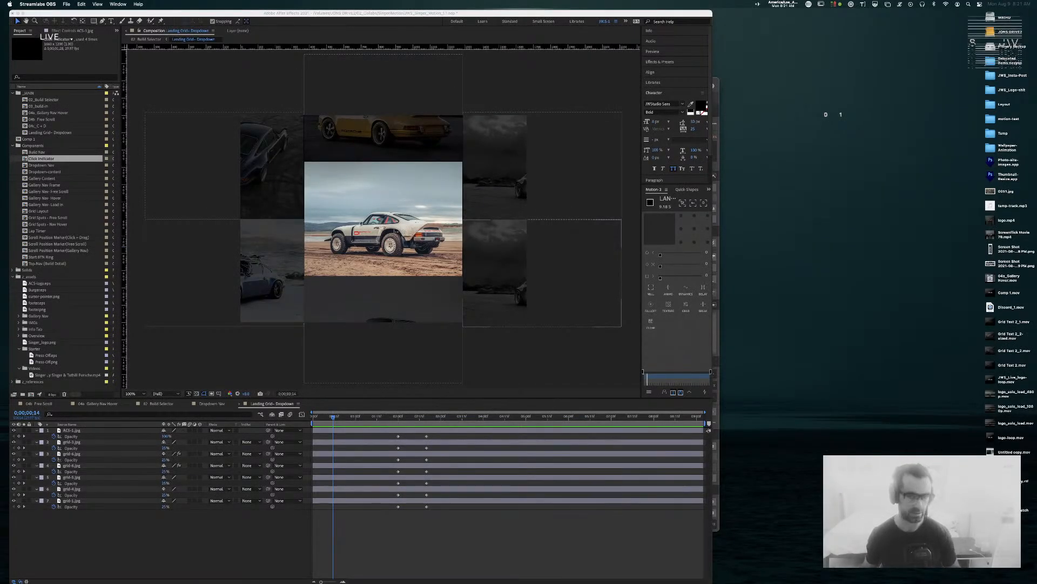
Step: Widen the After Effects window to the right, step back two frames, and switch to Dropdown Nav
click(527, 13)
drag(712, 11, 892, 7)
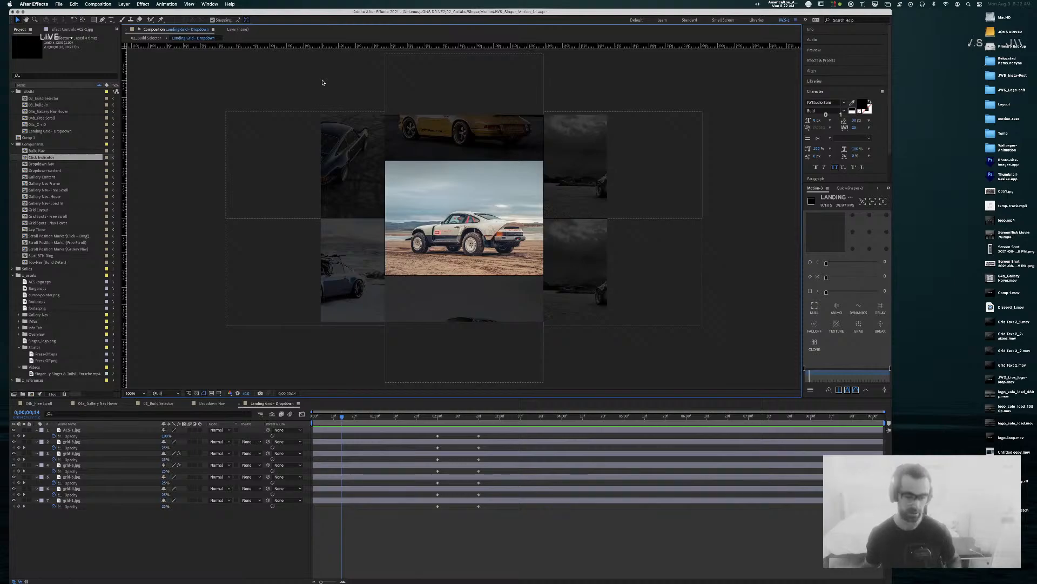
key(Page_Up)
key(Page_Up)
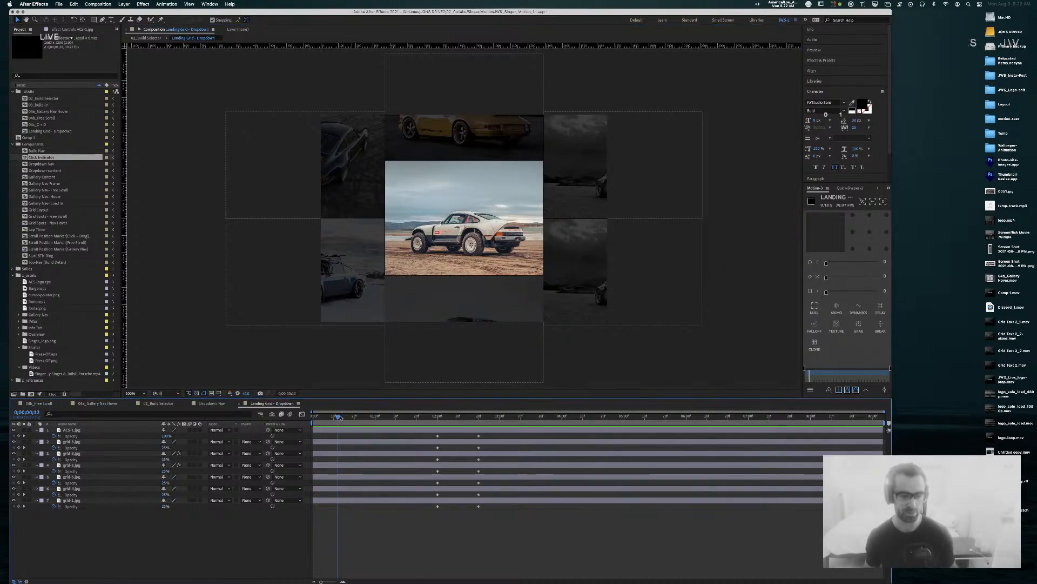
click(211, 404)
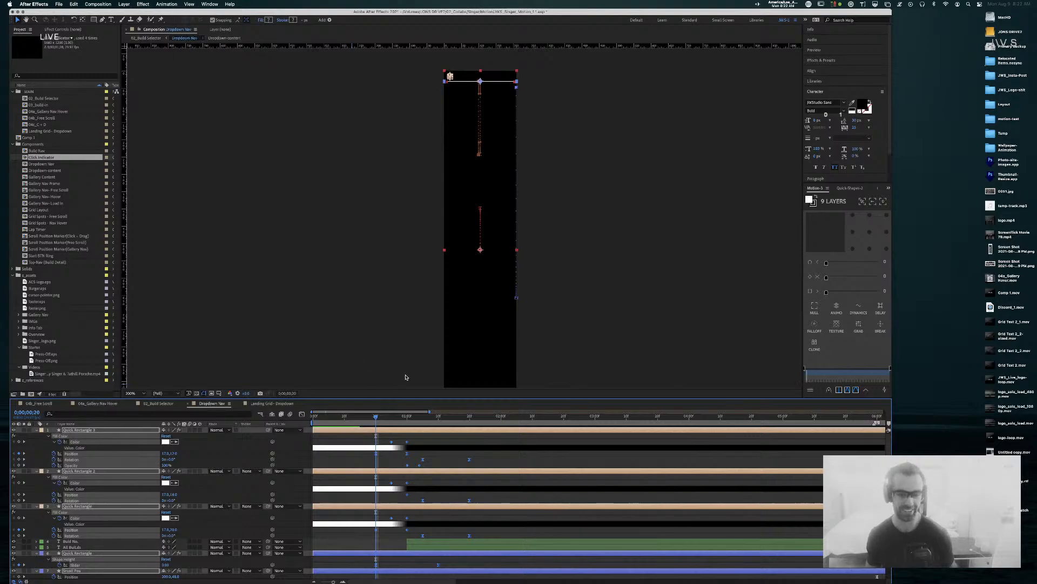
Step: Rewind Dropdown Nav to its start and collapse Quick Rectangle 3's properties, leaving nothing selected
key(Page_Up)
key(Page_Up)
key(Page_Up)
key(Page_Up)
key(Page_Up)
key(Page_Up)
key(Page_Up)
key(Page_Up)
key(Page_Up)
key(Page_Up)
key(Page_Up)
key(Page_Up)
key(Page_Up)
key(Page_Up)
key(Page_Up)
key(Page_Up)
key(Page_Up)
key(Page_Up)
key(Page_Up)
key(Page_Up)
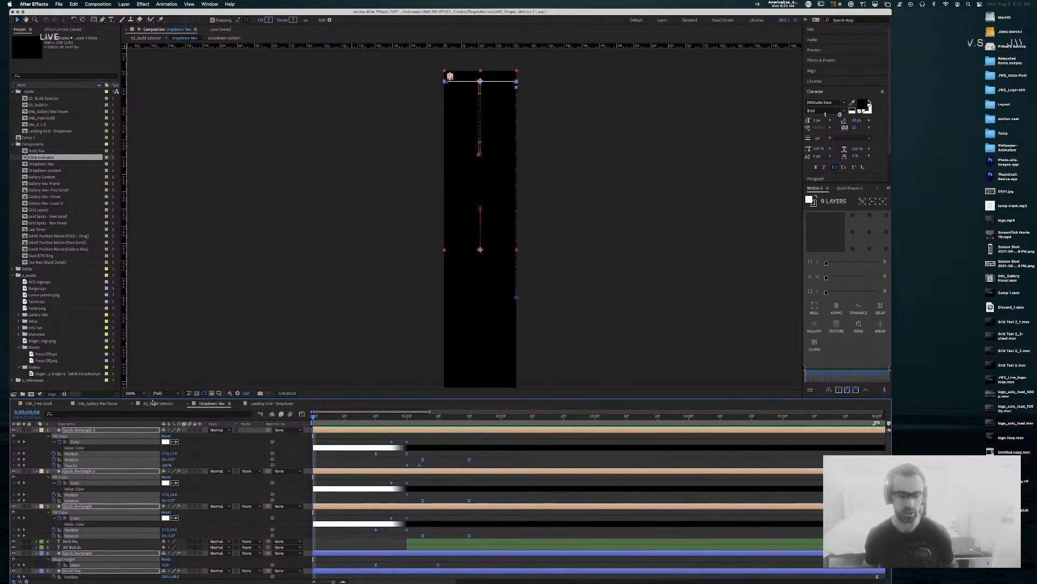
click(122, 430)
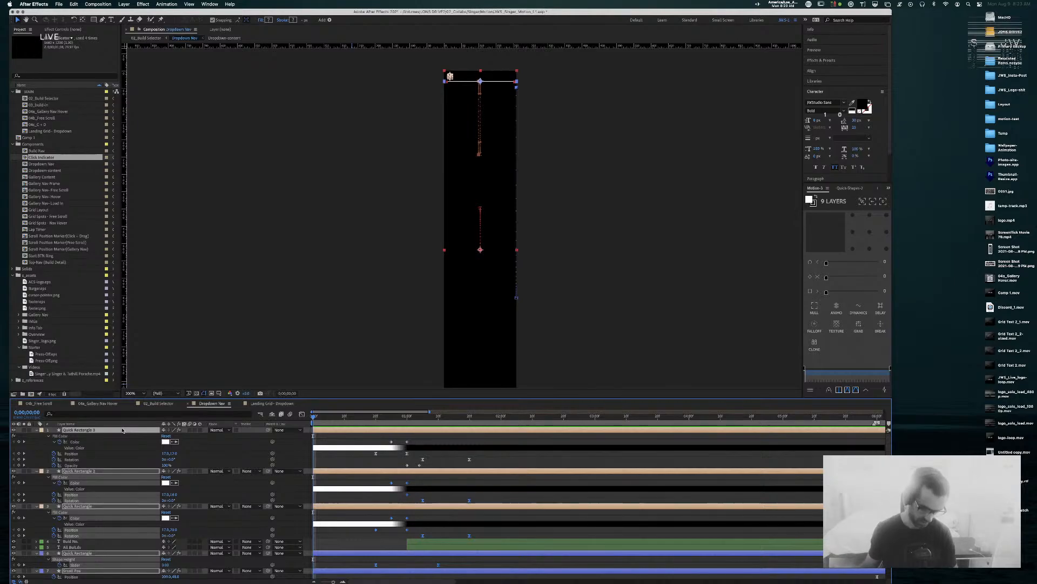
key(u)
click(112, 532)
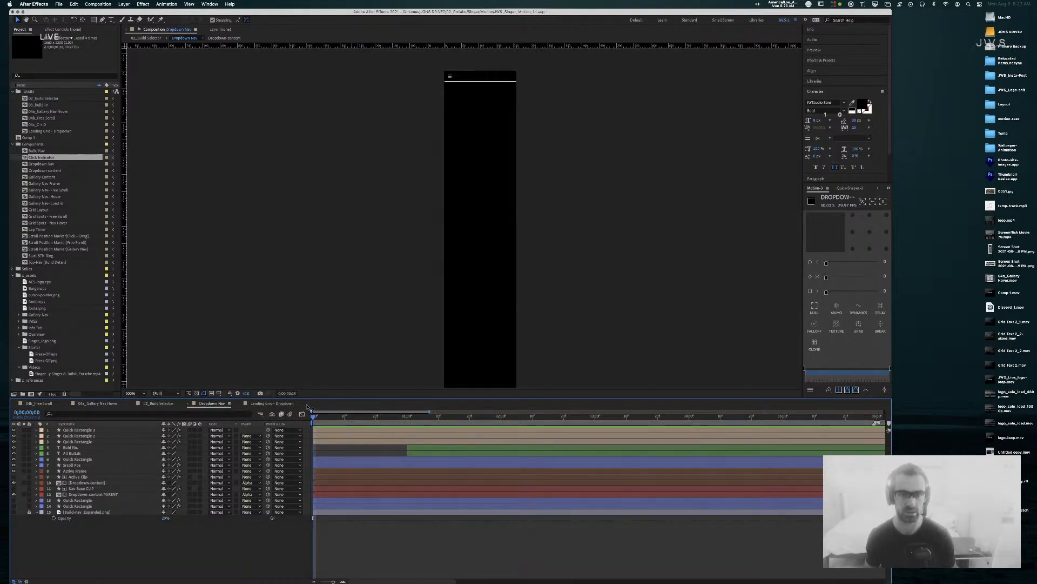
Step: Preview the dropdown opening around the one-second mark and select both Dropdown-content layers
key(space)
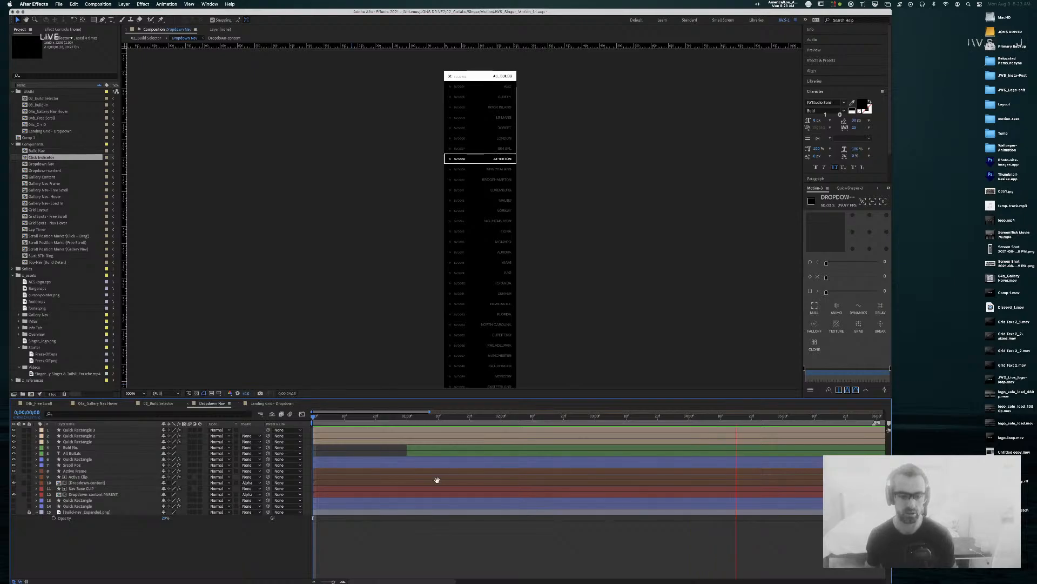
drag(424, 413, 510, 415)
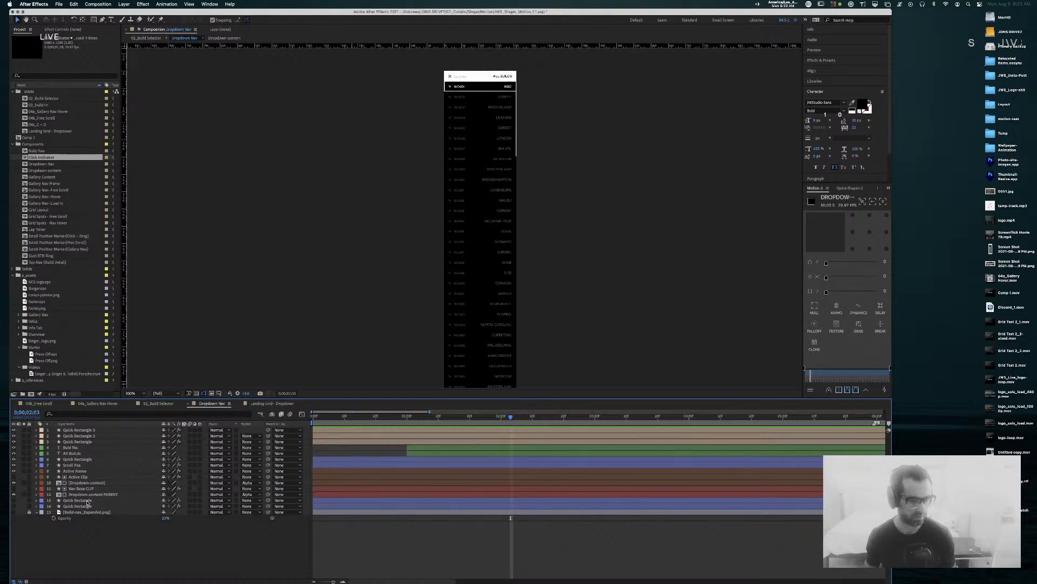
click(111, 495)
click(114, 483)
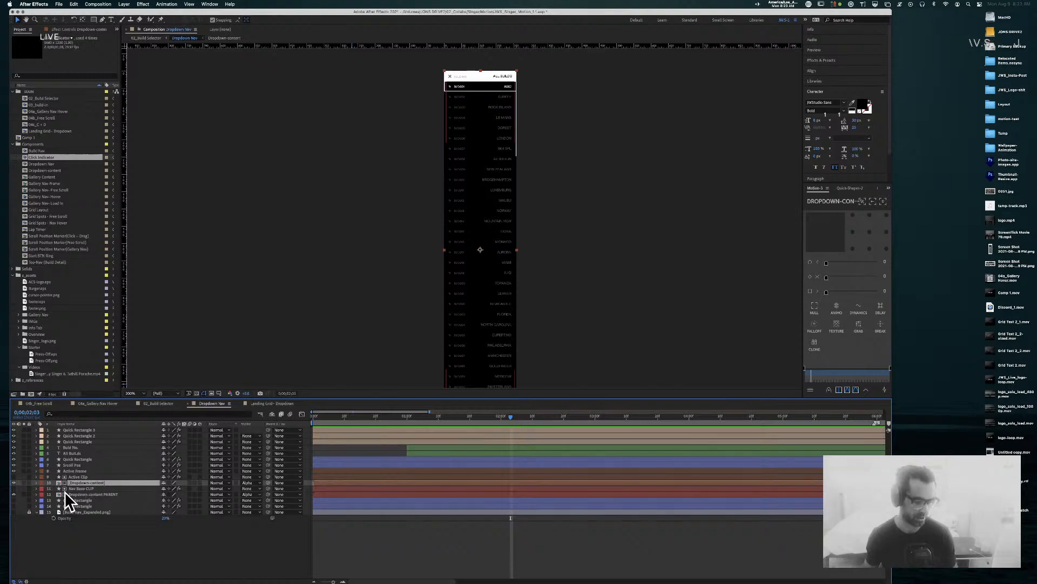
Step: Reveal the Position keyframes of Dropdown-content and Dropdown-content PARENT
click(100, 495)
click(101, 483)
key(p)
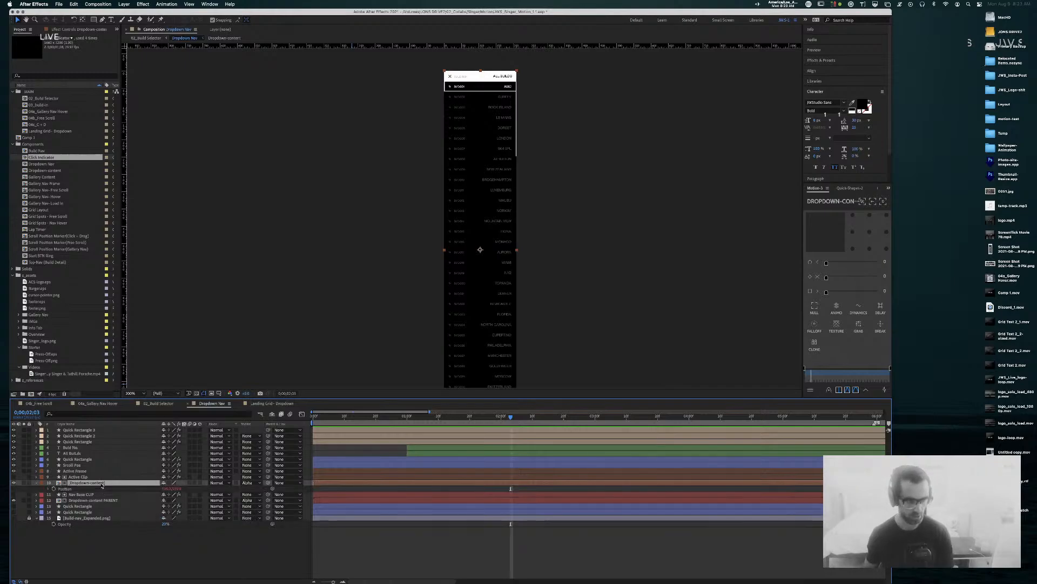
click(93, 500)
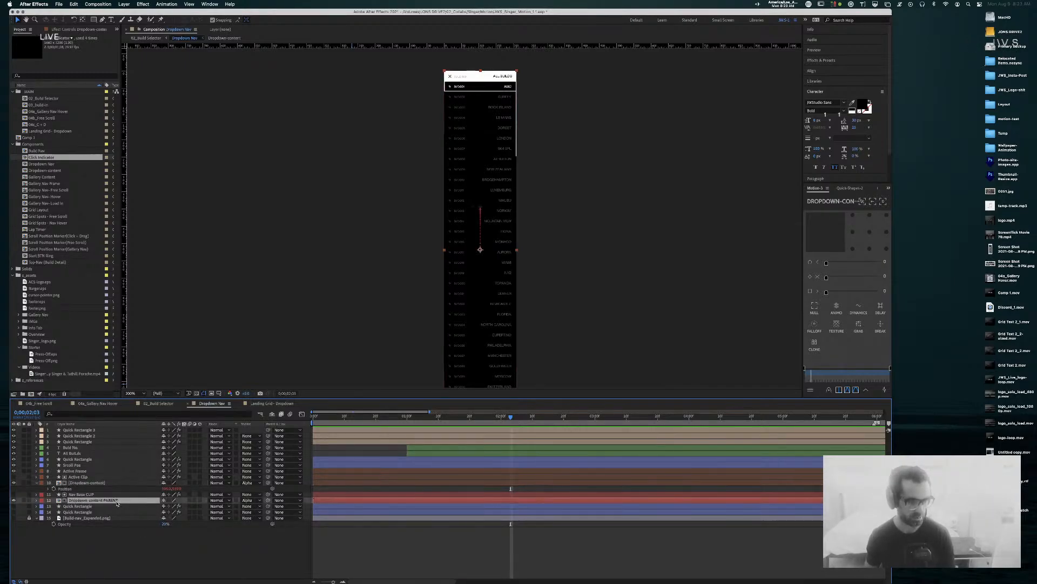
key(p)
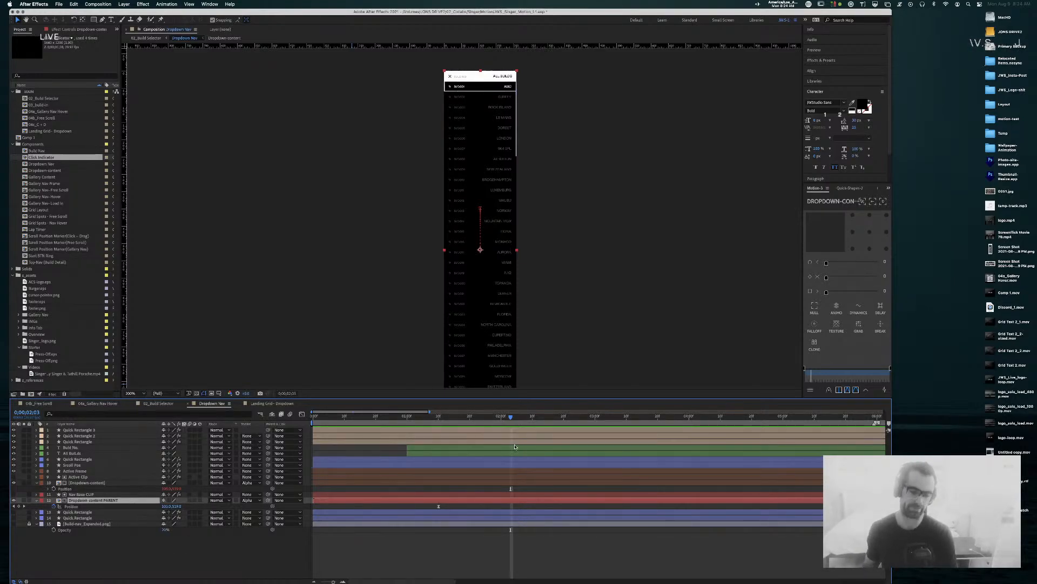
Step: Scrub the dropdown between 0;00;02;04 and 0;00;03;18, then switch to 02_Build Selector
click(514, 417)
drag(514, 418, 648, 421)
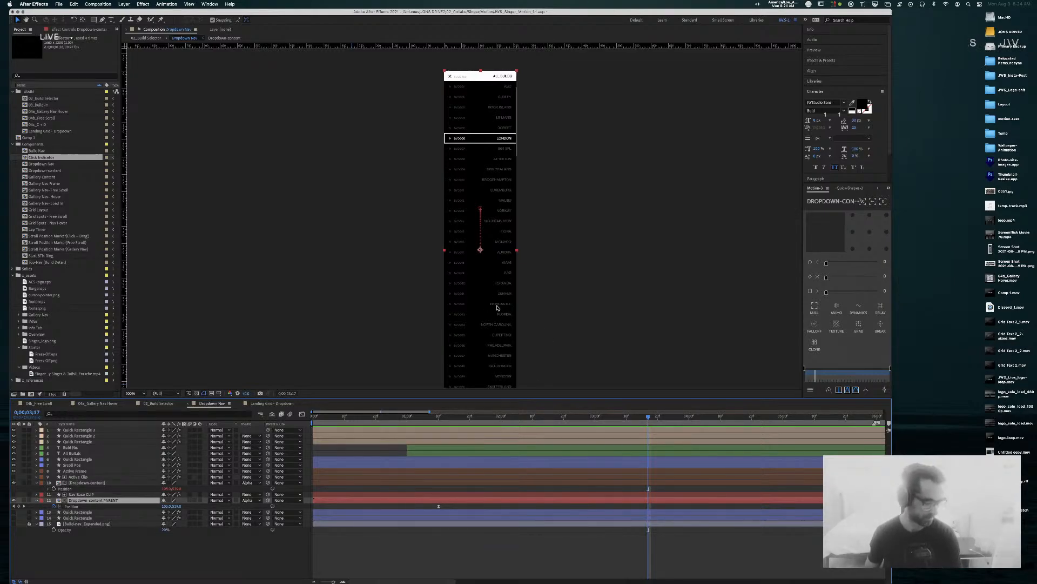
click(652, 418)
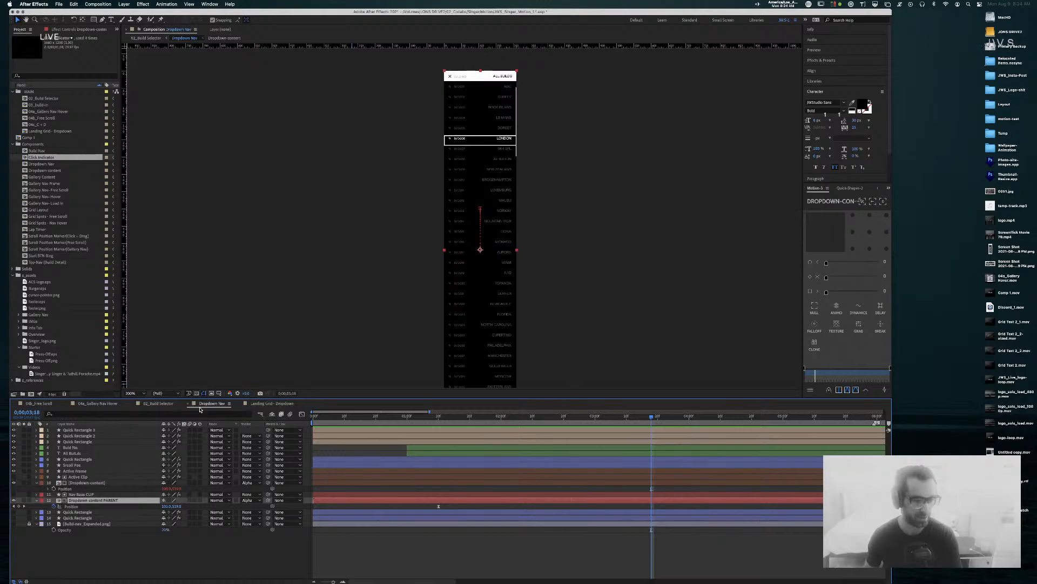
click(162, 404)
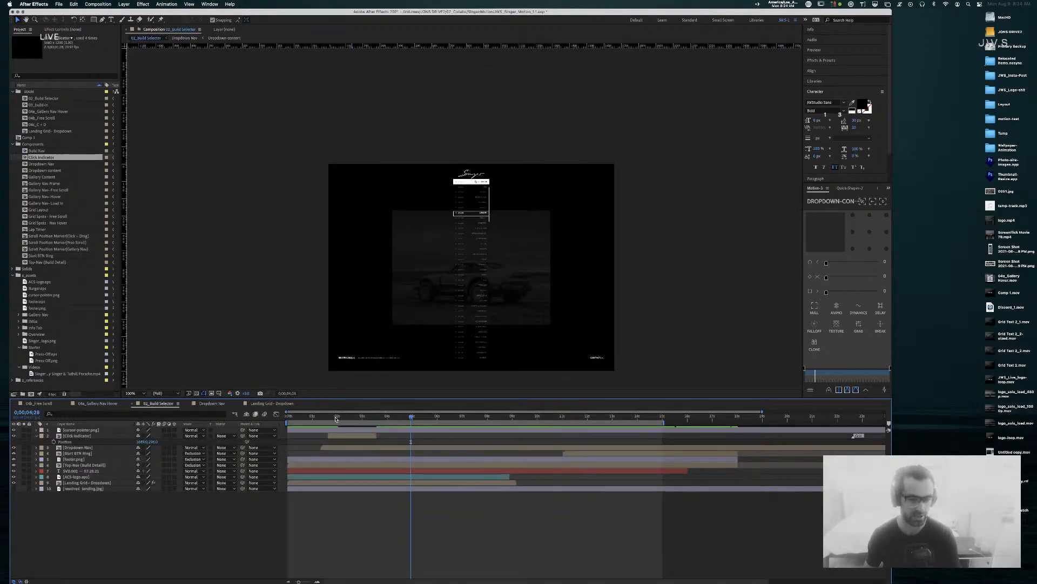
Step: Scrub 02_Build Selector from frame 0 to one second, then select 04a_Gallery Nav Hover in the Project panel
click(315, 416)
drag(314, 421, 277, 418)
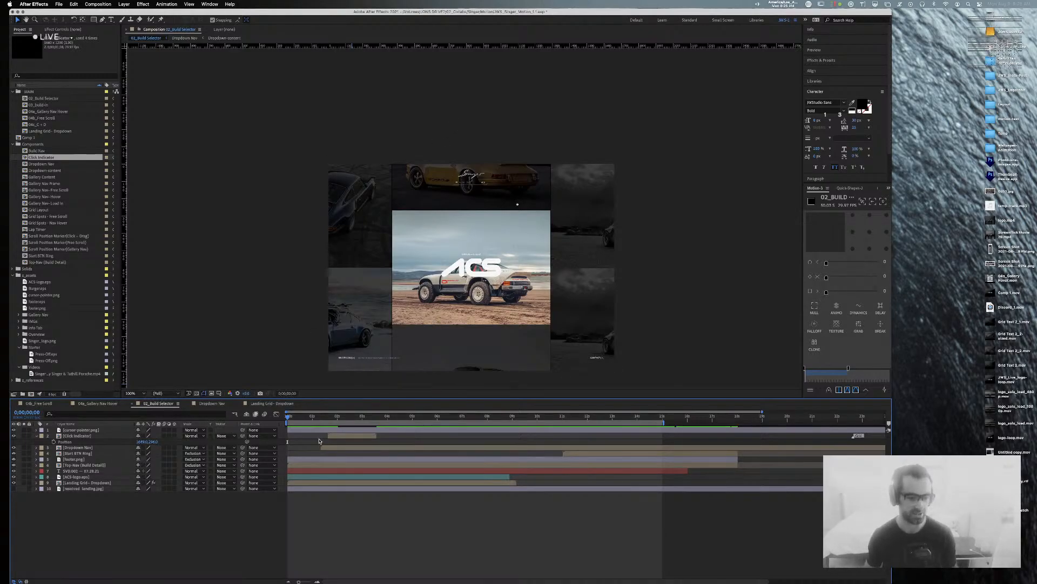
click(304, 417)
drag(304, 421, 313, 421)
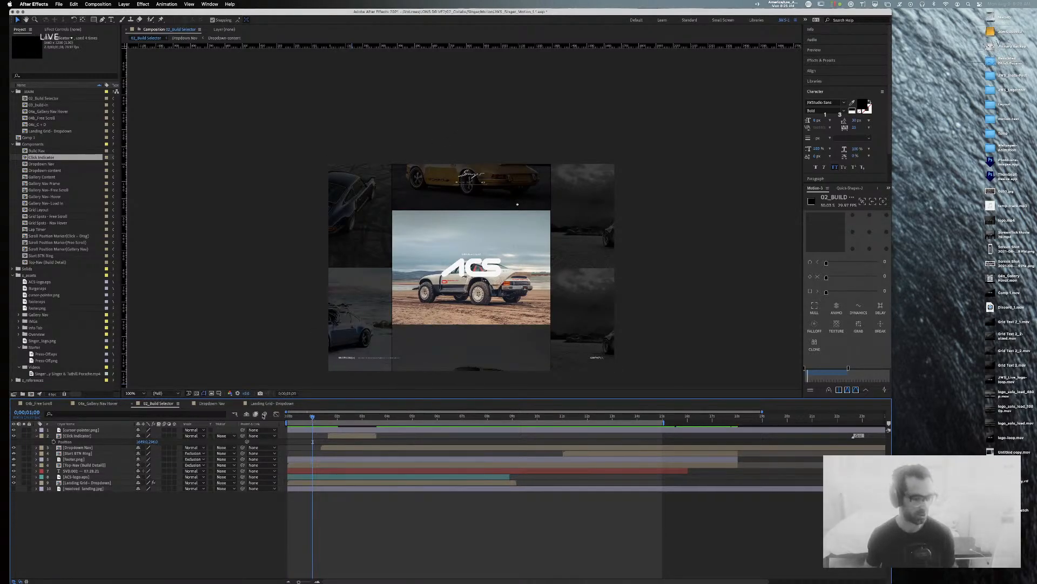
click(25, 112)
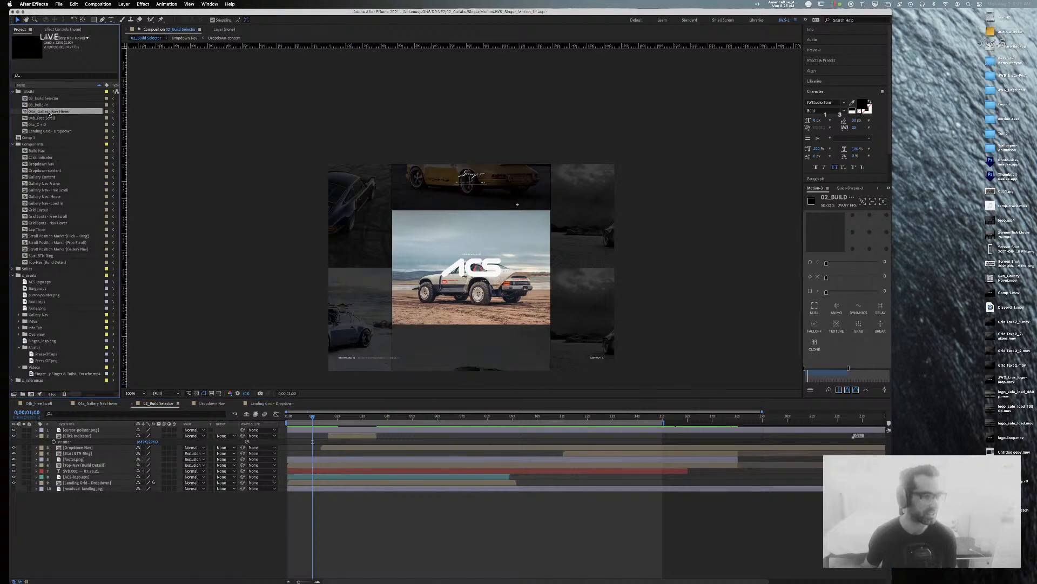
Step: Open 04a_Gallery Nav Hover at 200%, preview it from the start, then open Comp 1
double_click(25, 113)
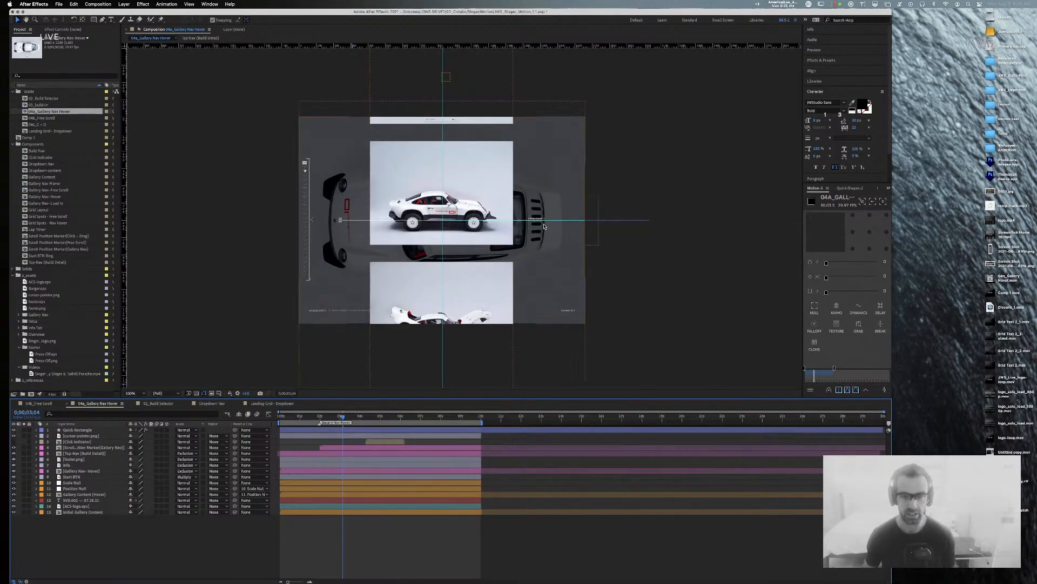
key(.)
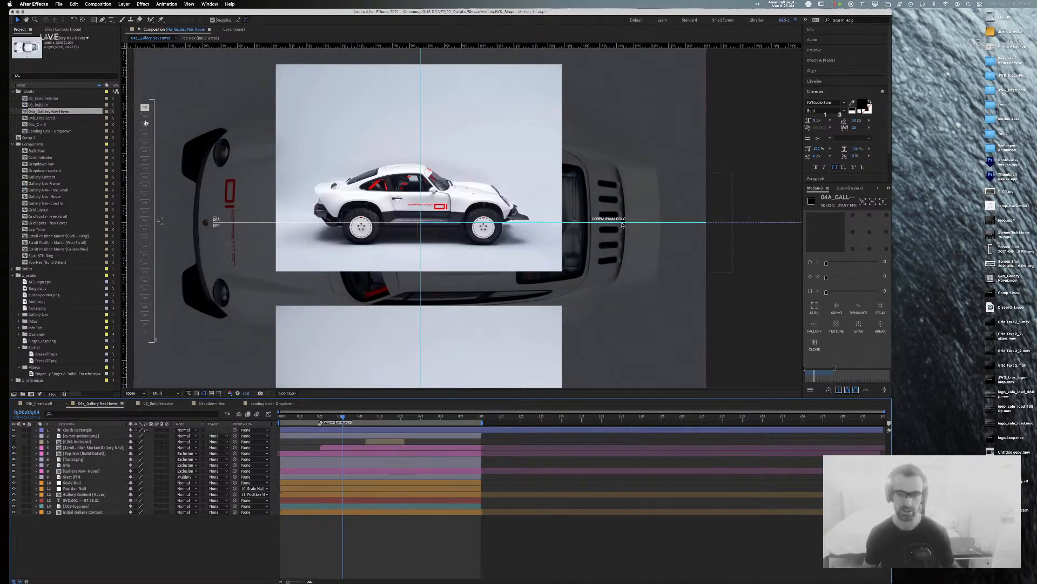
drag(328, 417, 278, 417)
key(space)
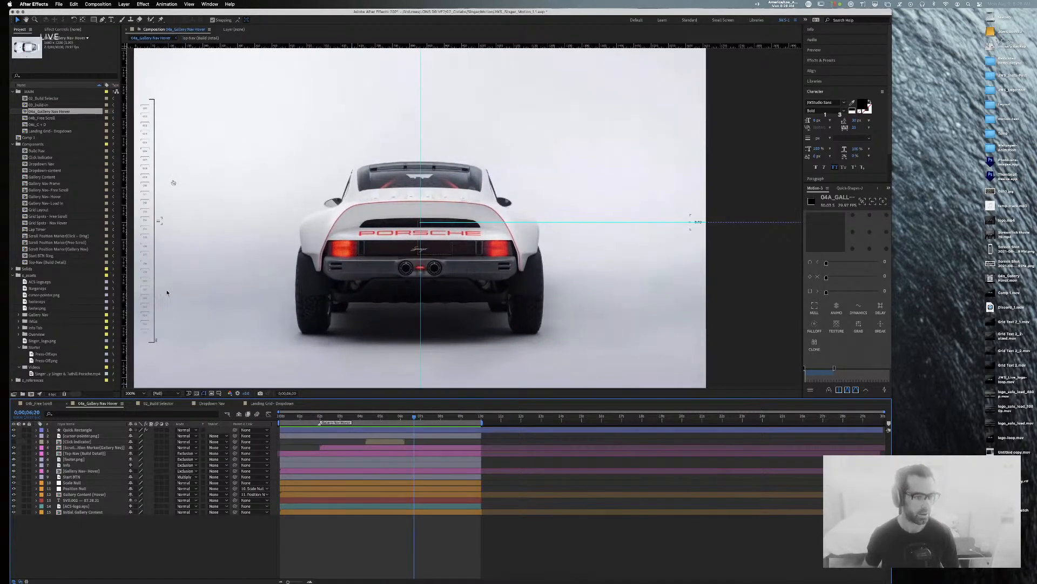
click(101, 431)
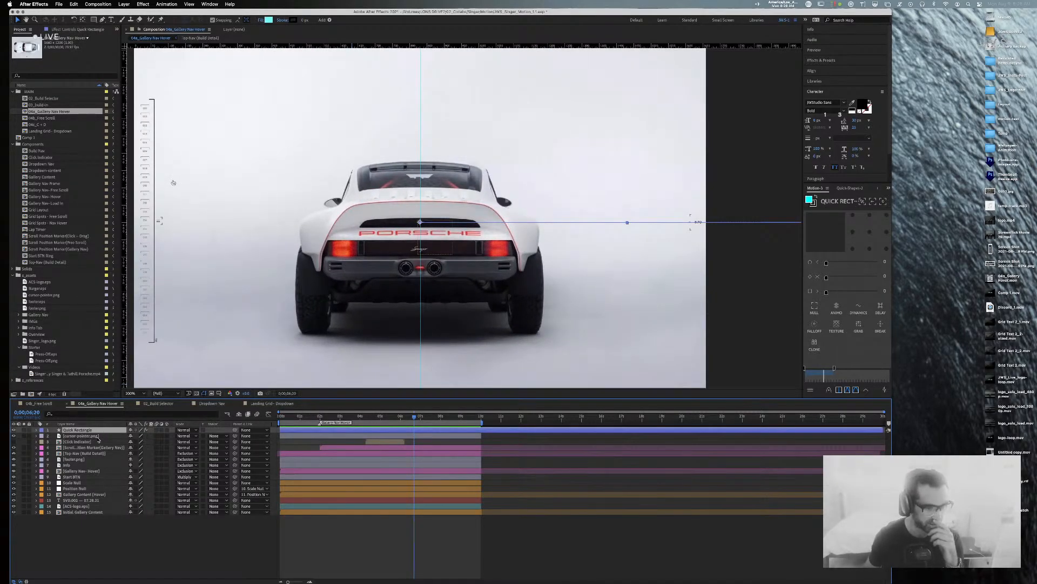
double_click(12, 137)
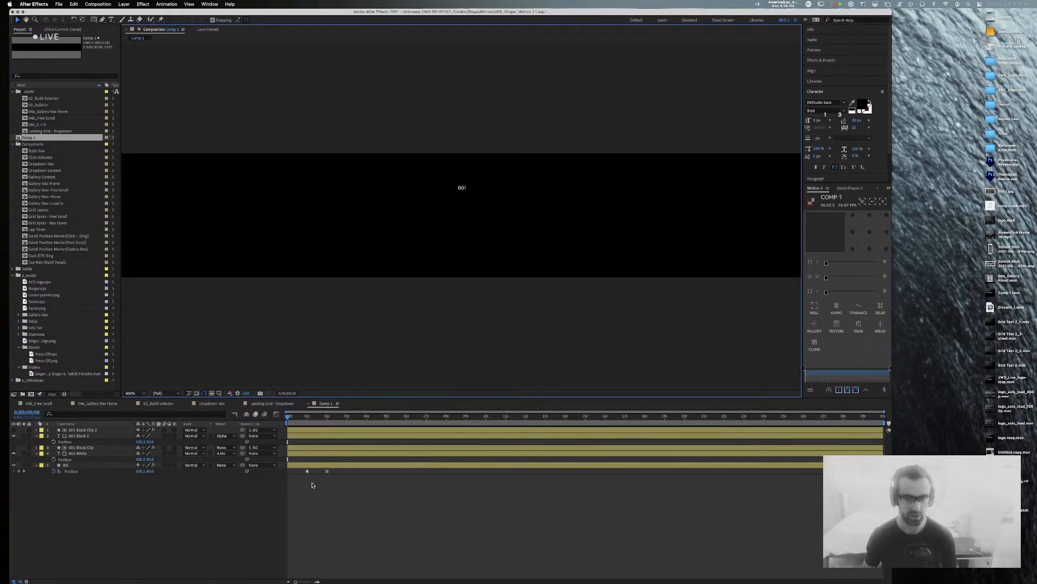
key(period)
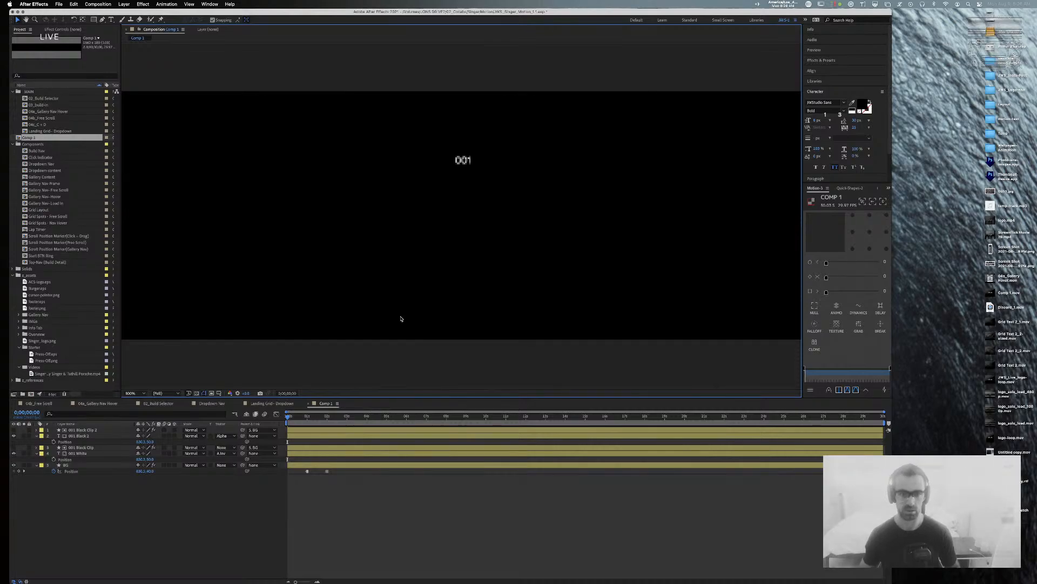
drag(290, 419, 252, 417)
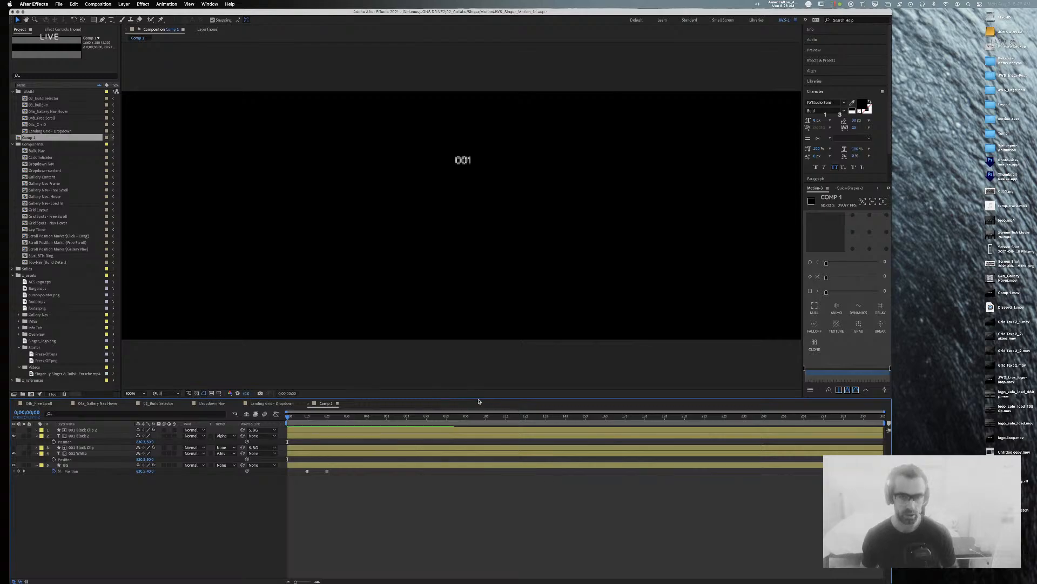
key(space)
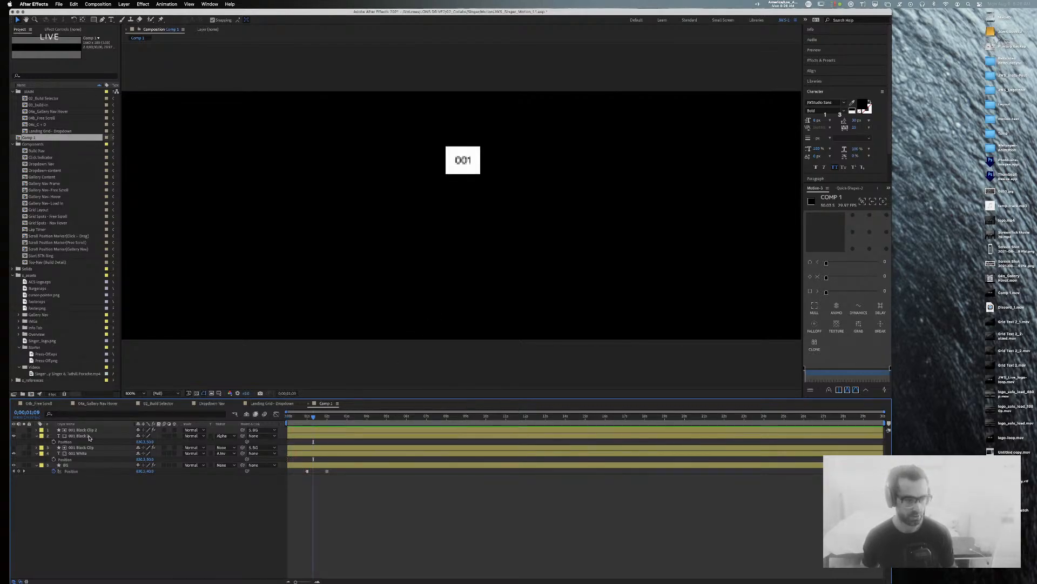
click(85, 431)
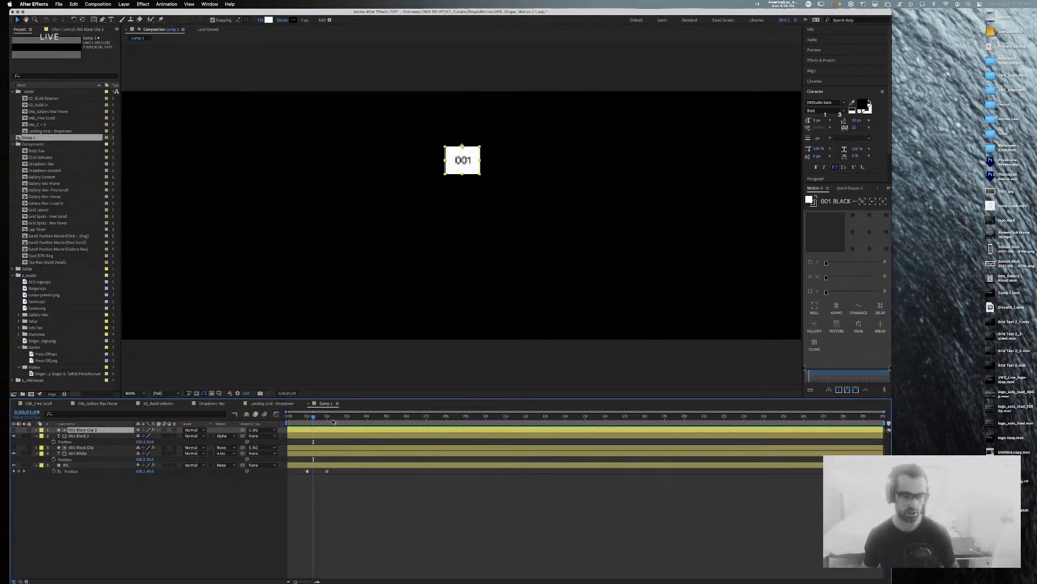
drag(314, 420, 289, 420)
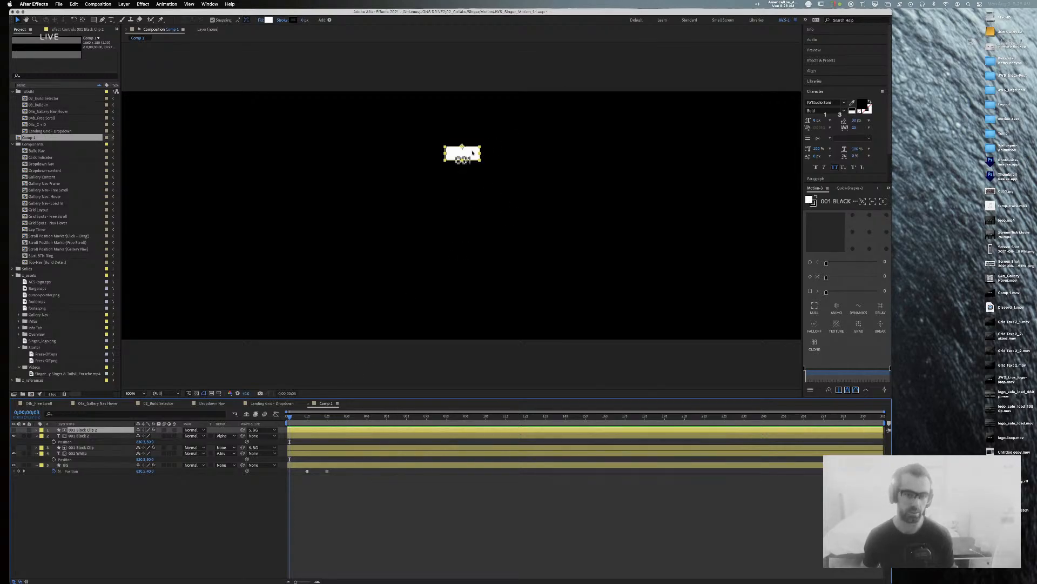
click(56, 471)
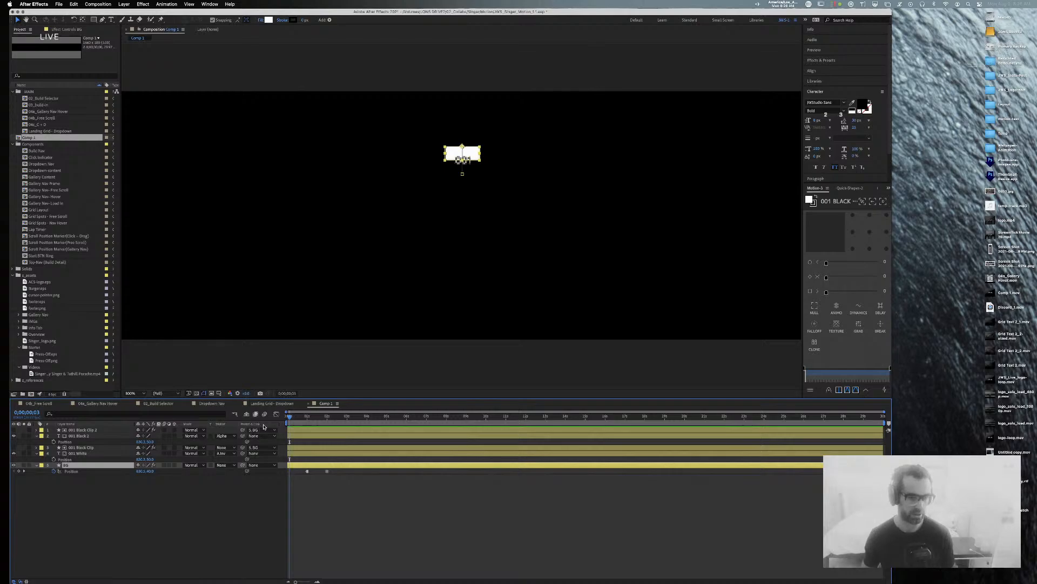
click(81, 429)
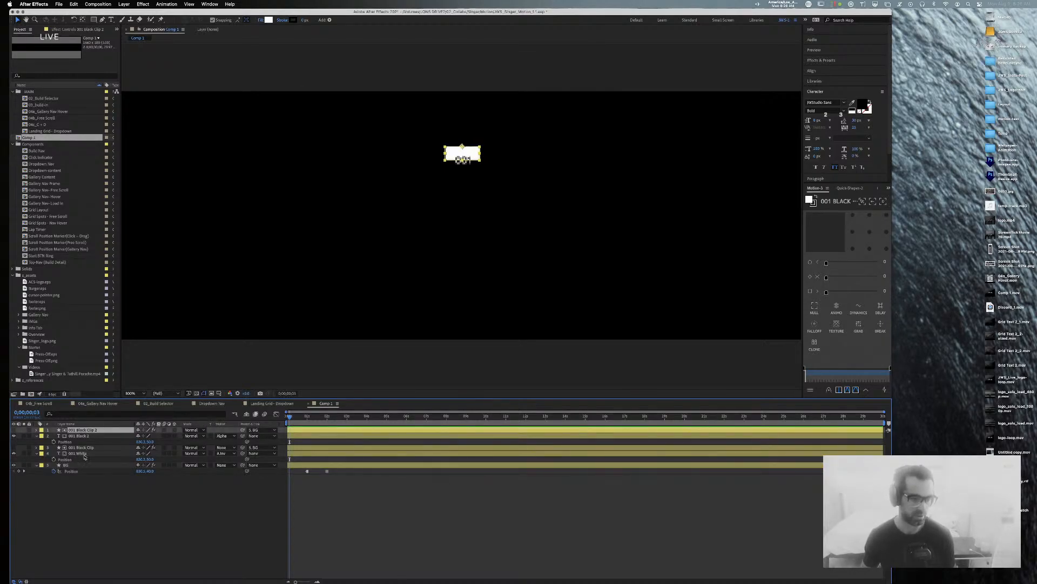
click(73, 465)
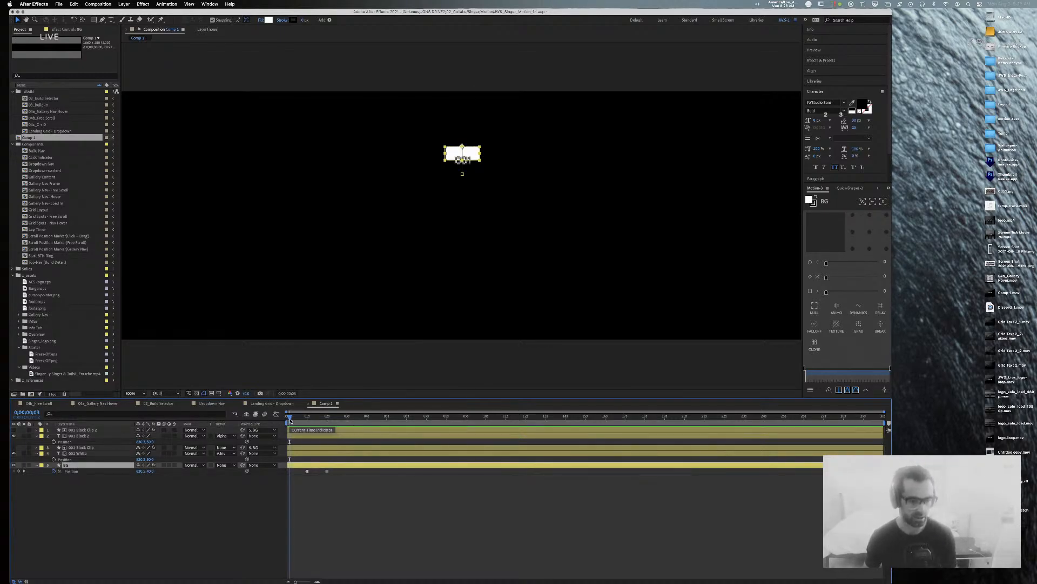
click(82, 448)
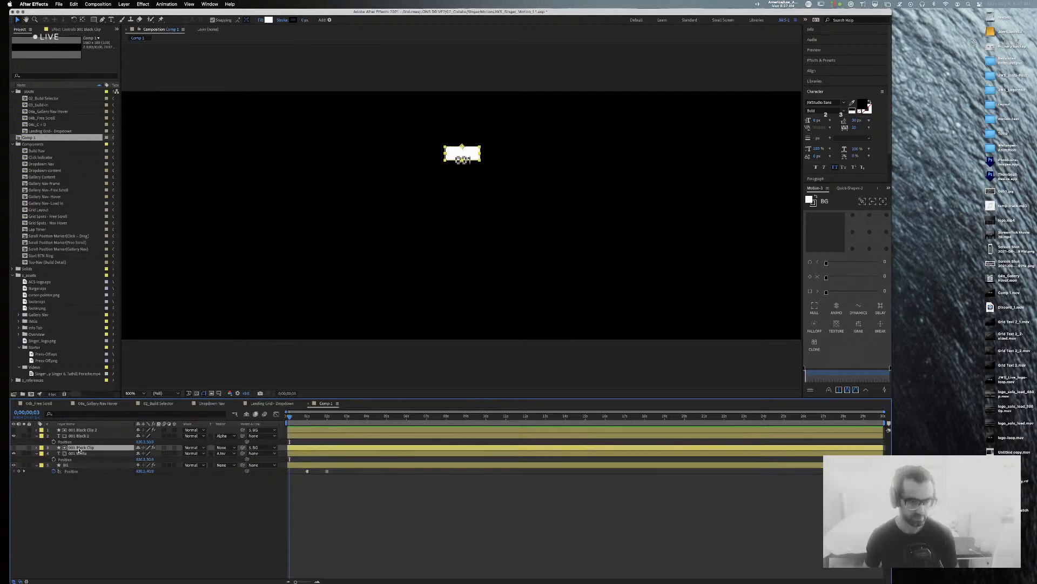
click(232, 454)
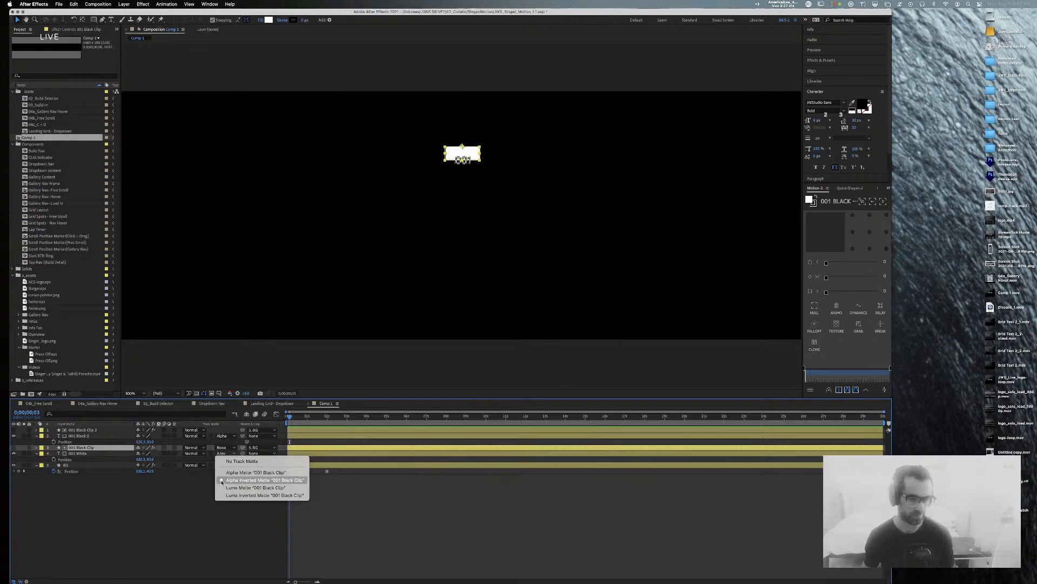
click(123, 533)
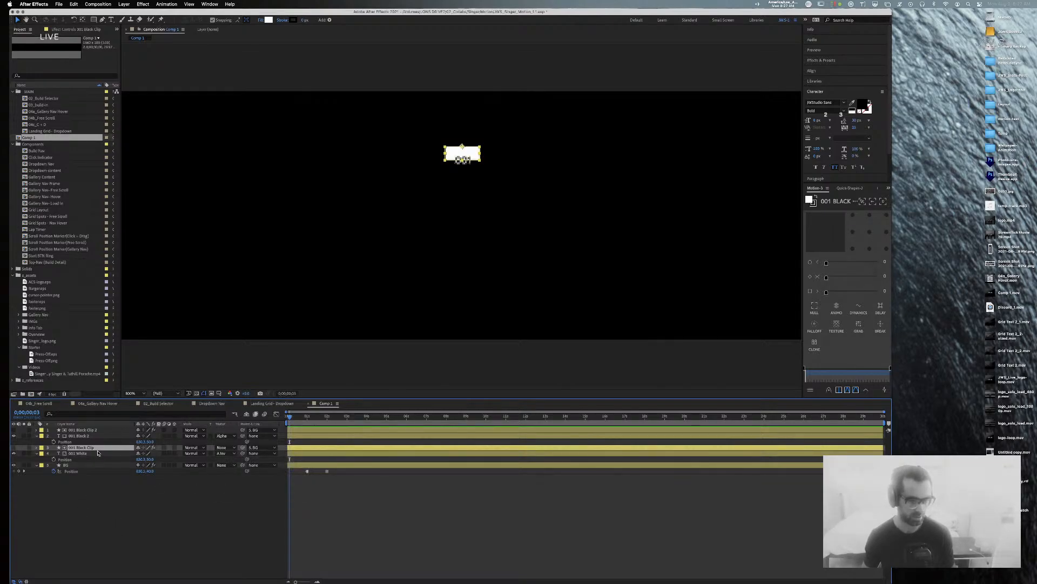
click(83, 454)
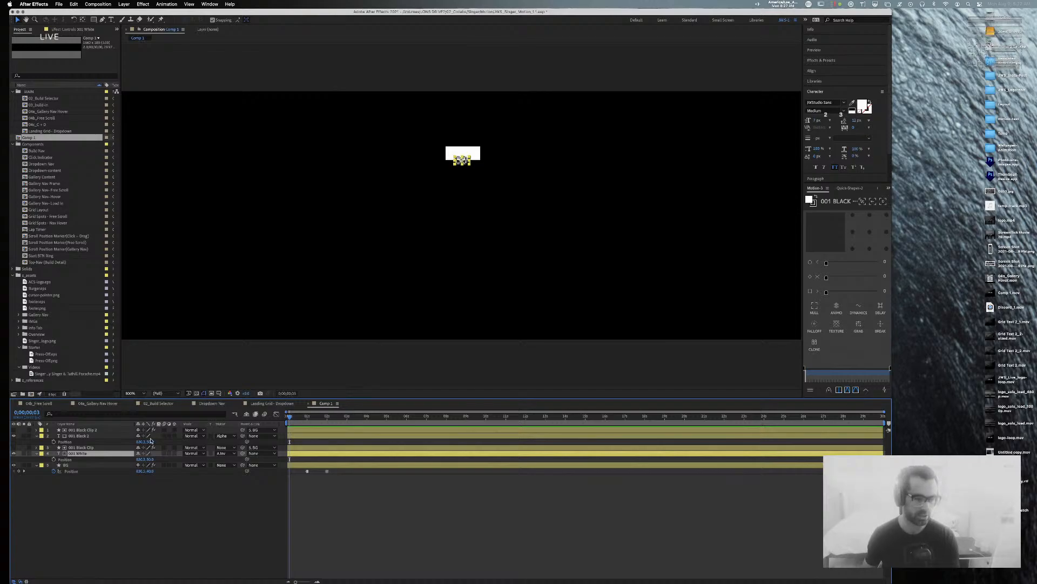
click(102, 448)
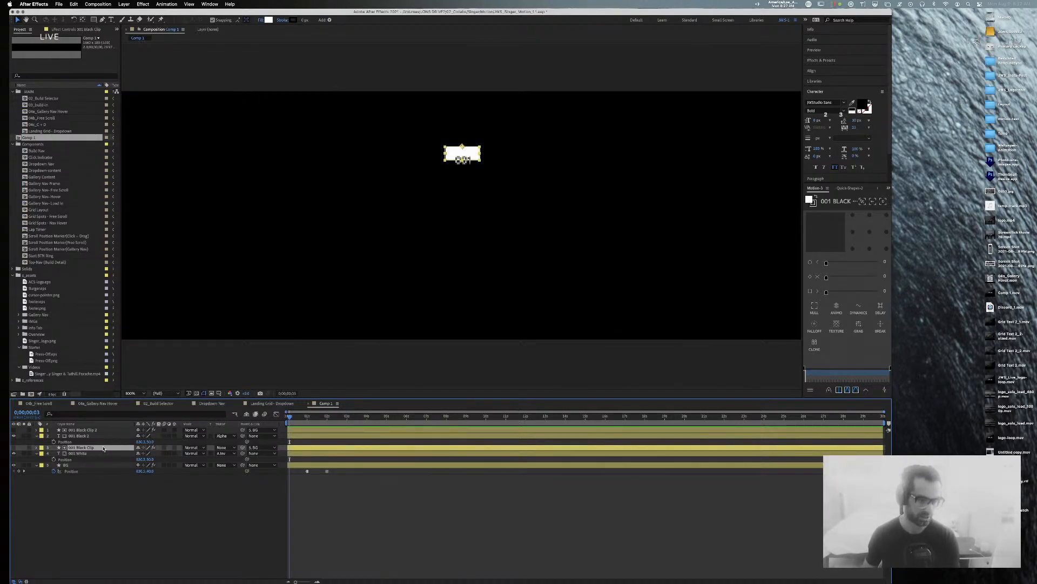
click(67, 465)
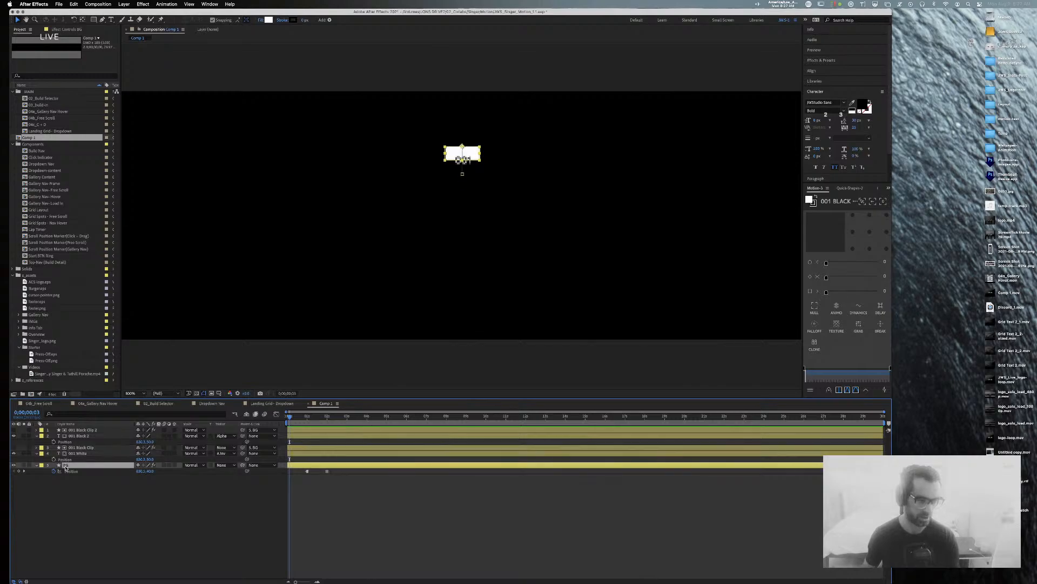
click(91, 448)
click(94, 431)
click(92, 447)
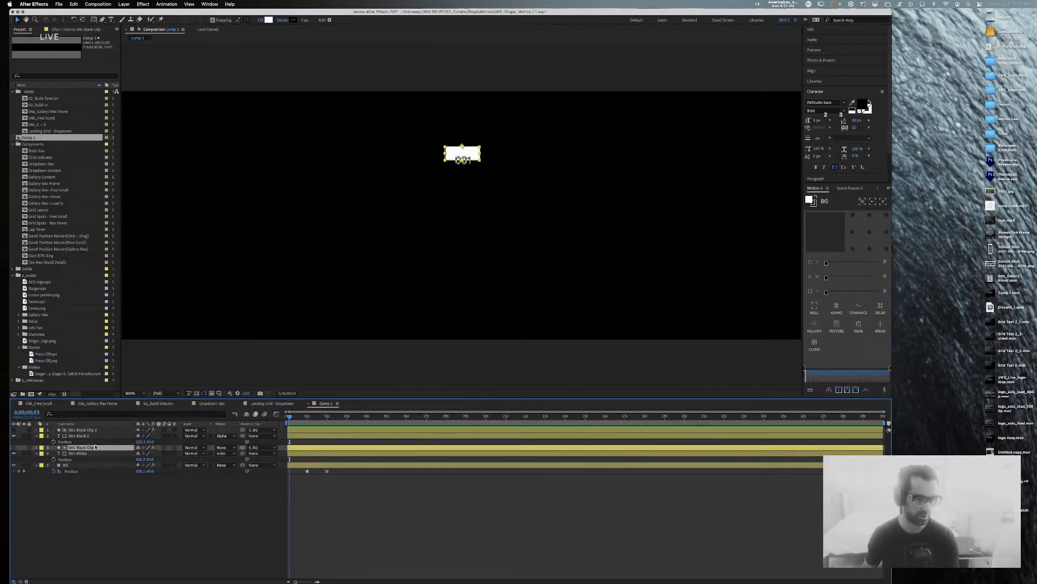
click(98, 430)
click(96, 436)
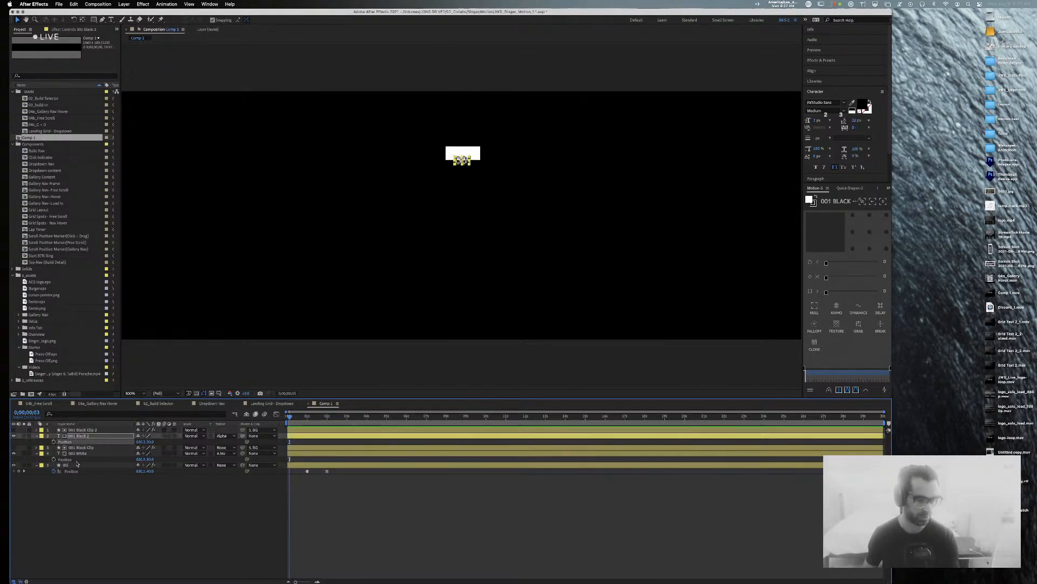
click(74, 466)
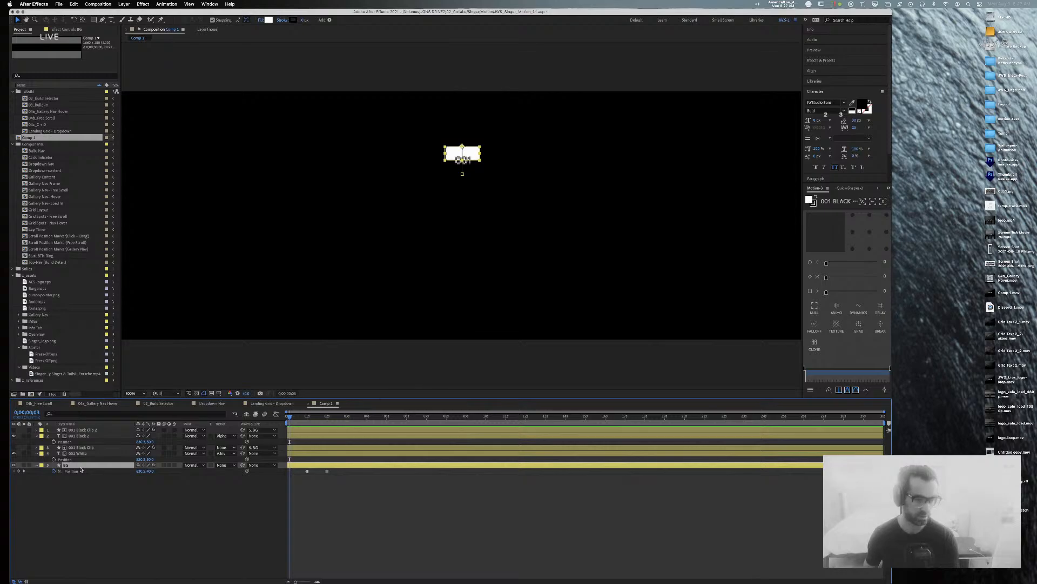
click(97, 453)
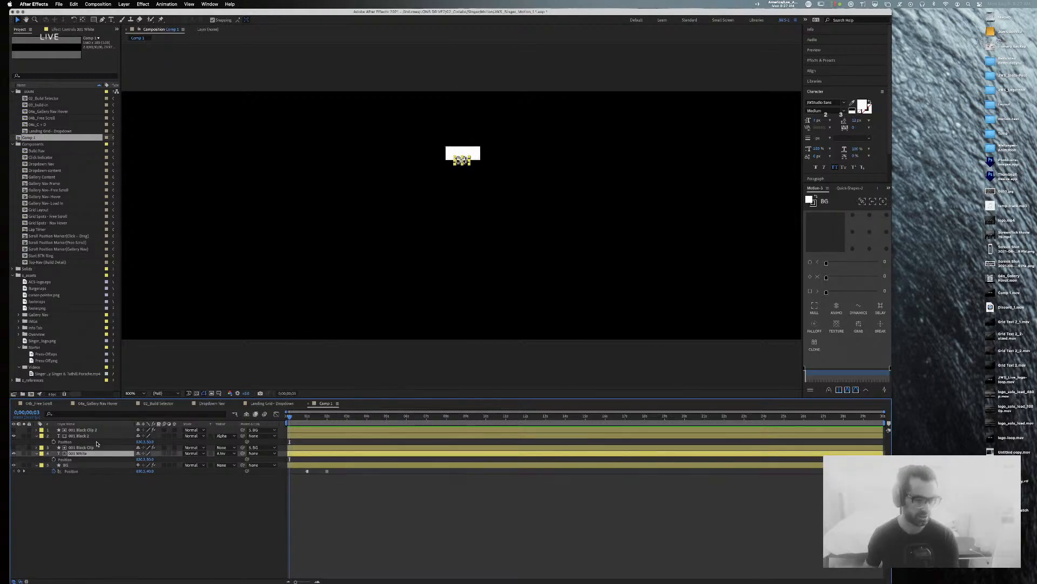
click(92, 436)
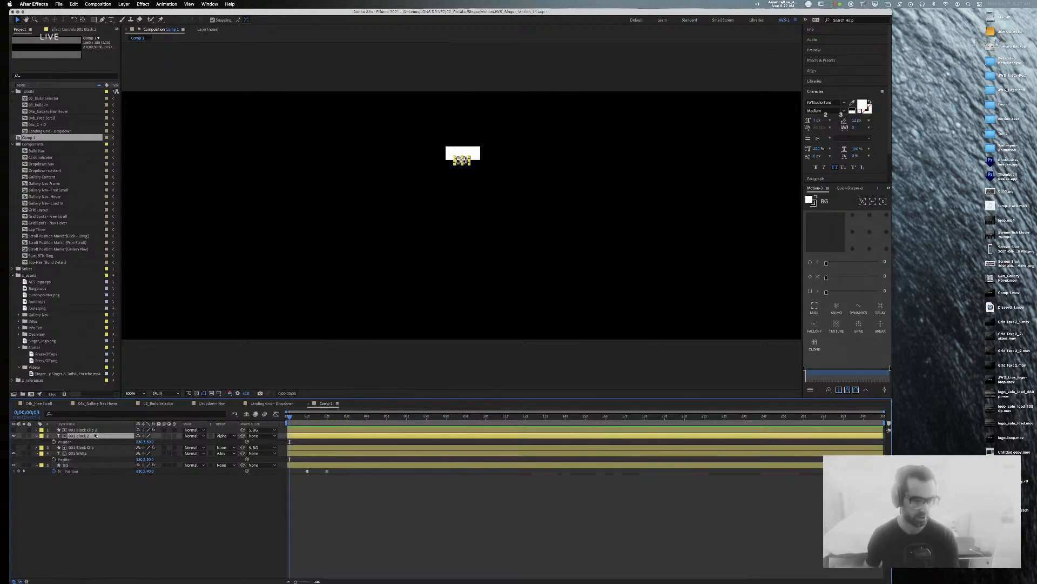
click(363, 545)
key(Home)
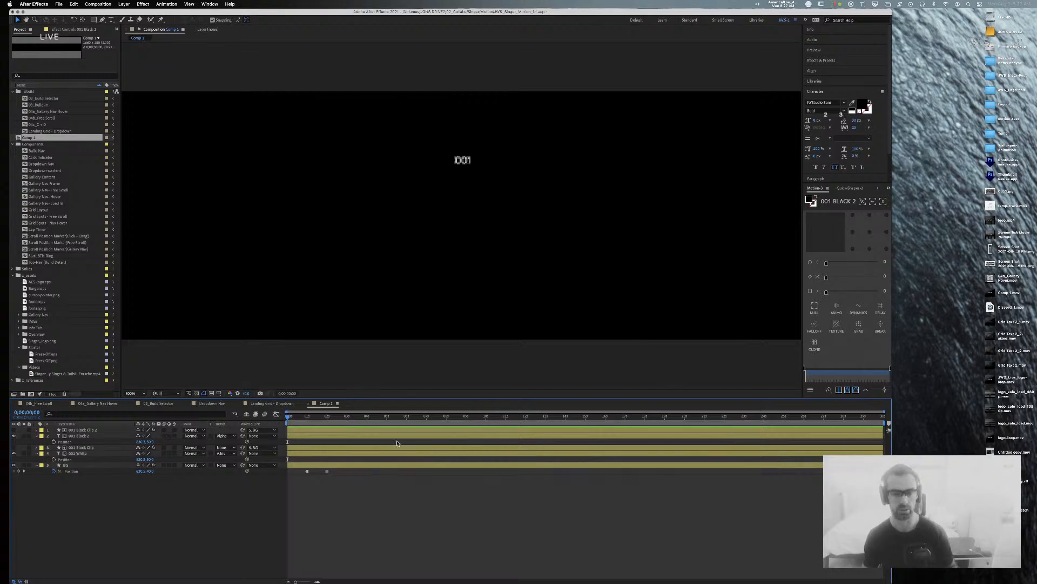
key(space)
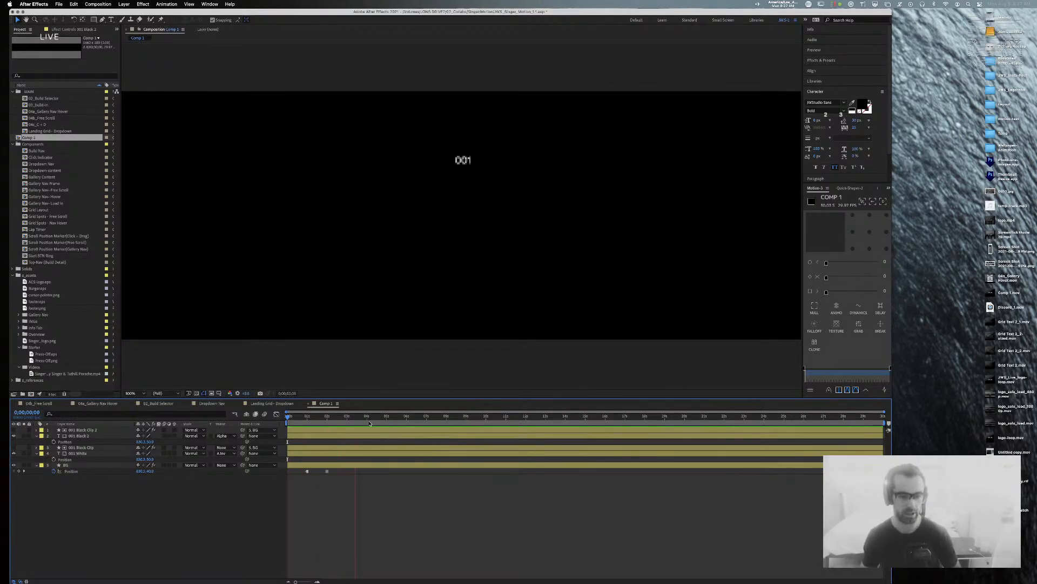
key(space)
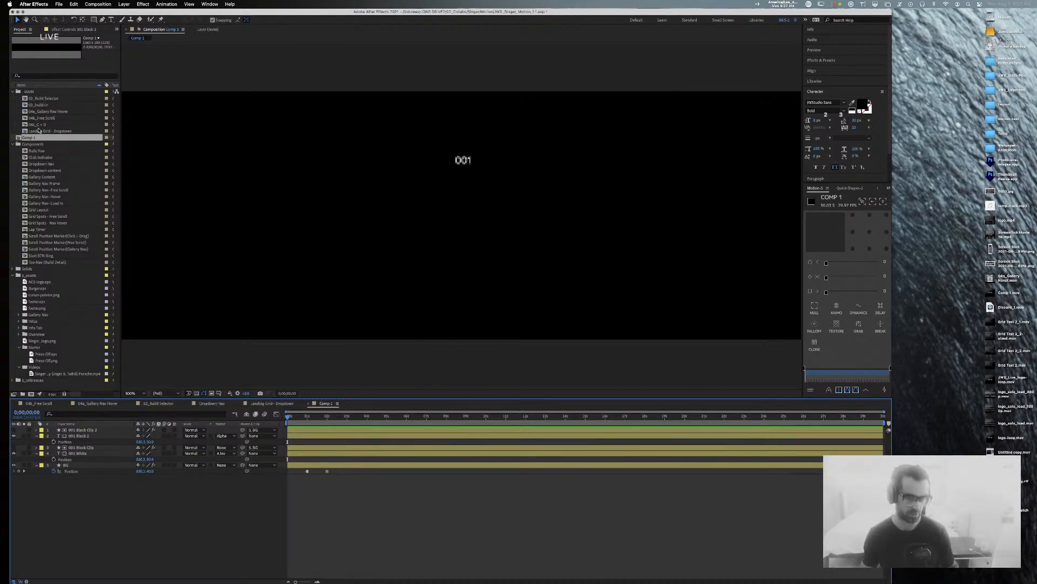
mouse_move(296, 419)
mouse_down()
mouse_move(323, 417)
mouse_move(289, 417)
mouse_move(305, 419)
mouse_up()
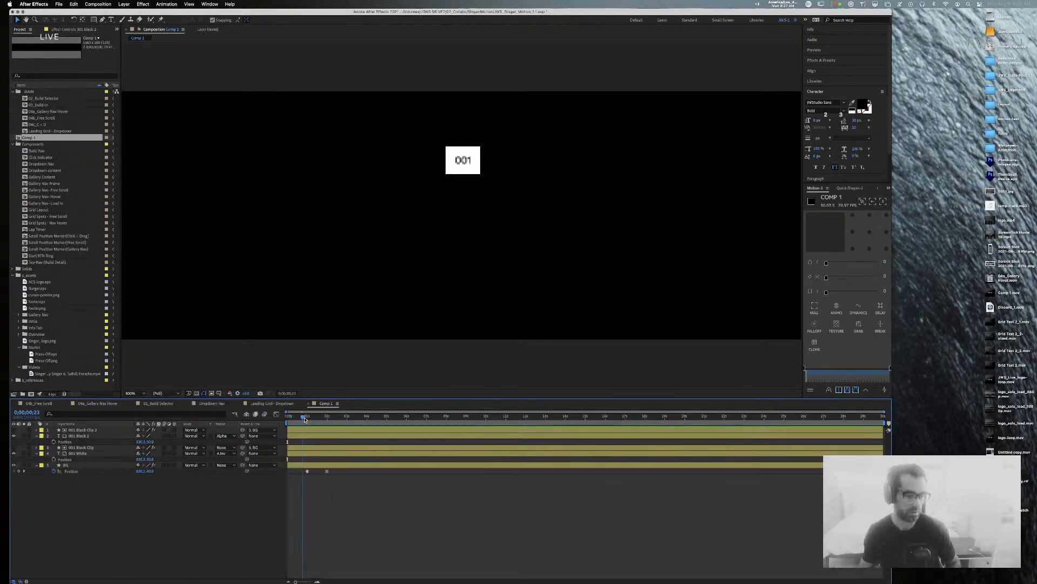
key(Home)
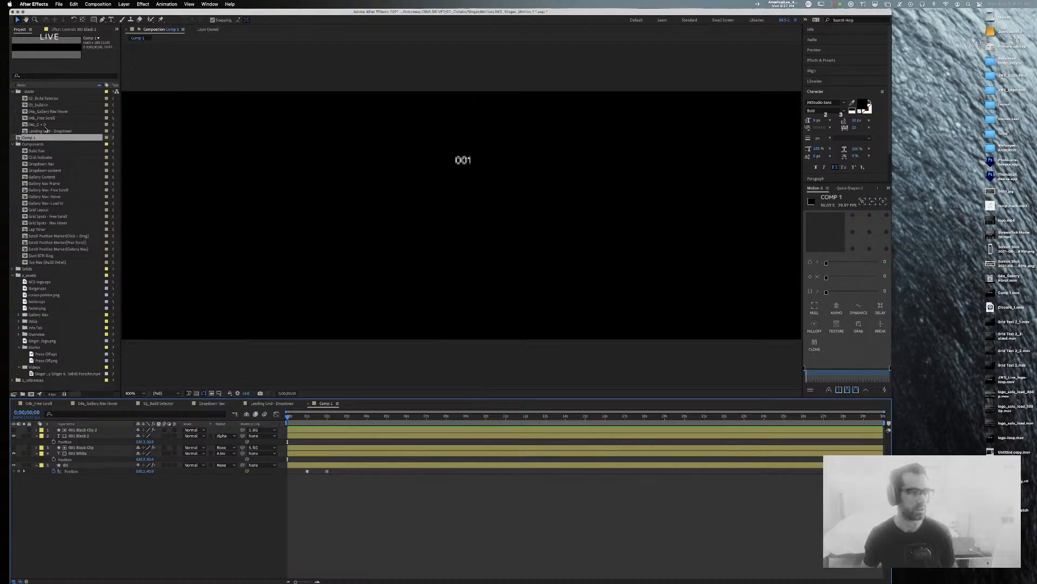
click(40, 111)
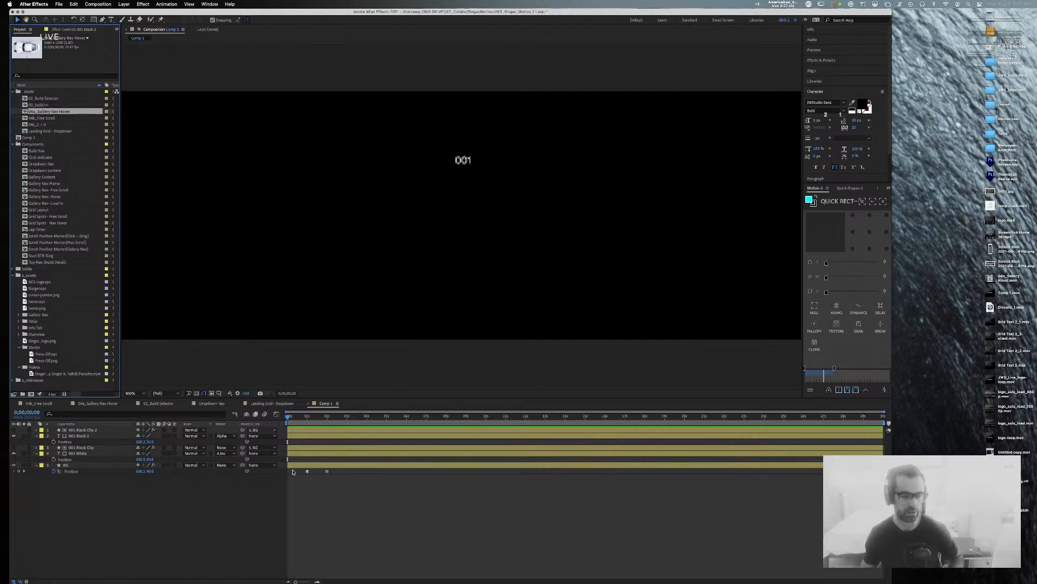
click(27, 99)
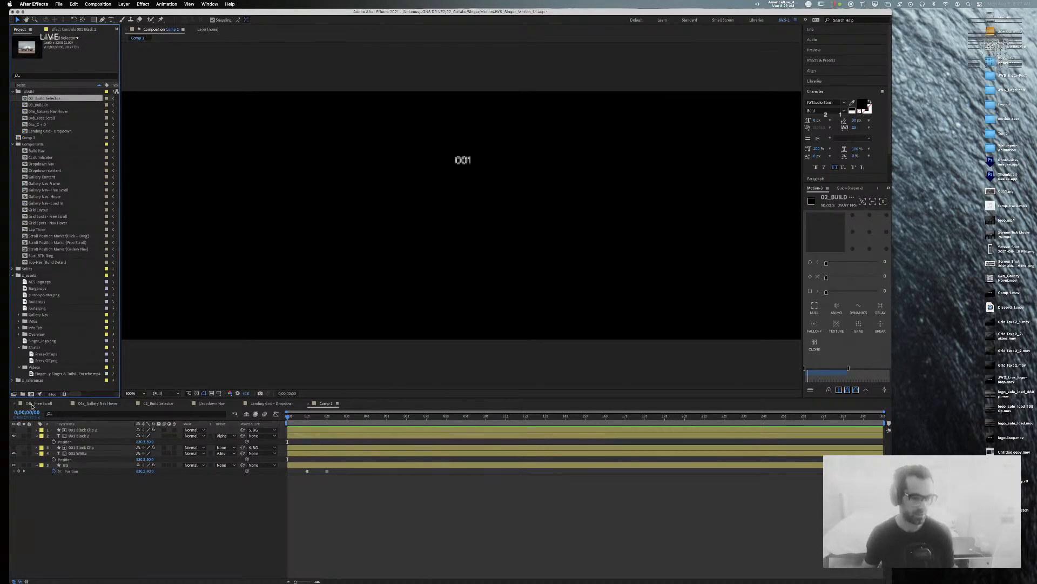
Step: Switch to 02_Build Selector and preview it from the start to about 11 seconds
click(157, 404)
key(Home)
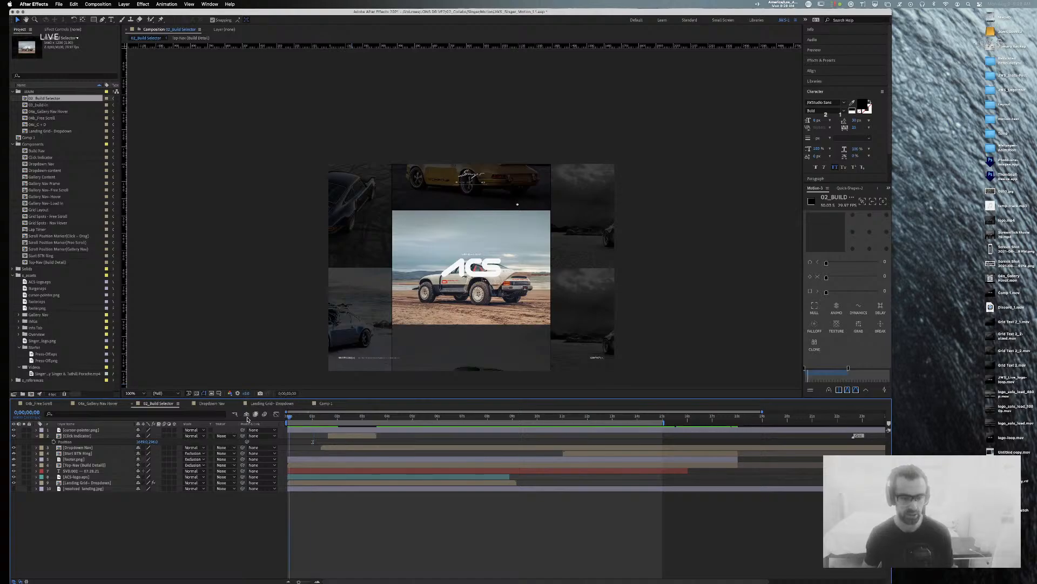
key(space)
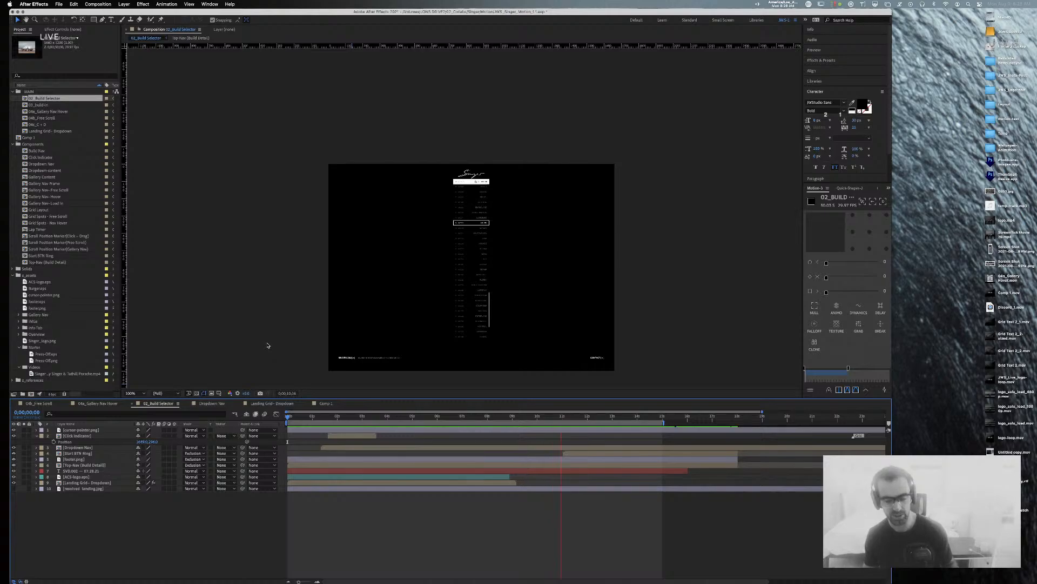
key(space)
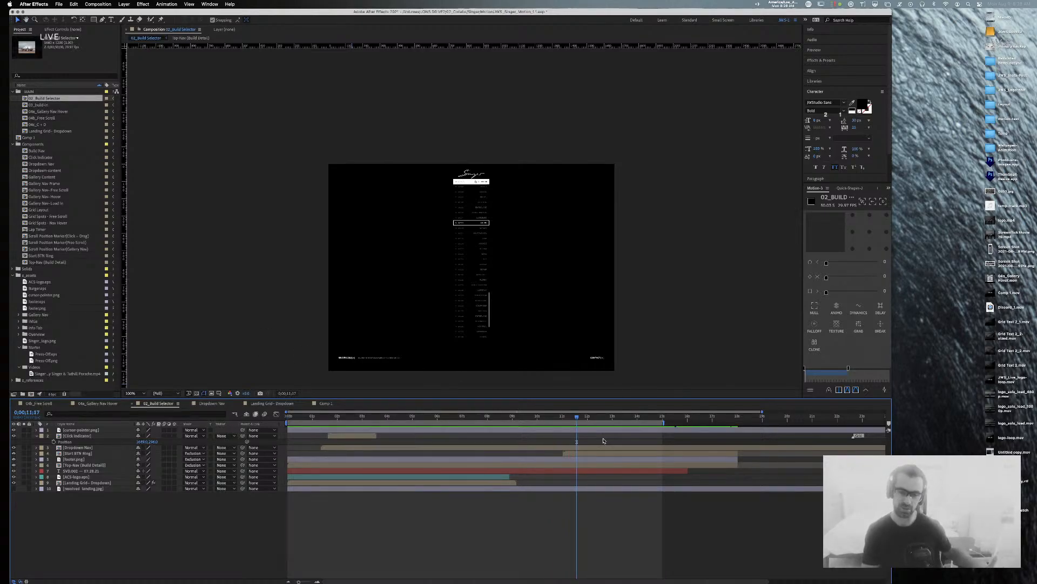
Step: Extend the ACS-logo.eps layer's out-point to the playhead, then scrub back to about 3 seconds
click(484, 477)
shift+click(484, 482)
drag(510, 477, 688, 487)
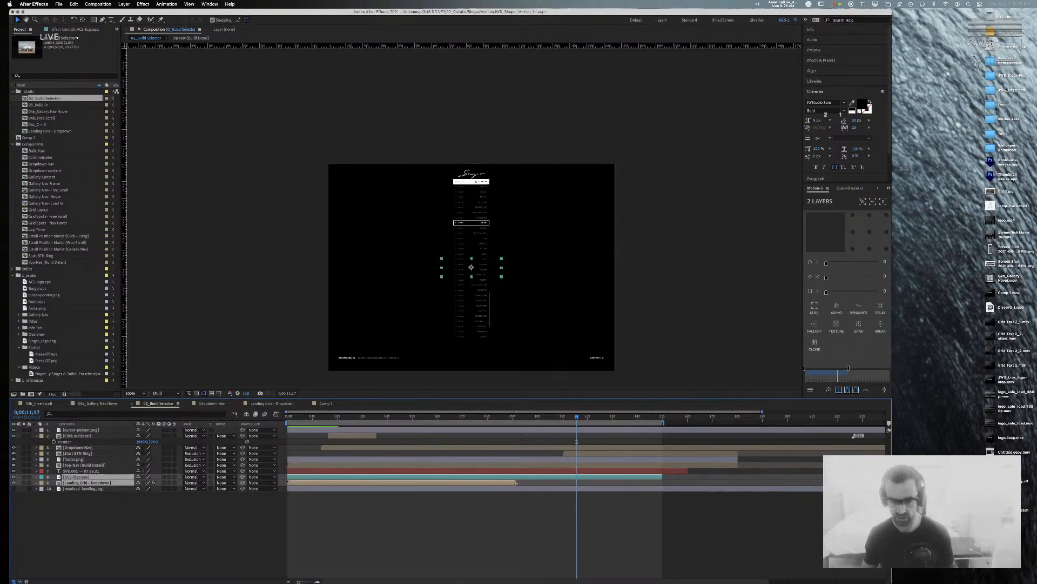
drag(570, 486, 516, 487)
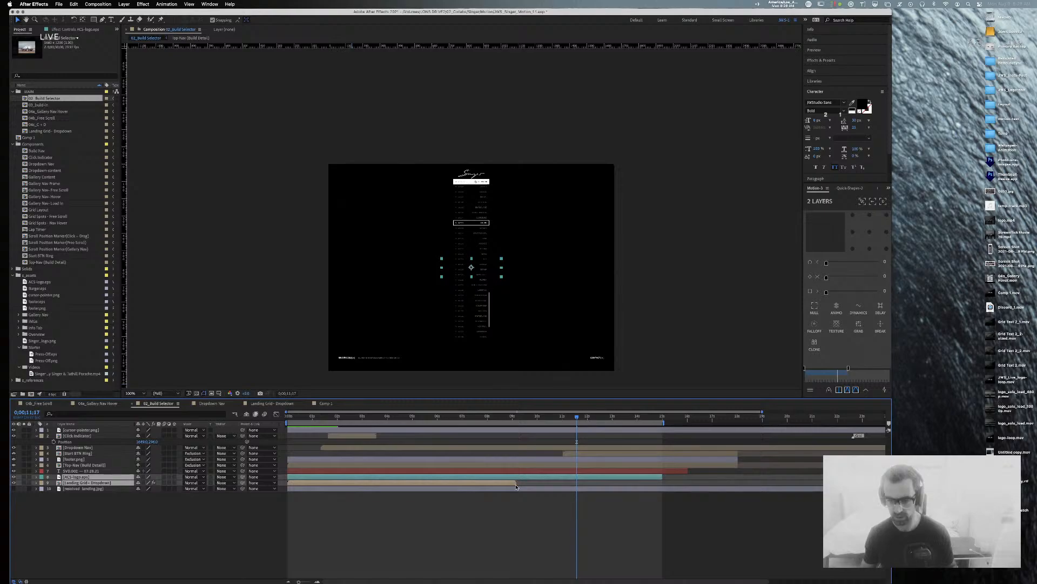
click(504, 554)
click(508, 484)
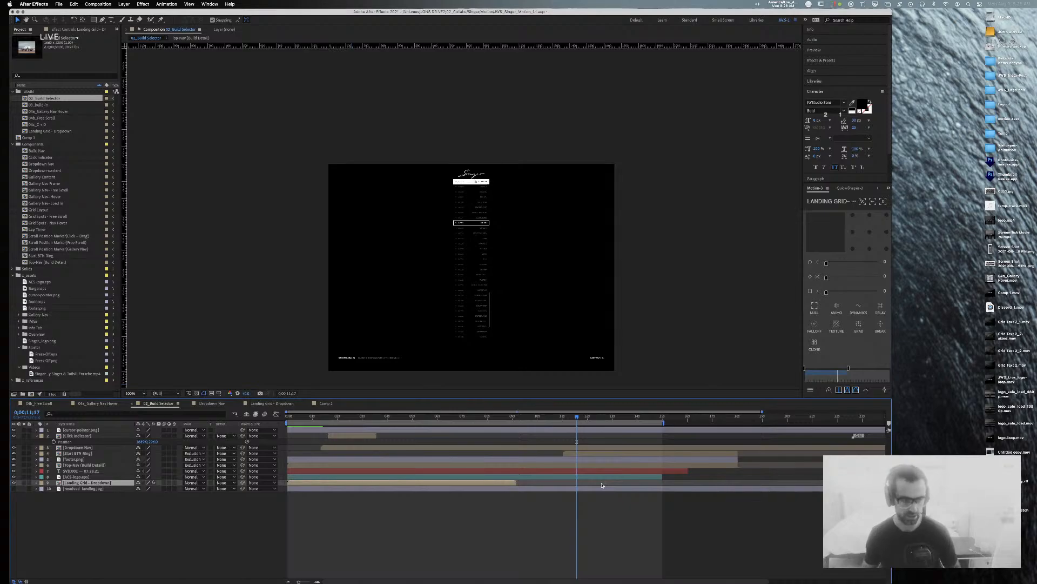
drag(463, 418, 314, 412)
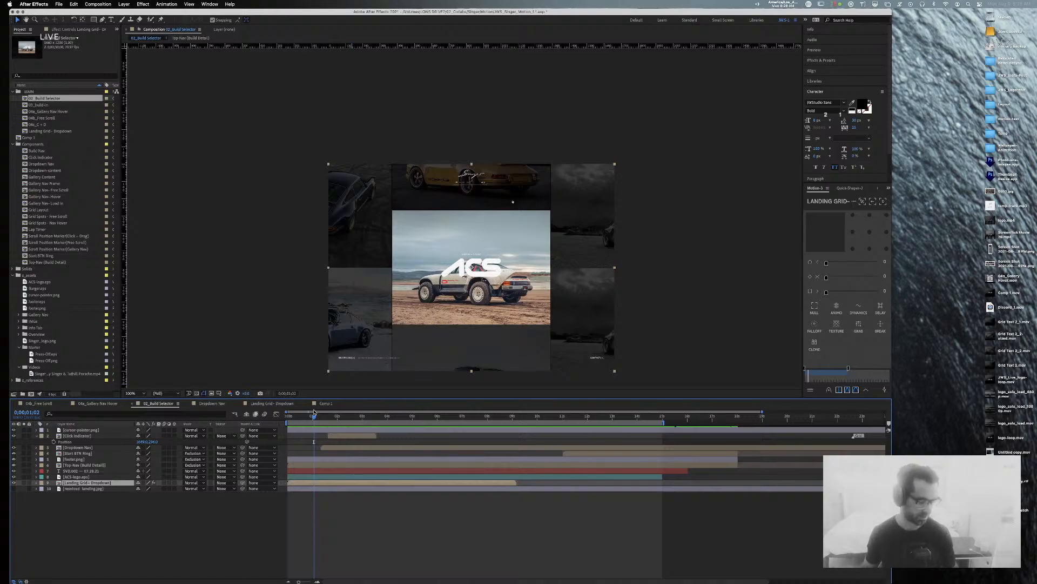
Step: Deselect the layer, replay 02_Build Selector, and rewind it to the opening car frame
click(270, 212)
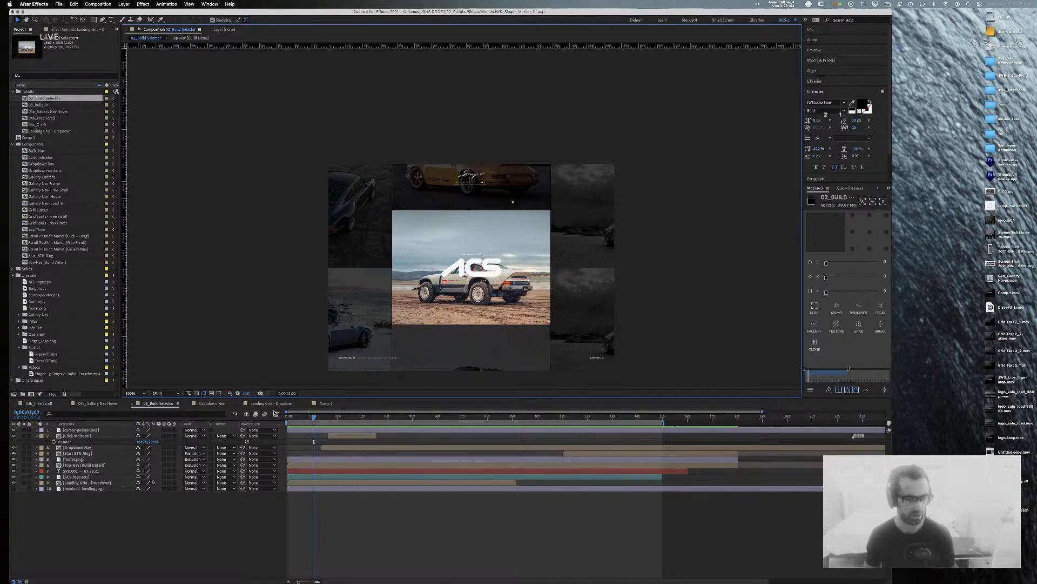
drag(314, 417, 123, 406)
key(space)
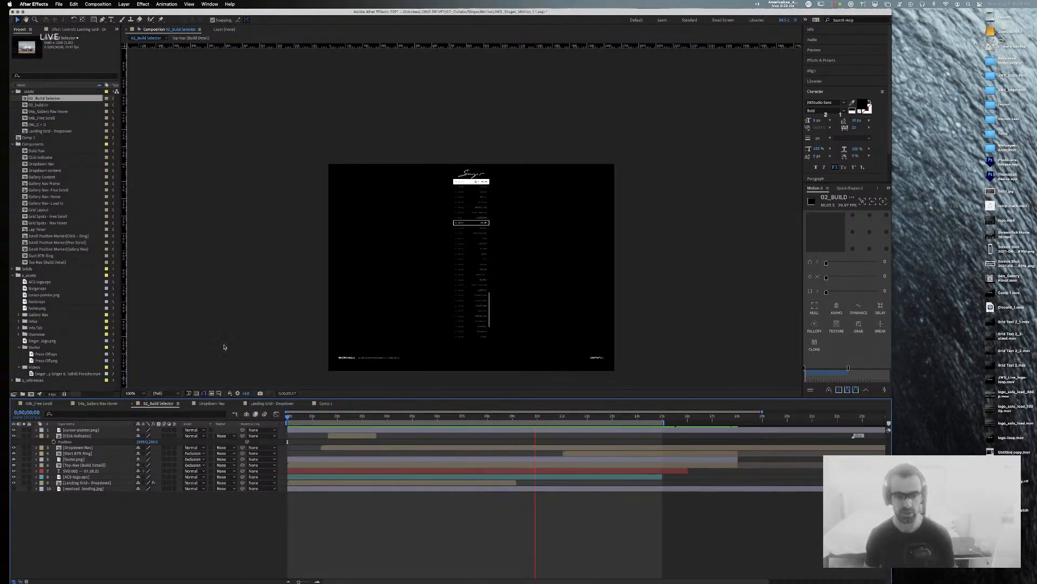
key(space)
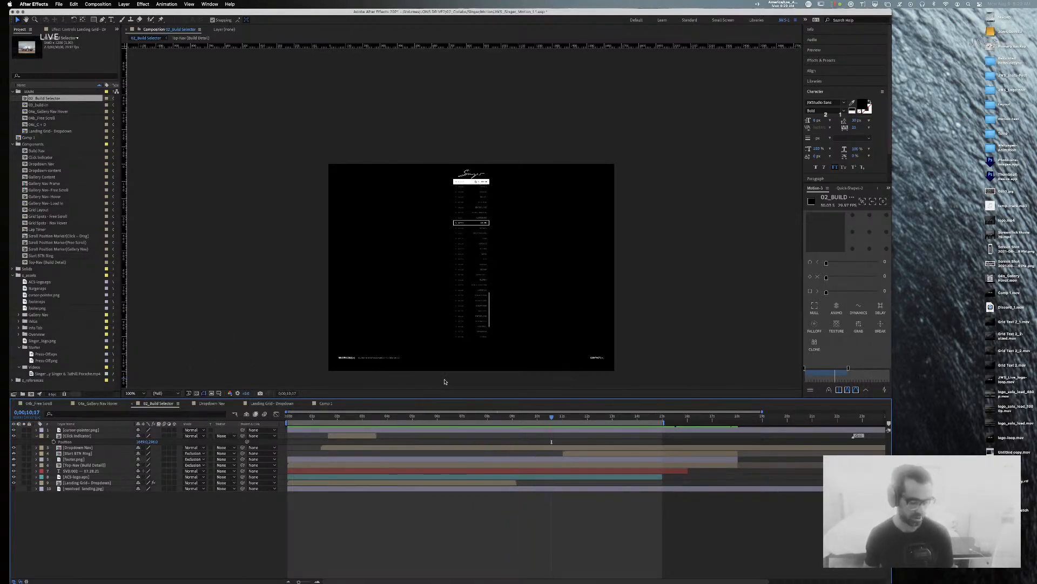
drag(553, 421, 282, 421)
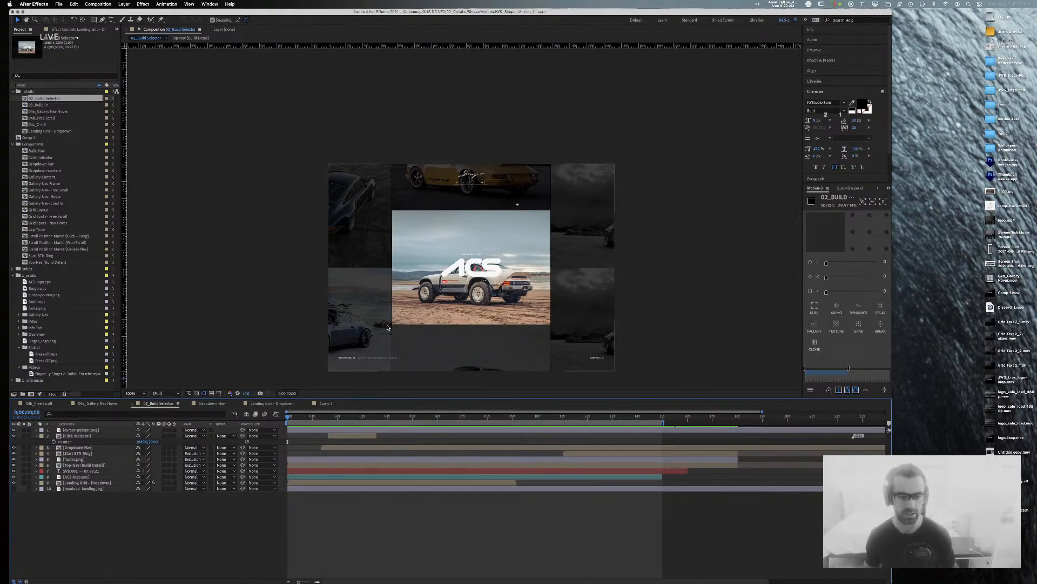
Step: Close Comp 1, scrub Dropdown Nav near one second, then close the Dropdown Nav and Landing Grid - Dropdown tabs
click(321, 404)
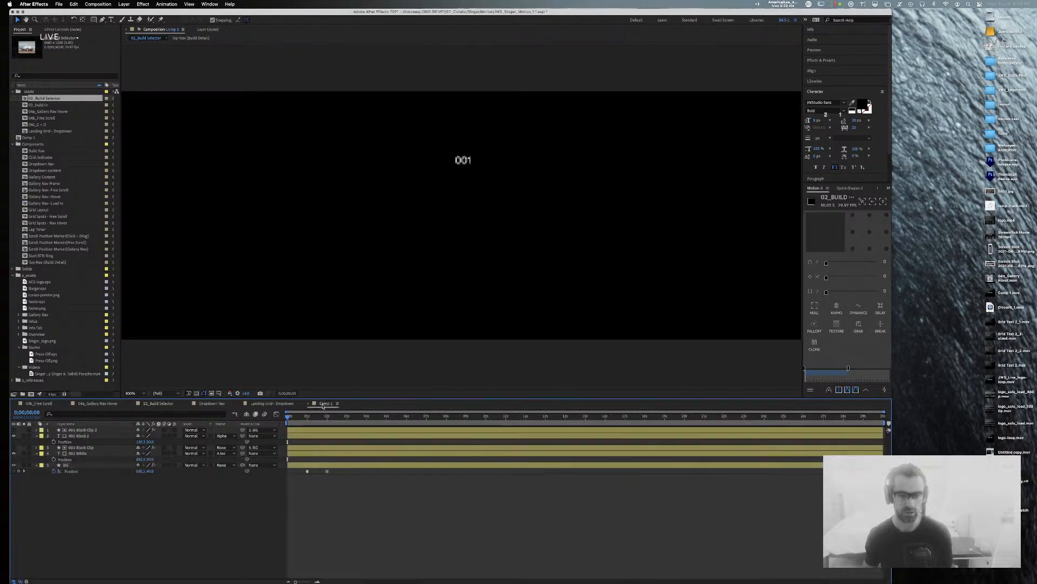
click(307, 403)
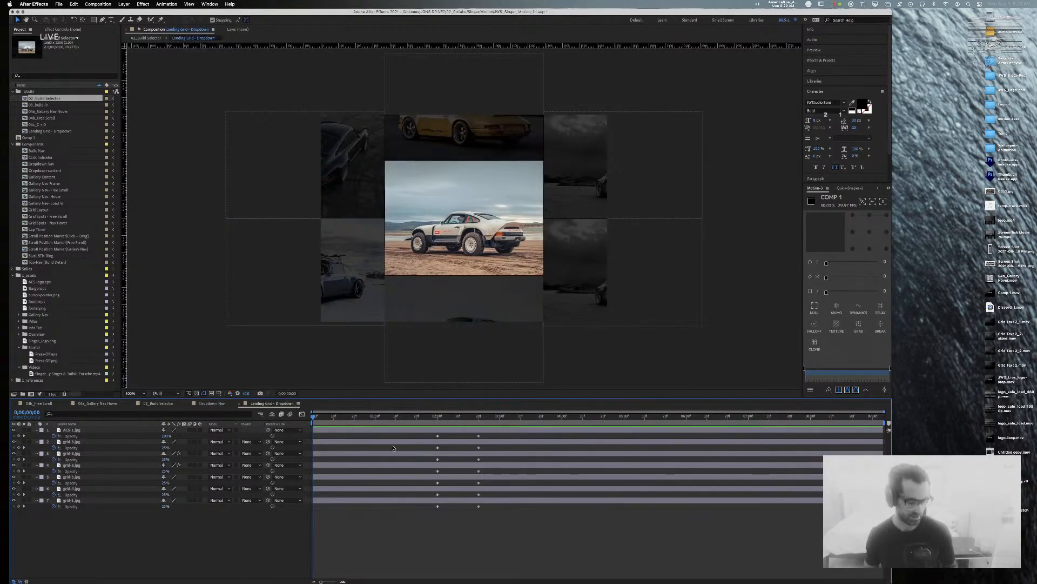
click(209, 403)
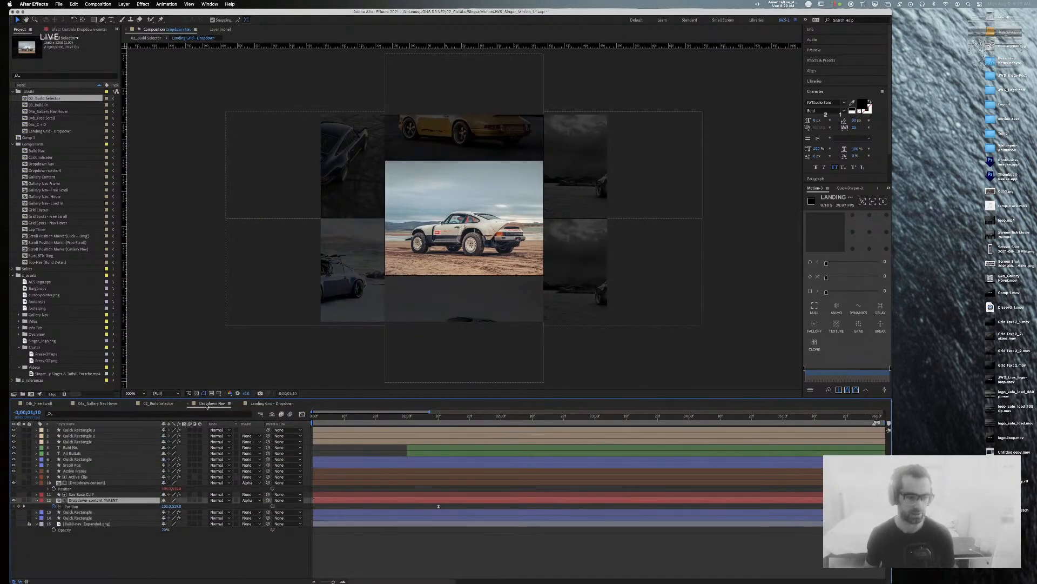
click(407, 416)
drag(408, 422, 337, 412)
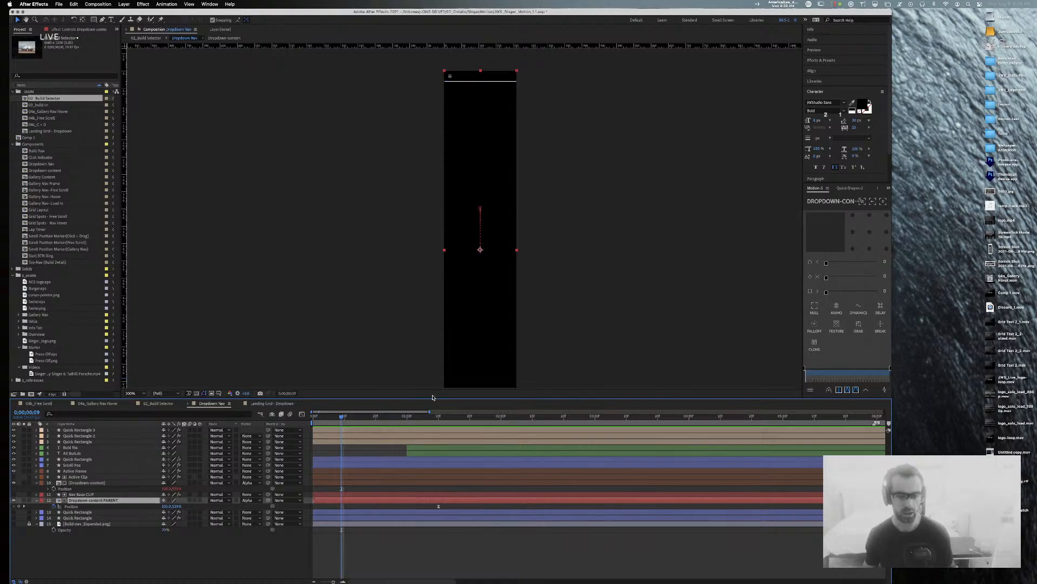
click(187, 403)
click(187, 404)
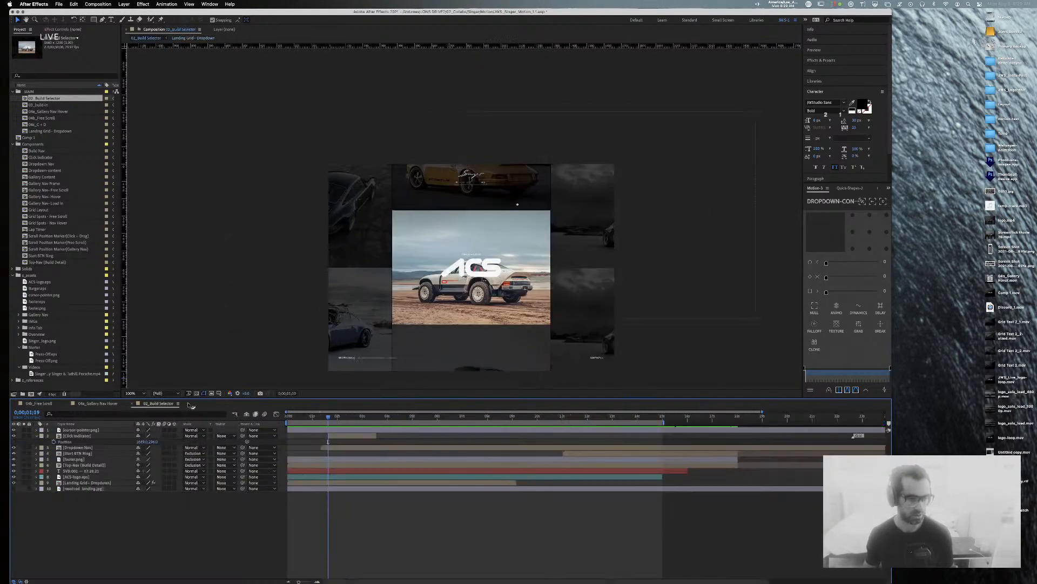
Step: Reselect 02_Build Selector, zoom to 400%, enlarge the viewer over the timeline, then zoom back out
click(39, 118)
click(42, 124)
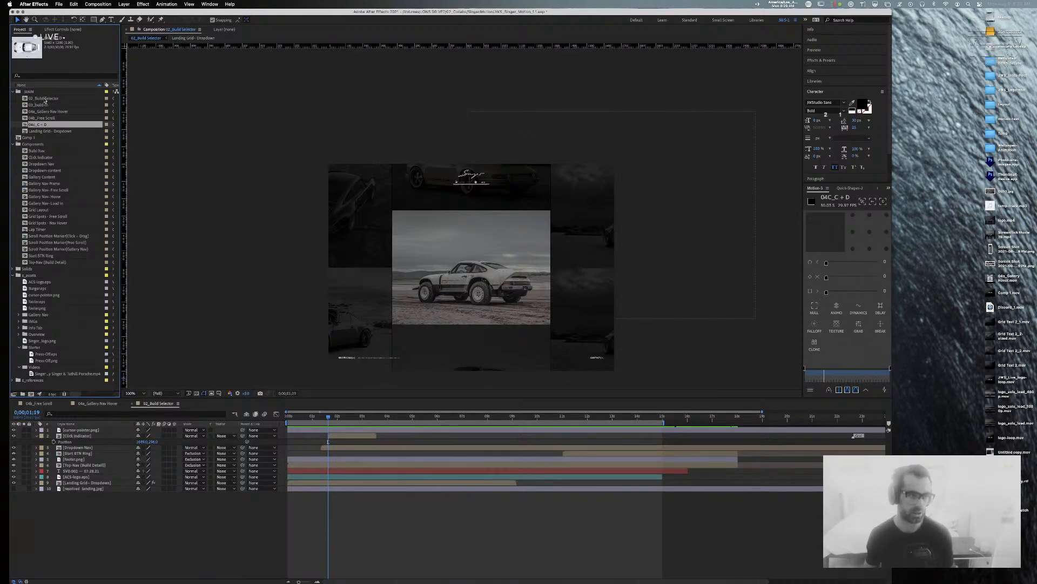
click(45, 99)
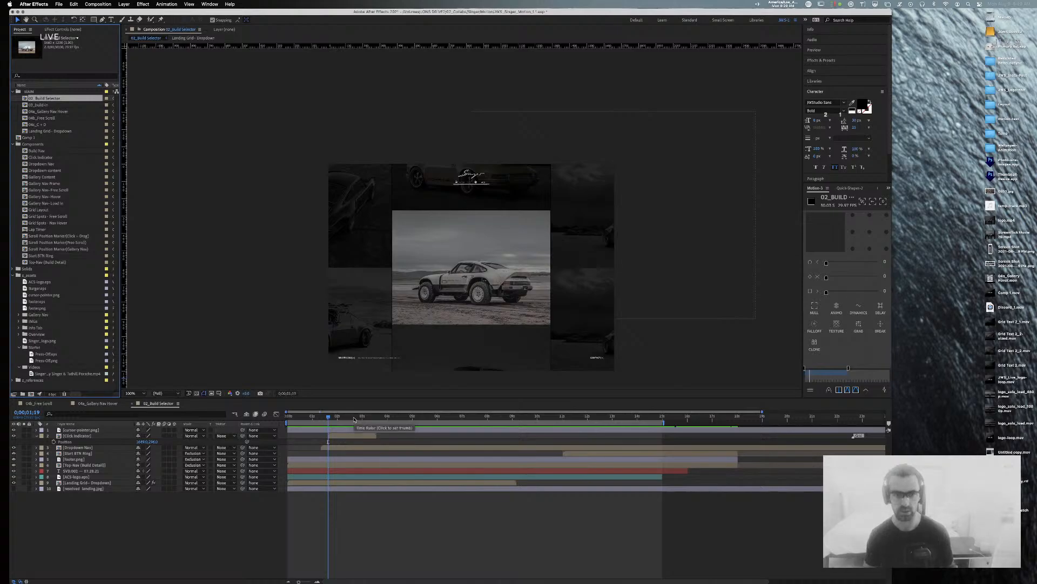
click(251, 266)
key(period)
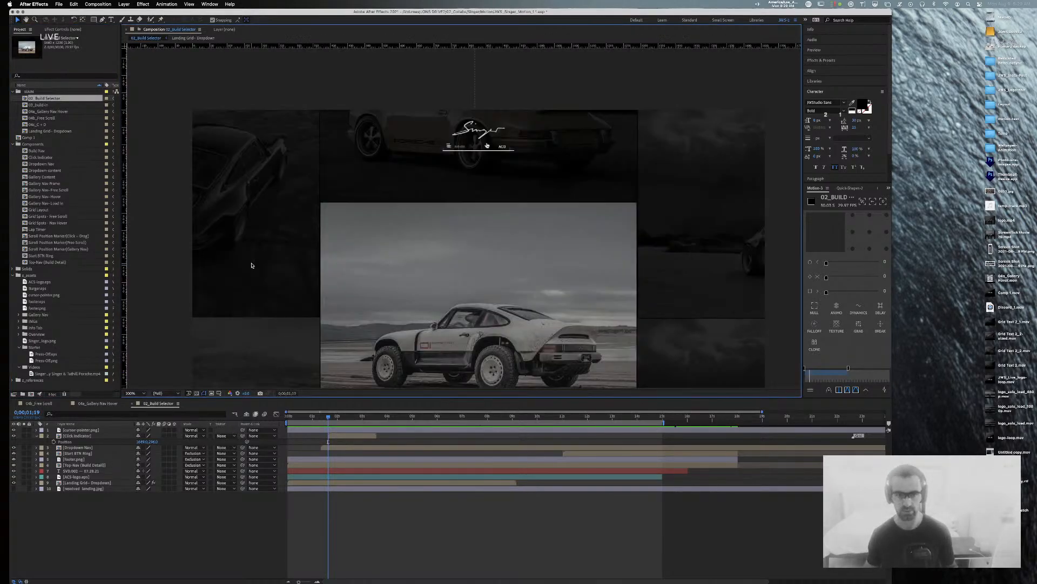
scroll(422, 213, down, 3)
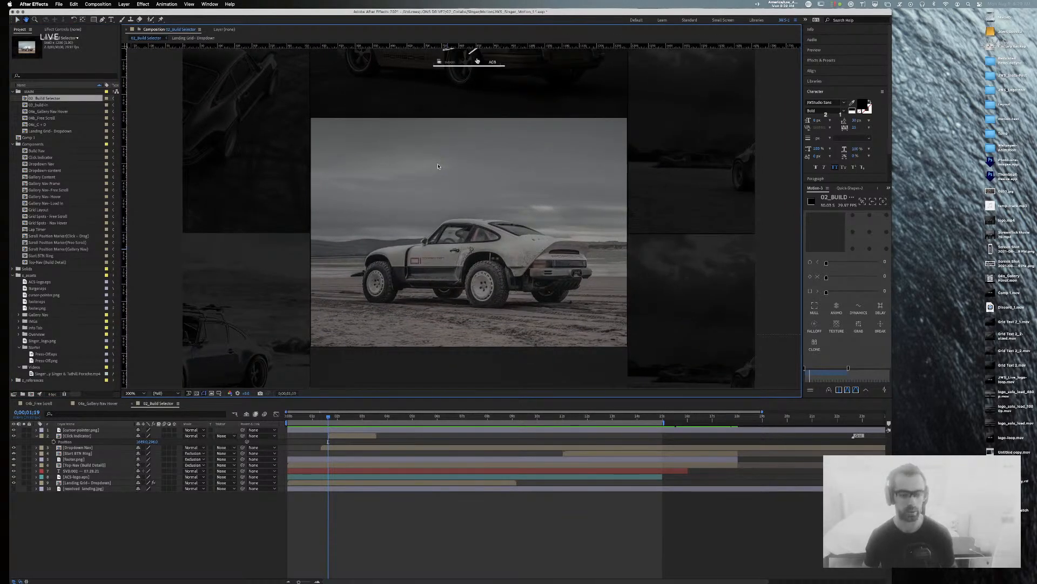
key(period)
drag(773, 397, 774, 531)
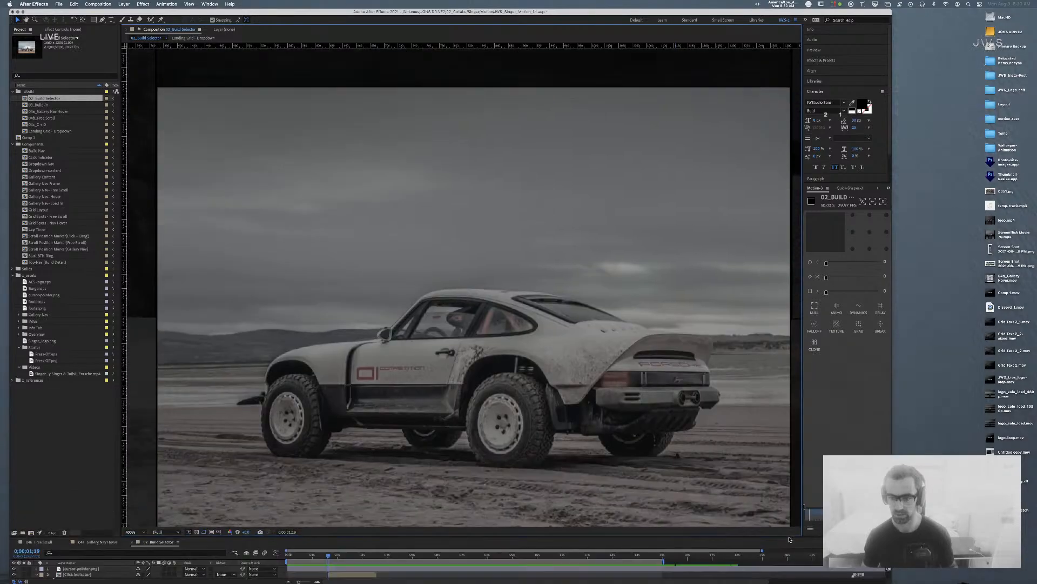
drag(570, 247, 562, 227)
key(comma)
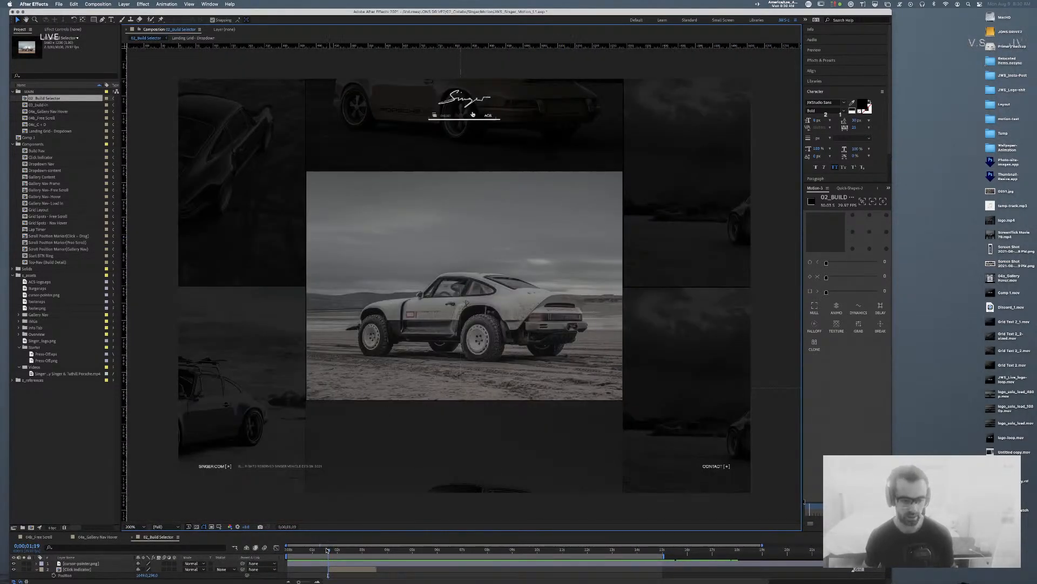
Step: Preview the 02_Build Selector dropdown animation from frame 0, stopping partway through
key(Home)
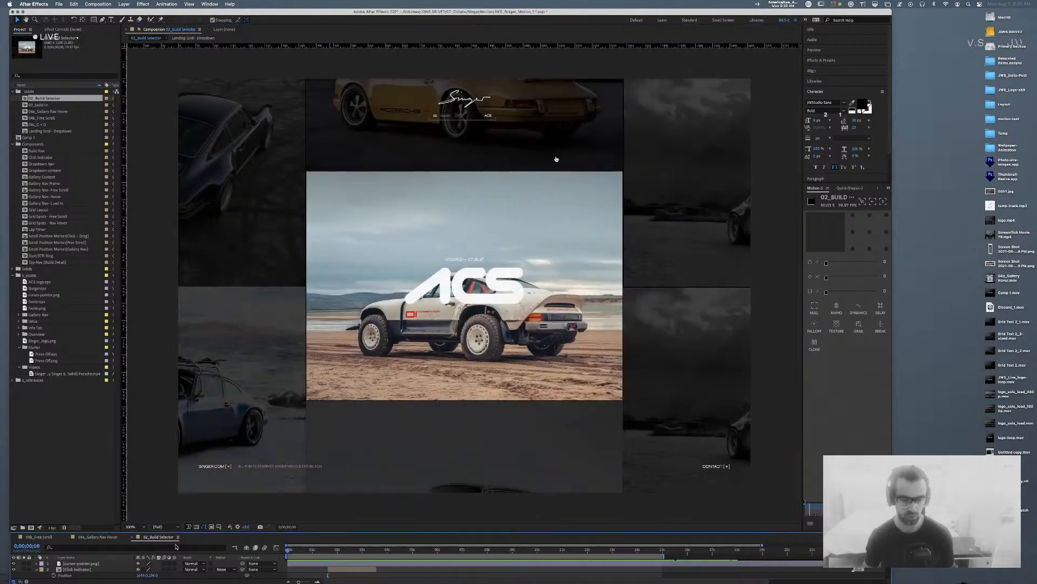
key(space)
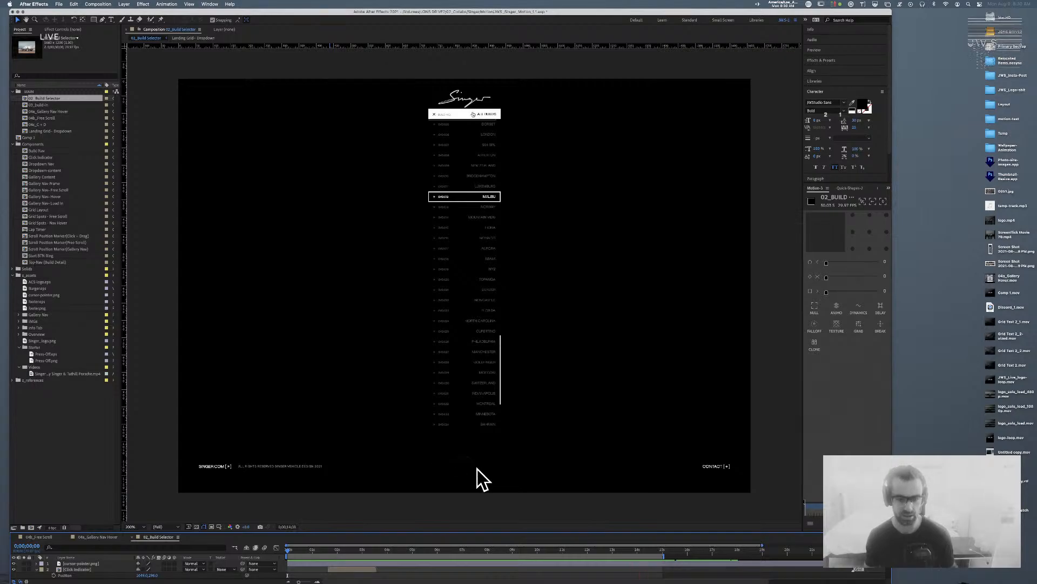
key(space)
key(space)
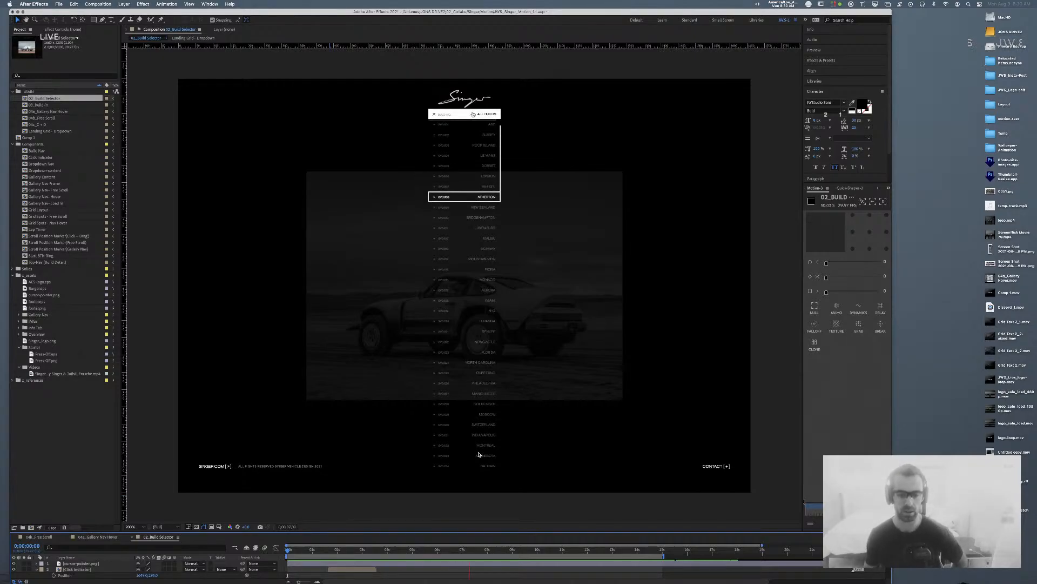
key(space)
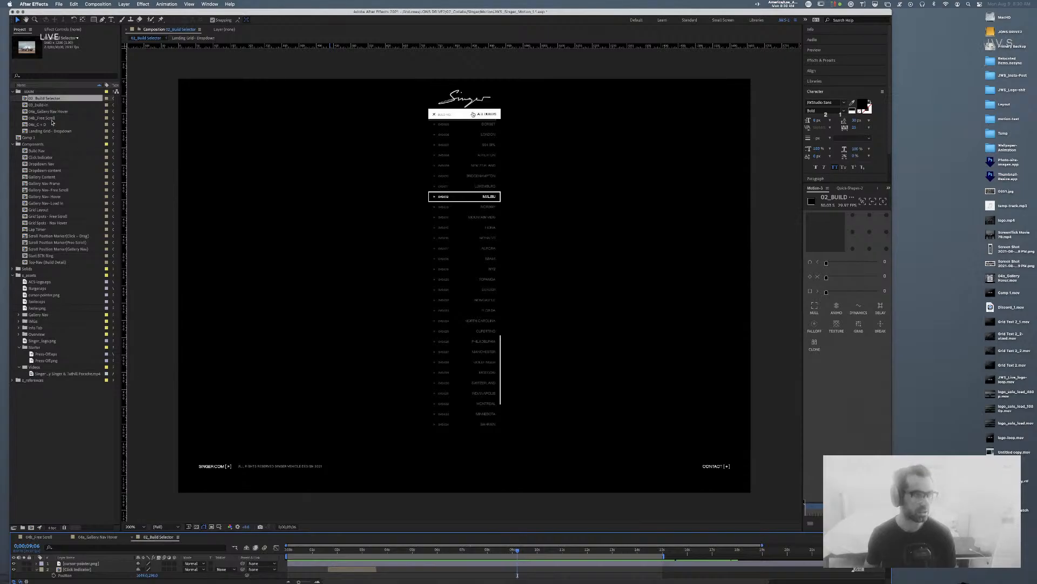
Step: Preview the 03_build-in comp's car build-in animation from its start at 200% zoom
double_click(25, 105)
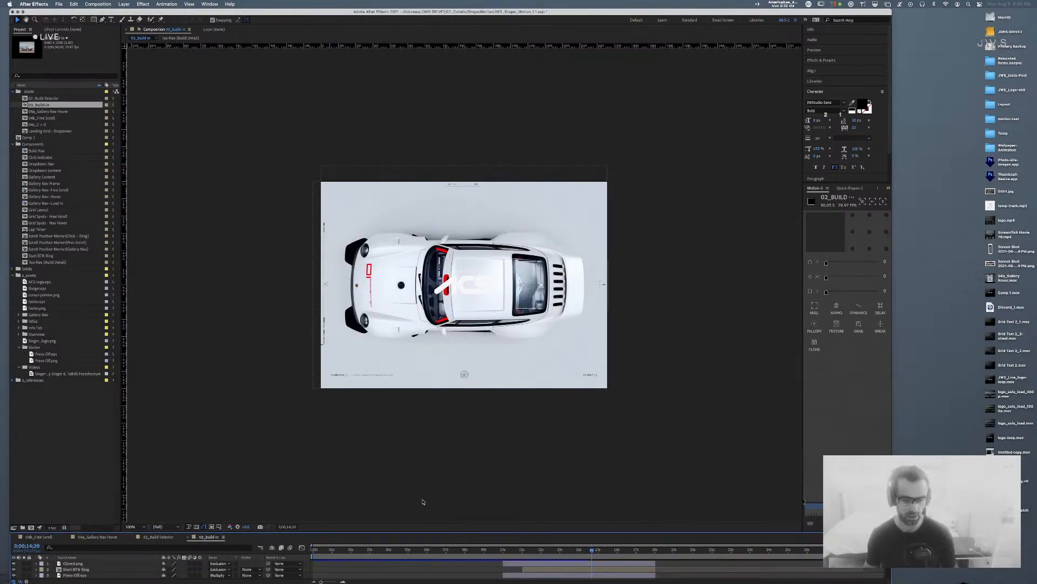
key(Home)
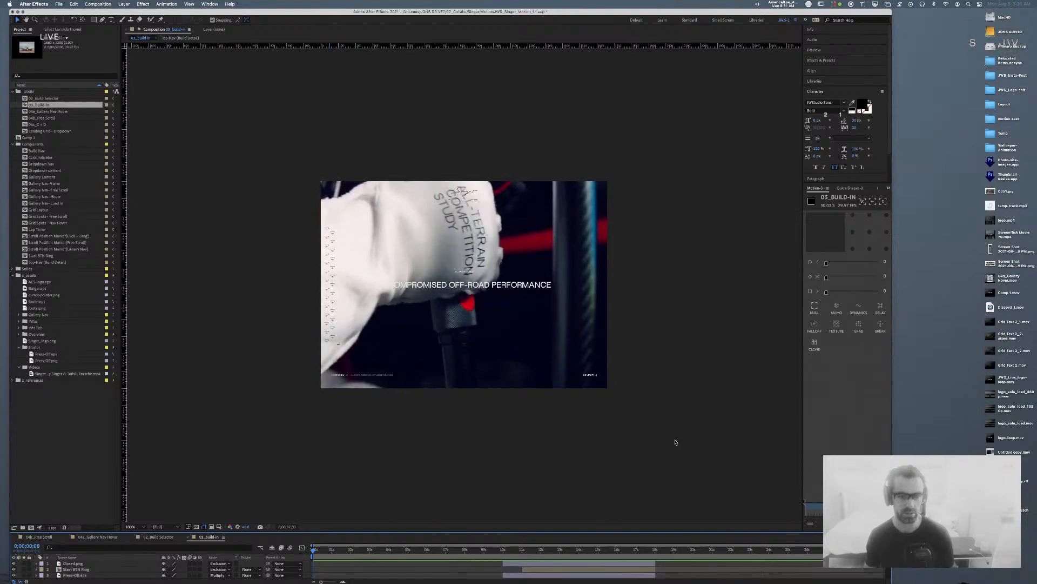
key(period)
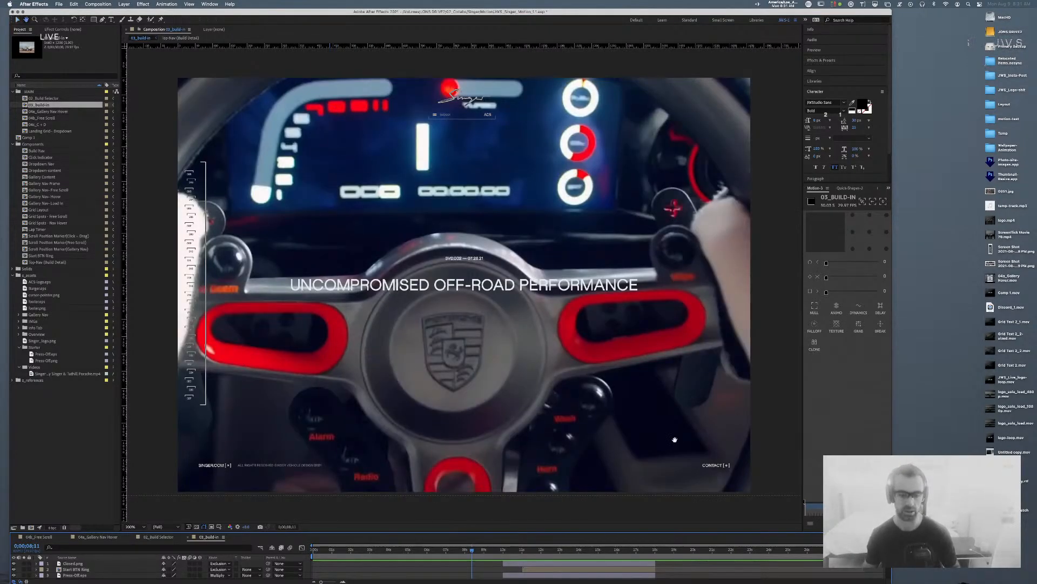
key(space)
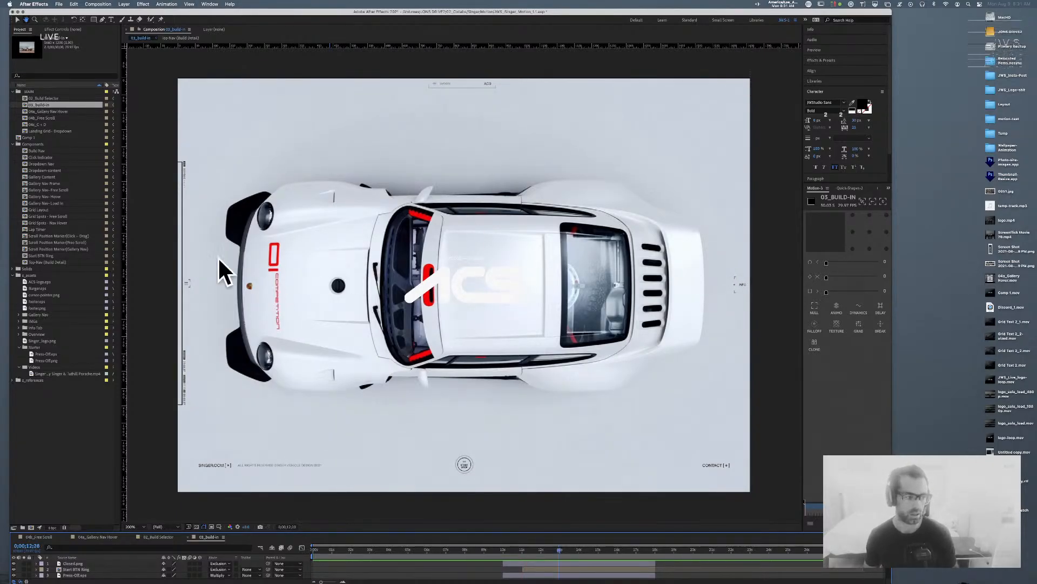
key(super+Tab)
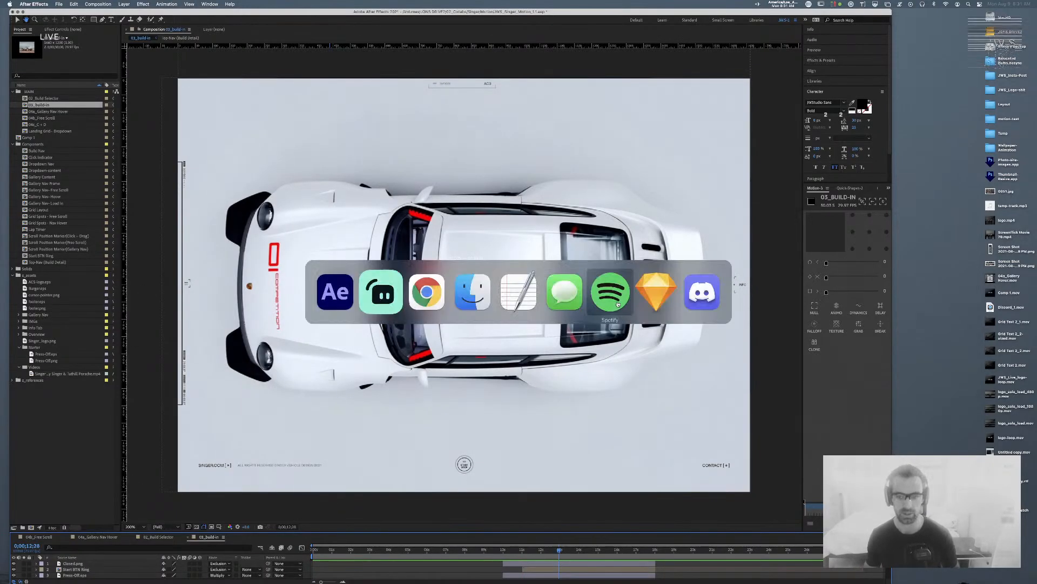
click(656, 292)
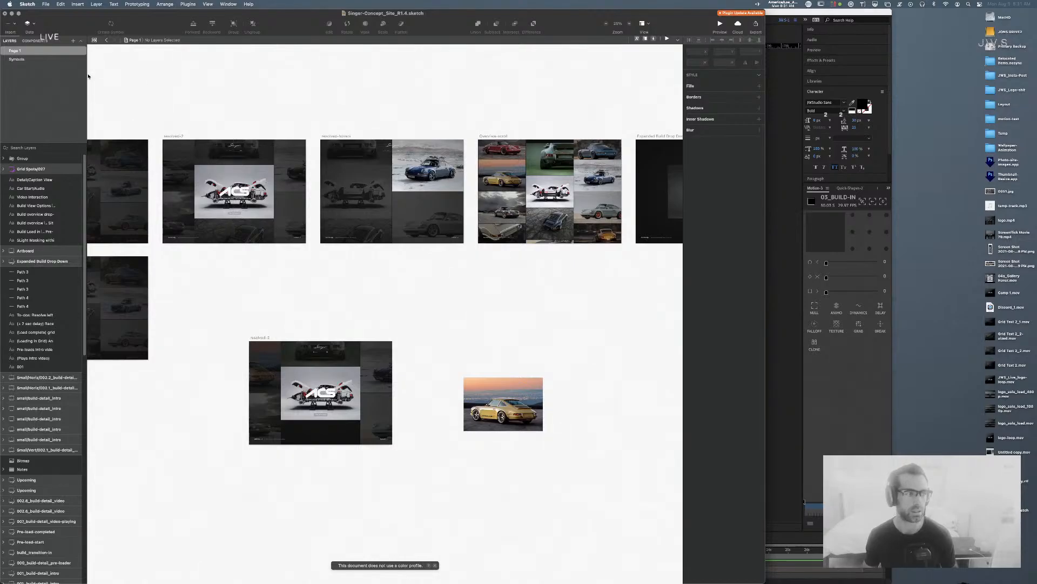
click(12, 57)
drag(590, 104, 301, 97)
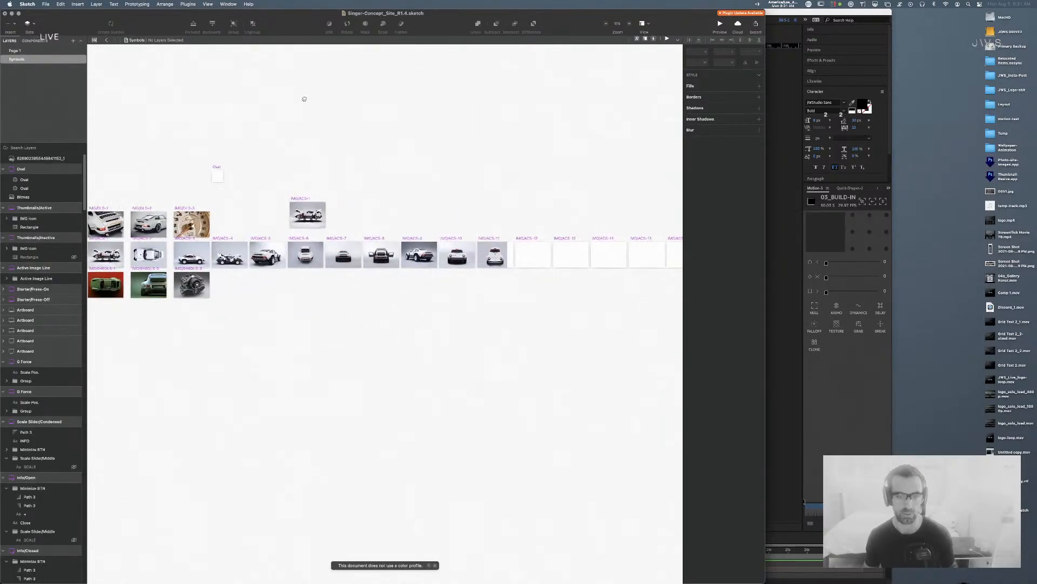
drag(517, 110, 382, 106)
key(super+minus)
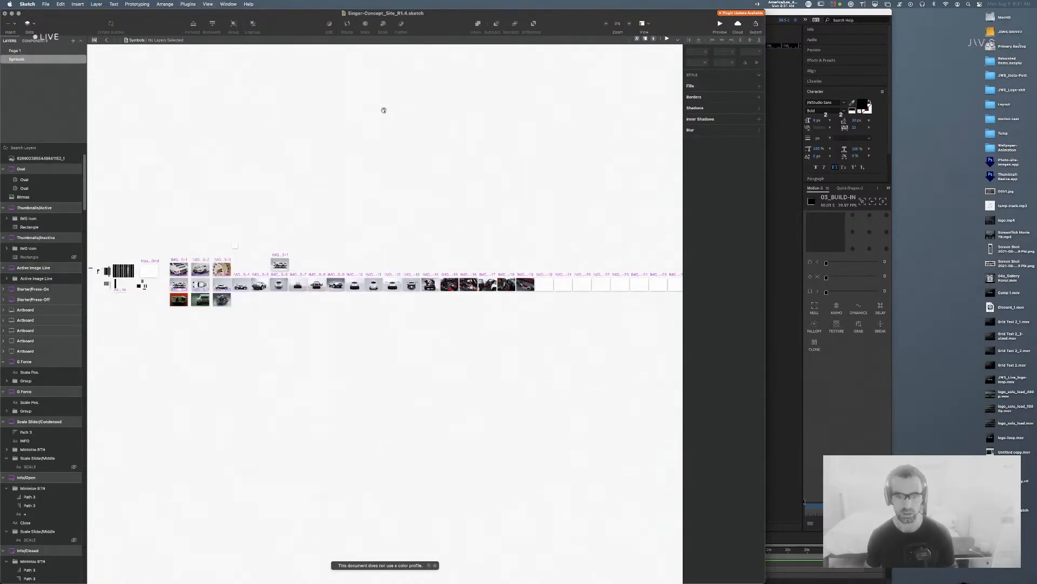
drag(445, 260, 272, 259)
drag(529, 234, 475, 227)
drag(246, 211, 444, 210)
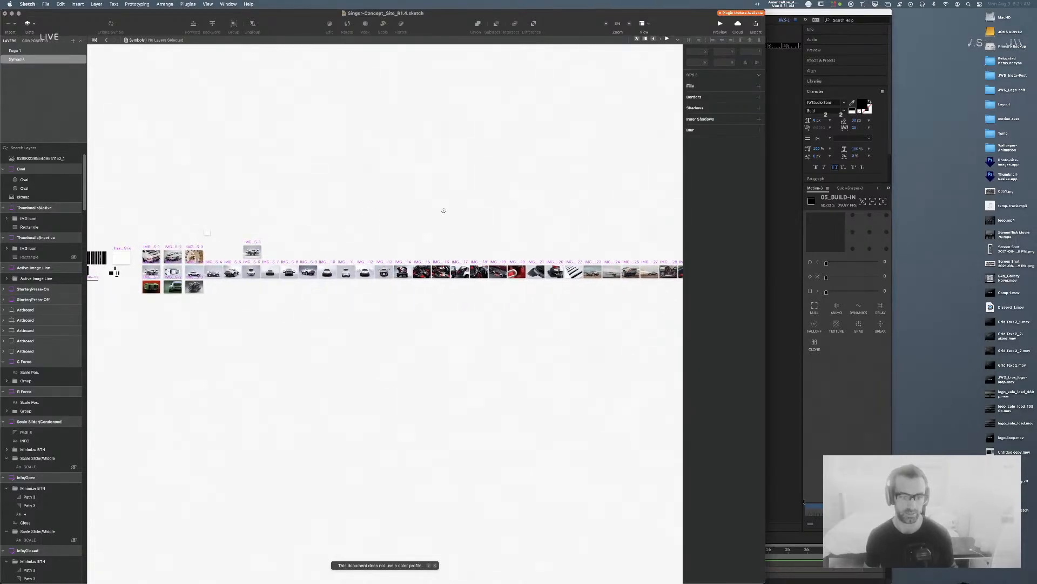
key(super+plus)
key(super+plus)
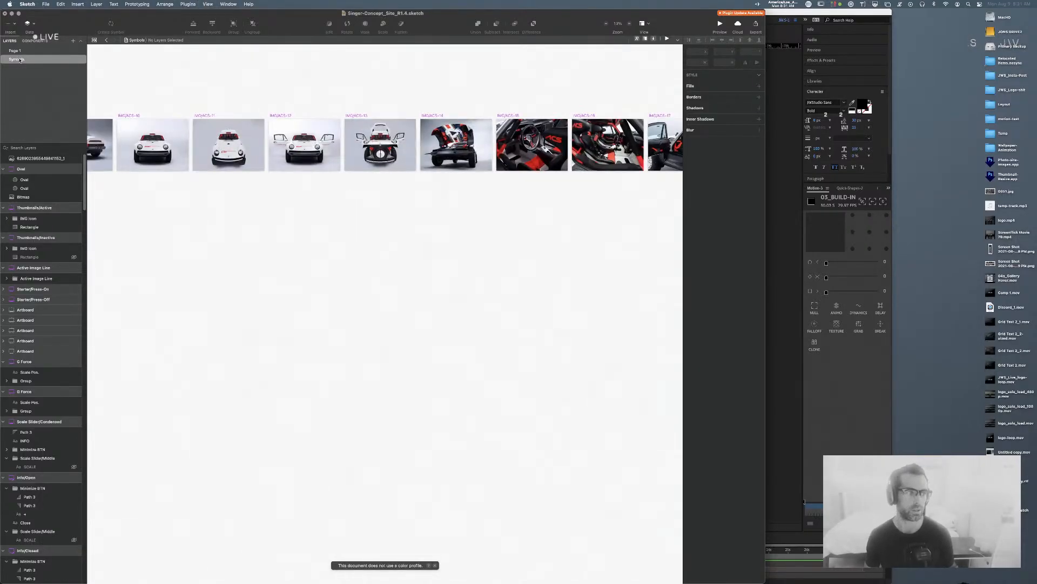
click(15, 51)
key(super+Tab)
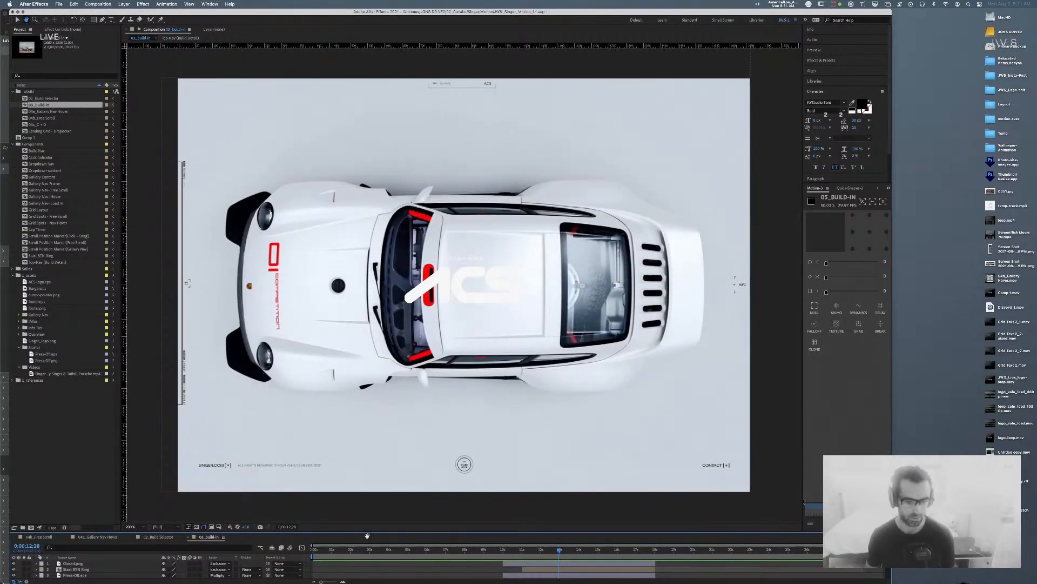
Step: Enlarge the timeline, then save and quit the Singer motion project and switch to Finder
drag(368, 531, 368, 378)
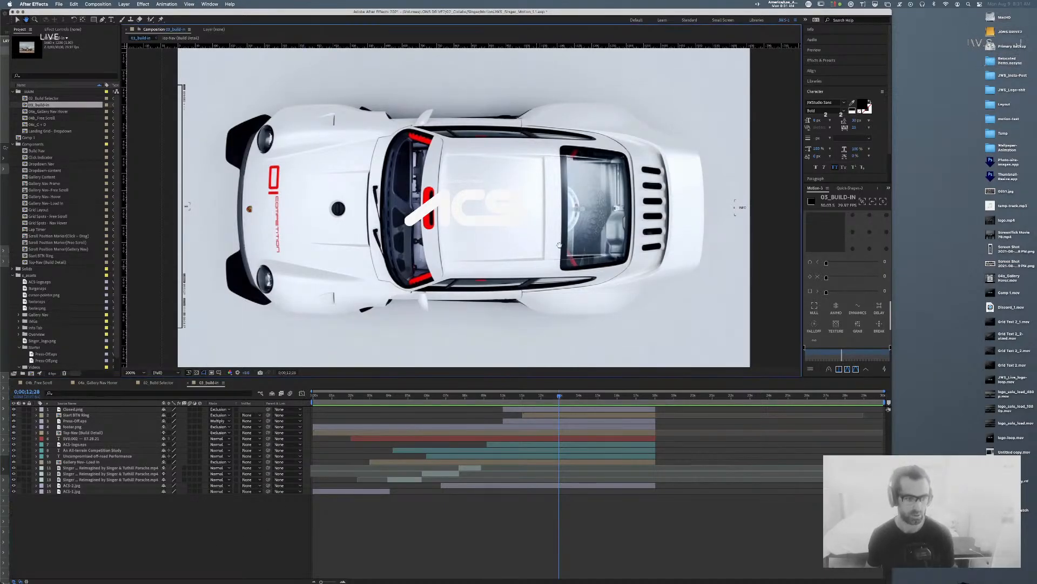
click(87, 479)
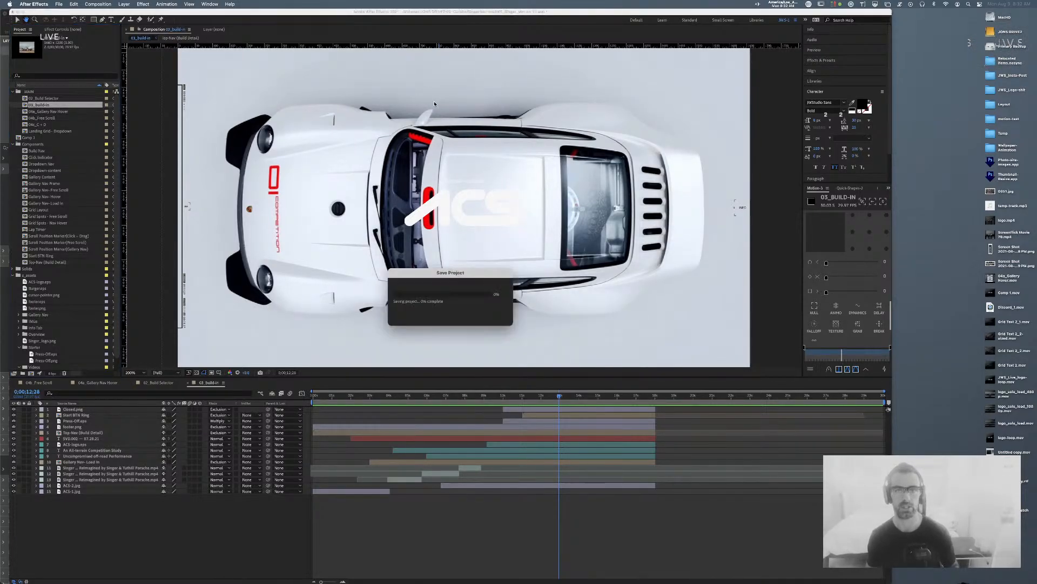
key(super+q)
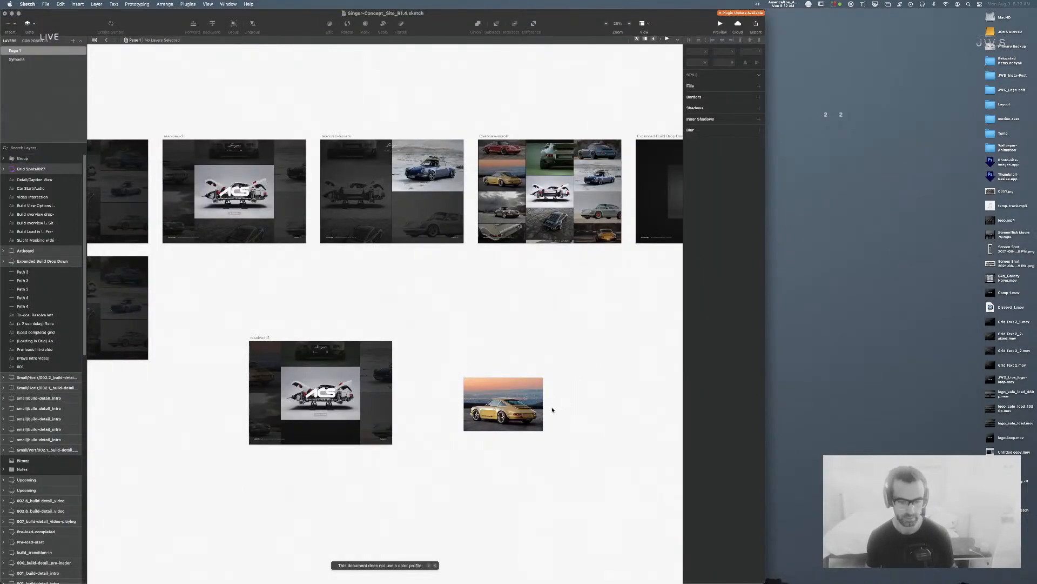
key(super+Tab)
key(super+Tab)
key(super+Tab)
key(super+Tab)
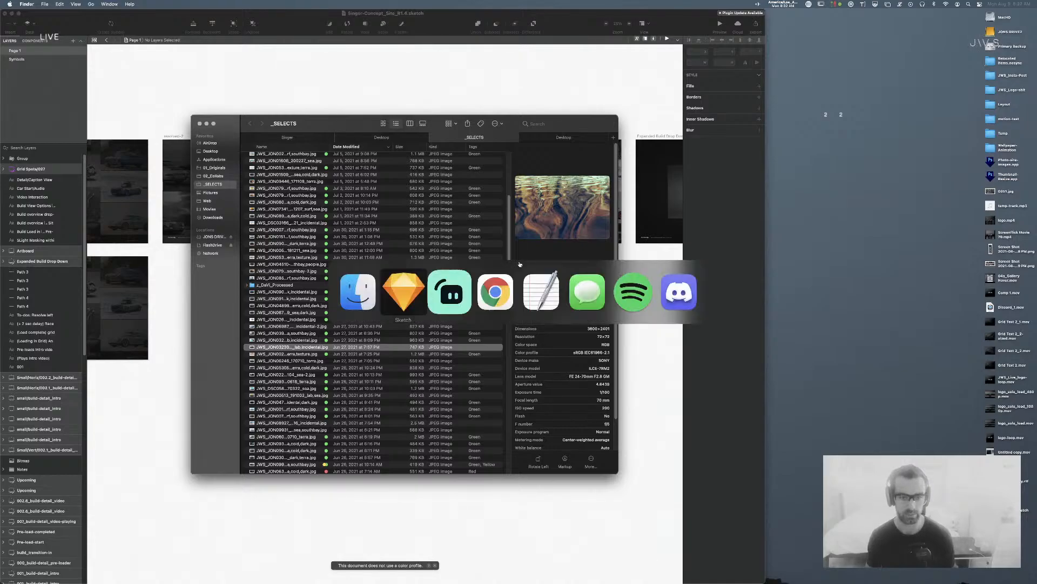
Step: Launch Adobe After Effects 2021 by searching 'after' in Spotlight
key(super+space)
text(after)
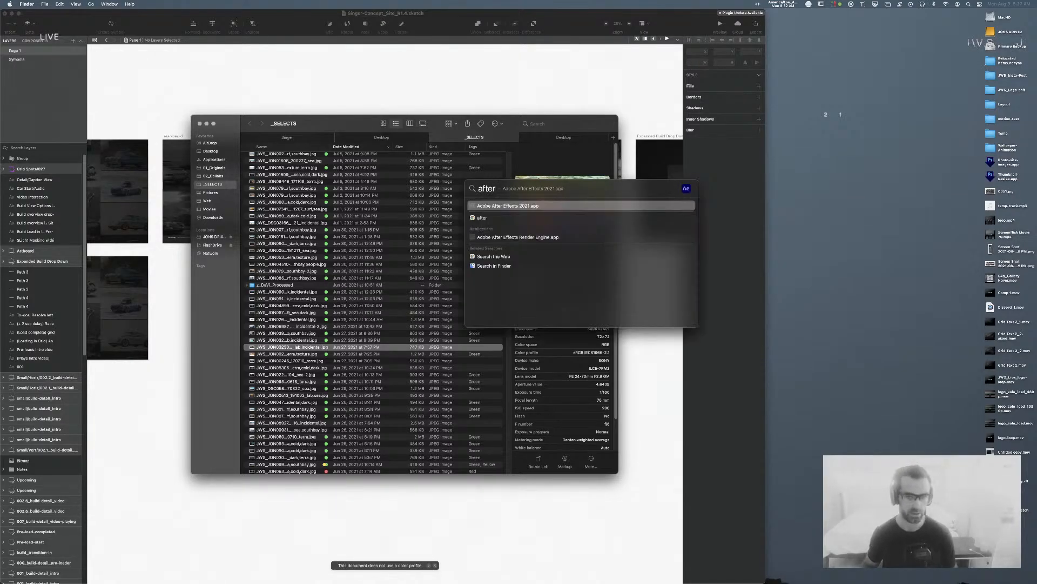
key(Return)
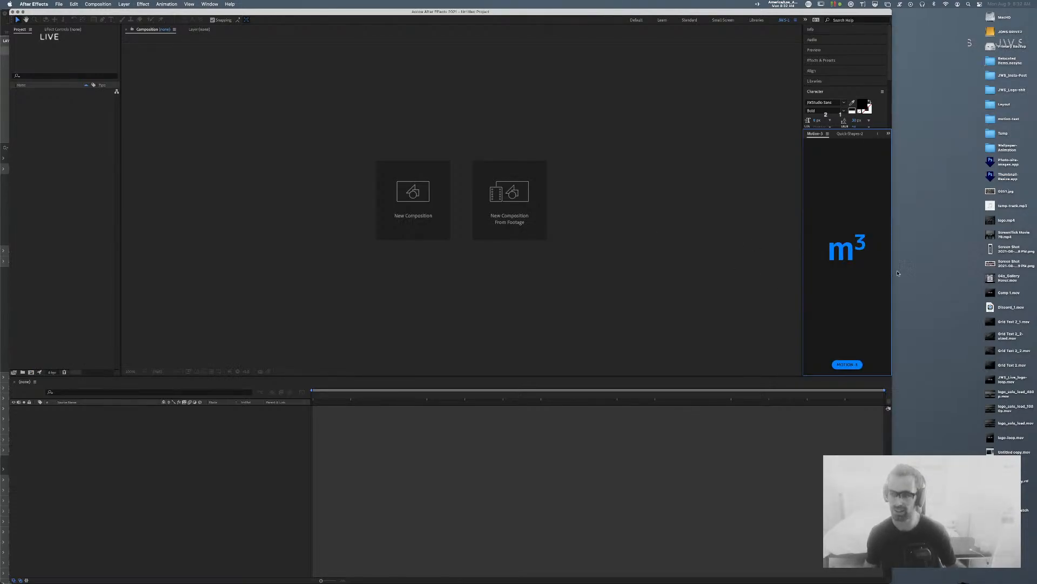
Step: Reopen JWS_Singer_Motion_1.1.aep from the recent projects list
click(59, 4)
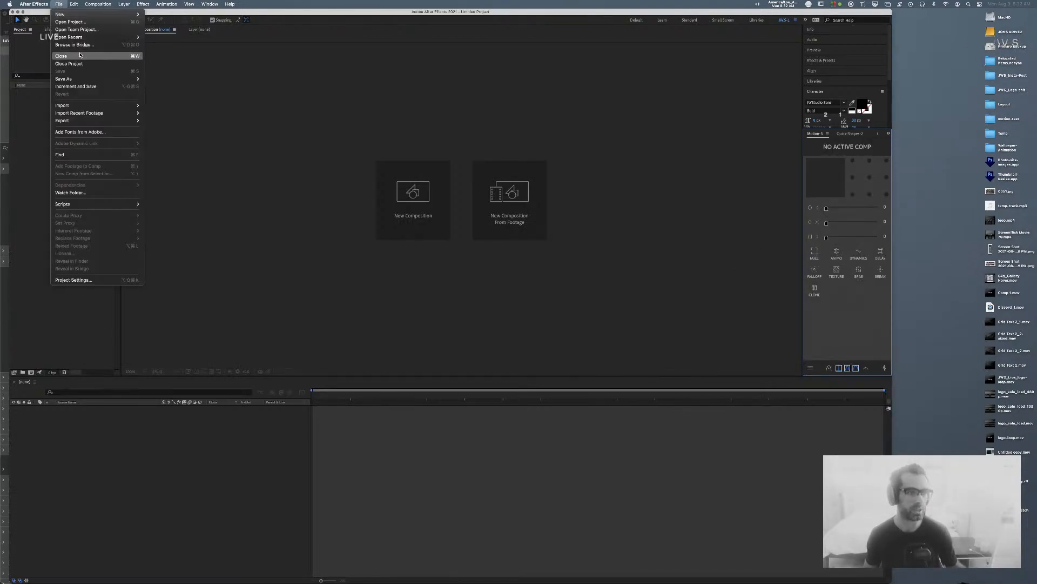
mouse_move(76, 37)
click(244, 37)
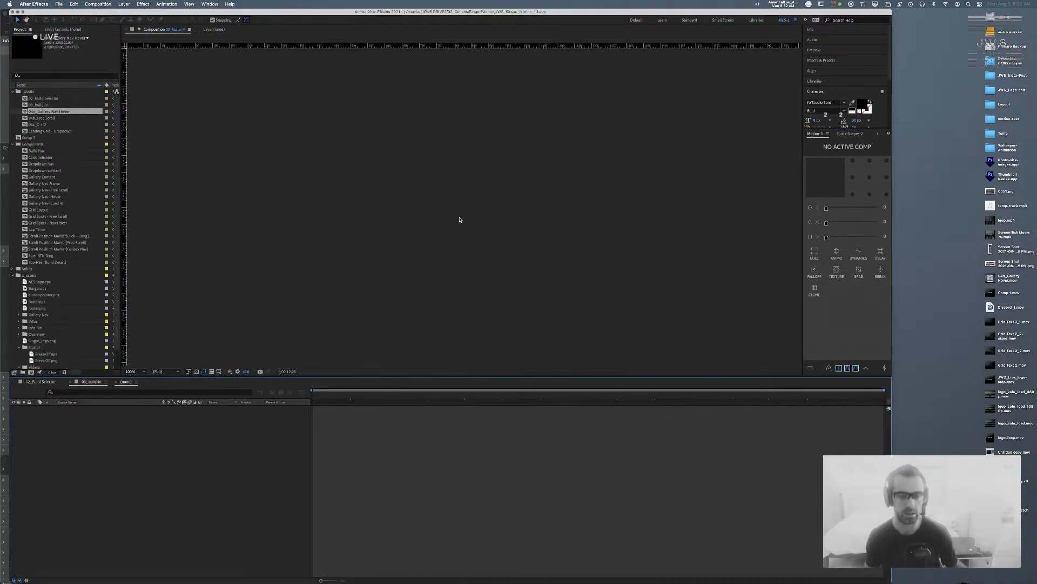
Step: Select the Start BTN Ring layer and preview the 03_build-in animation from frame 0
drag(493, 375, 537, 464)
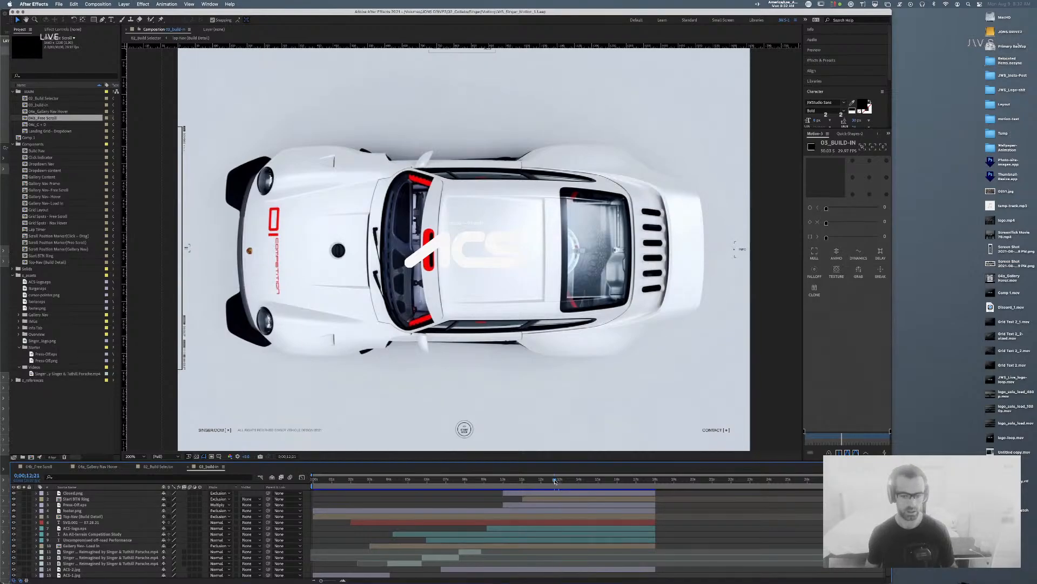
click(123, 498)
drag(377, 479, 258, 478)
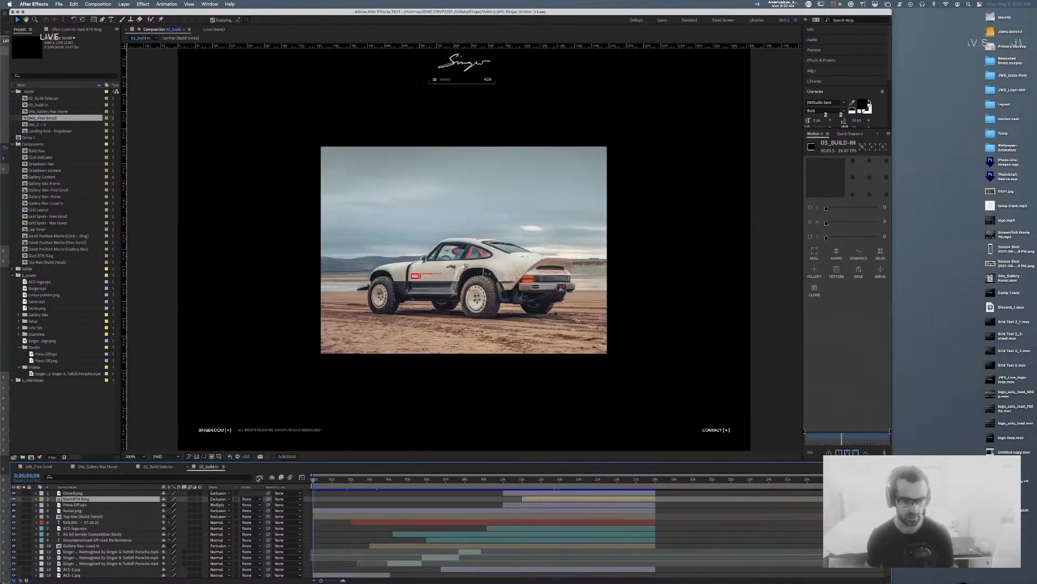
key(space)
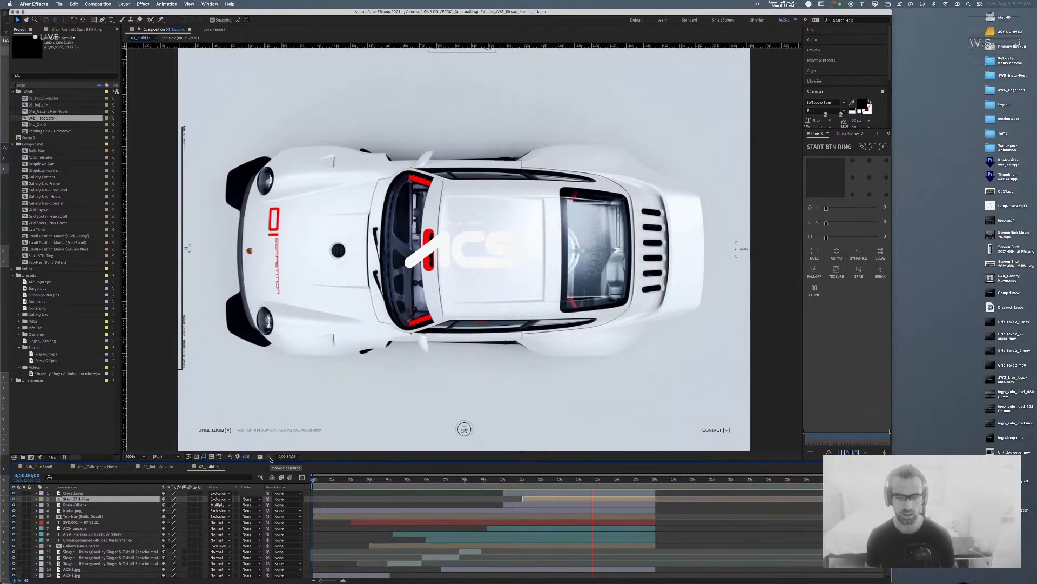
key(space)
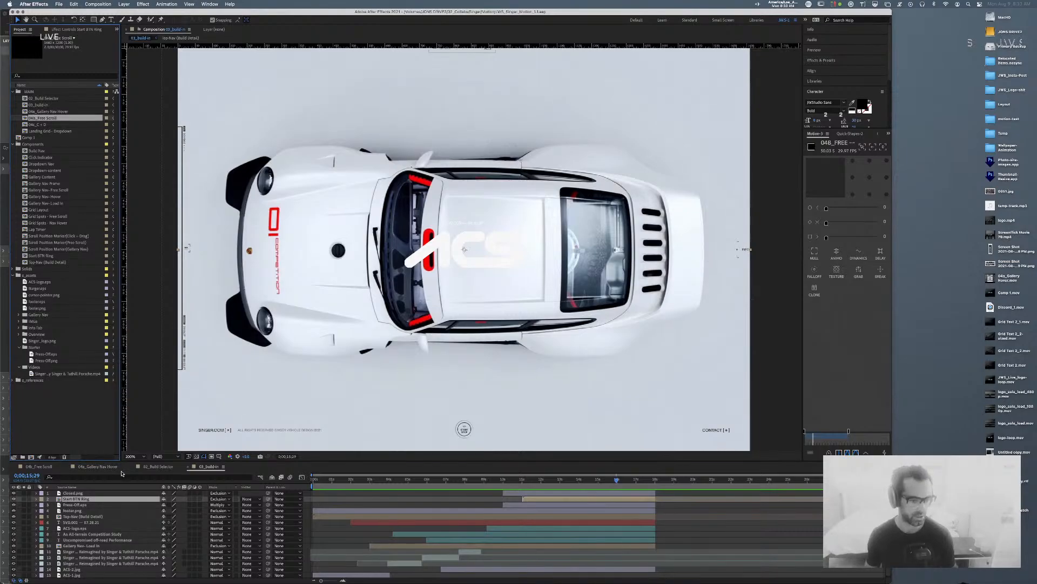
Step: Switch to 04b_Free Scroll at frame 0 and show Position Null 3 in the Graph Editor
click(40, 466)
drag(375, 480, 256, 479)
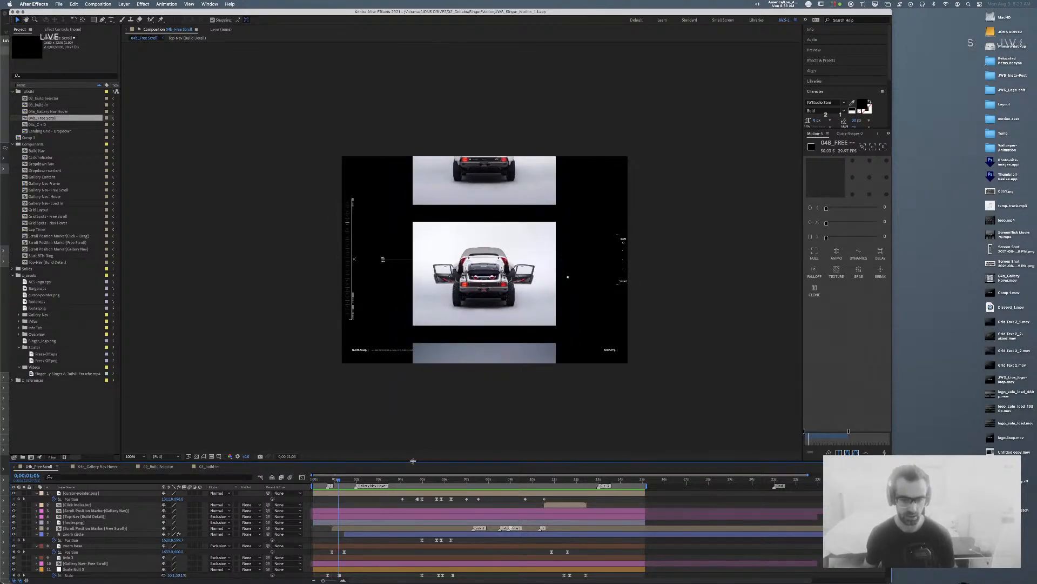
drag(413, 460, 410, 393)
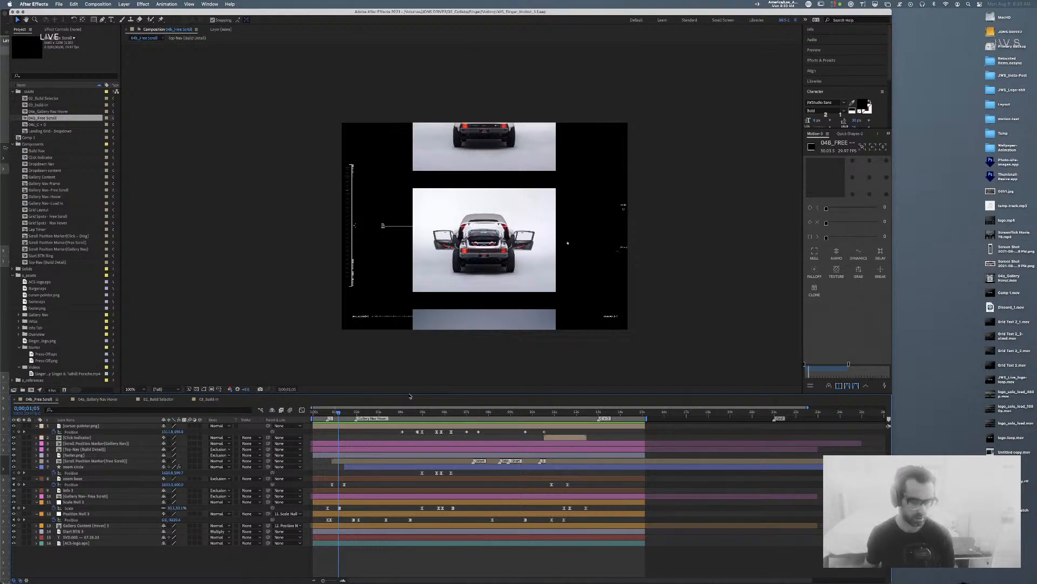
click(474, 251)
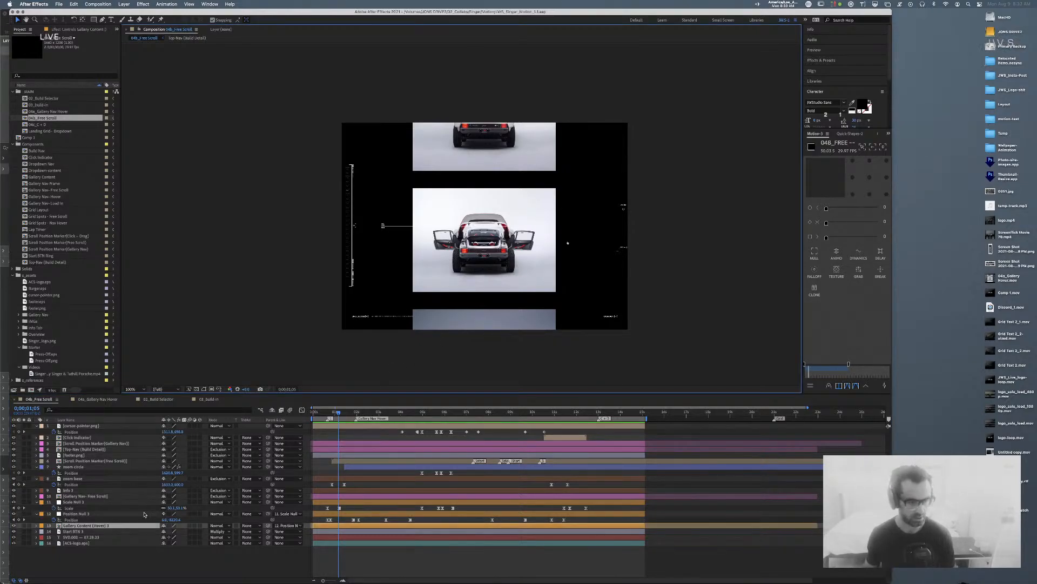
click(341, 514)
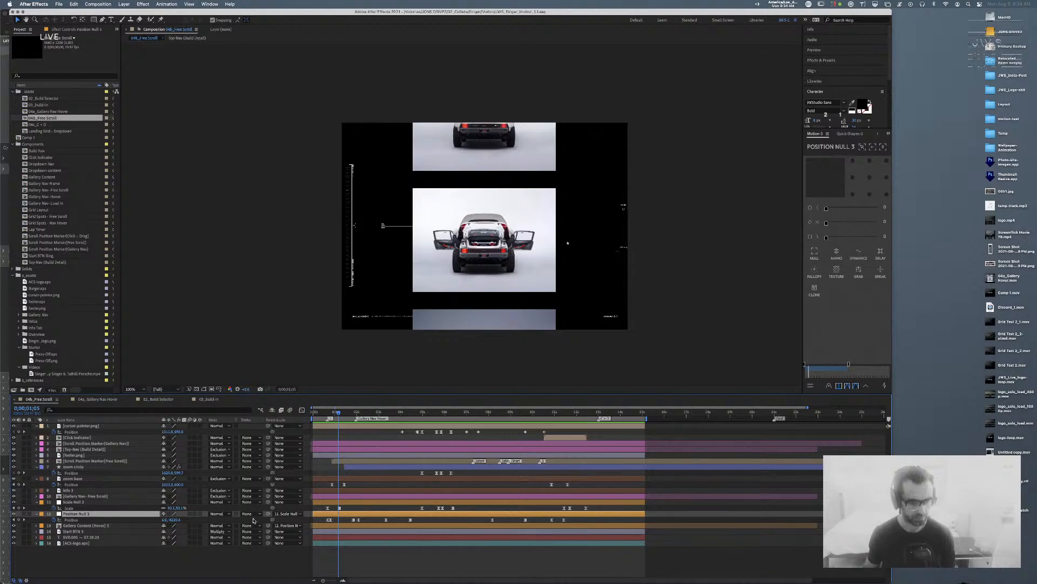
key(shift+F3)
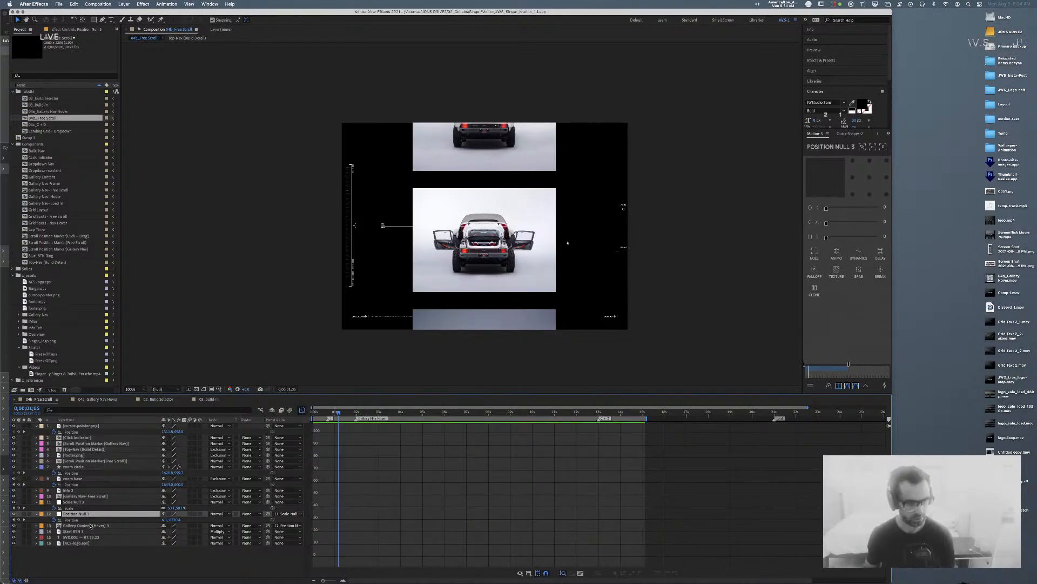
Step: Fit Position Null 3's Position speed curve to the graph and preview the free-scroll motion
click(72, 520)
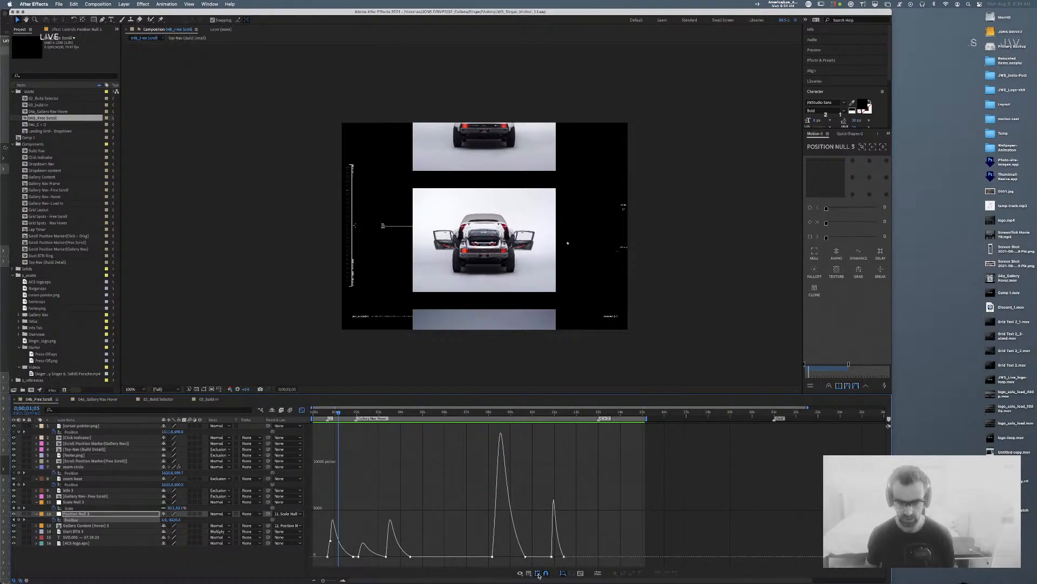
click(582, 574)
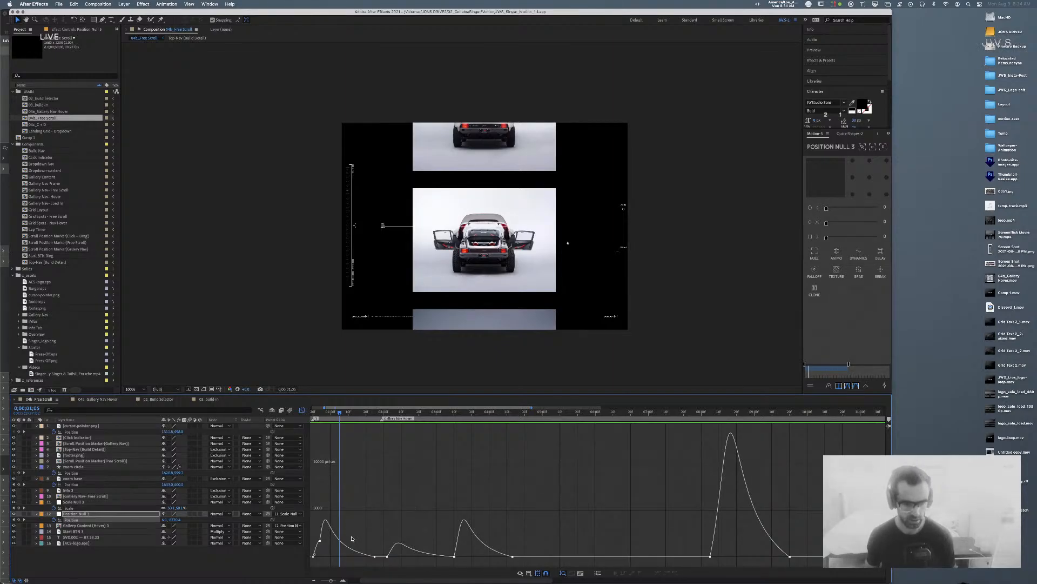
drag(340, 415, 314, 415)
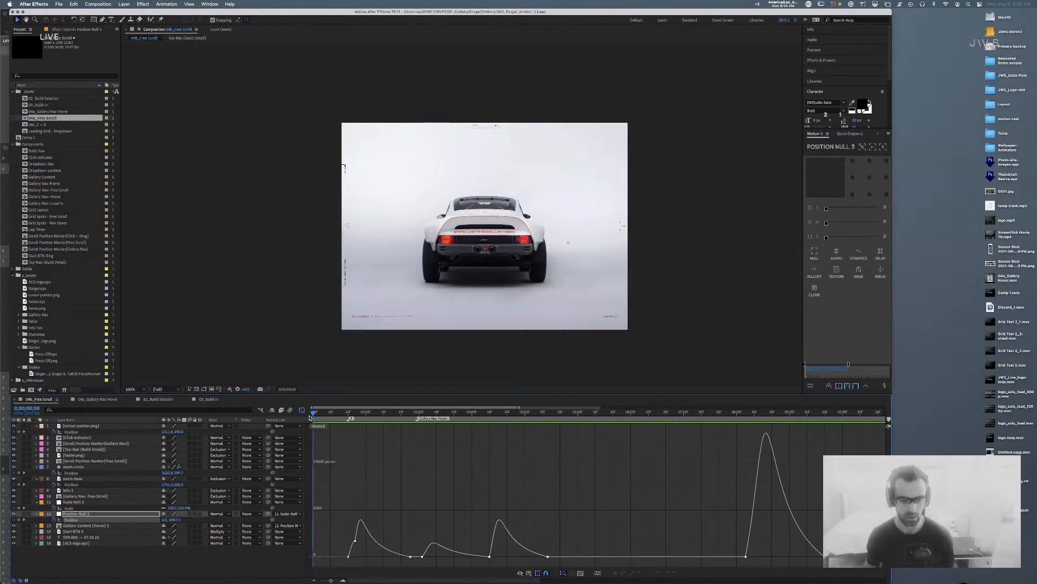
key(space)
key(space)
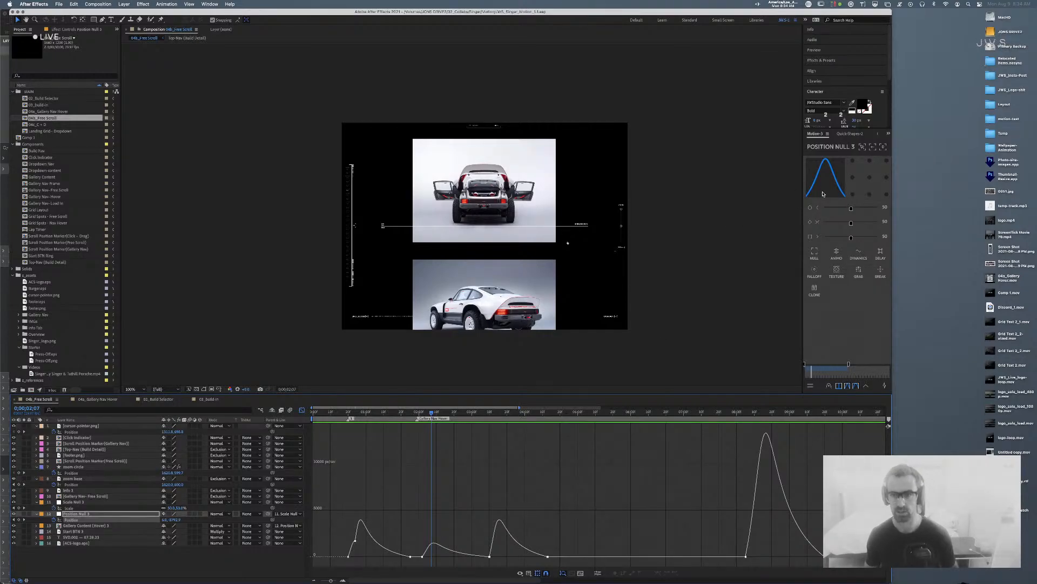
drag(891, 10, 749, 10)
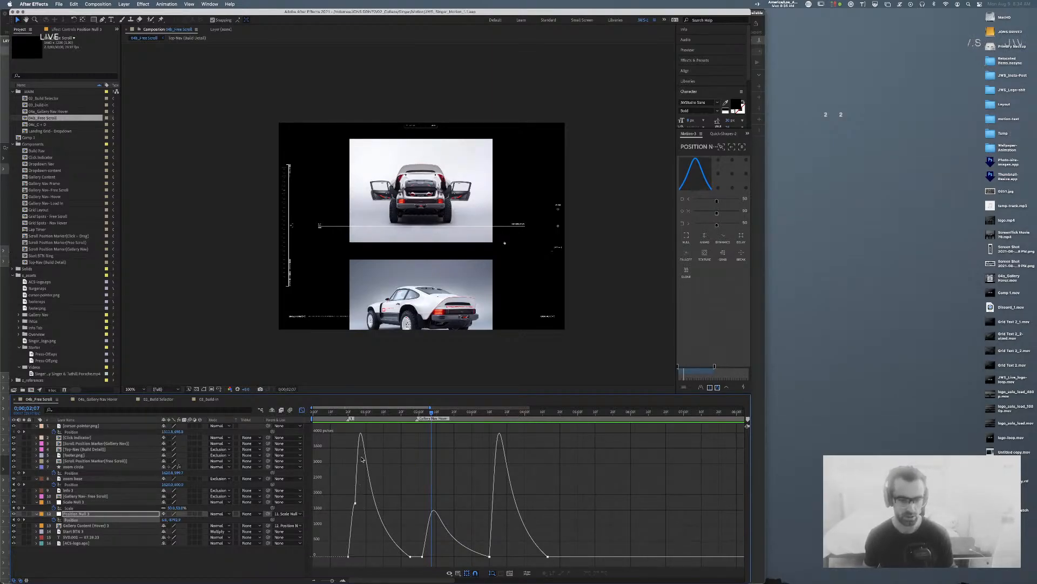
Step: Select the first speed-peak keyframes, zoom the graph's time range, and preview from near the start
click(410, 556)
shift+click(355, 504)
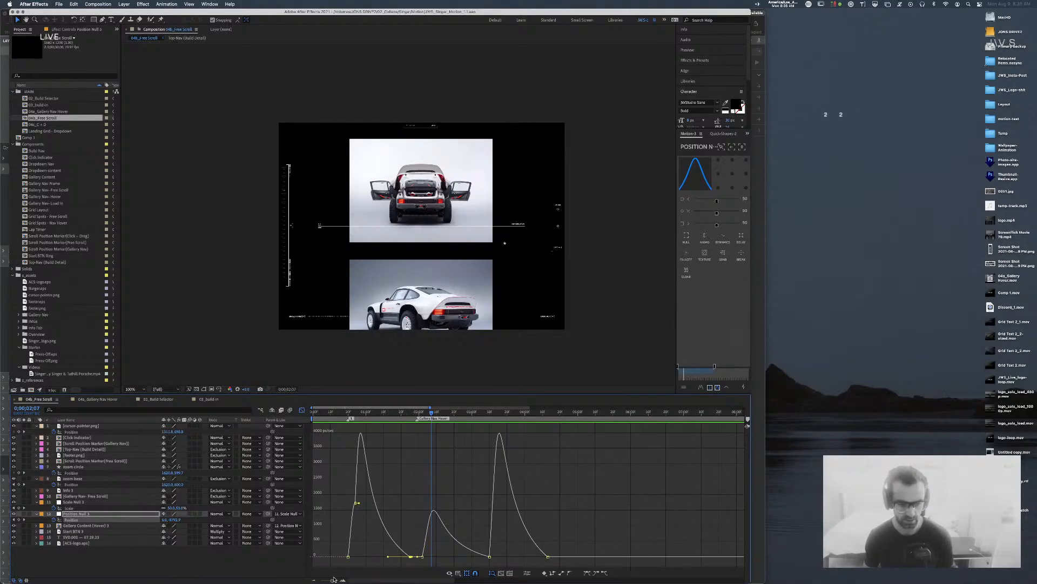
mouse_move(332, 581)
mouse_down()
mouse_move(344, 581)
mouse_move(334, 581)
mouse_up()
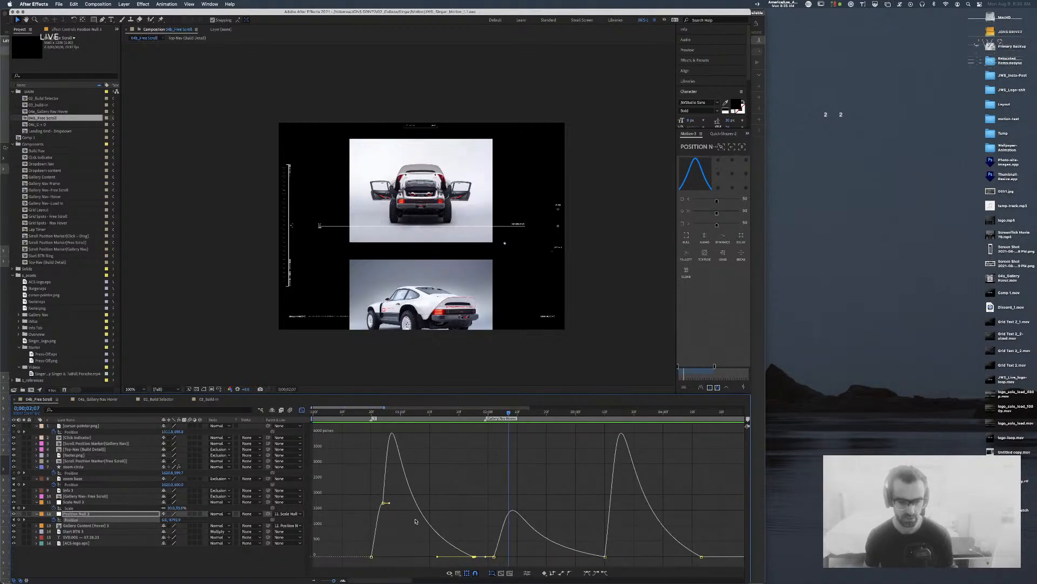
drag(405, 413, 352, 415)
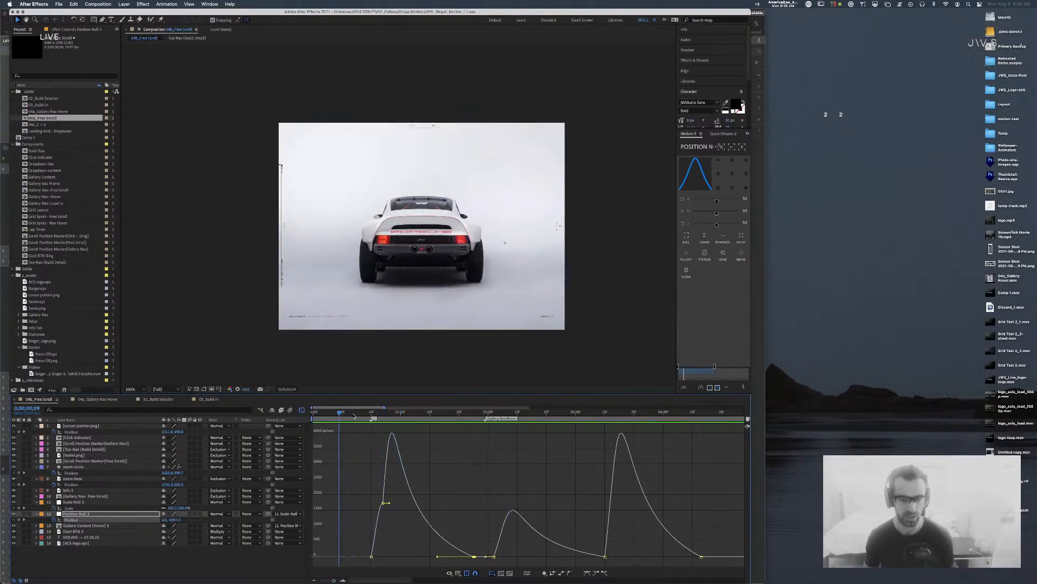
key(space)
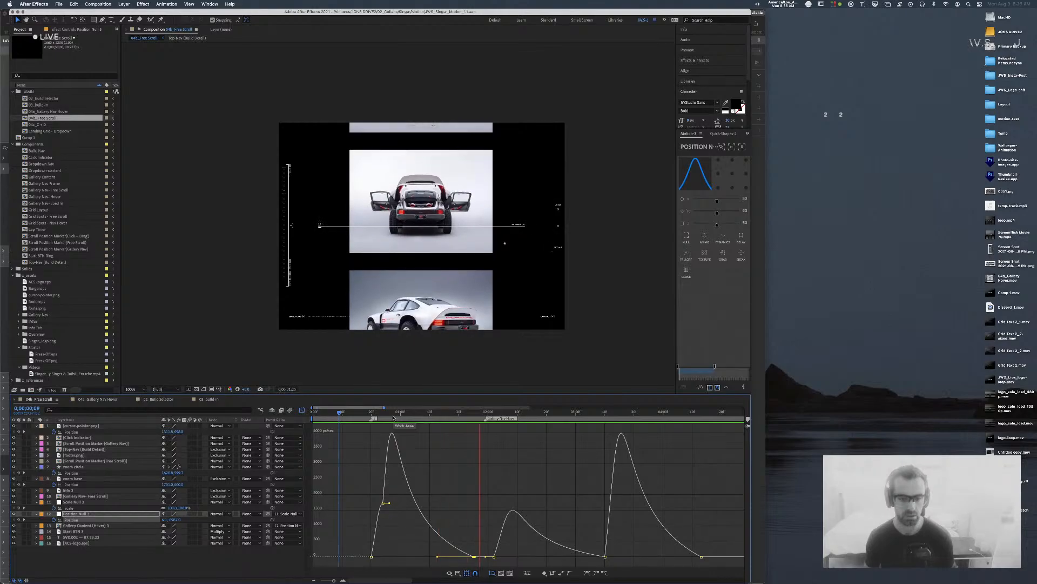
key(space)
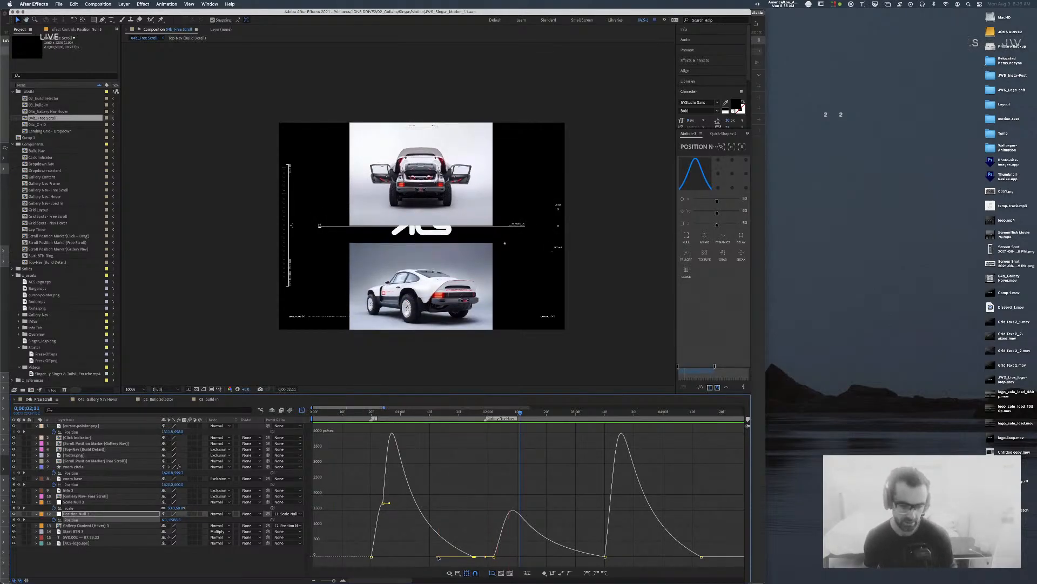
Step: Reshape the incoming easing of the first speed peak and preview the scroll again
drag(437, 556, 447, 558)
key(ctrl+z)
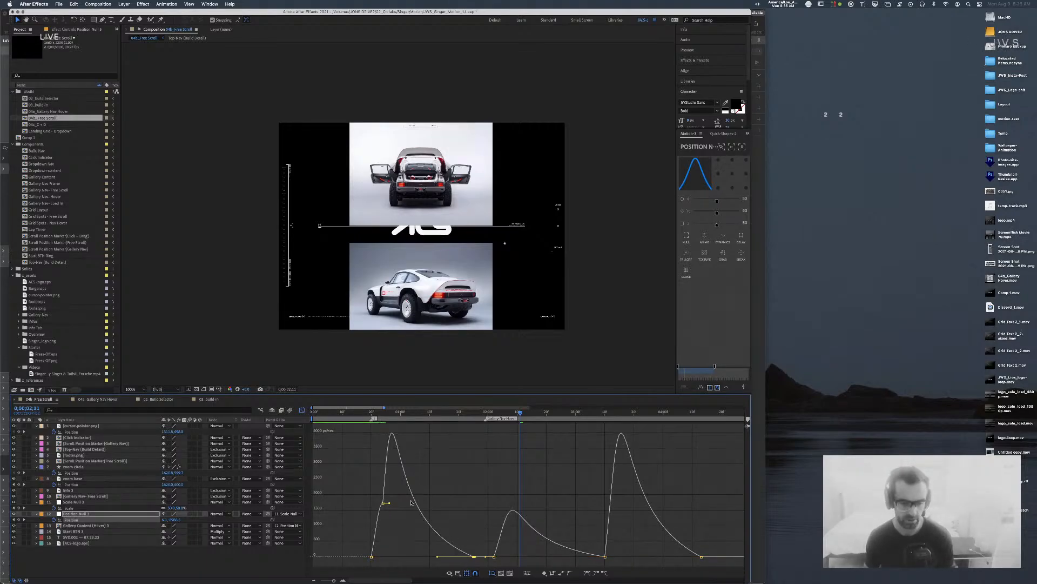
drag(390, 505, 388, 503)
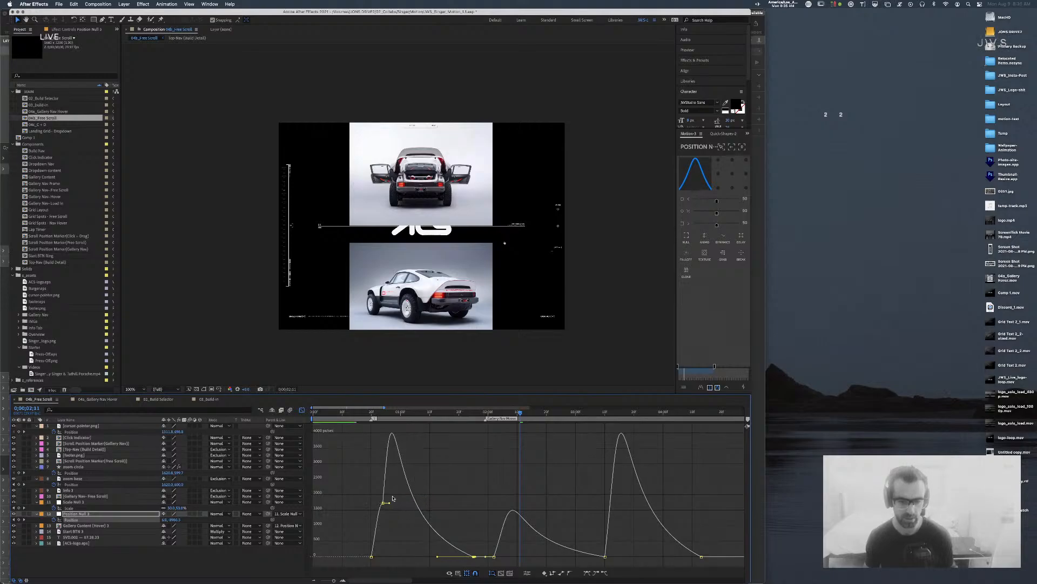
drag(428, 416, 353, 415)
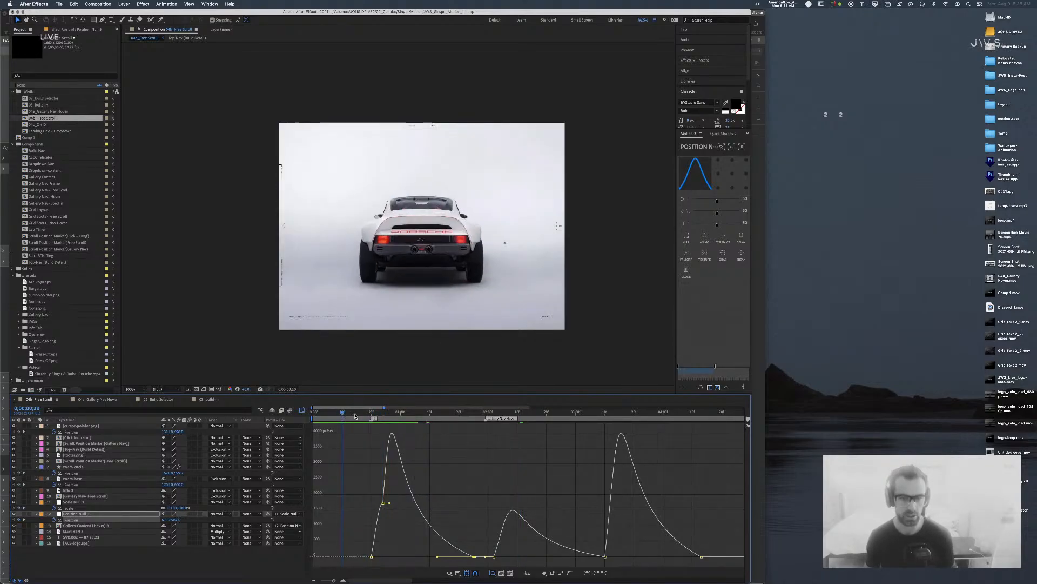
key(space)
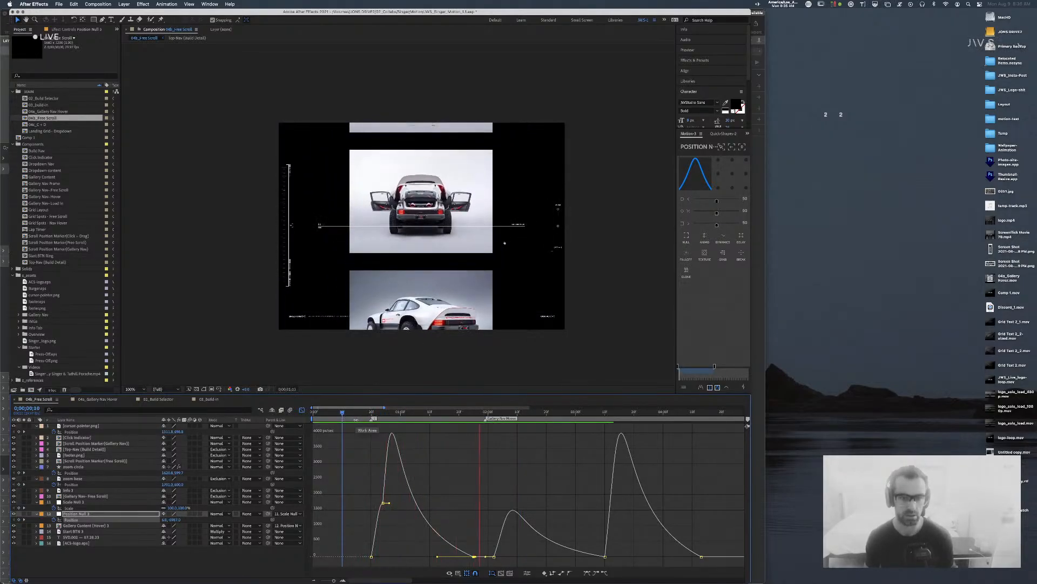
key(space)
drag(374, 415, 357, 416)
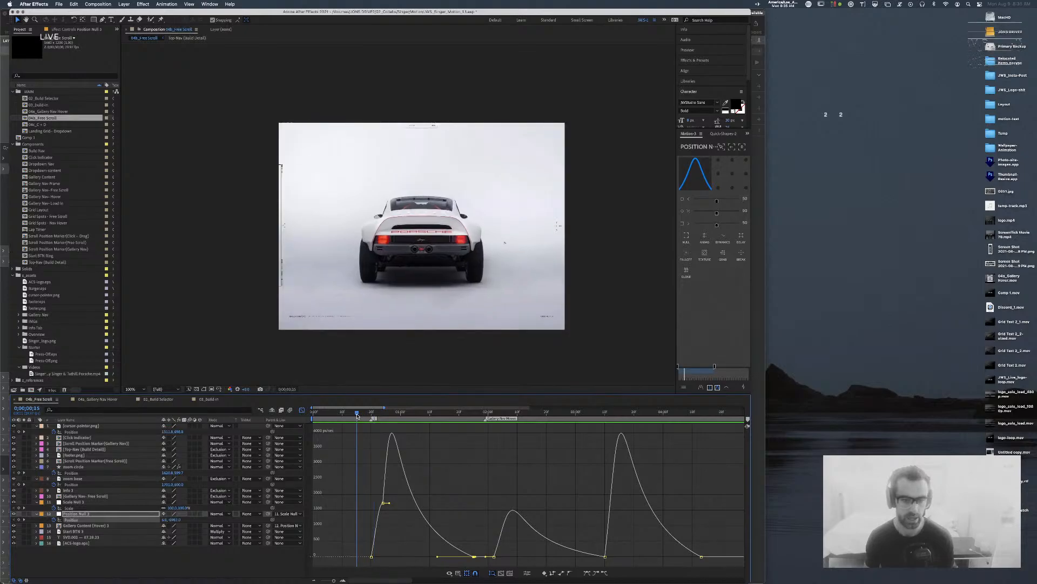
key(space)
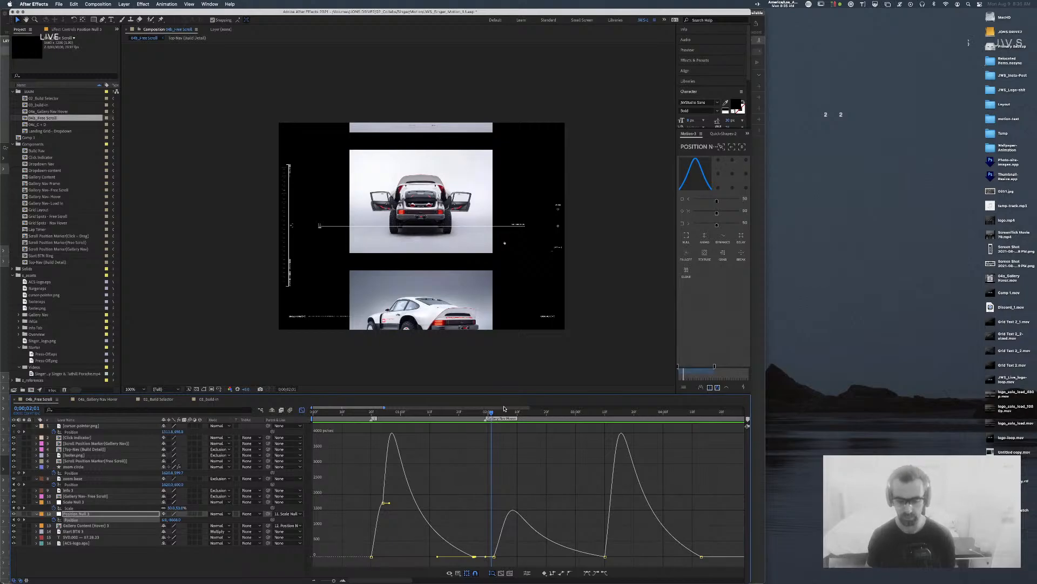
Step: Zoom the preview to 200% and switch the timeline back to layer bars
key(period)
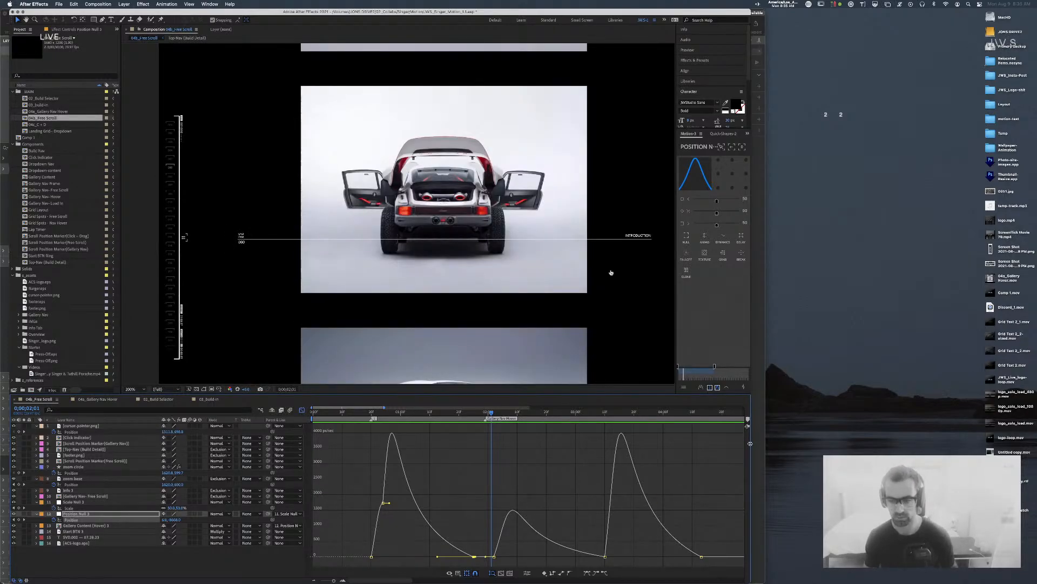
drag(606, 394, 607, 478)
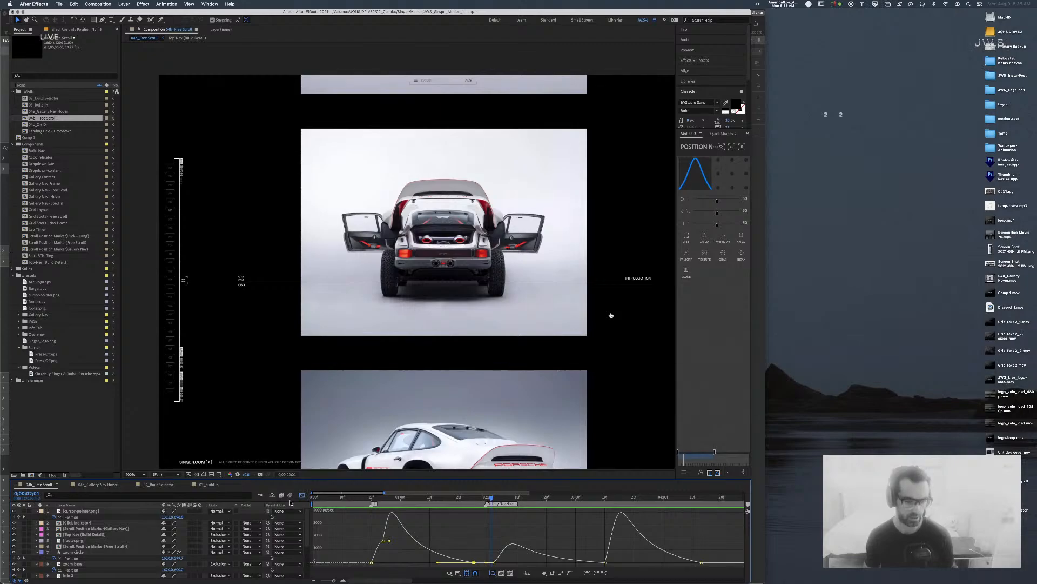
click(302, 495)
key(ctrl+a)
key(p)
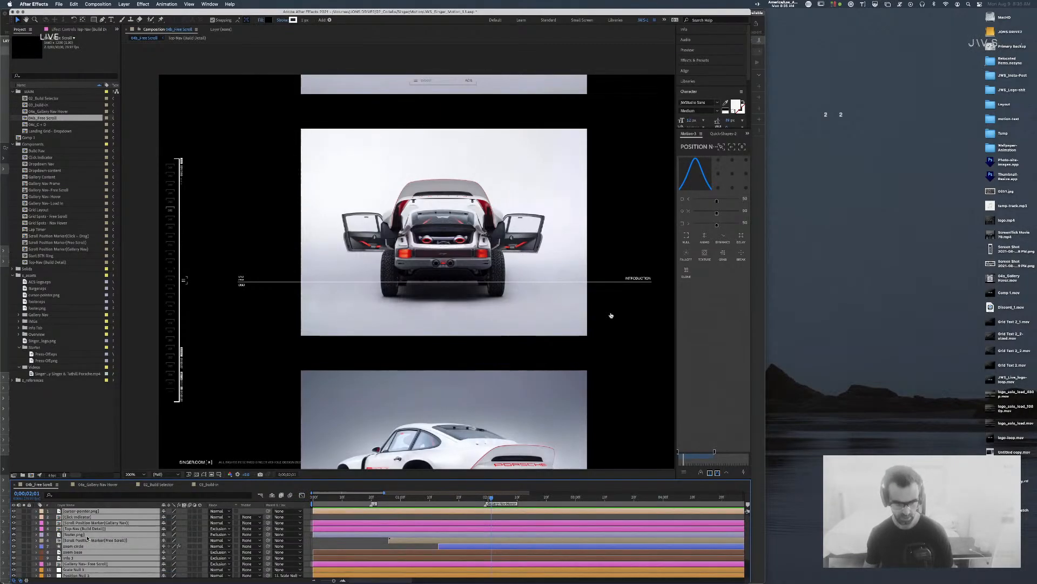
key(p)
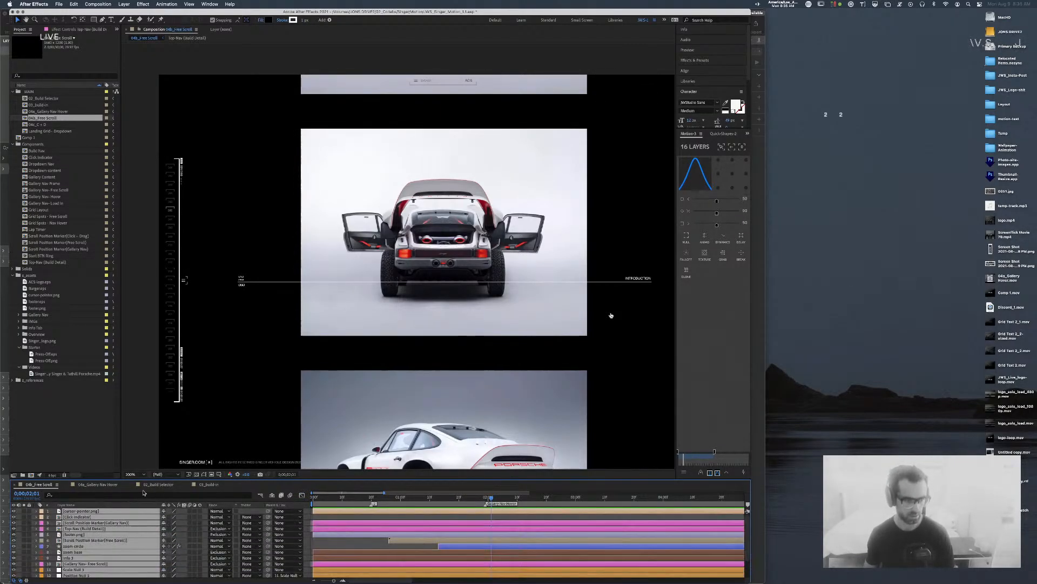
Step: Select the 04a_Gallery Nav Hover composition in the Project panel
click(46, 422)
click(50, 119)
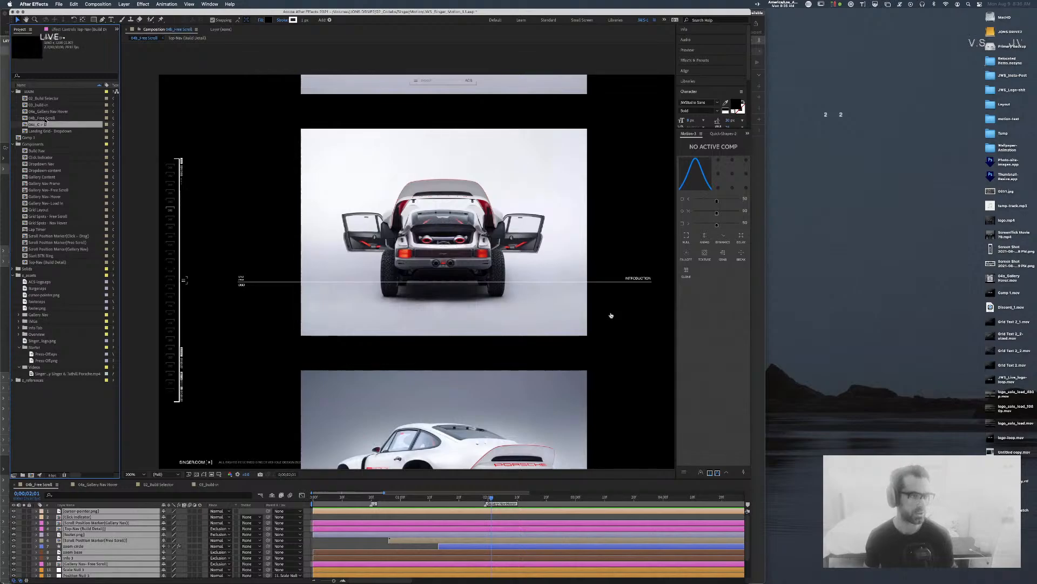
click(52, 112)
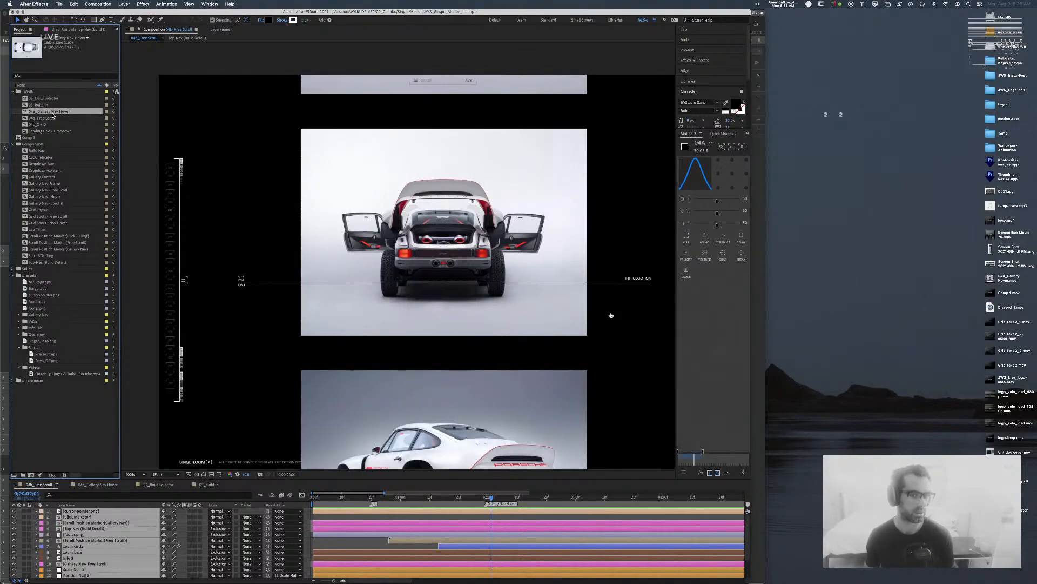
Step: Open 04a_Gallery Nav Hover, centre the car in the view, and preview from the start
double_click(53, 114)
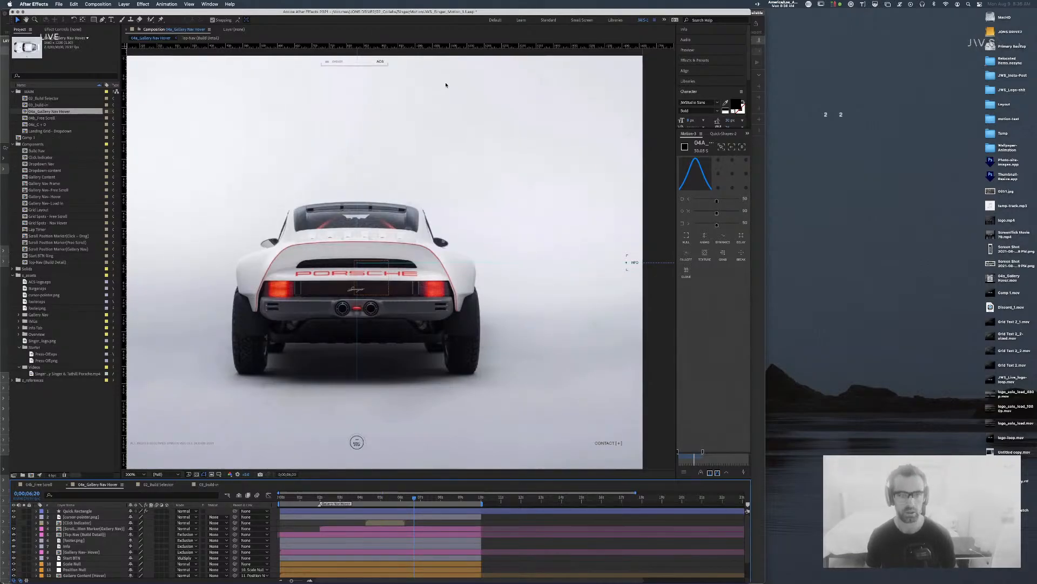
key(space)
drag(401, 167, 458, 160)
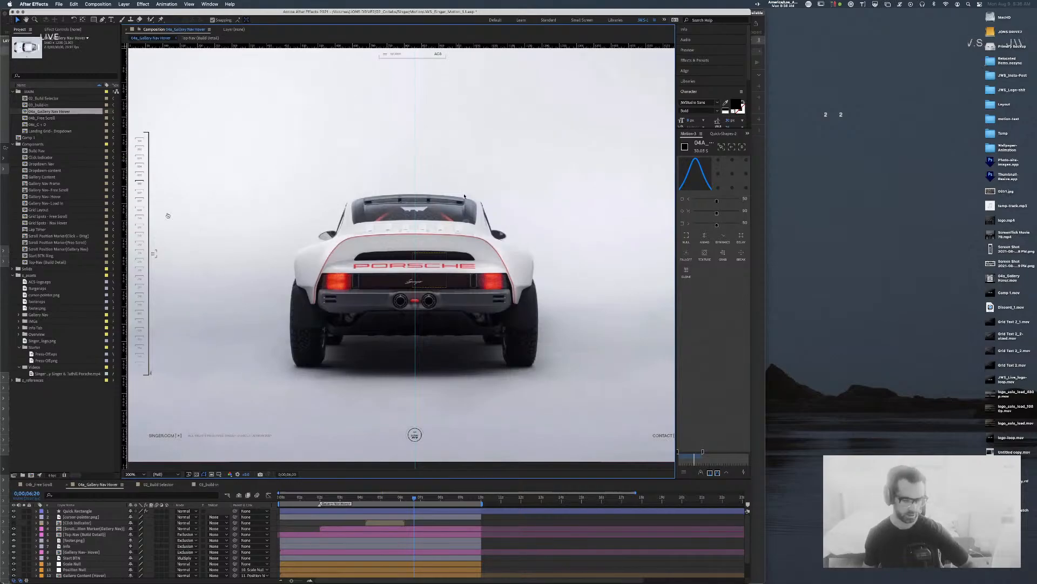
drag(315, 498, 28, 496)
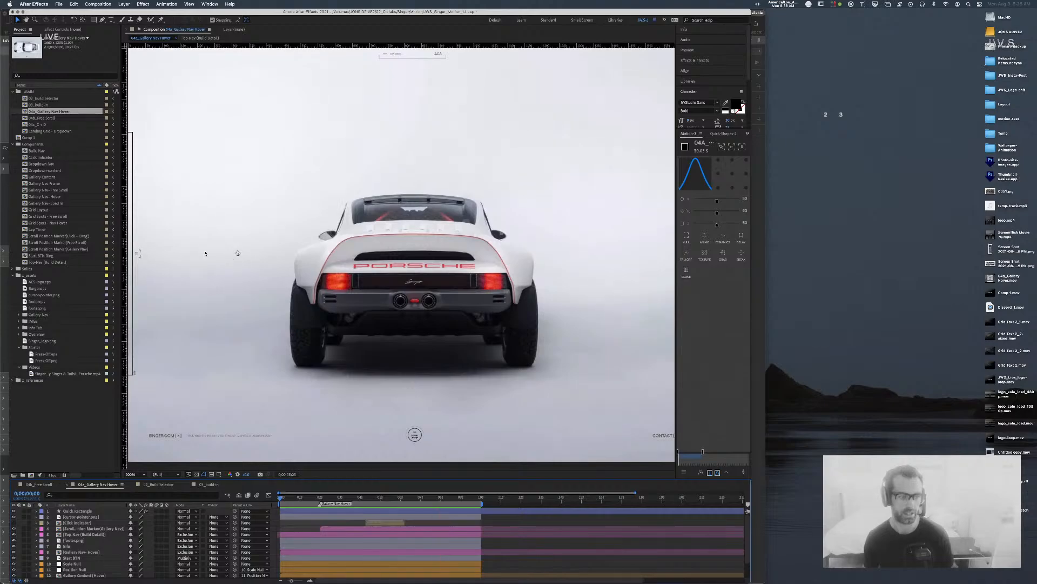
key(space)
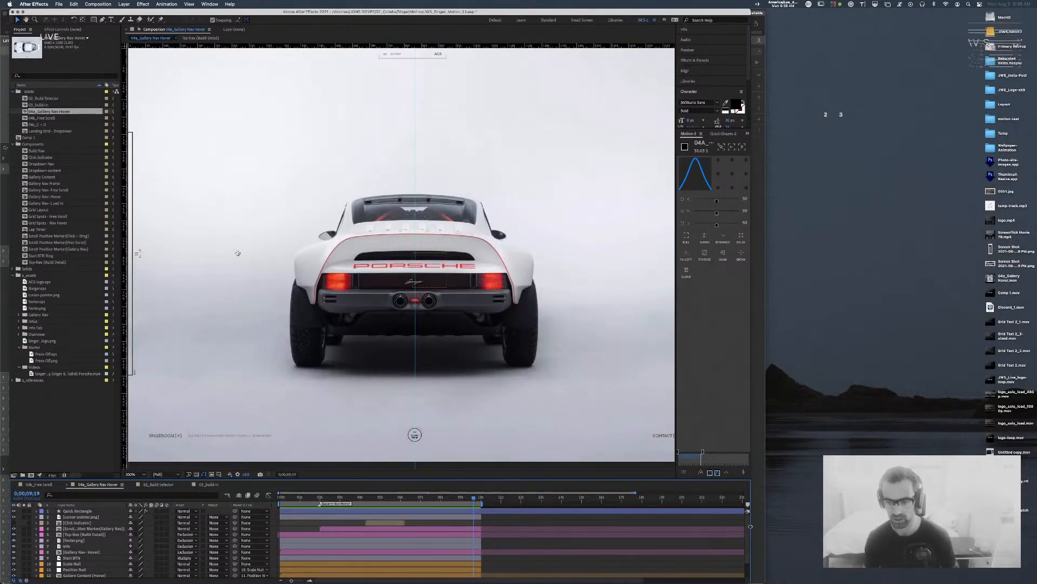
Step: Widen the window and scrub from the one-second mark through the gallery-grid transition
drag(765, 528, 812, 525)
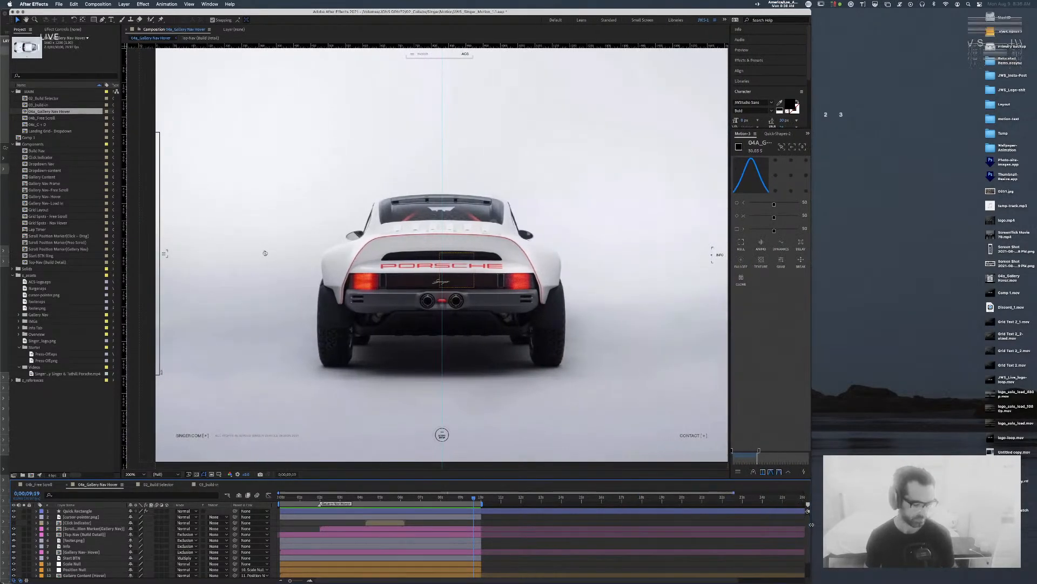
click(300, 496)
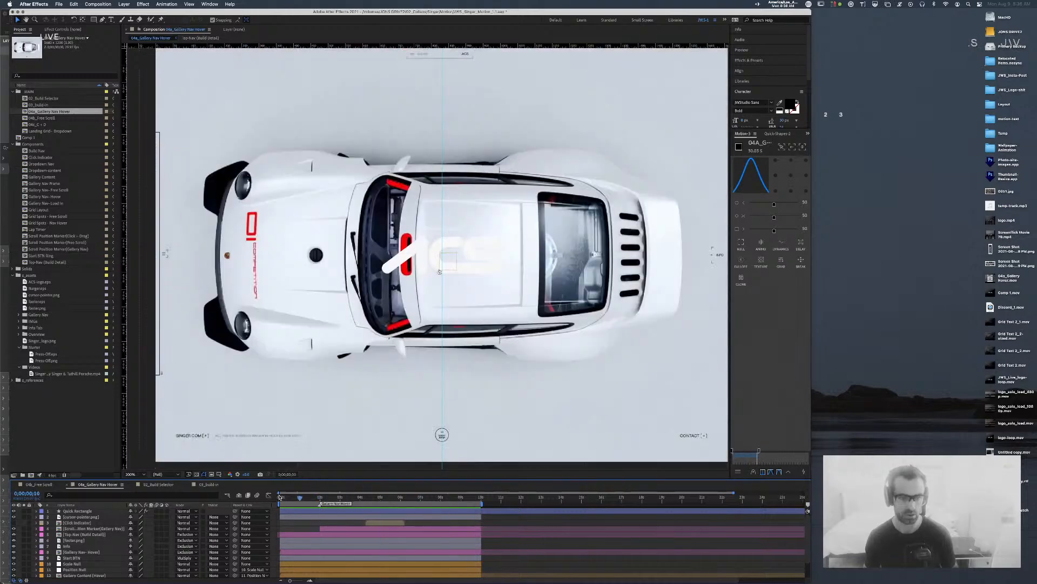
mouse_move(318, 501)
mouse_down()
mouse_move(352, 498)
mouse_move(294, 498)
mouse_move(319, 498)
mouse_up()
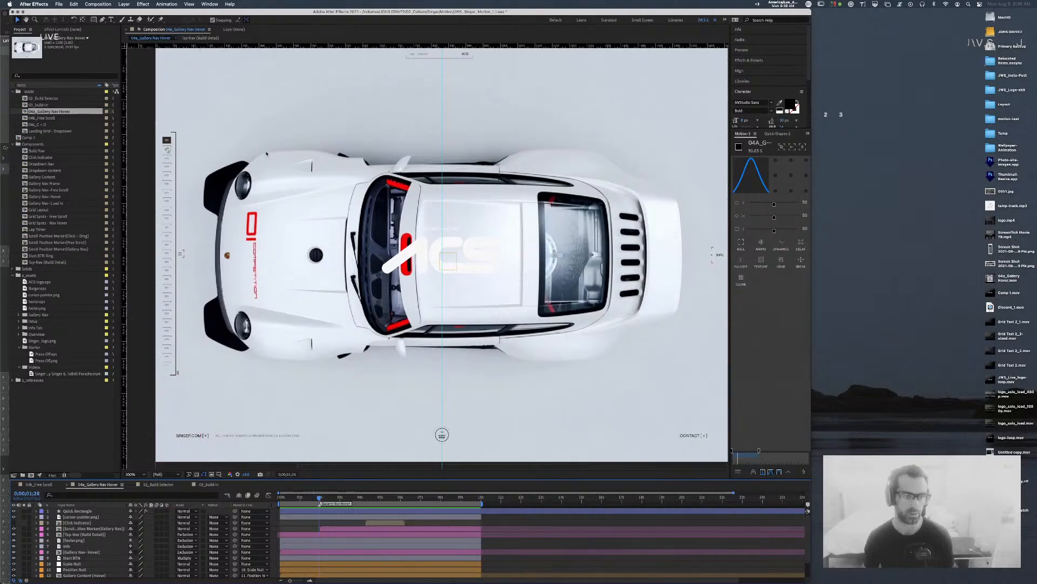
key(super+Tab)
Step: In Sketch, bring the build-detail artboards into view at 100% zoom
click(423, 292)
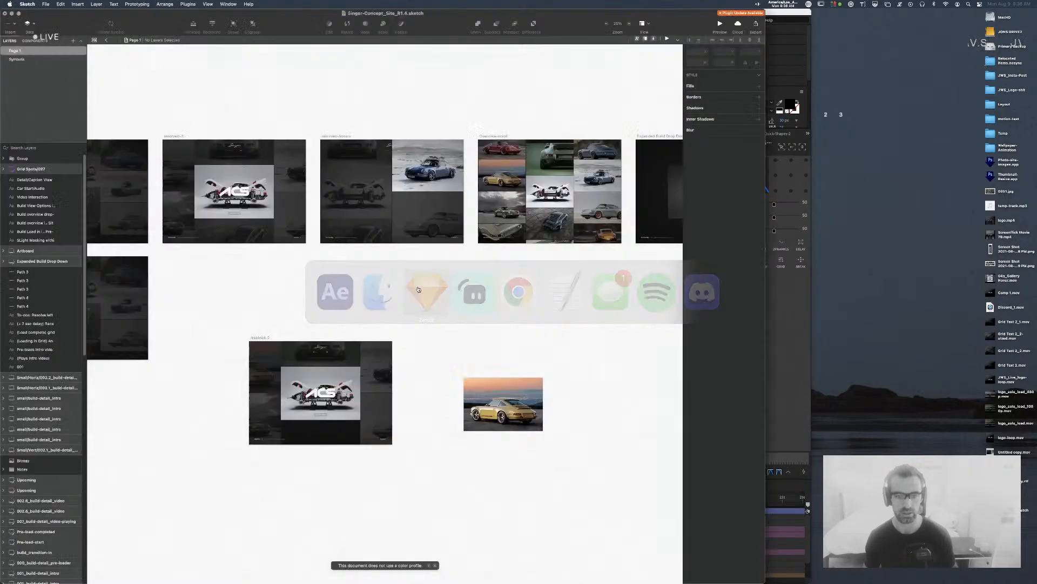
scroll(292, 299, right, 15)
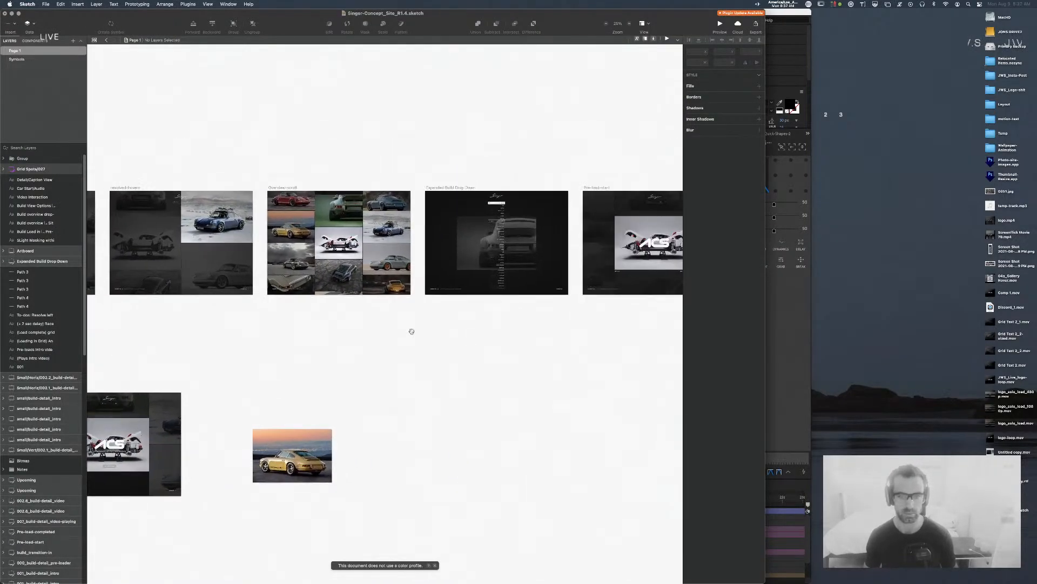
scroll(503, 360, right, 15)
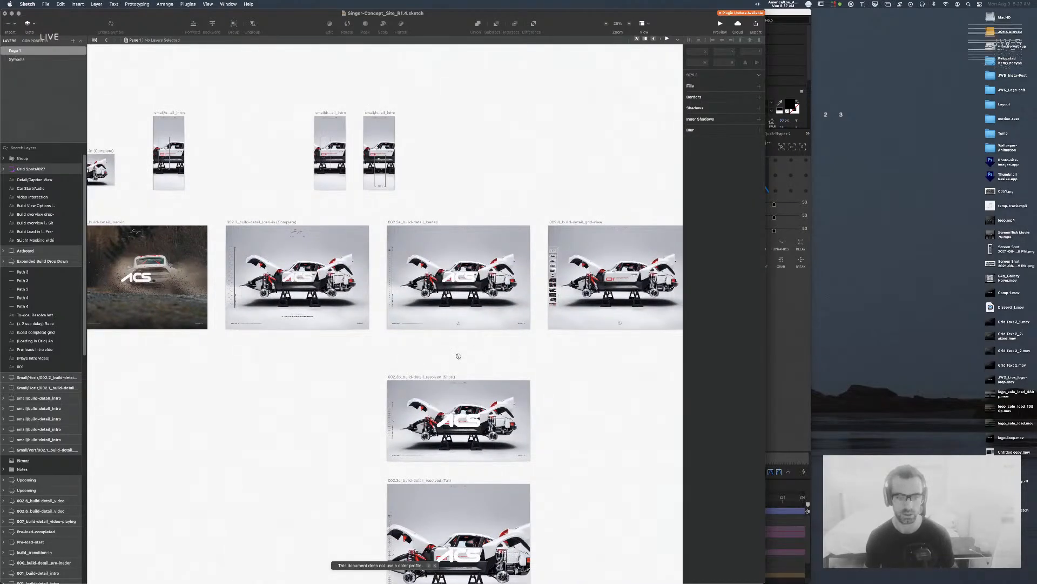
key(super+plus)
key(super+plus)
key(super+plus)
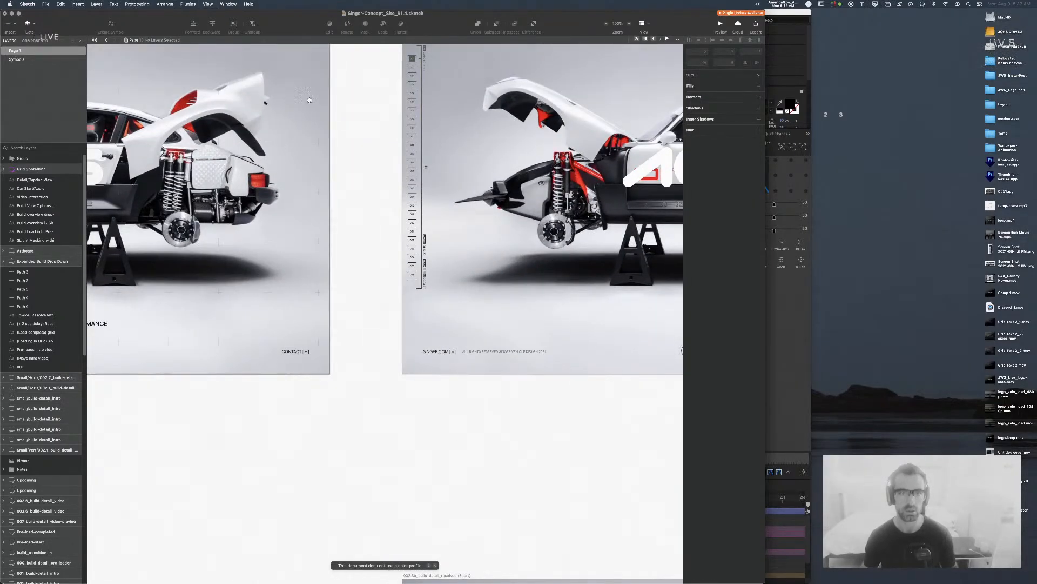
key(super+plus)
key(super+plus)
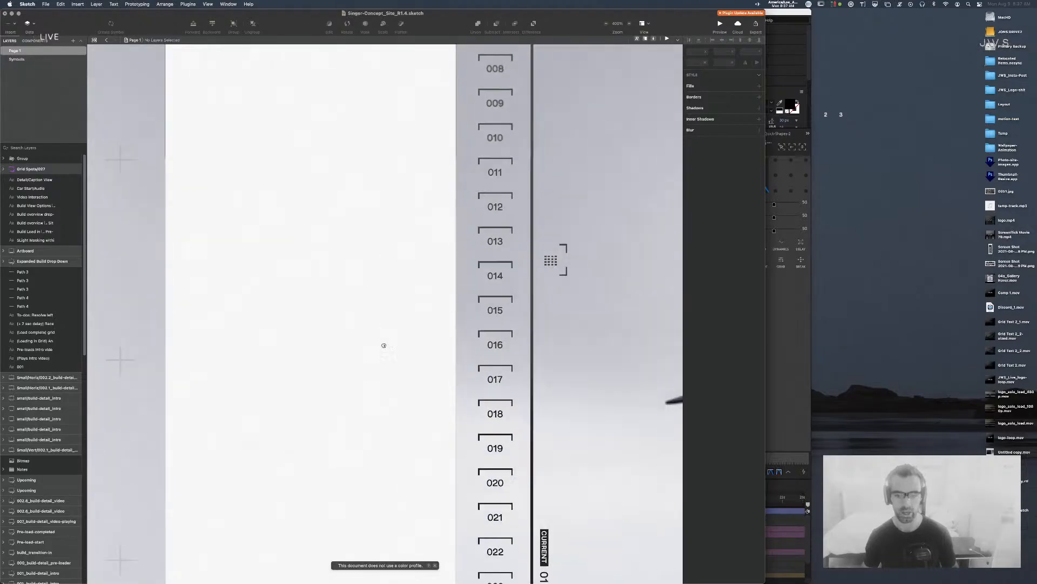
scroll(386, 308, up, 10)
Step: Move the Gallery Nav/Tabs ruler symbol about 43 px left to X -42, then select the white 001 marker
click(456, 276)
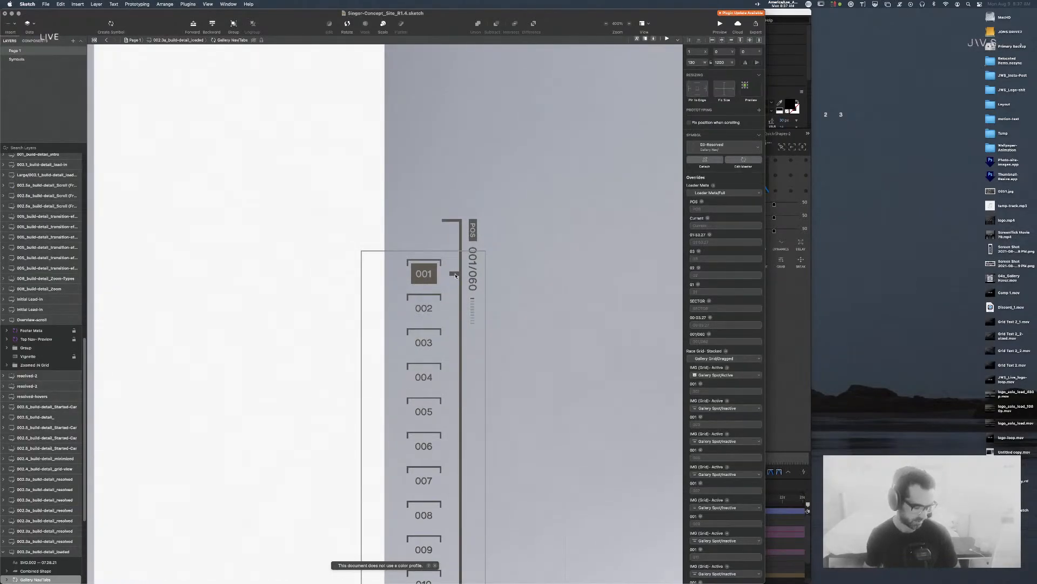
click(336, 216)
click(444, 267)
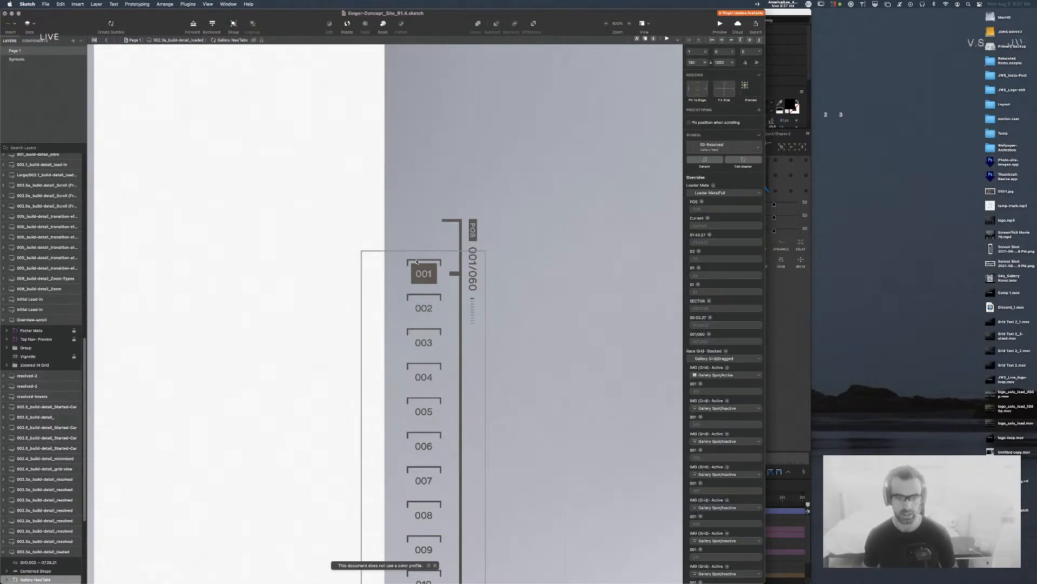
key(super+minus)
key(super+minus)
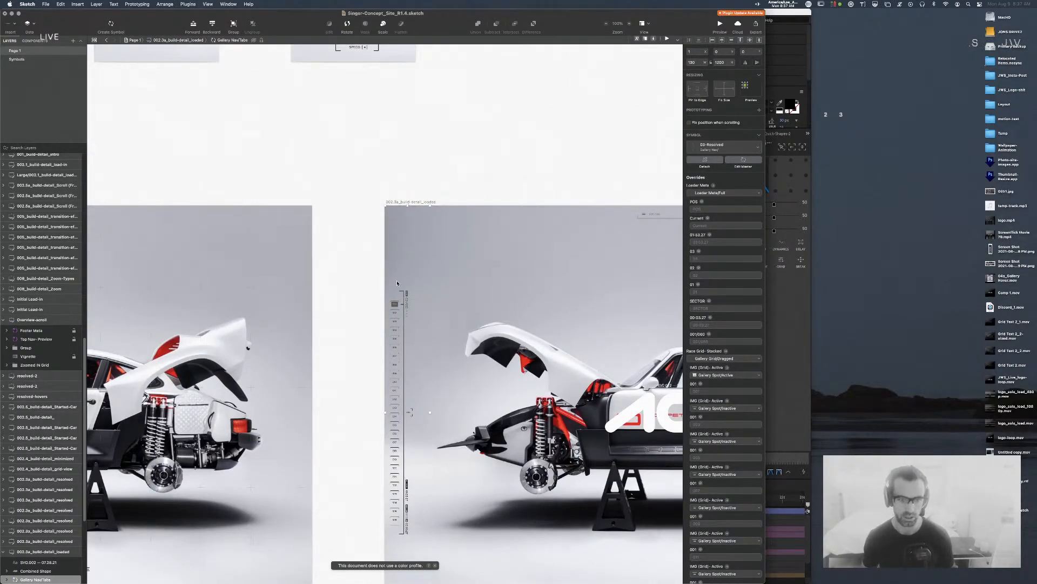
drag(404, 360, 388, 346)
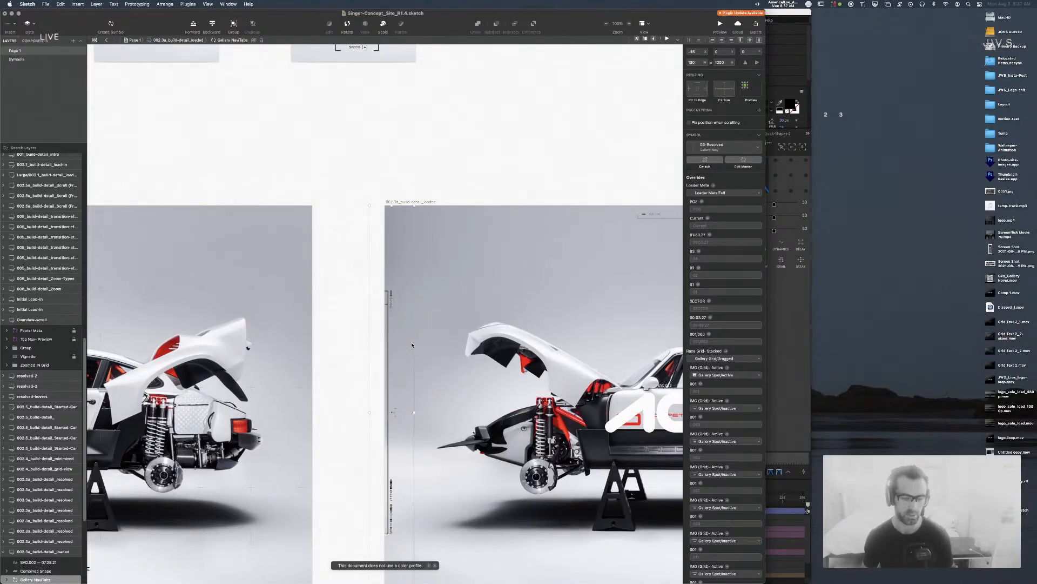
click(422, 162)
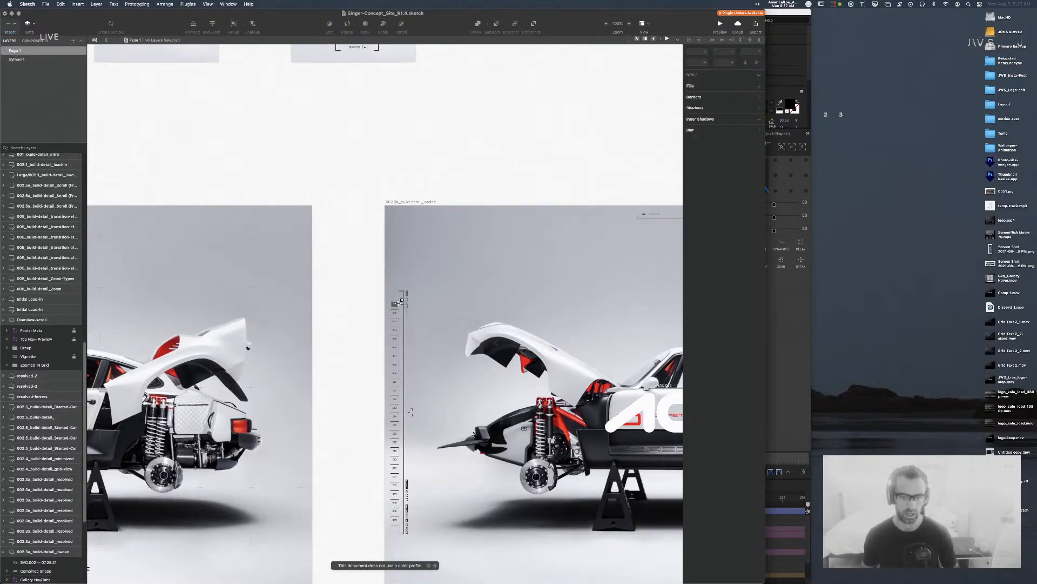
click(392, 306)
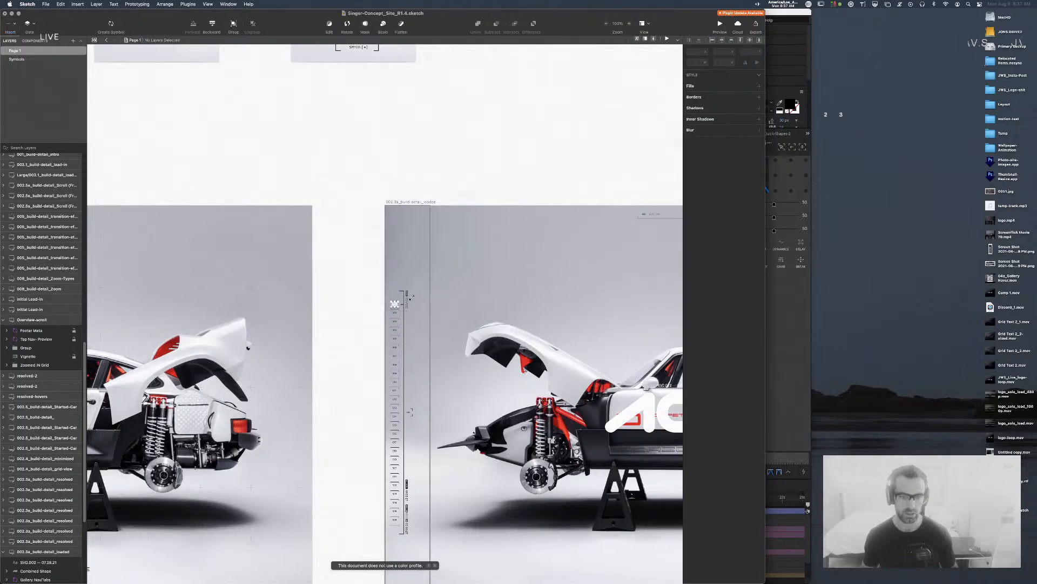
key(super+plus)
key(super+plus)
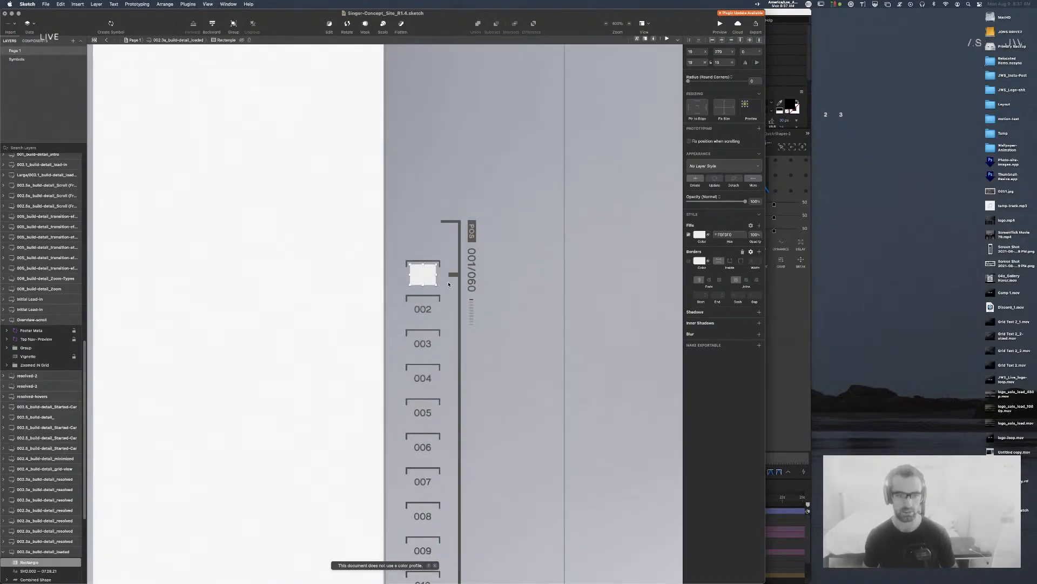
Step: Shift the ruler and white marker left so the marker sits flush against the ruler
drag(446, 333, 393, 336)
drag(427, 279, 389, 279)
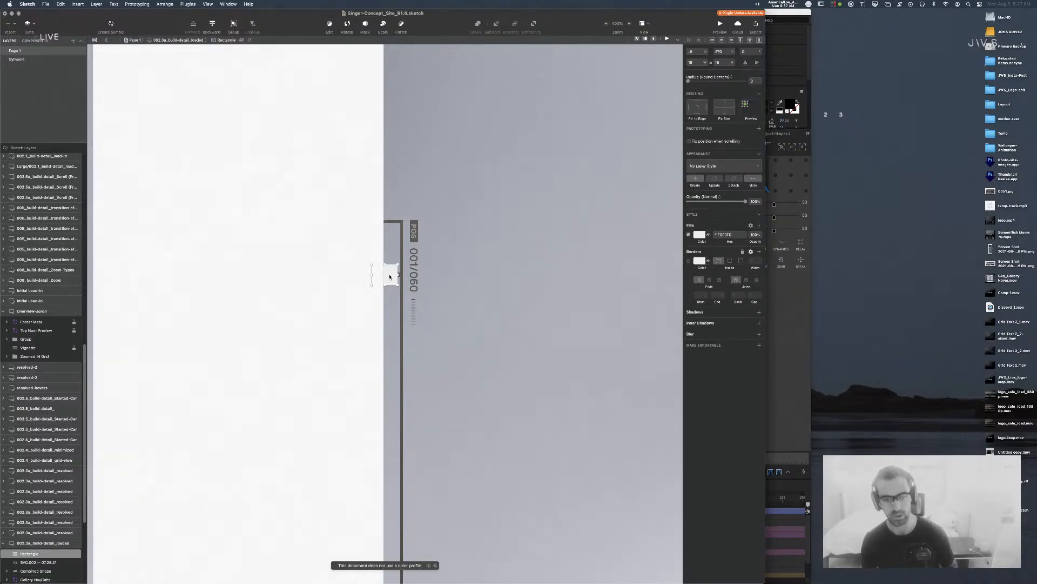
drag(390, 276, 385, 277)
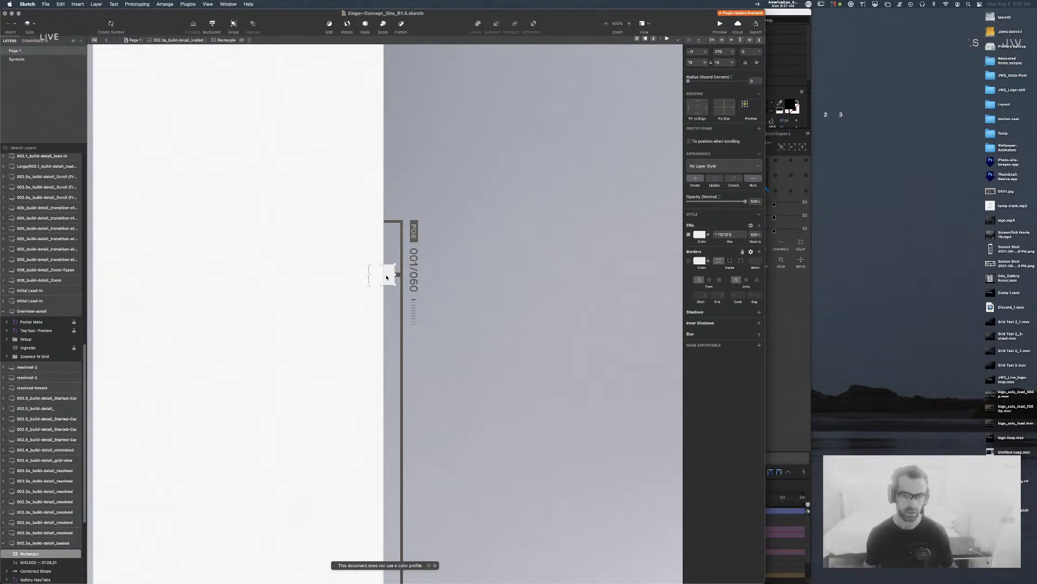
Step: Zoom out to 100% and scroll the 002.3a_build-detail_loaded artboard into view
key(super+minus)
key(super+minus)
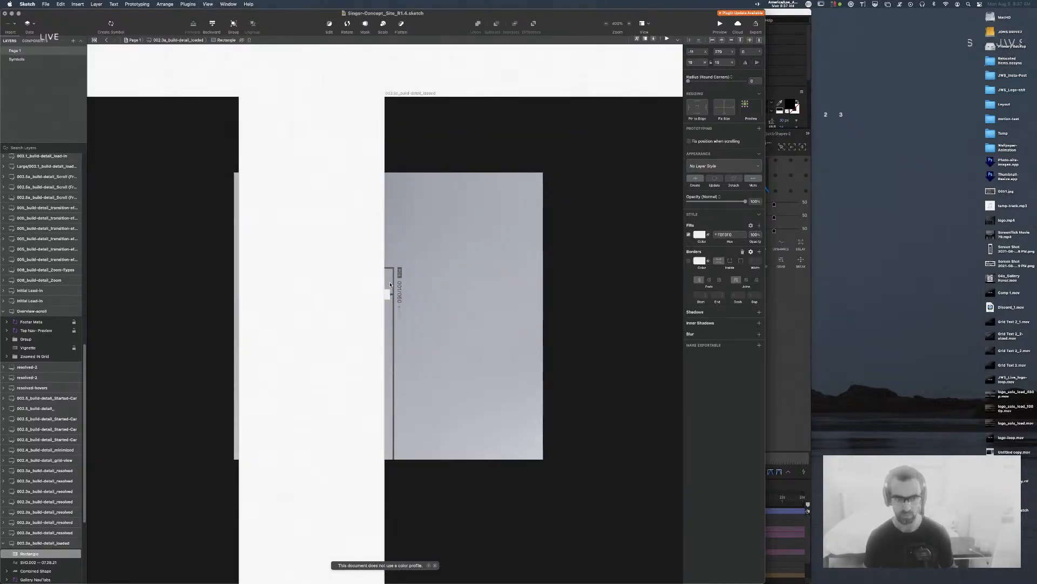
click(394, 169)
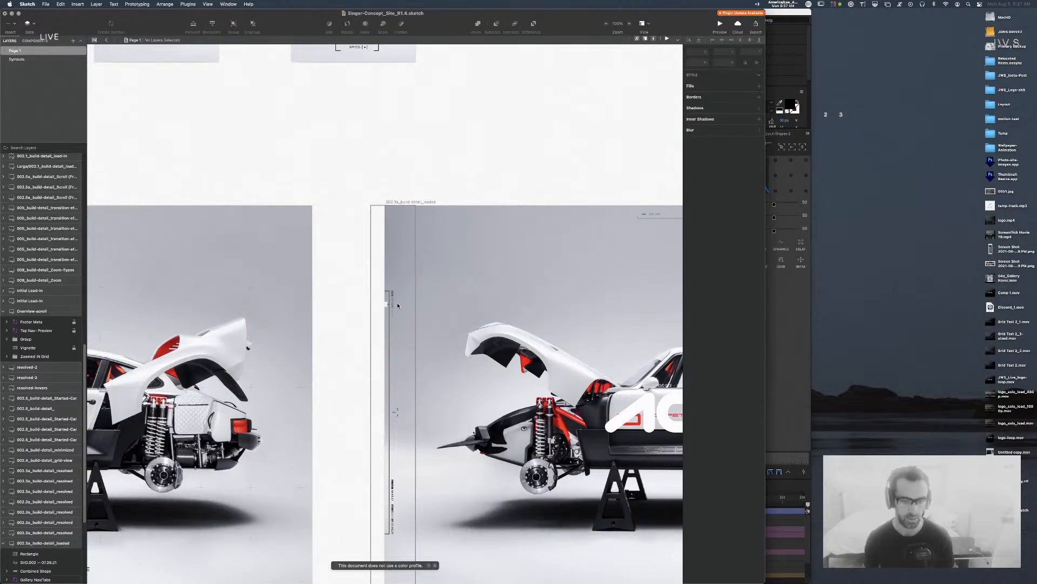
scroll(394, 169, down, 5)
scroll(393, 169, right, 5)
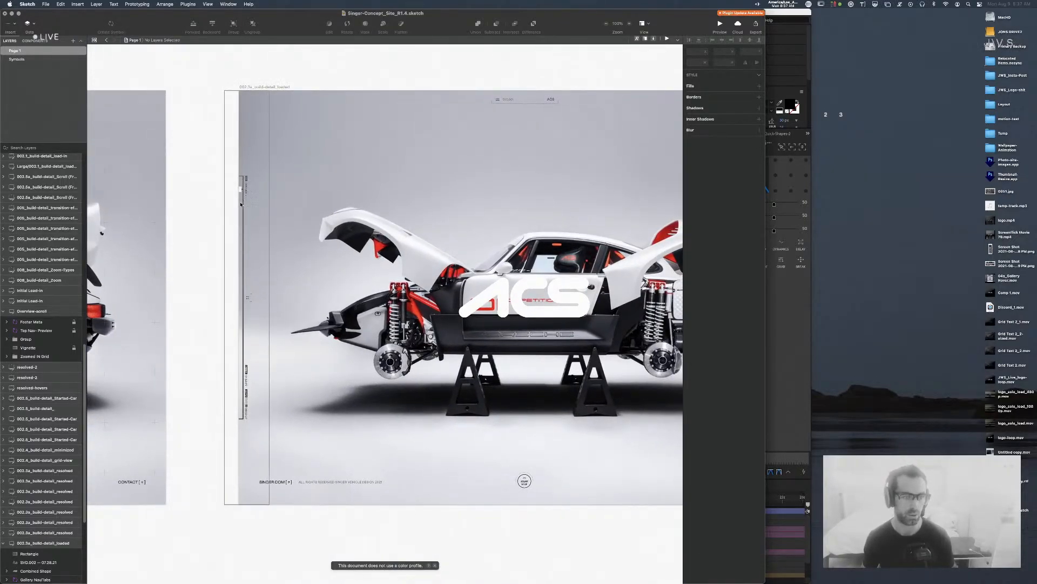
Step: Slide the white position marker to several heights on the nav ruler, then deselect and zoom to 50%
click(240, 225)
drag(234, 246, 223, 292)
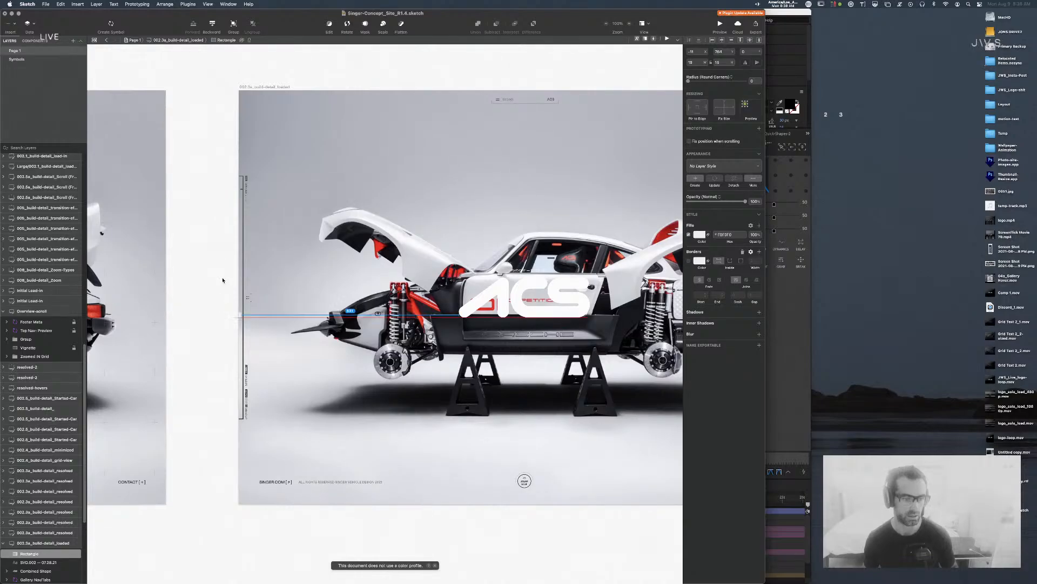
drag(229, 186, 228, 191)
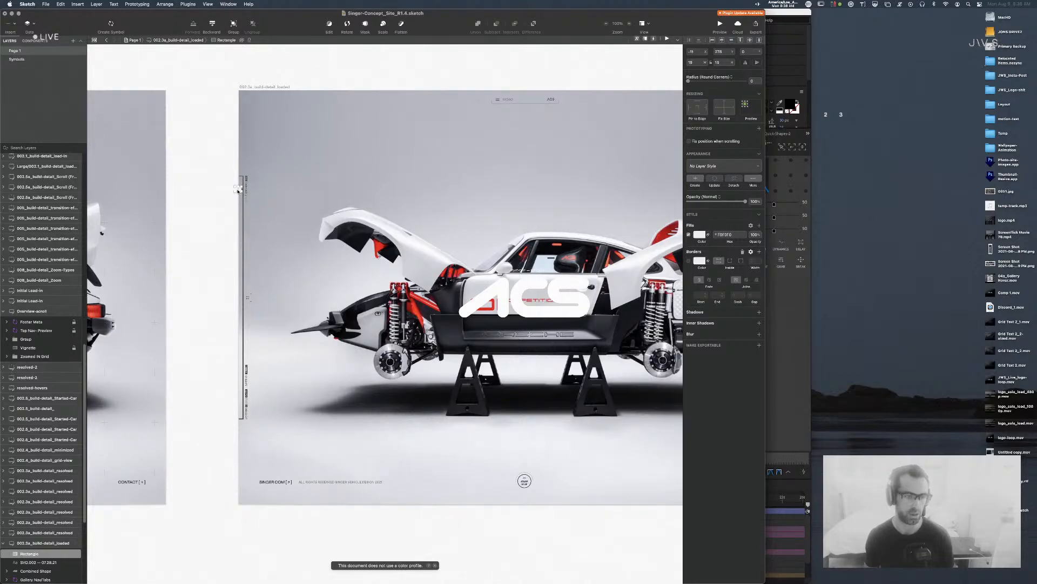
drag(238, 190, 239, 244)
drag(244, 414, 242, 435)
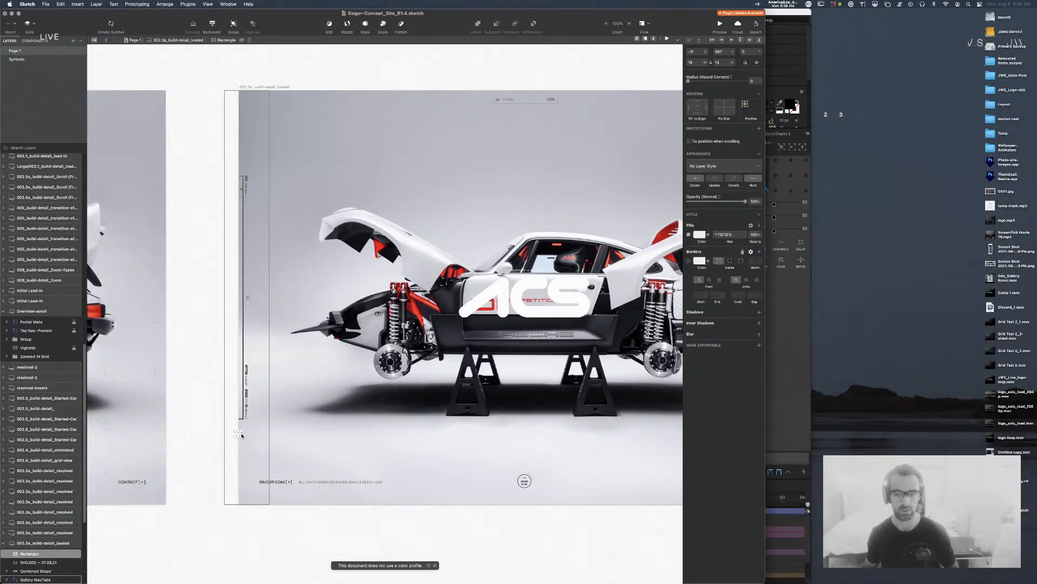
click(425, 70)
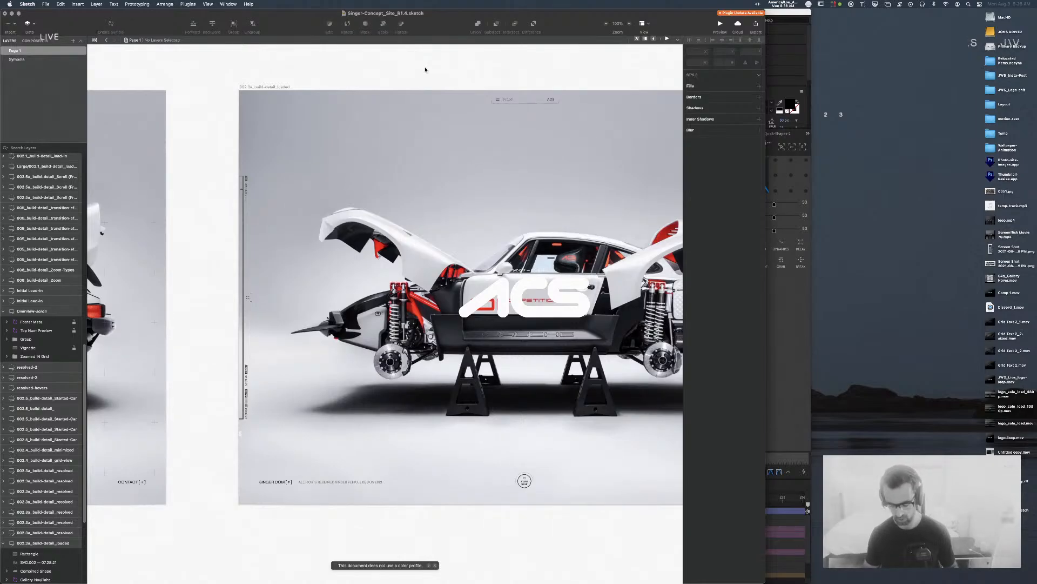
key(super+minus)
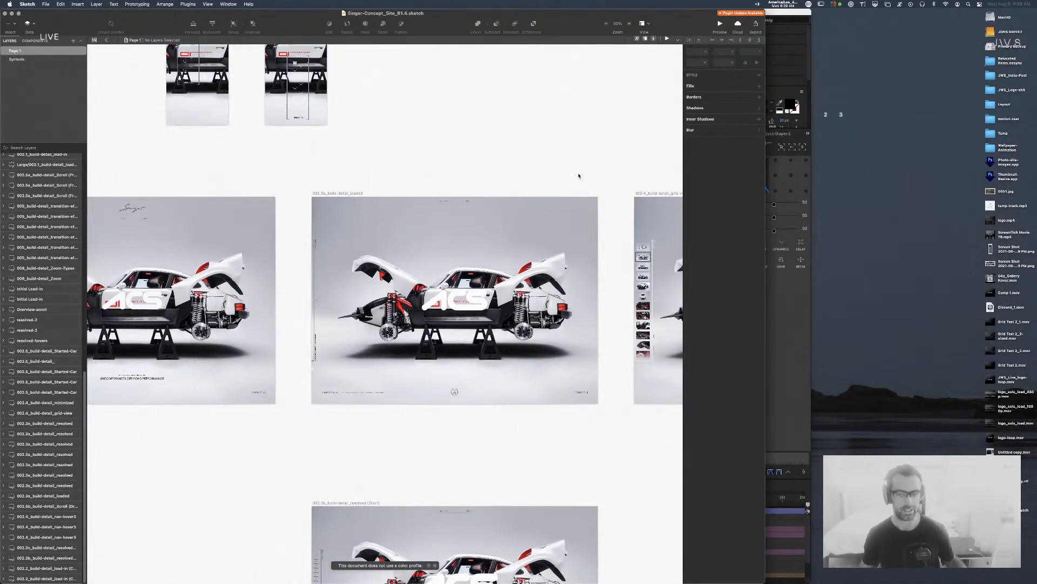
Step: Pan across the build-detail artboards, past 002.4 grid view, to centre the 002.3a loaded artboard
scroll(497, 160, left, 5)
mouse_move(323, 168)
mouse_down()
mouse_move(592, 169)
mouse_move(289, 168)
mouse_up()
drag(527, 167, 231, 176)
drag(474, 177, 304, 174)
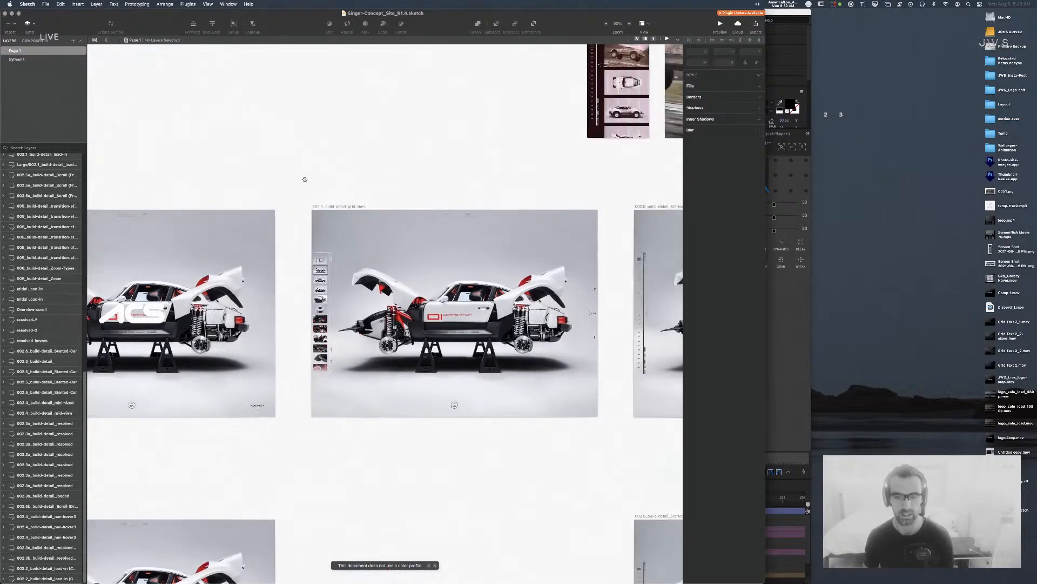
drag(216, 171, 482, 180)
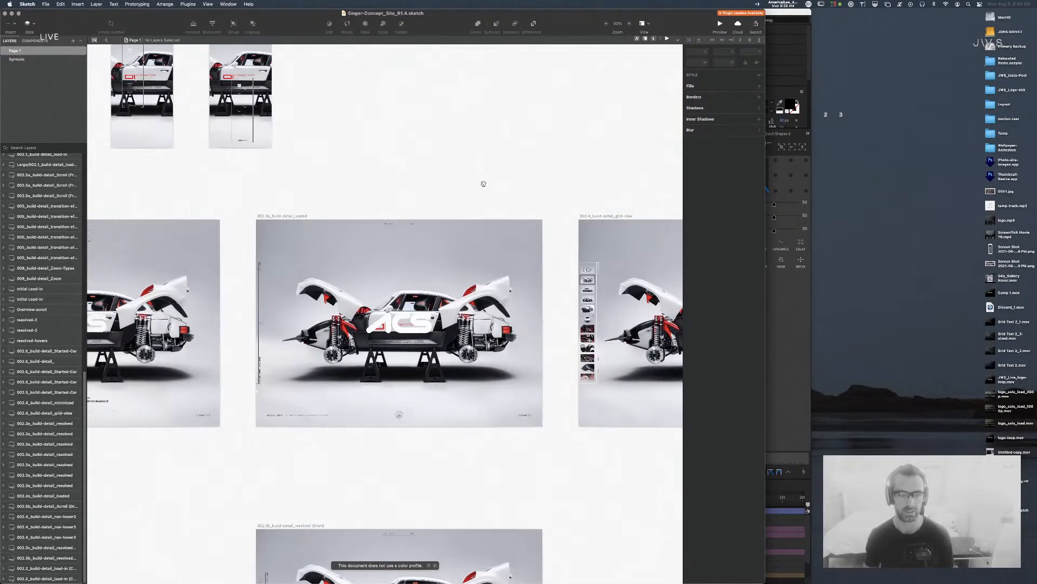
drag(387, 189, 498, 180)
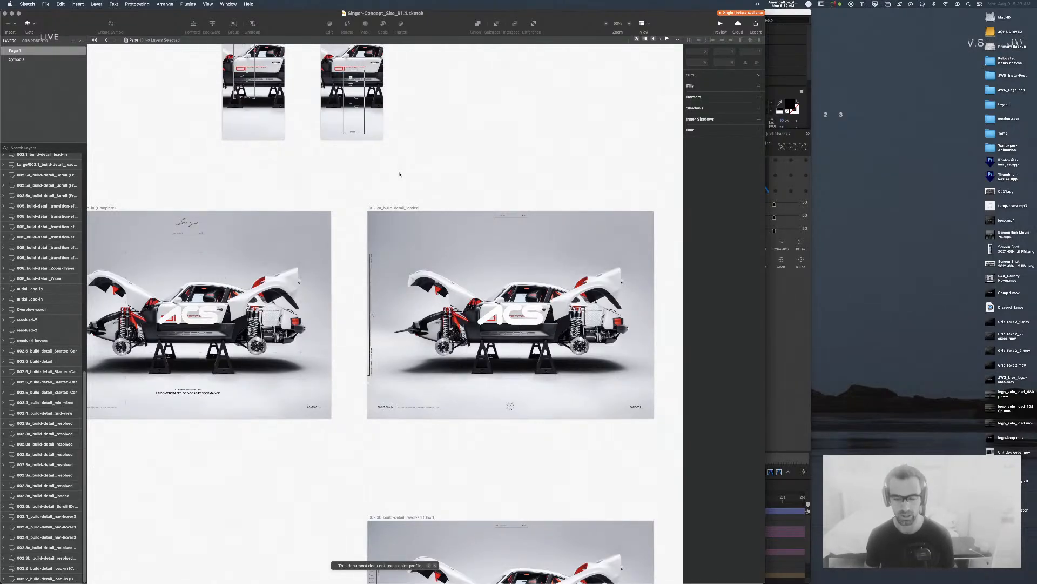
Step: Select and clear a rectangle on the loaded artboard, then zoom back to 100%
click(367, 384)
key(Escape)
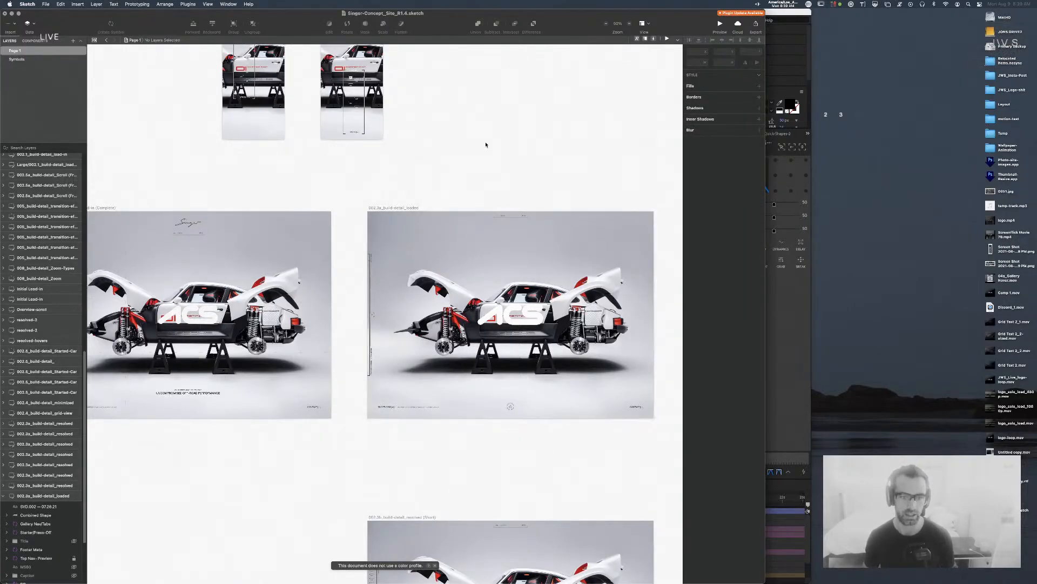
scroll(447, 157, down, 1)
key(super+0)
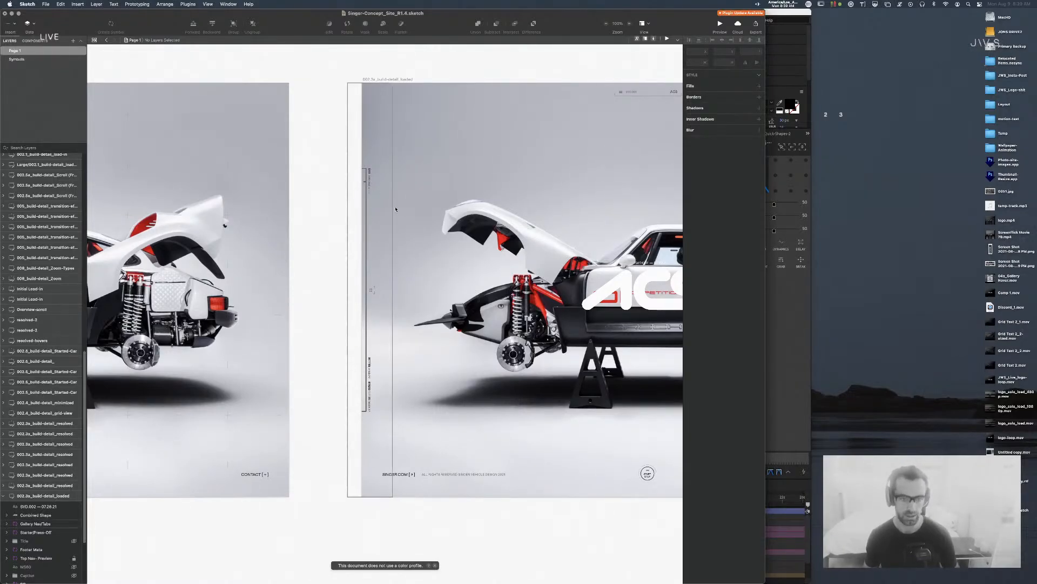
Step: Undo the last two ruler edits to restore the numbered tabs, then deselect
key(super+v)
key(super+z)
key(super+z)
key(super+z)
key(super+z)
click(330, 153)
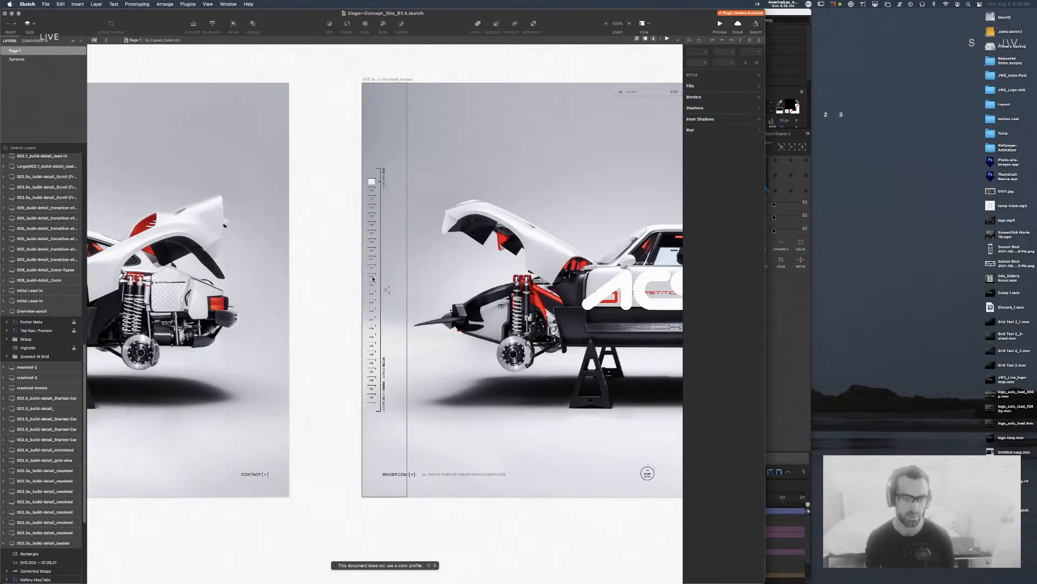
Step: Detach the Gallery Nav/Tabs symbol into an editable group, undoing a trial resize
click(371, 220)
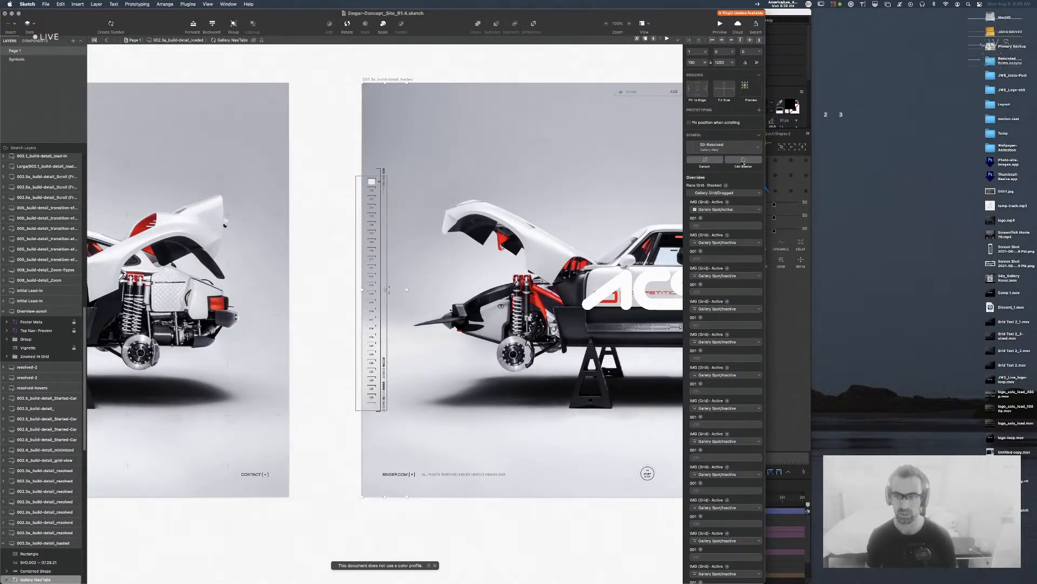
key(super+shift+y)
drag(389, 411, 376, 365)
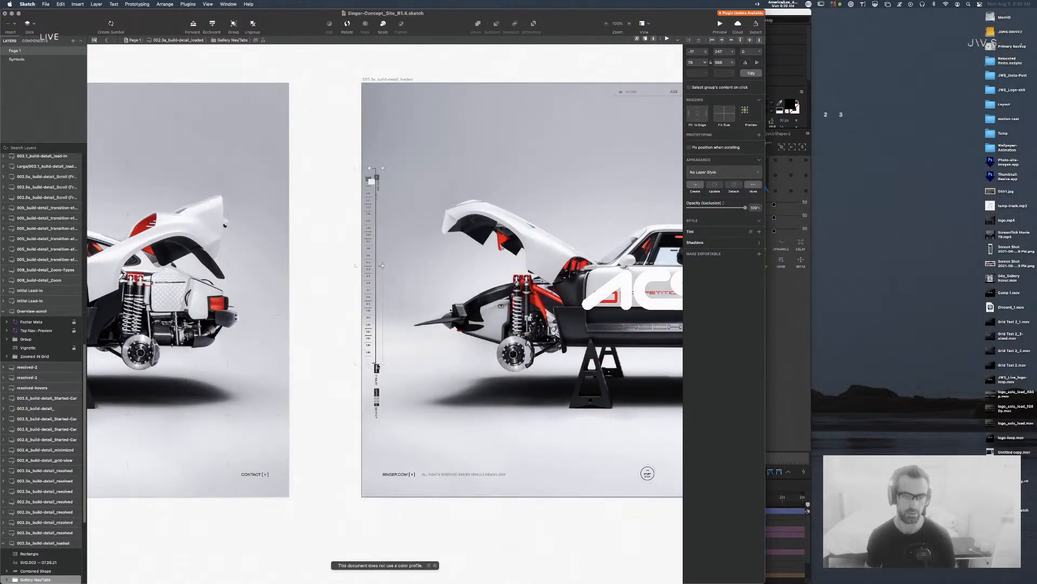
key(super+z)
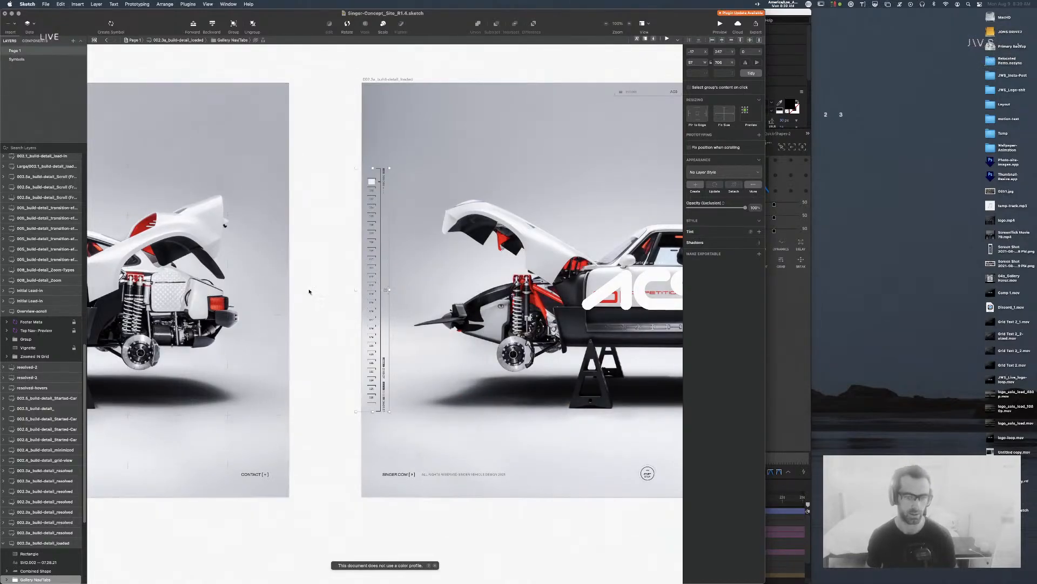
Step: Select cell 009 inside Race Grid- Stacked and bring up Scale Layers (100%, 50×680)
double_click(365, 254)
click(368, 251)
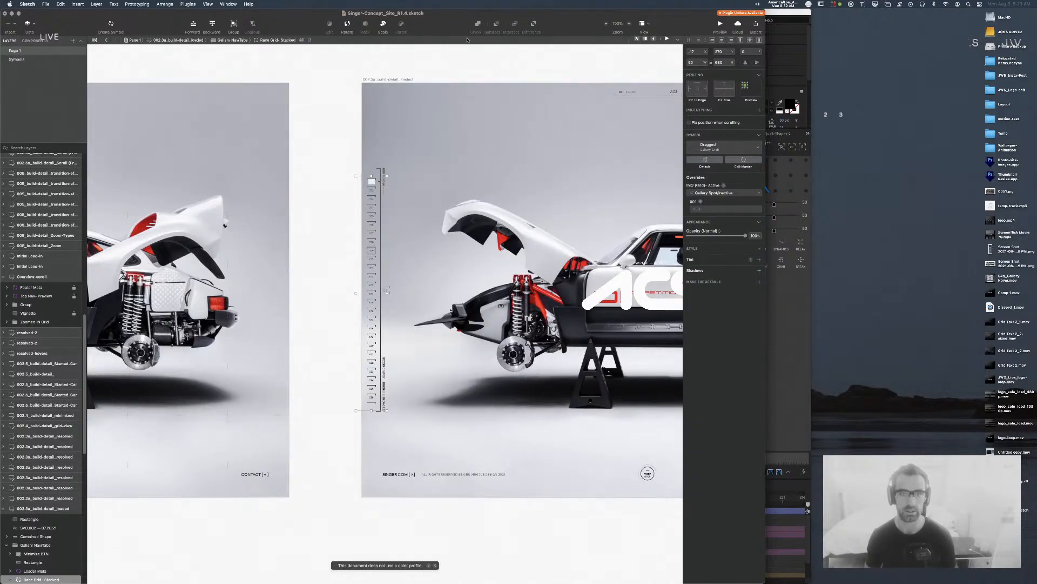
click(384, 23)
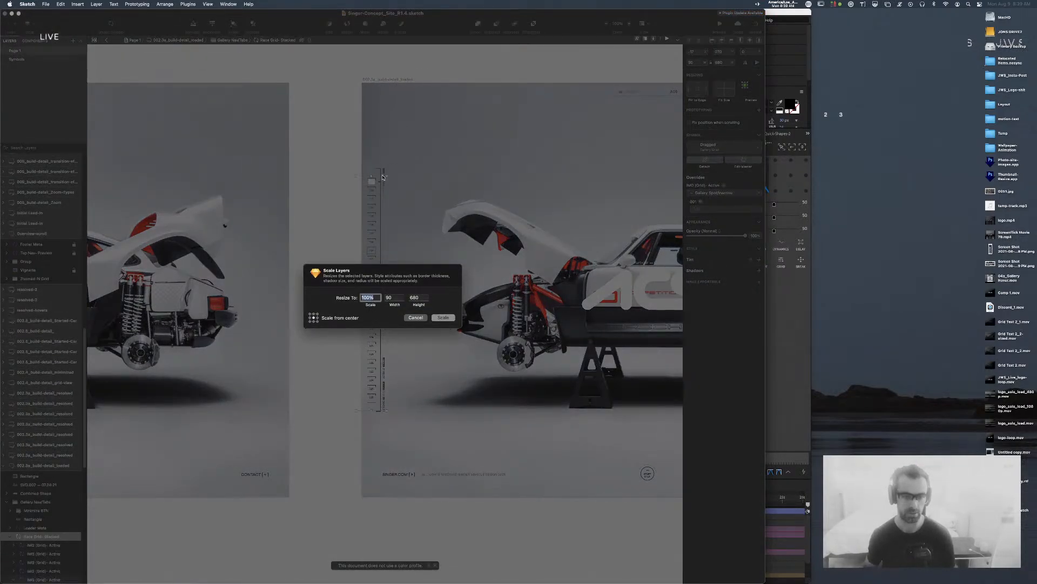
Step: Scale the Race Grid- Stacked ruler to 75% anchored at its left, then undo it
click(311, 318)
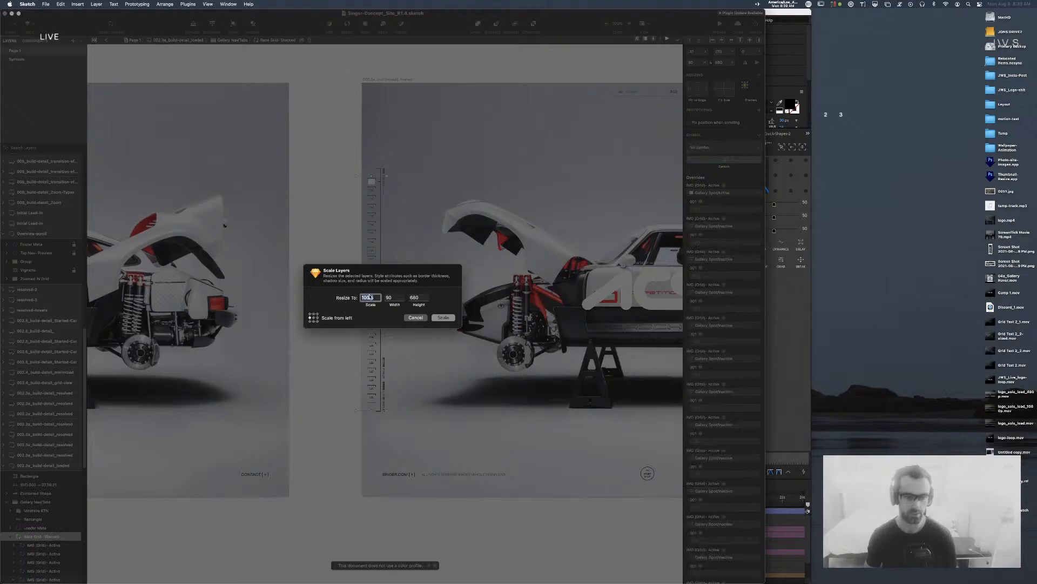
text(75)
key(Return)
key(super+z)
Step: Scale the ruler to 50% (340 px tall) and move it higher on the artboard edge
click(384, 23)
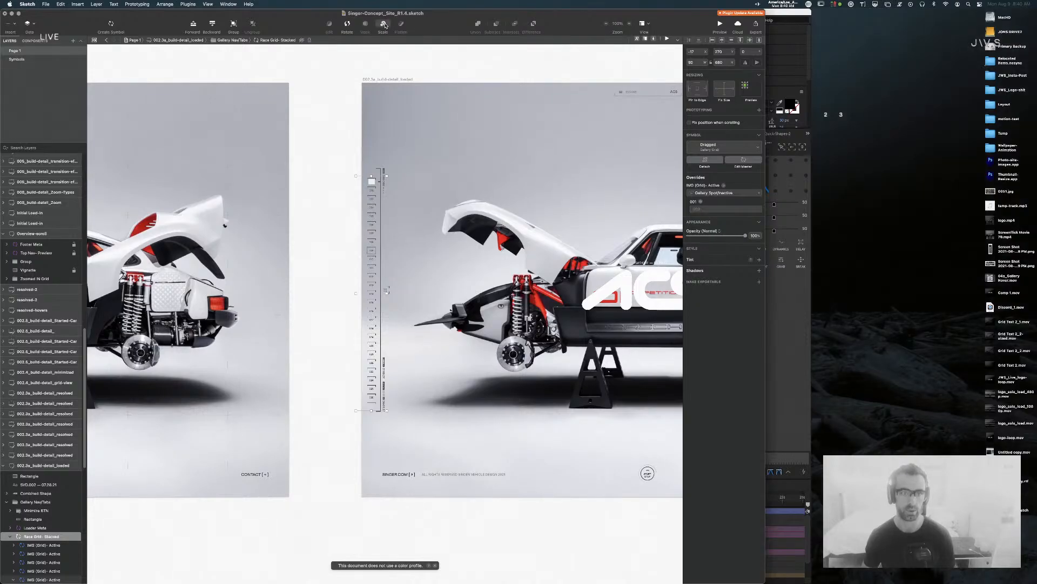
text(50)
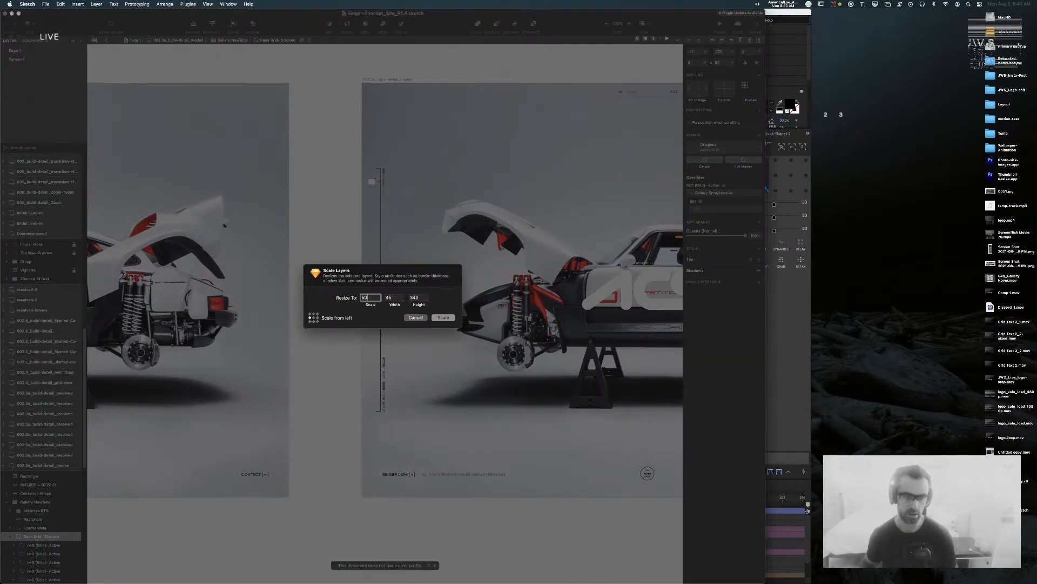
key(Return)
drag(363, 281, 365, 315)
scroll(366, 254, down, 1)
click(320, 273)
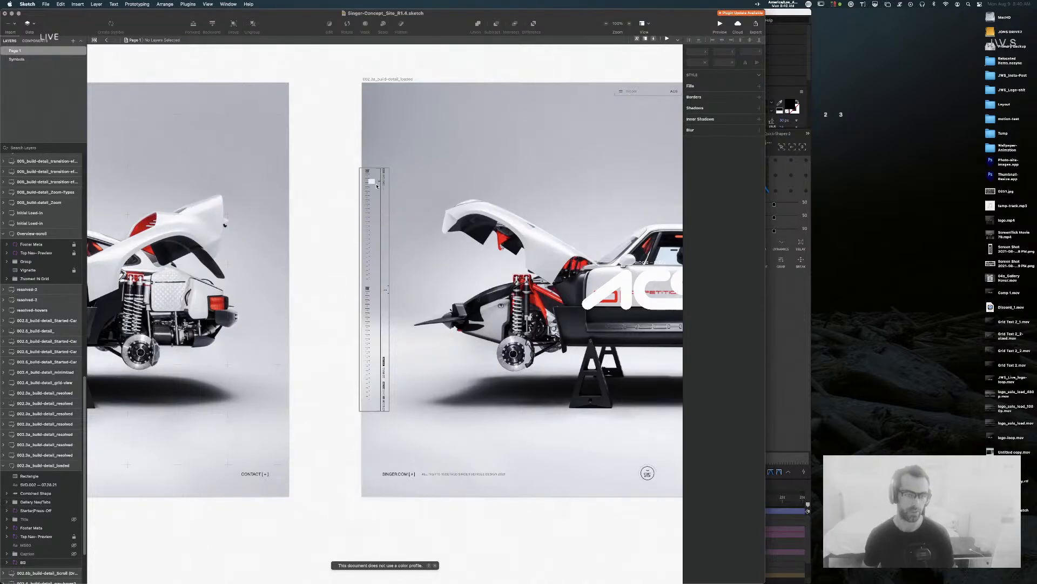
Step: Try moving the white marker, then undo back to the larger grid ruler
mouse_move(371, 181)
mouse_down()
mouse_move(374, 397)
mouse_move(376, 171)
mouse_up()
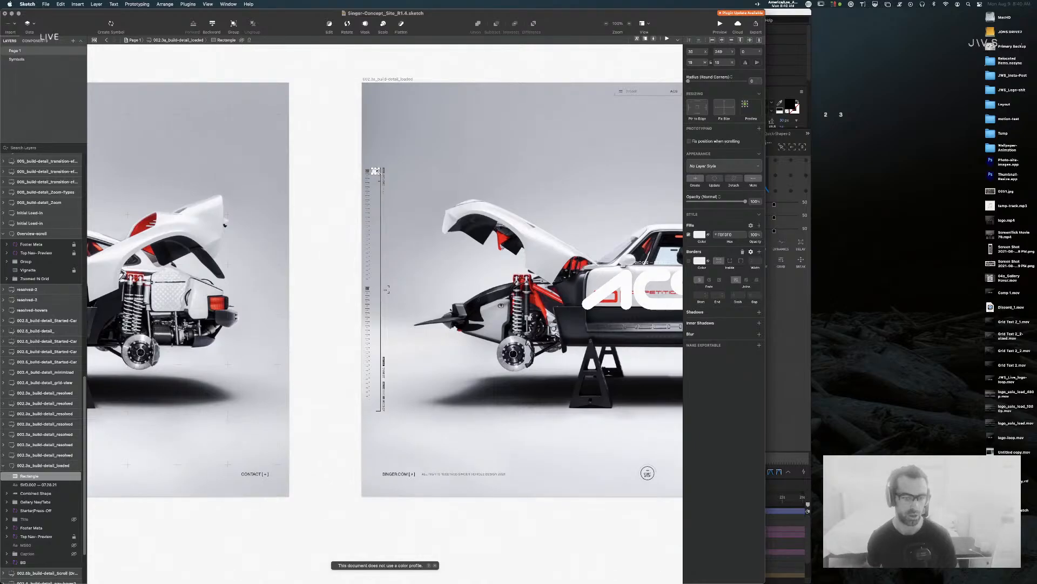
key(super+z)
key(super+z)
key(super+z)
key(super+z)
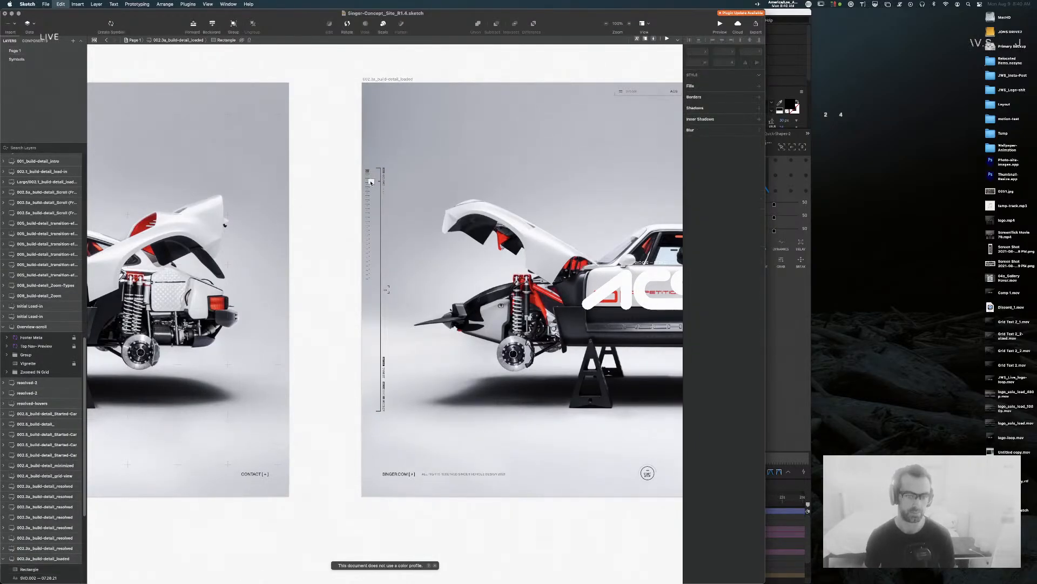
key(super+z)
key(super+z)
key(super+z)
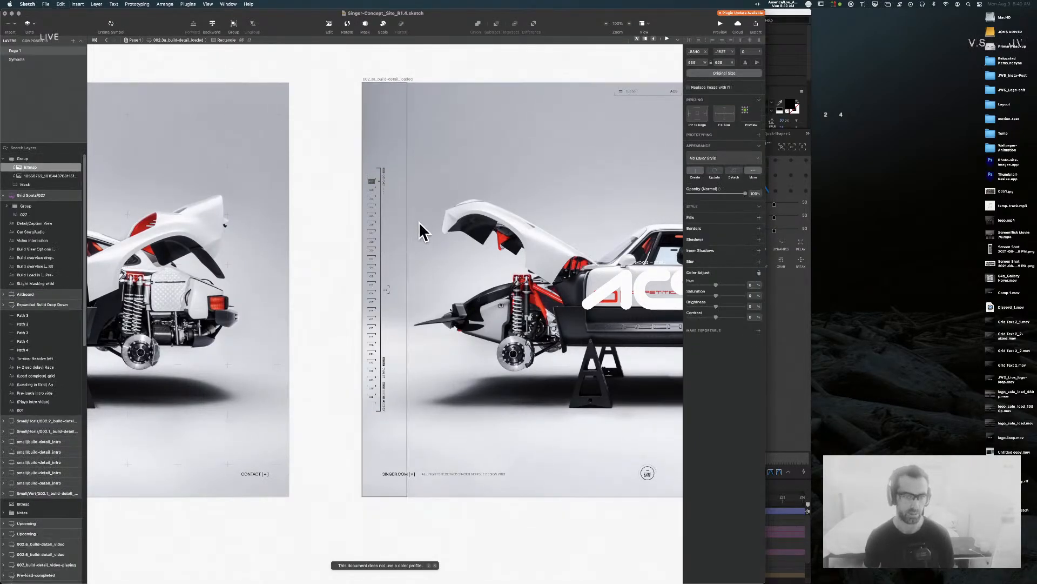
Step: Zoom out to 50% among the loaded artboards, deselect, and bring up the 04a_Gallery Nav Hover comp
click(374, 273)
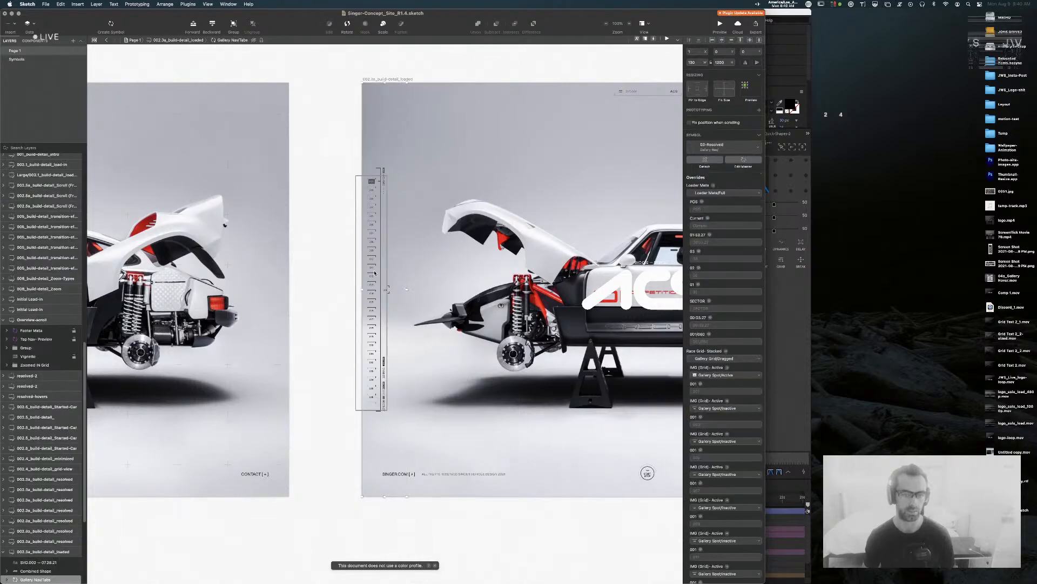
key(super+minus)
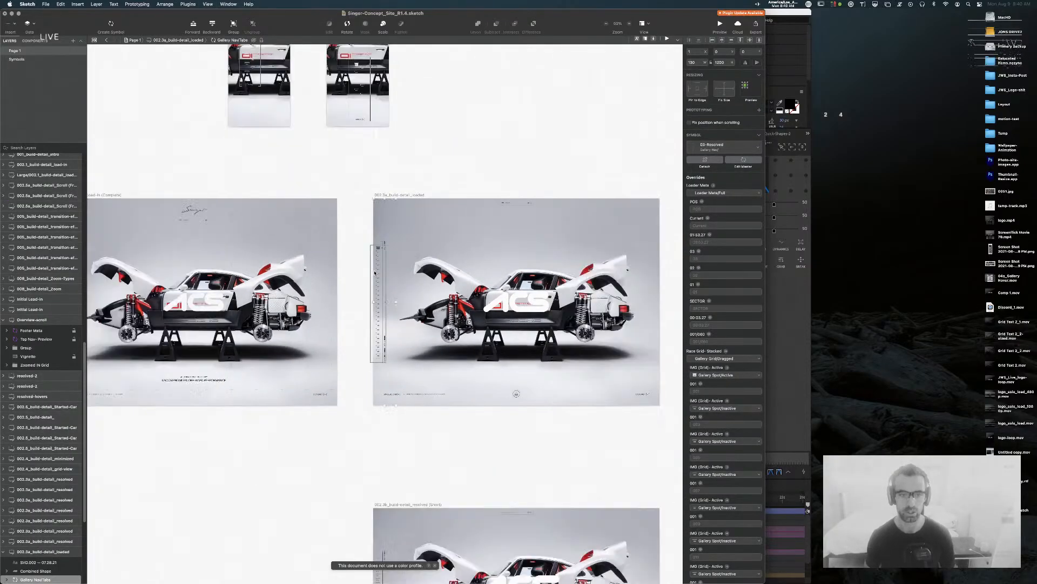
click(496, 151)
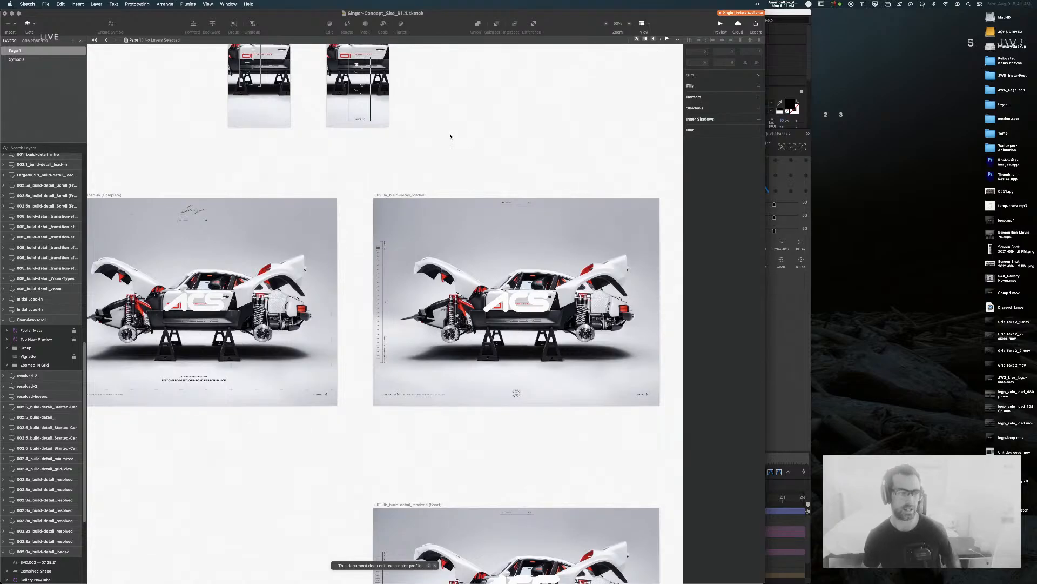
click(807, 232)
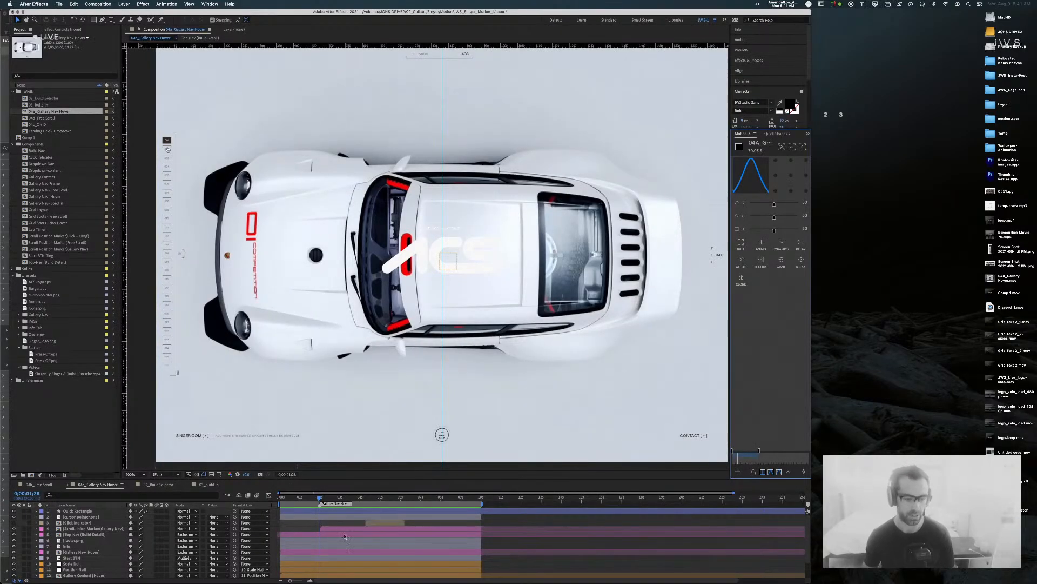
Step: Preview the gallery hover comp from its first frame and delete the Quick Rectangle layer
drag(327, 498, 279, 498)
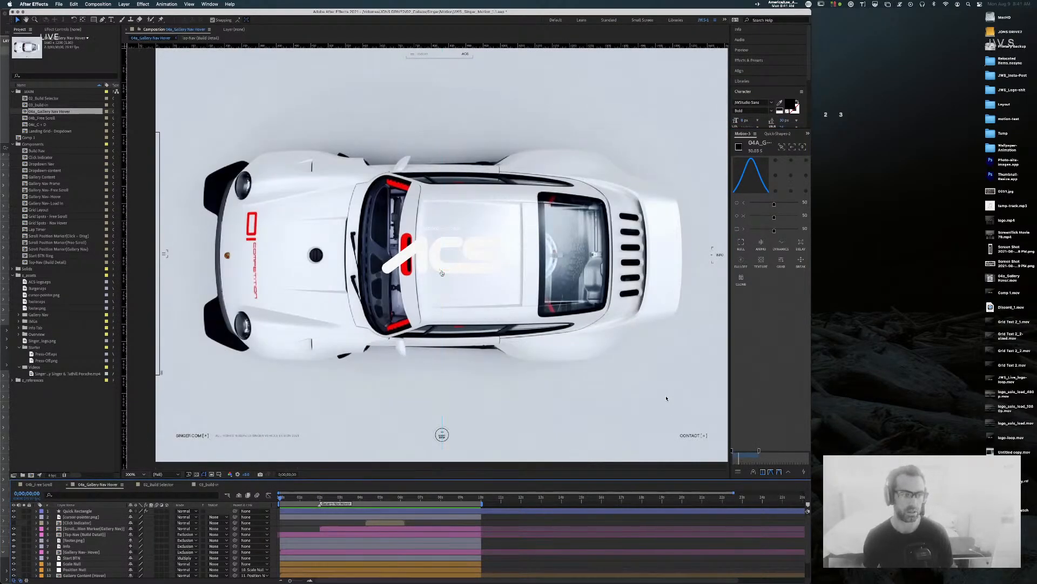
key(space)
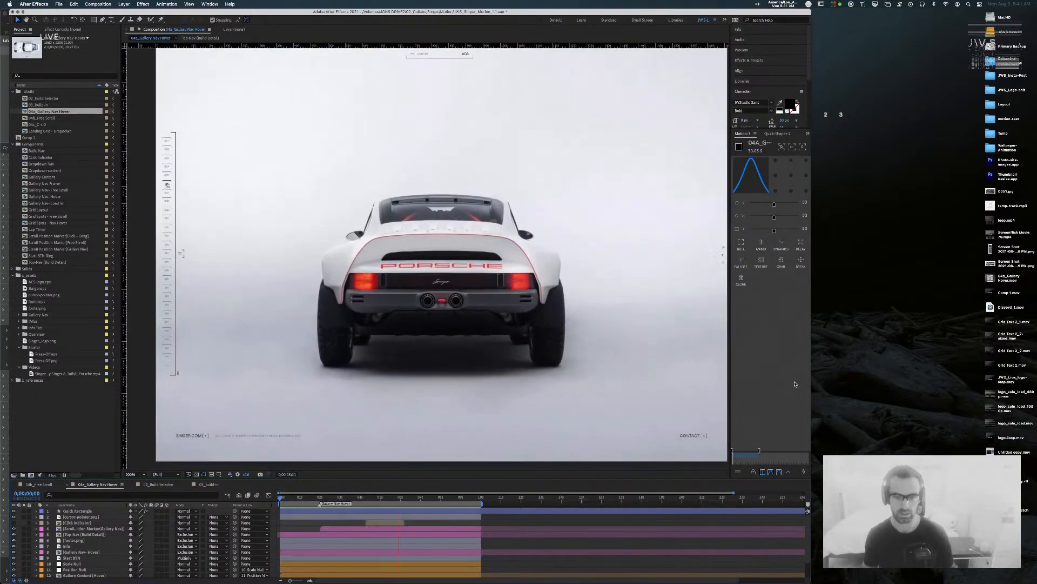
click(558, 257)
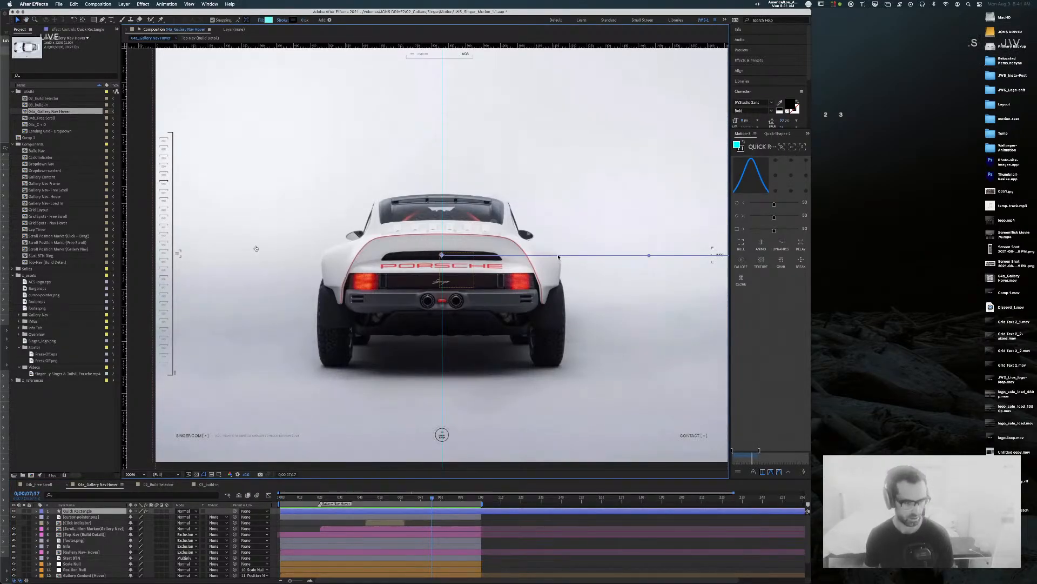
key(Delete)
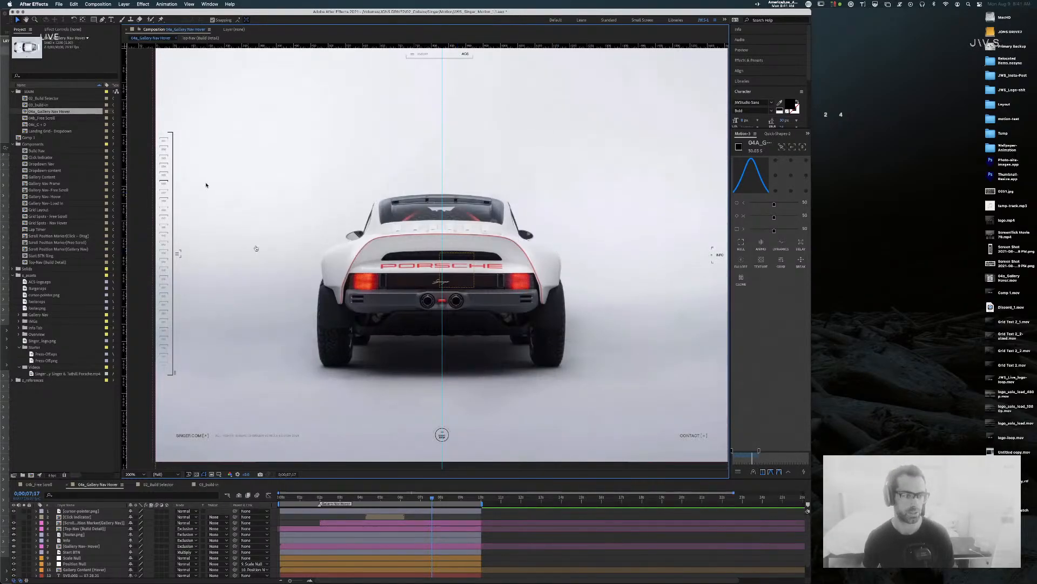
Step: Save the After Effects project, zooming the viewer out and in to check the comp
key(comma)
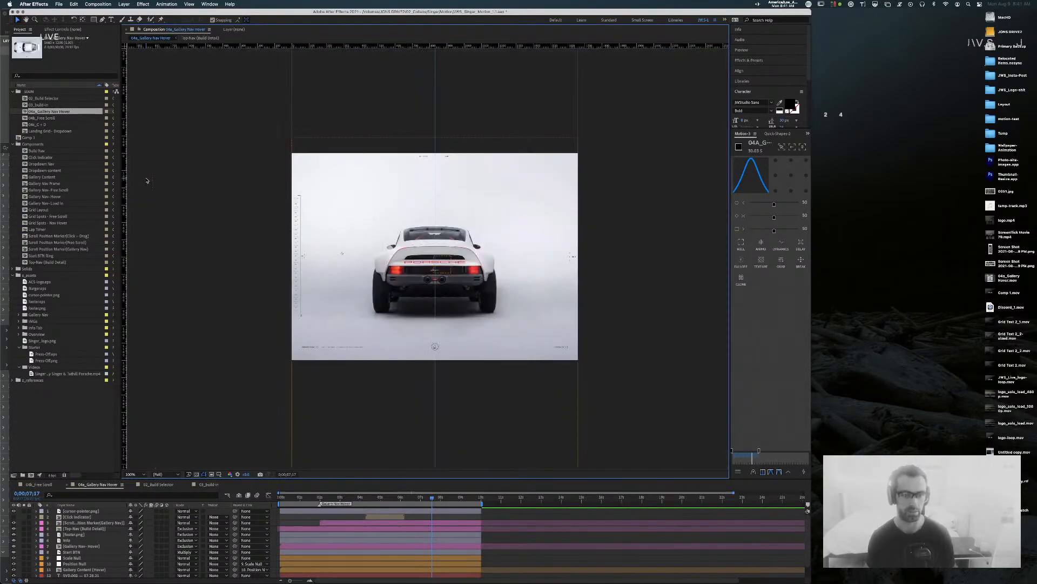
click(549, 116)
key(super+s)
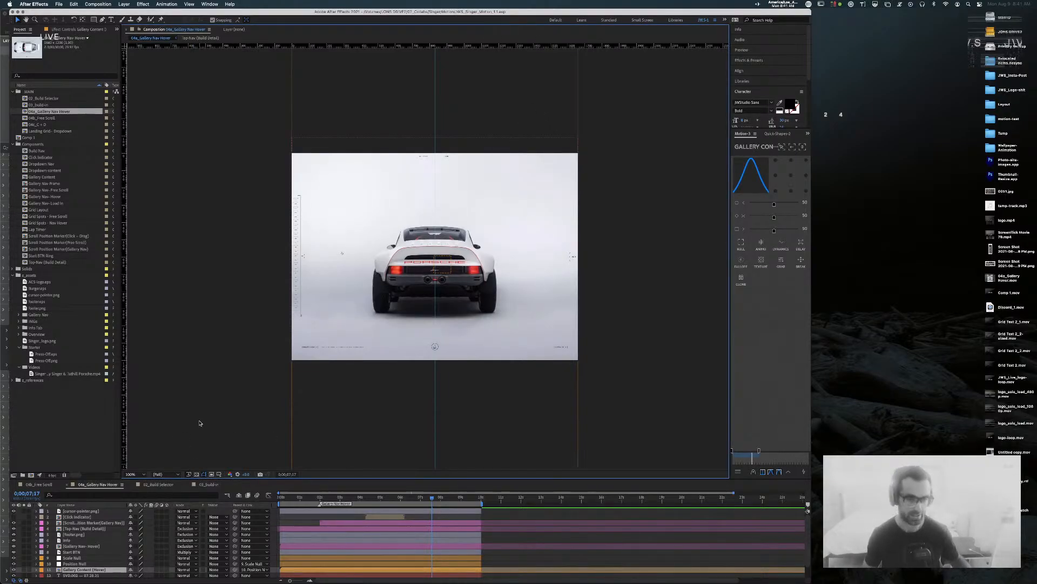
key(period)
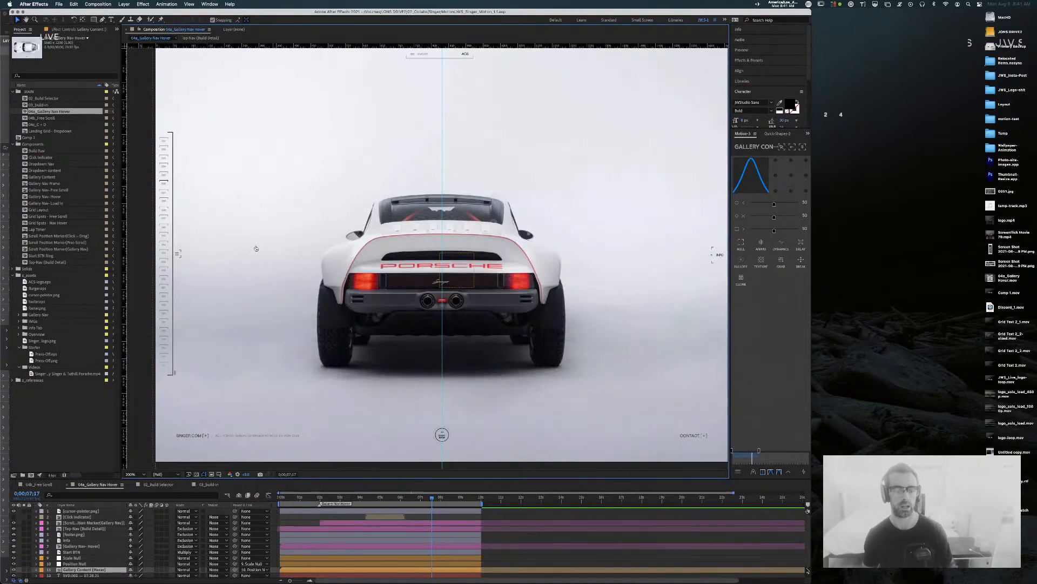
key(slash)
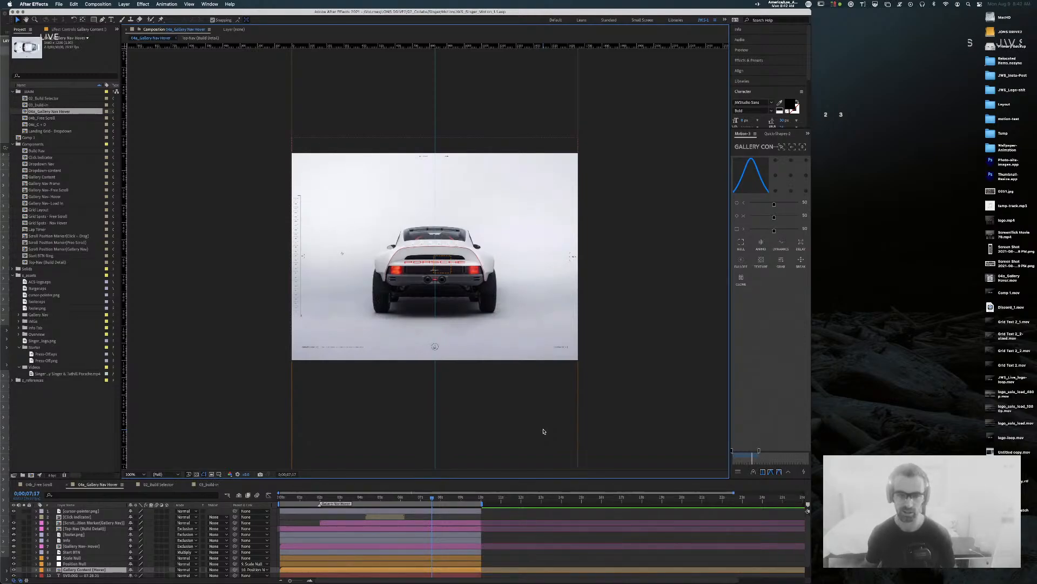
Step: Reselect the Gallery Content (Hover) layer, step the playhead back a few frames, and return to Sketch
click(644, 347)
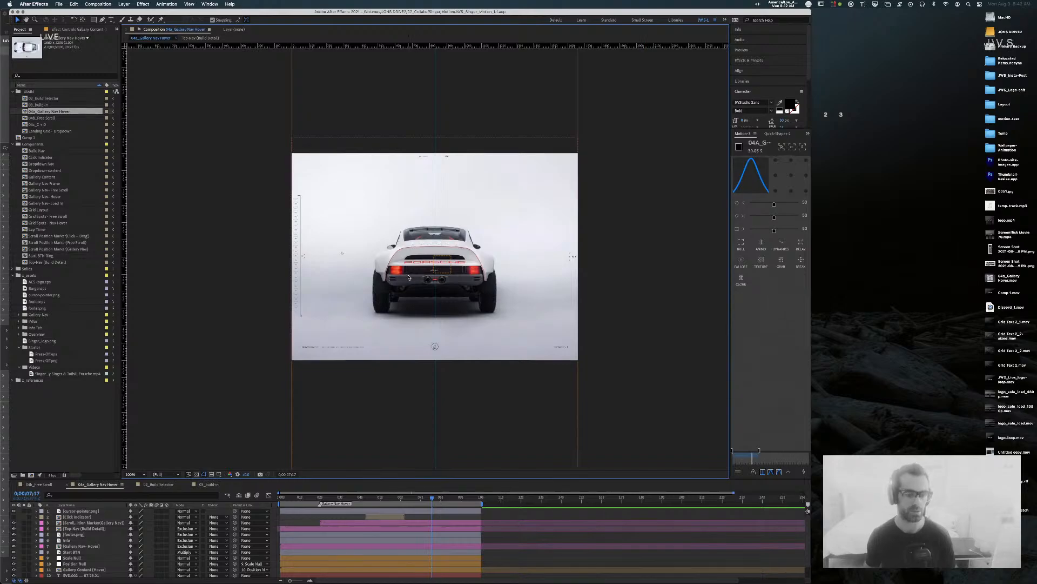
click(438, 570)
drag(432, 498, 391, 496)
key(super+Tab)
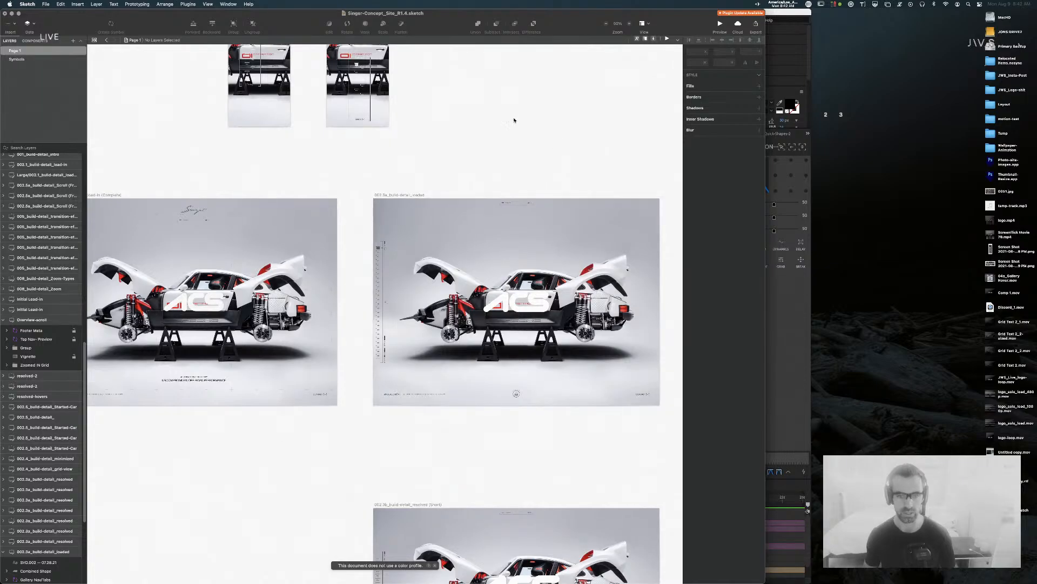
scroll(514, 114, right, 6)
scroll(508, 152, down, 8)
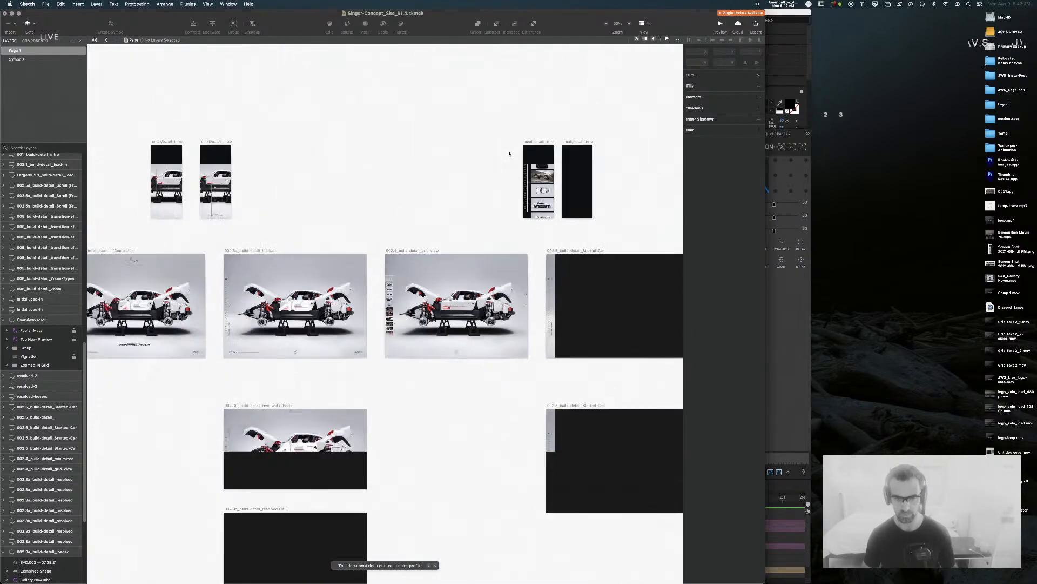
scroll(438, 190, right, 4)
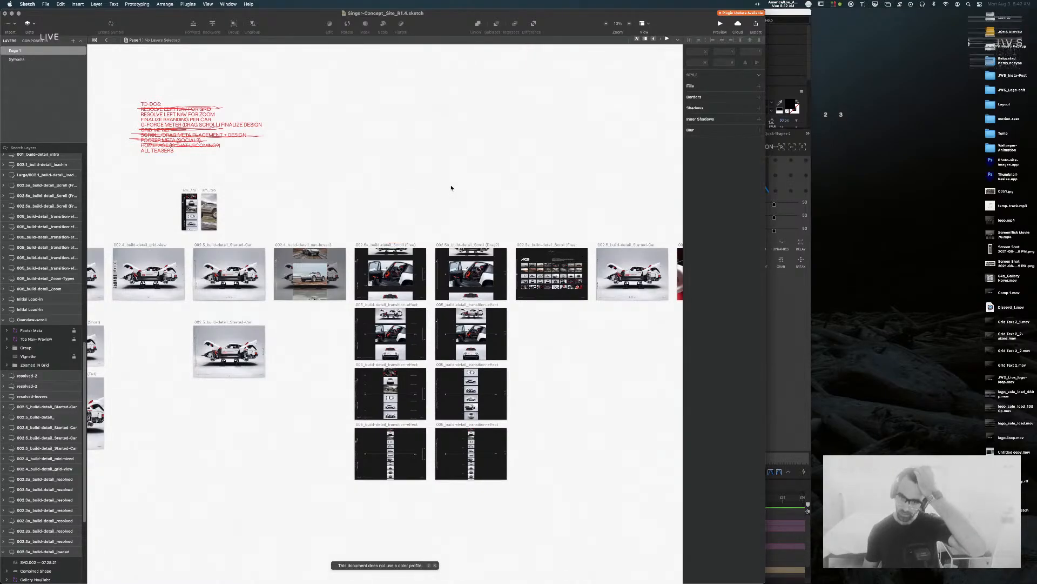
key(super+equal)
key(super+equal)
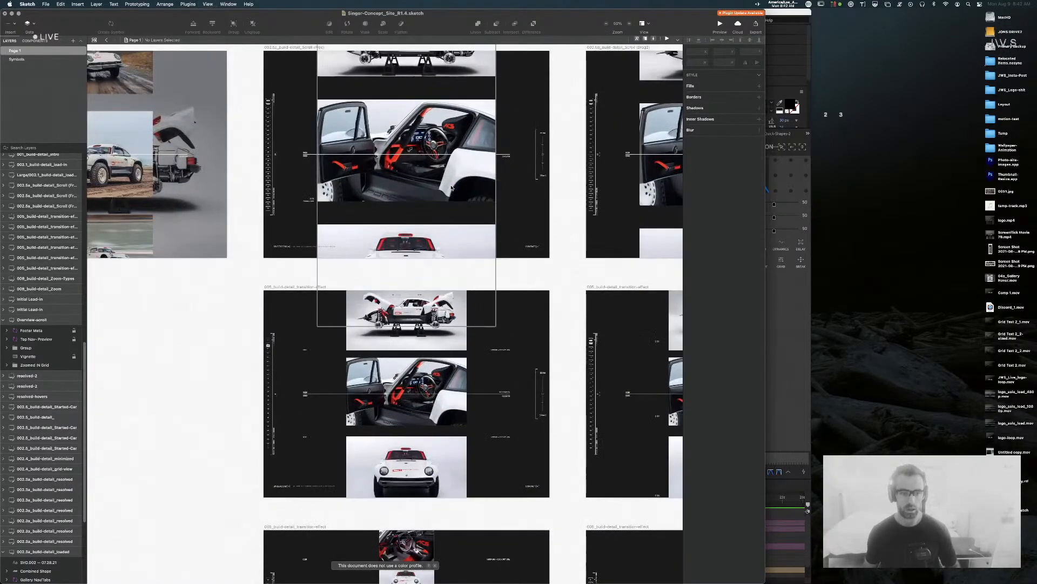
drag(192, 183, 296, 328)
scroll(295, 327, left, 10)
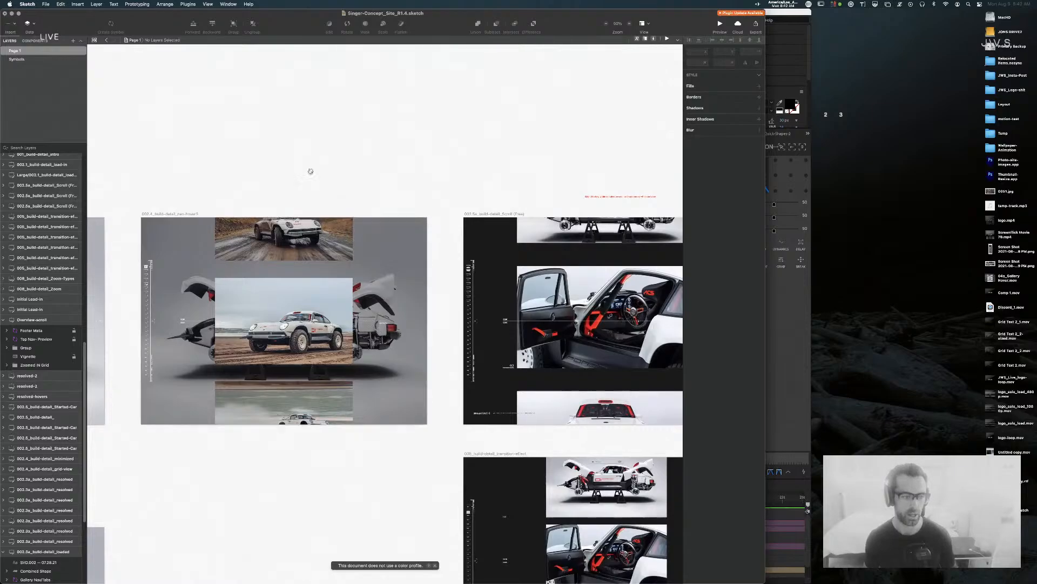
drag(442, 144, 336, 130)
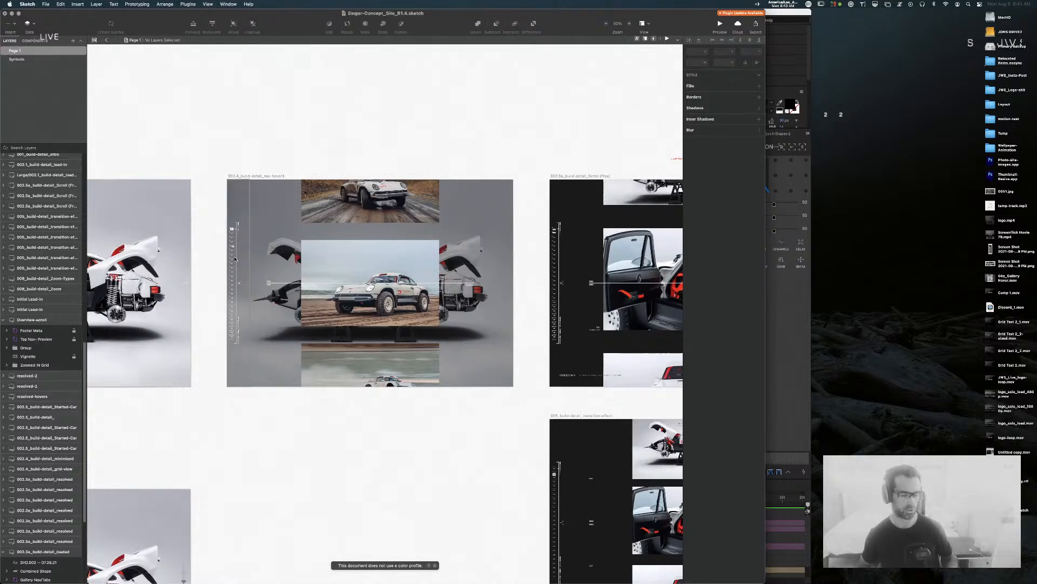
key(super+plus)
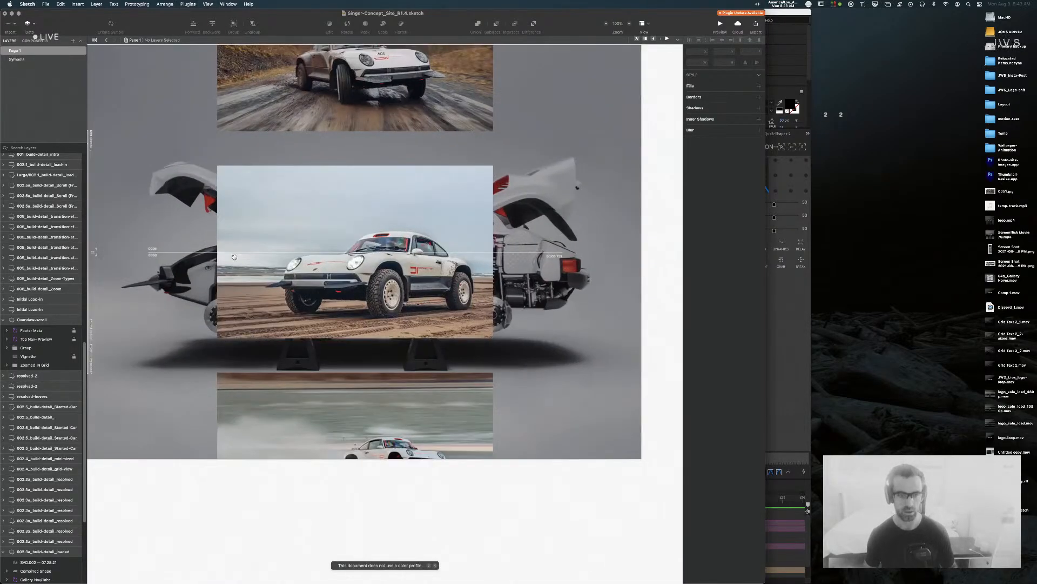
drag(285, 336, 348, 384)
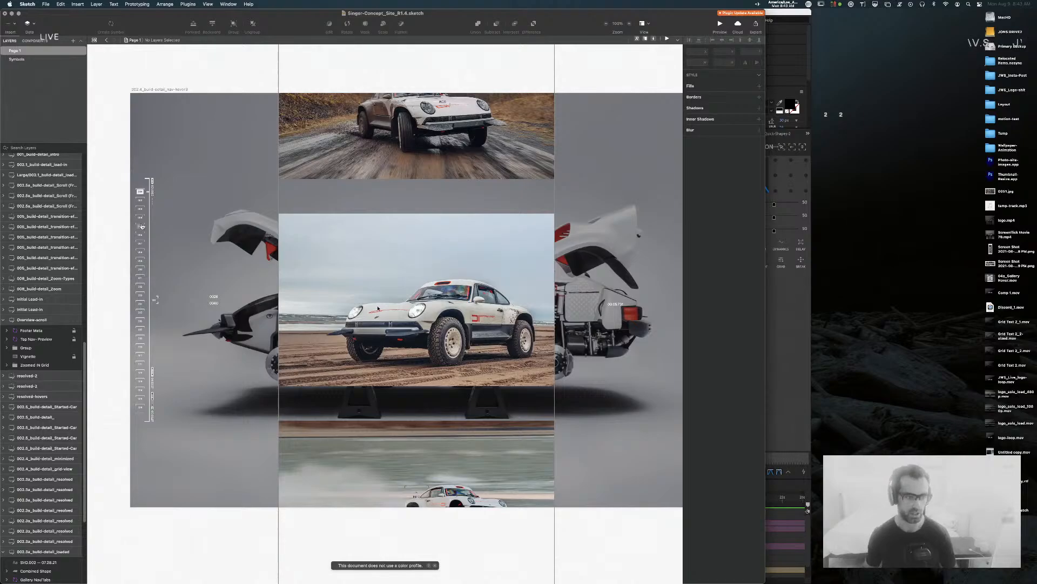
drag(569, 185, 92, 242)
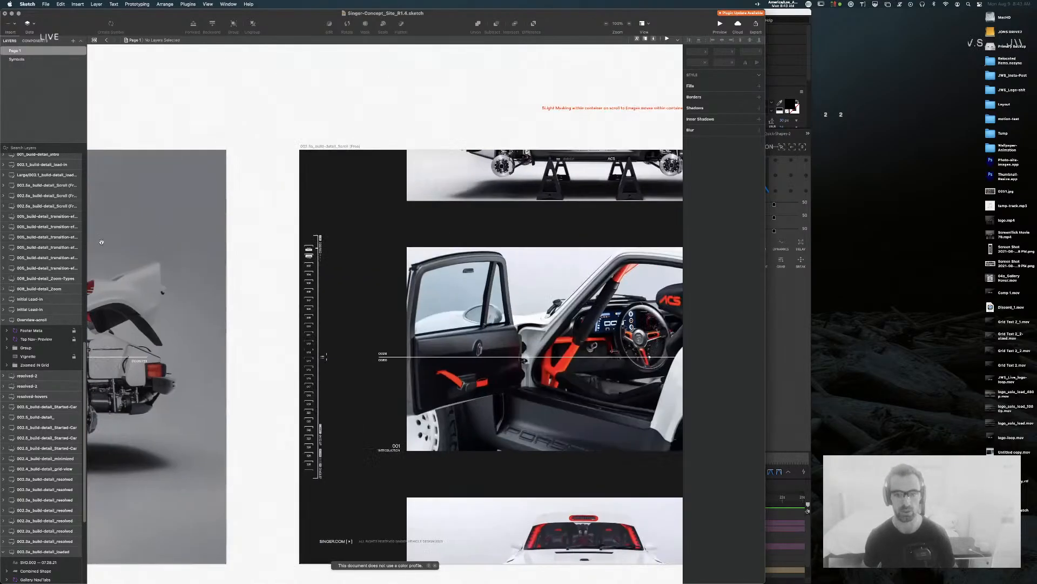
drag(465, 237, 320, 193)
drag(483, 214, 375, 186)
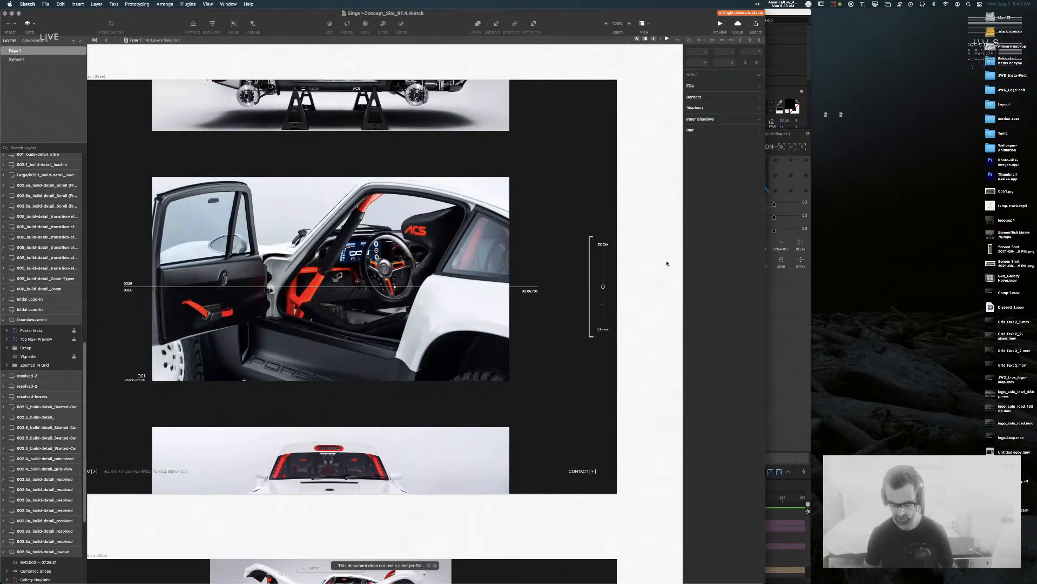
key(super+minus)
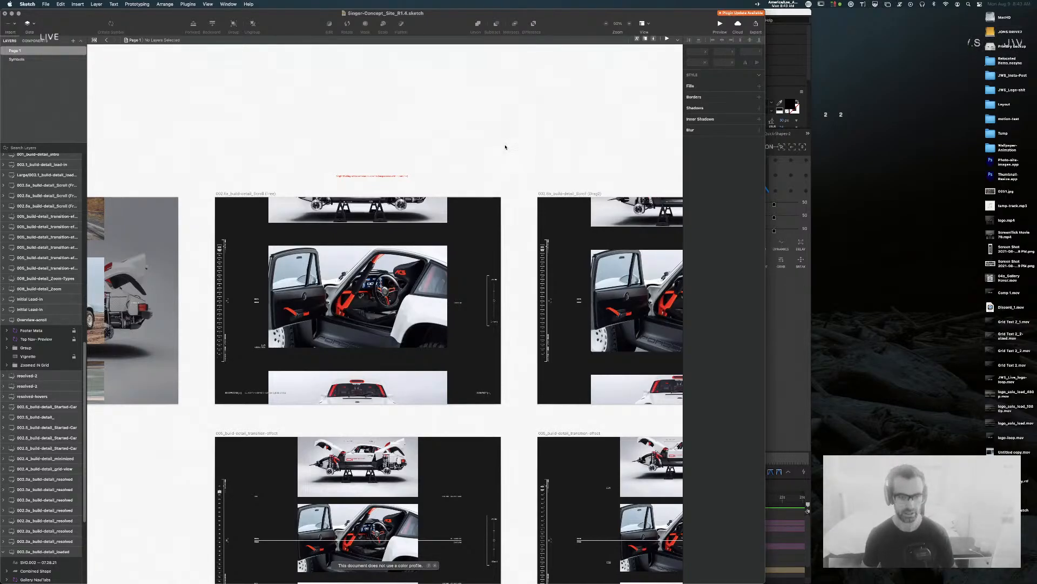
scroll(518, 141, left, 5)
scroll(518, 141, down, 2)
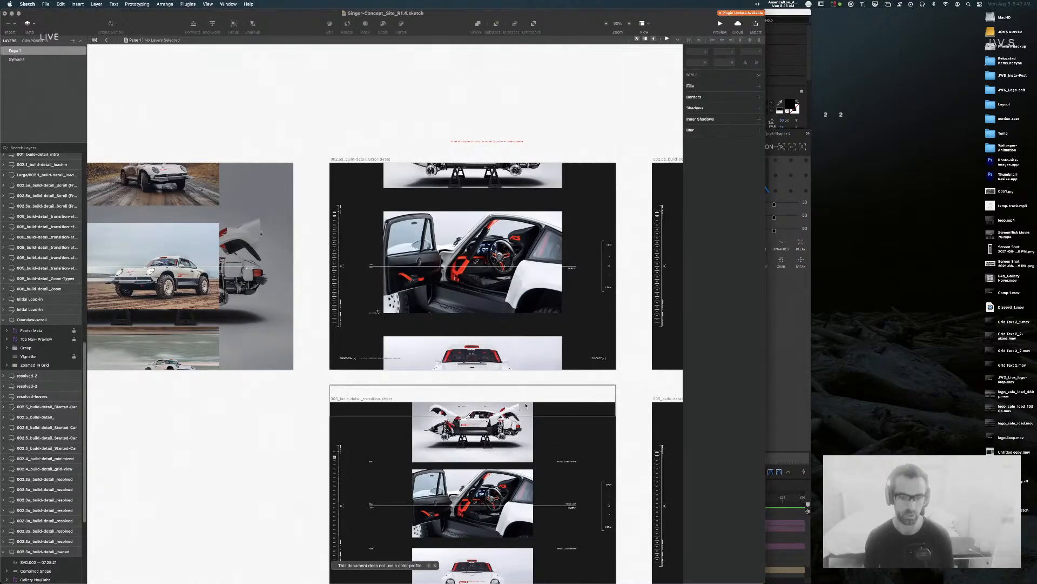
drag(221, 127, 611, 140)
drag(332, 134, 451, 123)
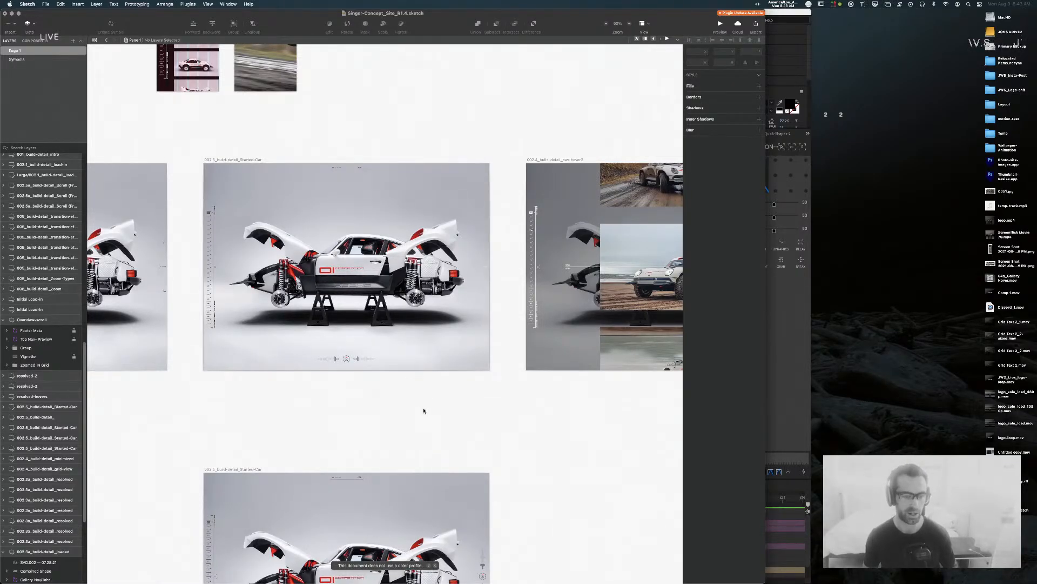
scroll(526, 496, right, 15)
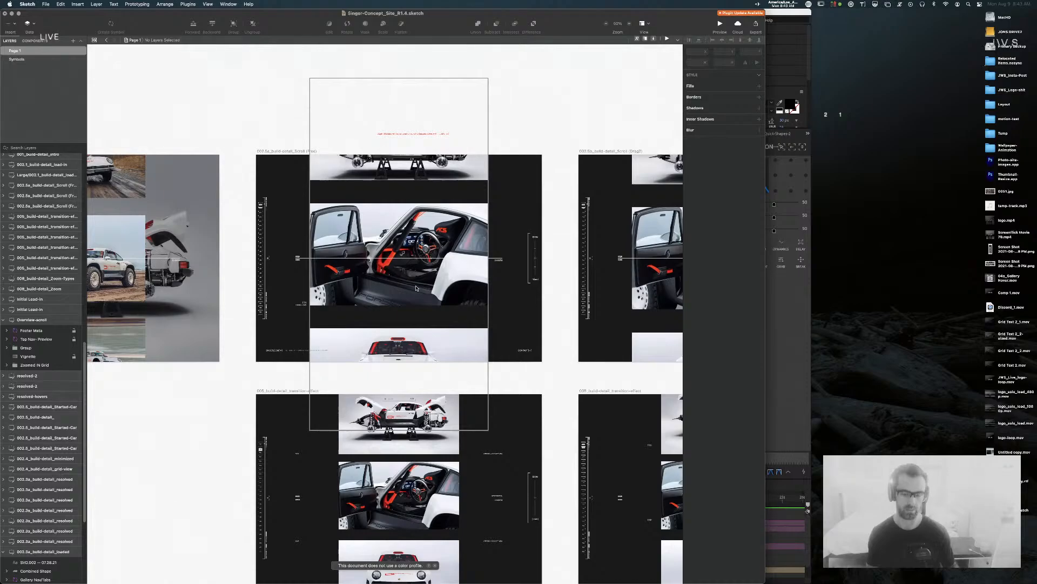
Step: Scroll down to the transition-effect build-detail artboards with the vertical strip of car thumbnails
scroll(422, 282, down, 10)
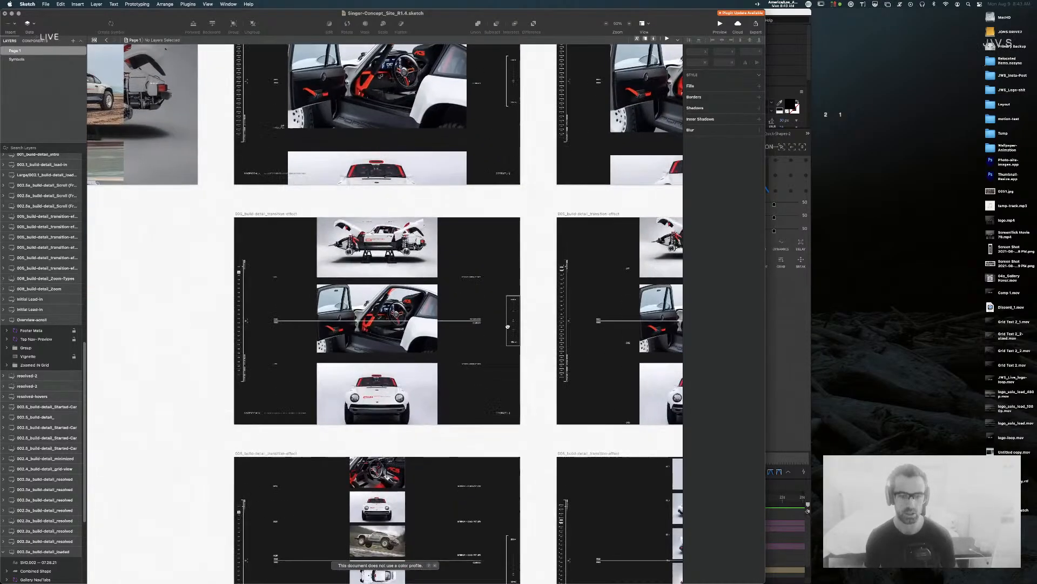
scroll(511, 368, down, 5)
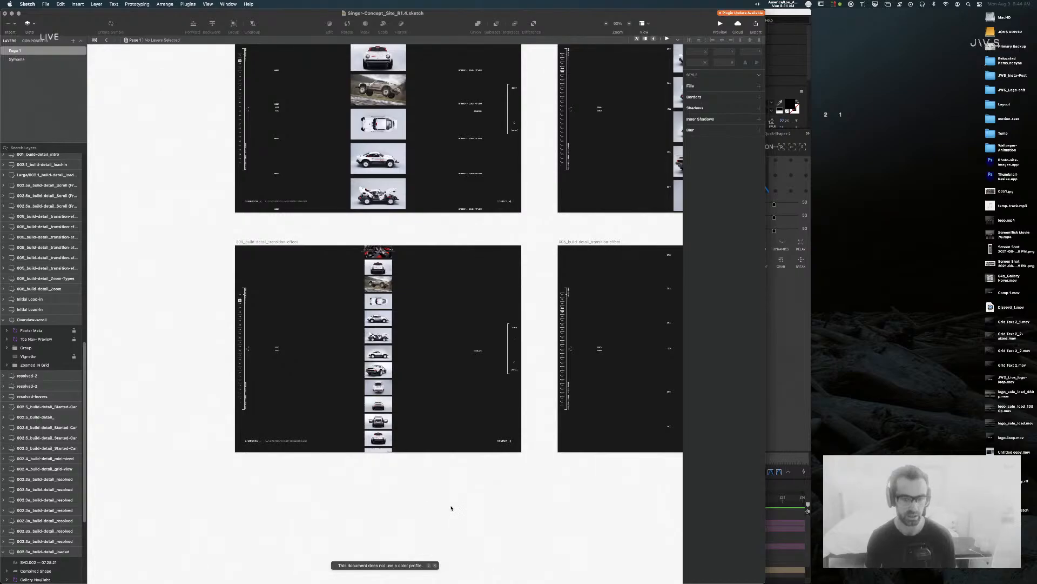
key(super+Tab)
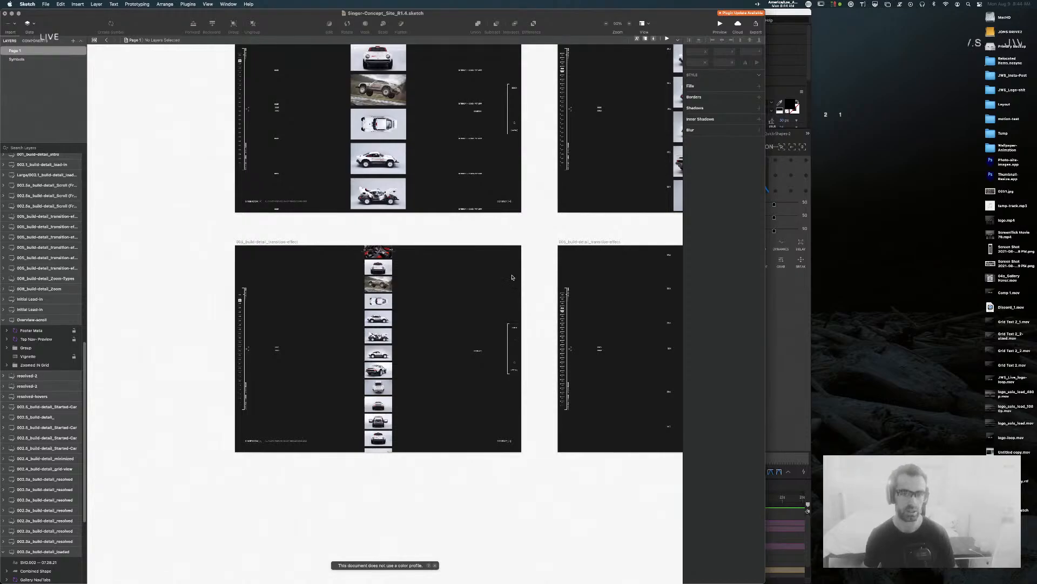
scroll(528, 216, down, 10)
scroll(533, 567, up, 5)
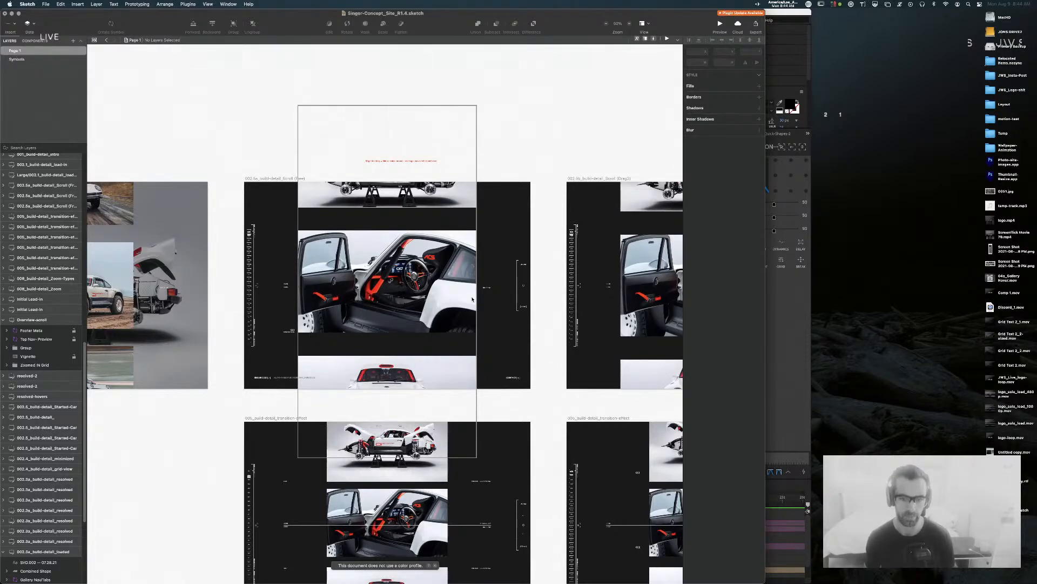
scroll(472, 298, down, 5)
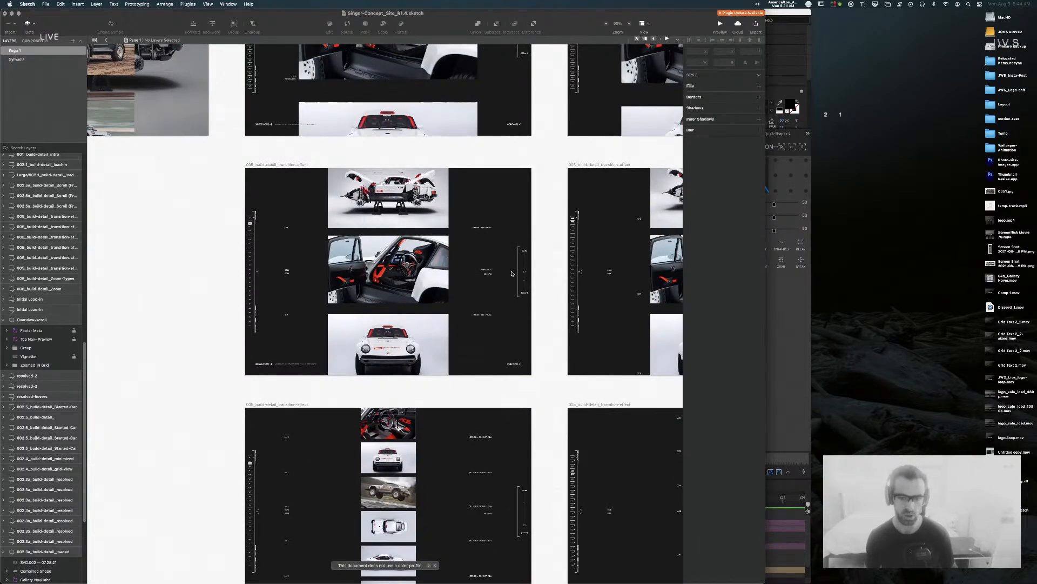
scroll(476, 284, down, 1)
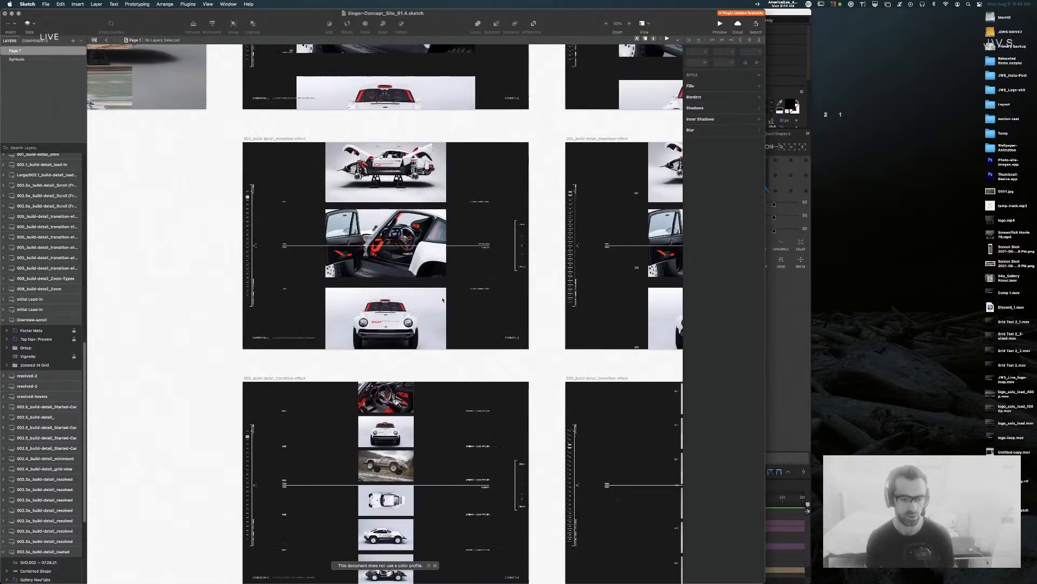
key(super+Tab)
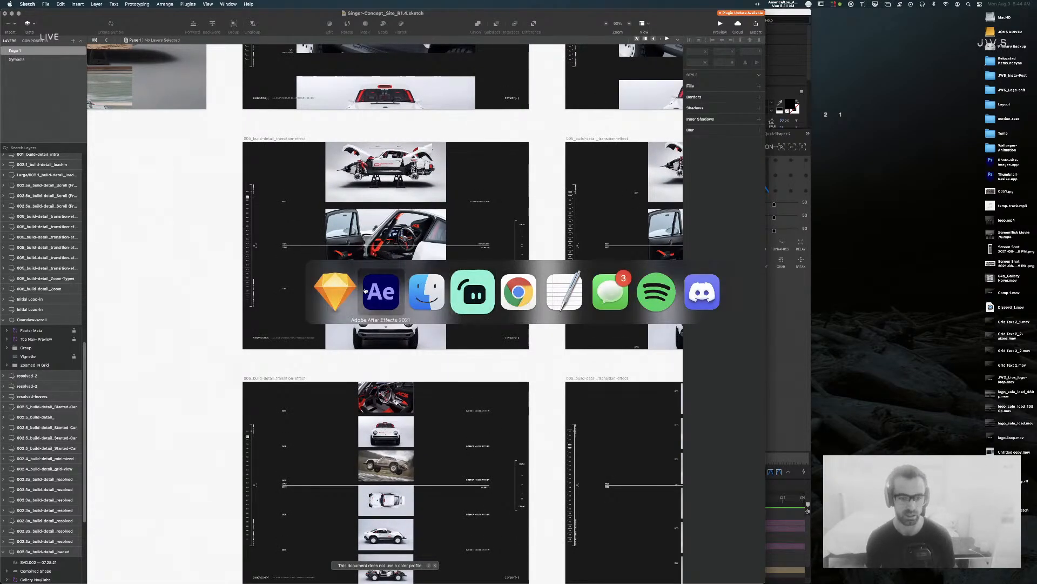
Step: Switch to the 04b_Free Scroll comp and preview it from the start
click(381, 291)
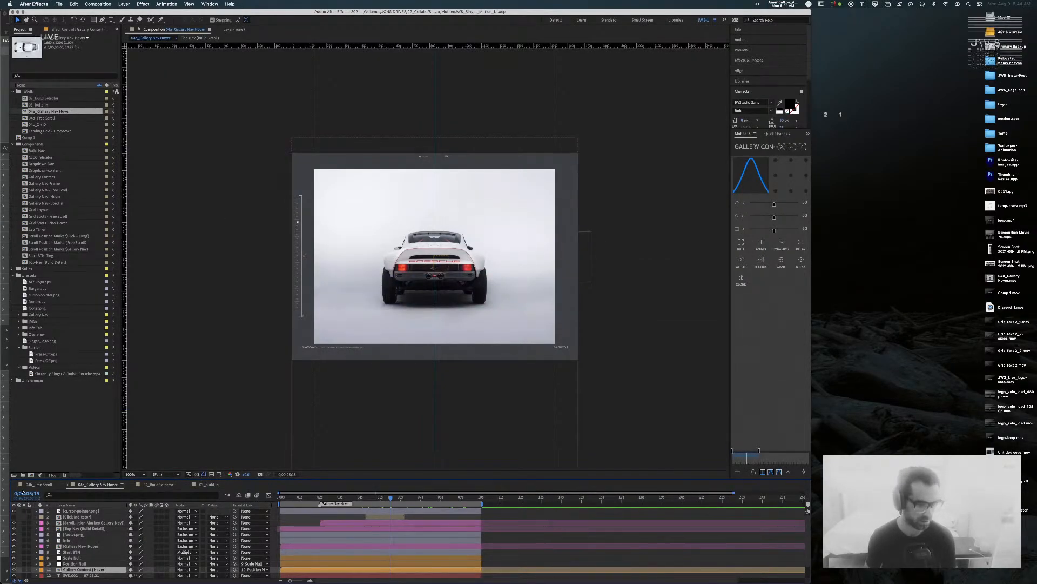
click(39, 485)
key(Home)
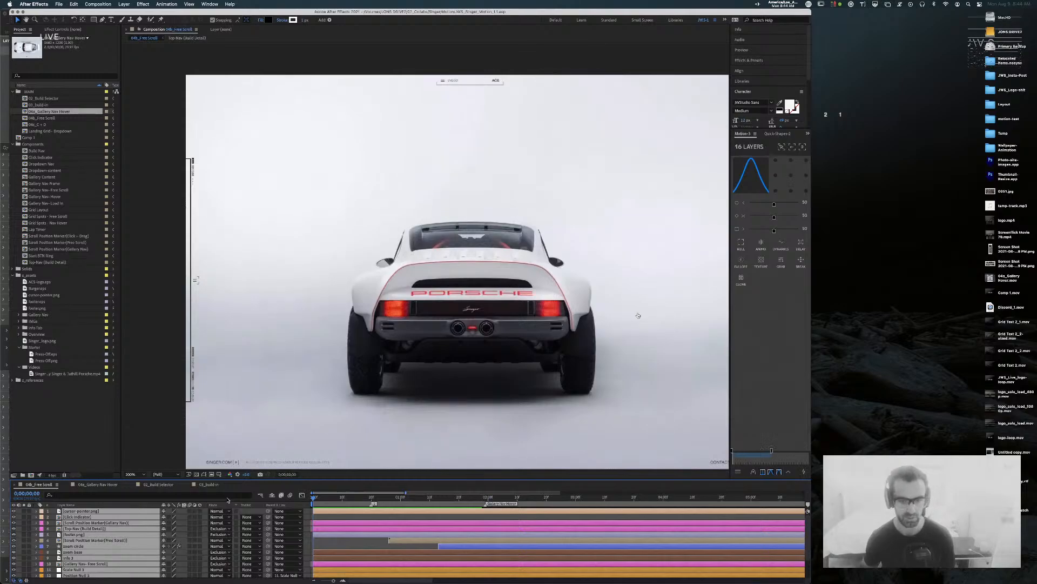
key(space)
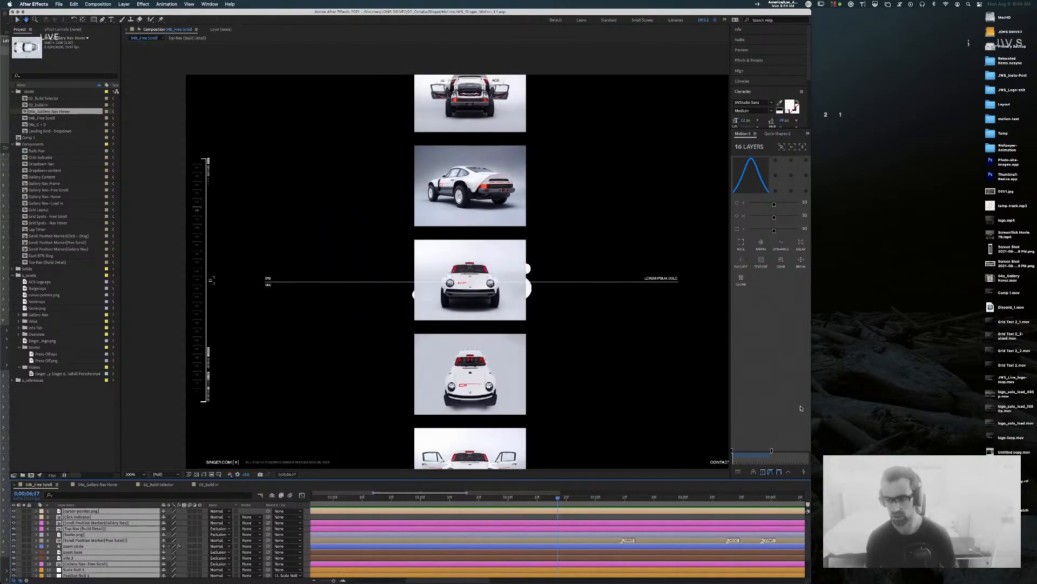
Step: Widen the After Effects window and scrub the timeline from 0;00;05;29 back to 0;00;01;01
drag(811, 403, 964, 401)
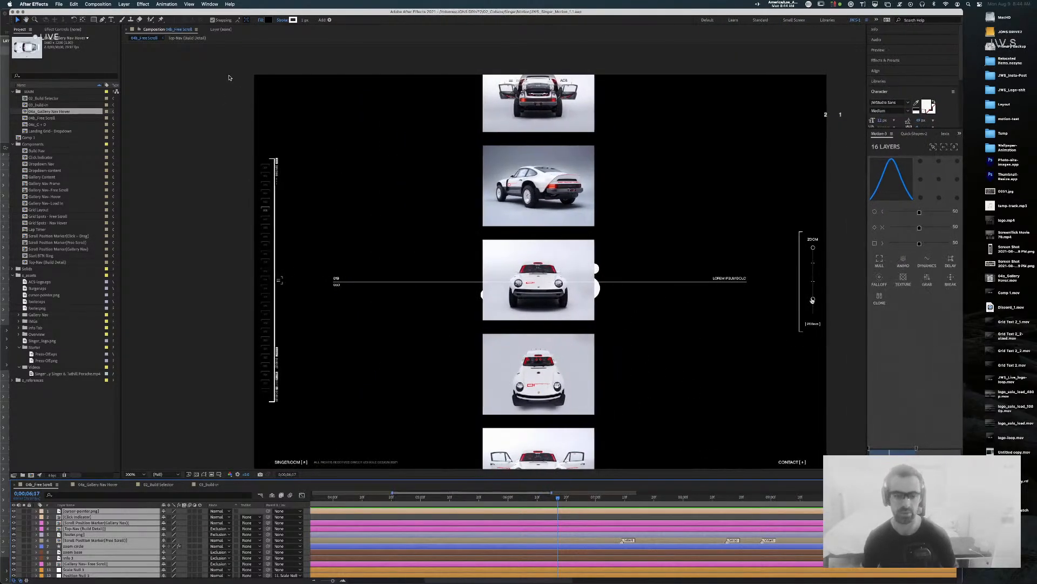
click(506, 498)
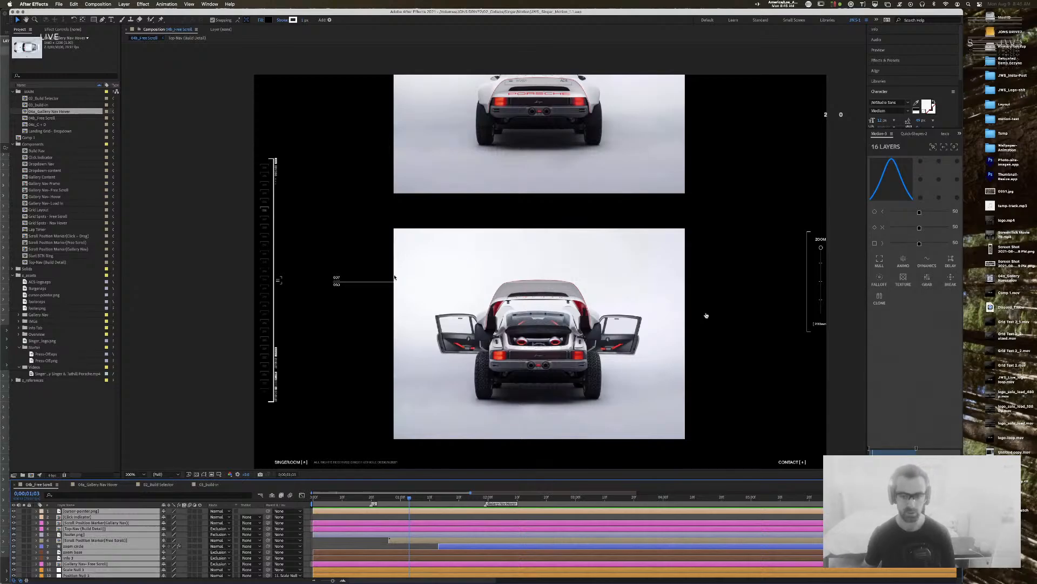
drag(408, 499, 404, 499)
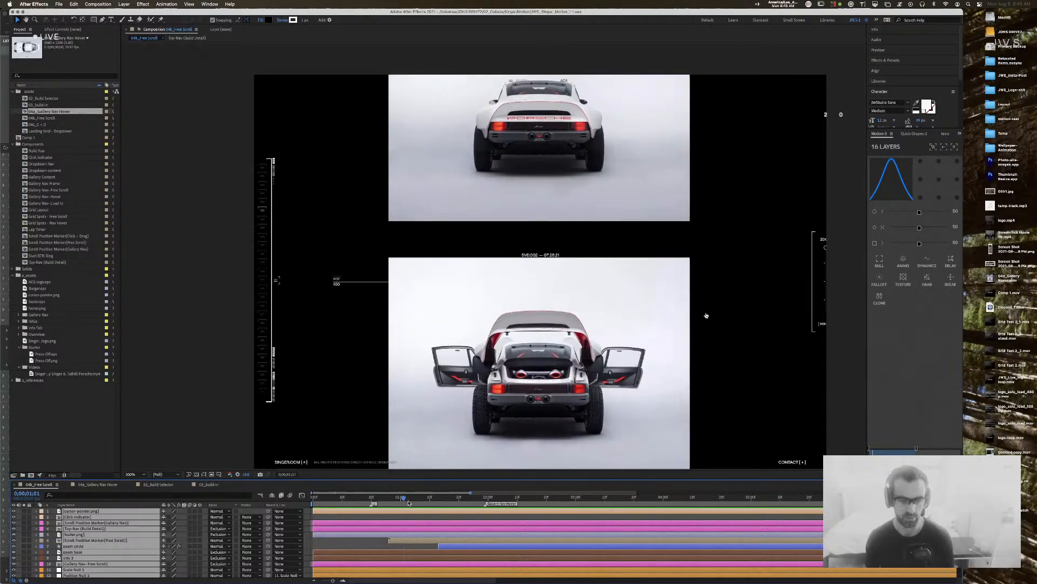
key(super+Tab)
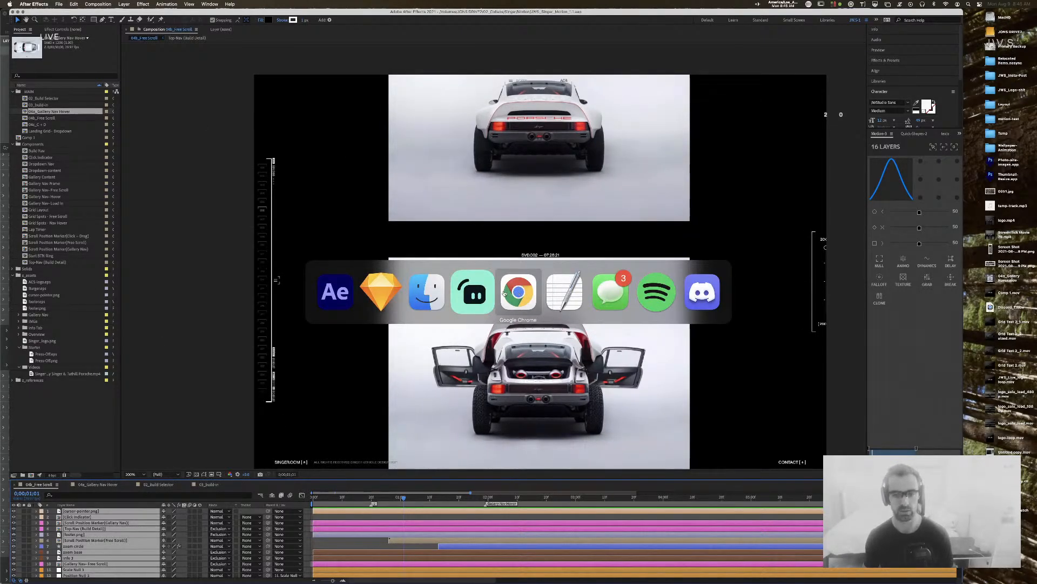
key(super+shift+Tab)
key(super+shift+Tab)
key(super+shift+Tab)
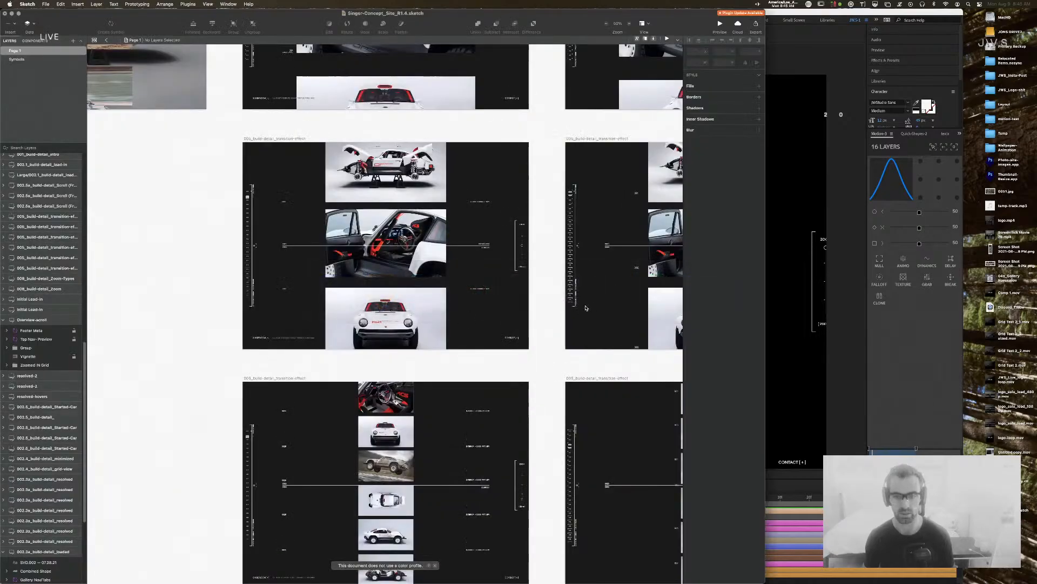
Step: Scroll and pan around the canvas to look over the build-detail Scroll artboards above
scroll(278, 292, left, 3)
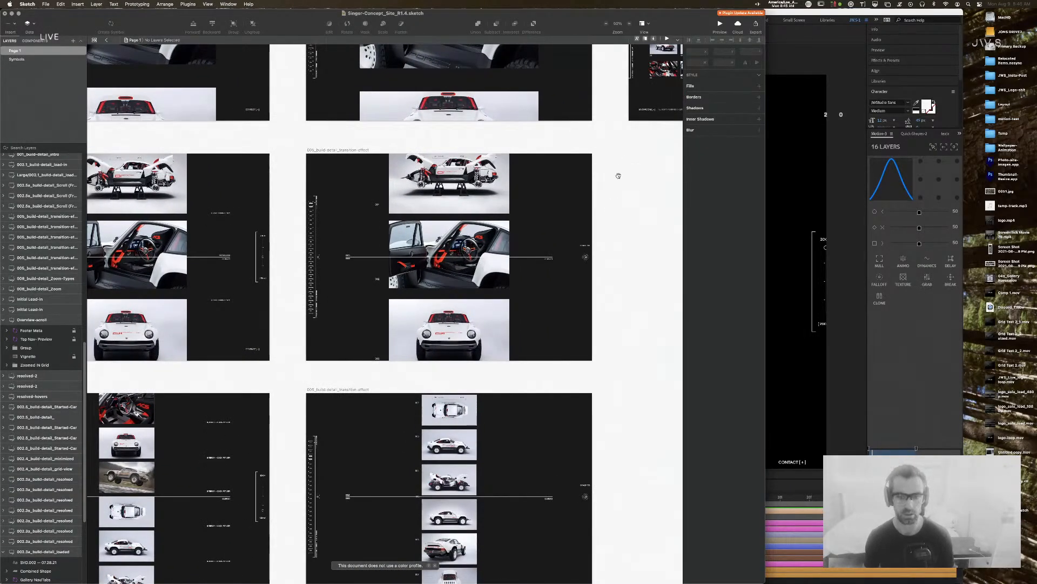
scroll(616, 189, up, 5)
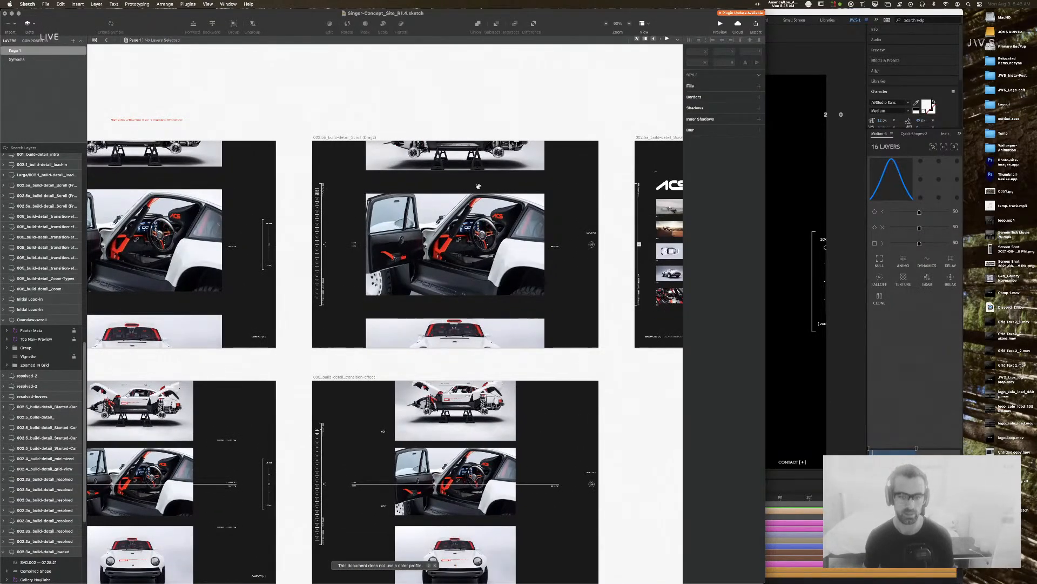
scroll(497, 489, down, 5)
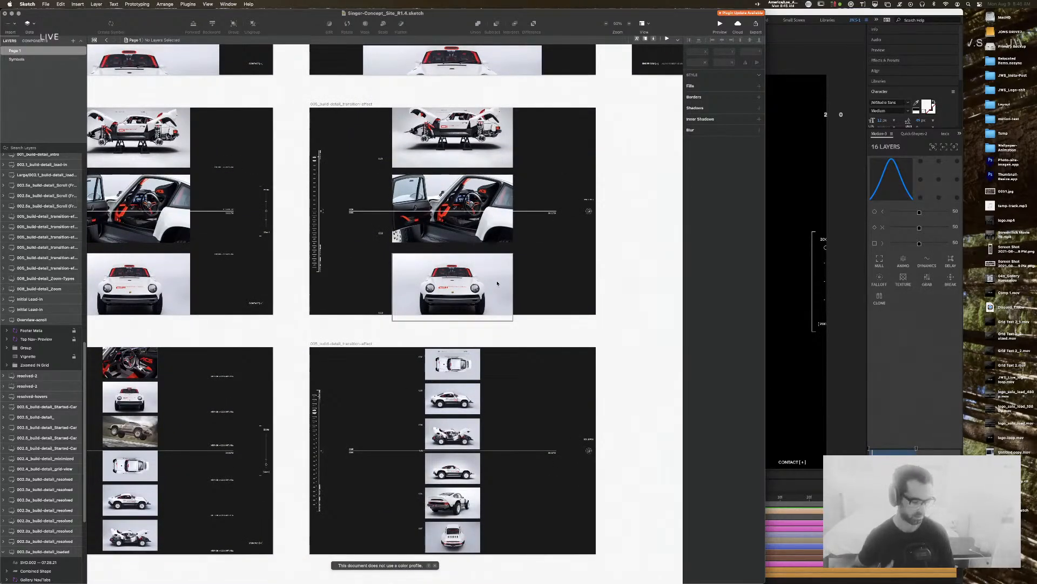
mouse_move(445, 173)
mouse_down()
mouse_move(446, 354)
mouse_move(464, 474)
mouse_move(451, 476)
mouse_move(495, 440)
mouse_move(487, 319)
mouse_move(564, 312)
mouse_up()
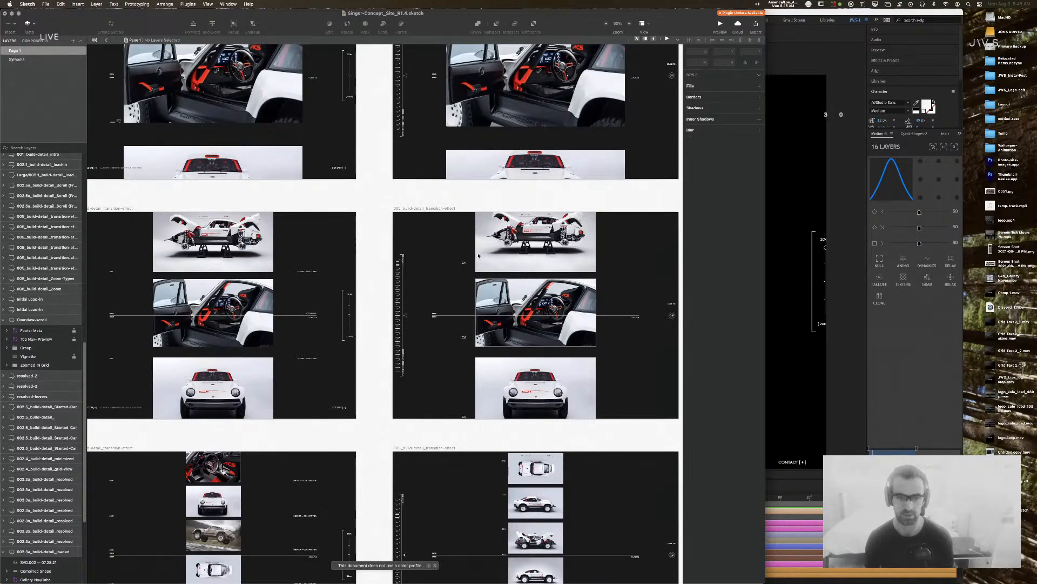
mouse_move(509, 189)
mouse_down()
mouse_move(505, 383)
mouse_move(364, 296)
mouse_move(368, 288)
mouse_up()
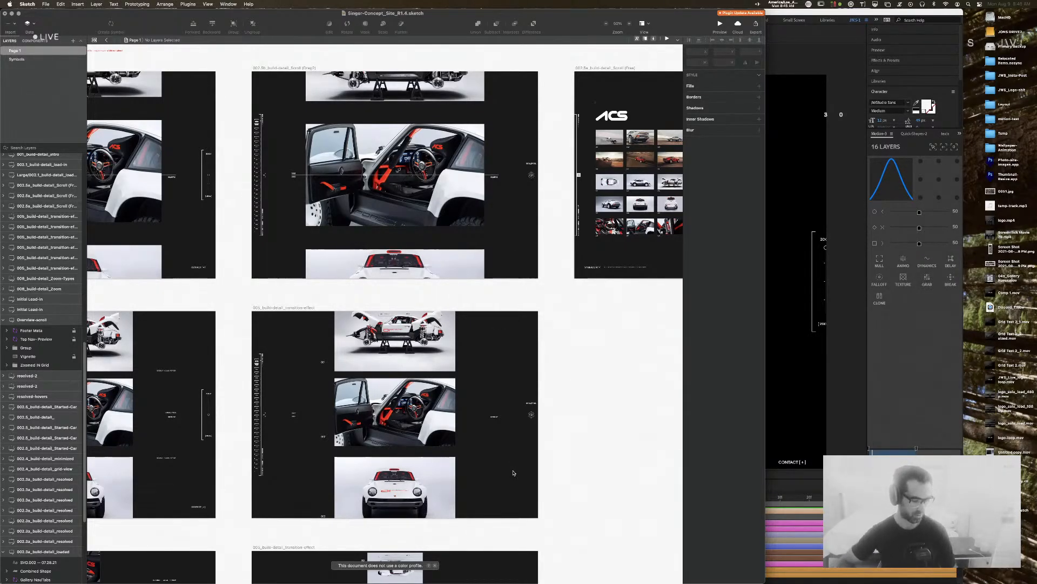
scroll(519, 336, down, 5)
scroll(434, 496, down, 4)
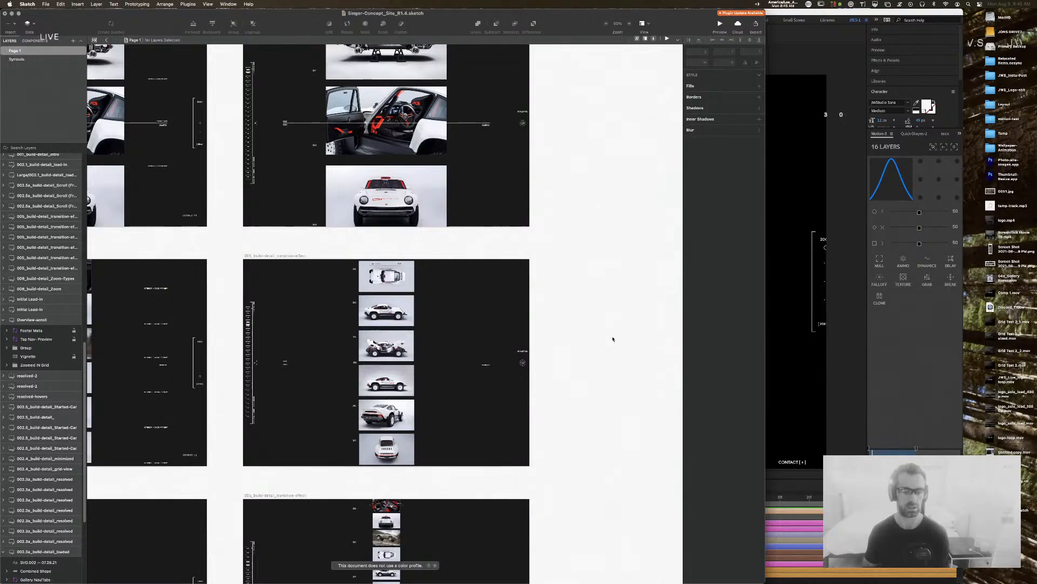
scroll(565, 494, down, 6)
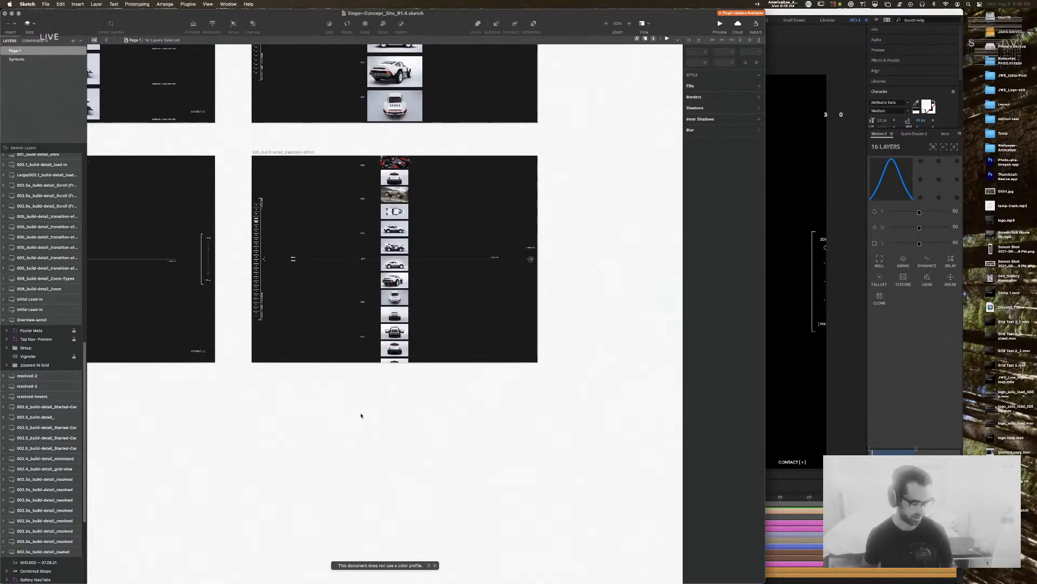
Step: Pan up and left to centre the lower Started-Car artboard with the car on stands
drag(310, 408, 376, 581)
drag(299, 284, 422, 551)
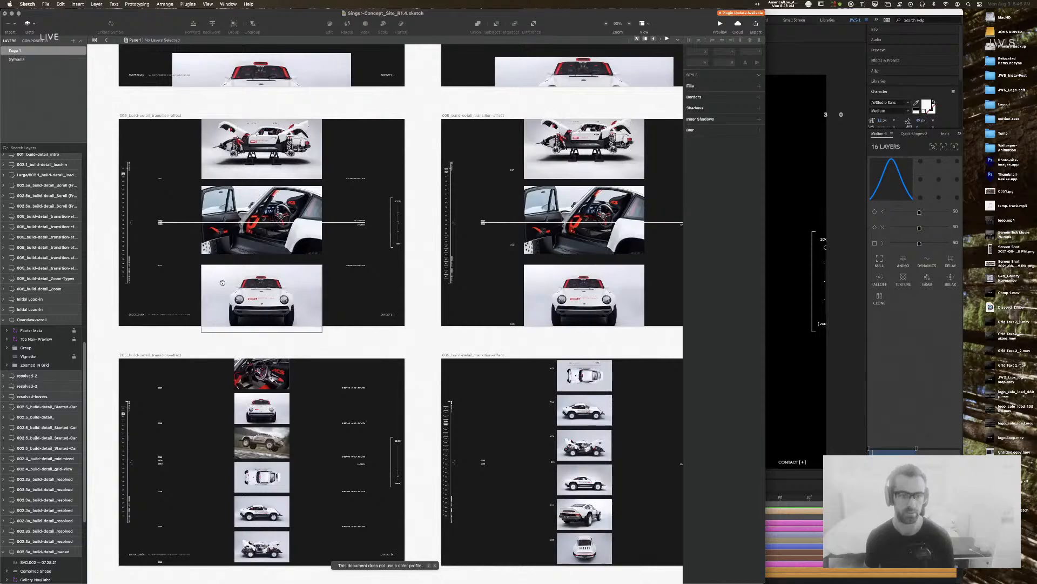
drag(224, 284, 445, 491)
drag(164, 329, 384, 468)
mouse_move(278, 470)
mouse_down()
mouse_move(478, 460)
mouse_move(446, 463)
mouse_move(535, 500)
mouse_up()
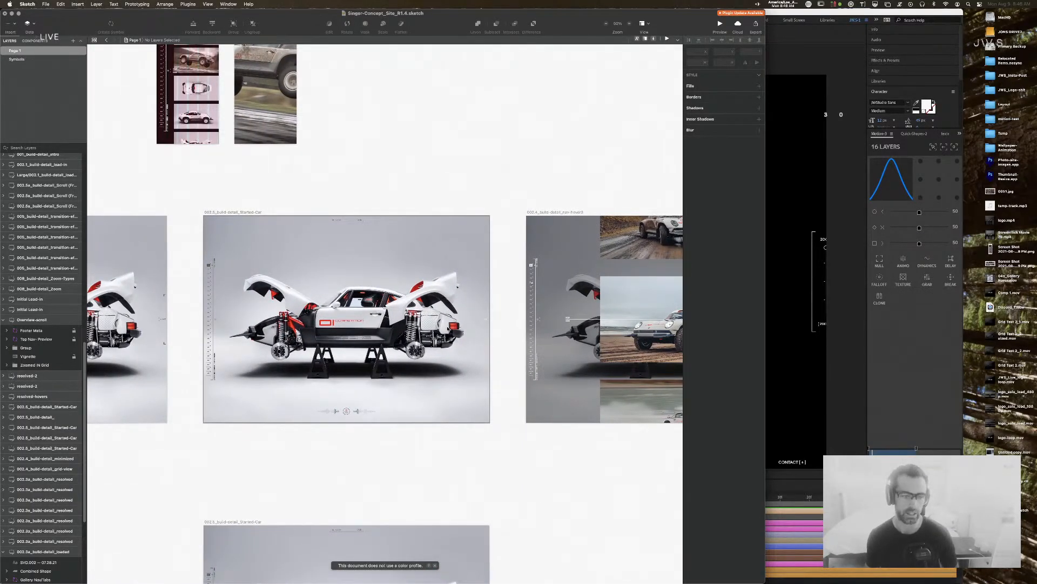
mouse_move(429, 470)
mouse_down()
mouse_move(548, 264)
mouse_move(498, 259)
mouse_up()
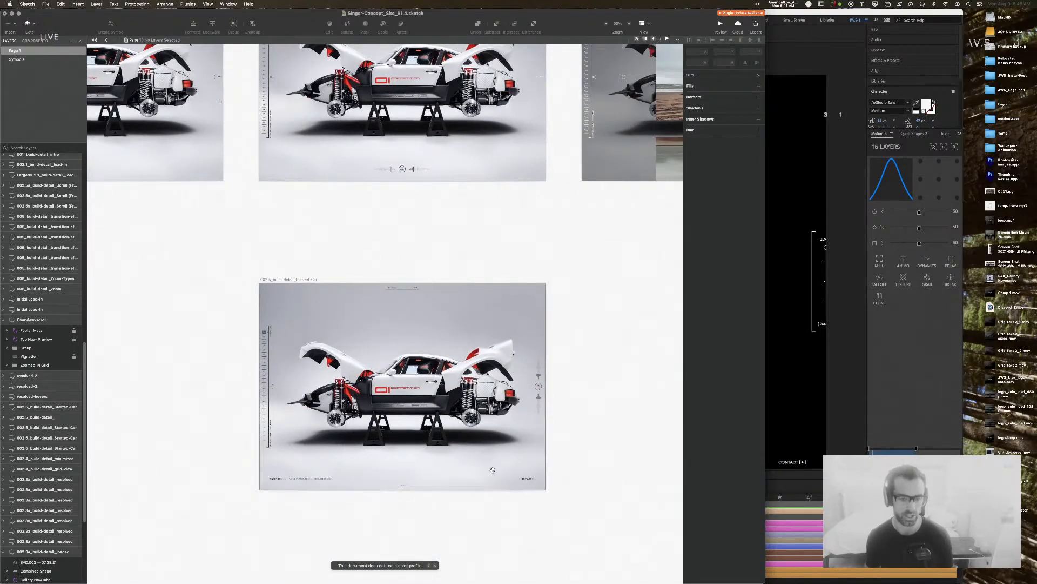
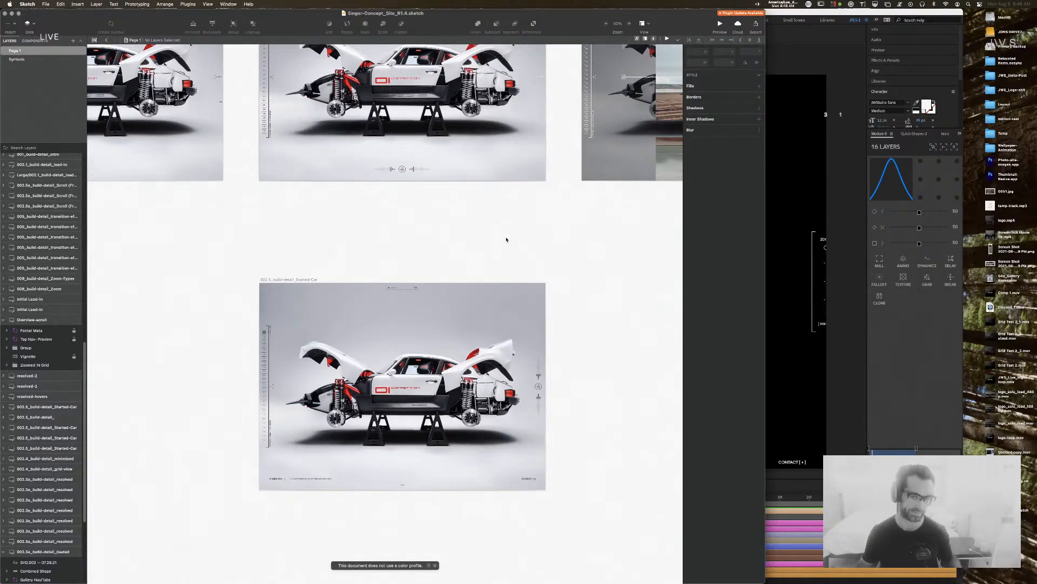
Step: Pan across the Sketch car build-detail artboards, then switch over to After Effects
drag(507, 237, 516, 386)
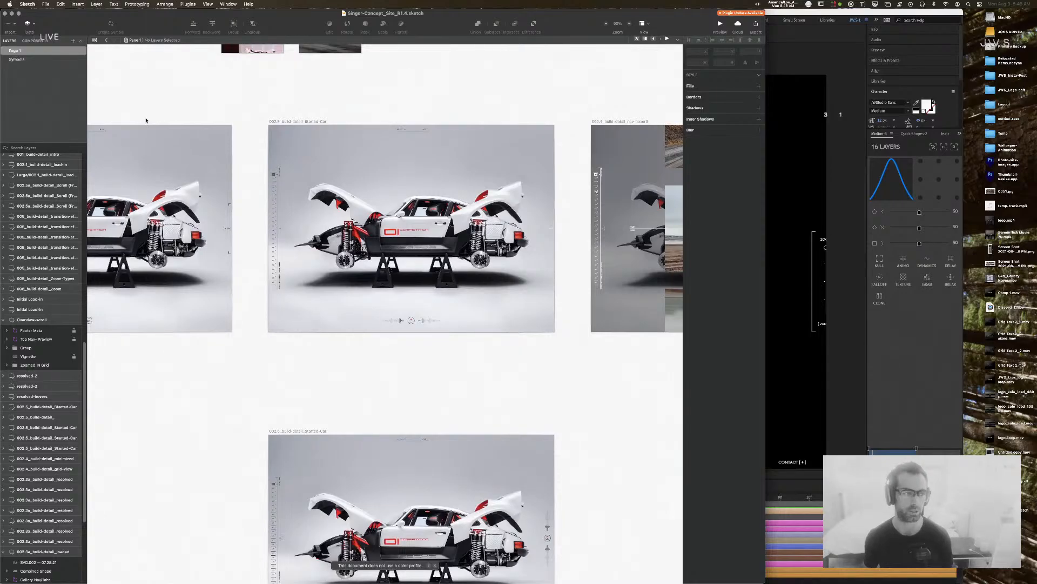
key(super+Tab)
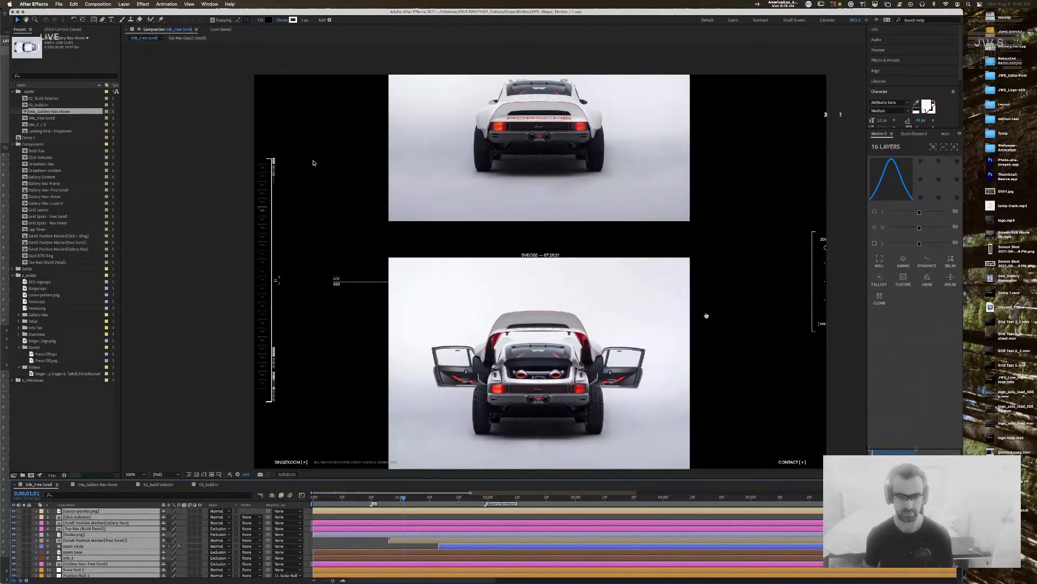
Step: Try shifting the selected layers left and up at 100% view, then undo the move
drag(584, 69, 509, 83)
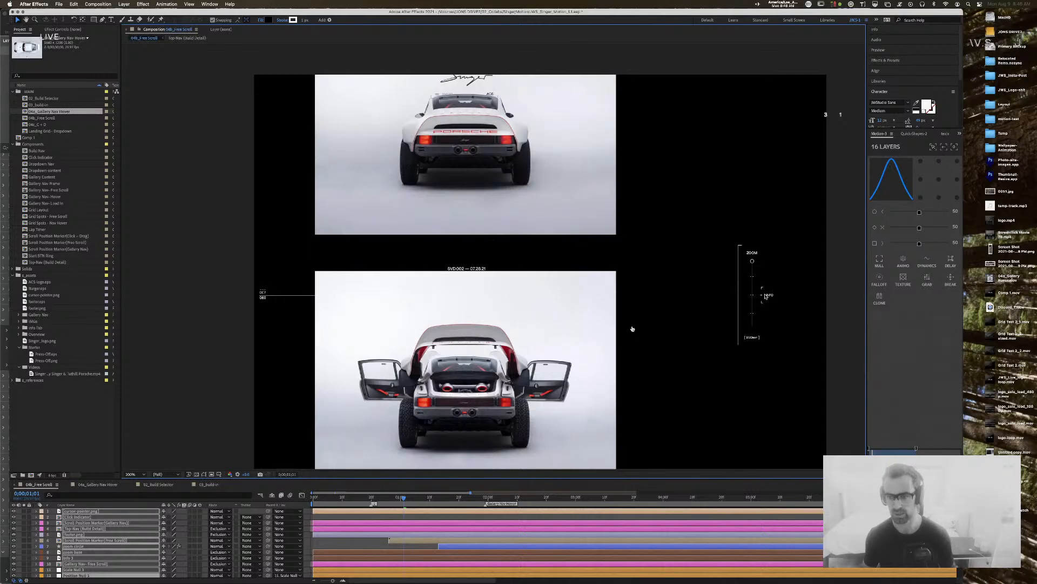
key(comma)
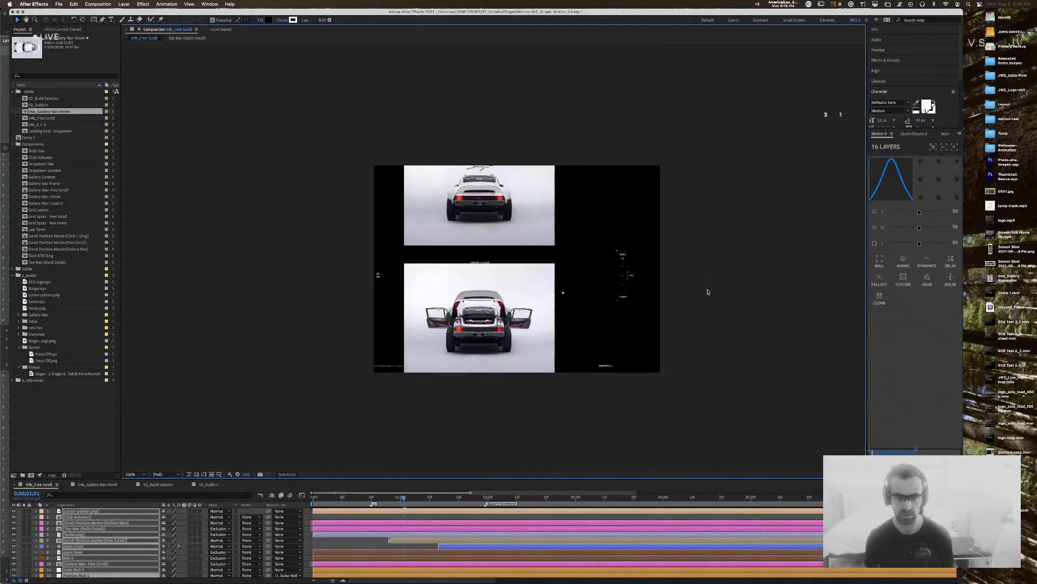
key(super+z)
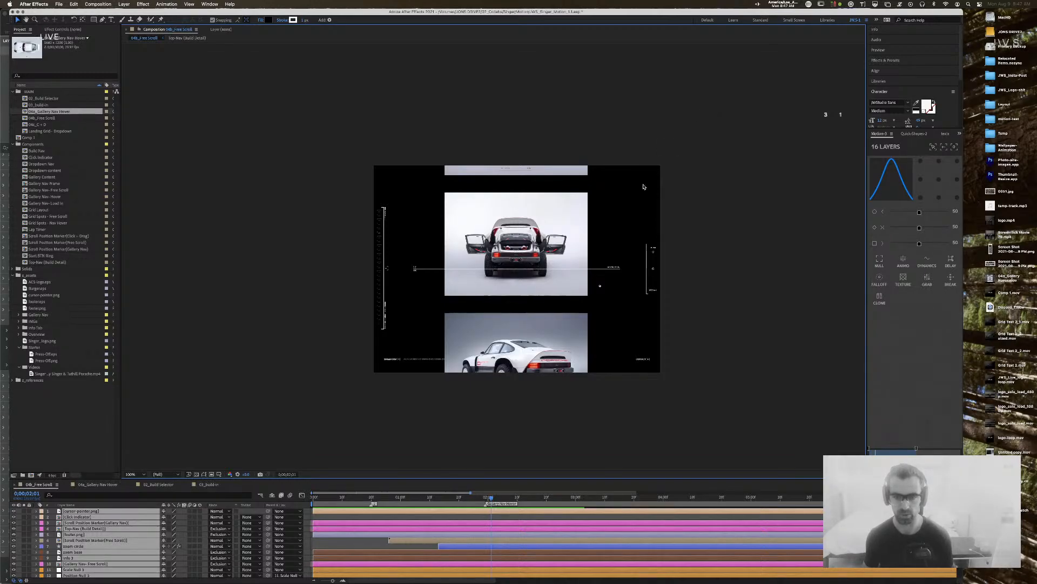
Step: Replay the gallery scroll preview from the start and zoom the viewer to 400% on the car
drag(450, 499, 190, 499)
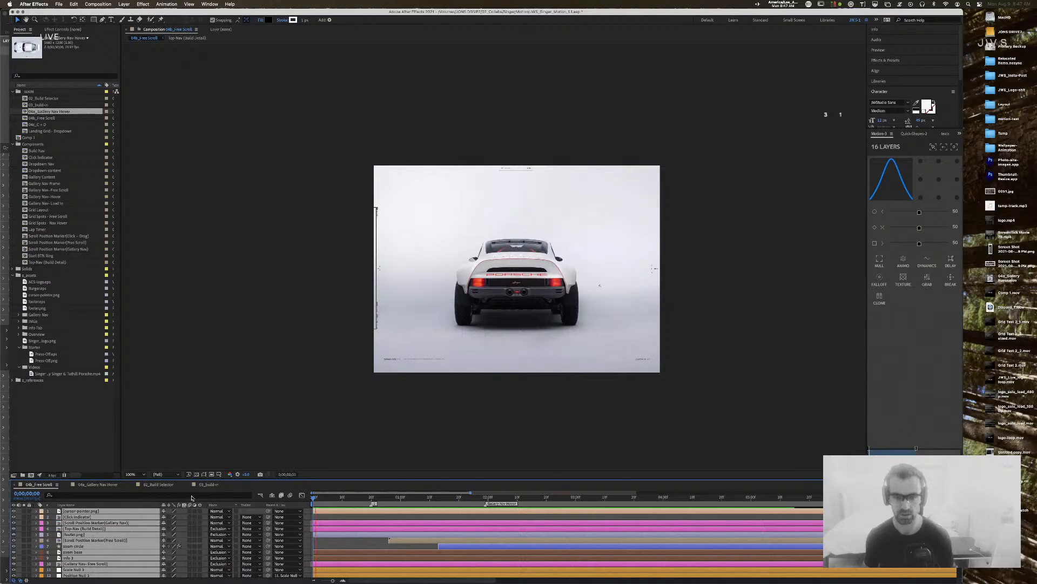
key(space)
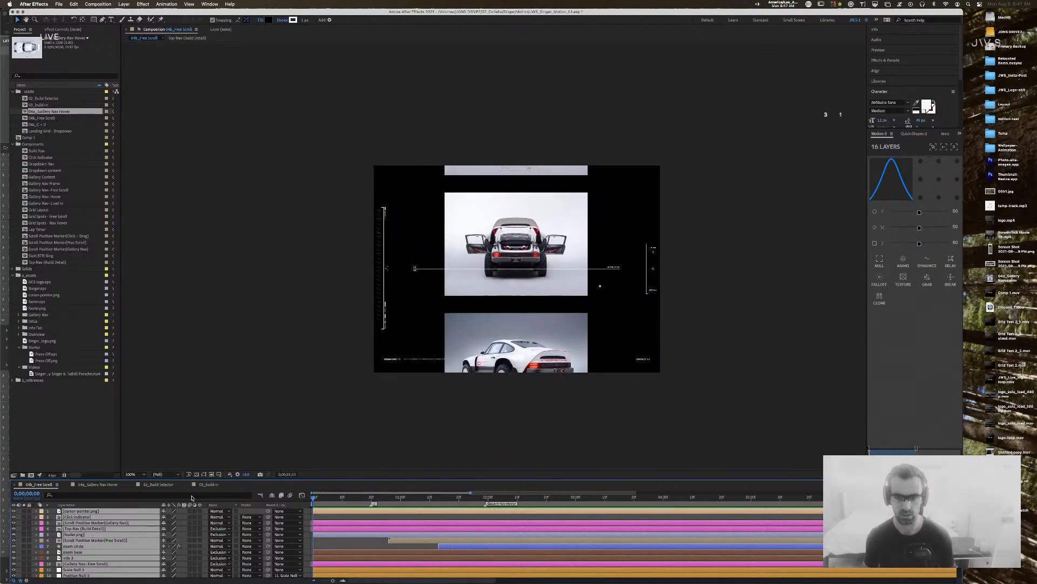
drag(374, 498, 341, 497)
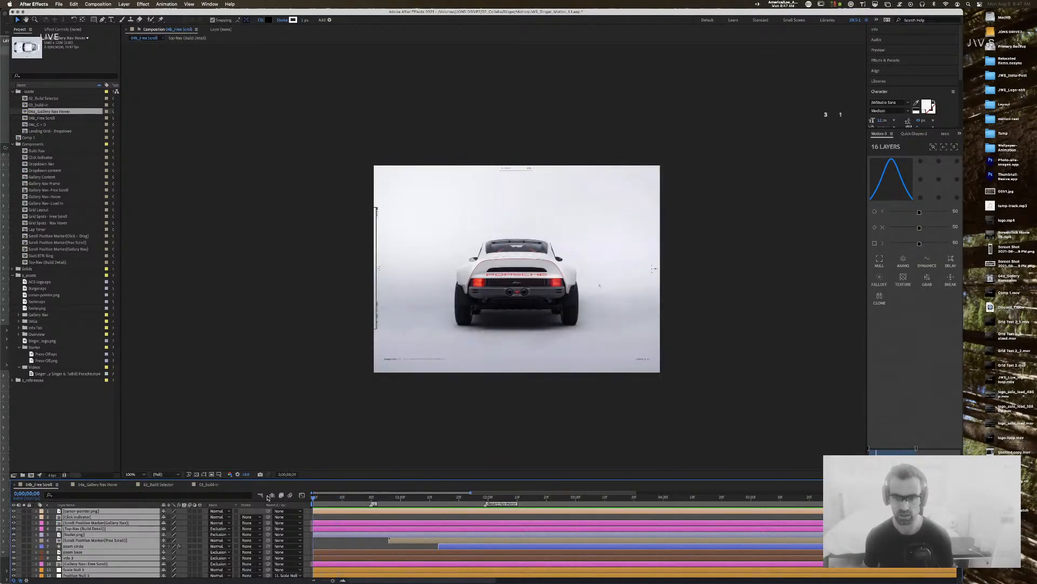
key(space)
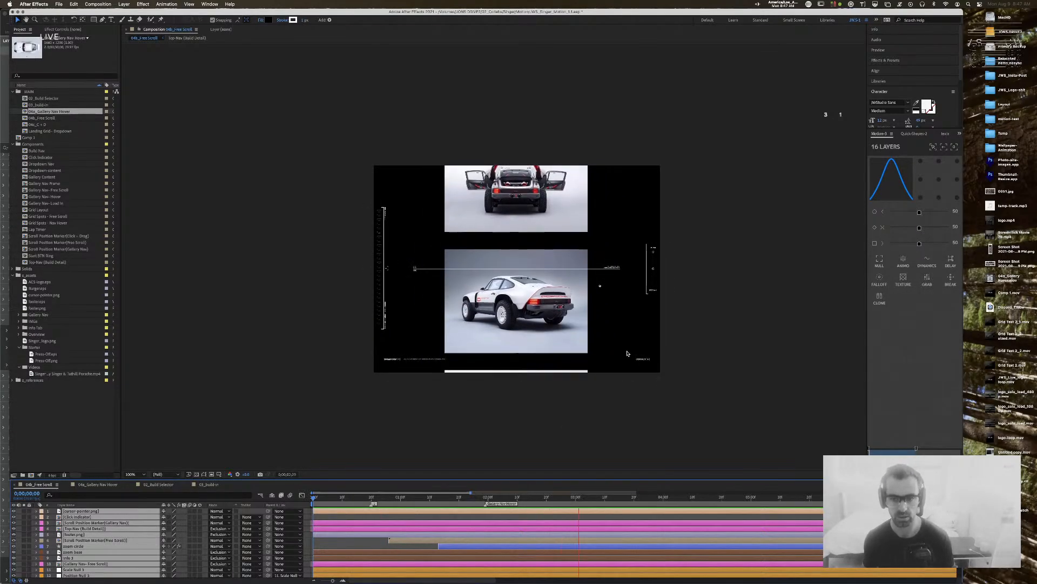
key(period)
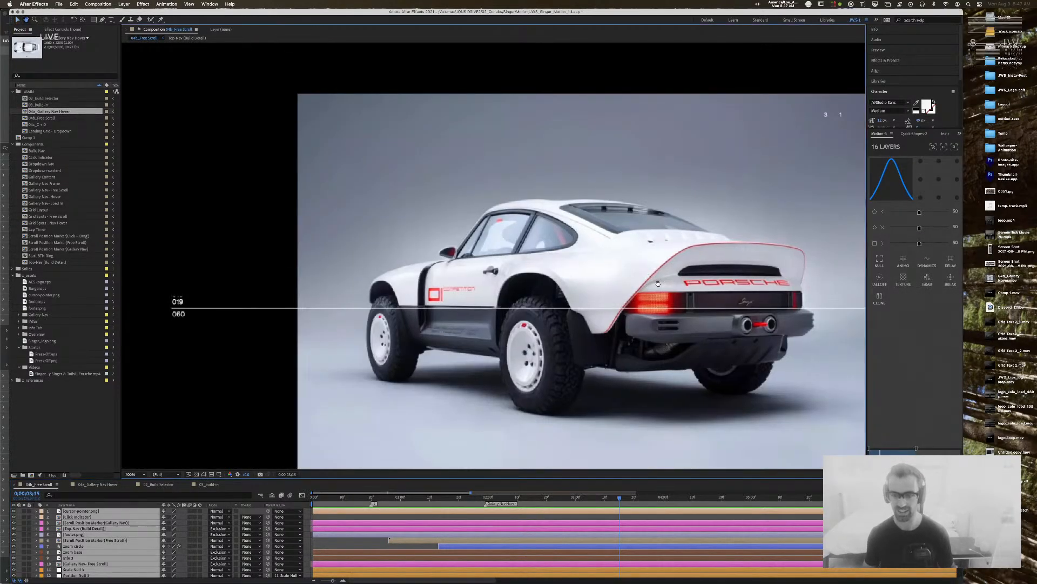
key(period)
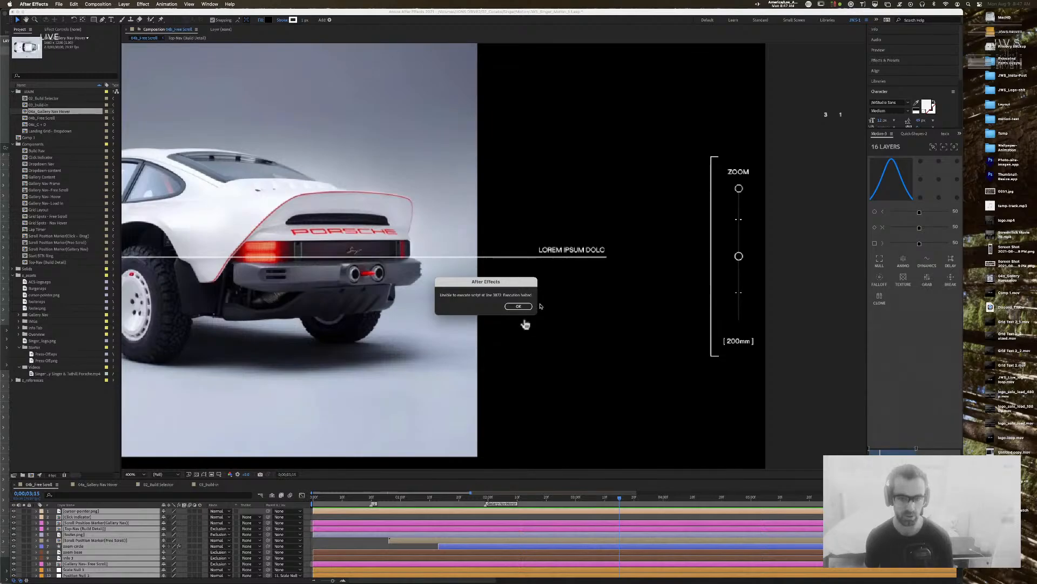
Step: Dismiss the script error and inspect the cursor-pointer layer's path in 04a_Gallery Nav Hover
click(519, 307)
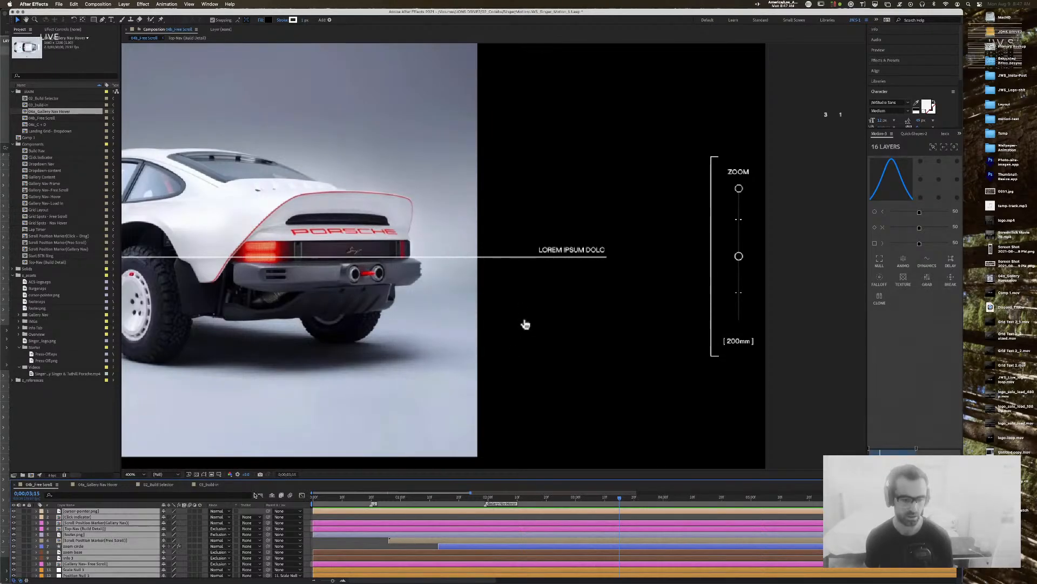
click(96, 484)
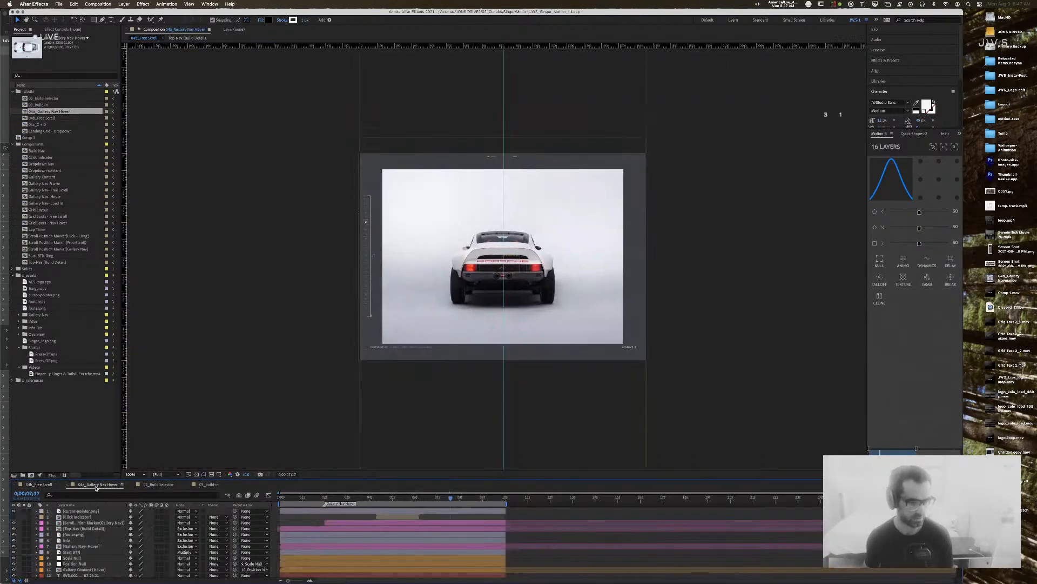
click(93, 512)
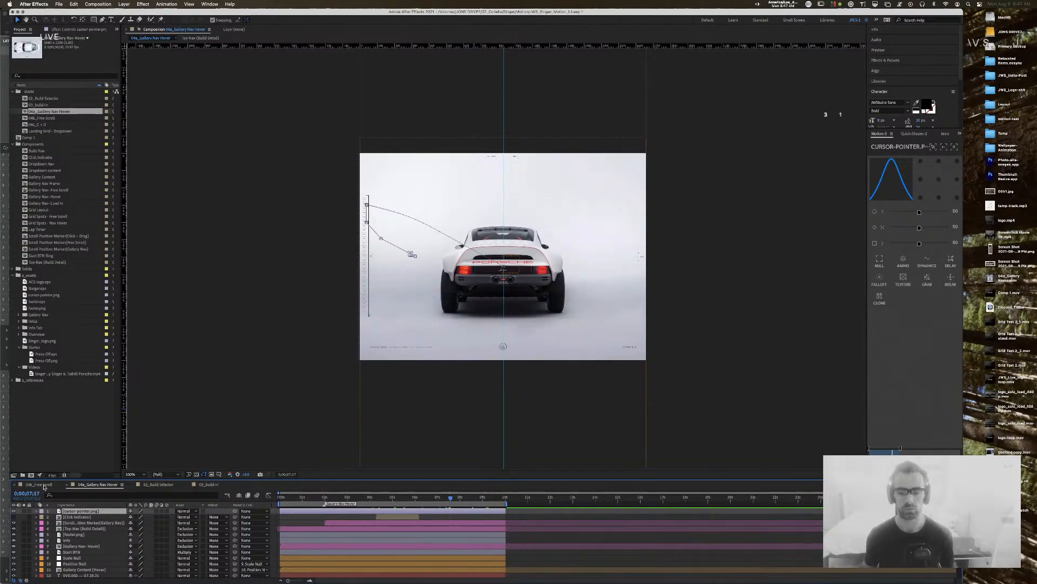
Step: Back in 04b_Free Scroll, select only the Scroll Position Marker(Gallery Nav) layer and open its precomp
click(40, 485)
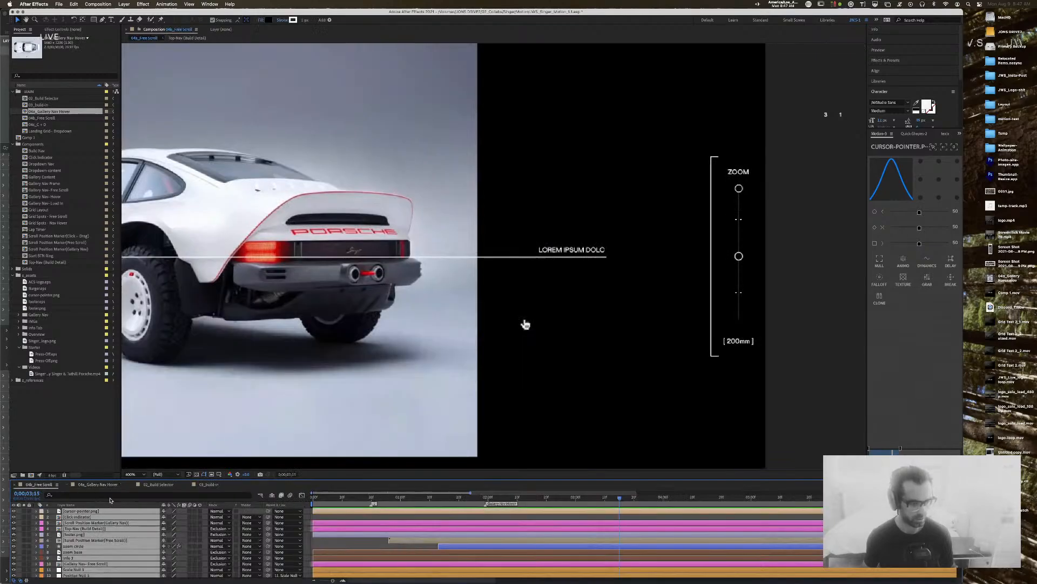
key(super+a)
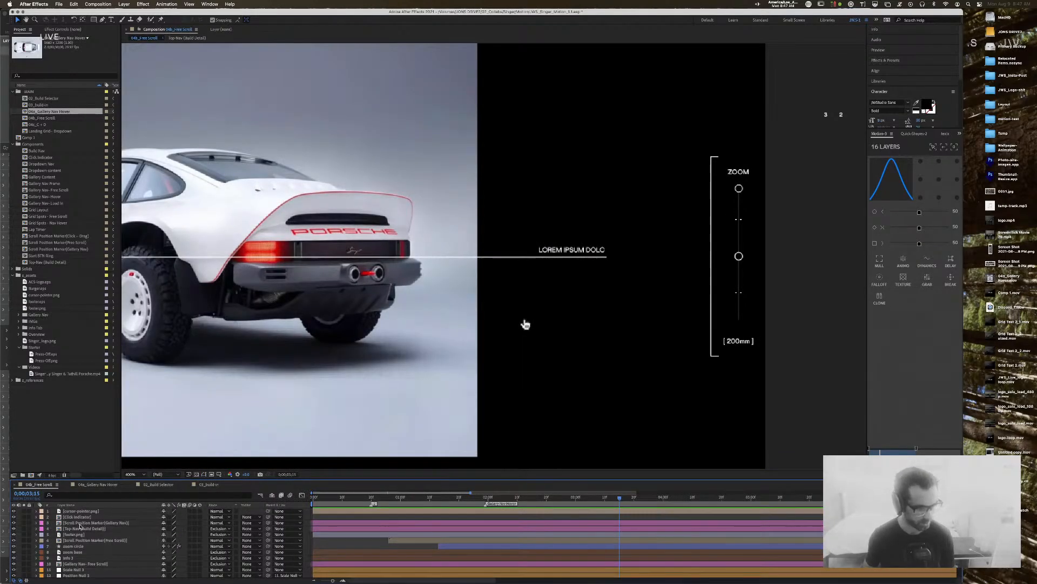
click(81, 523)
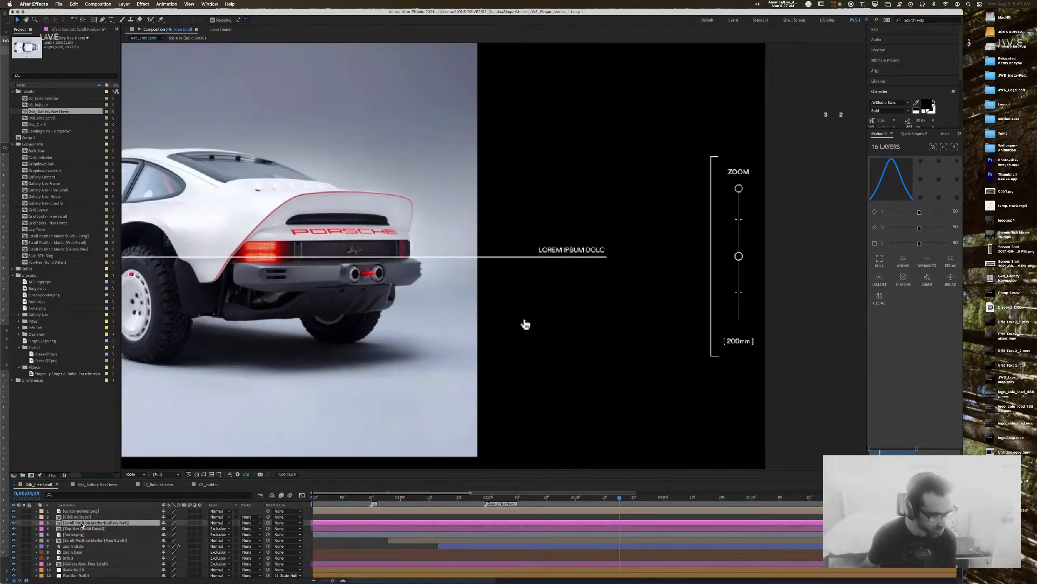
double_click(82, 524)
Step: At 200% zoom, play the marker precomp's intro text animation from about 2 to 4;18 seconds, then close it
key(period)
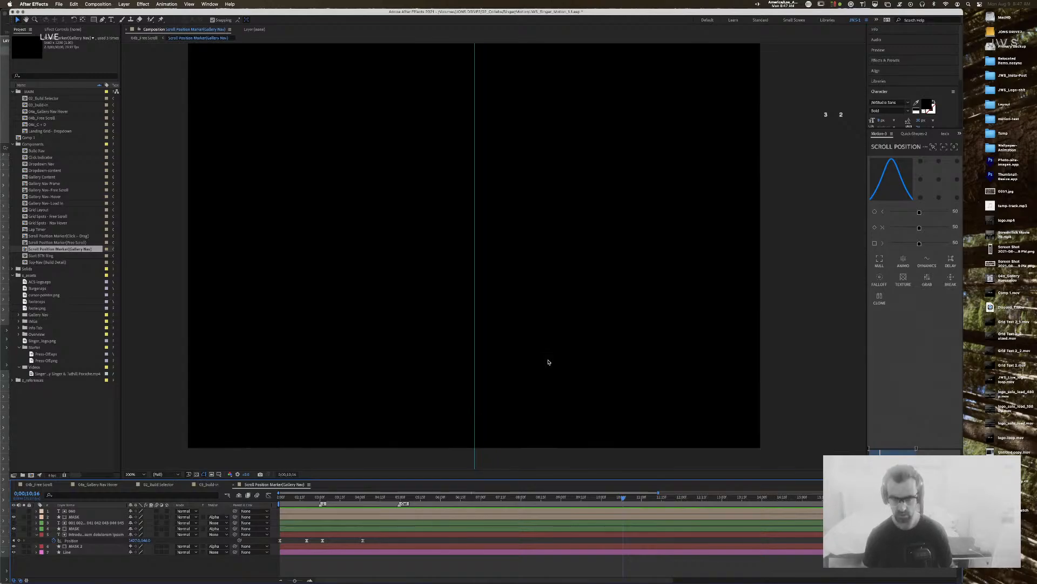
drag(319, 498, 276, 497)
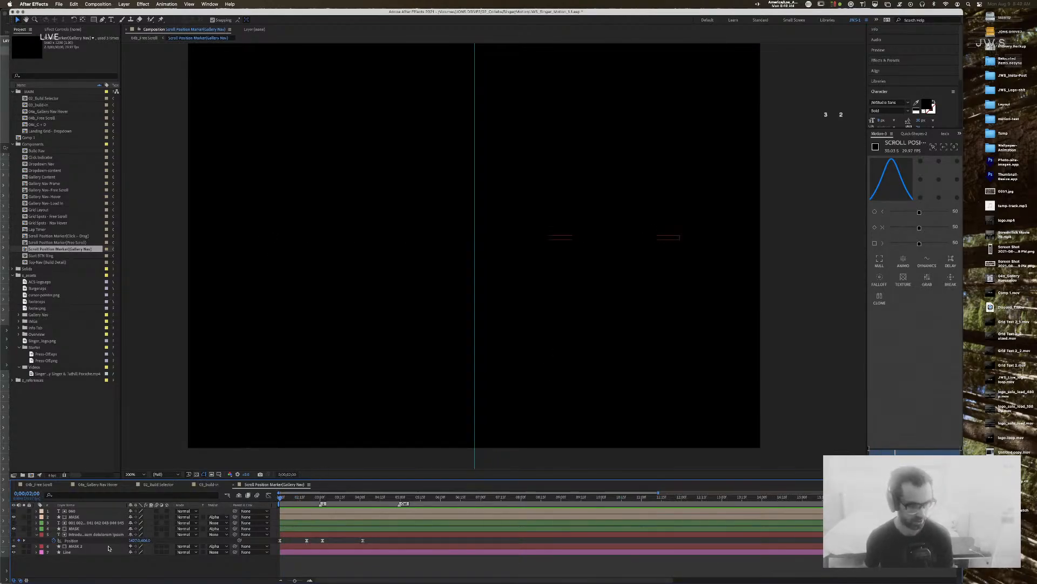
click(307, 534)
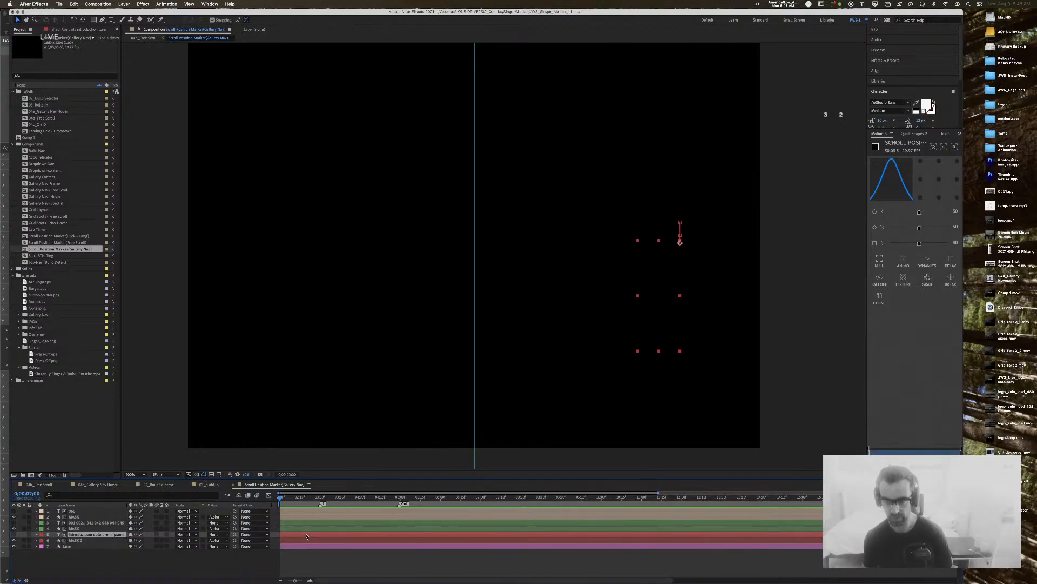
key(space)
key(space)
click(325, 496)
drag(326, 501, 280, 499)
key(space)
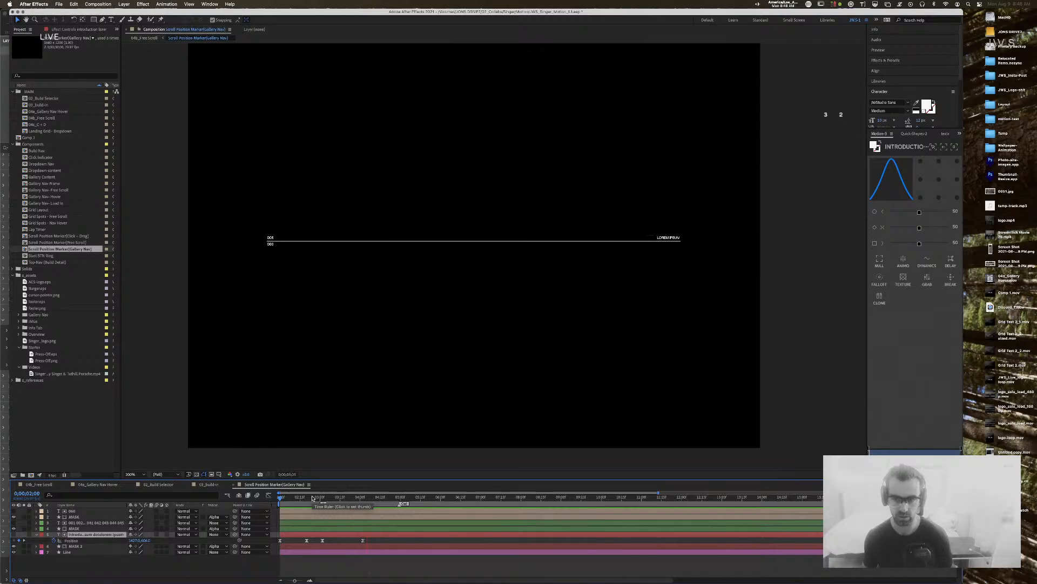
key(space)
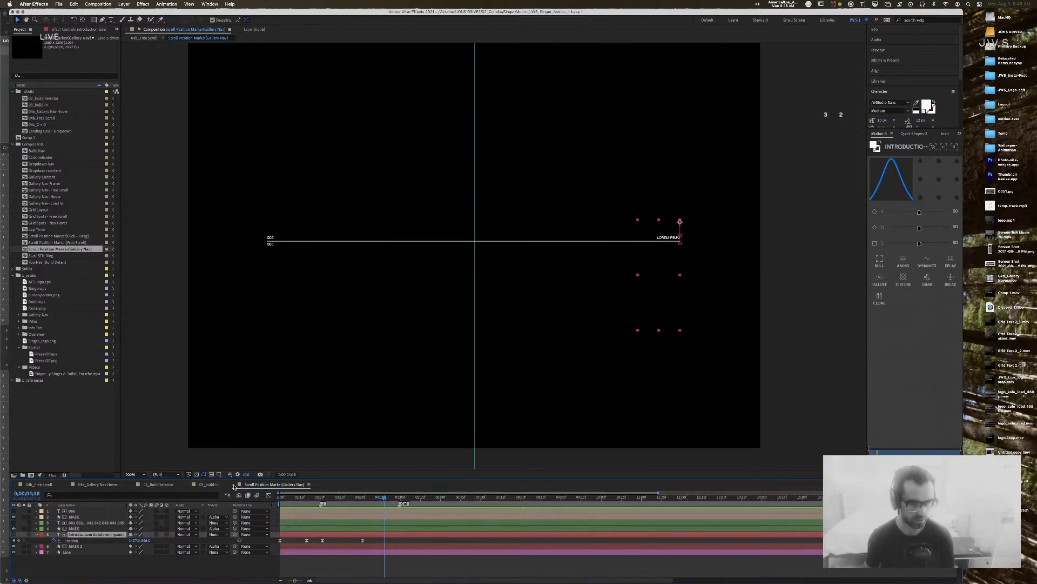
click(235, 484)
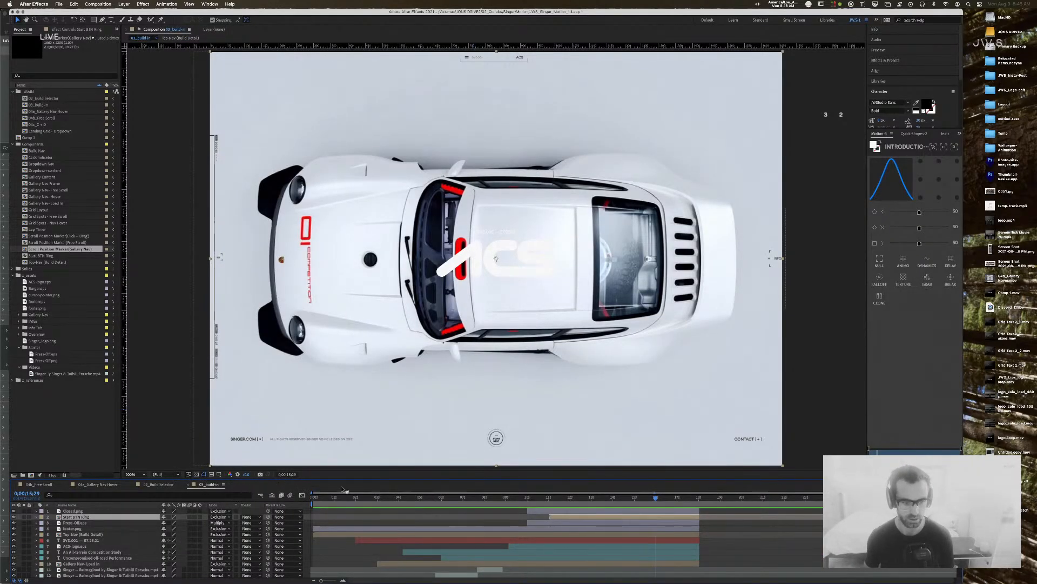
Step: Scrub through the build-in and gallery hover animations, briefly opening and closing 02_Build Selector
click(343, 497)
drag(358, 499, 278, 500)
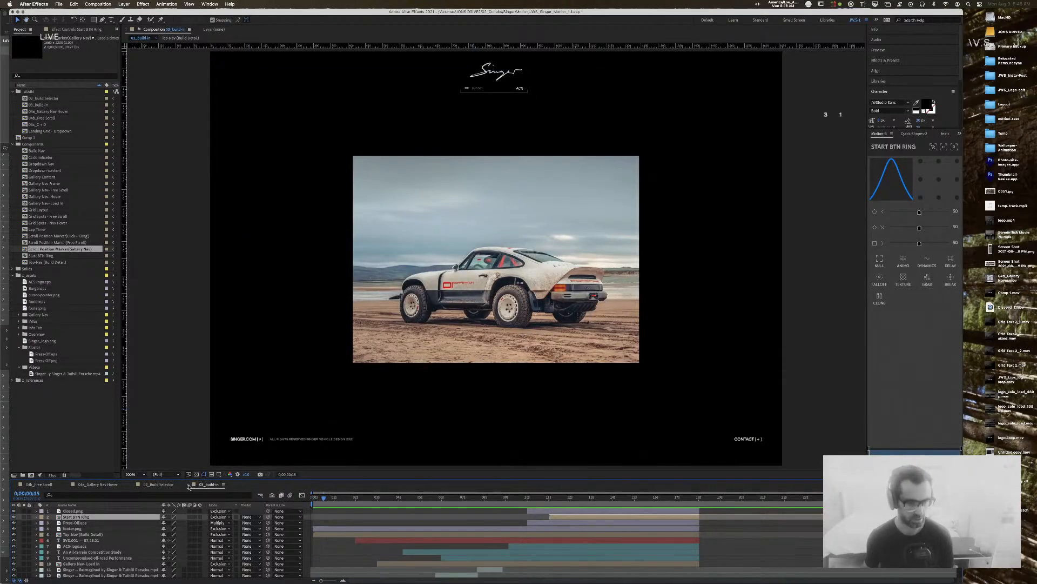
click(158, 485)
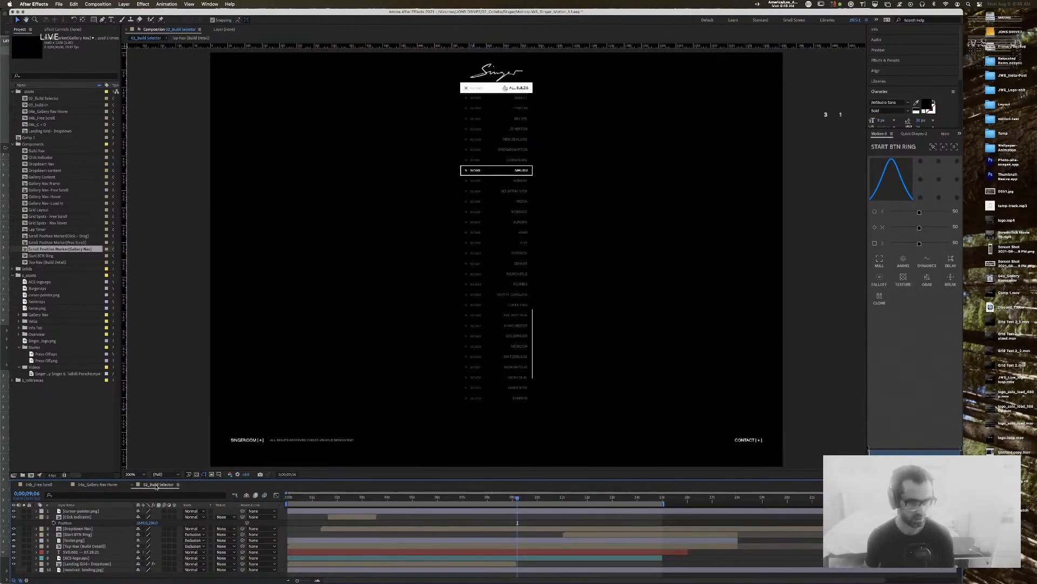
click(132, 485)
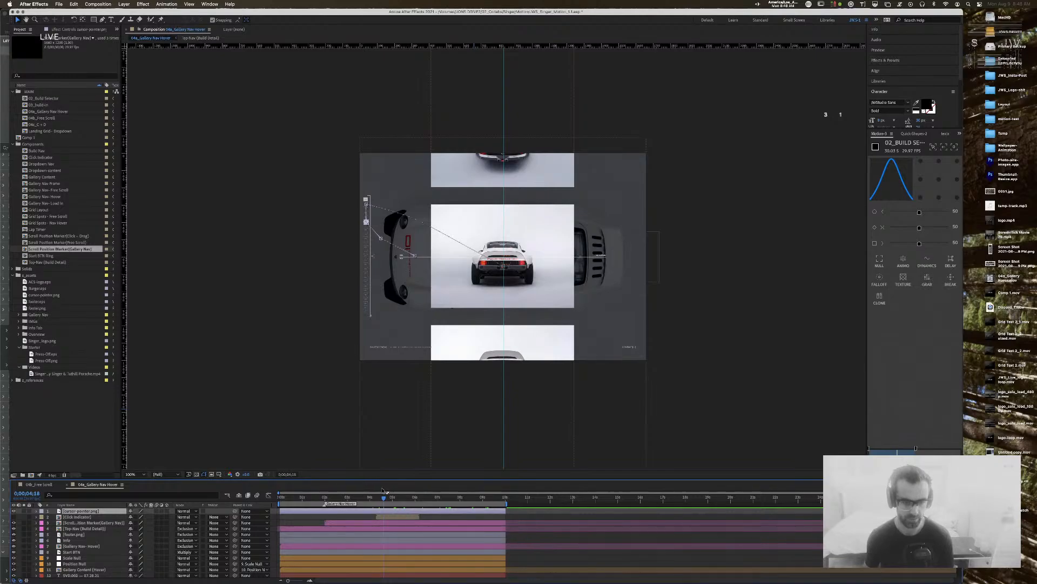
click(344, 497)
drag(332, 500, 283, 499)
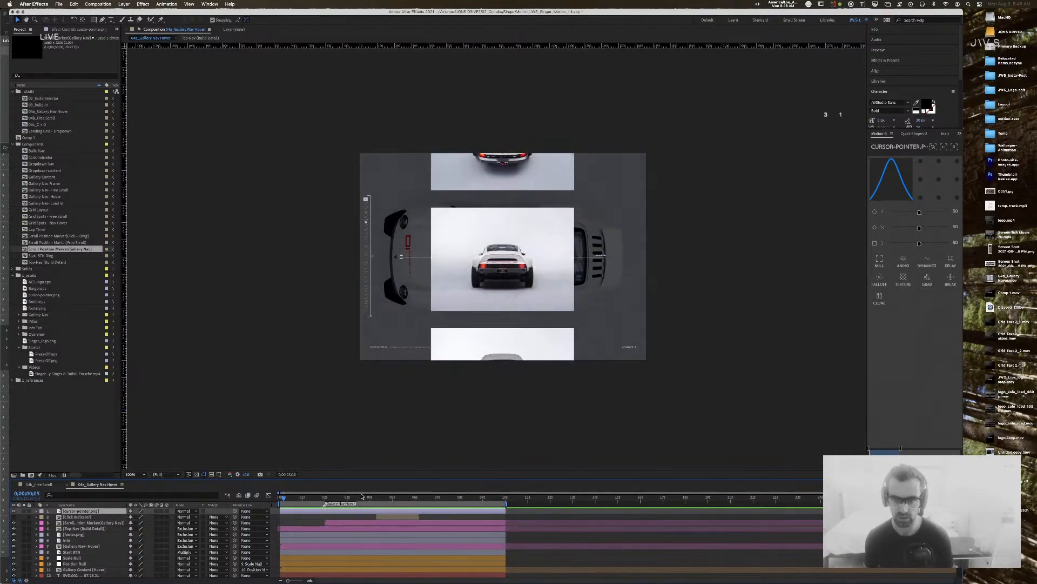
key(space)
Step: From 04b_Free Scroll, open the Gallery Nav marker precomp, preview it from 2 seconds, and return
click(49, 485)
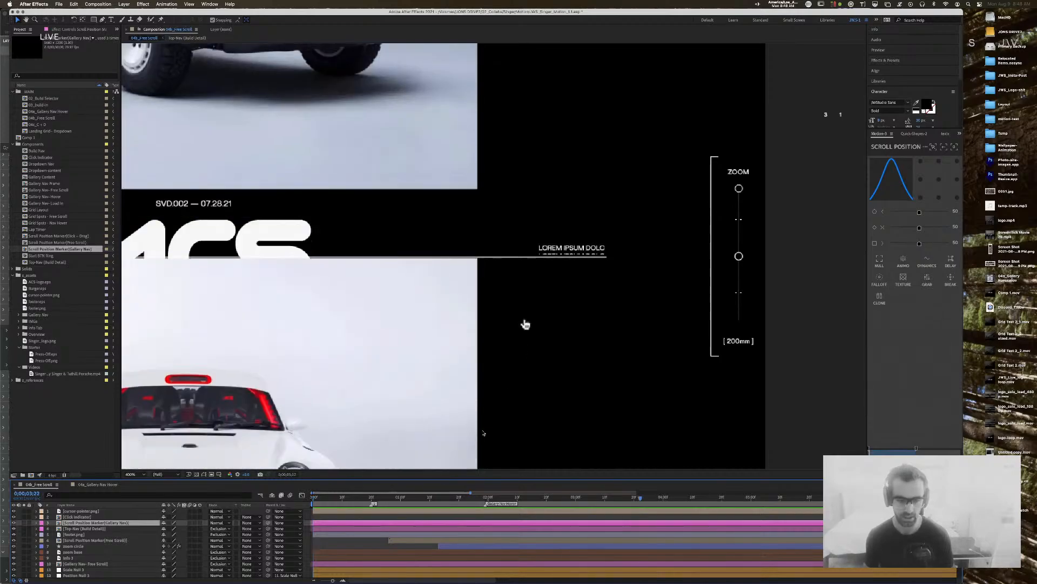
click(342, 497)
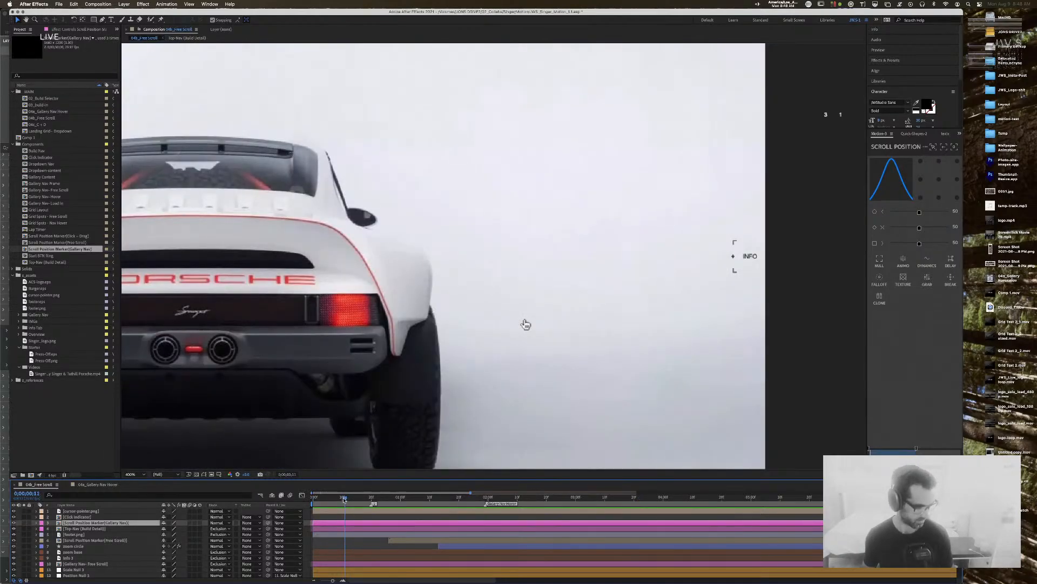
drag(341, 498, 338, 498)
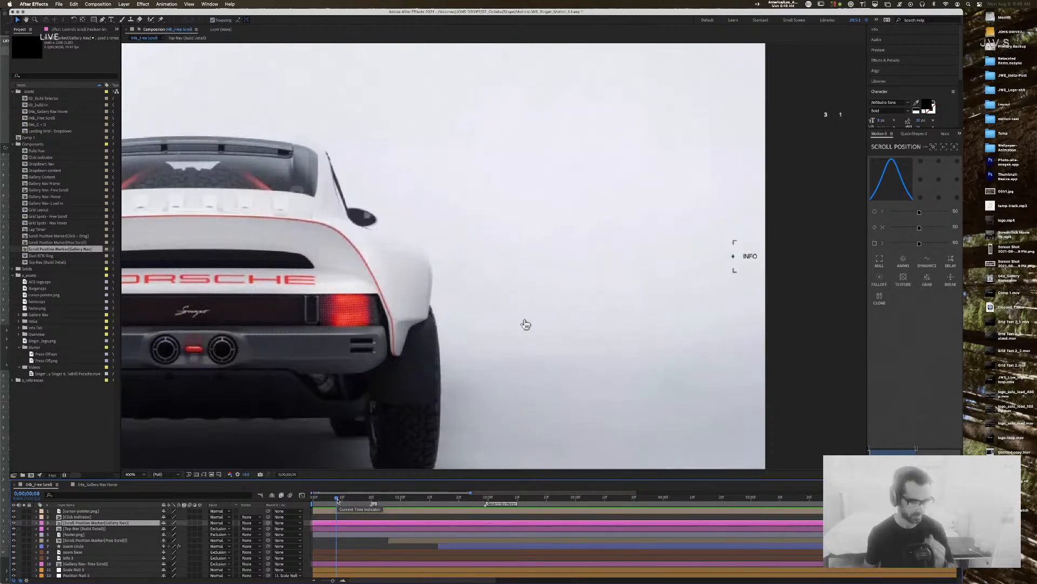
double_click(94, 523)
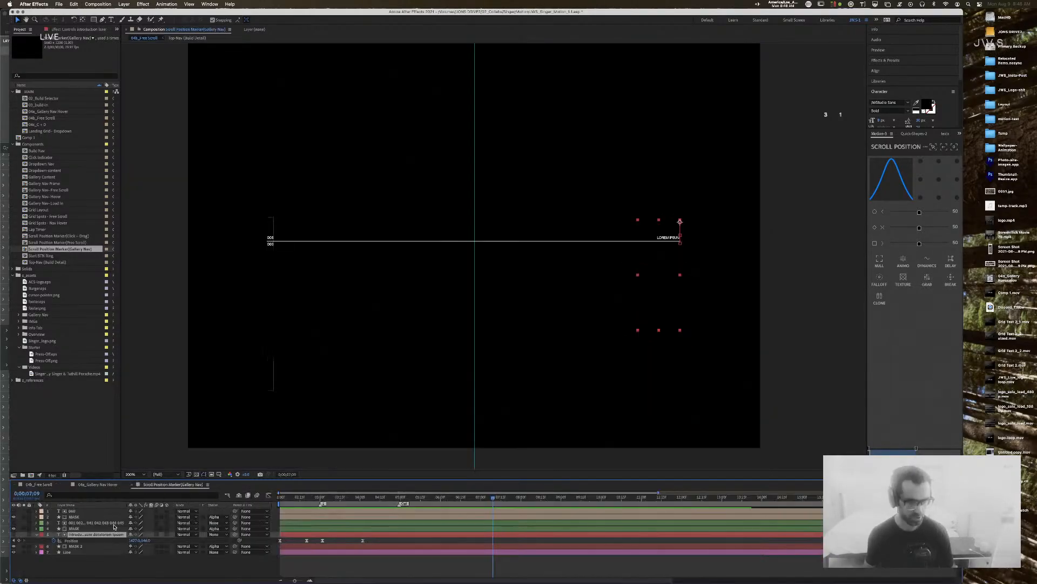
drag(311, 498, 240, 498)
key(space)
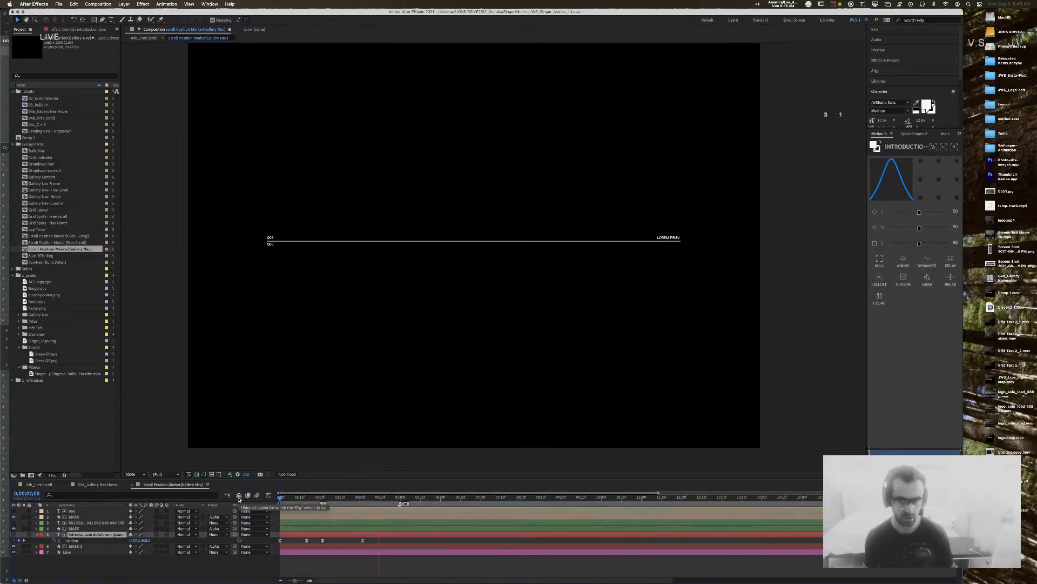
key(space)
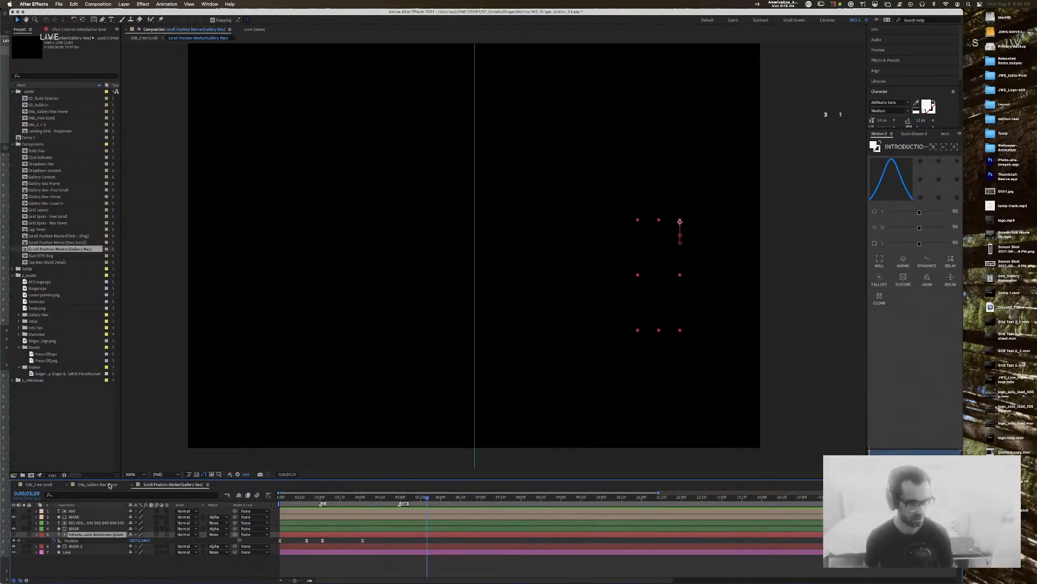
click(34, 484)
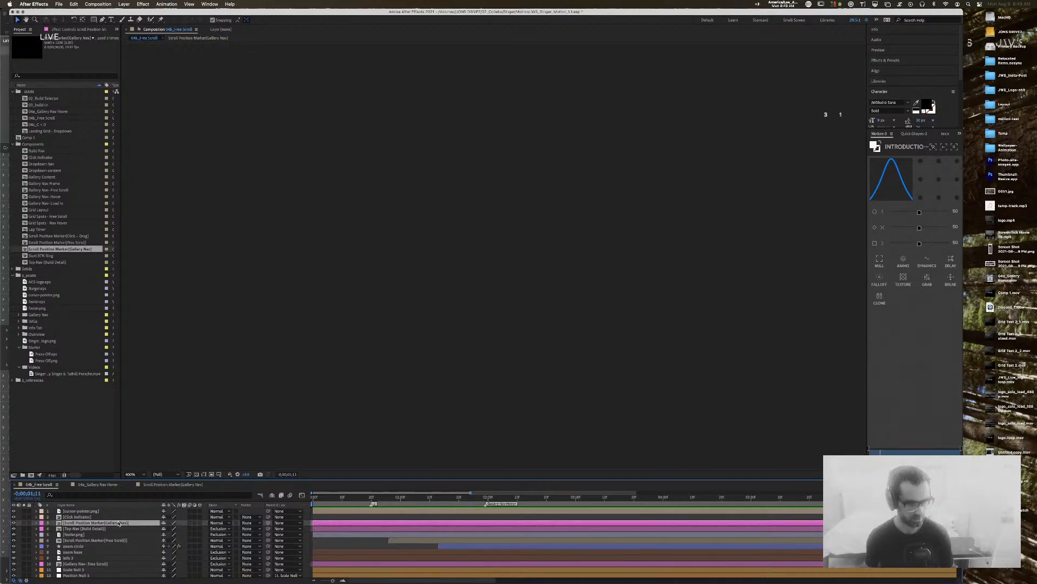
Step: Scrub to the ZOOM/INTRODUCTION frame at 100% view and delete the Scroll Position Marker(Gallery Nav) layer
click(359, 497)
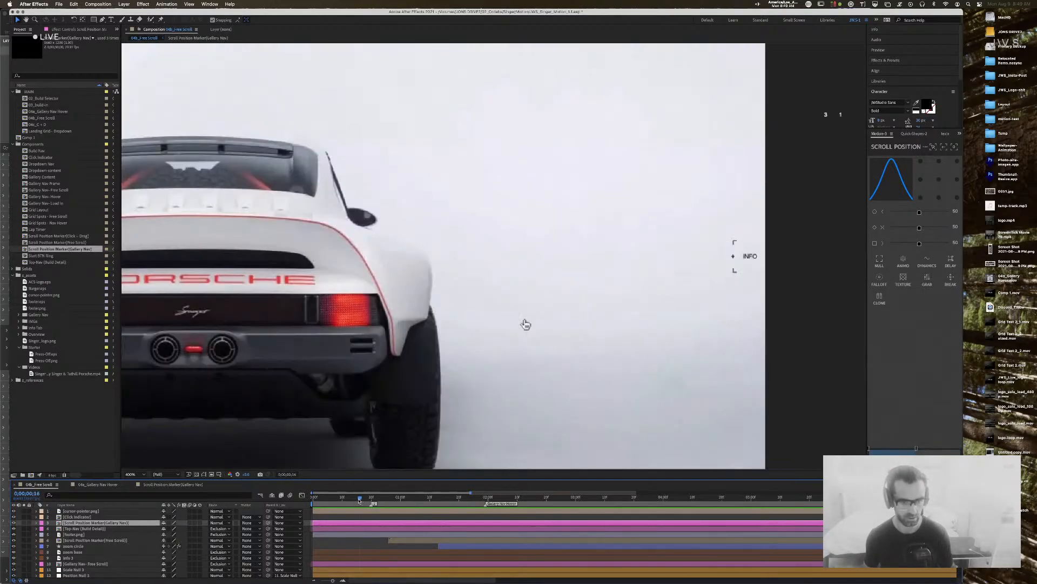
drag(330, 501, 447, 503)
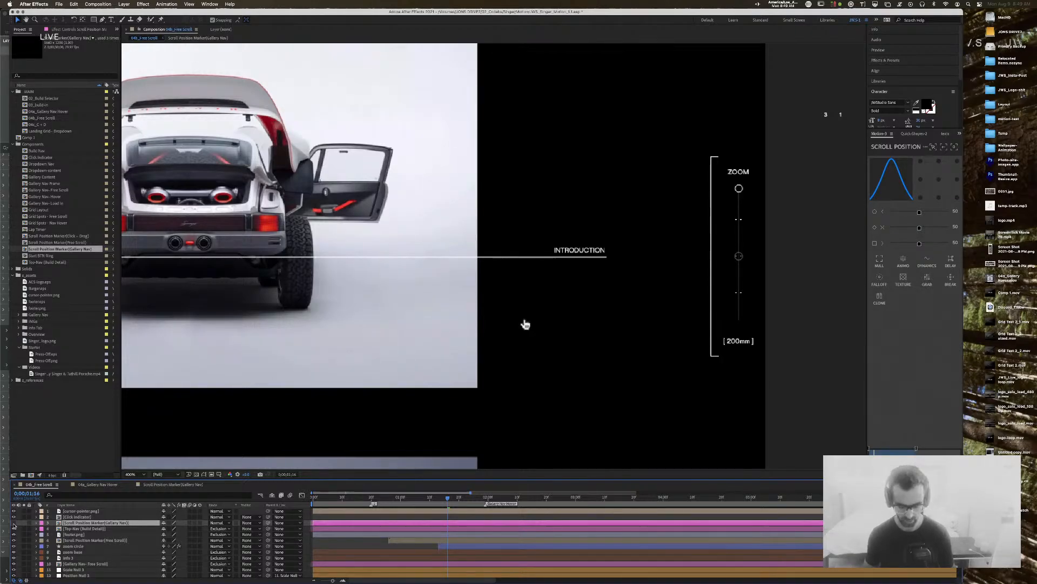
key(comma)
key(comma)
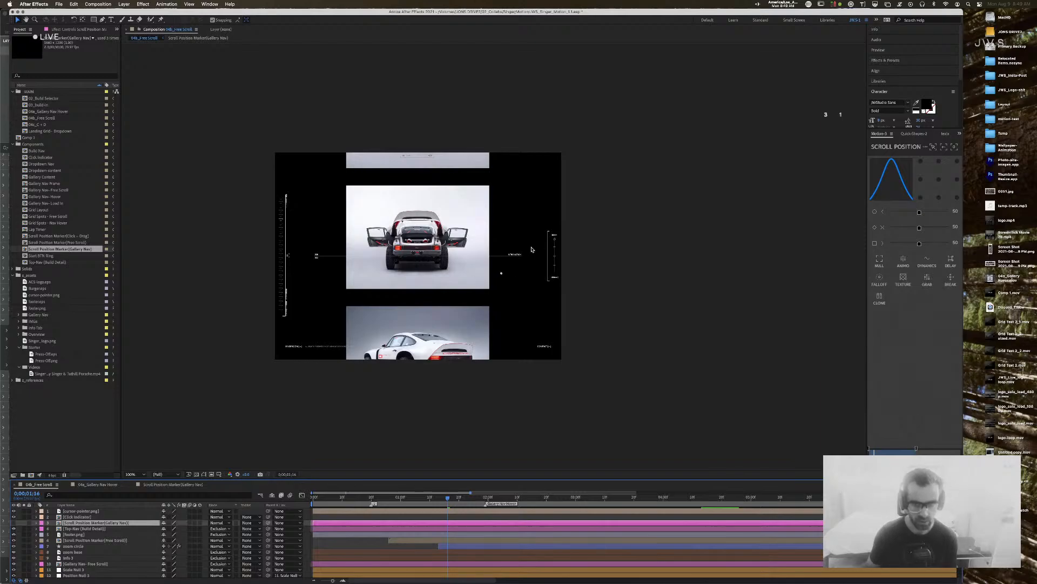
click(516, 256)
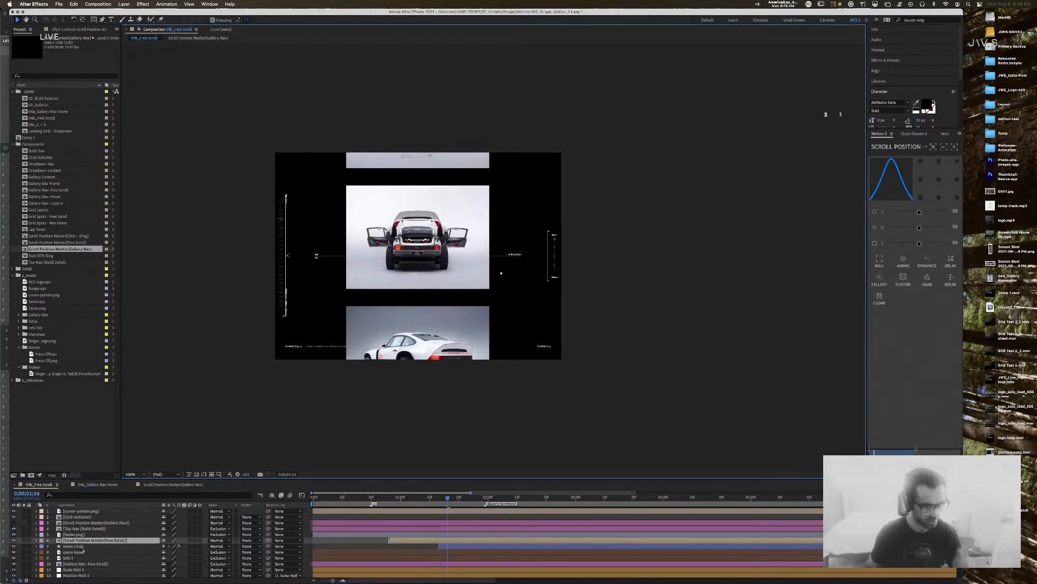
click(79, 523)
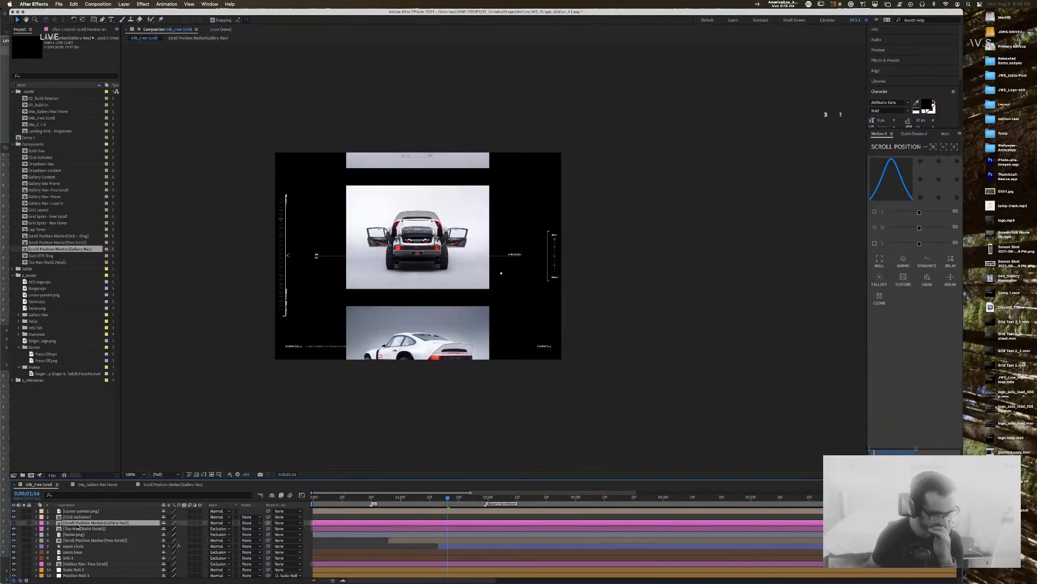
click(99, 540)
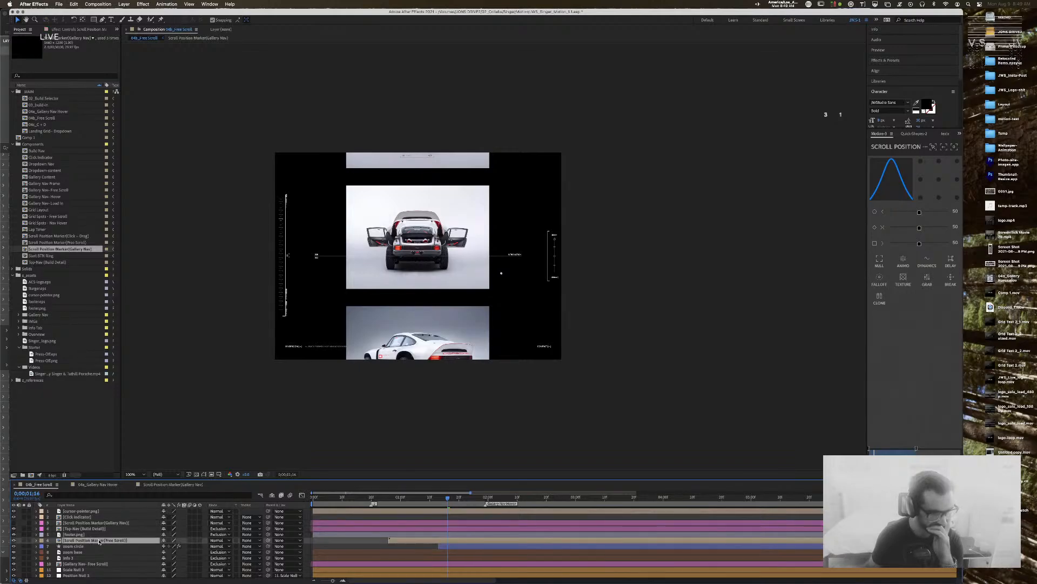
click(107, 523)
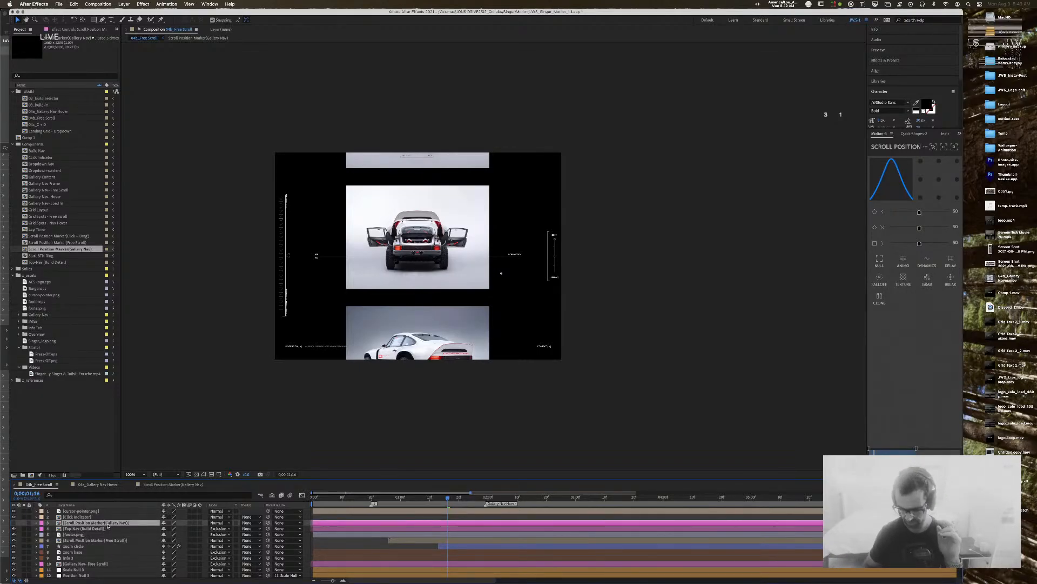
key(Delete)
Step: Select the Scroll Position Marker(Free Scroll) layer and open its precomp at the rear Porsche view
click(101, 535)
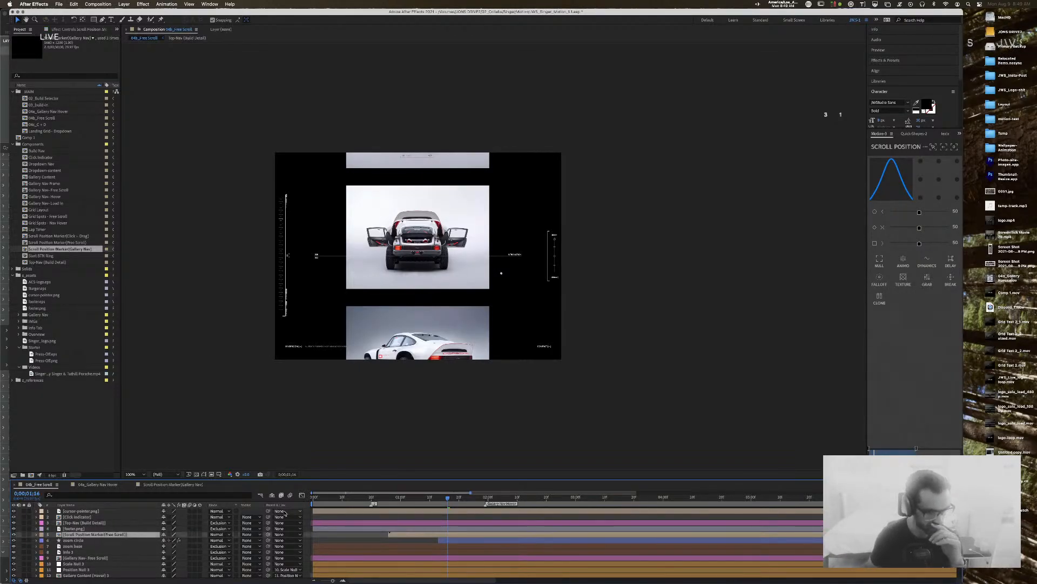
mouse_move(352, 500)
mouse_down()
mouse_move(362, 500)
mouse_move(342, 504)
mouse_up()
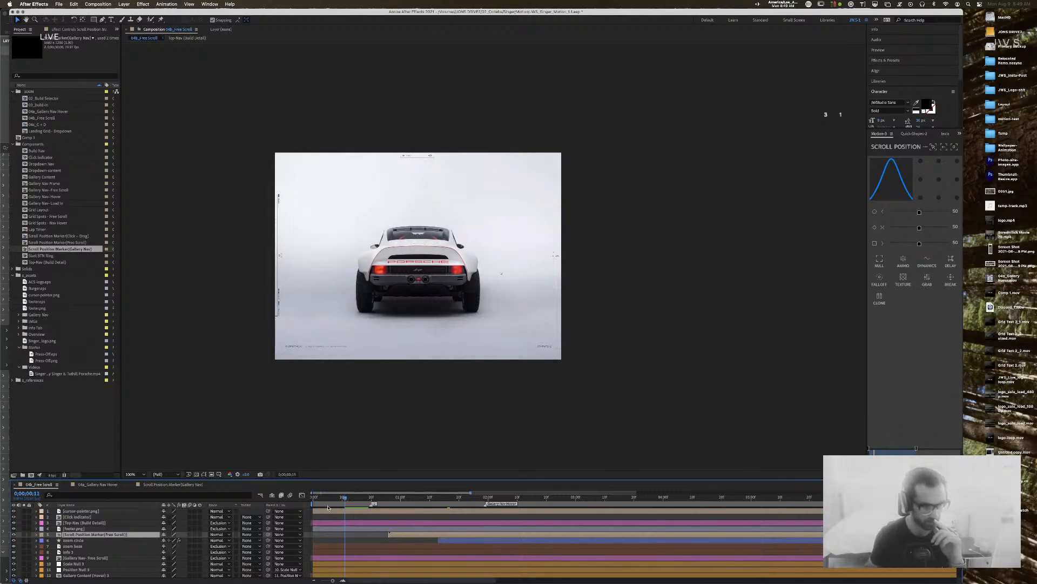
double_click(59, 535)
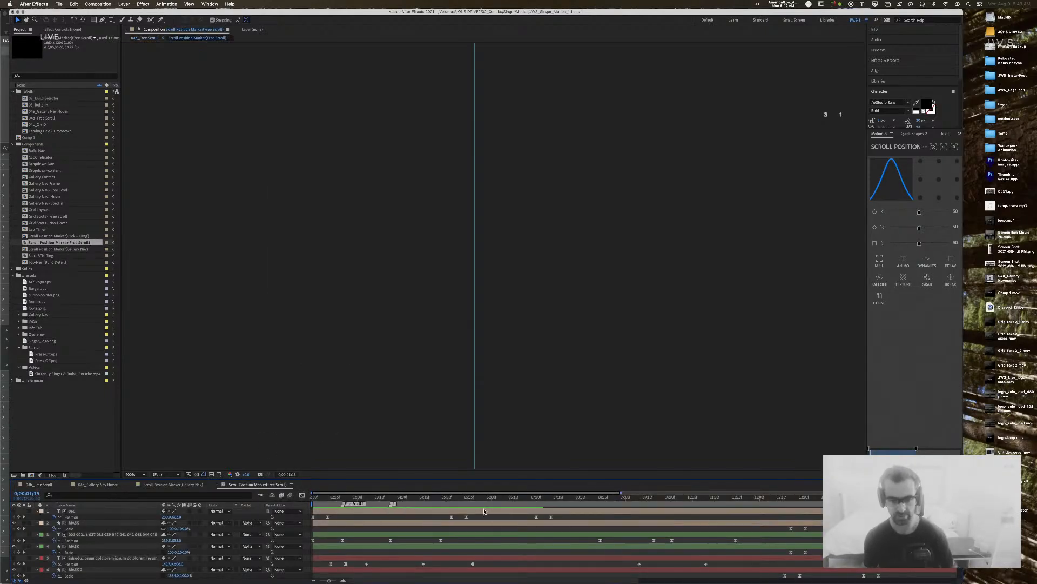
Step: Enlarge the timeline and select the intro text layer's two Position keyframes
drag(322, 480, 389, 358)
drag(436, 412, 359, 413)
click(360, 413)
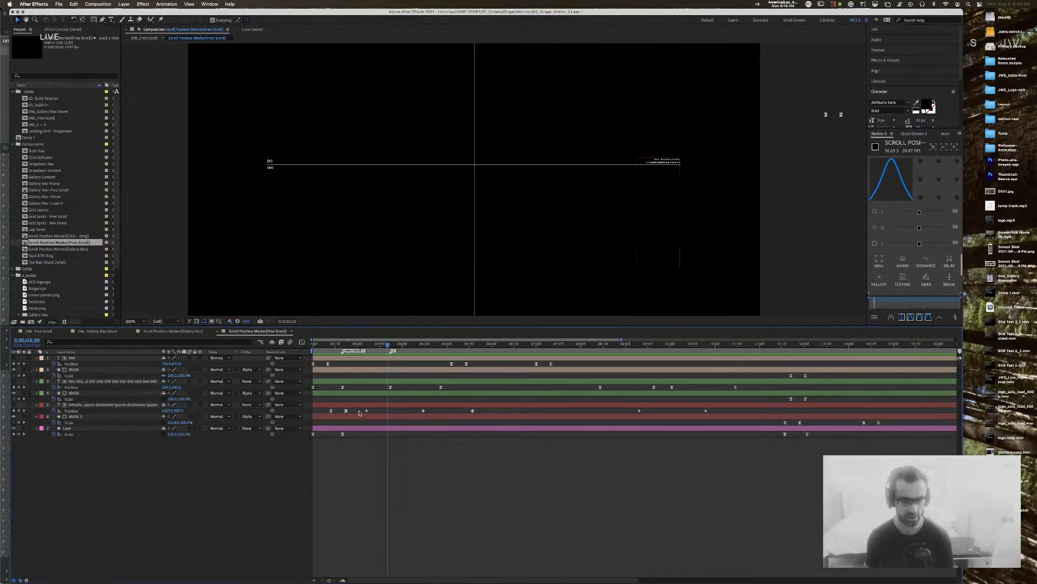
drag(453, 413, 359, 411)
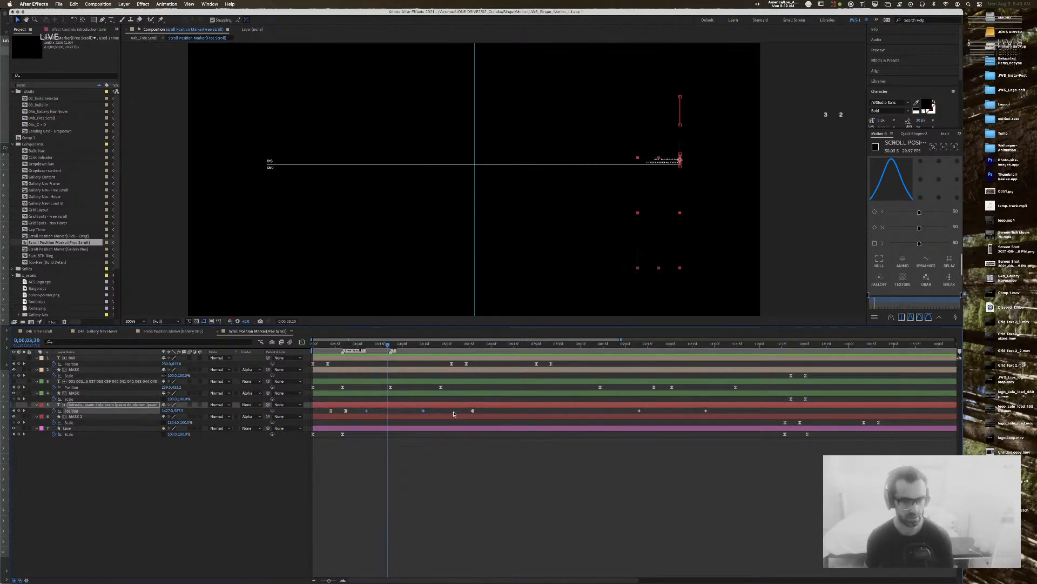
click(371, 345)
drag(364, 346, 422, 347)
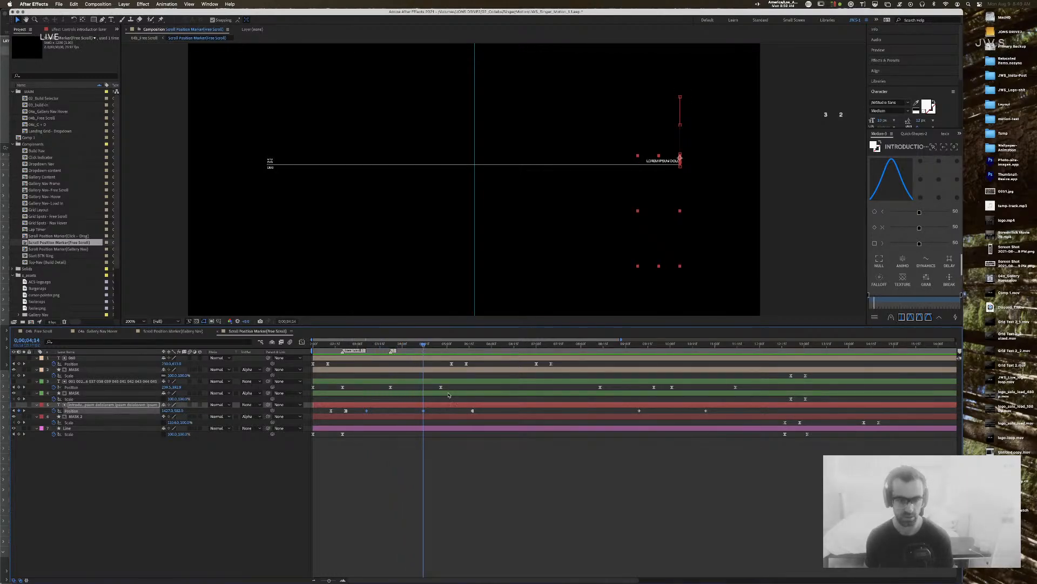
Step: Set the selected keyframes' Spatial Interpolation to Linear in Keyframe Interpolation
right_click(423, 411)
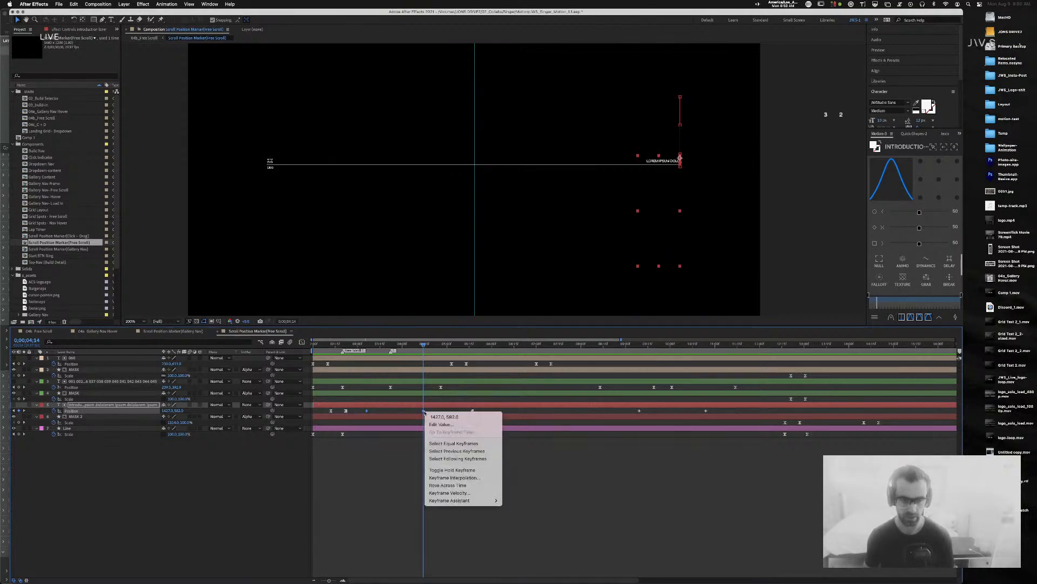
click(454, 478)
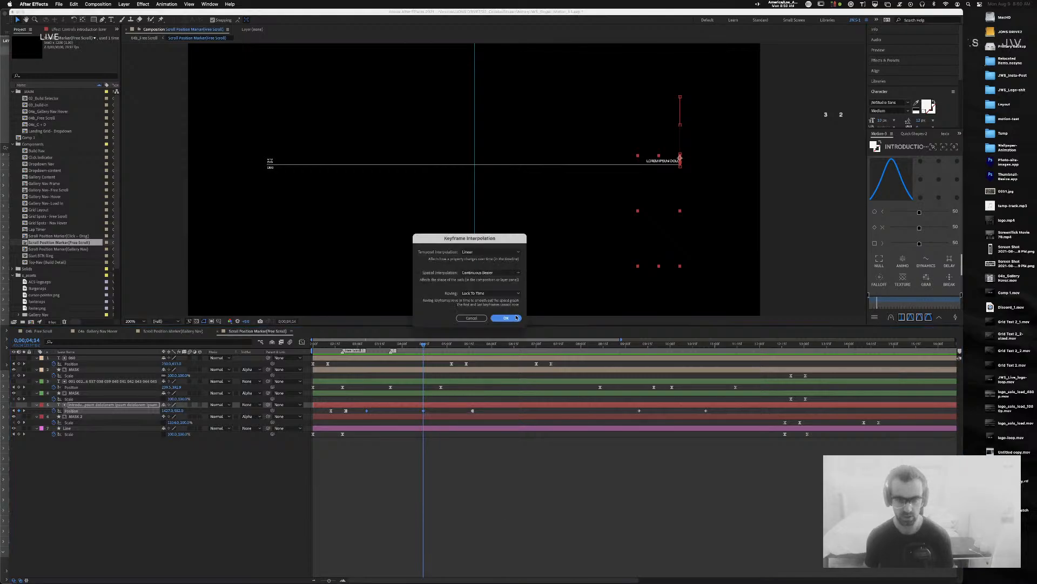
click(499, 272)
click(502, 289)
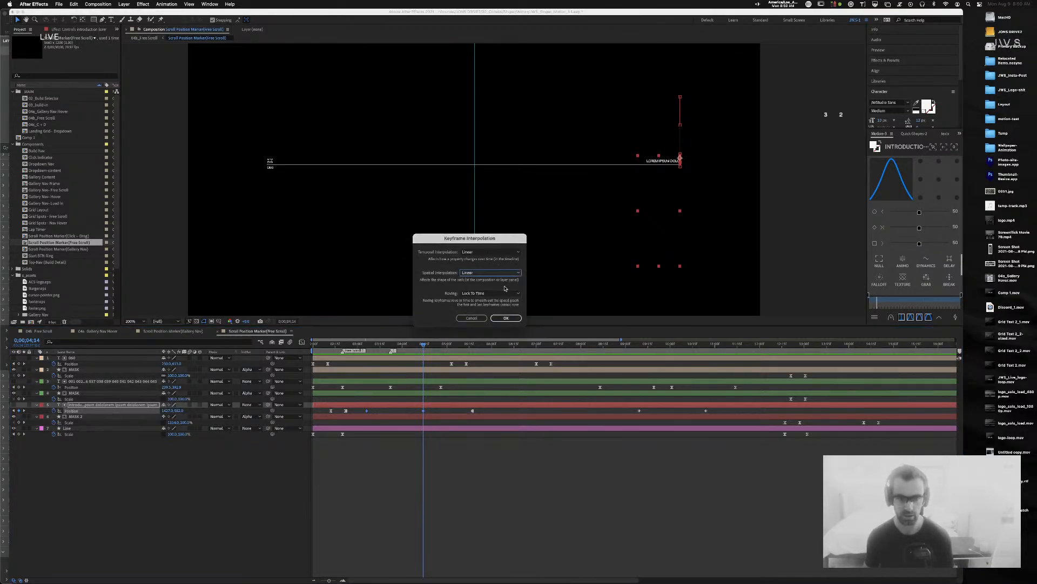
click(506, 317)
Step: Preview the text movement from about 3 seconds and park the time at the 4;14 keyframe
drag(419, 344, 361, 344)
key(space)
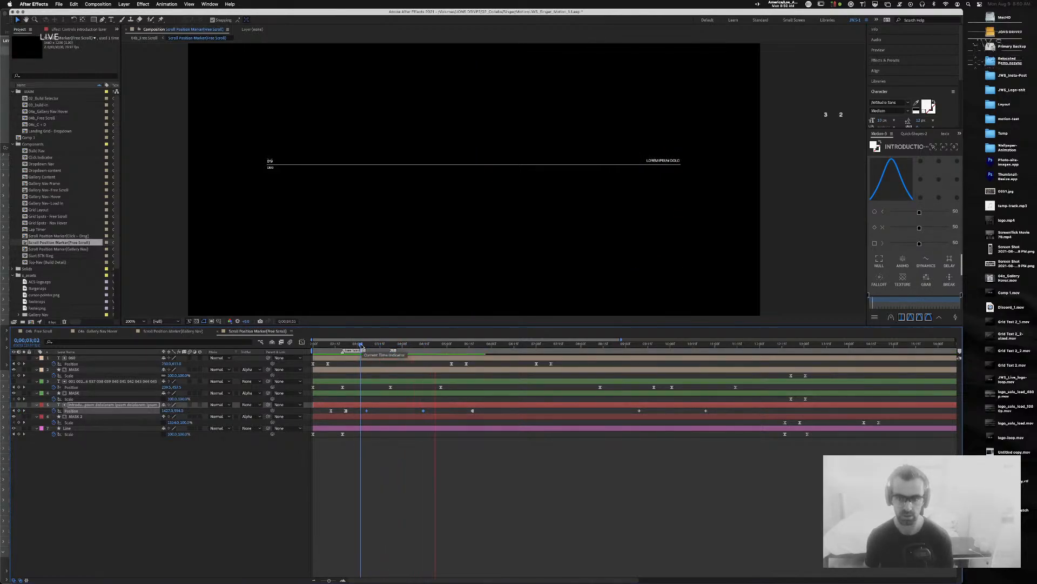
key(space)
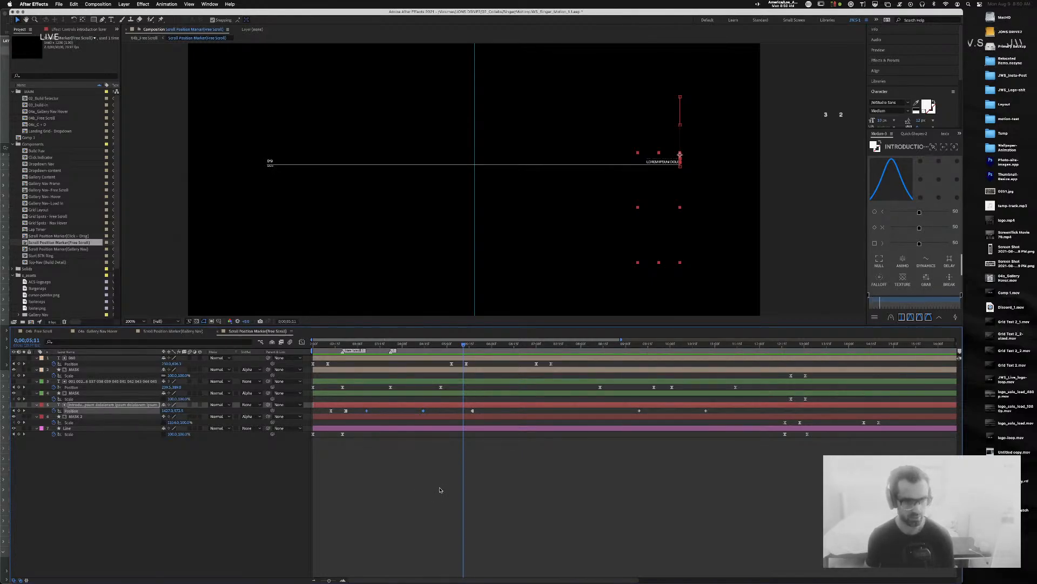
drag(369, 343, 365, 344)
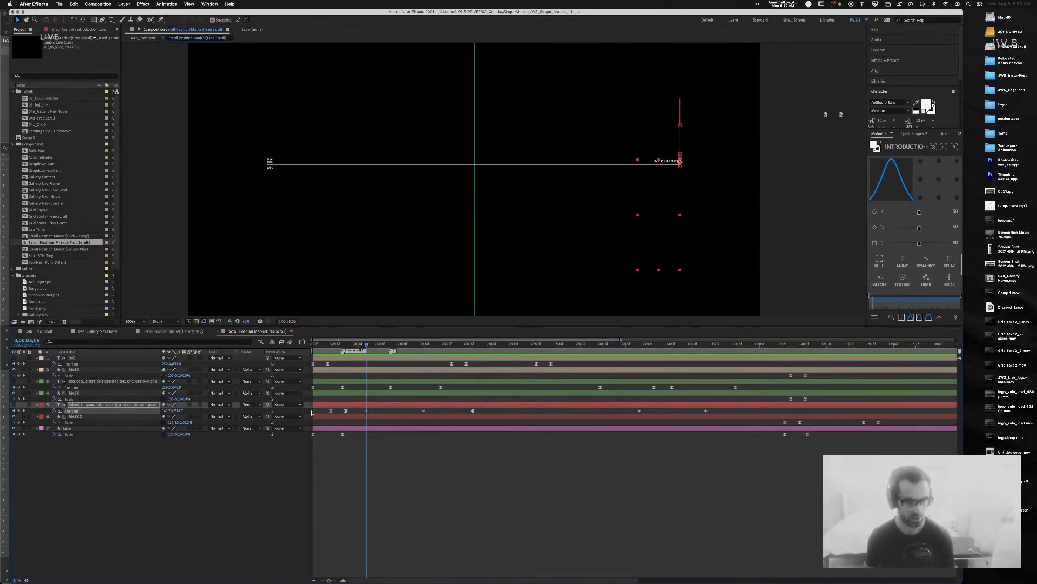
click(424, 344)
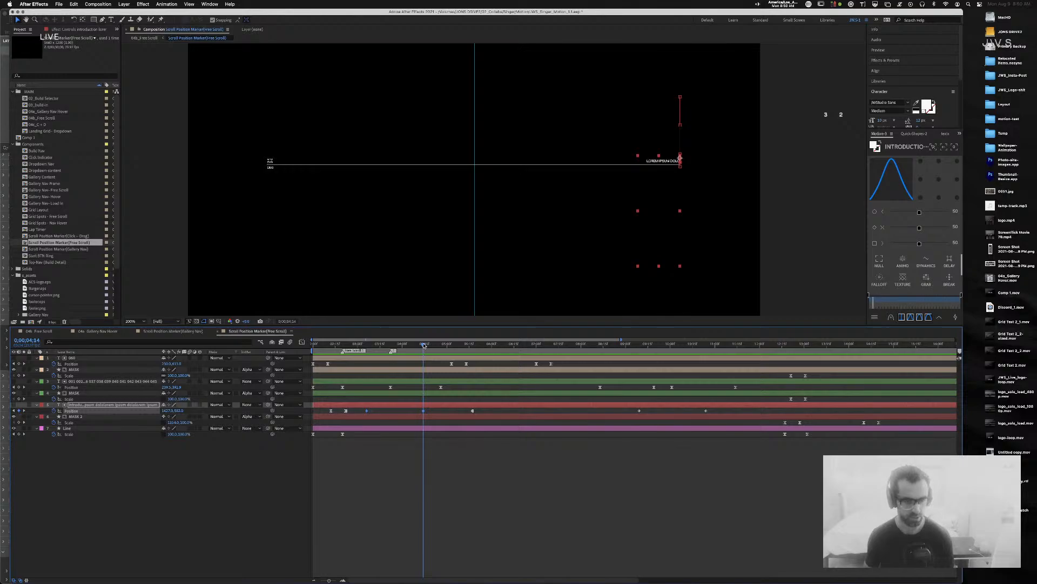
Step: Jot the Position value 1427.0,582 into a new TextEdit document and return to After Effects
mouse_move(540, 323)
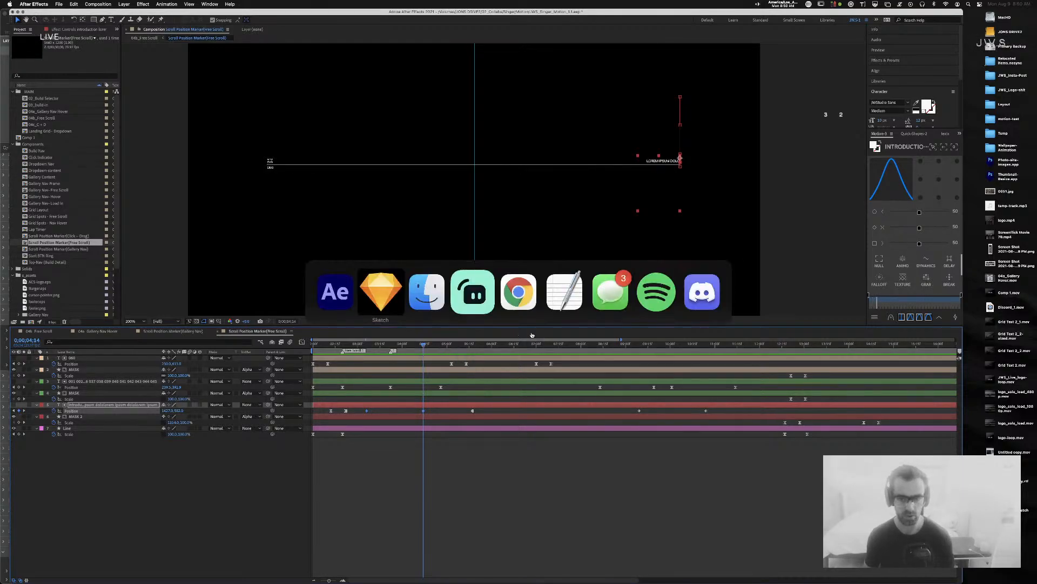
click(558, 295)
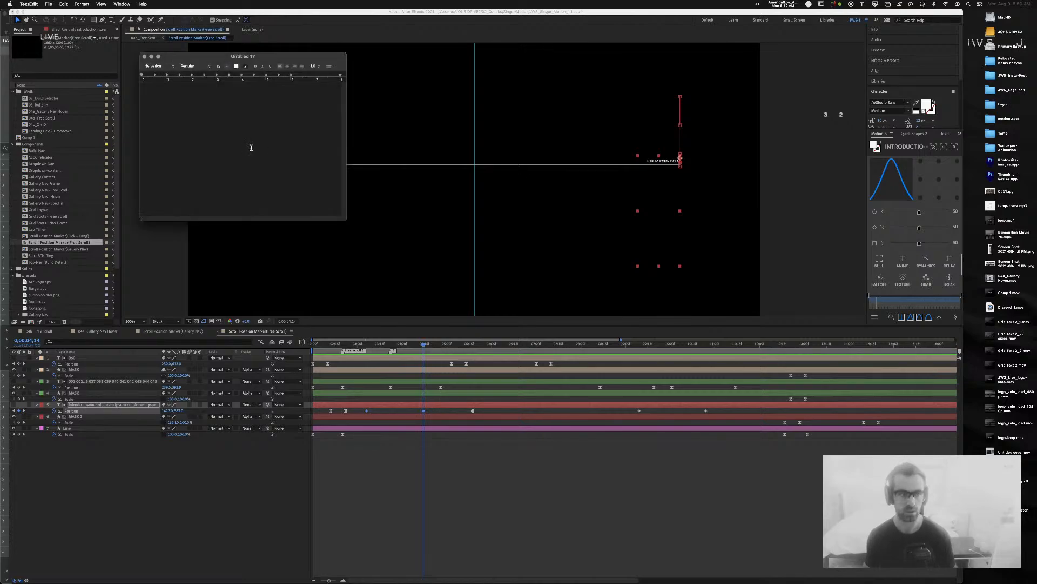
text(1427)
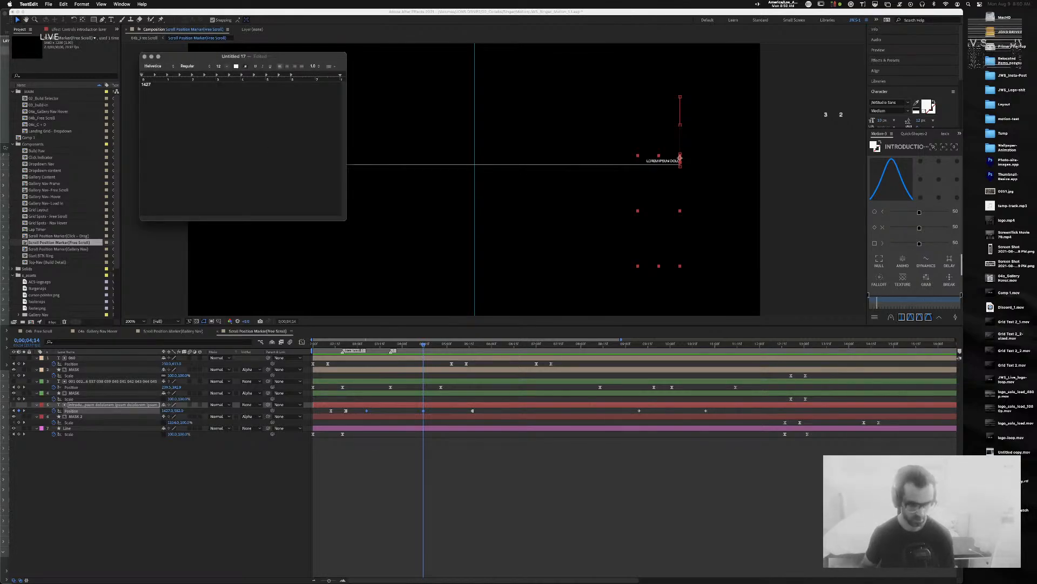
text(.0,582)
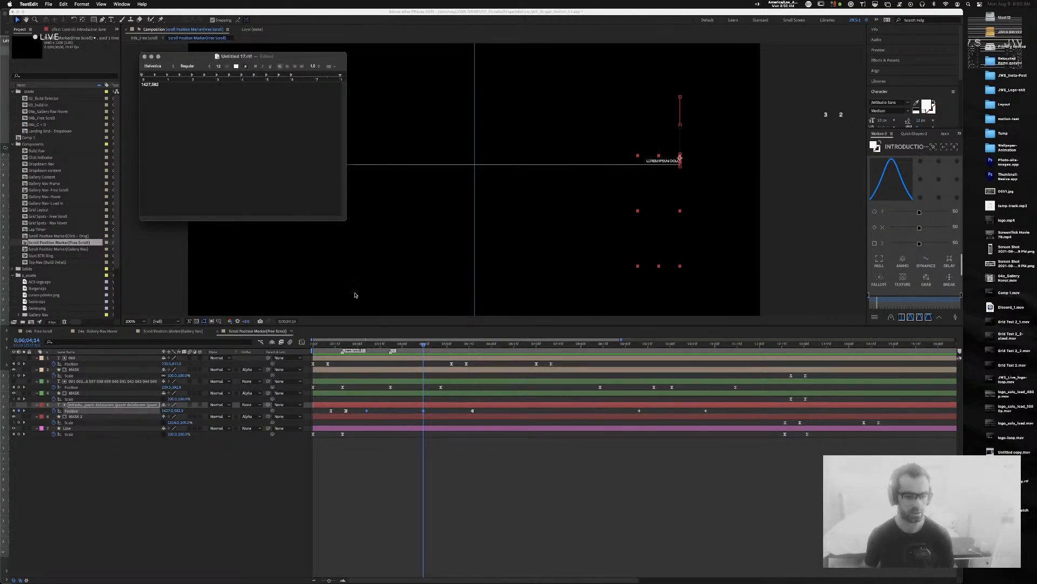
click(453, 486)
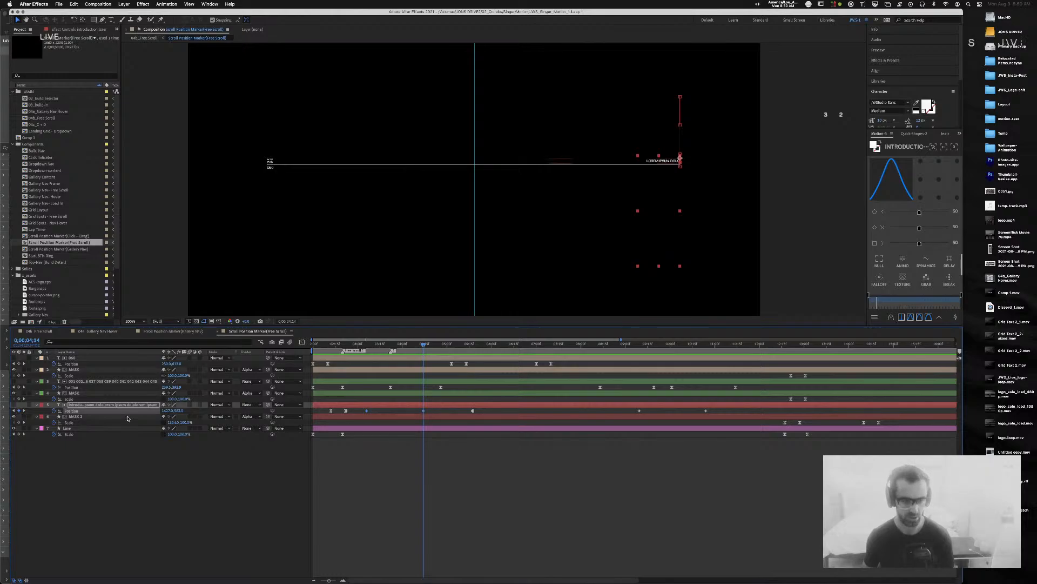
Step: Delete the text layer's Position keyframes, then undo and redo to restore the keyframe at Y 594
key(Delete)
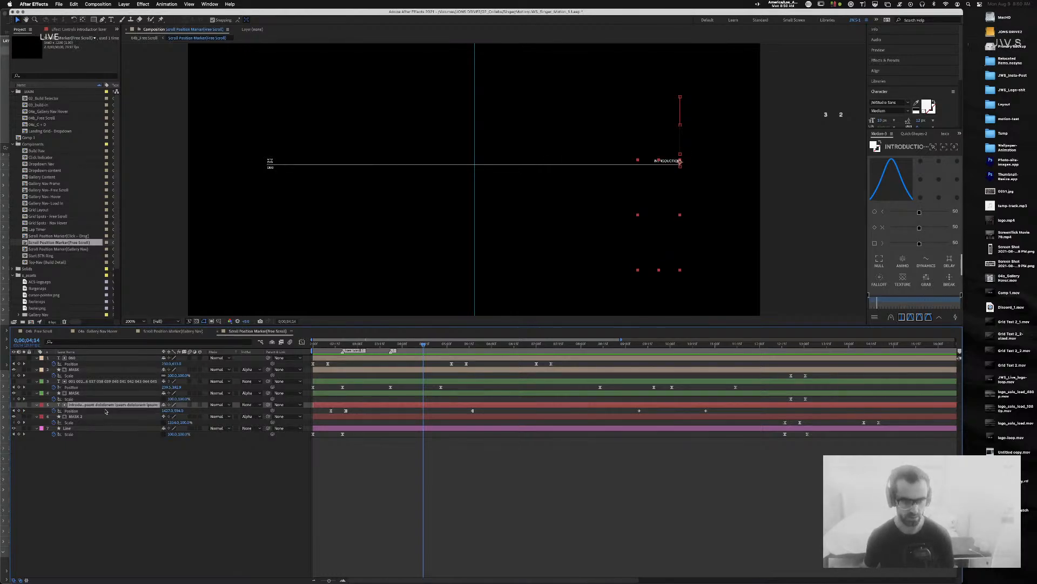
click(19, 411)
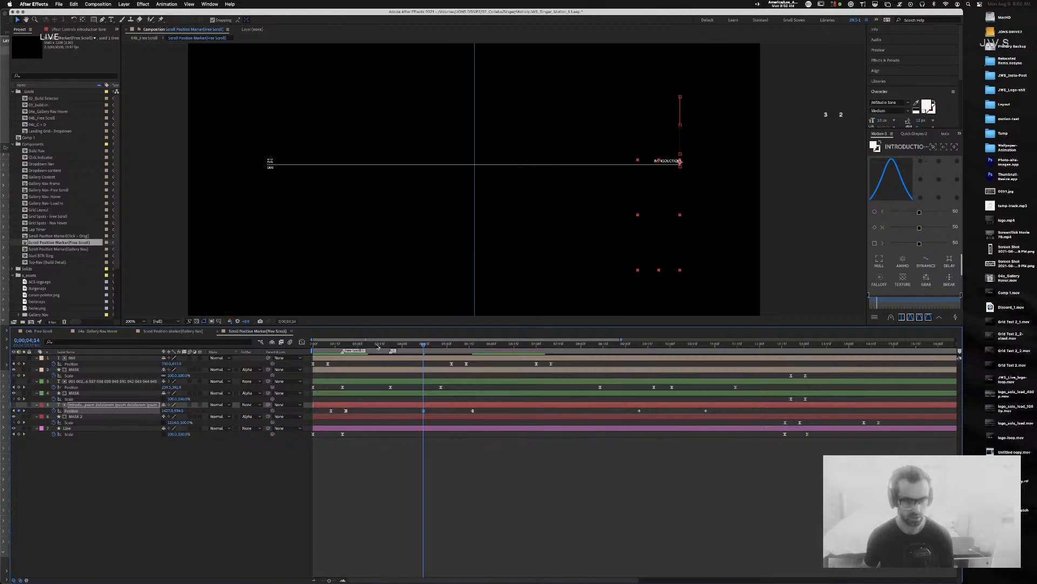
key(super+z)
key(super+z)
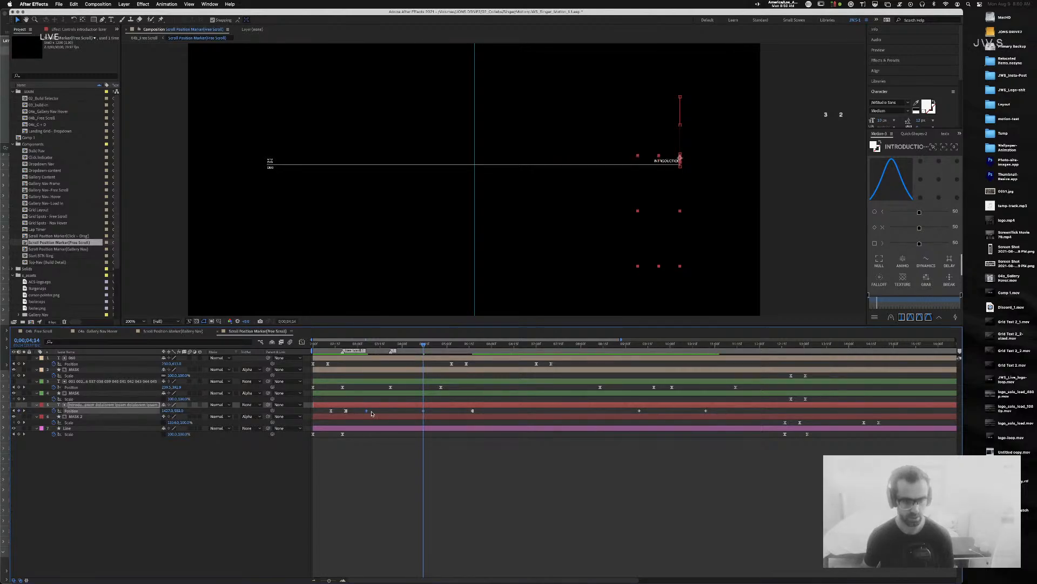
key(super+shift+z)
key(super+shift+z)
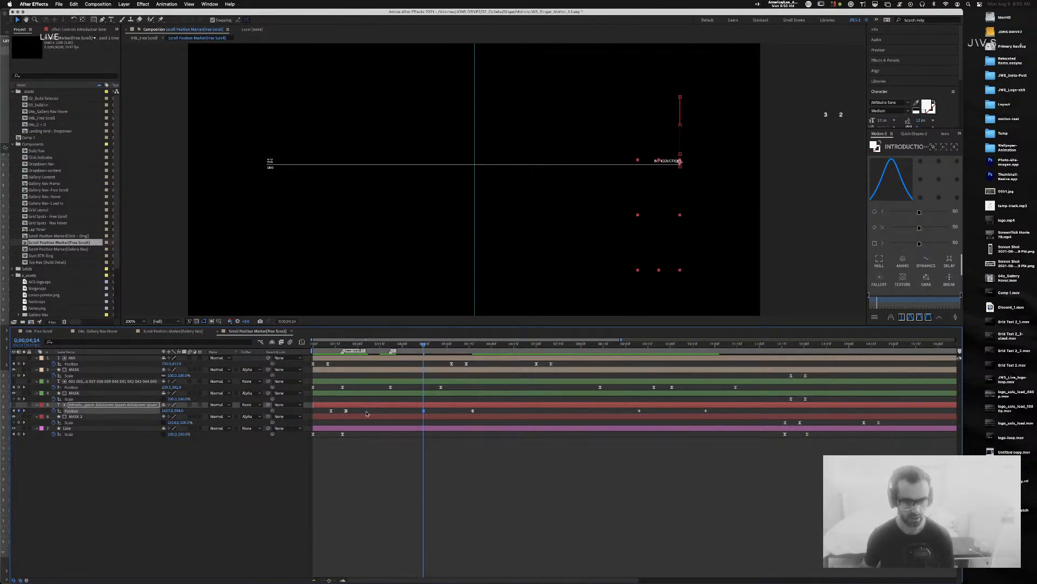
Step: Scrub around 3 seconds, check the saved note, and begin editing the text layer's Position Y
click(366, 344)
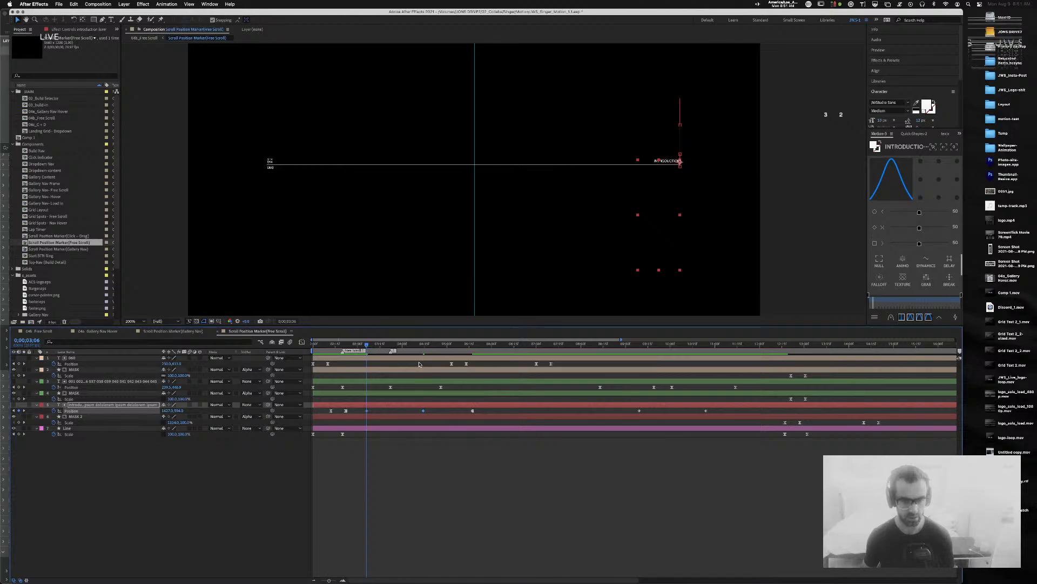
drag(401, 345, 424, 352)
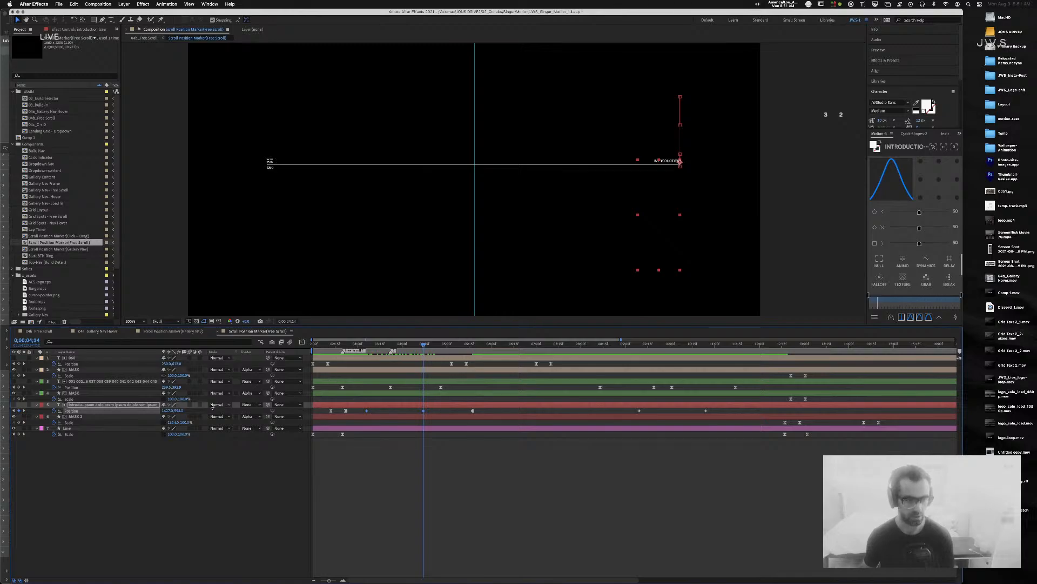
key(super+Tab)
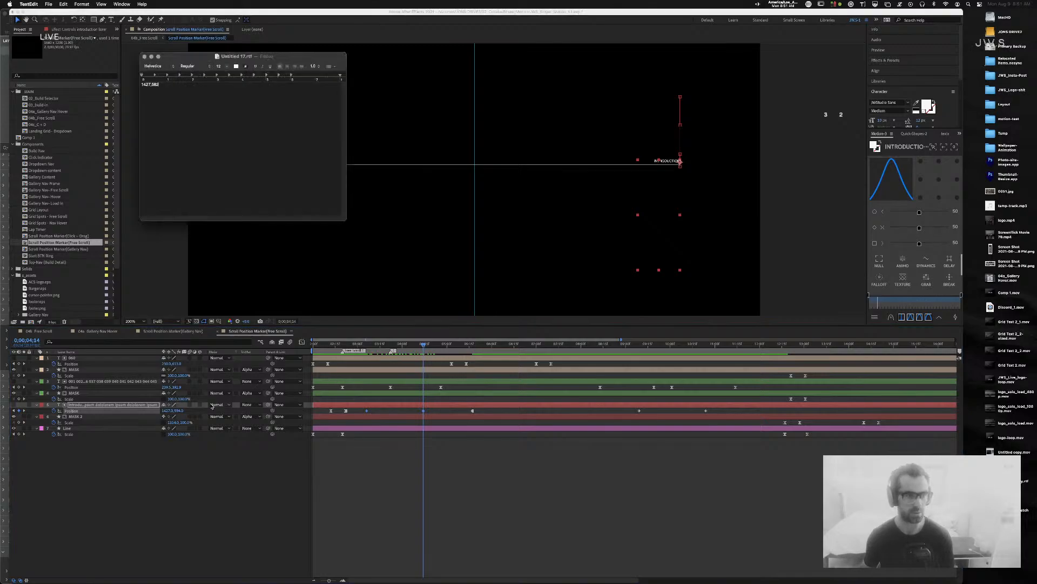
click(177, 413)
click(179, 412)
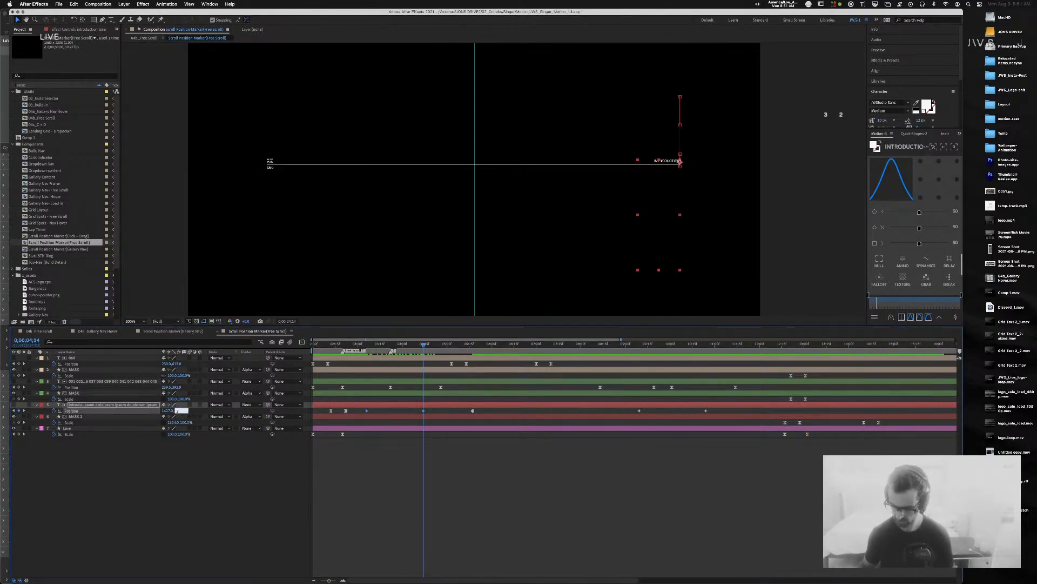
Step: Enter Position Y 582 and preview the INTRODUCTION caption's movement
text(582)
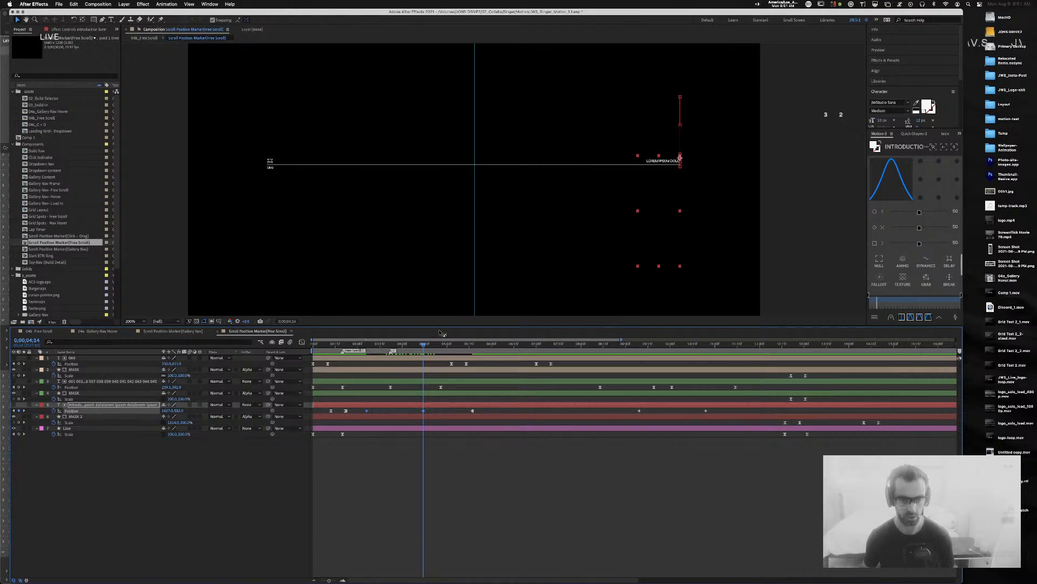
drag(421, 346, 352, 346)
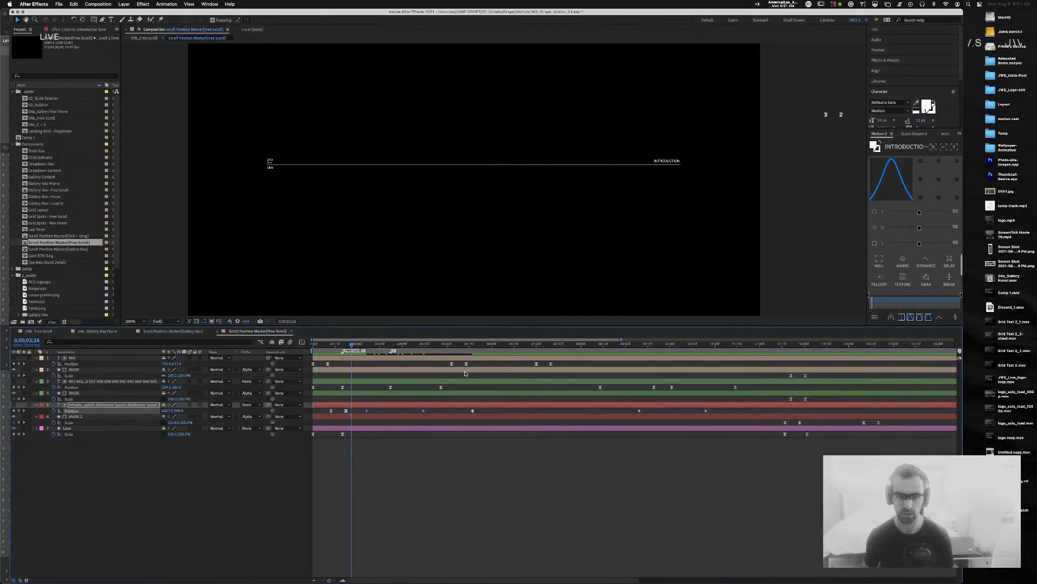
key(space)
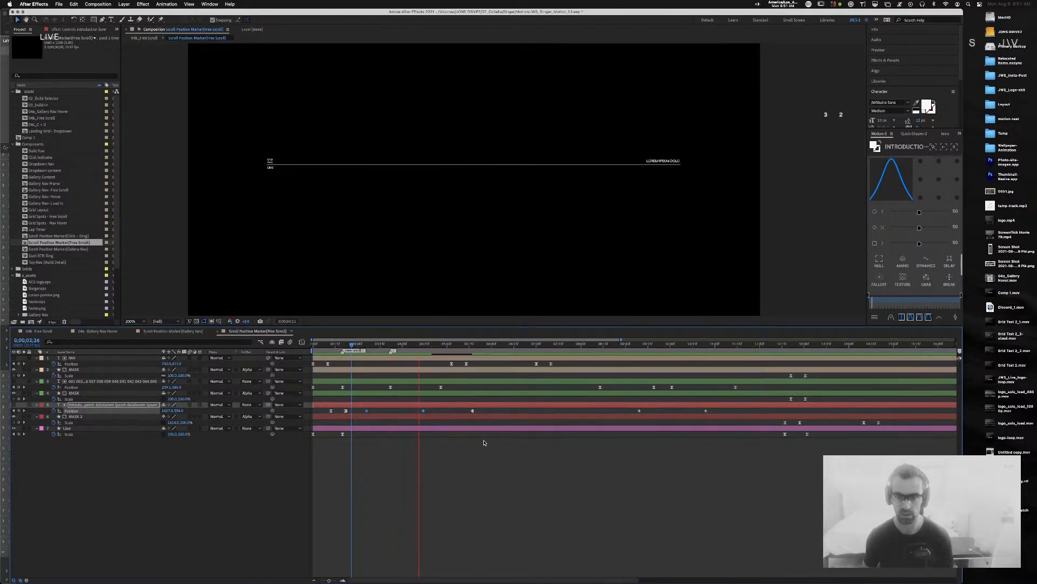
key(space)
drag(423, 347, 371, 351)
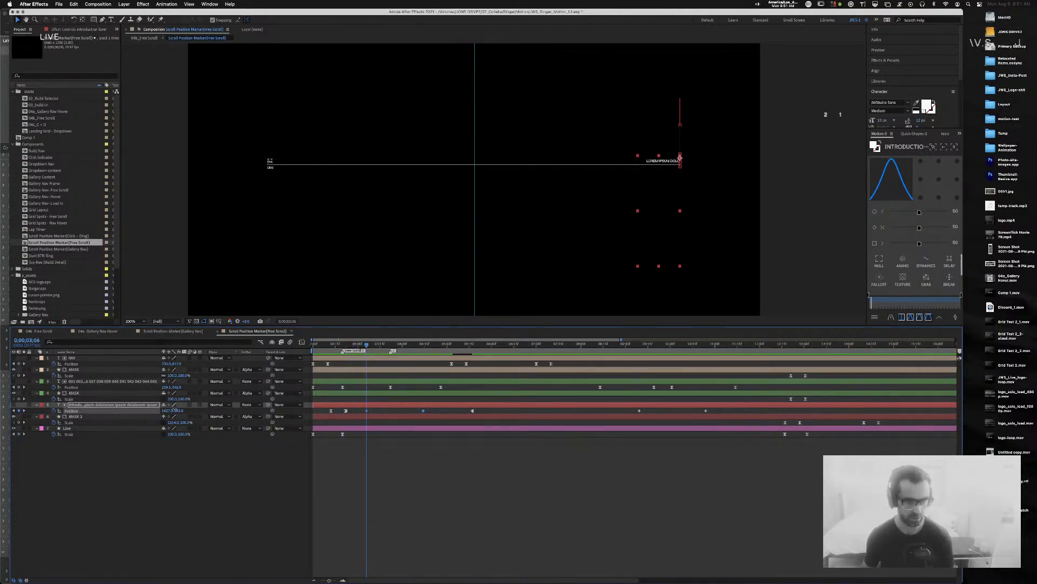
Step: Set Position Y back to 594, replay the scroll, then select all seven layers
click(176, 410)
text(594)
key(Return)
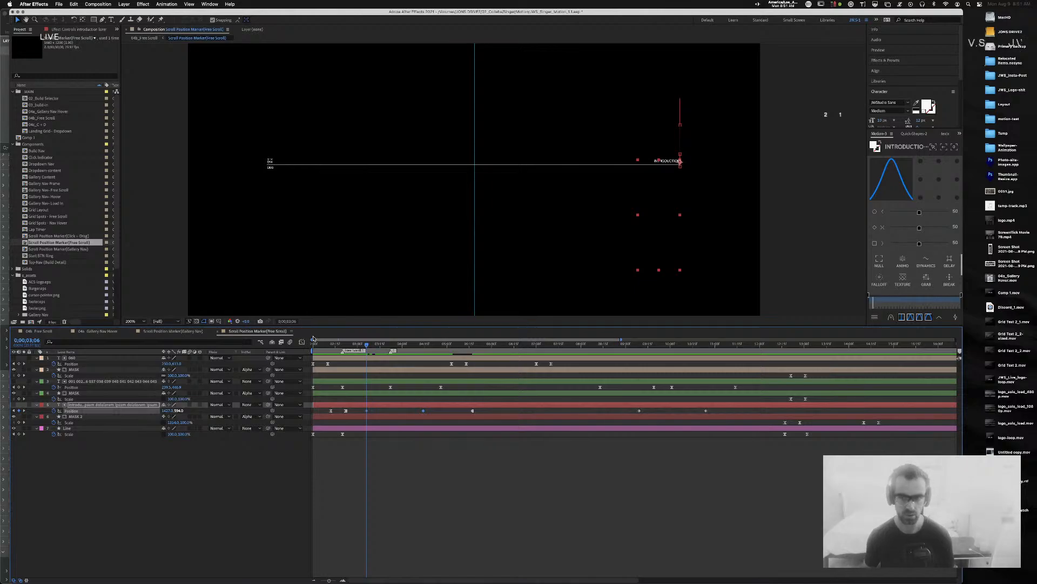
drag(358, 346, 313, 345)
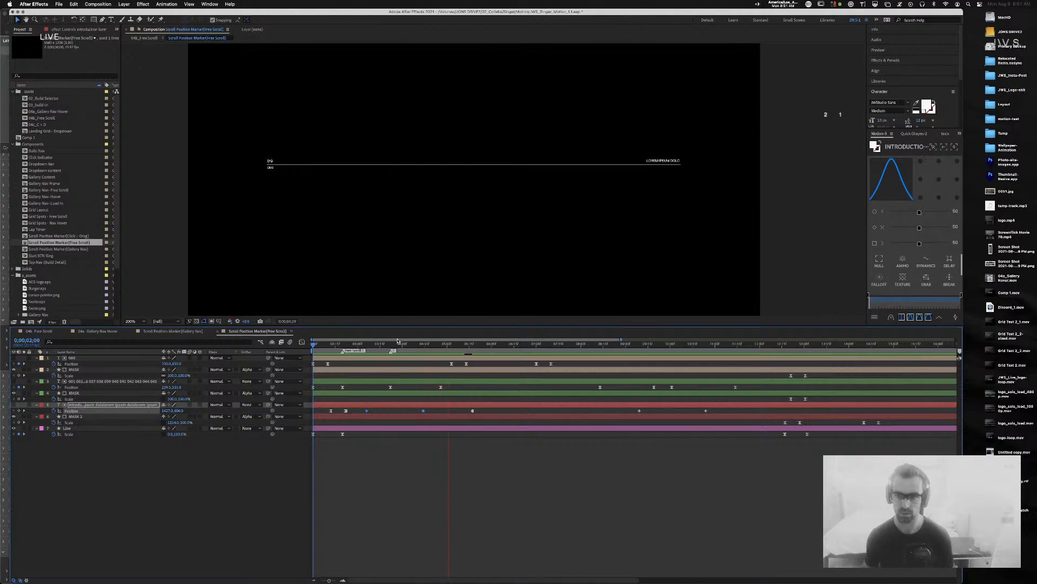
key(space)
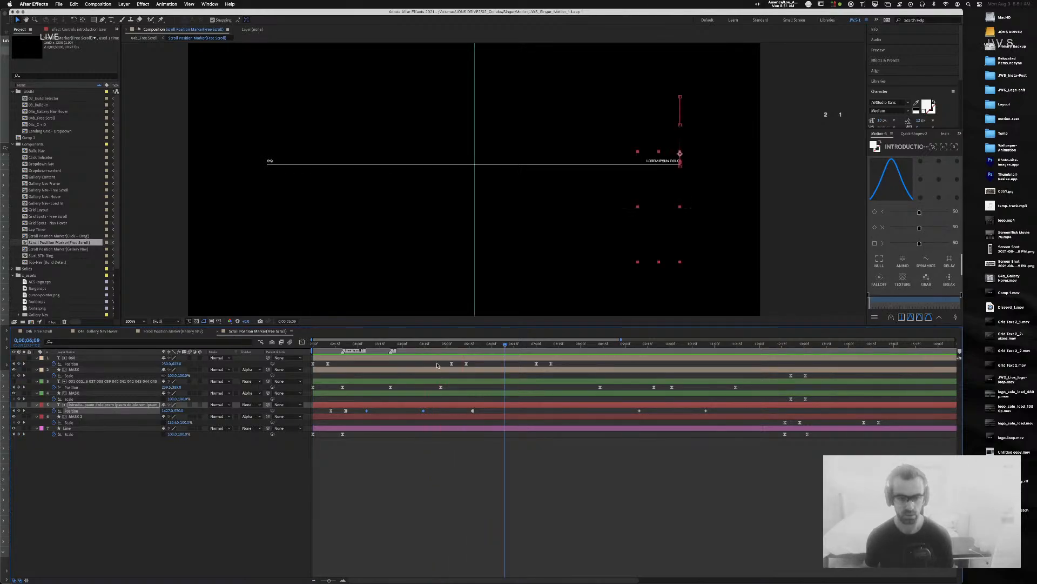
drag(424, 345, 369, 348)
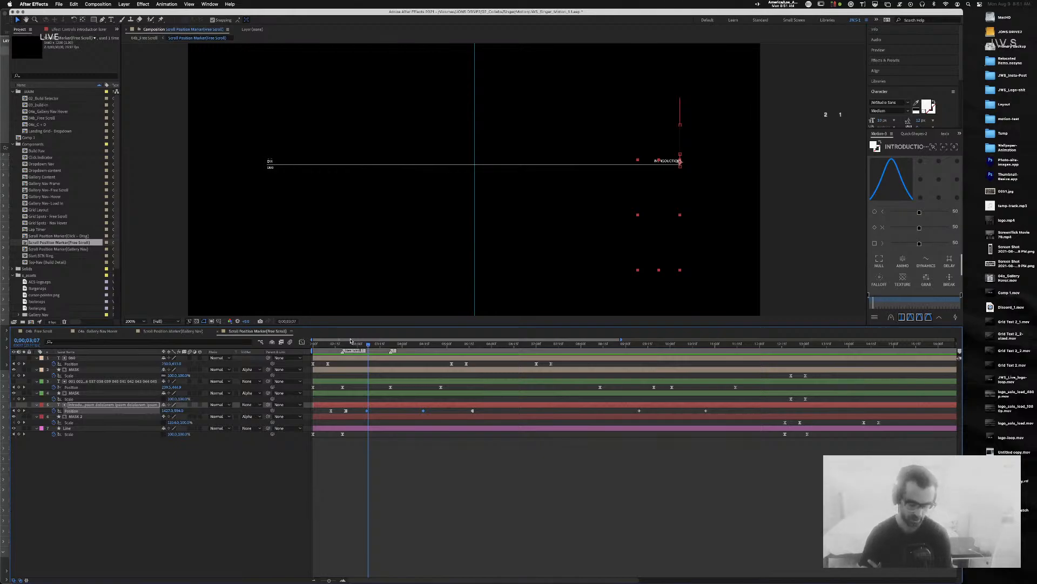
click(535, 486)
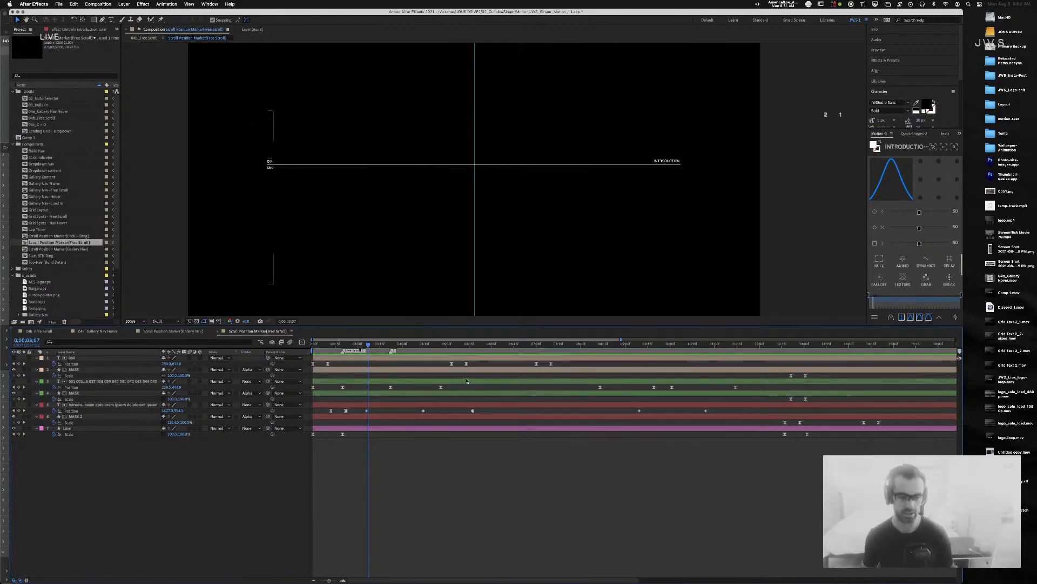
key(super+a)
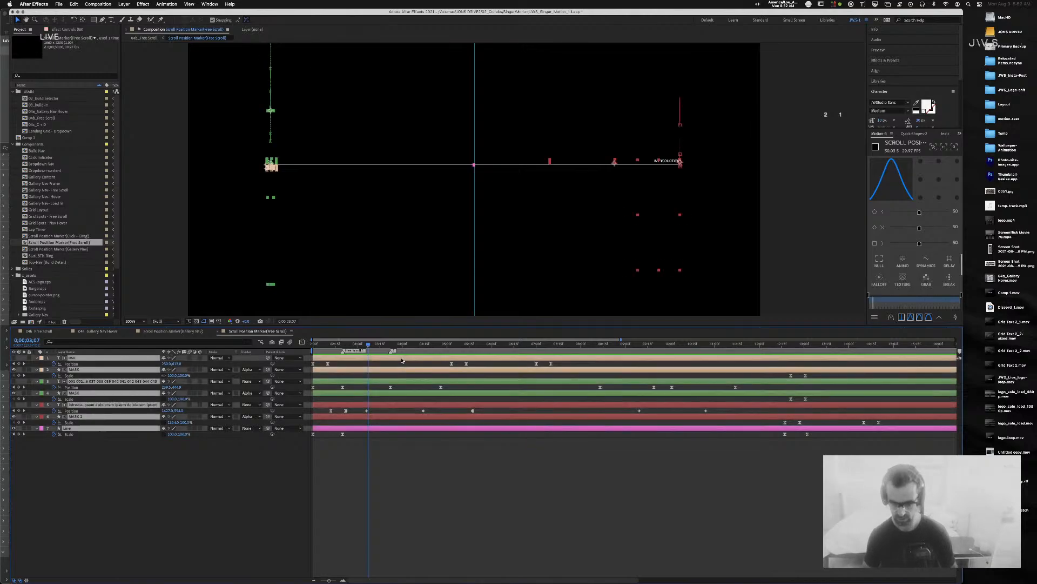
Step: Collapse the layer properties, deselect all layers, and scrub through the start of the animation
key(u)
click(413, 424)
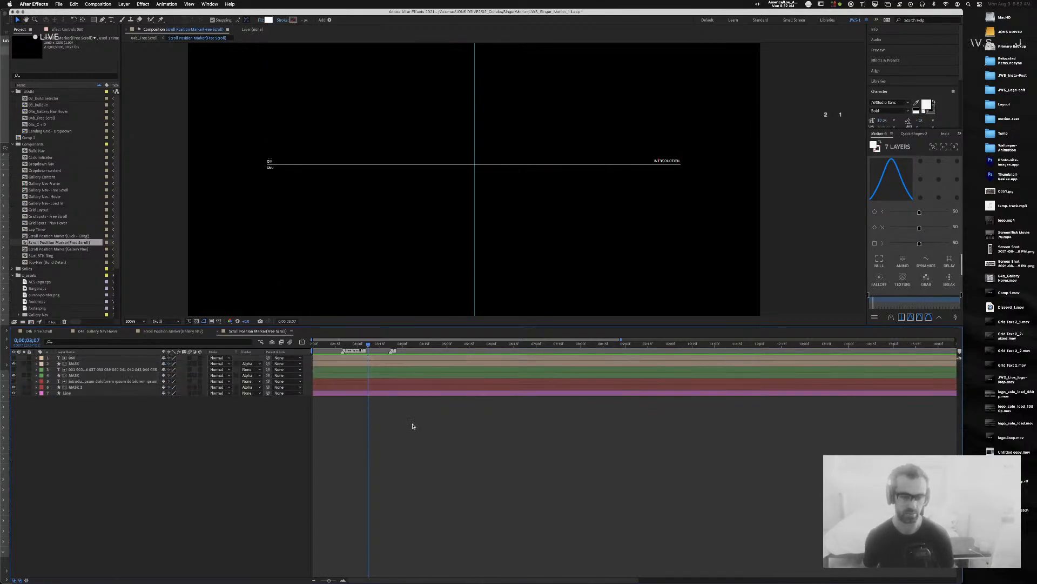
key(super+Tab)
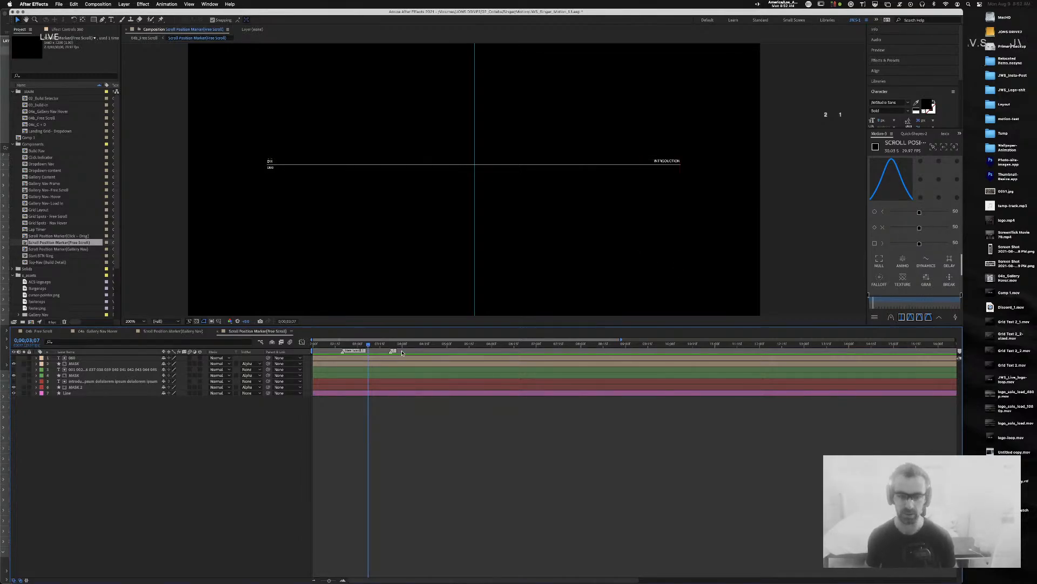
mouse_move(377, 346)
mouse_down()
mouse_move(317, 346)
mouse_move(379, 348)
mouse_move(364, 348)
mouse_up()
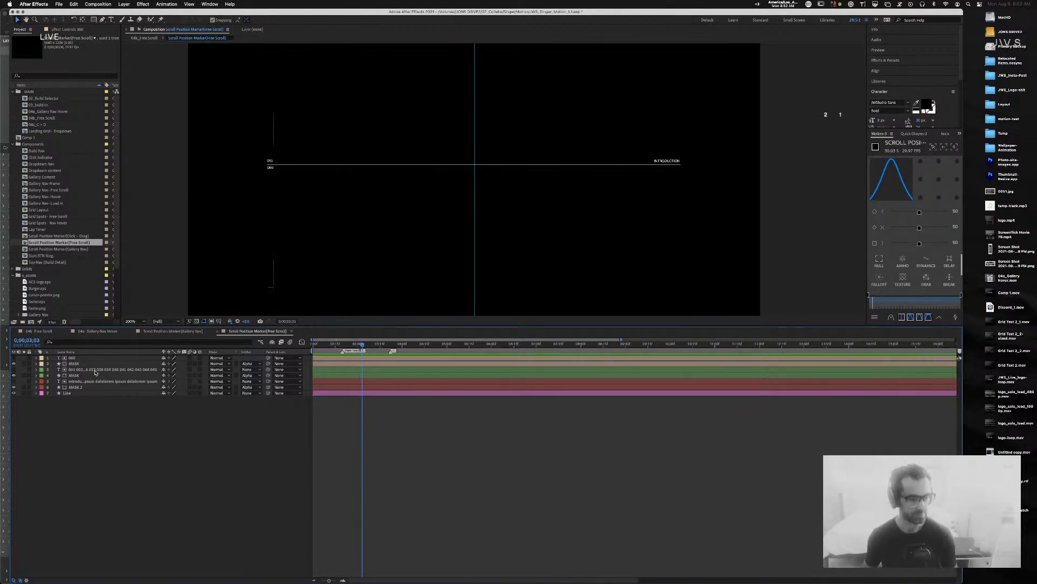
Step: Nudge the intro text layer's Position Y at the INTRODUCTION keyframe using the arrow keys
click(108, 381)
key(p)
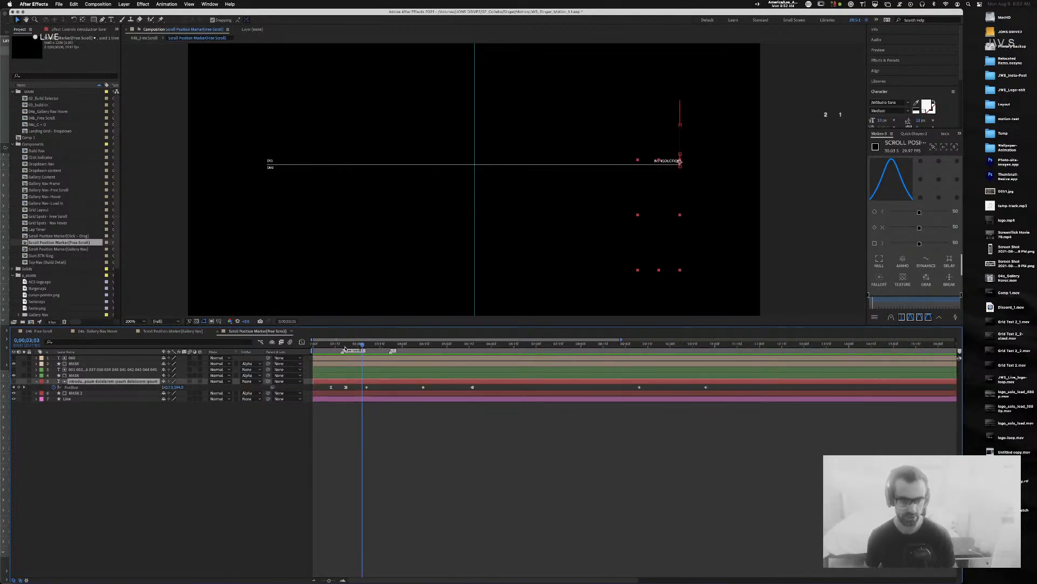
drag(354, 348, 422, 345)
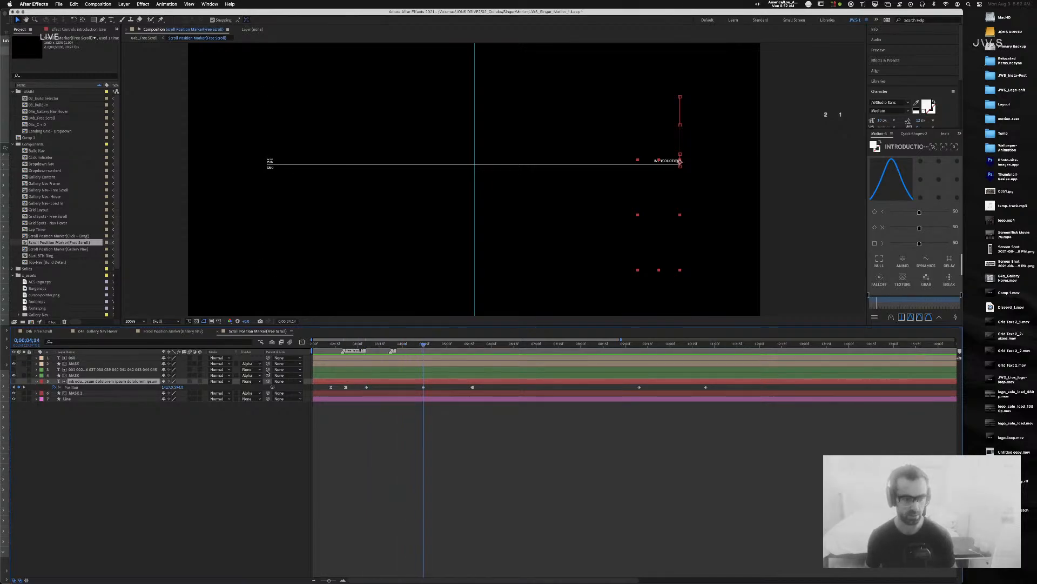
key(Up)
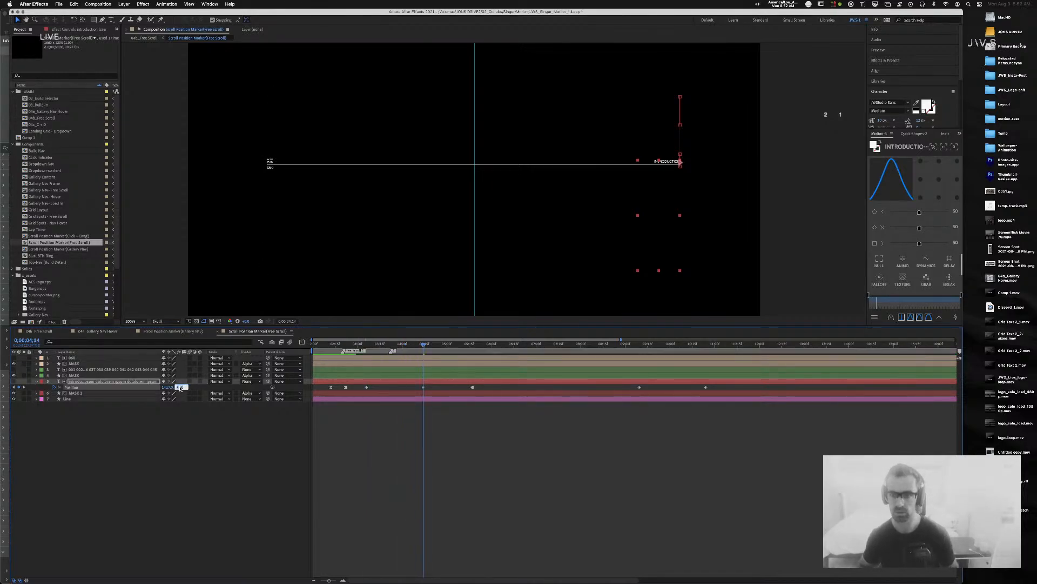
key(shift+Up)
key(shift+Down)
key(shift+Down)
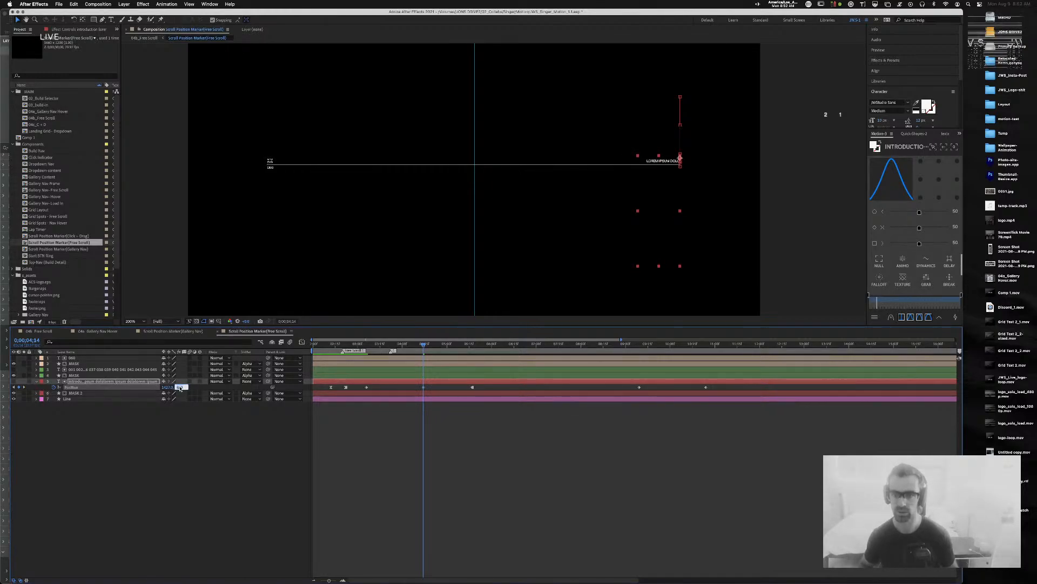
click(375, 429)
Step: Replay the animation from the start, stop at 0;00;03;06, and bring up 04b_Free Scroll
drag(386, 345, 263, 345)
key(space)
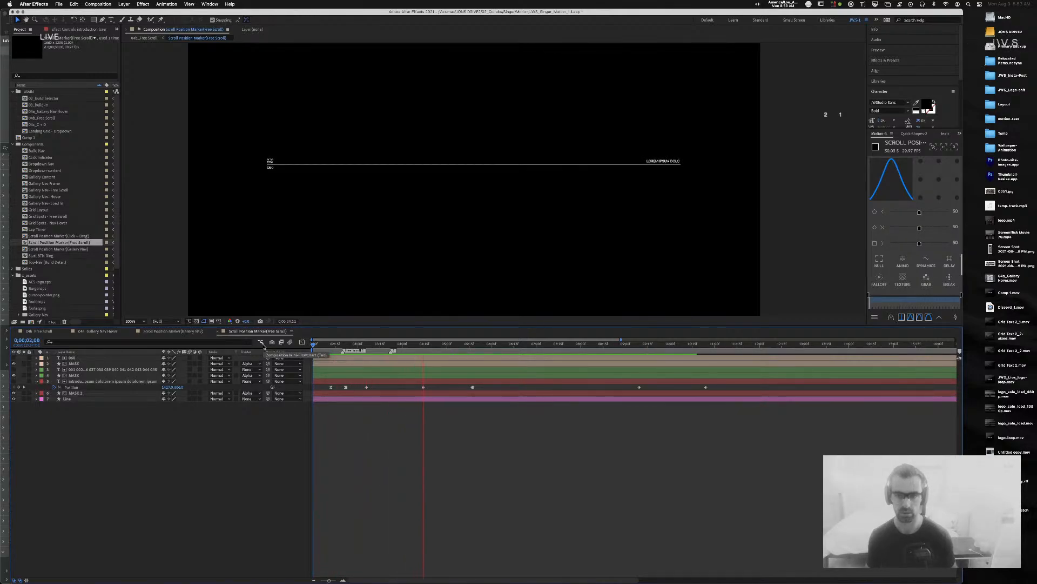
key(space)
click(367, 343)
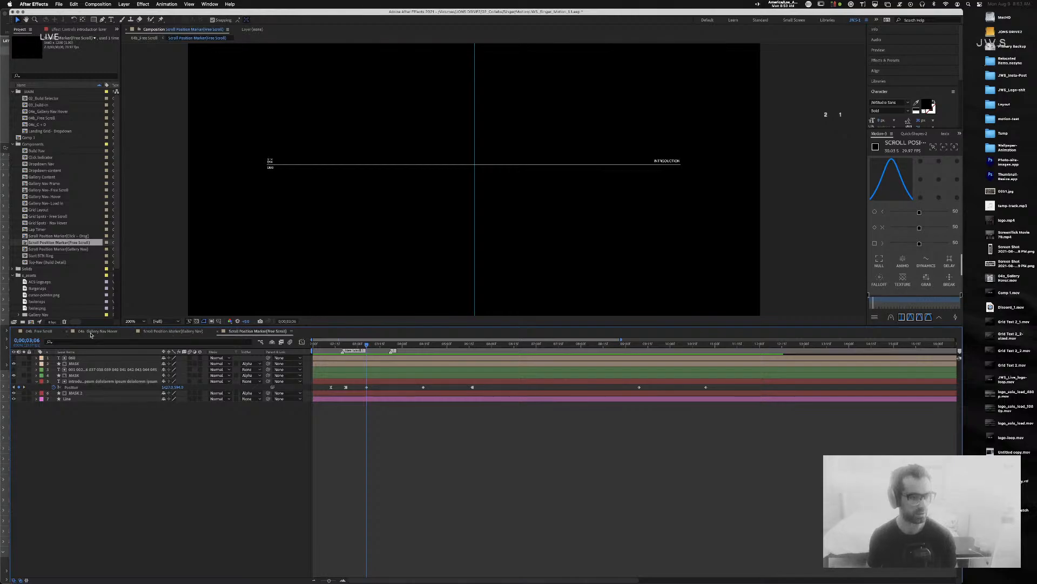
click(41, 332)
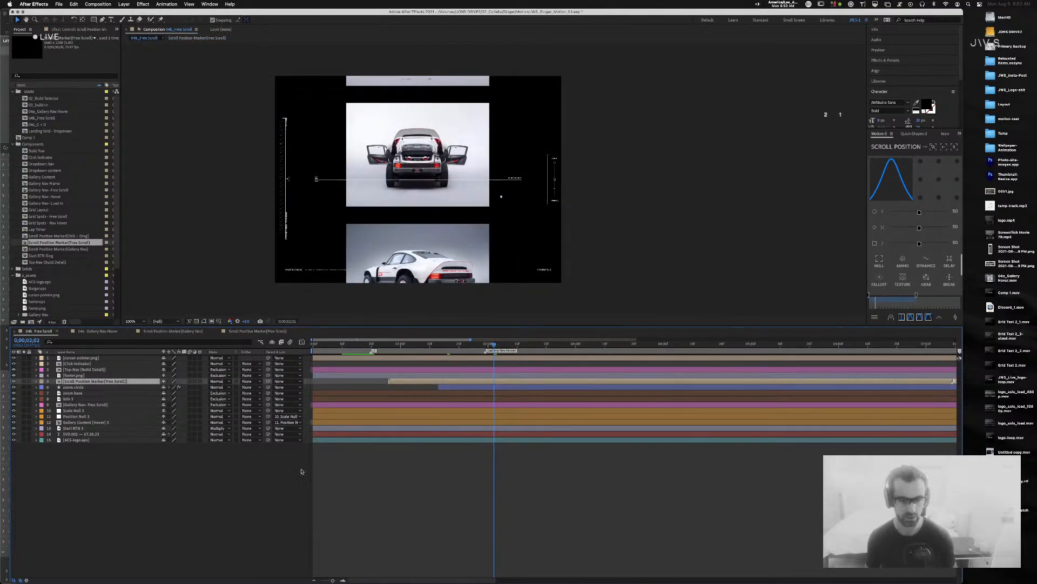
Step: Retime the Scroll Position Marker (Free Scroll) Position keyframe to 0;00;03;06
drag(440, 341, 519, 350)
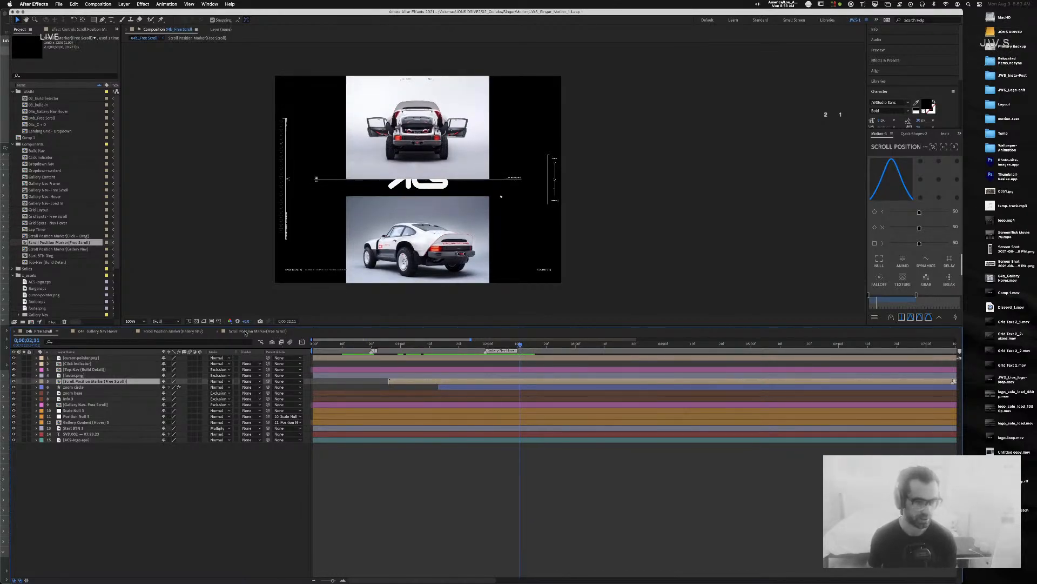
click(129, 333)
click(157, 331)
drag(367, 388, 381, 389)
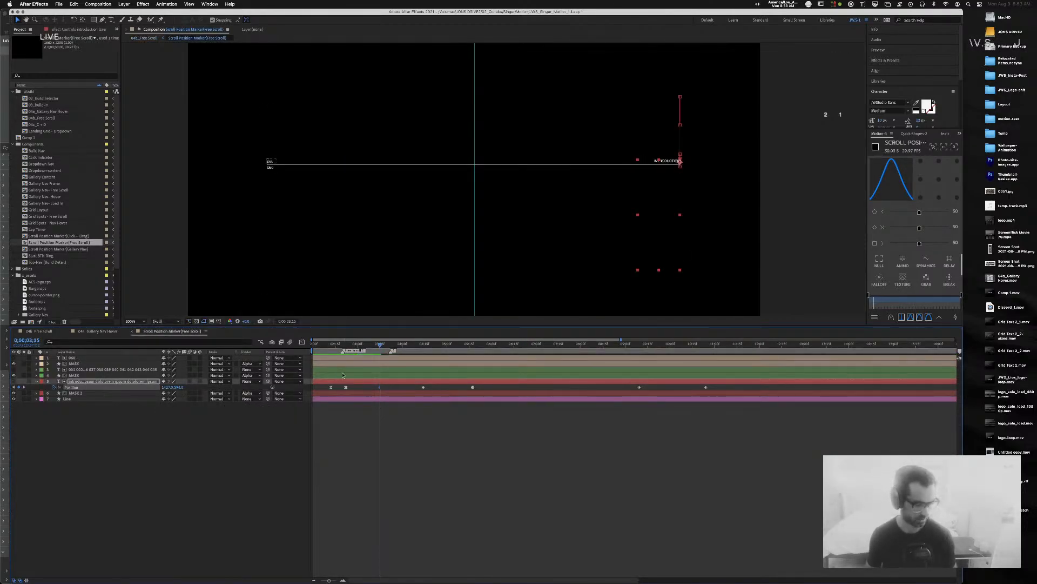
click(46, 332)
Step: Step frame by frame around 0;00;02;12, reopen the marker precomp, then preview the 04b_Free Scroll gallery
click(522, 345)
key(Page_Down)
key(Page_Down)
key(Page_Down)
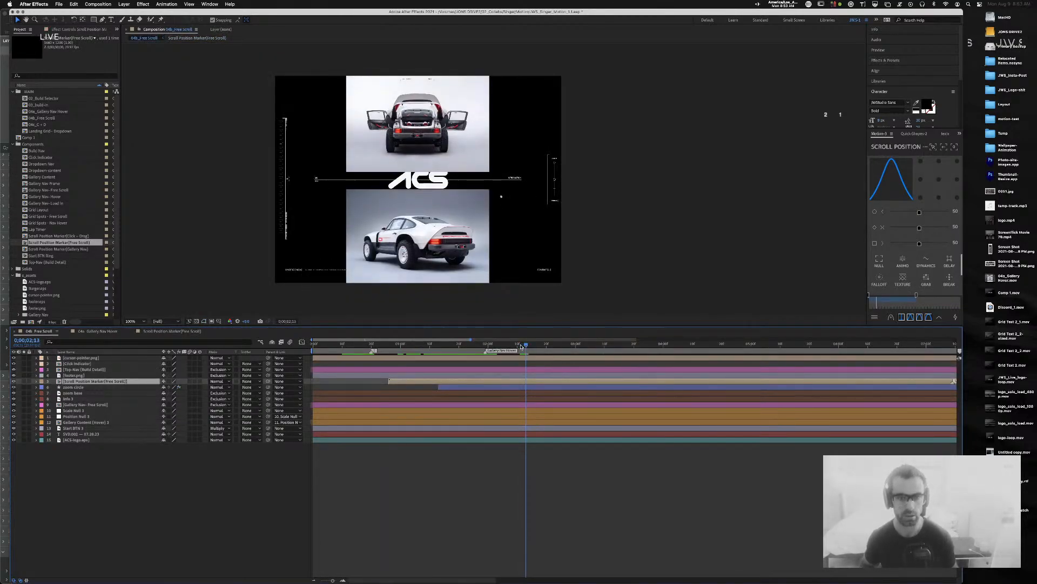
key(Page_Down)
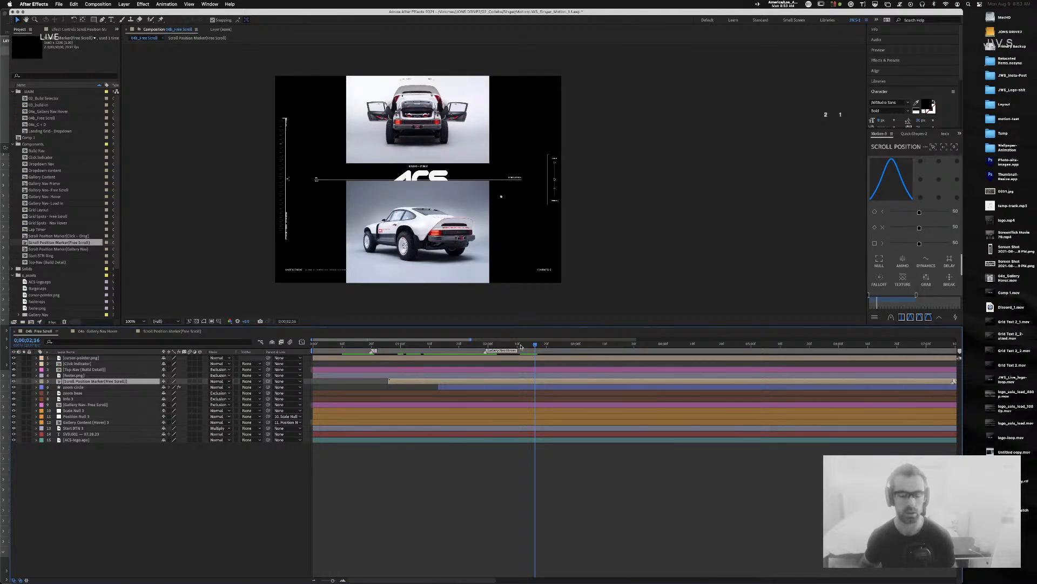
key(Page_Up)
key(Page_Up)
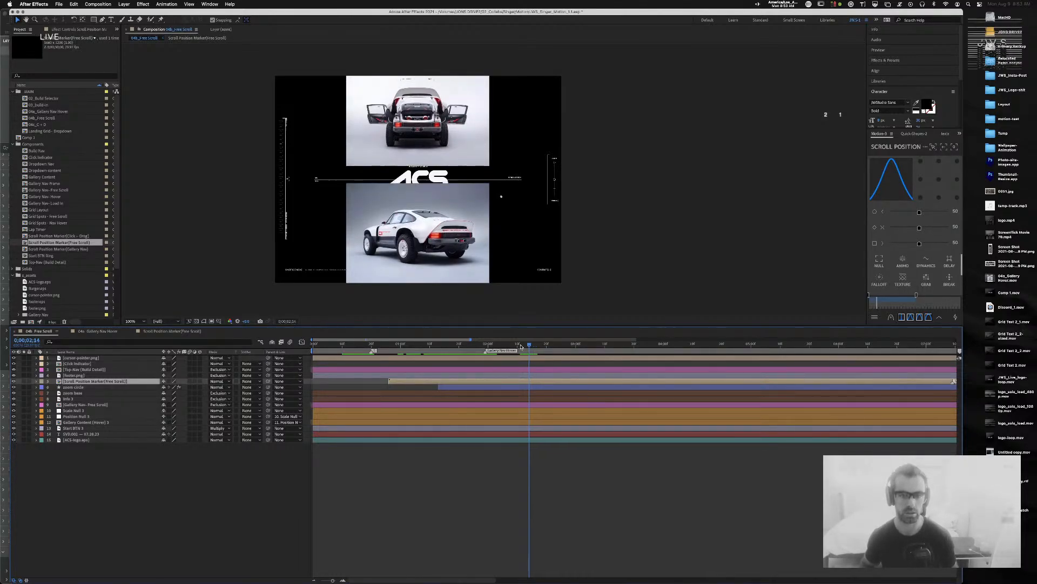
key(Page_Up)
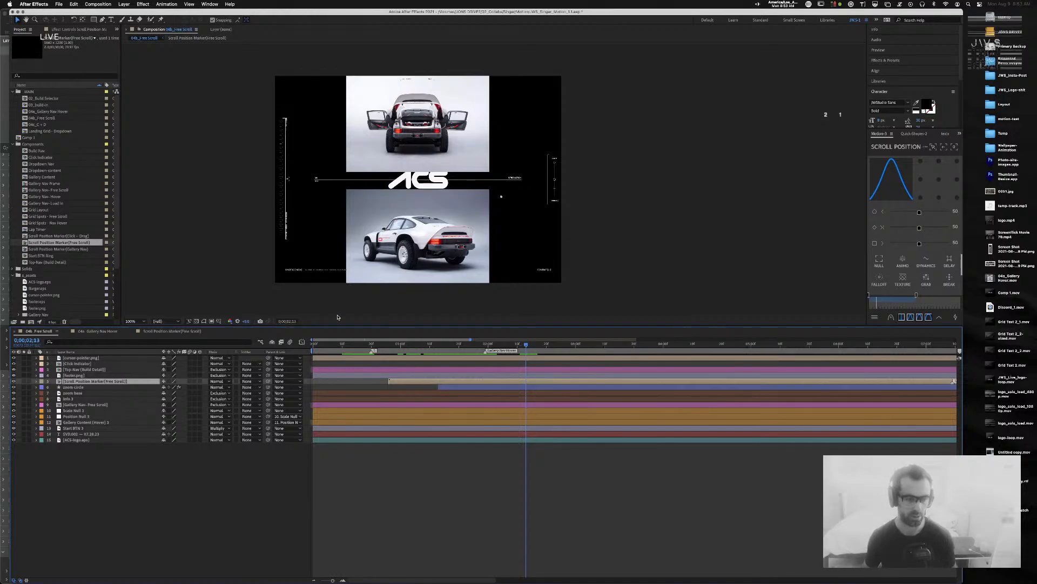
double_click(391, 381)
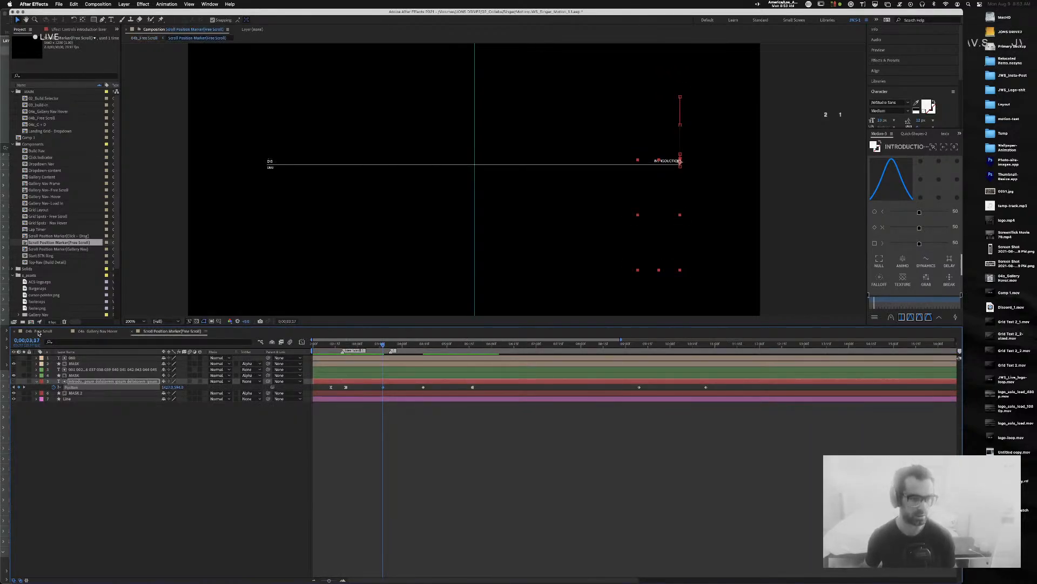
click(66, 334)
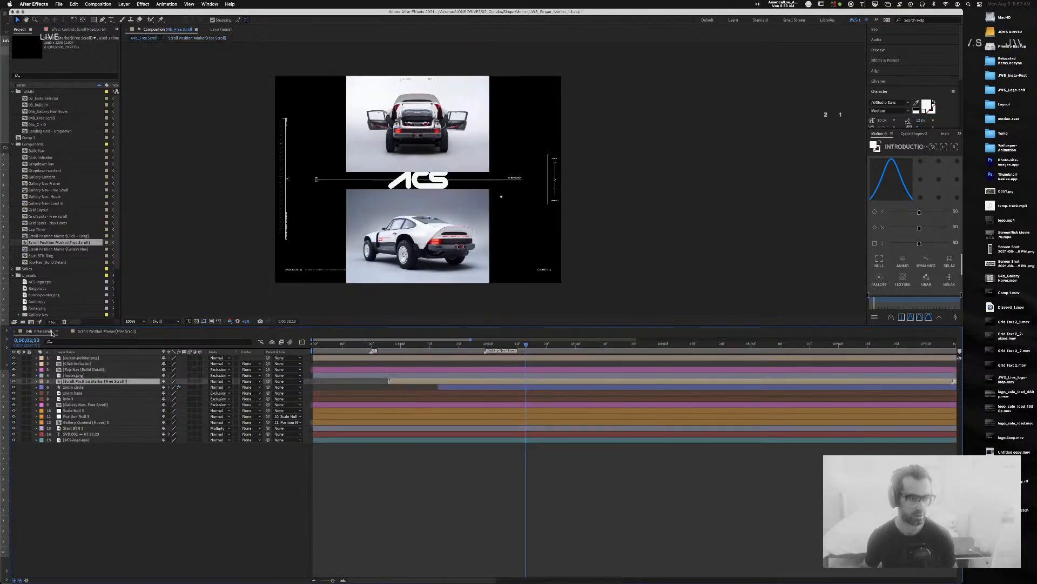
key(space)
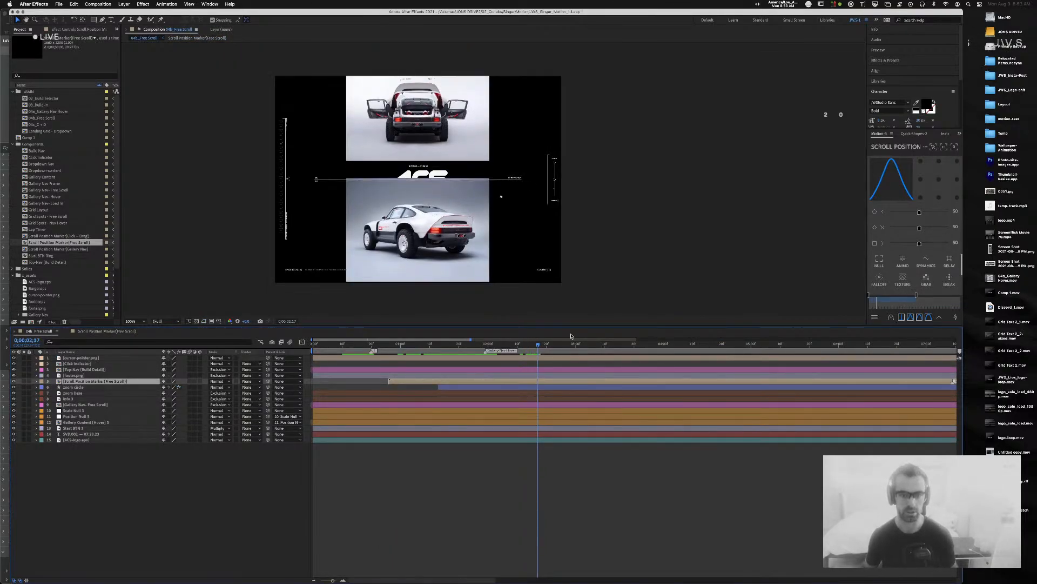
Step: Shift the marker's Position keyframe slightly earlier in the Scroll Position Marker comp
click(81, 332)
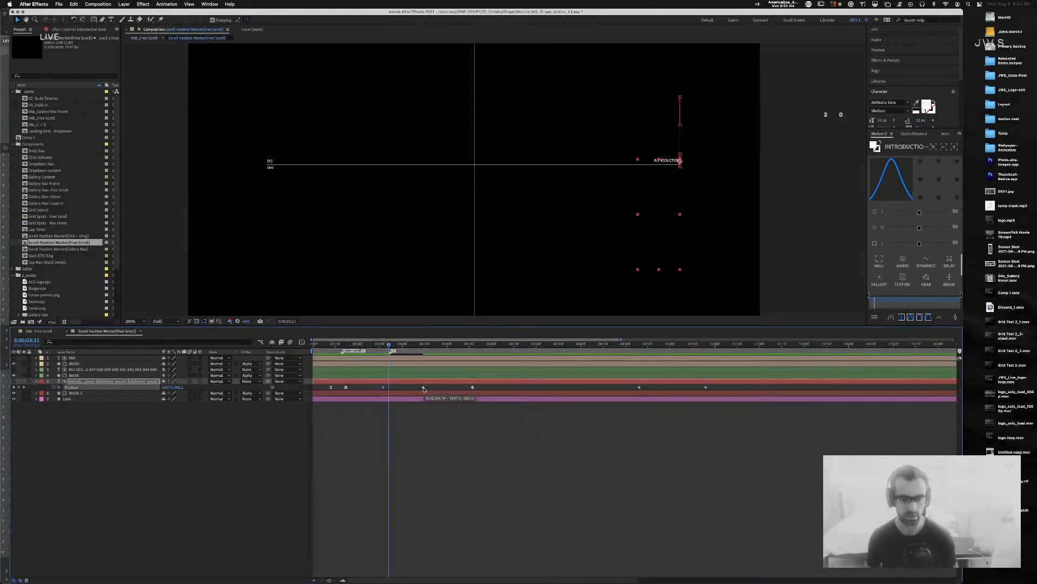
drag(424, 388, 406, 390)
mouse_move(389, 345)
mouse_down()
mouse_move(360, 348)
mouse_move(415, 350)
mouse_move(402, 349)
mouse_up()
Step: Ease both Position keyframes with 80% incoming and 20% outgoing influence
drag(417, 390, 361, 387)
key(super+shift+k)
key(Tab)
key(Tab)
text(80)
key(Tab)
key(Tab)
text(20)
key(Return)
Step: Set the later Position keyframe's Y value to 582
click(406, 346)
click(24, 388)
click(14, 388)
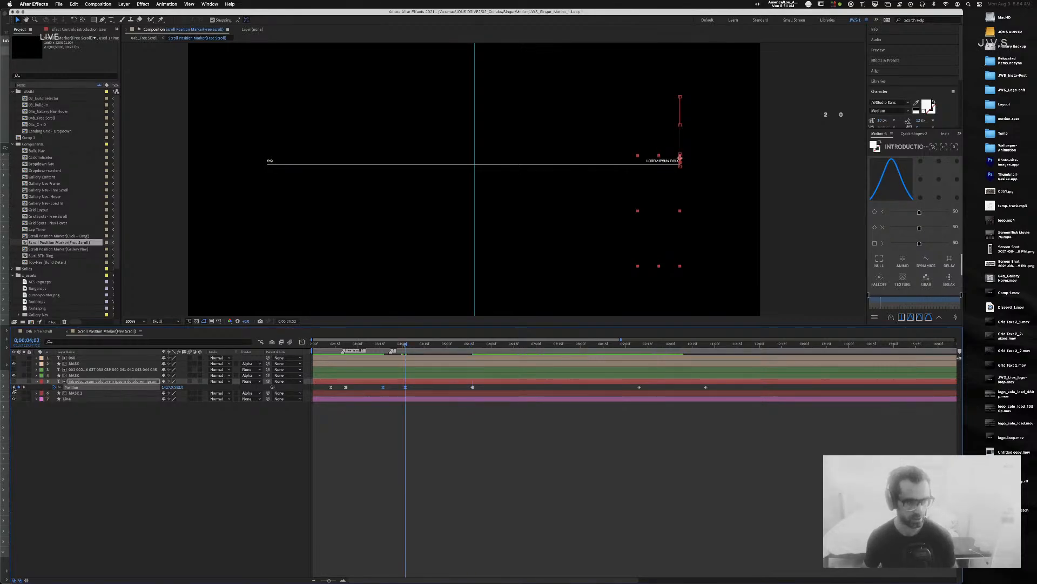
click(24, 388)
click(180, 387)
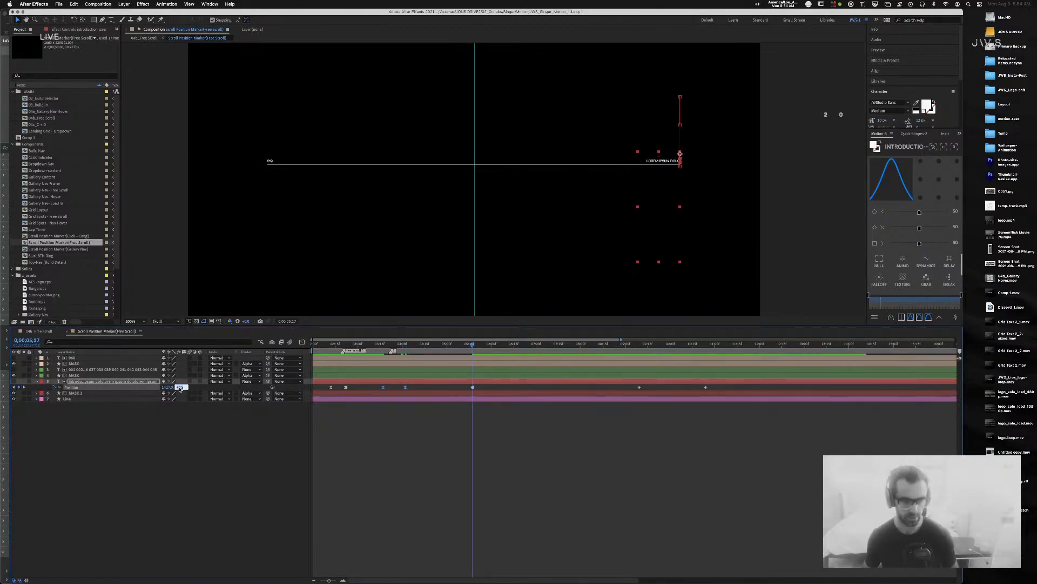
text(582)
key(Return)
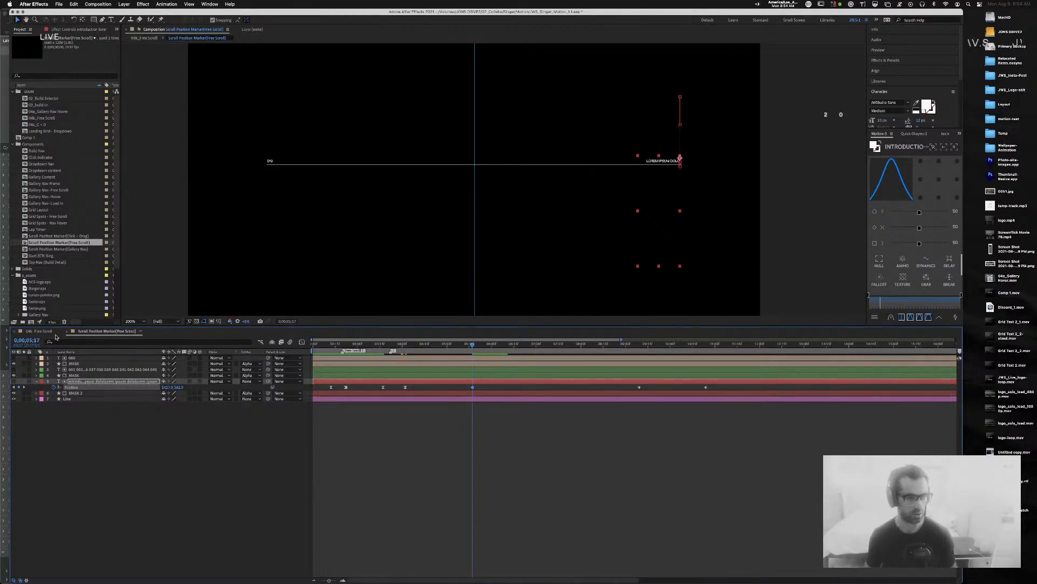
Step: Preview 04b_Free Scroll from its first frame
click(39, 332)
drag(460, 491, 455, 450)
key(Home)
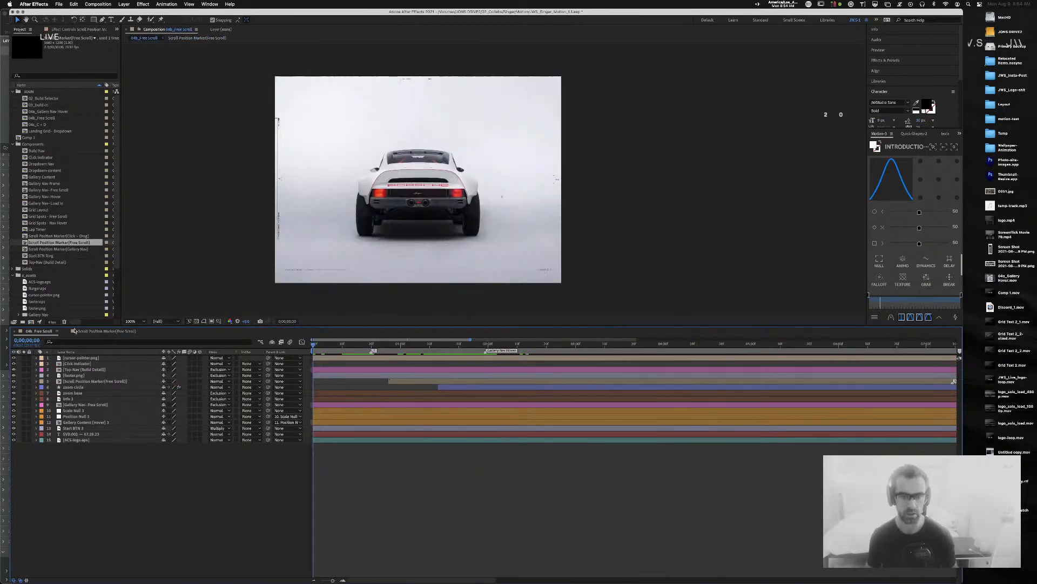
key(space)
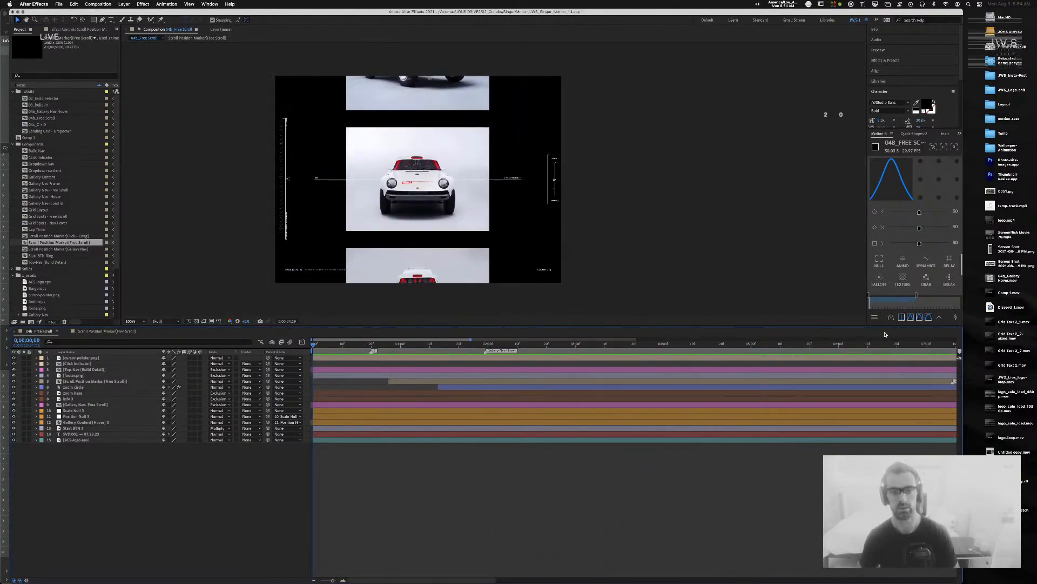
key(space)
Step: Select and delete the marker's Position keyframe that follows 0;00;04;02
click(129, 331)
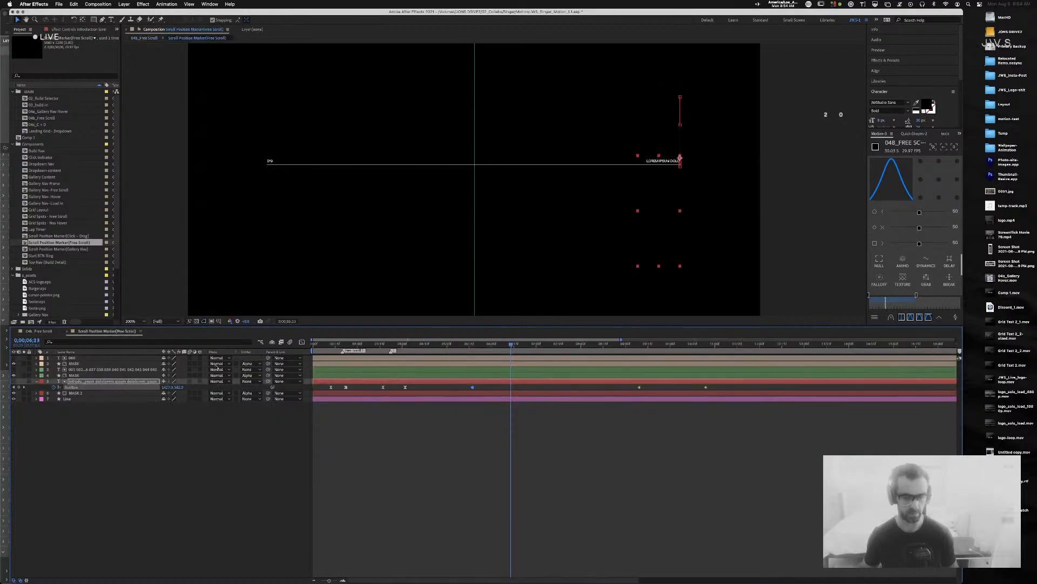
drag(454, 352, 404, 351)
drag(491, 389, 394, 388)
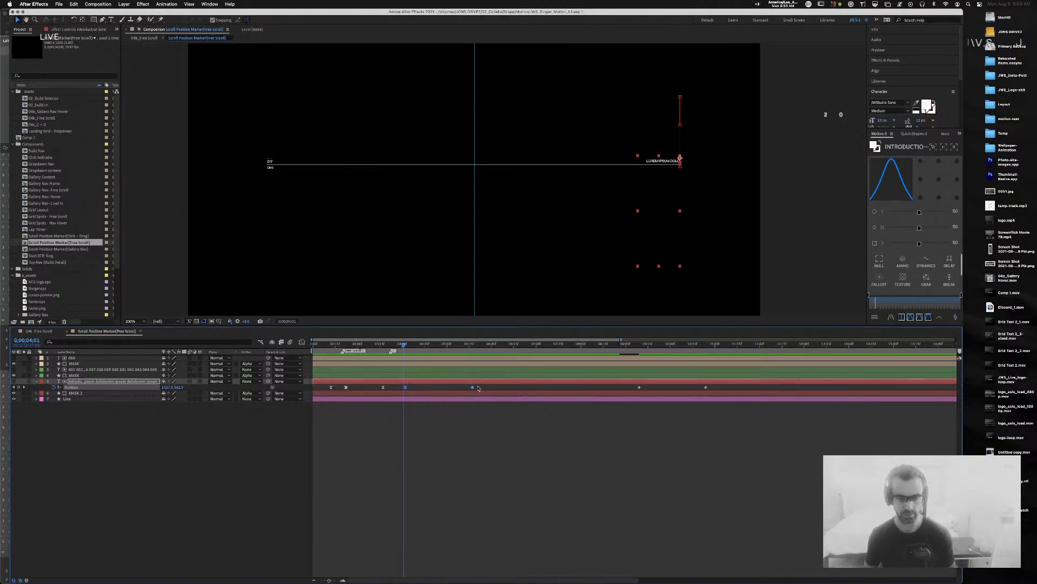
click(485, 388)
drag(483, 388, 466, 390)
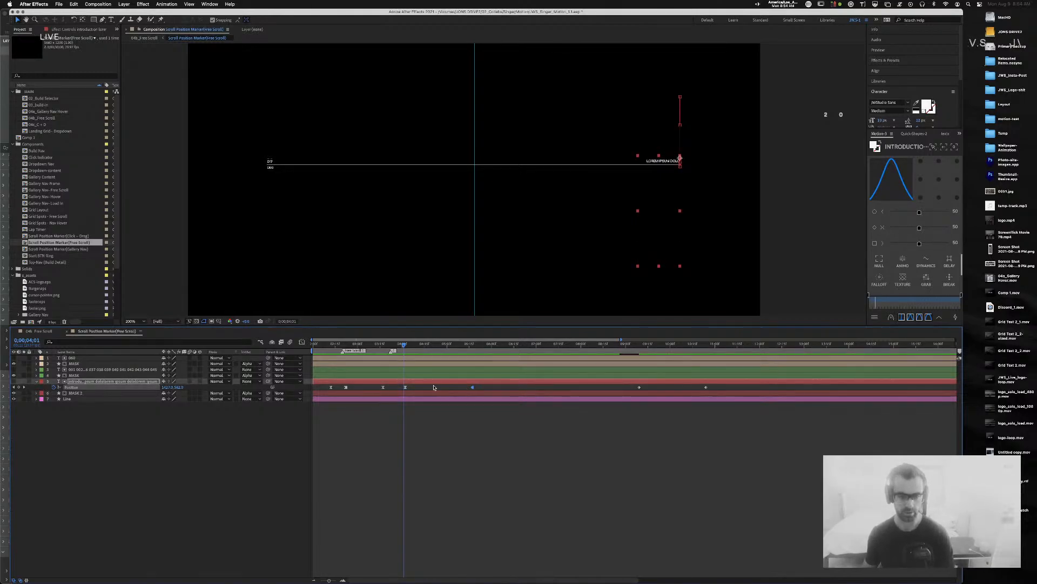
drag(403, 346, 410, 346)
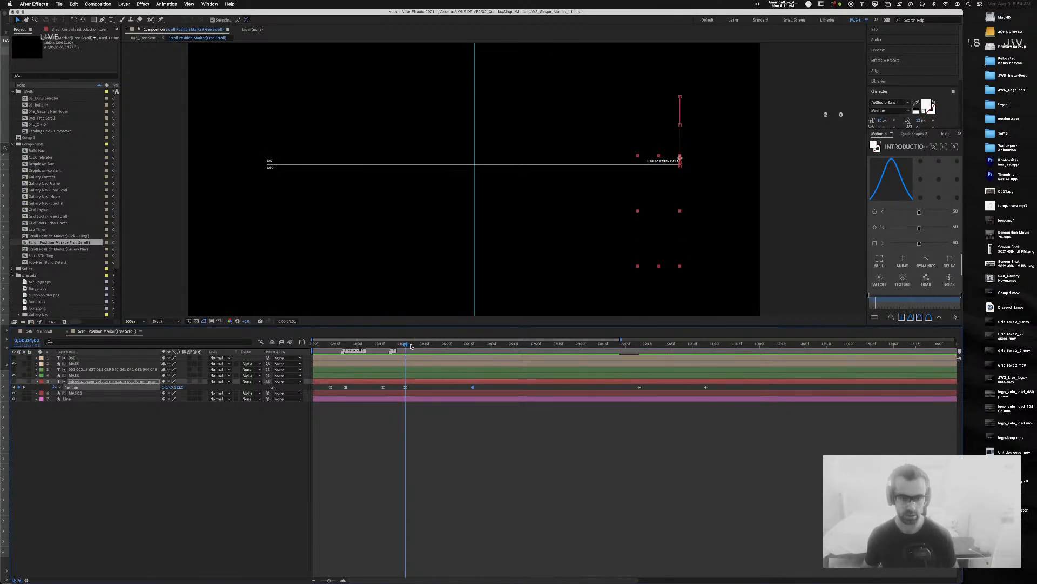
click(455, 391)
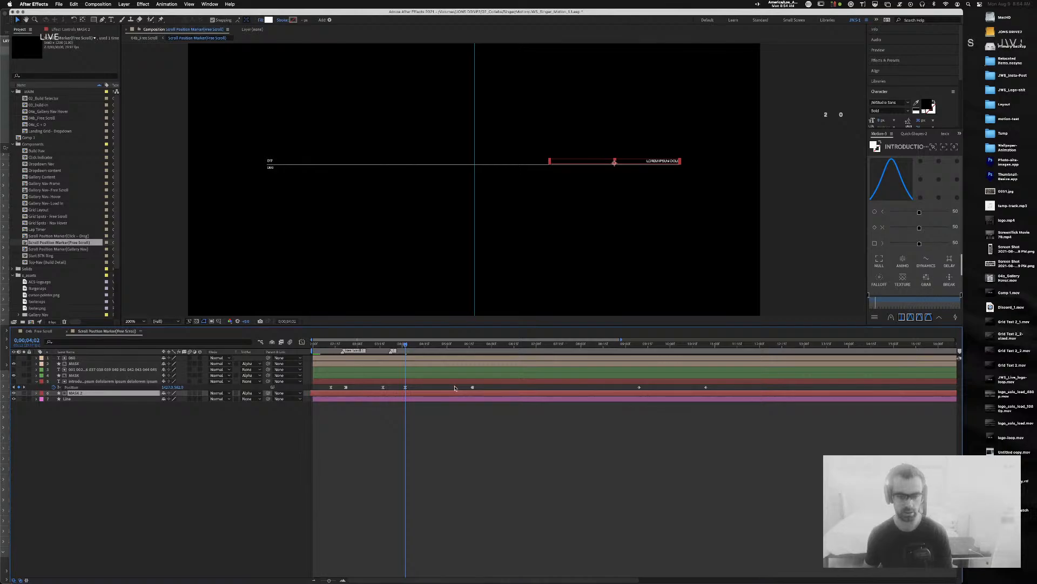
click(472, 386)
key(Delete)
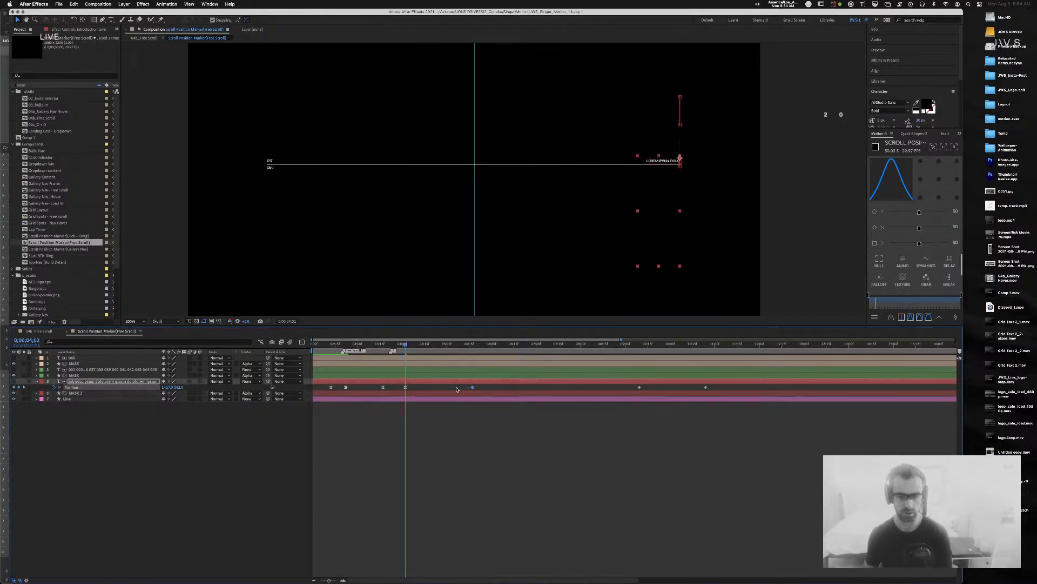
Step: Change the remaining keyframe's interpolation, scrub around 0;00;04;01 to check, and return to 04b_Free Scroll
right_click(406, 388)
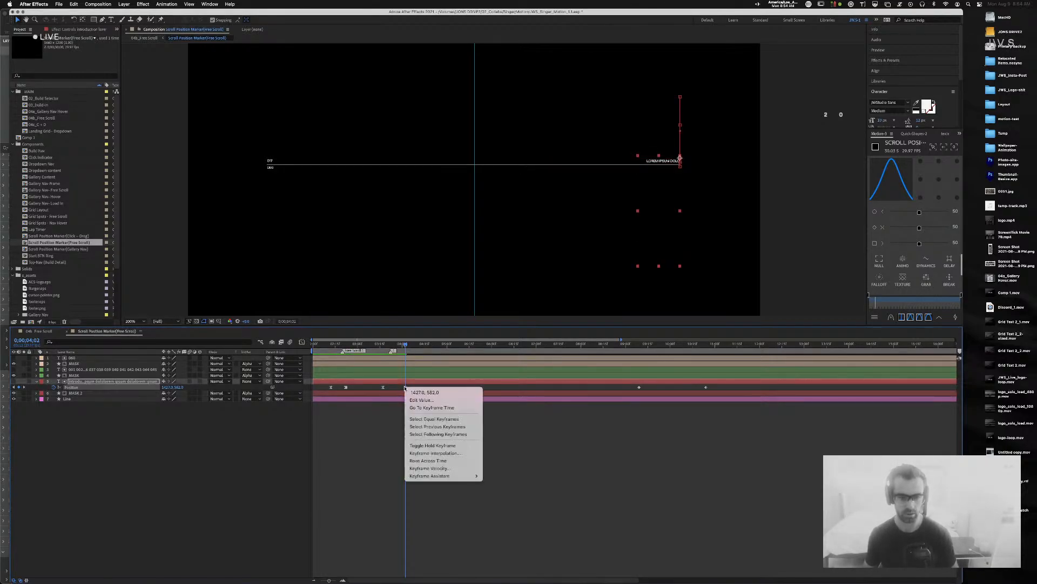
click(456, 453)
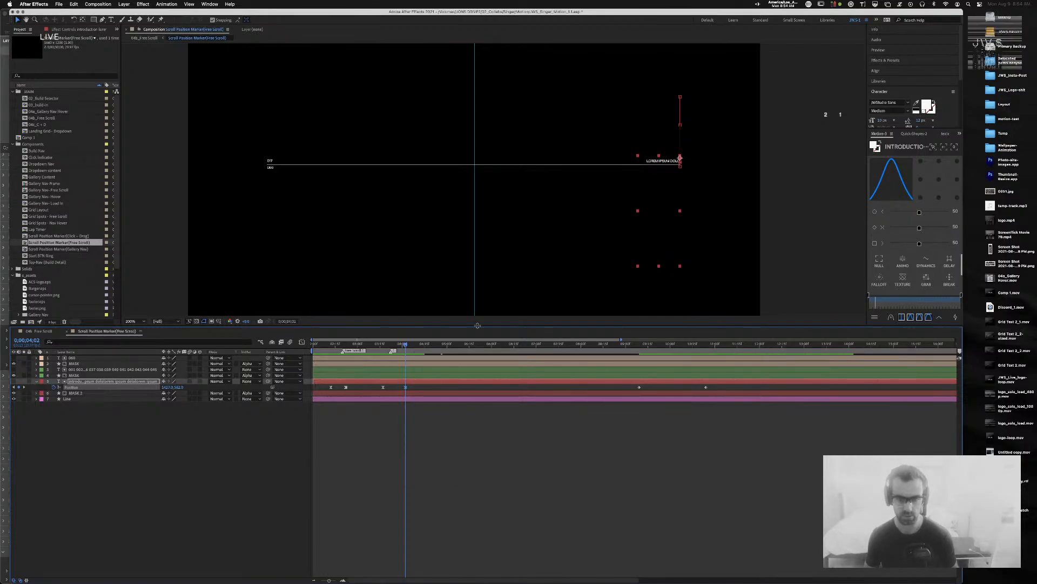
mouse_move(406, 344)
mouse_down()
mouse_move(451, 348)
mouse_move(384, 348)
mouse_move(403, 354)
mouse_up()
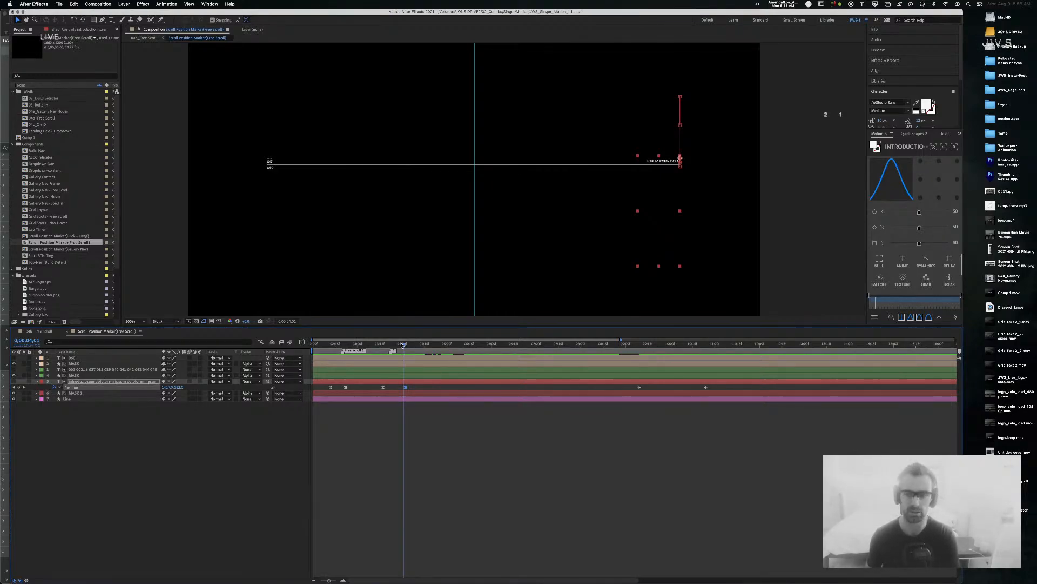
drag(403, 345, 439, 346)
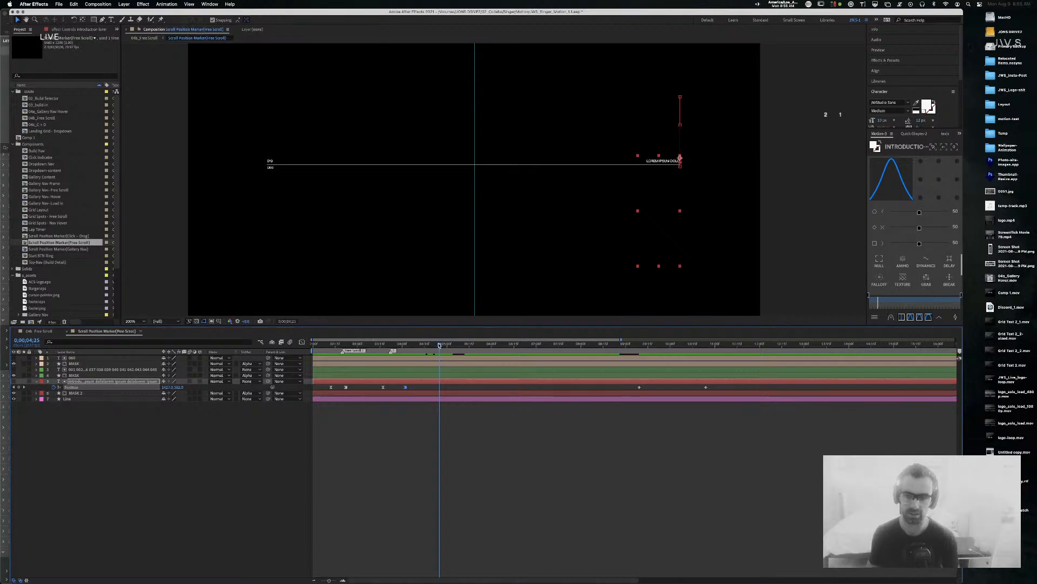
drag(439, 344, 189, 344)
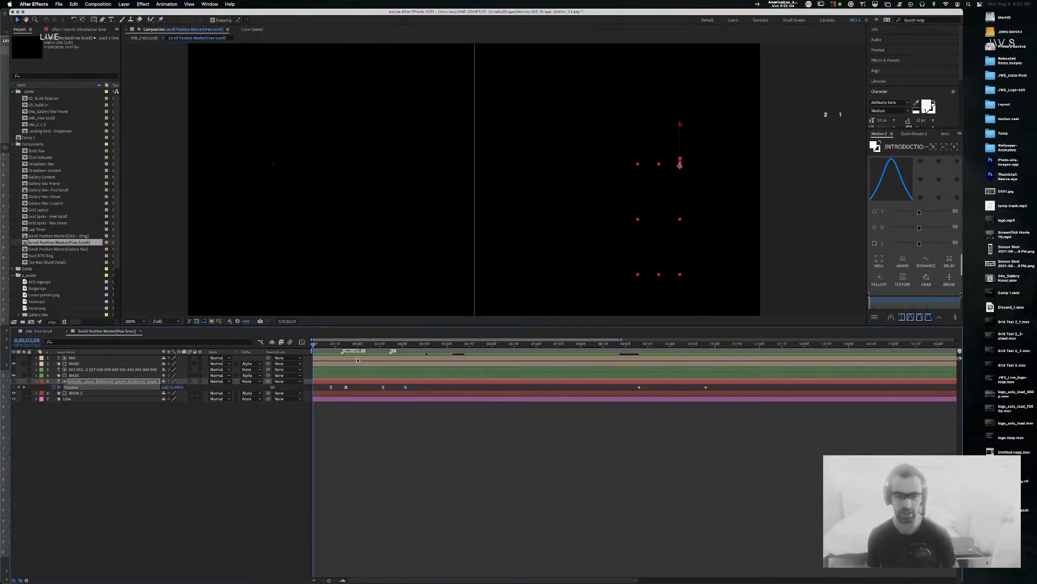
click(35, 331)
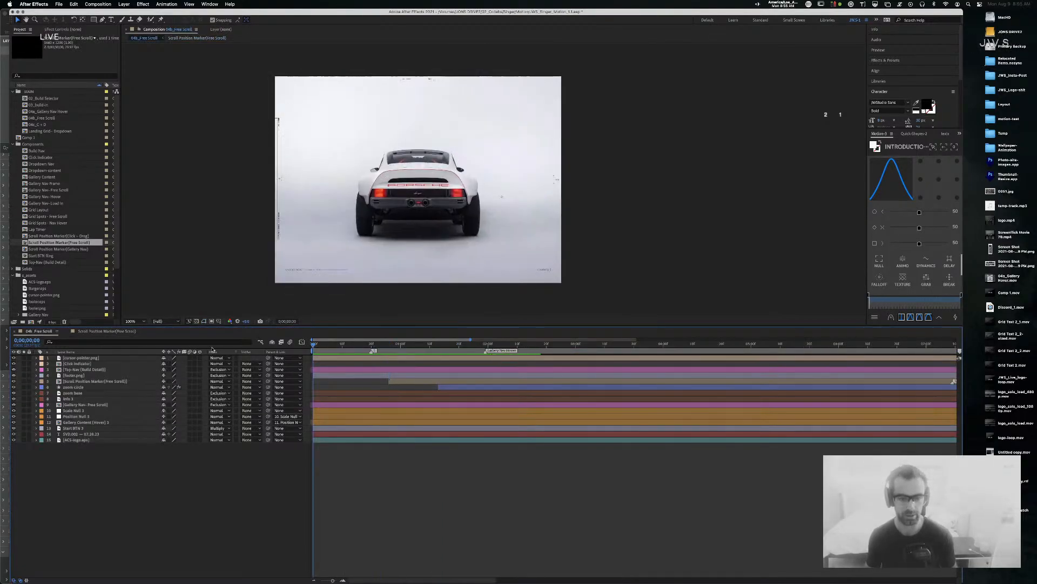
Step: Preview 04b_Free Scroll, stop at 03;19, zoom the viewer to 200%, then reopen the marker comp
key(space)
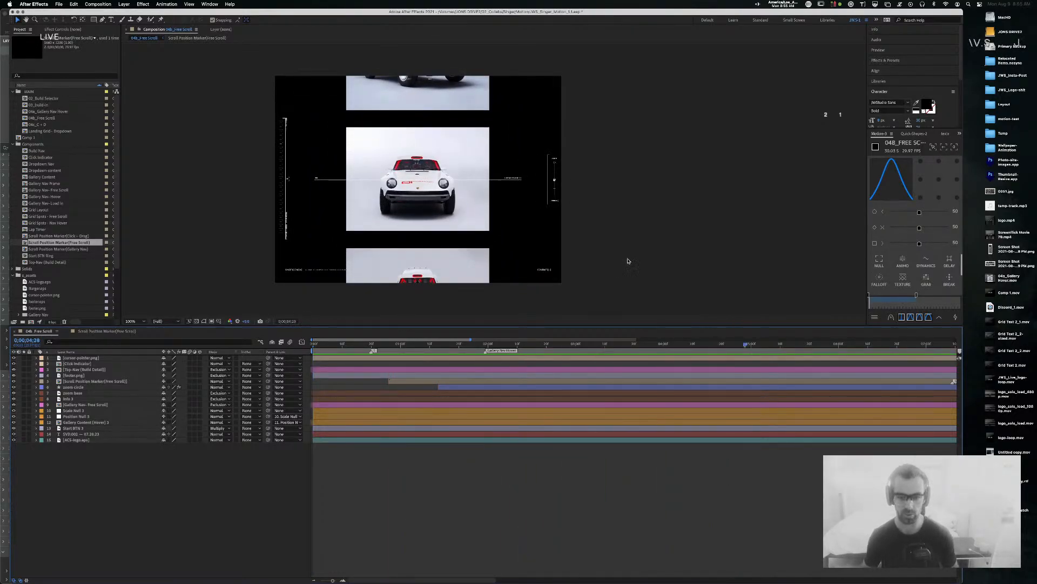
mouse_move(652, 346)
mouse_down()
mouse_move(611, 346)
mouse_move(634, 346)
mouse_up()
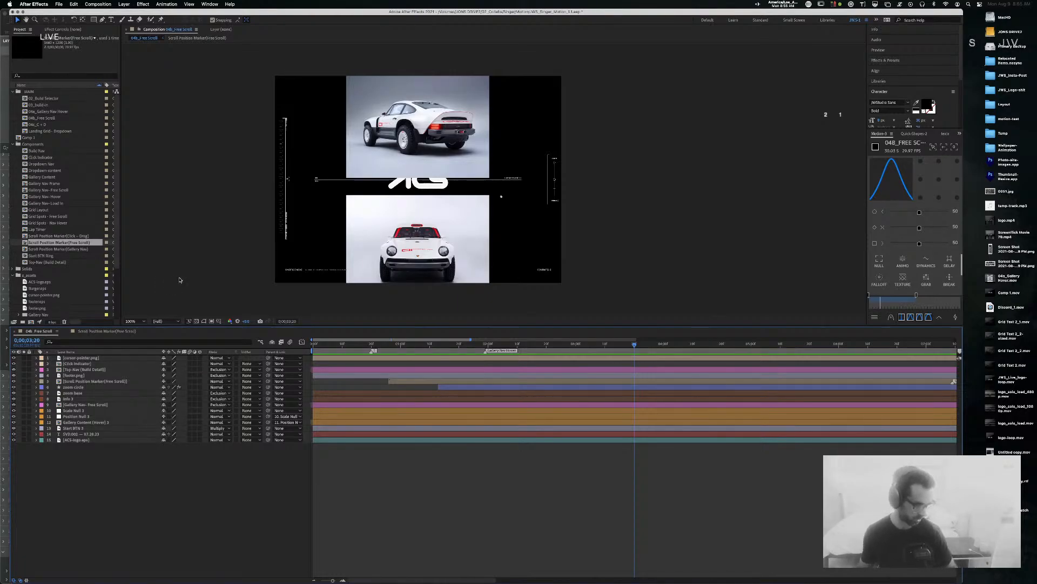
key(period)
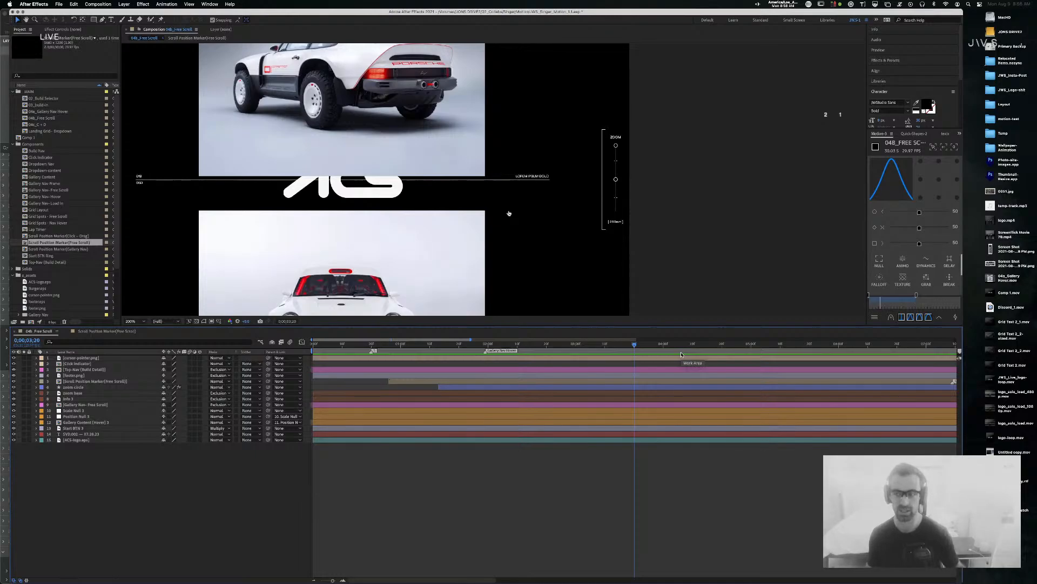
click(134, 332)
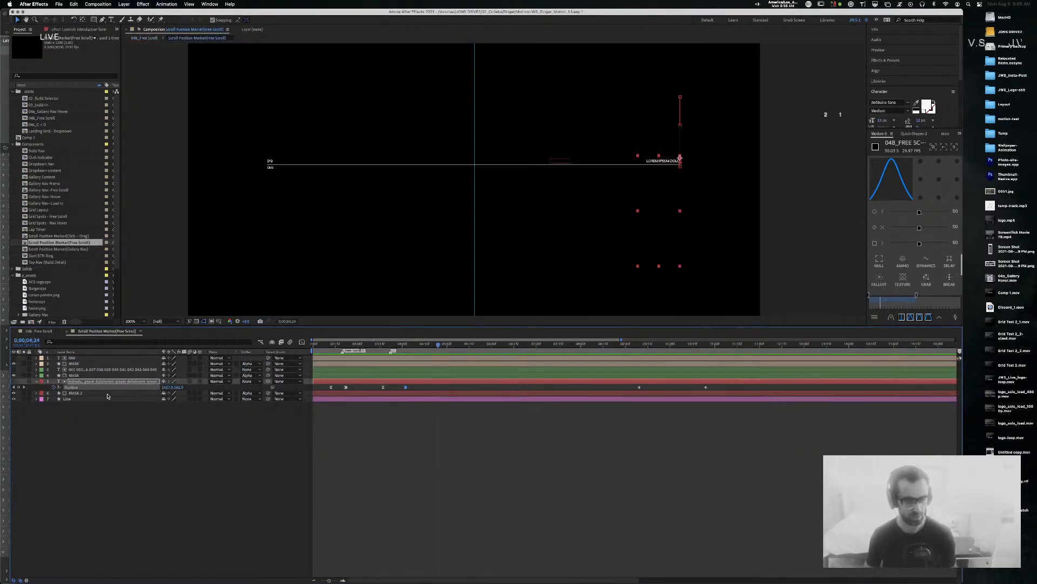
Step: Add a Position keyframe at 0;00;04;24, jump 20 frames ahead, and nudge Position Y by two pixels
click(19, 387)
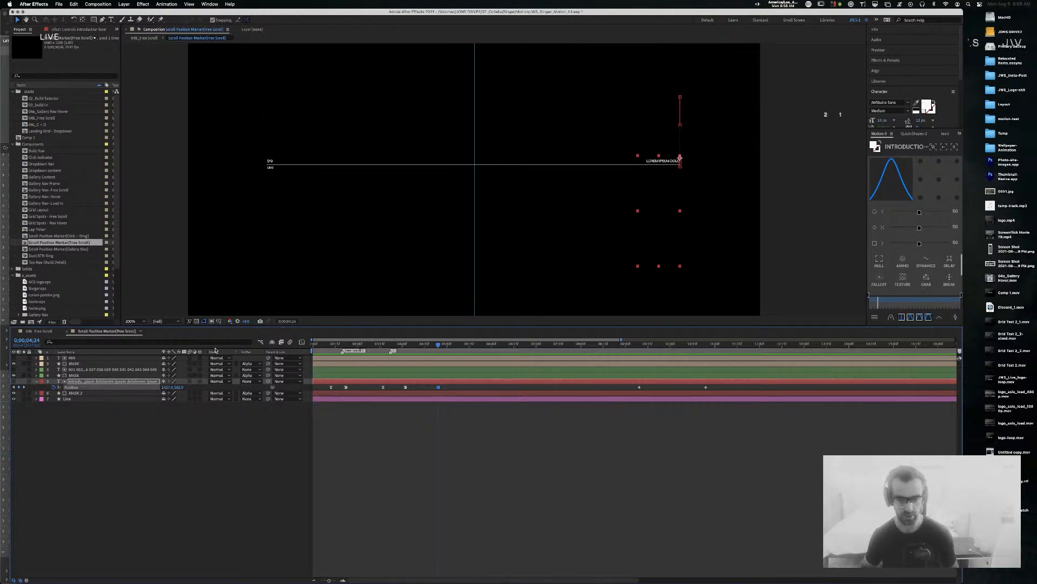
key(shift+Page_Down)
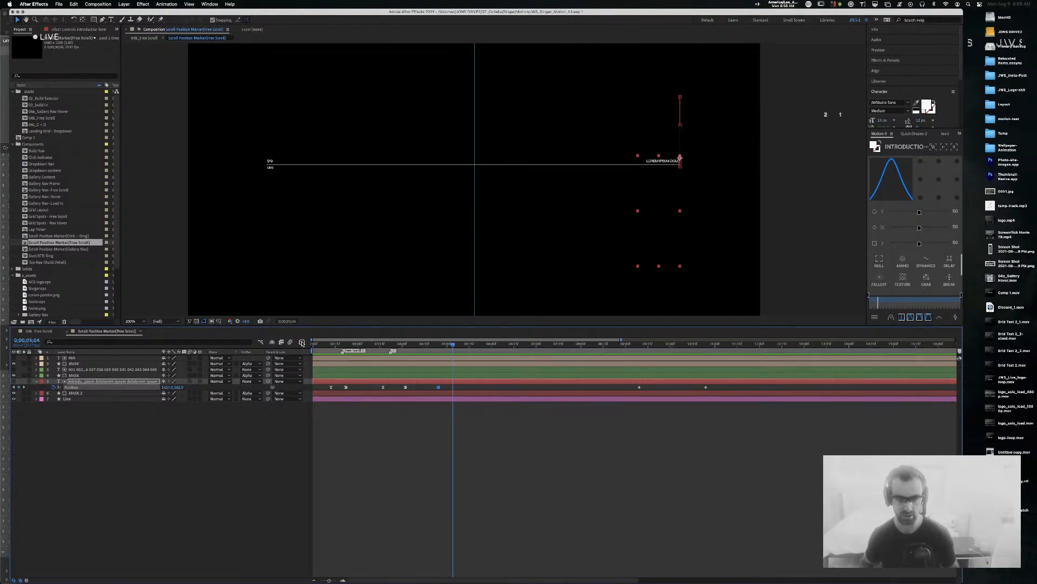
key(shift+Page_Down)
click(179, 387)
key(shift+Up)
key(shift+Down)
key(shift+Down)
key(Down)
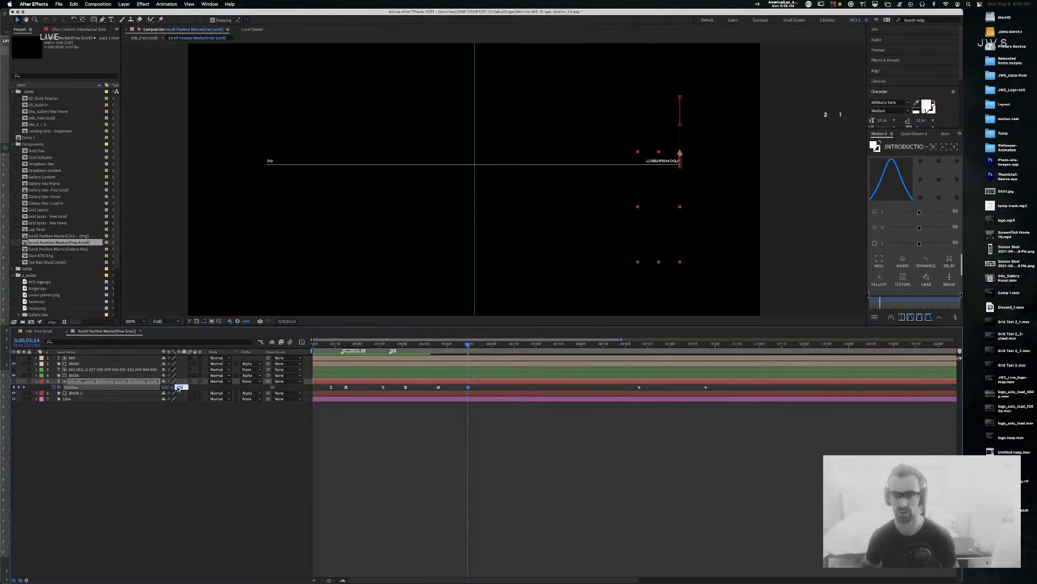
key(Down)
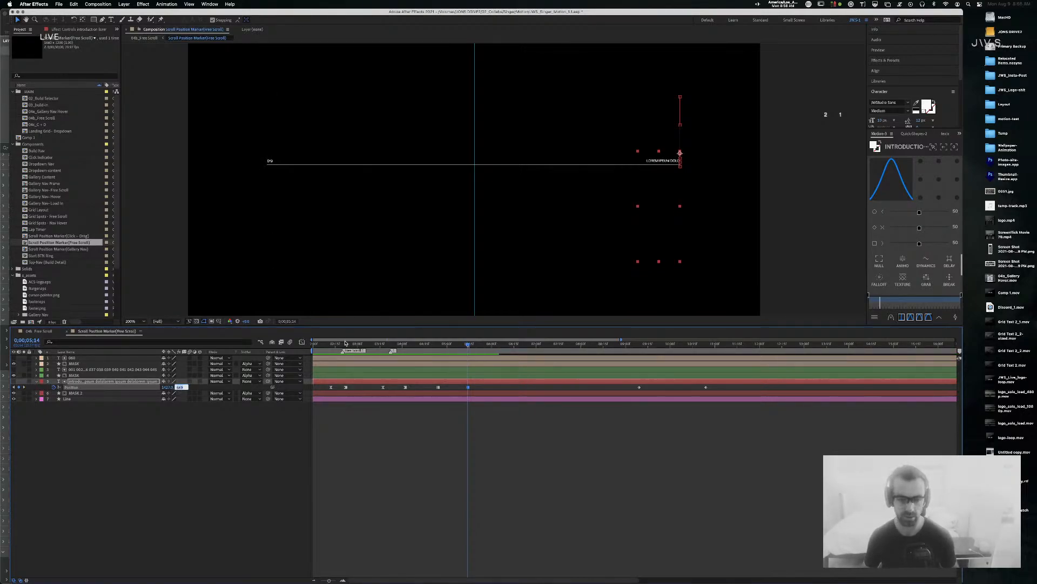
Step: At 0;00;04;03, nudge the text layer's Position Y down one pixel
drag(404, 345, 468, 345)
click(179, 387)
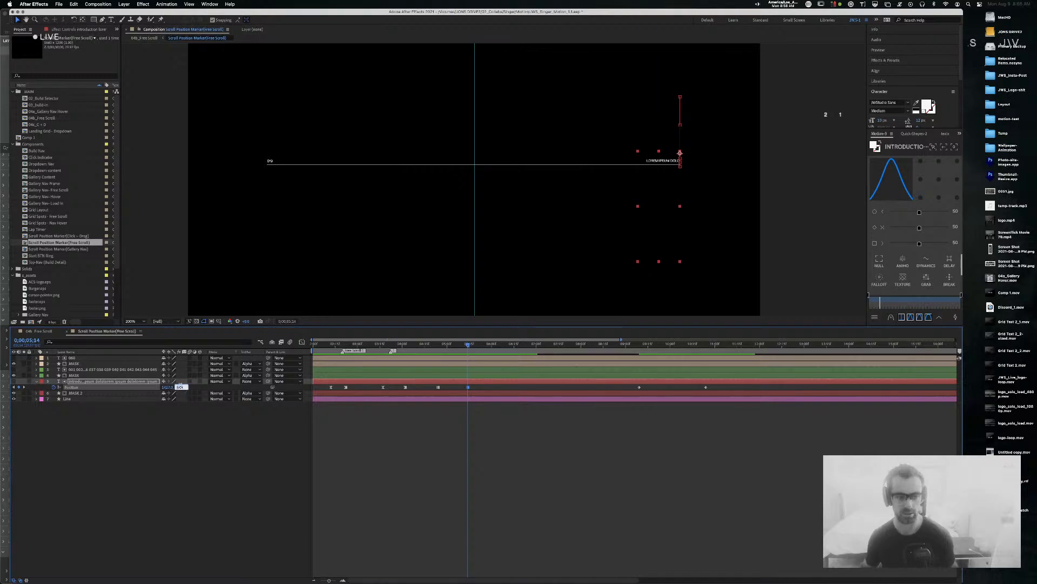
key(Up)
key(Up)
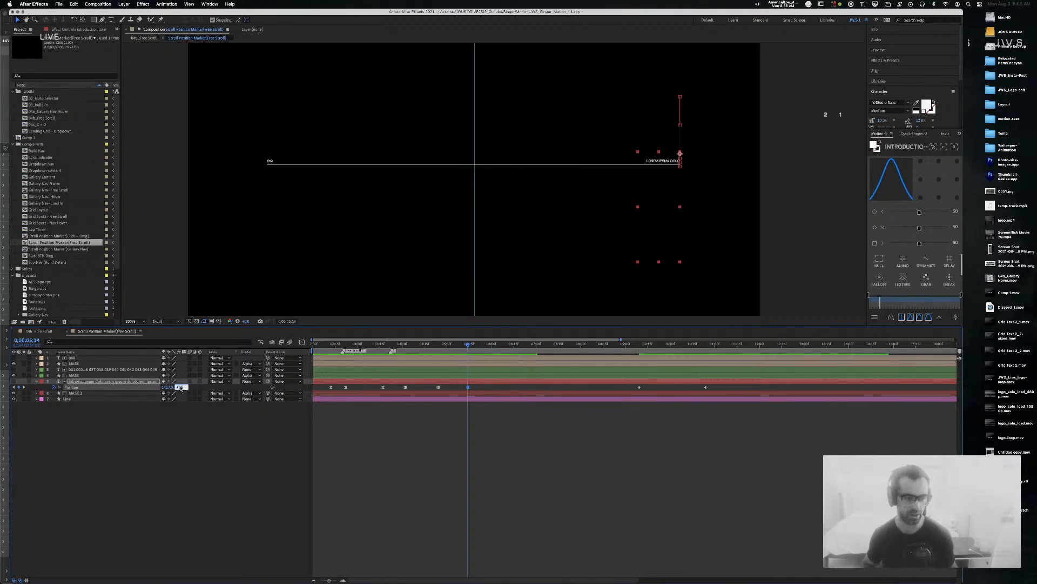
key(Return)
click(407, 463)
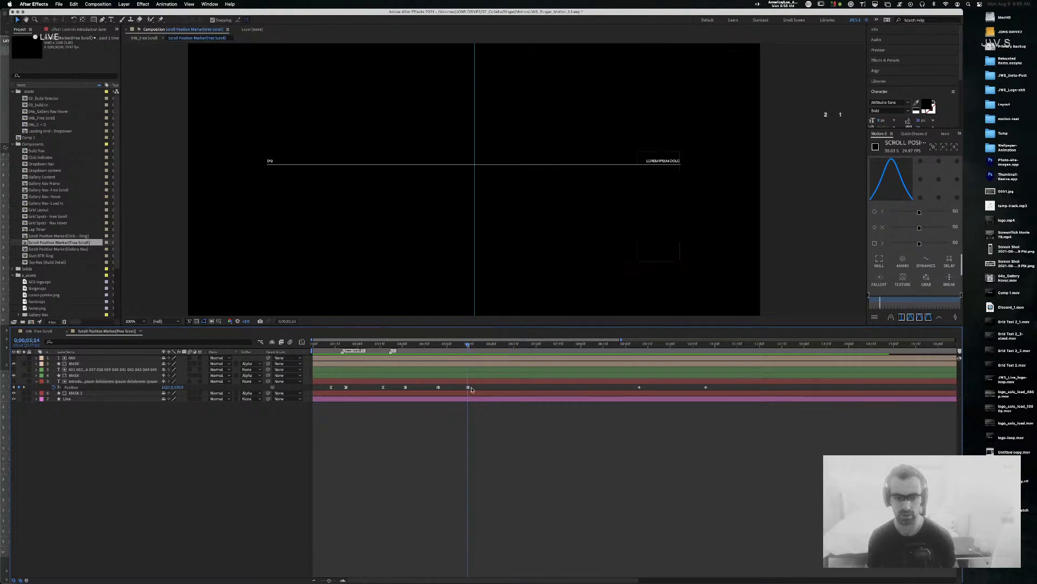
click(439, 388)
Step: Ease both Position keyframes with 80% incoming and 20% outgoing influence
drag(486, 389, 423, 387)
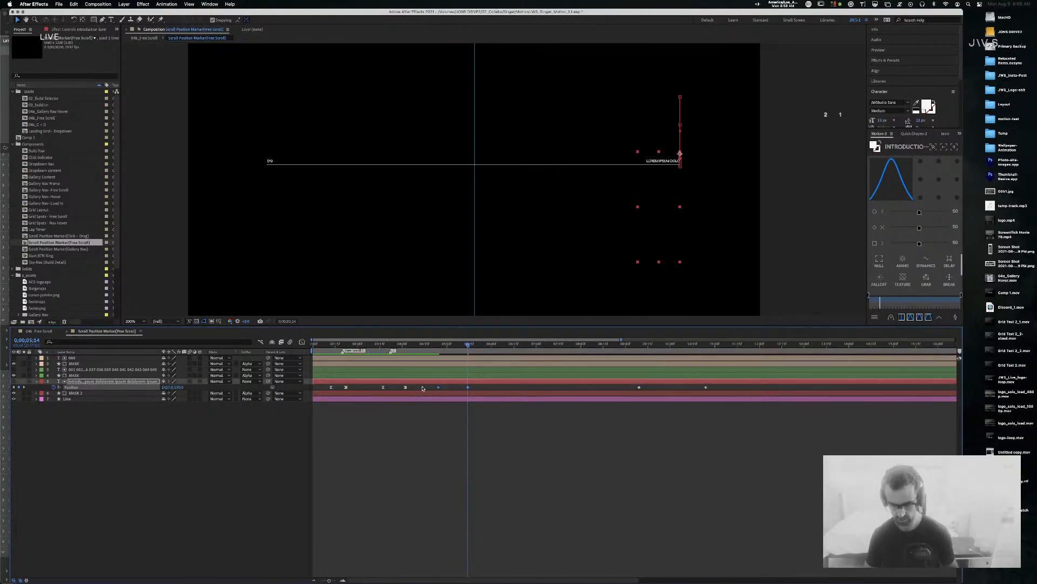
key(super+shift+k)
text(80)
key(Tab)
text(20)
key(Return)
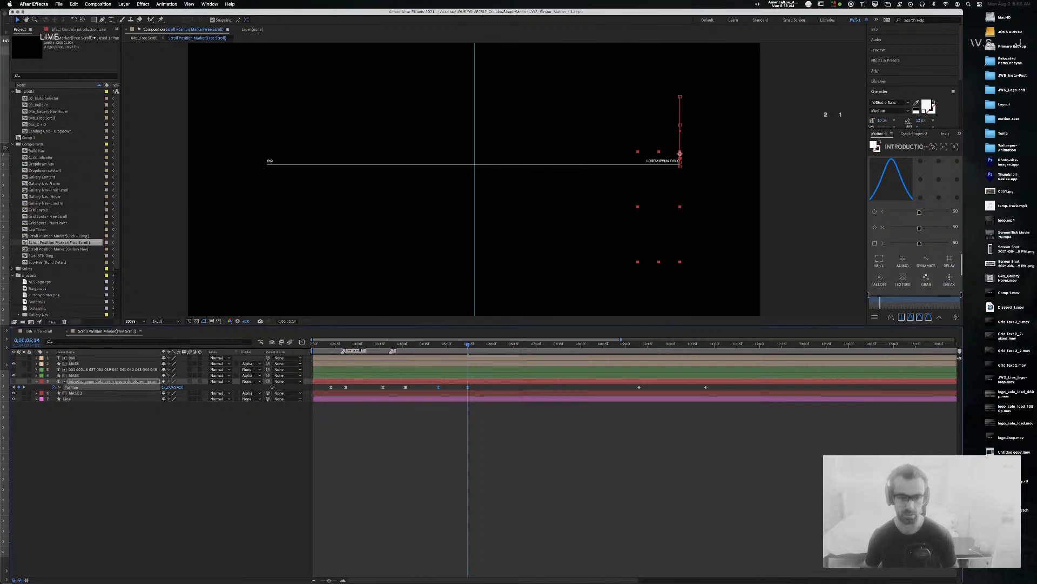
Step: Preview the marker animation, delete the two later Position keyframes, and enlarge the Composition panel
key(Home)
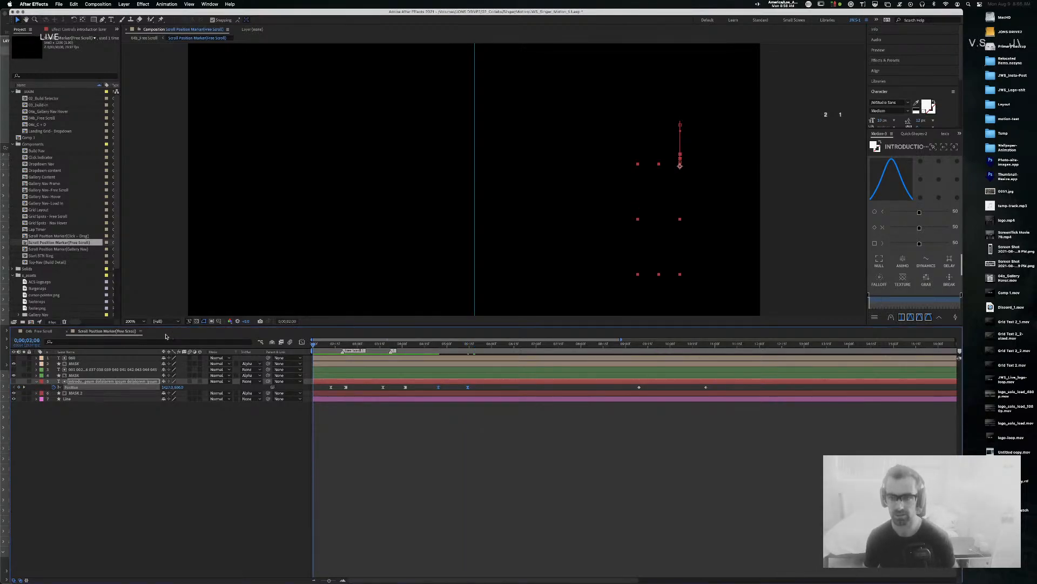
key(space)
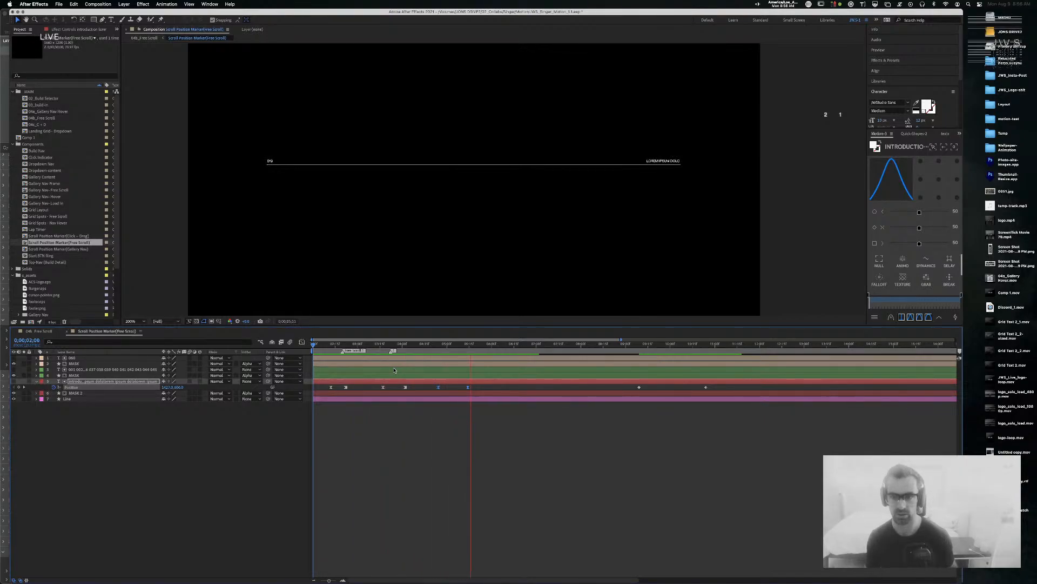
key(space)
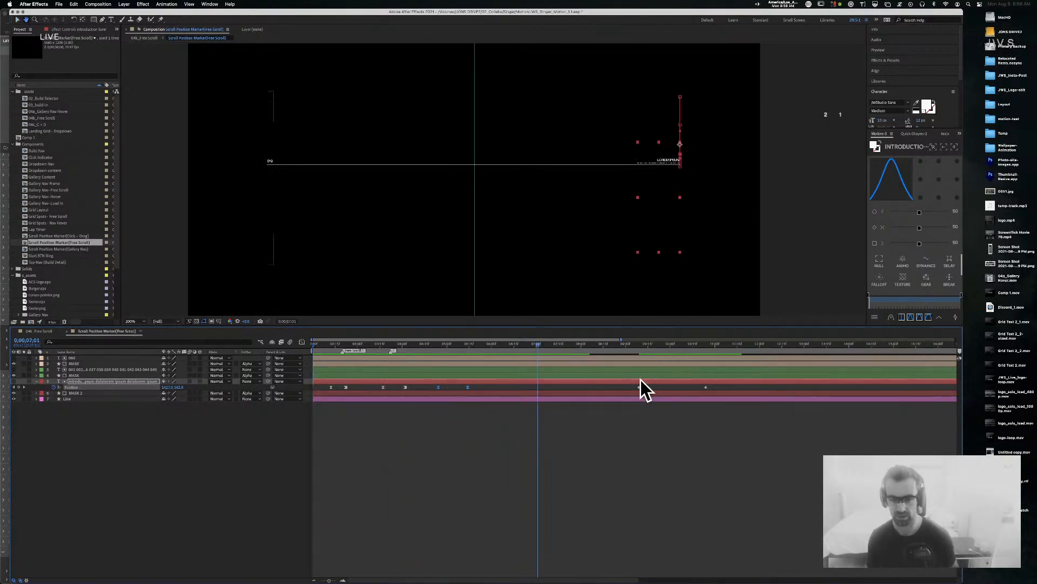
drag(629, 386, 728, 389)
key(Delete)
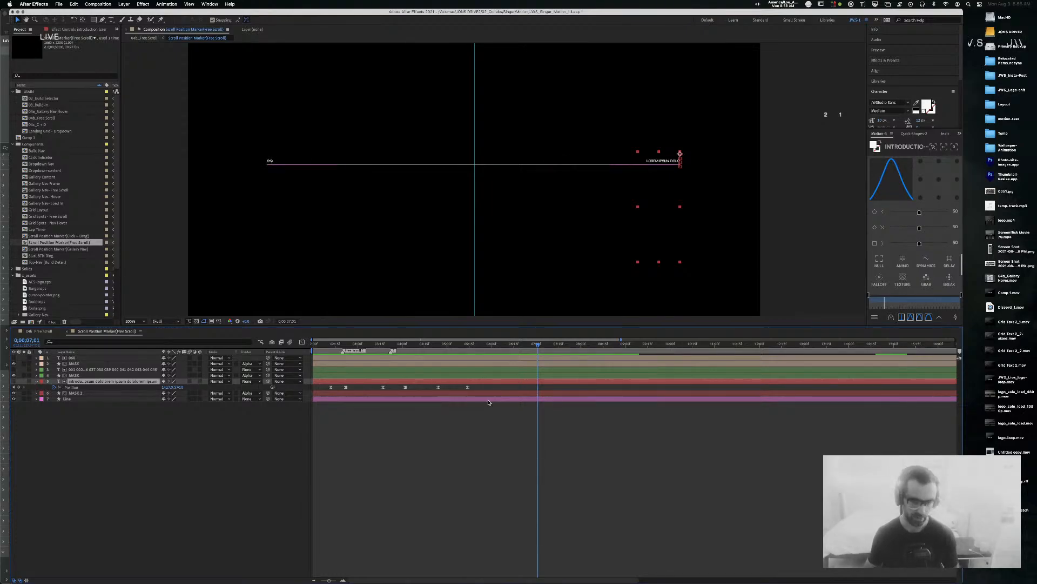
drag(402, 326, 400, 376)
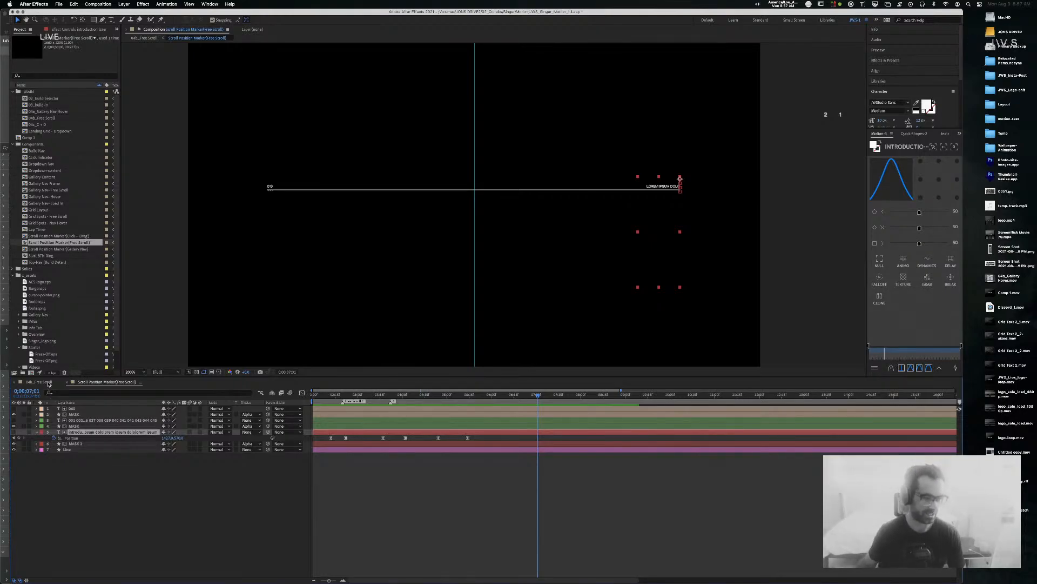
Step: In 04b_Free Scroll, pan the gallery view, play from the start, and zoom the timeline out
click(47, 383)
click(627, 249)
drag(462, 235, 603, 256)
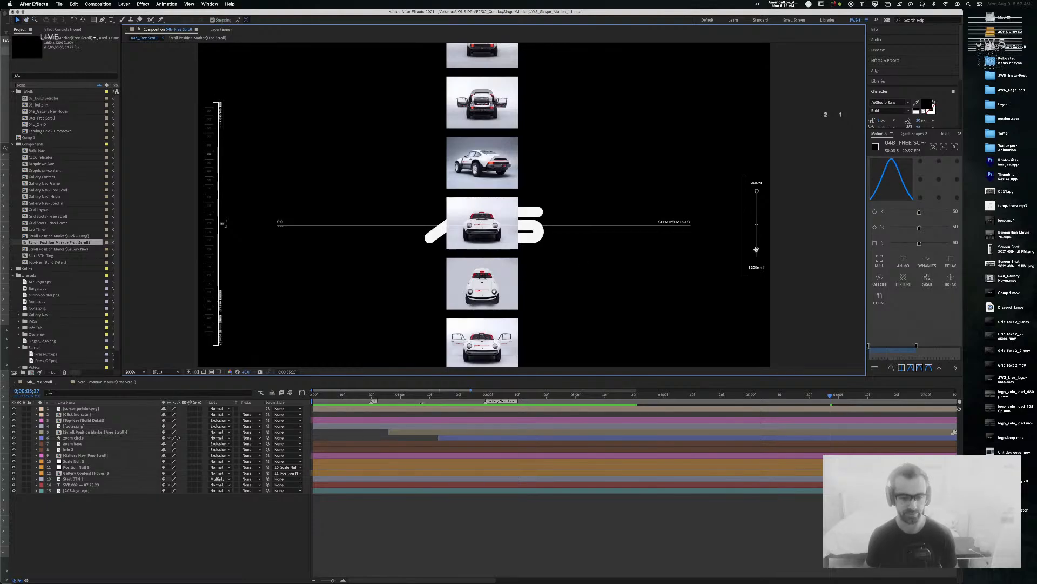
key(Home)
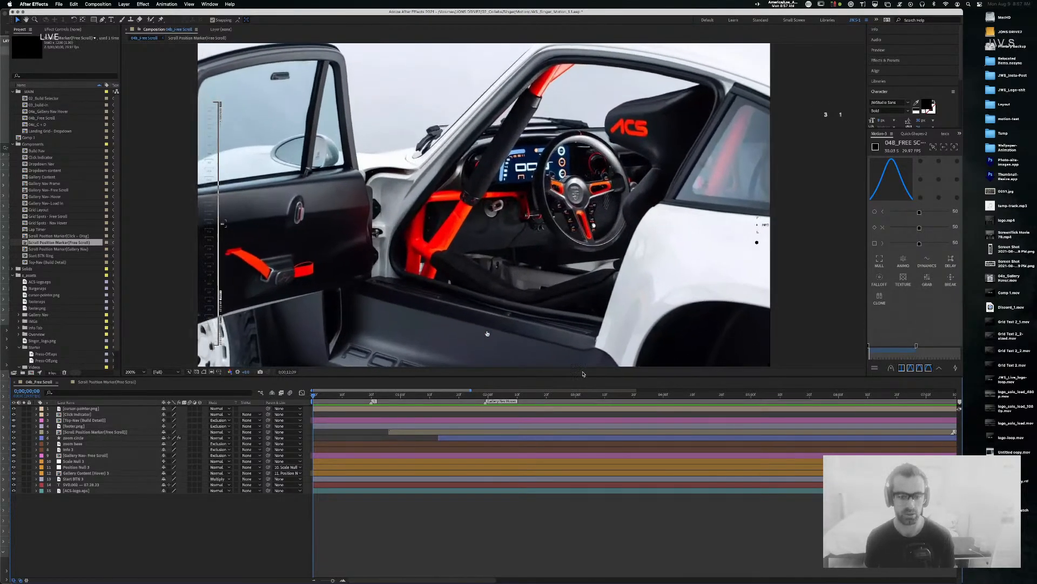
key(space)
drag(332, 579, 323, 581)
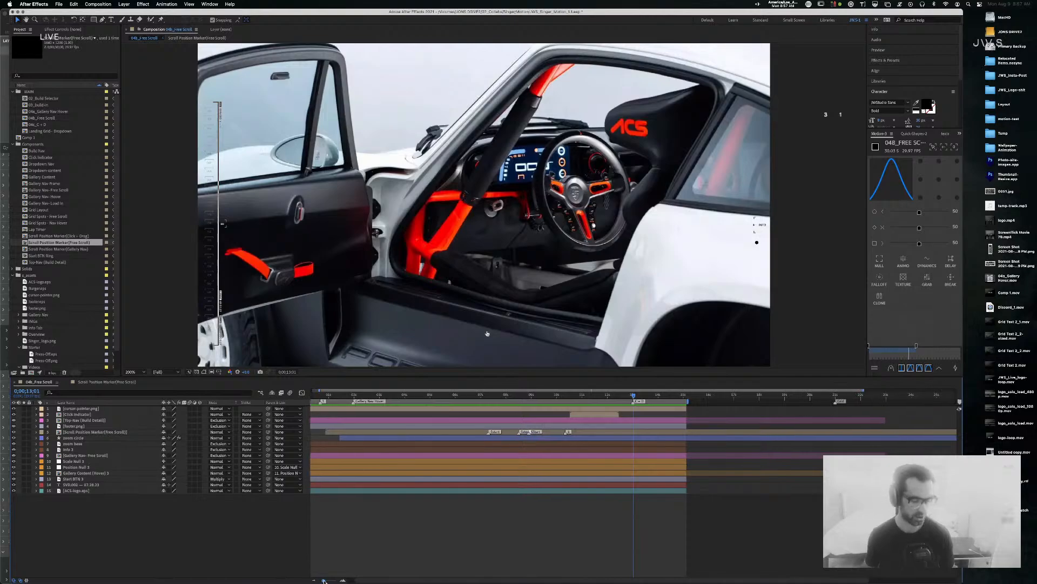
Step: Browse the Project panel comps, selecting 02_Build Selector and 03_build-in
click(56, 99)
click(56, 105)
click(54, 111)
click(53, 118)
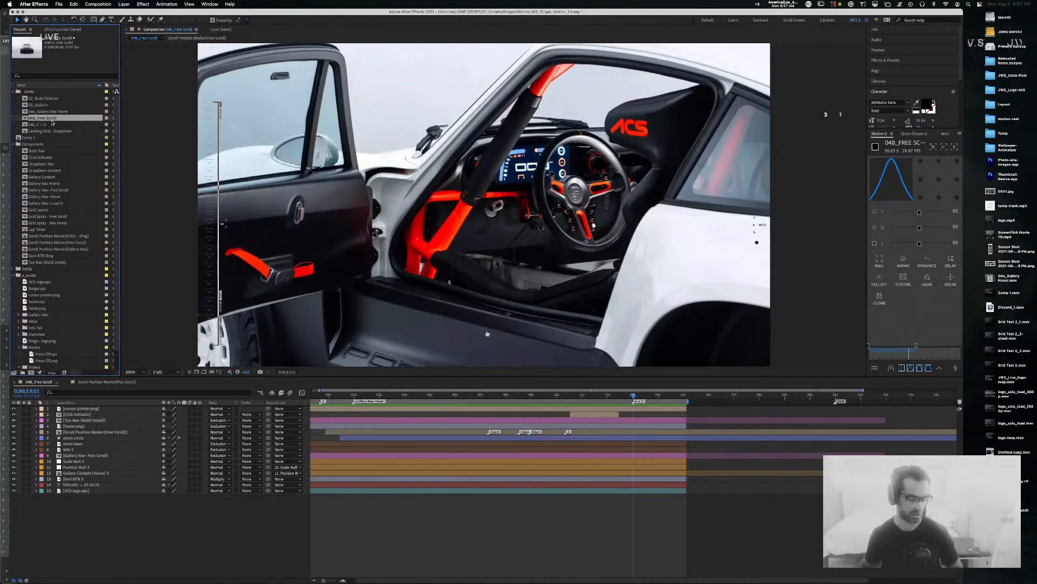
click(50, 99)
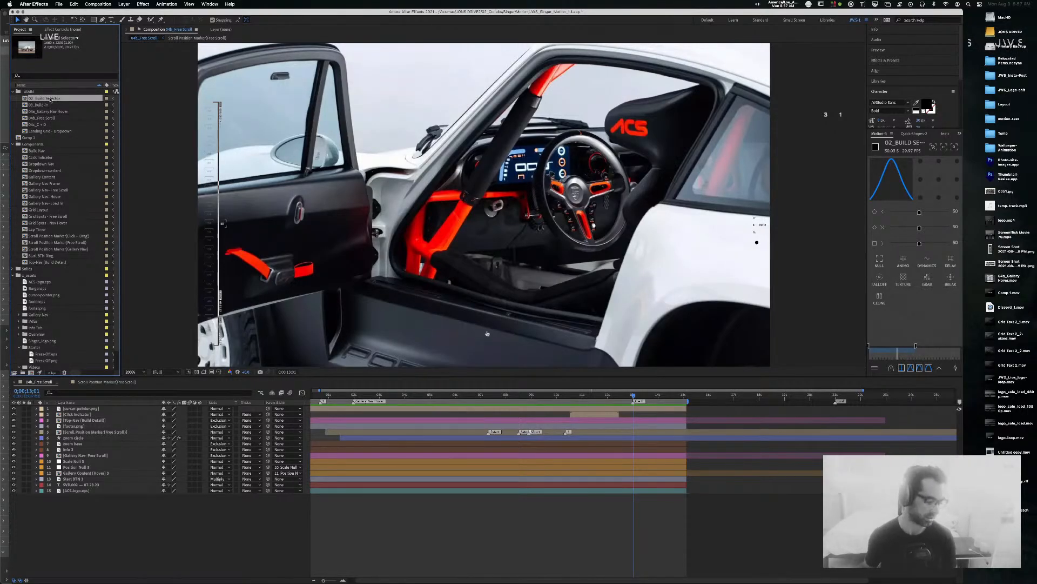
click(42, 105)
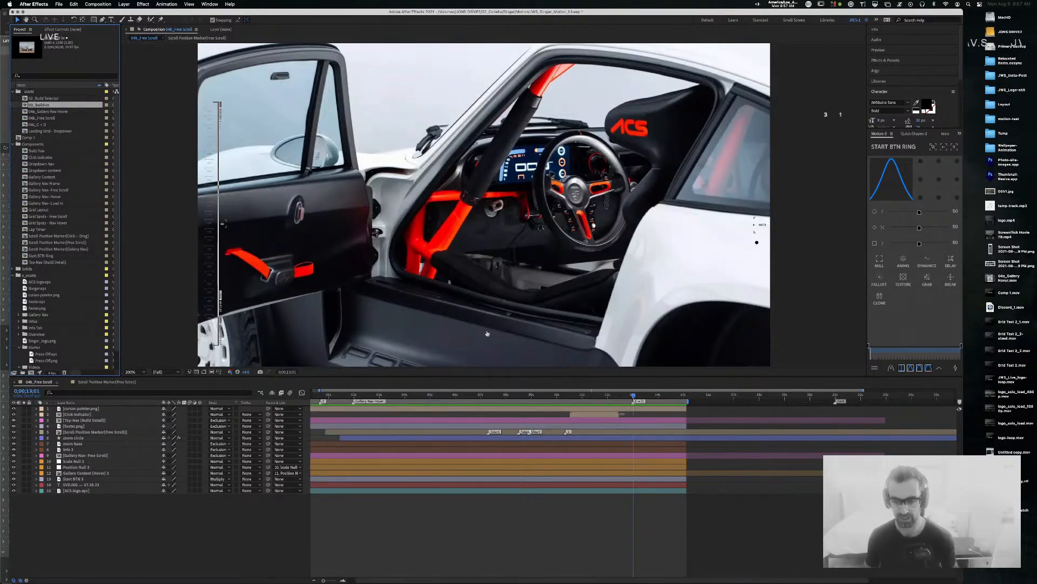
Step: Select the Click Indicator layer and preview the gallery scrolling past the marker line around 4–7 seconds
click(620, 413)
drag(639, 400, 281, 401)
key(space)
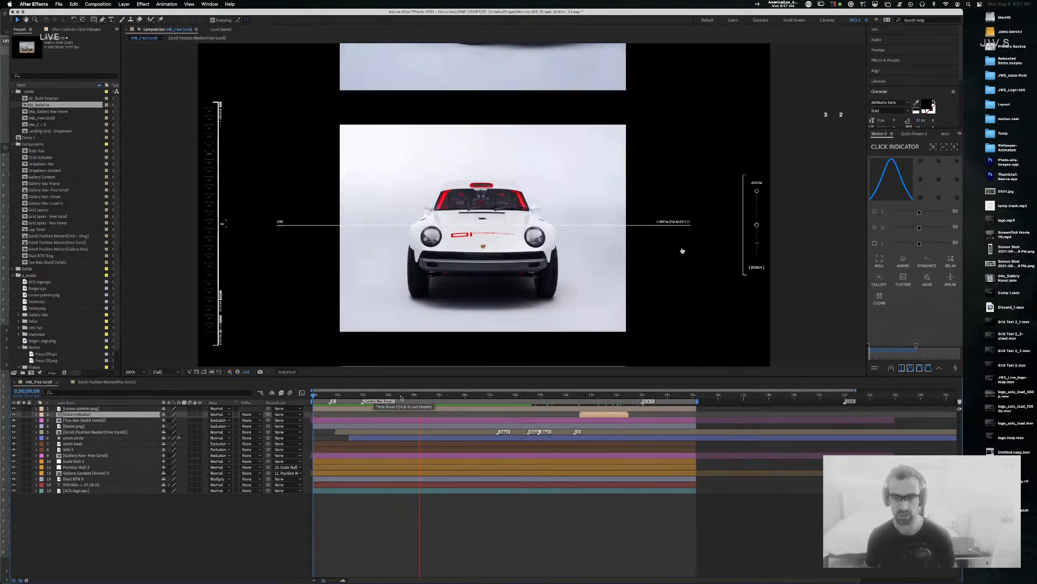
key(space)
mouse_move(427, 398)
mouse_down()
mouse_move(368, 400)
mouse_move(406, 398)
mouse_up()
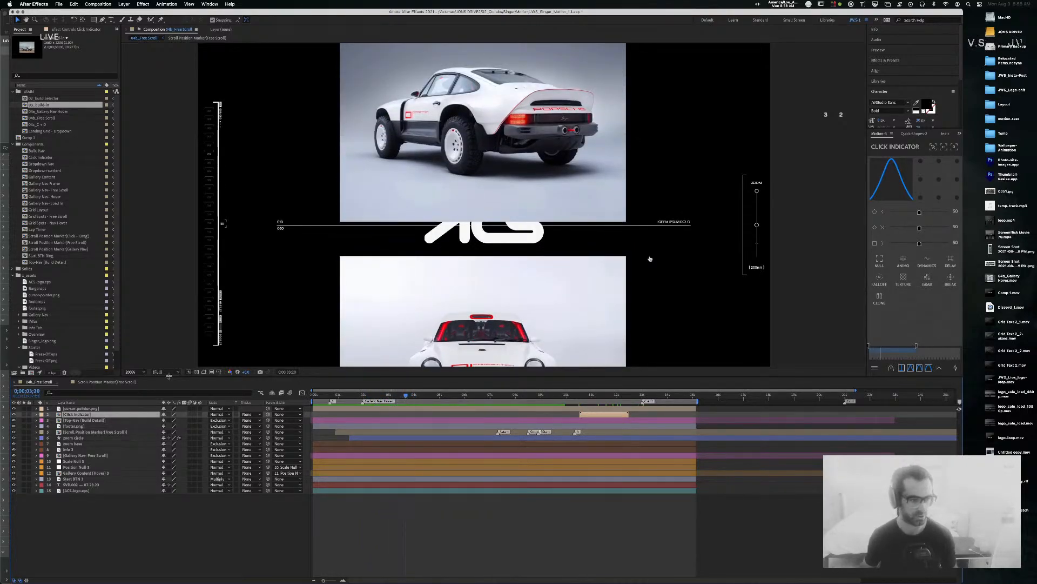
click(110, 383)
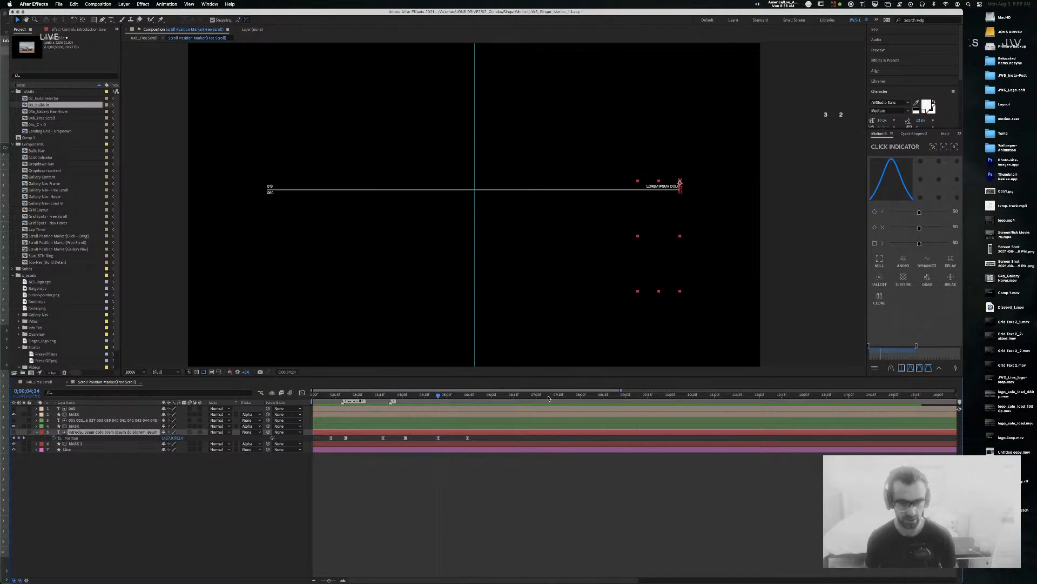
click(40, 382)
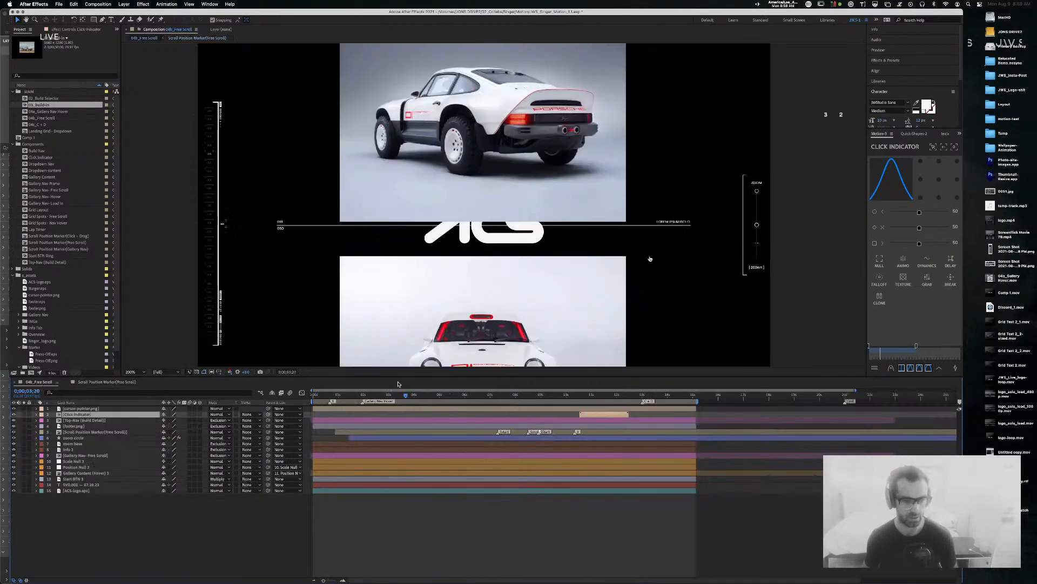
key(space)
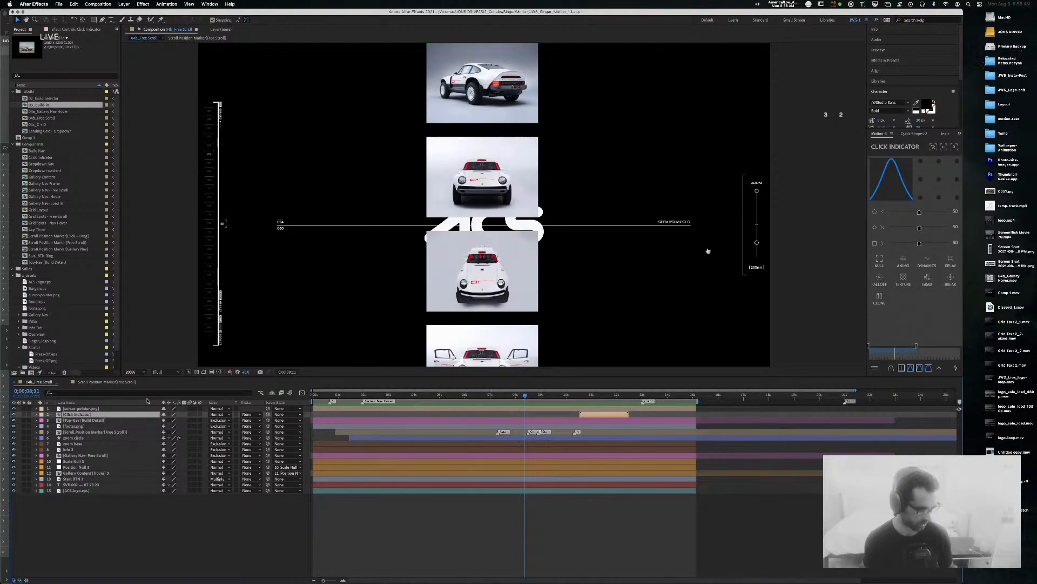
Step: Set the Scroll Position Marker's last Position keyframe to Toggle Hold Keyframe, then go back to 04b_Free Scroll
click(125, 382)
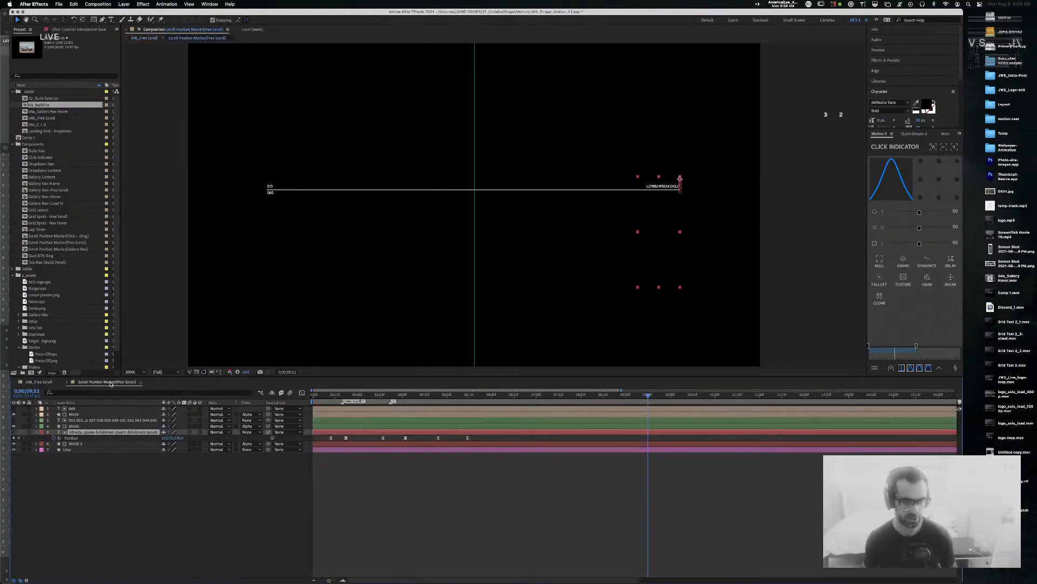
right_click(468, 438)
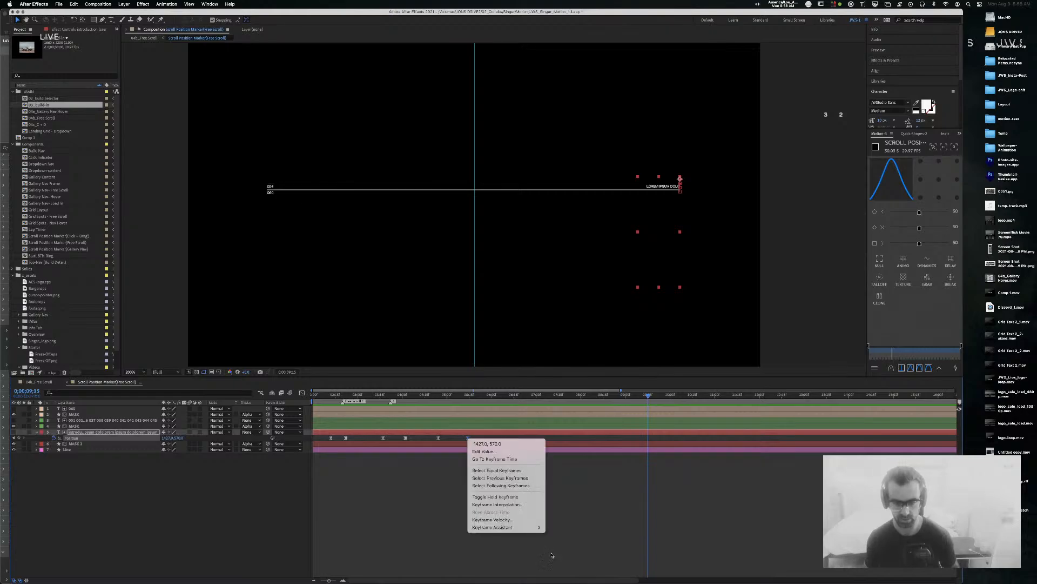
click(519, 505)
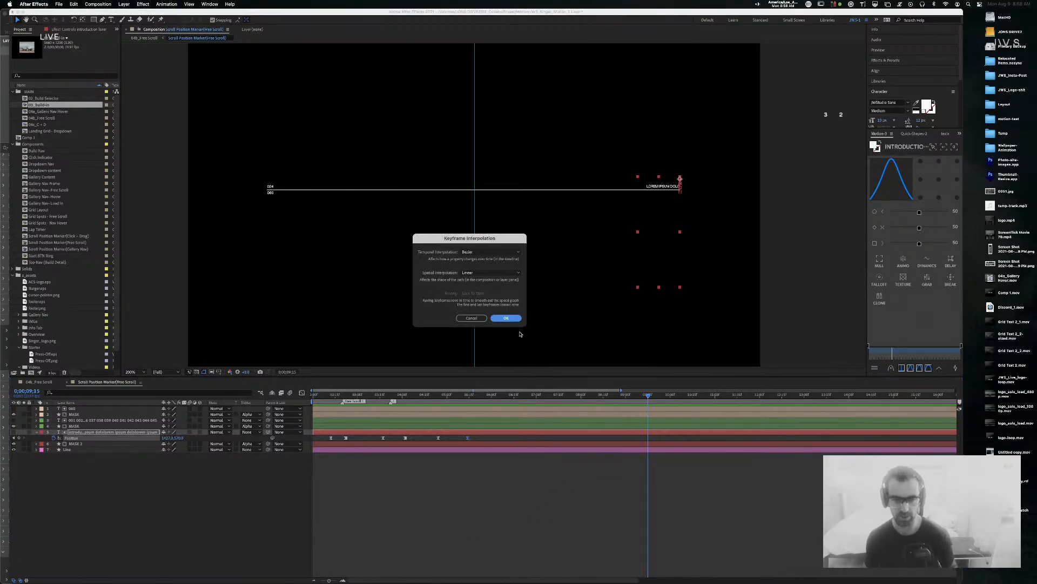
click(505, 317)
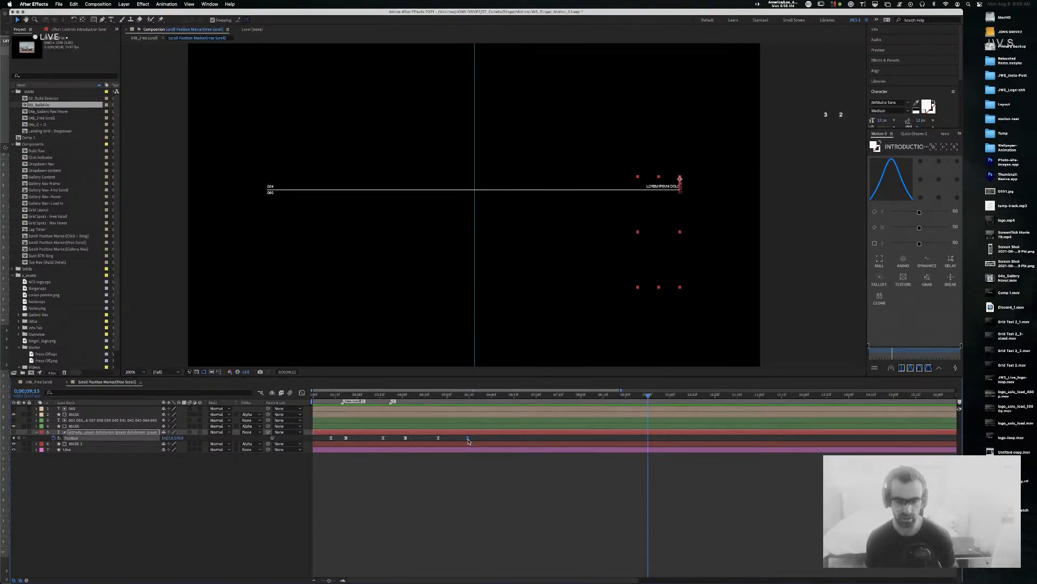
right_click(468, 438)
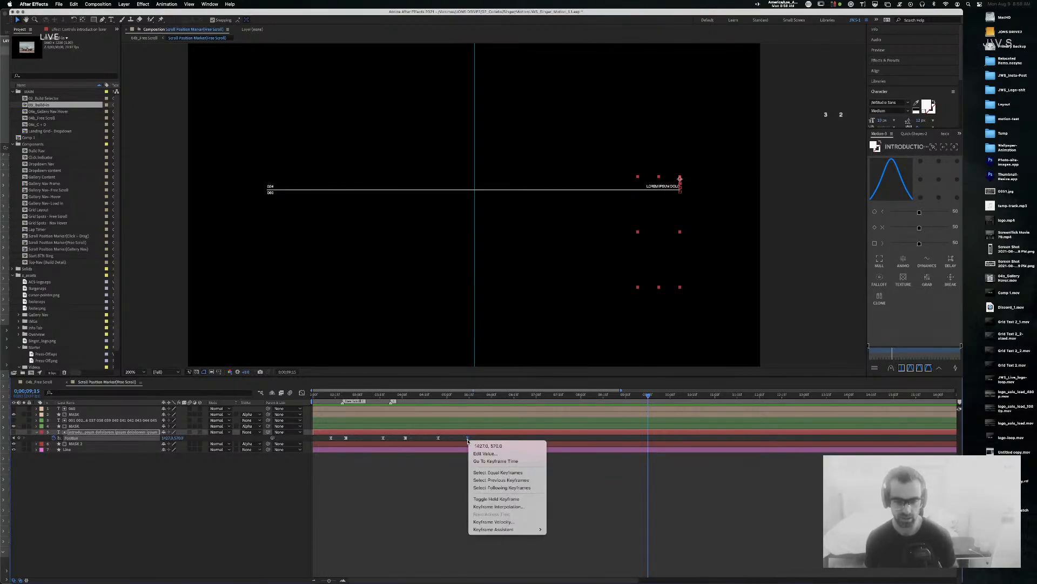
click(515, 500)
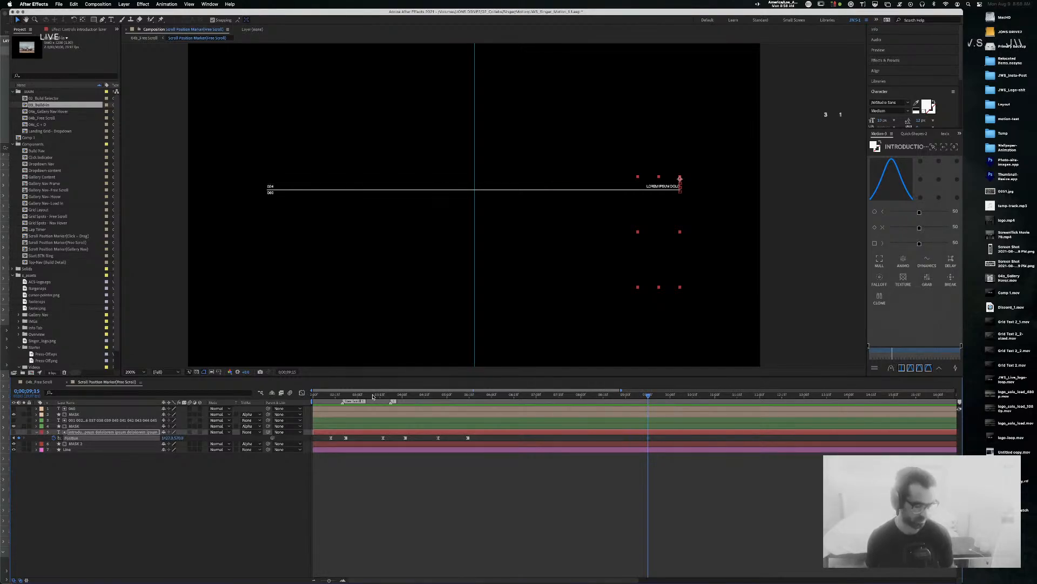
click(39, 382)
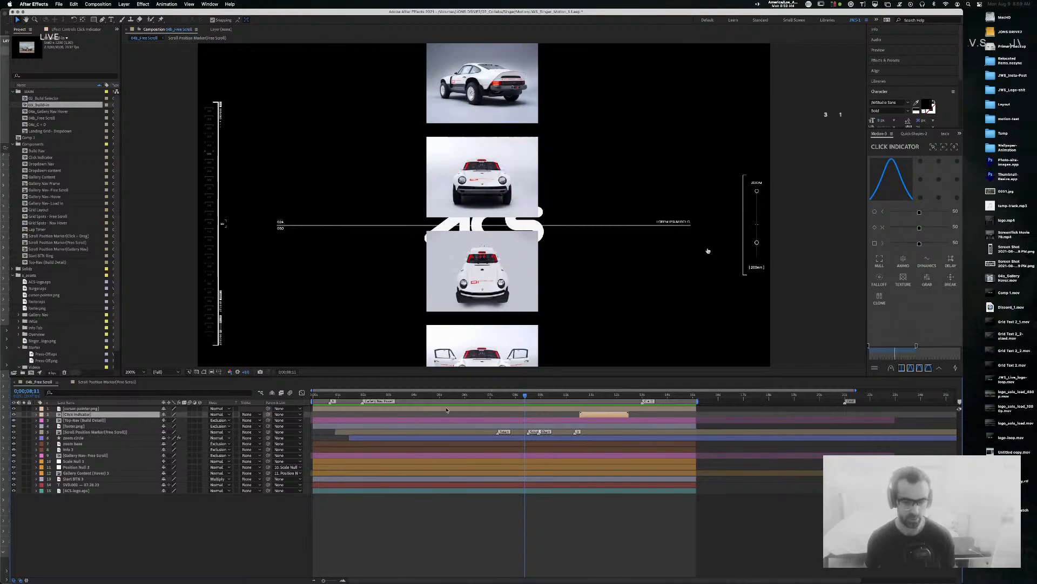
key(Page_Down)
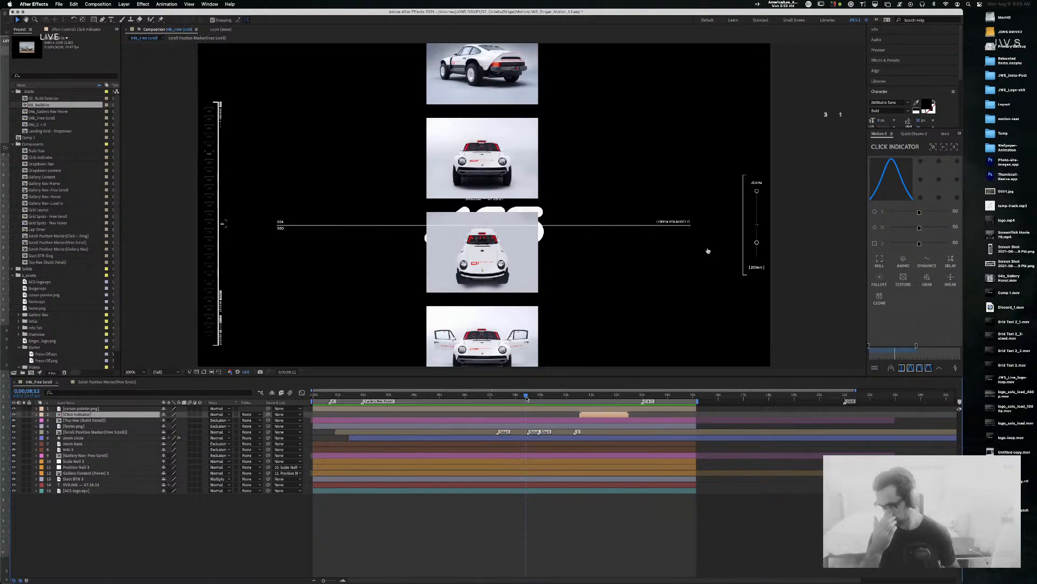
key(Page_Down)
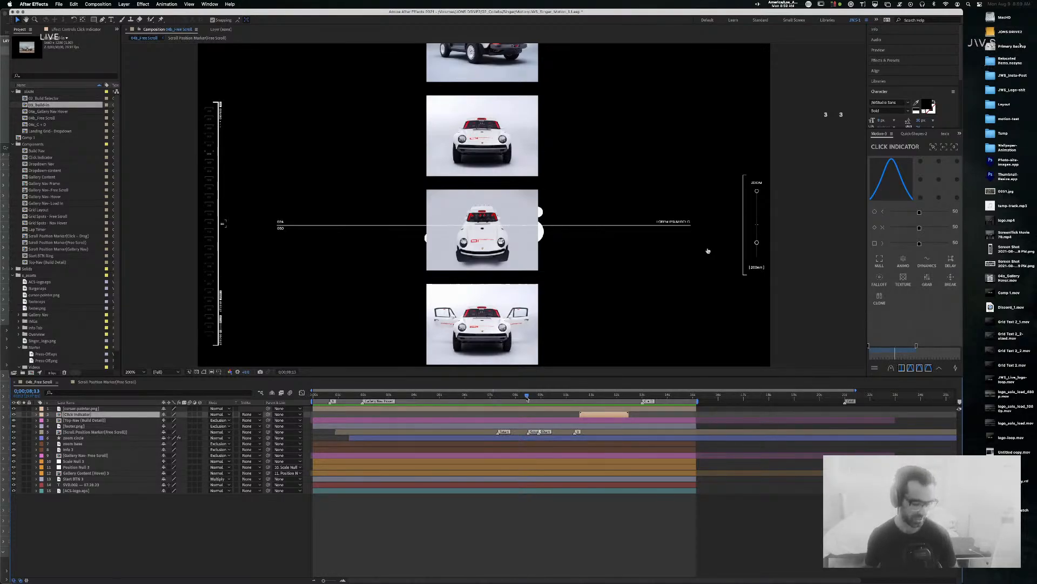
key(Page_Down)
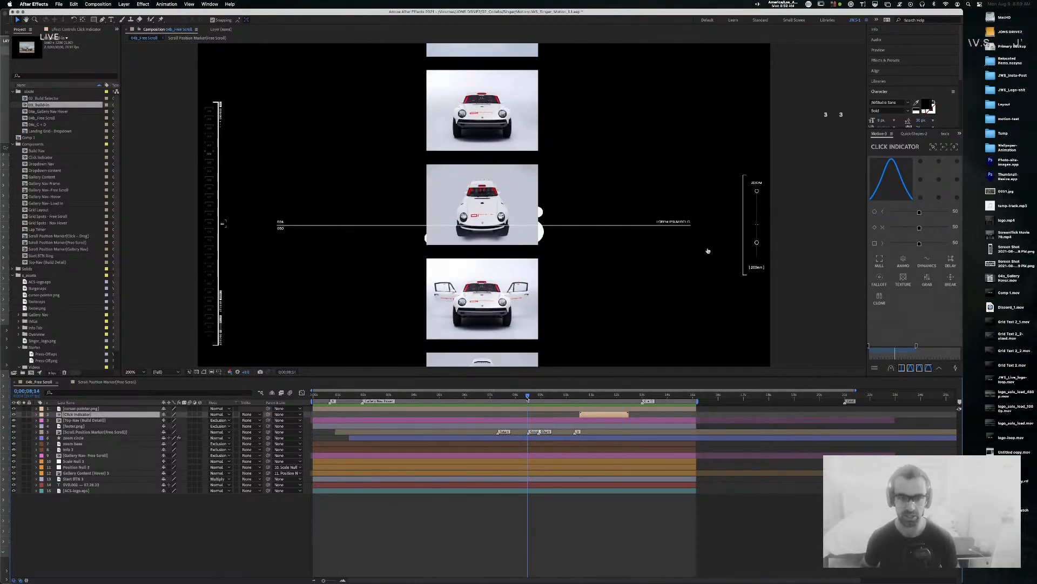
key(Page_Down)
key(shift+Page_Down)
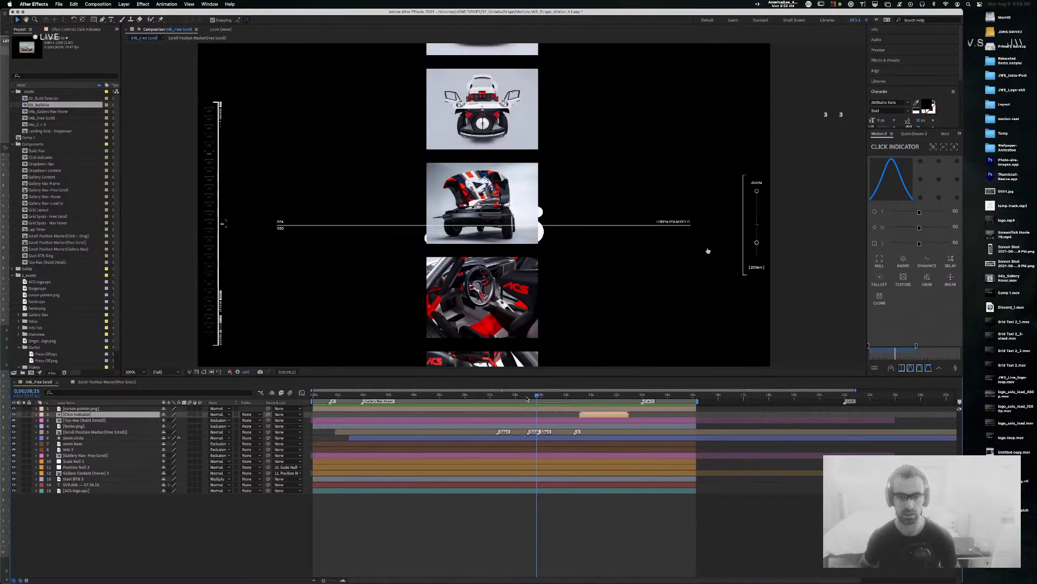
key(shift+Page_Down)
key(shift+Page_Down)
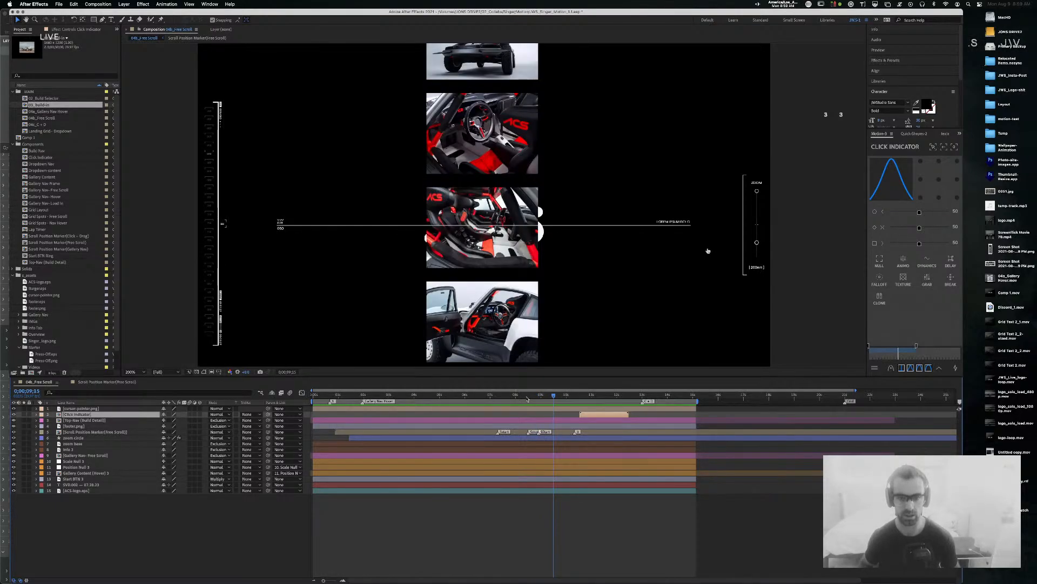
key(Page_Down)
key(Page_Down)
key(Page_Down)
key(Page_Down)
key(shift+Page_Down)
key(Page_Up)
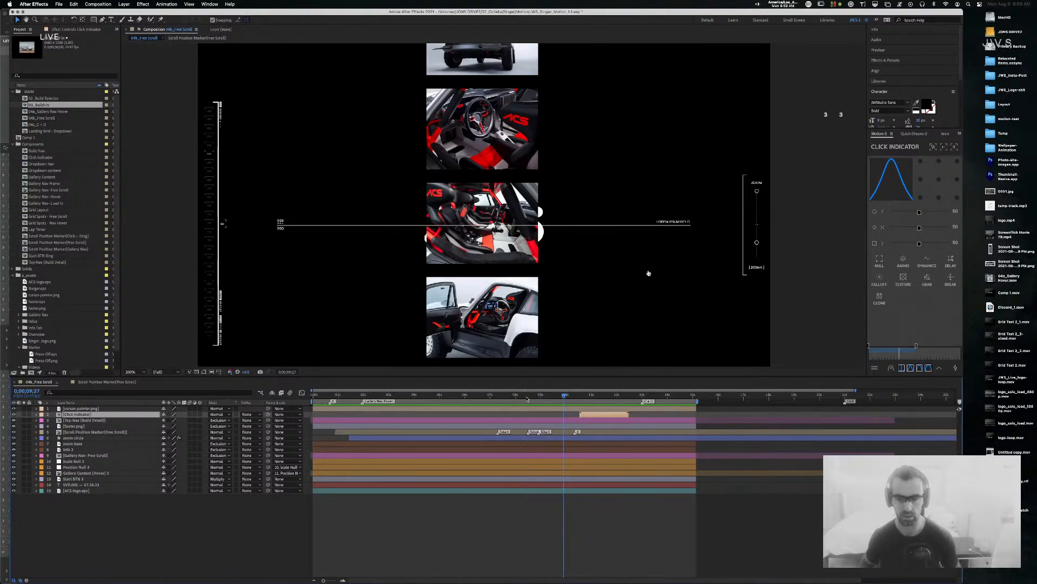
key(Page_Up)
key(Page_Up)
key(Page_Up)
key(Page_Up)
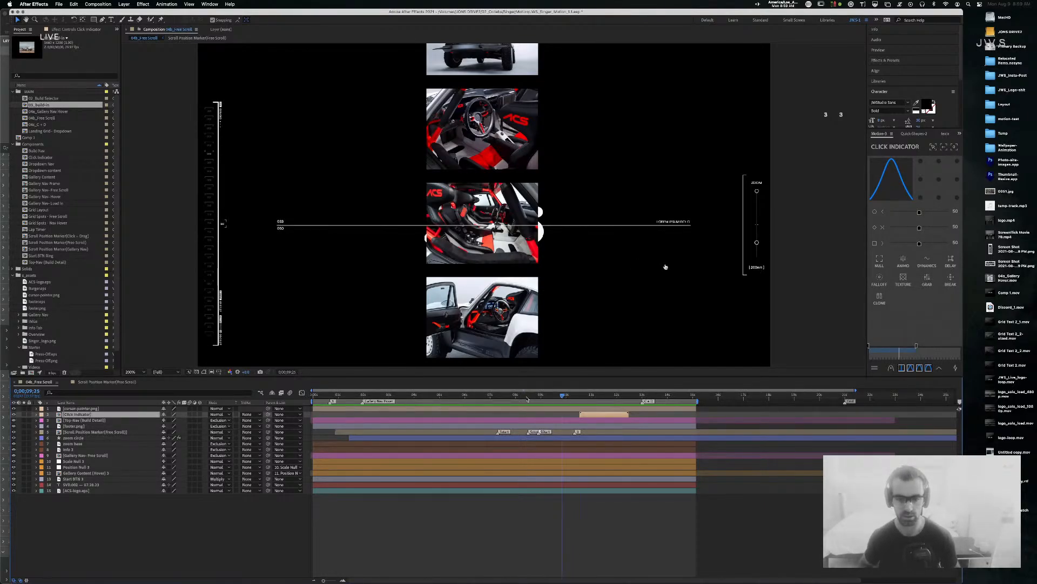
key(Page_Up)
key(Page_Up)
key(Page_Down)
key(Page_Down)
key(Page_Down)
key(Page_Down)
key(Page_Down)
key(Page_Down)
key(Page_Down)
key(Page_Down)
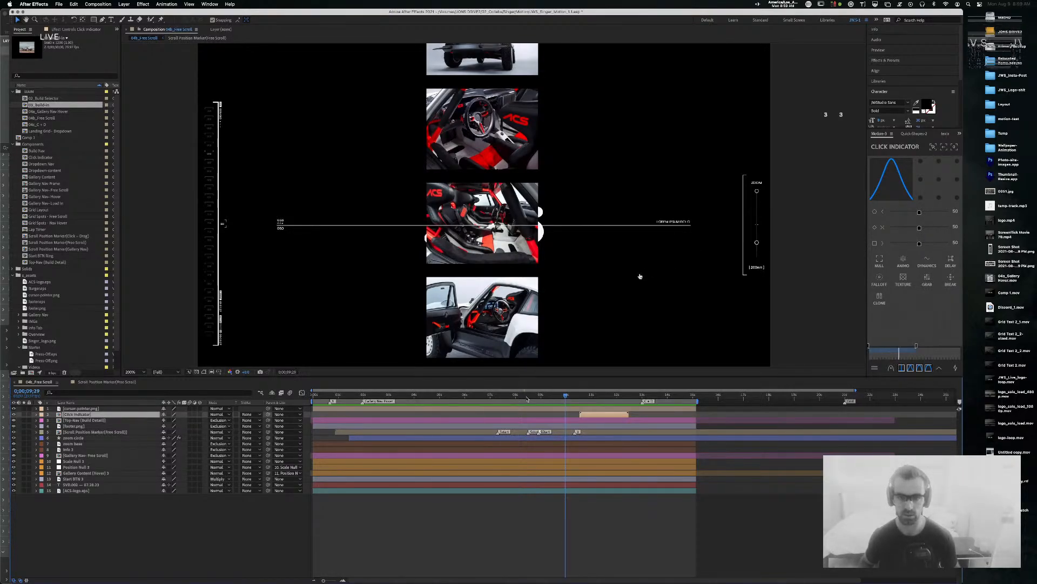
key(Page_Down)
key(Page_Down)
key(Page_Down)
mouse_move(563, 397)
mouse_down()
mouse_move(526, 399)
mouse_move(558, 396)
mouse_up()
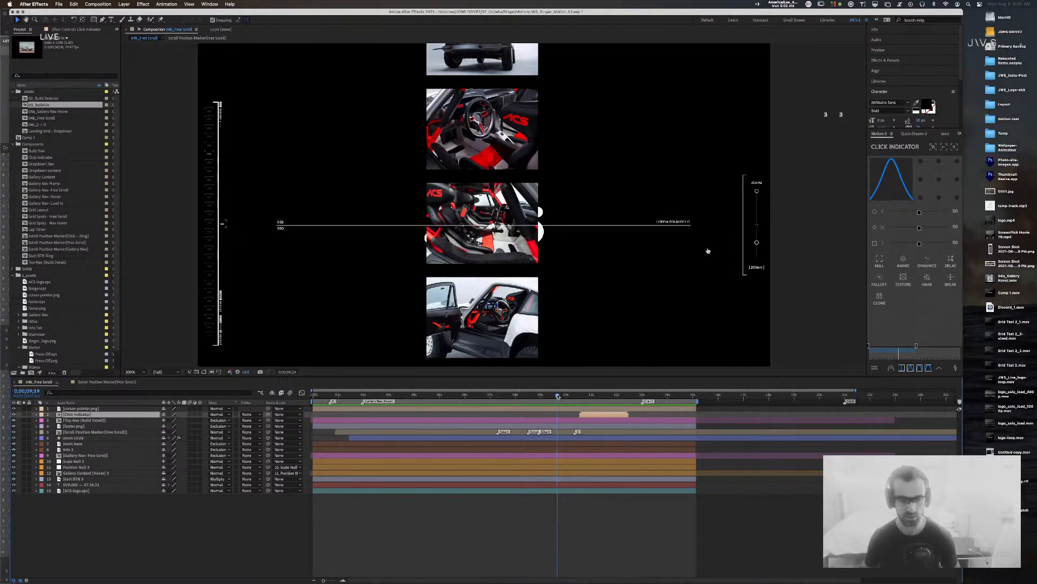
Step: In Scroll Position Marker(Free Scroll), slide the lorem ipsum text column up to Y 500 and check the mask layers at 9;05
click(111, 382)
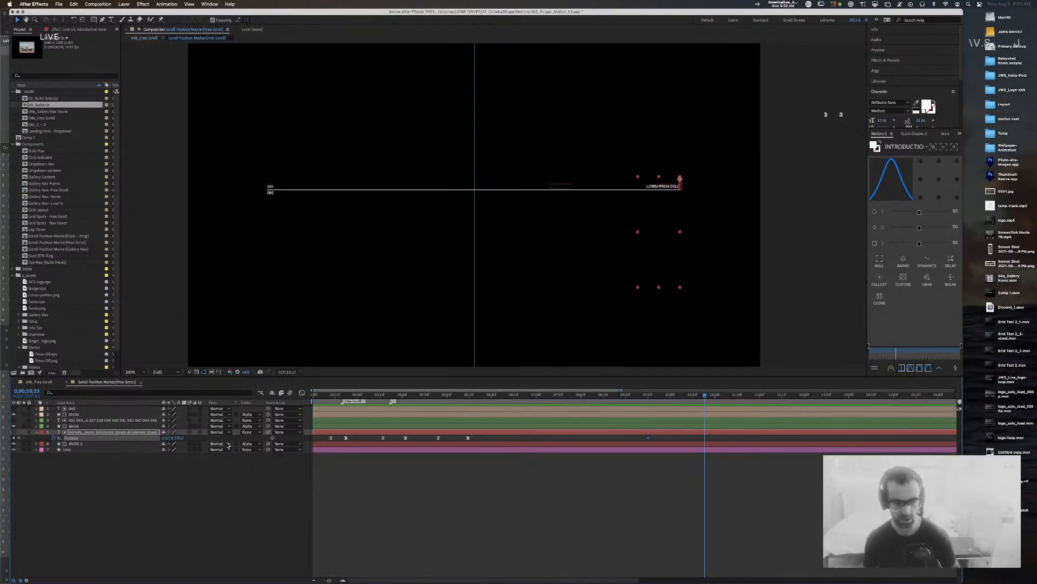
click(178, 438)
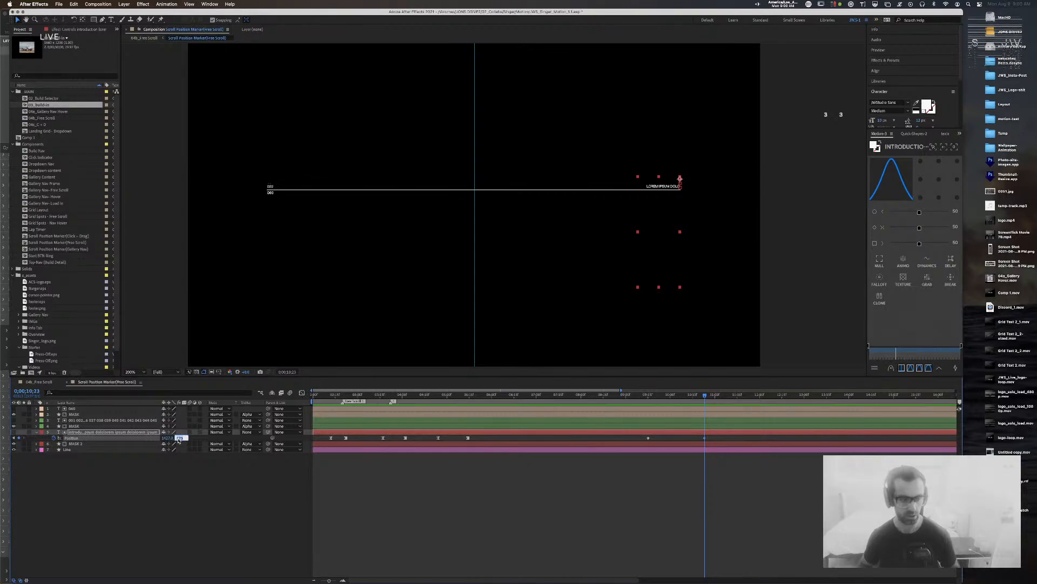
key(Return)
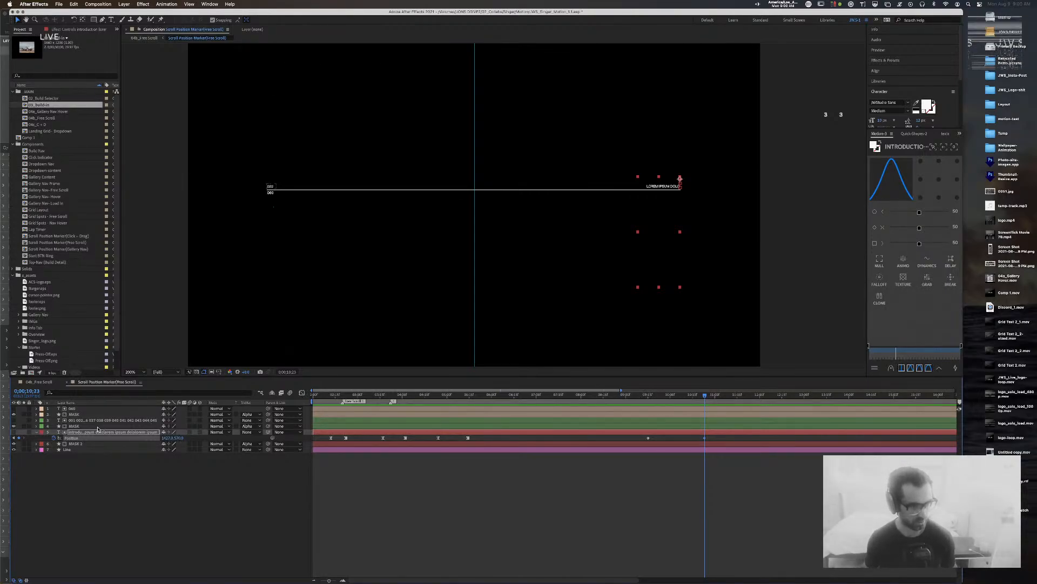
click(14, 432)
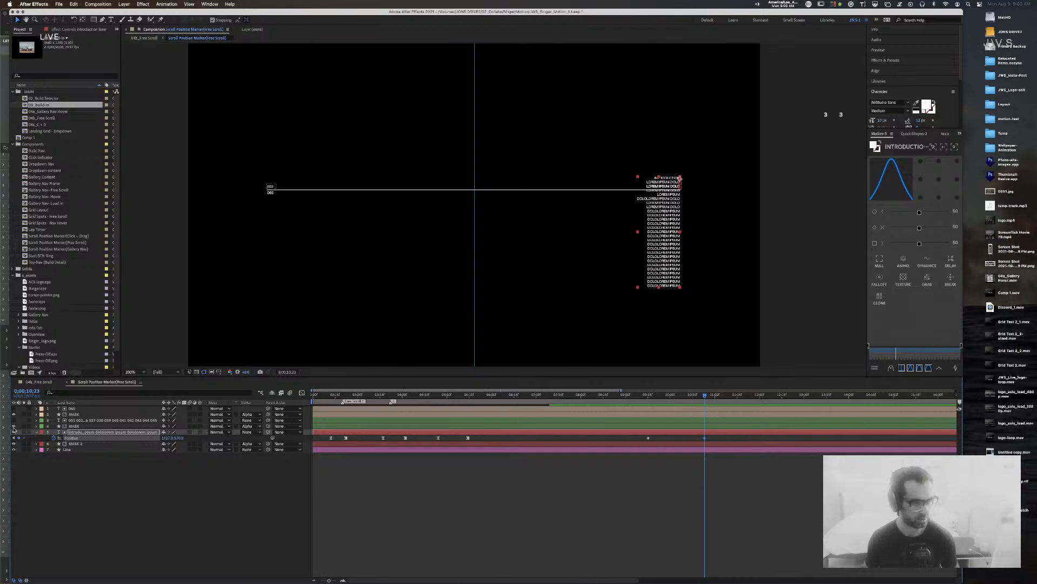
click(177, 438)
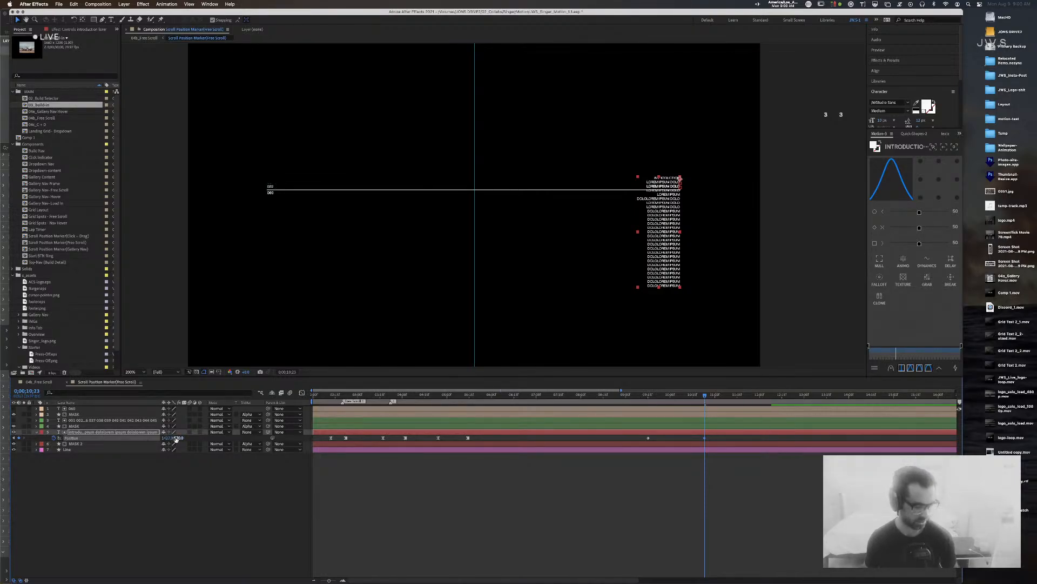
mouse_move(174, 438)
mouse_down()
mouse_move(153, 439)
mouse_move(175, 438)
mouse_up()
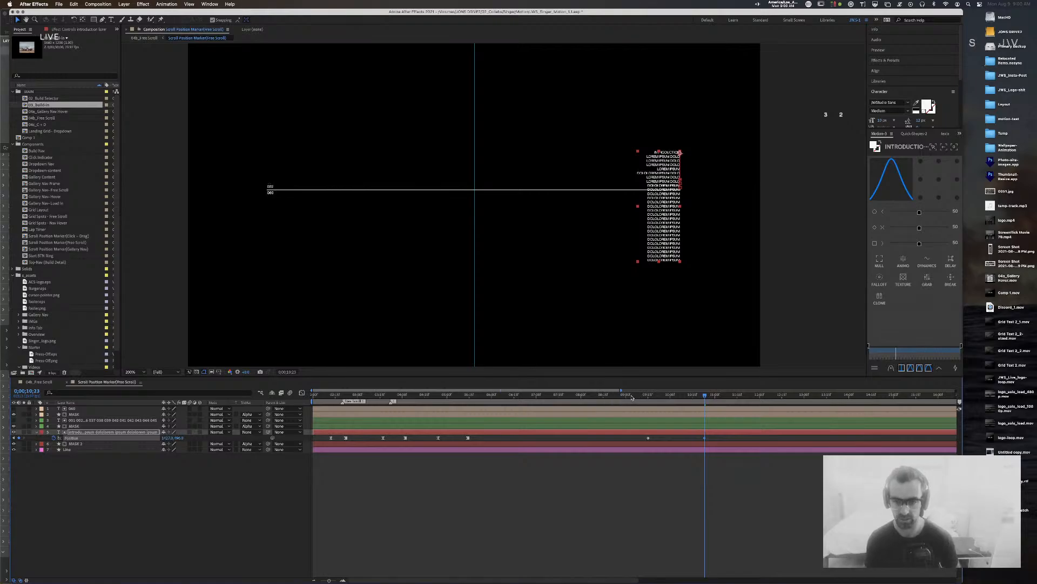
click(14, 431)
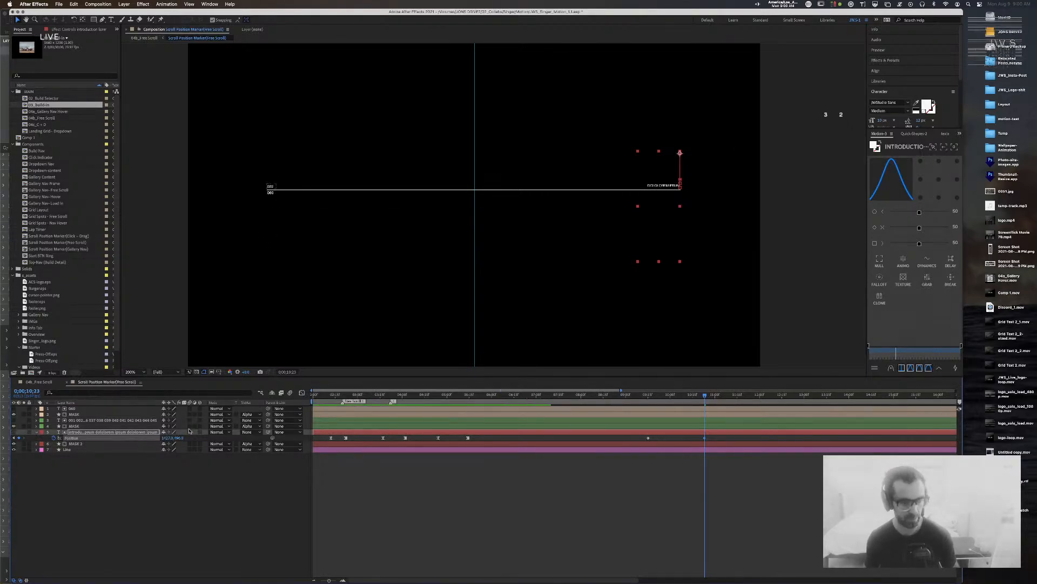
click(78, 426)
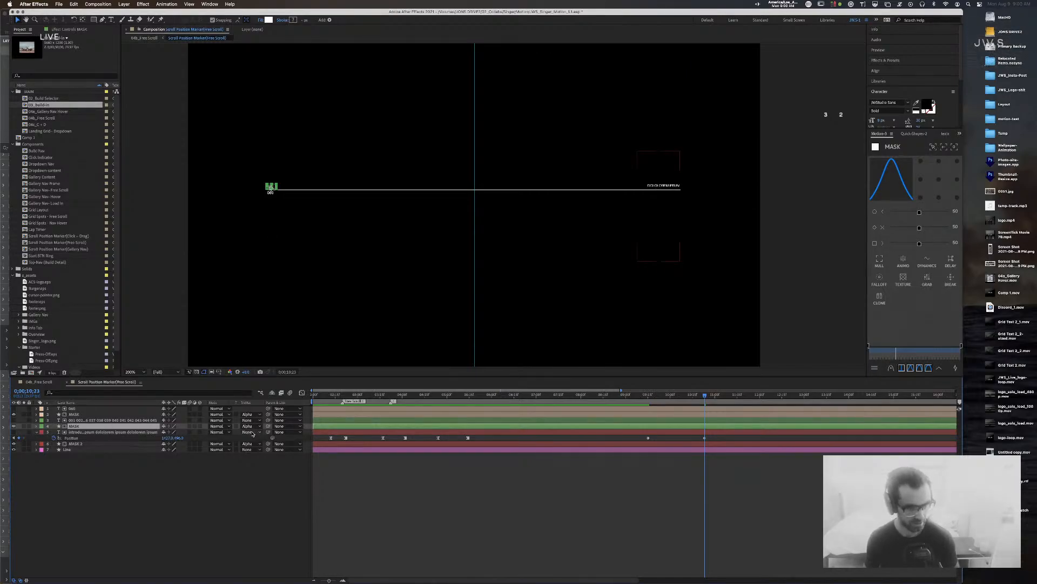
click(120, 433)
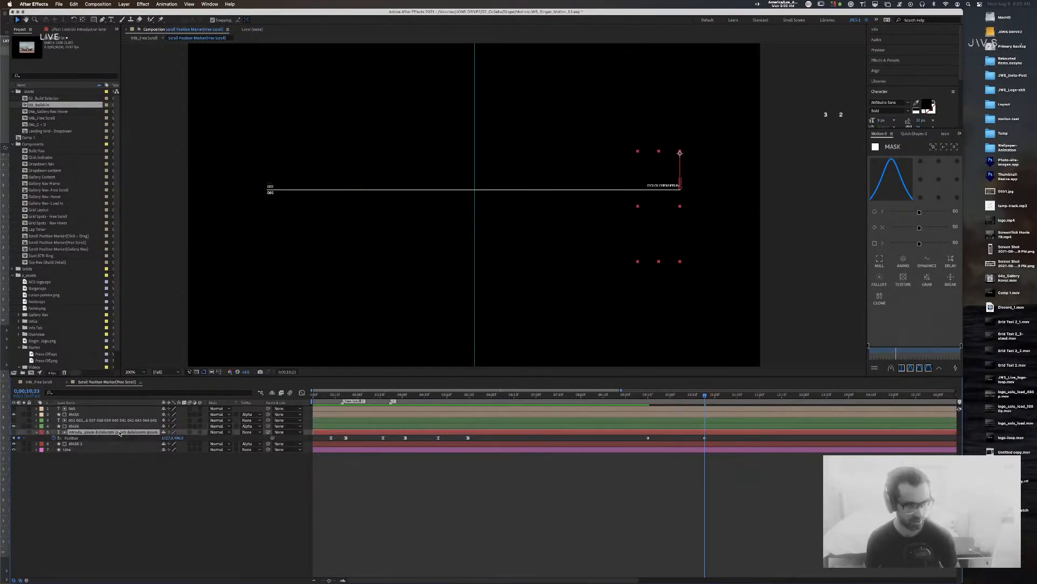
click(115, 443)
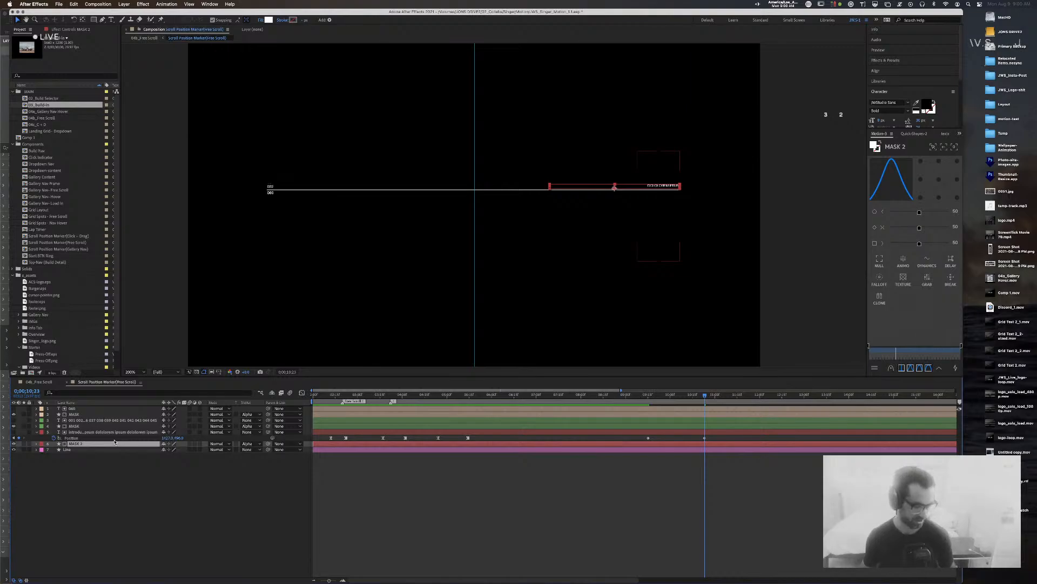
drag(698, 400, 634, 401)
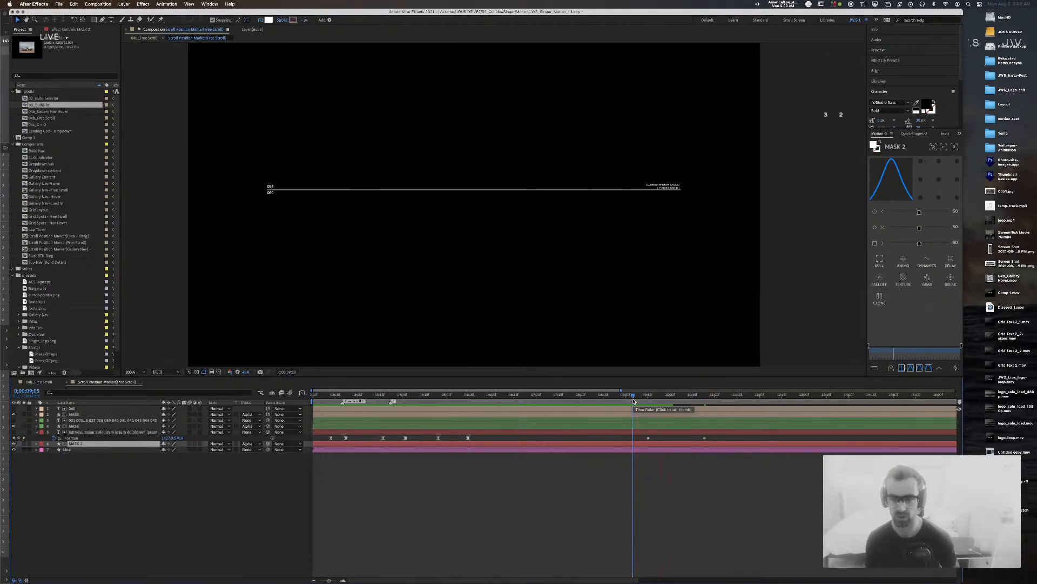
key(space)
Step: Set 80/20 keyframe velocity on the text's two Position keyframes, then go back to 04b_Free Scroll near nine seconds
click(704, 438)
click(639, 438)
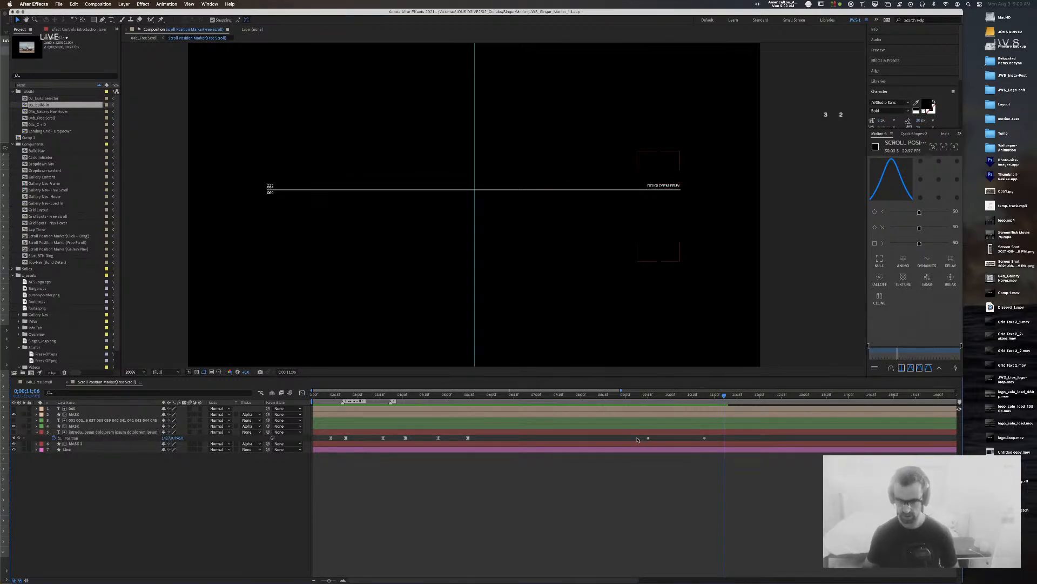
drag(645, 441, 730, 440)
key(super+shift+k)
text(80)
key(Tab)
key(Return)
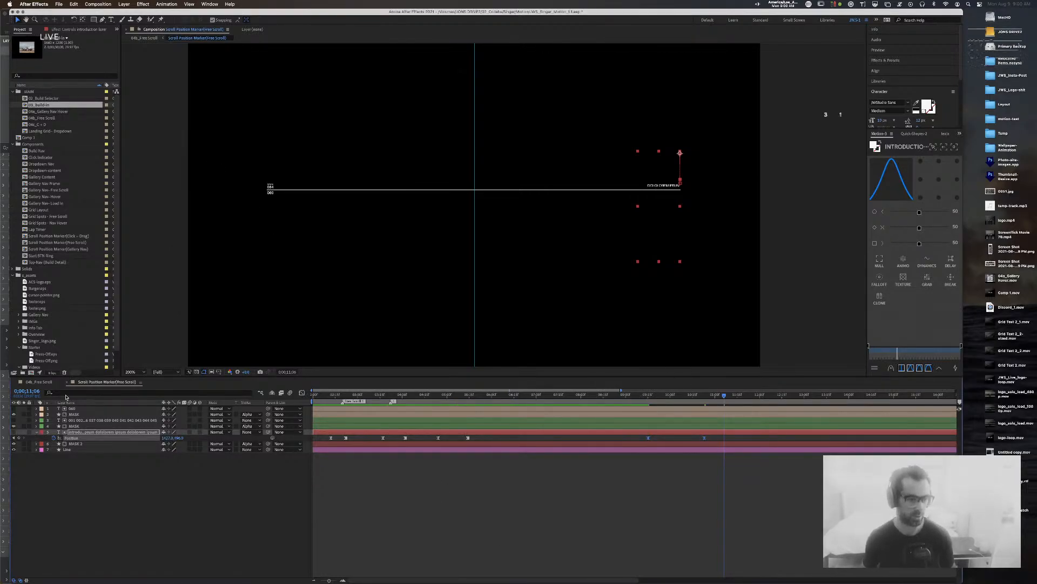
click(39, 382)
drag(570, 396, 486, 397)
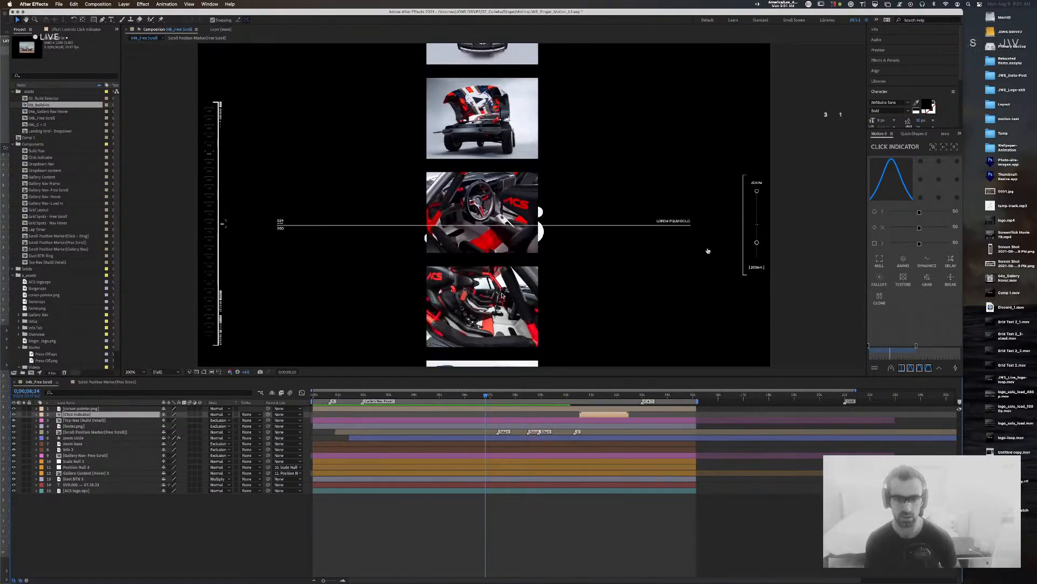
Step: Reveal Position Null 3's Position keyframes, select the ones at 8;05 and 9;20, and show their speed graph
key(space)
drag(562, 398, 496, 401)
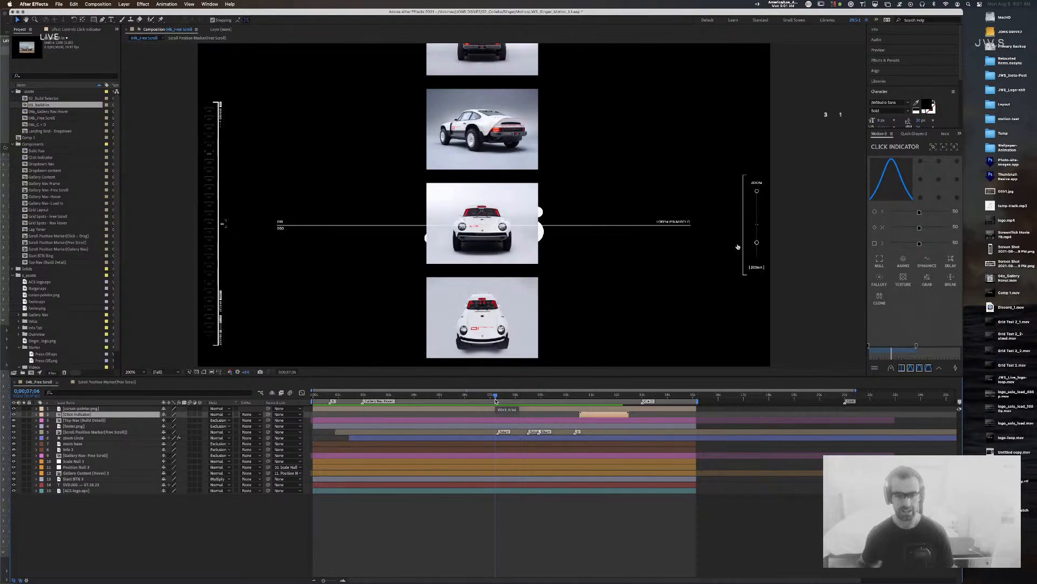
click(501, 244)
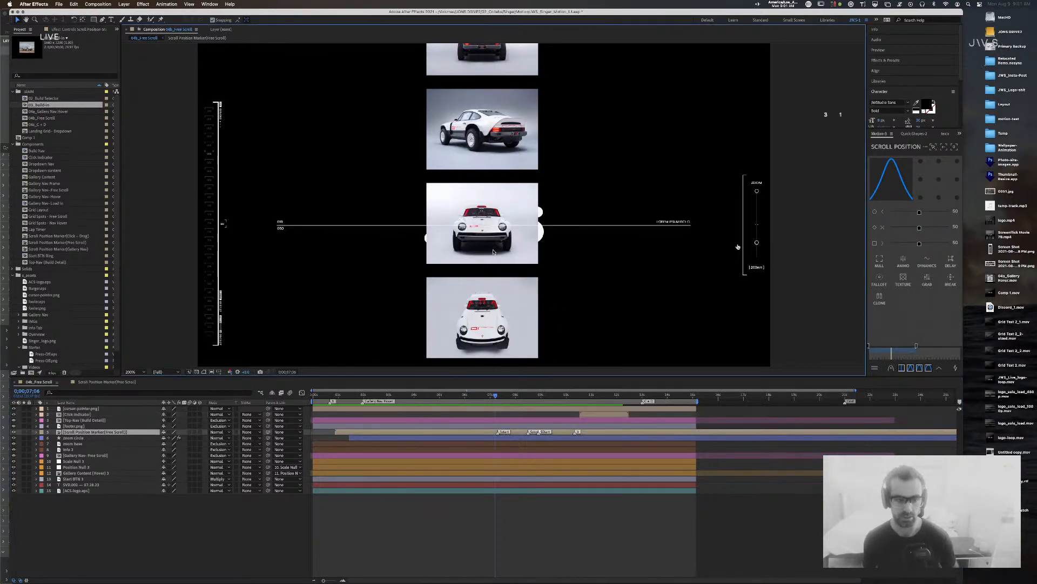
click(100, 466)
key(u)
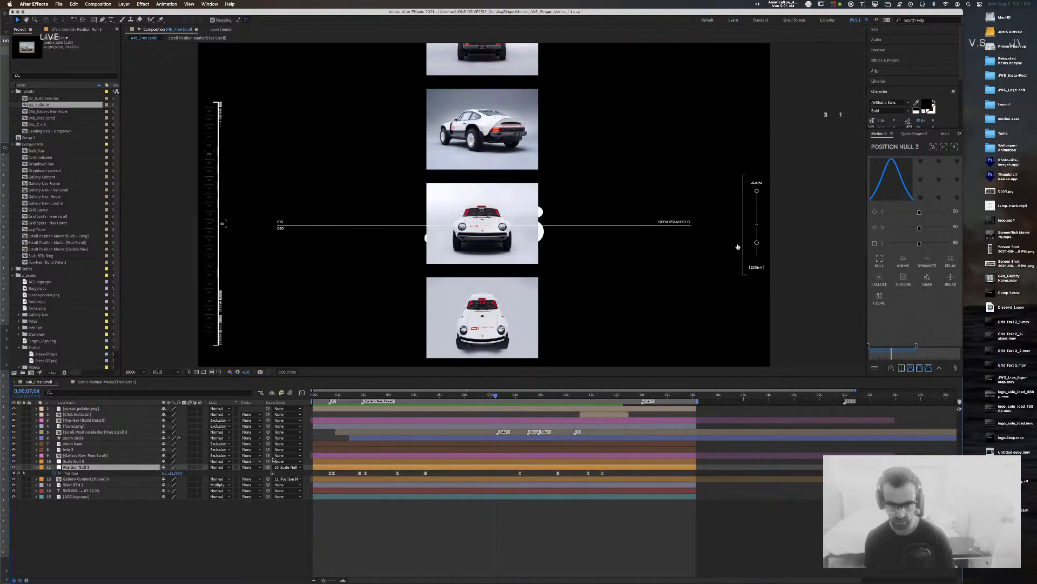
drag(490, 393, 557, 399)
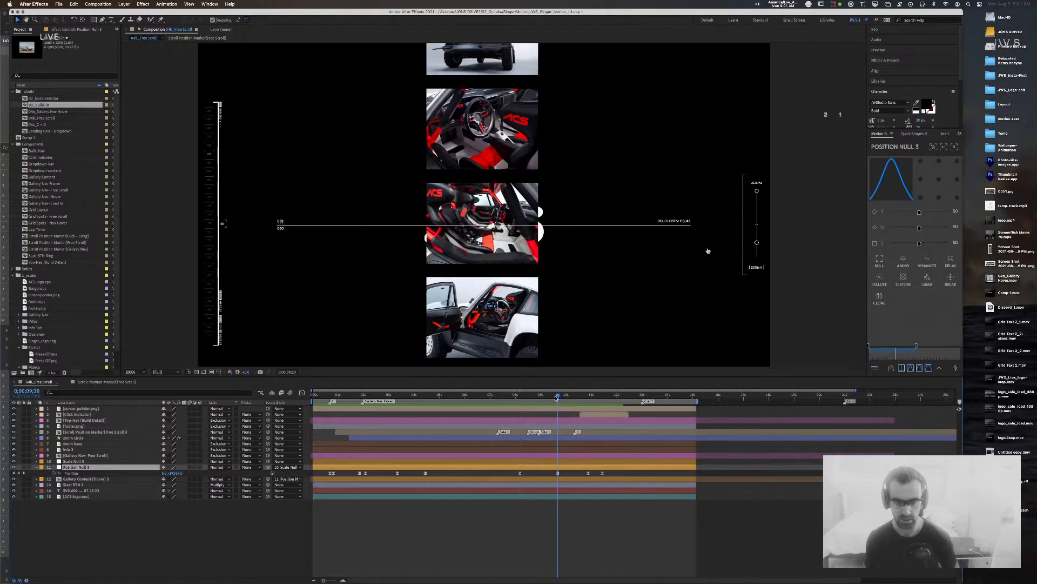
drag(569, 475, 515, 471)
click(302, 395)
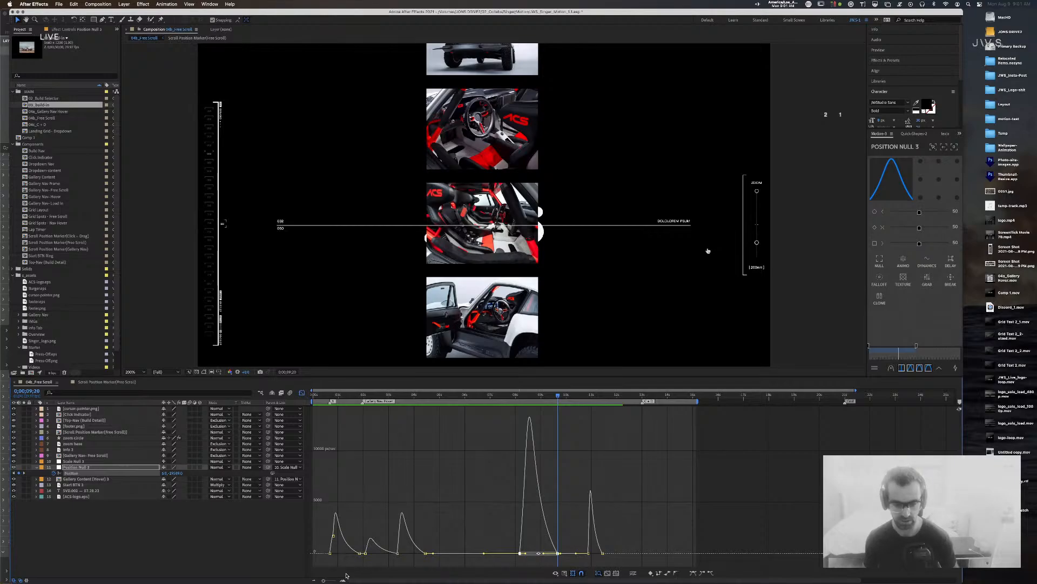
Step: Try separate X/Y dimensions and the value and speed graphs, leave Position combined, and return to layer bars
click(633, 573)
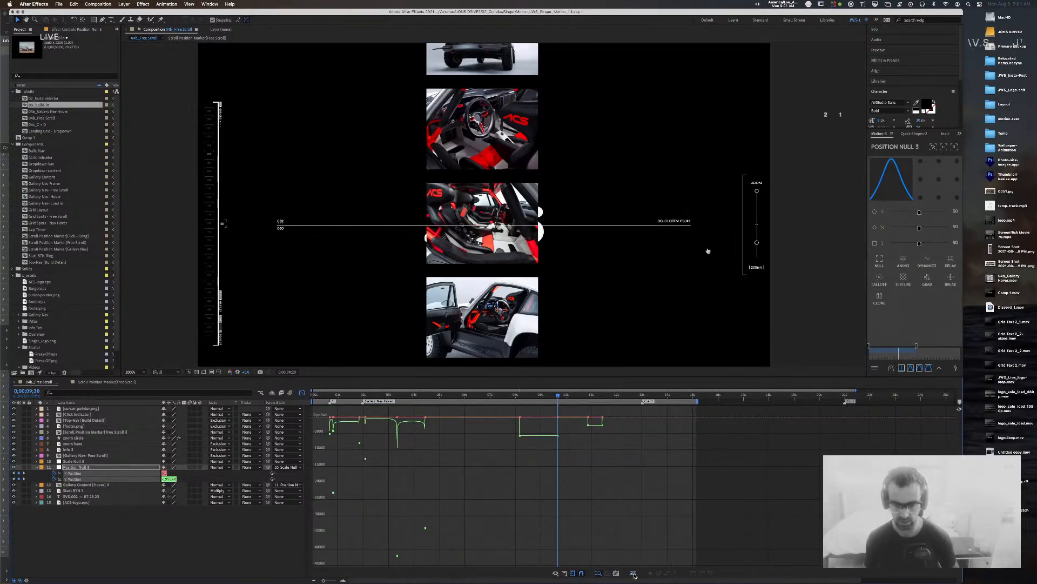
click(634, 574)
click(618, 573)
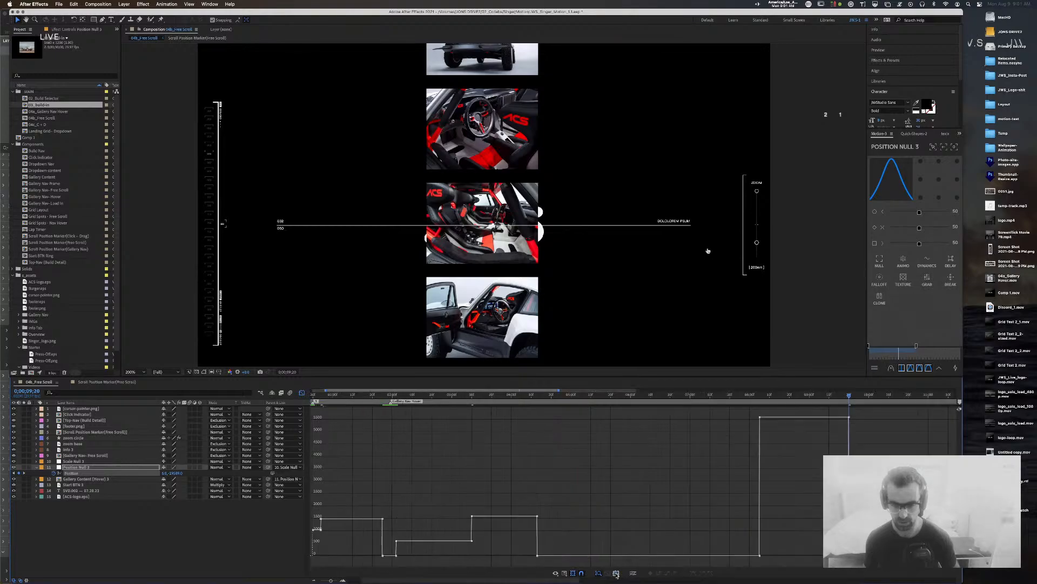
click(634, 573)
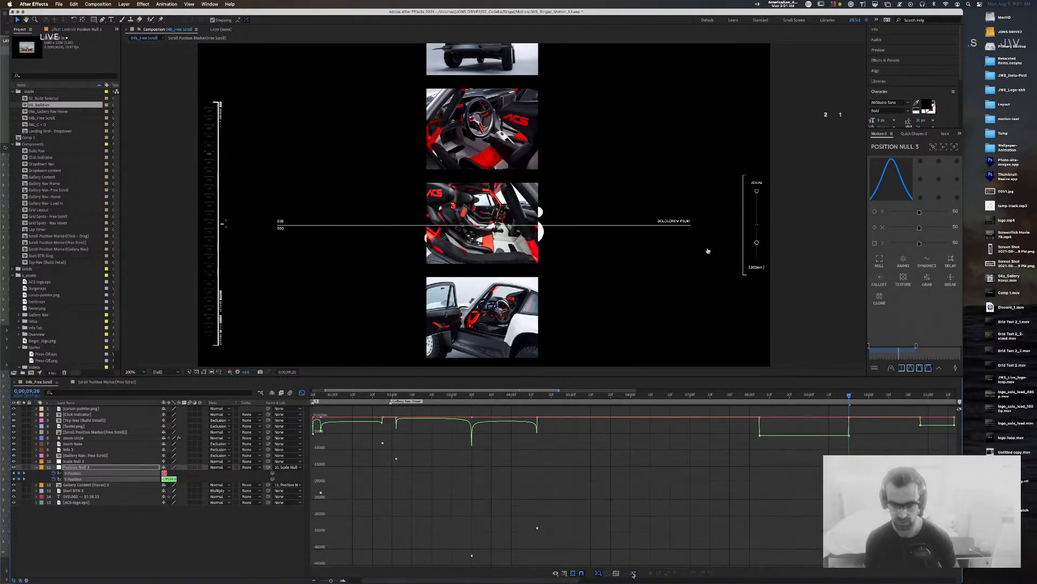
click(566, 573)
click(614, 509)
click(566, 574)
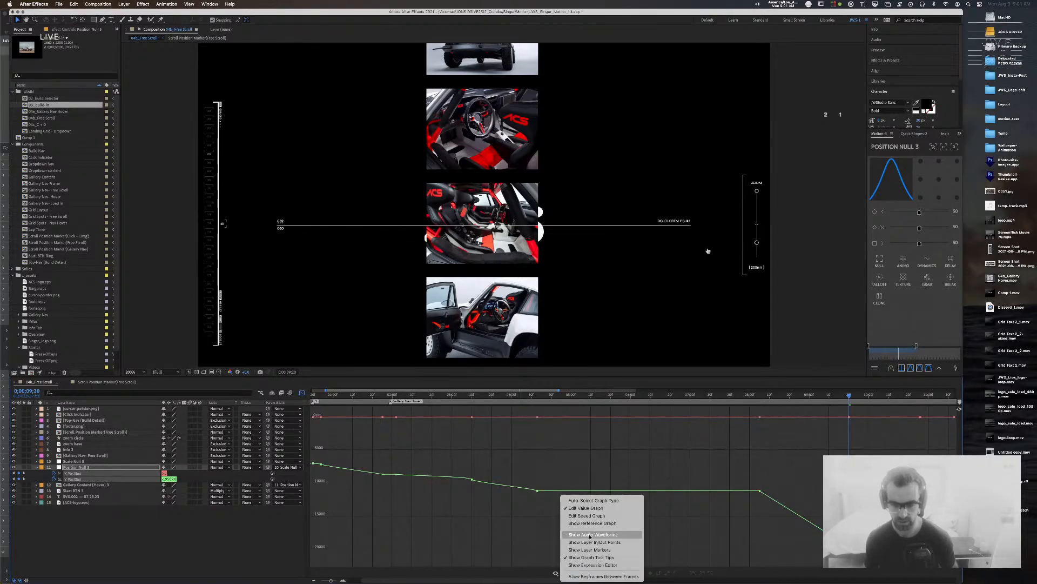
click(586, 516)
click(634, 573)
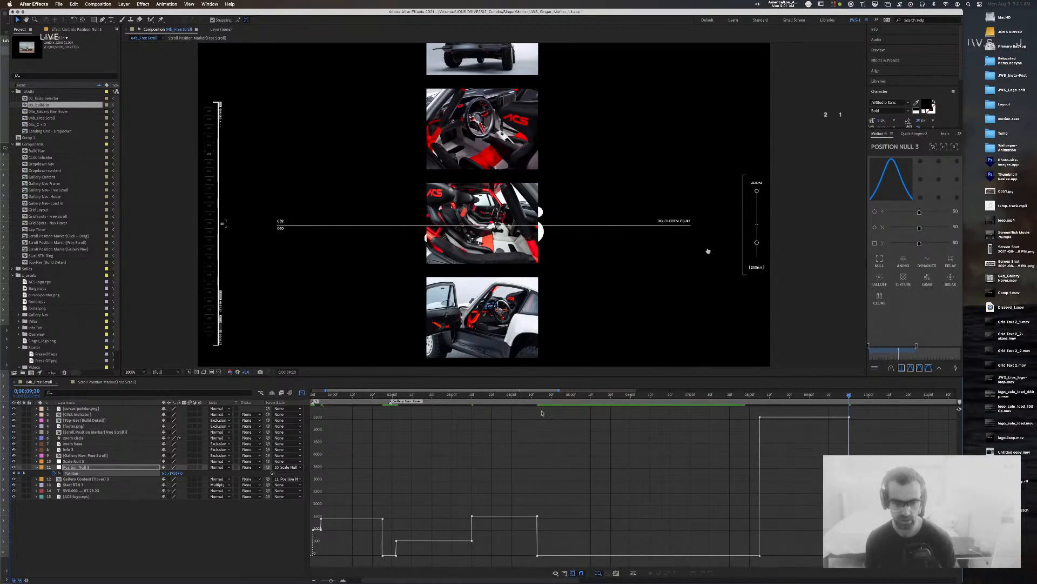
click(302, 393)
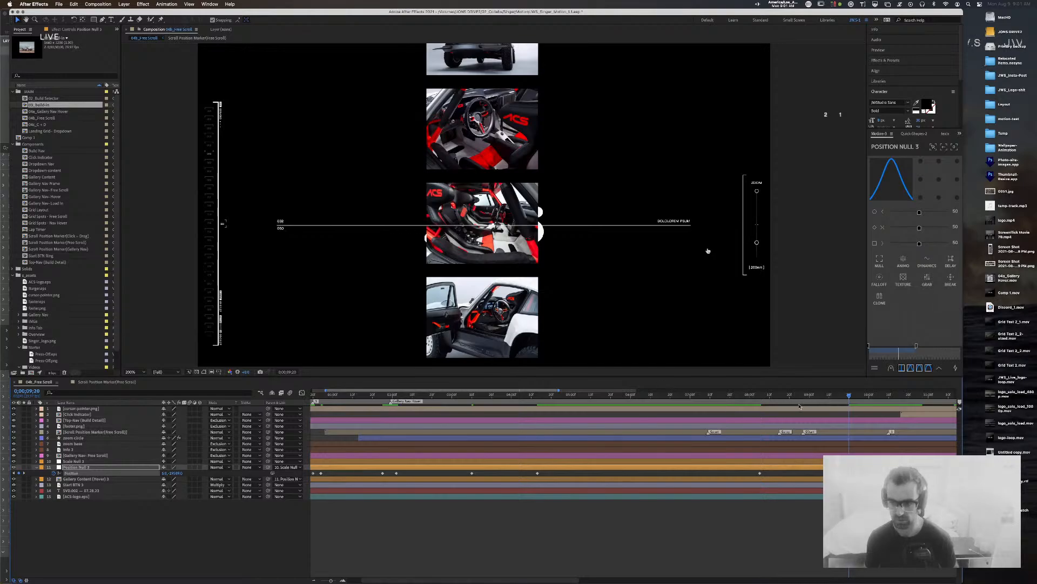
Step: Preview the gallery scroll from 7;28, undo the X/Y Position split, and scrub forward from 8;05
click(749, 394)
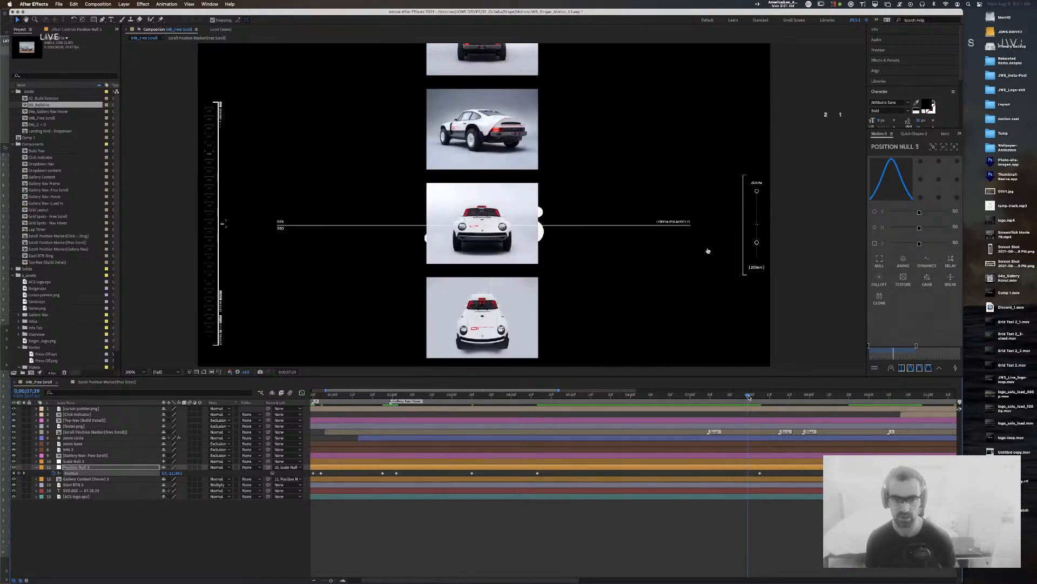
key(space)
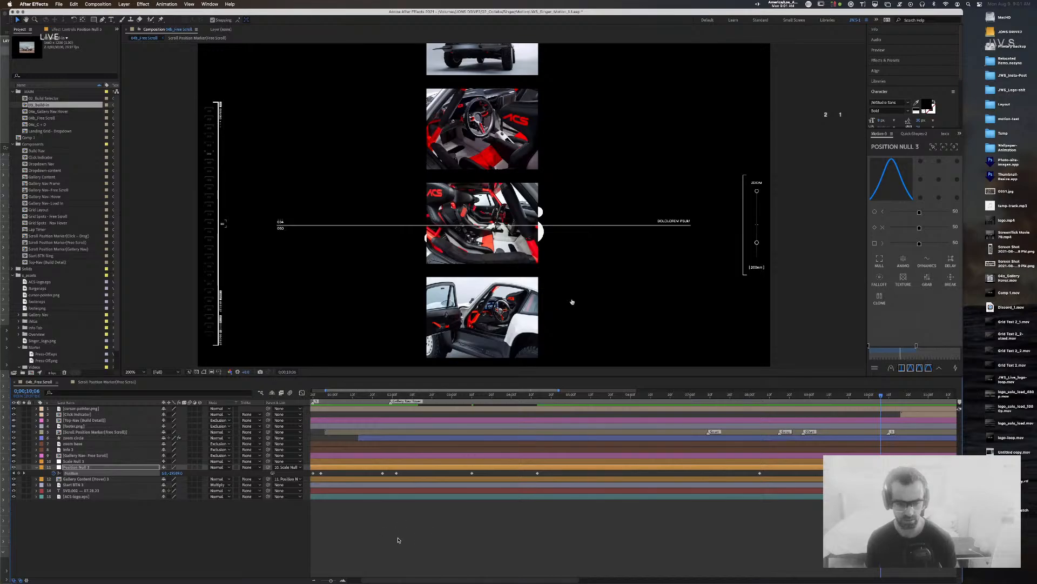
key(space)
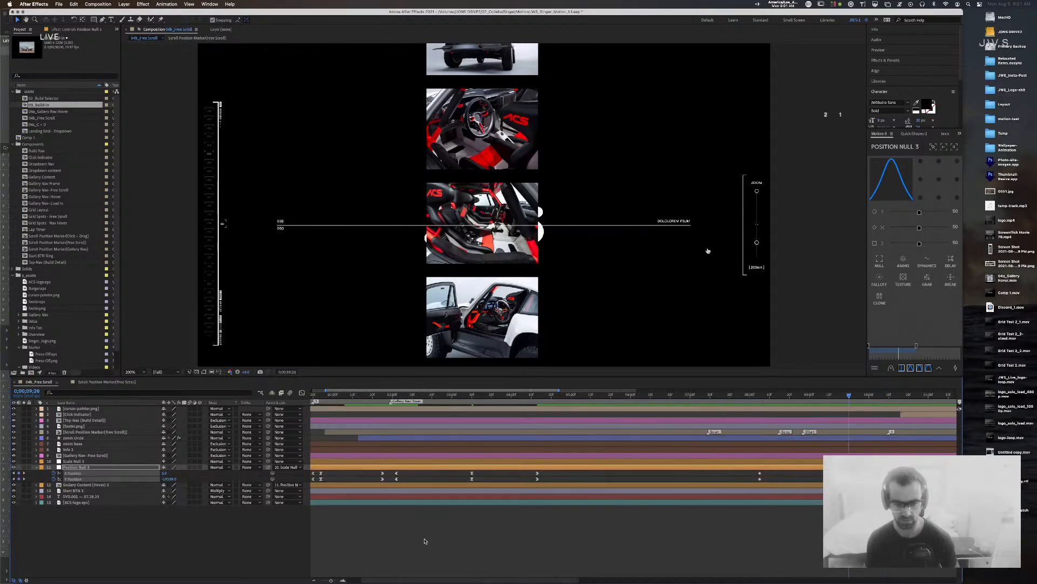
click(746, 395)
key(space)
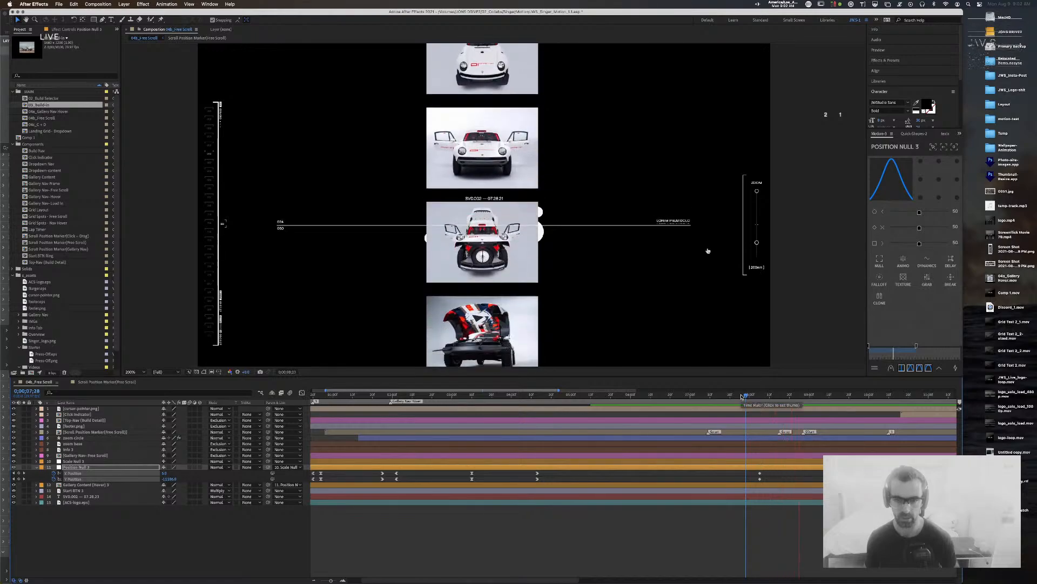
key(space)
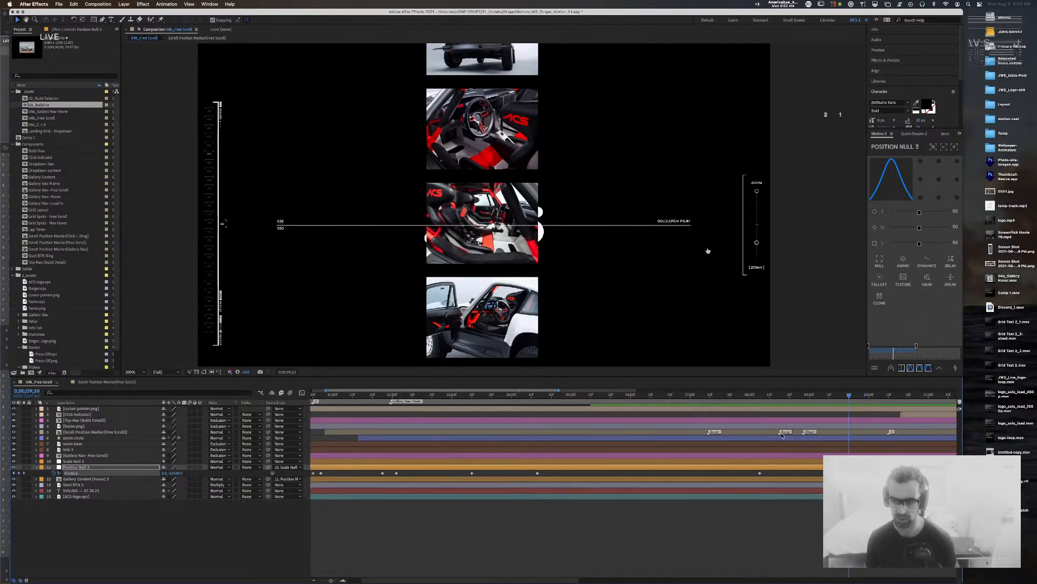
key(super+z)
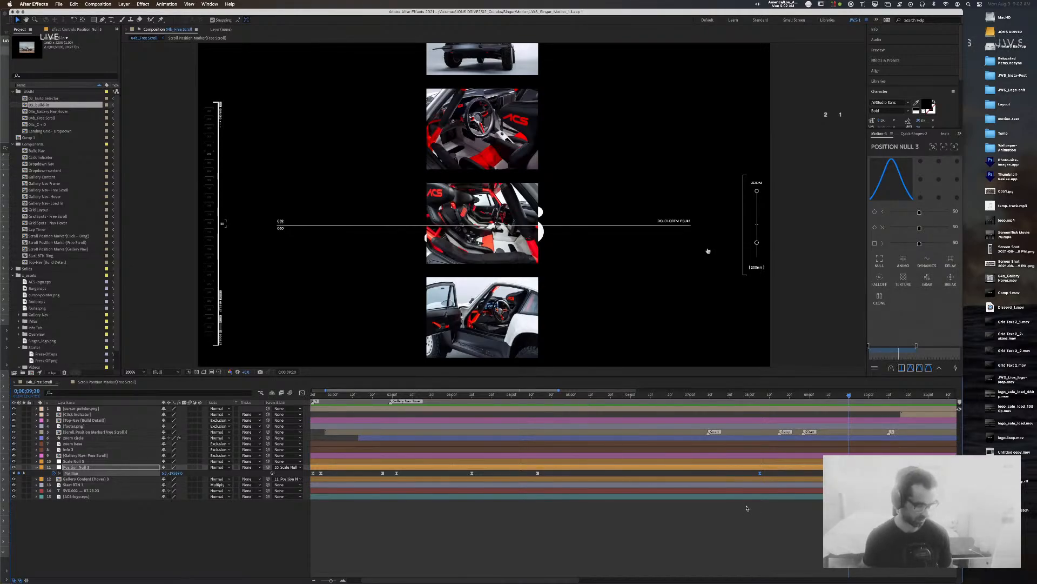
click(761, 395)
drag(761, 396, 849, 397)
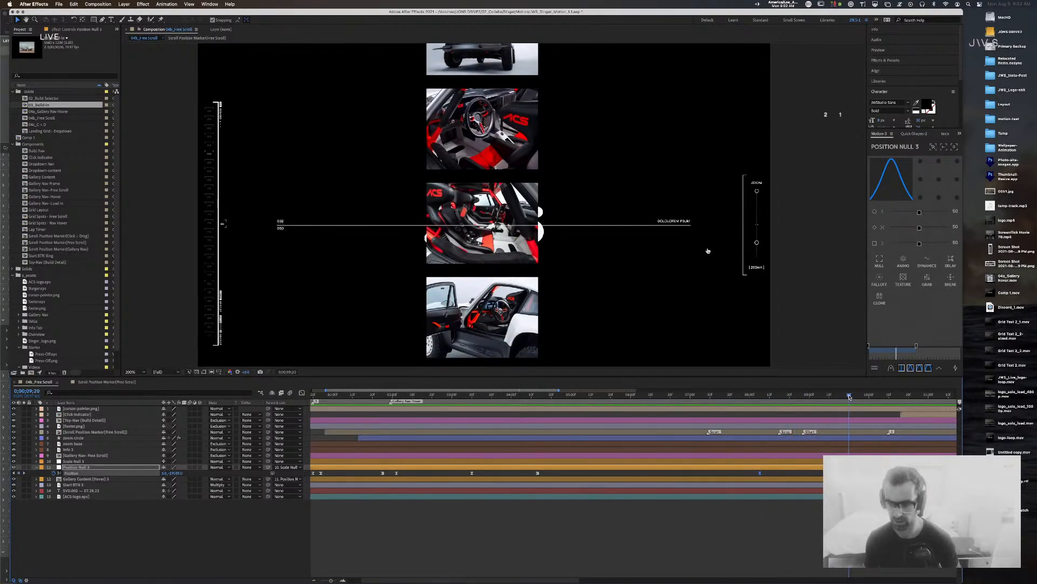
Step: In the speed graph, fit and nudge the selected keyframes earlier, then add a Position keyframe at 8;15
click(302, 393)
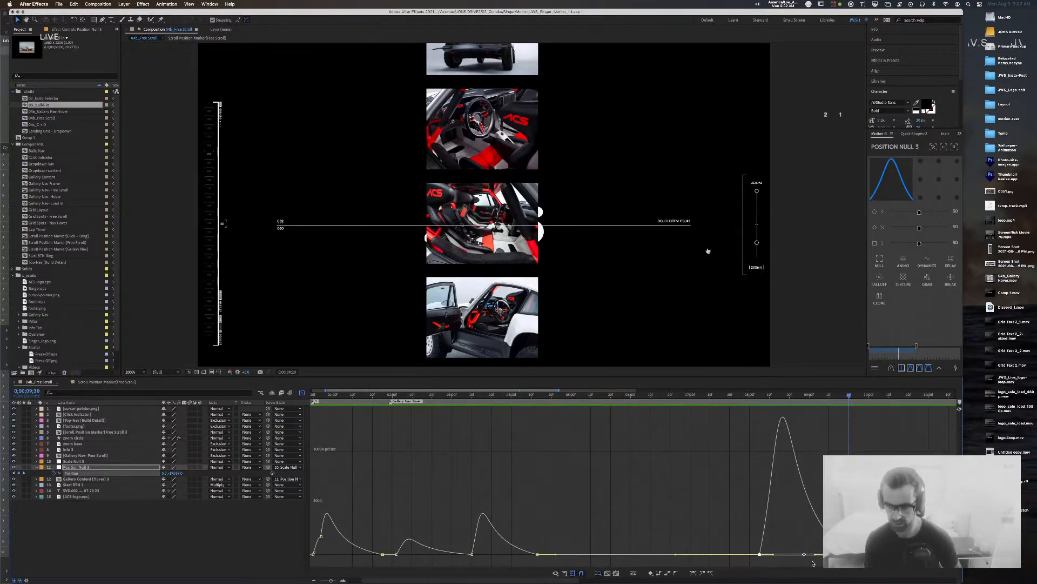
click(607, 574)
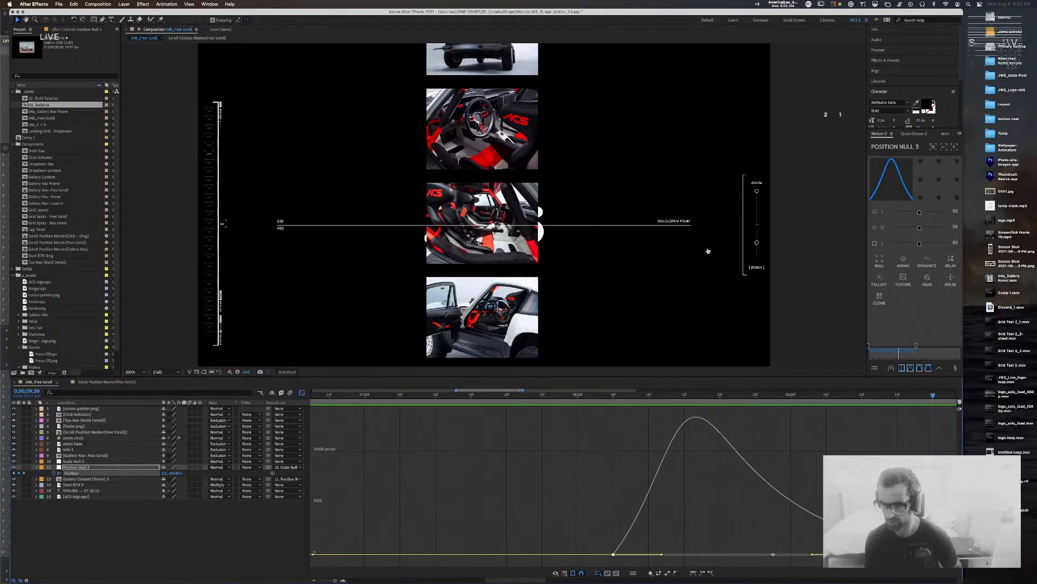
drag(933, 554, 887, 554)
click(684, 396)
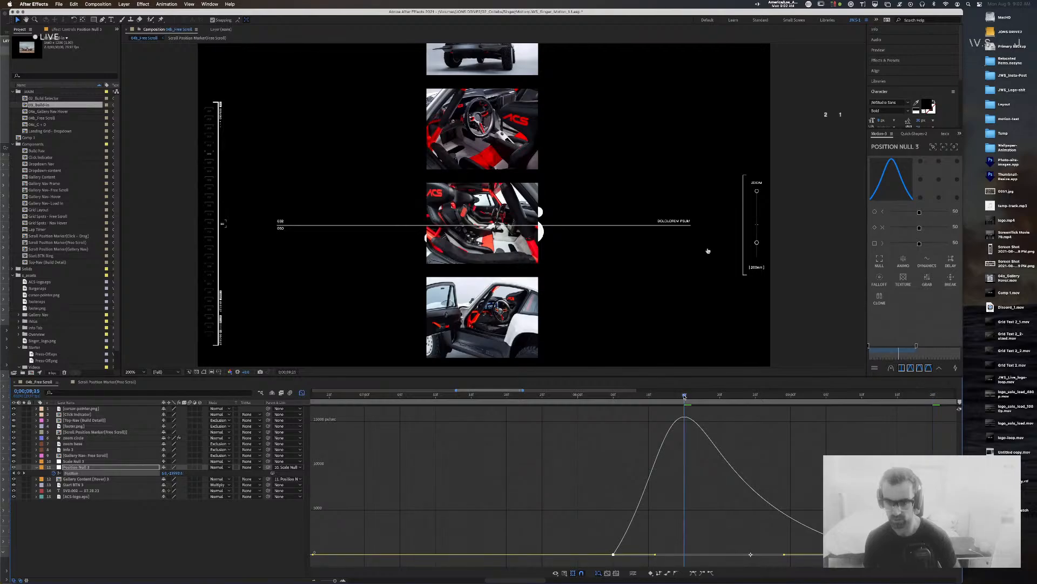
click(19, 474)
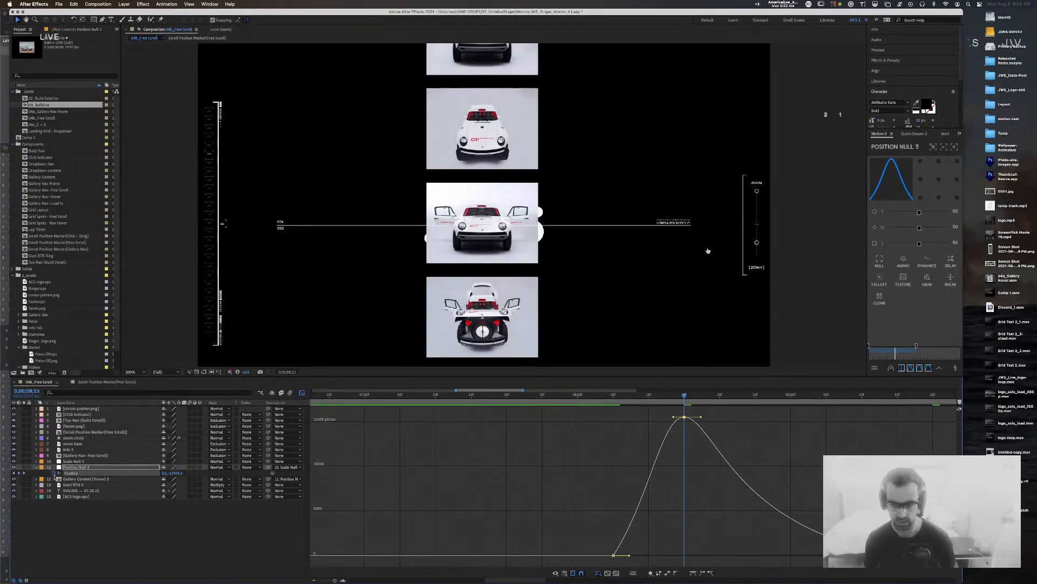
Step: Give the last keyframe 80% incoming influence and drag it later to soften the scroll
click(596, 532)
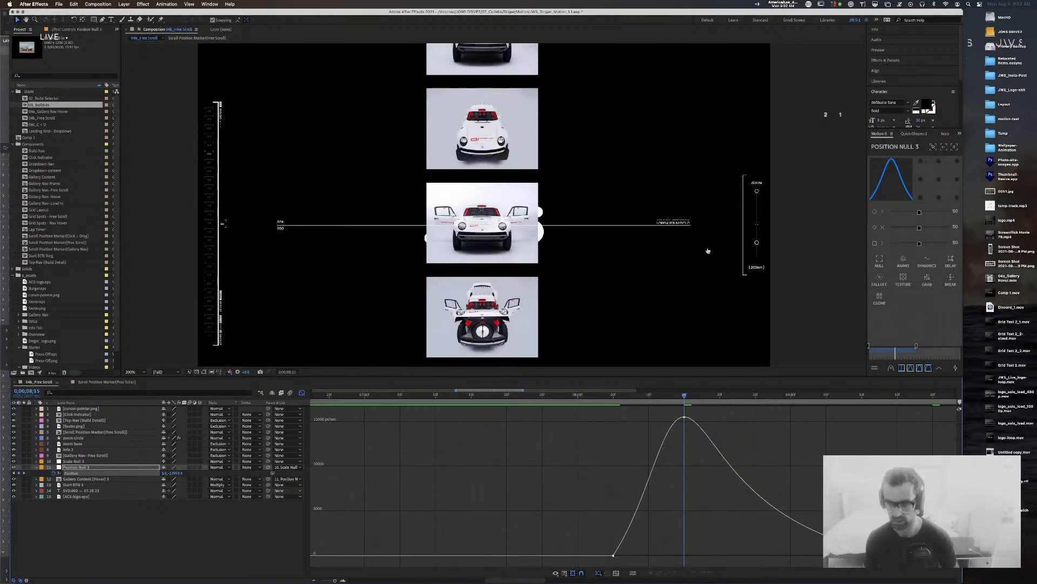
click(884, 555)
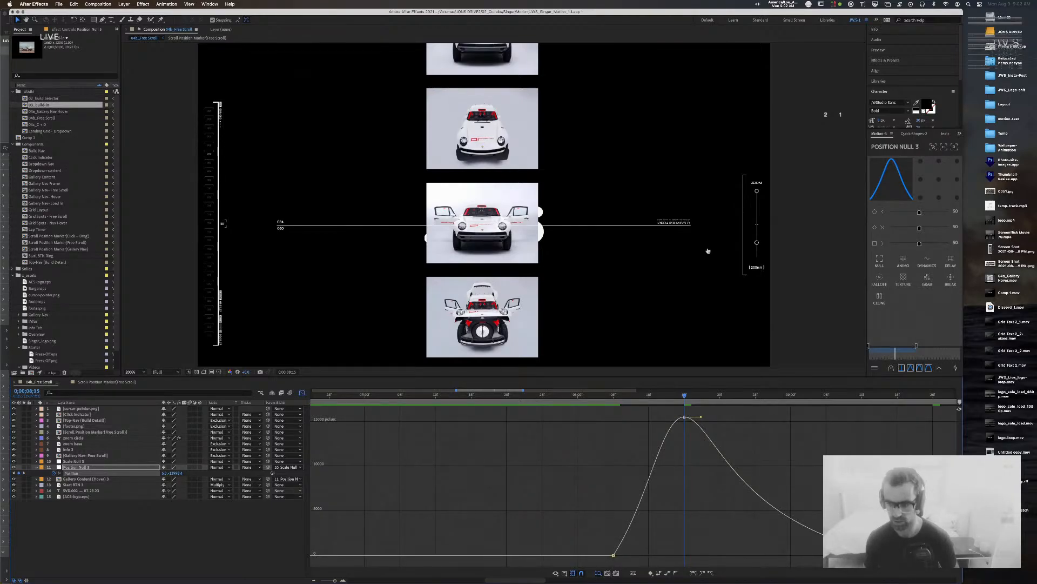
key(super+shift+k)
key(Tab)
key(Tab)
text(80)
key(Return)
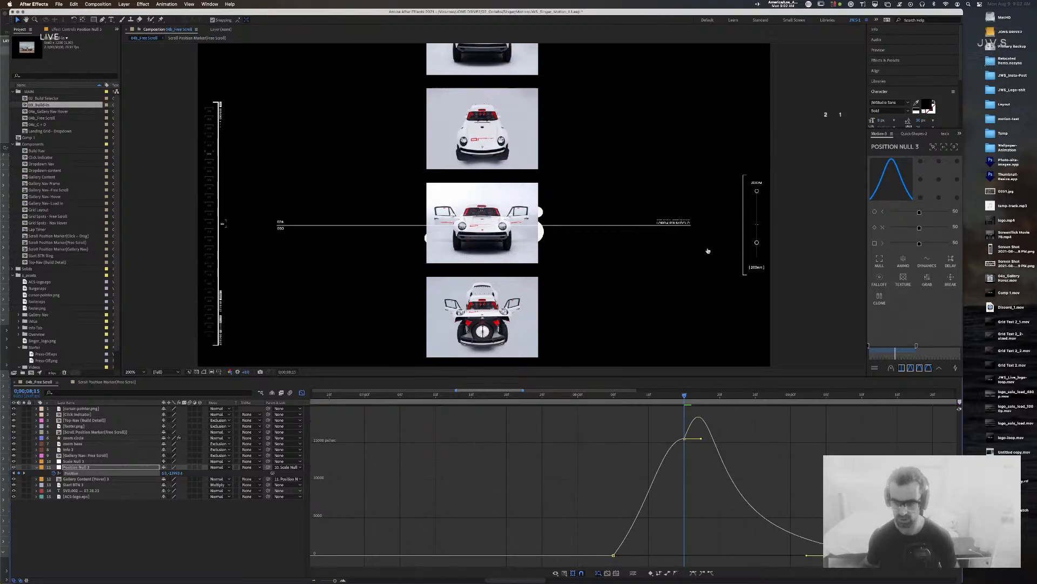
click(883, 555)
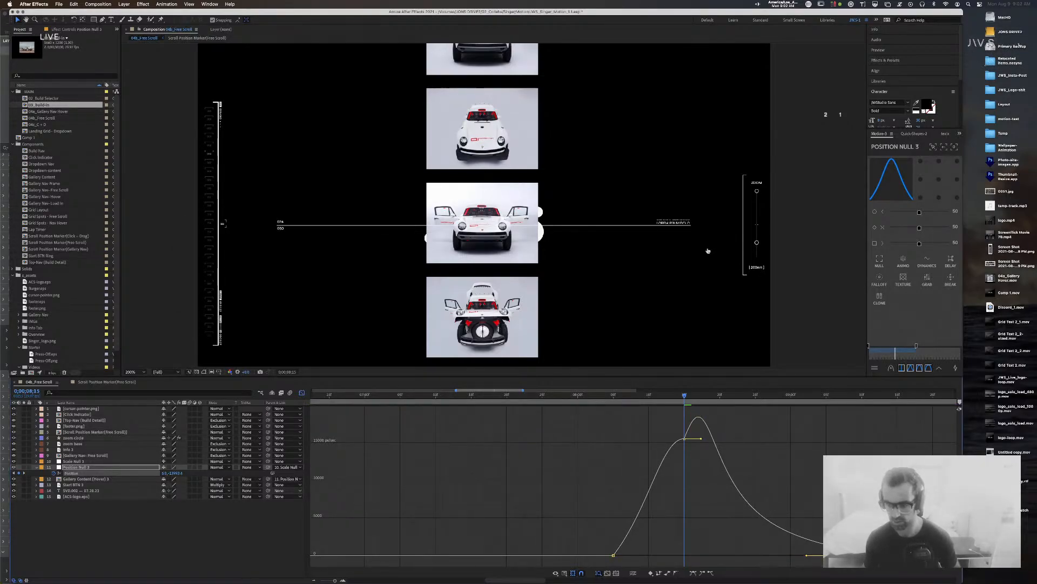
drag(884, 555, 955, 555)
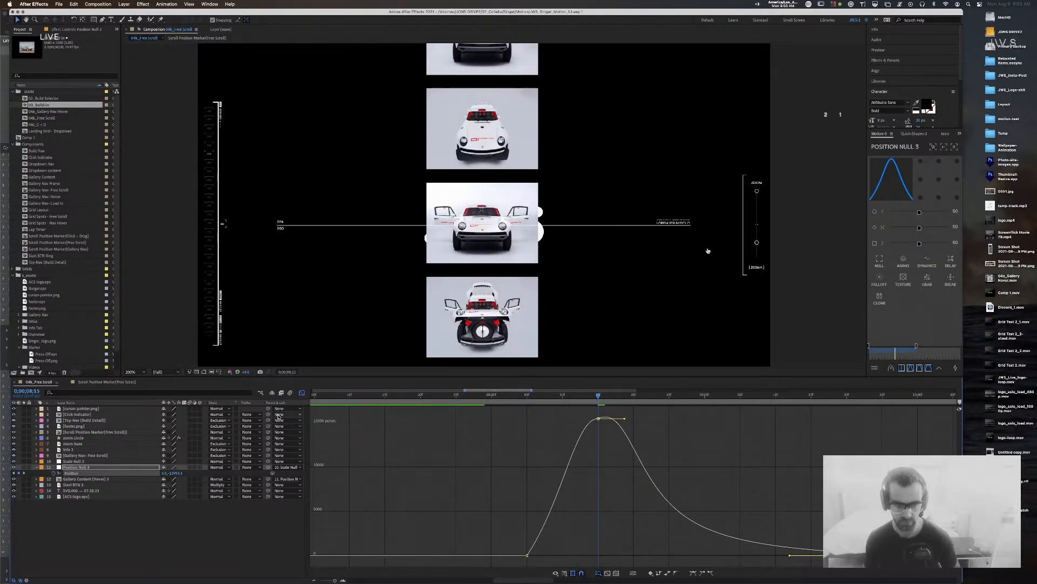
click(302, 392)
drag(334, 581, 327, 581)
click(591, 395)
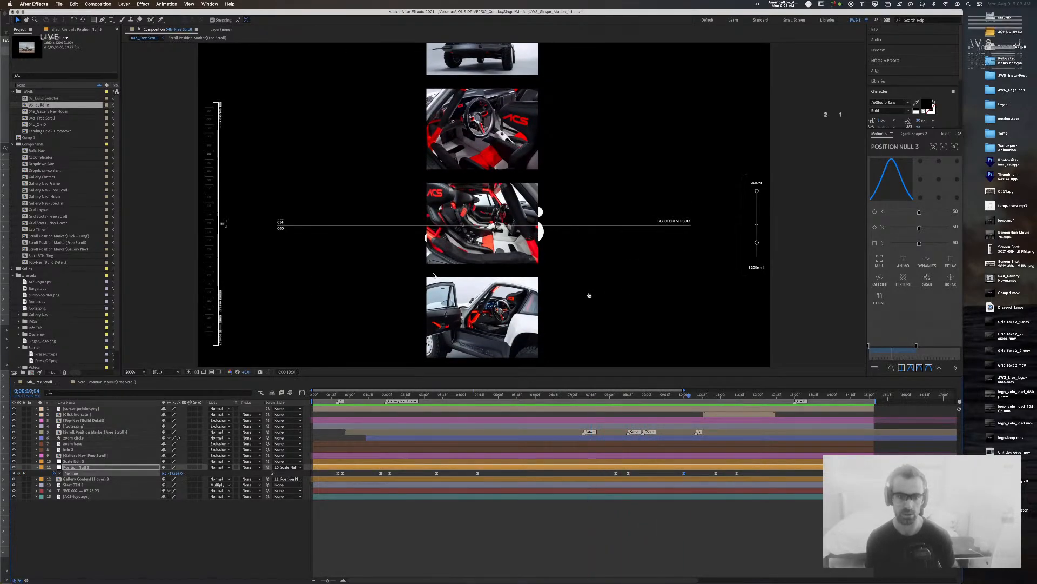
drag(686, 396, 612, 409)
key(space)
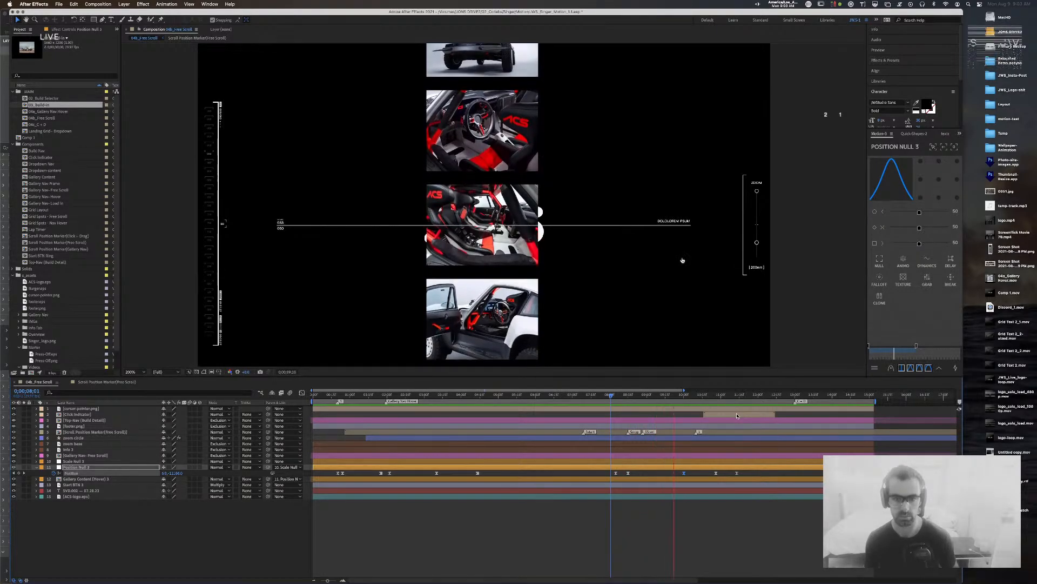
key(space)
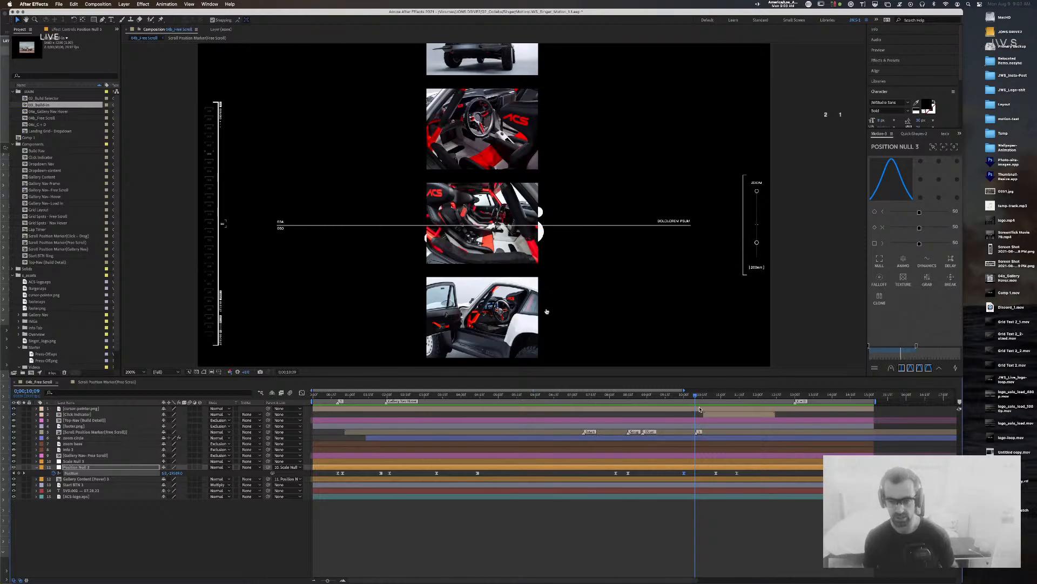
drag(696, 398, 671, 398)
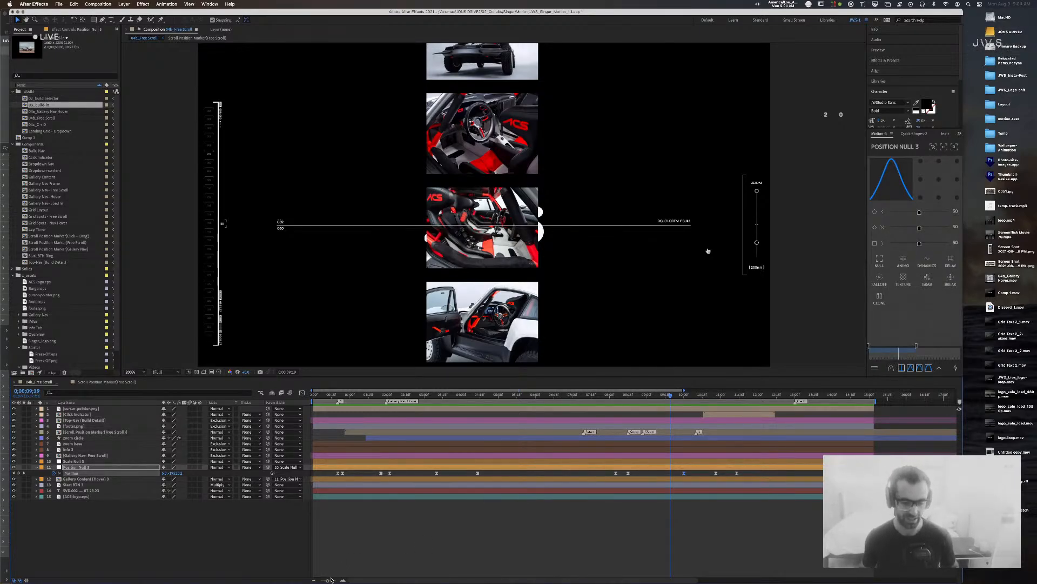
drag(327, 580, 323, 579)
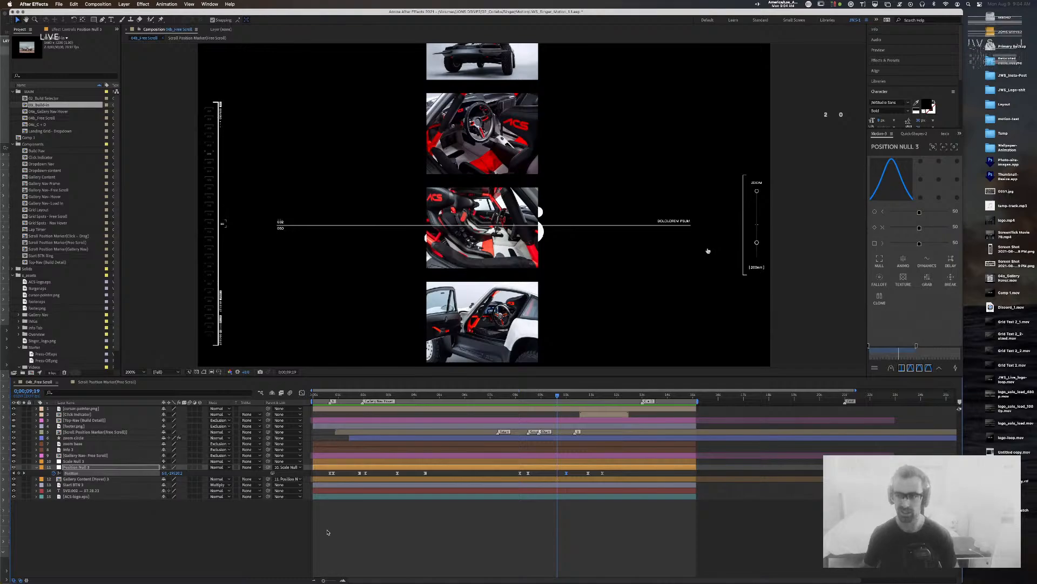
key(super+Tab)
click(563, 291)
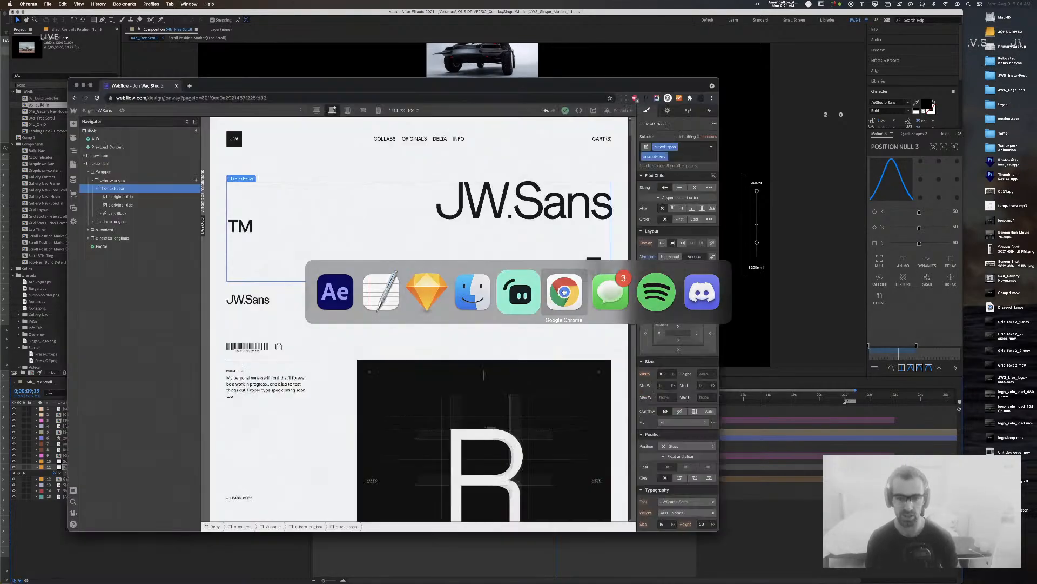
drag(302, 89, 331, 77)
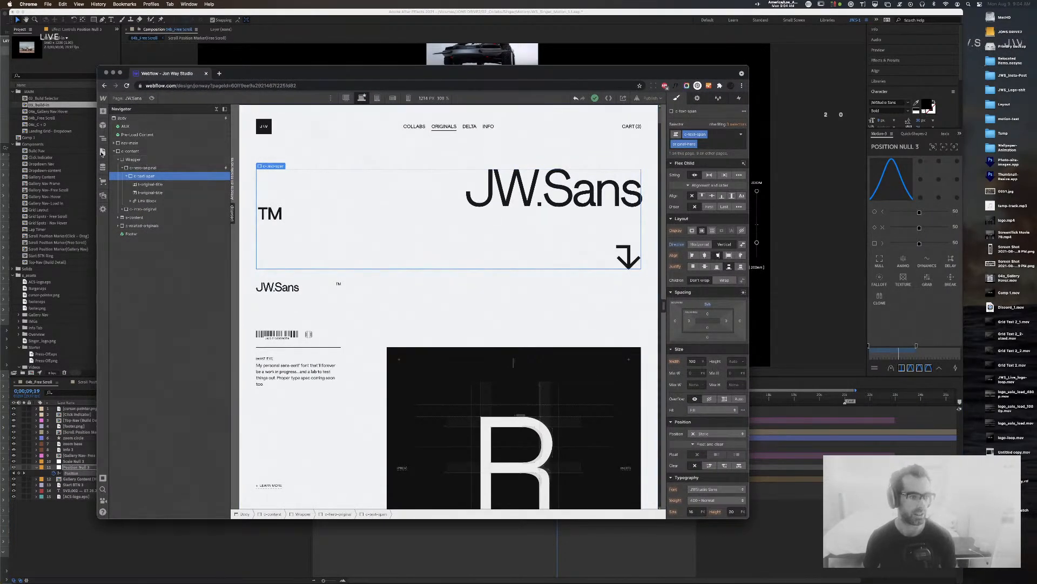
click(102, 152)
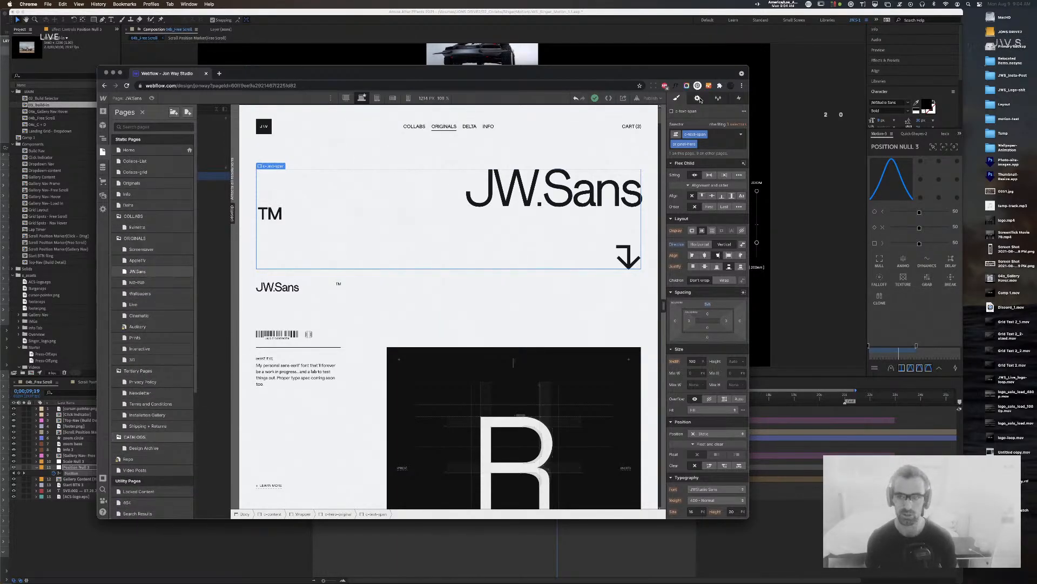
click(738, 98)
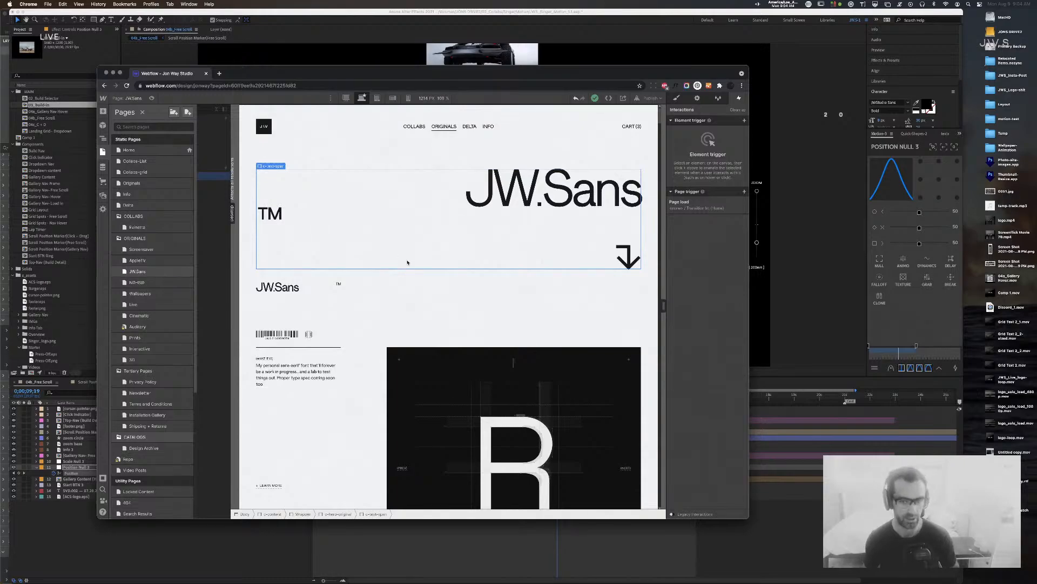
click(493, 12)
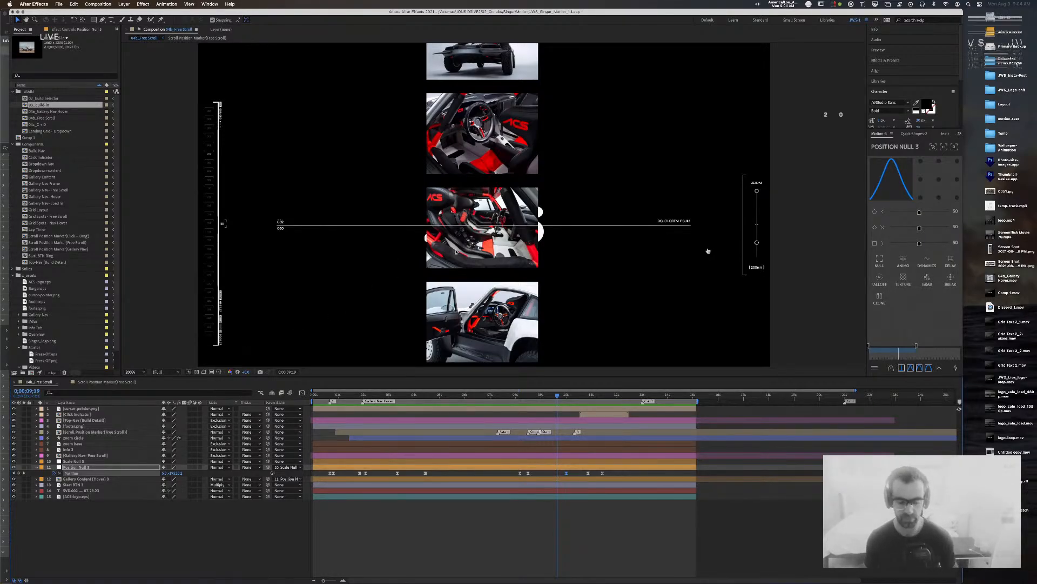
key(super+Tab)
click(588, 285)
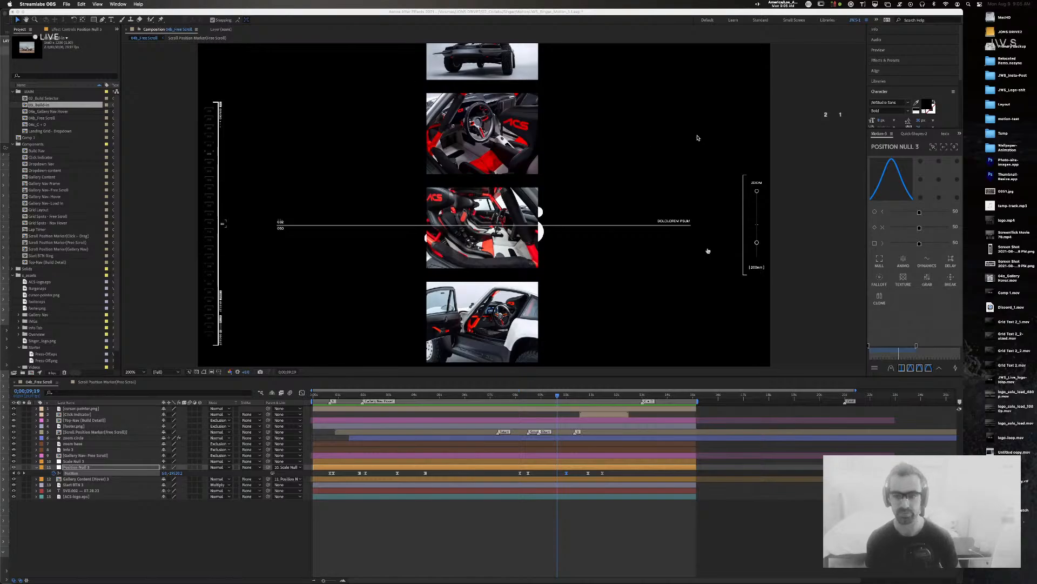
Step: Preview and scrub the 04b_Free Scroll gallery between 7;08 and 8;05 among the white car shots
click(655, 199)
drag(557, 397, 490, 399)
key(space)
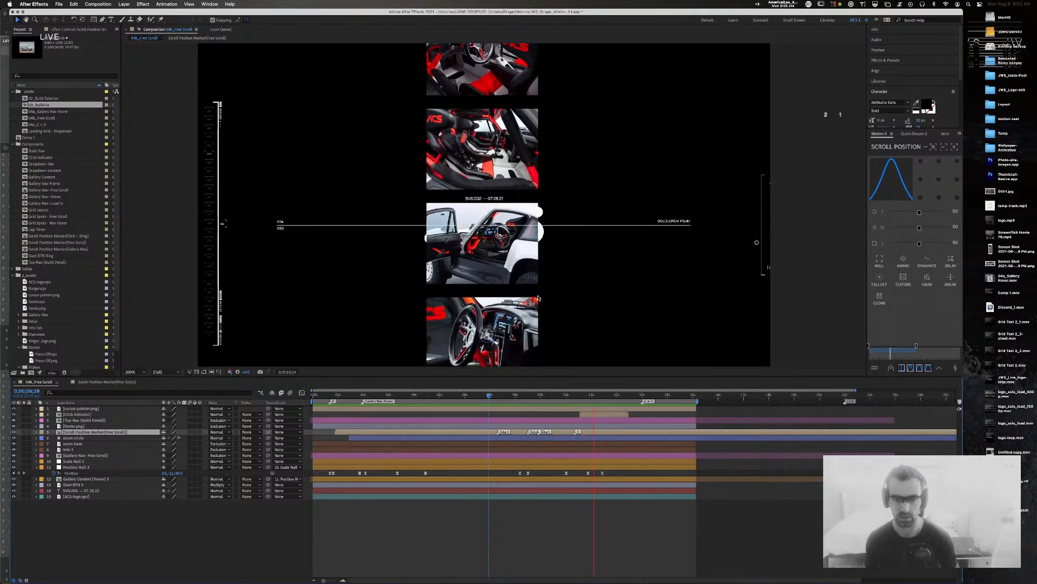
key(space)
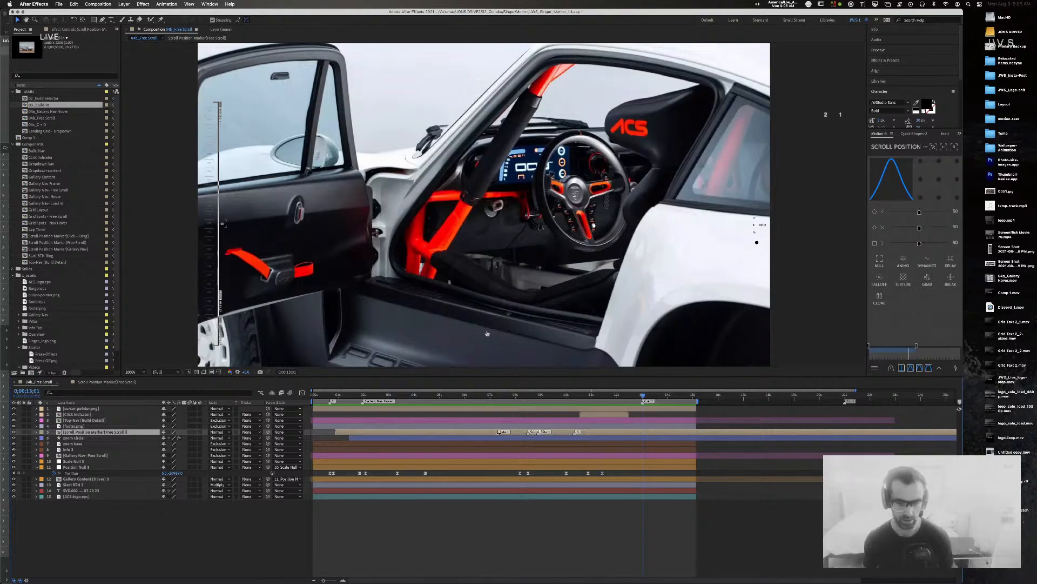
drag(538, 394, 504, 398)
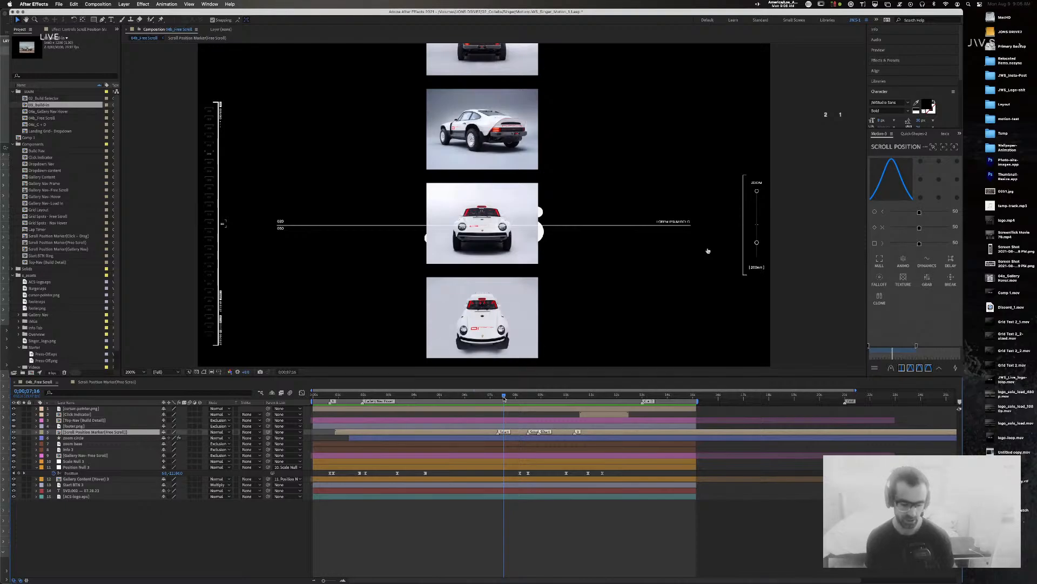
drag(504, 398, 517, 399)
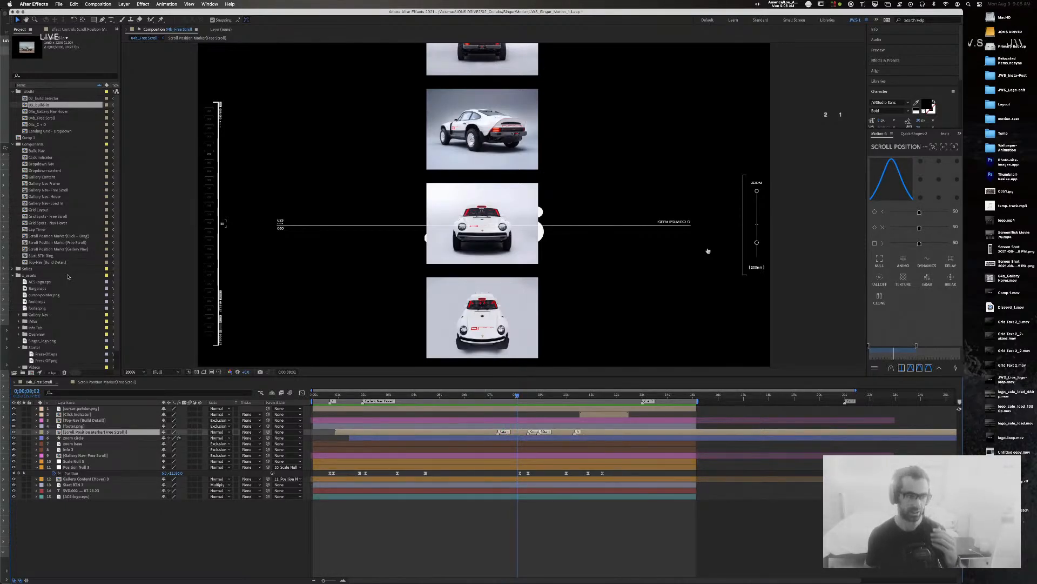
Step: Browse the Scroll Position Marker comps in the Project panel, then open the Free Scroll marker composition
click(55, 236)
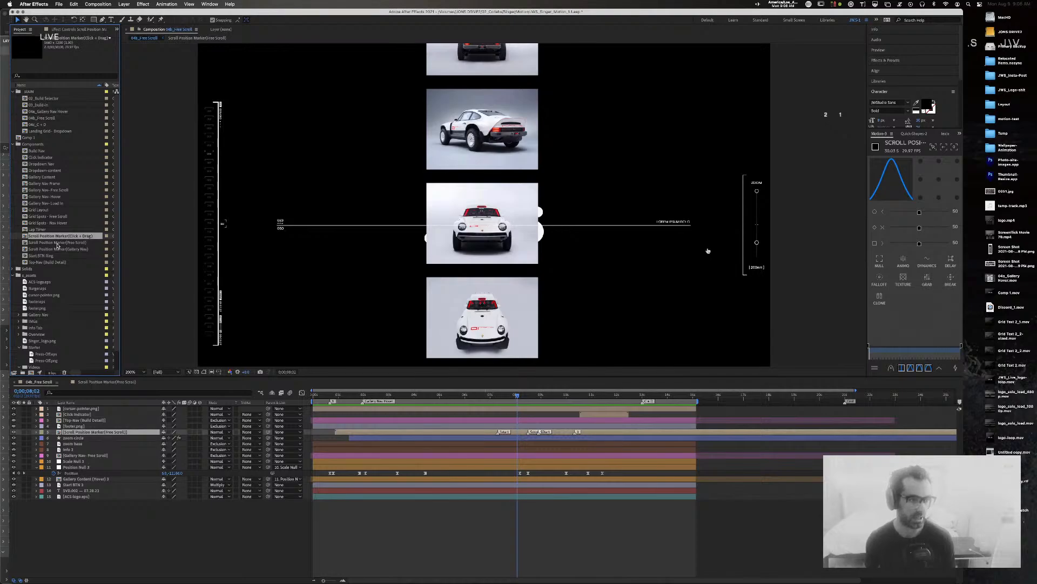
click(58, 203)
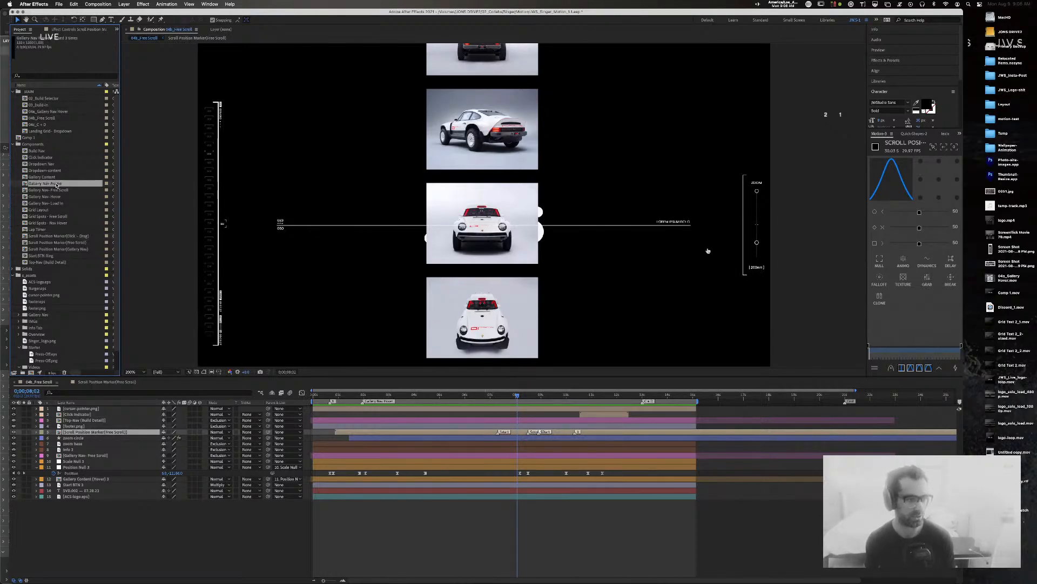
click(82, 236)
key(Down)
key(Down)
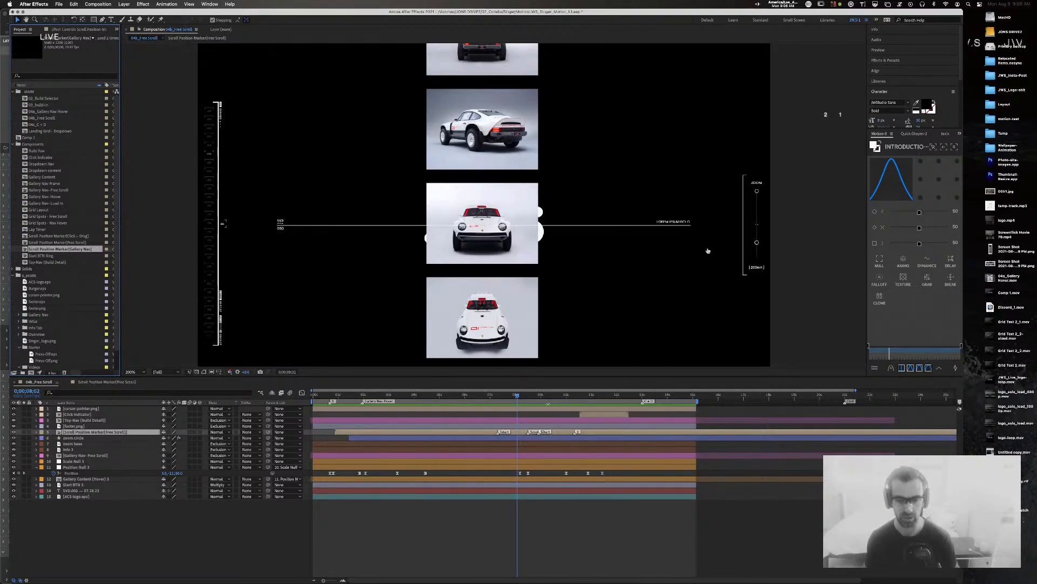
mouse_move(518, 396)
mouse_down()
mouse_move(499, 396)
mouse_move(531, 395)
mouse_move(520, 395)
mouse_up()
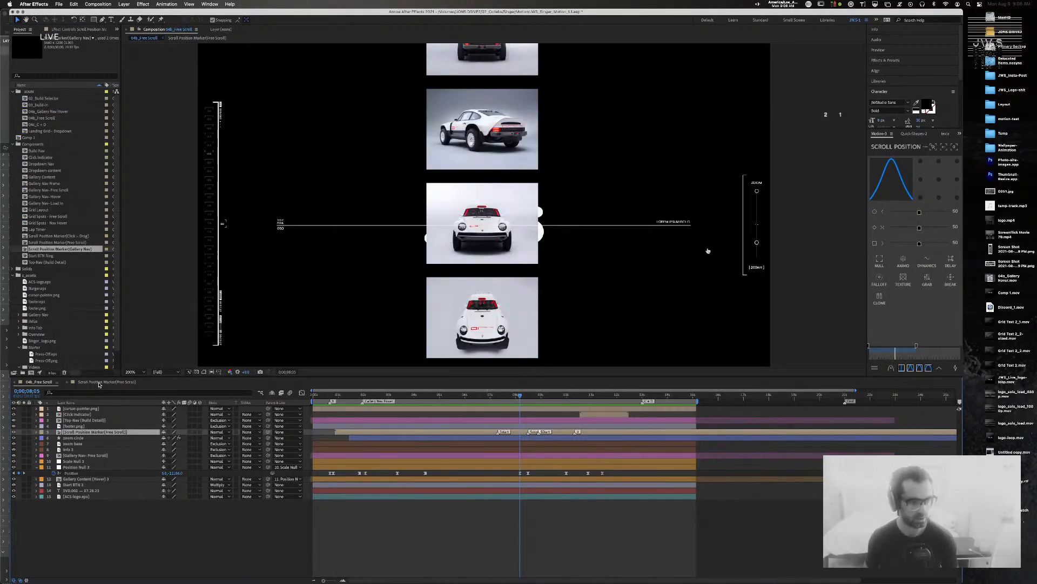
click(99, 382)
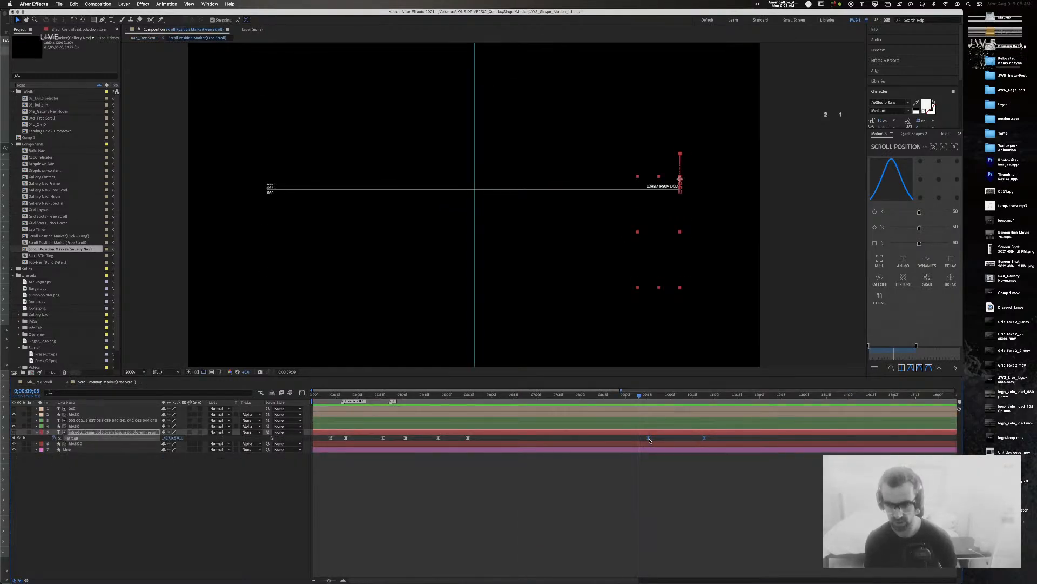
Step: Shift the marker's last Position keyframes slightly earlier and check the timing in 04b_Free Scroll
drag(649, 439, 639, 440)
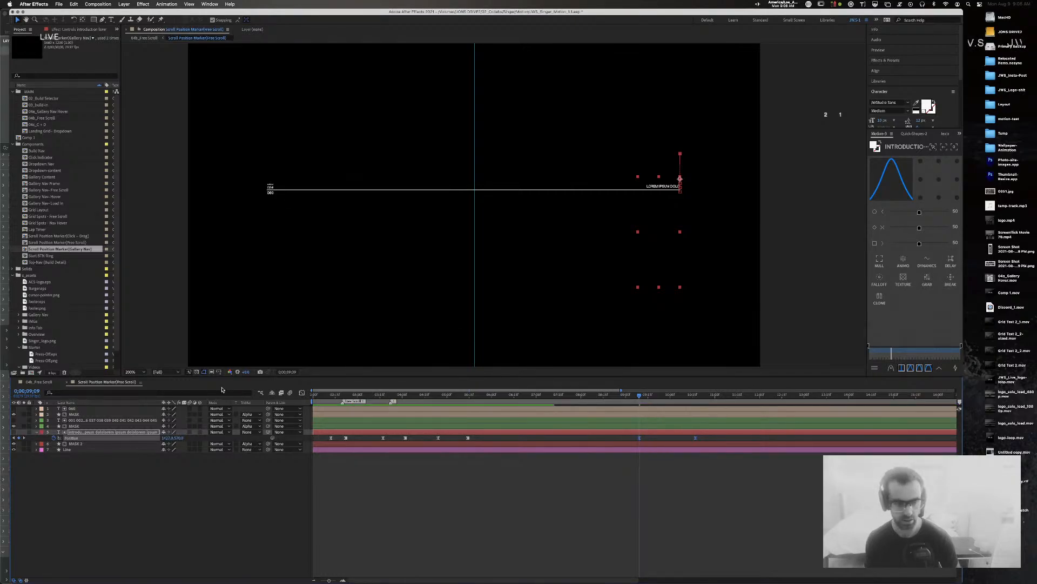
click(30, 383)
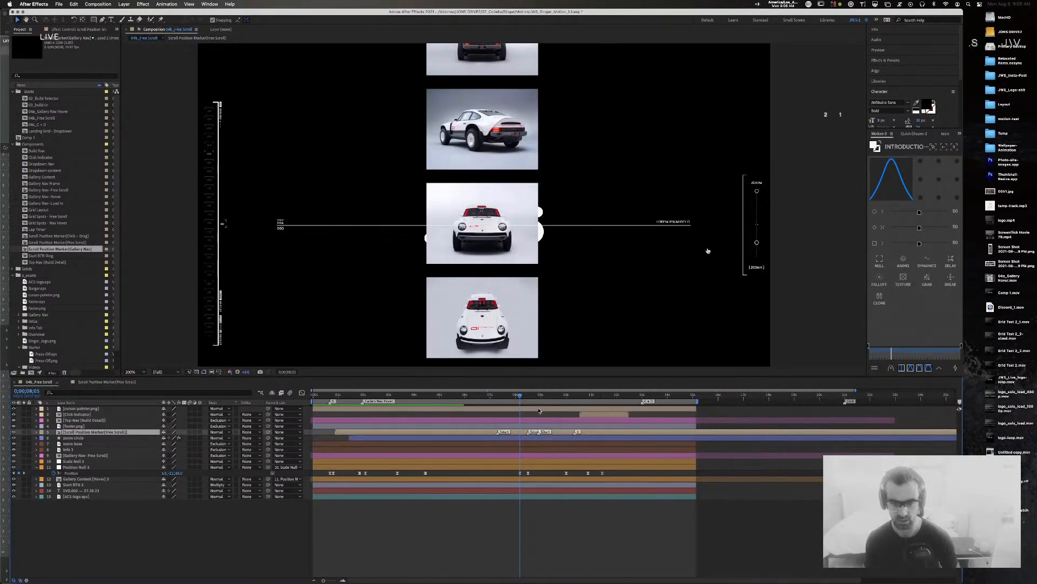
drag(521, 396, 566, 400)
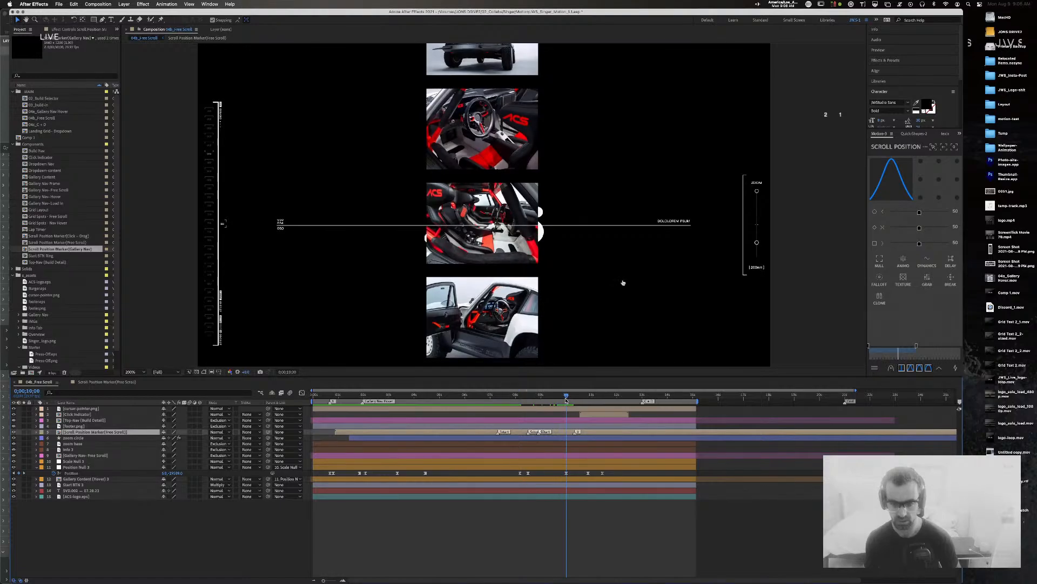
click(86, 383)
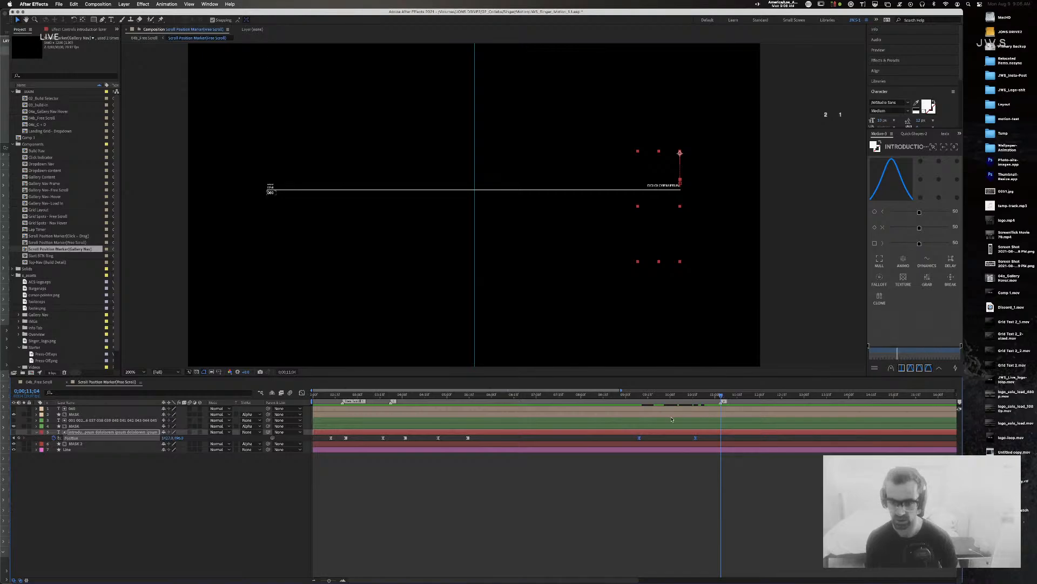
Step: Give the last two Position keyframes 80% incoming and outgoing influence and show their speed curves
click(695, 488)
drag(704, 439, 623, 438)
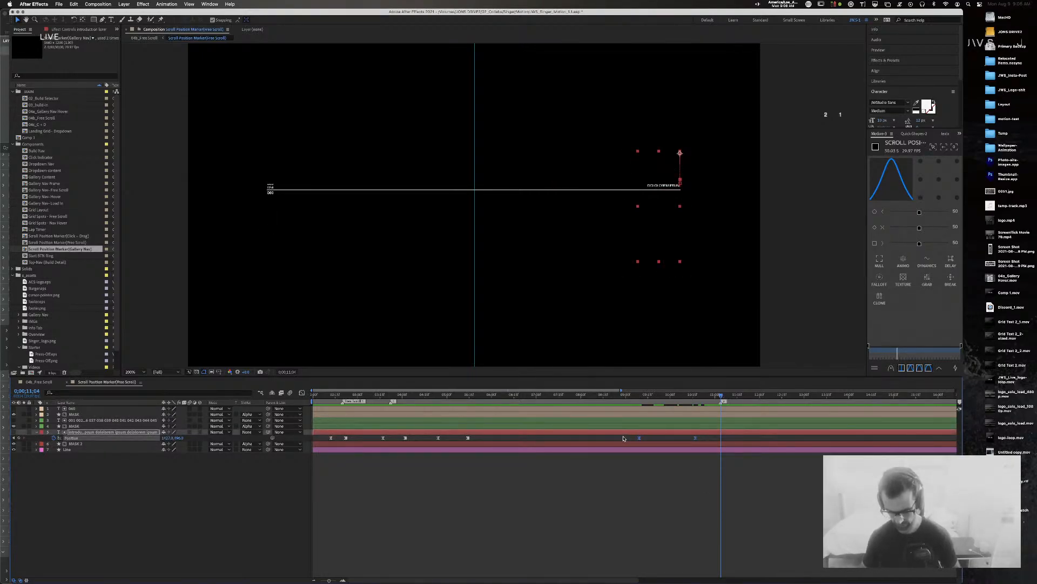
key(super+shift+k)
key(Tab)
key(Tab)
text(80)
key(Tab)
key(Tab)
text(80)
key(Return)
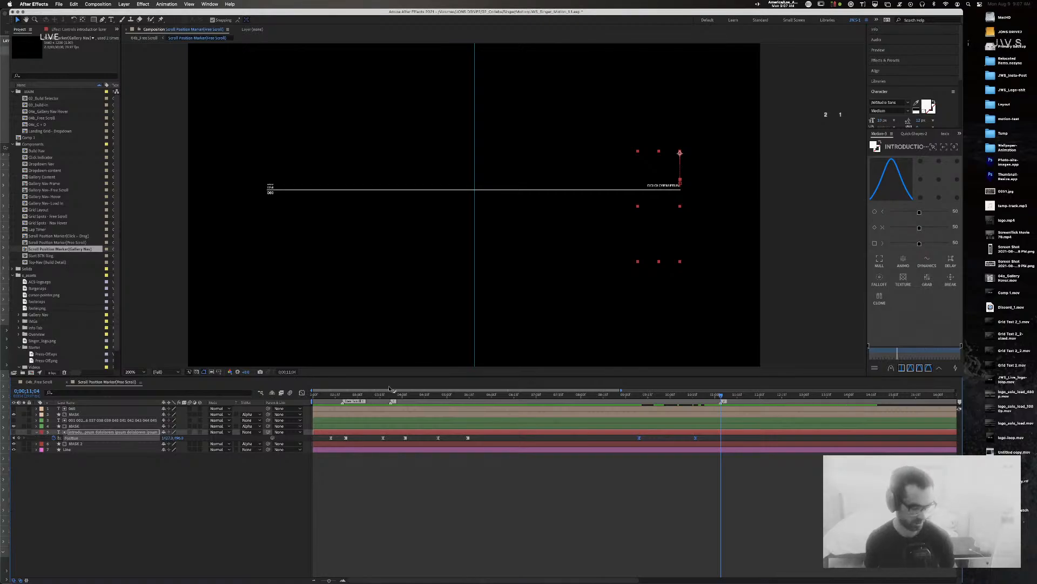
click(302, 393)
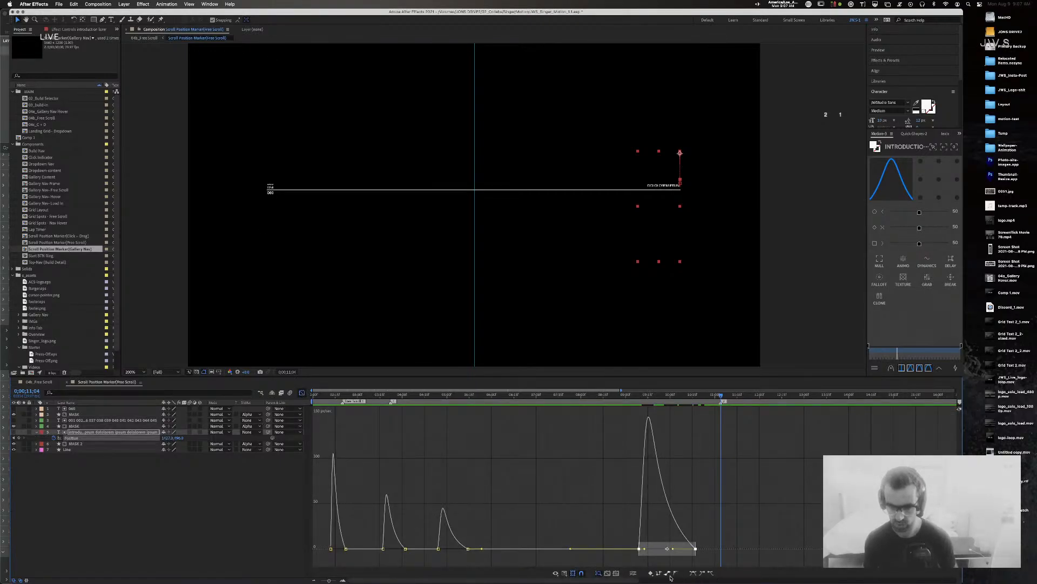
Step: Fit the speed curves to the selected keyframes and end the final ease slightly earlier
click(615, 574)
click(608, 574)
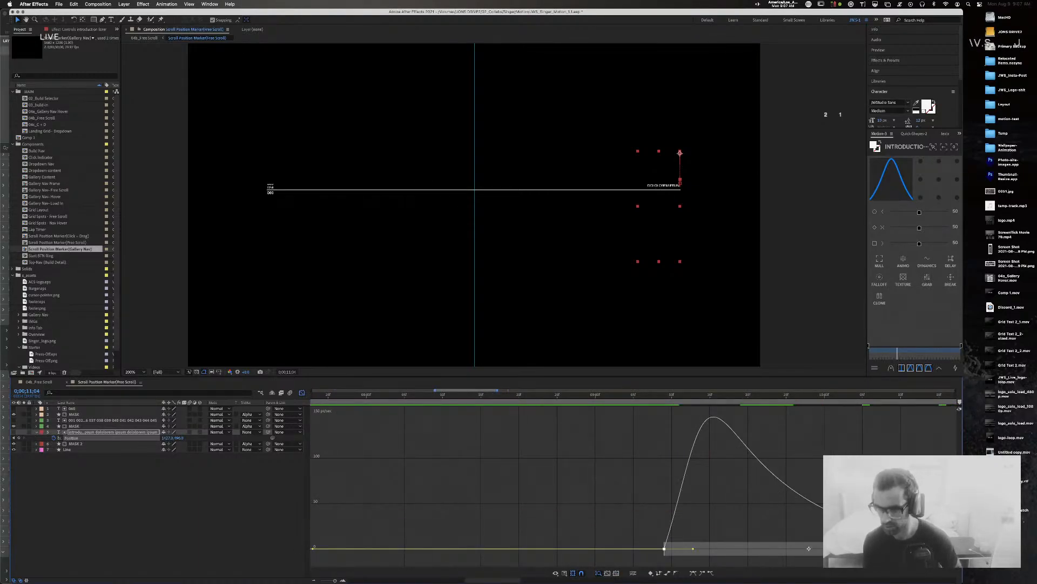
scroll(594, 486, right, 5)
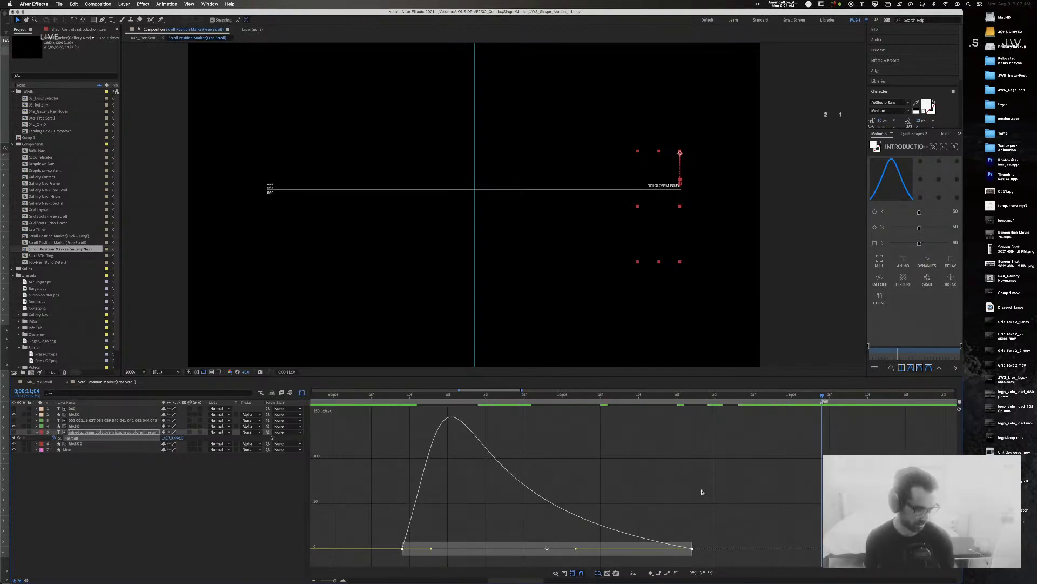
scroll(699, 476, left, 2)
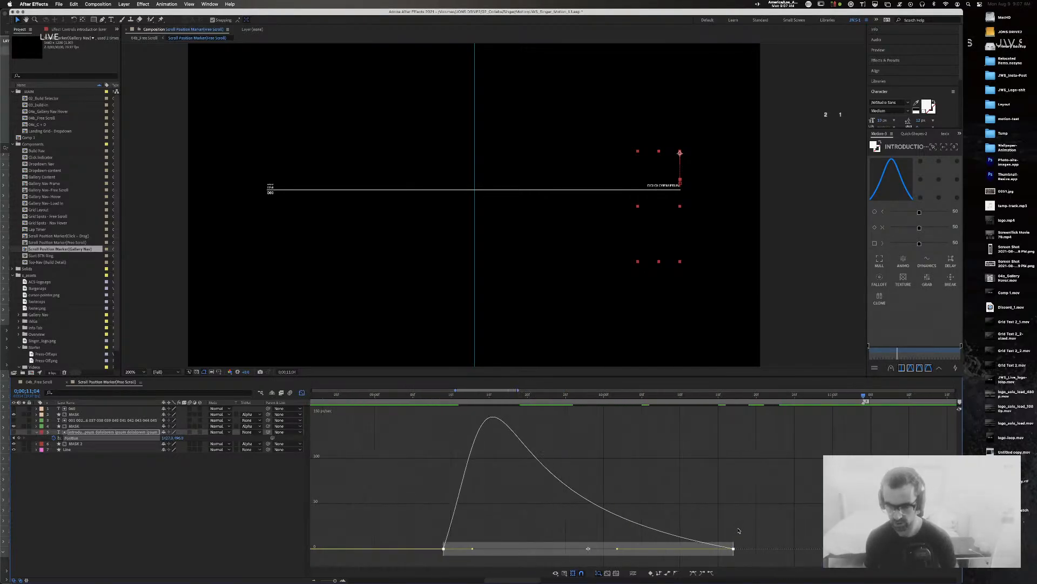
drag(733, 550, 719, 549)
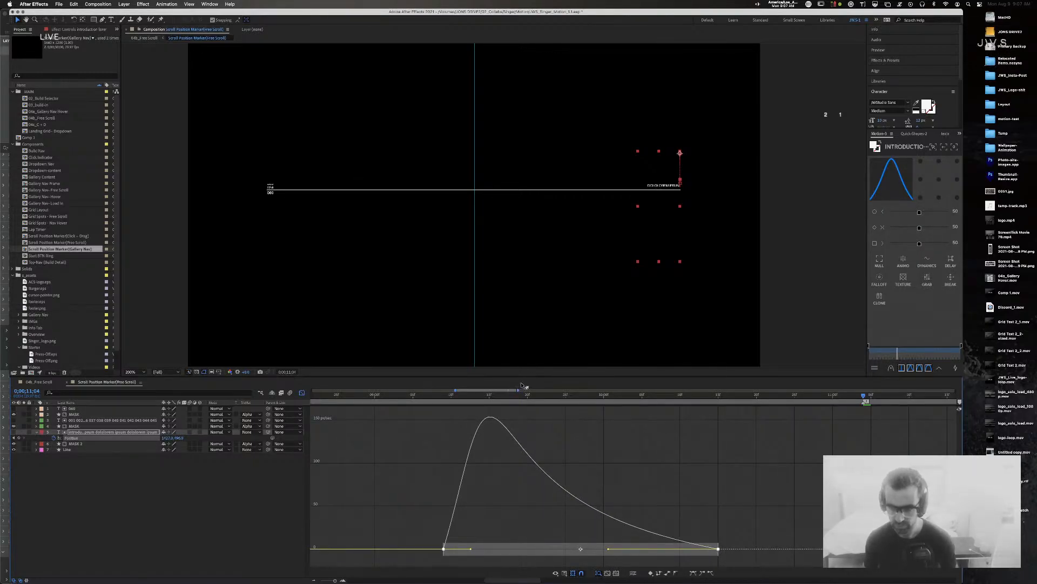
Step: Add a Position keyframe at the speed peak with 80% incoming influence and push the end keyframe later
click(490, 395)
click(19, 437)
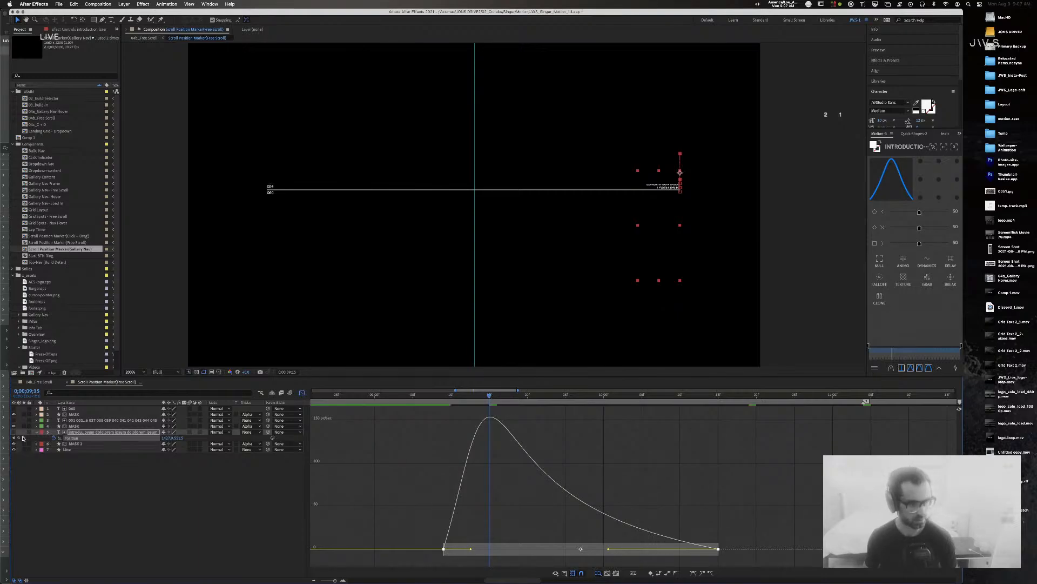
double_click(718, 555)
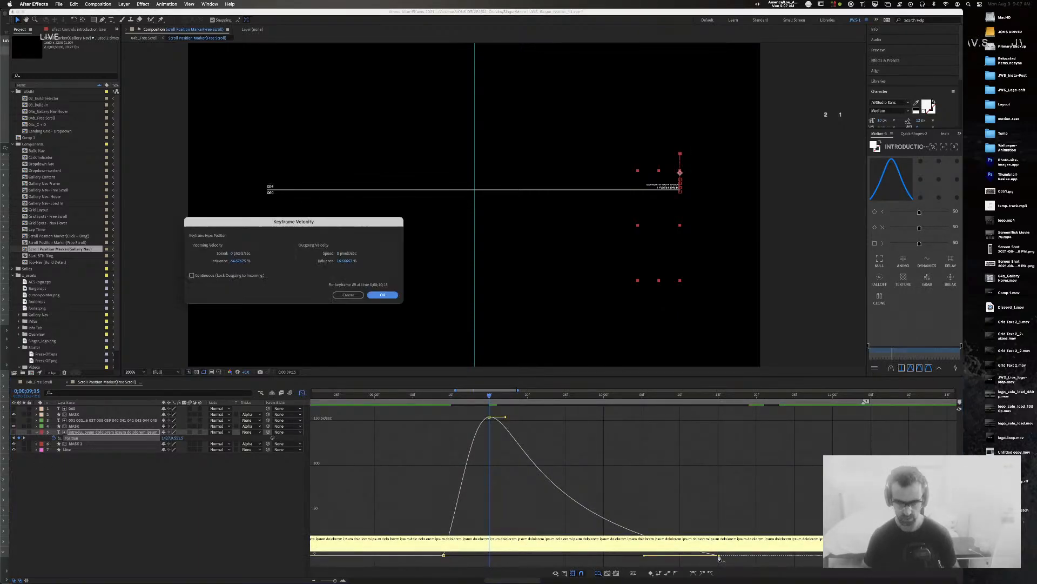
key(Tab)
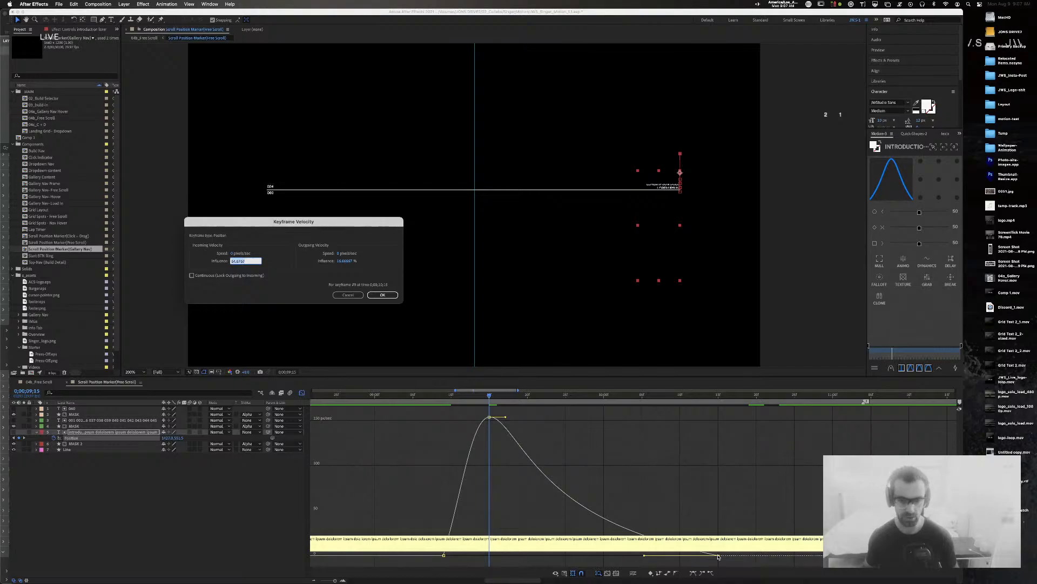
text(80)
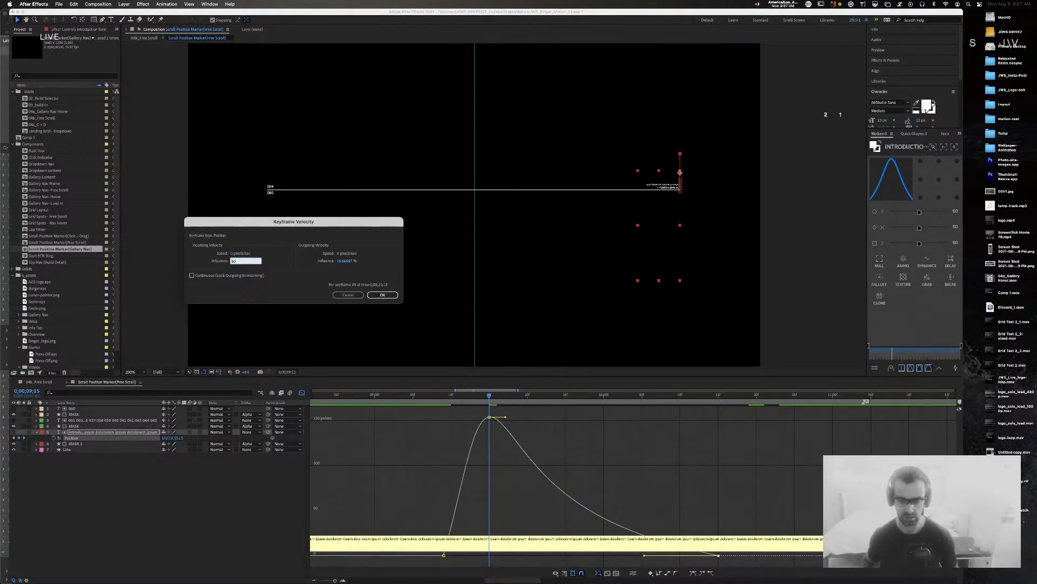
key(Return)
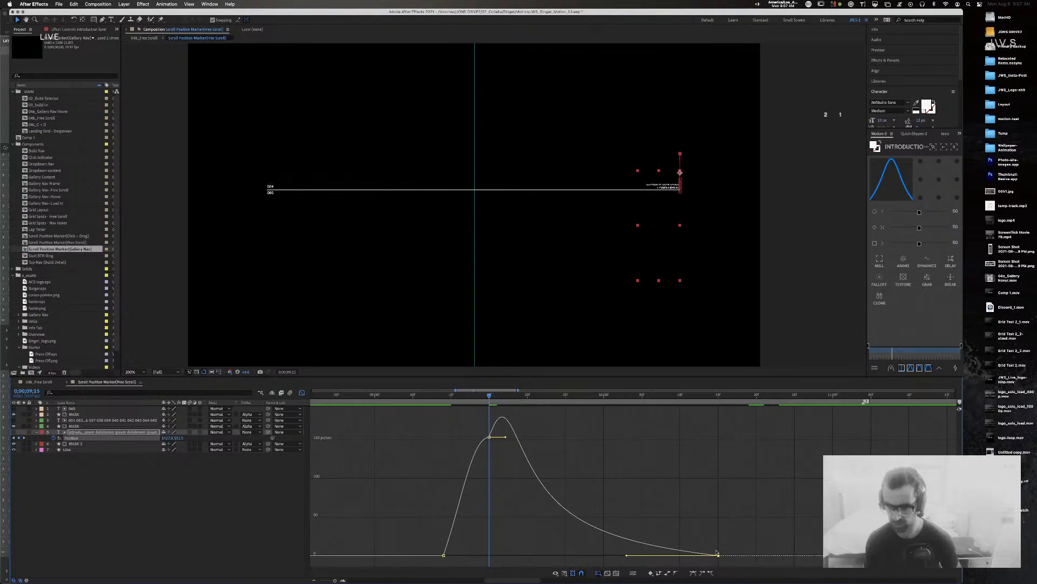
drag(718, 555, 870, 555)
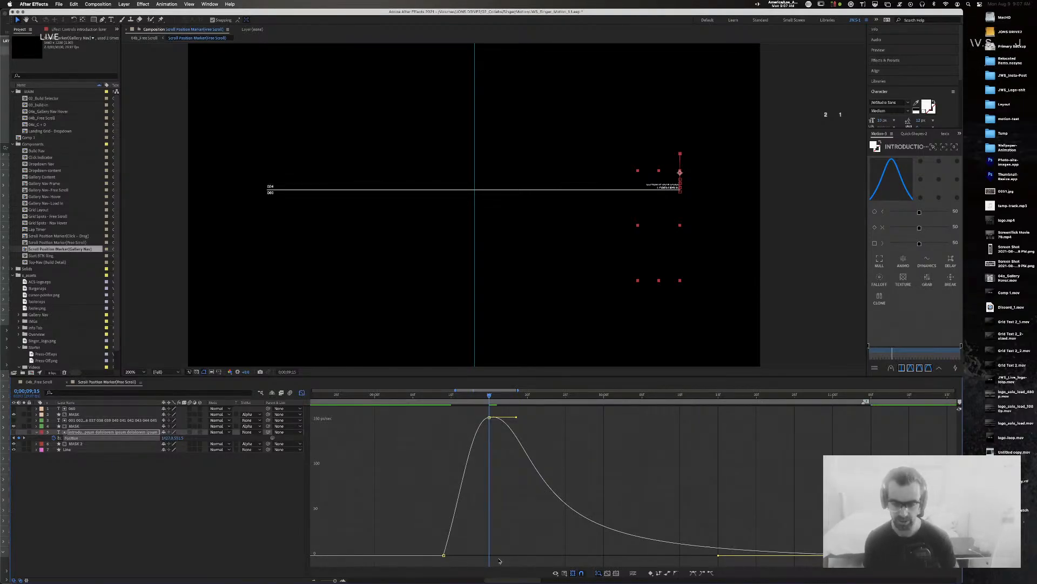
Step: Zoom out, preview the marker motion from about 8 seconds, and return to layer bars
drag(334, 581, 331, 580)
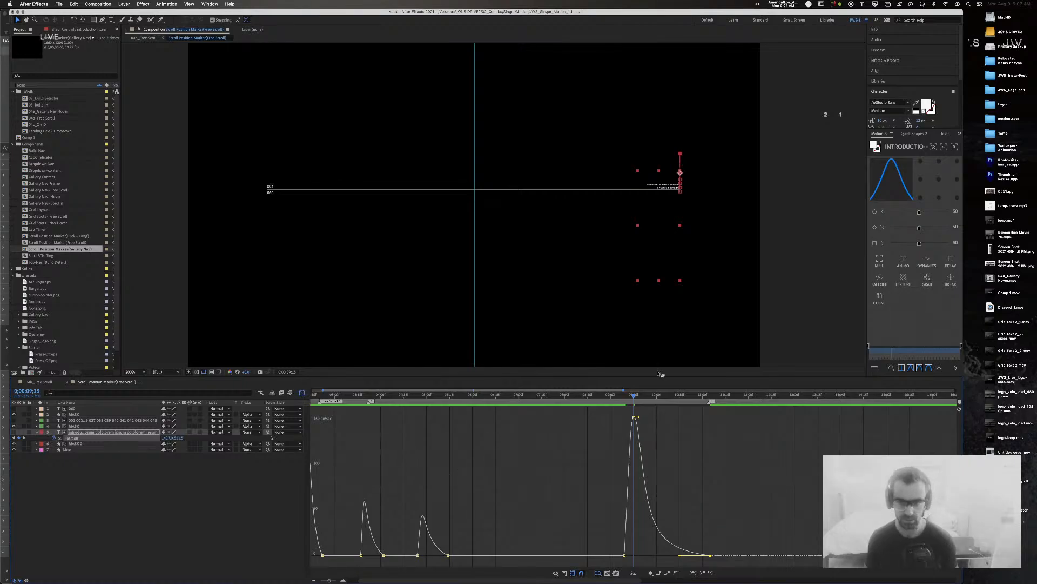
drag(631, 399, 575, 396)
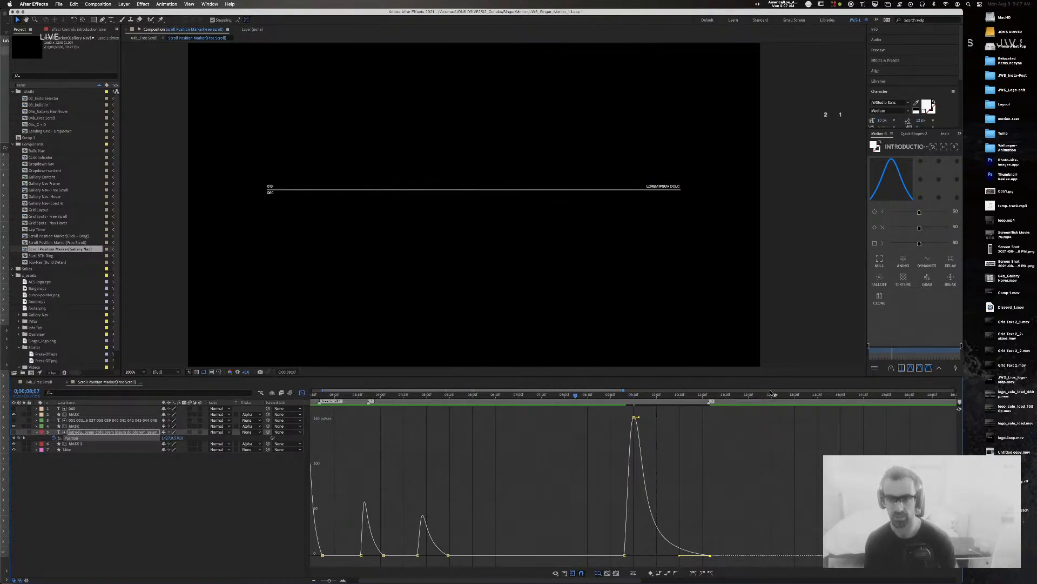
key(space)
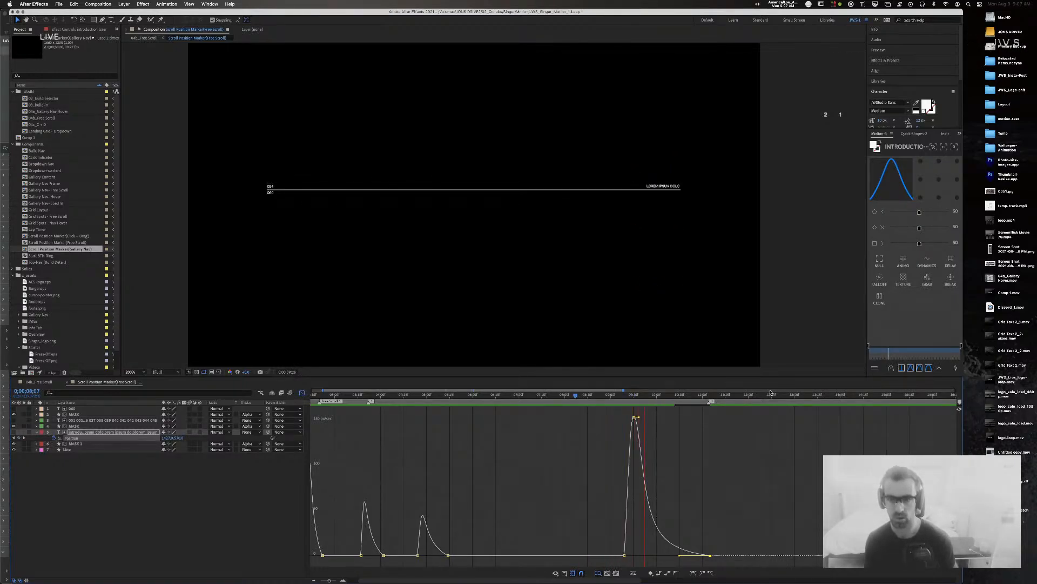
key(space)
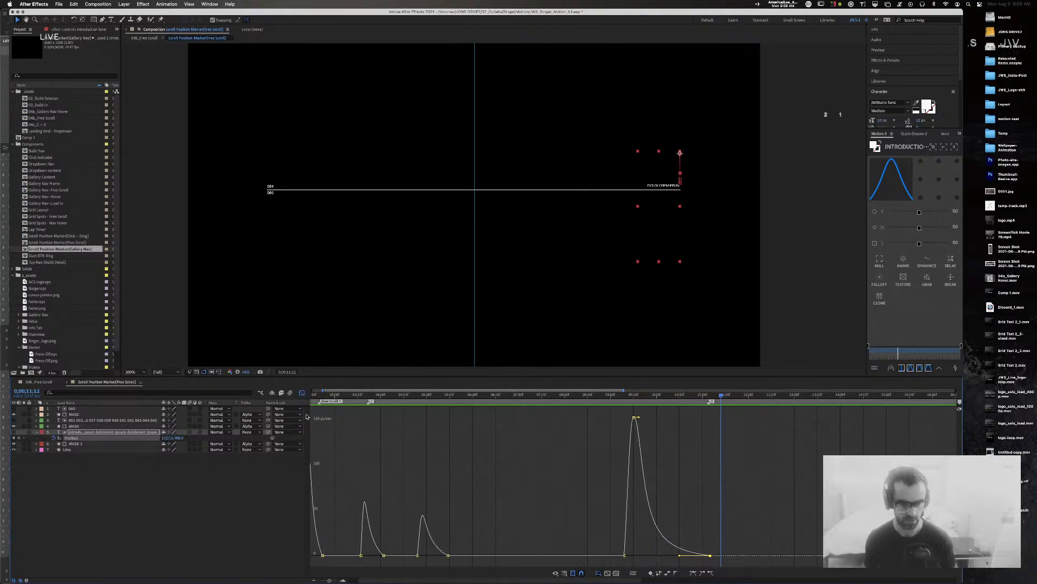
click(302, 393)
drag(713, 400, 588, 395)
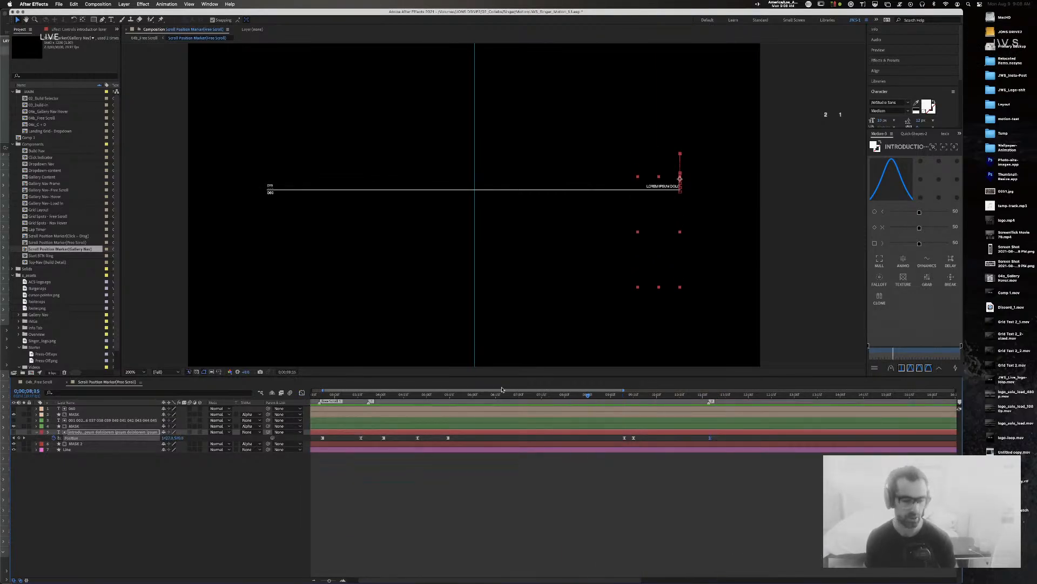
click(41, 382)
click(473, 396)
mouse_move(472, 398)
mouse_down()
mouse_move(418, 398)
mouse_move(534, 401)
mouse_move(486, 402)
mouse_up()
key(space)
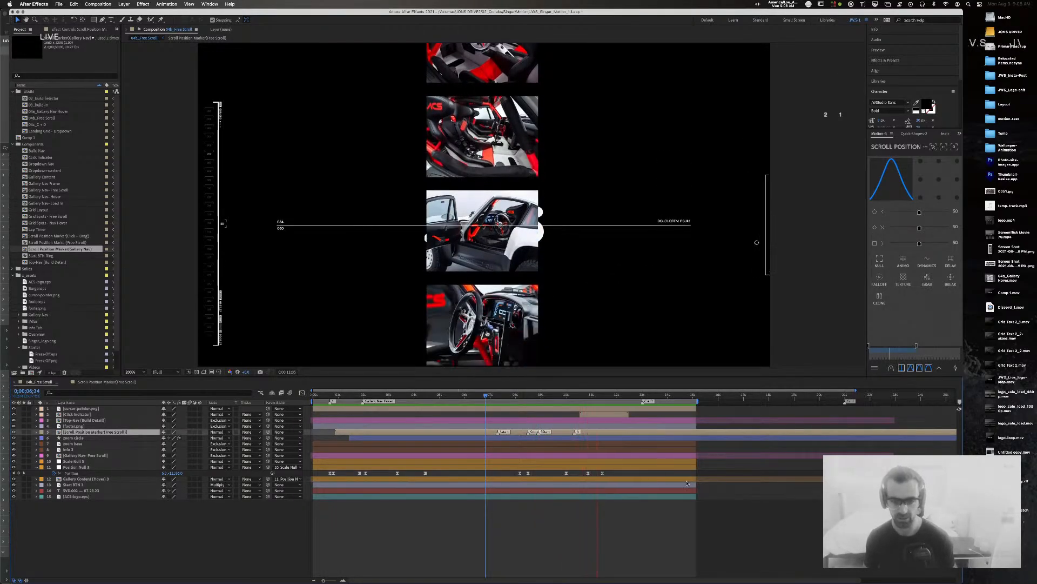
drag(534, 398, 520, 399)
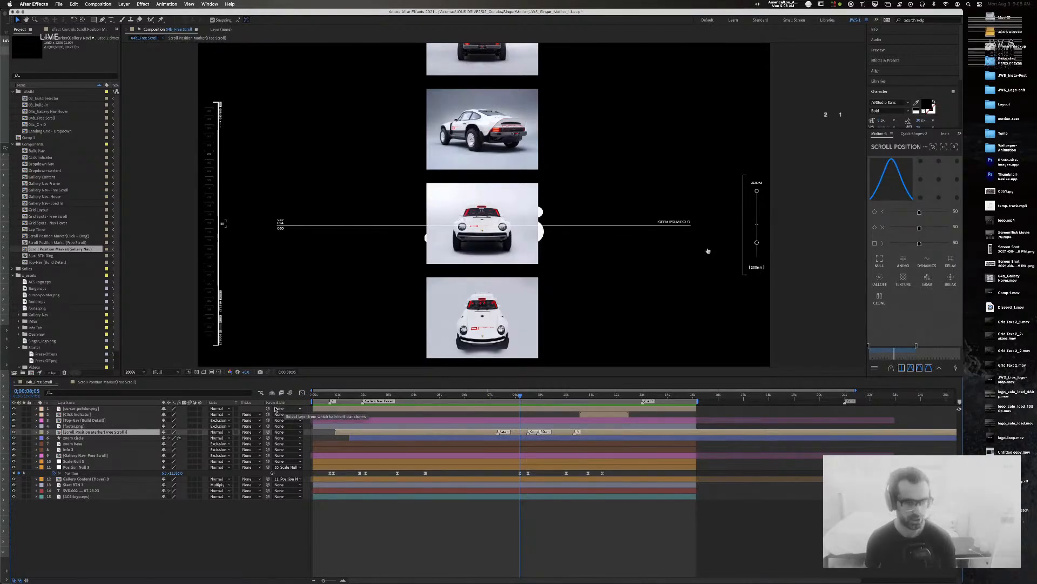
click(103, 382)
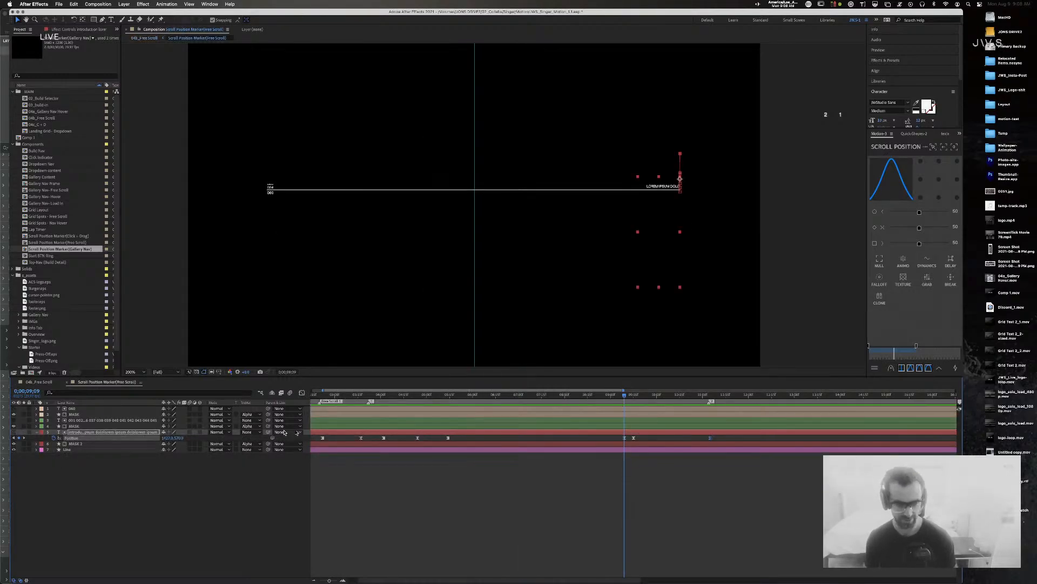
scroll(122, 412, right, 1)
Step: Reveal the counter layer's Position keyframes and scrub the 04b_Free Scroll gallery back to the start
click(106, 420)
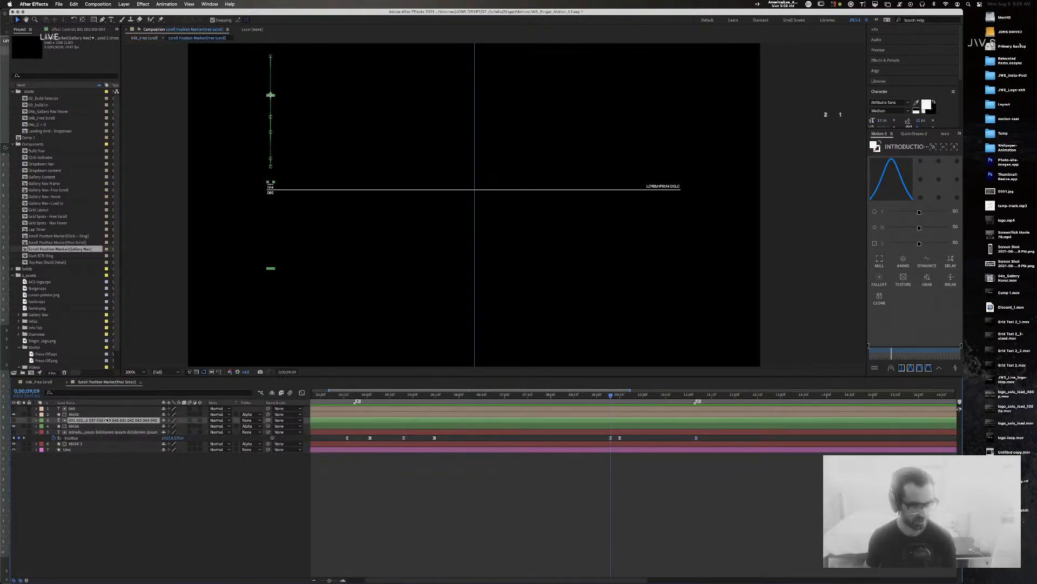
key(p)
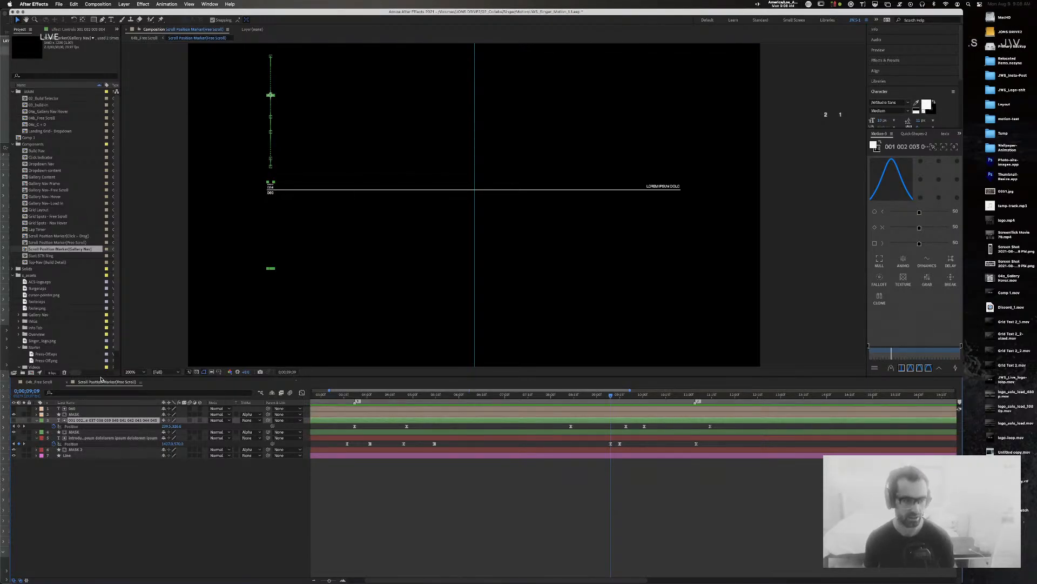
click(37, 384)
mouse_move(365, 395)
mouse_down()
mouse_move(319, 396)
mouse_move(361, 397)
mouse_move(345, 397)
mouse_up()
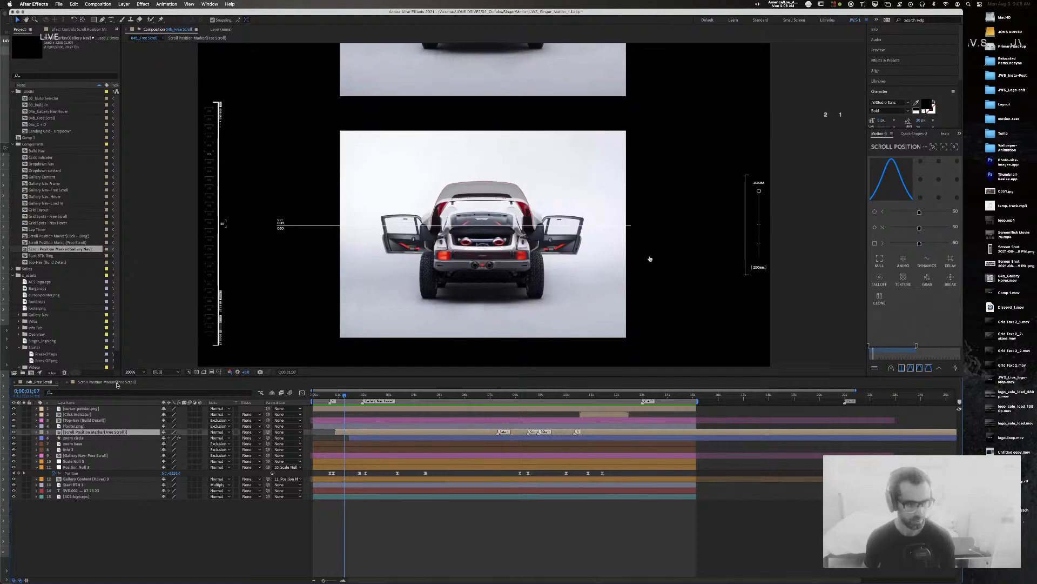
Step: In the Free Scroll marker comp, move the counter's first Position keyframe to the playhead and change its timing option
click(116, 383)
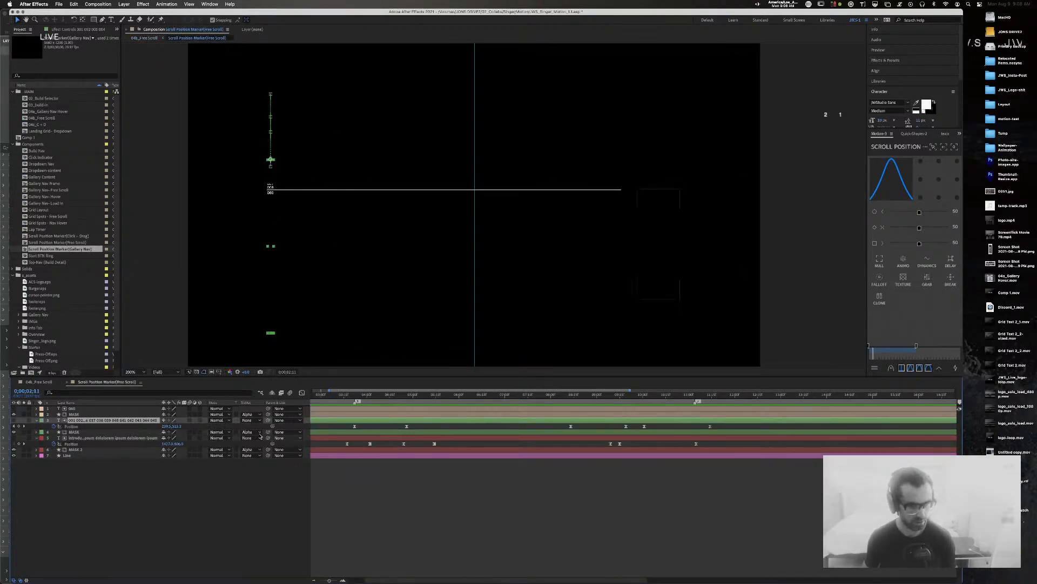
click(233, 437)
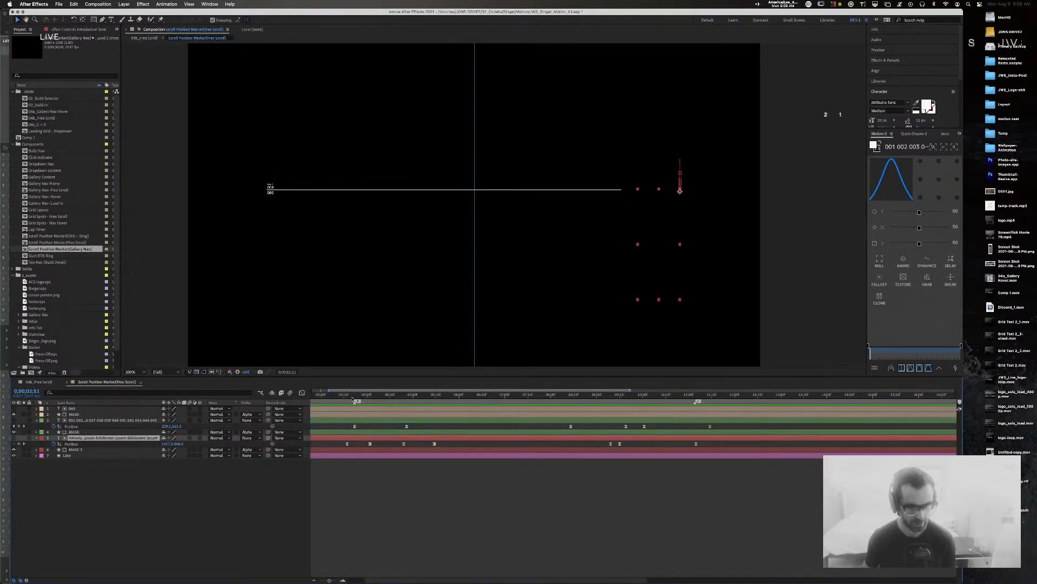
drag(350, 398, 347, 397)
click(357, 421)
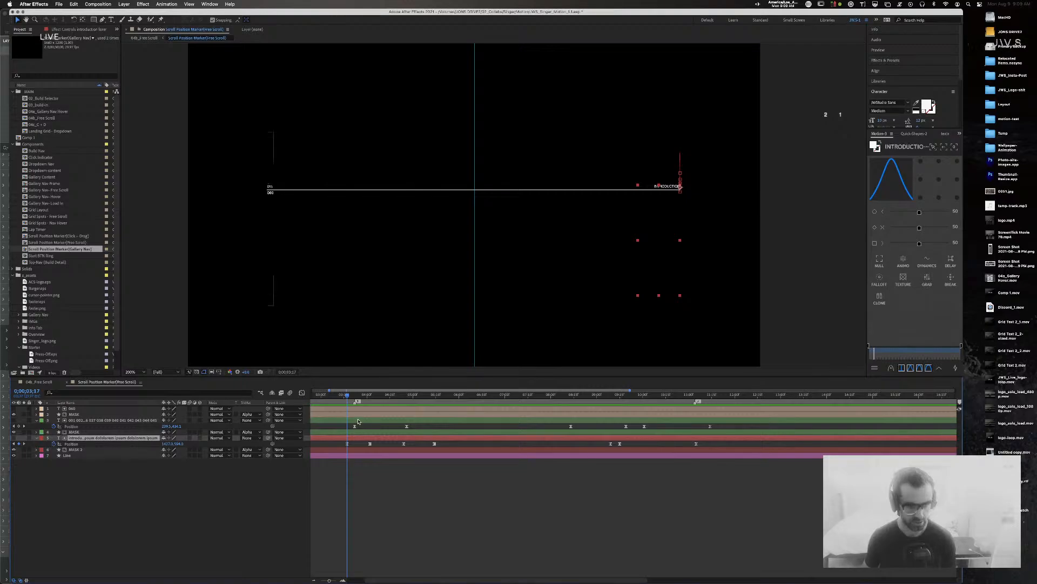
drag(395, 425, 427, 426)
key(super+z)
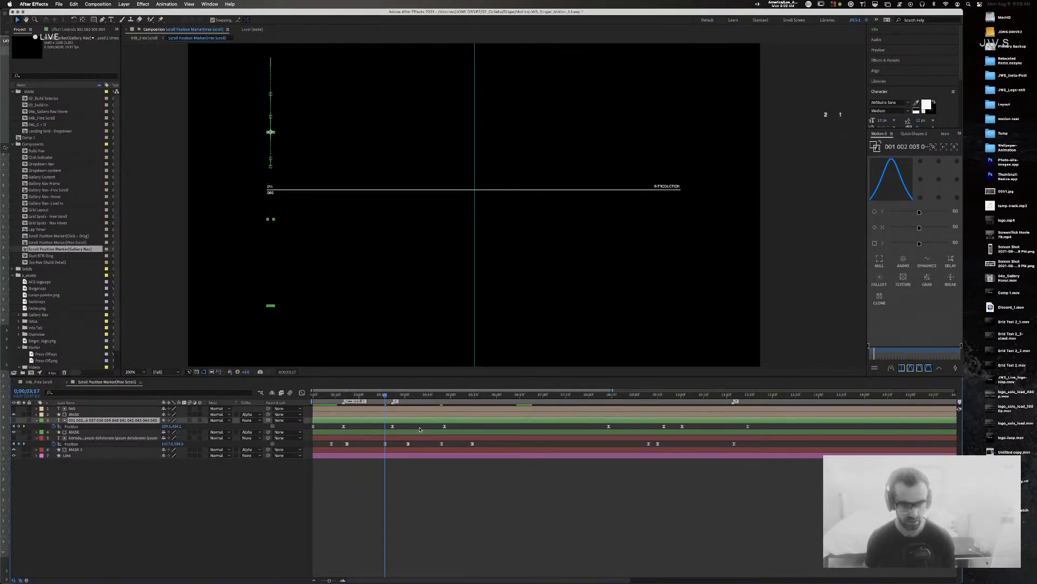
mouse_move(383, 397)
mouse_down()
mouse_move(303, 398)
mouse_move(355, 399)
mouse_move(345, 399)
mouse_move(346, 426)
mouse_up()
right_click(347, 426)
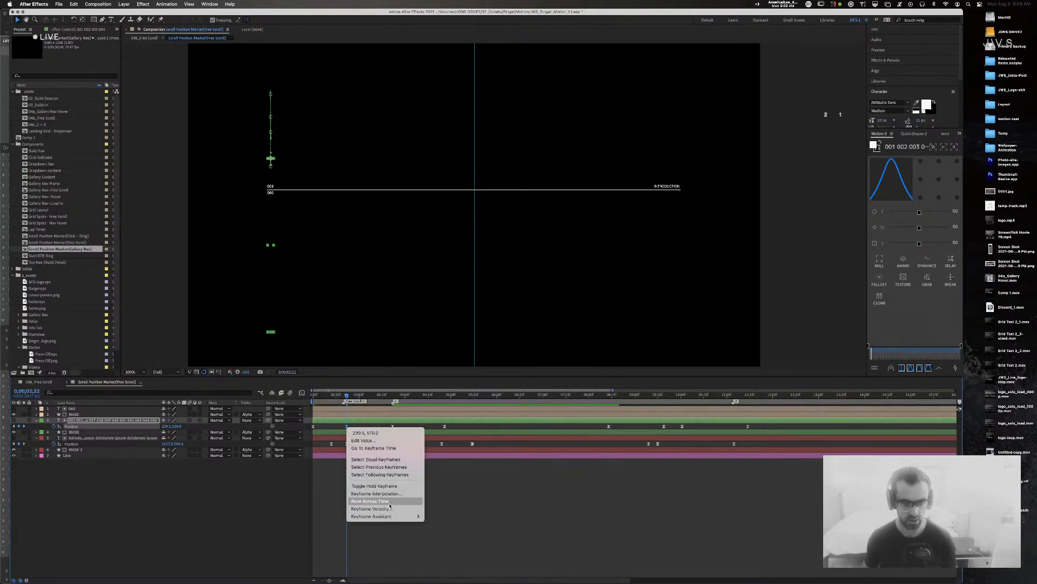
click(409, 490)
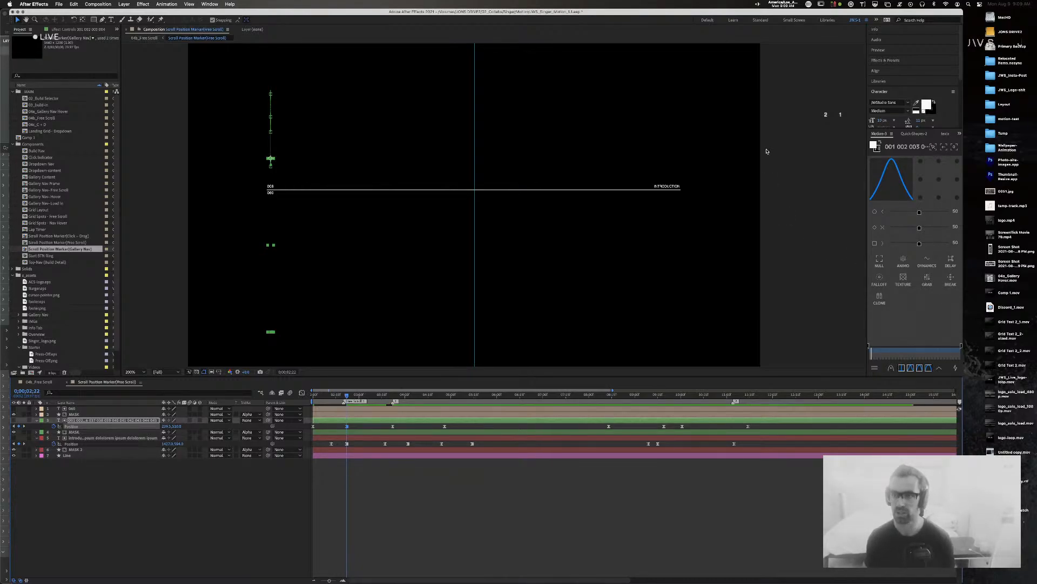
Step: Close the Stream Deck configuration window and show the Quick Shapes panel
click(809, 4)
click(828, 14)
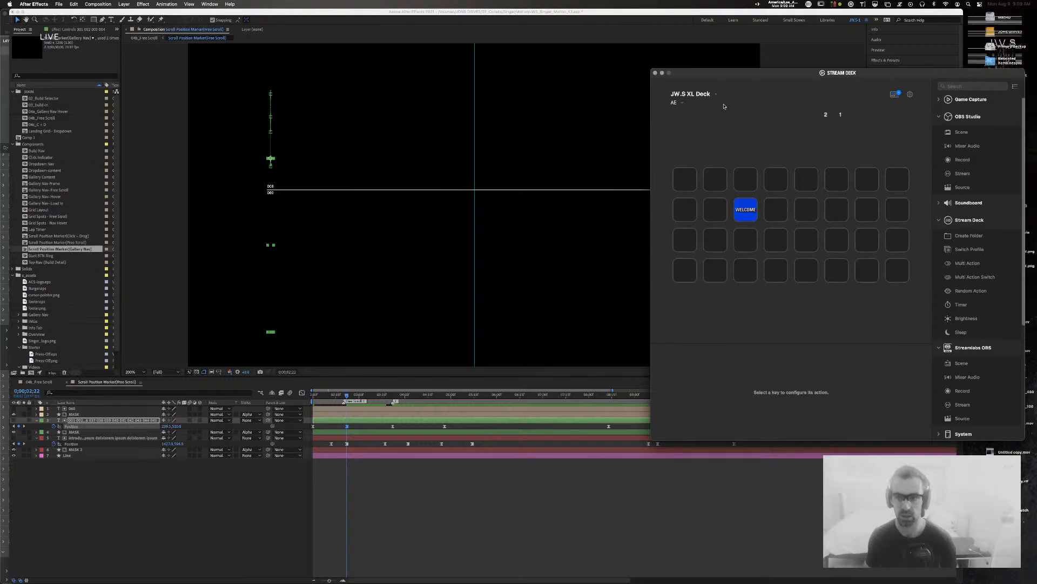
click(655, 73)
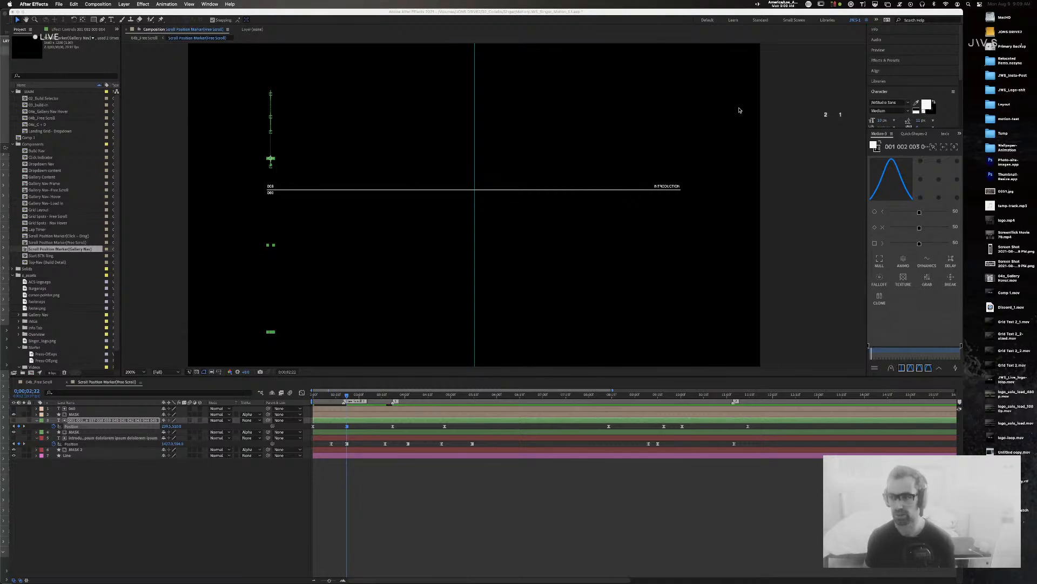
click(912, 134)
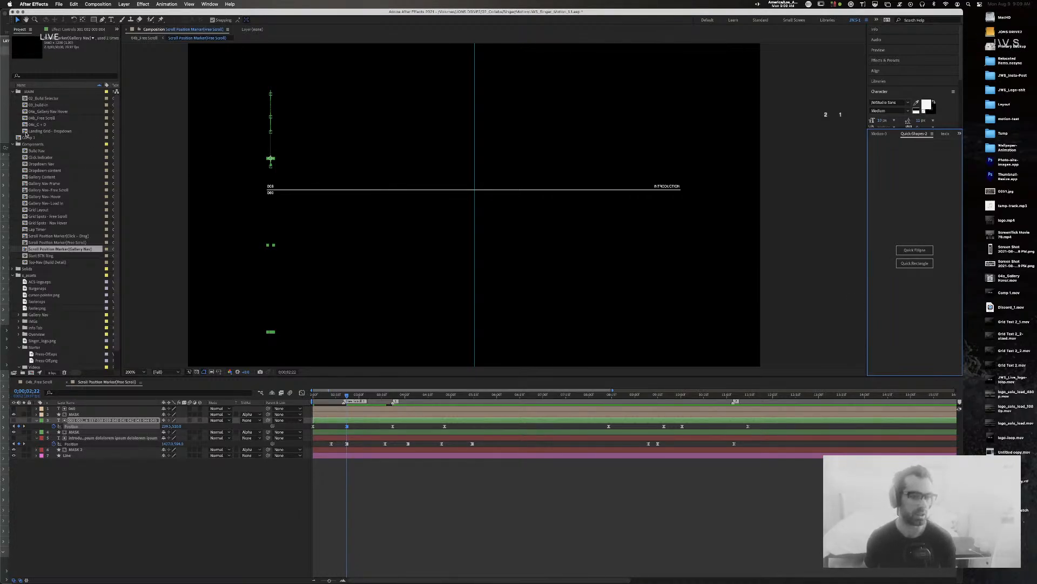
Step: At 0;00;03;02, with no layers selected, add a Quick Rectangle at the comp centre over the line
click(564, 487)
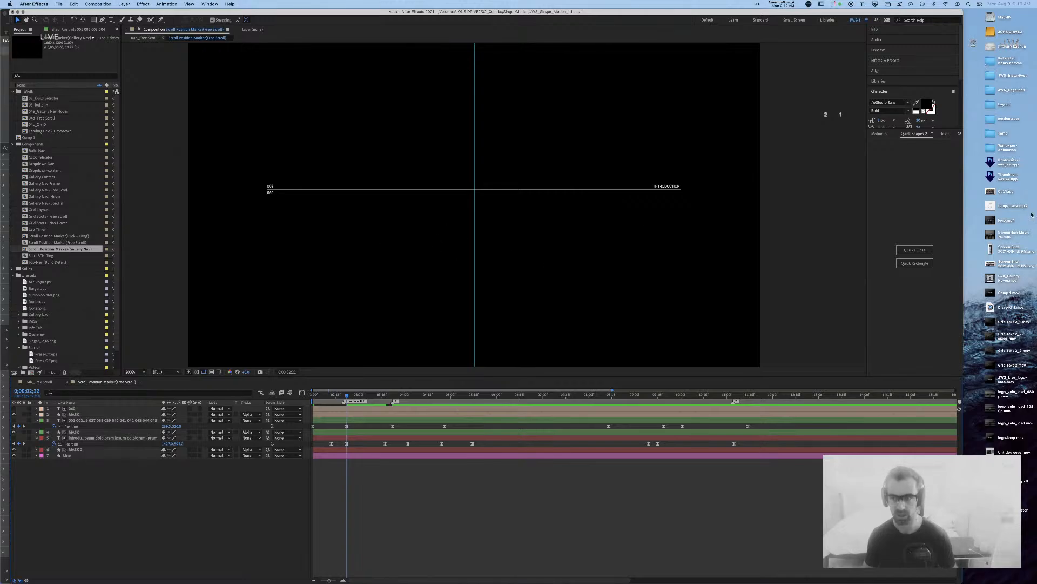
click(94, 409)
click(87, 456)
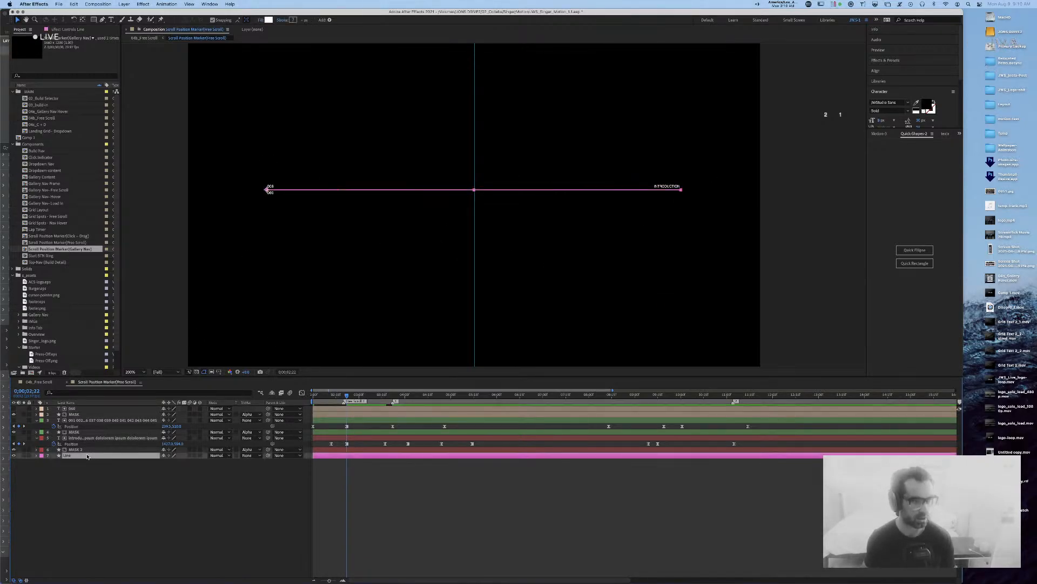
click(73, 28)
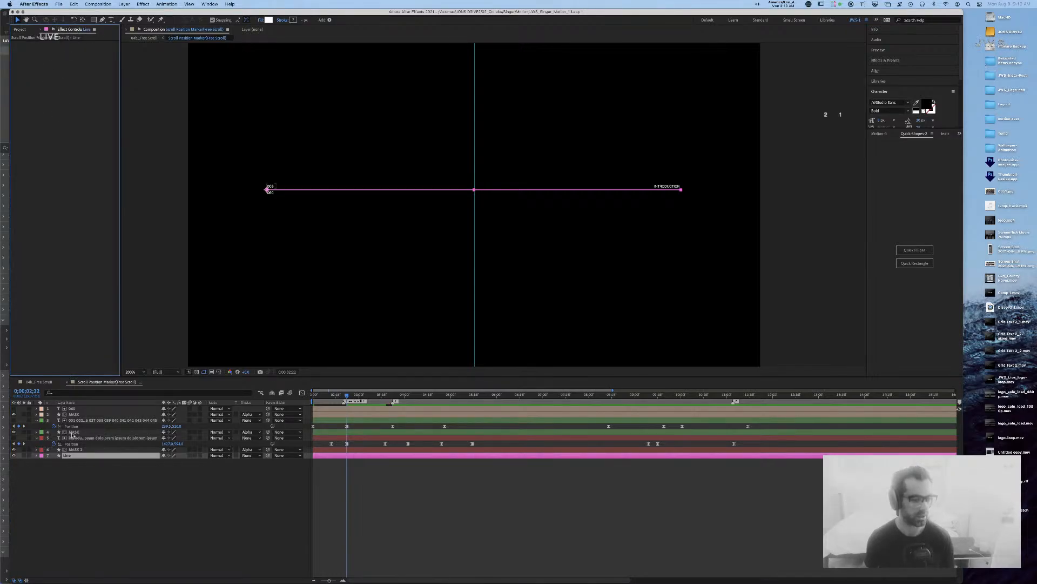
mouse_move(347, 398)
mouse_down()
mouse_move(324, 397)
mouse_move(362, 398)
mouse_up()
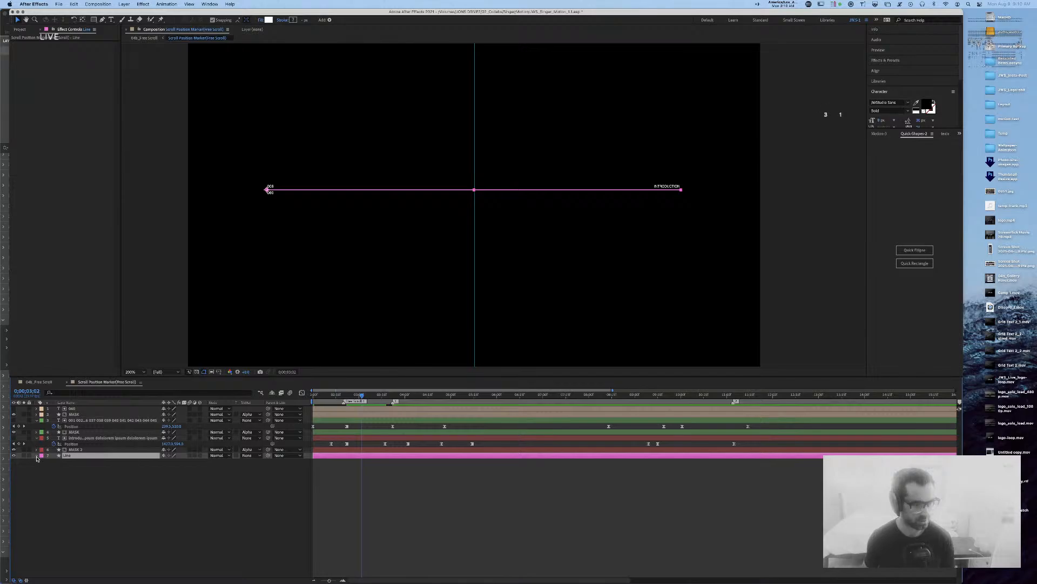
click(217, 549)
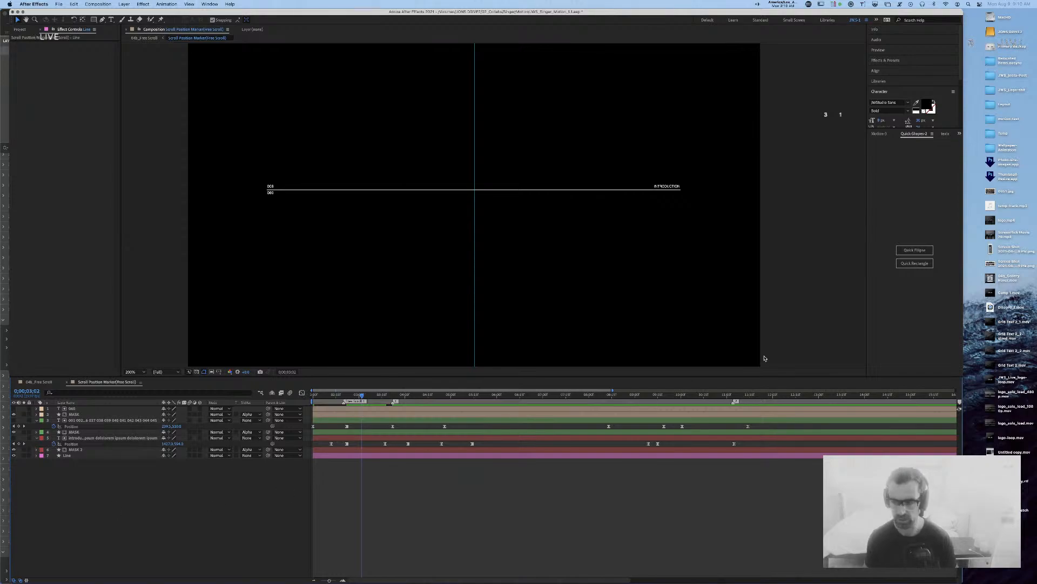
click(916, 264)
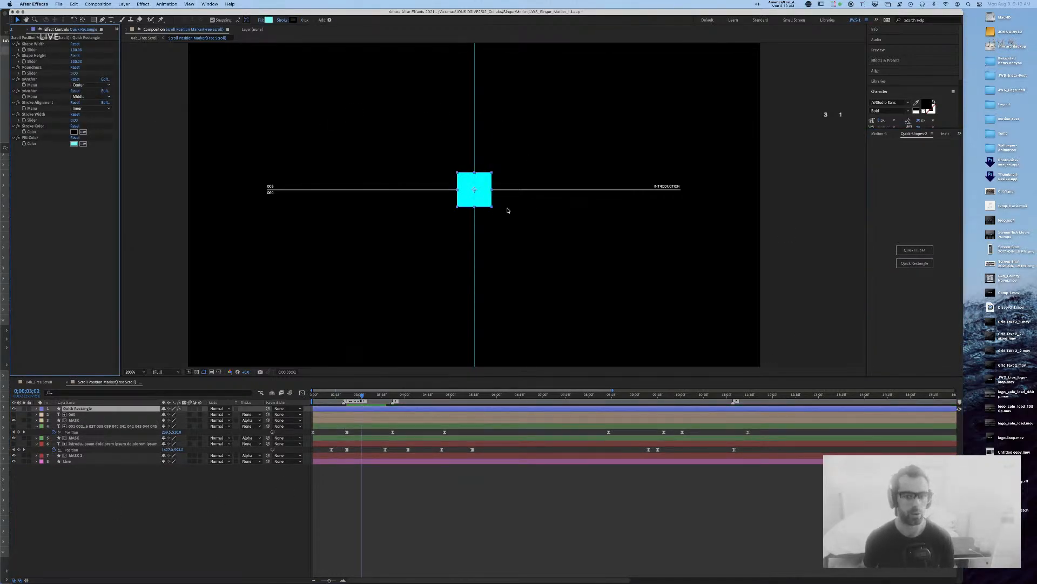
Step: Draw an outlined rectangle shape layer in the comp's upper left and expand its Rectangle Path
click(86, 409)
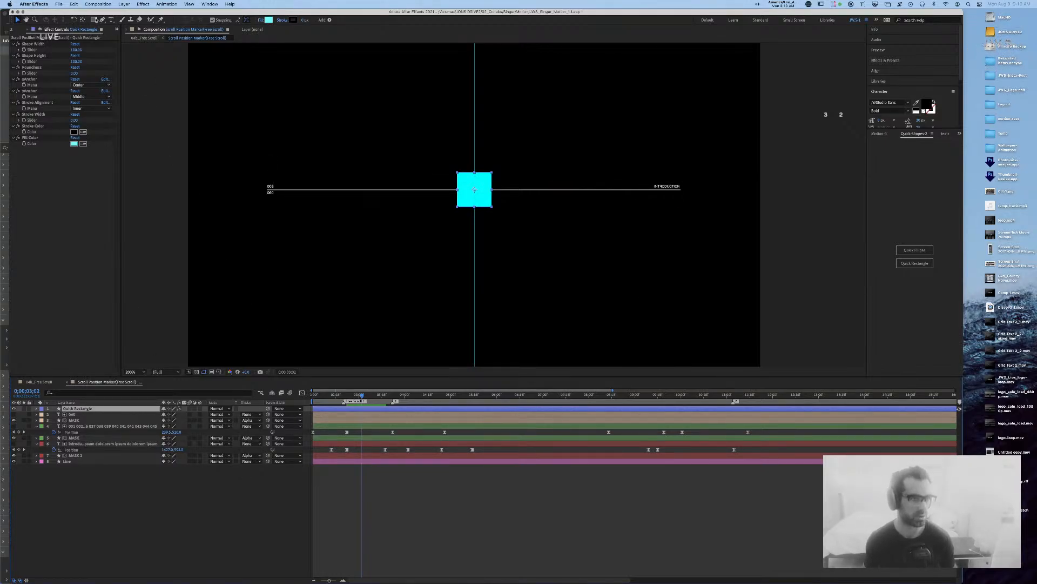
click(100, 523)
click(93, 20)
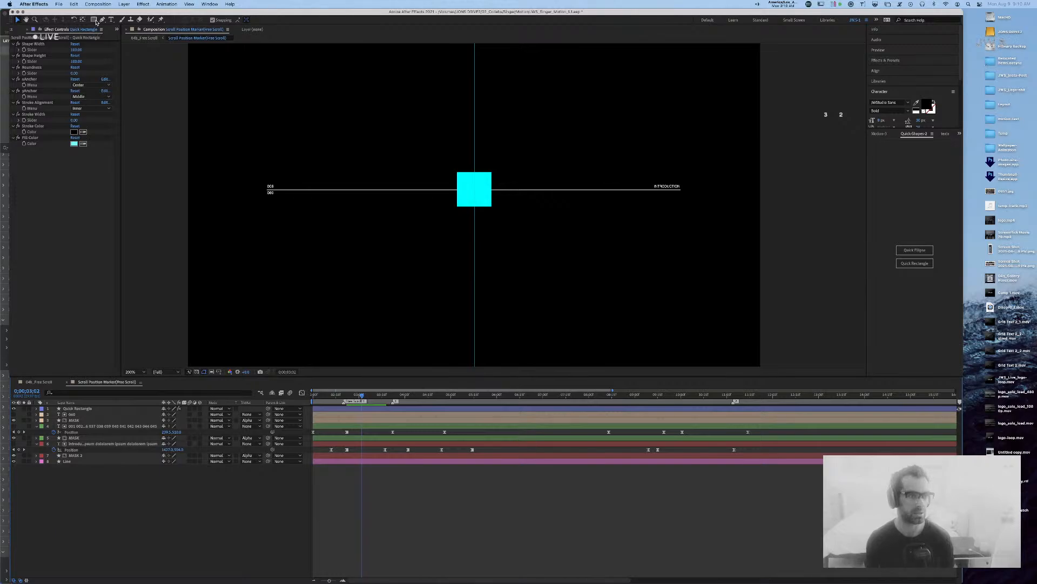
drag(267, 92, 370, 159)
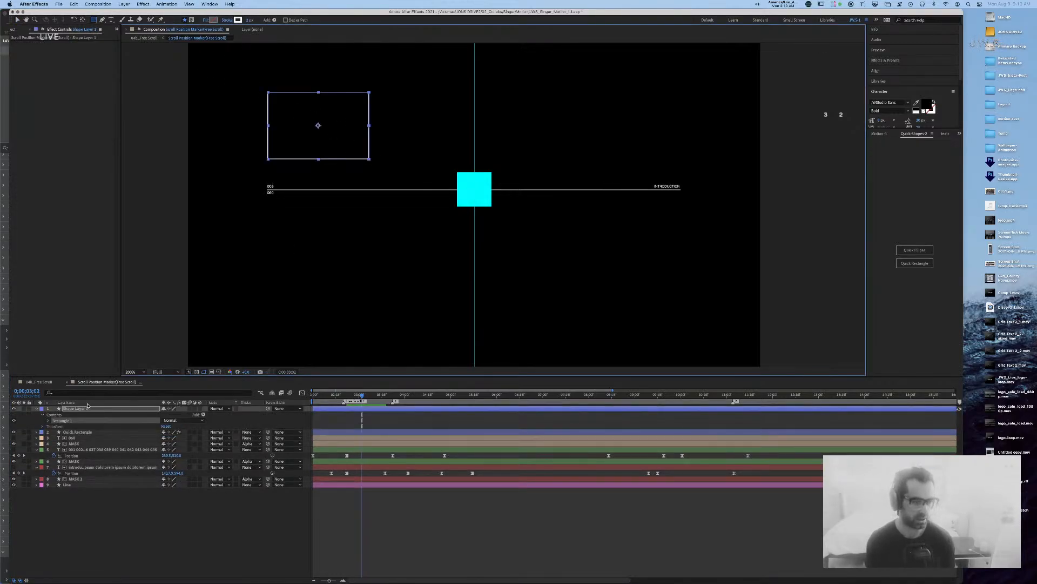
click(38, 409)
click(97, 514)
click(318, 93)
key(v)
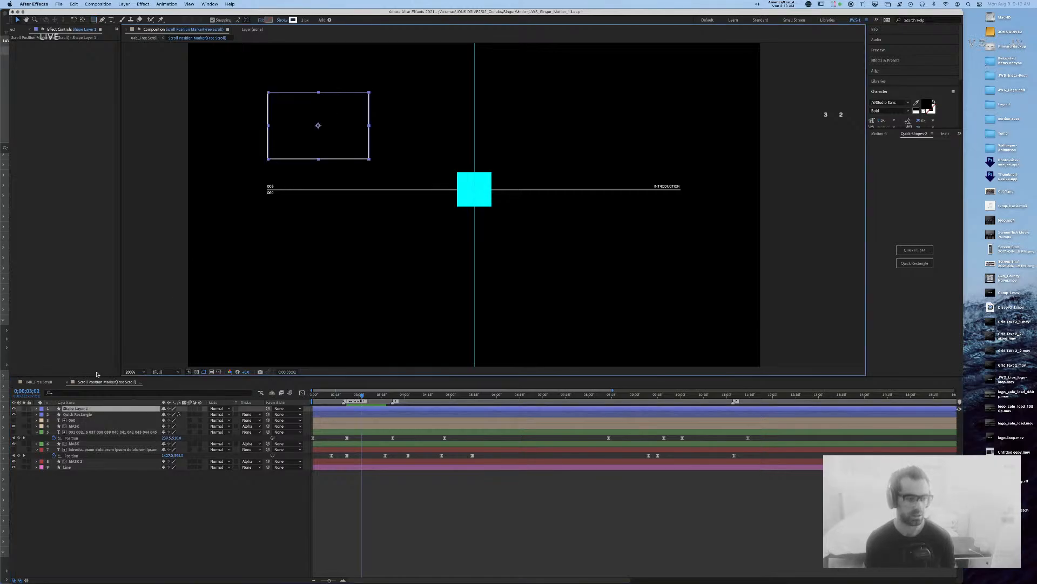
click(37, 409)
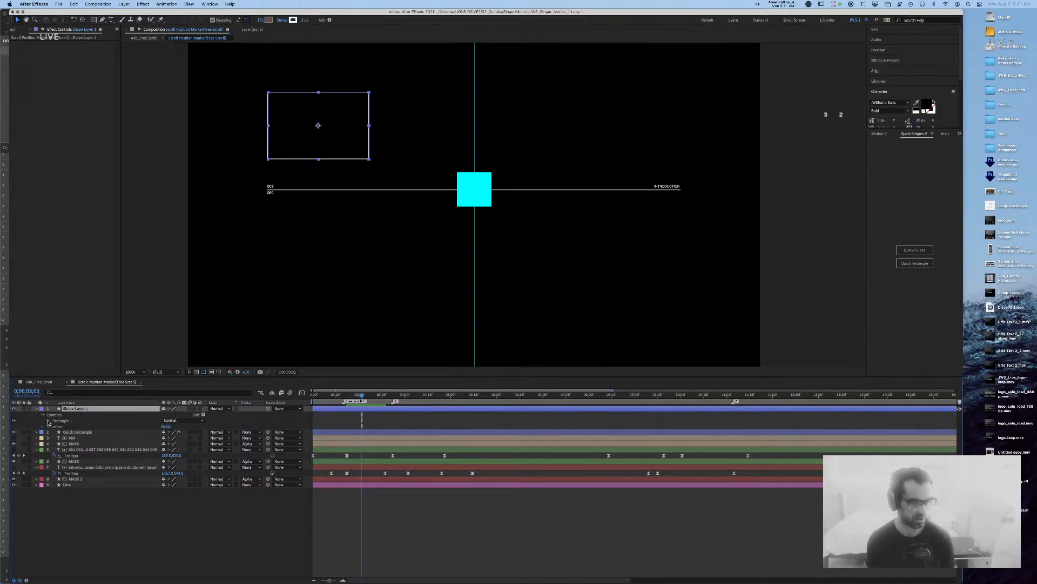
click(48, 421)
click(54, 426)
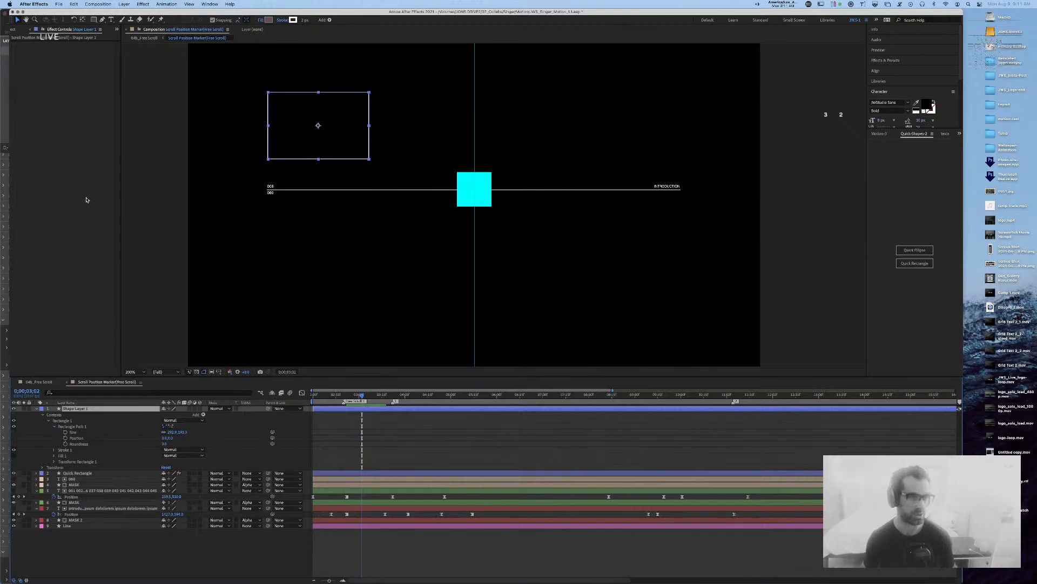
Step: Set the cyan Quick Rectangle's Shape Width to 84 and its xAnchor to Left
click(87, 473)
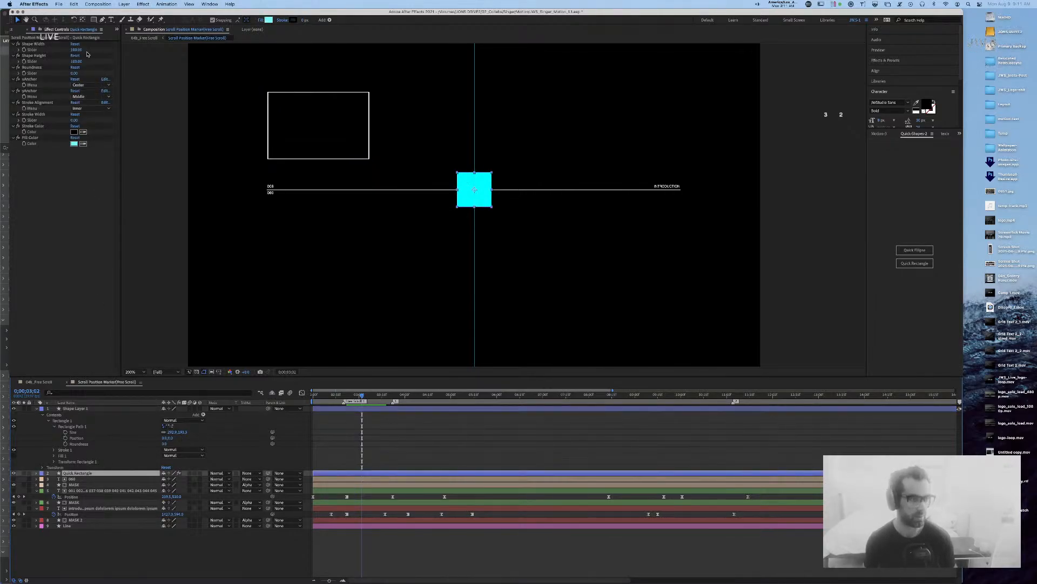
drag(68, 49, 63, 53)
click(86, 85)
click(90, 101)
click(91, 86)
click(94, 99)
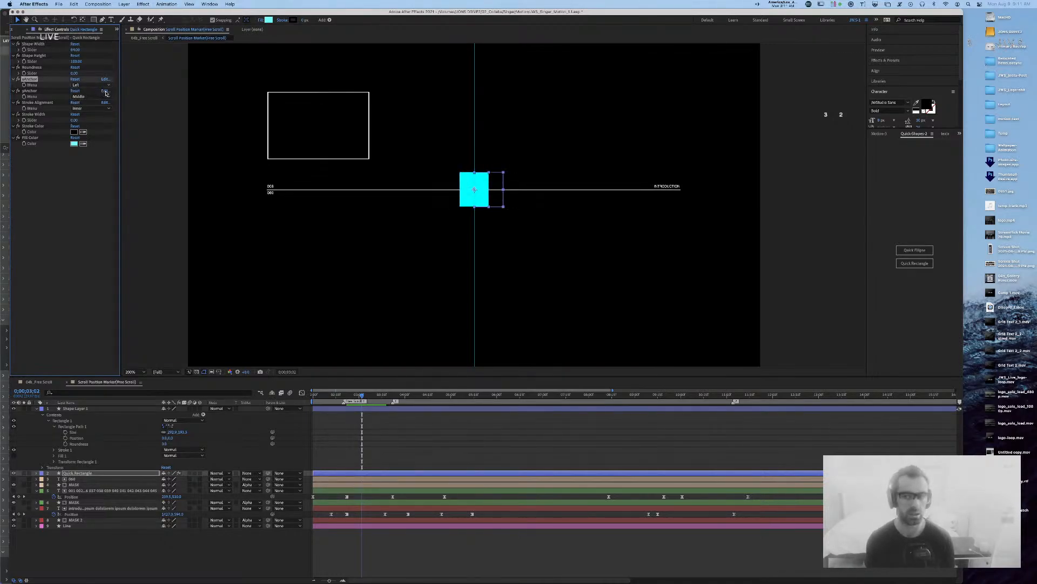
click(880, 134)
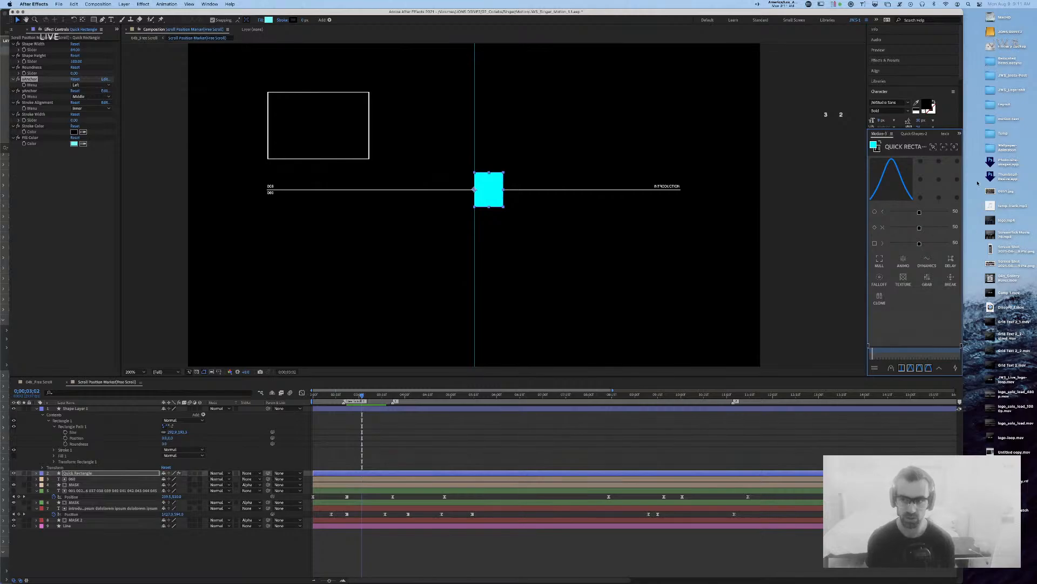
click(916, 134)
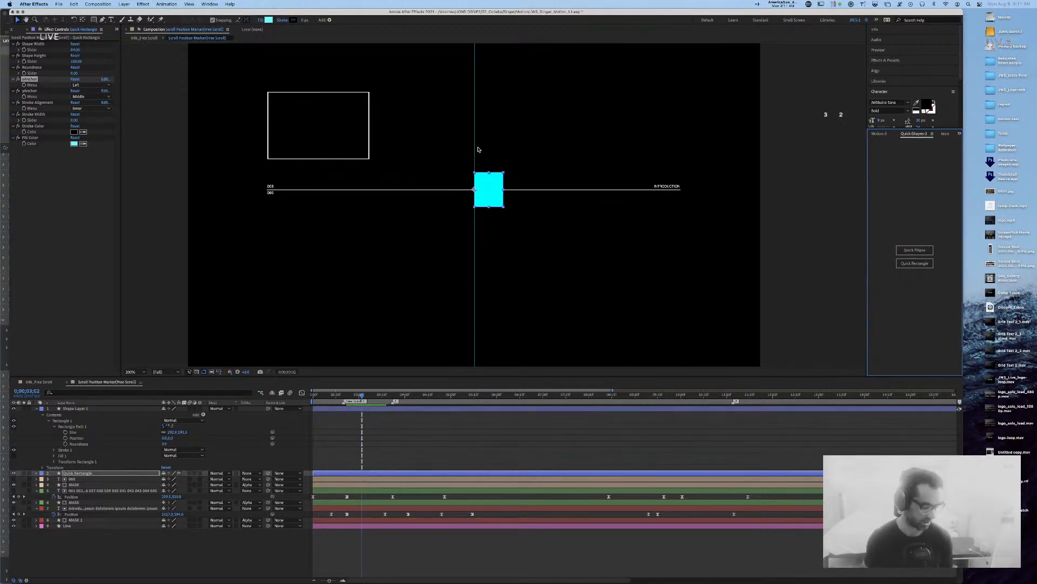
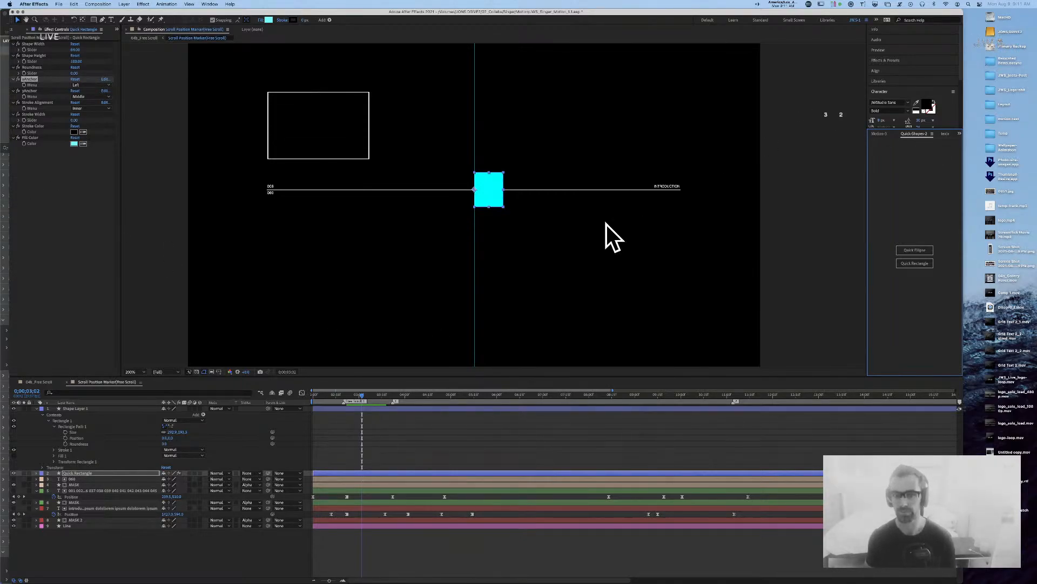
Step: Delete Shape Layer 1, the outlined rectangle, from the composition
click(486, 189)
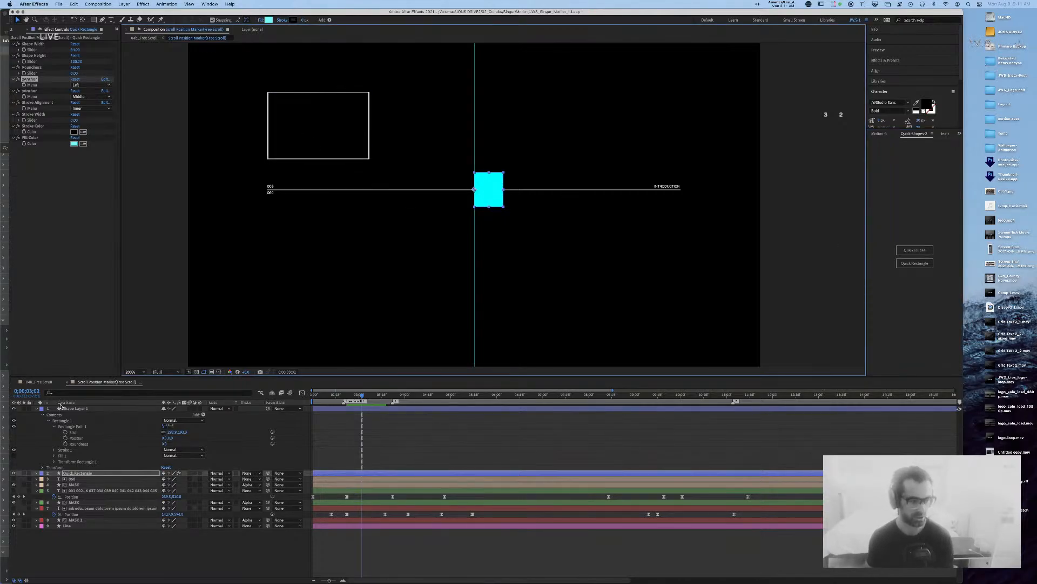
click(59, 409)
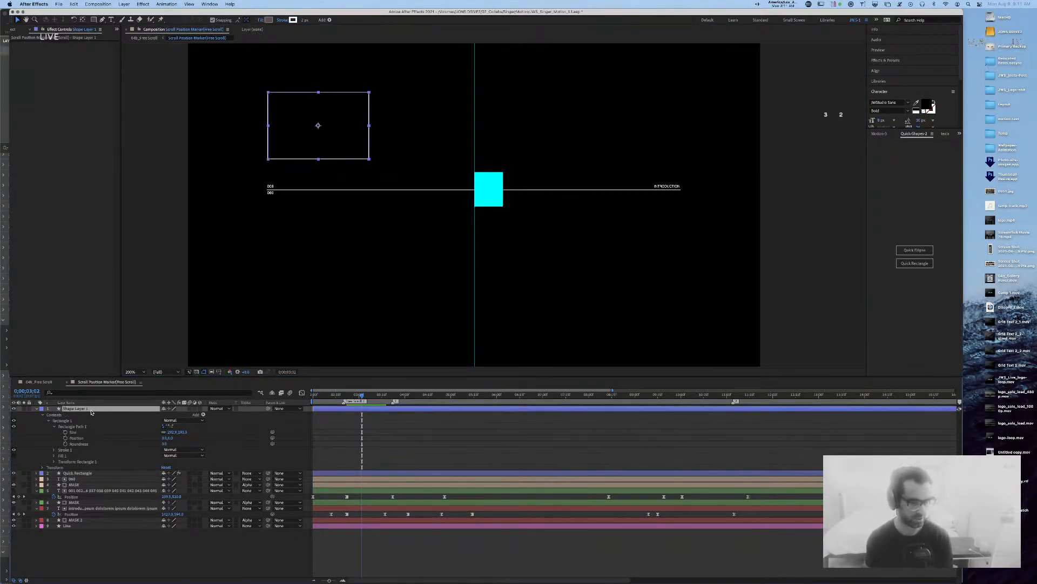
key(Delete)
key(Delete)
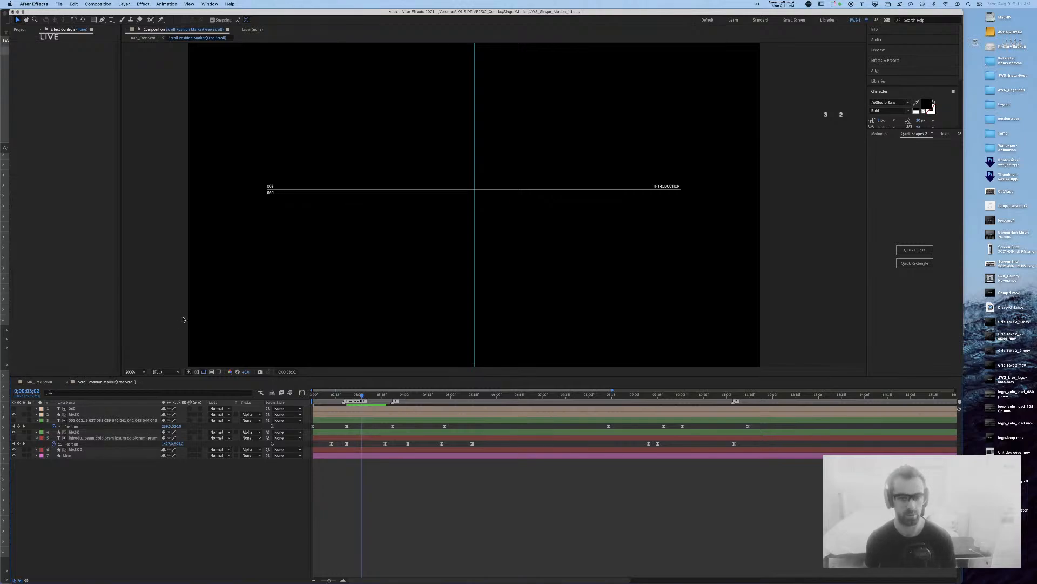
Step: Preview the animation from the start and park the time at 0;00;03;17
key(Home)
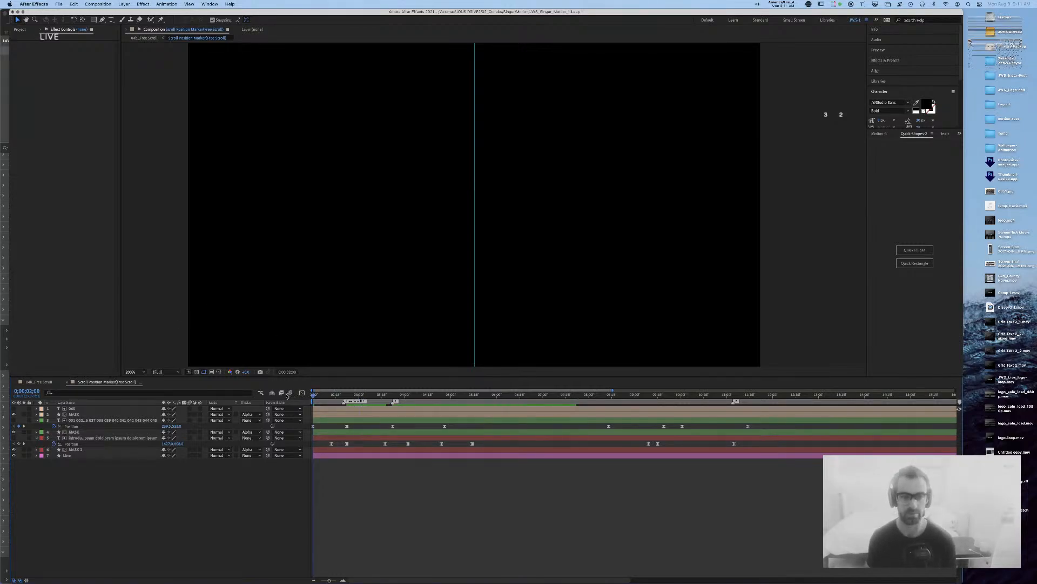
key(space)
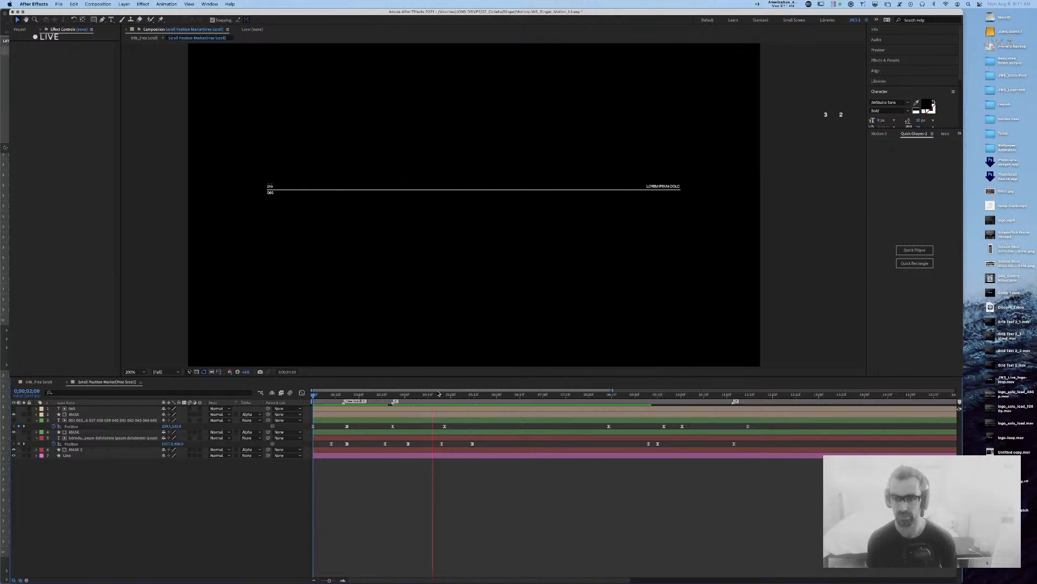
key(space)
drag(384, 395, 386, 427)
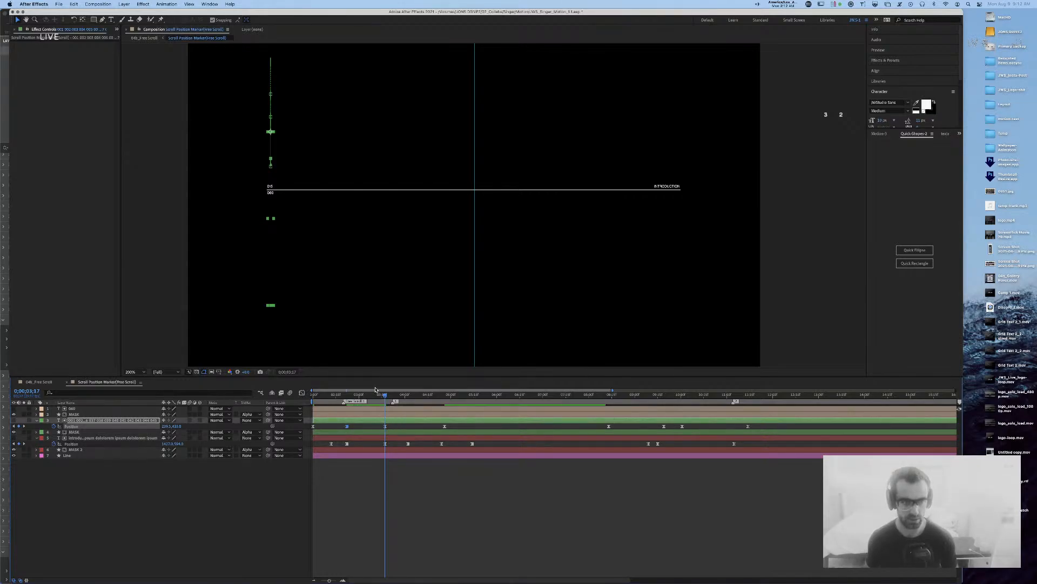
click(14, 427)
click(24, 427)
Step: Replace the tick-mark layer's two later Position keyframes with one new keyframe at the current time
drag(394, 426, 377, 429)
drag(466, 428, 368, 430)
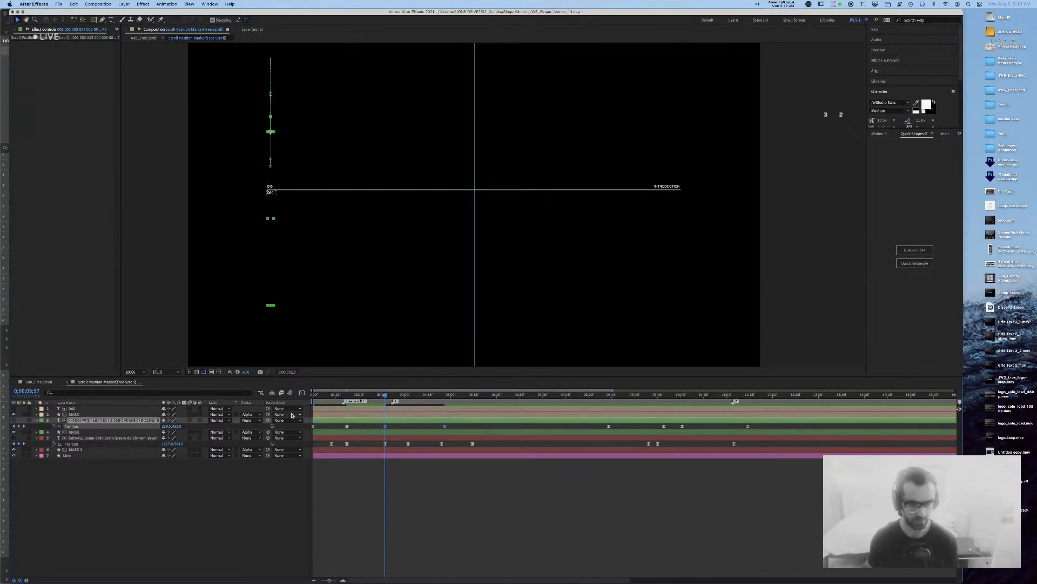
key(Delete)
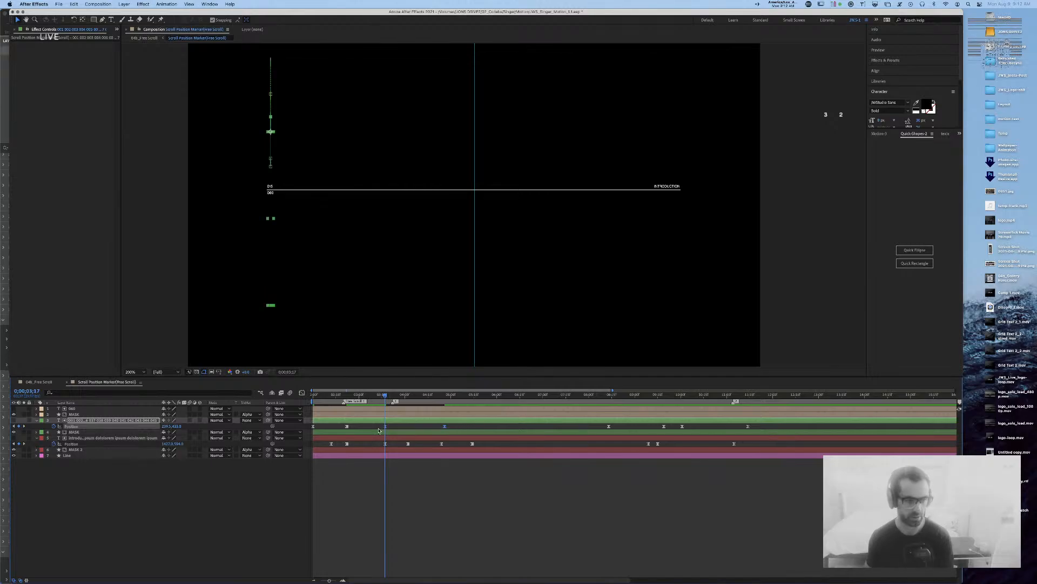
click(19, 427)
Step: At 0;00;04;00, set the tick-mark layer's Position Y to 493
drag(399, 396, 407, 396)
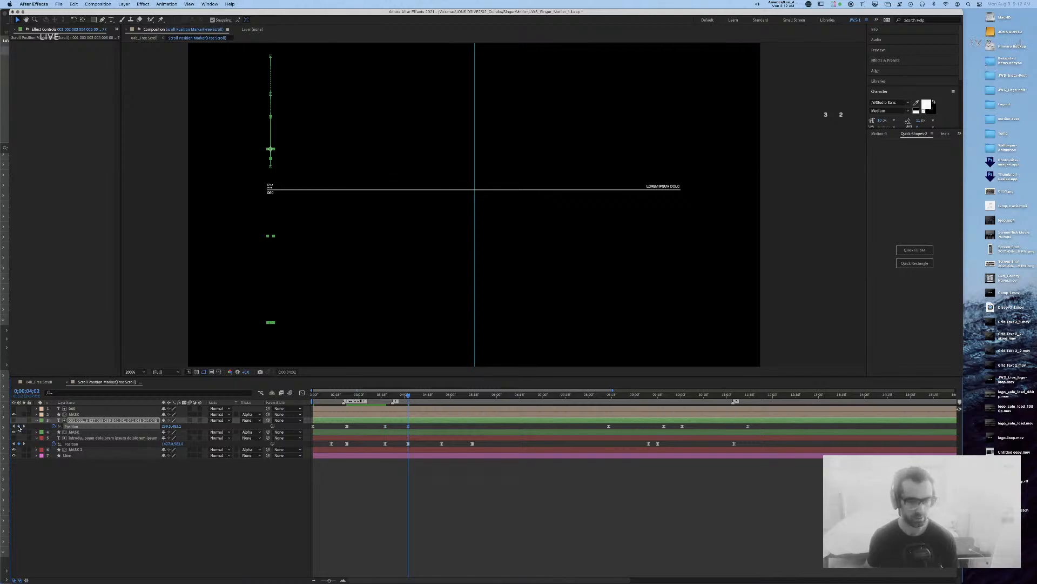
click(427, 437)
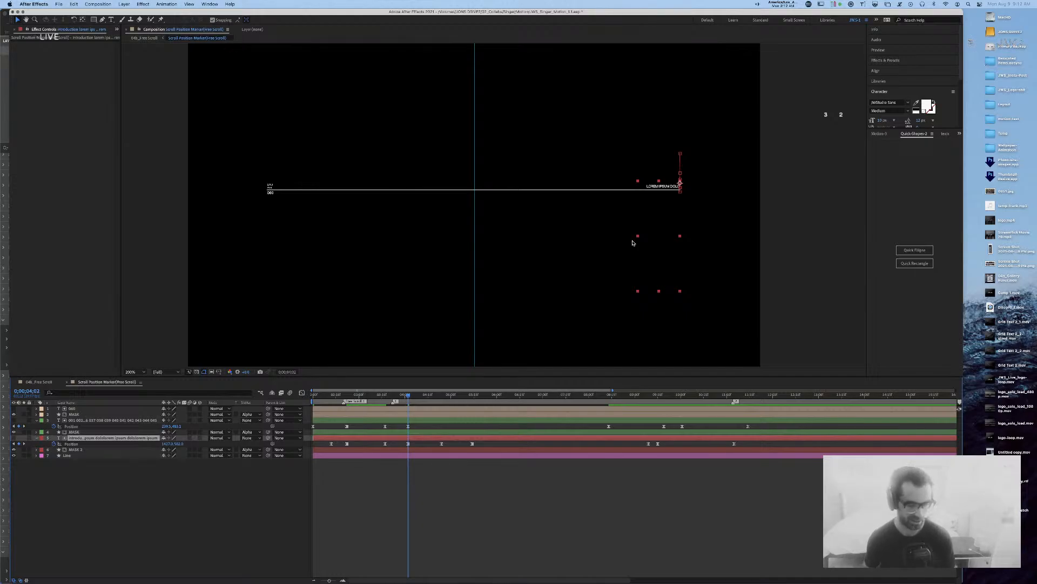
drag(407, 397, 381, 398)
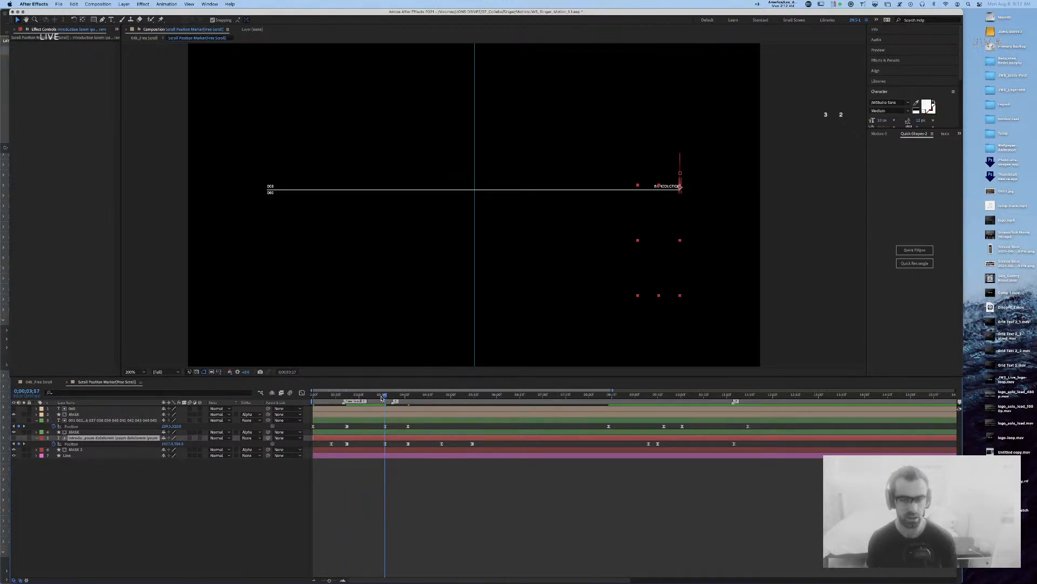
drag(381, 398, 407, 397)
click(177, 426)
key(shift+Up)
key(shift+Up)
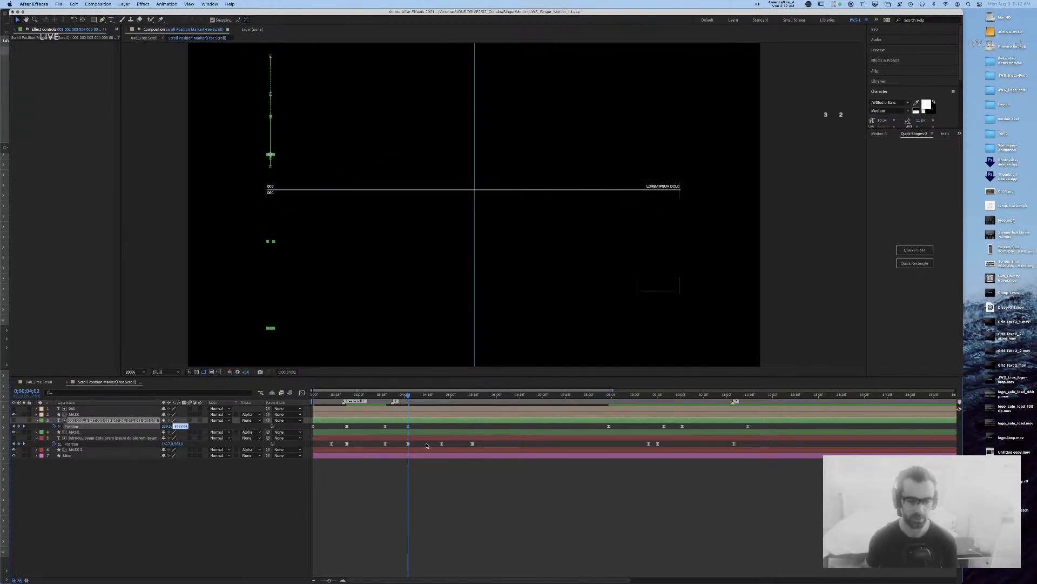
Step: Ease the tick-mark layer's two Position keyframes with 75% incoming and outgoing influence
drag(424, 432, 446, 429)
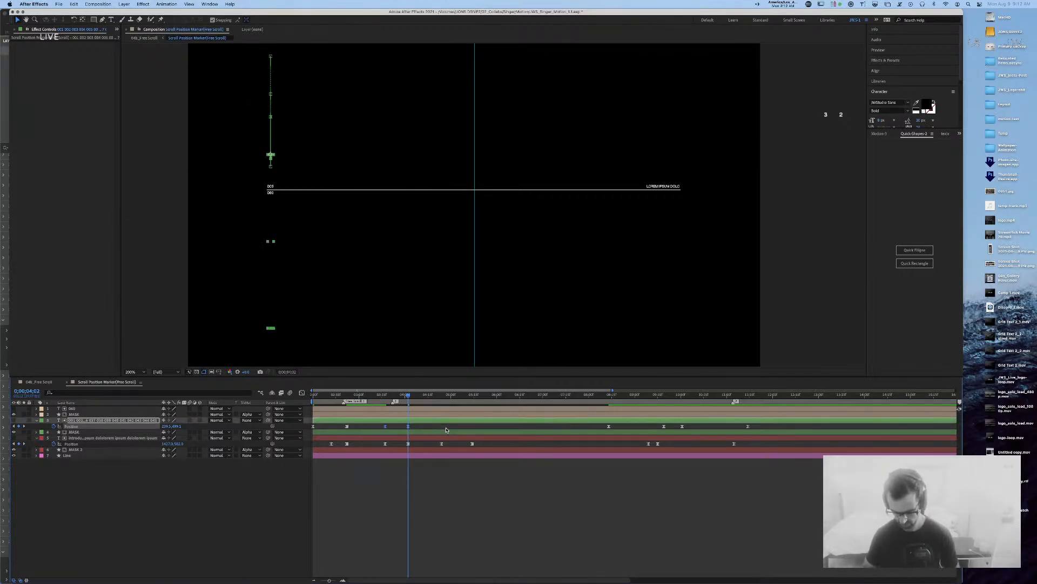
key(super+shift+k)
key(Tab)
text(75)
key(Tab)
text(75)
key(Return)
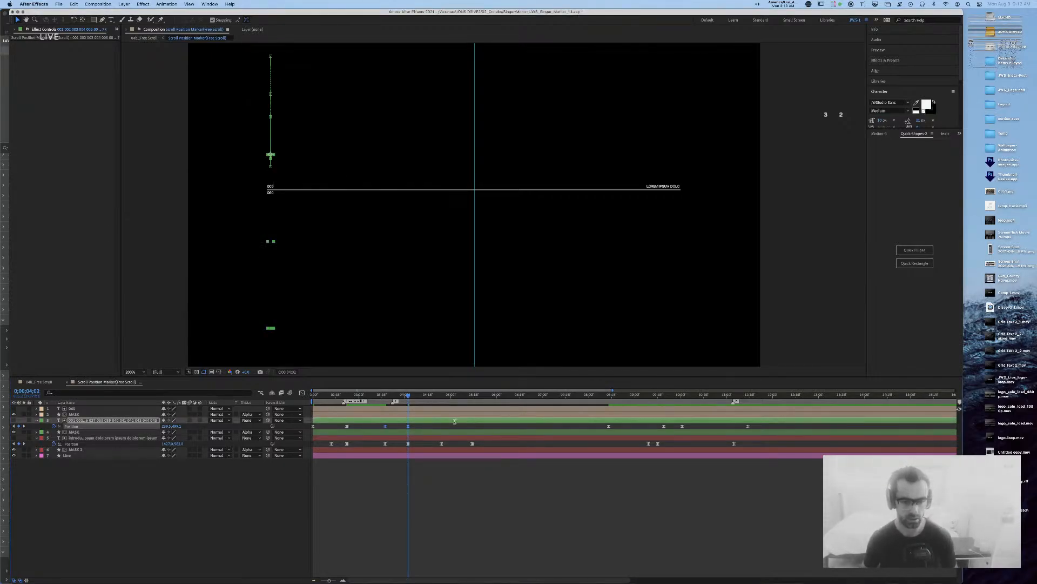
click(417, 429)
Step: Make the tick-mark Position keyframe a hold keyframe and preview, stopping near 0;00;03;25
right_click(408, 427)
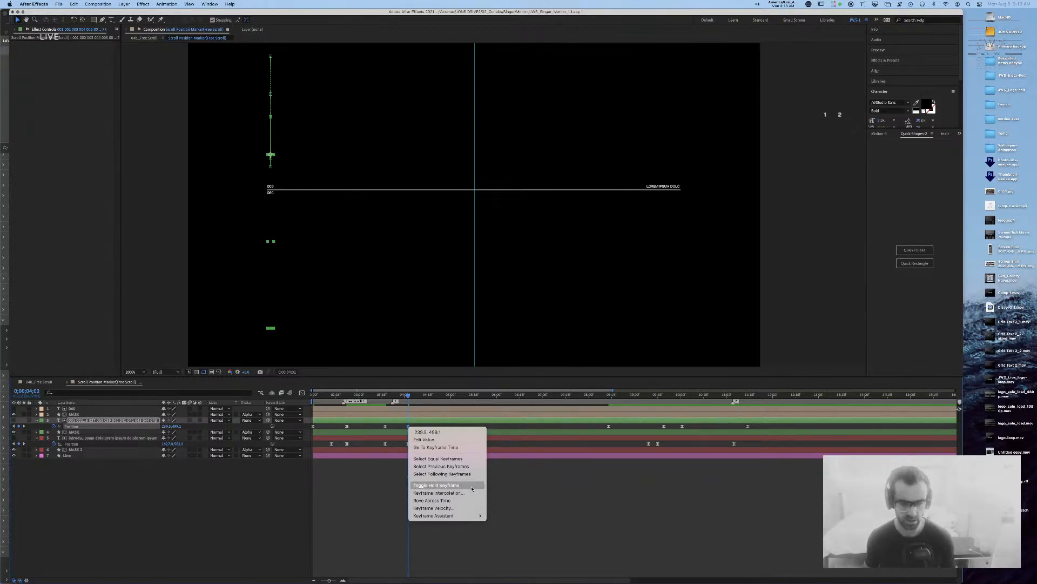
click(471, 487)
click(430, 489)
key(Home)
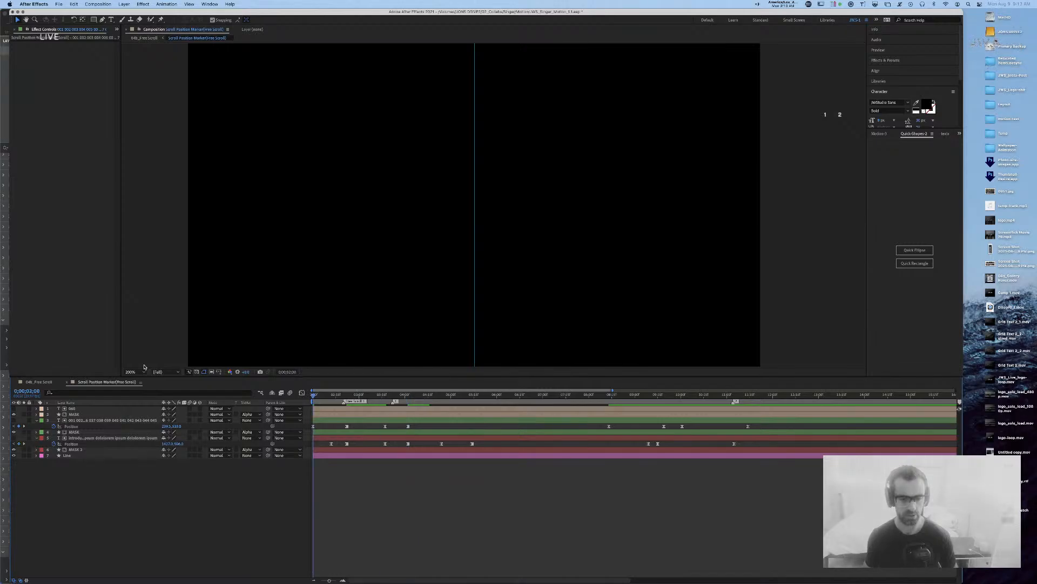
key(space)
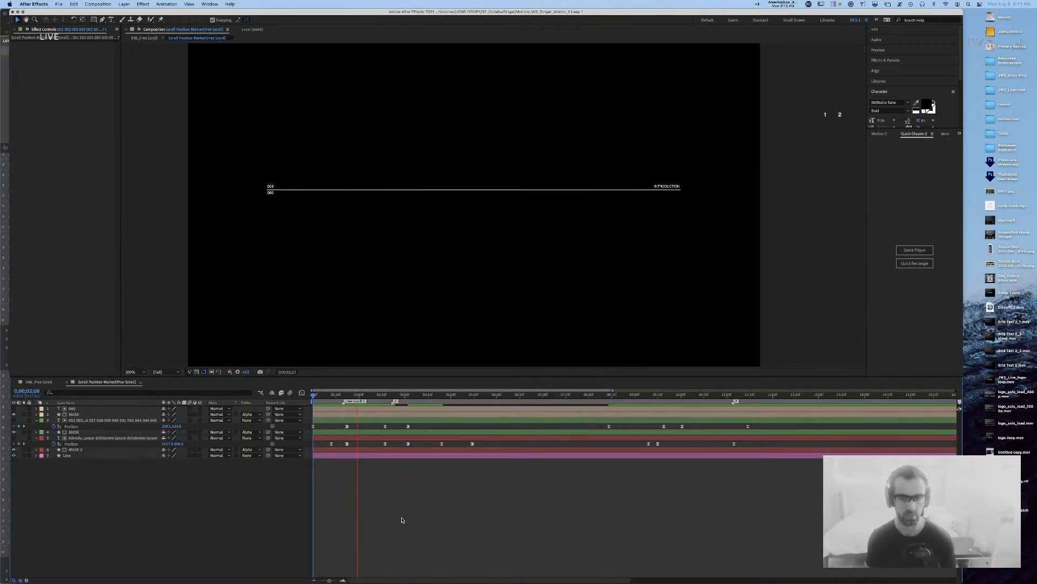
click(402, 396)
mouse_move(402, 396)
mouse_down()
mouse_move(378, 397)
mouse_move(409, 398)
mouse_up()
Step: Give the text label's two Position keyframes 80% outgoing influence
drag(415, 444, 363, 446)
key(super+shift+k)
key(Tab)
key(Tab)
key(Tab)
key(Tab)
text(80)
key(Return)
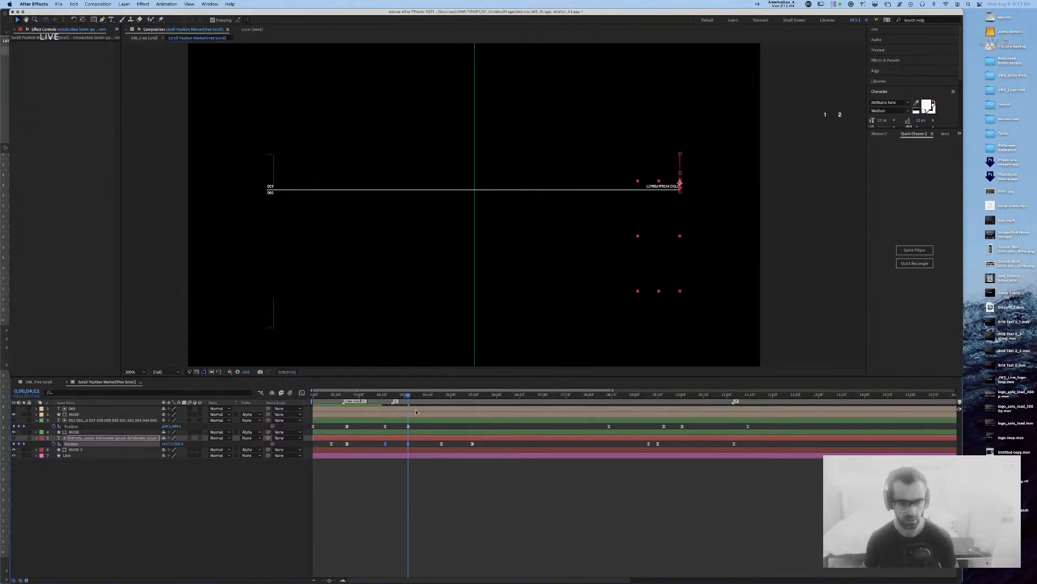
Step: Preview from 0;00;03;10, then show the speed graph for the tick-mark Position keyframe
click(374, 395)
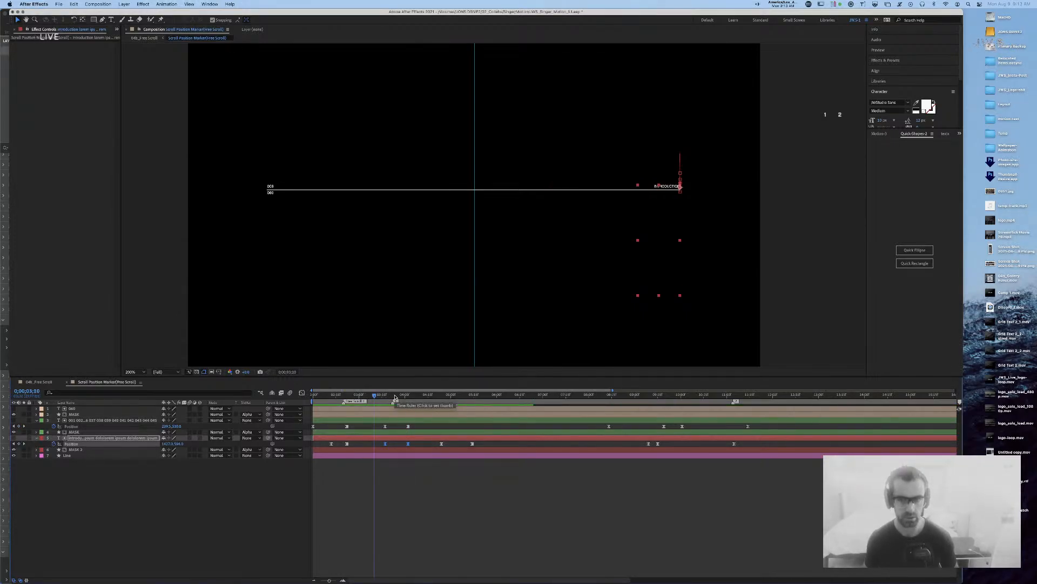
key(space)
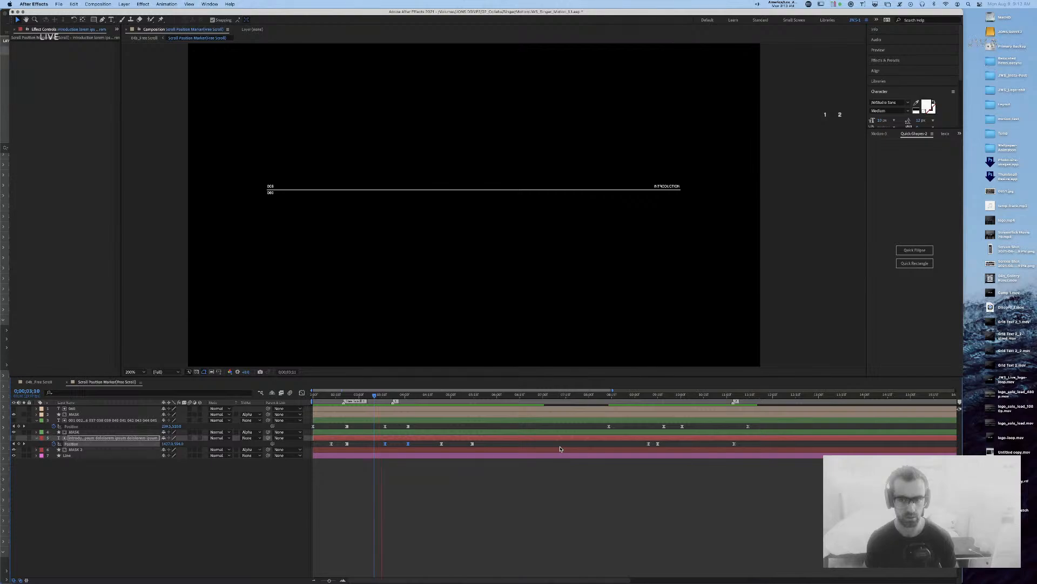
key(space)
mouse_move(404, 398)
mouse_down()
mouse_move(385, 398)
mouse_move(412, 400)
mouse_move(400, 400)
mouse_up()
click(403, 427)
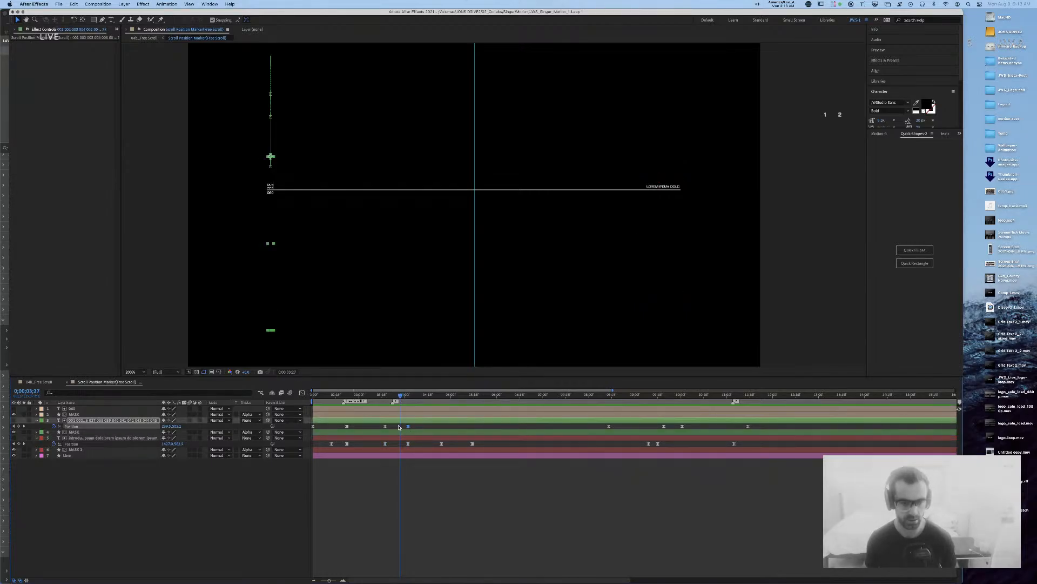
click(302, 392)
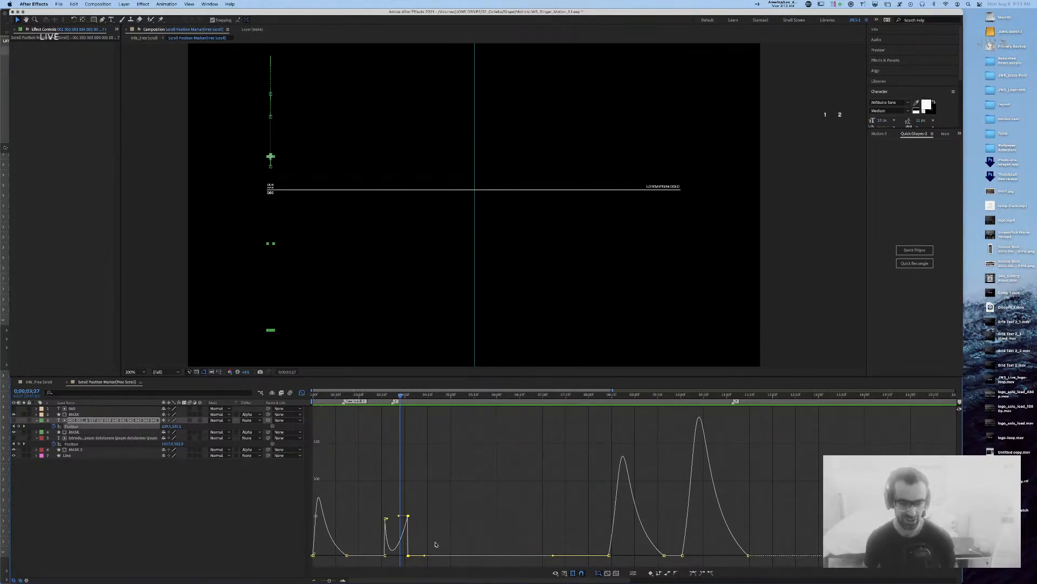
Step: Set the Position keyframe's temporal and spatial interpolation to Linear
click(303, 393)
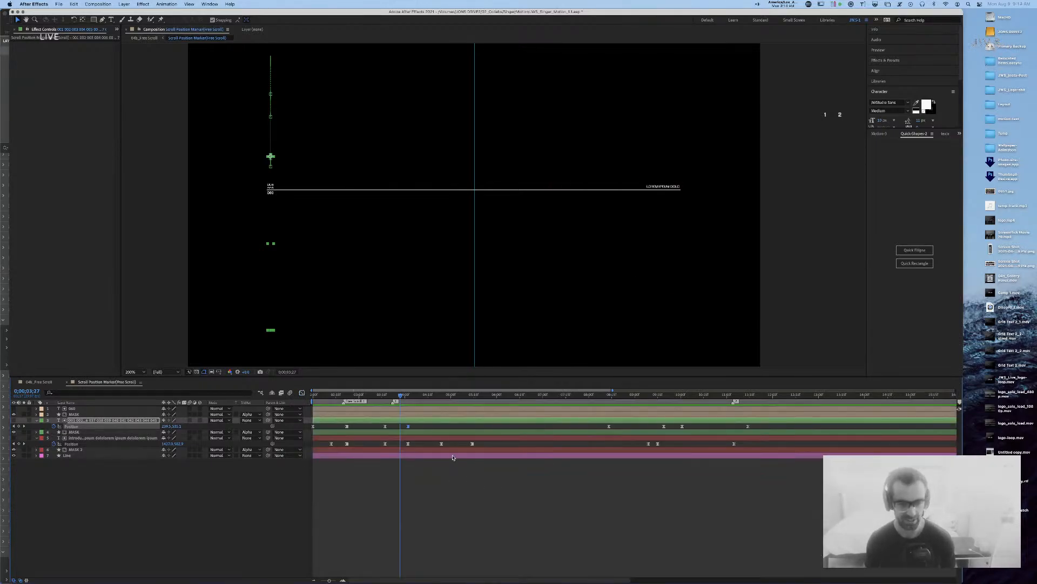
right_click(385, 428)
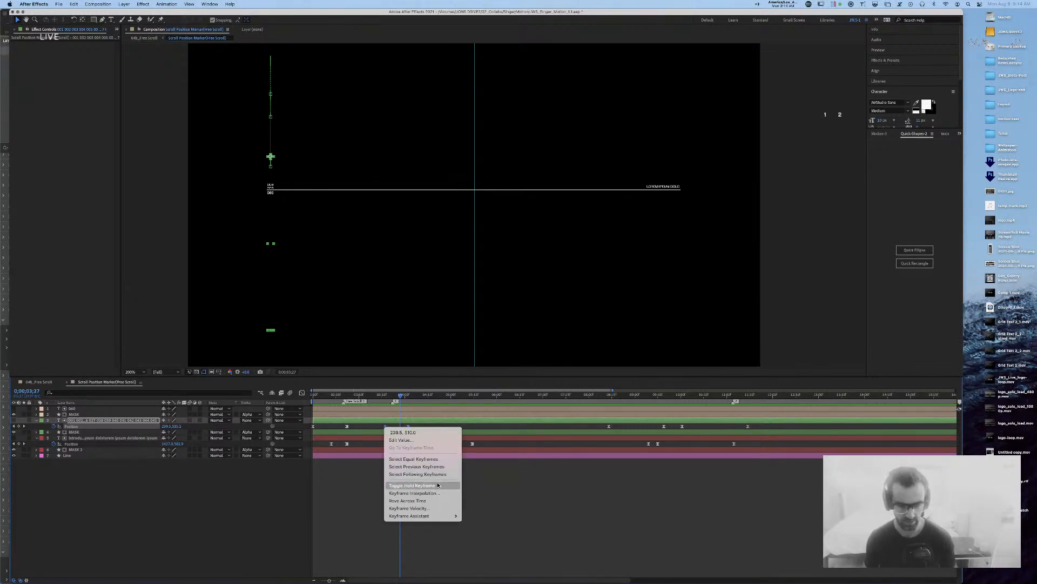
click(427, 492)
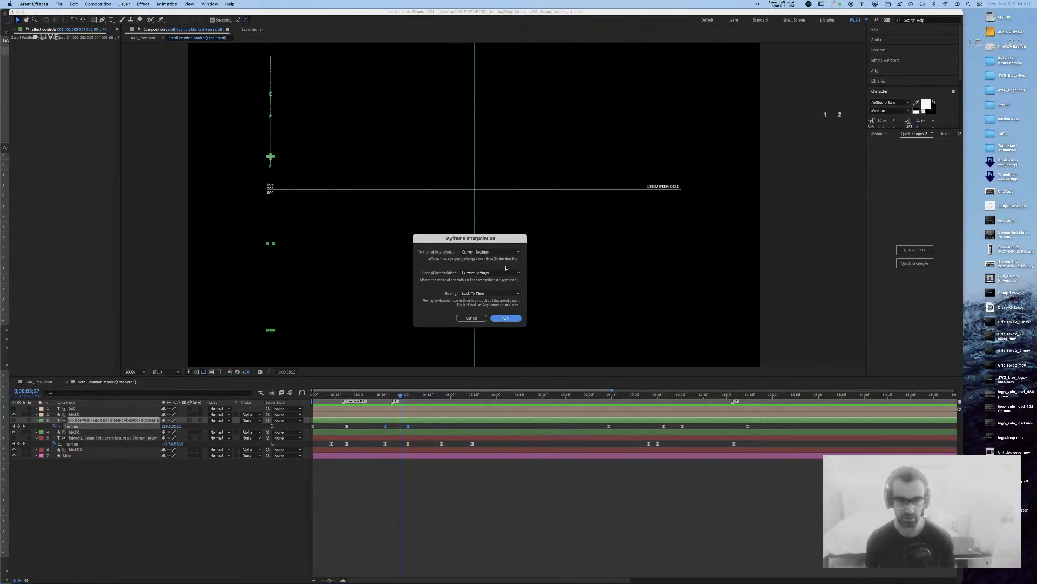
click(489, 252)
click(478, 269)
click(490, 275)
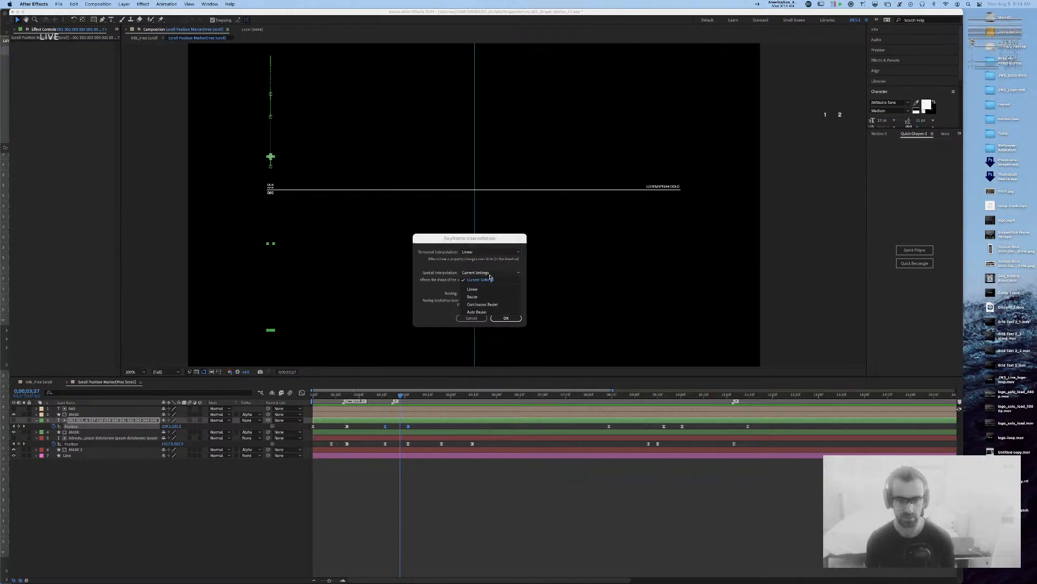
click(473, 289)
click(505, 318)
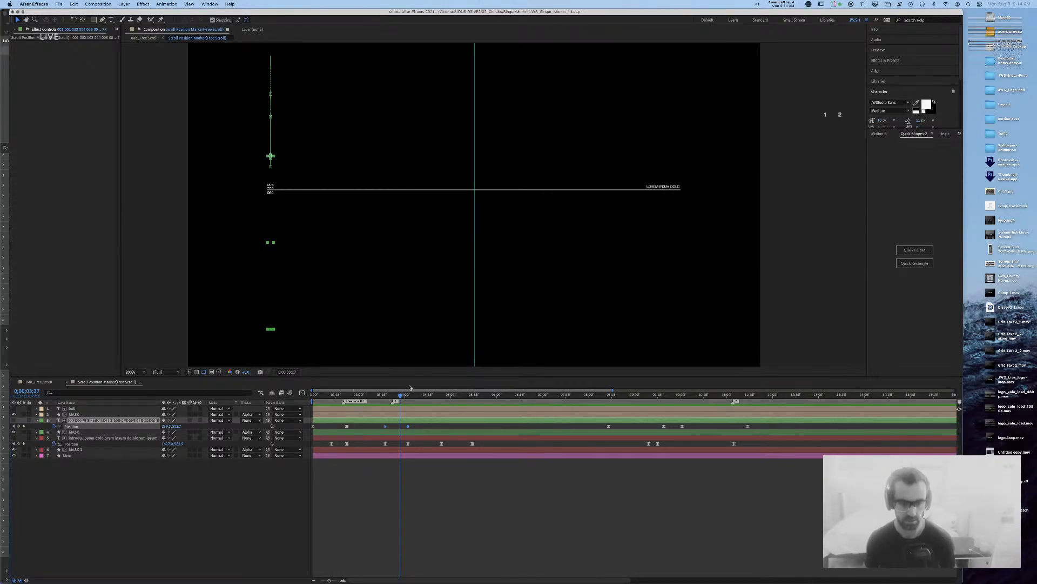
Step: Apply the Keyframe Velocity settings and preview the motion from 0;00;03;13
key(super+shift+k)
key(Tab)
key(Tab)
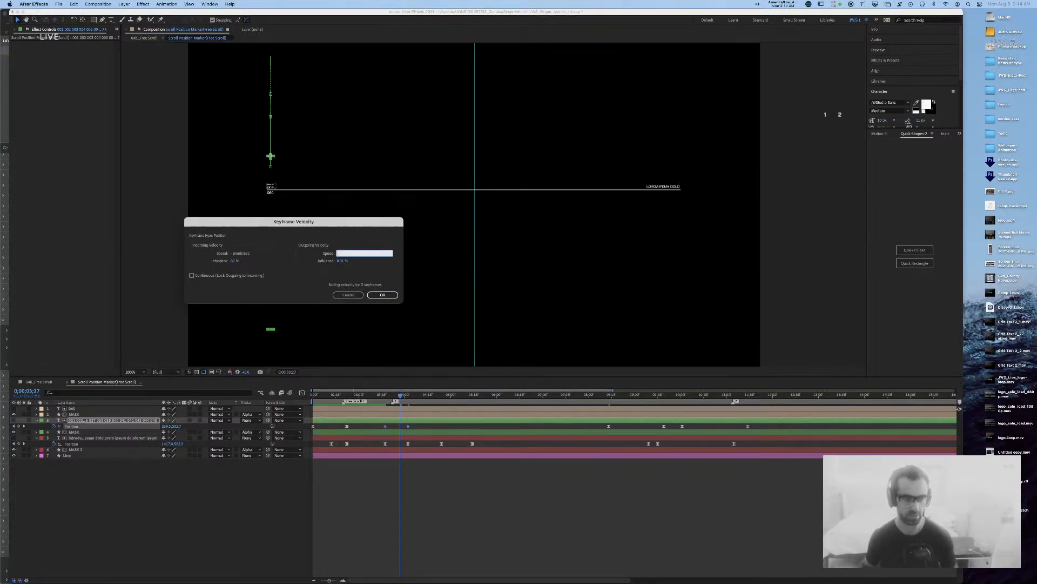
key(Return)
click(380, 397)
key(space)
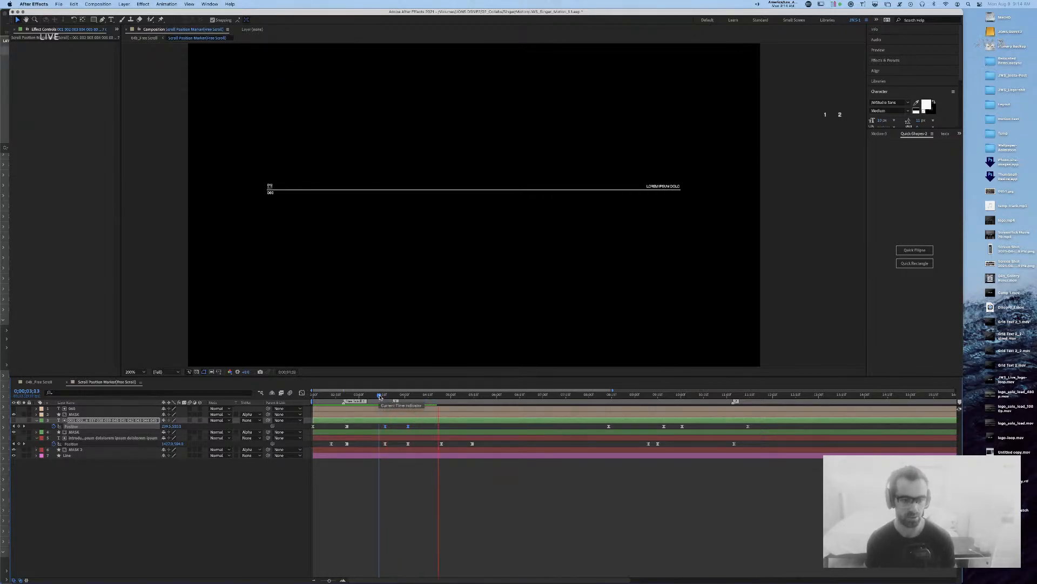
click(384, 397)
drag(384, 397, 388, 398)
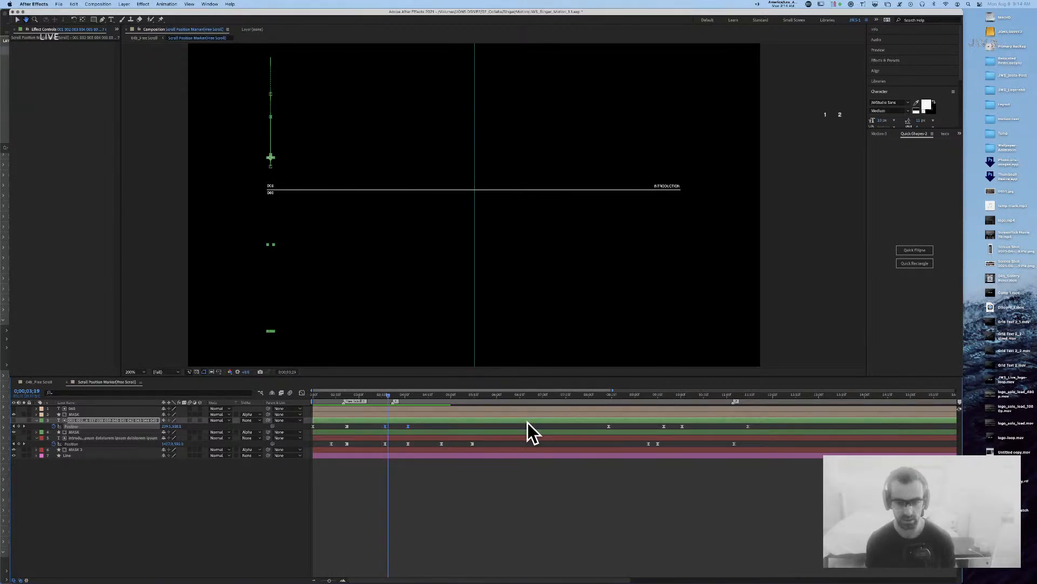
Step: Make layer 3's Position keyframe at 0;00;04;01 a hold keyframe
click(407, 396)
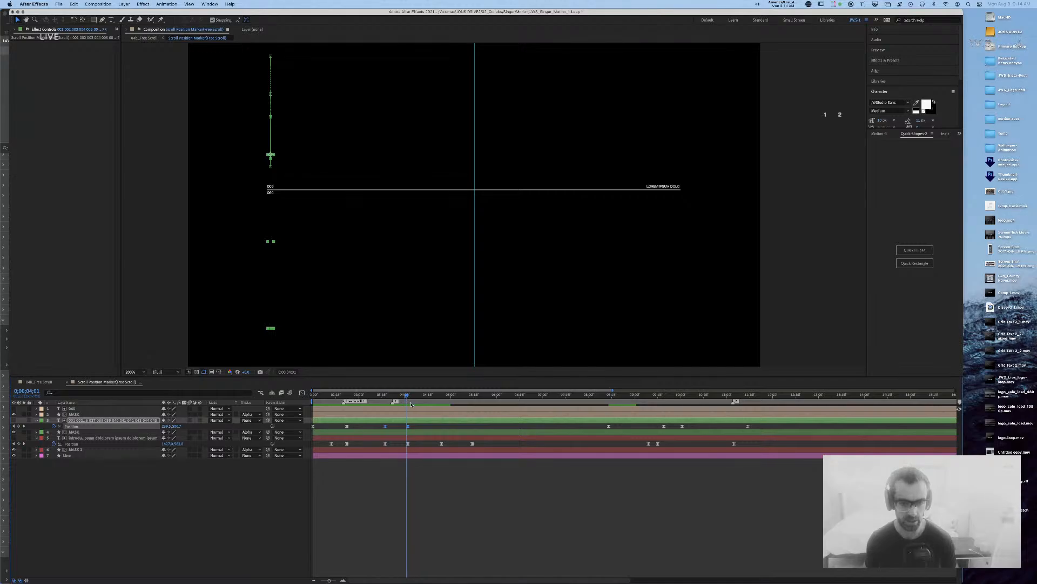
right_click(407, 427)
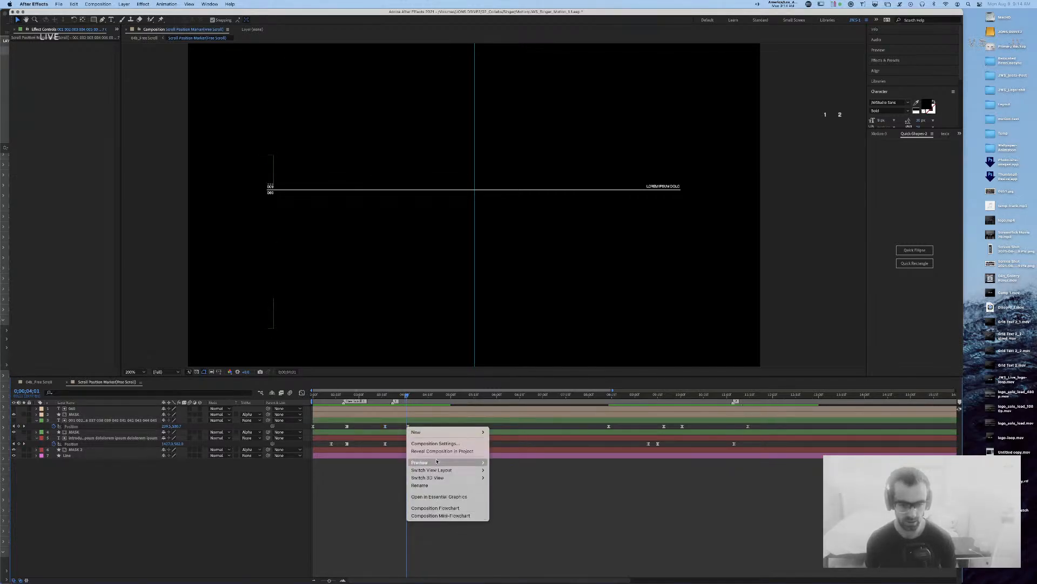
click(407, 426)
click(408, 426)
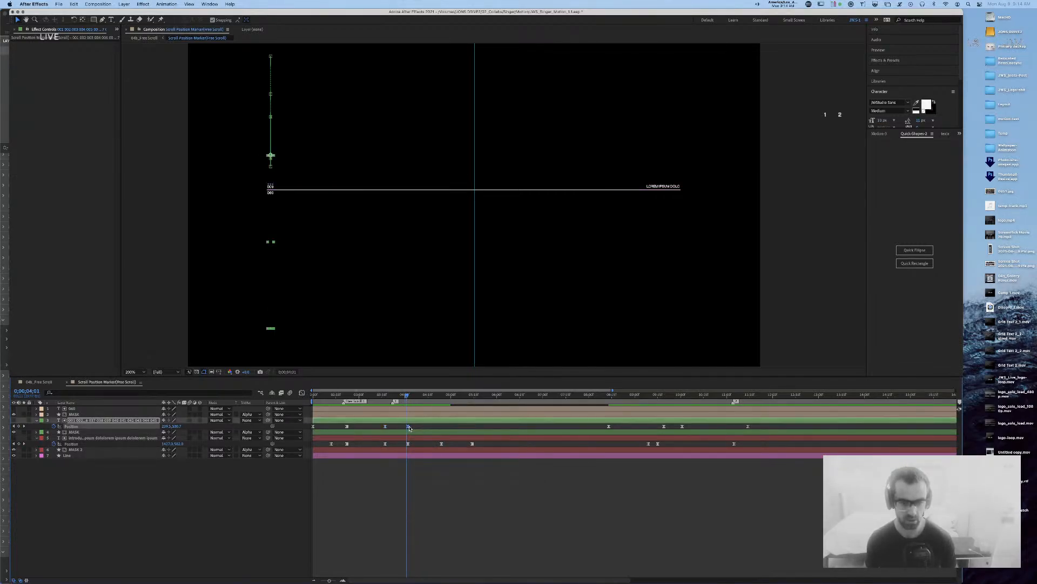
right_click(407, 427)
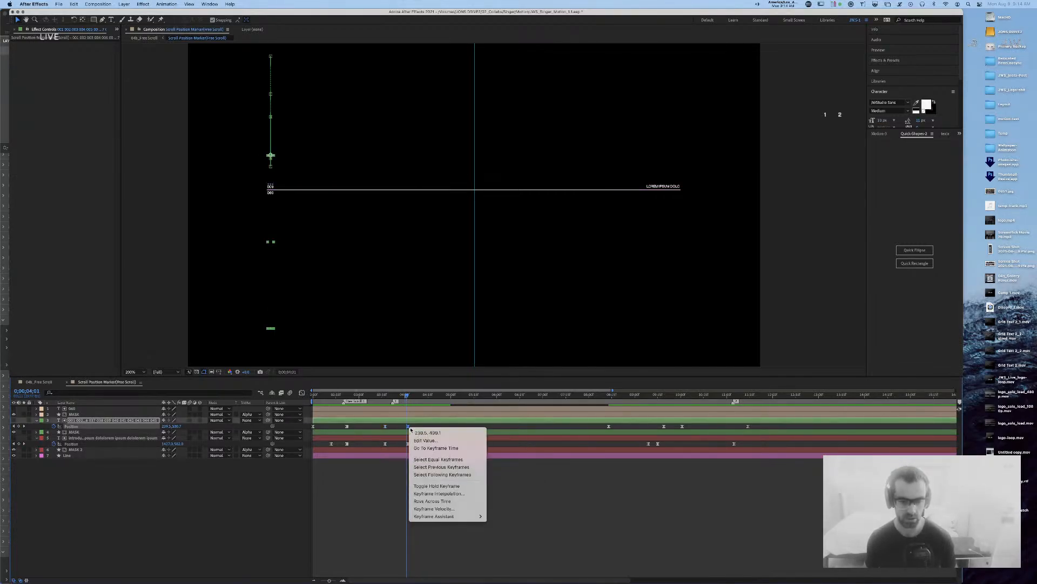
click(433, 486)
Step: Review the motion from 0;00;03;13 and reselect layer 3
click(375, 395)
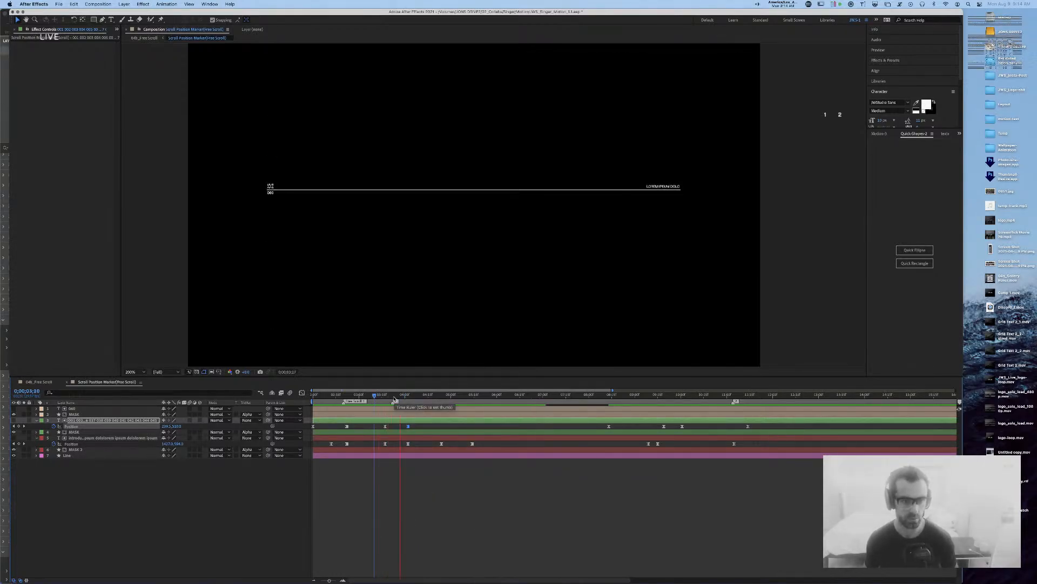
key(space)
click(413, 425)
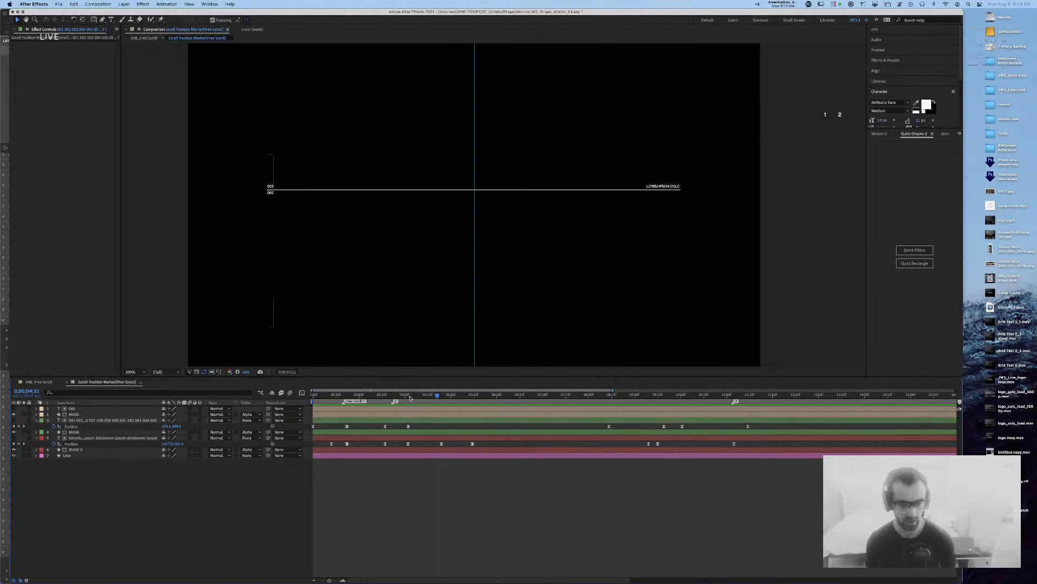
click(401, 396)
drag(409, 397, 380, 398)
key(space)
key(space)
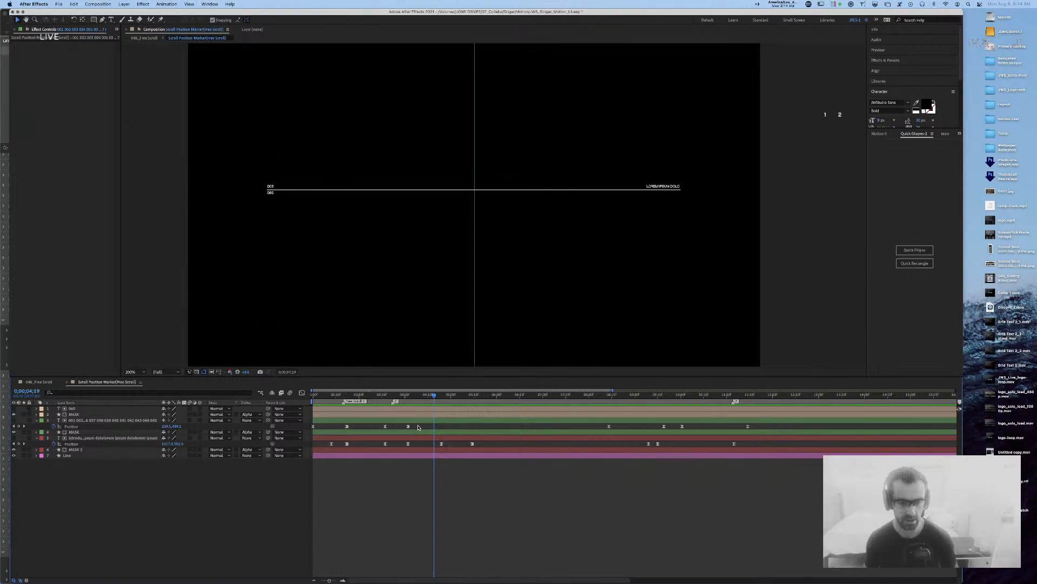
click(406, 419)
Step: Set 80% outgoing influence on layer 3's selected Position keyframes
key(super+shift+k)
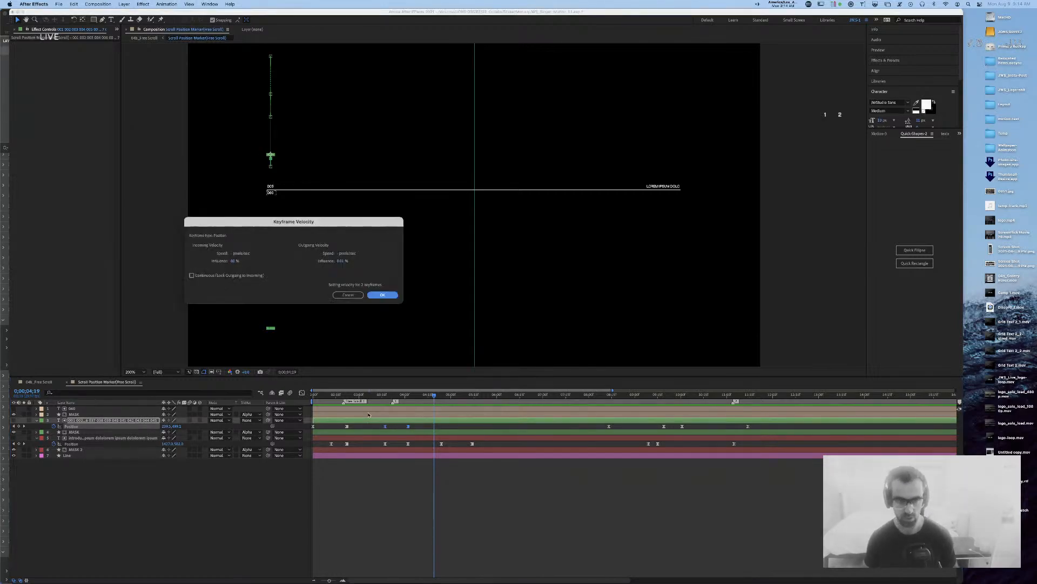
key(Tab)
key(Tab)
key(Tab)
key(Tab)
text(80)
key(Return)
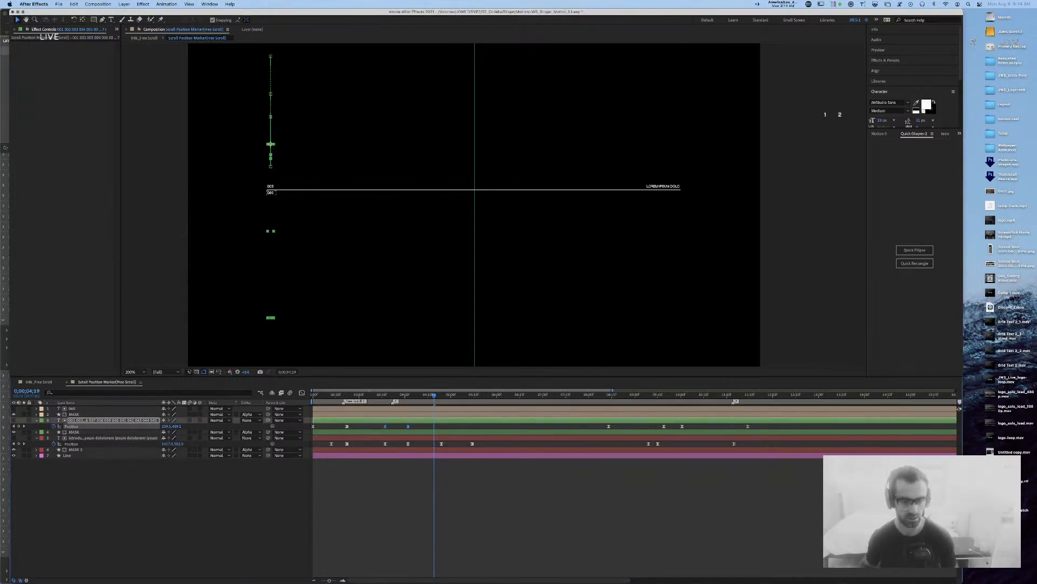
Step: Delete the four selected Position keyframes and preview the revised motion from 0;00;03;12
drag(402, 396, 374, 396)
key(space)
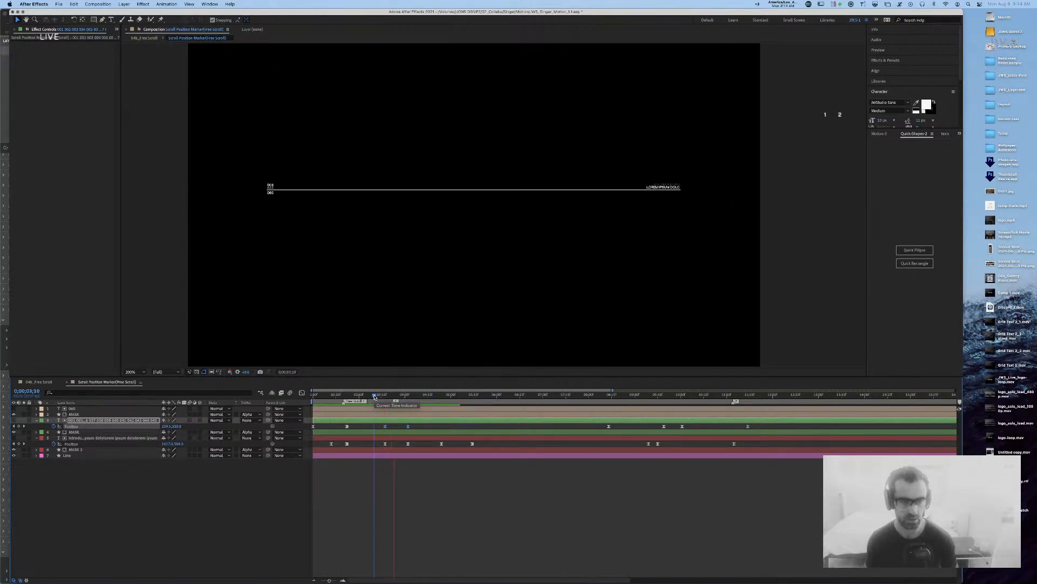
key(space)
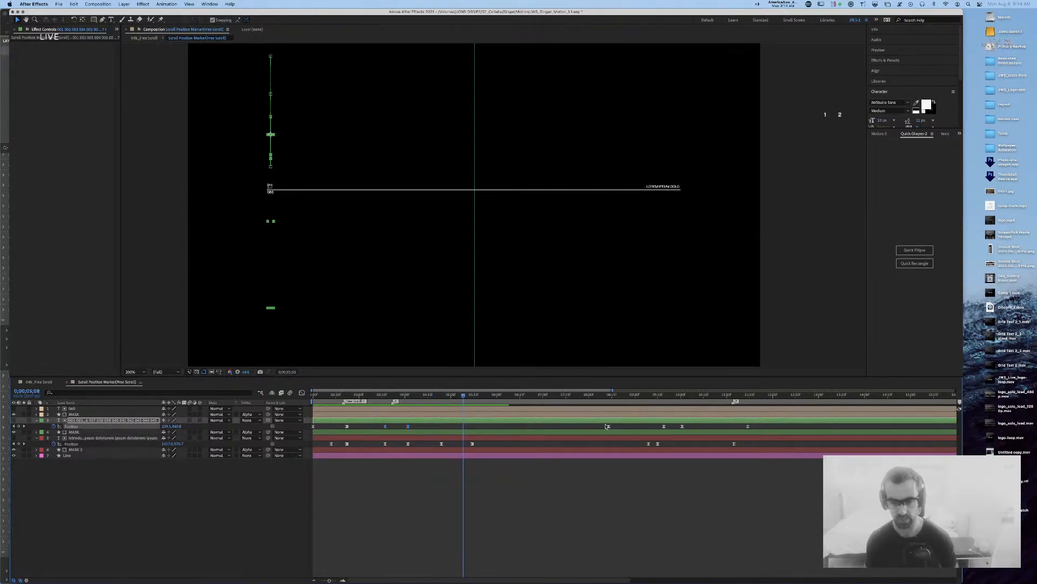
key(Delete)
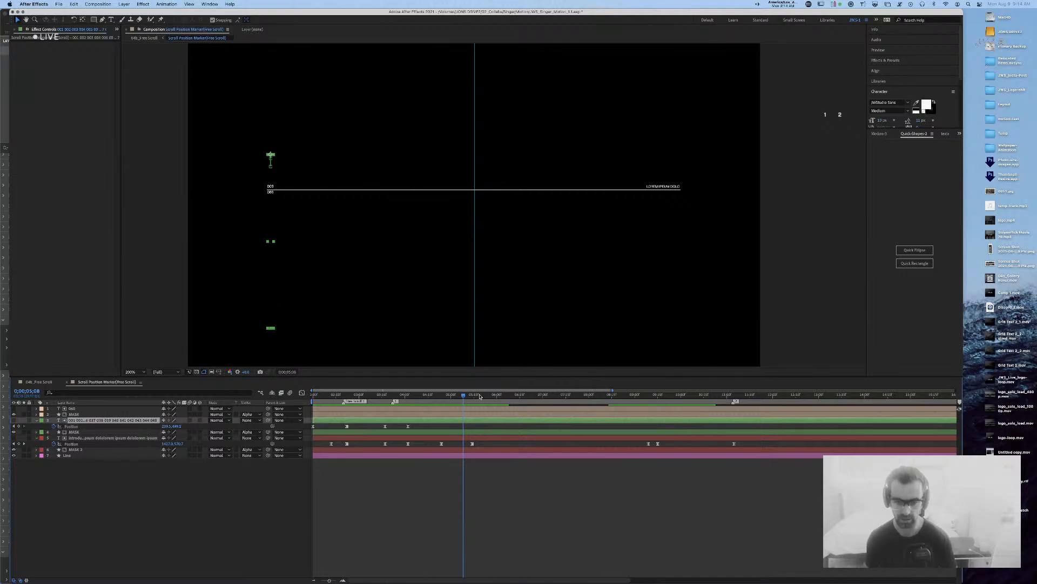
click(377, 395)
key(space)
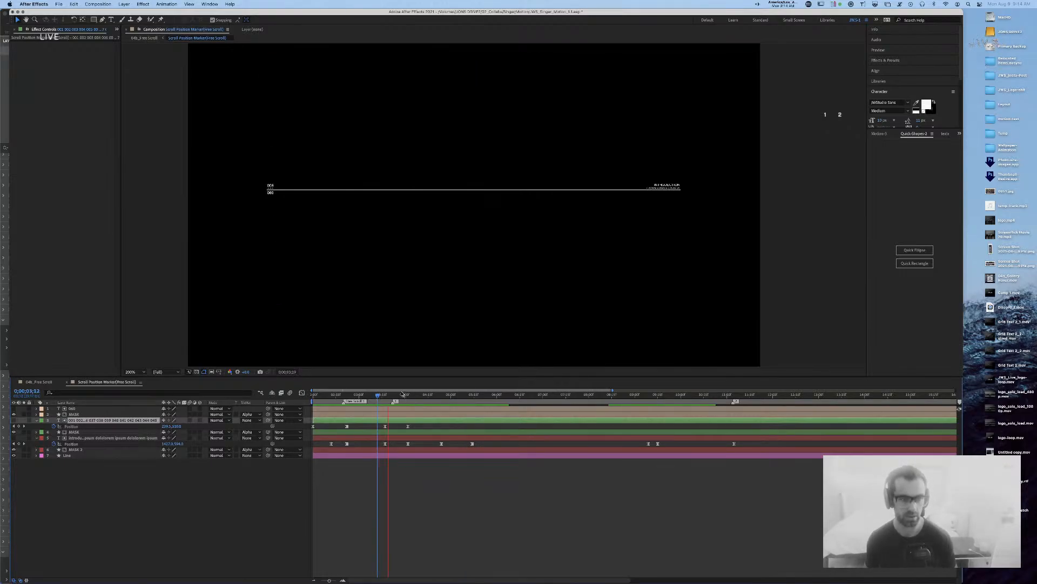
key(space)
Step: Open layer 3's Position speed graph and zoom it in horizontally
click(416, 429)
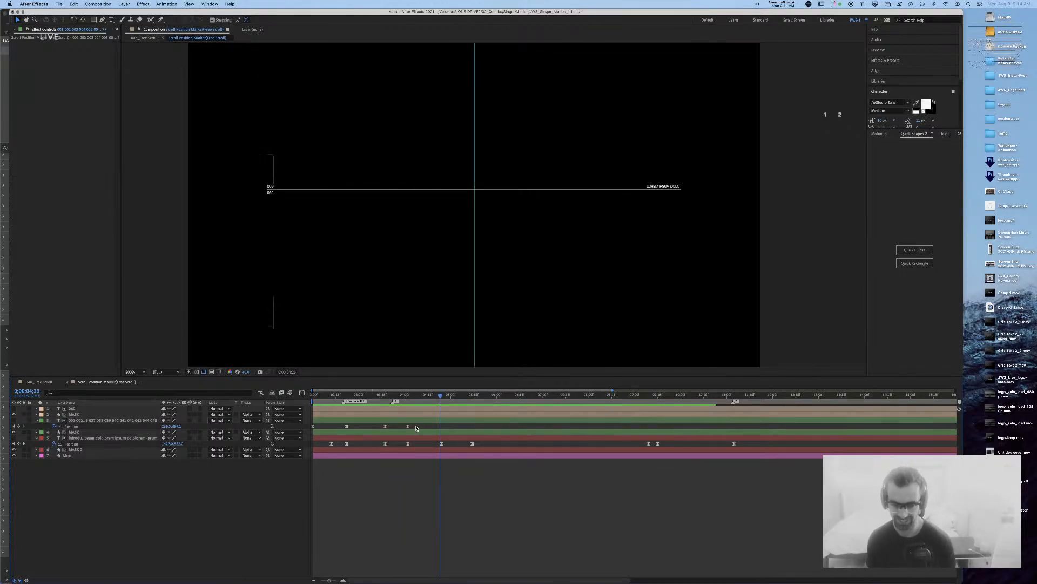
click(409, 426)
click(302, 393)
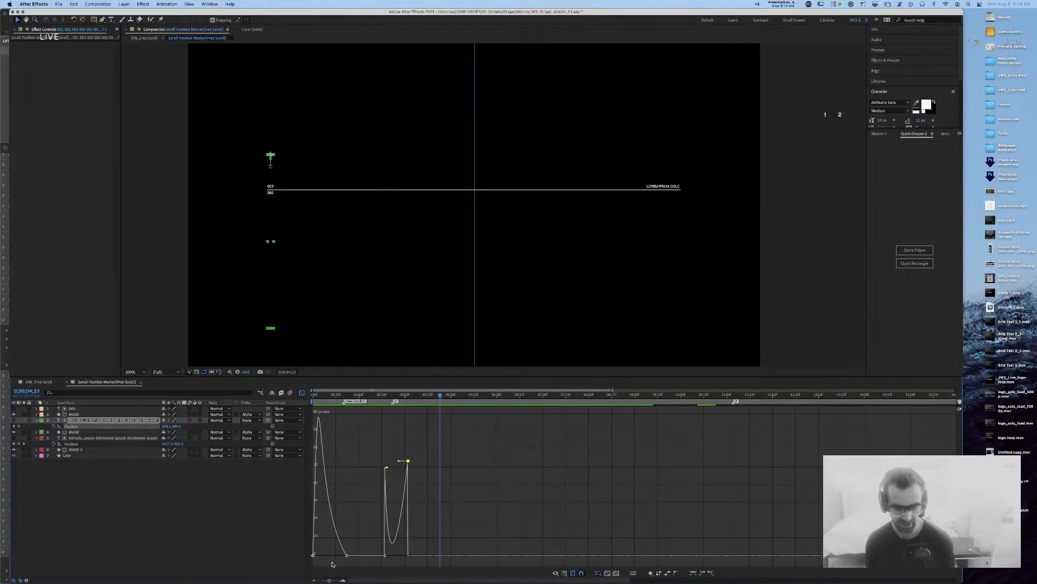
drag(330, 580, 335, 580)
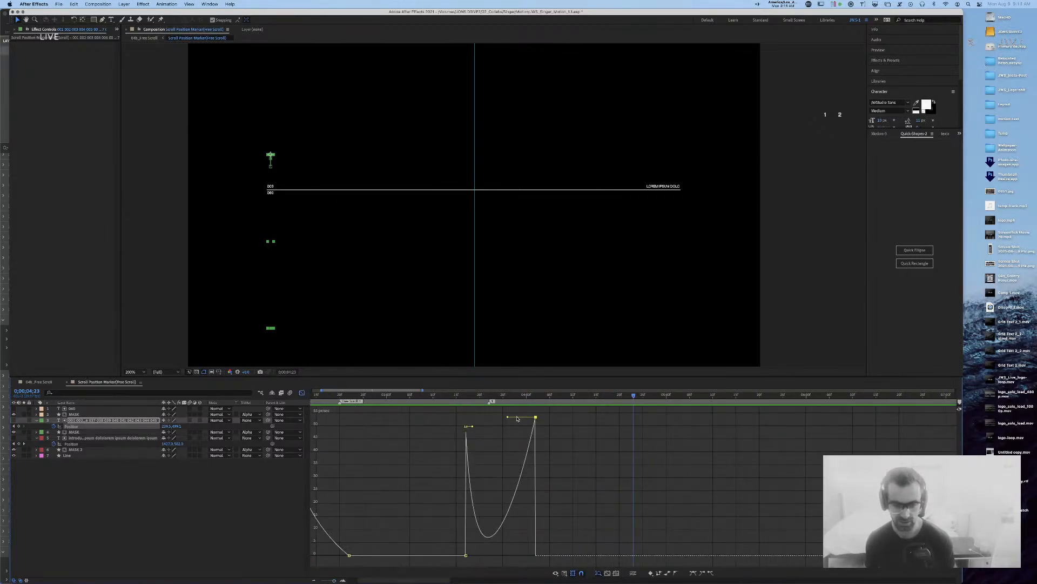
click(564, 573)
click(515, 556)
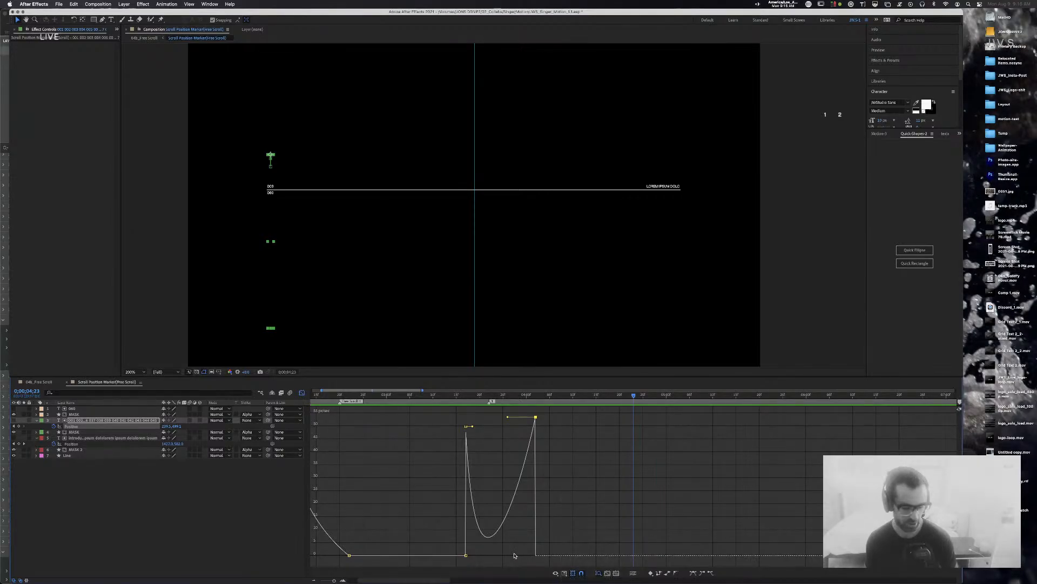
Step: Drop the speed keyframe to zero, adjust its ease handle, and preview from 0;00;03;05
click(466, 427)
mouse_move(535, 417)
drag(535, 417, 534, 513)
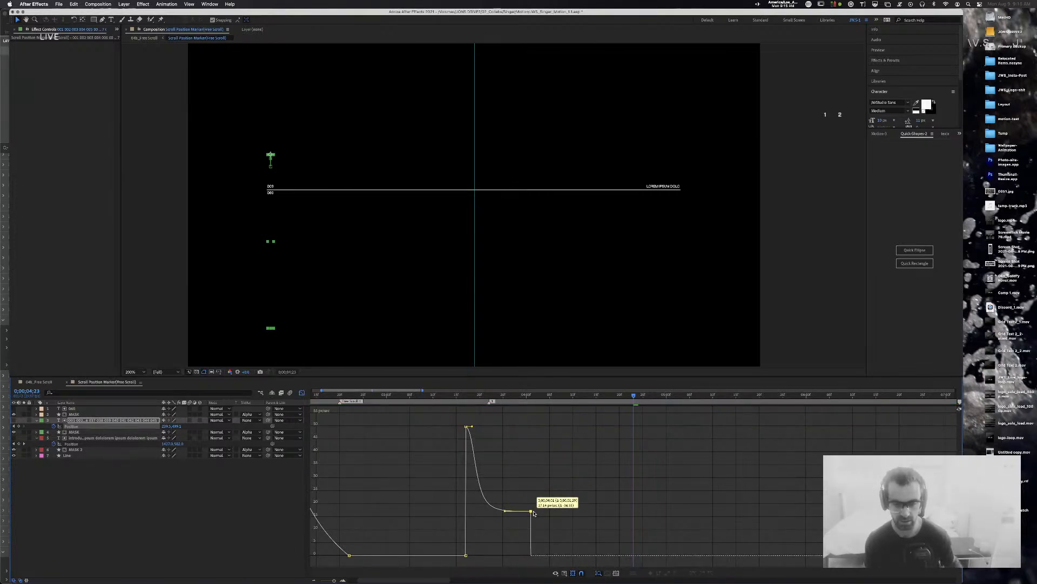
key(super+z)
mouse_move(536, 418)
drag(535, 418, 536, 557)
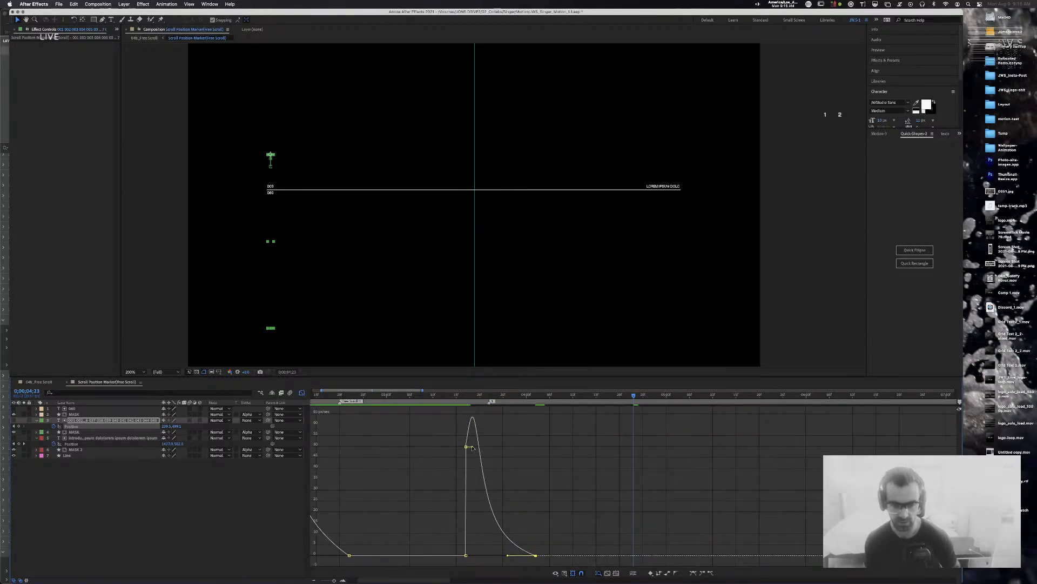
drag(472, 447, 474, 446)
drag(480, 394, 409, 396)
key(space)
key(space)
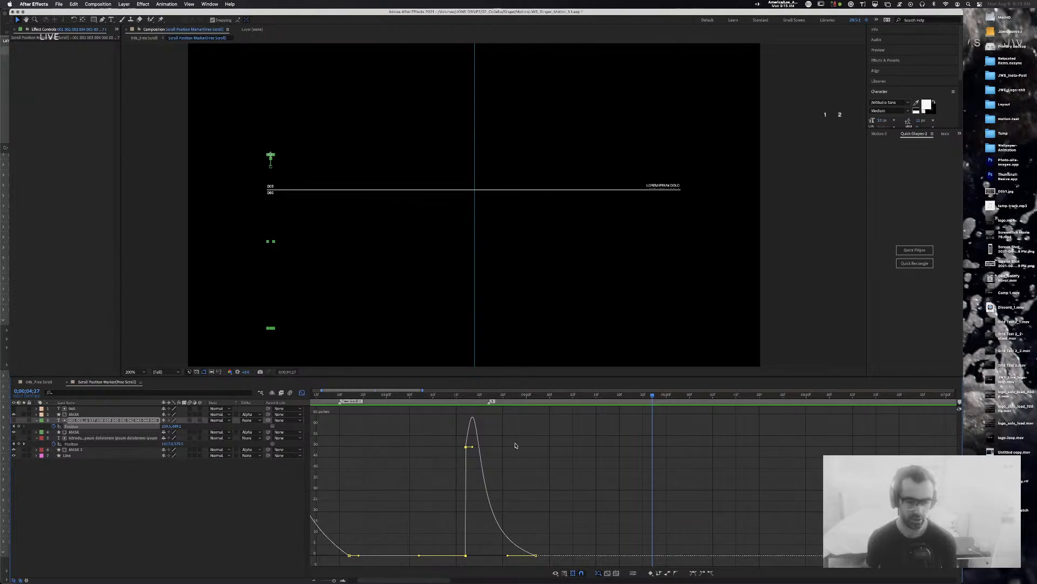
Step: Return to the layer bars, zoom out to about 18 seconds, and preview from 0;00;02;00
click(301, 393)
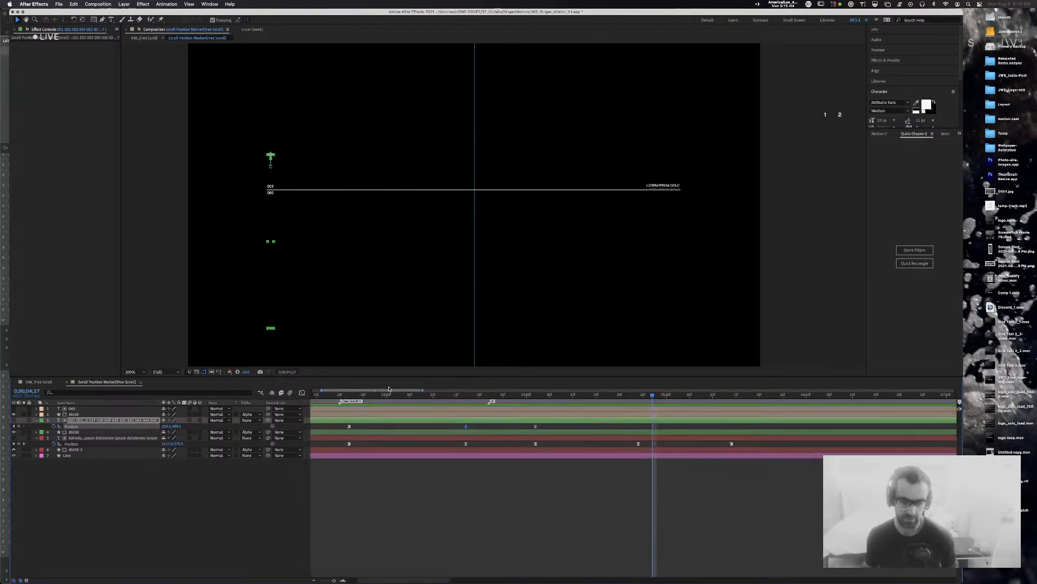
drag(328, 577, 328, 580)
drag(425, 396, 313, 396)
key(space)
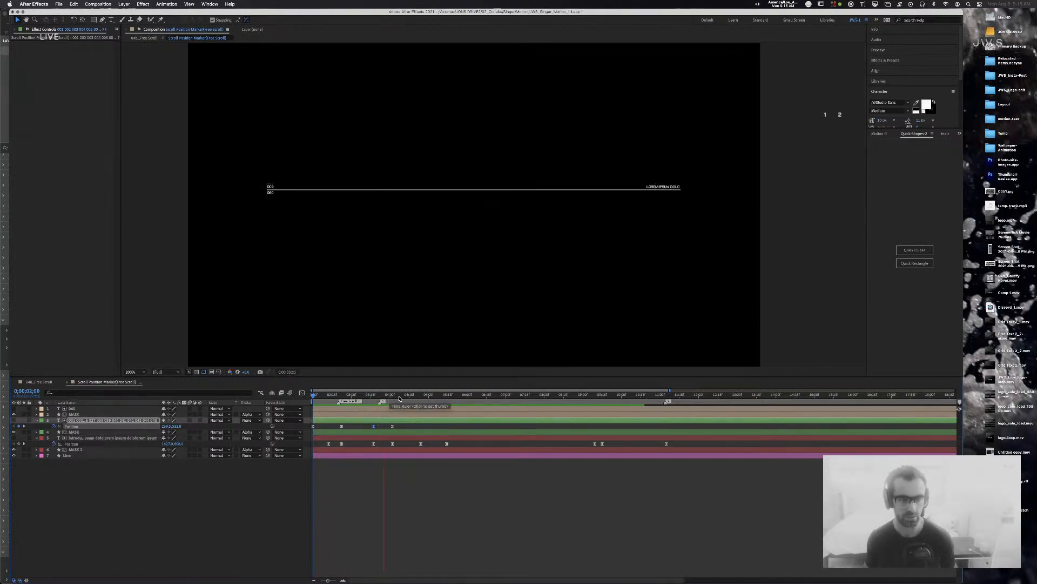
key(space)
Step: Inspect a Position keyframe's values and options without changing anything
drag(370, 397, 393, 397)
double_click(393, 426)
click(441, 318)
right_click(393, 427)
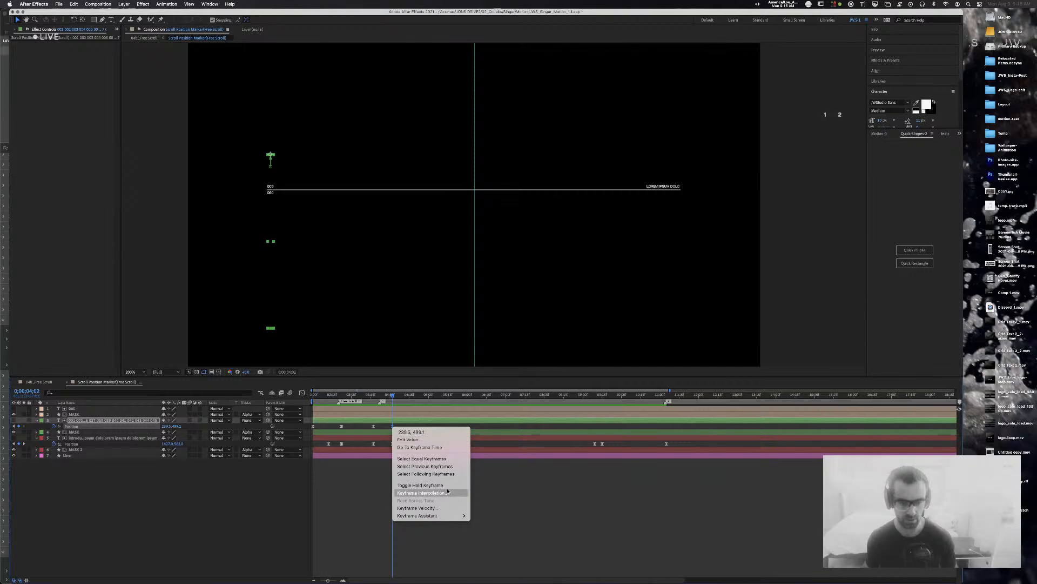
click(401, 387)
Step: At 0;00;05;14, move layer 3 up to Position Y 487.096
drag(394, 397, 421, 398)
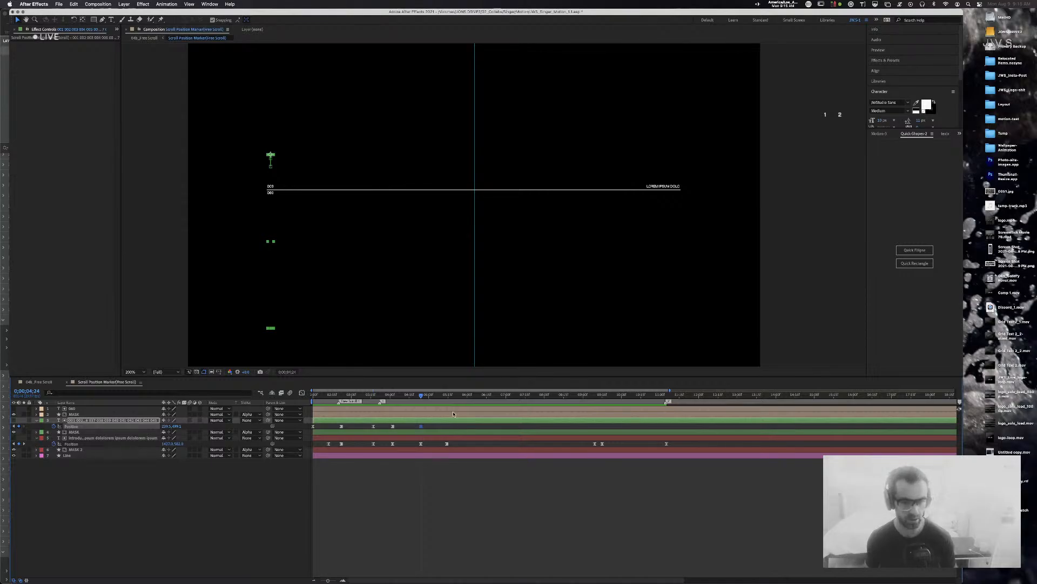
drag(427, 399, 448, 398)
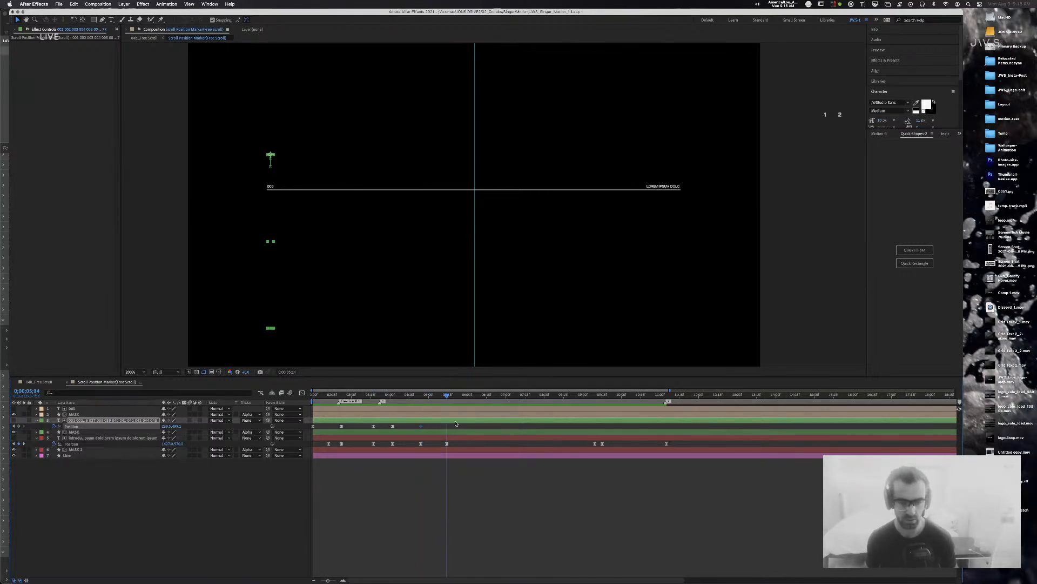
click(178, 427)
key(shift+Down)
key(Down)
key(Down)
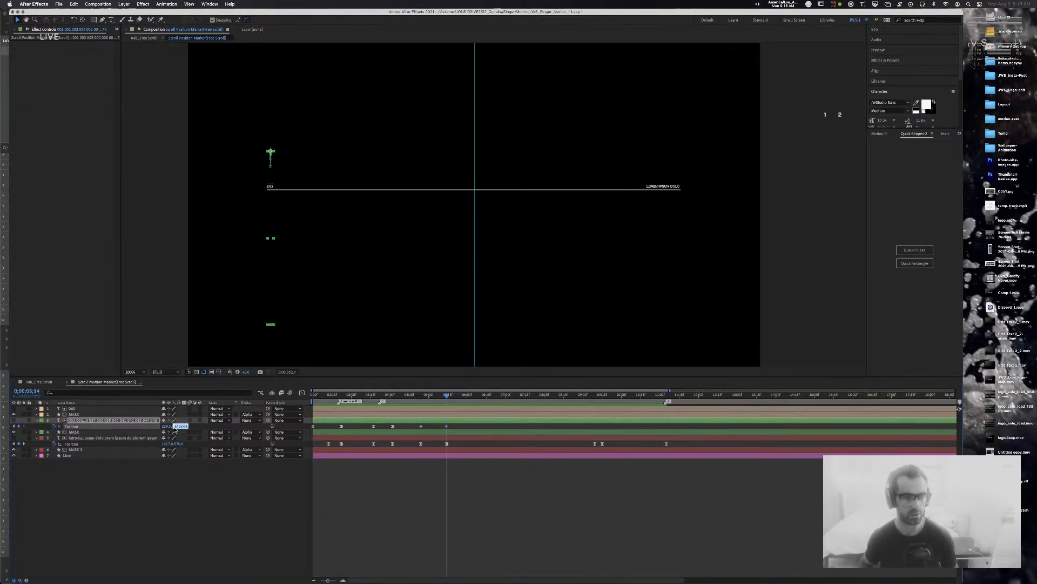
click(452, 430)
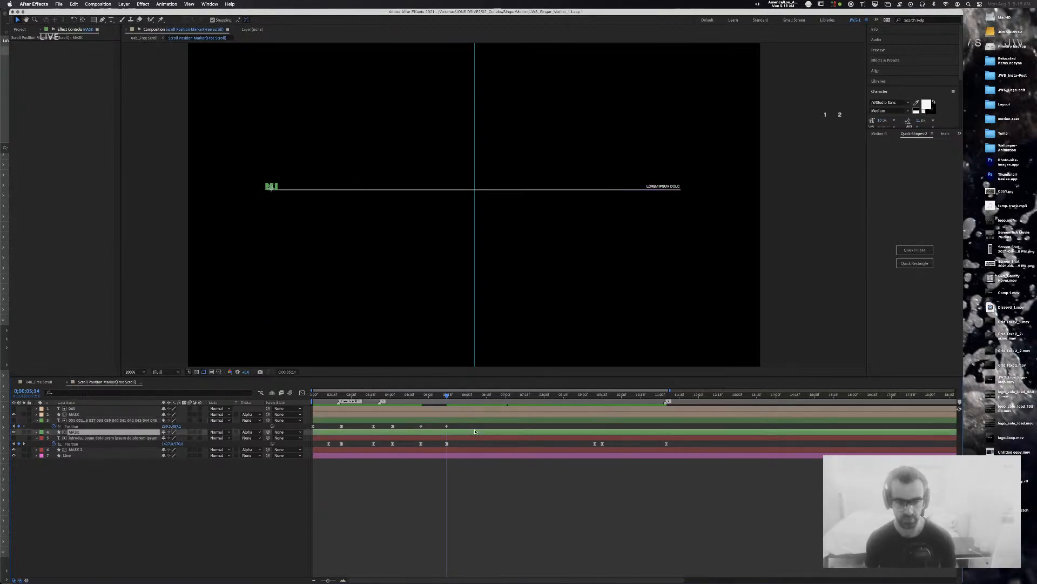
Step: Give layer 3's two latest Position keyframes 100% incoming and outgoing influence
drag(453, 429, 414, 429)
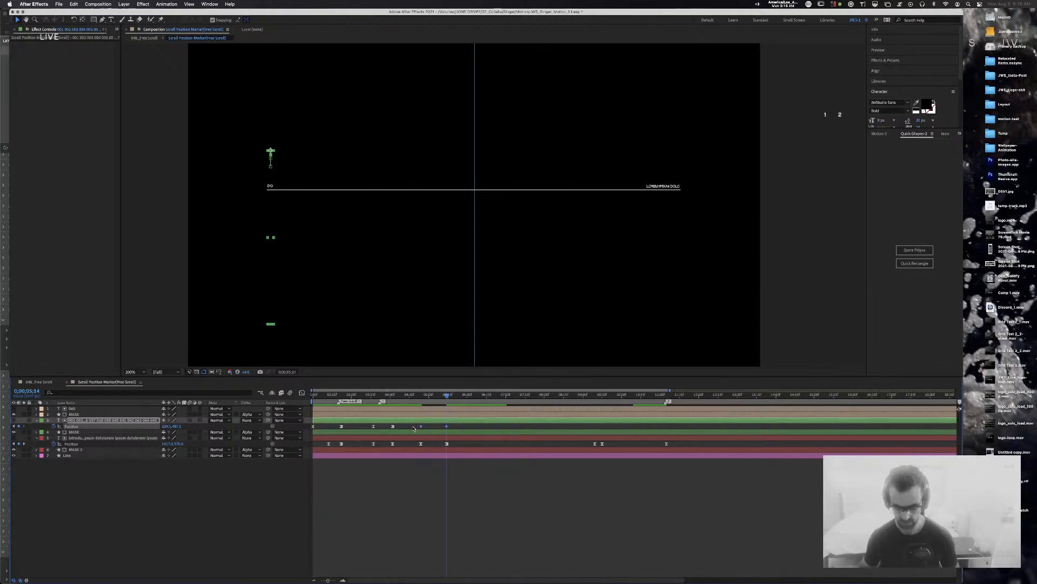
key(super+shift+k)
key(Tab)
key(Tab)
text(100)
key(Tab)
key(Tab)
text(100)
key(Return)
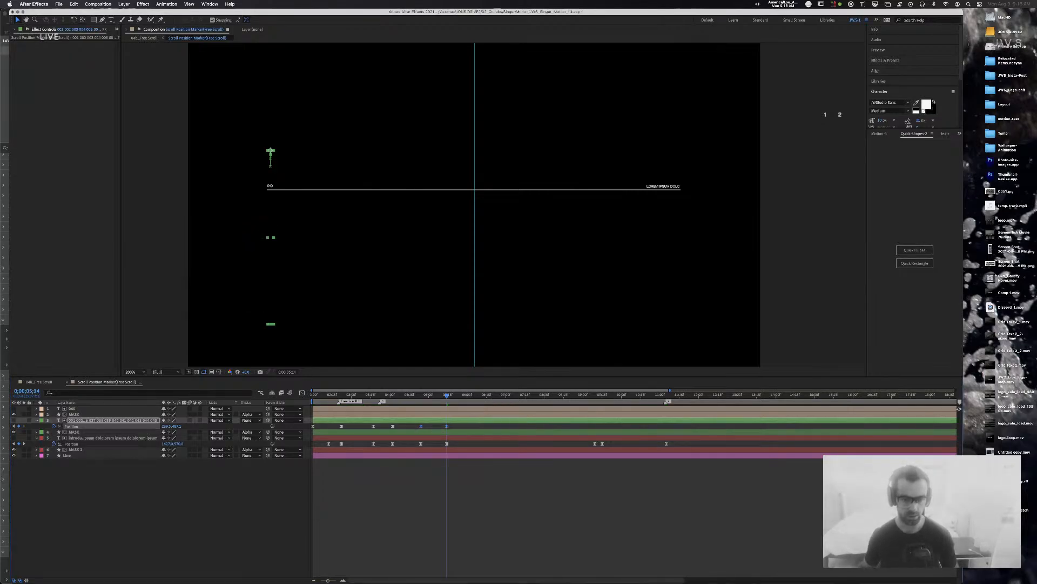
Step: Make layer 3's marker Position keyframe a hold keyframe
click(505, 487)
right_click(447, 426)
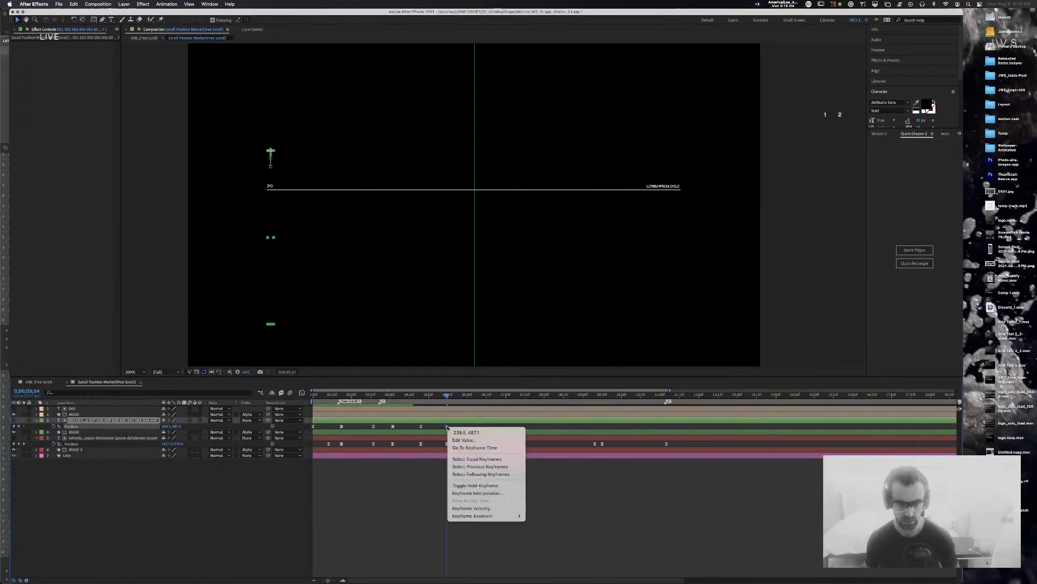
click(493, 485)
Step: Save the project and preview the line animation from the start
key(super+s)
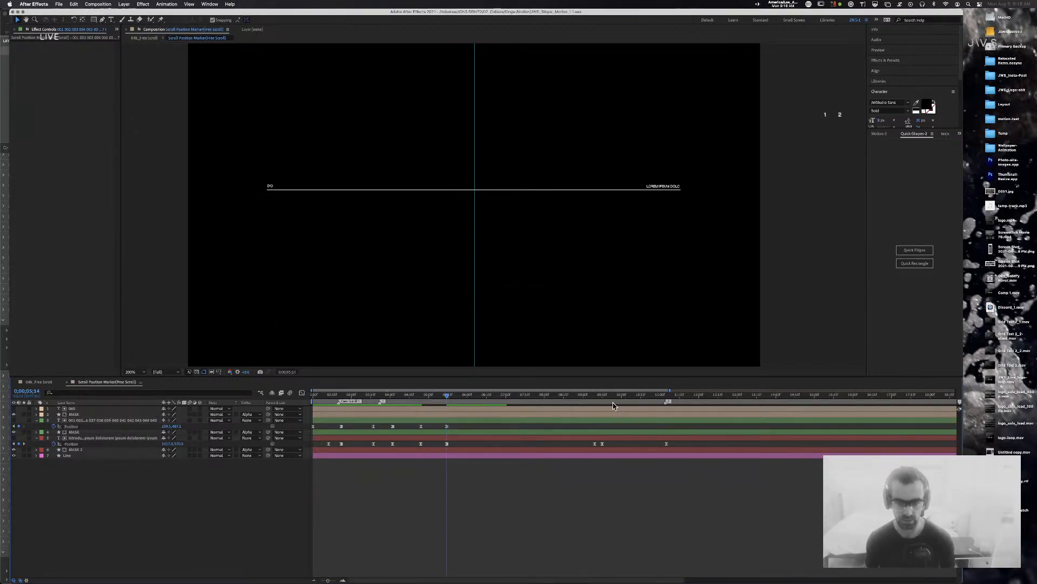
key(Home)
key(space)
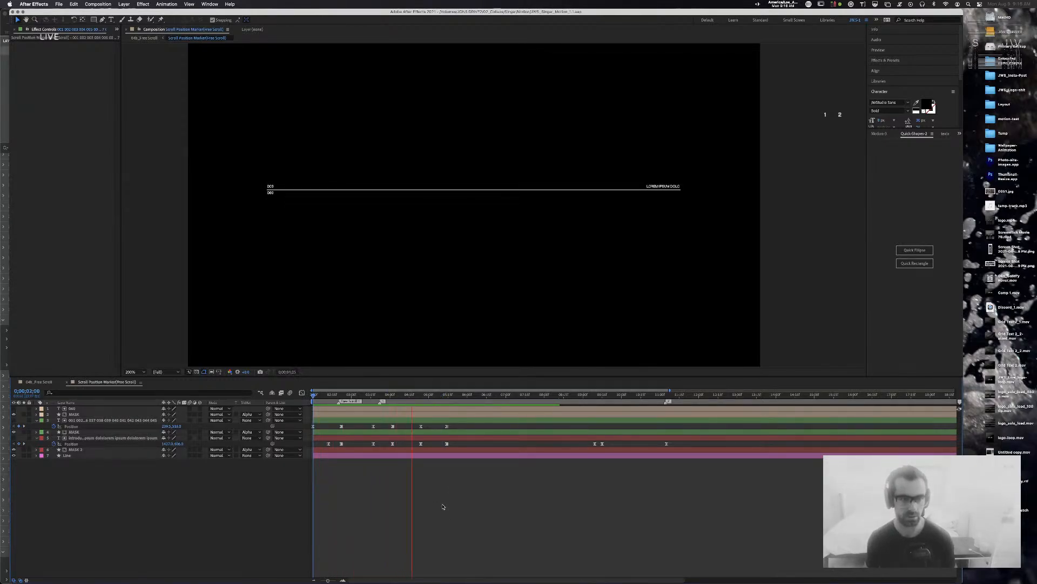
key(space)
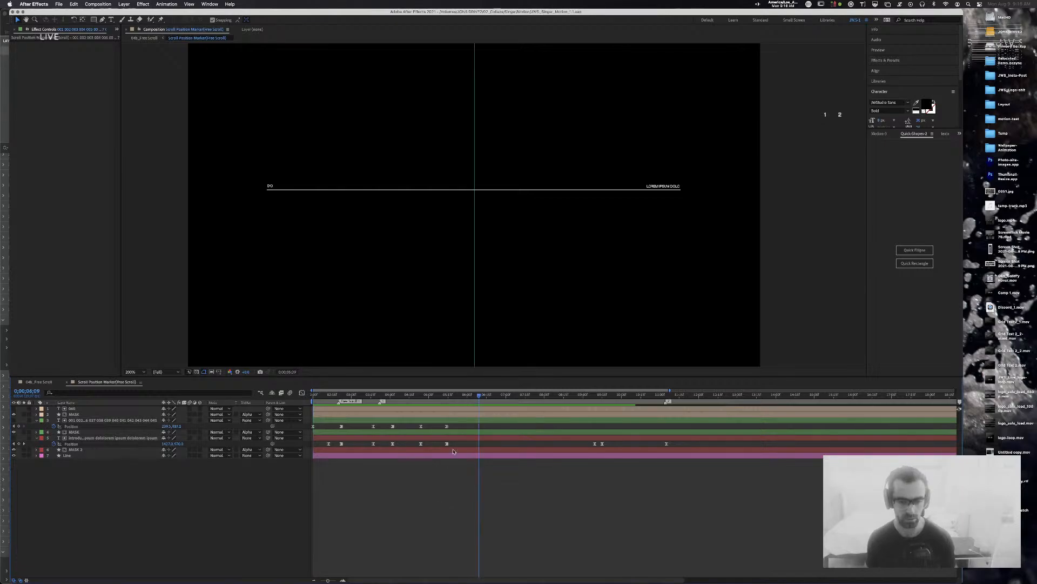
Step: Remove layer 060's Position keyframes around 7 seconds, then open the 04b_Free Scroll timeline
click(84, 409)
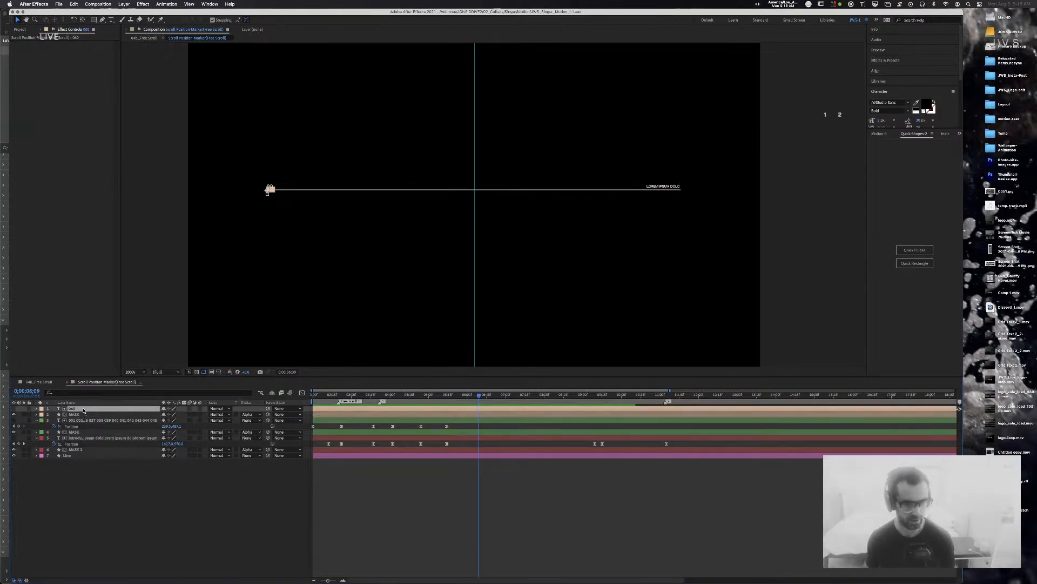
key(p)
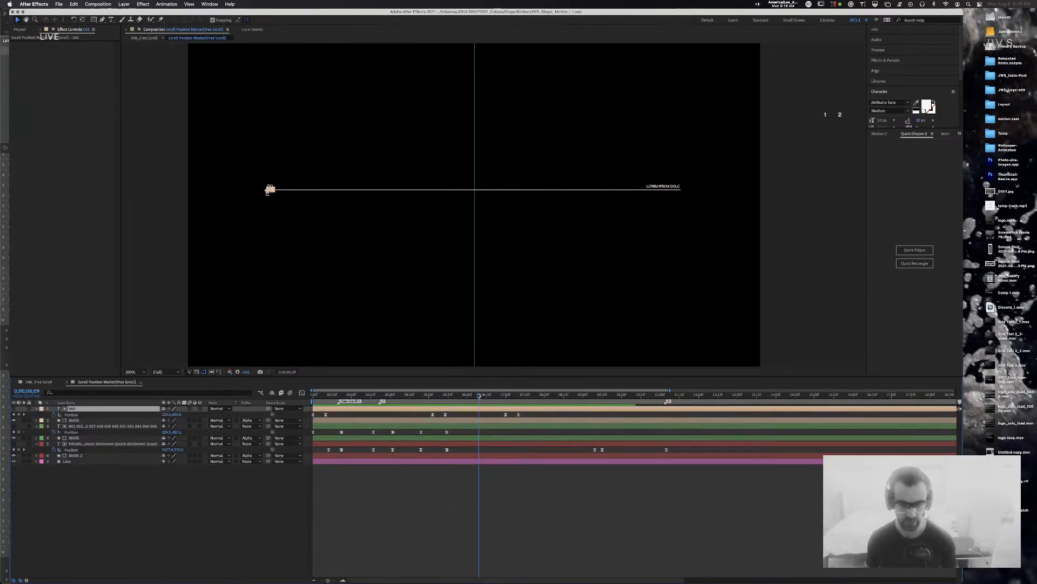
click(547, 415)
mouse_move(490, 395)
mouse_down()
mouse_move(519, 399)
mouse_move(496, 421)
mouse_move(418, 419)
mouse_move(757, 416)
mouse_up()
key(Delete)
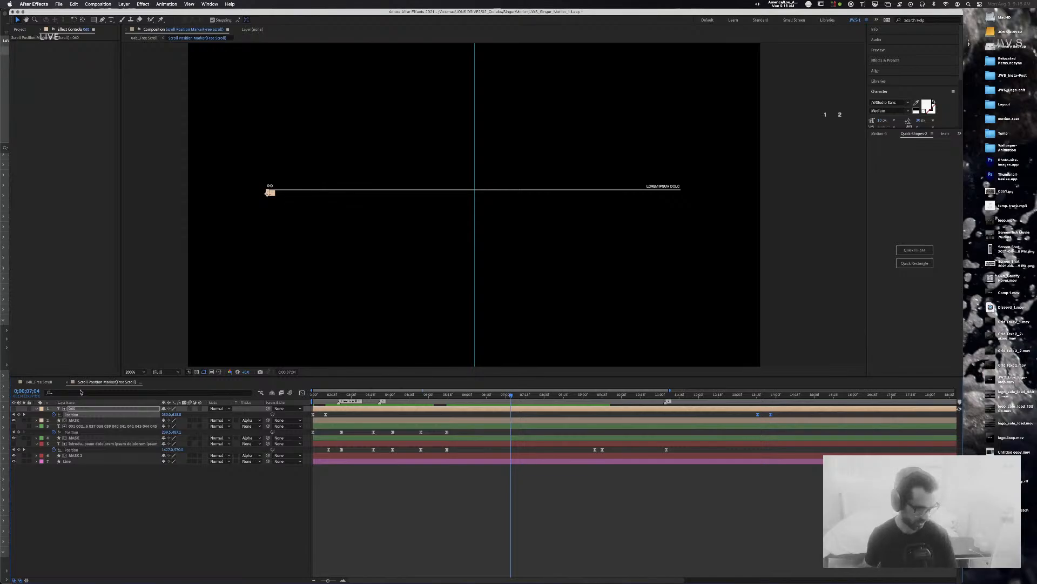
click(39, 381)
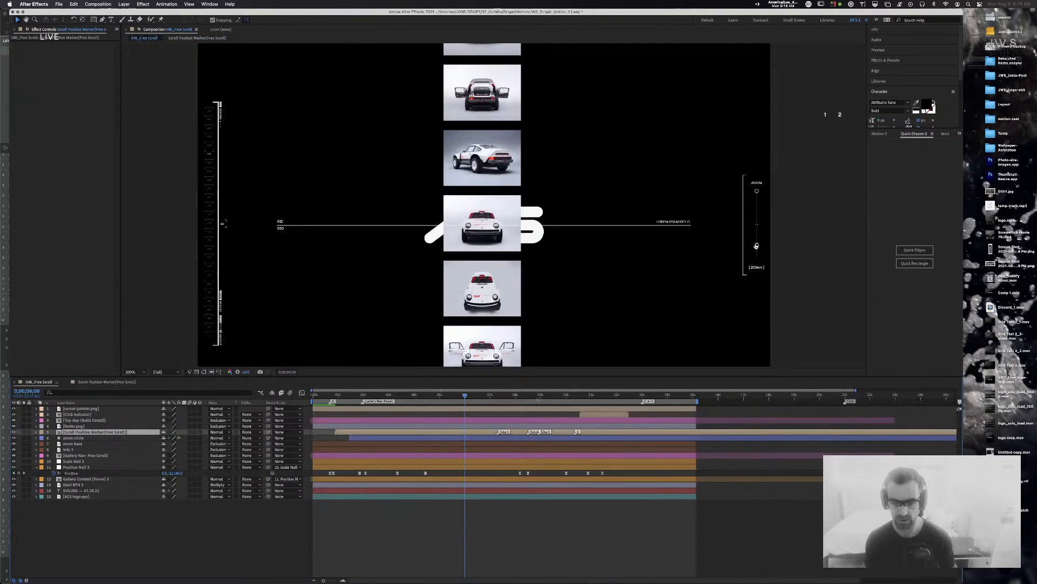
Step: Move the two 060 Position keyframes earlier to the playhead to match the gallery, then save
key(space)
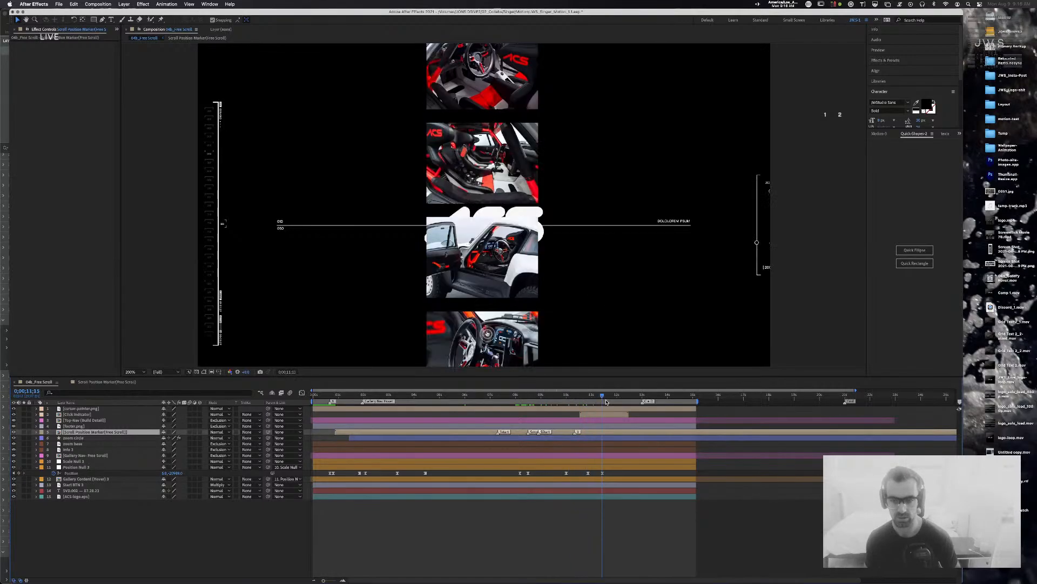
drag(614, 401, 604, 402)
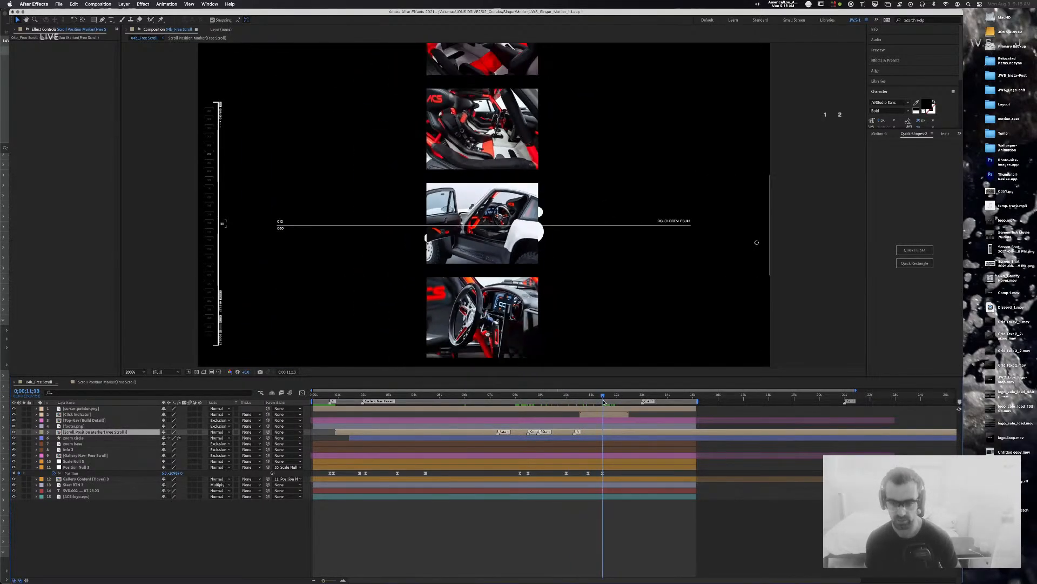
click(111, 382)
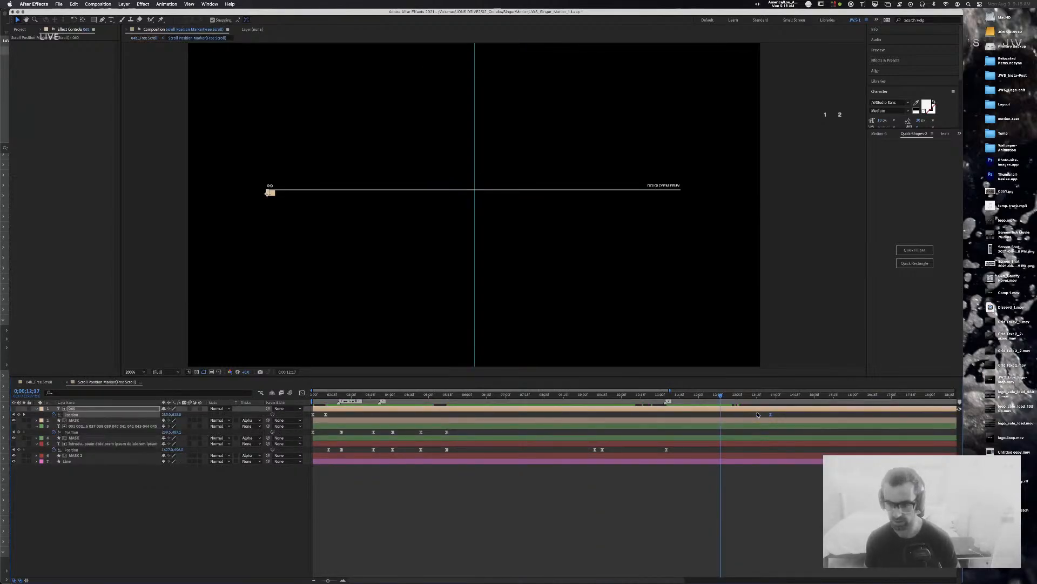
drag(759, 416, 722, 399)
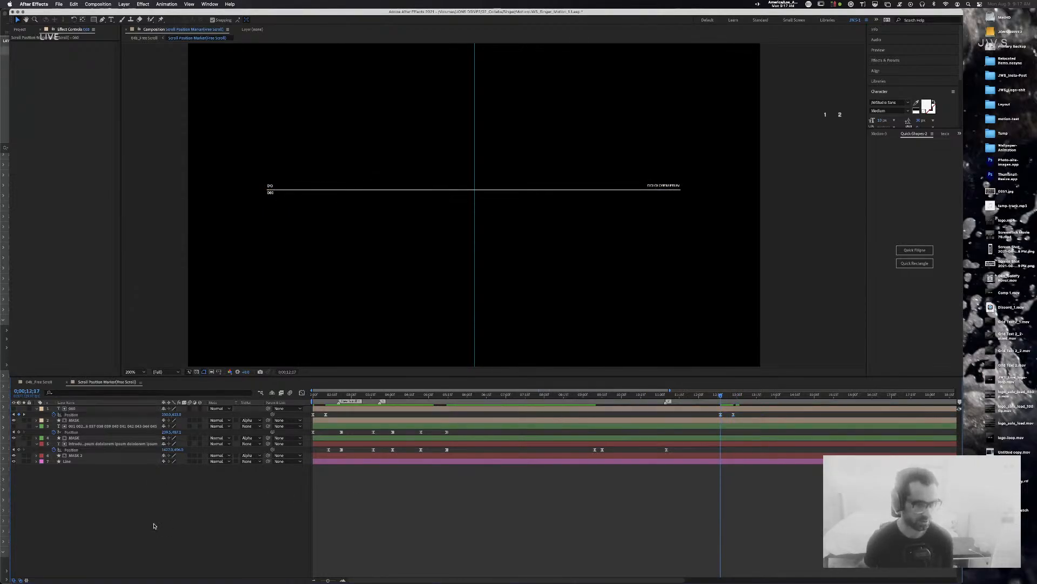
click(39, 382)
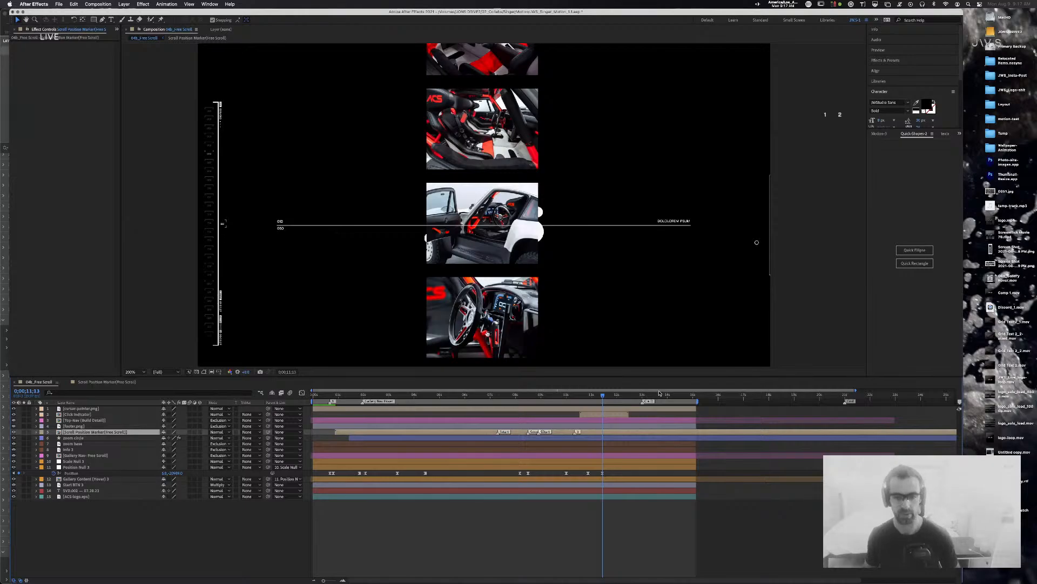
key(super+s)
Step: Replay 04b_Free Scroll and enlarge the viewer at 200%, centred on the car frame
drag(601, 400, 578, 400)
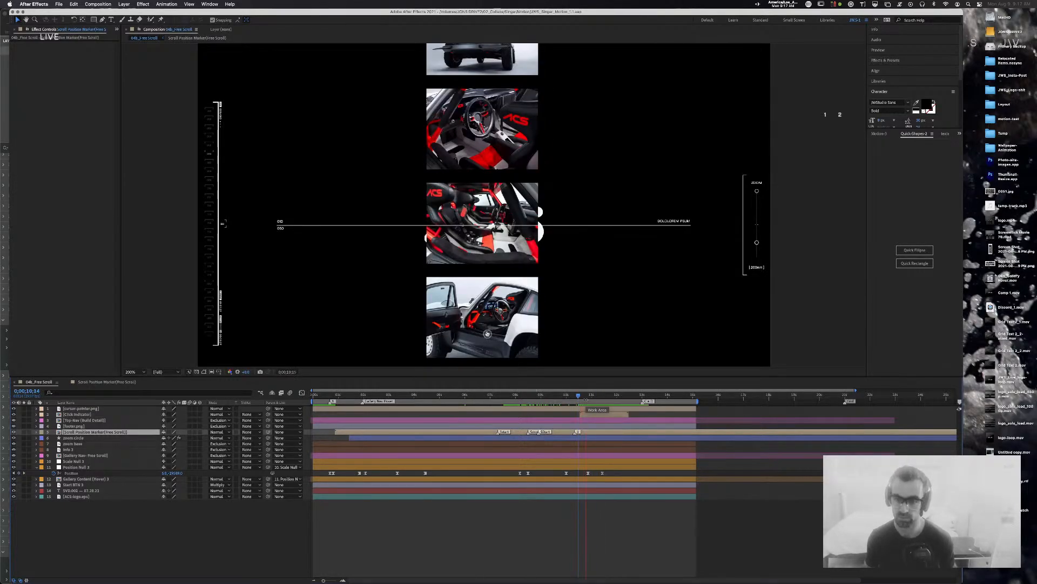
key(space)
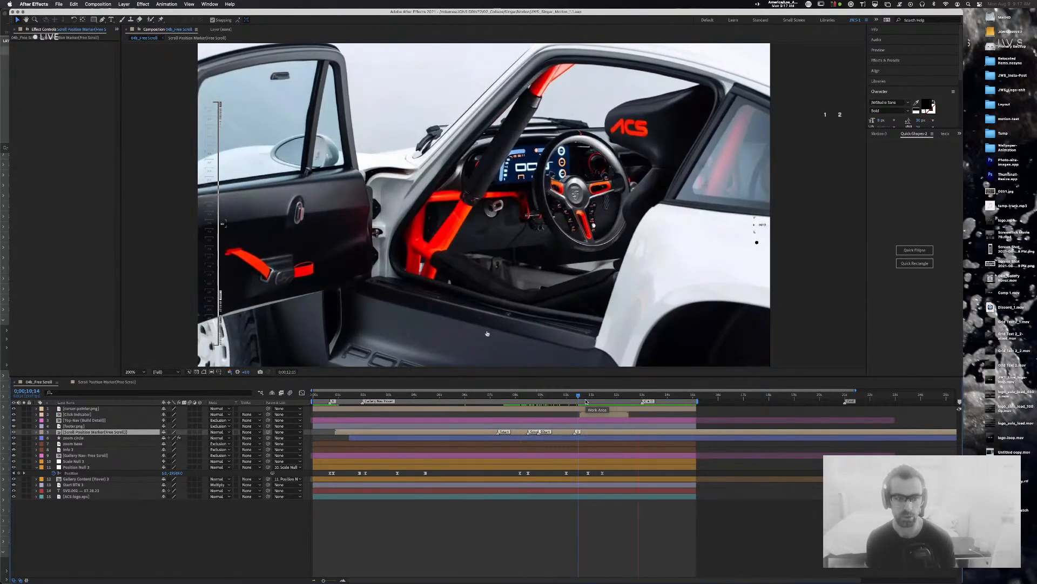
key(comma)
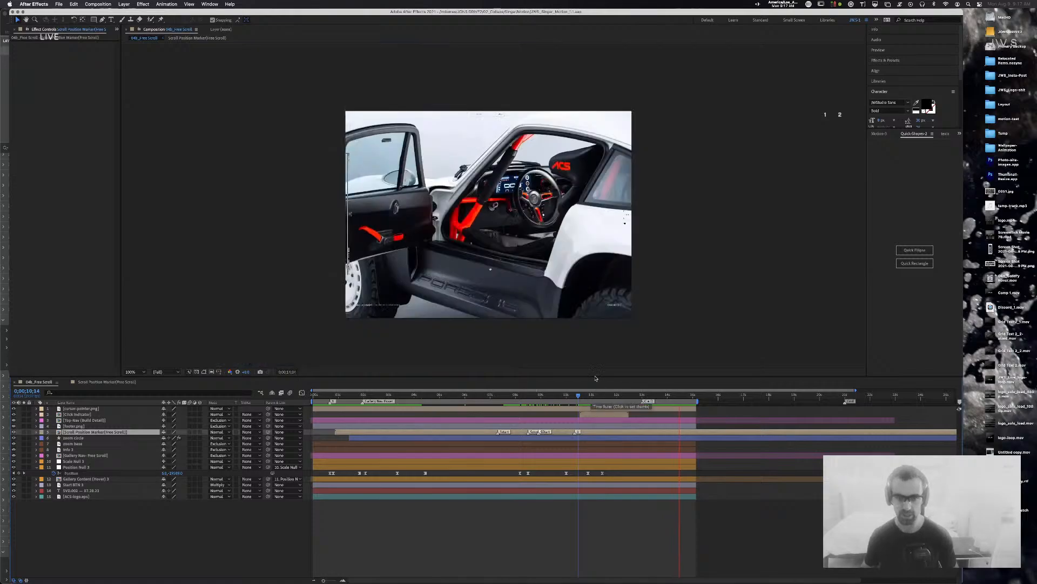
click(695, 257)
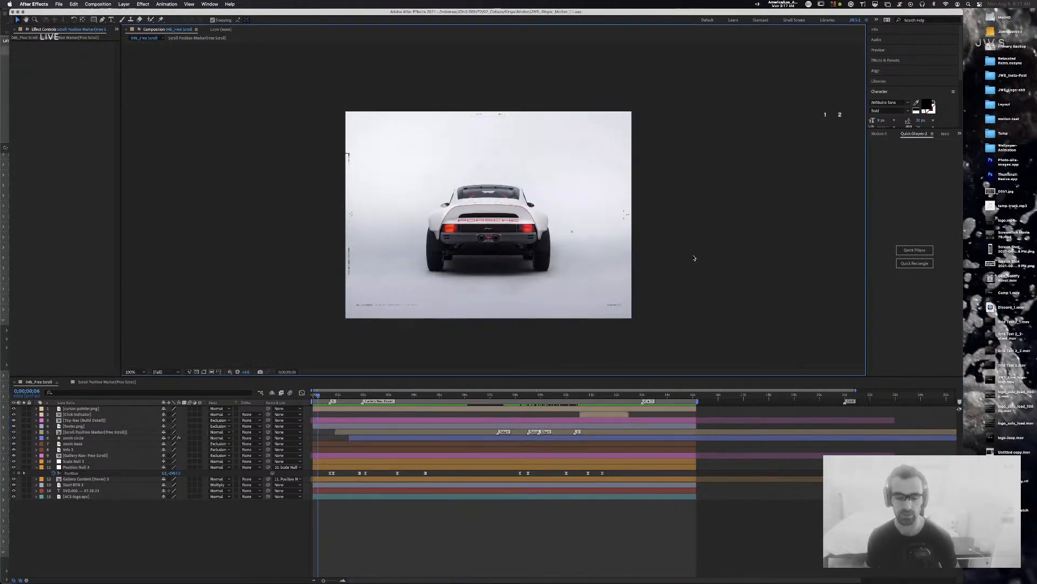
key(period)
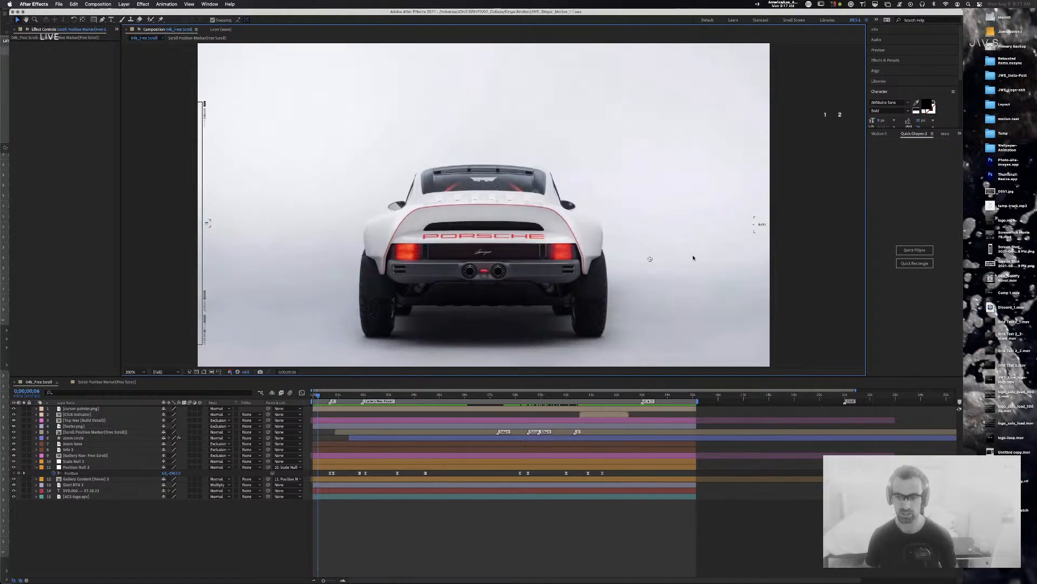
drag(821, 376, 821, 478)
drag(787, 389, 785, 374)
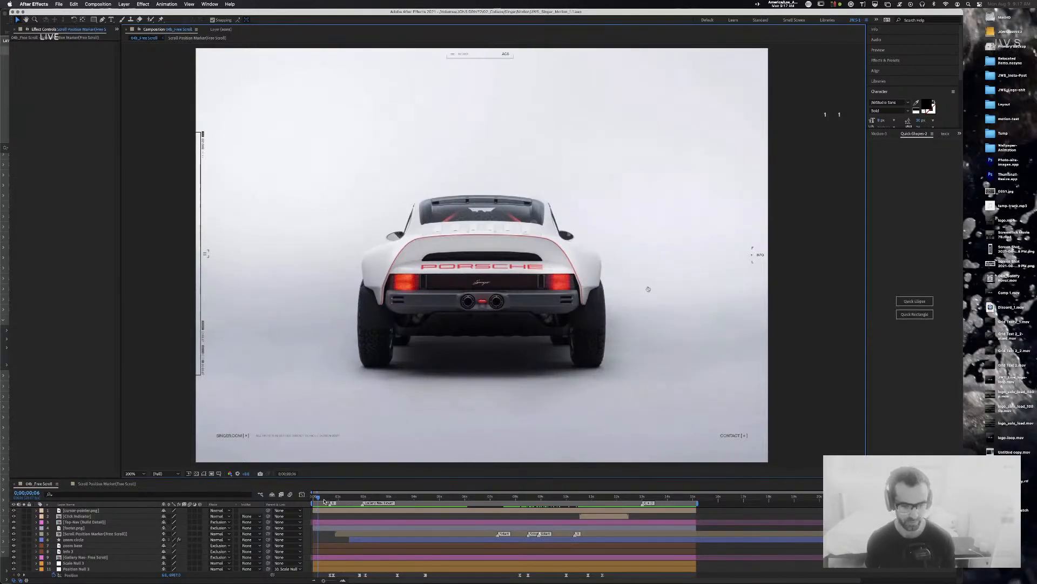
Step: In Scroll Position Marker, add a Position keyframe to layer 3 at about 9;10
click(102, 484)
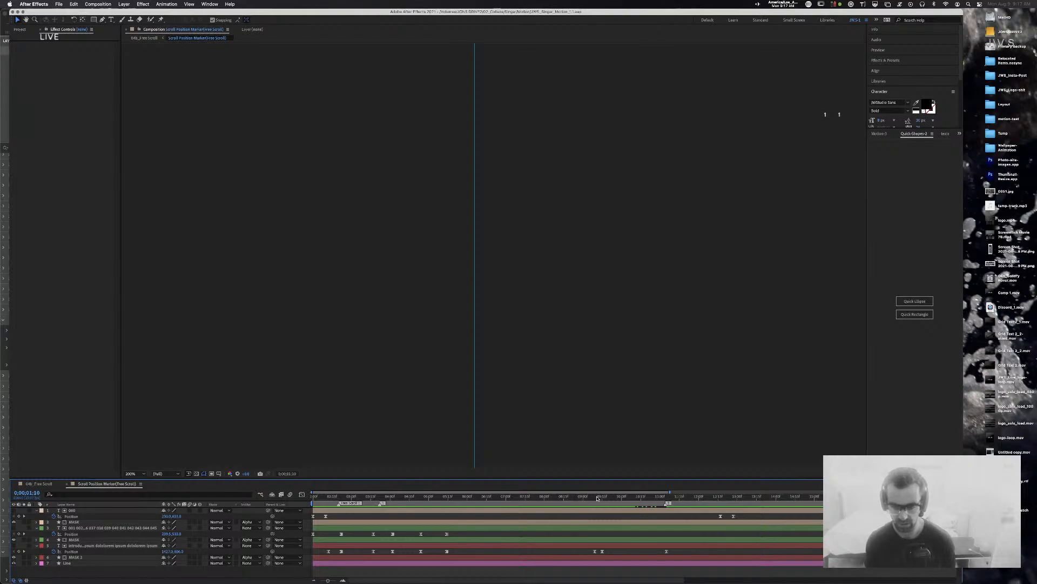
click(597, 497)
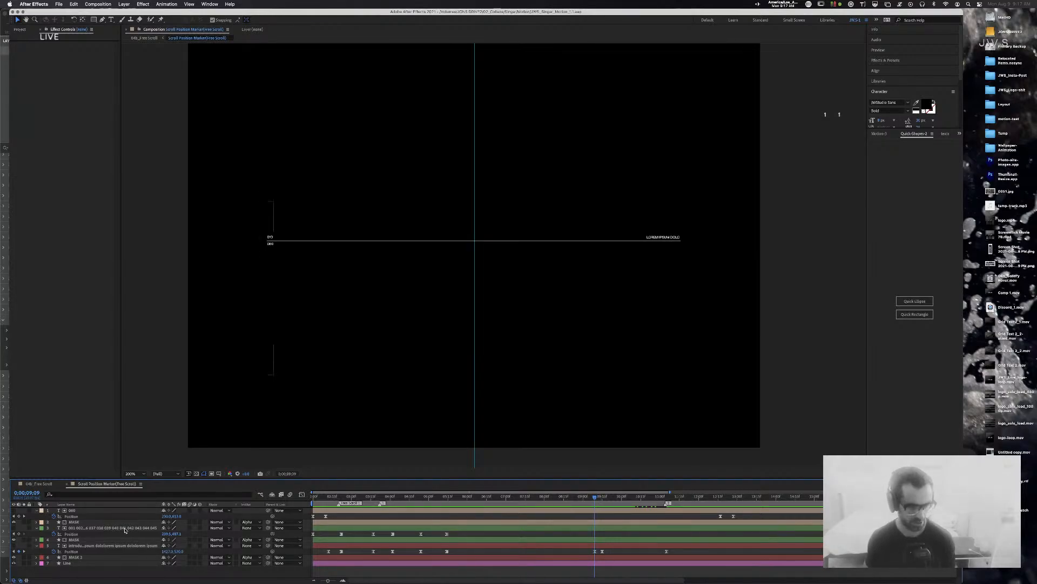
click(19, 535)
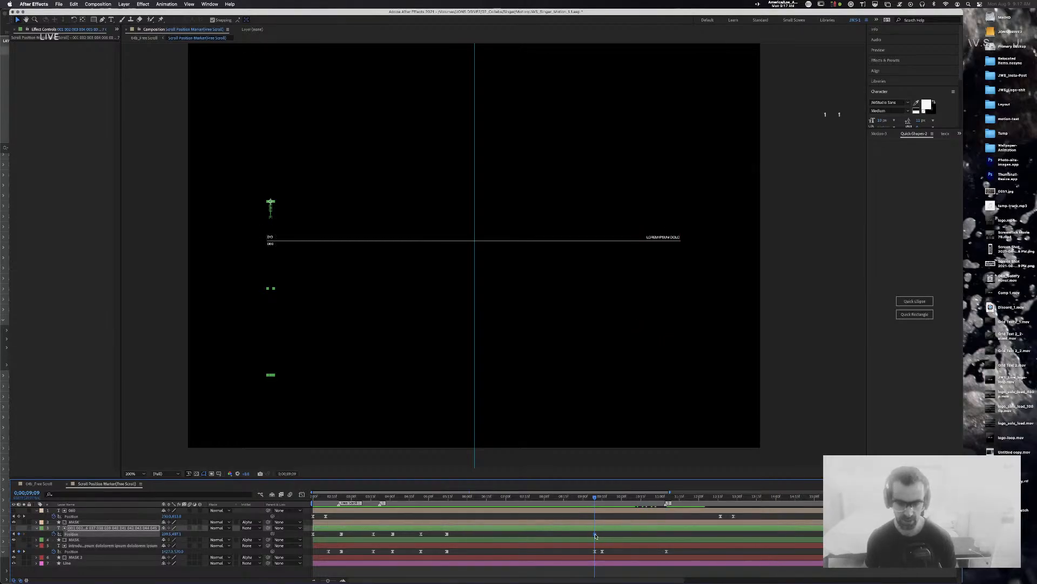
drag(602, 500, 642, 501)
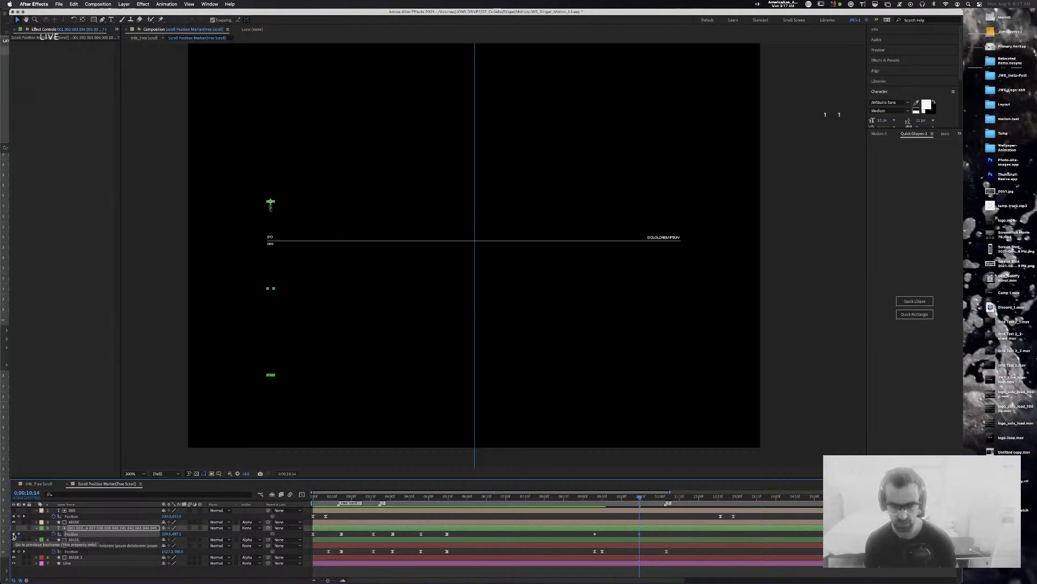
Step: Ease layer 3's Position keyframes with 80% incoming and 80% outgoing influence
click(652, 537)
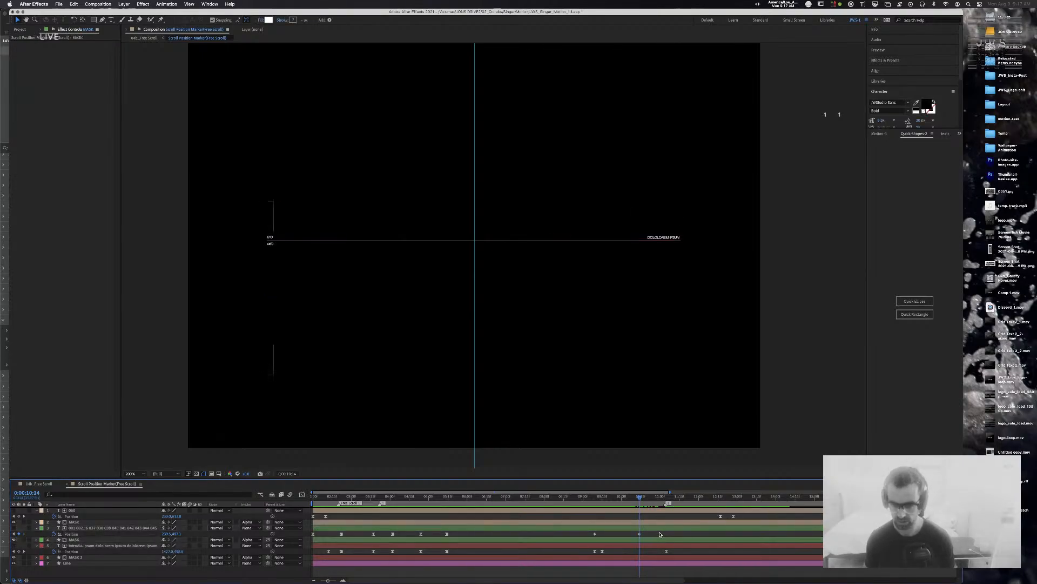
click(539, 534)
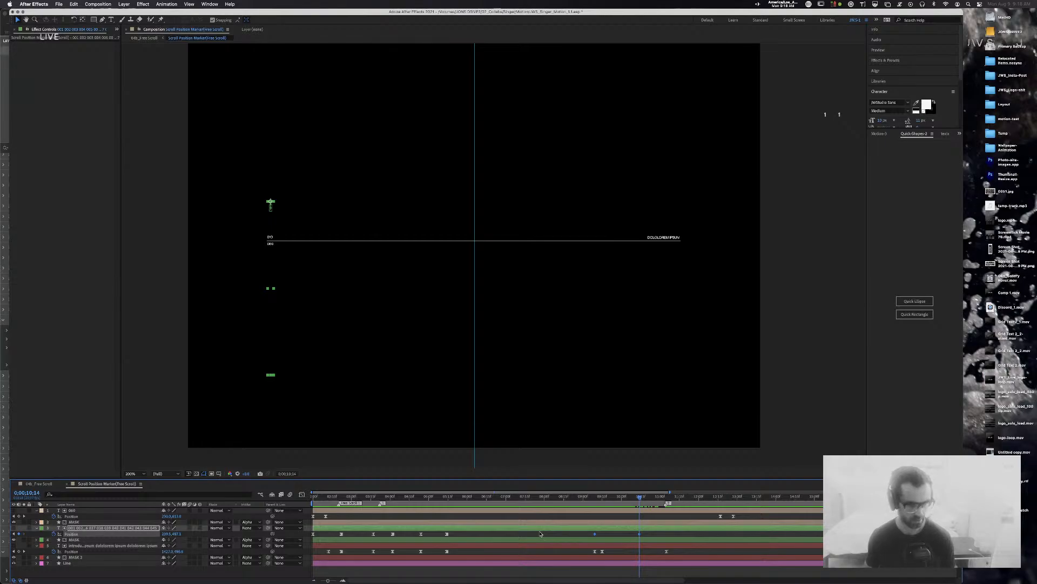
key(super+shift+k)
key(Tab)
key(Tab)
text(80)
key(Tab)
key(Tab)
text(80)
key(Return)
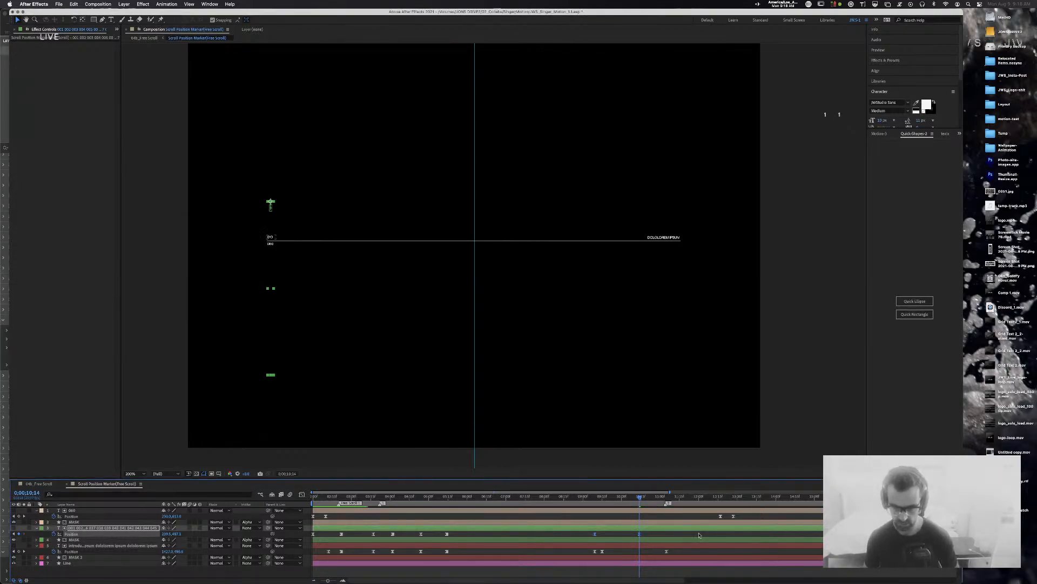
Step: Check the keyframes' speed curves and preview the eased marker motion near 10 seconds
drag(355, 482, 359, 407)
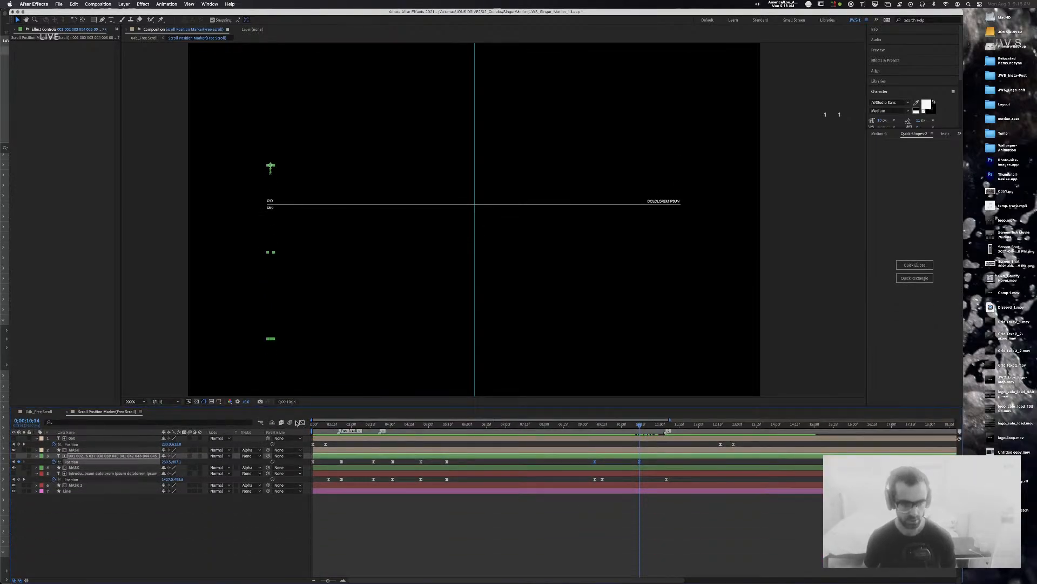
click(302, 422)
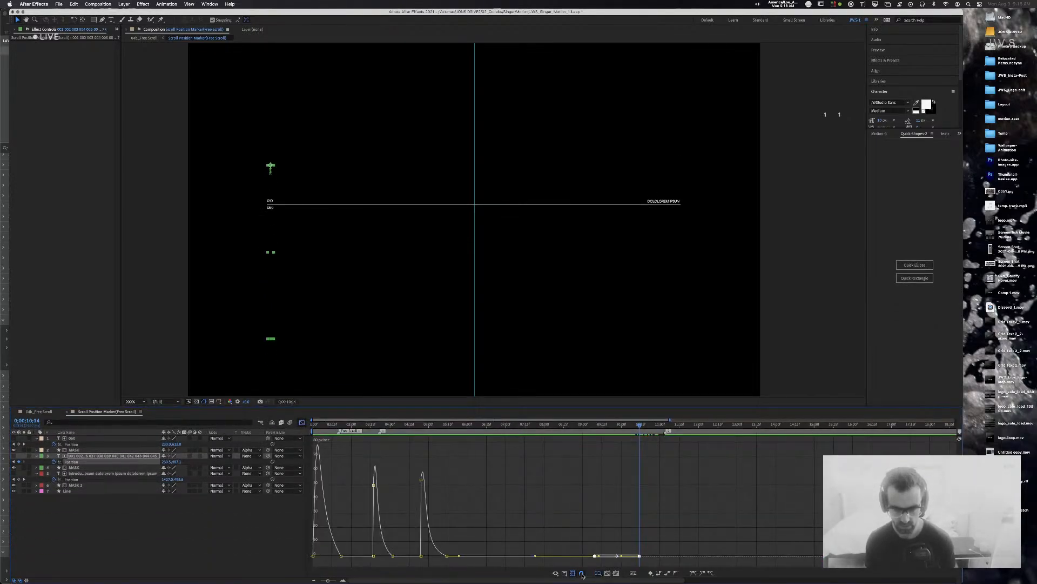
click(301, 422)
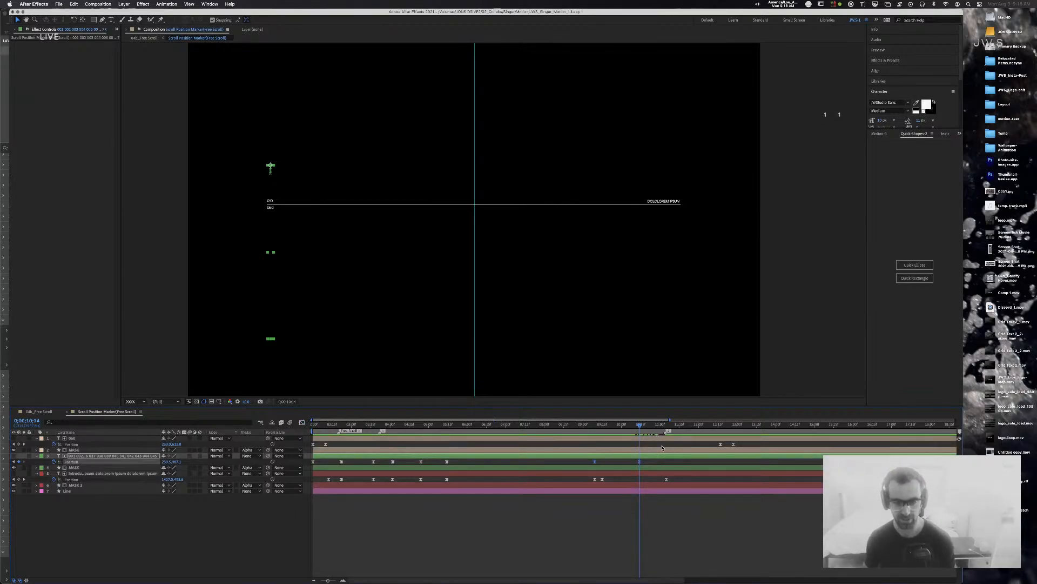
click(648, 463)
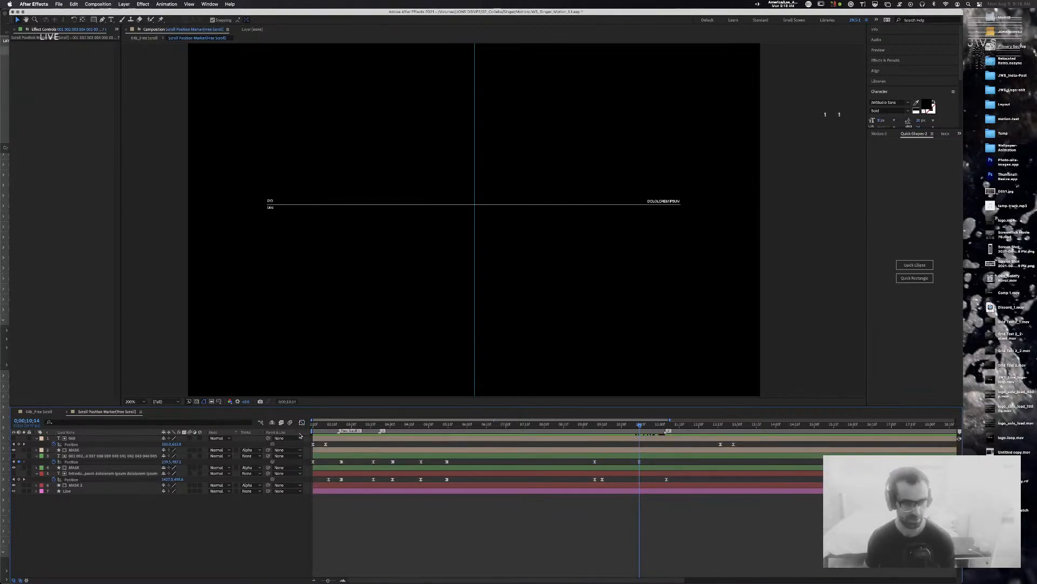
click(616, 426)
drag(616, 425, 641, 426)
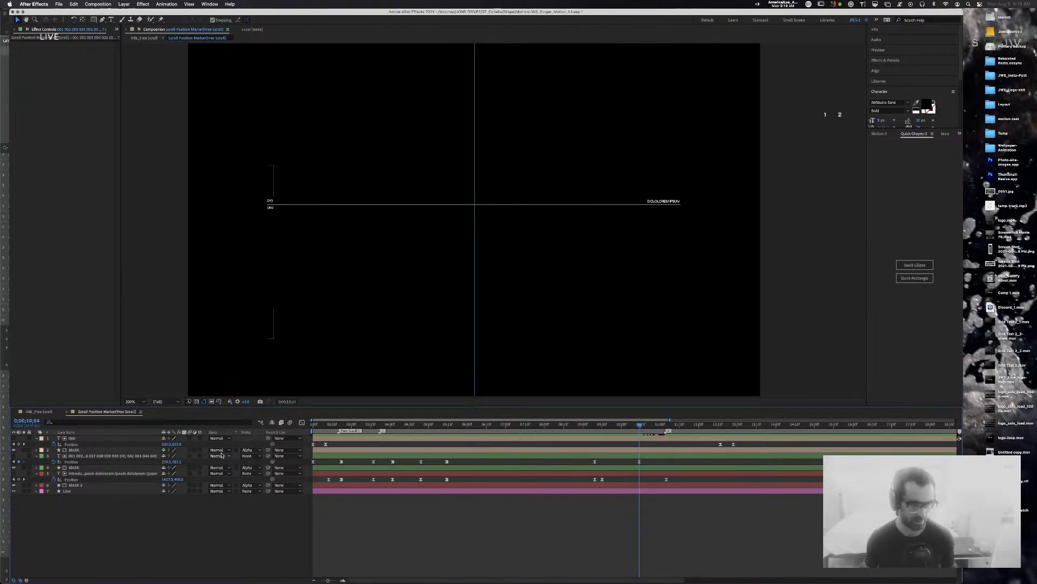
click(179, 480)
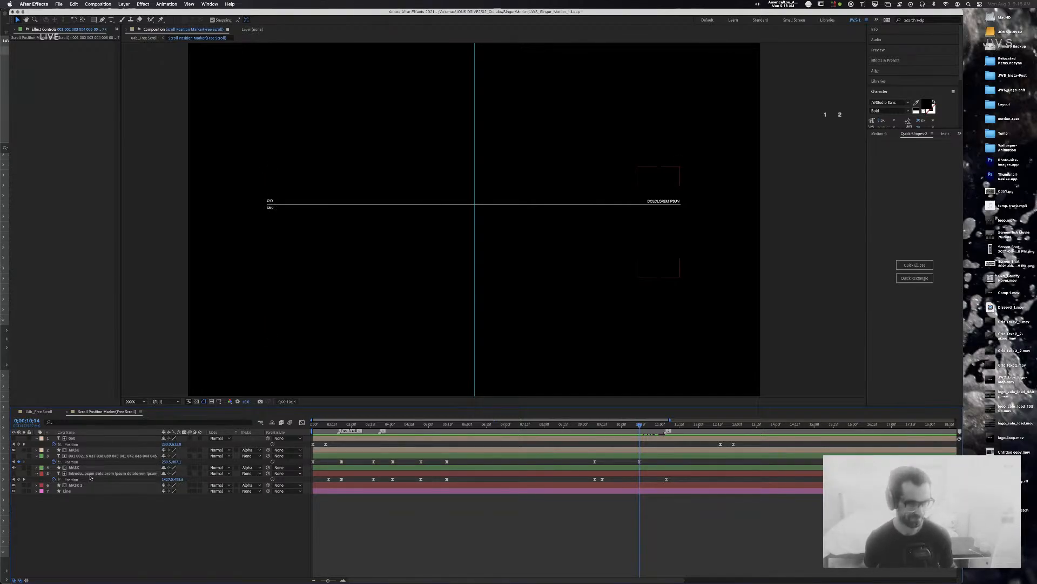
click(40, 412)
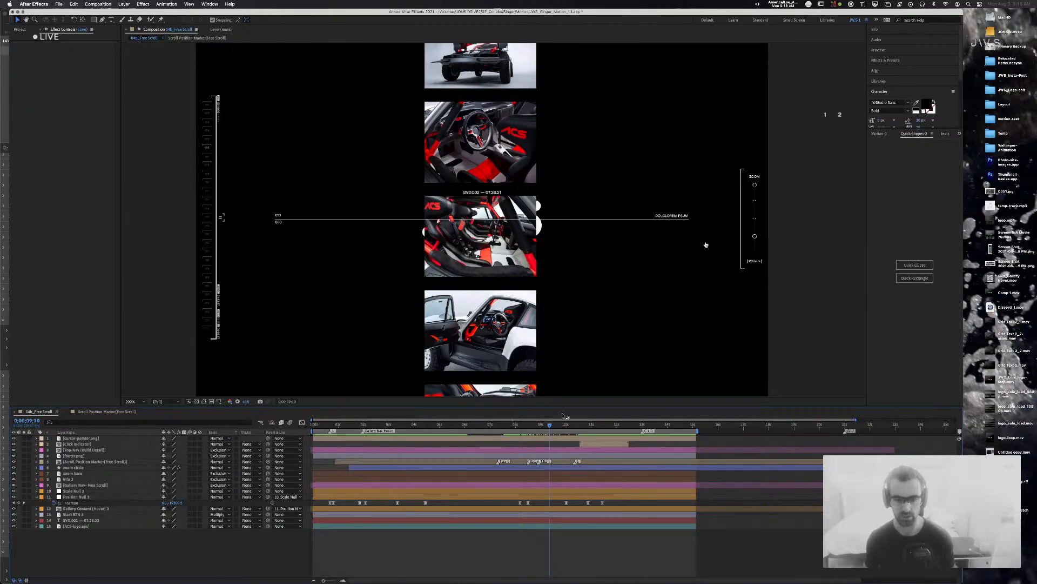
Step: Open the Gallery Content (Hover) 3 precomp and pan along its thumbnail column
drag(551, 425, 516, 428)
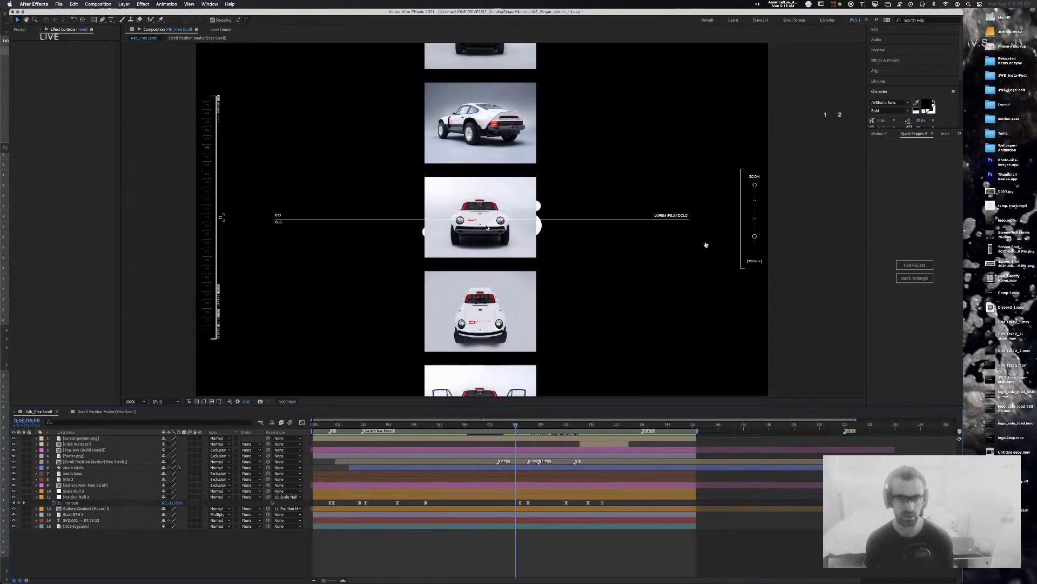
click(75, 509)
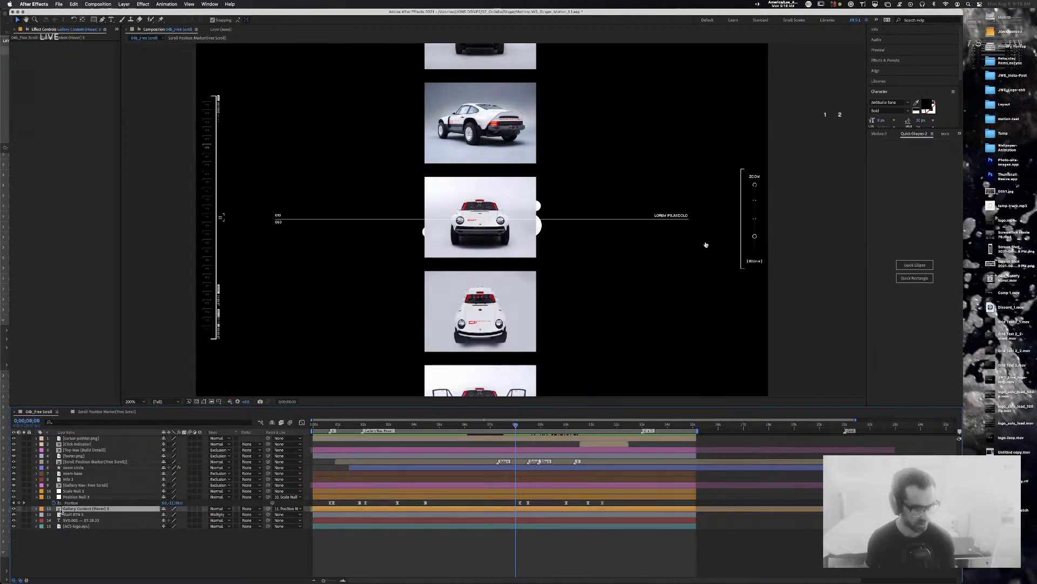
double_click(76, 508)
drag(519, 340, 518, 206)
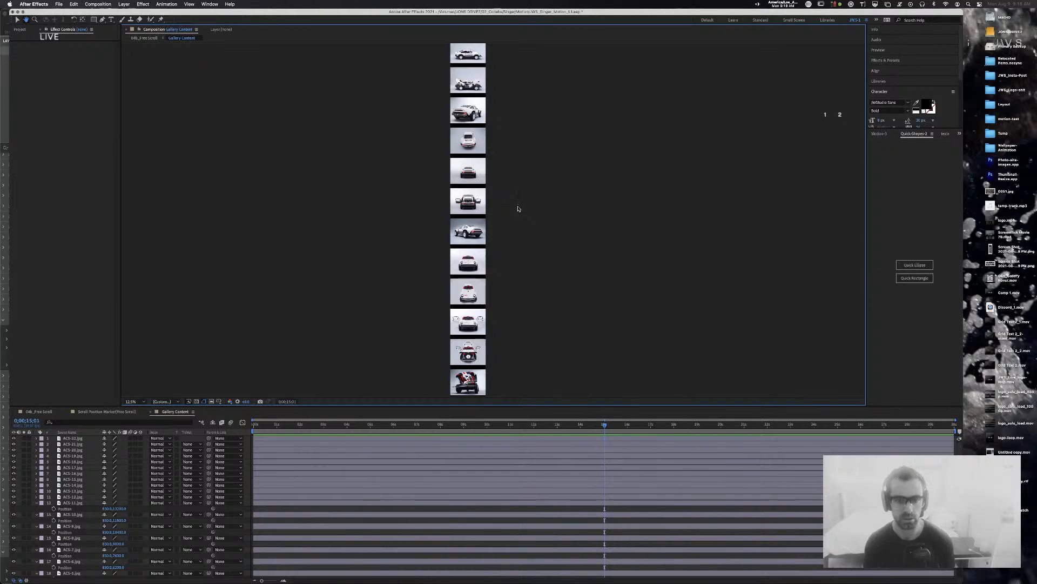
drag(518, 208, 520, 175)
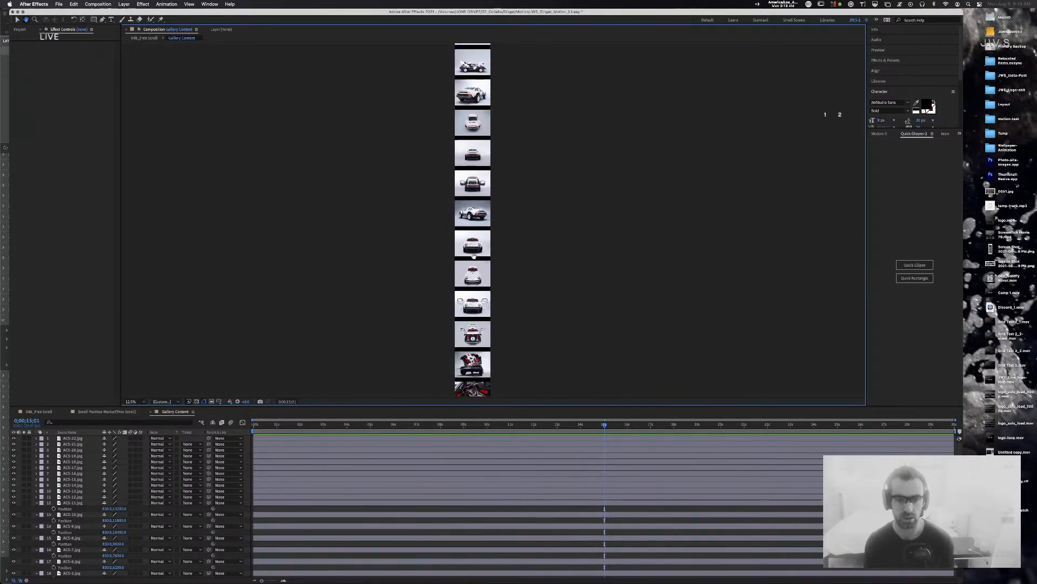
Step: Inspect the ACS-10.jpg thumbnail, close the precomp, and return to Scroll Position Marker (Free Scroll)
click(45, 412)
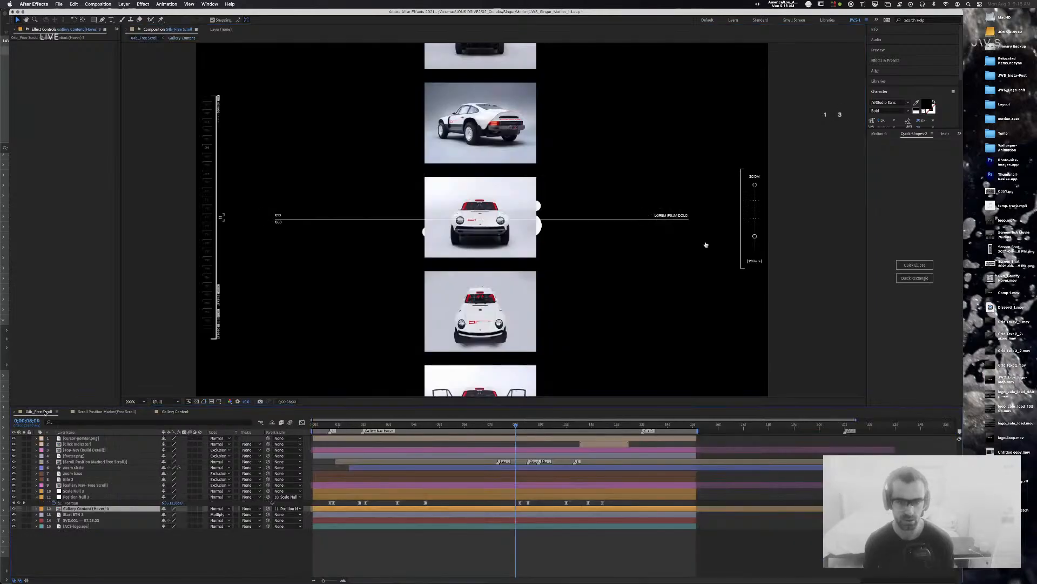
click(183, 413)
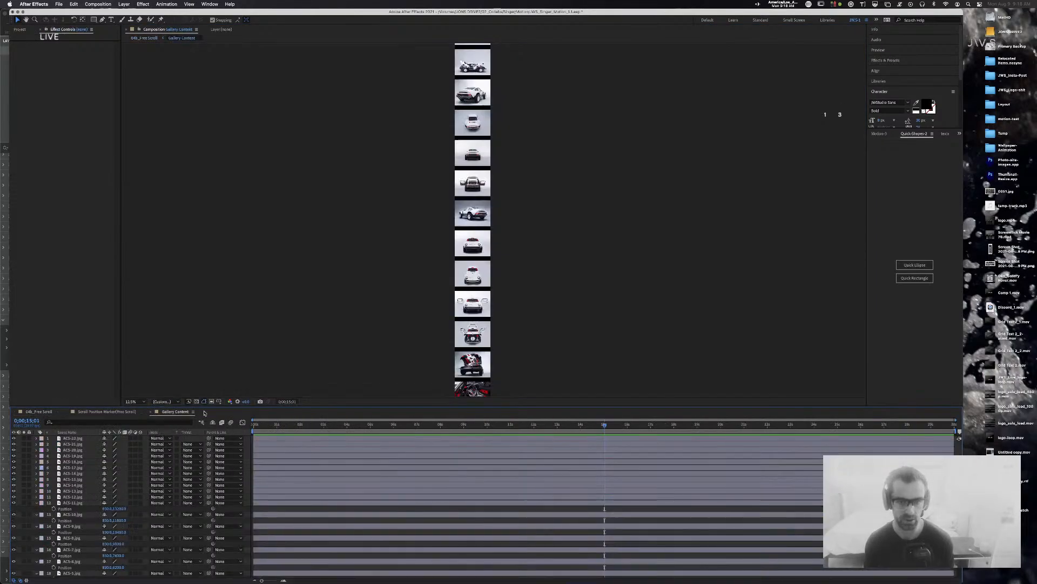
click(469, 246)
scroll(519, 329, down, 4)
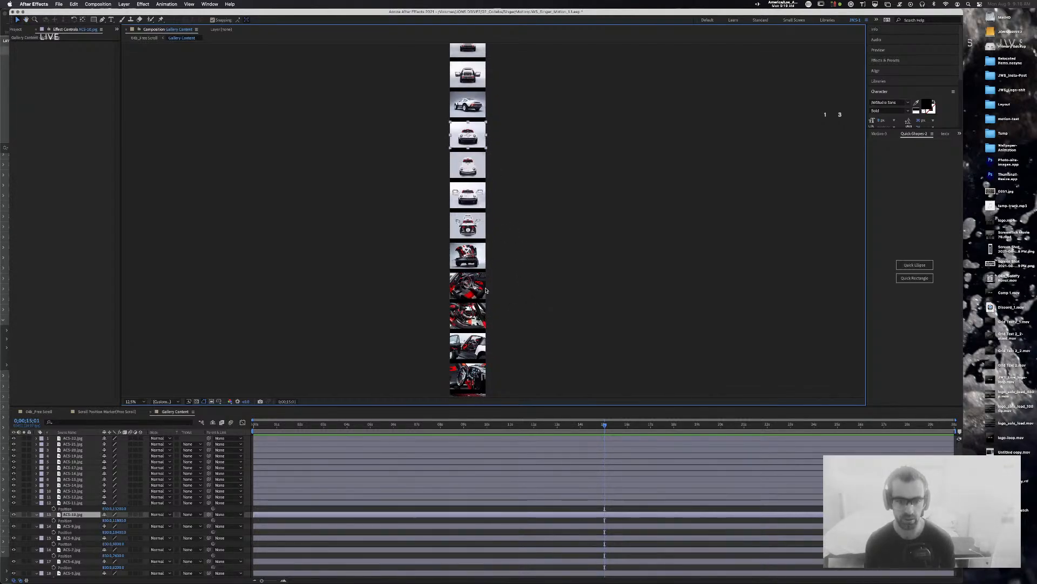
click(150, 411)
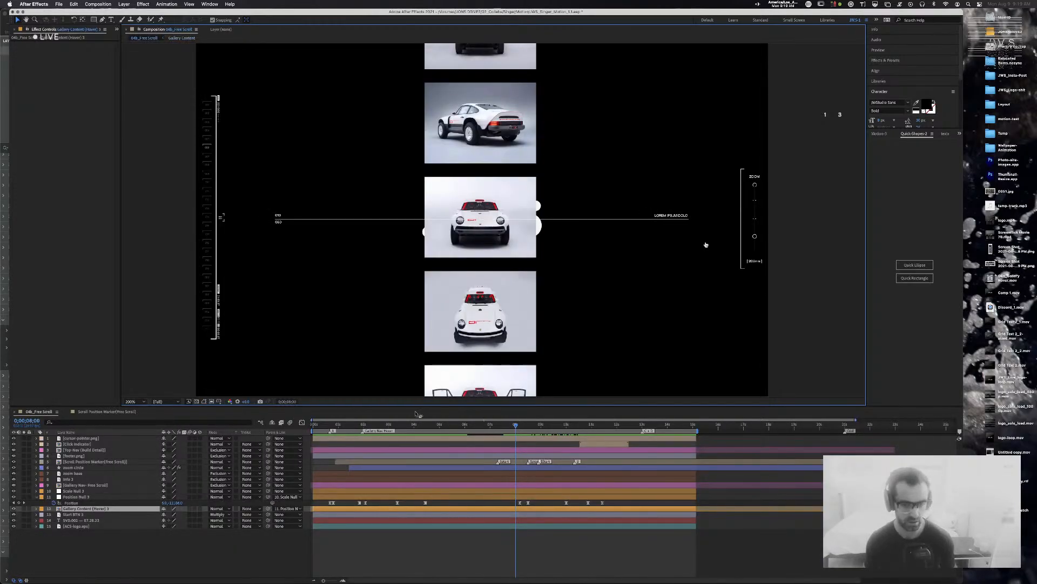
click(107, 411)
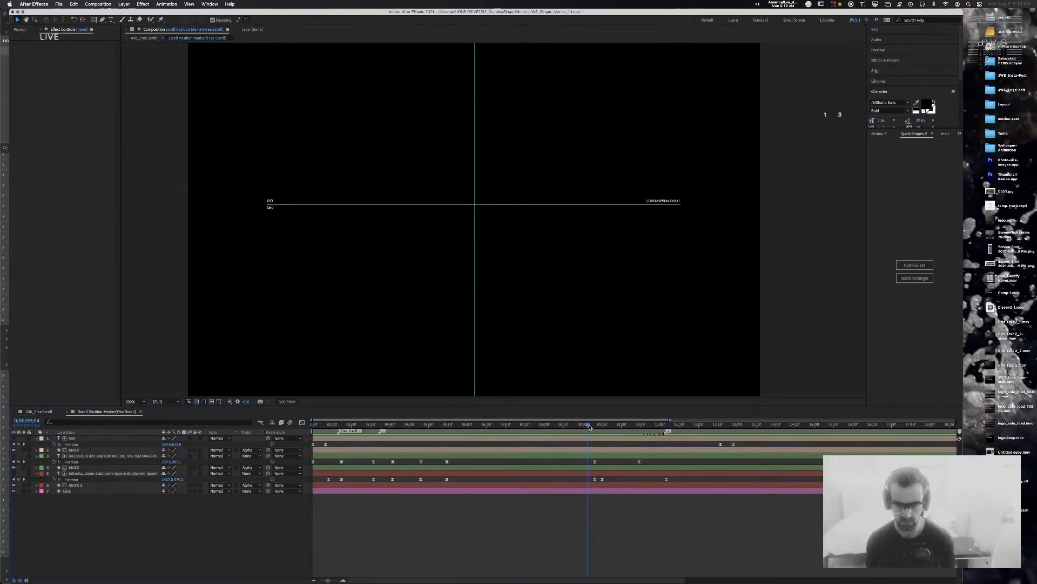
Step: Work out the 72 px offset (6*12) with the system search calculator
mouse_move(590, 425)
mouse_down()
mouse_move(606, 427)
mouse_move(596, 427)
mouse_up()
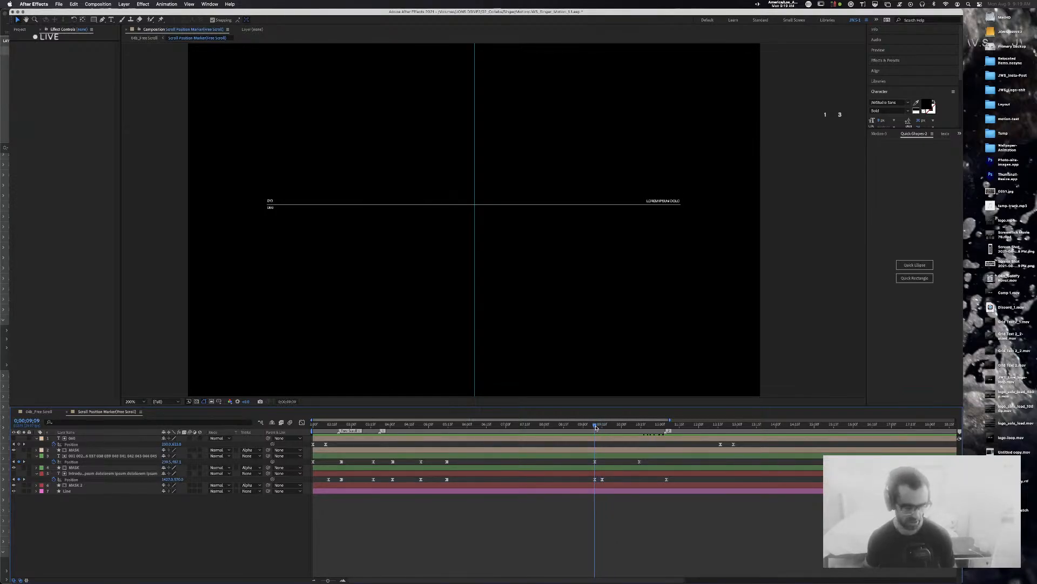
key(super+space)
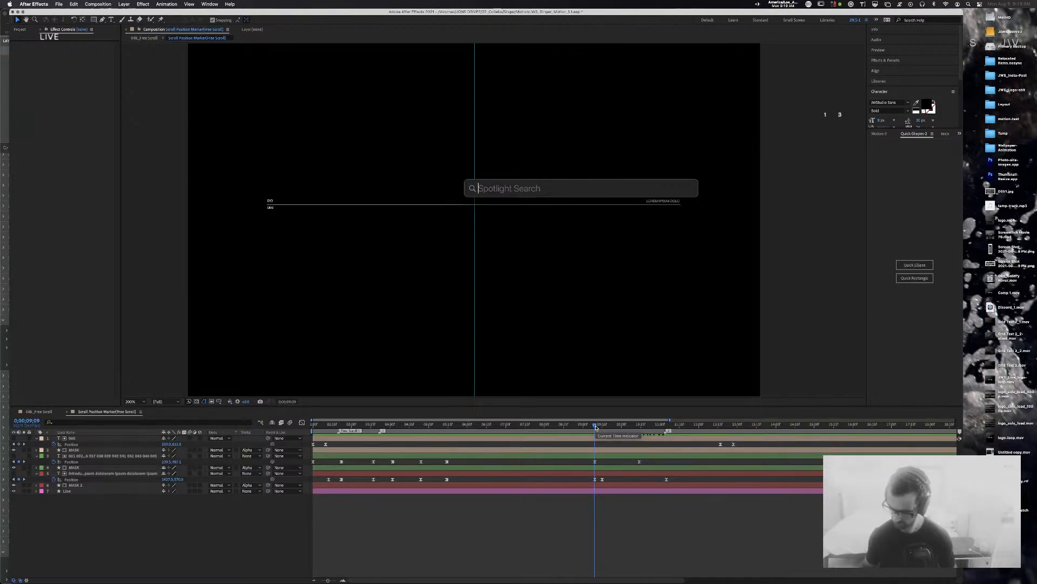
text(6*12)
key(Escape)
key(Escape)
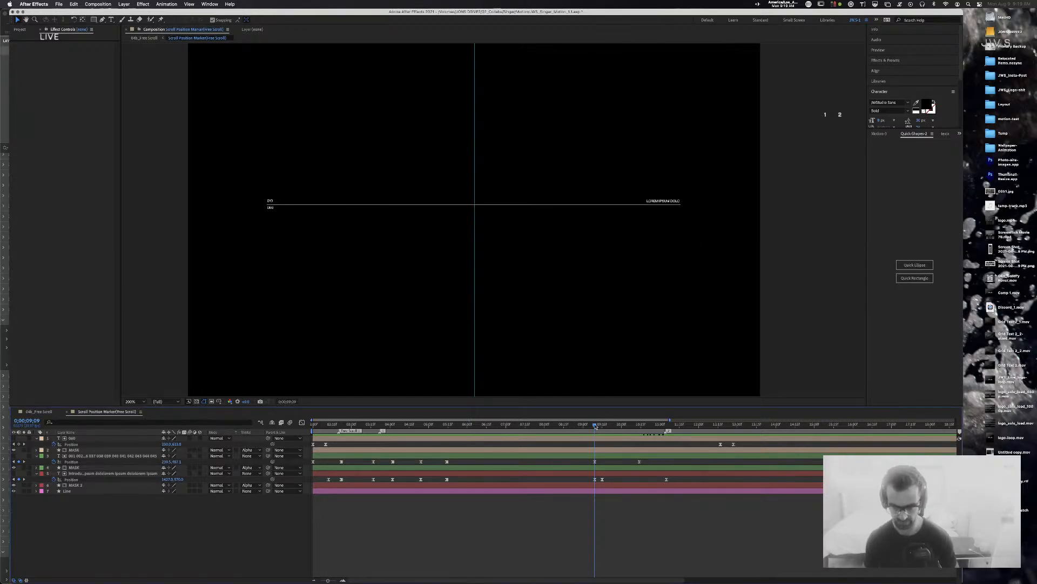
Step: Jump to the tick-label layer's next Position keyframe and try +72 on Y, then undo
click(112, 457)
click(25, 462)
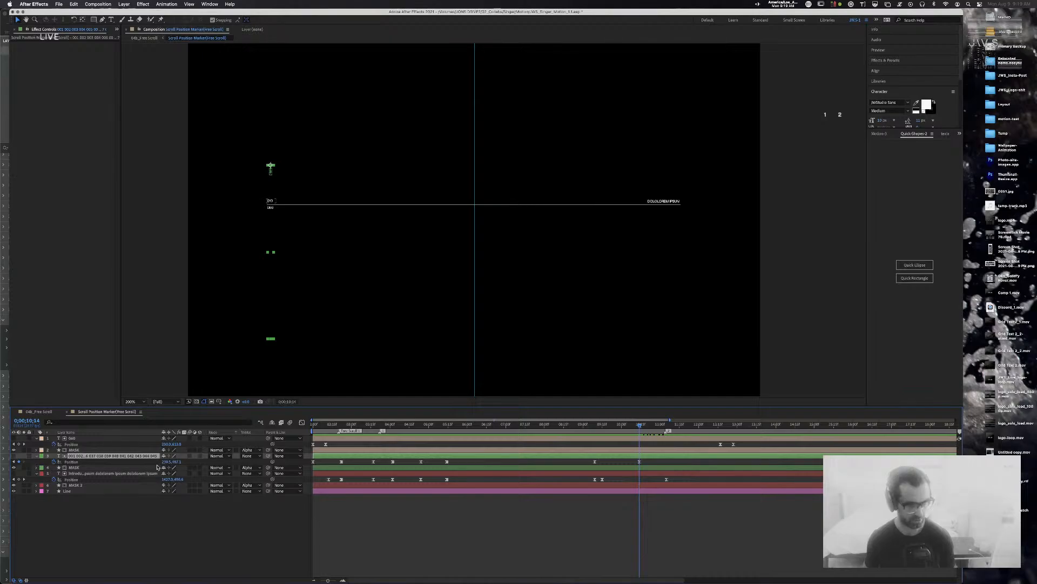
click(179, 462)
key(Right)
text(+72)
key(Return)
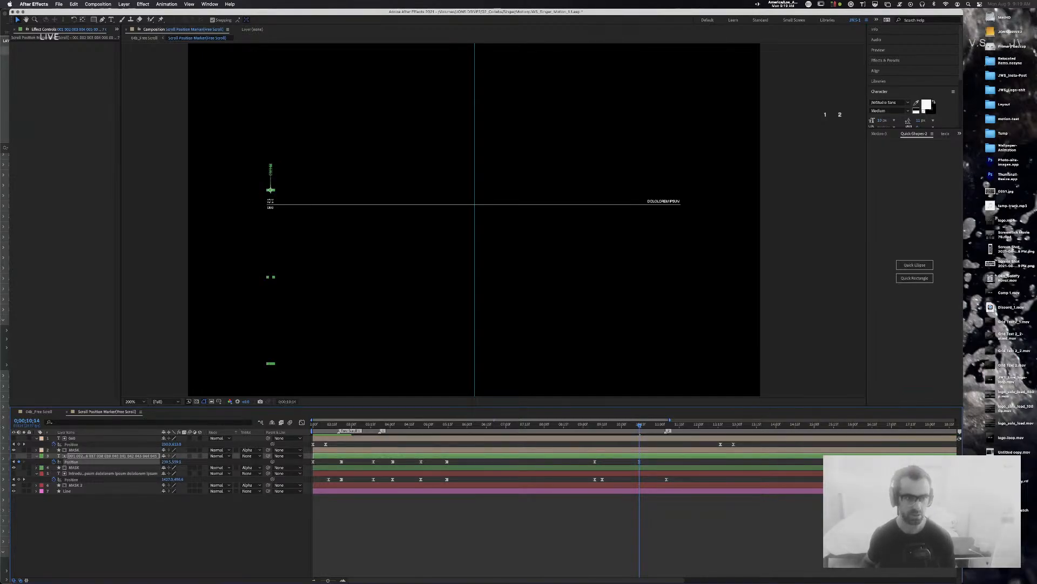
key(super+z)
Step: Enter -72 on the Position Y value to raise layer 3 by 72 px
click(180, 462)
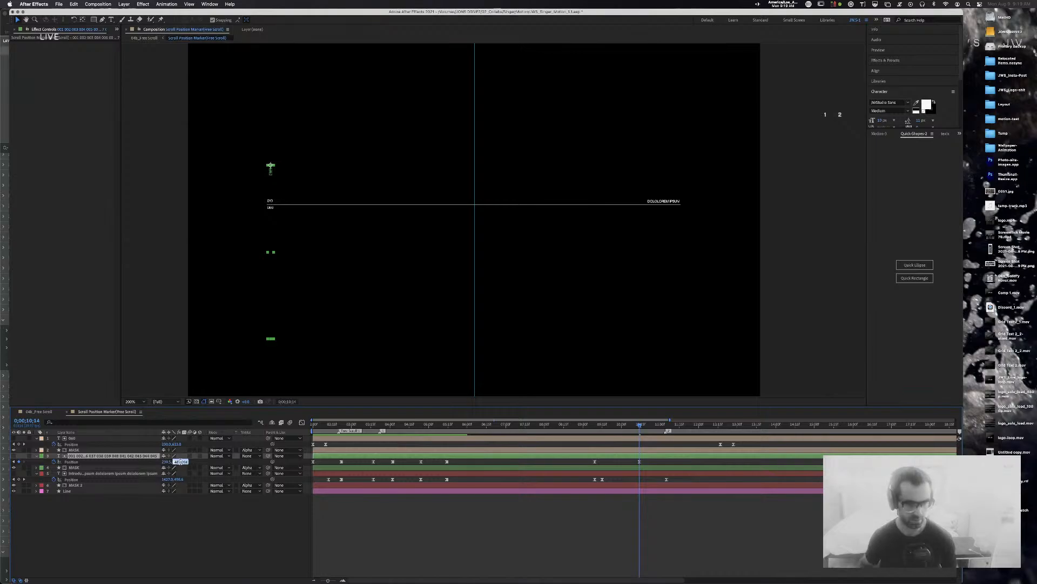
text(-72)
key(Return)
key(super+z)
click(176, 462)
text(-72)
key(Return)
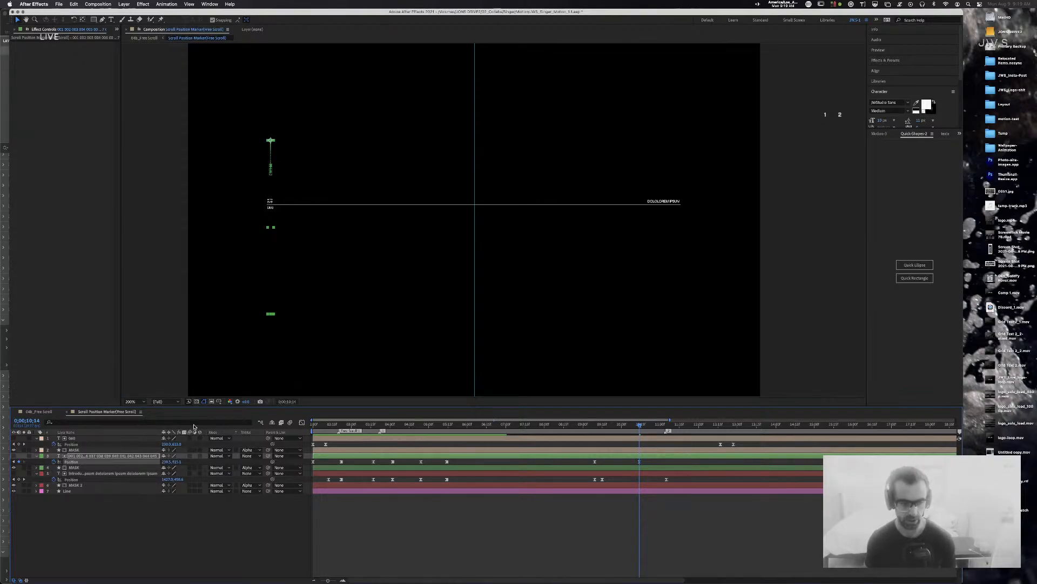
Step: Fine-tune the Y position with arrow nudges, then view layer 3's Position speed graph
click(175, 462)
key(Down)
key(Down)
drag(601, 426, 640, 426)
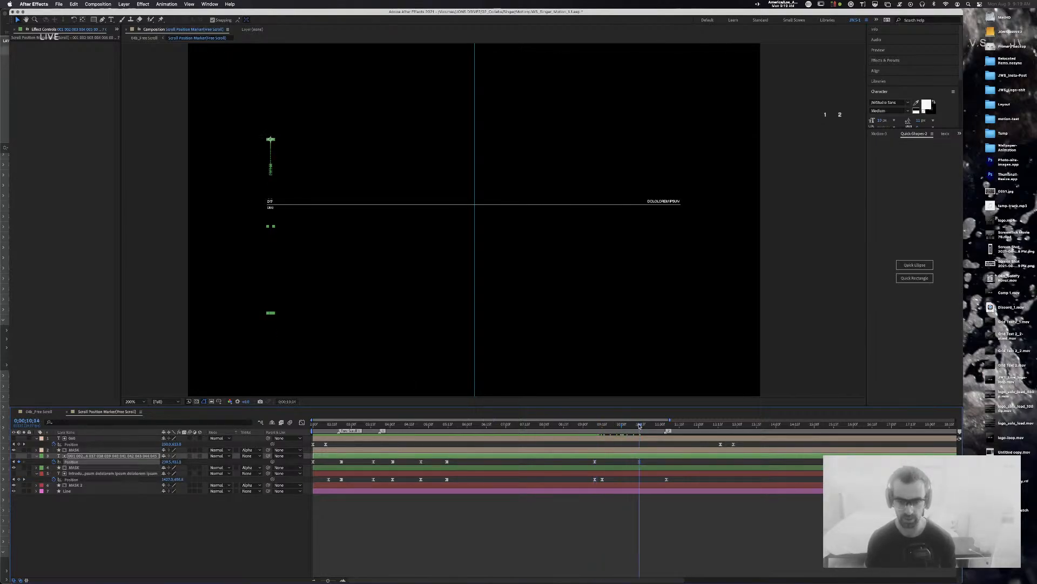
click(180, 462)
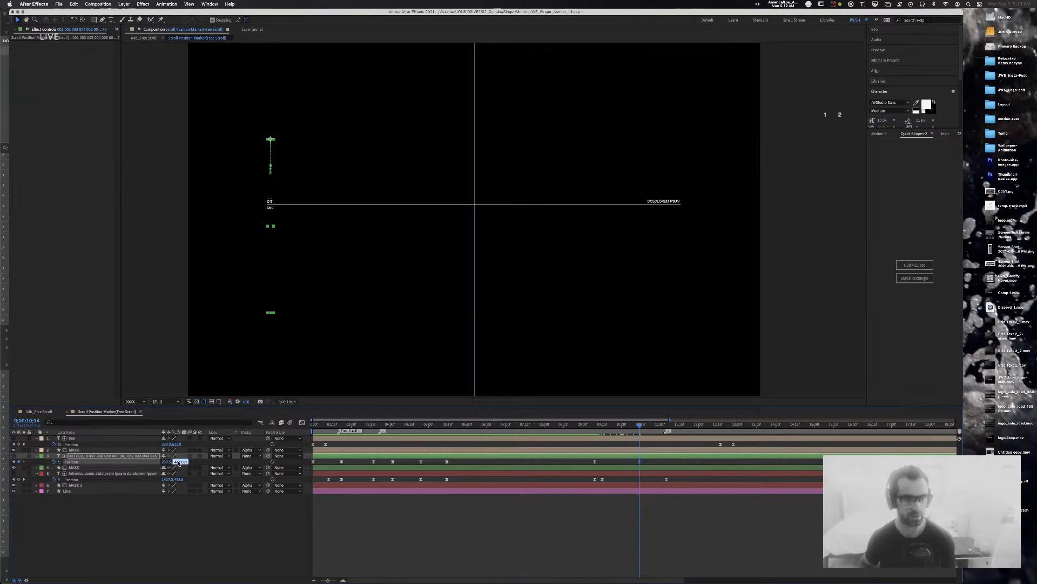
key(shift+Up)
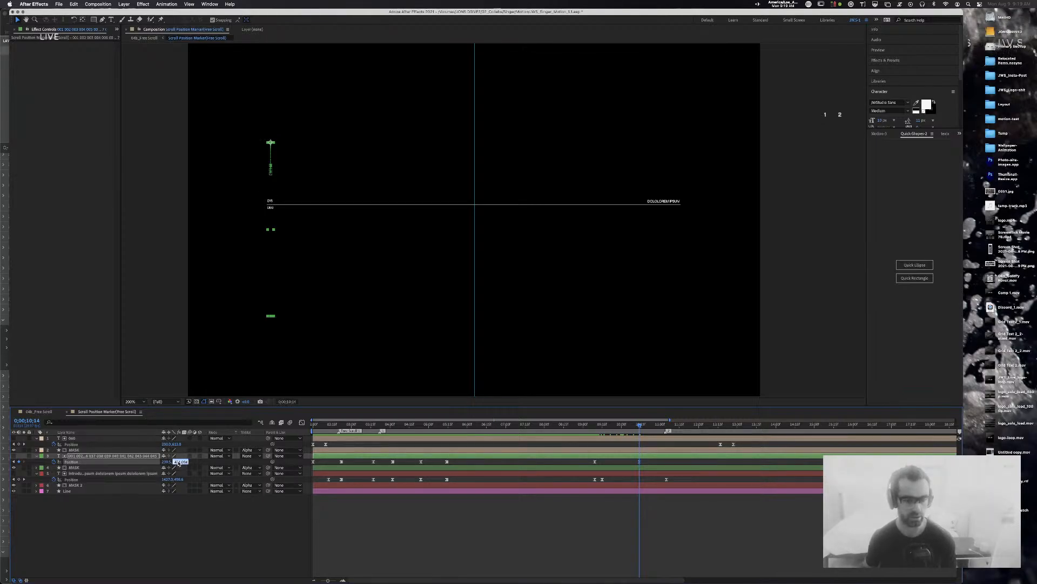
key(Up)
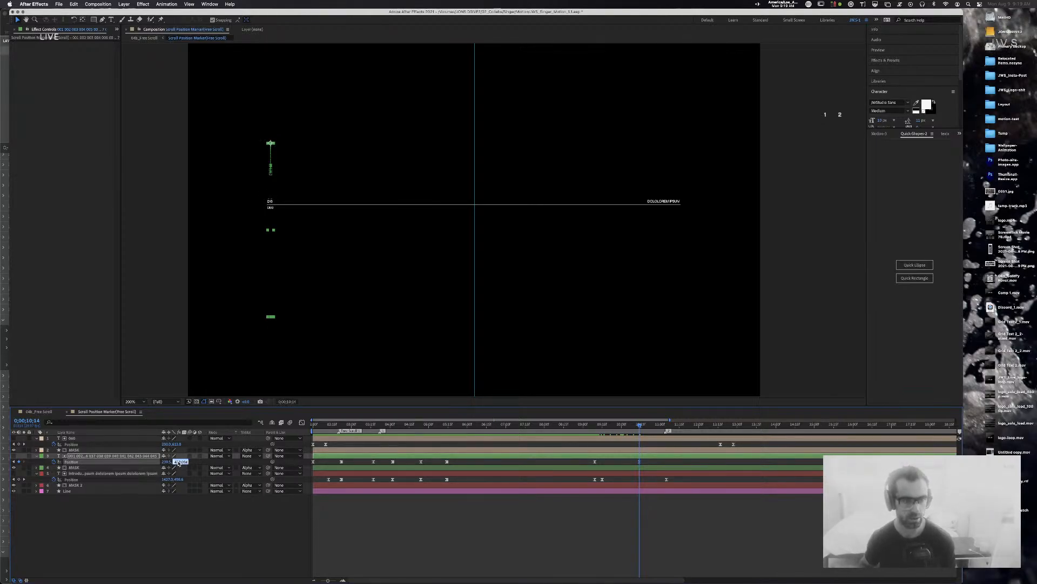
click(665, 522)
drag(649, 463, 566, 467)
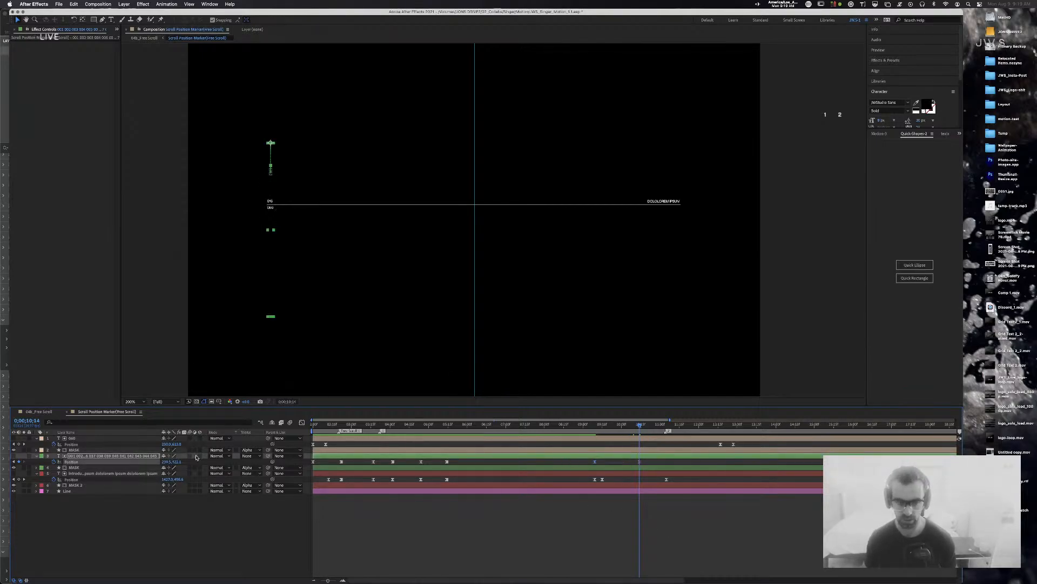
click(302, 421)
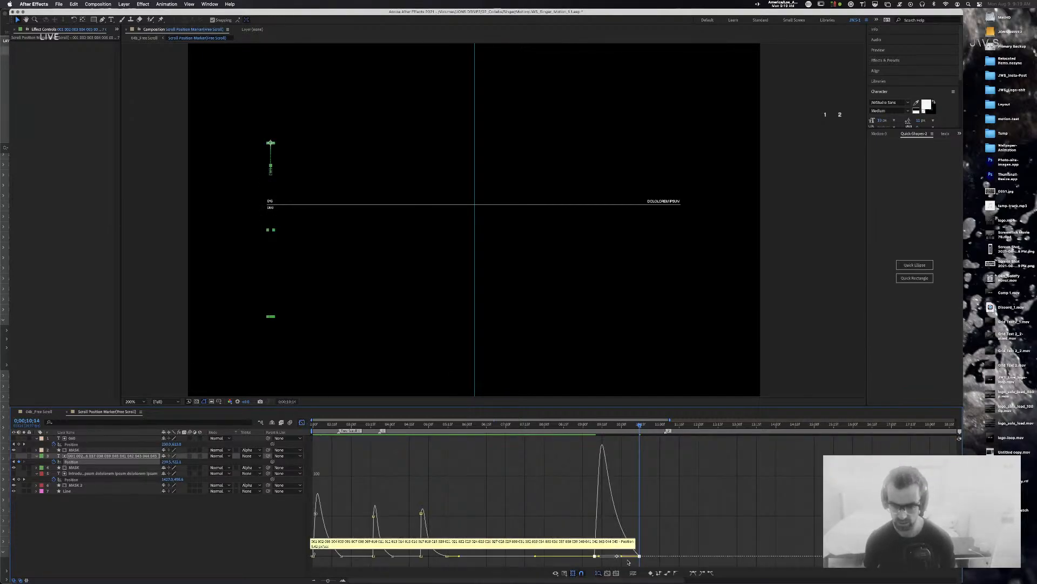
Step: Fit the selected keyframes in the graph and move the last speed keyframe slightly later
click(607, 573)
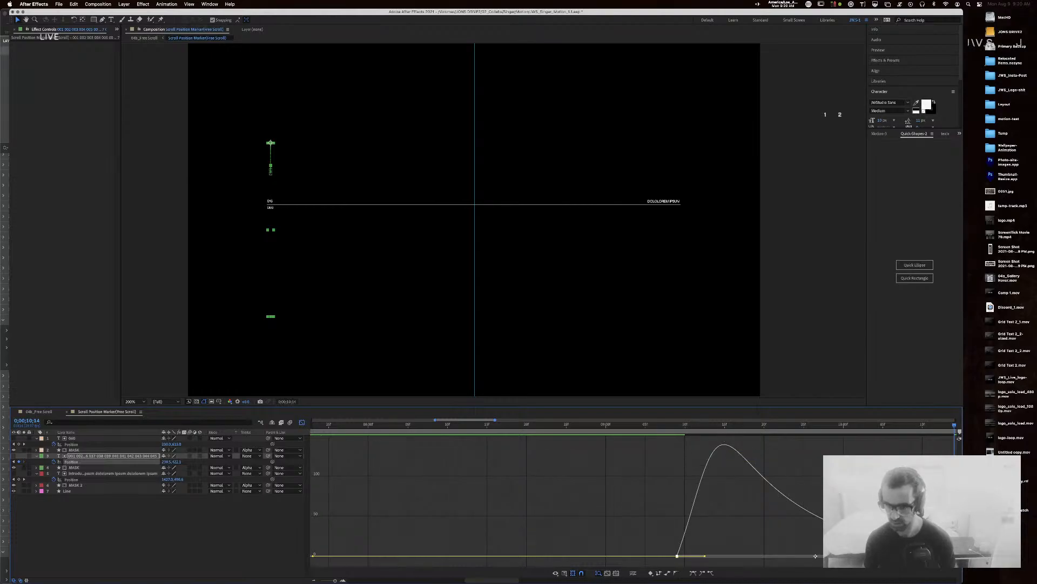
scroll(674, 481, right, 10)
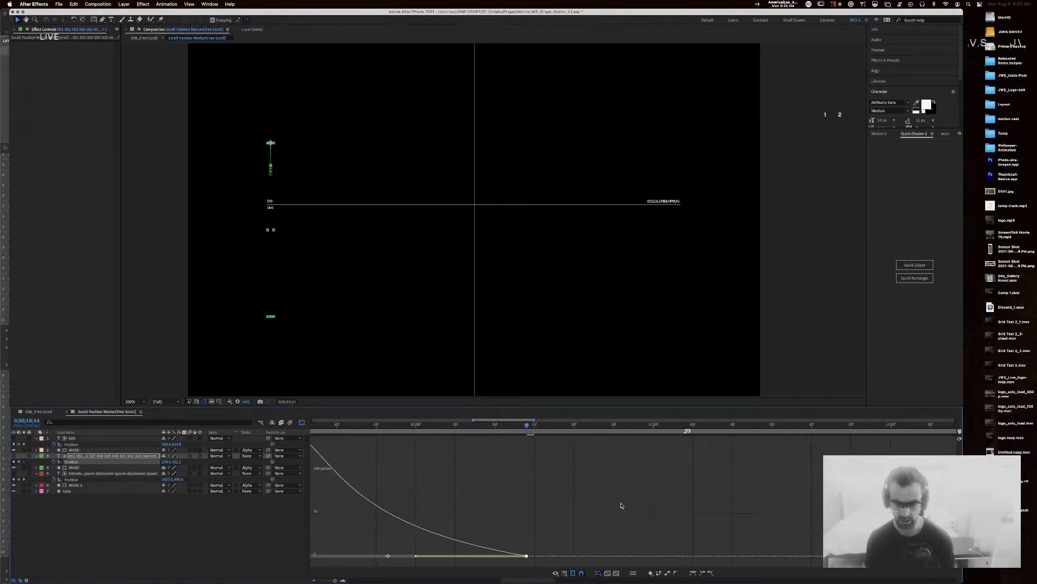
scroll(617, 504, left, 7)
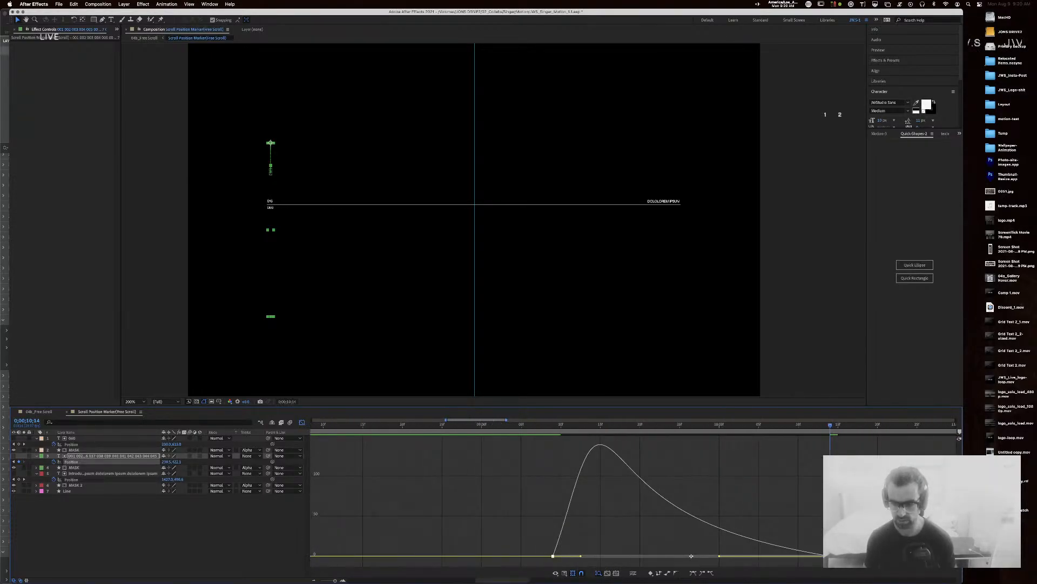
scroll(772, 506, right, 3)
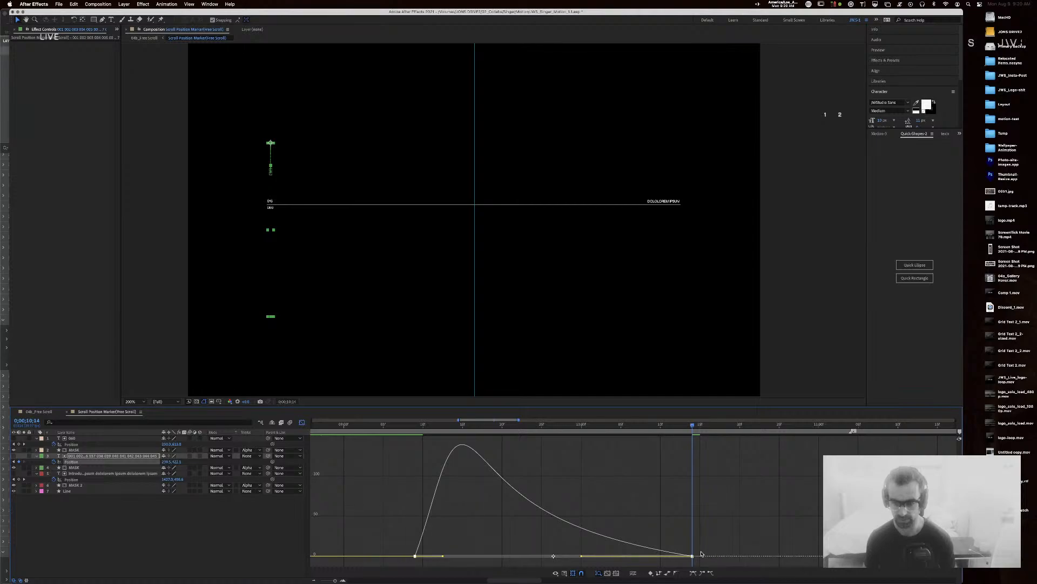
drag(693, 556, 699, 555)
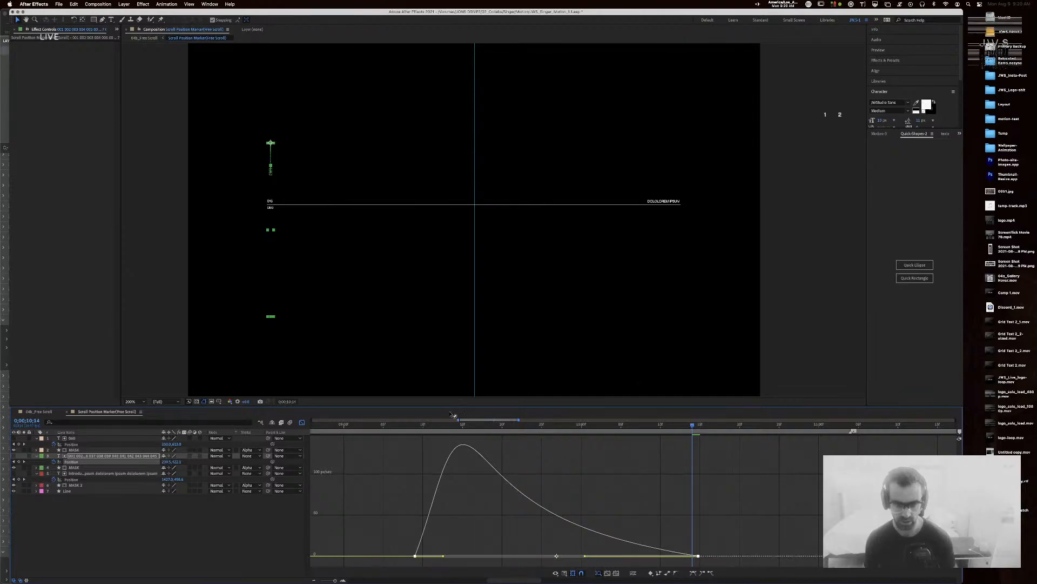
Step: Add a Position keyframe at the 9;15 speed peak with 80% incoming influence
click(462, 425)
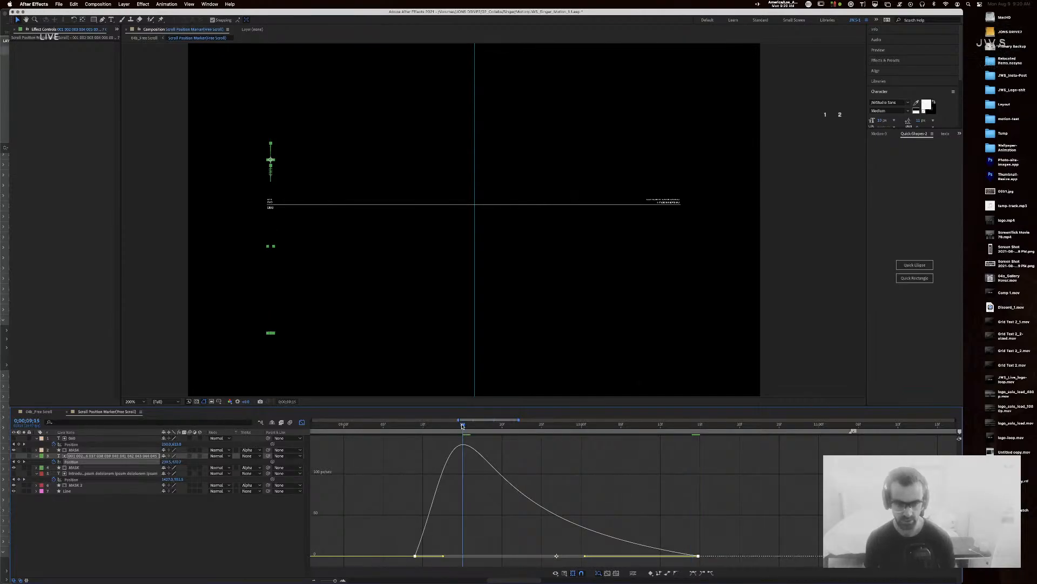
click(20, 462)
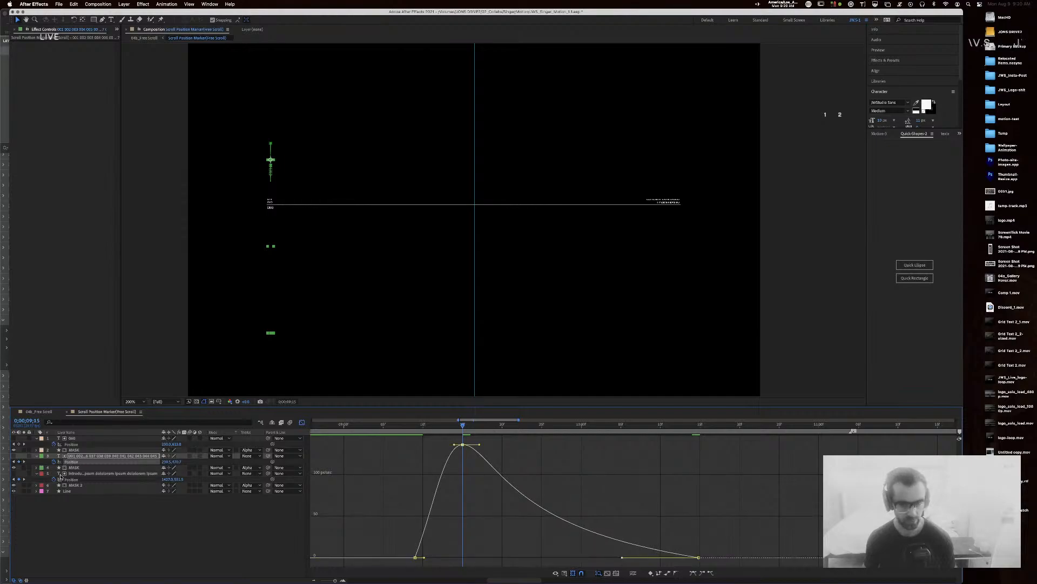
mouse_move(698, 558)
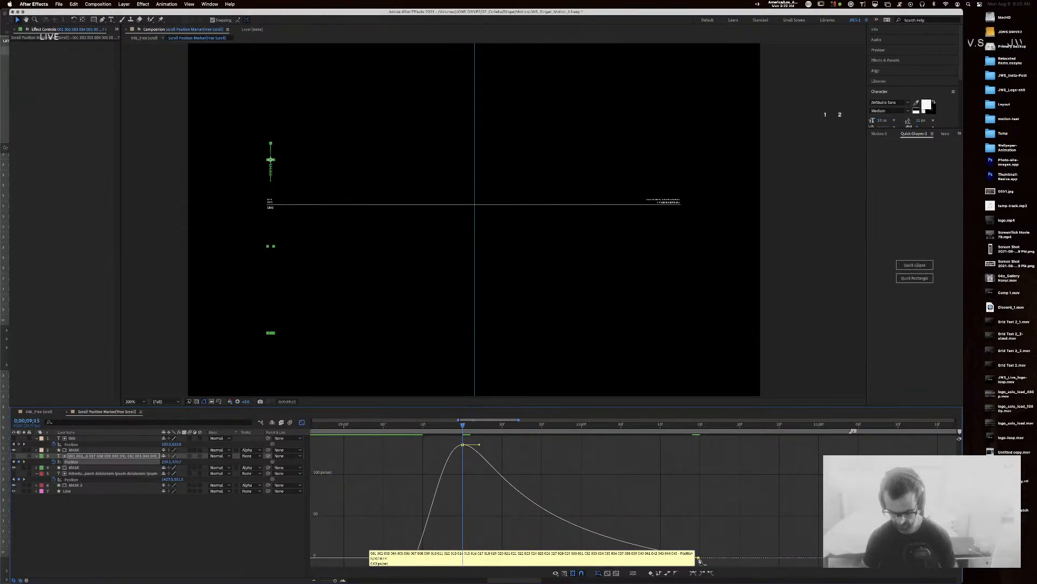
key(super+shift+k)
key(Tab)
key(Tab)
text(80)
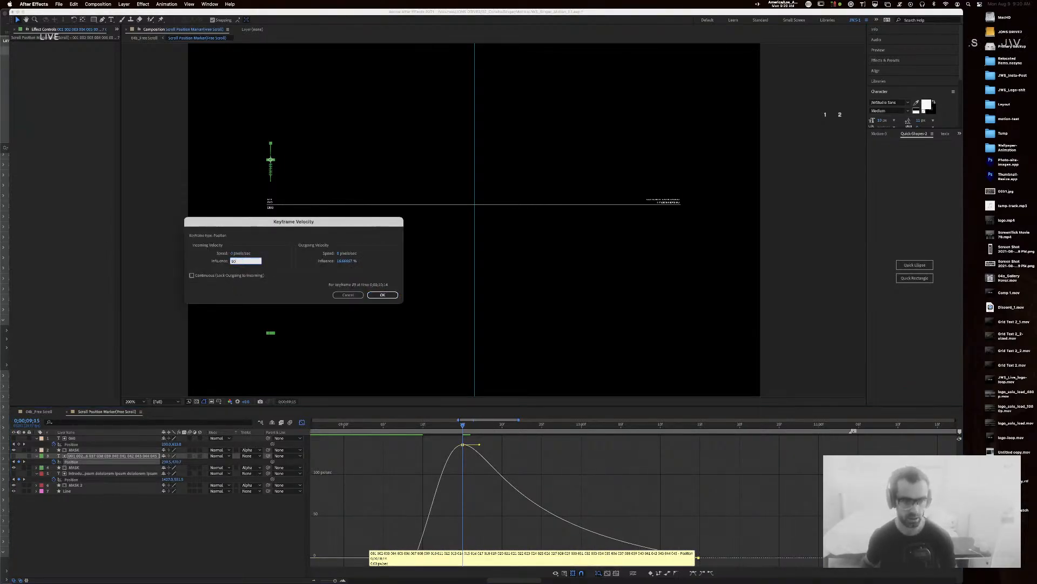
key(Return)
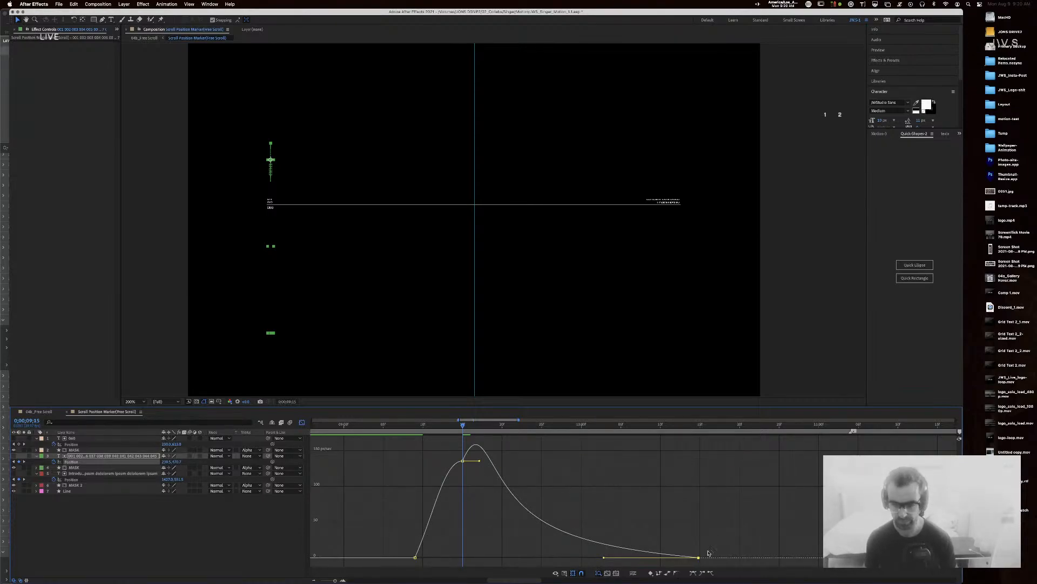
Step: Move layer 3's later Position keyframe further right and reconfirm its keyframe velocity
click(302, 422)
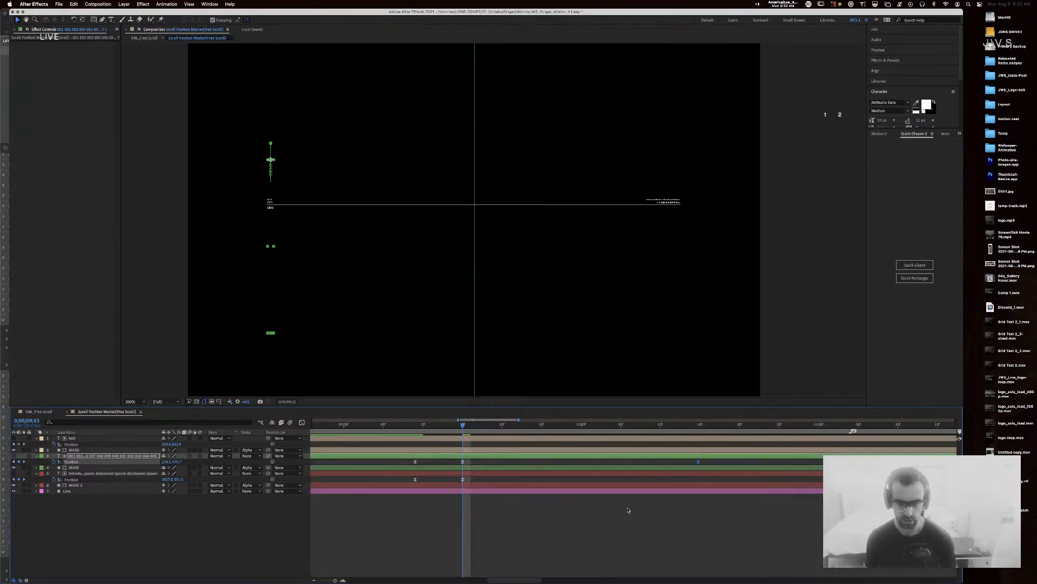
scroll(727, 451, down, 5)
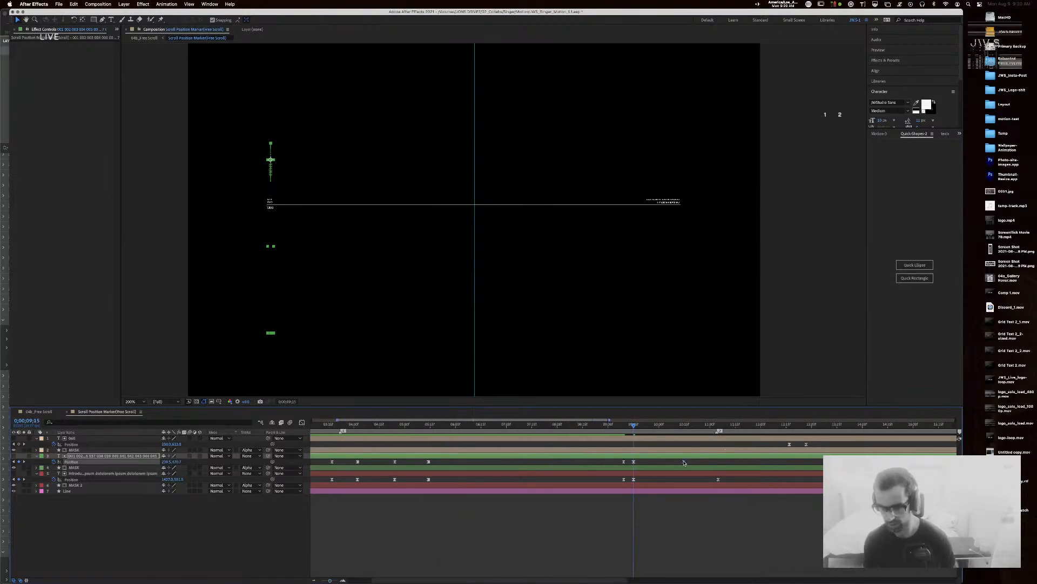
drag(684, 462, 718, 462)
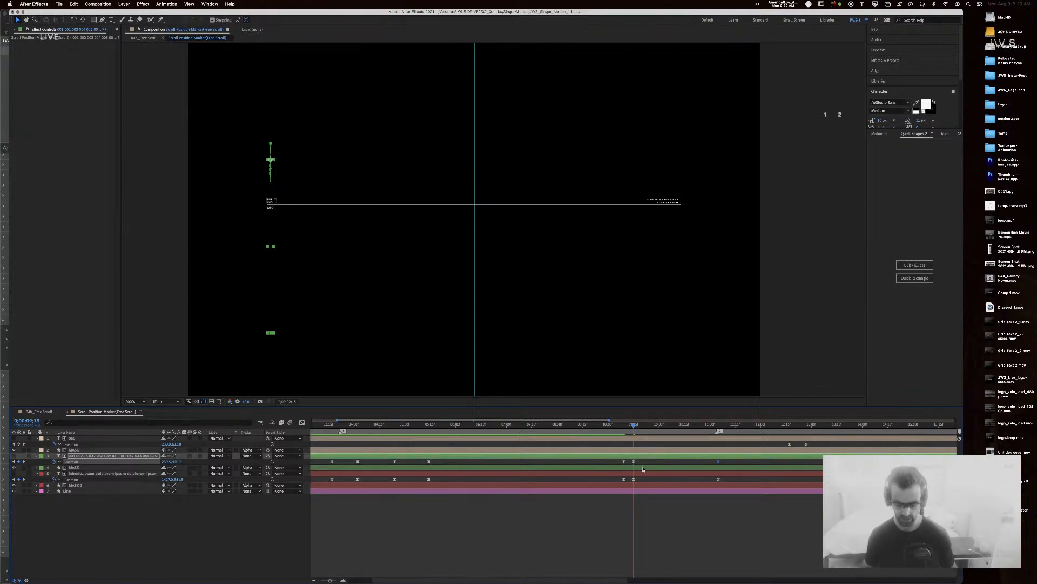
key(super+shift+k)
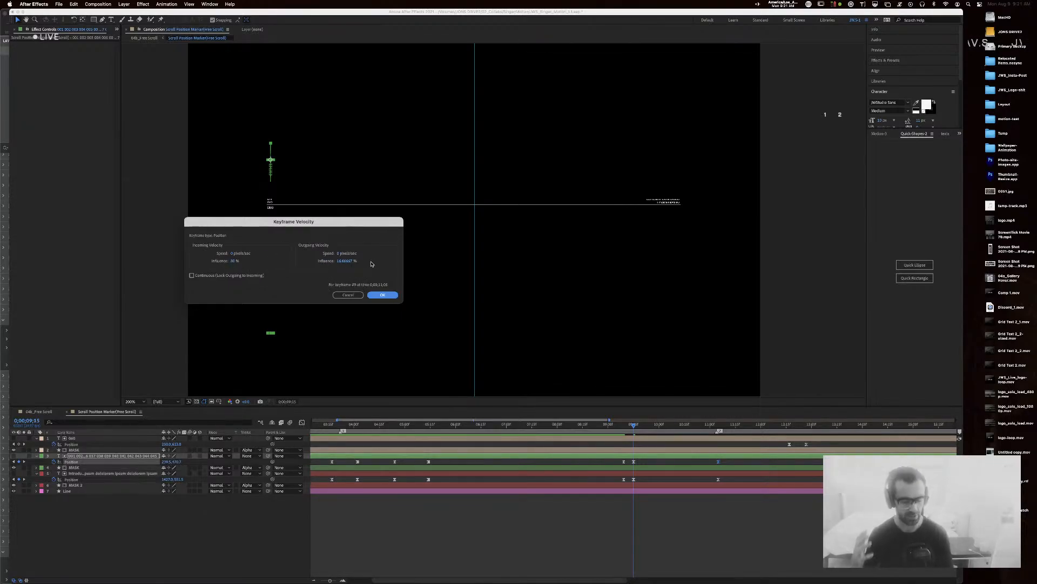
click(382, 294)
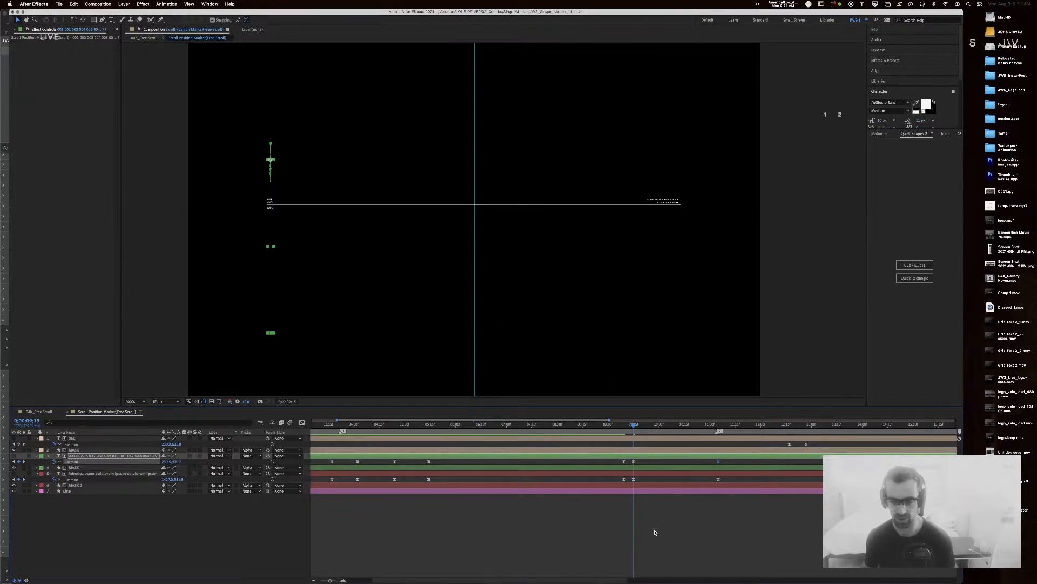
Step: Preview the scroll animation from about 8;25 and save the project
click(606, 424)
drag(606, 425, 600, 425)
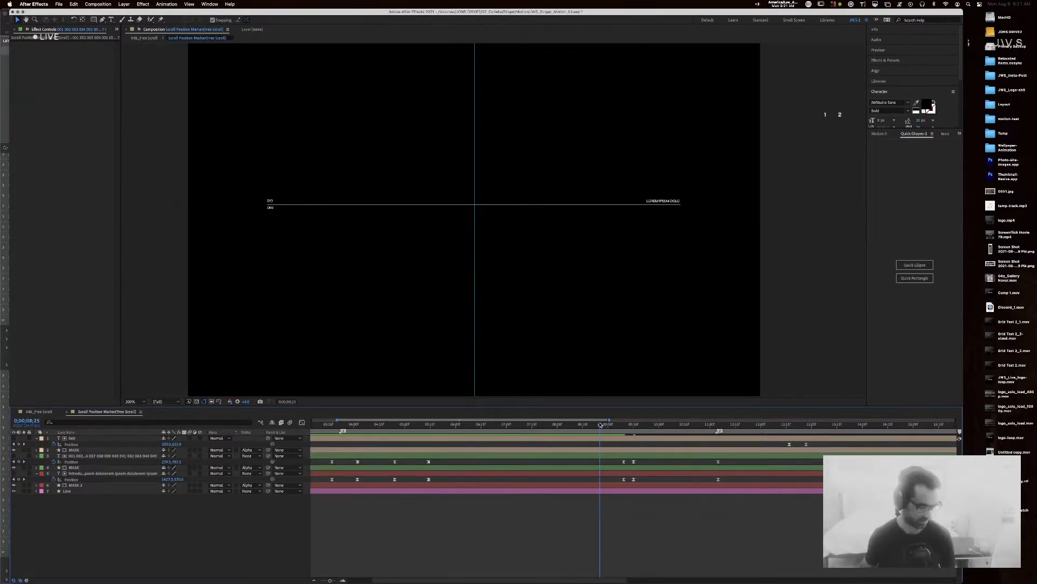
key(space)
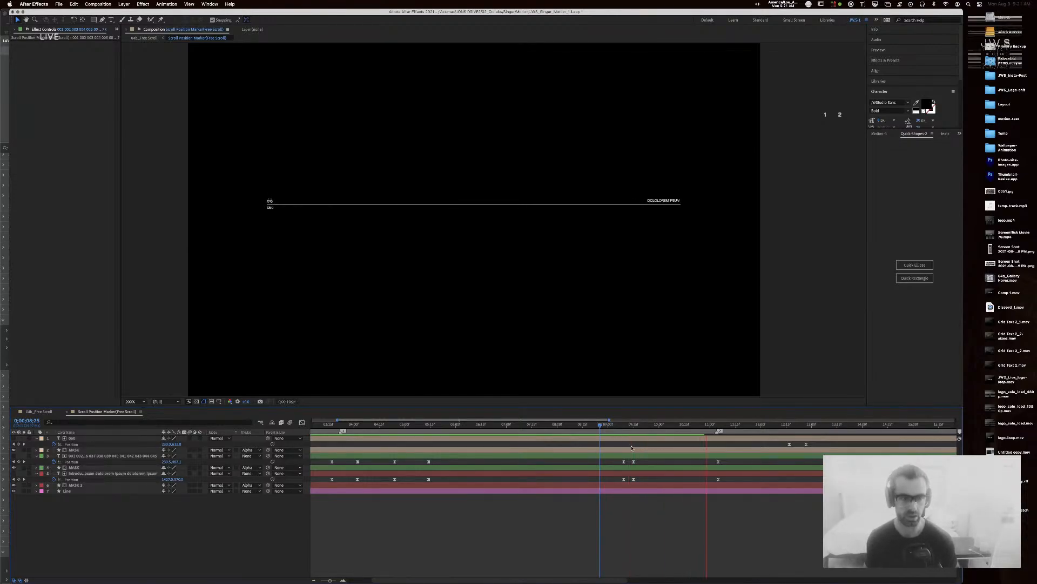
key(space)
key(super+s)
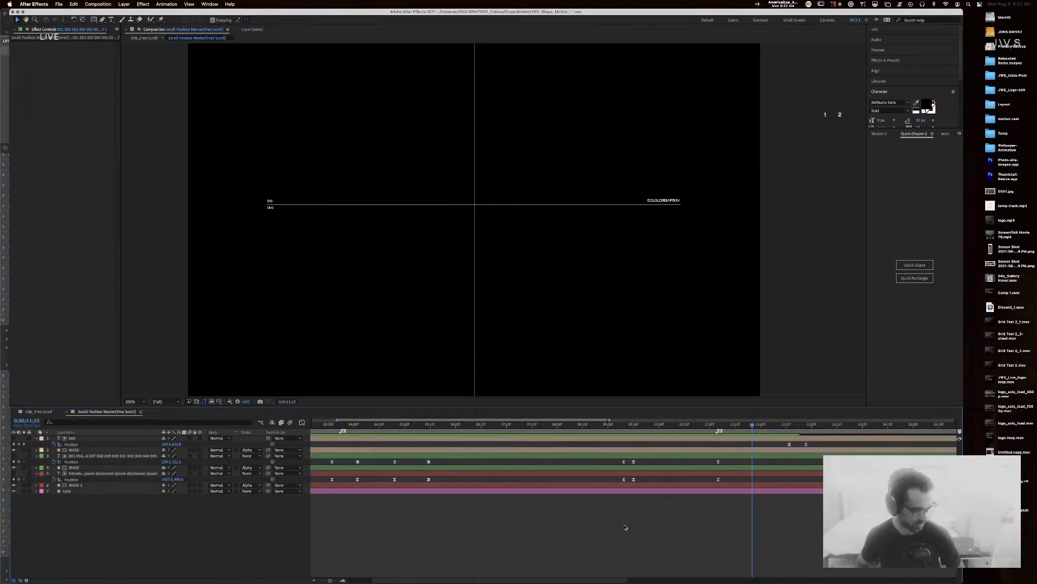
Step: Bring Sketch to the front and zoom out to see every artboard
key(super+Tab)
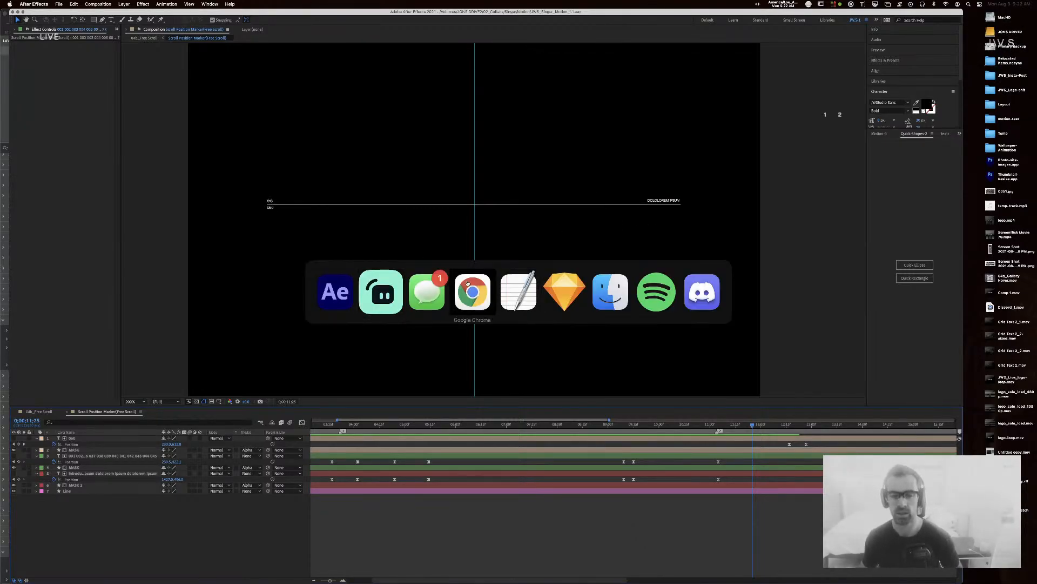
click(570, 292)
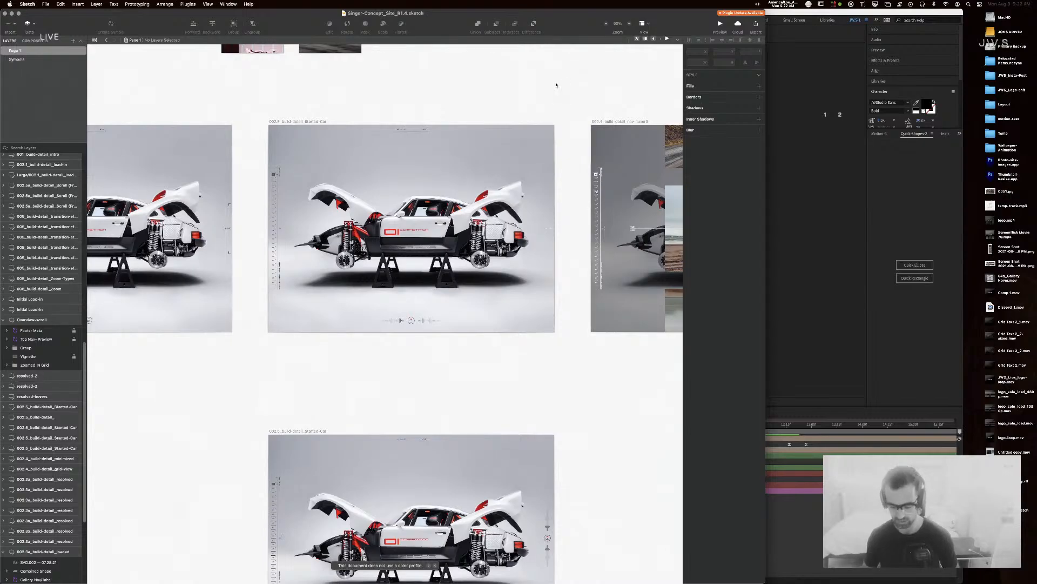
key(super+minus)
key(super+minus)
key(super+minus)
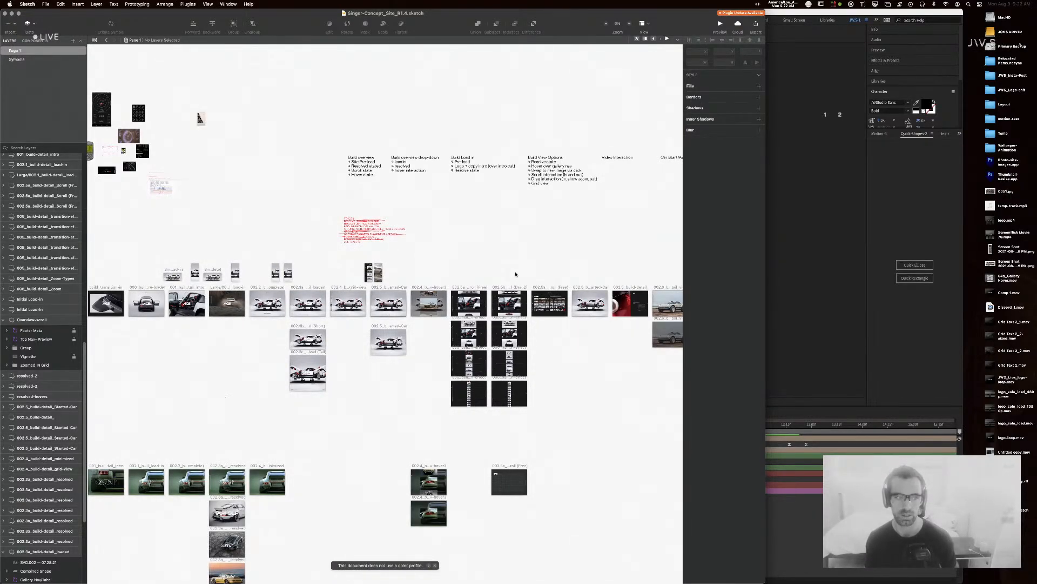
scroll(503, 276, left, 3)
scroll(503, 276, down, 1)
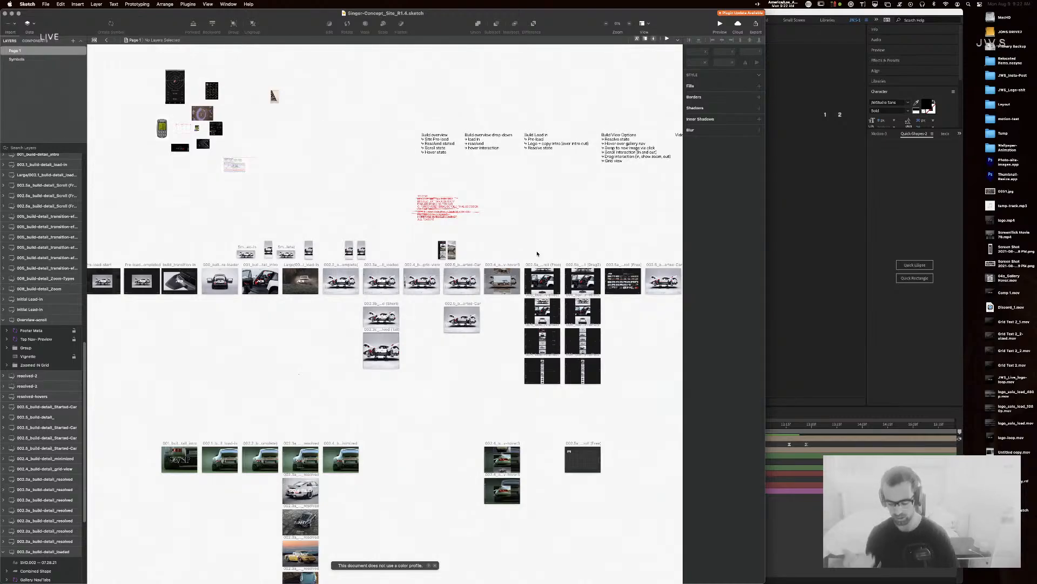
Step: Zoom to 25% and pan over to the build-detail artboards
key(super+equal)
key(super+equal)
drag(580, 256, 313, 285)
drag(483, 289, 383, 304)
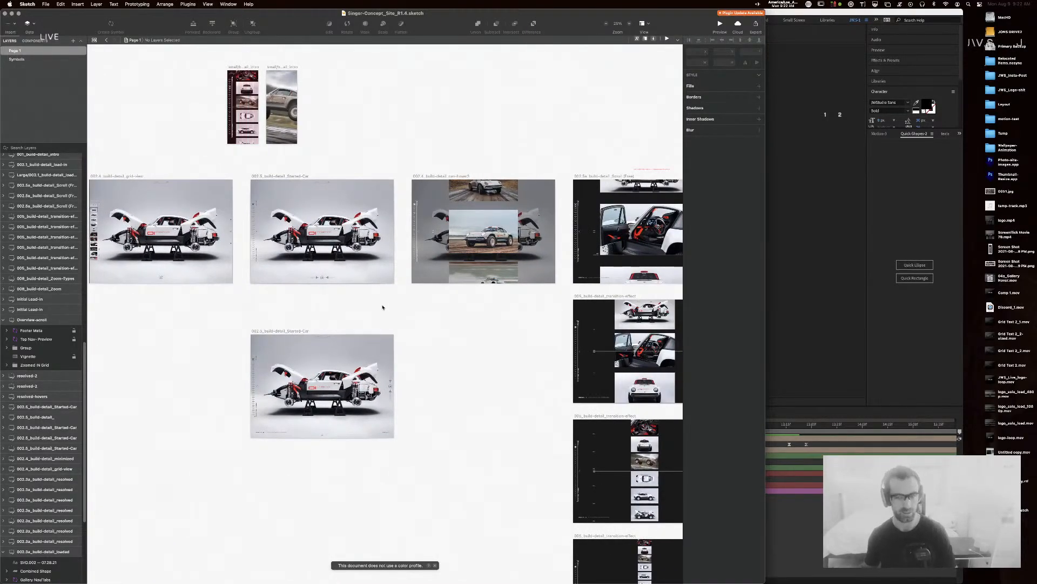
scroll(348, 299, right, 5)
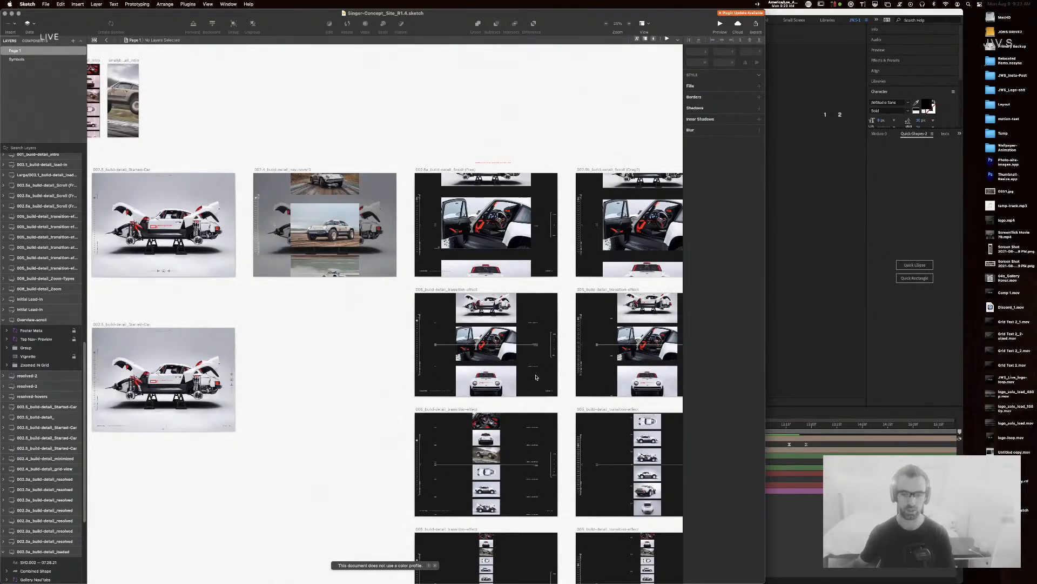
Step: Pan the canvas to bring the transition-effect artboards into view
drag(599, 130, 356, 95)
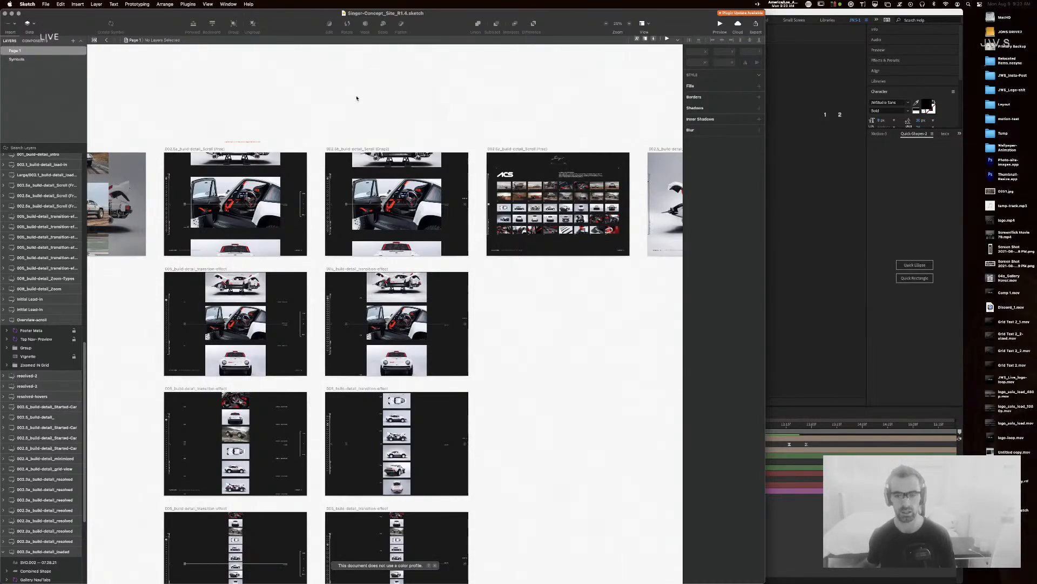
scroll(361, 132, left, 3)
scroll(361, 132, up, 1)
scroll(361, 133, left, 3)
scroll(361, 133, up, 1)
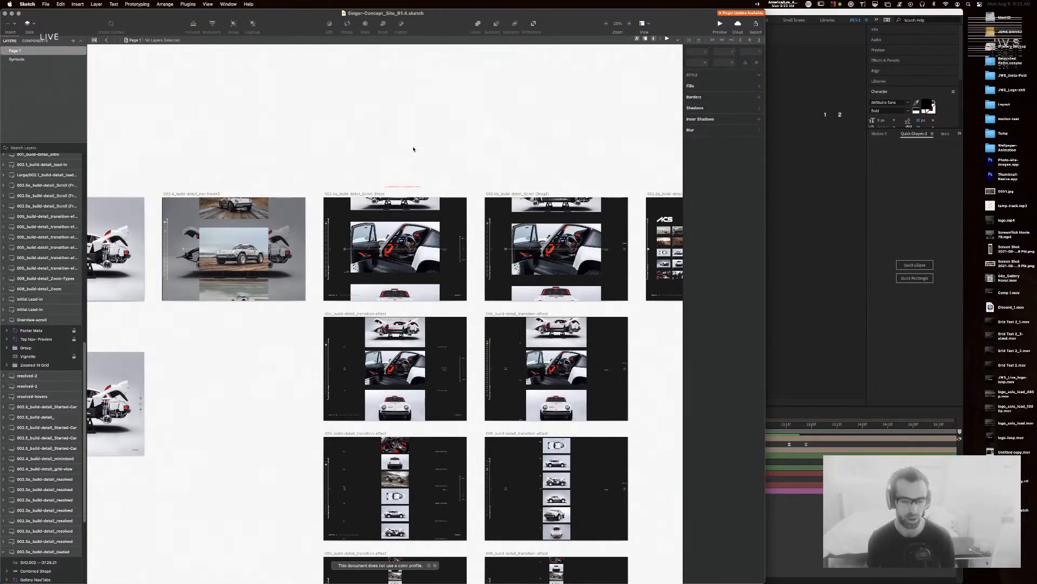
scroll(408, 95, down, 5)
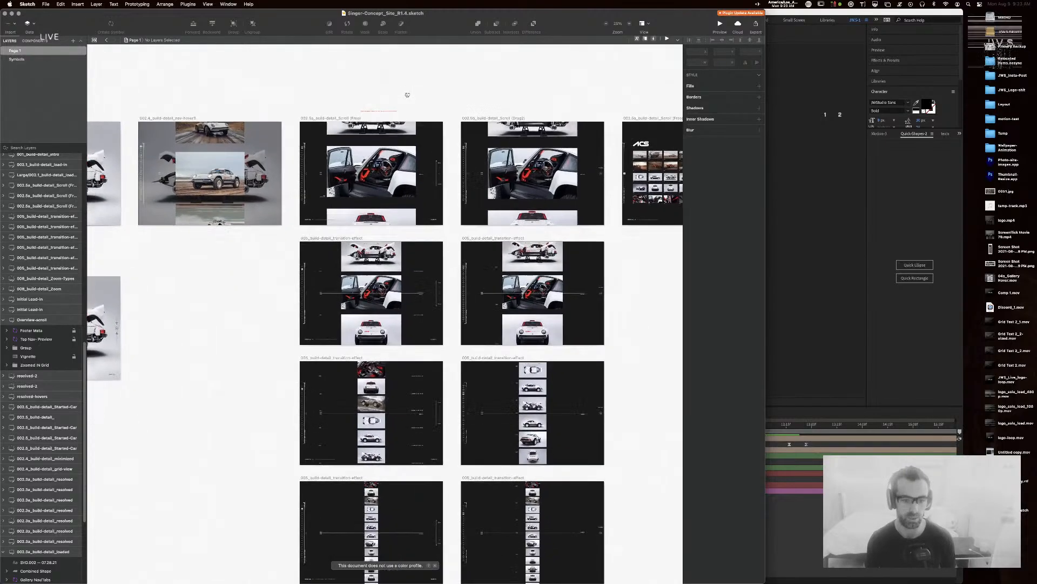
scroll(438, 374, down, 1)
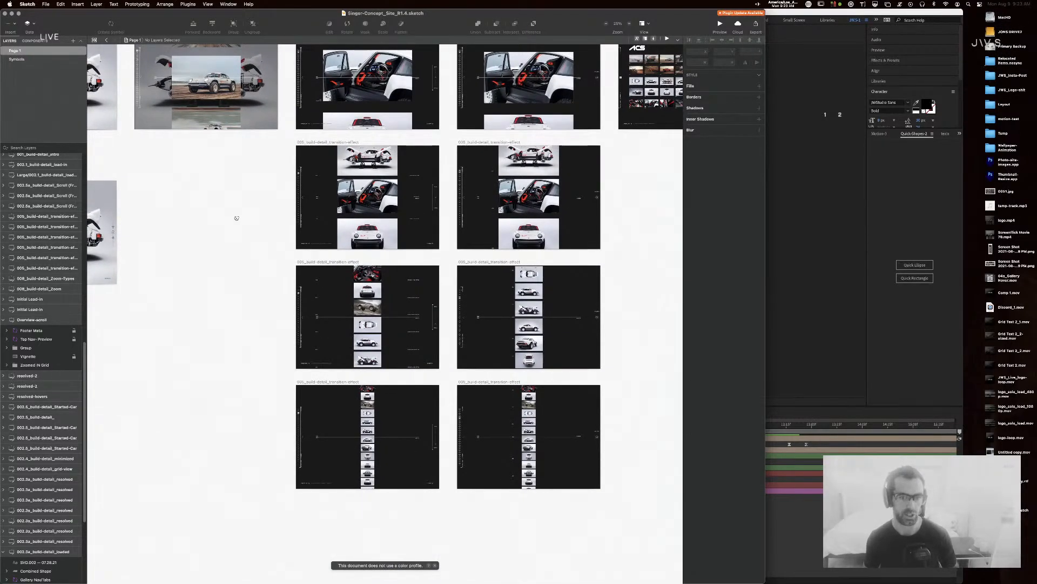
scroll(234, 215, left, 1)
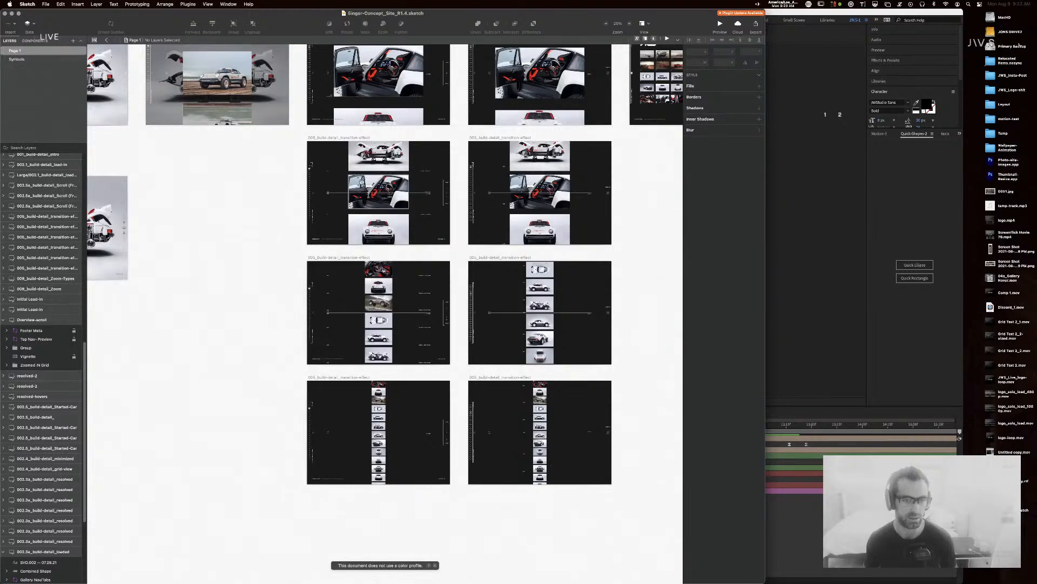
scroll(324, 235, up, 3)
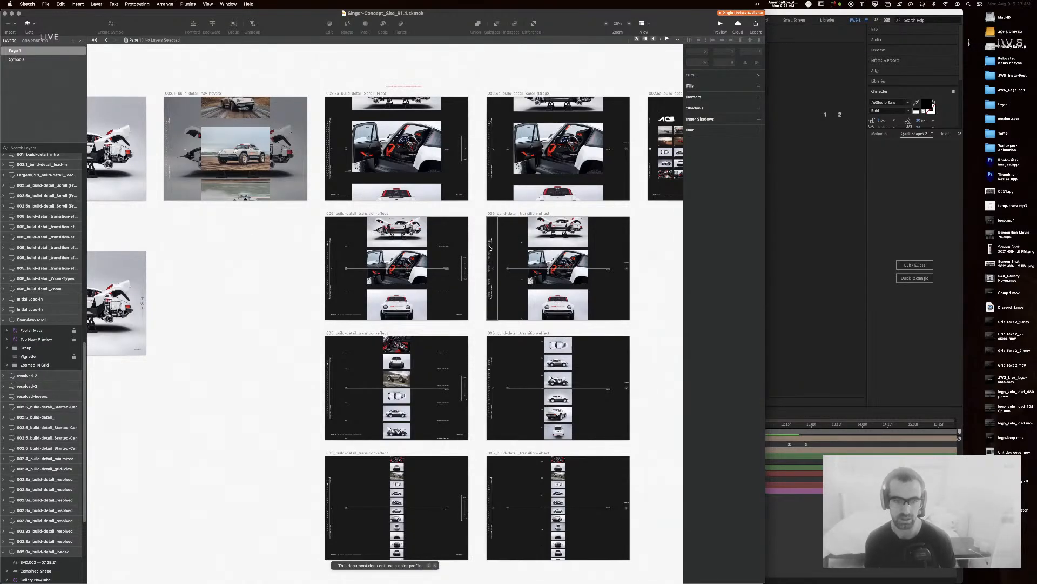
Step: Collapse all groups in the Layers list and select the Gallery Nav/Tabs group on artboard 005
key(super+shift+c)
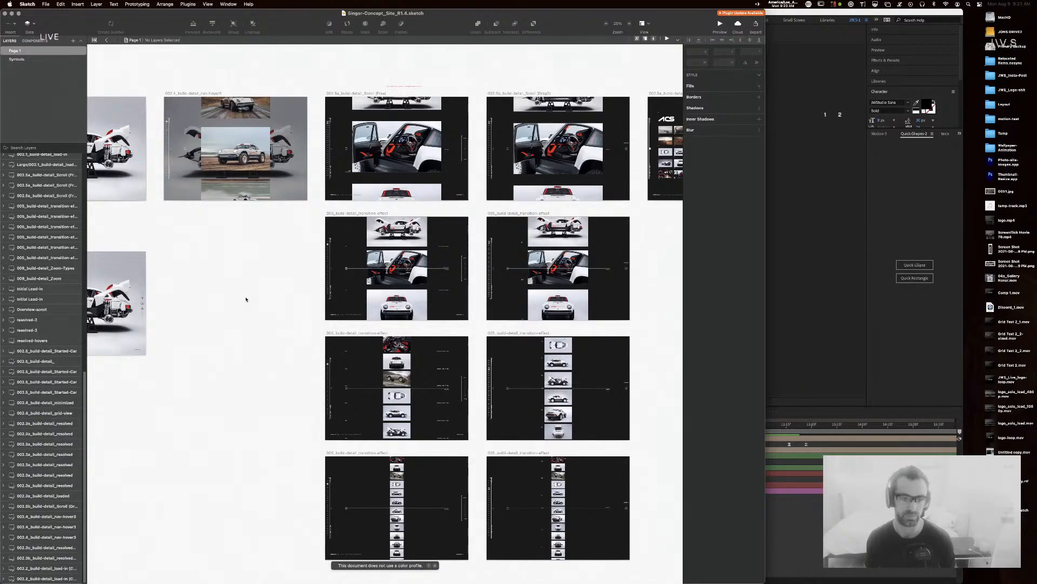
scroll(260, 303, up, 2)
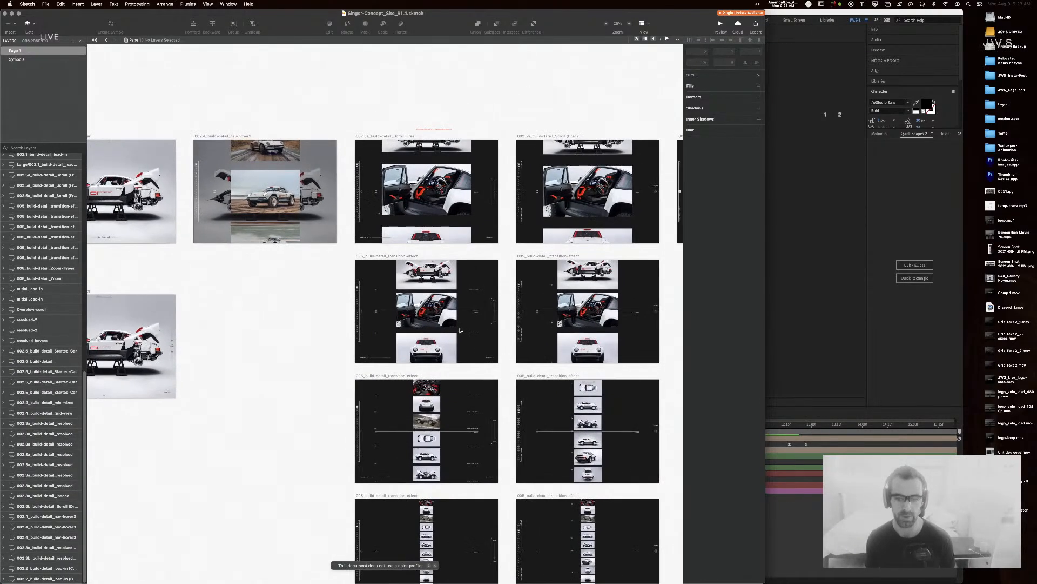
click(521, 297)
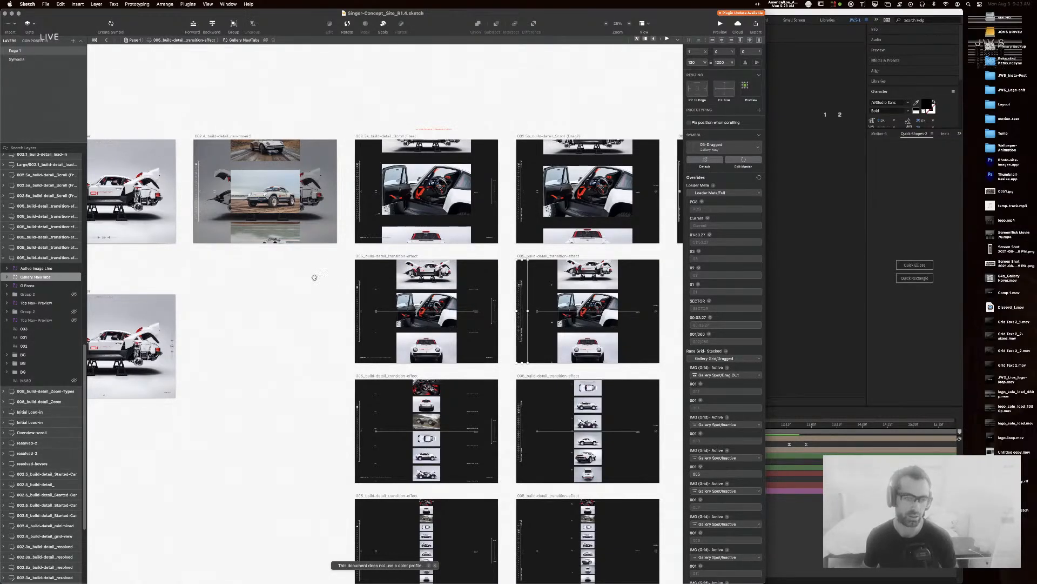
Step: Pan up to the reference-image artboard and the Grand Prix image
scroll(319, 274, left, 5)
scroll(320, 273, up, 2)
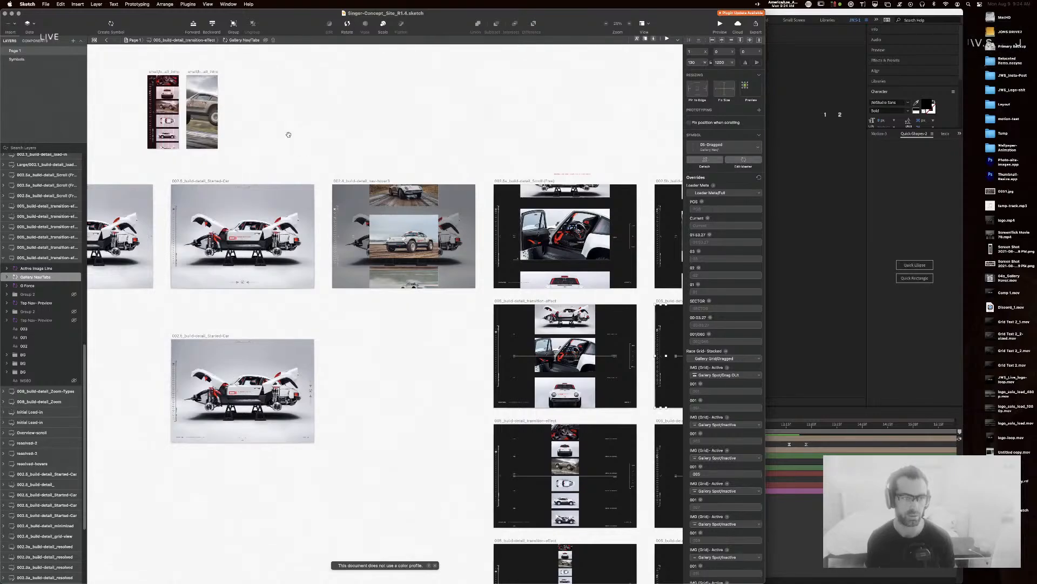
scroll(398, 319, up, 15)
drag(572, 523, 476, 114)
drag(381, 299, 347, 155)
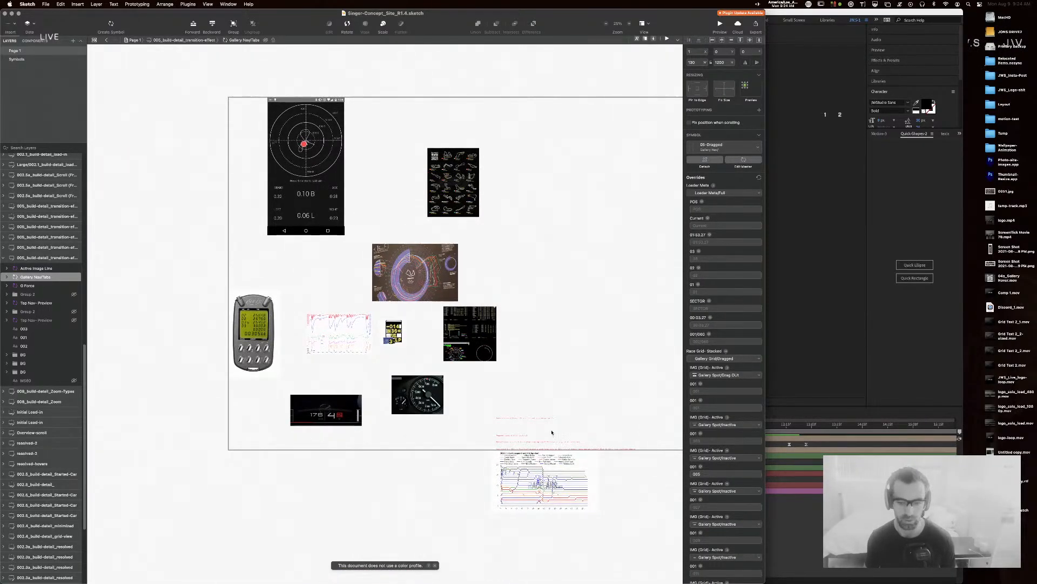
drag(556, 303, 497, 239)
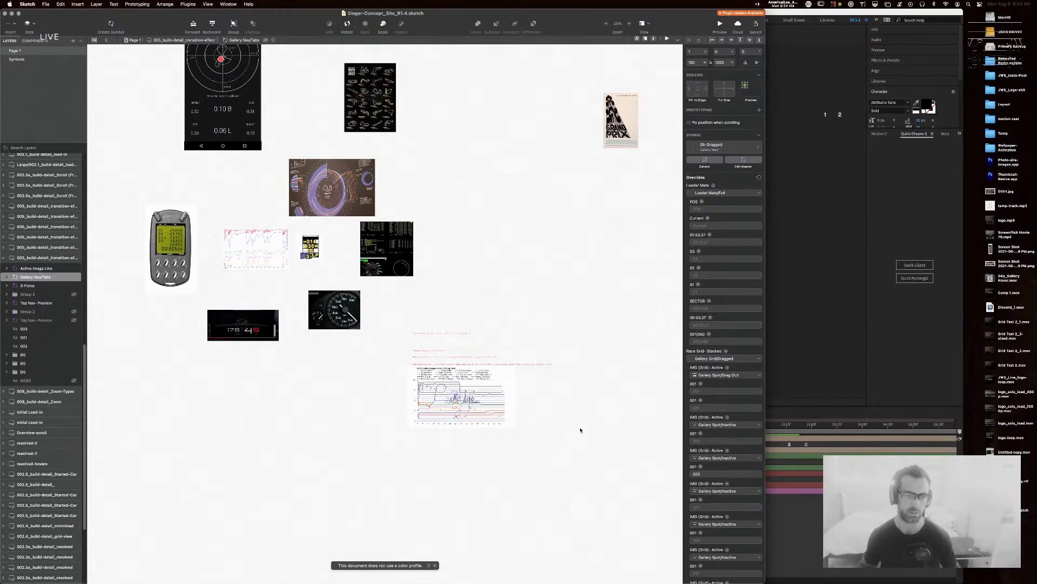
Step: Deselect the symbol and pan over to the car build-detail artboards
drag(592, 431, 478, 284)
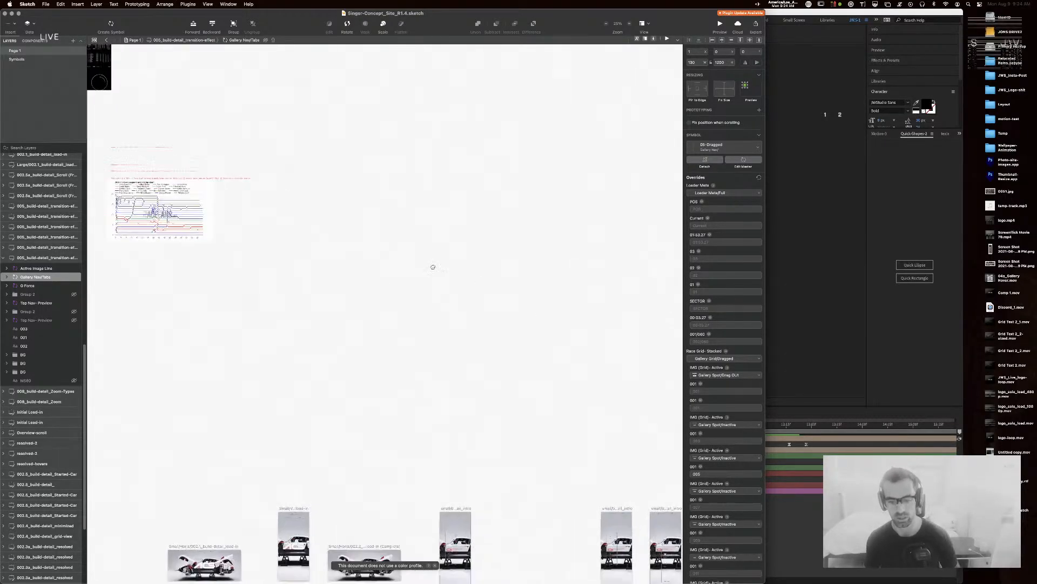
scroll(478, 284, down, 10)
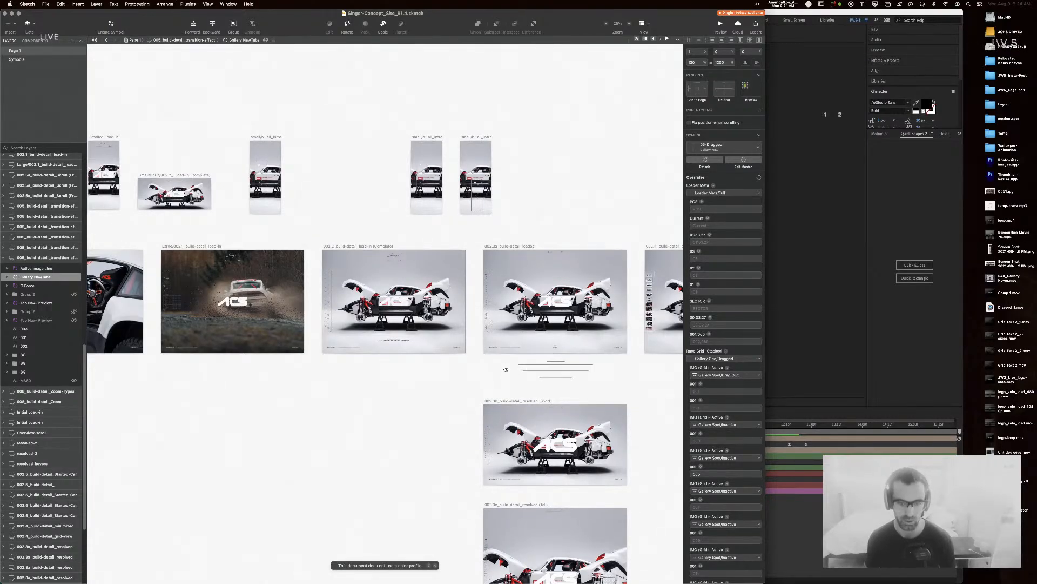
scroll(517, 369, right, 4)
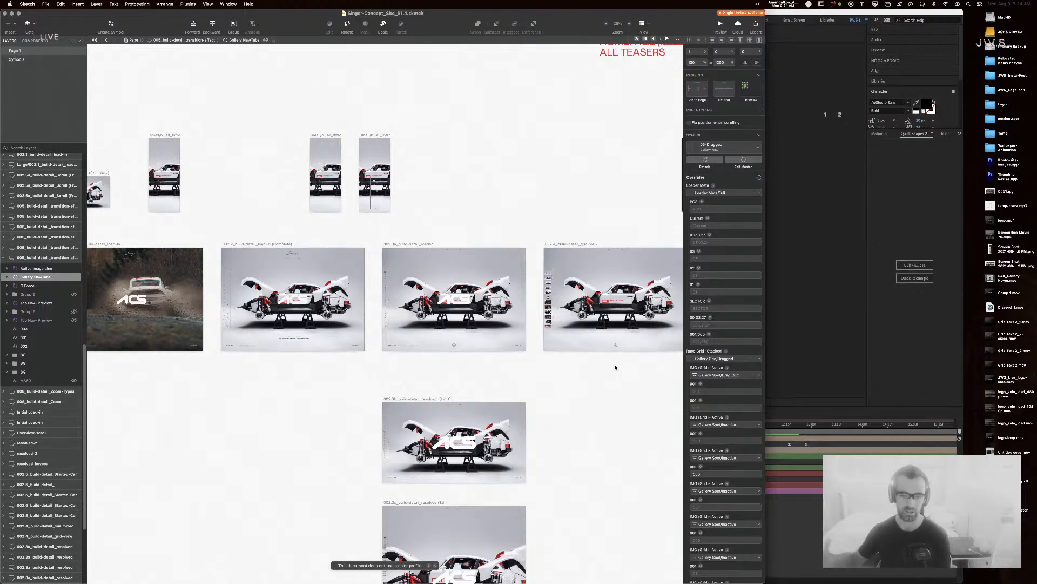
click(614, 213)
drag(613, 426, 294, 413)
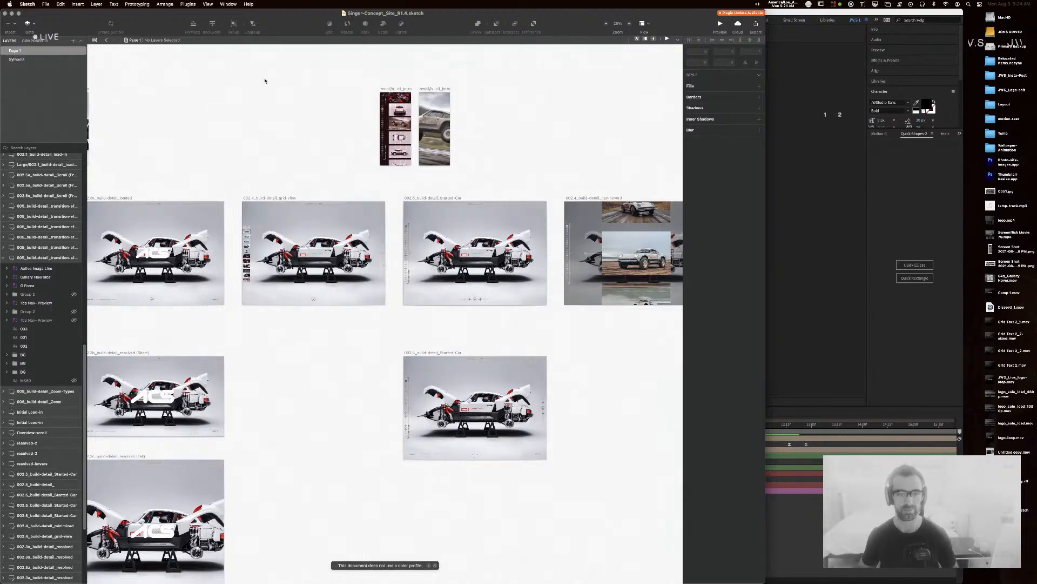
Step: Collapse the transition artboard in Layers, then shrink the Sketch window to reveal After Effects
drag(285, 387, 475, 189)
drag(200, 203, 417, 383)
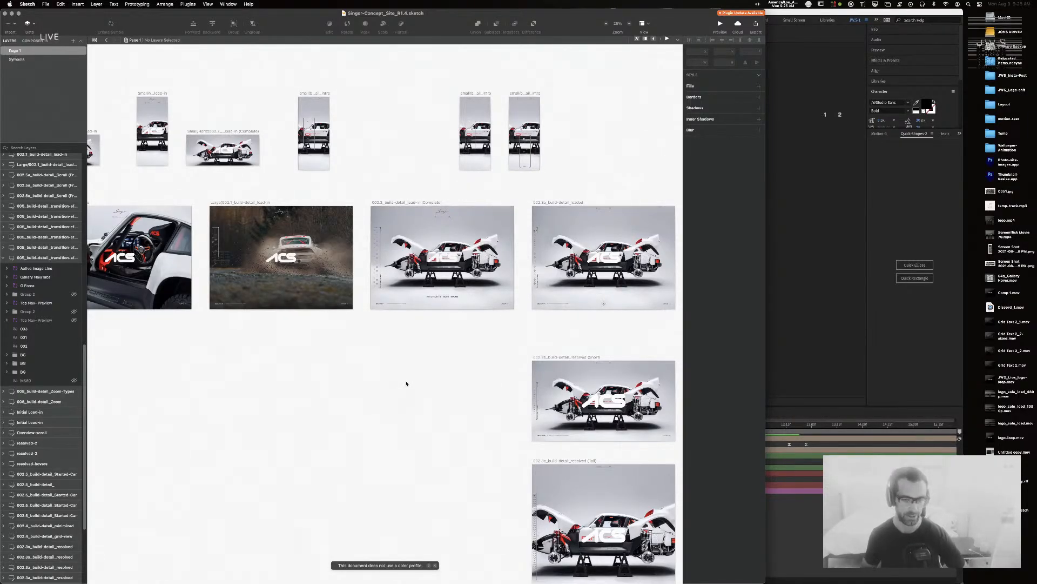
click(402, 382)
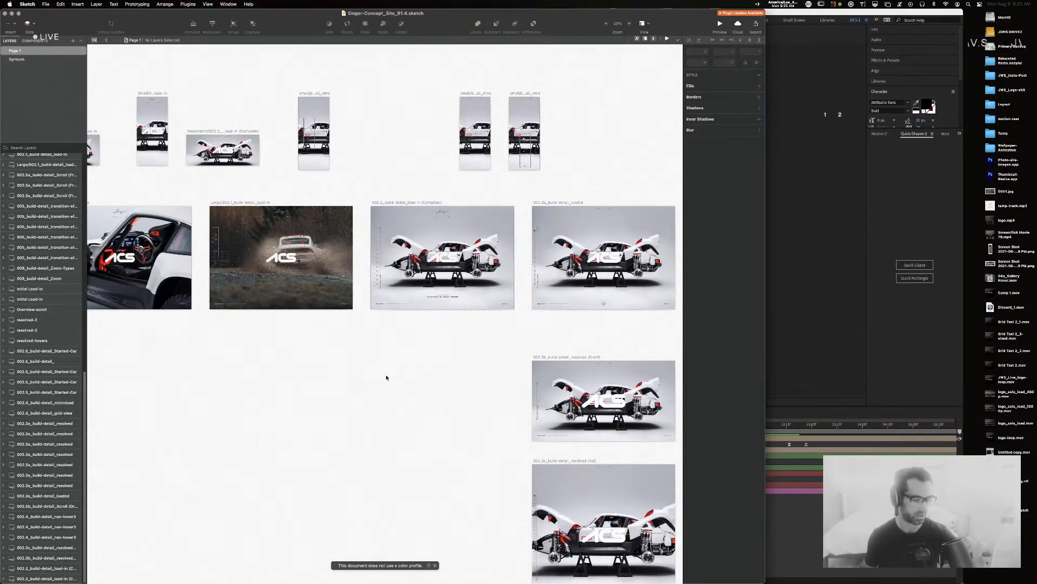
scroll(386, 377, left, 10)
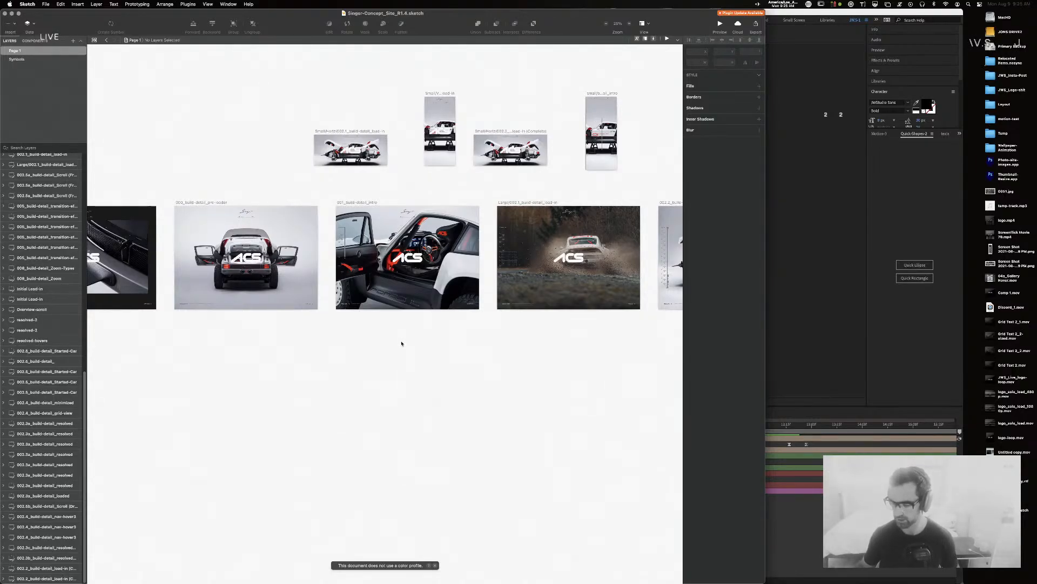
drag(576, 343, 232, 353)
scroll(231, 354, right, 5)
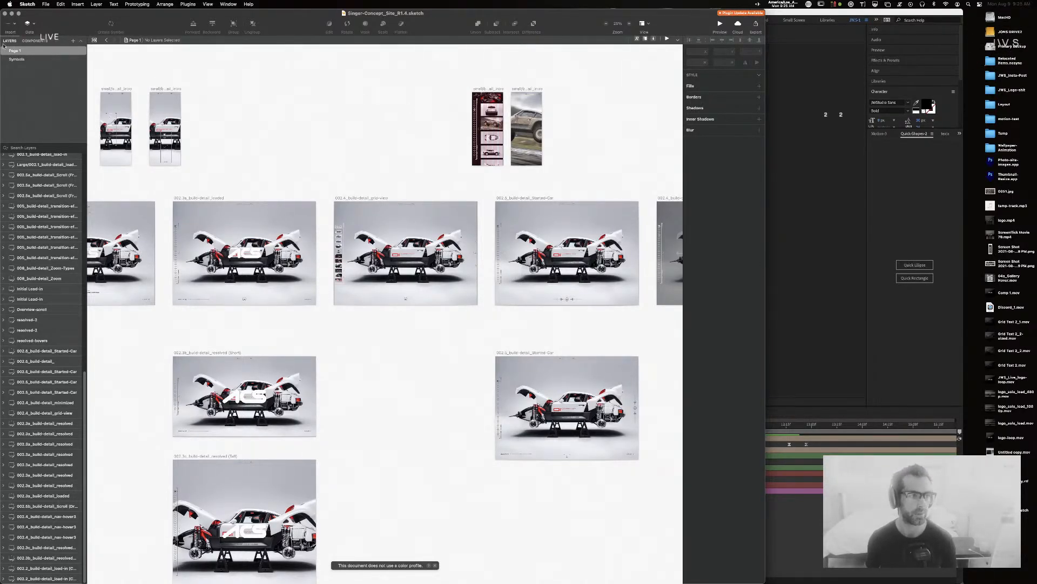
double_click(263, 21)
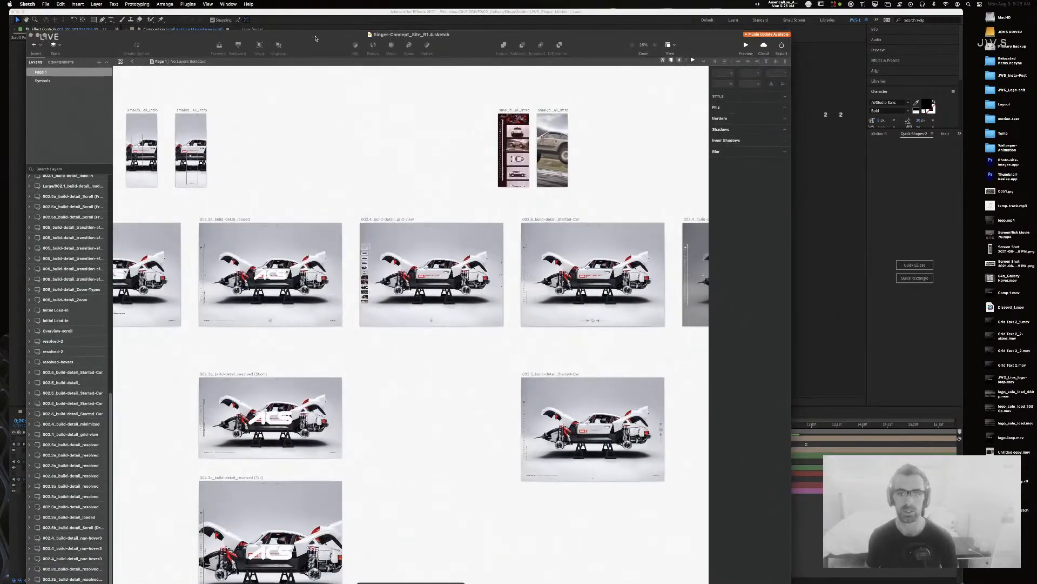
Step: Bring After Effects forward, preview the Scroll Position Marker comp, and park the playhead at 0;00;09;15
click(333, 17)
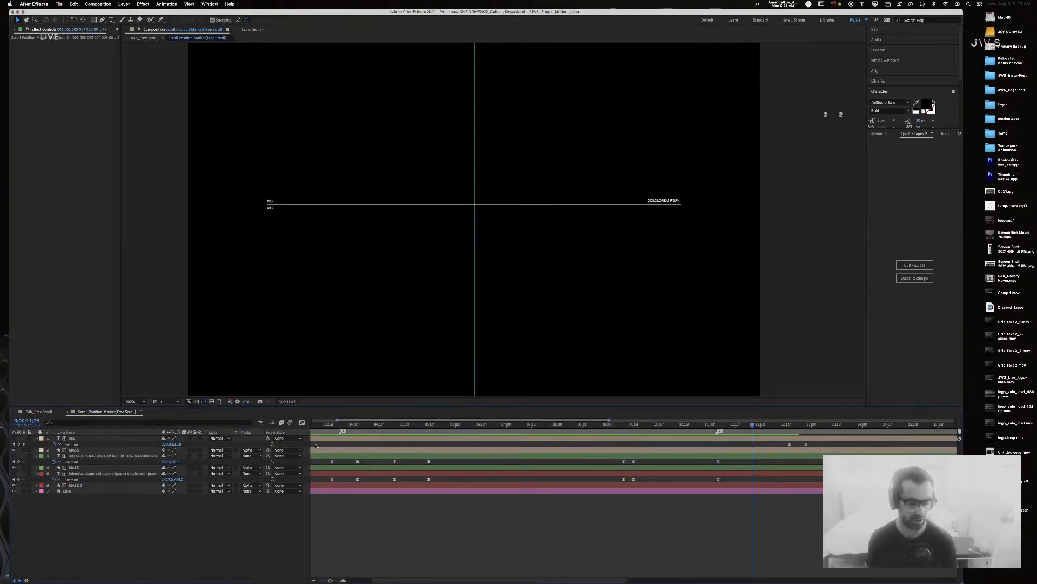
drag(331, 580, 325, 581)
drag(362, 424, 271, 421)
key(space)
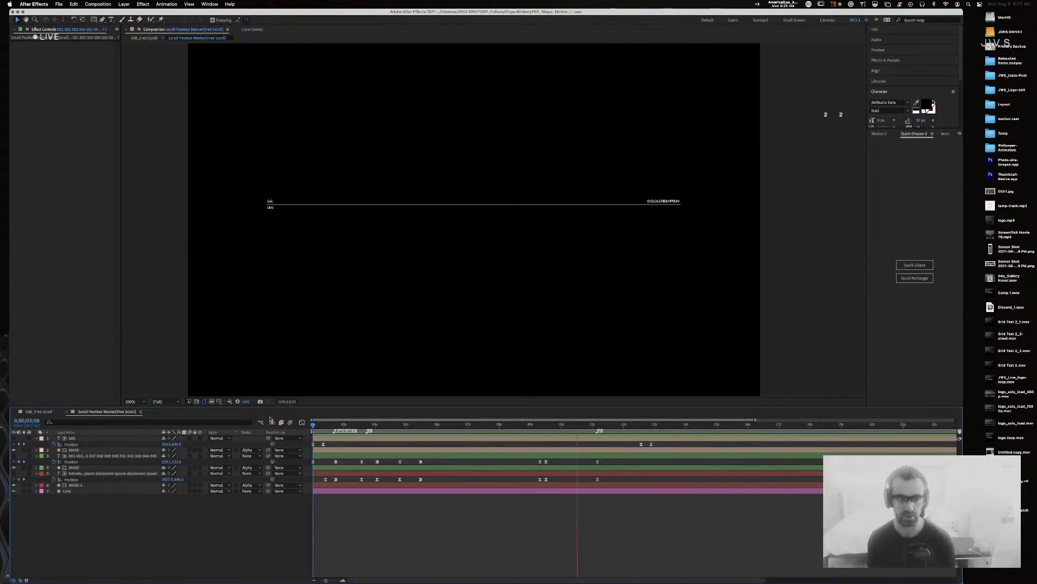
key(space)
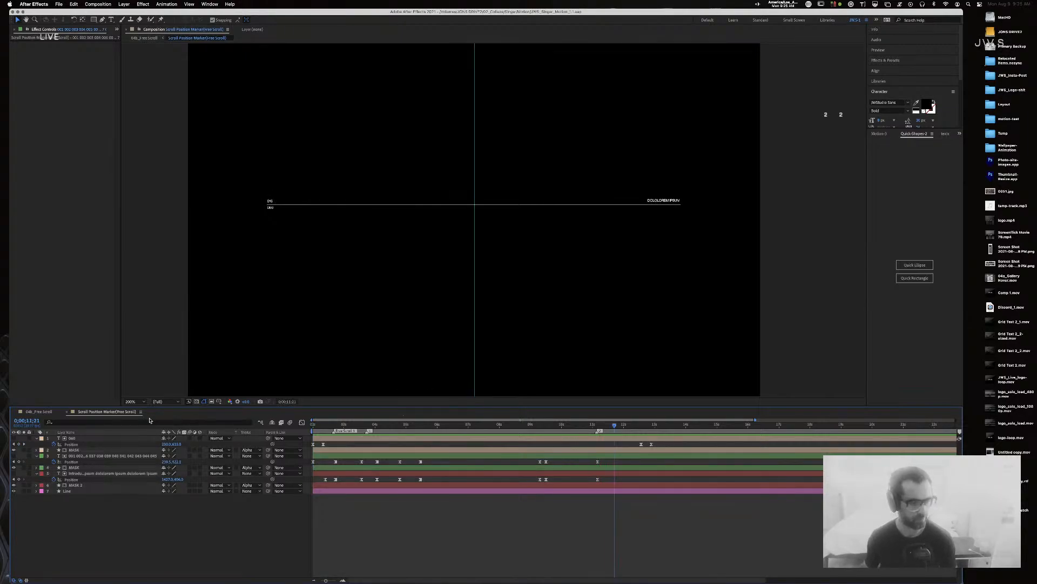
drag(549, 425, 547, 428)
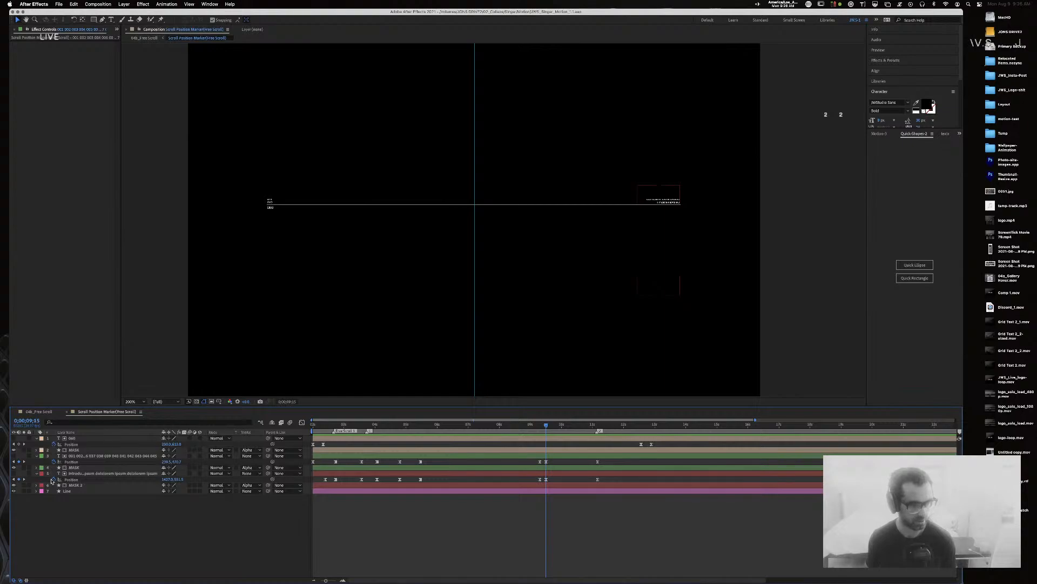
Step: Show layer 5's INTRODUCTION text column and enter its text for editing at about 10;21
click(14, 474)
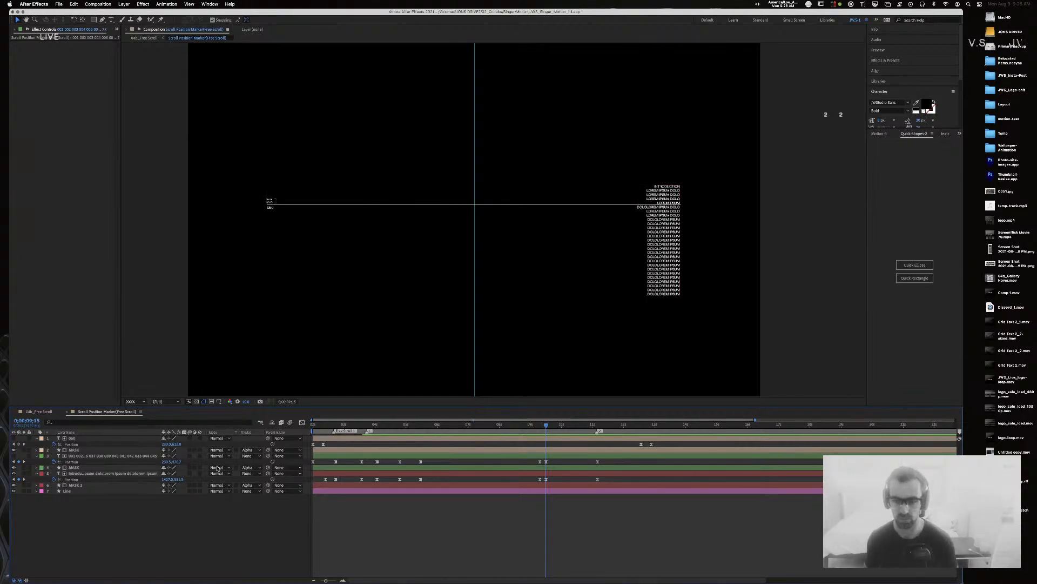
drag(562, 425, 598, 425)
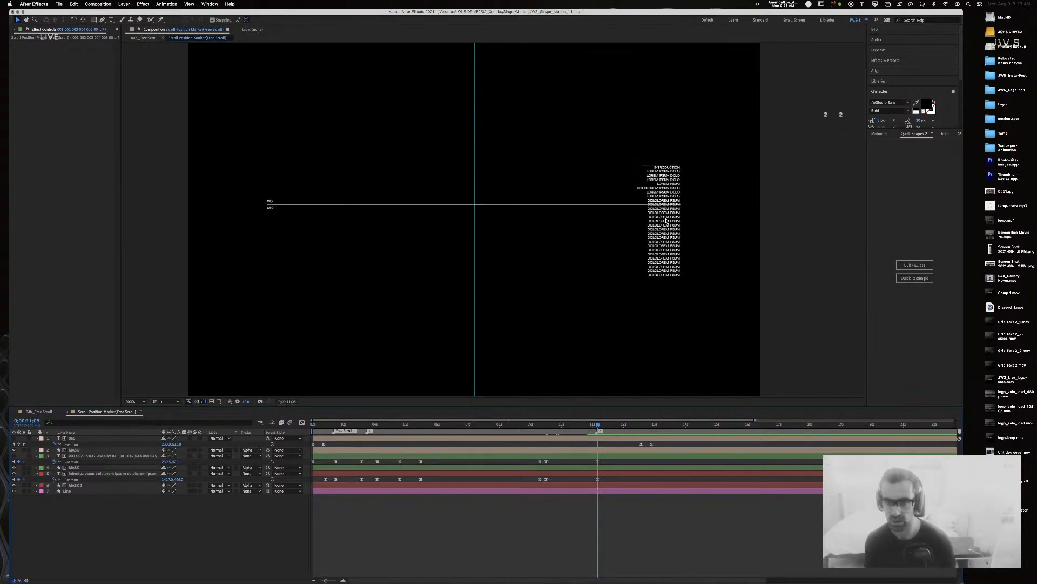
click(672, 187)
double_click(673, 187)
click(676, 182)
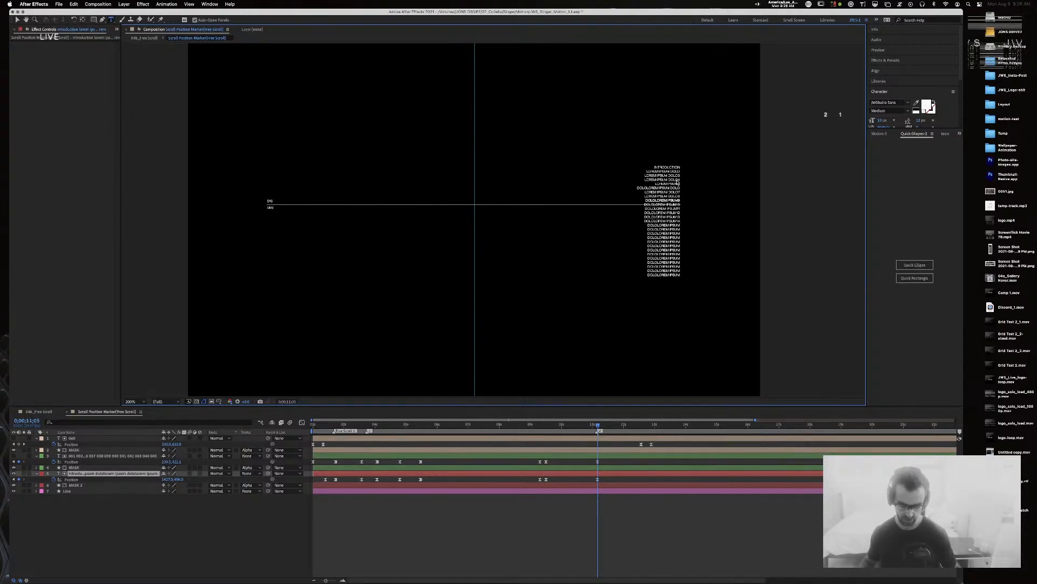
Step: Toggle the text column layer's visibility and inspect its text at 09;12
click(677, 182)
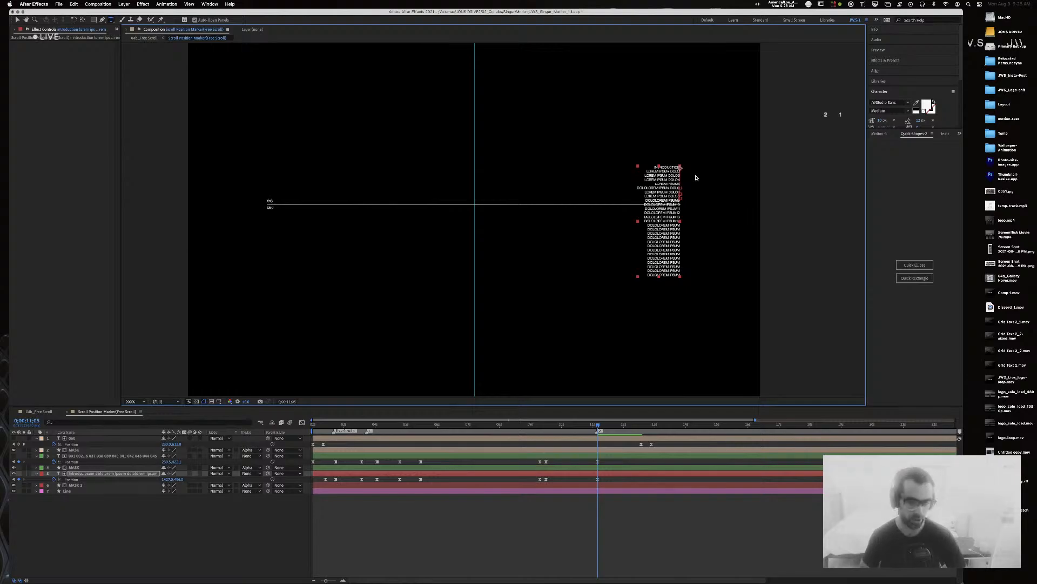
click(14, 473)
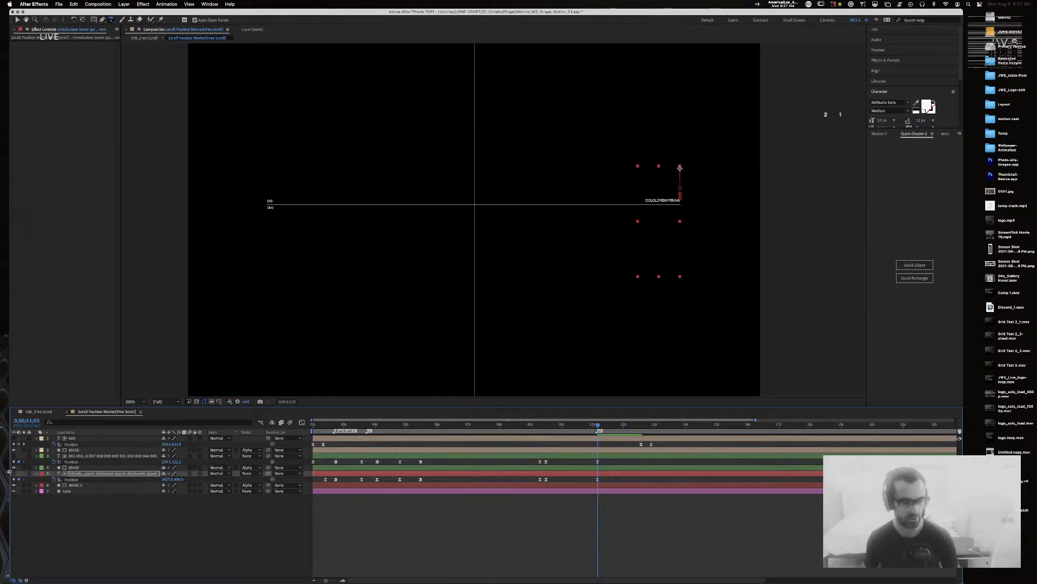
click(14, 473)
drag(598, 427, 540, 426)
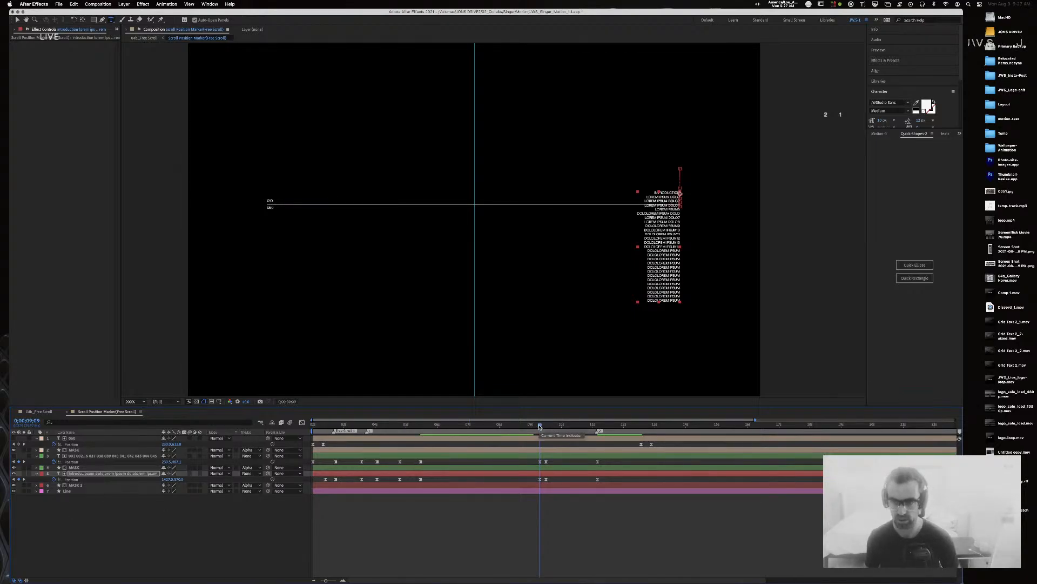
double_click(674, 218)
click(834, 217)
Step: Hide the text column layer at 11;05 and return the playhead to the start
click(678, 205)
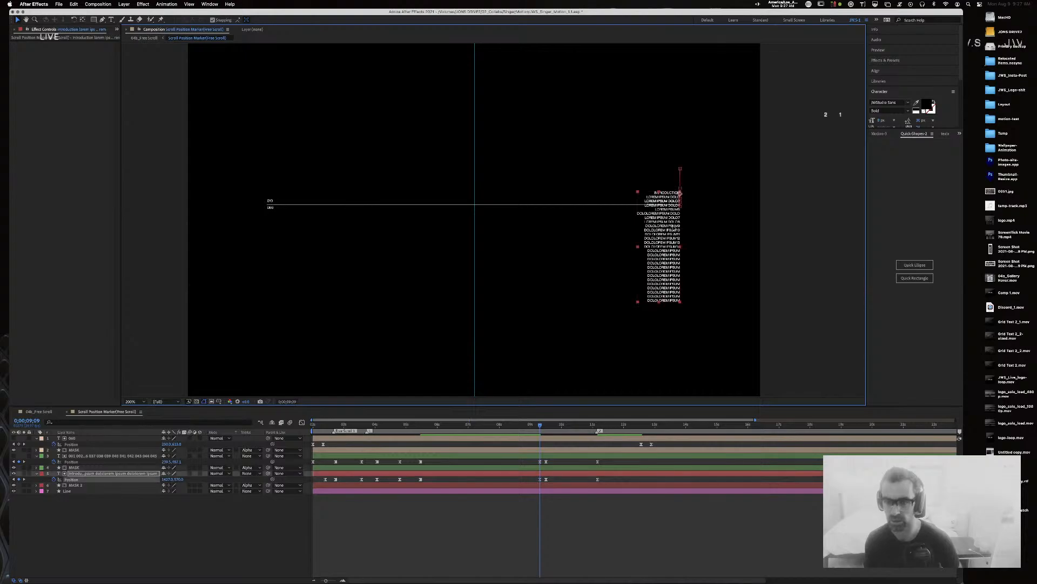
click(596, 423)
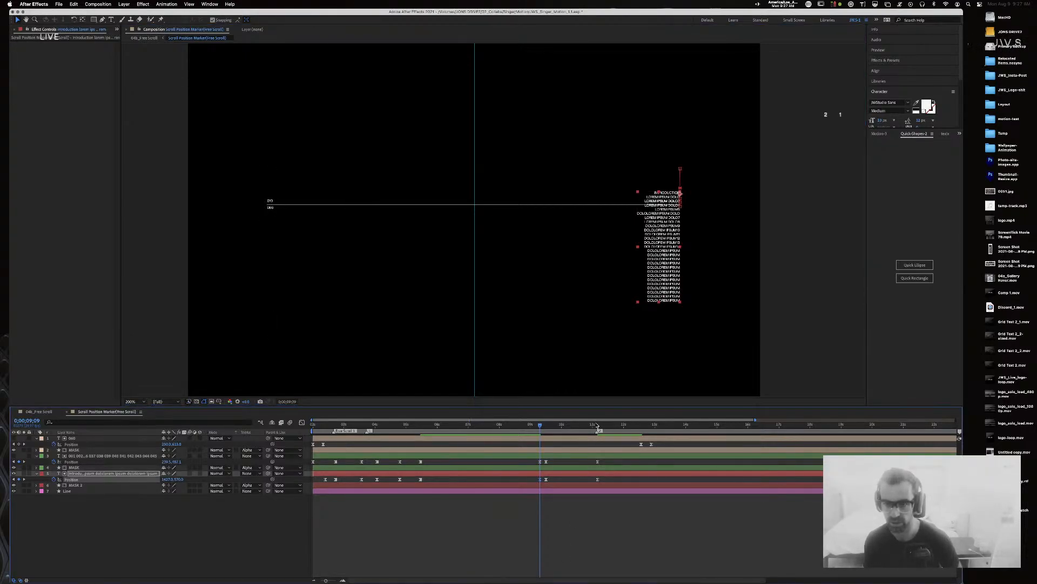
click(597, 425)
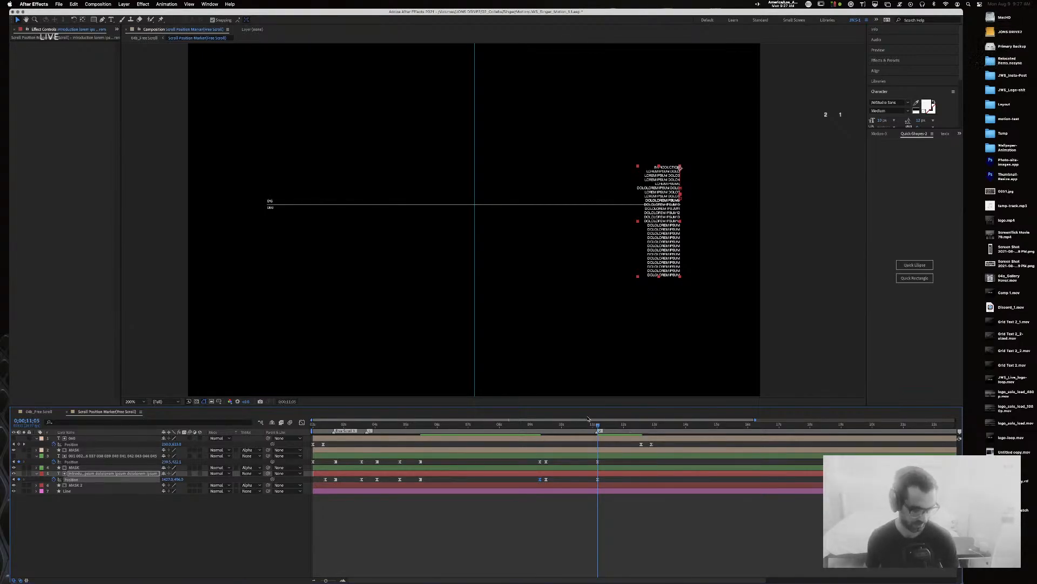
click(14, 473)
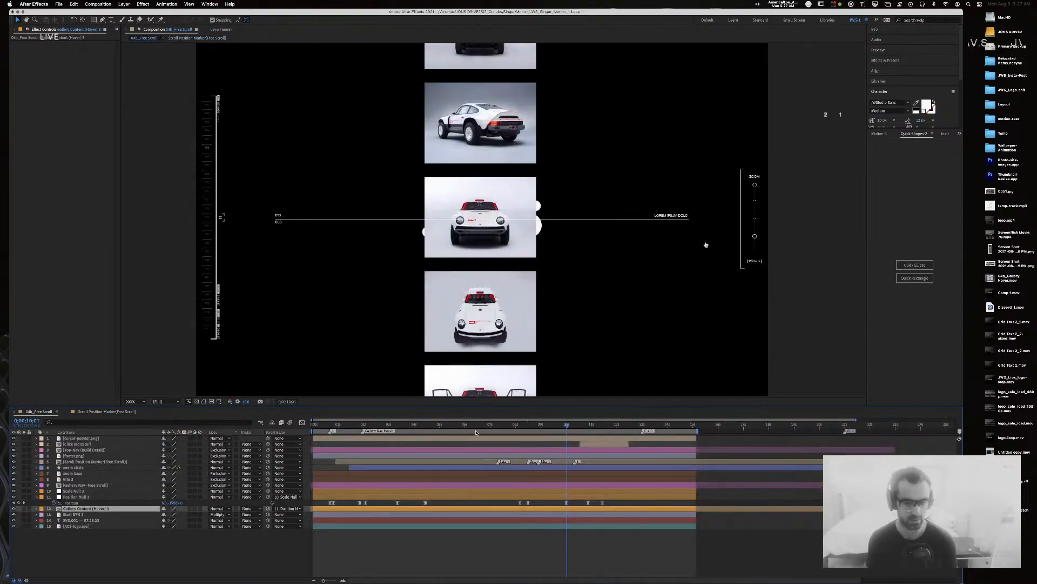
drag(476, 432, 0, 419)
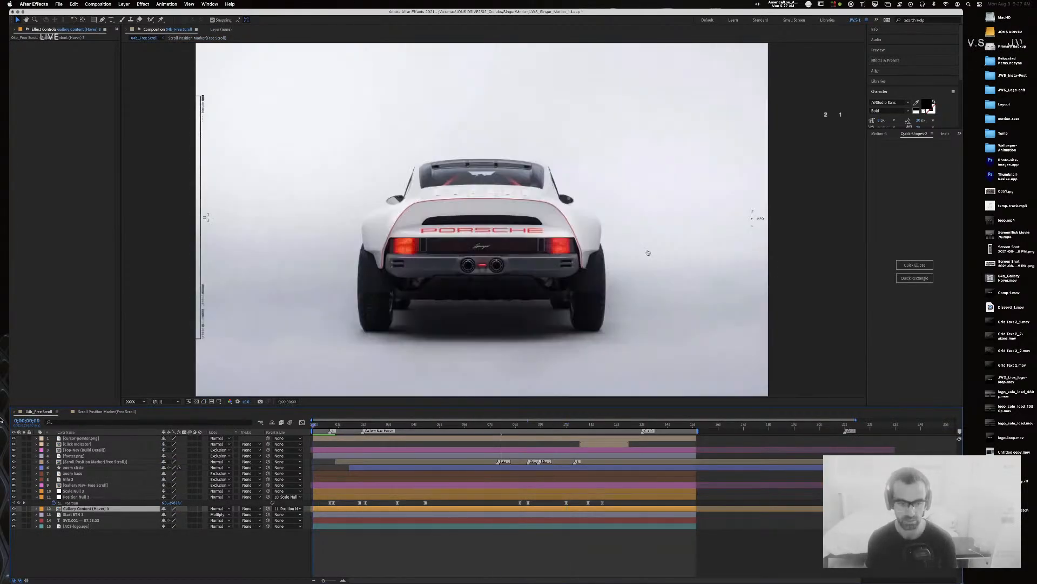
Step: Preview the gallery animation and review its zoom transition between 10 and 11 seconds
key(space)
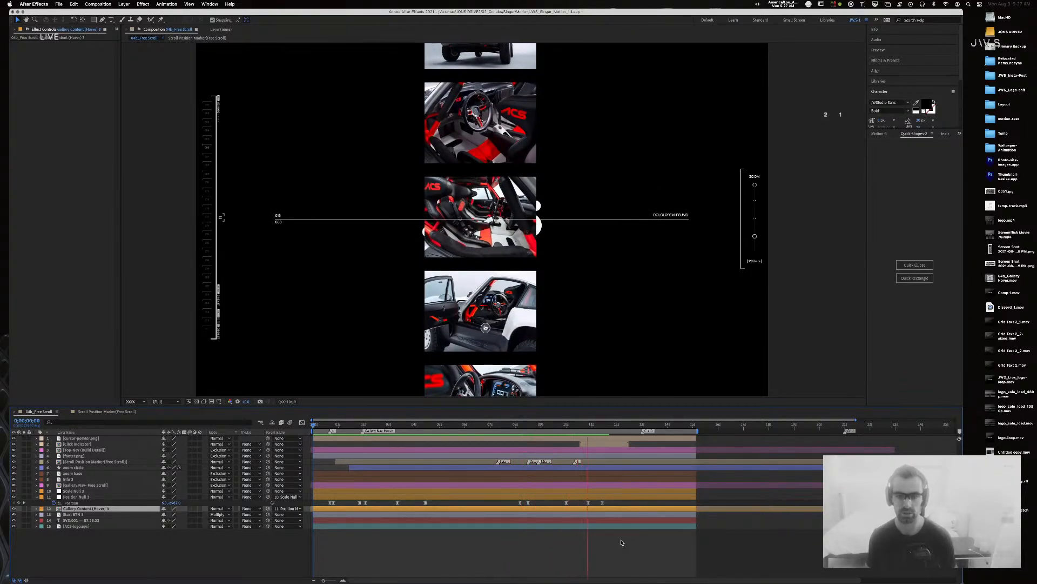
key(space)
drag(647, 425, 569, 429)
mouse_move(592, 429)
mouse_down()
mouse_move(605, 429)
mouse_move(578, 429)
mouse_move(604, 430)
mouse_move(592, 429)
mouse_up()
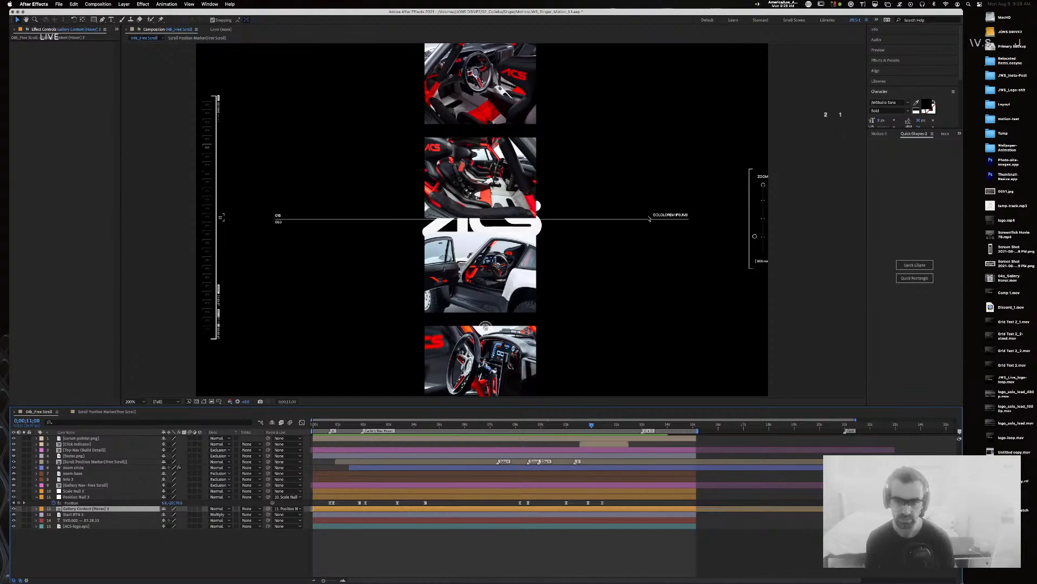
mouse_move(587, 423)
mouse_down()
mouse_move(565, 429)
mouse_move(598, 428)
mouse_up()
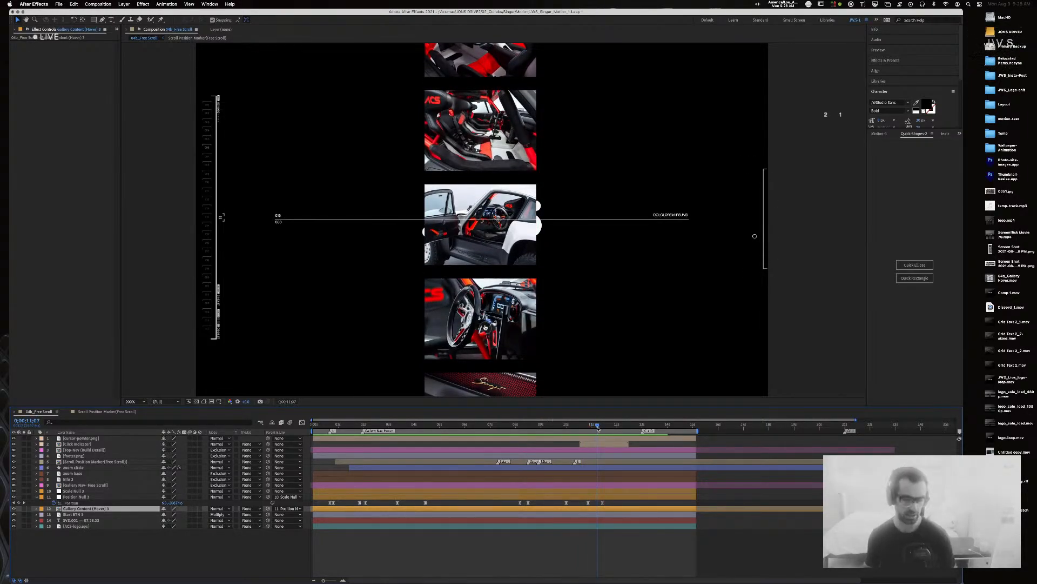
mouse_move(597, 428)
mouse_down()
mouse_move(633, 429)
mouse_move(589, 430)
mouse_up()
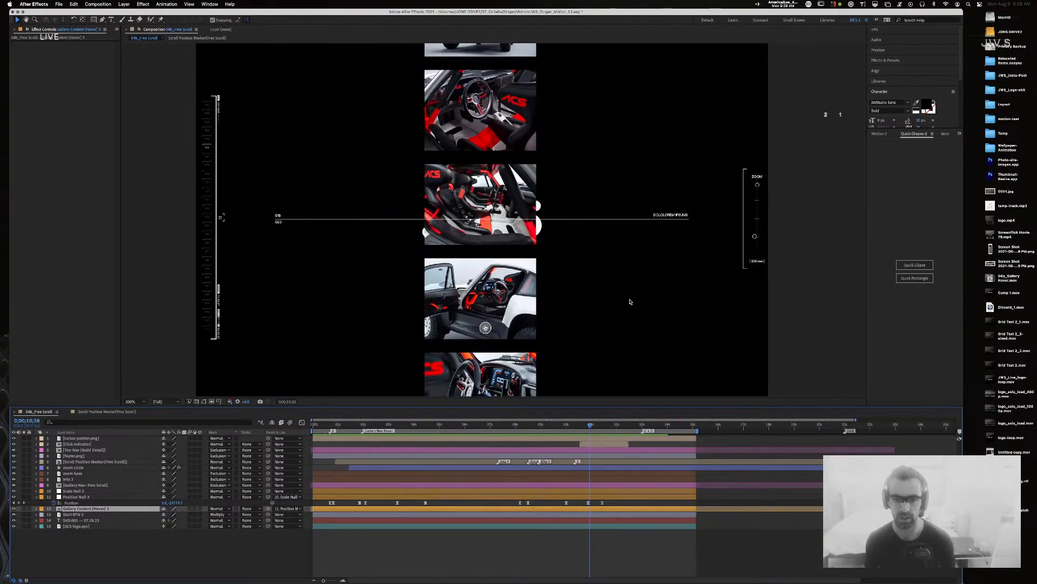
Step: Settle the time around 10;26 and switch to the Scroll Position Marker (Free Scroll) composition
click(592, 427)
mouse_move(593, 428)
mouse_down()
mouse_move(564, 429)
mouse_move(592, 428)
mouse_up()
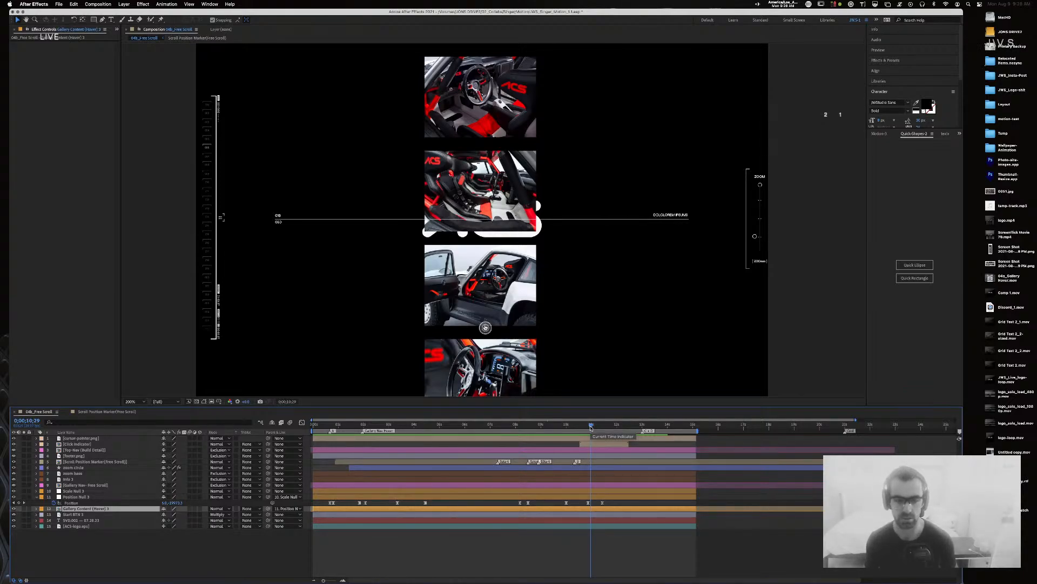
drag(590, 427, 589, 427)
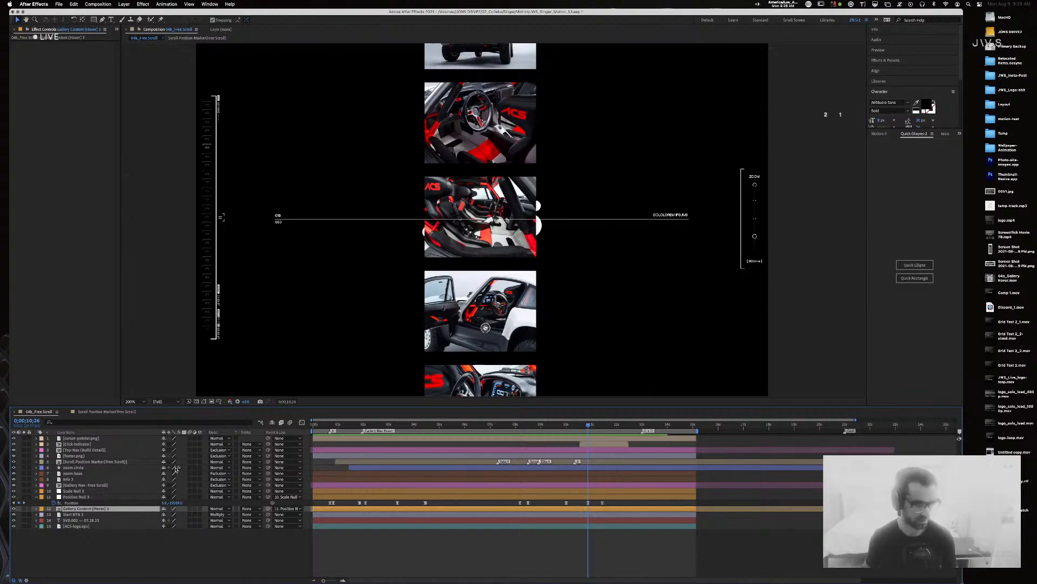
click(100, 412)
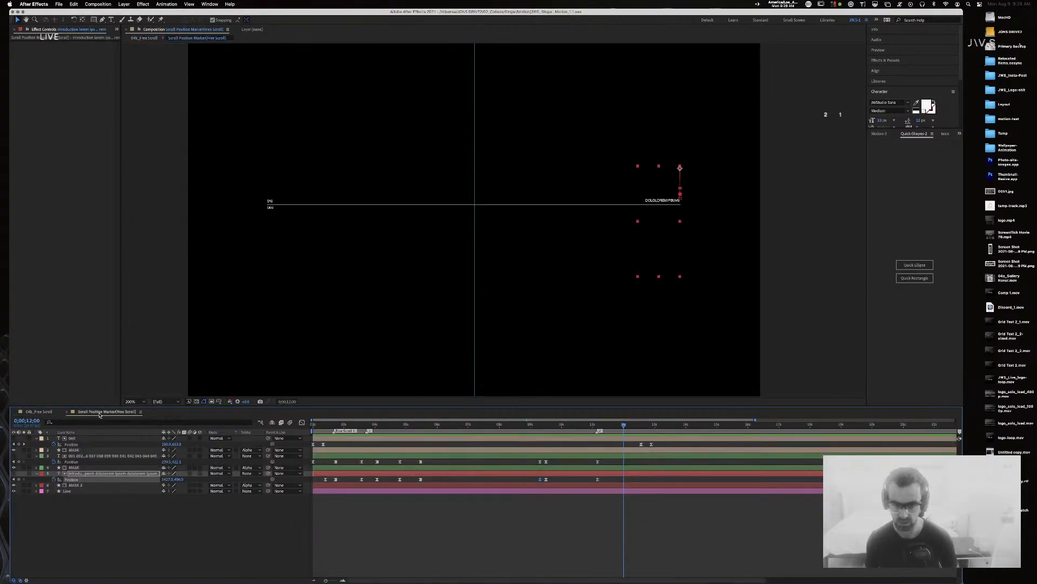
Step: Shift the 060 layer's two Position keyframes earlier to meet the current time
drag(660, 442, 623, 448)
key(alt+shift+Left)
key(alt+Left)
key(alt+Left)
key(alt+Left)
key(alt+Left)
key(alt+Left)
key(alt+Left)
key(alt+Left)
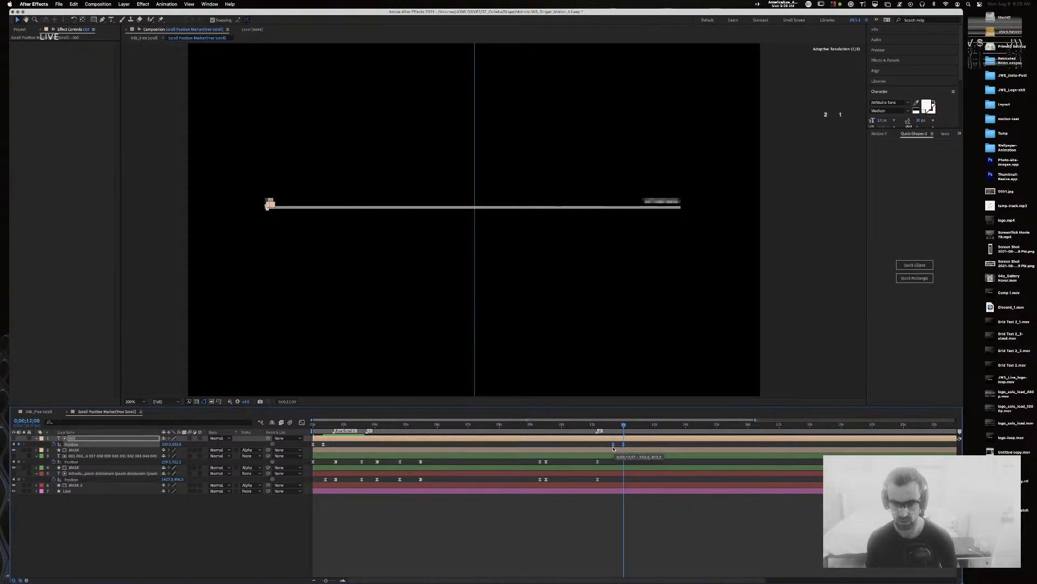
drag(626, 427, 625, 427)
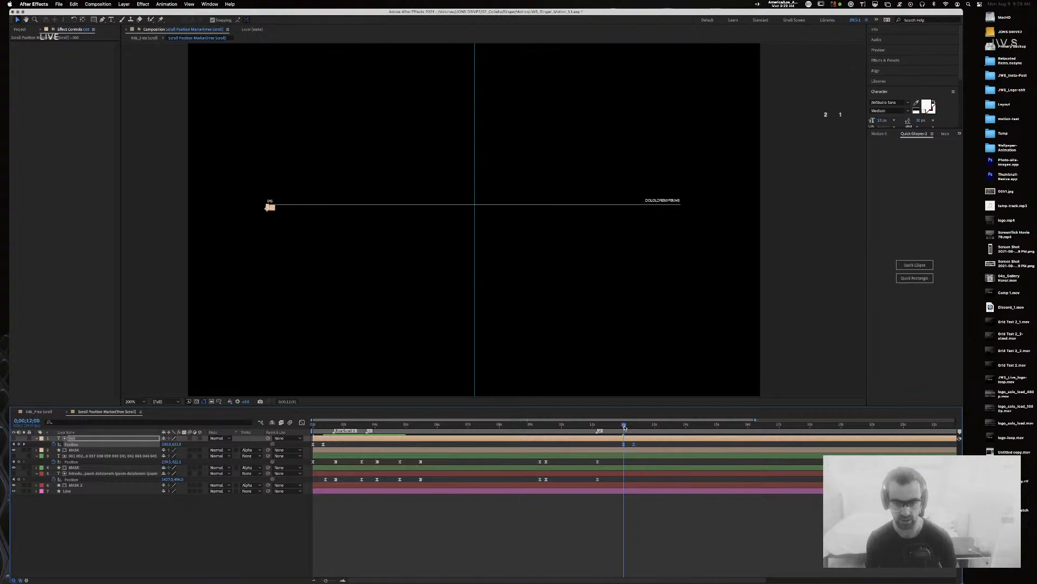
click(614, 458)
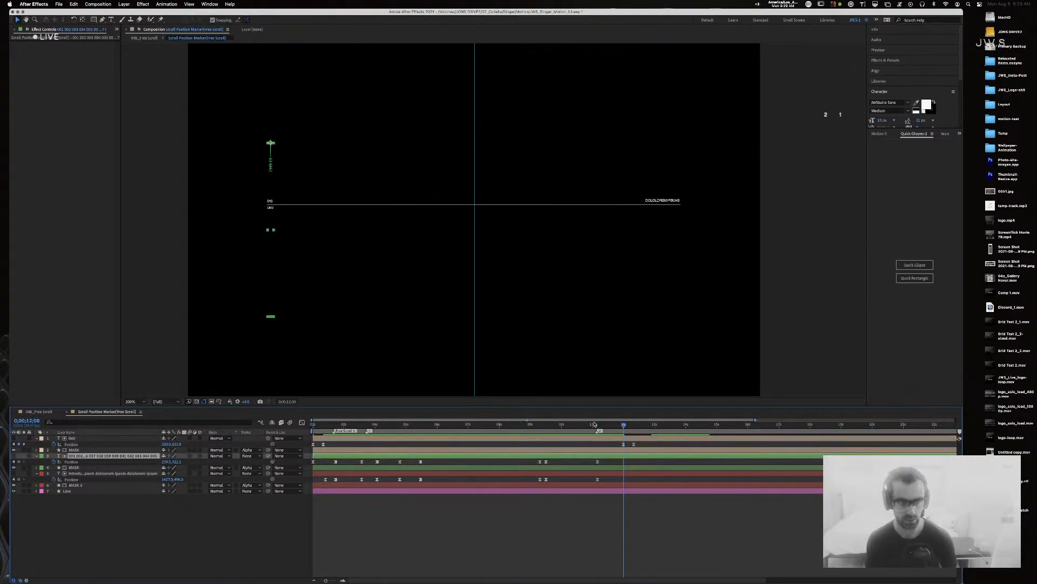
Step: Move the Scale keyframes of MASK, MASK 2 and Line to the current time
click(98, 468)
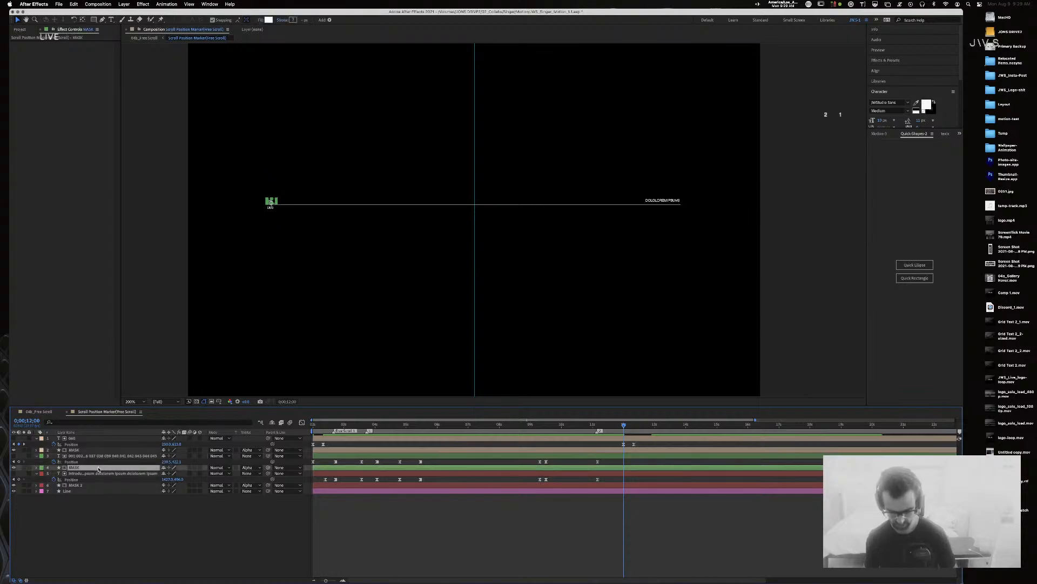
key(s)
drag(675, 473, 626, 475)
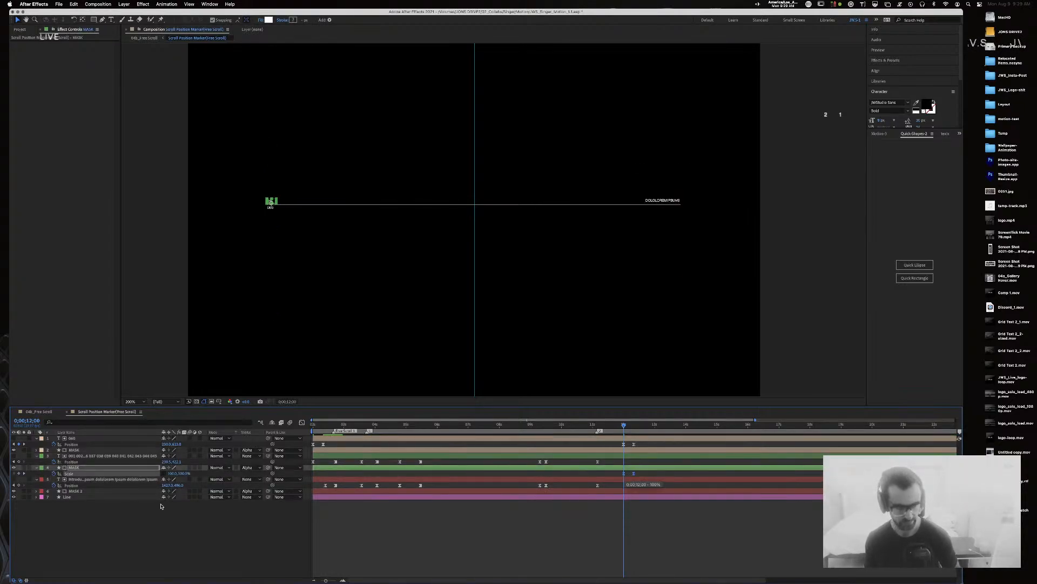
click(85, 492)
key(s)
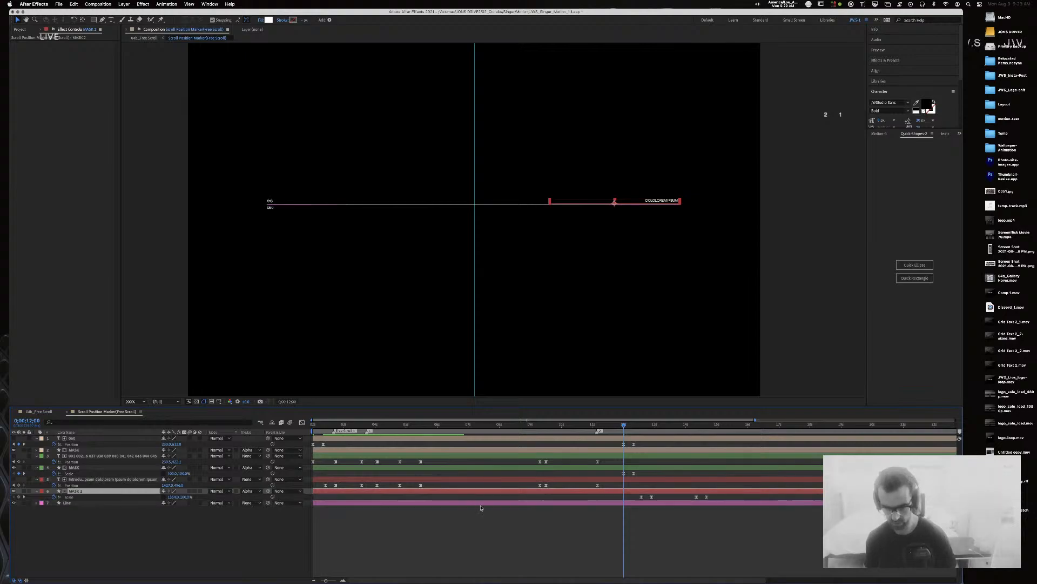
drag(676, 501, 626, 498)
drag(625, 427, 624, 426)
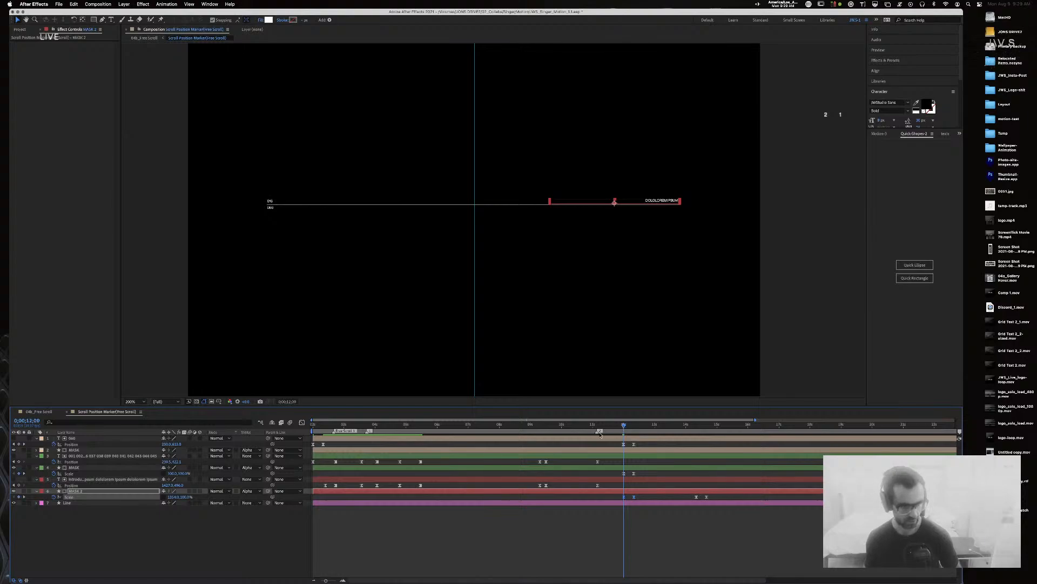
click(435, 503)
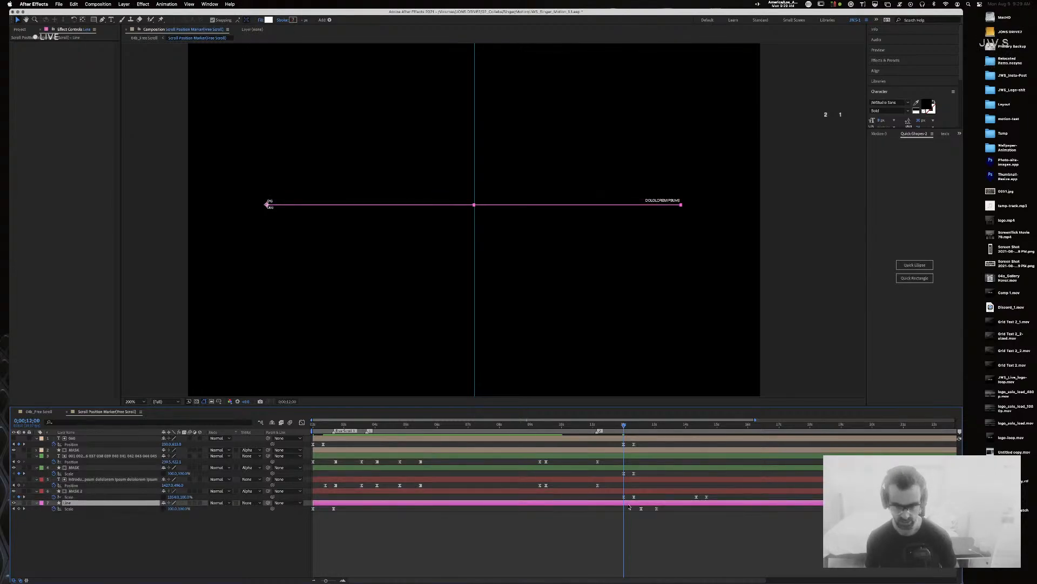
click(639, 509)
drag(633, 511, 627, 511)
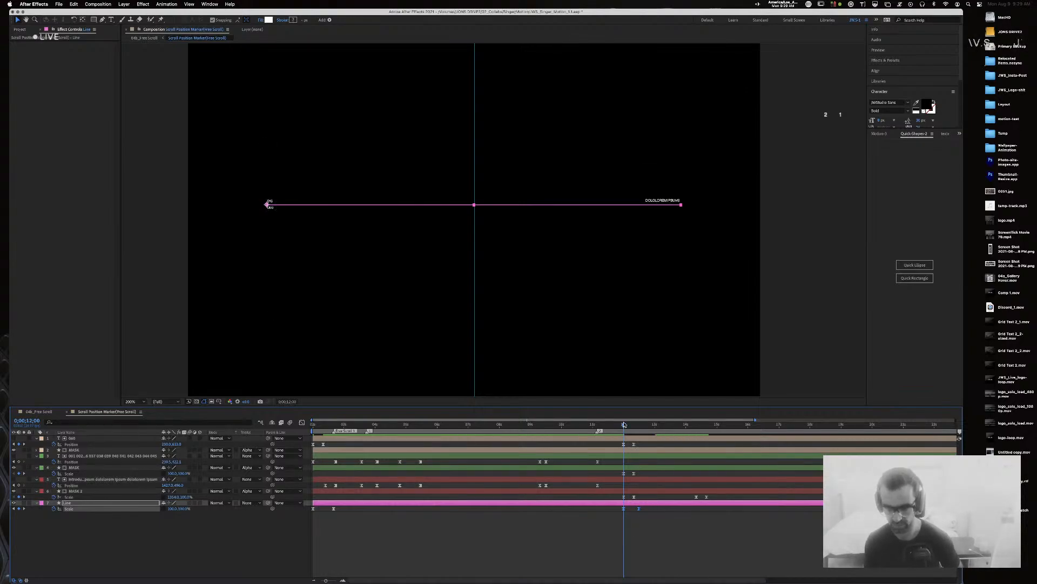
Step: Undo those moves and drag all eight marker keyframes earlier to start at 0;00;12;00
drag(624, 426, 607, 426)
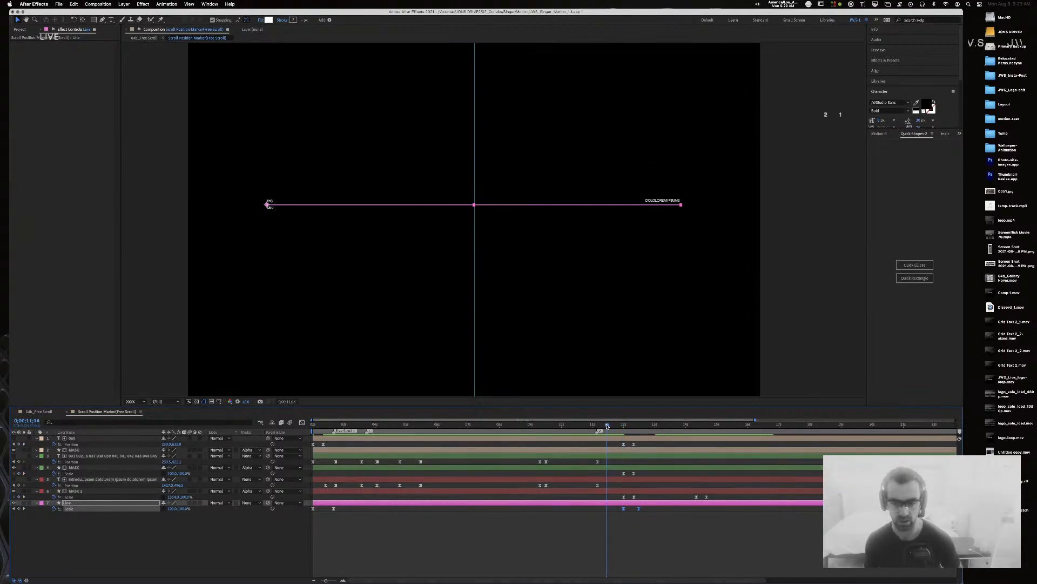
key(super+z)
key(super+z)
key(super+z)
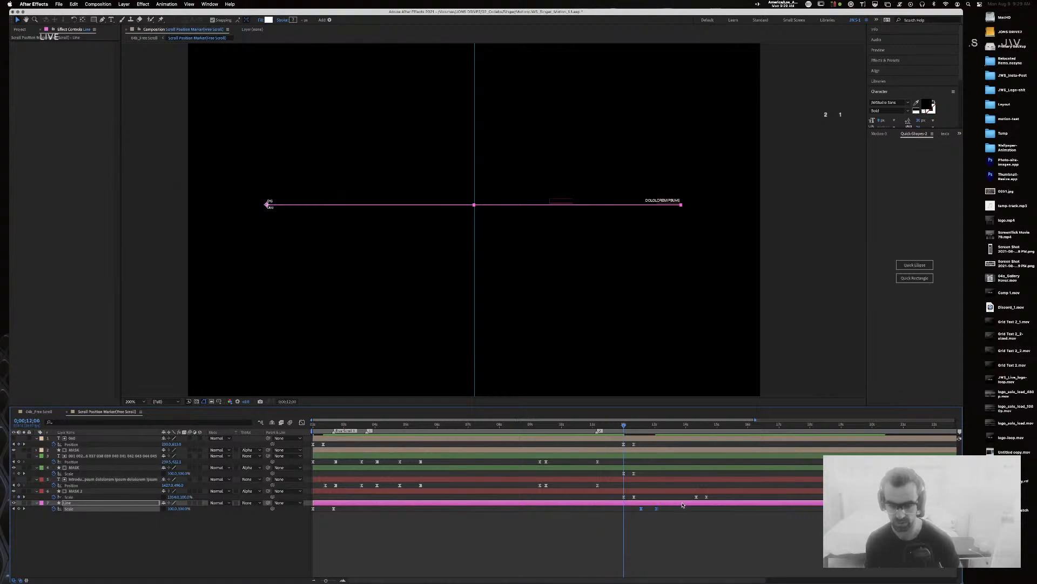
key(super+z)
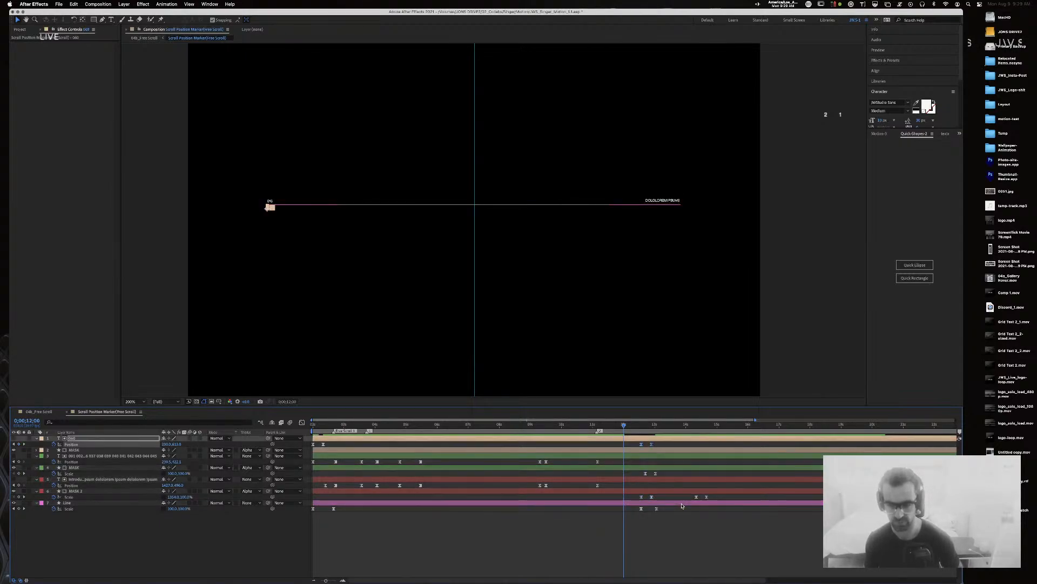
drag(673, 522, 581, 425)
click(634, 523)
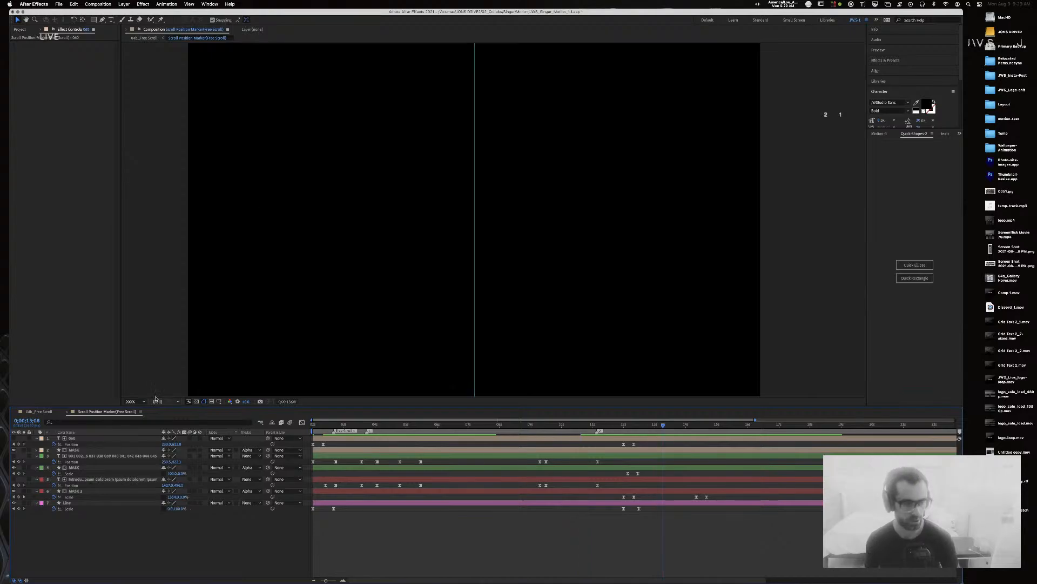
Step: Return to 04b_Free Scroll and preview the gallery scroll from just before it starts
click(54, 412)
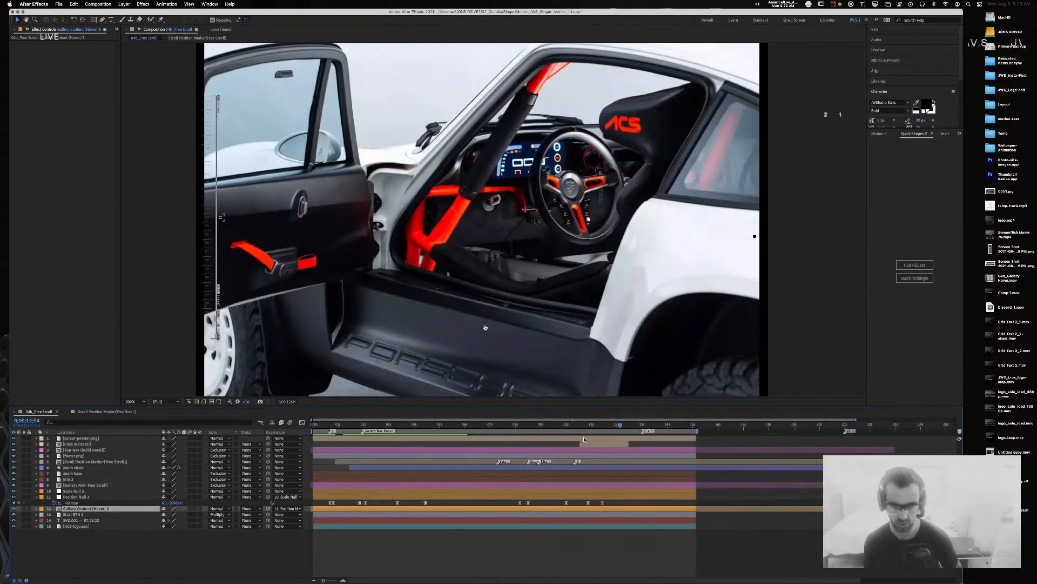
drag(604, 426, 551, 427)
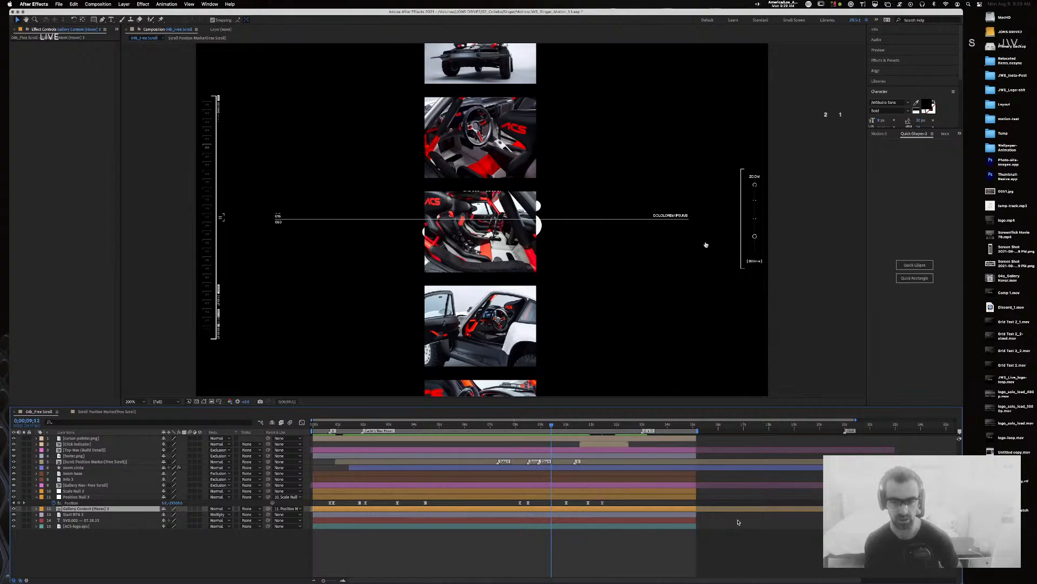
key(space)
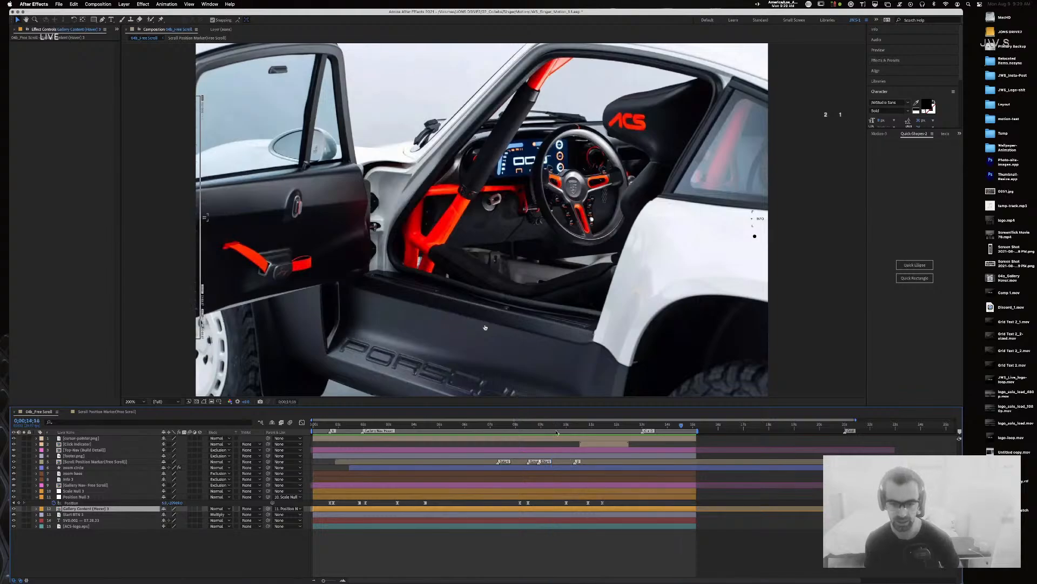
key(space)
Step: Step and scrub through the scroll around 10;19 and back to the white exterior car shots
key(Page_Up)
key(Page_Up)
key(Page_Up)
key(Page_Up)
key(Page_Up)
key(Page_Up)
key(Page_Up)
key(Page_Up)
key(Page_Up)
key(Page_Up)
key(Page_Up)
key(Page_Up)
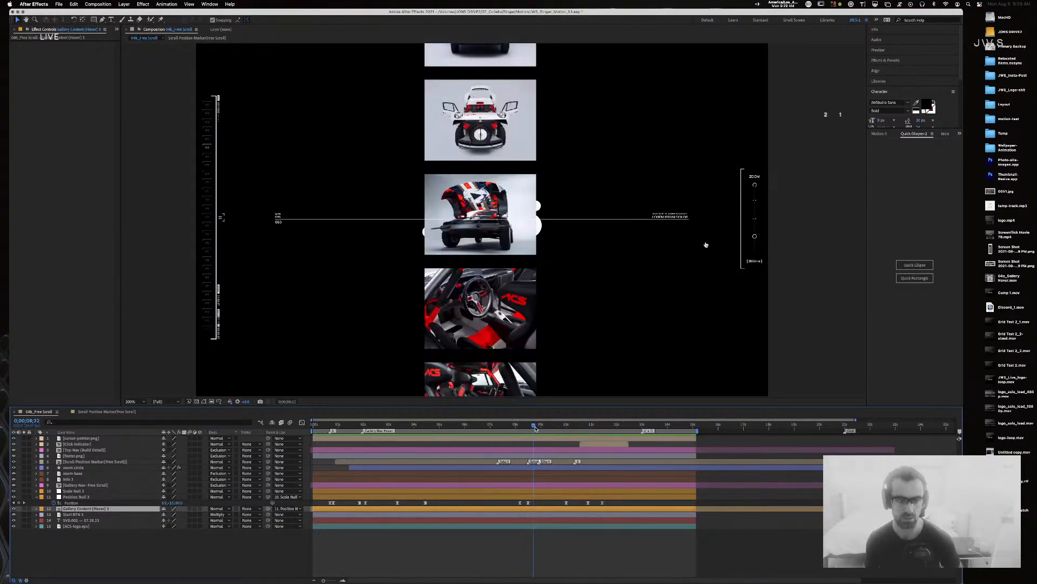
drag(546, 428, 602, 428)
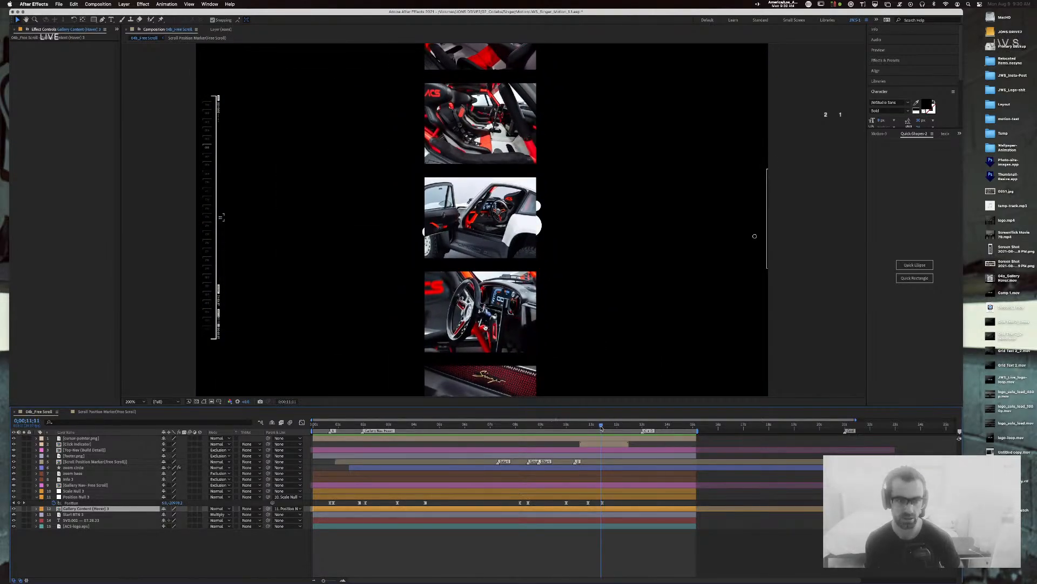
mouse_move(602, 428)
mouse_down()
mouse_move(632, 428)
mouse_move(609, 426)
mouse_move(622, 426)
mouse_up()
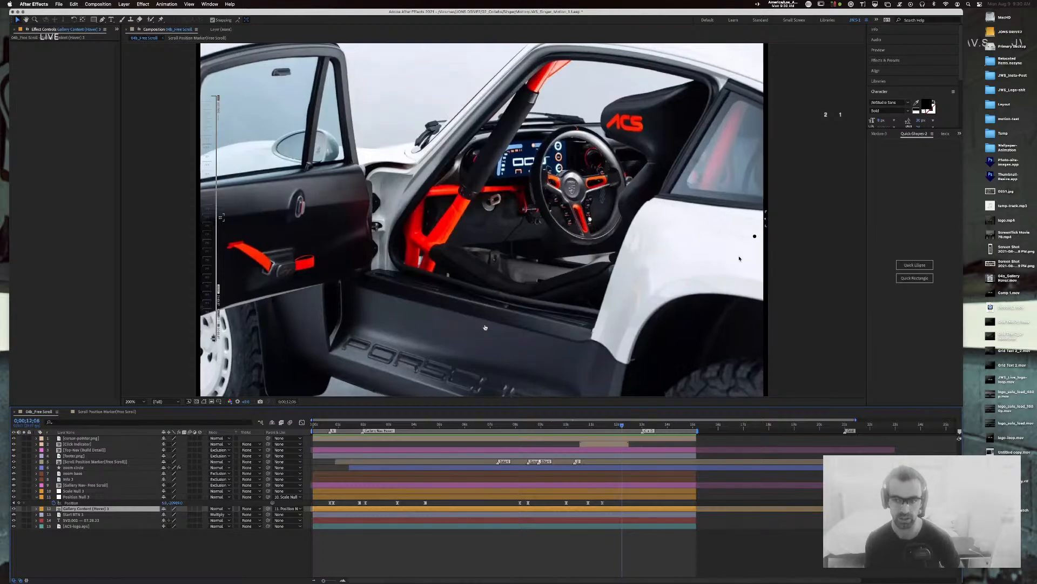
drag(623, 426, 588, 430)
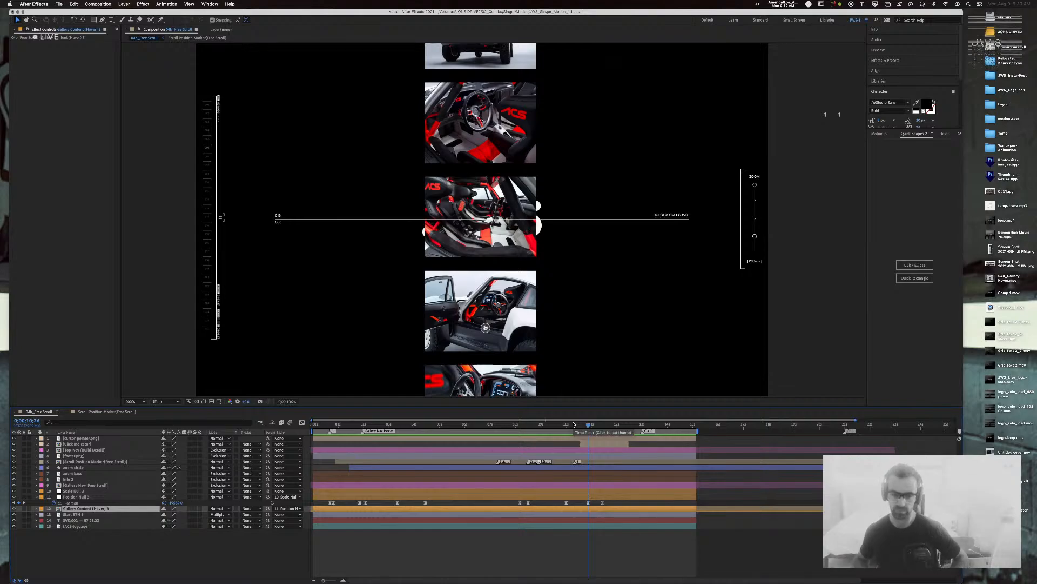
drag(516, 425, 491, 427)
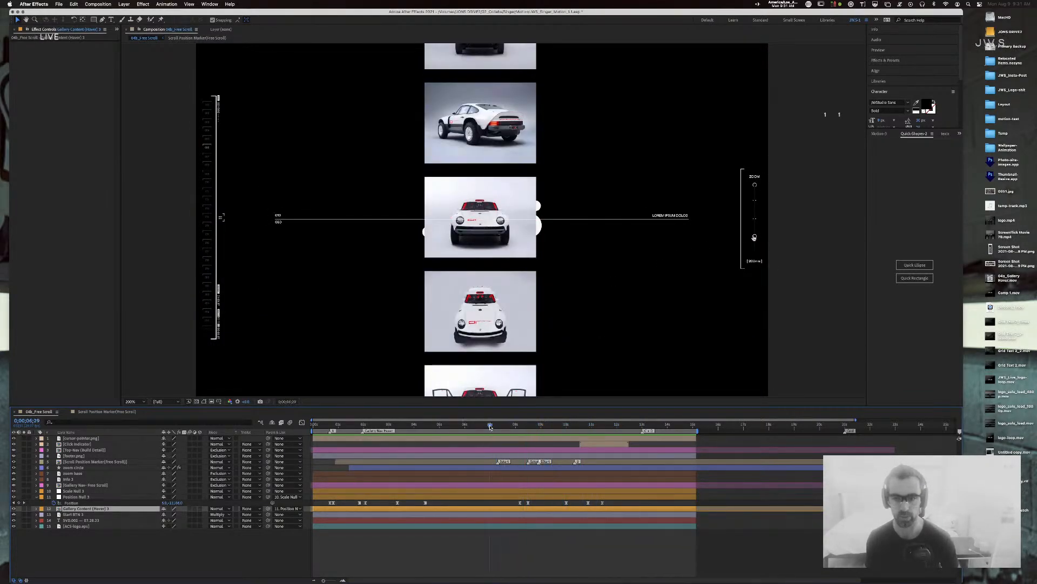
key(super+Tab)
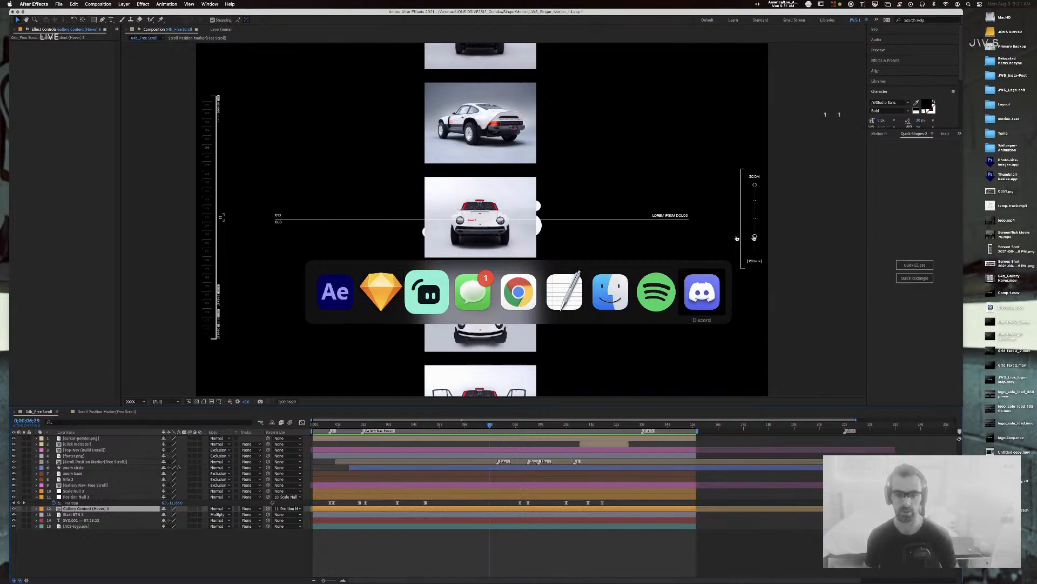
Step: Switch to Sketch and zoom the canvas to 100%
click(754, 177)
key(super+Tab)
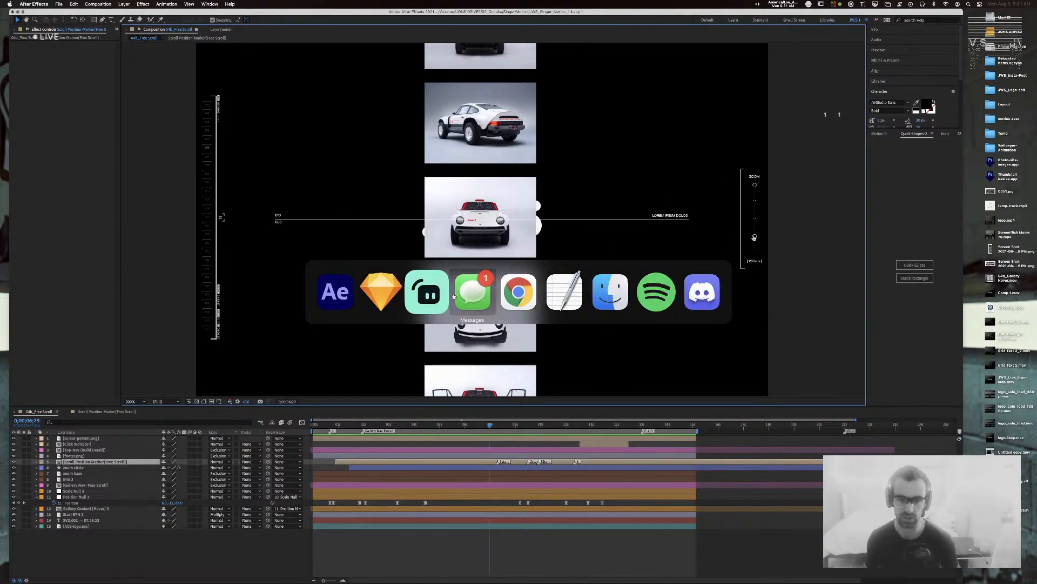
click(395, 296)
scroll(454, 372, right, 10)
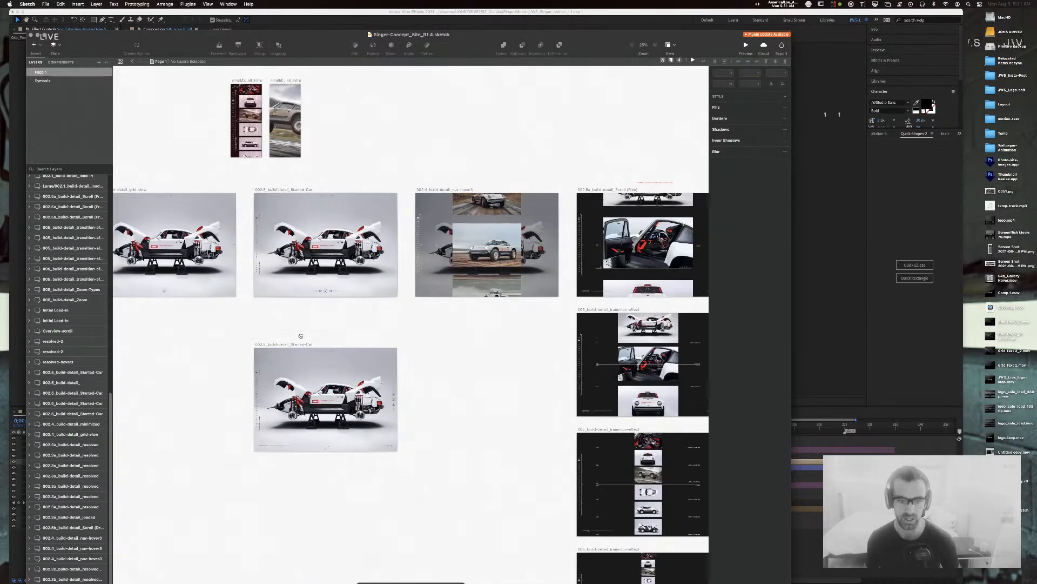
scroll(438, 334, right, 8)
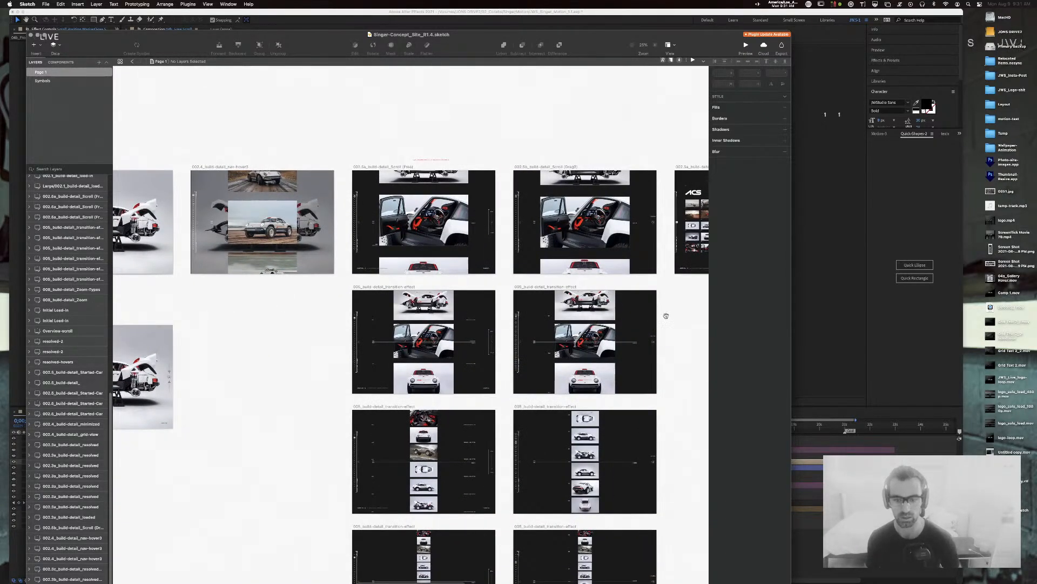
scroll(560, 409, down, 2)
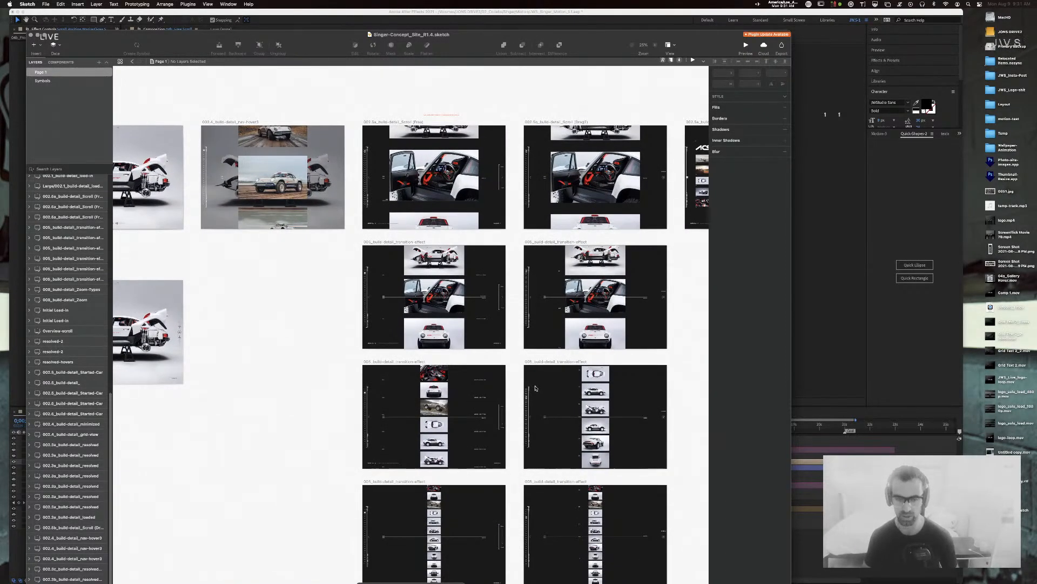
key(super+0)
scroll(297, 344, right, 10)
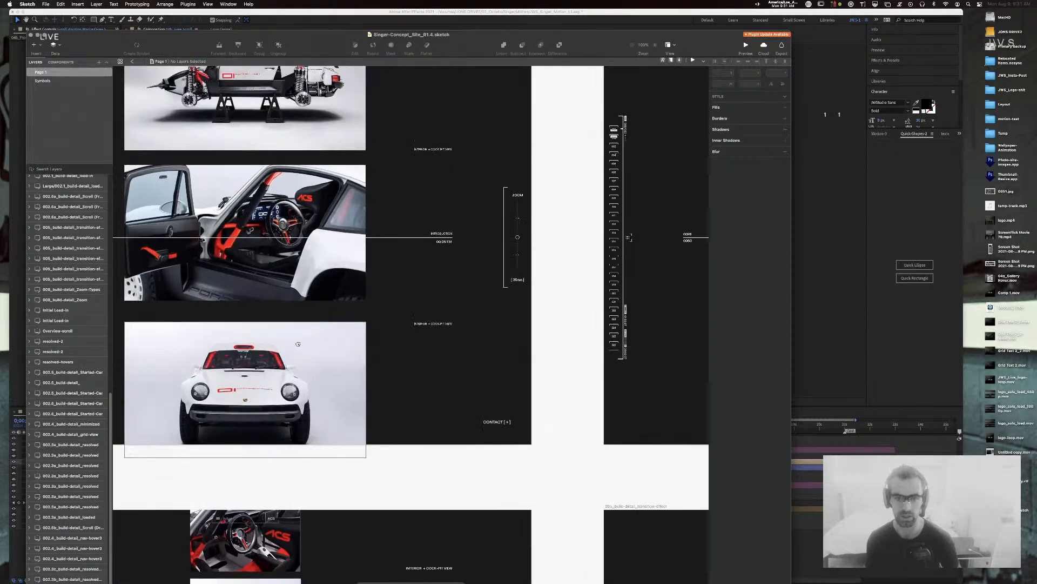
Step: Open the Scale Slider/Middle symbol master and zoom in on the four sliders
click(518, 237)
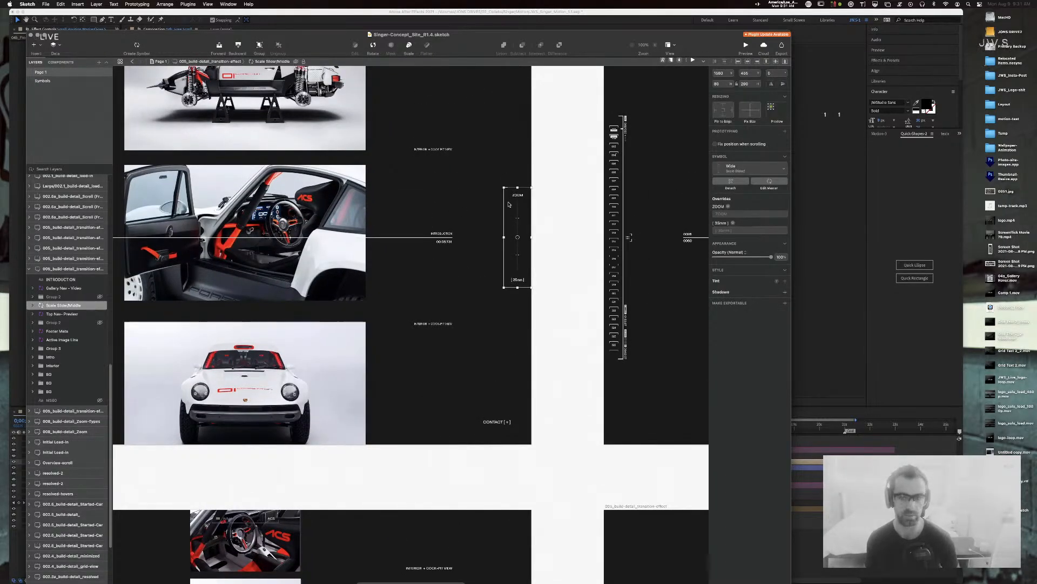
click(780, 181)
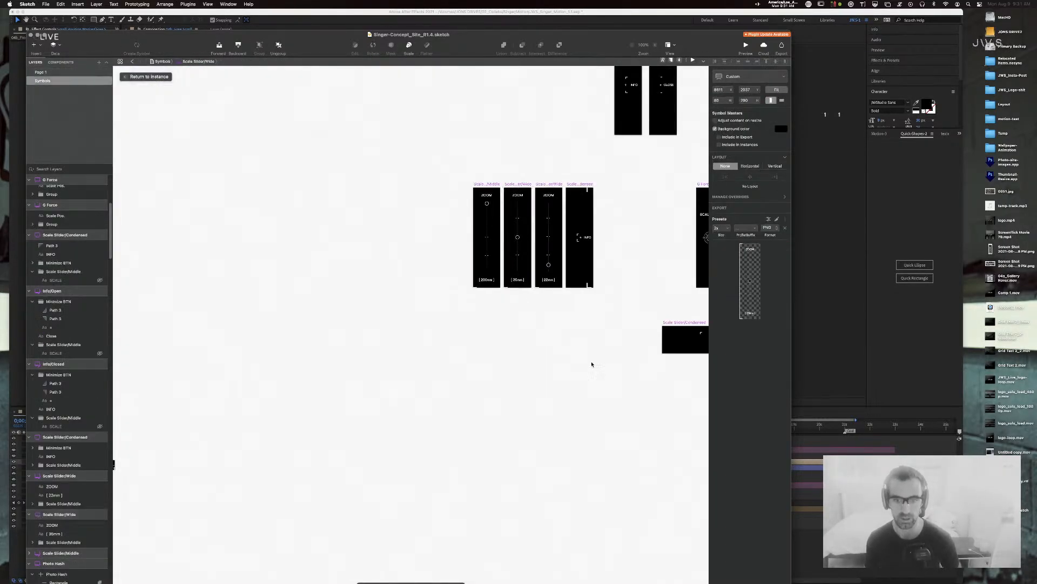
scroll(586, 356, right, 2)
key(super+plus)
scroll(578, 348, right, 6)
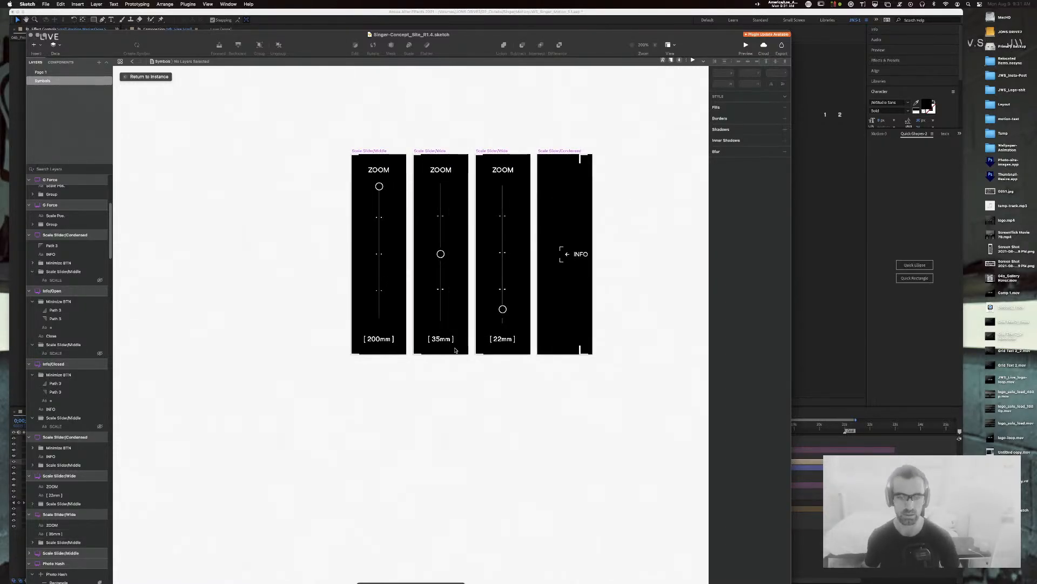
super+click(503, 309)
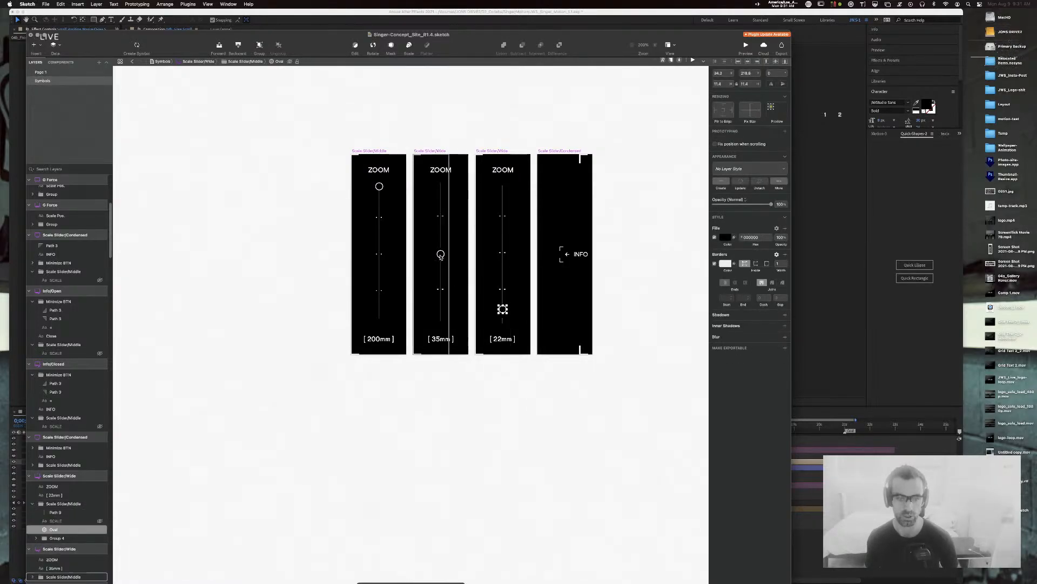
double_click(443, 288)
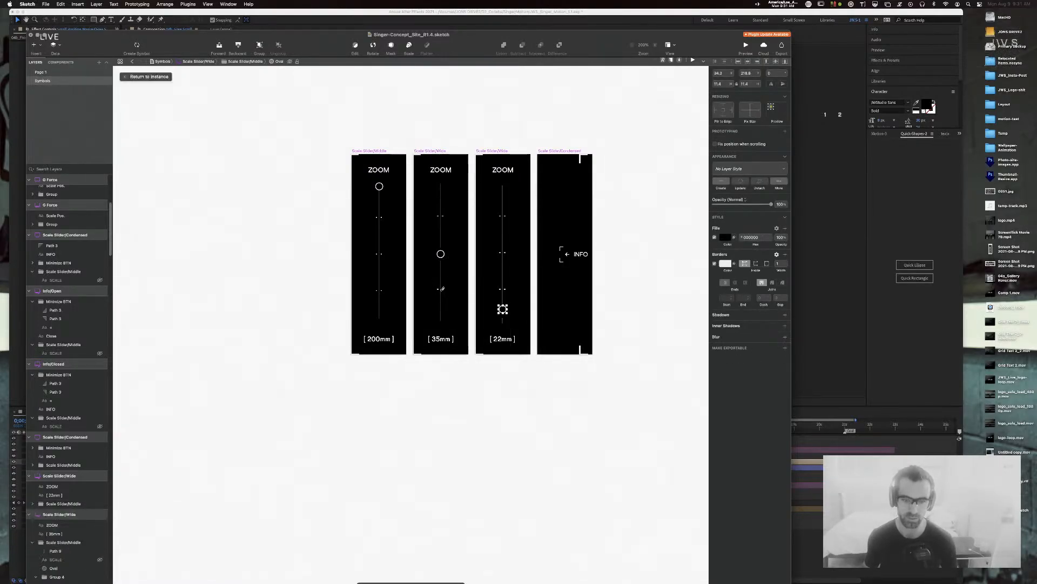
key(super+equal)
drag(510, 378, 472, 462)
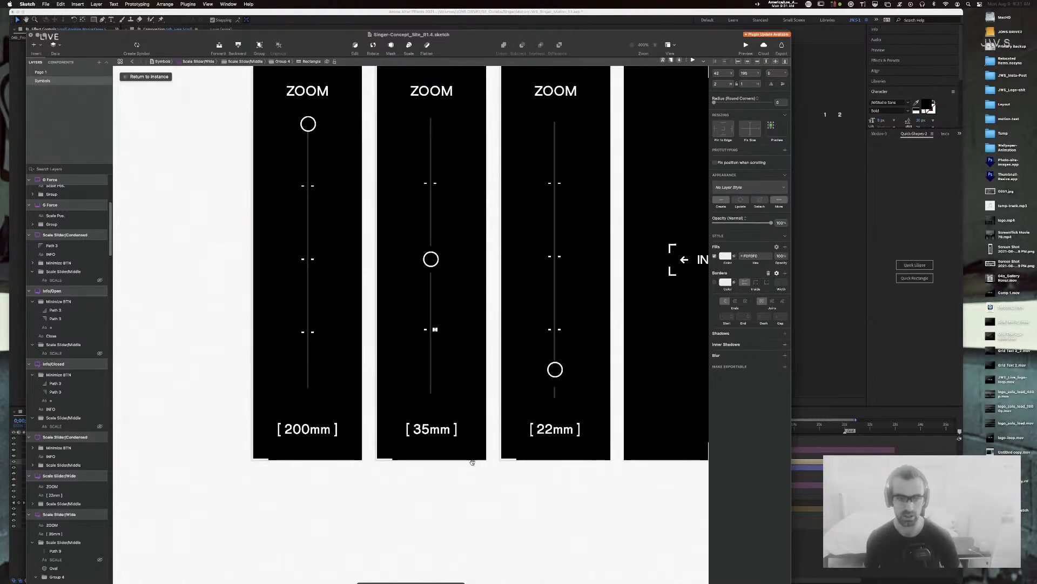
shift+click(427, 331)
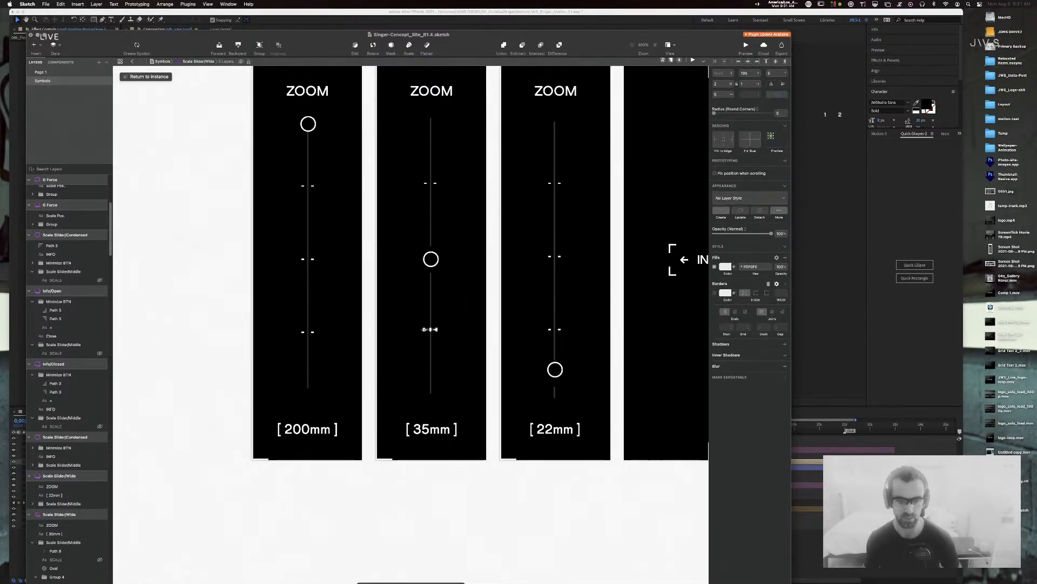
Step: Drag the 22mm slider's knob further down its track and relabel it [ 16mm ]
click(555, 371)
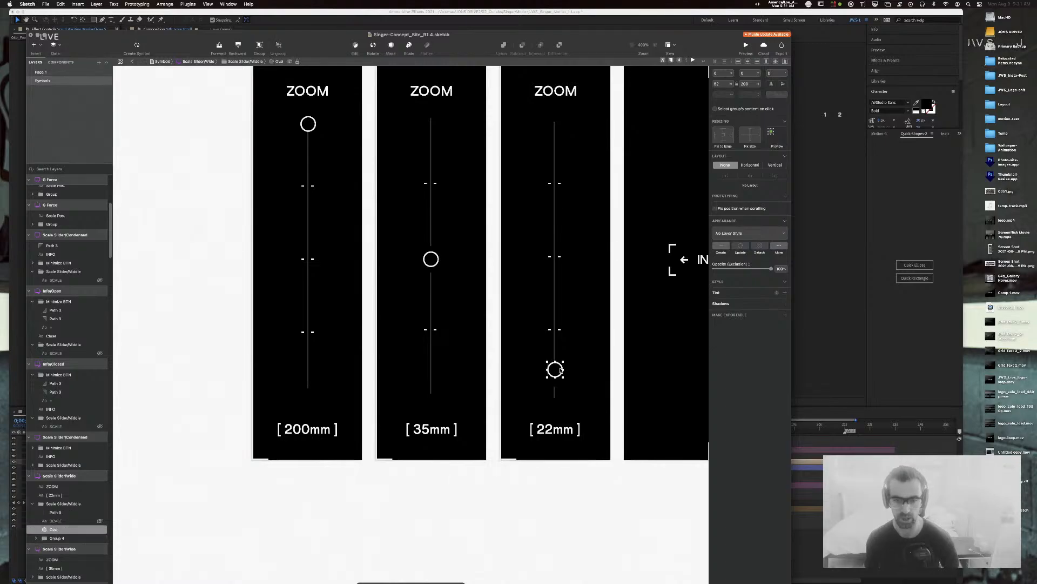
drag(560, 378, 560, 404)
double_click(551, 431)
key(Left)
key(Right)
key(Right)
key(shift+Left)
text(6)
key(Left)
key(shift+Left)
text(1)
click(553, 486)
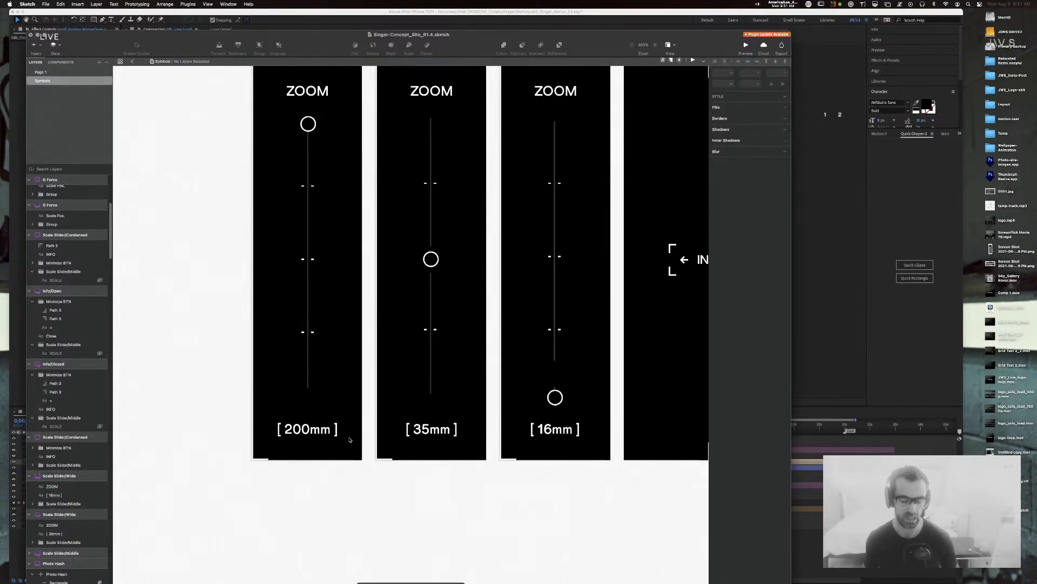
Step: Zoom out to see all four sliders and return to Page 1's car layout
scroll(325, 460, up, 3)
scroll(325, 459, left, 3)
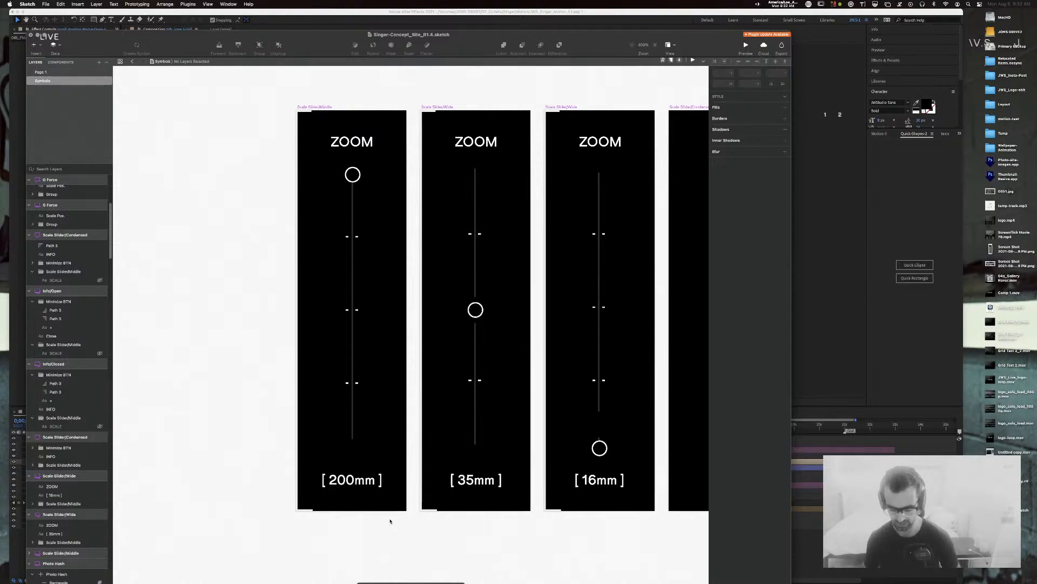
key(super+minus)
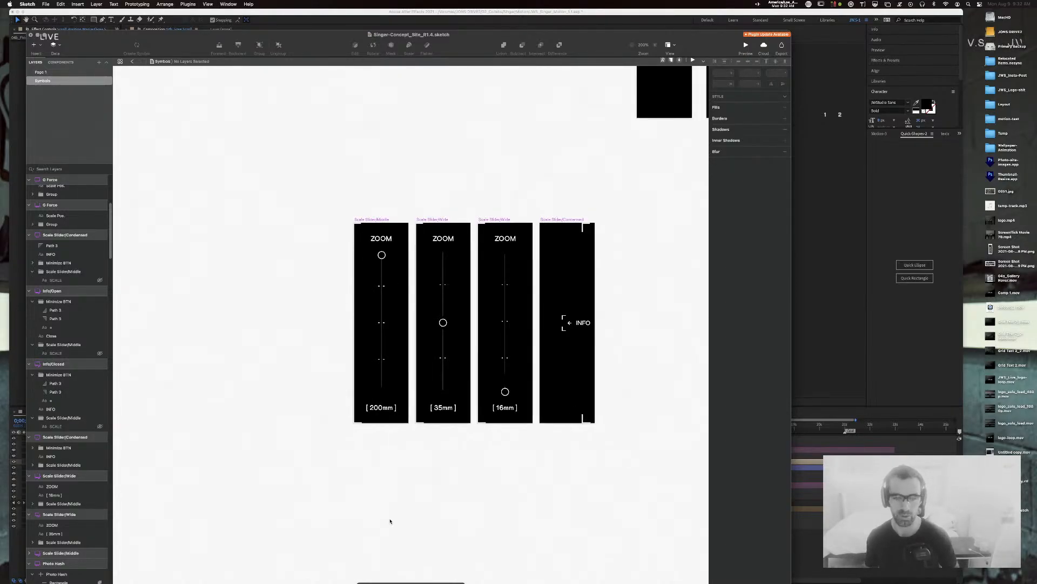
click(36, 72)
scroll(489, 260, up, 5)
scroll(490, 260, left, 6)
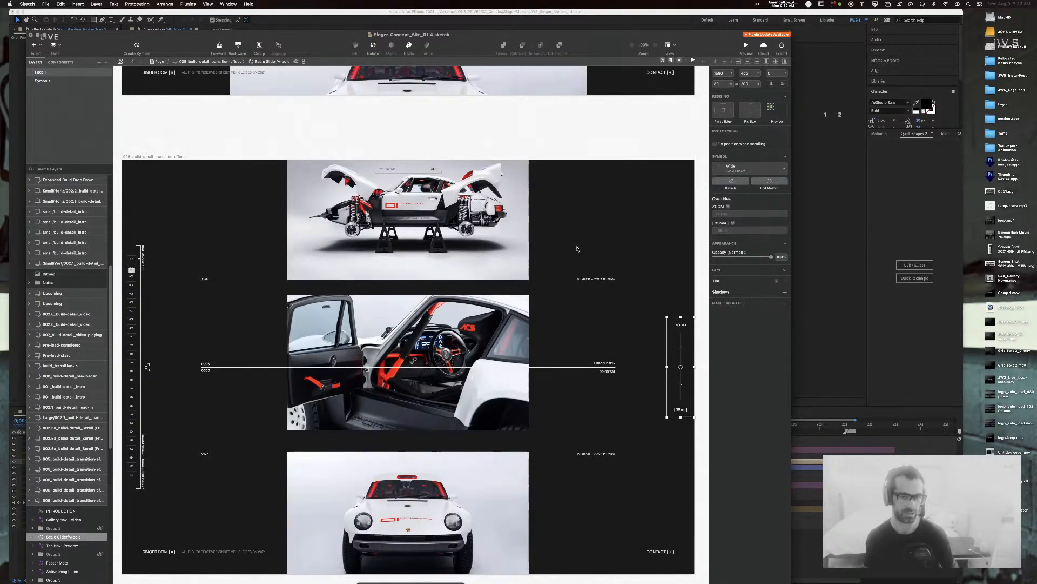
Step: Switch back to the Symbols page holding the 200mm, 35mm and 16mm ZOOM slider masters
click(52, 79)
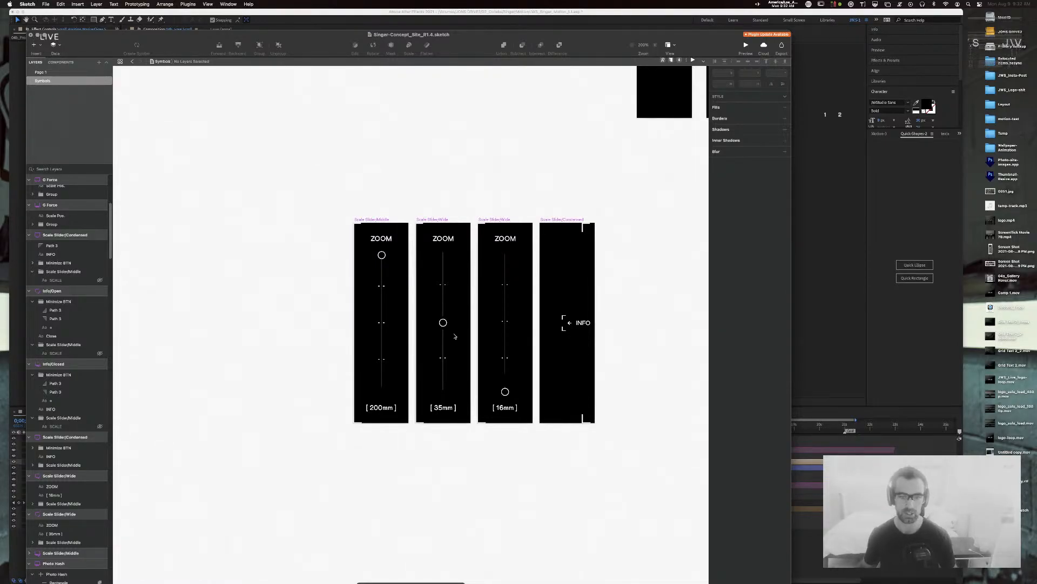
Step: Select the knob circles of the 16mm, 35mm and 200mm sliders, then clear the selection
super+click(505, 391)
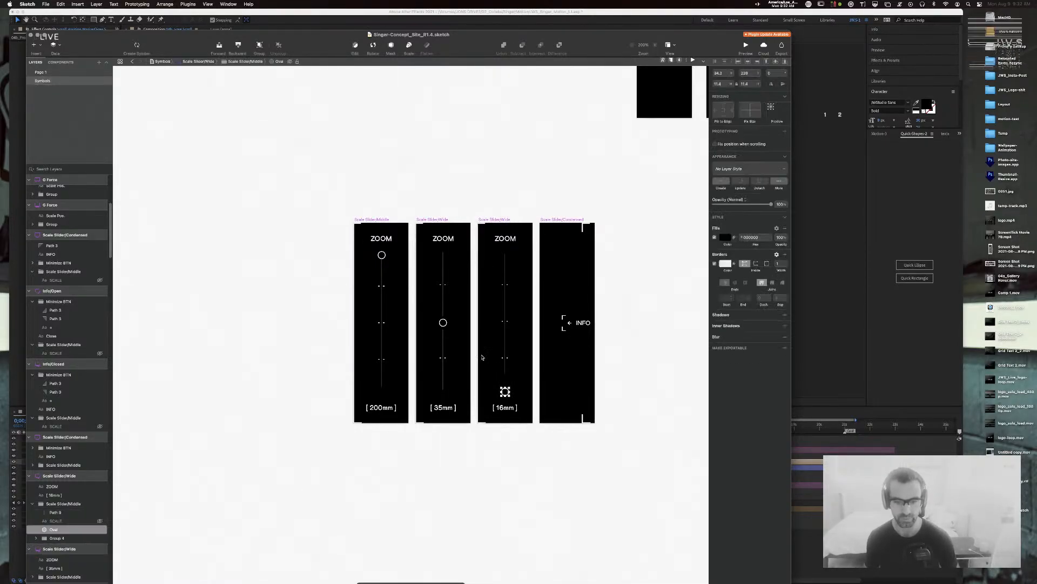
shift+super+click(443, 323)
shift+super+click(382, 254)
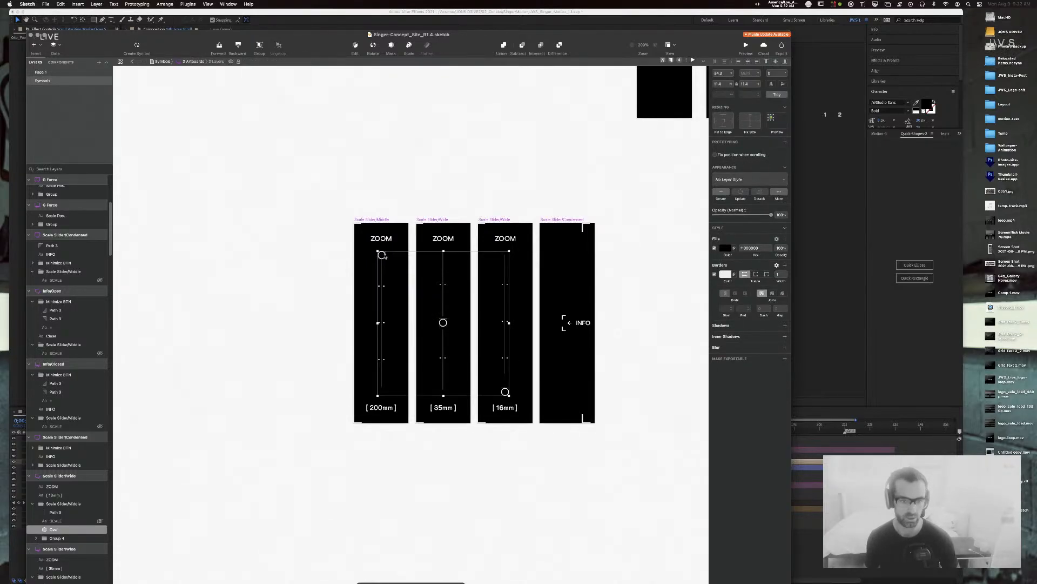
click(149, 514)
double_click(446, 323)
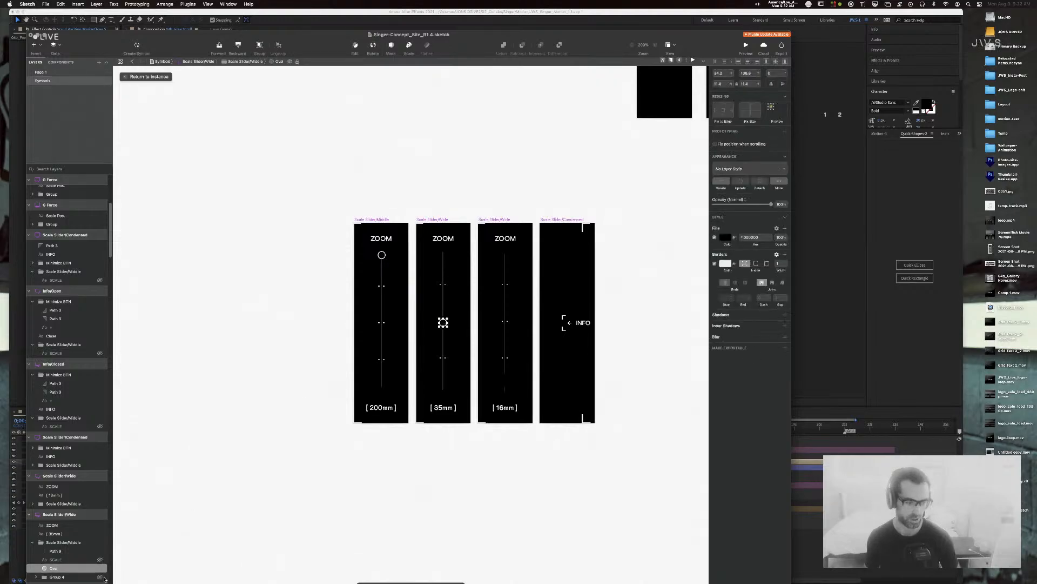
click(147, 529)
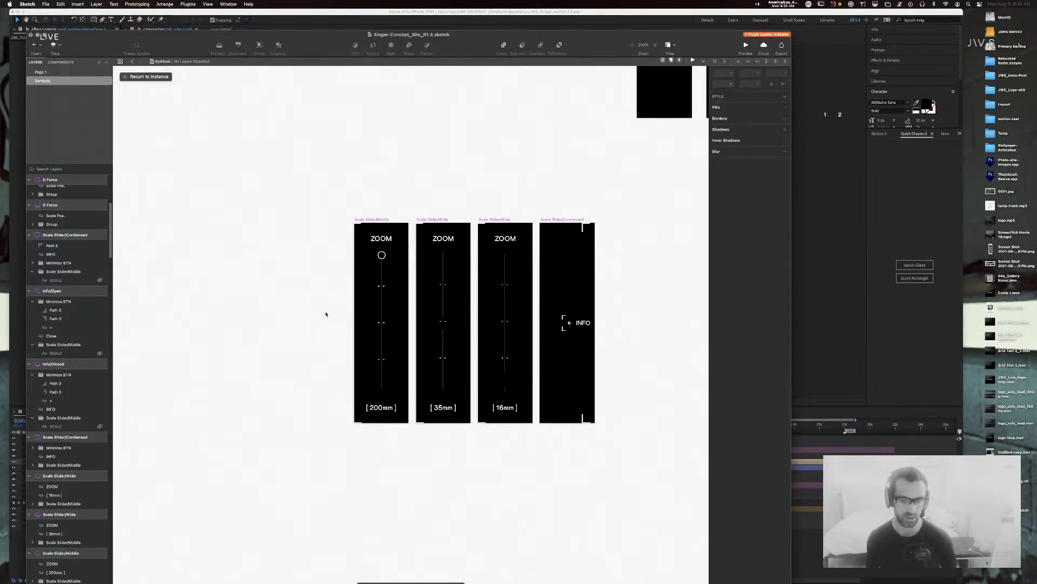
click(381, 254)
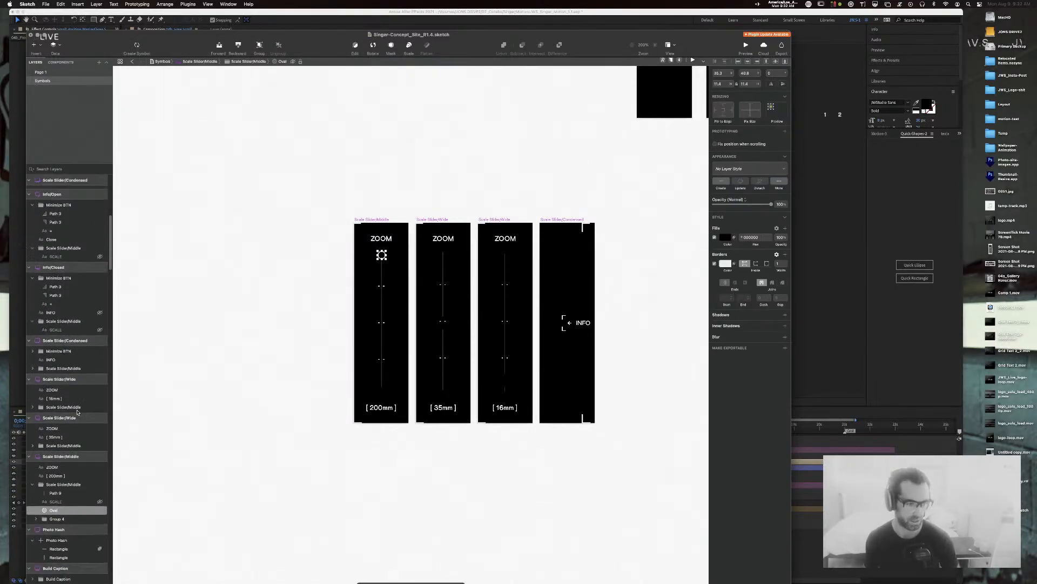
click(192, 444)
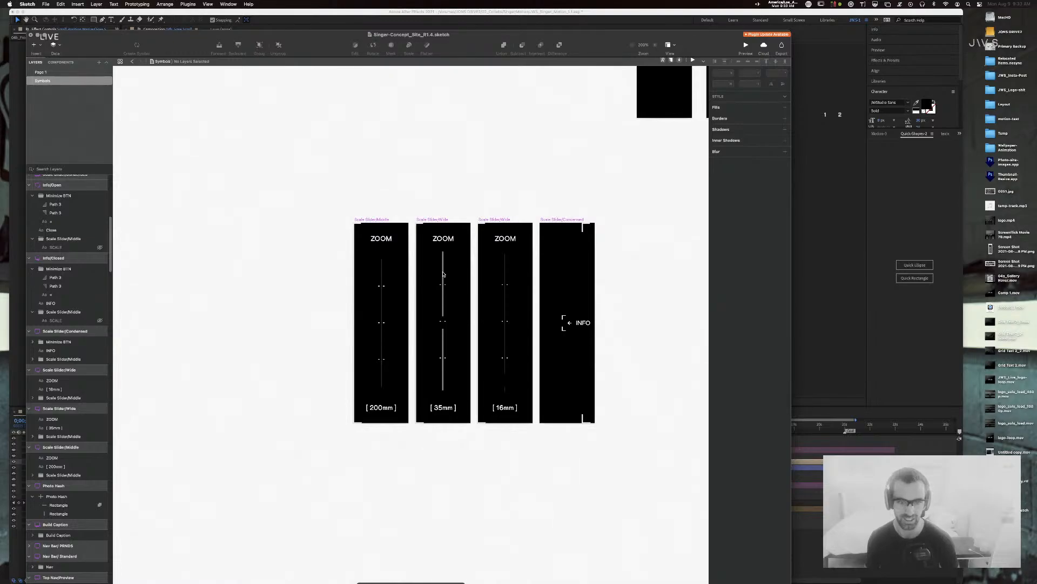
Step: Inside the 35mm slider, select the group holding its track pieces
double_click(443, 274)
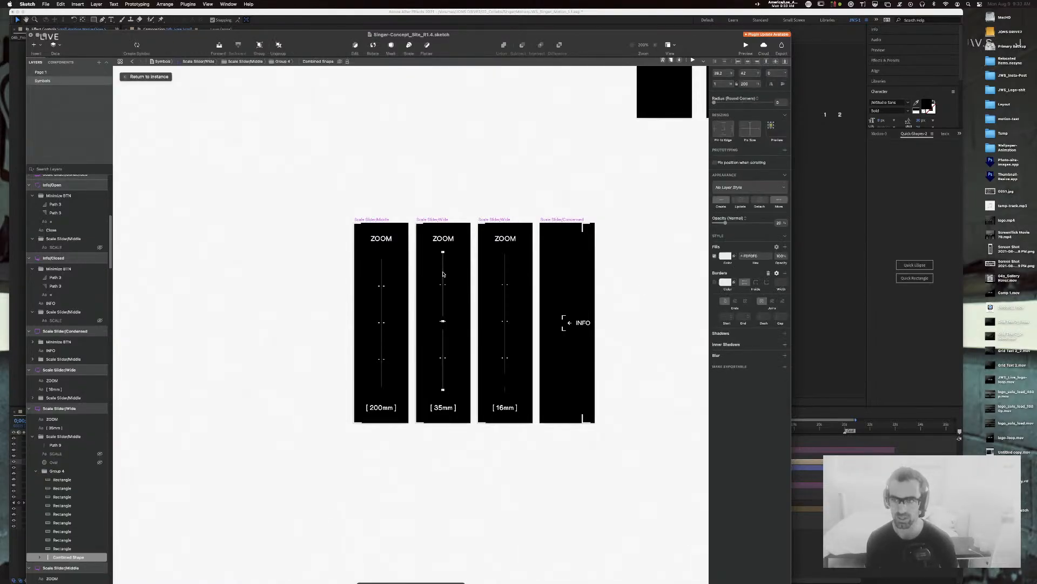
key(Escape)
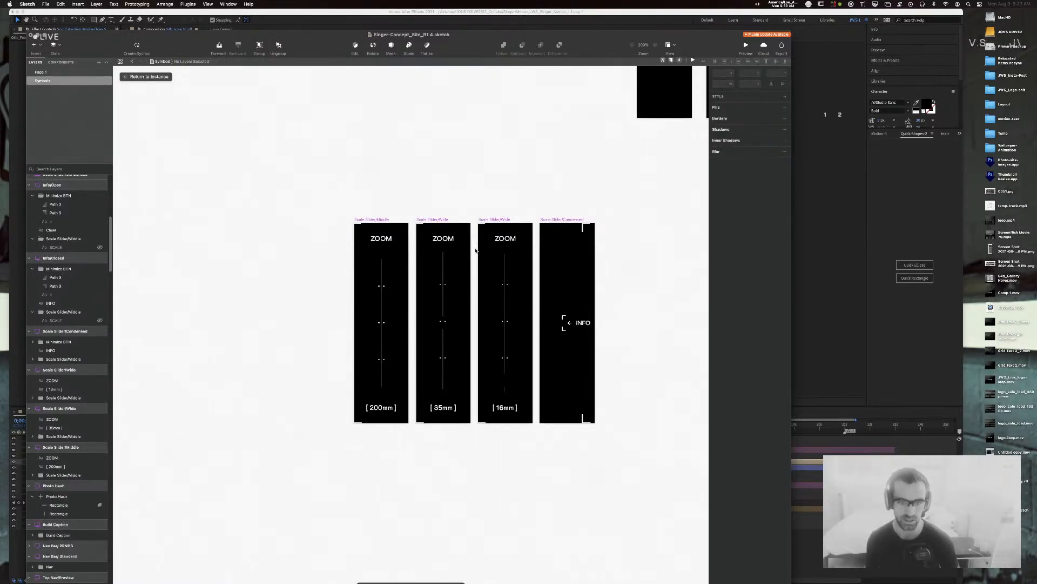
drag(451, 310, 442, 382)
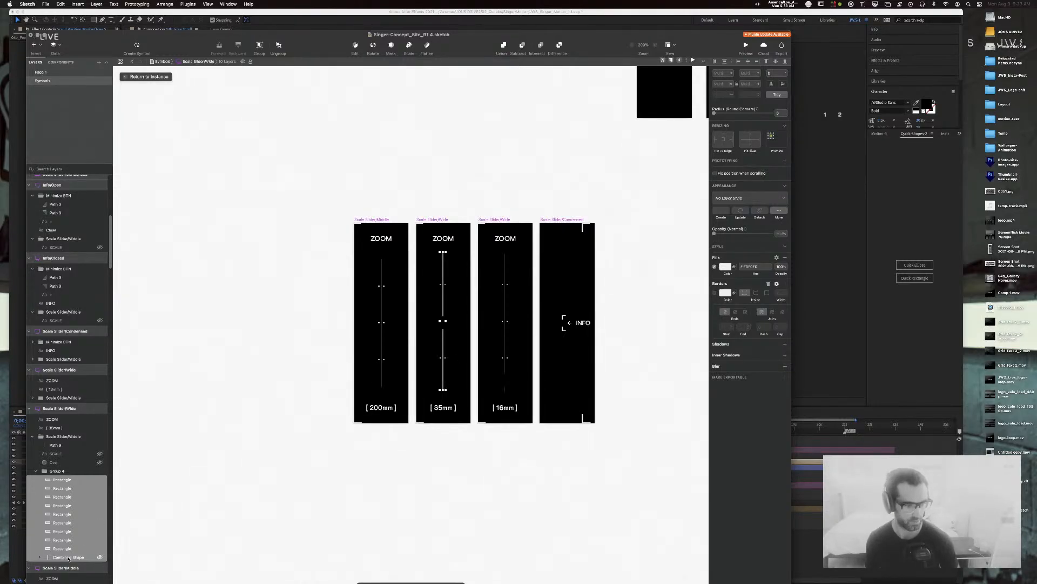
click(57, 471)
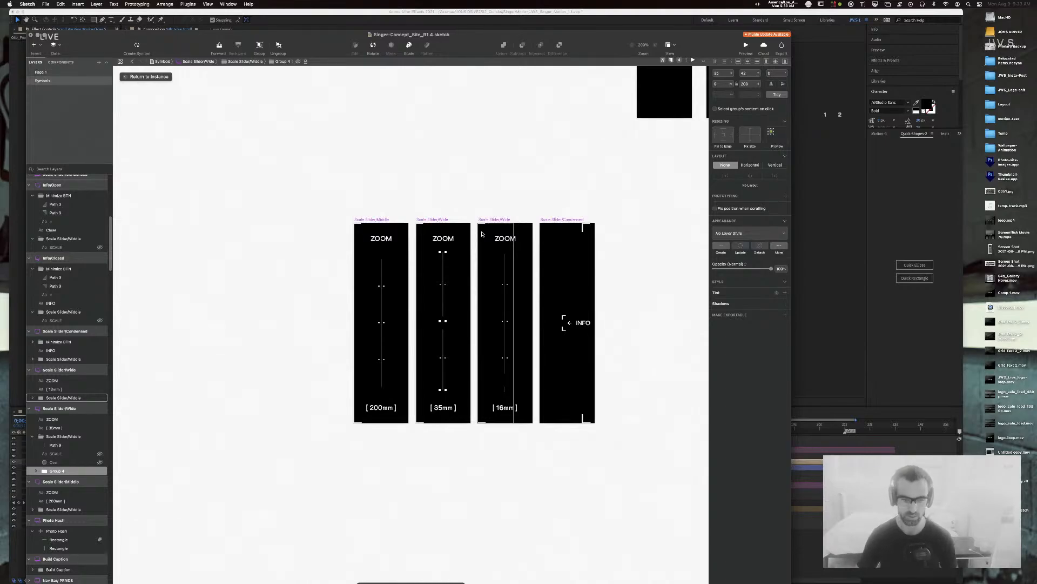
Step: Rename the track group 'Zoom TRack' and convert it into a symbol
key(super+r)
text(Zoom TRack)
key(Return)
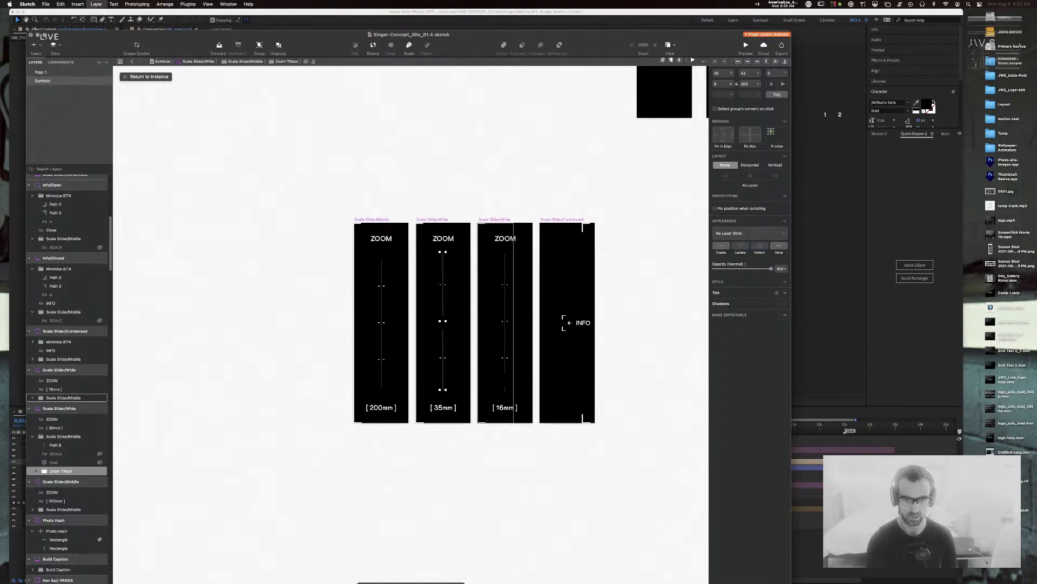
key(super+alt+k)
key(Return)
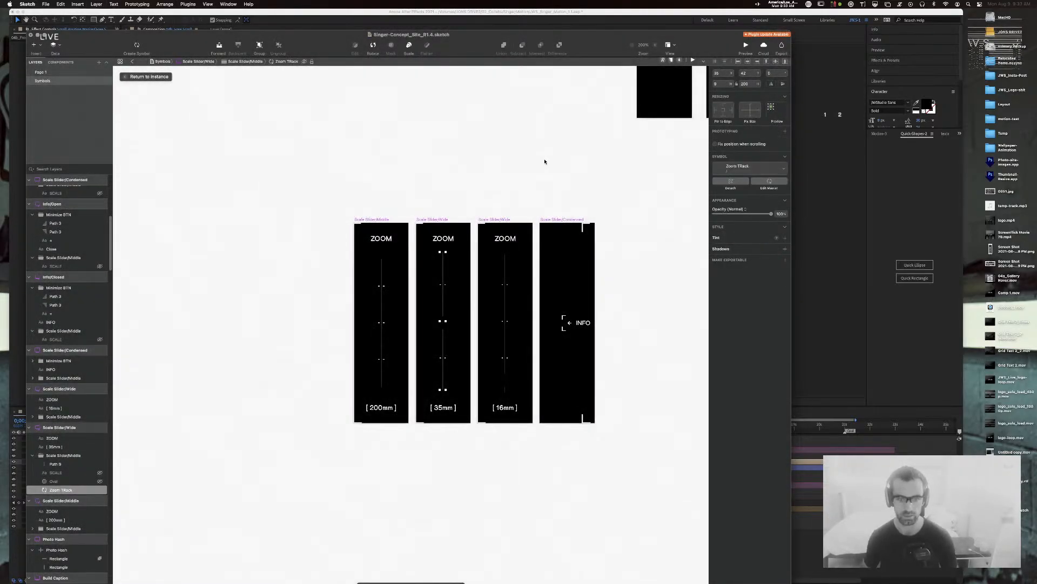
key(super+minus)
key(super+minus)
key(super+minus)
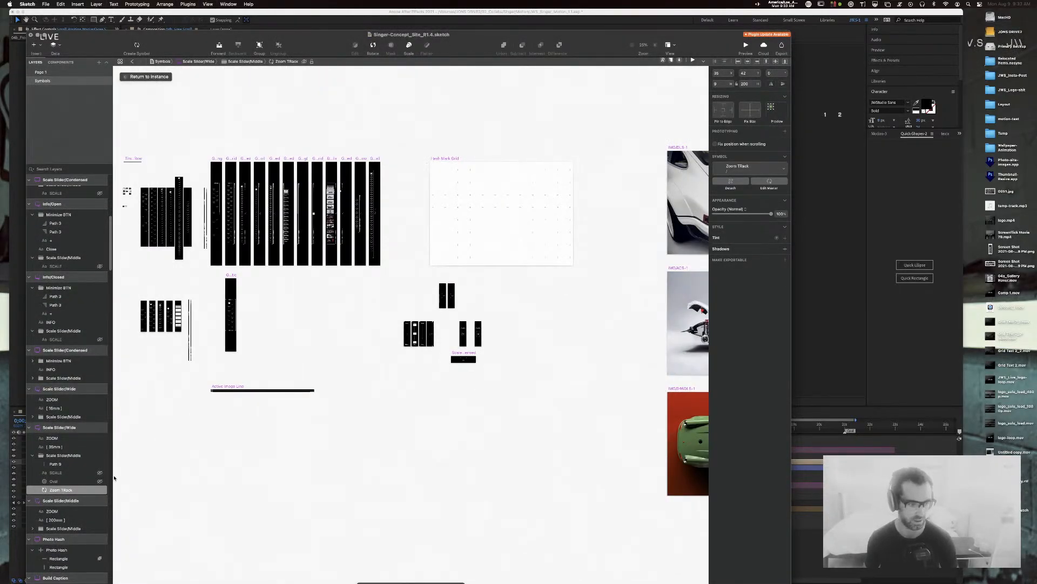
Step: Open the Zoom TRack symbol master and survey the symbols page to locate it
click(767, 183)
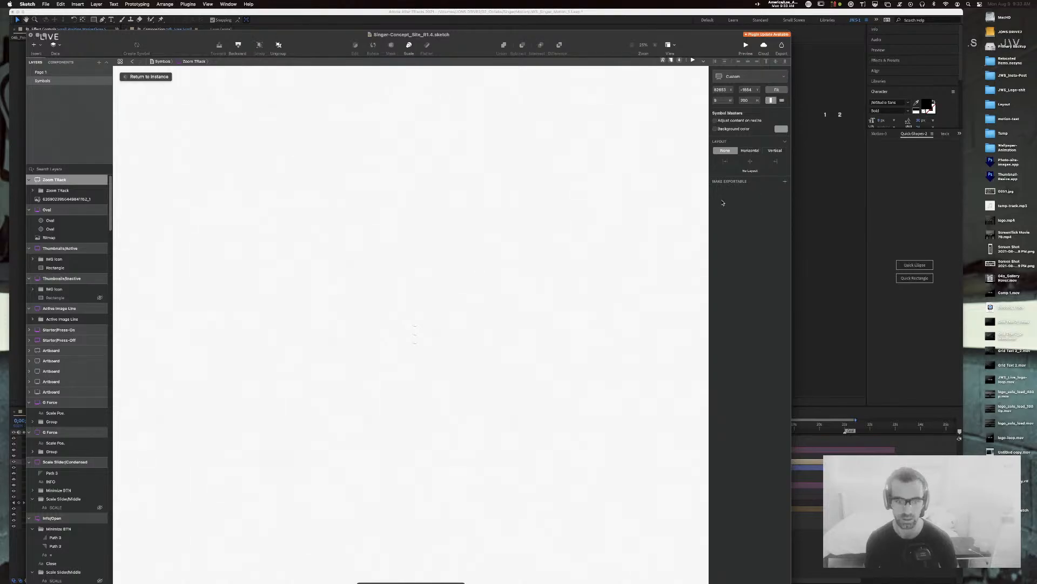
key(super+minus)
key(super+minus)
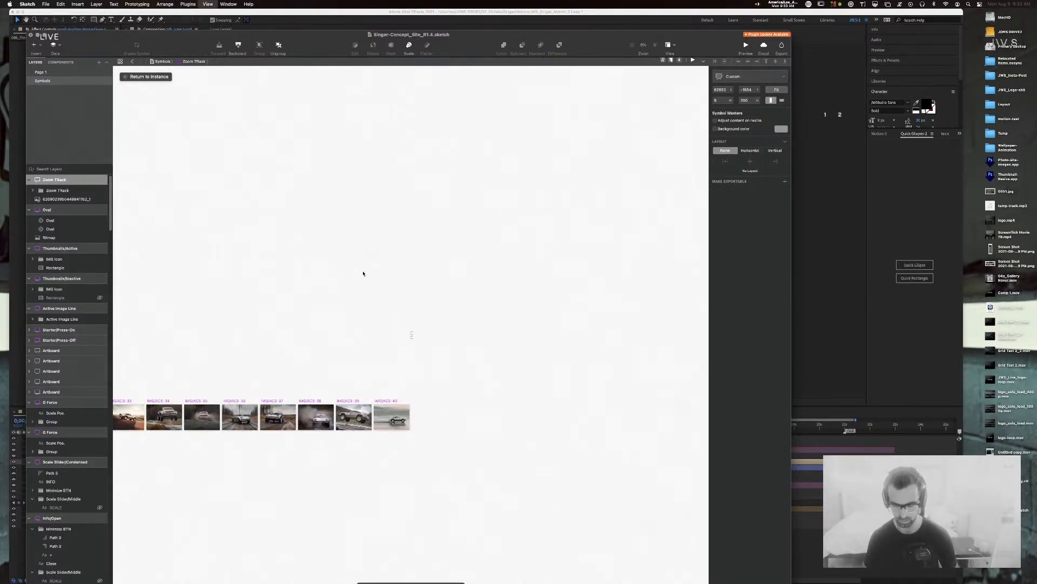
key(super+plus)
key(super+plus)
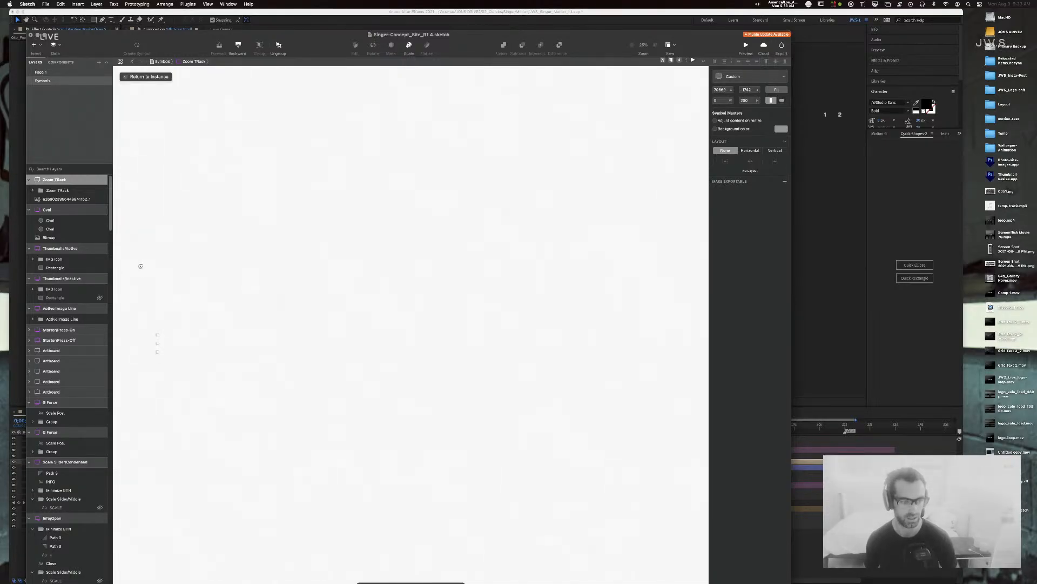
scroll(542, 167, down, 3)
key(super+minus)
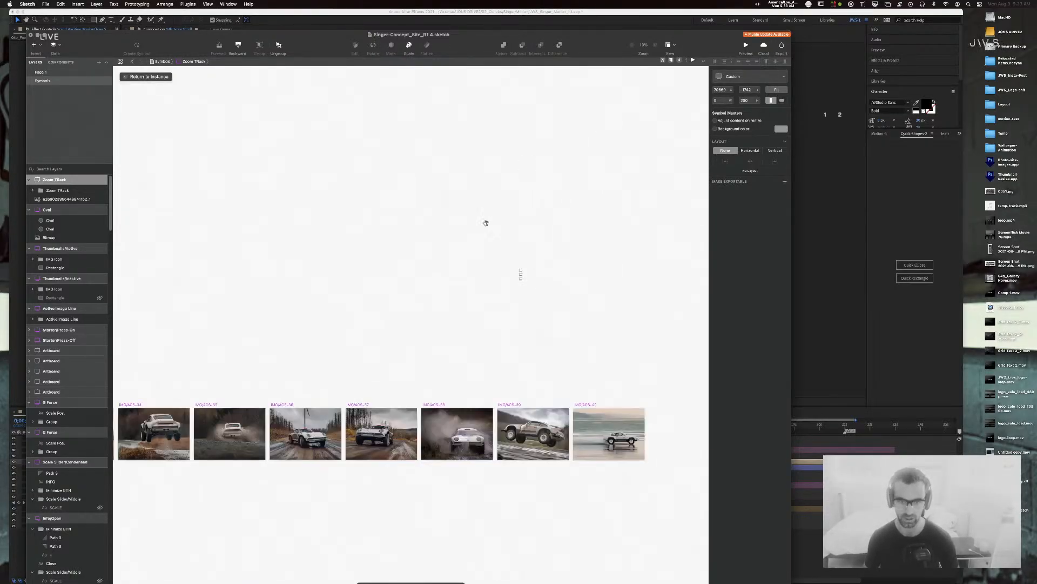
scroll(641, 213, down, 3)
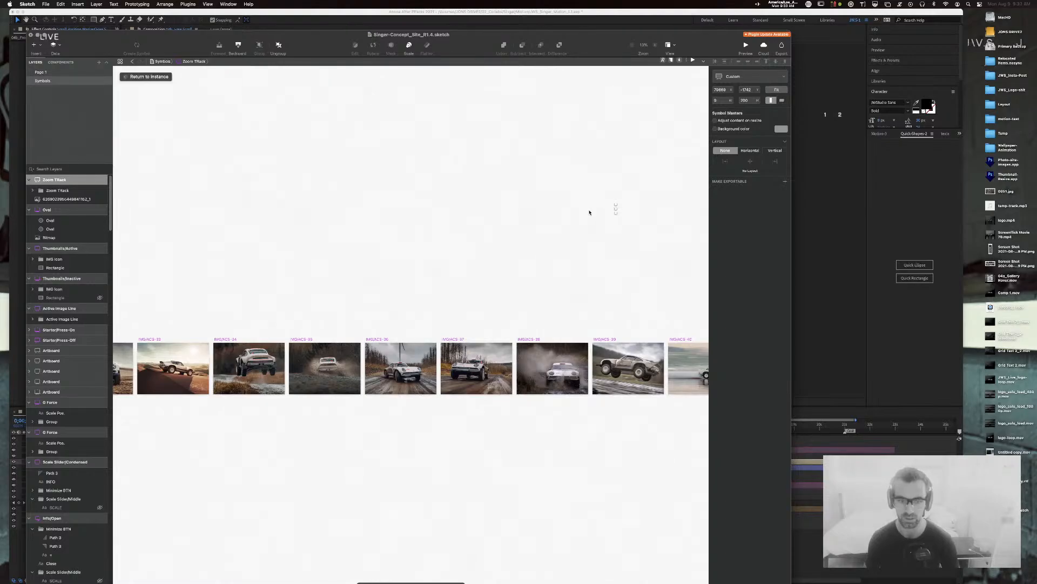
key(super+plus)
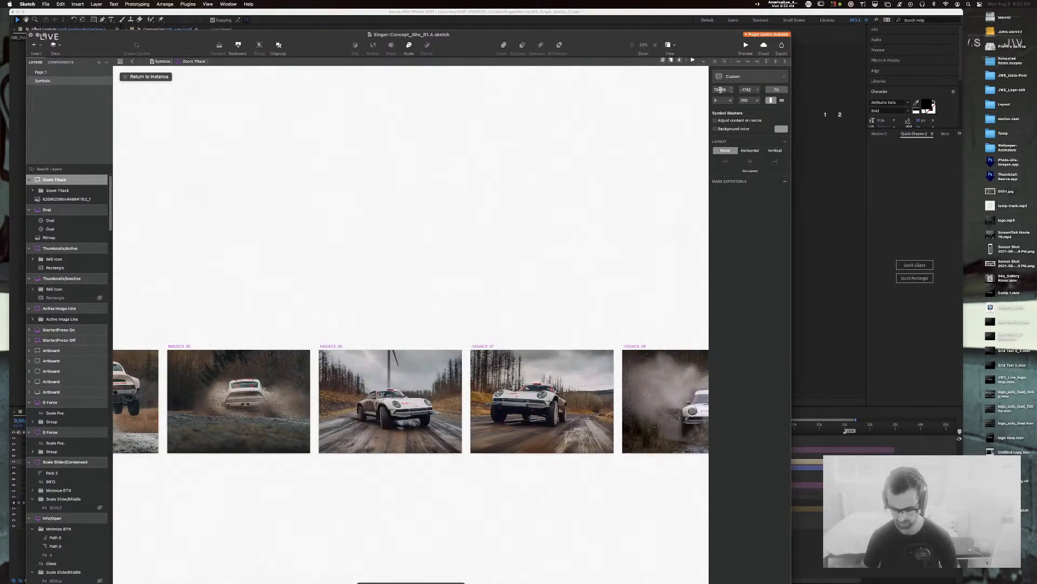
key(super+minus)
key(super+minus)
drag(465, 234, 686, 201)
drag(239, 247, 718, 190)
drag(406, 352, 625, 368)
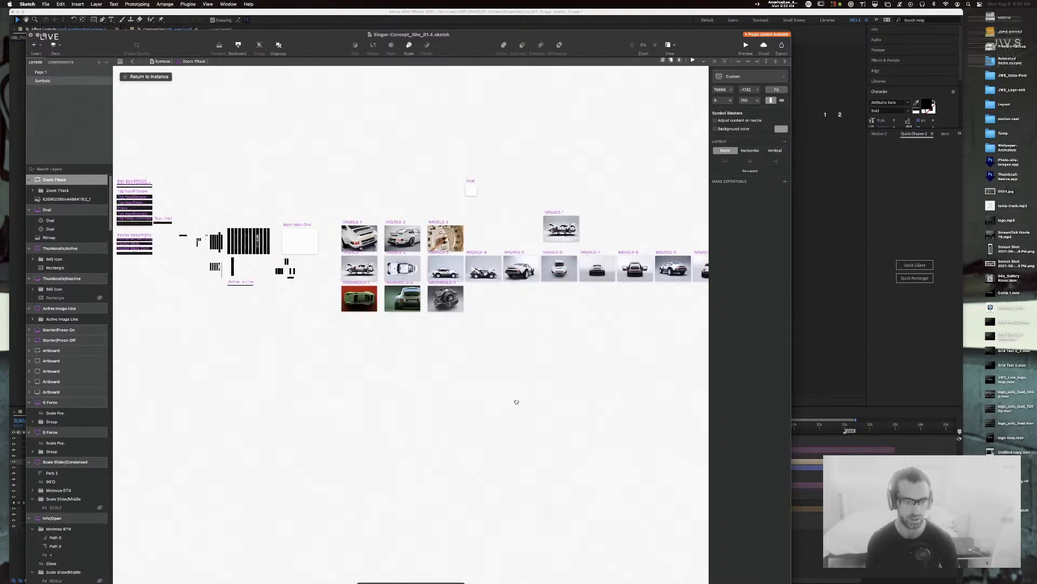
drag(459, 401, 603, 409)
key(super+plus)
key(super+plus)
key(super+plus)
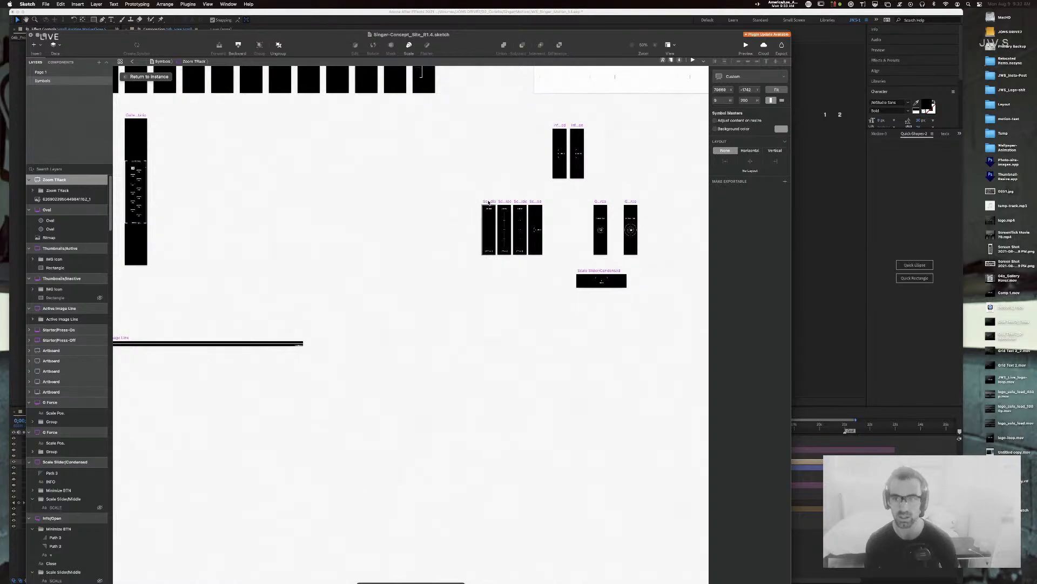
Step: Browse the scale slider and car image artboards, selecting the G Force artboard
click(489, 201)
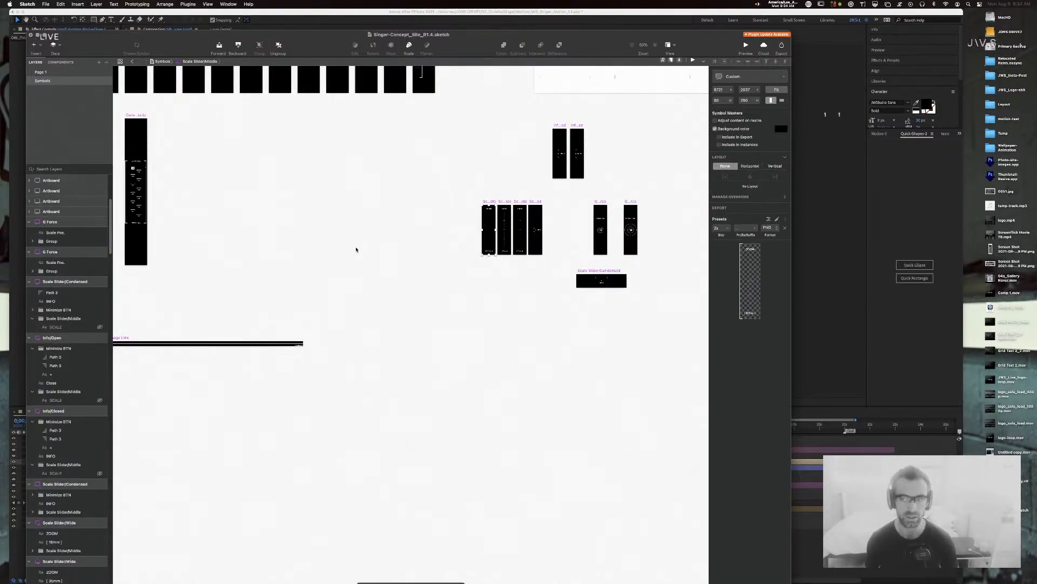
key(super+minus)
key(super+minus)
click(600, 164)
drag(600, 164, 149, 278)
scroll(149, 278, right, 15)
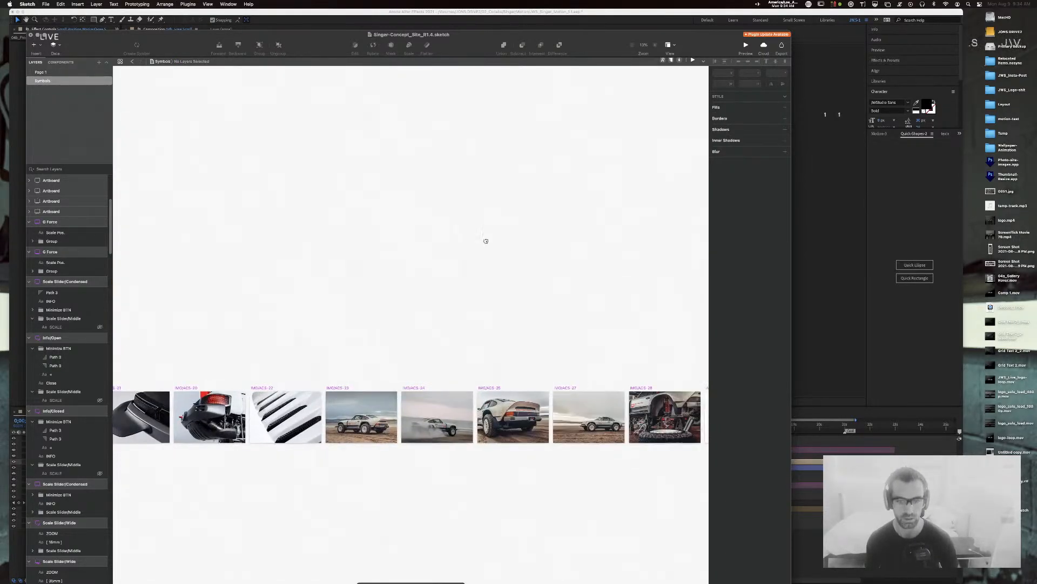
drag(443, 263, 147, 267)
drag(531, 261, 168, 268)
drag(325, 284, 868, 277)
drag(278, 270, 628, 264)
scroll(628, 263, left, 20)
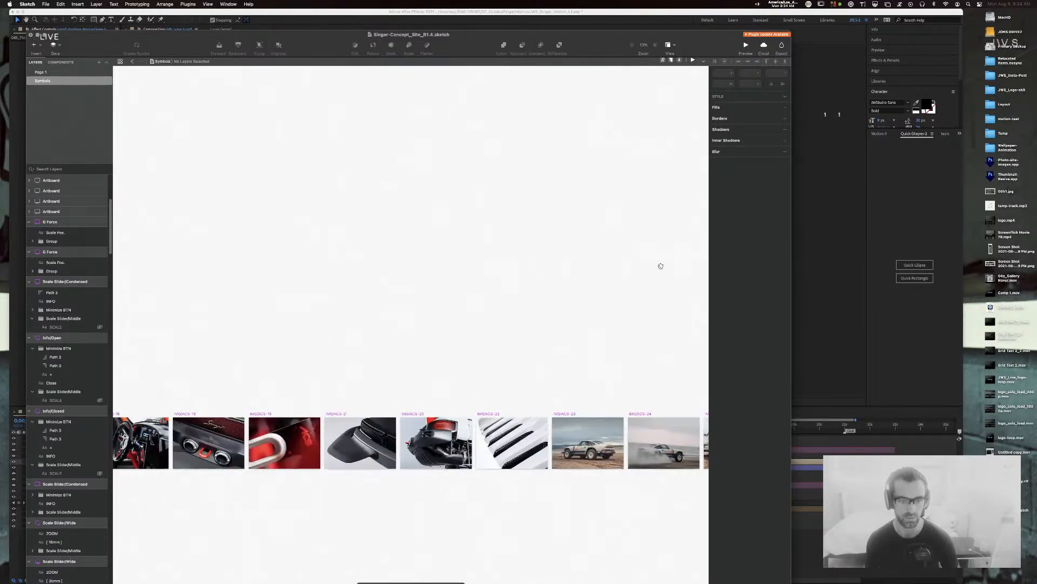
click(76, 251)
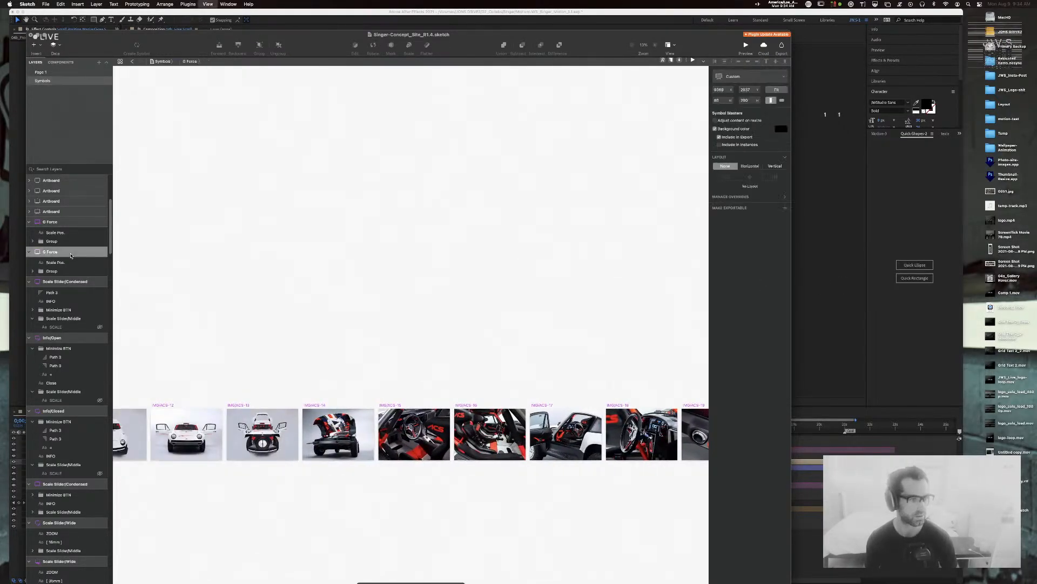
scroll(78, 281, down, 10)
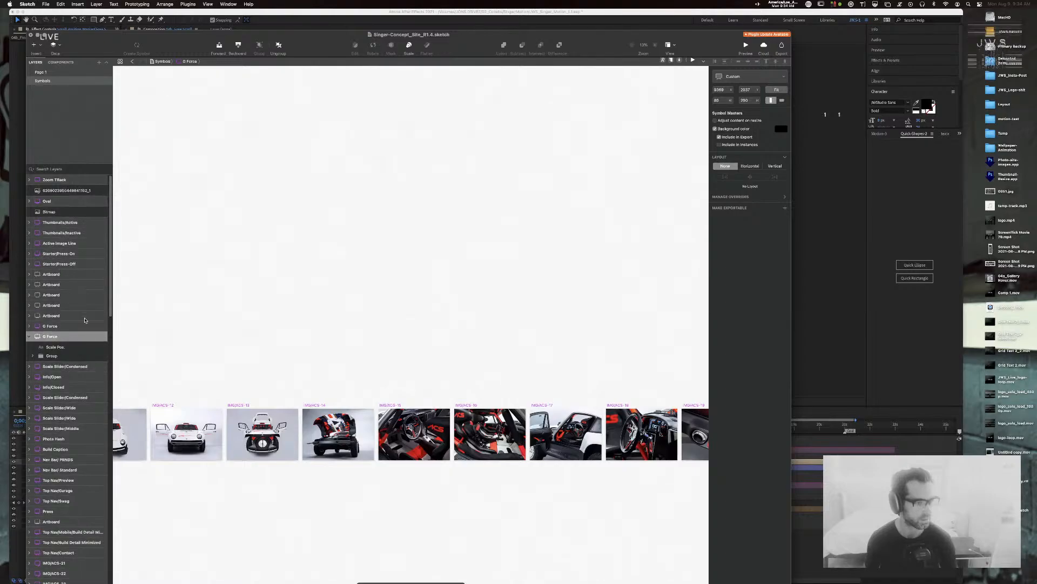
scroll(82, 320, down, 15)
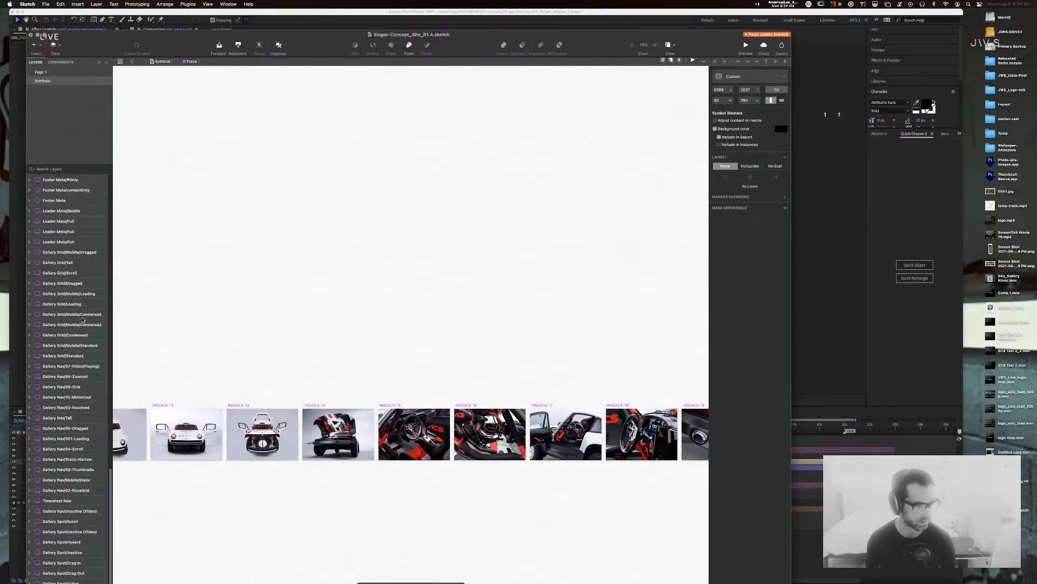
scroll(82, 319, up, 1)
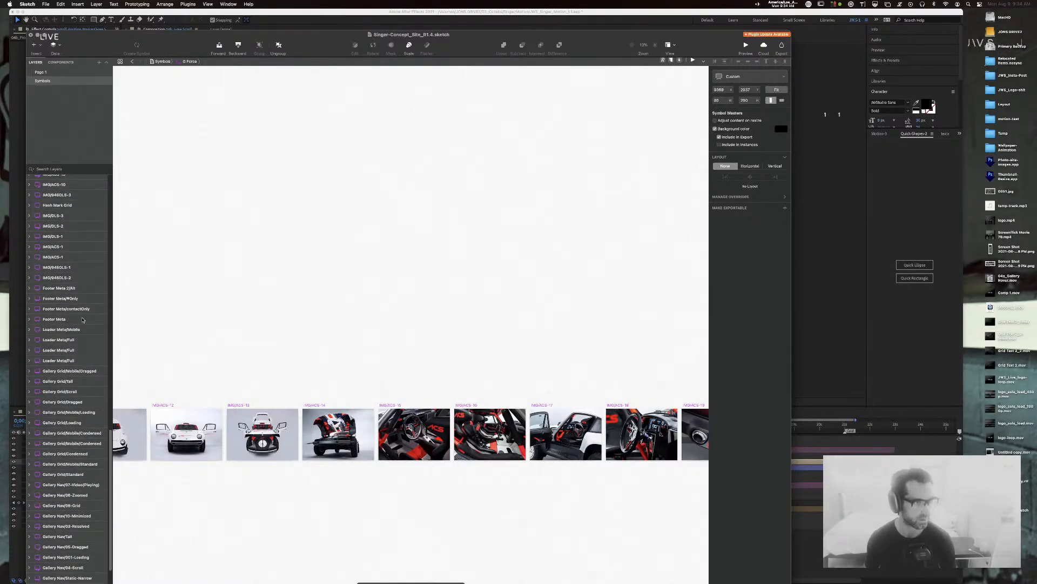
Step: Filter layers for 'zo' and position the Zoom TRack artboard at X 8731, Y 20
click(54, 169)
text(z)
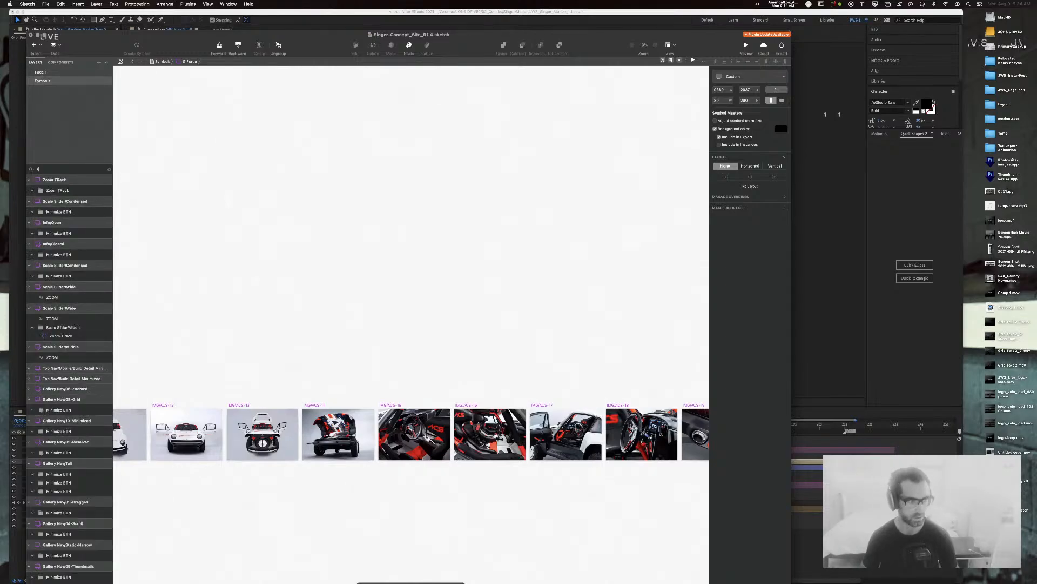
text(o)
click(54, 180)
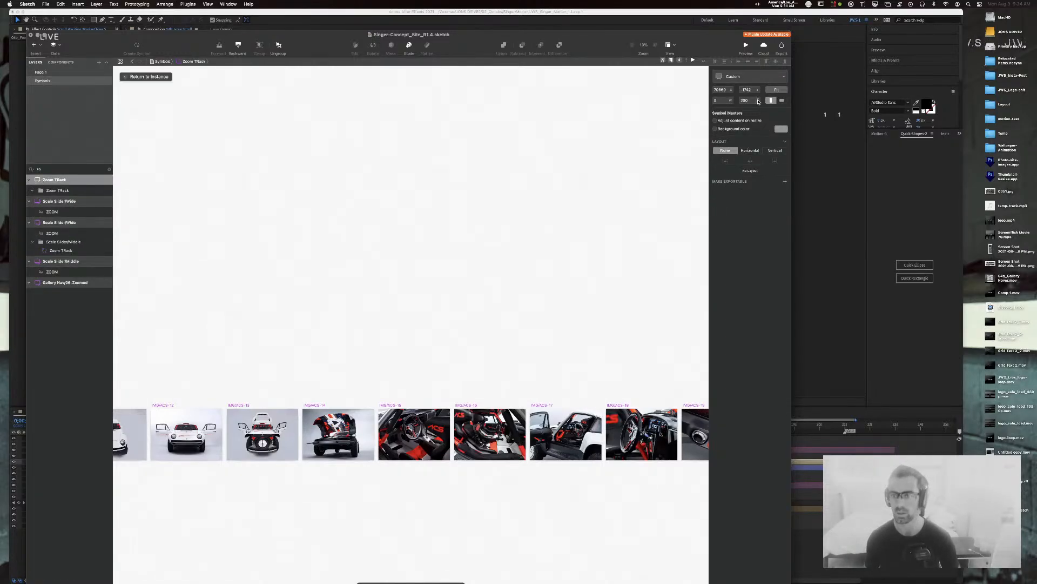
click(725, 89)
text(8731)
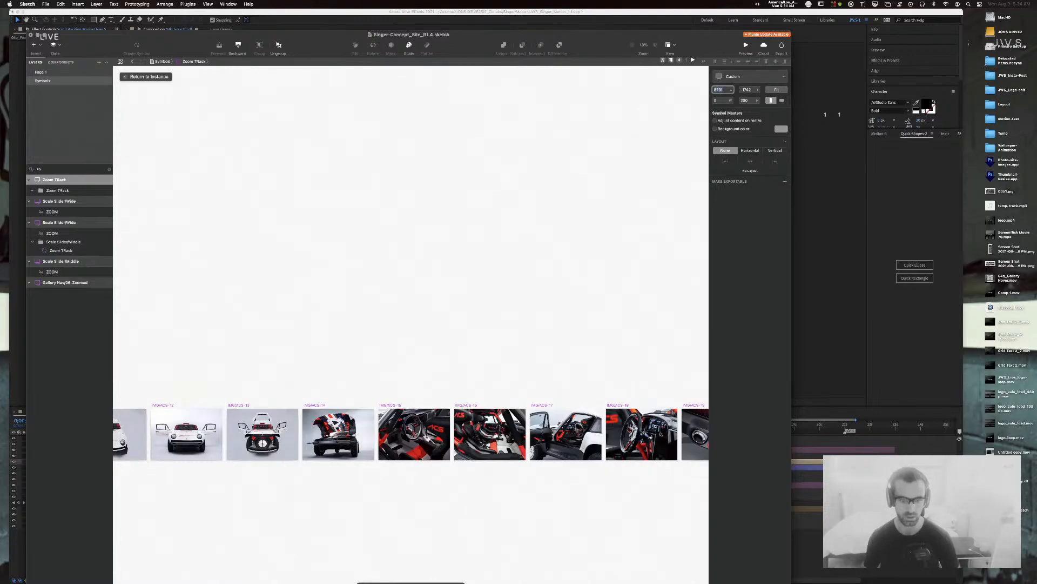
key(Tab)
text(20)
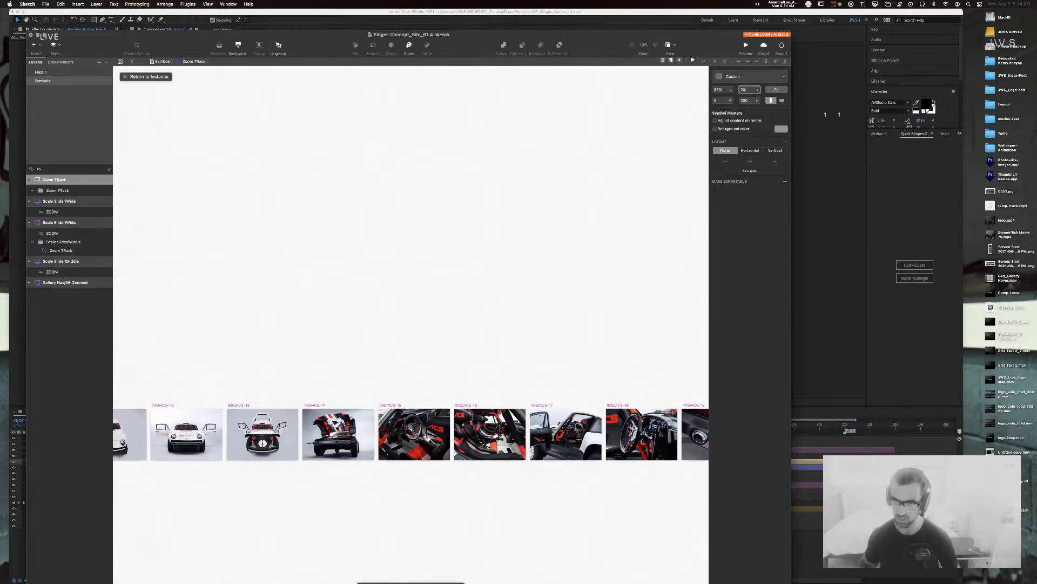
Step: Give the Zoom TRack artboard a black background colour
click(285, 315)
drag(285, 315, 638, 277)
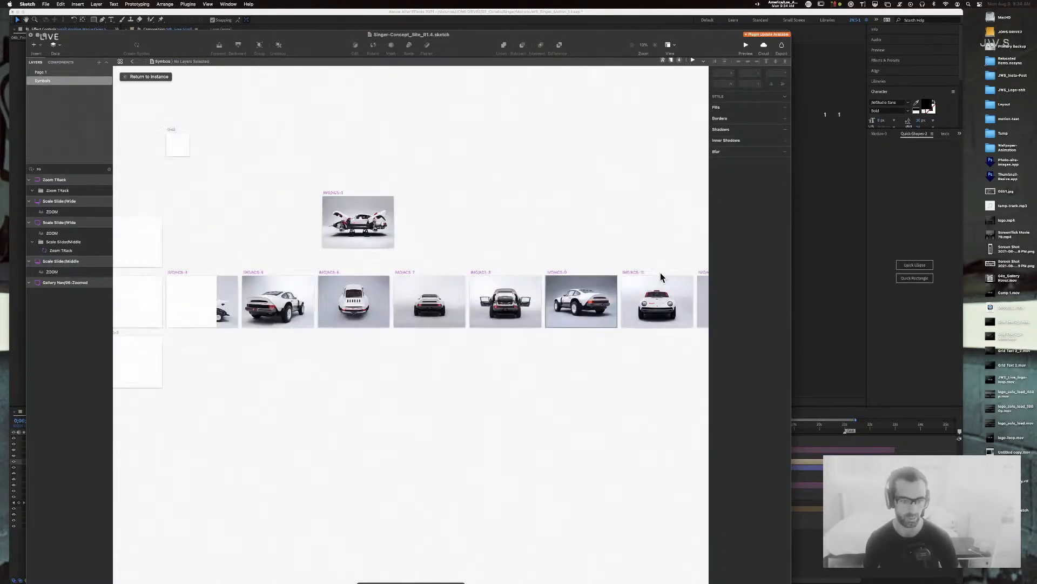
drag(129, 385, 627, 396)
drag(292, 423, 585, 447)
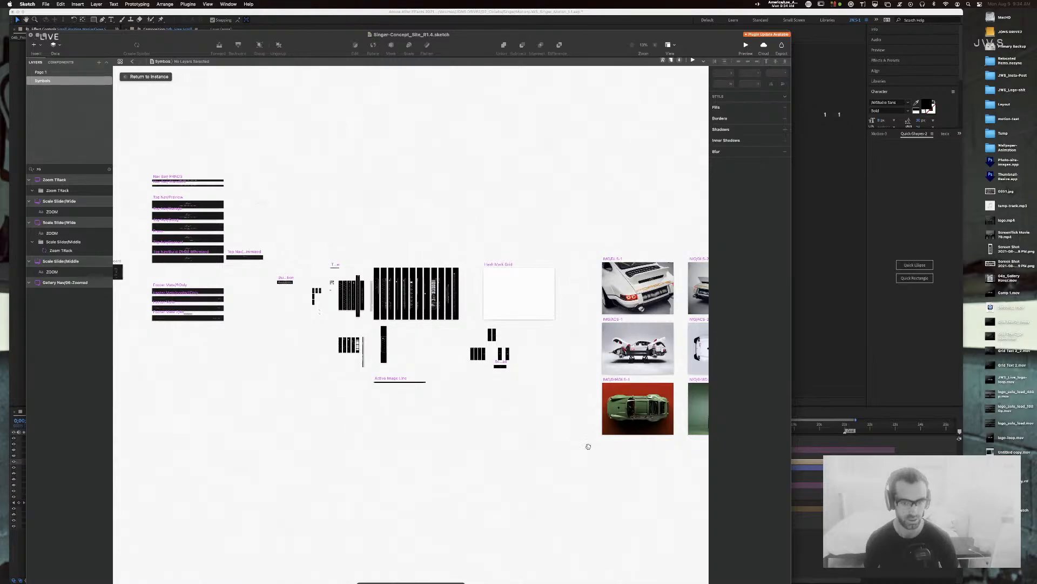
click(62, 181)
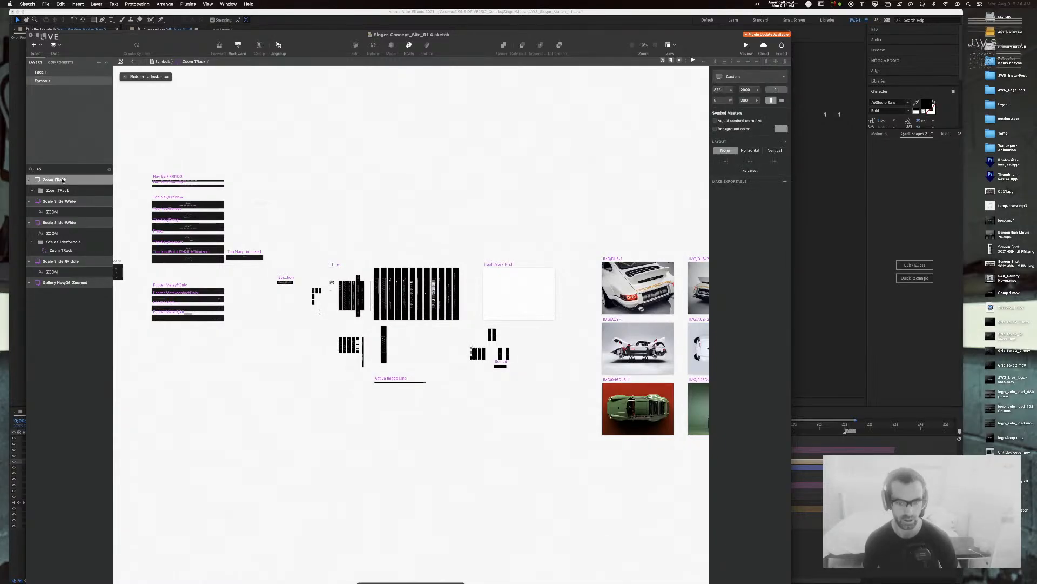
key(super+2)
scroll(533, 325, right, 10)
key(super+plus)
mouse_move(275, 378)
mouse_down()
mouse_move(488, 310)
mouse_move(375, 348)
mouse_move(454, 360)
mouse_up()
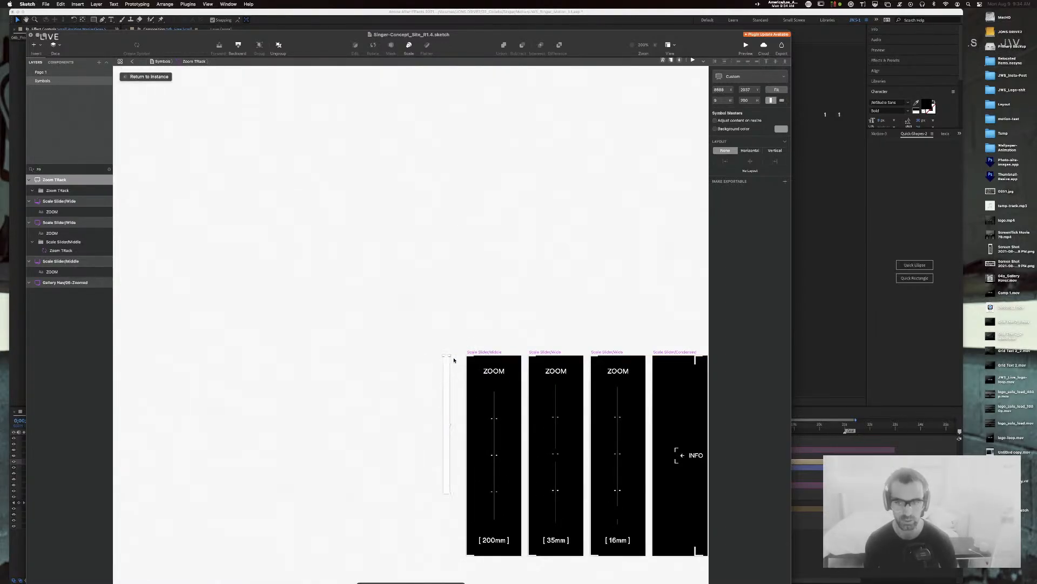
click(751, 129)
click(778, 133)
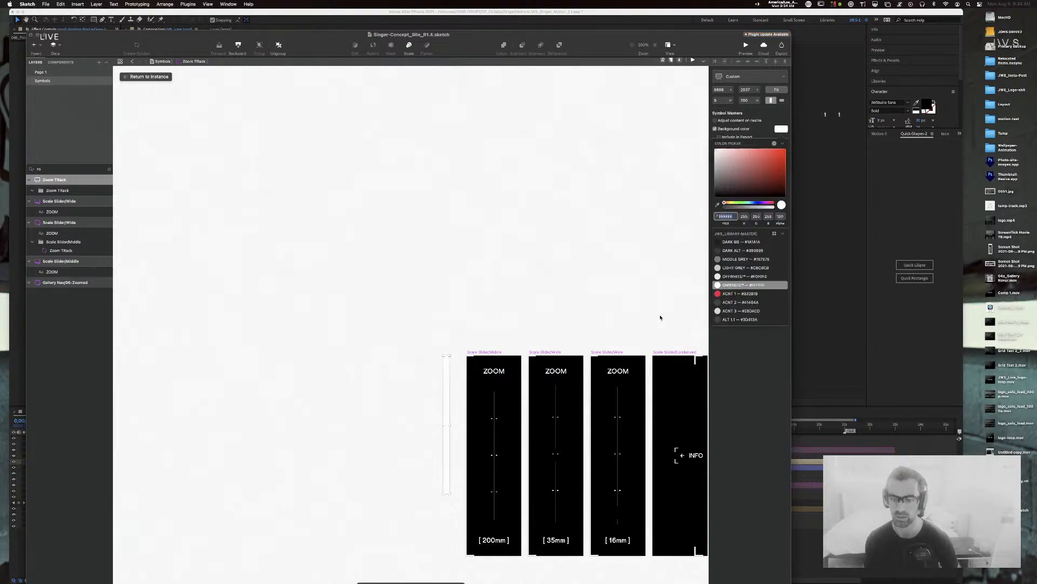
scroll(661, 317, down, 1)
key(ctrl+c)
click(575, 365)
Step: At 400% zoom, drag the Zoom TRack artboard down level with the slider lines
click(369, 402)
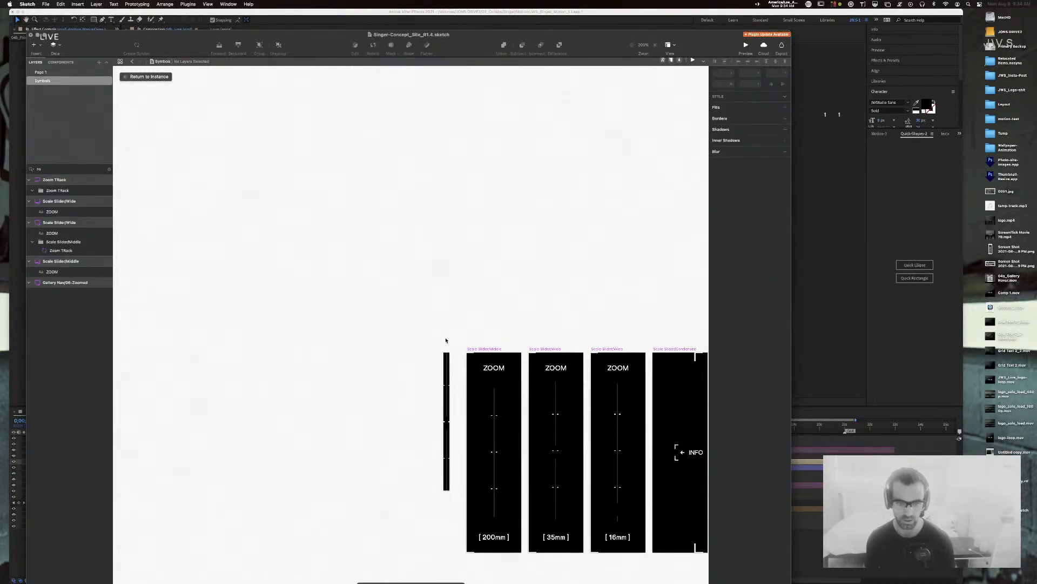
click(447, 356)
scroll(204, 514, down, 1)
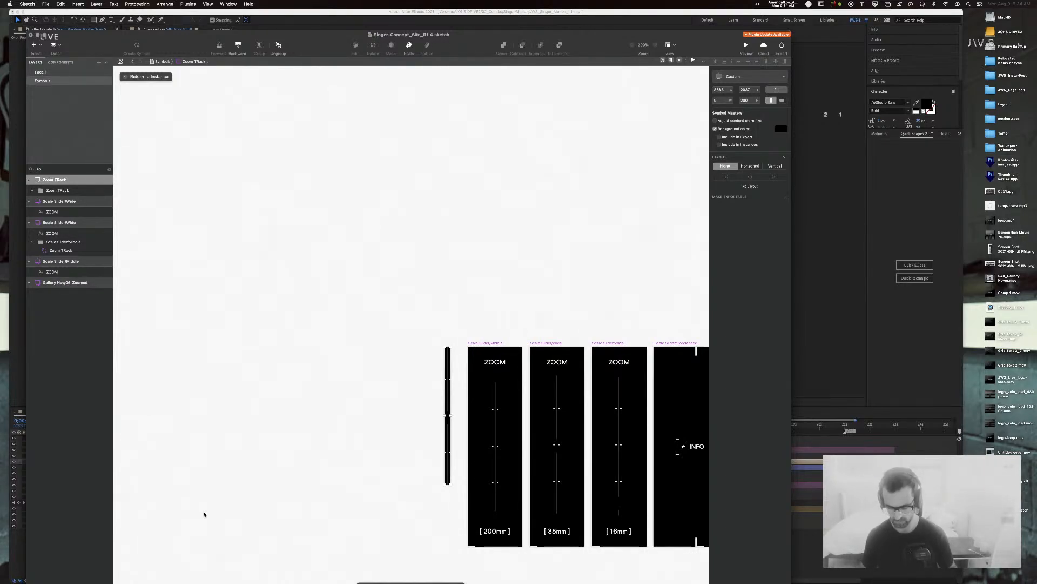
key(super+=)
drag(425, 396, 380, 216)
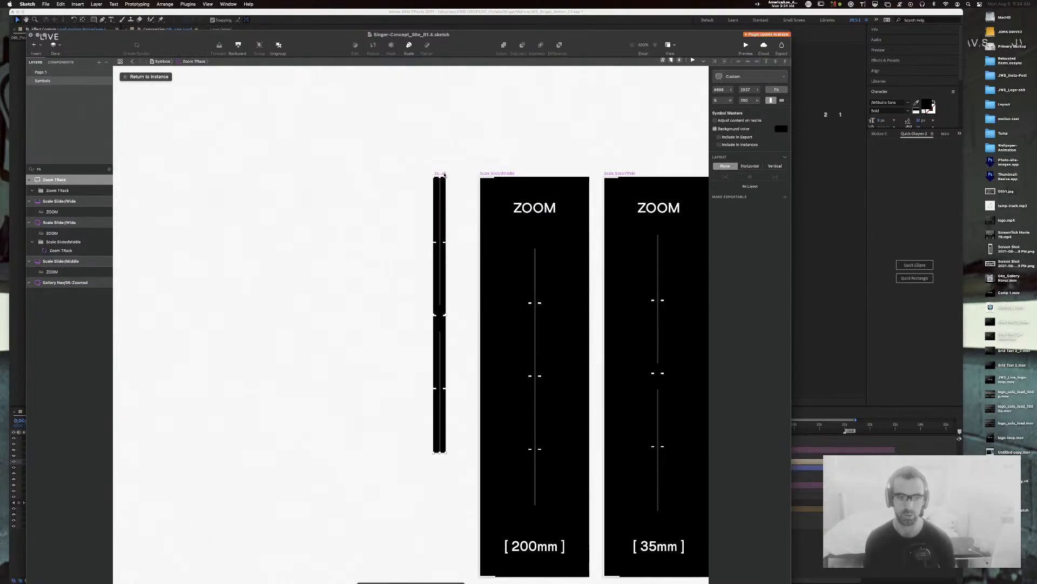
drag(443, 175, 440, 236)
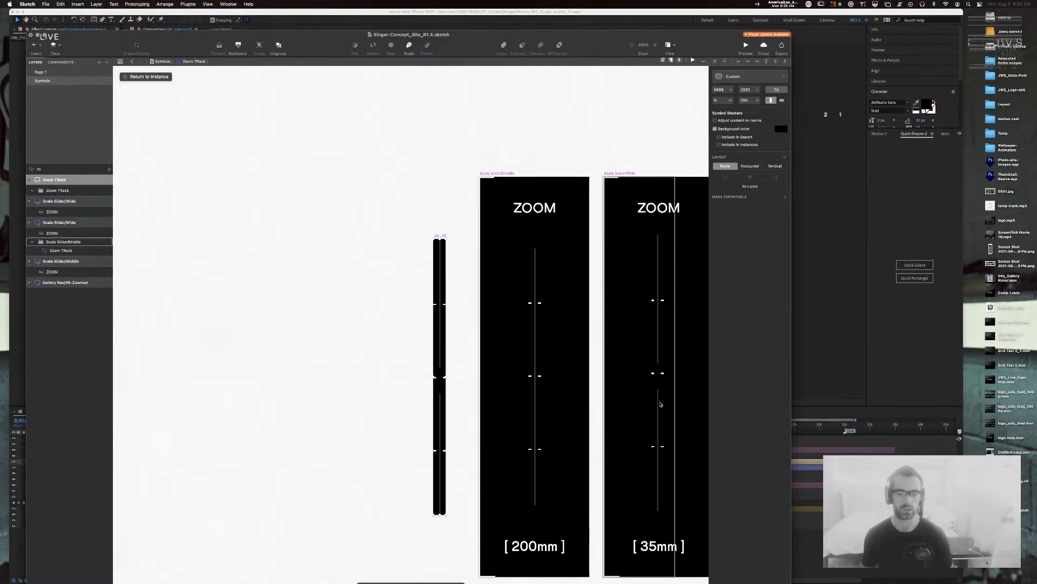
Step: Replace the 200mm slider's old track with a pasted Zoom TRack instance
super+click(535, 338)
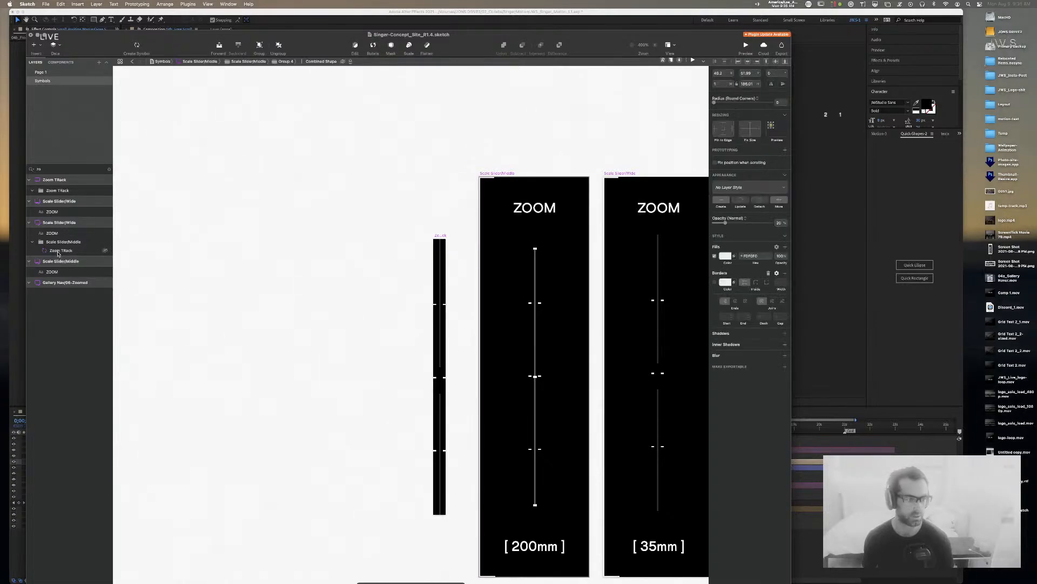
scroll(542, 304, down, 1)
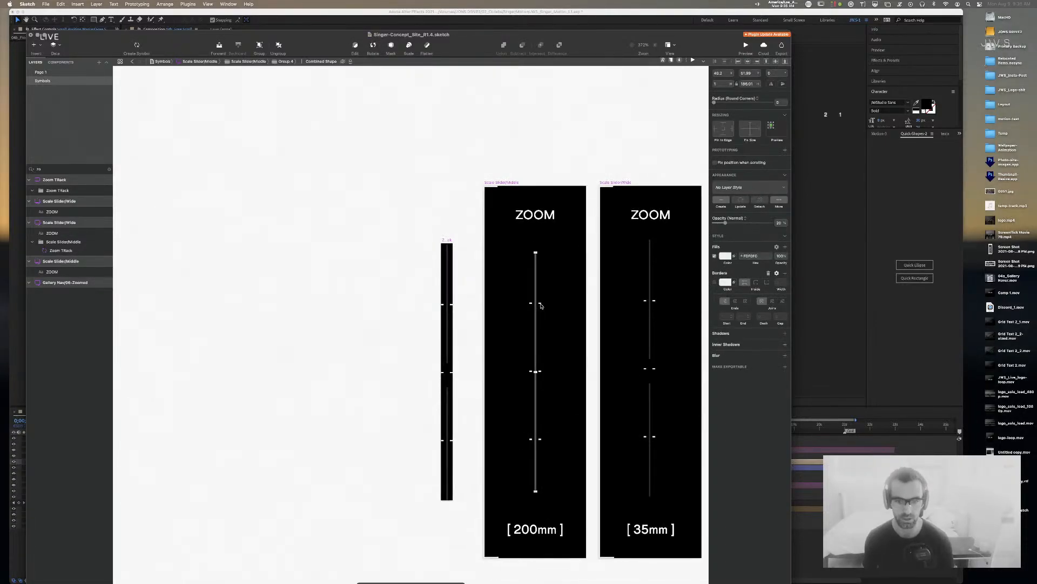
super+click(540, 303)
click(66, 81)
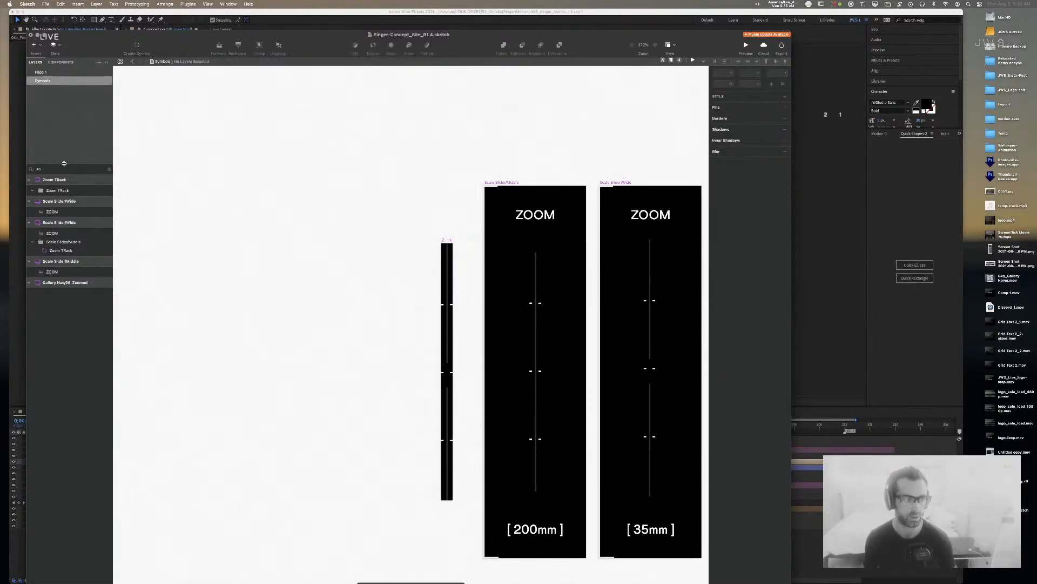
click(107, 170)
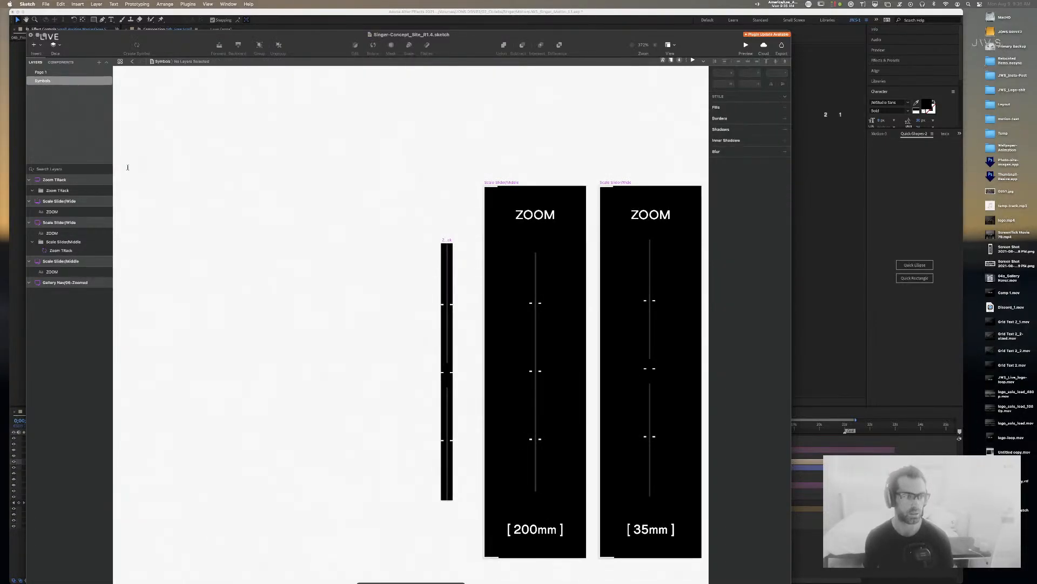
super+click(540, 304)
click(54, 500)
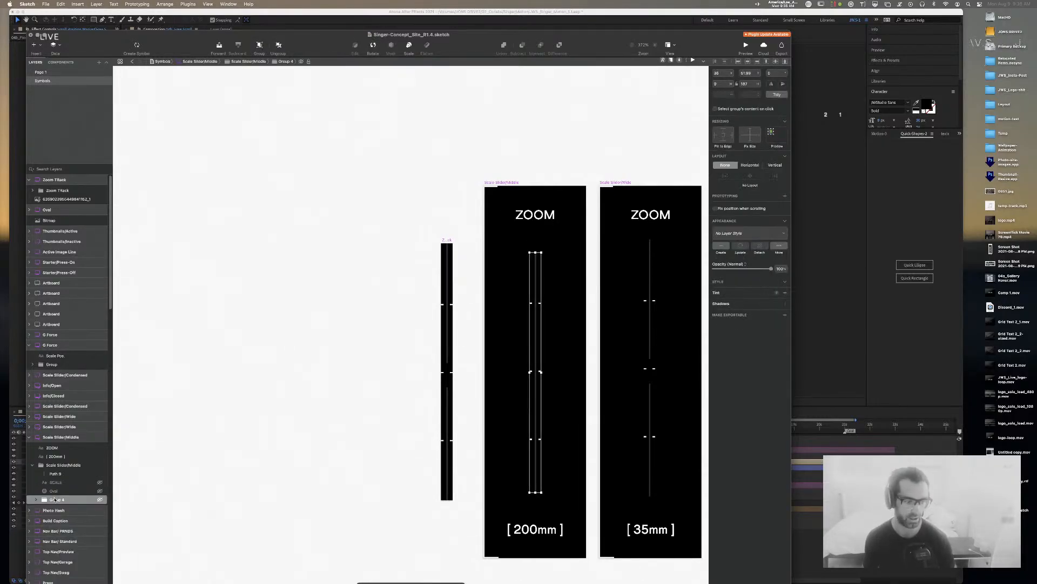
key(Delete)
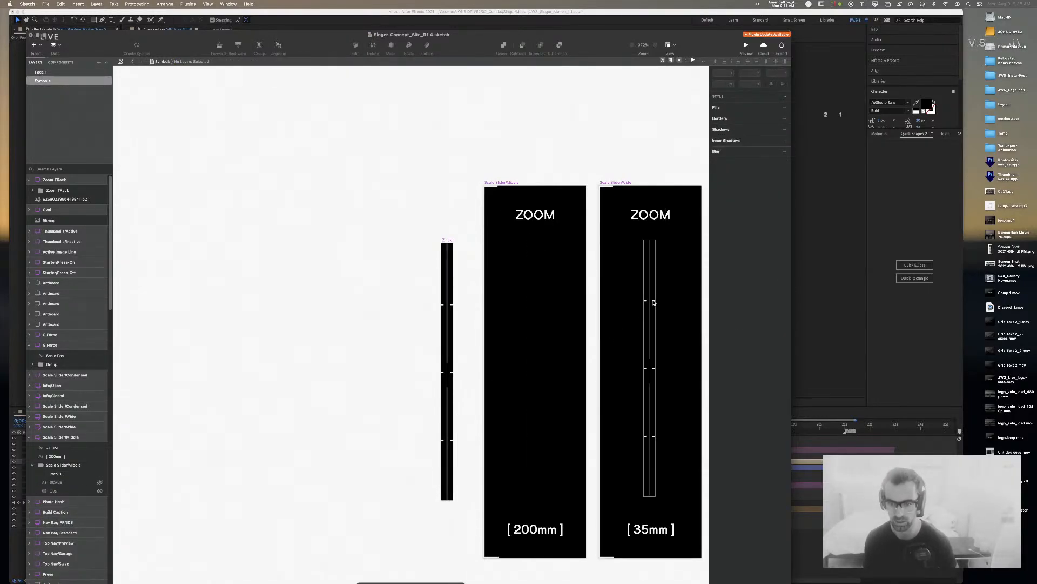
click(654, 302)
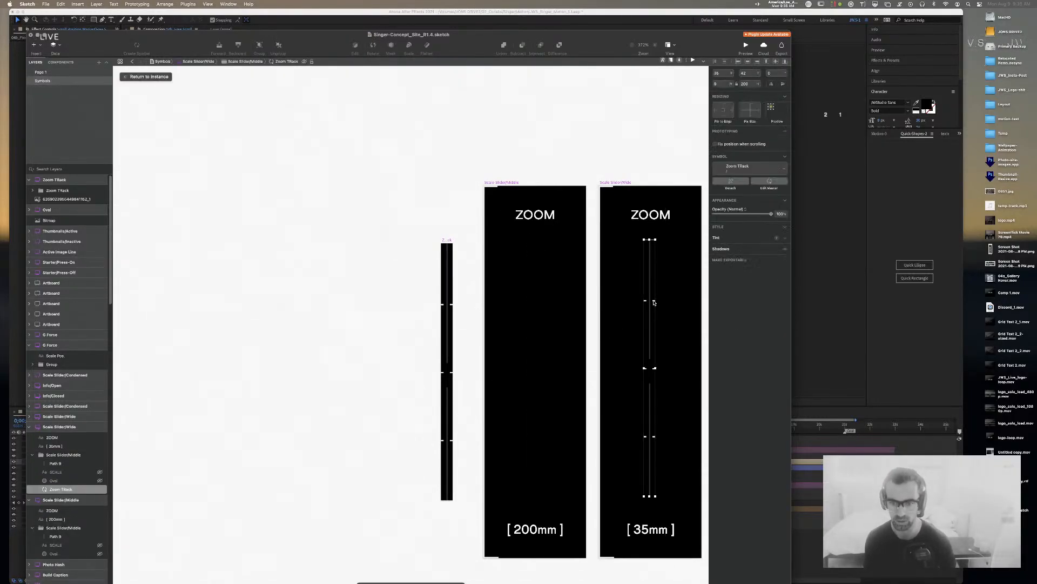
click(510, 184)
key(super+v)
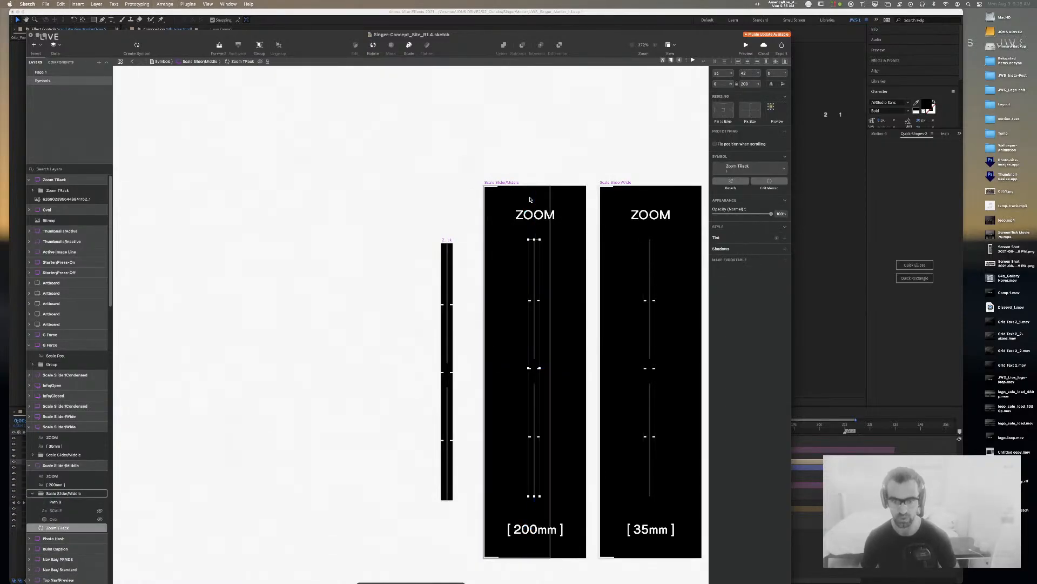
Step: Paste a Zoom TRack instance into the 16mm Scale Slider/Wide artboard and zoom out
scroll(225, 155, right, 10)
click(373, 308)
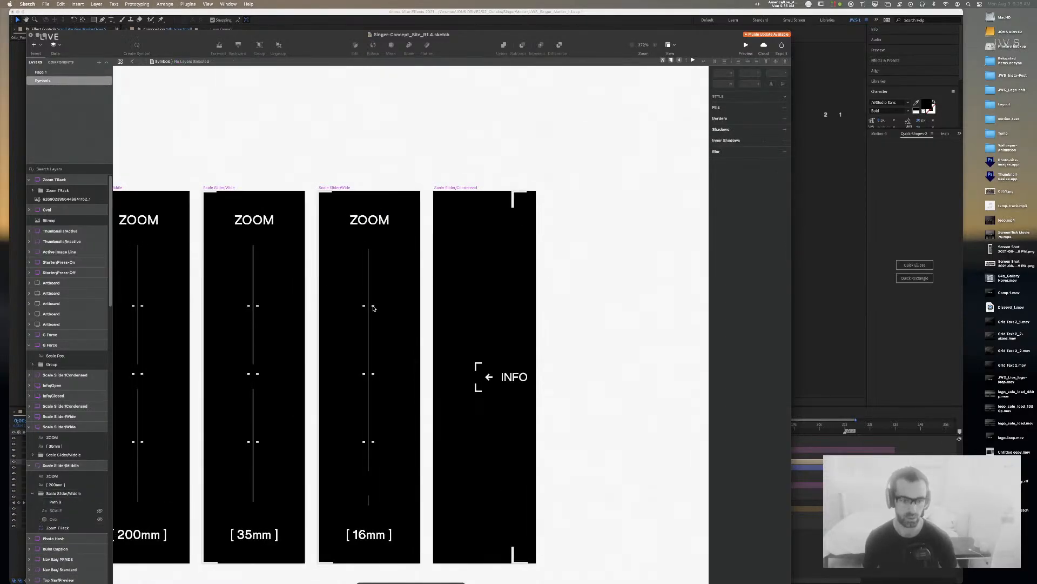
click(373, 307)
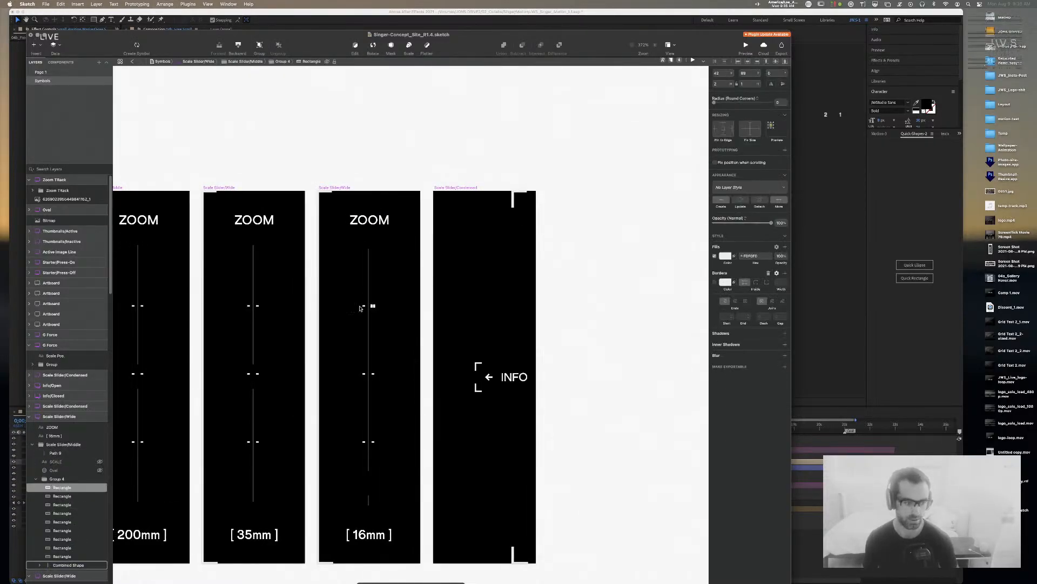
click(76, 479)
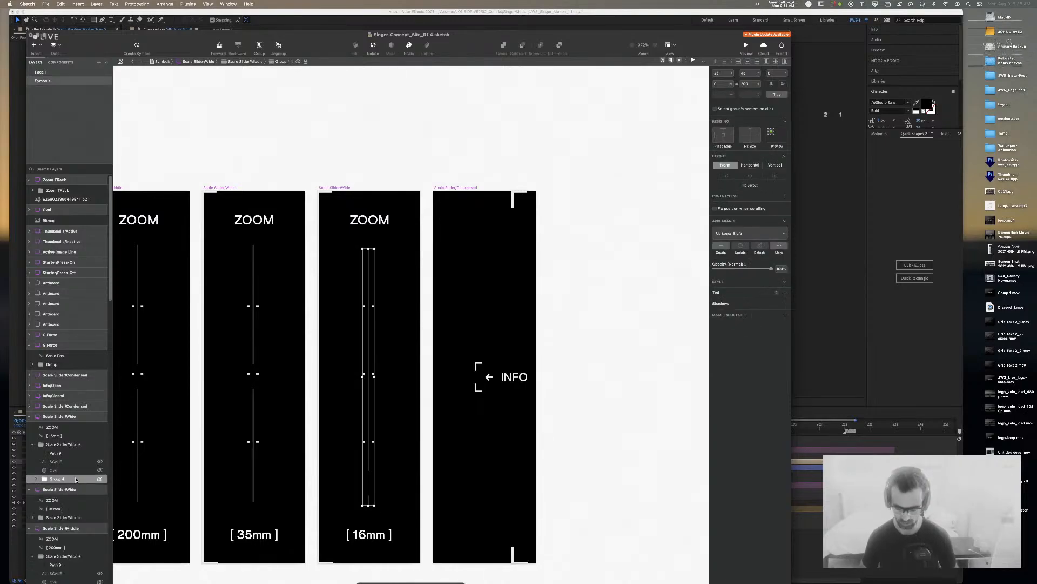
click(338, 189)
key(super+v)
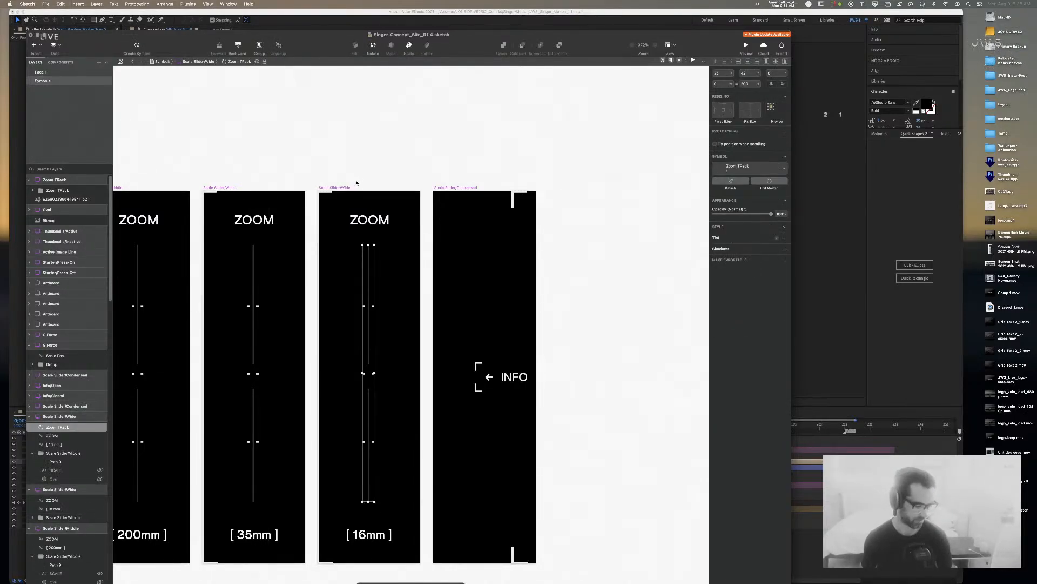
click(337, 169)
scroll(378, 143, left, 5)
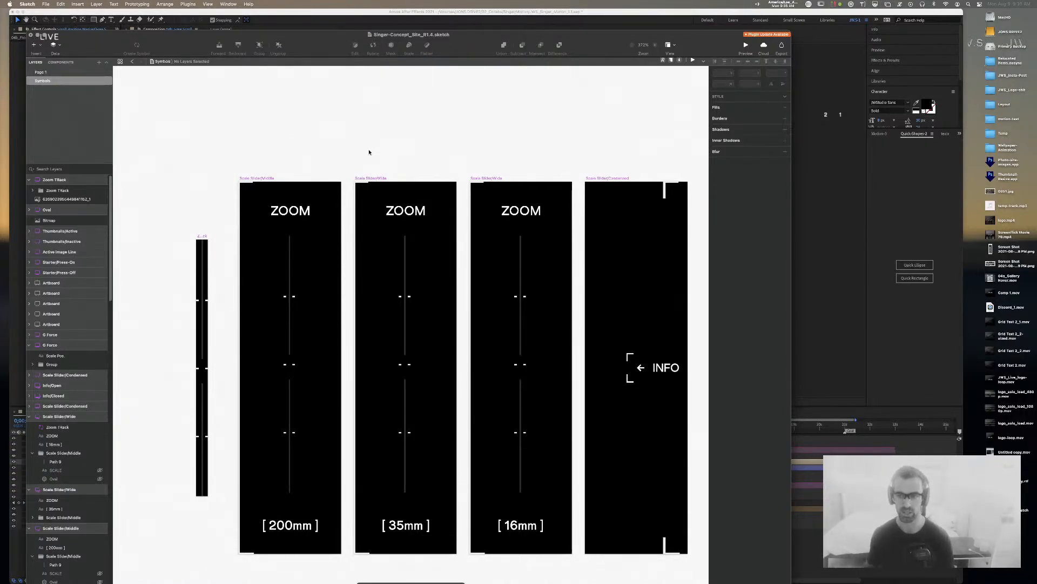
key(super+minus)
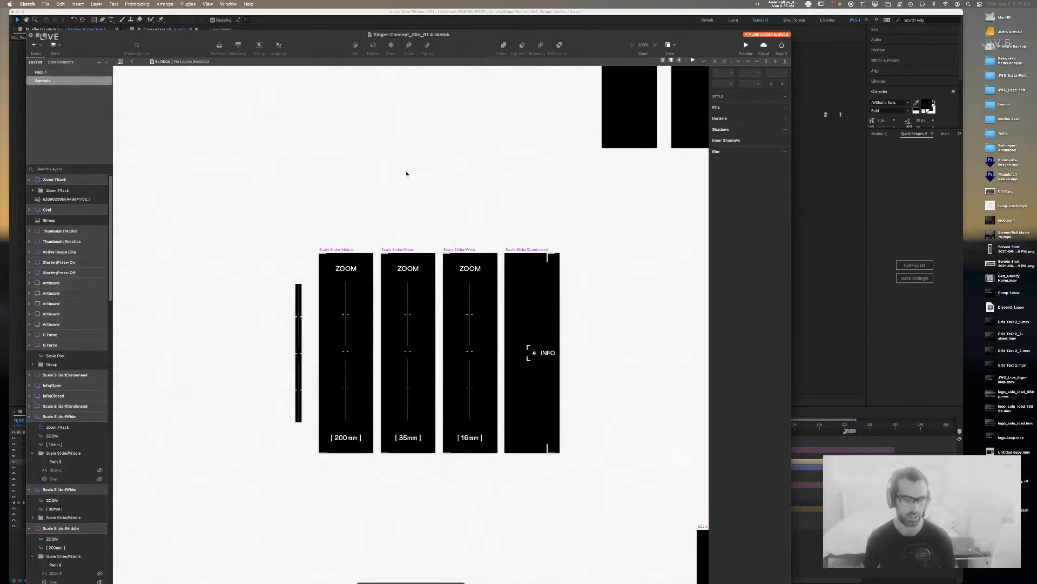
click(346, 324)
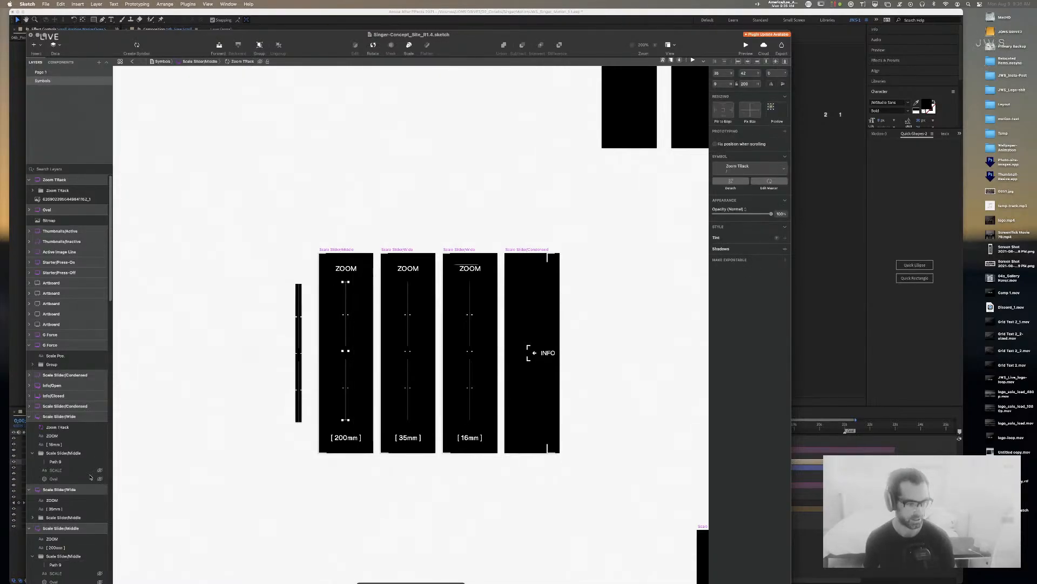
Step: Unhide the Oval knob layer and zoom to 400% on the 200mm slider
scroll(92, 474, down, 5)
click(99, 443)
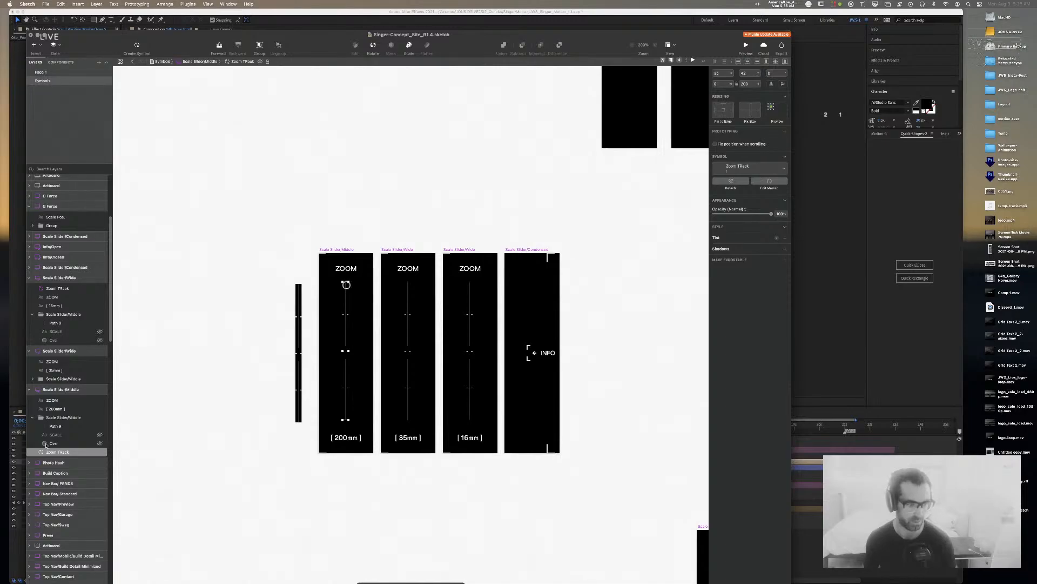
shift+click(45, 443)
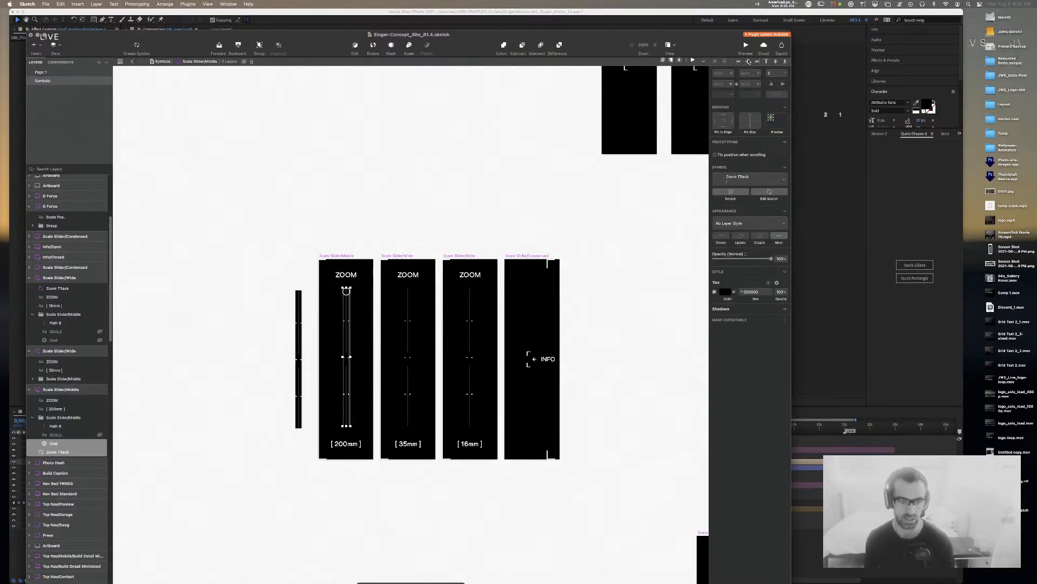
click(389, 179)
drag(354, 189, 444, 95)
key(super+plus)
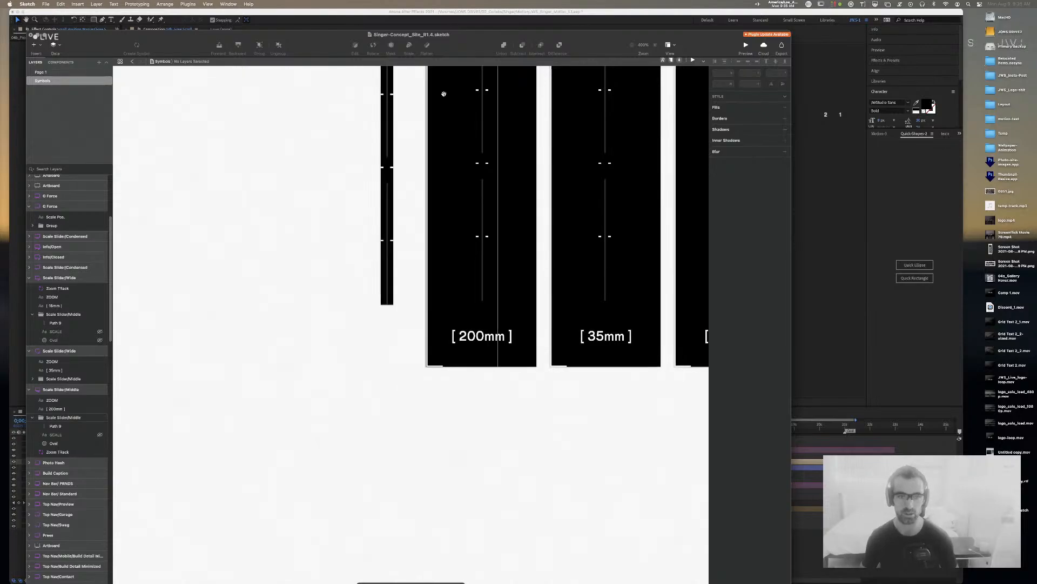
scroll(444, 94, up, 10)
Step: Inspect the Oval, Path 9 and Zoom TRack layers in the Scale Slider/Middle group
click(445, 246)
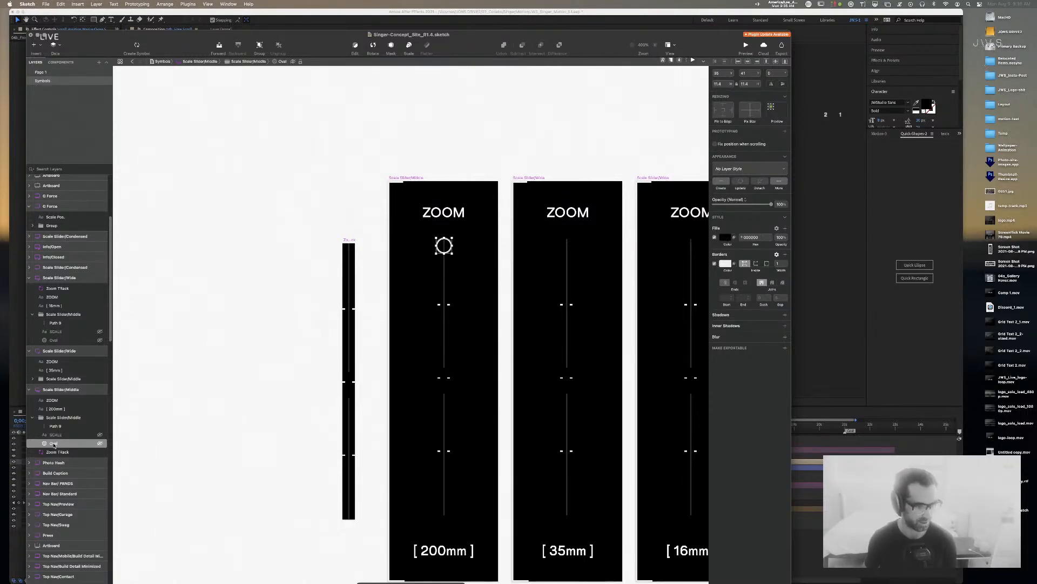
click(32, 418)
click(32, 418)
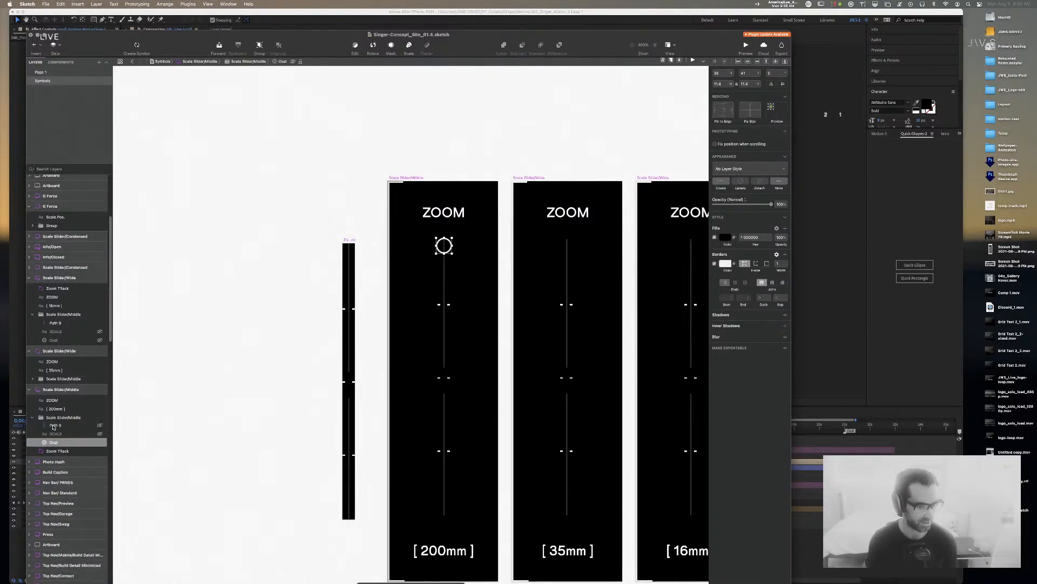
click(65, 427)
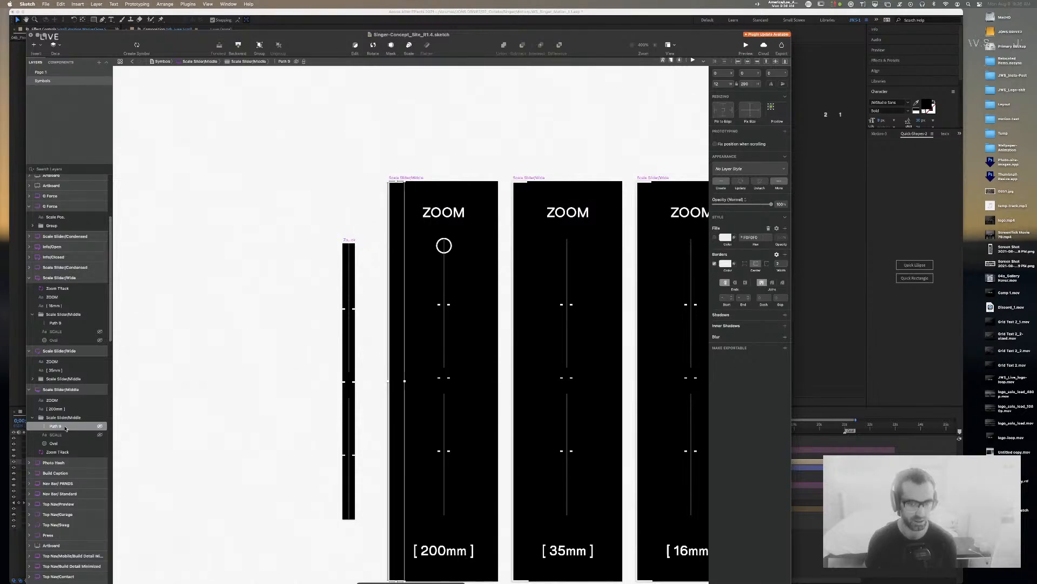
click(55, 444)
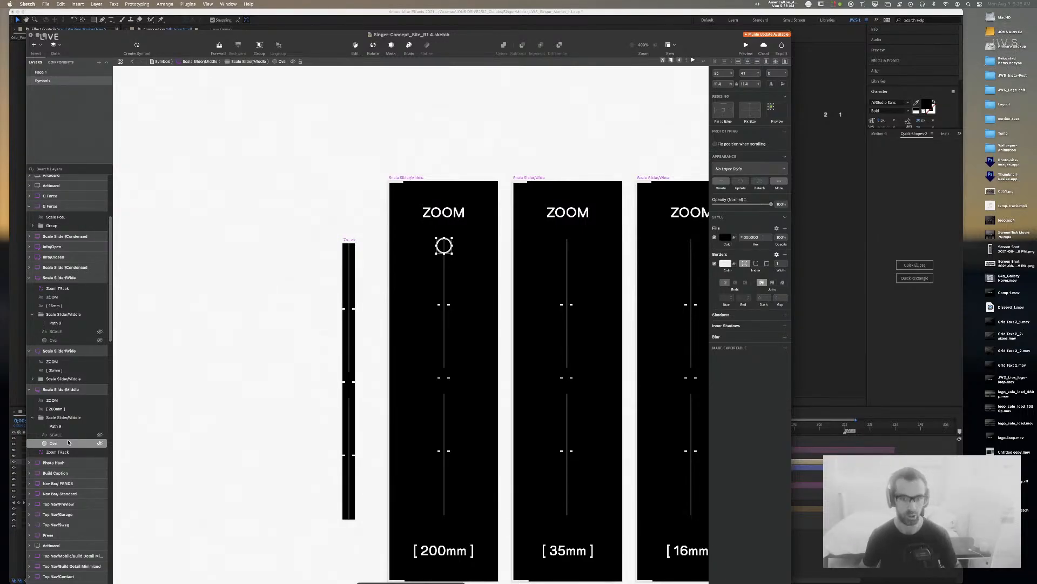
shift+click(59, 452)
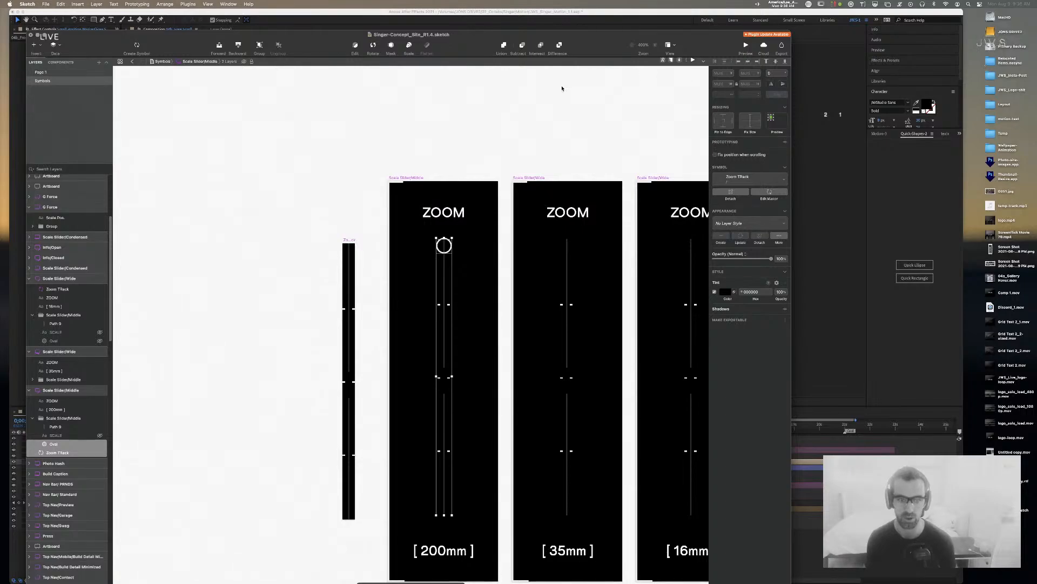
Step: Set the Oval knob's width to 11
click(435, 125)
super+click(448, 245)
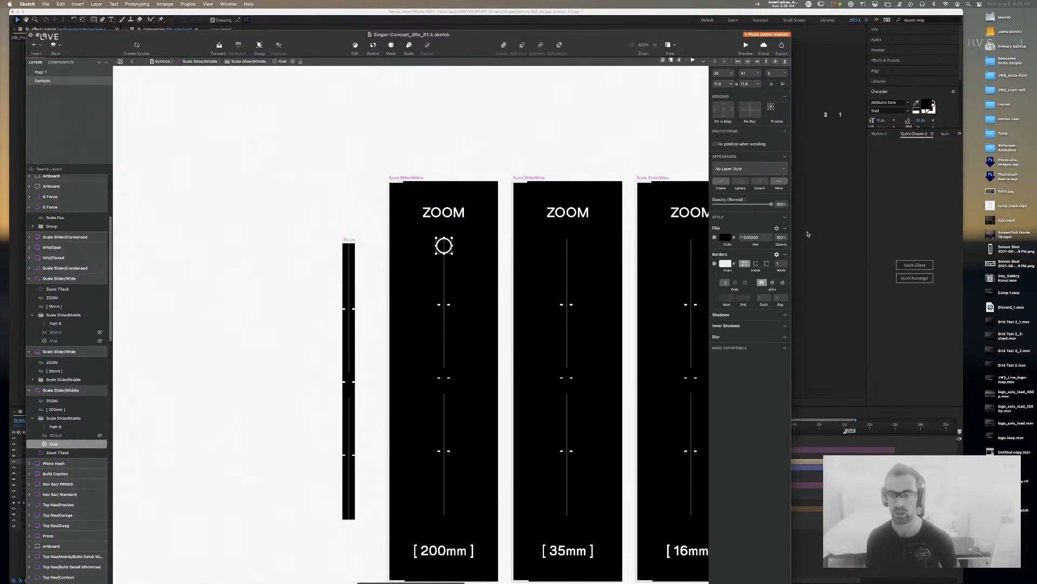
click(721, 84)
text(11)
key(Tab)
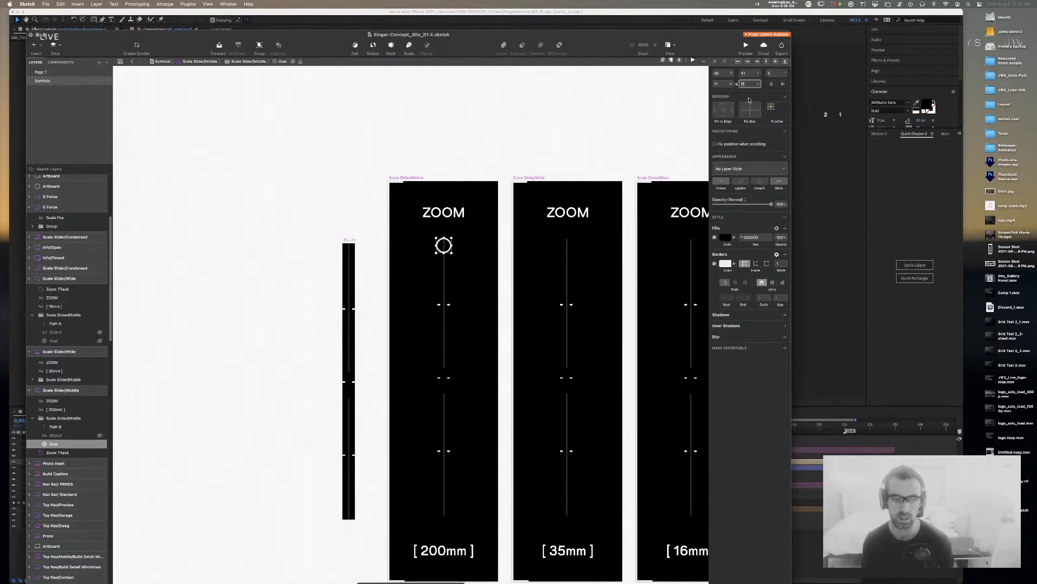
click(444, 346)
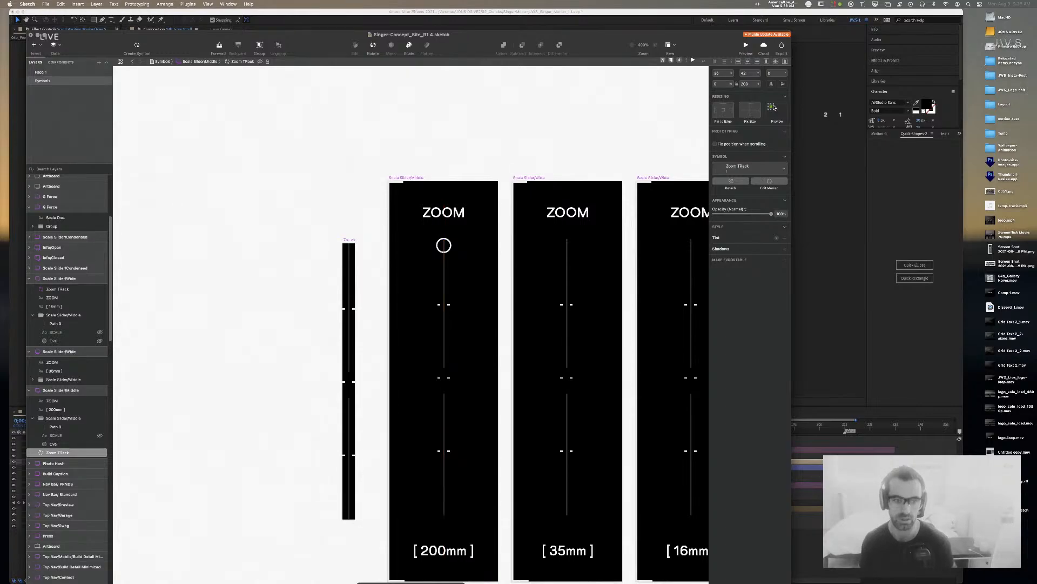
click(501, 114)
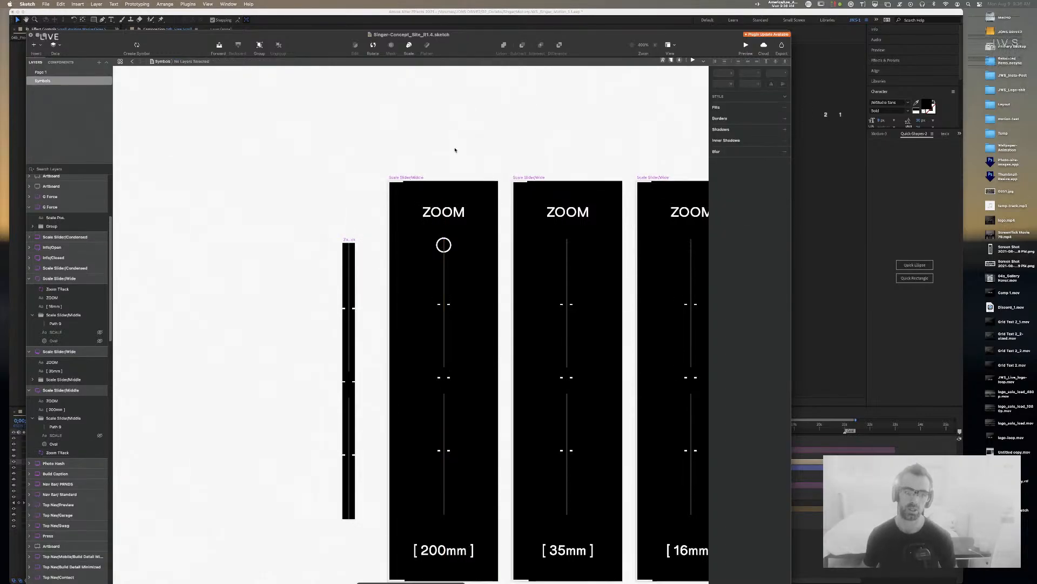
Step: Move the Oval out of the nested group and delete the SCALE text layer
double_click(448, 243)
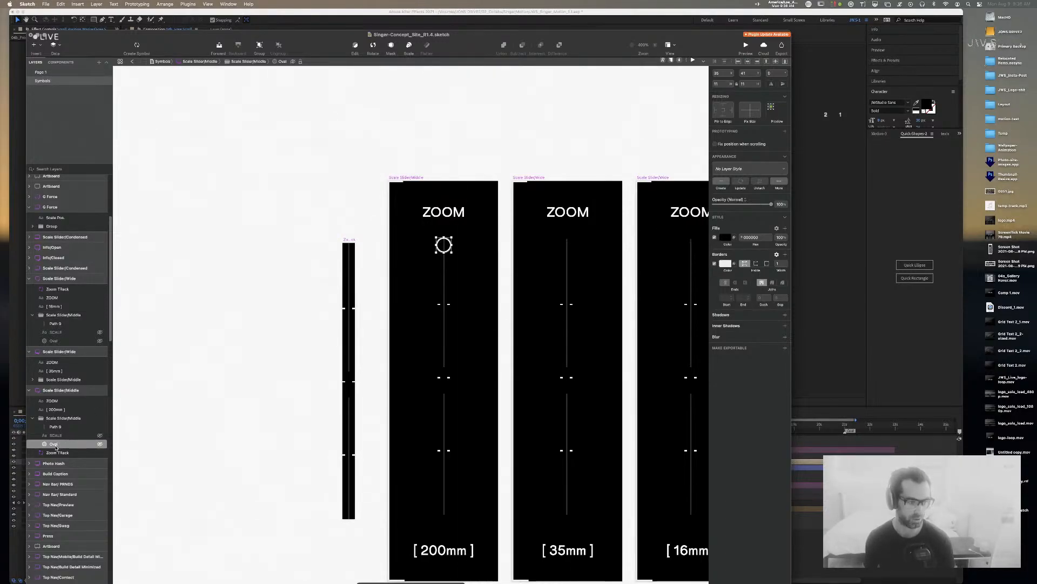
drag(63, 417, 61, 417)
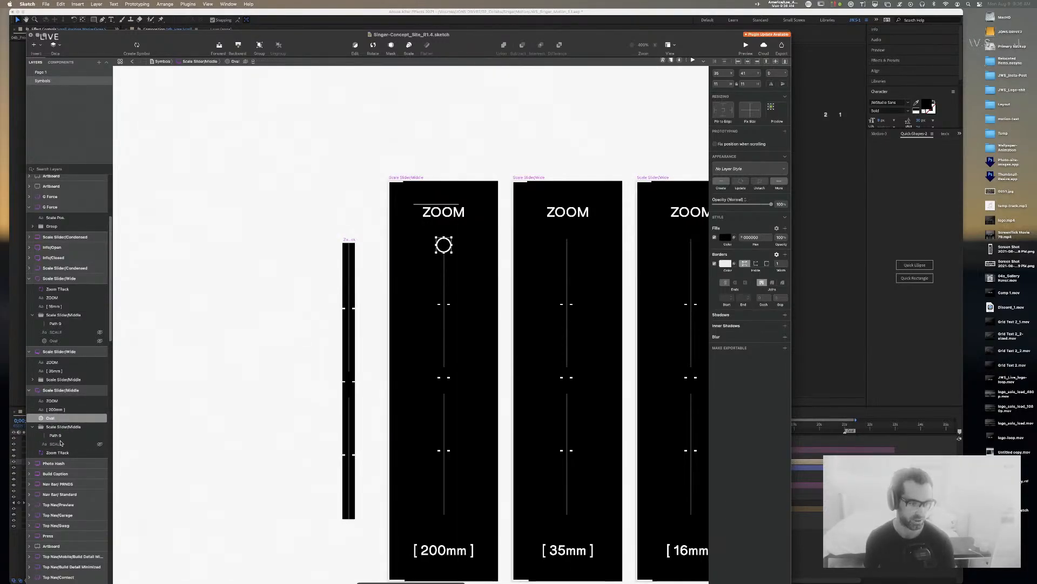
click(60, 435)
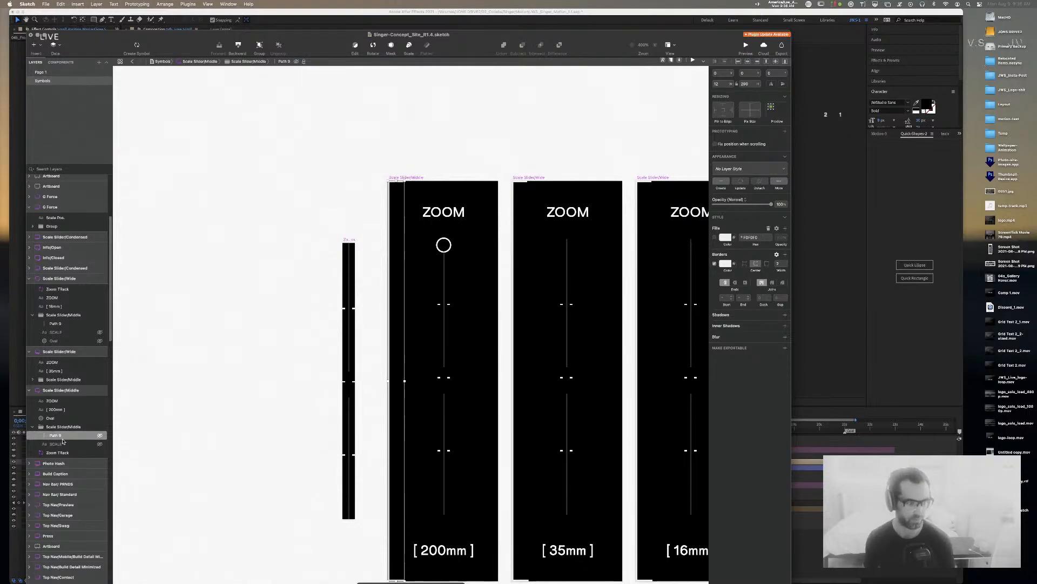
click(58, 444)
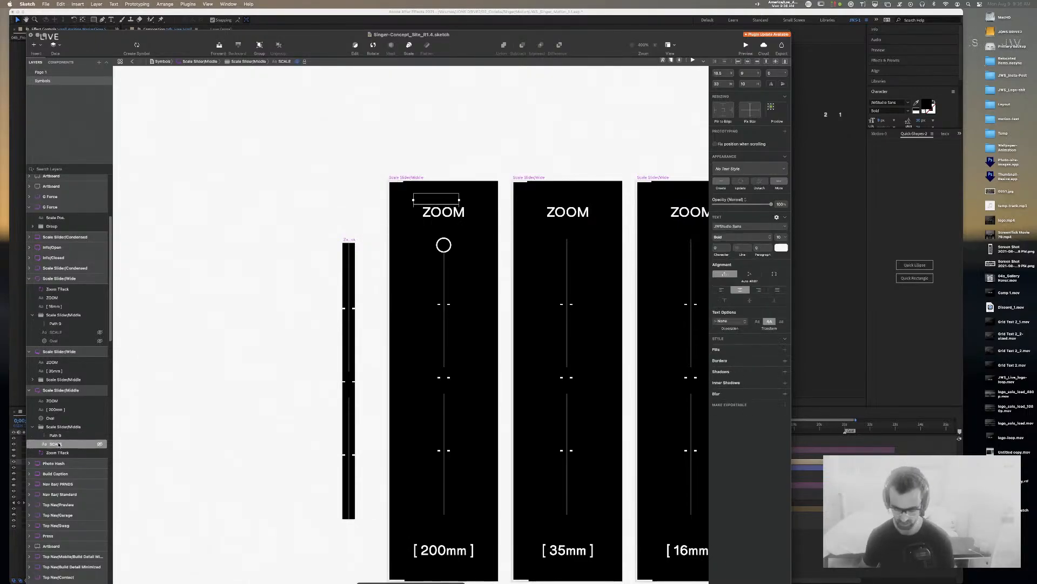
key(Delete)
Step: Move Path 9 above the Oval and rename it 'Frame'
drag(60, 436, 56, 418)
double_click(57, 418)
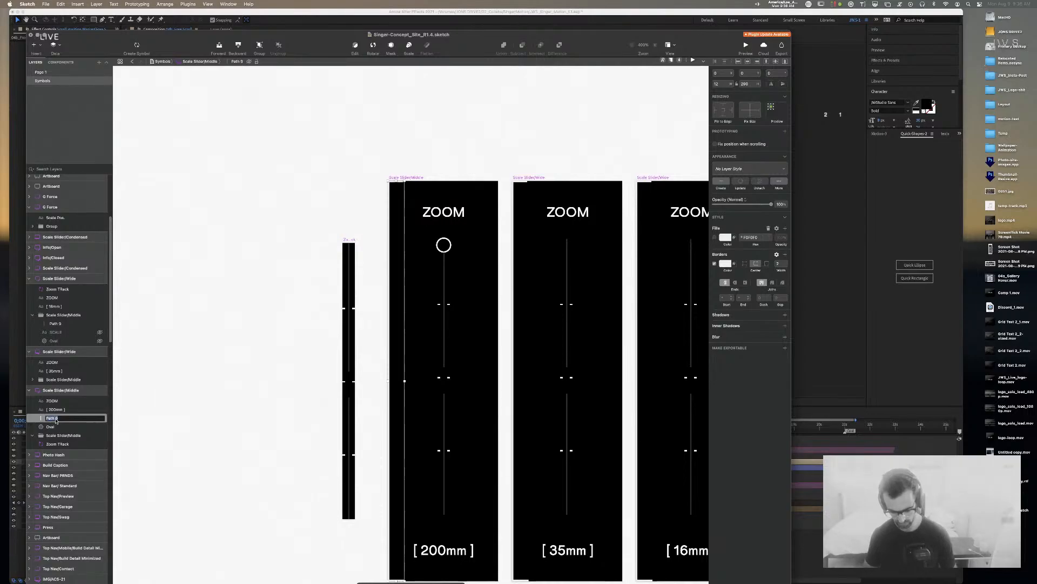
text(Frame)
key(Return)
click(499, 138)
drag(509, 142, 409, 105)
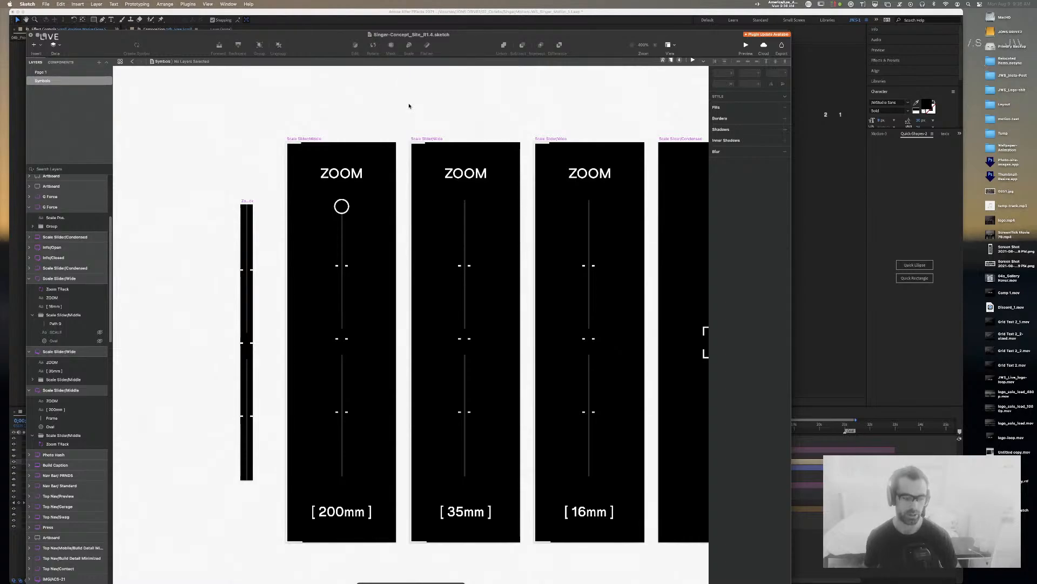
scroll(409, 106, down, 1)
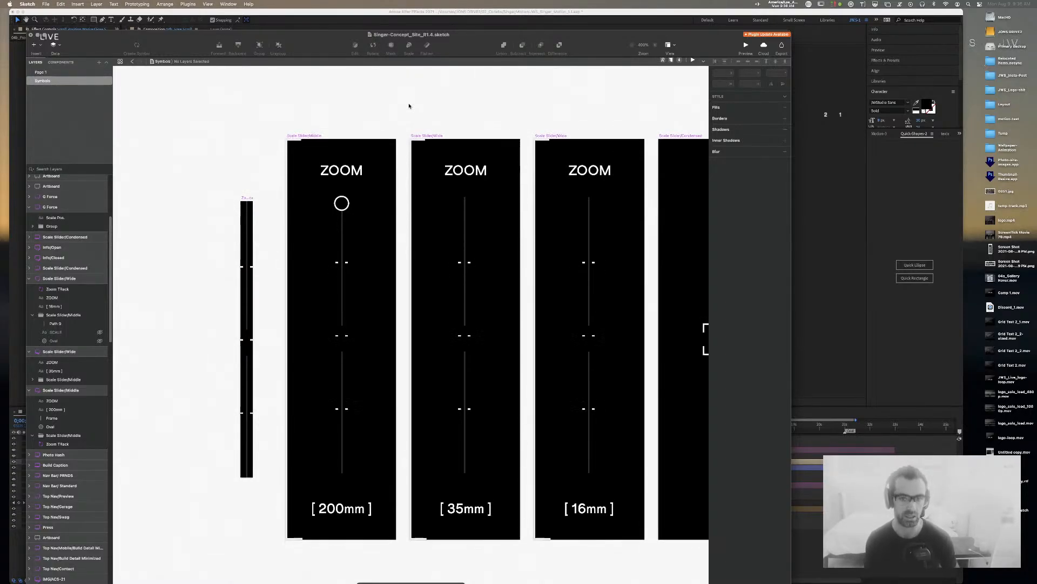
scroll(409, 106, up, 1)
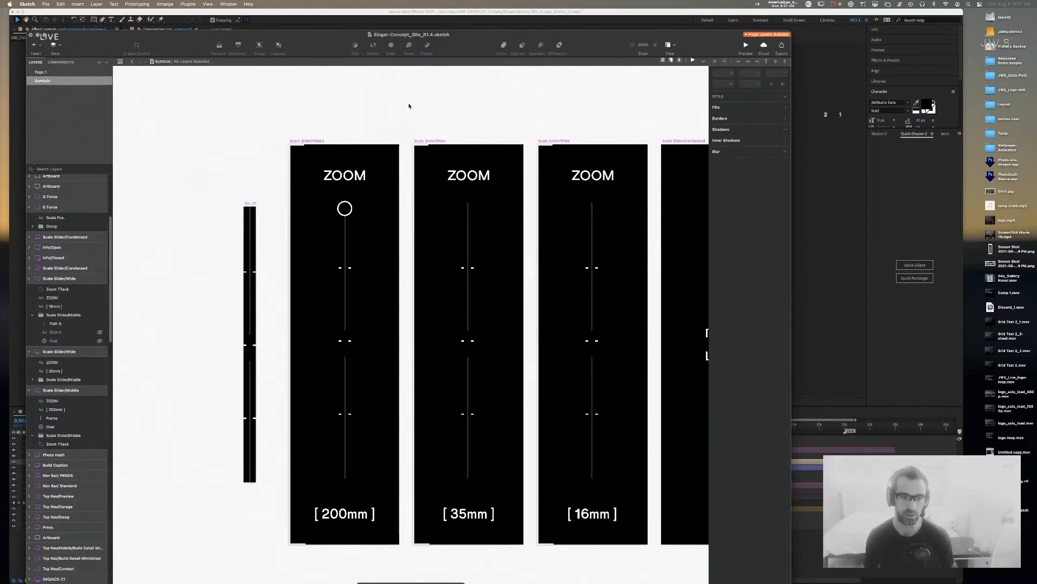
click(347, 207)
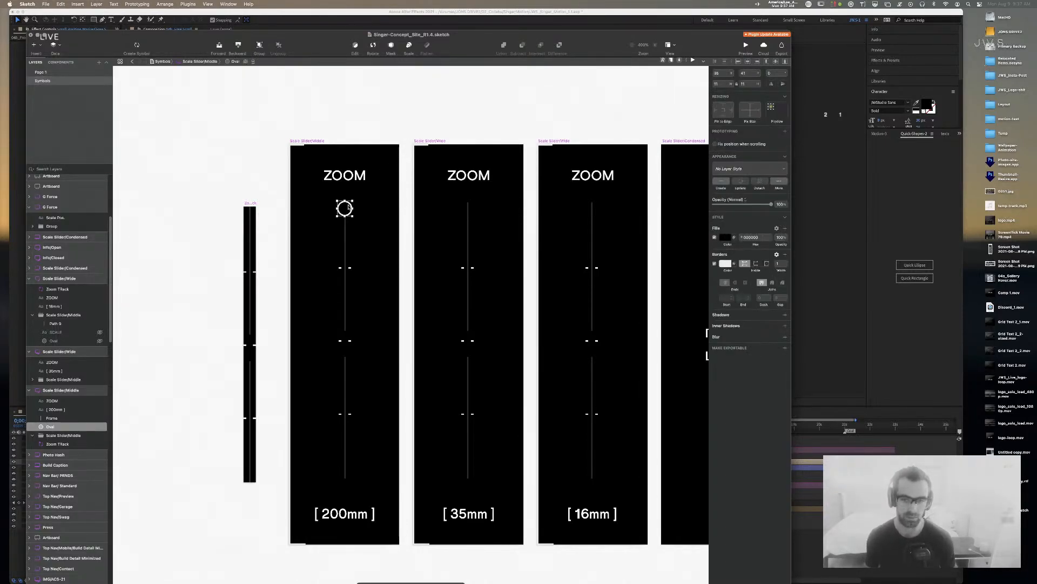
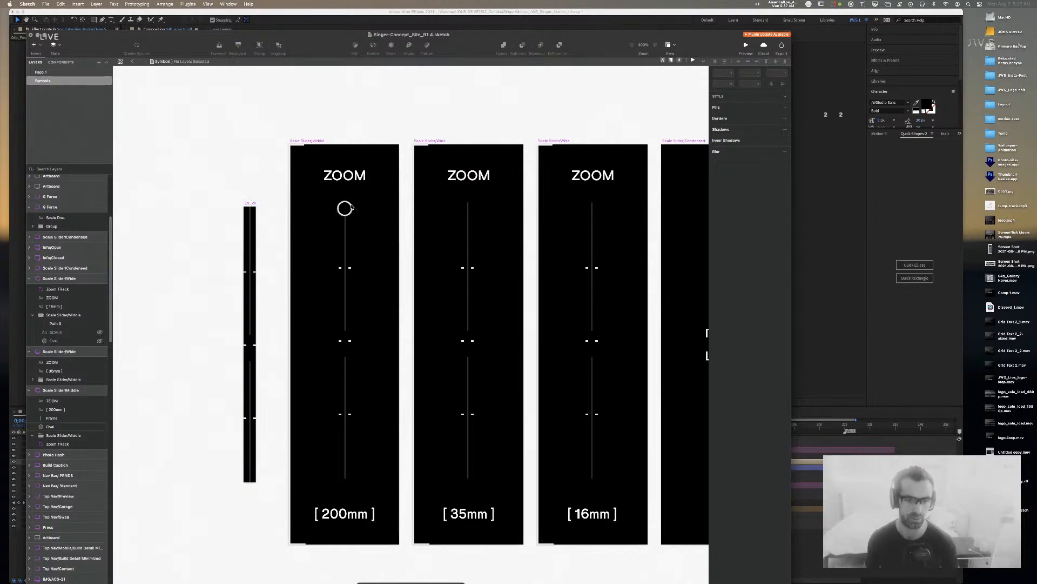
Step: Hide the Oval circle on the 200mm slider and bring all sliders into view
click(99, 426)
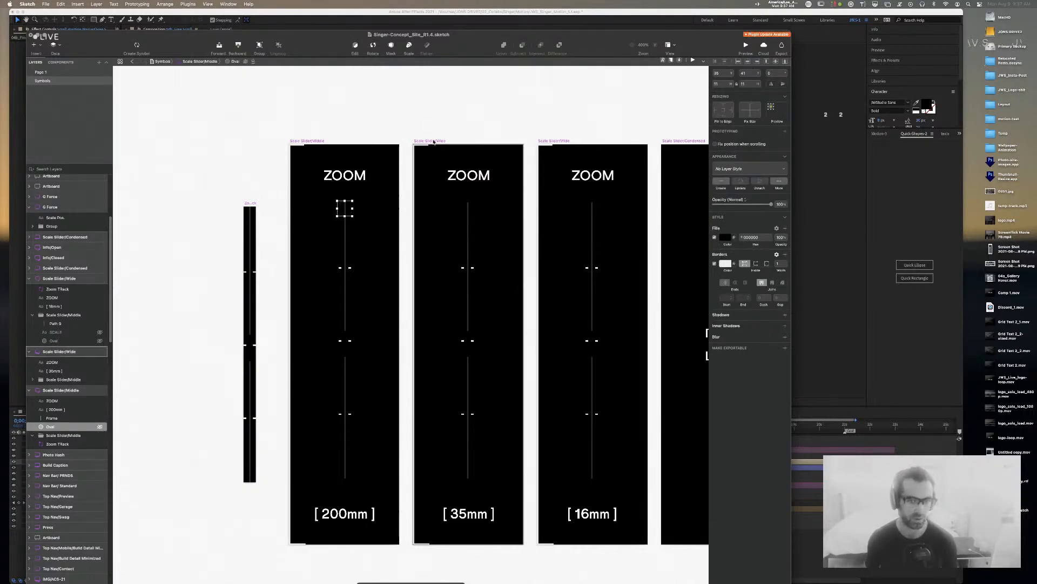
click(440, 112)
drag(489, 116, 428, 104)
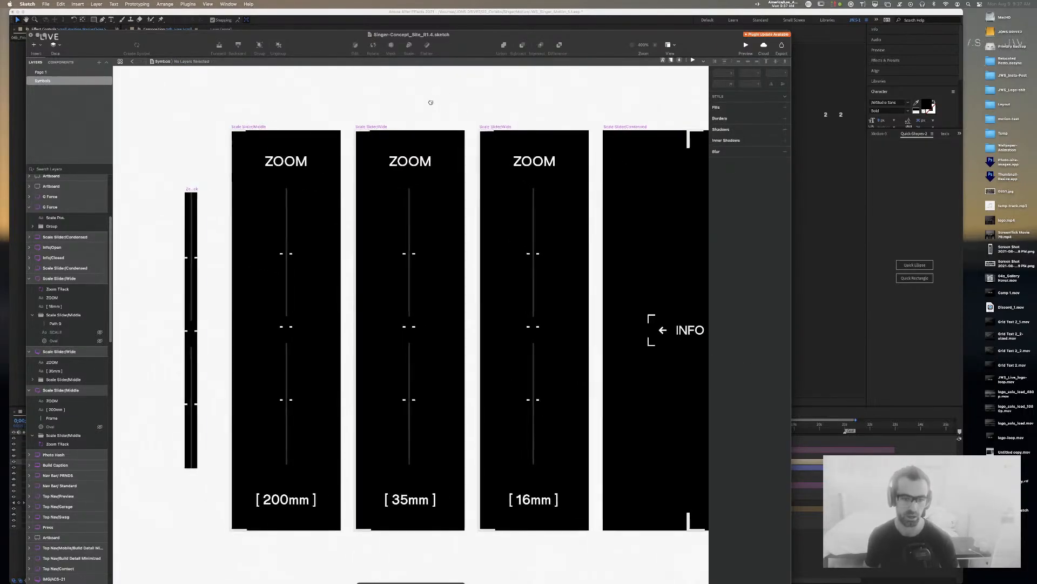
Step: Horizontally centre the 35mm and 16mm zoom tracks within their slider artboards
click(286, 264)
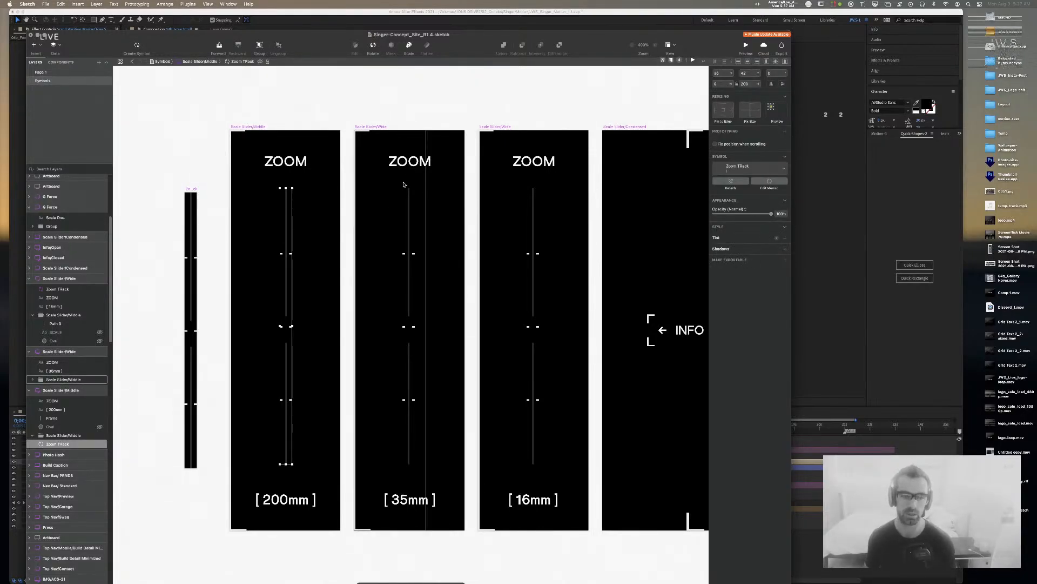
click(409, 205)
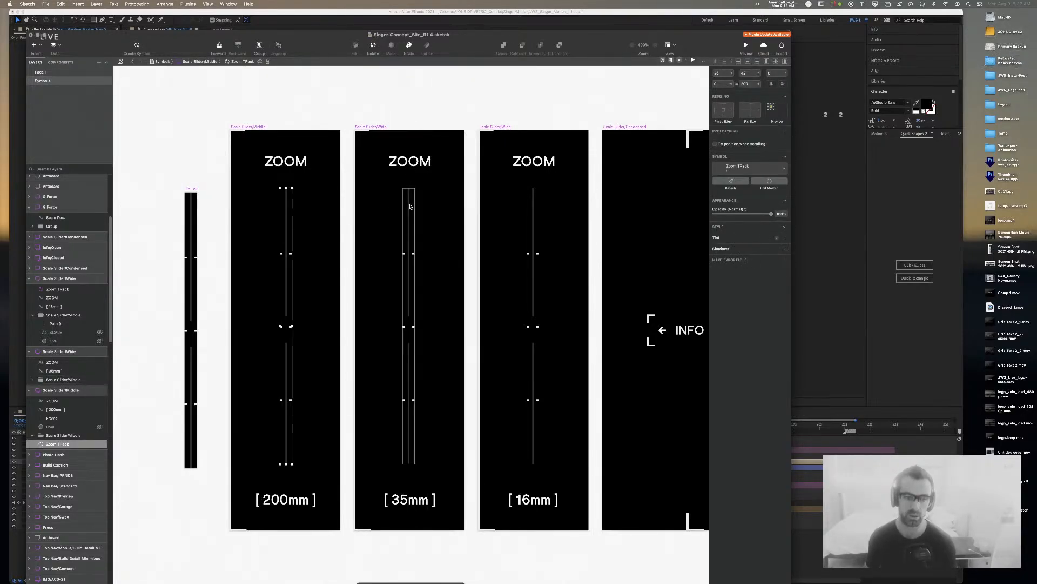
click(748, 61)
click(540, 218)
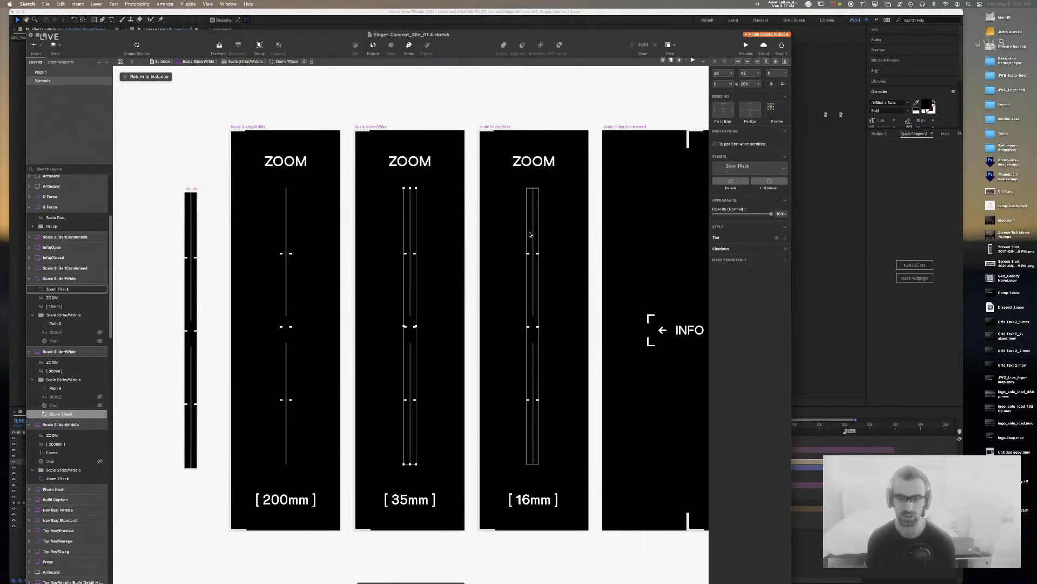
click(748, 62)
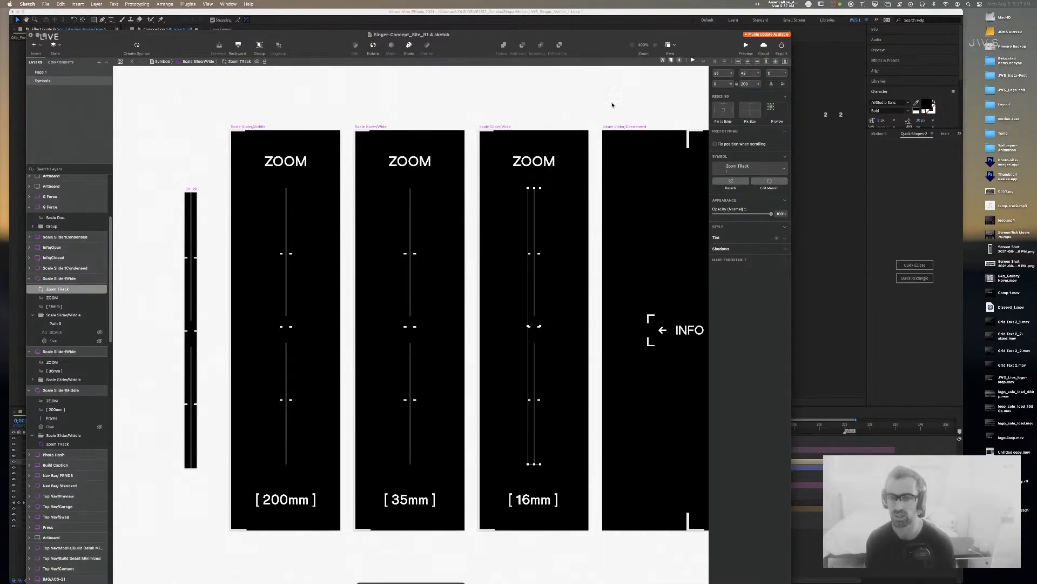
click(655, 90)
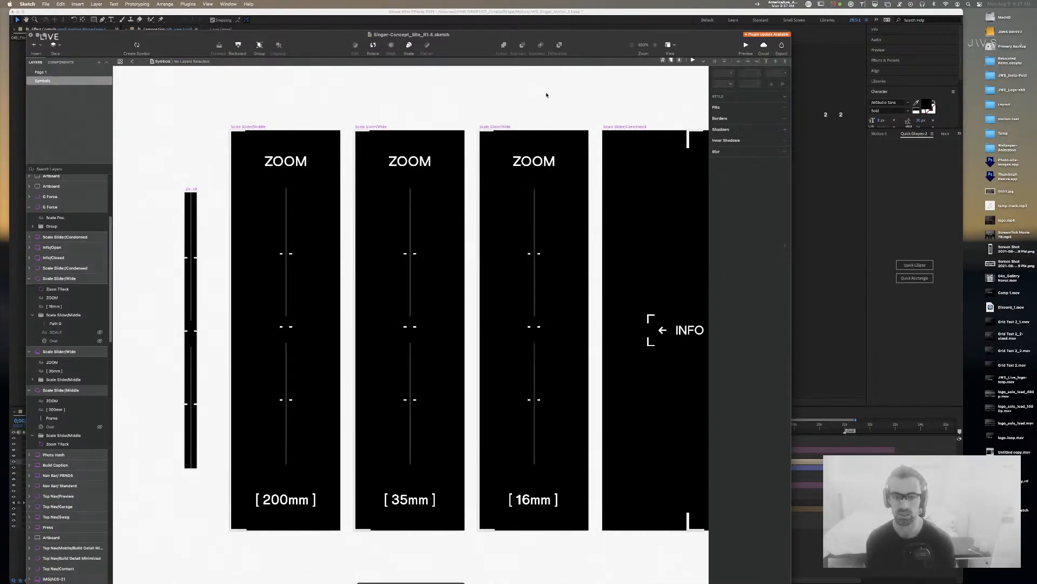
Step: Horizontally centre the 16mm and 35mm labels within their slider artboards
click(545, 502)
shift+click(409, 500)
shift+click(299, 501)
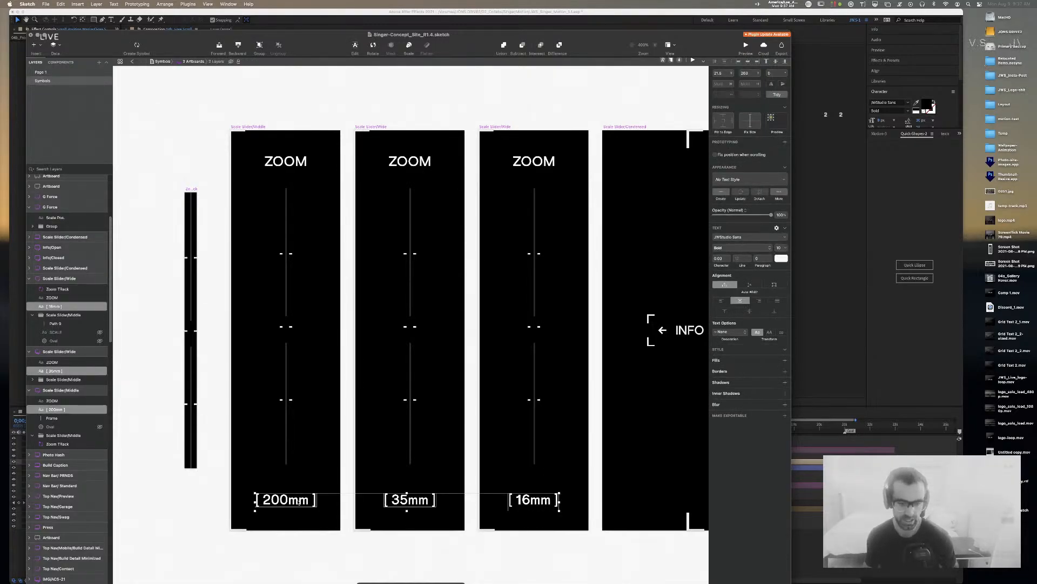
click(512, 548)
click(533, 499)
click(749, 63)
click(407, 502)
click(749, 61)
click(286, 499)
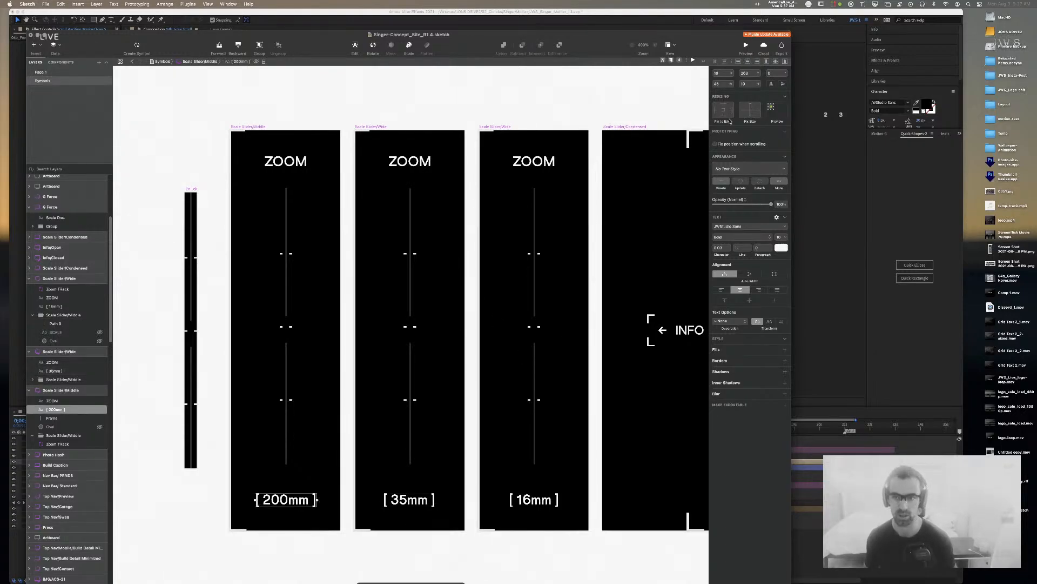
click(440, 83)
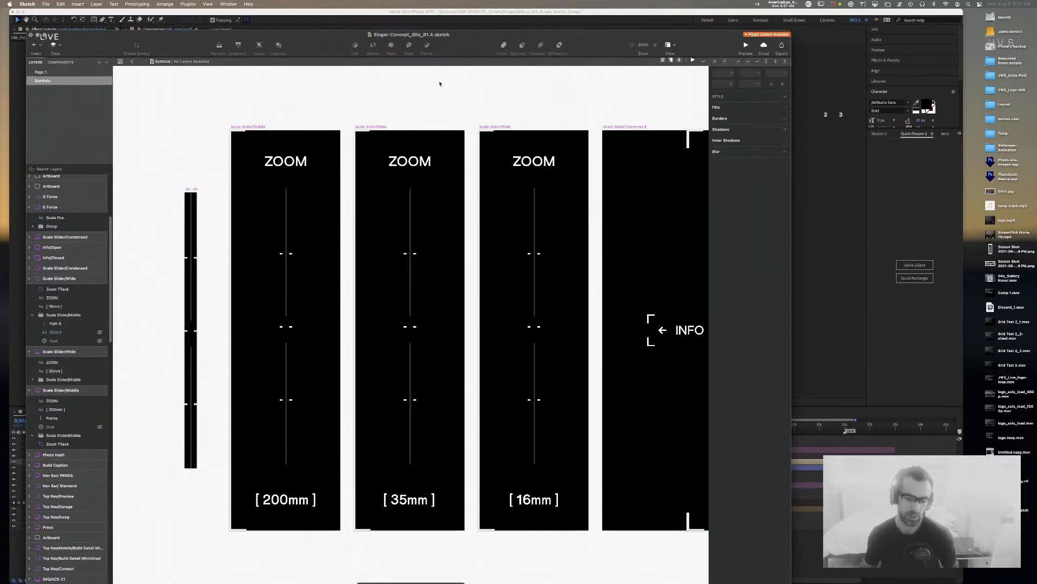
Step: Zoom out to see all three sliders and collapse every expanded layer group
key(super+minus)
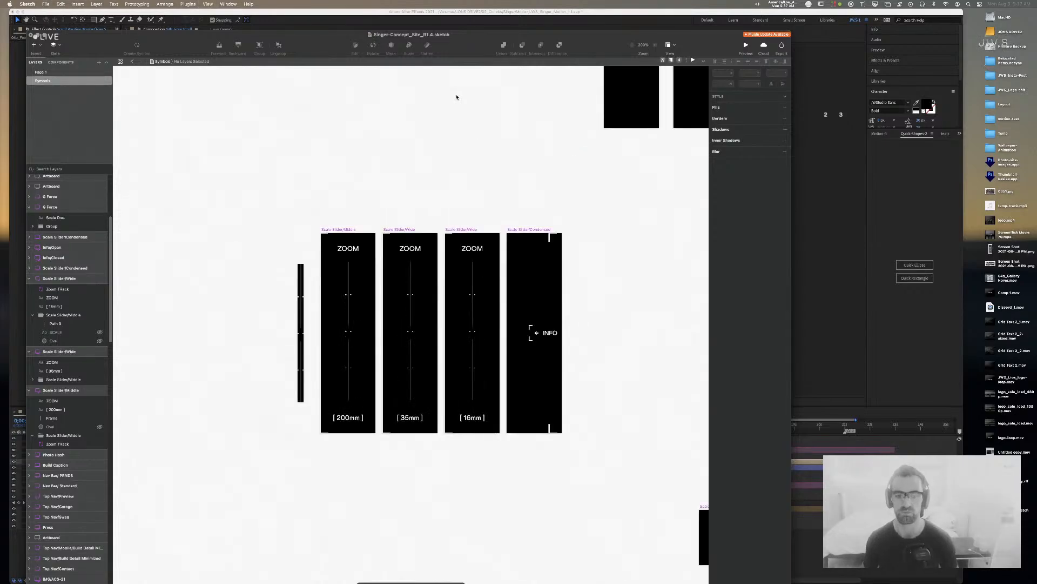
key(super+shift+period)
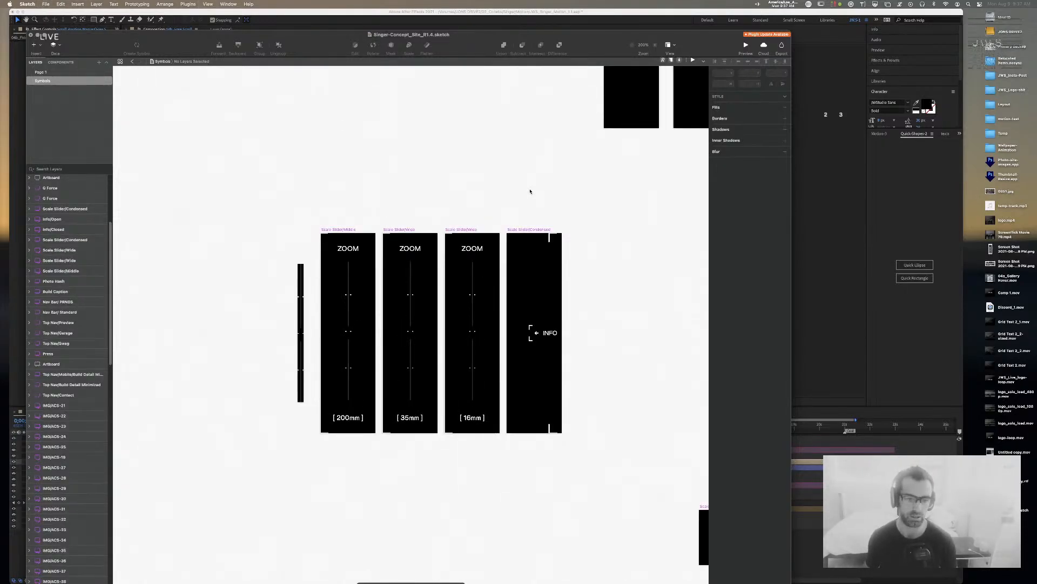
drag(390, 202, 412, 199)
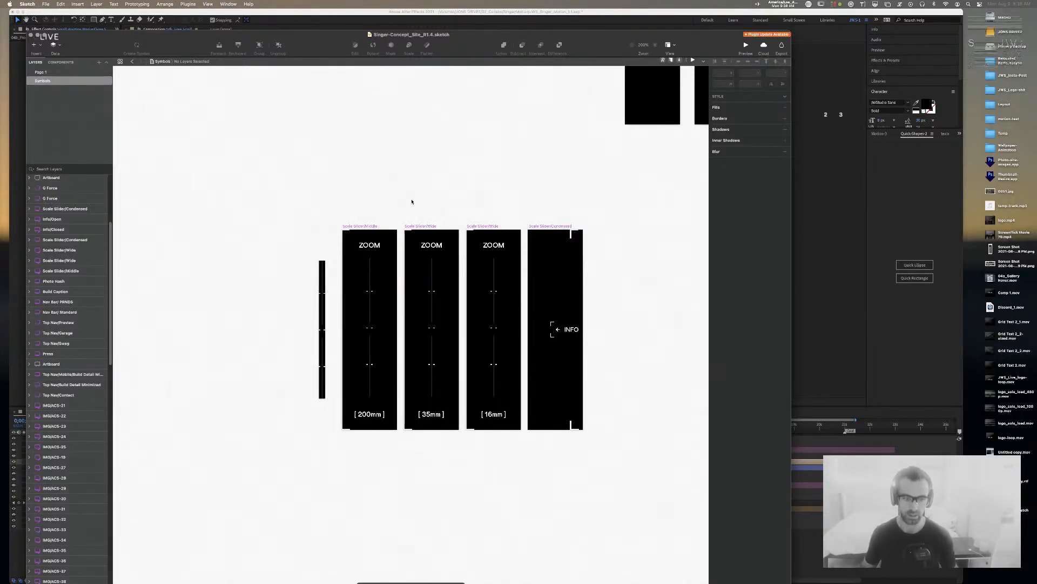
Step: Delete the Oval circle from the Zoom Track symbol's combined track shape
key(super+equal)
key(super+equal)
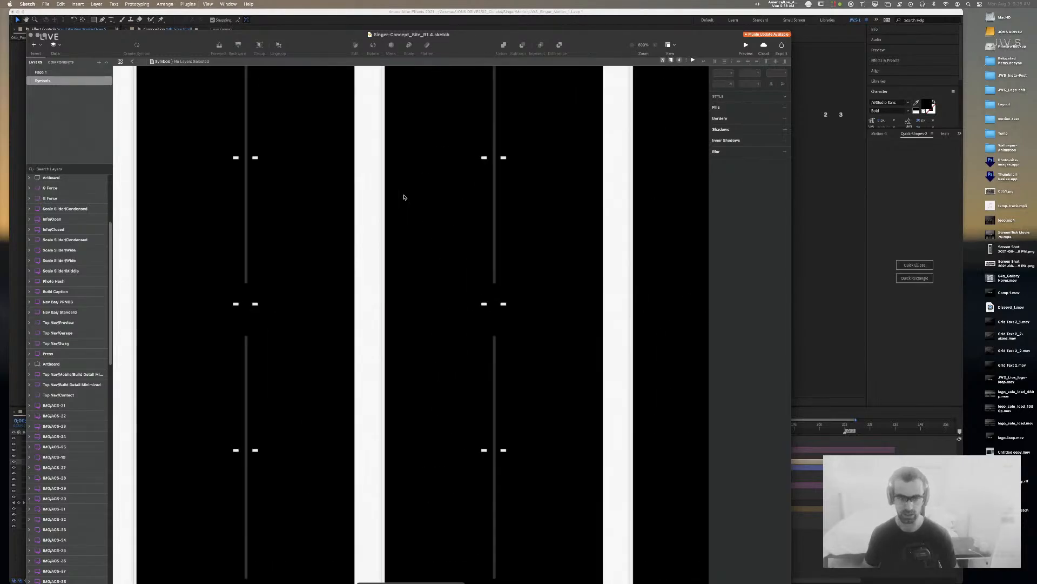
mouse_move(268, 212)
mouse_down()
mouse_move(604, 190)
mouse_move(595, 192)
mouse_up()
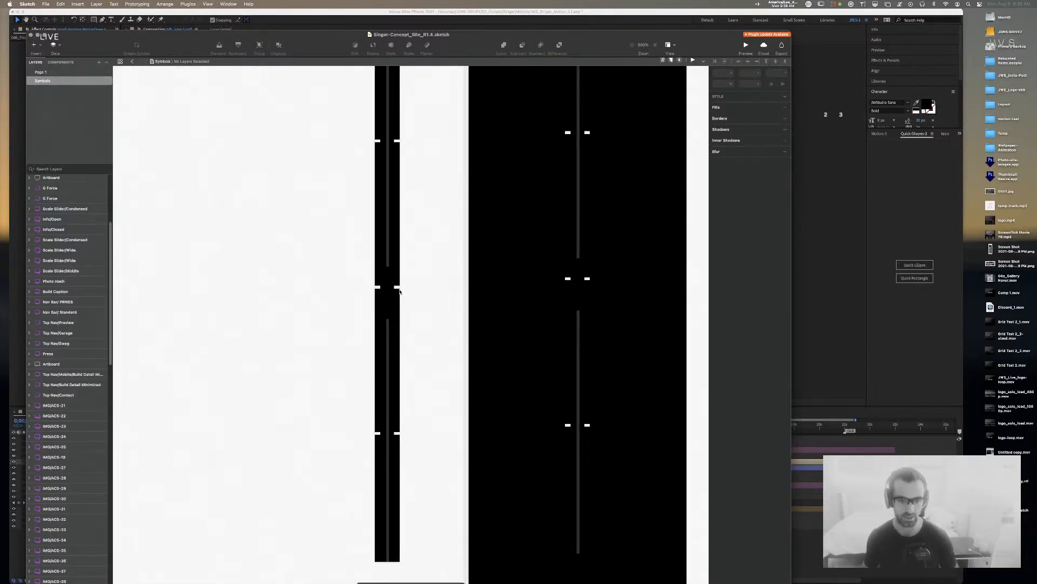
double_click(388, 325)
click(388, 326)
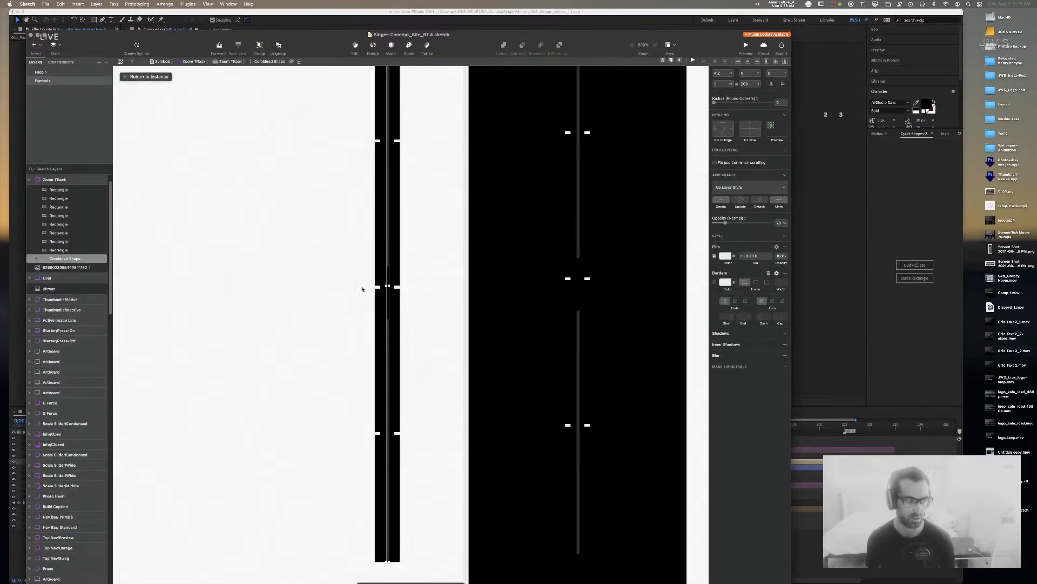
click(36, 258)
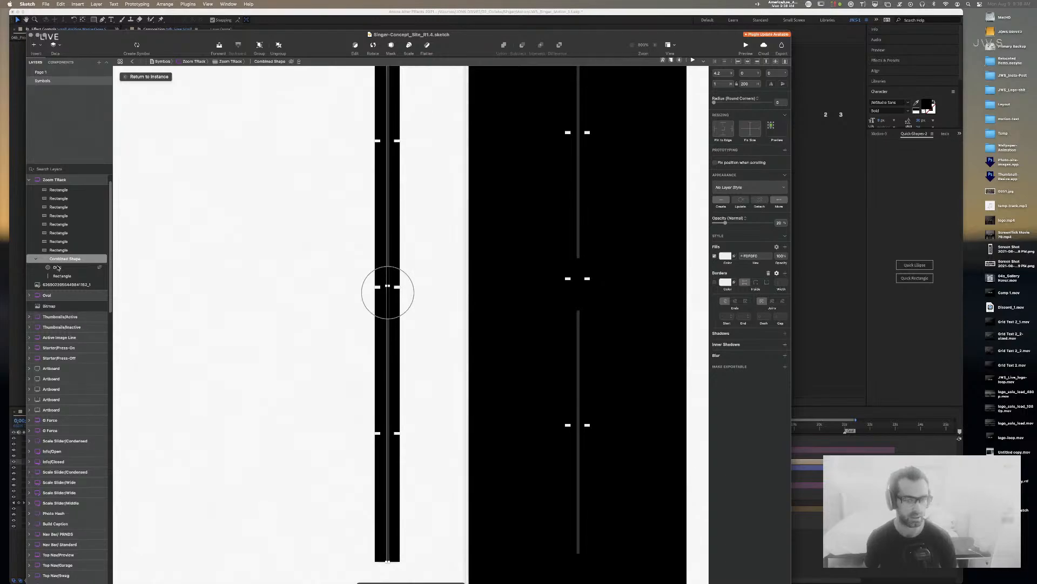
click(58, 268)
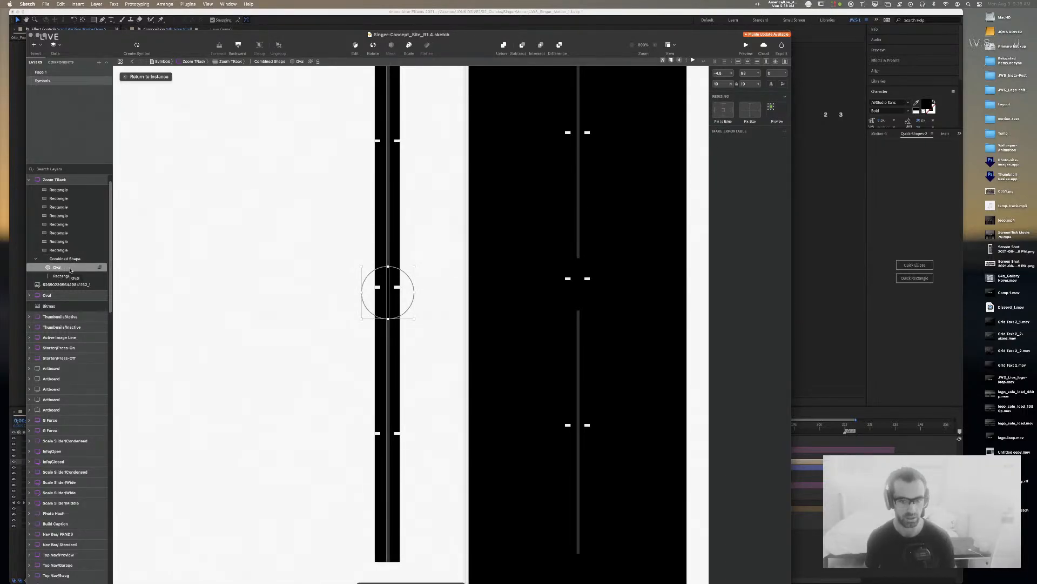
key(Delete)
Step: Shorten the track line's height to 42
key(super+minus)
double_click(404, 180)
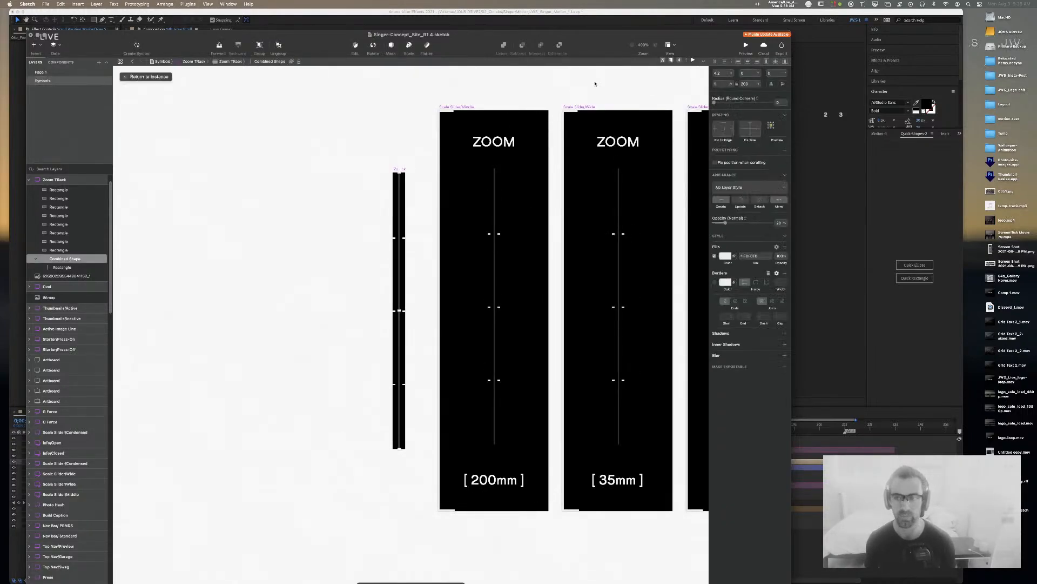
click(746, 84)
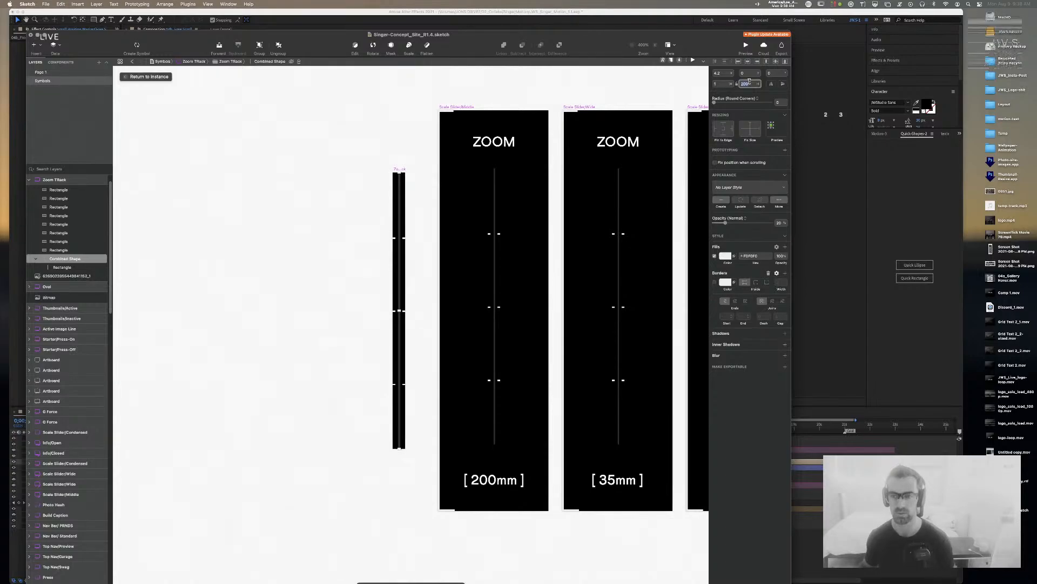
text(120)
key(Return)
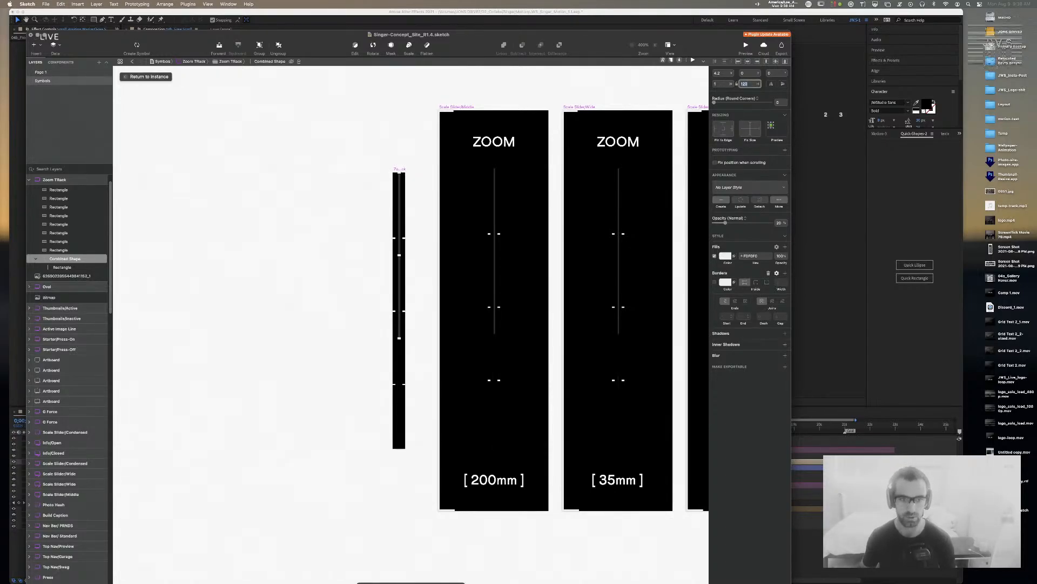
text(70)
key(Return)
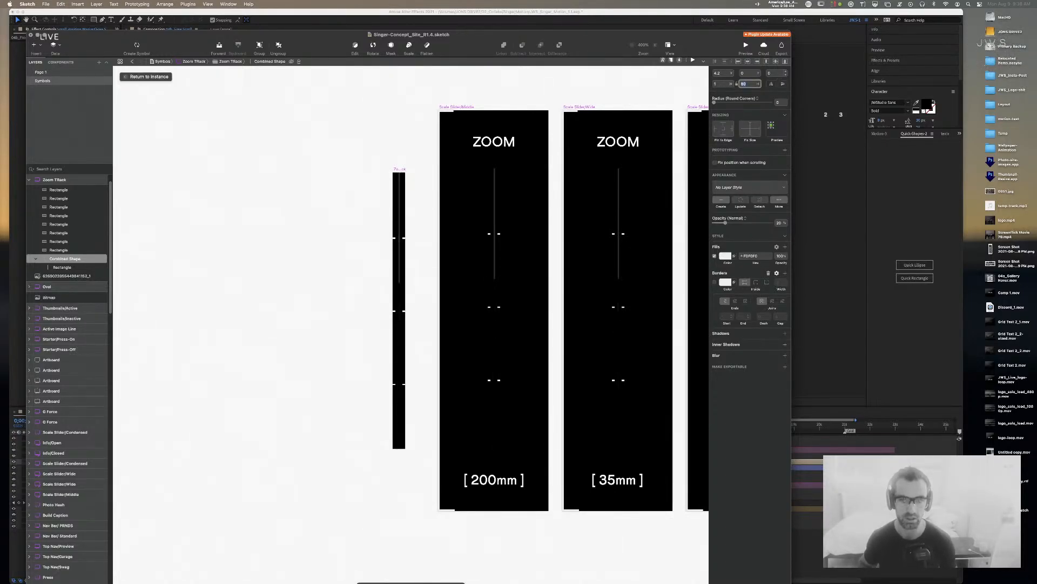
key(shift+Down)
key(shift+Down)
key(shift+Down)
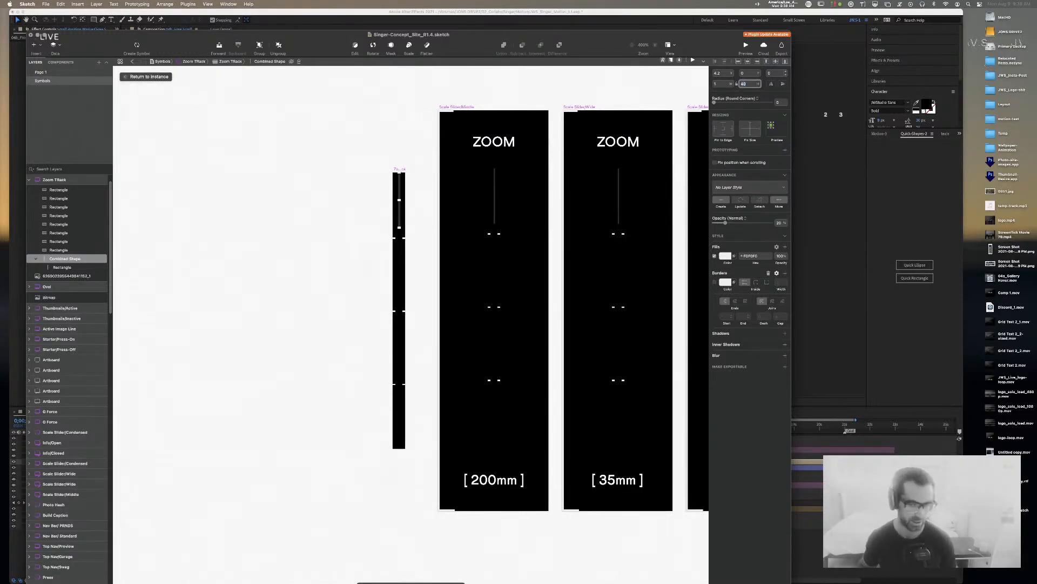
key(Up)
key(Up)
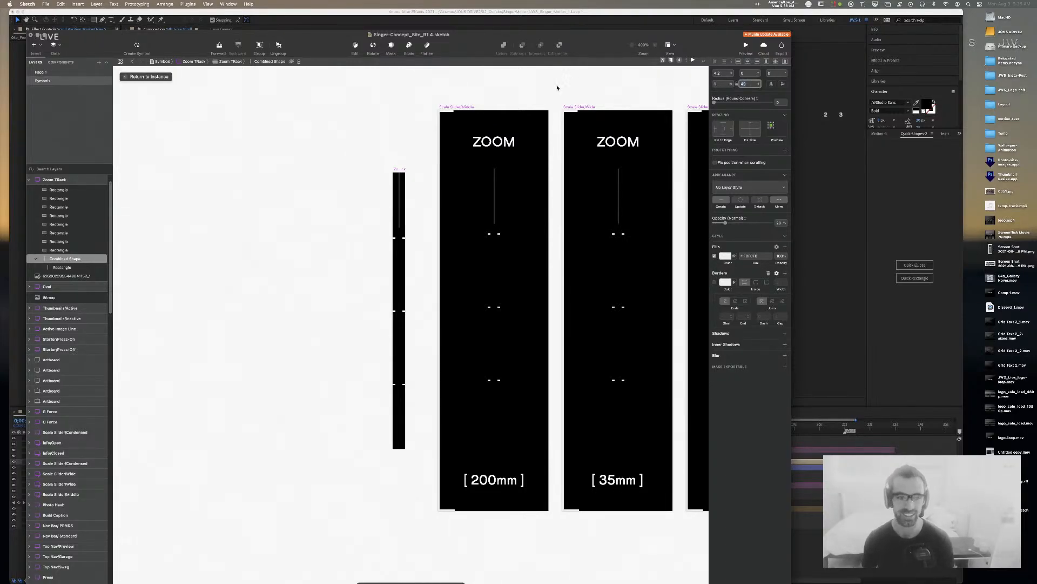
click(407, 184)
Step: Duplicate the shortened track line three times down the track, forming four segments
click(399, 182)
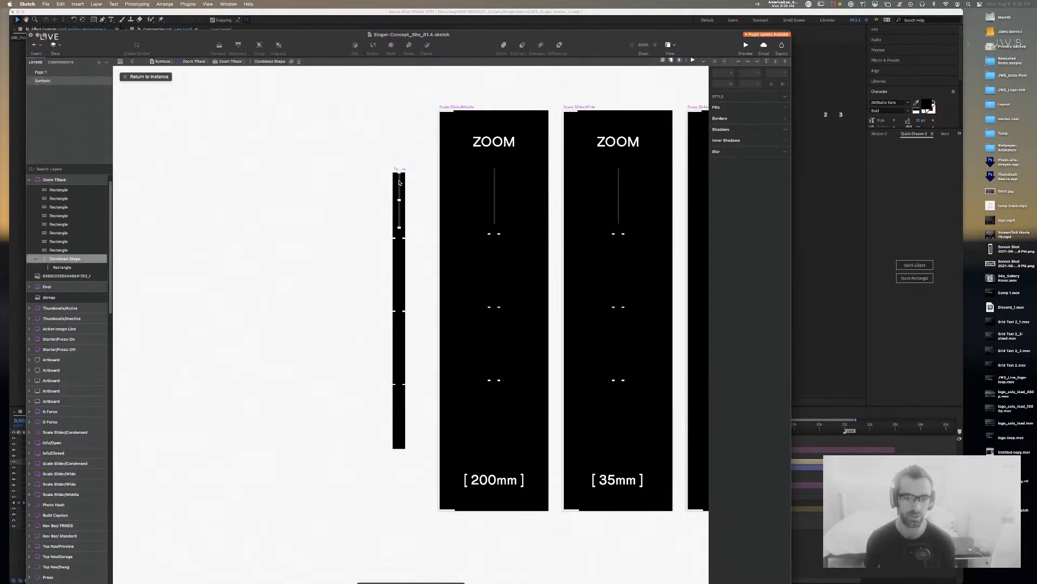
drag(399, 182, 400, 254)
click(388, 246)
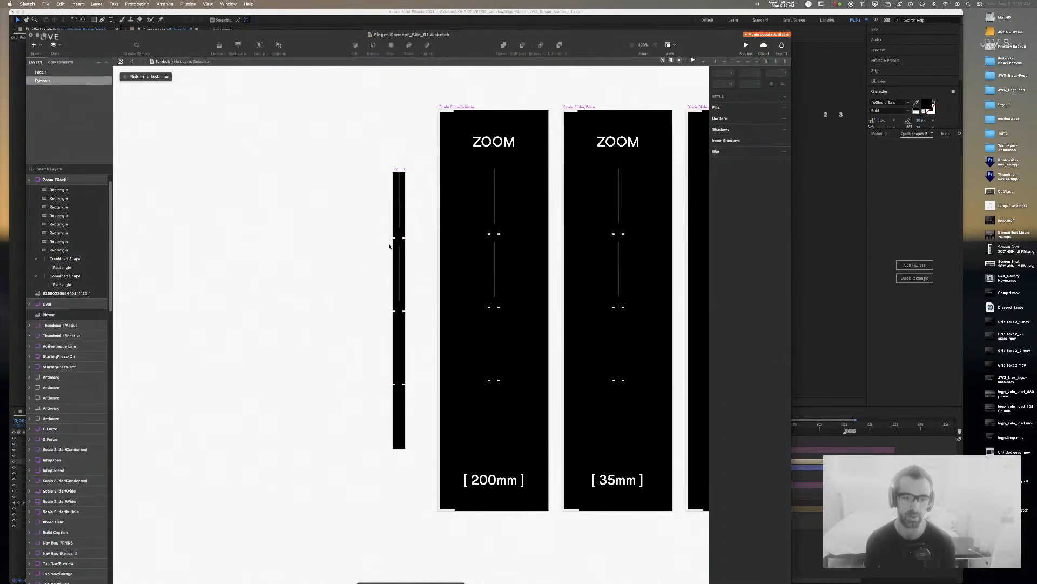
click(400, 253)
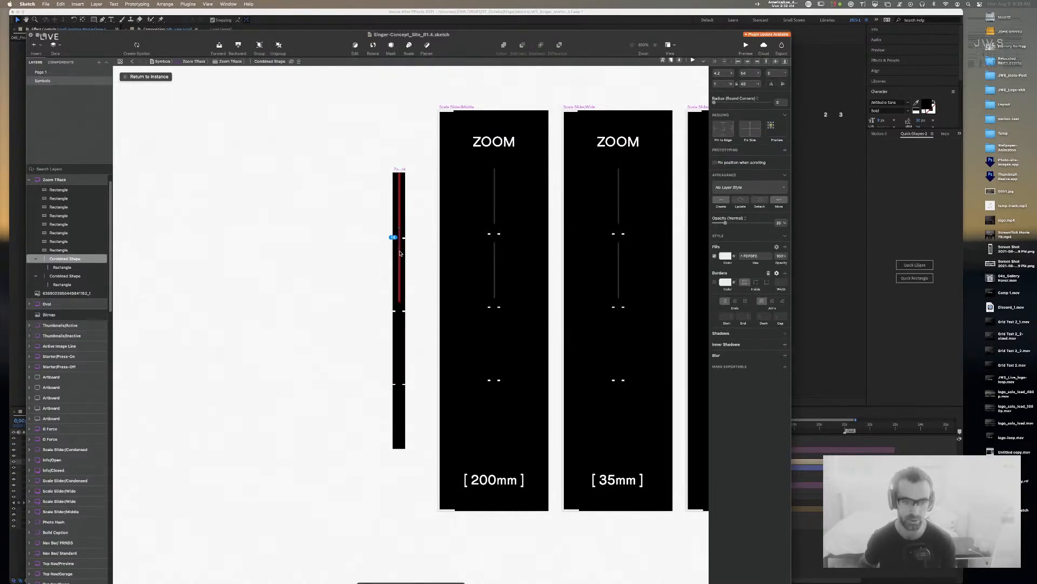
click(370, 254)
click(400, 253)
drag(400, 252, 398, 326)
click(368, 322)
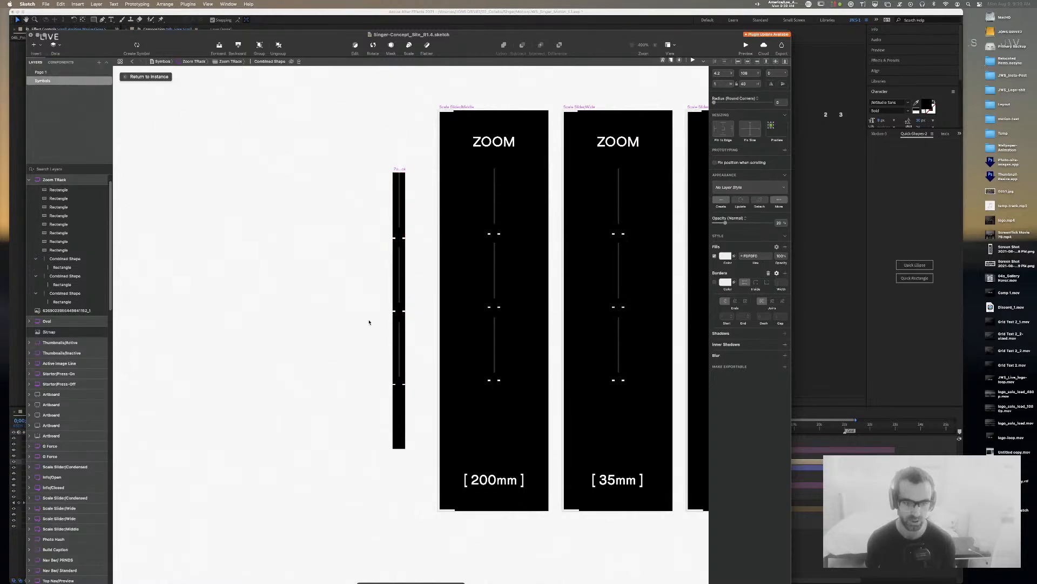
click(399, 328)
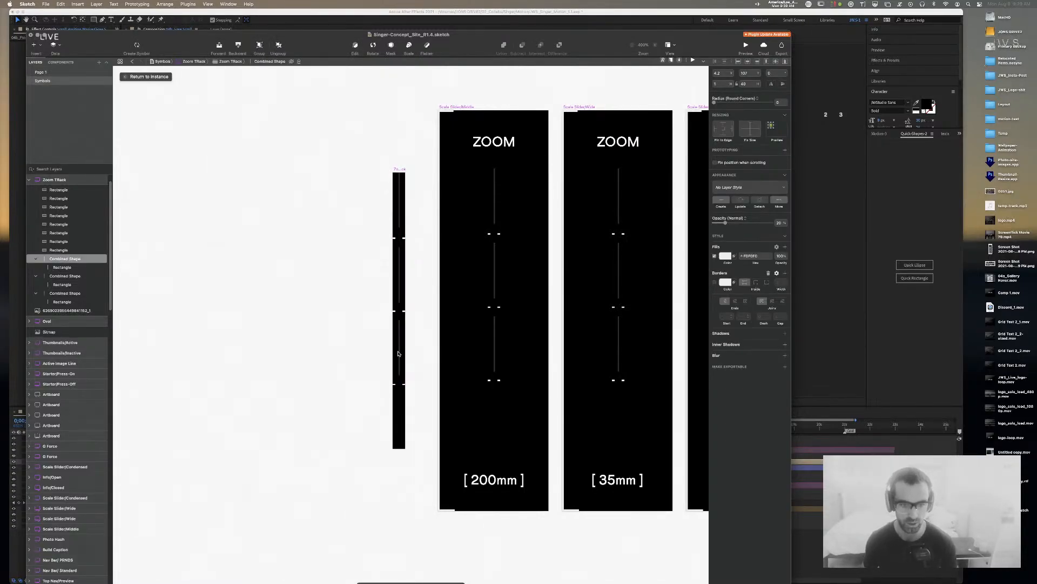
drag(399, 329, 400, 402)
click(339, 395)
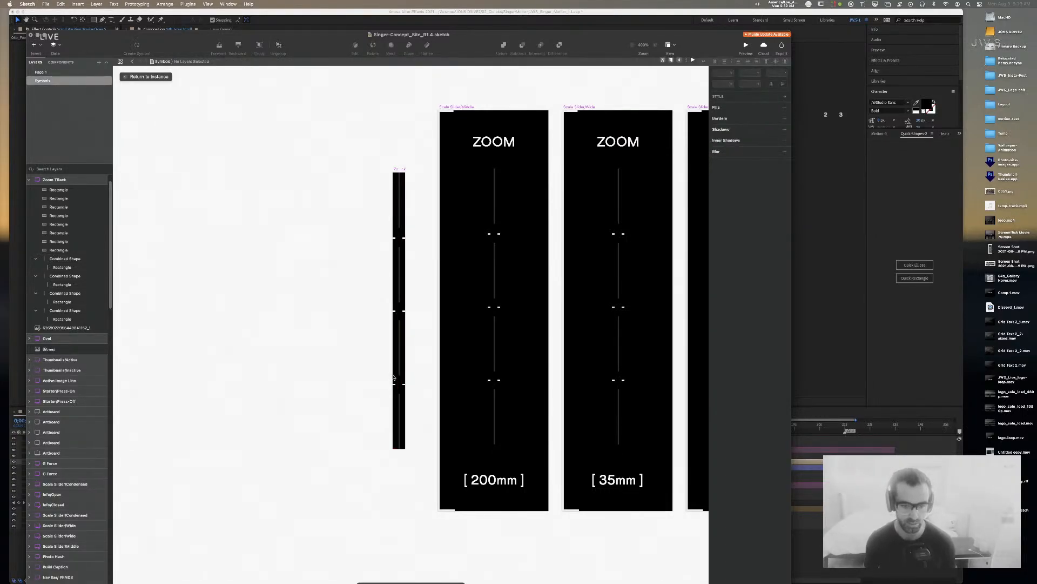
Step: Draw a small light rectangle and place it left of the track's upper tick
scroll(413, 379, up, 5)
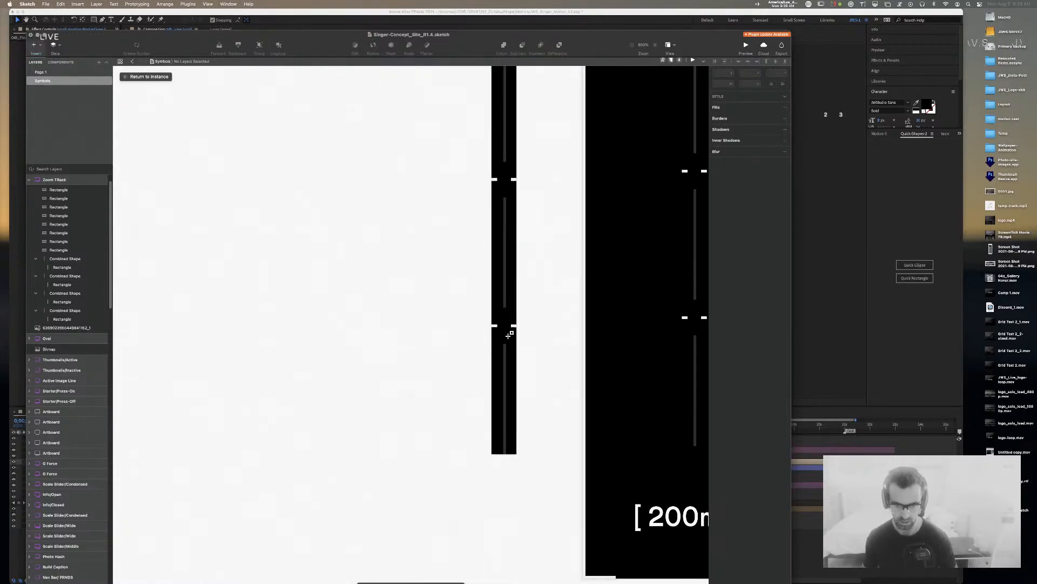
drag(505, 343, 510, 171)
scroll(529, 127, up, 5)
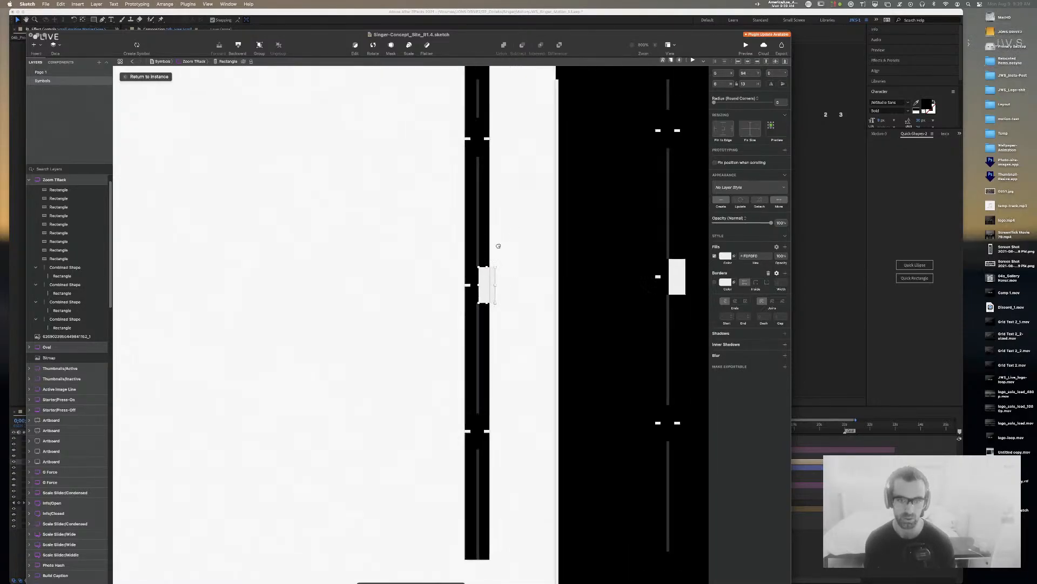
drag(470, 323, 473, 174)
scroll(493, 167, up, 3)
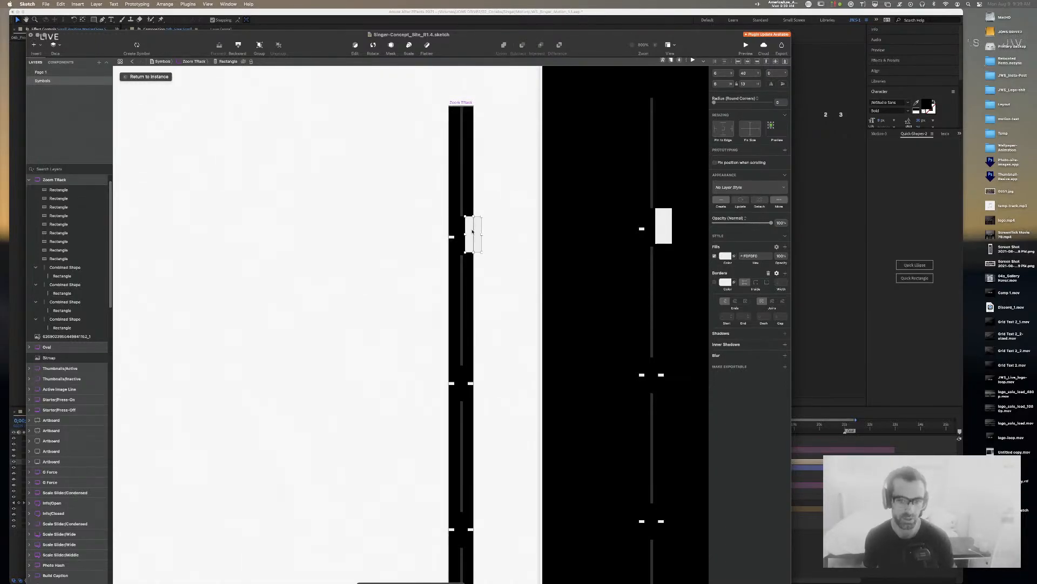
drag(478, 232, 436, 233)
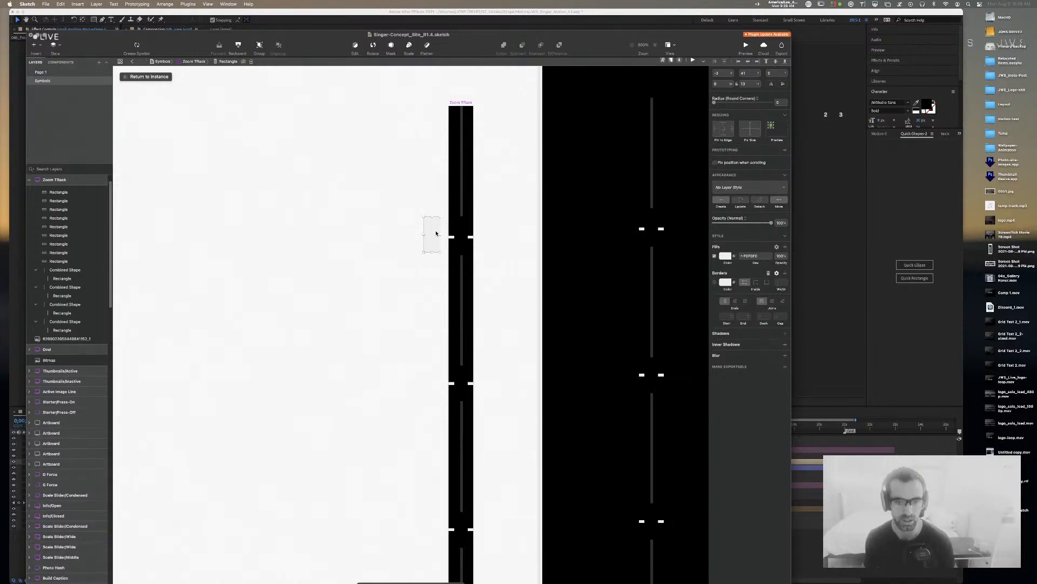
Step: Check the spacing between the two tick rectangles, then delete the tall left one
click(453, 237)
shift+click(472, 237)
key(alt)
key(super+c)
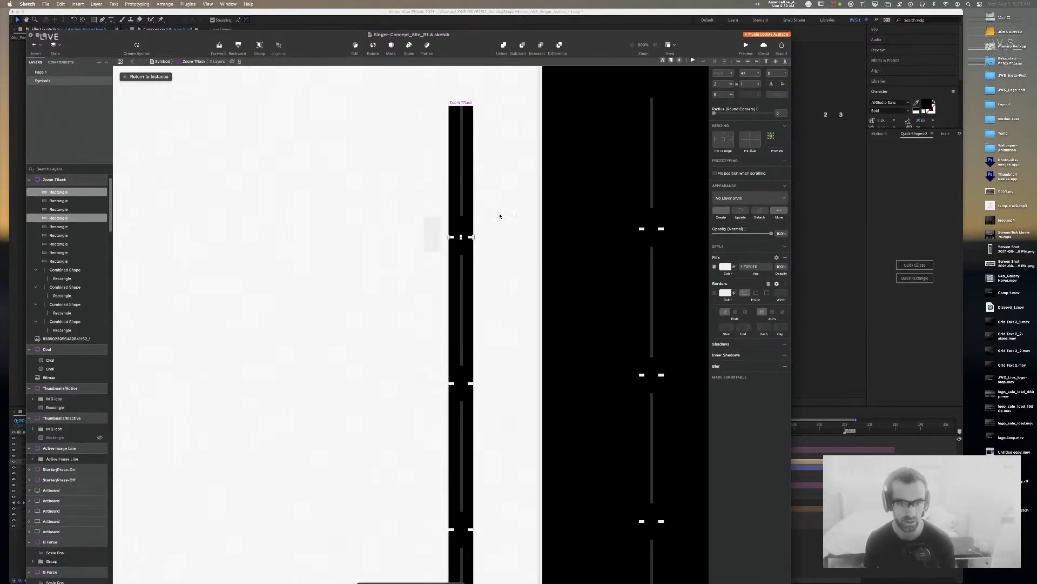
click(499, 216)
click(470, 238)
click(474, 240)
click(472, 238)
shift+click(452, 238)
key(alt)
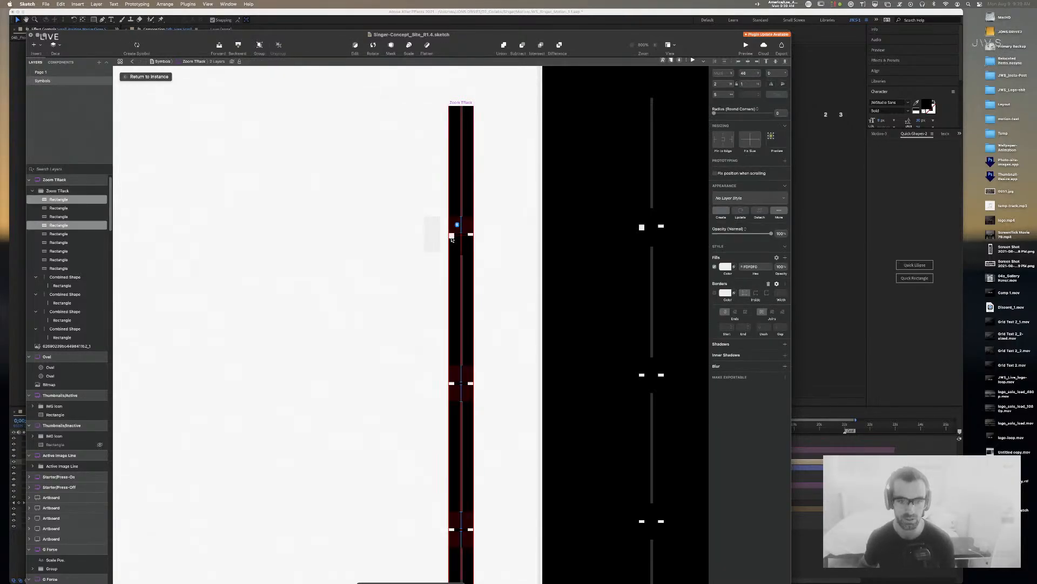
click(452, 241)
click(451, 237)
key(Delete)
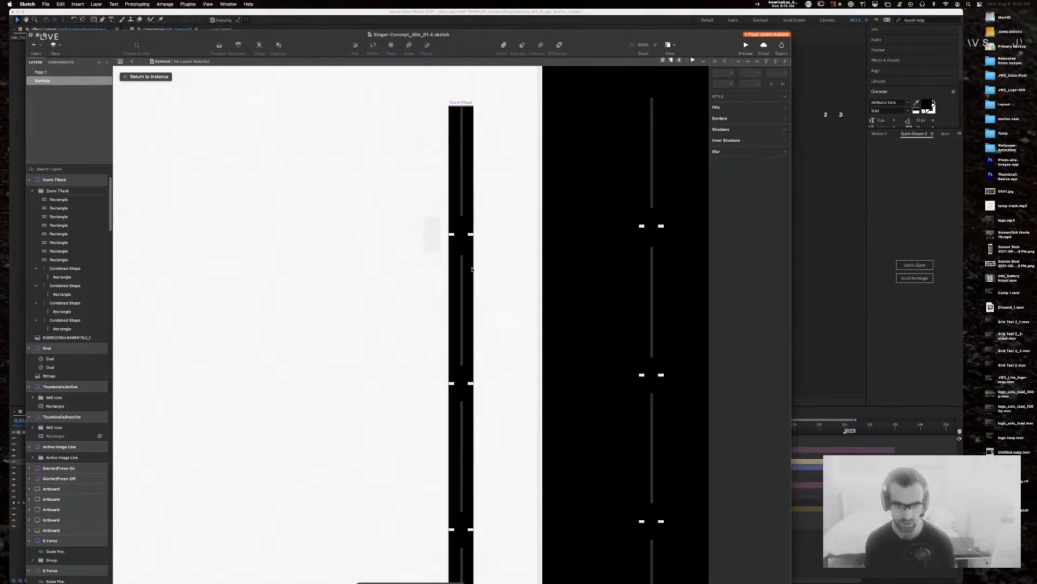
Step: Nudge all the Zoom Track tick shapes up slightly
scroll(482, 222, down, 5)
drag(482, 146, 428, 502)
key(Up)
click(366, 276)
scroll(405, 257, up, 3)
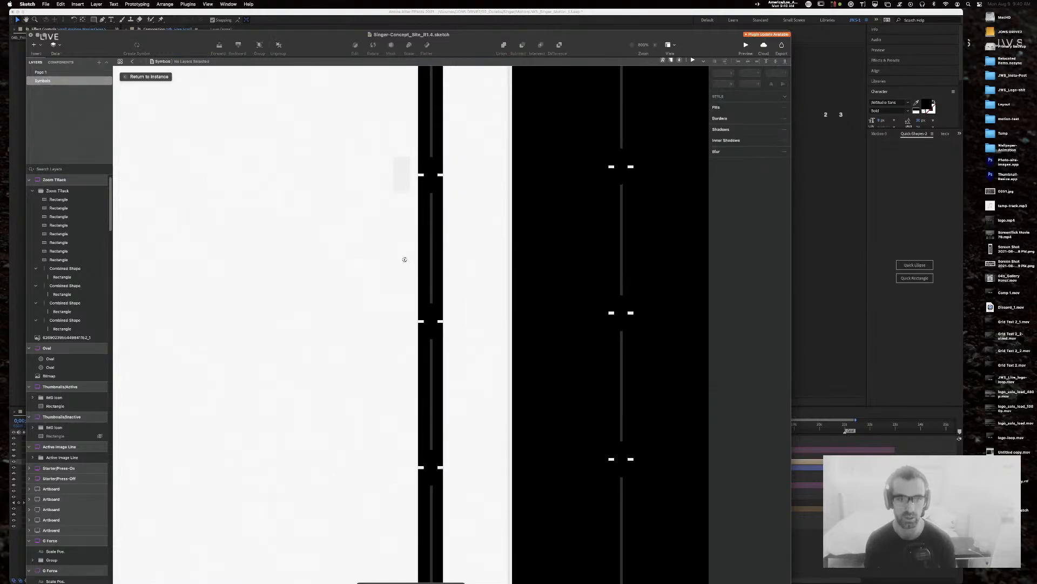
Step: Duplicate the small grey rectangle and position the copy at a lower tick beside the track
click(415, 175)
drag(416, 175, 412, 465)
click(464, 295)
click(418, 318)
scroll(412, 465, down, 1)
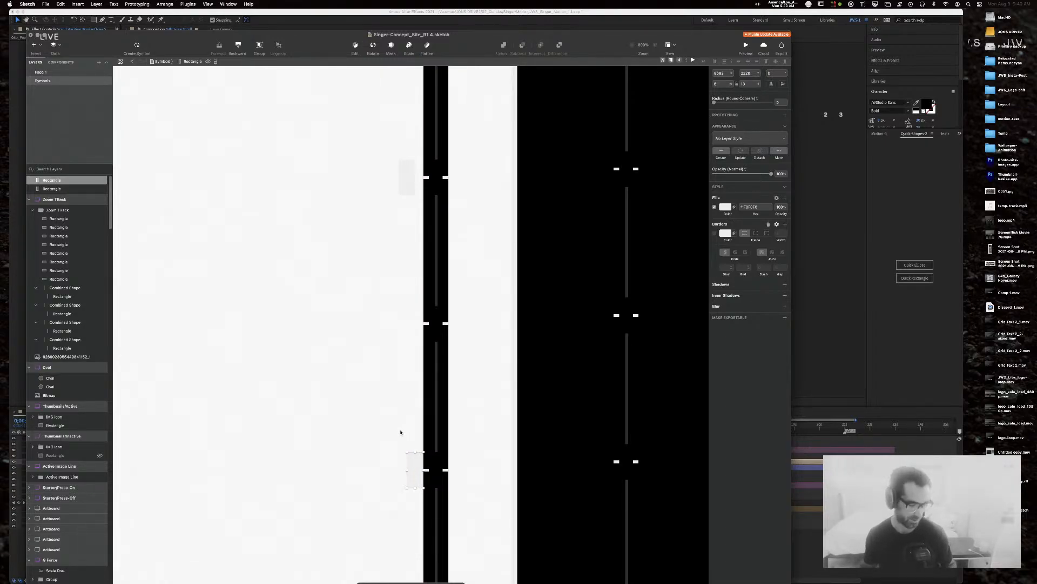
drag(384, 422, 355, 328)
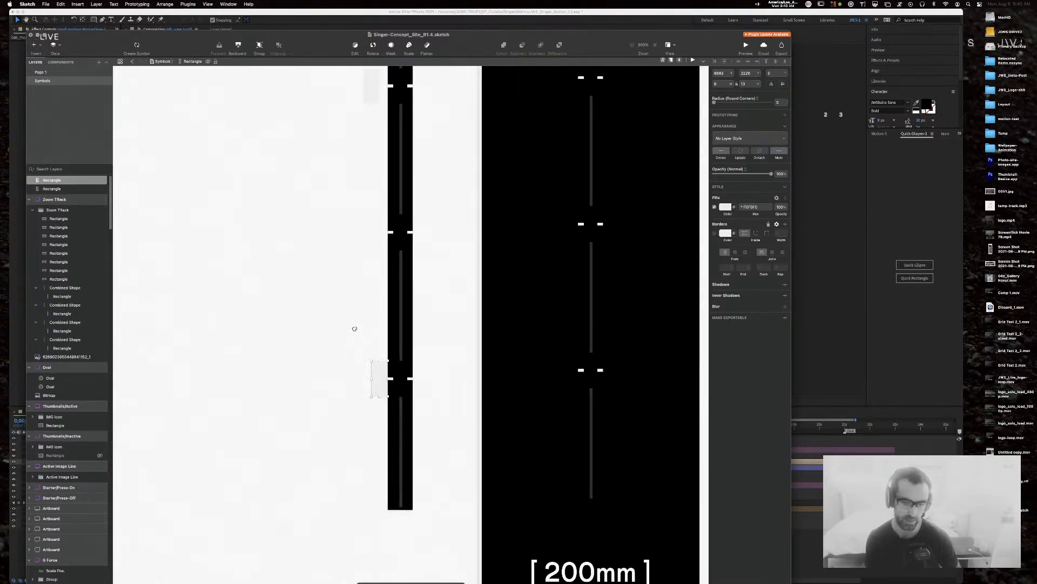
scroll(374, 371, down, 3)
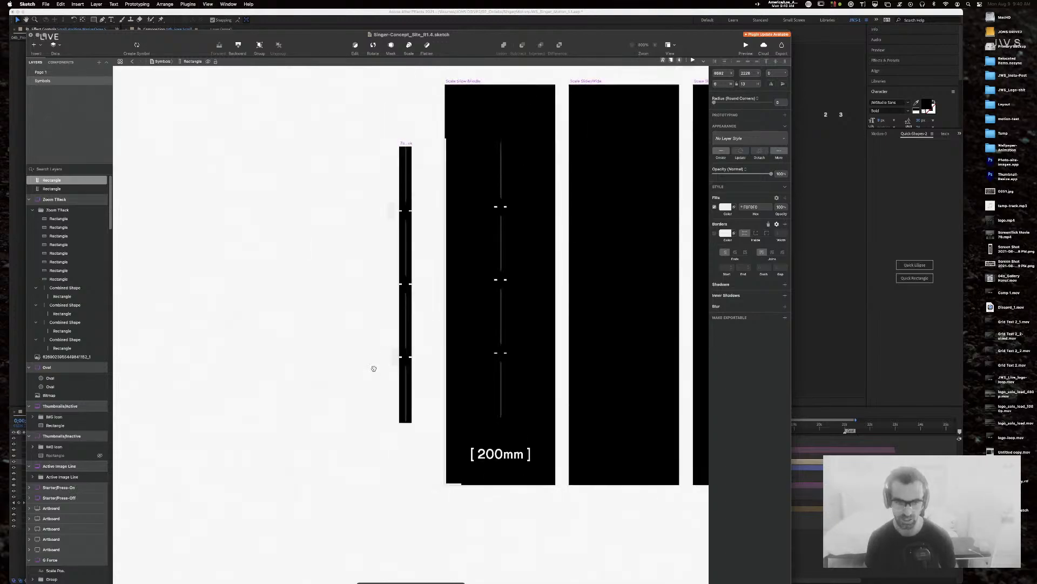
drag(416, 425, 449, 344)
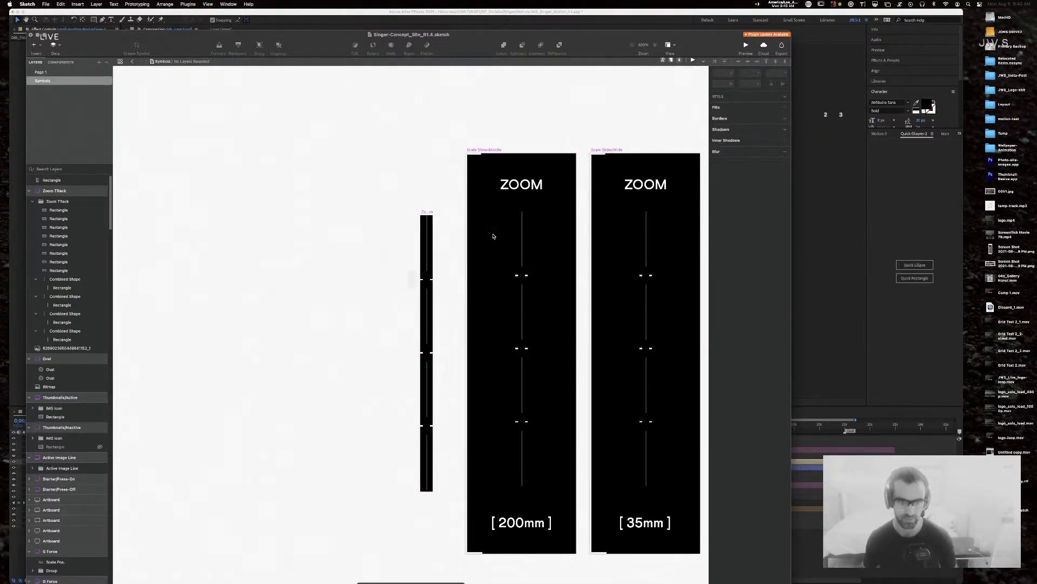
Step: Set the Zoom TRack symbol's height to 199 and delete the small tick rectangle
click(427, 215)
click(747, 100)
key(Down)
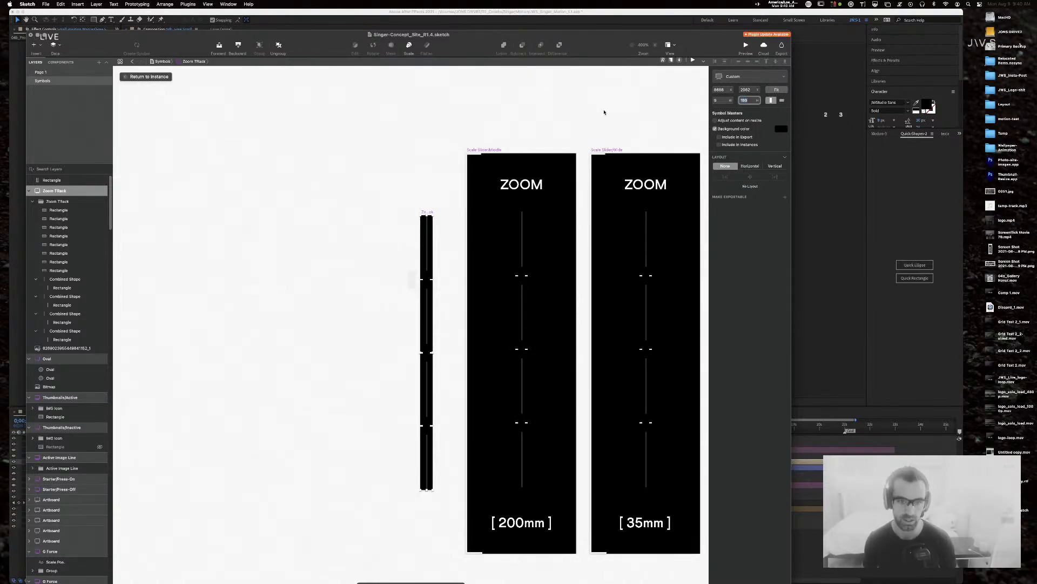
click(426, 148)
click(411, 280)
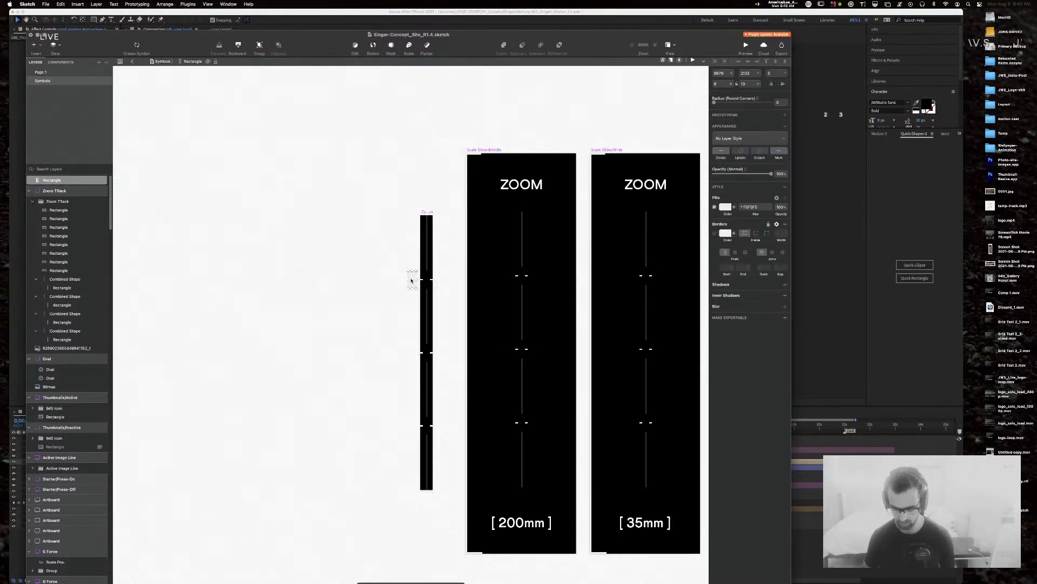
key(BackSpace)
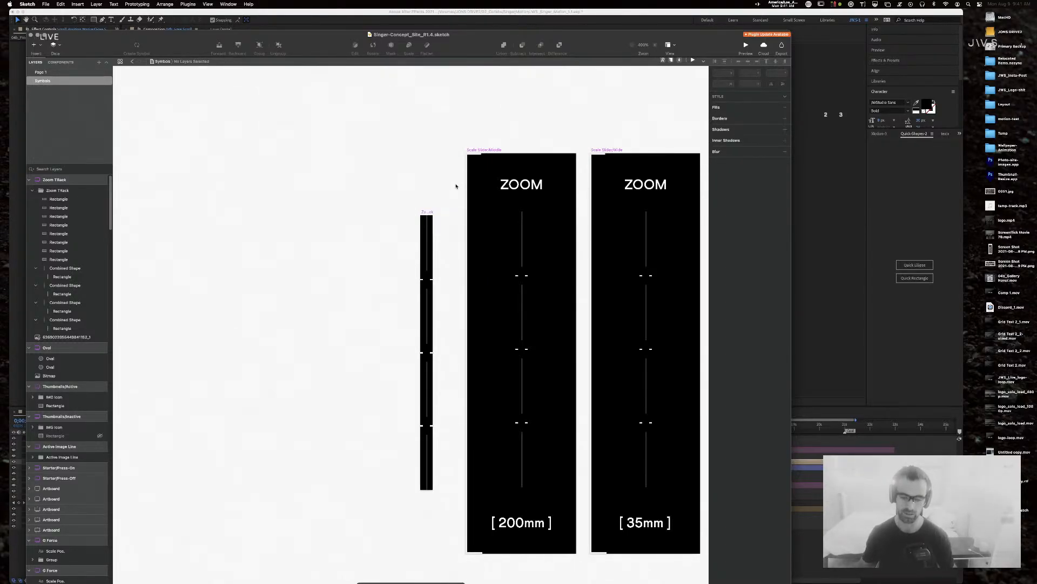
scroll(385, 166, right, 3)
scroll(385, 166, down, 1)
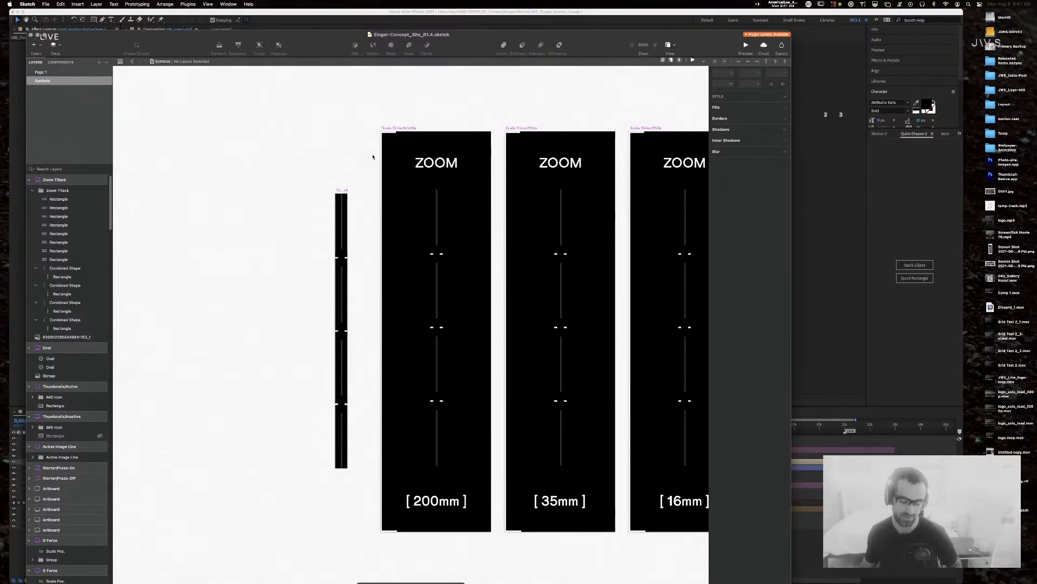
scroll(372, 157, right, 5)
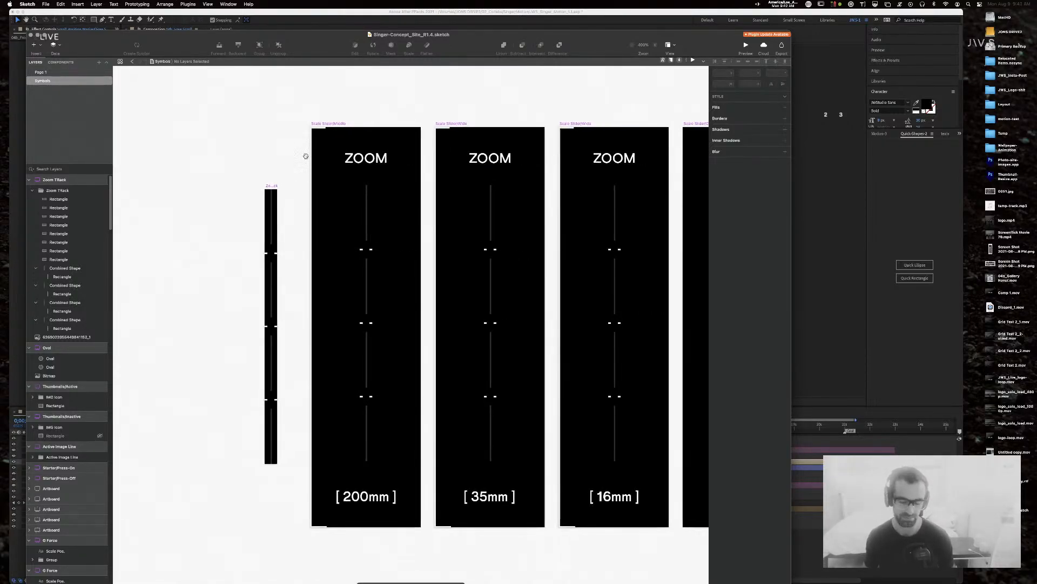
scroll(298, 251, left, 3)
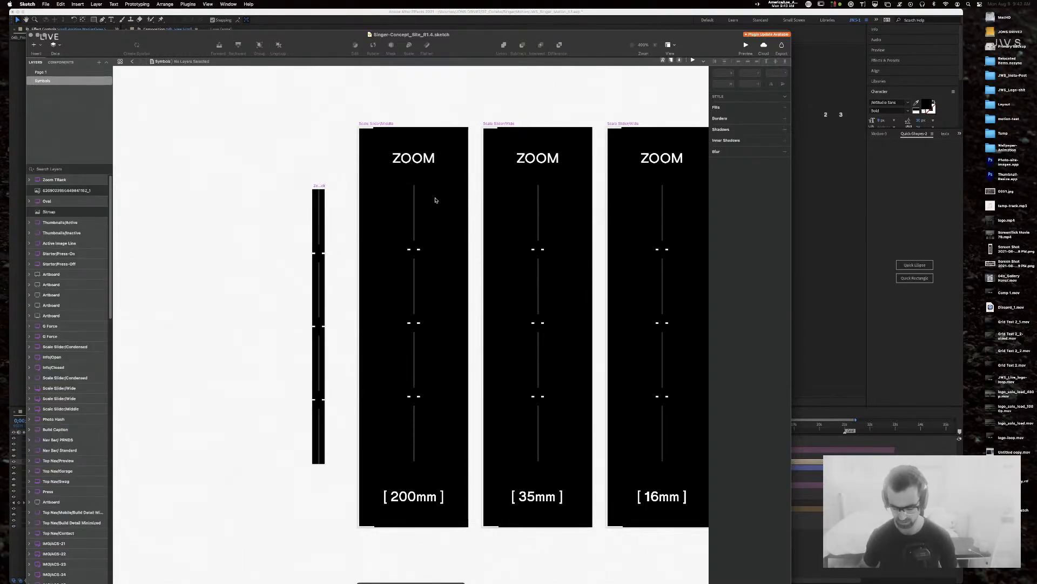
Step: Hide the [ 35mm ] and [ 16mm ] labels, leaving only [ 200mm ] visible
key(super+minus)
click(420, 417)
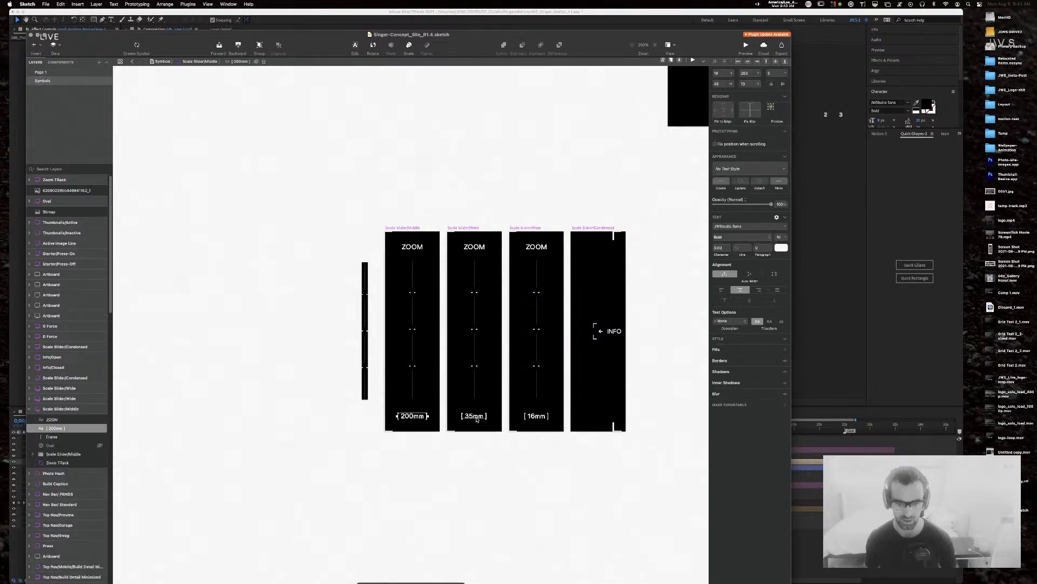
shift+click(475, 417)
shift+click(527, 418)
click(100, 415)
click(100, 455)
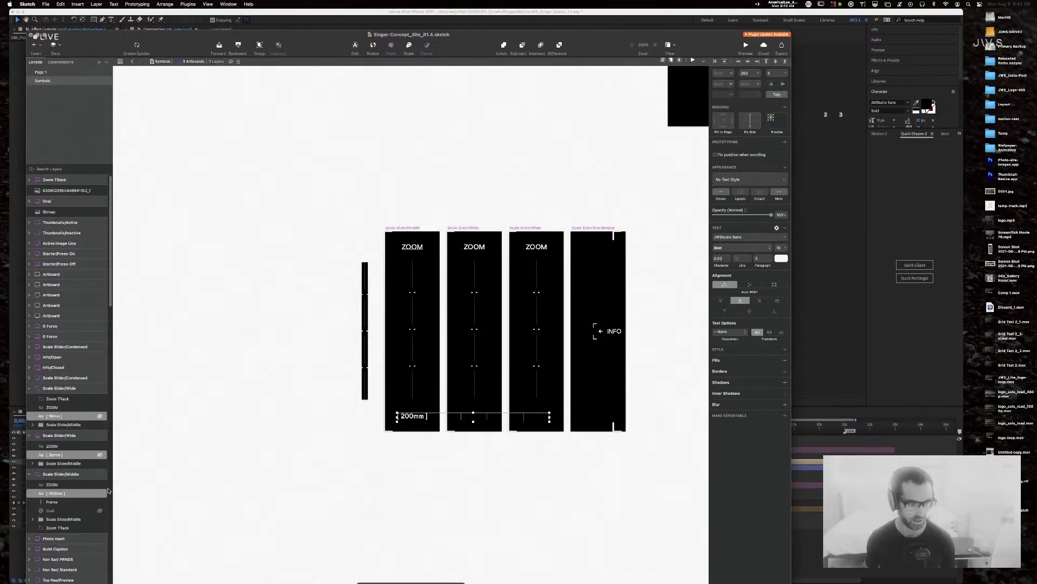
click(272, 413)
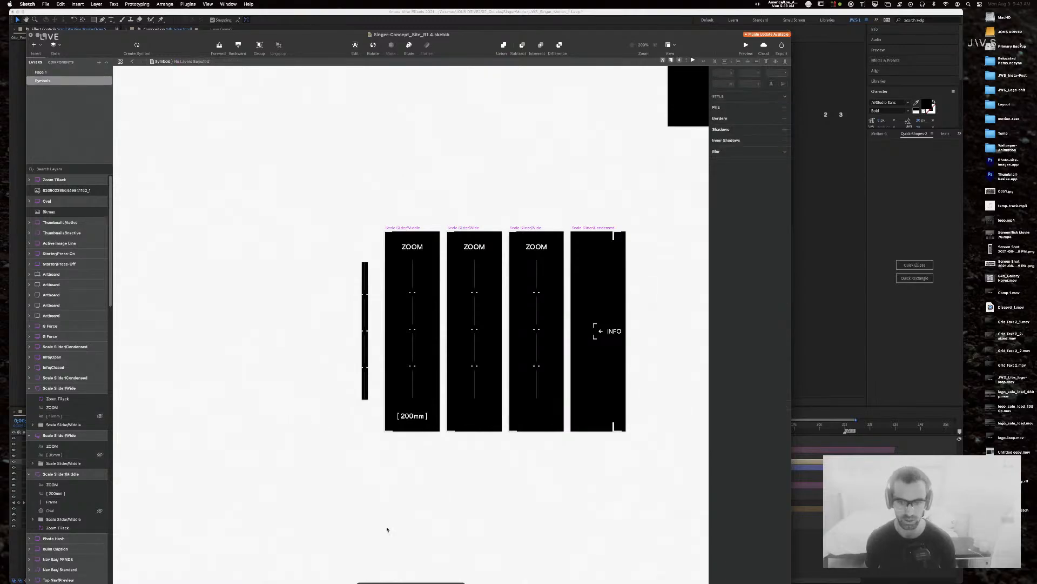
Step: Review the Scale Slider/Wide artboard, then deselect it and switch away from Sketch
click(527, 228)
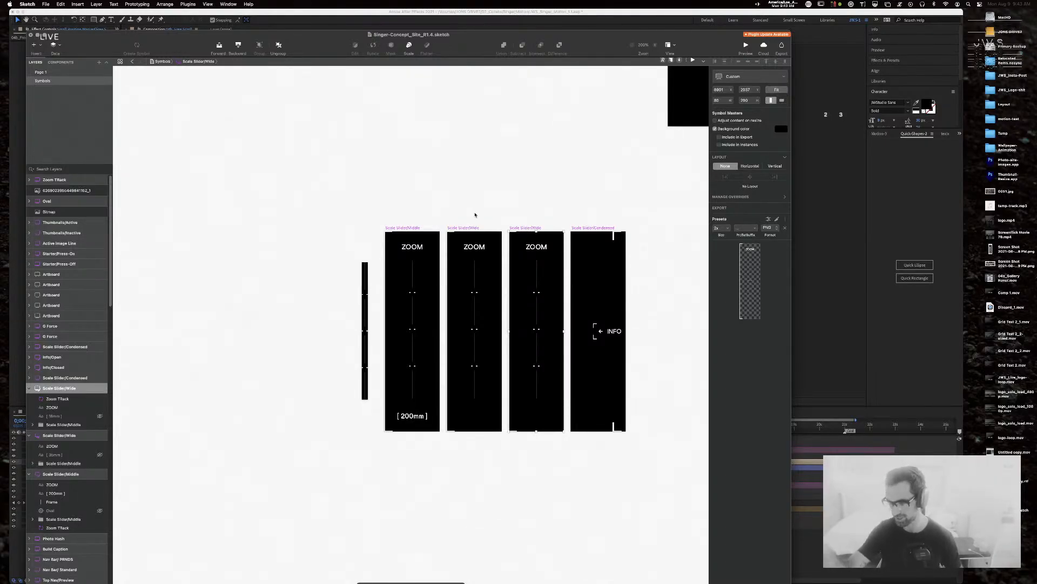
click(456, 199)
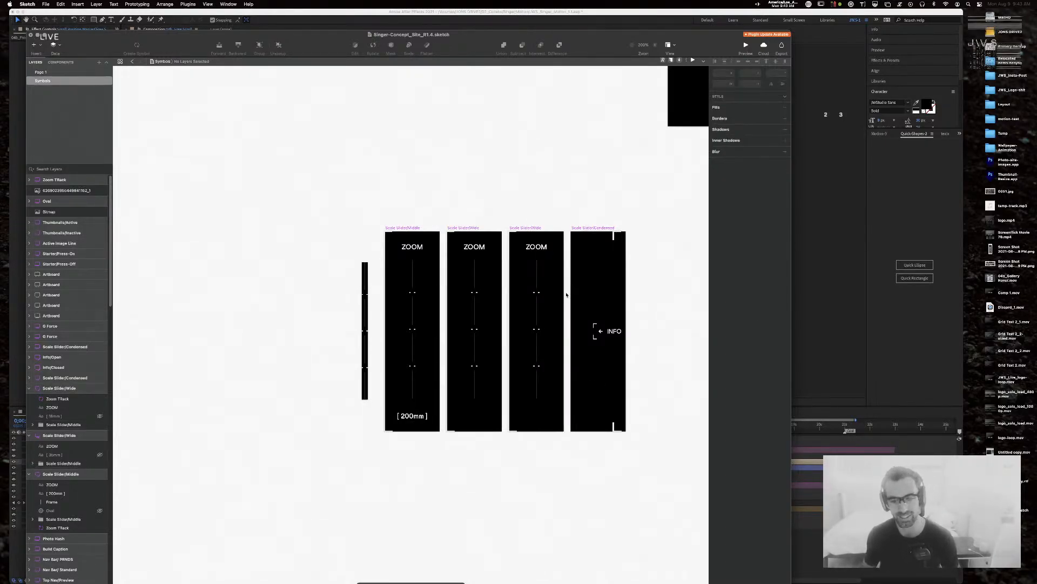
key(super+Tab)
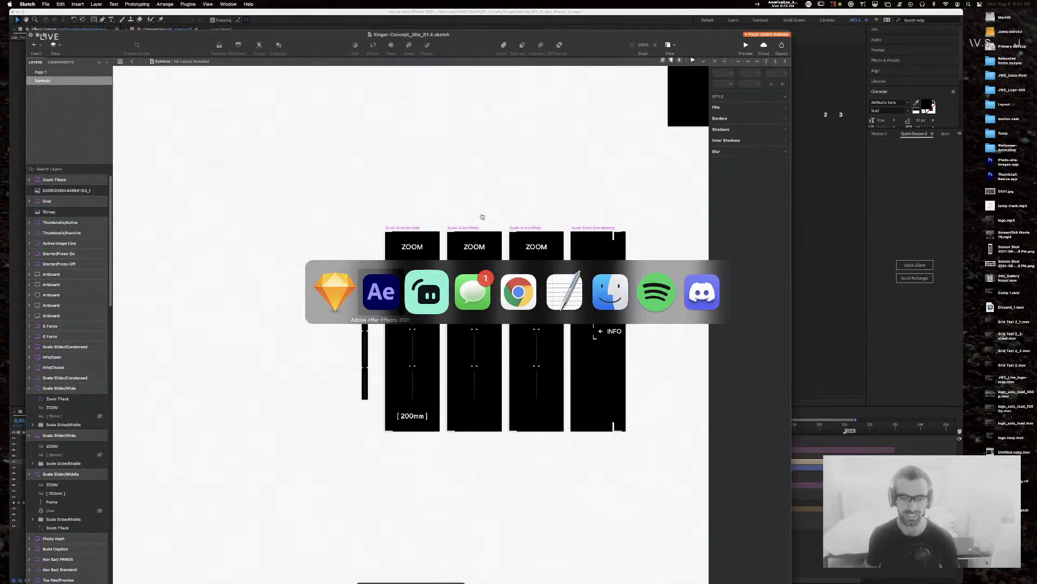
Step: In Finder, list the Singer folder with Overview collapsed and Motion's _assets expanded
key(super+Tab)
key(super+Tab)
key(super+Tab)
key(super+Tab)
key(super+Tab)
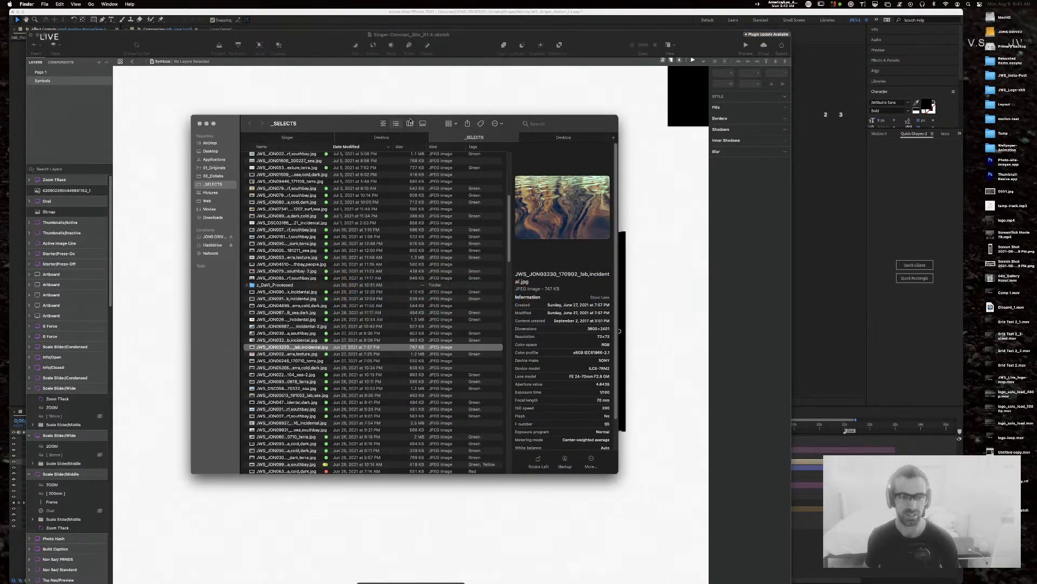
click(296, 141)
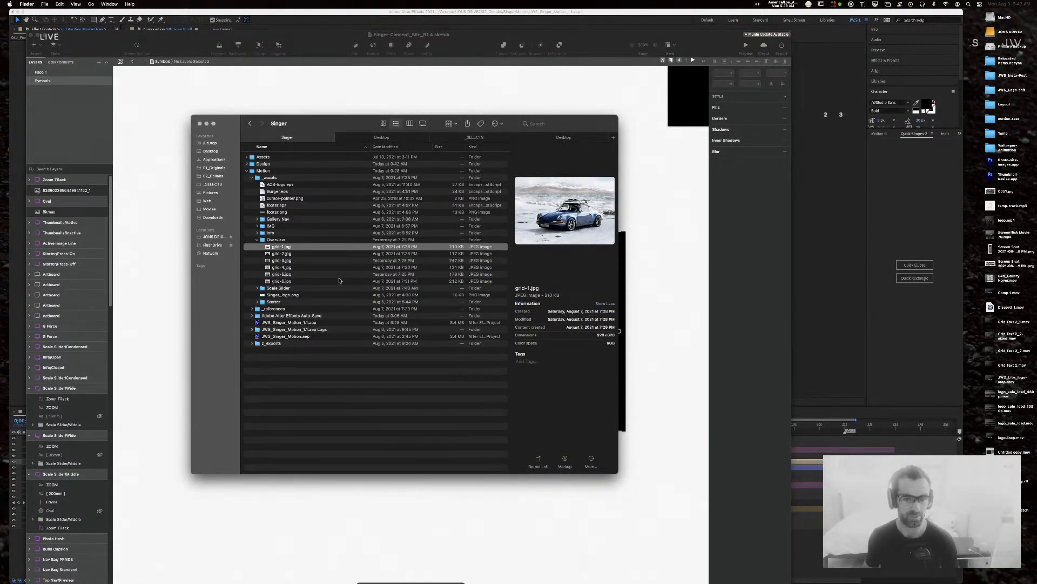
click(256, 239)
drag(324, 124, 384, 208)
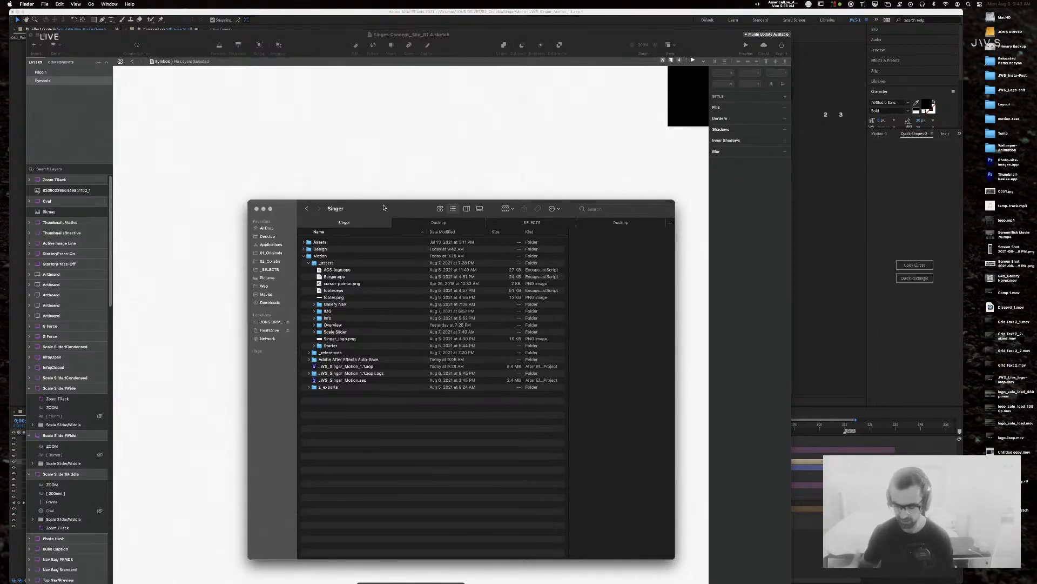
key(super+Tab)
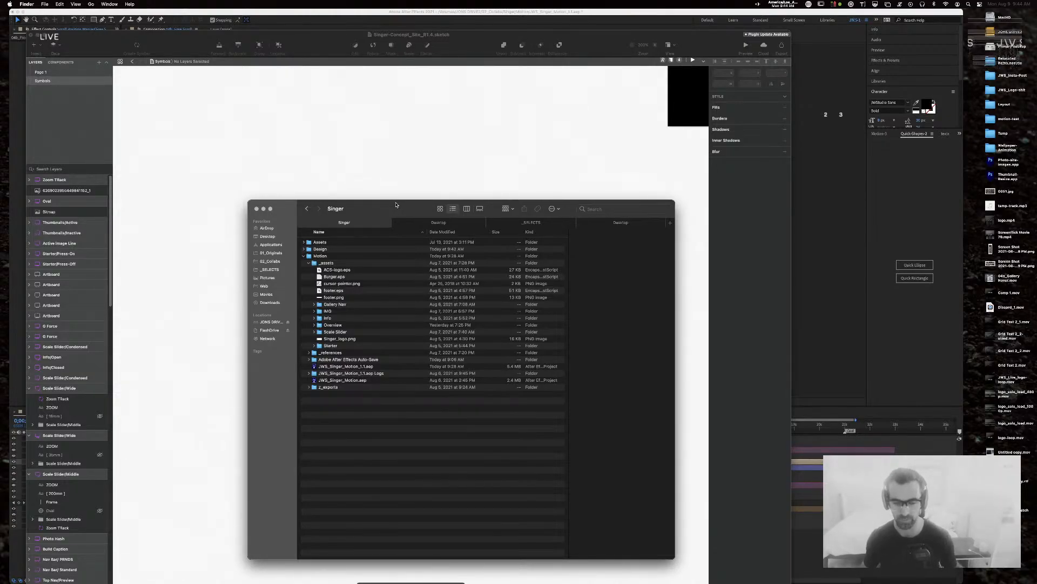
click(309, 262)
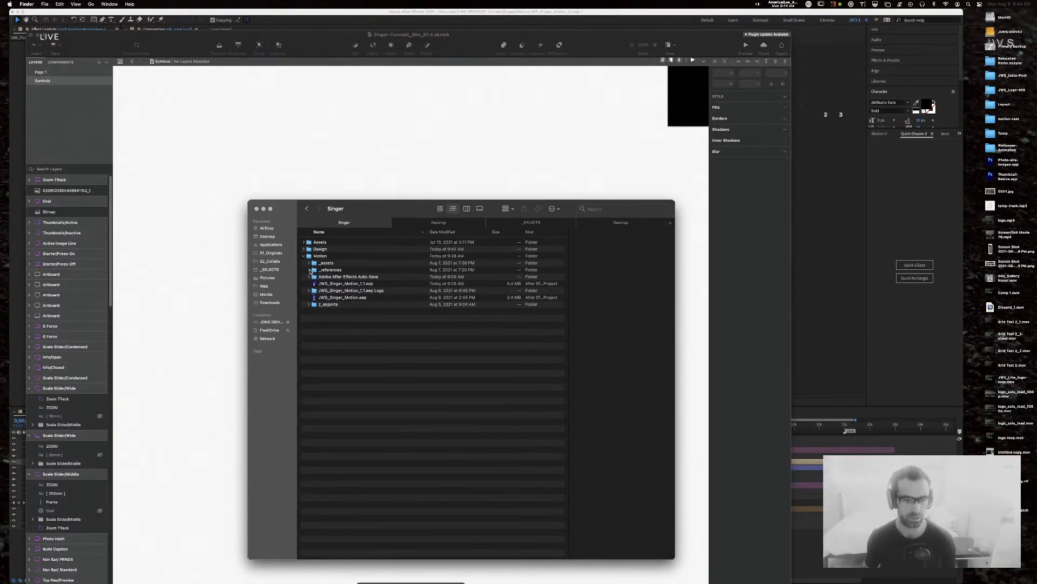
click(309, 262)
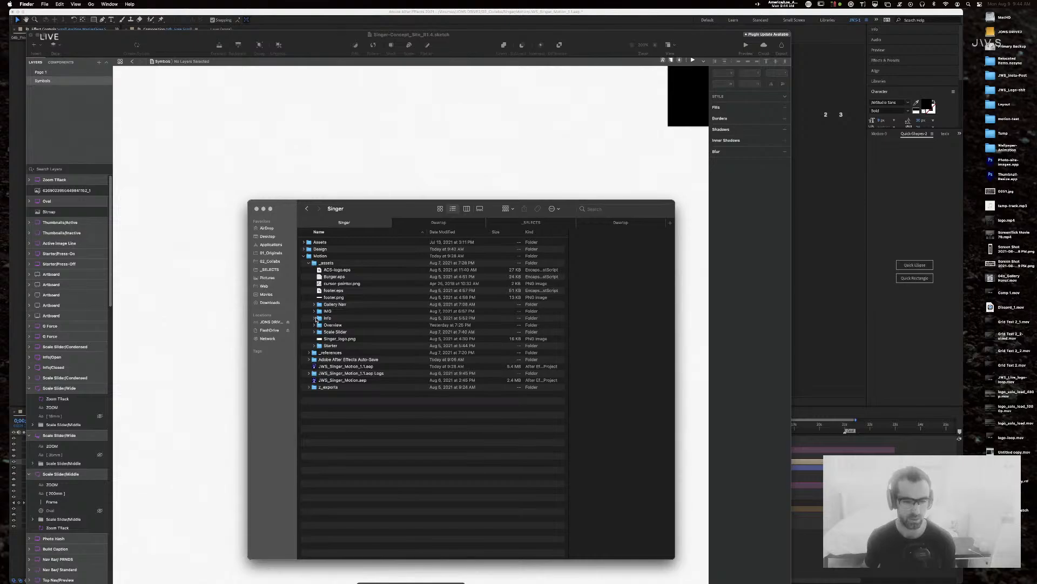
Step: Expand _references and look inside the Build Nav and Gallery Nav reference folders
click(314, 262)
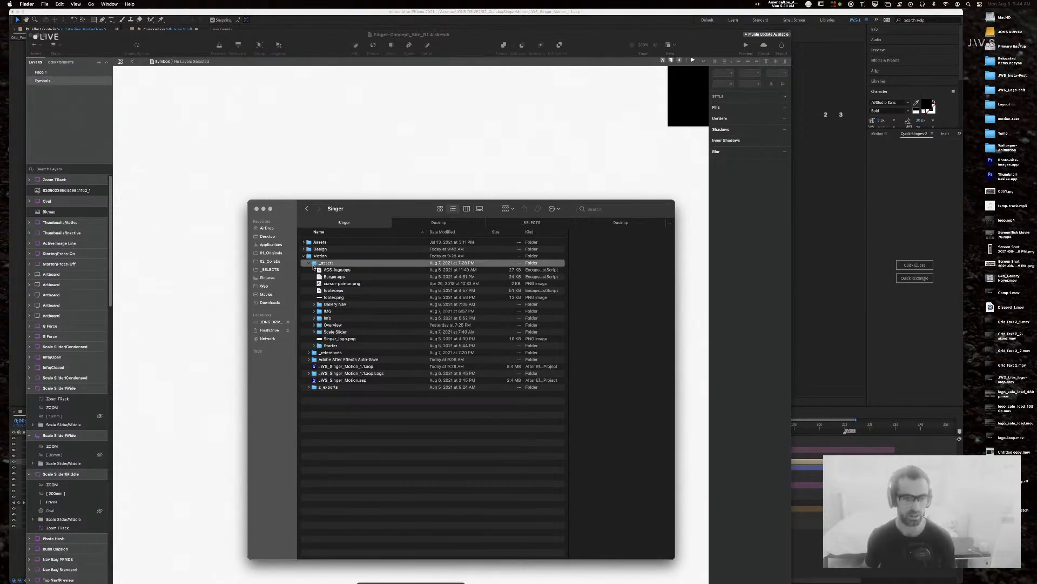
click(312, 354)
click(310, 354)
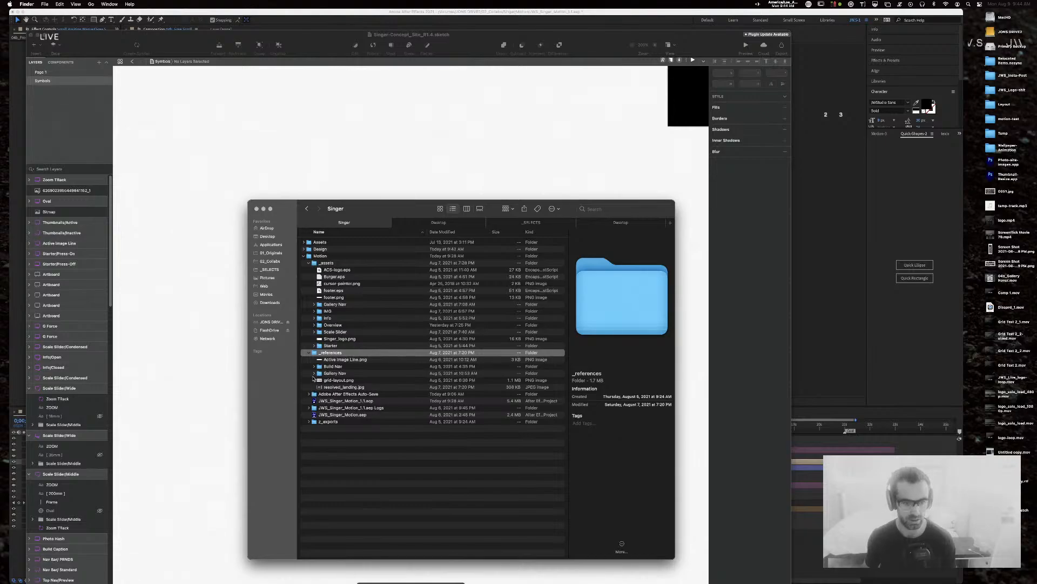
click(314, 366)
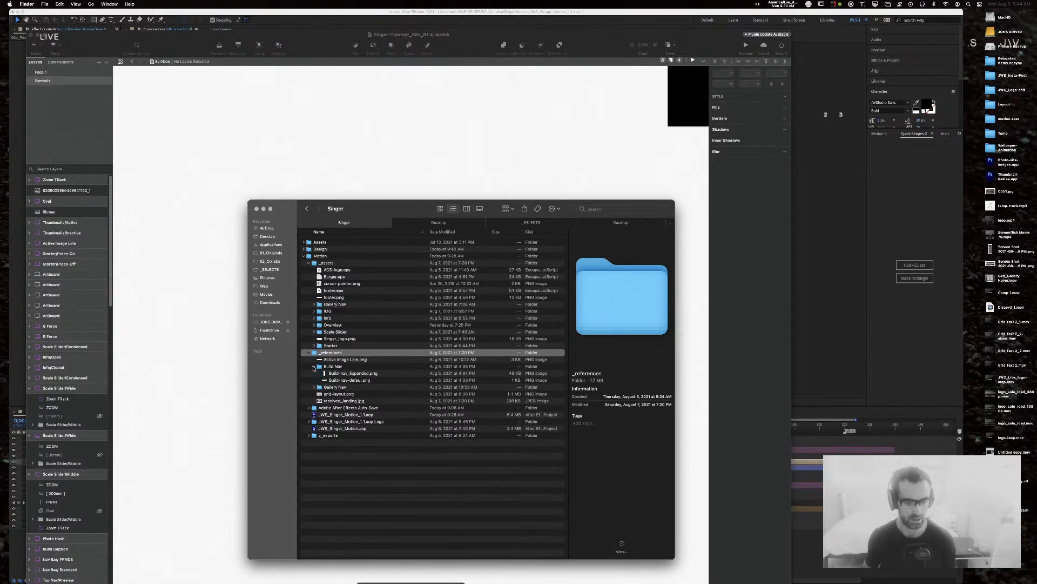
click(314, 366)
click(314, 373)
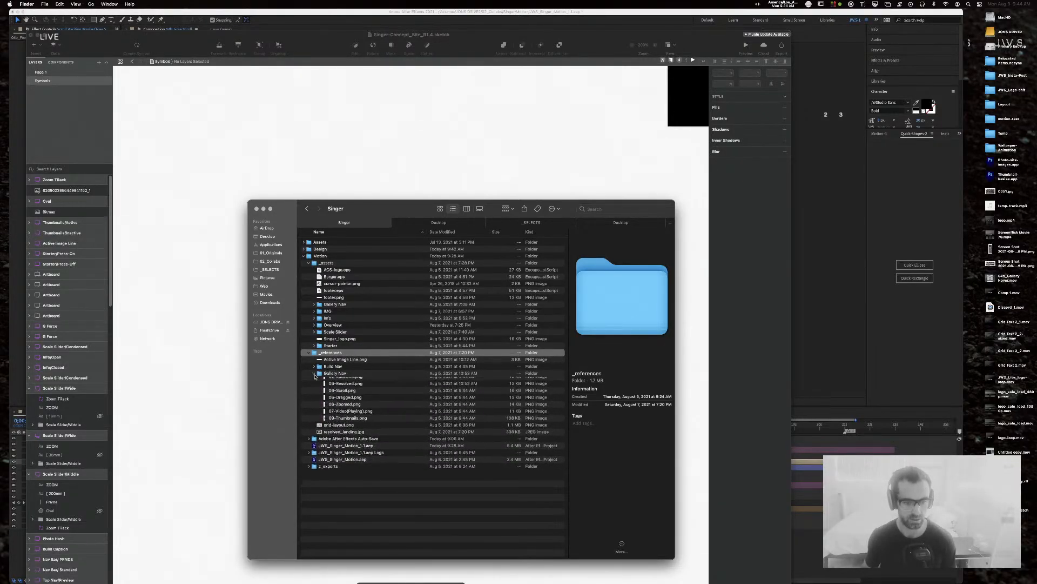
click(314, 374)
key(super+Tab)
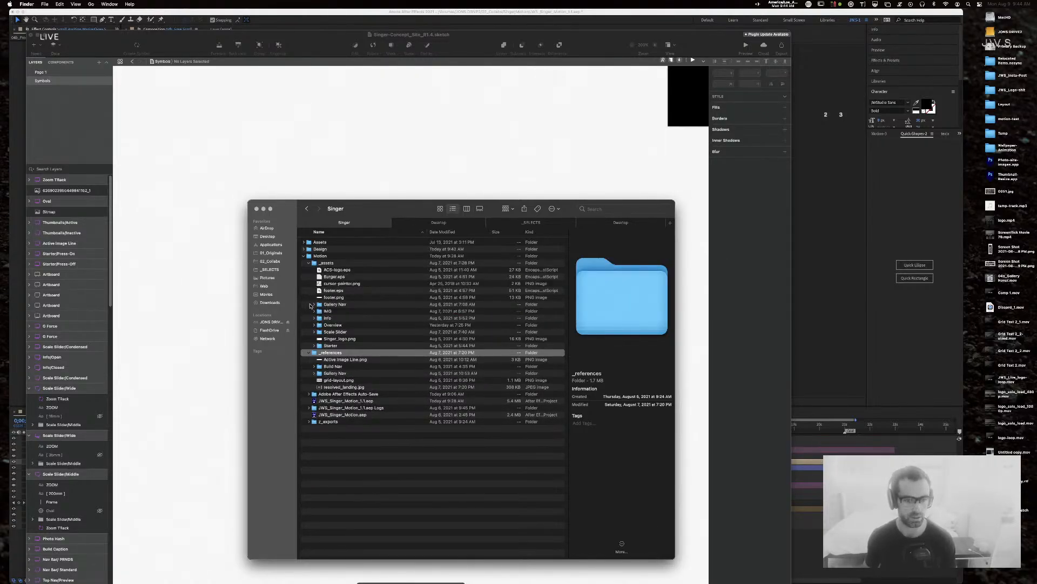
Step: Preview the Closed.png and Open.png icons in the Info folder, then collapse it
click(314, 319)
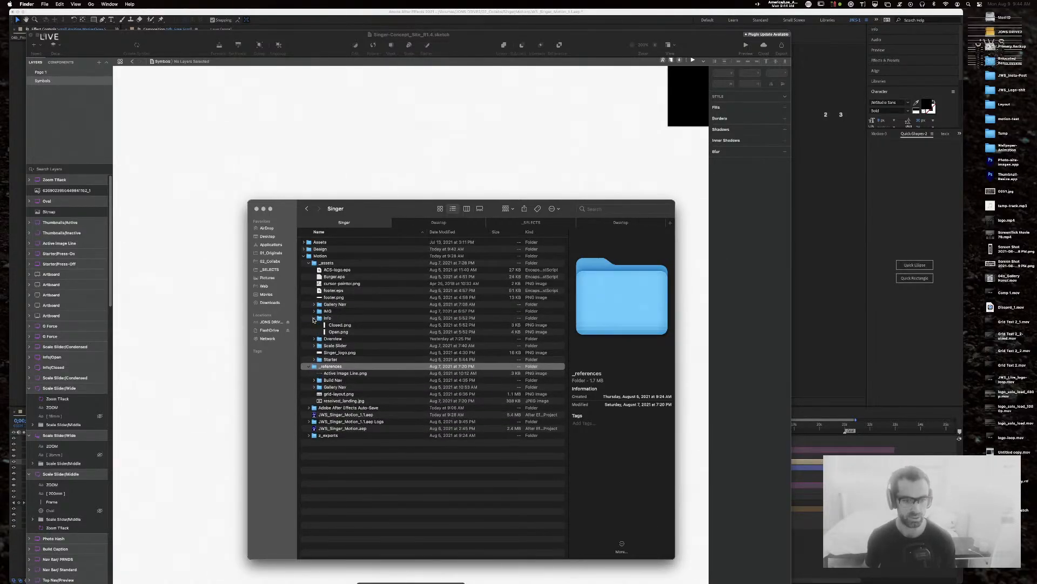
click(333, 325)
click(342, 331)
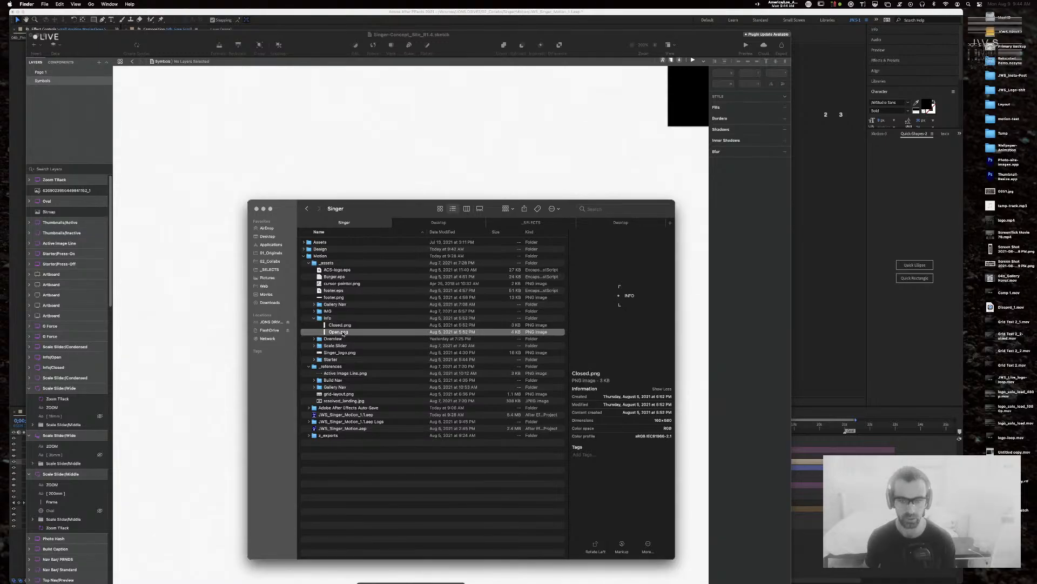
click(314, 318)
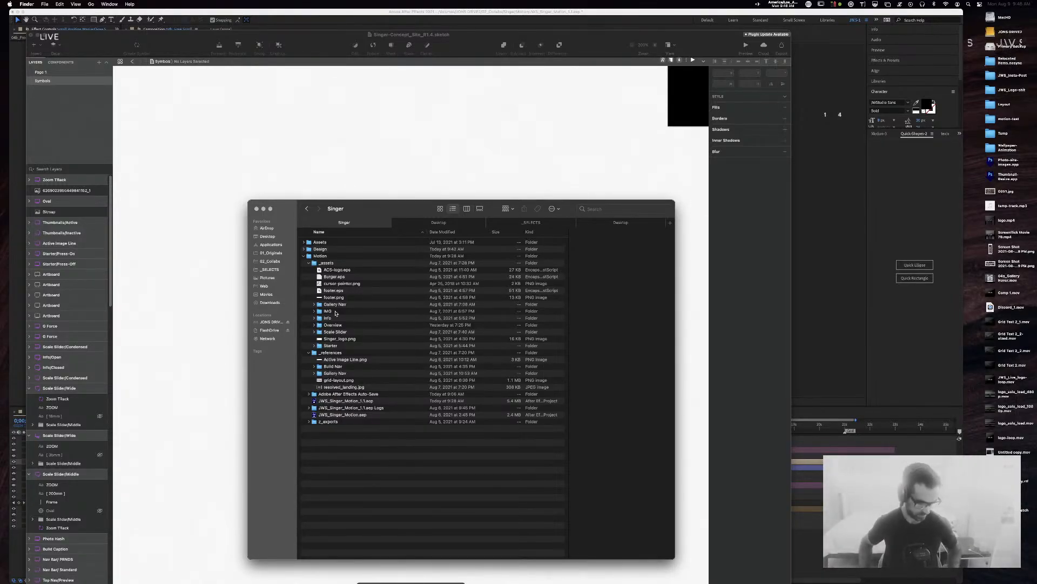
Step: Bring the Sketch design file forward and select the Scale Slider/Wide artboard
key(super+Tab)
click(441, 151)
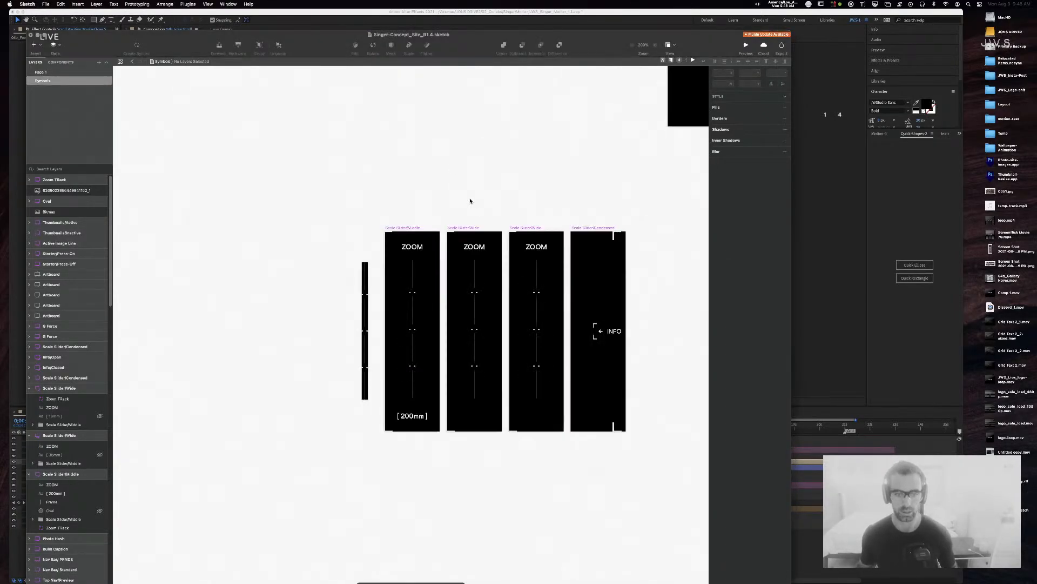
click(470, 227)
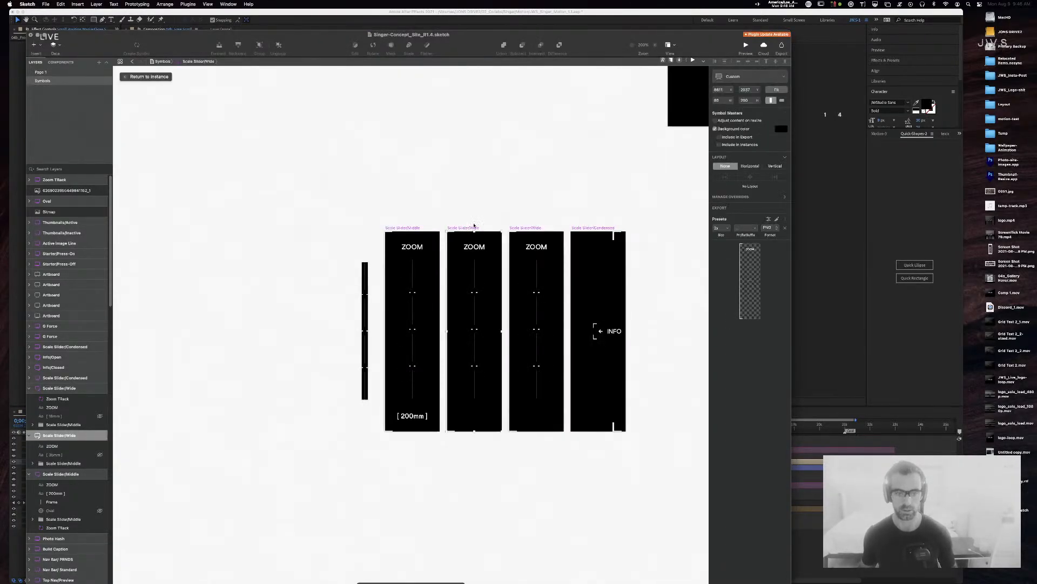
Step: Quick Look the Scale Slider Middle.png and Wide.png exports in Finder, then return to Sketch
key(super+Tab)
click(314, 331)
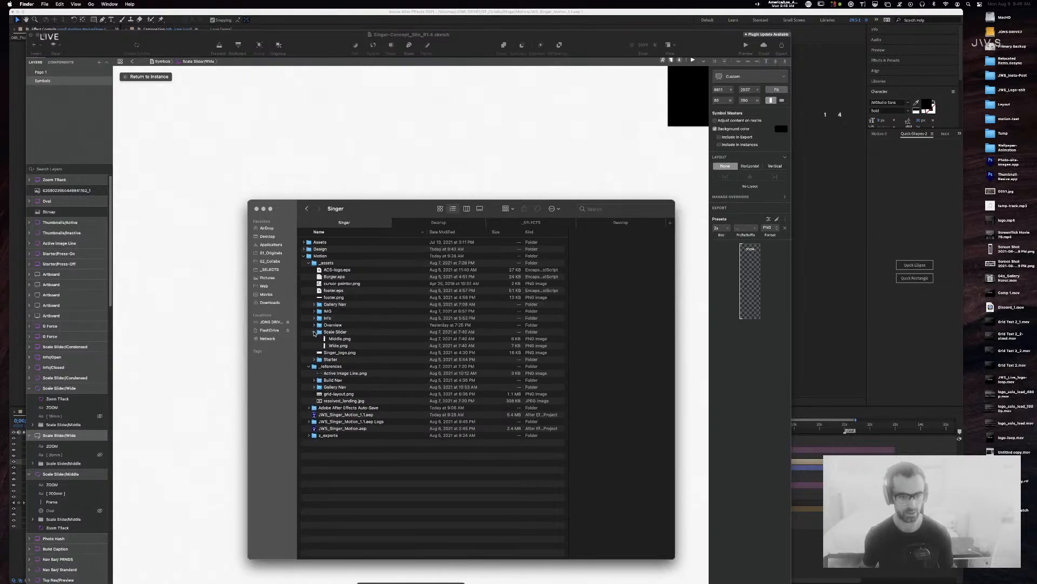
click(356, 338)
key(space)
key(Down)
key(Up)
key(Down)
key(Up)
key(Down)
key(Up)
key(Down)
key(Up)
key(Down)
key(Up)
key(space)
click(383, 191)
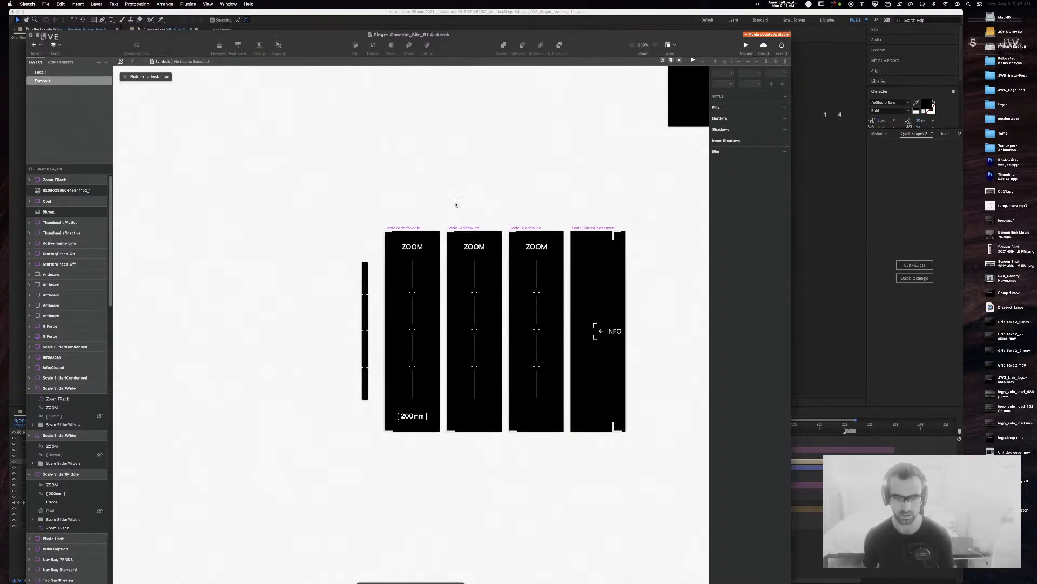
Step: Select the Zoom TRack layers in all three ZOOM artboards, then the Scale Slider/Wide artboard, before switching to After Effects
click(468, 292)
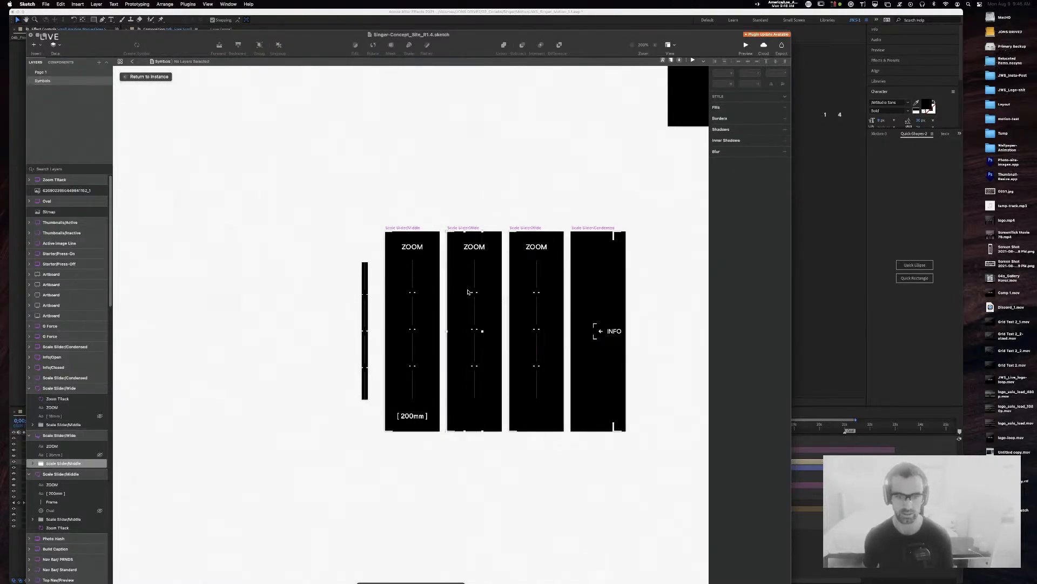
click(468, 292)
click(536, 290)
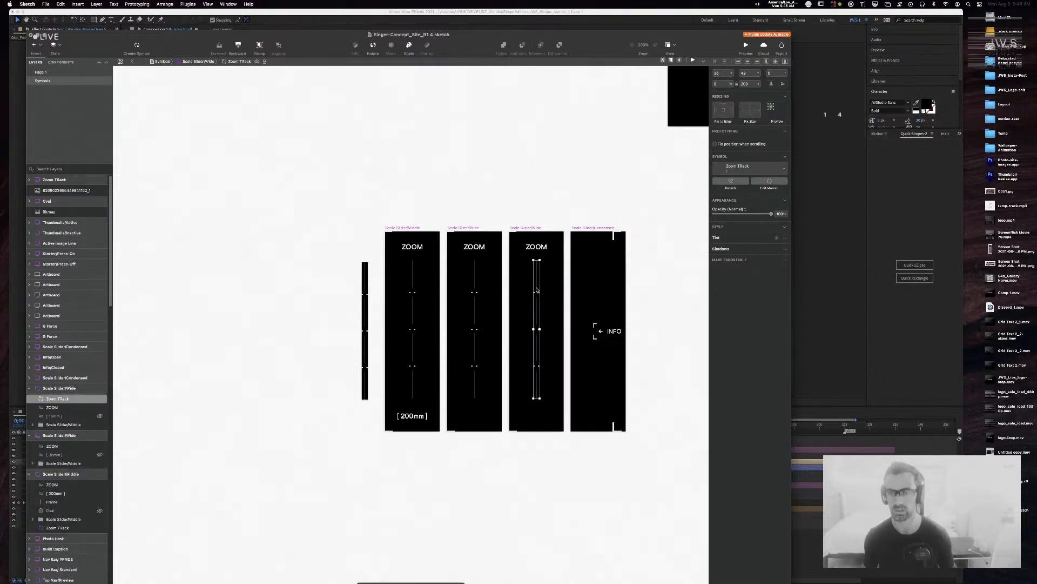
click(413, 292)
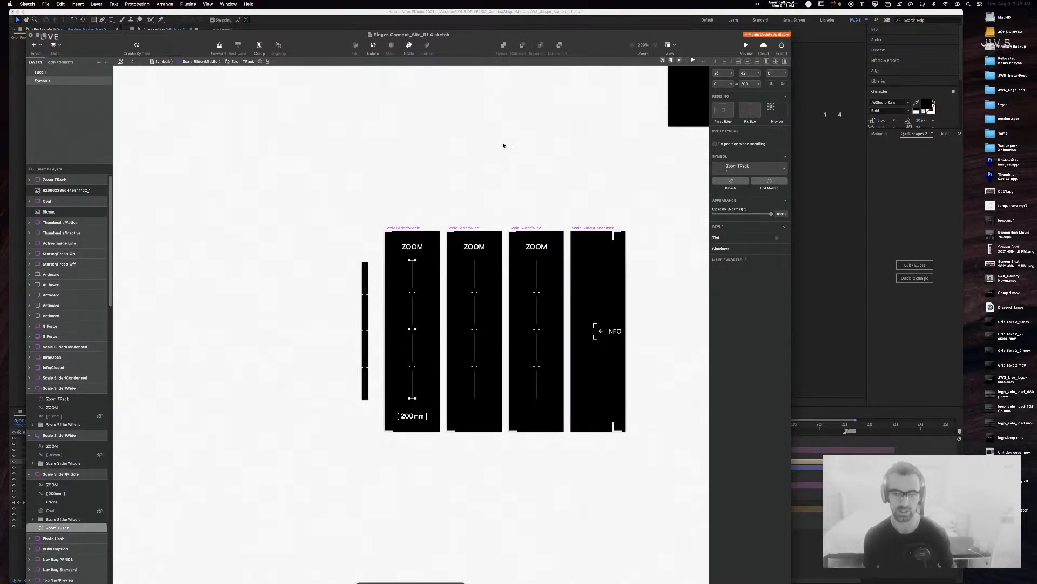
click(513, 204)
click(465, 228)
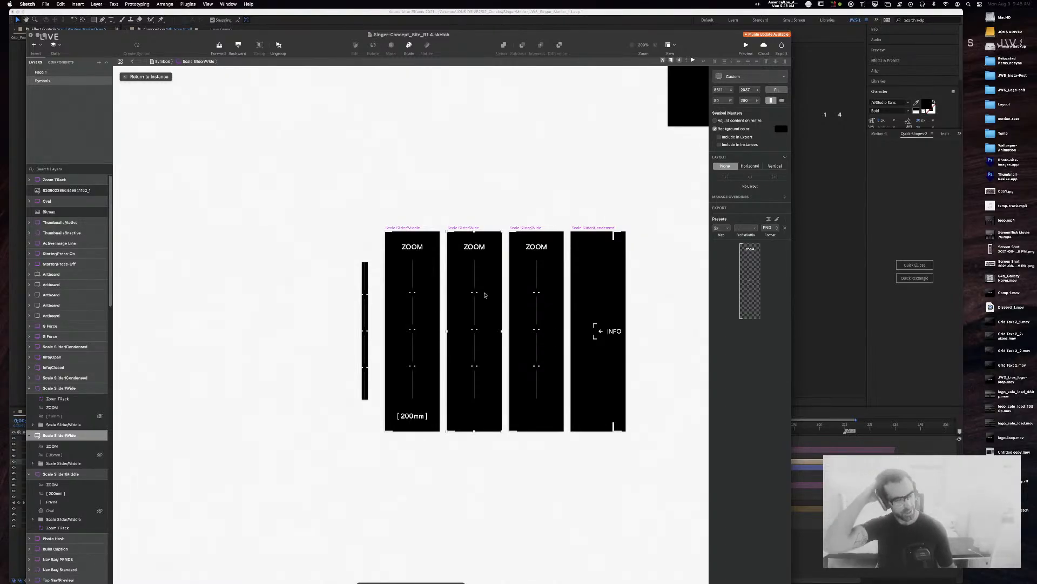
click(319, 12)
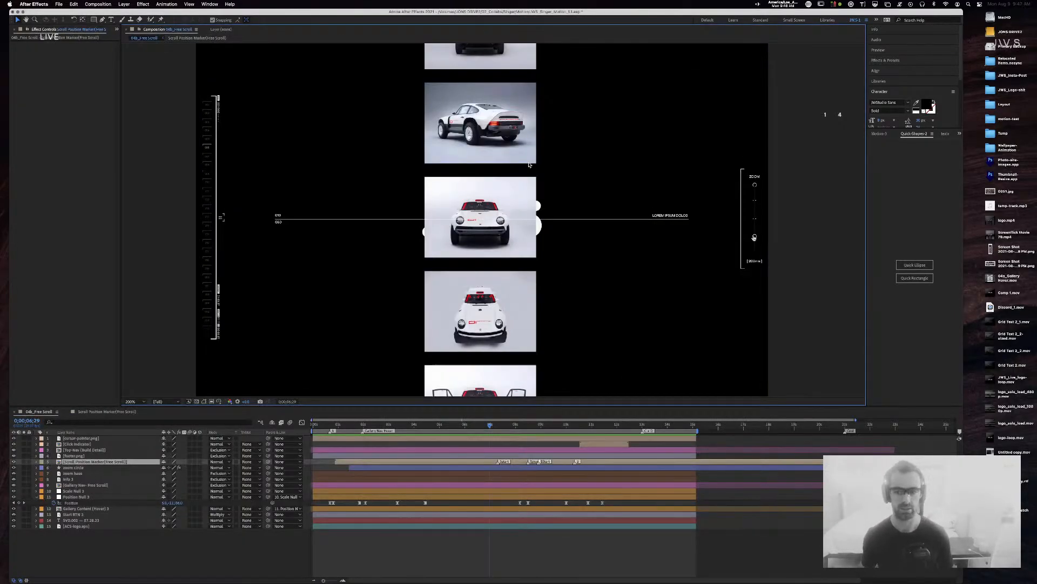
Step: Scrub through the car-gallery scroll animation, then switch the left panel to Project
drag(490, 426, 355, 424)
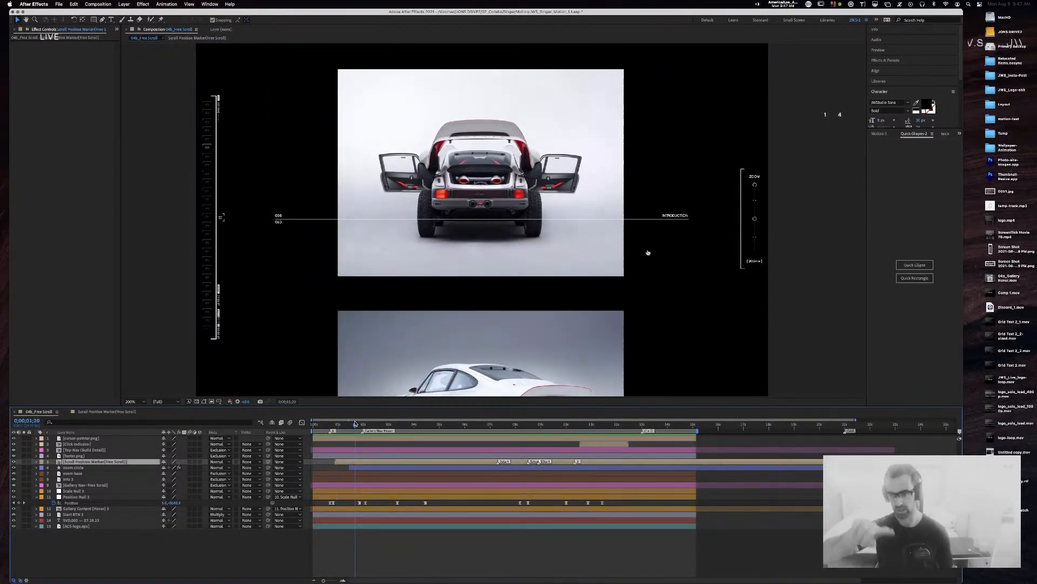
mouse_move(340, 425)
mouse_down()
mouse_move(330, 425)
mouse_move(340, 426)
mouse_up()
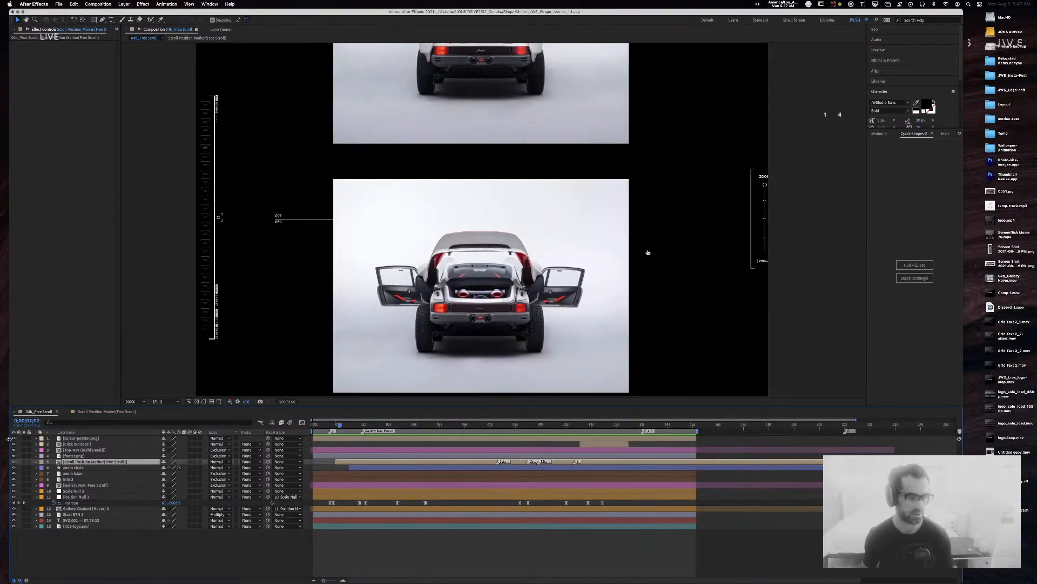
click(117, 30)
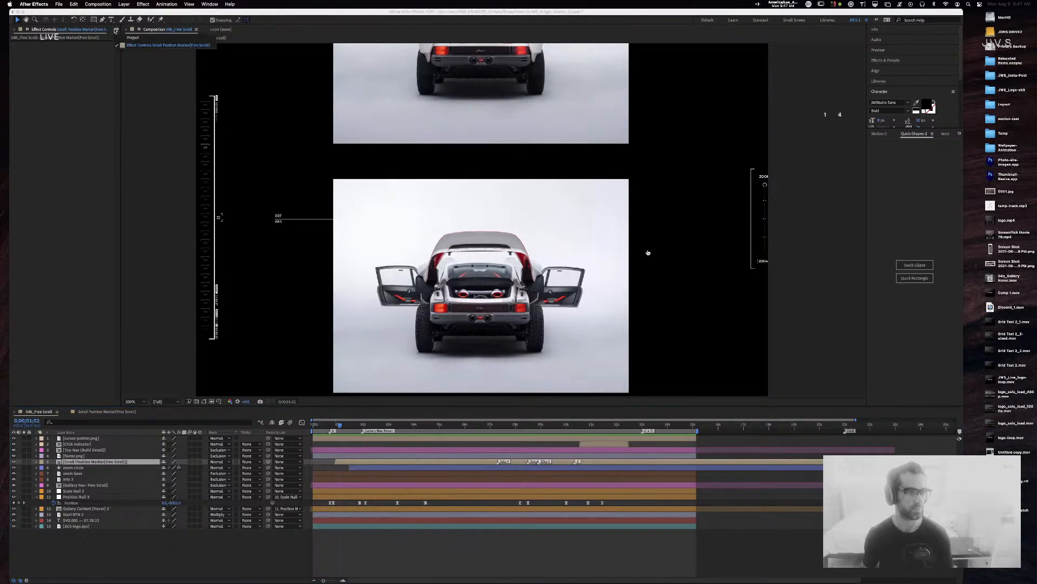
click(127, 37)
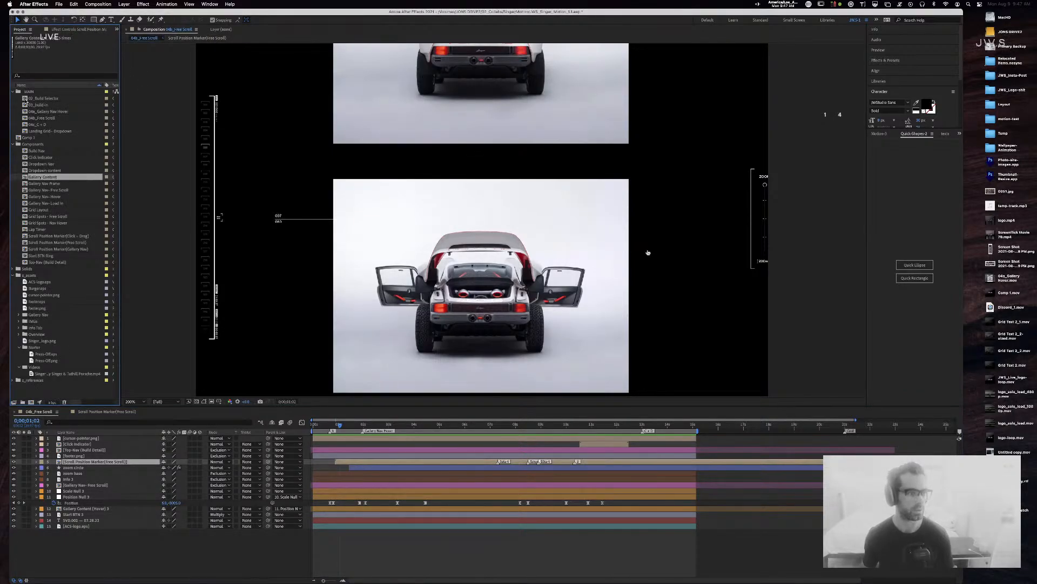
Step: Open 03_build-in and scrub its timeline to watch the car build-in
double_click(27, 104)
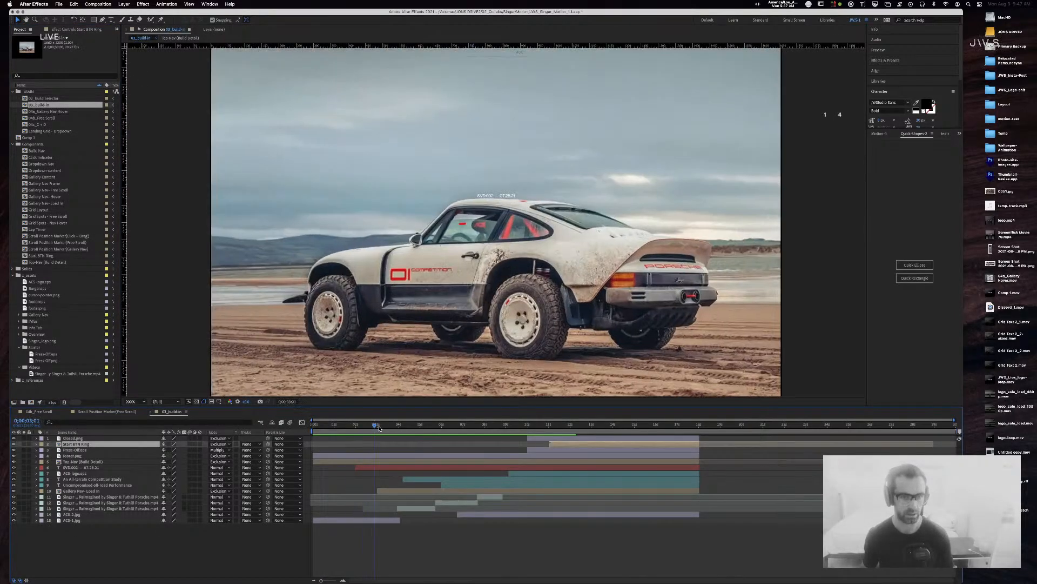
drag(379, 428, 611, 426)
Step: Inspect the Closed.png, footer.png, Press-Off.eps, Start BTN Ring and Top-Nav (Build Detail) layers
click(772, 221)
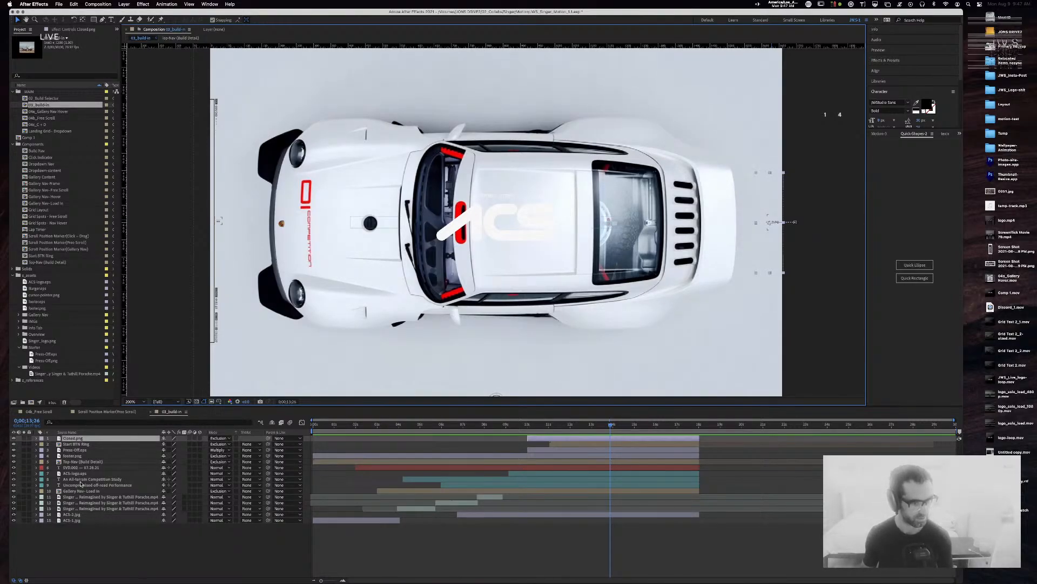
click(79, 458)
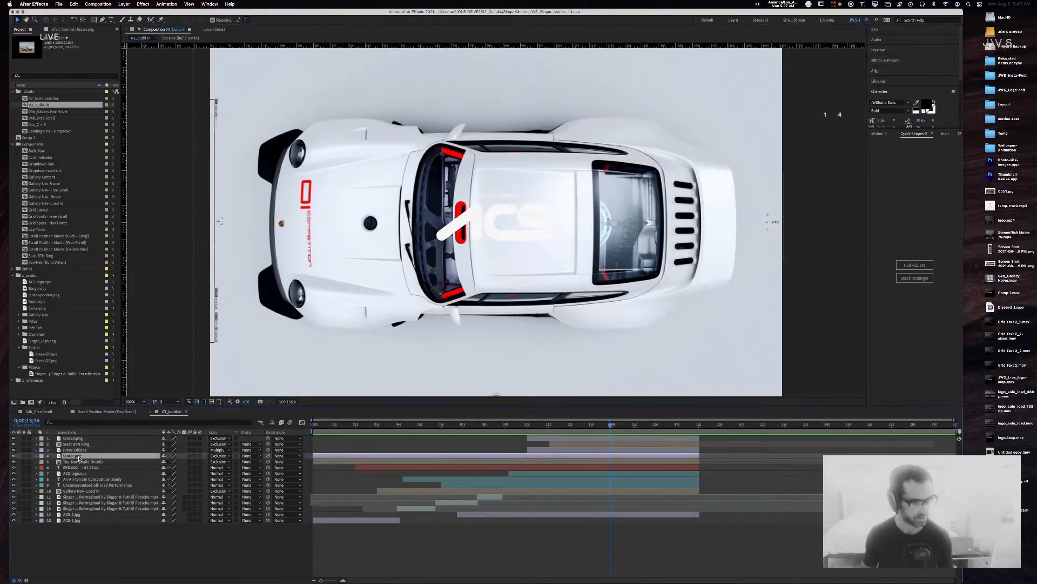
click(75, 450)
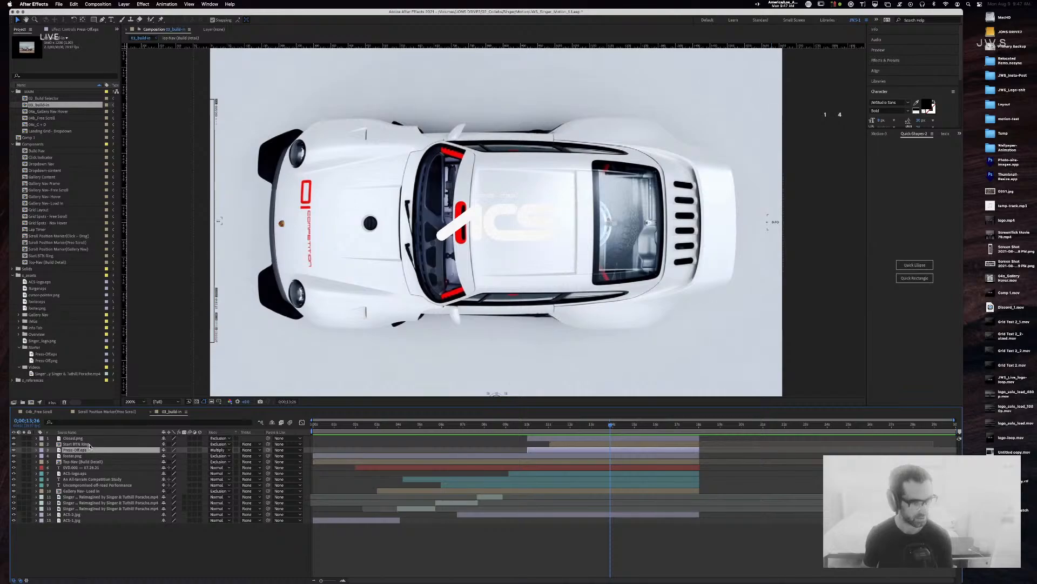
click(77, 444)
click(81, 462)
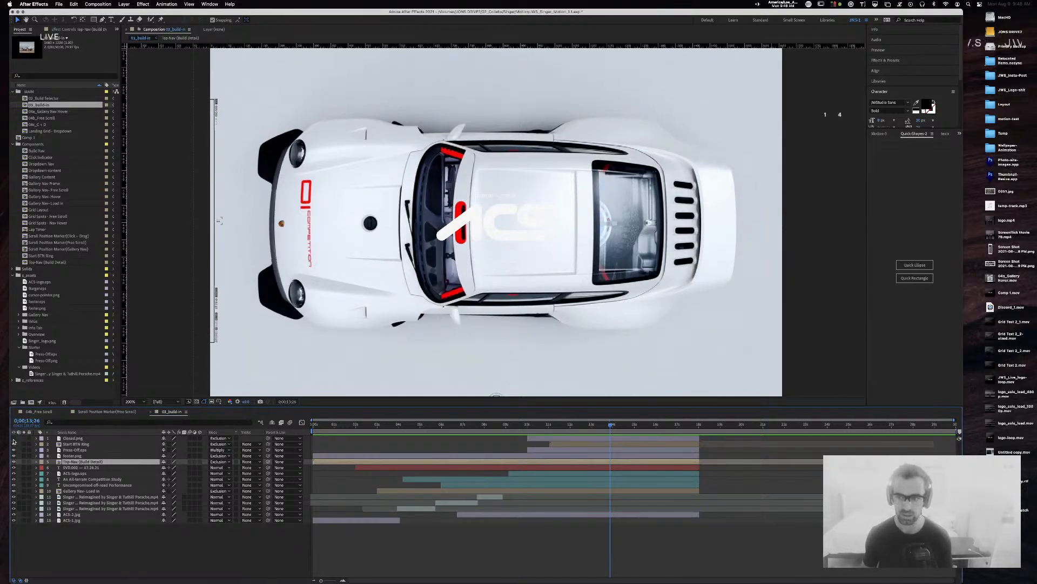
Step: Rename the Closed.png layer to 'info'
click(75, 438)
key(Return)
text(info)
key(Return)
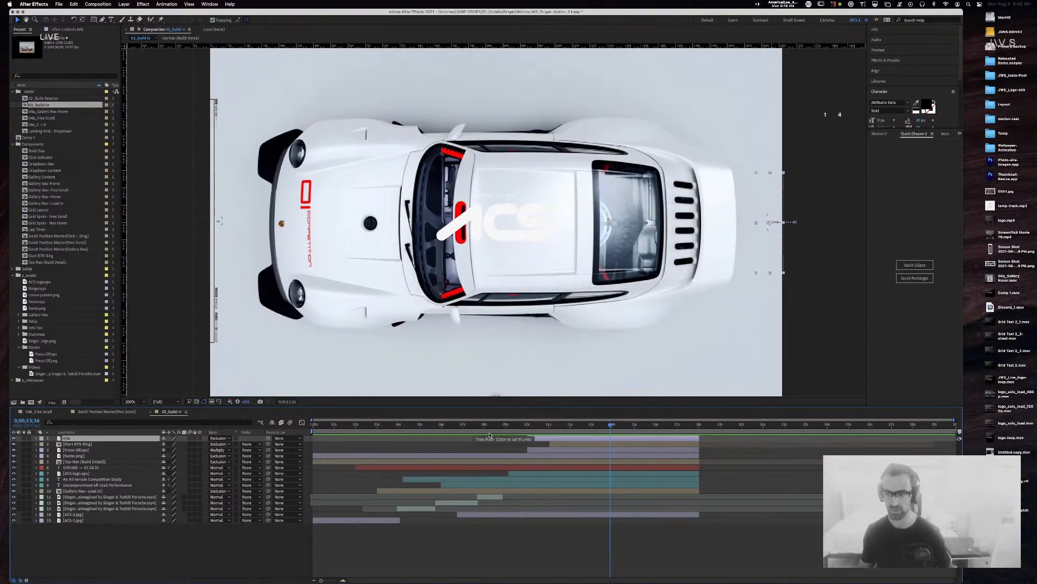
Step: Make the info layer's first Position keyframe a hold keyframe
key(u)
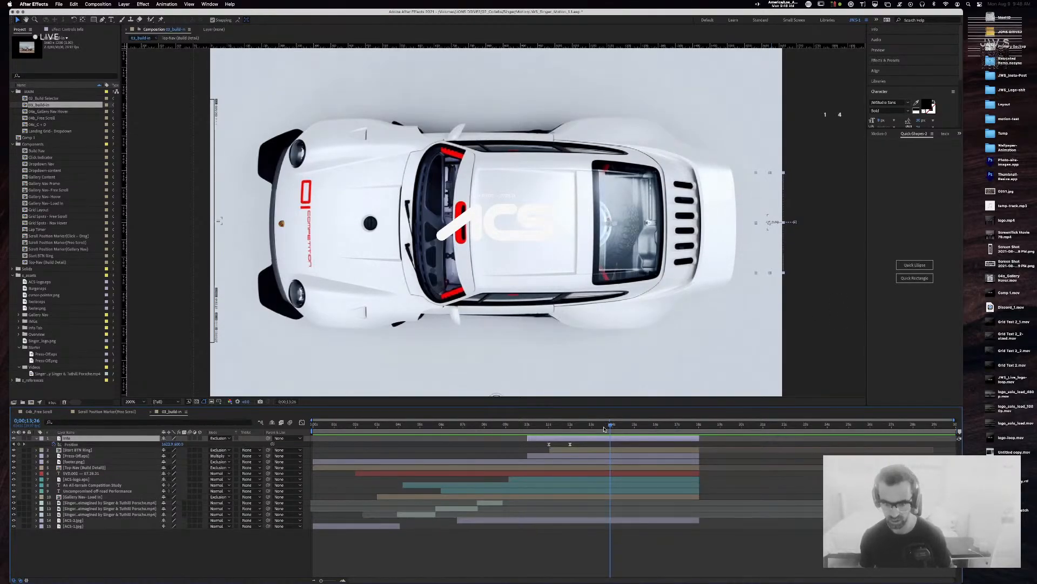
drag(612, 426, 569, 427)
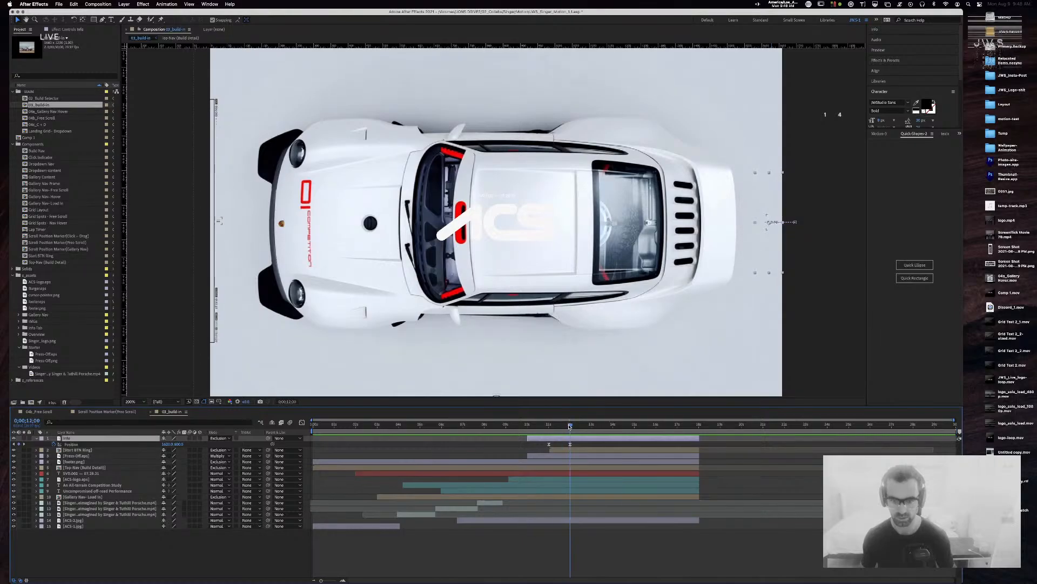
right_click(570, 444)
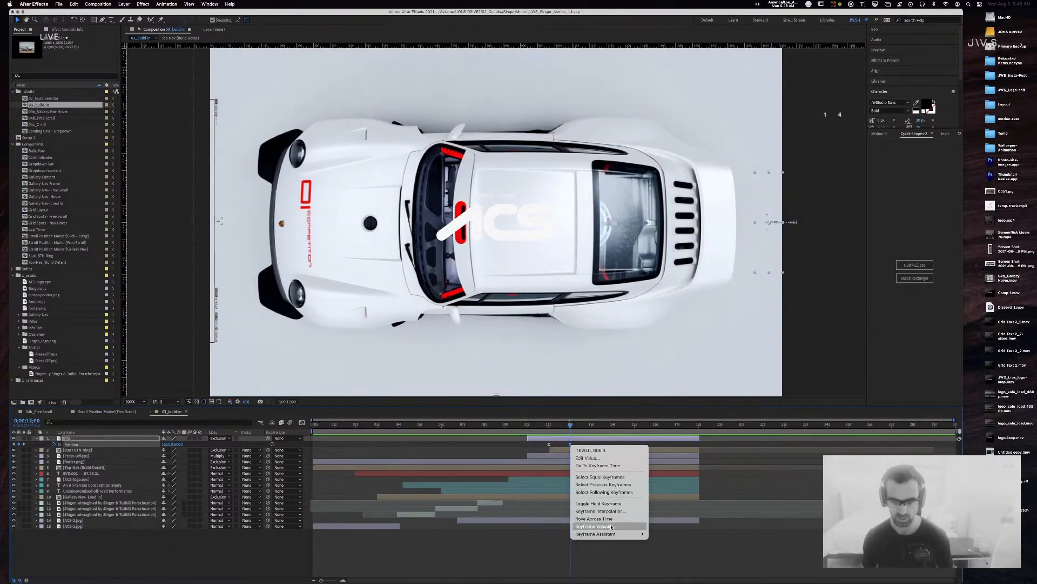
click(621, 504)
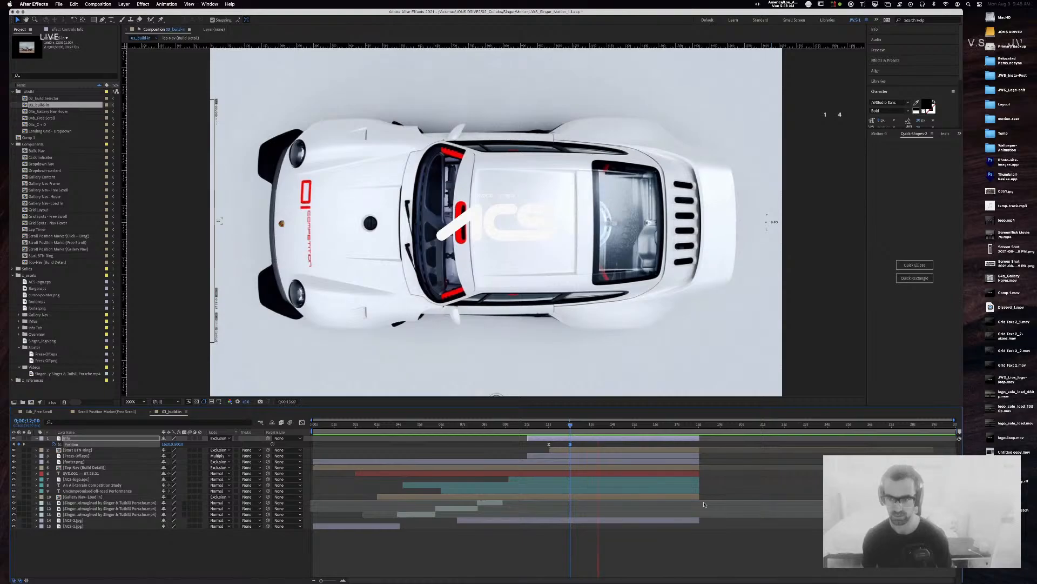
key(space)
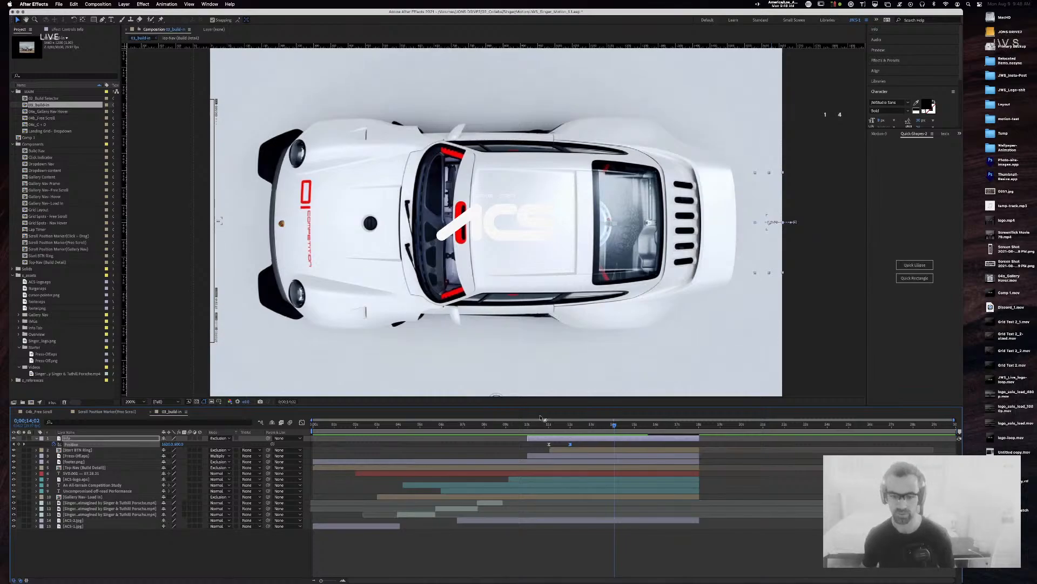
Step: Replay the build-in from the start, then show Start BTN Ring's Position and lock that layer
drag(327, 424, 289, 427)
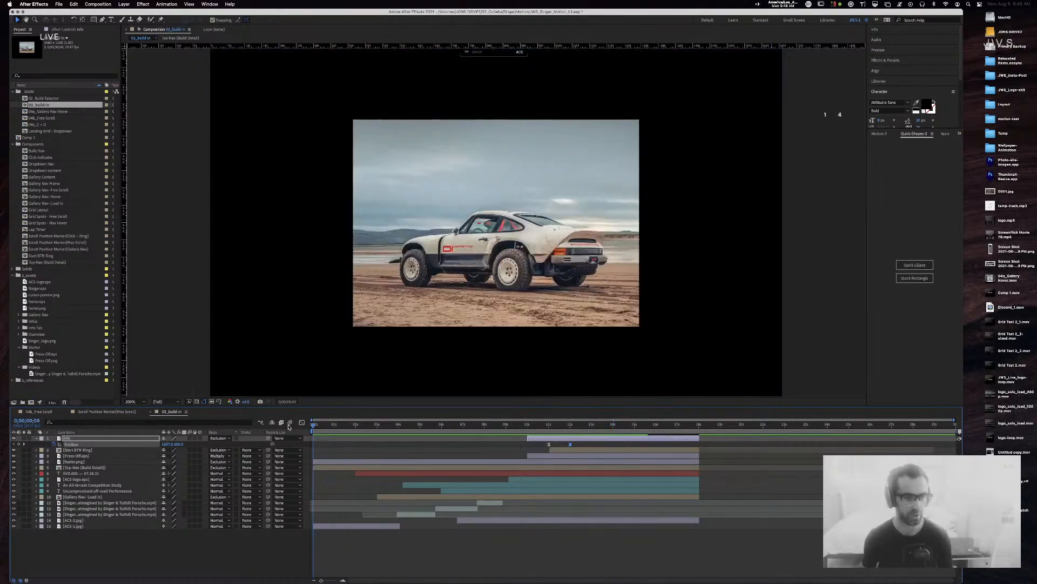
key(space)
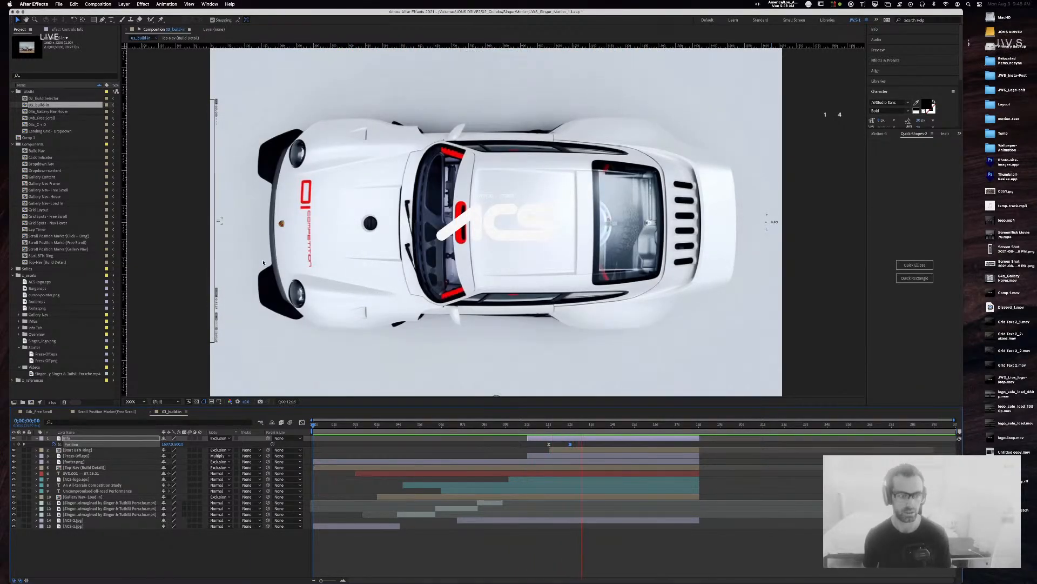
key(space)
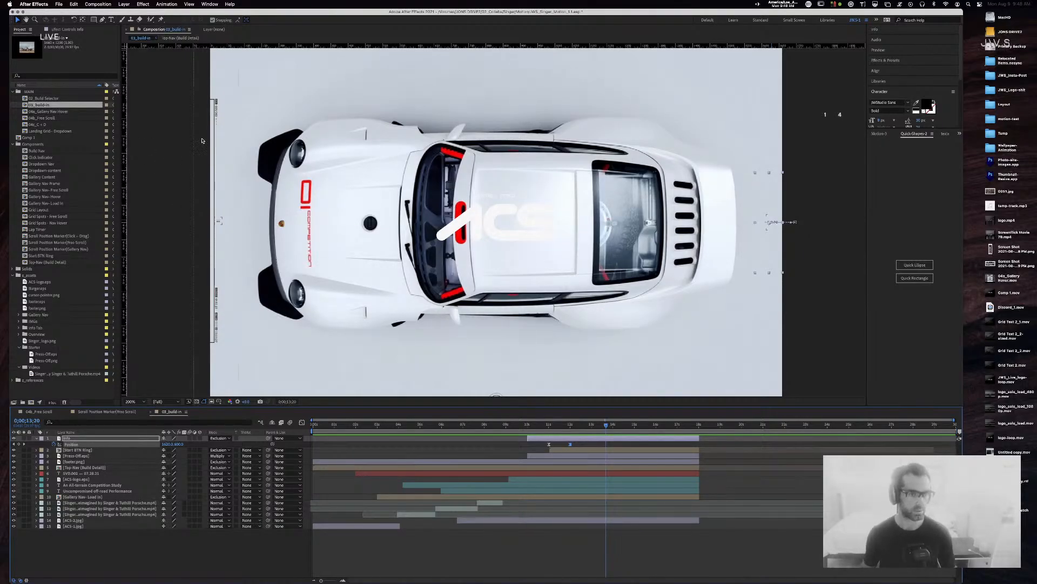
click(218, 133)
key(p)
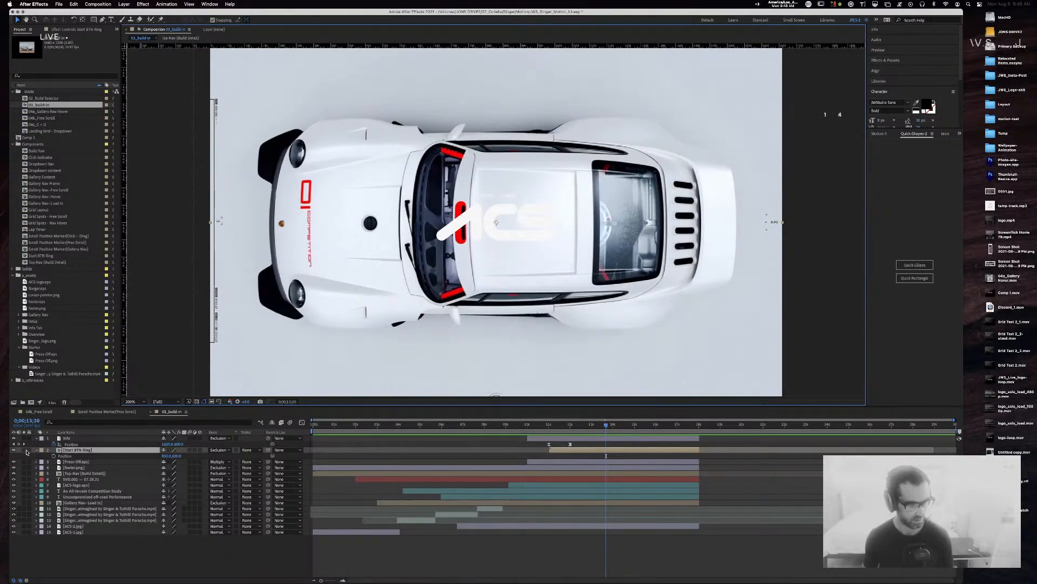
click(29, 451)
Step: Reveal the Gallery Nav- Load In Position keyframes and move the time to 12;00
click(214, 200)
key(p)
click(566, 427)
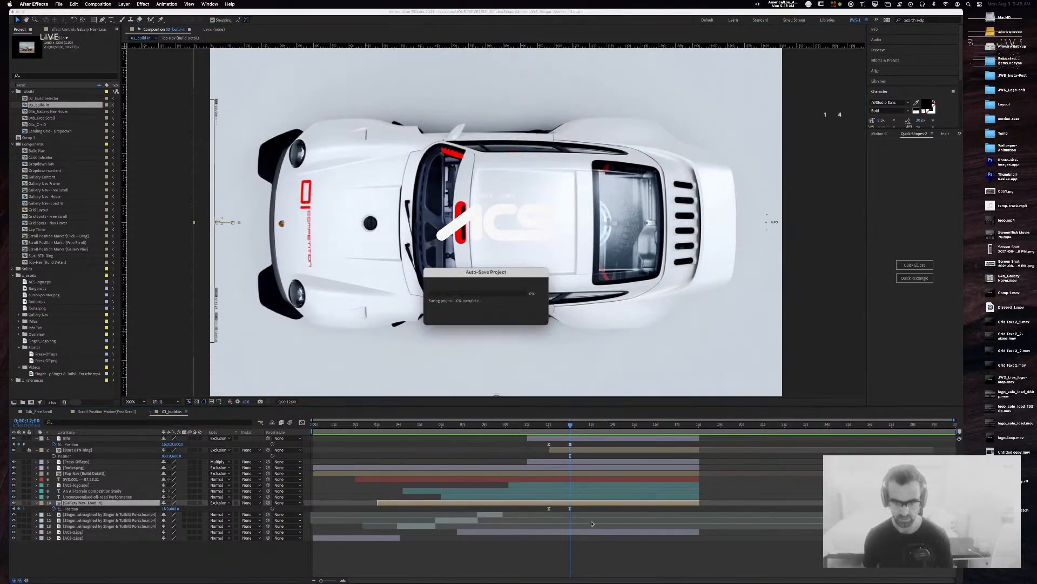
Step: Give both Gallery Nav- Load In Position keyframes a 90% influence ease
drag(583, 508, 524, 510)
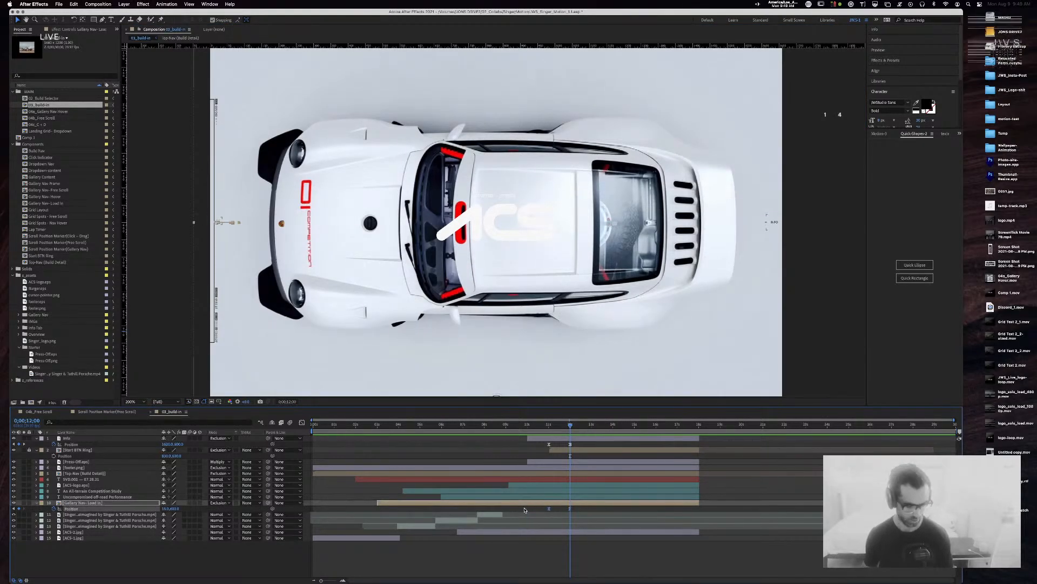
key(super+shift+k)
key(Tab)
key(Tab)
key(Tab)
key(Tab)
key(Return)
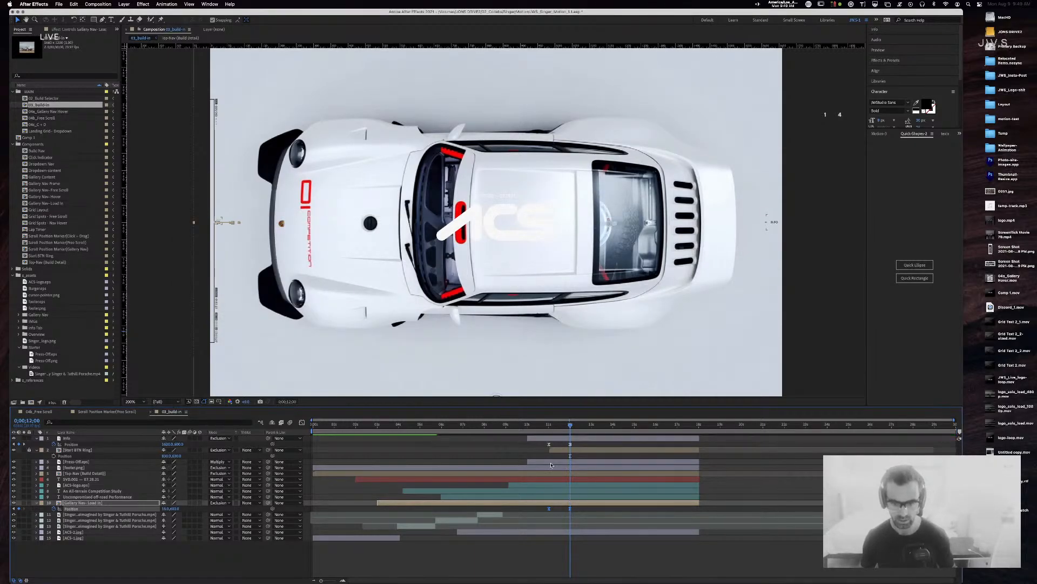
click(530, 426)
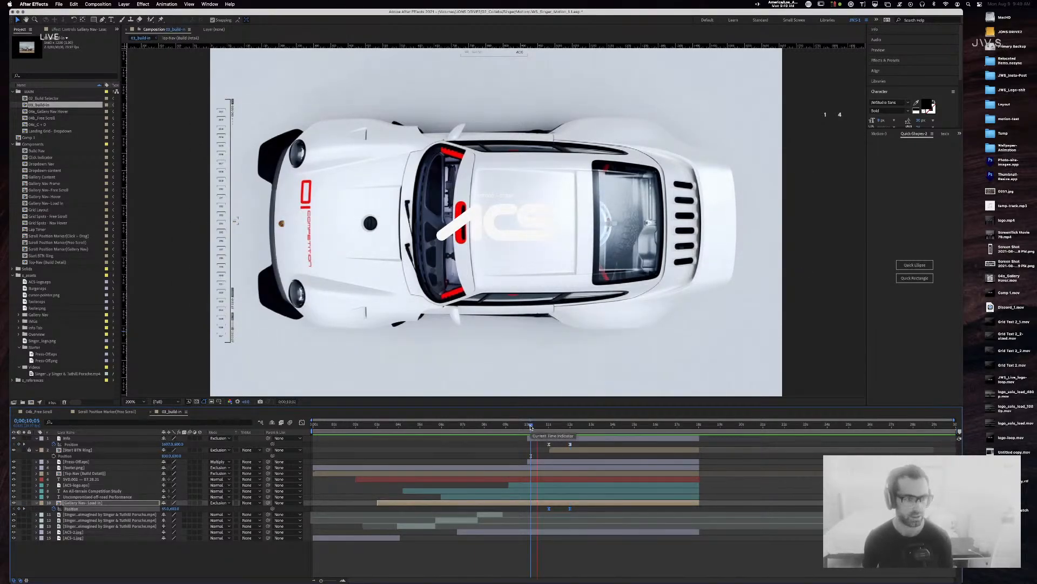
key(space)
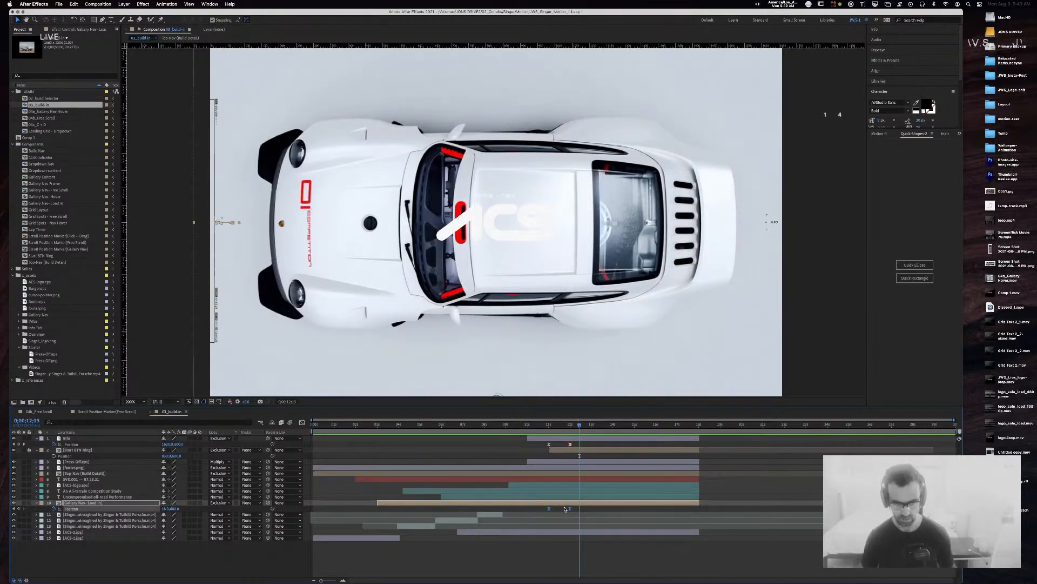
key(super+shift+k)
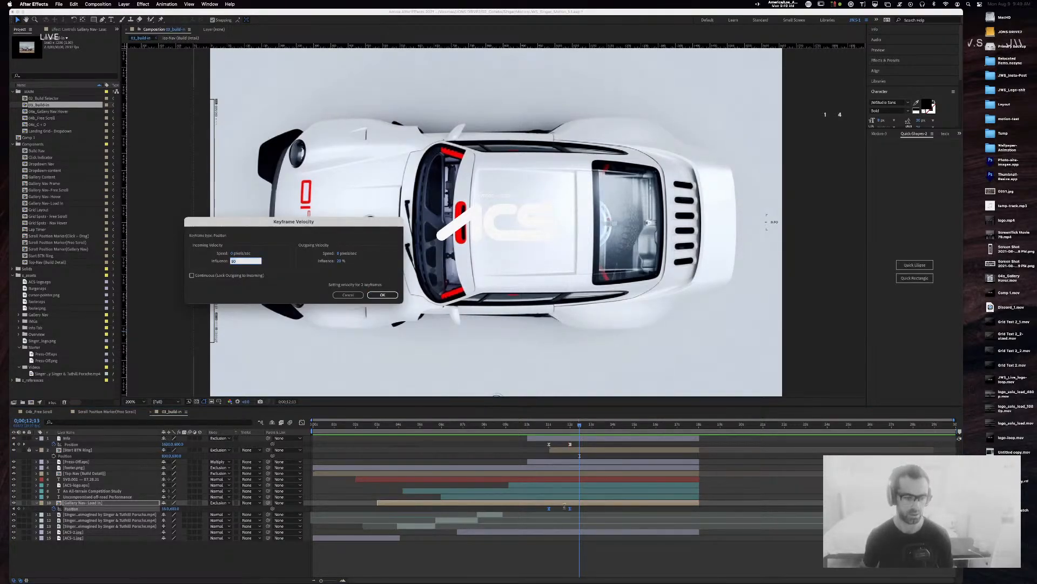
key(Tab)
key(Tab)
text(90)
key(Return)
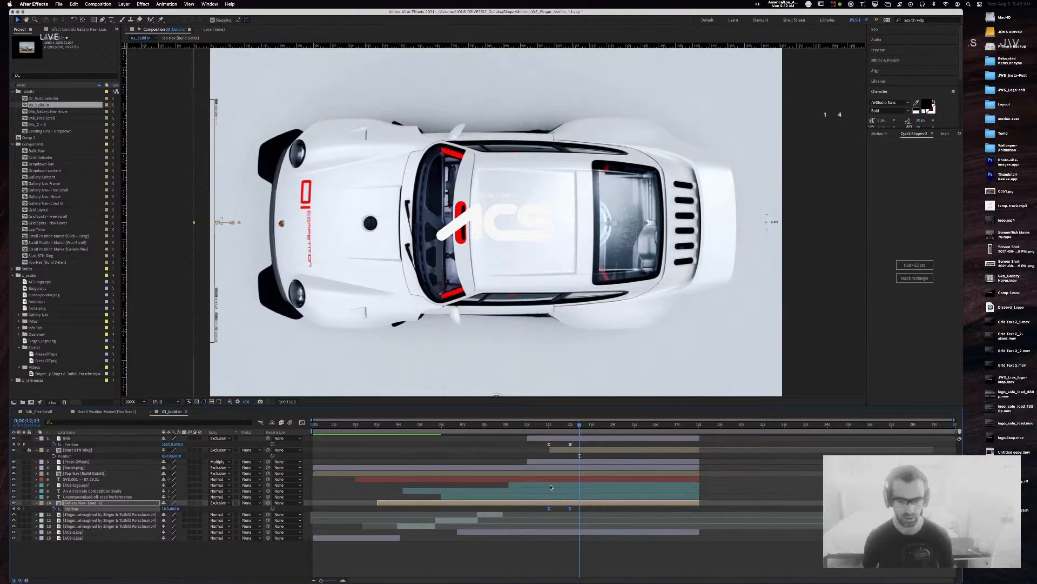
Step: Play back the eased slide-in, save the project, and fit the full composition frame in view
click(540, 427)
key(space)
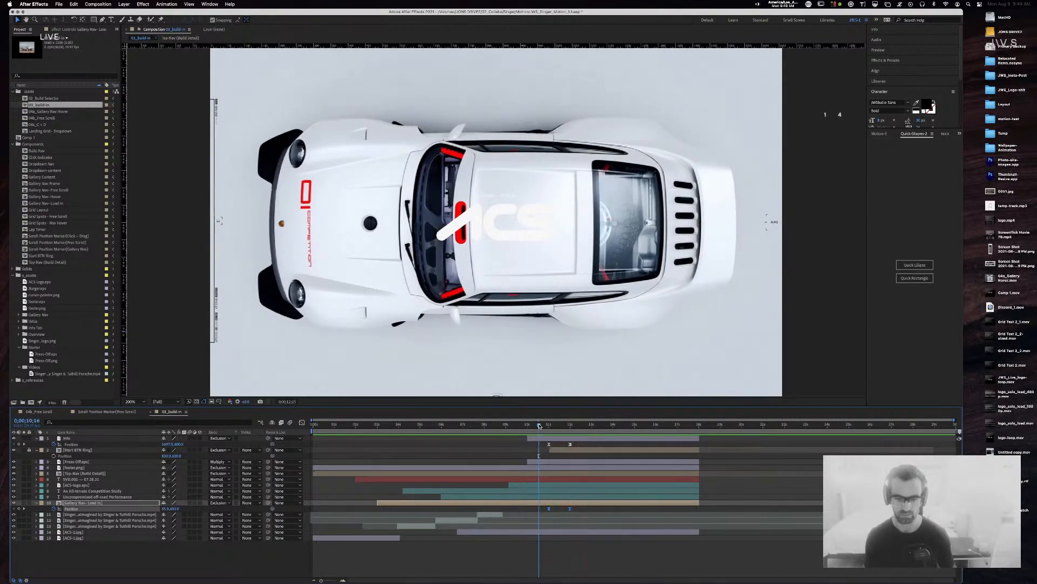
key(super+s)
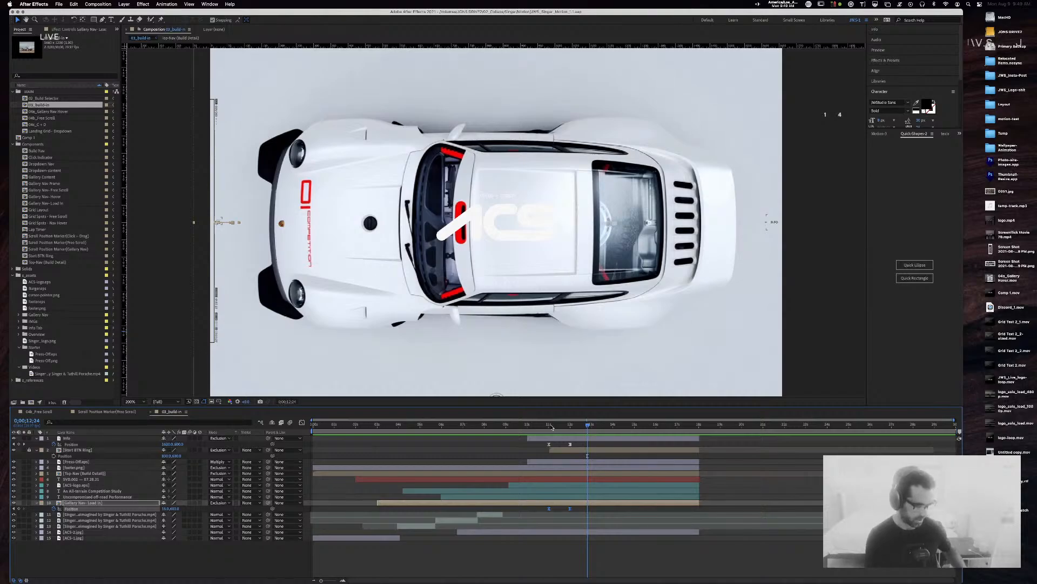
click(521, 423)
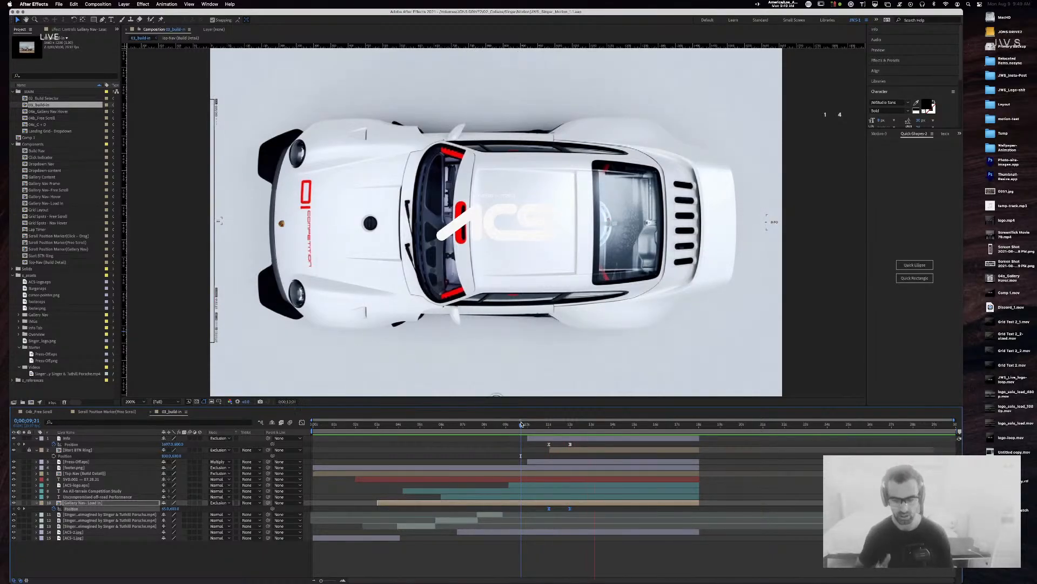
key(space)
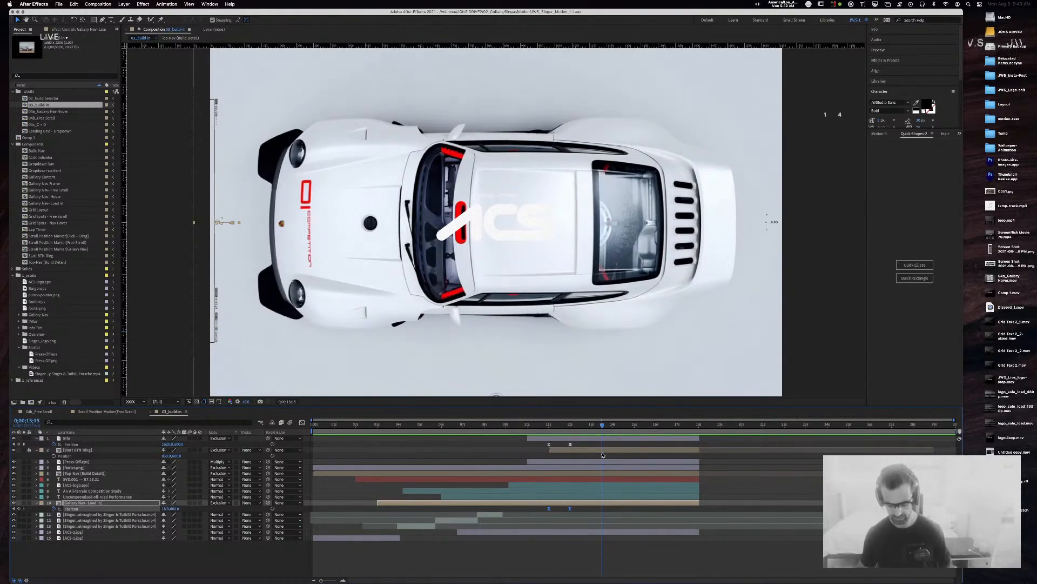
key(comma)
drag(598, 428, 517, 432)
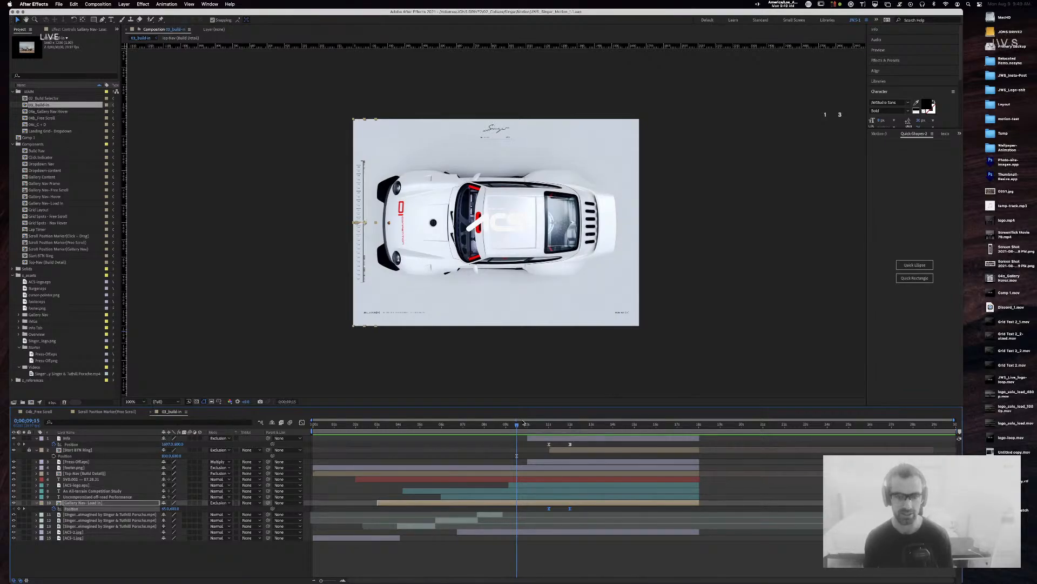
Step: Replay the nav slide-out from 09;15, then close the Scroll Position Marker (Free Scroll) timeline
key(space)
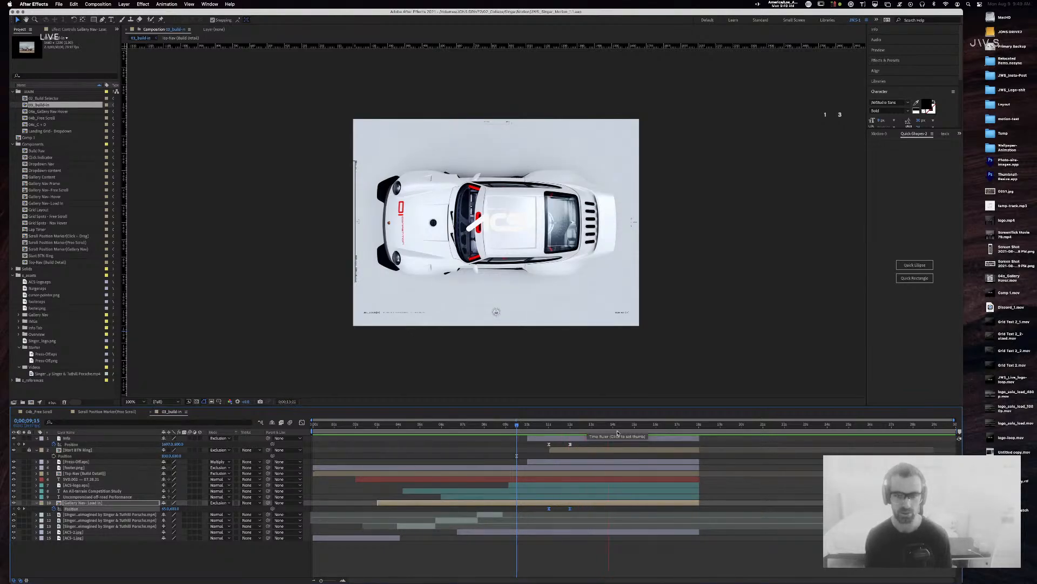
key(space)
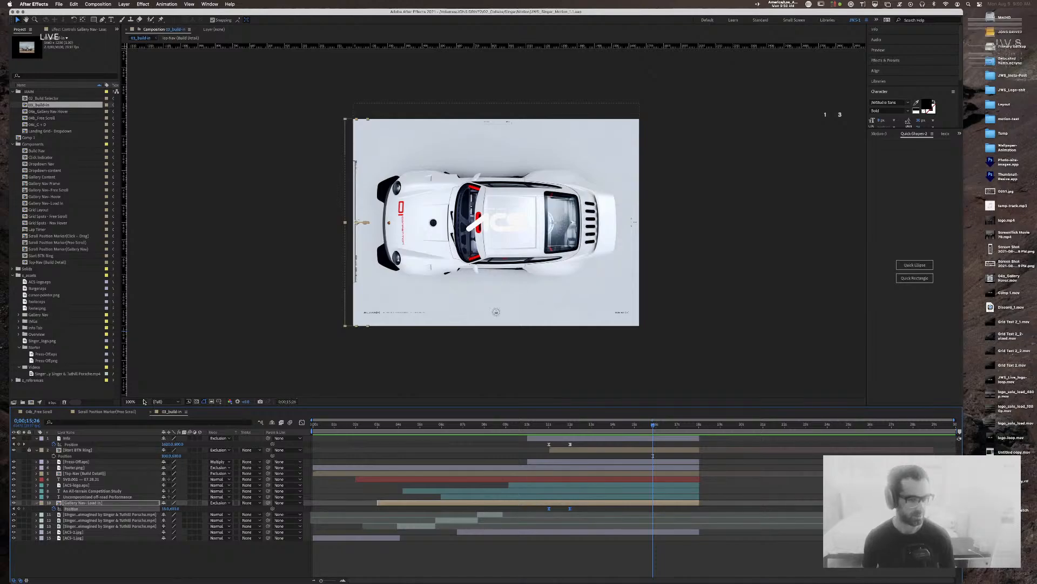
click(110, 412)
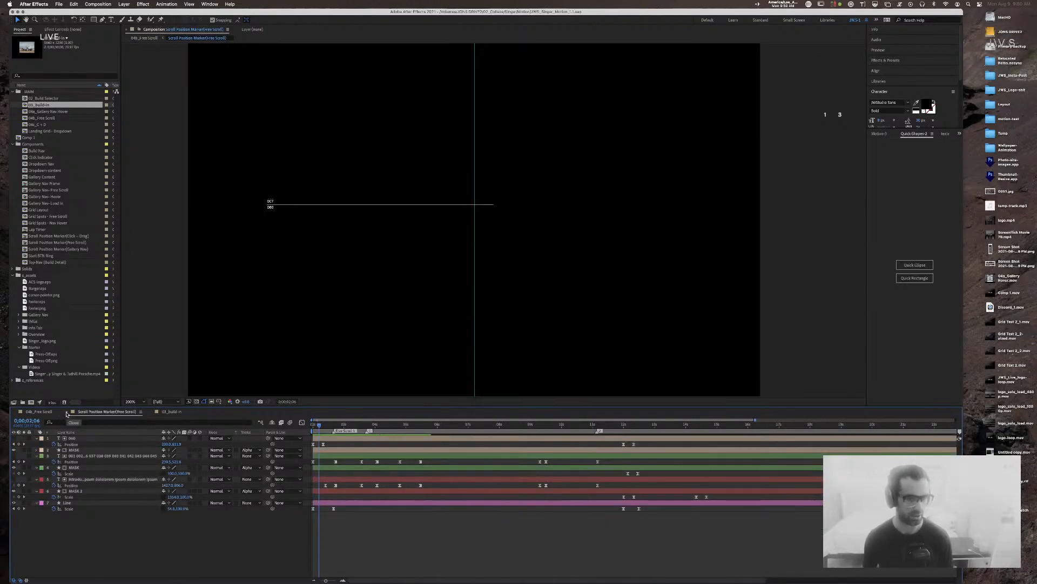
click(67, 412)
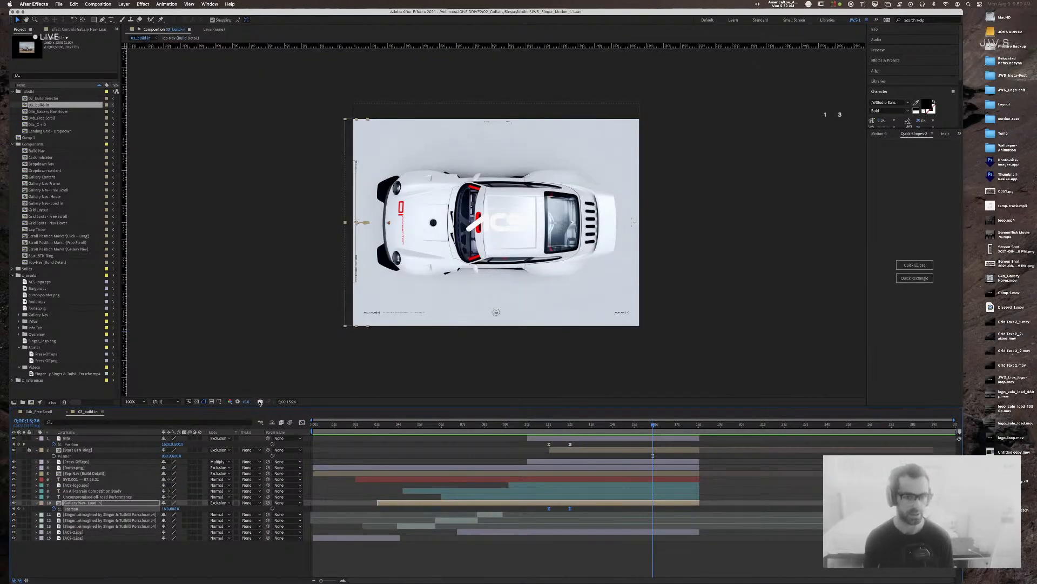
Step: Open 02_Build Selector and play its builds-list preview from the start
double_click(25, 98)
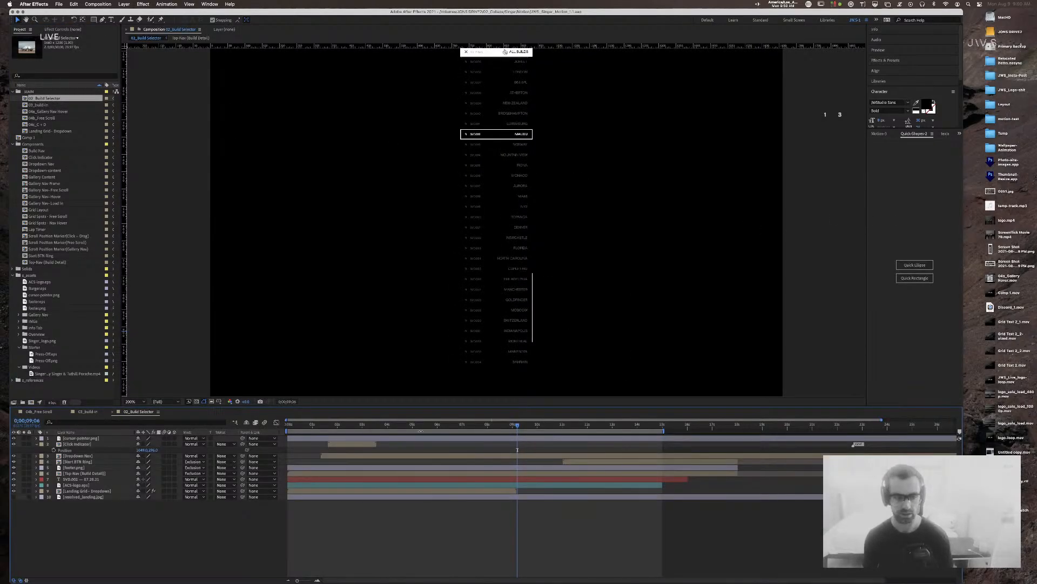
click(779, 209)
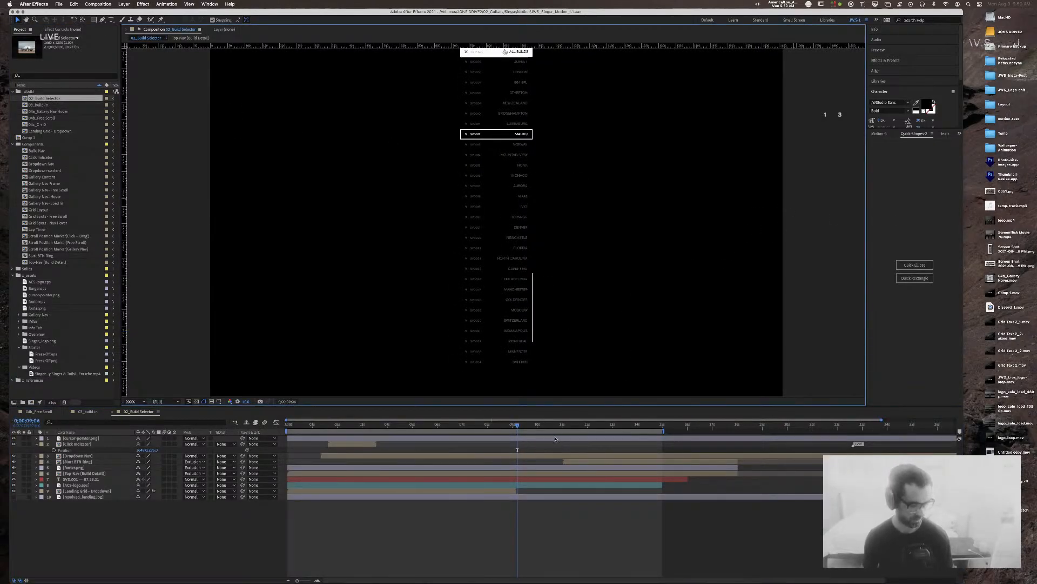
drag(519, 426, 286, 424)
key(space)
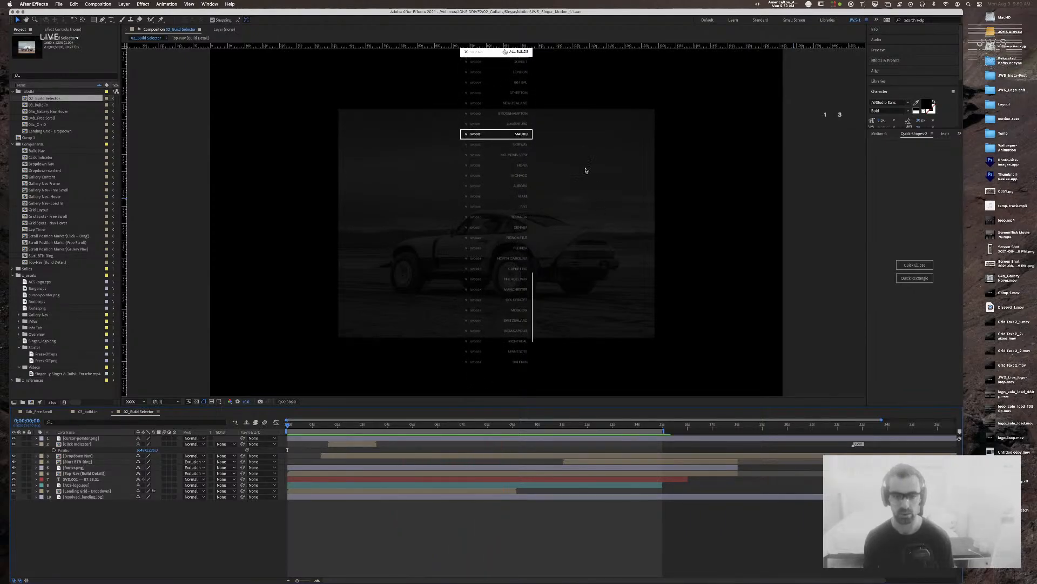
Step: Pan the viewer to reveal the header logo, scrub to the ATHERTON highlight, and select Dropdown Nav
drag(814, 118, 802, 195)
key(space)
drag(796, 149, 795, 202)
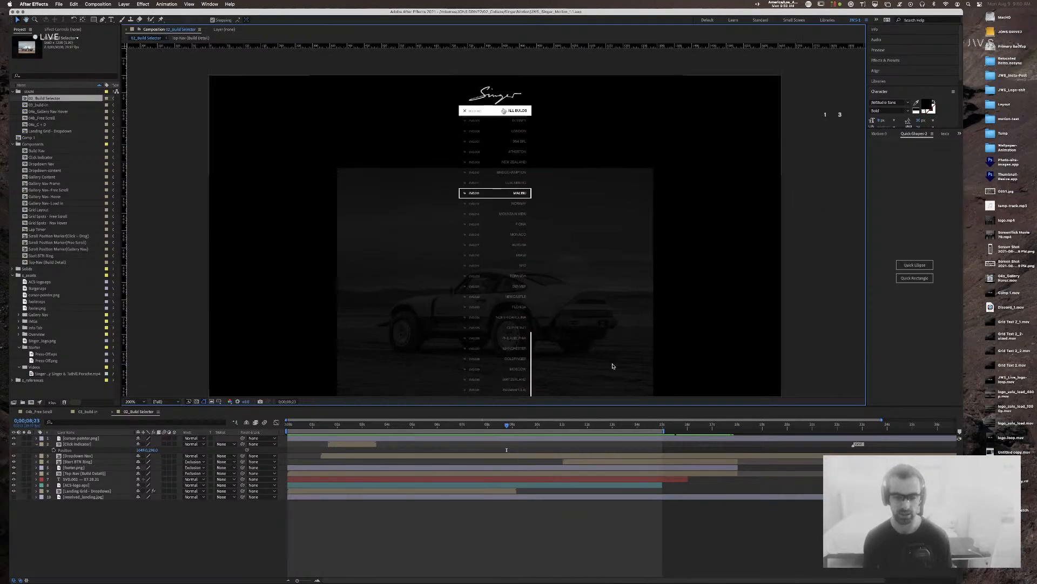
drag(471, 427, 402, 428)
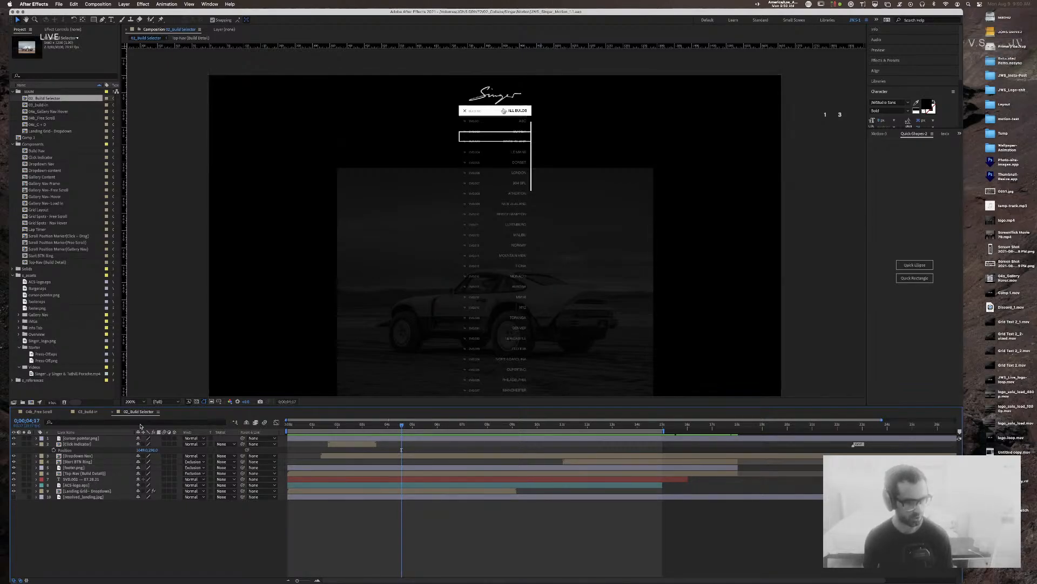
click(75, 456)
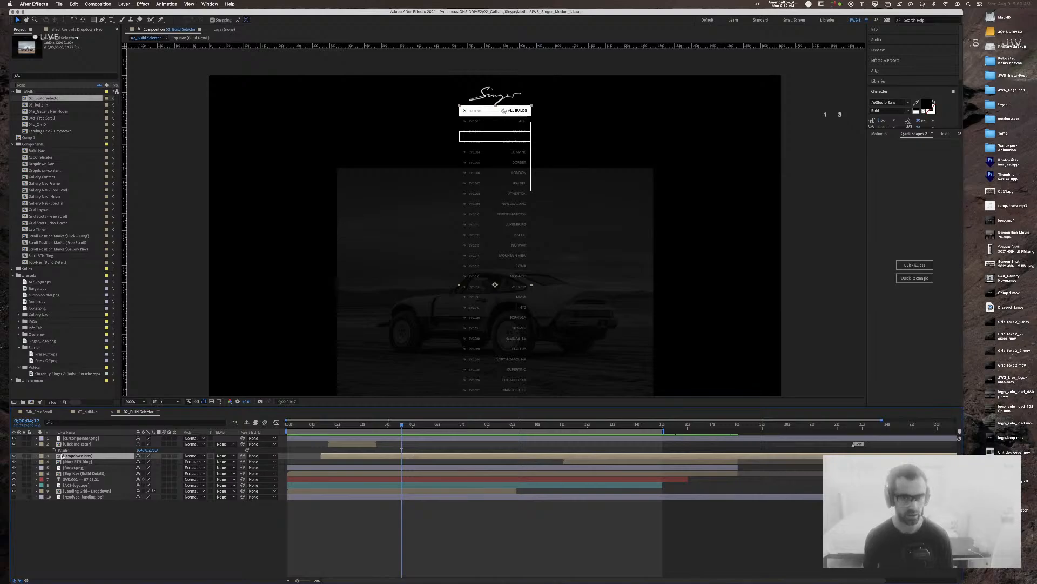
Step: Open the Dropdown Nav precomp and show Active Clip's Position keyframes at the ABC row
double_click(59, 456)
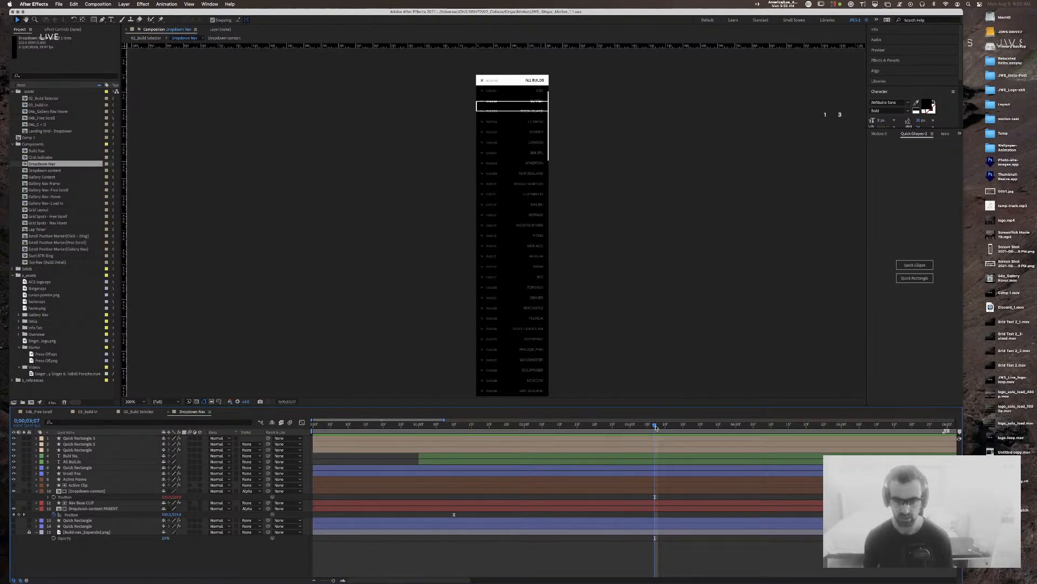
mouse_move(648, 426)
mouse_down()
mouse_move(597, 427)
mouse_move(665, 426)
mouse_move(655, 427)
mouse_up()
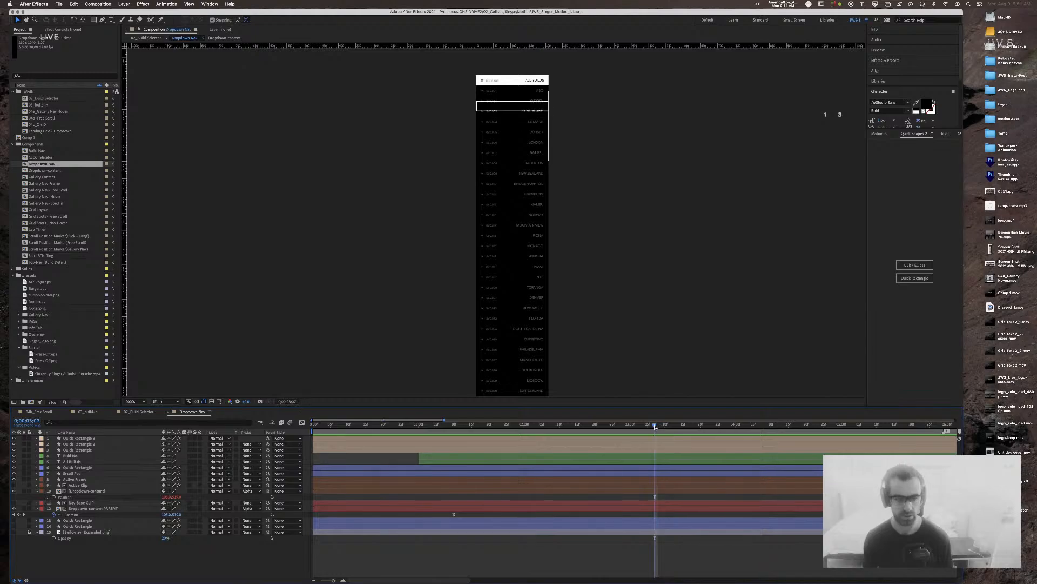
click(81, 485)
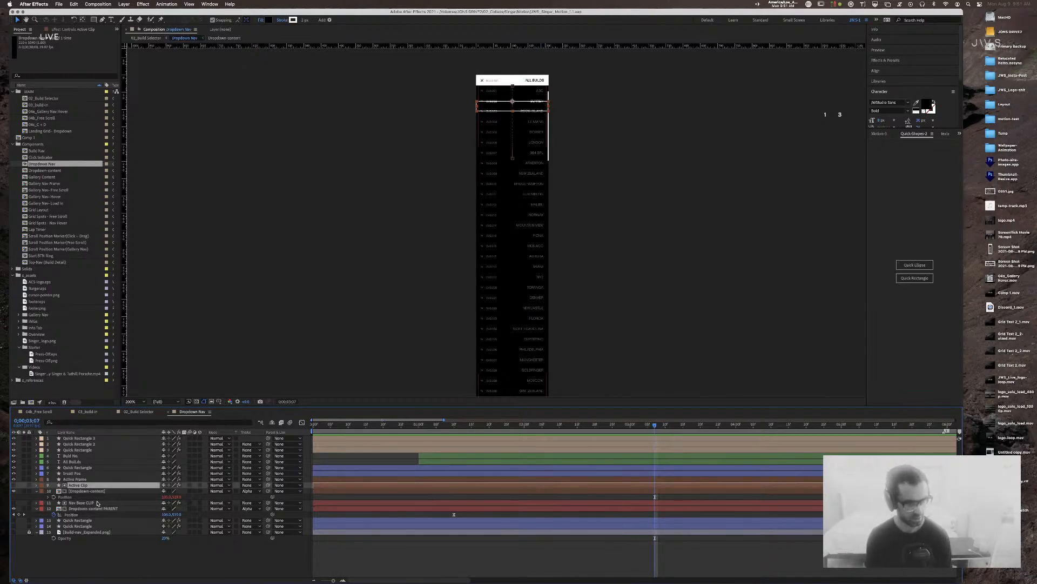
key(p)
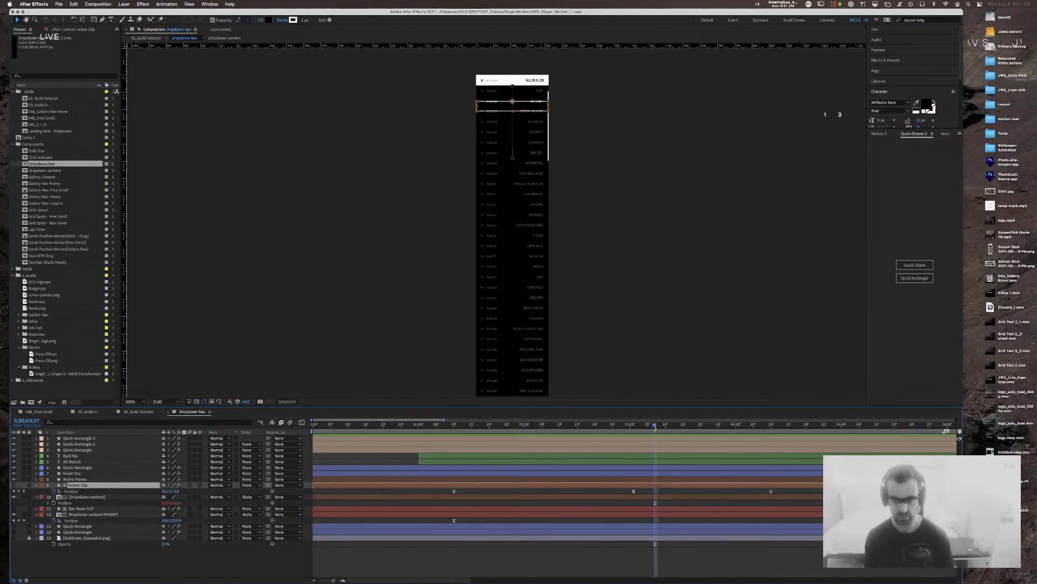
drag(655, 427, 635, 428)
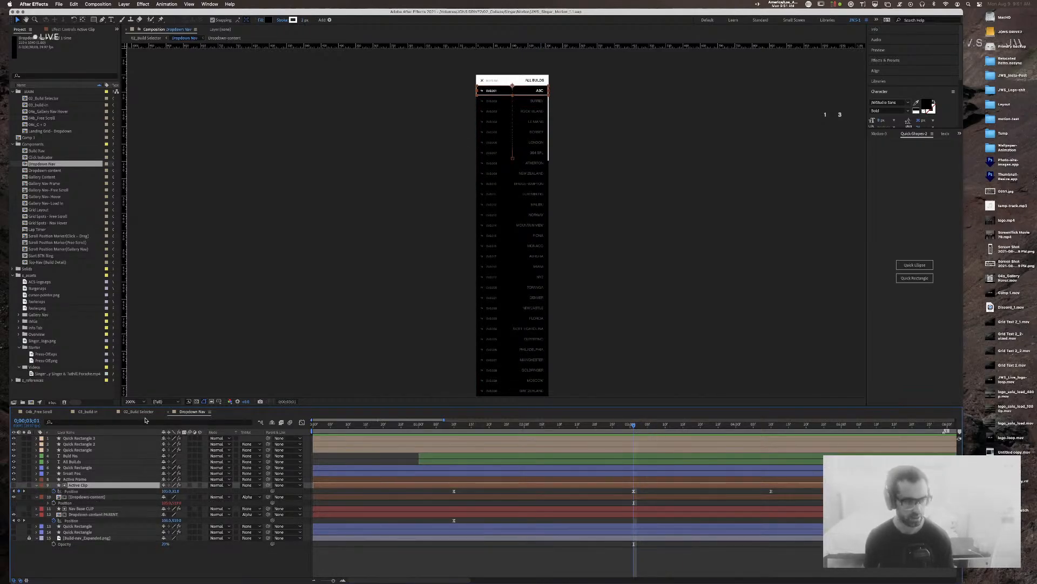
Step: Close the 03_build-in and 04b_Free Scroll timeline tabs so only 02_Build Selector remains active
click(67, 412)
click(15, 412)
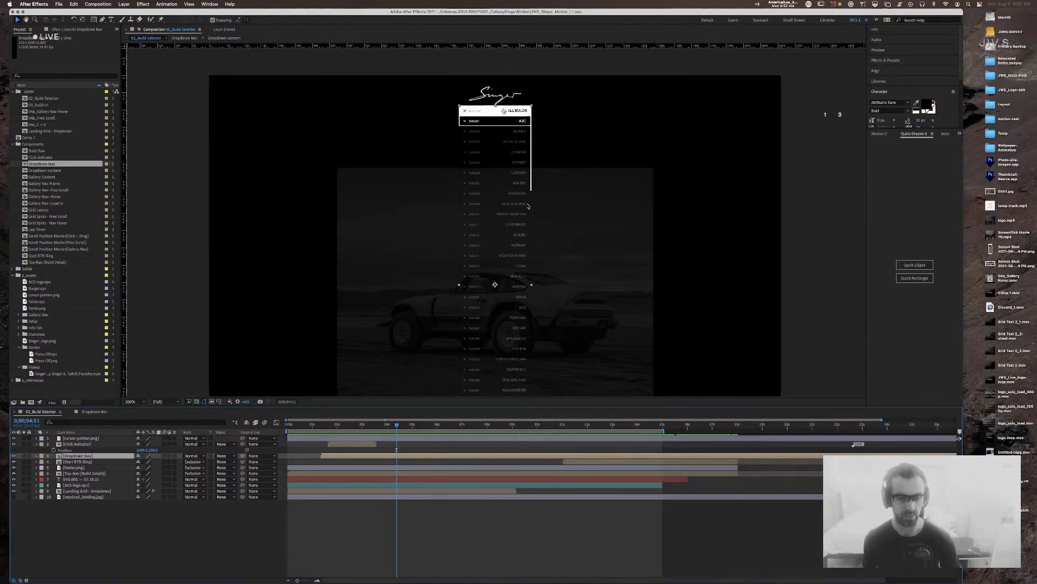
Step: Keyframe cursor-pointer.png's Position, moving it down onto the ATHERTON row at a later time
key(p)
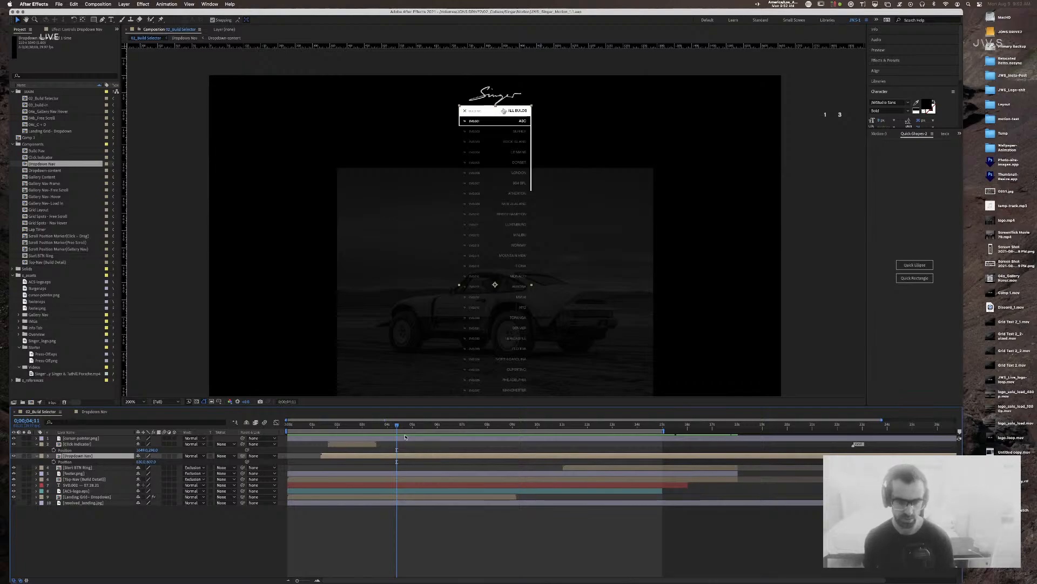
click(405, 438)
key(p)
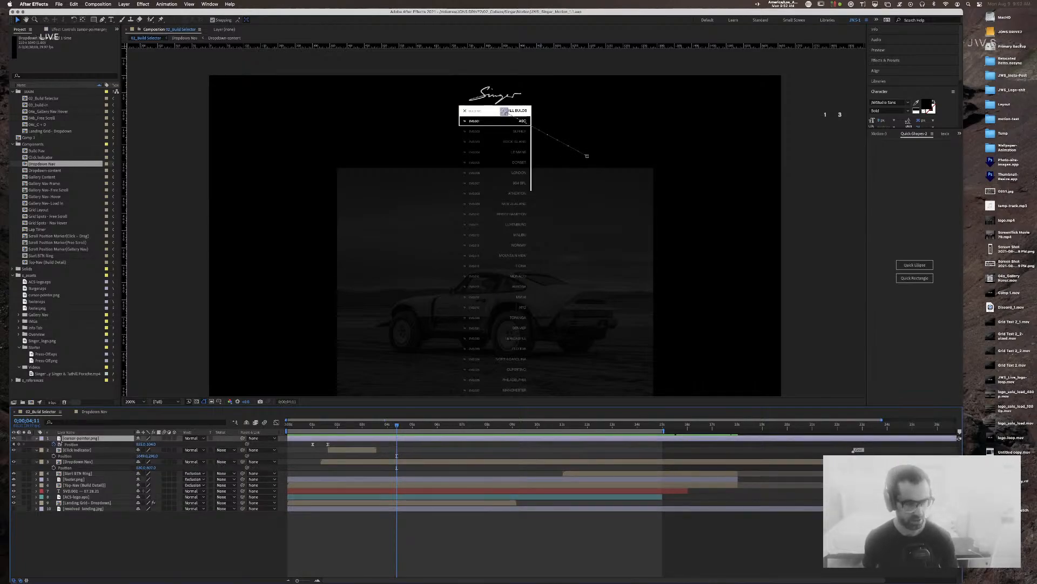
click(24, 446)
click(406, 427)
drag(407, 426, 427, 429)
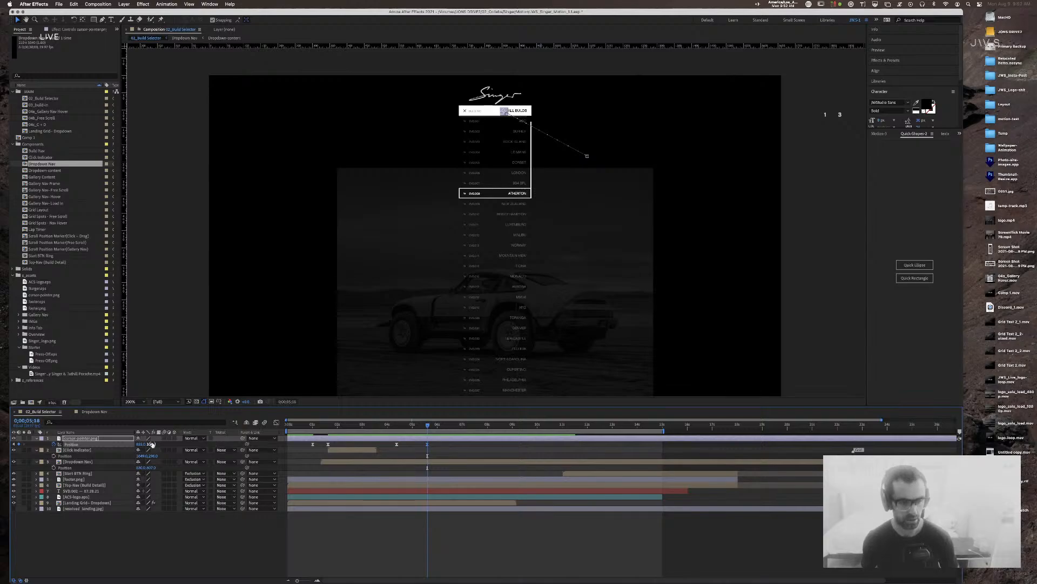
drag(153, 444, 230, 446)
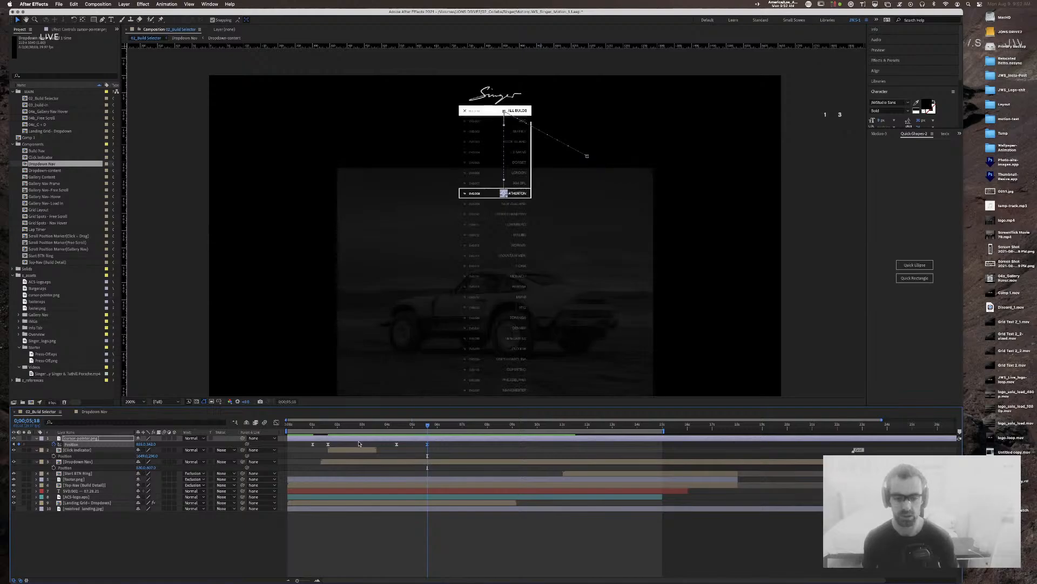
Step: Ease both cursor Position keyframes through Keyframe Velocity and preview the move
click(380, 445)
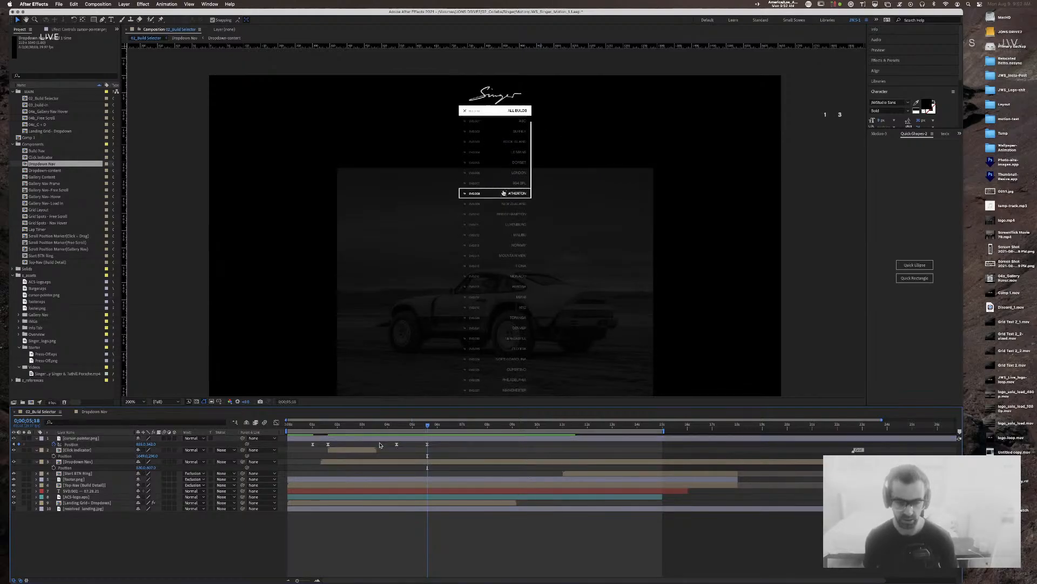
drag(380, 444, 450, 446)
key(super+shift+k)
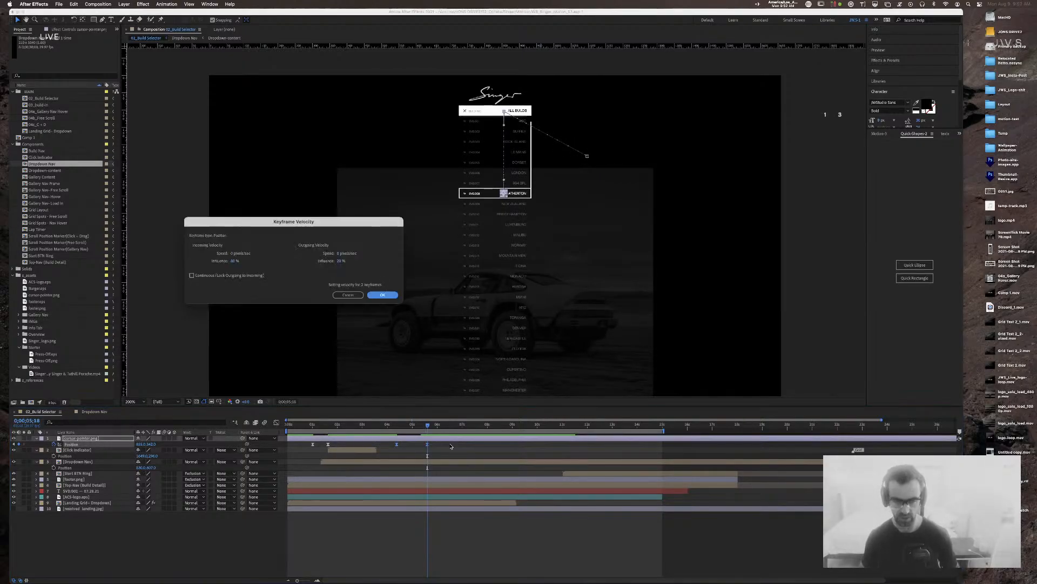
key(Tab)
key(Tab)
key(Return)
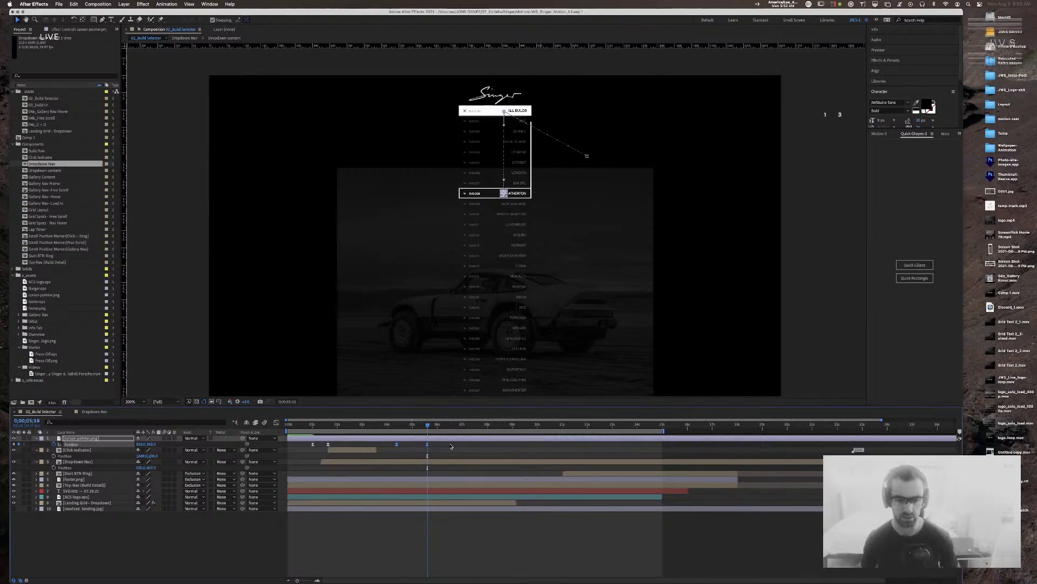
drag(415, 428, 385, 429)
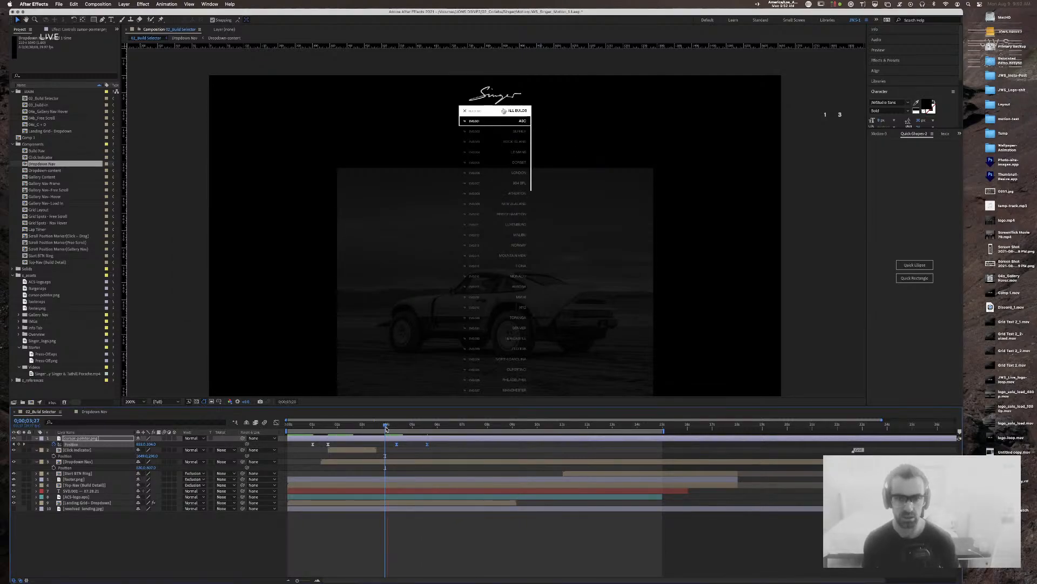
key(space)
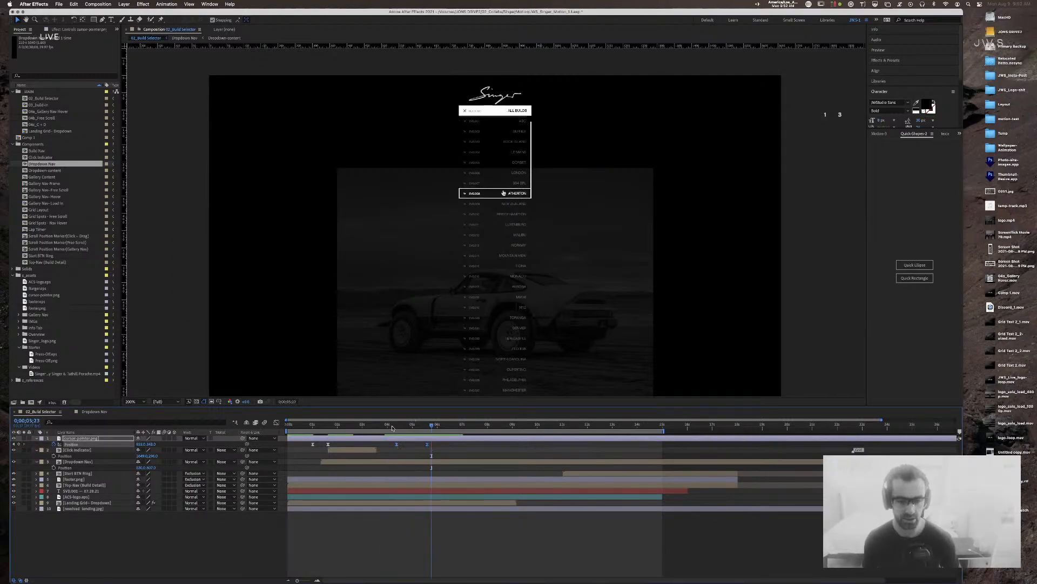
drag(402, 428, 397, 425)
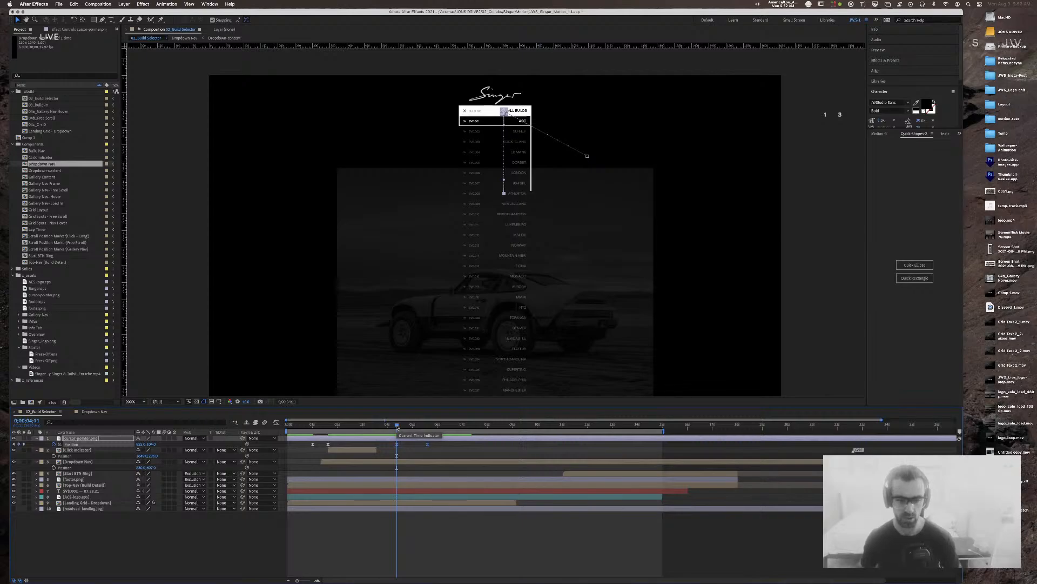
Step: Move the cursor's first Position keyframe later, to the playhead at 4;17
drag(405, 443, 390, 447)
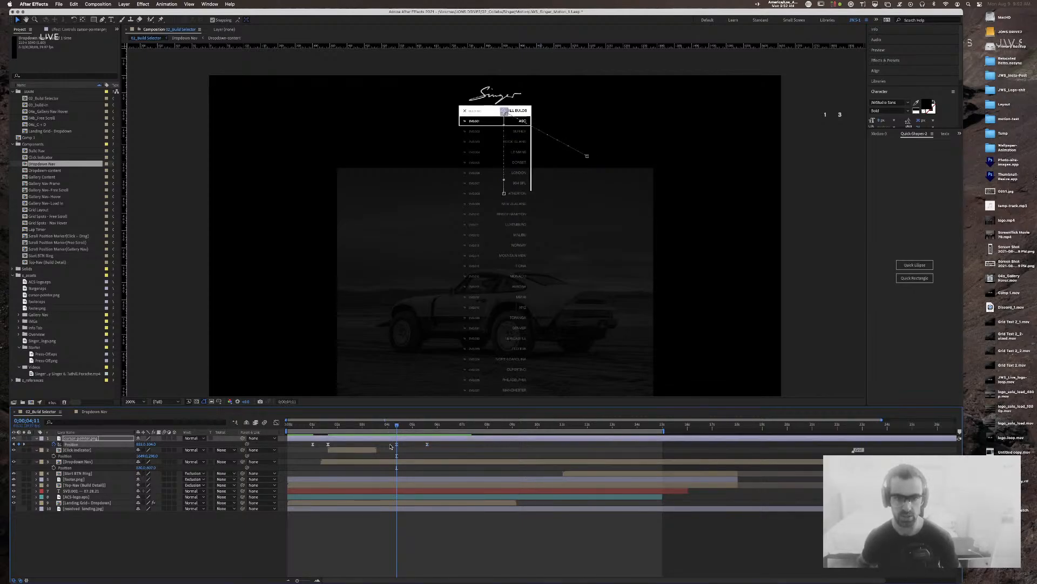
key(Page_Down)
key(Page_Down)
key(Page_Down)
key(Page_Down)
key(Page_Down)
key(Page_Down)
key(Page_Down)
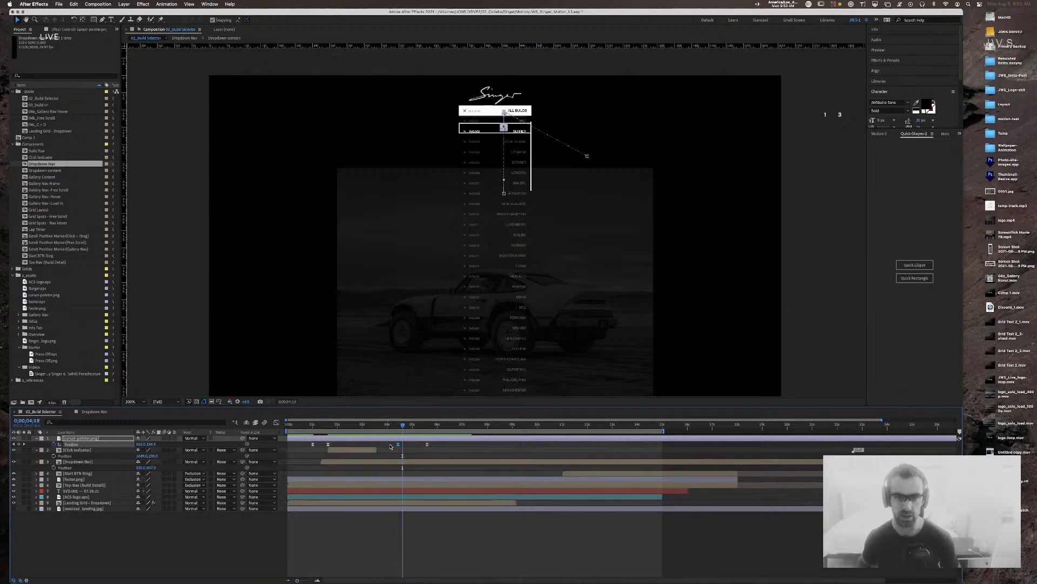
key(Page_Up)
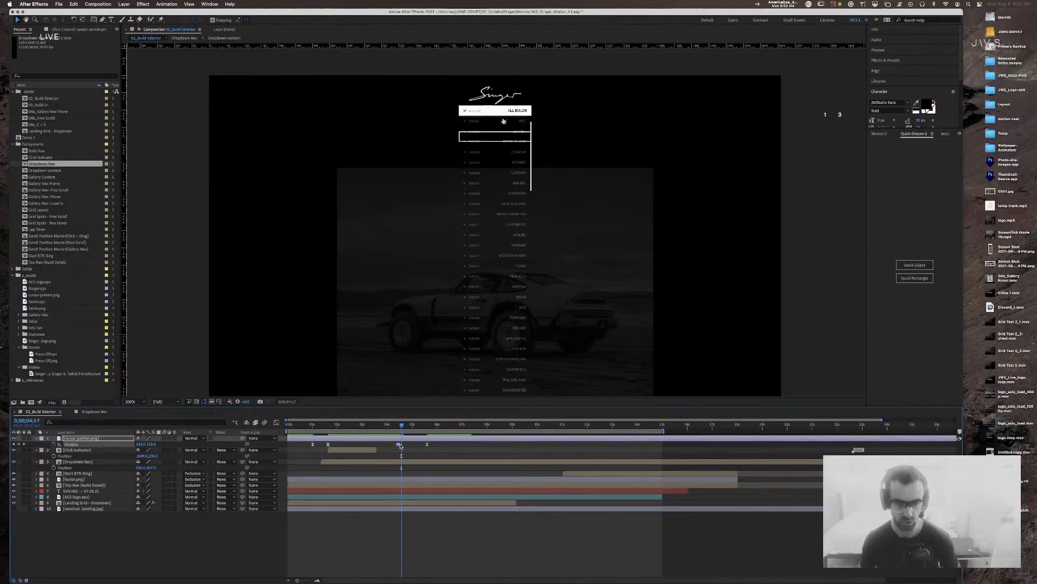
key(alt+Right)
key(alt+Right)
key(alt+Right)
key(alt+Right)
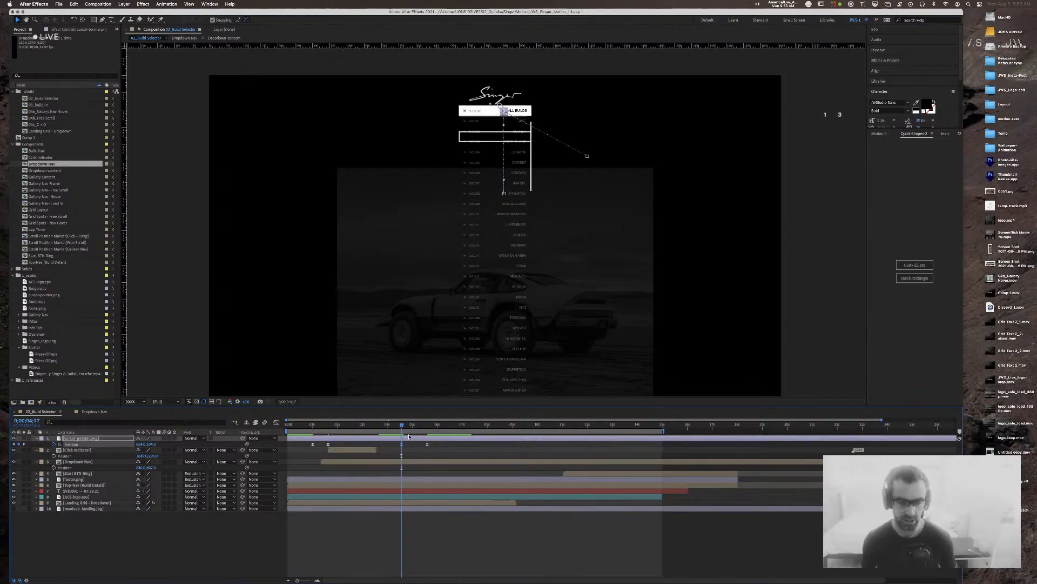
Step: Preview the retimed cursor against the highlight near LE MANS, ending at 4;21
drag(403, 427, 387, 427)
key(space)
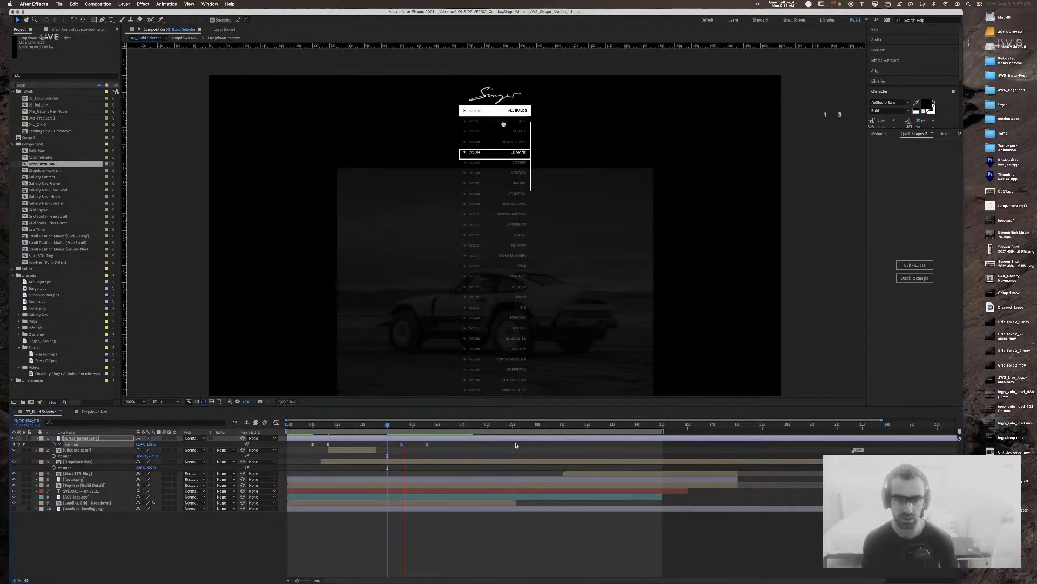
click(401, 427)
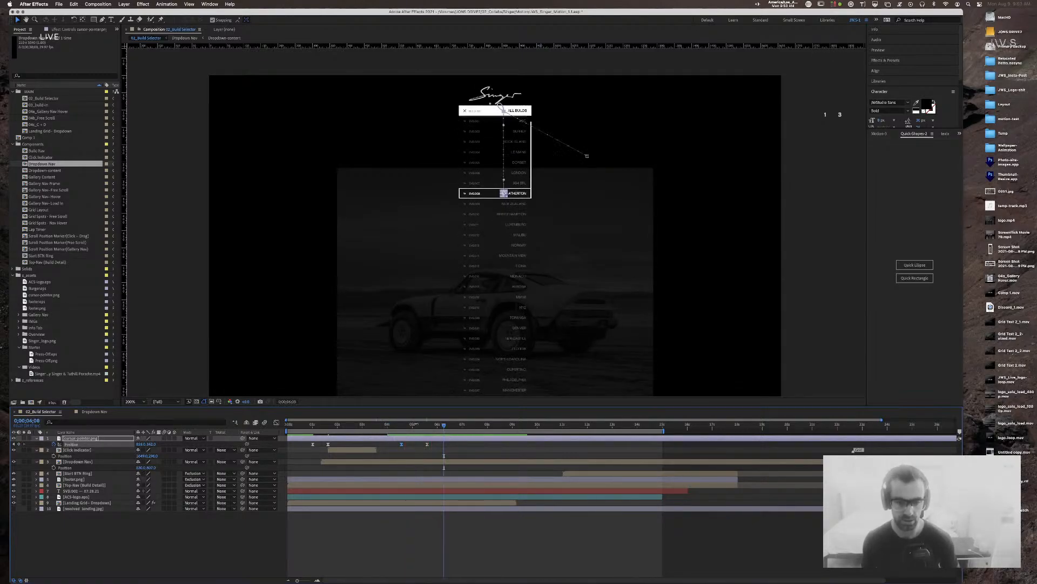
mouse_move(402, 428)
mouse_down()
mouse_move(405, 444)
mouse_move(395, 427)
mouse_up()
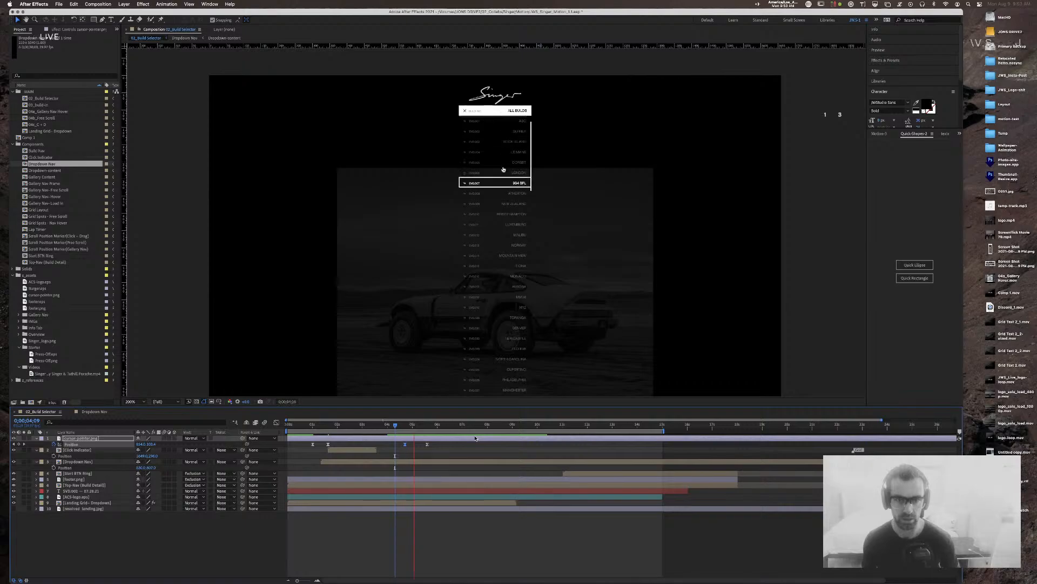
key(space)
drag(400, 429, 404, 429)
key(super+z)
click(405, 426)
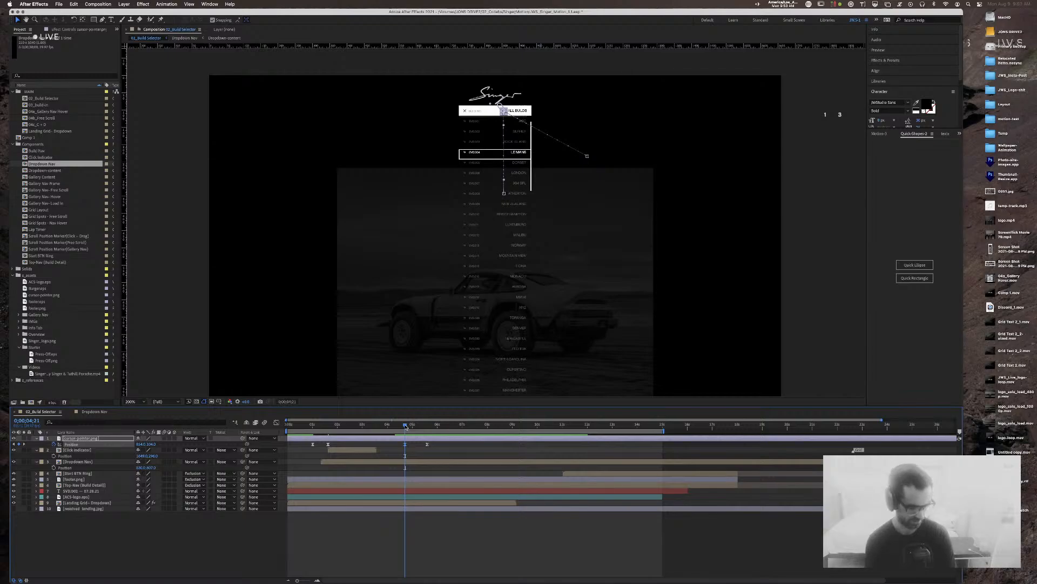
Step: In Chrome, search 'invision' in a new tab and open the InVision website
key(super+Tab)
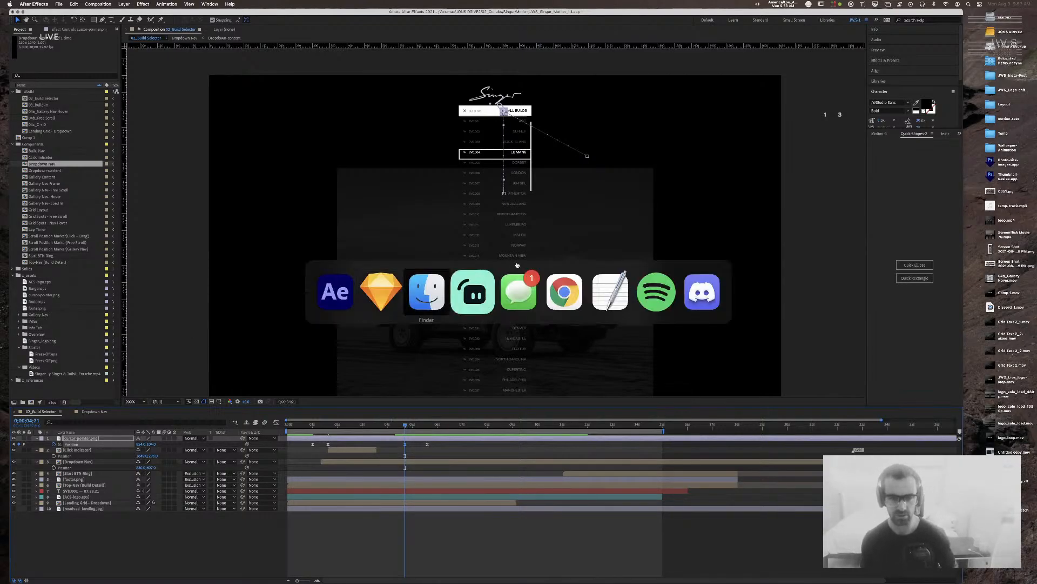
click(576, 289)
key(super+t)
text(invision)
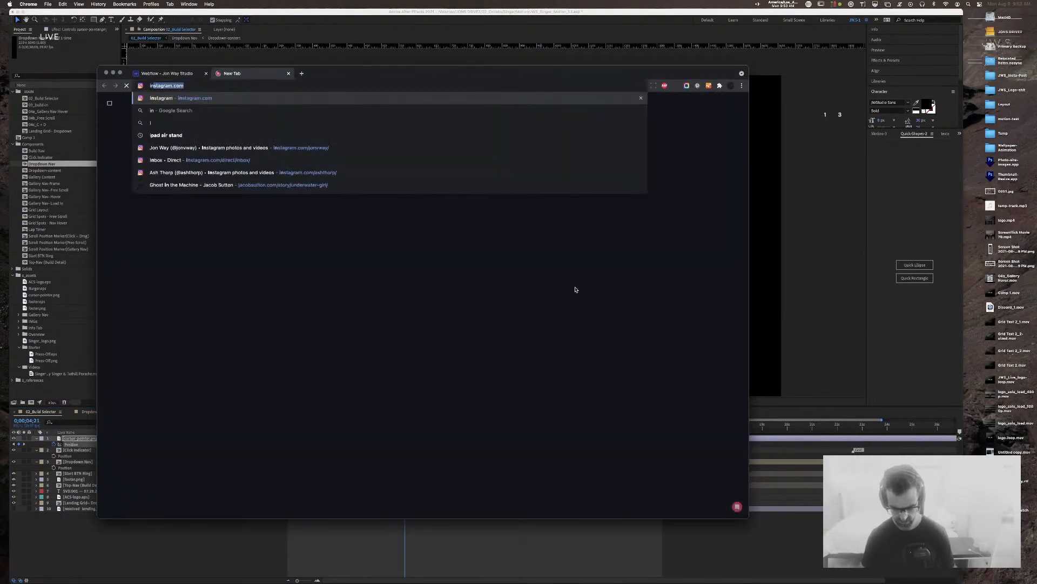
key(Return)
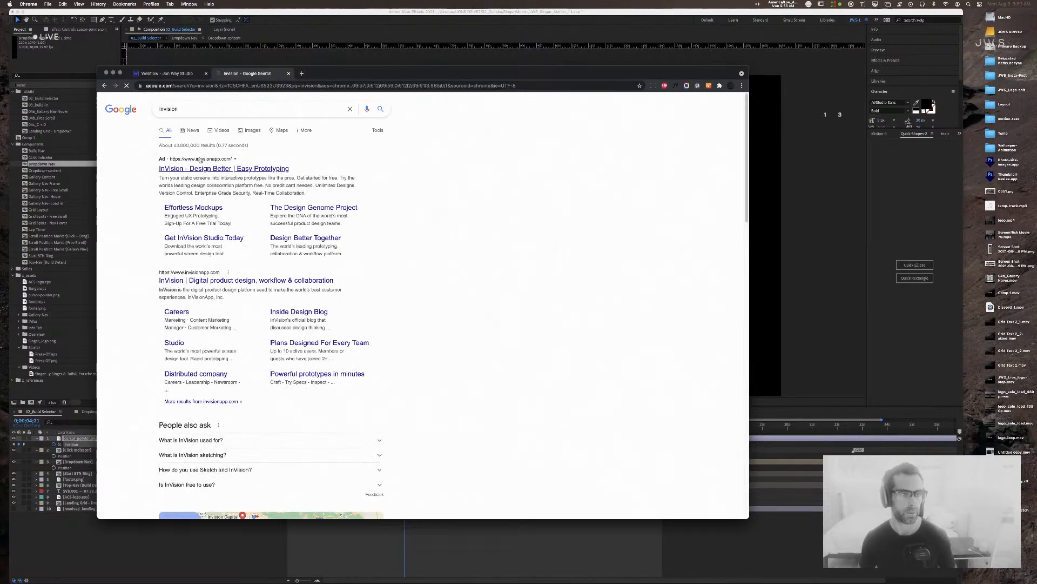
click(211, 281)
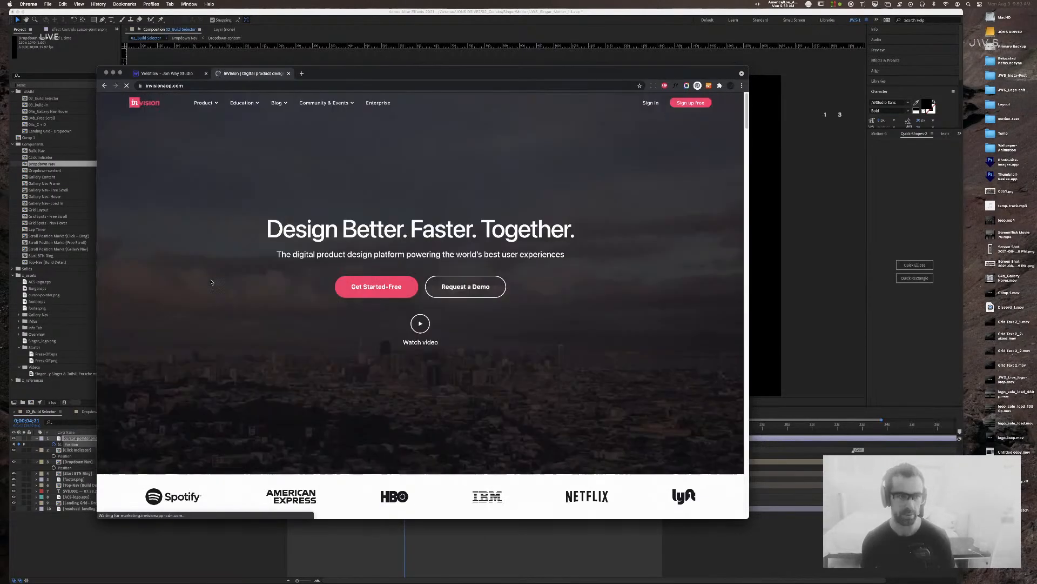
Step: Browse the InVision page, then close its tab and return to After Effects
scroll(235, 311, down, 10)
scroll(237, 310, down, 5)
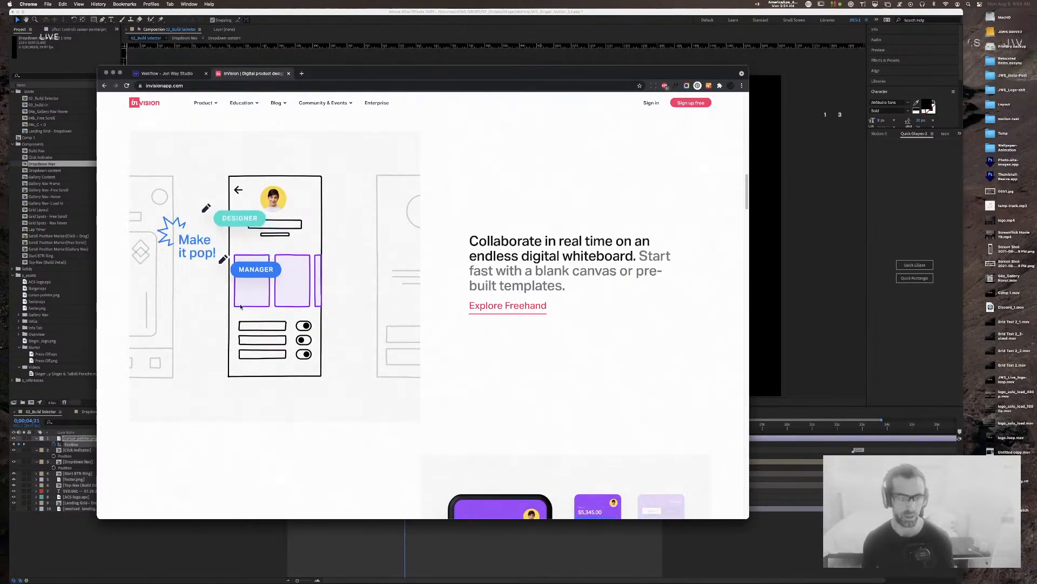
scroll(240, 306, down, 6)
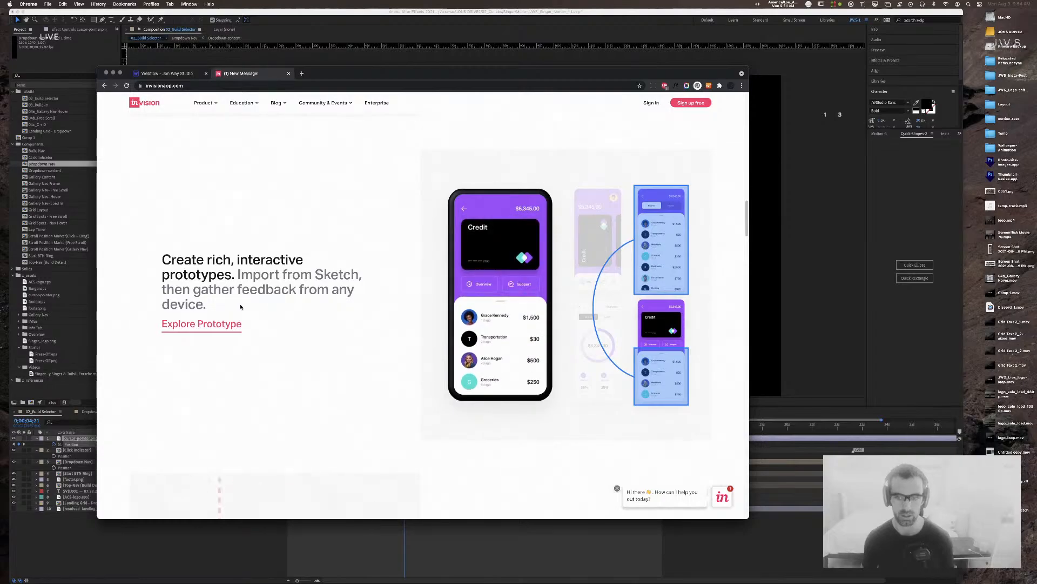
scroll(241, 307, down, 7)
scroll(241, 307, up, 2)
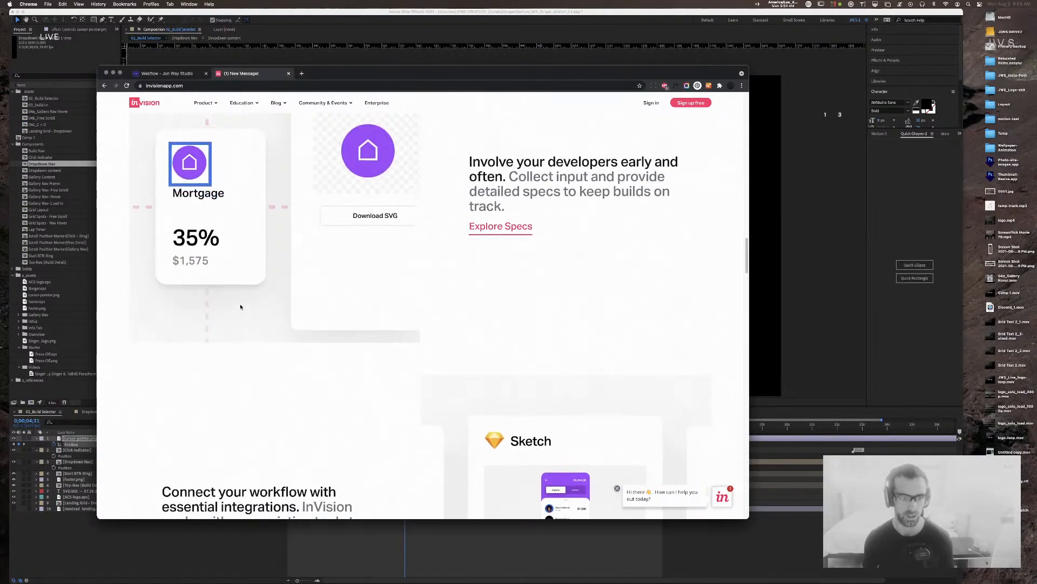
scroll(241, 306, up, 5)
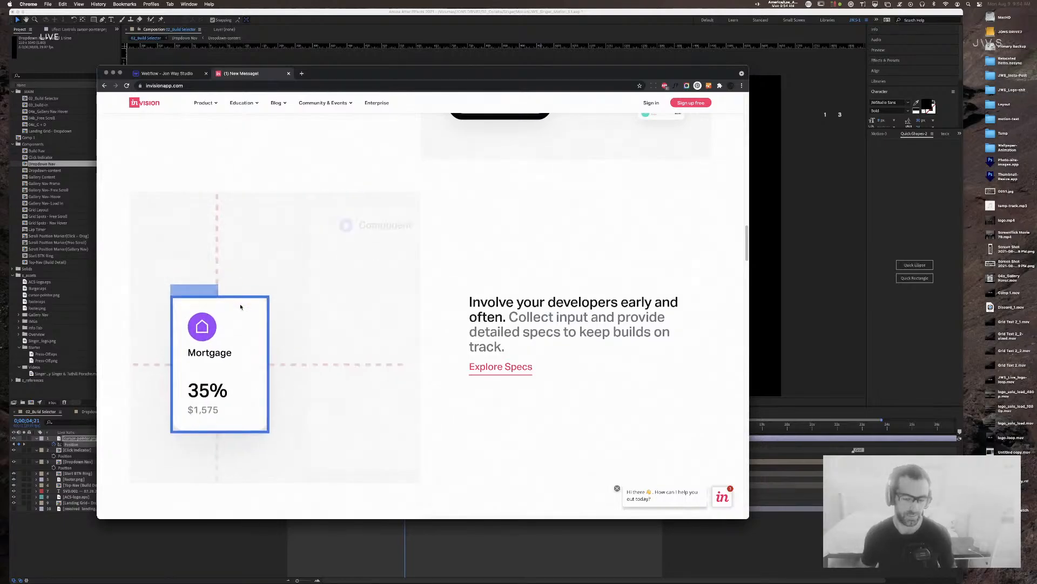
scroll(240, 307, down, 10)
scroll(240, 306, down, 6)
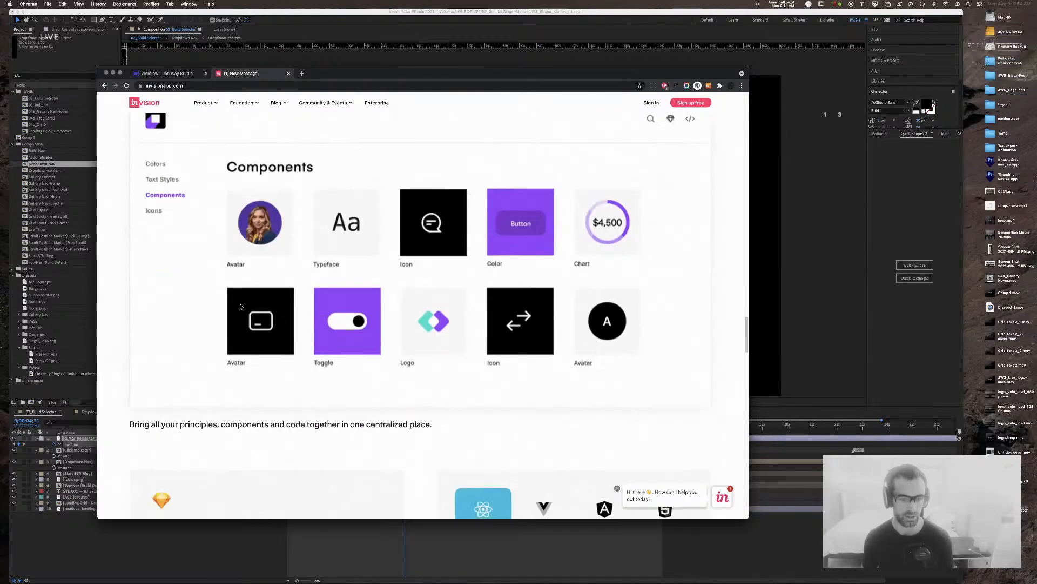
scroll(240, 307, up, 15)
scroll(240, 307, up, 3)
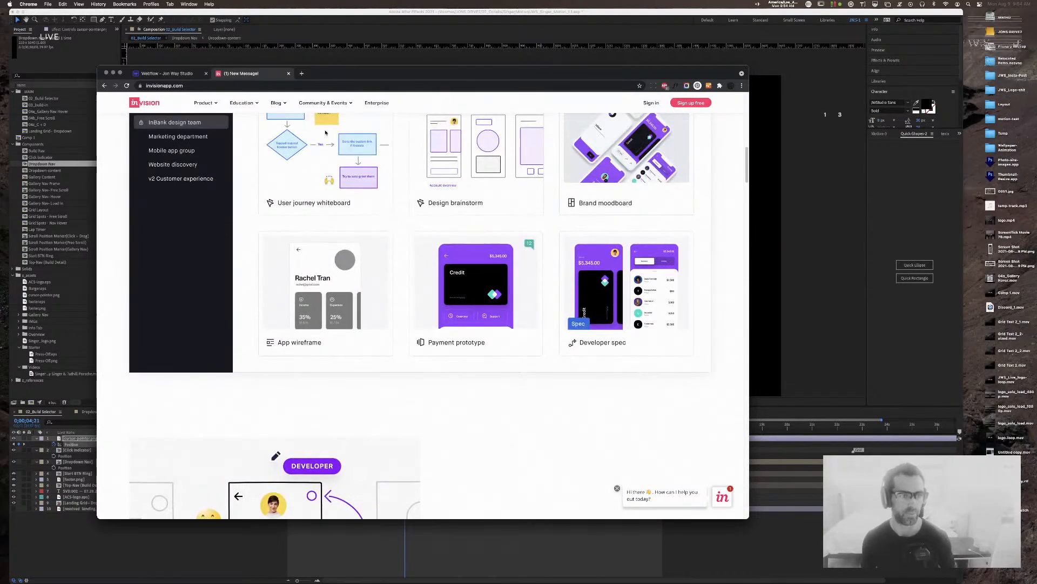
key(super+w)
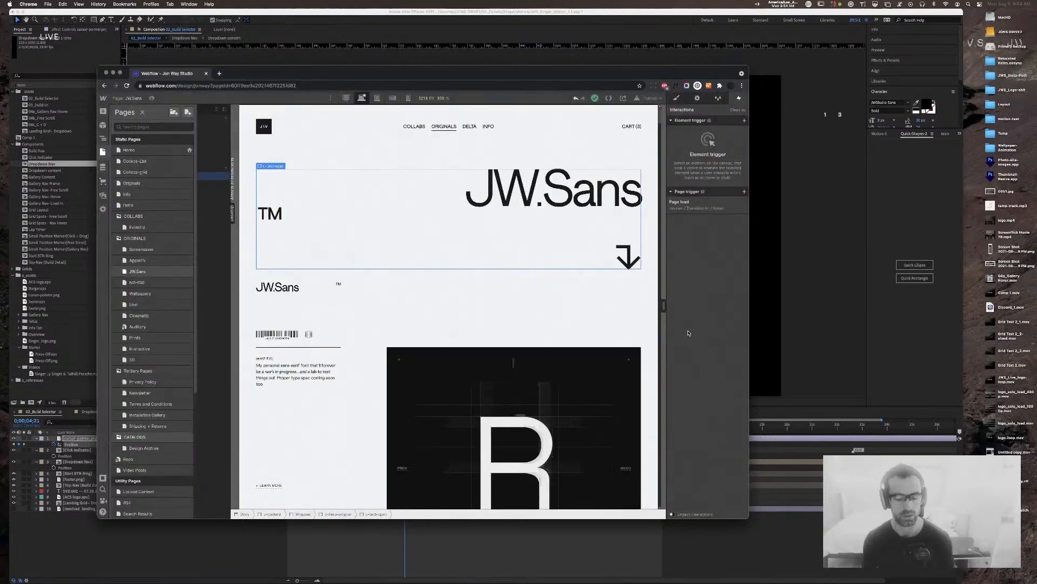
click(357, 25)
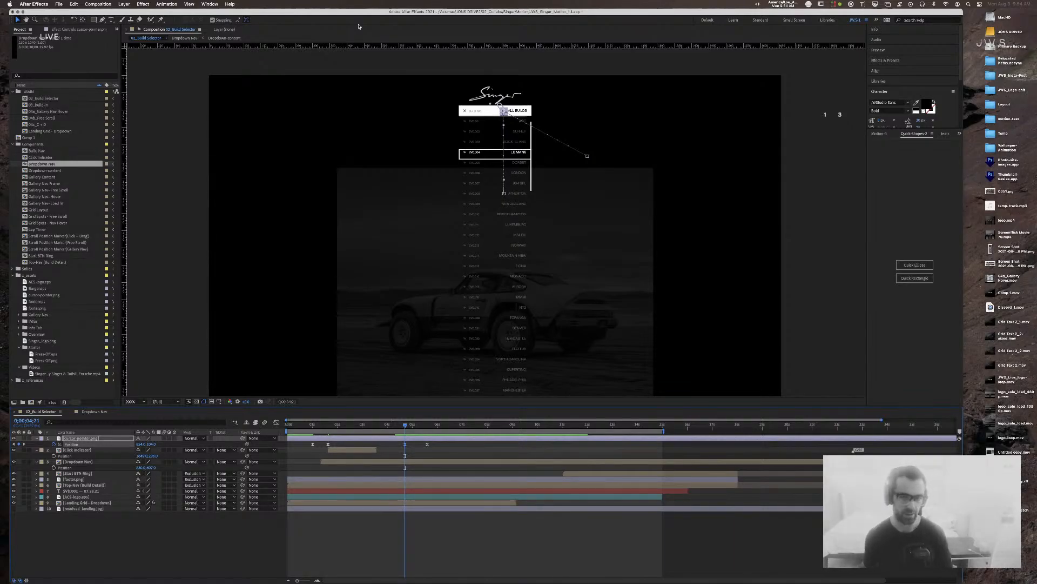
Step: Compare the highlight on LE MANS and DORSET, jump to the cursor's Position keyframe, then open Dropdown Nav
drag(406, 428, 401, 428)
drag(404, 427, 409, 444)
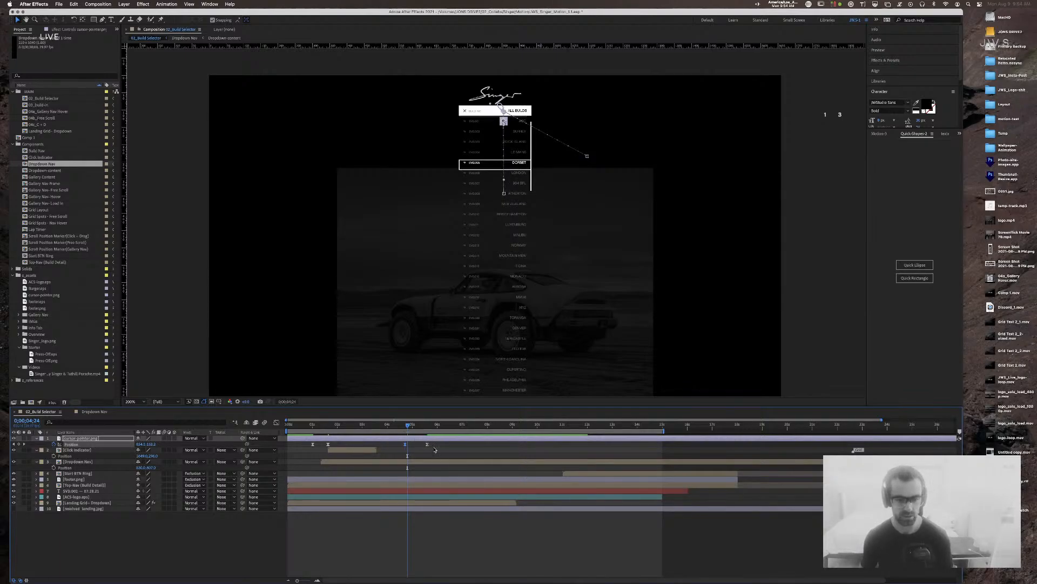
key(j)
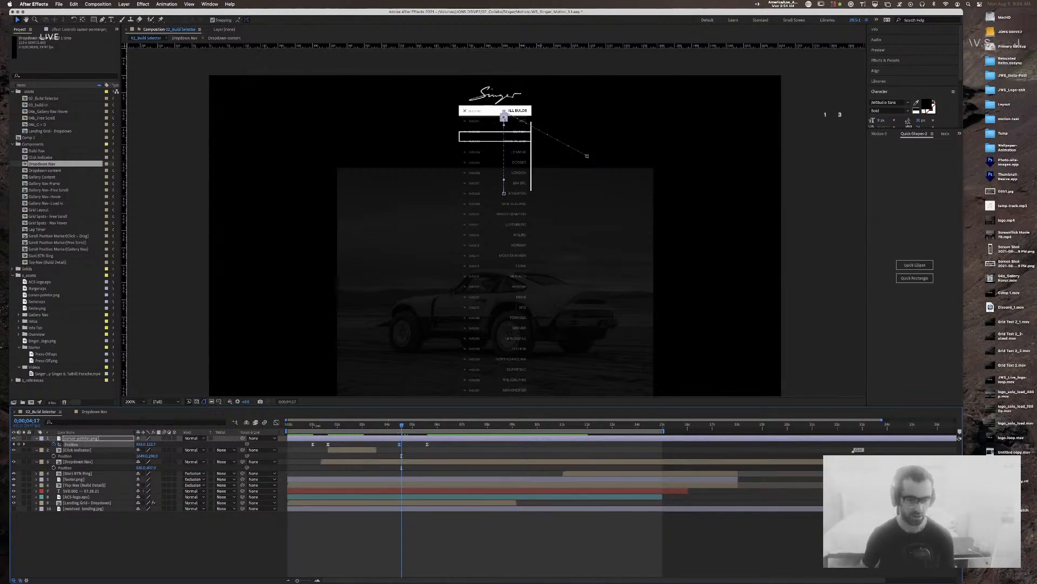
click(99, 413)
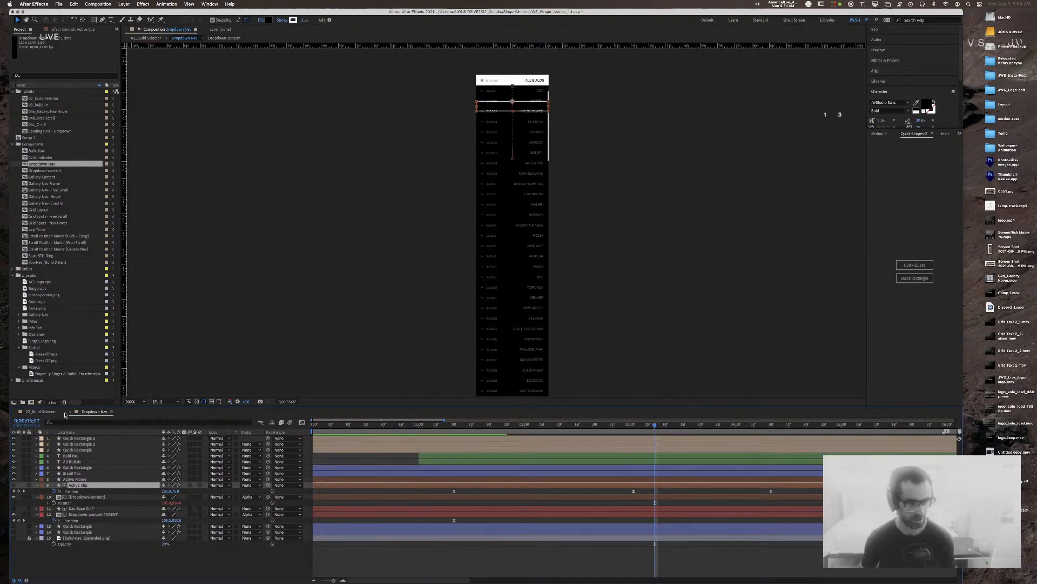
Step: In Dropdown Nav, shift the Active Clip Position keyframe a few frames later and play it
click(41, 411)
drag(400, 426, 398, 426)
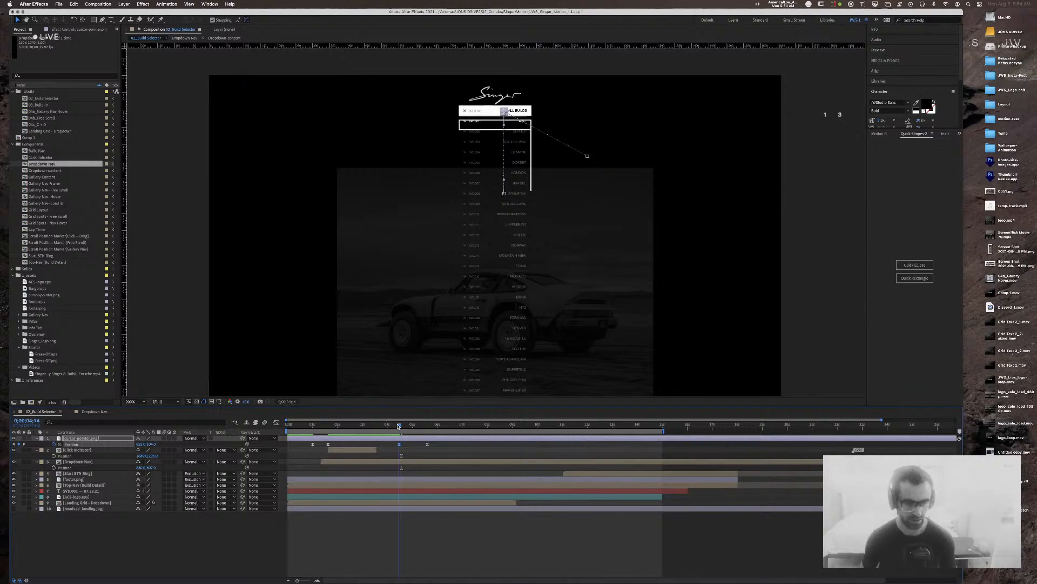
click(108, 411)
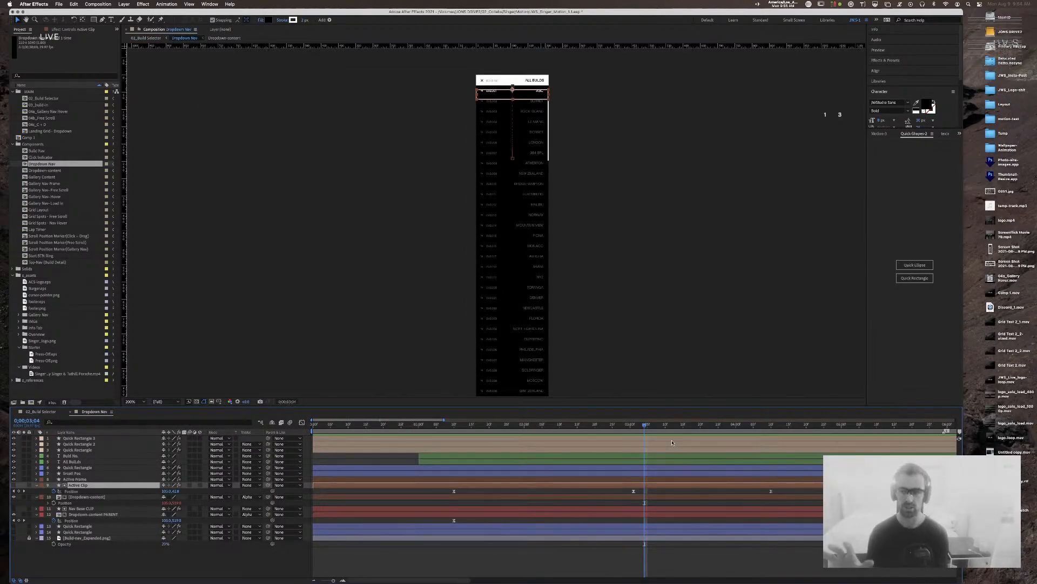
drag(635, 492, 644, 492)
mouse_move(641, 425)
mouse_down()
mouse_move(631, 425)
mouse_move(642, 428)
mouse_up()
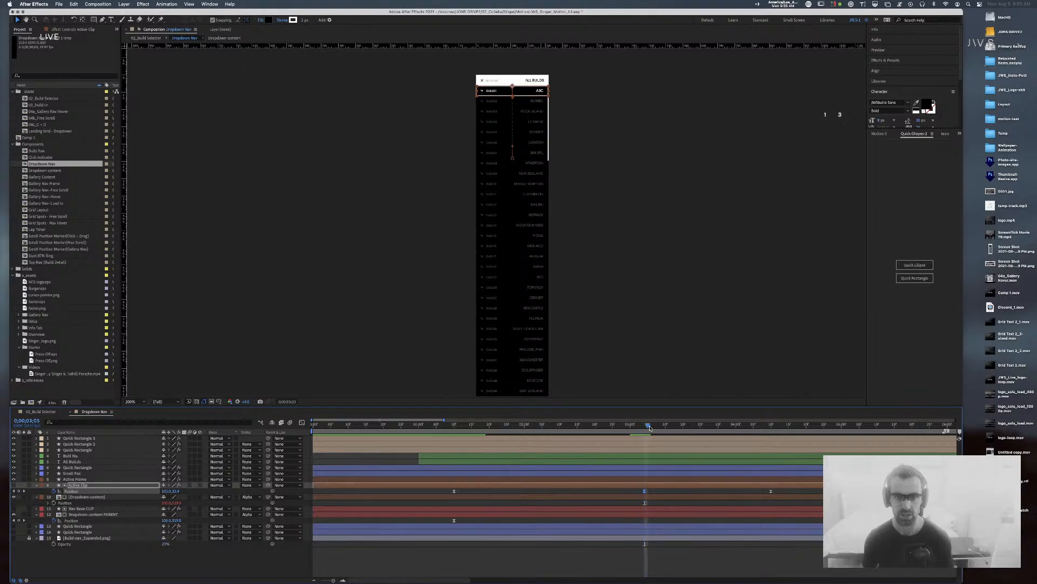
key(shift+Page_Up)
click(672, 548)
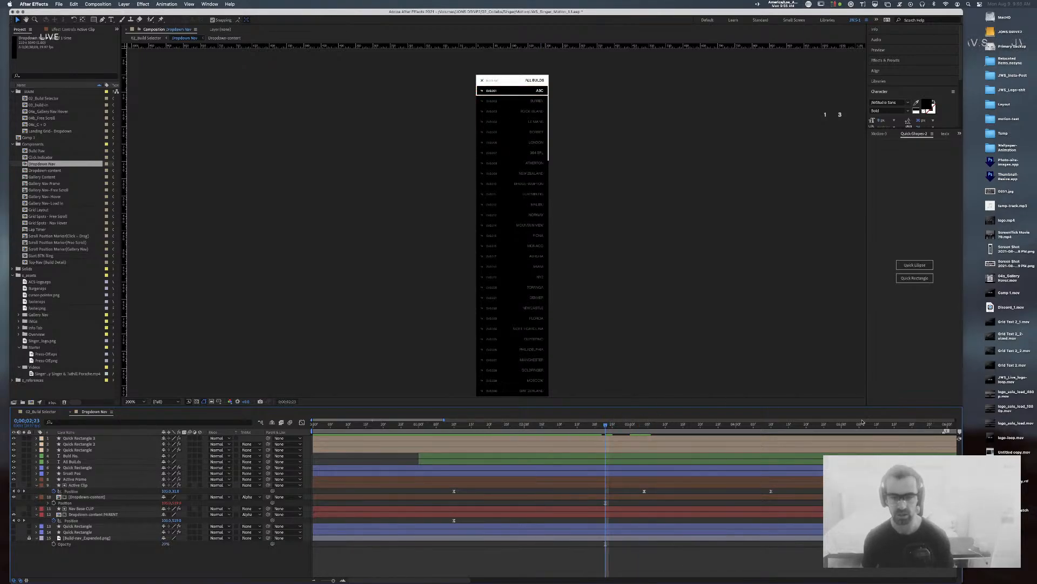
key(space)
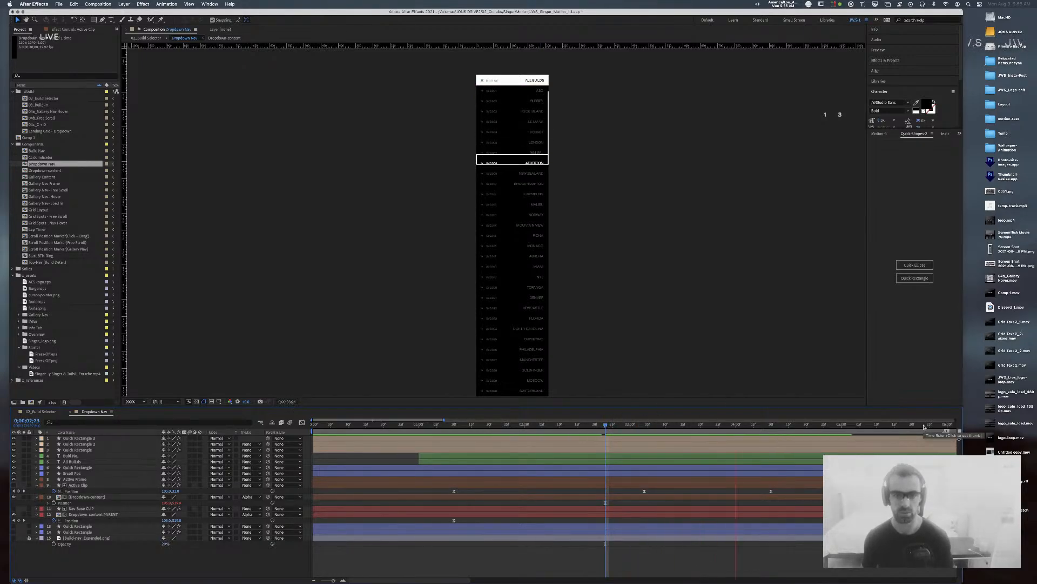
Step: Check in 02_Build Selector when the highlight leaves ABC, then reselect the Active Clip keyframe
click(42, 412)
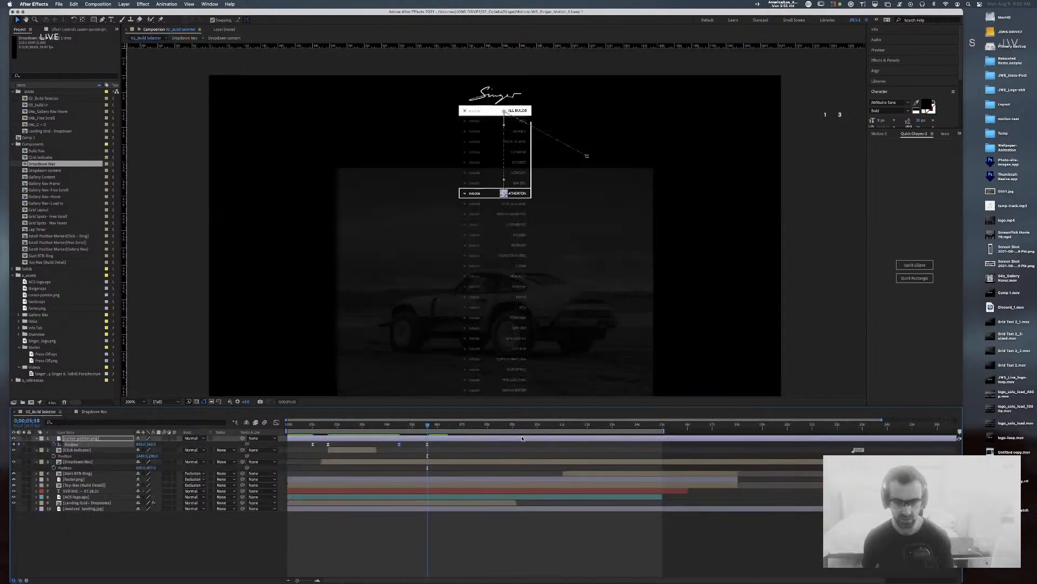
drag(425, 426, 398, 426)
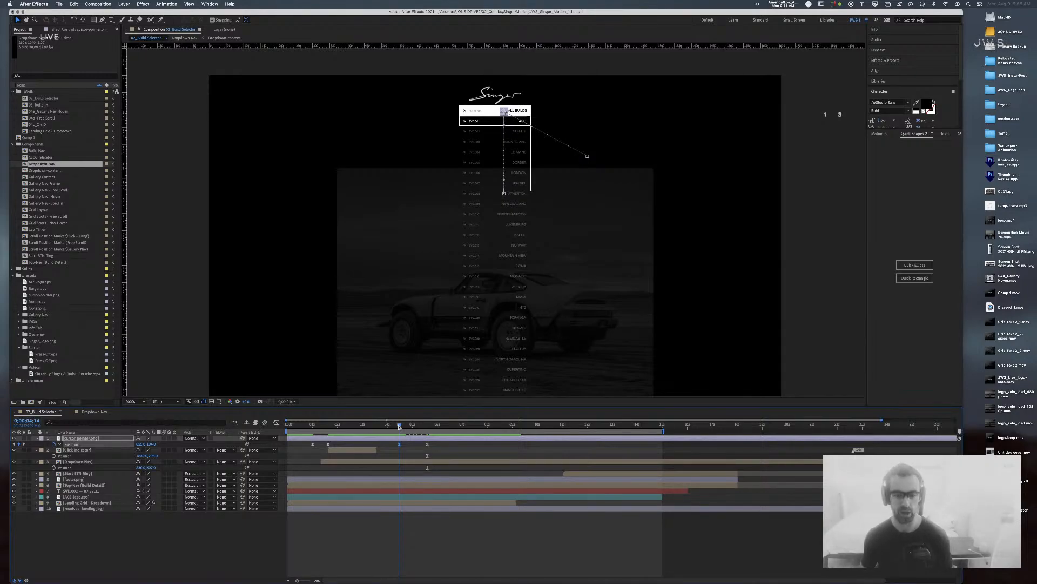
drag(399, 426, 399, 427)
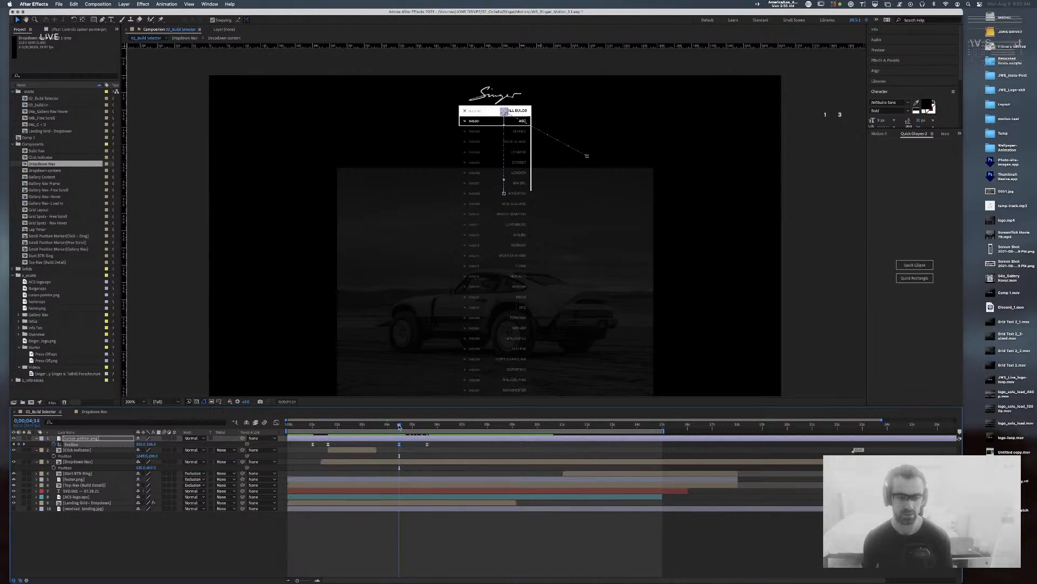
click(95, 411)
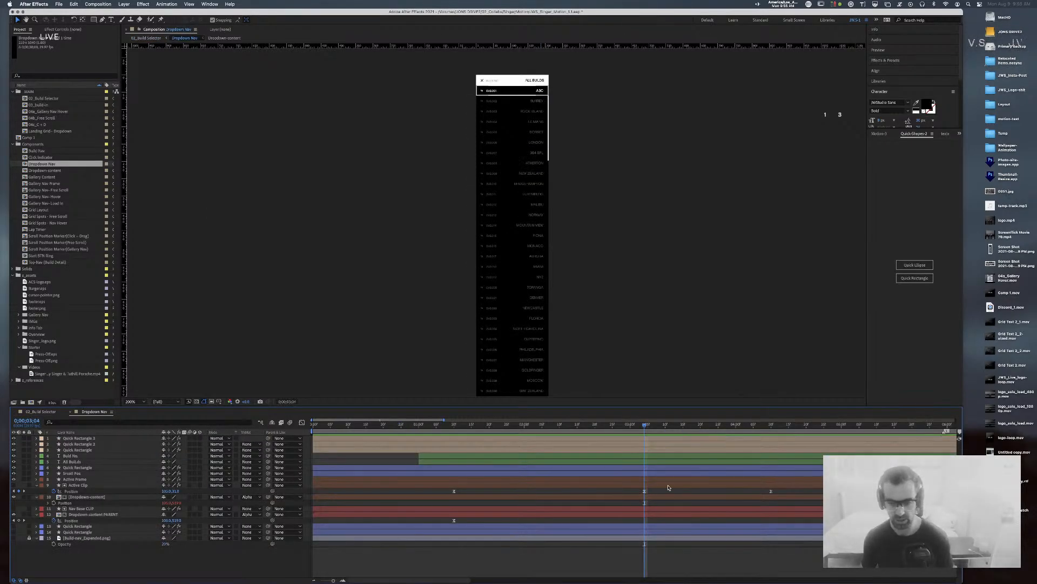
click(644, 491)
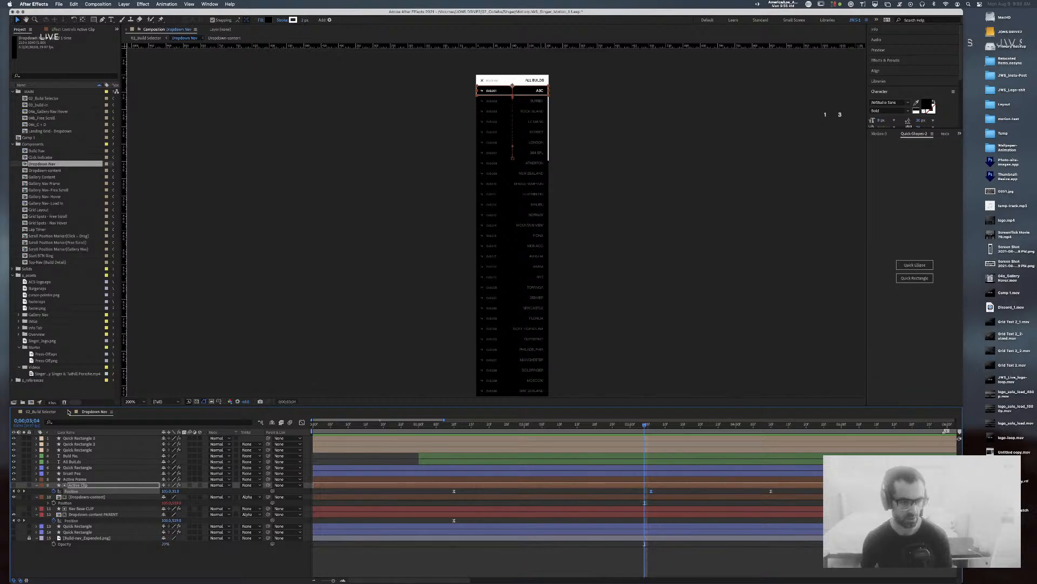
Step: Preview the cursor moving down to ATHERTON in 02_Build Selector, scrubbing back to DORSET
click(43, 411)
drag(396, 427, 385, 427)
key(space)
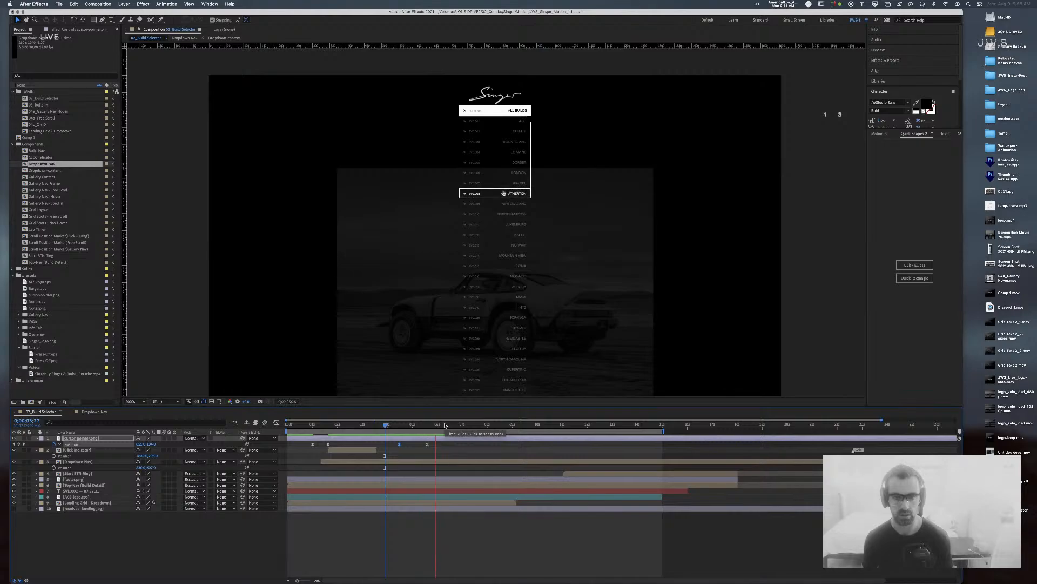
key(space)
drag(440, 427, 400, 430)
click(413, 525)
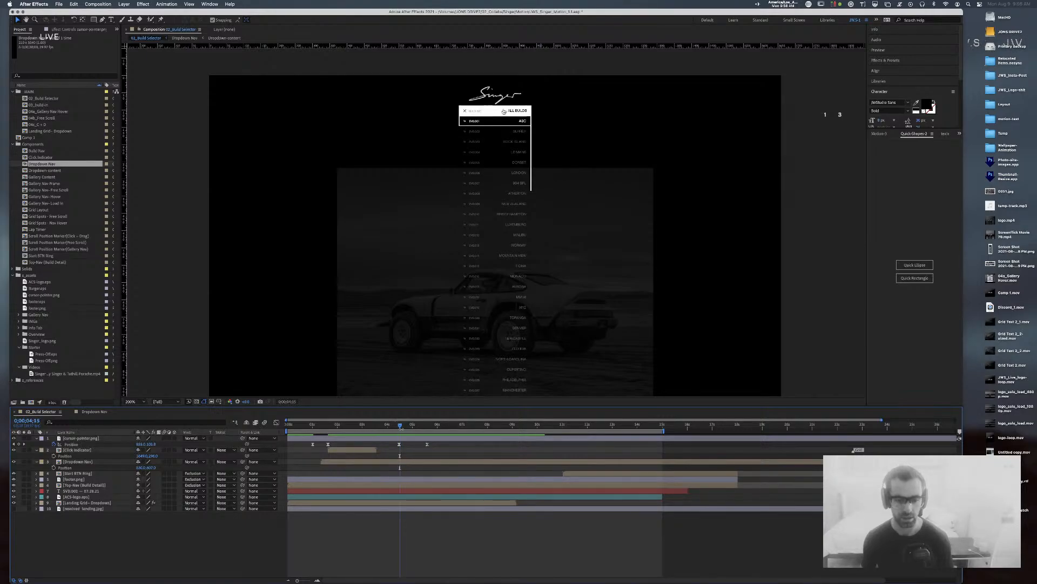
Step: Set the cursor Position keyframe's incoming influence to 0 and preview the new motion
click(400, 445)
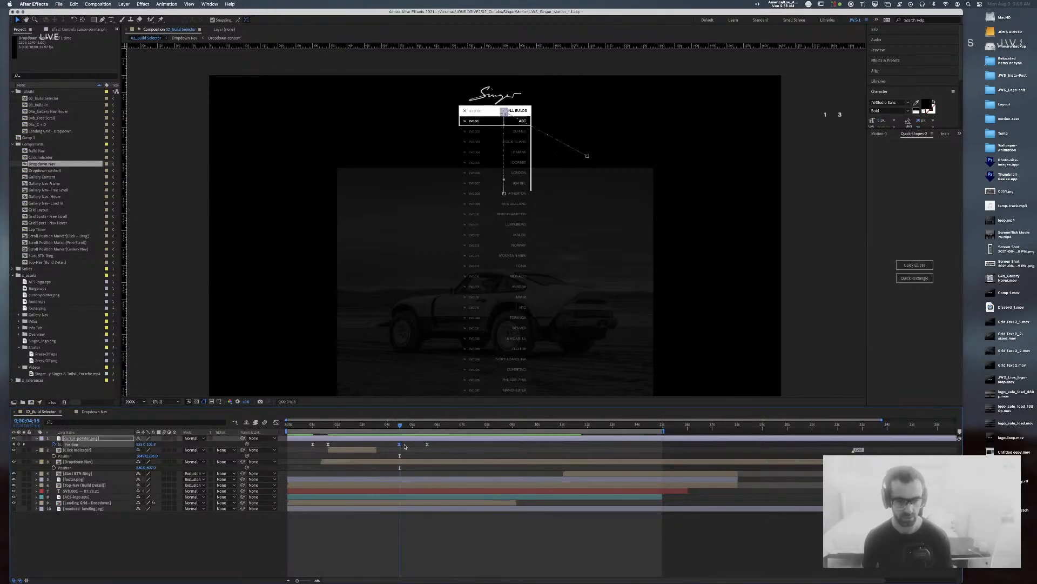
key(super+shift+k)
key(Tab)
key(Tab)
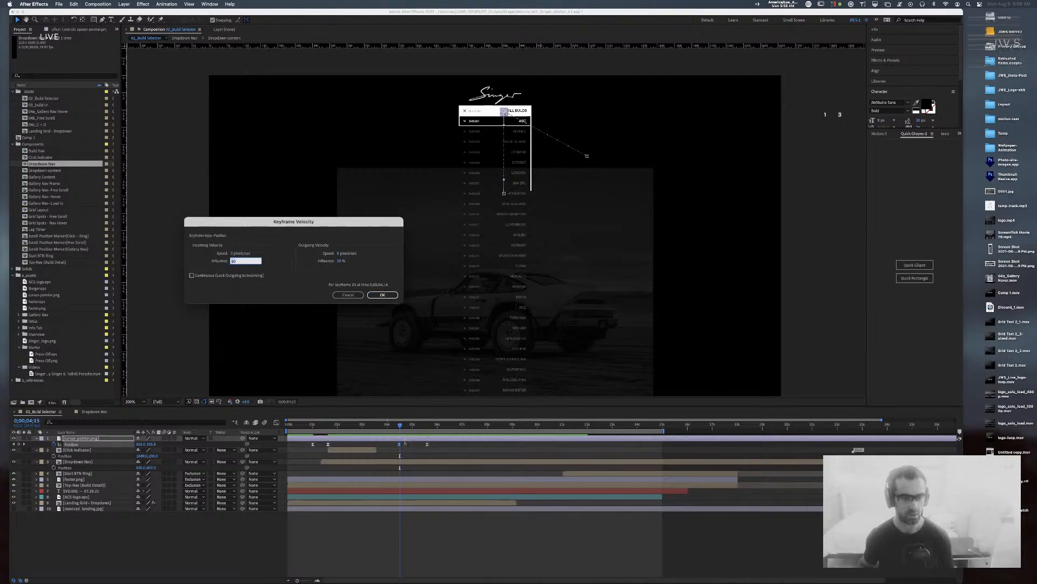
text(01)
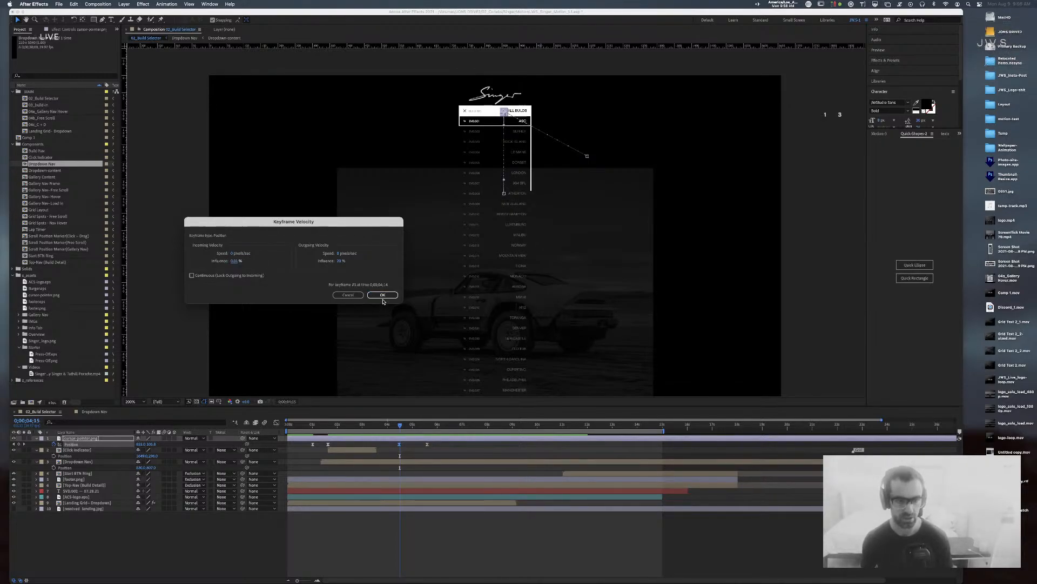
click(382, 295)
drag(400, 427, 398, 427)
key(space)
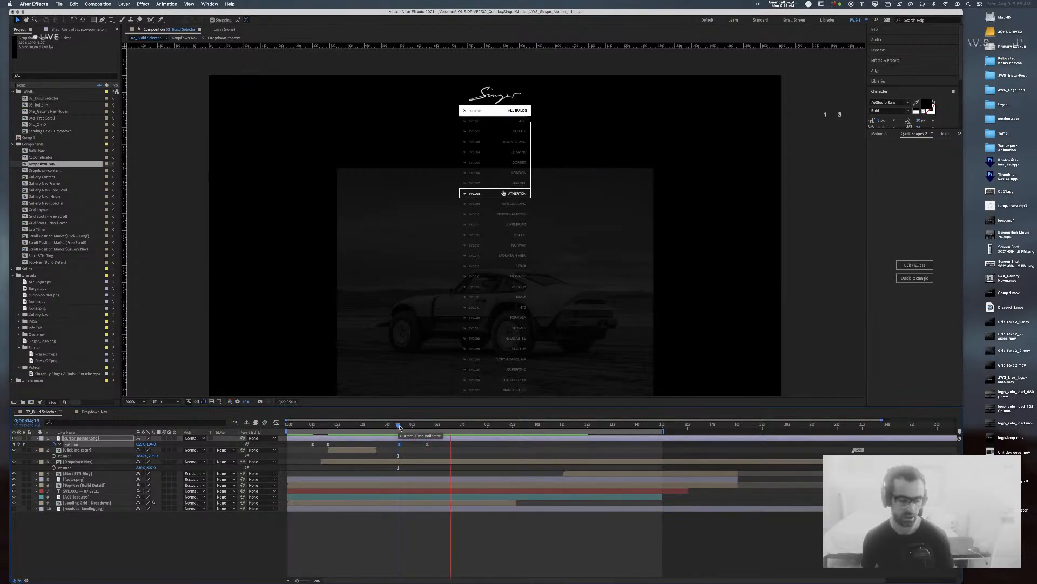
key(space)
drag(401, 427, 419, 442)
click(435, 528)
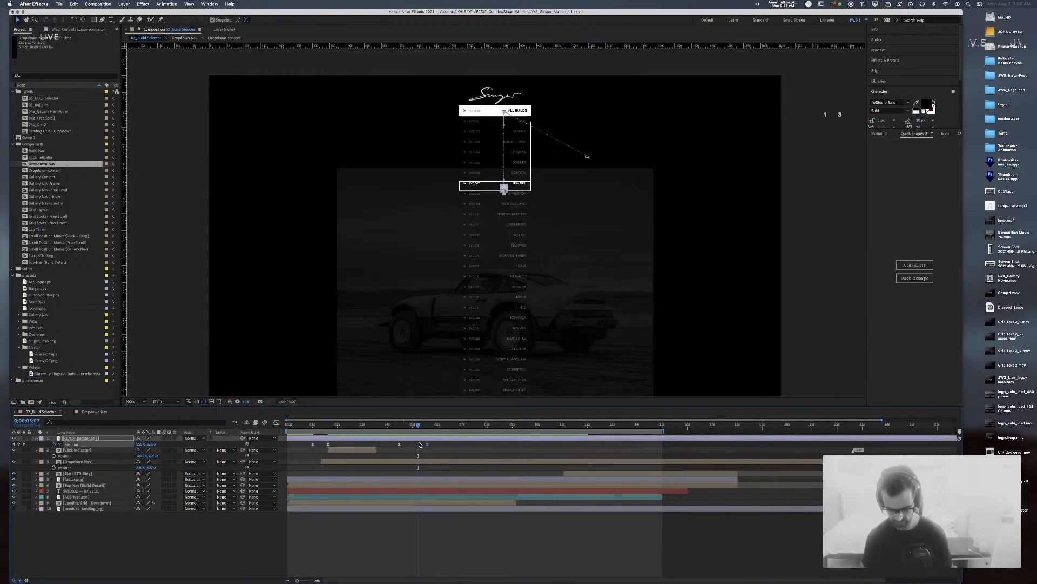
Step: Give the last cursor Position keyframe 80% outgoing influence and save the project
key(super+shift+k)
key(Tab)
key(Tab)
key(Tab)
text(80)
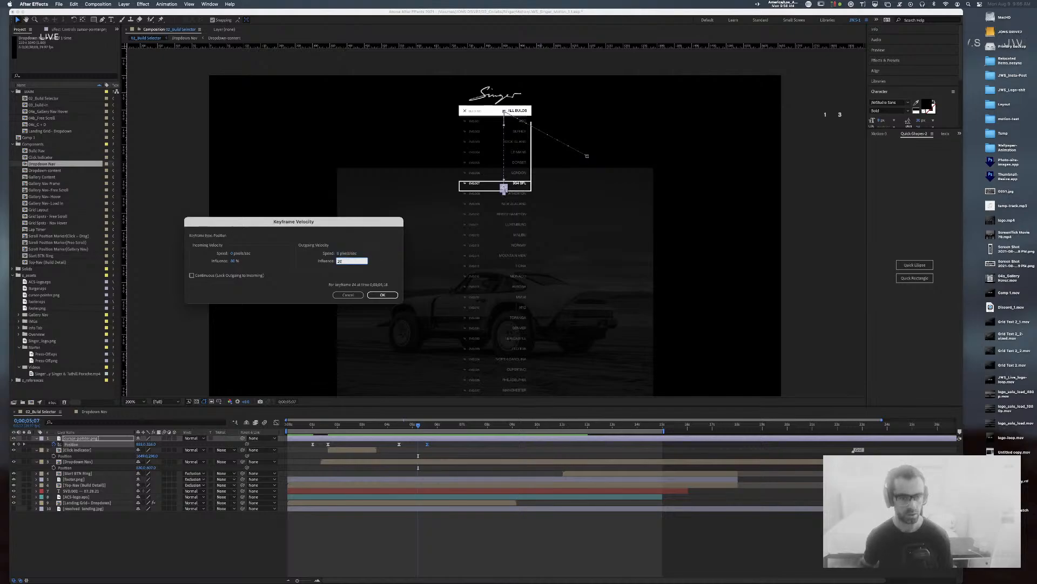
key(Return)
drag(419, 426, 396, 426)
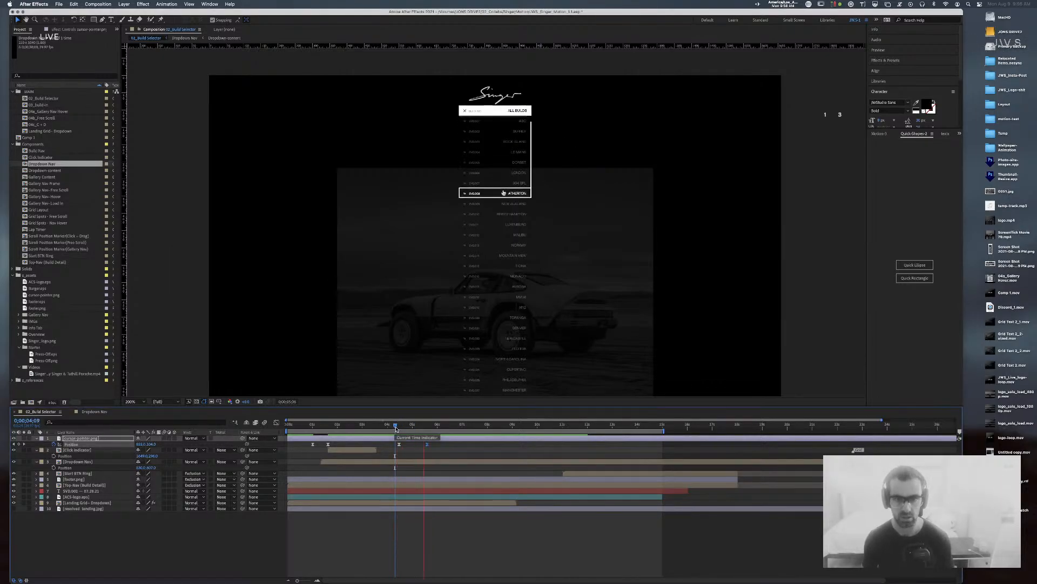
key(super+s)
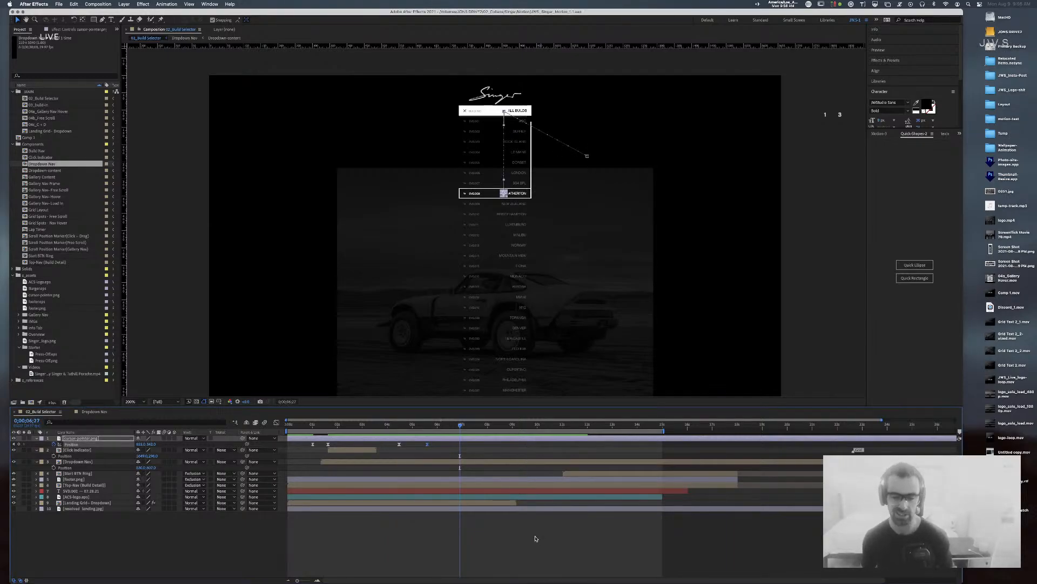
Step: Scrub through the dropdown build-list animation around 6;07, stopping at 0;00;07;29, then switch toward Chrome
click(535, 538)
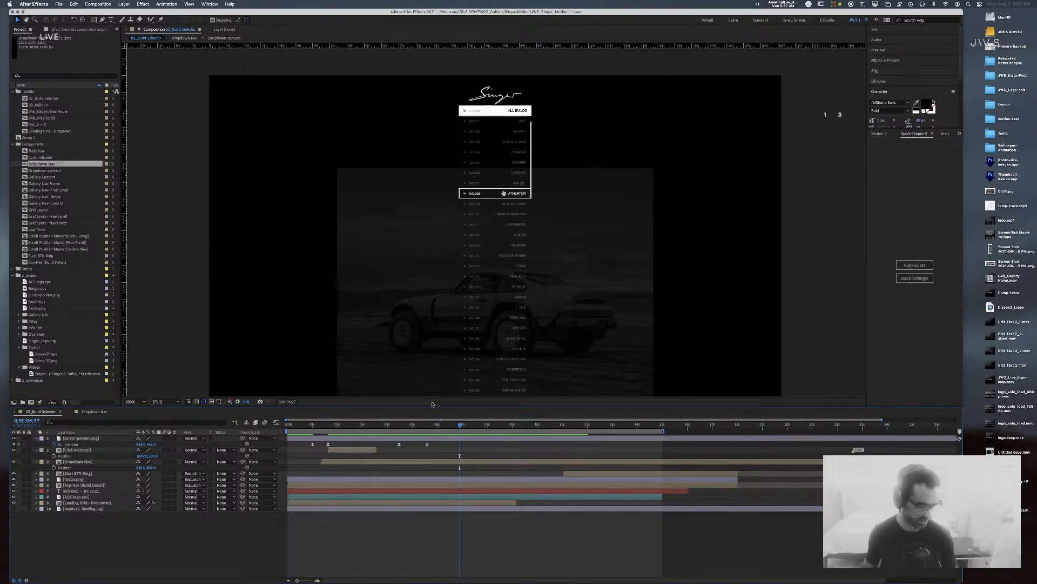
click(820, 110)
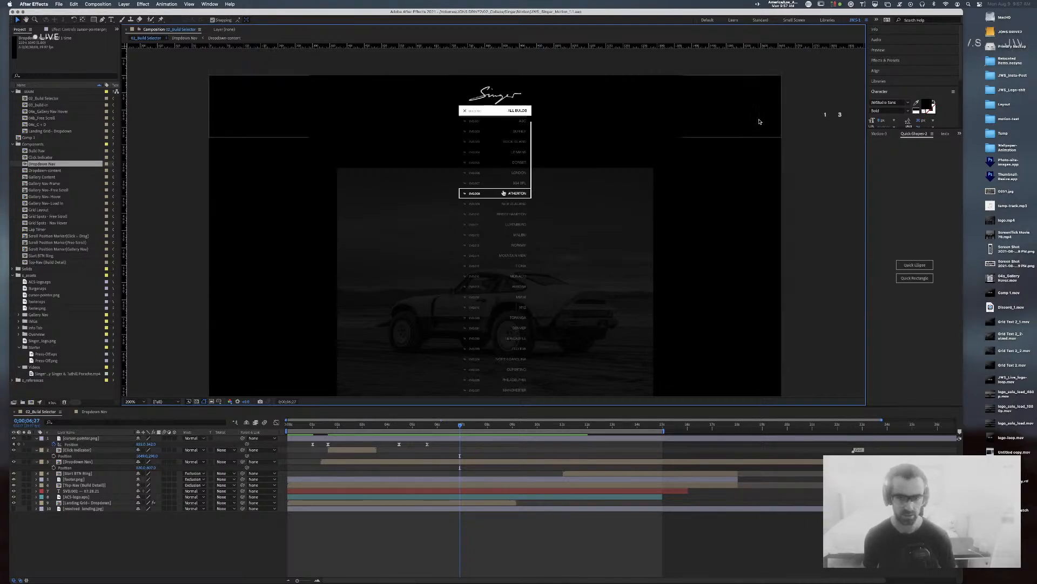
key(comma)
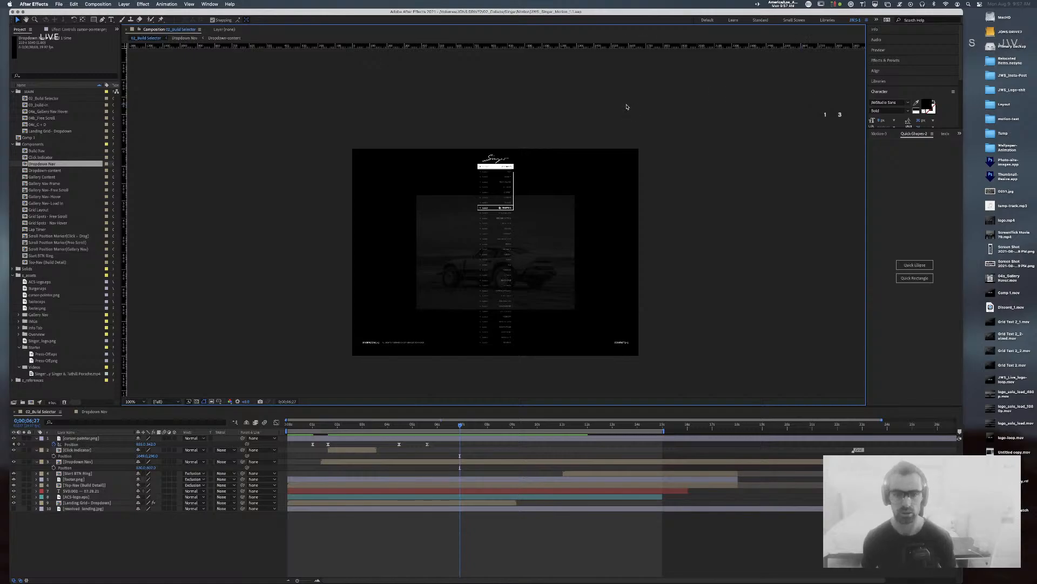
mouse_move(454, 427)
mouse_down()
mouse_move(386, 427)
mouse_move(505, 433)
mouse_move(405, 427)
mouse_move(501, 430)
mouse_move(436, 425)
mouse_up()
key(period)
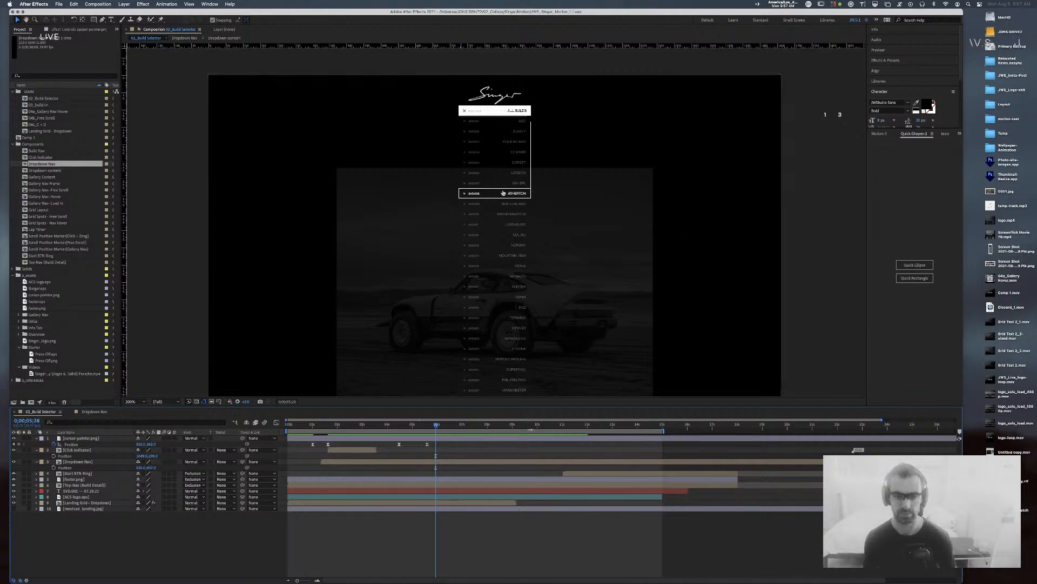
drag(428, 427, 497, 424)
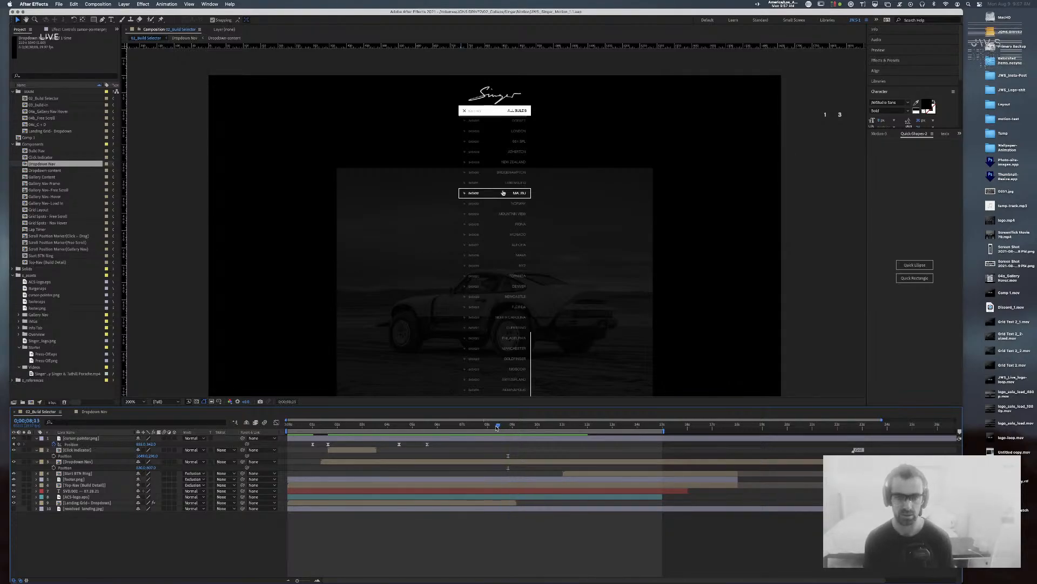
click(487, 426)
key(super+Tab)
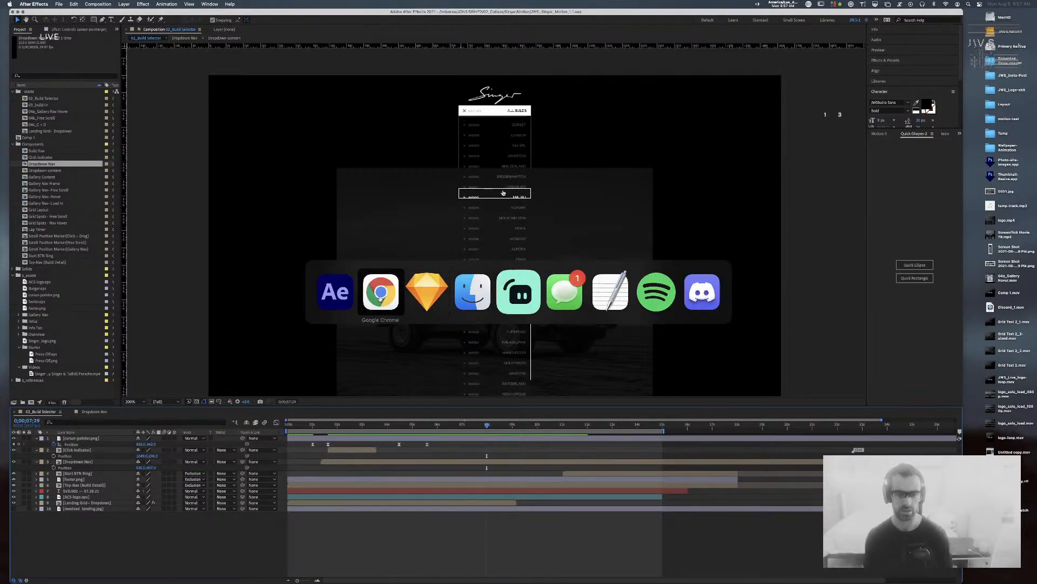
Step: Open thenounproject.com from a web search and search its icons for 'scroll w'
text(nounproject)
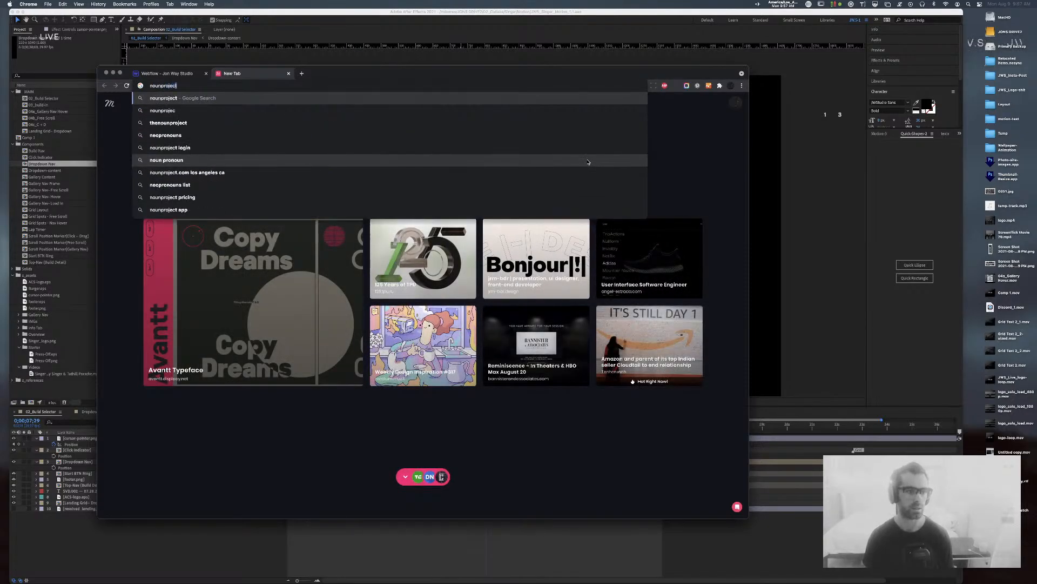
key(Return)
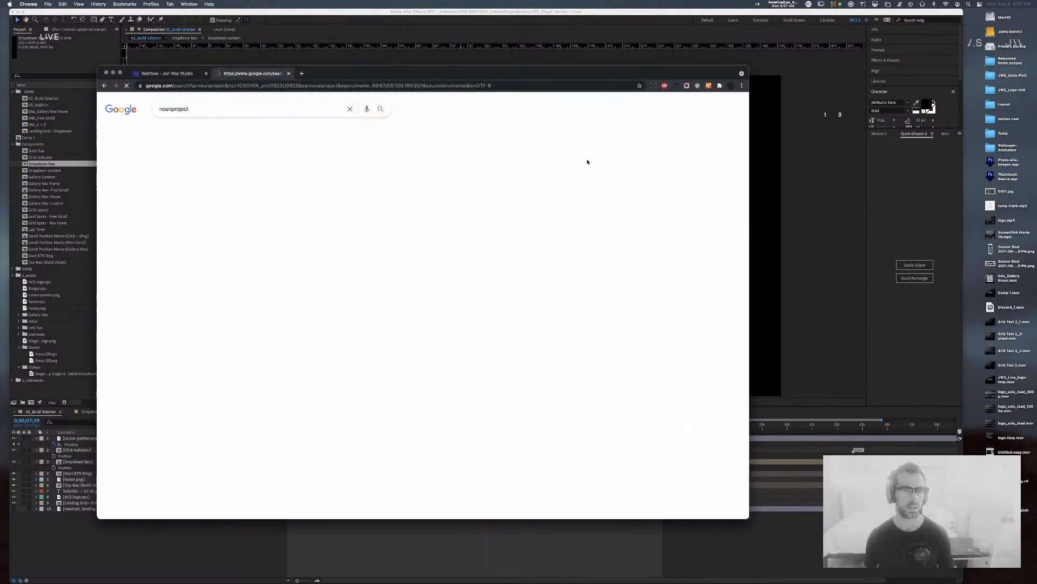
click(244, 166)
drag(364, 78, 432, 91)
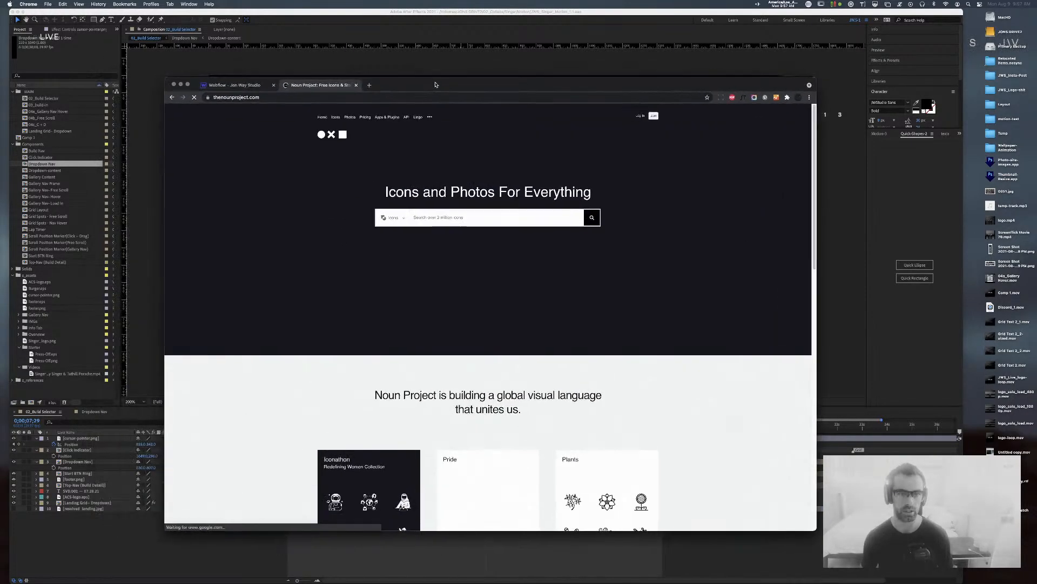
click(486, 217)
text(scroll wheel)
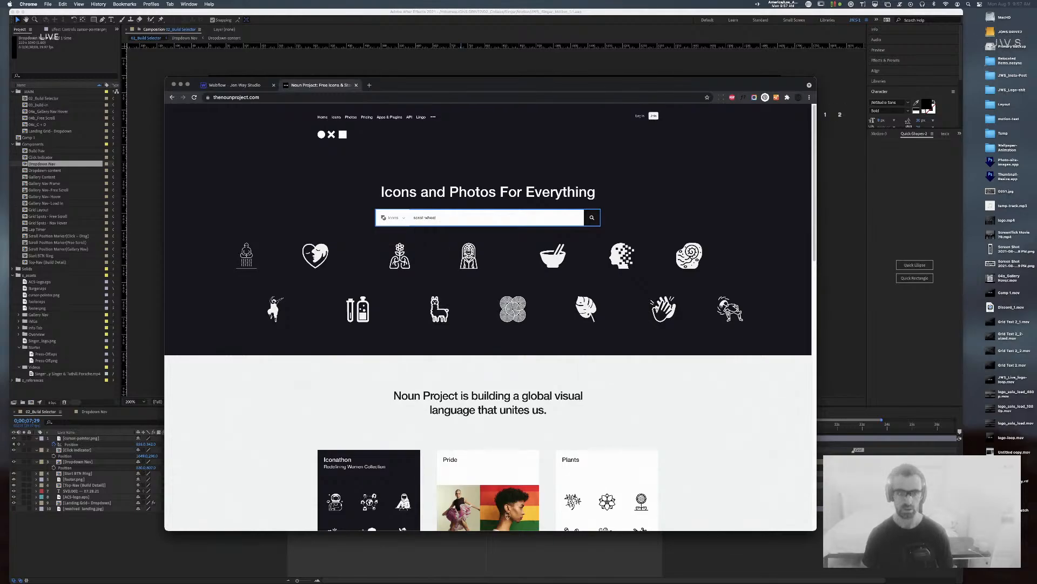
key(Return)
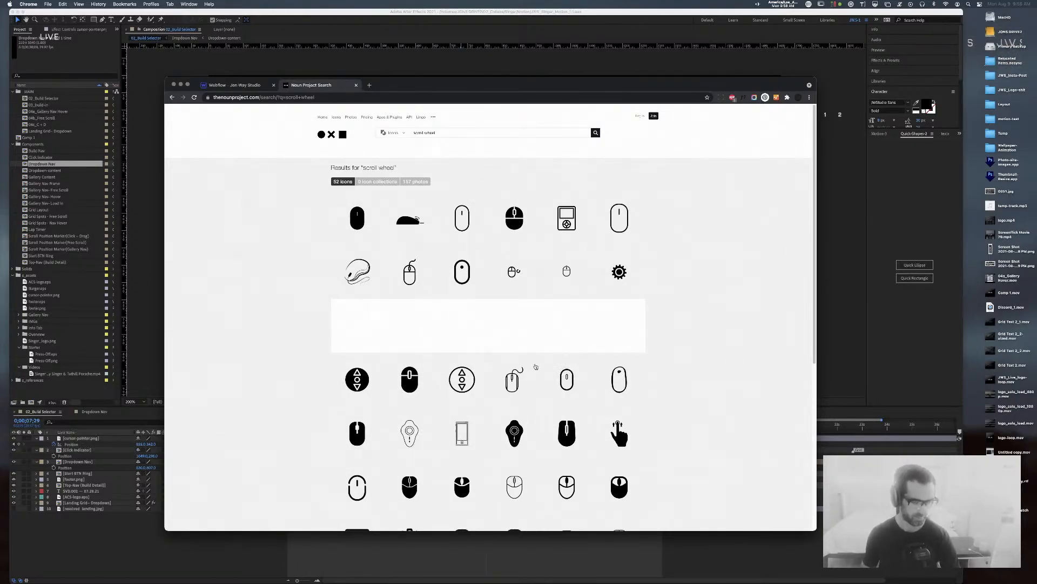
Step: Look over the Scroll icon's details, then replay the dropdown animation from ATHERTON in After Effects
scroll(292, 273, down, 5)
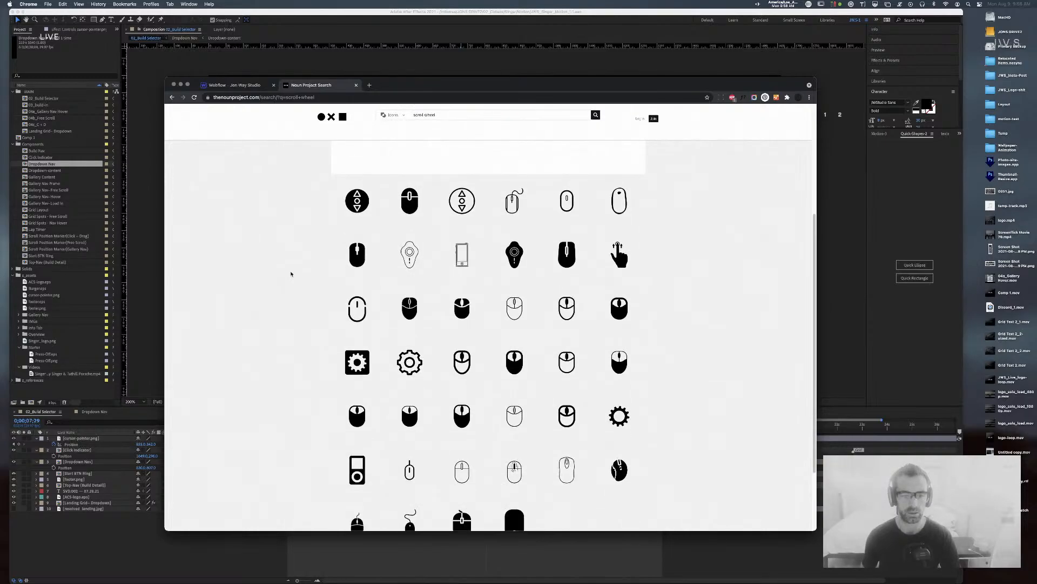
scroll(291, 273, down, 3)
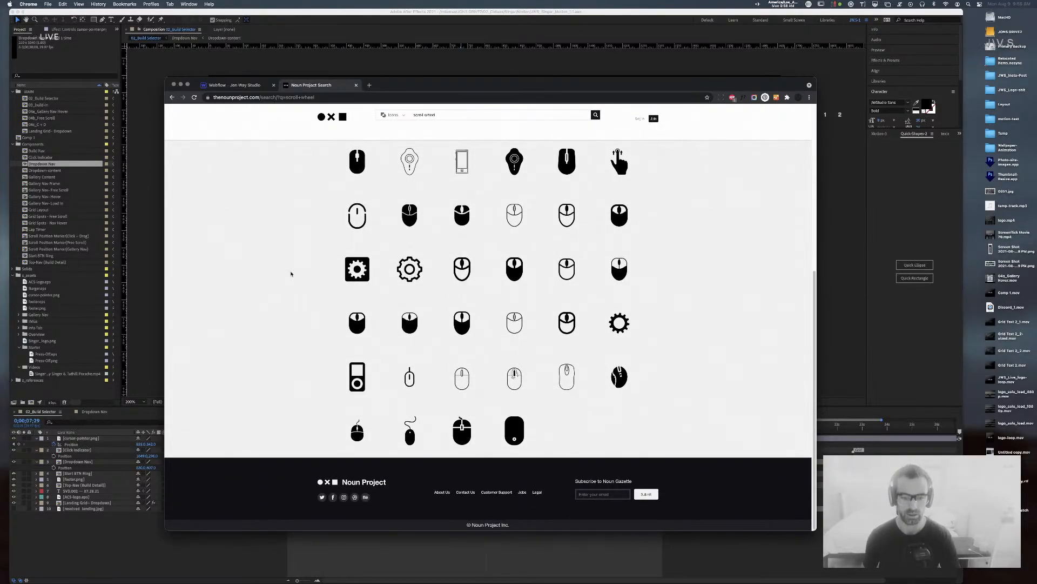
scroll(291, 273, up, 8)
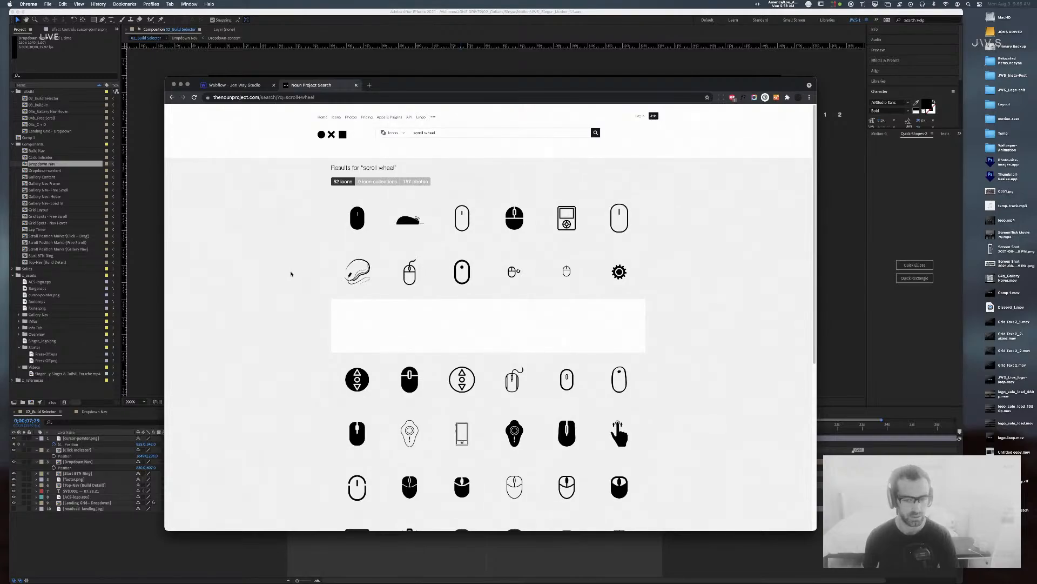
scroll(389, 319, down, 1)
click(462, 373)
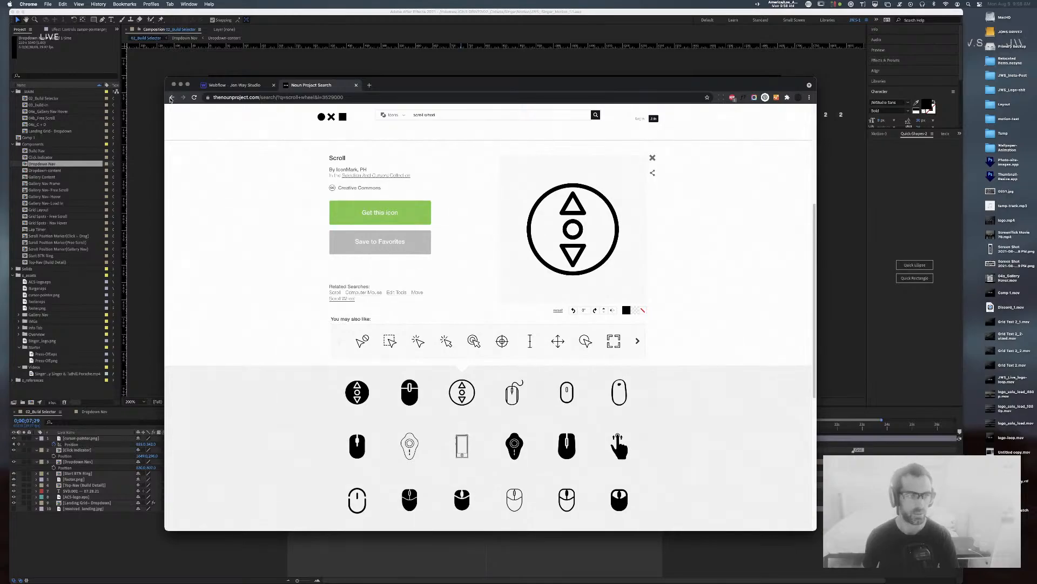
click(171, 97)
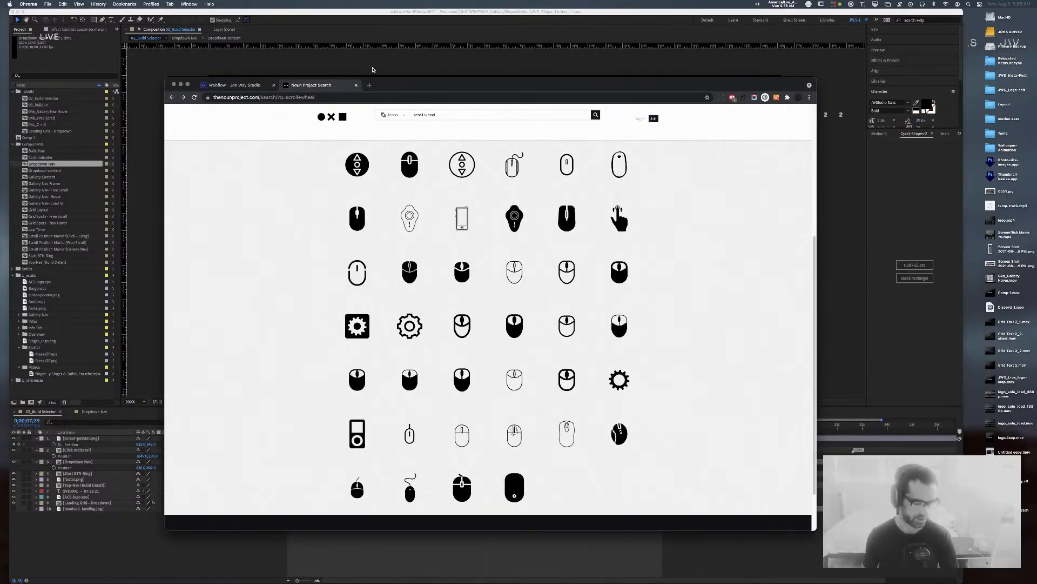
click(372, 69)
drag(485, 427, 317, 428)
key(space)
click(78, 508)
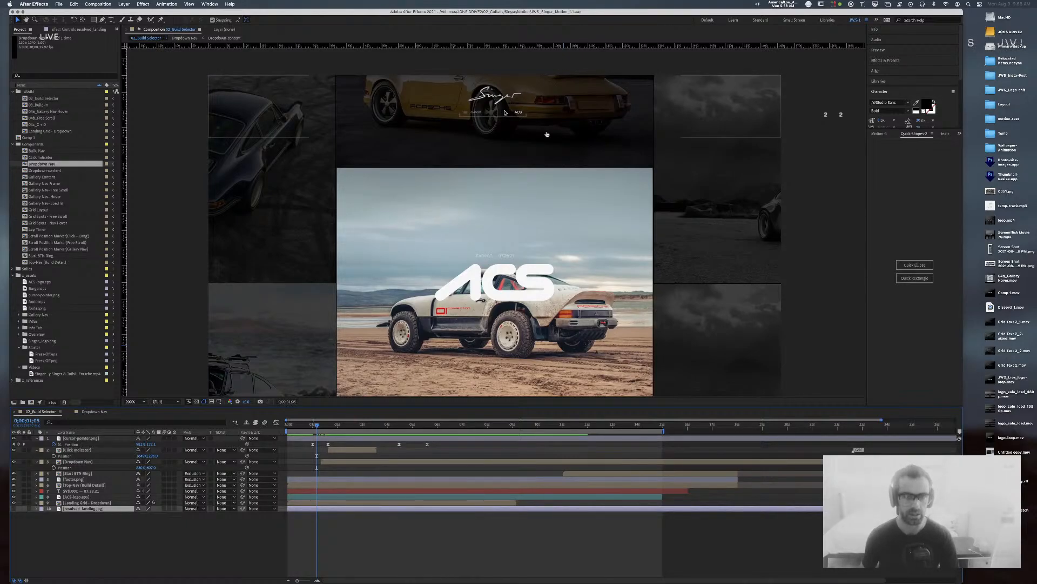
click(547, 134)
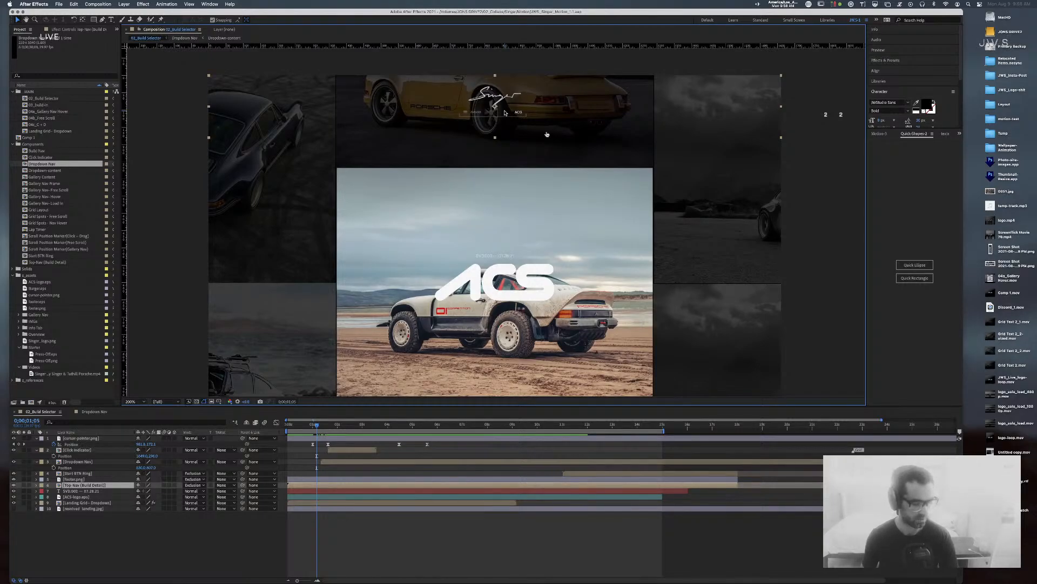
key(comma)
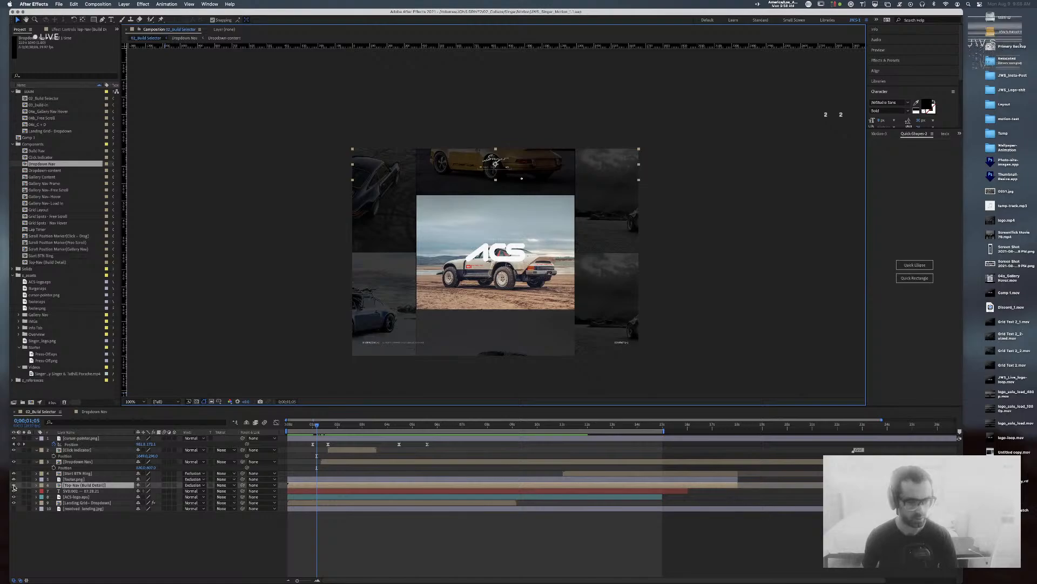
click(14, 485)
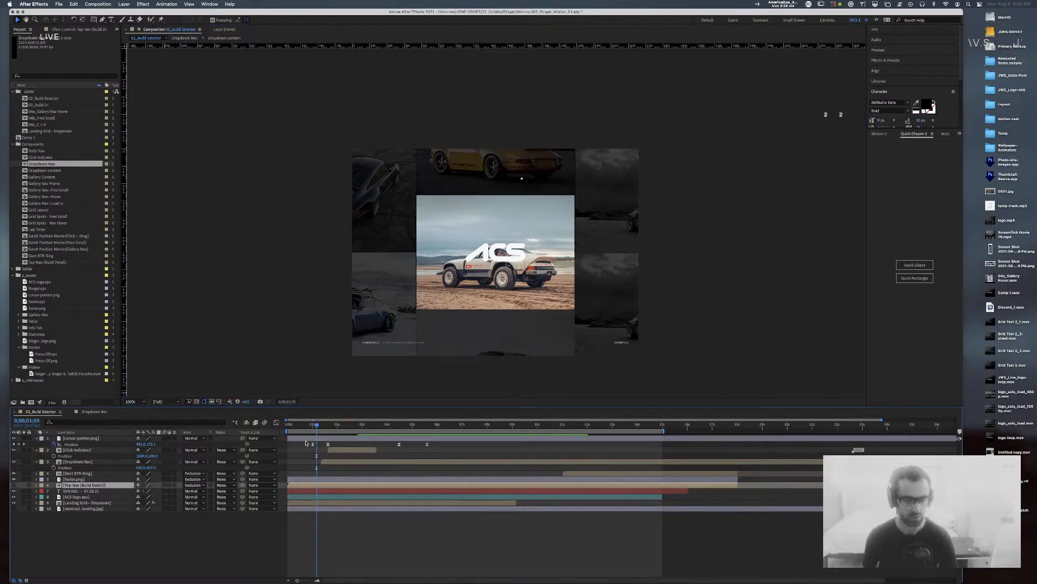
key(Home)
key(space)
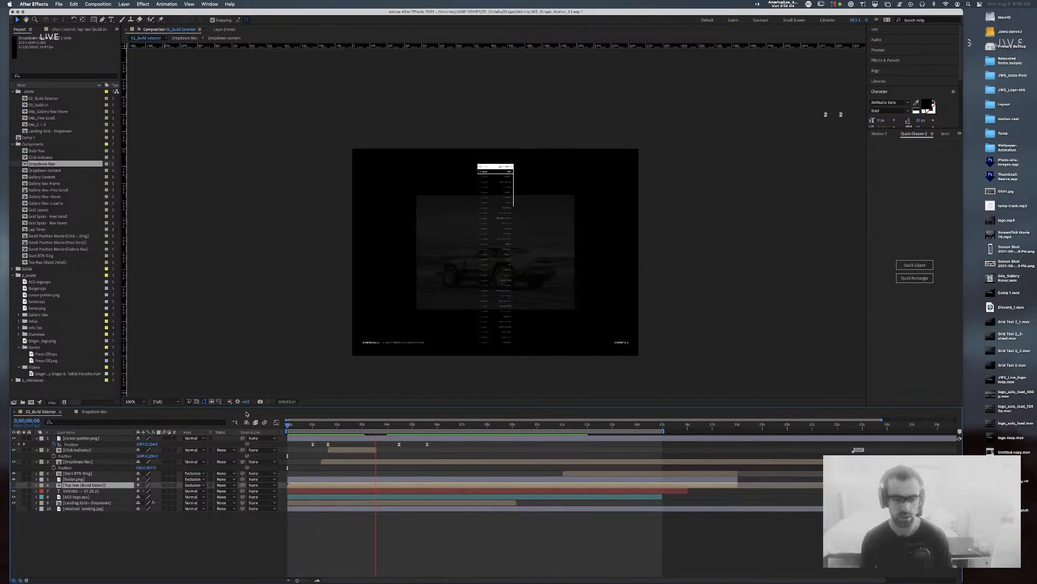
key(space)
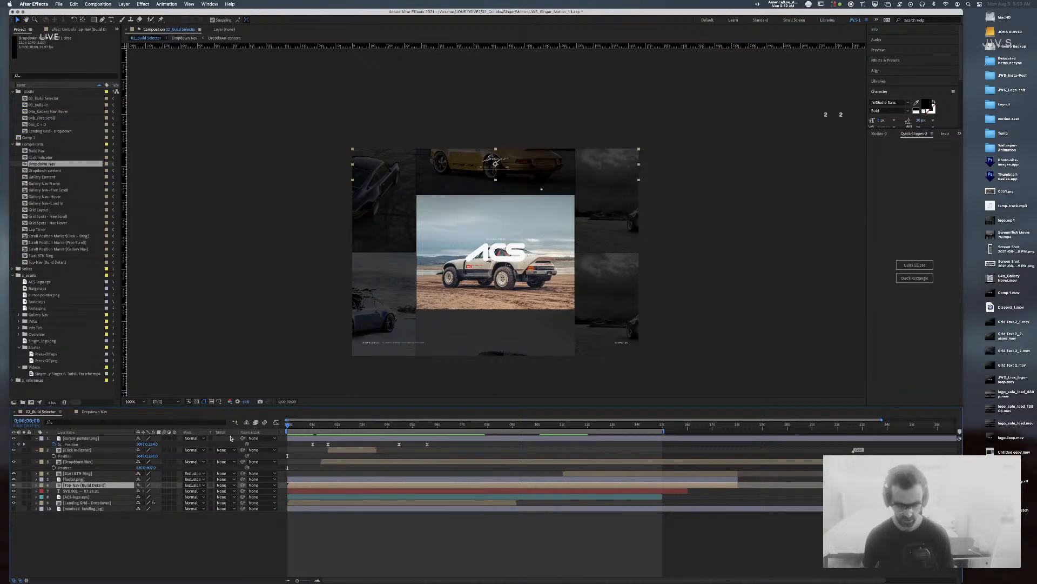
key(period)
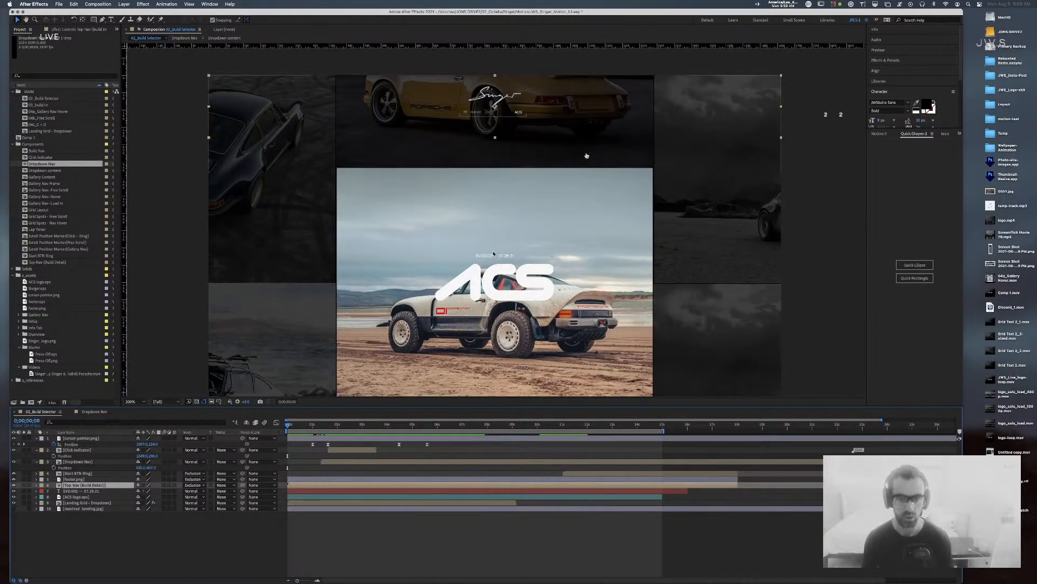
key(period)
drag(678, 90, 677, 253)
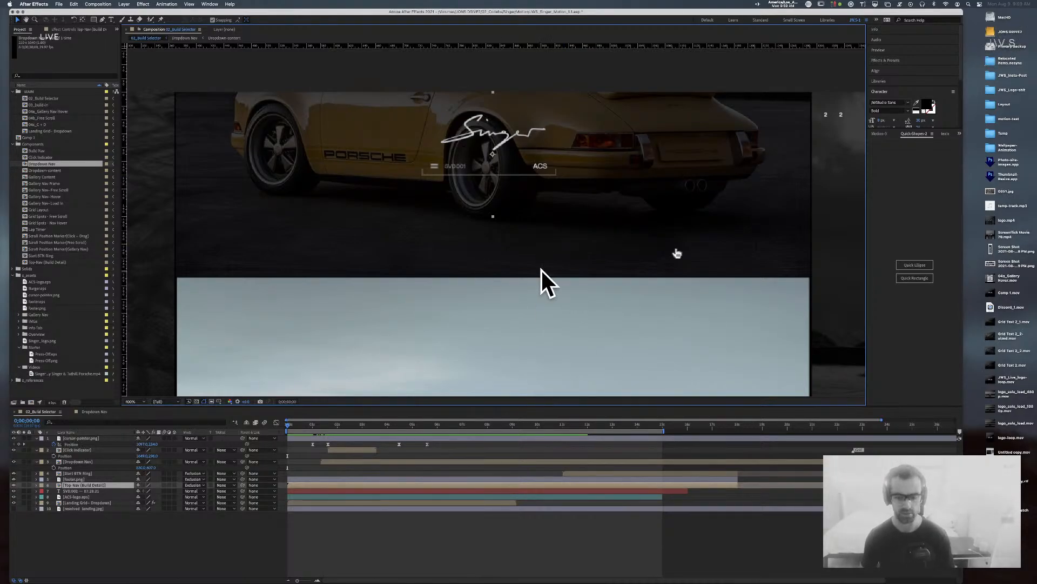
key(comma)
click(564, 203)
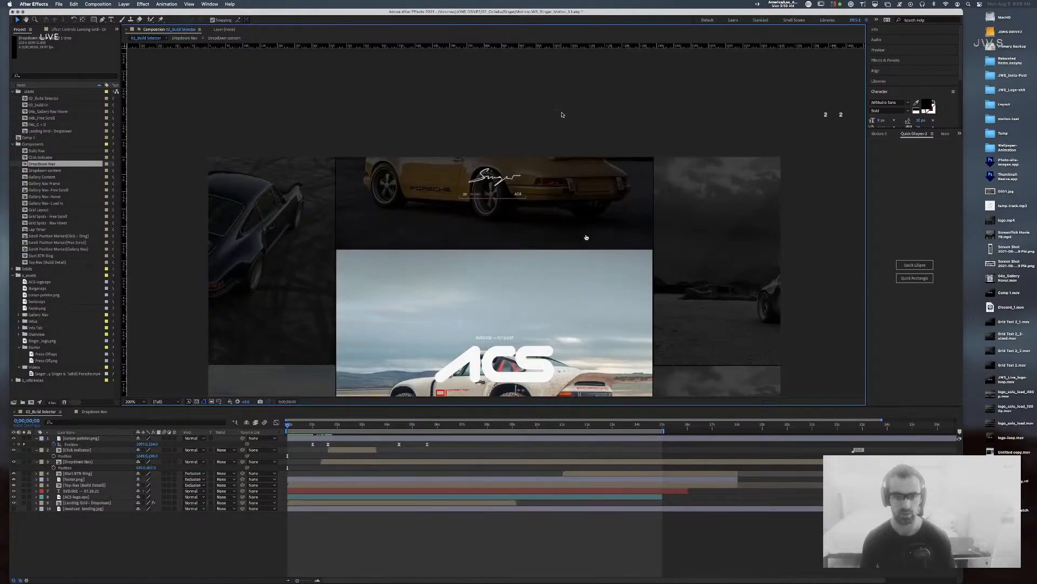
scroll(557, 222, down, 3)
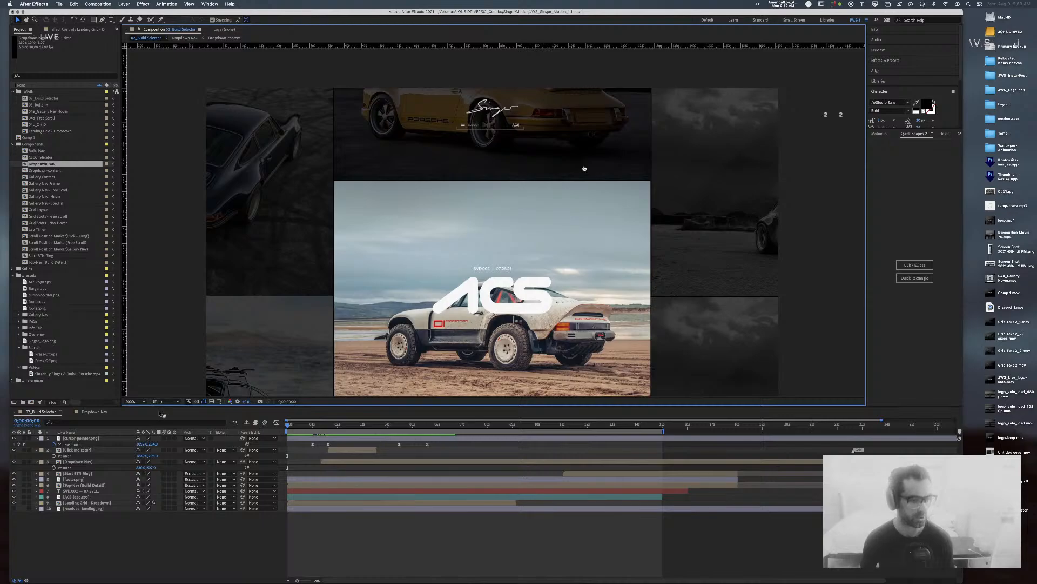
click(88, 414)
click(29, 411)
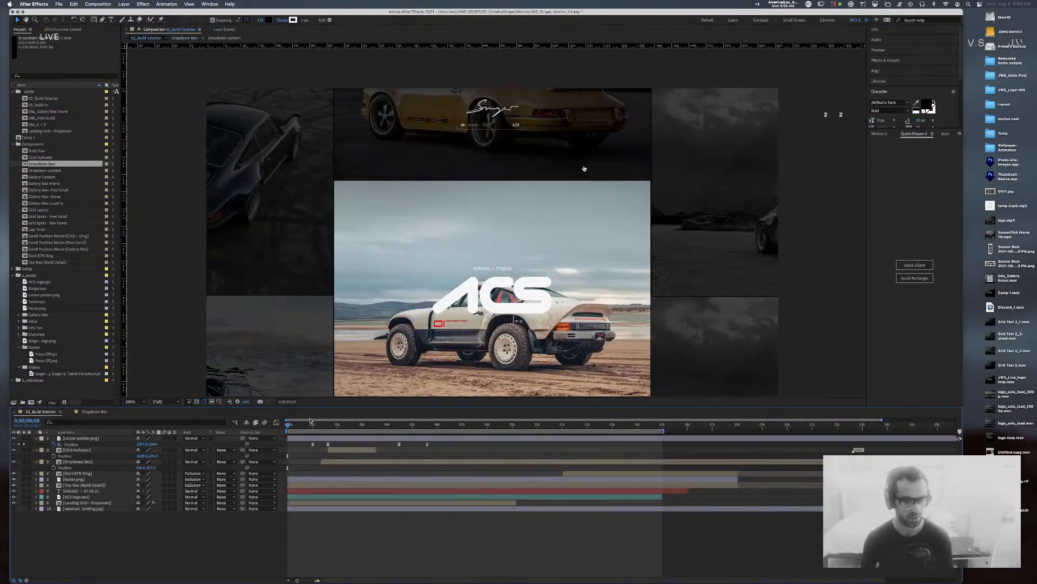
mouse_move(310, 427)
mouse_down()
mouse_move(338, 429)
mouse_move(329, 429)
mouse_up()
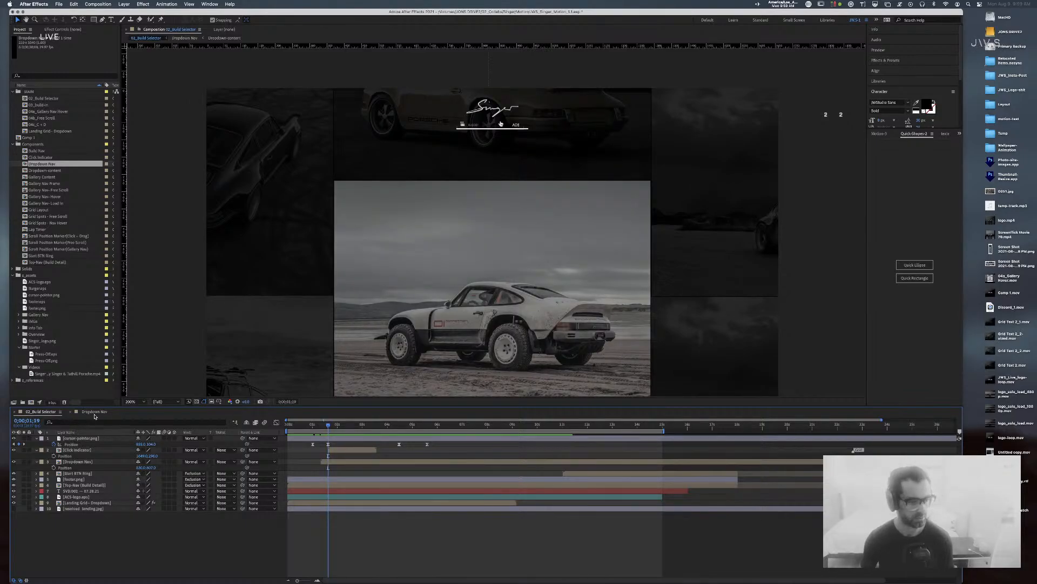
Step: In Dropdown Nav, move marker 2 near 20f, set time to 0;00;00;10 and zoom to the menu icon
click(94, 413)
drag(954, 431, 381, 439)
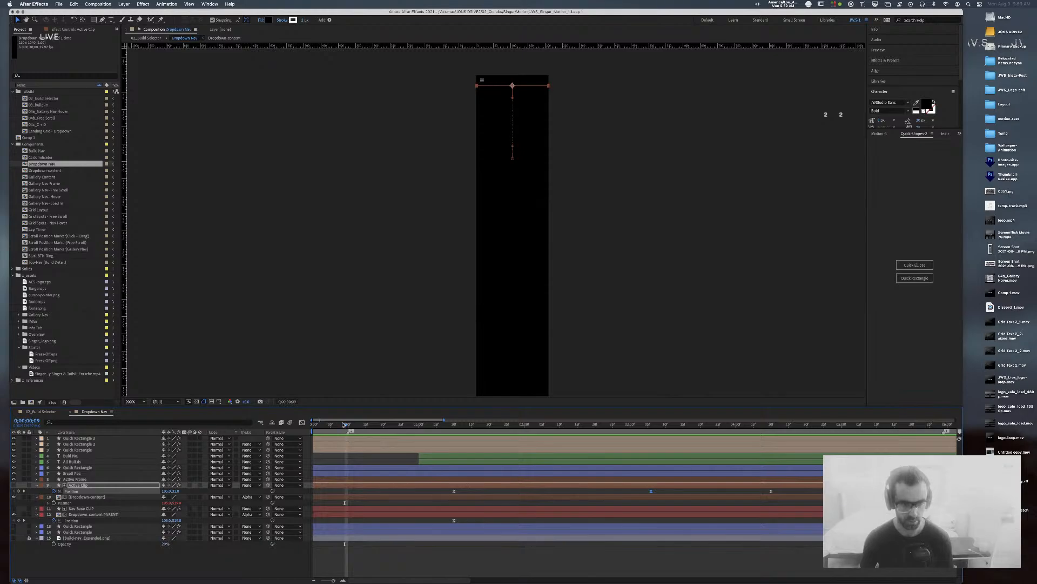
drag(344, 424, 304, 428)
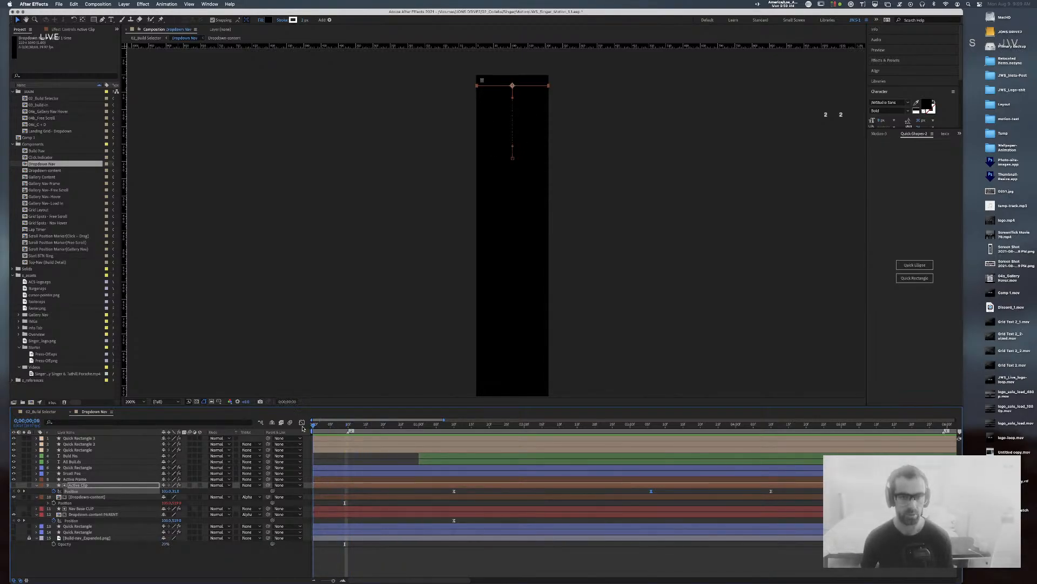
key(period)
key(period)
key(space)
drag(507, 136, 490, 372)
drag(425, 94, 435, 297)
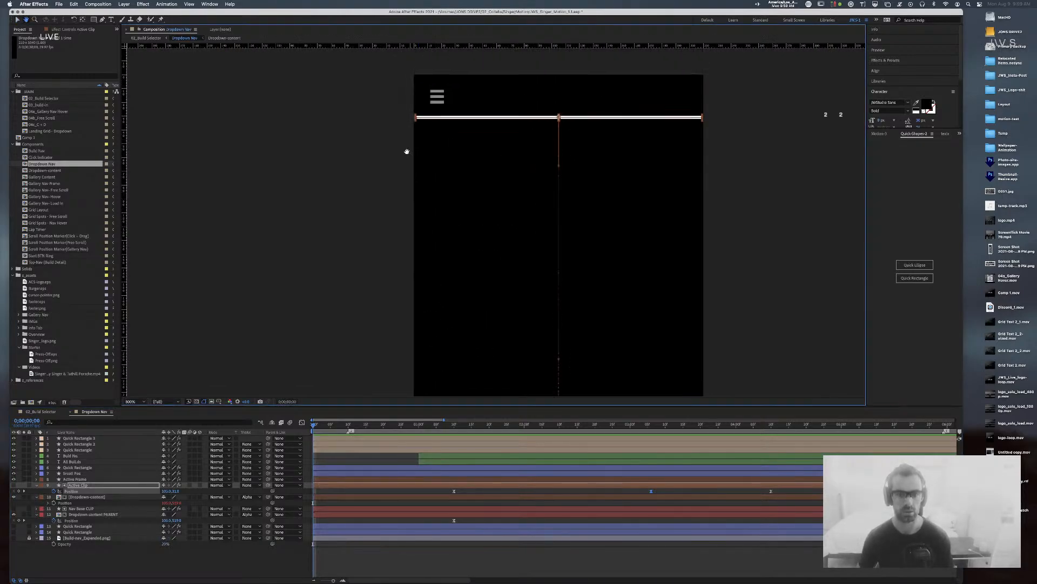
drag(406, 152, 398, 222)
Step: Select the hamburger bars and switch their yAnchor from Middle to Top
click(429, 165)
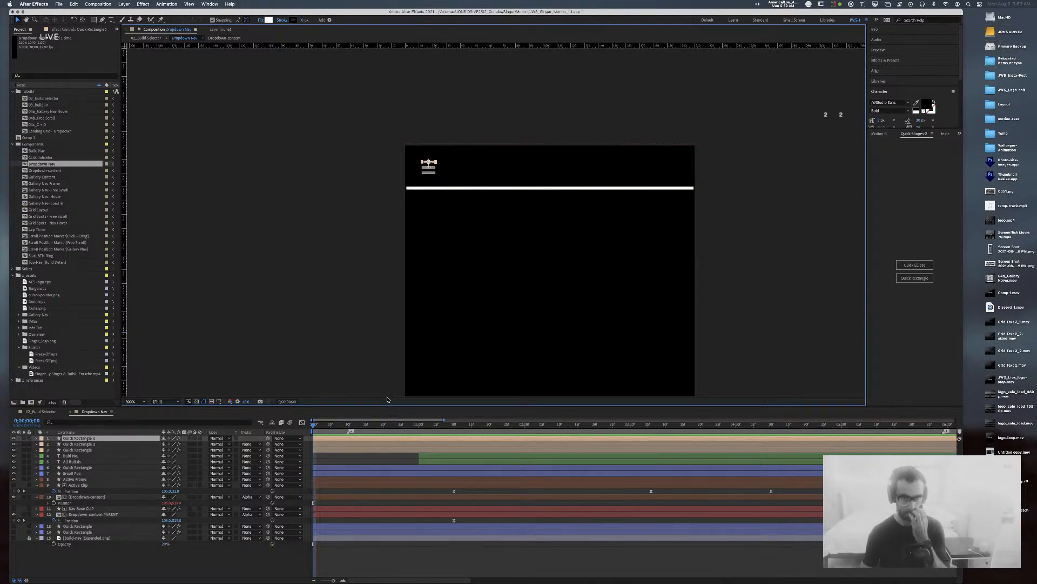
key(period)
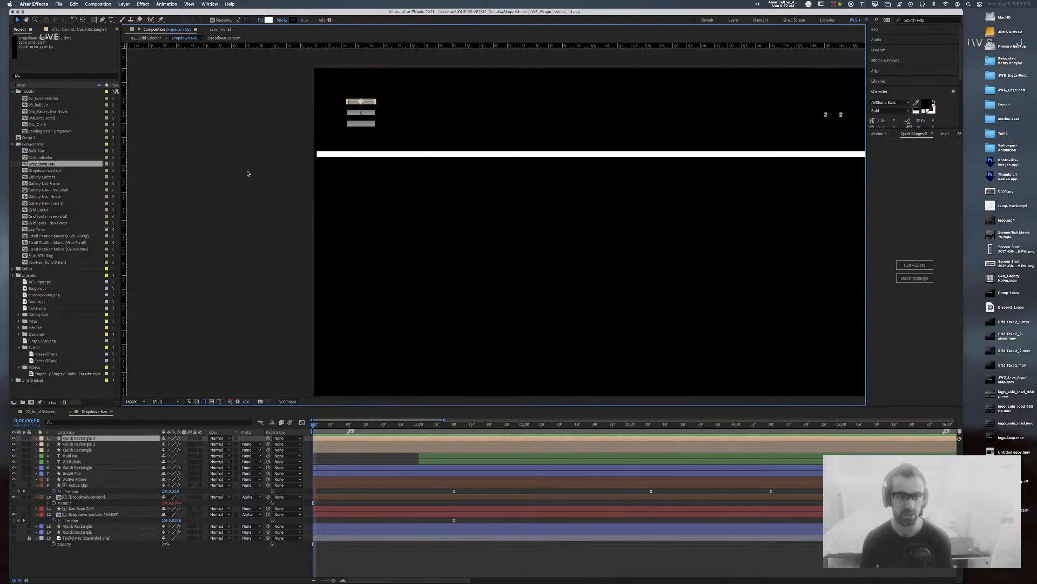
click(248, 172)
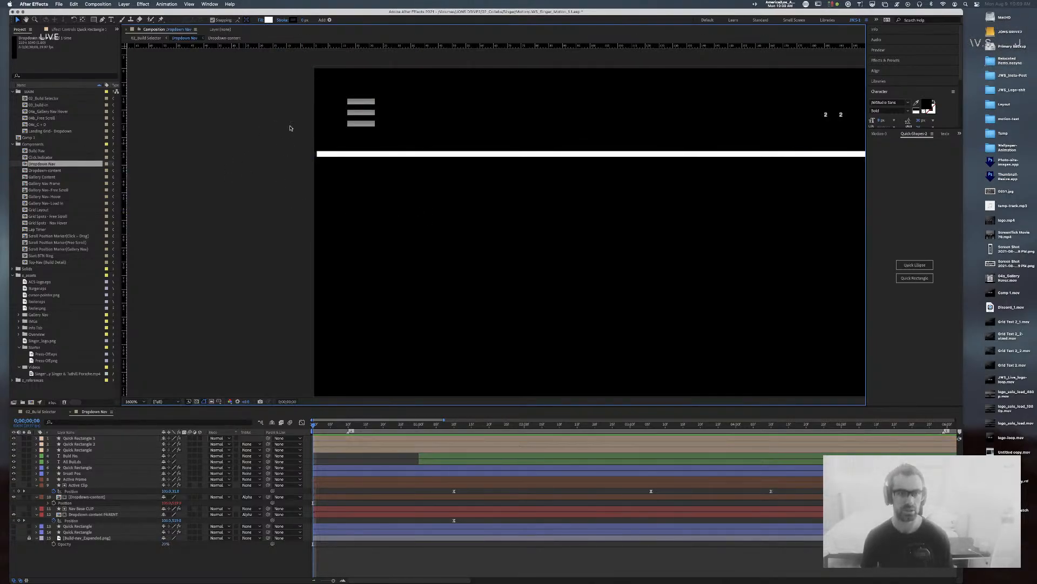
click(356, 104)
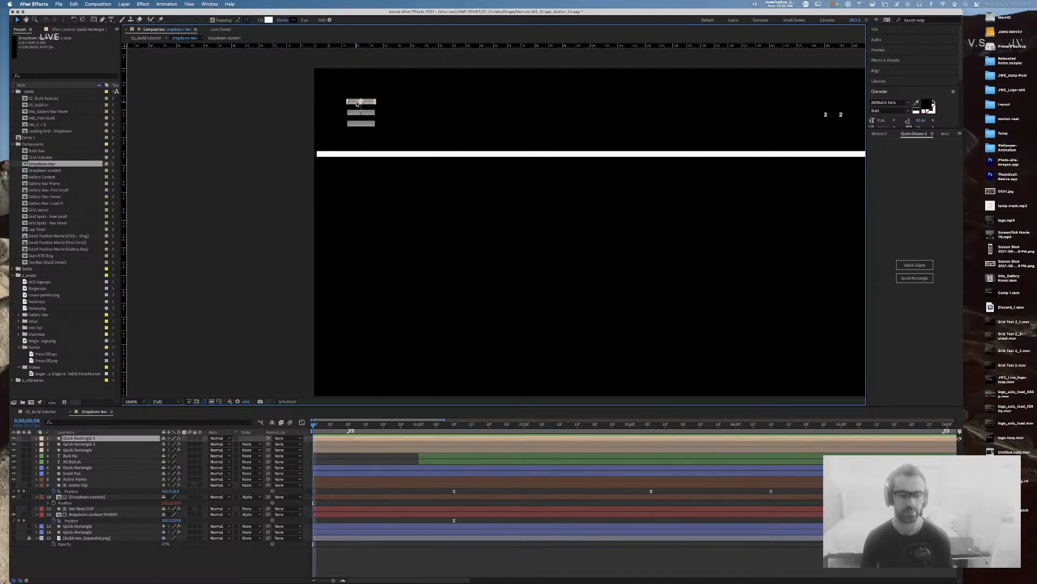
key(p)
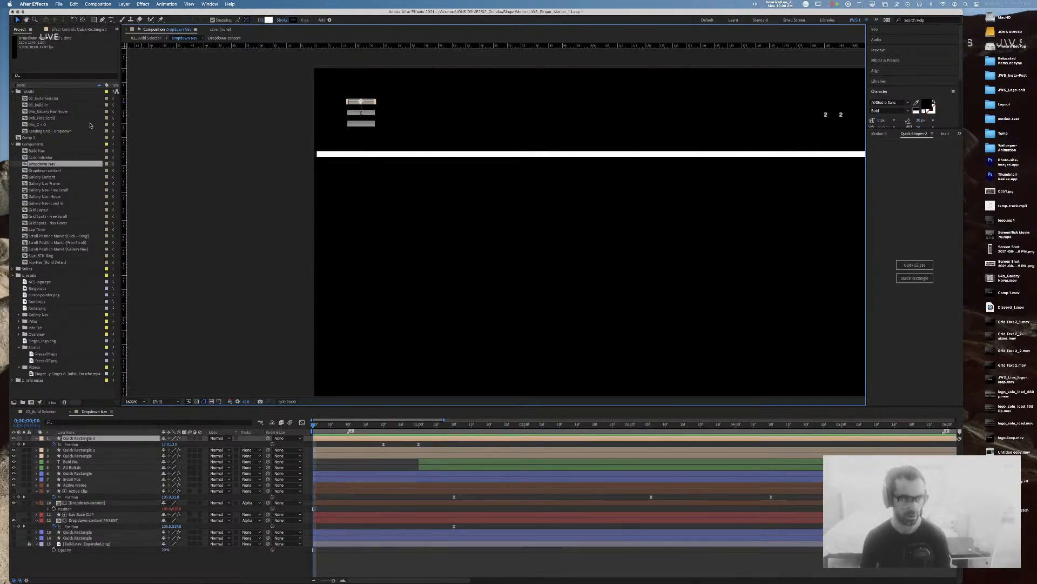
click(91, 30)
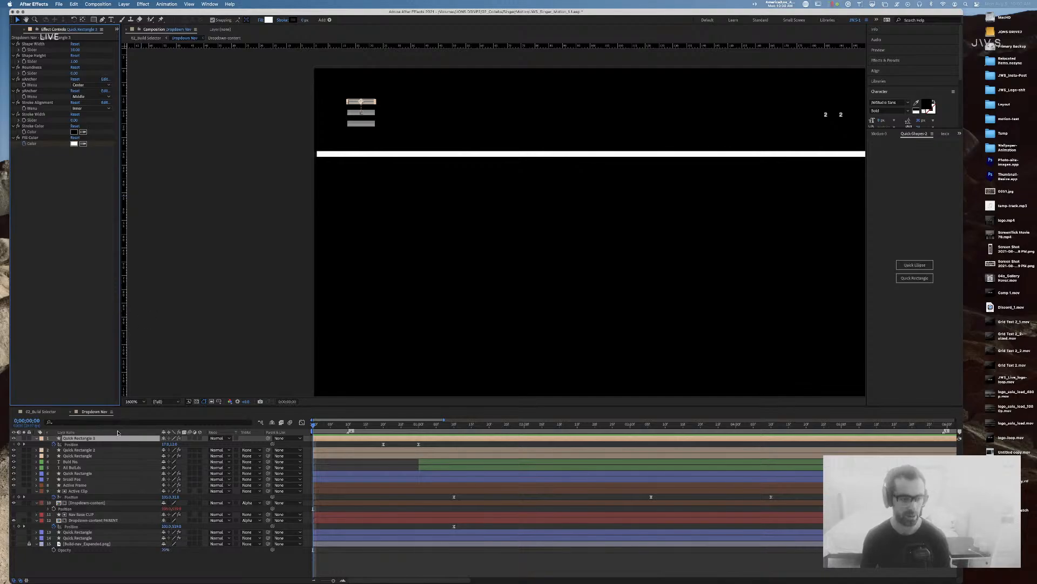
shift+click(88, 456)
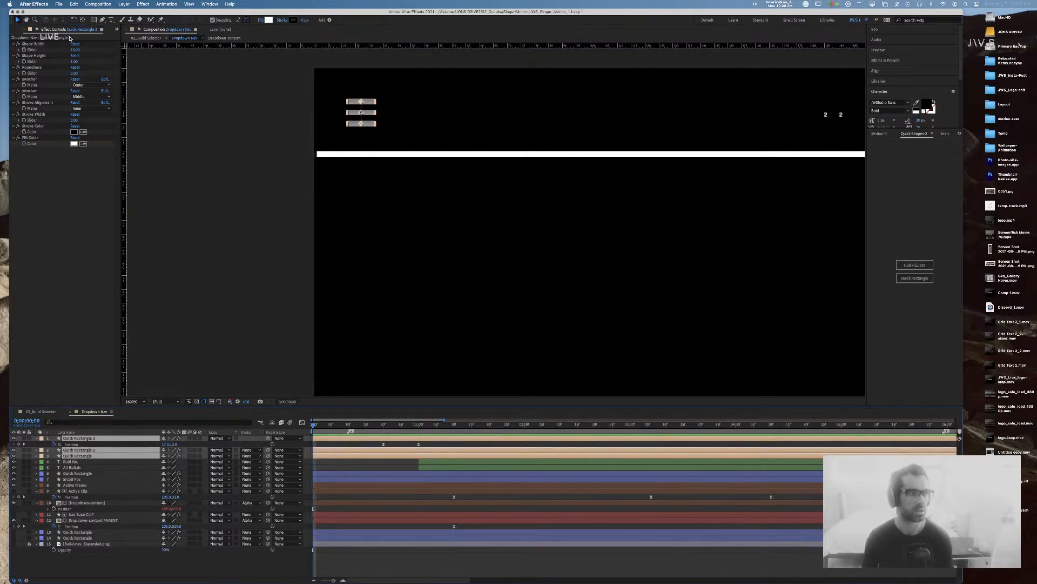
click(97, 96)
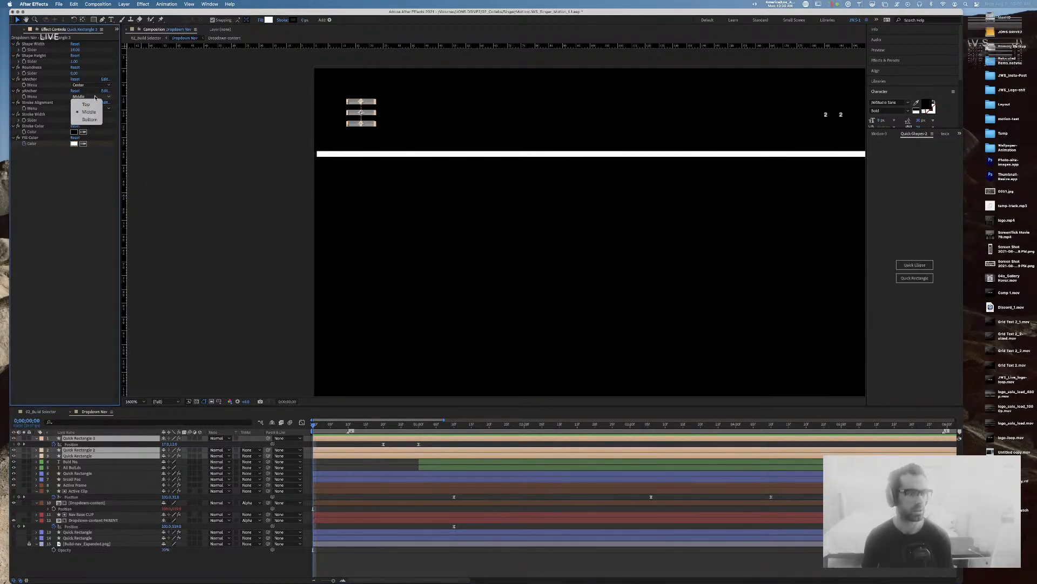
click(93, 104)
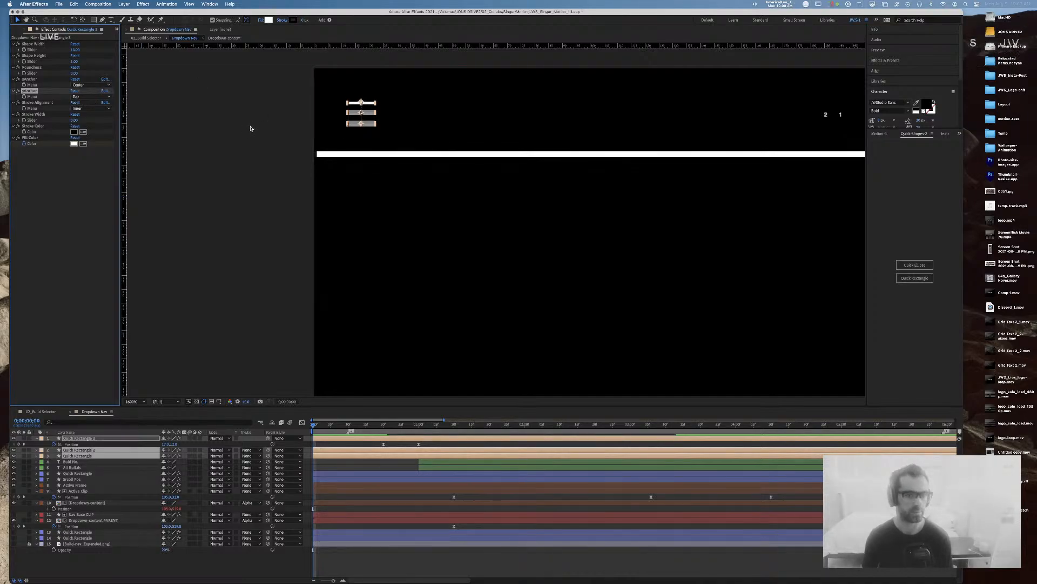
Step: Set yAnchor to Top individually on the middle and bottom hamburger bars
click(337, 116)
click(360, 113)
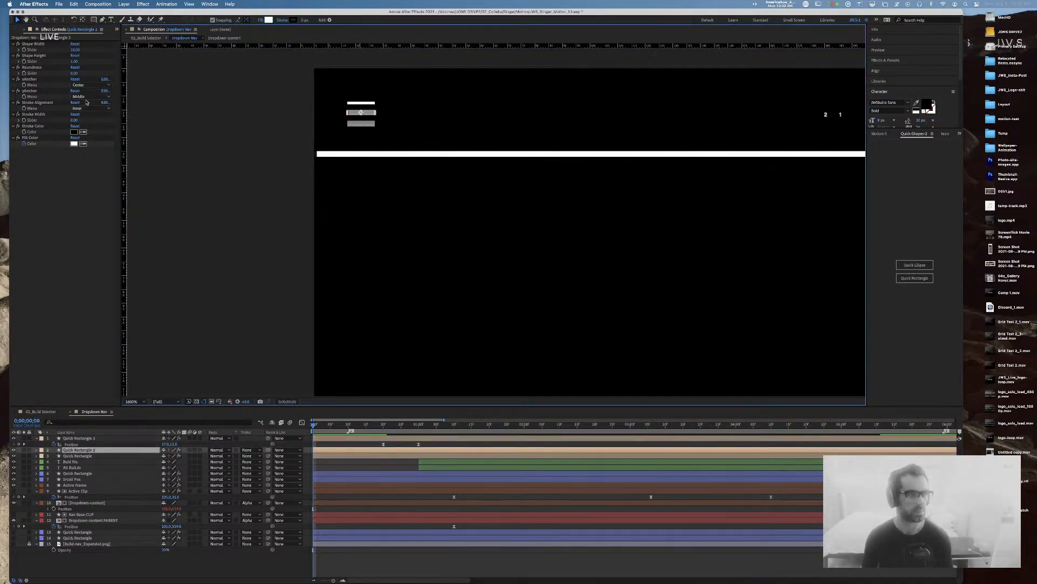
click(81, 97)
click(84, 100)
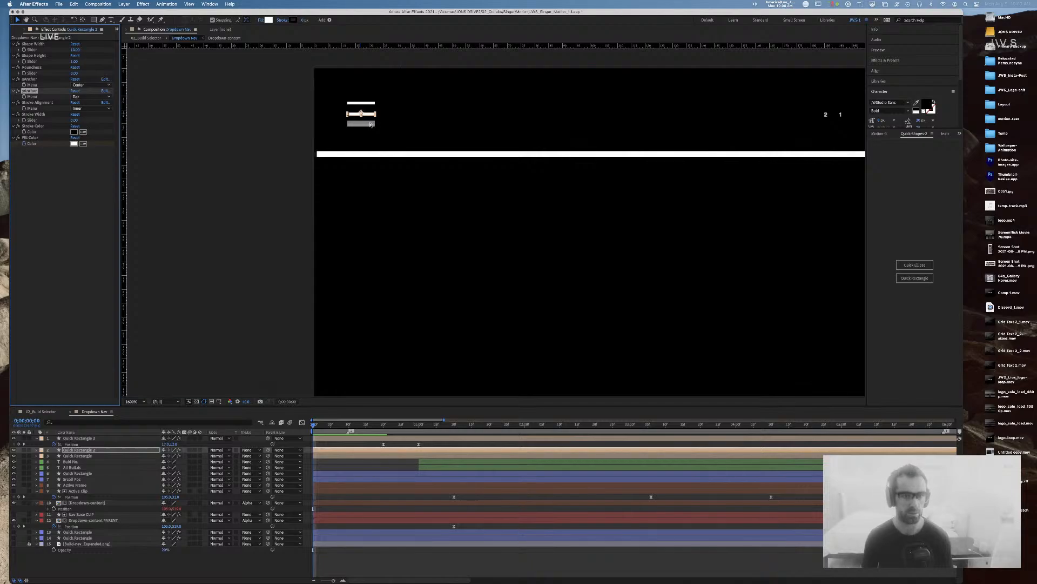
click(355, 125)
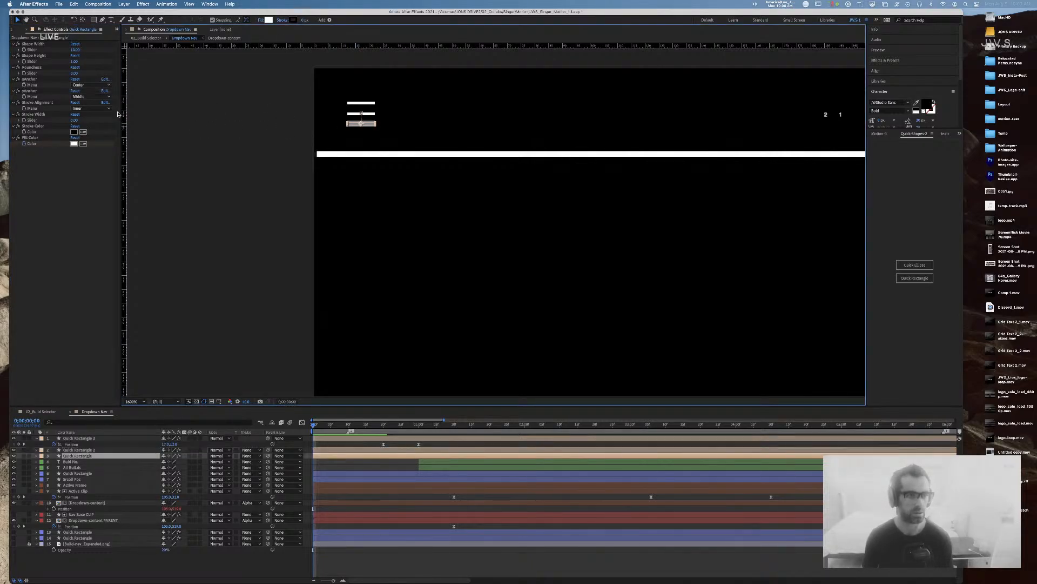
click(92, 100)
click(86, 100)
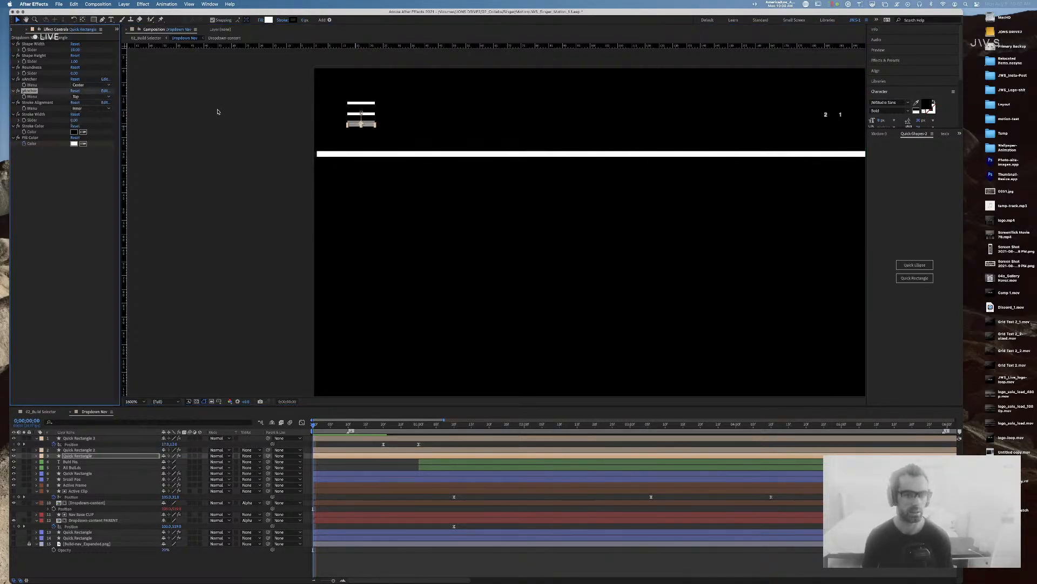
click(257, 109)
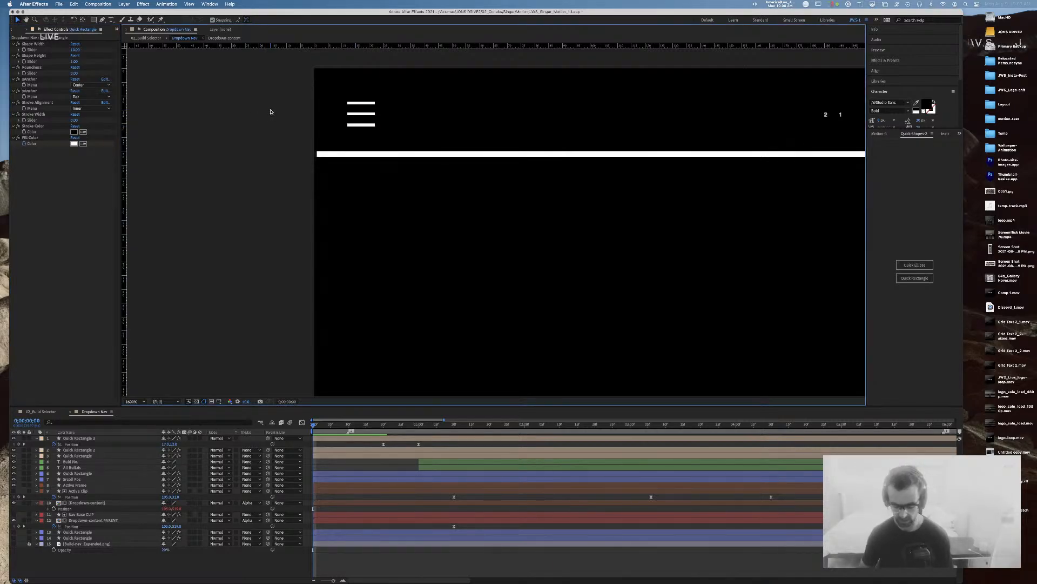
key(comma)
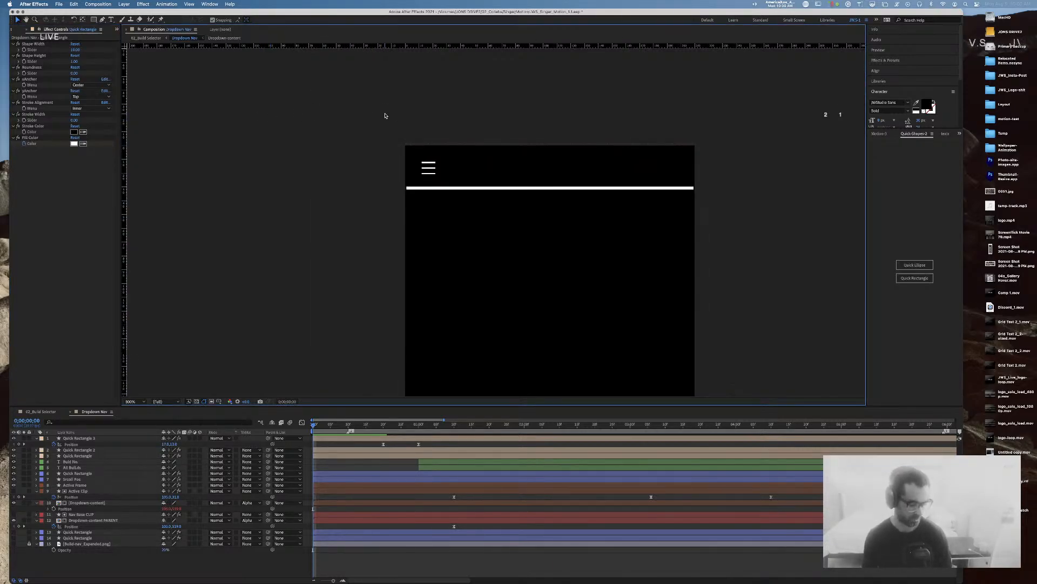
scroll(457, 116, right, 5)
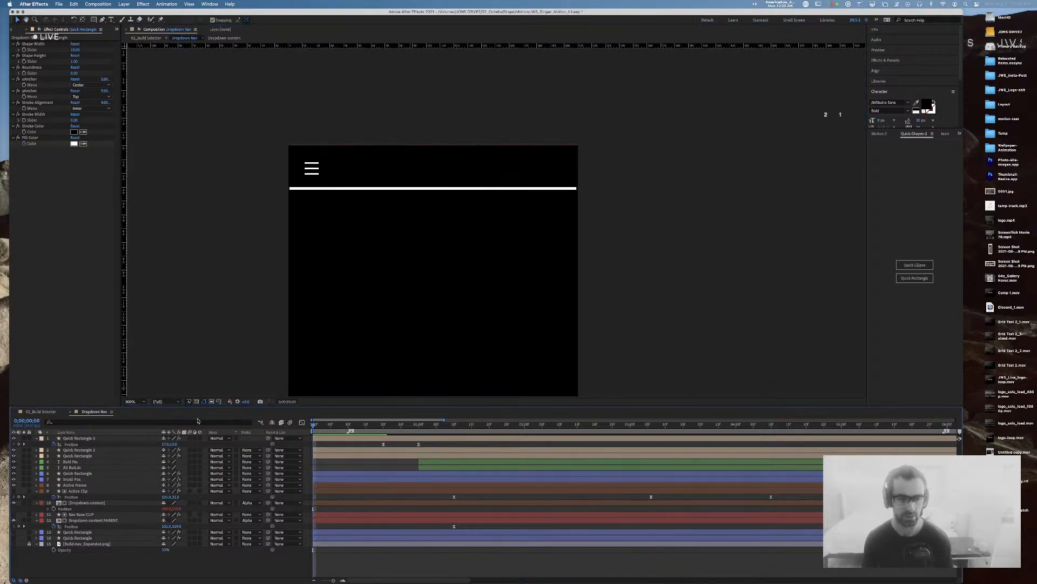
key(space)
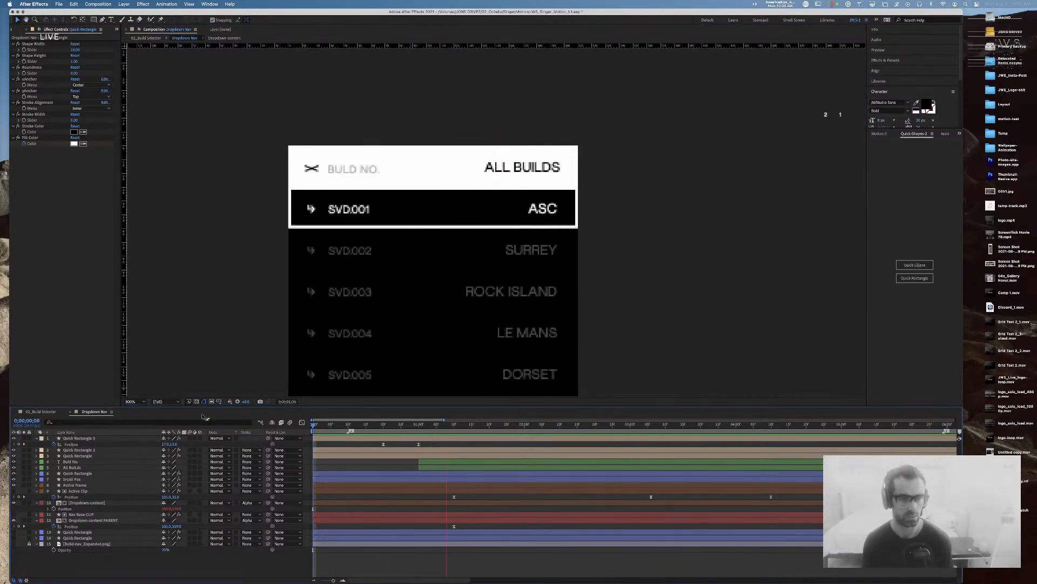
click(350, 210)
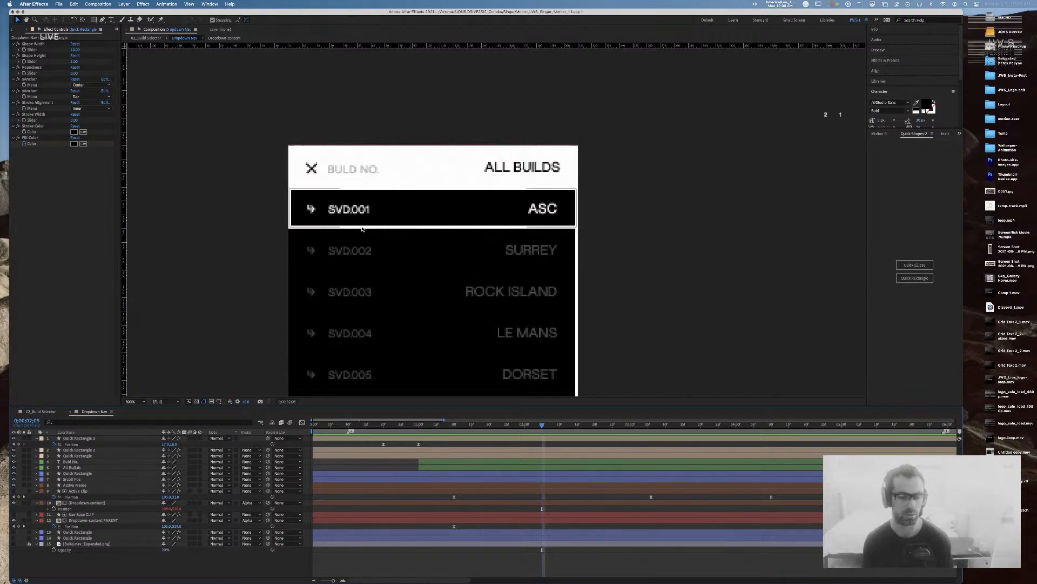
key(space)
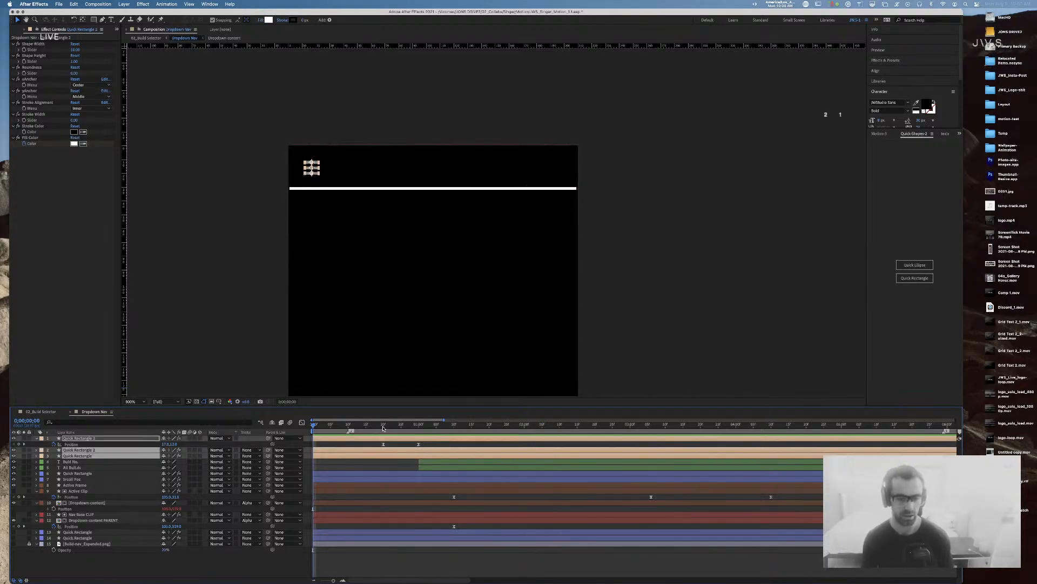
key(space)
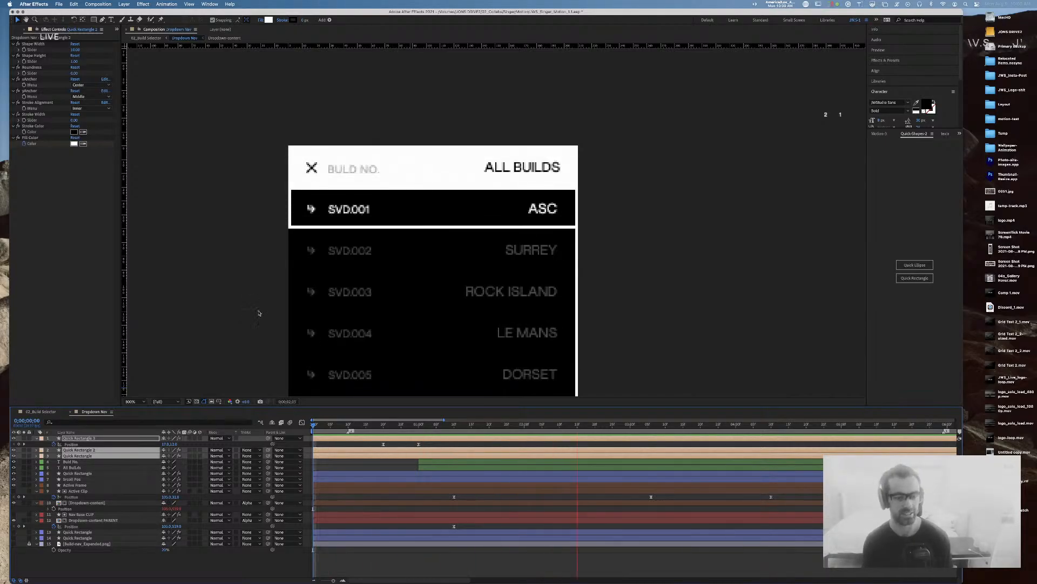
click(328, 425)
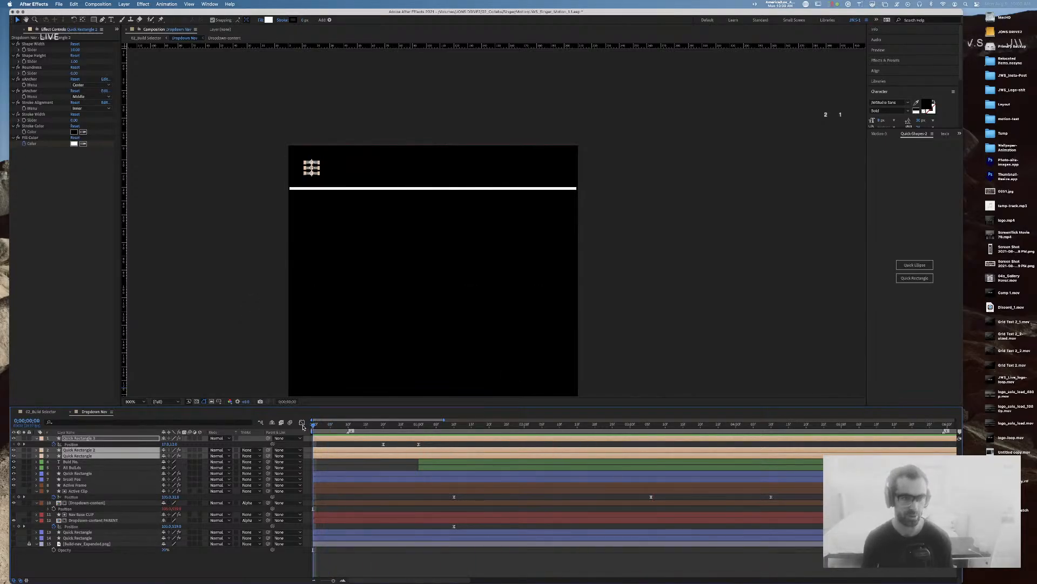
Step: Shift the three hamburger bars' six Rotation keyframes two frames earlier
drag(335, 428, 399, 430)
drag(407, 431, 454, 427)
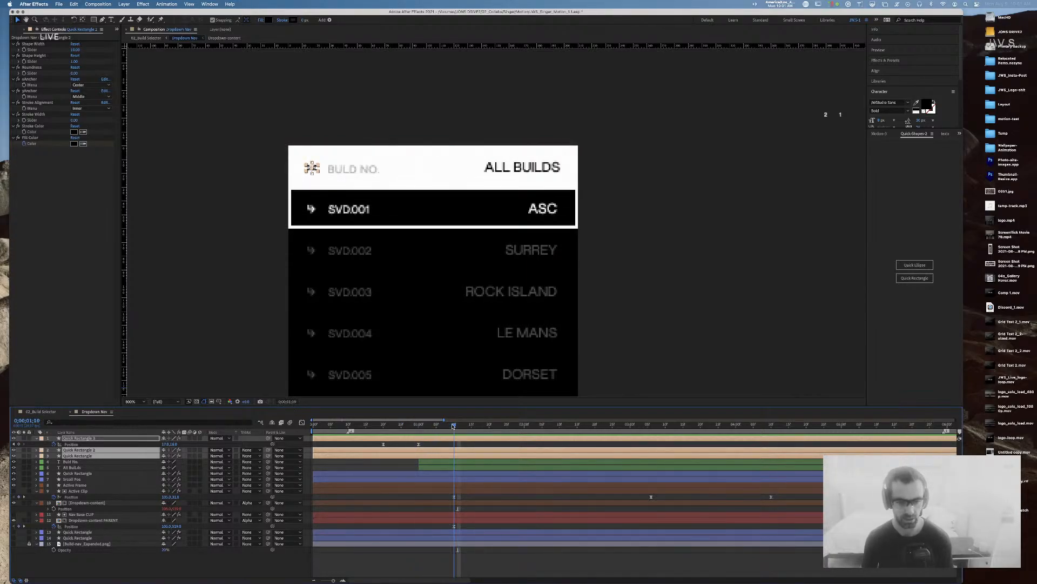
click(392, 573)
click(440, 438)
shift+click(445, 456)
key(r)
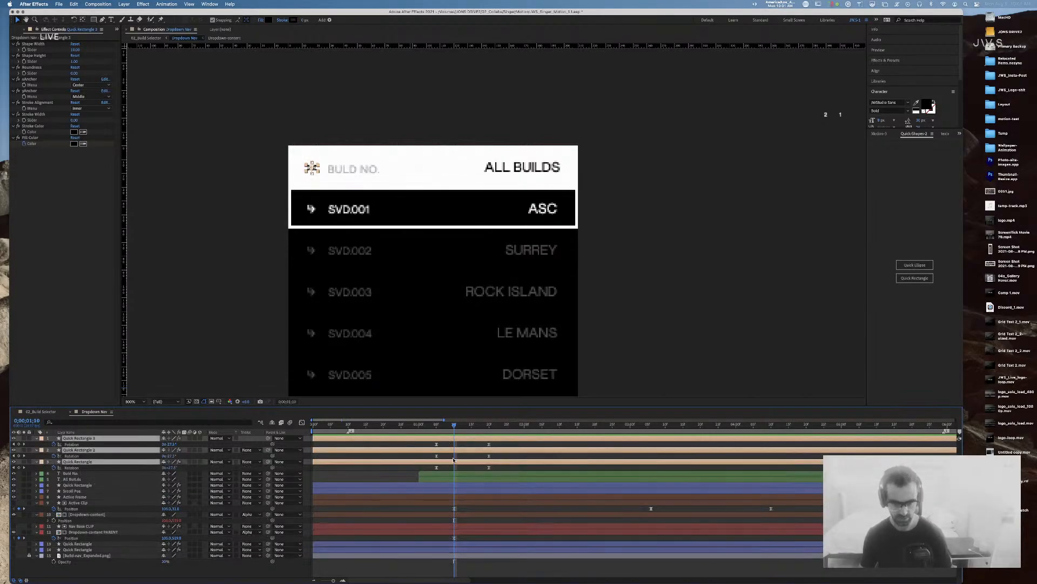
drag(499, 445, 426, 472)
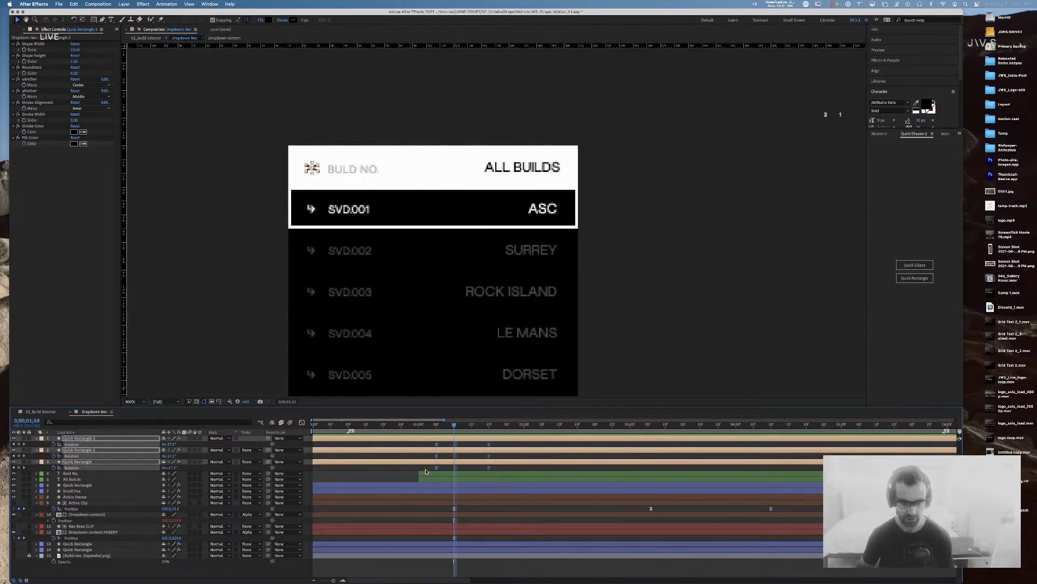
key(alt+Left)
key(alt+Left)
Step: Preview the animation from the start and return to where the dropdown nearly closes
drag(413, 426, 241, 432)
key(space)
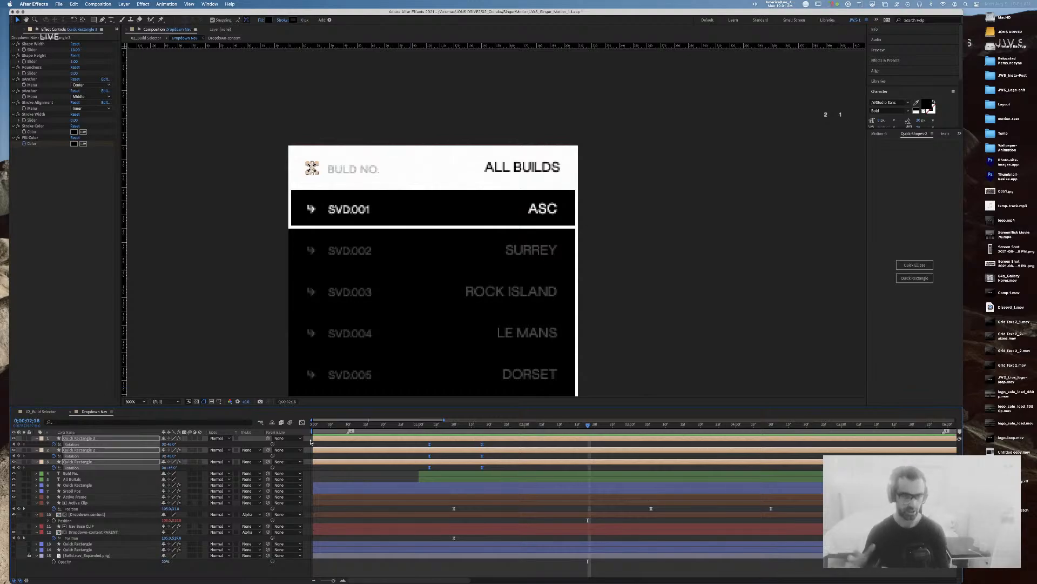
key(comma)
drag(471, 427, 401, 429)
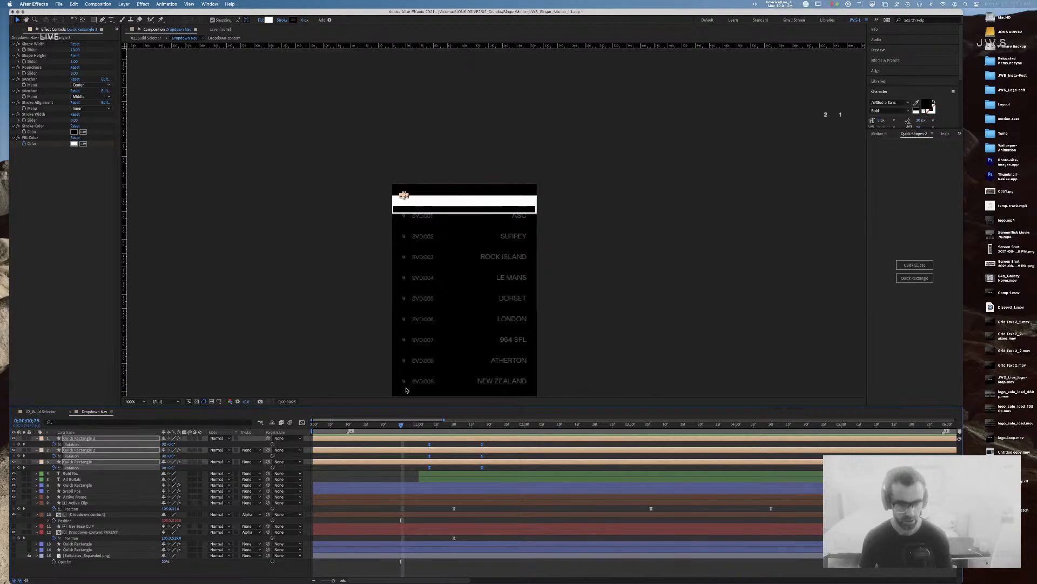
Step: Rename the white bar's Quick Rectangle layer to 'Dropdown Active BG' and rewind to the collapsed frame
click(516, 202)
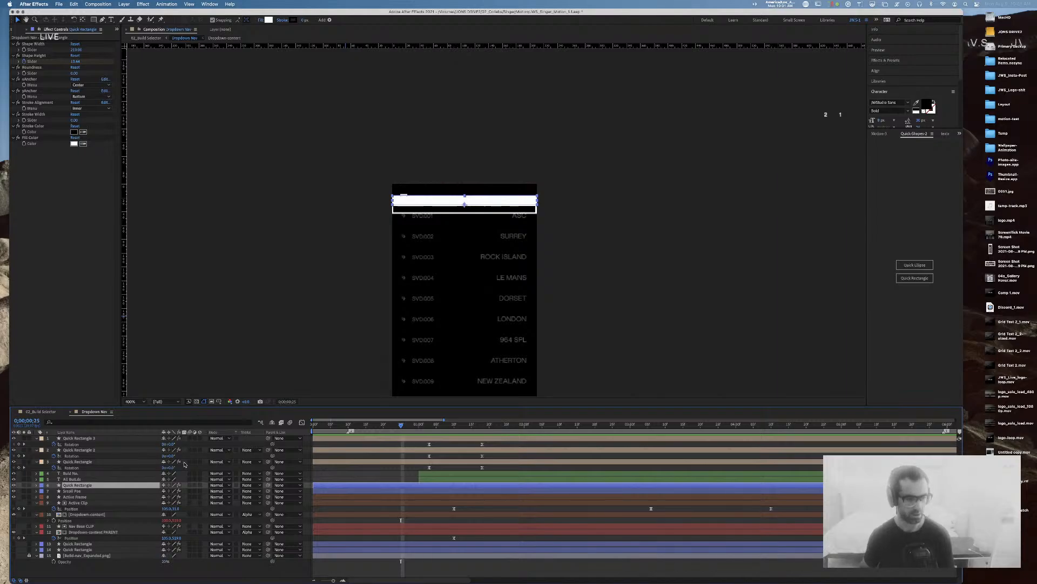
key(Return)
text(A)
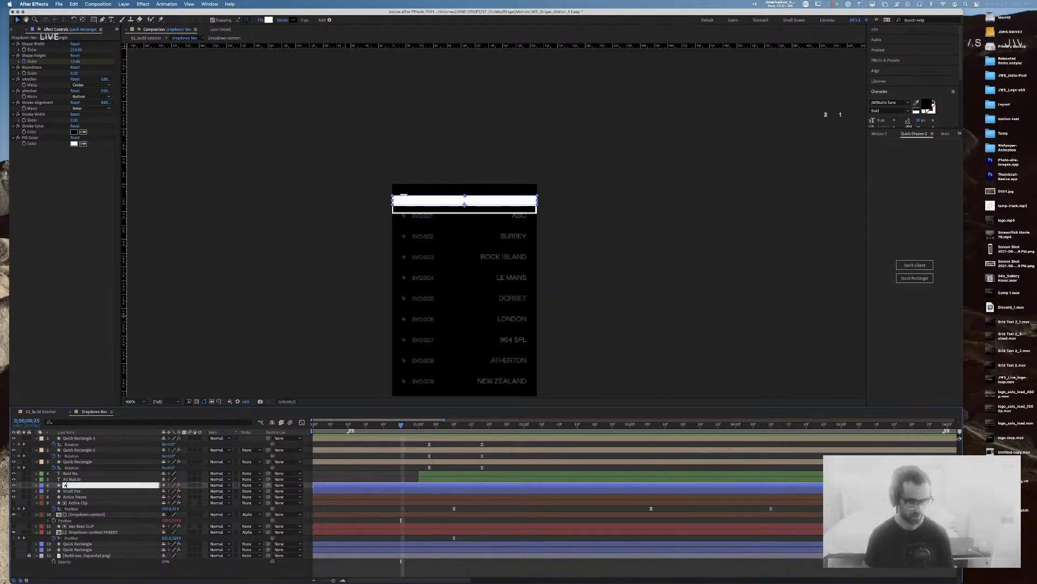
text(ctive BG)
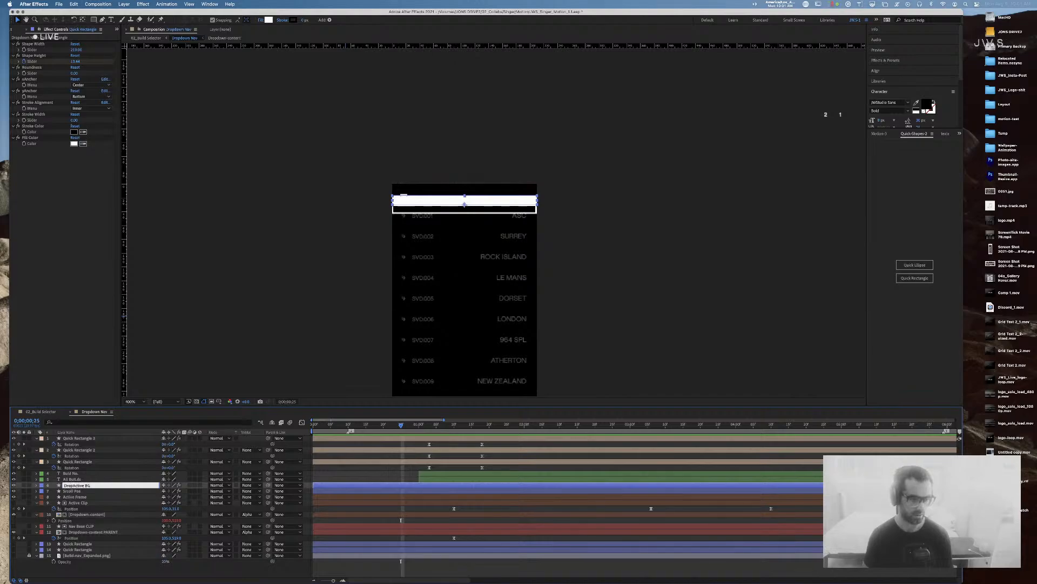
key(Return)
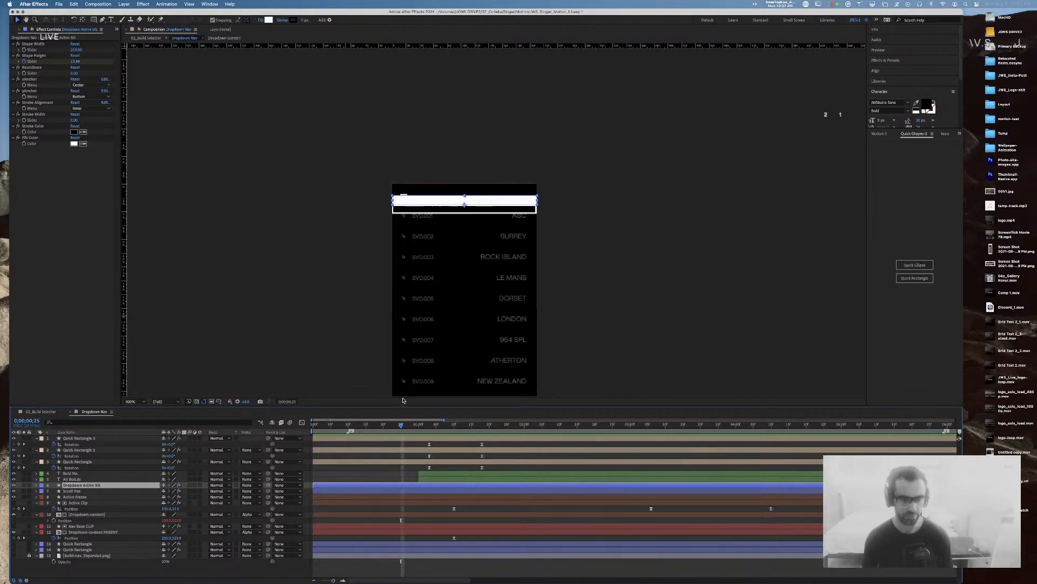
drag(400, 422, 386, 427)
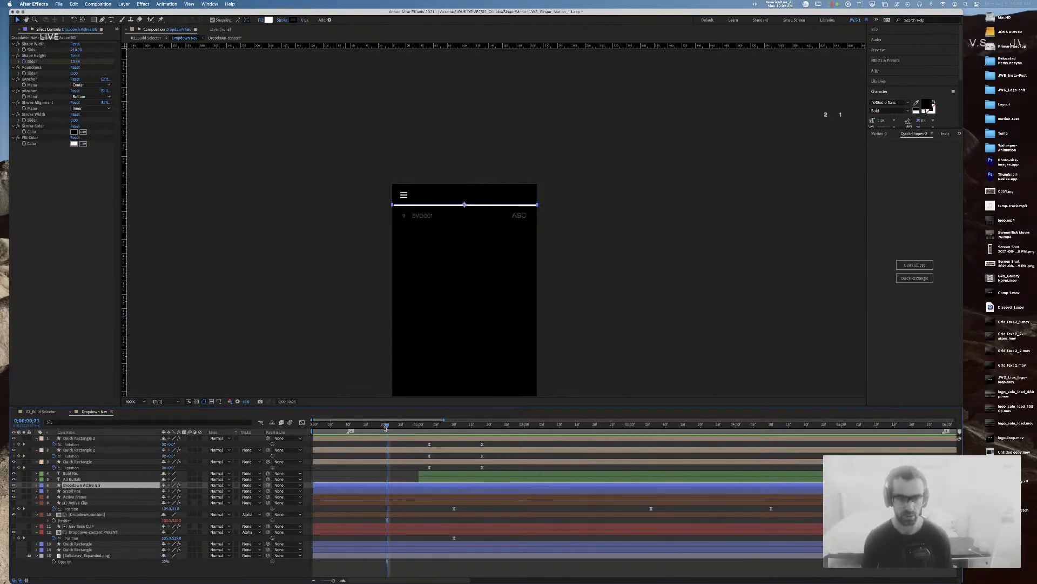
Step: Try pasting the Dropdown-content text layers into Dropdown Nav, then undo the paste
click(425, 217)
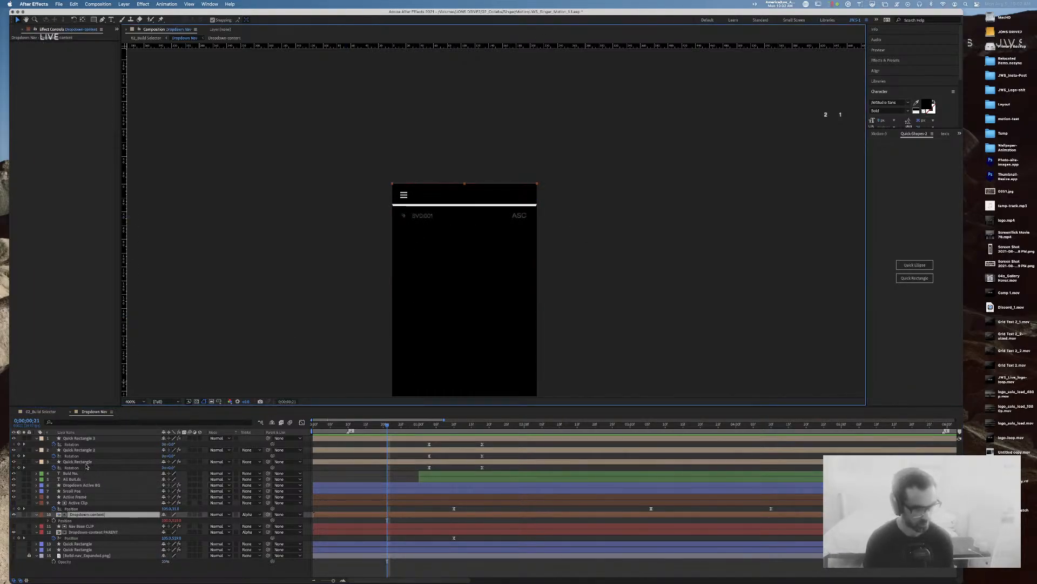
click(95, 532)
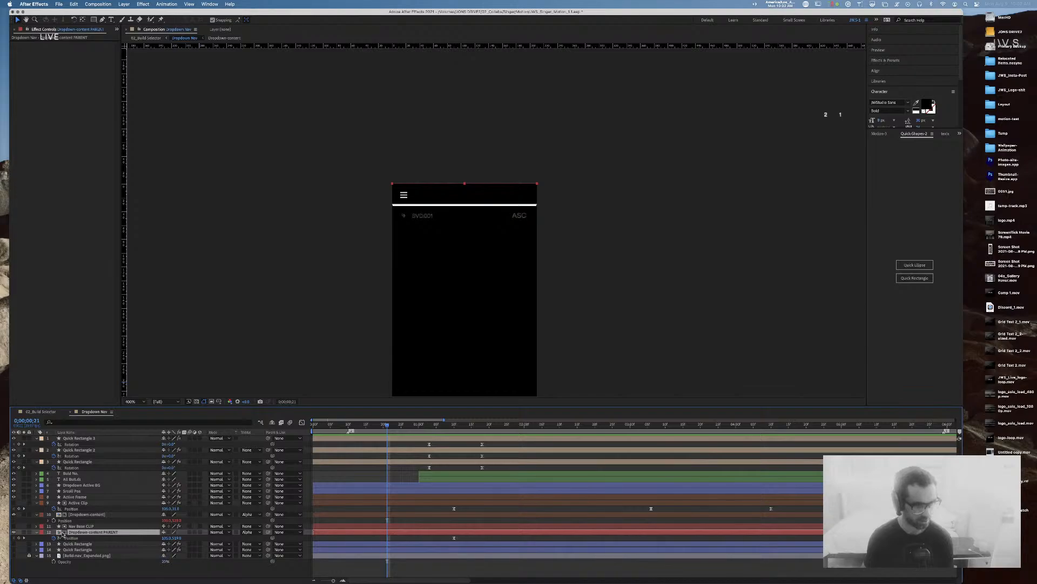
double_click(64, 533)
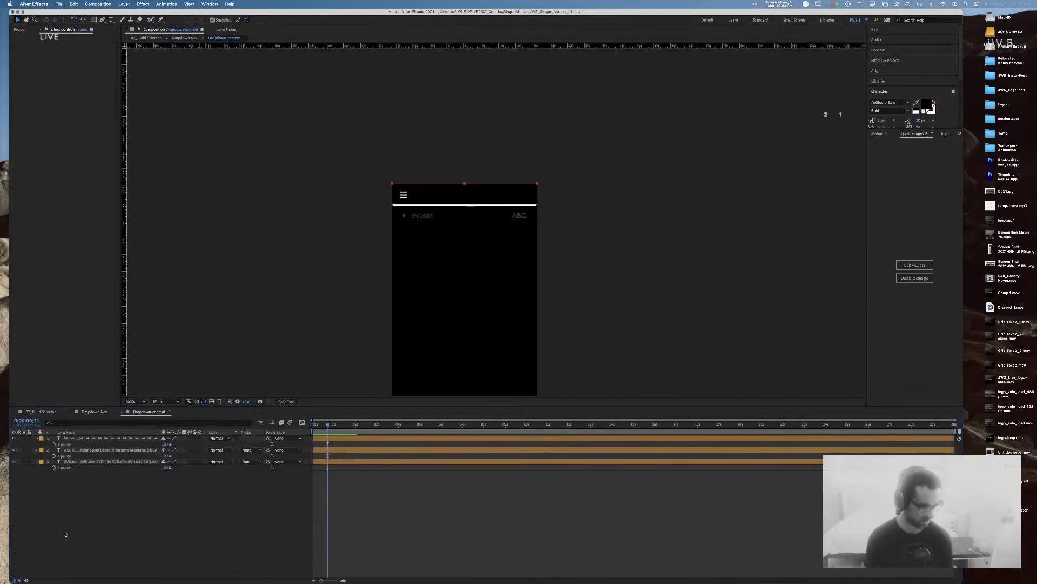
click(528, 220)
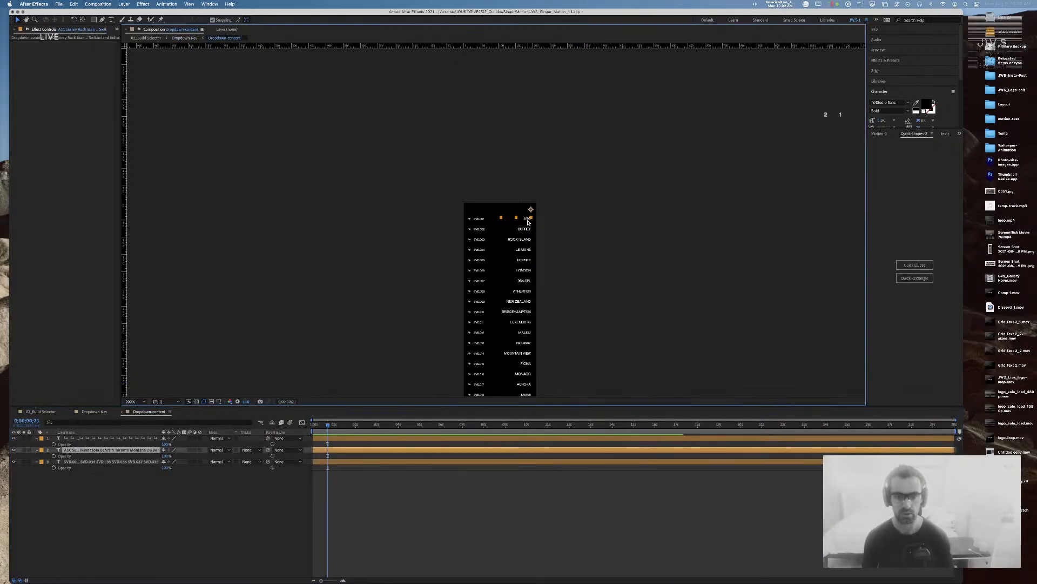
shift+click(480, 220)
shift+click(469, 219)
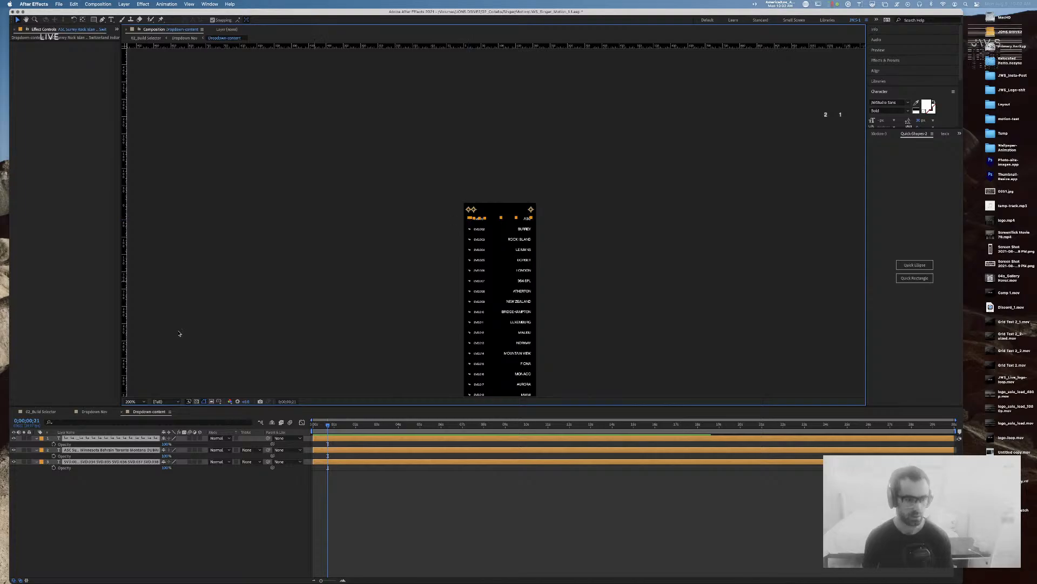
click(105, 414)
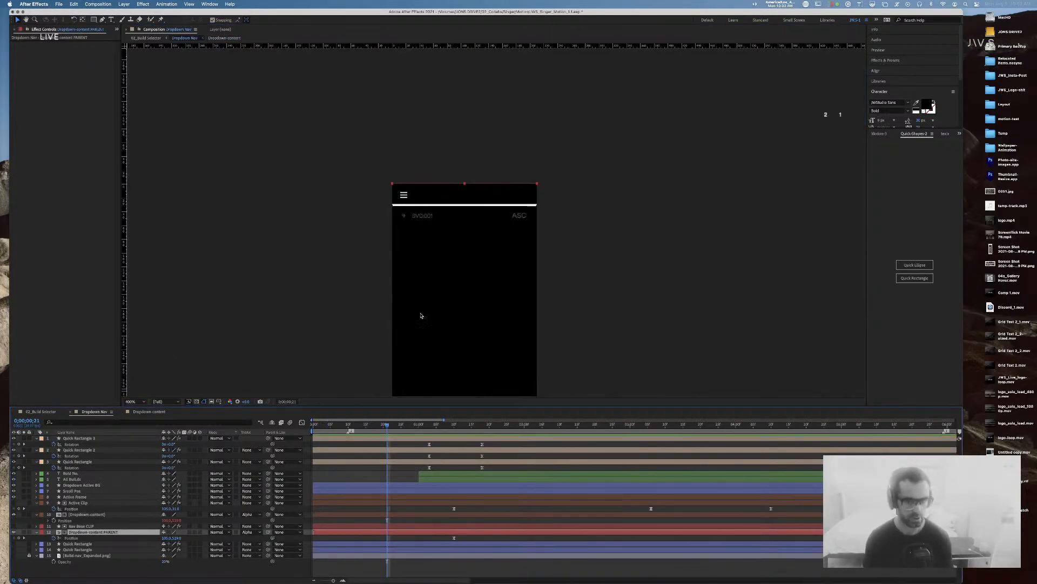
drag(388, 427, 296, 418)
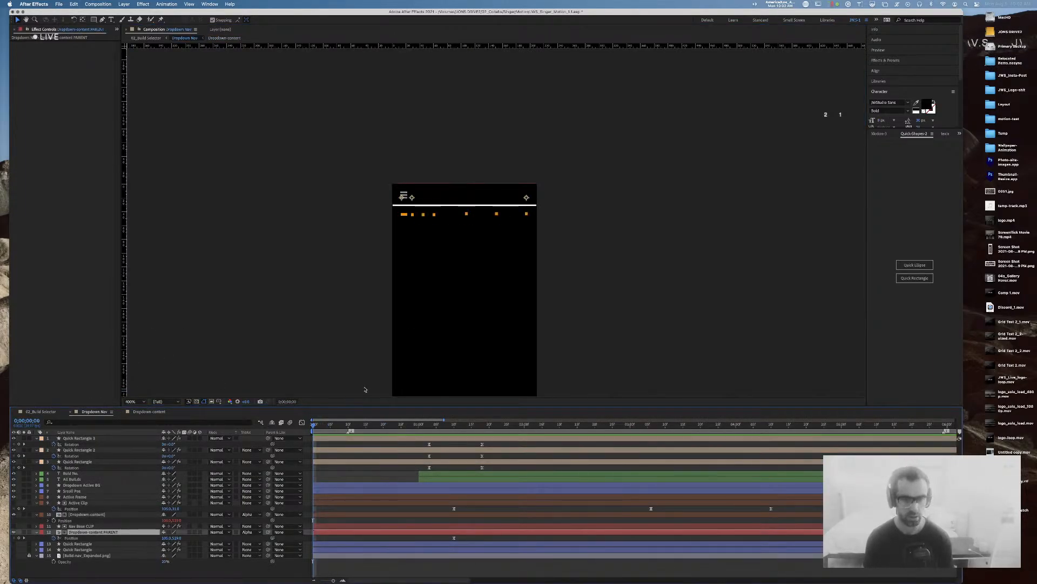
key(super+v)
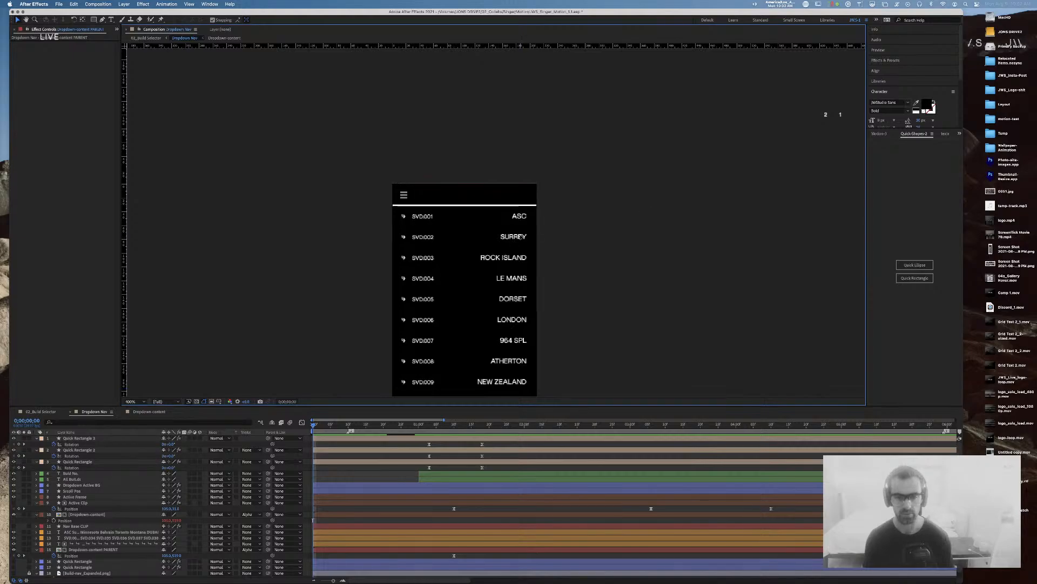
double_click(521, 238)
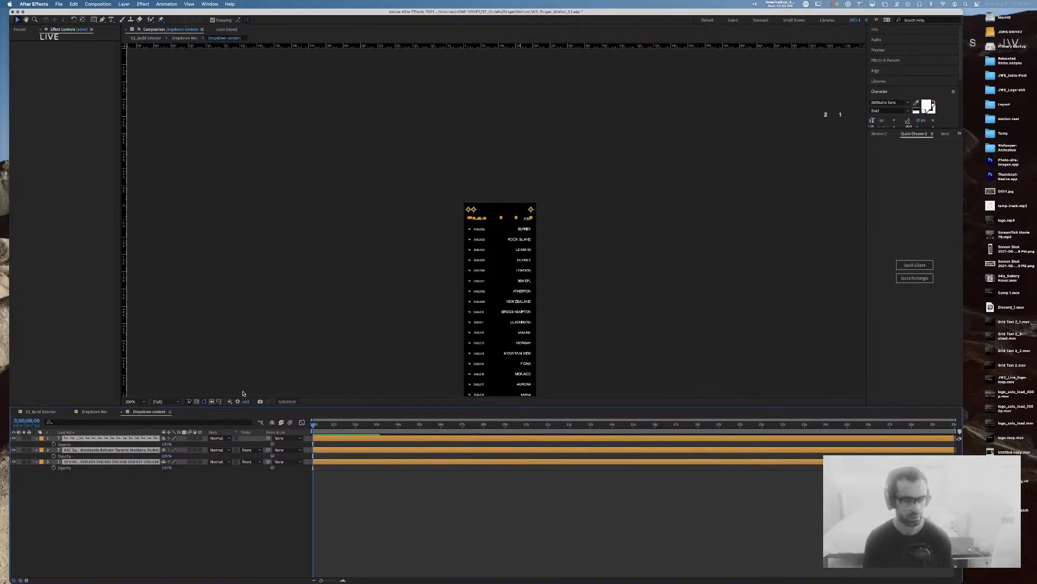
click(123, 412)
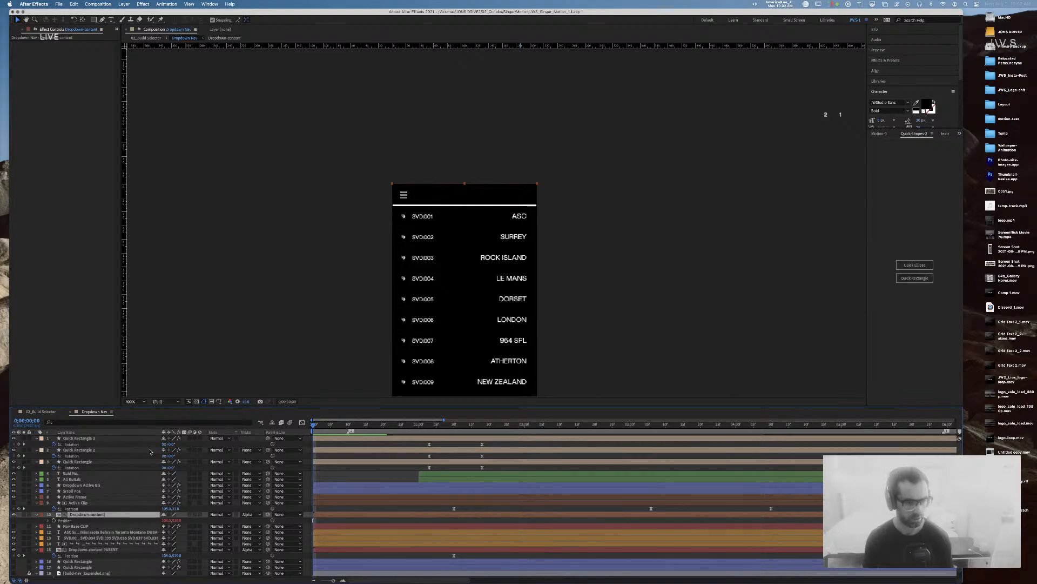
key(super+z)
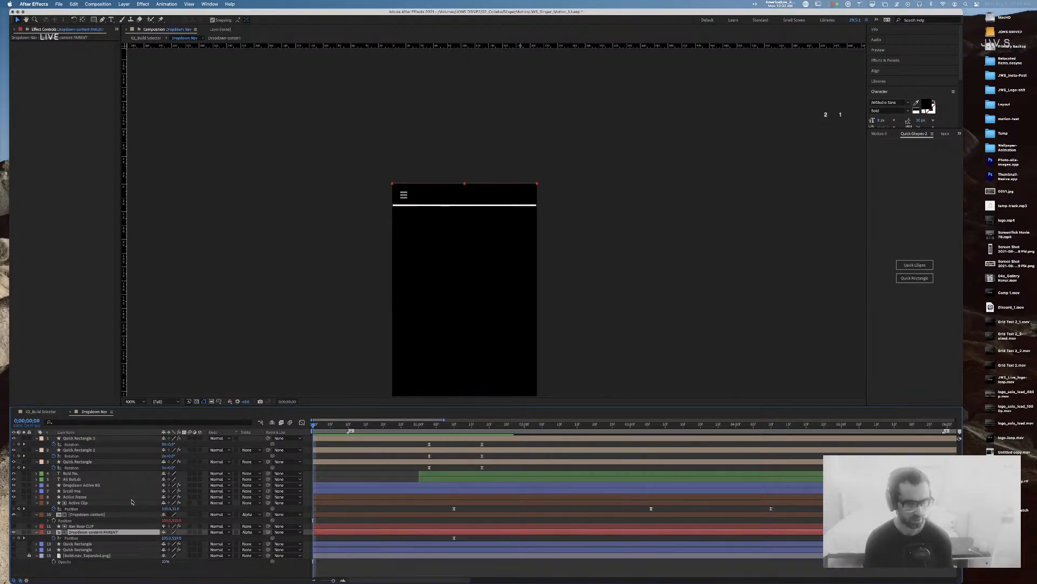
Step: Copy the three Dropdown-content text layers and paste them above Quick Rectangle 3 in Dropdown Nav
click(75, 514)
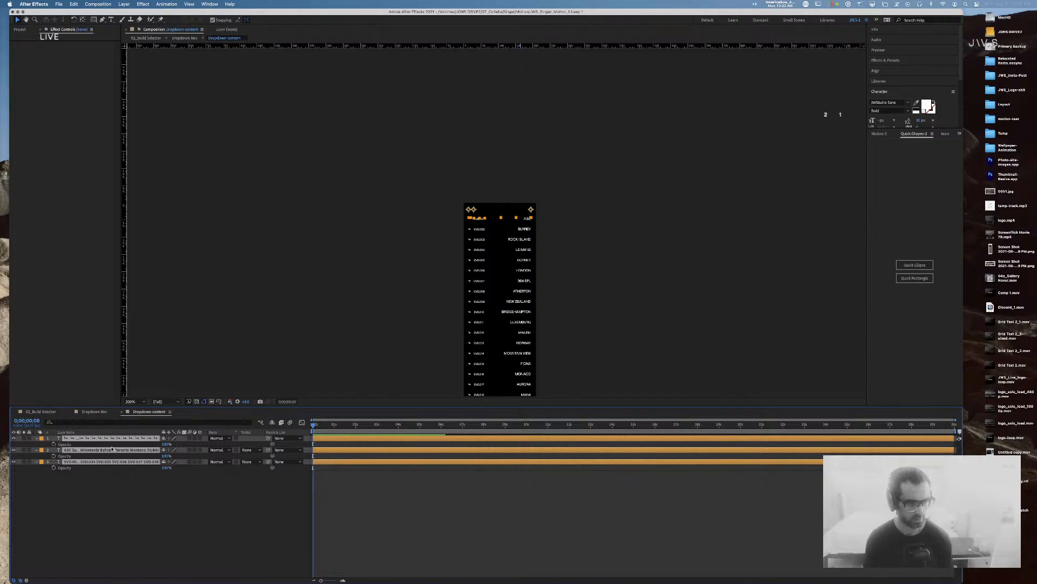
click(111, 479)
click(111, 462)
shift+click(110, 438)
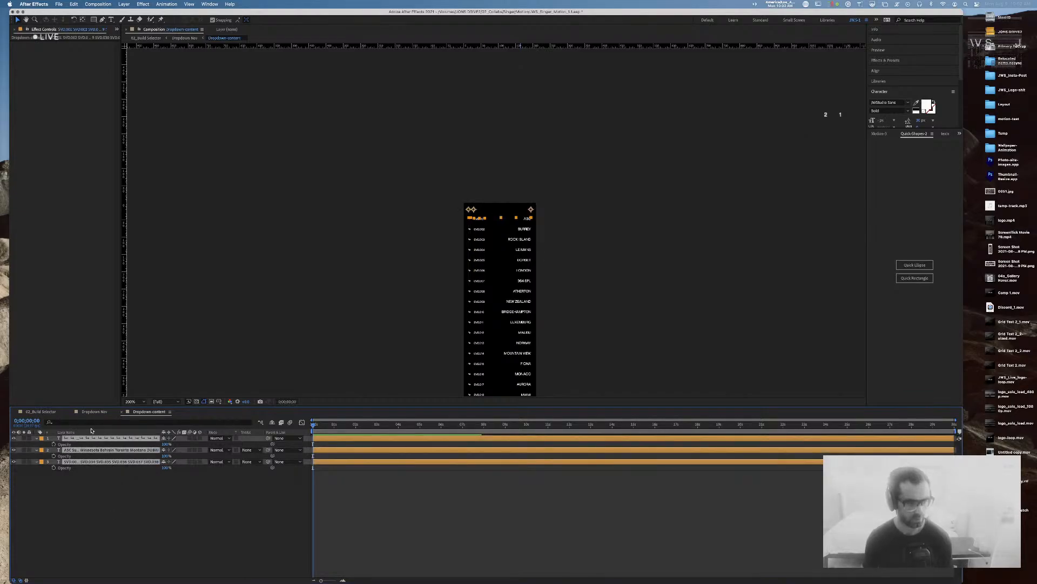
key(super+c)
click(91, 412)
click(86, 438)
key(super+v)
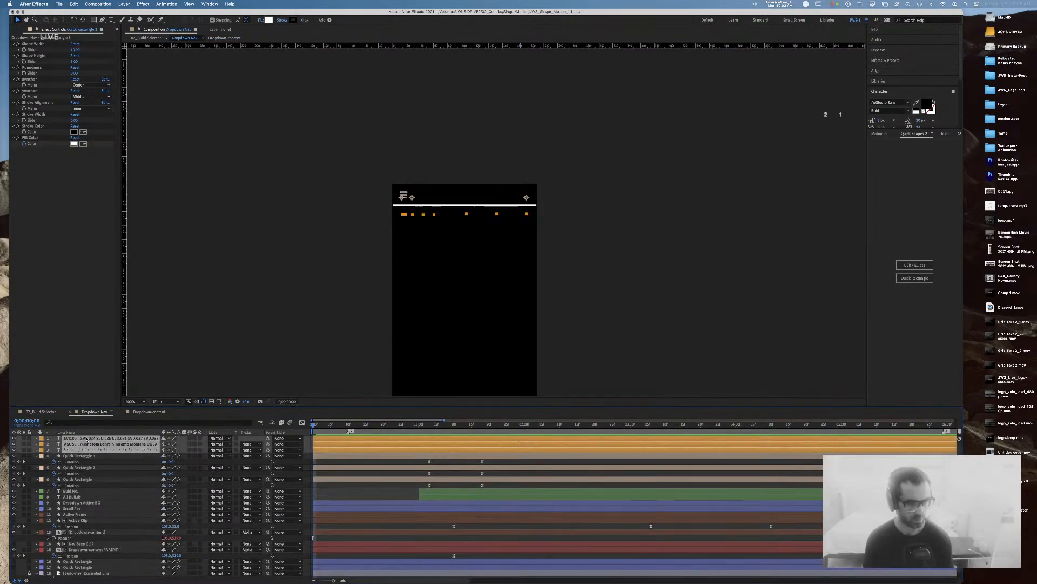
click(585, 273)
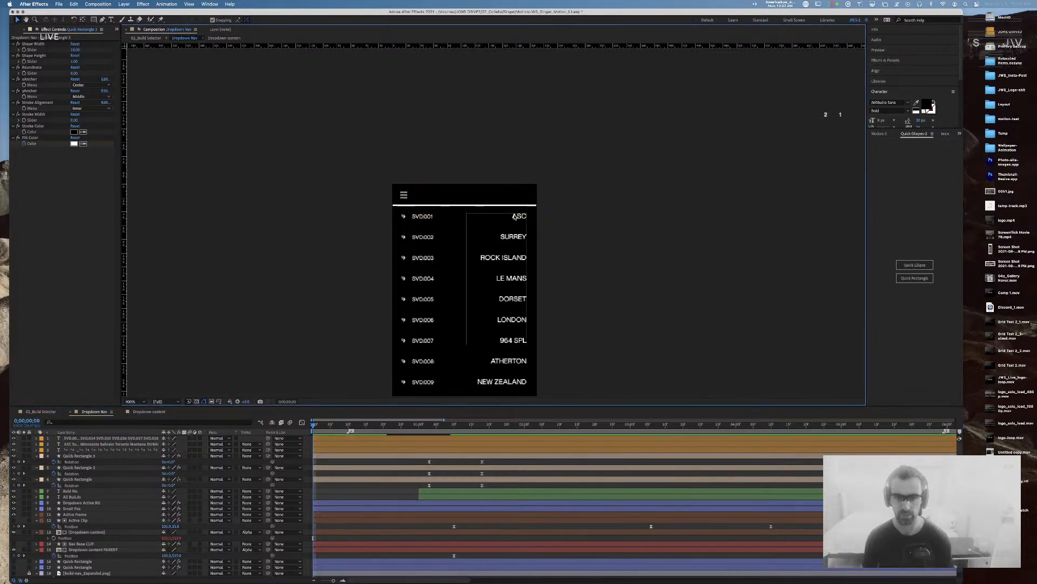
Step: Edit the blank first line of the location names text and inspect the text layers' properties
double_click(514, 216)
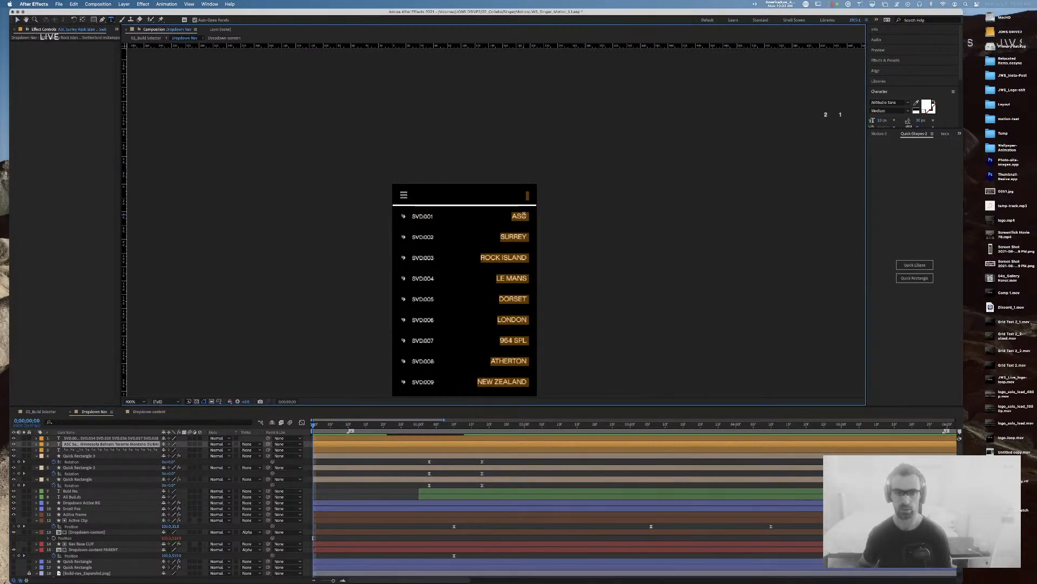
click(524, 215)
key(Left)
key(Left)
key(Left)
key(BackSpace)
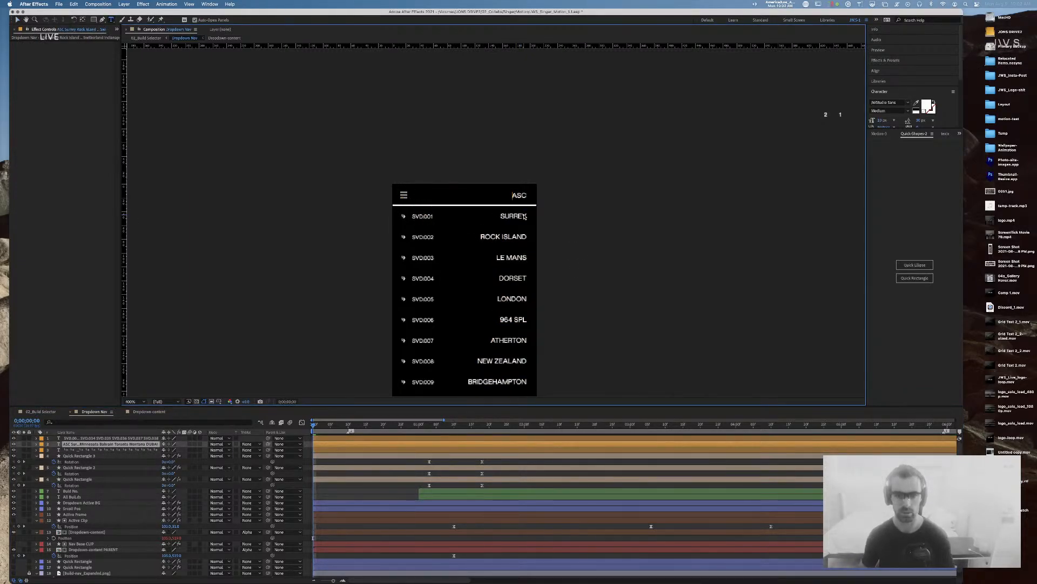
key(Return)
click(427, 217)
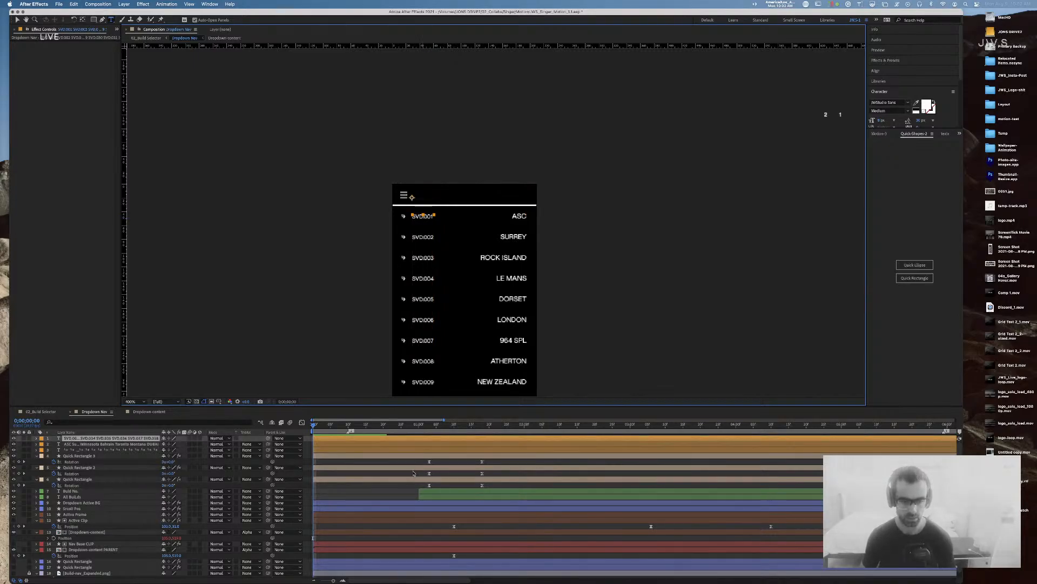
shift+click(419, 452)
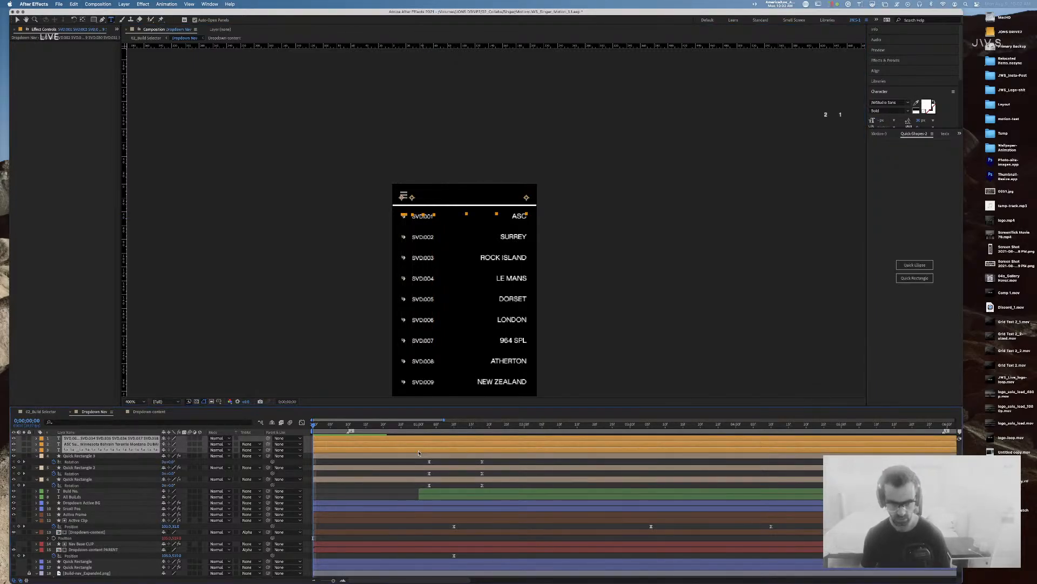
key(u)
key(u)
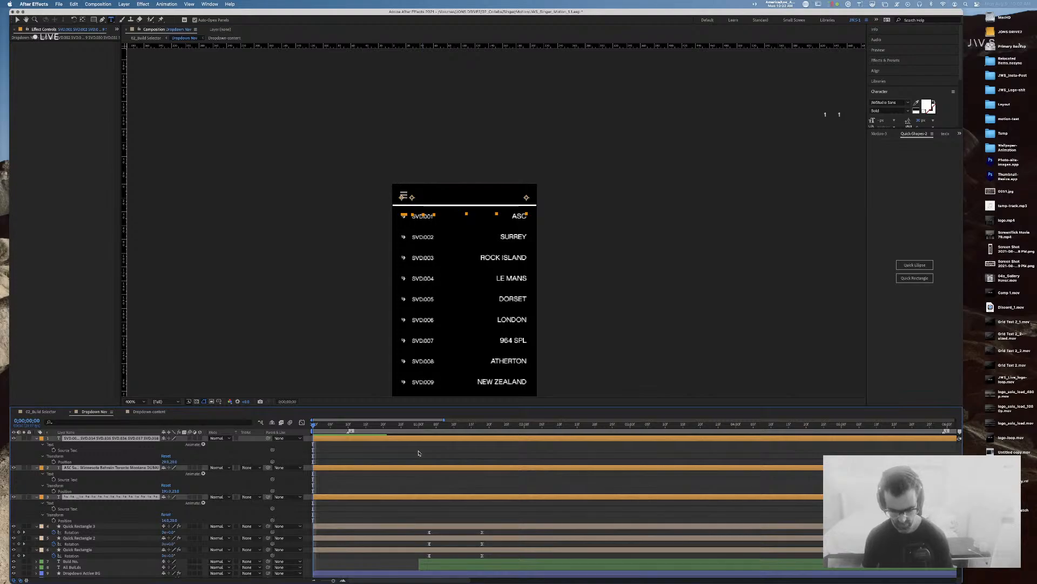
key(u)
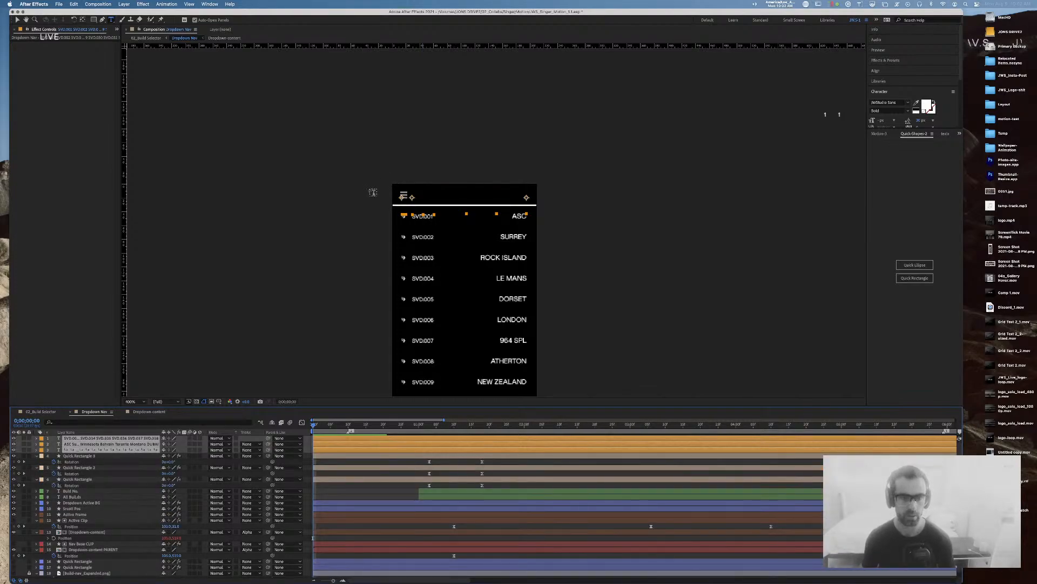
key(v)
click(370, 191)
Step: Move the SVD numbers and arrows up into the header row, then delete the arrow icons layer
click(423, 239)
shift+click(404, 239)
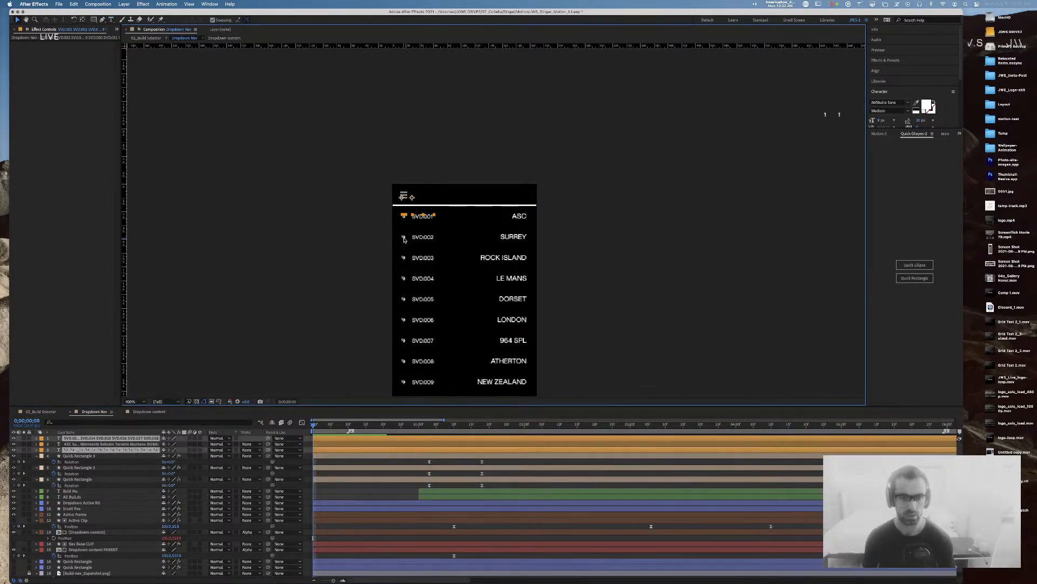
drag(424, 238, 424, 218)
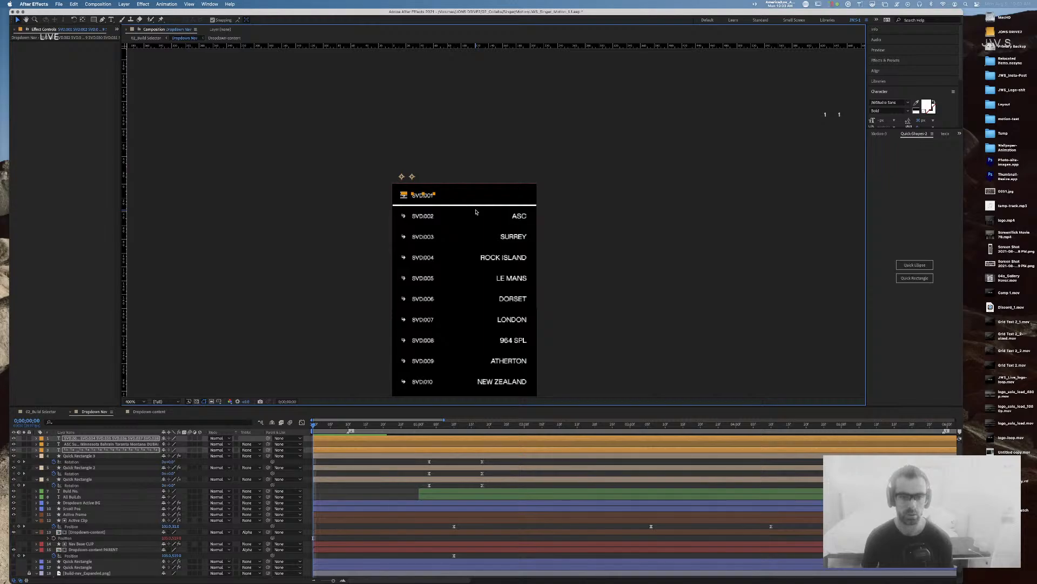
click(443, 184)
click(404, 219)
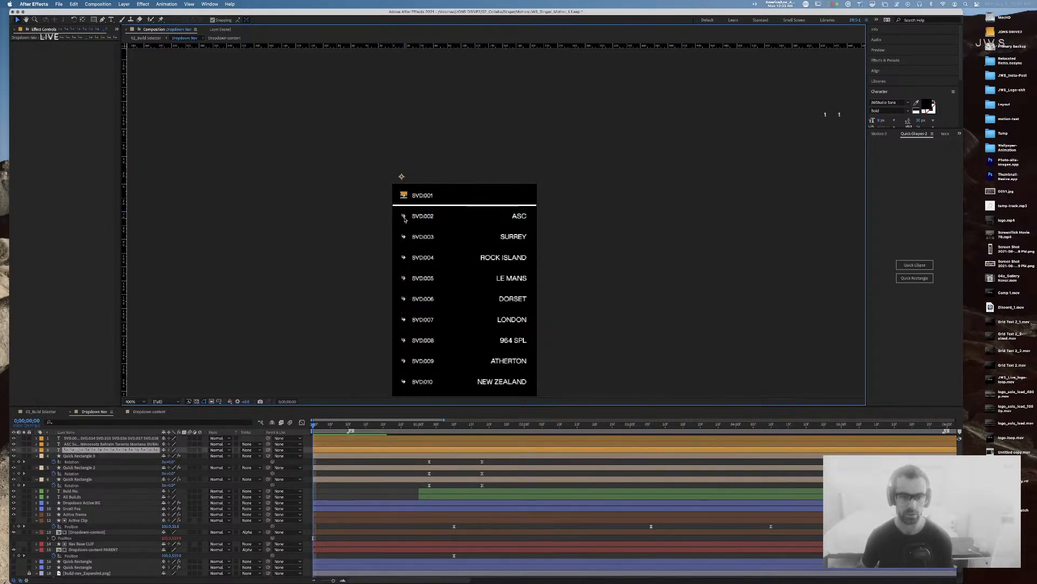
key(Delete)
Step: Bring ASC onto the header line and delete the SVD.002–SVD.007 build number lines
double_click(520, 216)
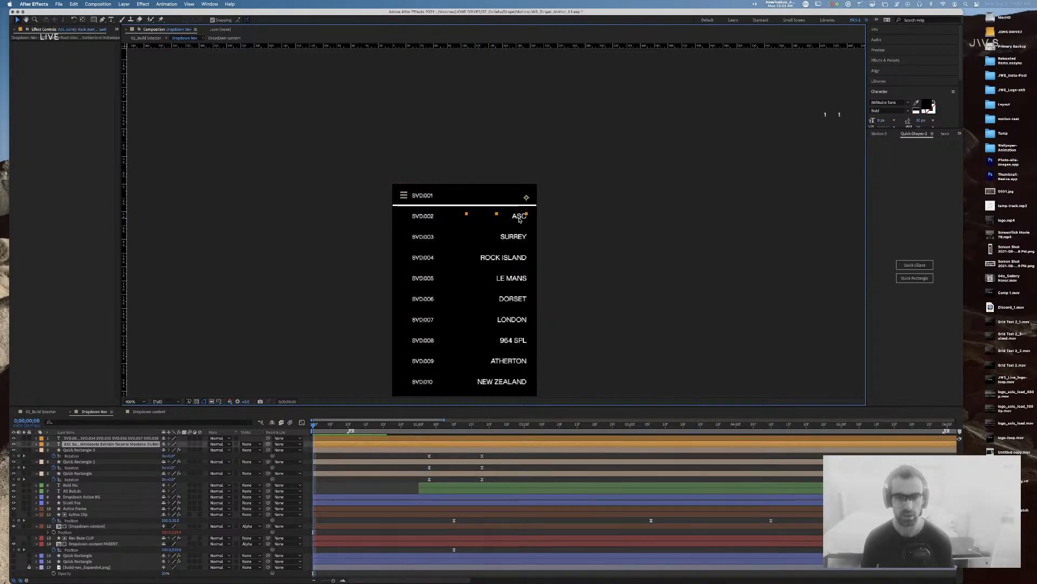
click(513, 216)
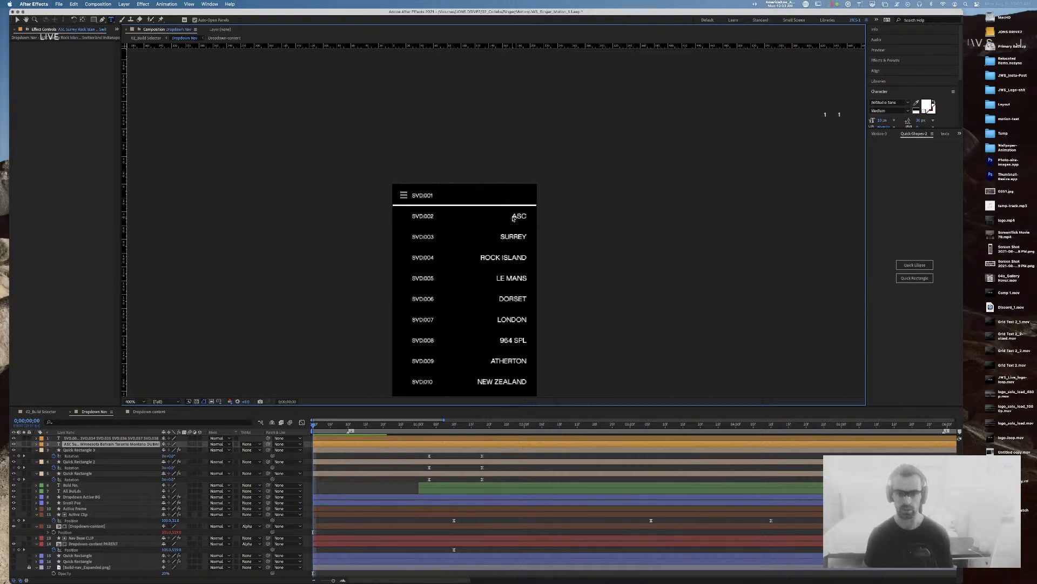
key(BackSpace)
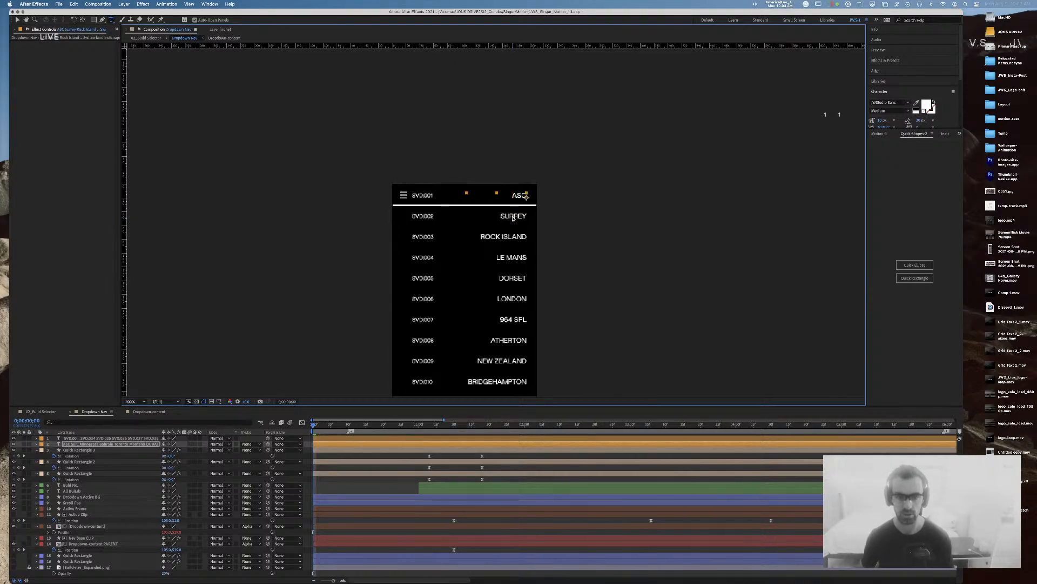
click(419, 196)
key(super+a)
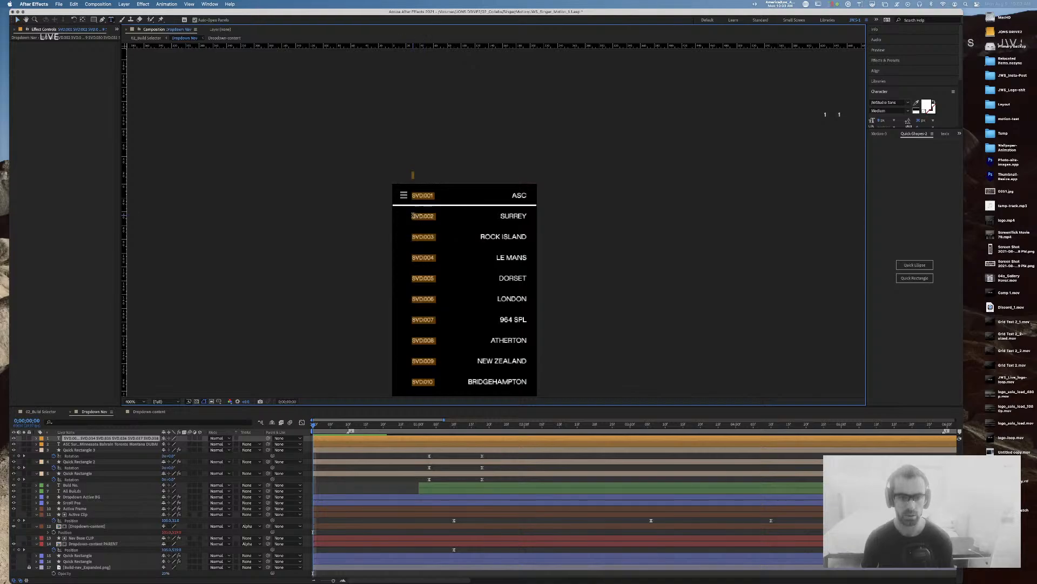
click(414, 216)
key(shift+Down)
key(shift+Down)
key(shift+Down)
key(shift+Down)
key(shift+Down)
key(shift+Down)
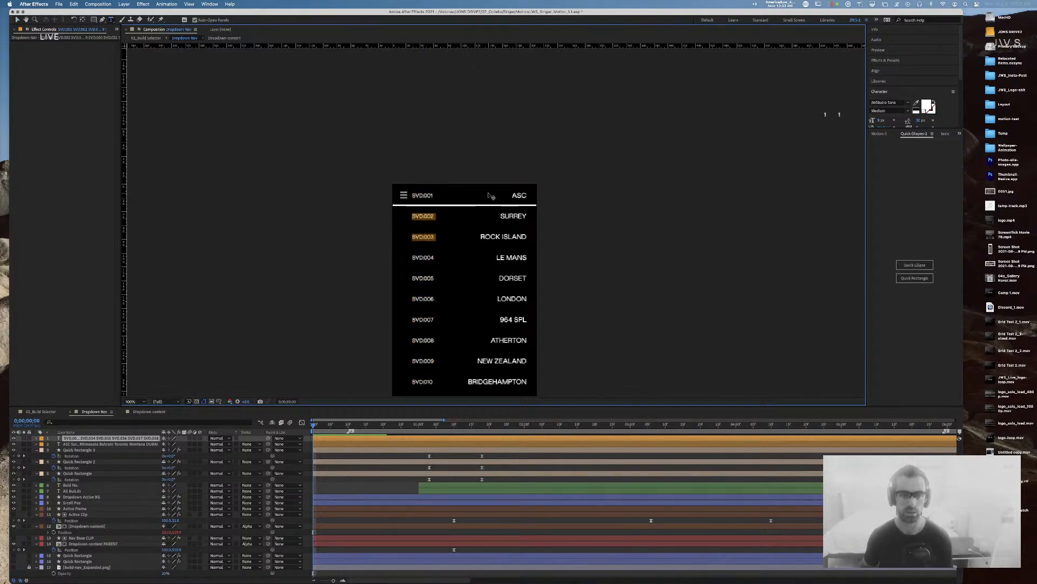
key(BackSpace)
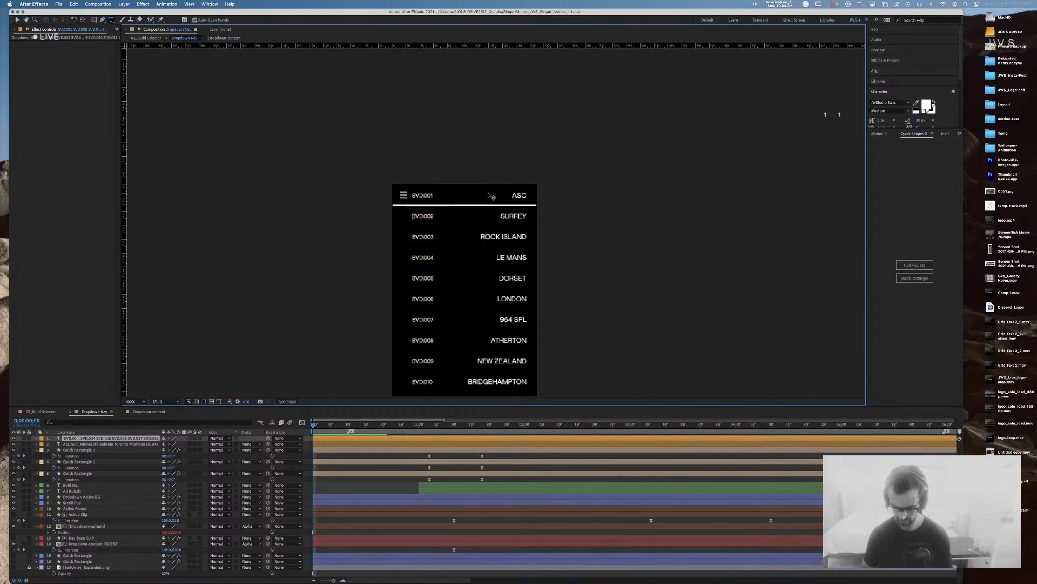
key(comma)
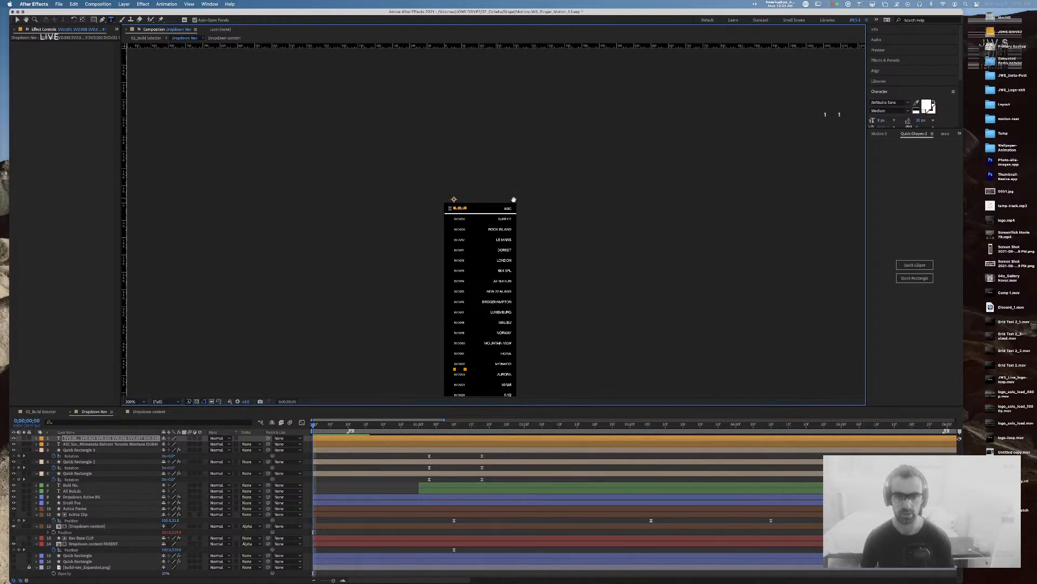
Step: Trim the build-number text so only SVD.001 remains
key(comma)
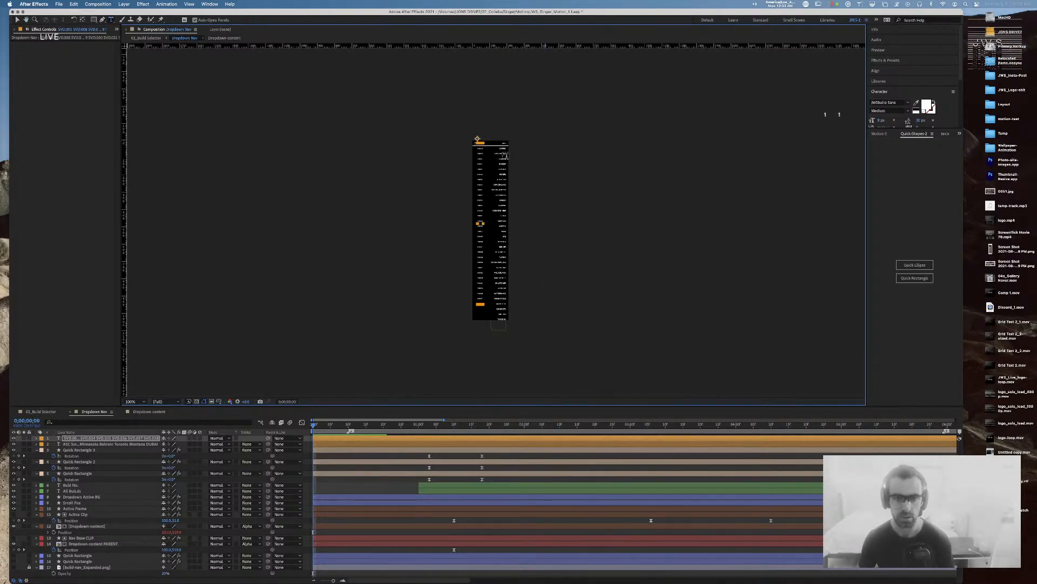
click(478, 148)
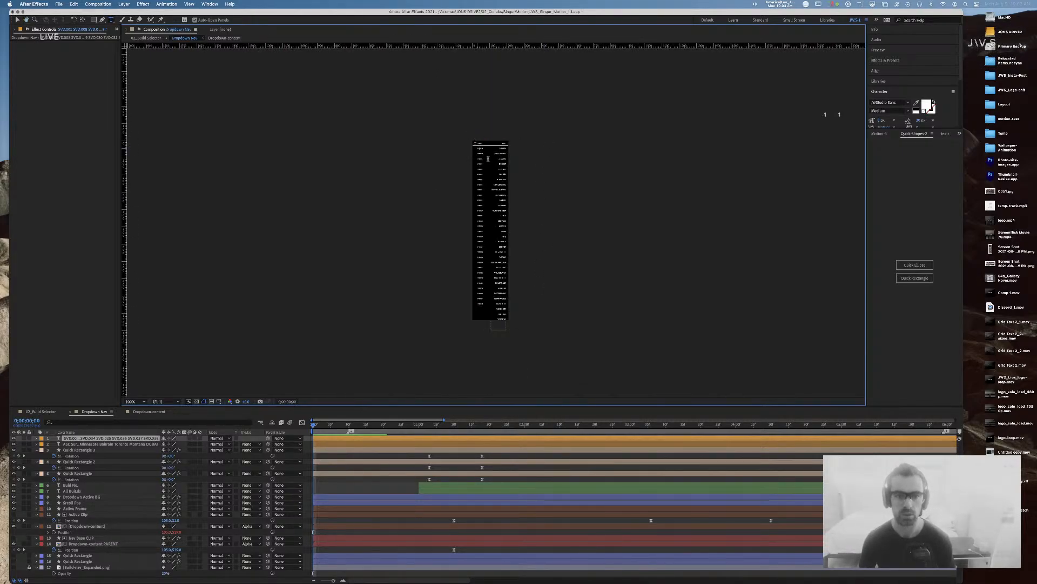
key(BackSpace)
key(Escape)
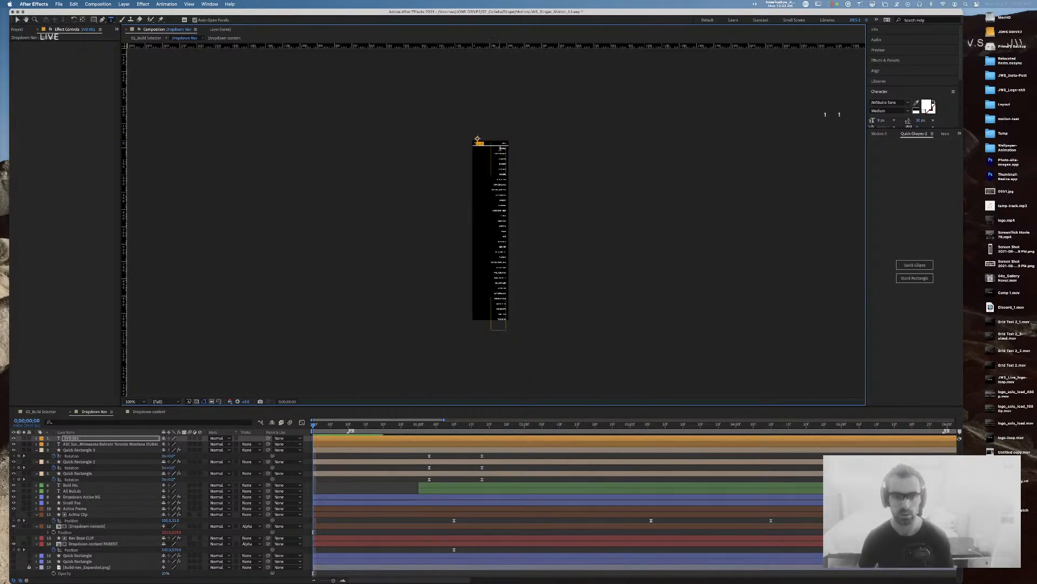
Step: Delete the city names below ASC and zoom in on the nav header
click(503, 148)
drag(499, 148, 545, 329)
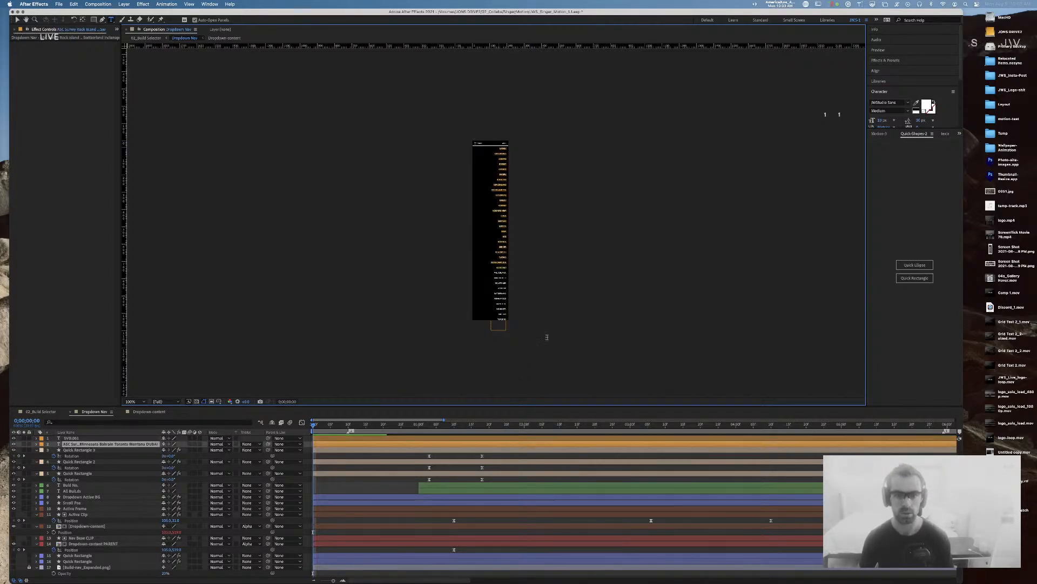
key(BackSpace)
key(Escape)
key(v)
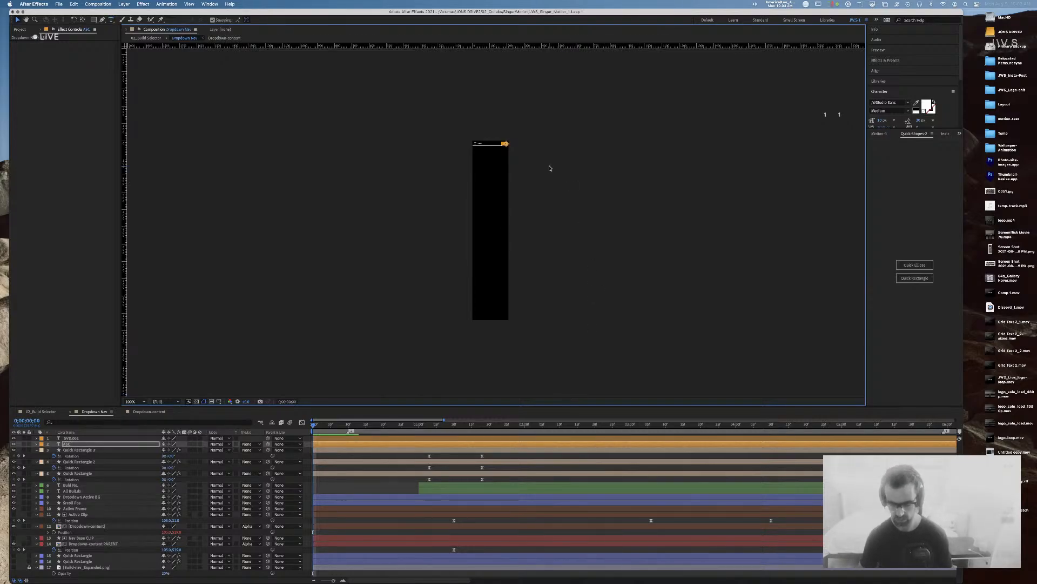
key(period)
key(period)
key(space)
drag(592, 111, 604, 357)
click(606, 166)
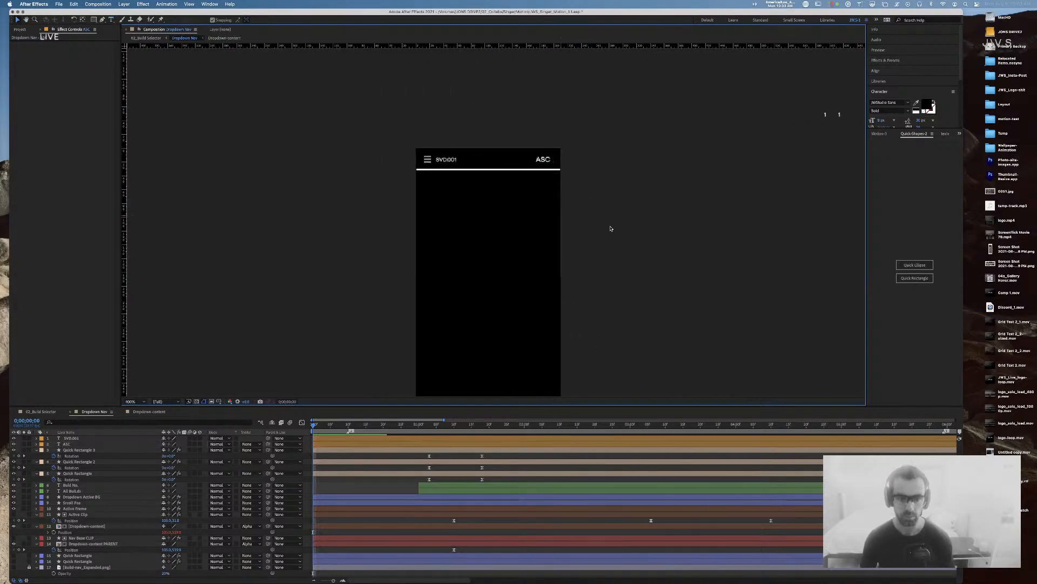
Step: Move the ASC and SVD.001 layers below Active Frame and preview the result
click(313, 426)
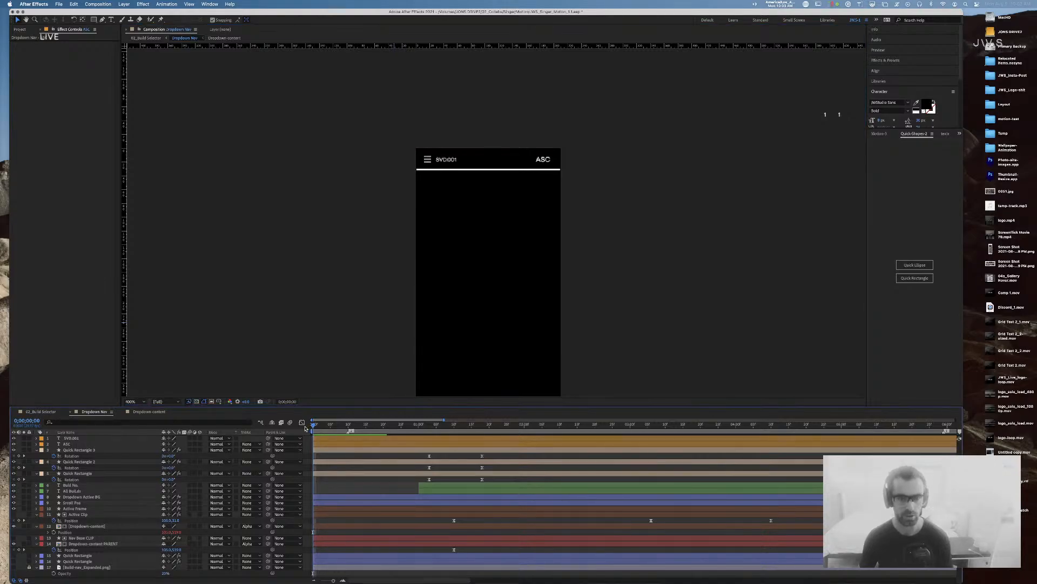
click(81, 443)
shift+click(81, 438)
drag(81, 438, 102, 502)
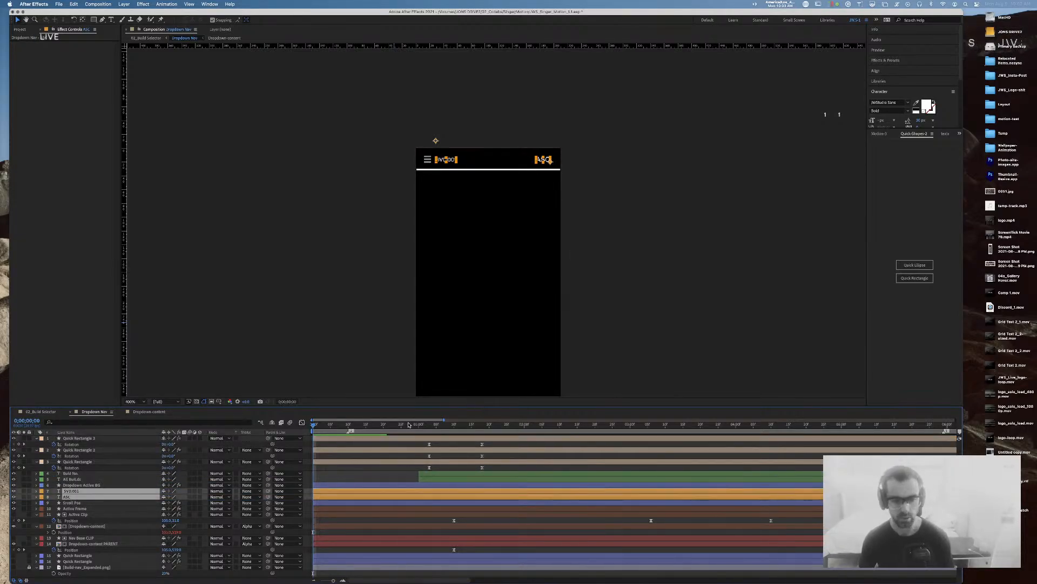
key(space)
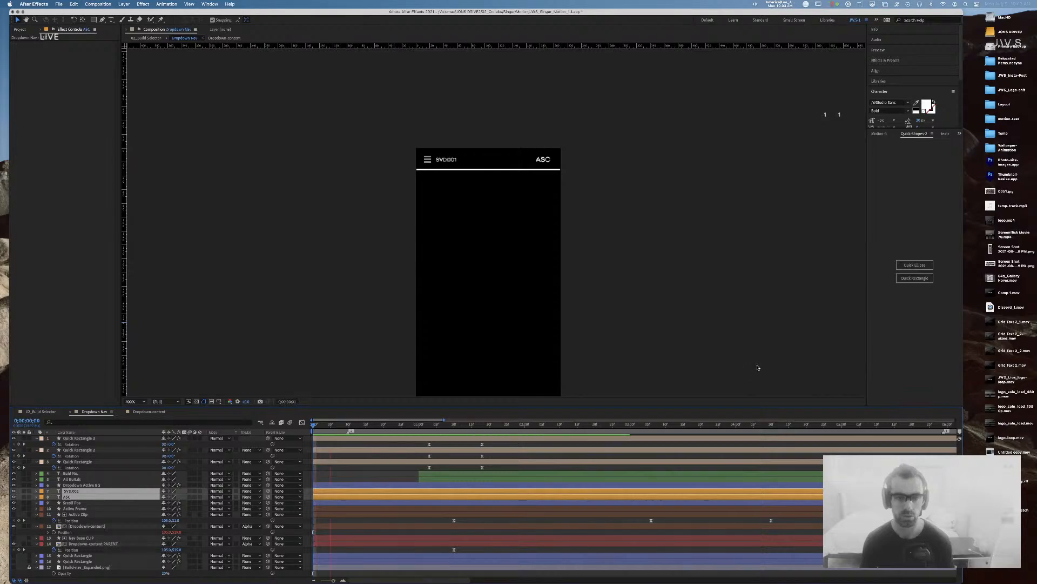
key(space)
drag(378, 424, 320, 425)
click(621, 286)
Step: Set the SVD.001 layer's Opacity to 30%
click(445, 160)
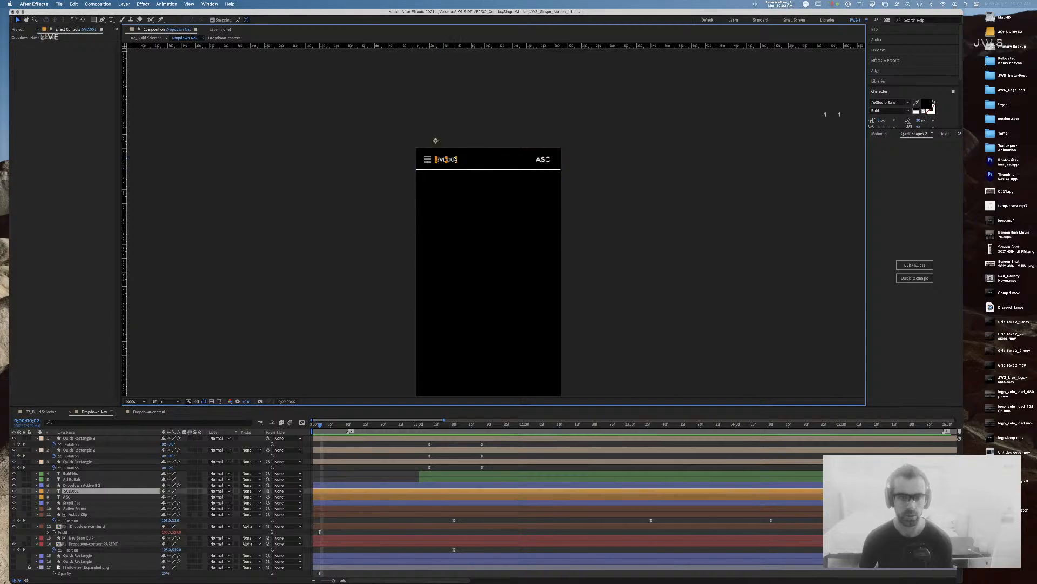
key(t)
click(166, 497)
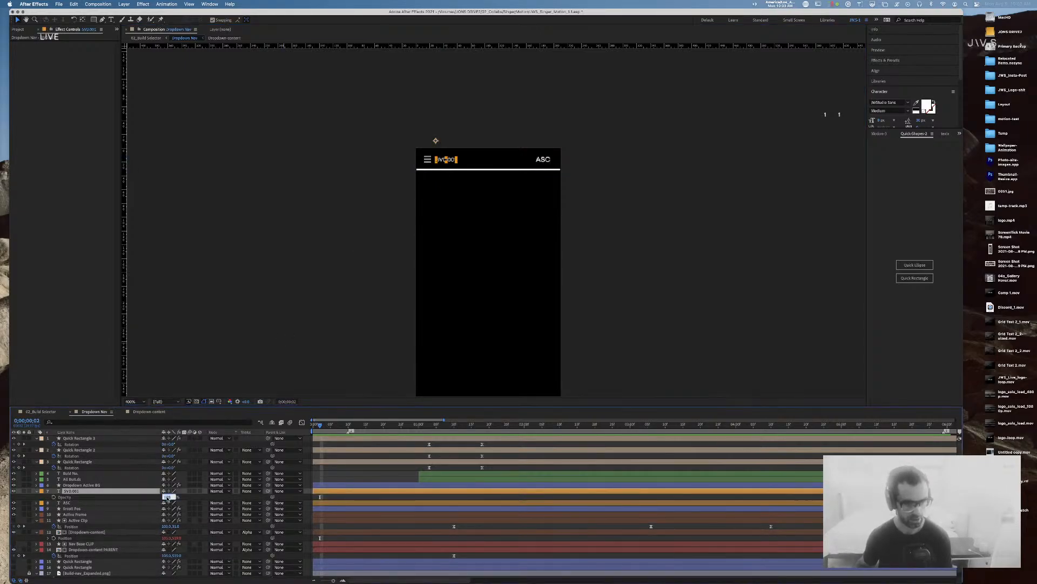
key(Return)
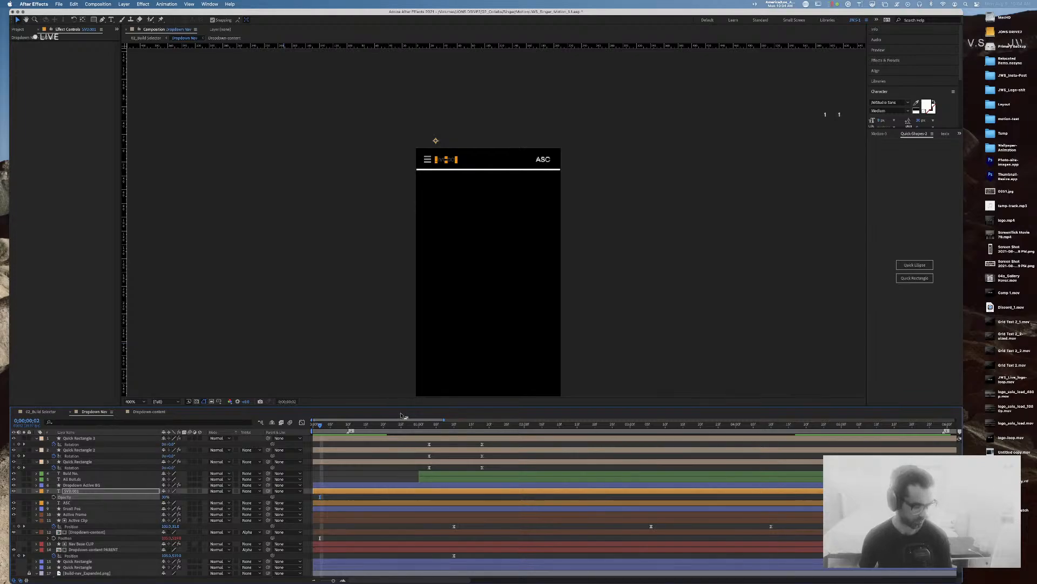
Step: Scrub the timeline to watch the list open under ALL BUILDS and collapse back
drag(412, 424, 247, 424)
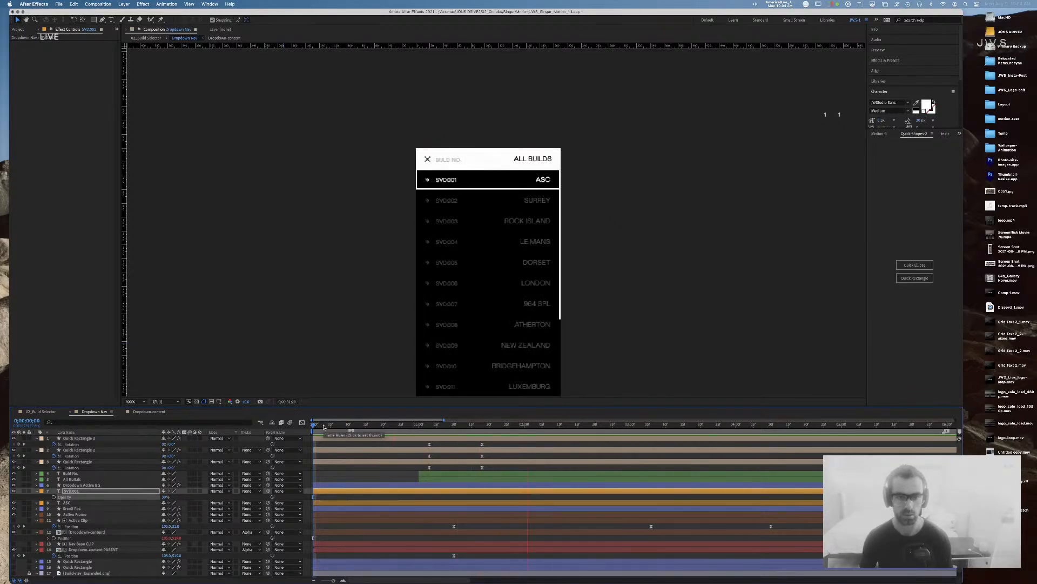
drag(323, 427, 508, 429)
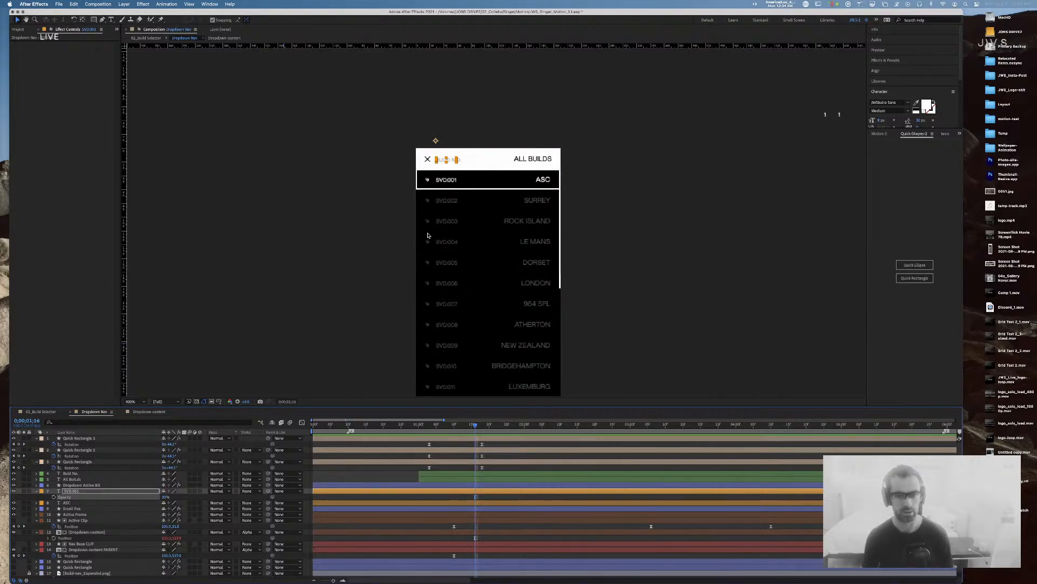
drag(480, 429, 458, 435)
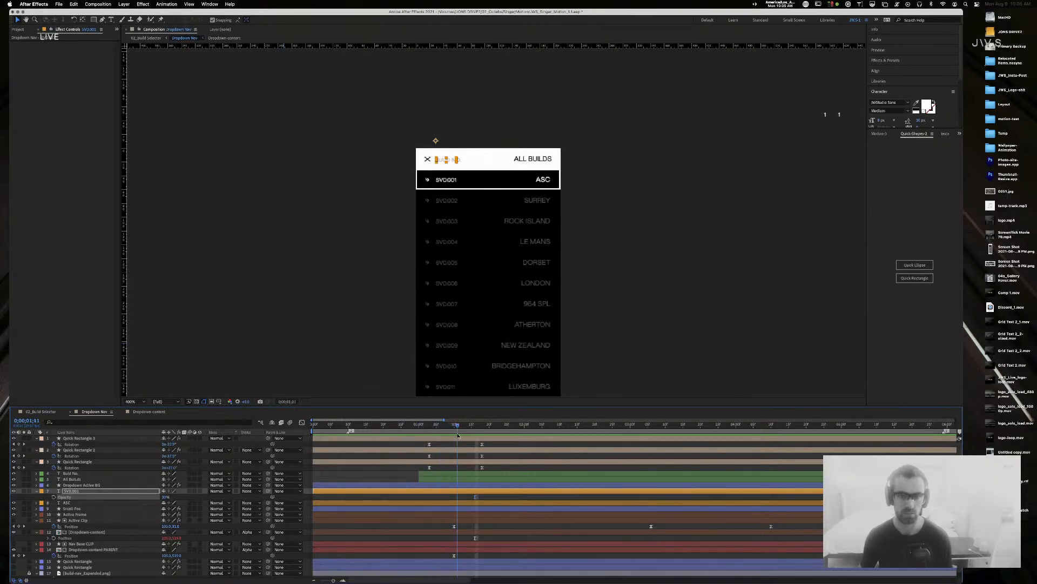
Step: Keyframe Dropdown-content PARENT's Position at 0;00;01;03, leaving it at 105, 519
click(536, 221)
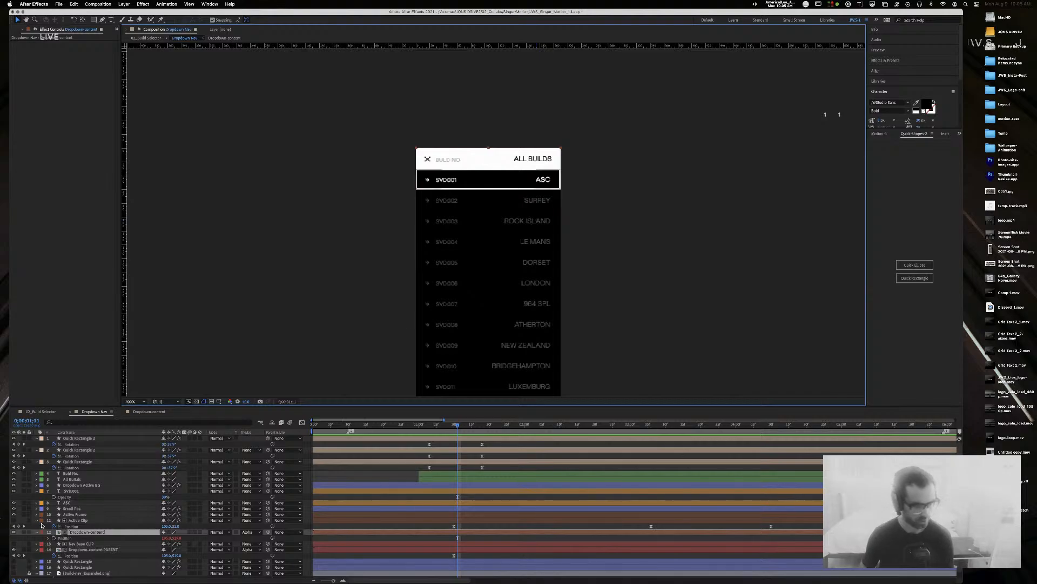
click(106, 549)
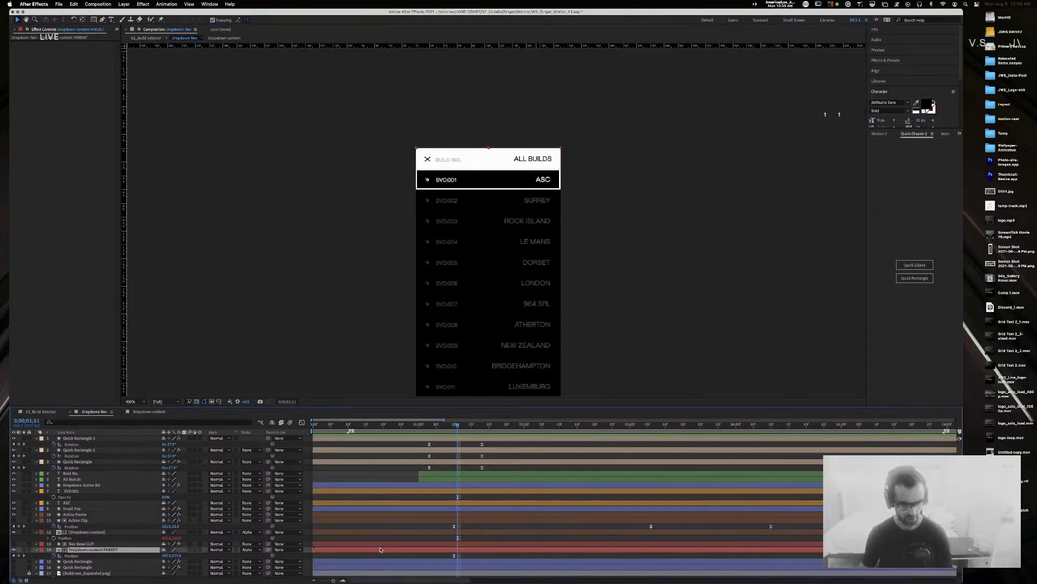
click(452, 427)
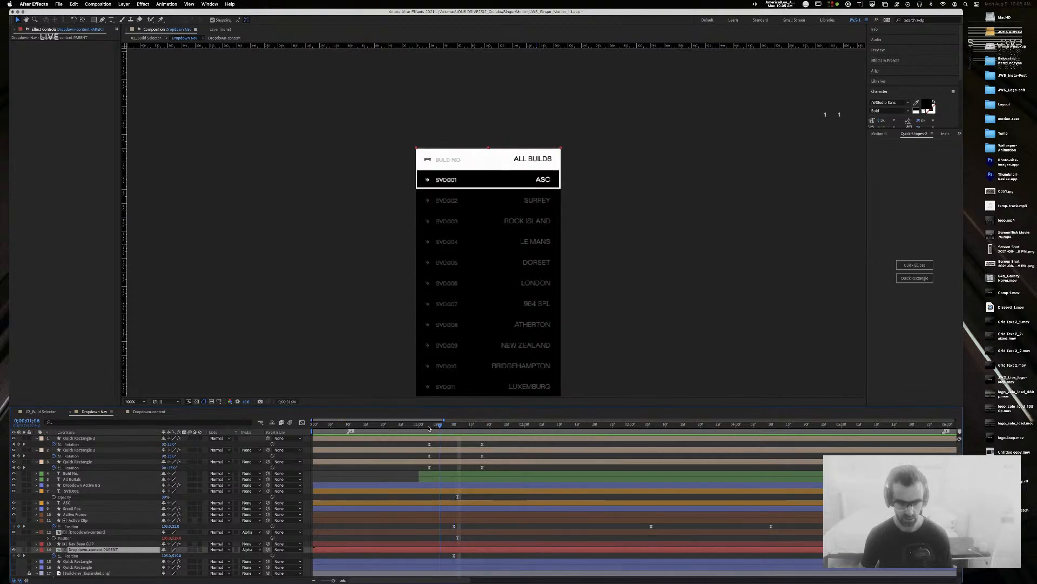
drag(452, 427, 431, 427)
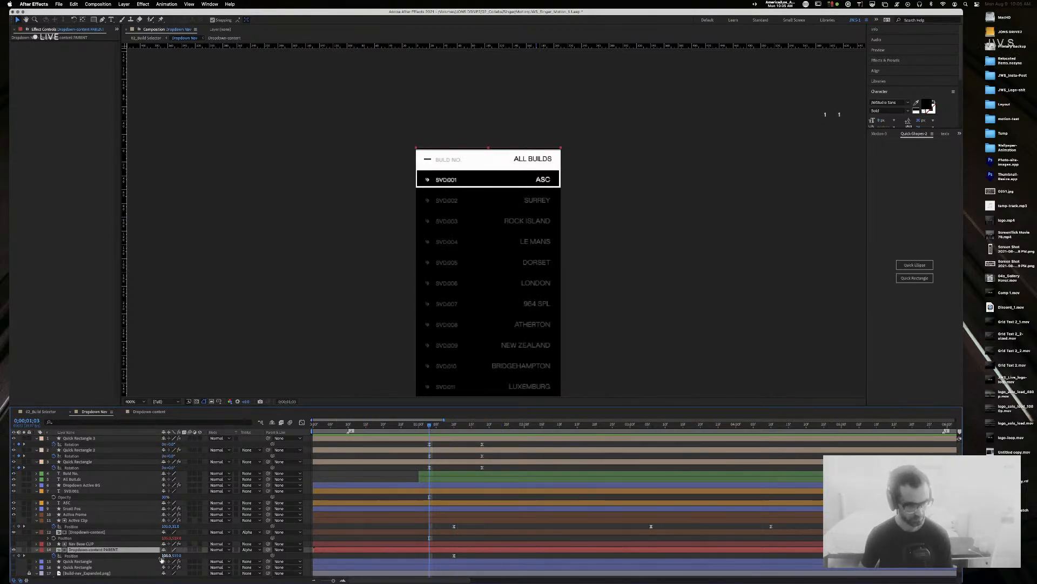
click(19, 556)
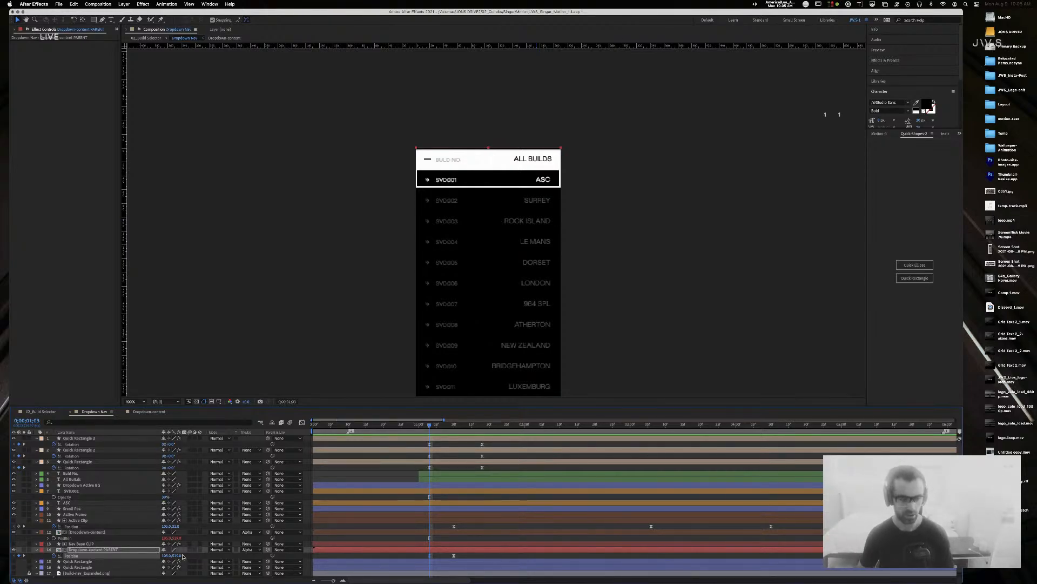
drag(180, 556, 185, 556)
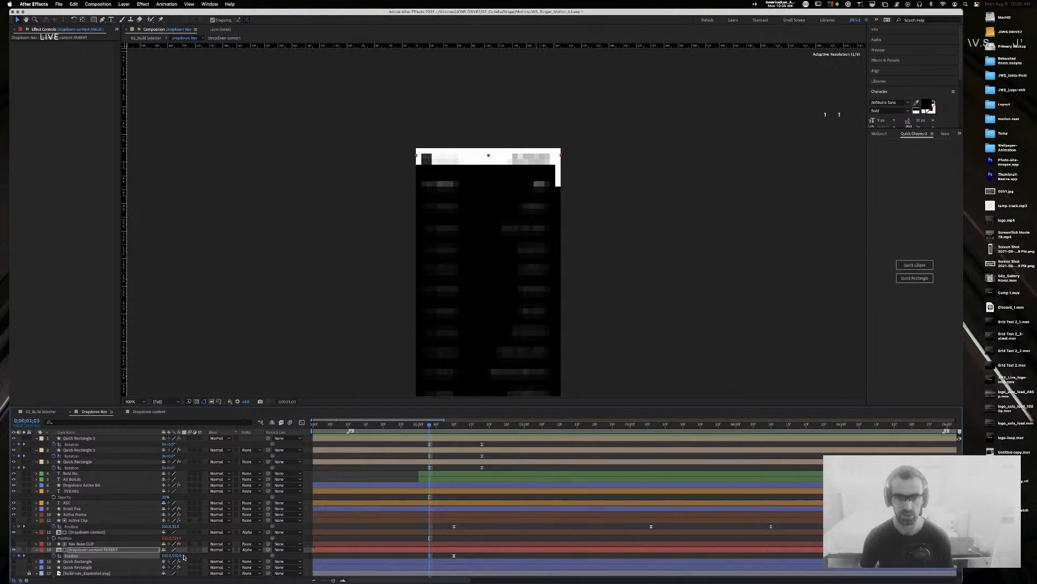
drag(185, 556, 191, 556)
key(super+z)
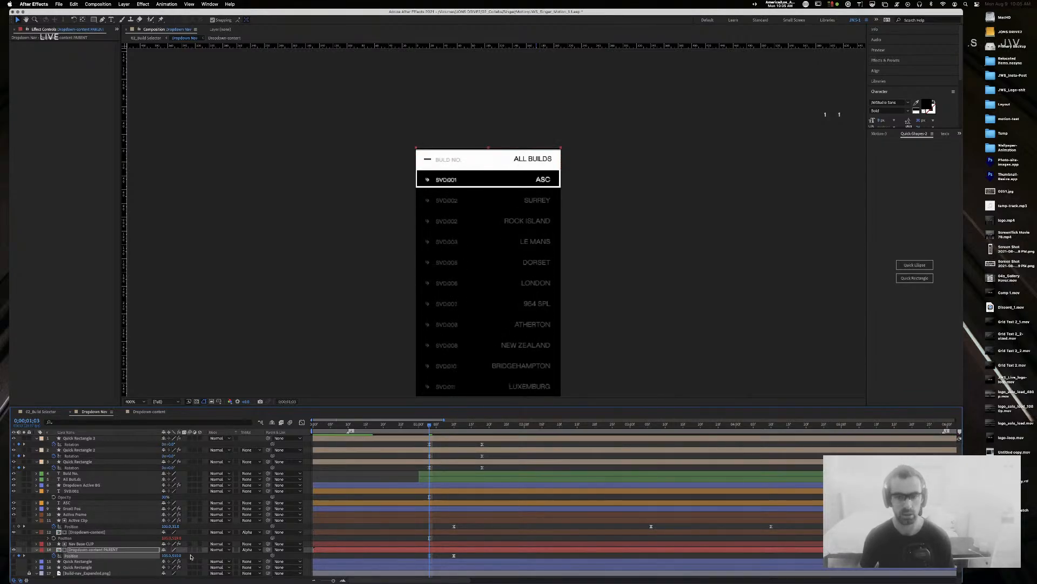
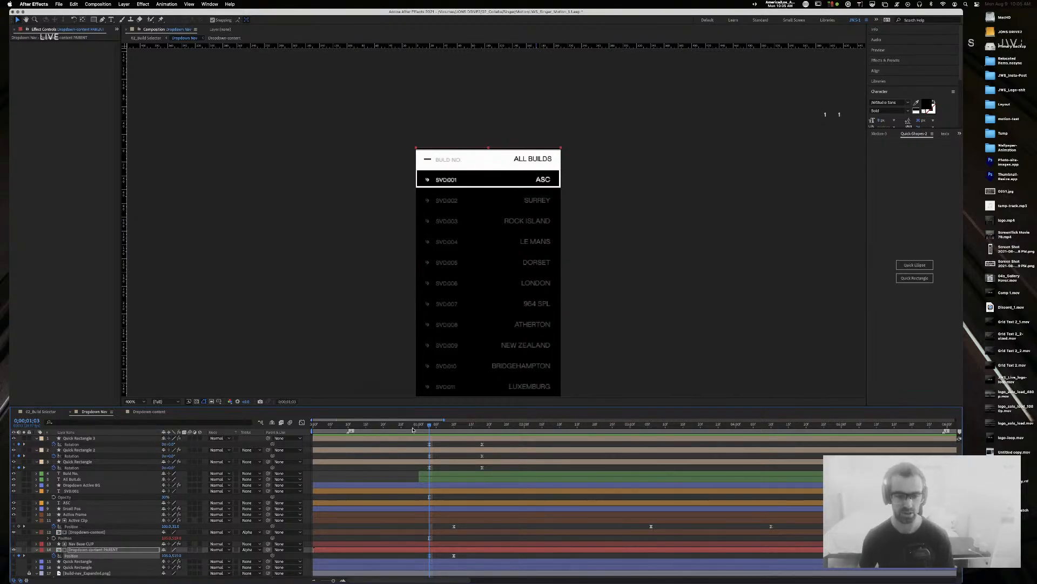
Step: Drag the dropdown list's first Position keyframe earlier so it opens sooner
drag(420, 428, 385, 425)
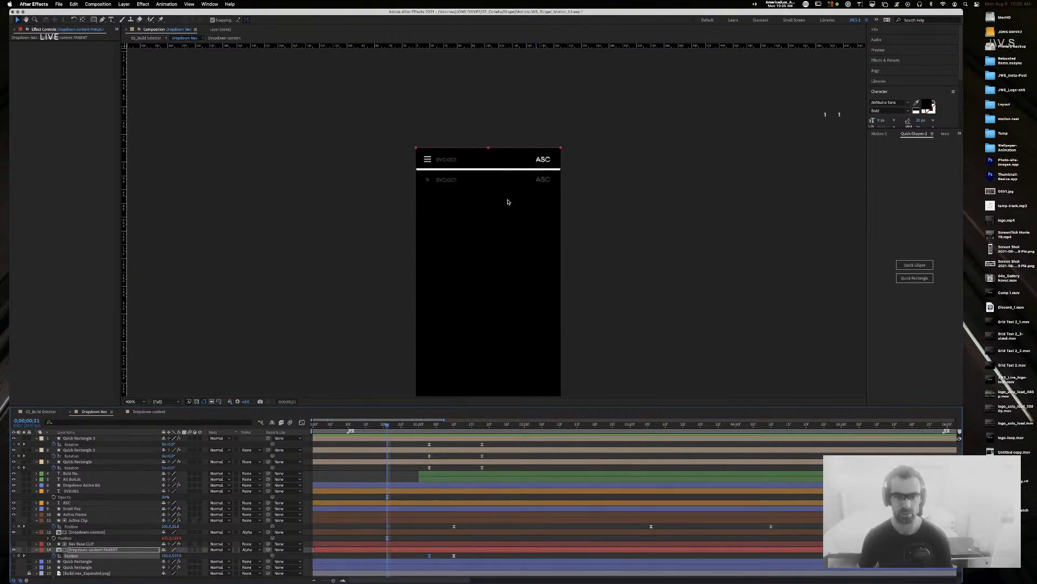
click(65, 491)
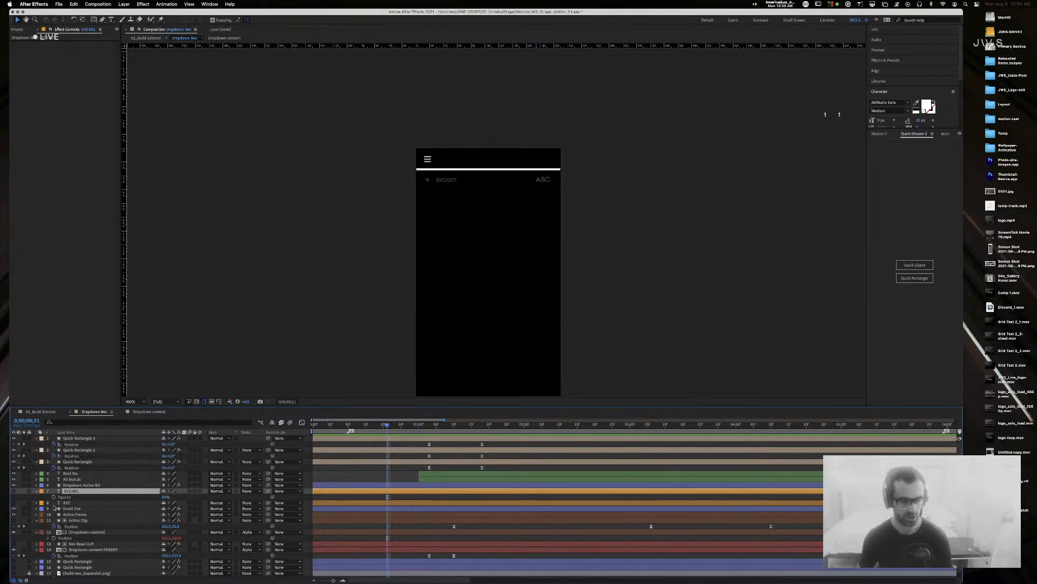
drag(386, 427, 427, 430)
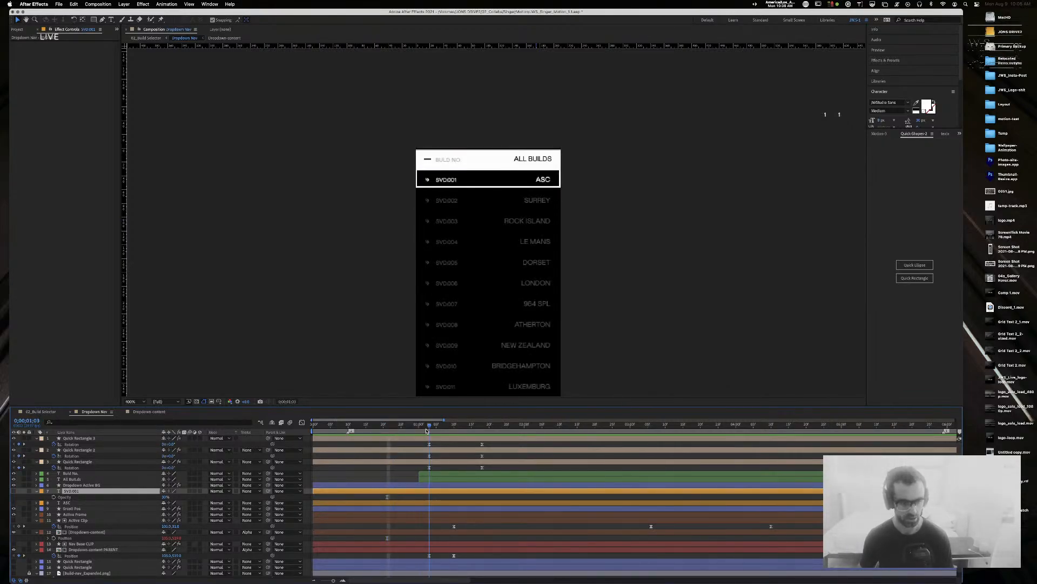
drag(430, 555, 362, 555)
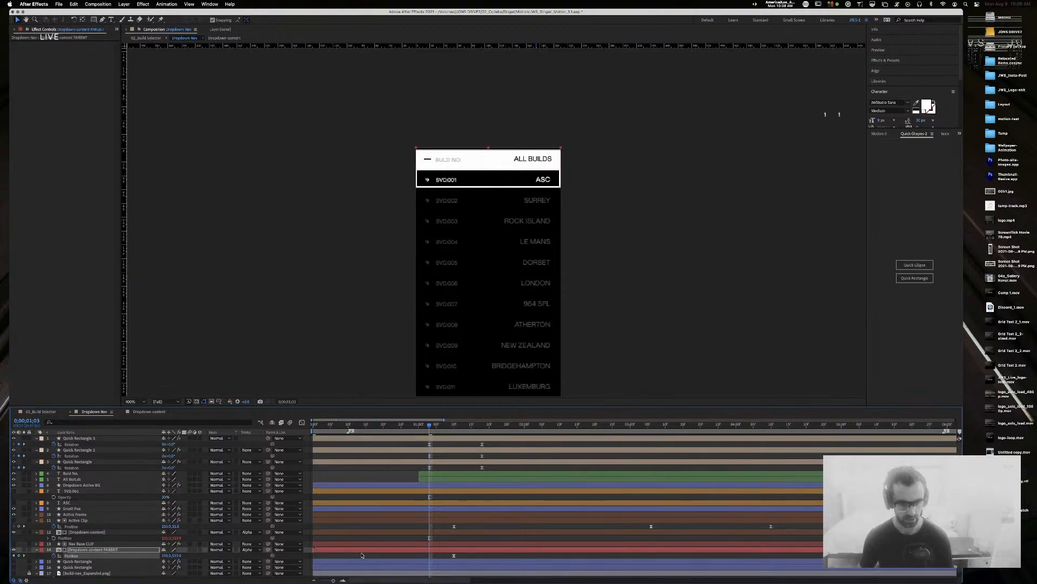
drag(378, 427, 361, 429)
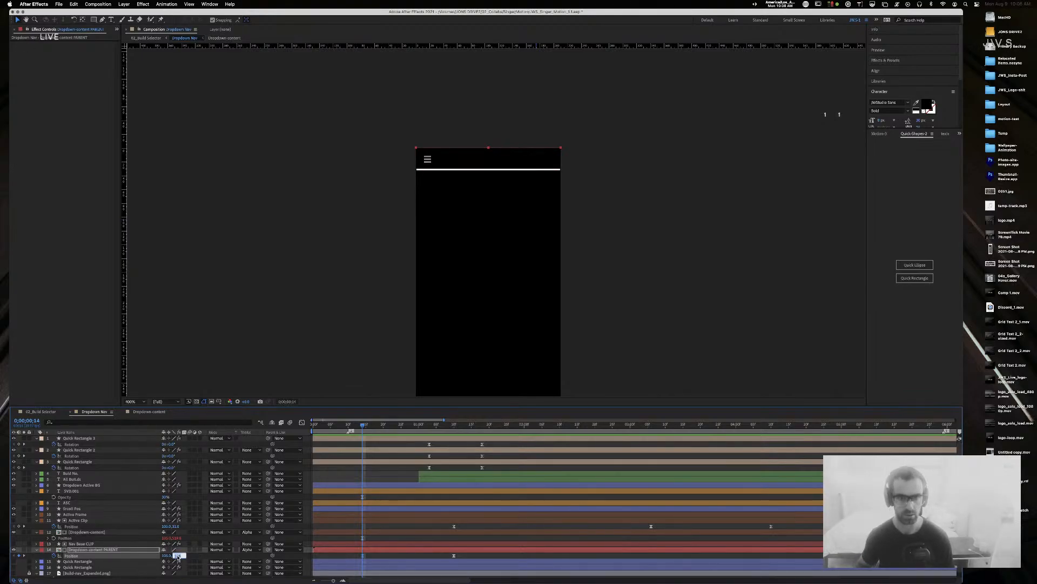
Step: Nudge the list's starting Position up to 105.0, 489.0 and check it settling on ASC
key(shift+Down)
key(shift+Down)
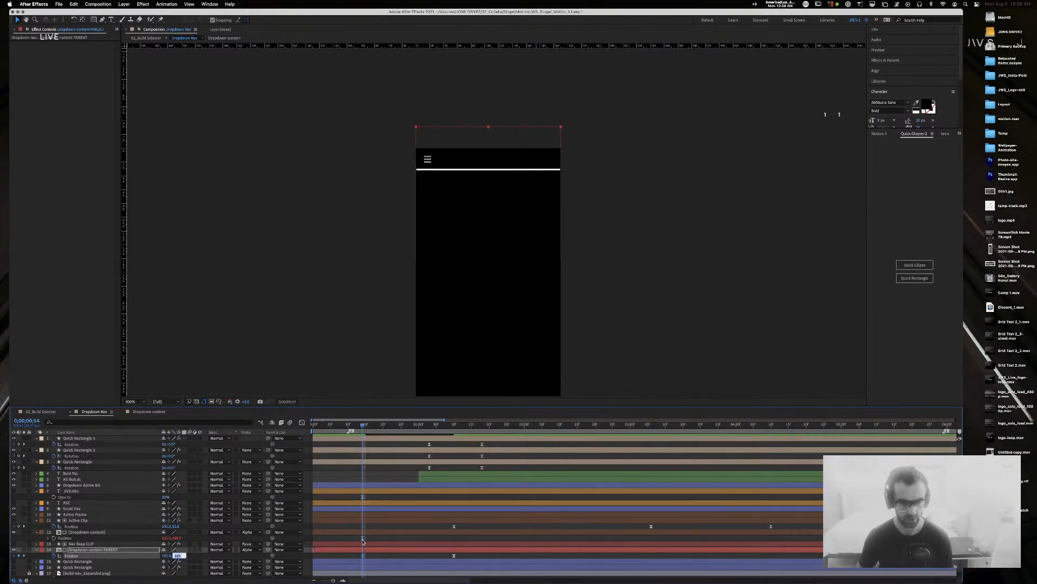
key(Return)
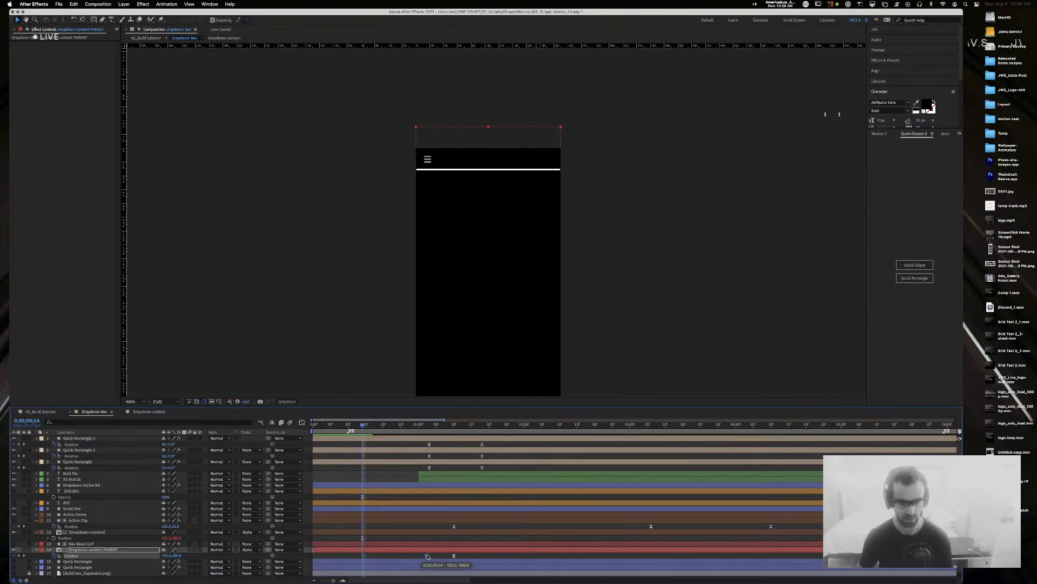
click(421, 426)
mouse_move(423, 428)
mouse_down()
mouse_move(457, 428)
mouse_move(426, 430)
mouse_up()
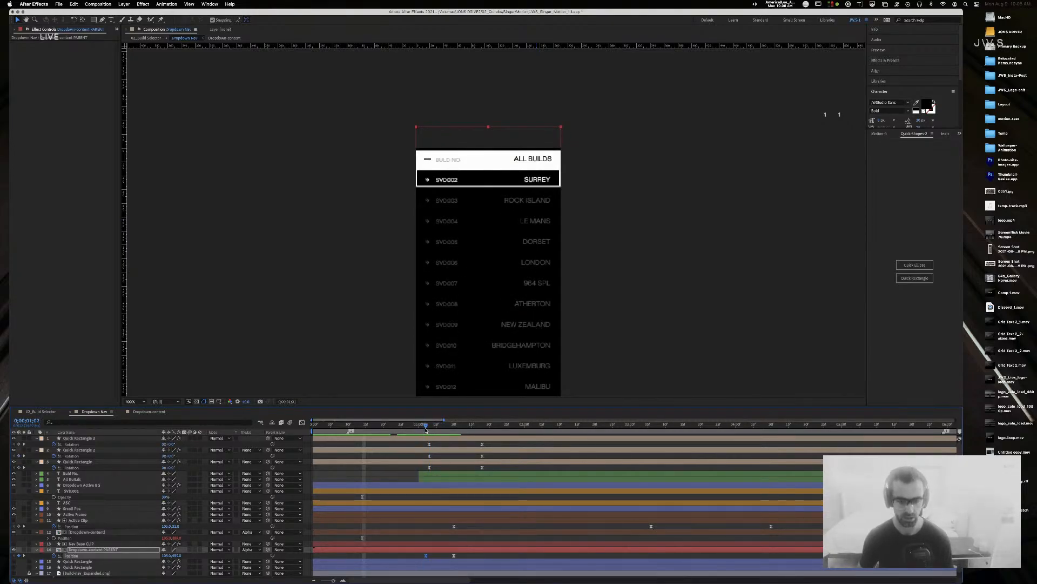
Step: Step through the list's Position keyframes to review the collapsed and opening states
click(25, 555)
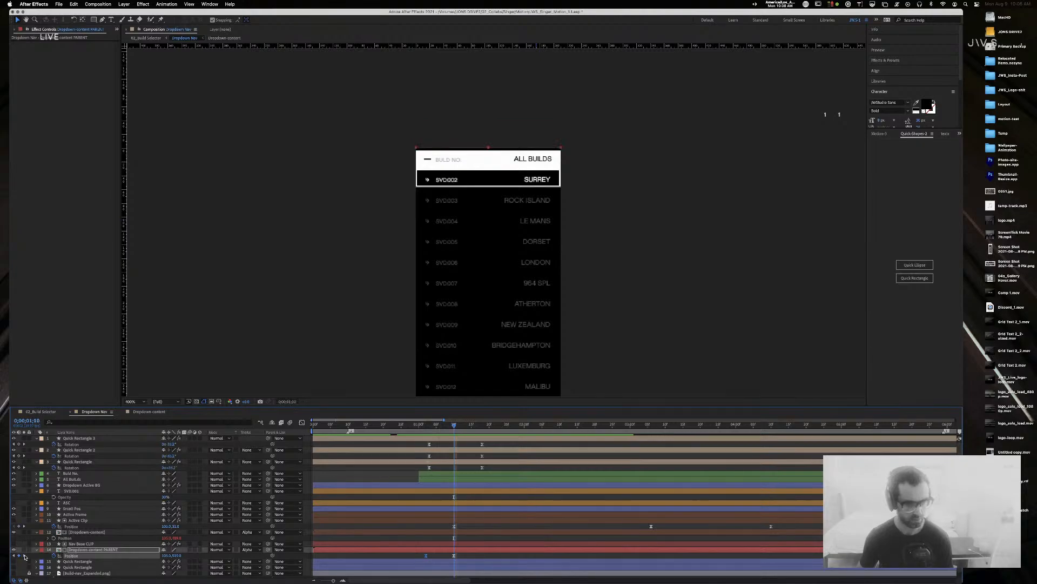
click(14, 556)
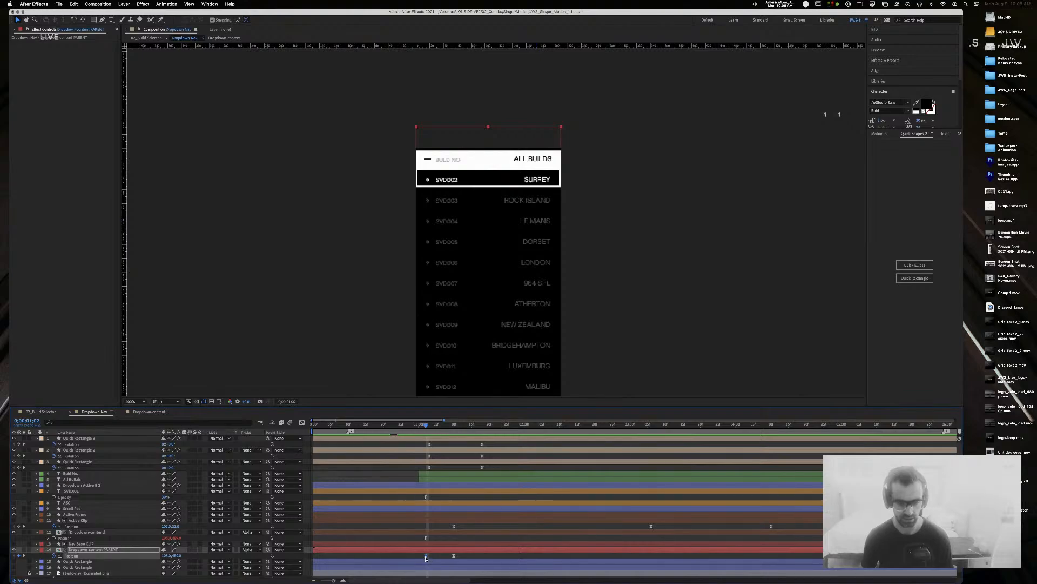
click(426, 556)
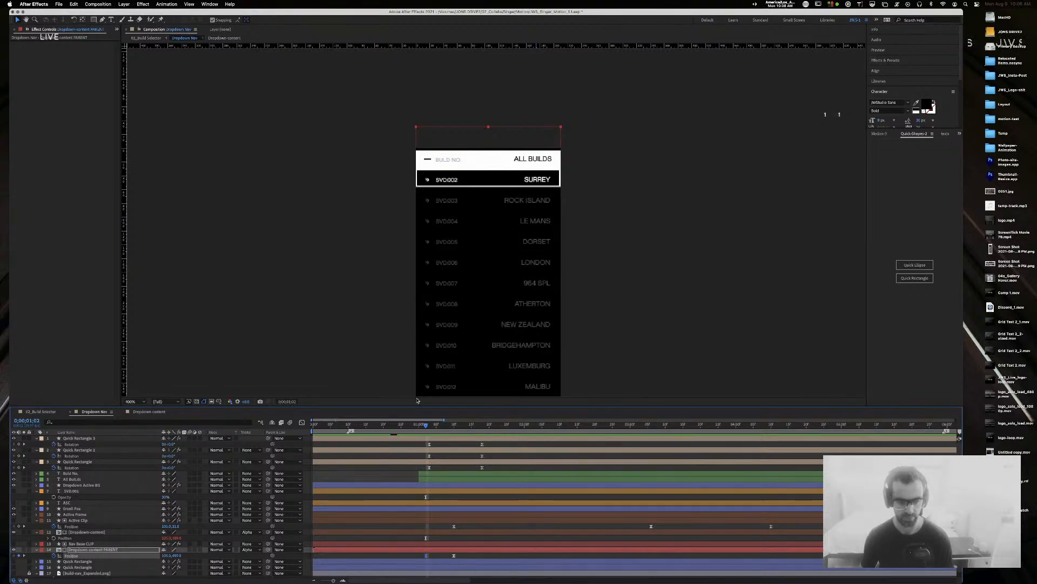
mouse_move(425, 427)
mouse_down()
mouse_move(401, 427)
mouse_move(455, 430)
mouse_move(428, 430)
mouse_up()
key(Page_Down)
key(Page_Down)
key(Page_Down)
key(Page_Down)
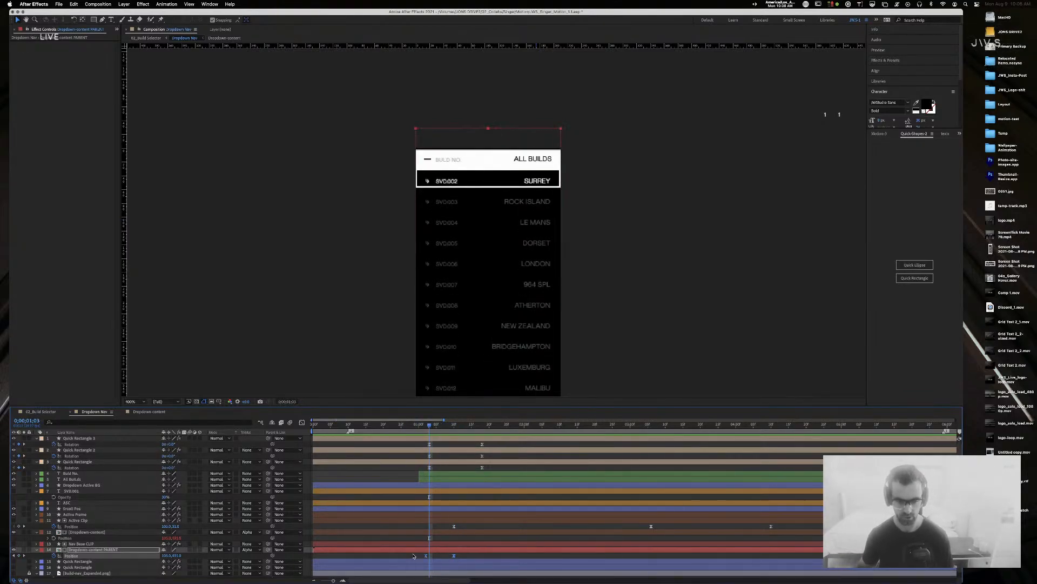
mouse_move(381, 427)
mouse_down()
mouse_move(361, 427)
mouse_move(435, 427)
mouse_move(399, 428)
mouse_up()
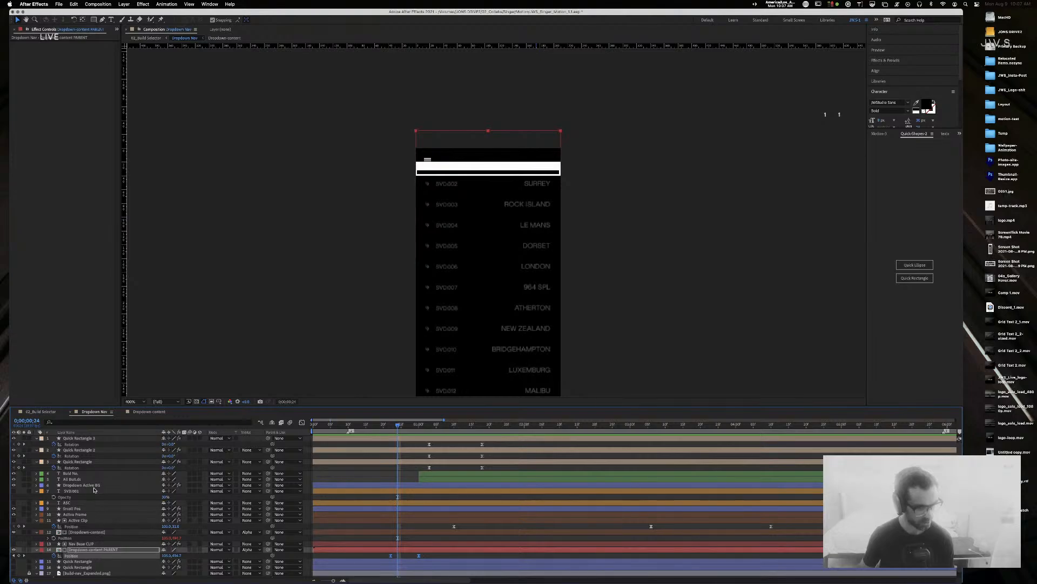
Step: Retime layer 14's list Position keyframes to match the highlight's Shape Height growth, then preview
click(93, 486)
key(u)
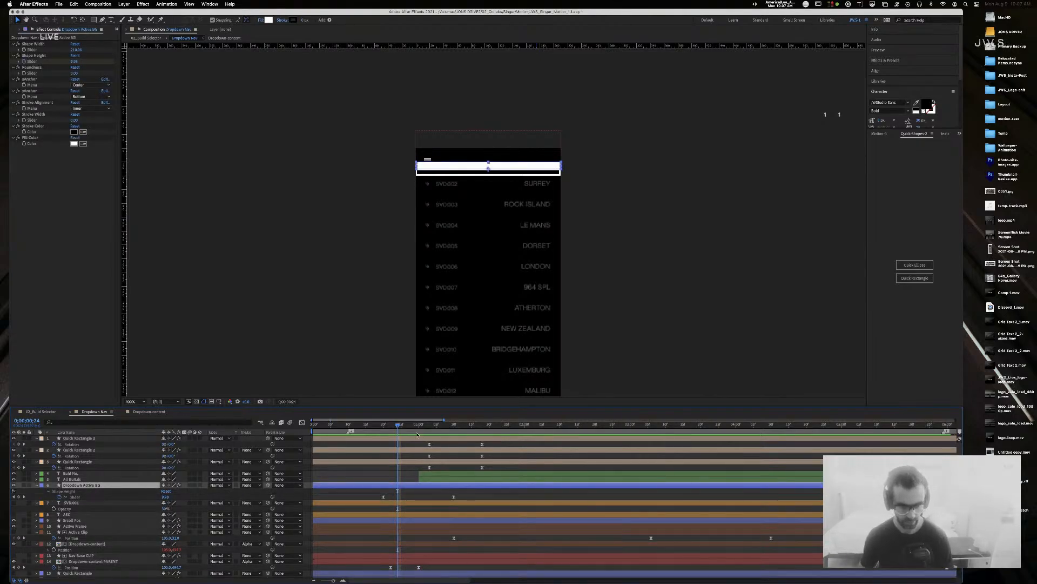
drag(398, 426, 384, 428)
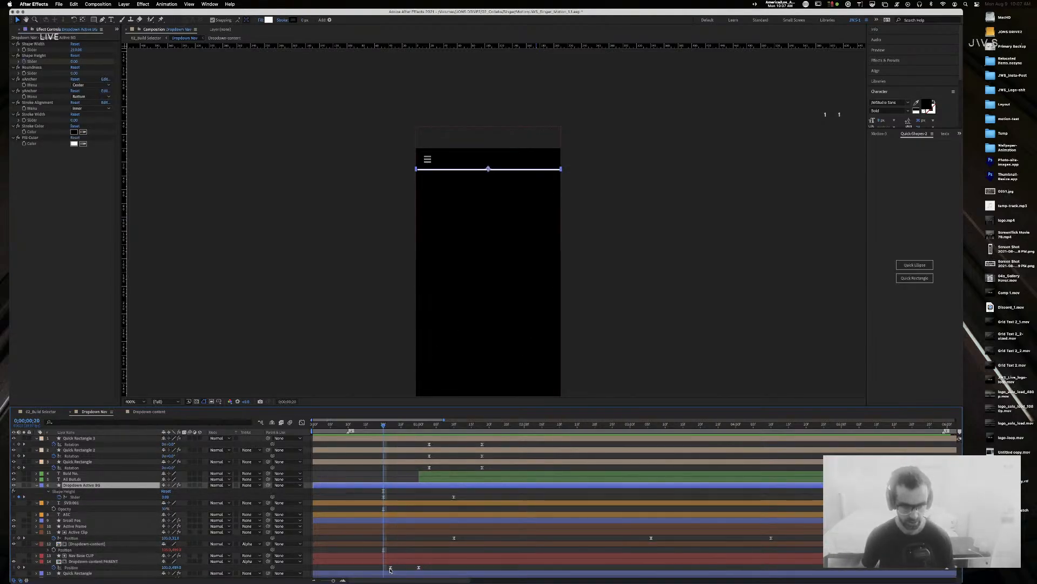
drag(391, 568, 384, 568)
drag(384, 425, 455, 428)
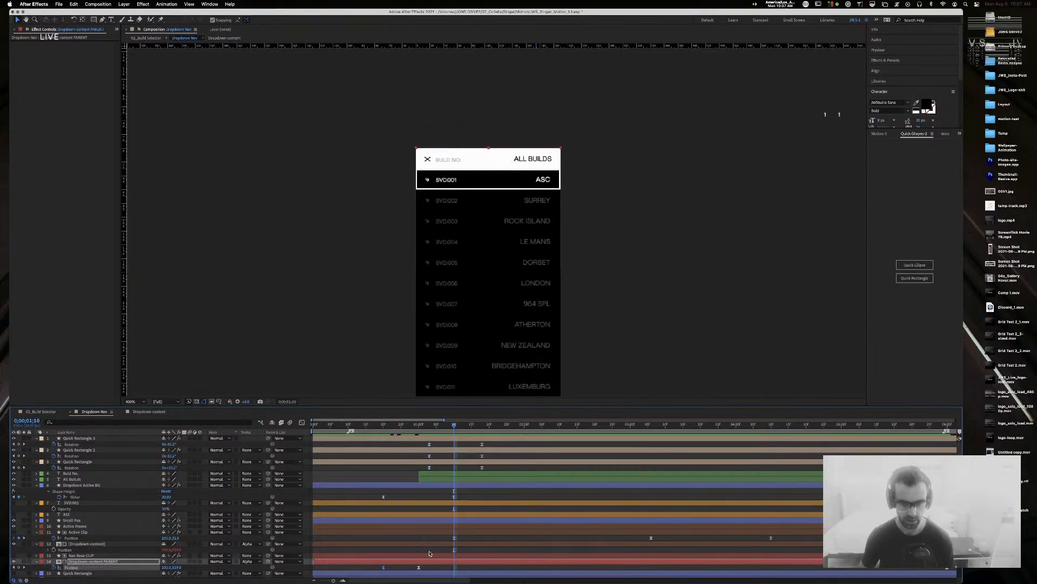
drag(419, 567, 454, 567)
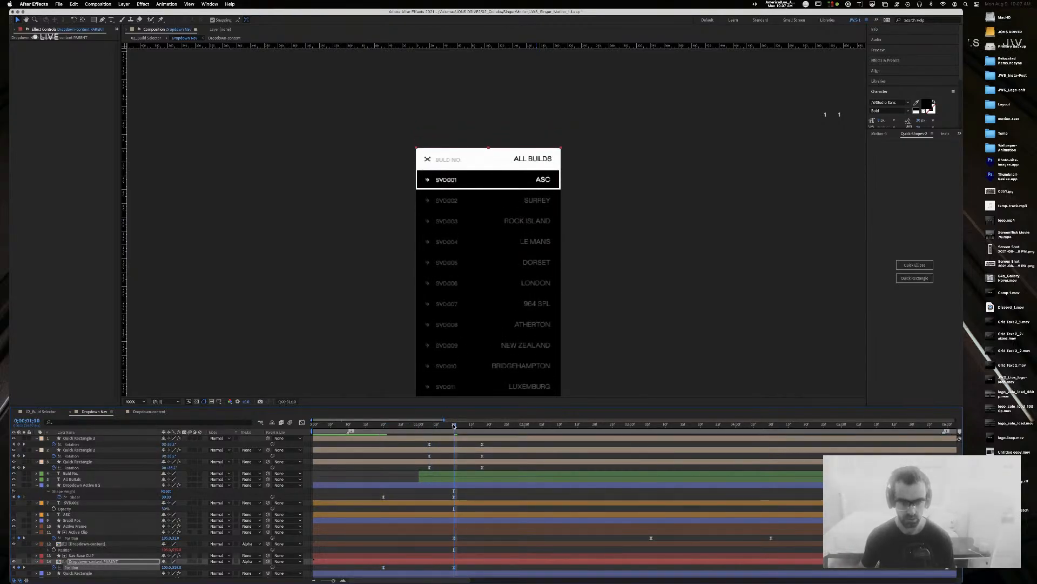
drag(454, 426, 29, 423)
key(space)
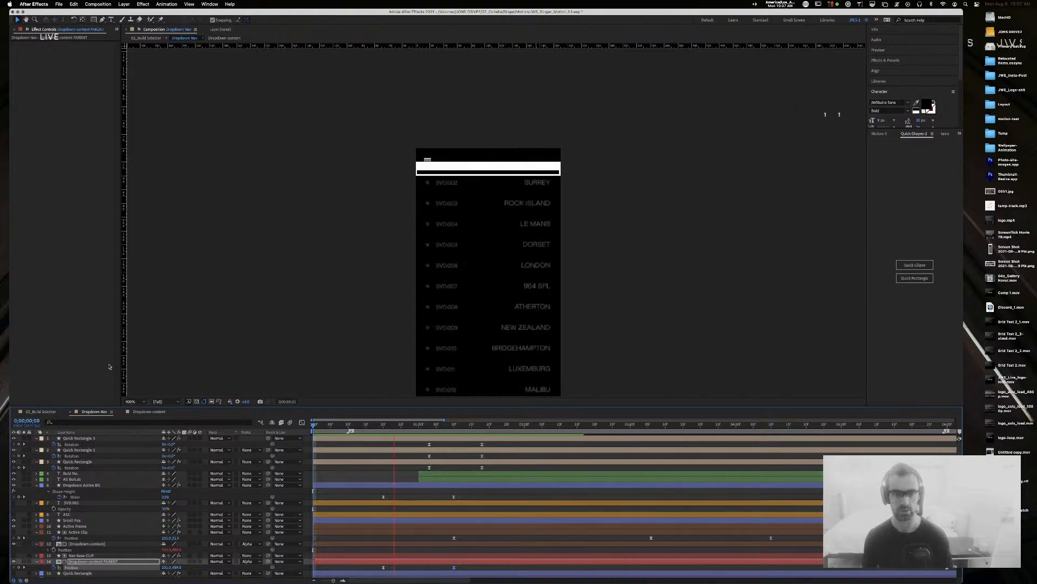
key(space)
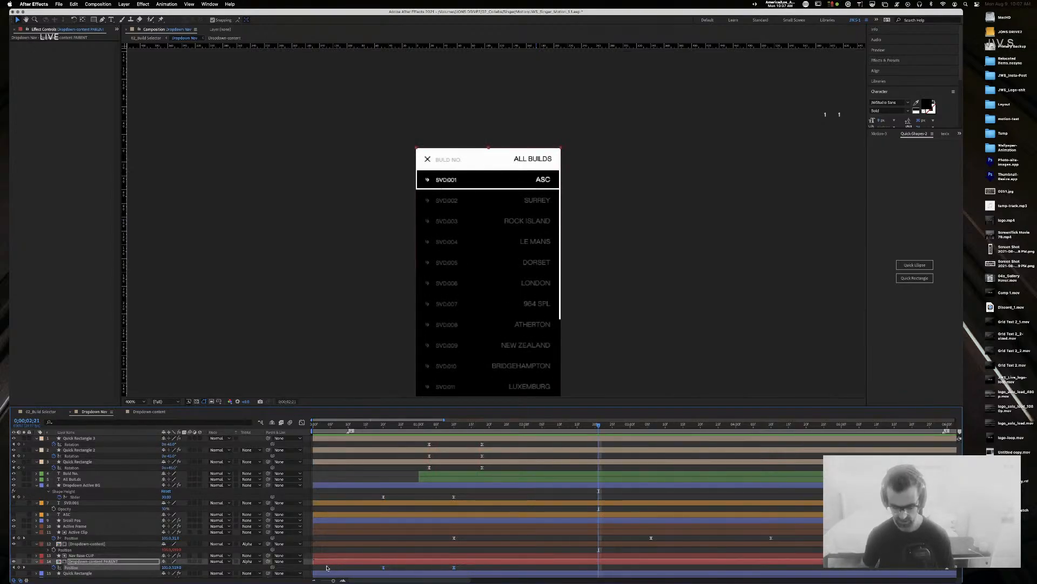
Step: Ease the Position and Shape Height keyframes with 80% incoming and outgoing influence
key(super+shift+k)
text(80)
key(Tab)
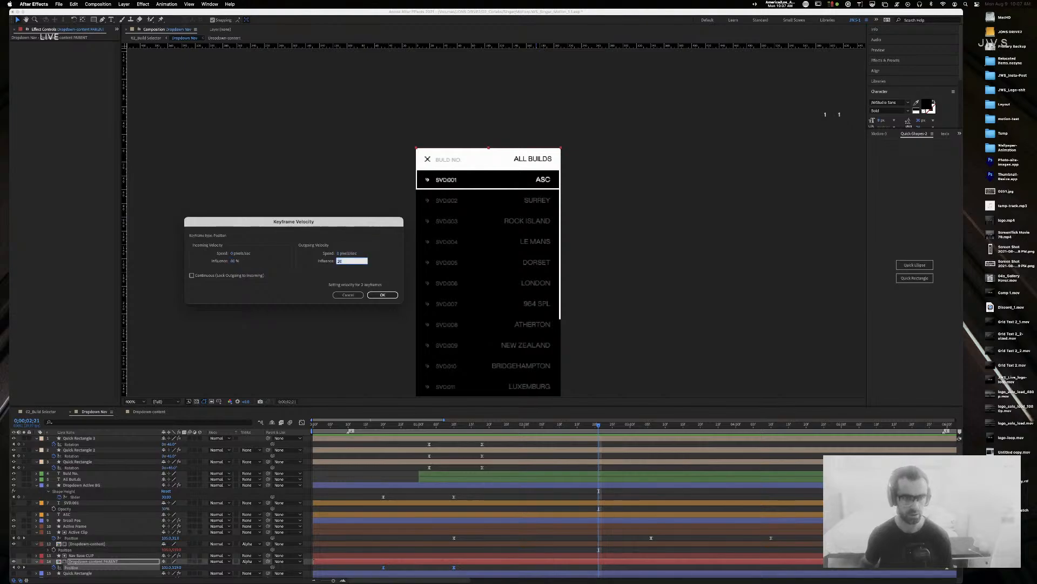
key(Return)
drag(467, 498, 378, 500)
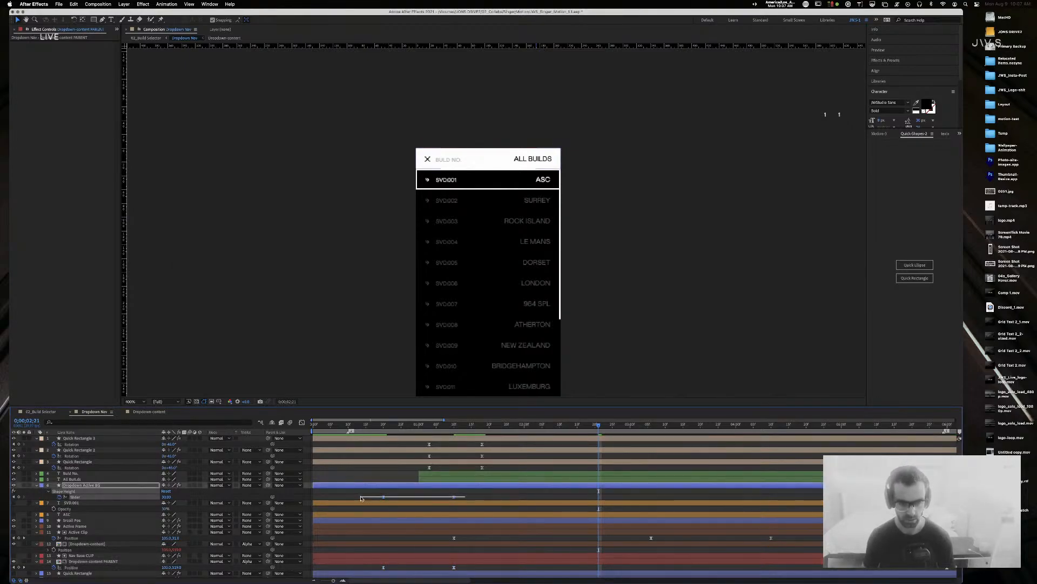
key(super+shift+k)
text(80)
key(Tab)
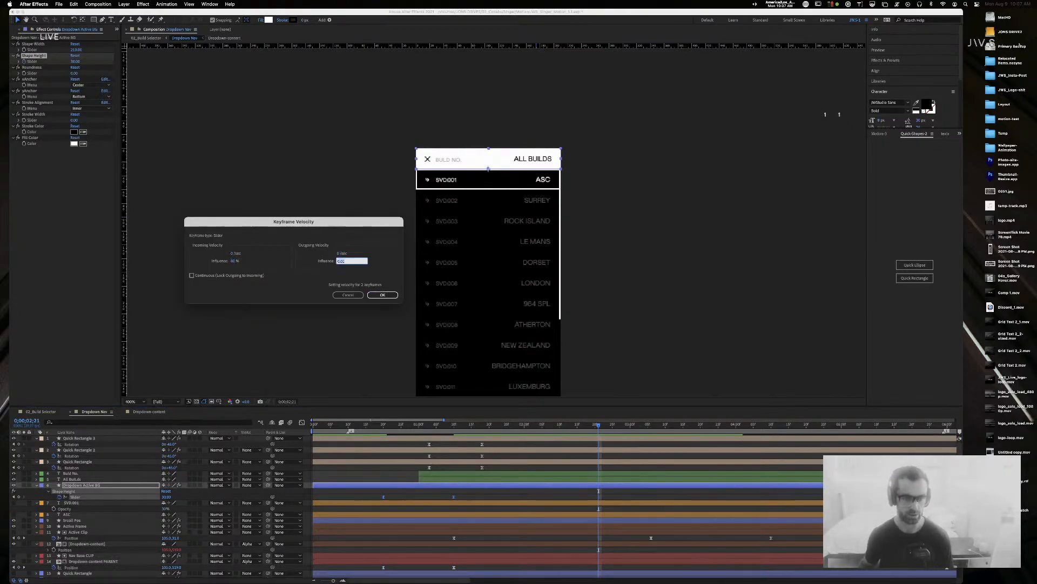
key(Return)
Step: Preview the eased dropdown animation and scrub back to the collapsed header bar
key(Home)
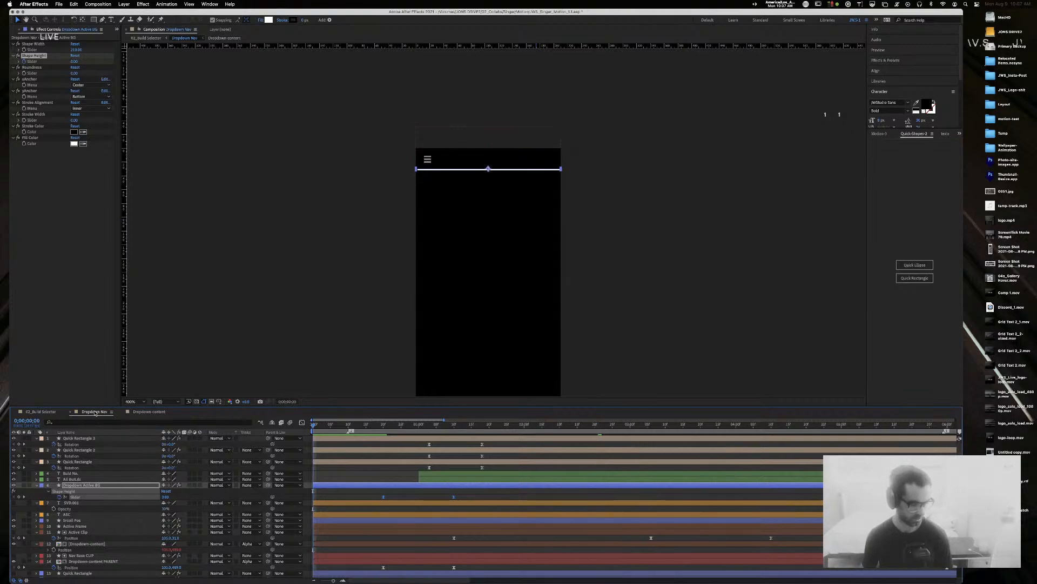
key(space)
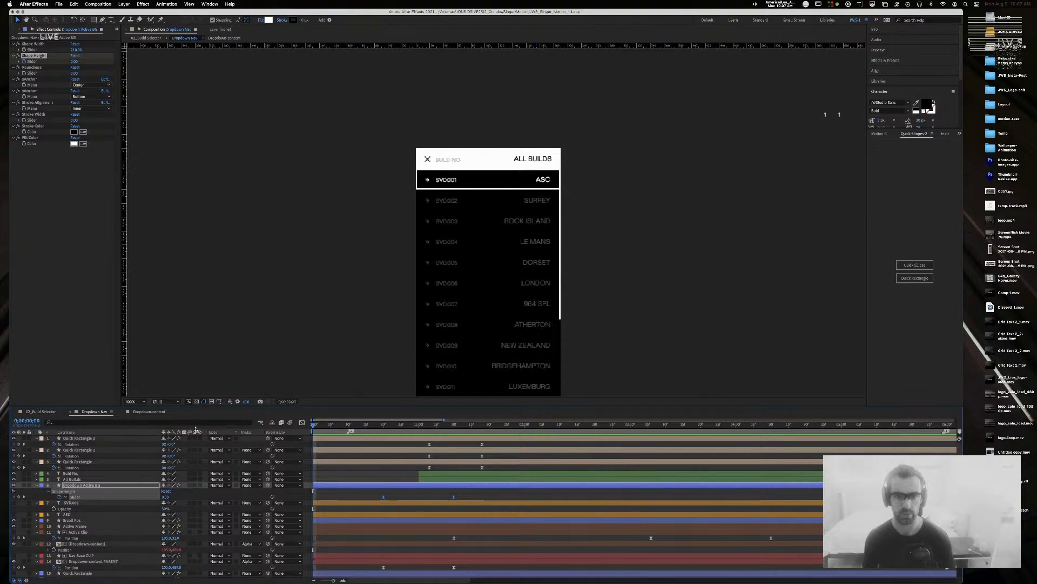
key(space)
drag(443, 426, 486, 430)
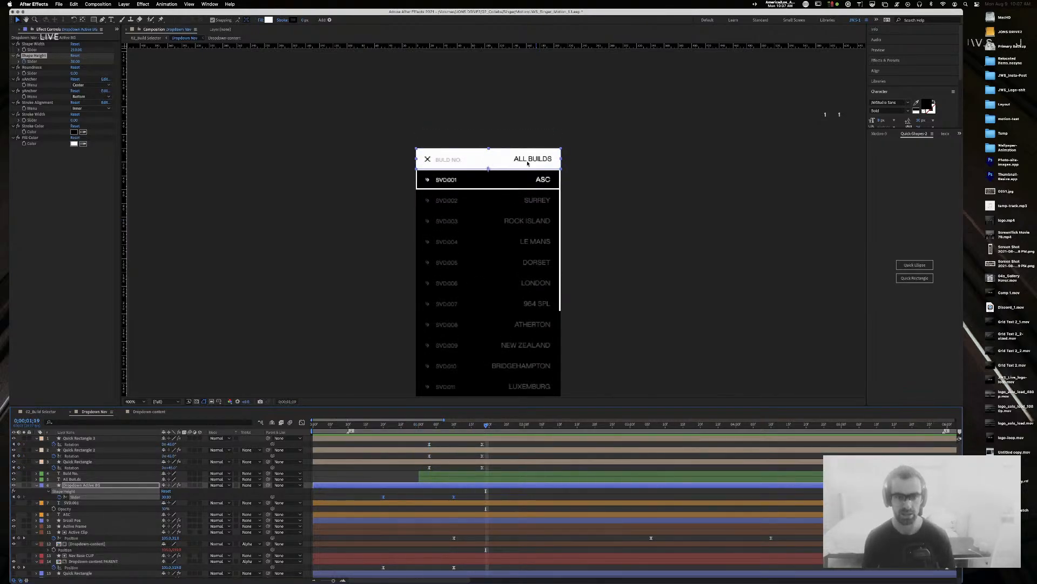
drag(465, 428, 342, 435)
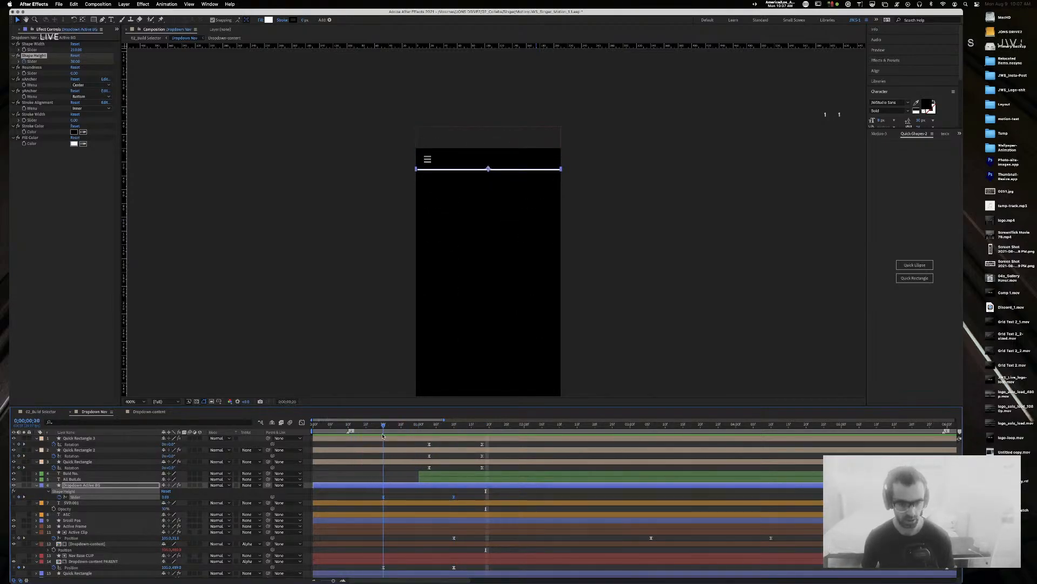
click(100, 573)
Step: Give the Nav Base CLIP layer a Shape Height of 30 and Position 100.0, 0.0
scroll(121, 574, down, 2)
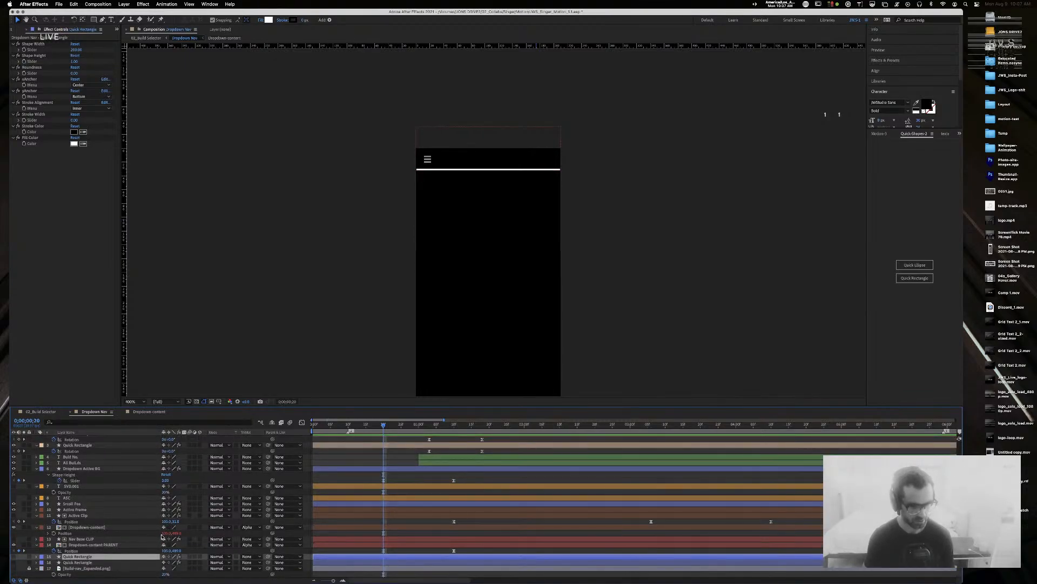
click(105, 538)
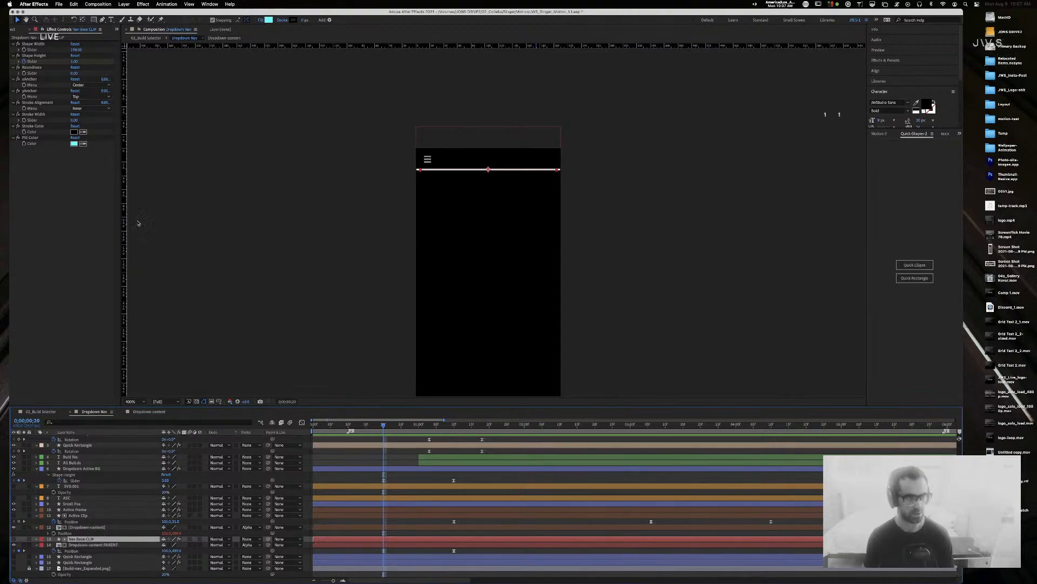
click(76, 61)
key(Return)
key(u)
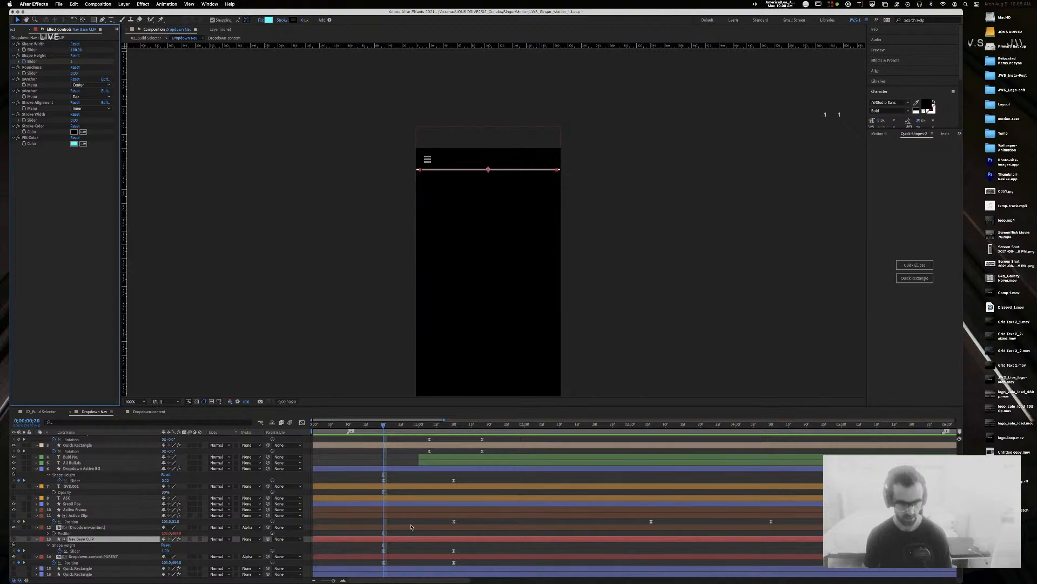
click(165, 551)
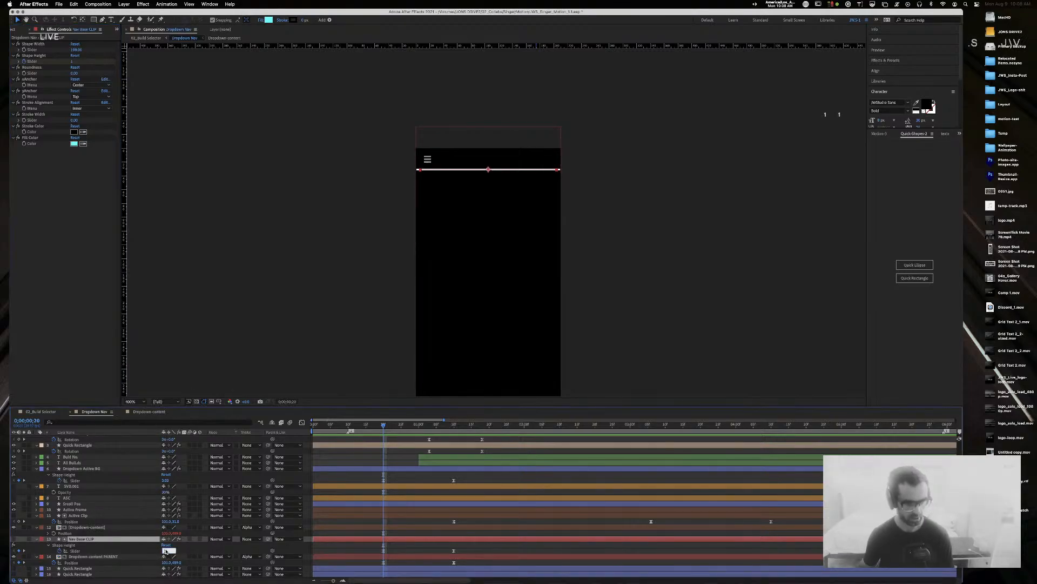
text(30)
key(Return)
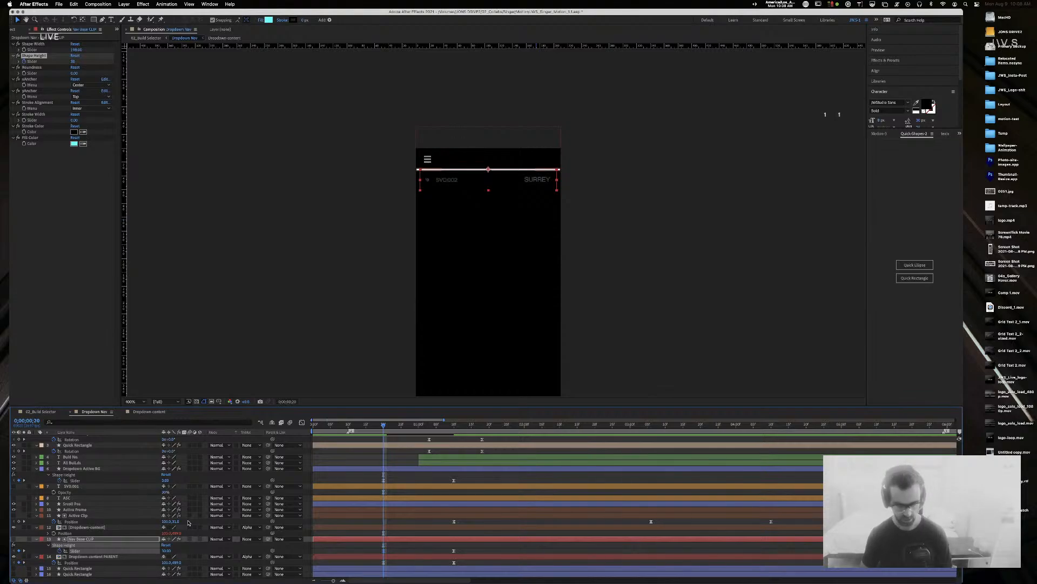
key(shift+p)
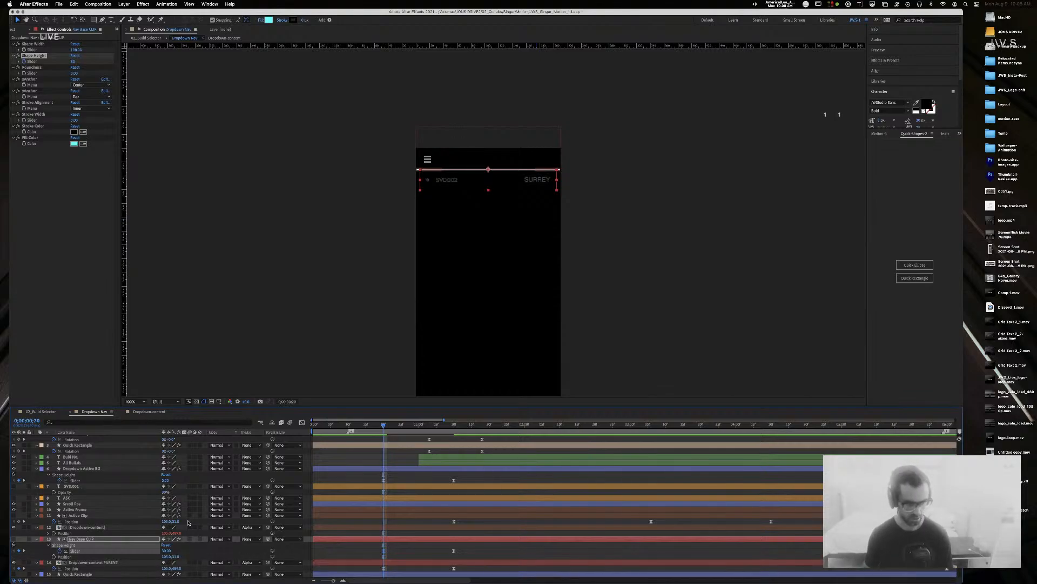
click(176, 556)
text(0)
key(Return)
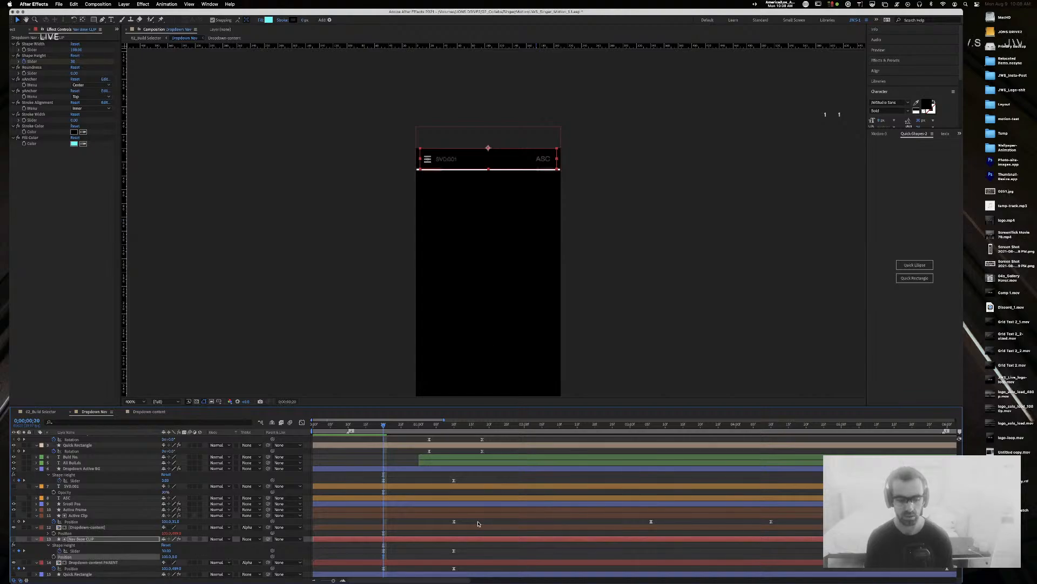
Step: Preview the dropdown opening from the start and save the project
key(Home)
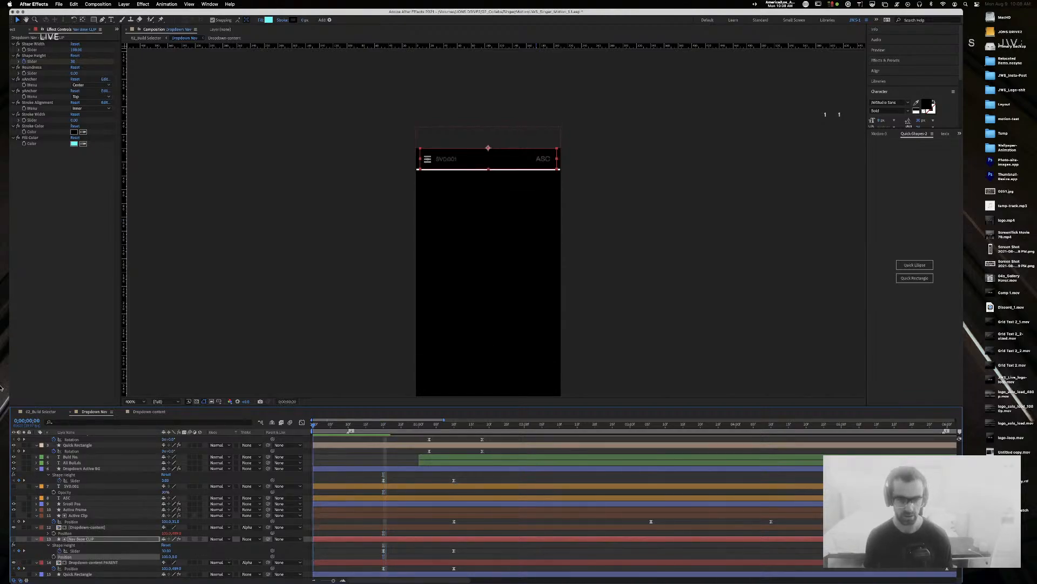
key(space)
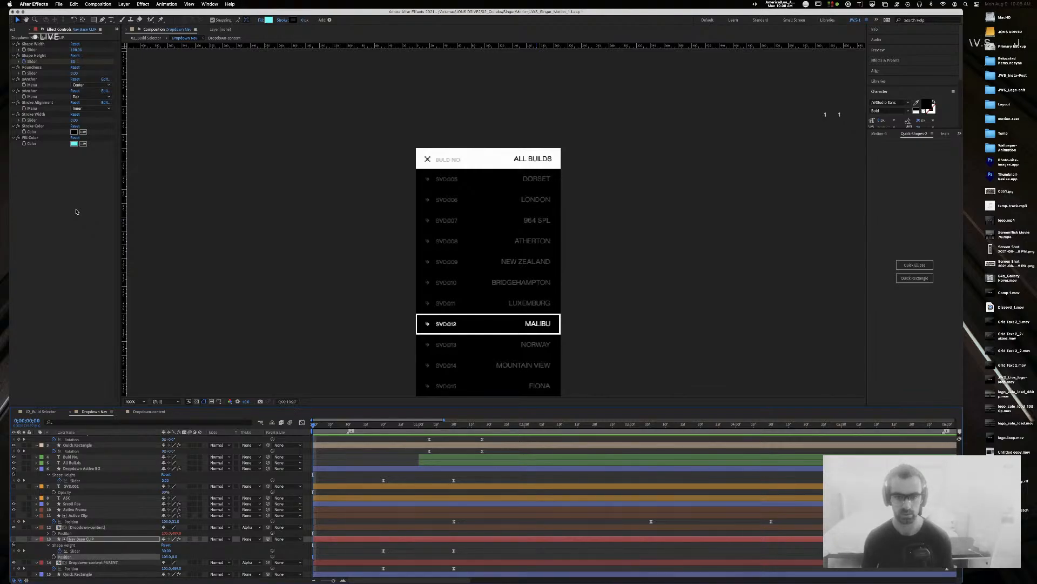
key(space)
key(super+s)
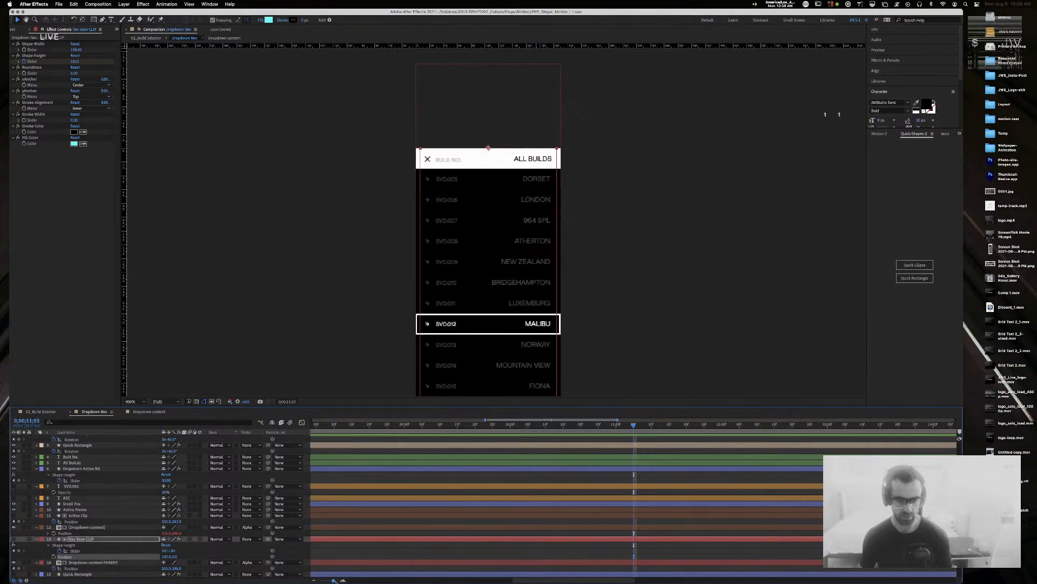
Step: Zoom the timeline out and collapse all layers to single rows
drag(333, 579, 326, 580)
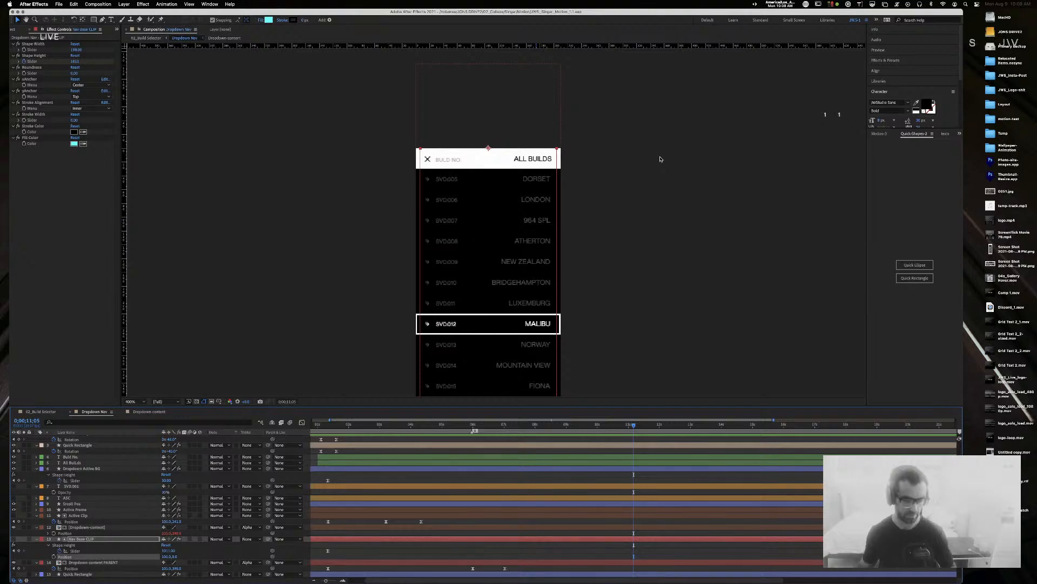
drag(326, 579, 322, 581)
click(97, 440)
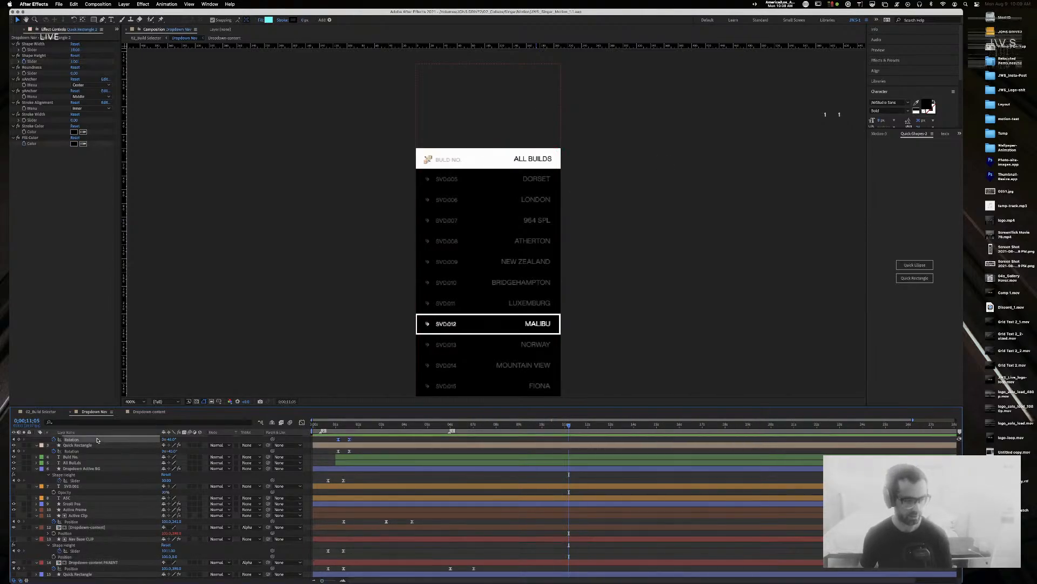
key(super+a)
key(u)
key(u)
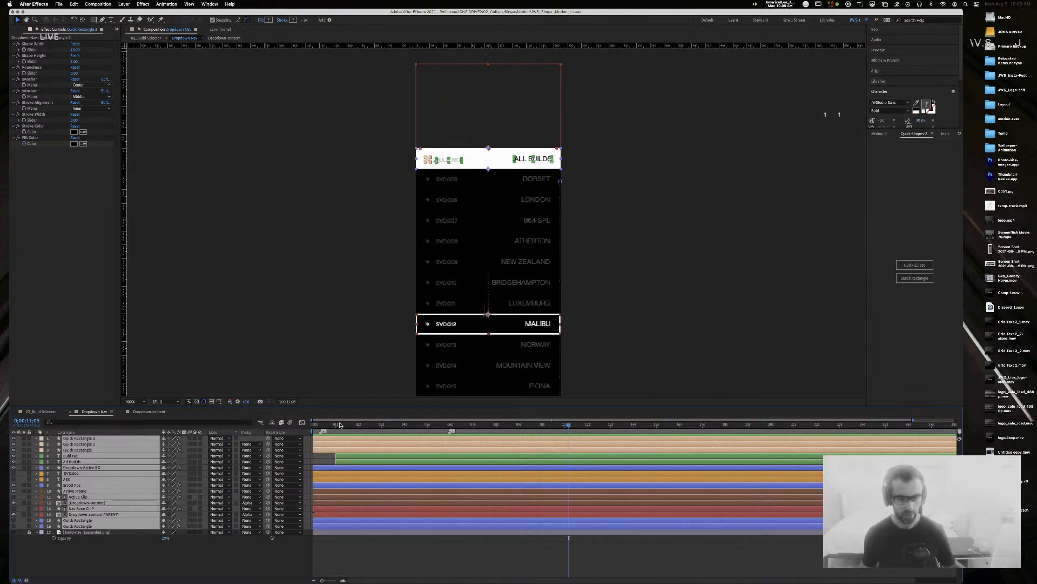
click(413, 541)
key(super+Tab)
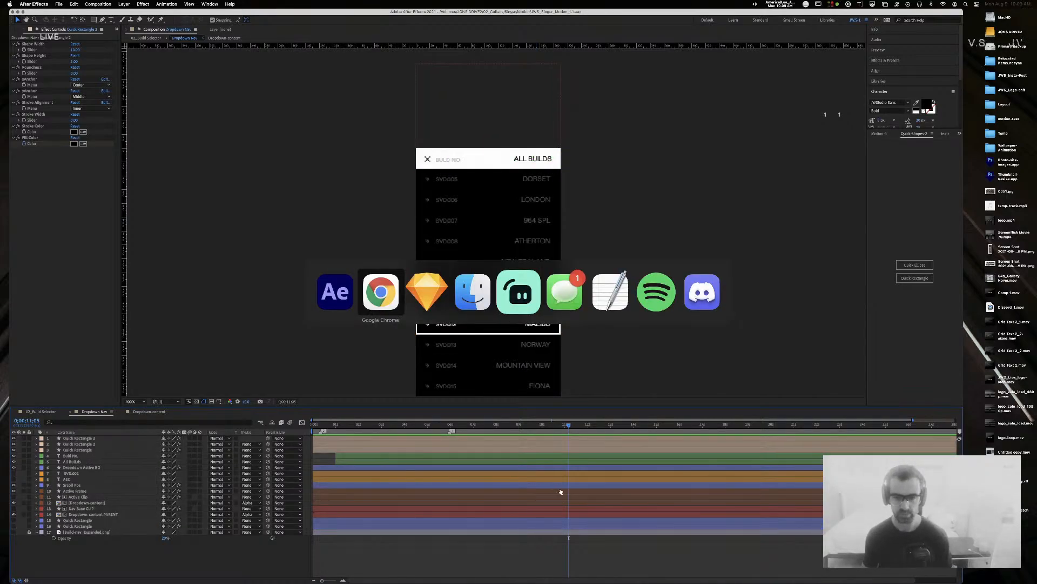
key(Escape)
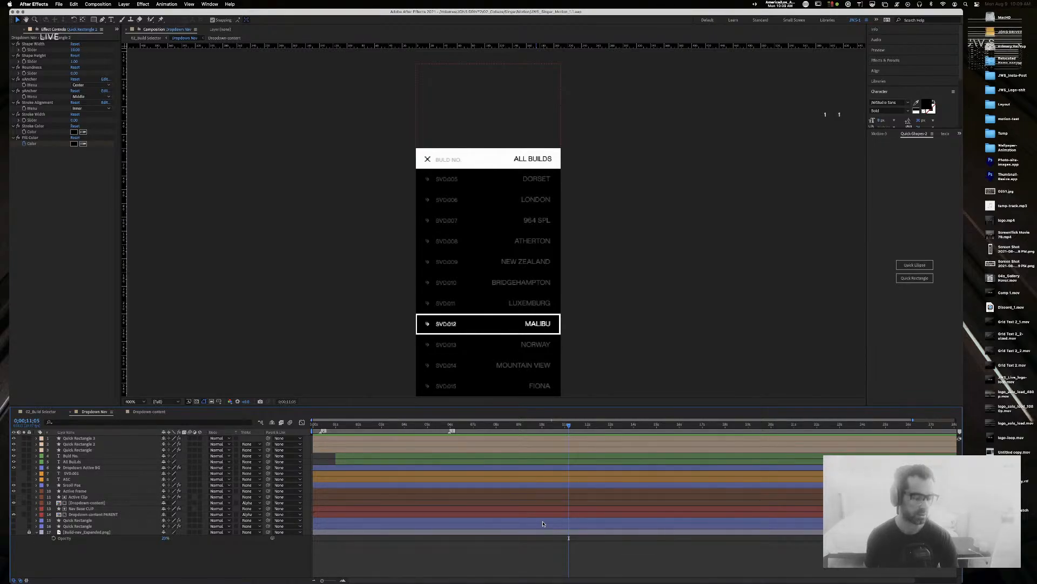
scroll(573, 495, right, 2)
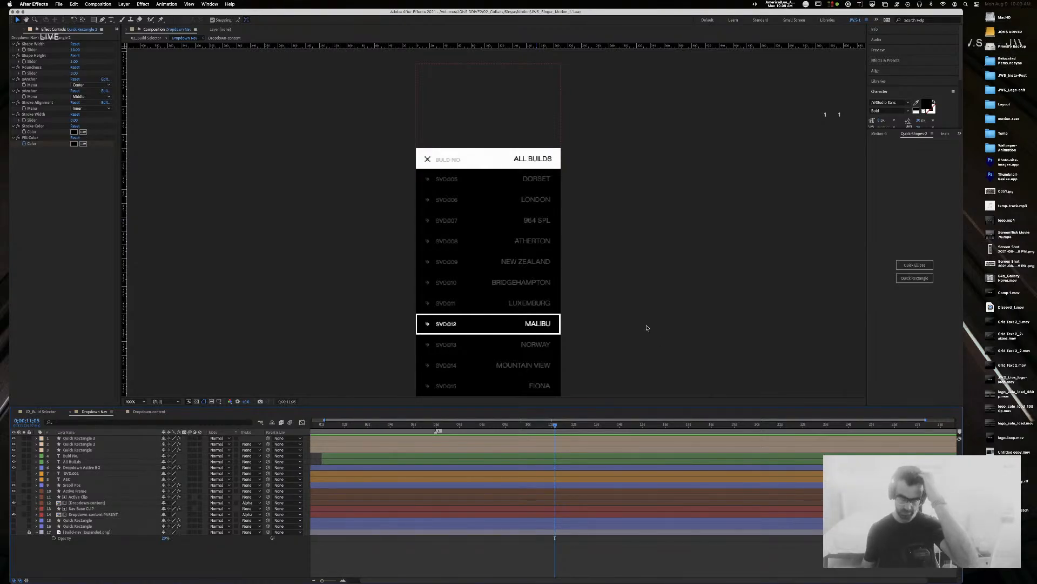
Step: Nudge the BUILD NO. label's Position Y up to 19.5
click(448, 160)
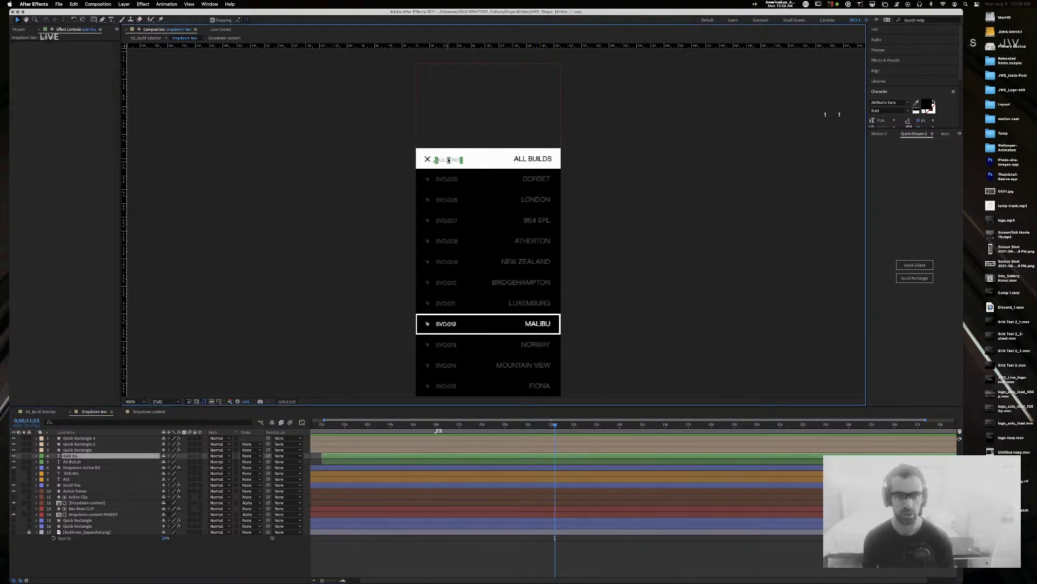
key(p)
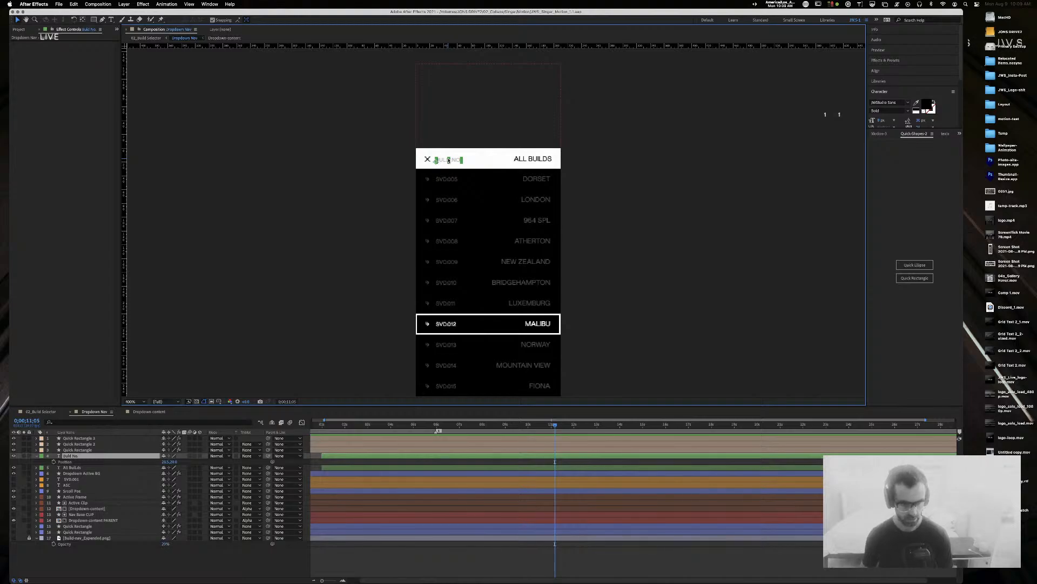
key(Up)
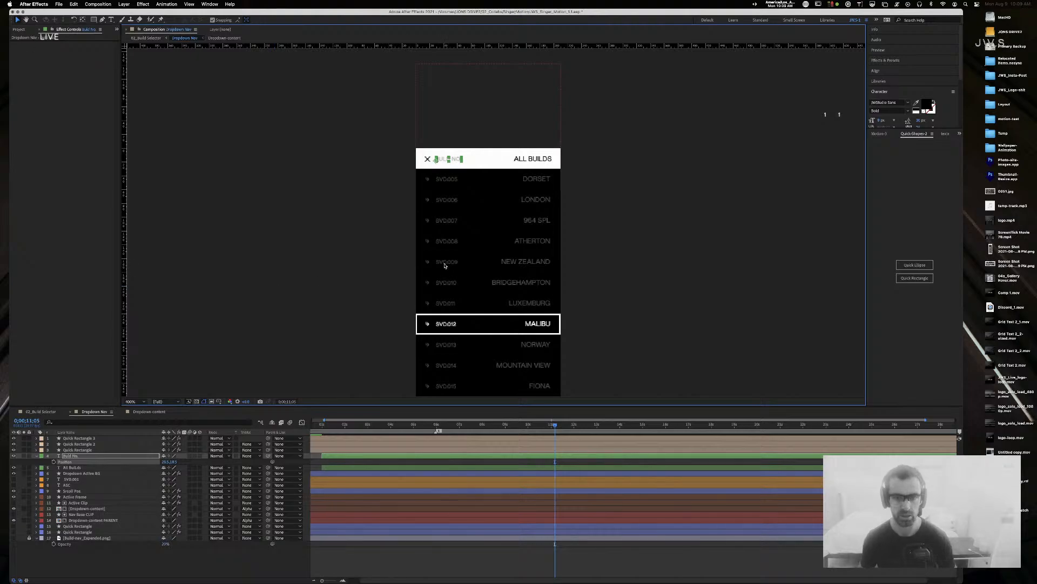
click(439, 203)
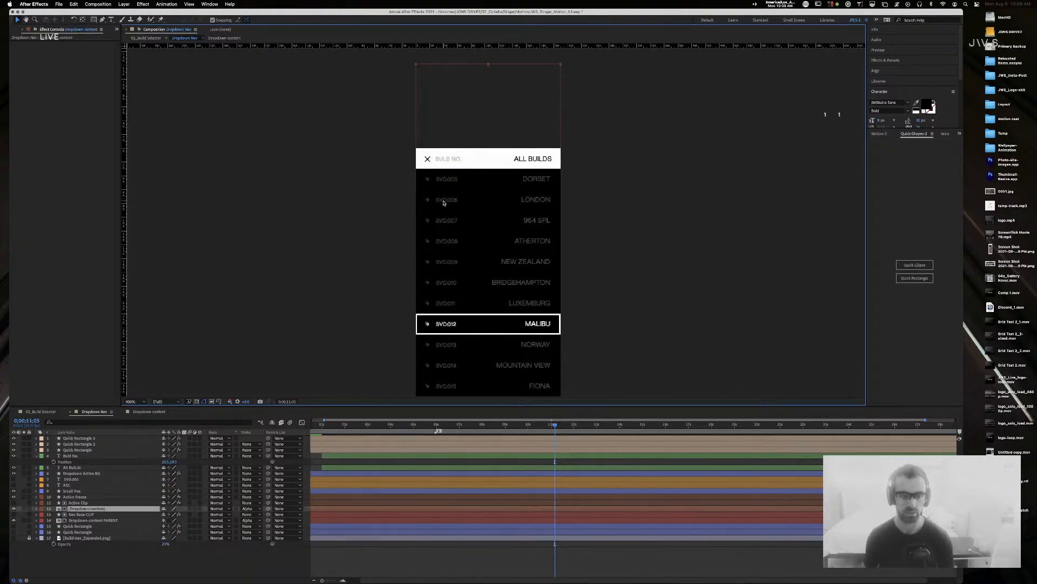
Step: Open the Dropdown-content precomp at 800% and add a horizontal guide at the SVD.001 row
double_click(60, 523)
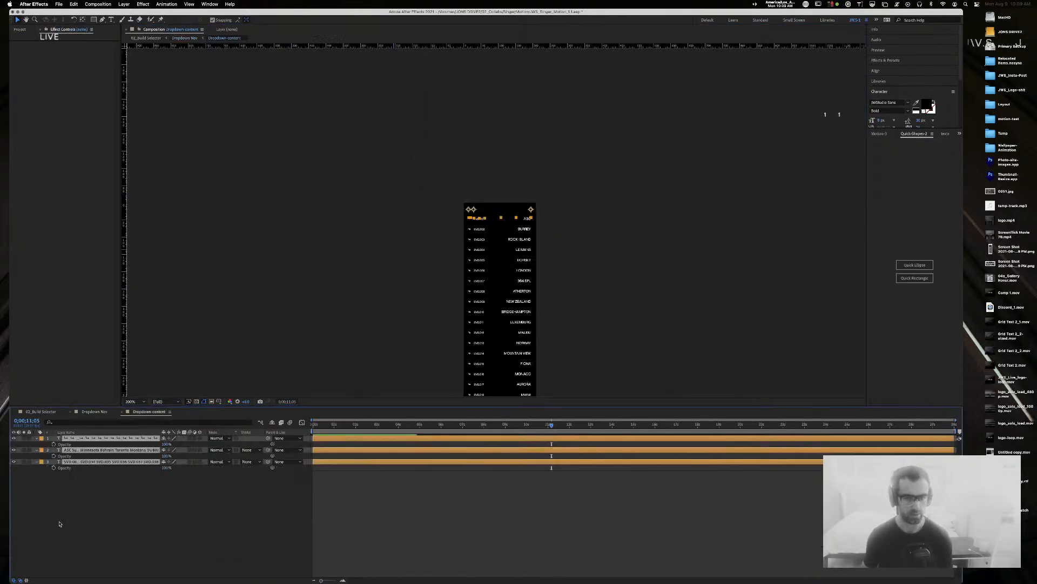
click(362, 261)
key(period)
key(period)
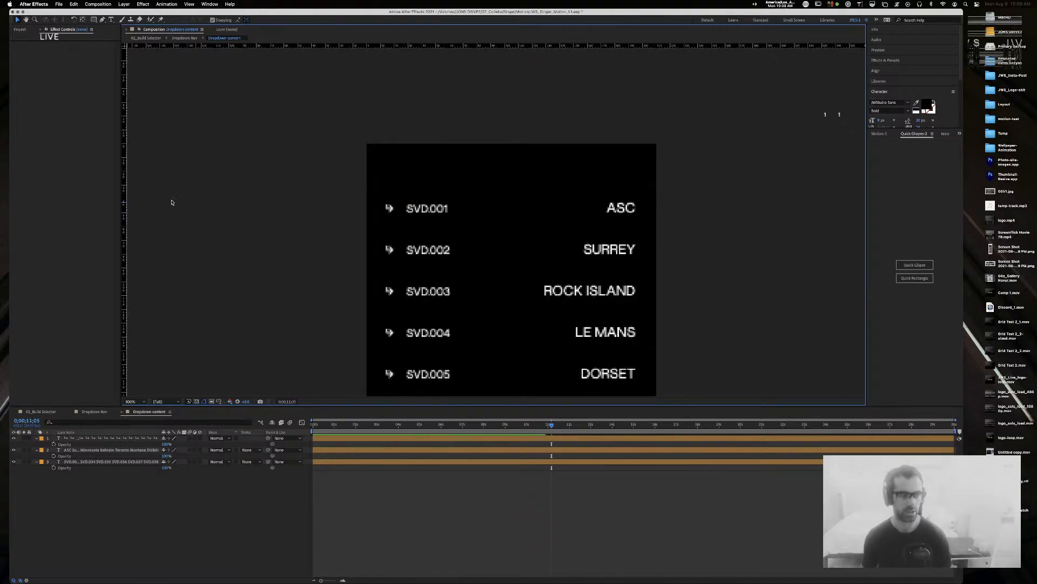
drag(355, 46, 353, 207)
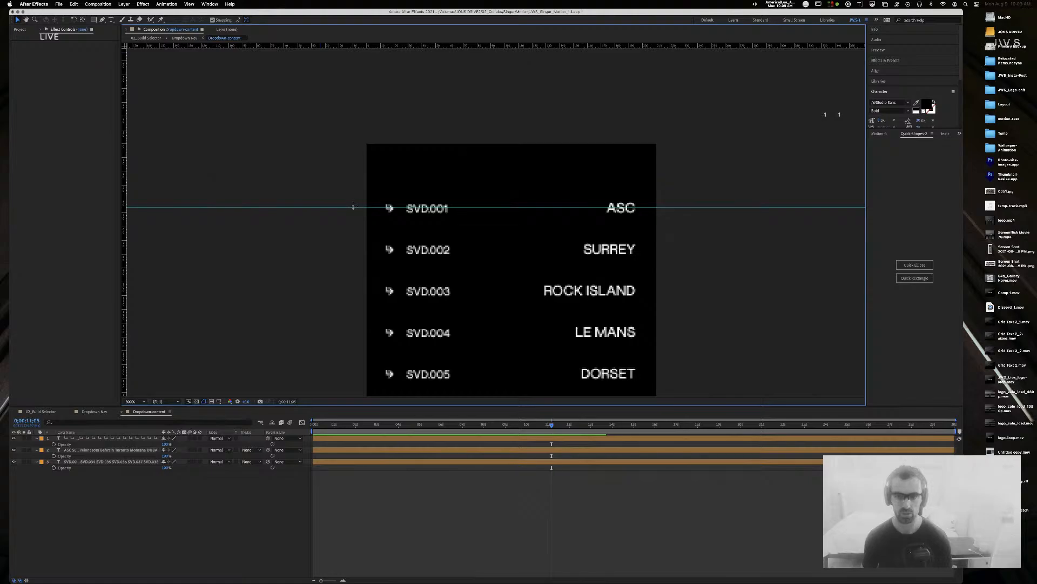
Step: Move the SVD.001 text and arrow icon layers up to Y 19
click(427, 208)
shift+click(391, 212)
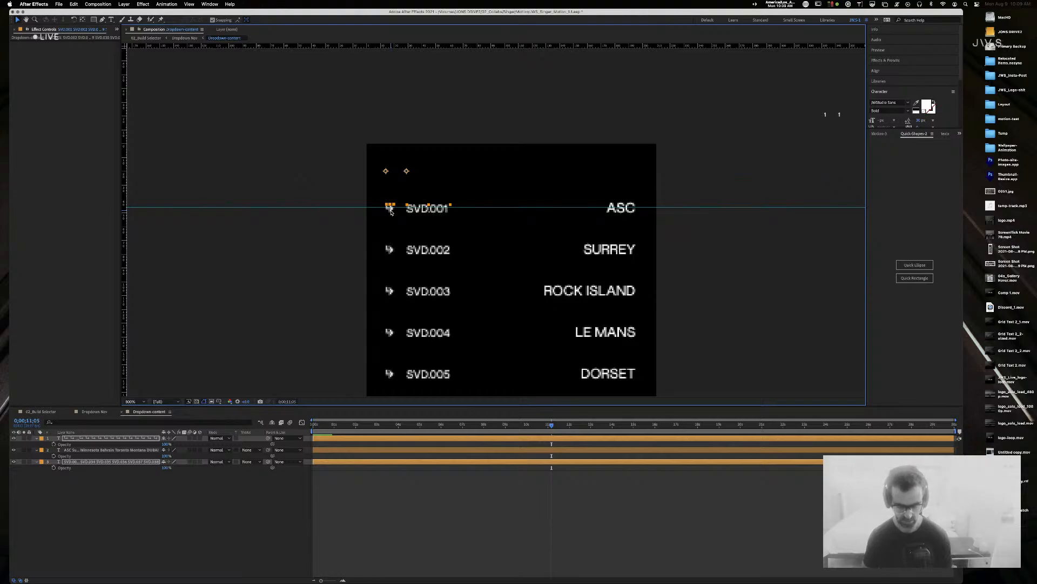
key(shift+p)
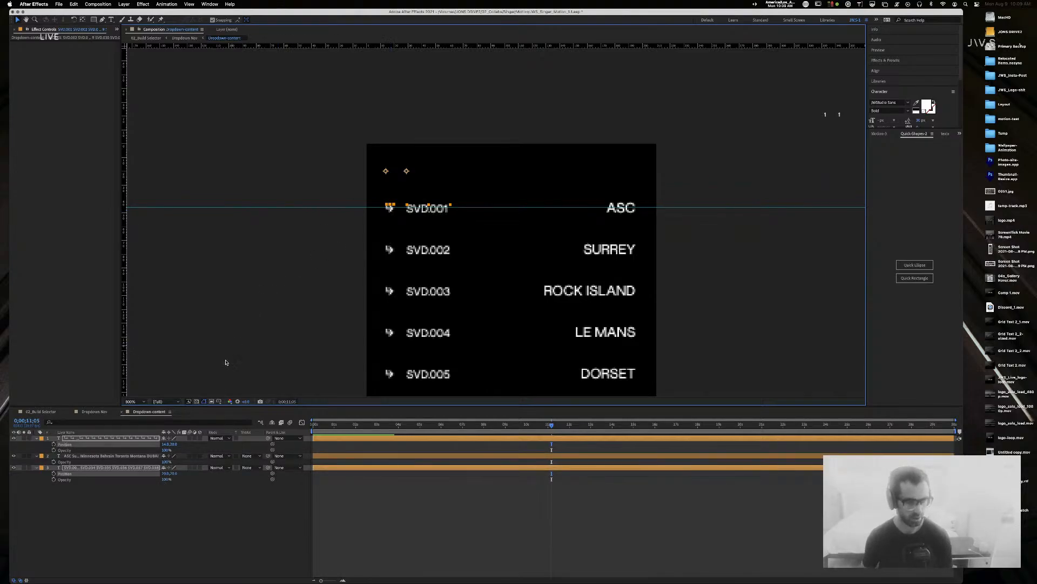
click(174, 444)
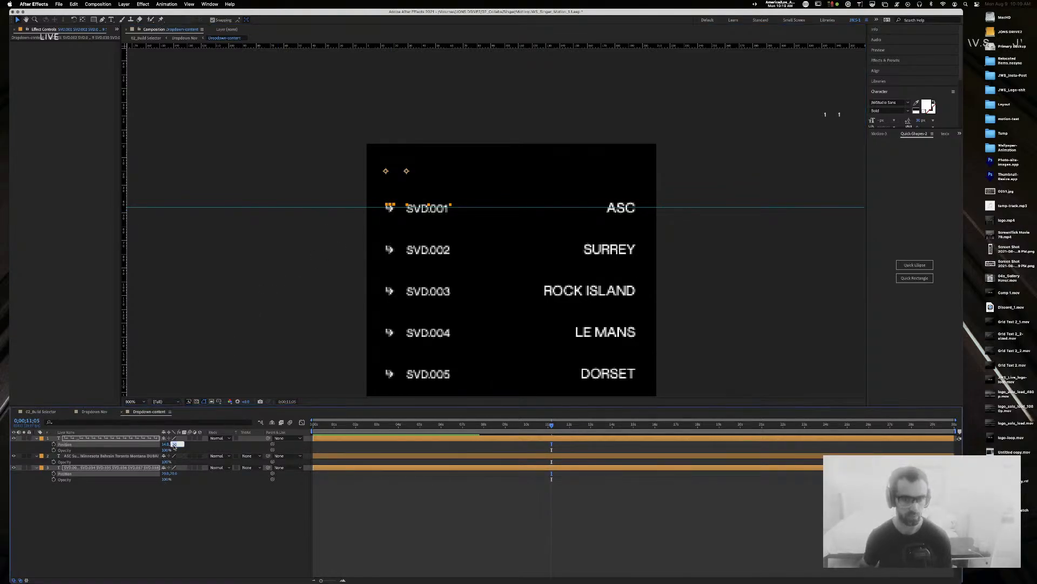
key(Down)
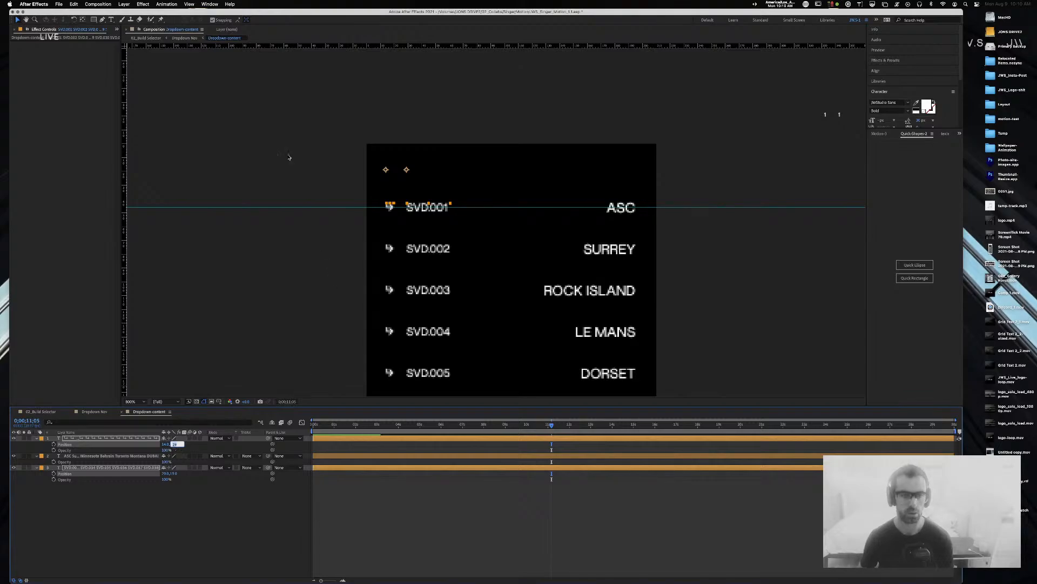
click(196, 64)
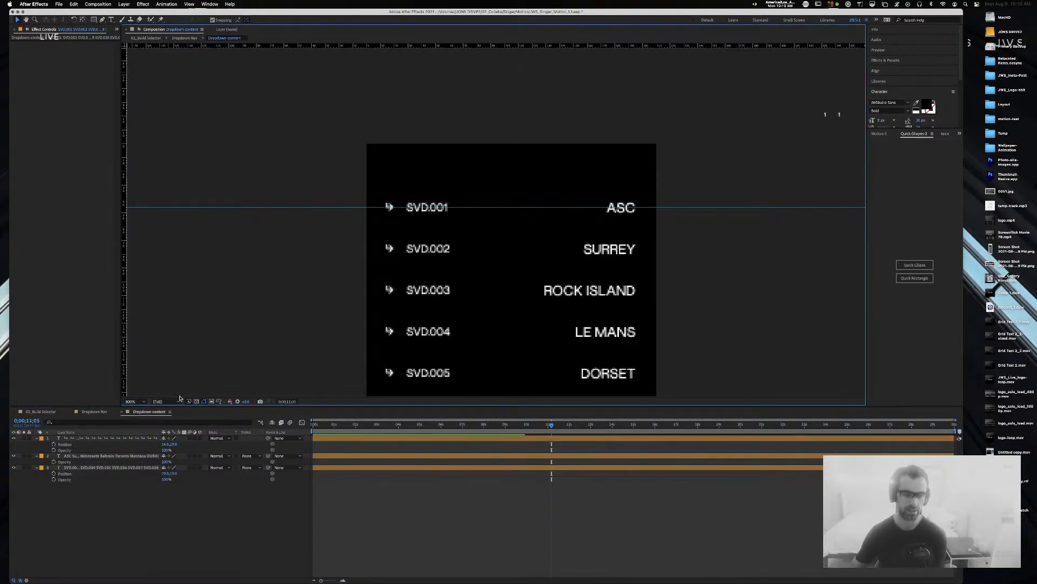
Step: Return to Dropdown Nav and reveal the Active Frame layer's position keyframes near 4 seconds
click(121, 412)
click(122, 413)
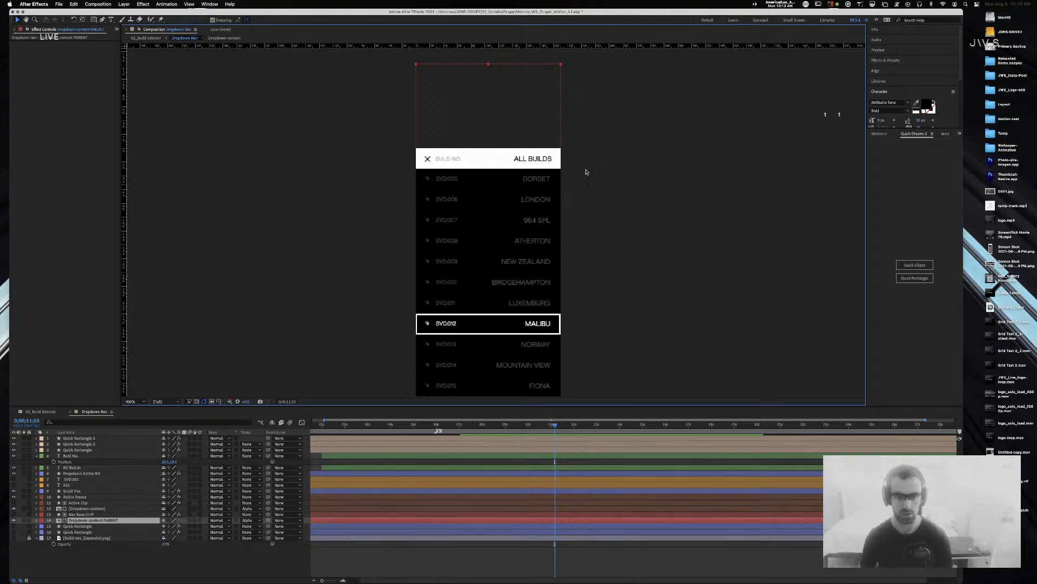
click(596, 343)
click(561, 323)
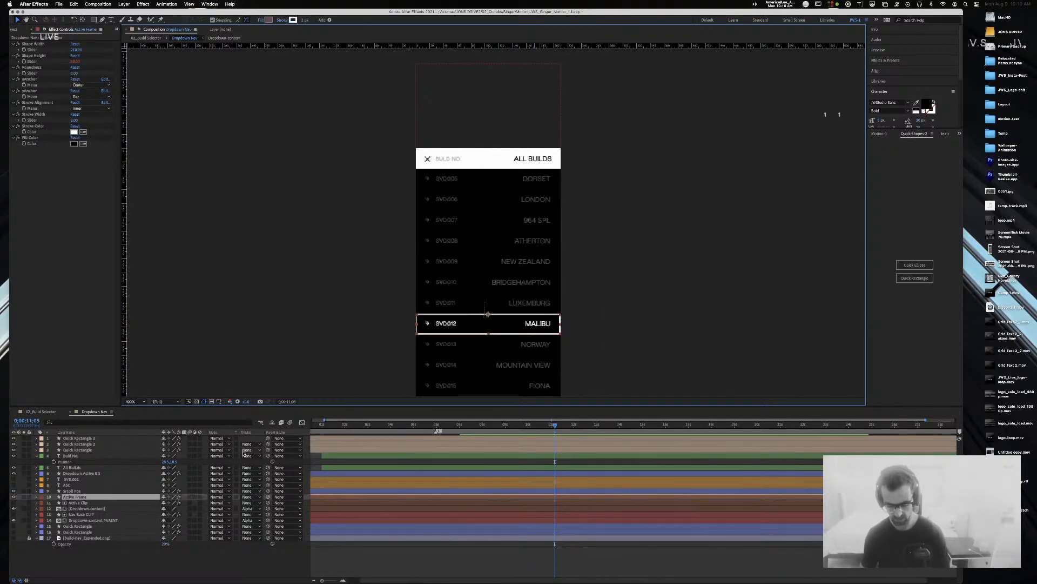
key(u)
click(394, 427)
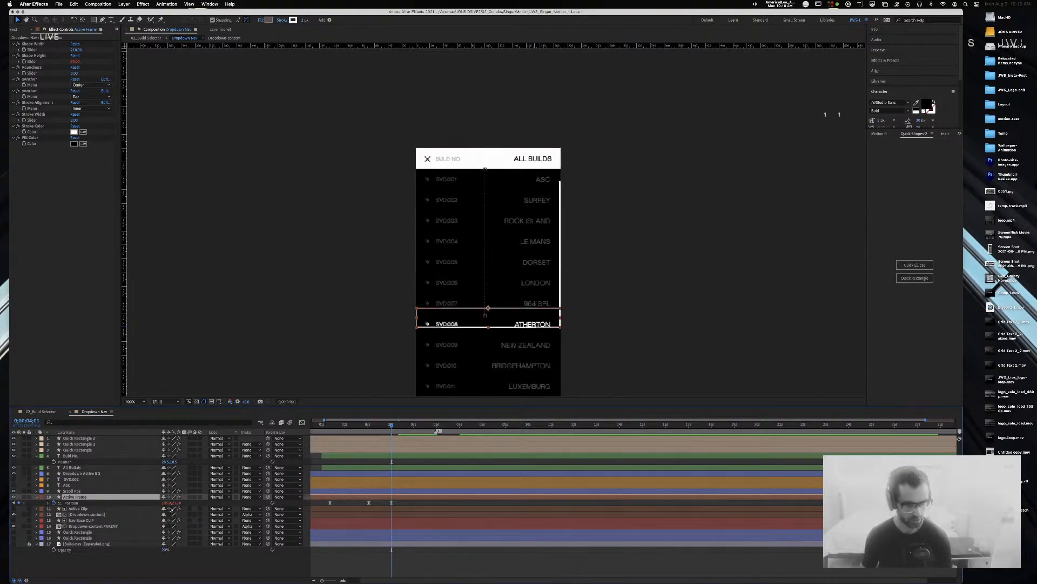
Step: Set the Active Clip layer's Position to 105.0, 242.0 at 4;10
click(101, 510)
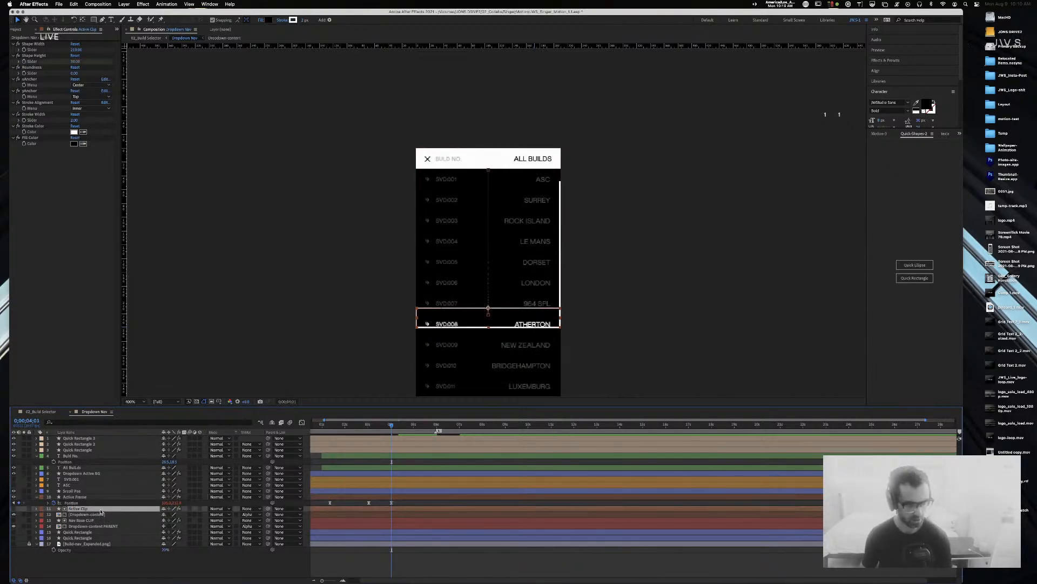
key(u)
click(178, 515)
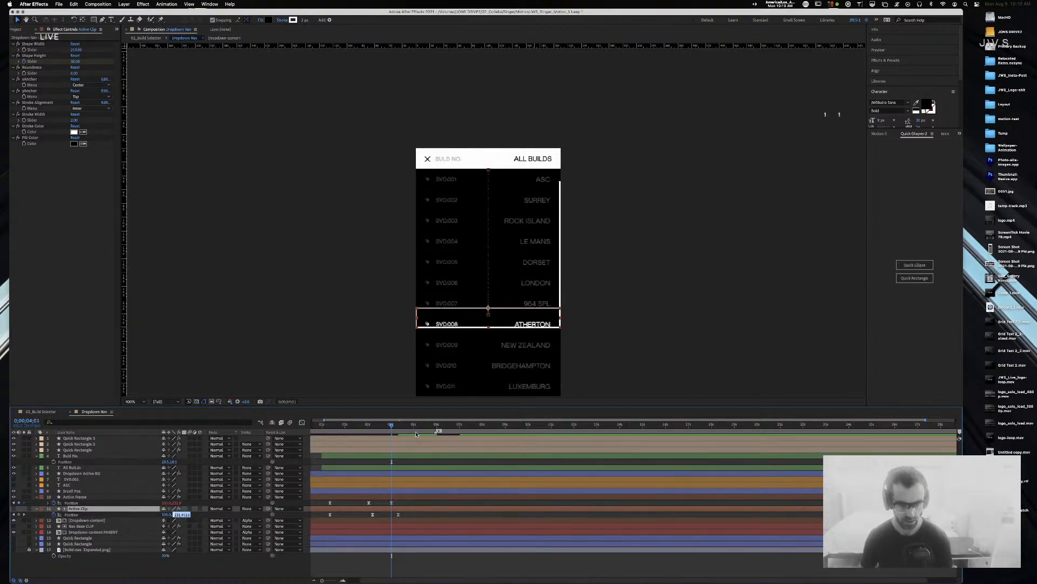
drag(393, 429, 400, 428)
drag(402, 501, 325, 504)
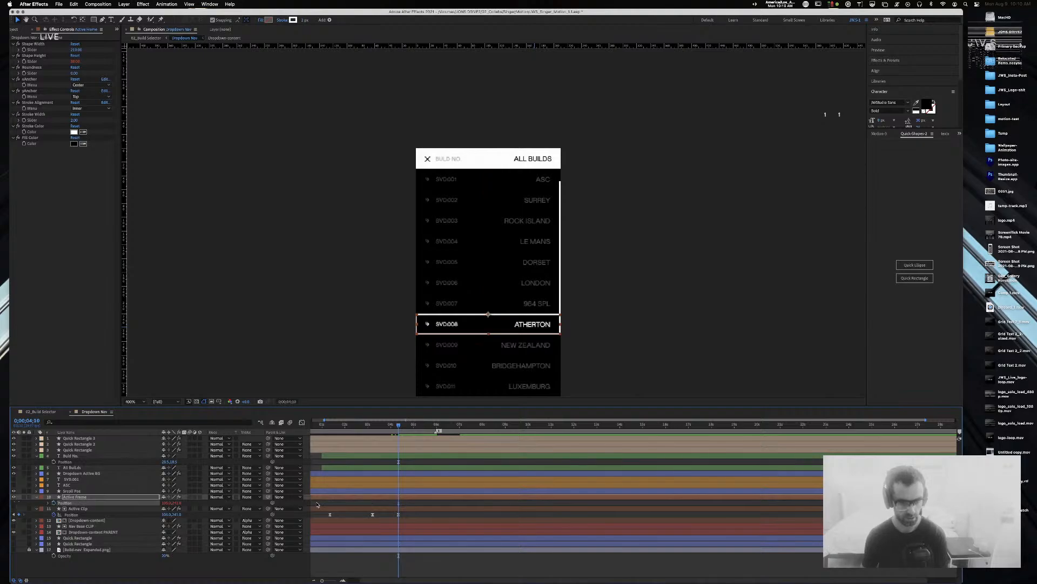
click(179, 514)
key(Return)
click(588, 278)
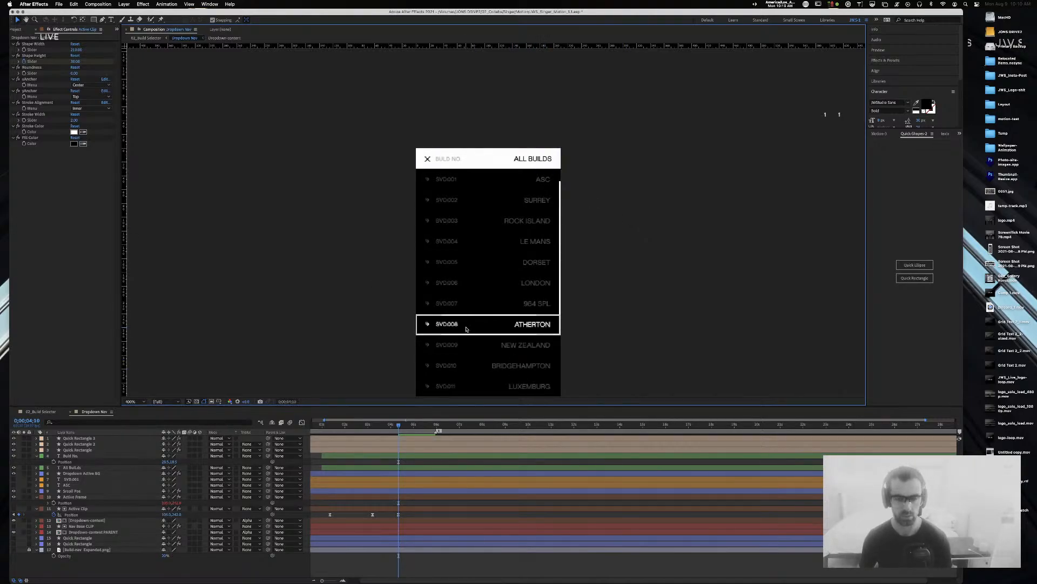
Step: Retype the ALL BUILDS header as BUILD NAME and go back to the Selection tool
double_click(534, 159)
text(B)
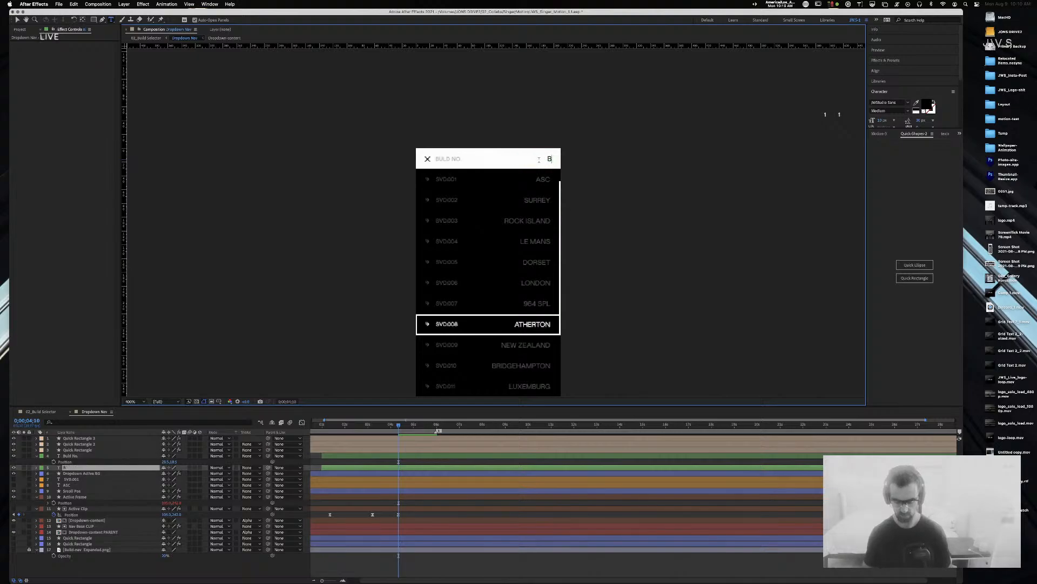
text(lul)
key(BackSpace)
key(BackSpace)
key(BackSpace)
text(uILD NME)
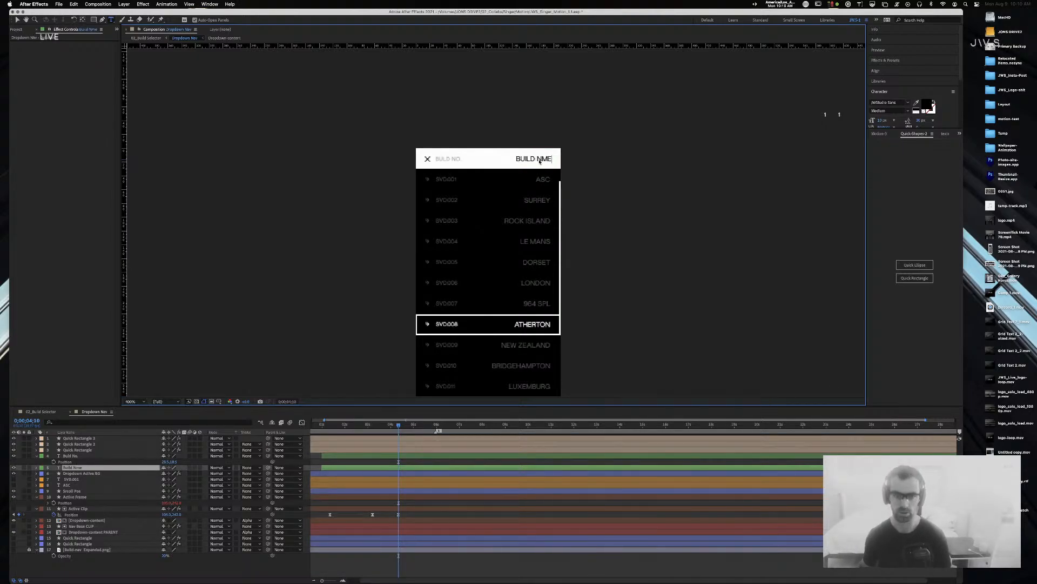
click(539, 160)
text(A)
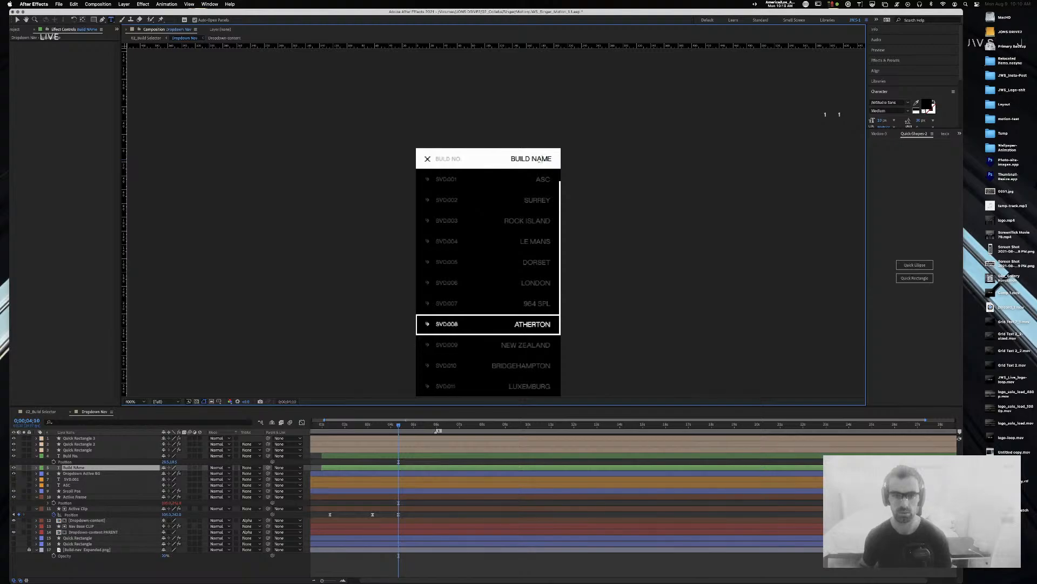
key(Escape)
key(v)
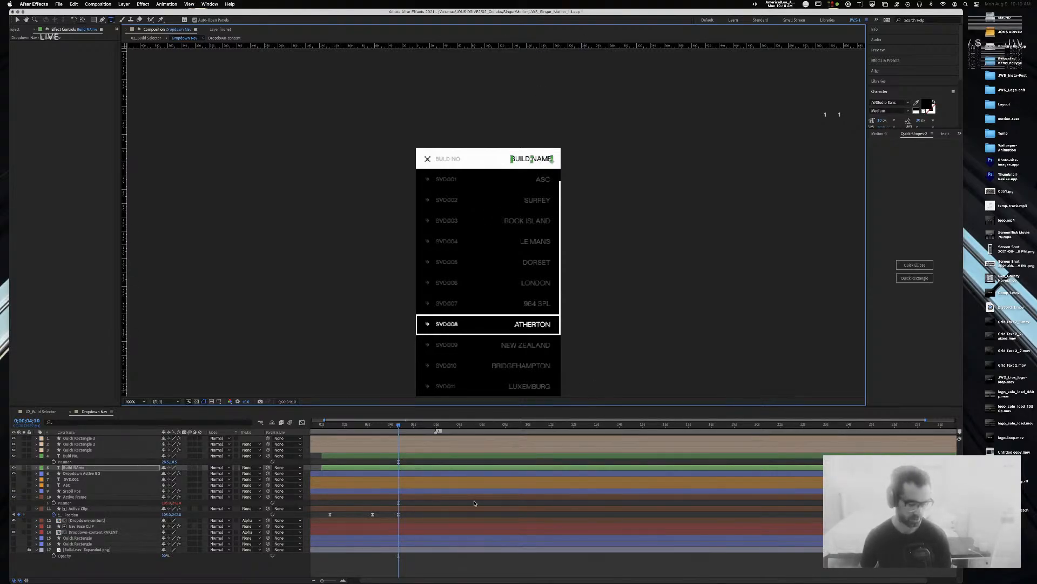
key(Home)
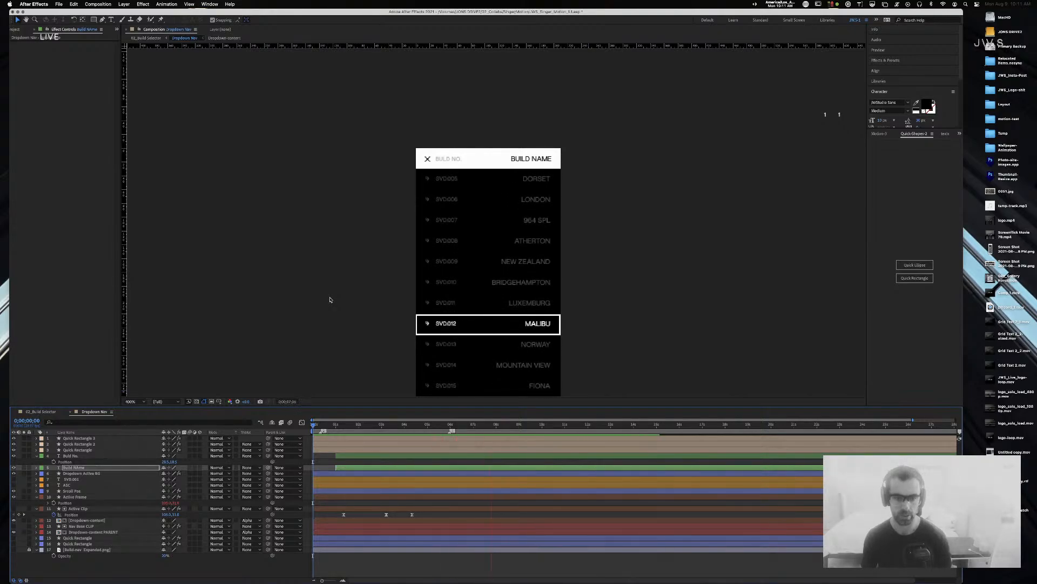
Step: Set Dropdown-content PARENT's Position keyframe at 0;00;07;01 to 105.0, 400.0
click(557, 324)
click(421, 426)
drag(421, 426, 485, 429)
click(109, 532)
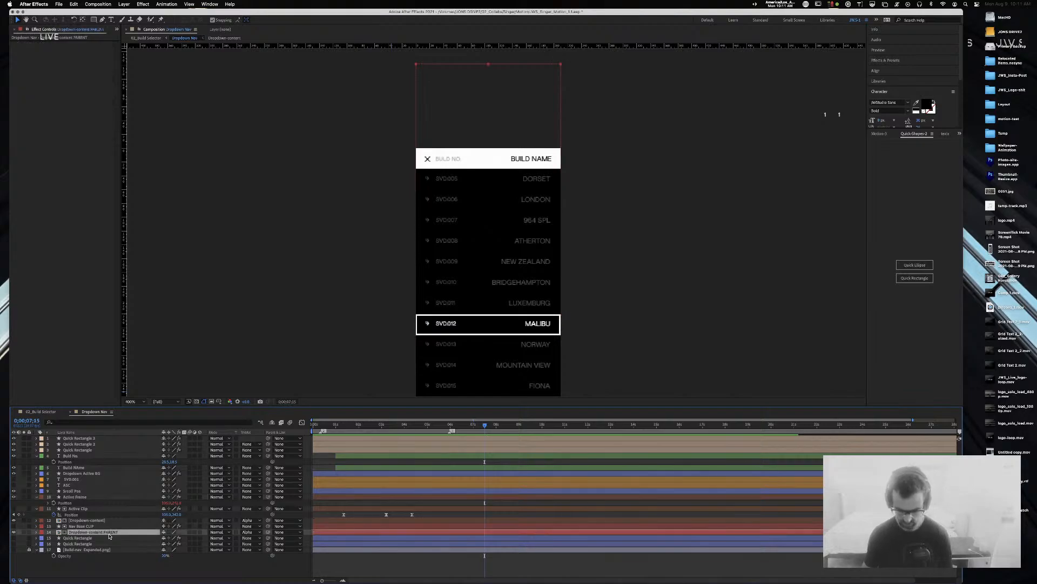
key(p)
drag(485, 425, 474, 425)
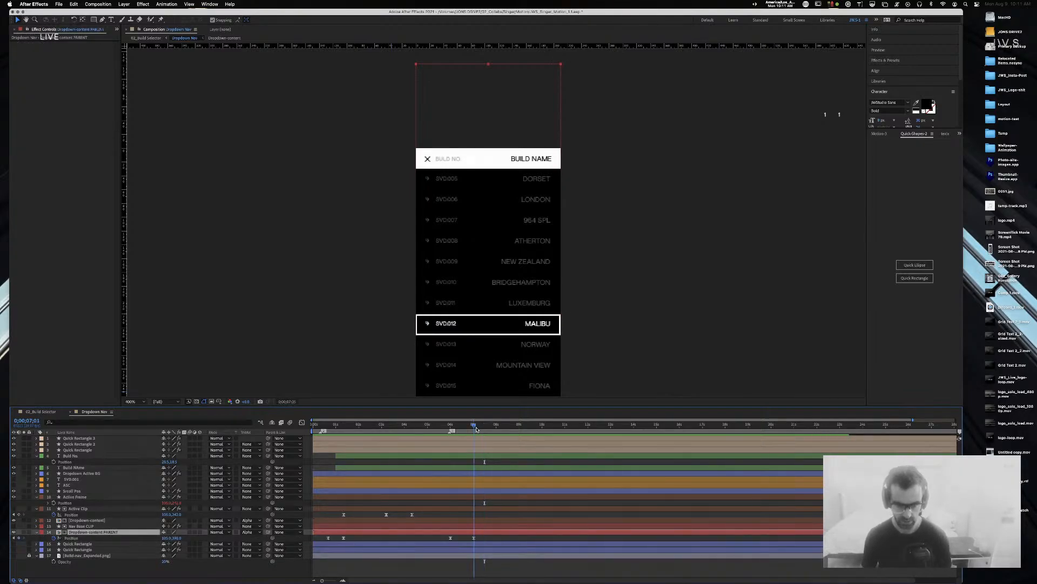
click(178, 538)
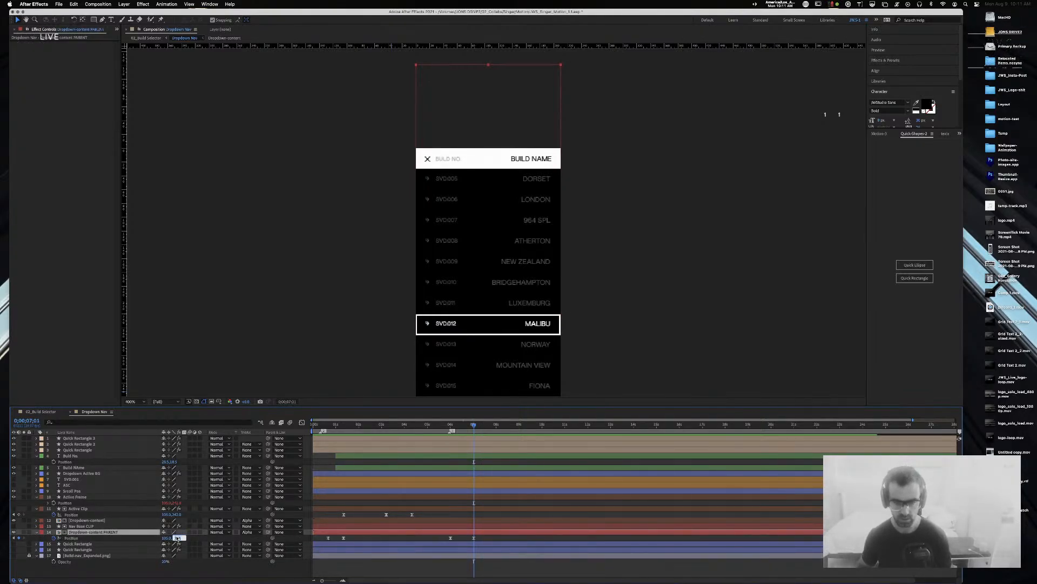
key(Up)
key(Up)
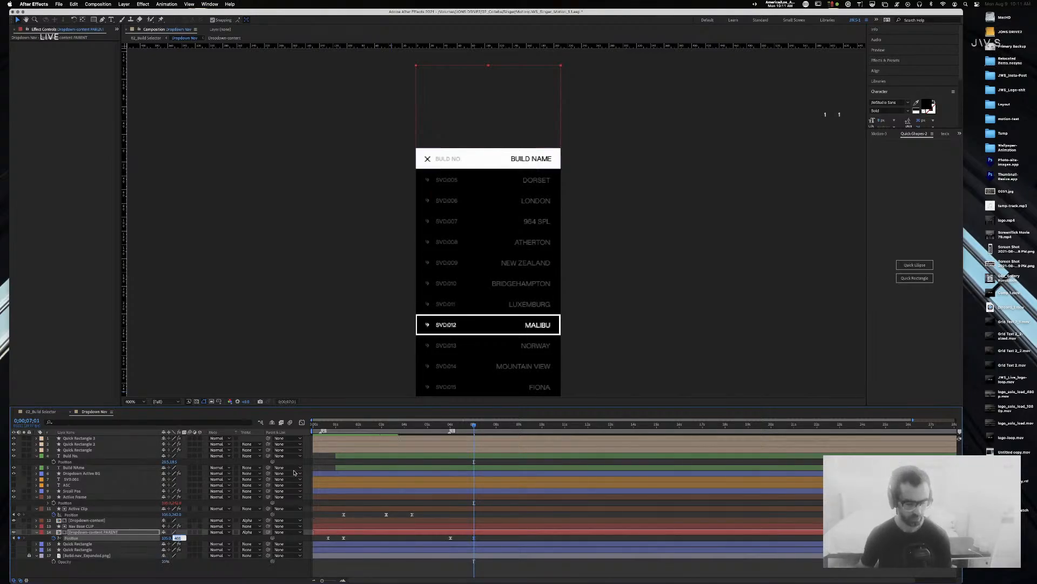
key(Return)
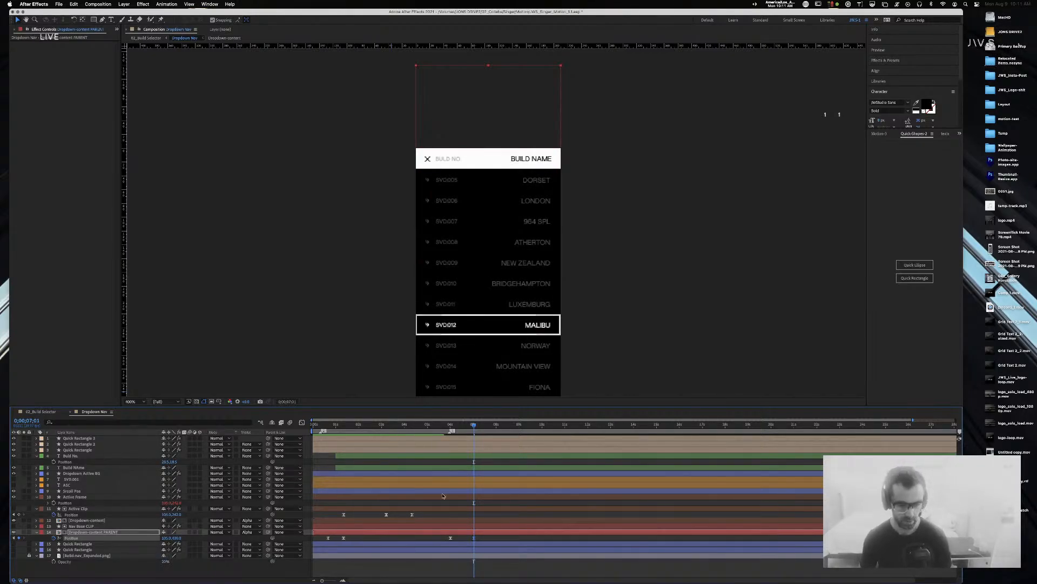
Step: Save the project and preview the dropdown animation from the start
key(Home)
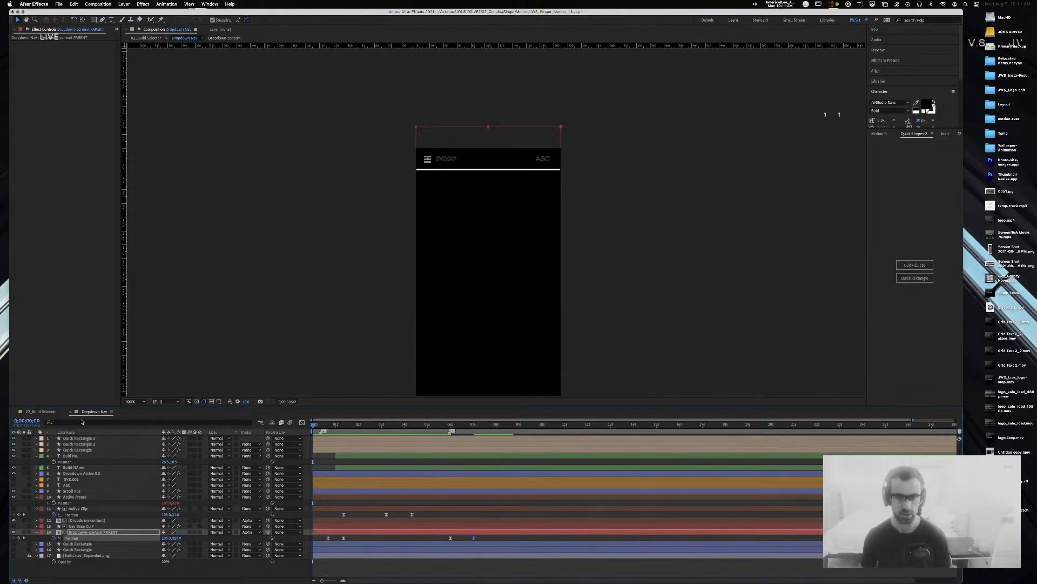
key(super+s)
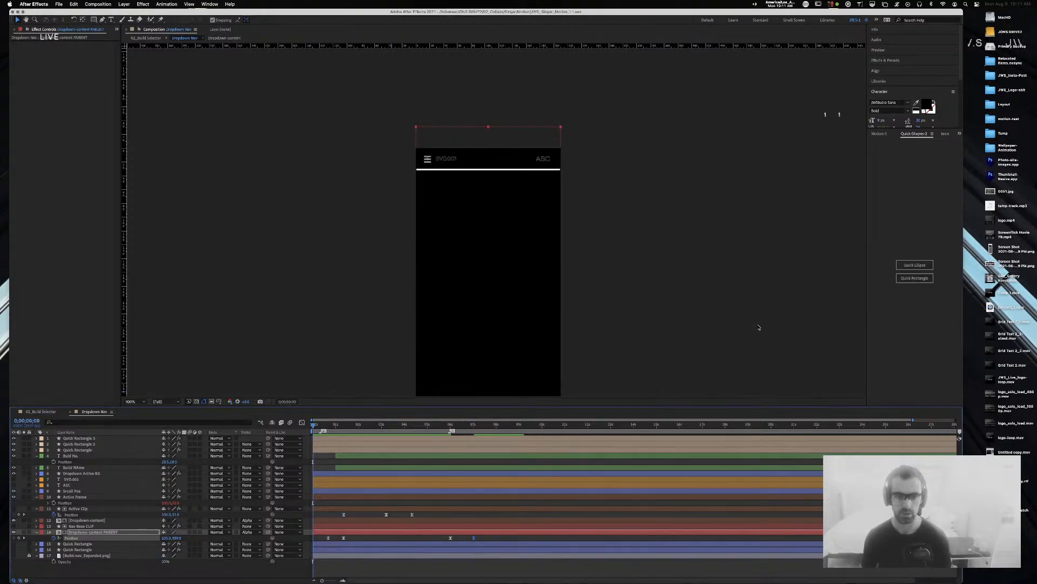
key(space)
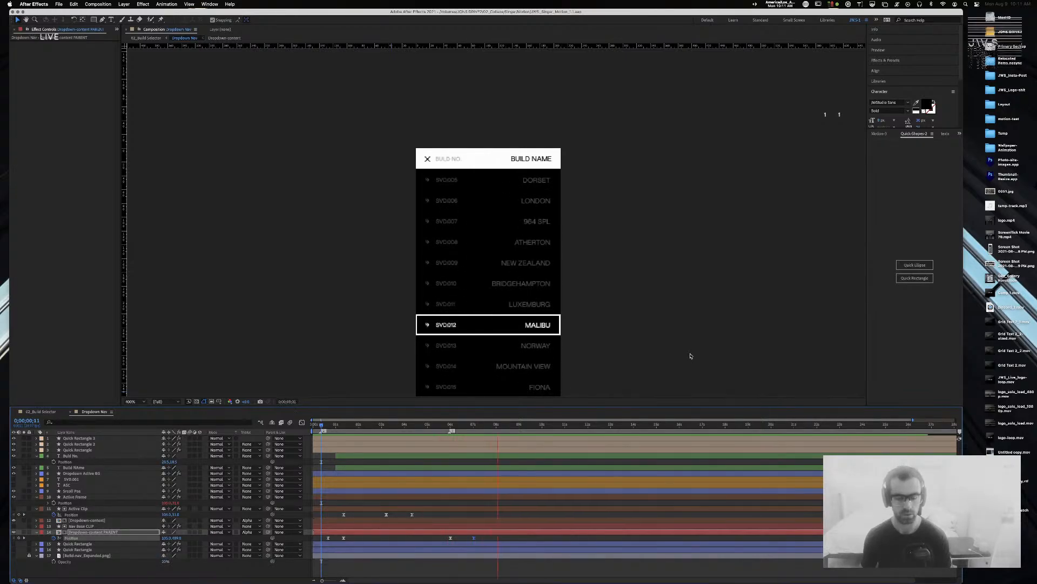
key(space)
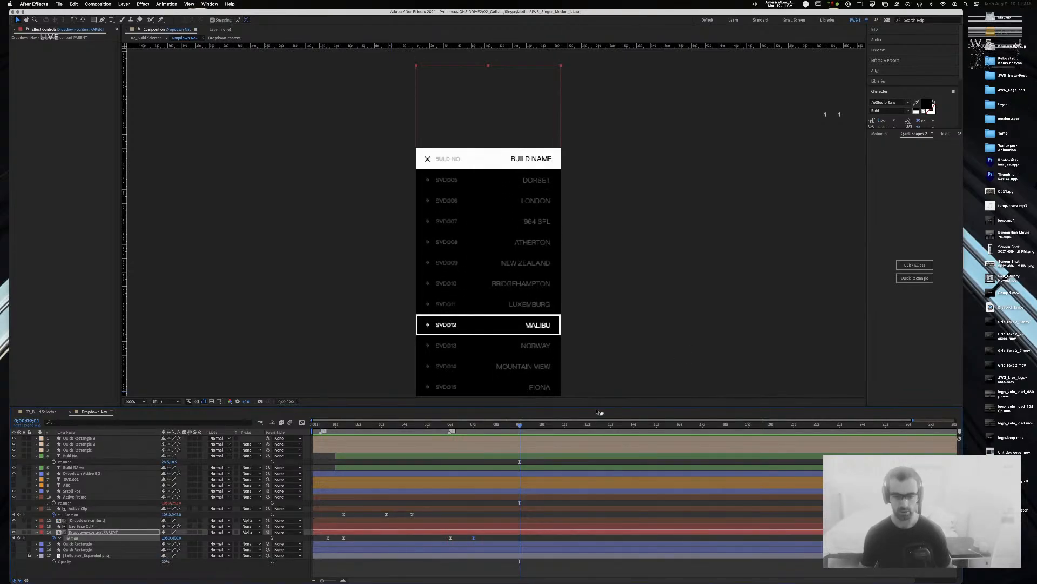
click(544, 427)
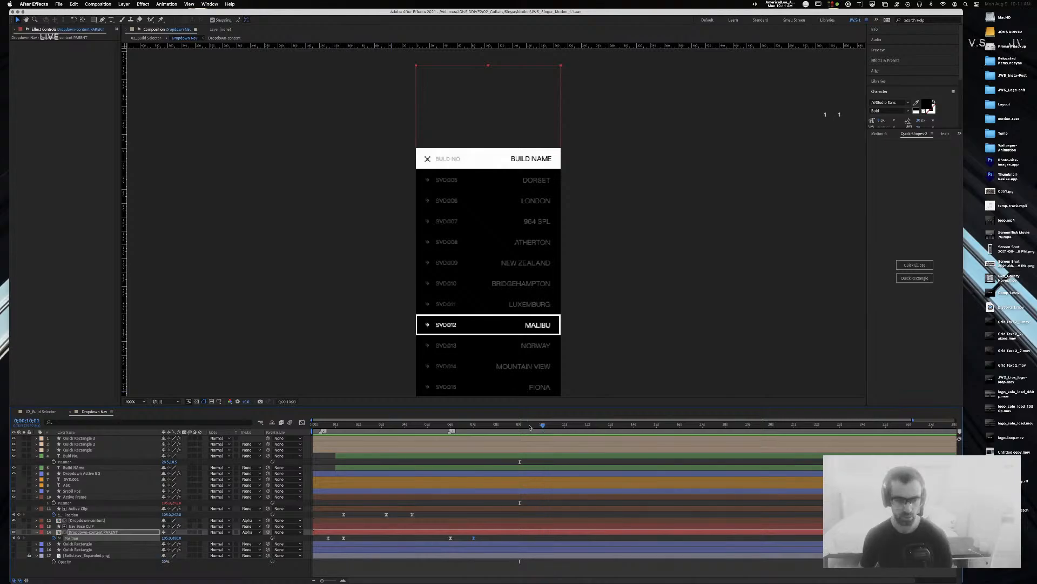
click(41, 412)
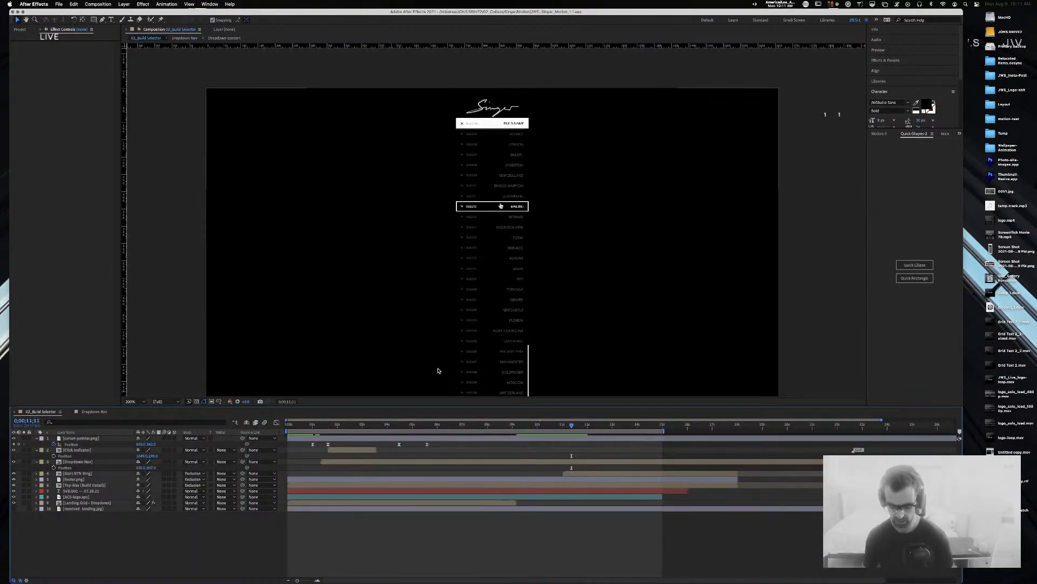
Step: View 02_Build Selector at 100% and open layer 9, the Landing Grid - Dropdown precomp
key(comma)
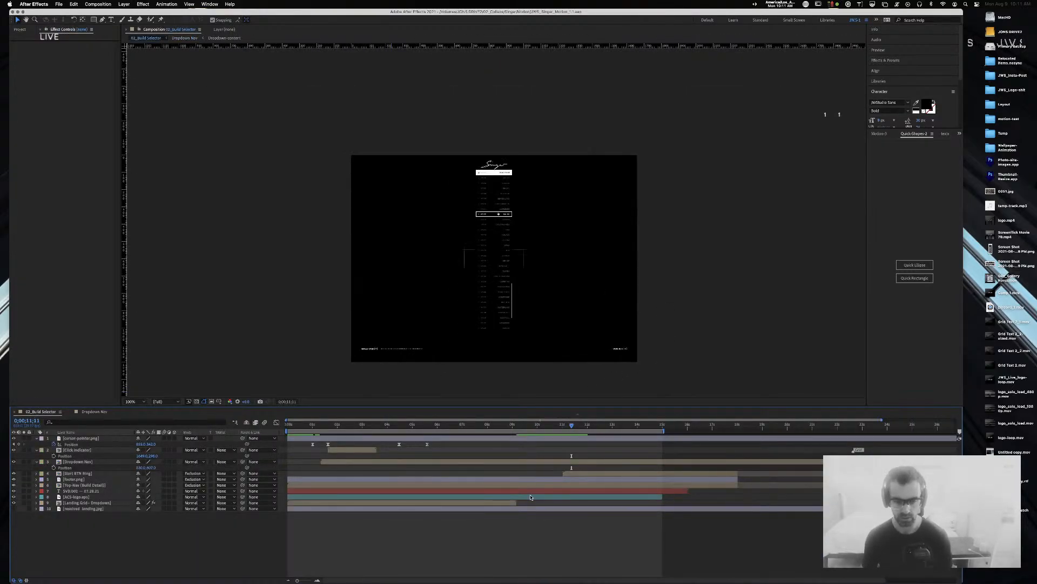
click(511, 504)
drag(521, 505, 535, 503)
mouse_move(390, 503)
mouse_down()
mouse_move(409, 506)
mouse_move(391, 505)
mouse_up()
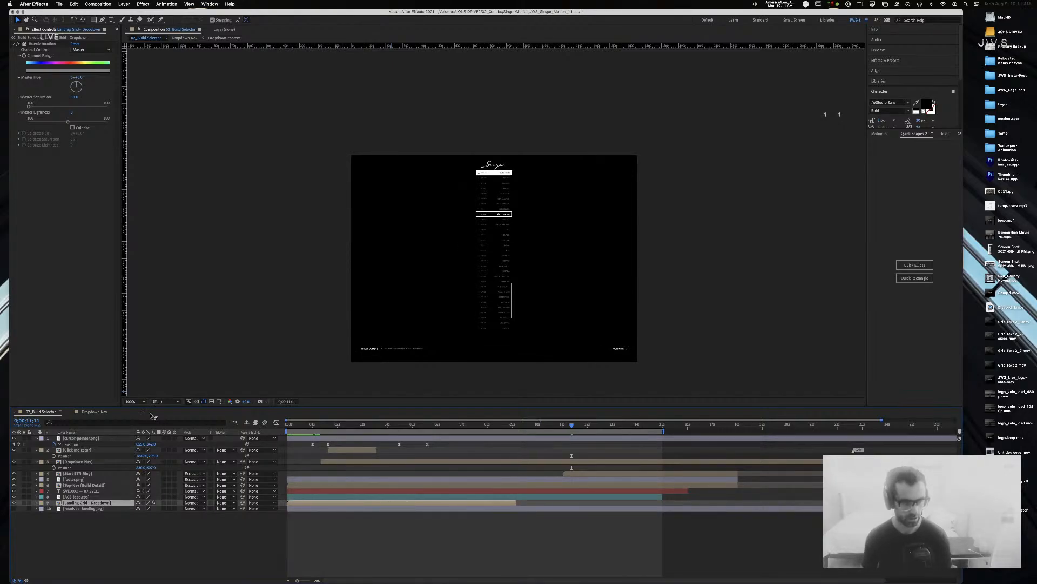
click(95, 413)
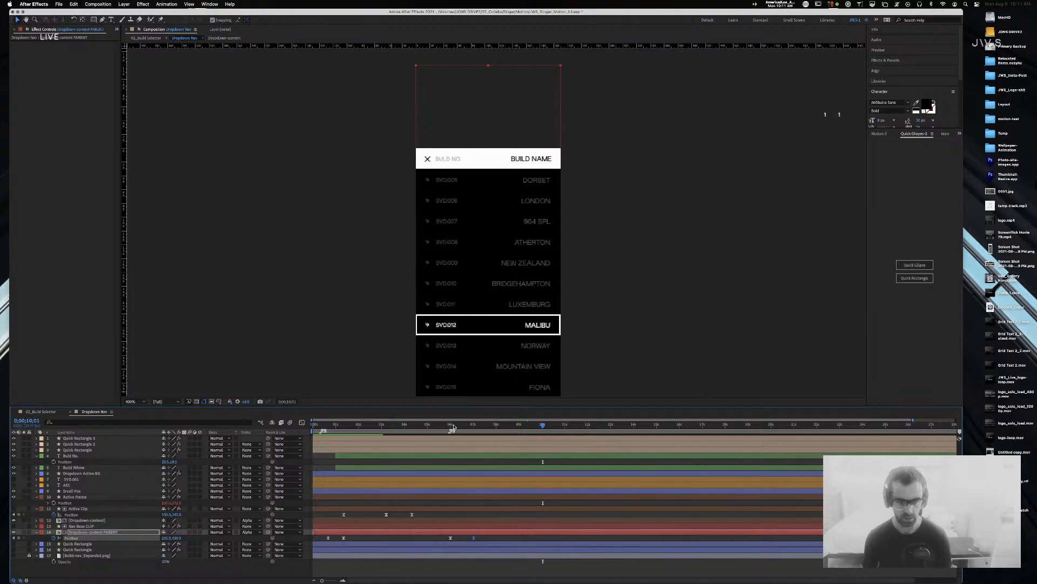
drag(322, 580, 290, 581)
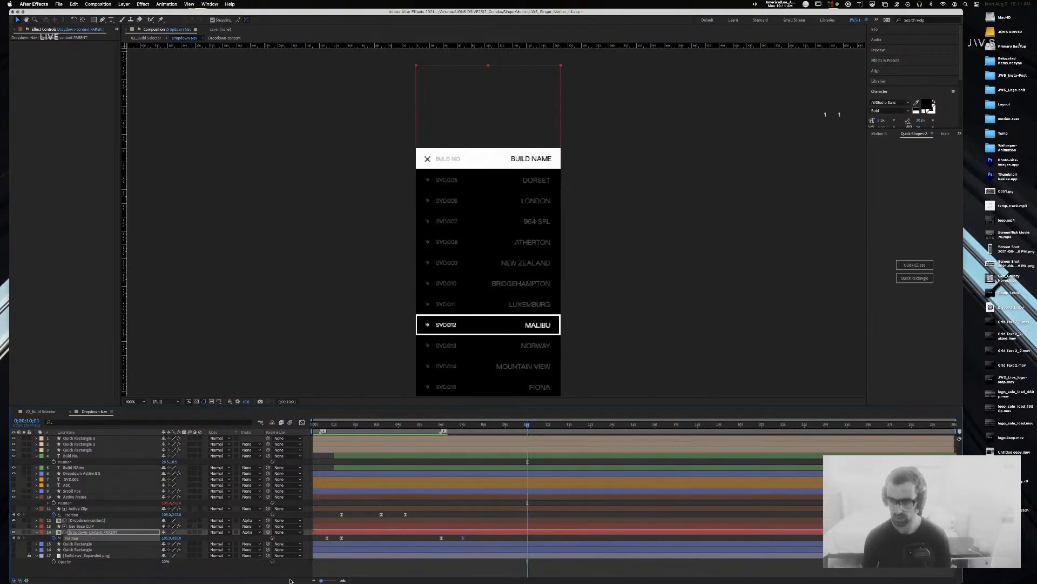
click(44, 412)
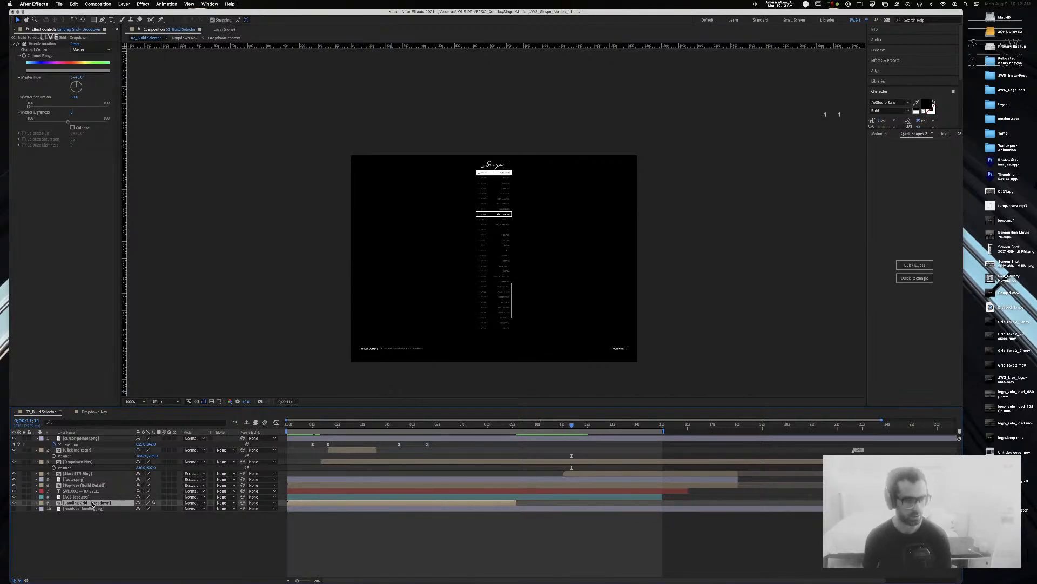
double_click(93, 503)
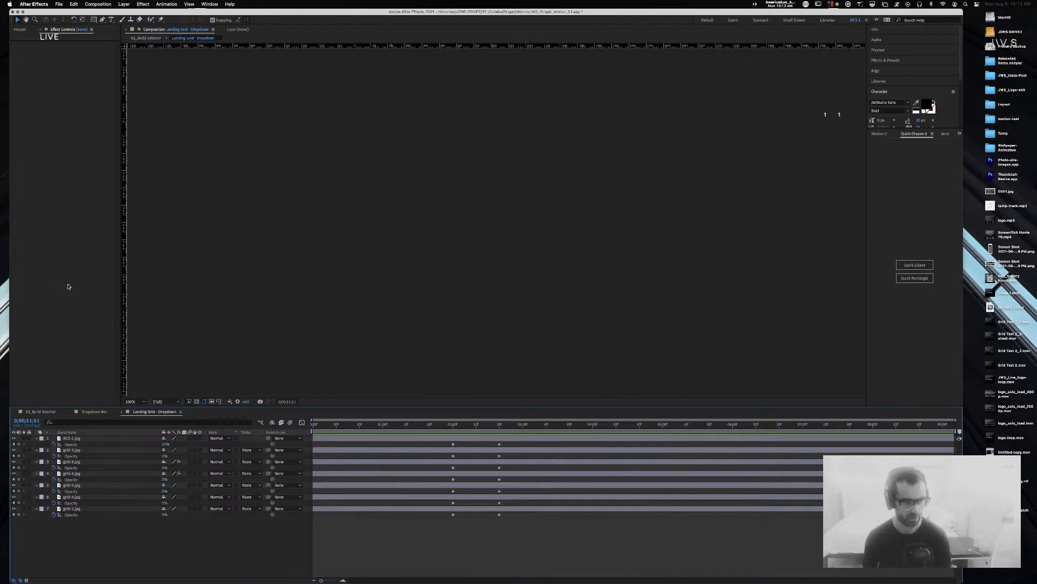
Step: Lengthen the Landing Grid - Dropdown comp's duration in Composition Settings
drag(378, 425, 1, 427)
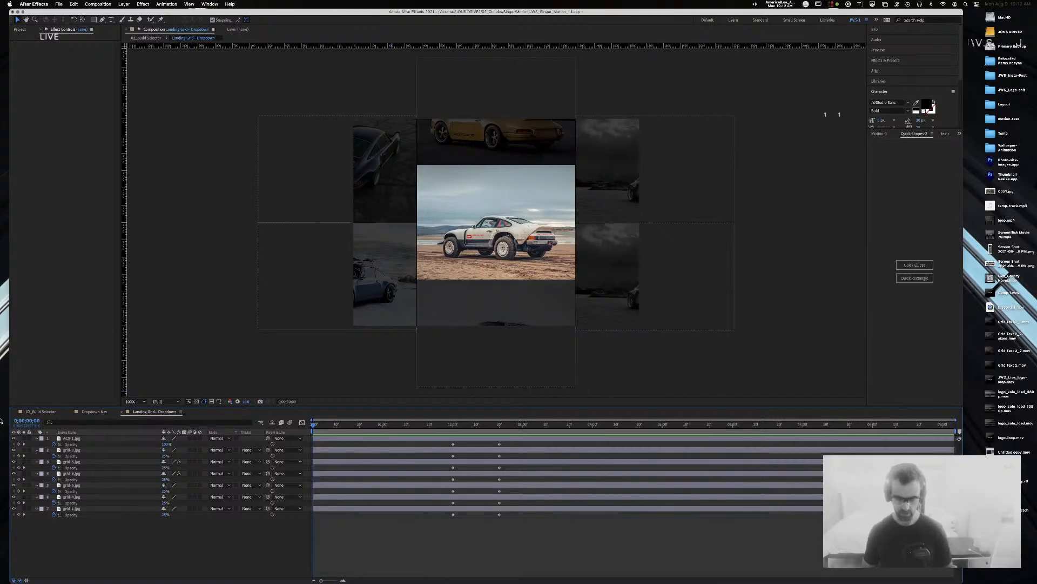
key(super+k)
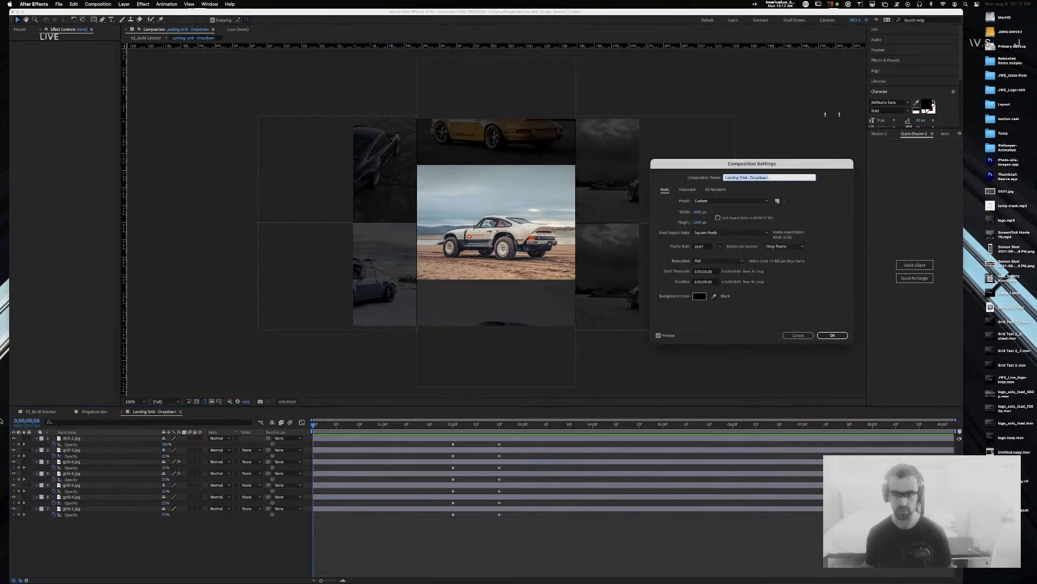
click(706, 282)
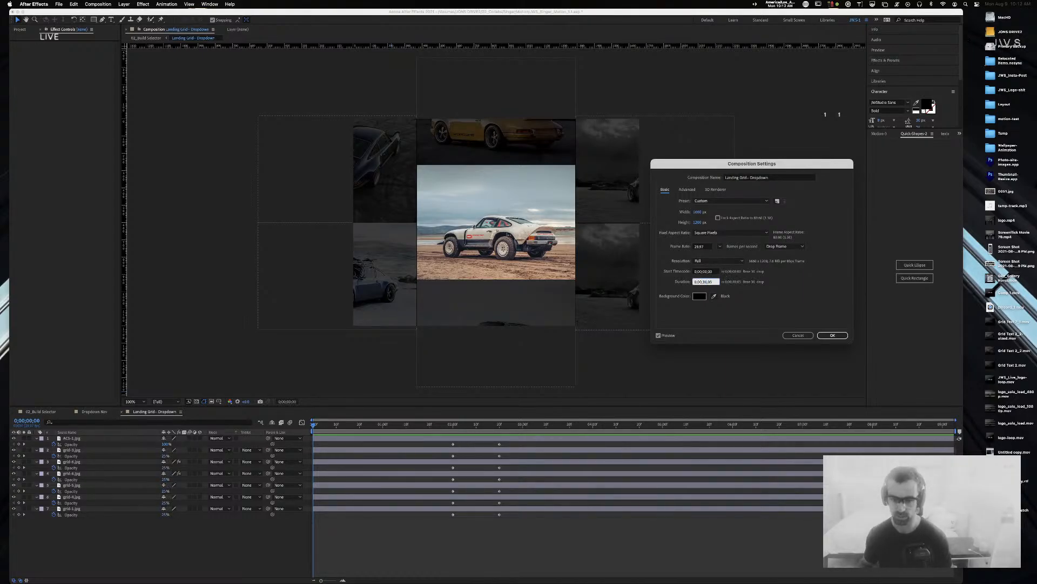
key(Return)
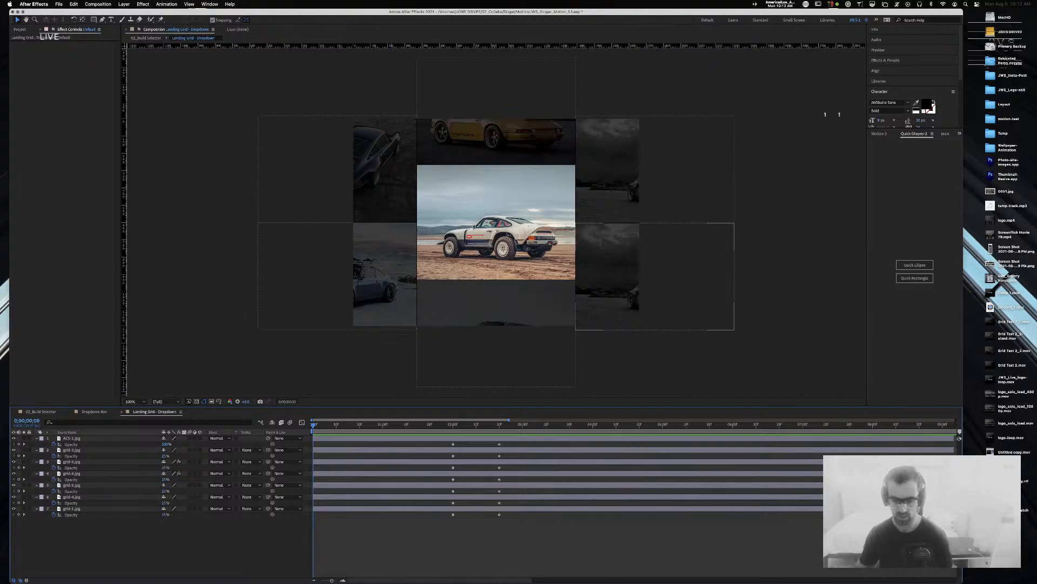
Step: Extend all seven grid image layers' out-points to the comp end, then close the comp
drag(332, 580, 325, 580)
click(560, 439)
key(ctrl+a)
drag(564, 484, 973, 483)
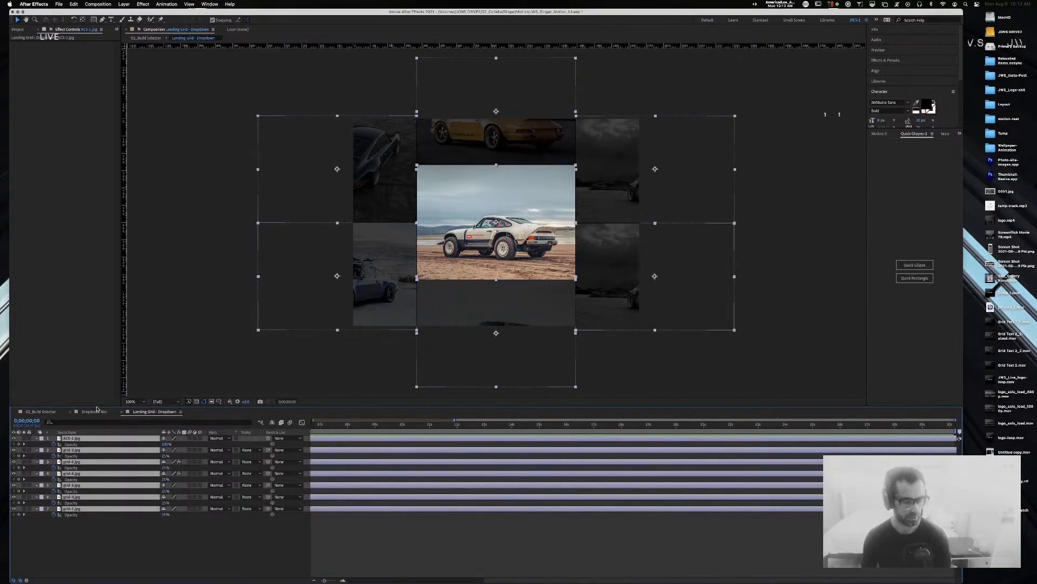
click(121, 413)
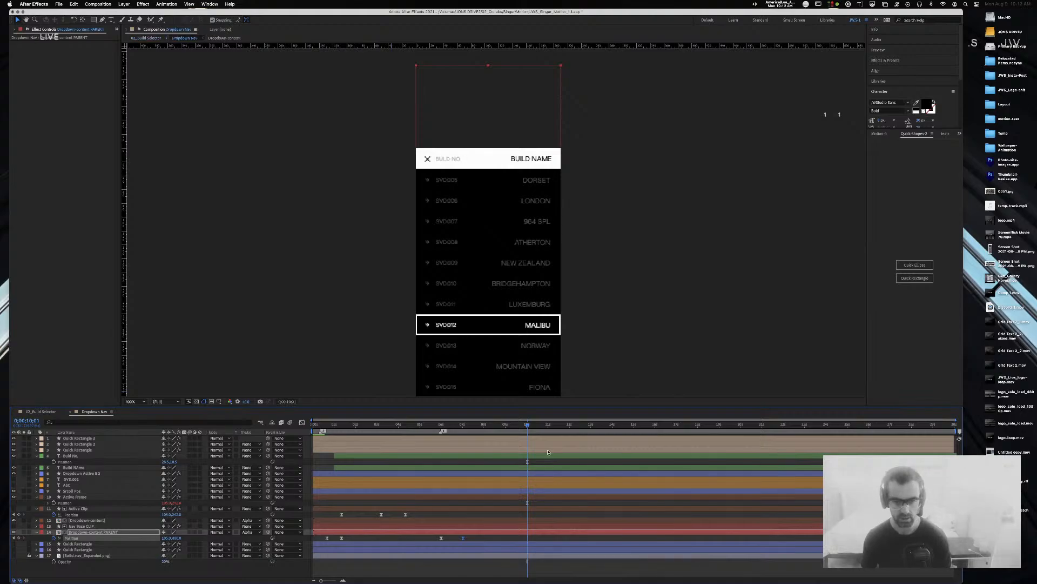
Step: In 02_Build Selector, extend the Landing Grid - Dropdown layer's out-point to 15 seconds
click(50, 413)
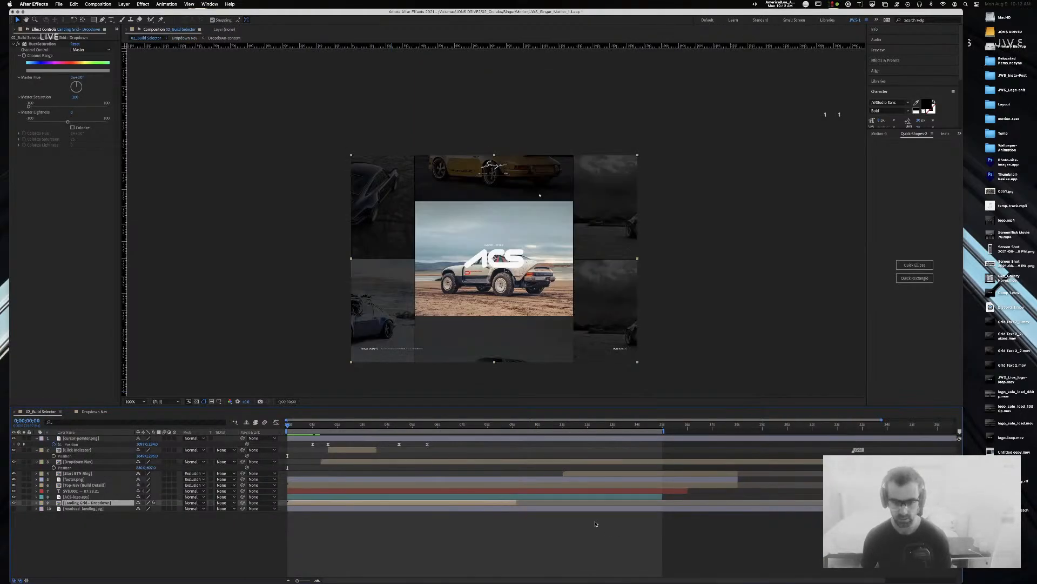
drag(517, 505, 664, 509)
drag(542, 422, 290, 423)
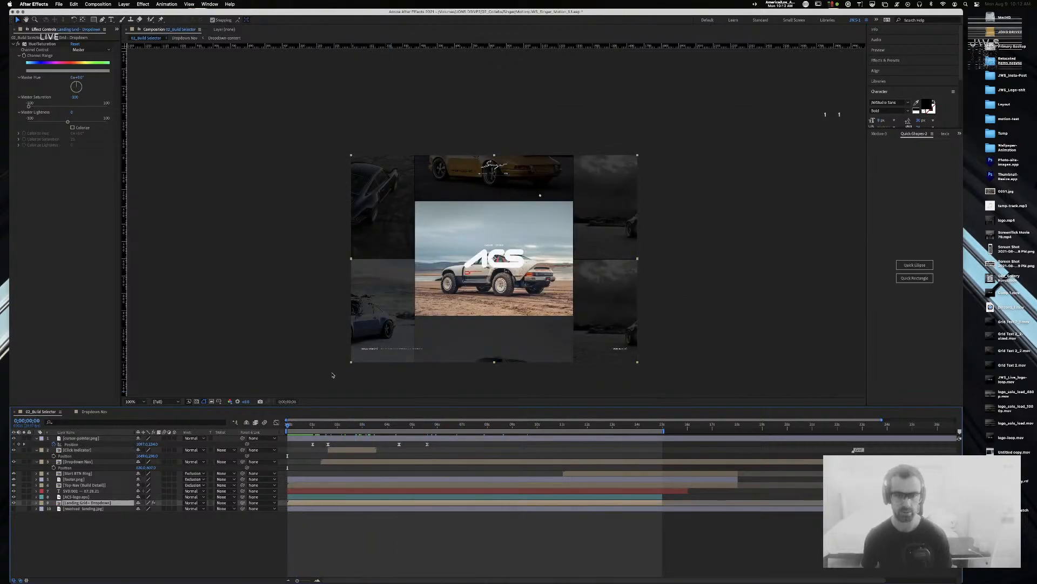
Step: RAM-preview the dropdown section, then return to around 4 seconds
key(space)
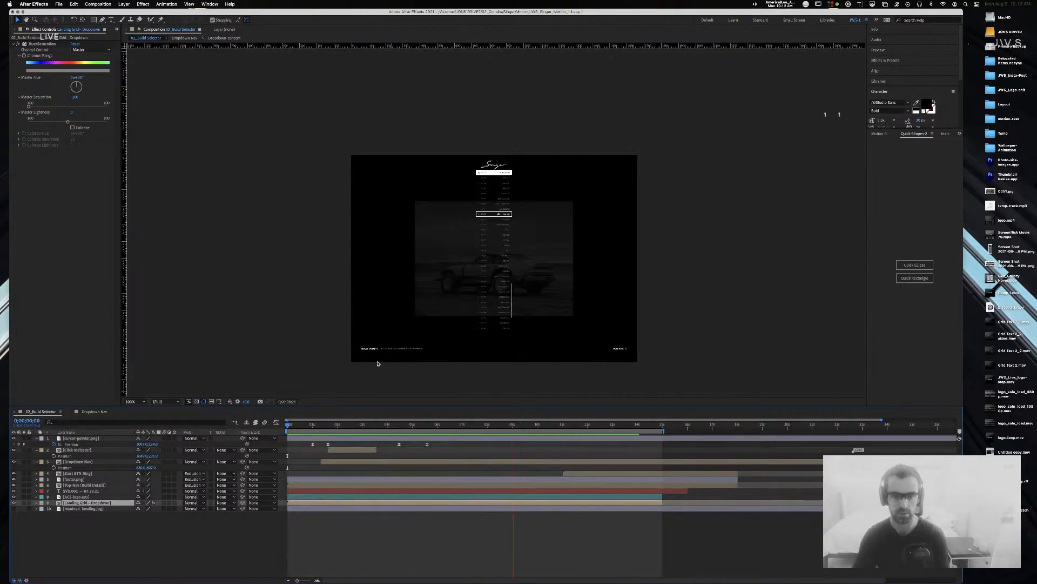
key(space)
drag(560, 427, 361, 429)
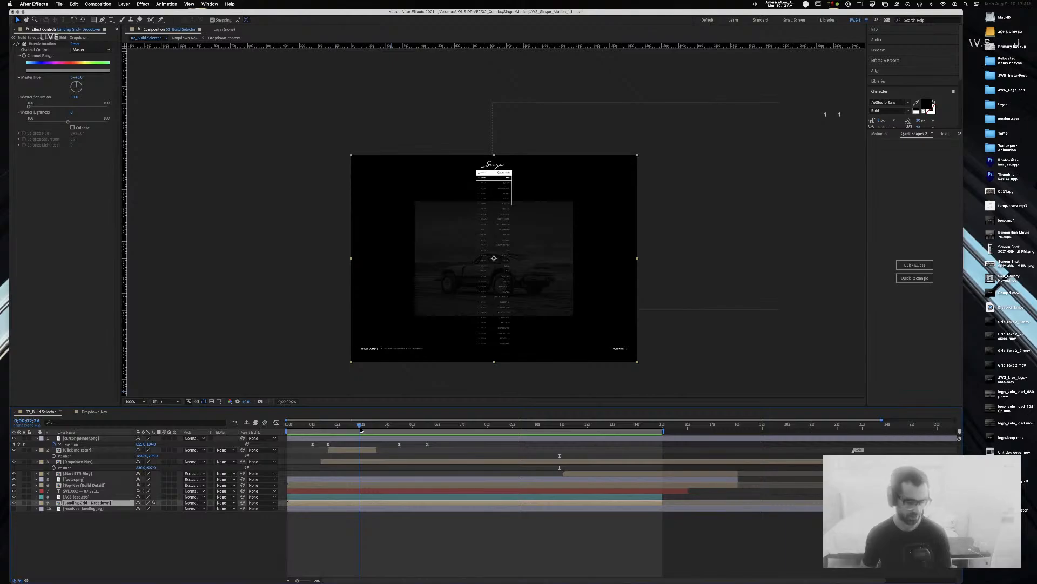
Step: Select the Landing Grid - Dropdown layer and reveal its keyframed properties
click(86, 509)
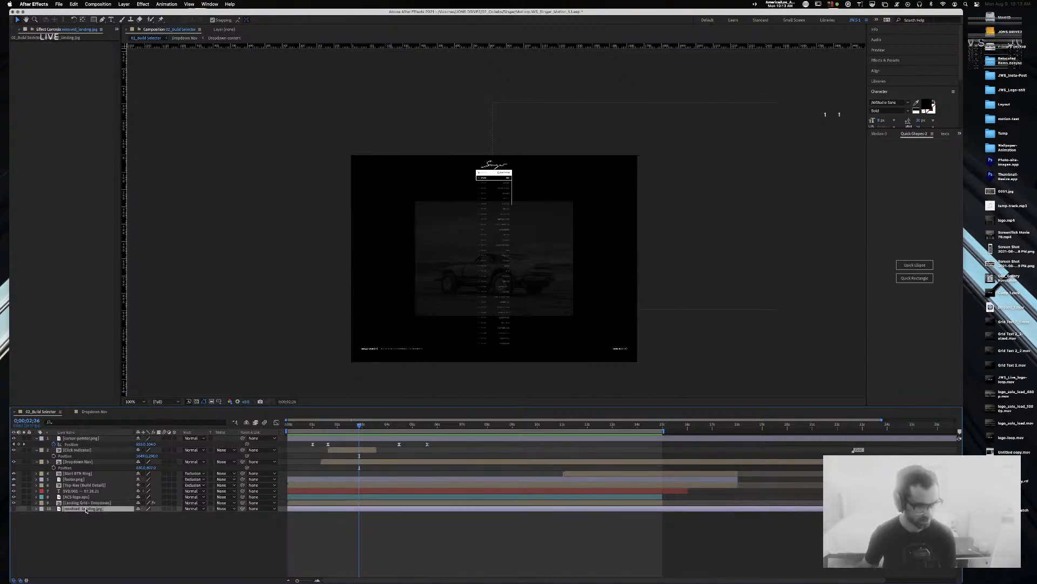
click(92, 502)
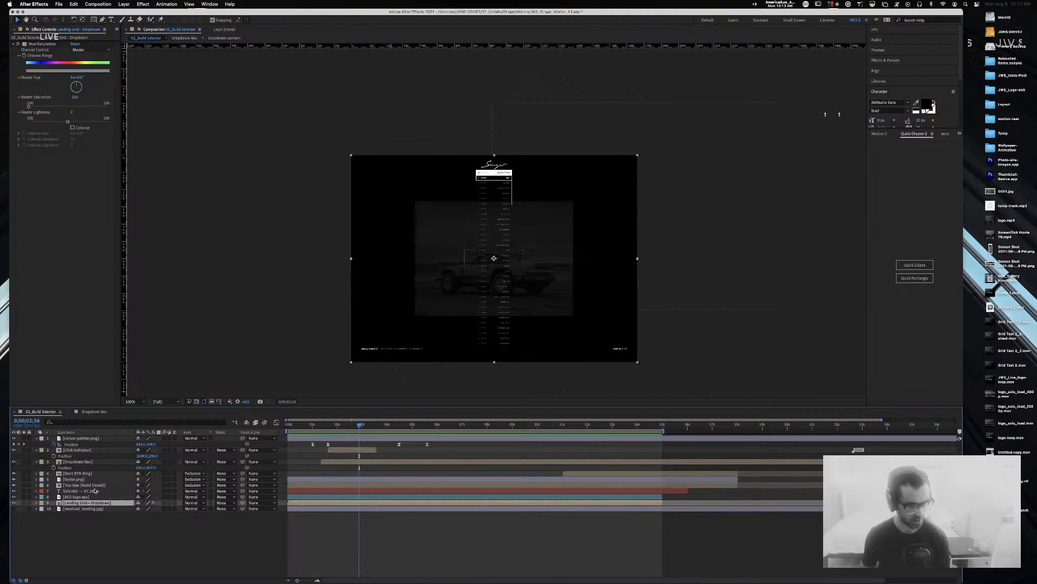
click(445, 380)
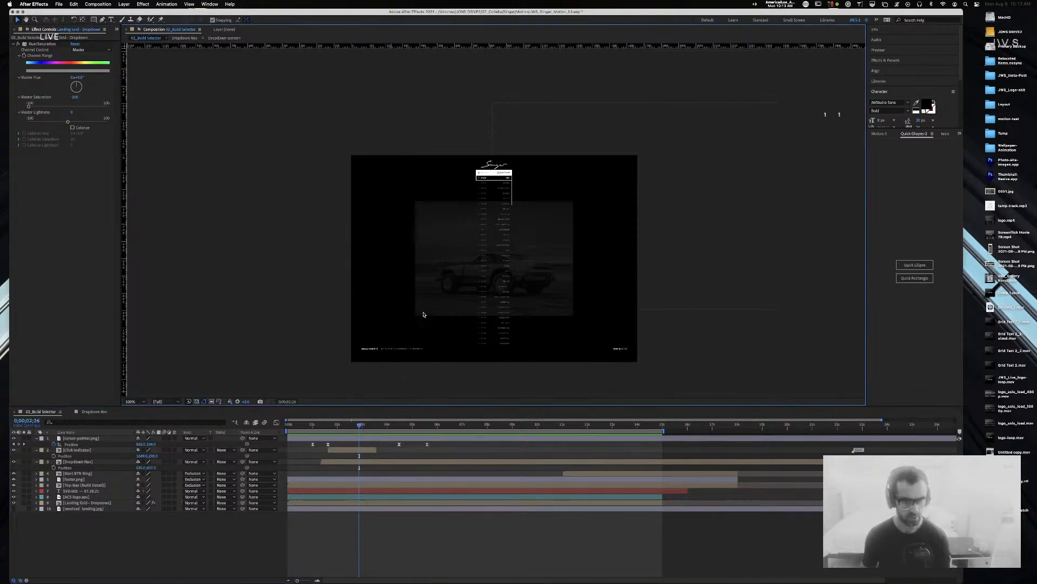
click(520, 503)
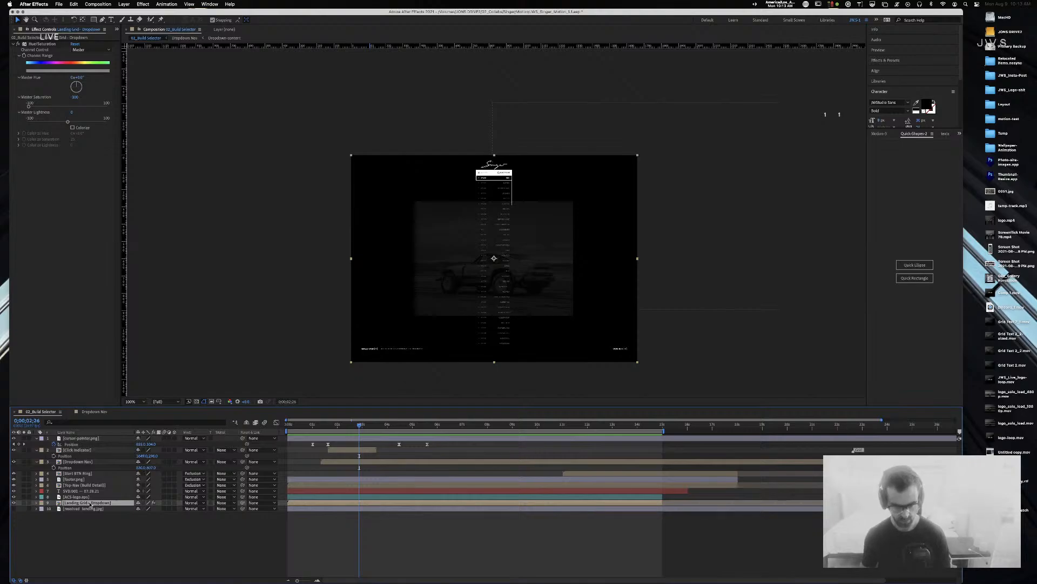
key(u)
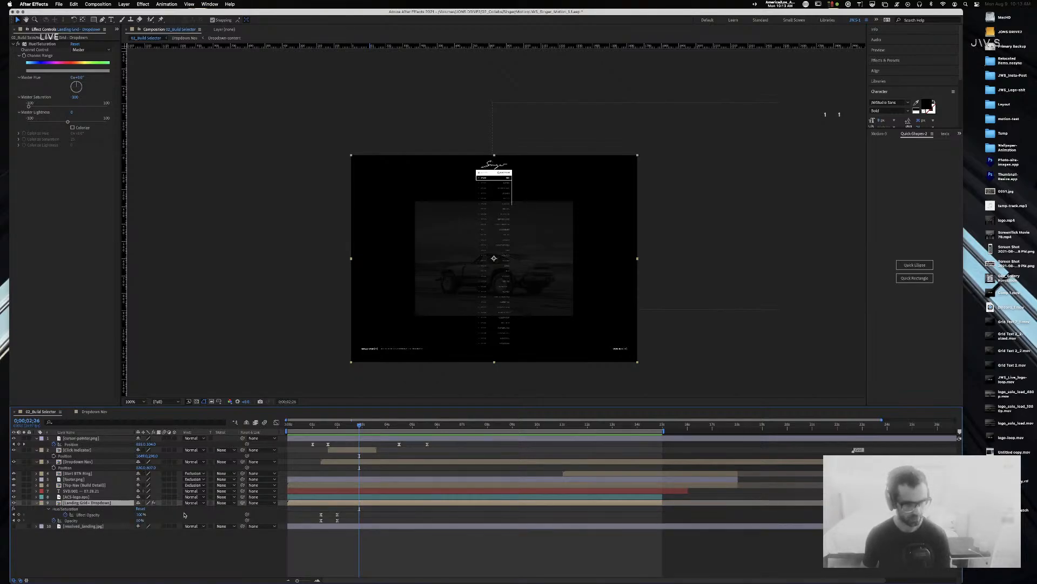
drag(357, 426, 335, 433)
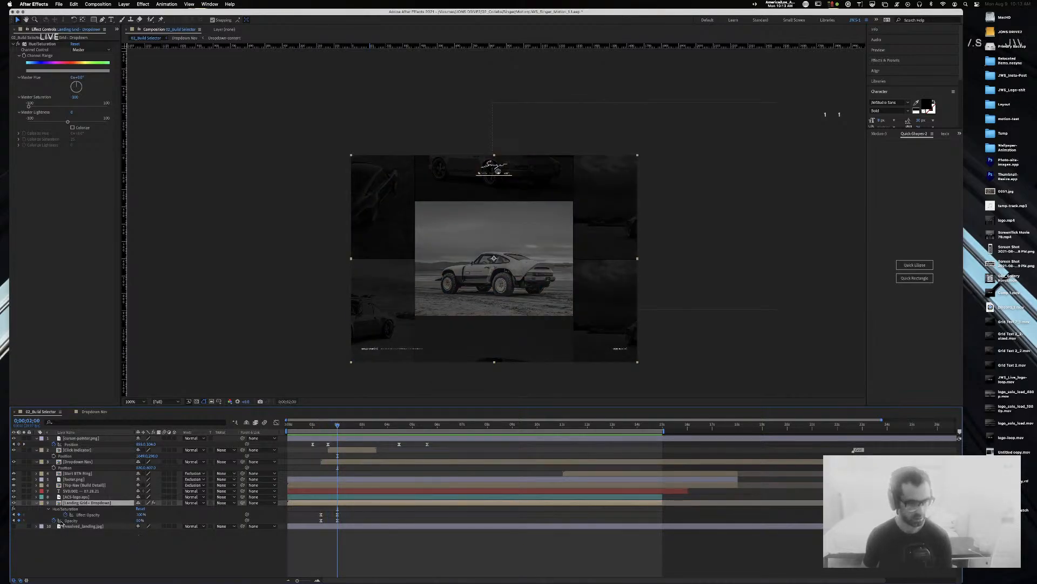
click(13, 520)
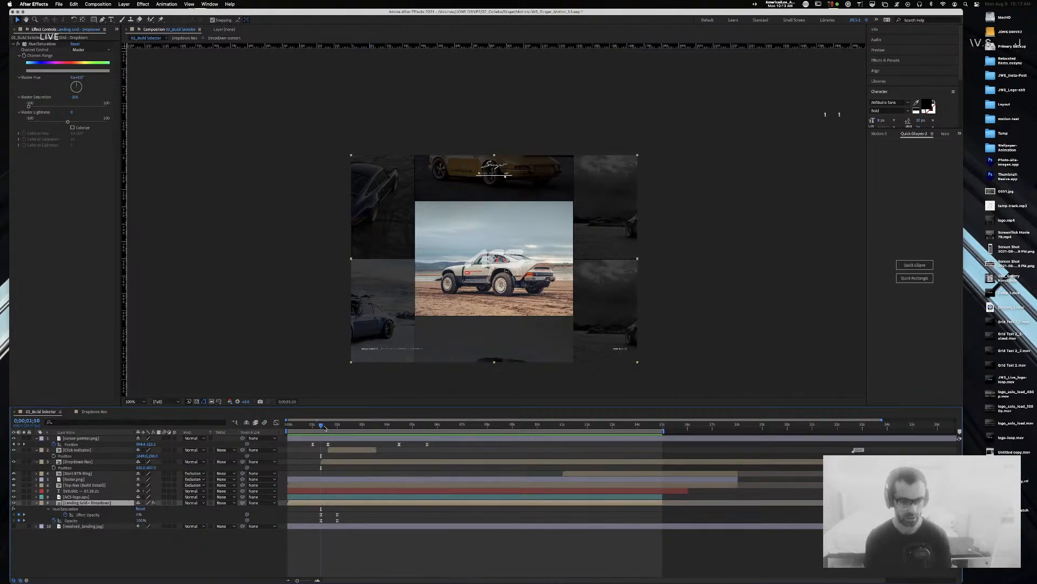
Step: Set the layer's opacity to 75% at the 2-second keyframe, then open the Landing Grid - Dropdown precomp
drag(325, 428, 337, 426)
click(139, 520)
key(Return)
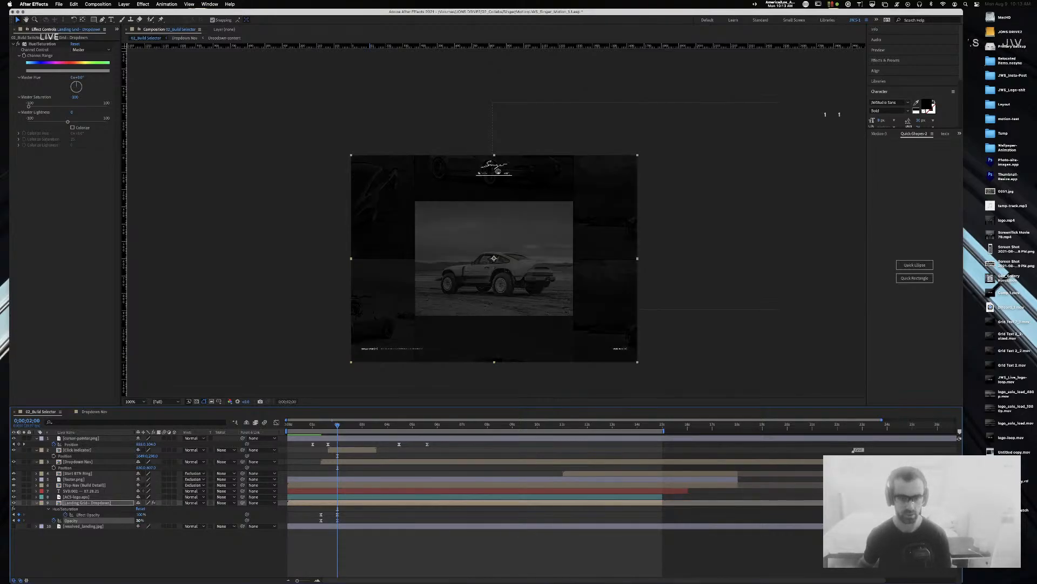
click(140, 520)
key(Return)
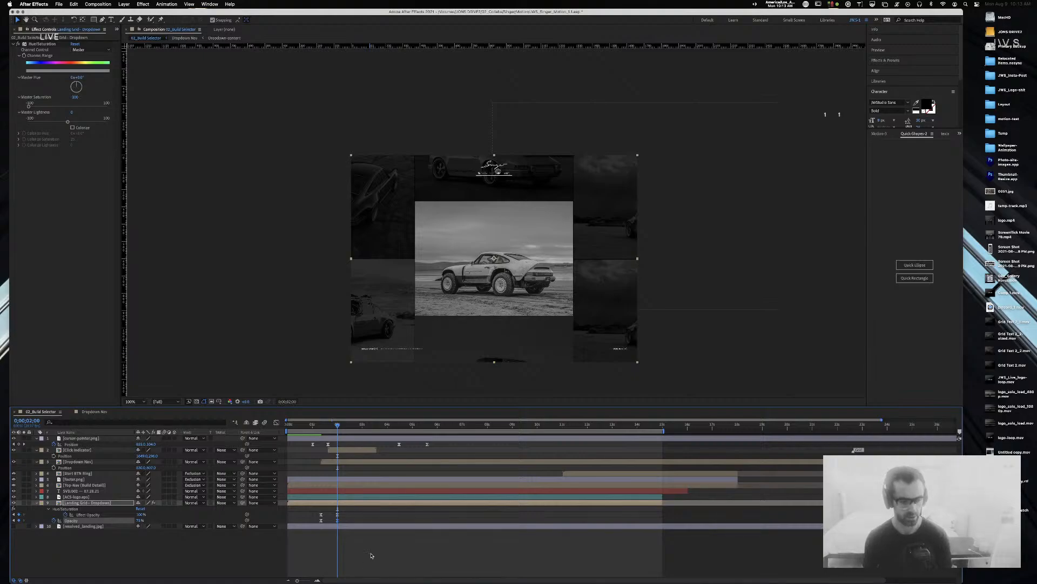
click(331, 543)
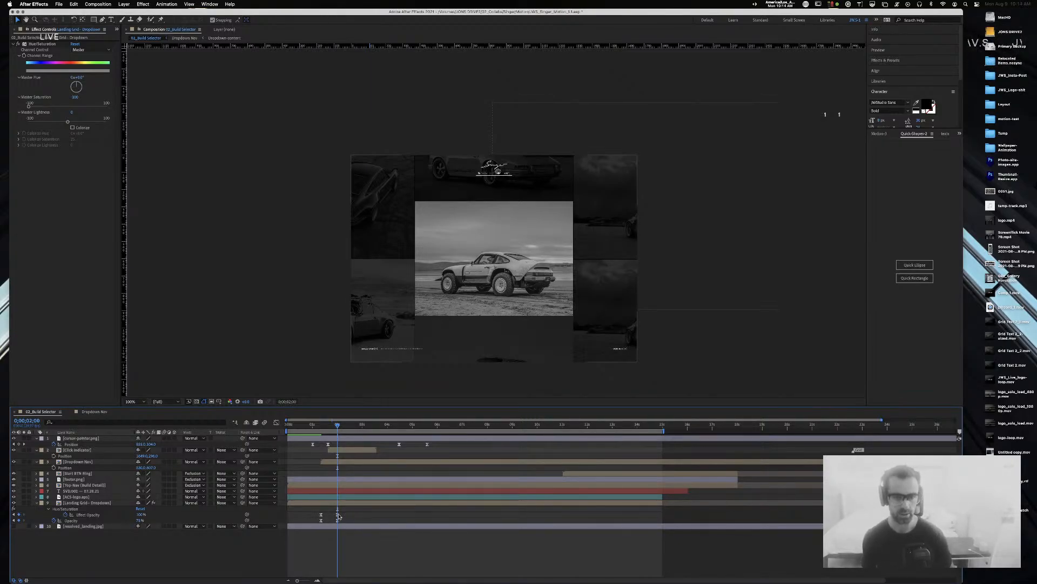
click(90, 514)
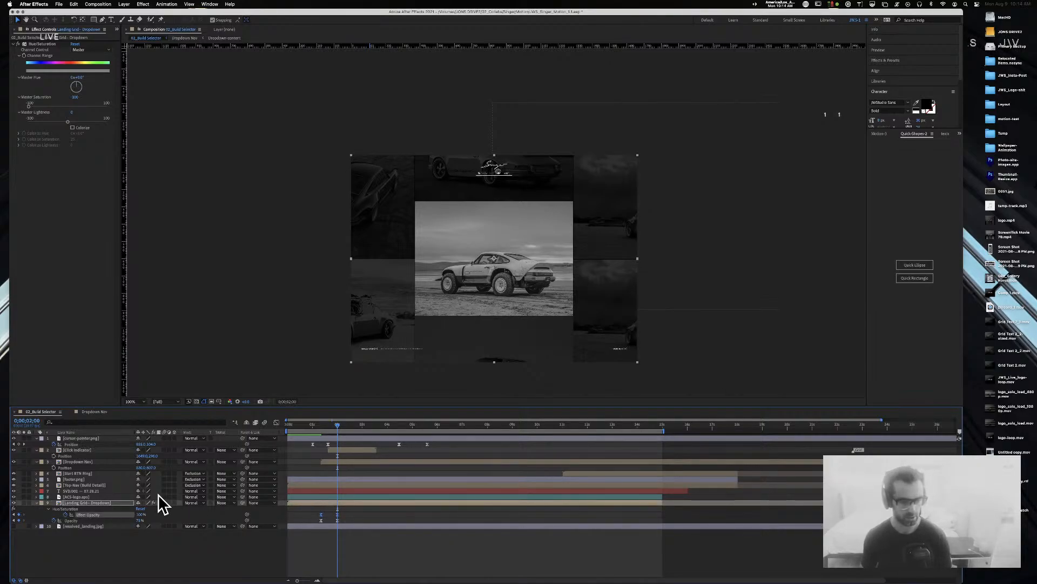
double_click(59, 504)
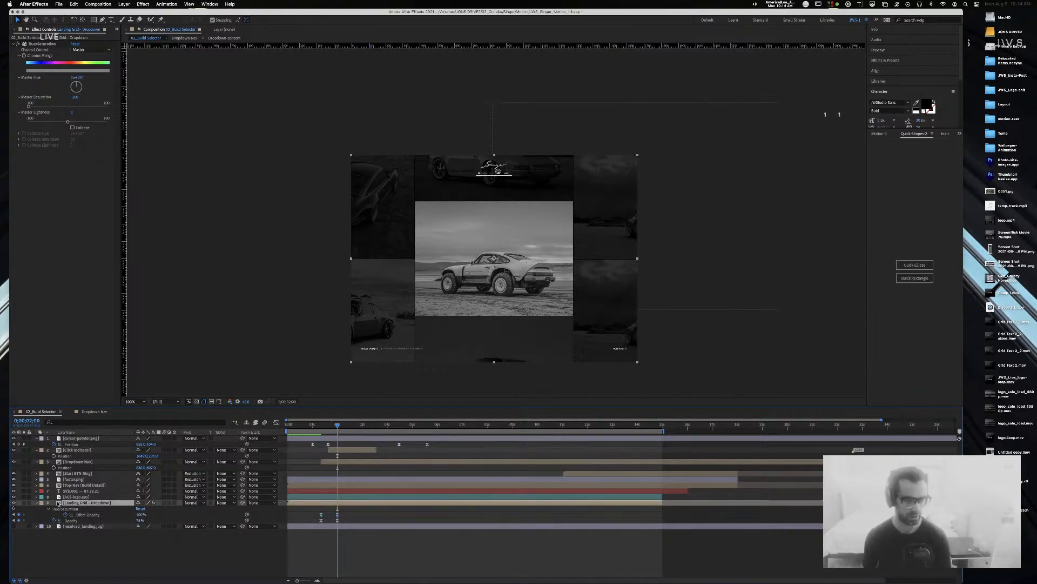
Step: Paste the centre ACS-1.jpg layer from the precomp into the 02_Build Selector comp
click(78, 439)
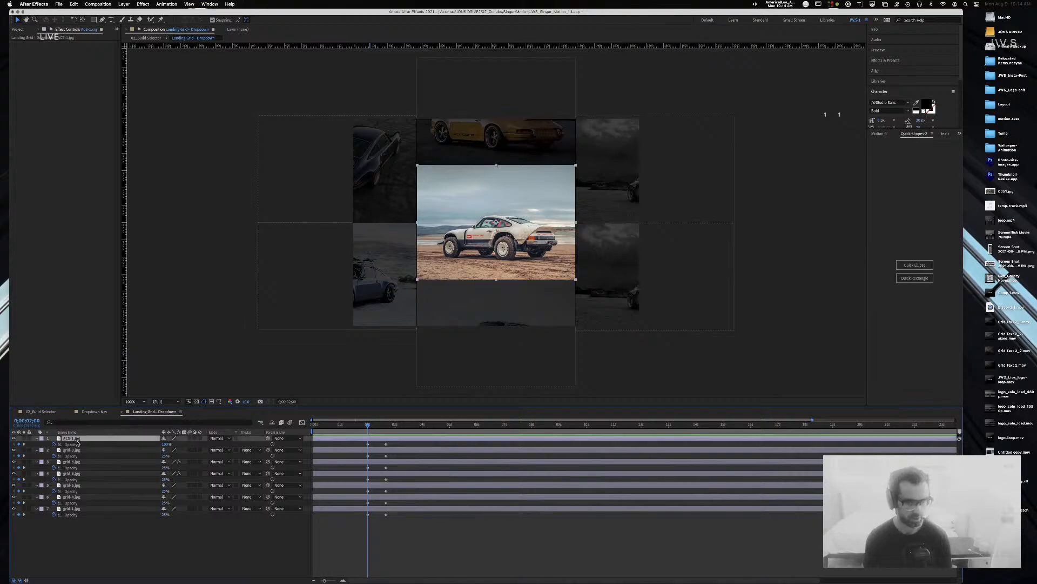
click(95, 412)
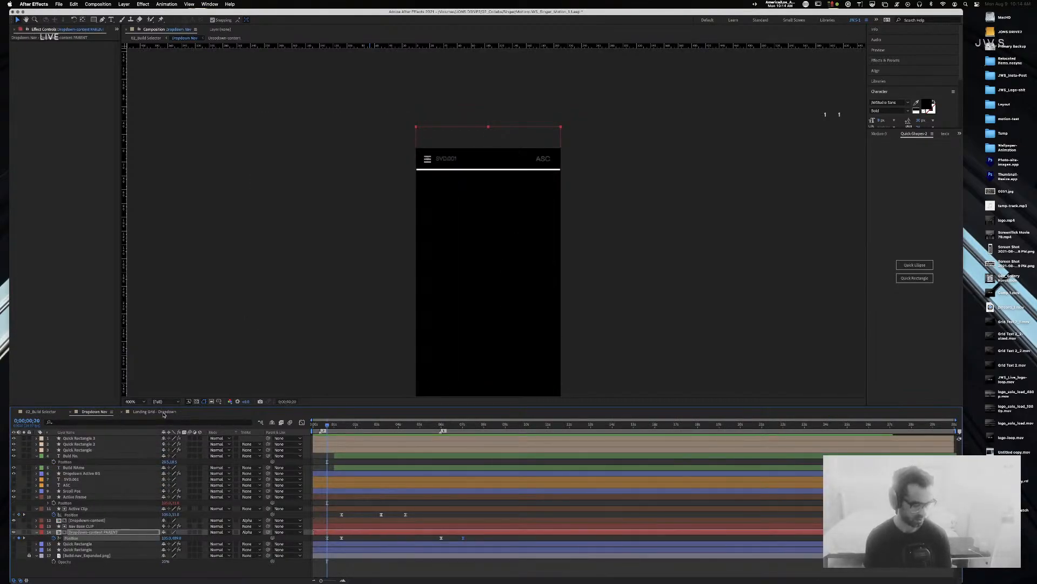
click(38, 412)
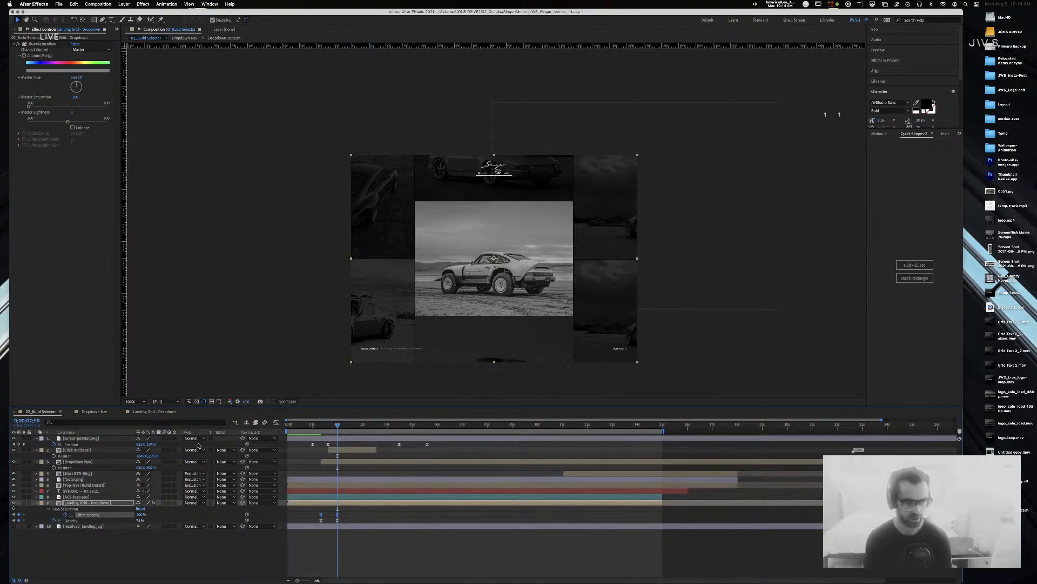
key(super+v)
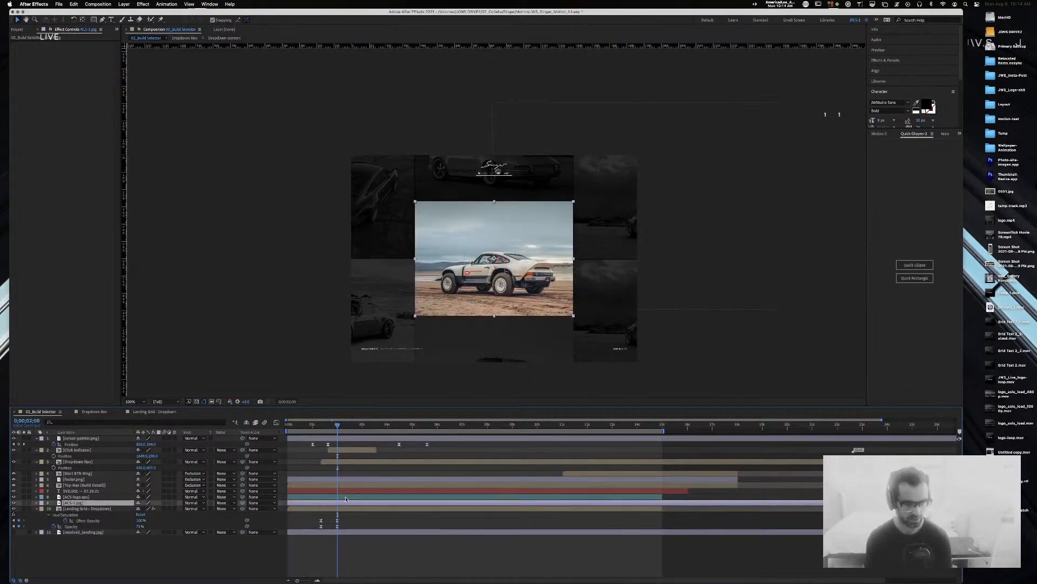
mouse_move(339, 424)
mouse_down()
mouse_move(289, 430)
mouse_move(329, 431)
mouse_up()
key(Home)
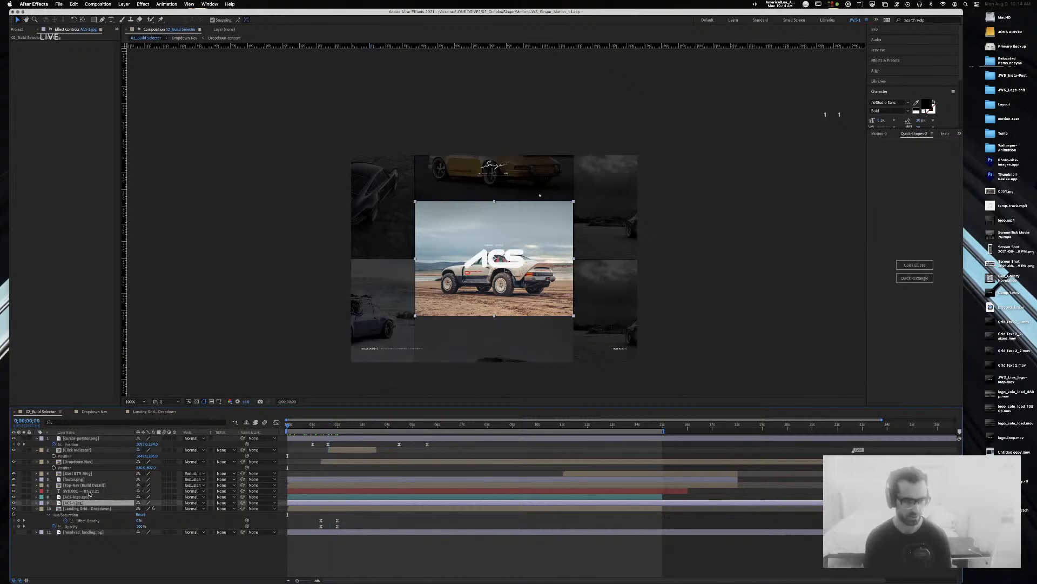
Step: Rename the pasted layer 'Focused Build' and check it where the dropdown appears
key(Return)
text(Active)
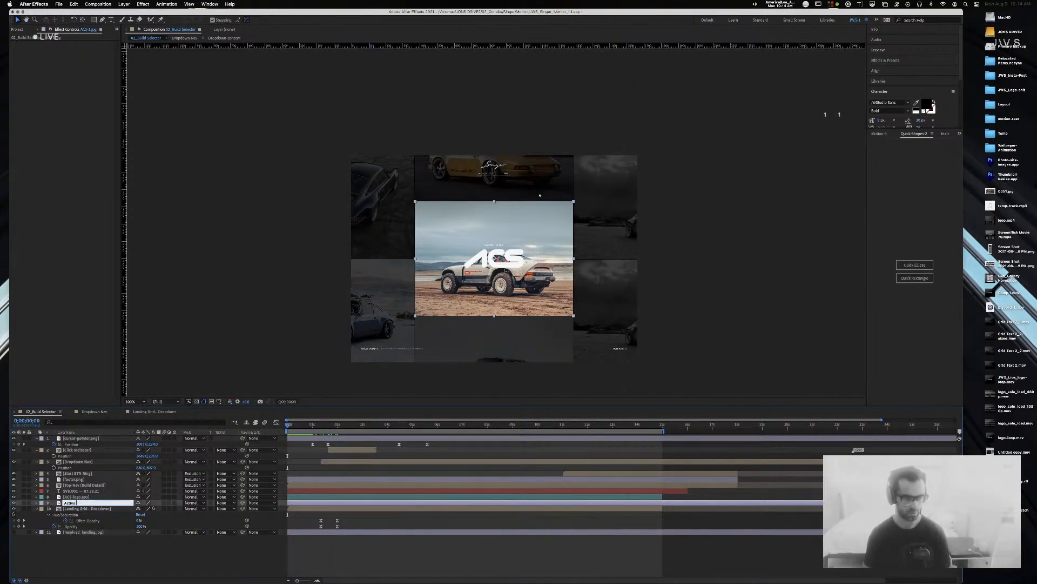
text( Build)
key(BackSpace)
key(BackSpace)
key(BackSpace)
key(BackSpace)
key(BackSpace)
key(BackSpace)
key(BackSpace)
key(BackSpace)
key(BackSpace)
key(BackSpace)
key(BackSpace)
key(BackSpace)
text(Focused Build)
key(Return)
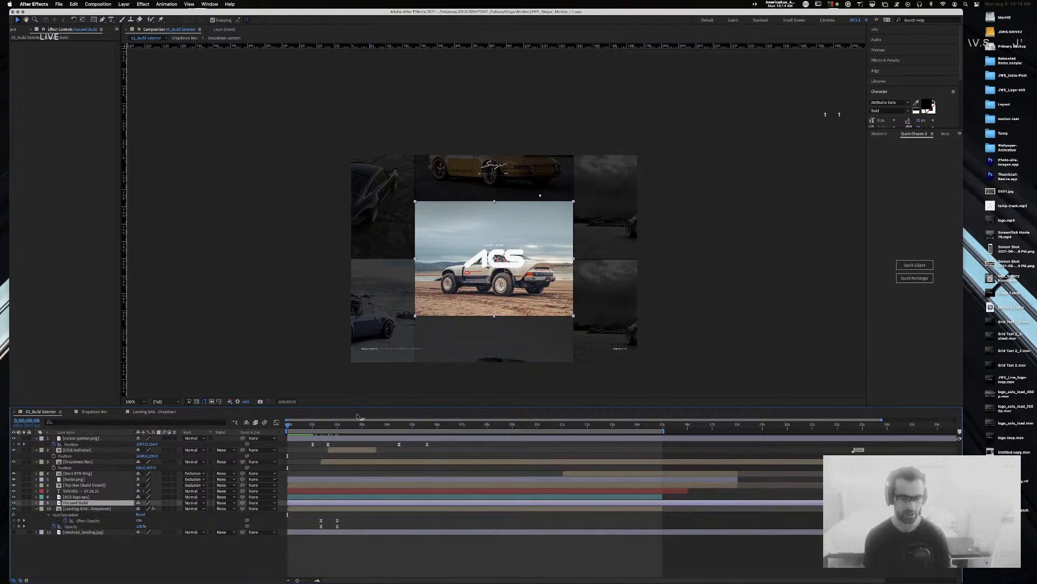
click(339, 424)
mouse_move(339, 425)
mouse_down()
mouse_move(378, 424)
mouse_move(332, 424)
mouse_move(368, 424)
mouse_move(336, 424)
mouse_move(346, 424)
mouse_up()
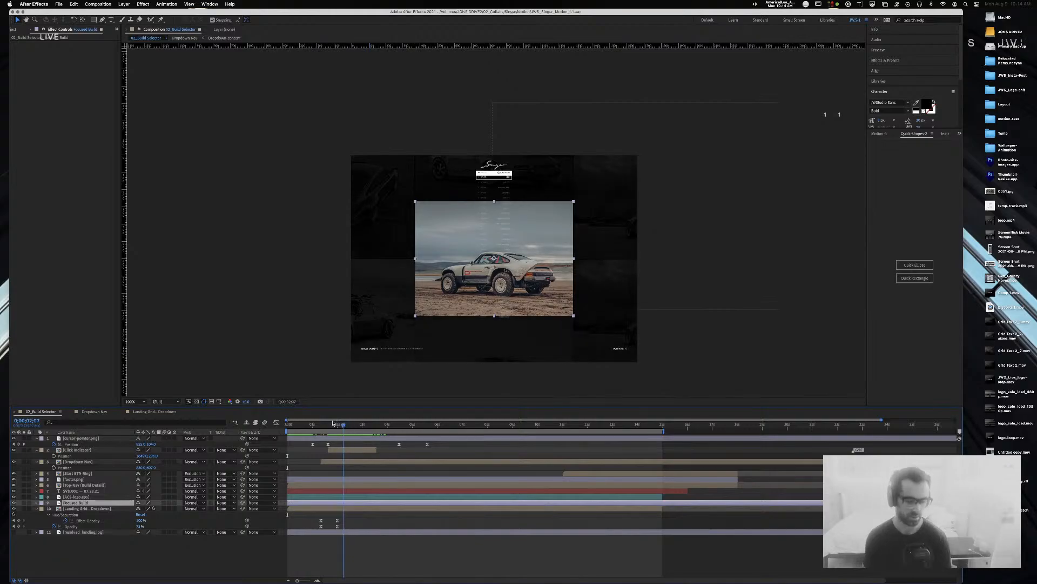
key(Home)
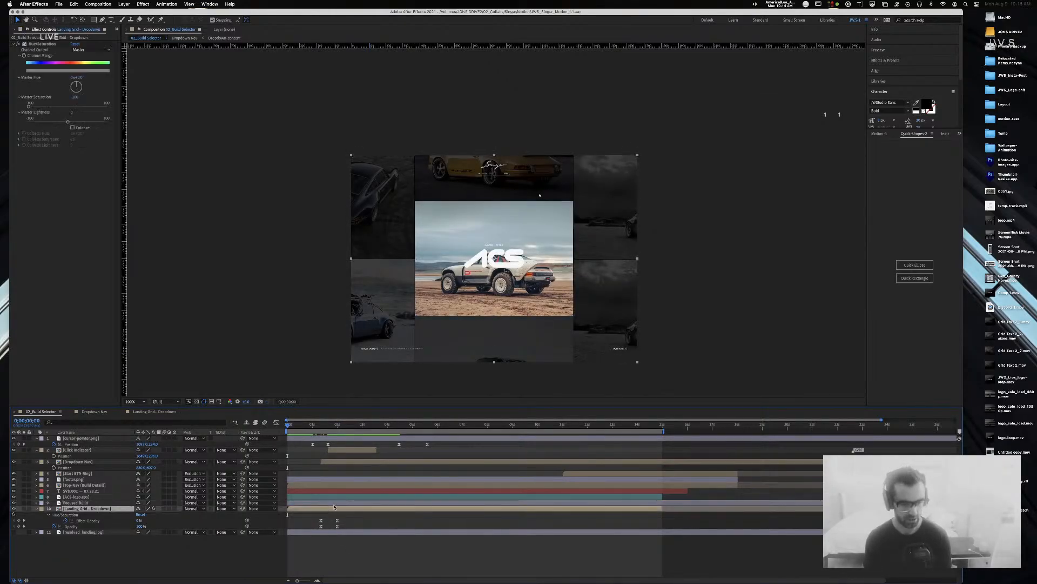
Step: Give the Focused Build and Landing Grid - Dropdown layers a Yellow label, then save the project
shift+click(94, 508)
click(41, 503)
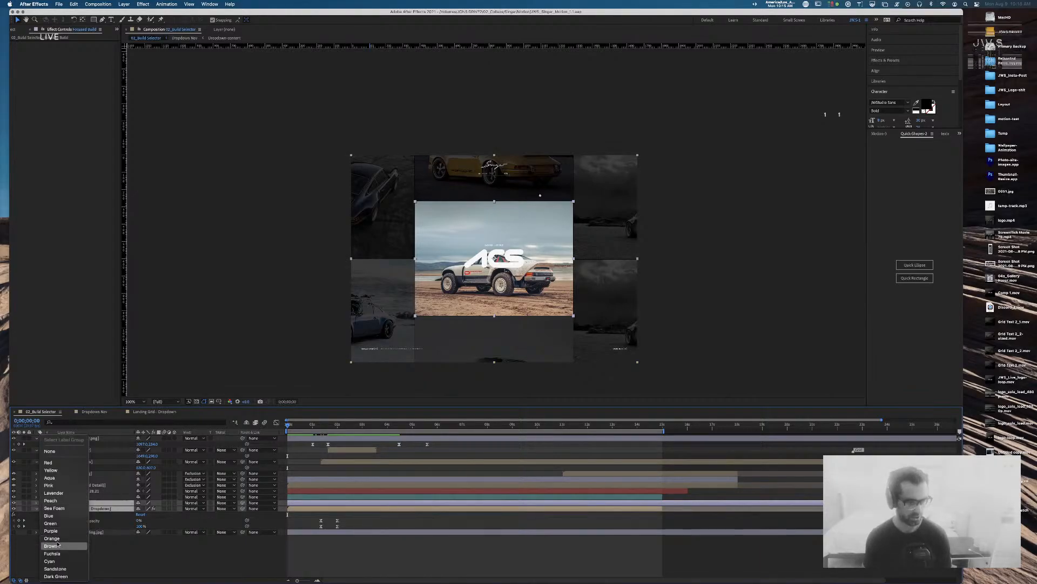
click(56, 546)
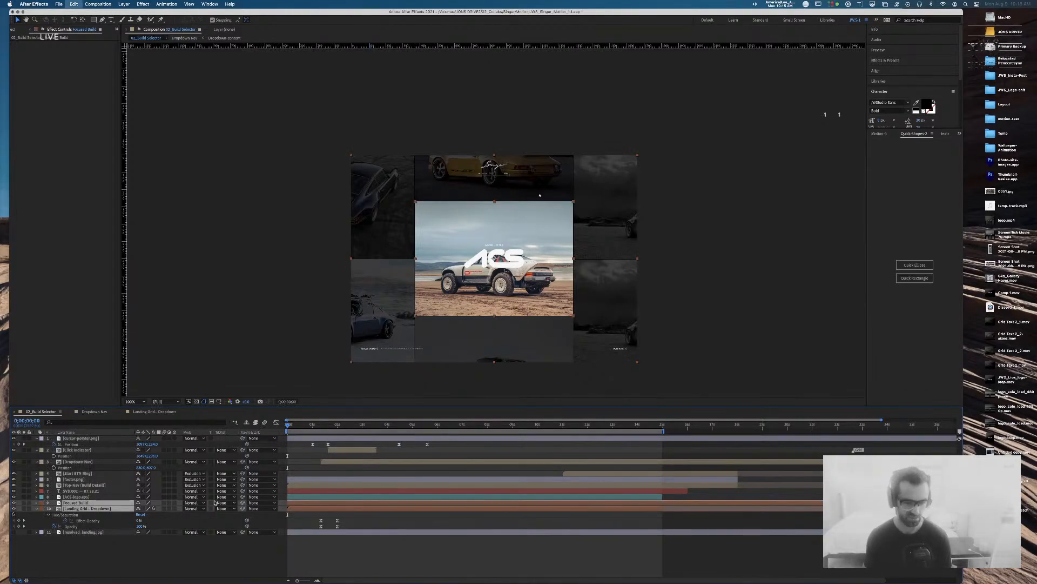
click(41, 503)
click(54, 561)
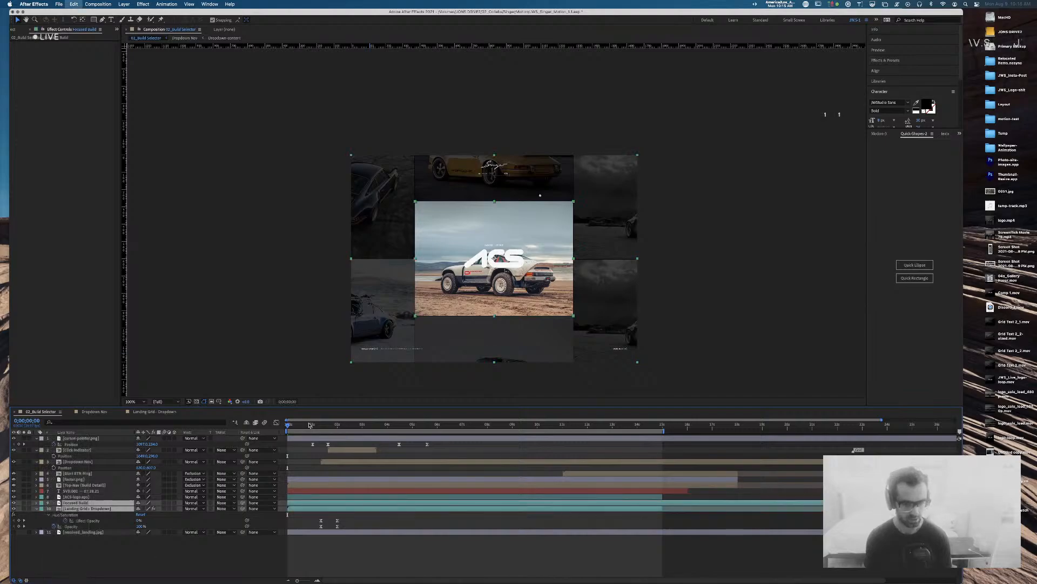
click(42, 509)
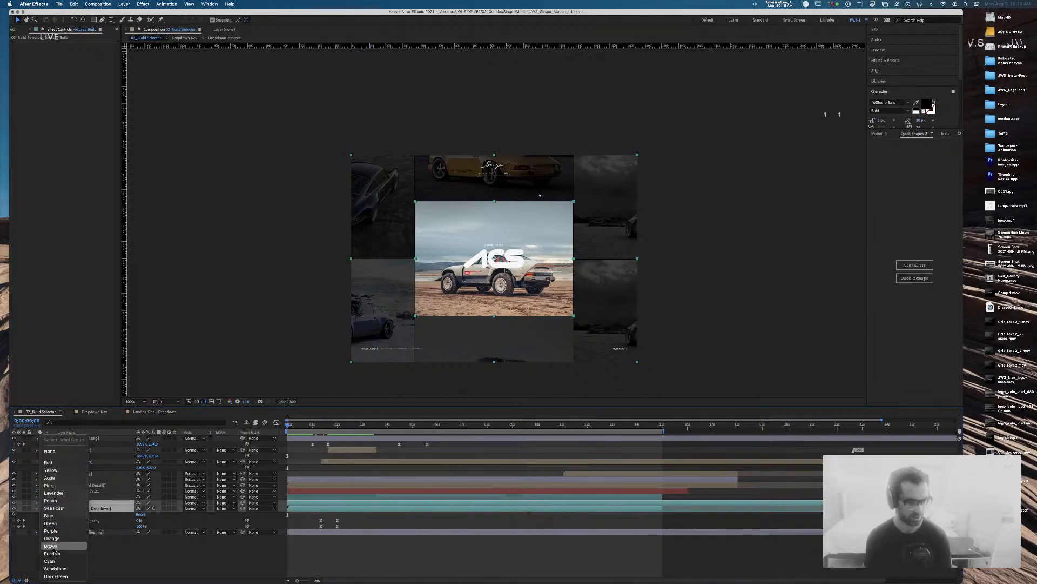
click(60, 576)
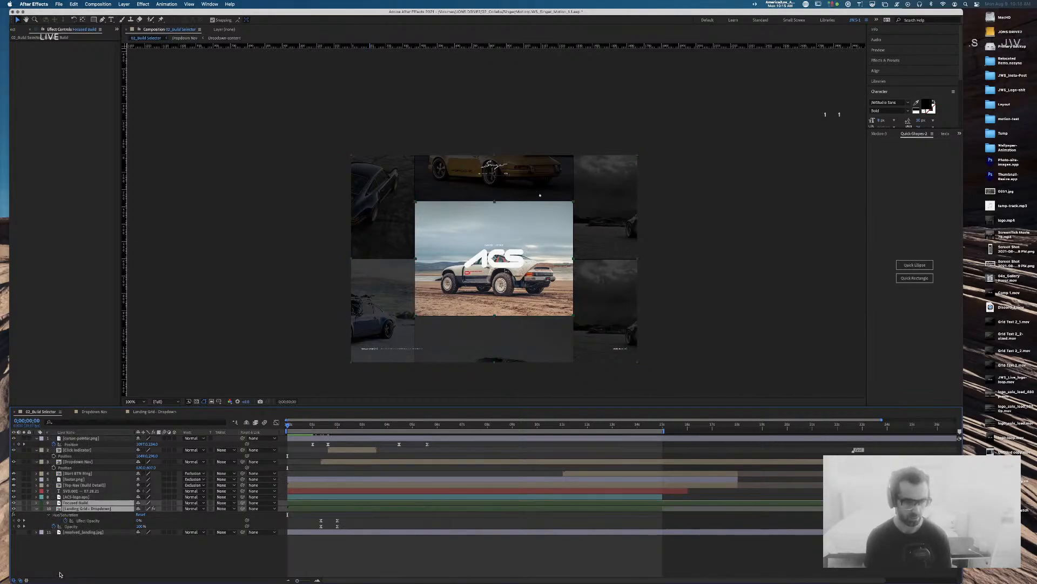
click(42, 508)
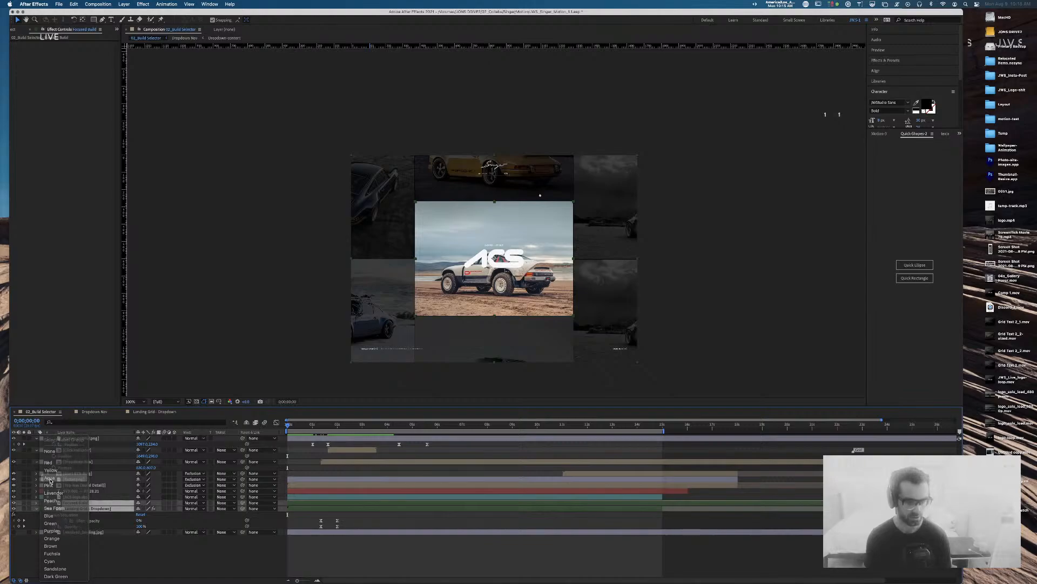
click(50, 481)
click(42, 509)
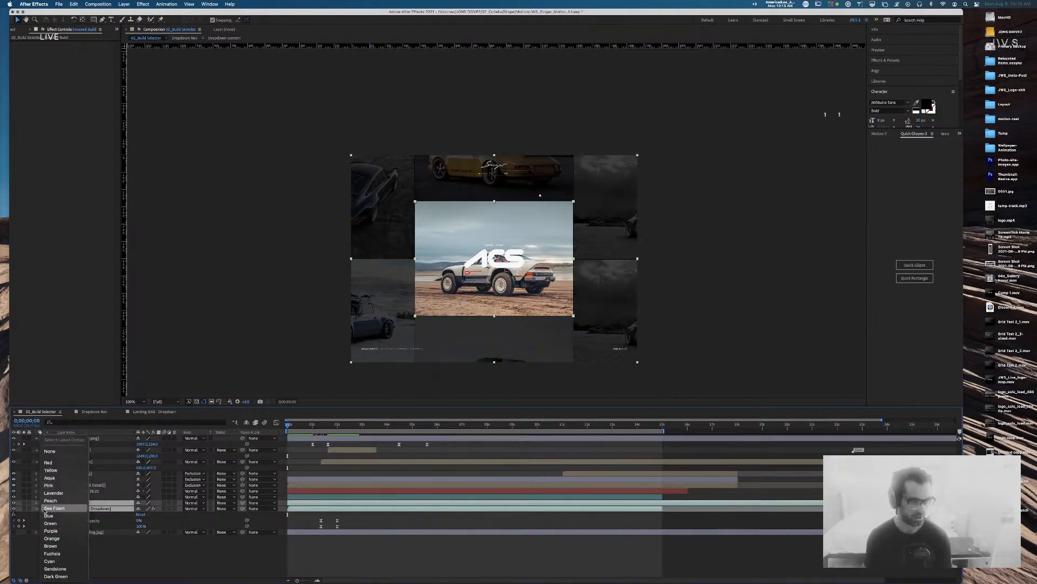
click(51, 470)
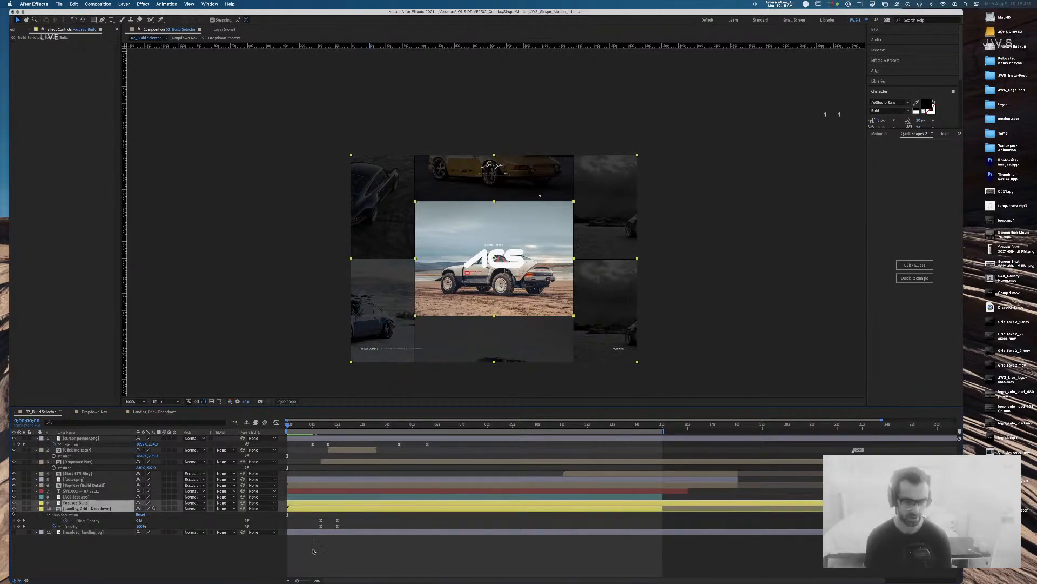
key(F2)
key(super+s)
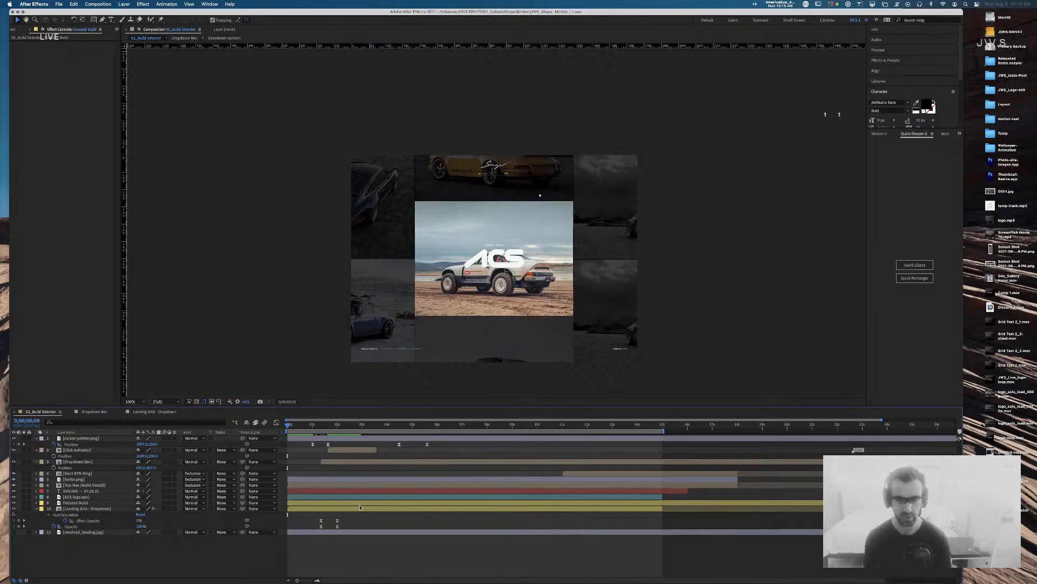
Step: Shift Focused Build's opacity keyframes earlier, to where the ACS logo fades out
drag(288, 426, 322, 431)
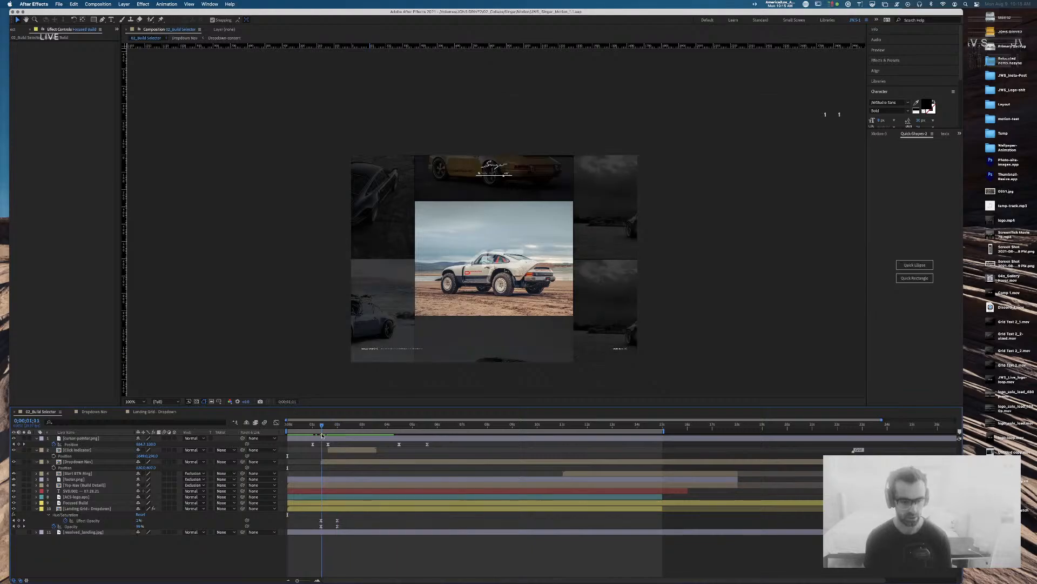
click(78, 503)
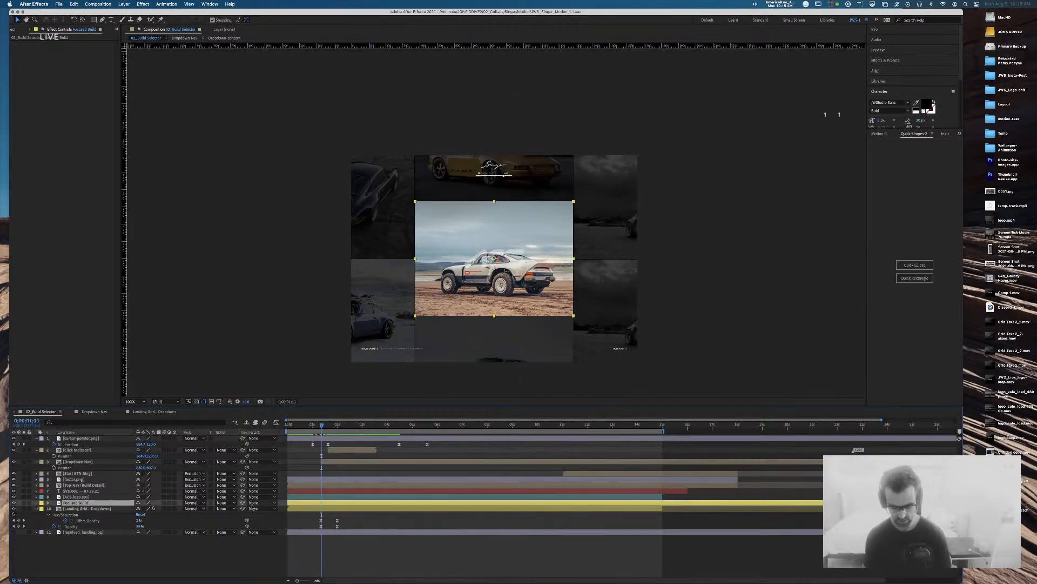
key(t)
mouse_move(322, 428)
mouse_down()
mouse_move(337, 427)
mouse_move(326, 430)
mouse_up()
drag(371, 507, 322, 510)
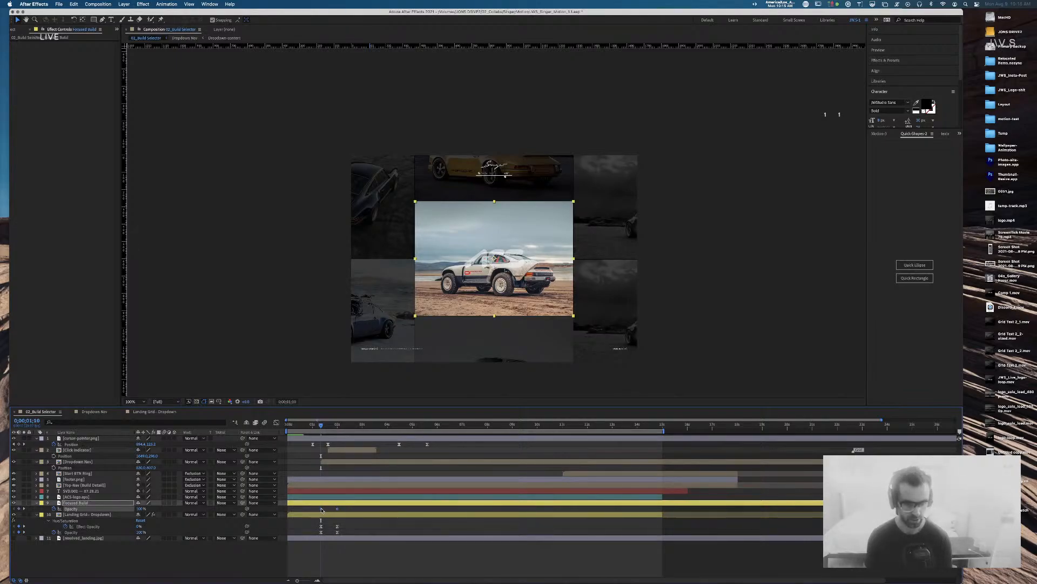
Step: Copy the landing grid's Hue/Saturation effect onto the Focused Build layer
click(82, 519)
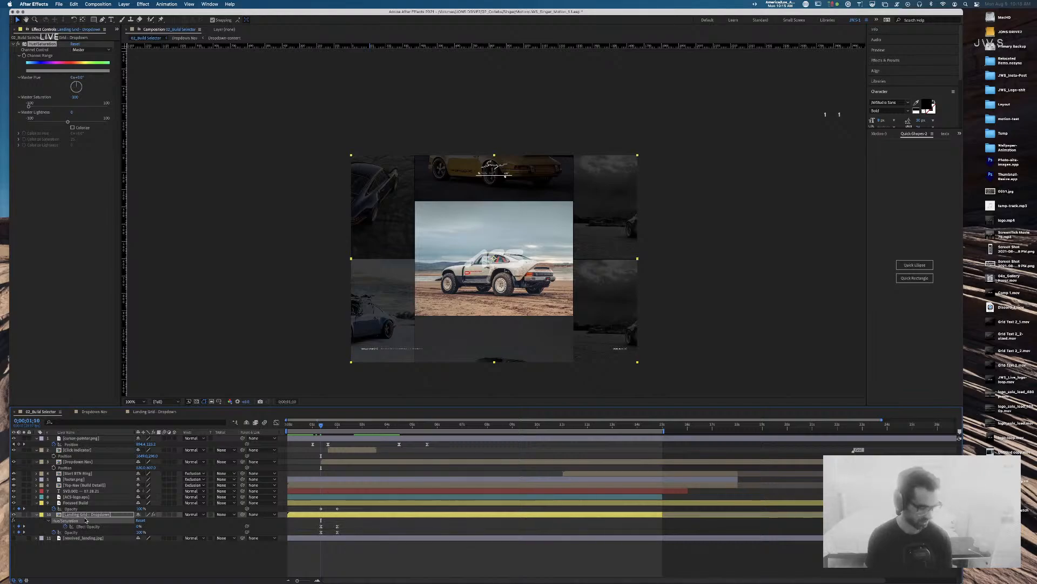
click(85, 503)
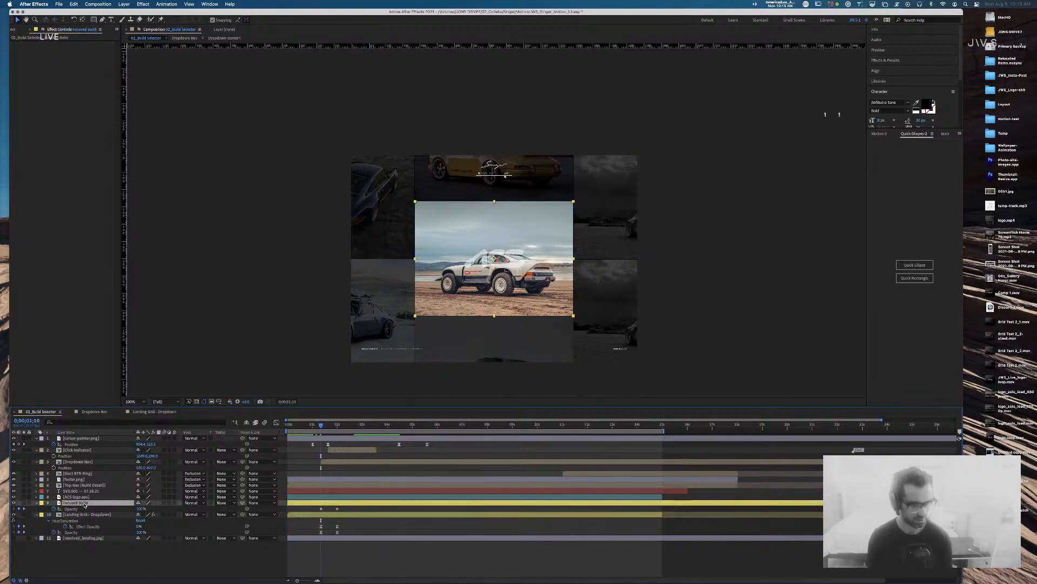
key(super+v)
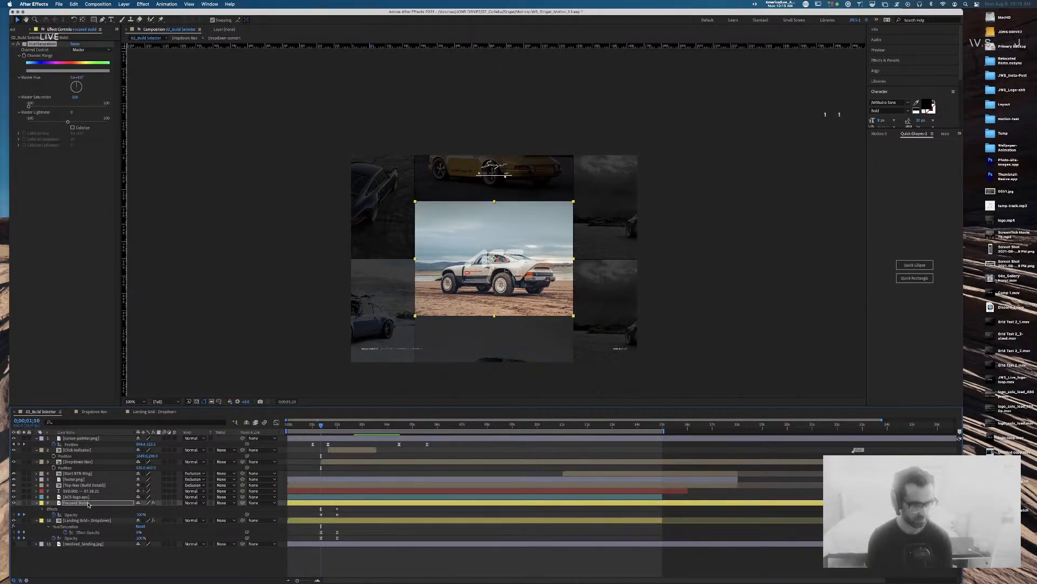
click(43, 510)
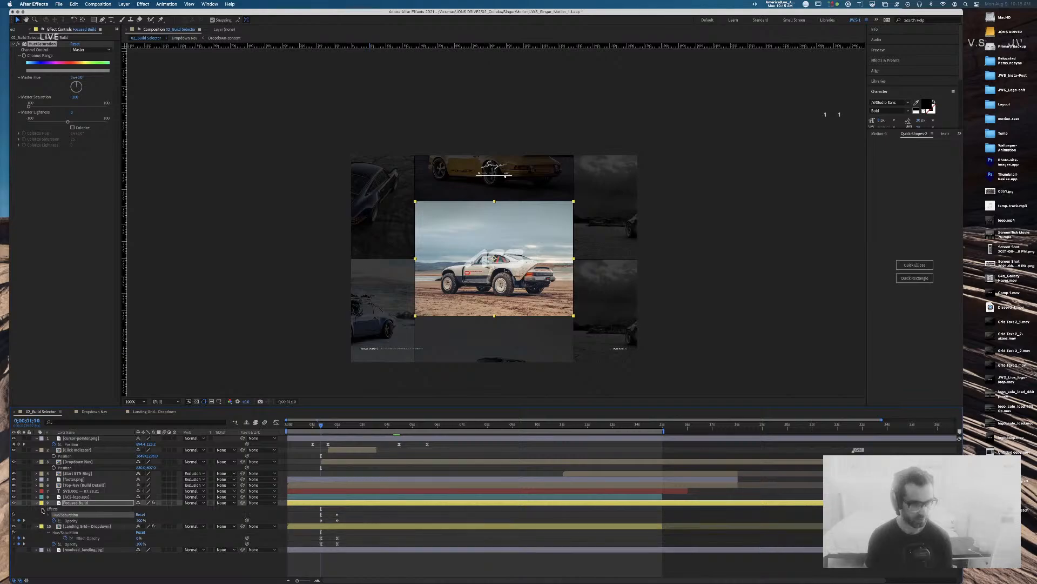
click(43, 510)
key(u)
key(u)
key(u)
key(u)
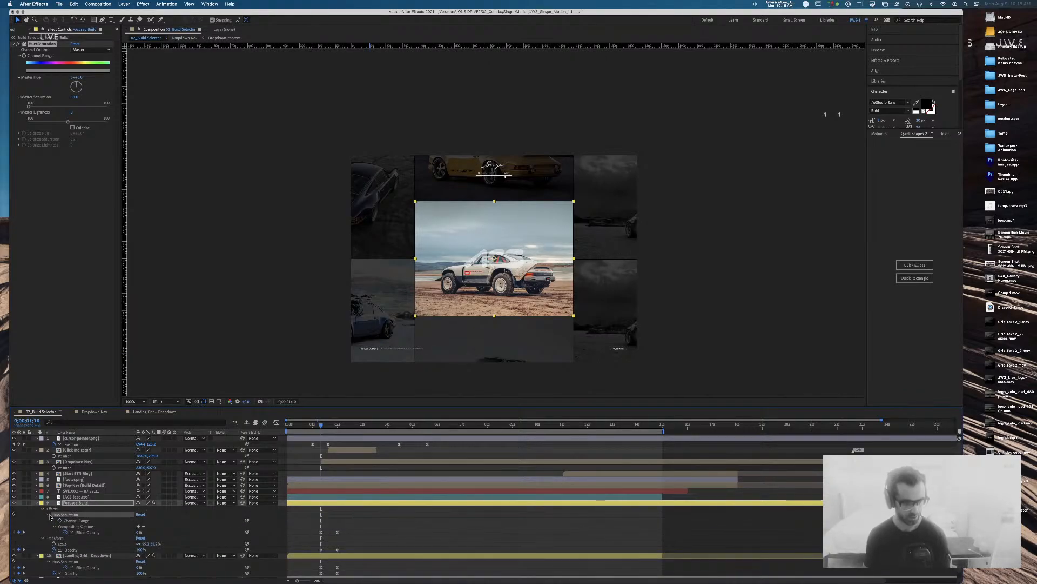
Step: Scrub to check Focused Build's colour-to-greyscale fade, then open the Landing Grid - Dropdown comp
click(324, 425)
drag(325, 428, 337, 430)
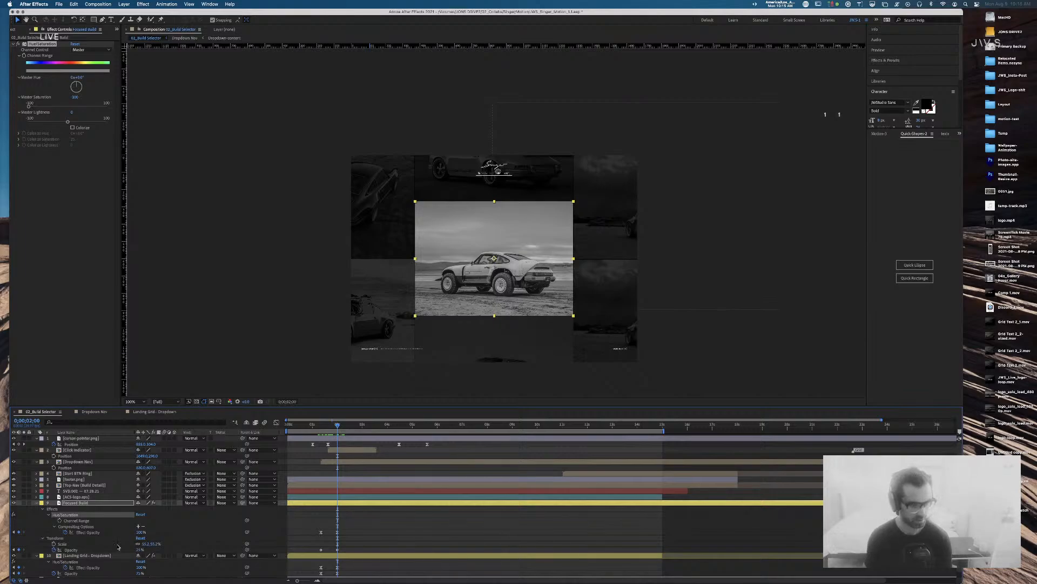
scroll(158, 545, down, 1)
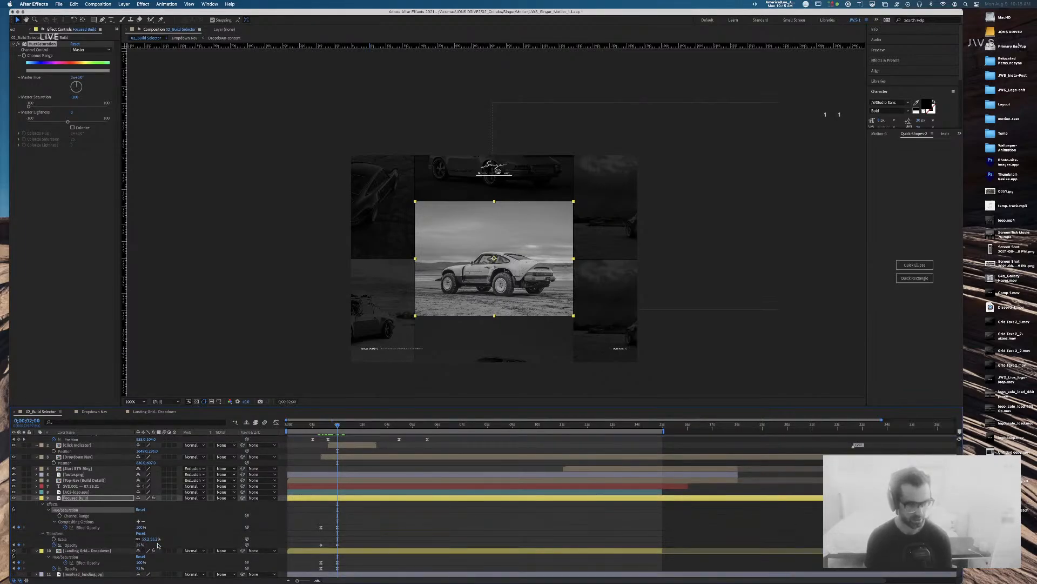
click(37, 498)
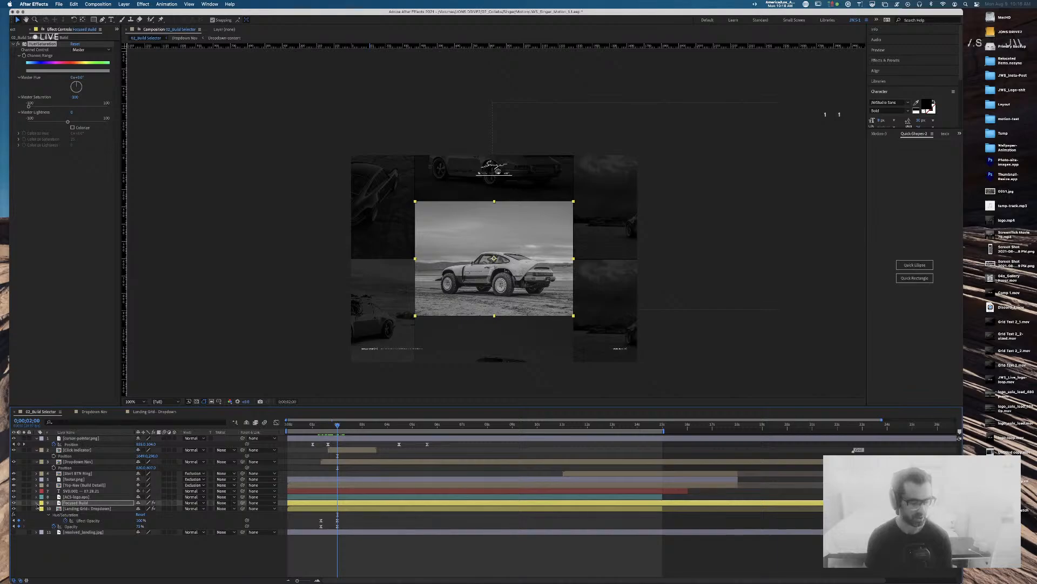
click(154, 412)
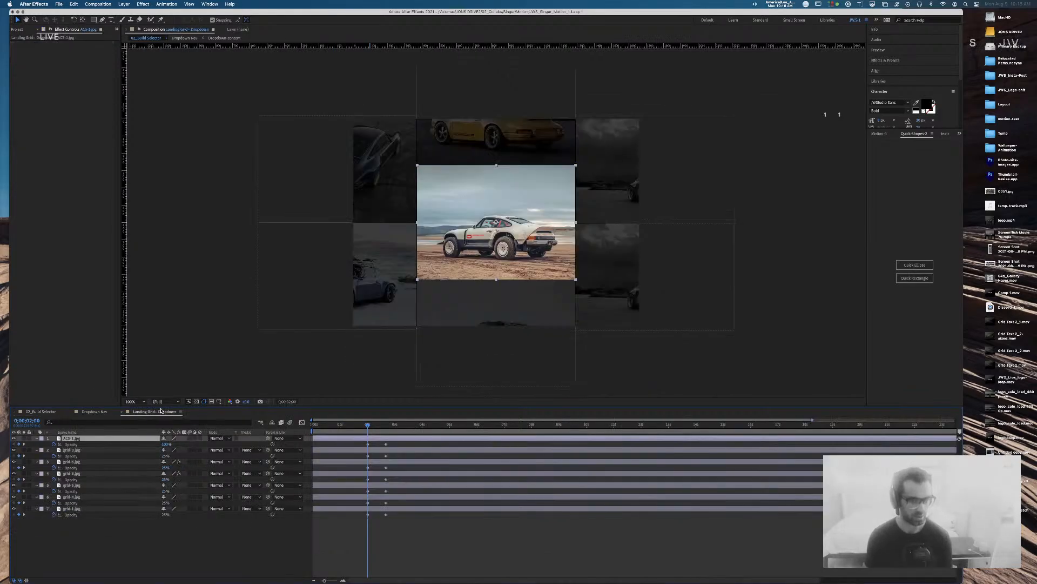
Step: Hide the centre ACS-1.jpg image in the landing grid and return to 02_Build Selector
click(14, 438)
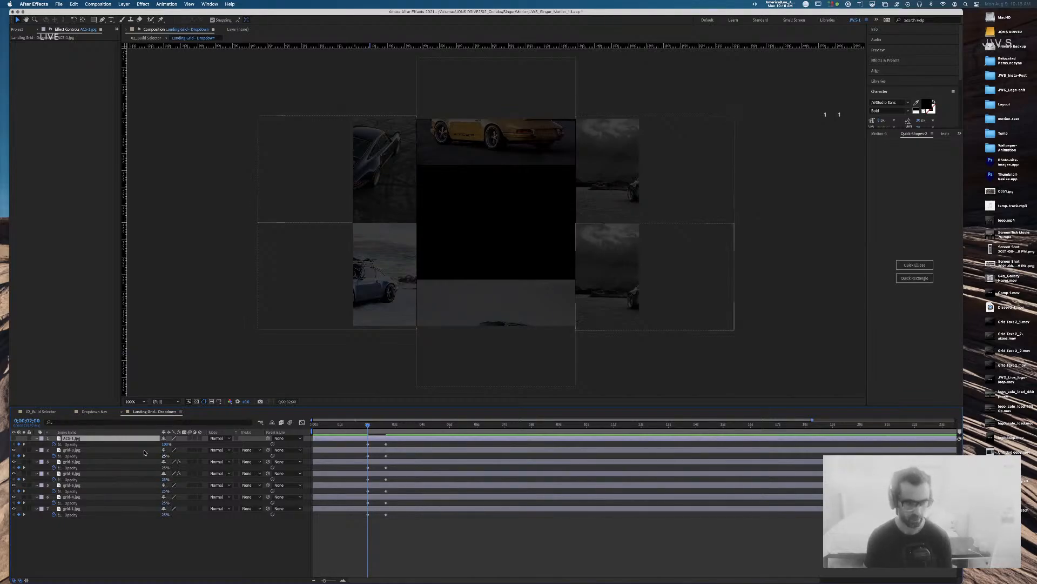
click(94, 411)
click(41, 412)
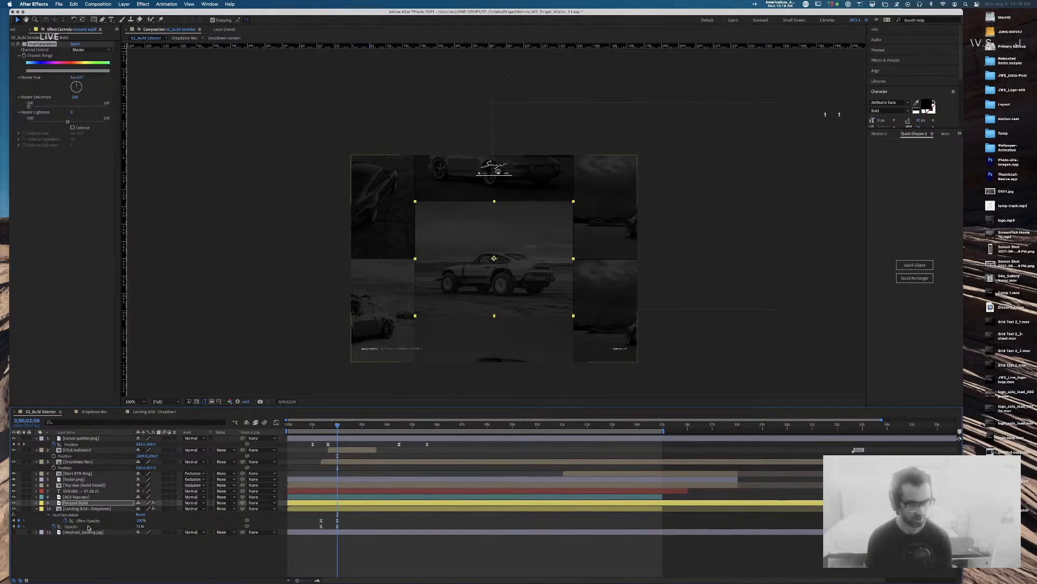
Step: Set Focused Build's opacity to 50% and Landing Grid - Dropdown's to 25%
key(u)
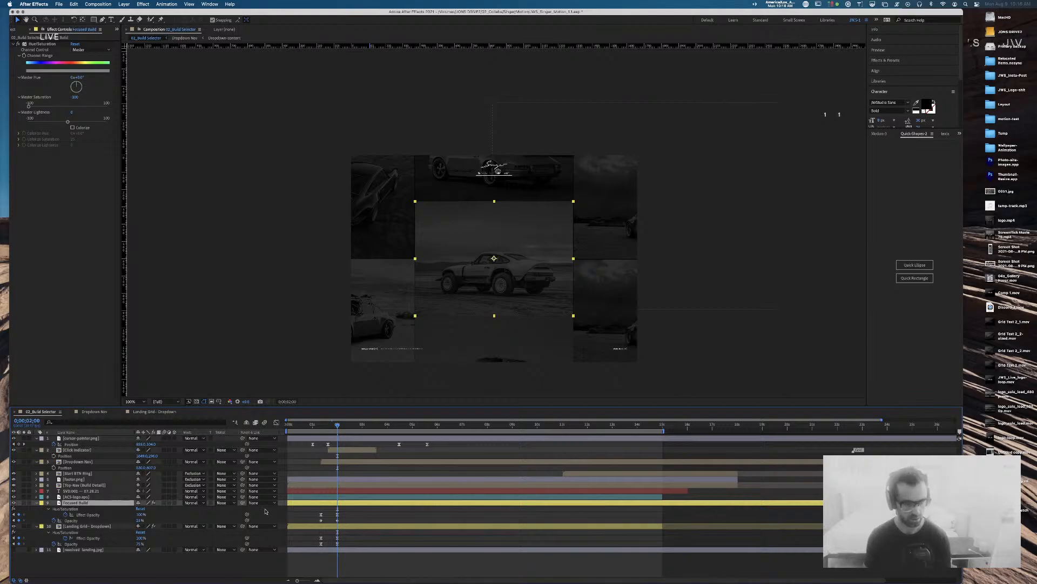
click(140, 520)
text(50)
key(Return)
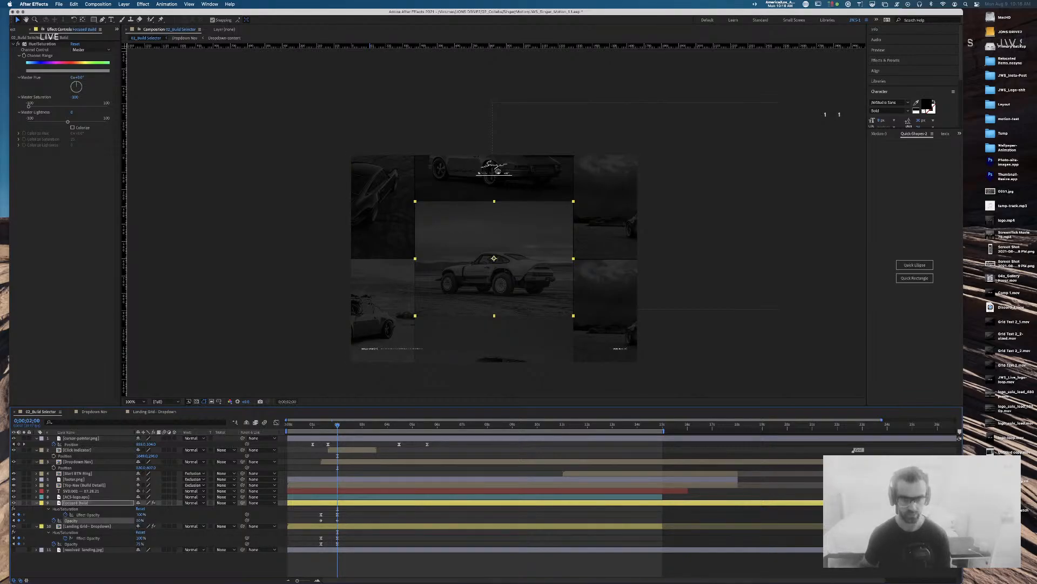
click(140, 544)
text(25)
key(Return)
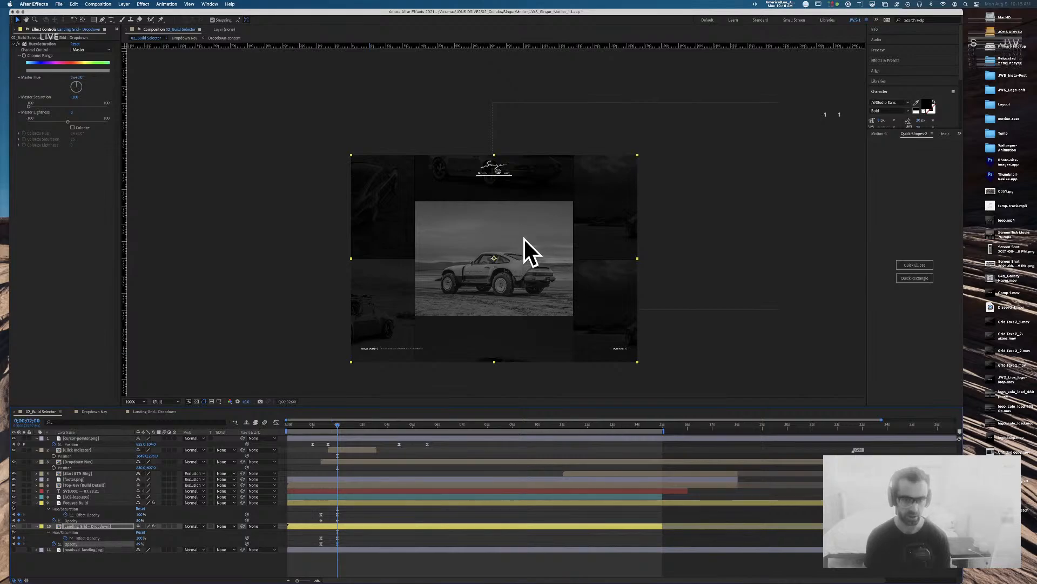
Step: Shift both layers' opacity keyframes later, then preview from the start
drag(352, 508, 315, 544)
drag(345, 426, 348, 426)
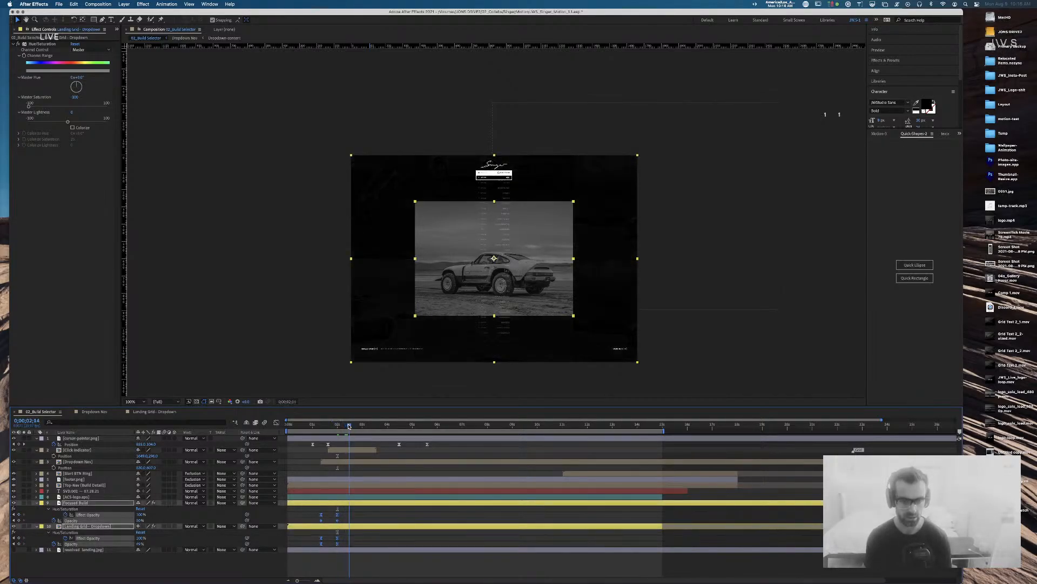
drag(359, 517, 366, 516)
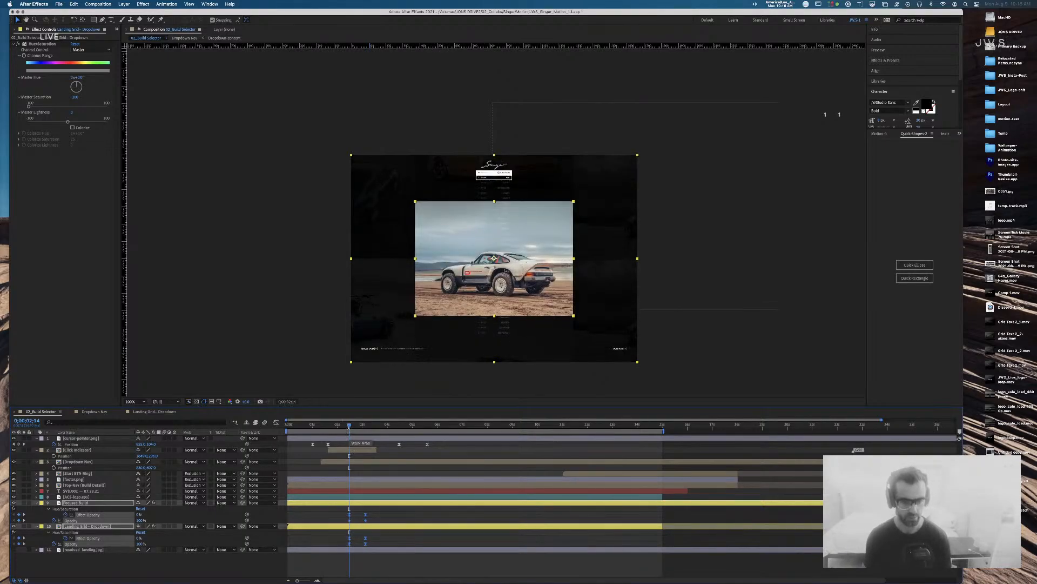
click(353, 426)
mouse_move(359, 430)
mouse_down()
mouse_move(407, 430)
mouse_move(372, 428)
mouse_up()
key(Home)
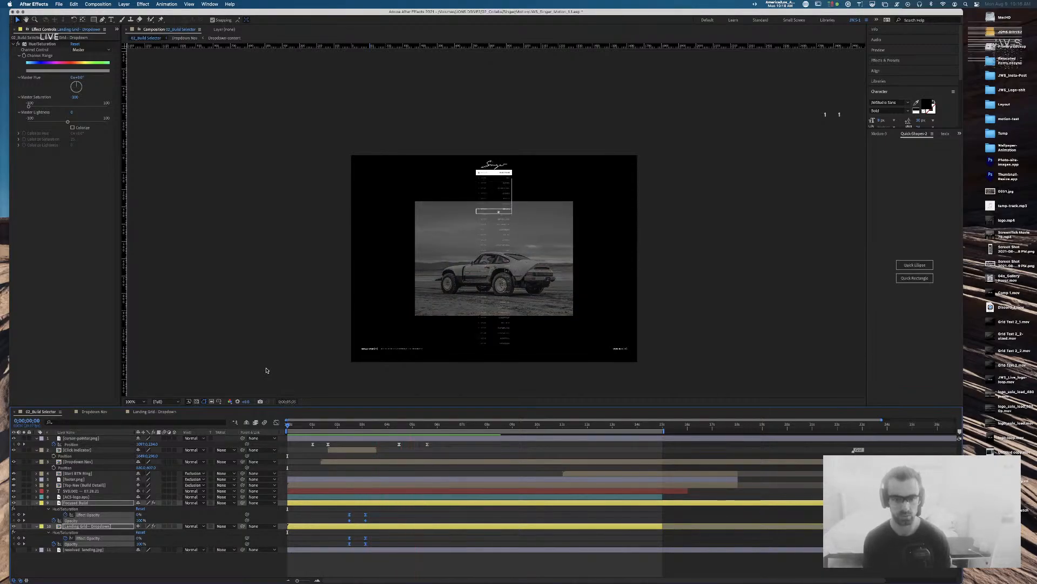
key(space)
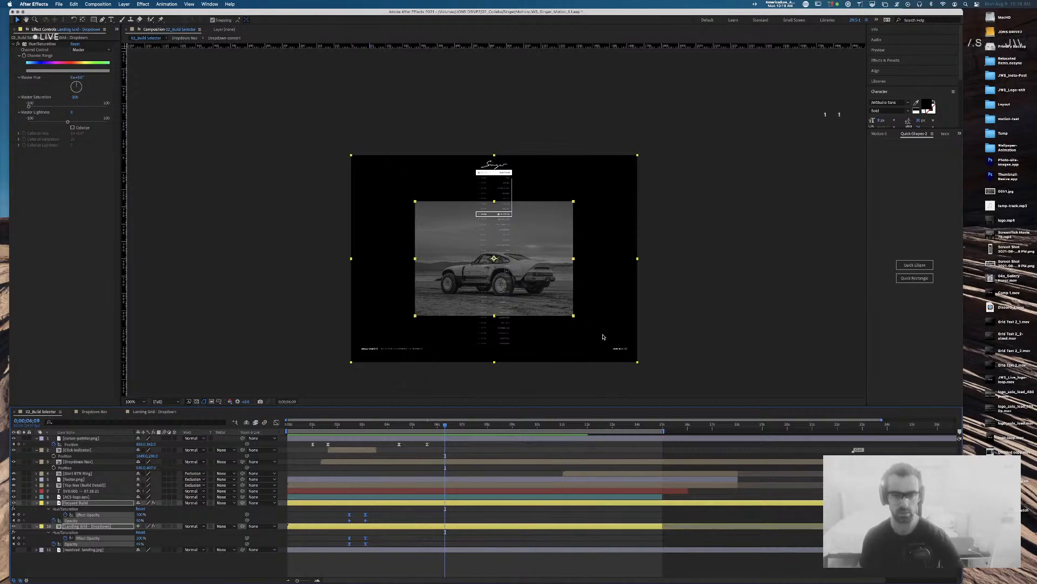
click(273, 254)
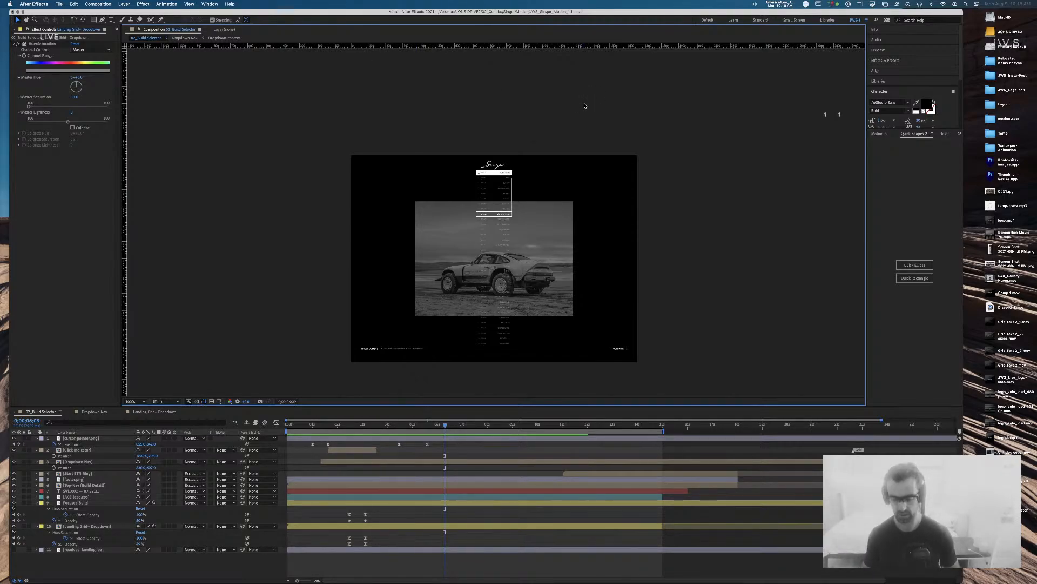
Step: Zoom the viewer to 200% and select the Focused Build layer to show its Hue/Saturation settings
key(period)
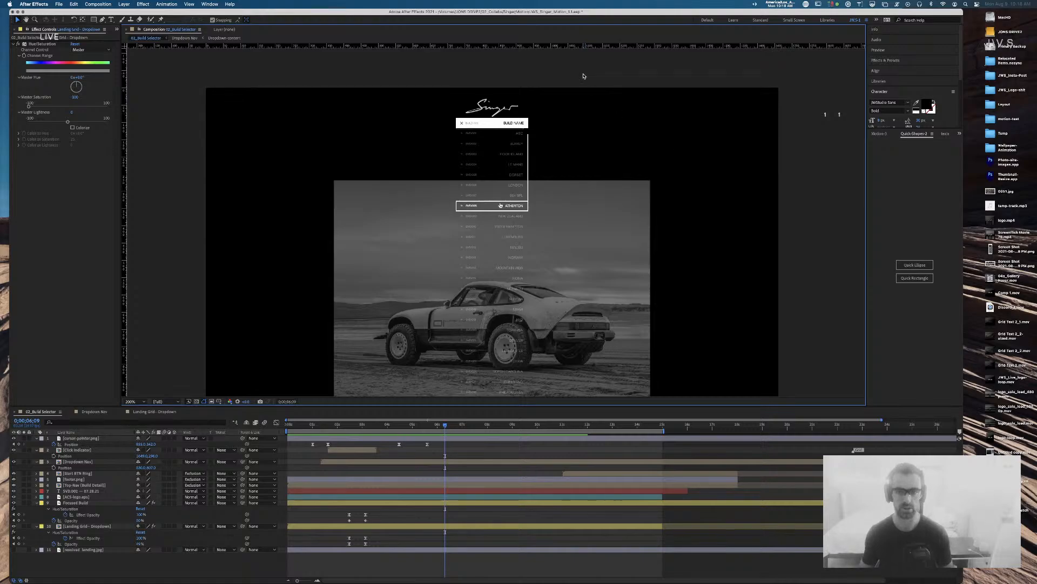
drag(770, 274, 759, 175)
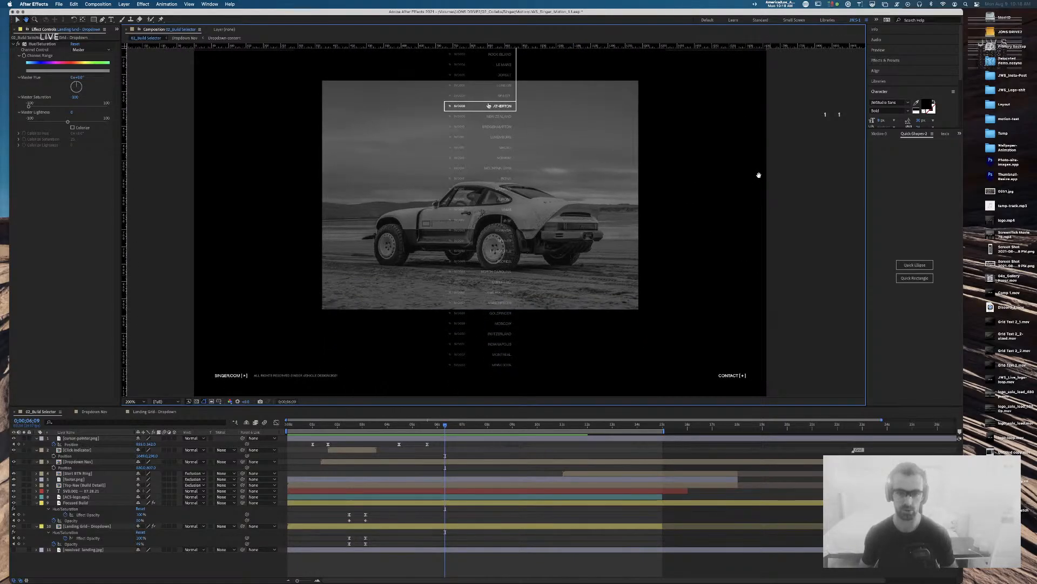
click(415, 198)
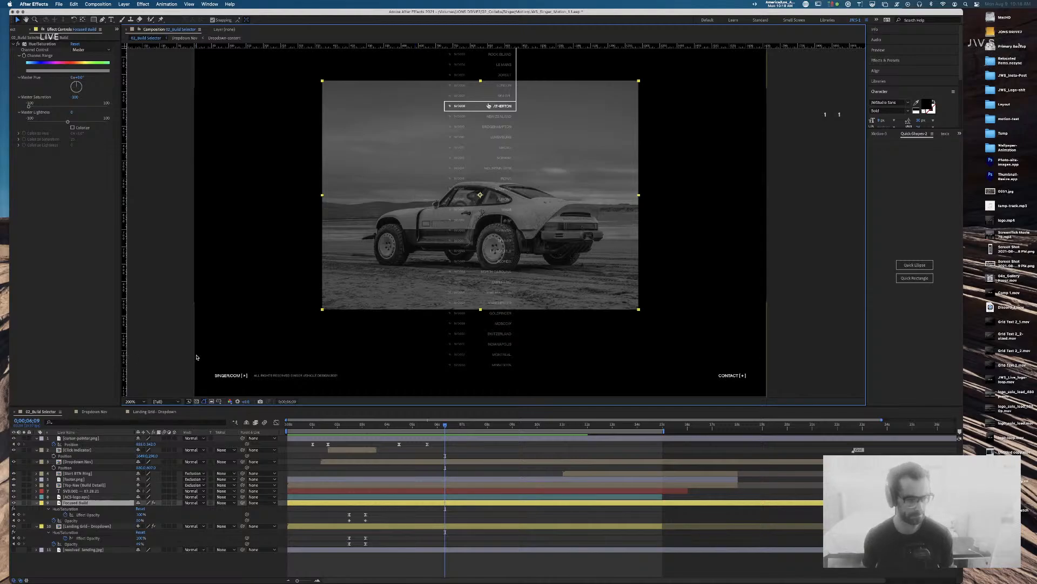
click(36, 503)
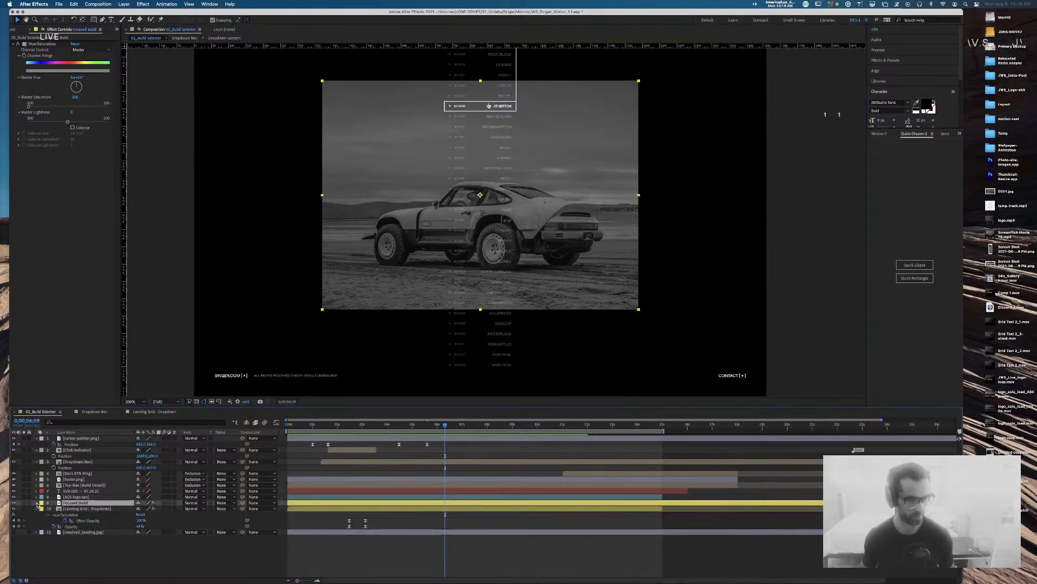
click(36, 508)
click(92, 547)
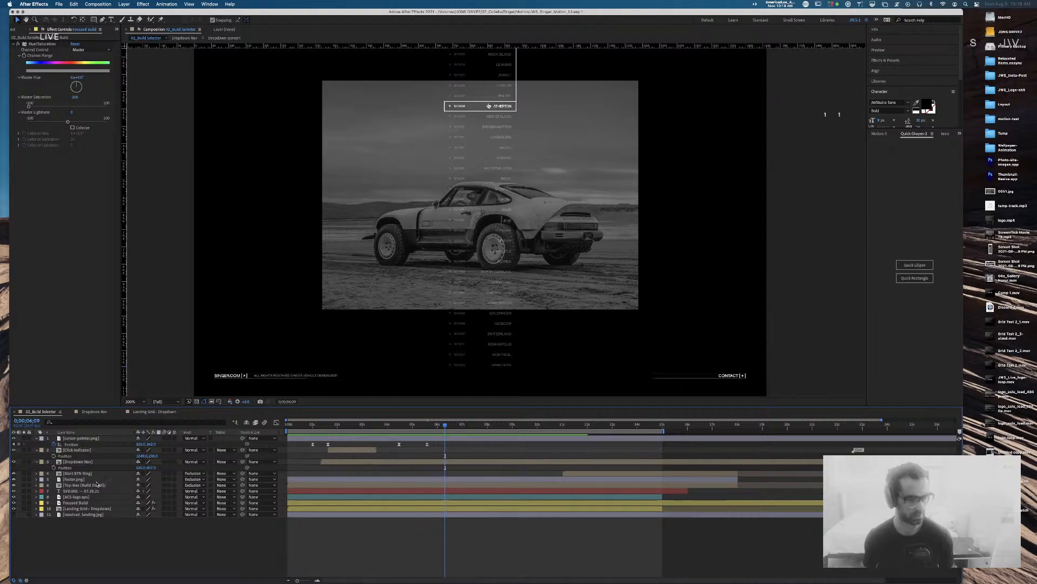
click(81, 491)
click(83, 497)
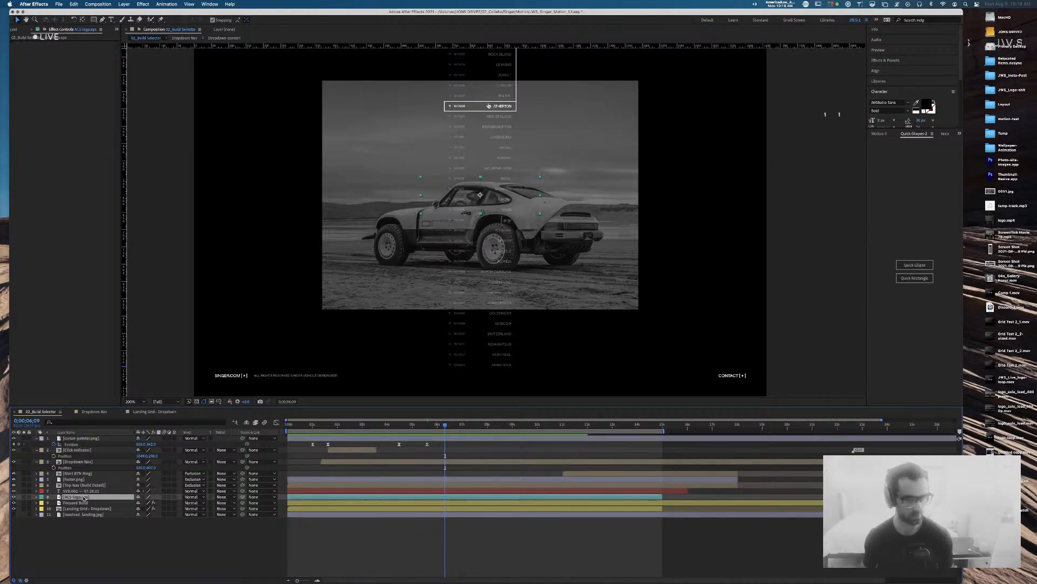
click(76, 503)
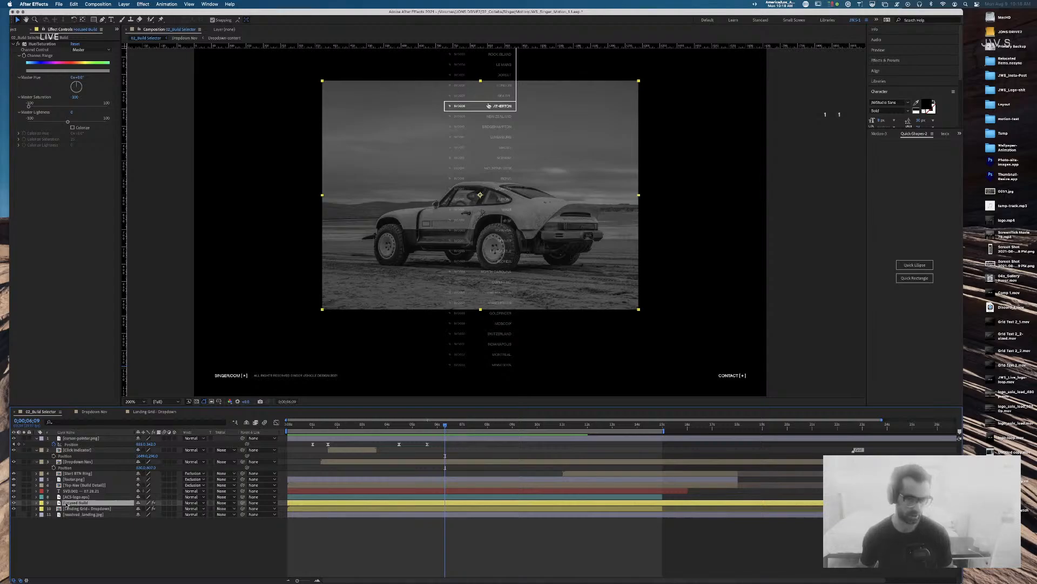
Step: Add a cyan Quick Rectangle shape layer and set its width to 920
click(915, 278)
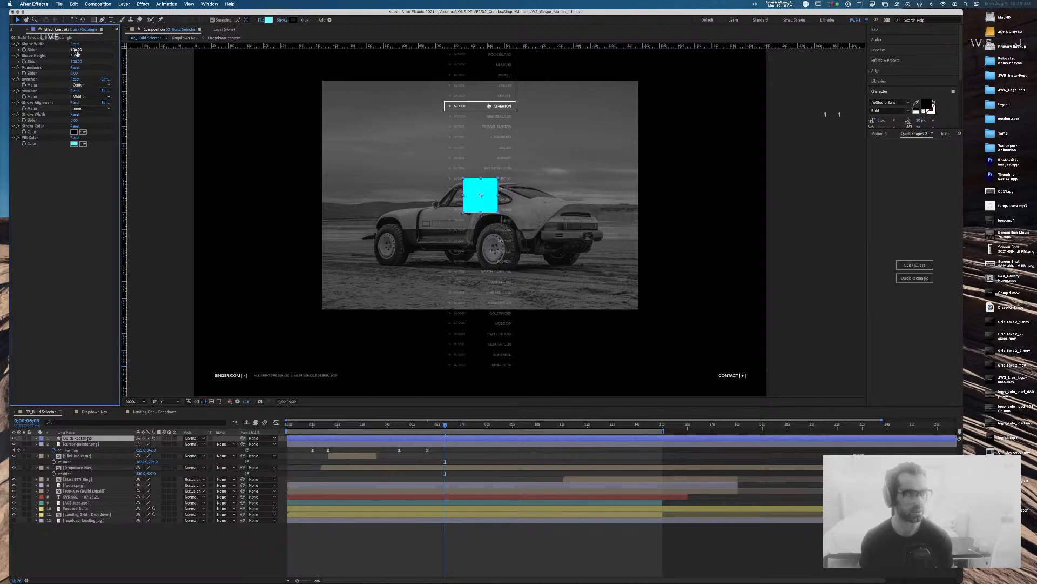
drag(77, 52, 387, 82)
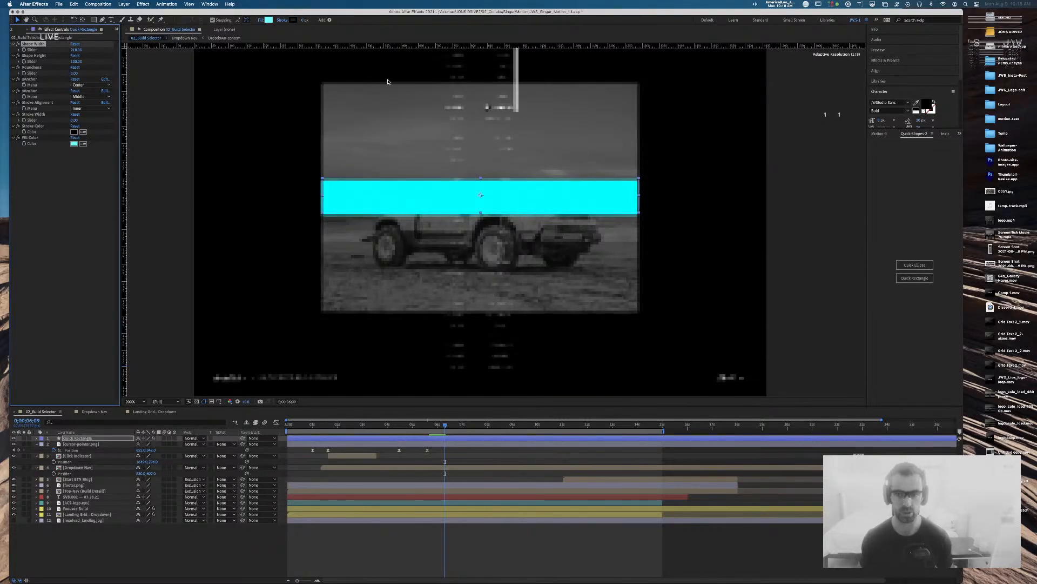
click(71, 49)
text(920)
key(Tab)
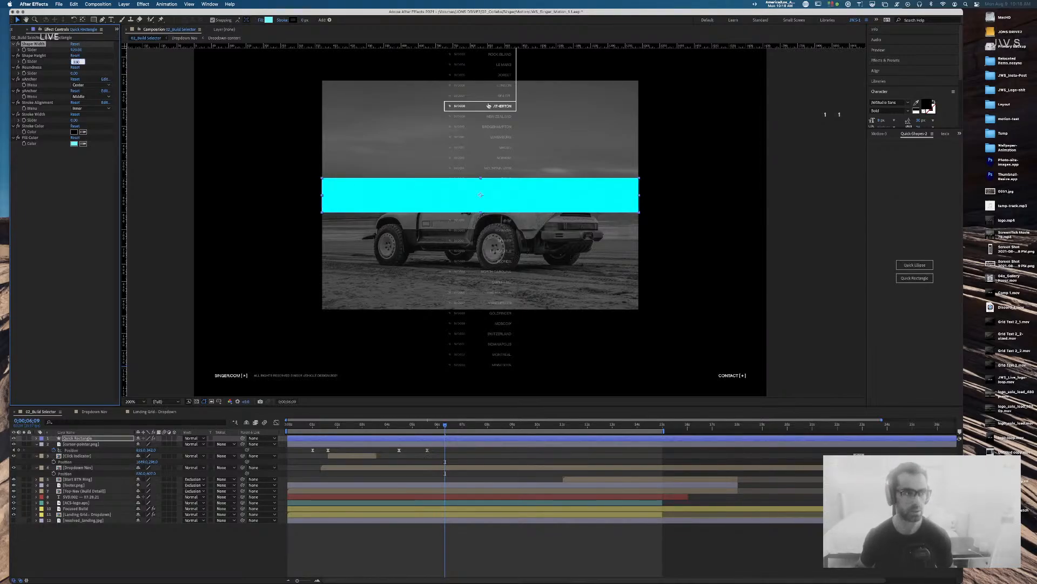
text(620)
key(Return)
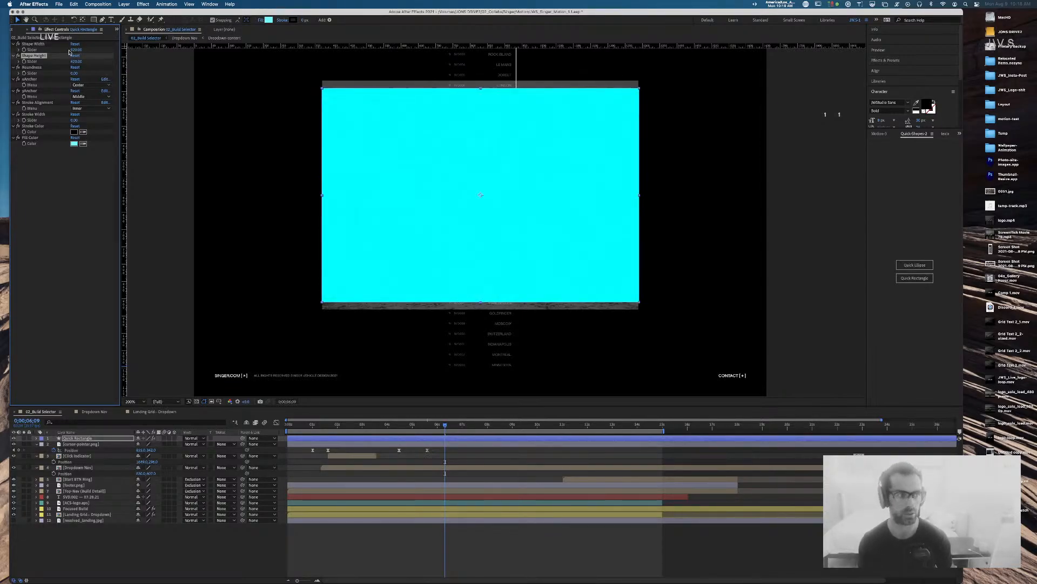
Step: Set the rectangle's height to 660 and move its layer directly above Focused Build
click(76, 62)
text(640)
key(Return)
drag(78, 62, 85, 62)
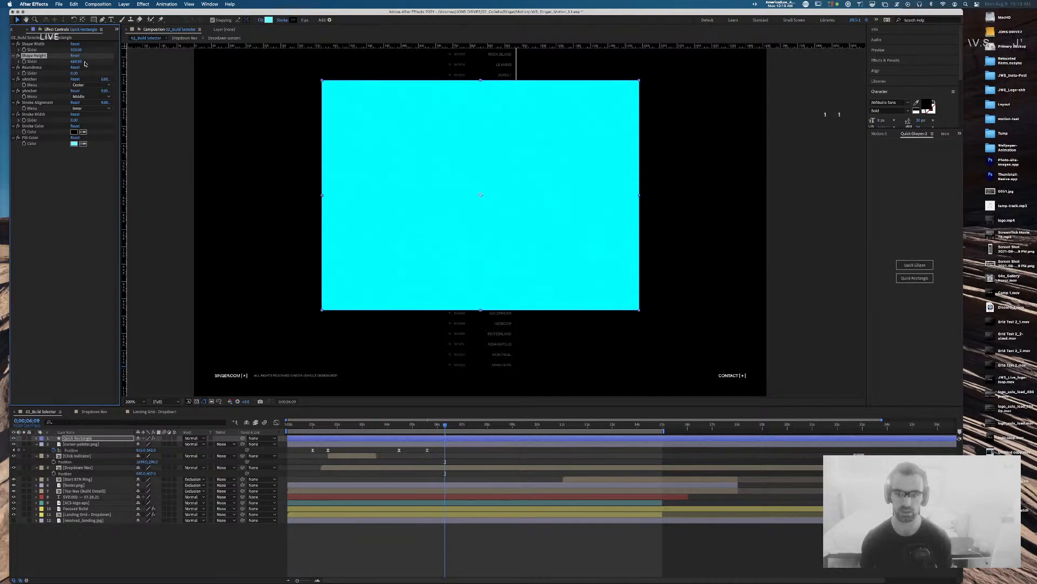
drag(84, 64, 82, 65)
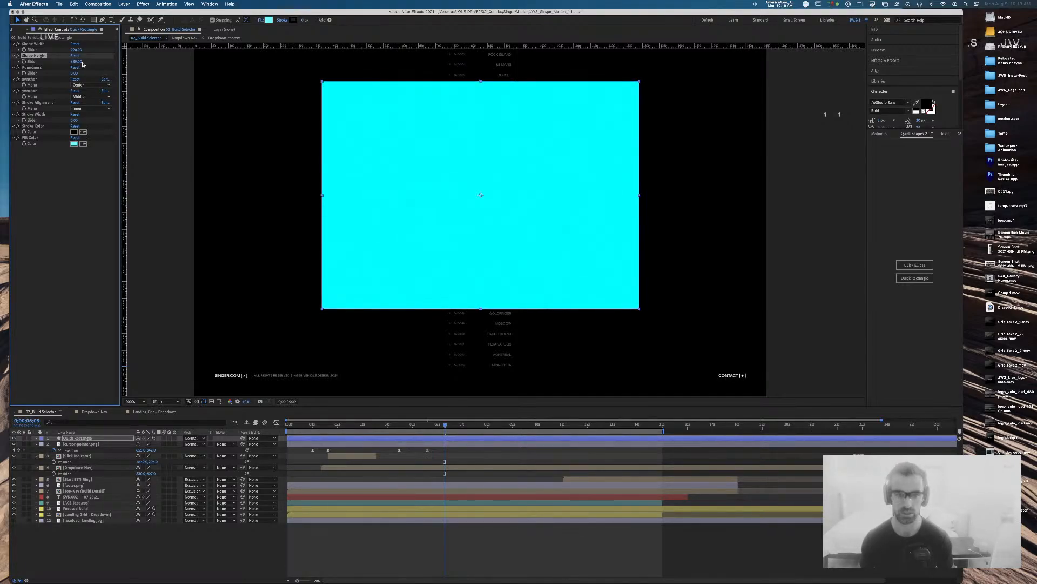
click(83, 64)
text(660)
key(Return)
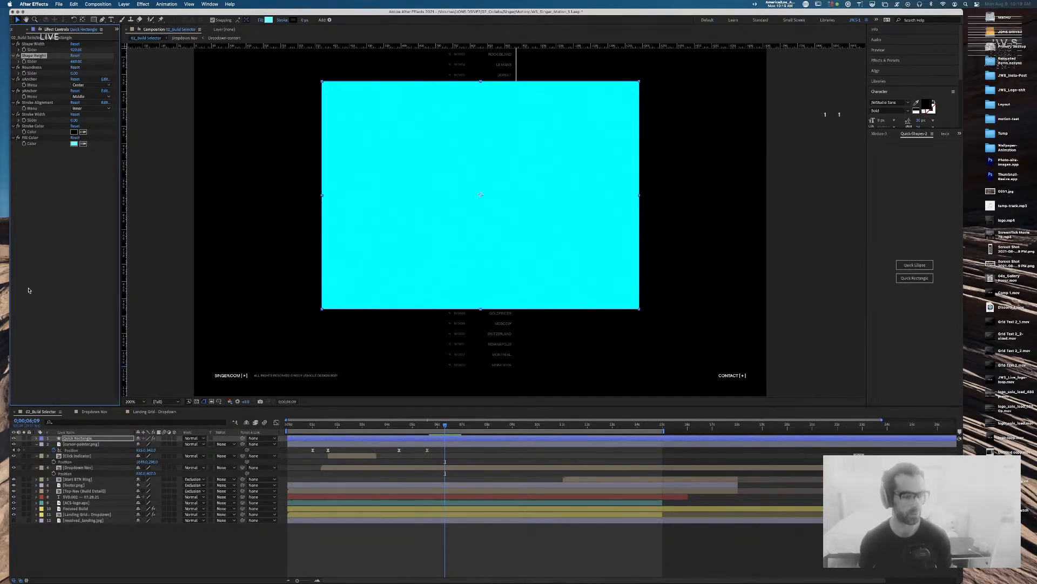
click(89, 439)
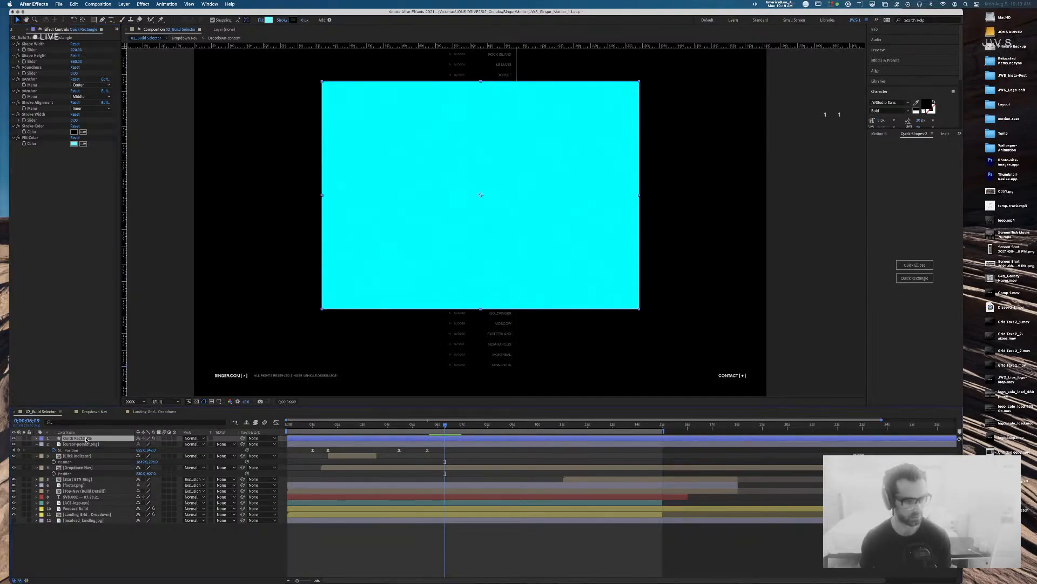
drag(89, 438, 87, 509)
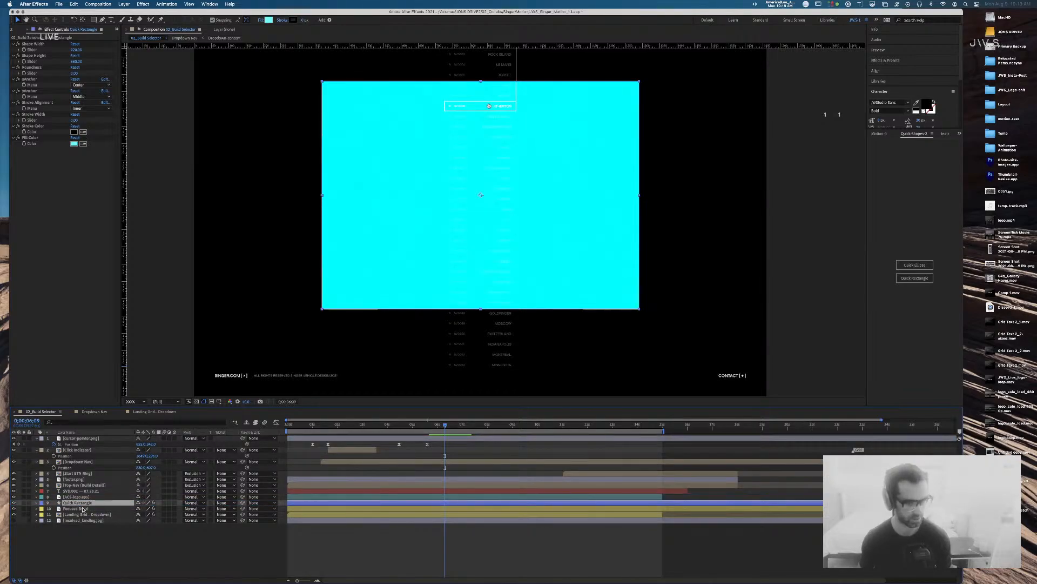
Step: Set Focused Build's track matte to Alpha Matte "Quick Rectangle"
click(228, 511)
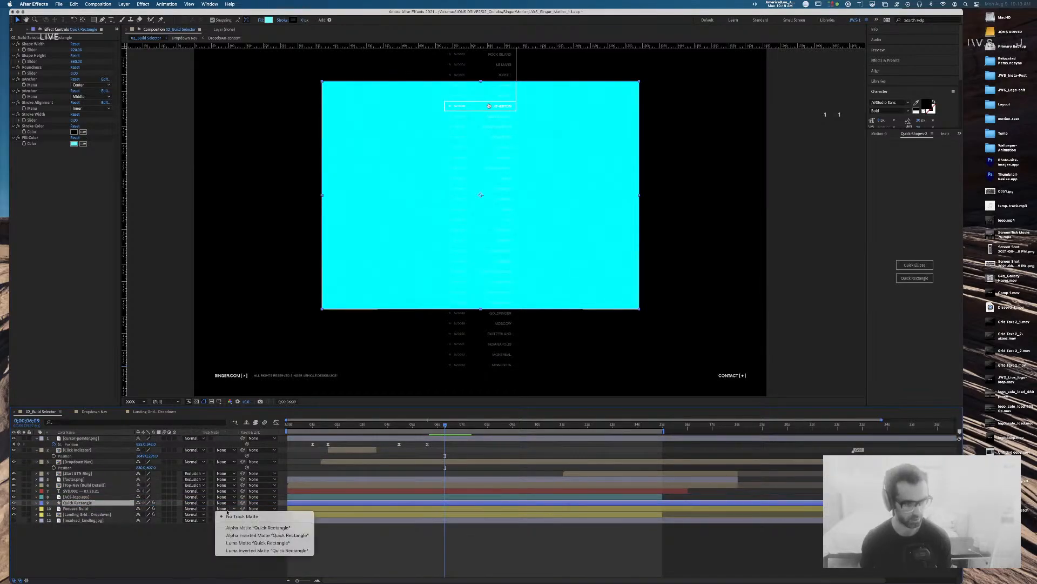
click(271, 529)
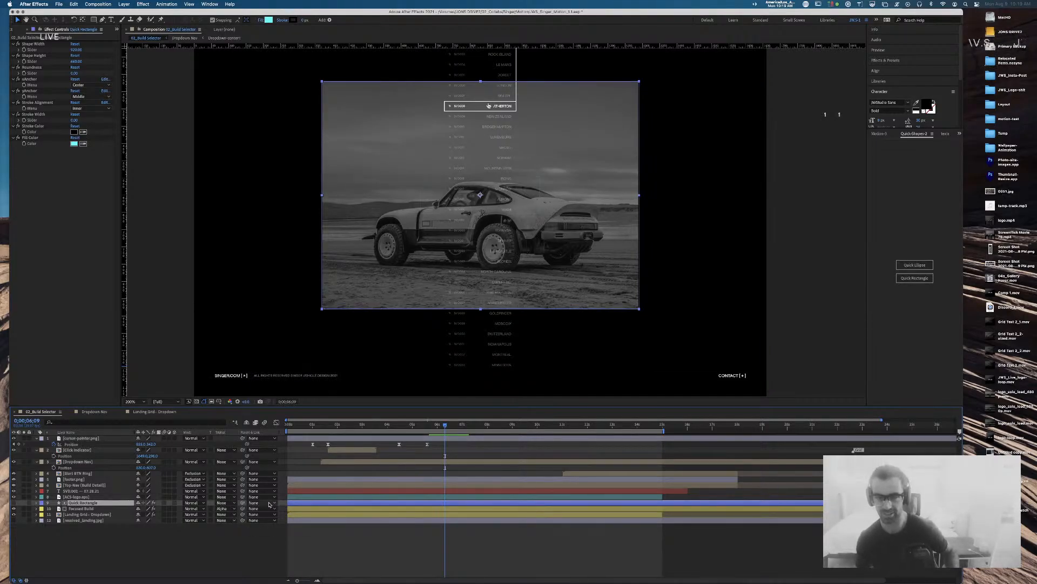
click(75, 50)
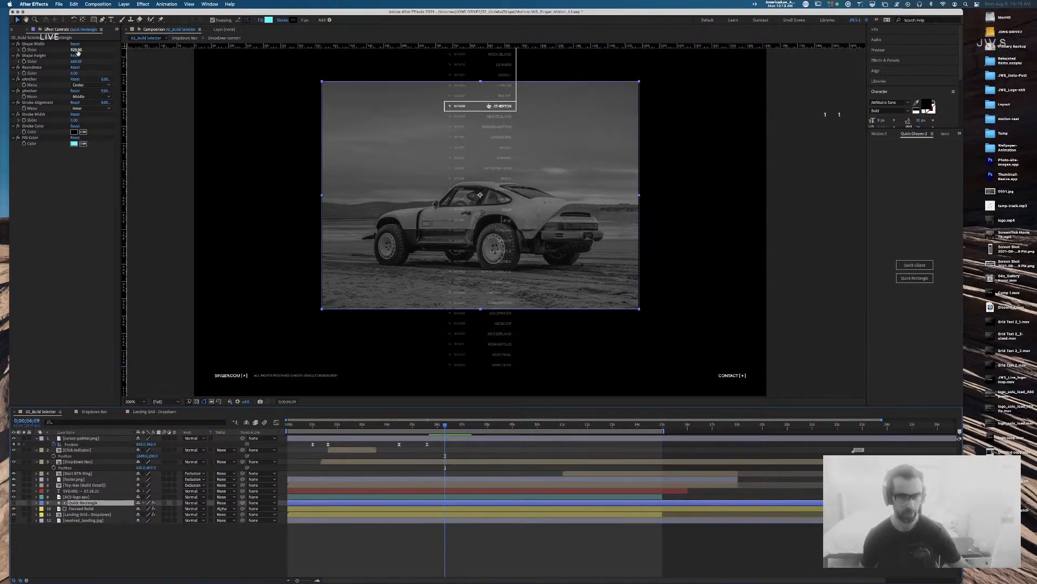
Step: Pan and zoom the composition view around the dropdown list, then save the project
click(779, 213)
key(space)
drag(619, 130, 620, 194)
key(period)
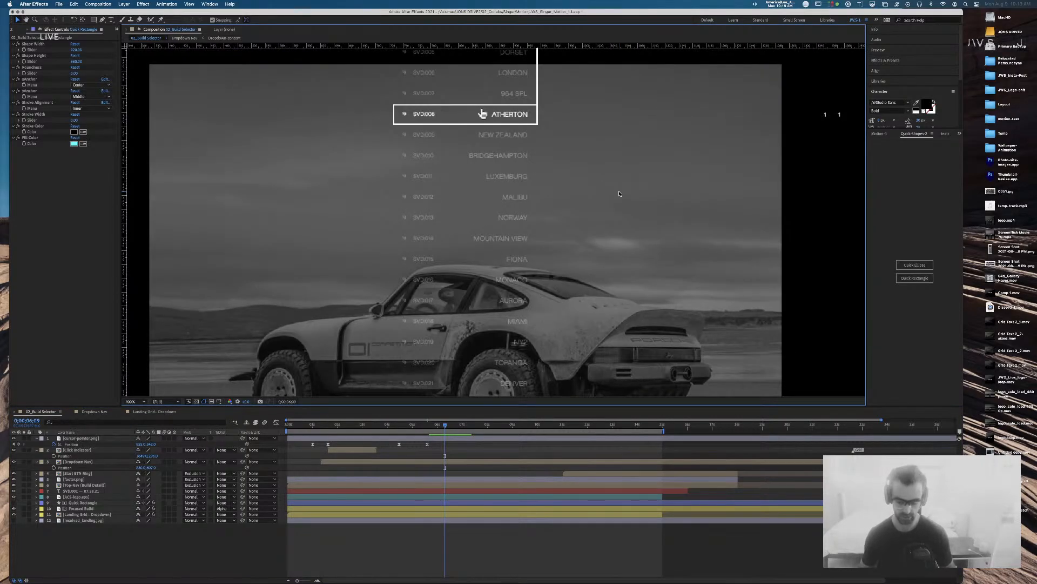
key(comma)
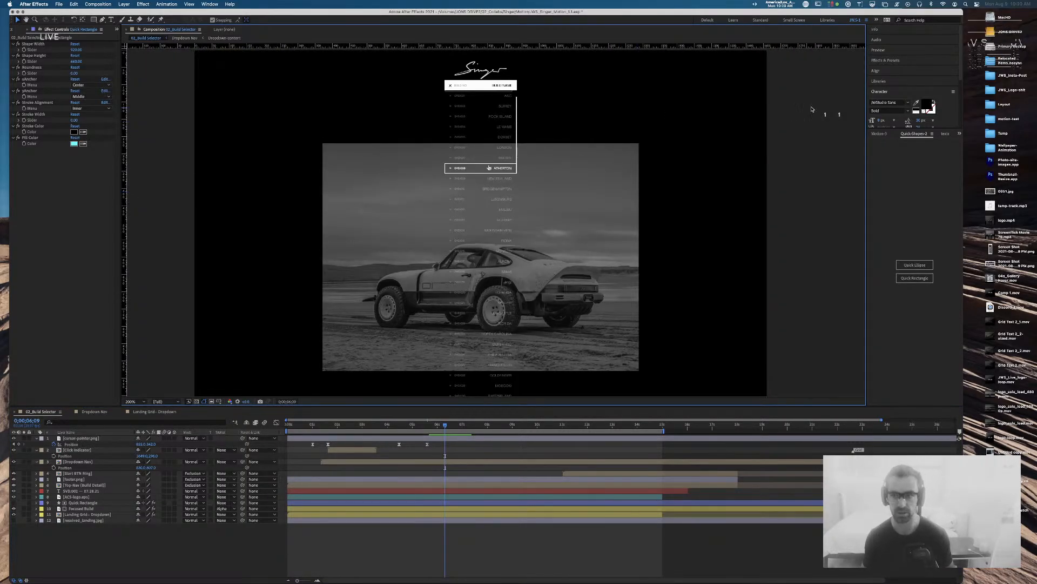
key(super+s)
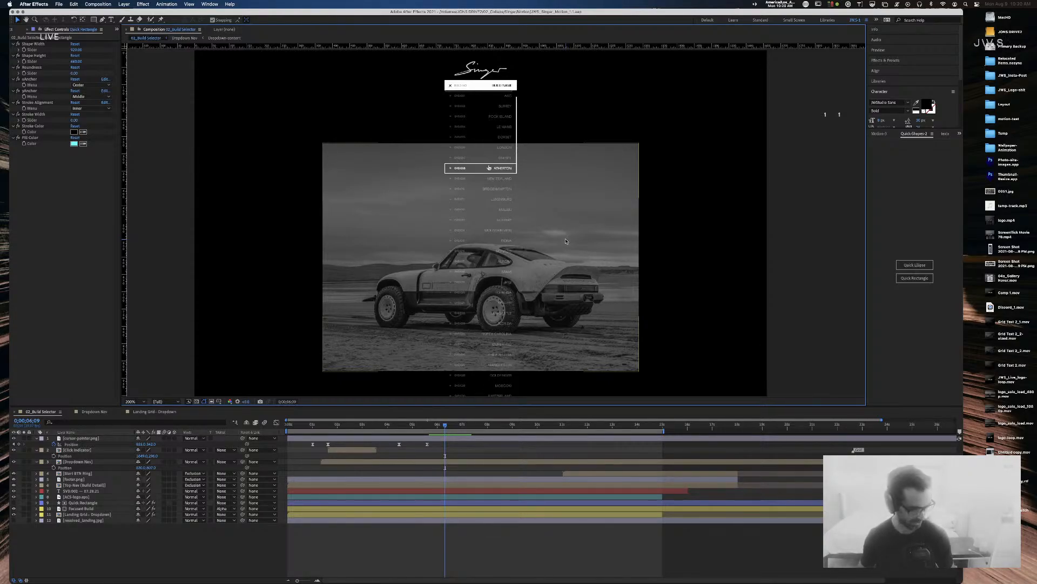
Step: Scrub the dropdown animation, then preview the whole comp from the start
drag(444, 427, 367, 435)
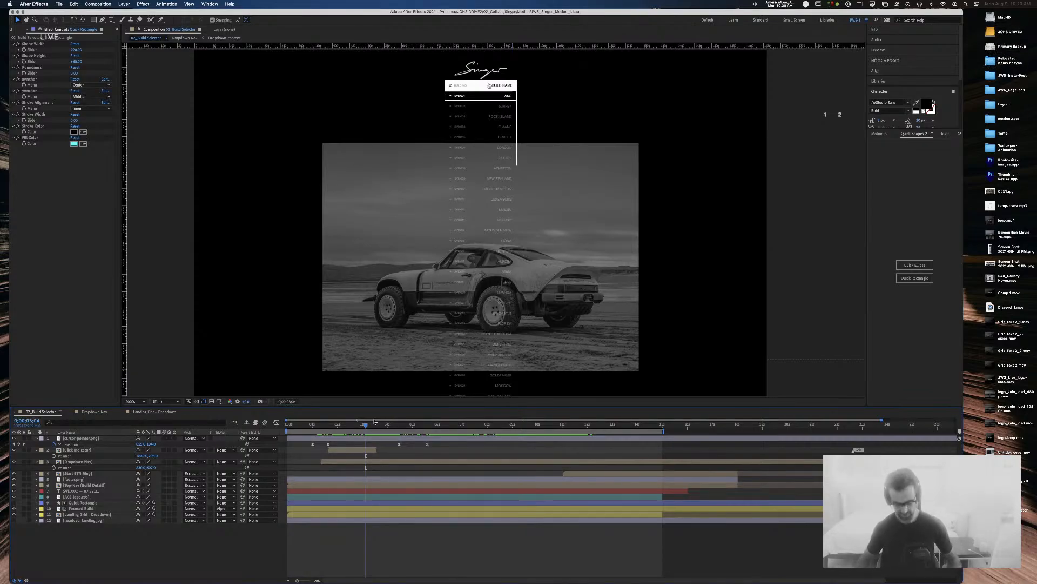
key(Home)
key(space)
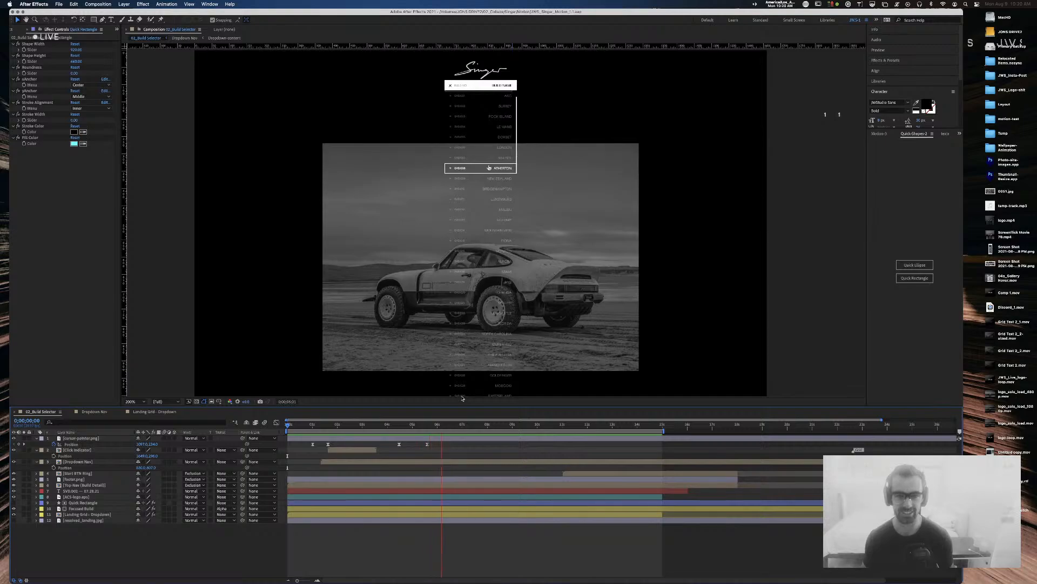
key(space)
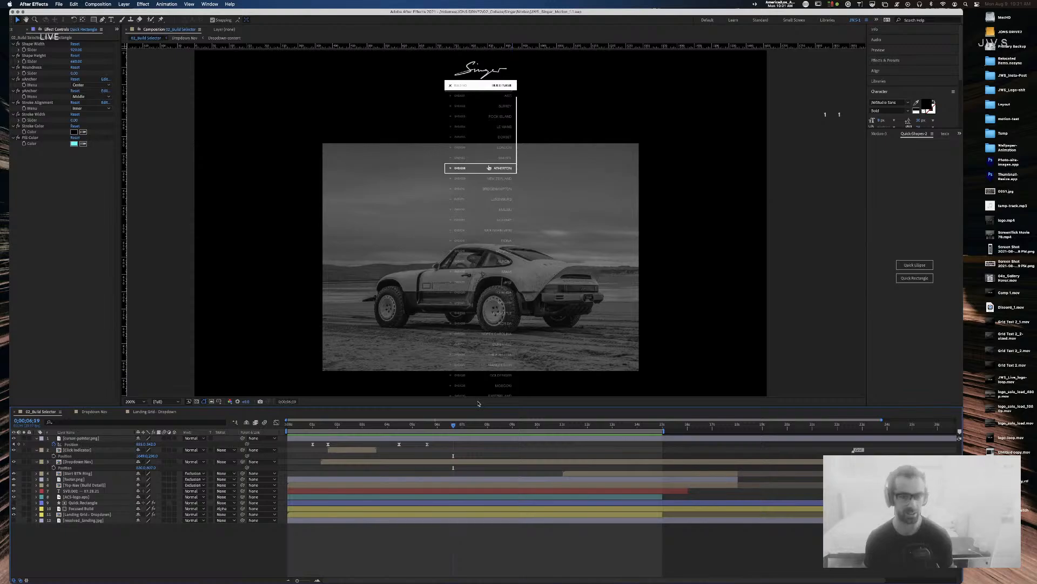
Step: Select Focused Build, scrub to about 1;26 to view the colour car, then show the Project panel
click(92, 509)
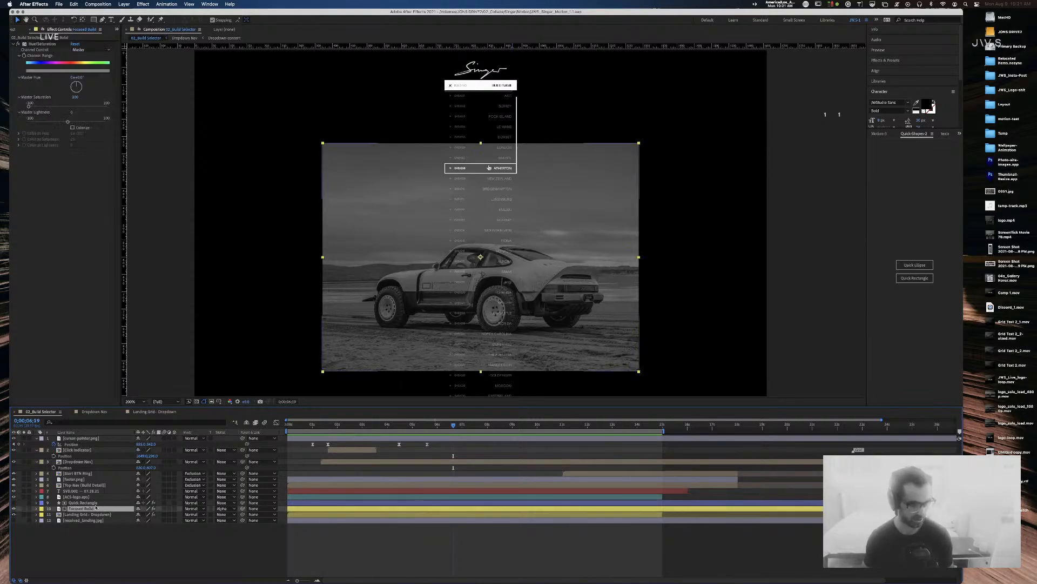
click(296, 425)
drag(297, 427, 334, 425)
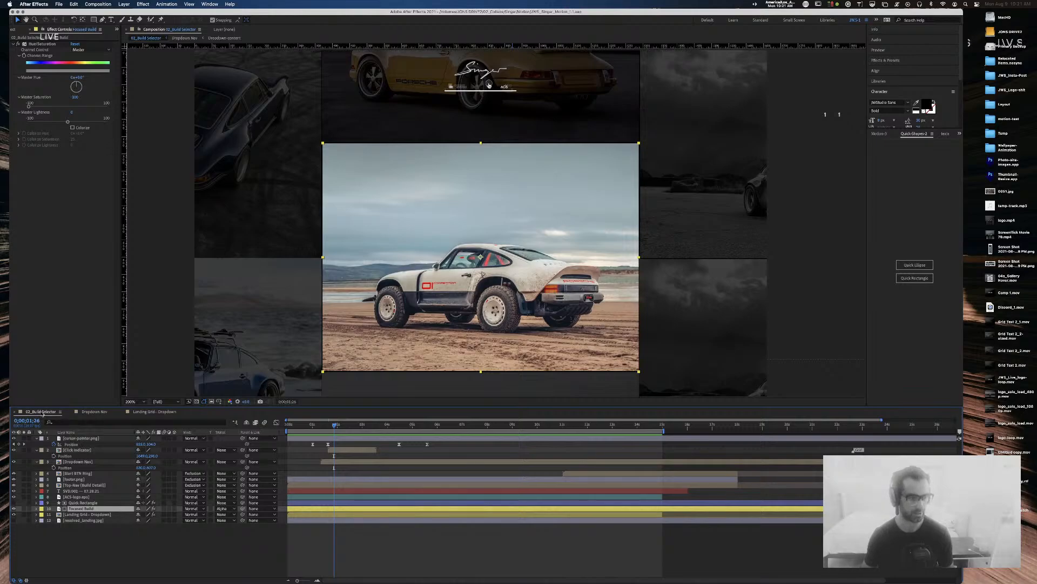
click(17, 30)
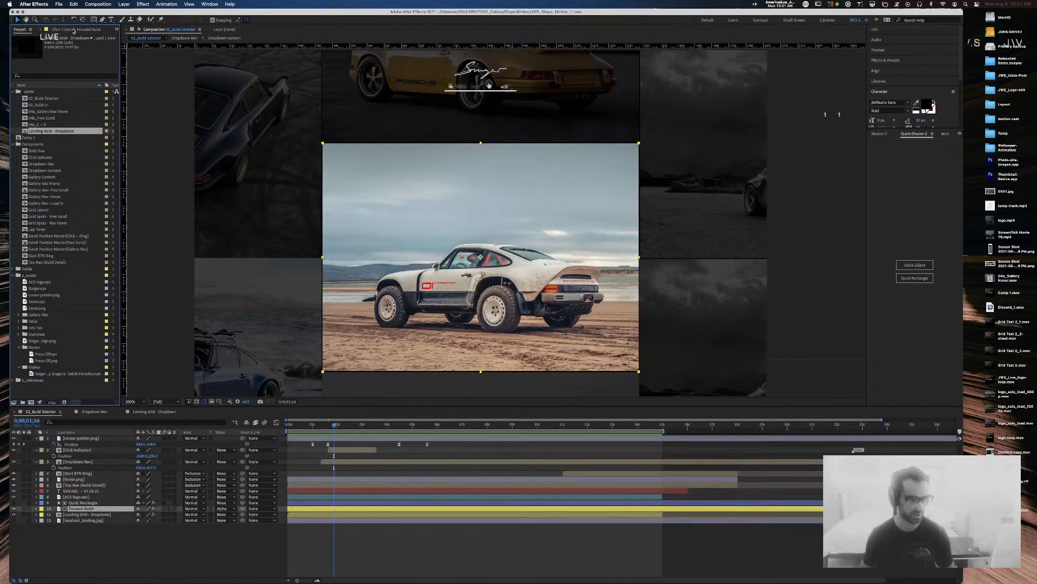
Step: Make a new composition from the Project panel with width 920 and height 10000
click(39, 405)
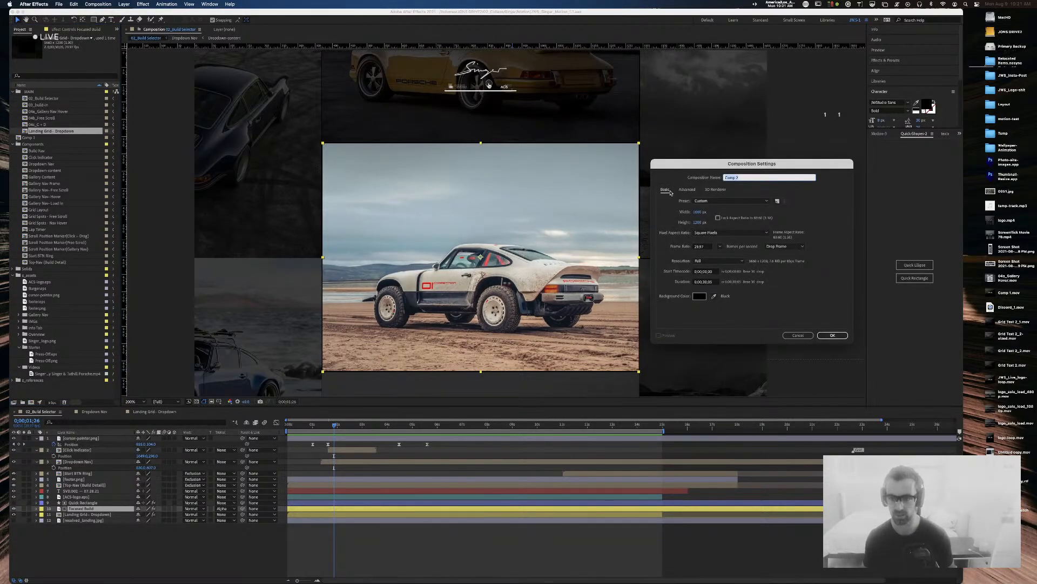
click(701, 212)
text(92)
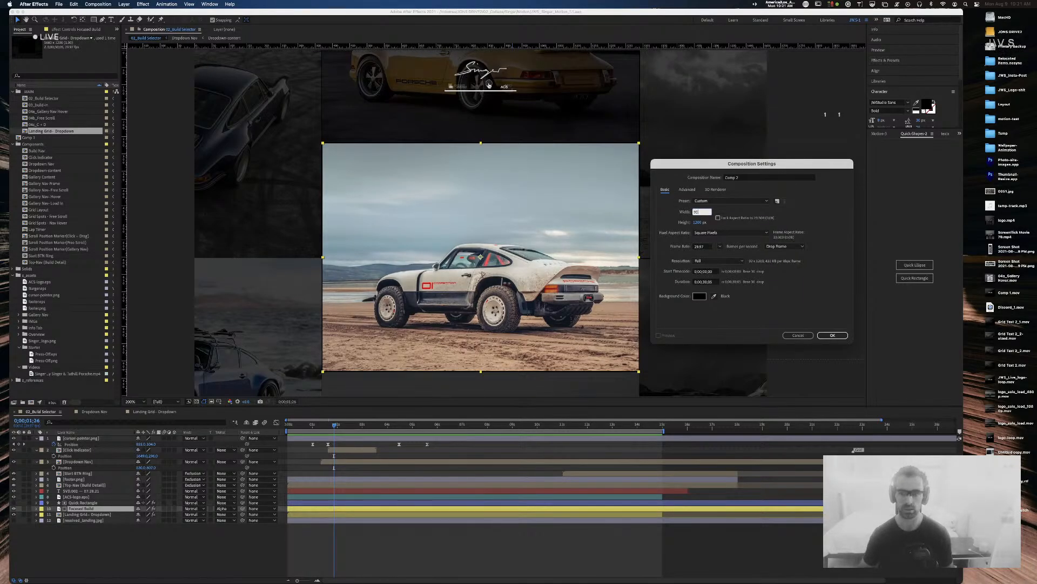
text(0)
key(Tab)
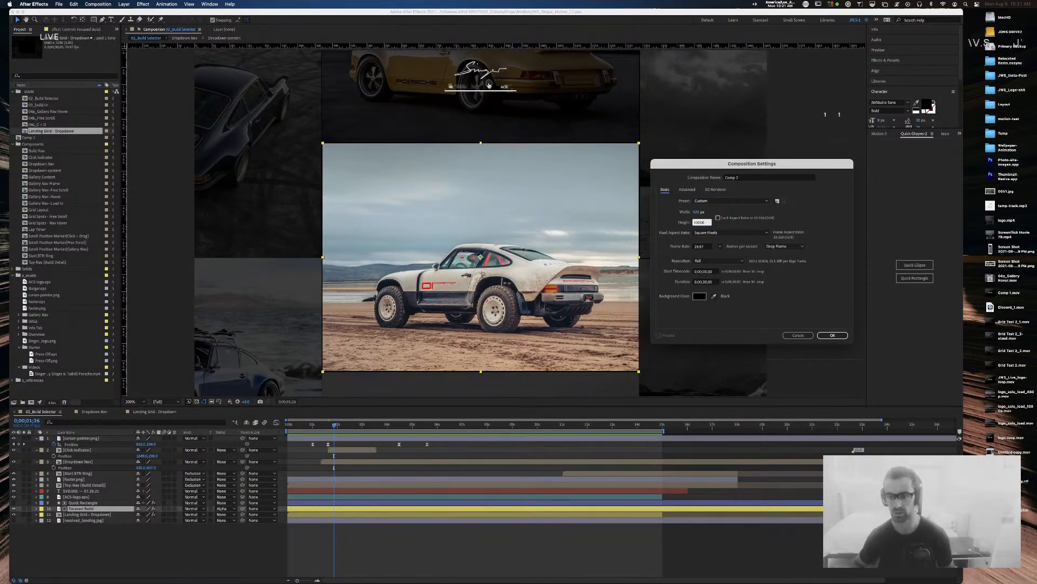
key(Return)
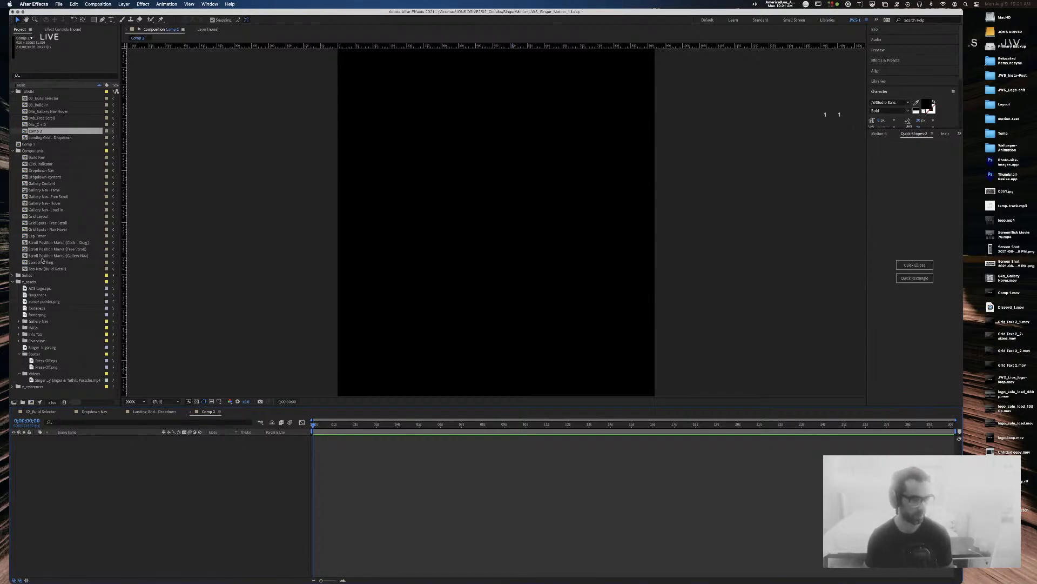
Step: Place grid-1.jpg from the Overview folder into Comp 2 and move it down the tall comp
click(18, 341)
click(39, 348)
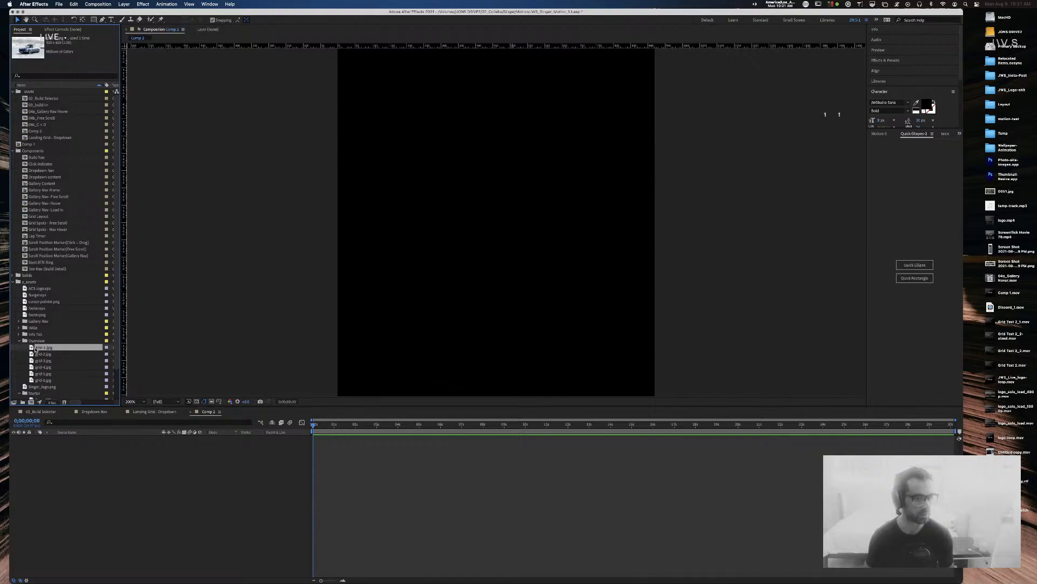
drag(32, 349, 496, 218)
drag(495, 158, 494, 357)
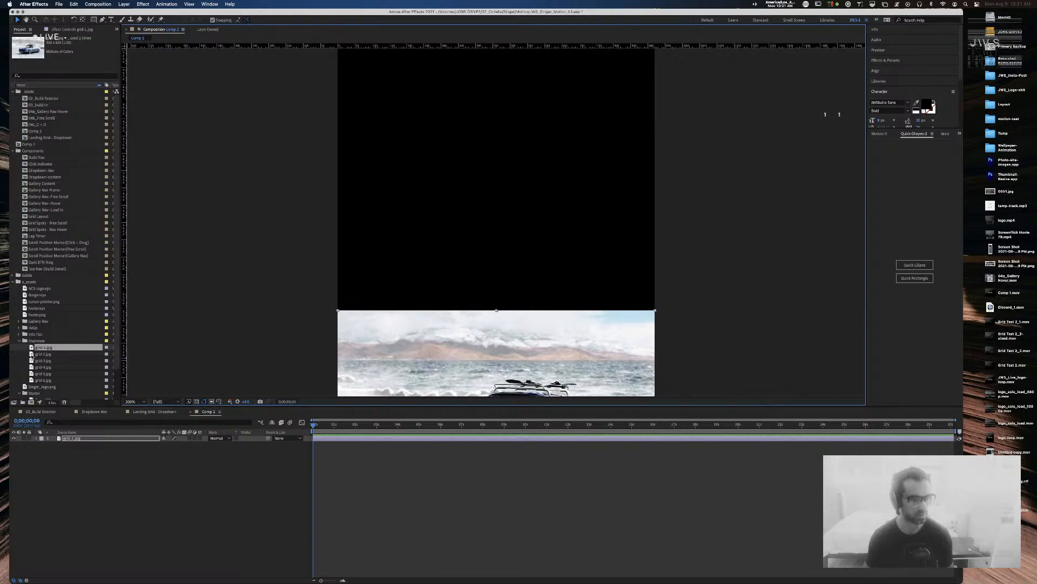
Step: Add grid-2.jpg, grid-3.jpg and grid-4.jpg into Comp 2, stacking them above grid-1
drag(31, 354, 495, 204)
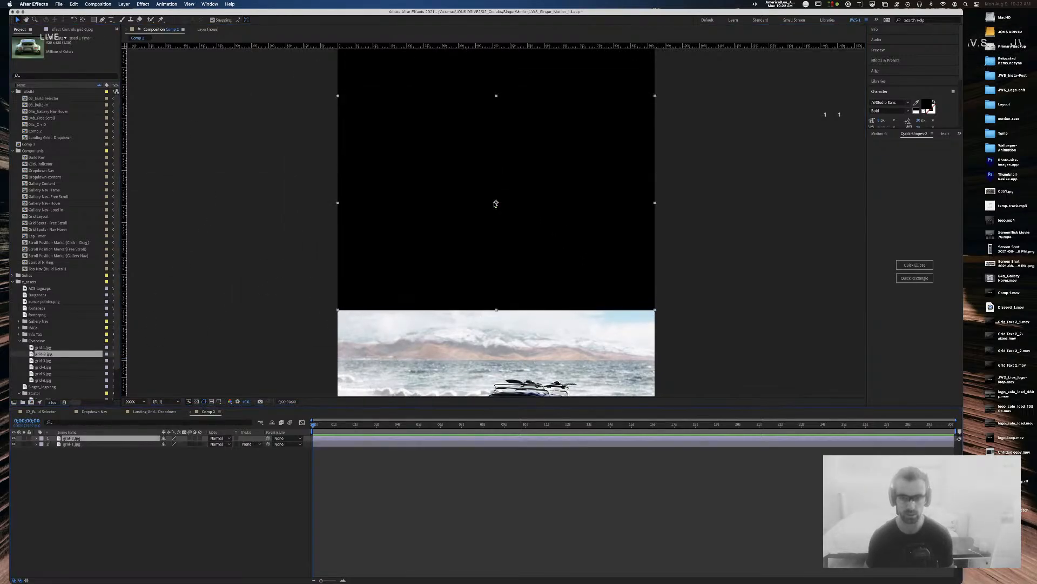
key(comma)
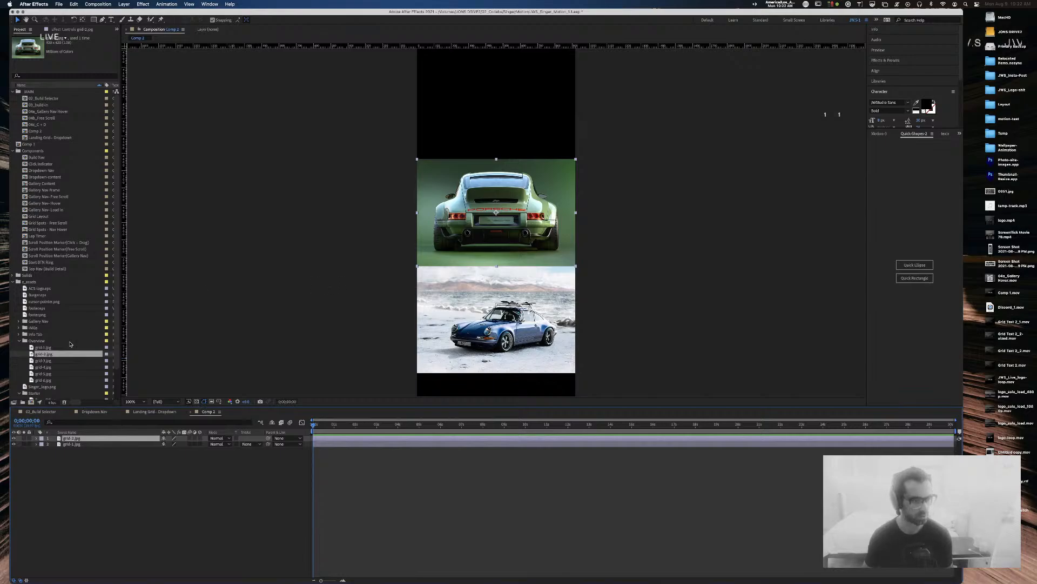
drag(36, 361, 483, 278)
drag(34, 369, 481, 181)
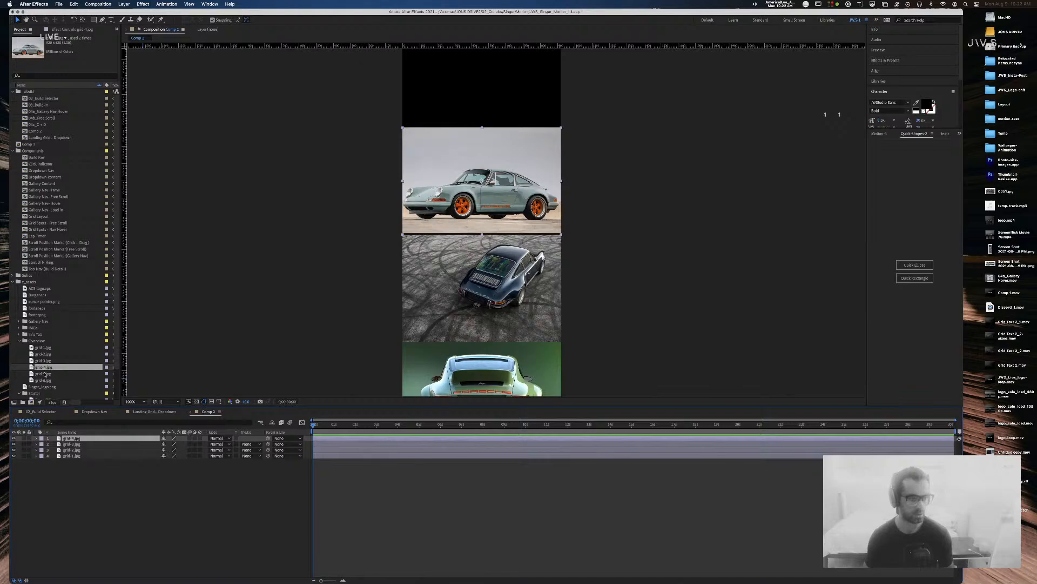
Step: Show Position for all four layers and nudge grid-4's Y value to close the gap
key(period)
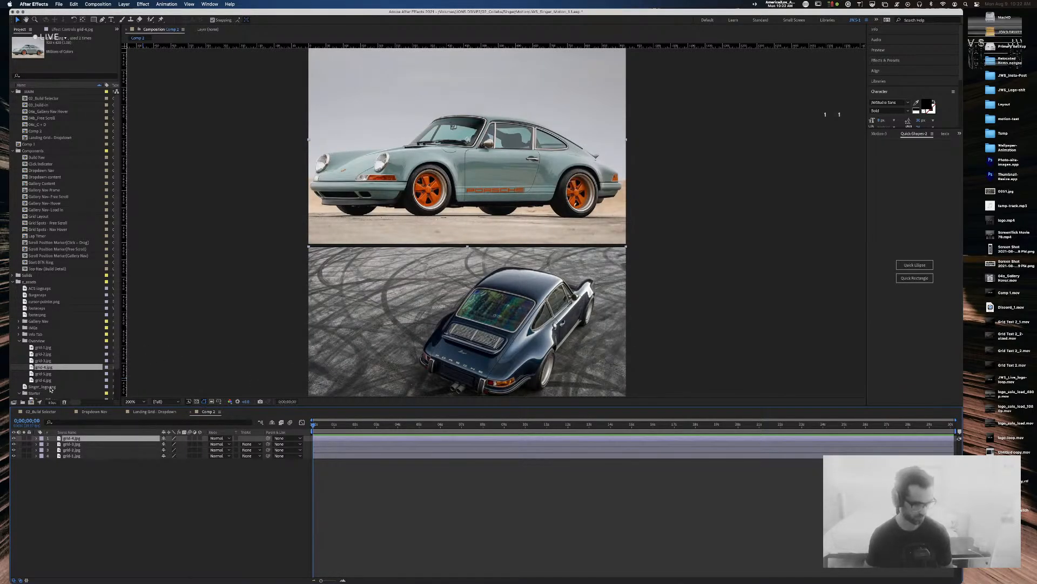
shift+click(86, 456)
key(p)
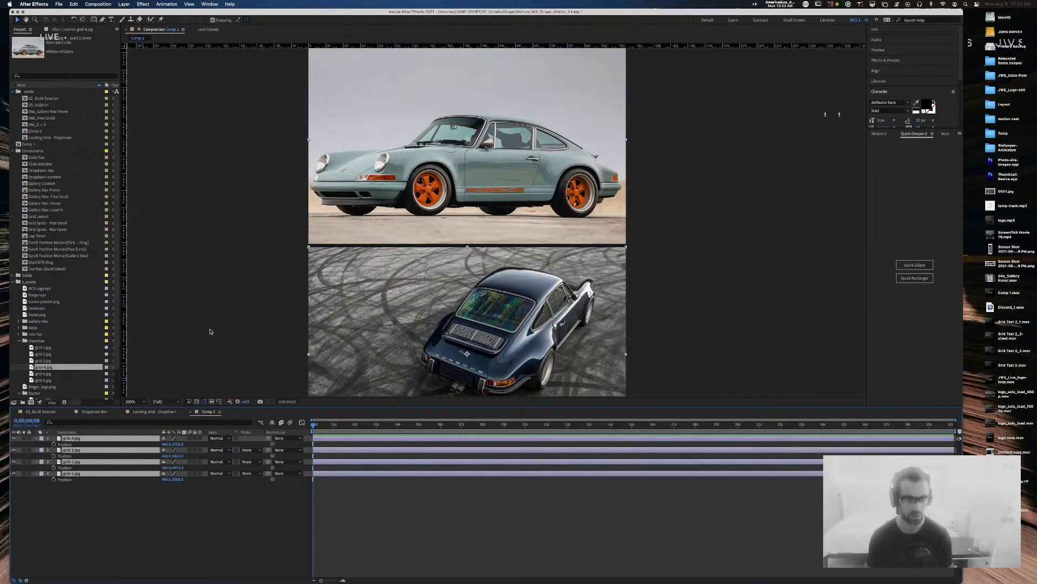
click(423, 183)
click(176, 444)
key(Up)
key(Up)
key(Up)
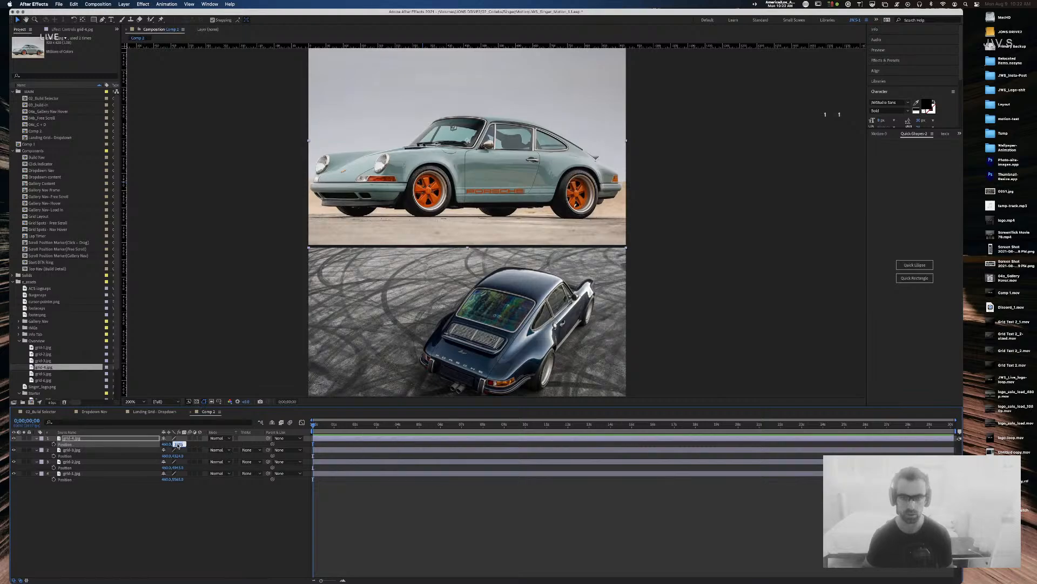
key(shift+Up)
key(shift+Down)
key(shift+Down)
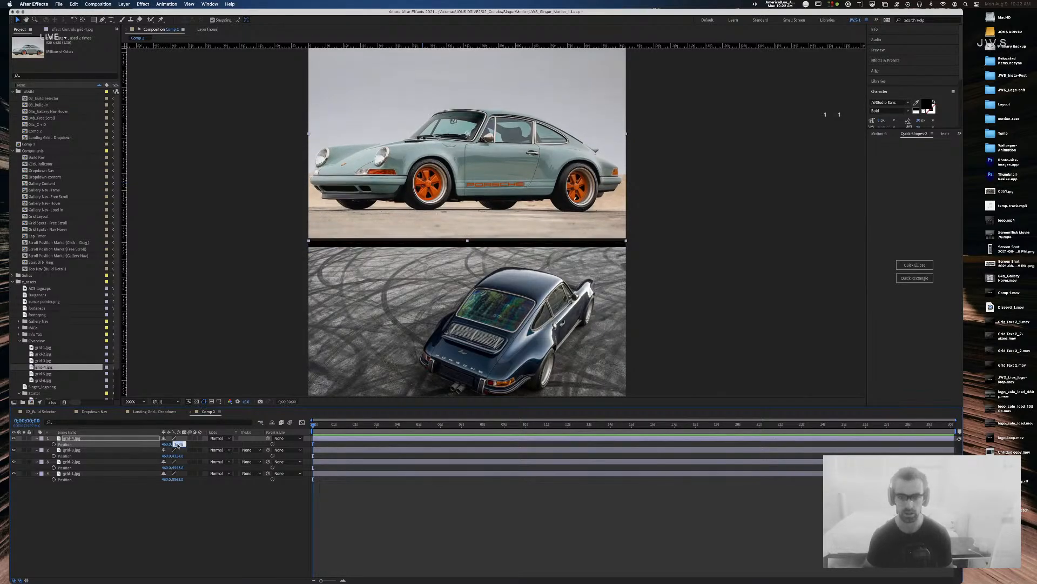
key(shift+Up)
key(Down)
key(Down)
key(Down)
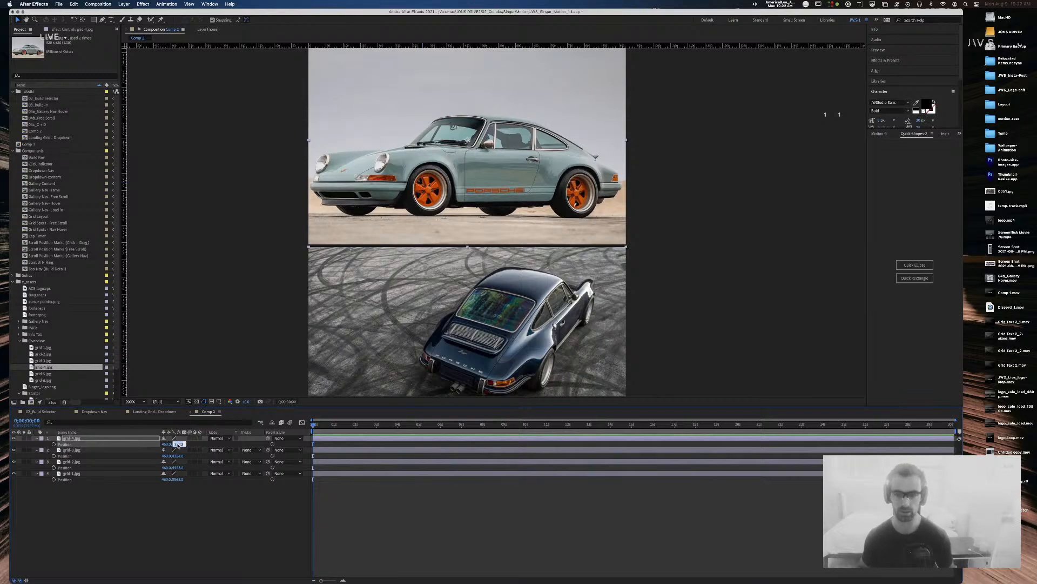
Step: Switch over to Sketch and leave the Scale Slider symbol
key(super+Tab)
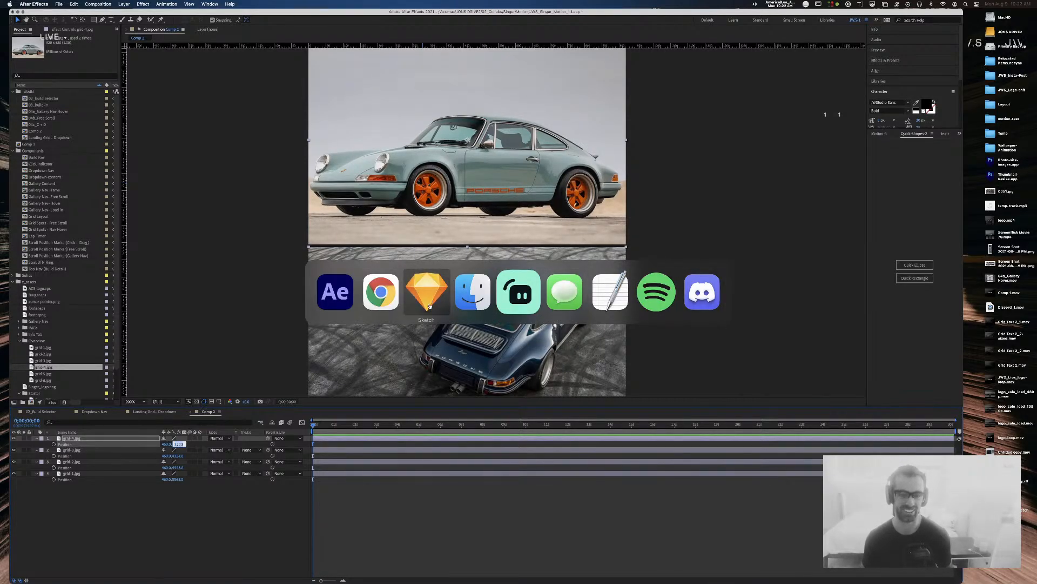
key(Escape)
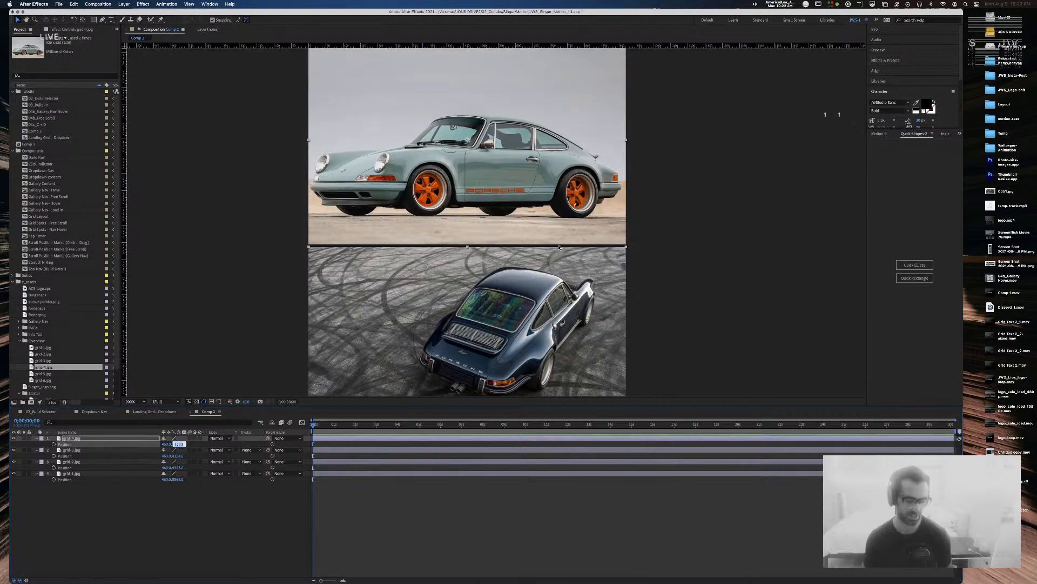
key(super+Tab)
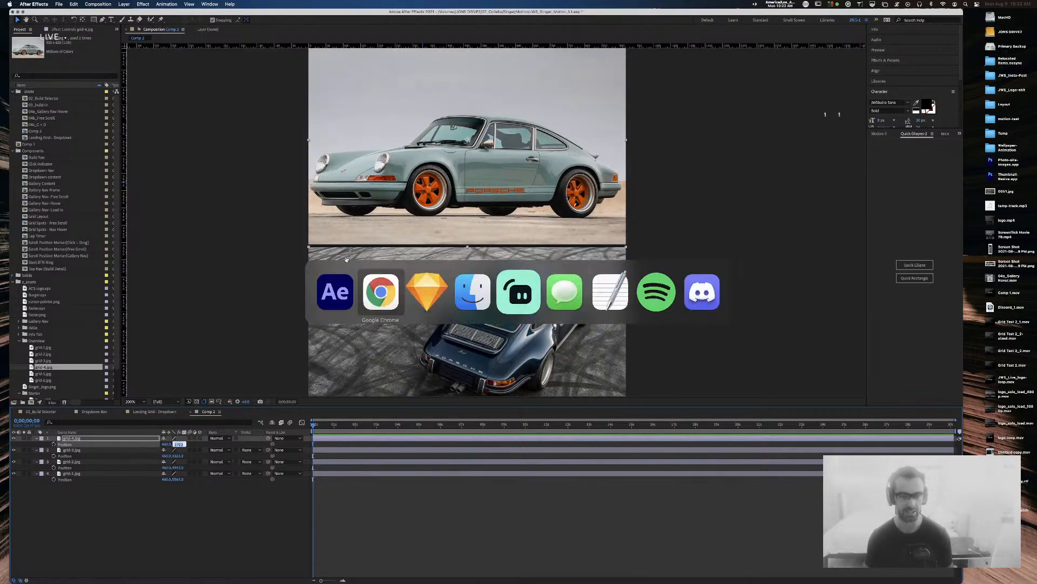
click(408, 290)
click(336, 148)
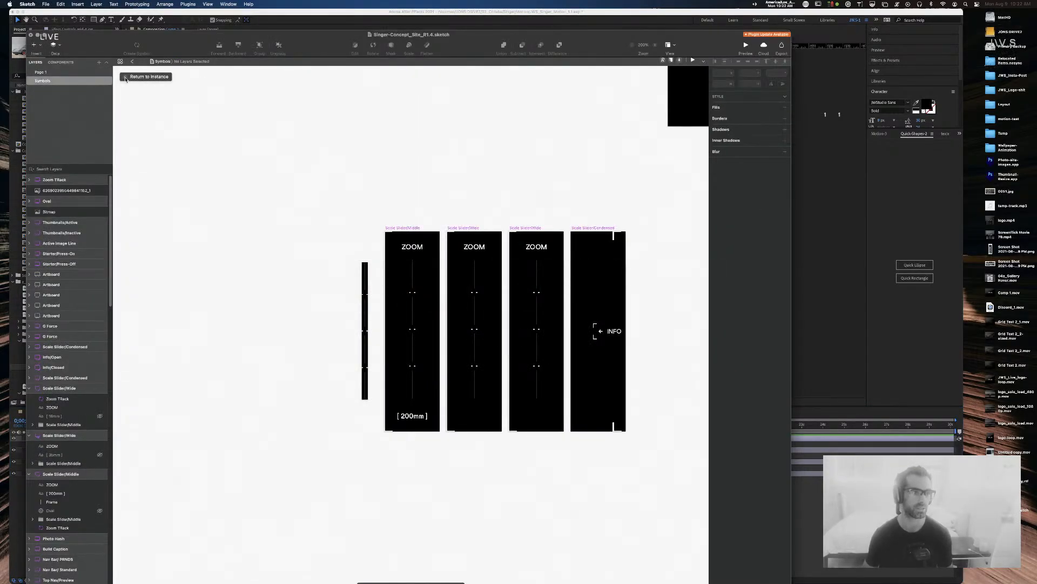
Step: On Page 1, find the Overview-scroll car group and delete the yellow car photo
click(81, 73)
key(super+minus)
key(super+minus)
key(super+minus)
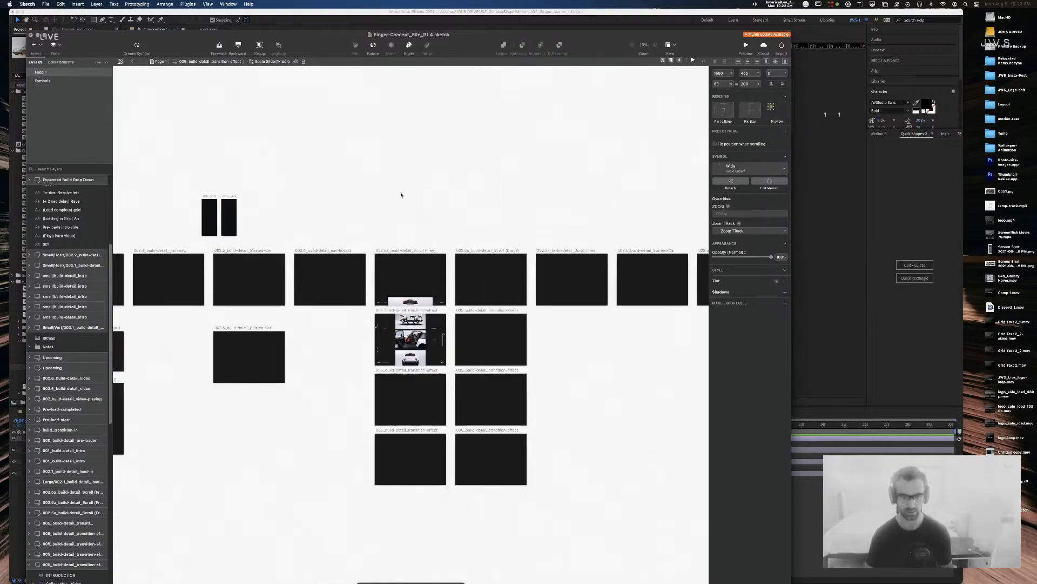
click(395, 203)
drag(335, 210, 743, 180)
drag(346, 292, 657, 283)
drag(370, 341, 695, 350)
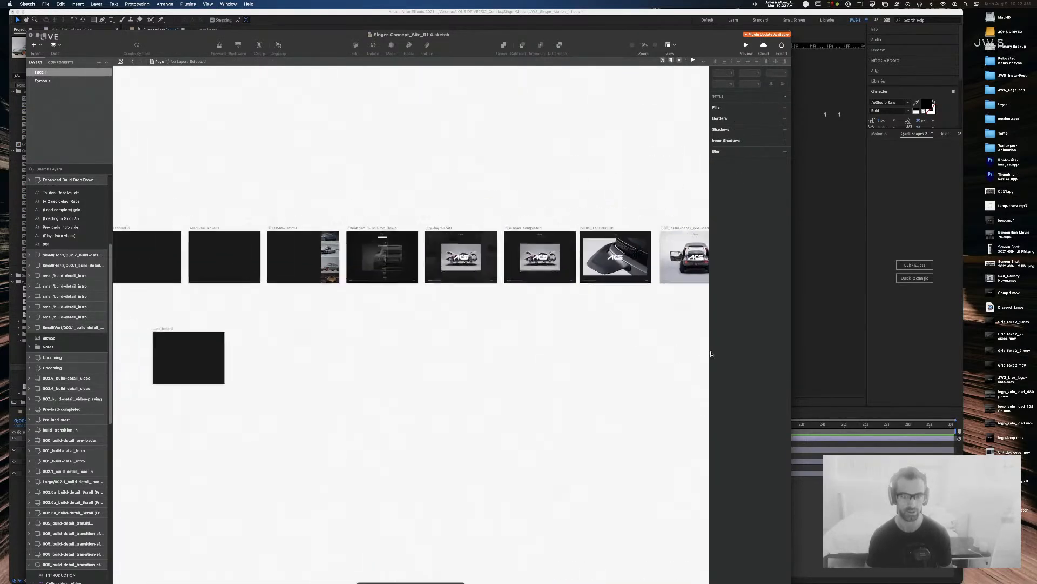
drag(260, 361, 593, 369)
drag(613, 318, 393, 309)
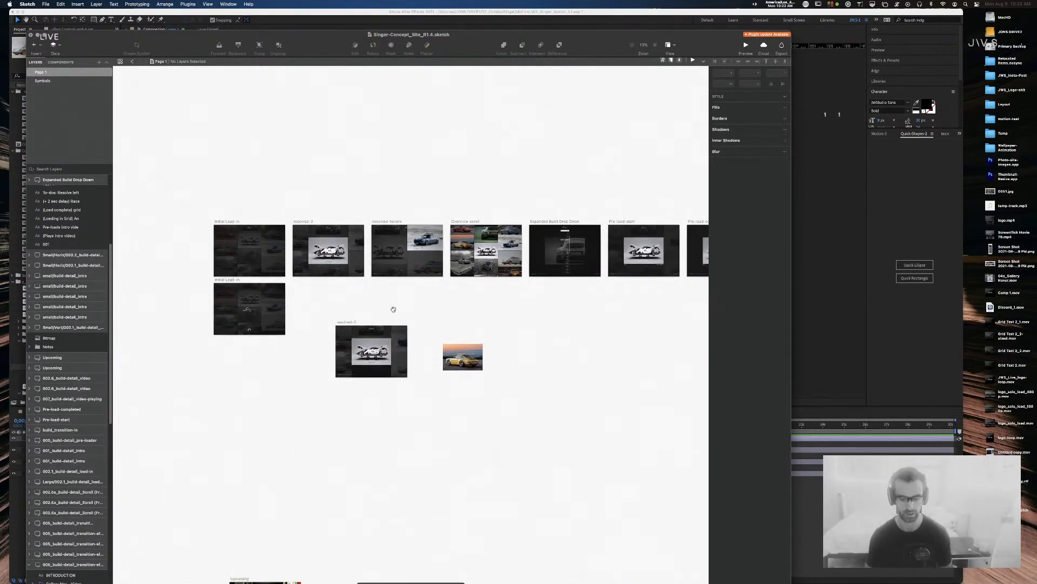
key(super+plus)
key(super+plus)
drag(629, 317, 477, 229)
super+click(500, 285)
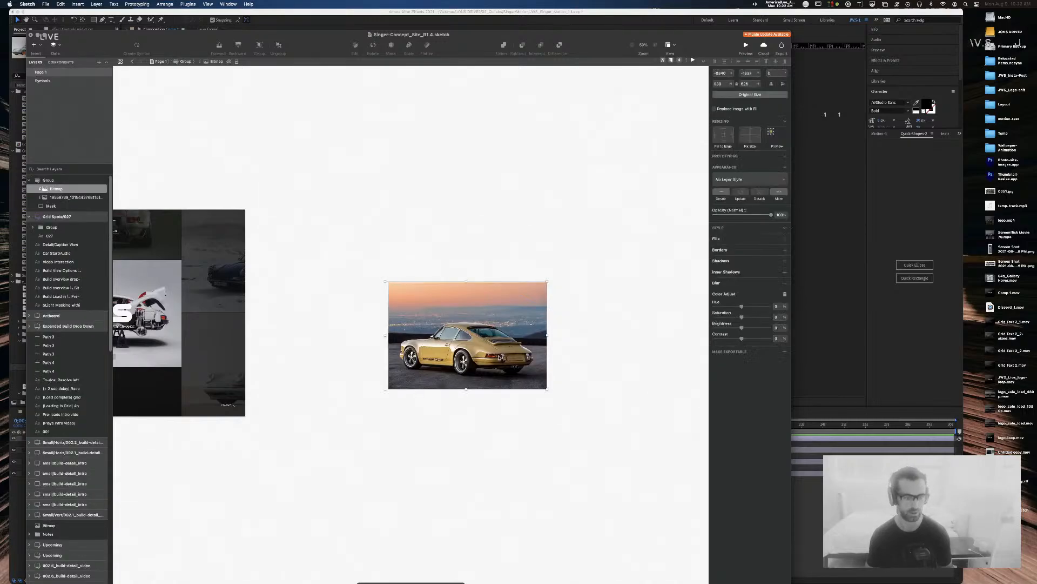
key(Delete)
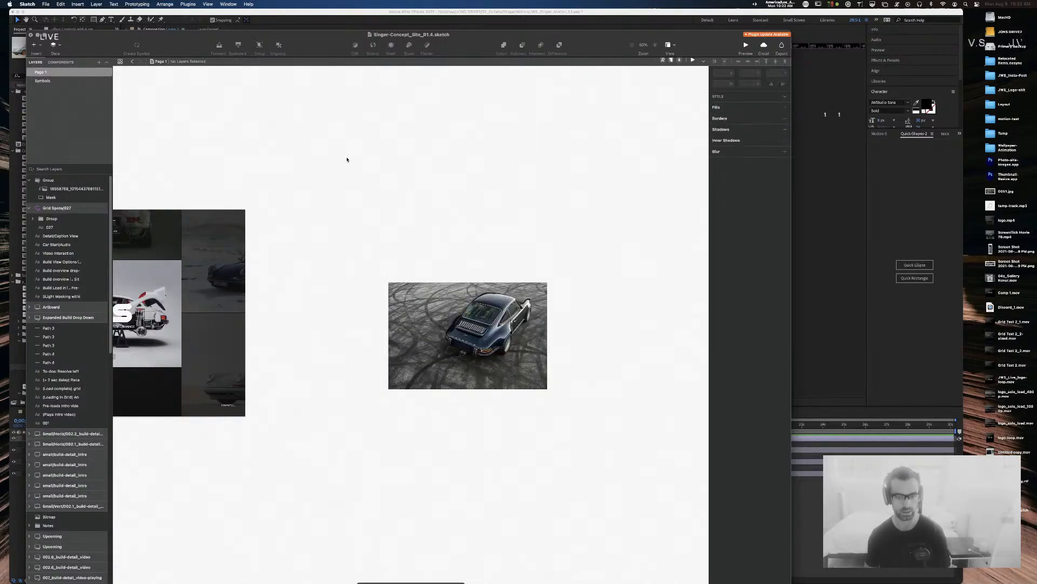
Step: Try pasting the grey-teal car photo over the dark car, then delete it again
key(super+Tab)
key(super+Tab)
drag(410, 160, 496, 443)
drag(477, 248, 340, 316)
super+click(599, 293)
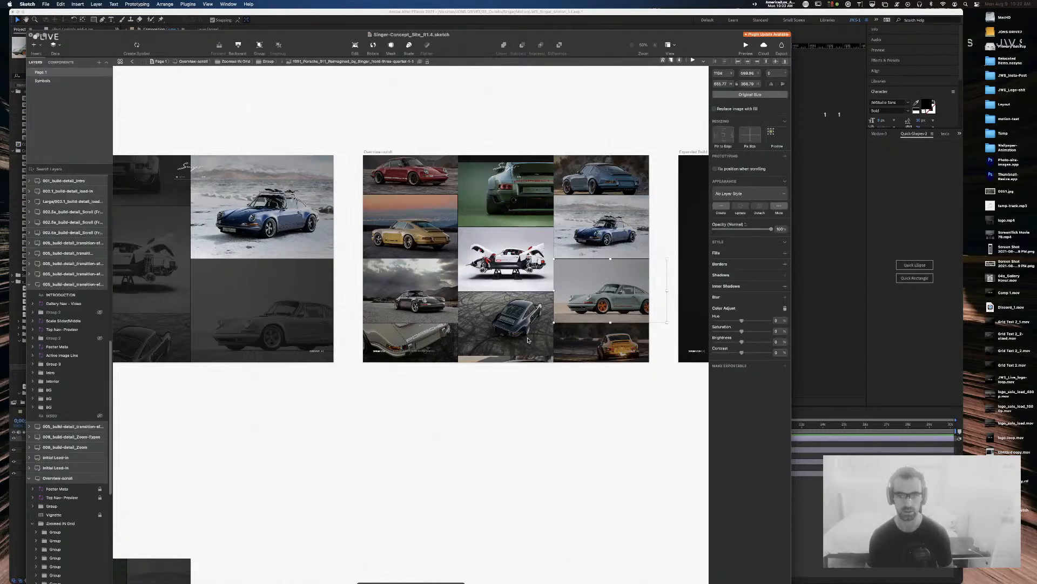
drag(443, 526, 478, 88)
super+click(468, 231)
key(super+v)
drag(422, 338, 462, 247)
drag(506, 214, 542, 183)
key(super+minus)
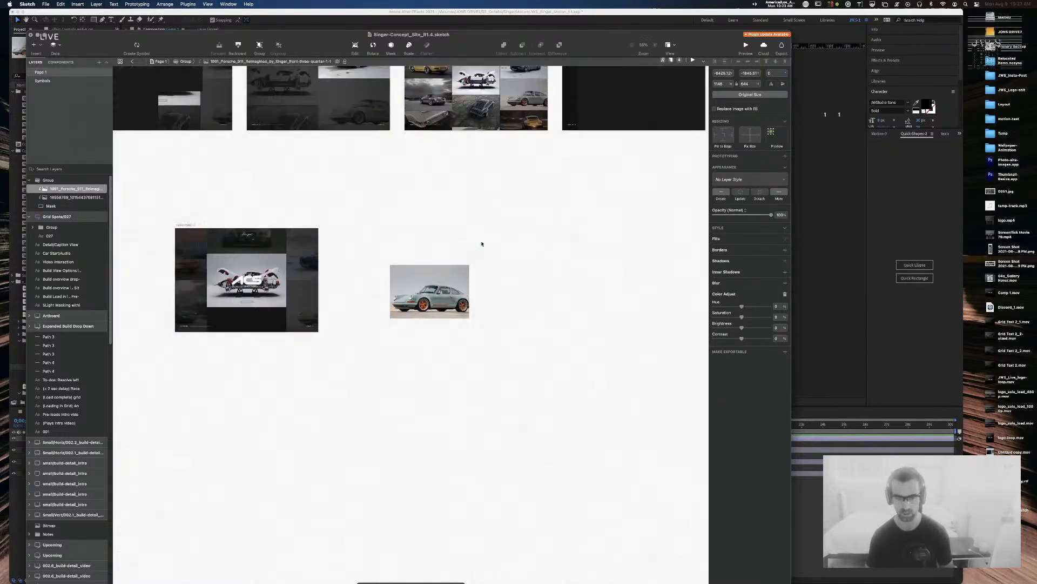
drag(433, 300, 427, 365)
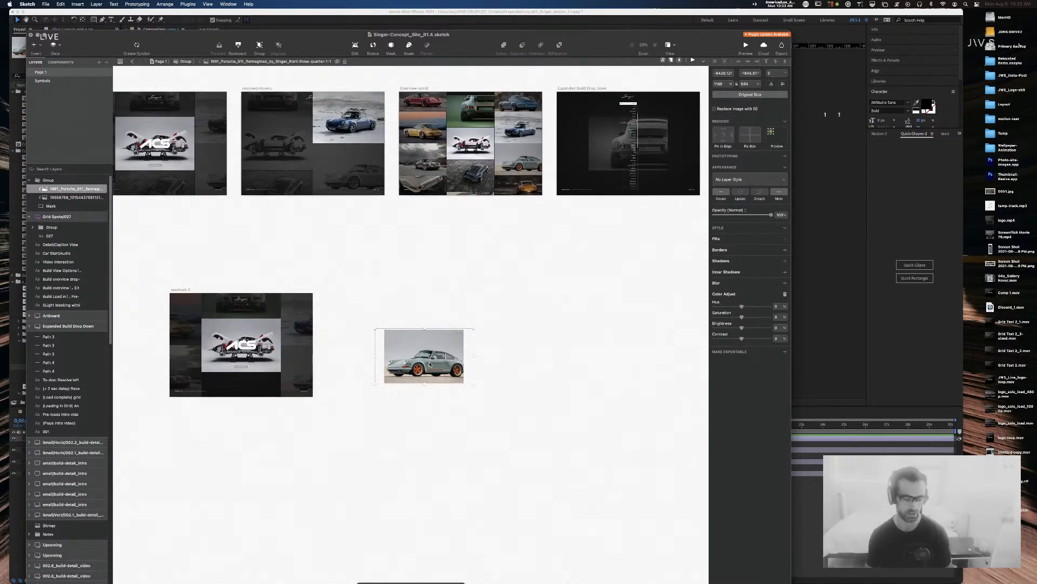
key(BackSpace)
Step: Move the blue car photo onto the masked frame and resize it to 940×626
scroll(514, 294, up, 3)
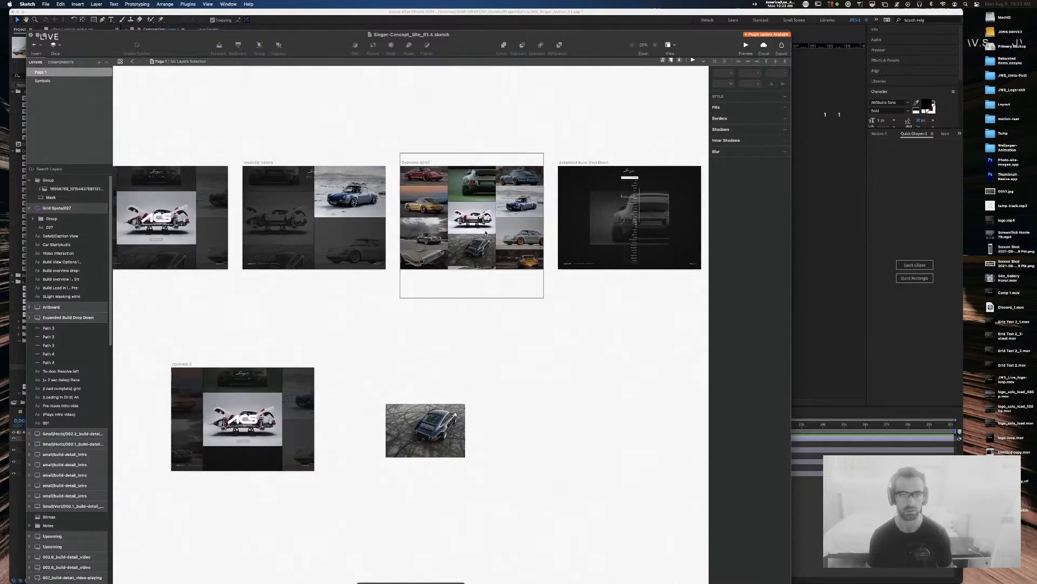
click(526, 175)
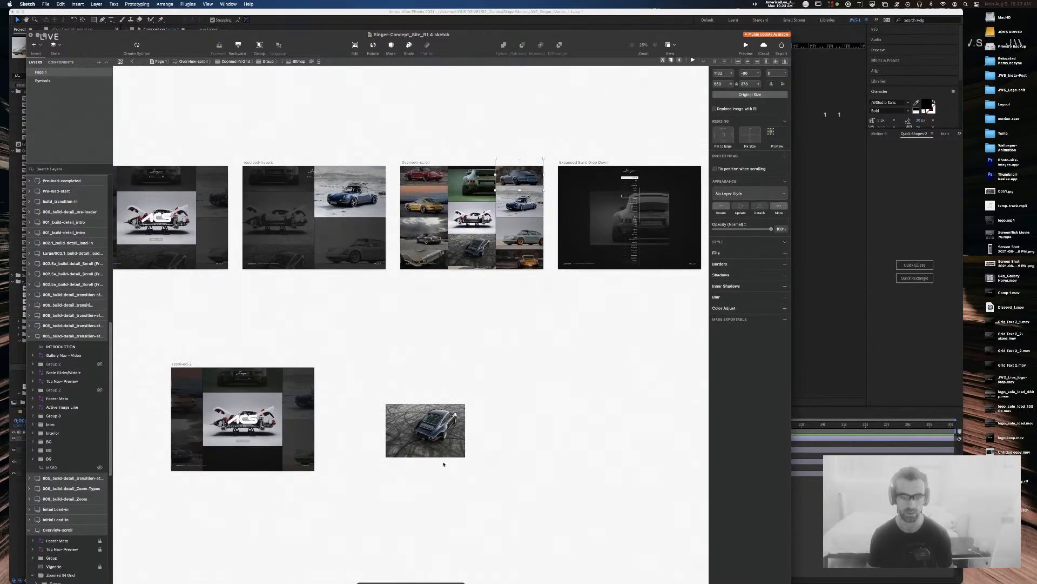
click(427, 440)
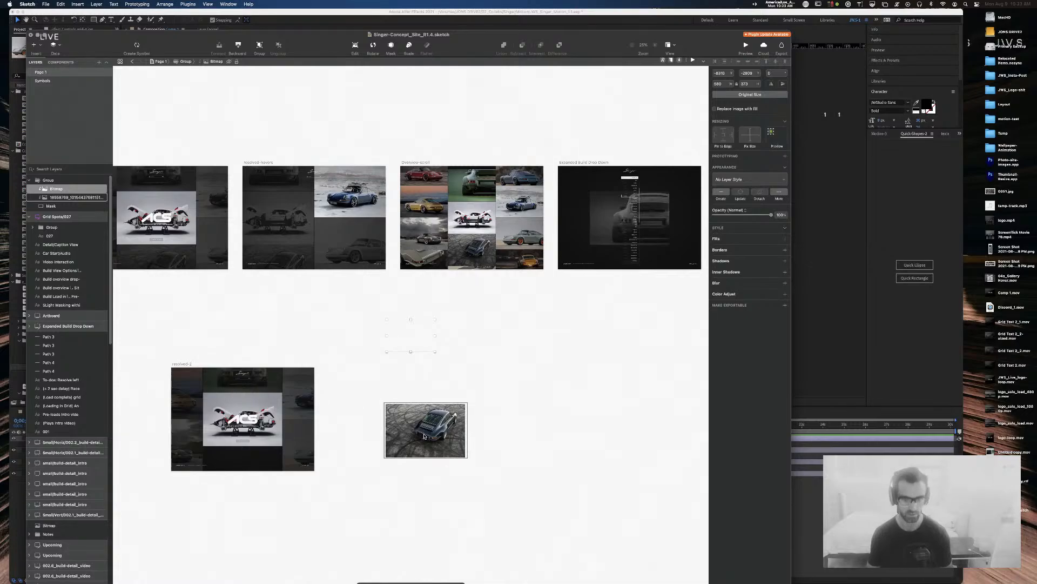
drag(422, 348, 467, 401)
key(super+0)
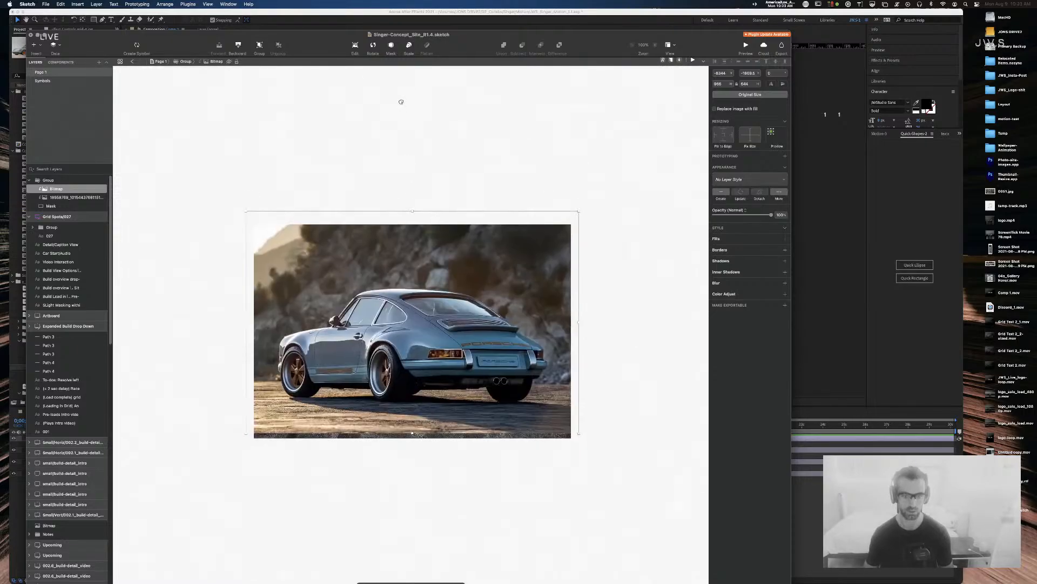
drag(388, 299, 384, 307)
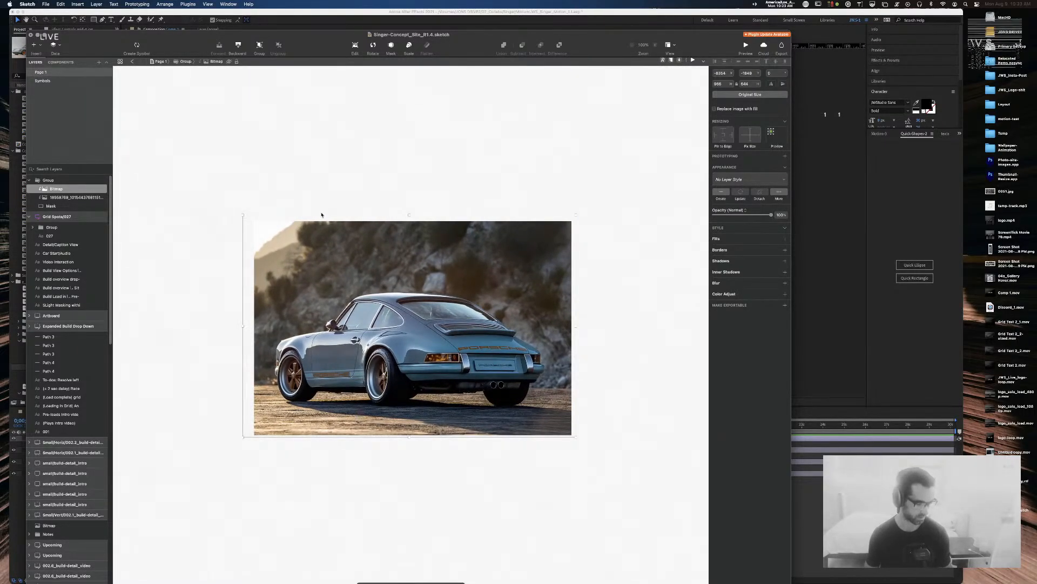
drag(242, 214, 255, 224)
drag(378, 313, 372, 315)
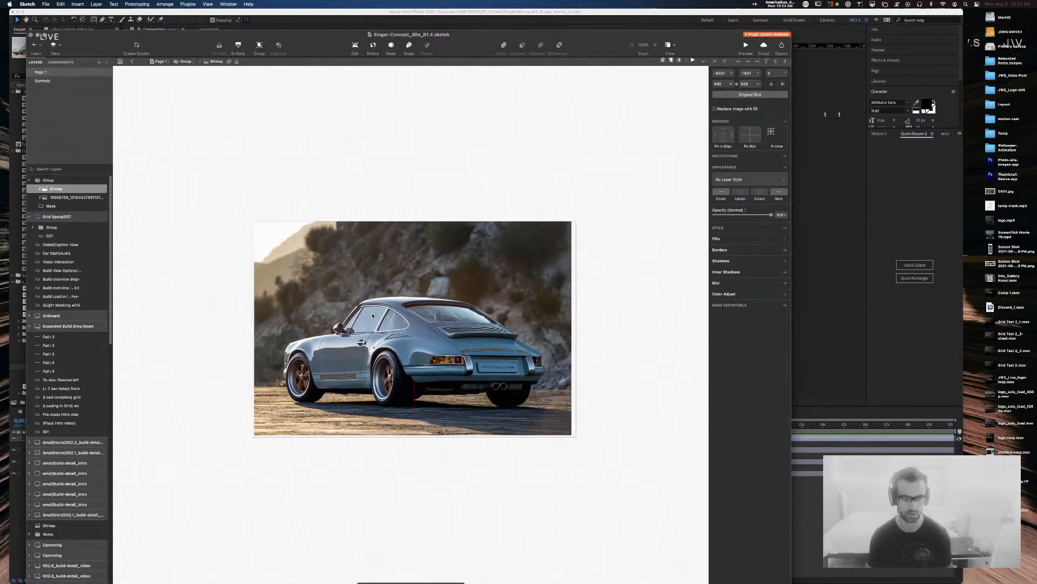
Step: Select the whole masked group and check After Effects before returning to Sketch
click(454, 152)
click(453, 252)
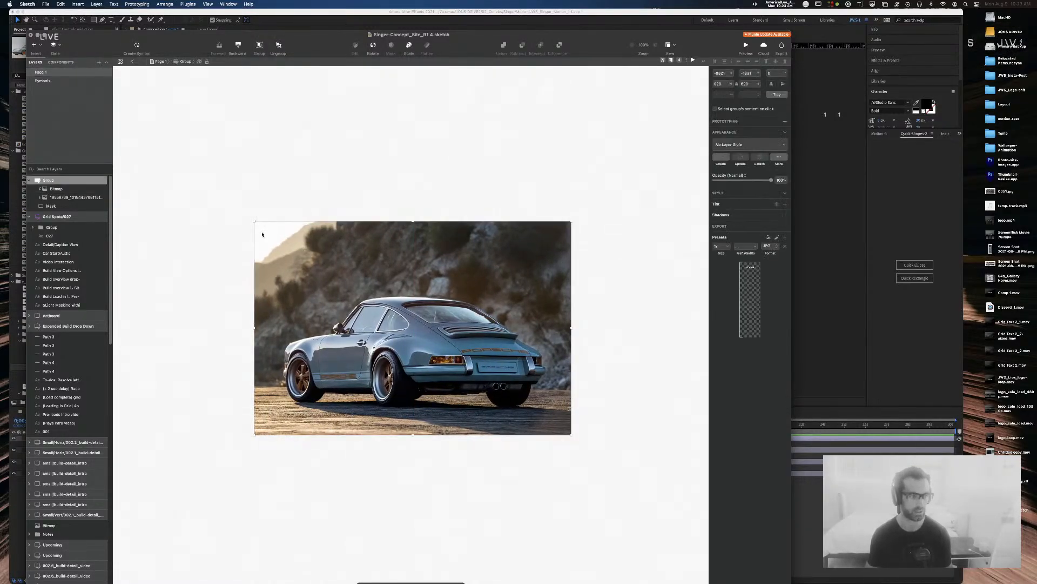
key(super+Tab)
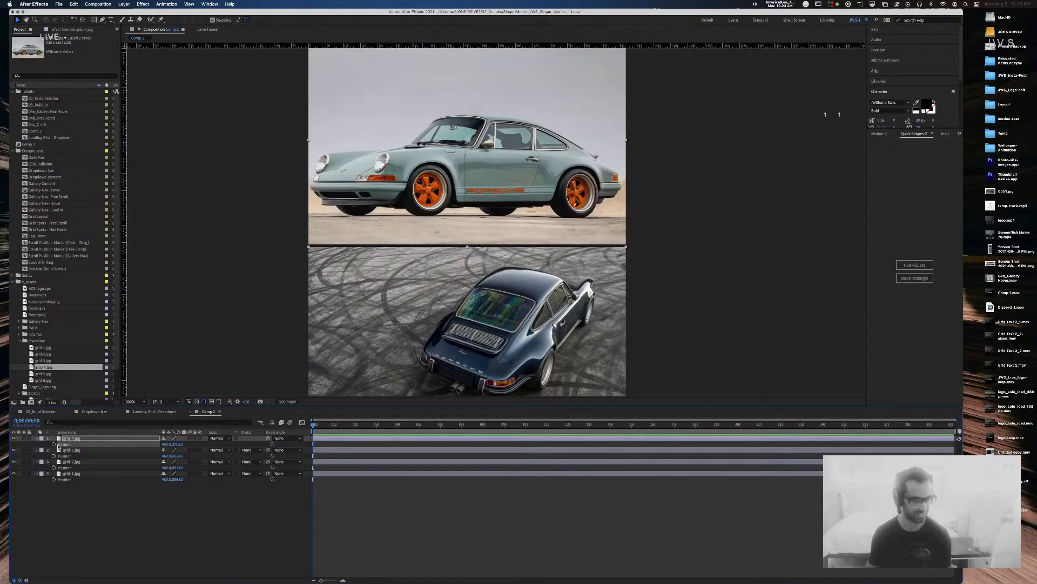
click(559, 152)
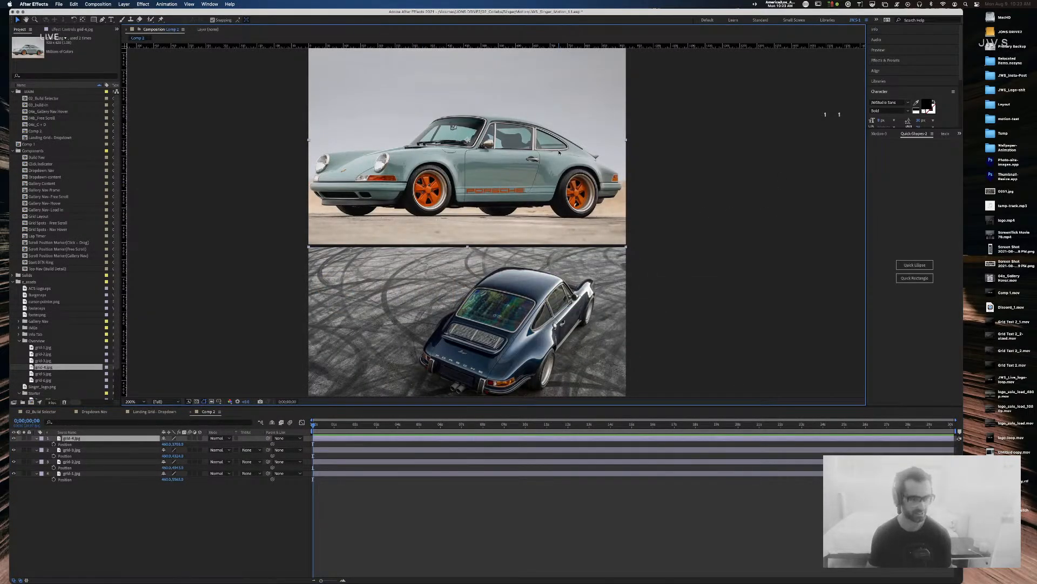
key(super+Tab)
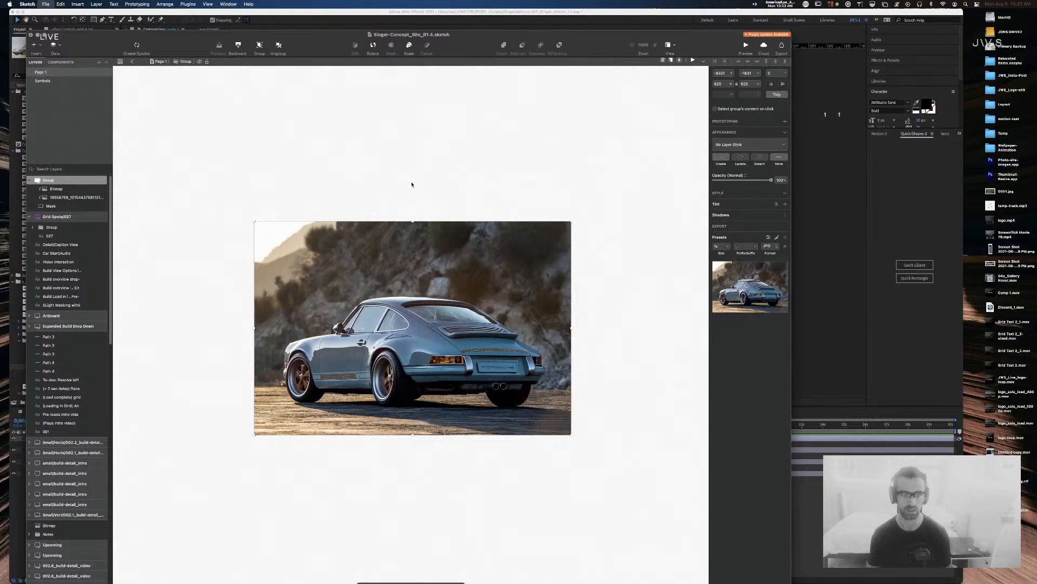
Step: Export the selected group as JPG to _assets/Overview, replacing grid-4.jpg
key(super+shift+e)
click(433, 222)
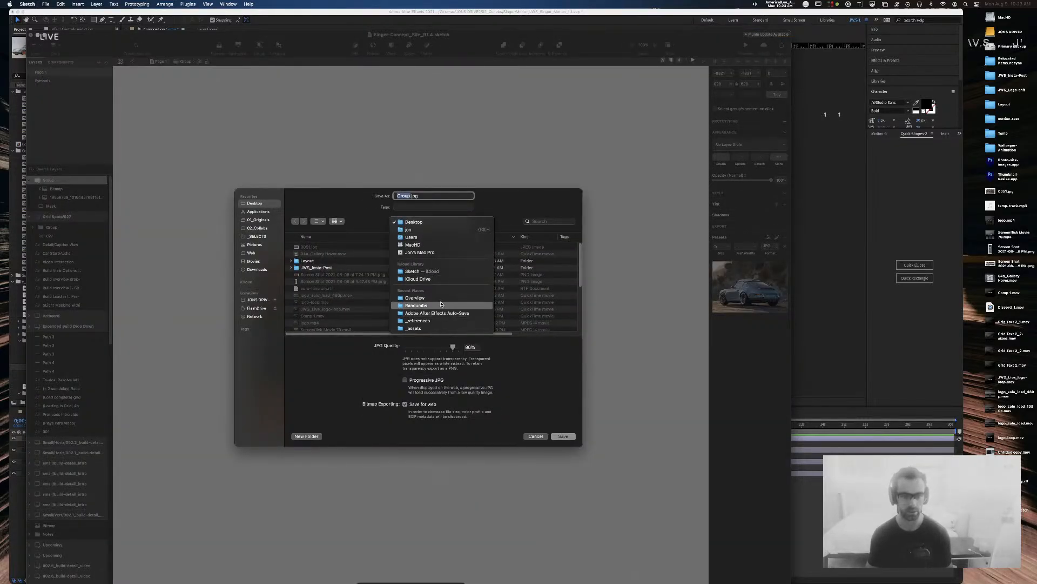
click(427, 328)
double_click(310, 247)
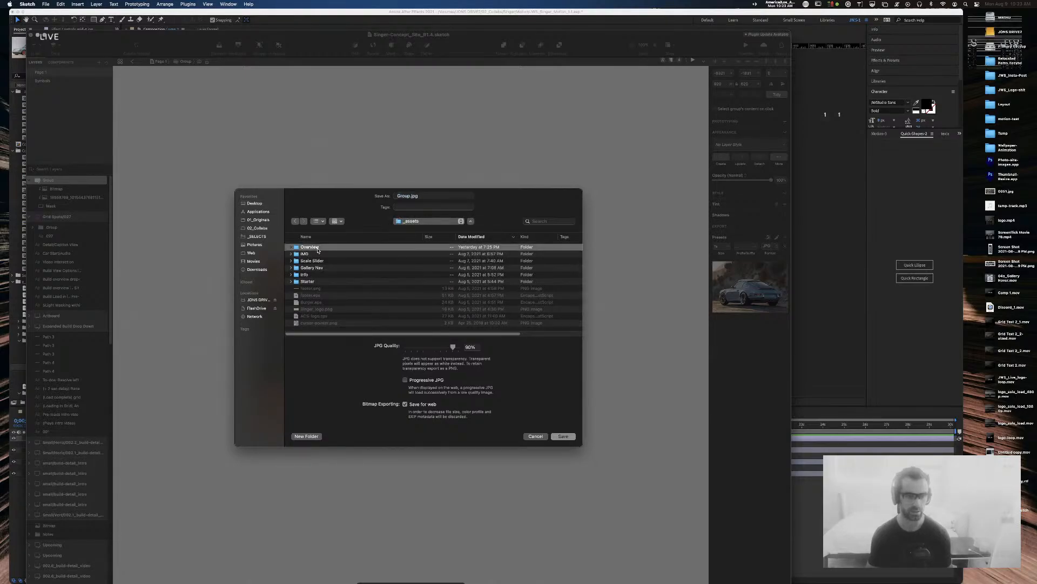
click(311, 268)
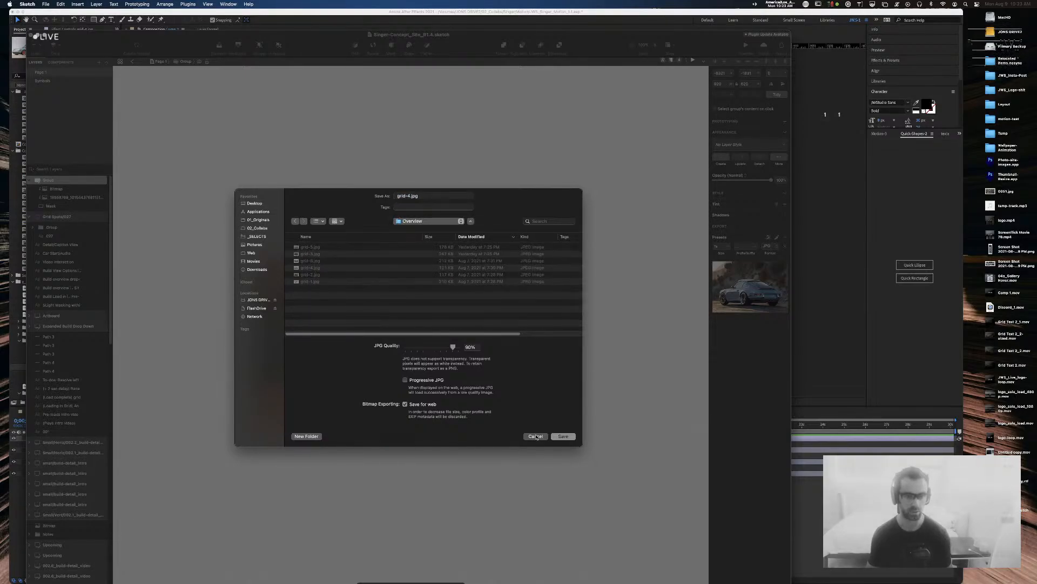
click(563, 435)
click(429, 352)
Step: Bring After Effects back to the front
key(super+Tab)
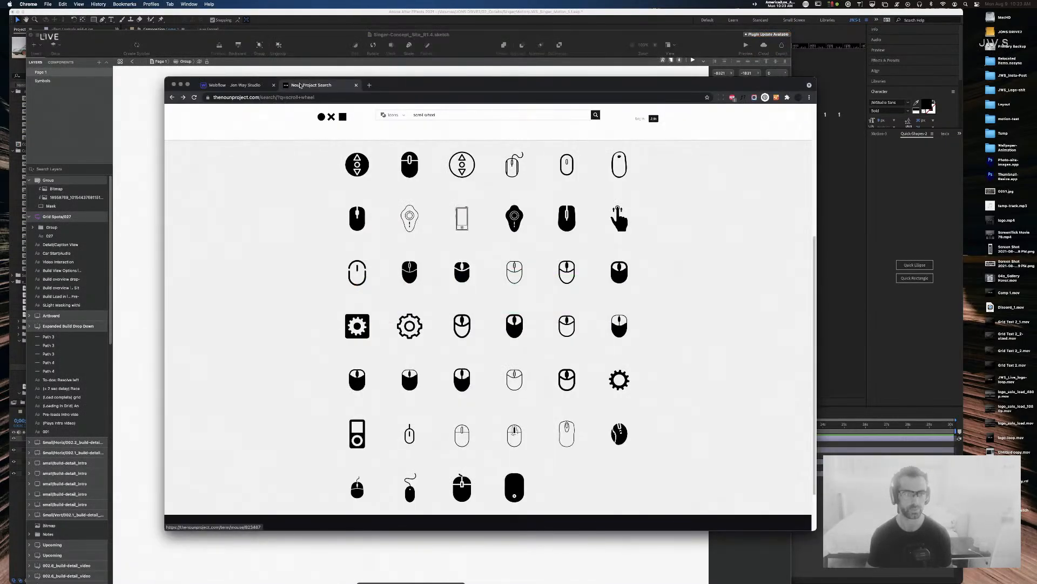
click(319, 54)
click(329, 19)
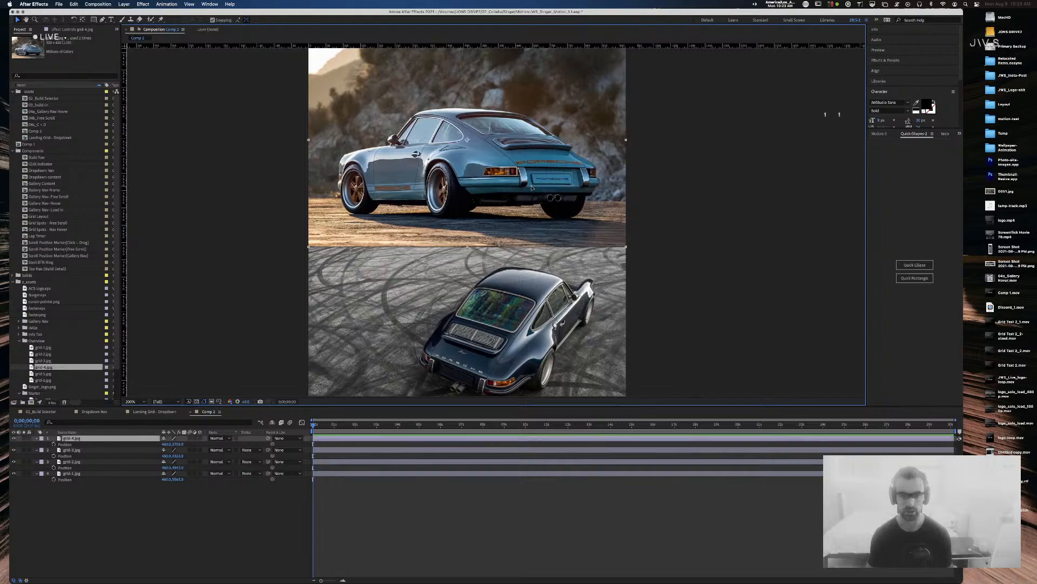
Step: Nudge grid-4.jpg down 1 px and return to the Selection tool
key(Down)
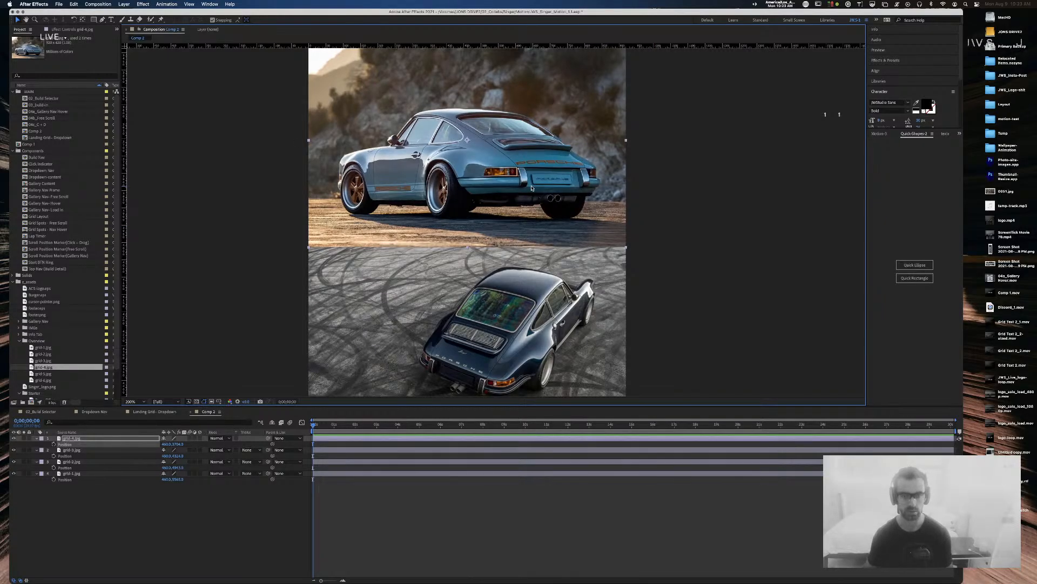
click(297, 215)
scroll(296, 215, up, 5)
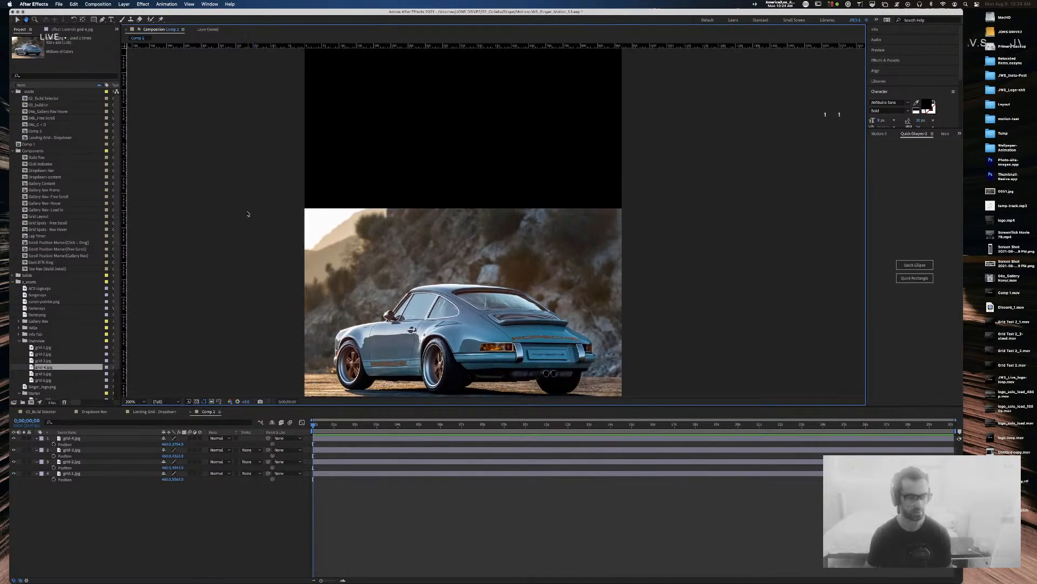
key(v)
Step: Drag grid-5.jpg and grid-6.jpg into the comp above the blue car photo
drag(34, 374, 465, 102)
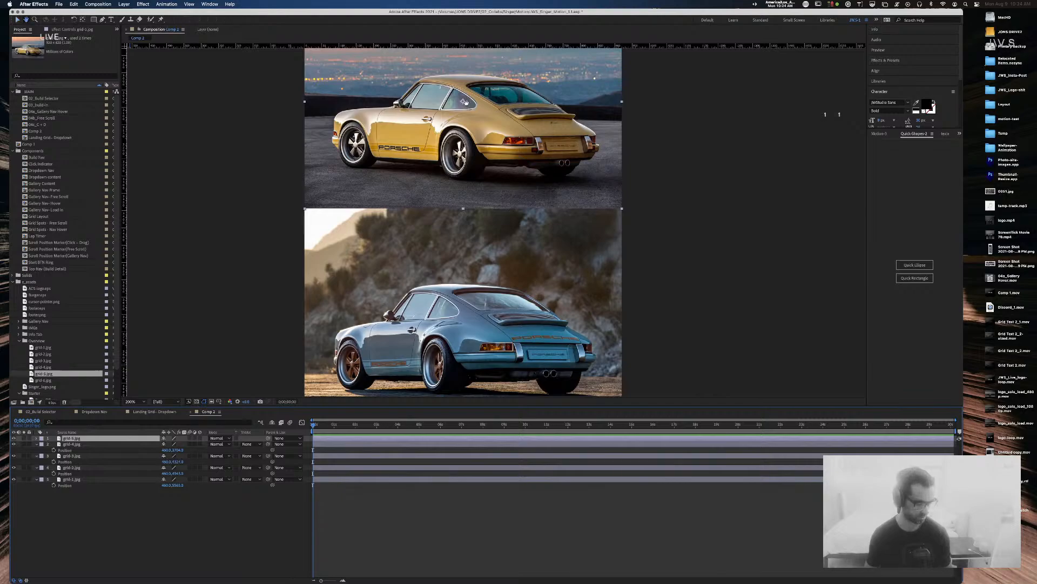
key(space)
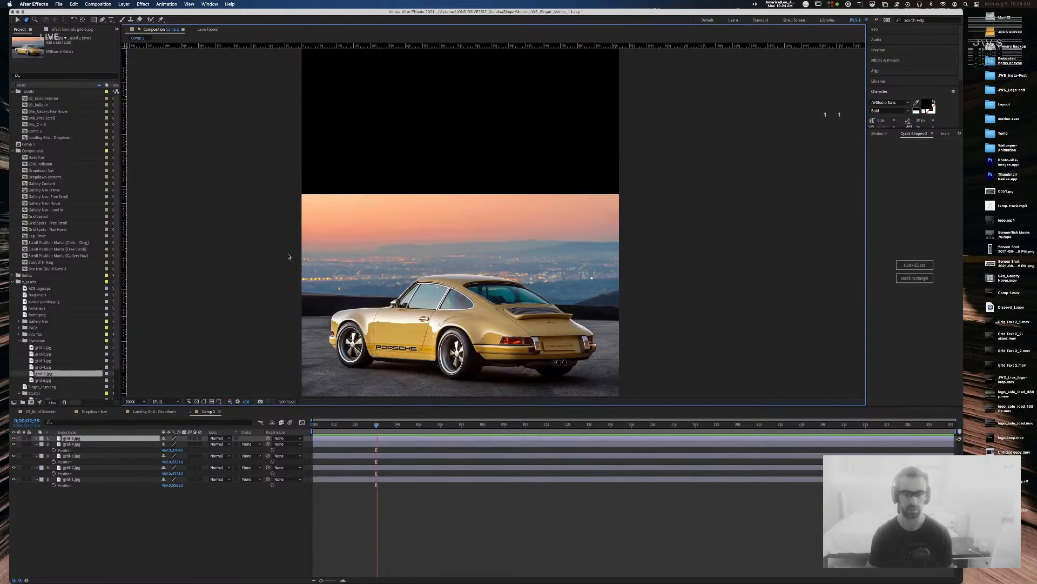
click(30, 380)
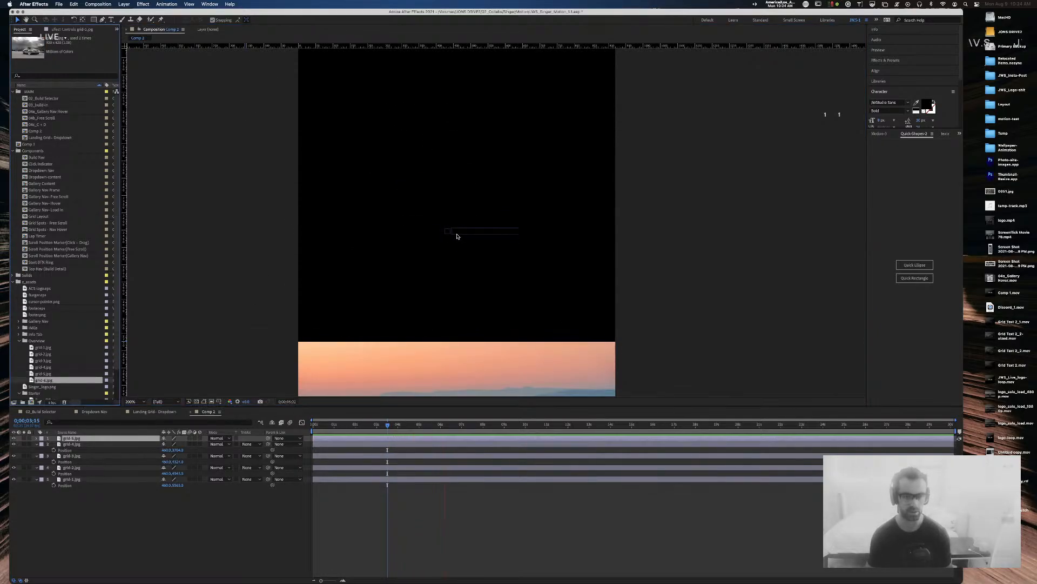
drag(457, 236, 456, 234)
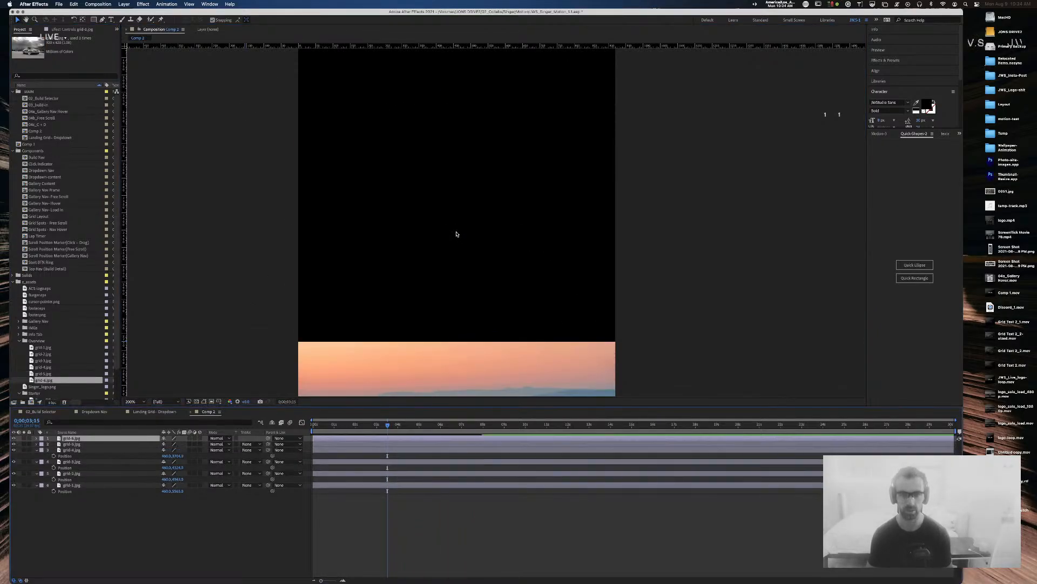
click(522, 200)
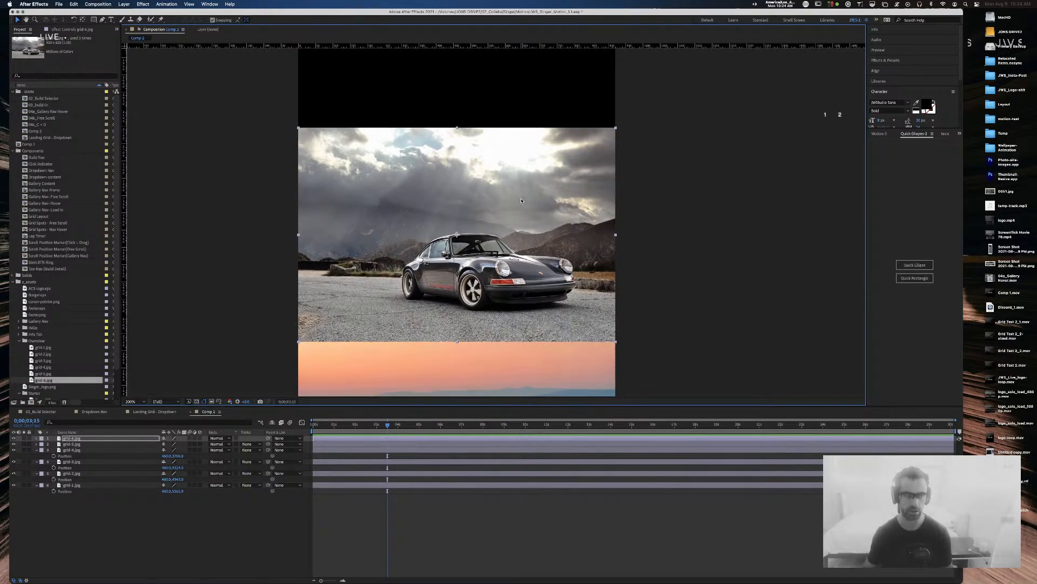
click(212, 188)
Step: Nudge the grid-1.jpg snow-car layer up 1 px
key(comma)
key(comma)
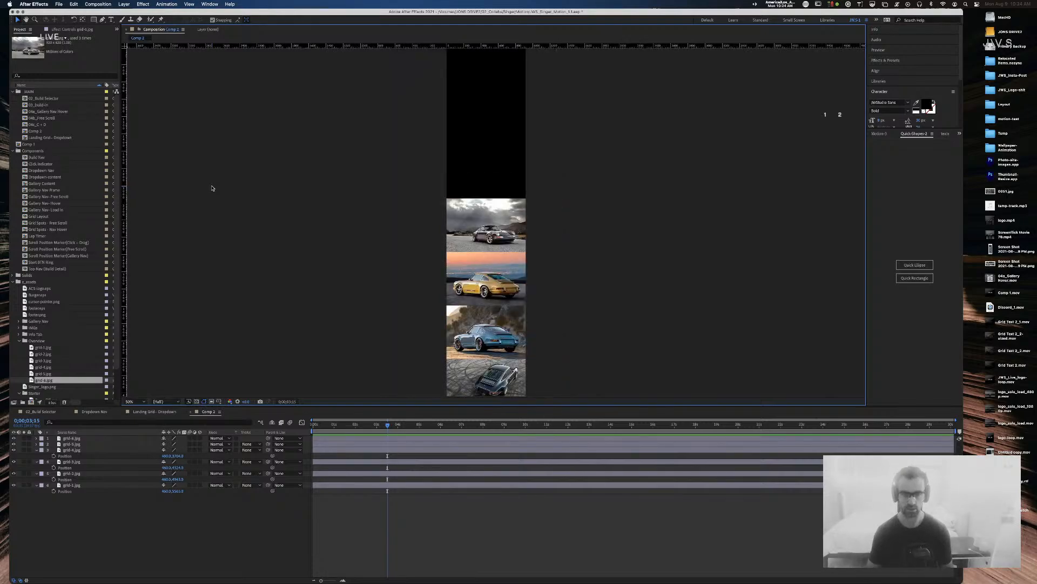
drag(338, 232, 294, 127)
click(451, 371)
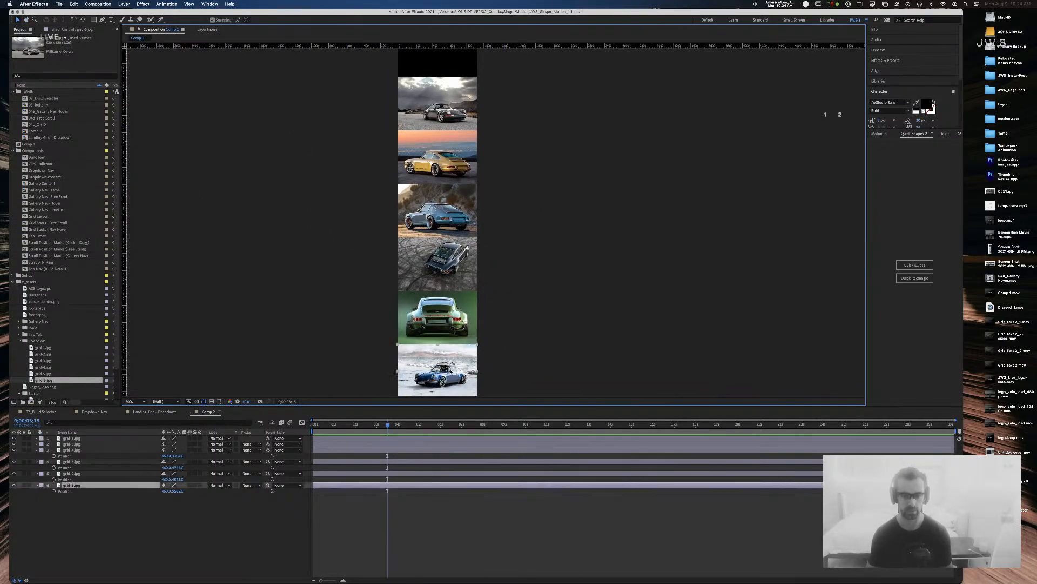
click(507, 366)
scroll(495, 335, up, 2)
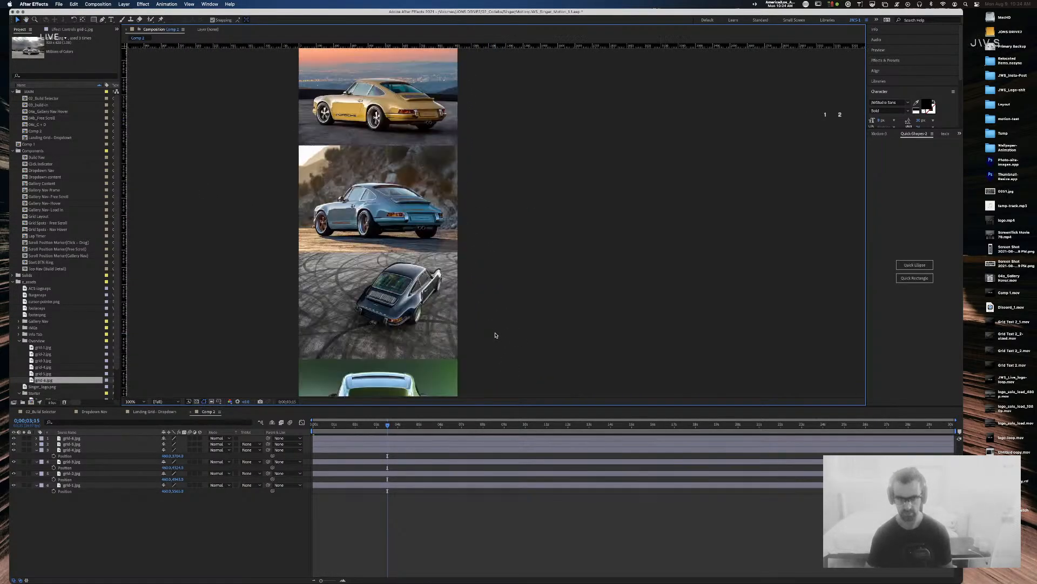
drag(482, 336, 624, 43)
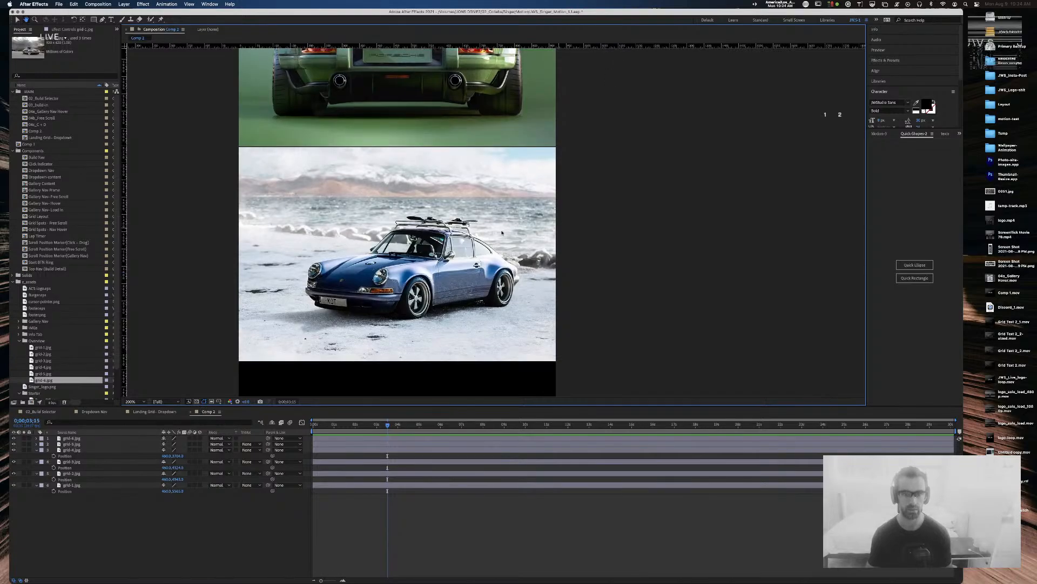
click(457, 233)
key(Up)
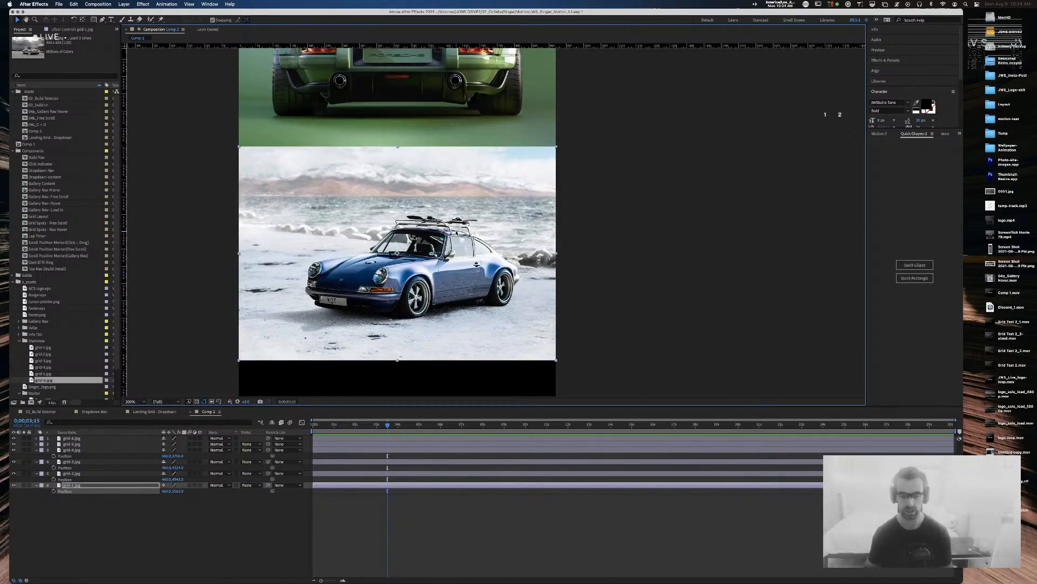
Step: Select all six photo layers, move them to the comp's top, and nudge up 2 px
key(comma)
key(comma)
scroll(547, 164, up, 5)
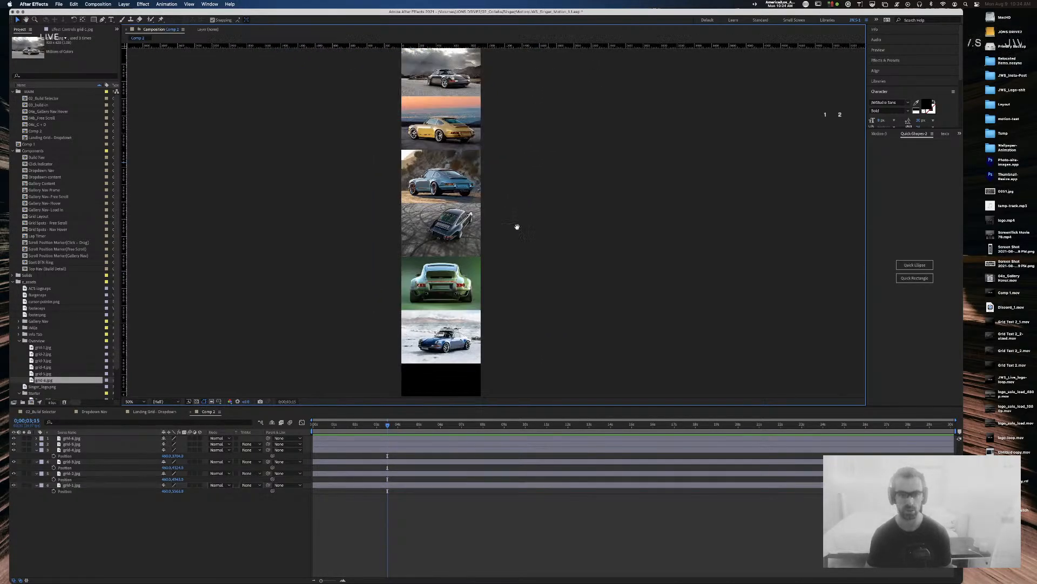
mouse_move(518, 356)
mouse_down()
mouse_move(461, 250)
mouse_move(428, 76)
mouse_up()
drag(503, 110, 530, 389)
key(period)
key(period)
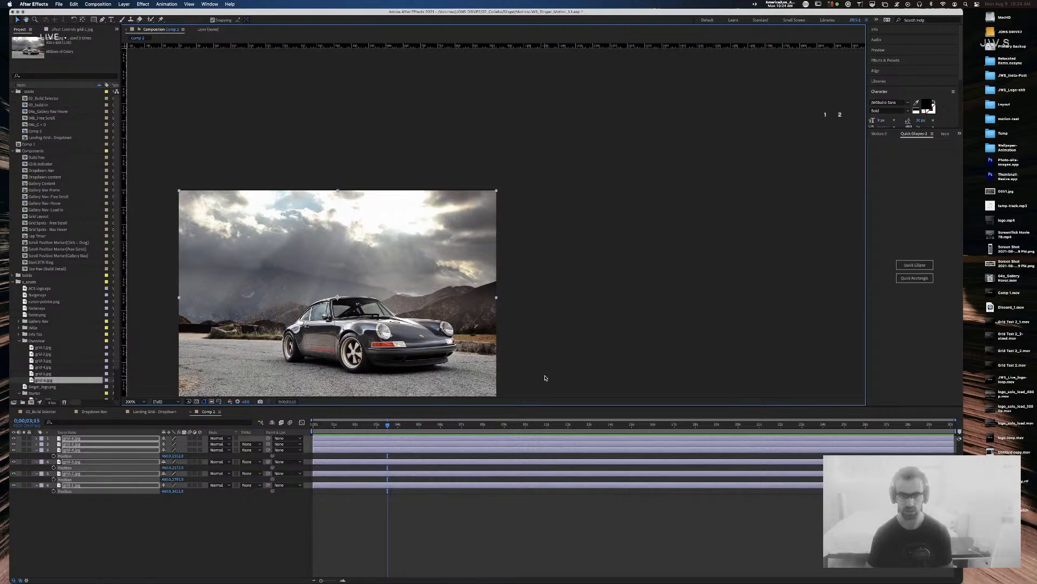
key(Up)
key(Up)
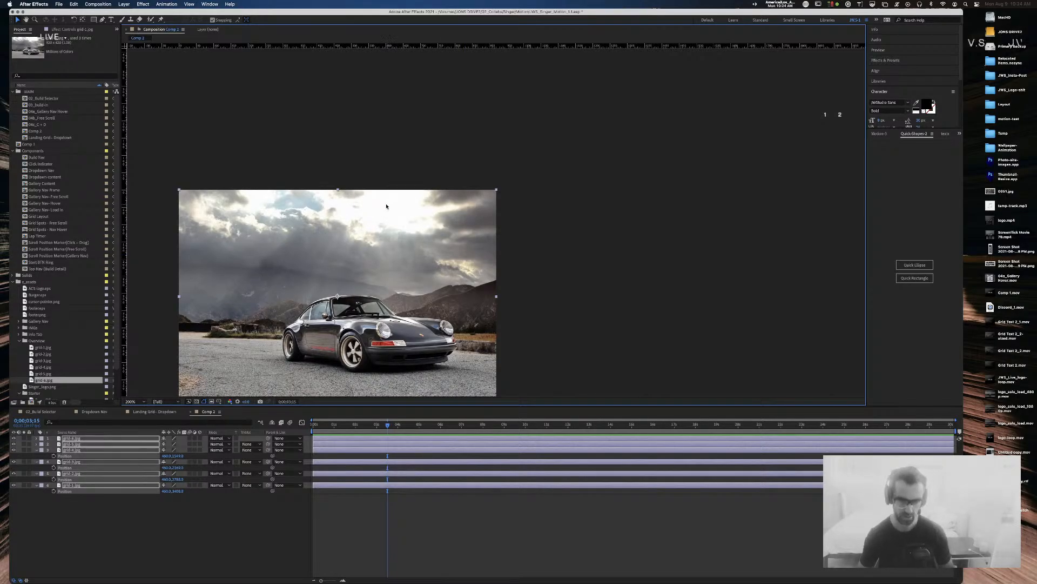
click(438, 145)
Step: Save the project with Cmd+S and select Comp 2 in the Project panel
key(comma)
key(comma)
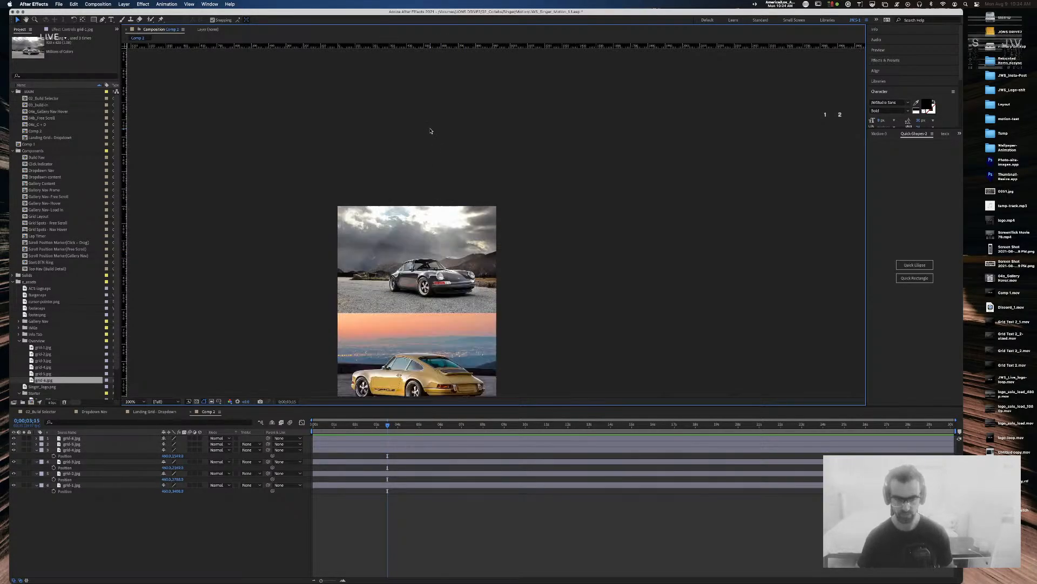
key(space)
drag(556, 361, 559, 190)
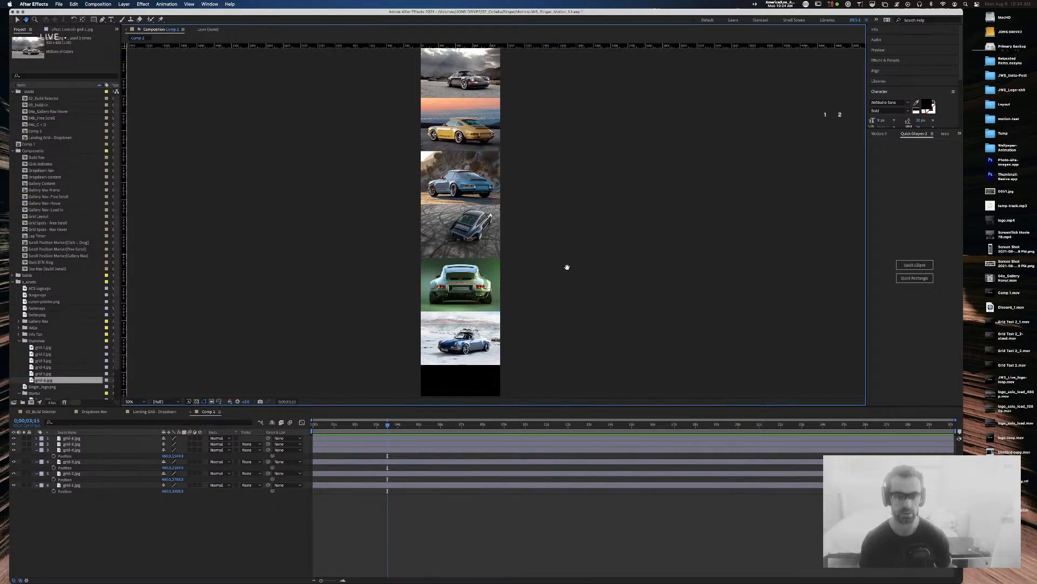
key(super+s)
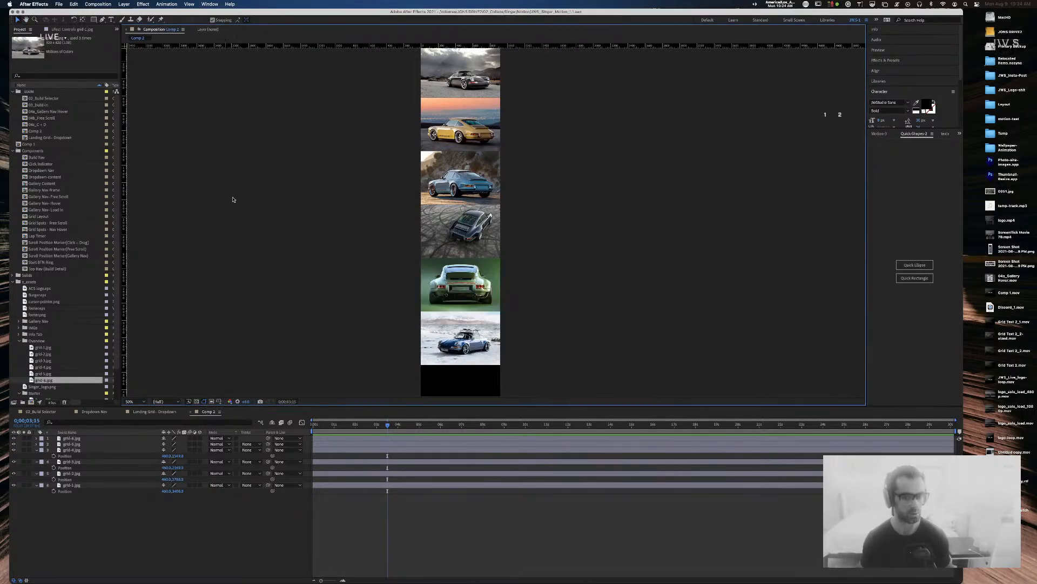
key(period)
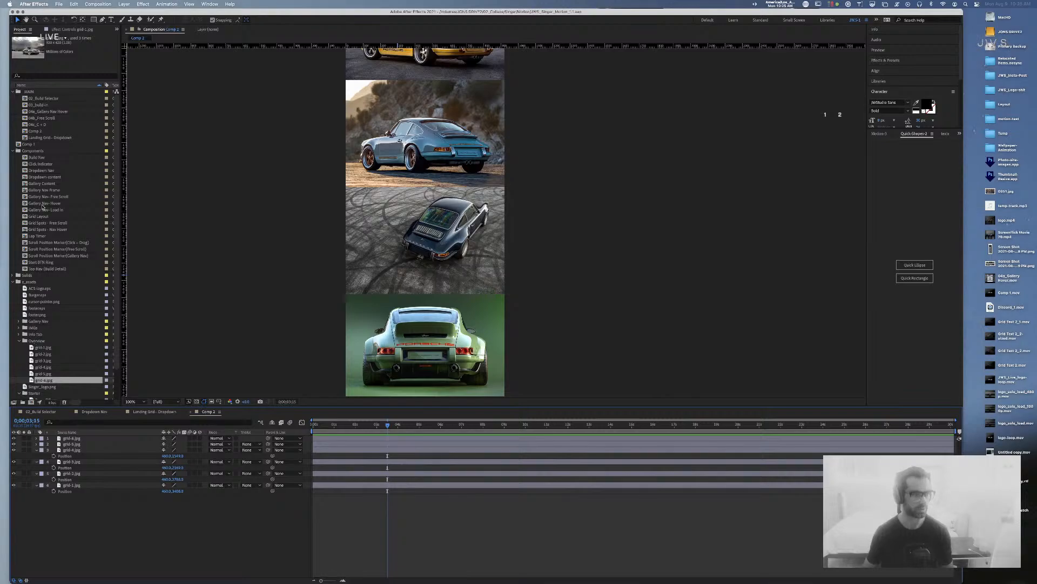
click(35, 131)
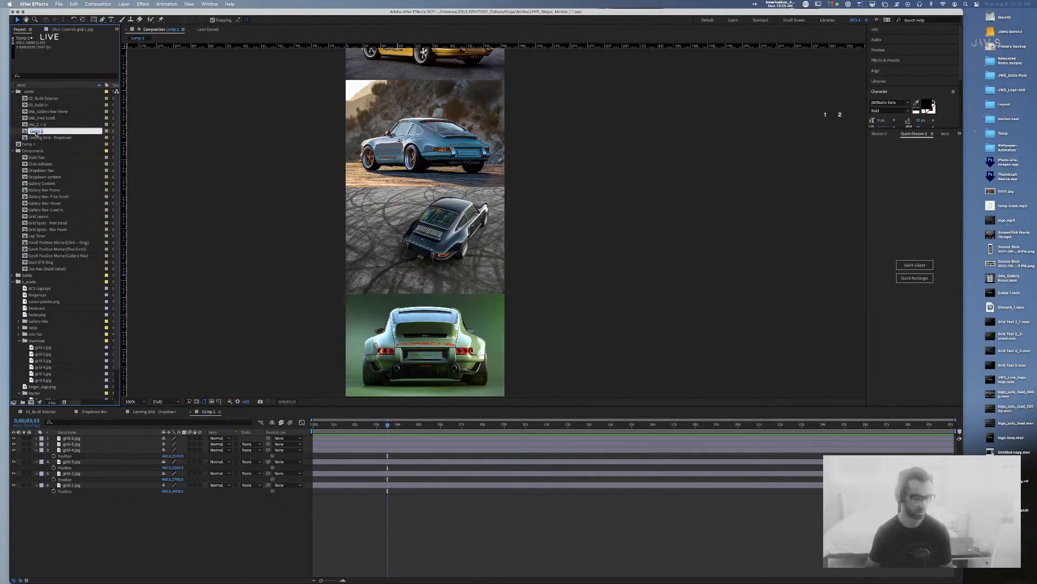
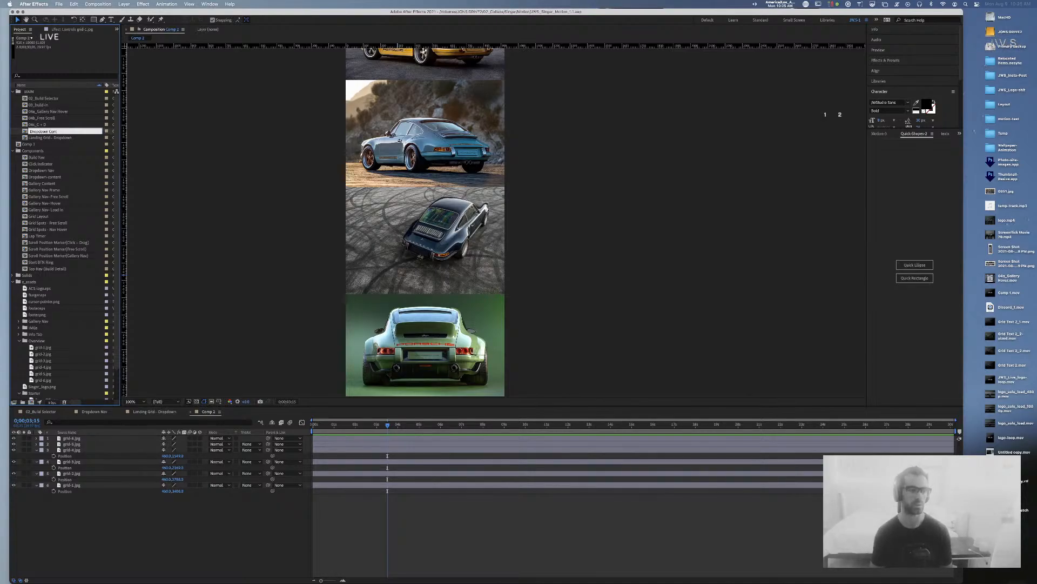
Step: Rename the image comp to 'Dropdown Content (IMGs)', move it into Components, and close its timeline
text(nt)
key(Return)
drag(70, 132, 23, 152)
click(29, 132)
key(Return)
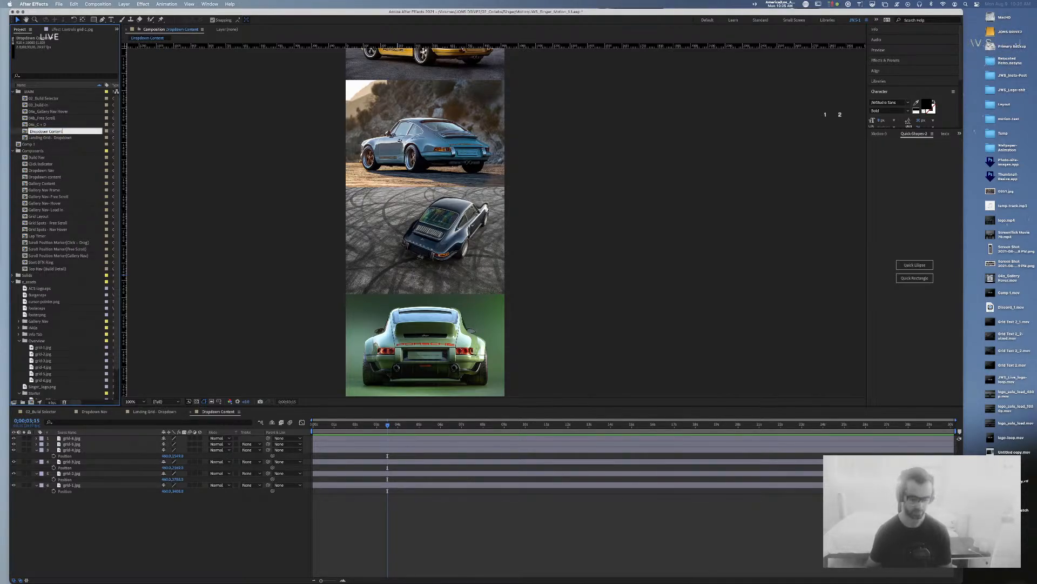
text((IMGs))
key(Return)
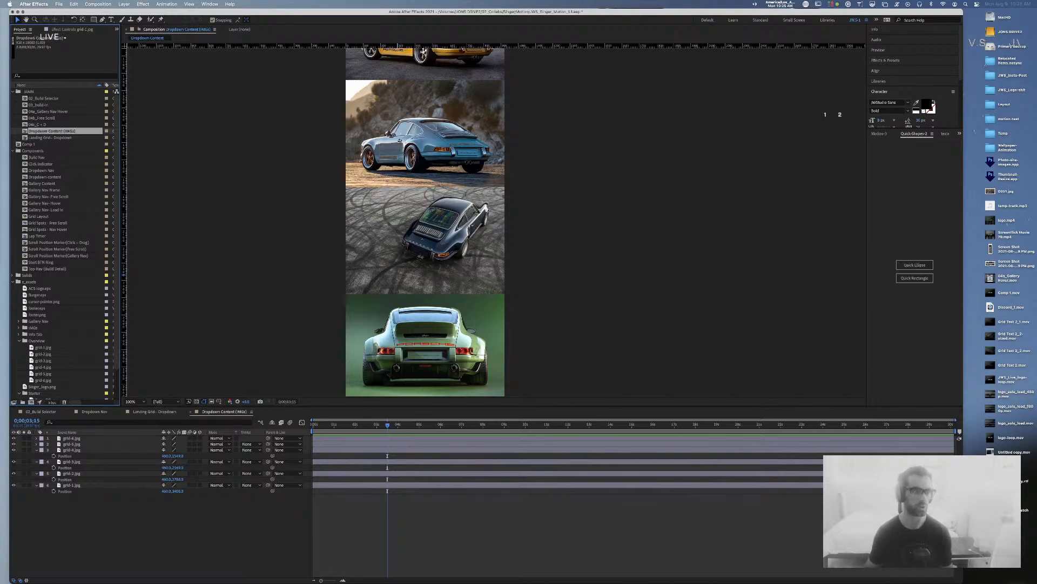
drag(30, 132, 18, 151)
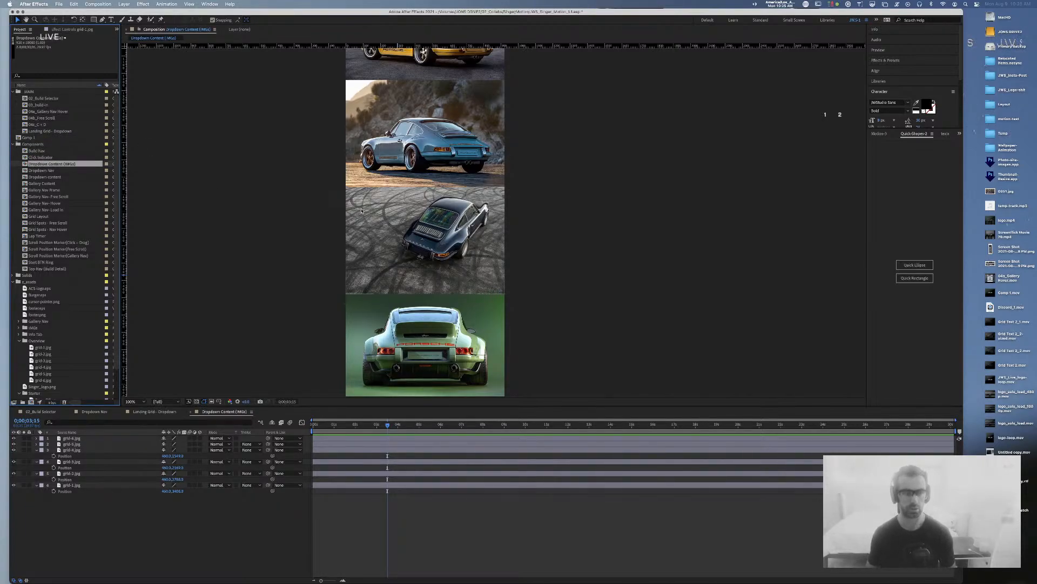
click(192, 413)
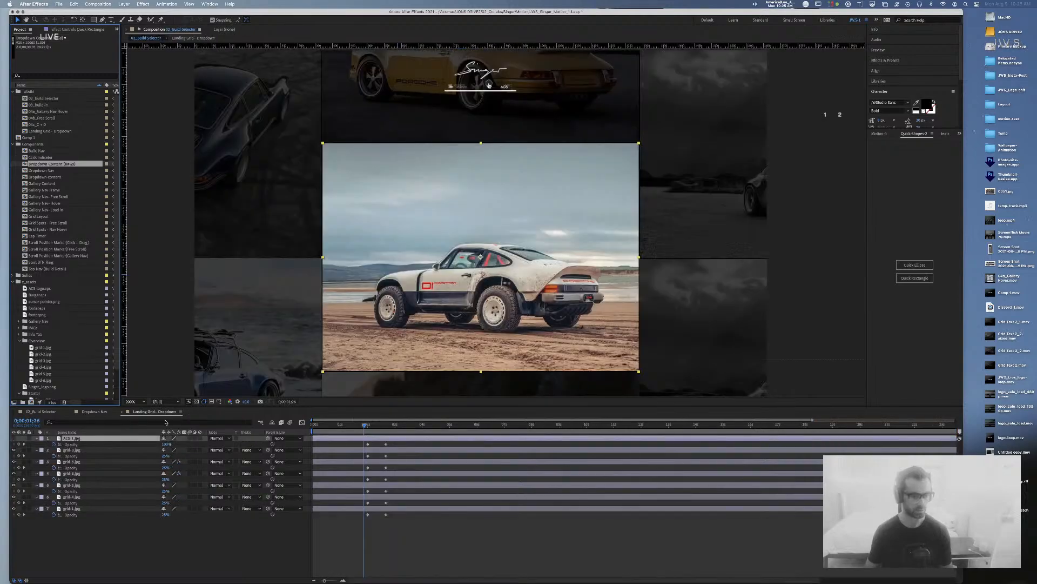
Step: Close the Landing Grid - Dropdown and Dropdown Nav comps, then scrub 02_Build Selector to the open dropdown
click(122, 412)
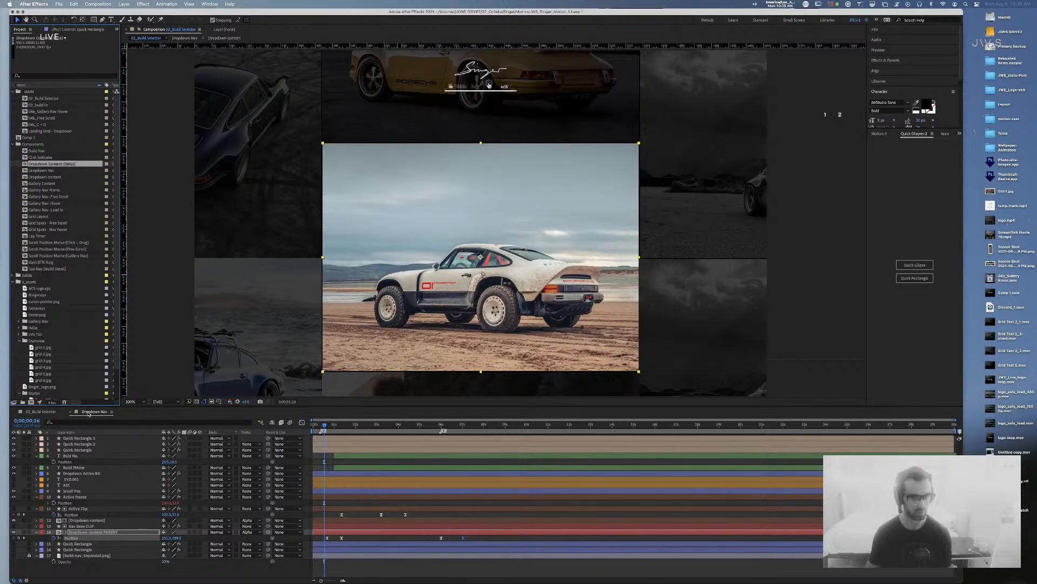
click(90, 413)
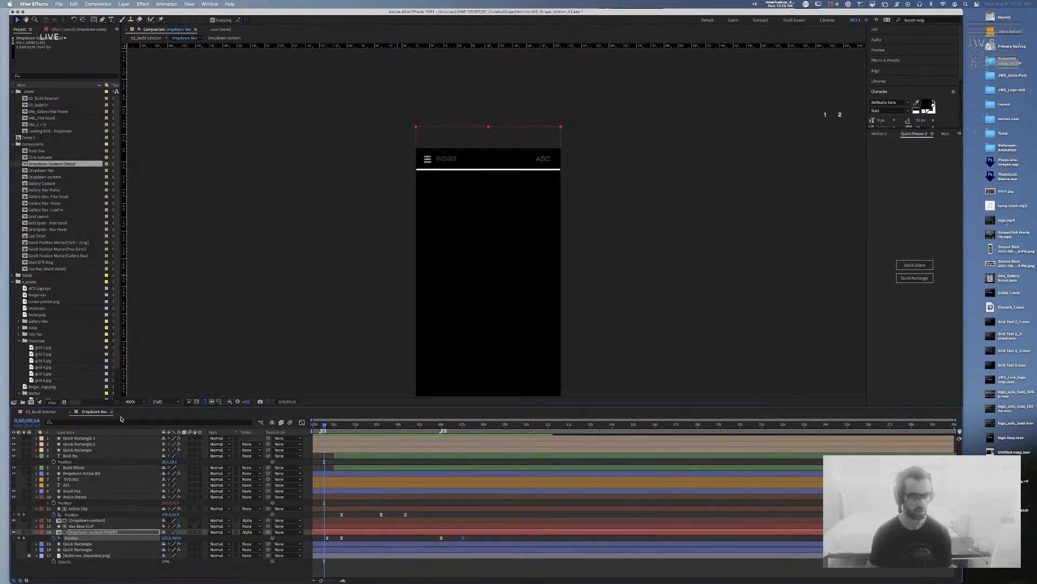
click(71, 412)
drag(314, 426, 361, 429)
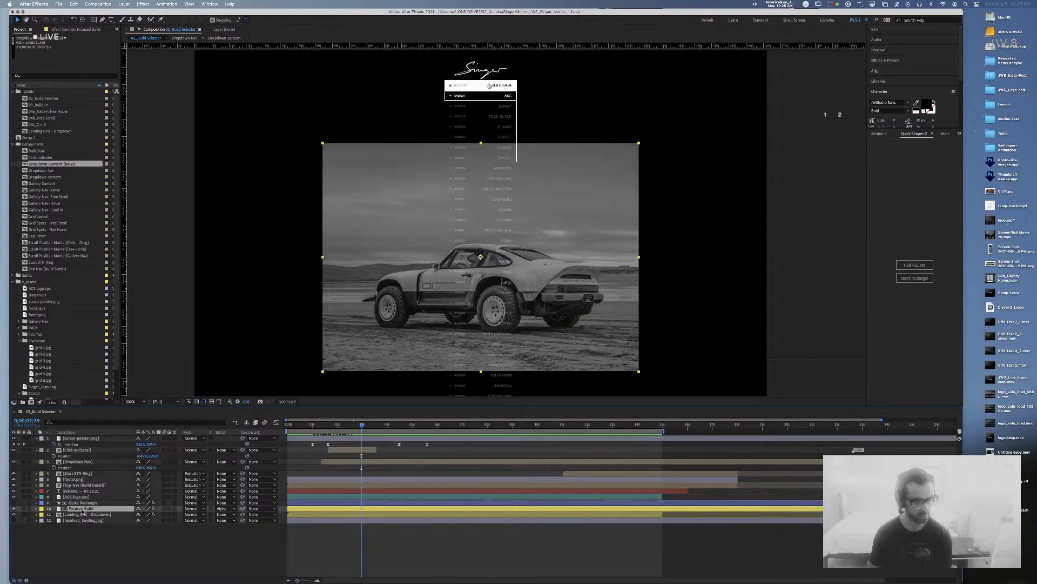
Step: Place Dropdown Content (IMGs) above the landing grid layer and set its Position Y to 5270
drag(26, 164, 99, 514)
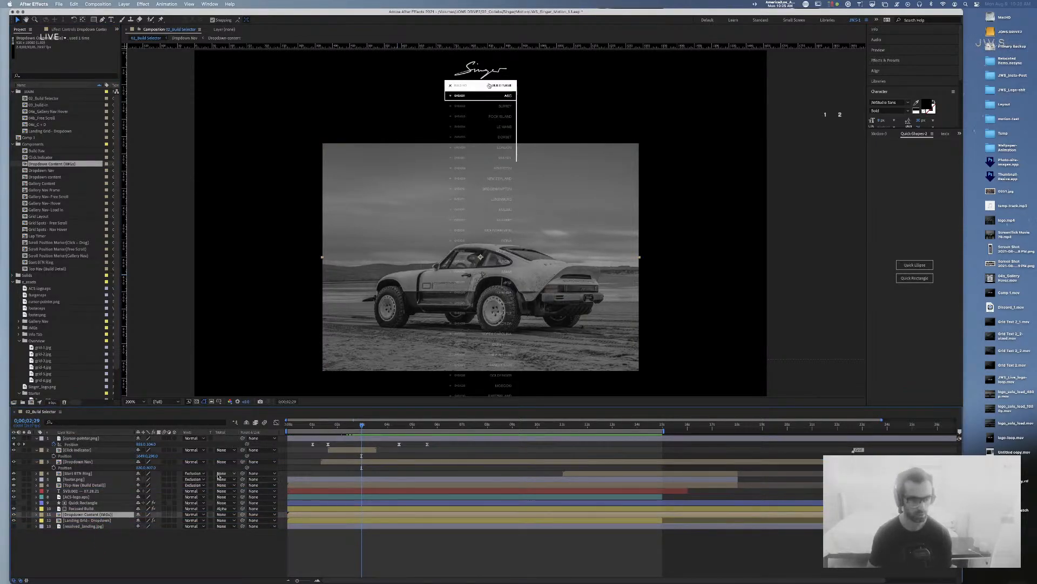
key(p)
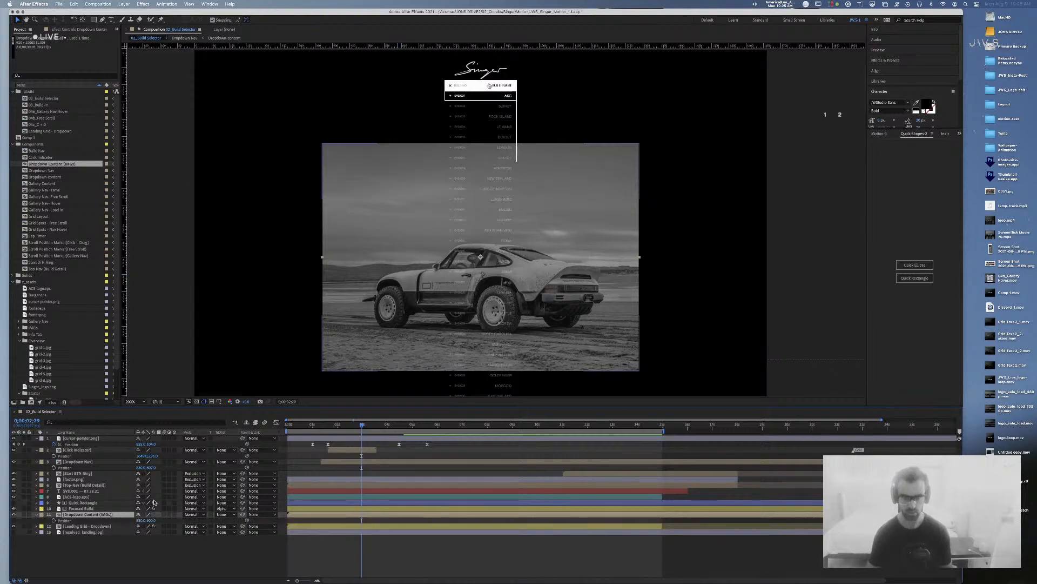
key(slash)
key(comma)
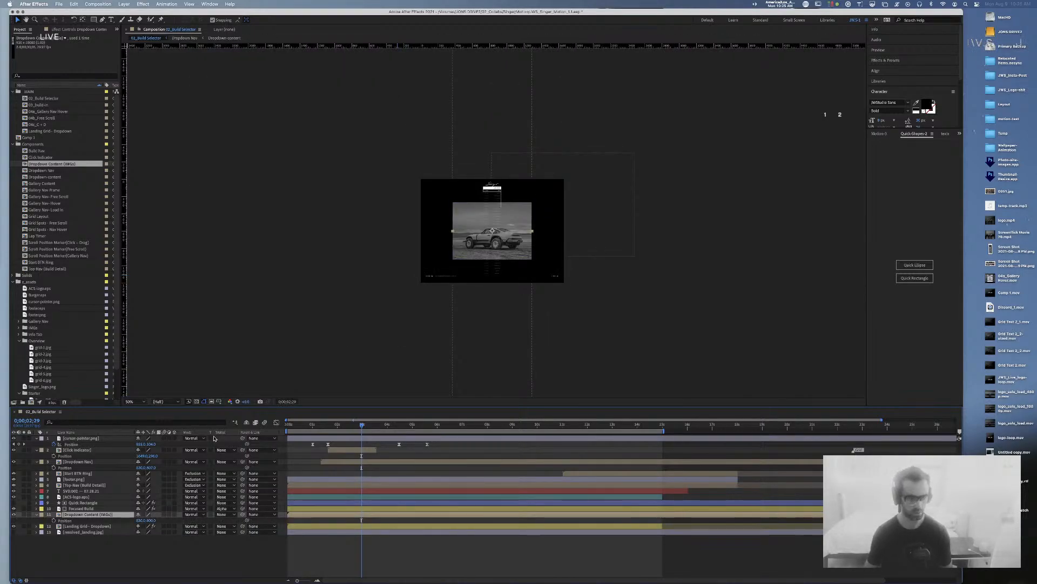
drag(142, 521, 305, 529)
key(super+z)
key(period)
key(period)
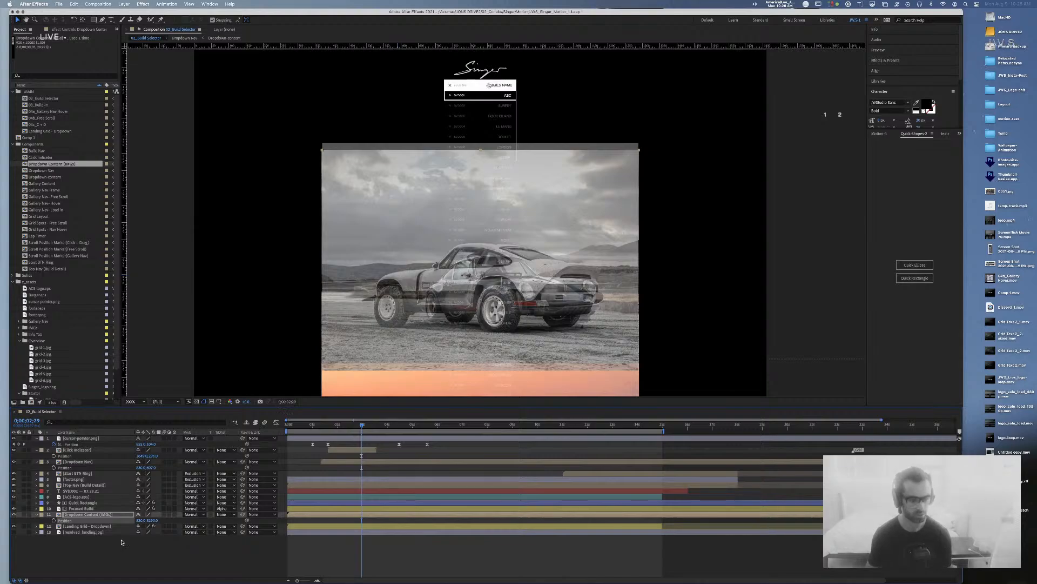
drag(151, 521, 143, 523)
click(153, 522)
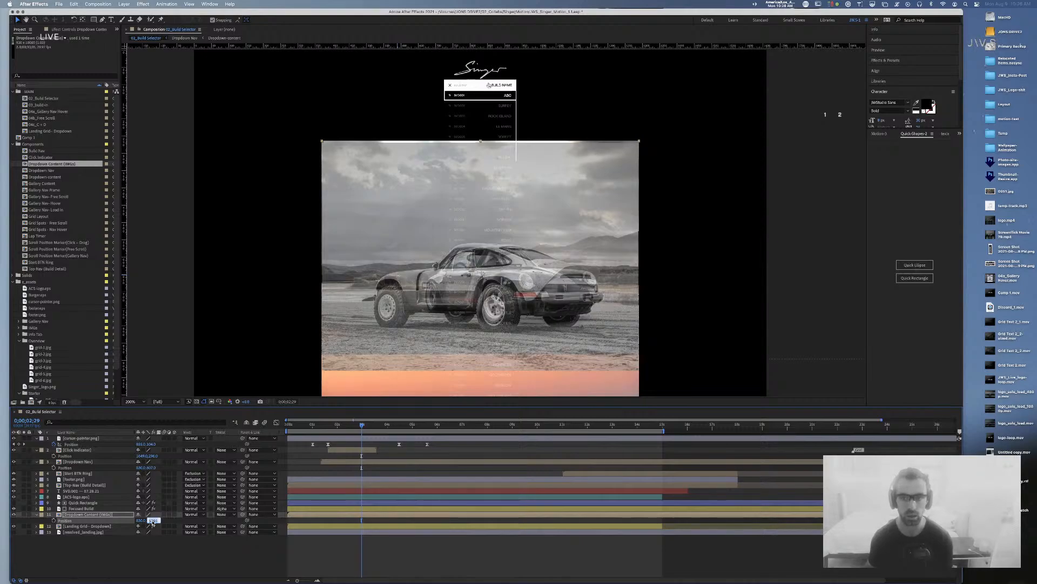
key(Up)
key(Up)
key(Up)
key(Up)
key(Up)
key(Up)
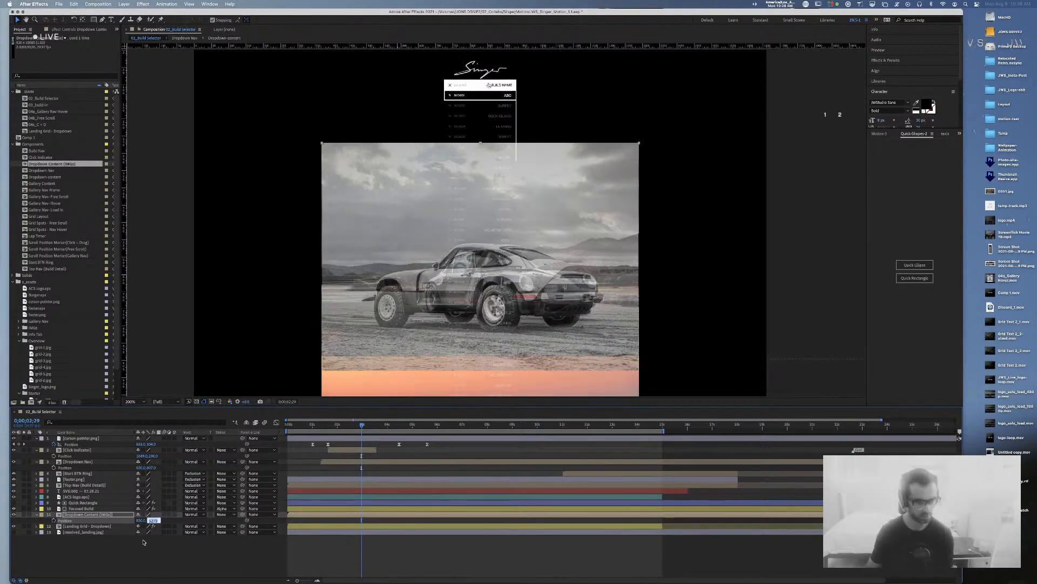
click(144, 542)
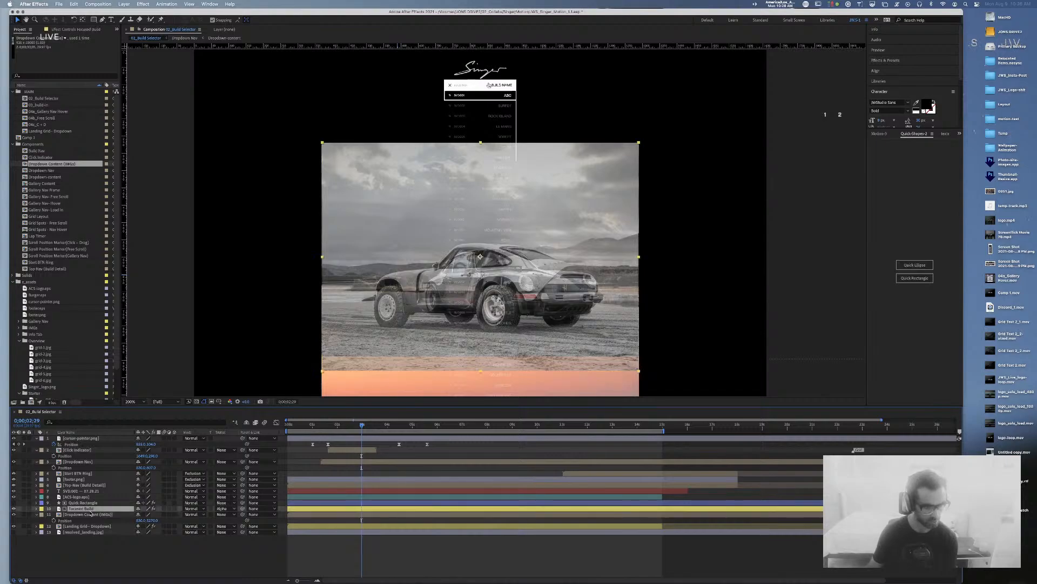
Step: Toggle Dropdown Content (IMGs) visibility off and on to compare it with the landing grid
click(87, 515)
click(84, 526)
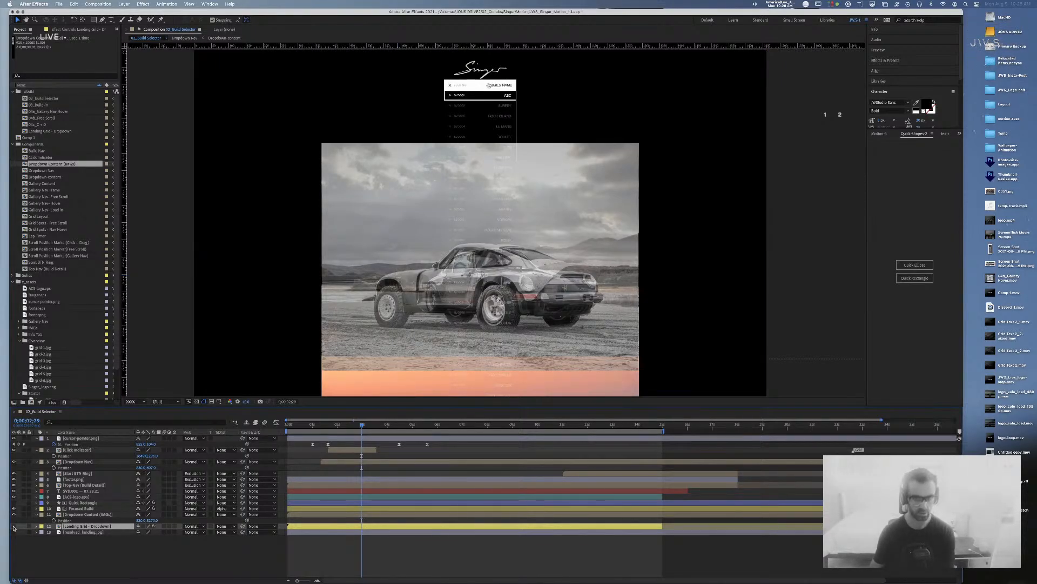
click(104, 515)
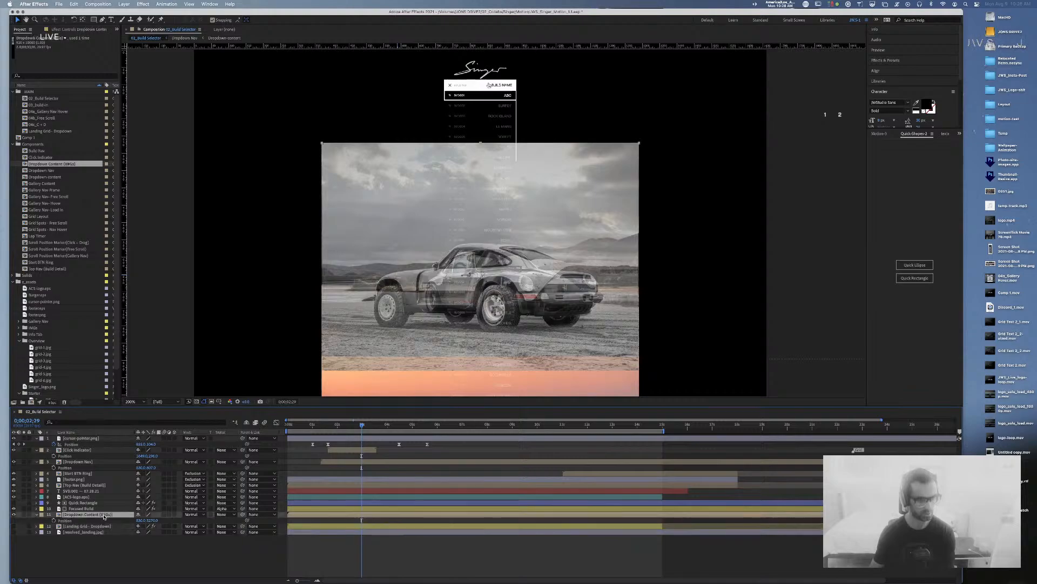
click(15, 515)
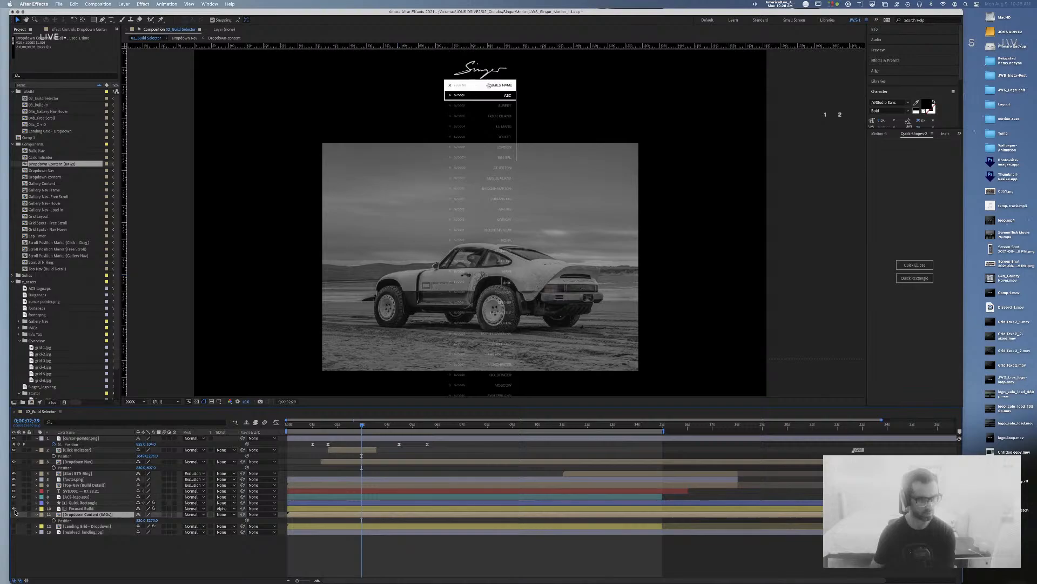
click(15, 509)
click(14, 515)
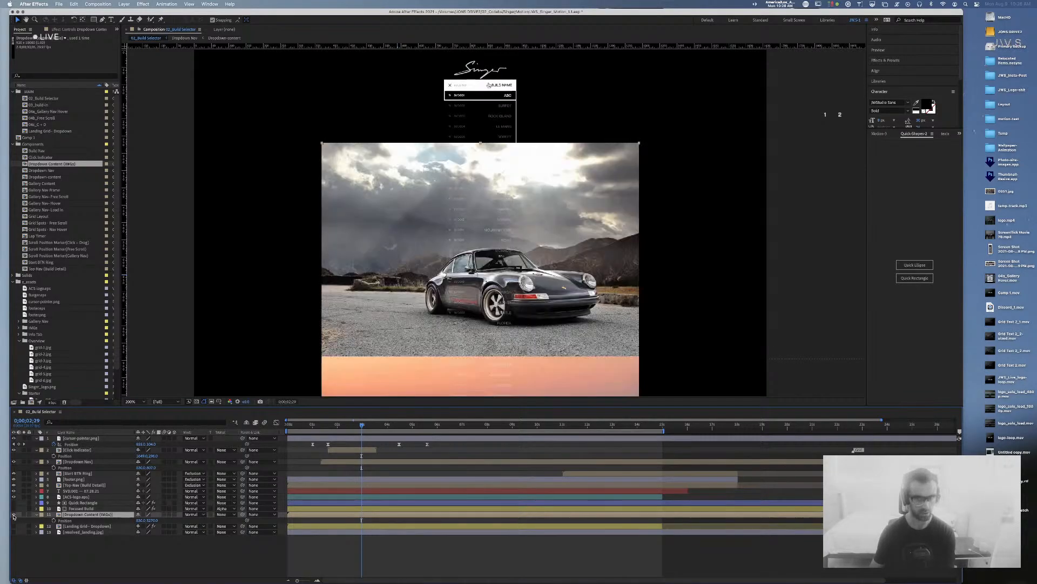
Step: Clear Focused Build's matte and try it as the image strip's alpha matte, then undo
click(228, 509)
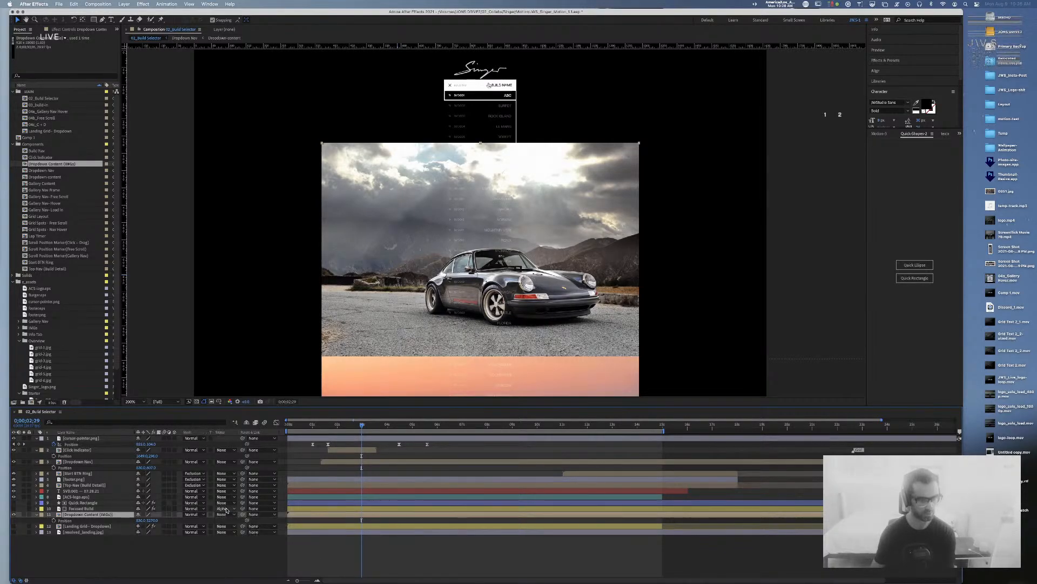
click(234, 517)
click(228, 514)
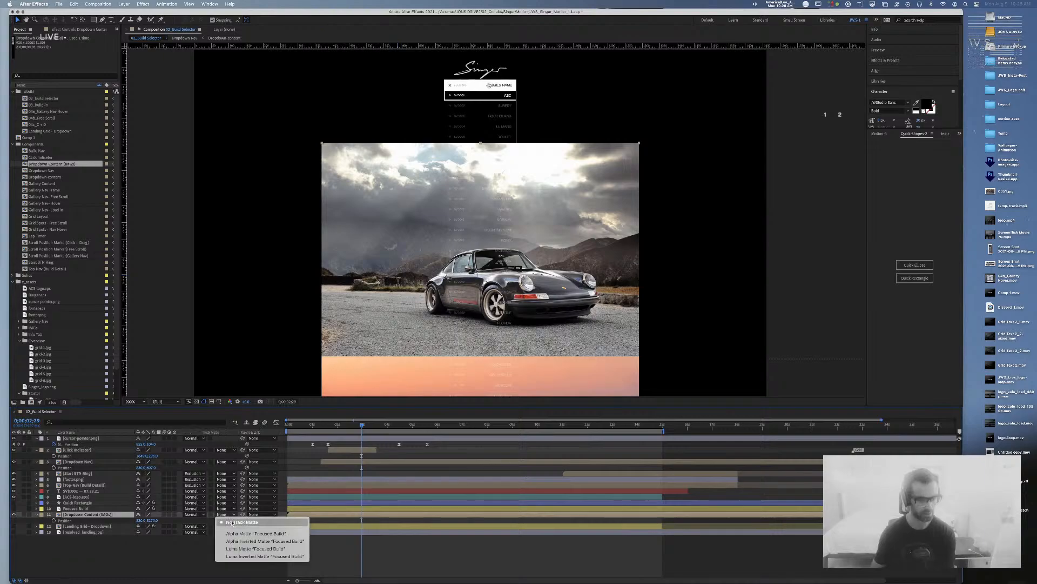
click(237, 533)
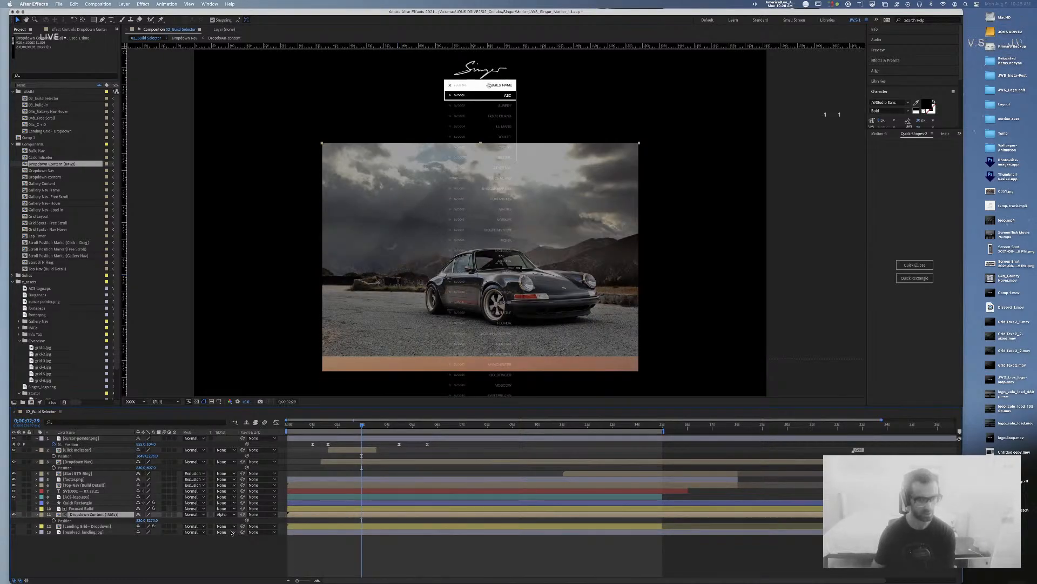
key(super+z)
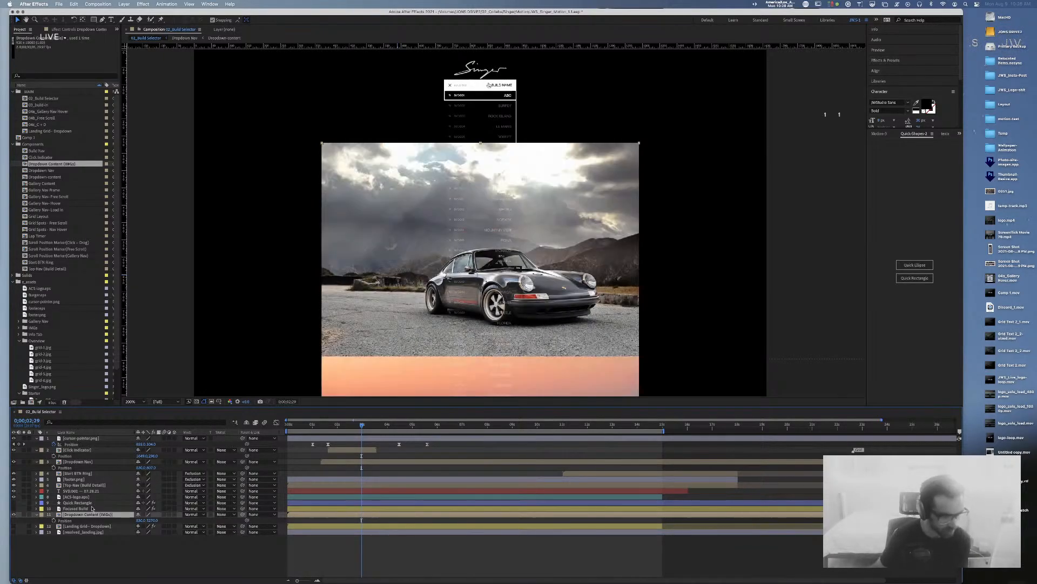
Step: Delete the Focused Build layer and set Dropdown Content (IMGs) to Alpha Matte 'Quick Rectangle'
click(90, 510)
key(Delete)
click(202, 509)
click(249, 512)
click(226, 509)
click(234, 528)
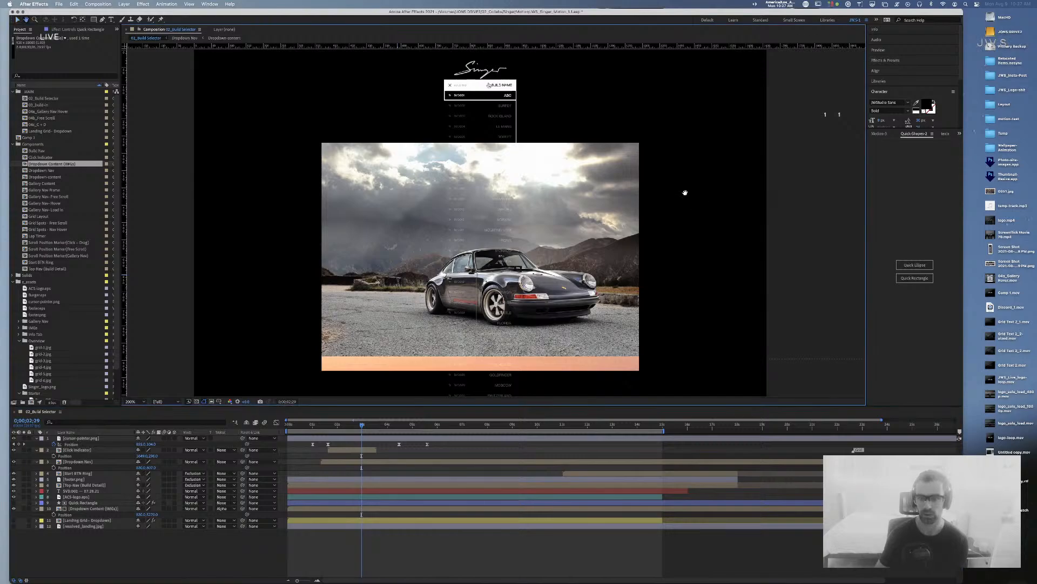
scroll(686, 192, up, 2)
click(84, 509)
scroll(270, 221, down, 5)
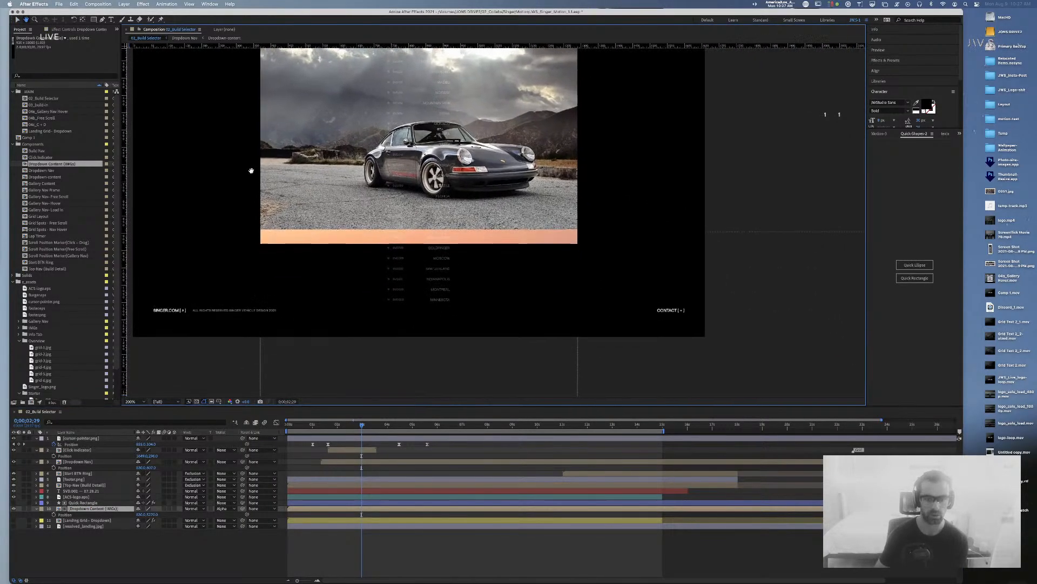
key(comma)
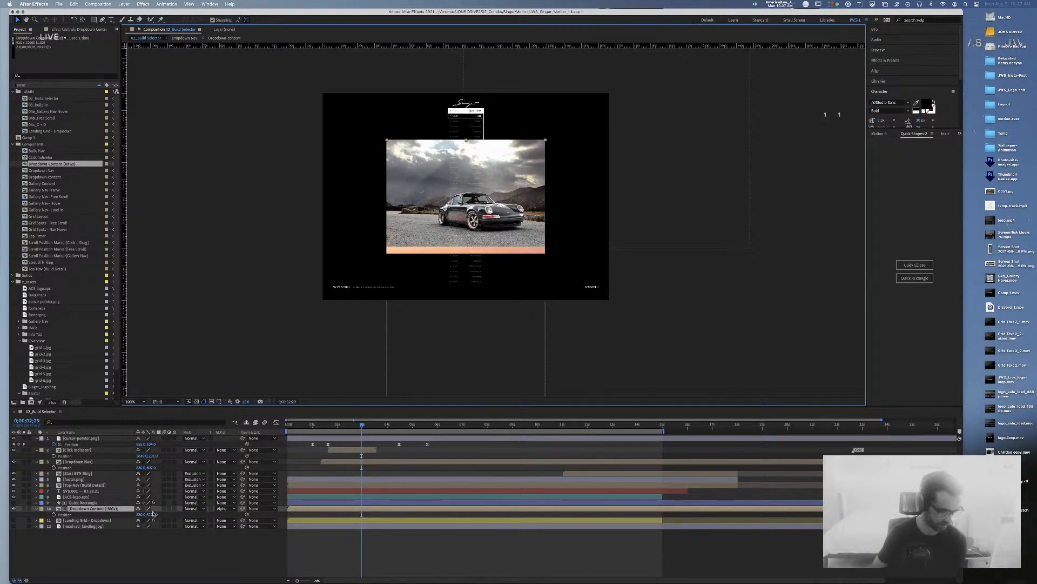
drag(153, 515, 148, 515)
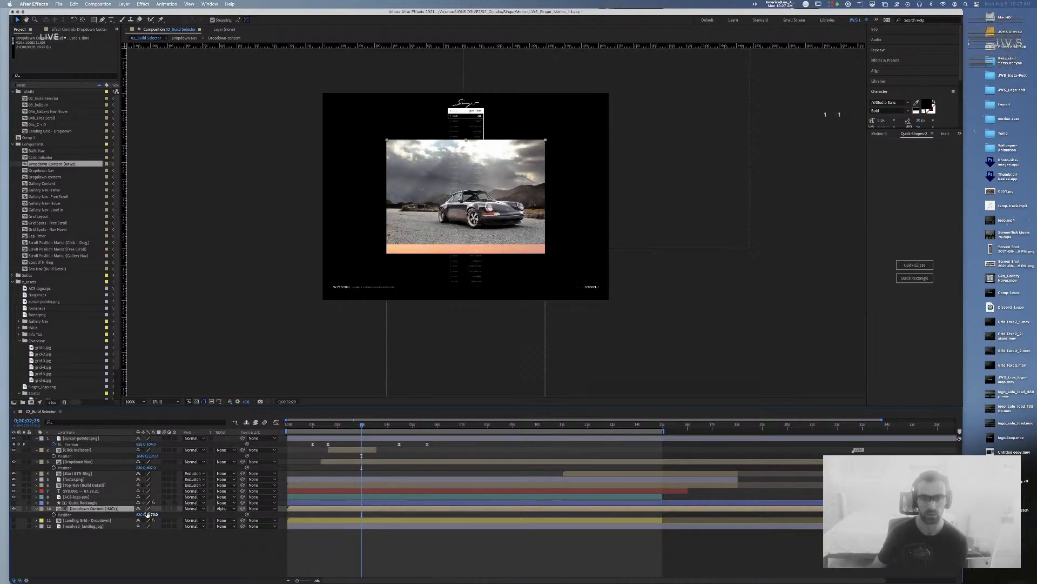
key(super+z)
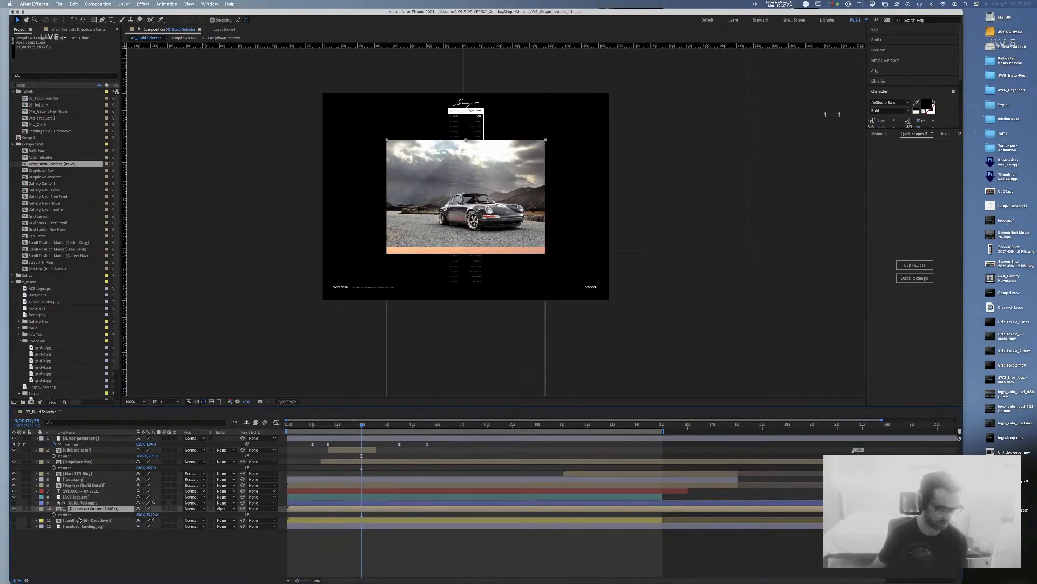
click(43, 98)
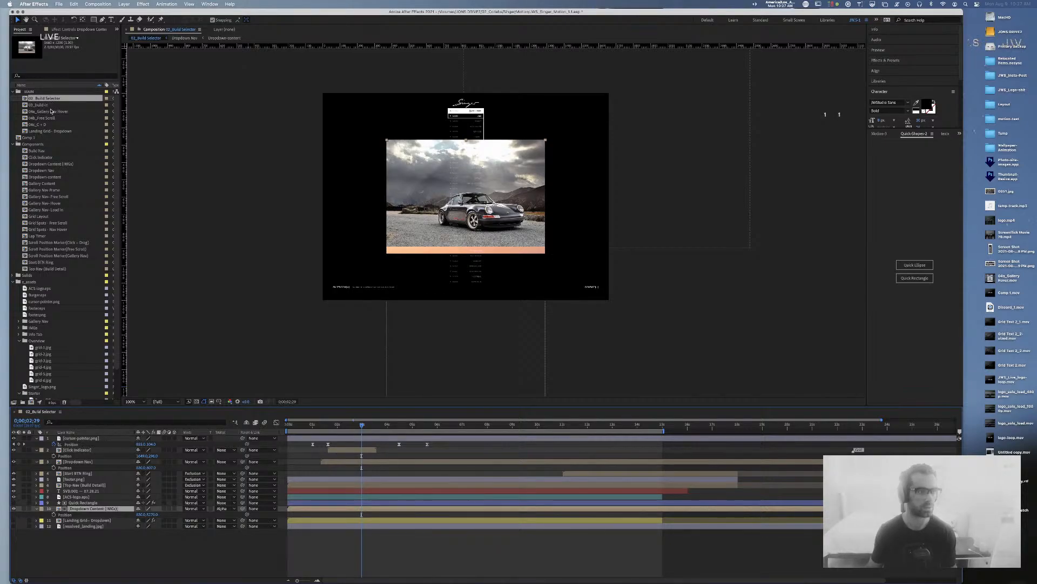
Step: Open Landing Grid - Dropdown, scrub to the dimmed grid, file it in Components, and save
click(46, 131)
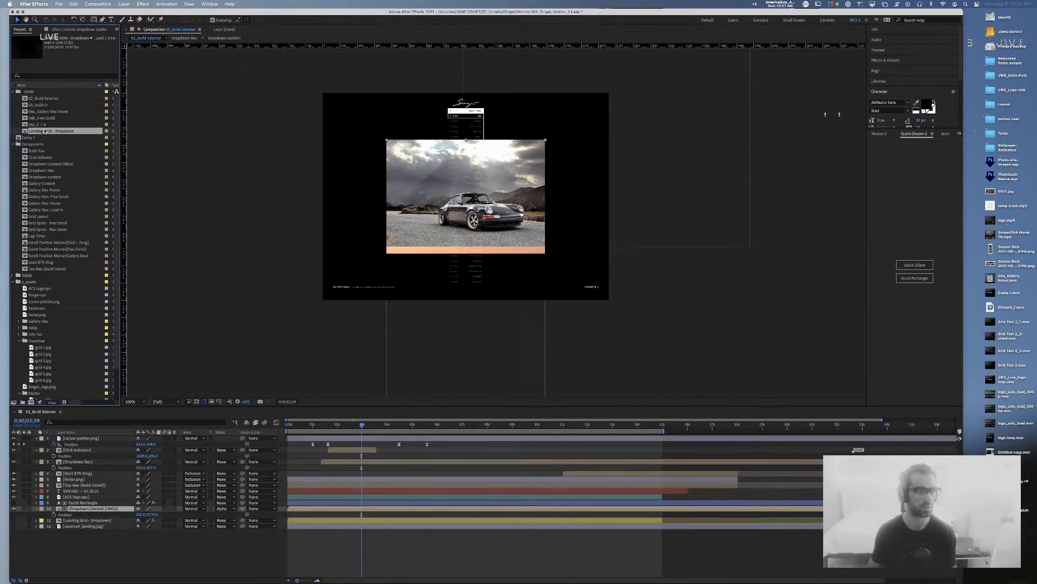
double_click(46, 131)
drag(386, 434, 343, 433)
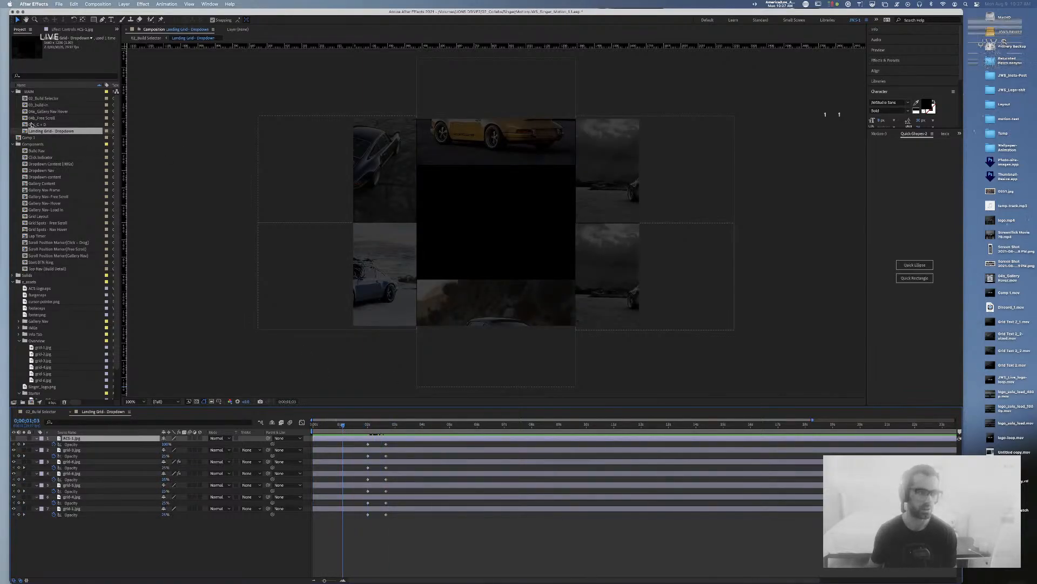
drag(43, 132, 35, 141)
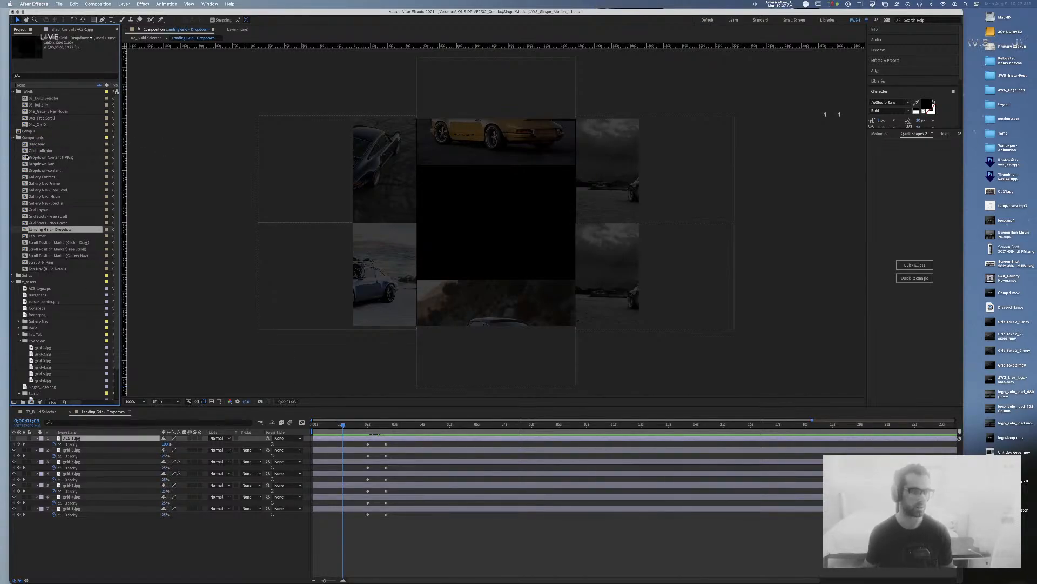
key(super+s)
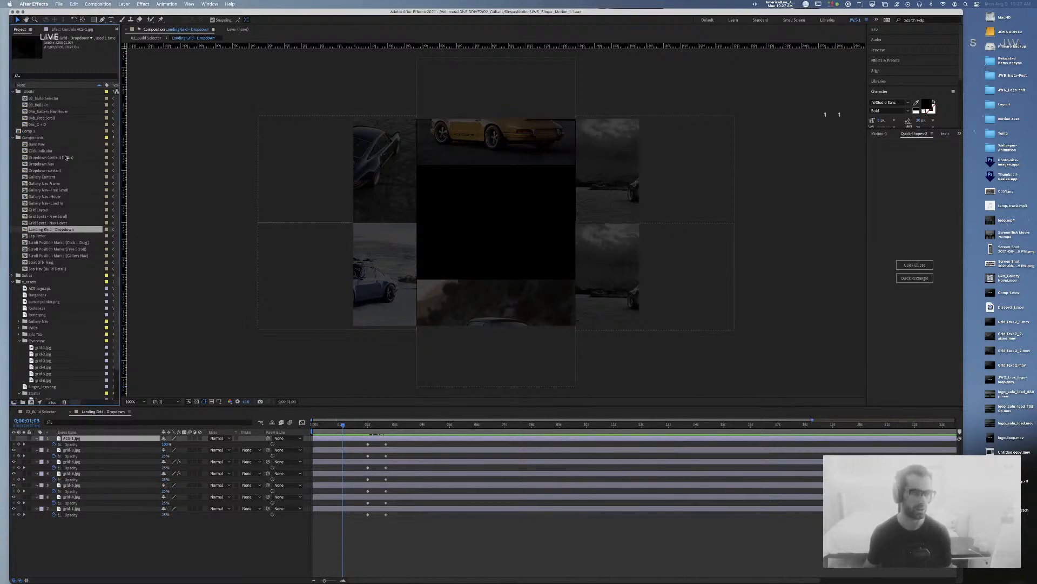
Step: Select 02_Build Selector in the Project panel and bring its composition to the front
click(34, 124)
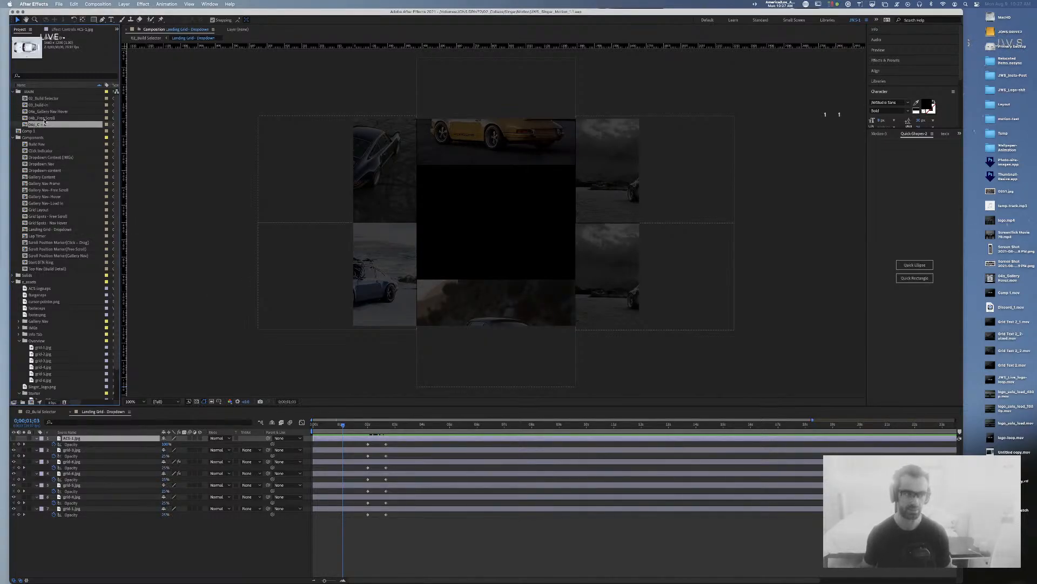
click(46, 99)
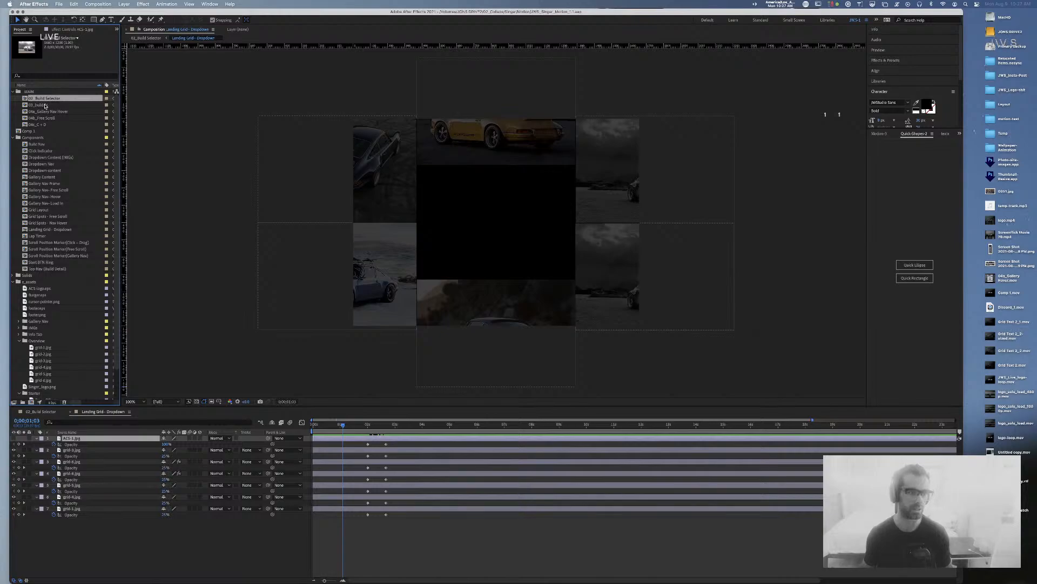
click(44, 412)
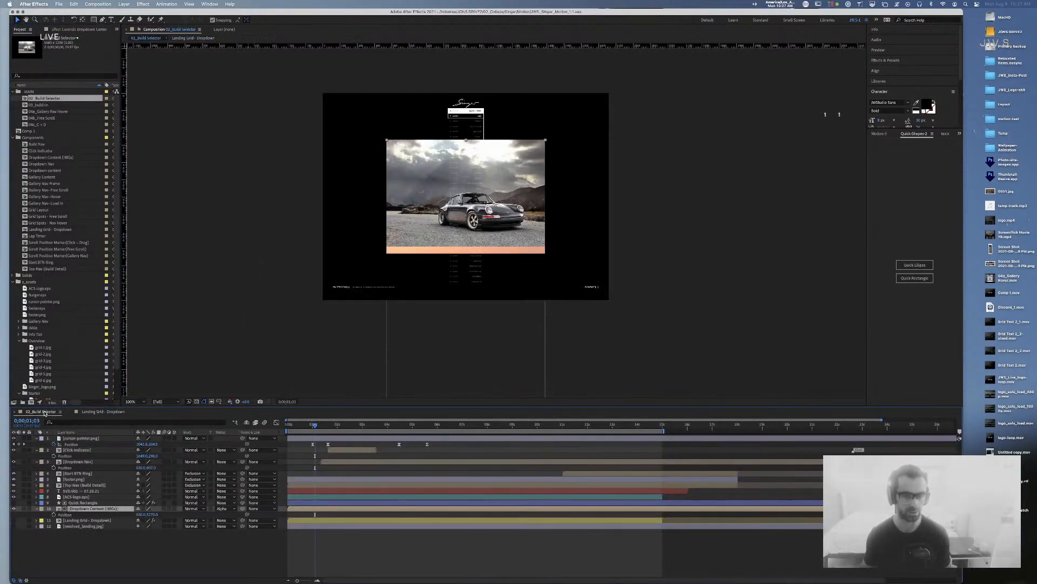
Step: Set the Quick Rectangle's Shape Height to 620 in Effect Controls
click(84, 503)
click(92, 509)
click(93, 503)
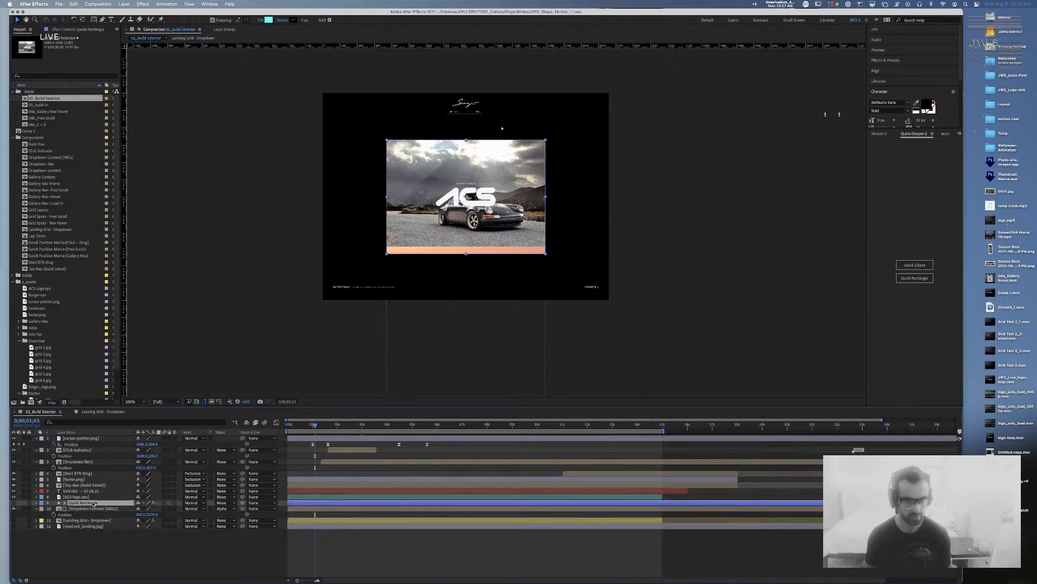
click(91, 508)
click(89, 503)
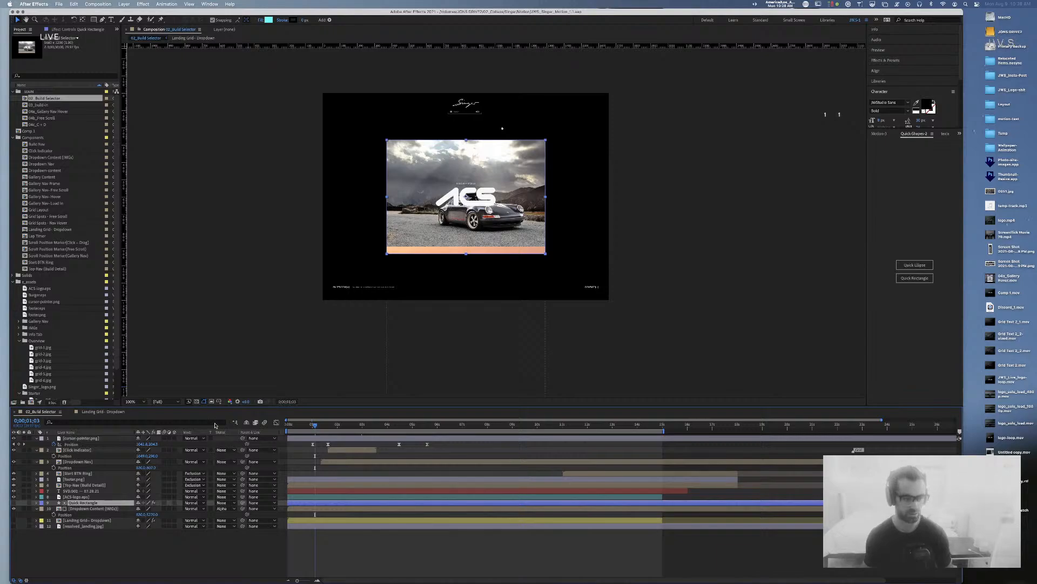
click(117, 30)
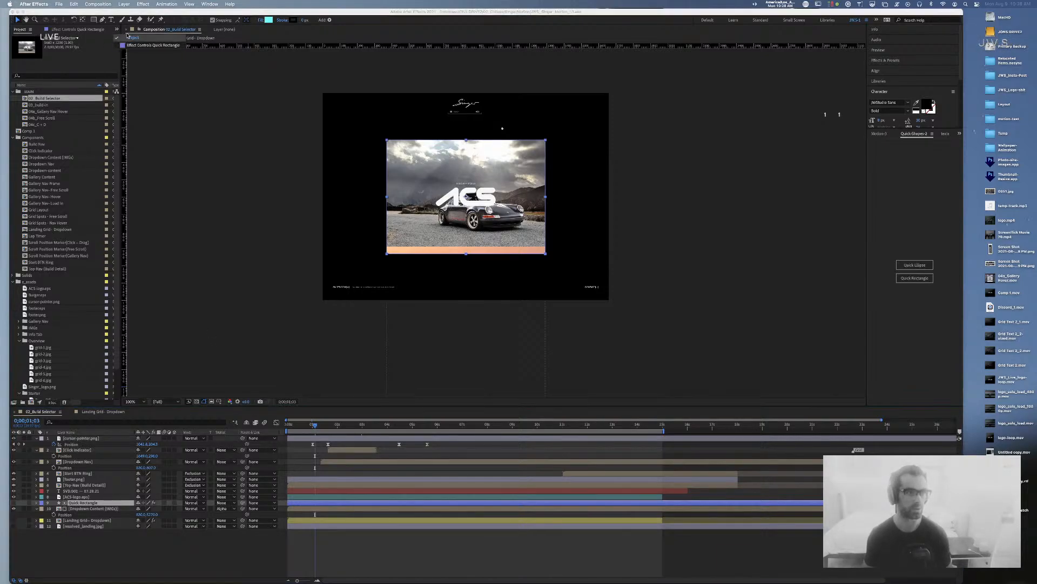
click(140, 45)
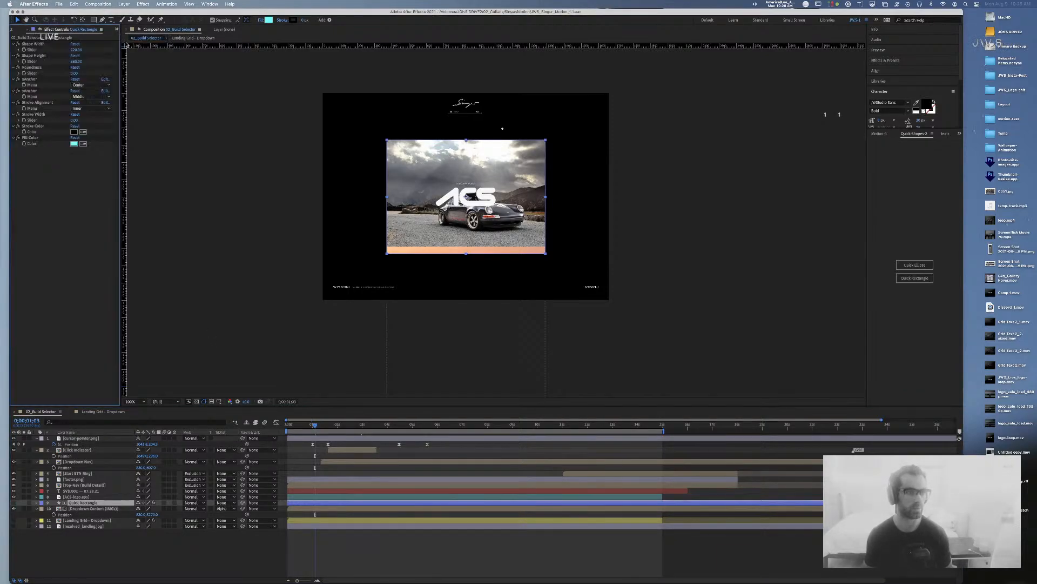
click(76, 61)
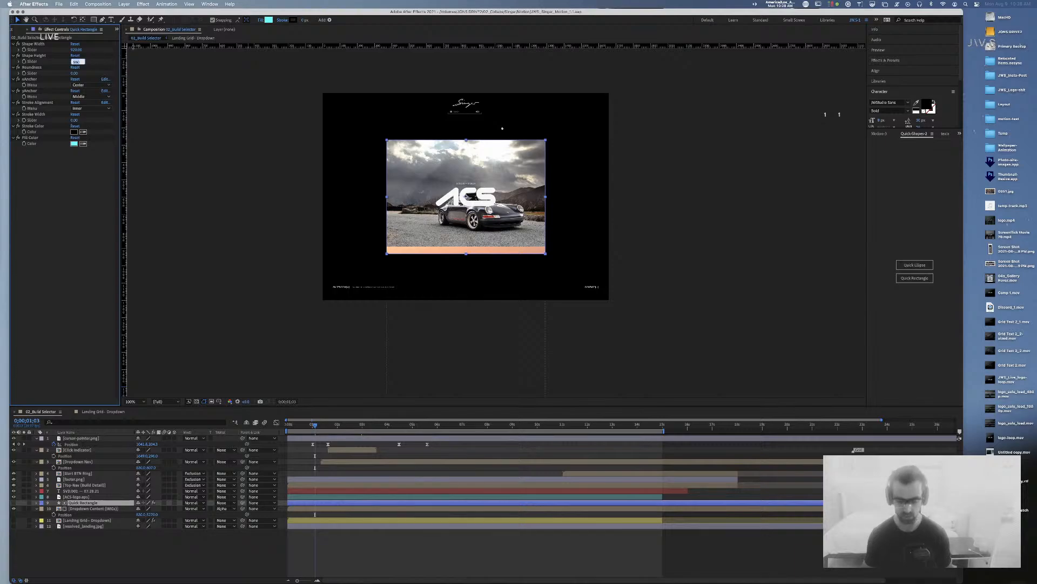
text(640)
key(Return)
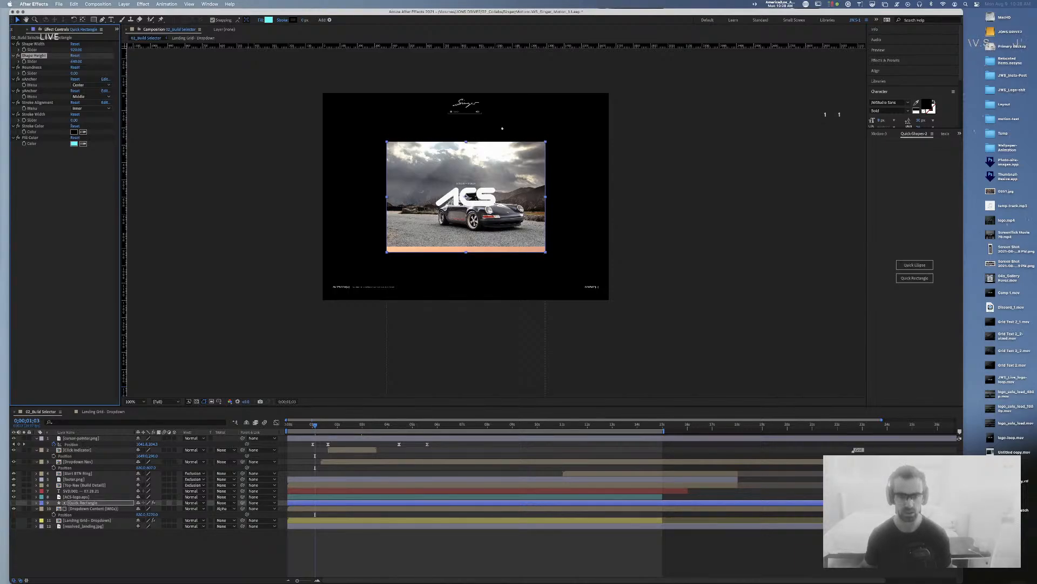
click(76, 61)
text(620)
key(Return)
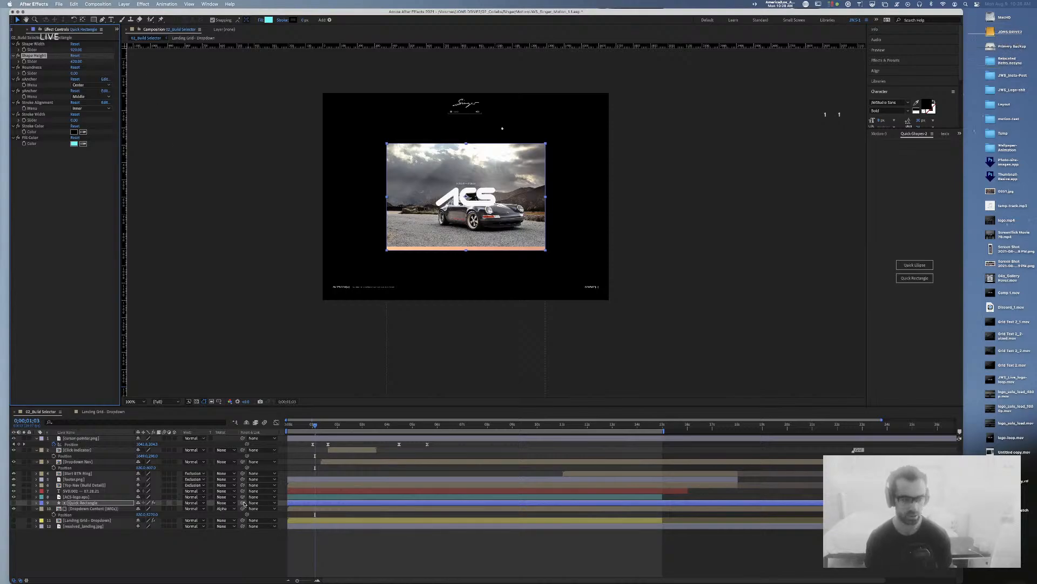
Step: Nudge the dropdown images down, view at 200%, and turn on the Landing Grid - Dropdown layer
click(84, 508)
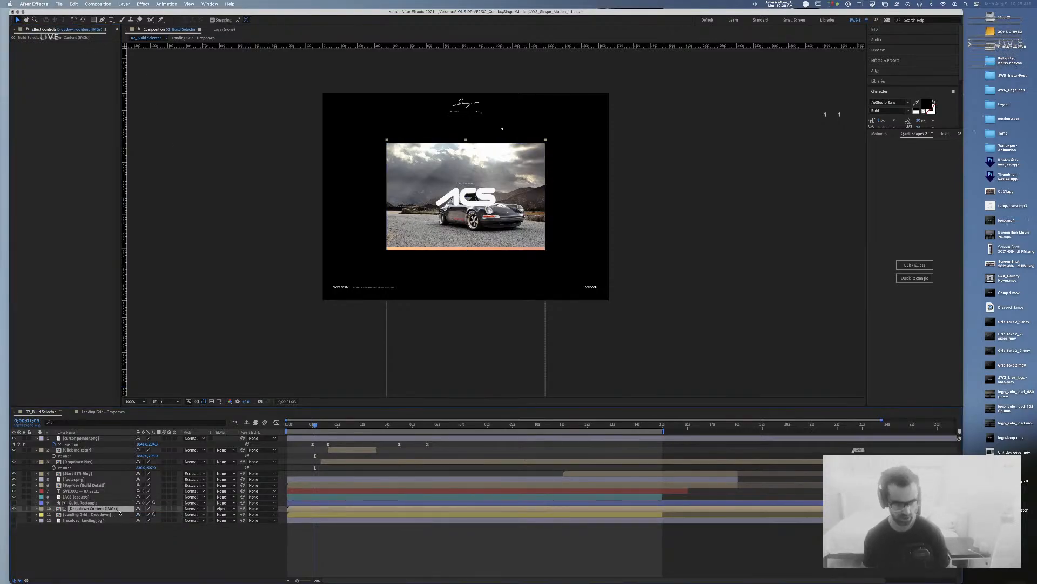
drag(150, 513, 158, 515)
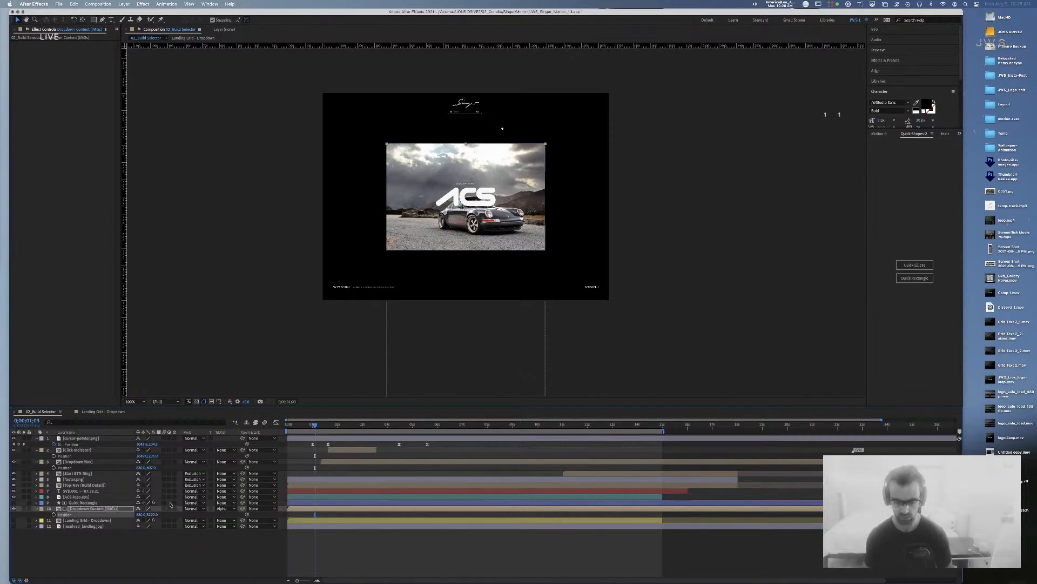
key(period)
key(space)
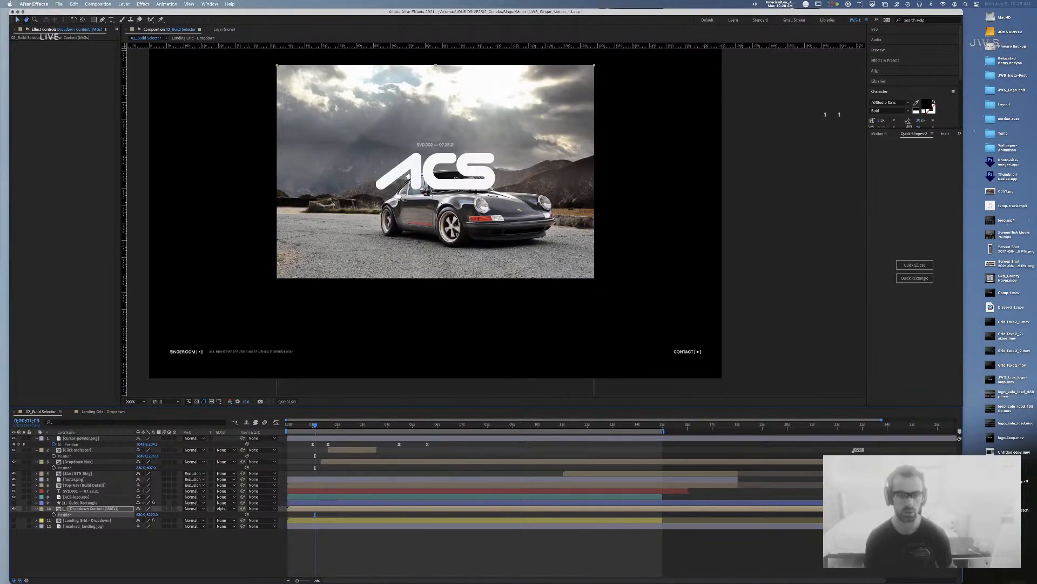
drag(409, 178, 415, 222)
key(Home)
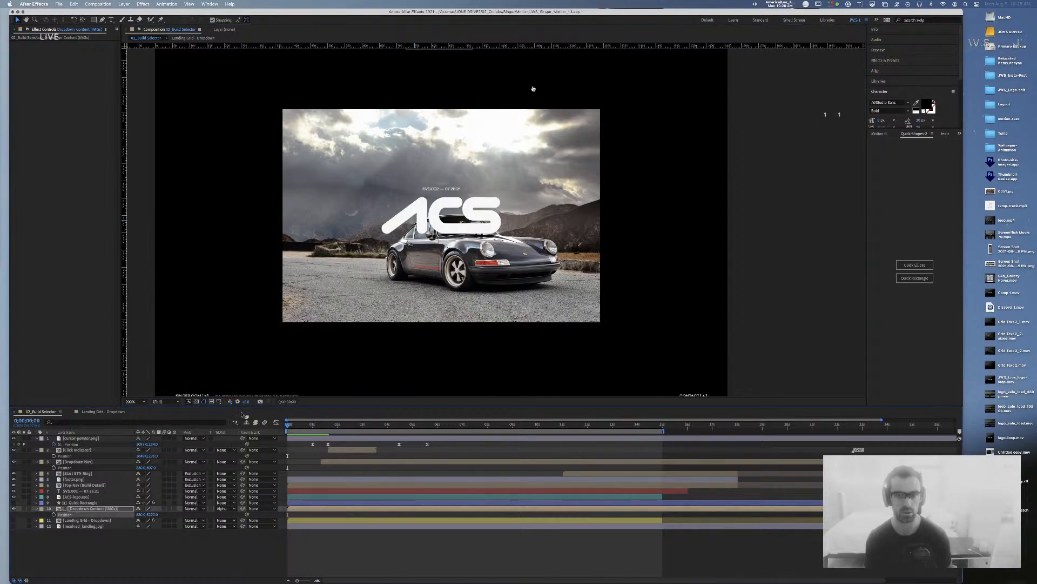
key(space)
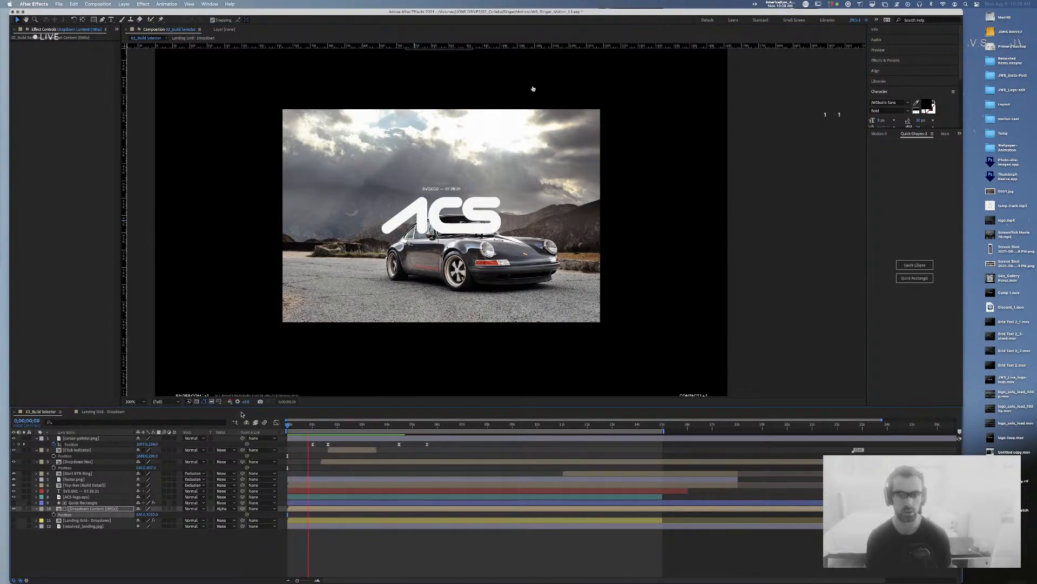
click(14, 520)
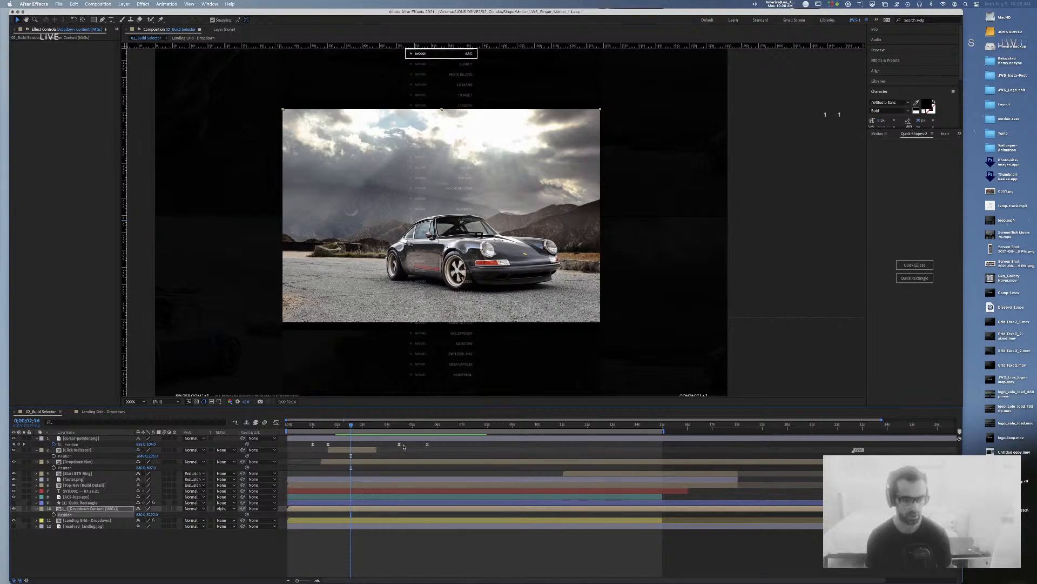
drag(354, 429, 286, 432)
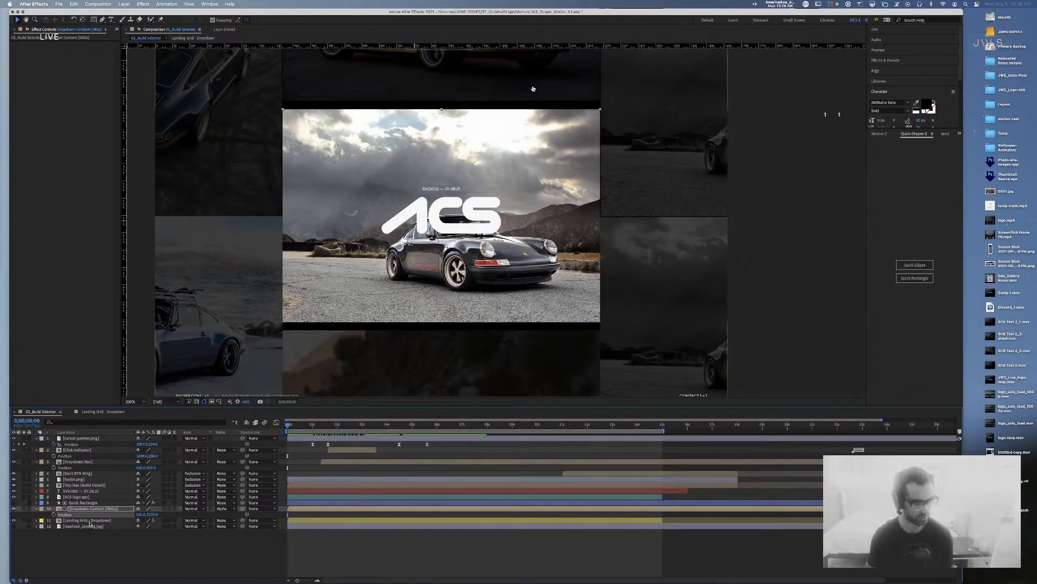
Step: Paste the grid layer's Hue/Saturation and opacity keyframes onto Dropdown Content (IMGs) at 0;00;02;14
click(89, 521)
key(u)
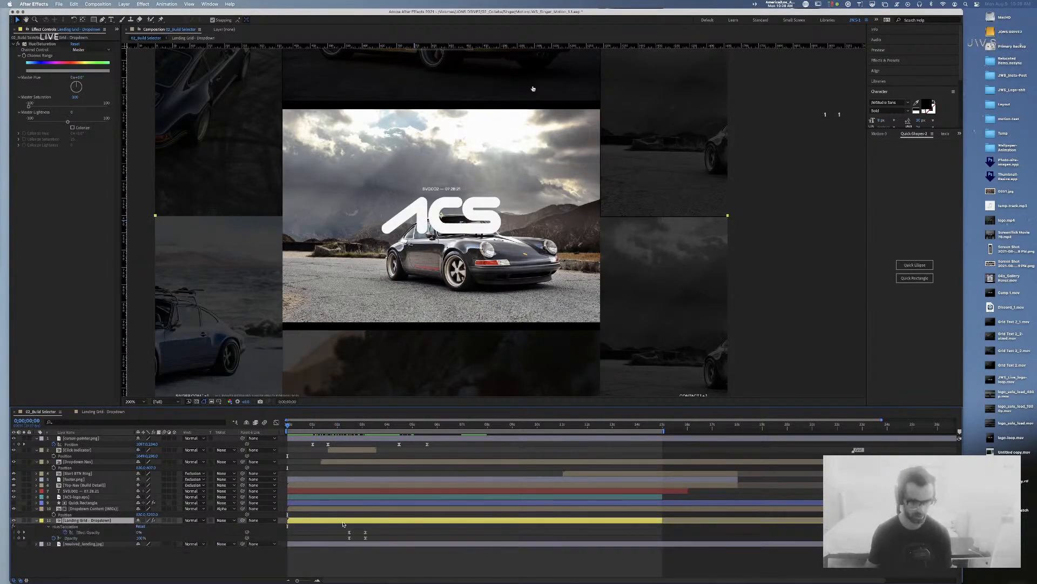
click(303, 509)
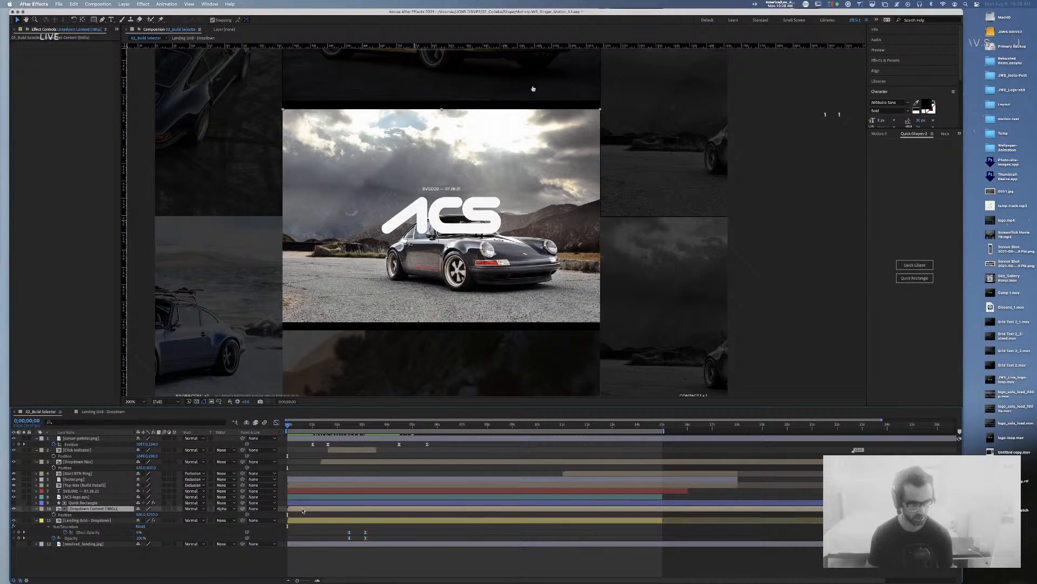
key(super+v)
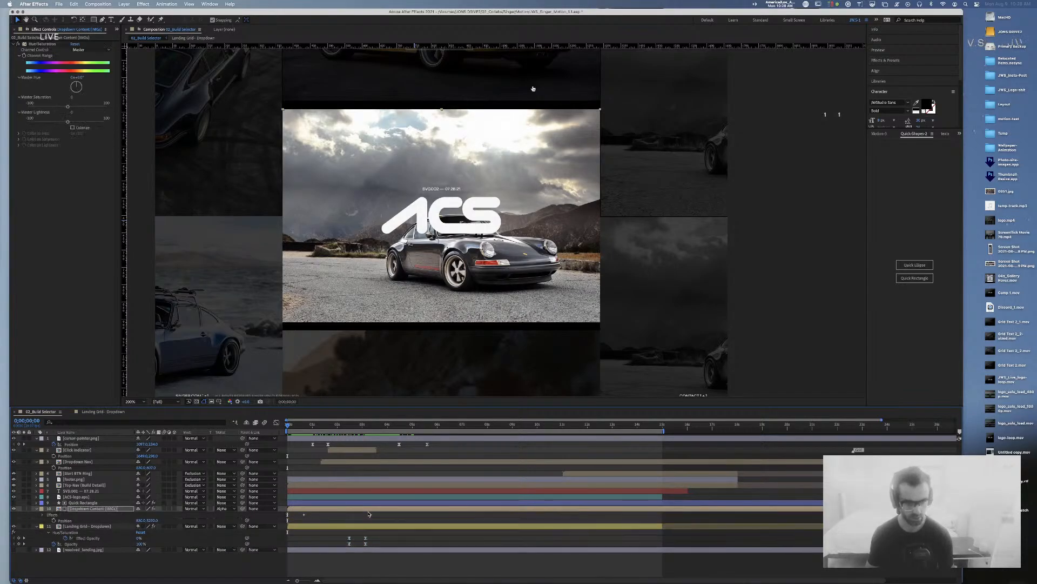
key(super+z)
drag(354, 426, 350, 429)
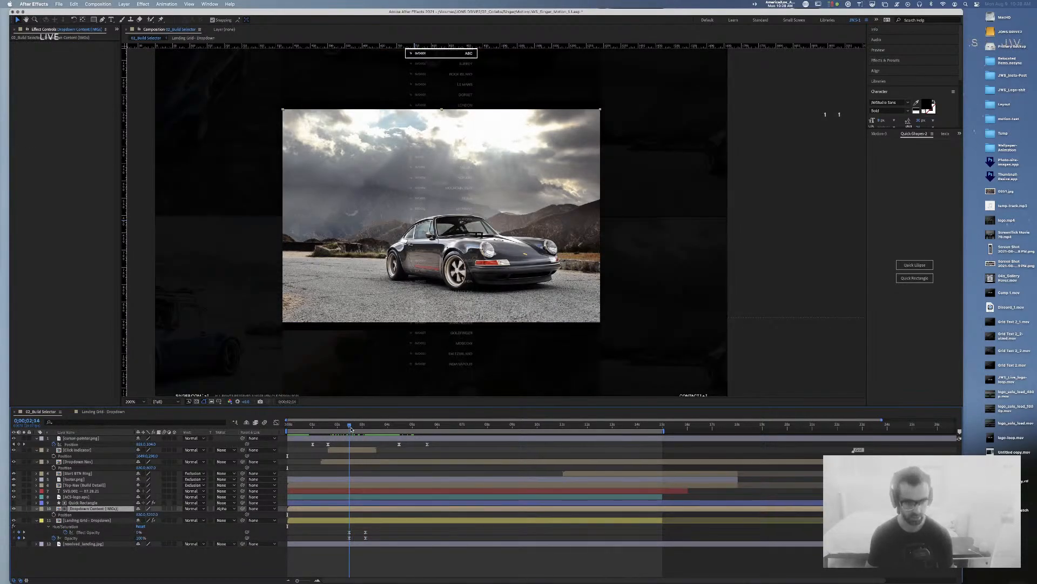
key(u)
key(u)
drag(371, 536, 338, 549)
click(357, 509)
key(super+v)
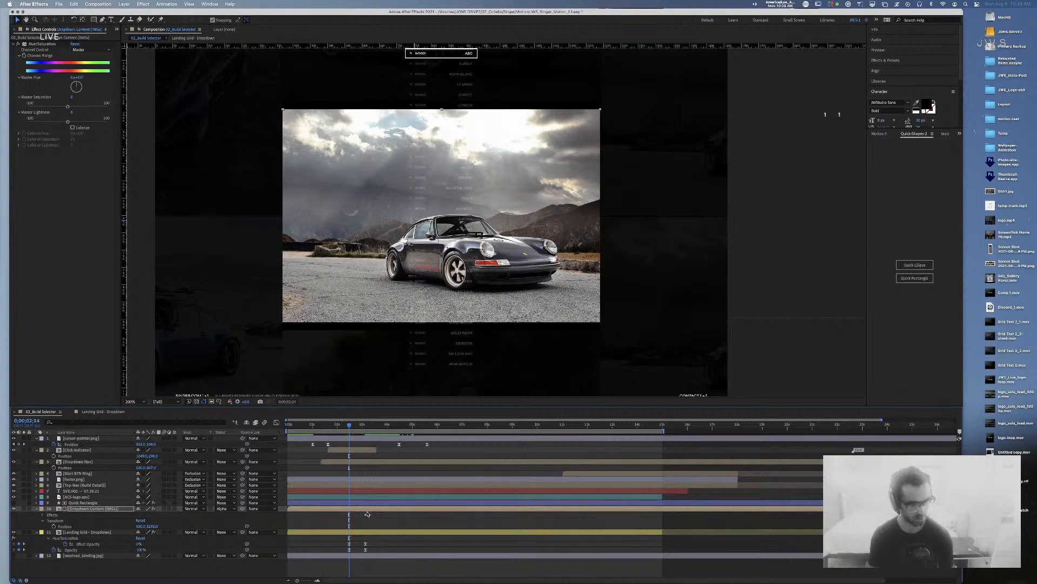
Step: Check the pasted keyframes at 0;00;02;14 and 0;00;03;04, then select the Landing Grid - Dropdown layer
key(u)
key(u)
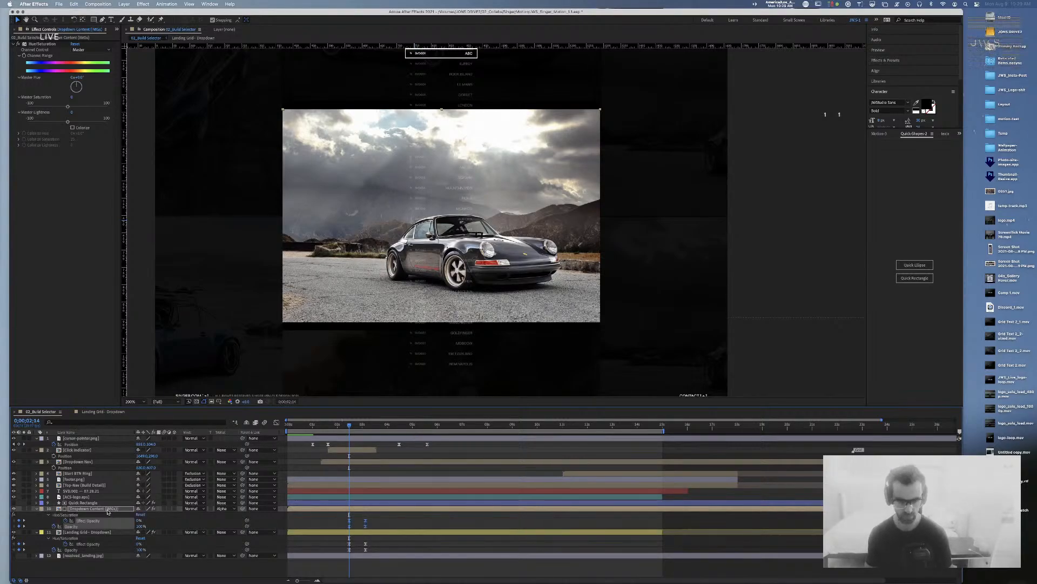
key(u)
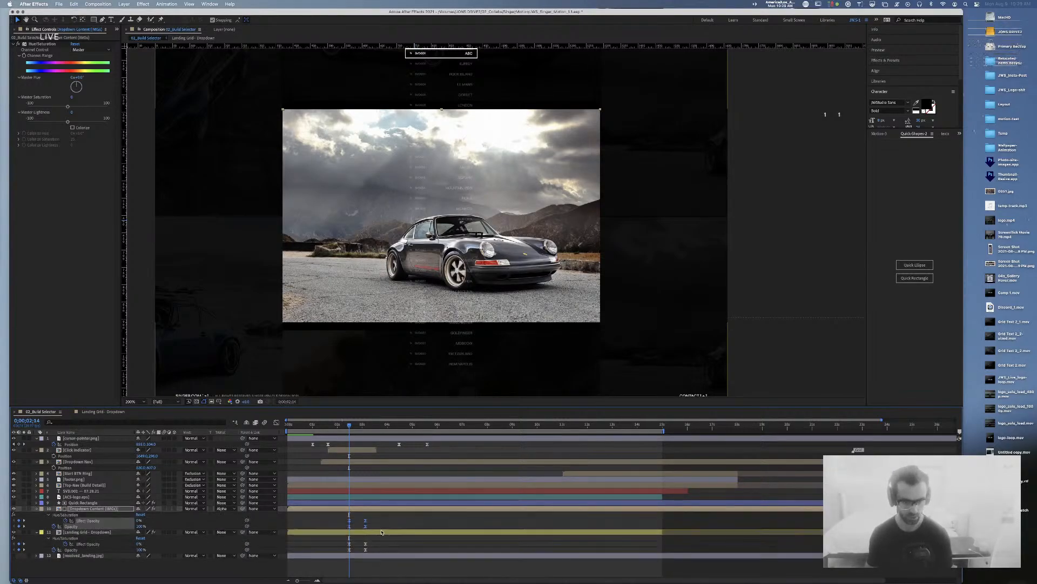
click(378, 519)
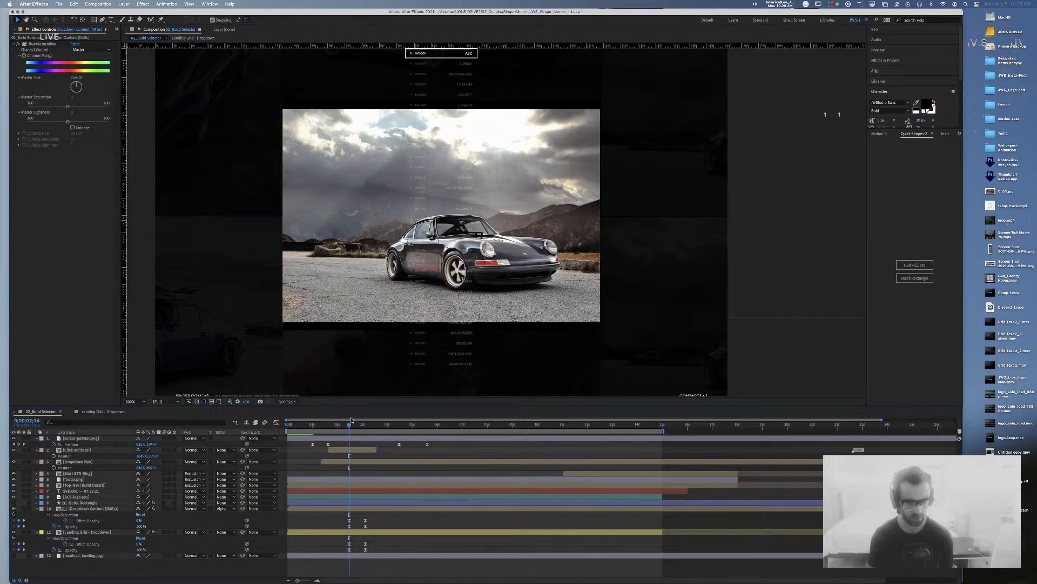
drag(352, 427, 364, 426)
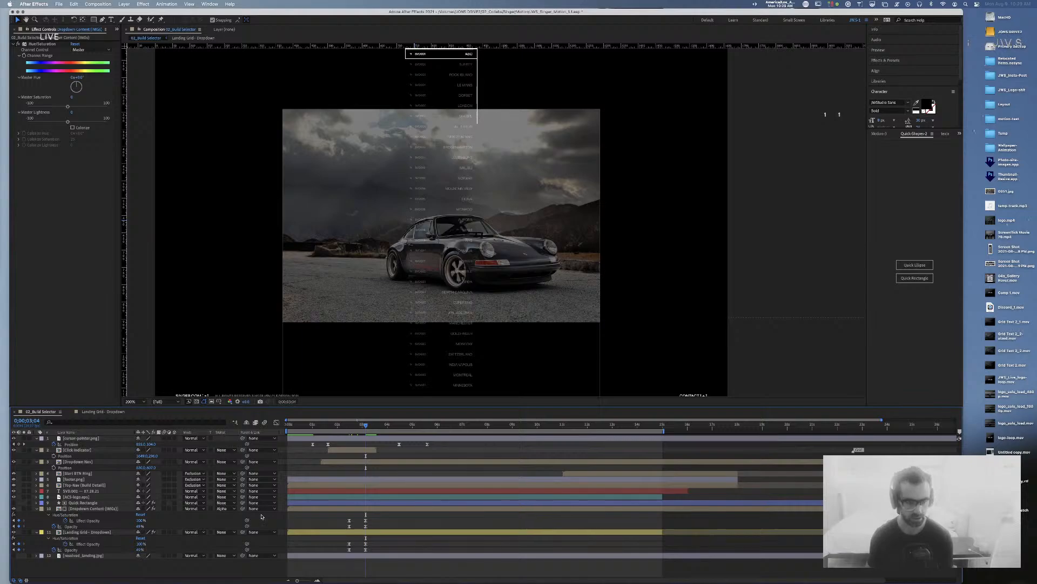
click(100, 510)
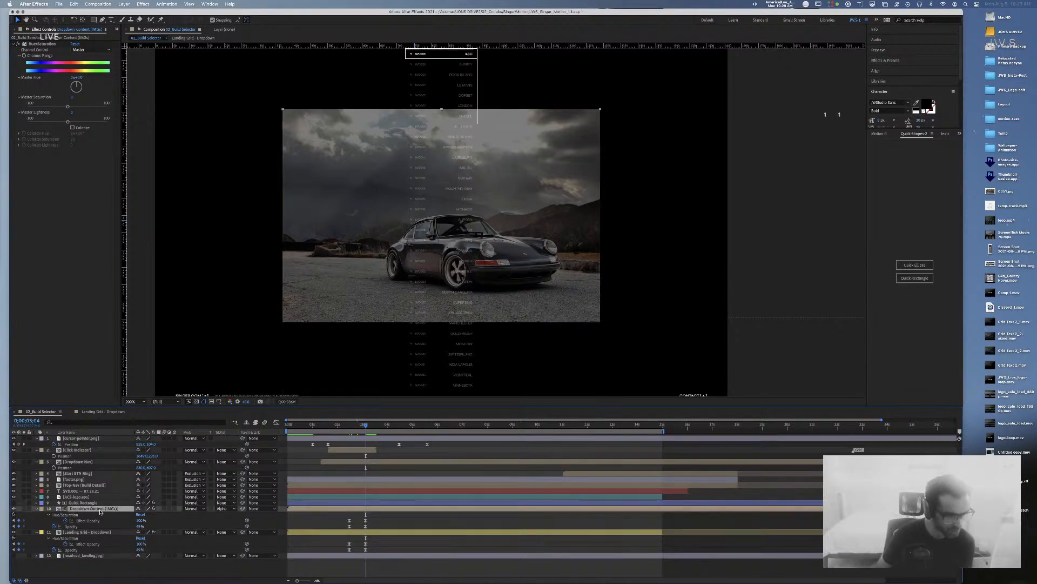
click(14, 522)
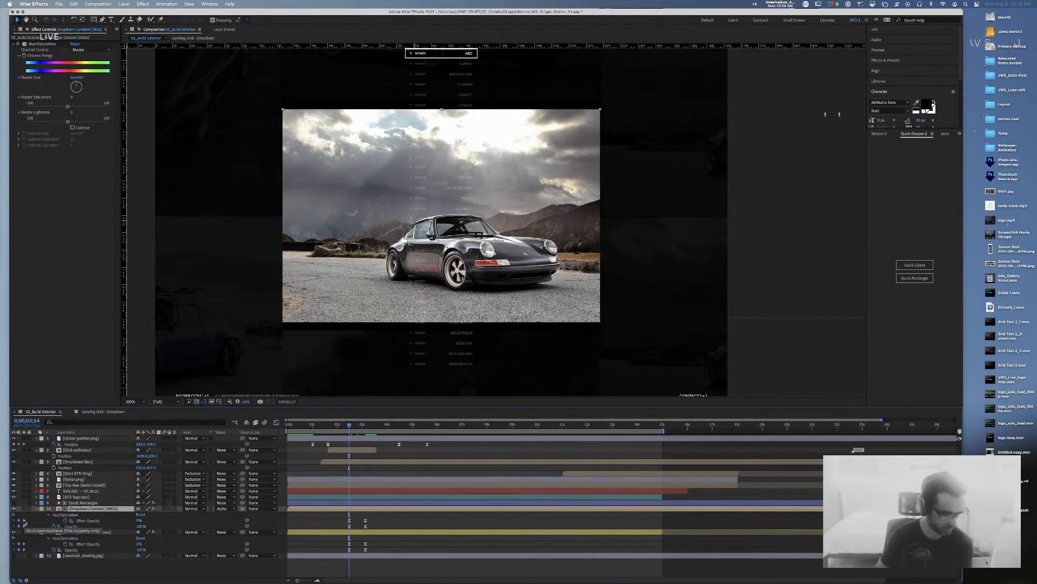
click(24, 522)
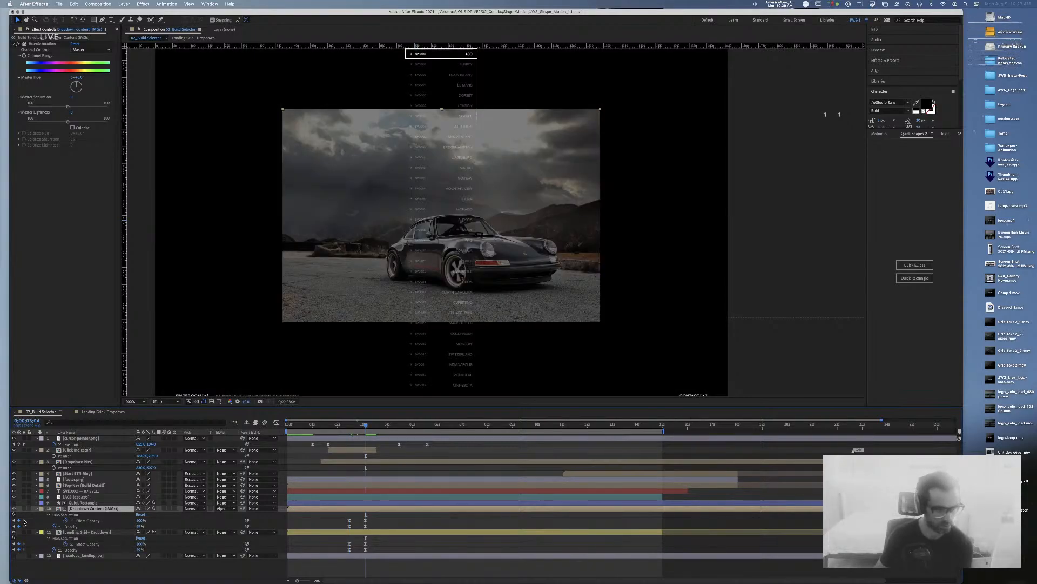
click(37, 508)
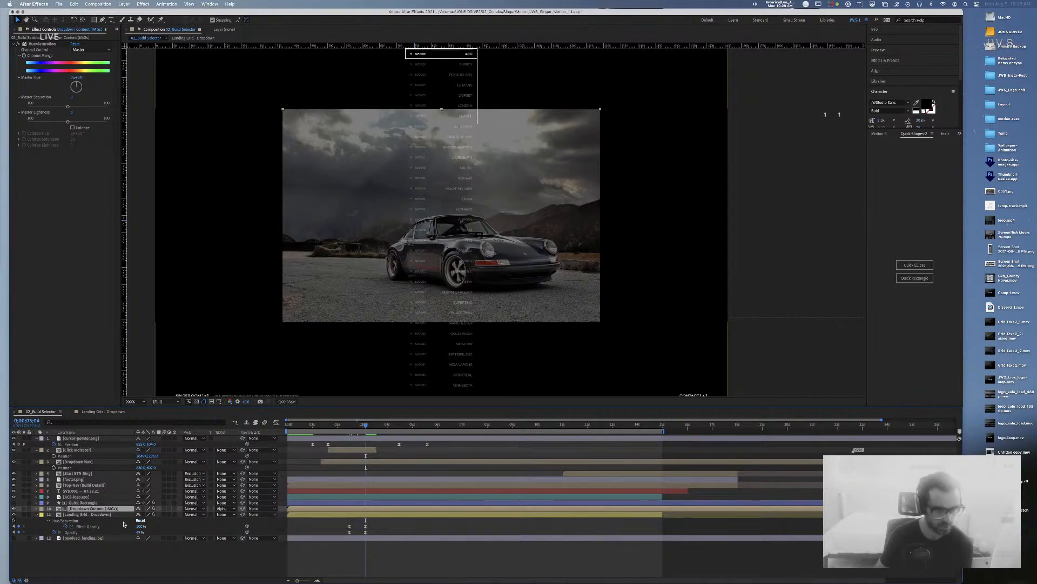
click(96, 515)
Step: Open Landing Grid - Dropdown and scrub back to where the grid photos appear
click(106, 412)
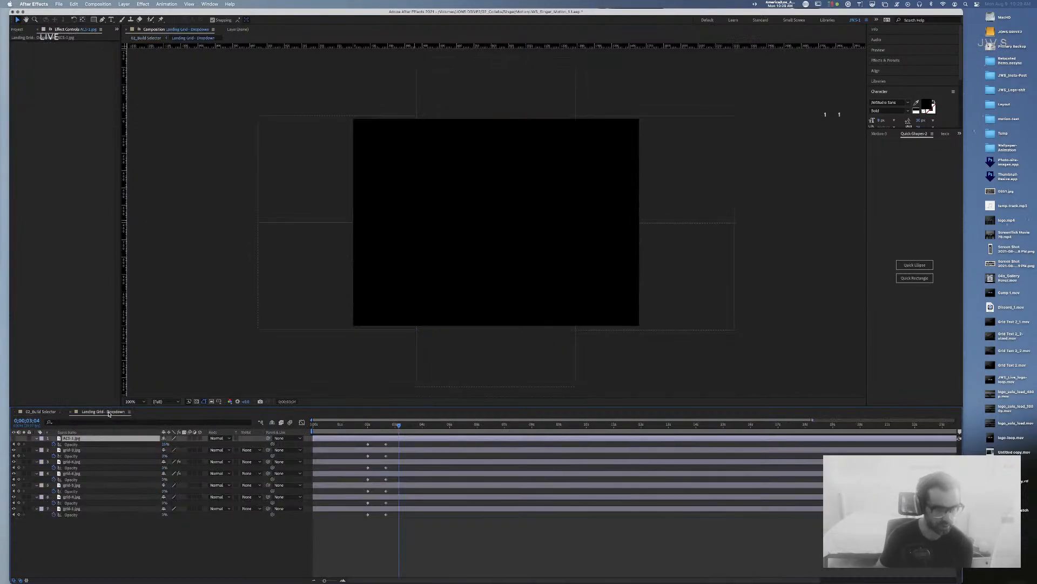
click(383, 426)
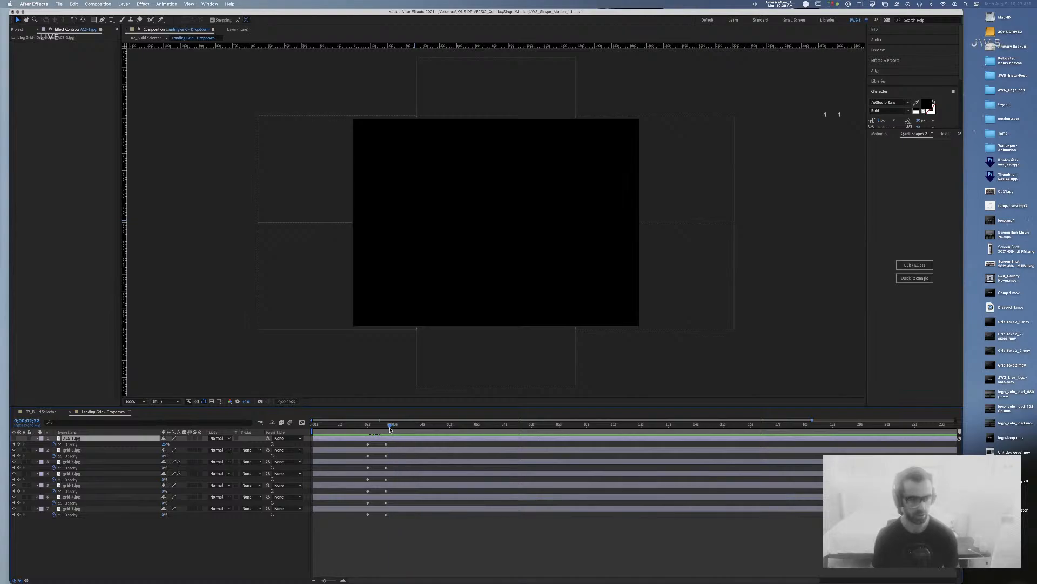
drag(385, 429, 350, 429)
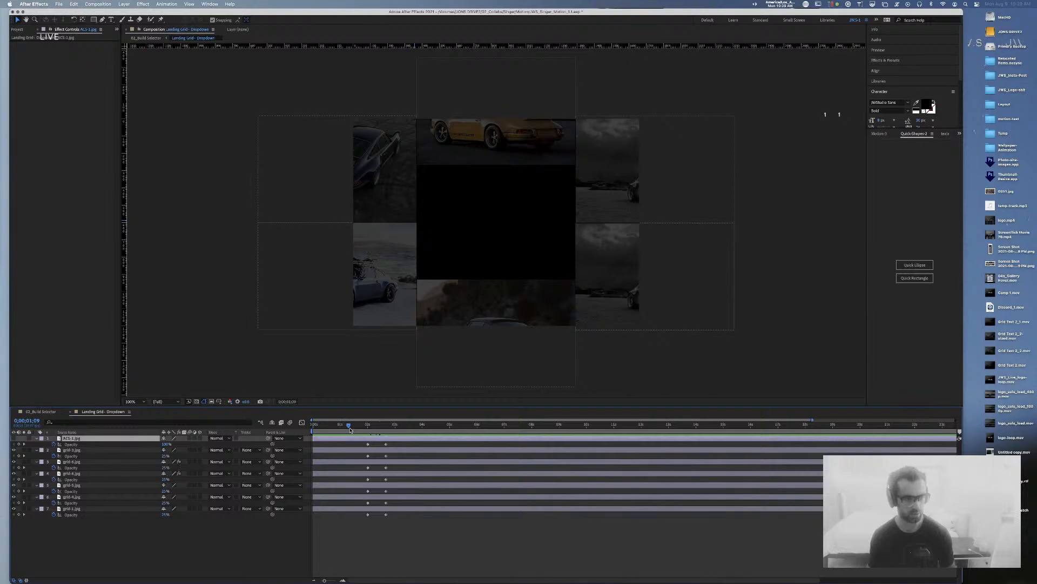
Step: Set all the grid photo layers to 100% opacity
click(381, 451)
shift+click(383, 509)
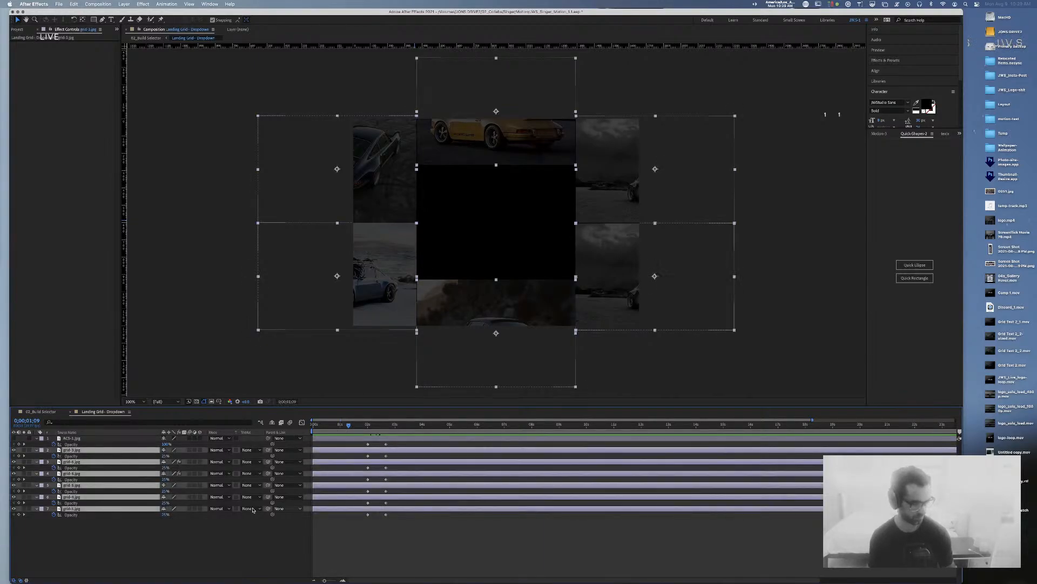
click(166, 455)
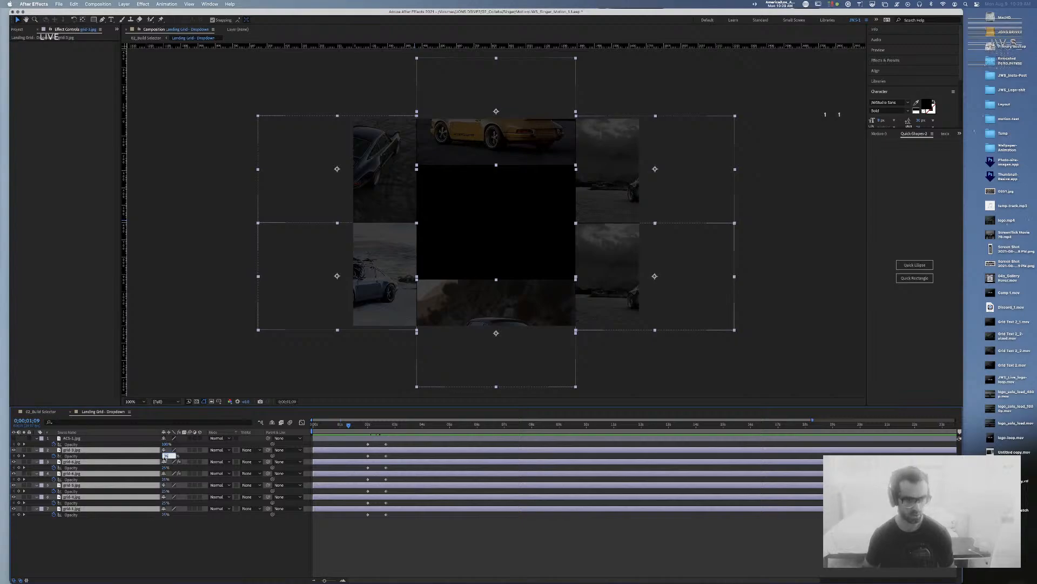
text(100)
key(Return)
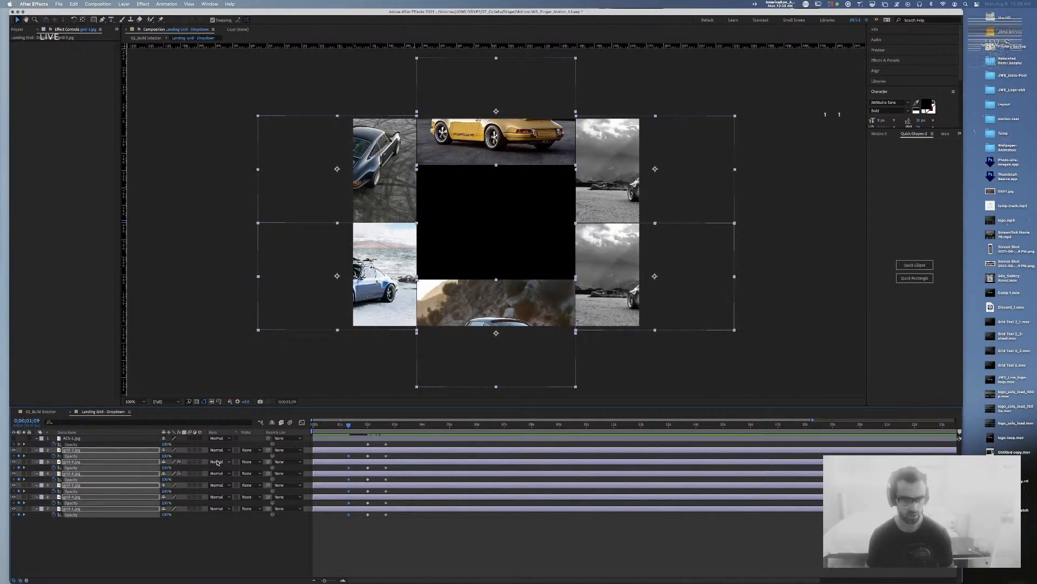
key(super+z)
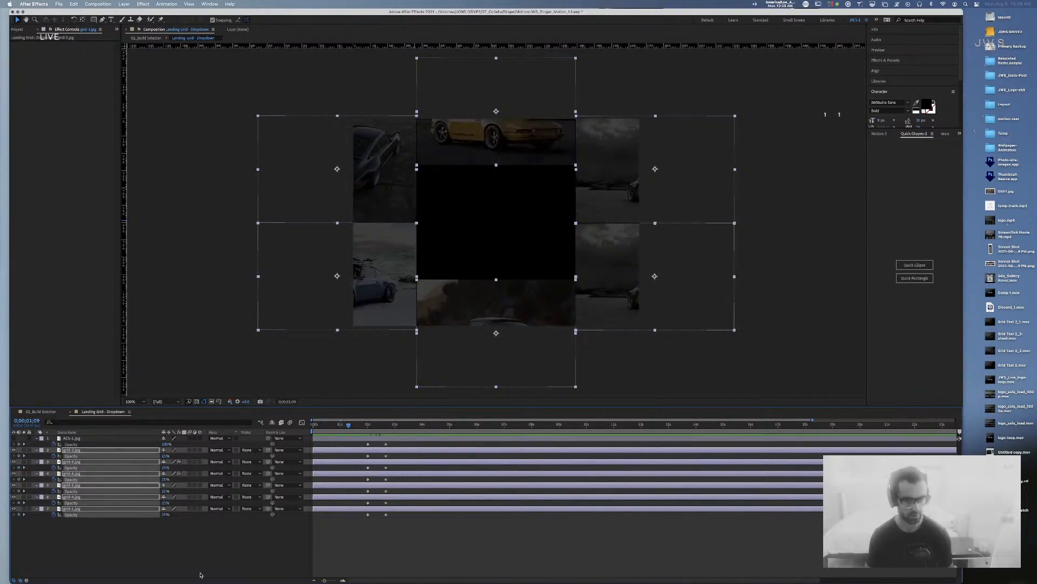
key(super+shift+z)
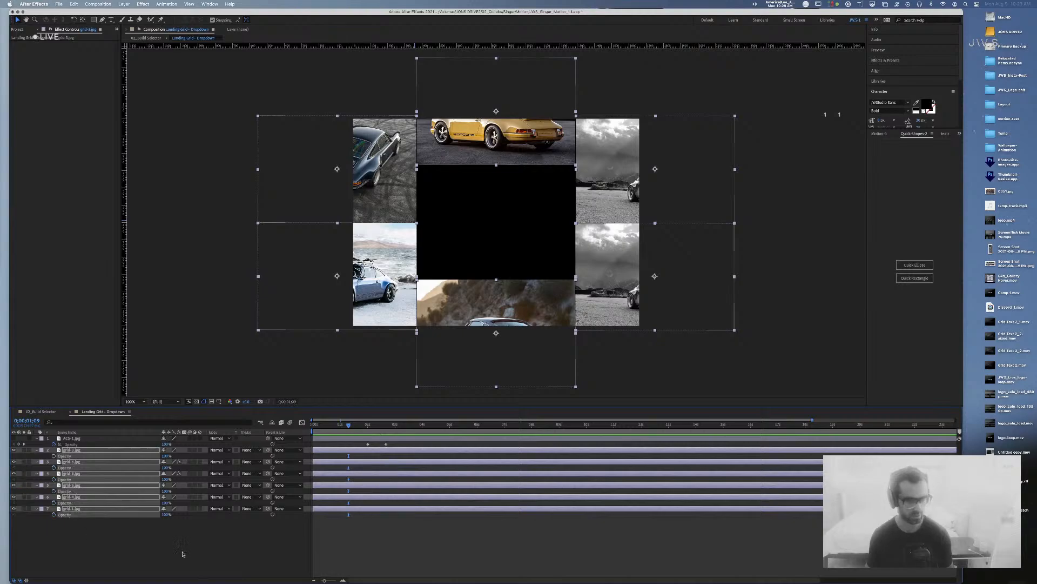
click(195, 552)
Step: Return to 02_Build Selector and preview the opening two seconds of the animation
click(58, 412)
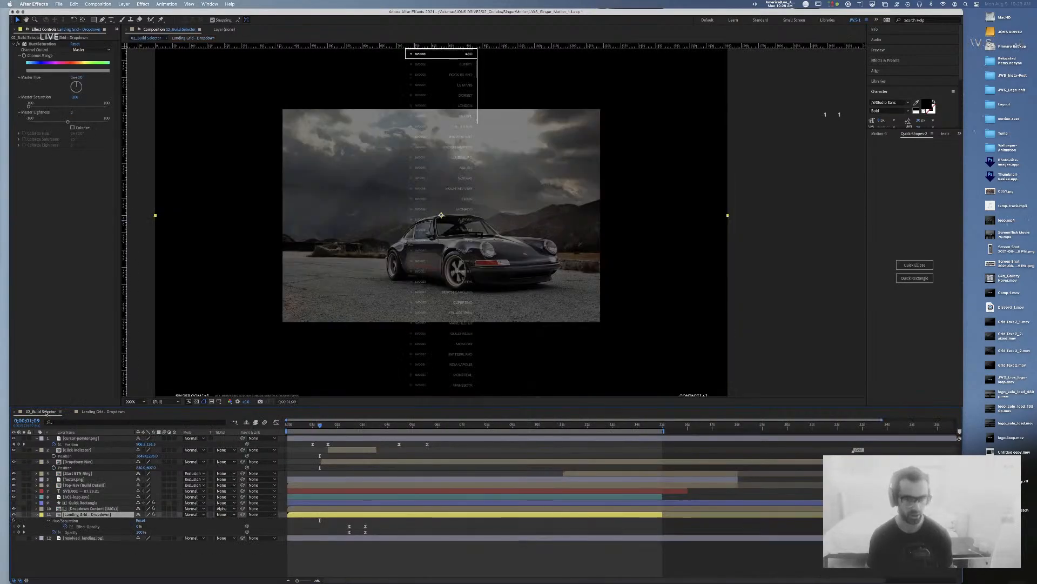
click(285, 425)
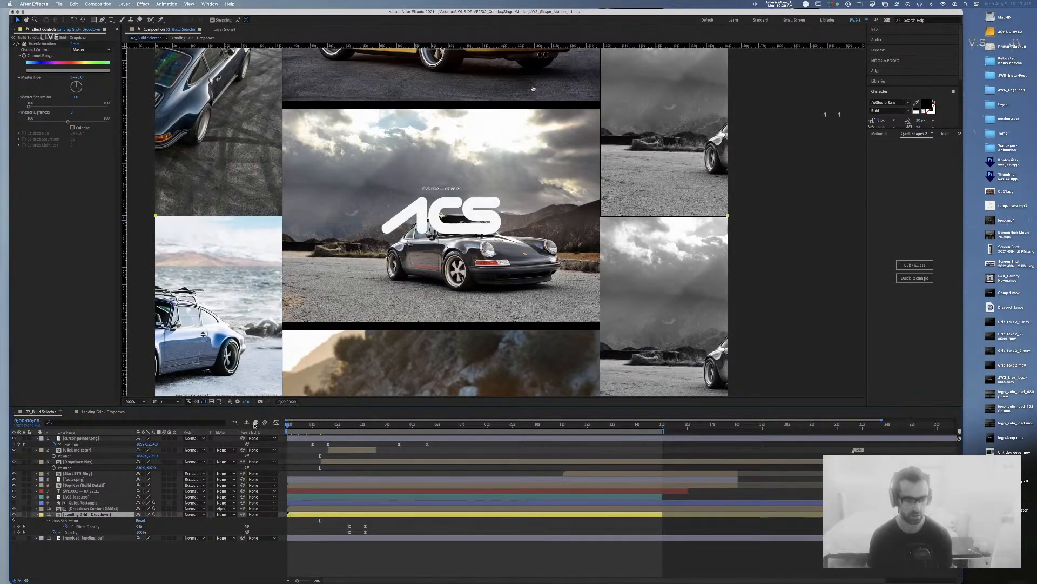
drag(288, 435, 366, 435)
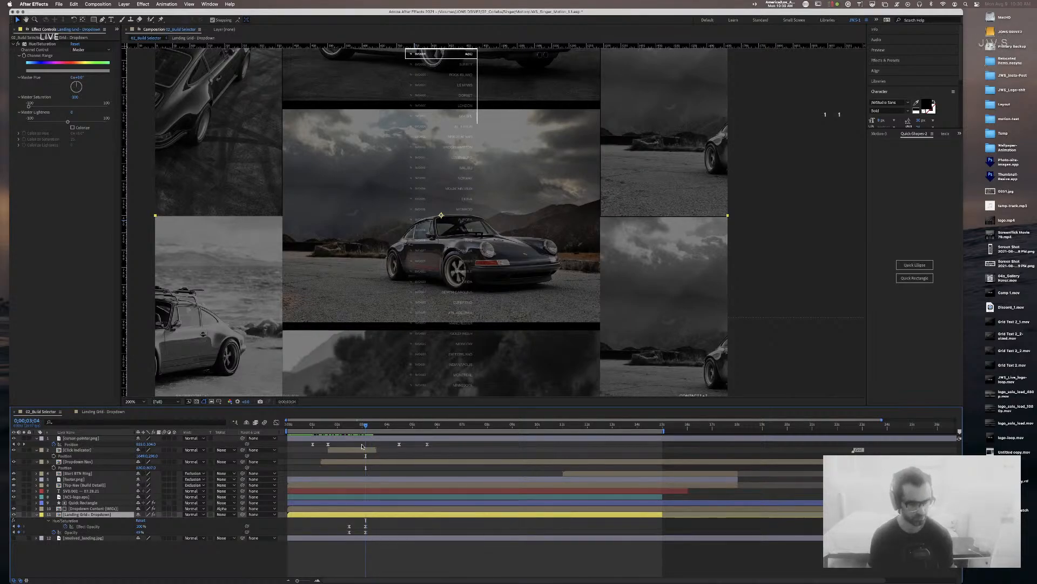
click(95, 527)
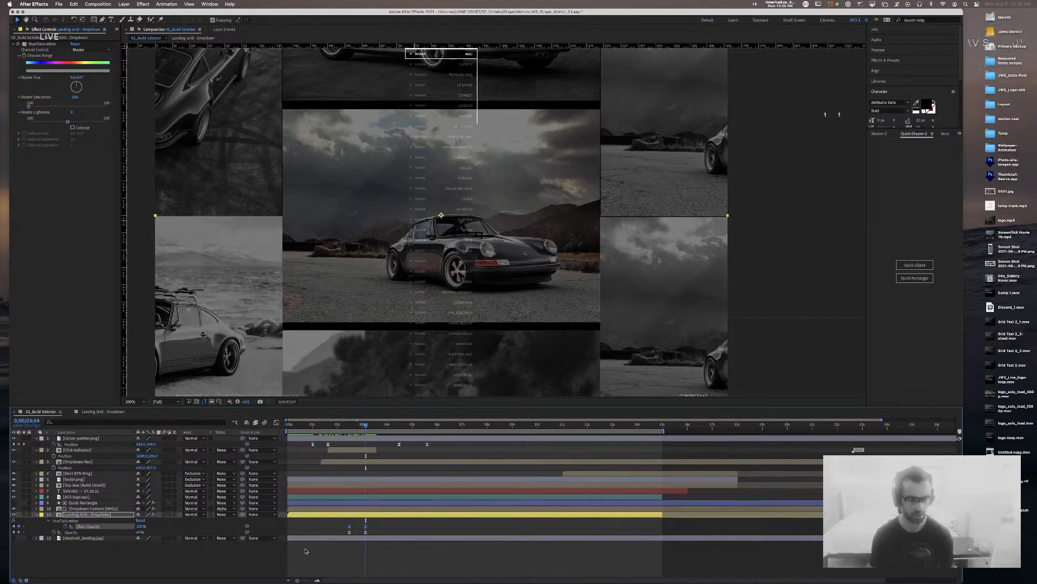
Step: Set the Landing Grid - Dropdown layer's opacity to 30, then lower it to 20
click(141, 534)
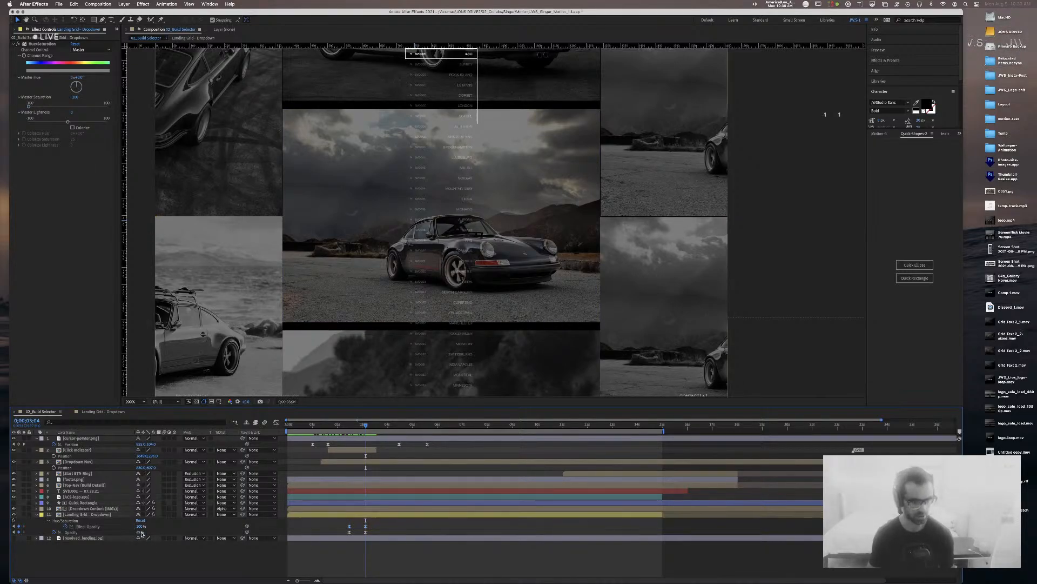
click(140, 533)
text(30)
key(Return)
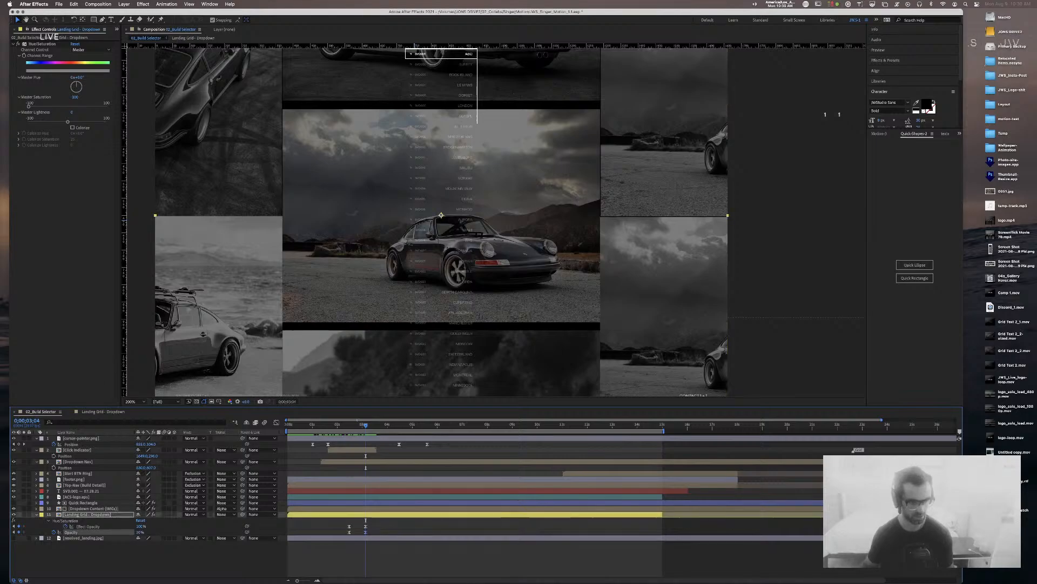
click(141, 534)
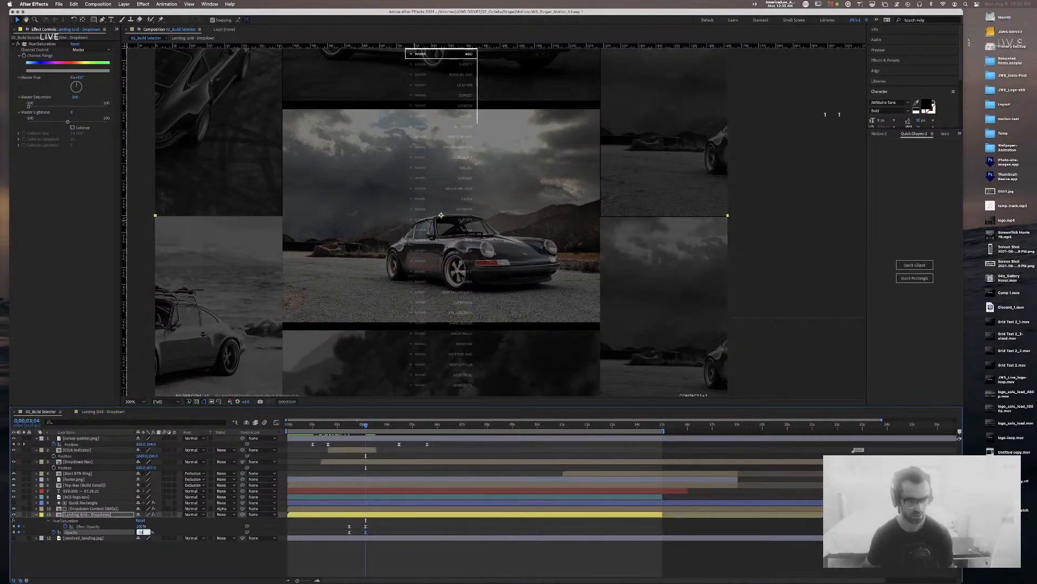
text(20)
key(Return)
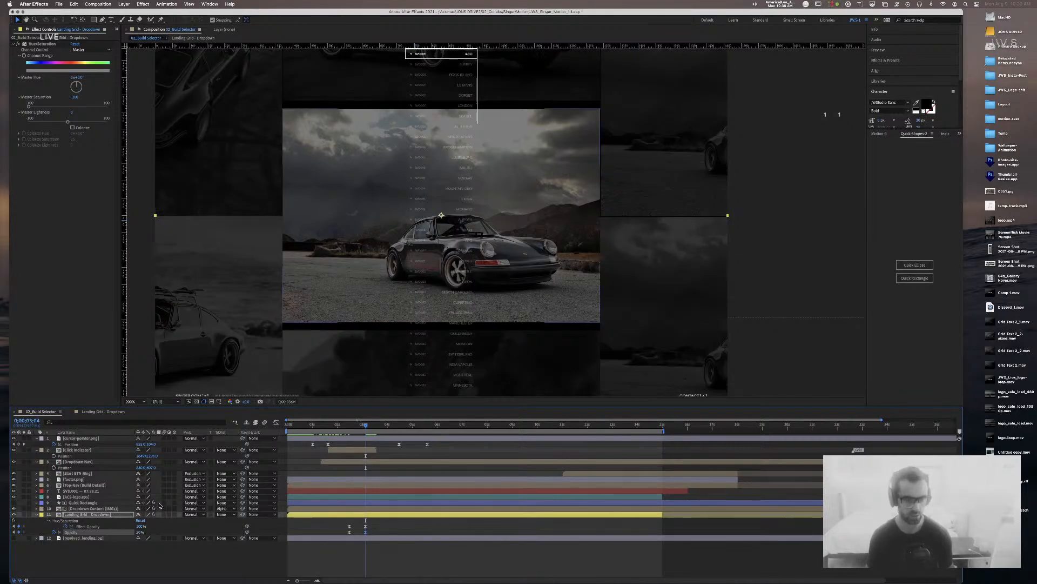
click(88, 509)
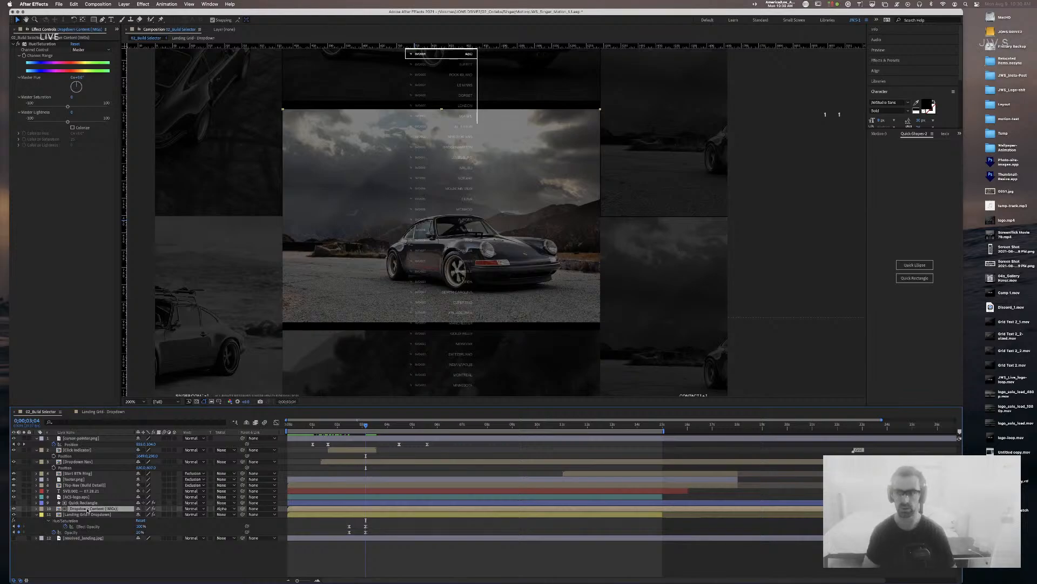
Step: Expand Effects & Presets, search Help for 'adjustment', and browse the Layer menu
click(895, 61)
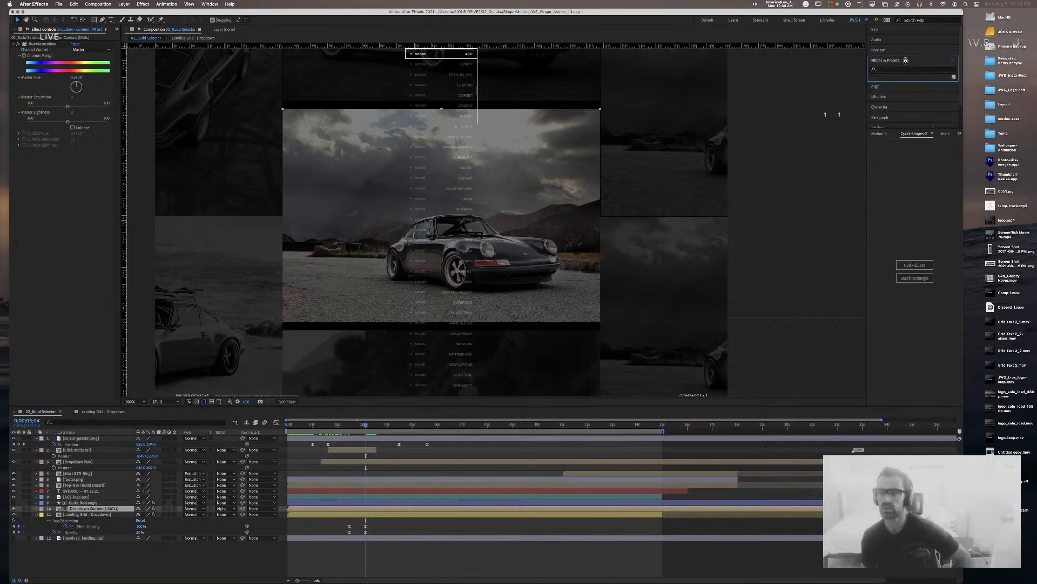
click(209, 4)
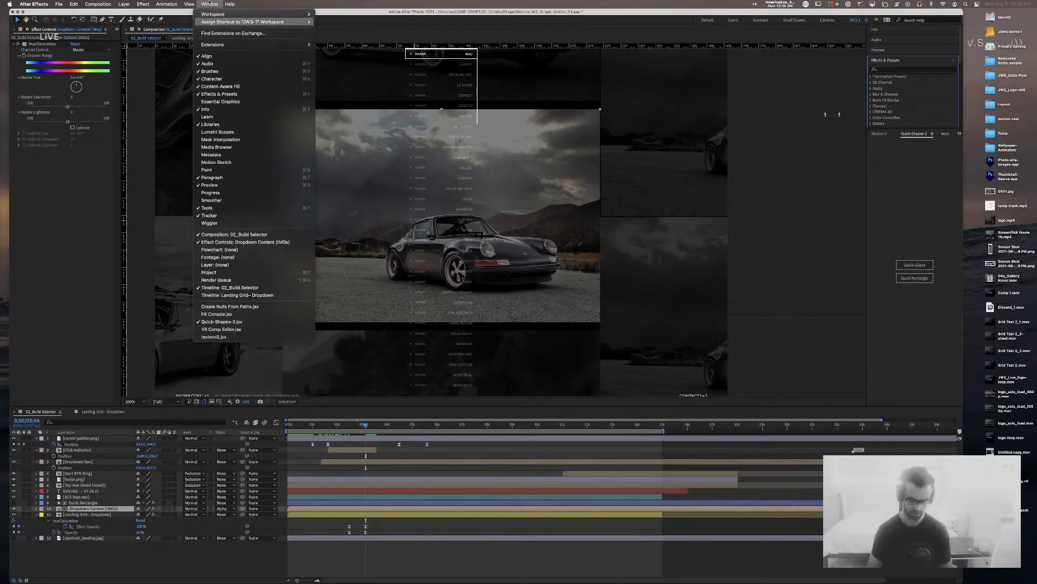
key(Right)
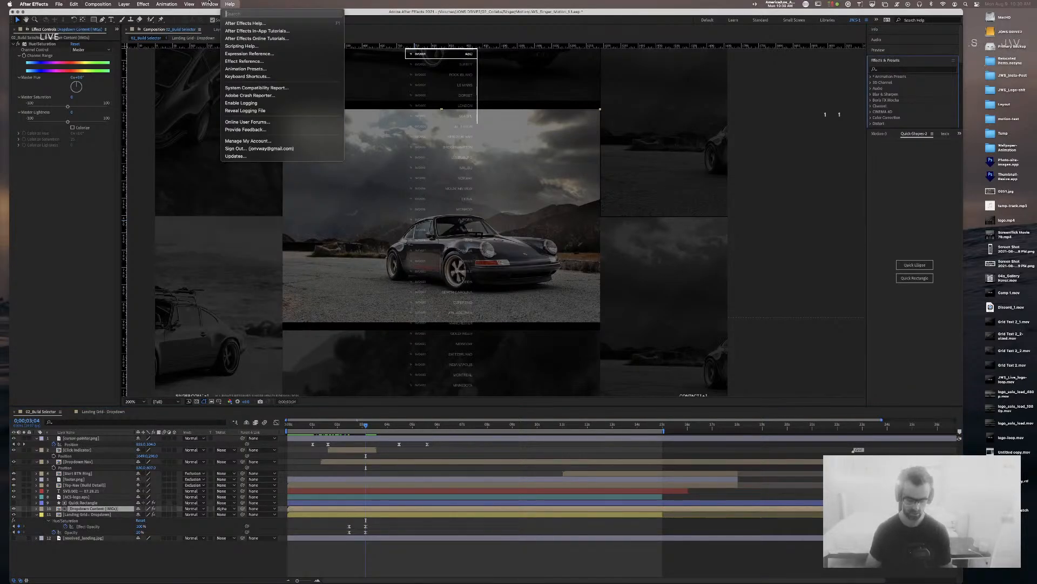
text(adjustment)
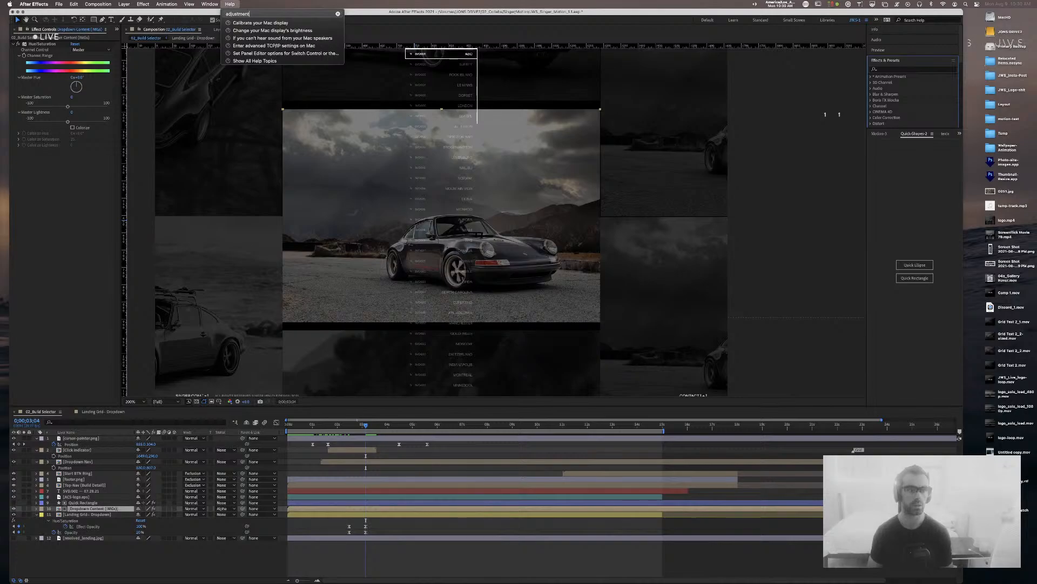
key(Escape)
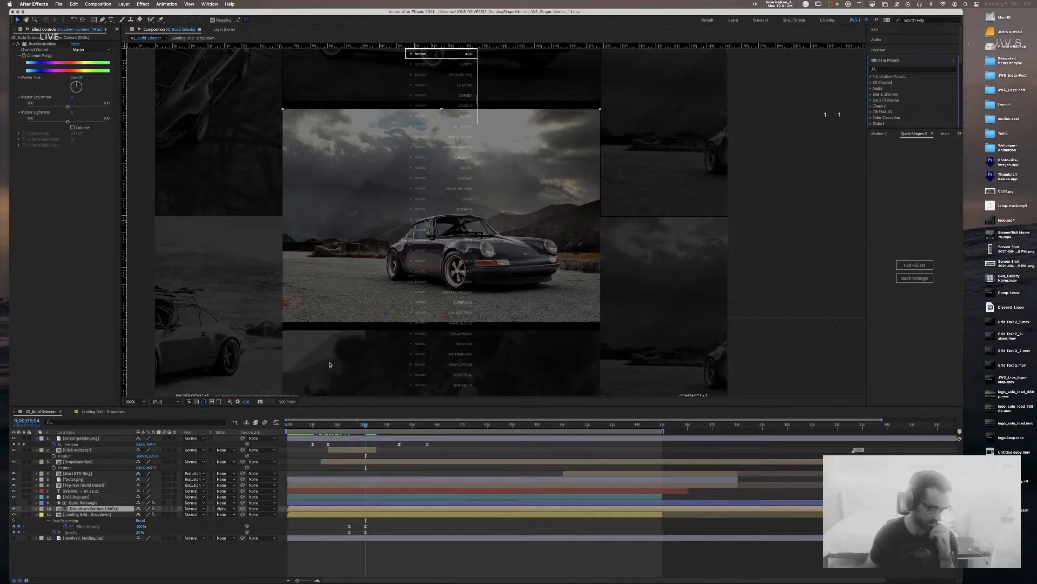
click(147, 4)
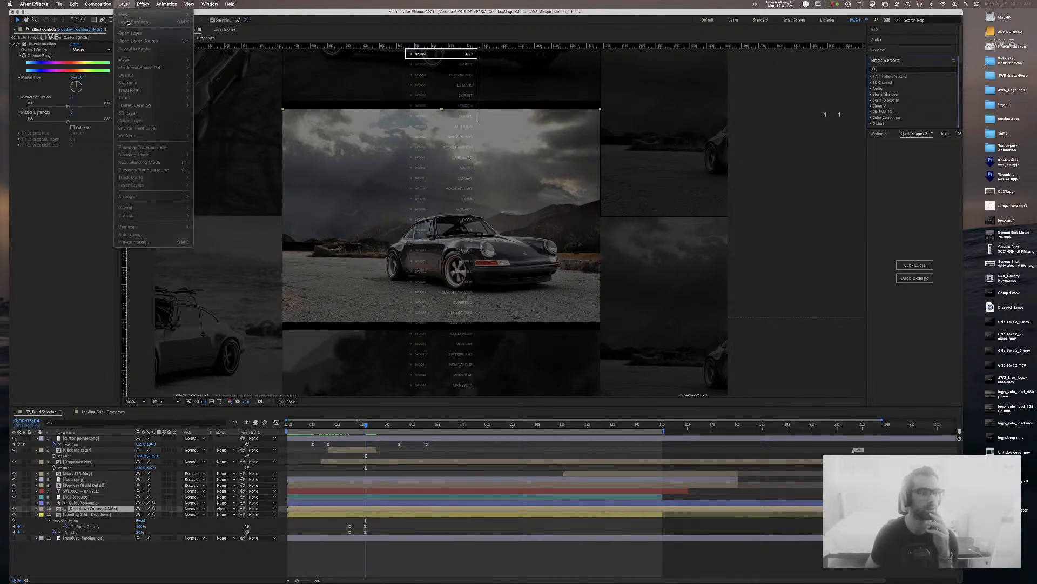
click(123, 14)
click(85, 509)
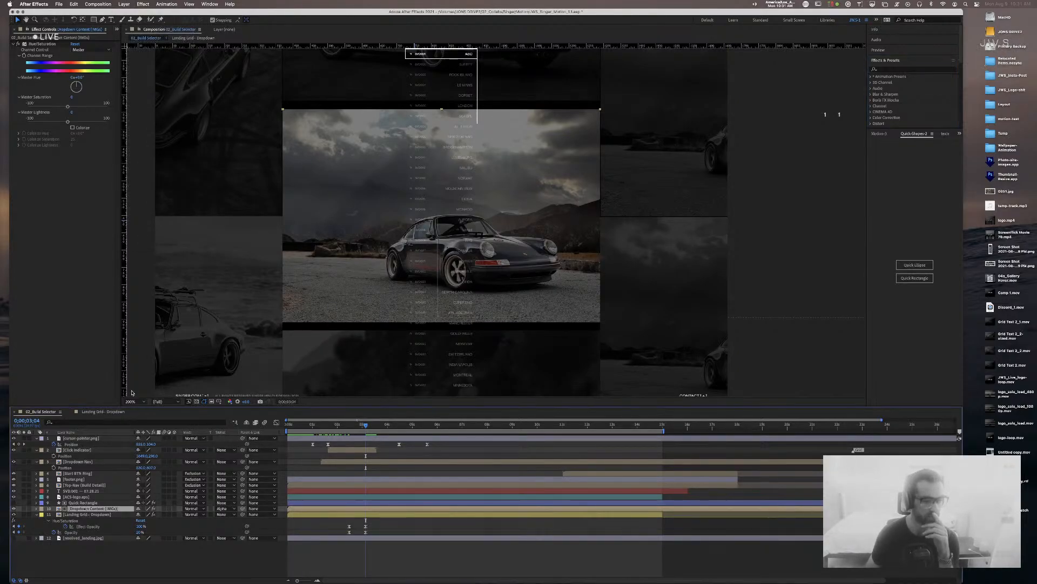
click(125, 4)
mouse_move(129, 14)
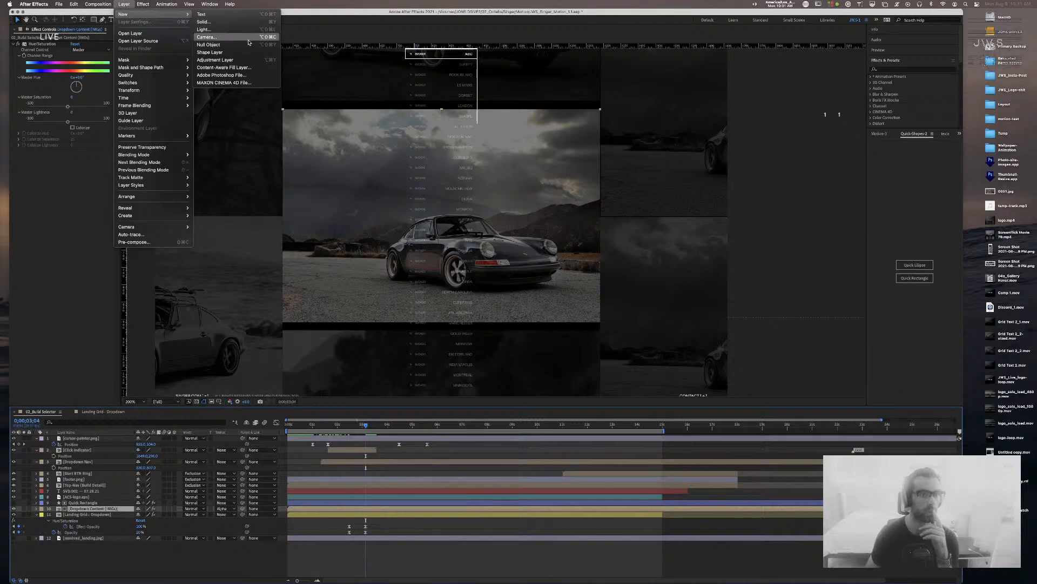
click(247, 61)
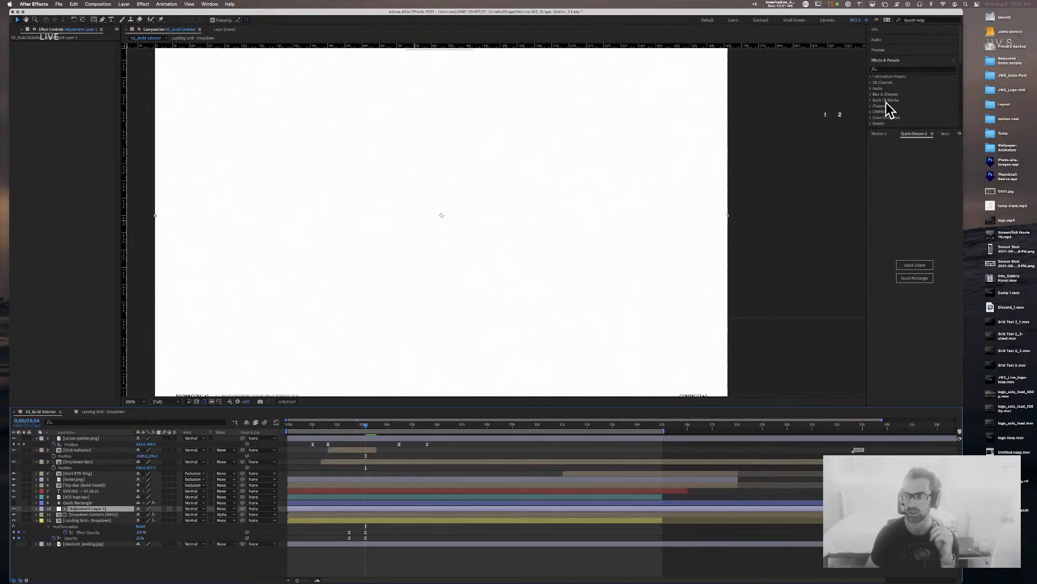
click(889, 69)
text(color)
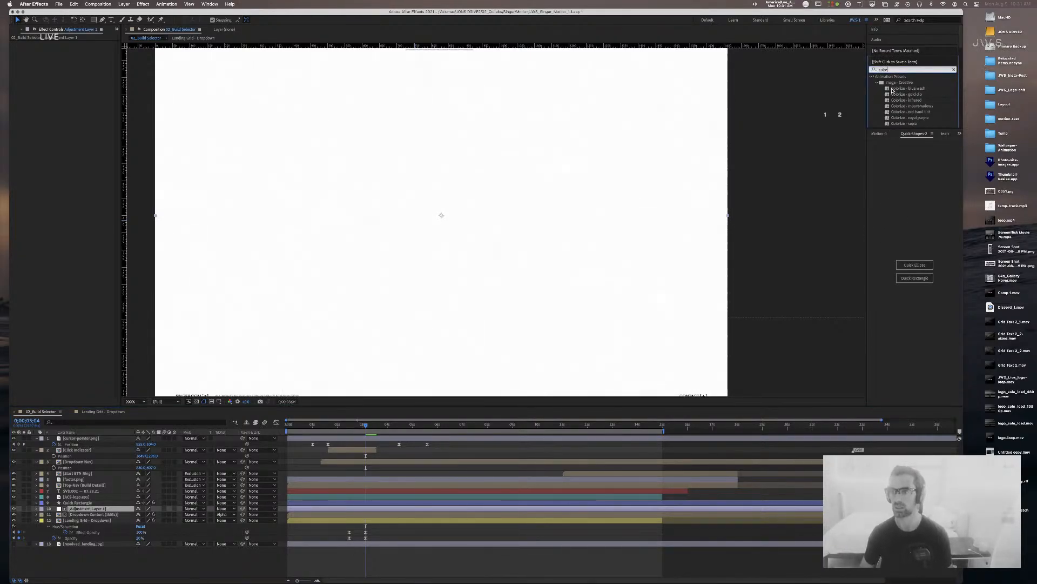
drag(894, 90, 100, 510)
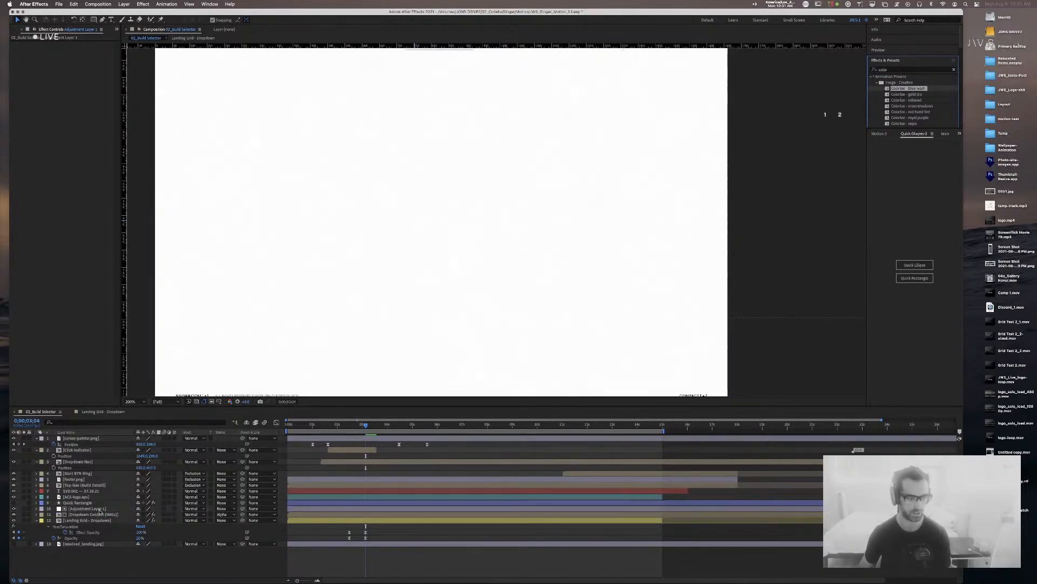
click(14, 508)
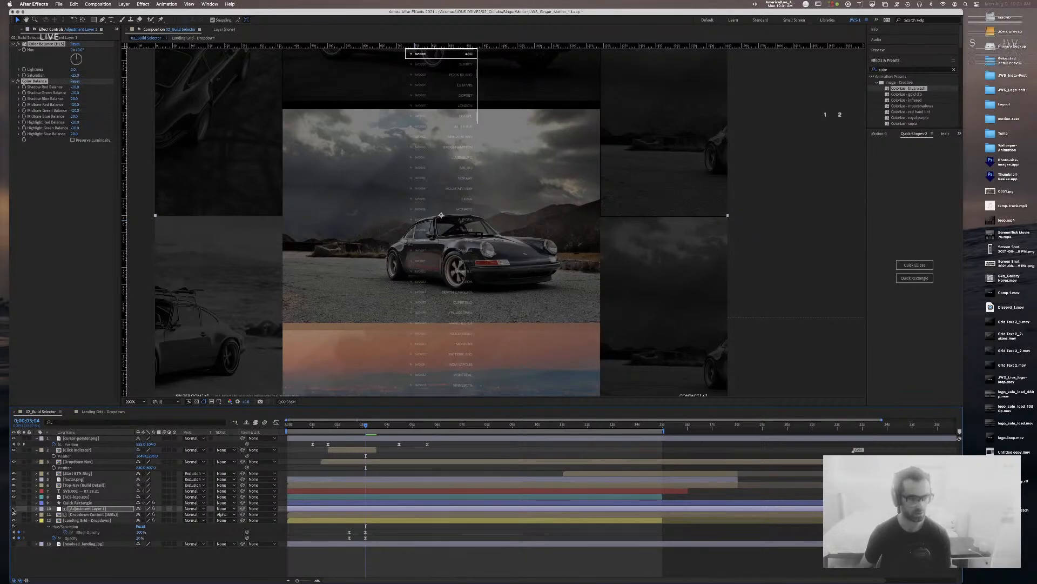
click(13, 508)
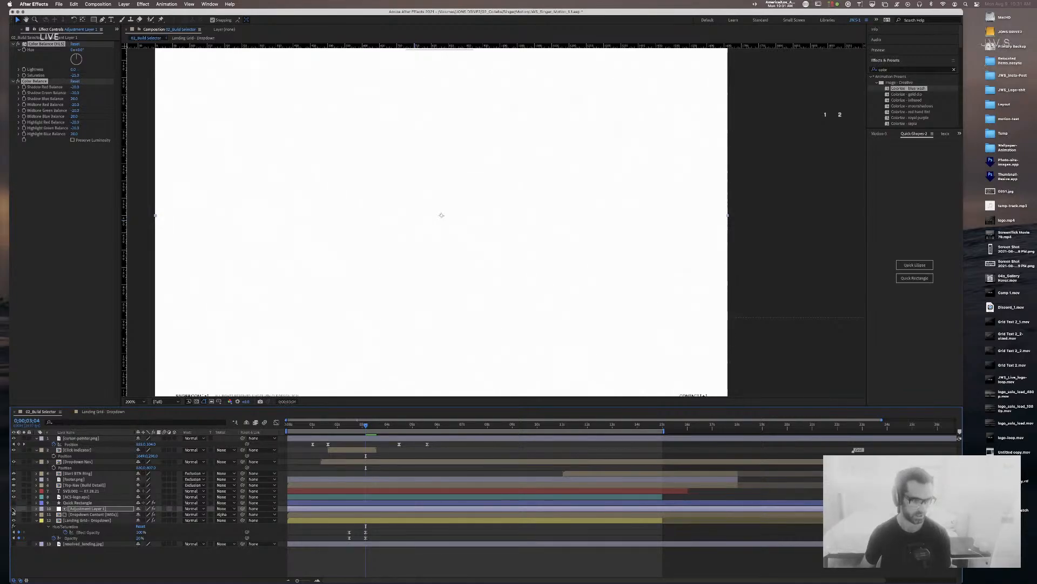
click(14, 508)
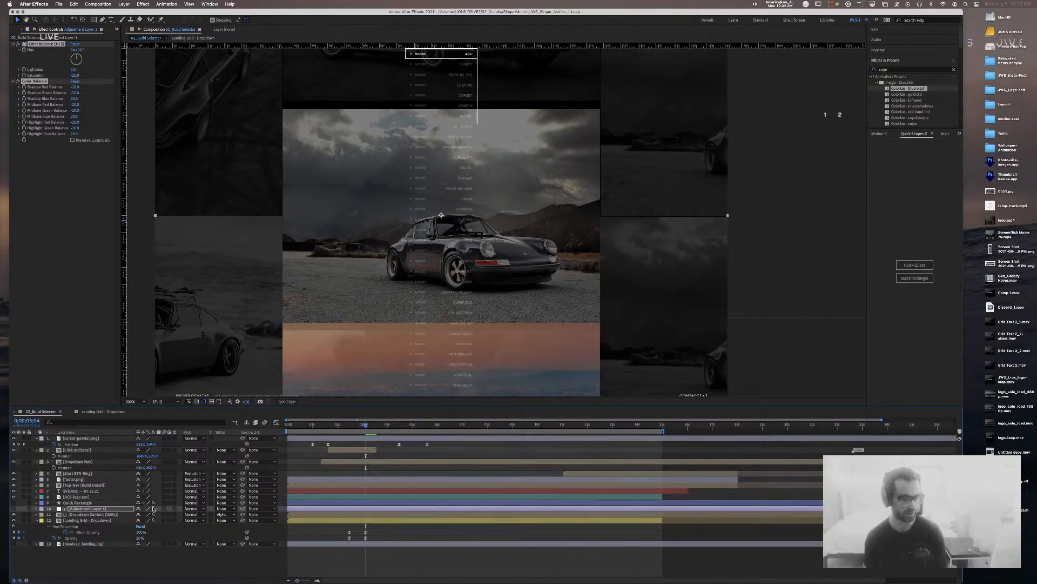
click(105, 509)
key(Delete)
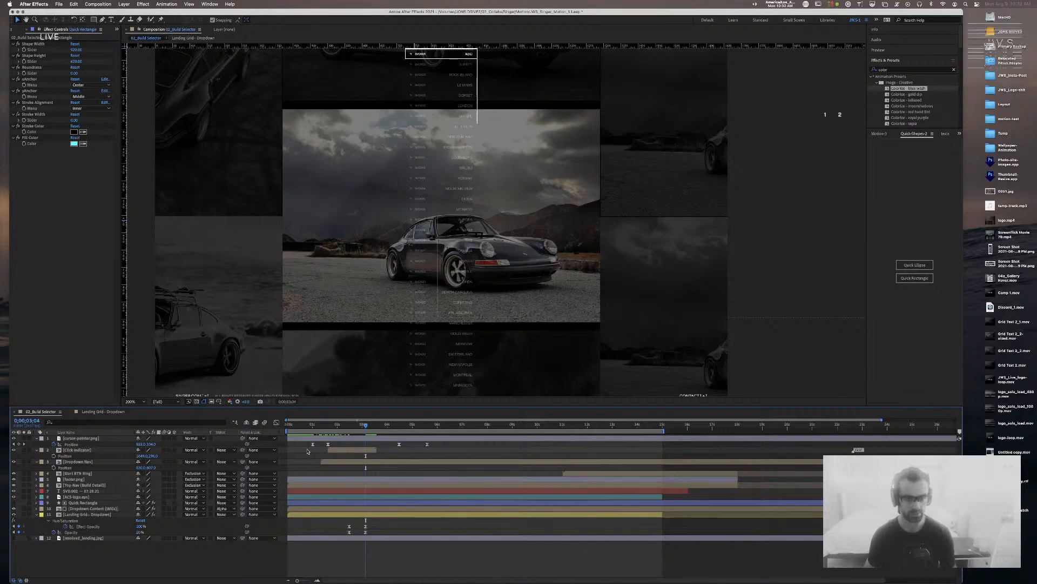
Step: Set the Dropdown Content (IMGs) layer's Opacity to 75%, then move the time back to 0;00;02;14
click(114, 509)
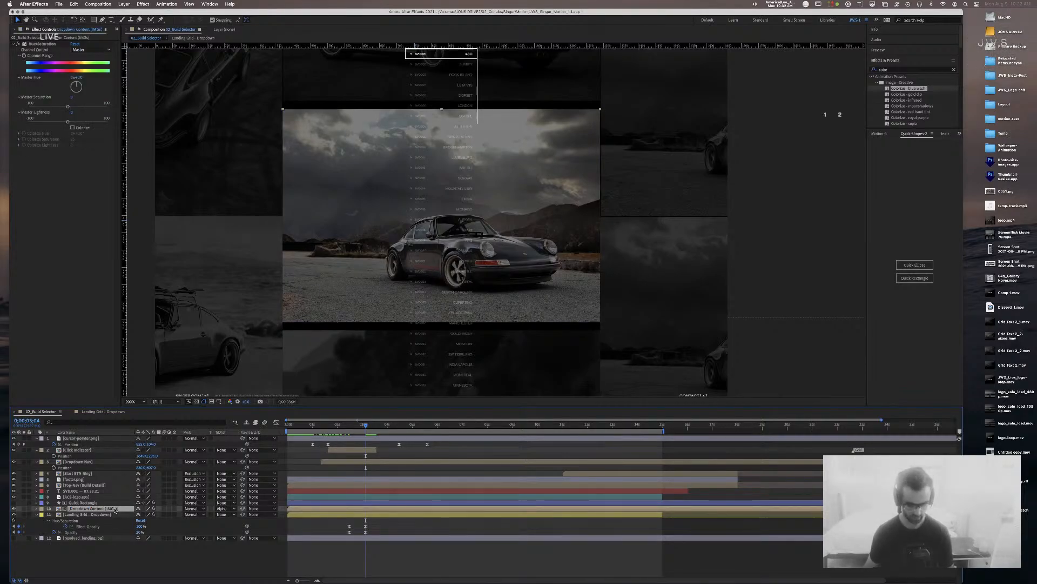
key(u)
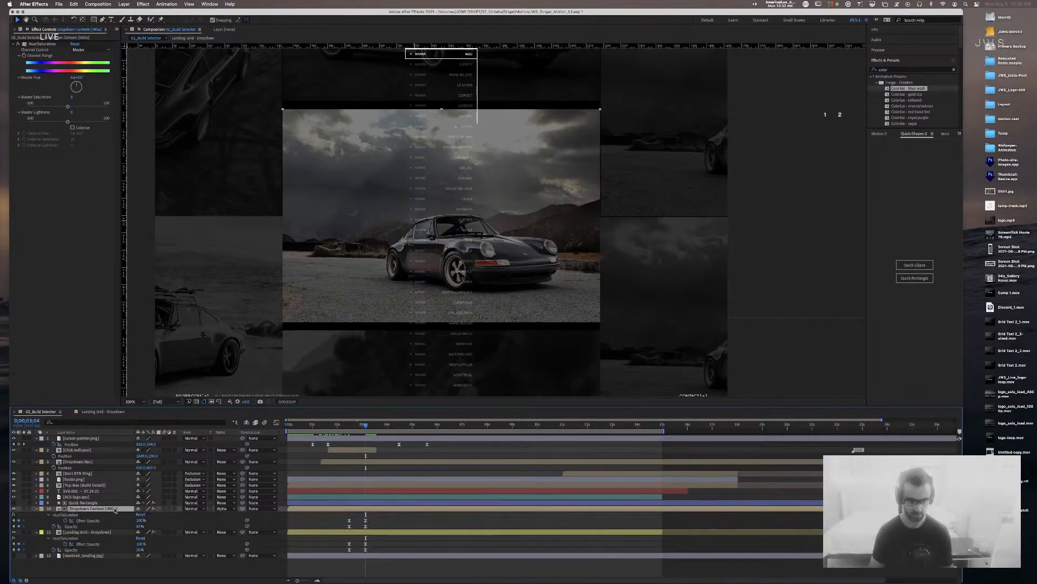
click(141, 526)
text(75)
key(Return)
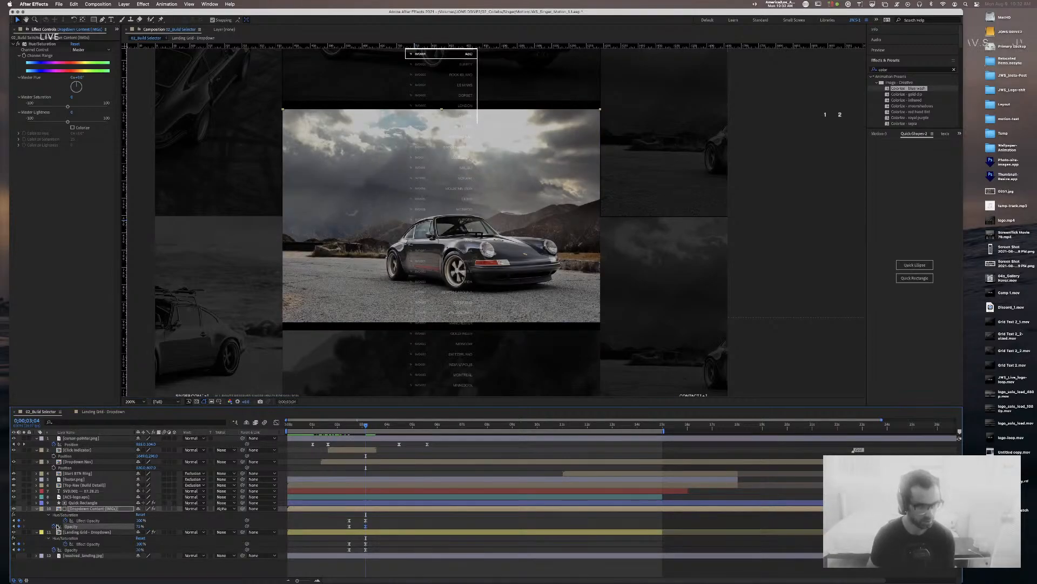
click(102, 521)
click(368, 454)
drag(365, 426, 352, 428)
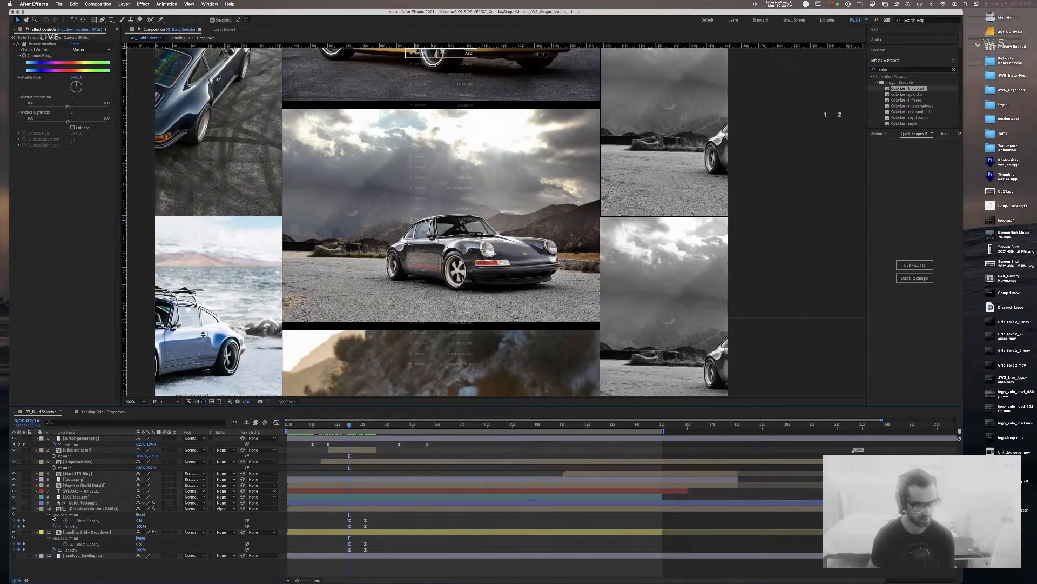
Step: At the 0;00;03;04 keyframe, set dropdown images Opacity to 30% and landing grid to 15%
click(328, 509)
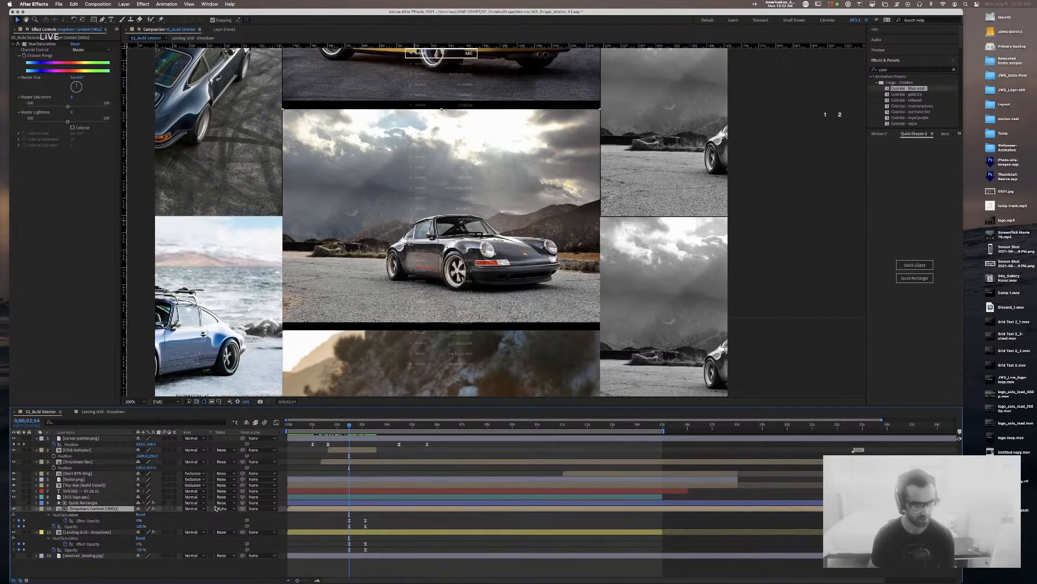
click(24, 526)
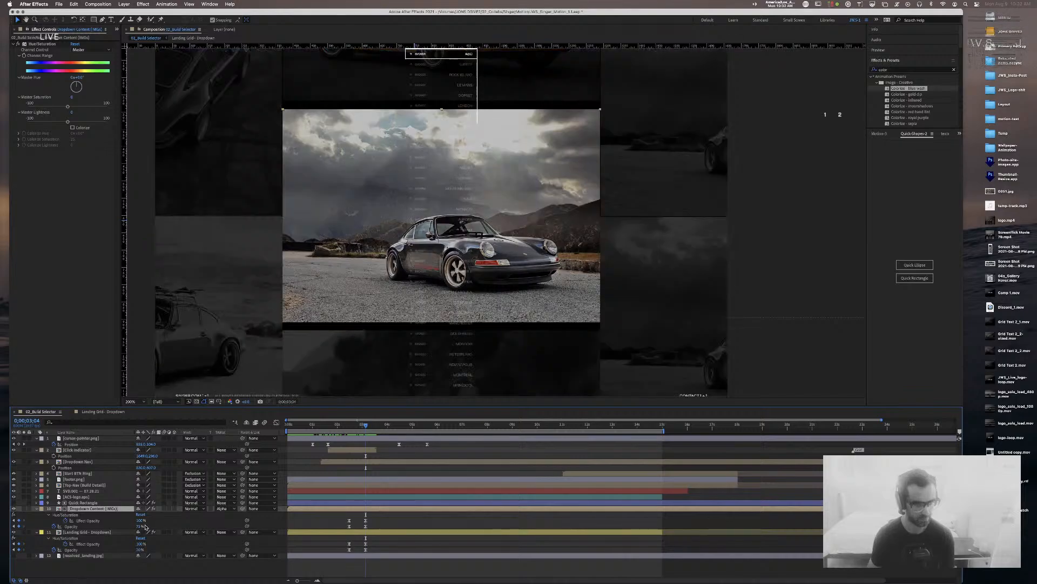
click(141, 525)
text(30)
key(Return)
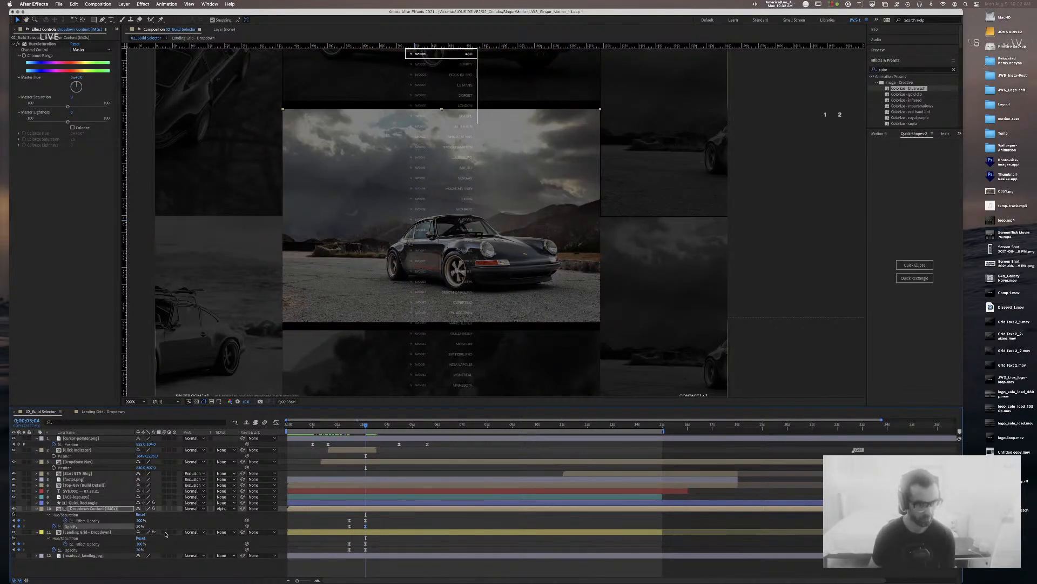
click(140, 549)
text(15)
key(Return)
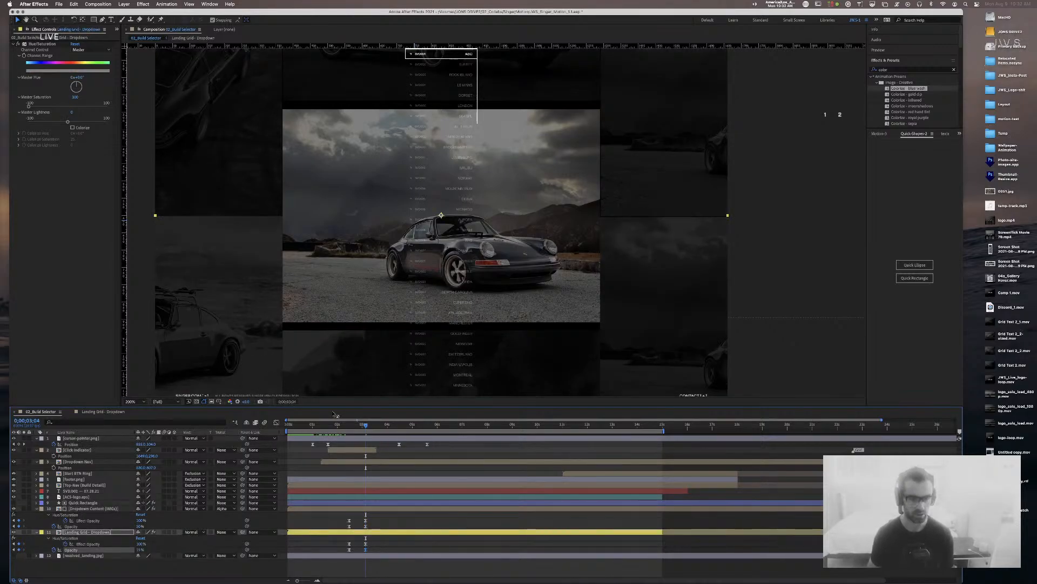
Step: Drag the Hue/Saturation Master Saturation to about -96 to grey the dropdown images
click(95, 520)
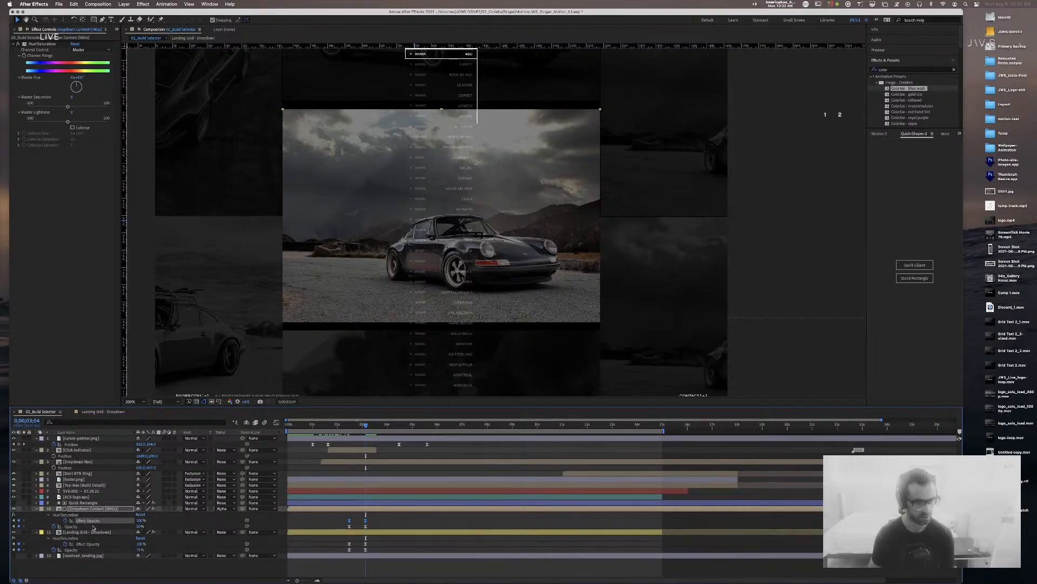
click(67, 107)
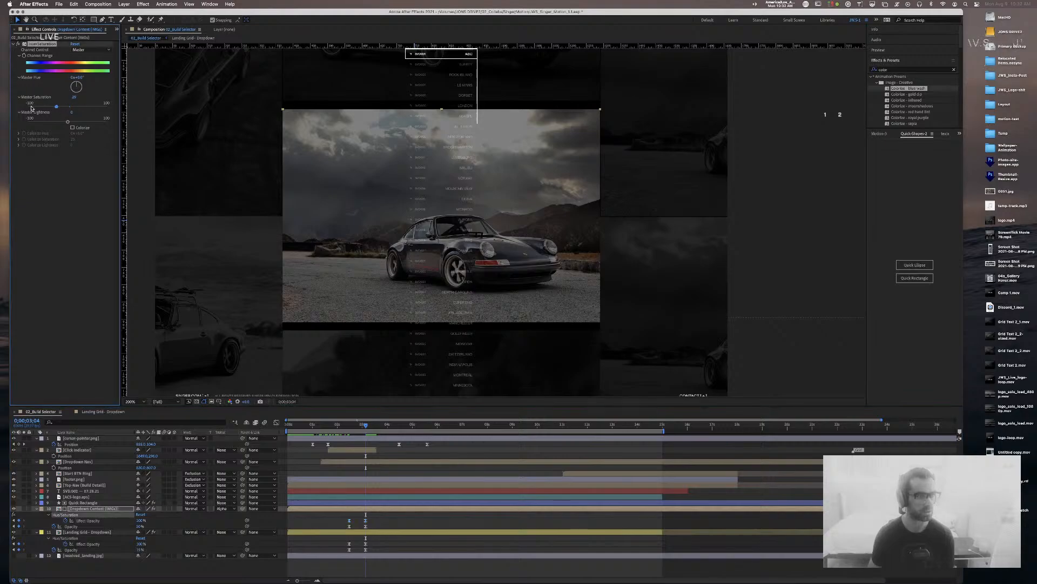
drag(67, 107, 29, 108)
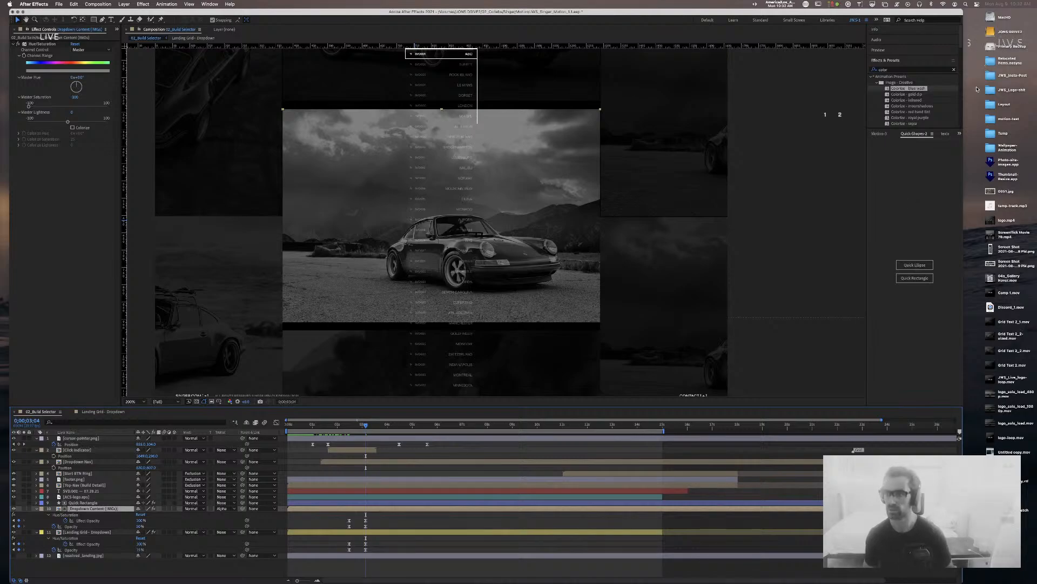
Step: Apply the Contrast - luminance preset from a 'contrast' search to the dropdown images
click(925, 69)
text(contrast)
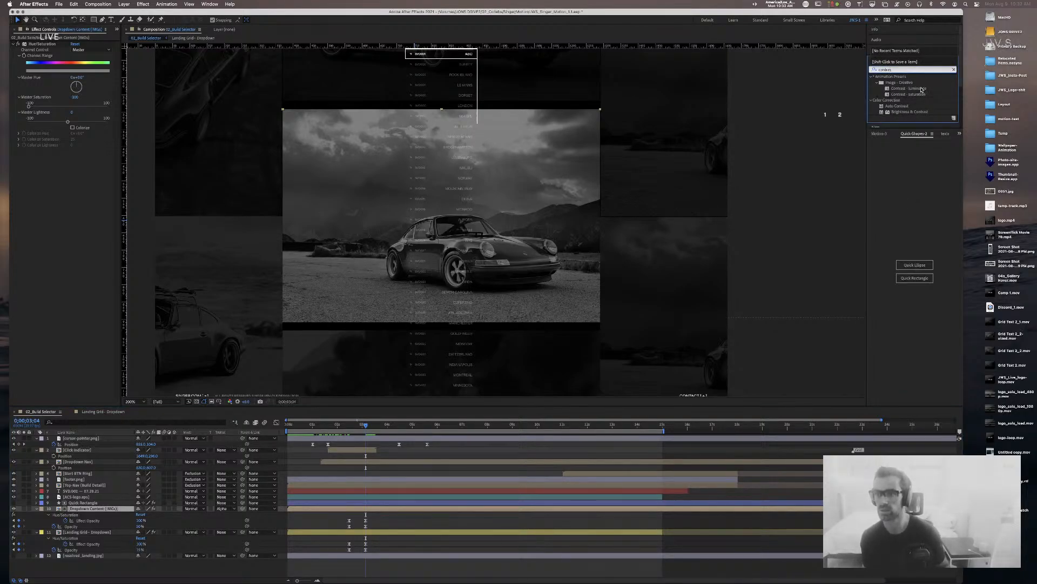
drag(928, 89, 95, 508)
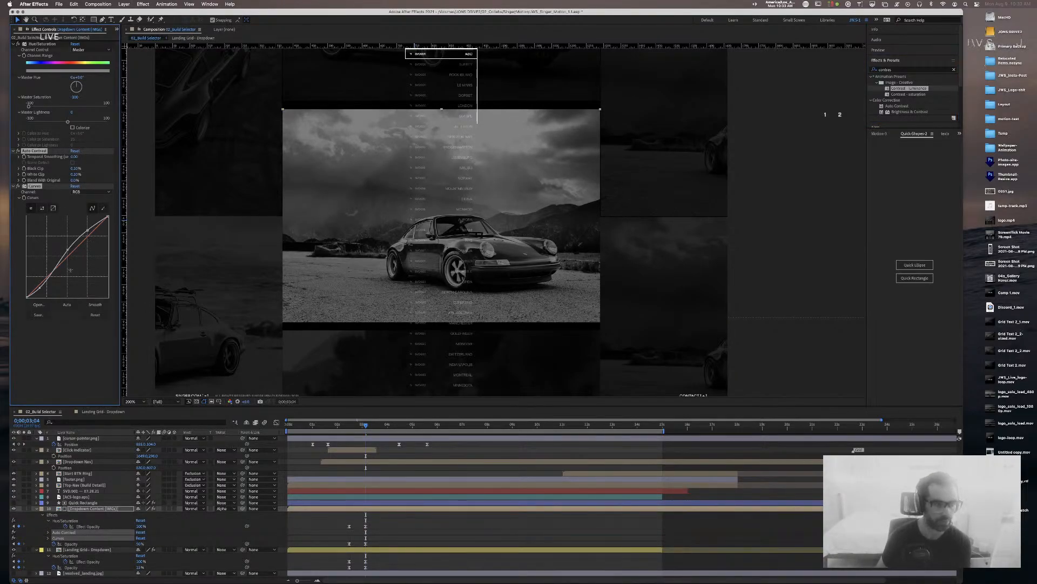
Step: Reshape the Curves graph to lift the black point and soften midtones, undoing a Black Clip change
drag(68, 250, 109, 234)
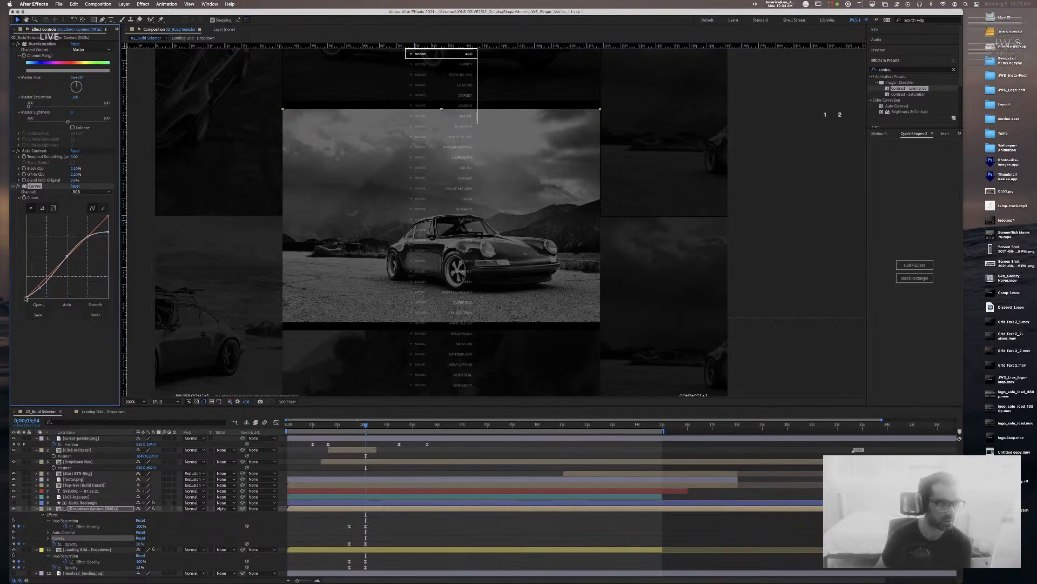
drag(25, 298, 41, 282)
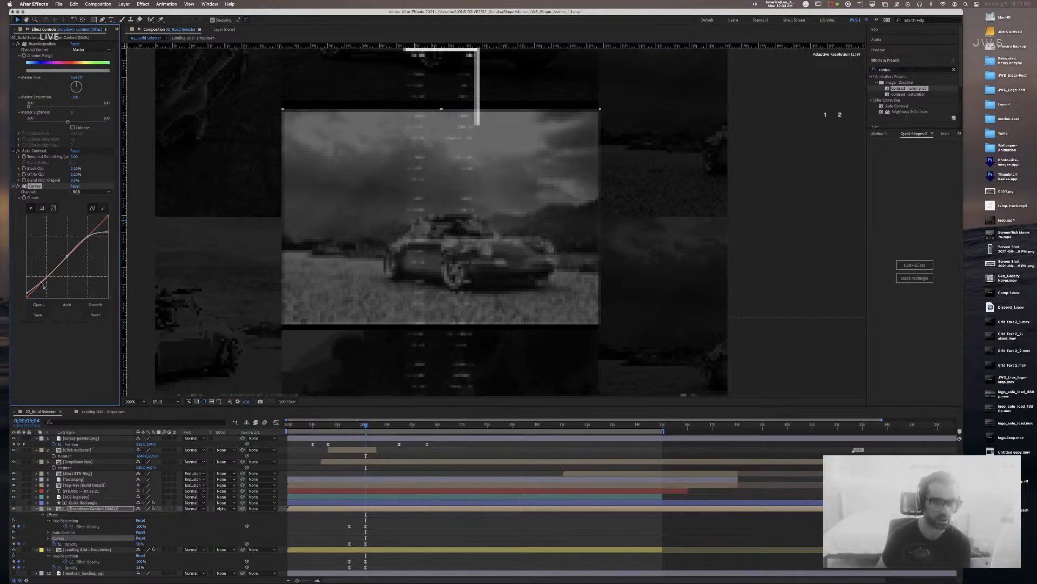
drag(67, 256, 87, 242)
drag(27, 295, 48, 267)
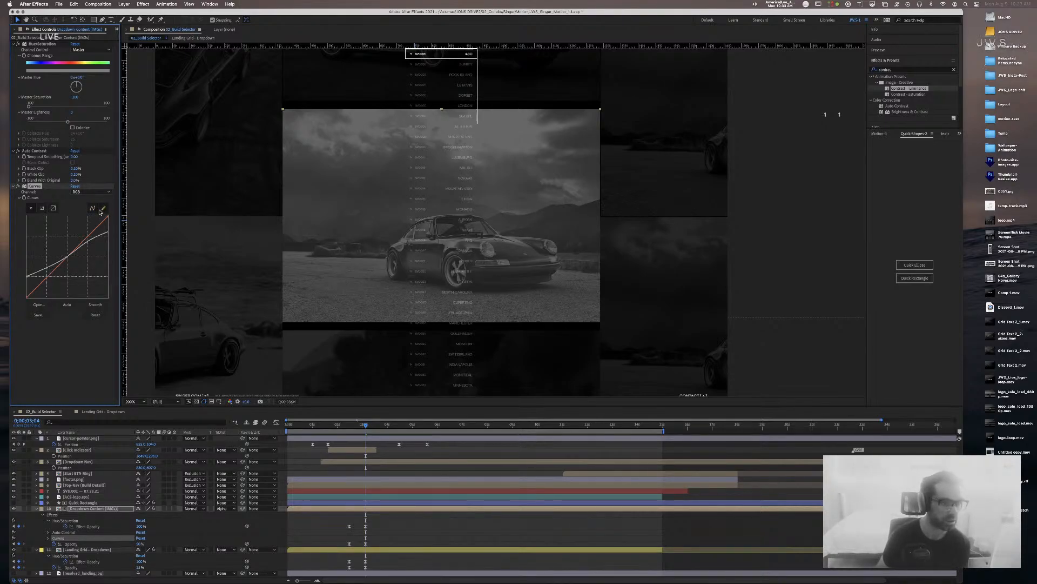
click(93, 208)
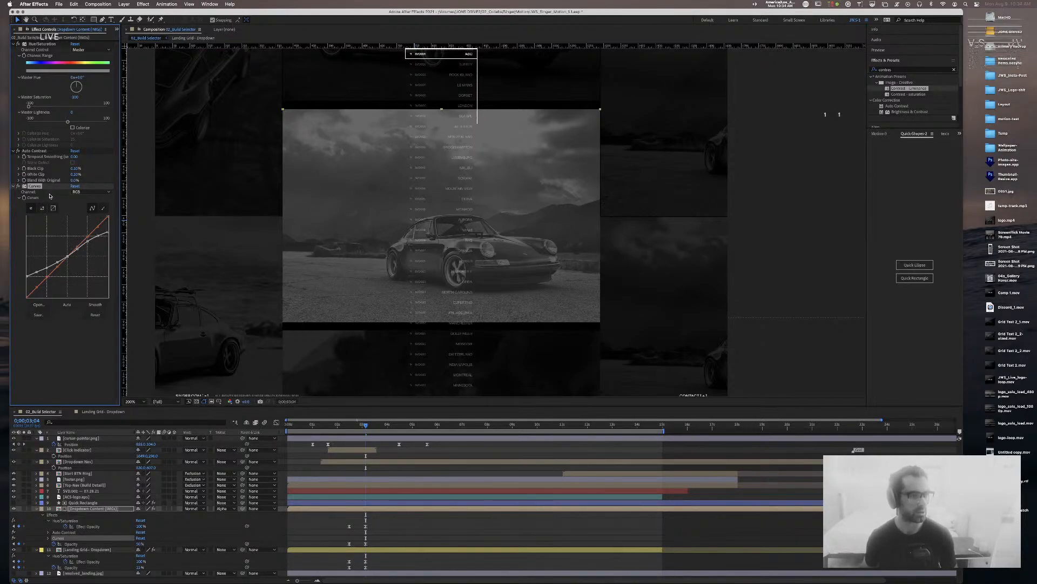
drag(75, 168, 110, 169)
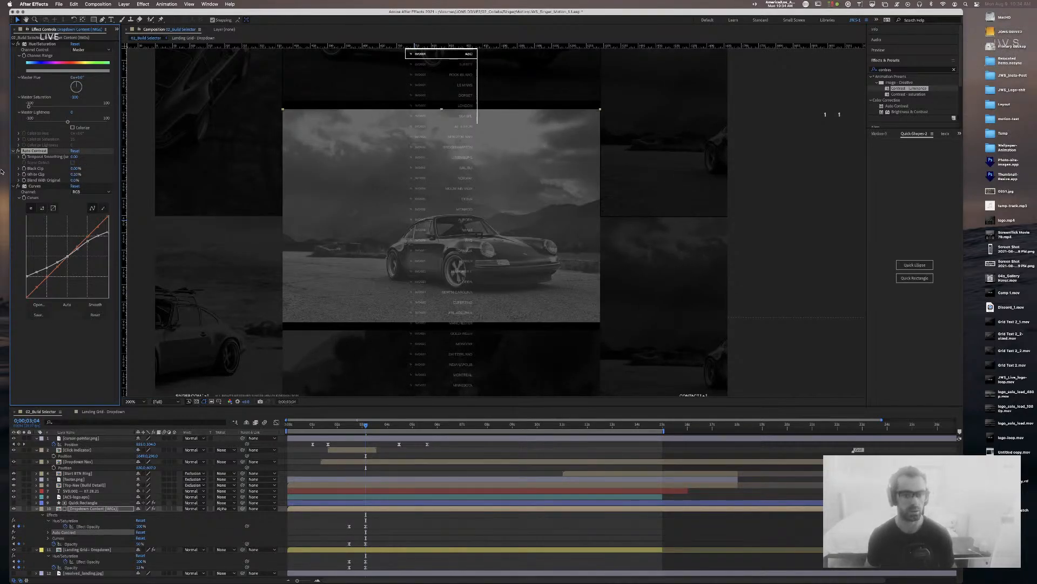
key(super+z)
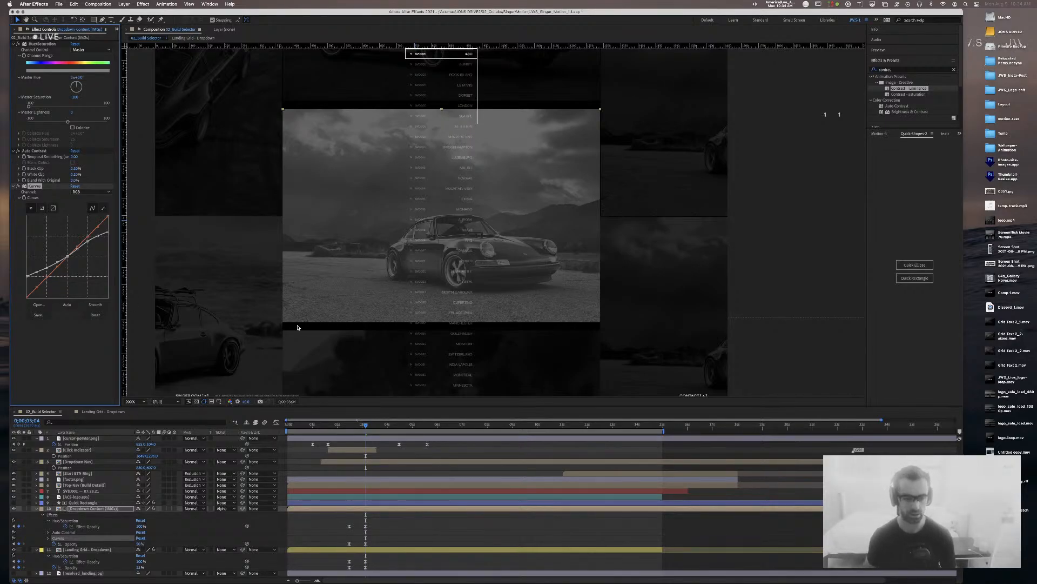
mouse_move(27, 275)
mouse_down()
mouse_move(26, 285)
mouse_move(36, 272)
mouse_move(37, 280)
mouse_up()
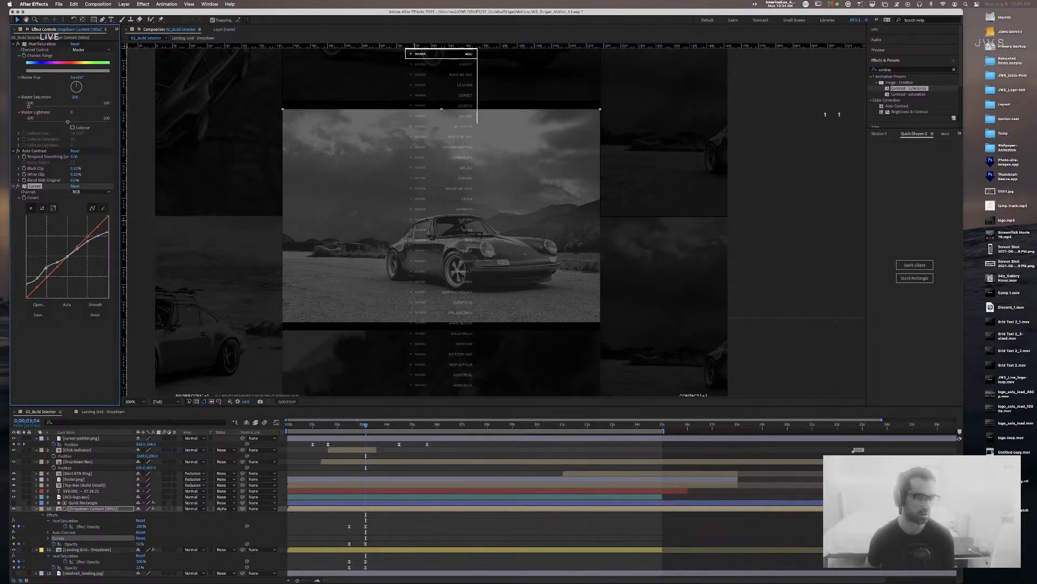
Step: Search Chrome for 'after effects remove point curves', open the Adobe answer, and return to After Effects
key(super+Tab)
key(super+Tab)
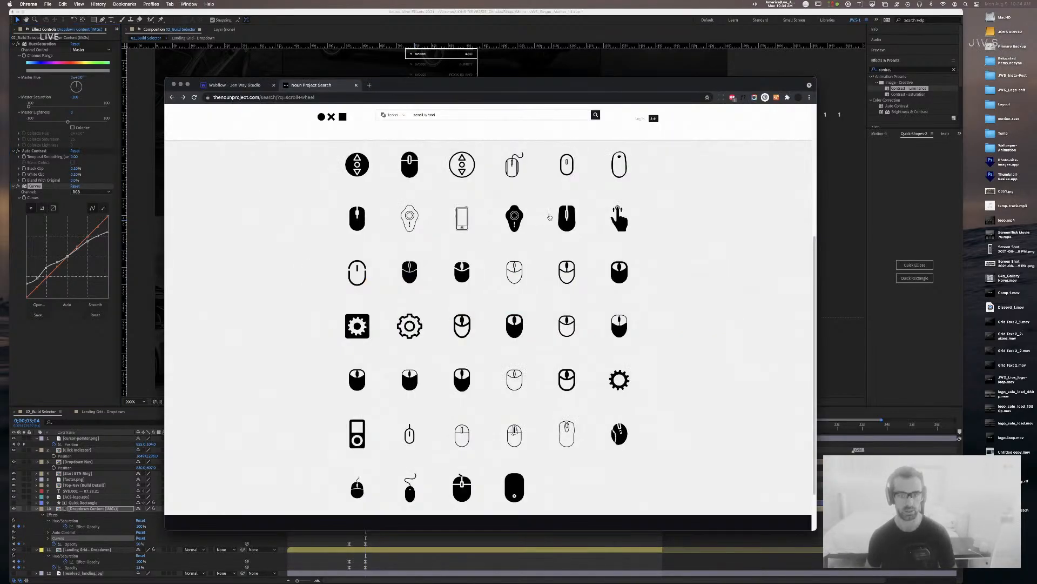
key(super+t)
text(after effects rem)
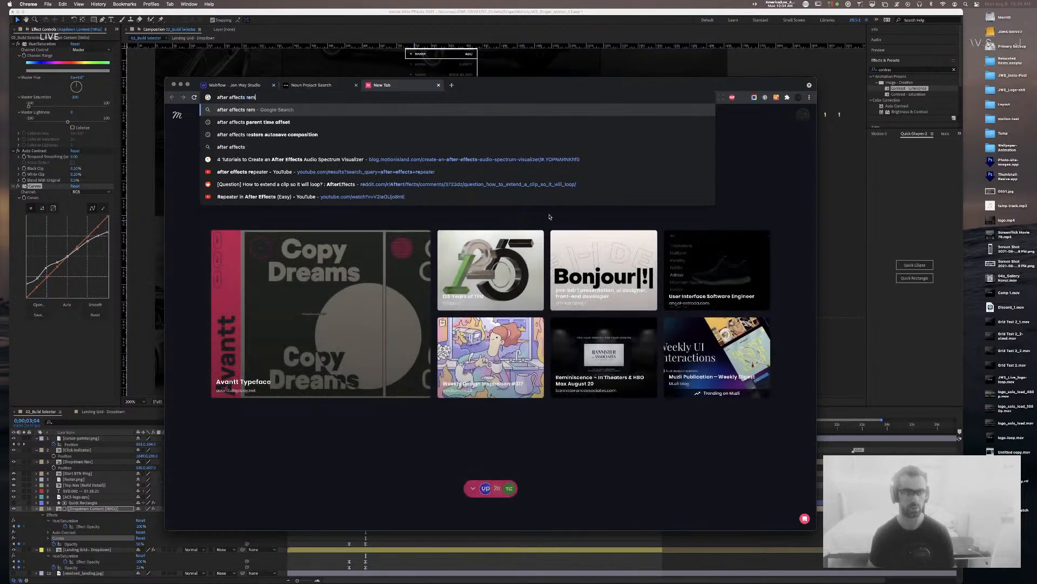
text(ove poin)
text(r)
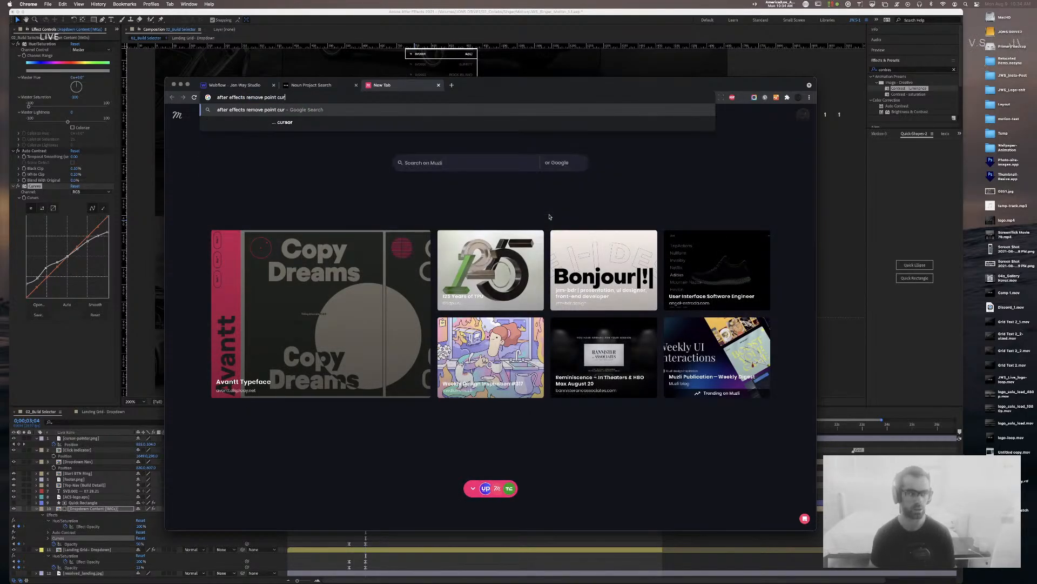
text(ves)
key(Return)
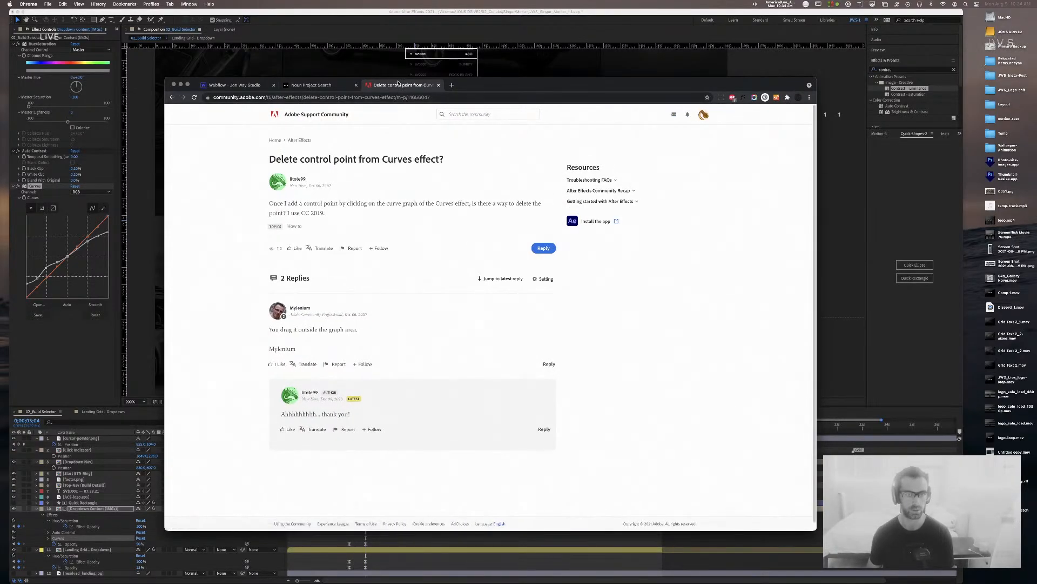
click(312, 85)
click(125, 250)
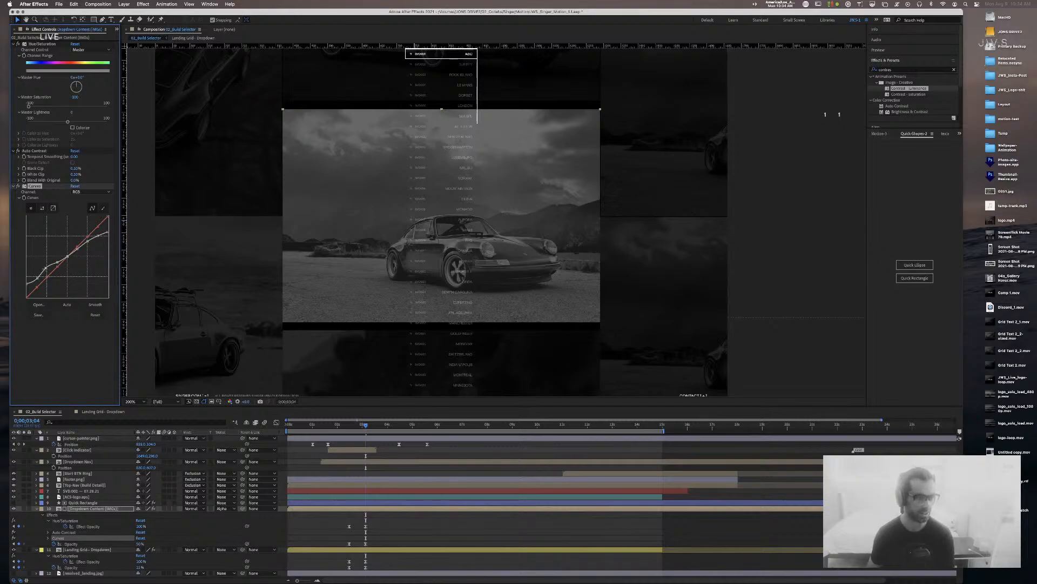
Step: Straighten the Curves line by removing upper points, keeping lifted blacks and dimmed highlights
click(57, 263)
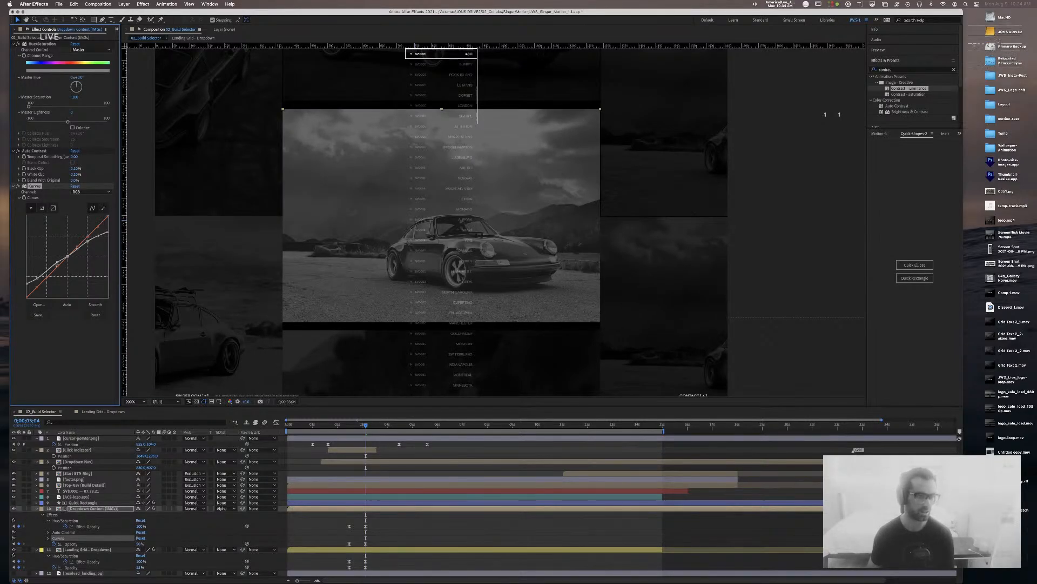
drag(57, 263, 39, 286)
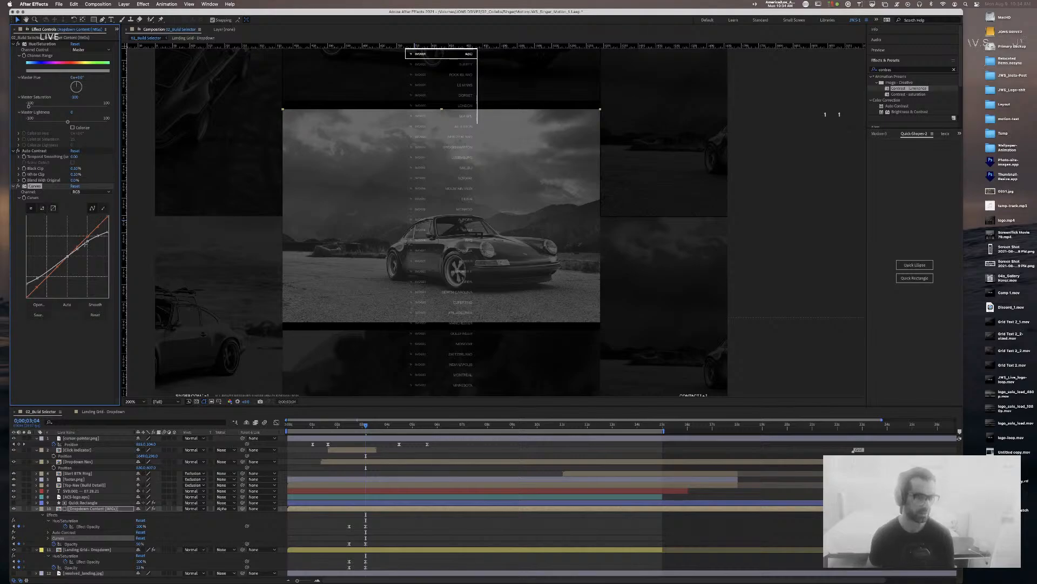
click(87, 241)
drag(86, 241, 60, 156)
drag(75, 249, 27, 292)
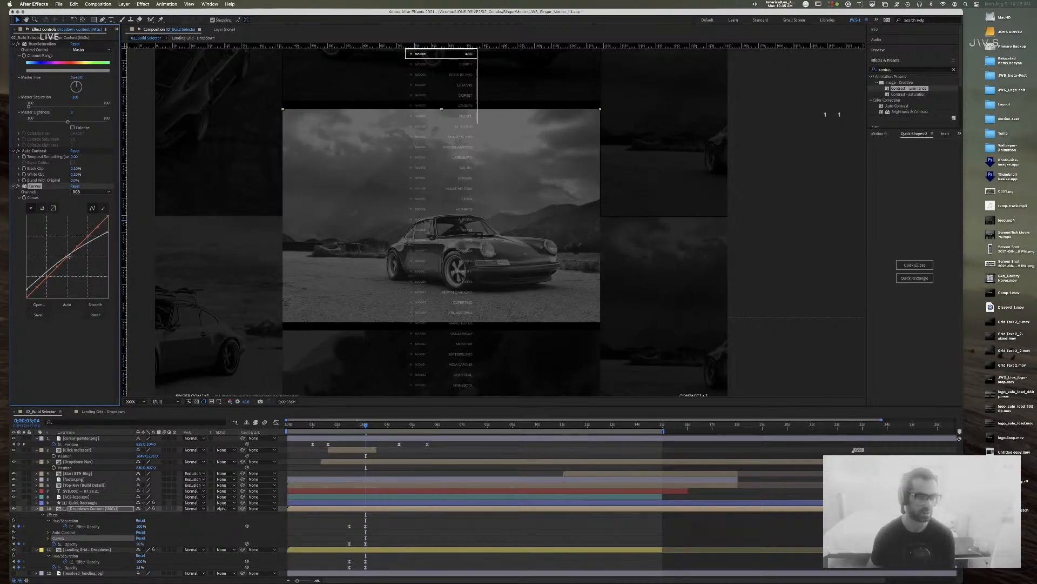
drag(66, 255, 68, 264)
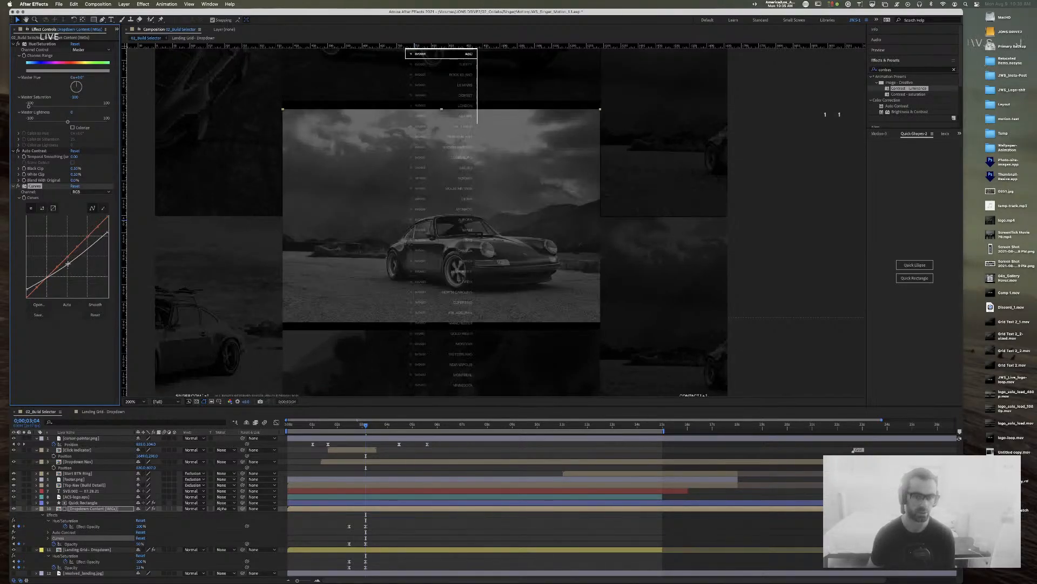
drag(108, 234, 108, 237)
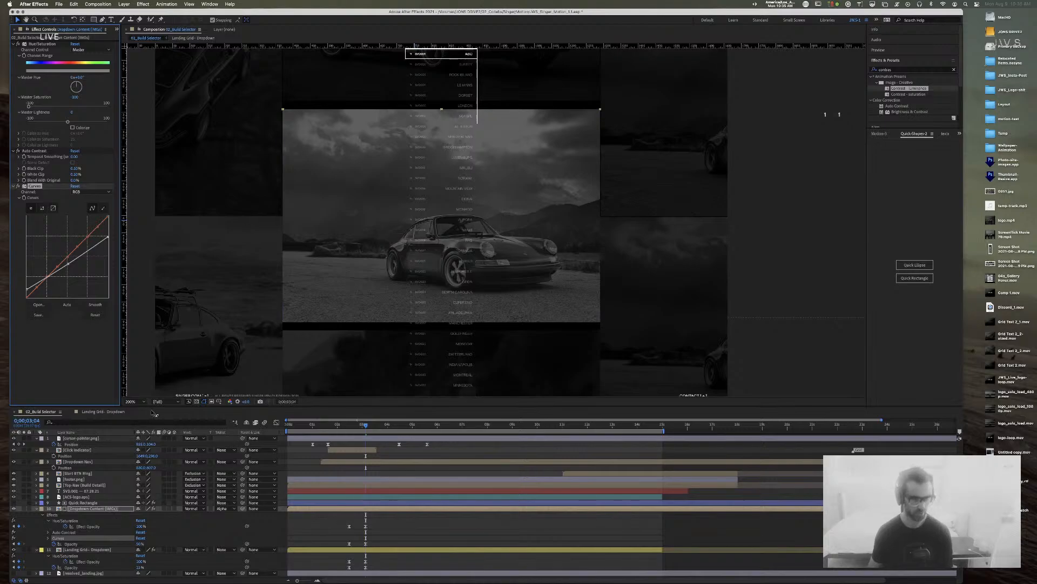
Step: Review all layers' keyframes, move the time to 0;00;04;06, and select the cursor-pointer layer
click(343, 439)
key(u)
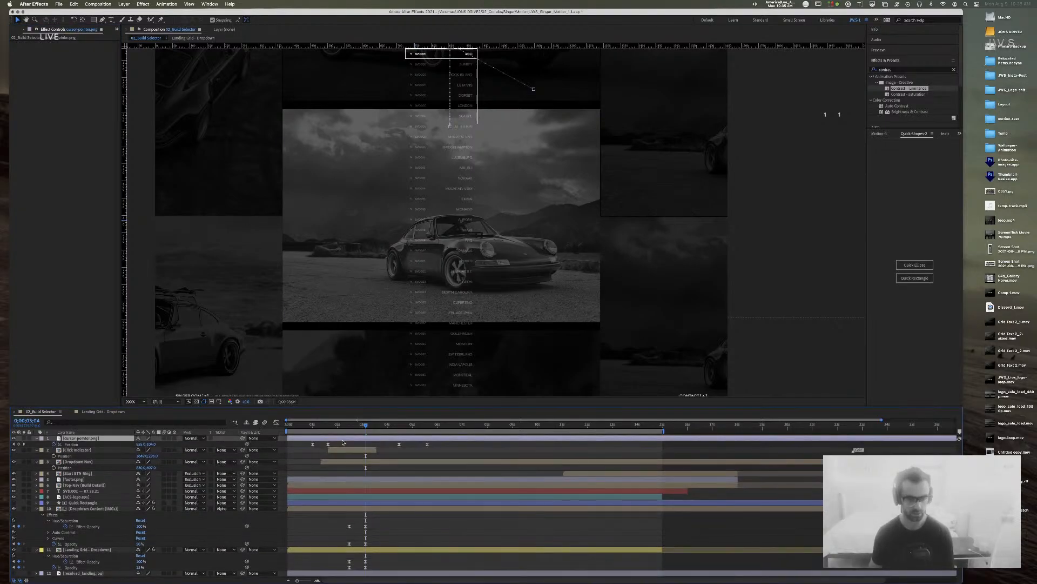
key(super+a)
key(u)
key(u)
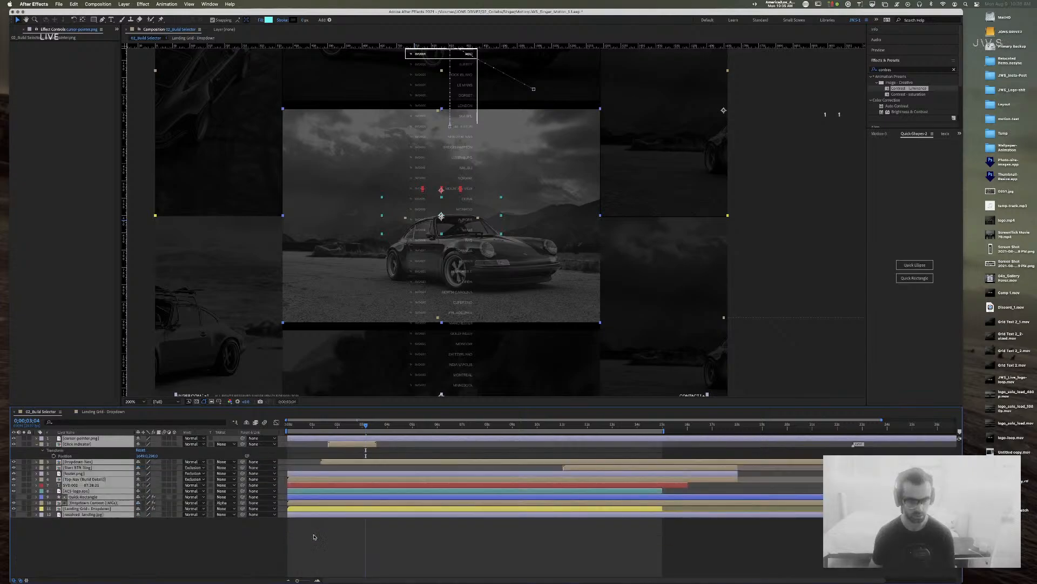
click(312, 535)
click(358, 266)
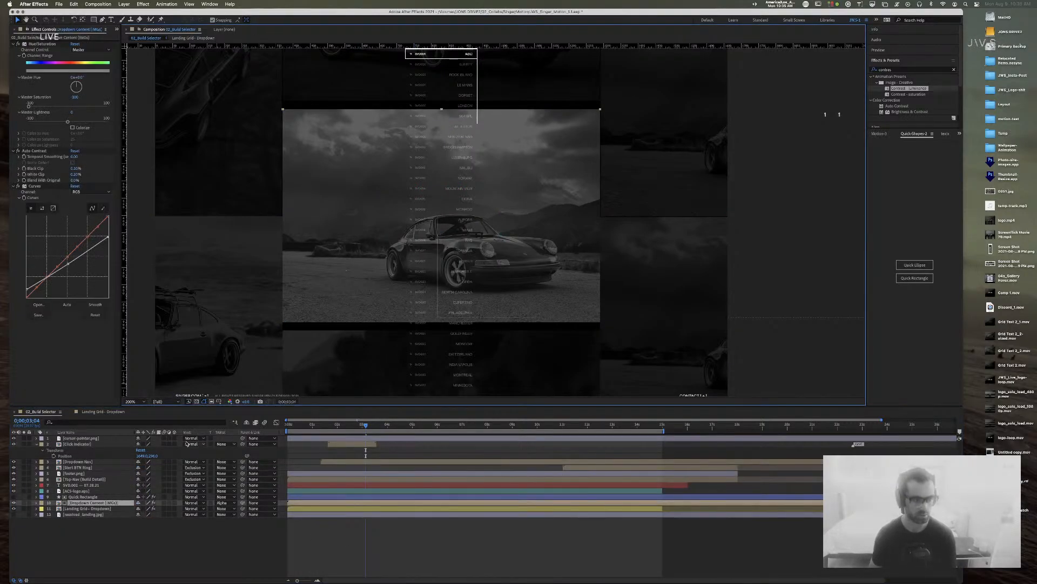
drag(365, 425, 393, 428)
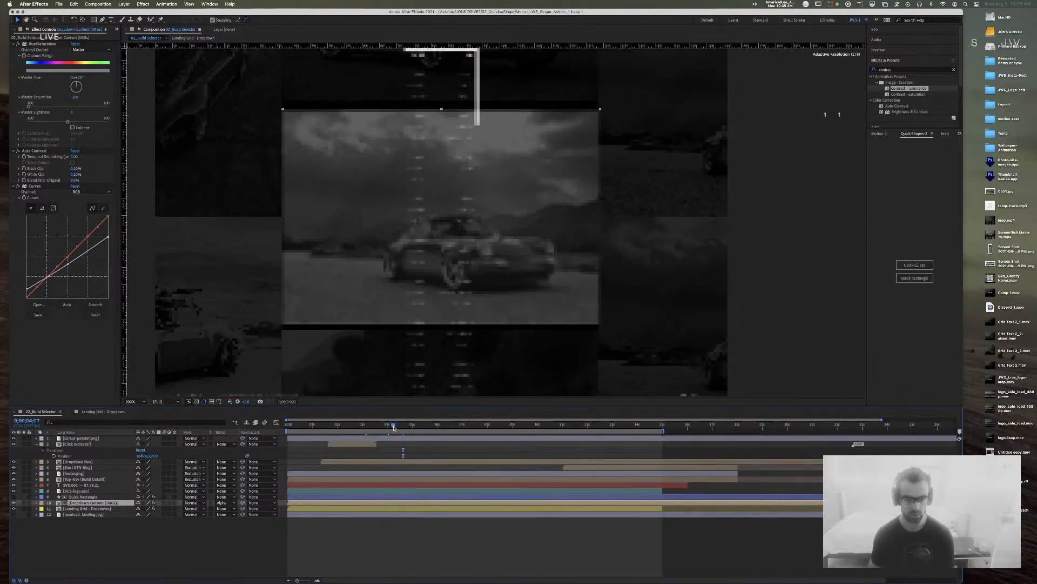
click(396, 439)
Step: Jump to the cursor's 0;00;04;14 keyframe, start a Position keyframe on the dropdown images, and advance to where the cursor reaches Atherton
key(p)
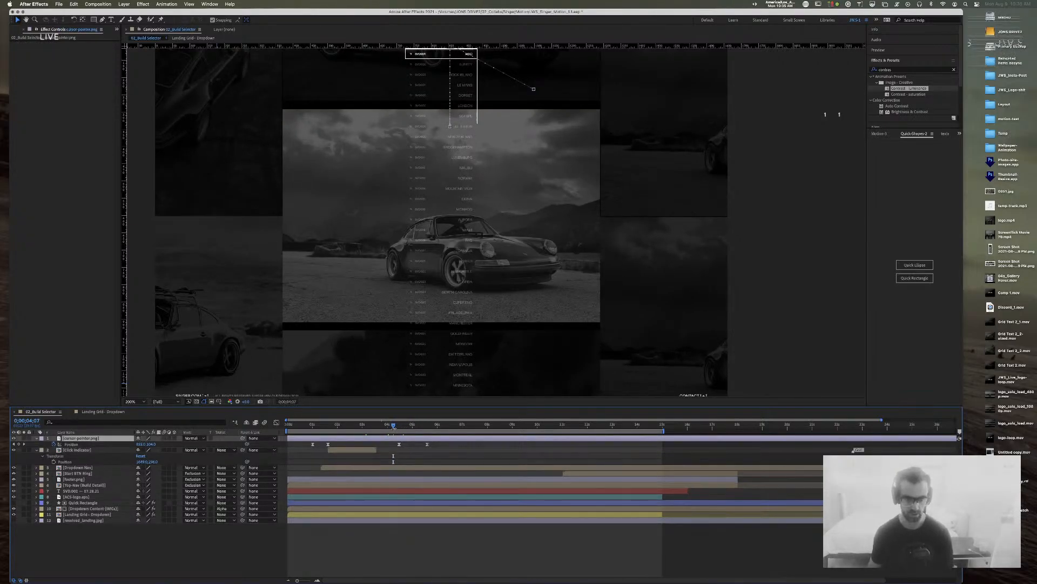
key(k)
click(95, 509)
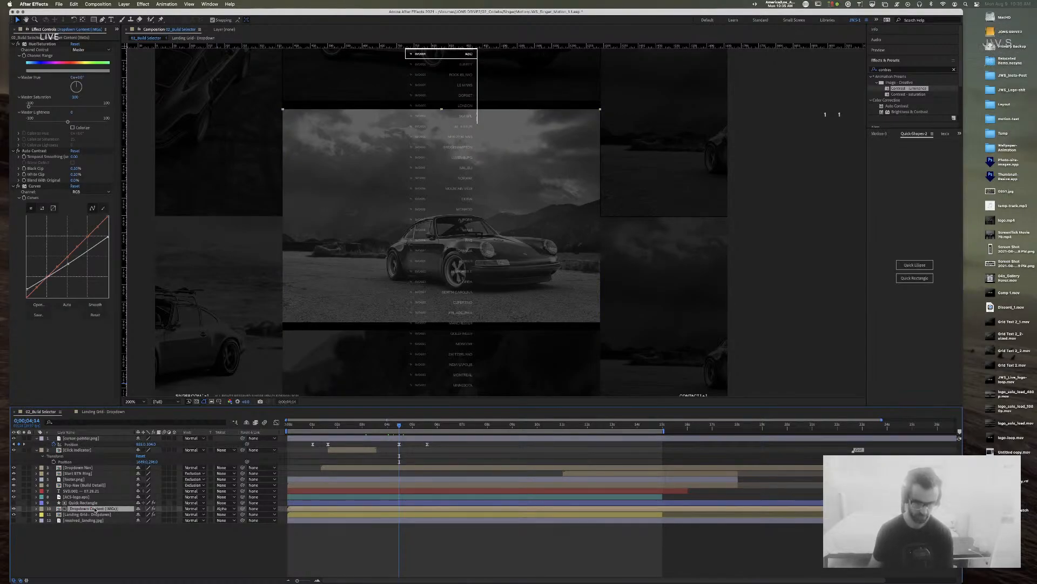
key(p)
click(53, 514)
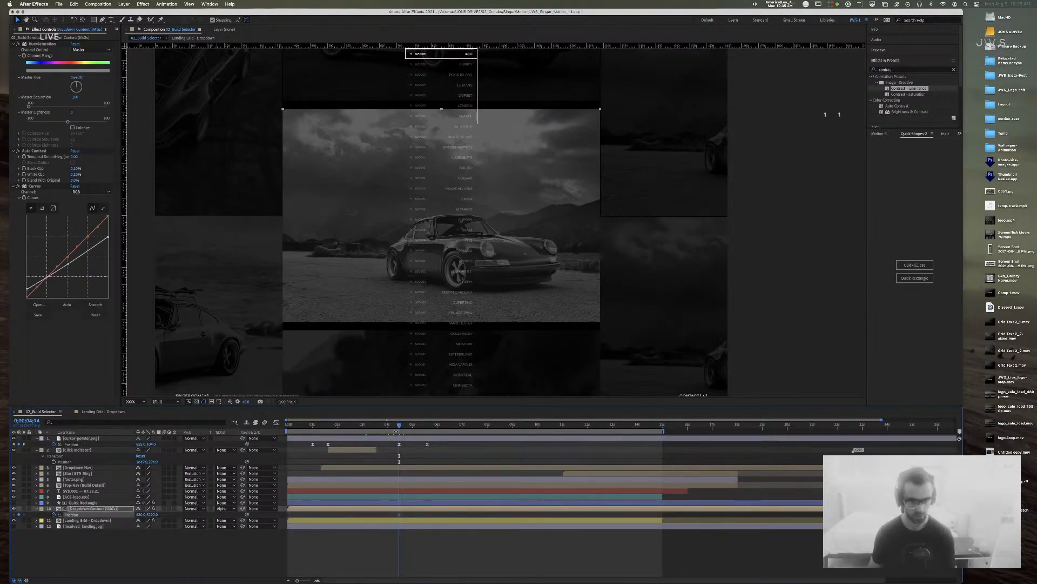
drag(400, 427, 427, 427)
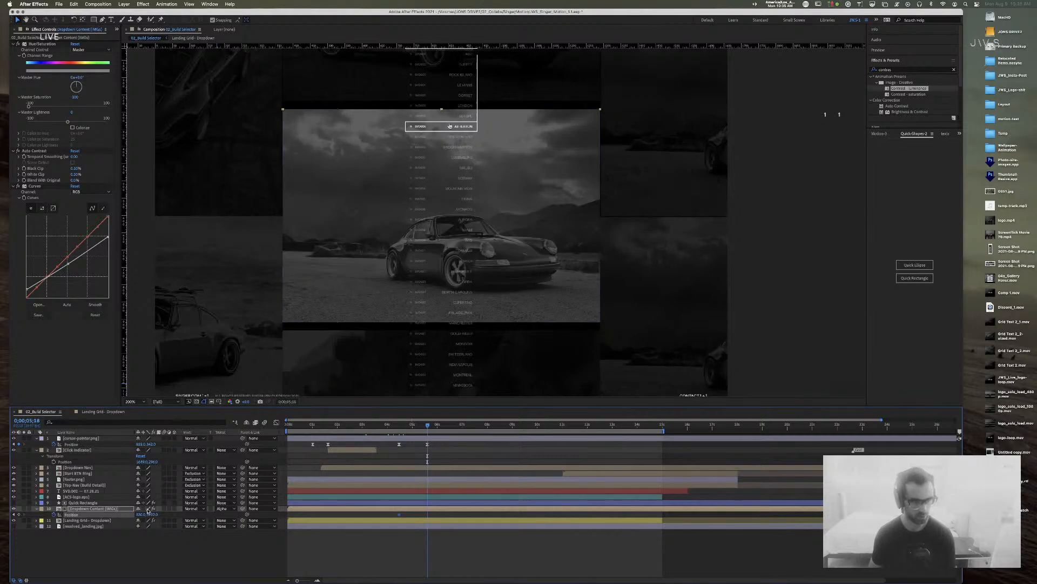
Step: Scrub the dropdown images' Position Y upward to slide in a different car photo
click(14, 503)
click(13, 503)
drag(153, 516, 5, 507)
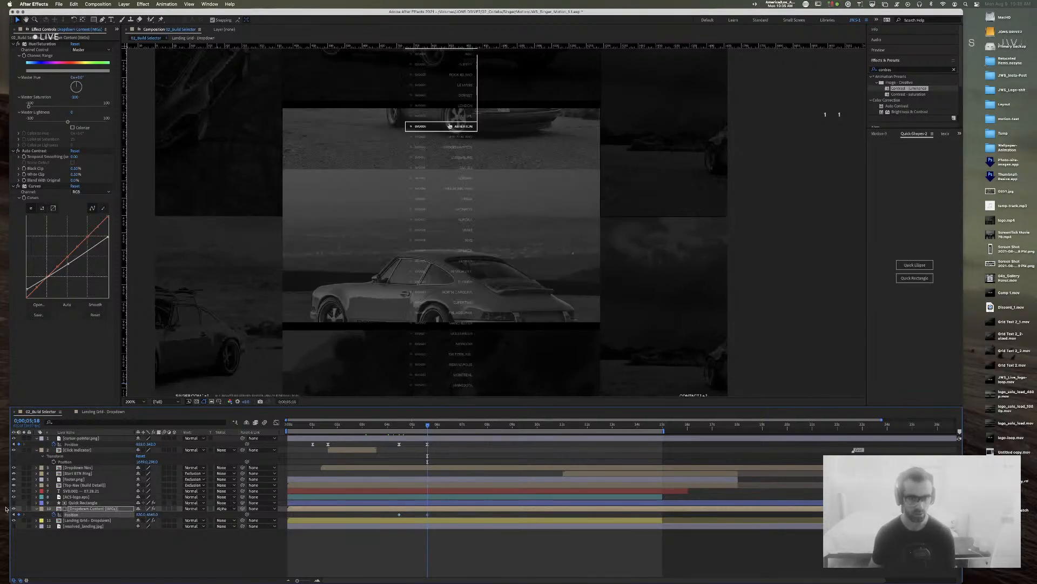
drag(152, 513, 1, 510)
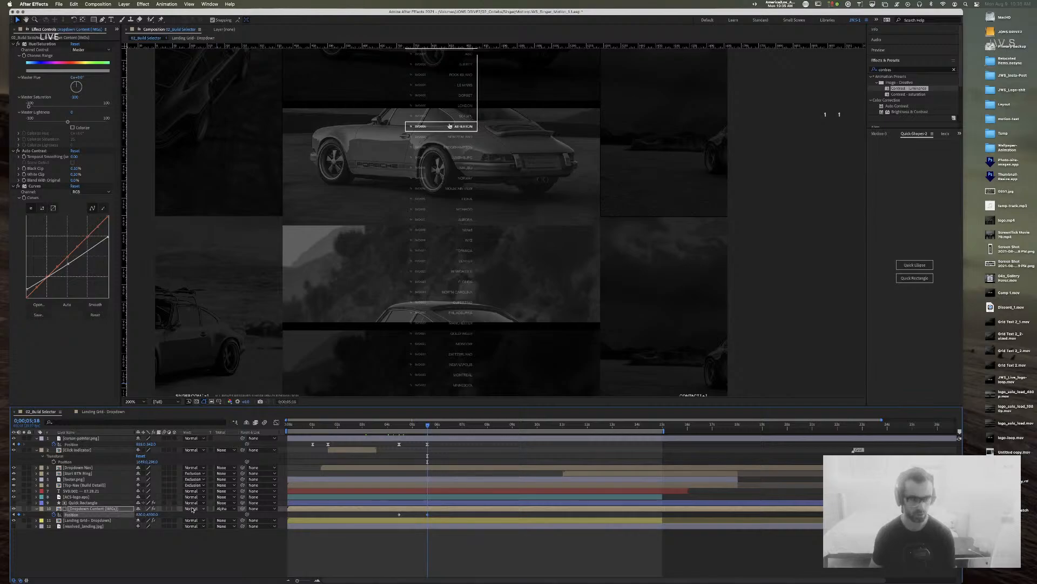
drag(130, 514, 89, 516)
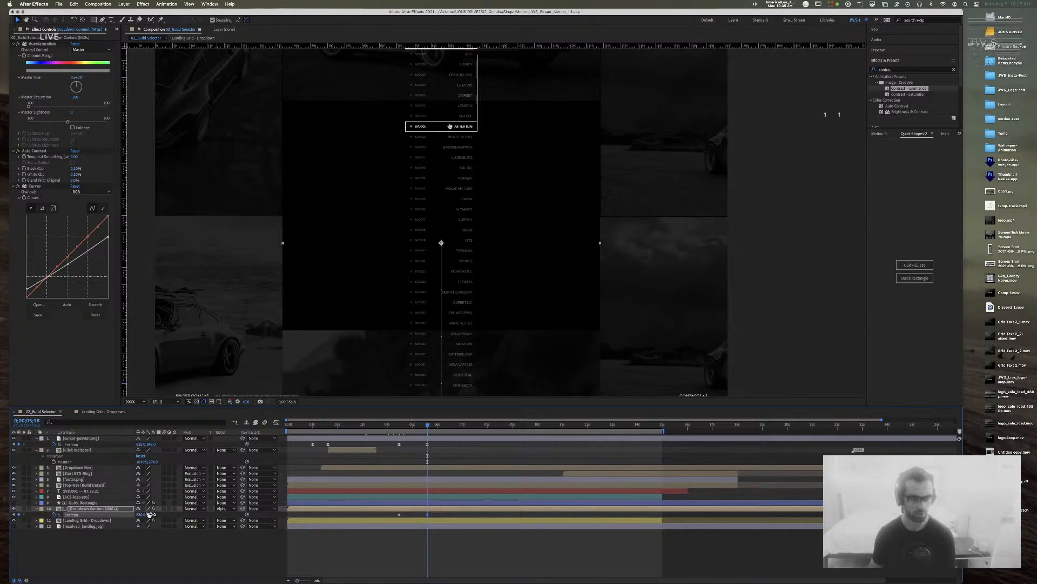
mouse_move(160, 514)
mouse_down()
mouse_move(175, 515)
mouse_move(149, 517)
mouse_up()
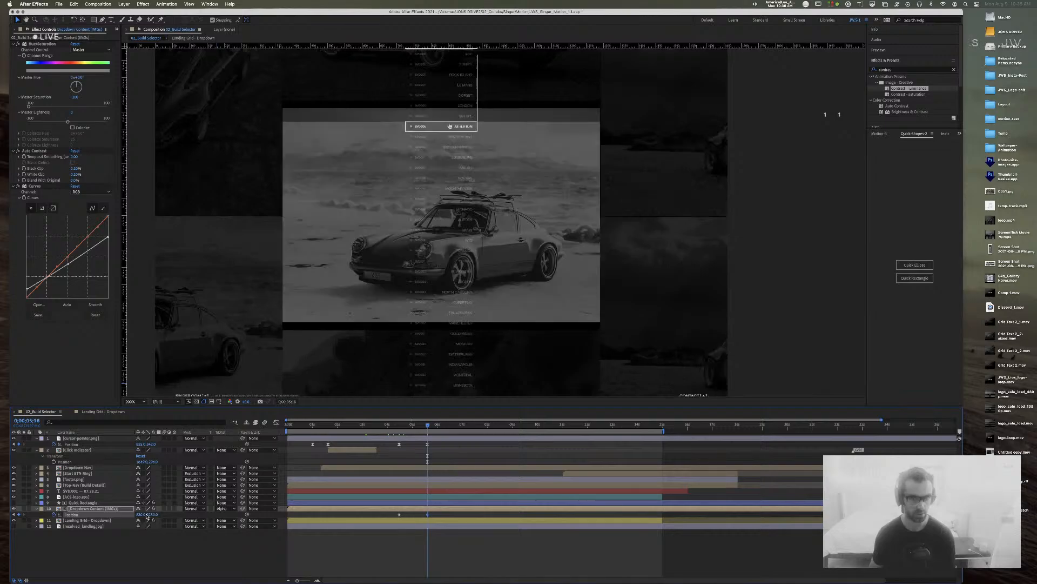
Step: Fine-tune the dropdown images' Position Y and commit it at 2190
key(super+shift+a)
drag(150, 517, 145, 516)
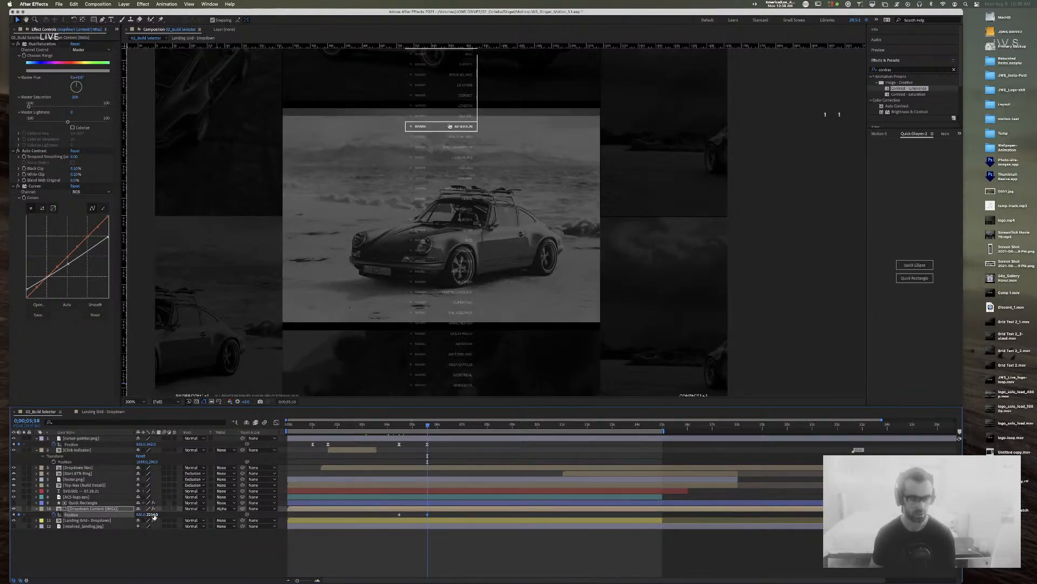
drag(150, 514, 159, 517)
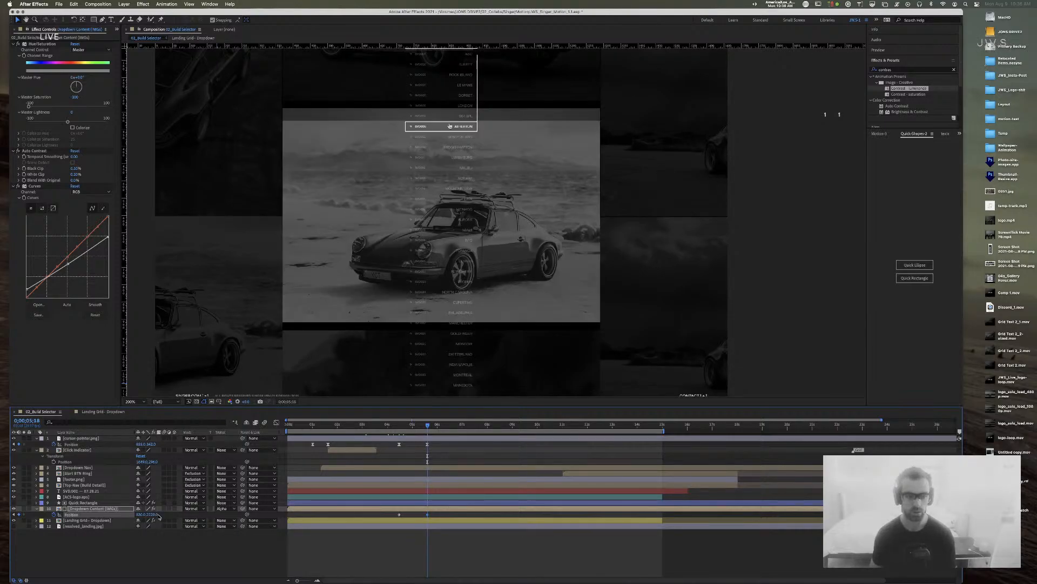
drag(153, 515, 145, 516)
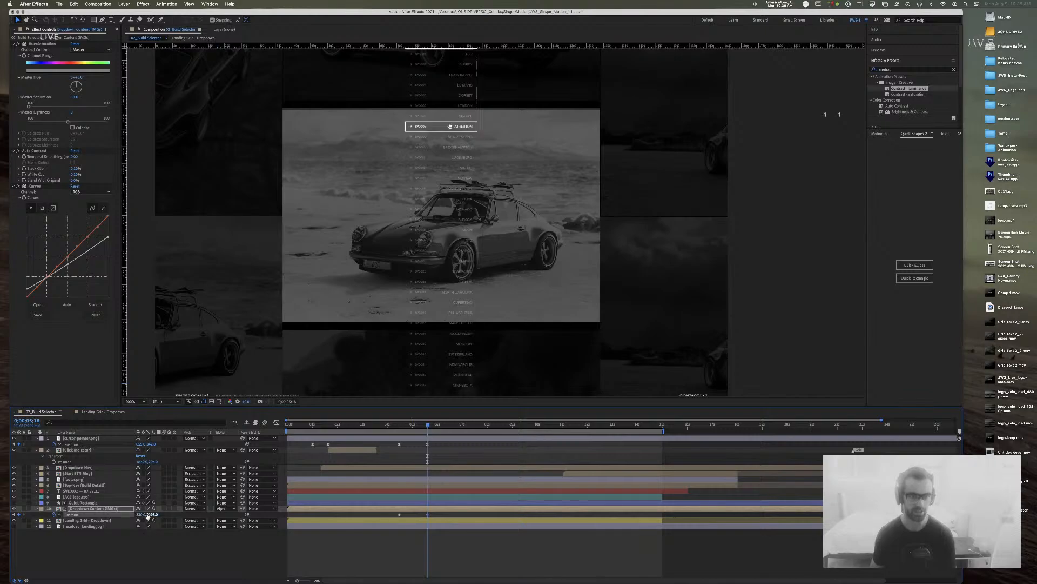
click(148, 516)
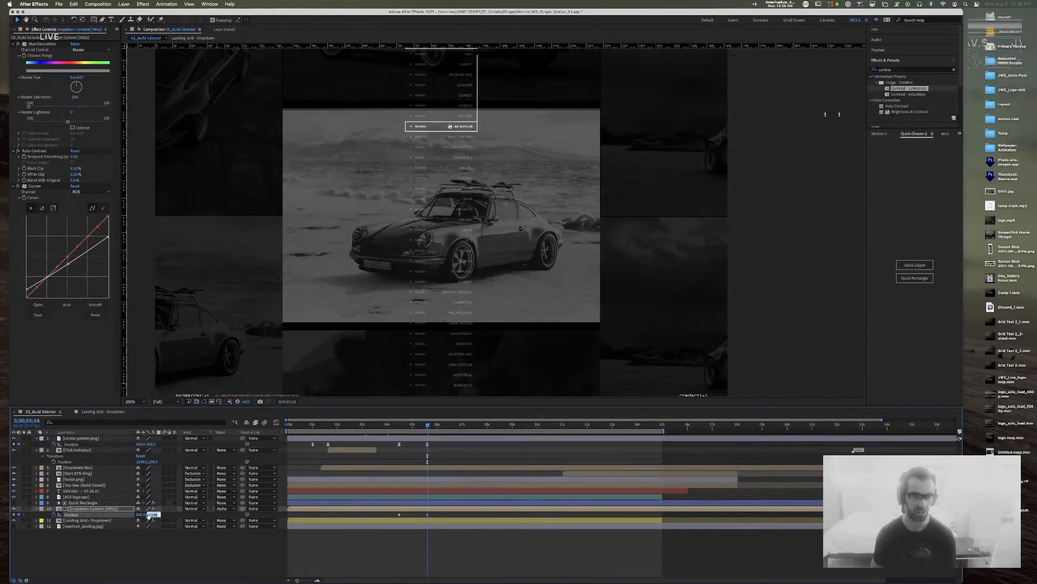
key(Return)
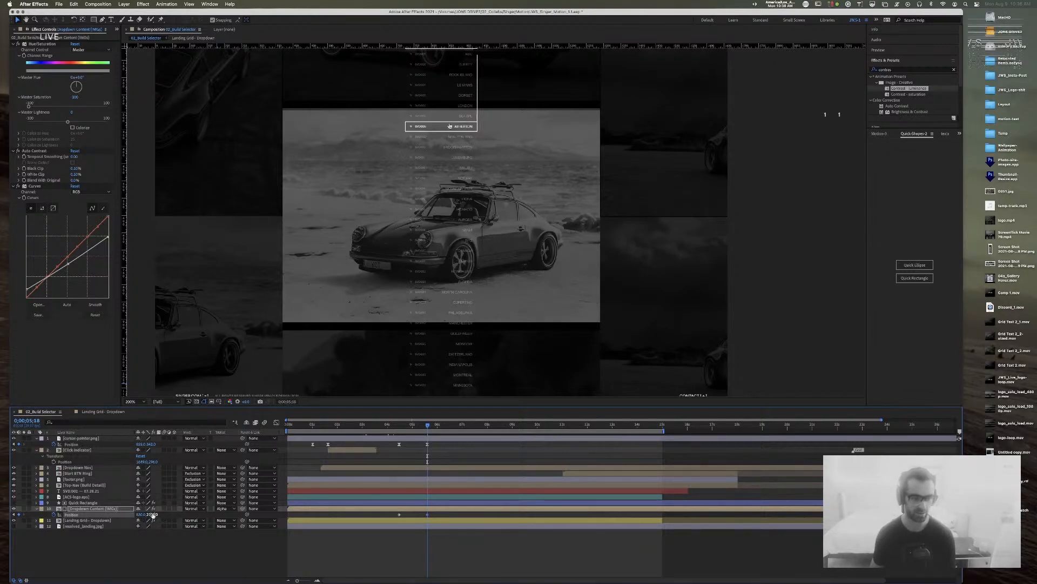
drag(153, 515, 150, 517)
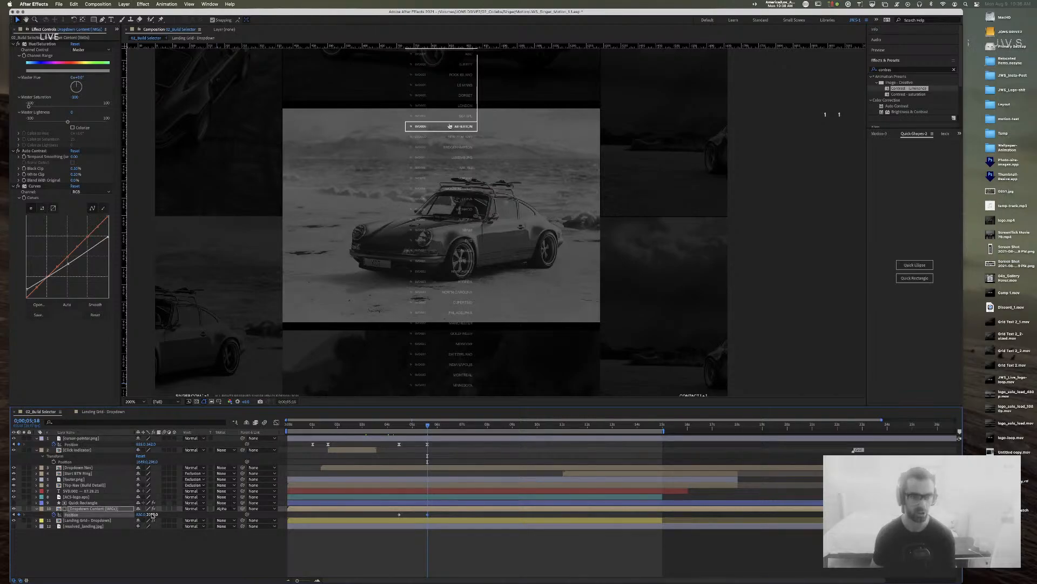
key(Down)
key(Down)
key(Return)
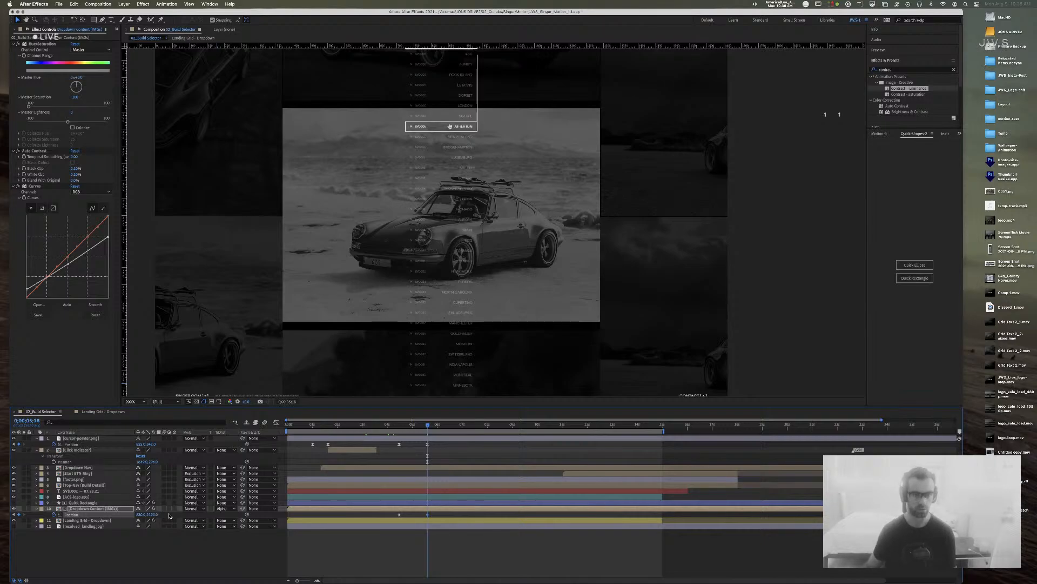
Step: Ease the dropdown images' Position keyframes with 80% incoming and outgoing influence
click(428, 512)
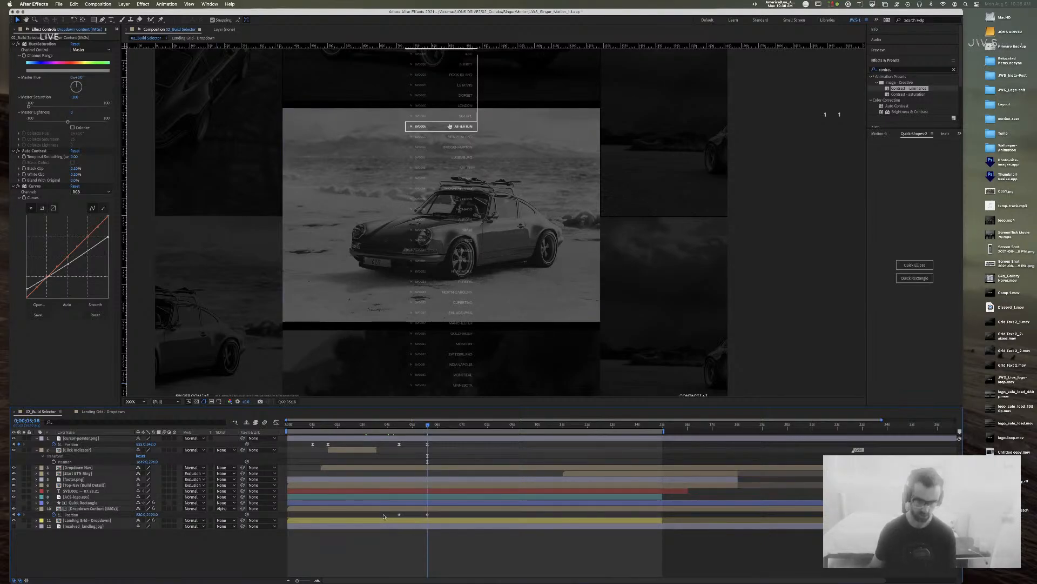
drag(384, 515, 455, 519)
key(super+shift+k)
key(Tab)
key(Tab)
text(80)
key(Tab)
key(Tab)
text(80)
key(Return)
Step: Preview the animation from 0;00;01;28, save the project, and zoom the view to 100%
click(337, 424)
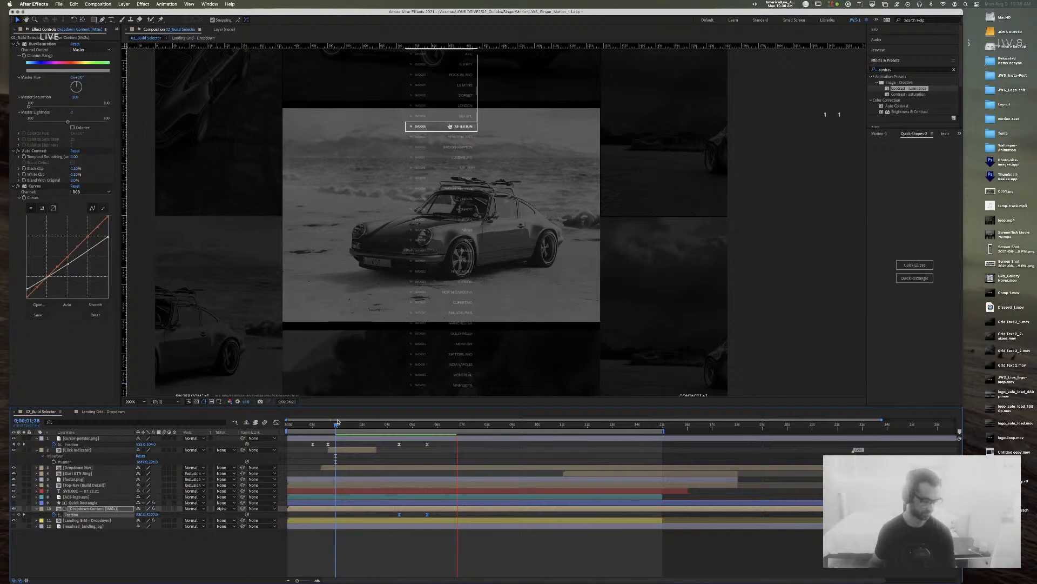
key(space)
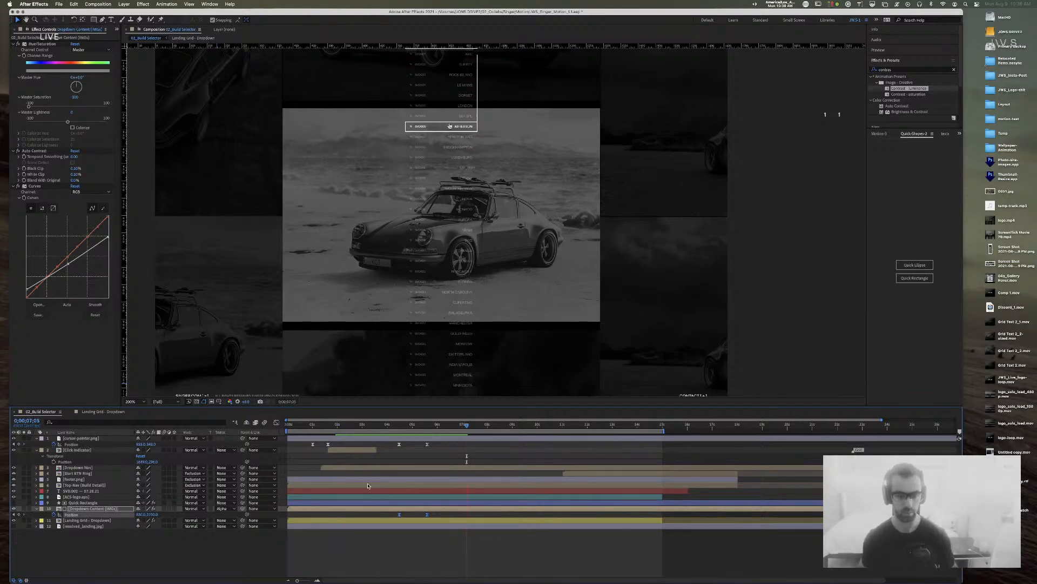
key(super+s)
key(comma)
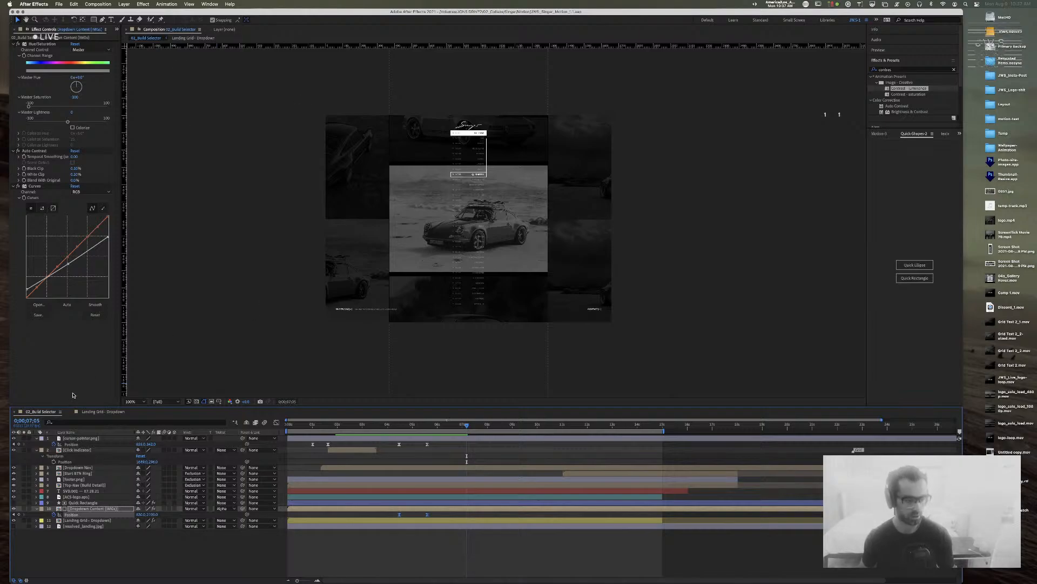
click(92, 520)
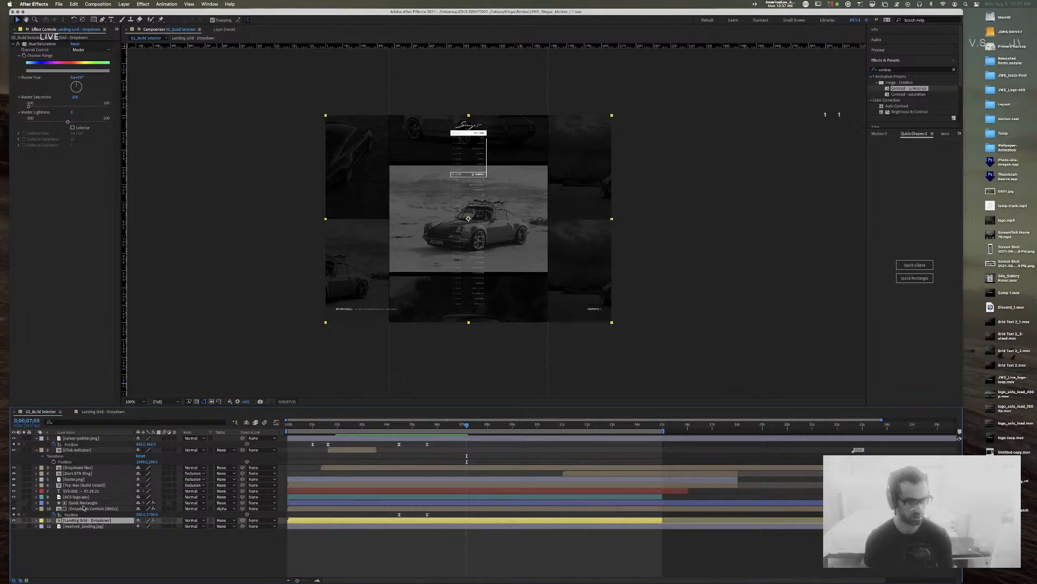
Step: Open the Landing Grid - Dropdown precomp
click(83, 509)
click(81, 502)
double_click(60, 521)
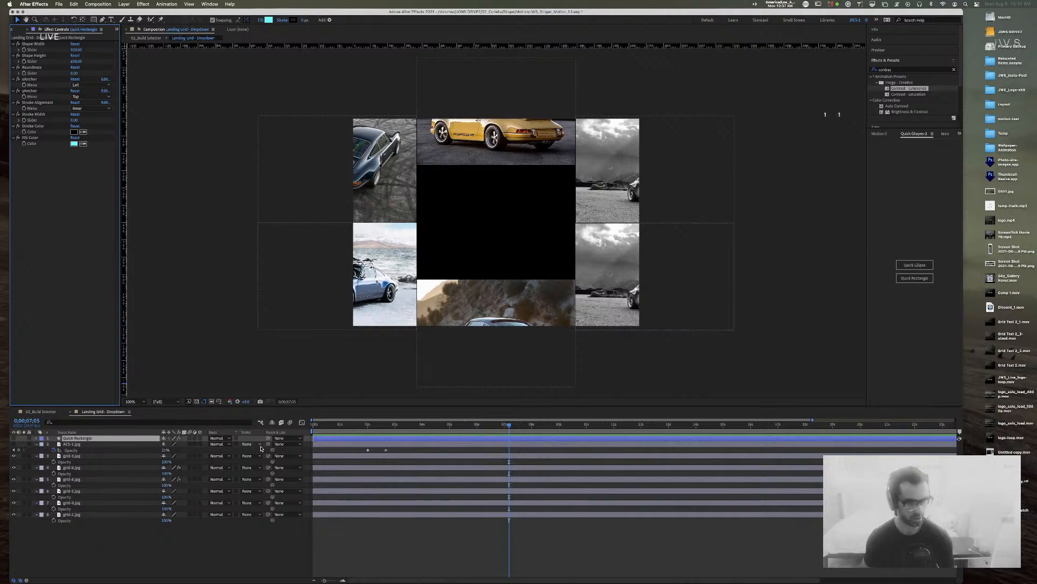
Step: Show the Quick Rectangle, set its xAnchor to Center, and align it vertically to the composition
click(14, 439)
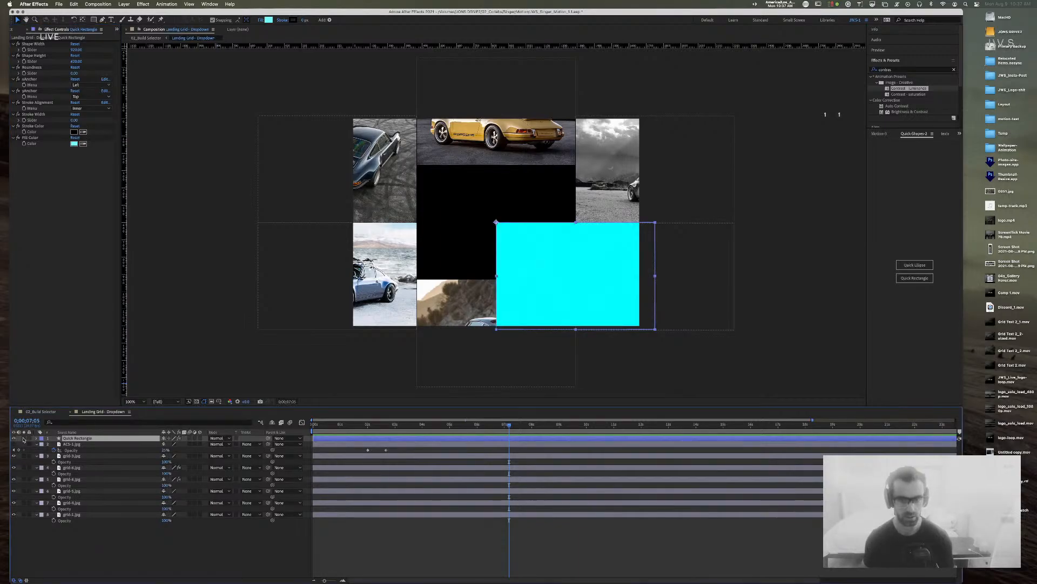
click(93, 87)
click(89, 95)
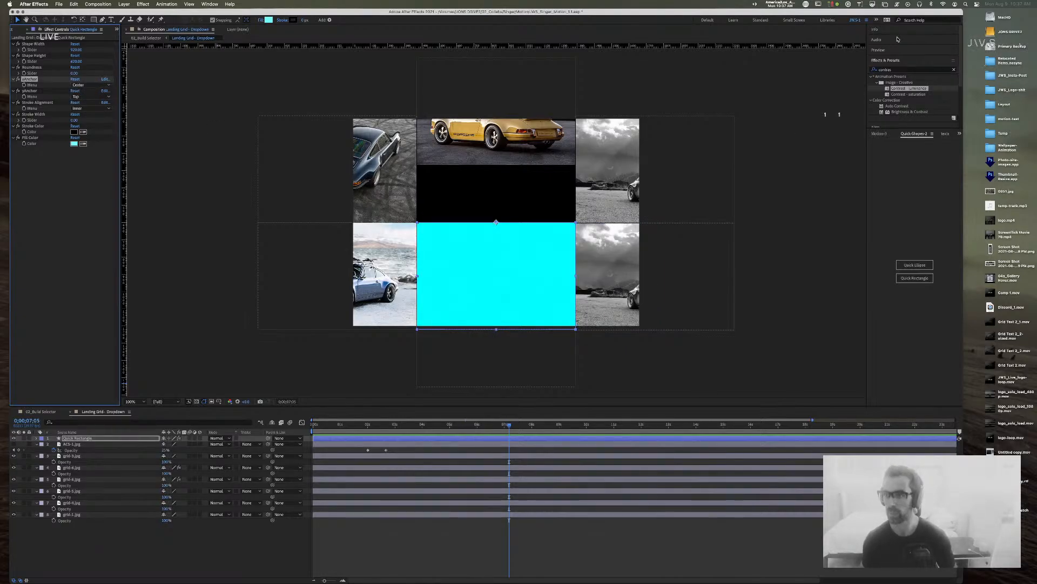
click(891, 61)
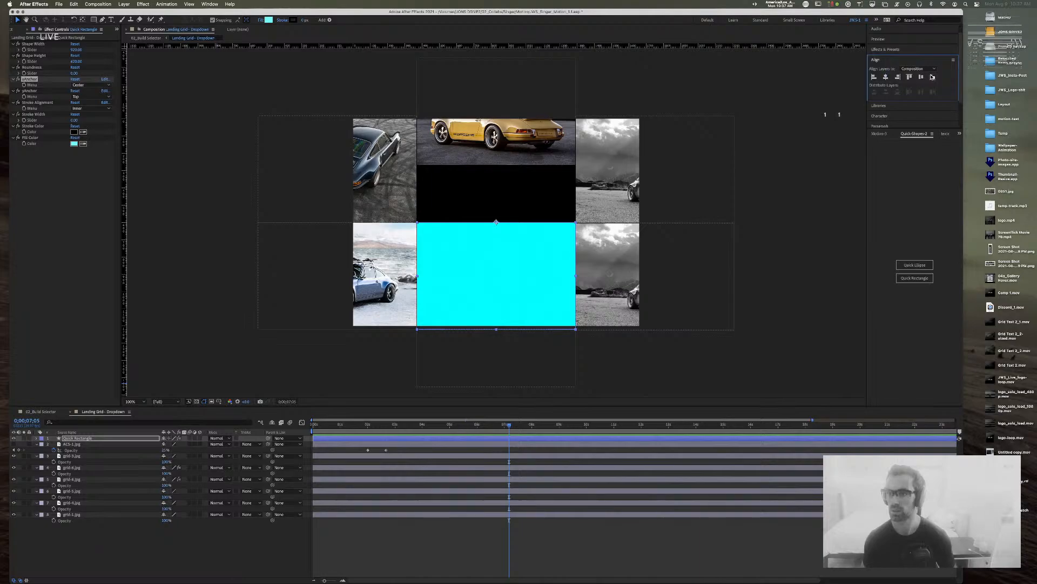
click(933, 76)
click(538, 128)
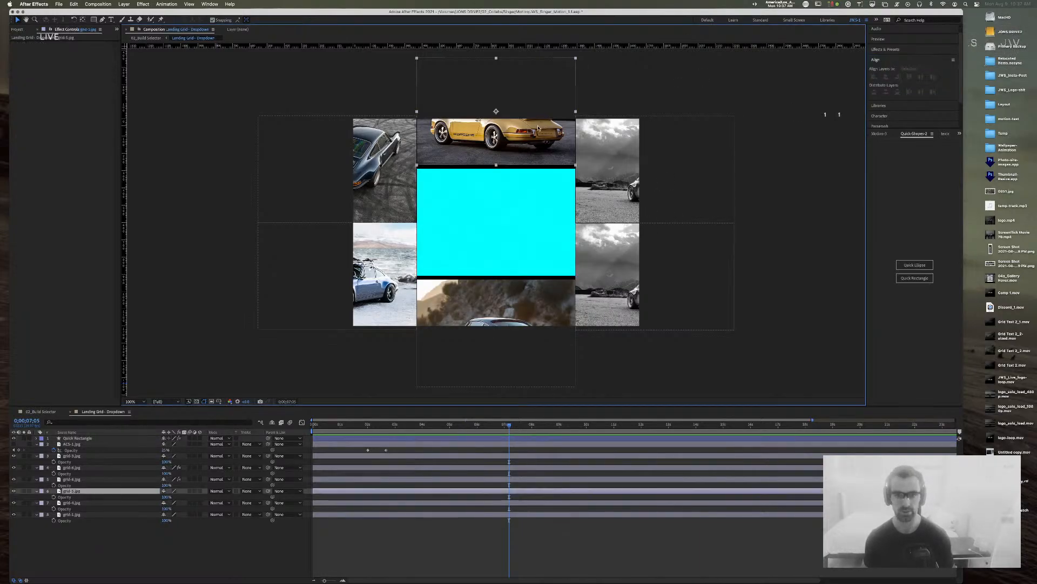
Step: Zoom to 400% and nudge grid-5.jpg's Y to about -23 against the cyan rectangle
key(period)
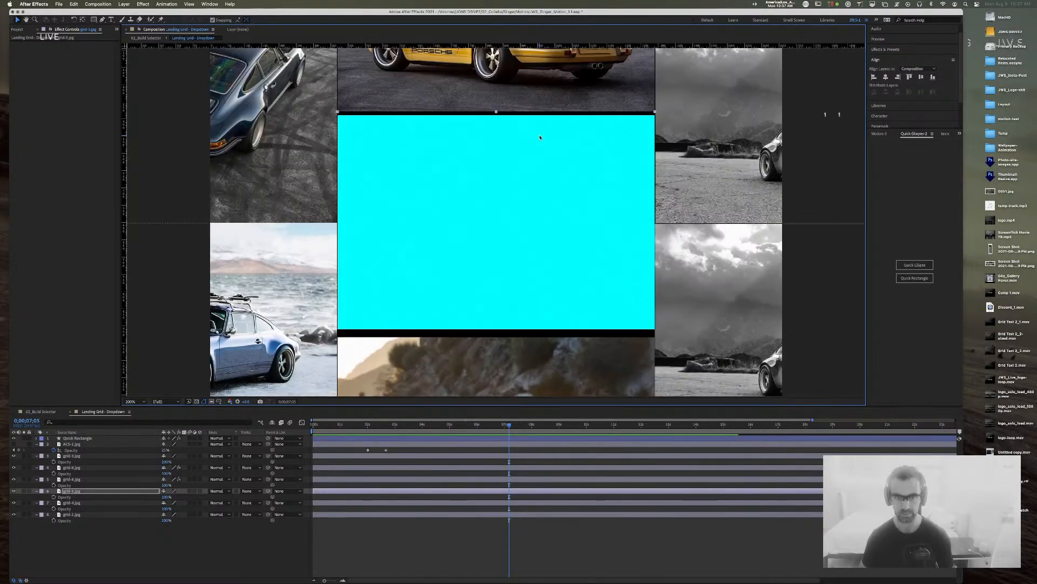
key(period)
drag(516, 205, 633, 385)
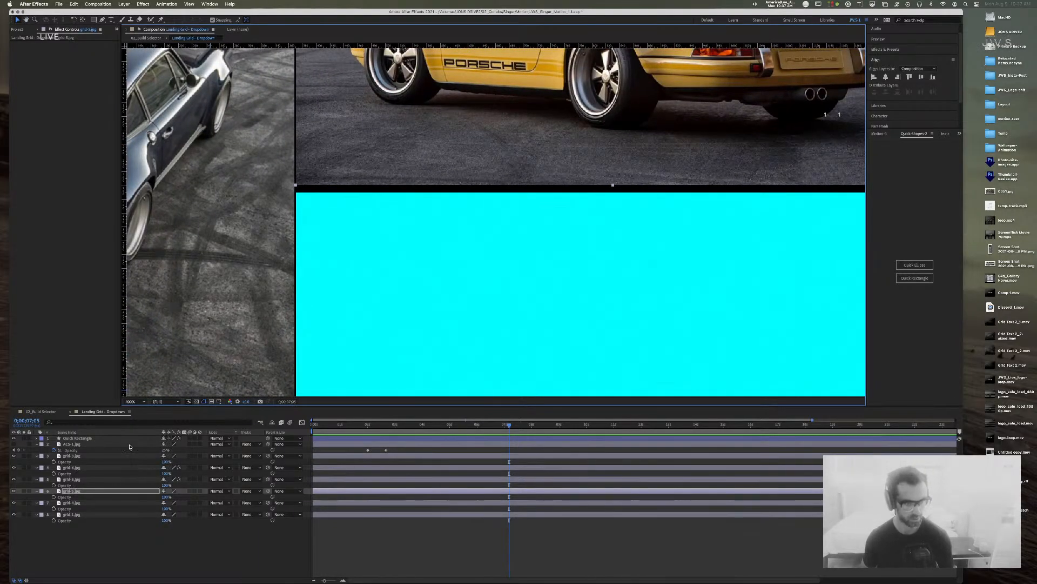
key(p)
drag(177, 498, 178, 499)
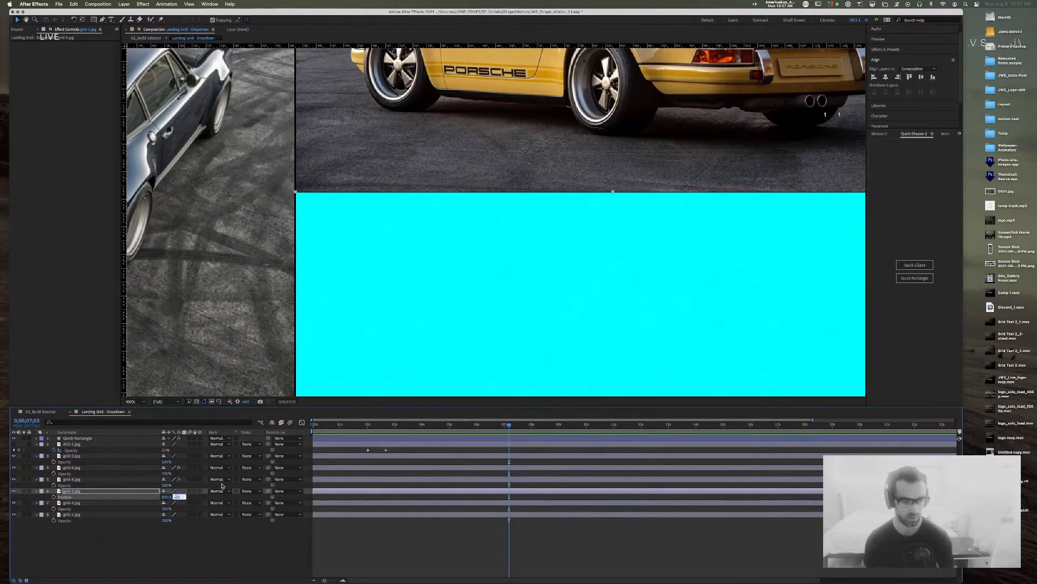
key(Up)
key(Down)
key(Down)
key(Down)
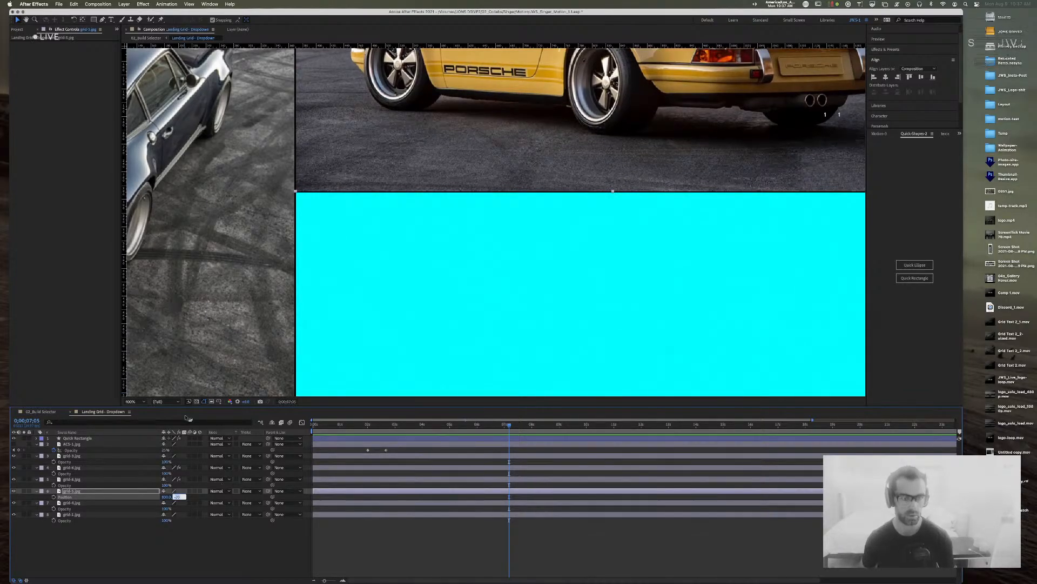
Step: Move grid-4.jpg up flush against the cyan rectangle, closing the gap below it
click(546, 285)
drag(608, 373, 564, 65)
click(393, 373)
key(v)
drag(392, 373, 401, 353)
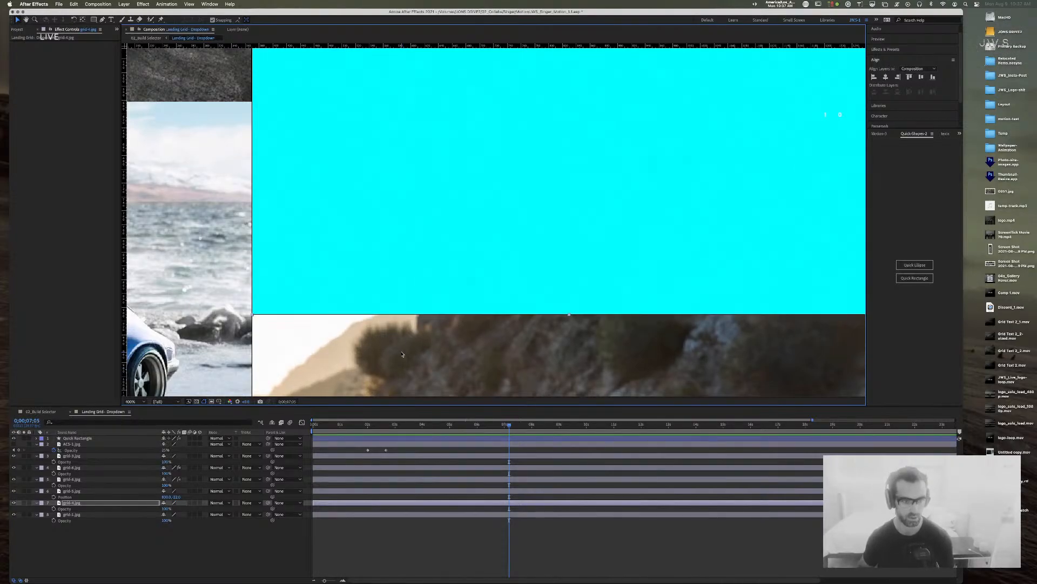
key(p)
key(Down)
key(Down)
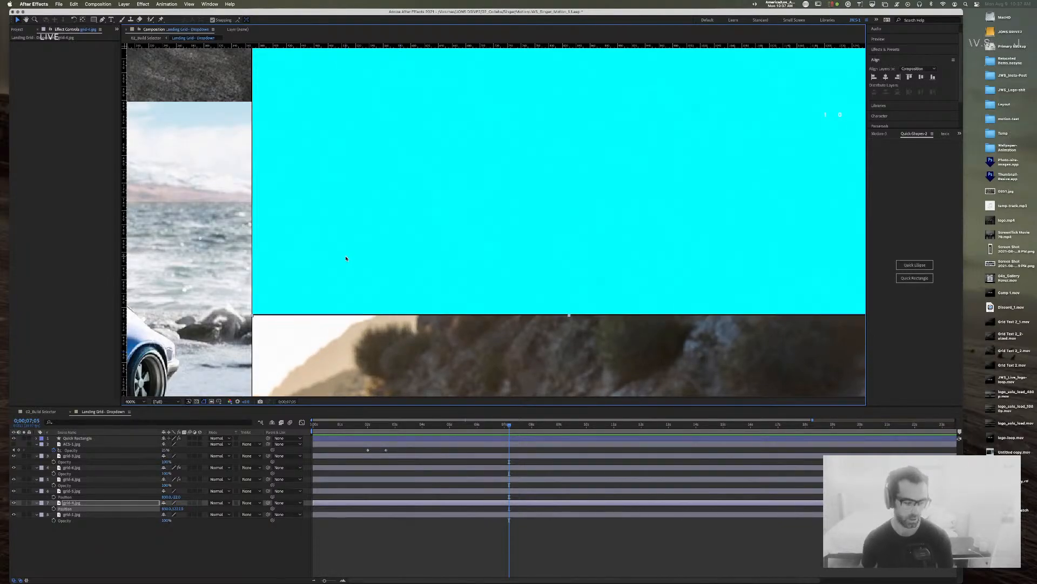
Step: Move grid-1.jpg flush against the cyan rectangle by setting its Position X to -92
click(363, 208)
drag(358, 205, 568, 209)
click(411, 211)
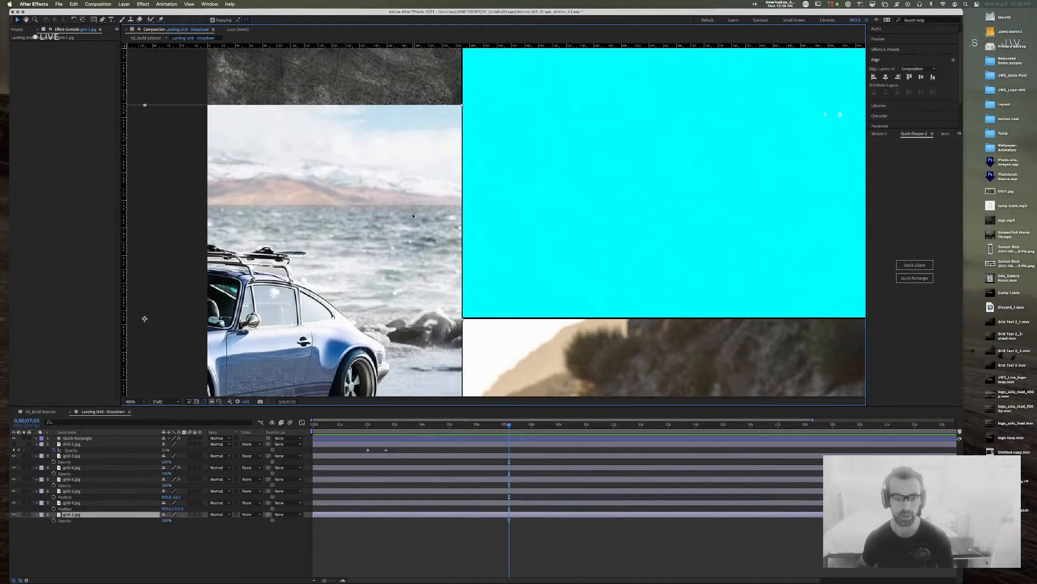
key(Right)
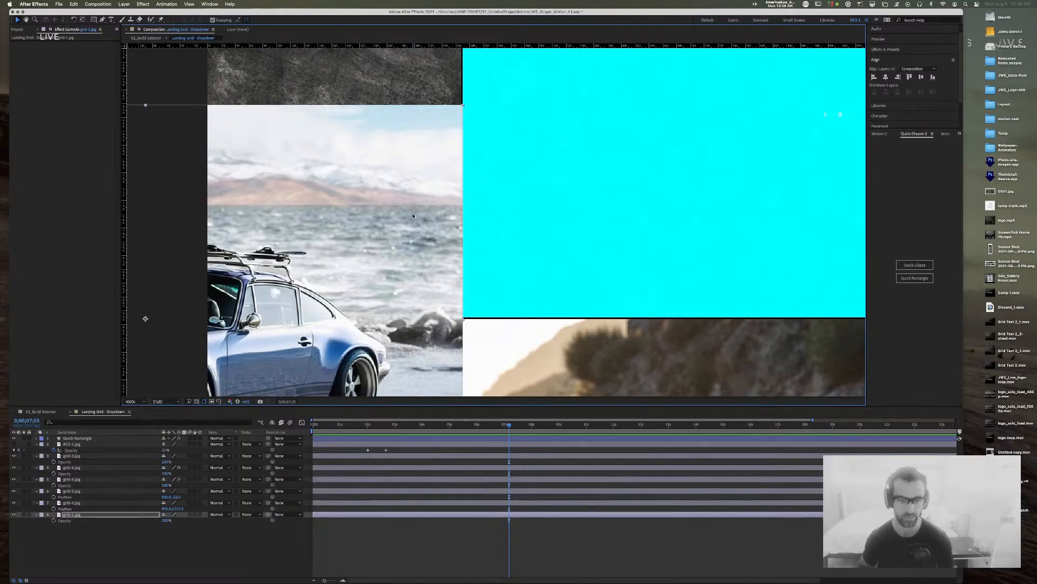
key(Left)
key(p)
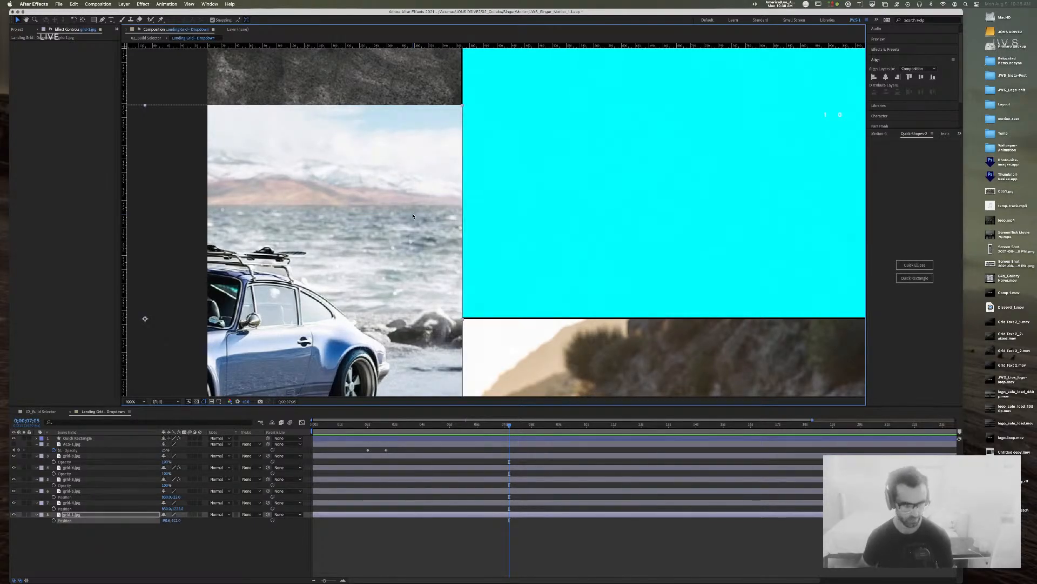
key(Left)
key(Right)
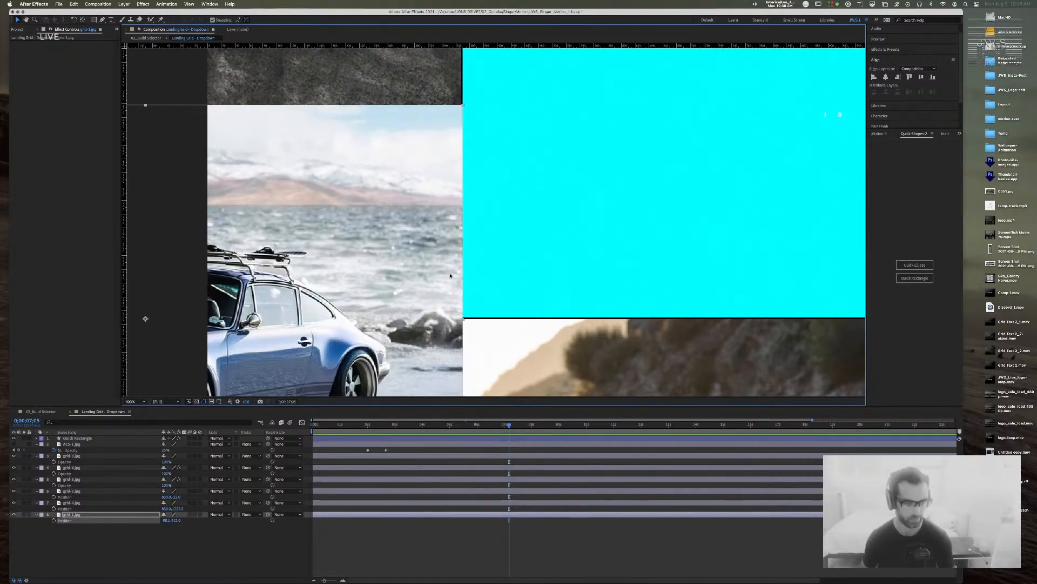
click(169, 520)
text(-90)
key(Return)
click(165, 520)
key(Up)
key(Down)
key(Down)
key(Down)
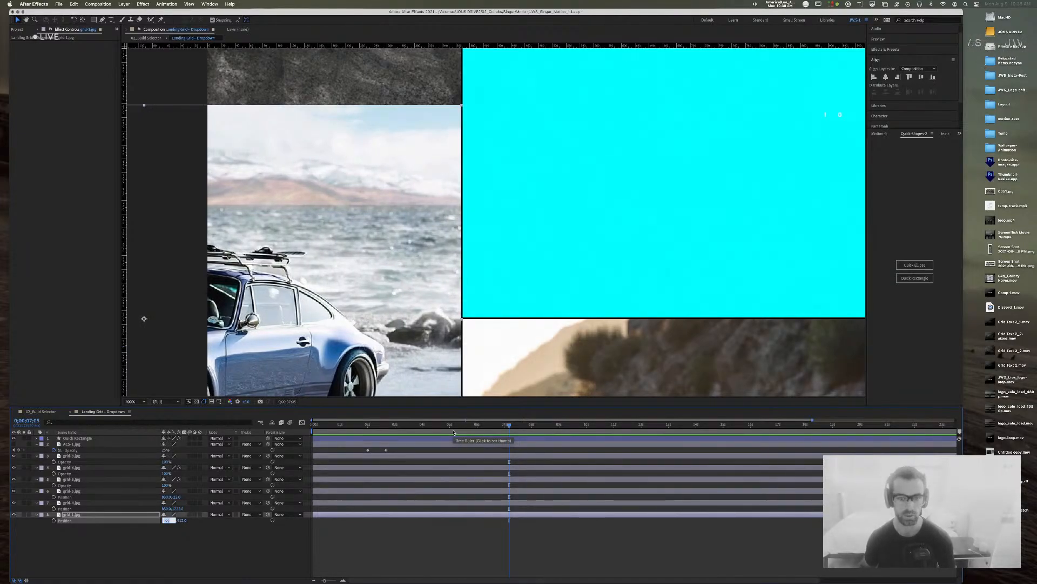
Step: Set grid-3.jpg's position to -92, 292
click(187, 89)
drag(183, 77, 192, 287)
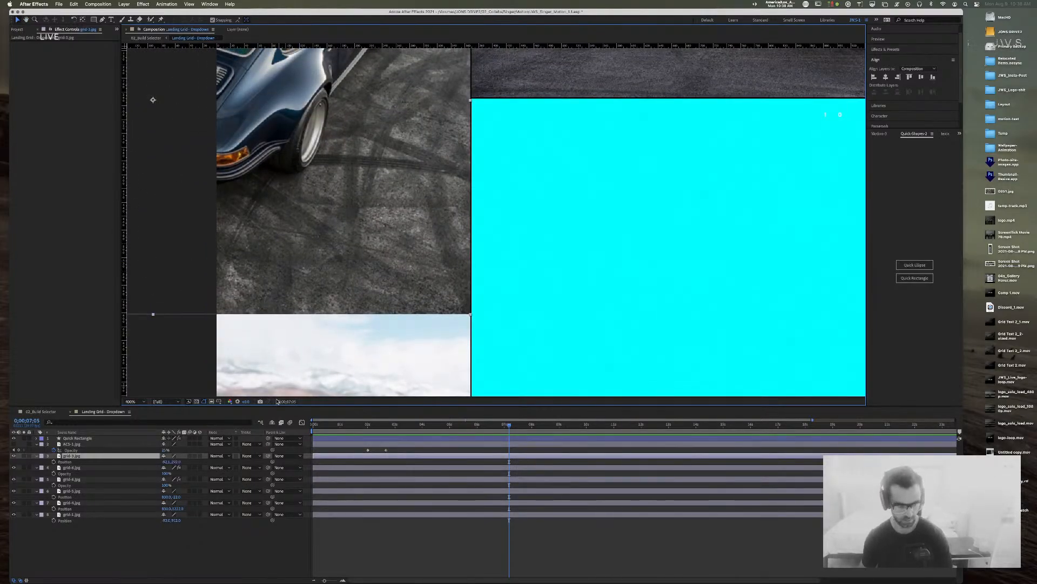
click(167, 462)
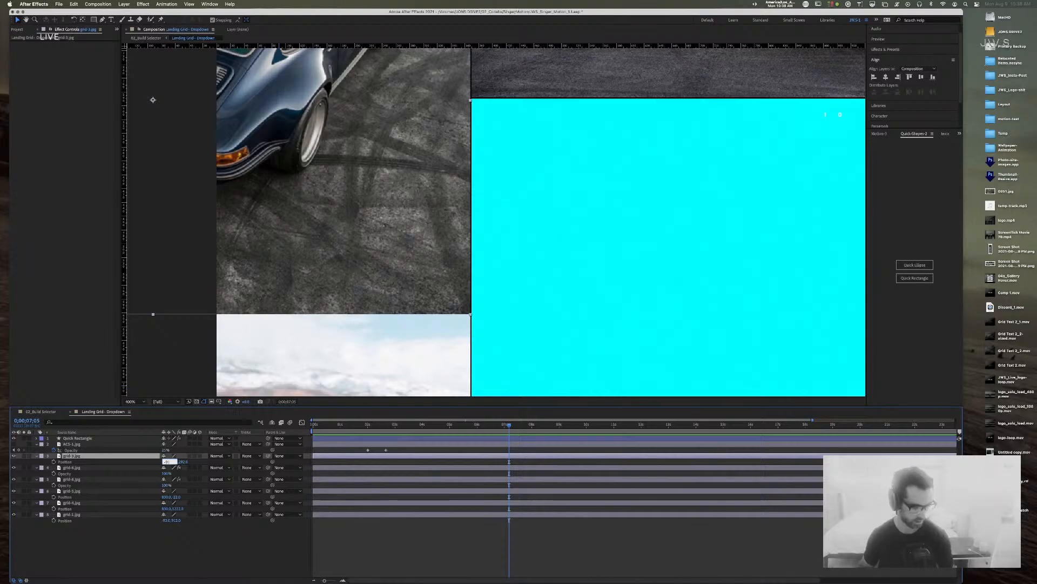
key(Return)
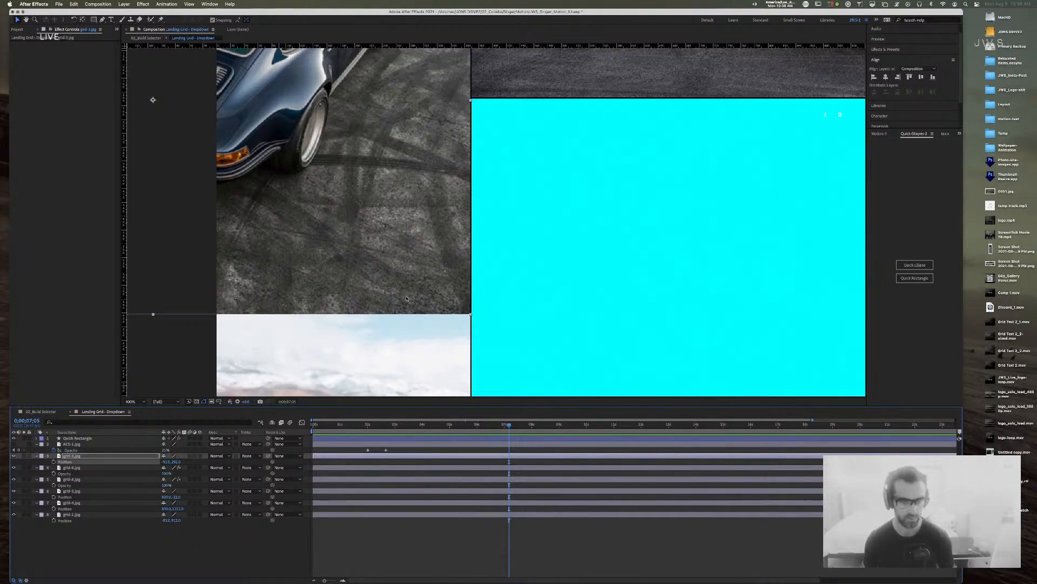
Step: Set the X positions of both right-column grid-6.jpg layers, one at 1732, 293
click(540, 276)
key(space)
drag(573, 181, 120, 284)
drag(563, 239, 259, 241)
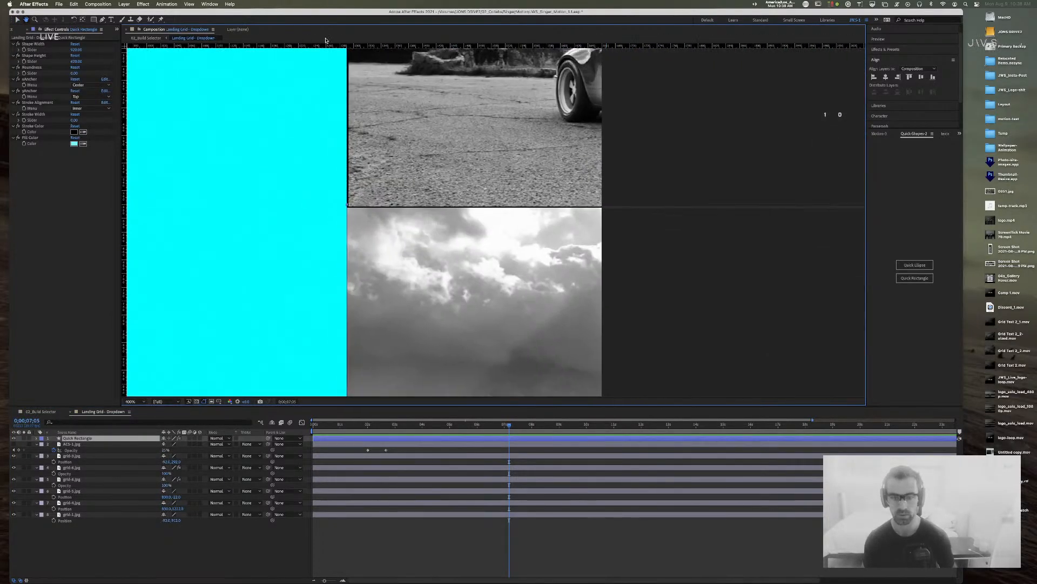
click(412, 153)
key(p)
click(169, 484)
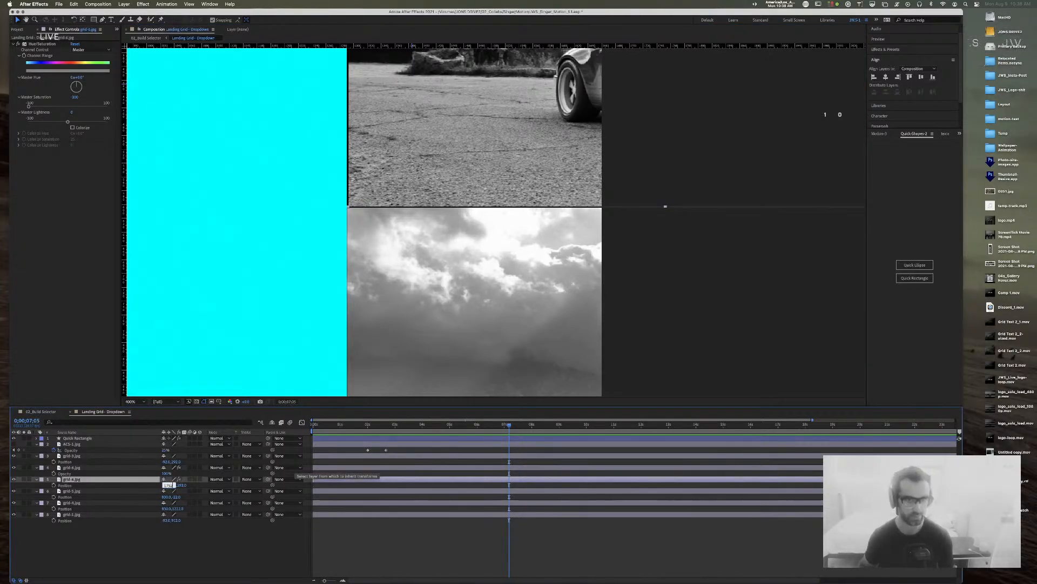
key(Return)
scroll(293, 471, right, 1)
click(412, 334)
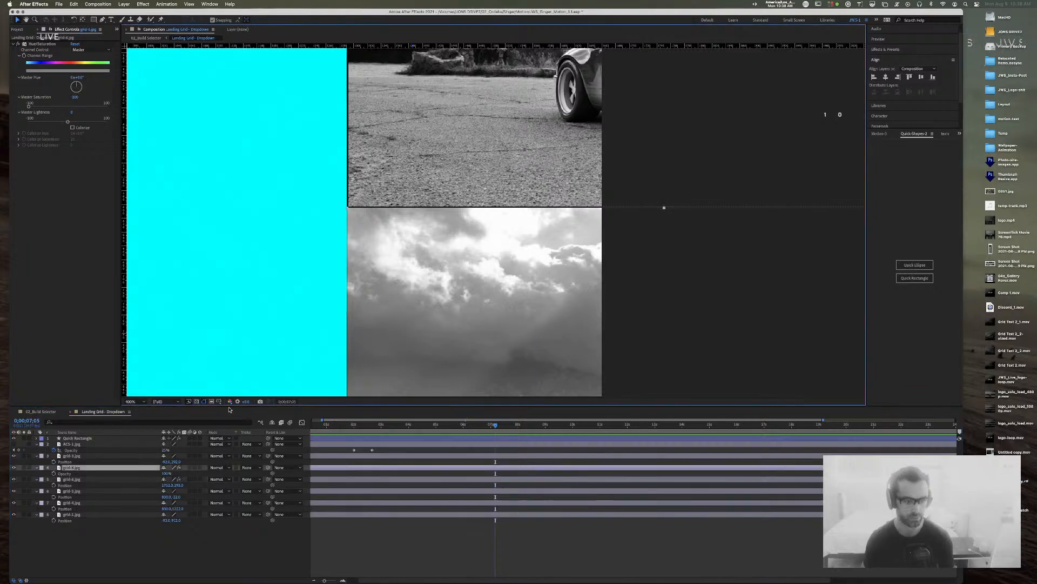
click(168, 474)
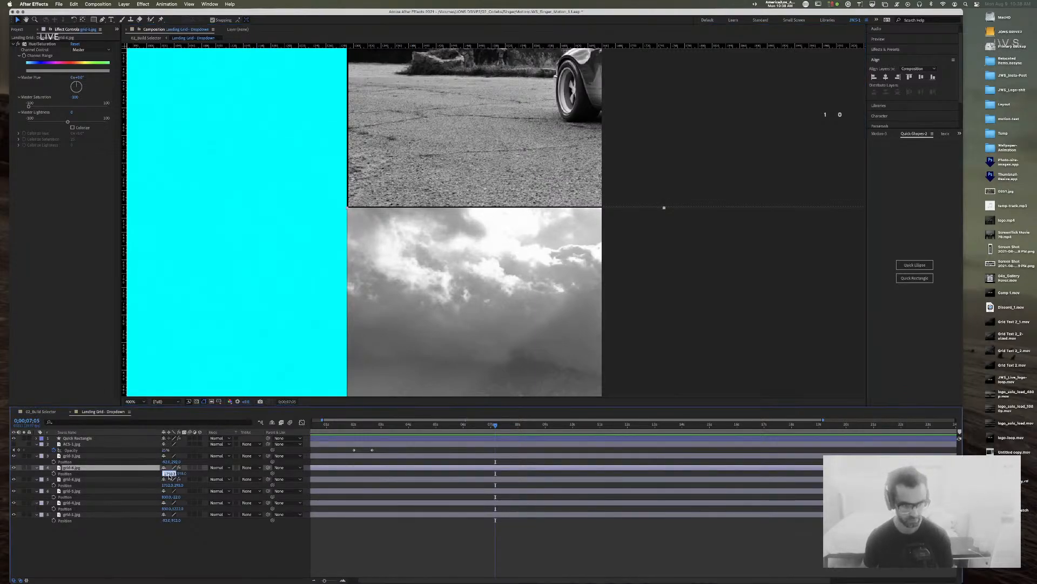
key(Return)
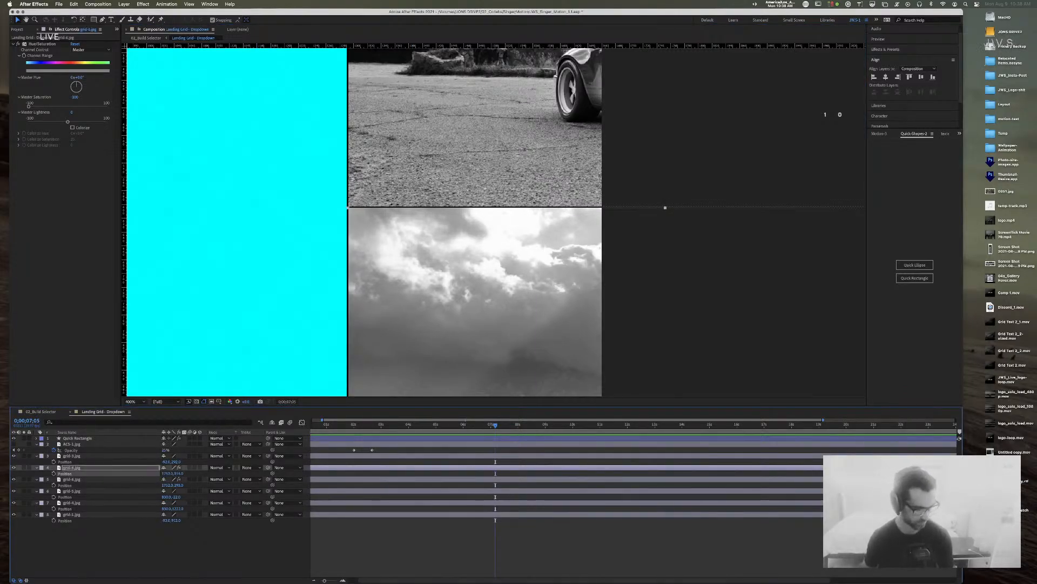
Step: Zoom out to view the whole grid, then delete and restore the cyan rectangle
click(704, 306)
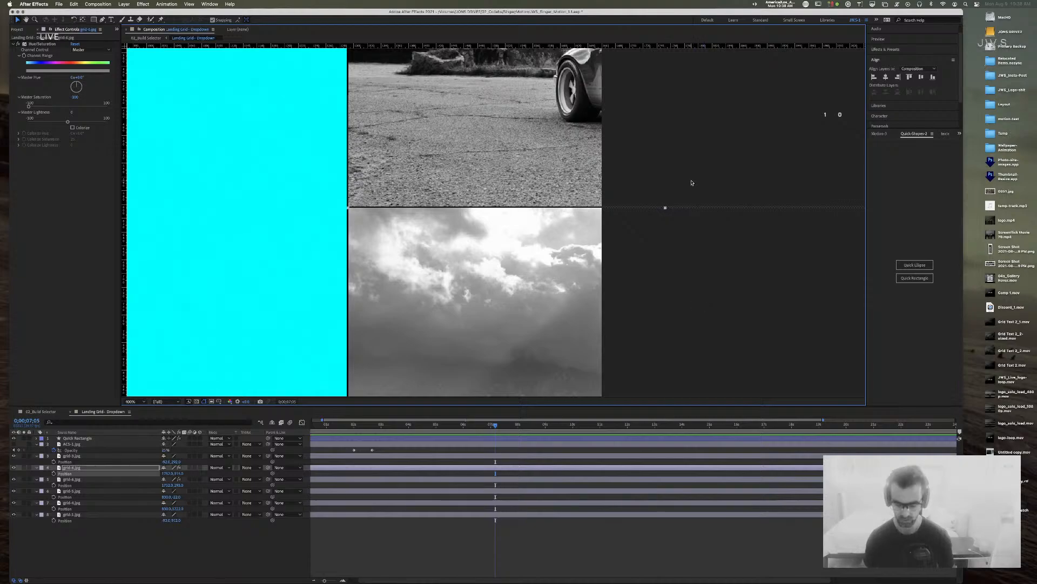
key(comma)
key(comma)
key(comma)
key(comma)
click(527, 89)
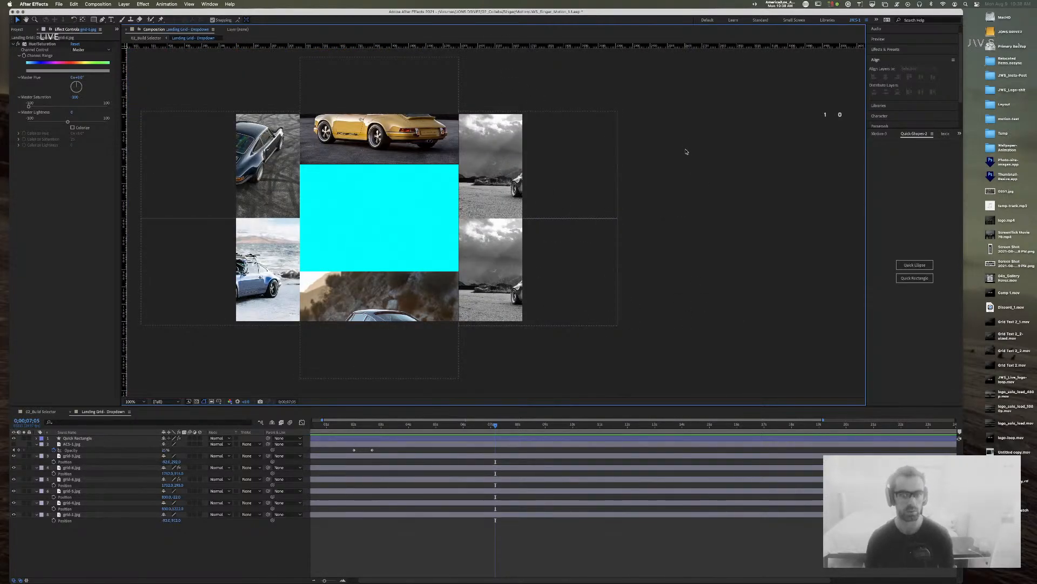
click(418, 194)
key(Delete)
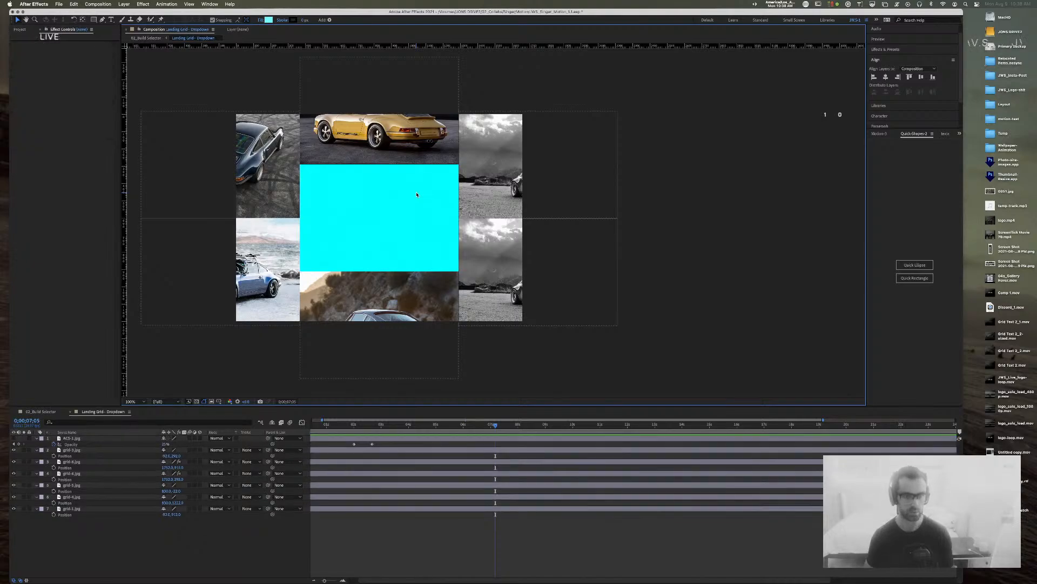
key(super+z)
Step: Hide the cyan Quick Rectangle layer, save the project, and switch to the 02_Build Selector comp
click(14, 438)
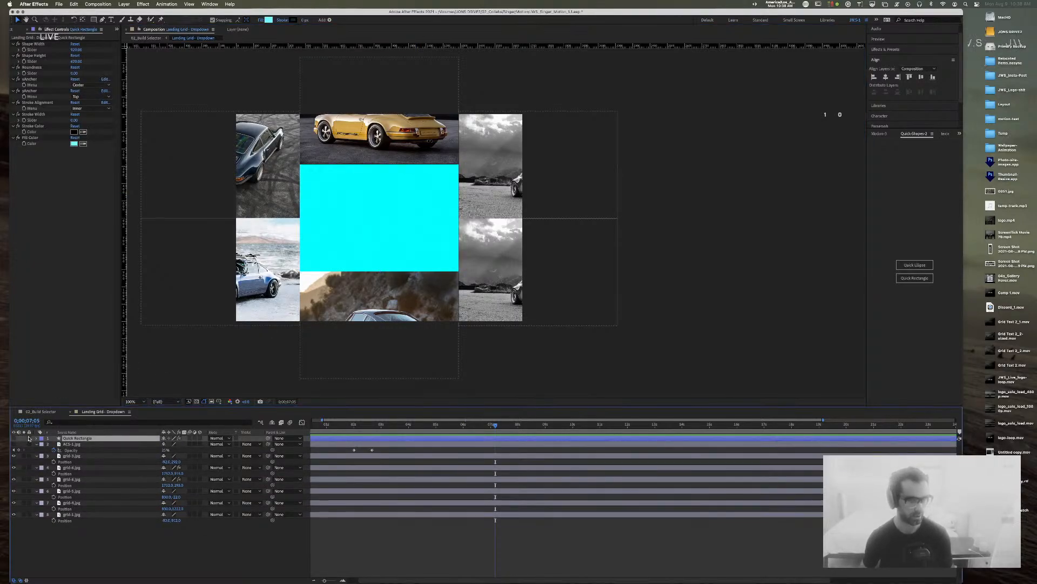
click(638, 63)
key(super+s)
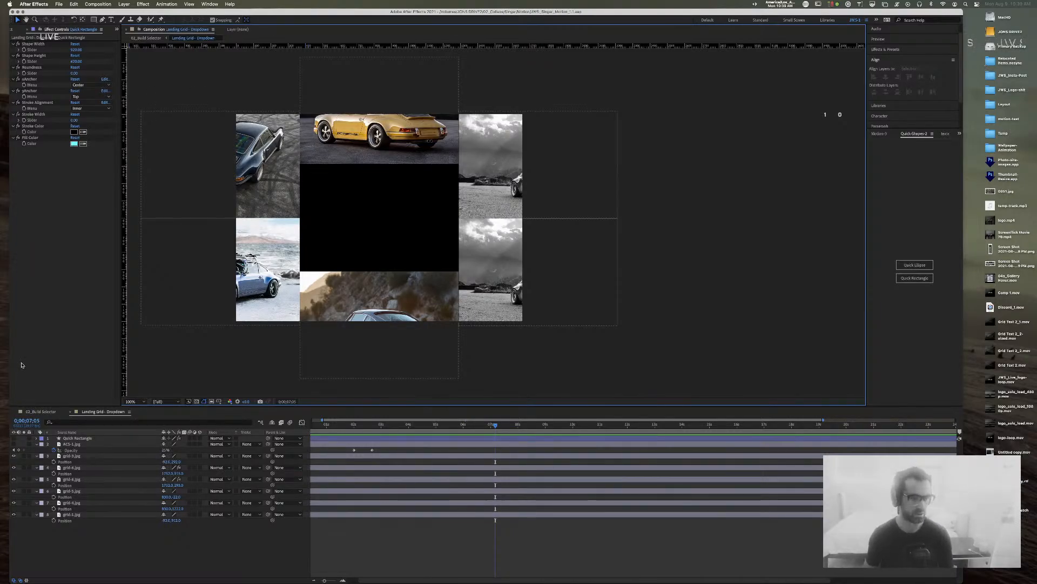
click(41, 411)
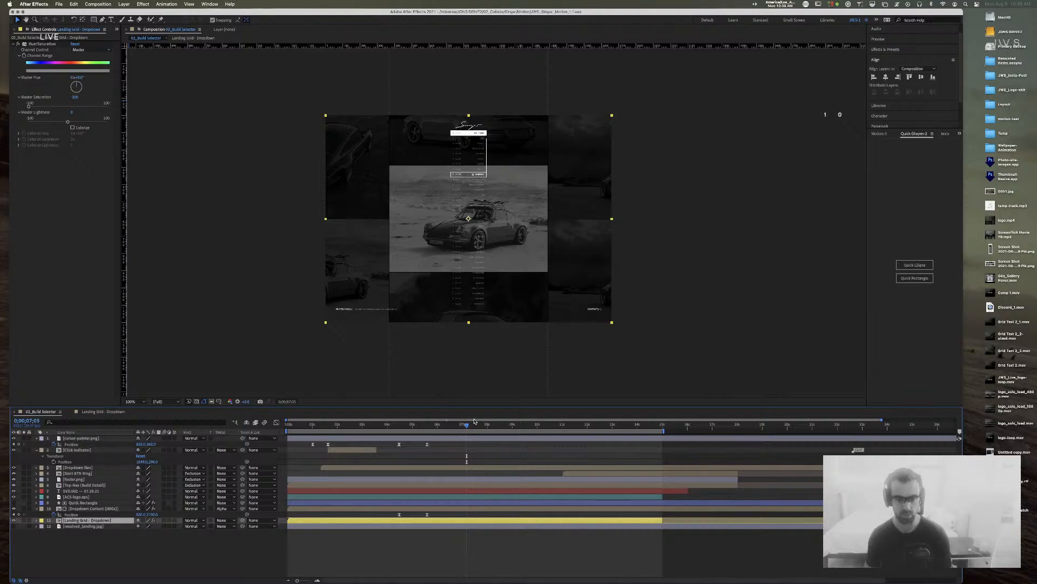
Step: Move the eight keyframes of the grid and dropdown layers earlier, then preview the dimming
drag(464, 427, 334, 427)
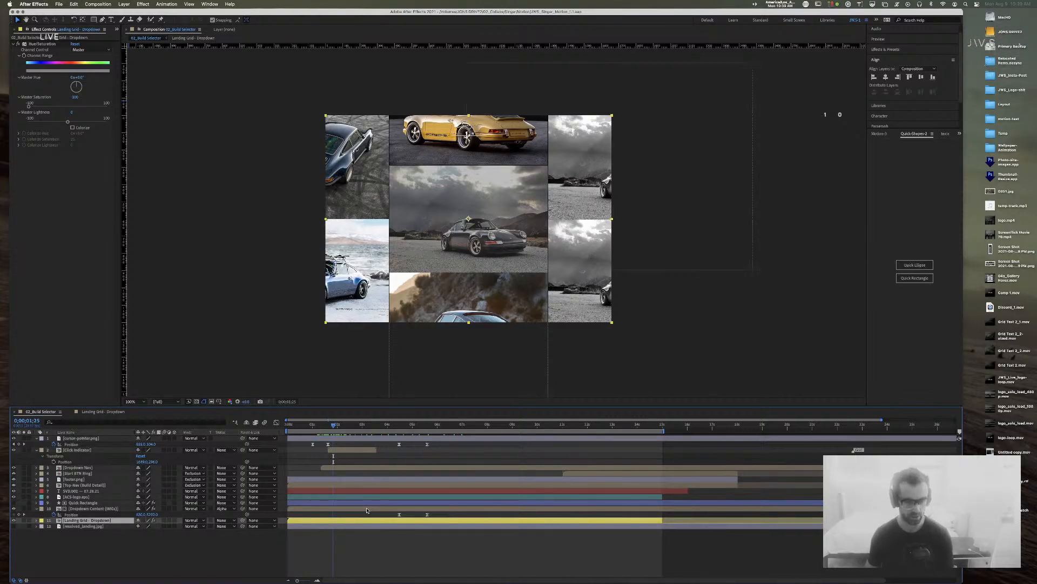
shift+click(92, 508)
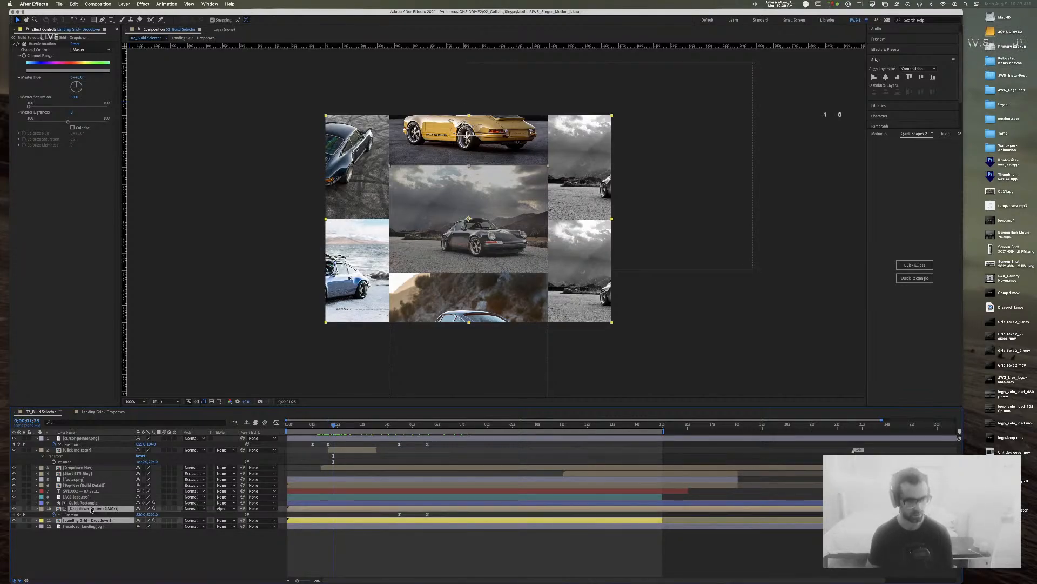
key(u)
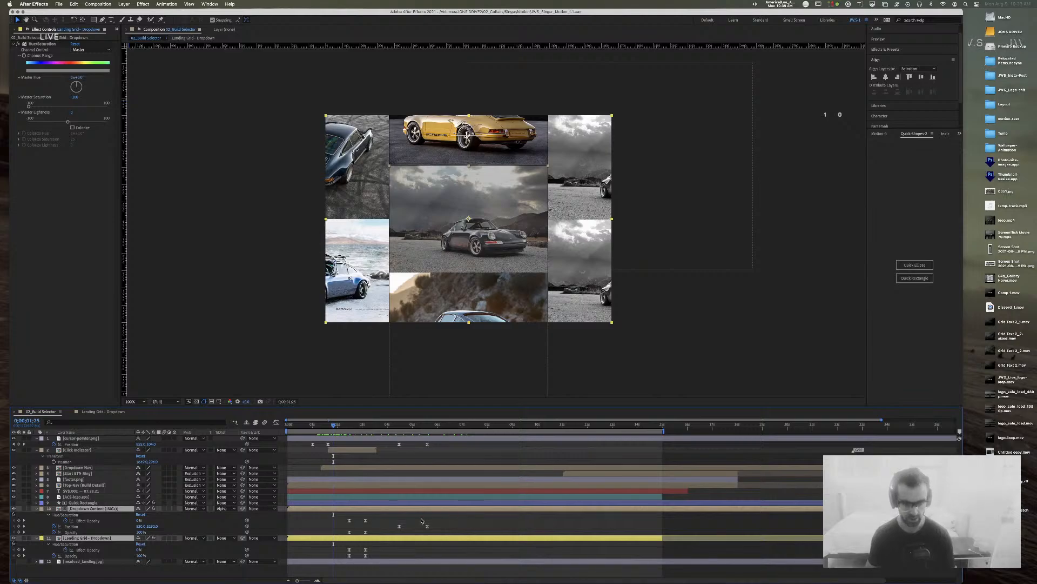
drag(383, 516, 333, 550)
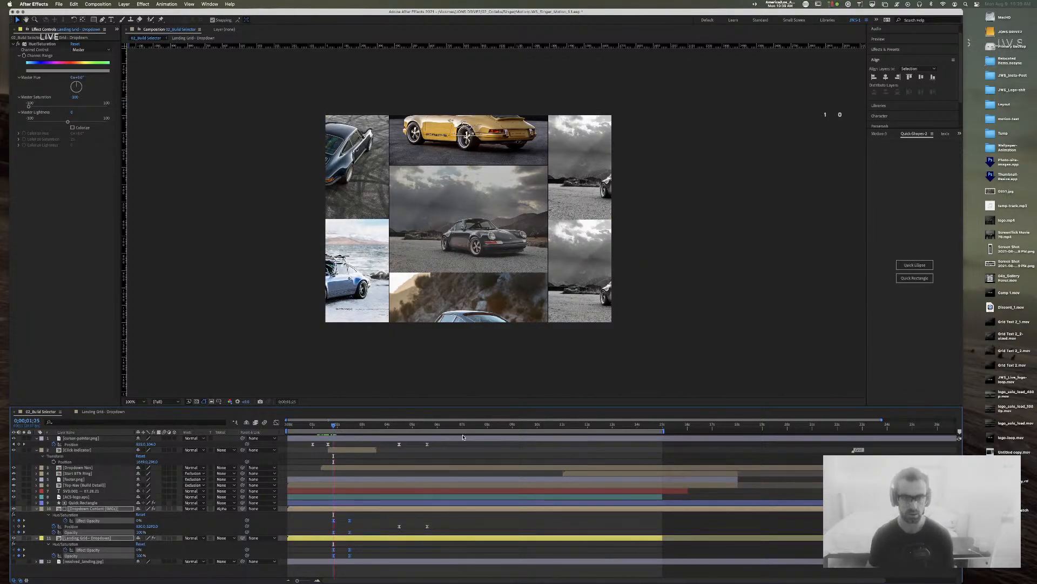
key(space)
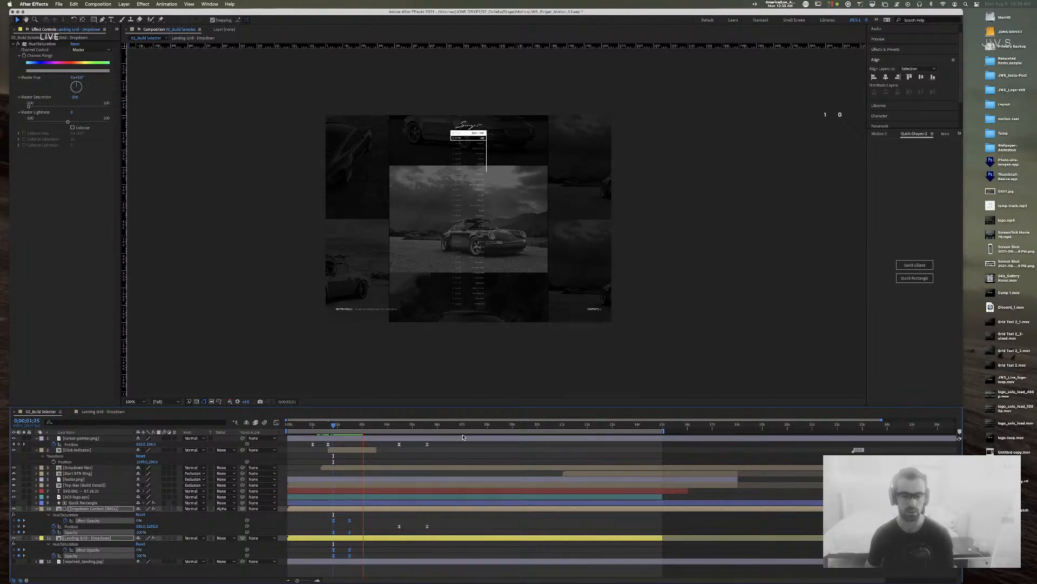
key(space)
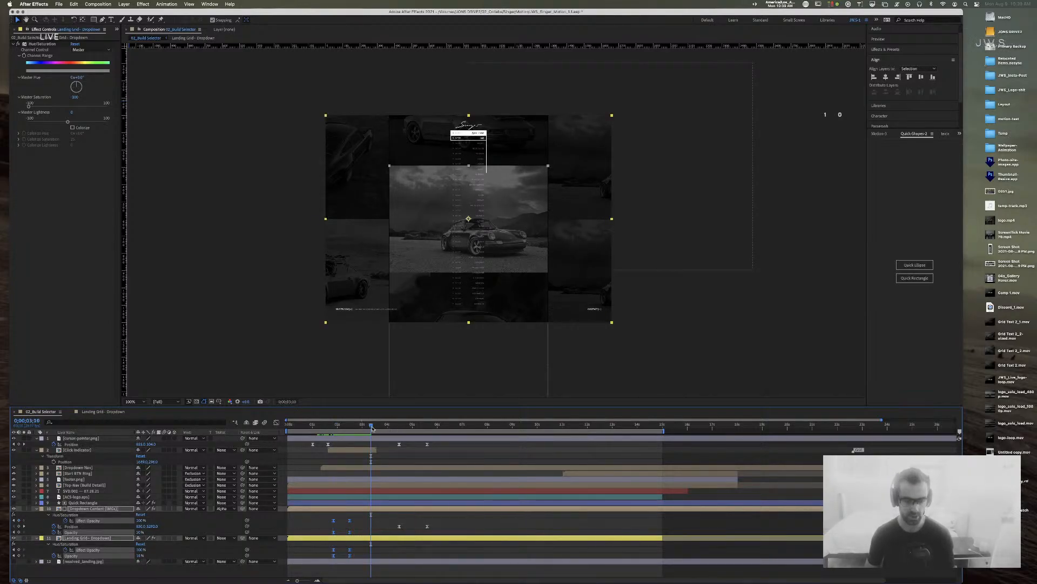
drag(372, 427, 351, 428)
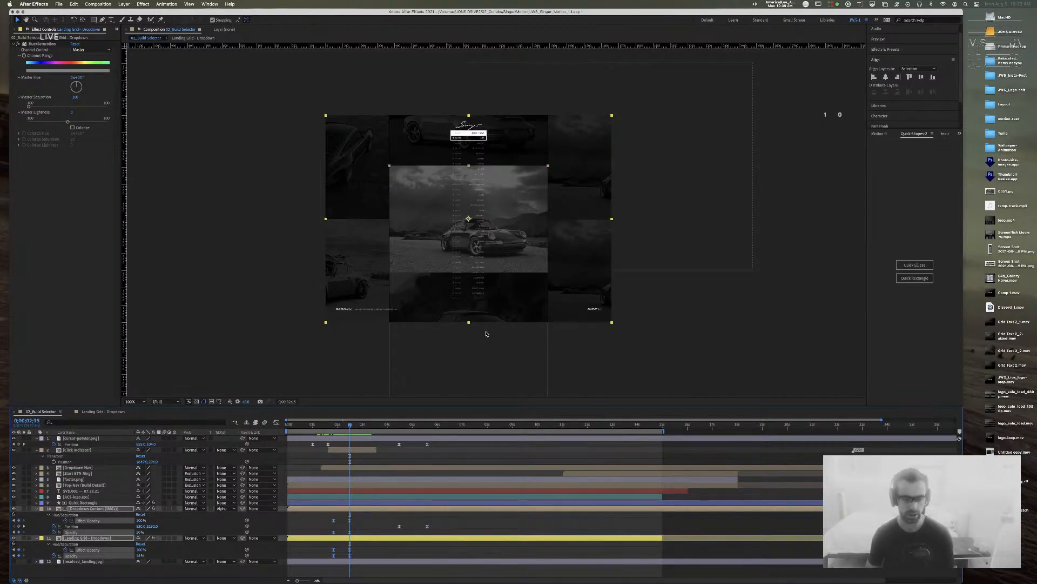
Step: Lower the landing grid layer 11's opacity from 15% to 5%
click(140, 555)
click(387, 549)
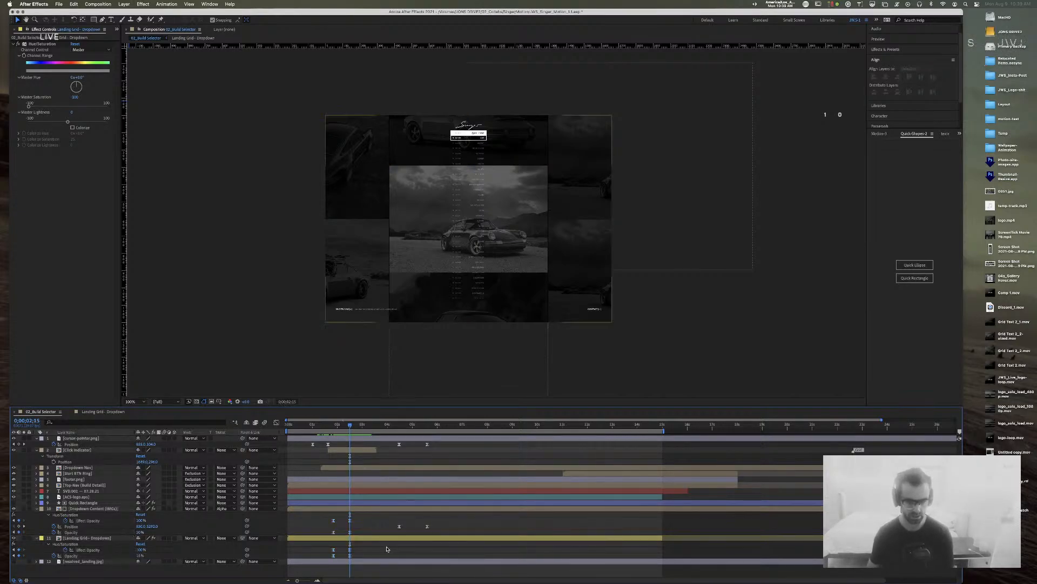
click(140, 555)
text(5)
key(Return)
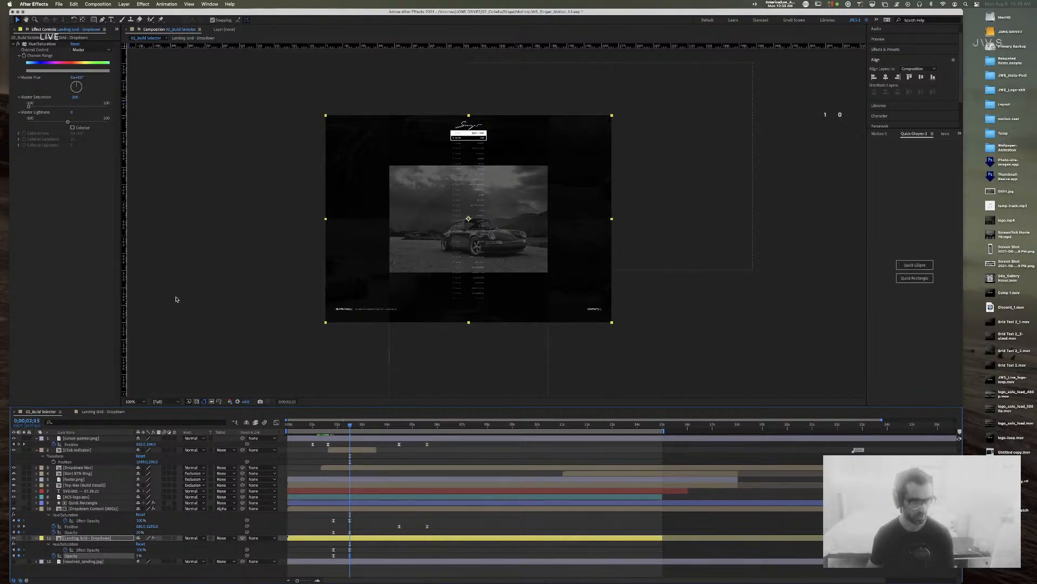
click(124, 4)
Step: Add a new dark 1a1a1e solid layer and send it to the bottom of the stack
mouse_move(130, 14)
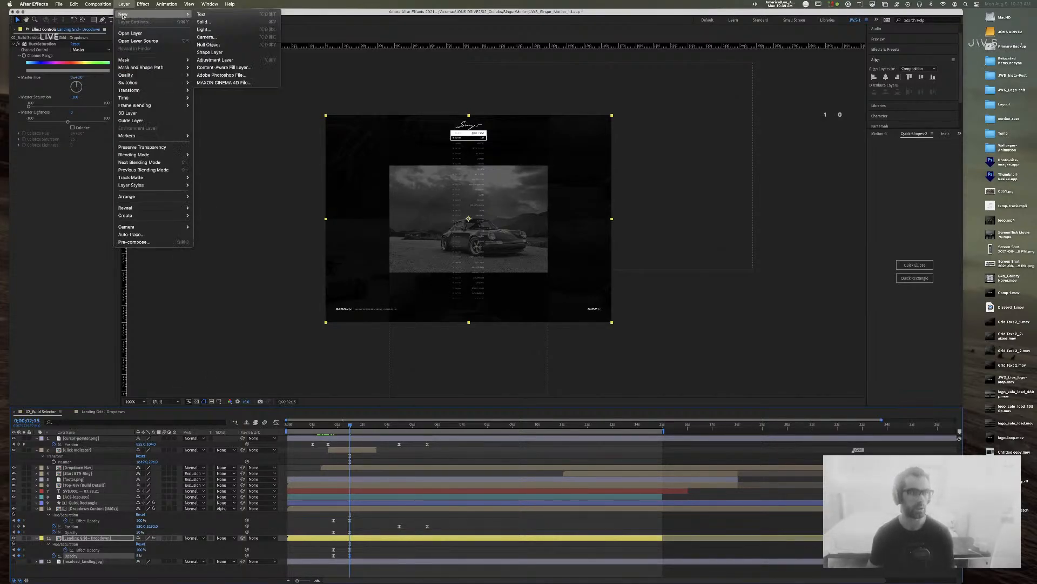
click(217, 23)
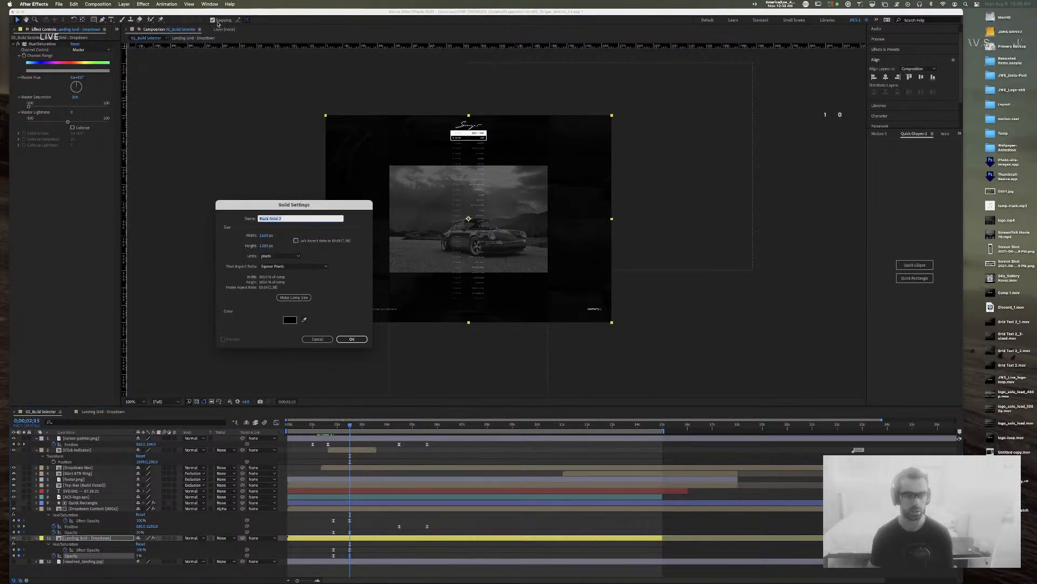
text(1a1a1e)
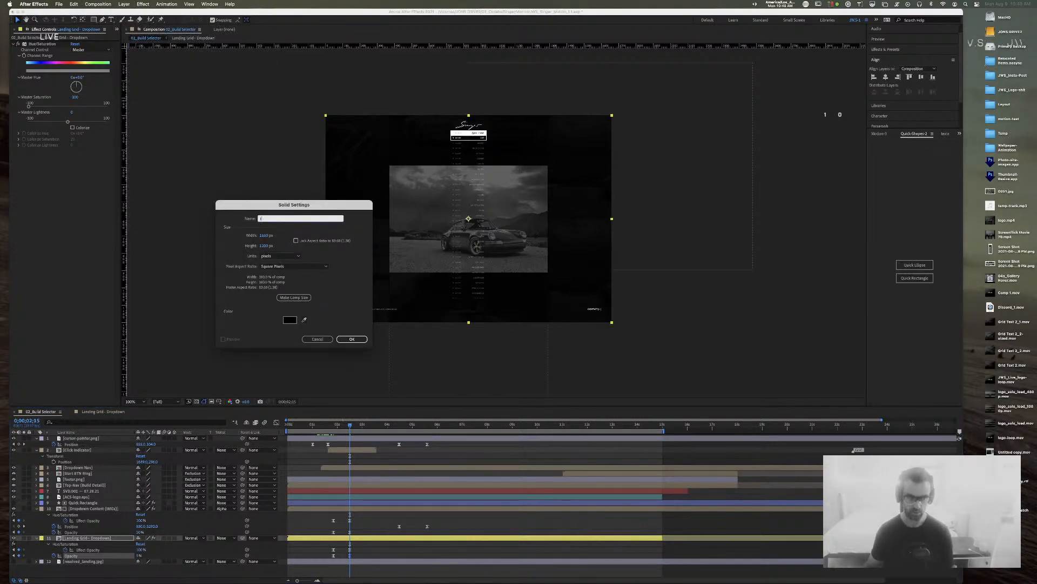
key(Return)
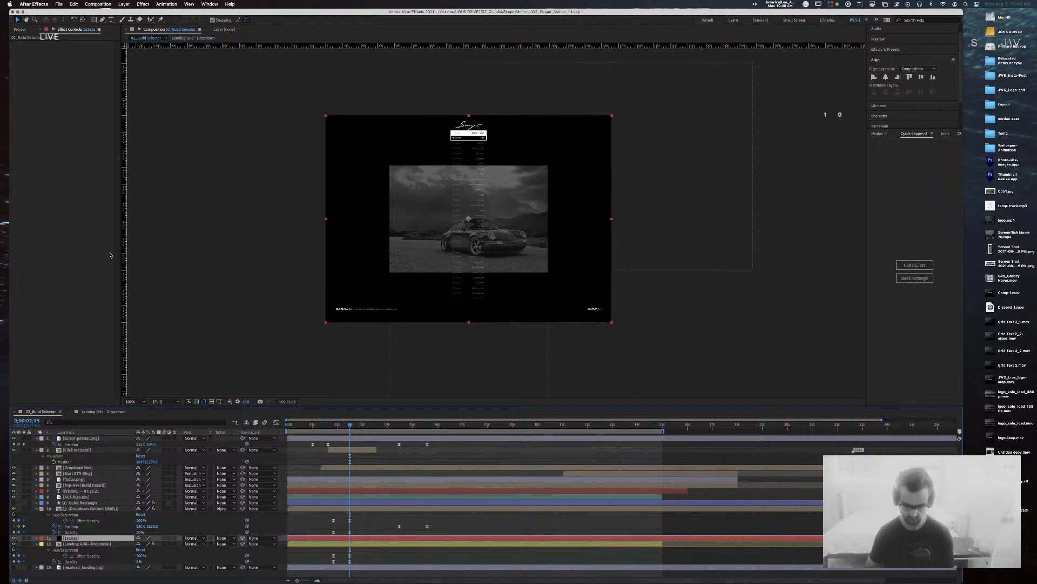
key(super+shift+bracketleft)
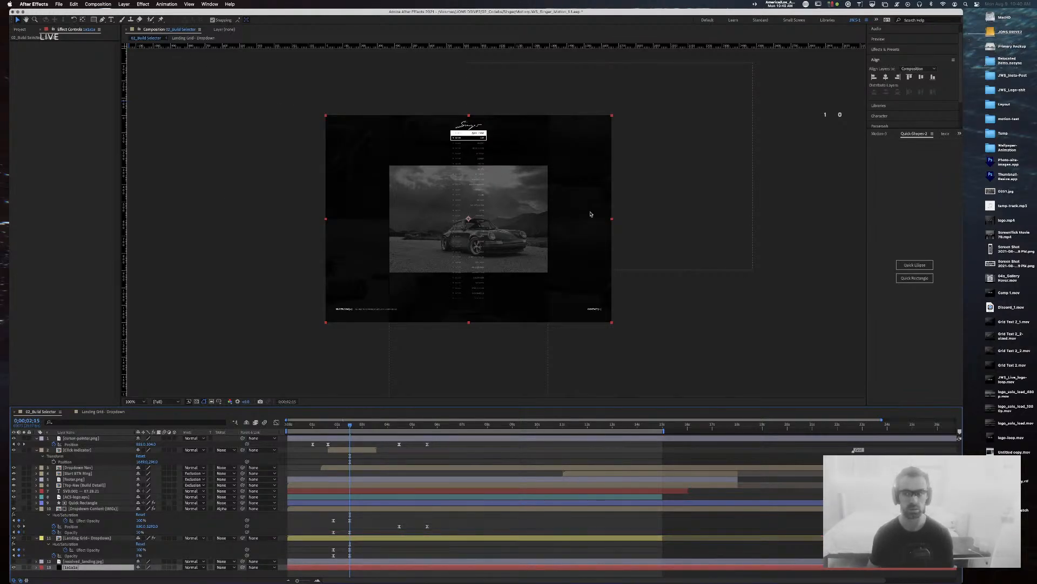
Step: Recolour the solid in Solid Settings, first to 1a1a1a, then darker to 131212
key(super+shift+y)
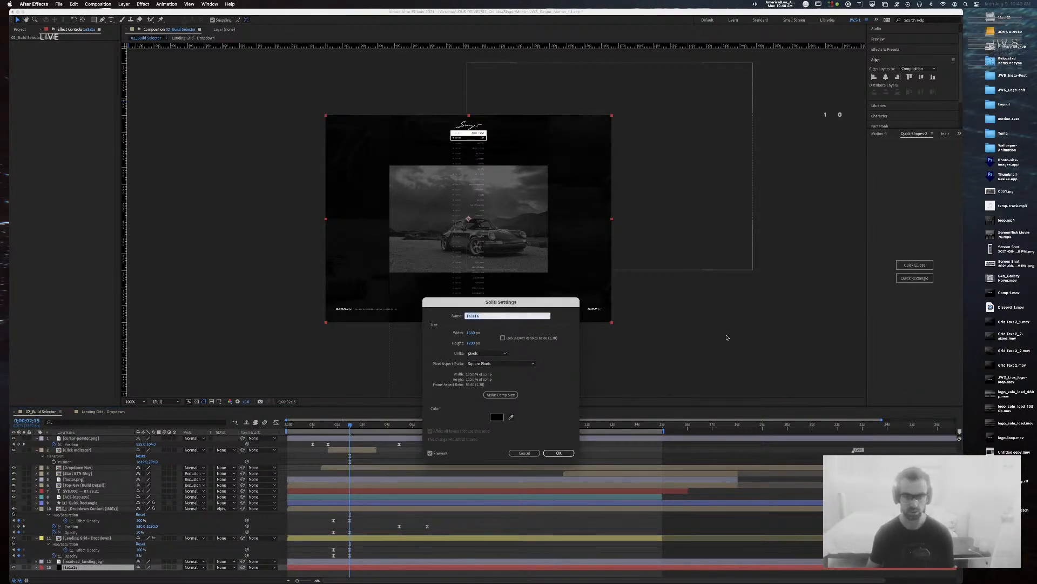
click(498, 417)
text(1a1a1a)
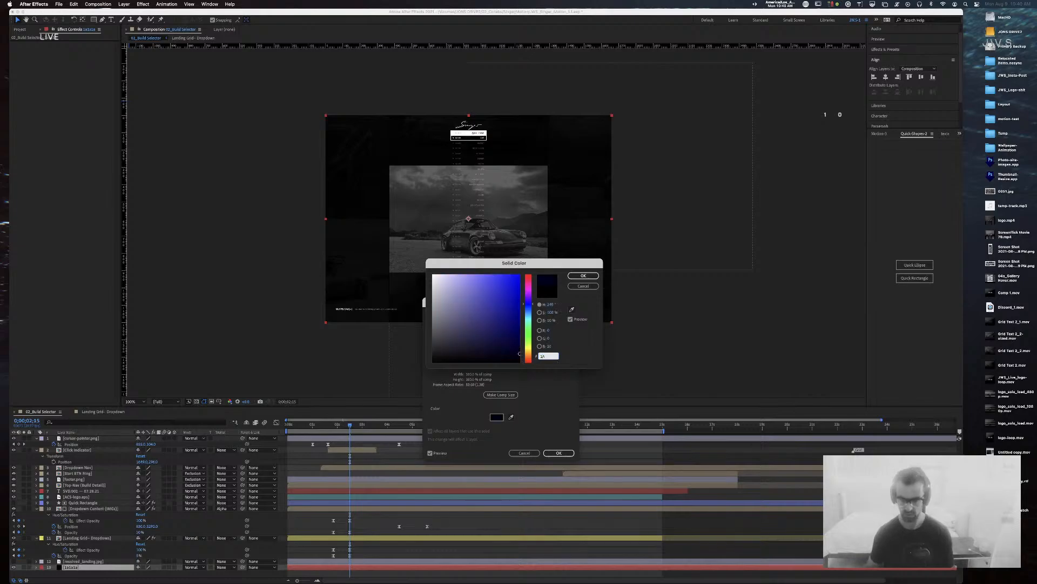
key(Return)
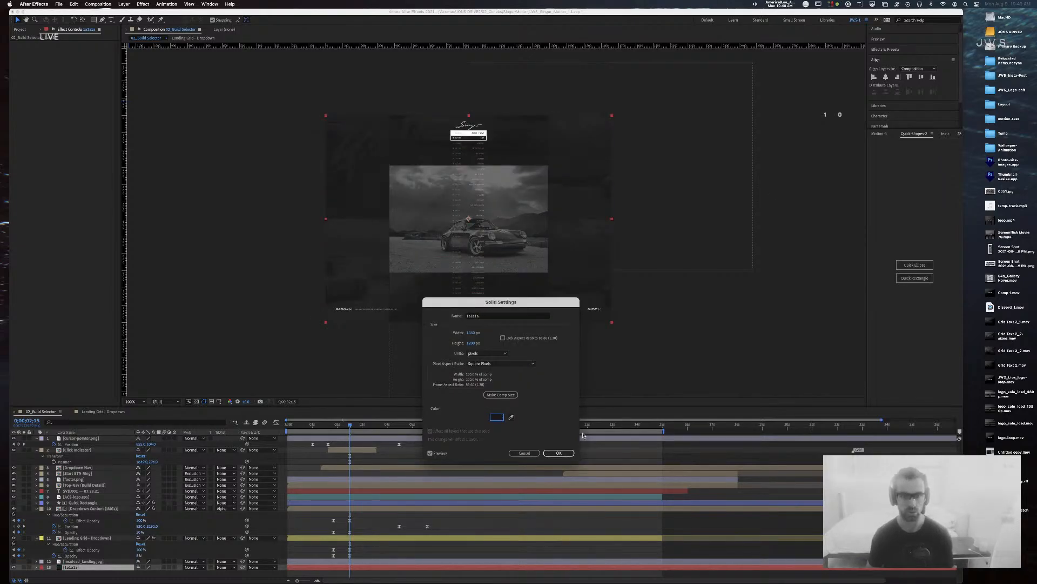
click(562, 454)
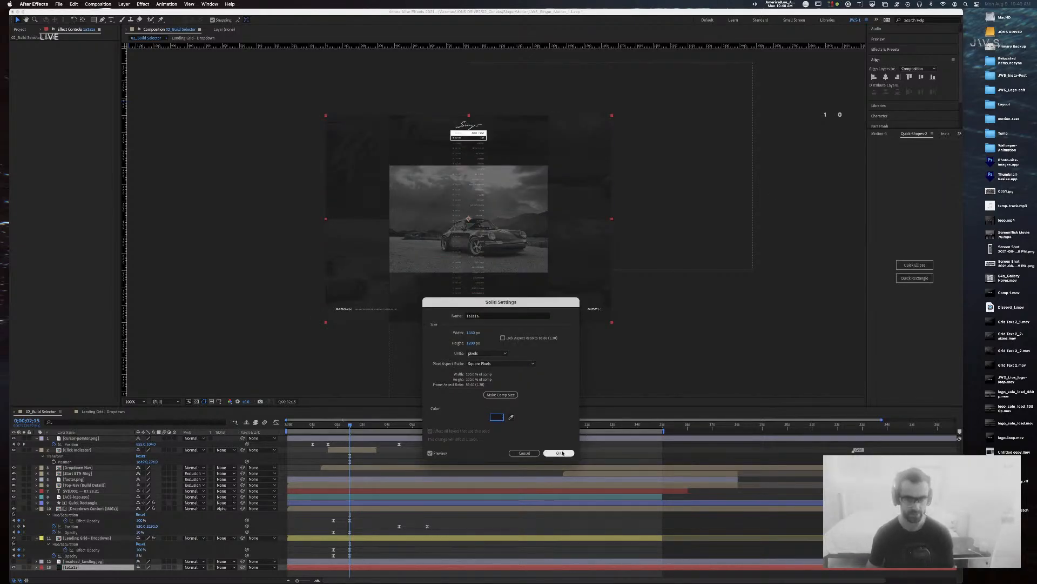
click(497, 417)
click(432, 357)
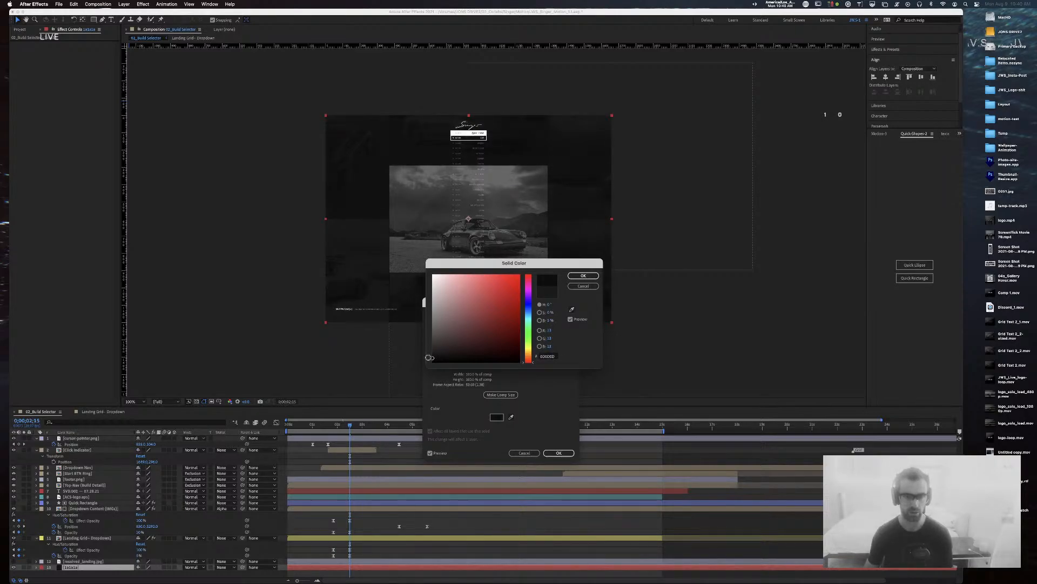
click(583, 277)
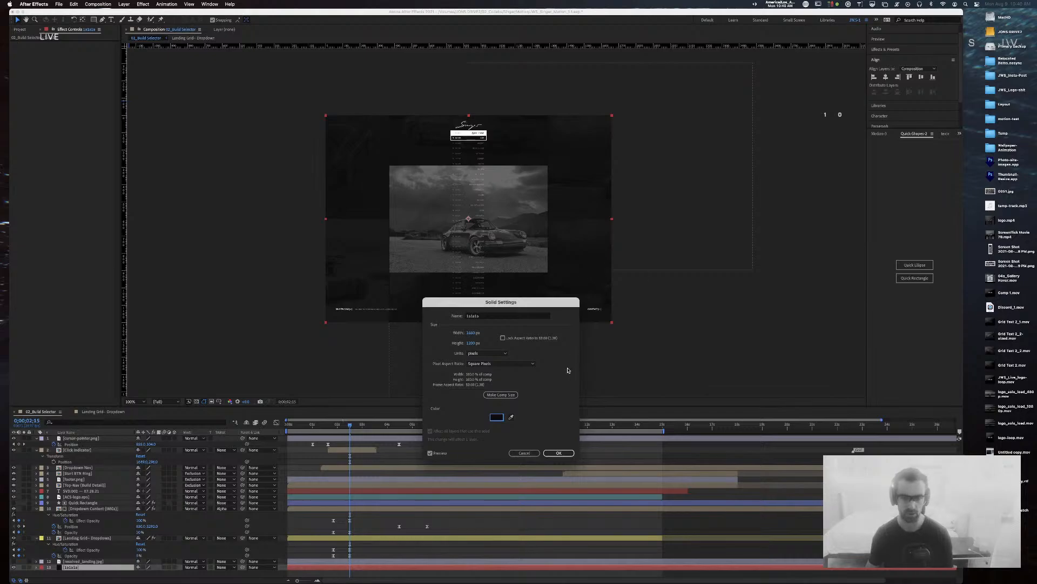
click(565, 452)
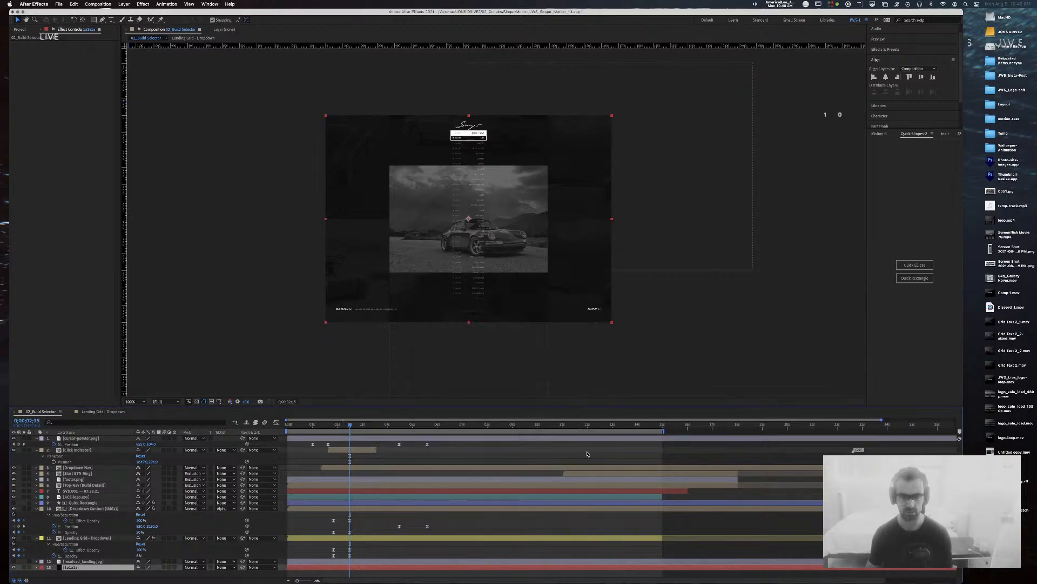
click(725, 355)
Step: Save the project, scrub and preview the 02_Build Selector animation, then switch to Chrome
key(super+s)
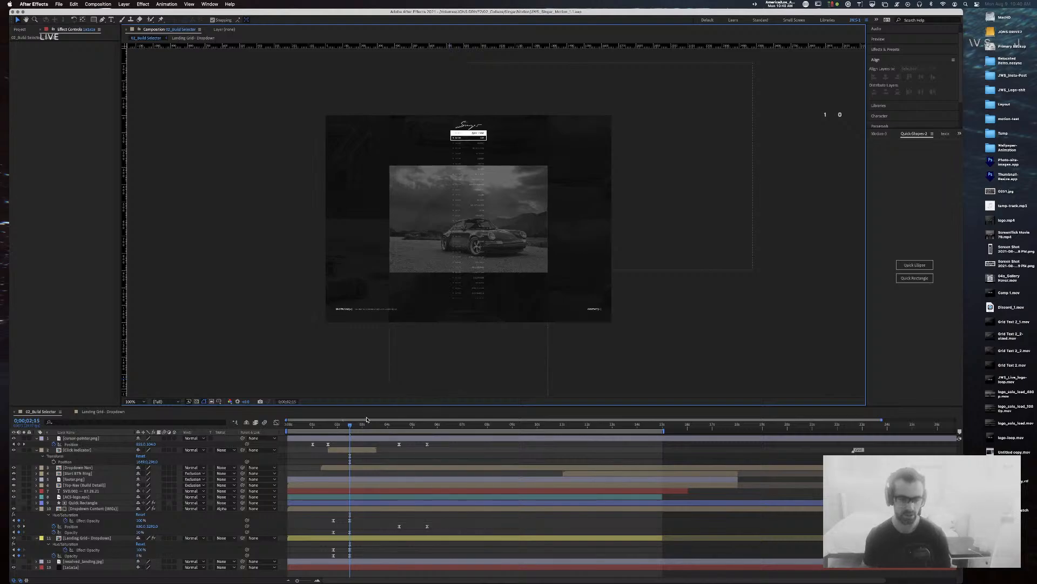
drag(349, 426, 258, 426)
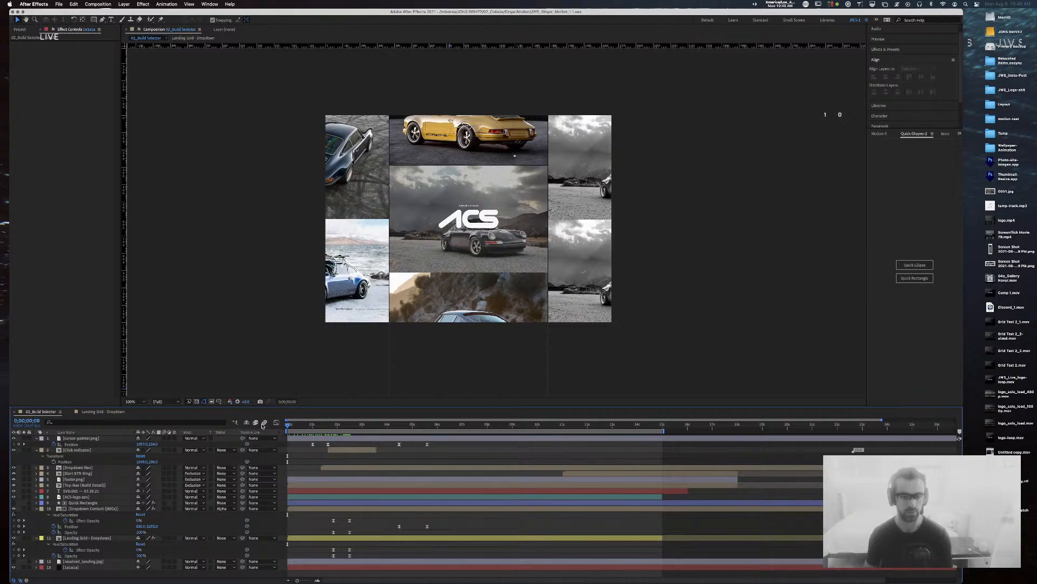
key(space)
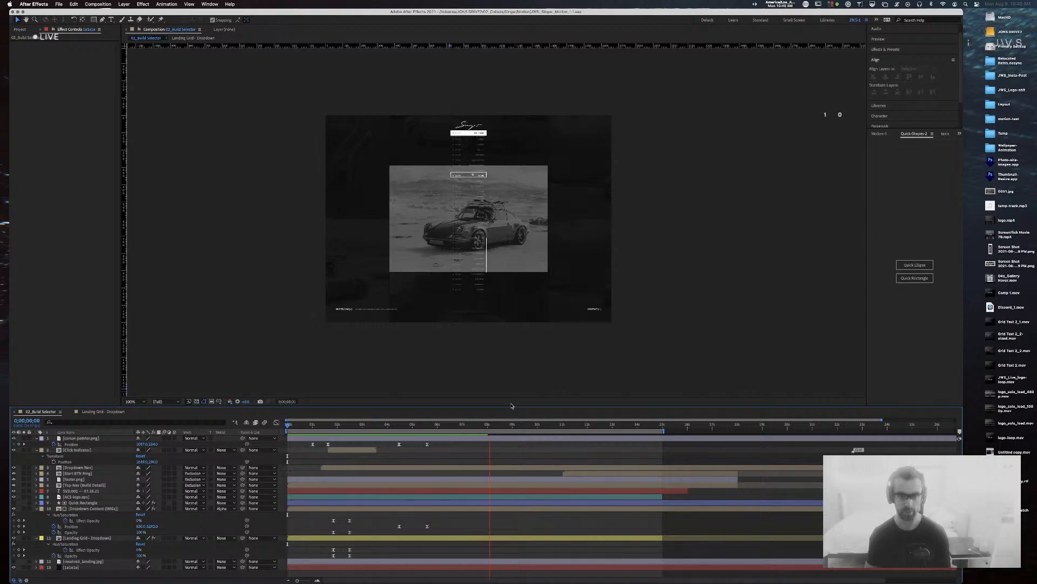
key(super+Tab)
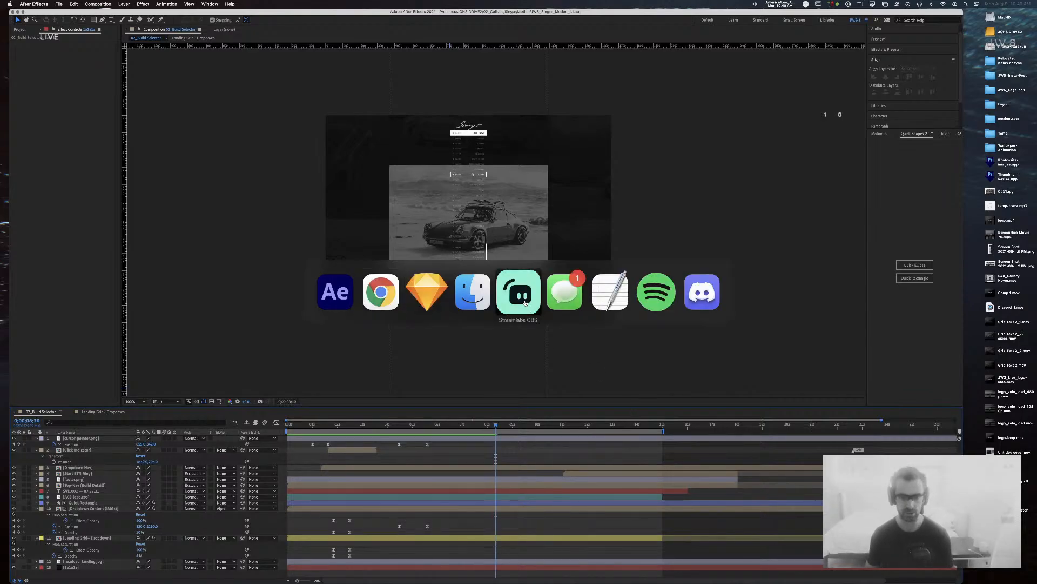
Step: In Sketch, copy a car photo from the overview grid
key(super+Tab)
key(super+Tab)
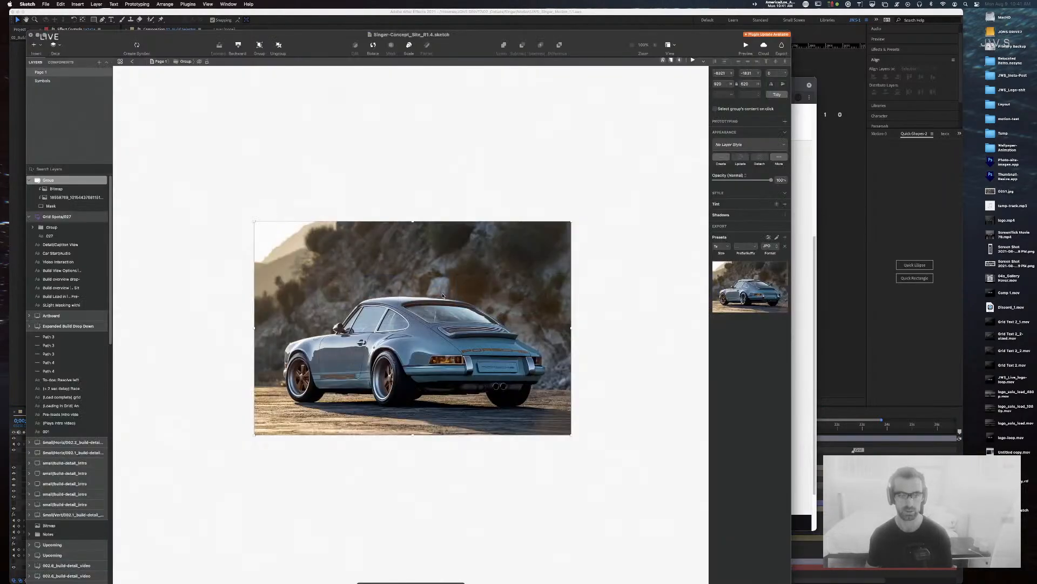
click(470, 204)
scroll(470, 204, down, 10)
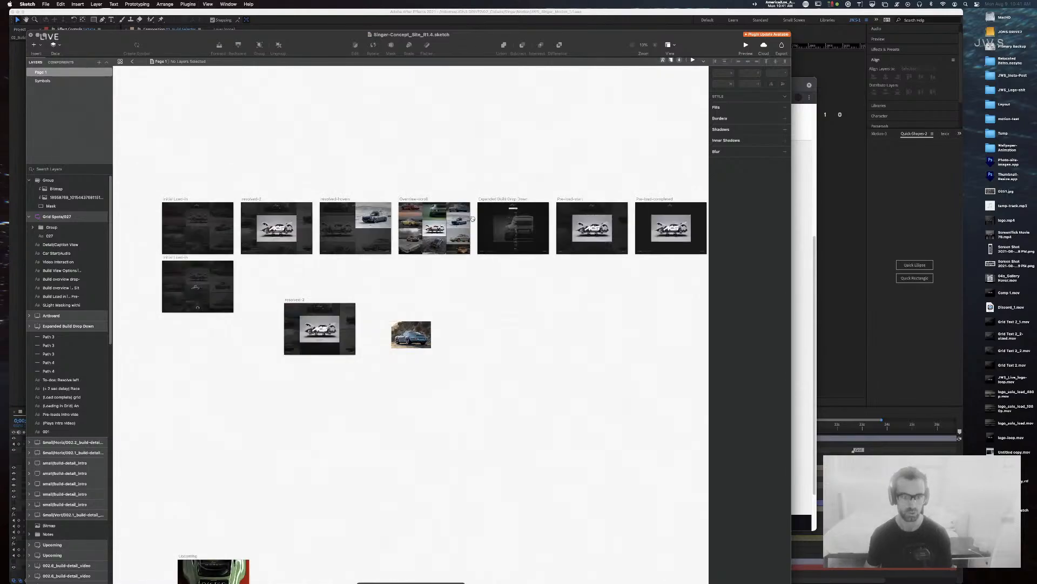
drag(453, 316, 452, 316)
scroll(454, 316, up, 10)
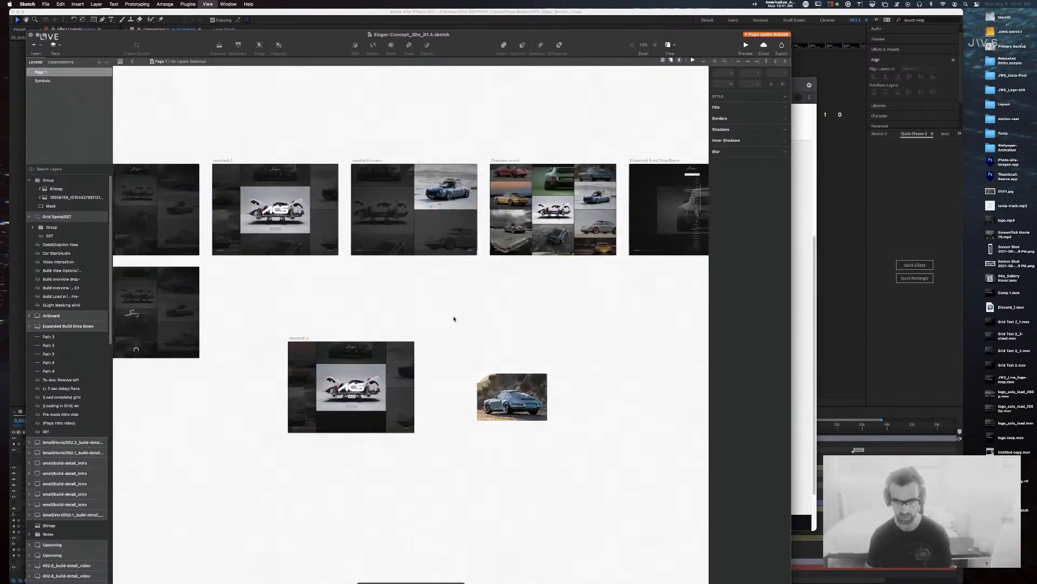
super+click(436, 219)
key(super+c)
Step: Paste the photo into the lone car group, shrink it to 952x634, and begin exporting the group
drag(497, 568, 385, 217)
super+click(459, 275)
key(super+v)
drag(279, 193, 319, 216)
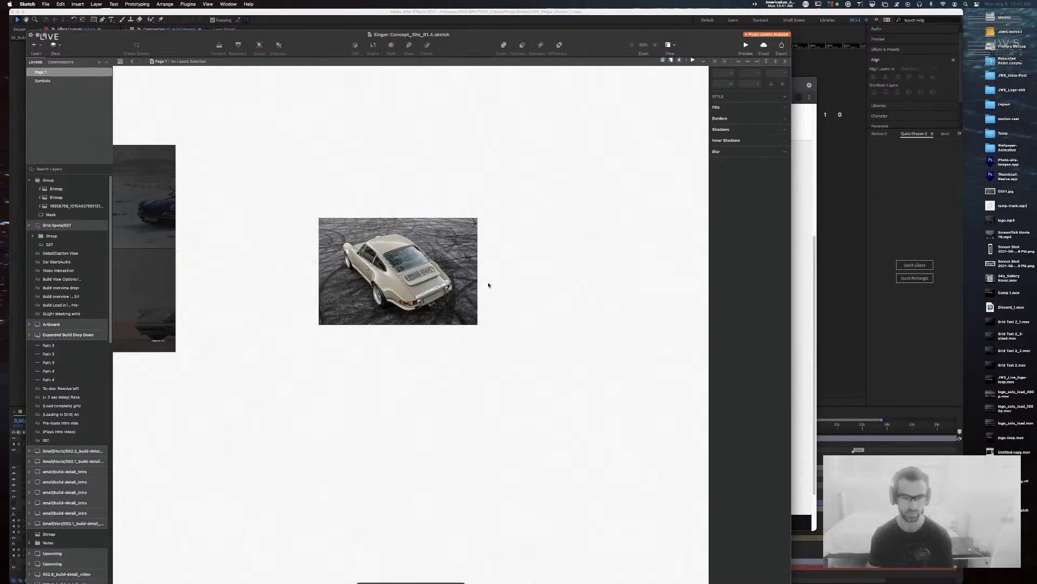
click(66, 180)
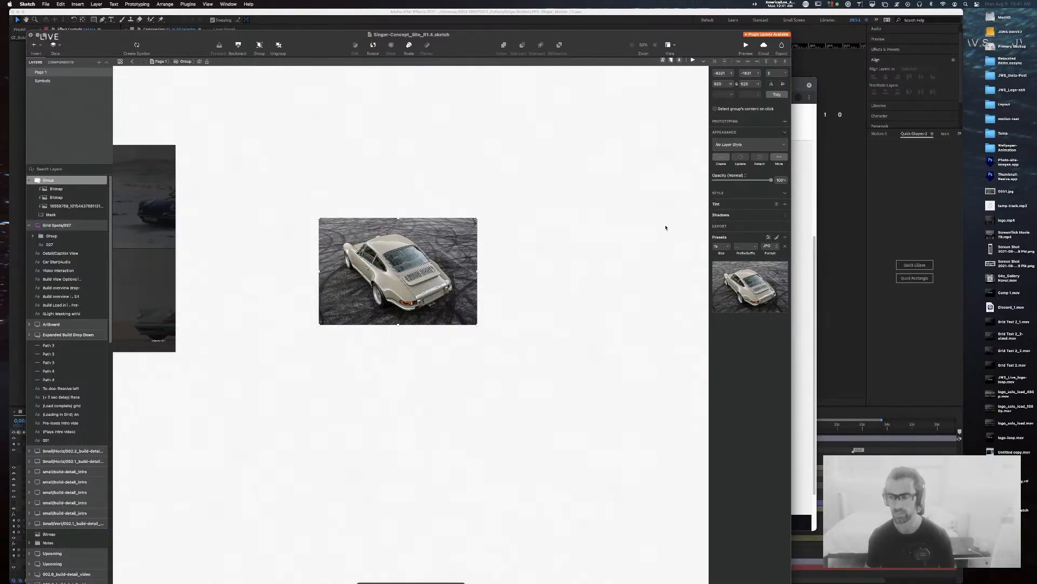
key(super+shift+e)
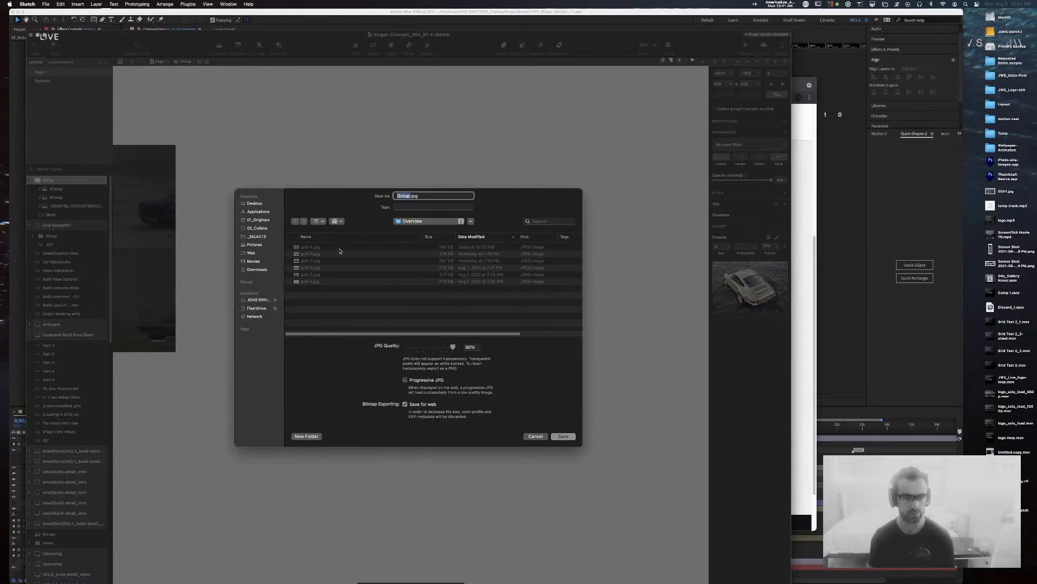
Step: Save the car group export as grid-7.jpg
click(307, 237)
click(312, 282)
double_click(409, 196)
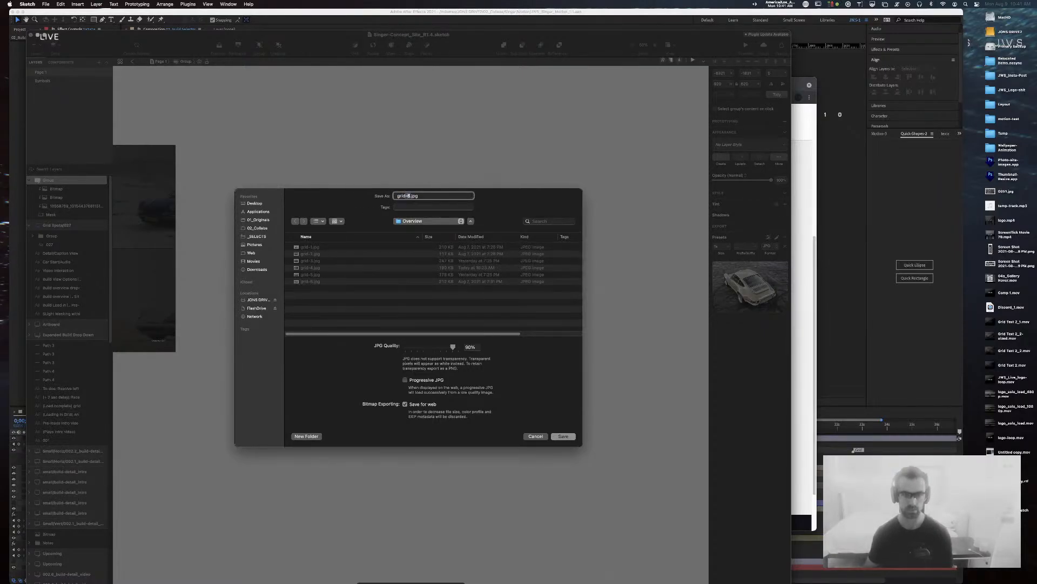
text(7)
key(Return)
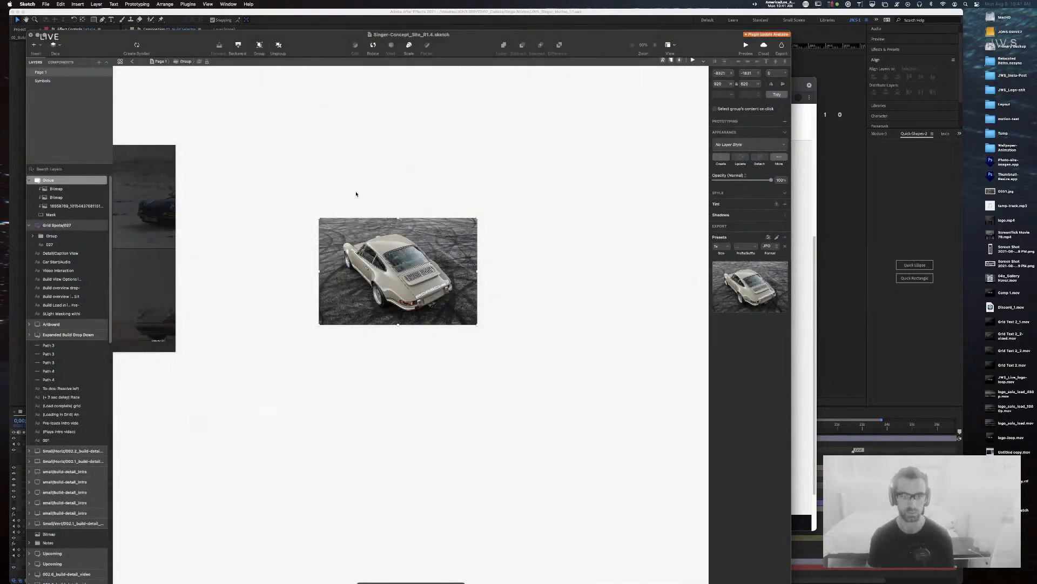
Step: Replace the car group's image with the red car photo from Overview-scroll, sized to fill the group
key(super+minus)
key(super+minus)
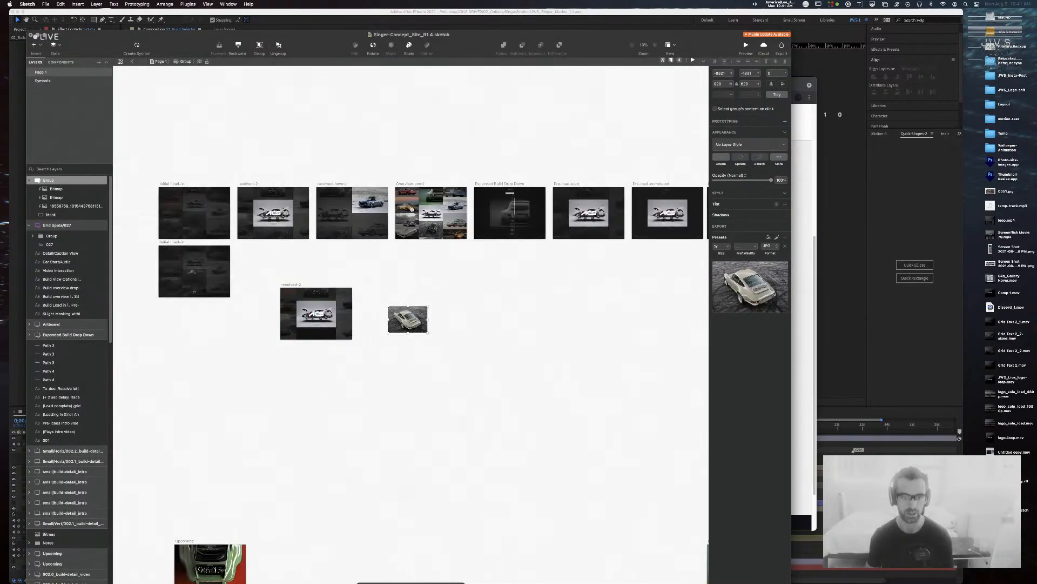
key(super+plus)
key(super+plus)
drag(426, 135, 463, 334)
drag(463, 245, 474, 100)
super+click(383, 125)
key(super+c)
super+click(426, 310)
key(super+v)
drag(424, 318, 383, 274)
drag(416, 320, 452, 341)
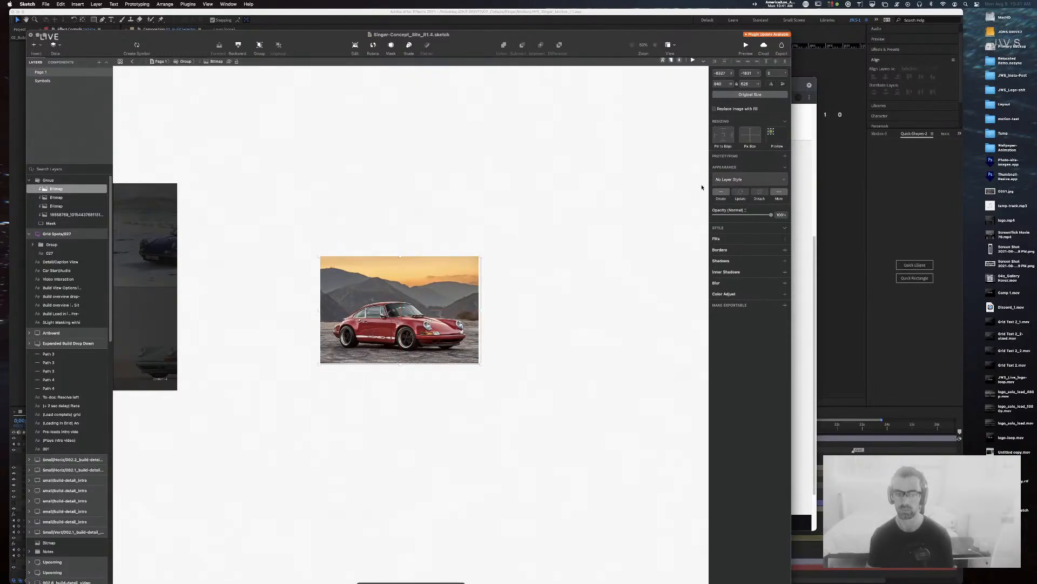
click(441, 188)
click(436, 294)
Step: Export the red car group as grid-8.jpg
key(super+e)
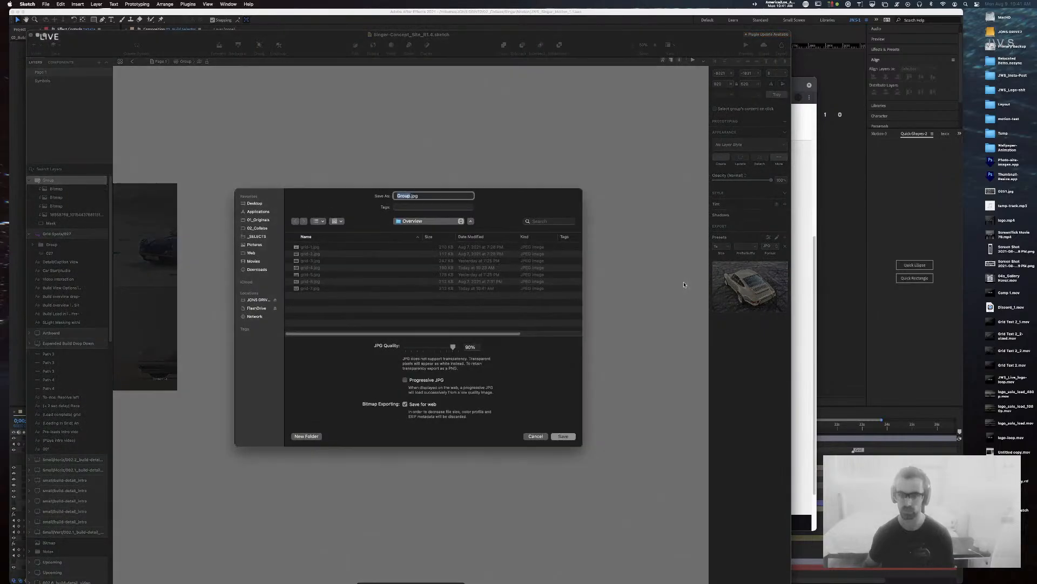
click(296, 289)
click(409, 197)
key(BackSpace)
text(8)
key(Return)
key(super+Tab)
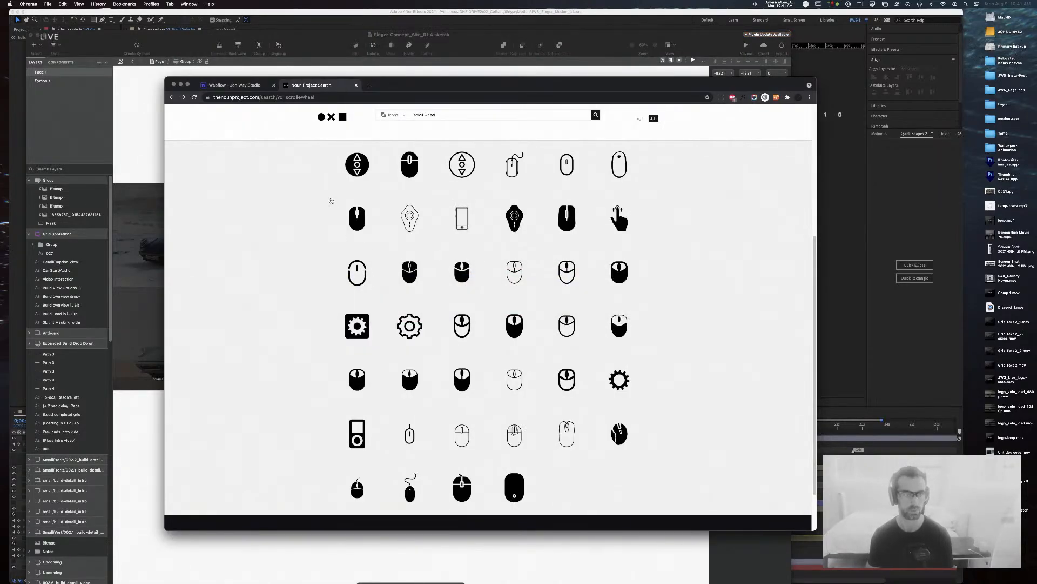
key(super+Tab)
key(super+Tab)
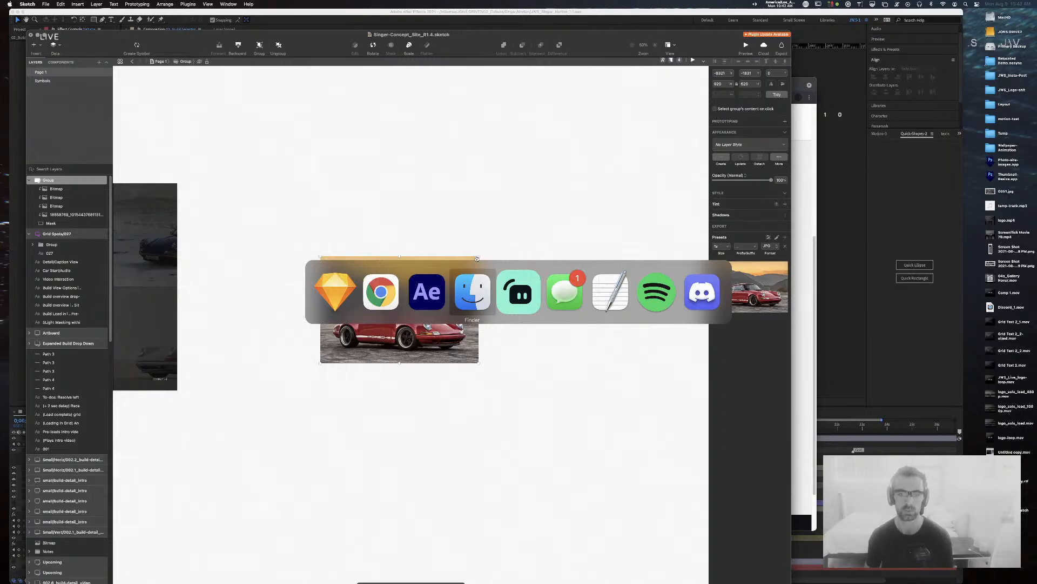
Step: Bring up the Wave Link audio mixer, then hide Spotify
click(657, 292)
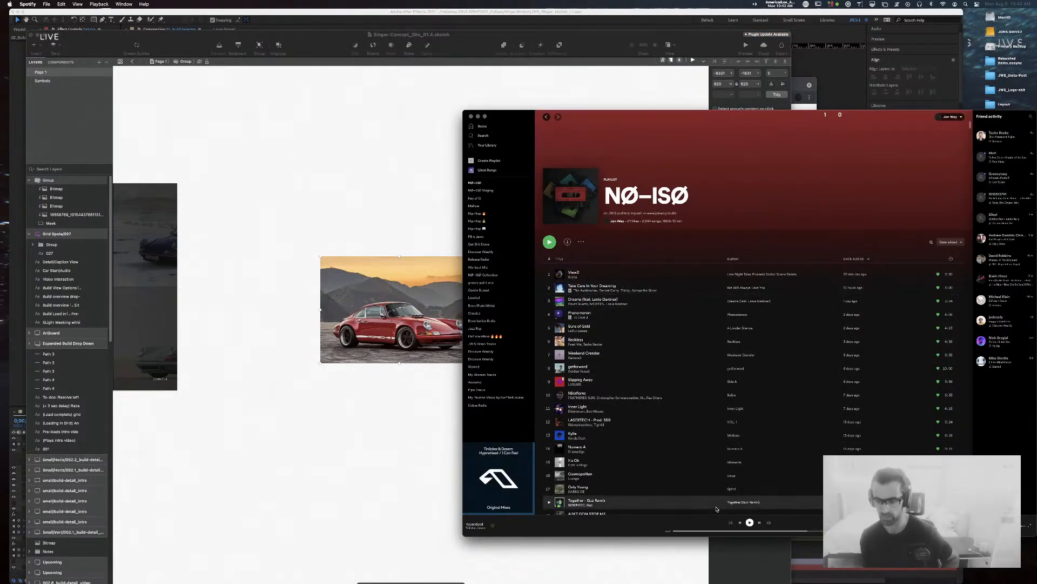
click(762, 4)
click(767, 19)
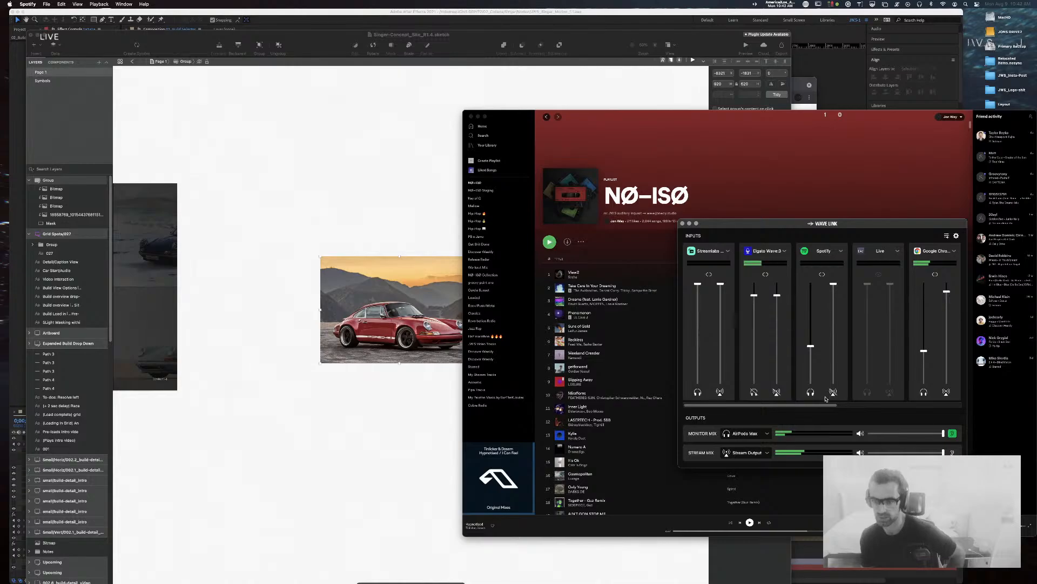
click(697, 152)
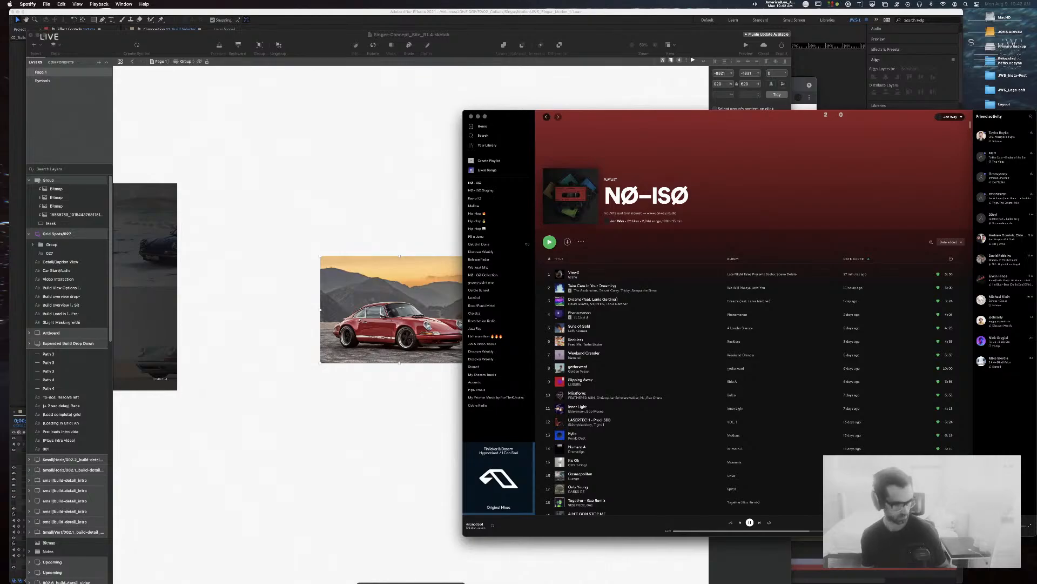
key(super+h)
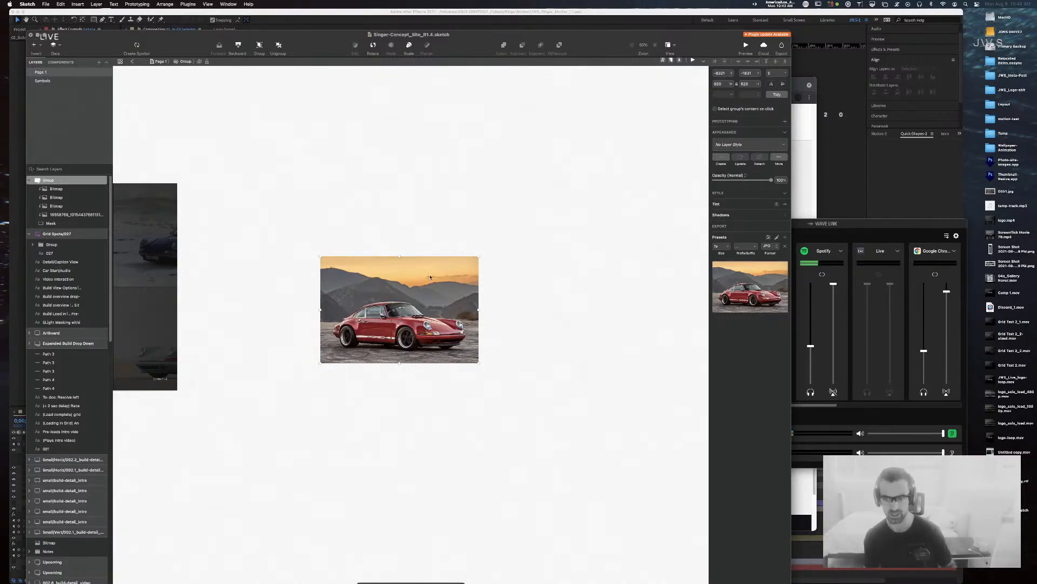
Step: Pull Spotify's stream-mix level down to near silence and close the mixer, returning to Sketch
click(473, 196)
key(super+Tab)
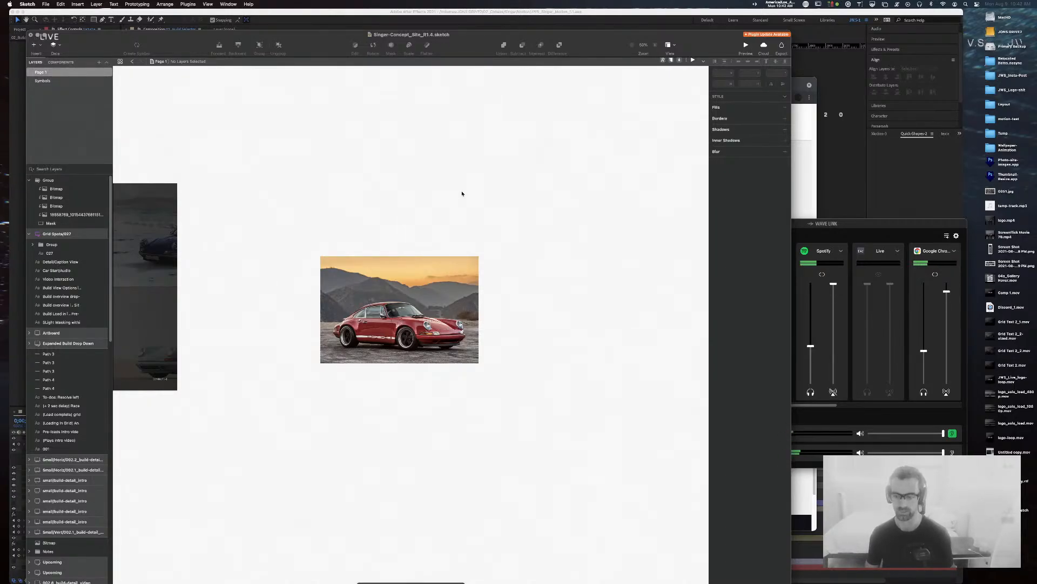
click(827, 438)
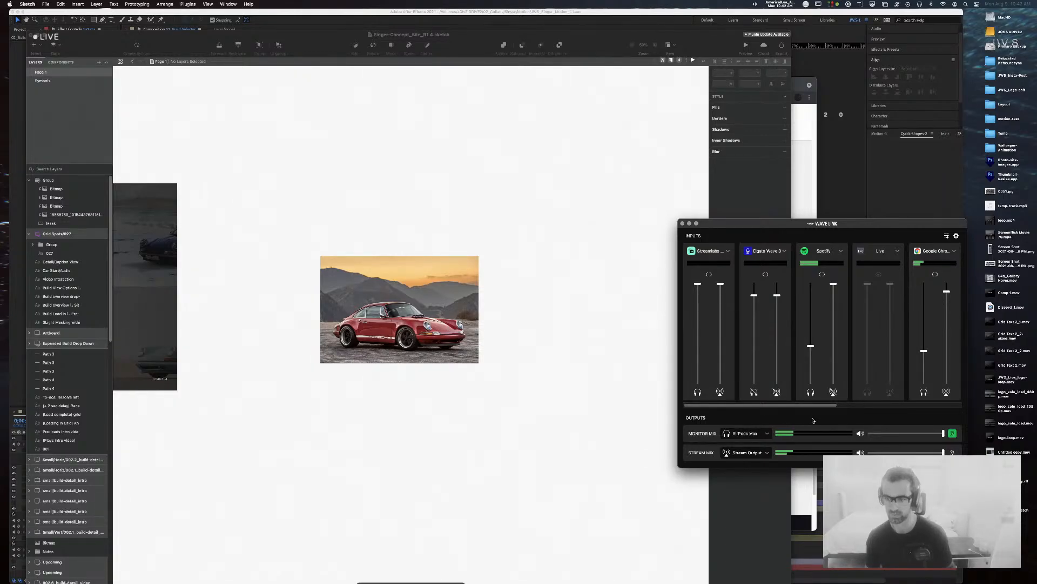
drag(833, 283, 832, 387)
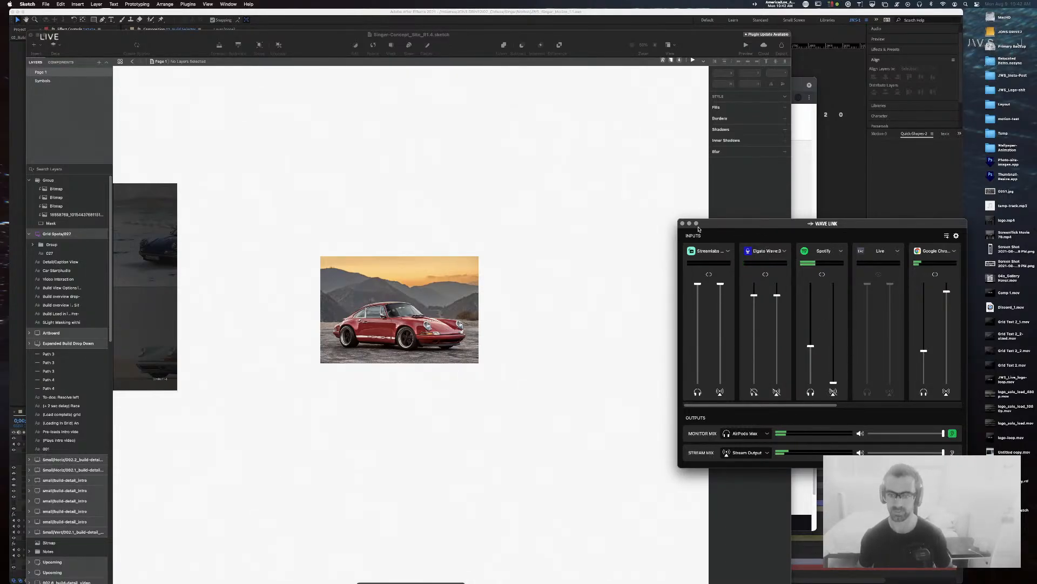
click(665, 294)
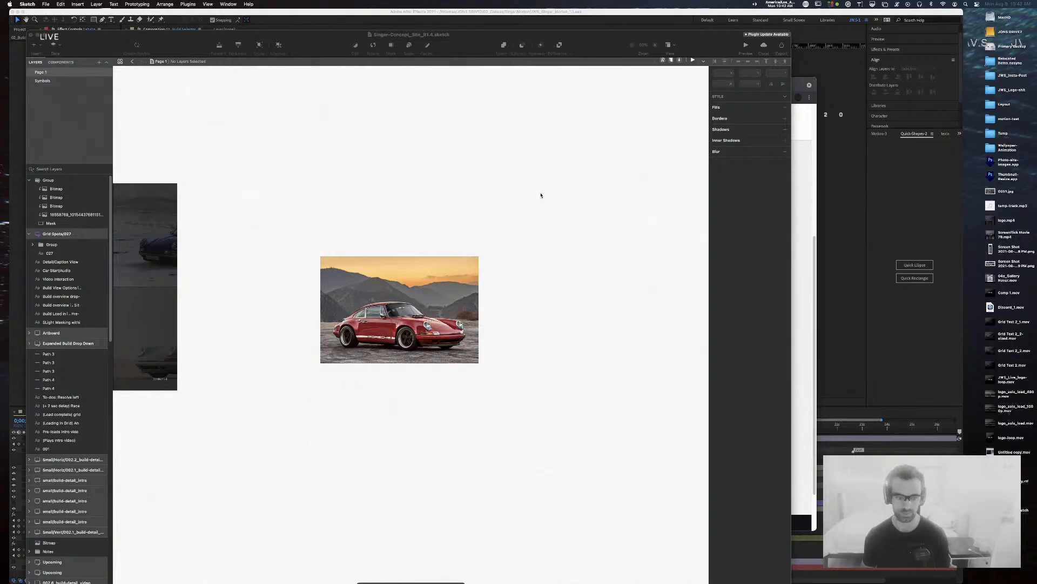
mouse_move(340, 221)
mouse_down()
mouse_move(588, 196)
mouse_move(386, 244)
mouse_up()
key(super+Tab)
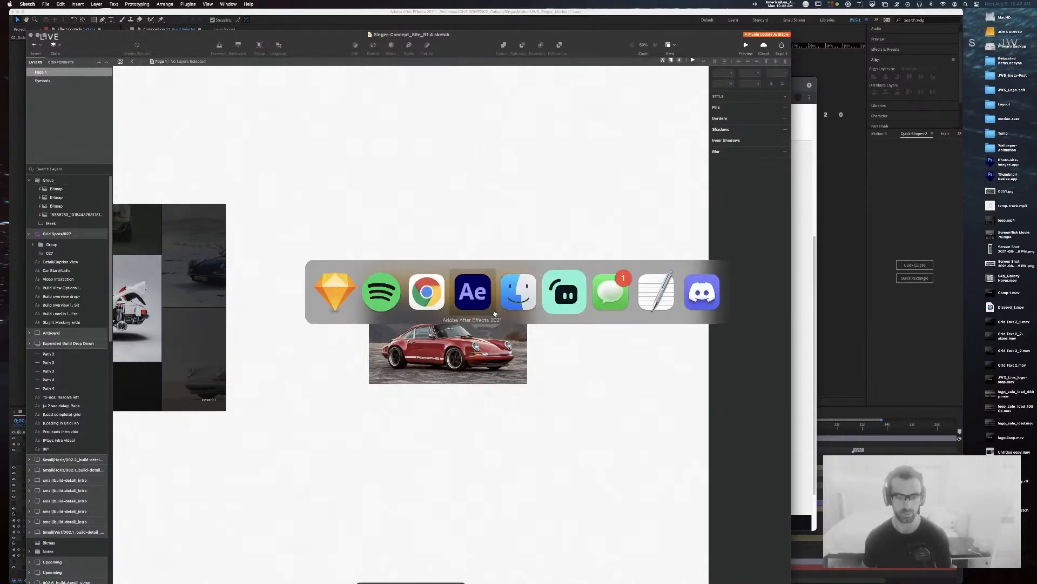
Step: In Finder, expand the Overview folder and preview grid-6.jpg, grid-7.jpg and grid-8.jpg
click(520, 297)
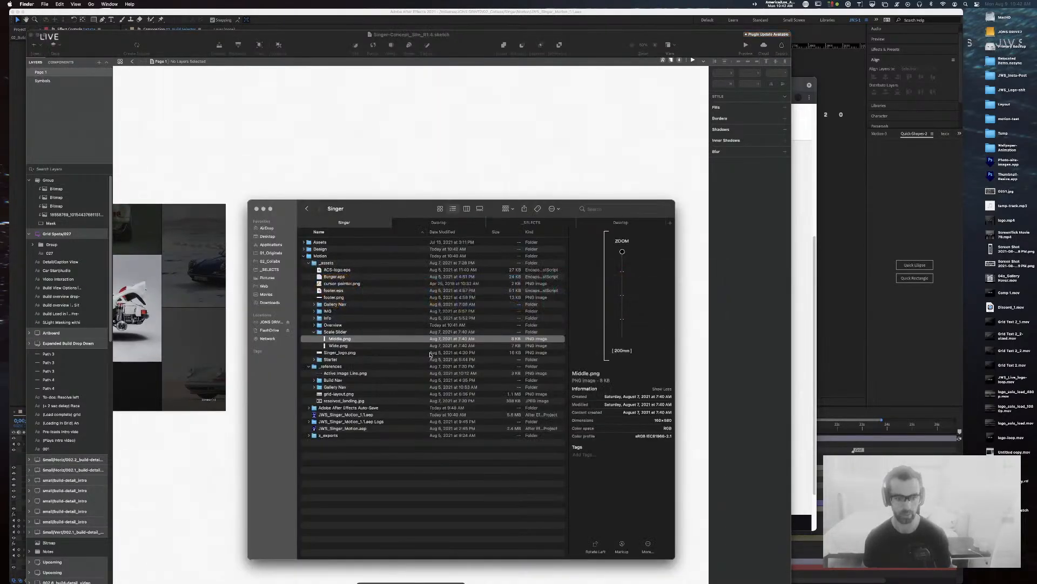
click(314, 324)
click(352, 367)
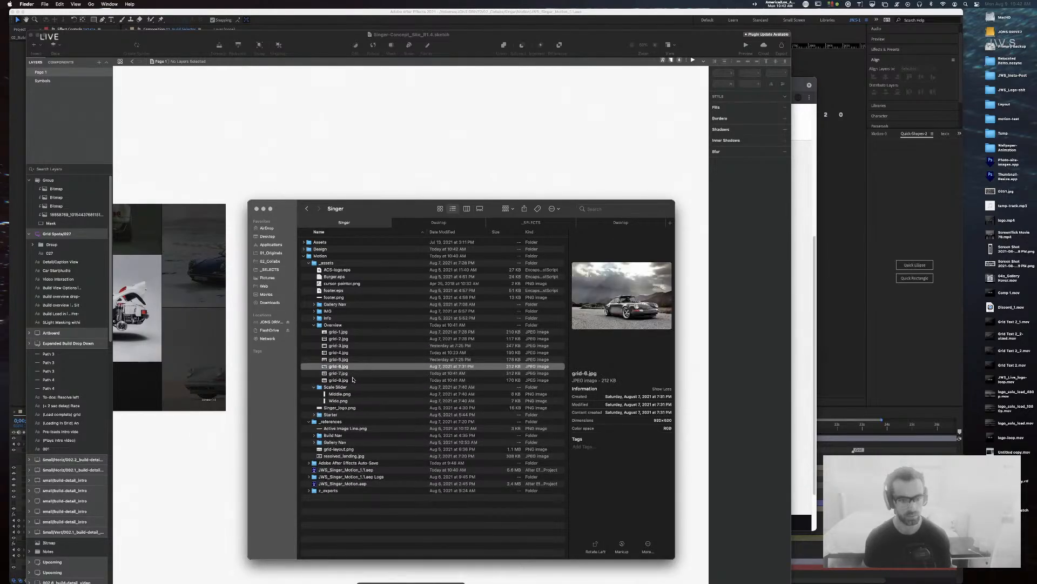
click(353, 374)
click(350, 381)
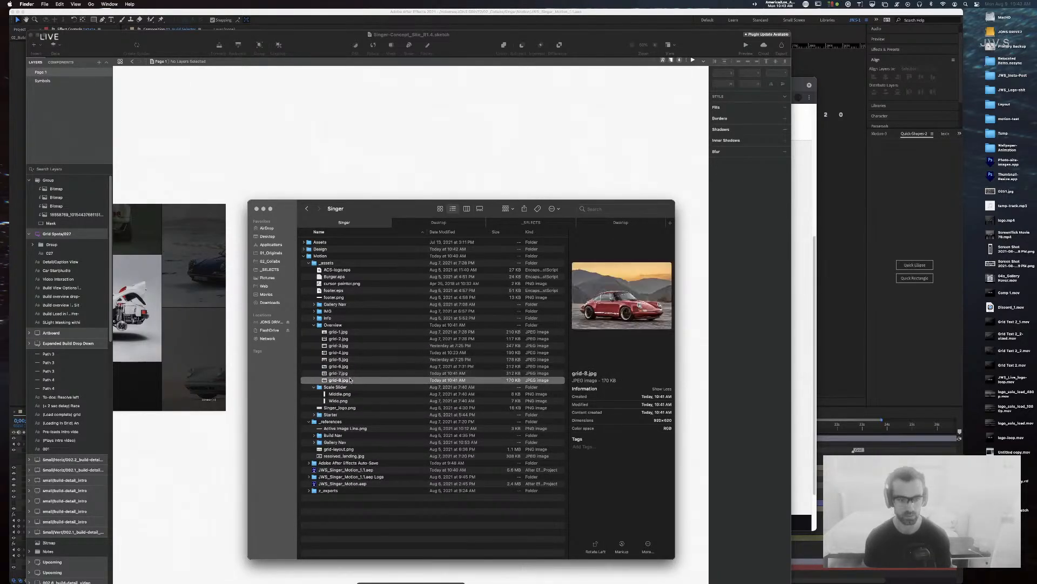
click(350, 373)
Step: Return to Sketch and zoom out to show all the artboards
drag(349, 380, 437, 255)
key(super+minus)
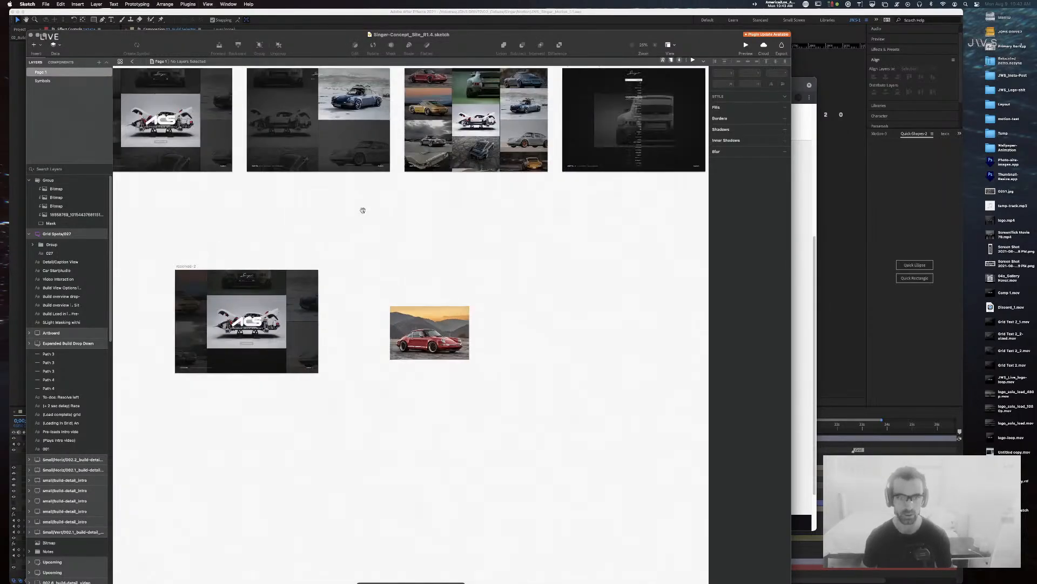
drag(363, 211, 366, 277)
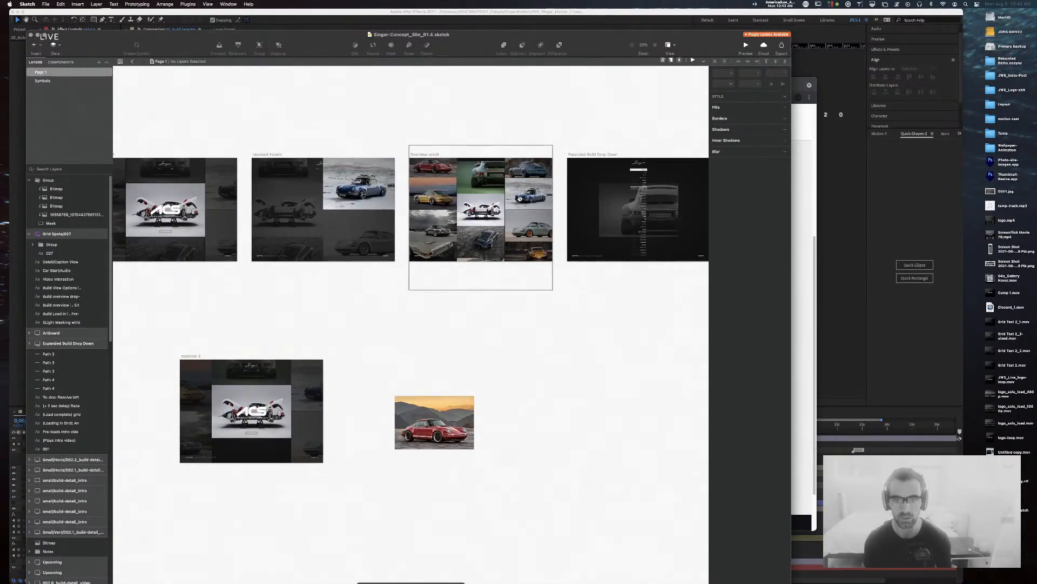
Step: Try pasting a blue car photo over the red car tile, then remove it
super+click(528, 169)
super+click(446, 428)
key(super+v)
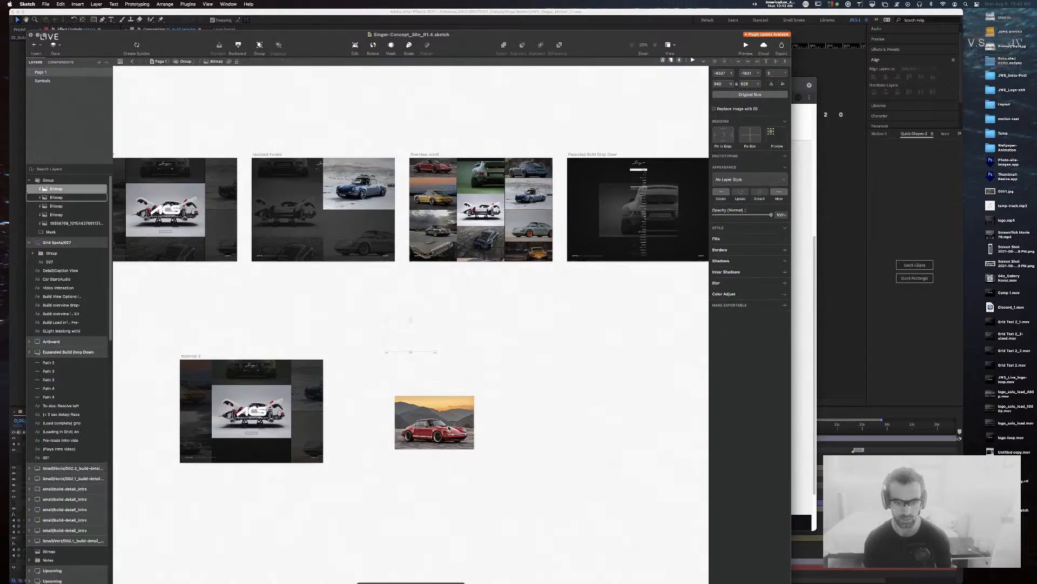
drag(416, 344, 428, 424)
key(super+x)
Step: Paste the yellow car photo into the red-car group, sized to 1214x809 and positioned within the mask
super+click(535, 256)
key(super+c)
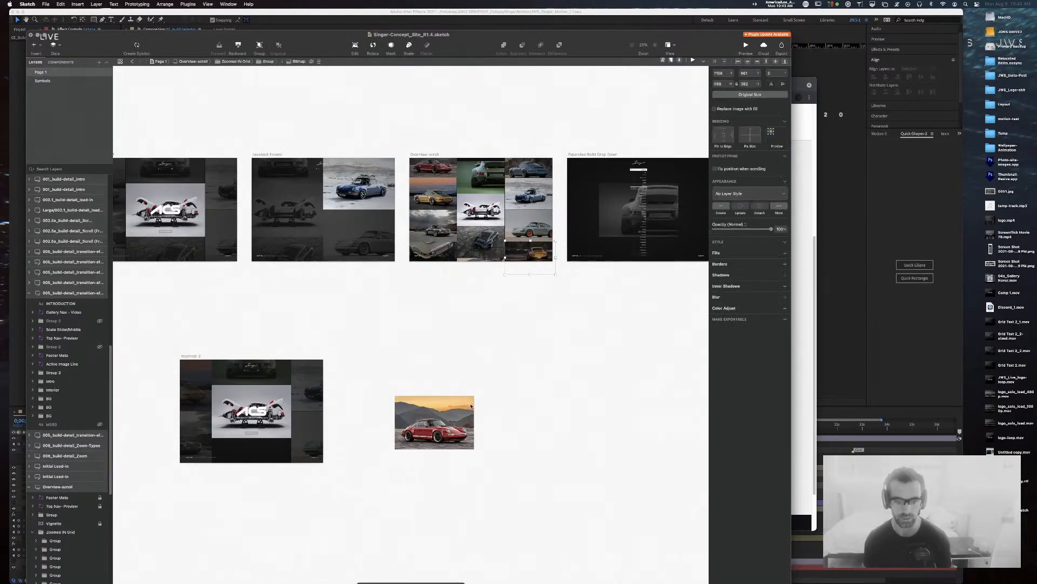
super+click(458, 415)
key(super+v)
drag(435, 382, 434, 422)
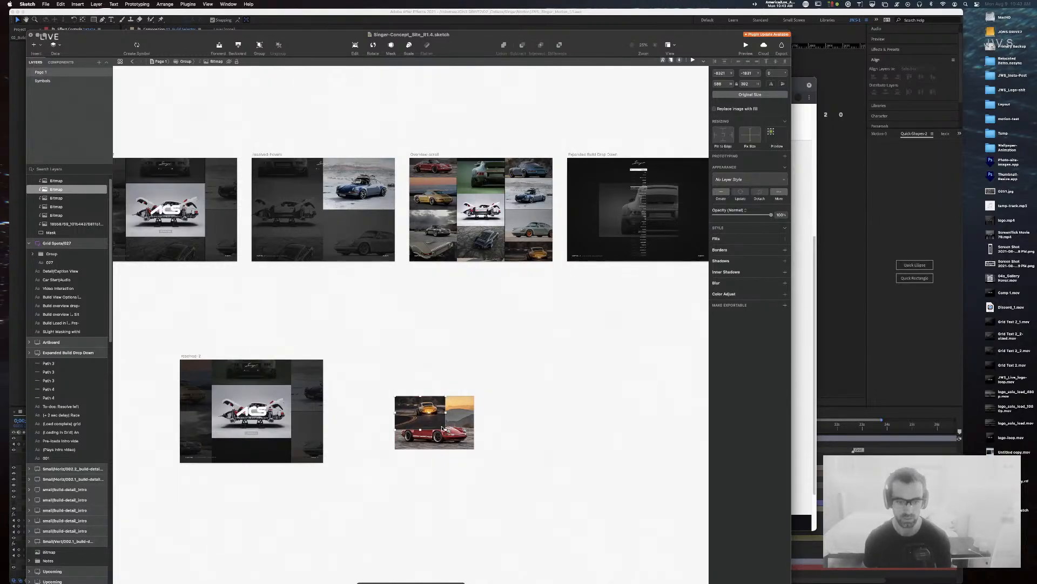
drag(444, 428, 501, 472)
drag(452, 439, 430, 436)
click(486, 399)
key(super+0)
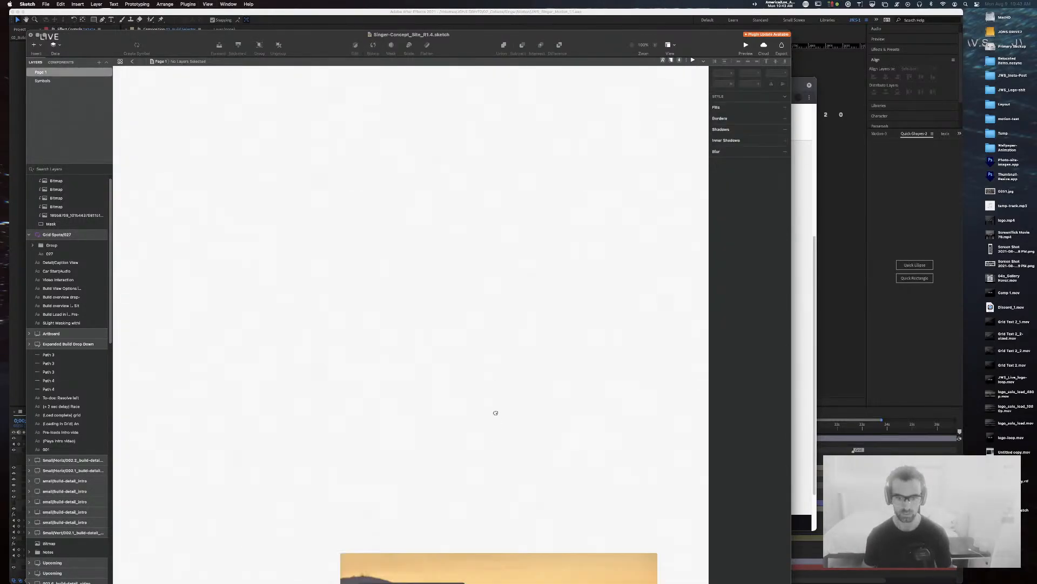
click(530, 279)
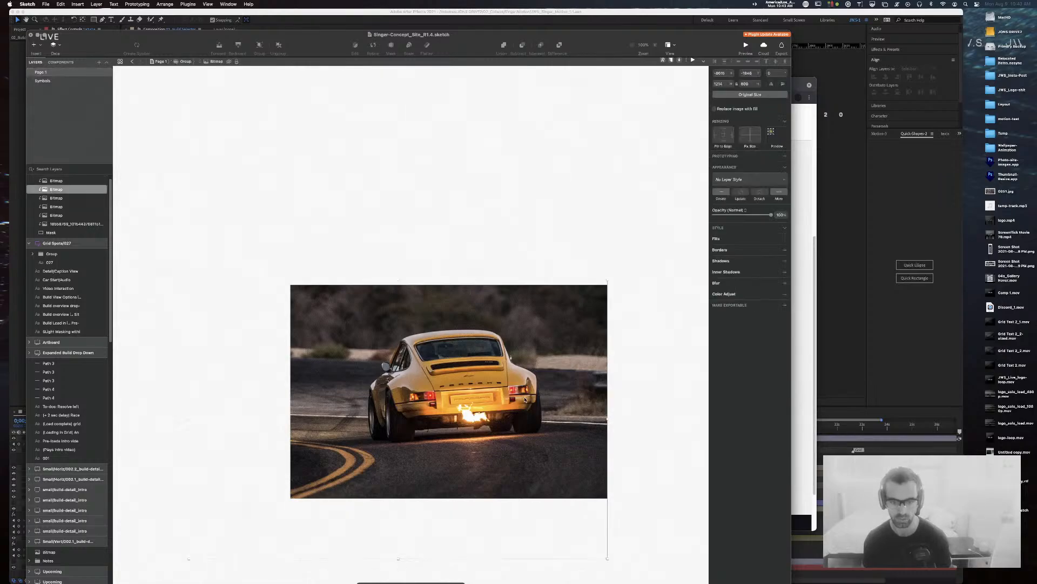
drag(513, 400, 516, 401)
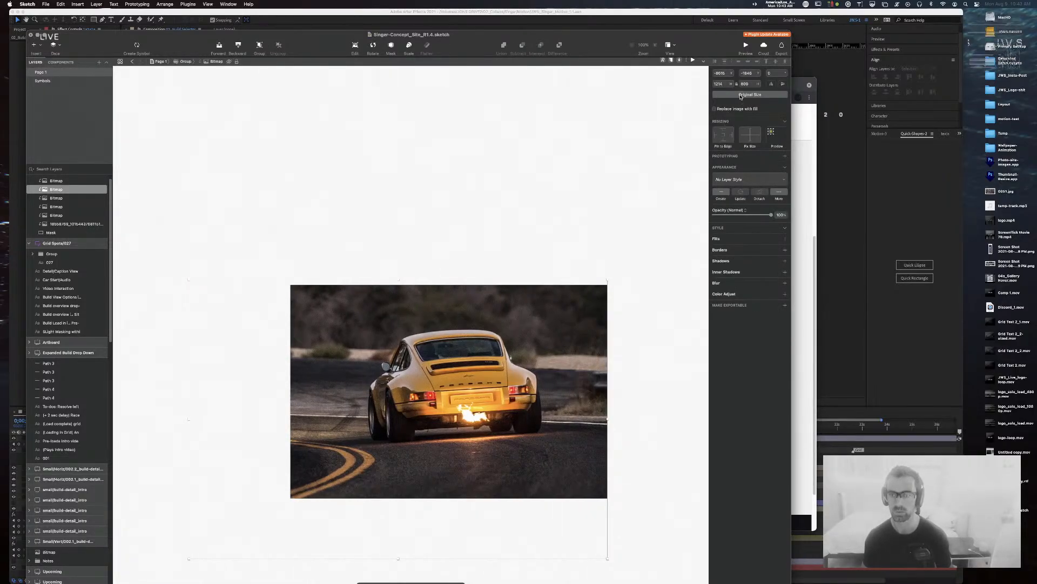
Step: Export the masked tile group as grid-9.jpg
click(427, 324)
key(super+shift+e)
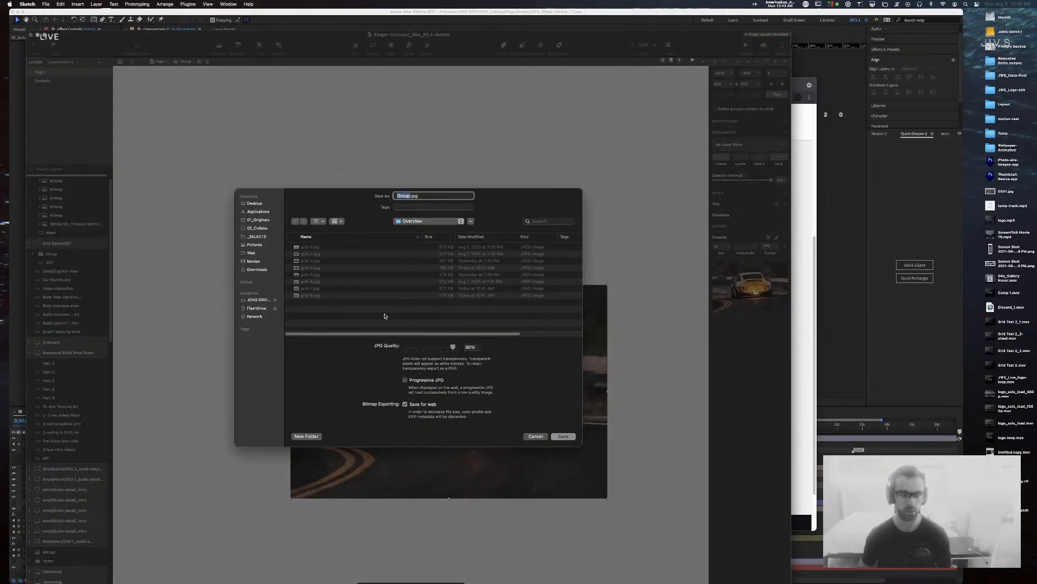
click(310, 295)
click(427, 189)
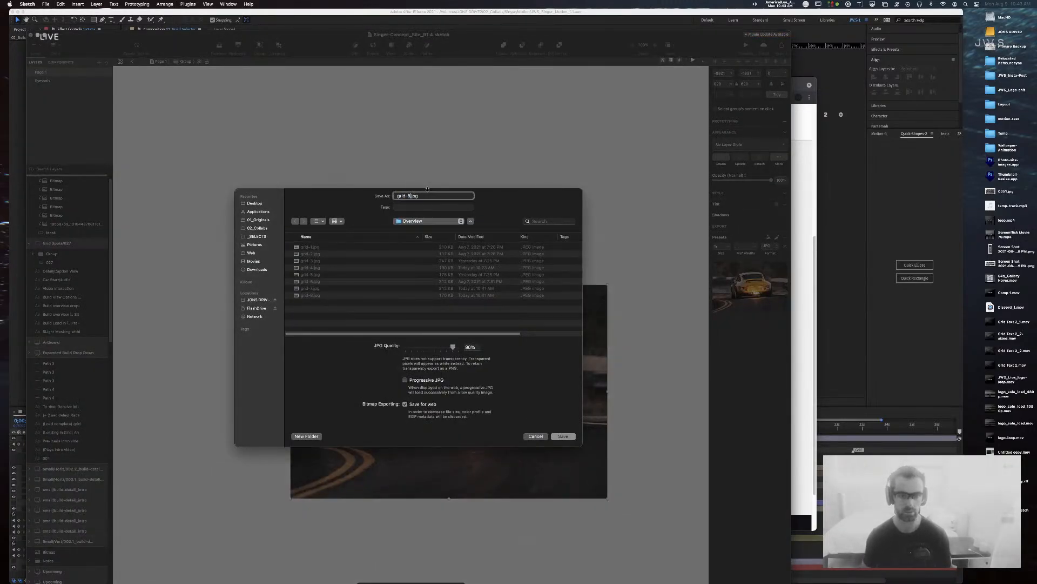
key(BackSpace)
text(9)
key(Return)
key(super+Tab)
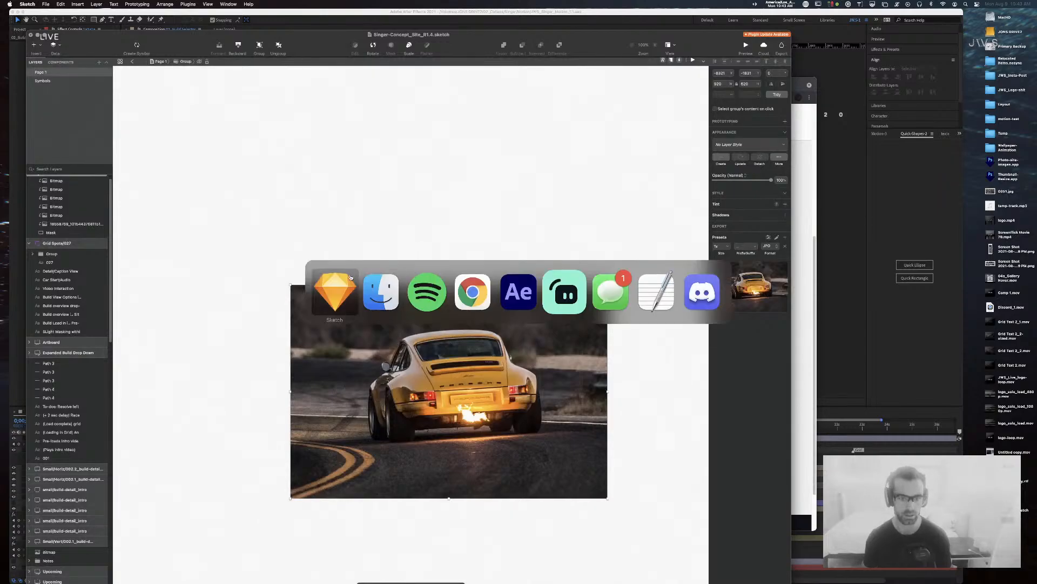
Step: Drag grid-7, grid-8 and grid-9.jpg from Finder into the Project panel's Overview folder
click(381, 294)
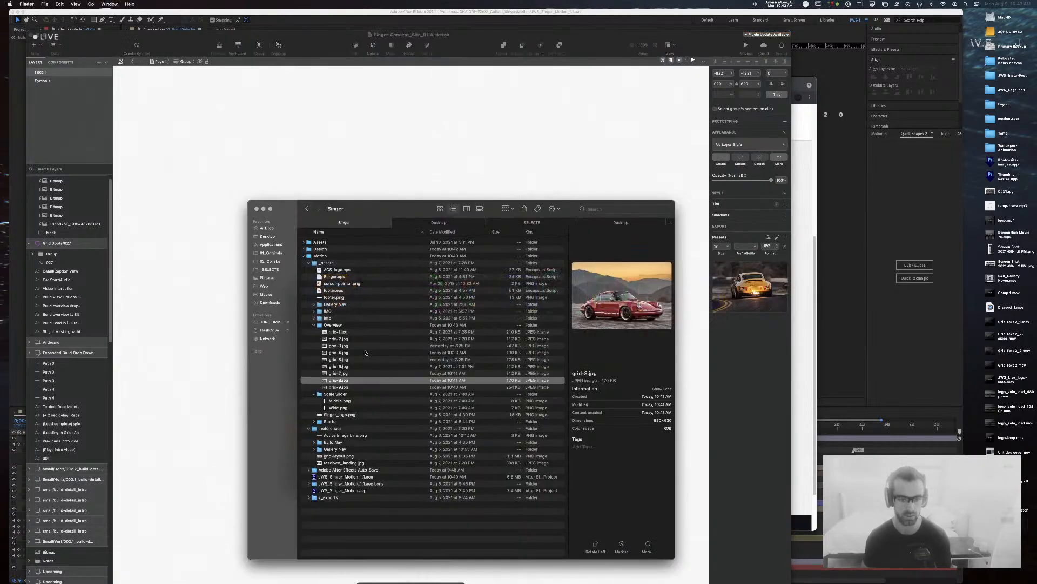
click(338, 387)
key(super+Tab)
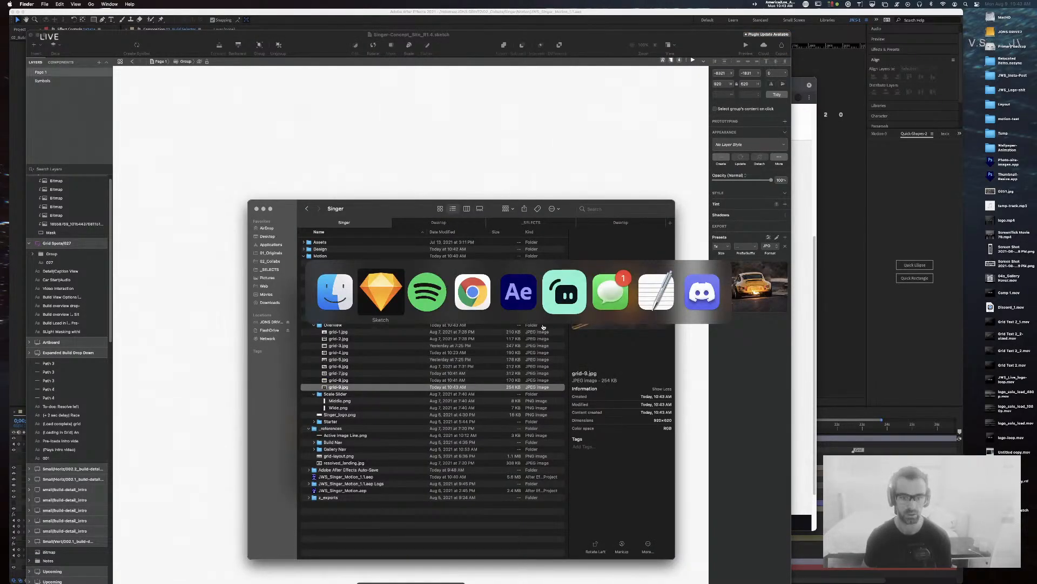
key(super+Tab)
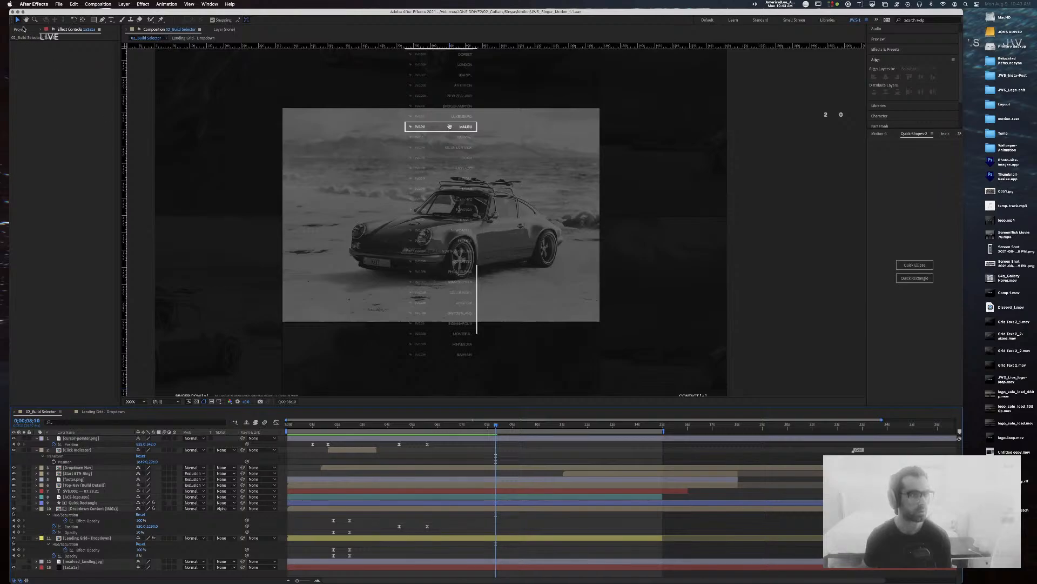
click(21, 30)
scroll(67, 288, down, 3)
key(super+Tab)
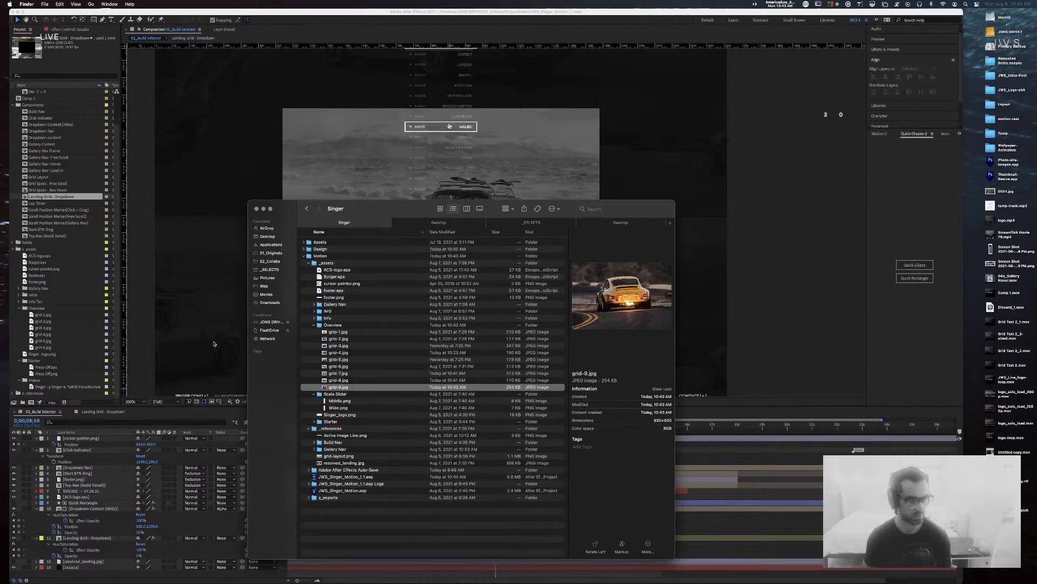
shift+click(339, 373)
drag(339, 373, 46, 312)
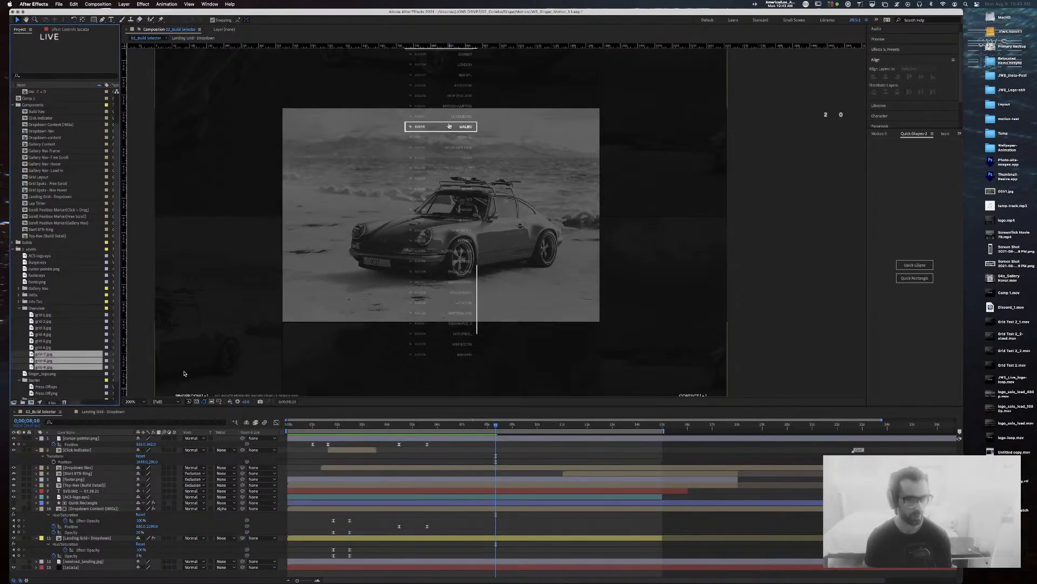
Step: Open the Landing Grid - Dropdown composition, close it, and return to 02_Build Selector
click(773, 233)
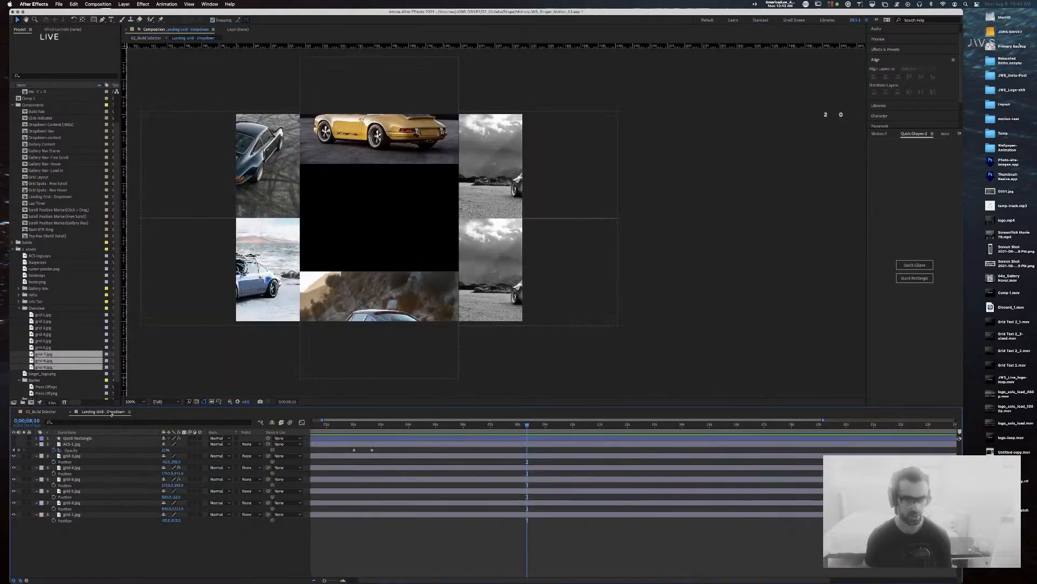
click(108, 412)
click(73, 412)
click(46, 315)
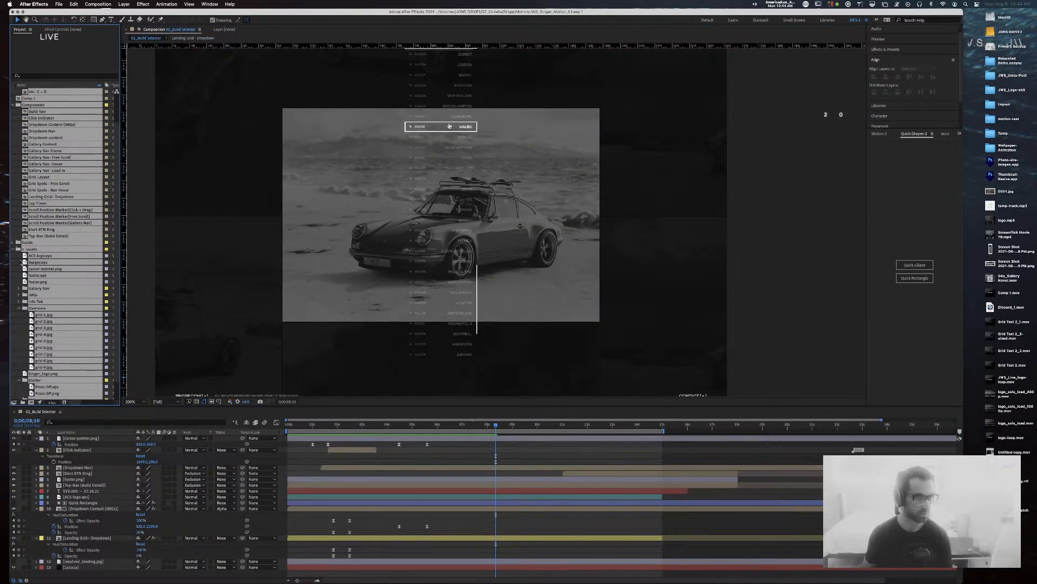
Step: Collapse all project folders, then browse the MAIN, Components and z_assets folders
click(13, 249)
click(38, 238)
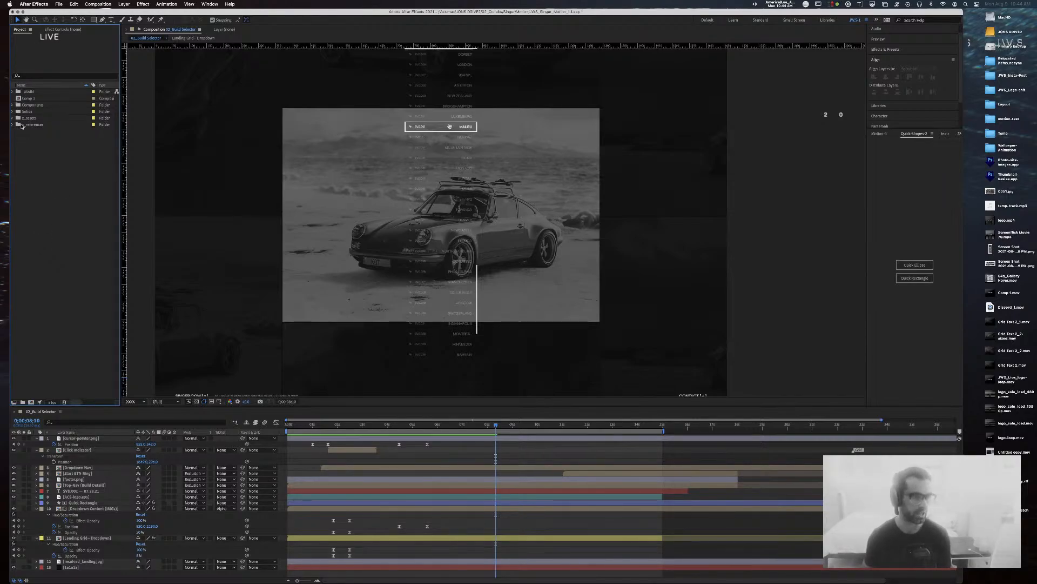
click(12, 105)
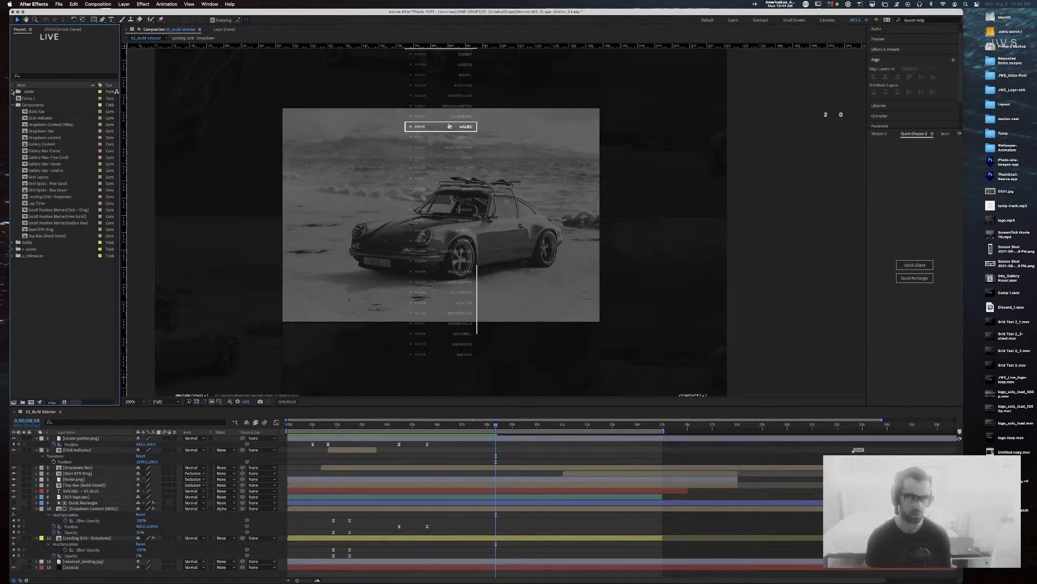
click(13, 92)
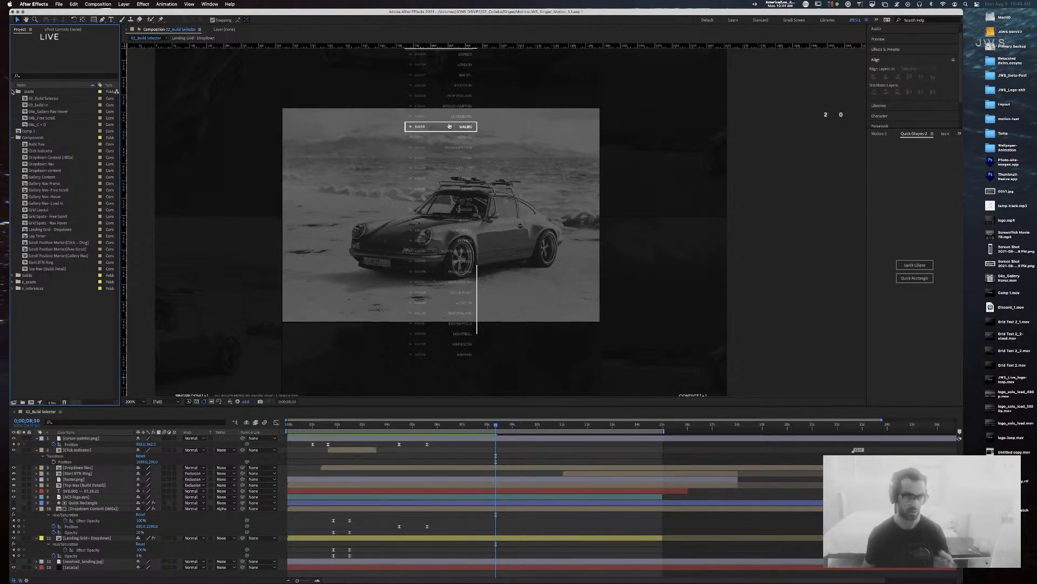
click(13, 138)
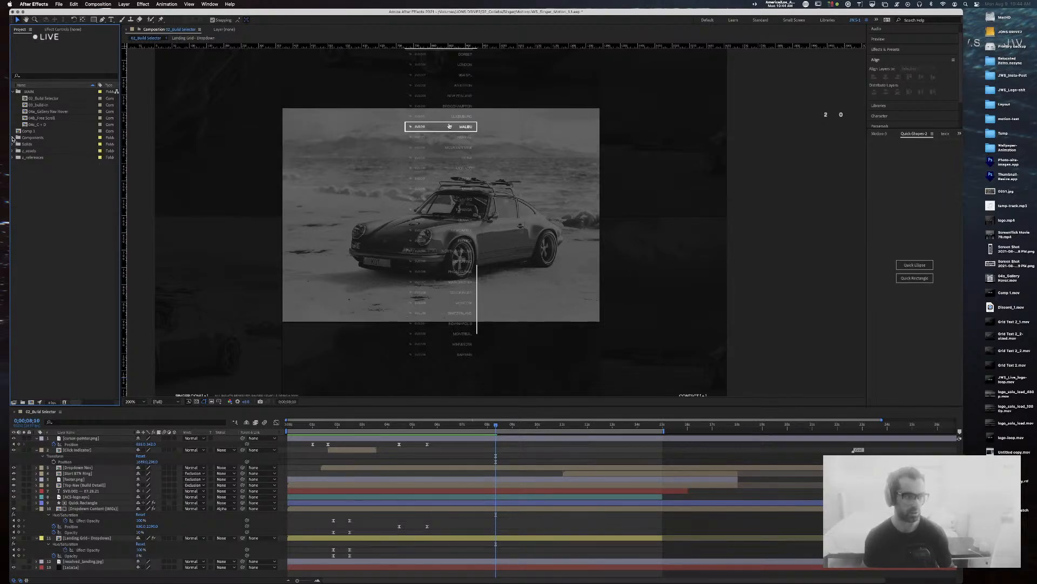
click(13, 138)
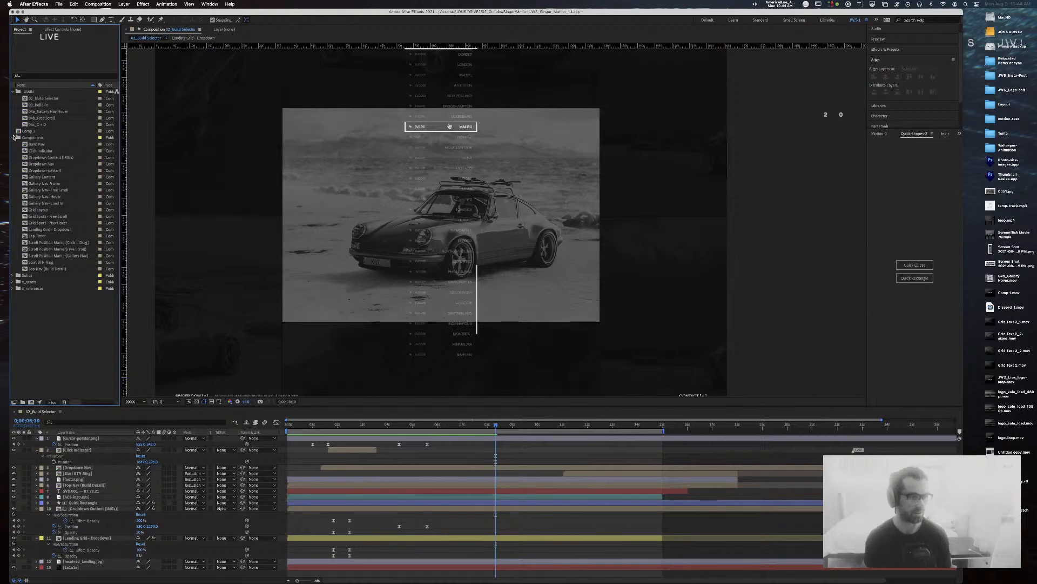
click(13, 138)
click(13, 152)
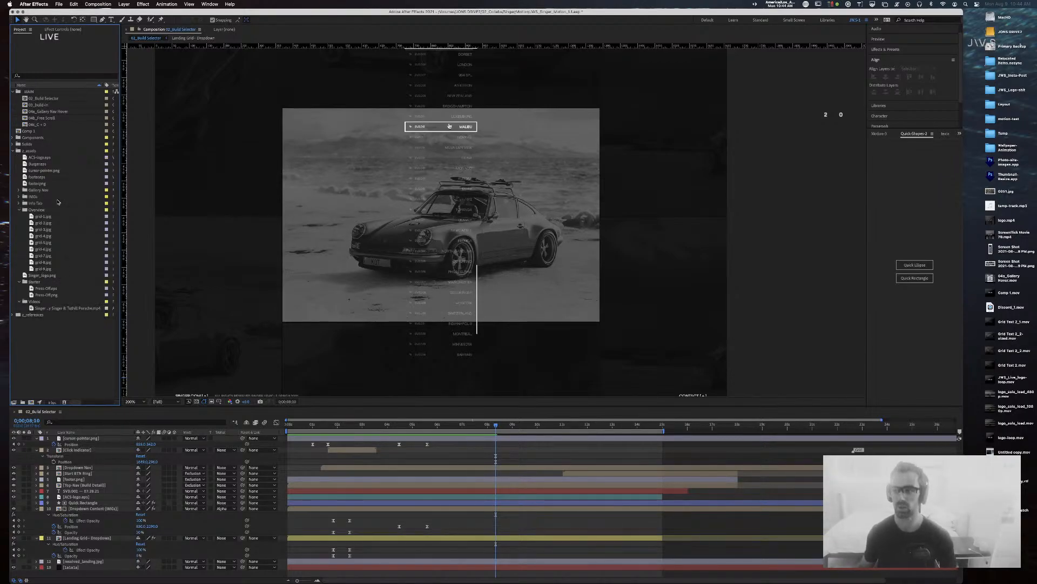
key(super+Tab)
key(Escape)
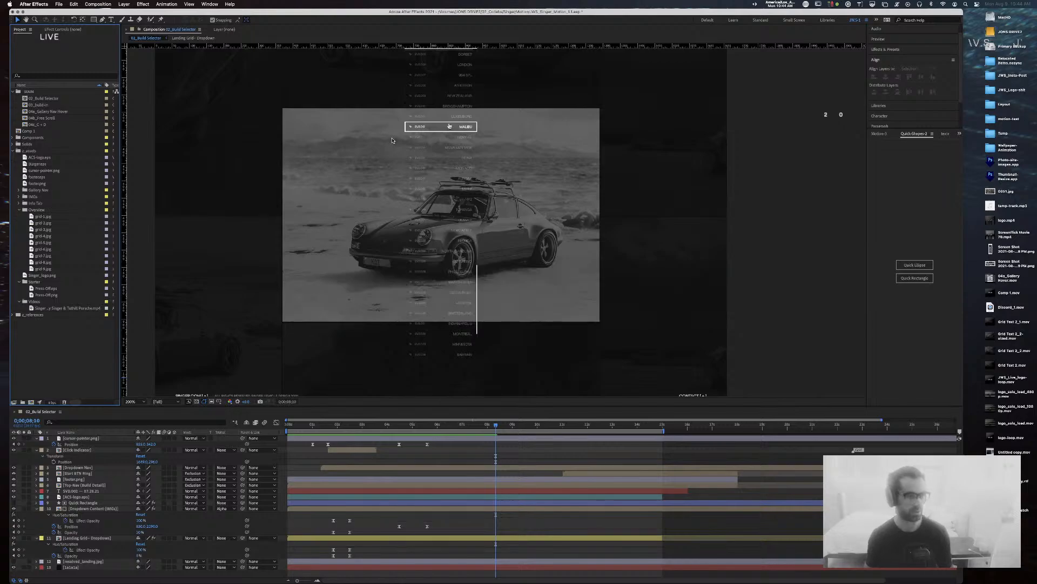
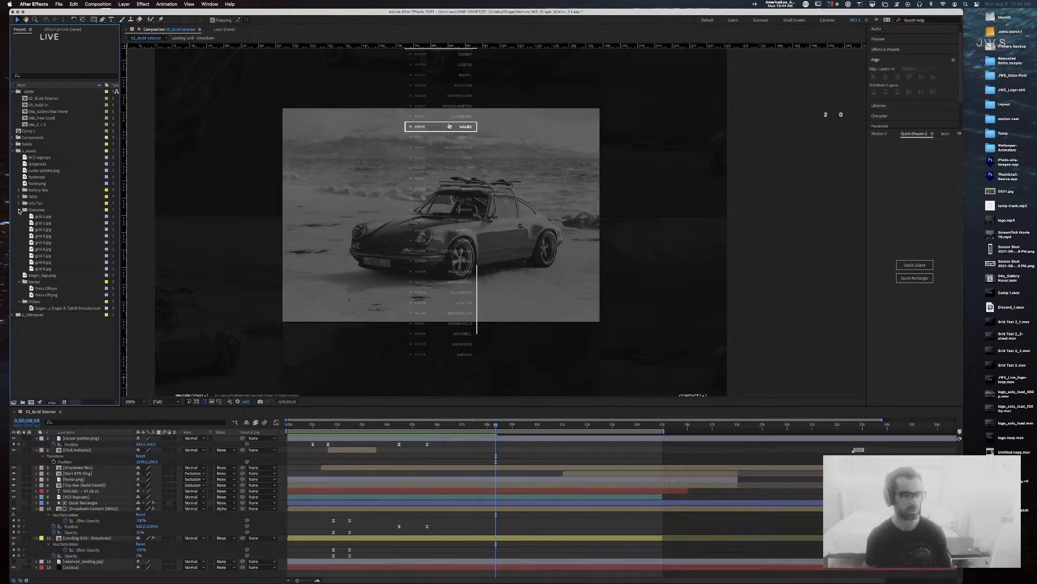
Step: Open the Dropdown Content (IMGs) composition at 50% and frame the two existing car images
click(12, 138)
click(75, 158)
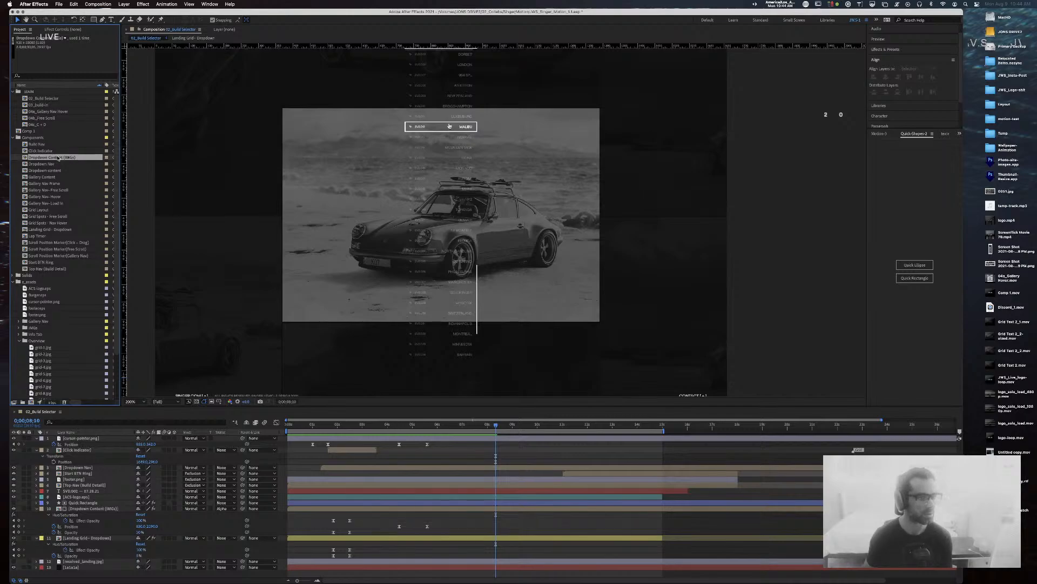
double_click(59, 158)
key(comma)
key(space)
drag(547, 130, 529, 47)
drag(537, 254, 542, 51)
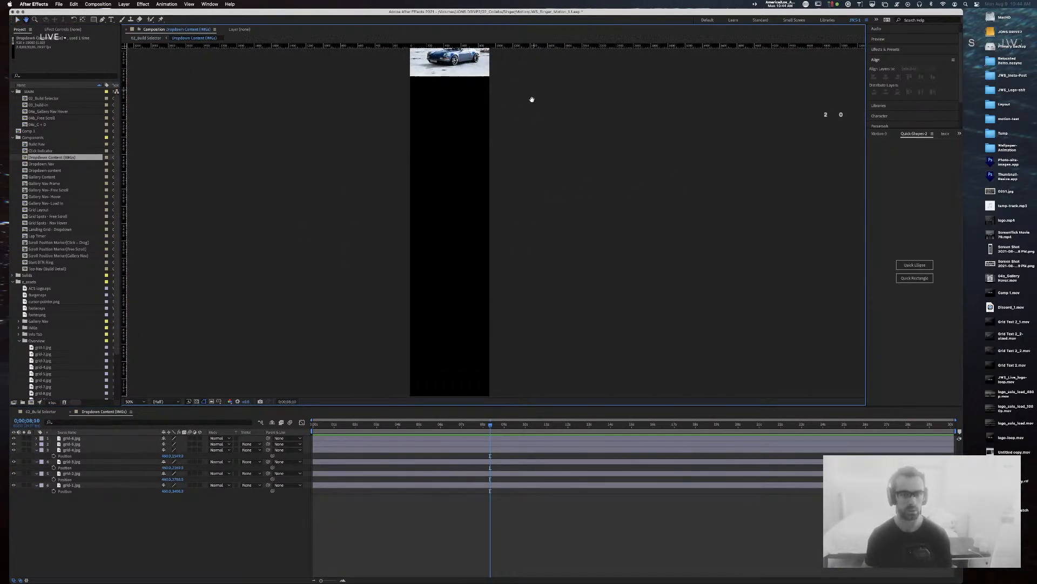
drag(534, 92, 531, 173)
key(super+Tab)
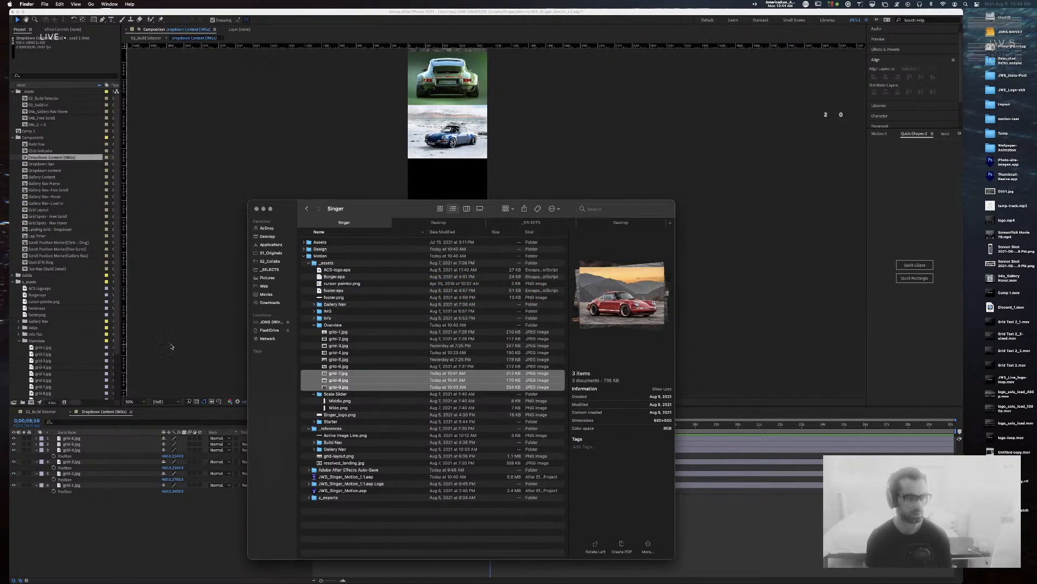
key(super+Tab)
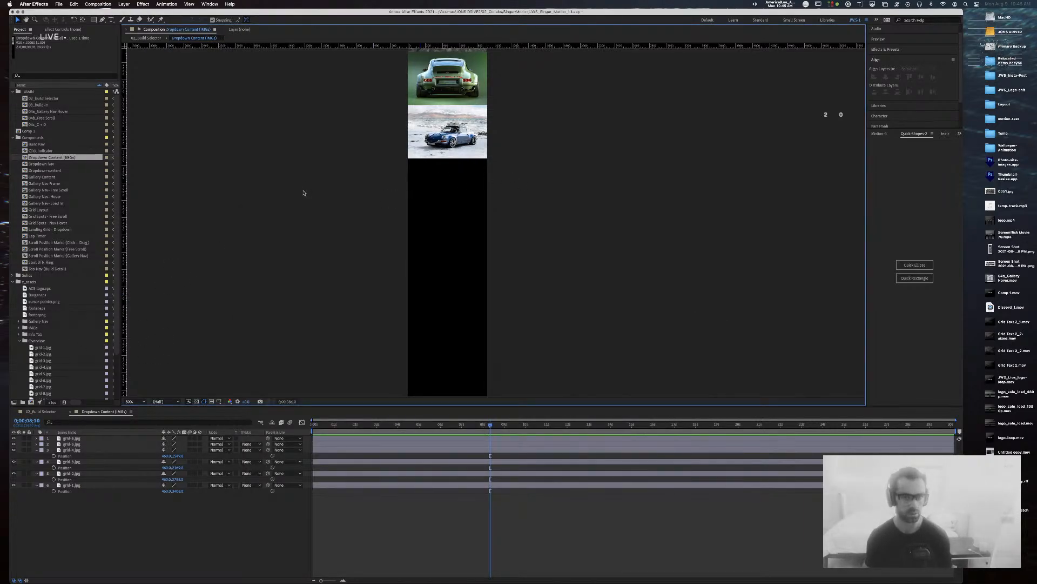
scroll(54, 324, down, 4)
Step: Place grid-7, grid-8 and grid-9.jpg in the slots below the existing car images
click(52, 335)
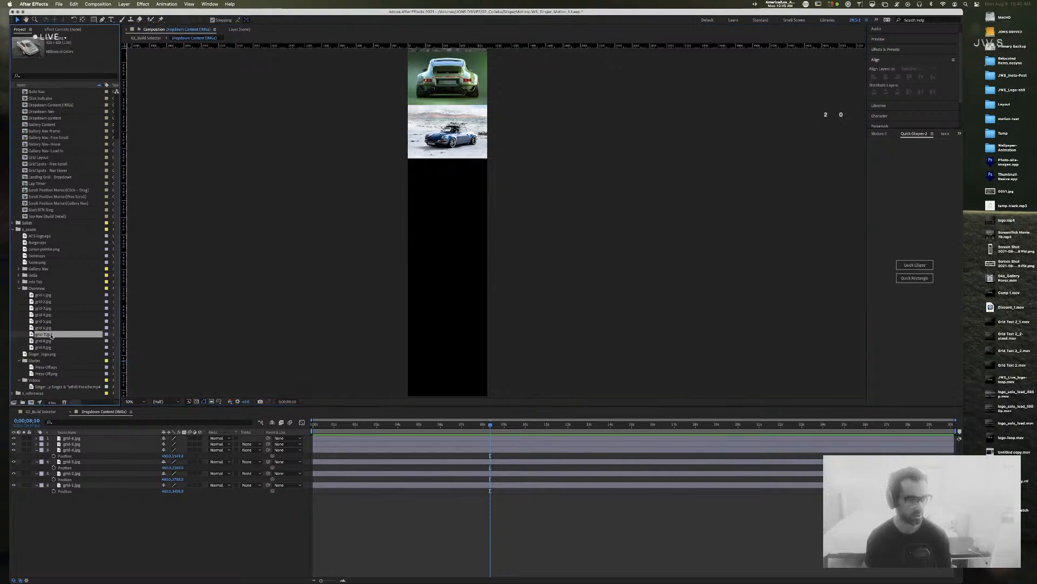
drag(31, 336, 448, 185)
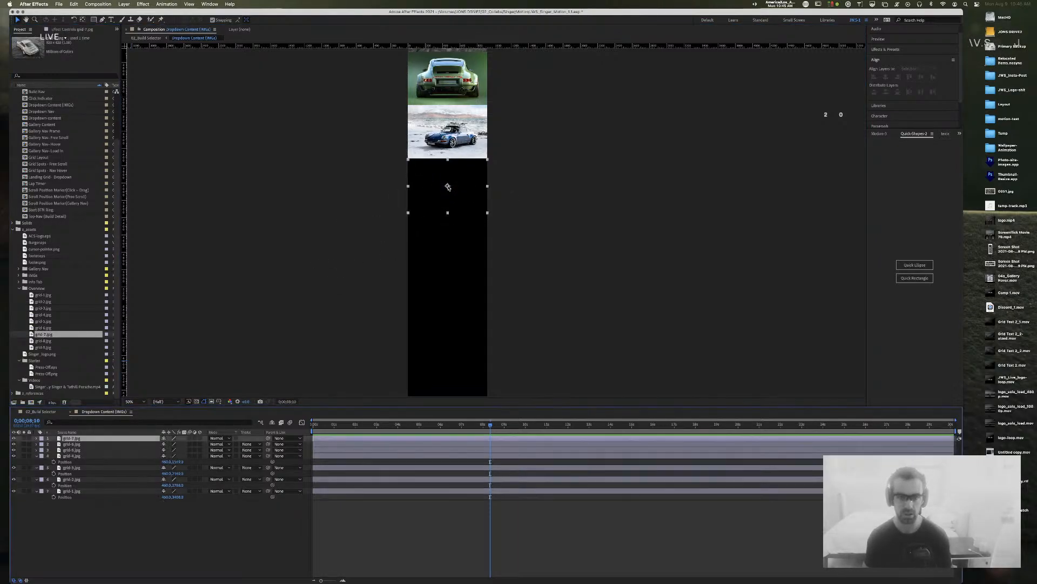
drag(33, 340, 447, 240)
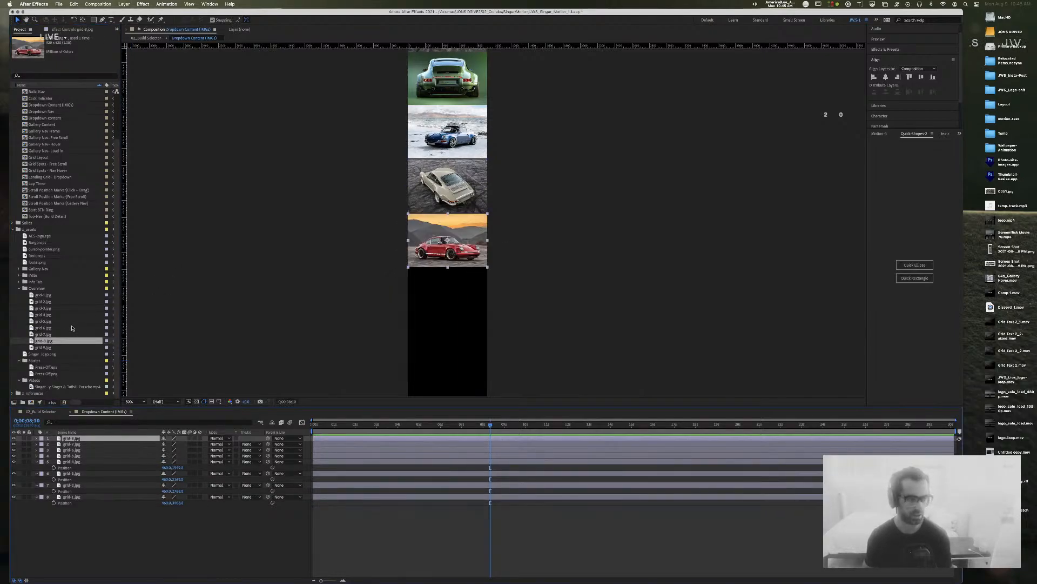
drag(33, 347, 448, 297)
click(522, 158)
key(space)
drag(520, 169, 647, 317)
key(period)
key(period)
Step: Nudge the grid-7 layer up to close the gap above it
click(488, 239)
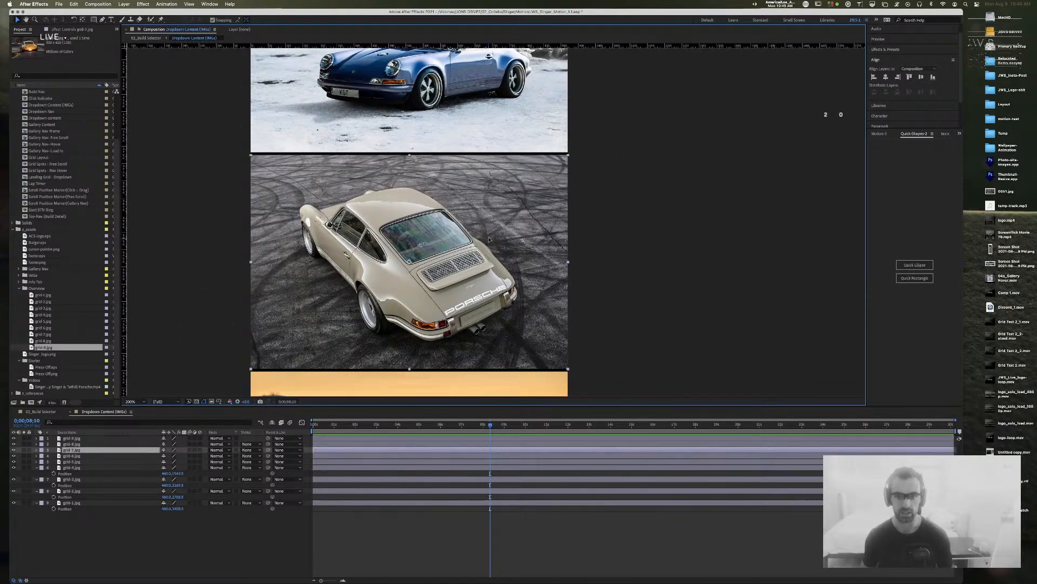
key(shift+Up)
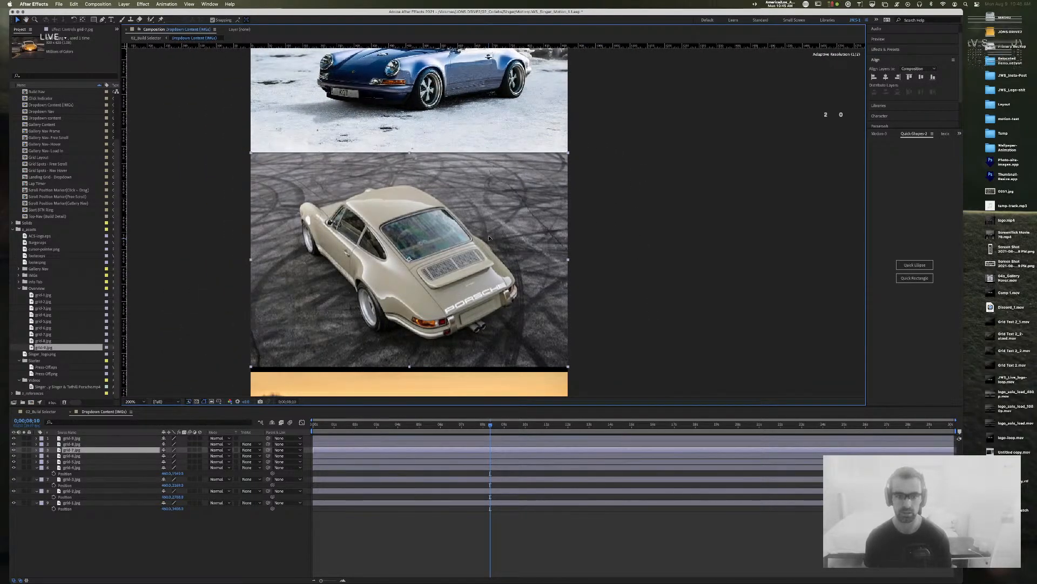
key(p)
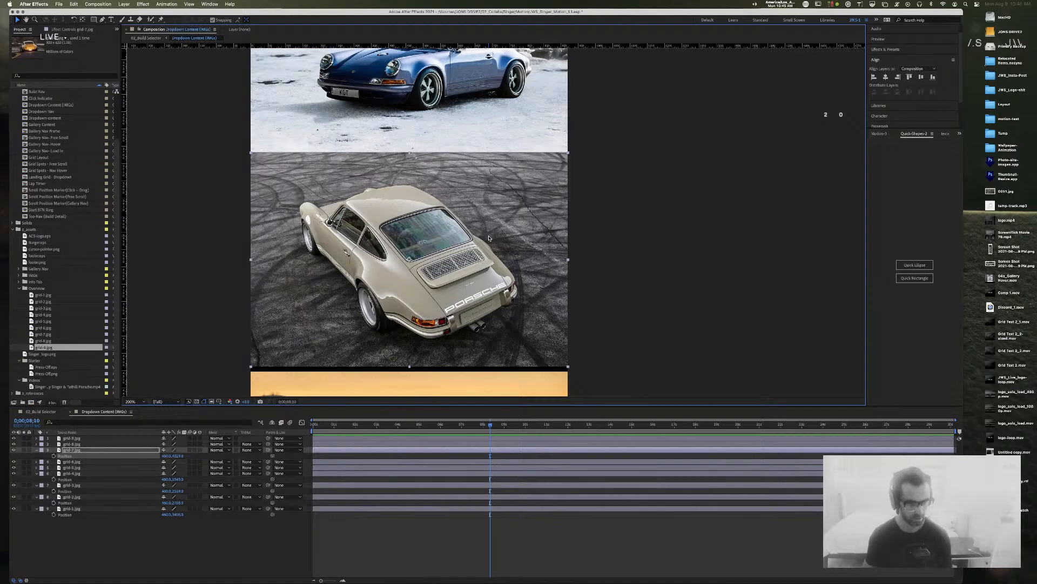
click(653, 186)
click(524, 232)
key(Up)
click(660, 243)
Step: Nudge the grid-9 layer up so it sits flush under the red grid-8 car
scroll(660, 243, down, 5)
click(541, 277)
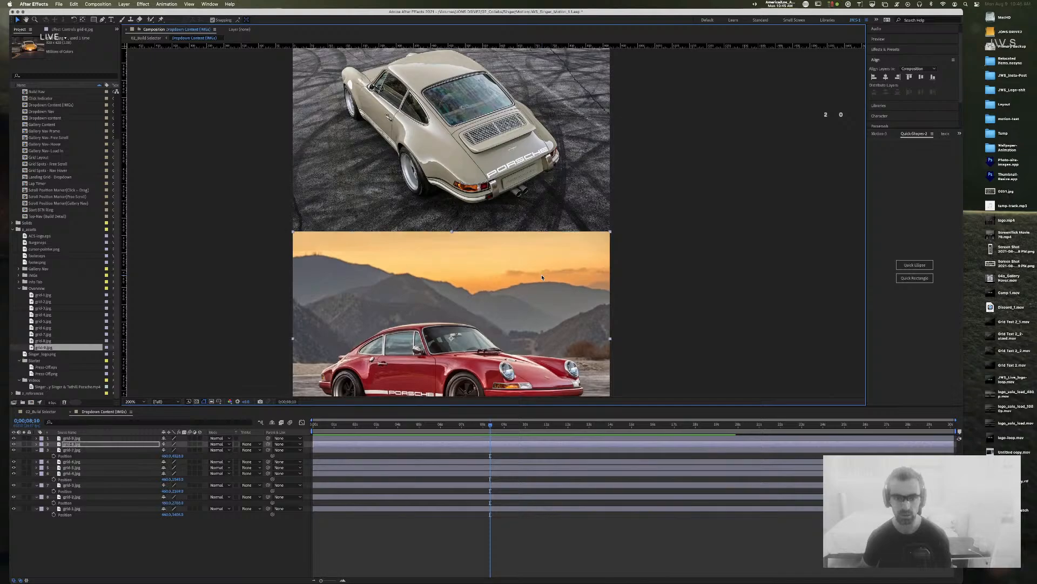
click(705, 183)
scroll(675, 113, down, 5)
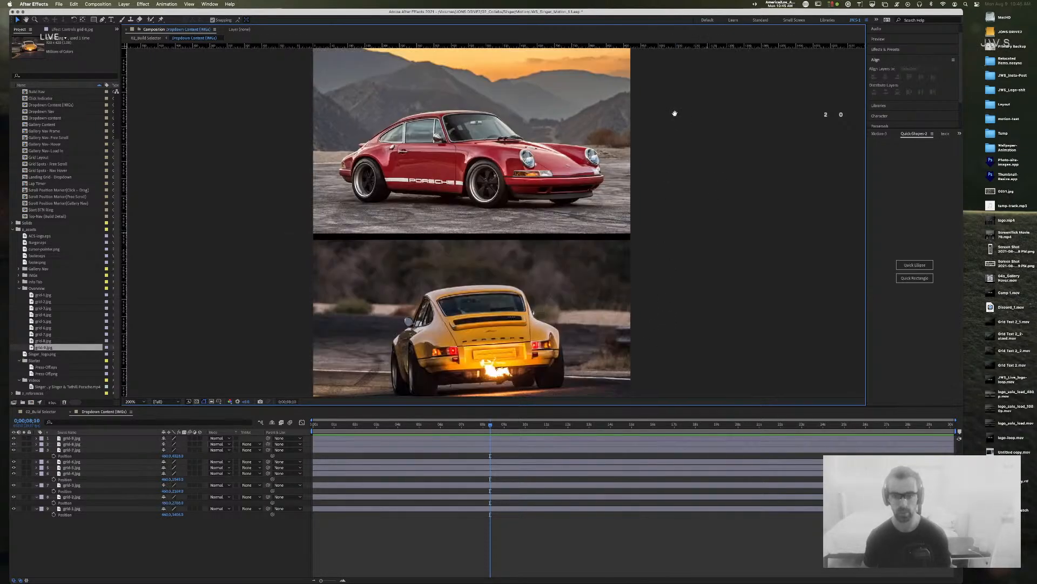
click(595, 275)
key(shift+Up)
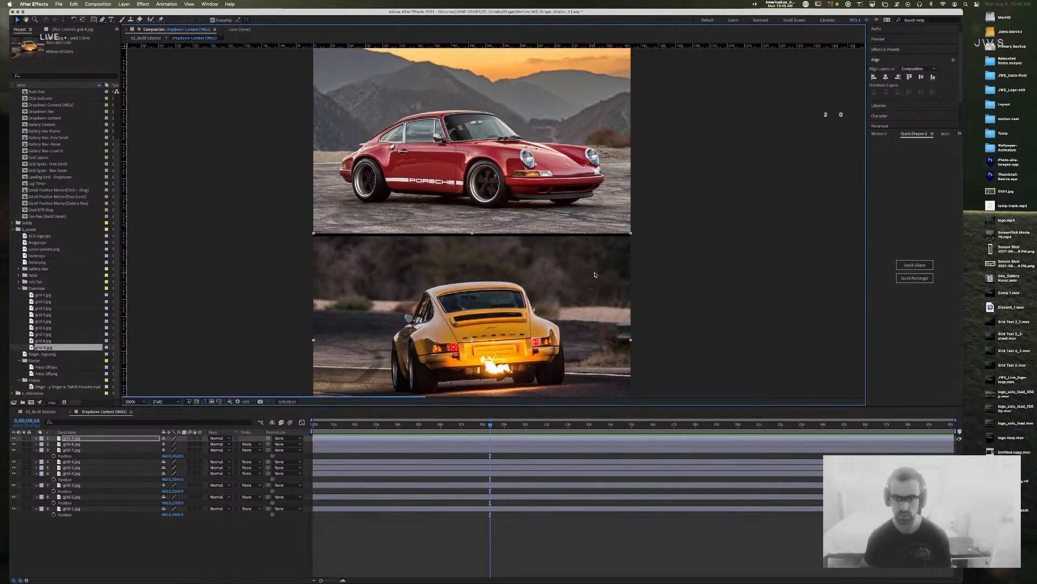
key(Up)
key(Down)
key(Down)
key(Up)
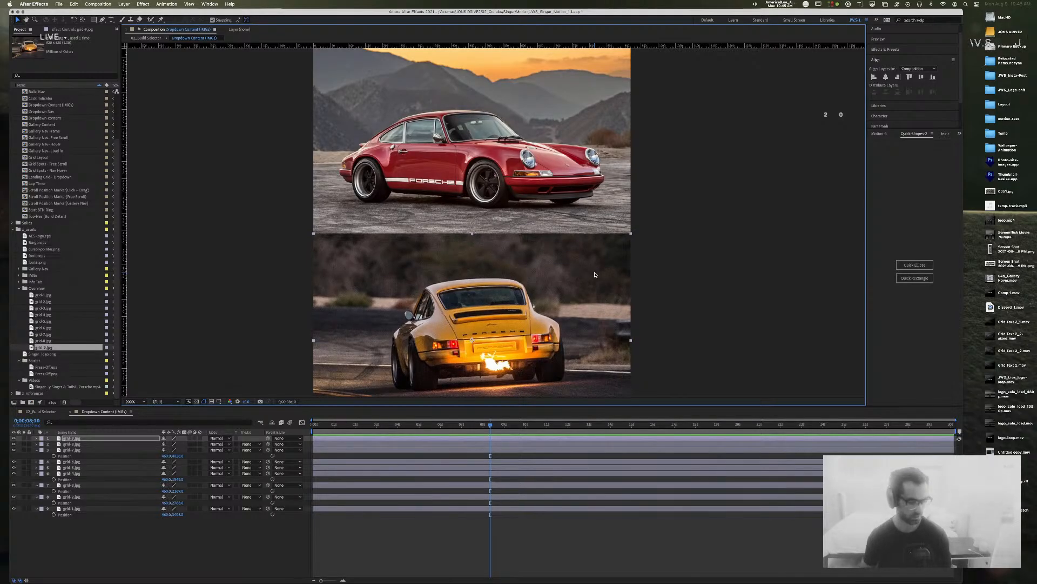
click(711, 168)
Step: Zoom out over the full image column, save the project, and select 02_Build Selector
key(comma)
key(comma)
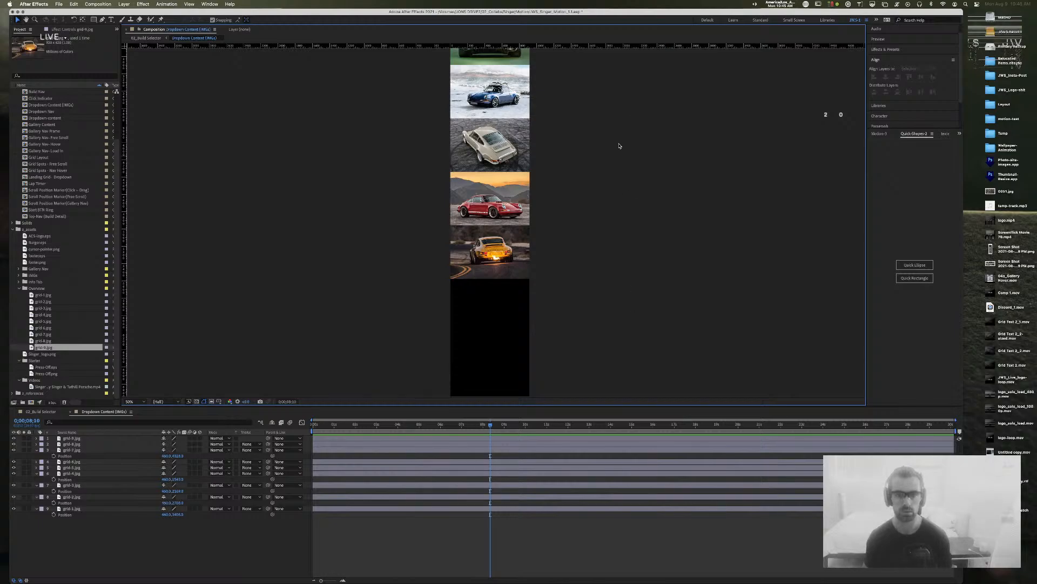
scroll(396, 243, up, 10)
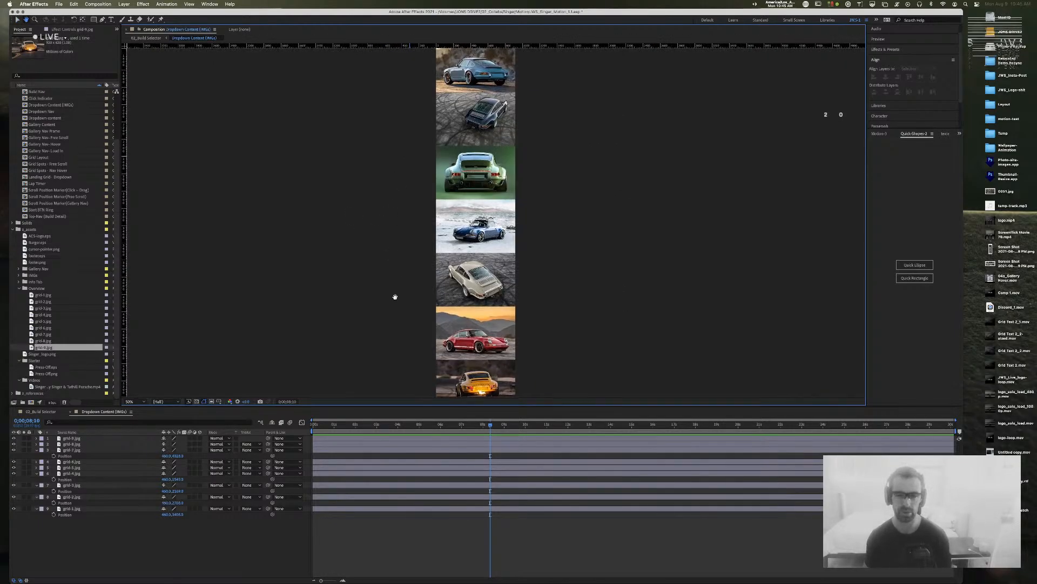
key(super+s)
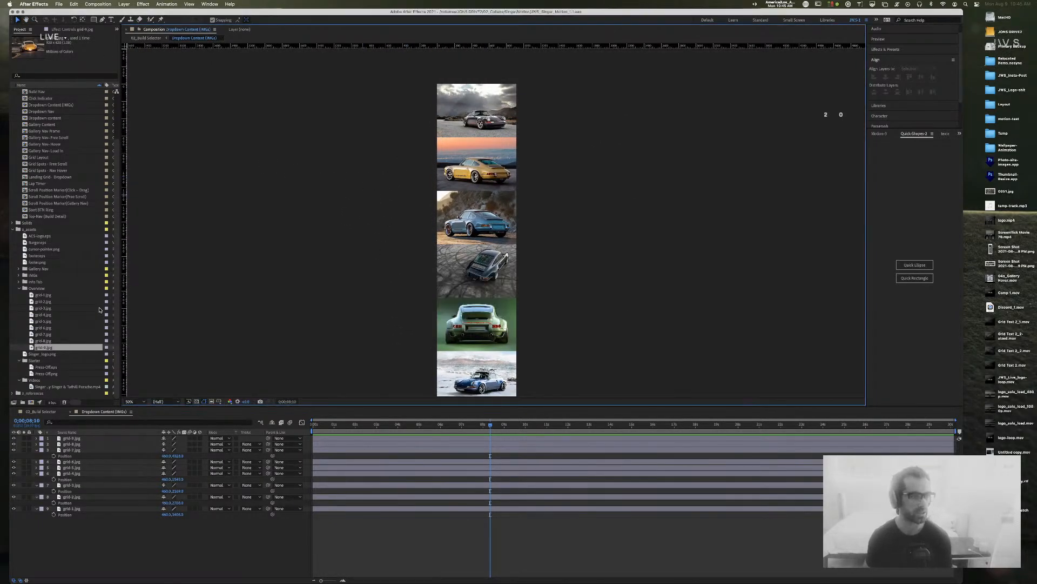
scroll(39, 230, up, 3)
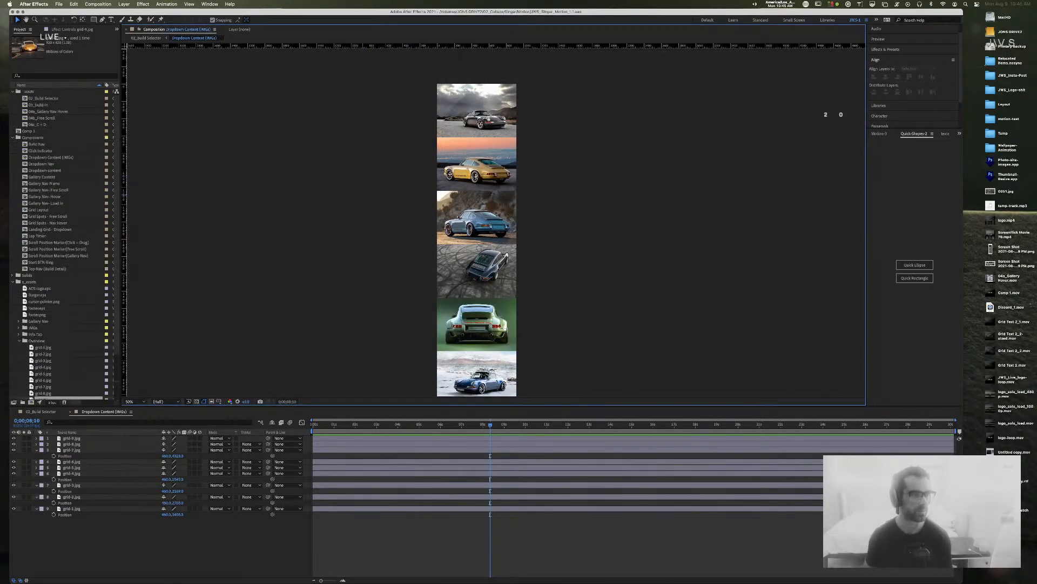
click(28, 99)
Step: Open 02_Build Selector, disable the car image's Hue/Saturation effect, and preview from about 6 seconds
double_click(25, 100)
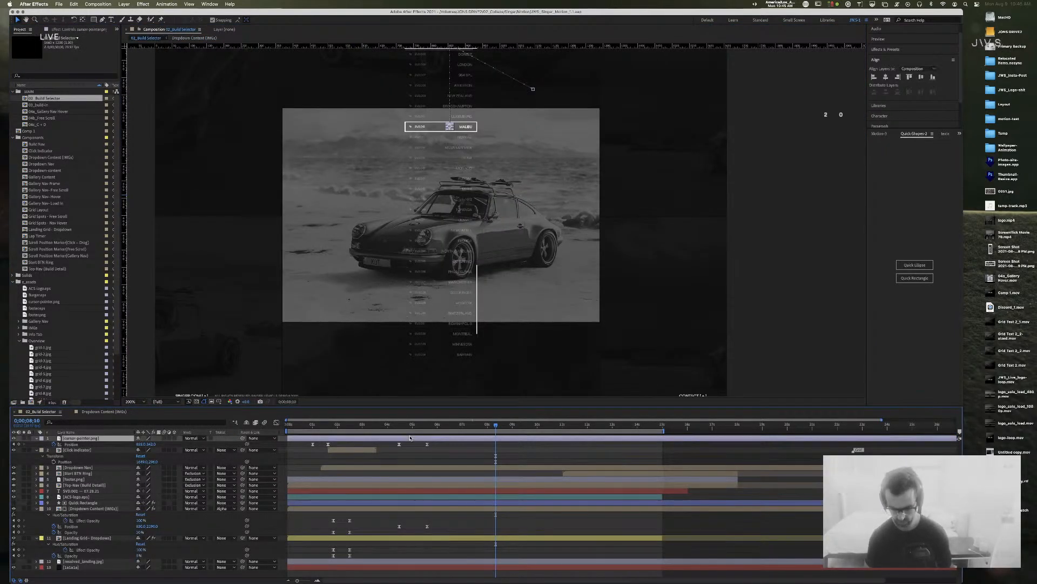
mouse_move(493, 430)
mouse_down()
mouse_move(455, 430)
mouse_move(474, 432)
mouse_up()
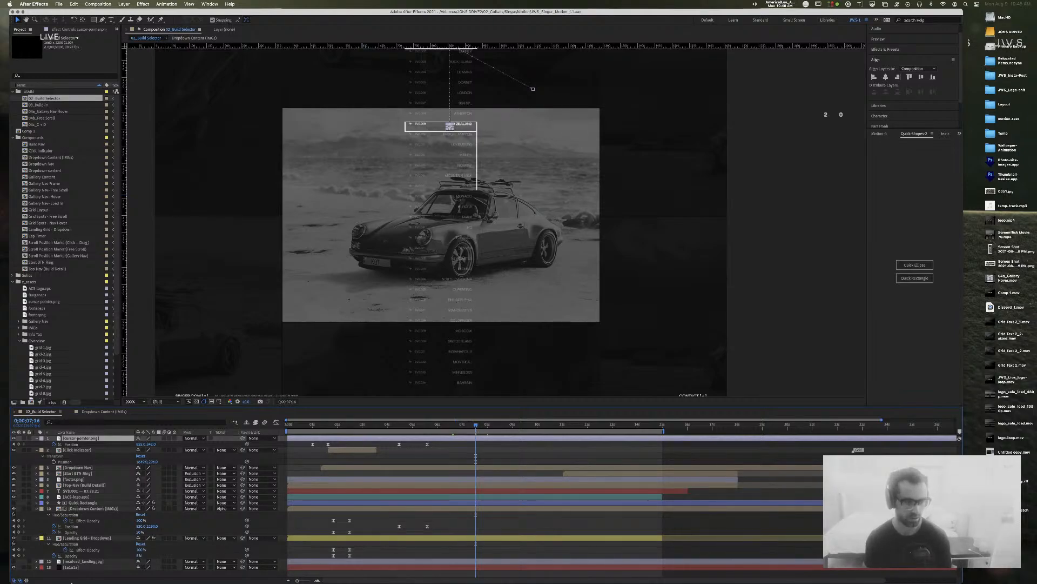
click(14, 514)
drag(474, 426, 442, 427)
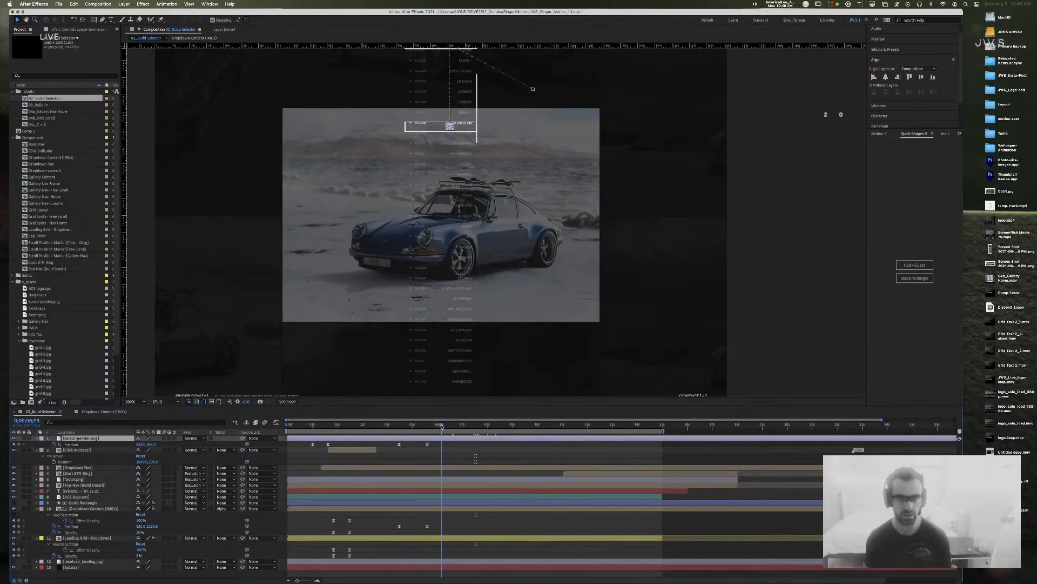
key(space)
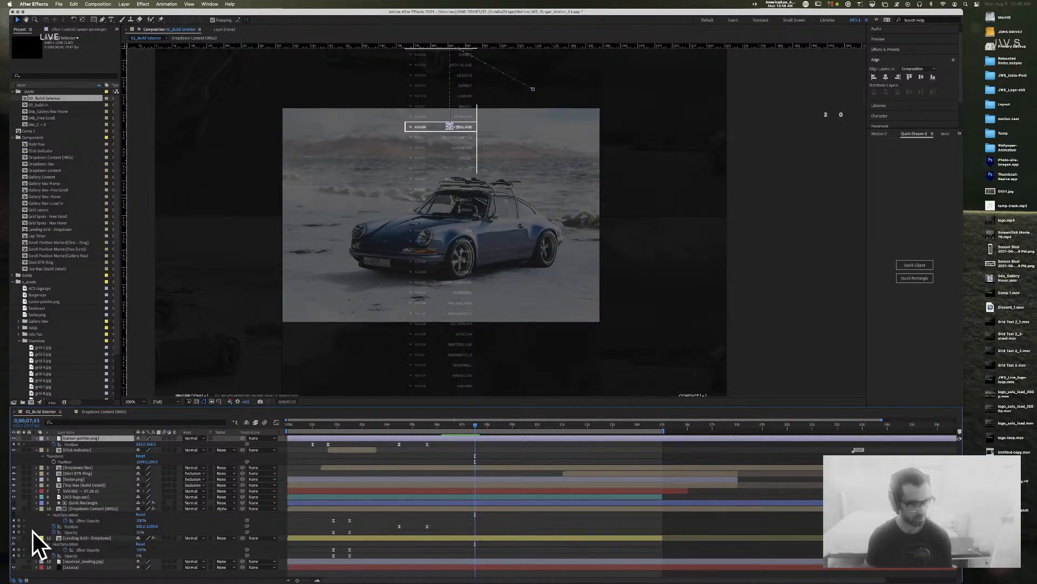
Step: Inspect the Quick Rectangle and Landing Grid - Dropdown layers' modified properties around 0;00;07;16
click(87, 503)
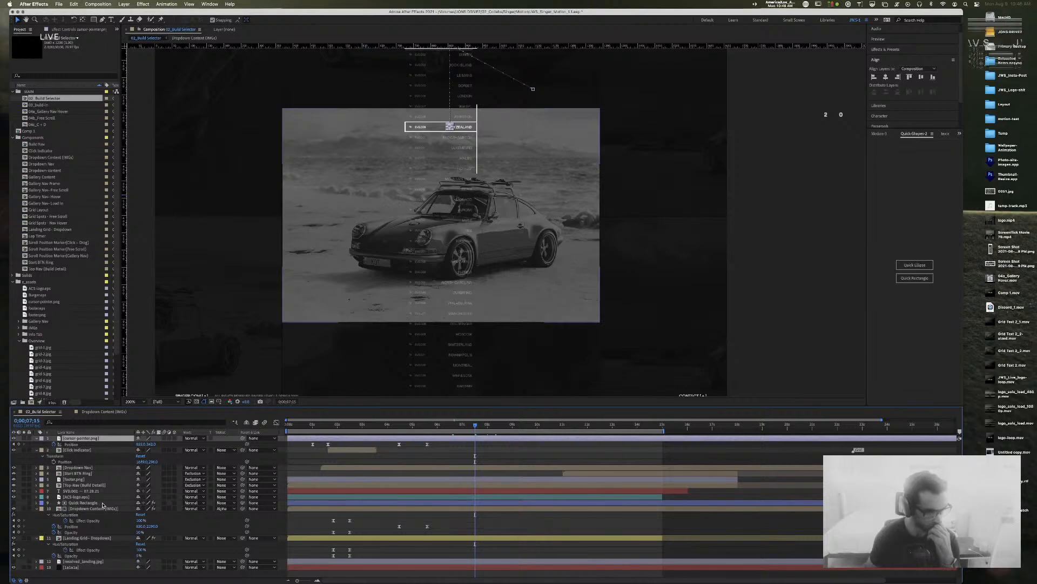
click(103, 504)
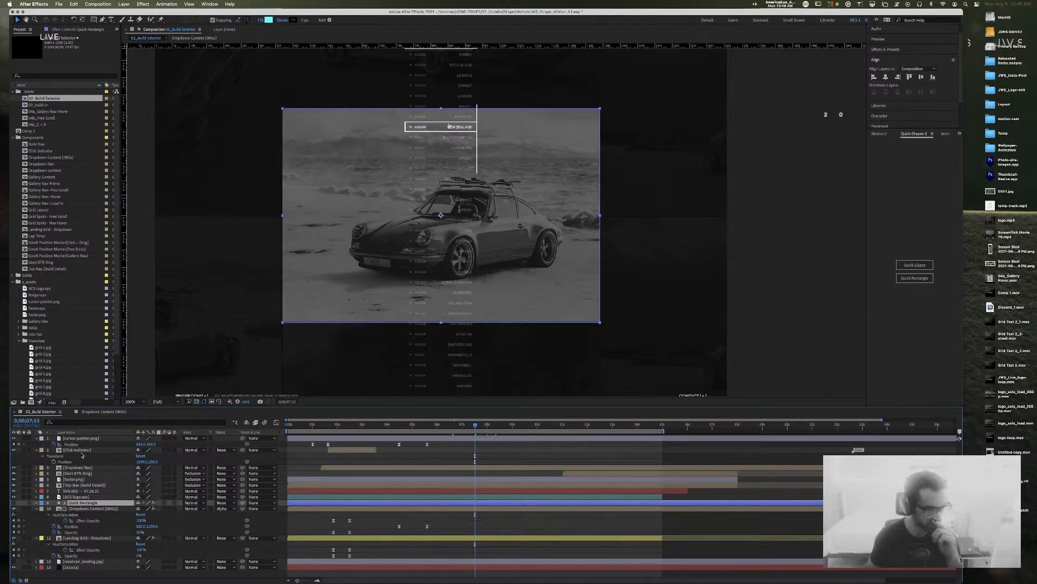
click(87, 538)
key(u)
key(u)
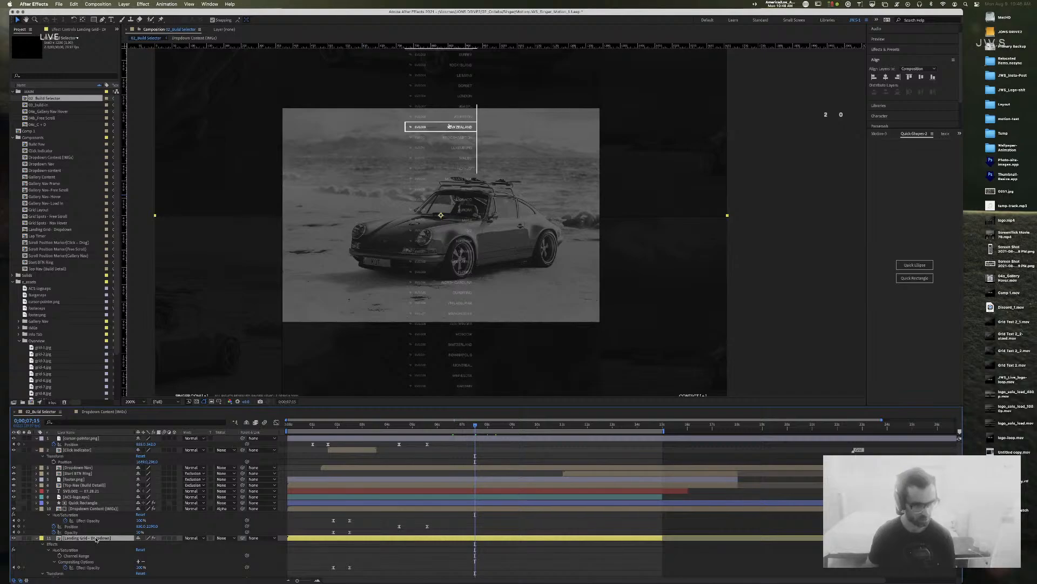
scroll(106, 541, down, 2)
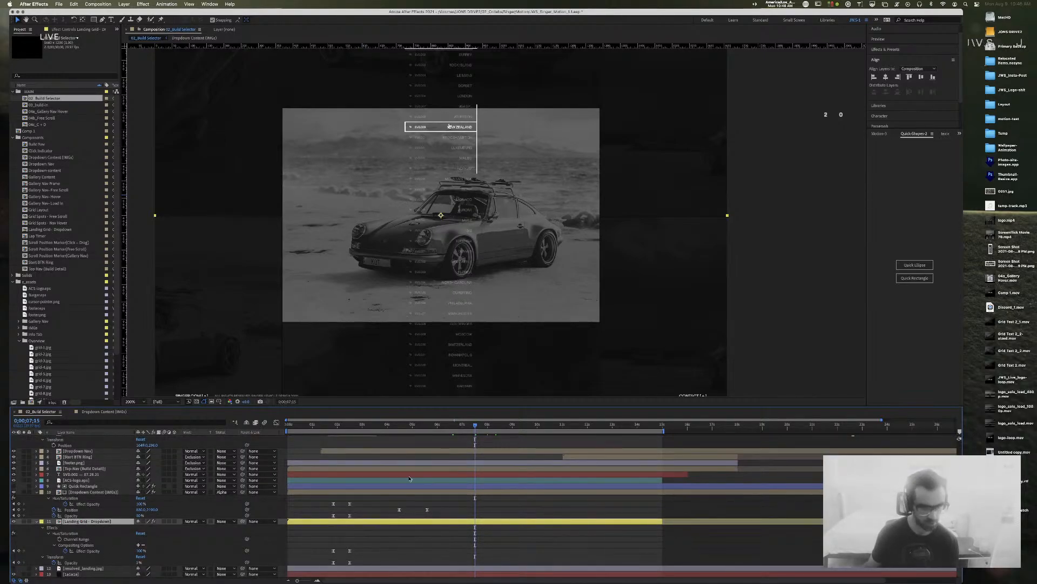
drag(475, 426, 475, 426)
click(447, 296)
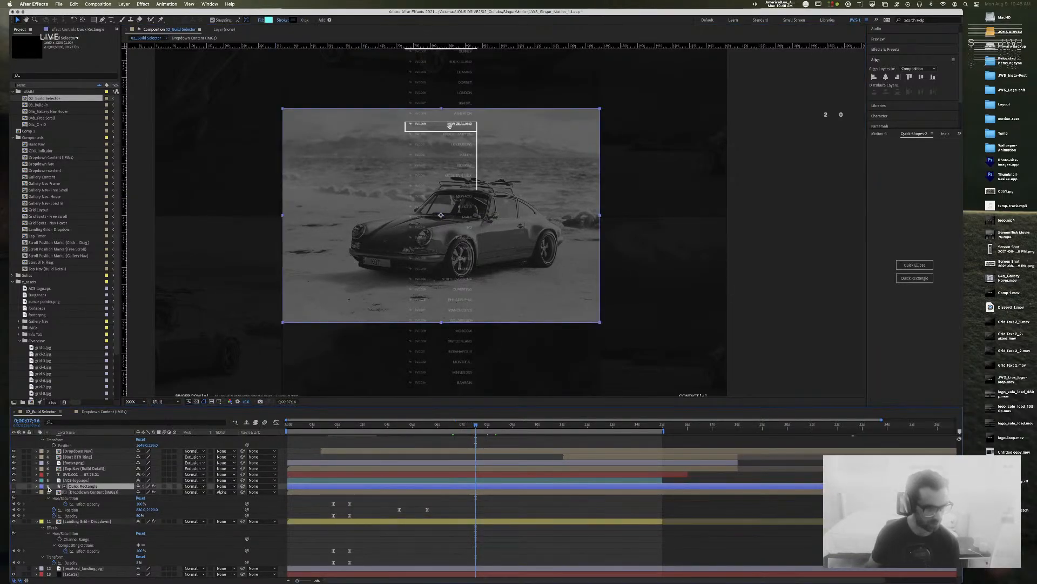
Step: Collapse the Dropdown Content and Landing Grid layers, then open the Dropdown Nav composition
click(76, 468)
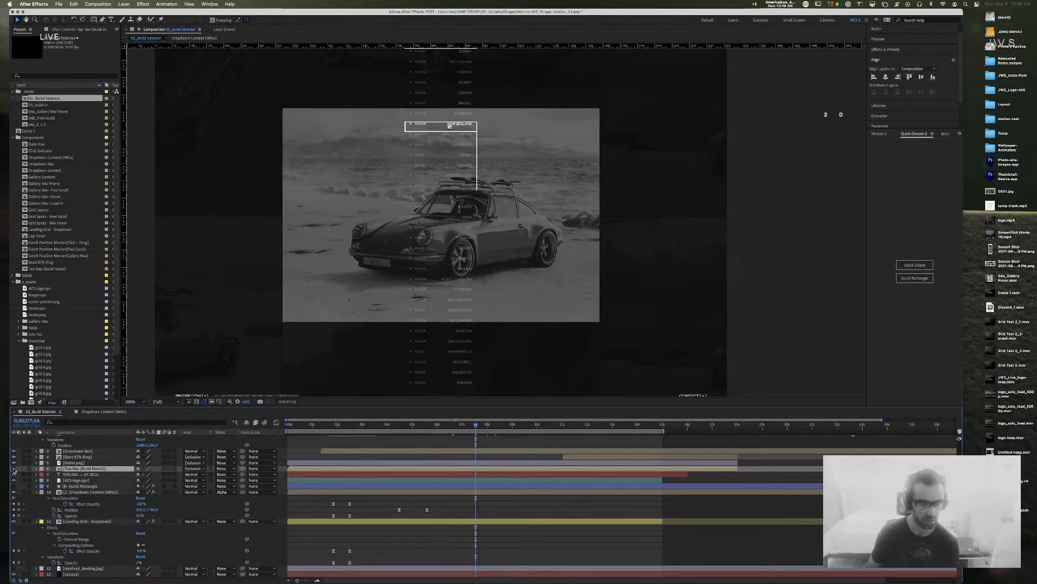
click(76, 492)
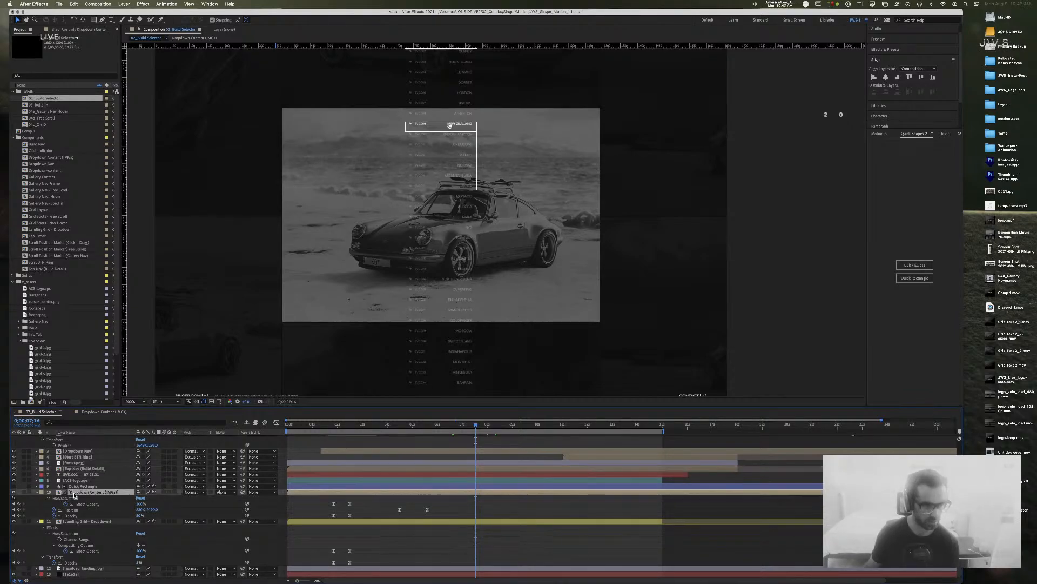
click(36, 492)
click(27, 515)
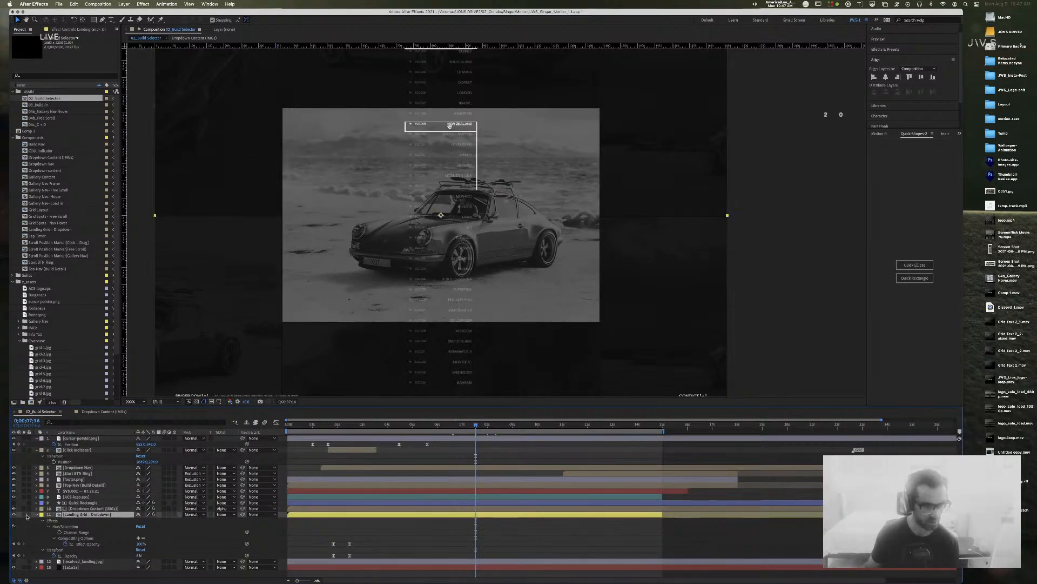
click(13, 515)
click(37, 515)
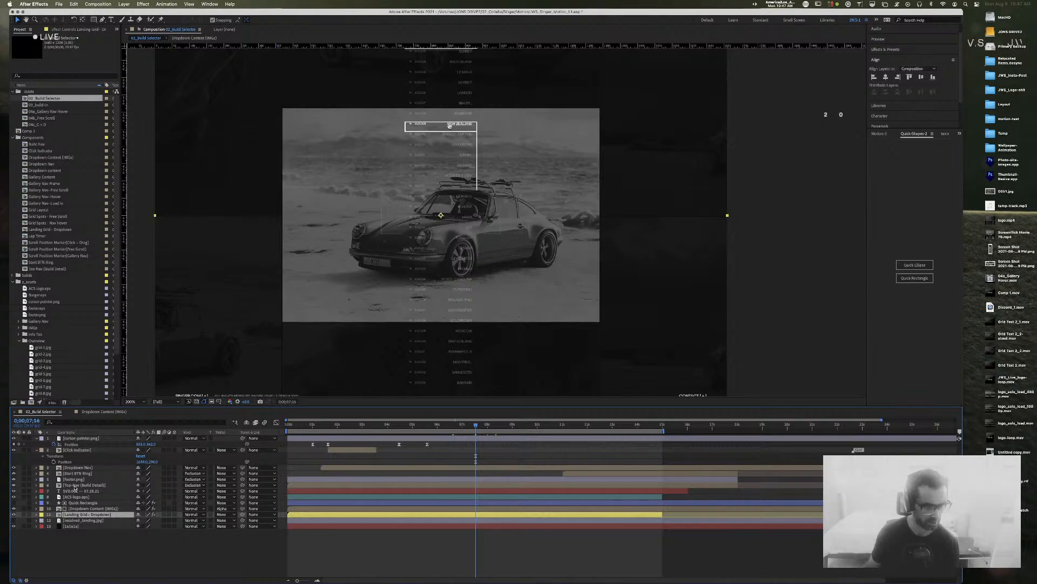
click(59, 468)
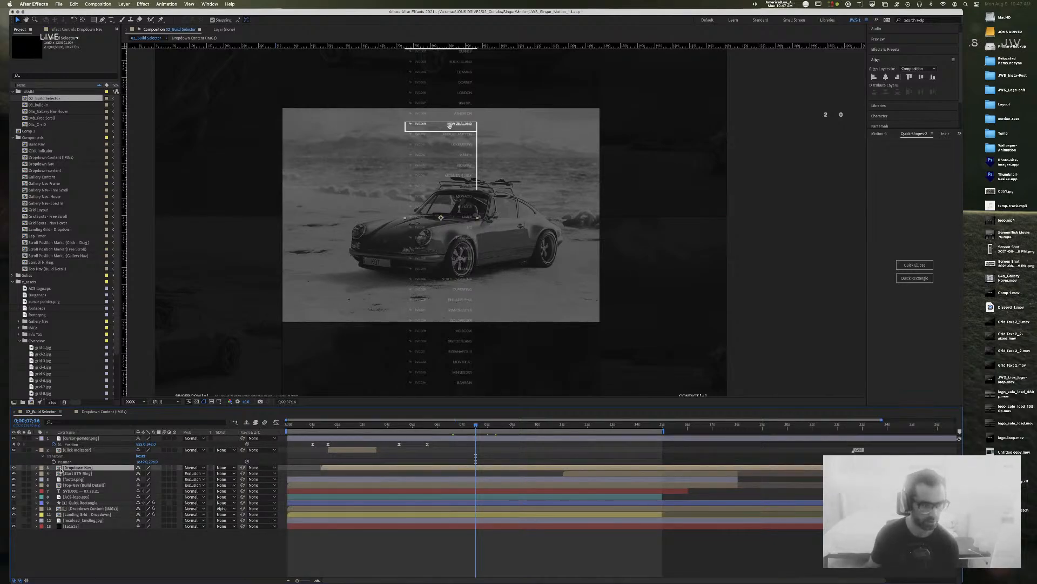
double_click(60, 468)
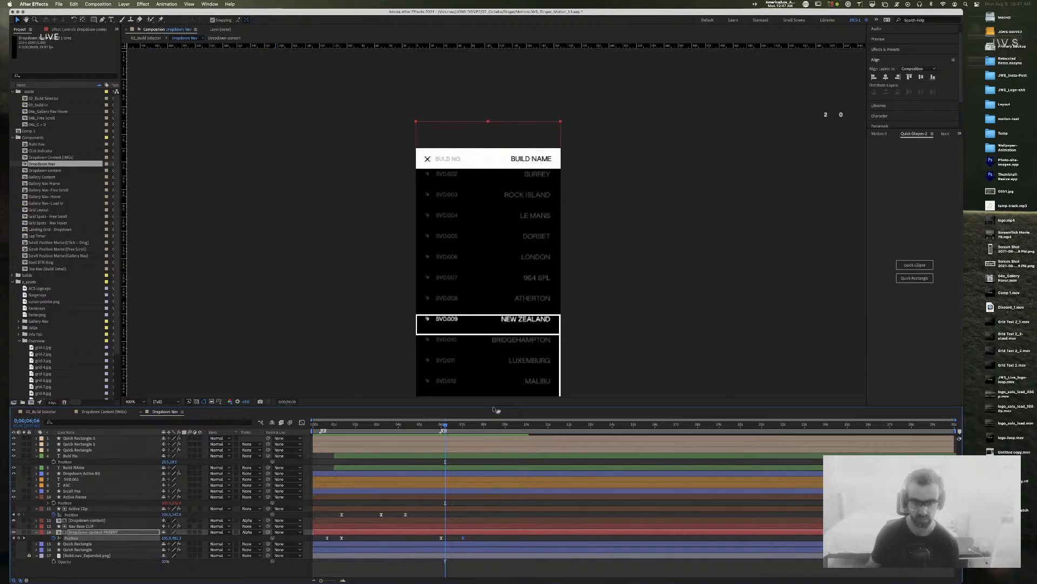
Step: Enlarge the timeline, scrub Dropdown Nav until MALIBU is highlighted, and close the Dropdown Content (IMGs) tab
drag(496, 409, 486, 294)
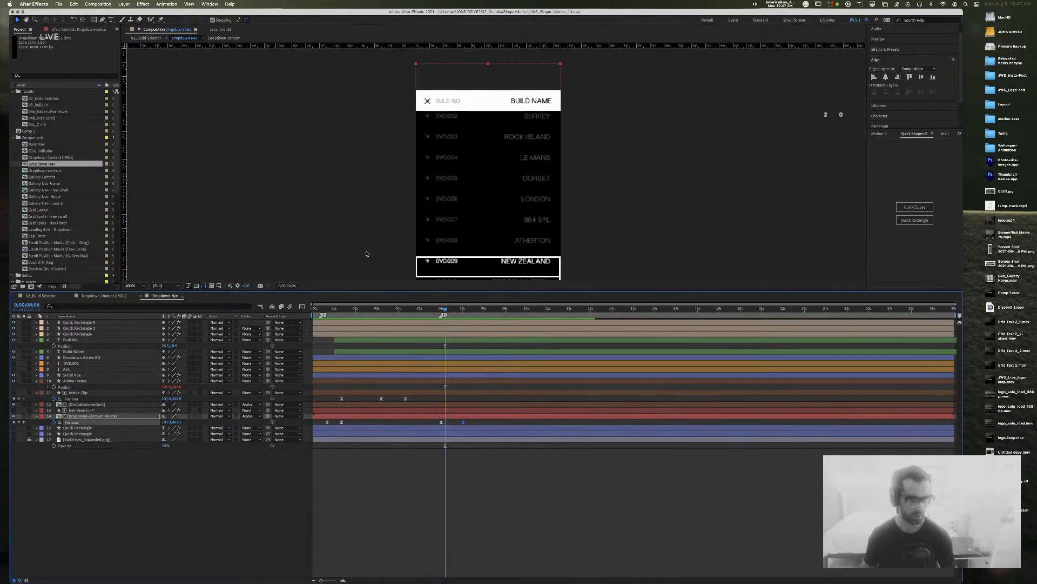
key(comma)
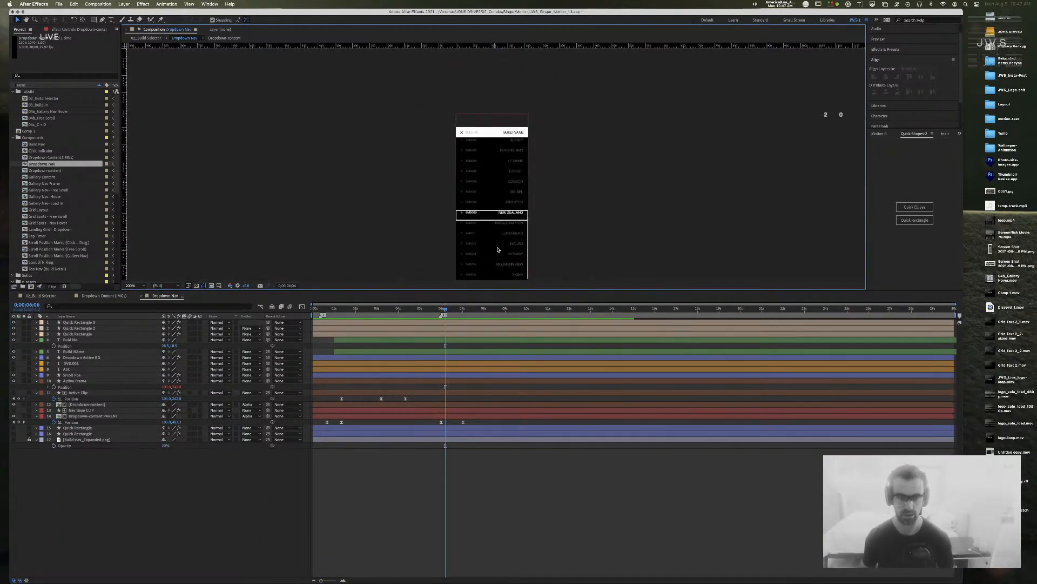
mouse_move(445, 309)
mouse_down()
mouse_move(463, 310)
mouse_move(442, 311)
mouse_up()
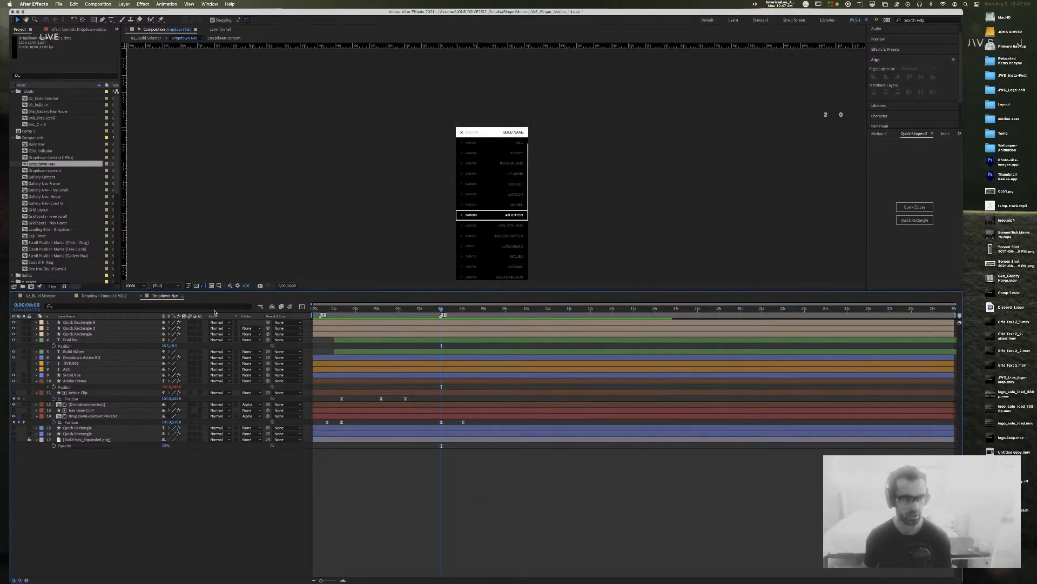
click(106, 296)
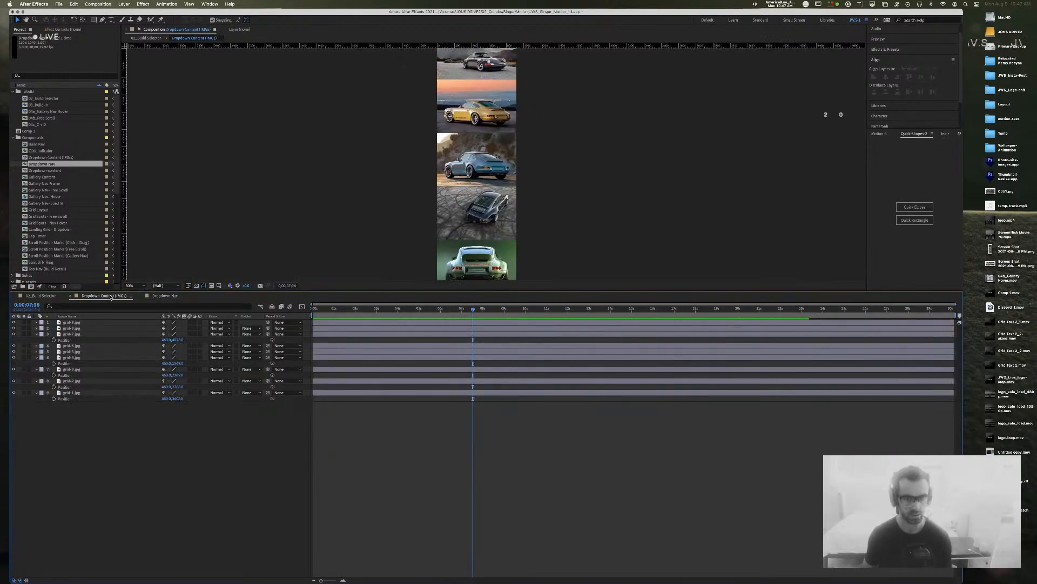
click(70, 298)
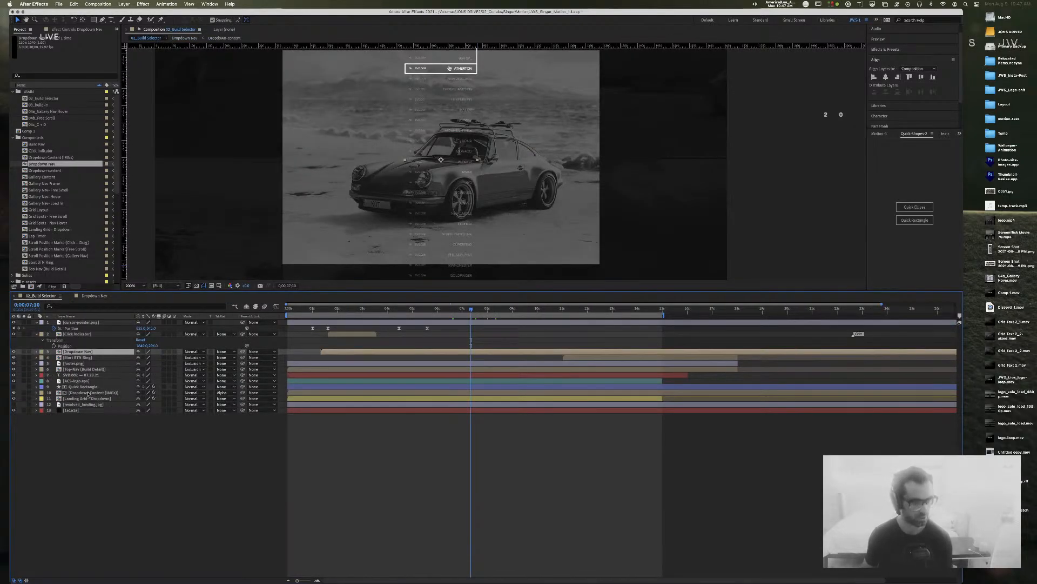
Step: Add a Position keyframe on the Dropdown Content (IMGs) layer and compare it against Dropdown Nav's timing
click(88, 393)
key(p)
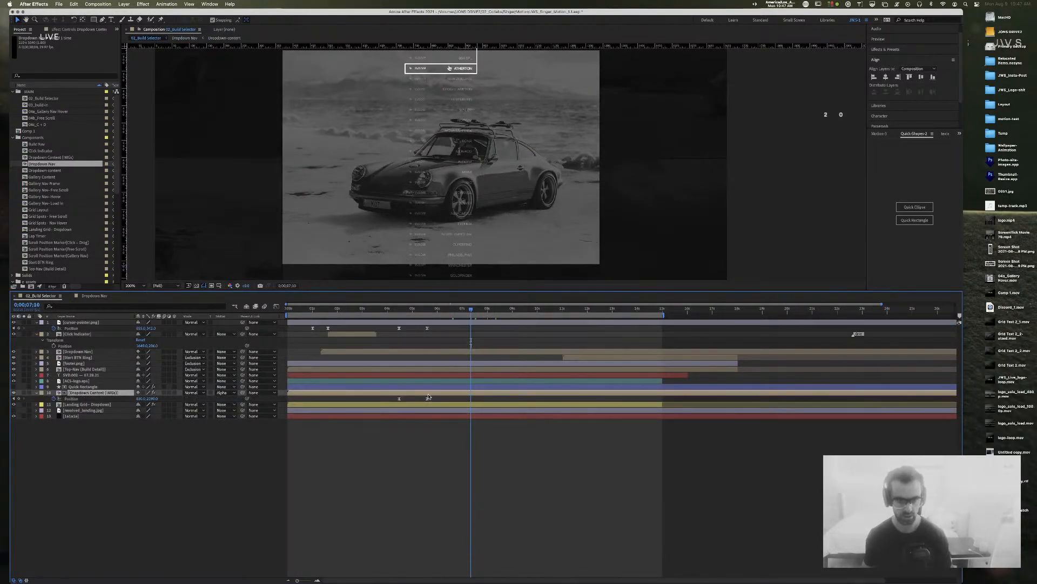
click(18, 398)
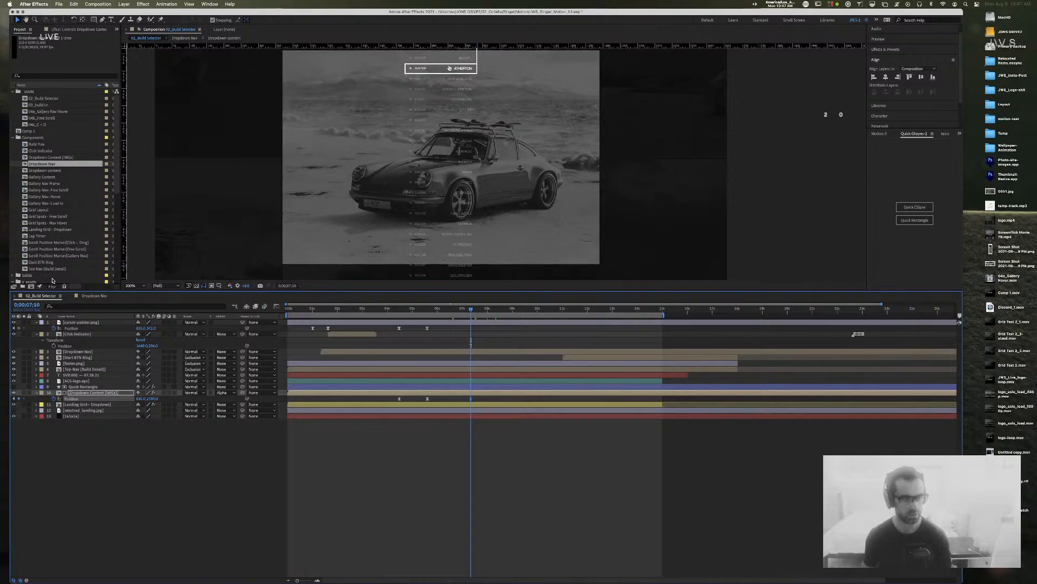
click(95, 296)
drag(443, 310, 457, 310)
key(k)
Step: Find where the highlight moves from LUXEMBURG to MALIBU and jump to that keyframe
click(28, 297)
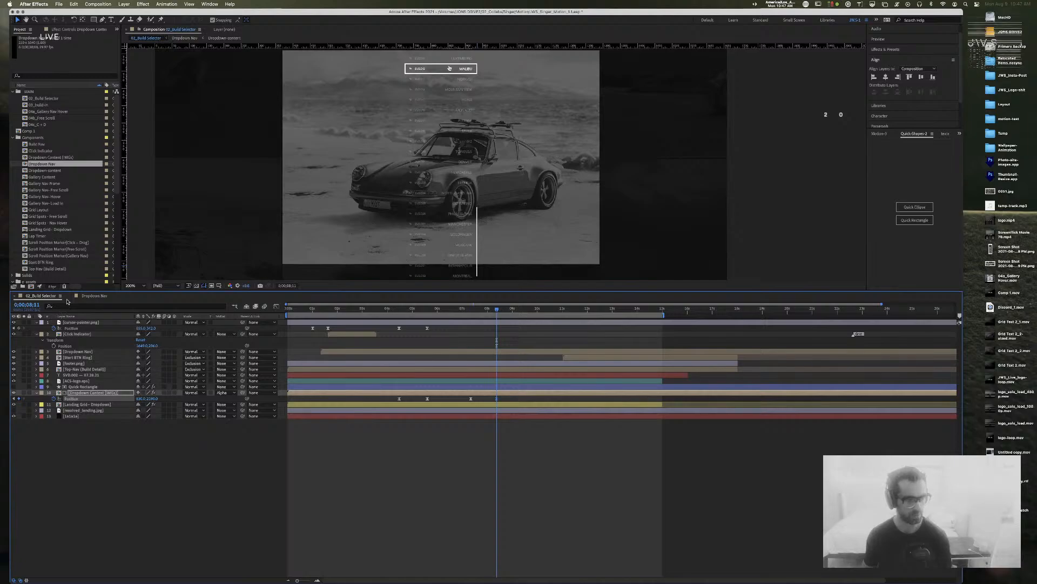
click(93, 295)
click(449, 310)
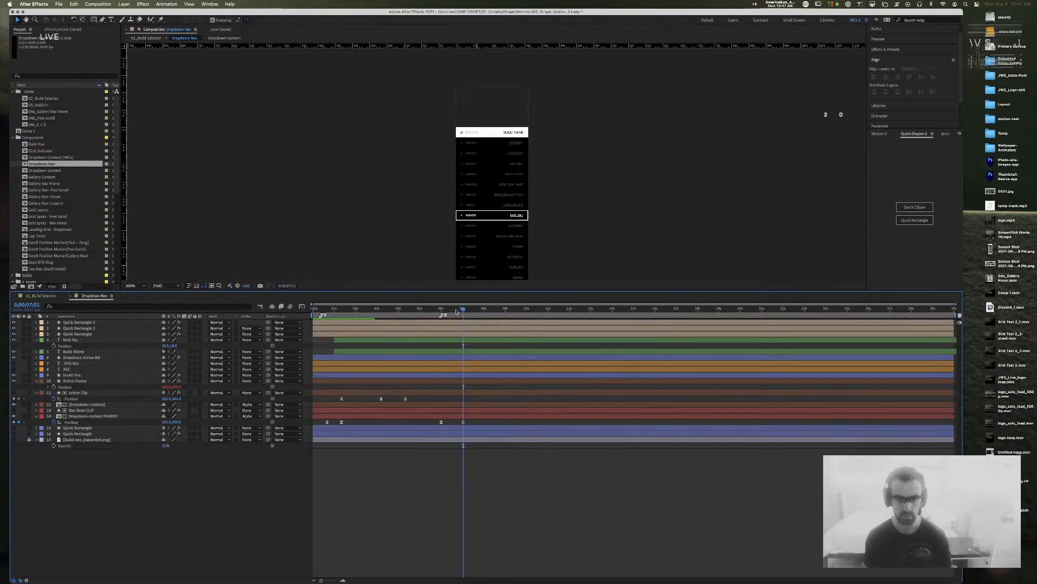
mouse_move(449, 311)
mouse_down()
mouse_move(463, 311)
mouse_move(441, 314)
mouse_up()
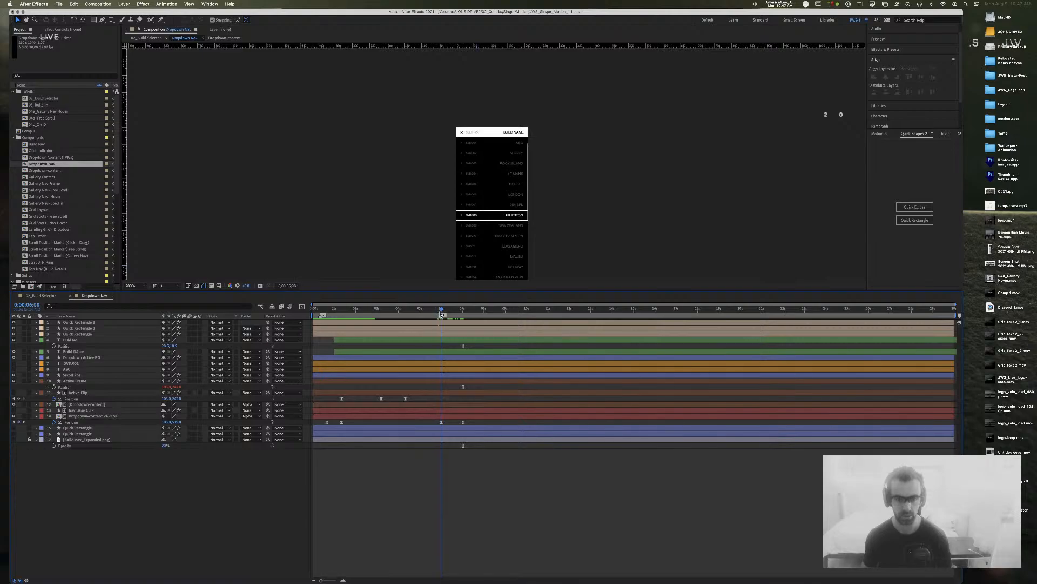
click(26, 423)
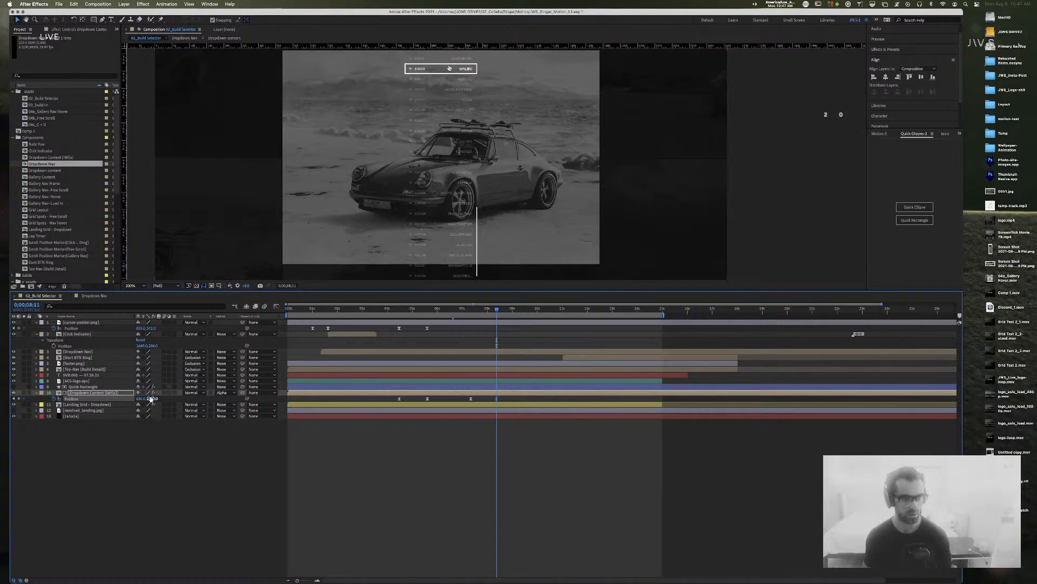
key(super+space)
text(9)
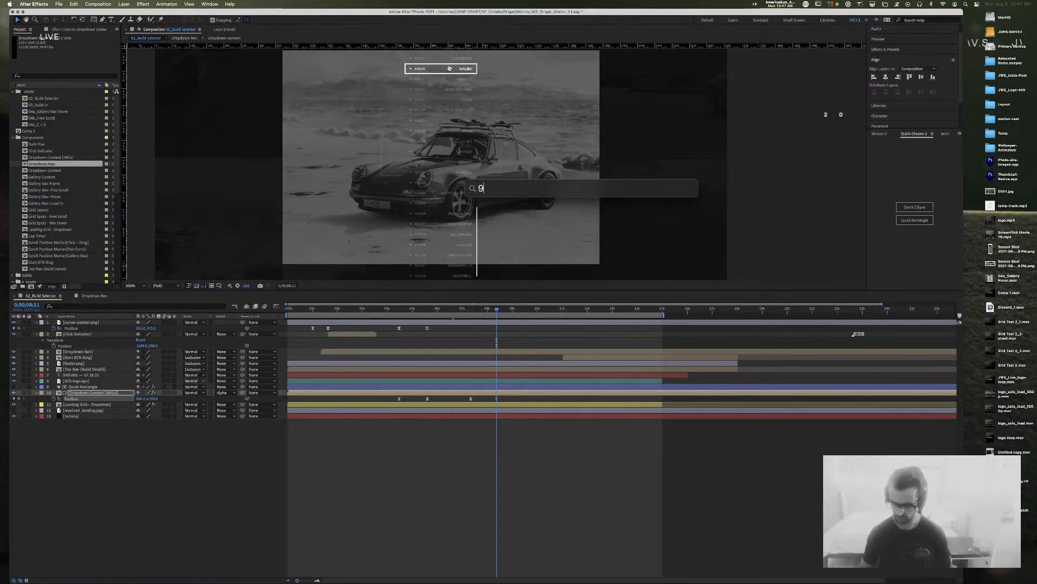
text(20*4)
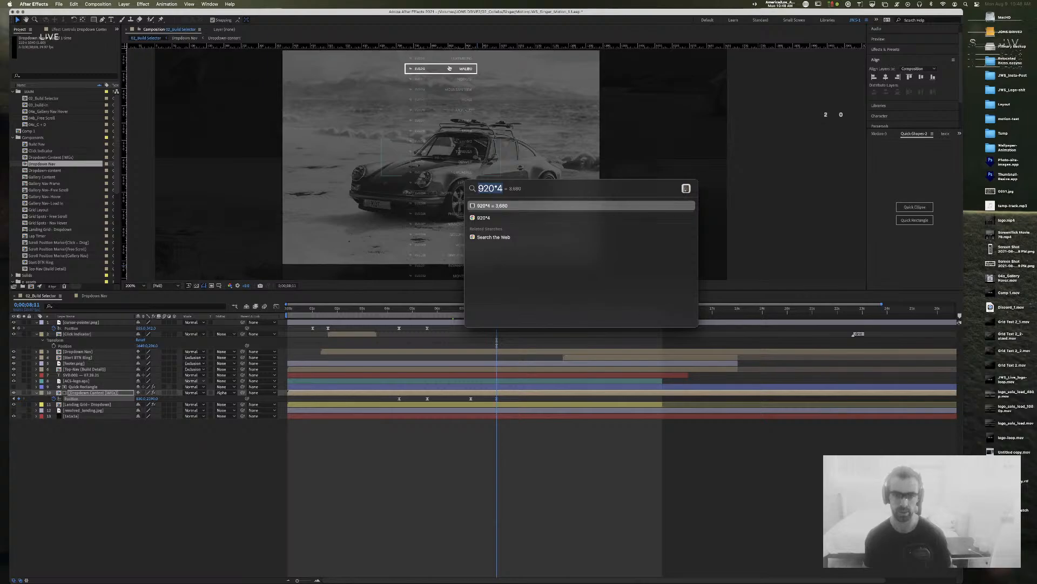
key(Escape)
key(Escape)
click(153, 398)
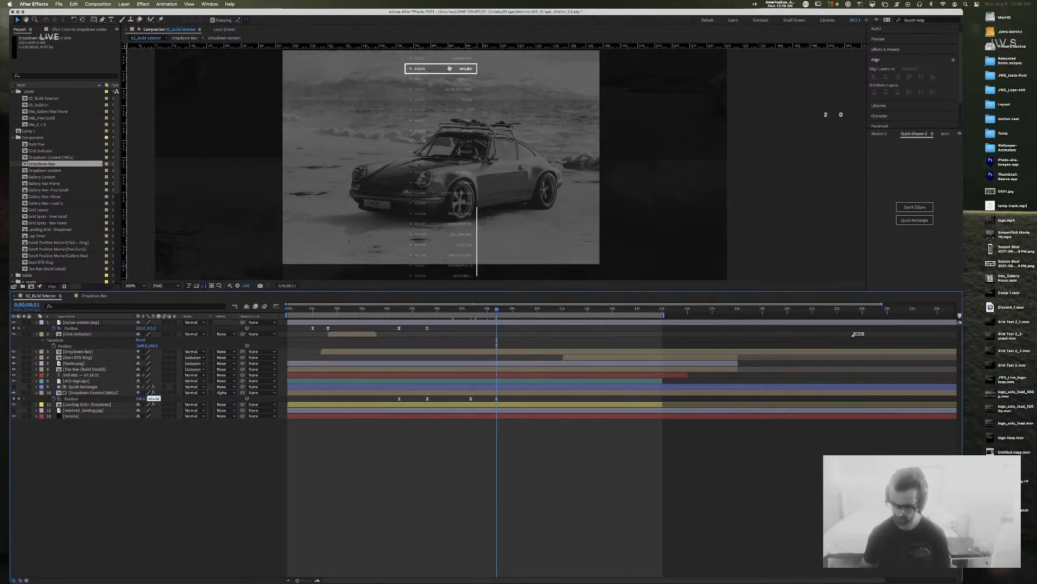
text(3680)
key(Return)
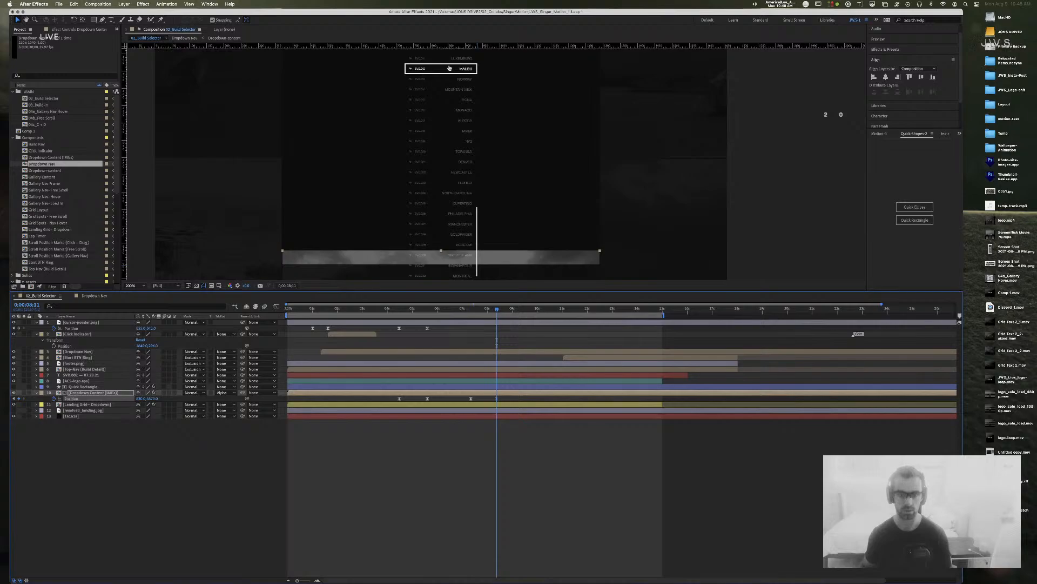
key(super+z)
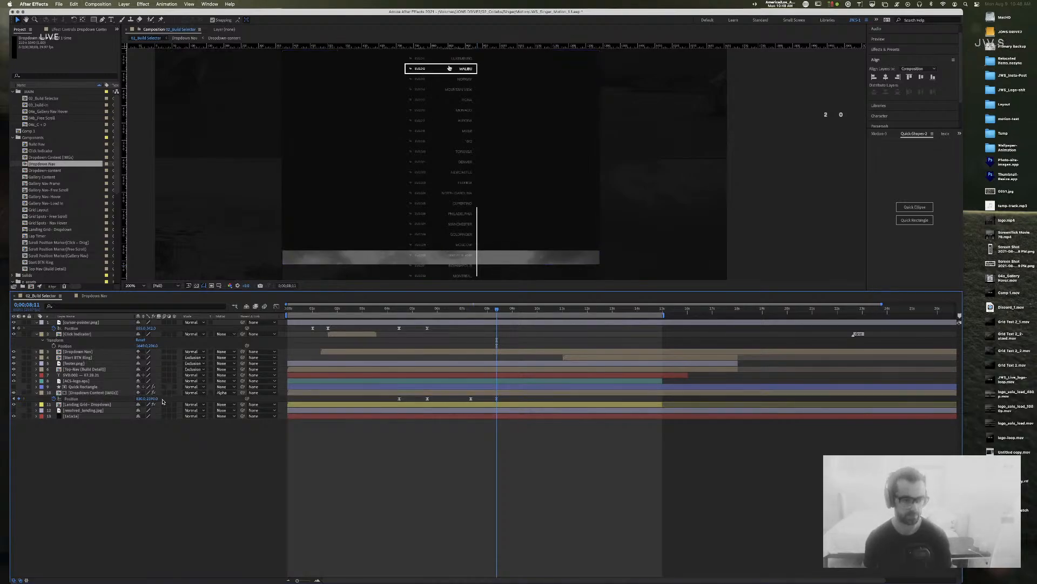
click(156, 400)
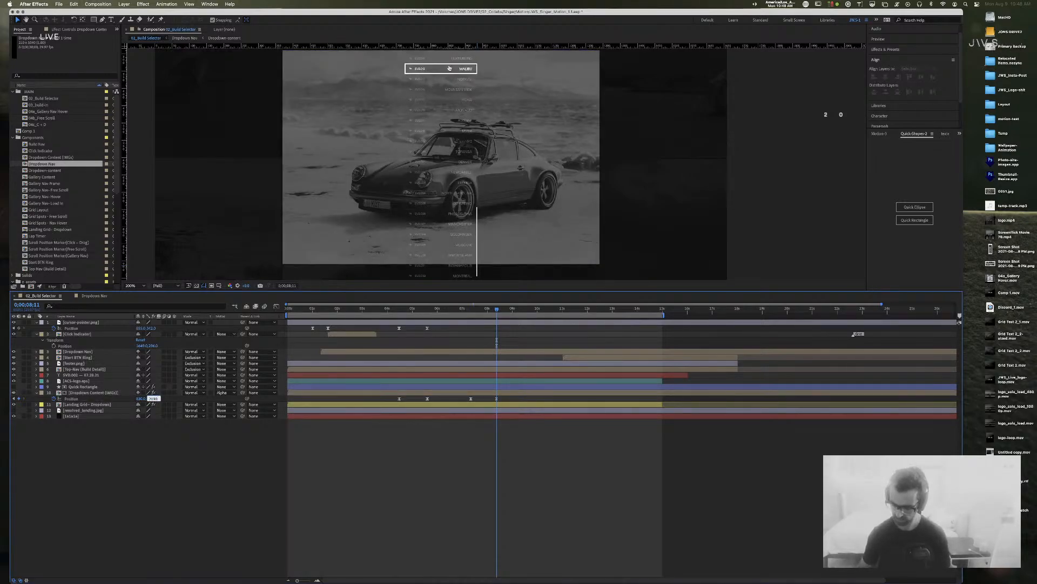
key(Return)
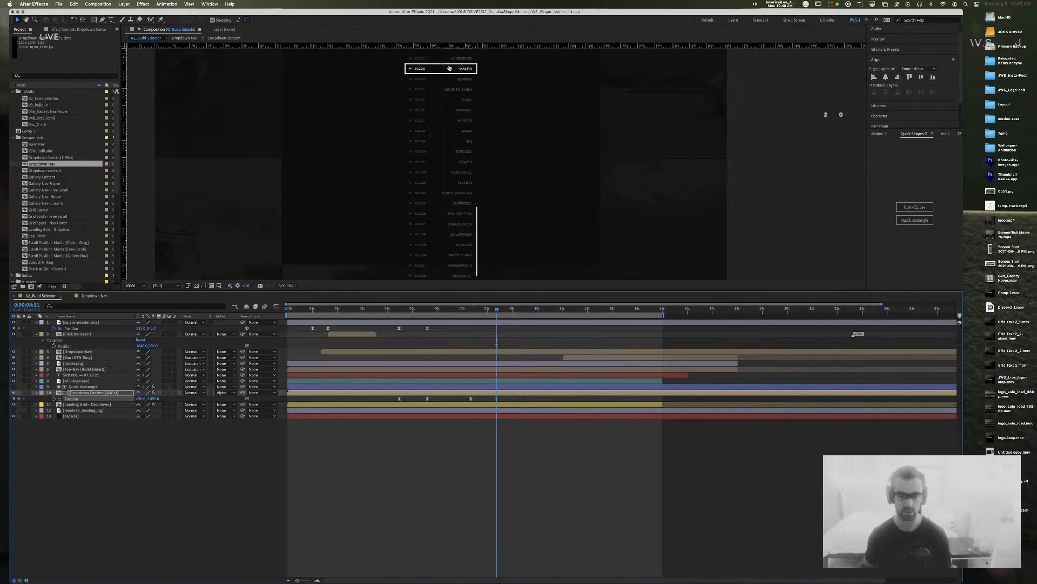
key(super+z)
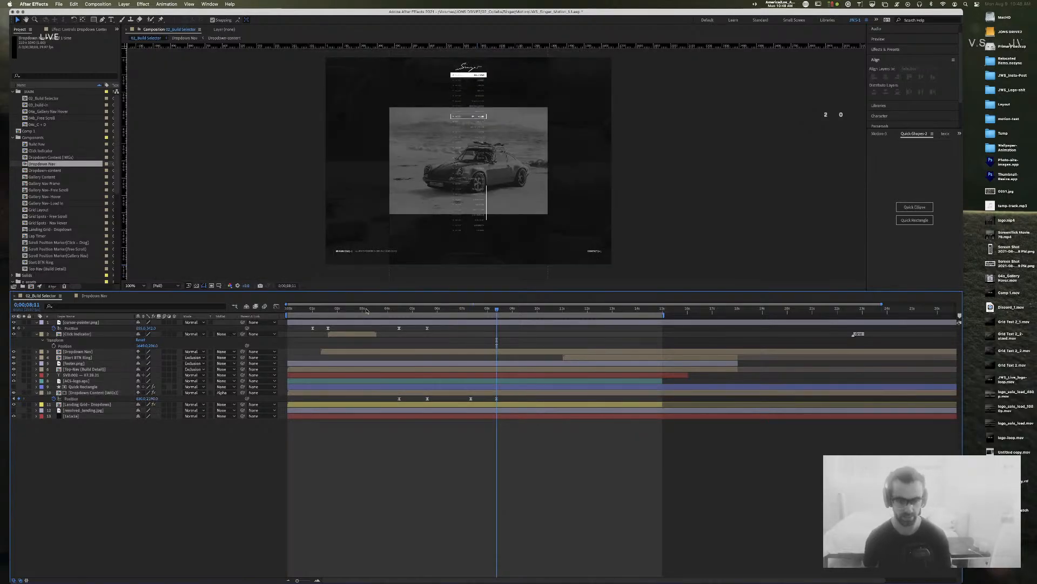
Step: Raise the image strip to Position Y 1488 and set the earlier Position keyframe to Hold
drag(153, 399, 16, 395)
click(152, 399)
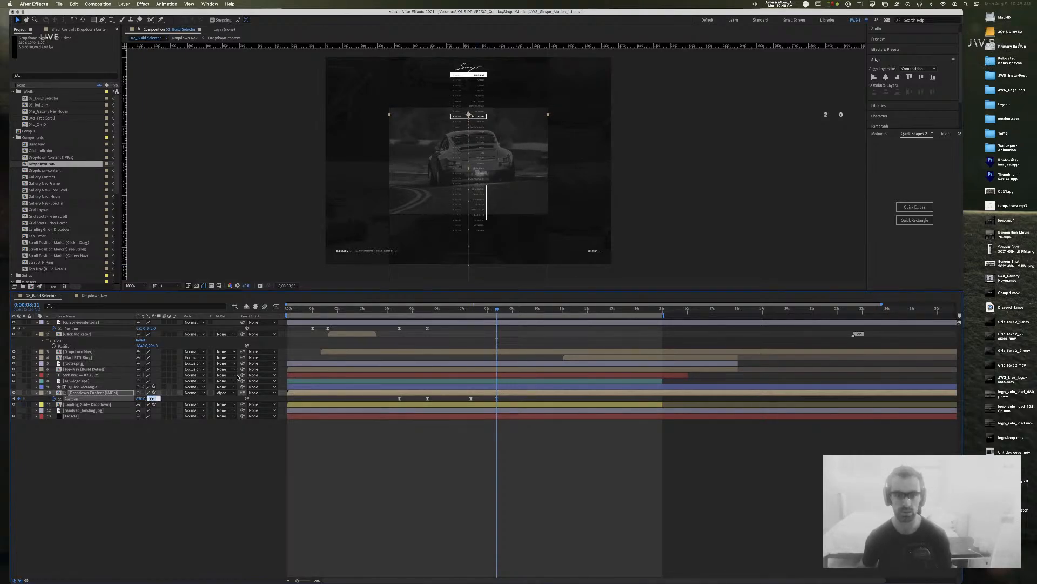
click(572, 447)
drag(496, 309, 457, 309)
click(427, 398)
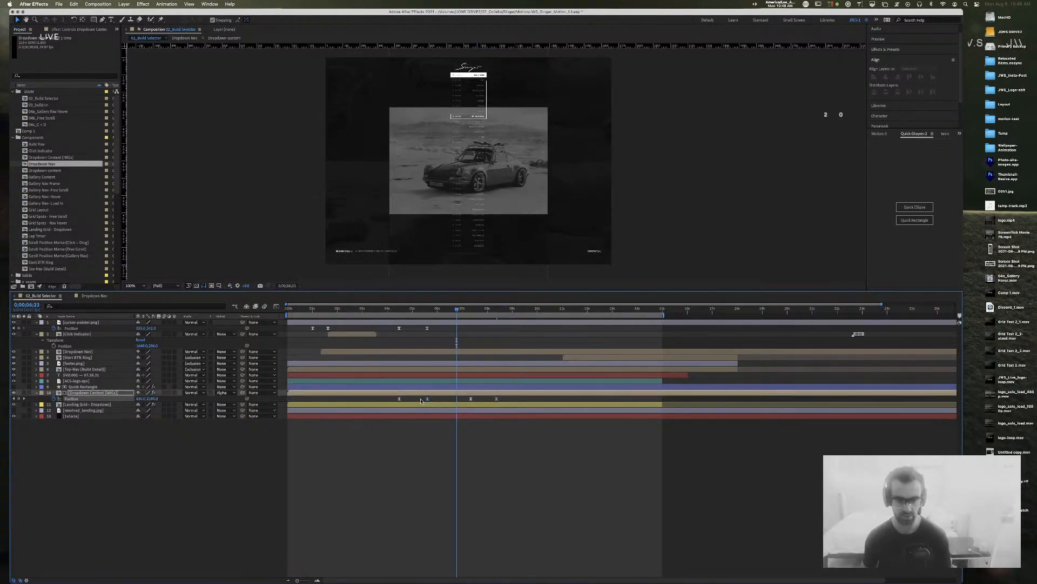
right_click(427, 400)
click(470, 458)
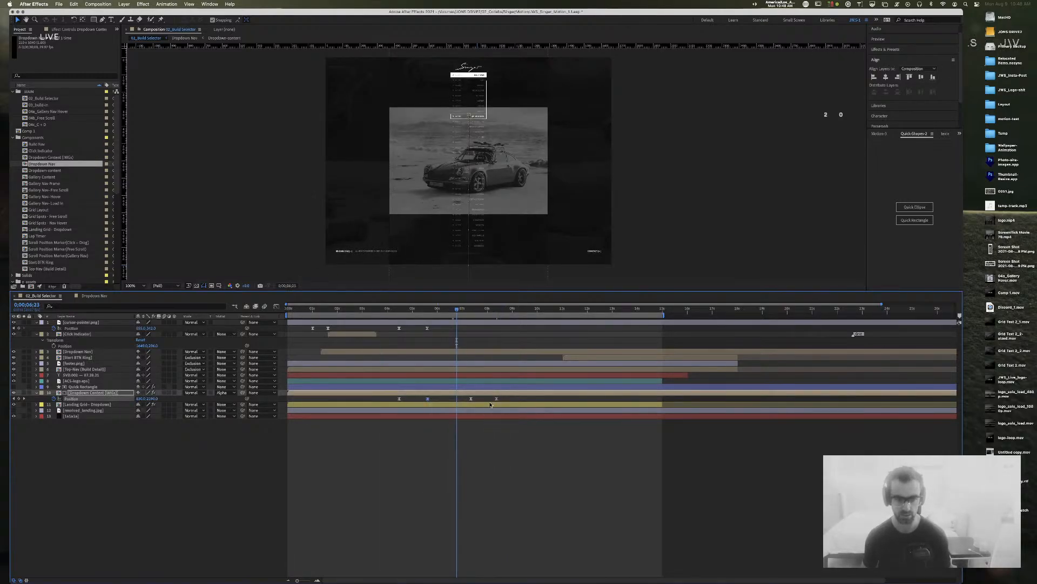
Step: Give the two new Position keyframes an incoming velocity influence of 8
drag(506, 398, 461, 401)
key(super+shift+k)
key(Tab)
text(8)
key(Tab)
key(Return)
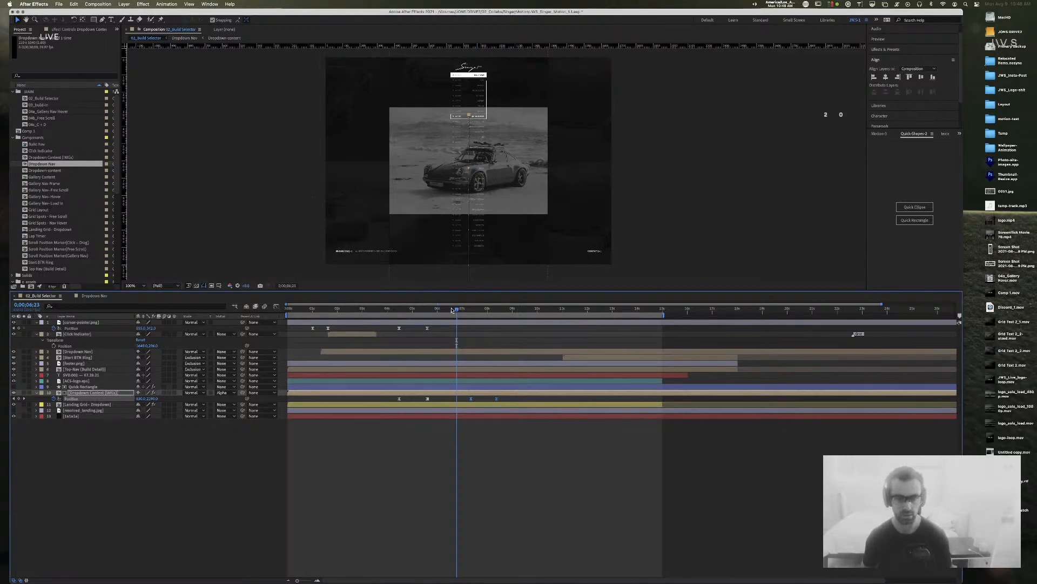
Step: Preview the image slide animation from the start of the timeline
key(Home)
key(space)
key(space)
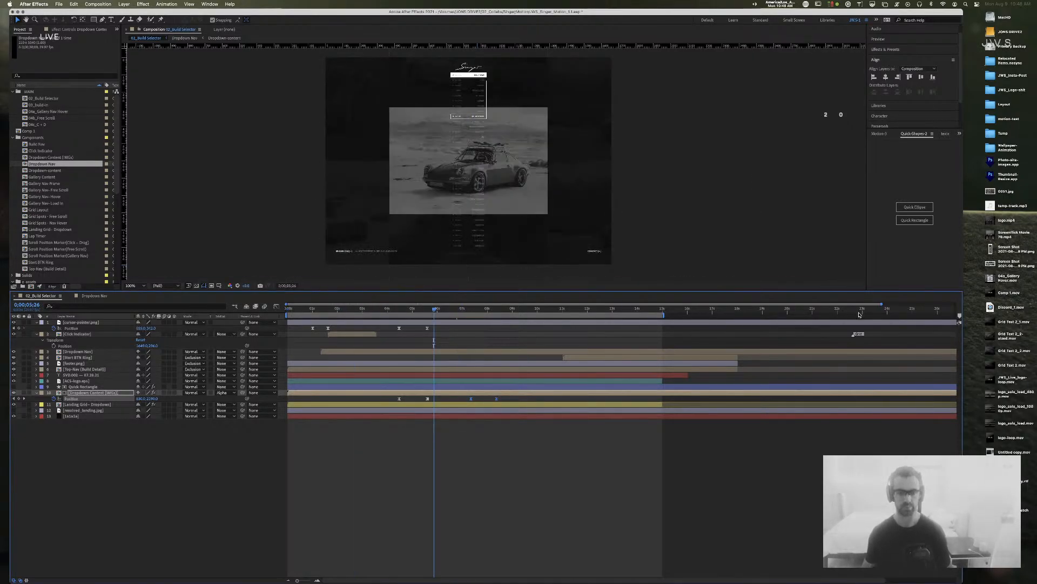
key(space)
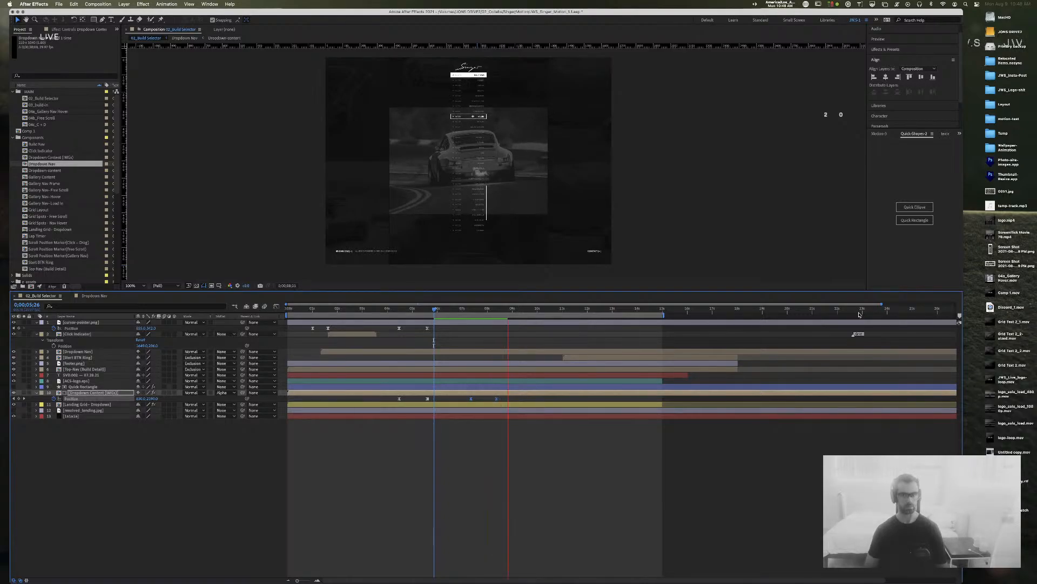
key(space)
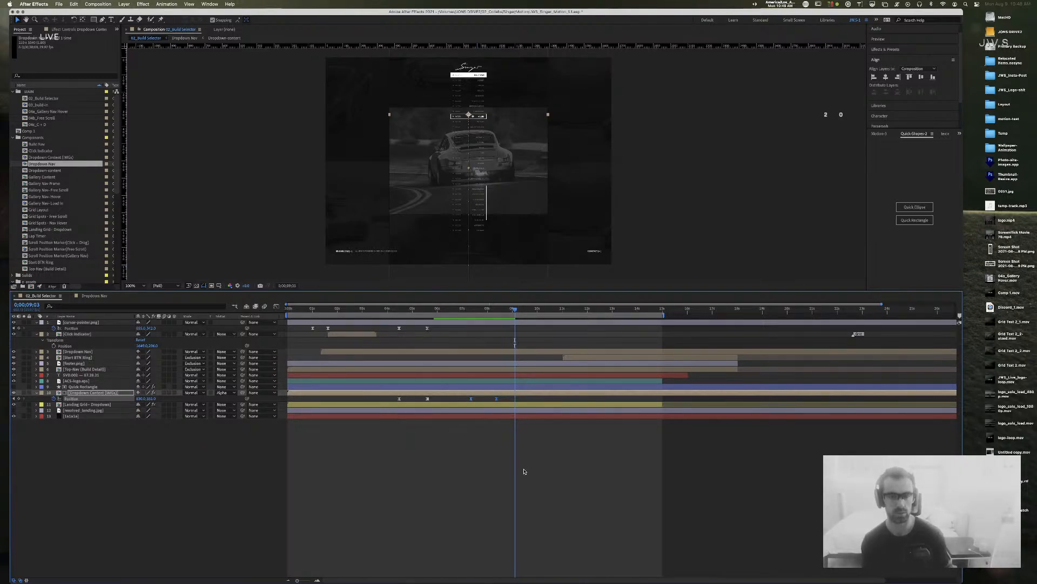
click(556, 469)
Step: Save the project, then inspect the composition at 200% before returning to 100%
key(super+s)
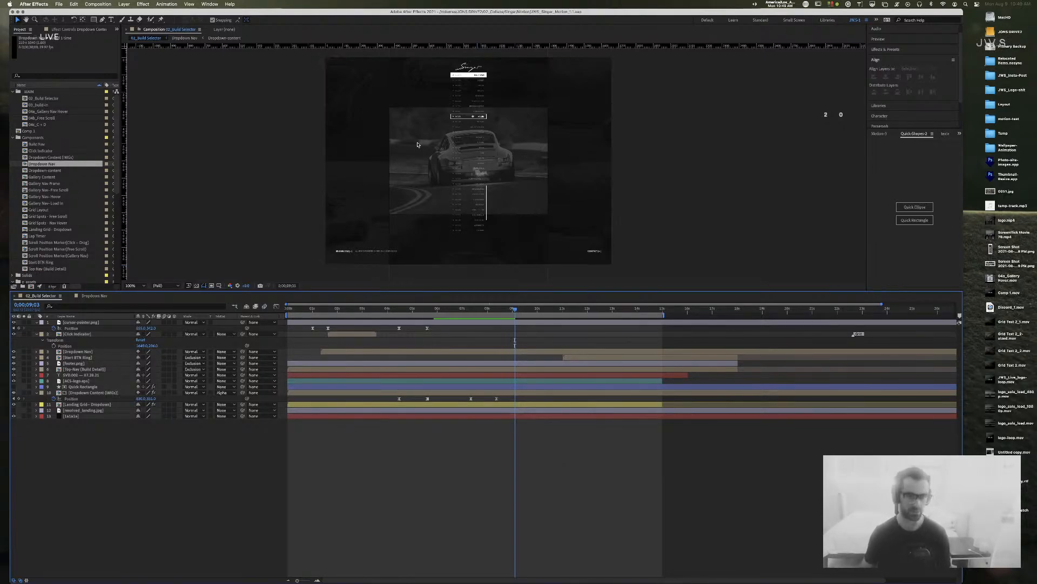
key(period)
drag(515, 127, 511, 184)
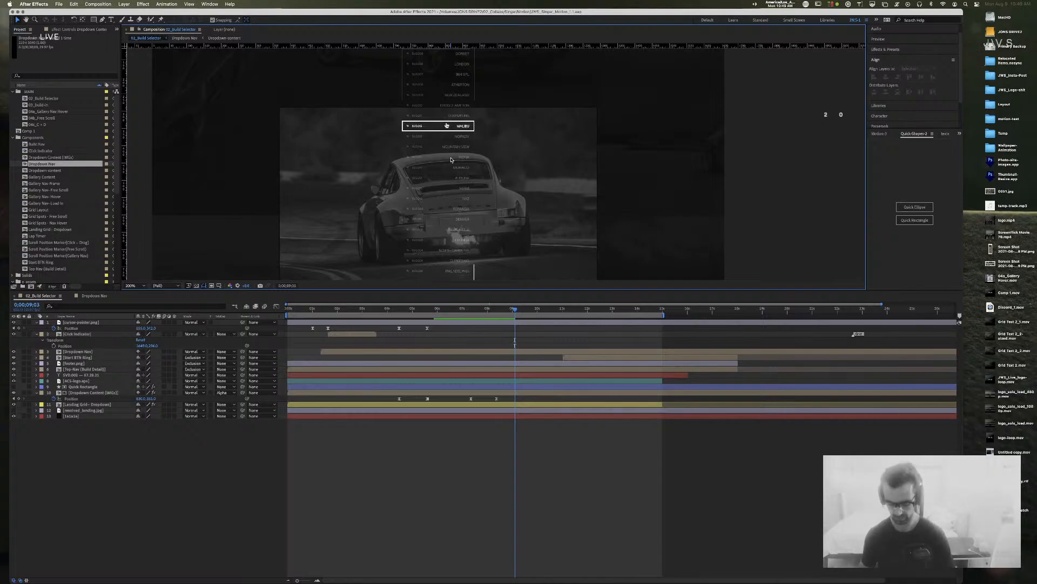
key(comma)
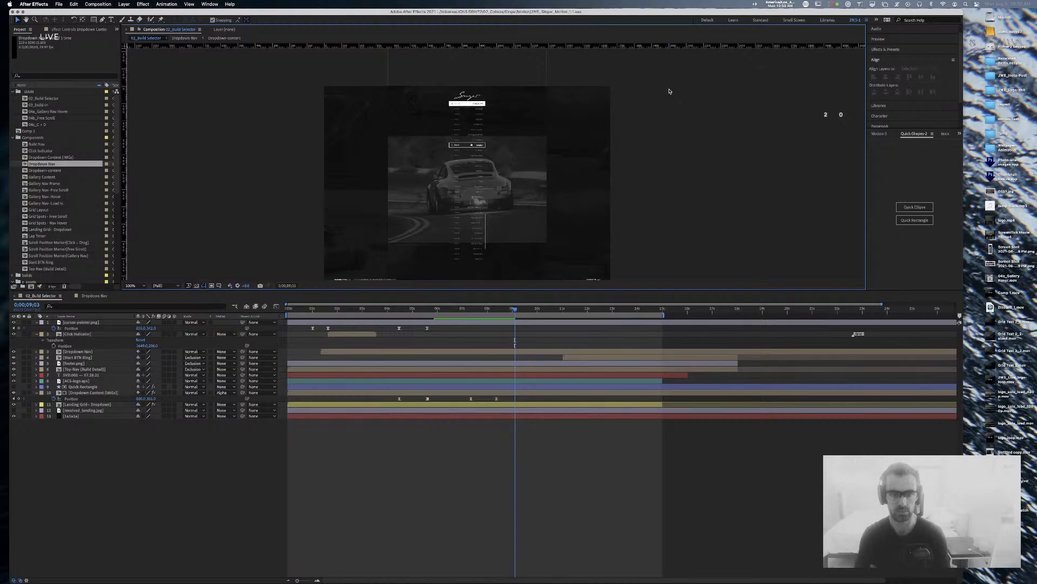
Step: Nudge the Dropdown Nav layer's Position from 607 to 610, giving 830.0,610.0
key(period)
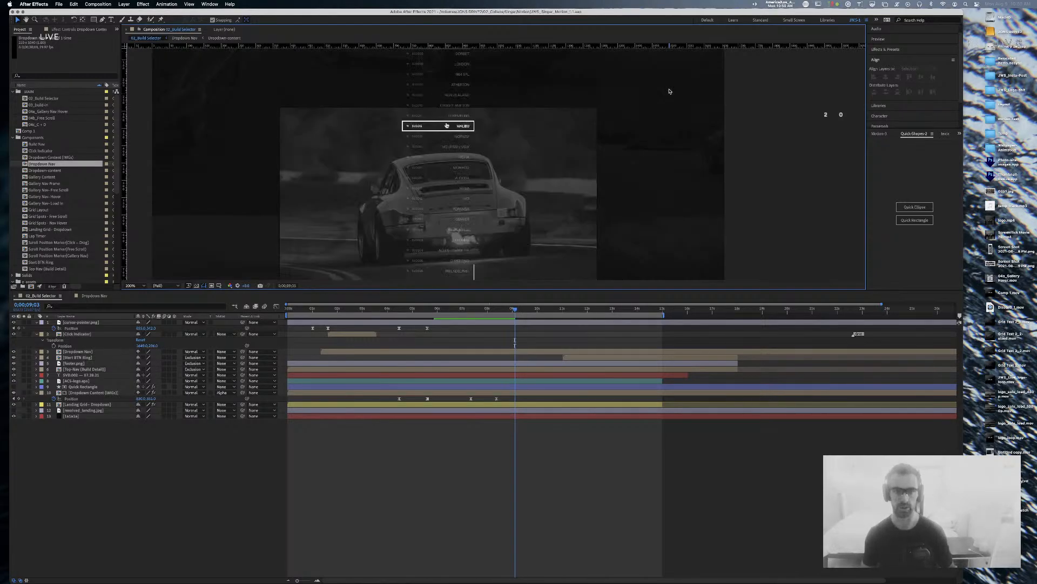
drag(671, 88, 493, 202)
drag(583, 264, 577, 154)
drag(579, 192, 573, 169)
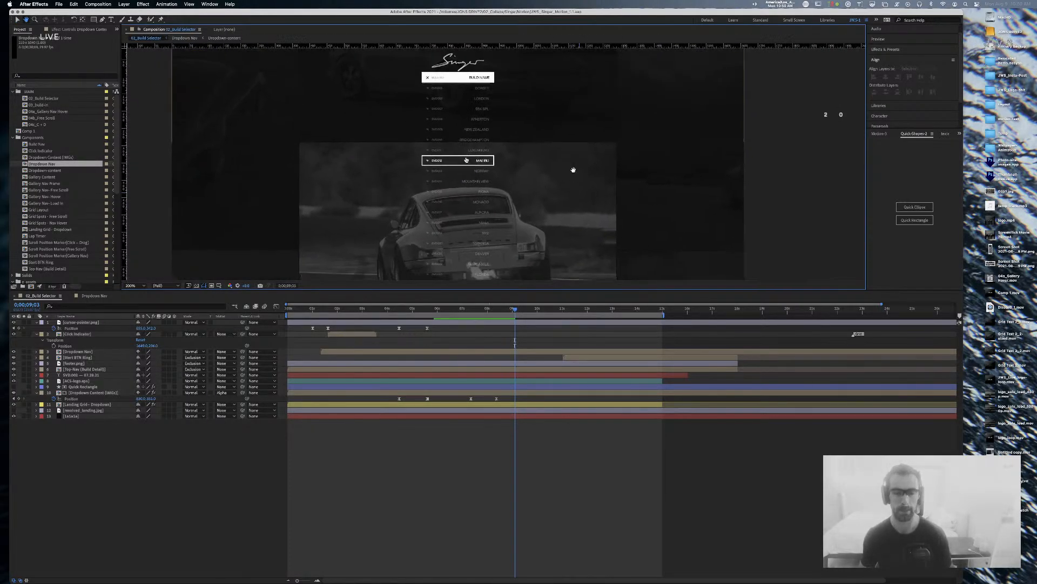
click(488, 82)
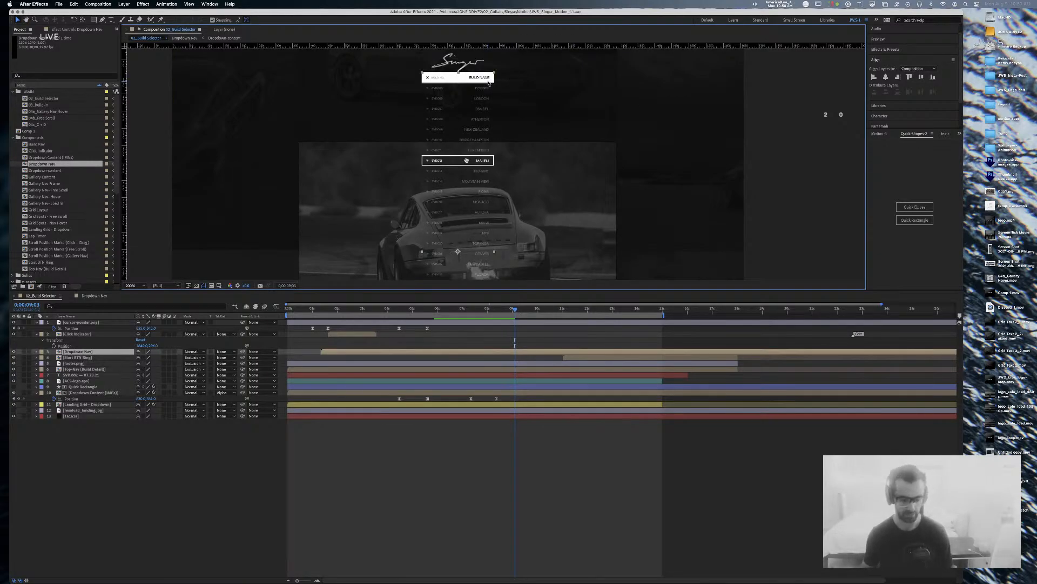
key(p)
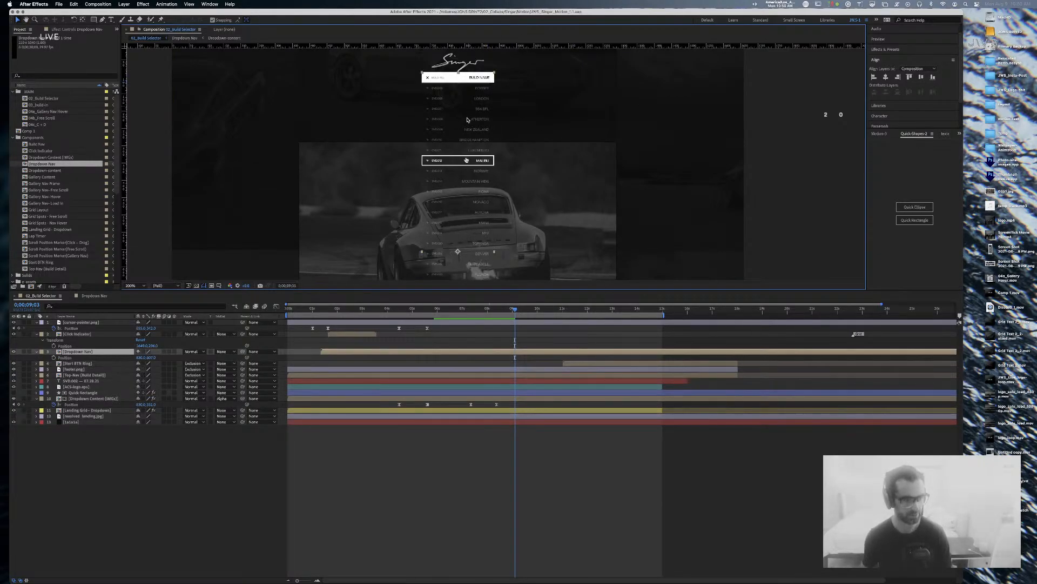
click(148, 357)
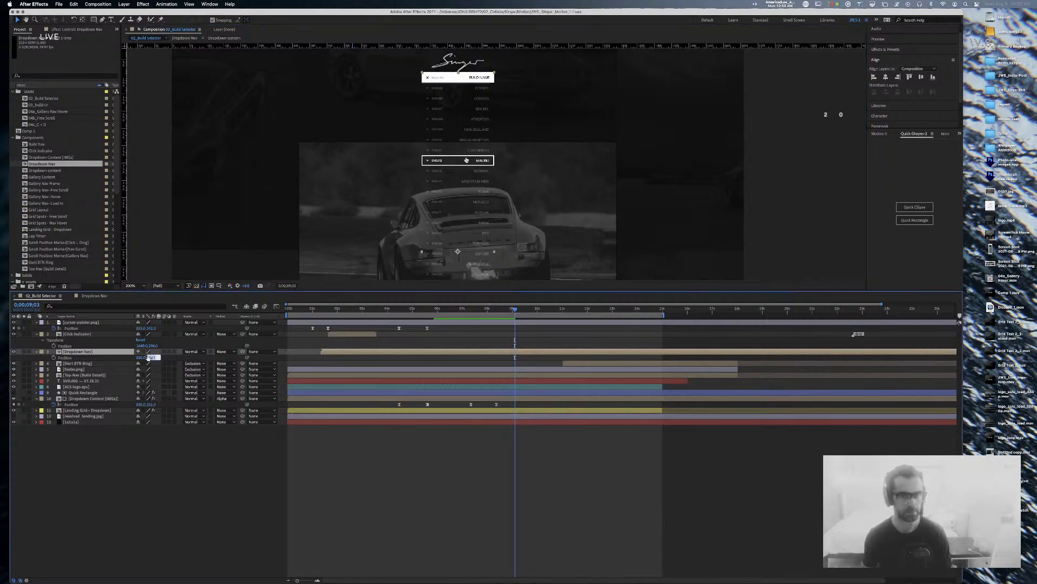
key(Up)
key(Up)
key(Up)
key(Up)
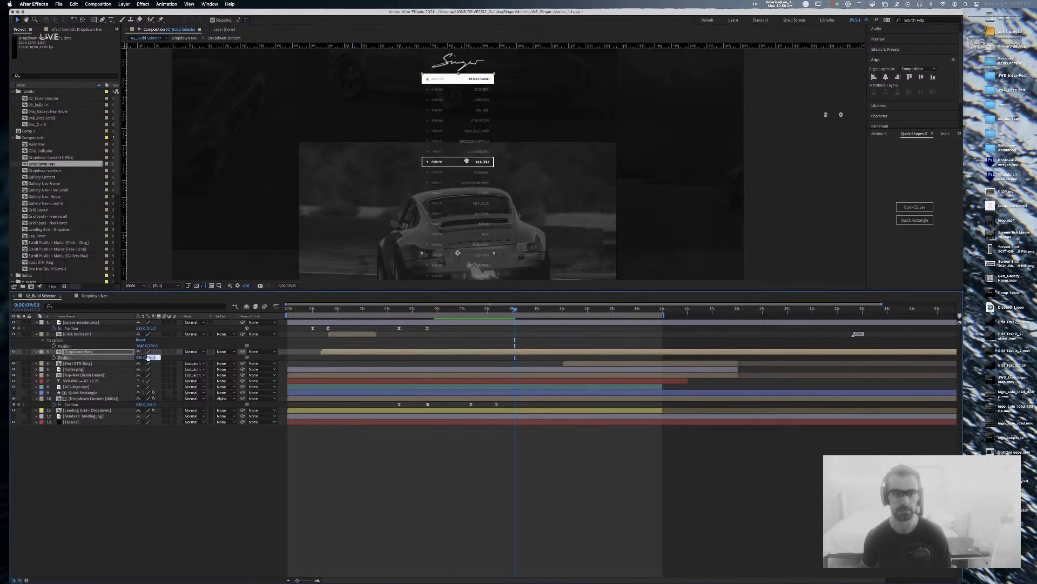
key(Down)
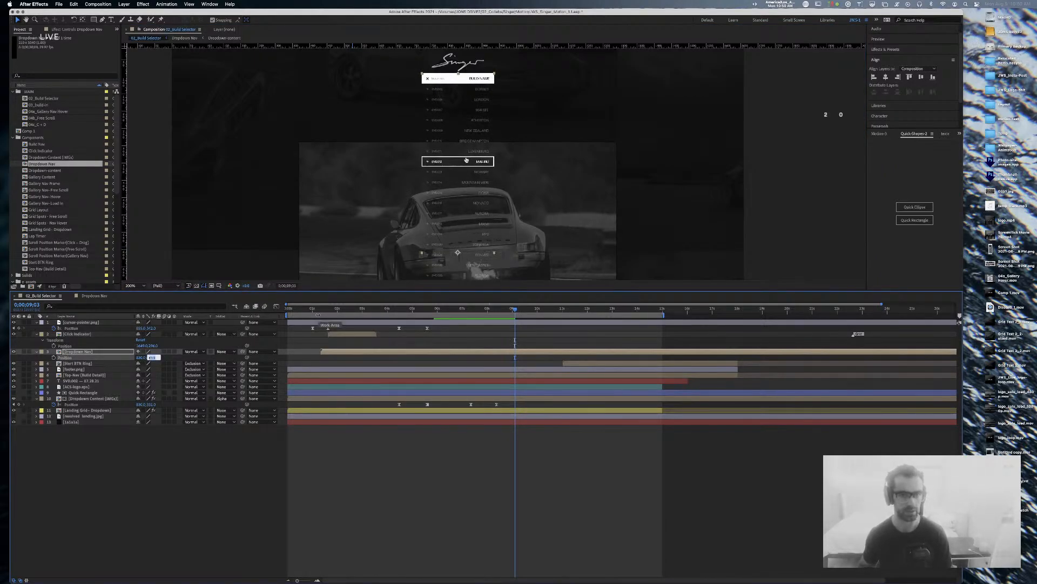
click(544, 431)
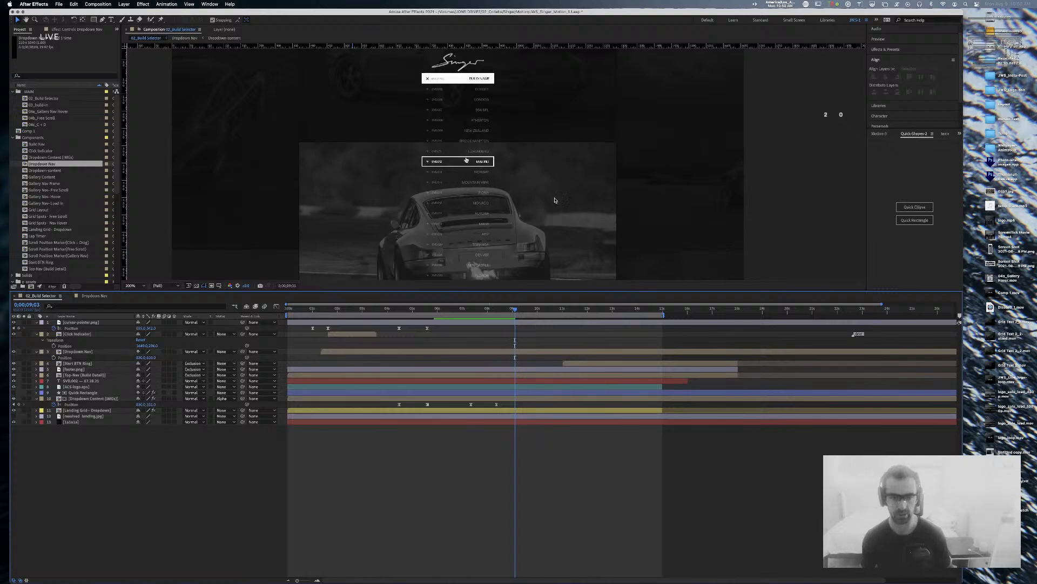
Step: Pan the composition view slightly and return to the start of the animation
key(space)
drag(576, 117, 577, 145)
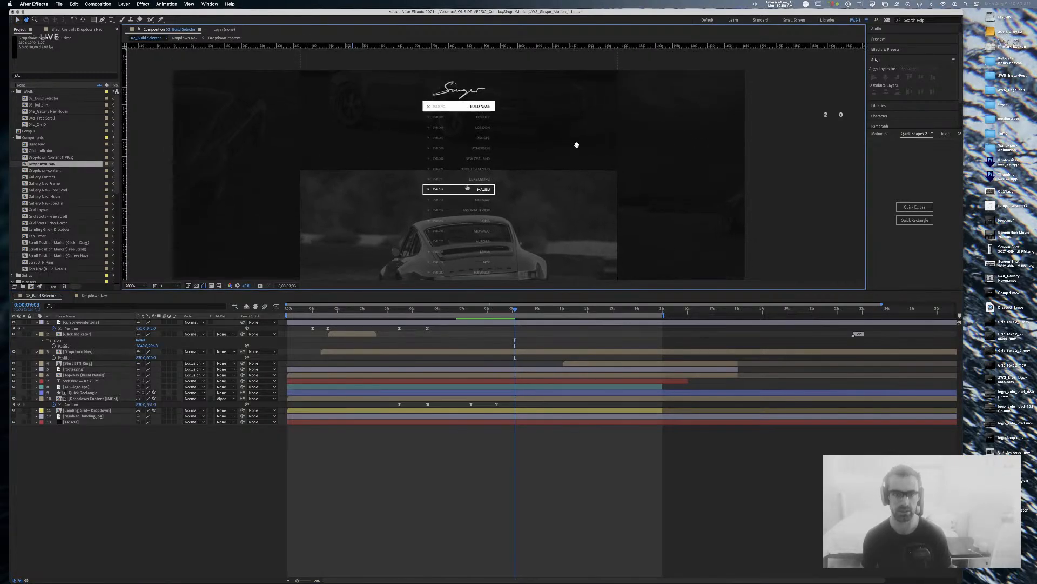
click(191, 297)
key(Home)
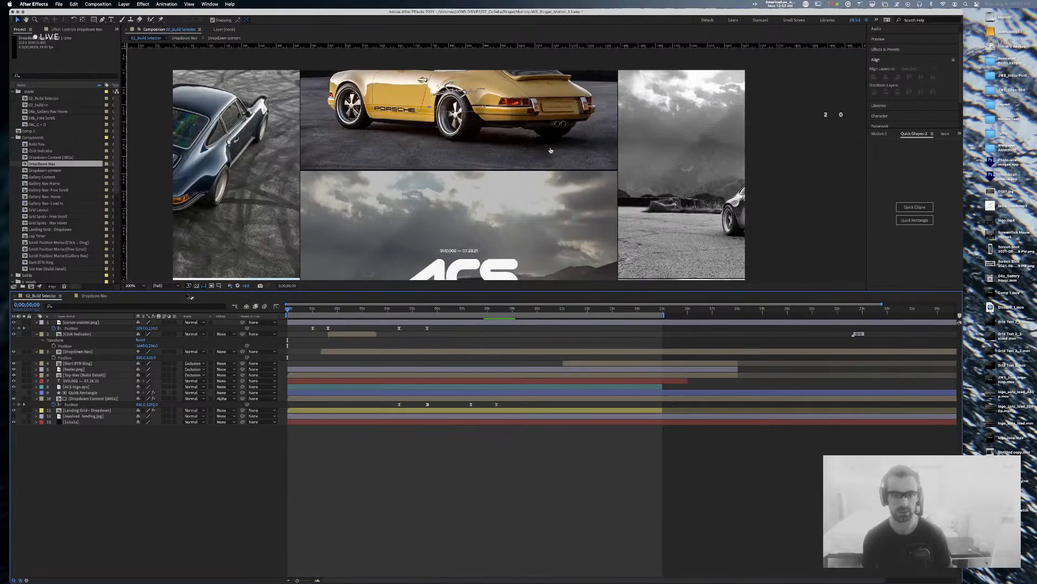
key(space)
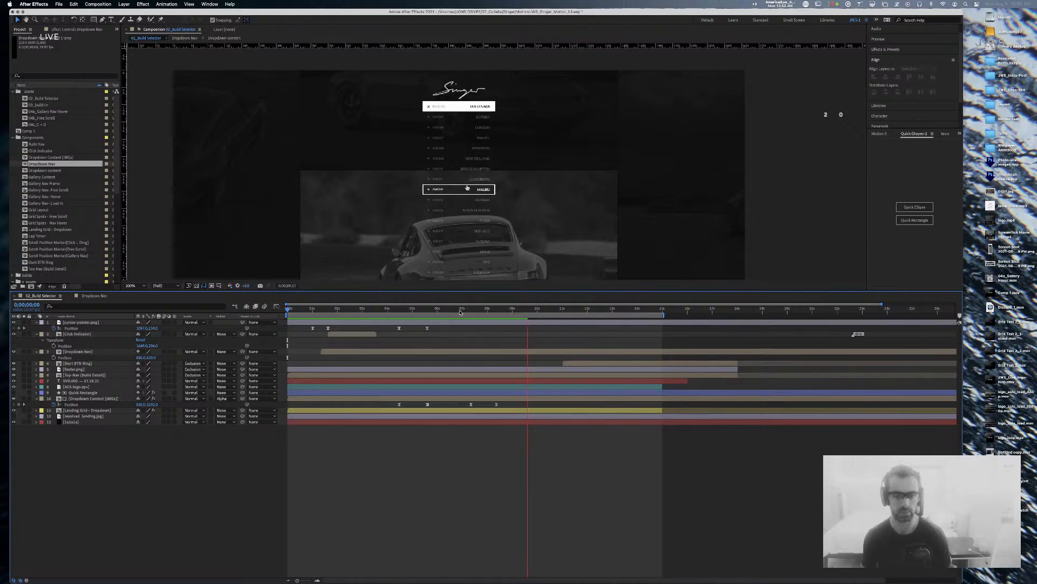
click(393, 310)
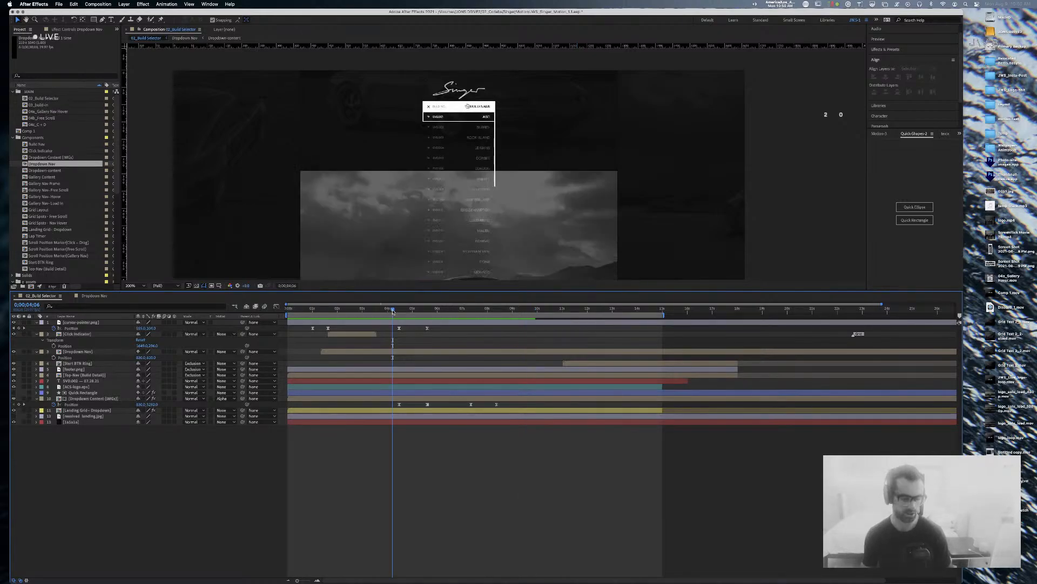
key(space)
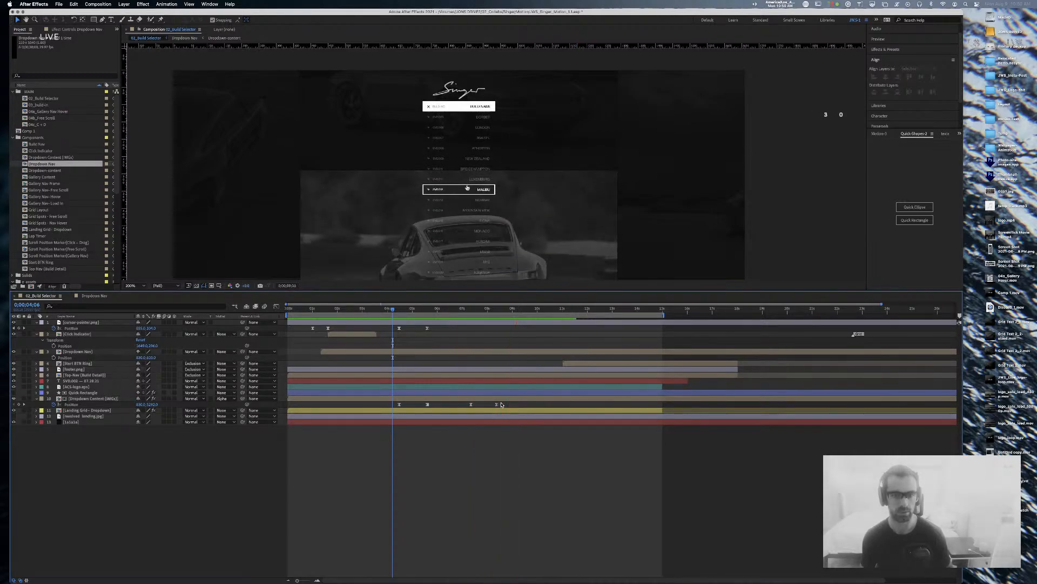
click(536, 309)
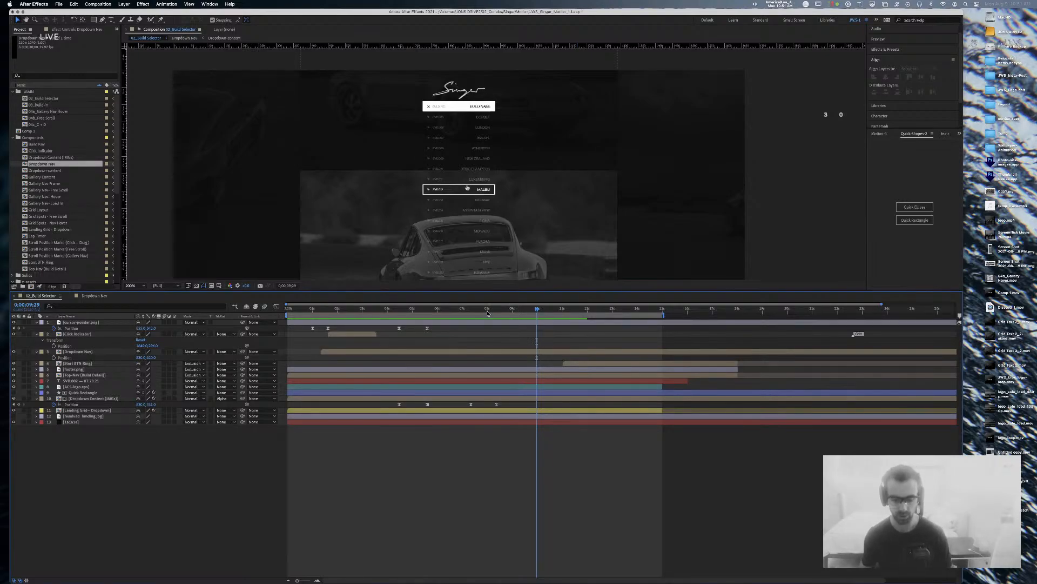
key(comma)
drag(682, 148, 677, 141)
drag(539, 309, 432, 313)
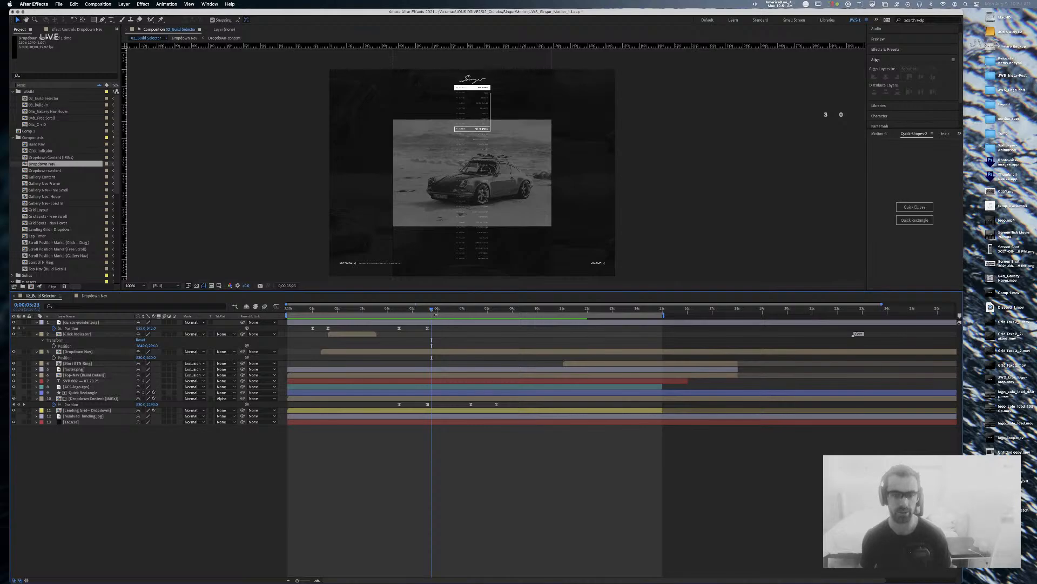
drag(432, 312, 425, 311)
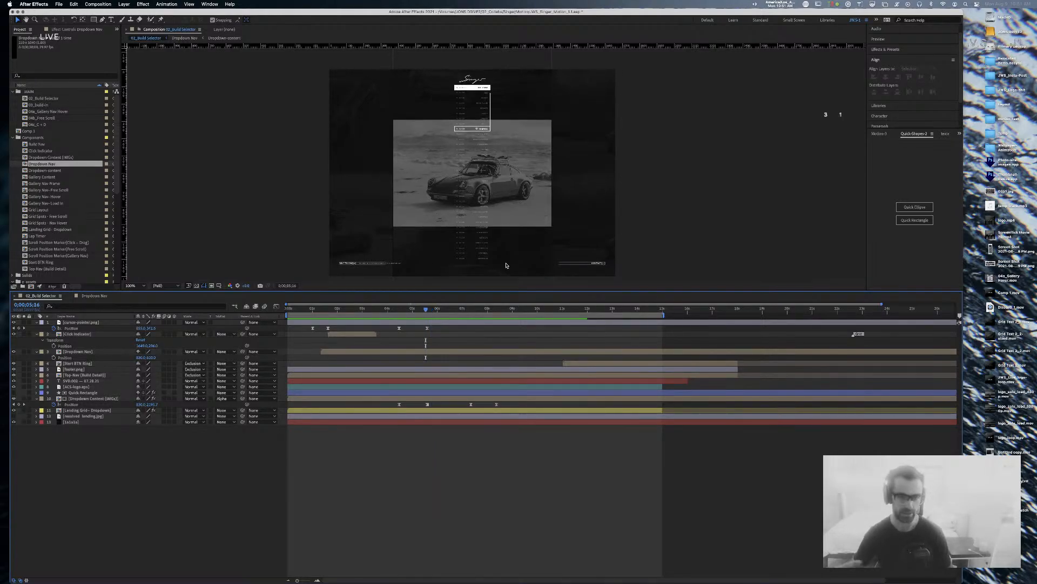
drag(415, 310, 497, 311)
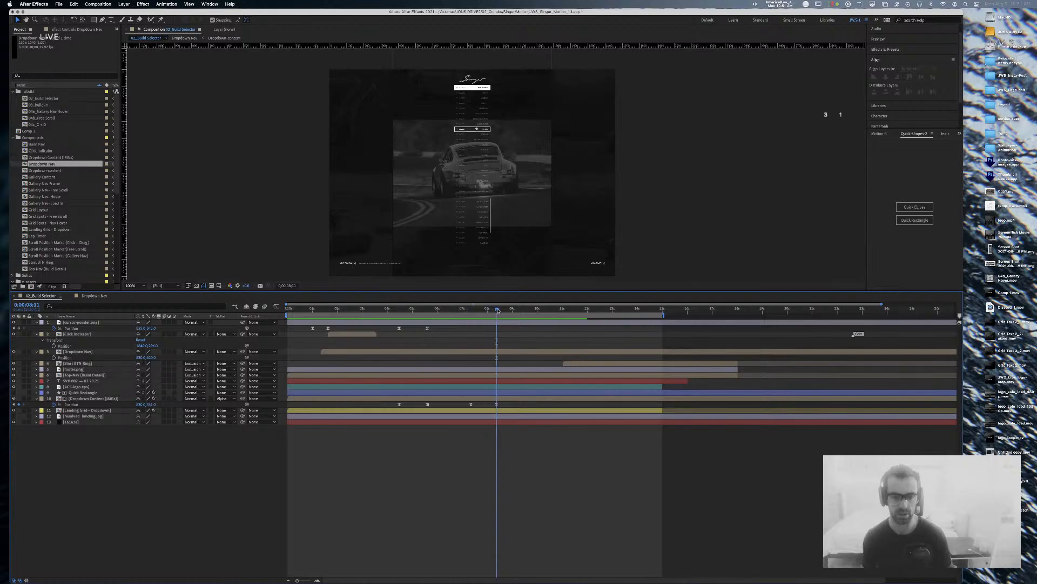
Step: Select layer 10, Dropdown Content (IMGs), and reveal its Scale property
click(105, 411)
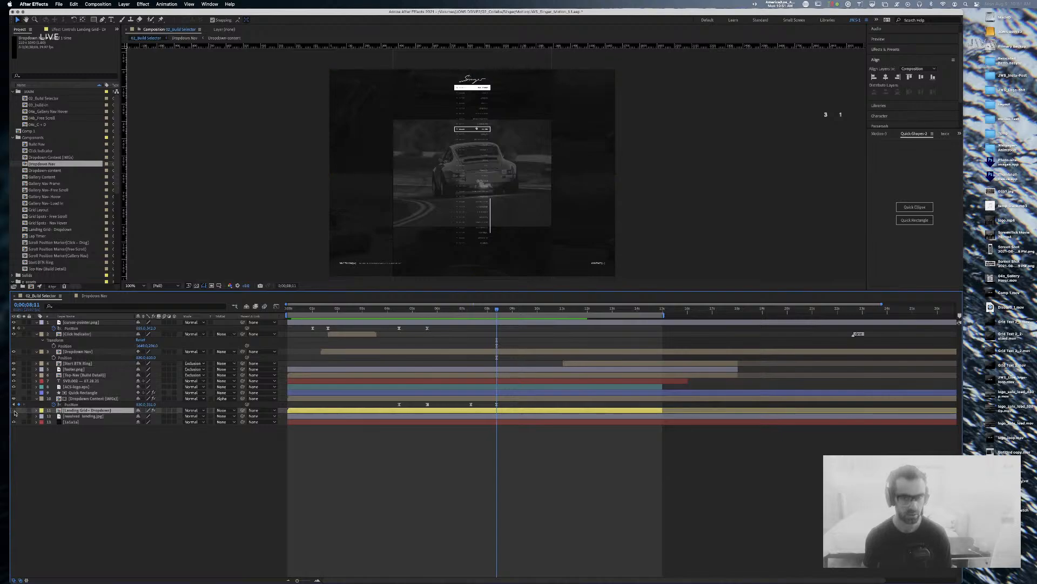
click(115, 400)
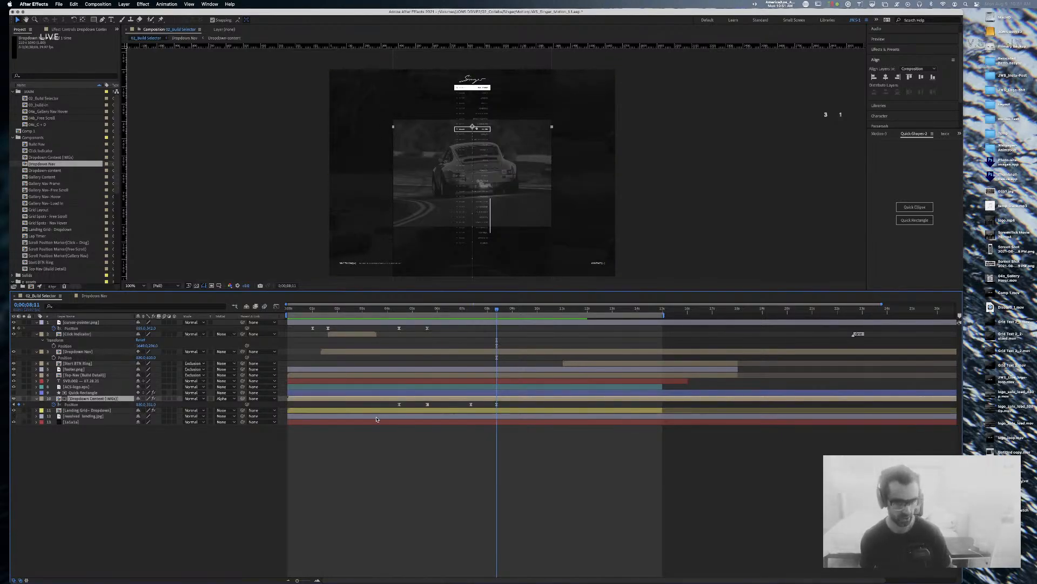
key(s)
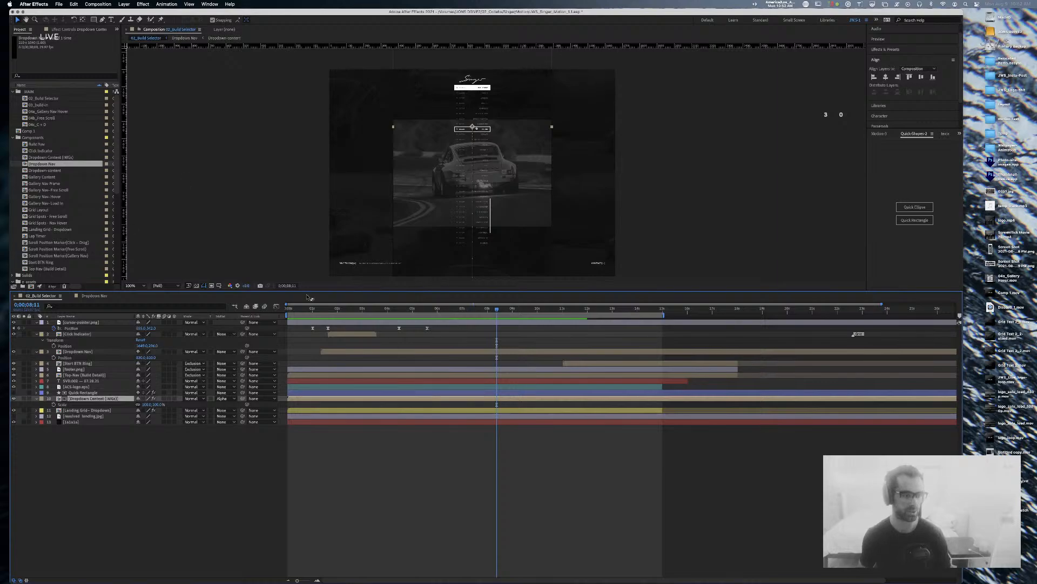
click(51, 110)
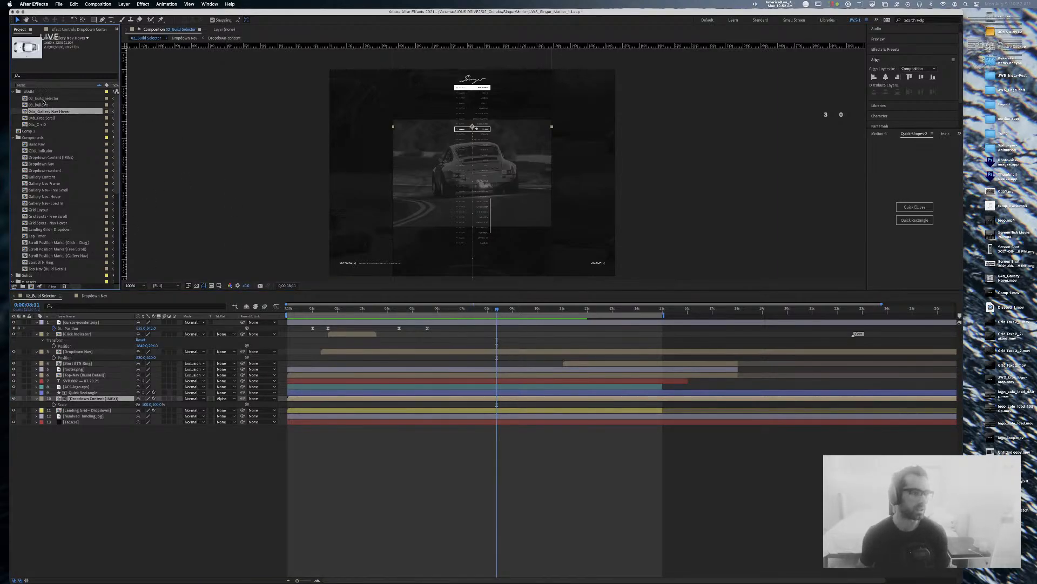
Step: Open 03_build-in, scrub through its white Porsche and steering-wheel frames, then return to 02_Build Selector
double_click(41, 105)
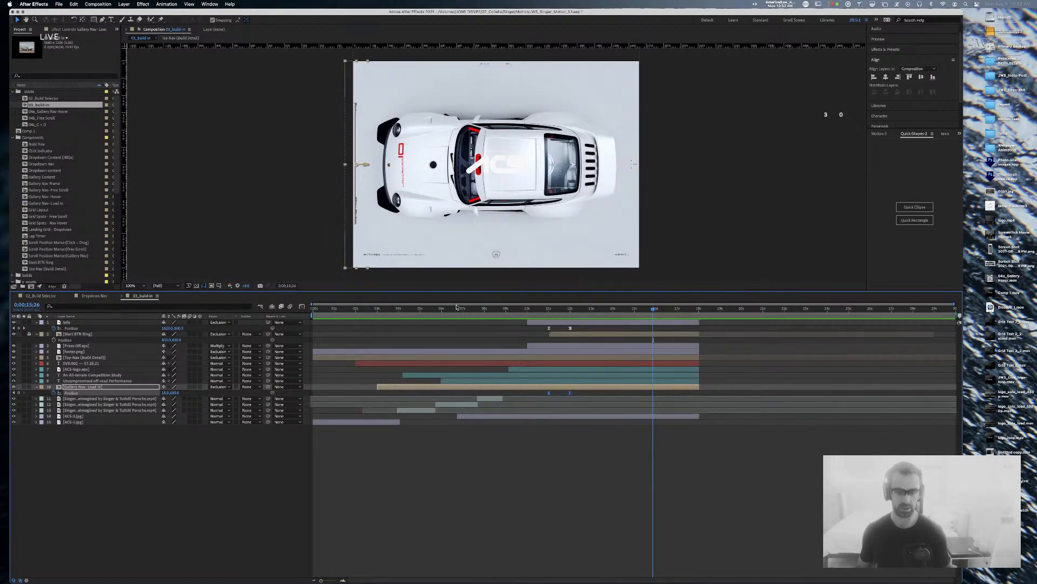
click(465, 309)
drag(467, 309, 536, 312)
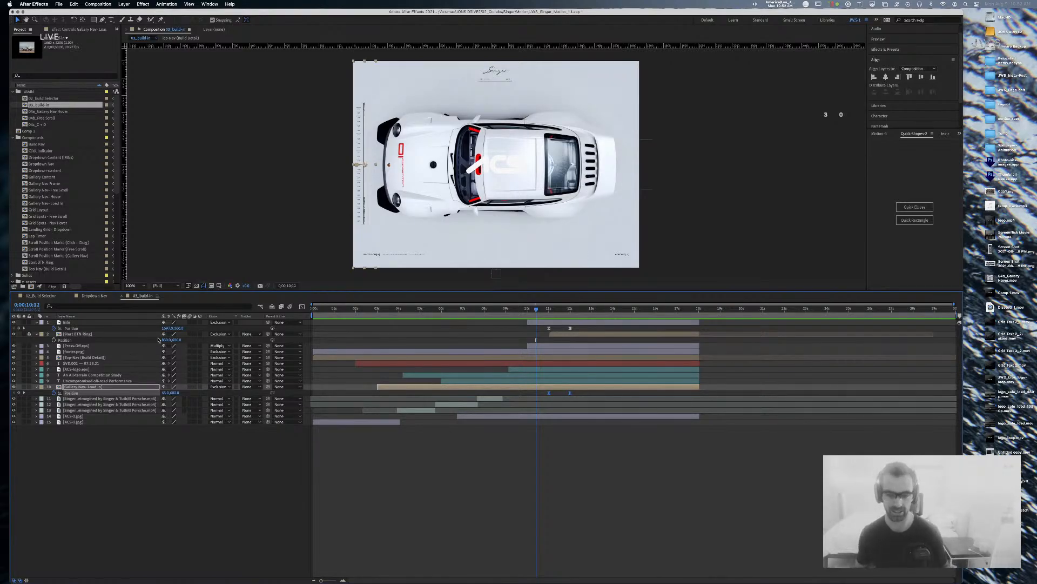
mouse_move(536, 309)
mouse_down()
mouse_move(485, 317)
mouse_move(587, 311)
mouse_move(550, 312)
mouse_up()
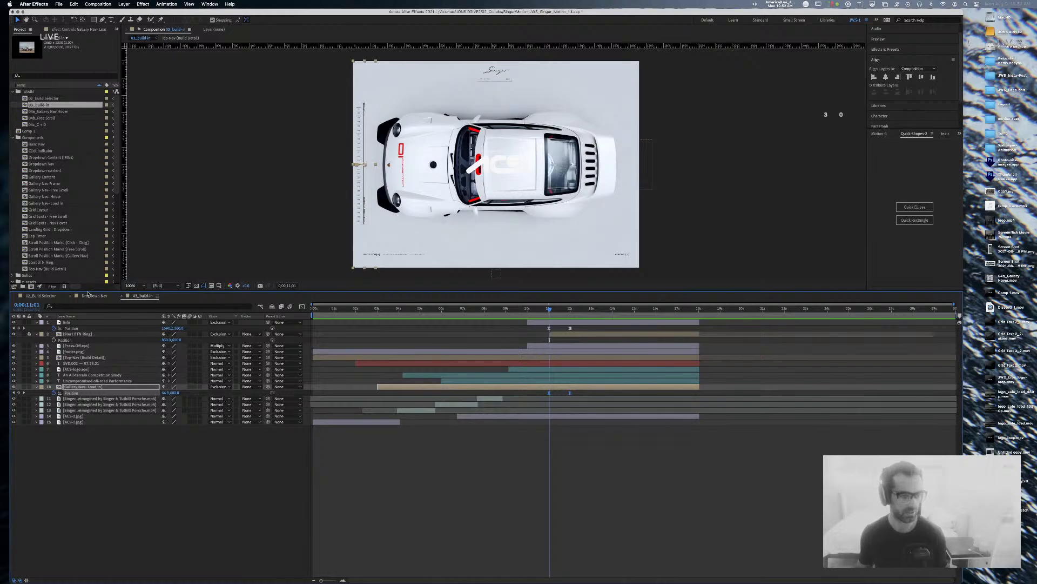
click(43, 296)
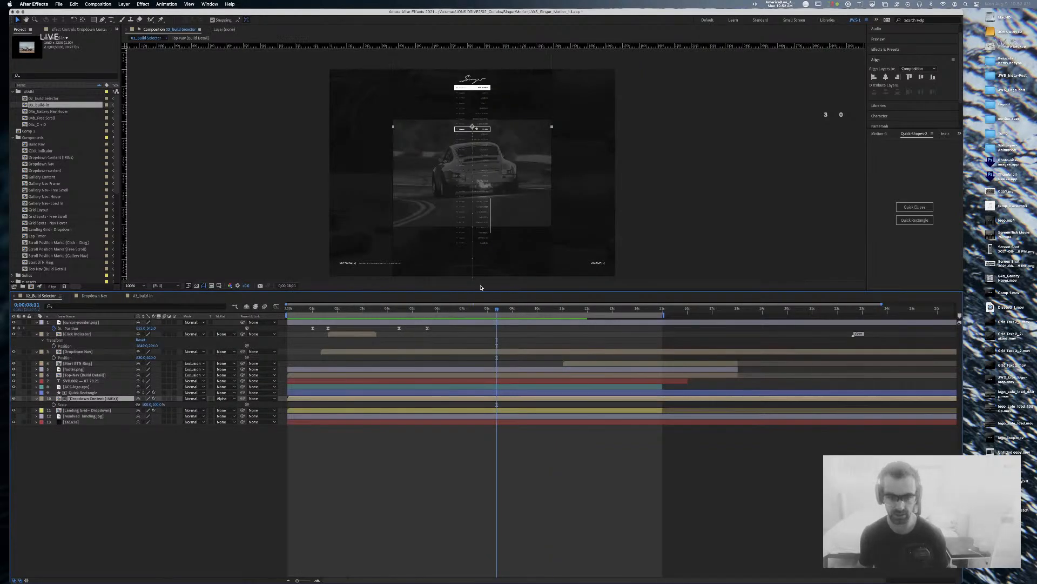
mouse_move(497, 310)
mouse_down()
mouse_move(445, 311)
mouse_move(500, 313)
mouse_up()
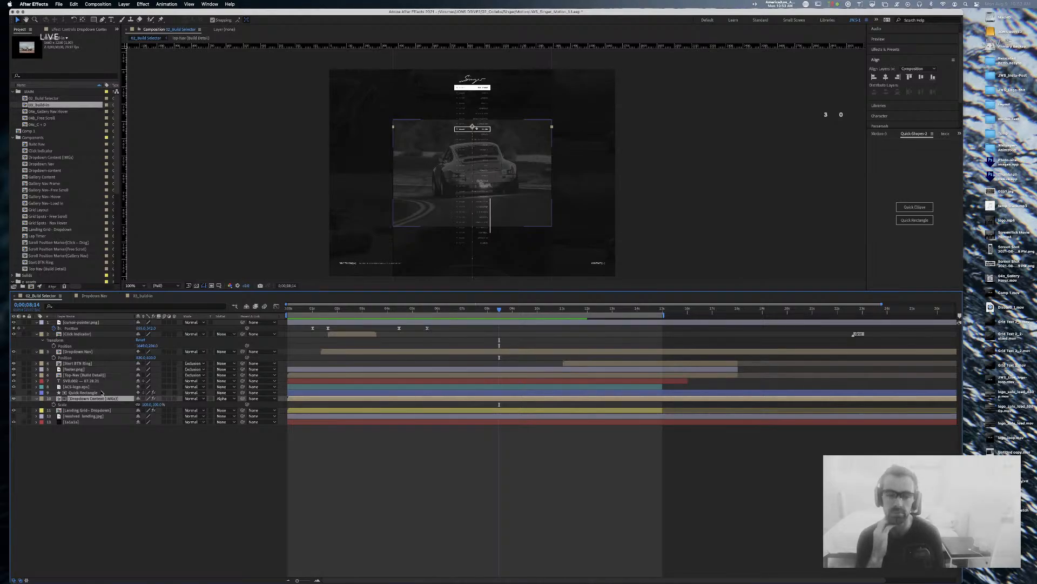
key(super+Tab)
key(super+Tab)
key(super+Tab)
key(super+Tab)
key(super+Tab)
key(super+Tab)
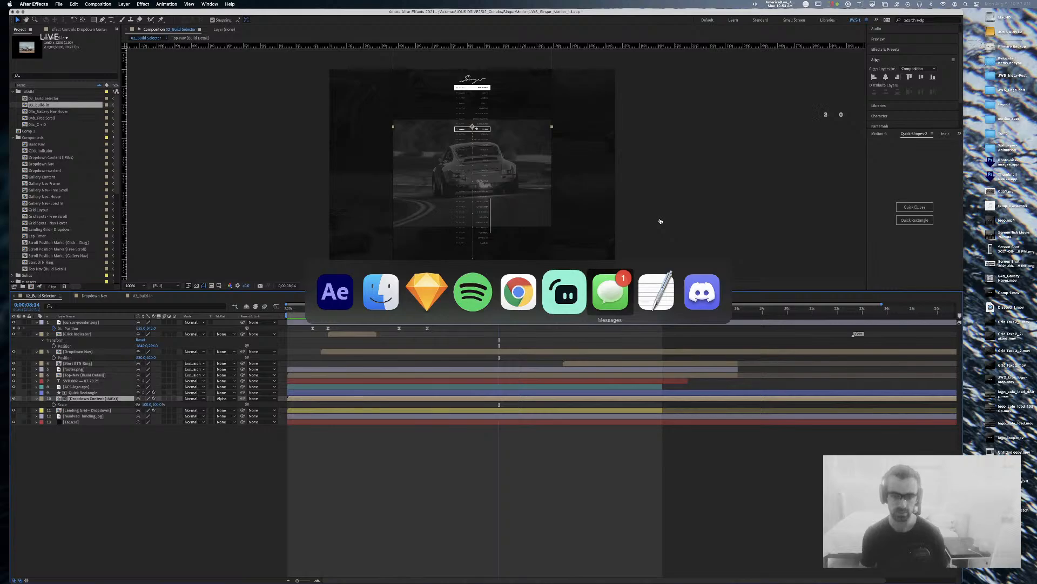
Step: Switch to Sketch and show the Symbols page at half zoom
click(443, 279)
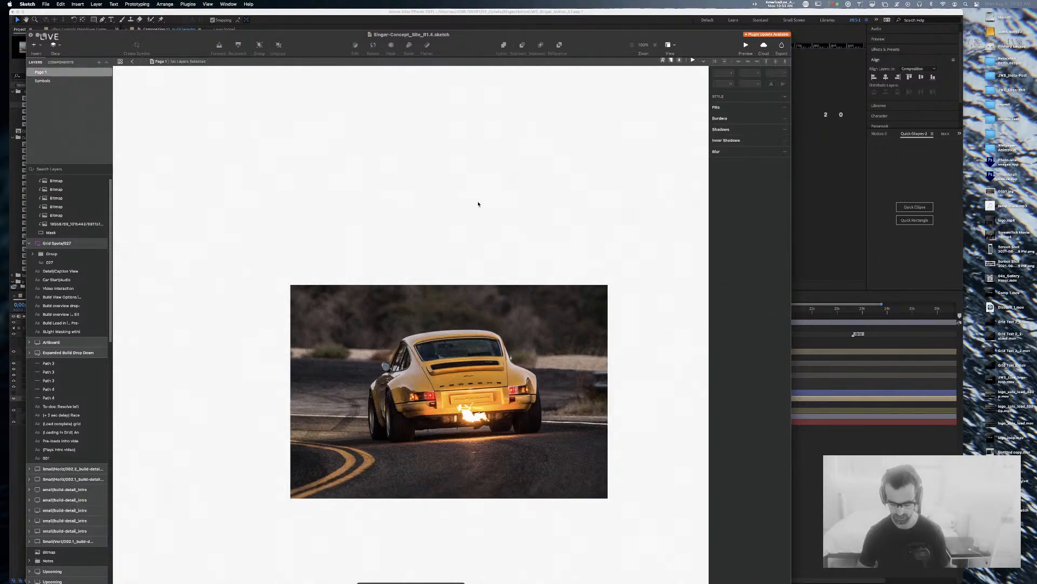
scroll(486, 207, up, 2)
scroll(494, 218, right, 1)
key(super+Tab)
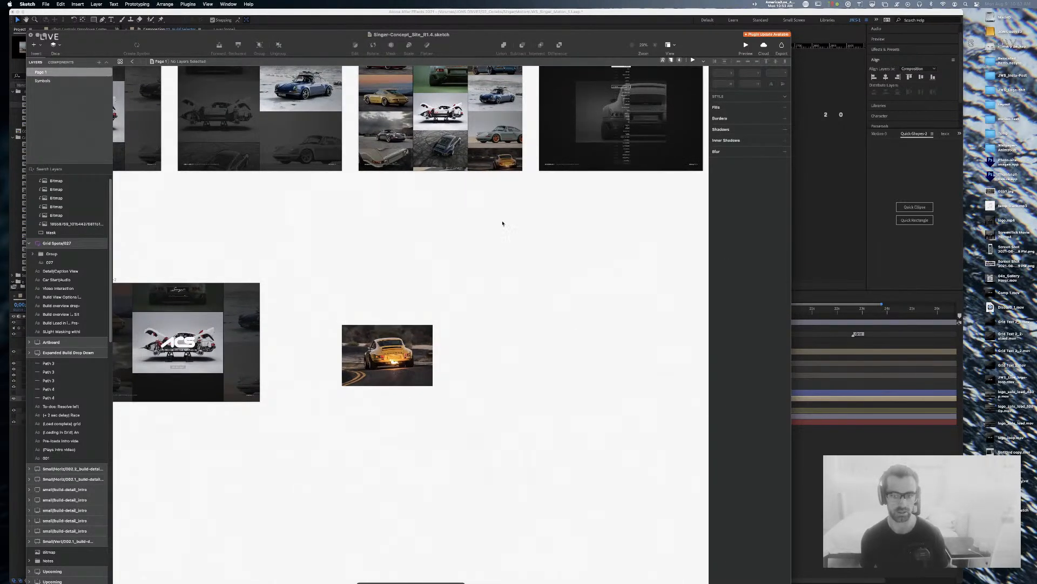
click(57, 82)
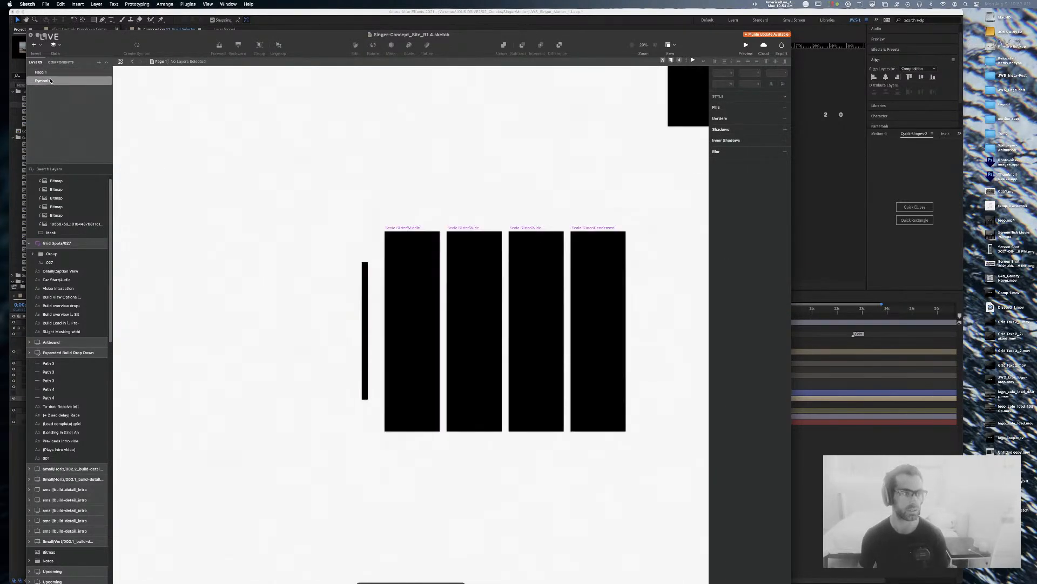
key(super+0)
key(super+minus)
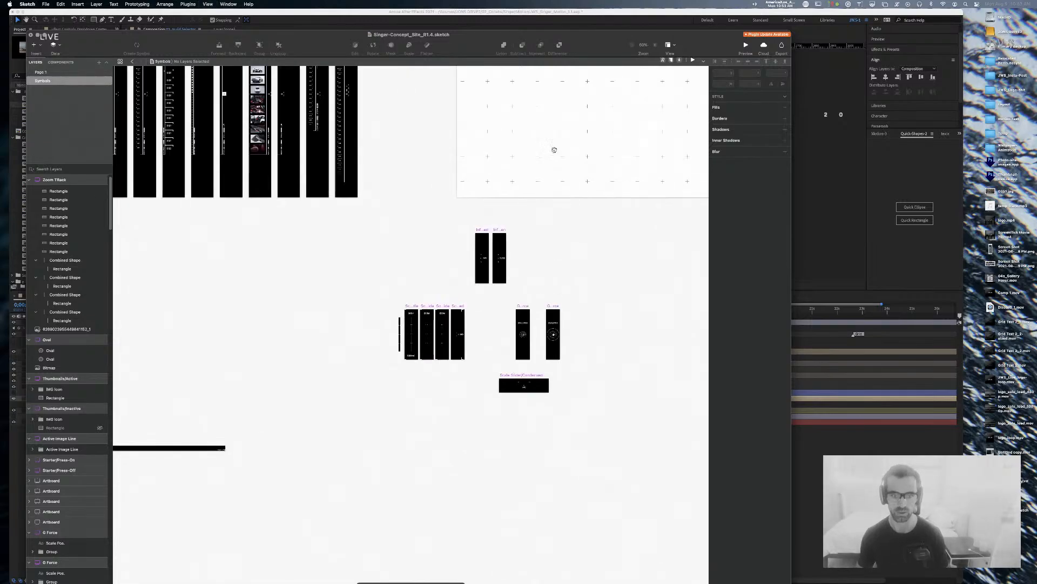
Step: Pan across the Porsche image artboards and select IMG/946DLS-1
drag(586, 211, 94, 379)
mouse_move(503, 268)
mouse_down()
mouse_move(204, 261)
mouse_move(330, 300)
mouse_move(287, 297)
mouse_up()
drag(468, 381, 171, 277)
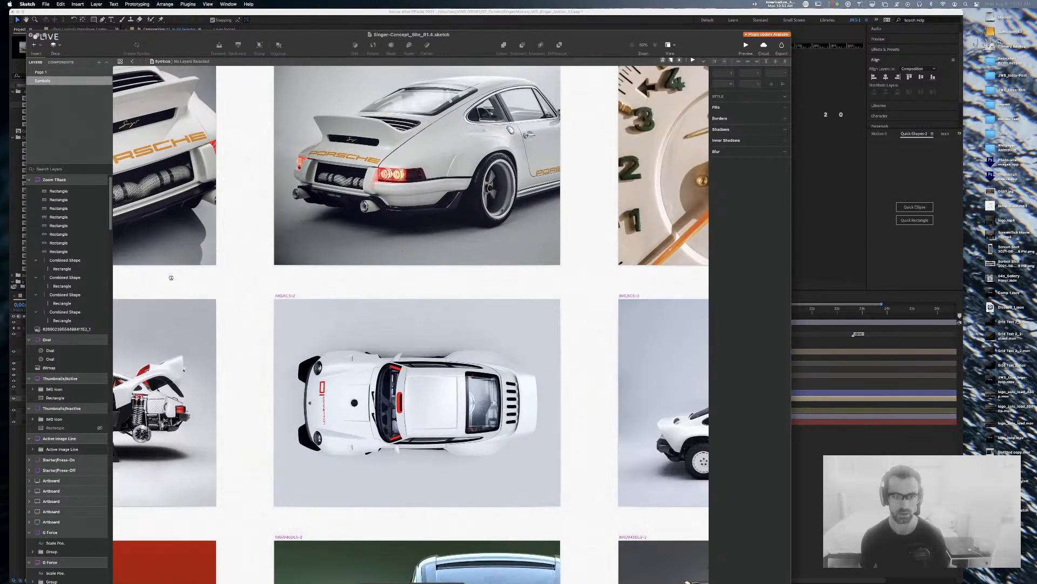
drag(272, 366, 290, 100)
drag(280, 232, 451, 208)
drag(199, 221, 402, 201)
click(343, 228)
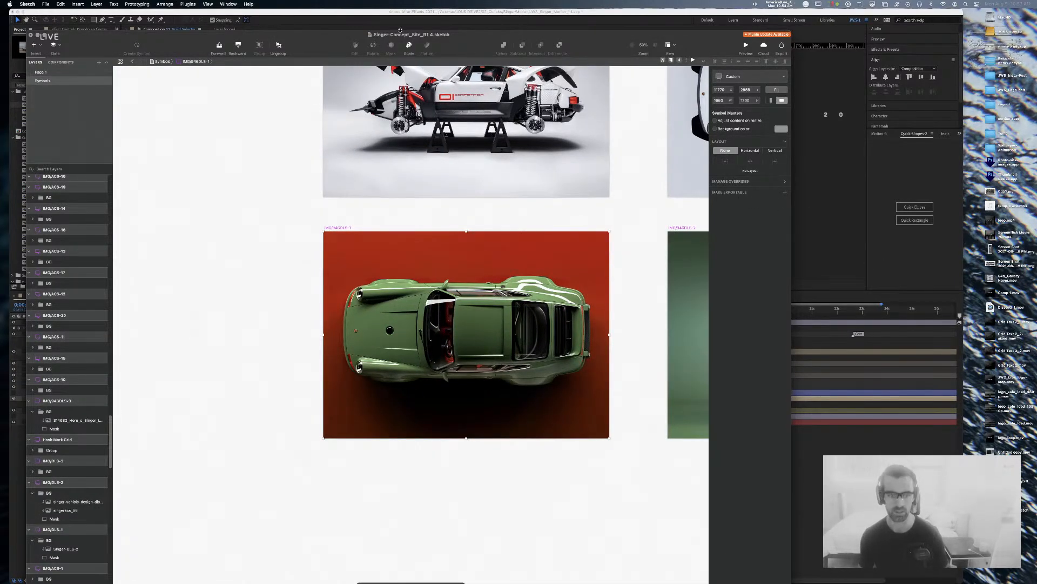
Step: Make the green car artboard exportable with JPG as the format
drag(476, 35, 462, 13)
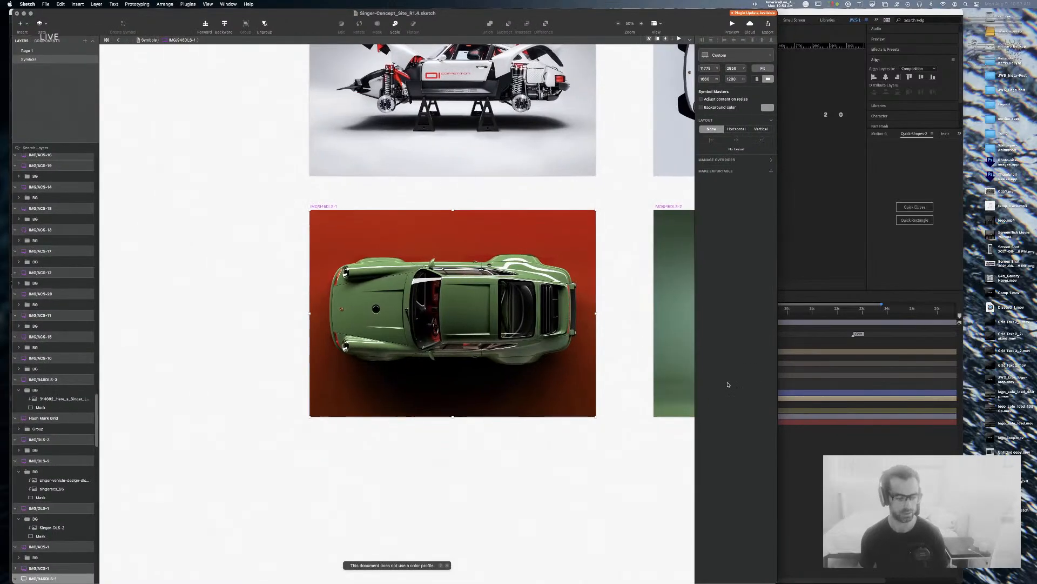
click(771, 170)
click(757, 191)
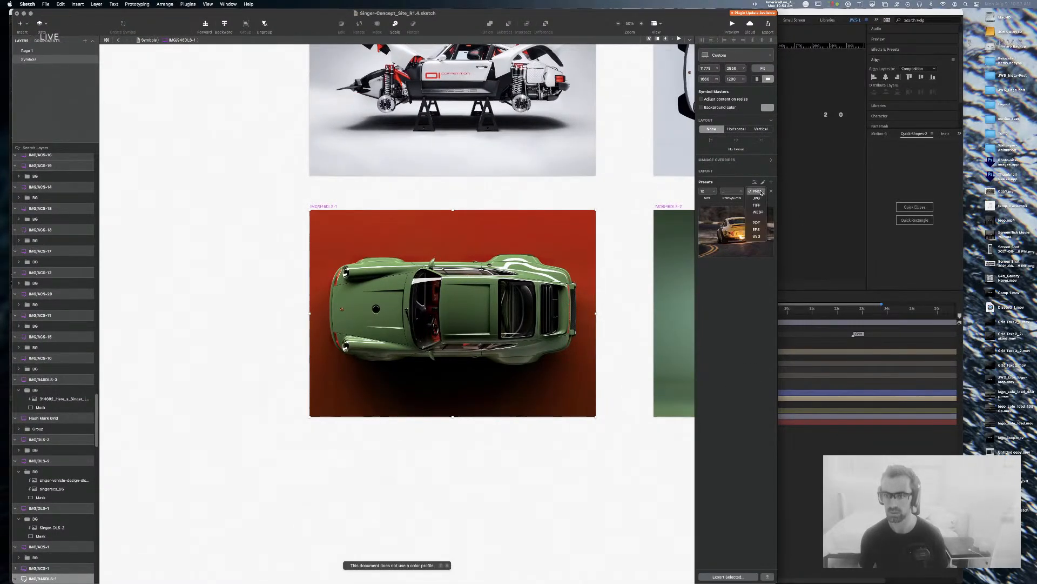
click(757, 198)
Step: Start an export of the artboard to the Overview folder, then cancel it
click(730, 576)
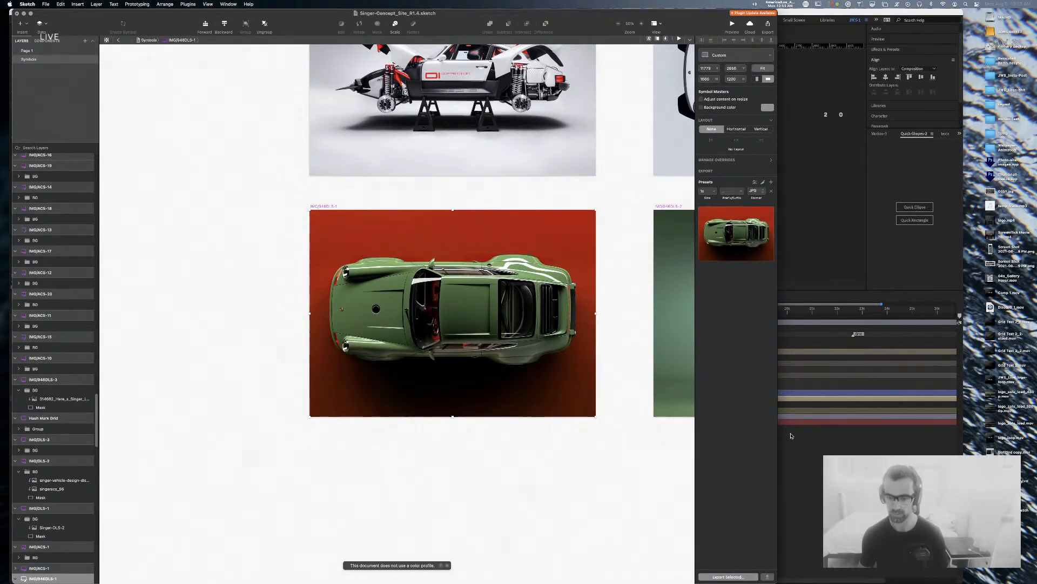
click(411, 199)
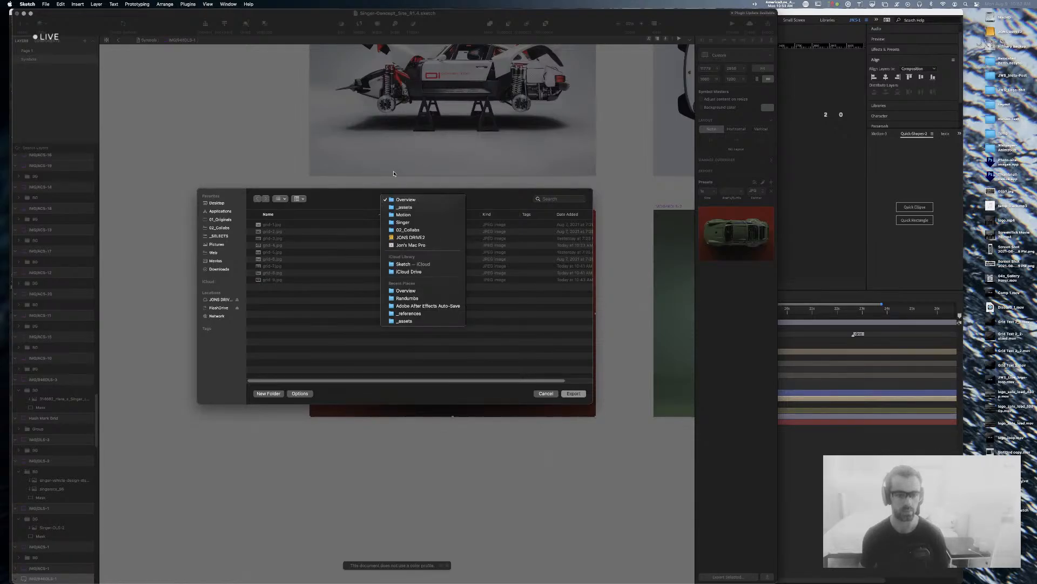
click(405, 199)
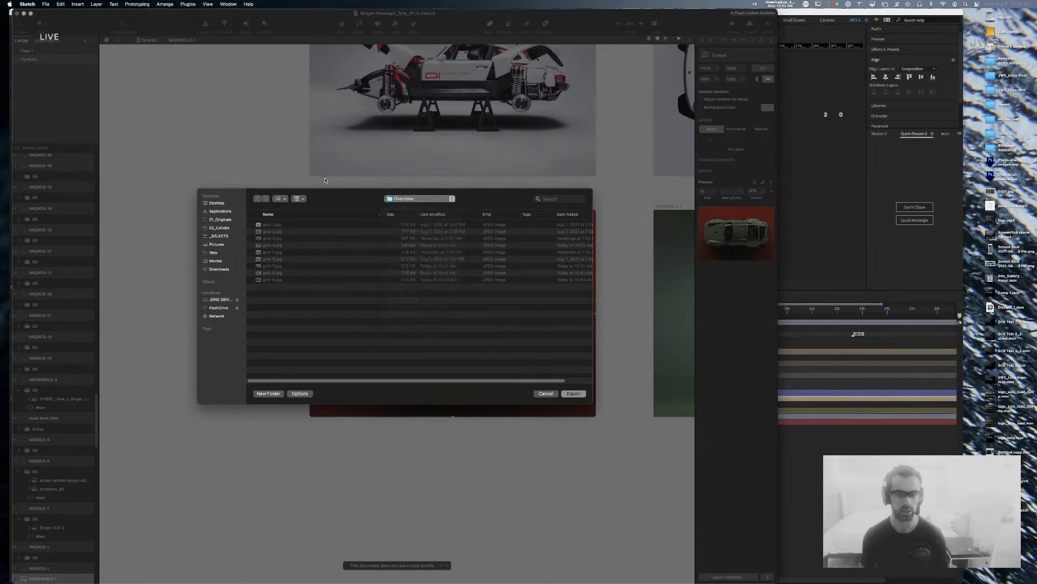
click(548, 394)
Step: Rename the green car artboard from IMG/946DLS-1 to Alt-build
click(346, 193)
click(326, 207)
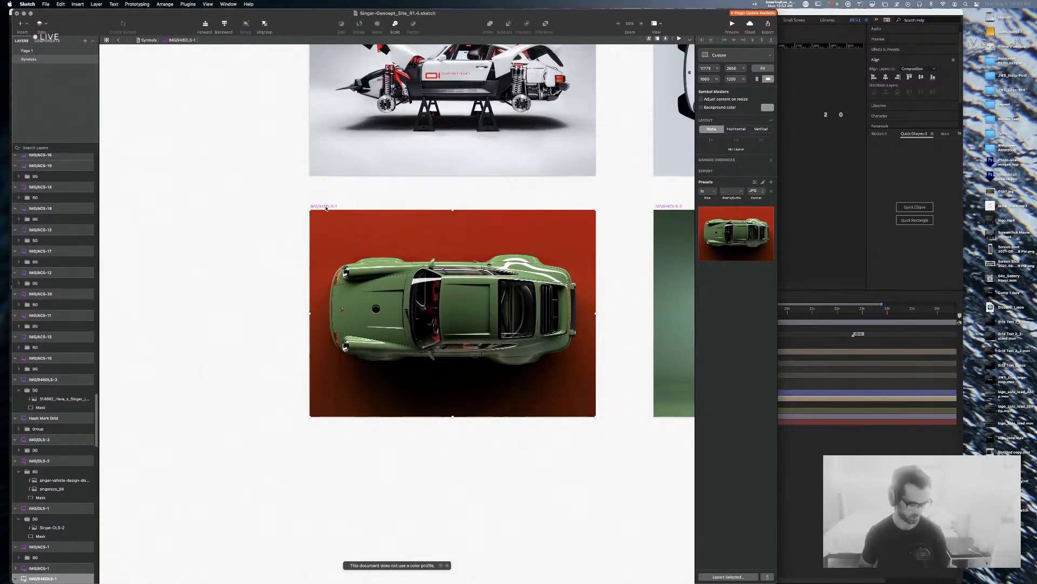
key(super+r)
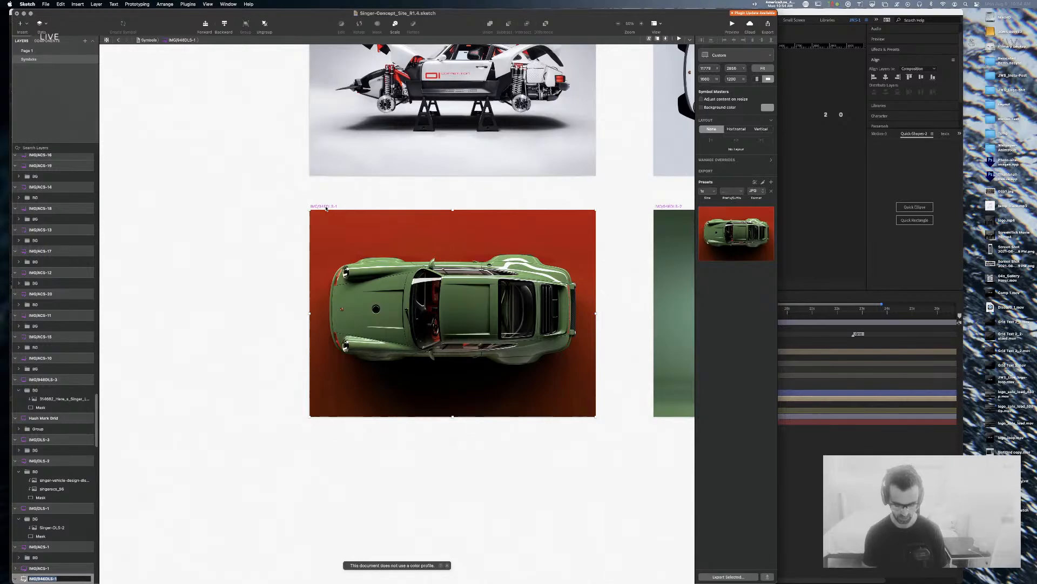
text(Alt-)
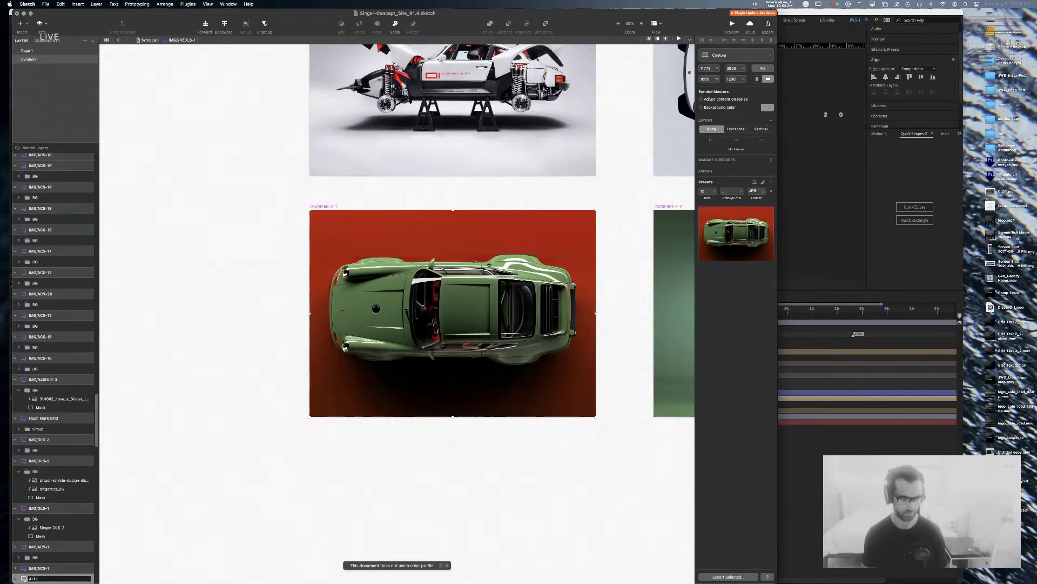
text(blilt)
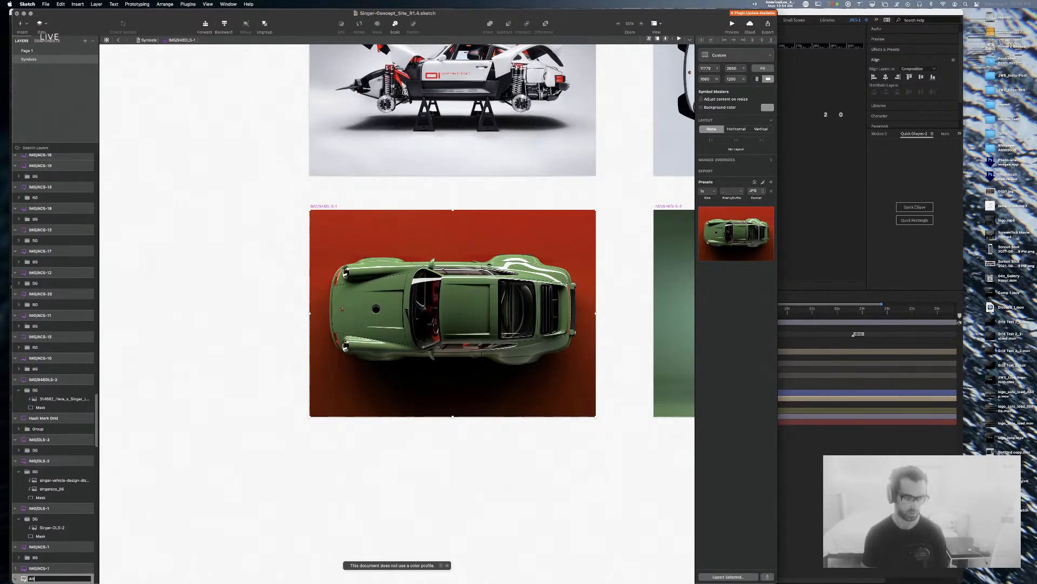
key(Return)
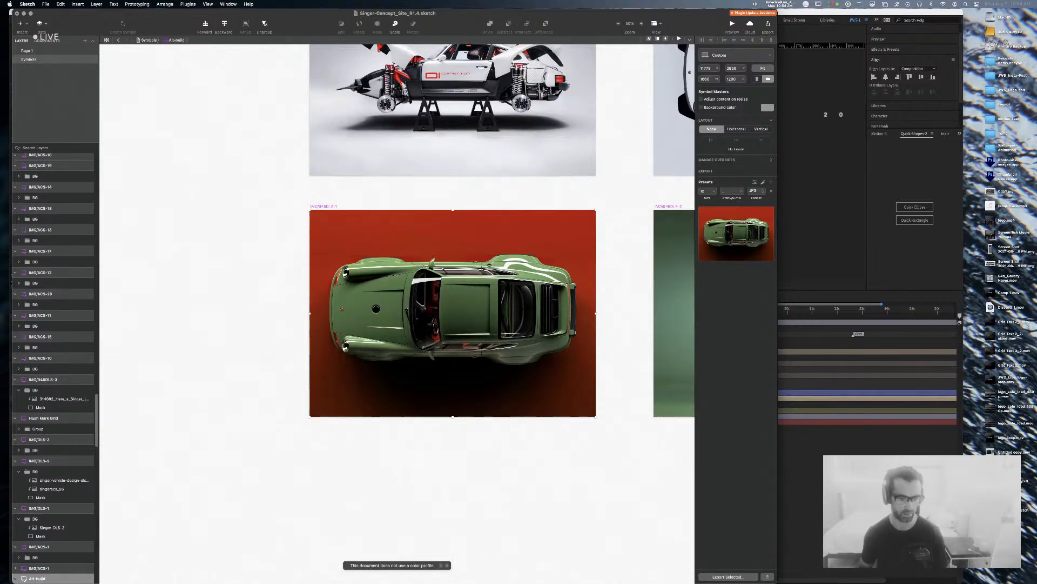
Step: Export the selected artboard and save it as Alt-build.jpg in Overview
key(super+shift+e)
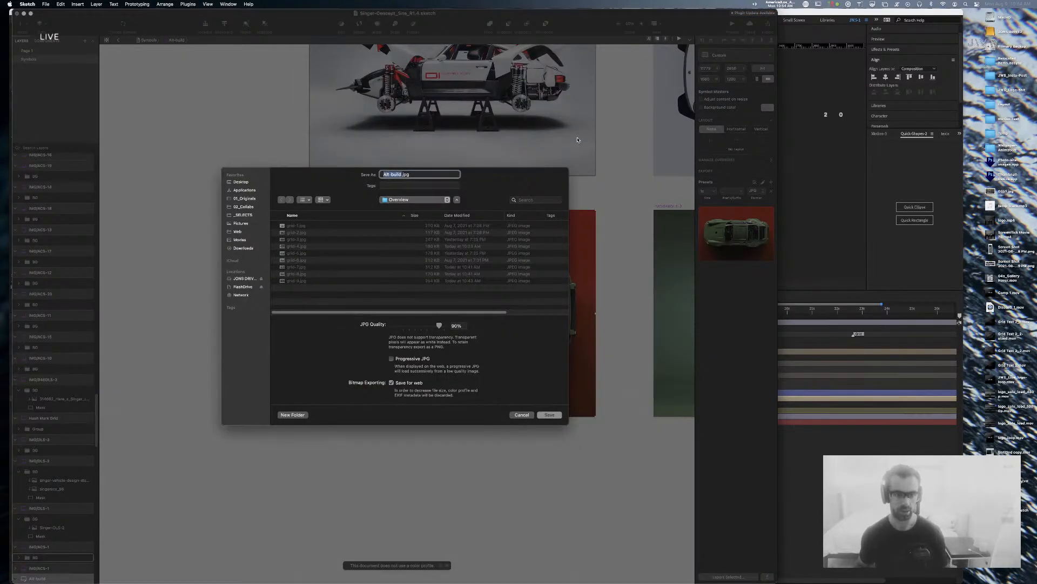
key(Return)
key(super+Tab)
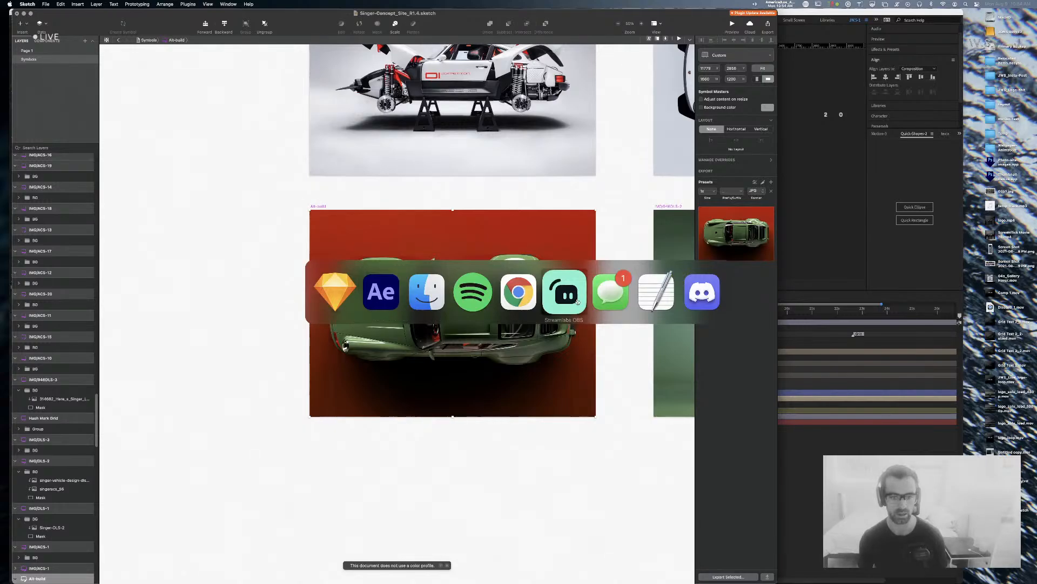
Step: Select Alt-build.jpg in Finder's Overview folder with the Finder window in front of After Effects
click(440, 296)
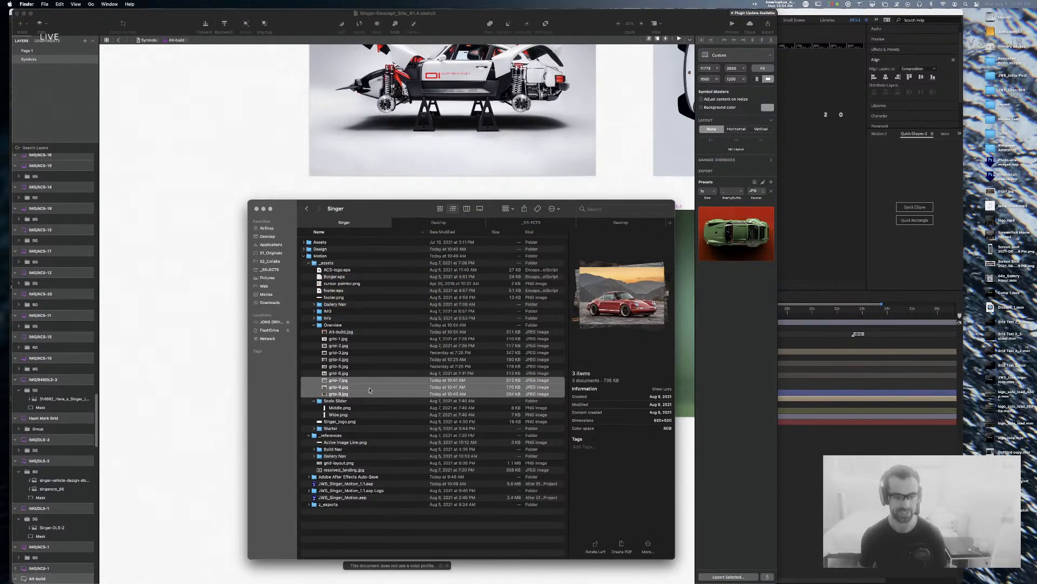
click(342, 331)
key(super+Tab)
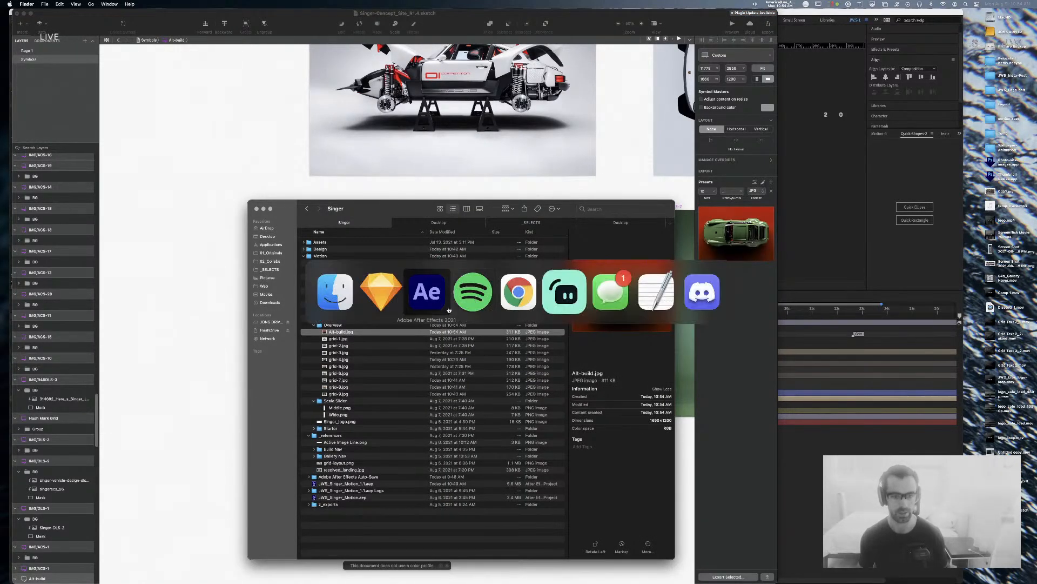
click(429, 300)
key(super+Tab)
click(392, 295)
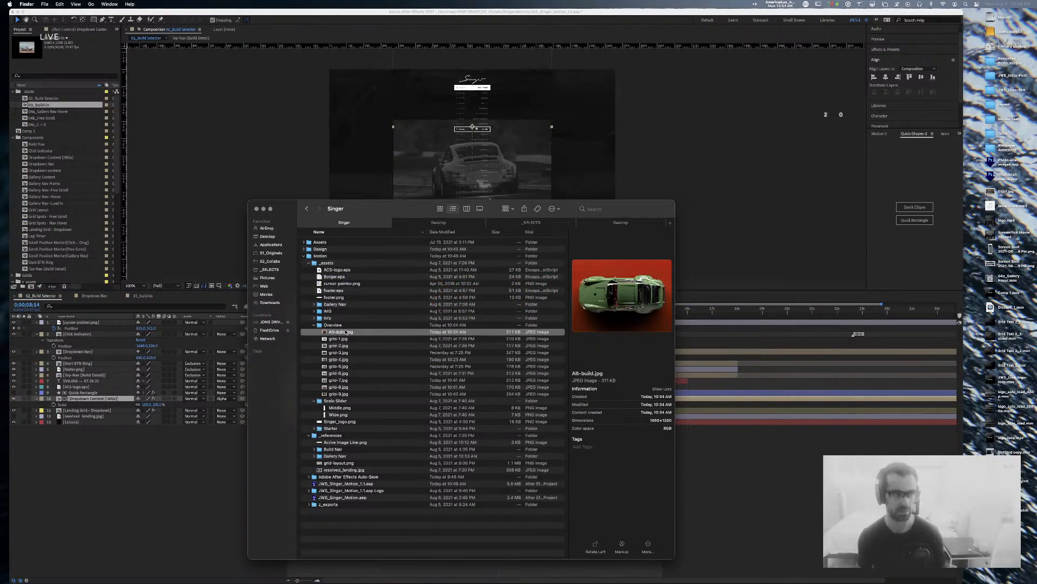
scroll(30, 204, down, 5)
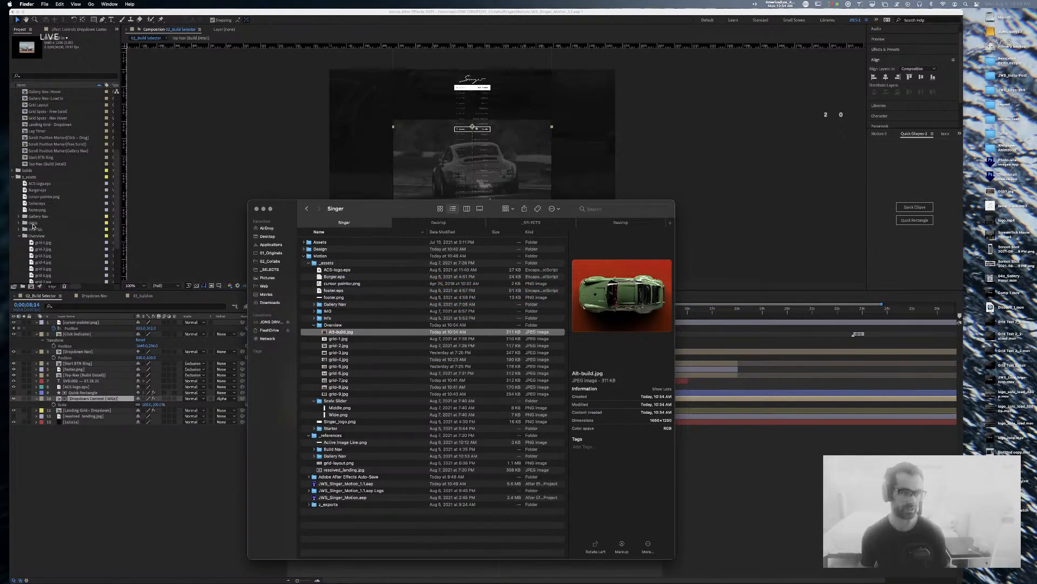
Step: Import Alt-build.jpg into Overview and add it as a layer in 02_Build Selector at about 7 seconds
drag(336, 332, 41, 237)
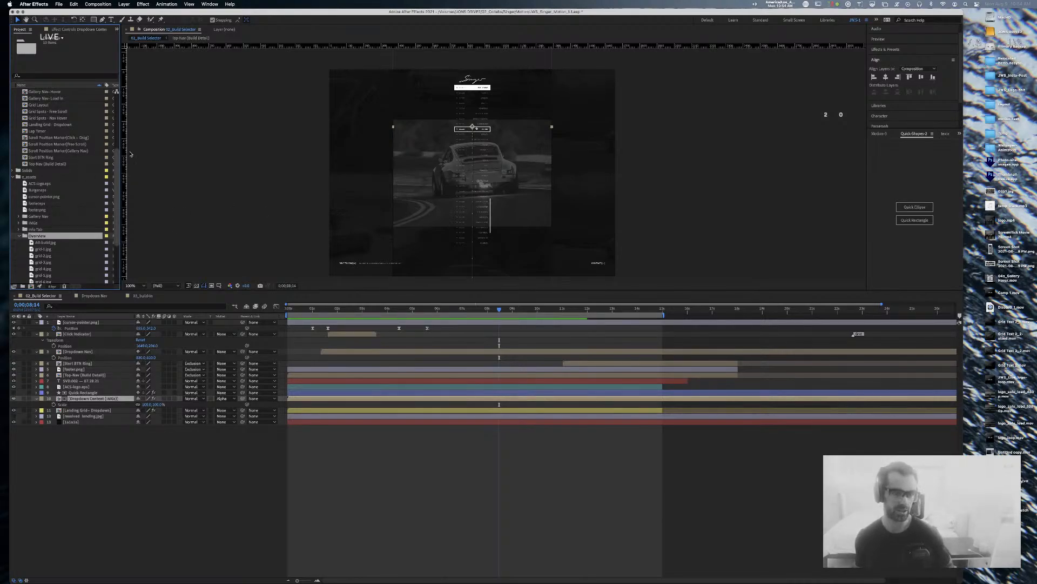
mouse_move(499, 310)
mouse_down()
mouse_move(485, 310)
mouse_move(499, 308)
mouse_up()
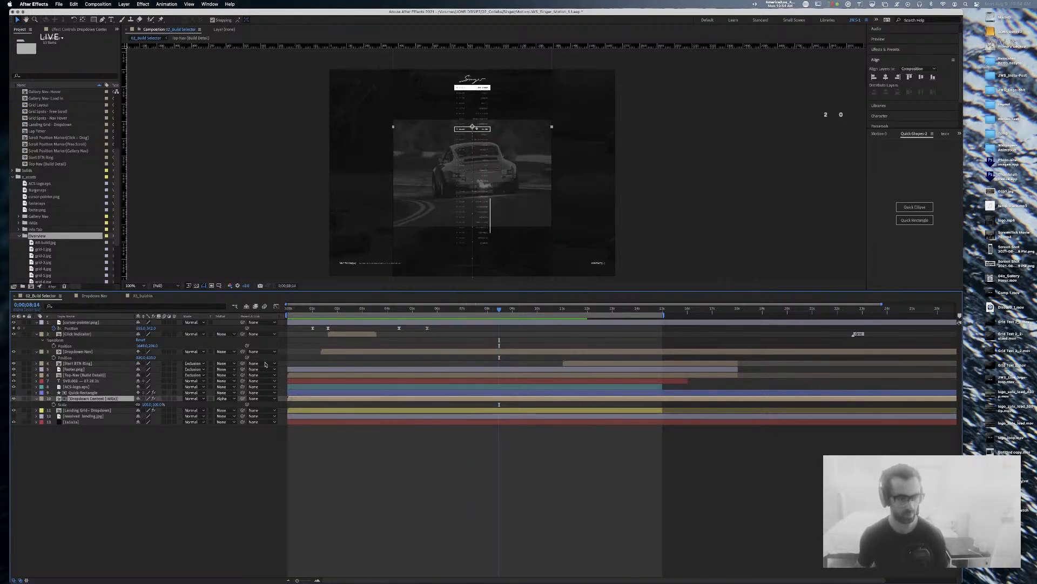
drag(34, 243, 523, 412)
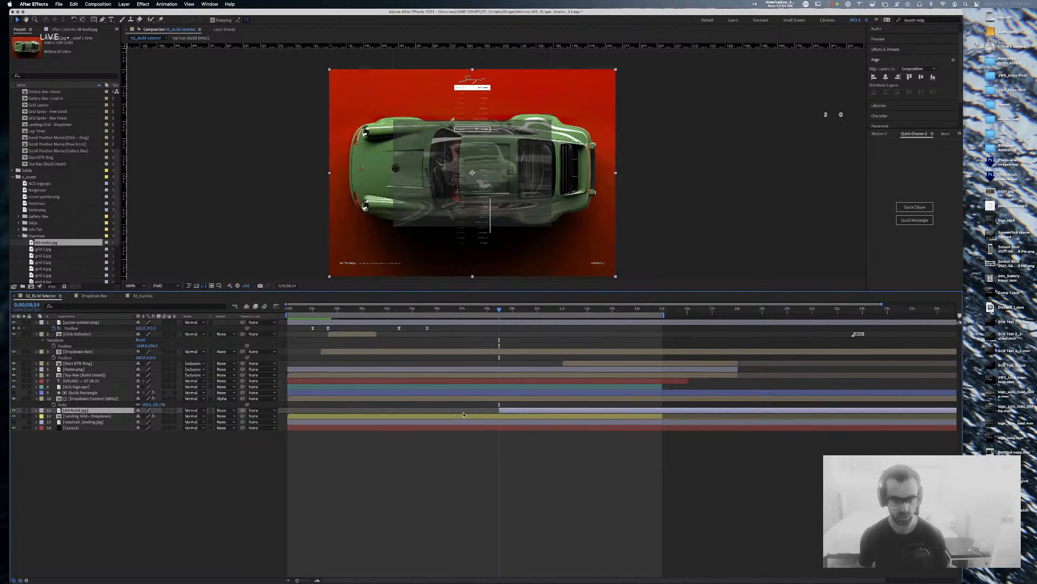
key(s)
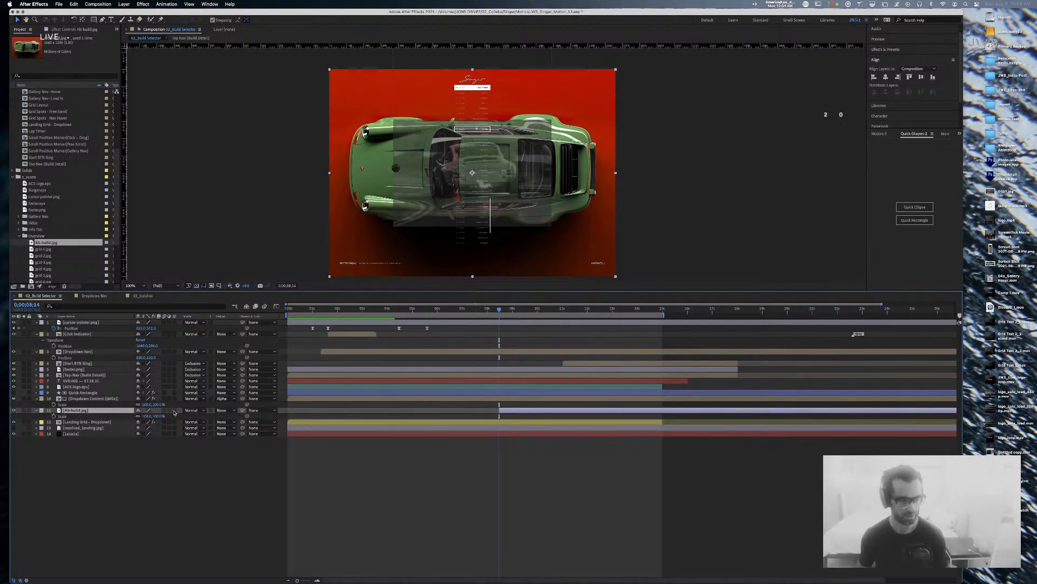
Step: Scale the Alt-build layer down to about 55% and move the time back to 0;00;07;06
drag(149, 416, 131, 418)
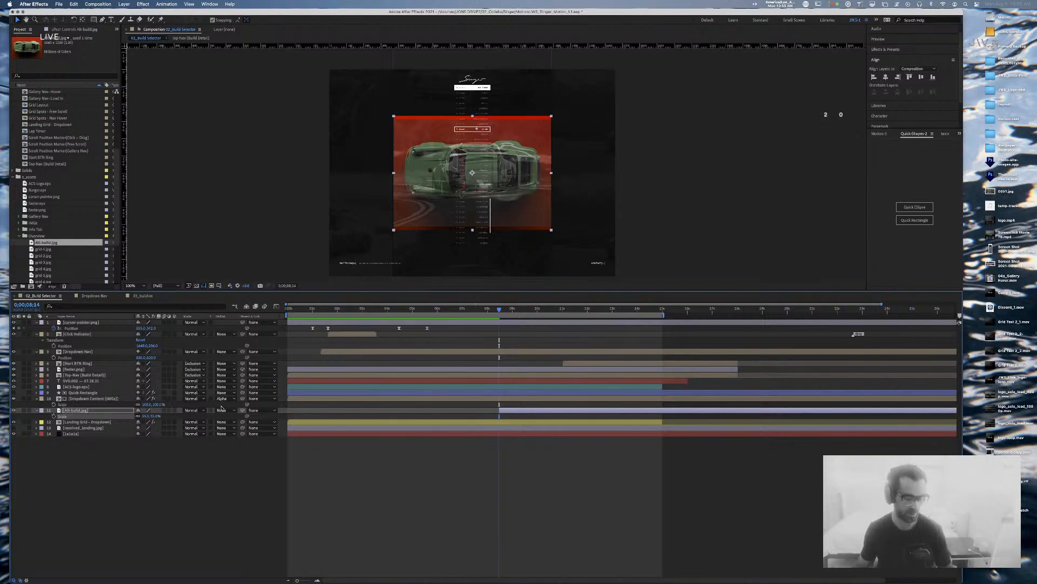
drag(506, 312, 464, 316)
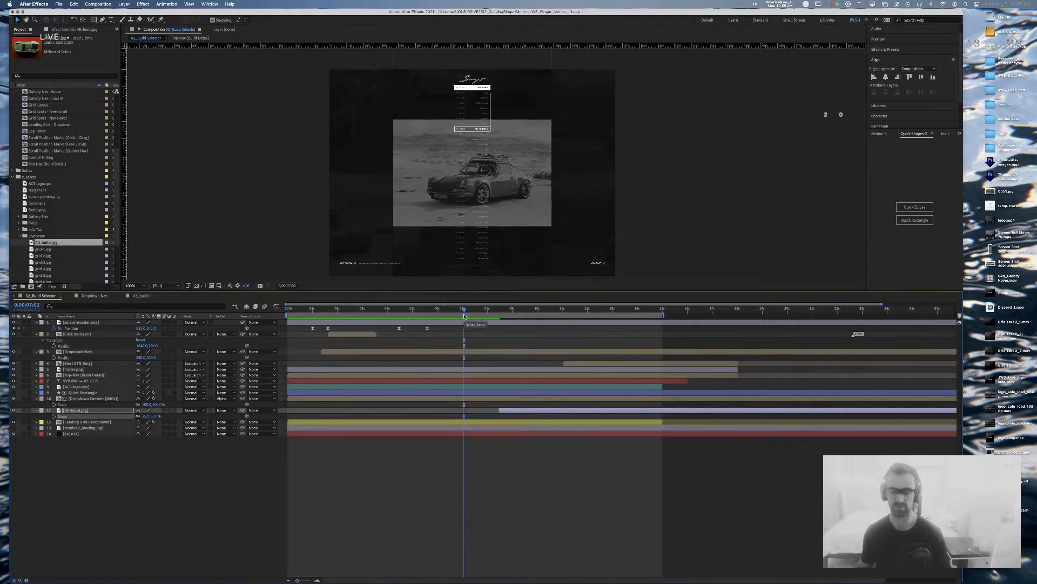
Step: Browse the 04b_Free Scroll, 02_Build Selector, Gallery Nav and Landing Grid comps in the project list
scroll(32, 157, up, 5)
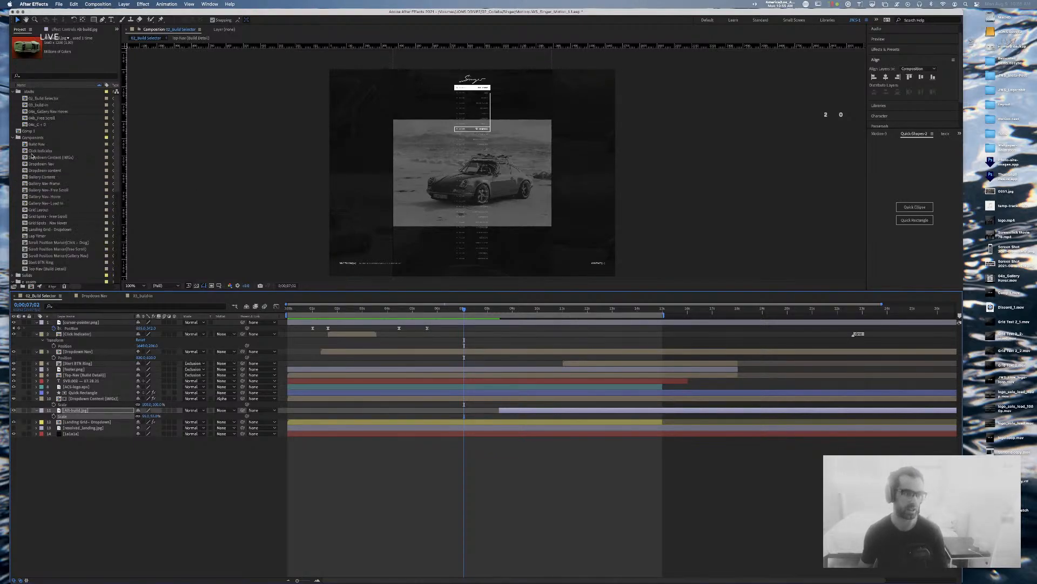
click(38, 118)
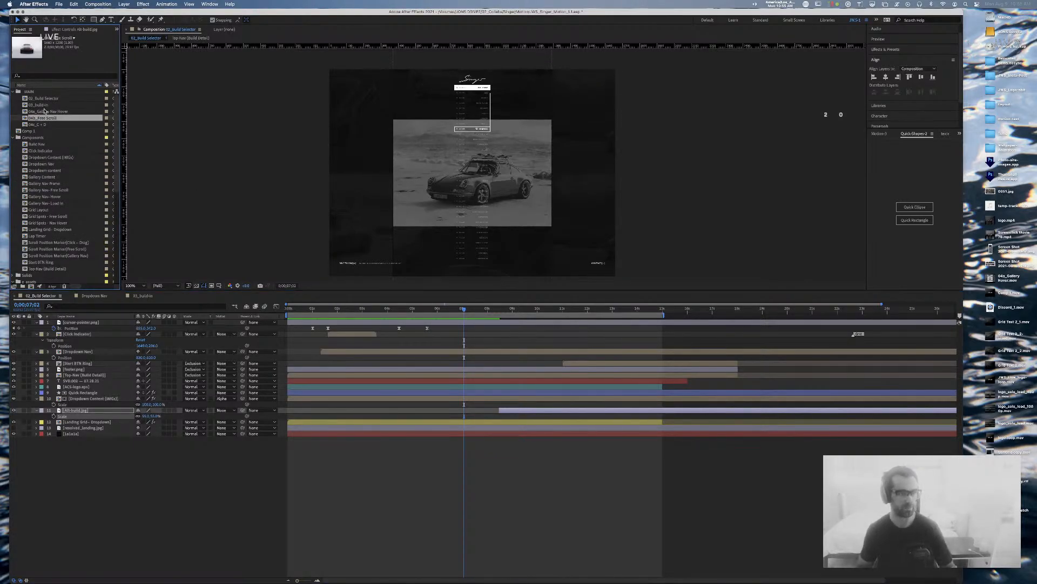
click(43, 98)
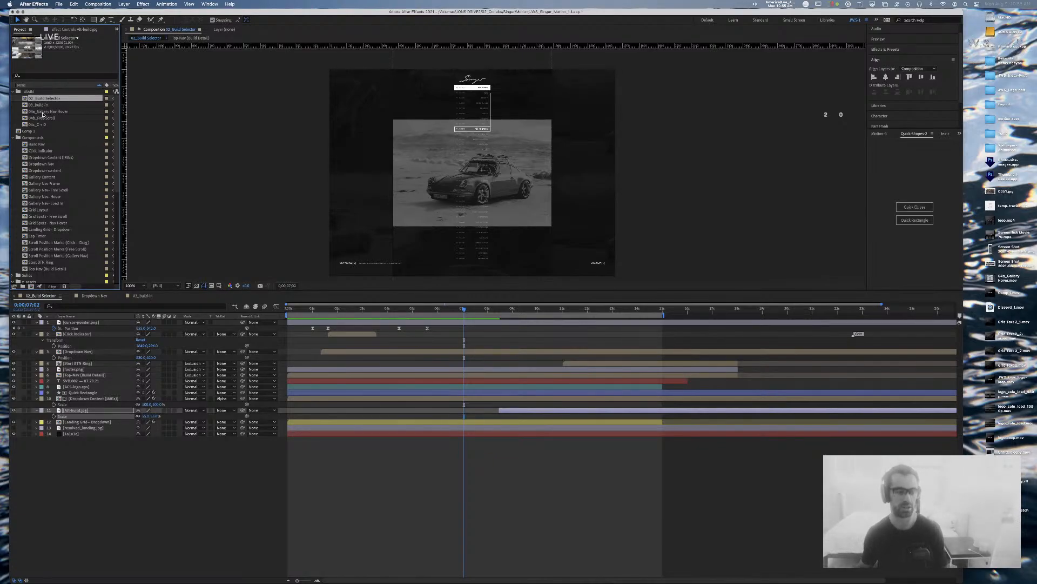
click(44, 112)
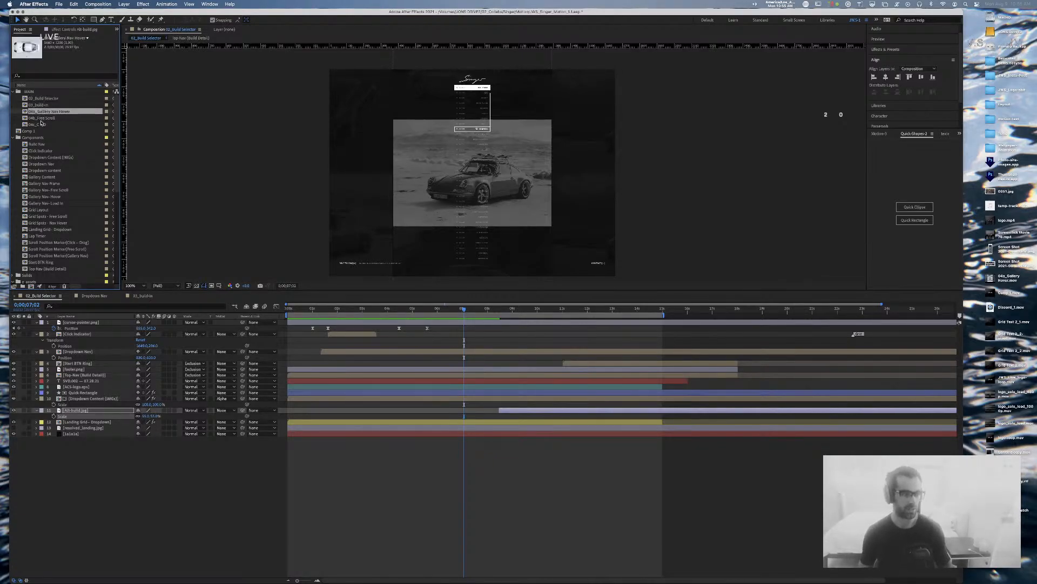
scroll(41, 118, down, 1)
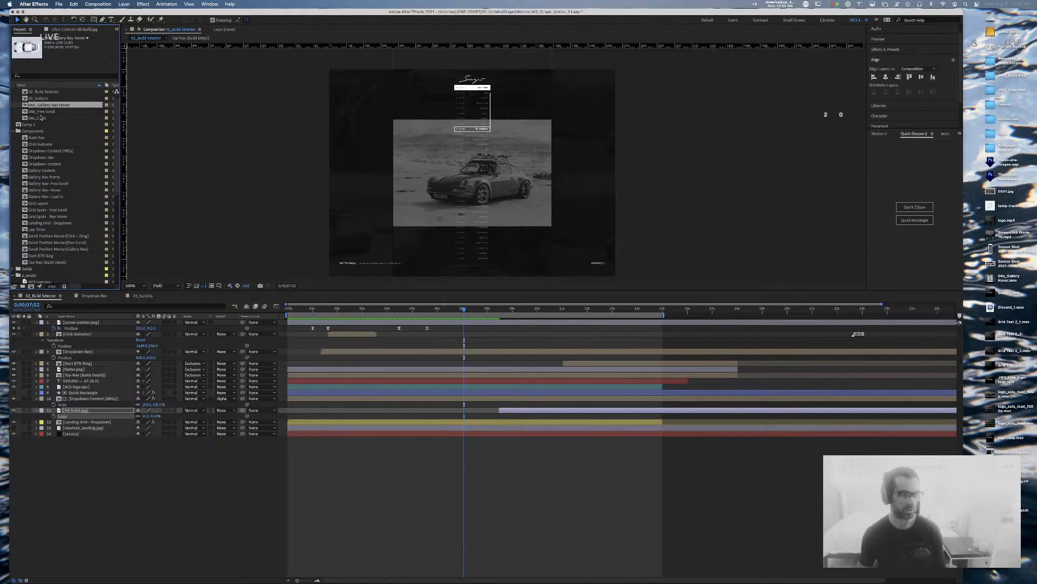
click(54, 223)
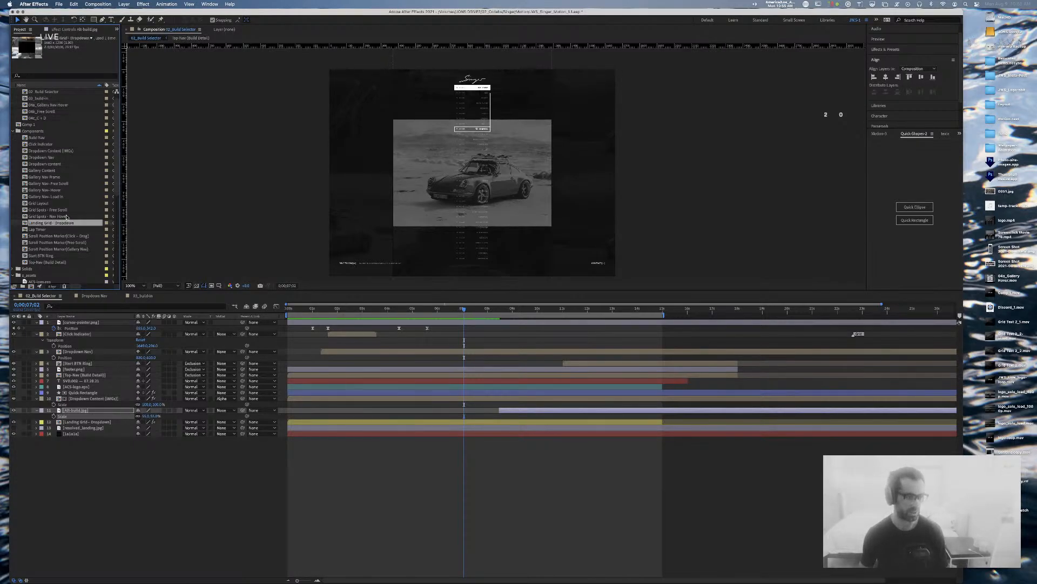
click(54, 184)
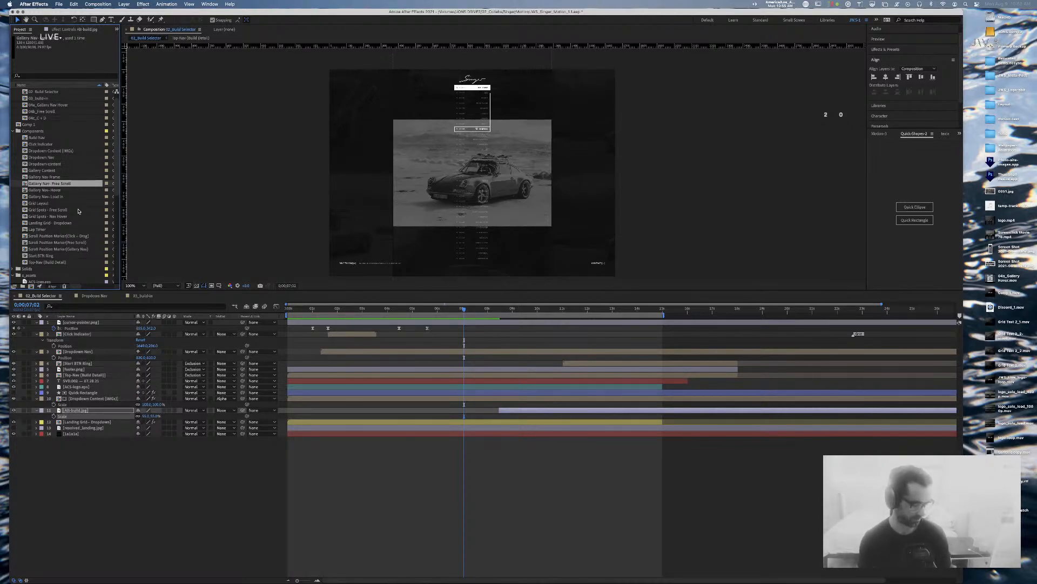
Step: Collapse the z_assets and Components folders, then scrub to 0;00;08;14 where the green car appears
scroll(79, 211, down, 10)
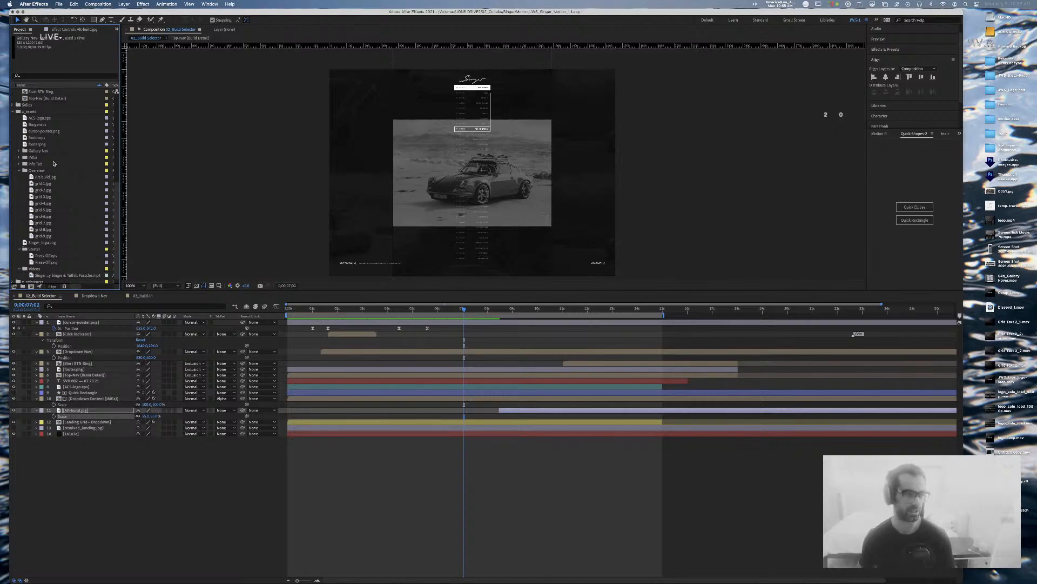
click(15, 112)
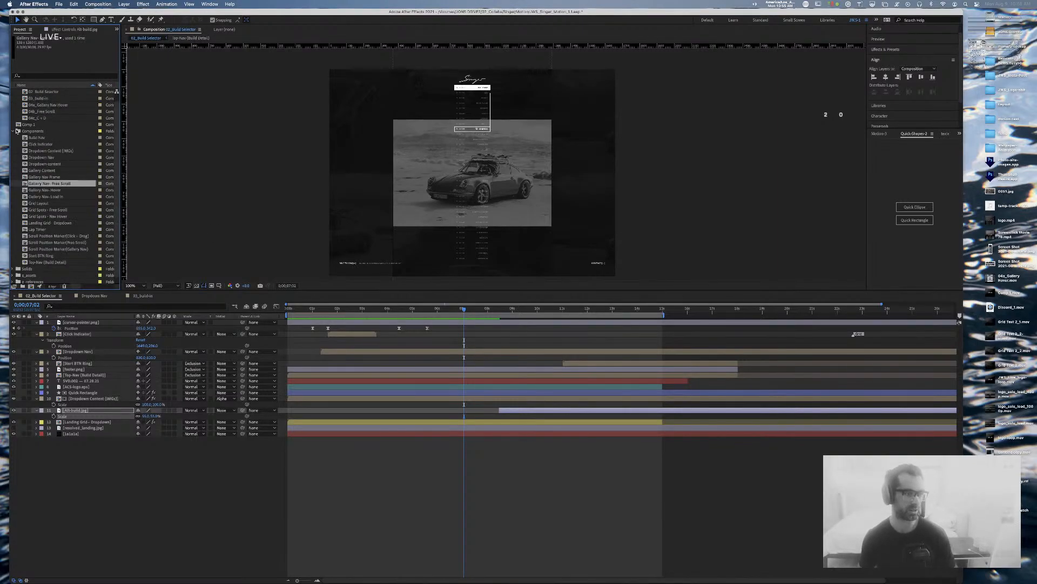
click(12, 133)
click(17, 131)
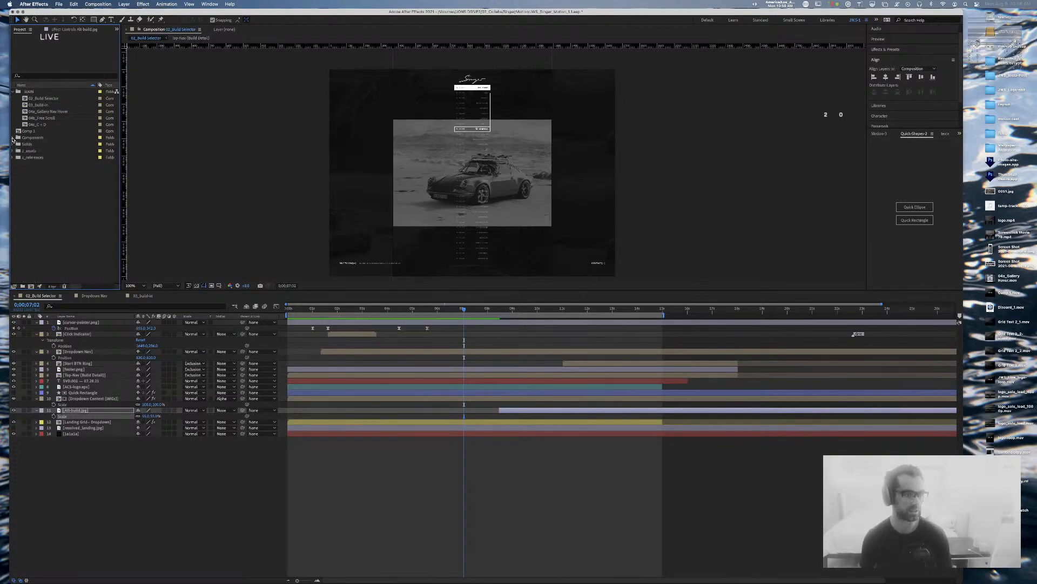
click(684, 143)
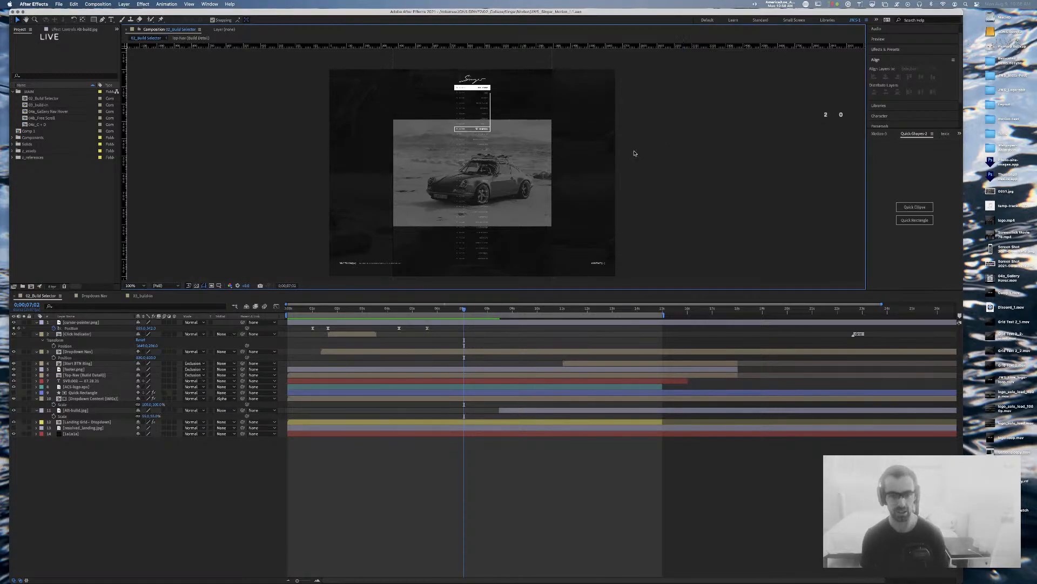
click(497, 309)
mouse_move(496, 308)
mouse_down()
mouse_move(538, 310)
mouse_move(501, 310)
mouse_up()
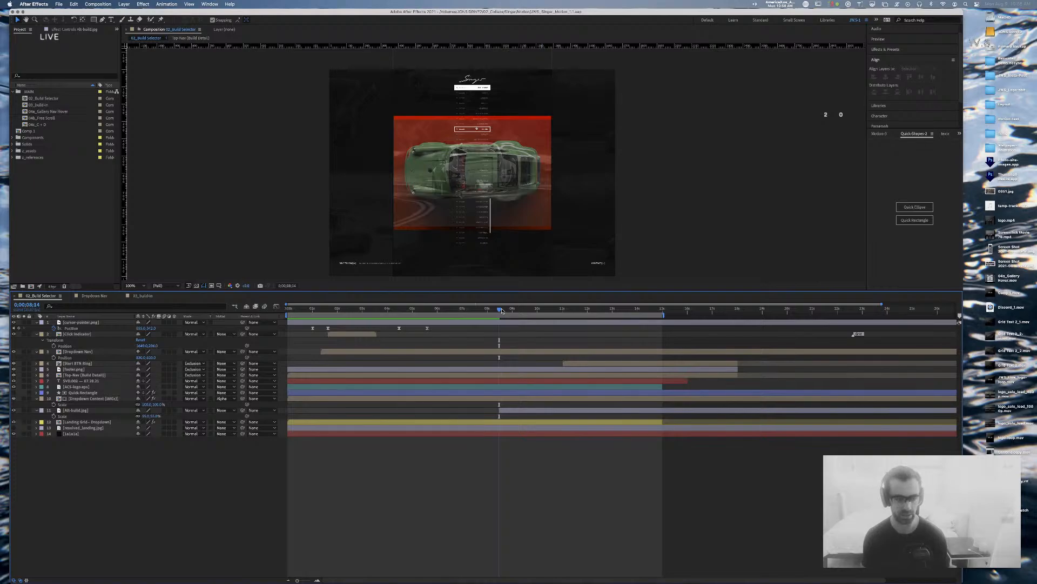
Step: Duplicate Quick Rectangle above Alt-build.jpg and use it as Alt-build's alpha matte
click(85, 411)
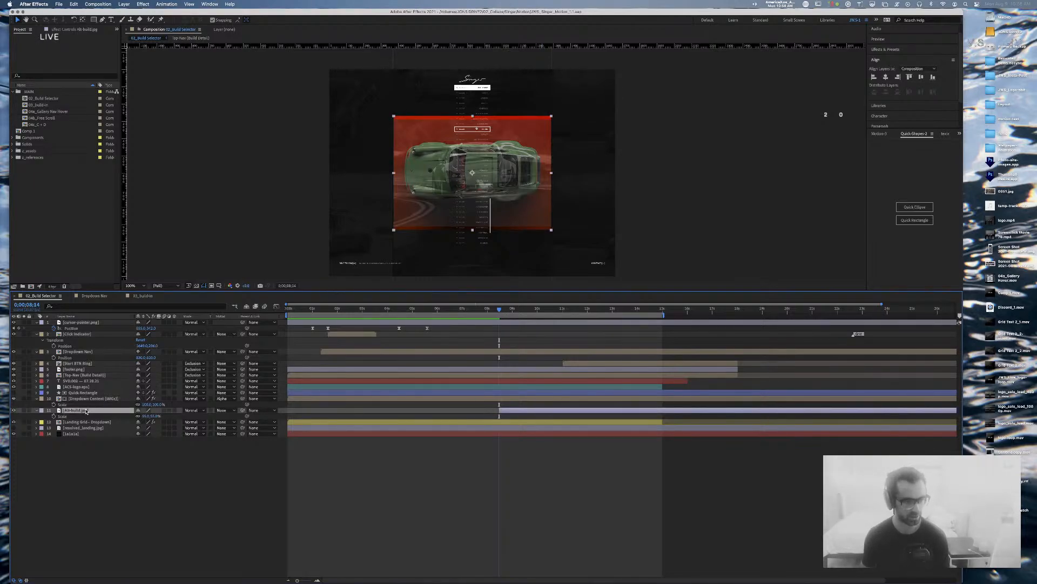
click(88, 393)
key(super+d)
drag(88, 394, 92, 414)
click(223, 416)
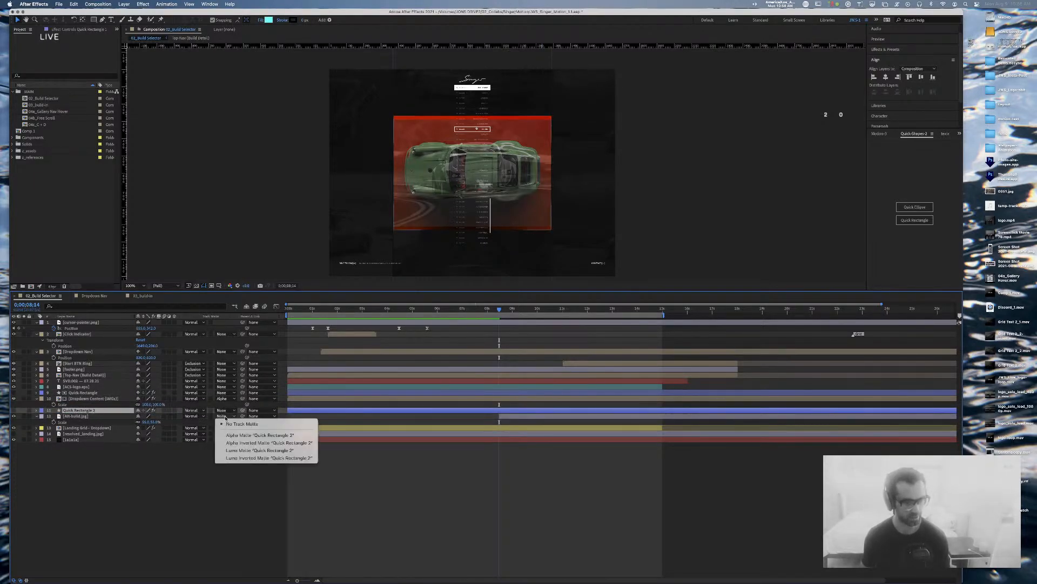
click(251, 436)
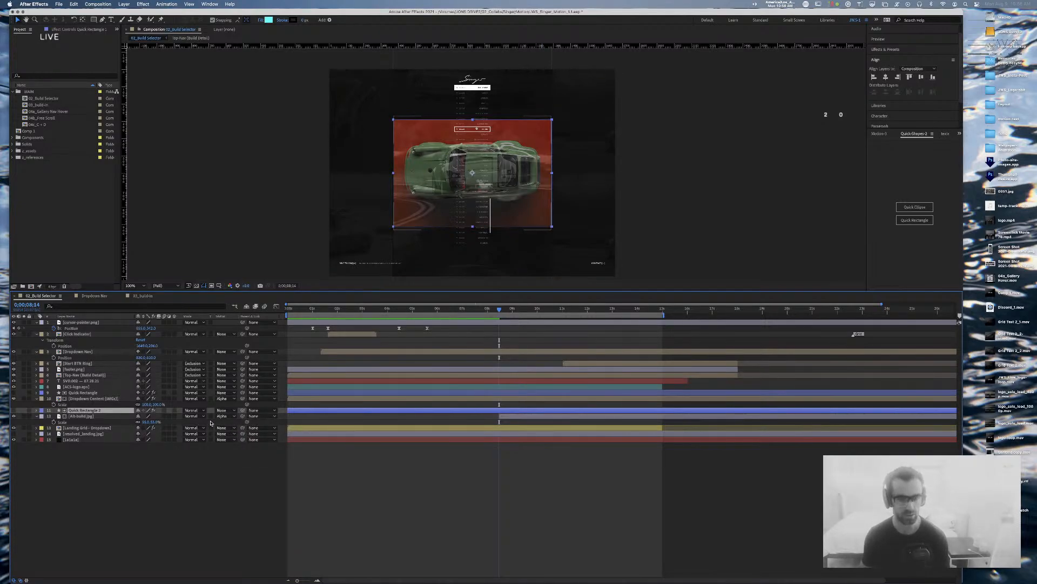
Step: Move Alt-build.jpg and Quick Rectangle 2 together above the dropdown content layers
click(518, 417)
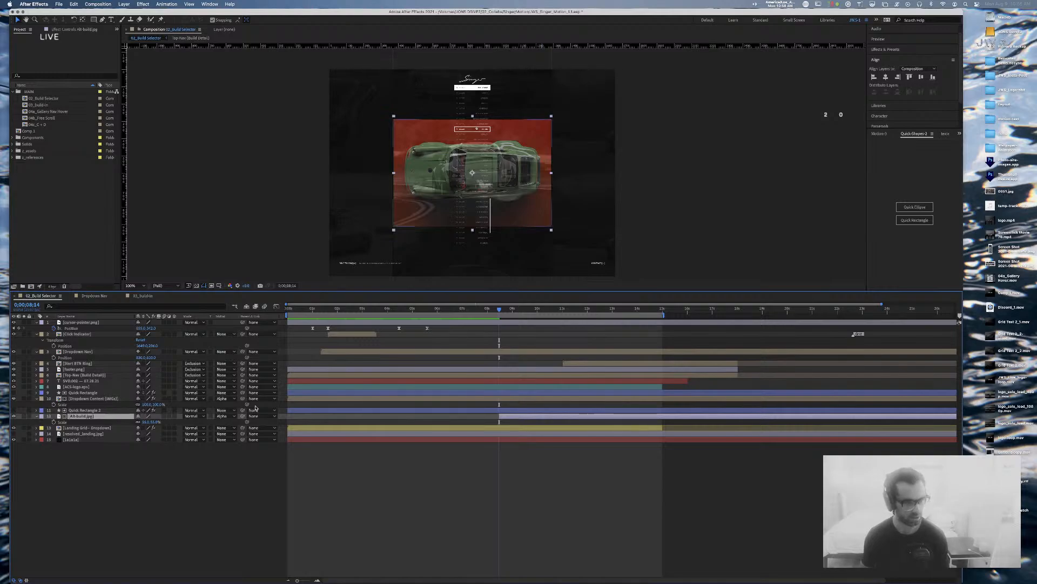
click(93, 410)
drag(93, 412, 99, 389)
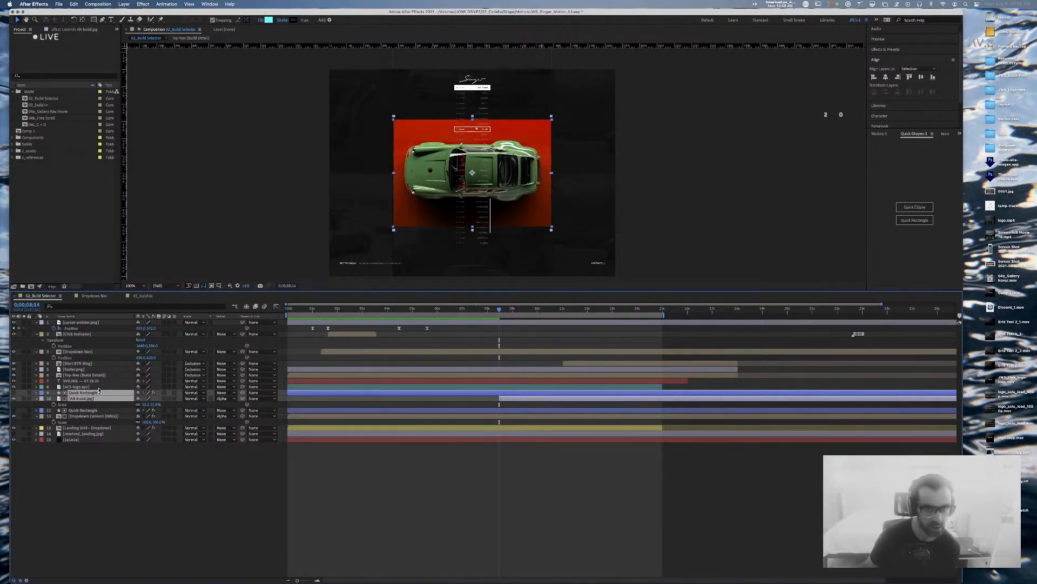
super+click(36, 428)
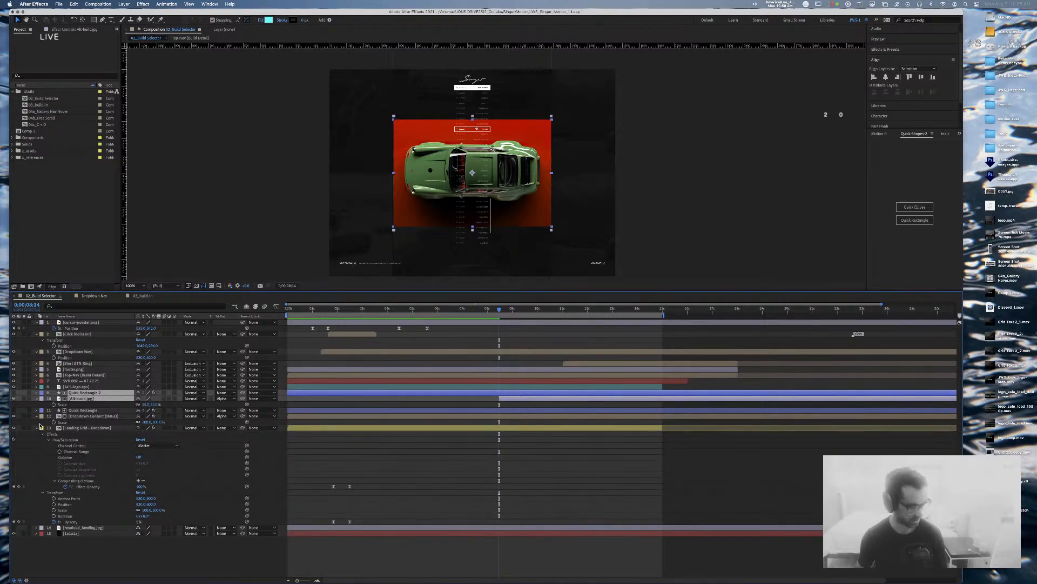
click(48, 439)
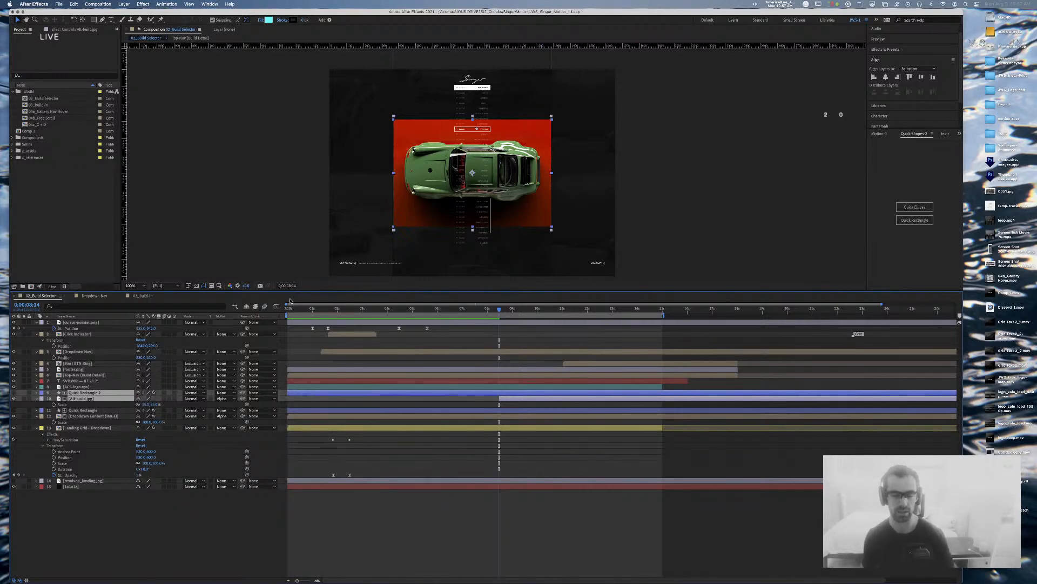
Step: Scrub through the matted car reveal, then collapse the MAIN folder in the Project panel
click(545, 528)
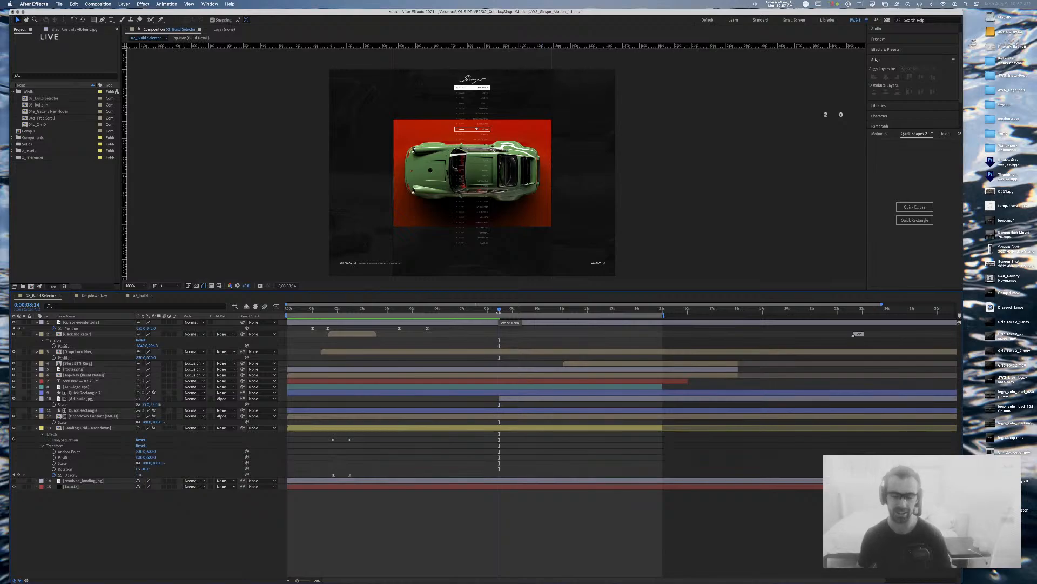
mouse_move(499, 309)
mouse_down()
mouse_move(510, 311)
mouse_move(498, 311)
mouse_up()
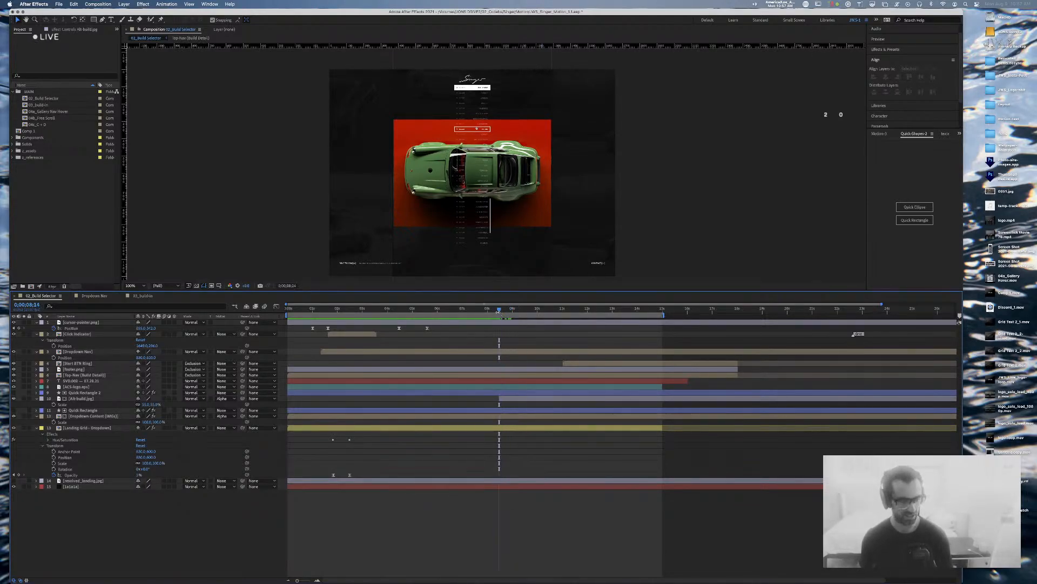
click(519, 399)
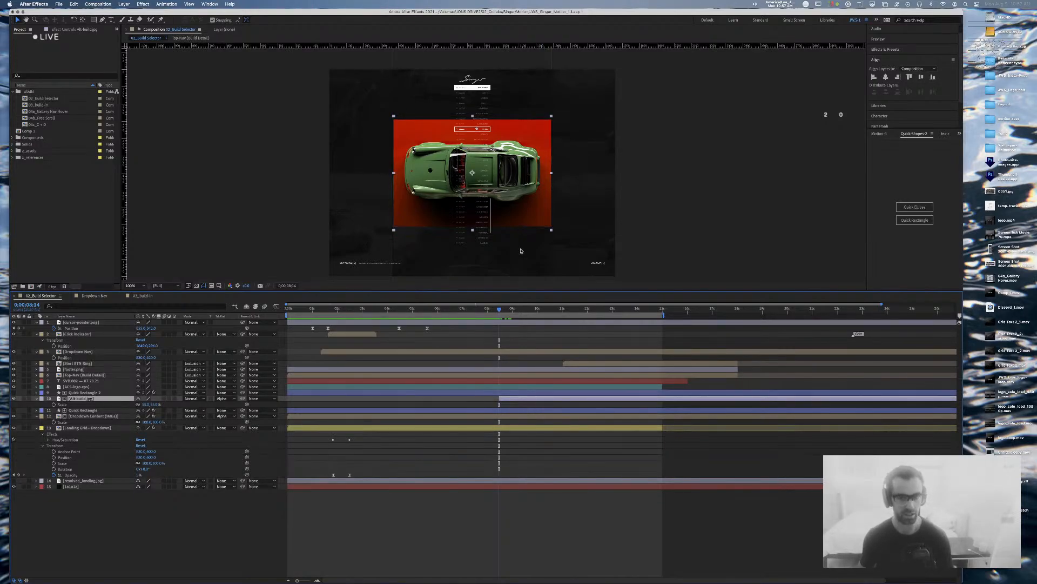
key(super+Tab)
key(Escape)
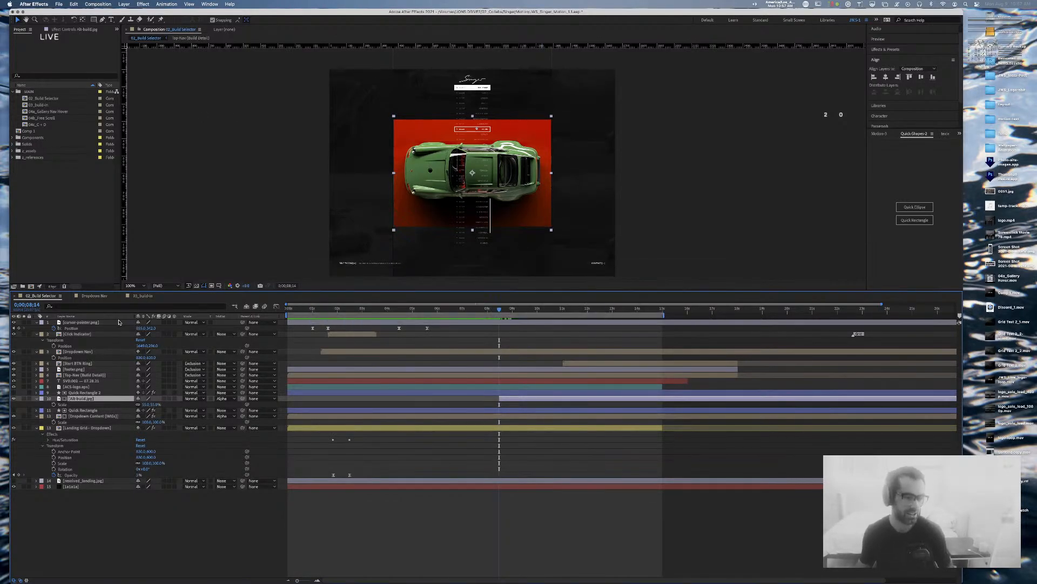
click(12, 93)
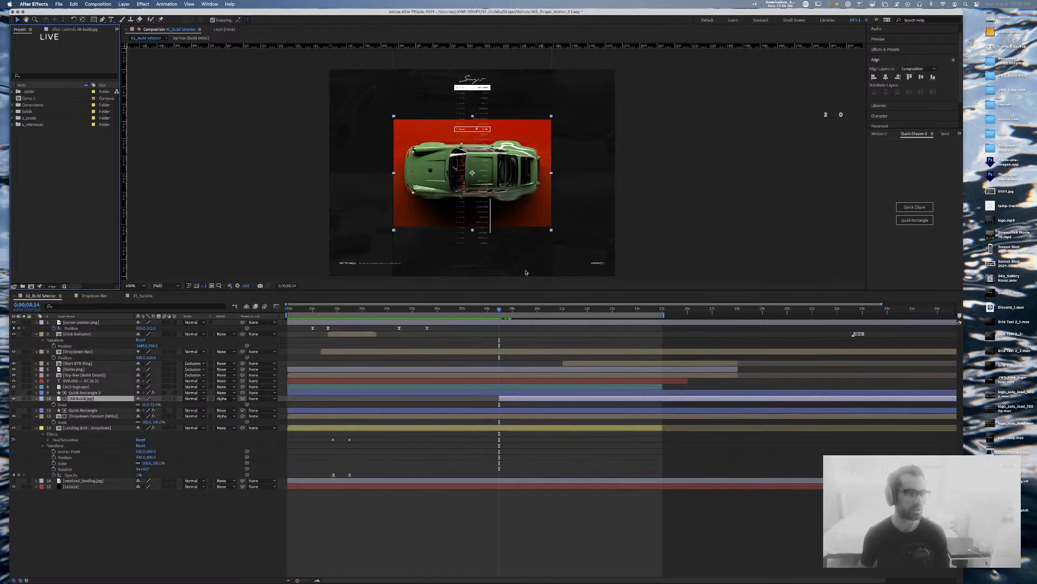
Step: Collapse the Overview, Starter and Videos folders, then open Dropdown Content (IMGs) from Components
click(13, 112)
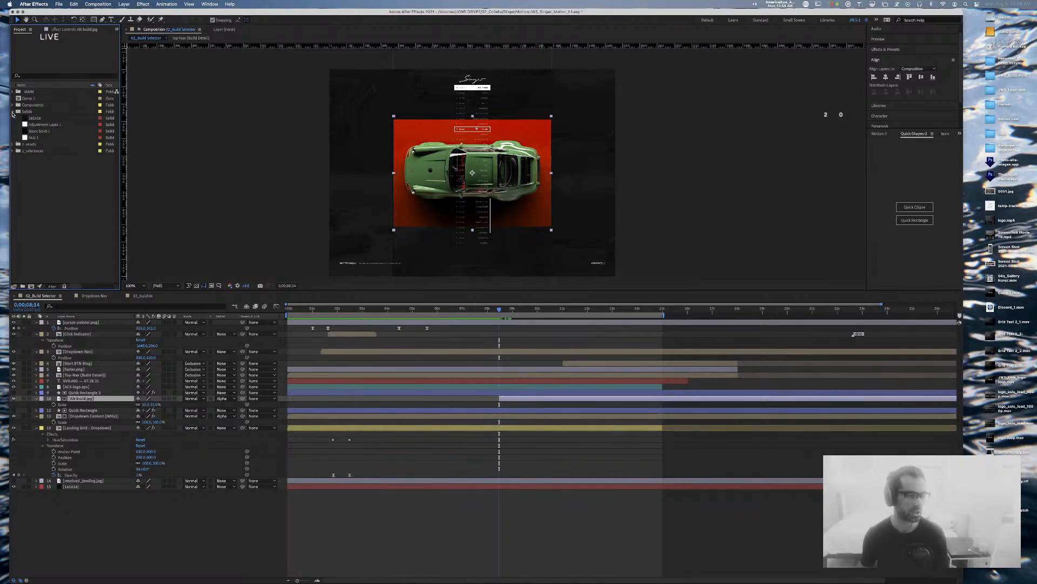
click(12, 111)
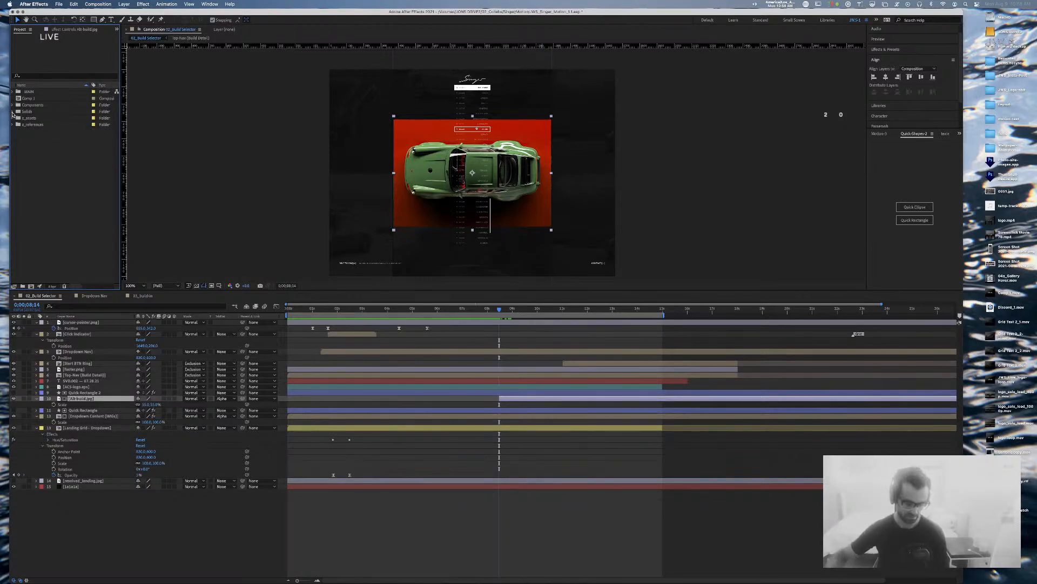
click(12, 118)
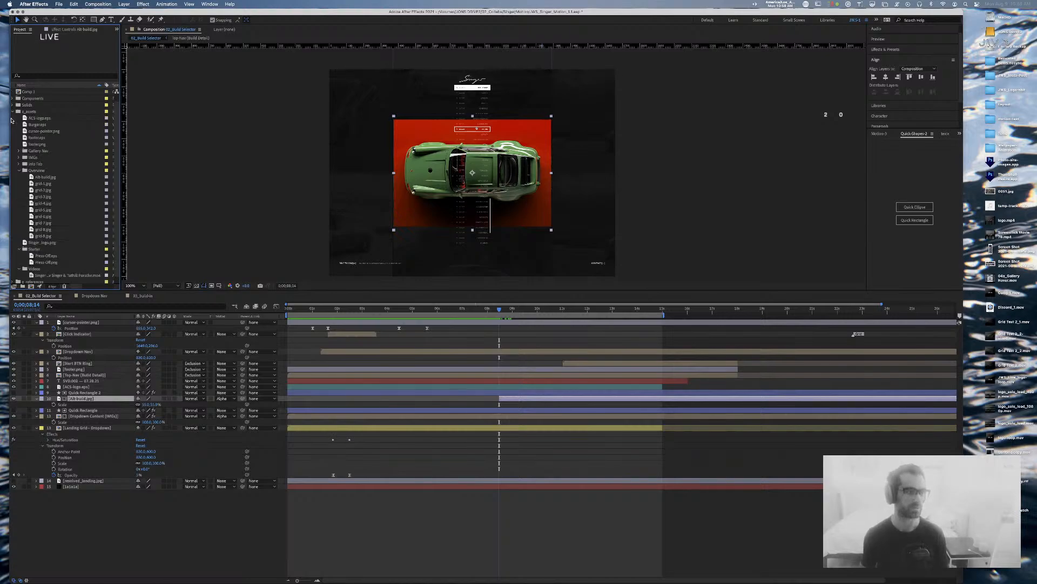
click(19, 171)
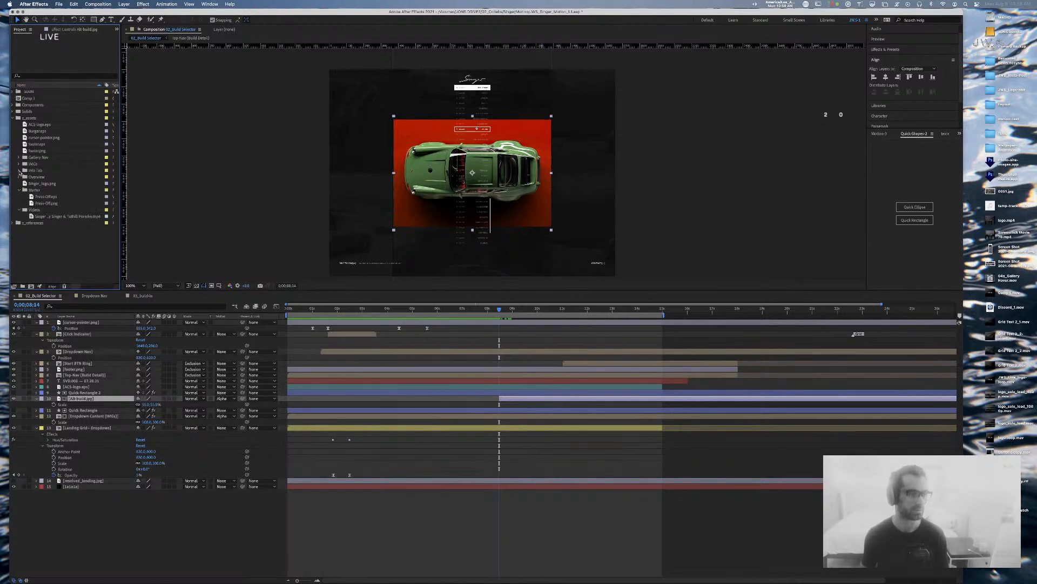
click(18, 190)
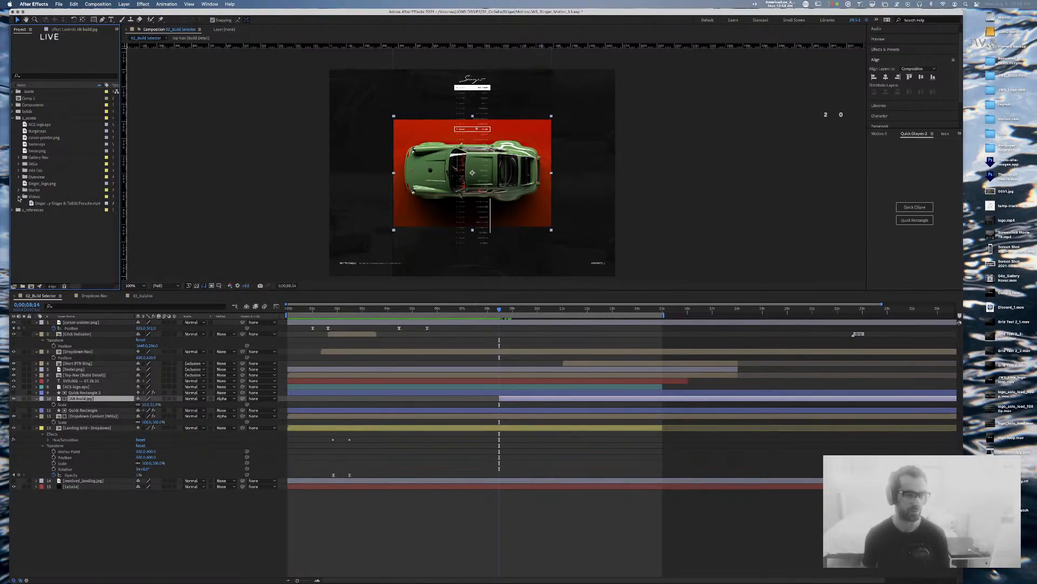
click(18, 197)
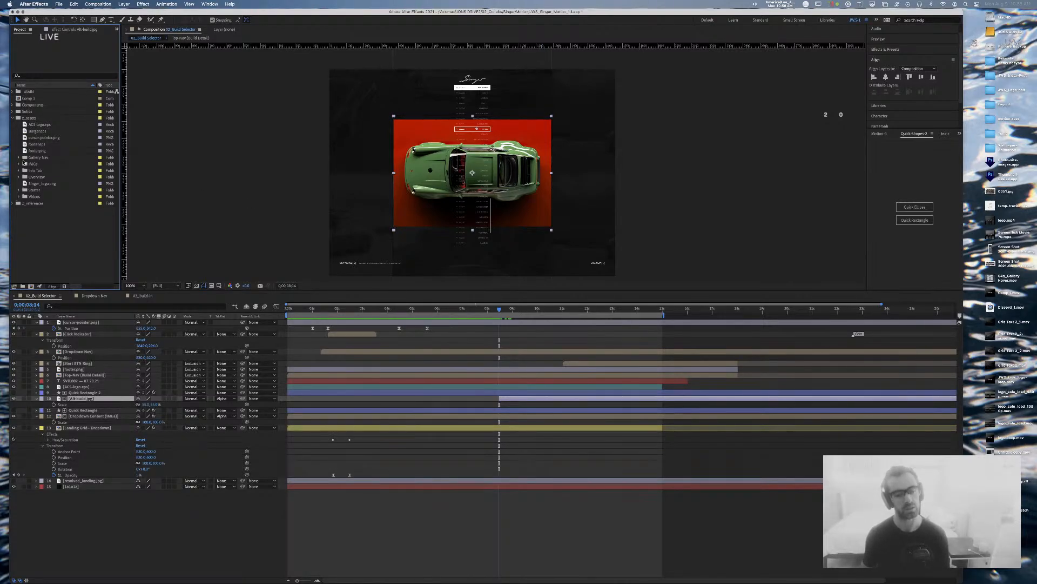
click(13, 106)
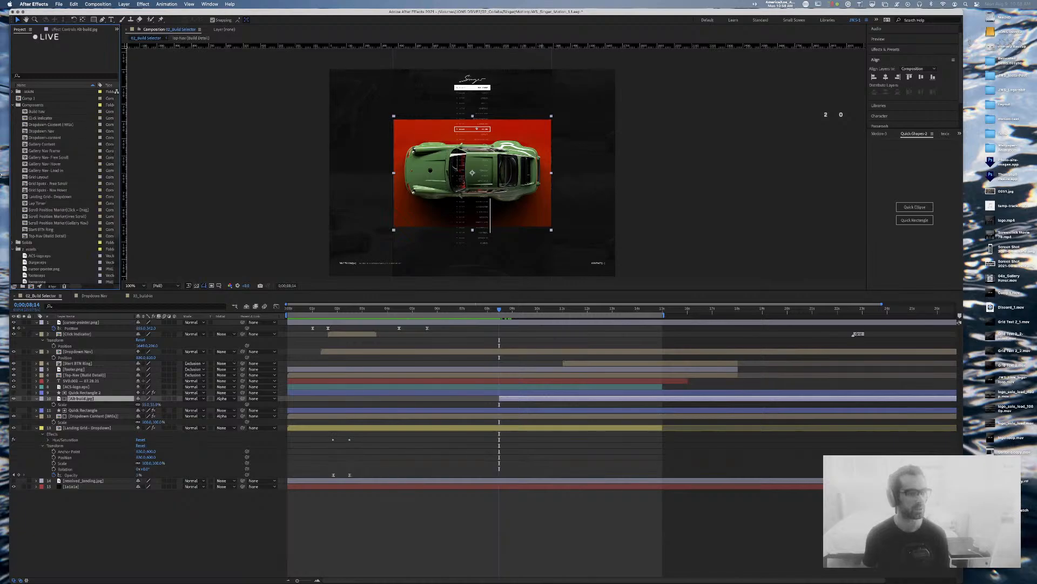
click(46, 125)
double_click(46, 125)
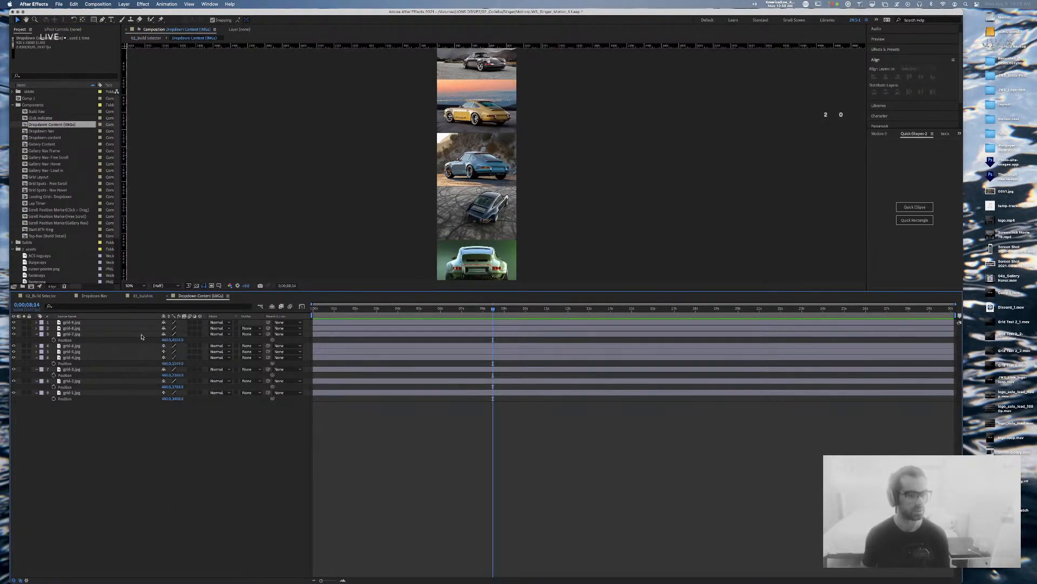
Step: Check the 03_build-in, Dropdown Nav and 02_Build Selector comps, then return to Dropdown Content (IMGs)
click(142, 297)
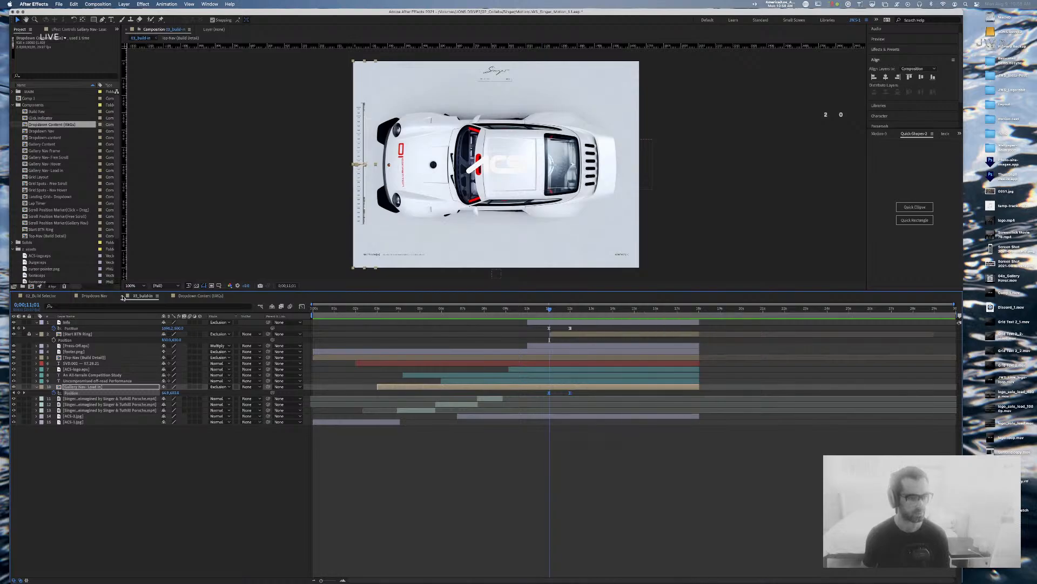
click(125, 296)
click(93, 295)
click(39, 296)
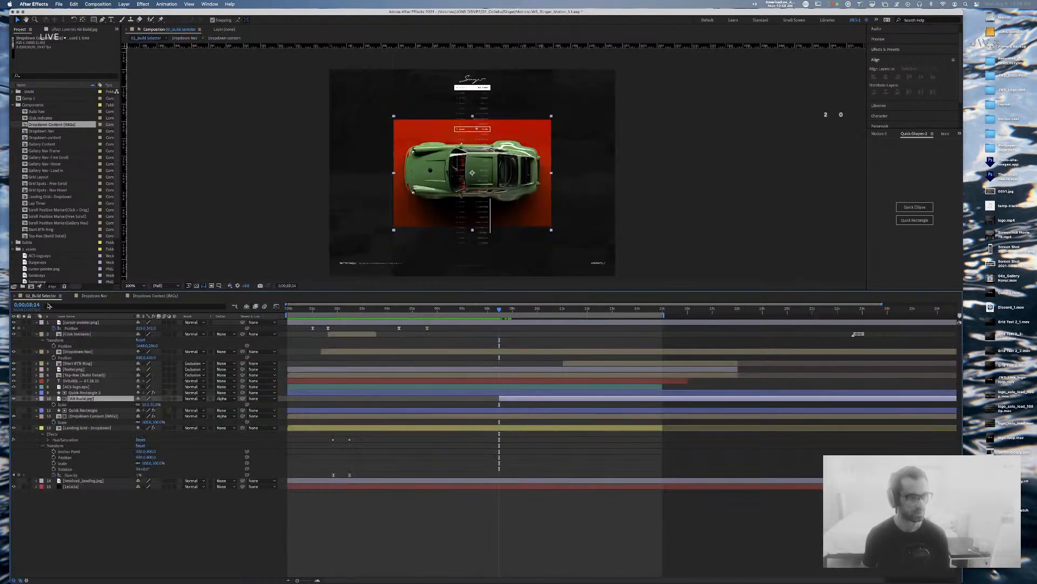
click(14, 399)
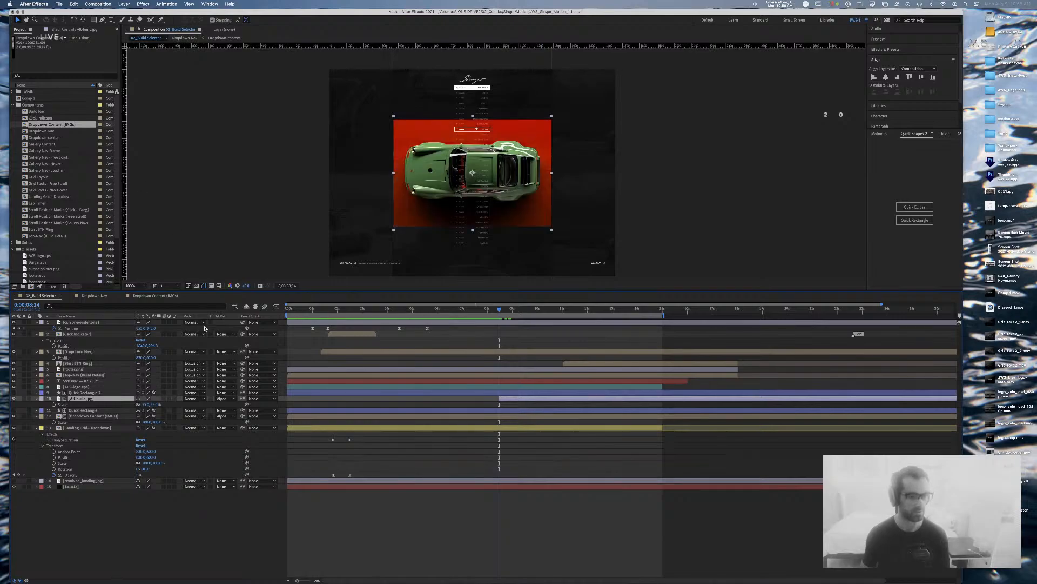
click(154, 296)
drag(572, 183, 565, 128)
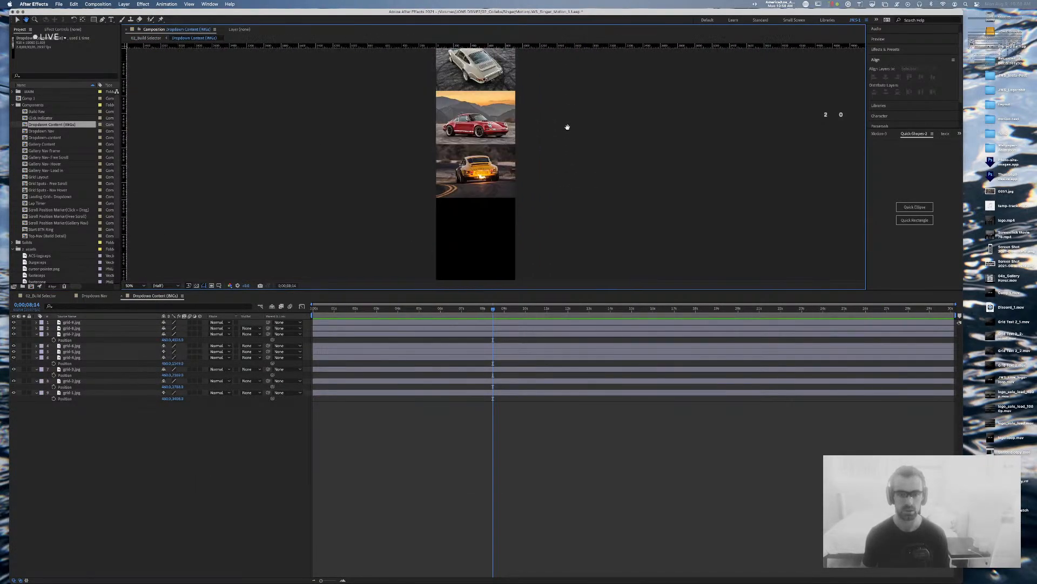
Step: Add Alt-build.jpg as the top layer in Dropdown Content (IMGs) at 50% scale
click(506, 177)
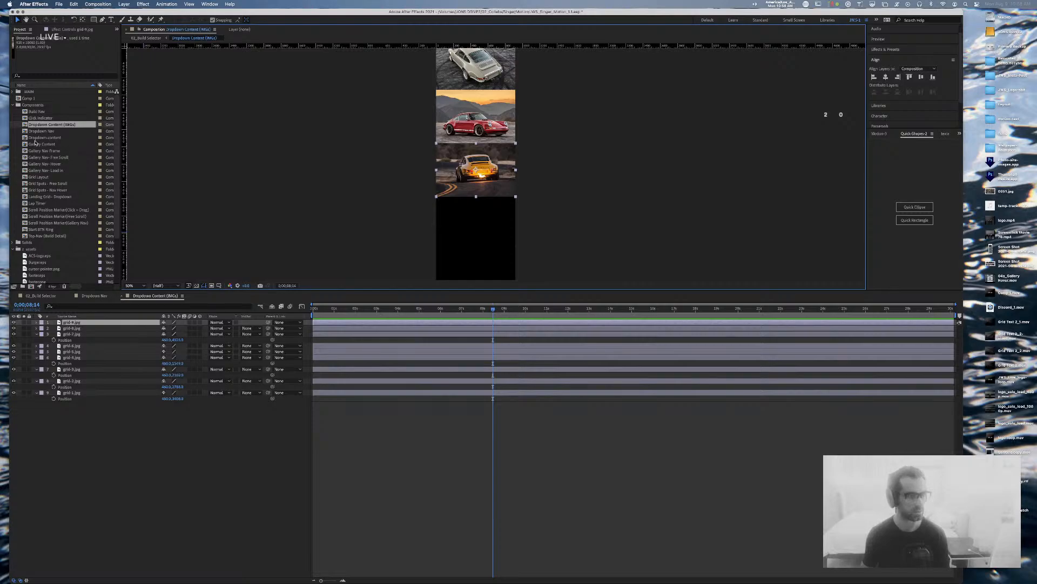
scroll(42, 173, down, 2)
scroll(42, 174, down, 3)
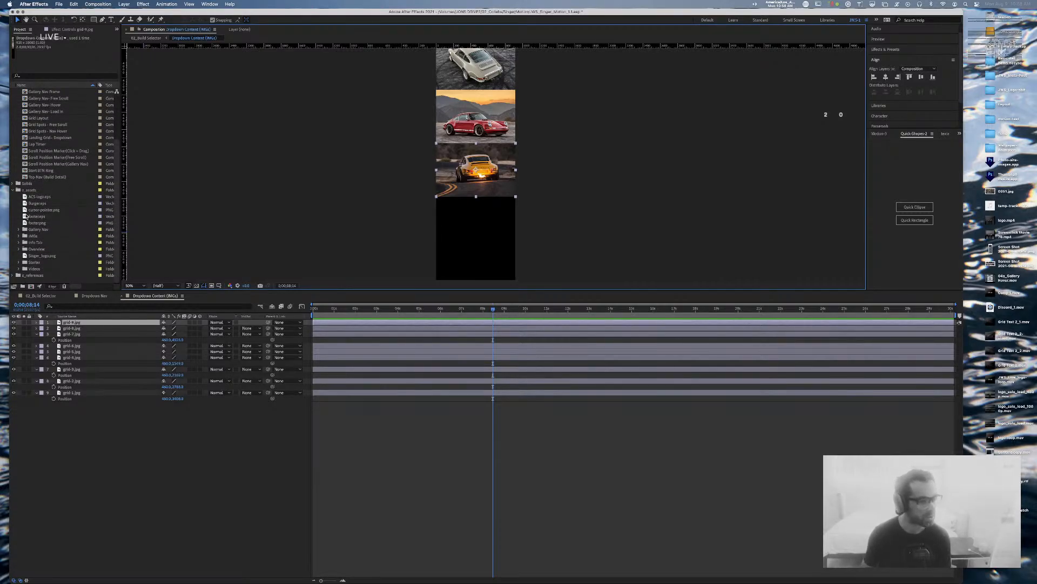
click(18, 249)
drag(32, 217, 73, 322)
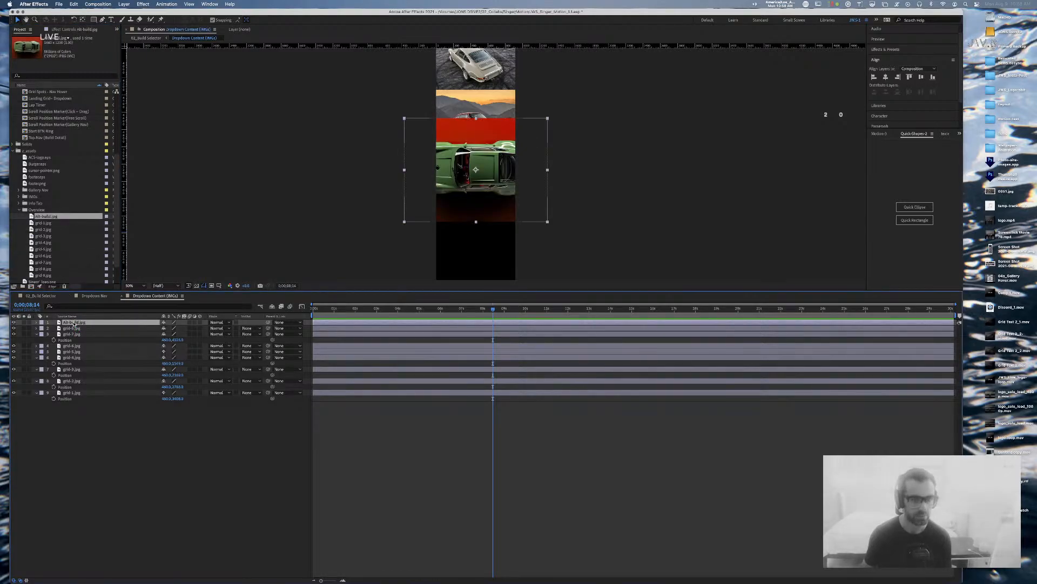
key(s)
click(172, 328)
text(50)
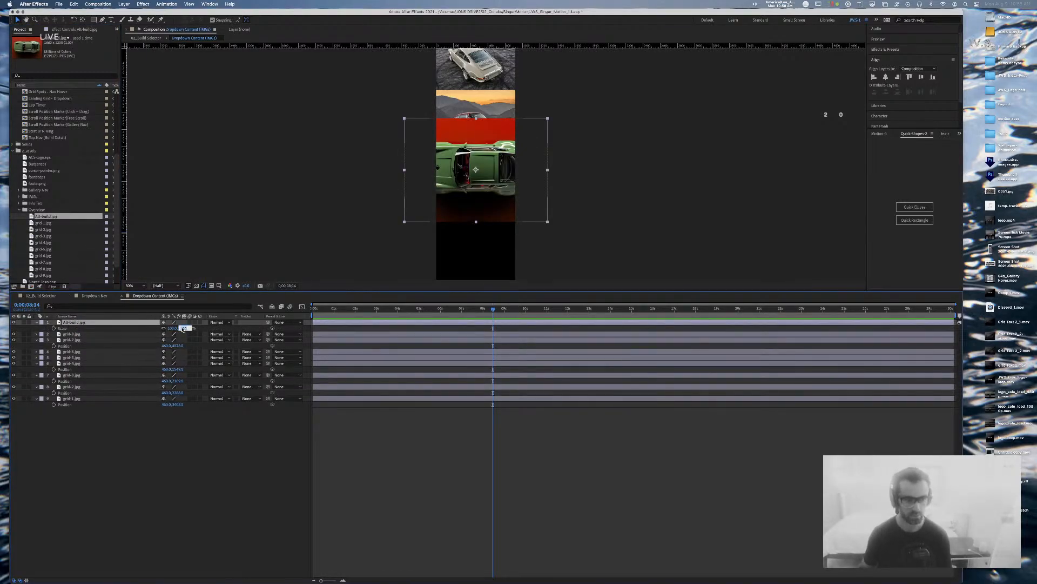
key(Return)
Step: Fine-tune Alt-build.jpg to 55.5% scale, nudge its position, and return to 02_Build Selector
key(period)
key(period)
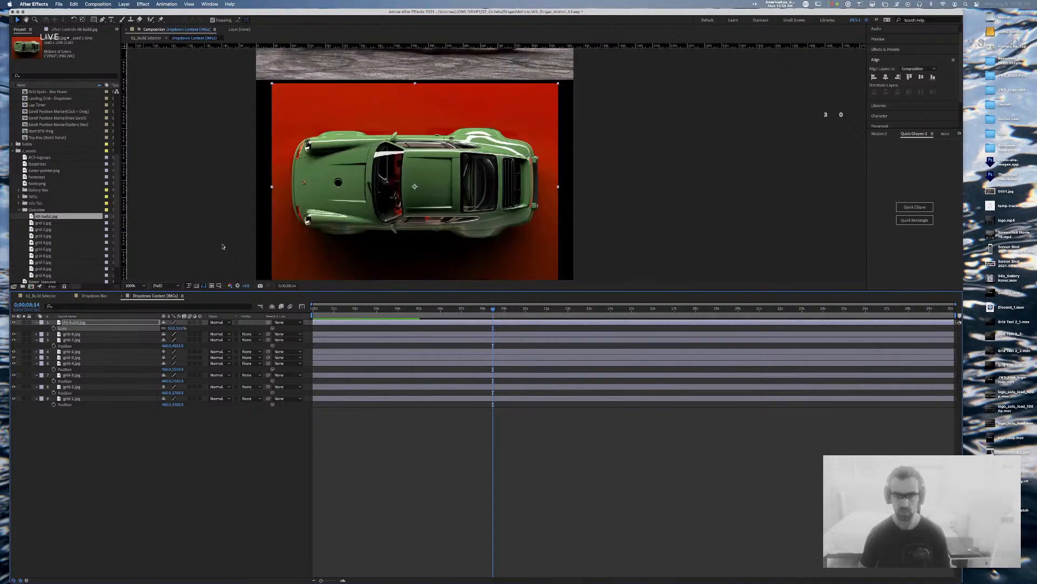
drag(180, 330, 184, 328)
click(182, 328)
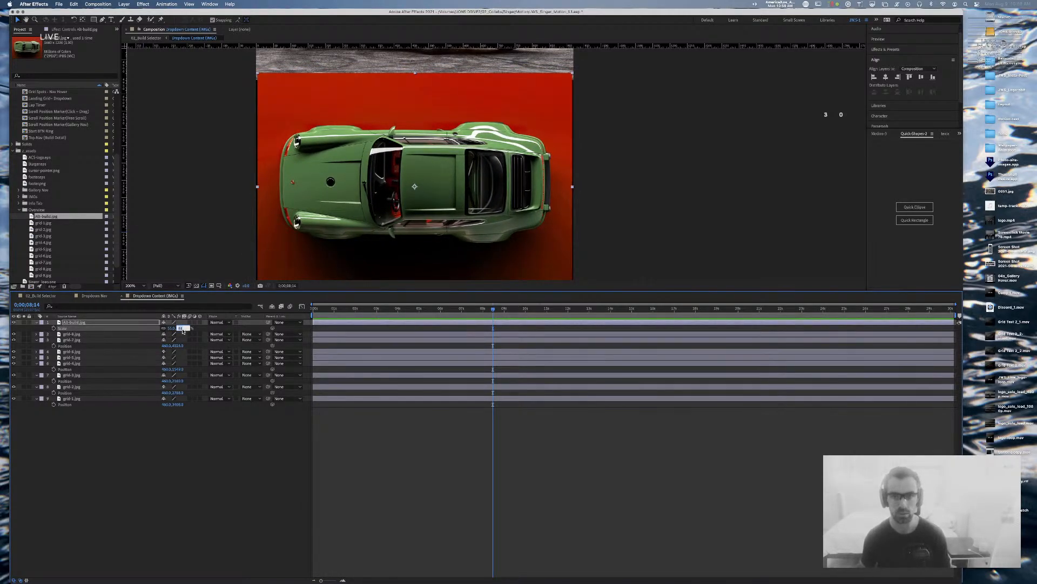
key(Up)
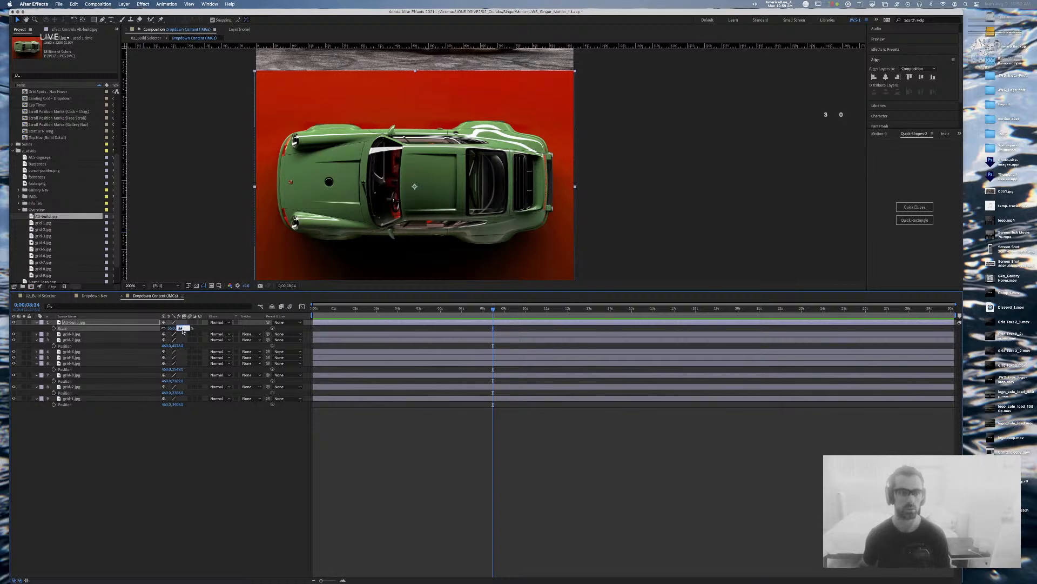
click(694, 135)
drag(504, 97, 504, 108)
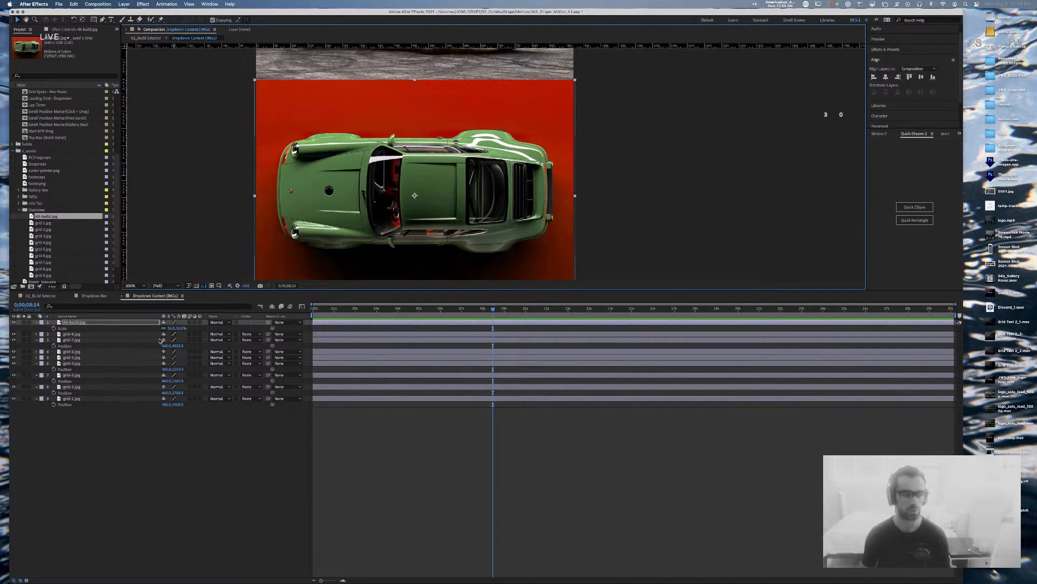
click(180, 328)
text(55.5)
key(Return)
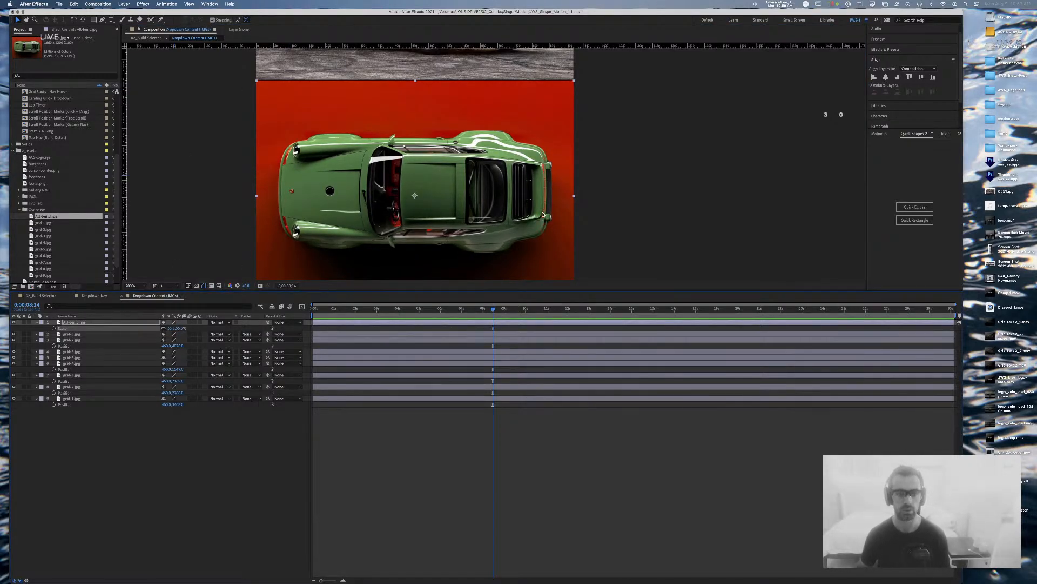
key(Up)
key(Up)
key(Up)
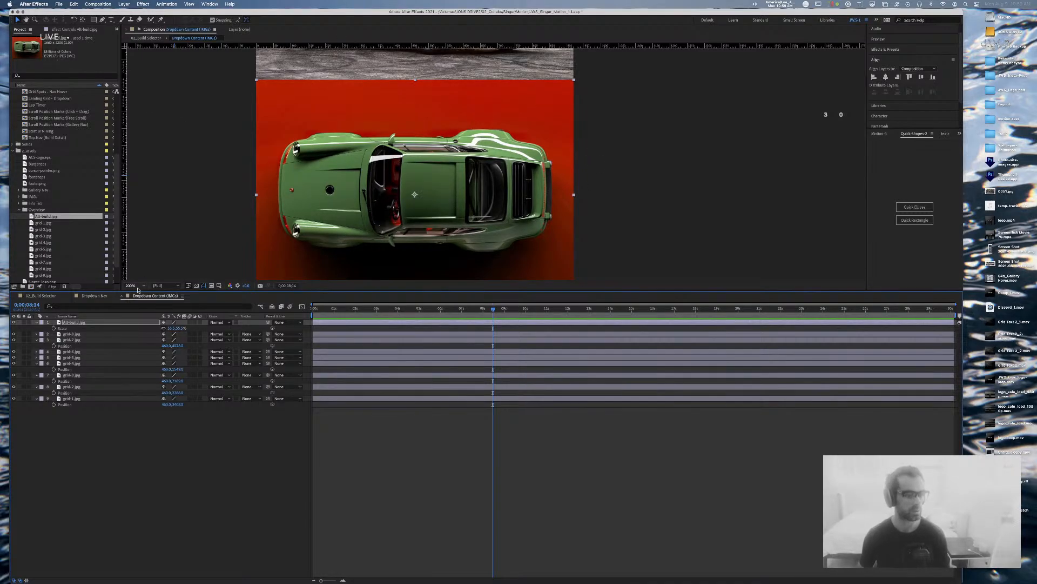
click(43, 295)
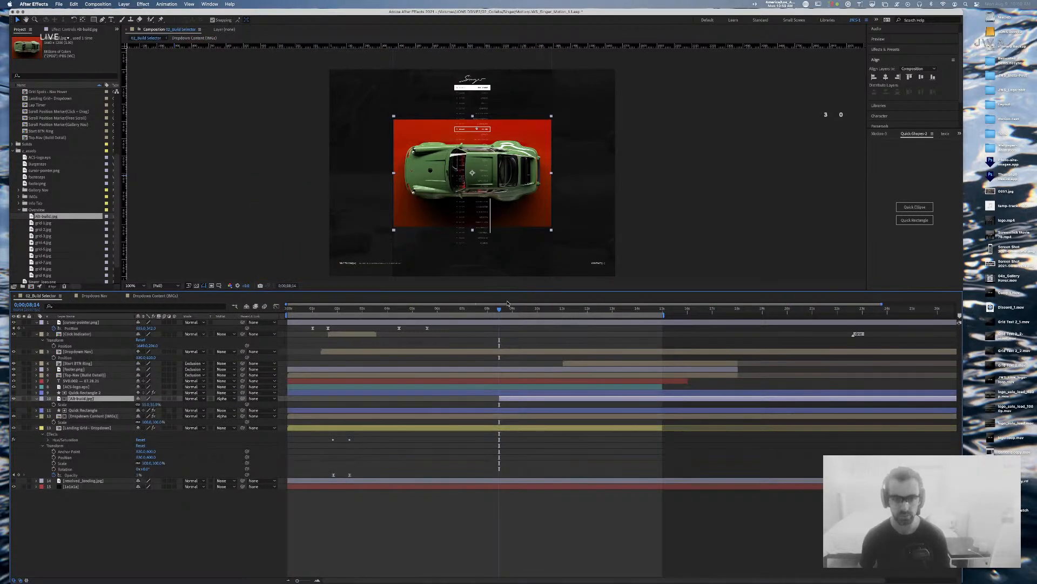
Step: Dim Alt-build.jpg to 23% opacity to line it up over the car
drag(499, 311, 499, 312)
key(t)
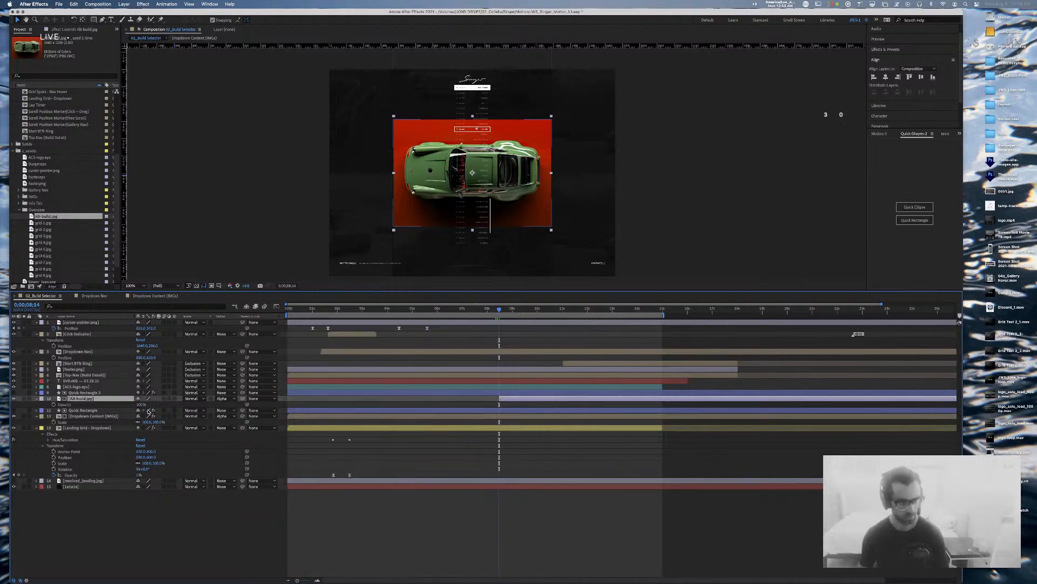
drag(141, 405, 115, 406)
key(period)
key(period)
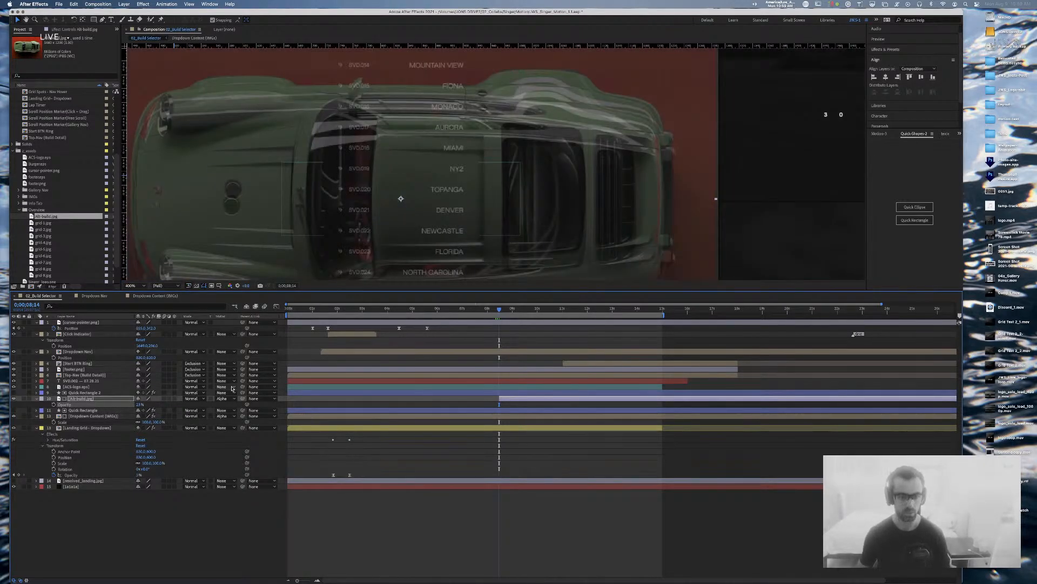
key(p)
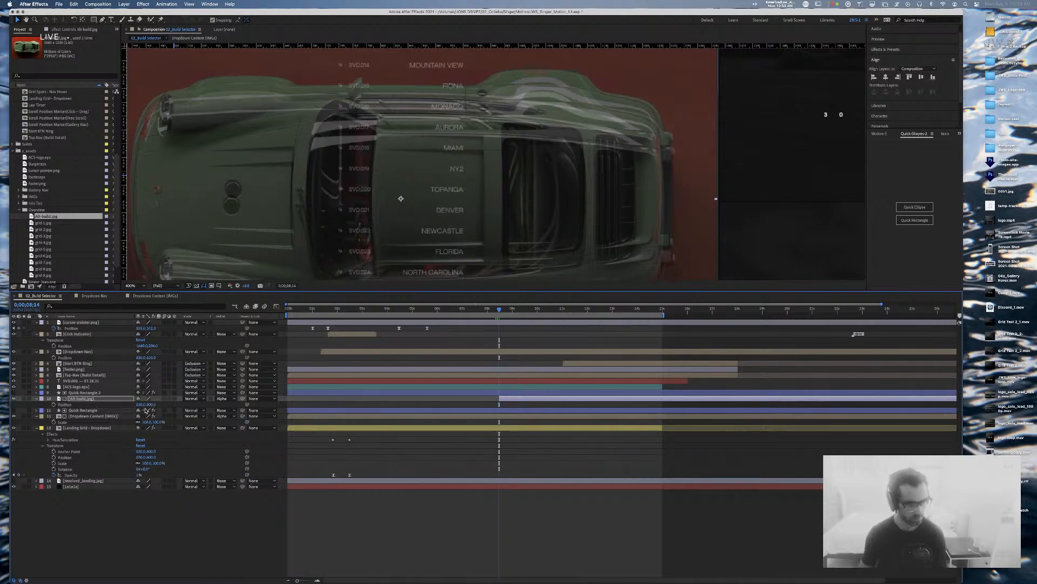
drag(401, 198, 401, 202)
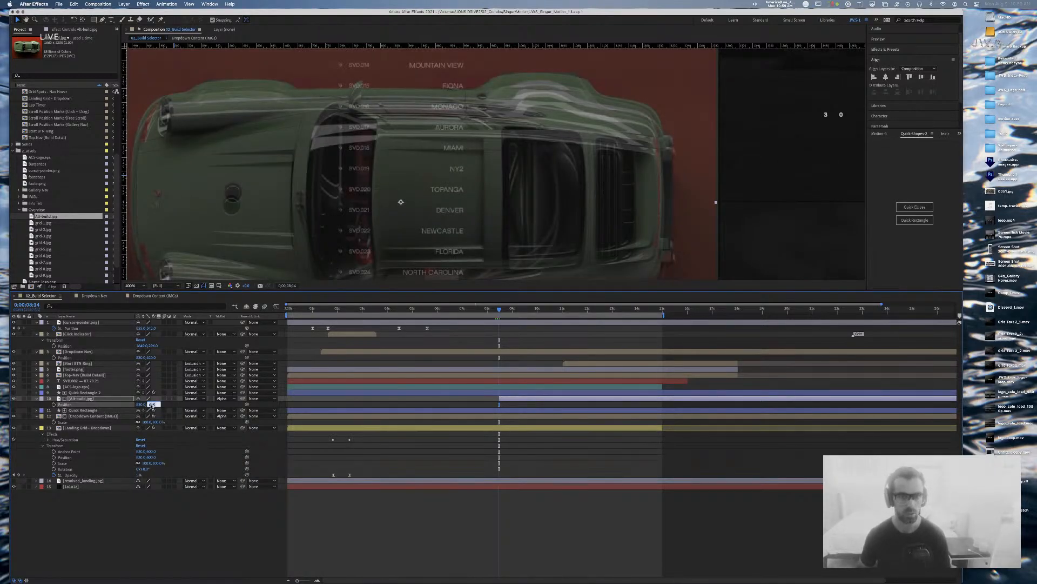
Step: Nudge the Alt-build.jpg position to about 830, 620
key(shift+Up)
key(shift+Up)
key(shift+Up)
key(shift+Down)
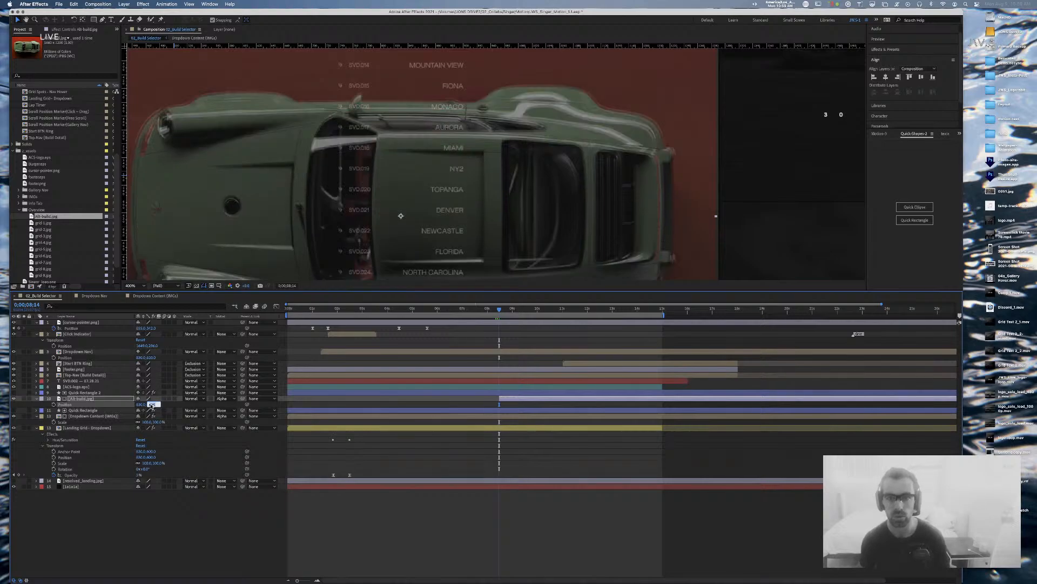
key(Down)
key(Down)
key(Down)
key(Down)
key(Down)
key(Down)
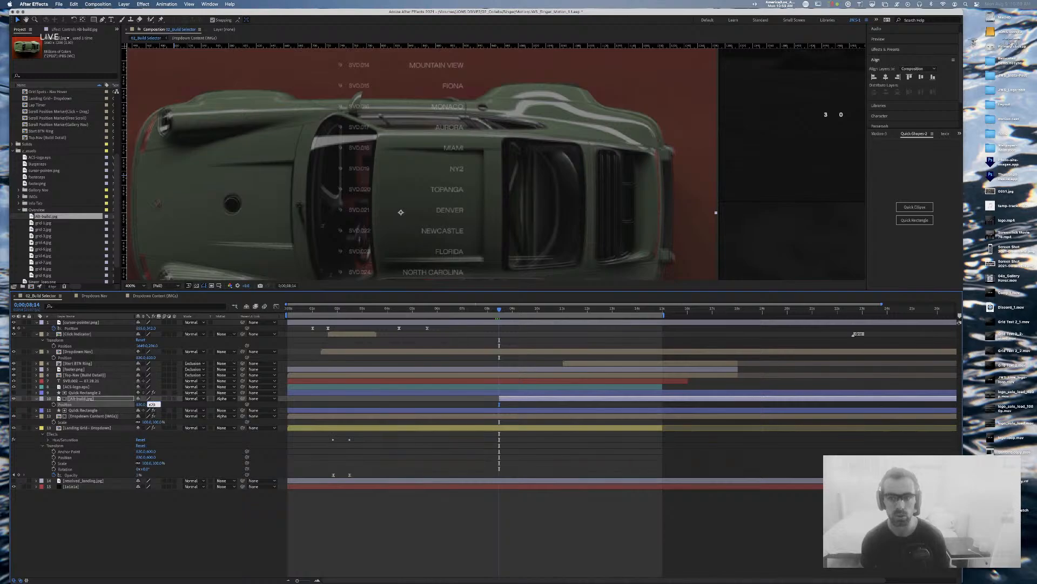
key(shift+Tab)
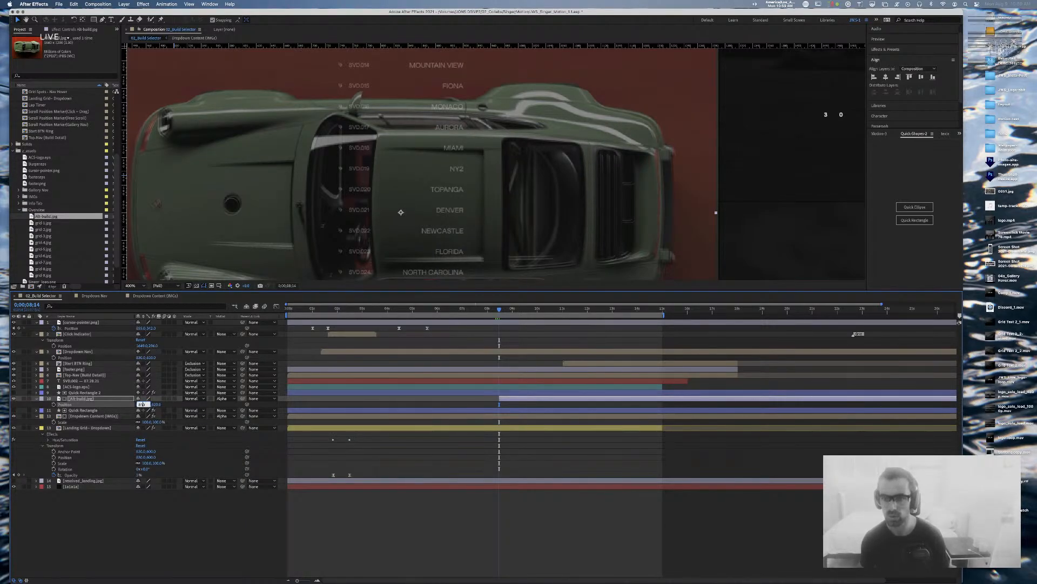
key(Up)
key(Up)
key(Up)
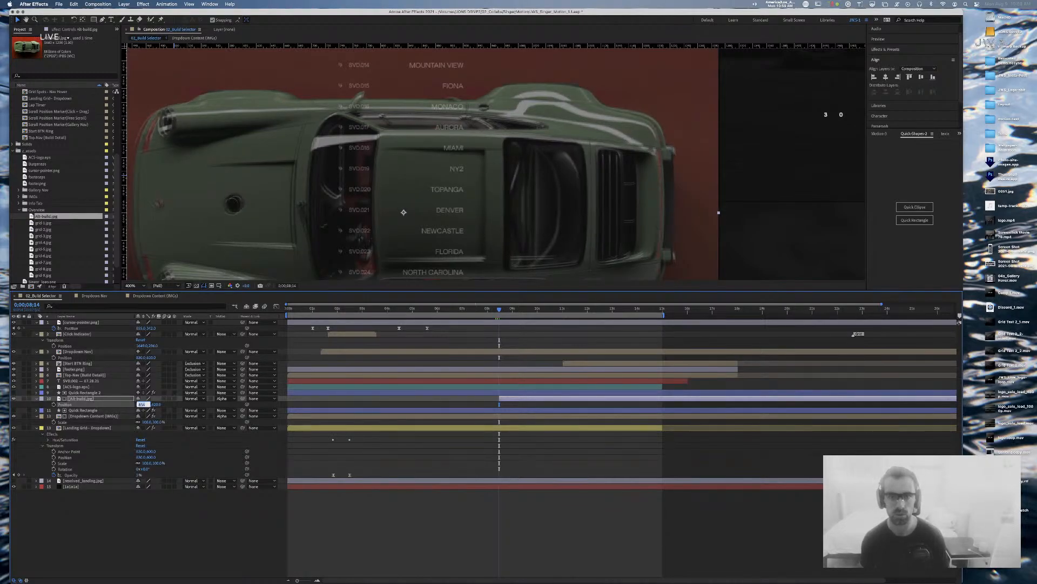
key(Down)
key(Down)
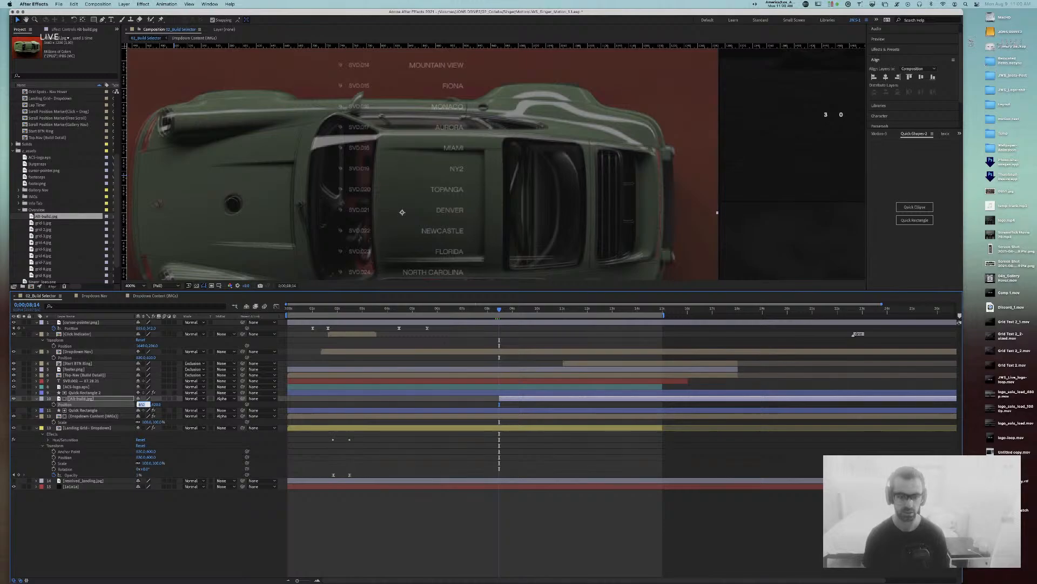
click(533, 555)
key(comma)
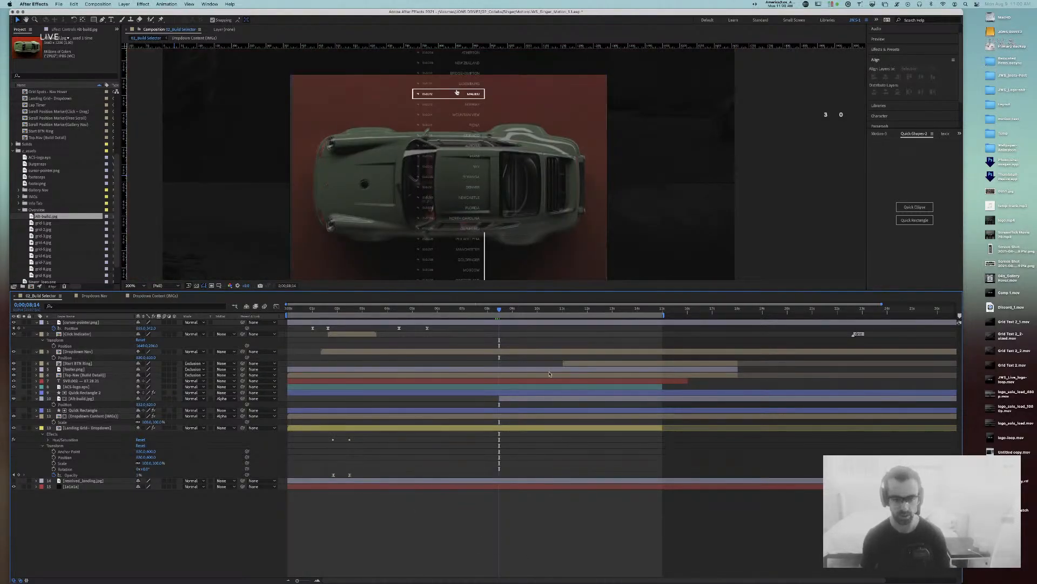
Step: Keyframe Alt-build.jpg opacity to fade from 0% at 8;14 to 100% at 8;24
click(532, 399)
key(t)
click(140, 405)
text(0)
key(Return)
key(shift+Page_Down)
key(shift+Page_Up)
click(54, 404)
key(shift+Page_Down)
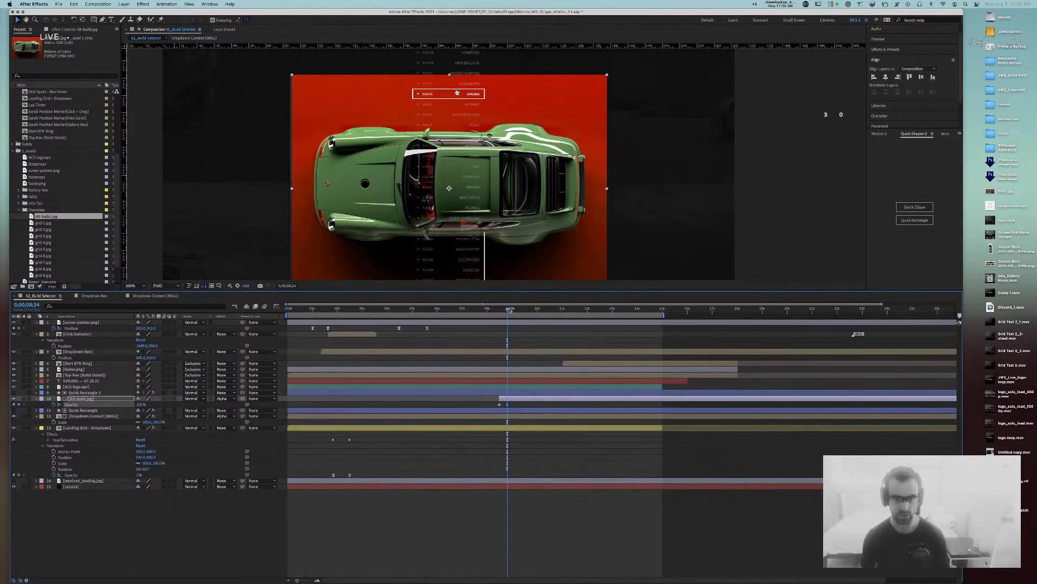
Step: Preview the fade-in from 7;04 and check the opacity keyframe at 8;24
drag(508, 311, 442, 314)
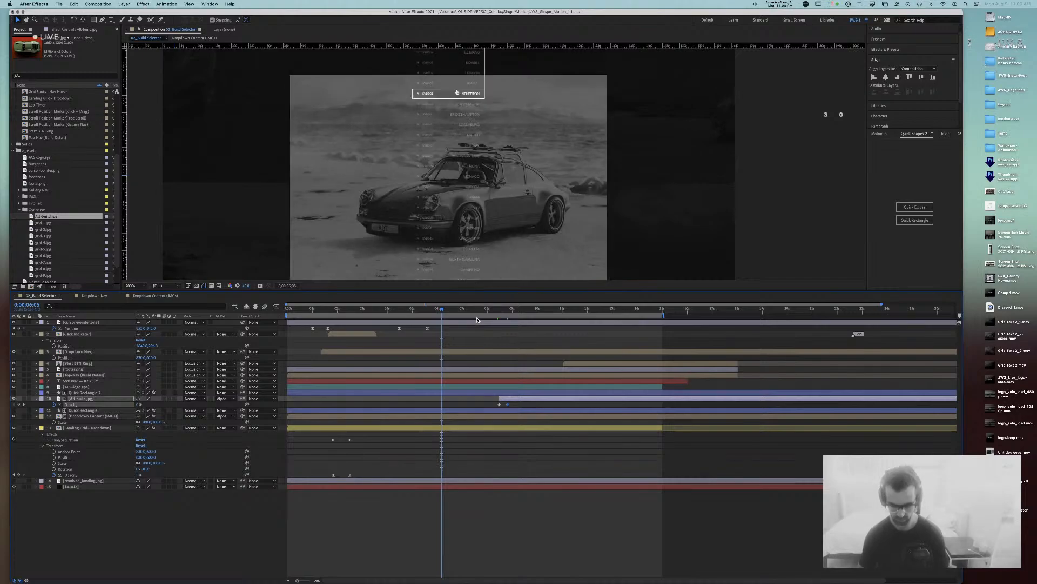
key(comma)
click(661, 153)
click(465, 311)
key(space)
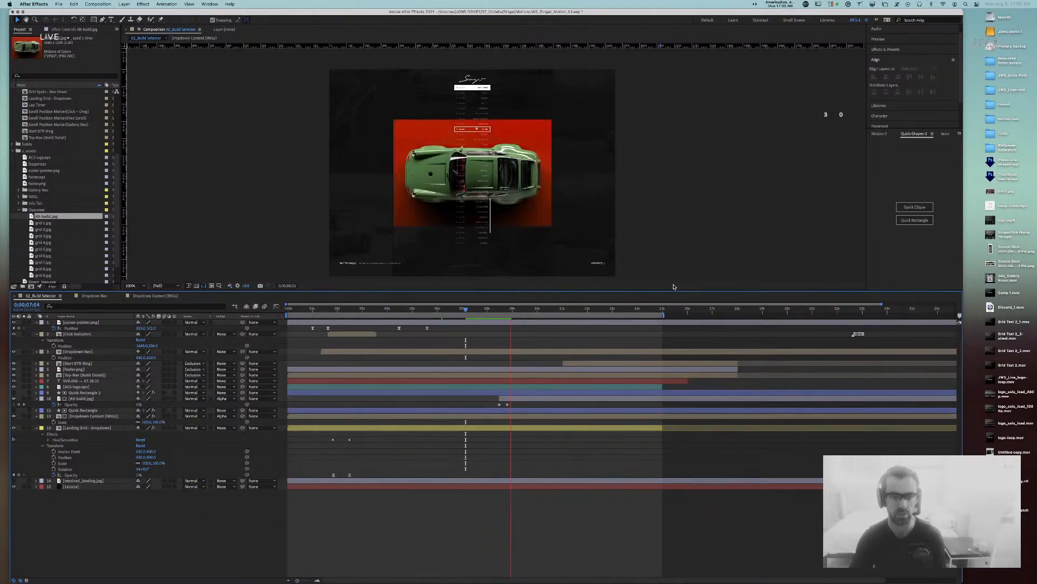
key(space)
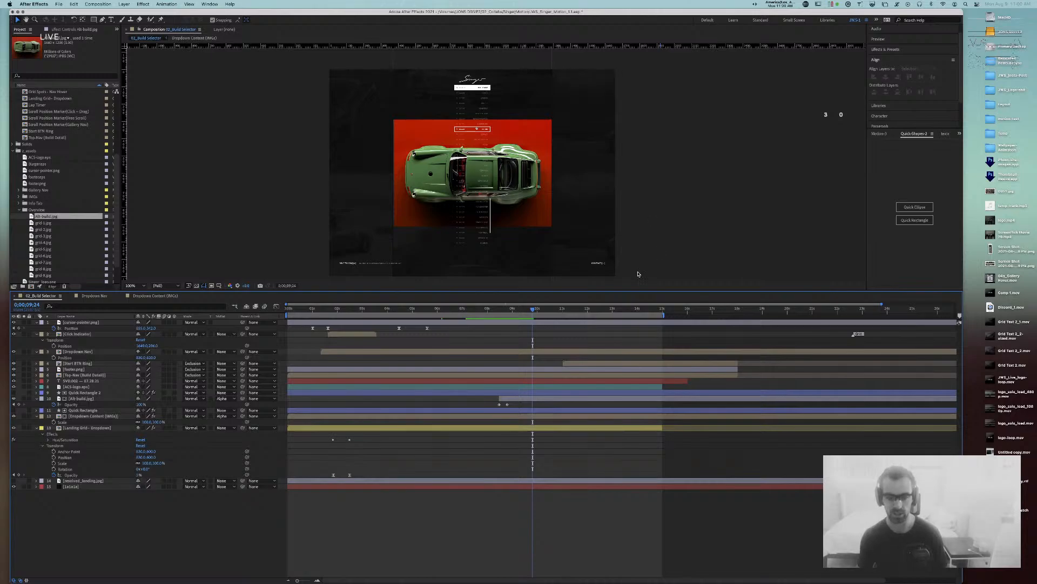
mouse_move(532, 309)
mouse_down()
mouse_move(416, 310)
mouse_move(514, 314)
mouse_up()
key(j)
key(j)
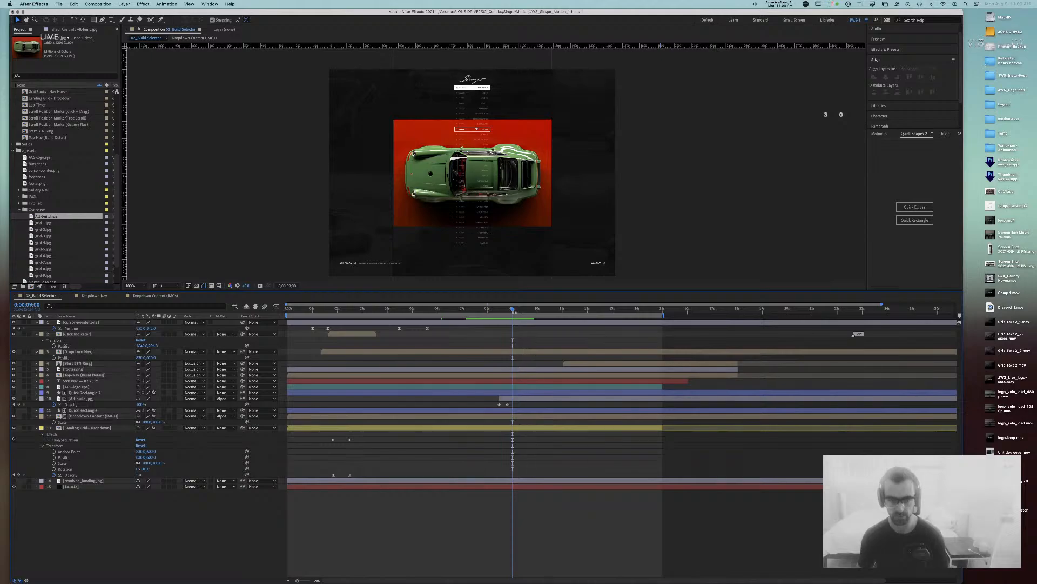
click(351, 333)
Step: Duplicate the Click Indicator, start the copy at the playhead, and move it lower in the frame
key(ctrl+d)
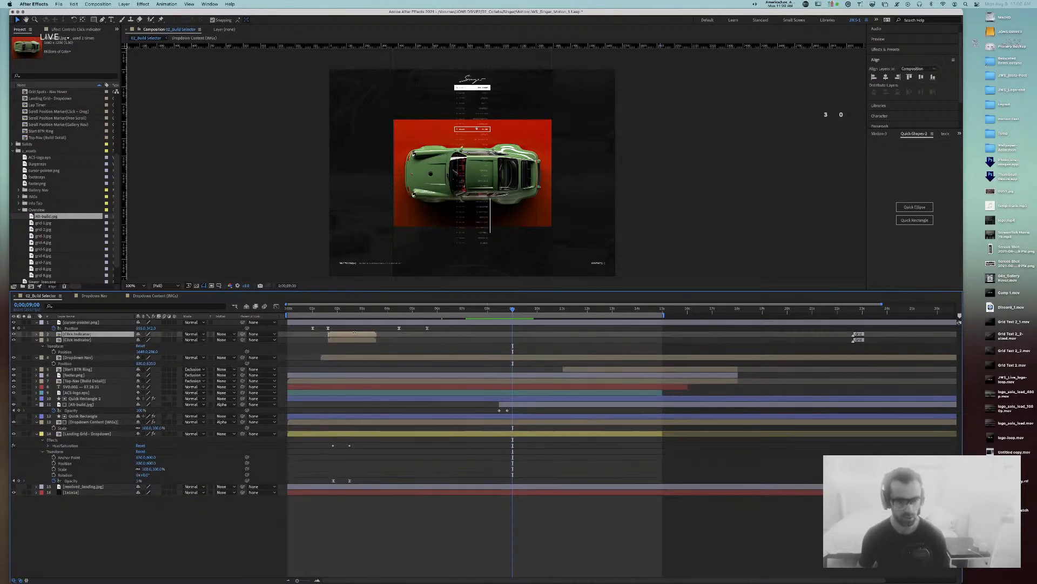
drag(352, 334, 531, 334)
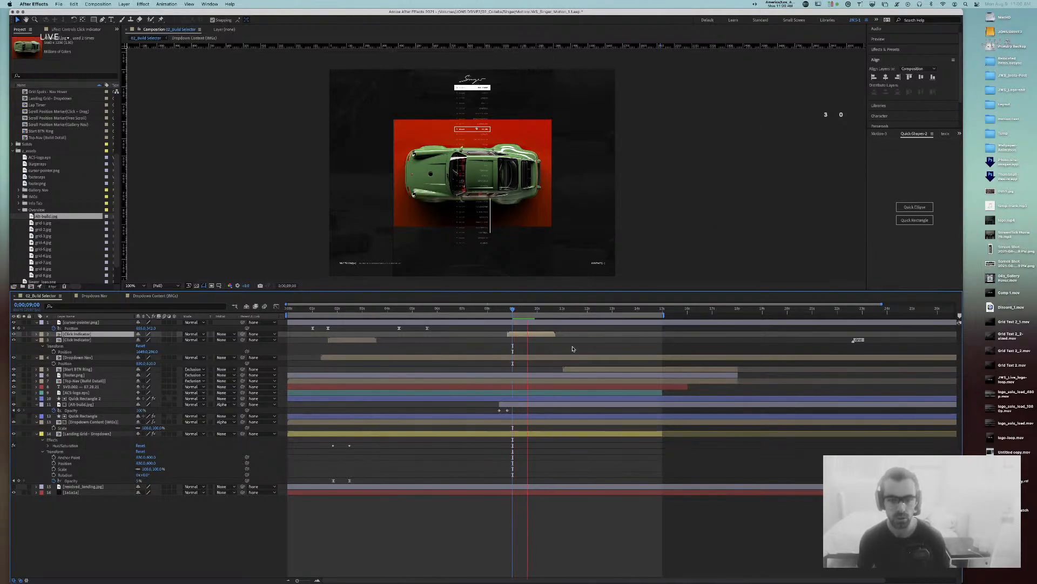
key(space)
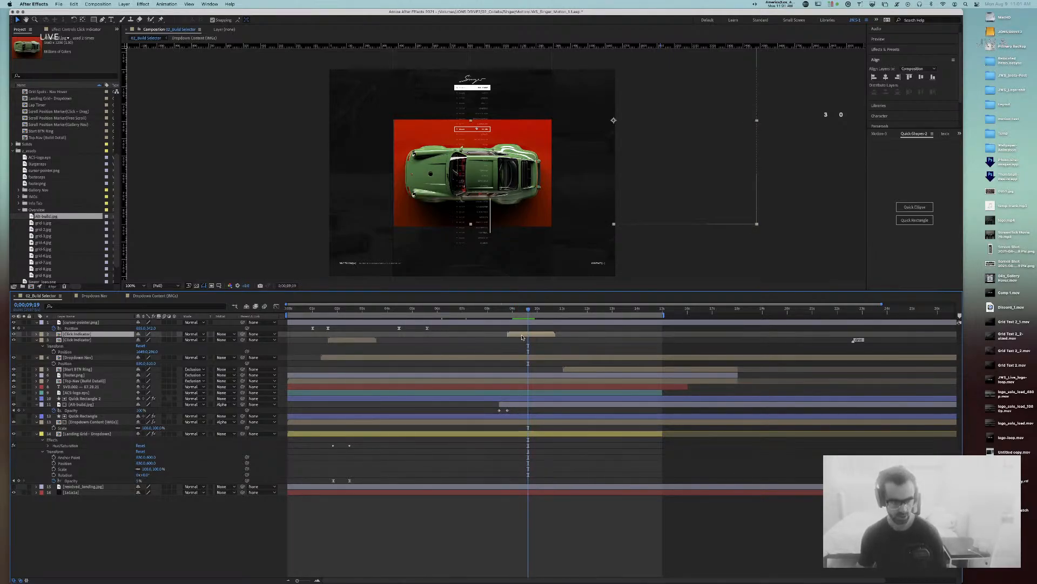
key(p)
drag(153, 339, 228, 343)
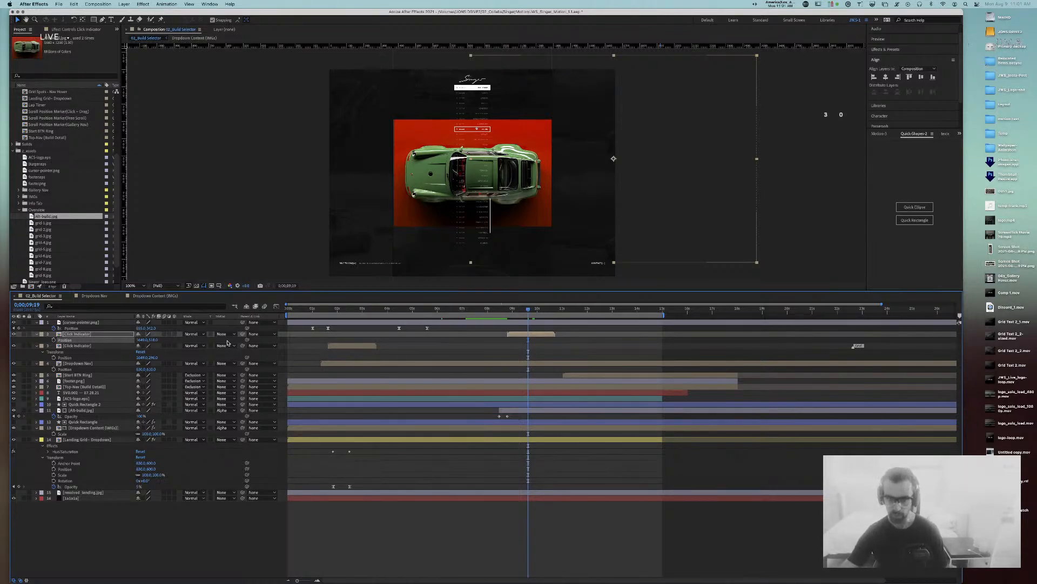
Step: Fine-tune the copy's vertical position at 9;04 and start Alt-build.jpg at about 9 seconds
click(516, 314)
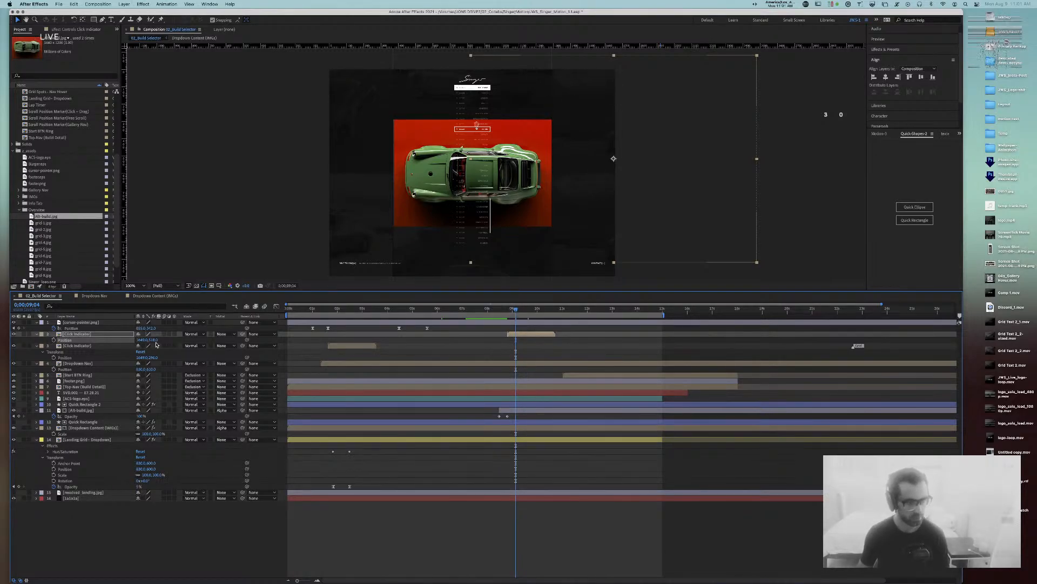
drag(153, 341, 161, 341)
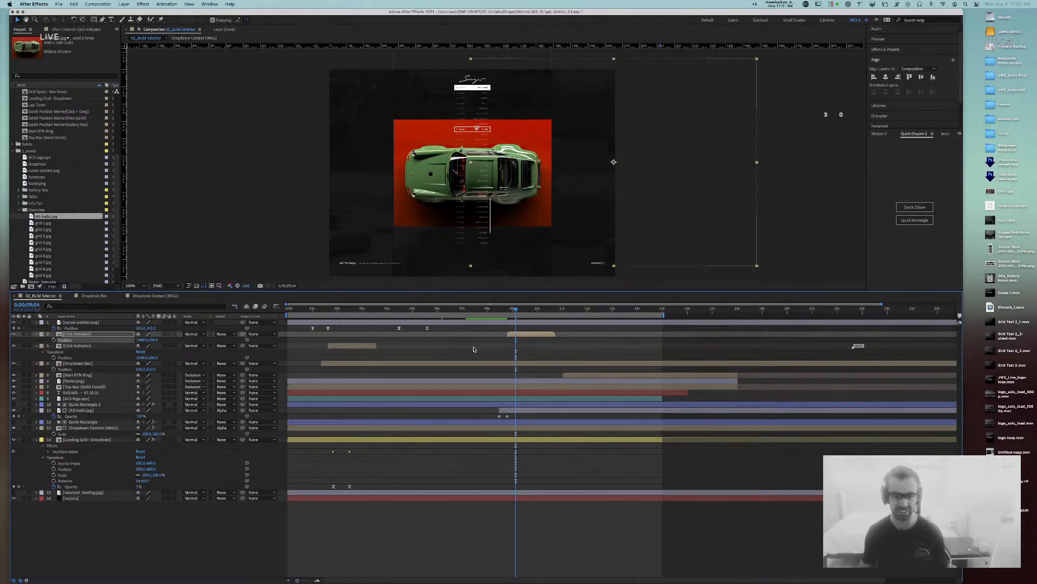
drag(515, 310, 519, 311)
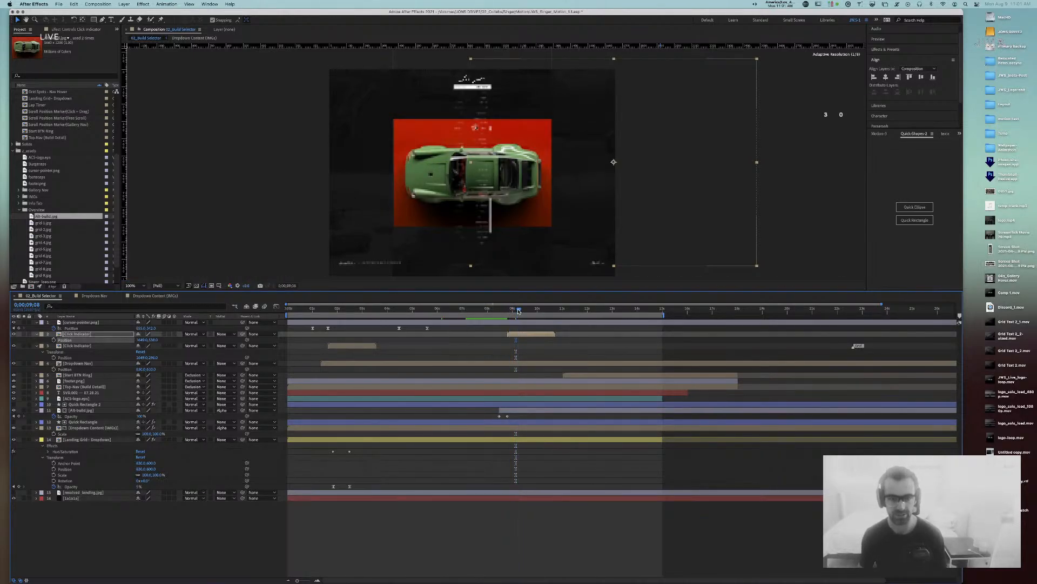
click(525, 410)
key([)
Step: Preview the sequence, then add an Alt-build.jpg Scale keyframe at 9;08
click(479, 309)
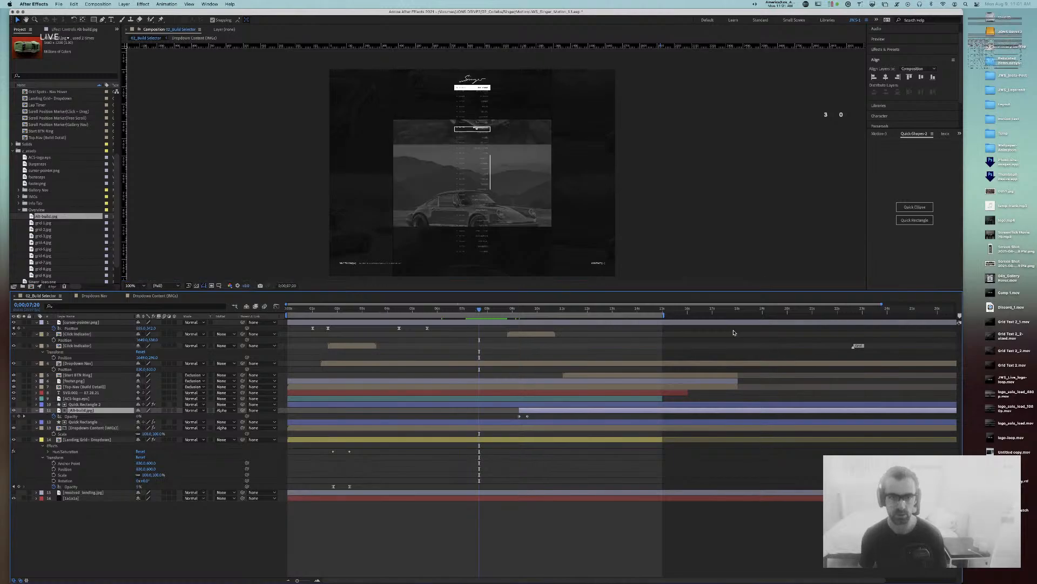
key(space)
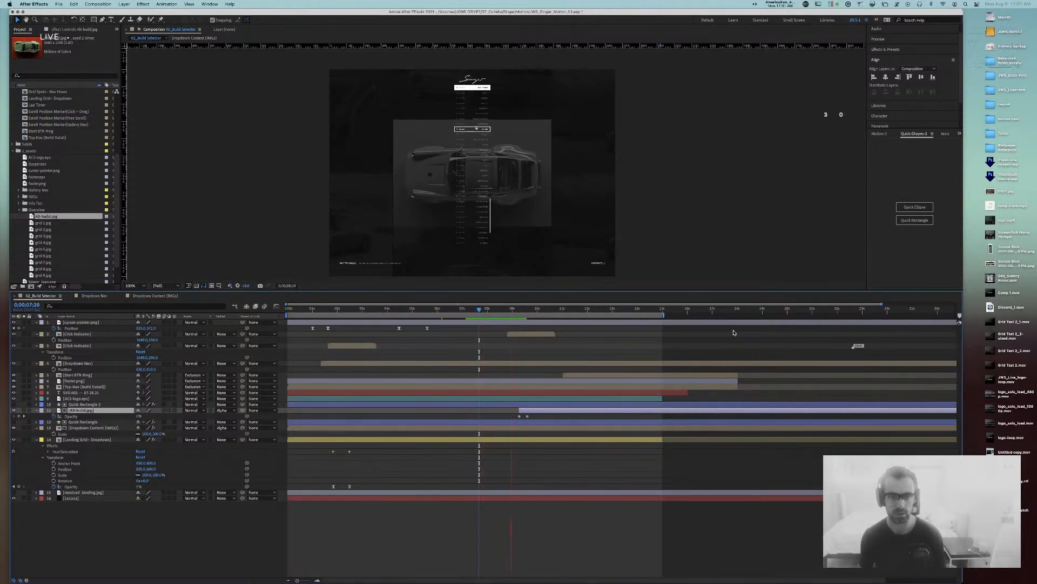
key(space)
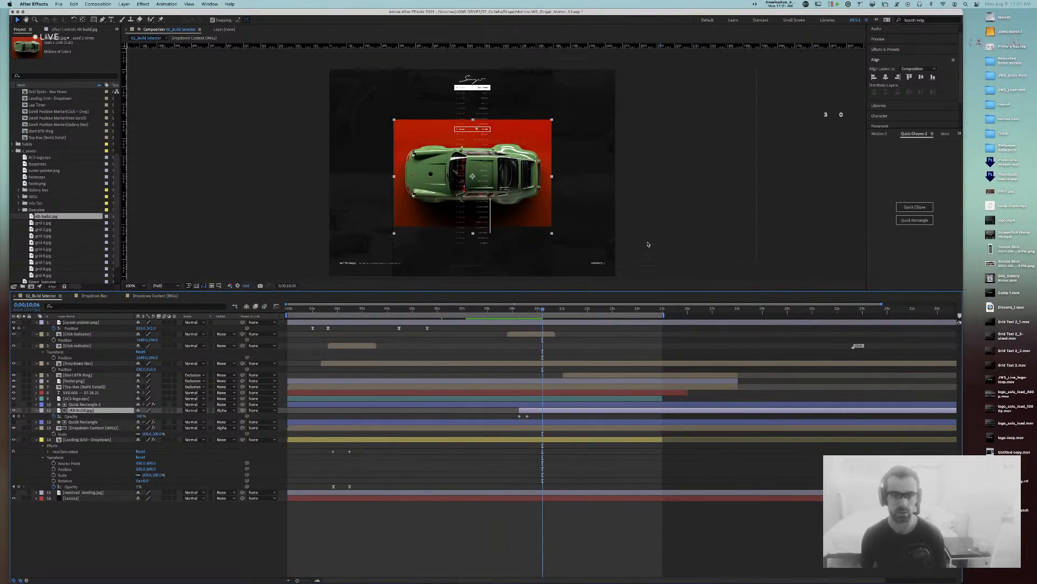
drag(543, 312, 519, 311)
key(s)
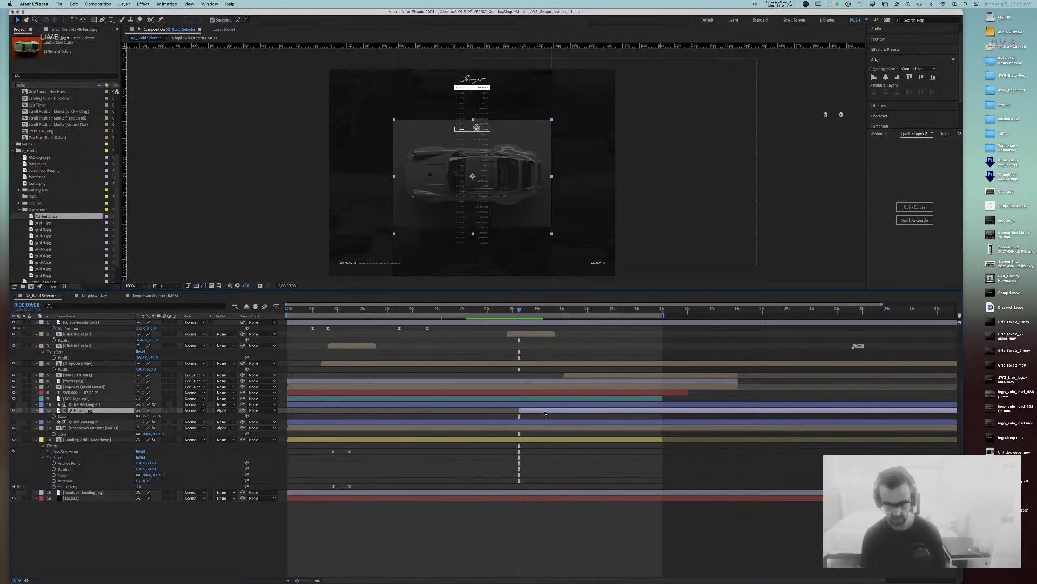
key(shift+s)
click(52, 417)
Step: Key Alt-build.jpg's Scale at 100% twenty frames later, then select Quick Rectangle 2 at 9;08
key(shift+Page_Down)
key(shift+Page_Down)
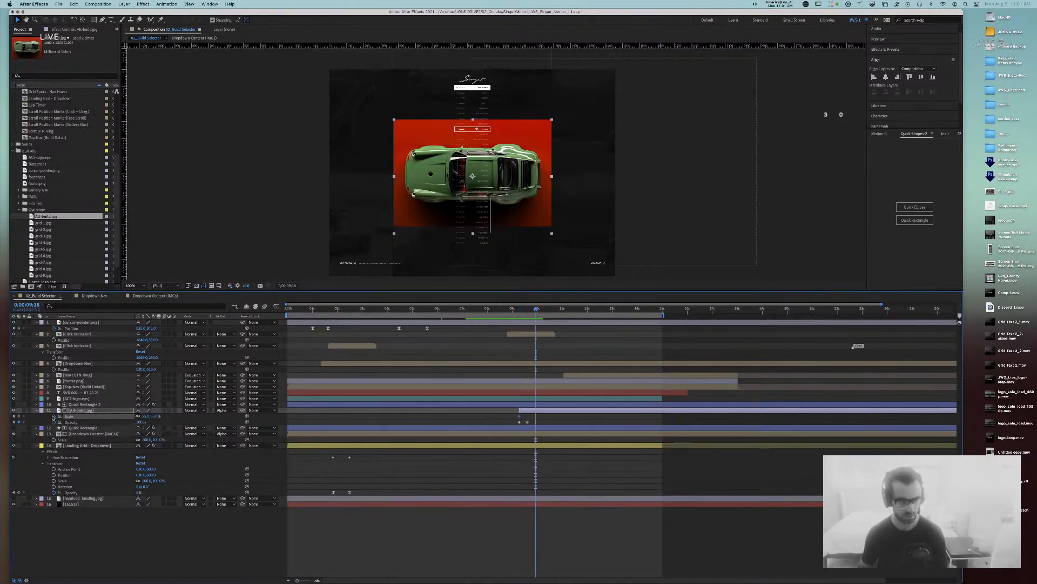
click(156, 416)
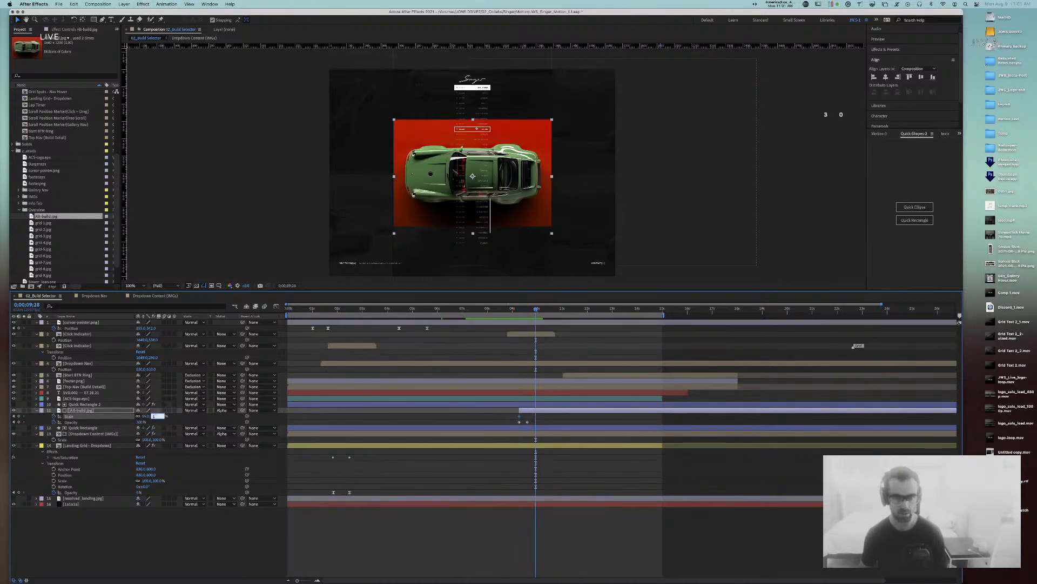
text(100)
key(Return)
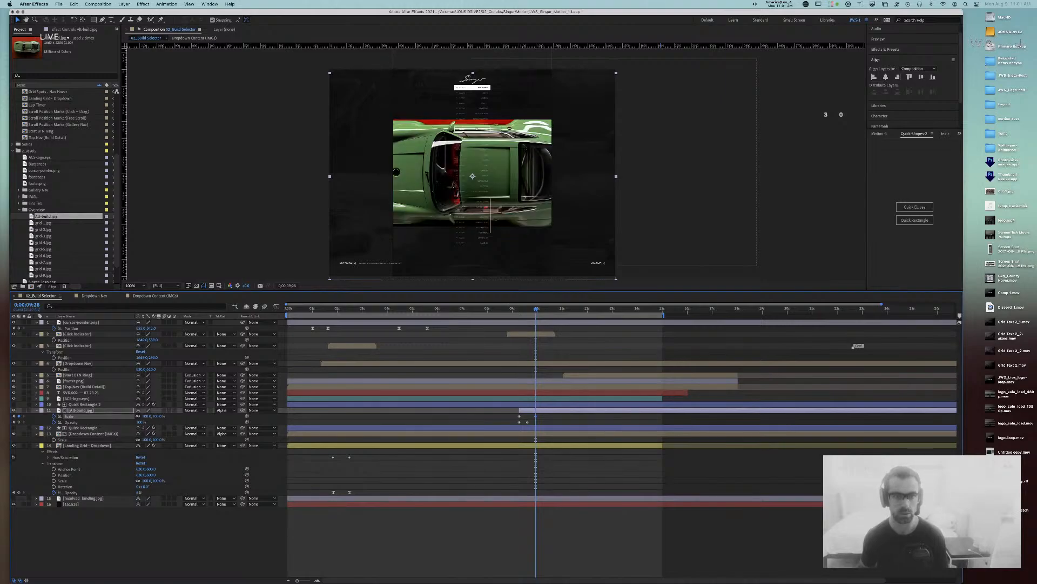
click(85, 405)
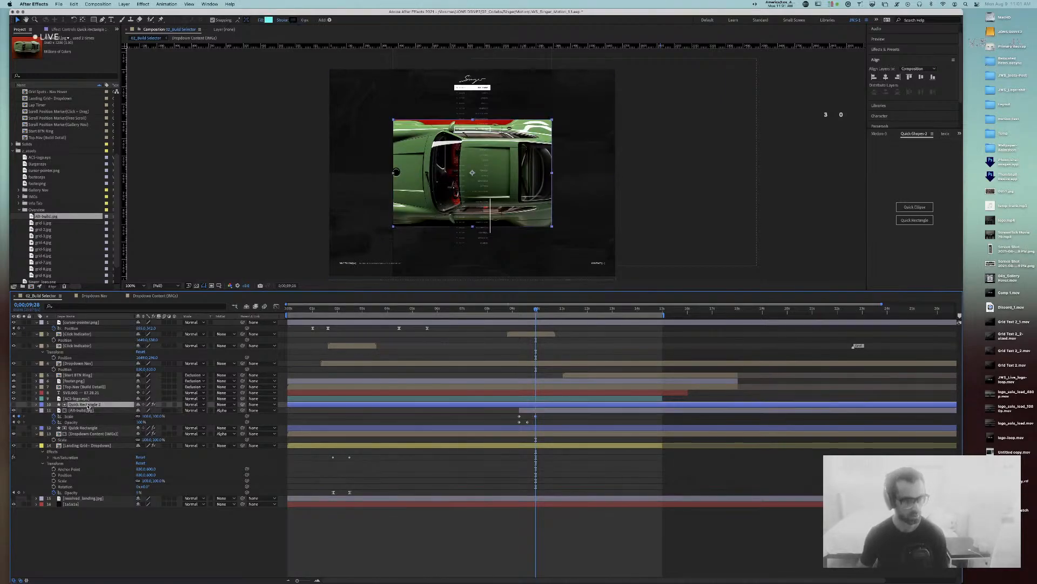
drag(535, 310, 518, 310)
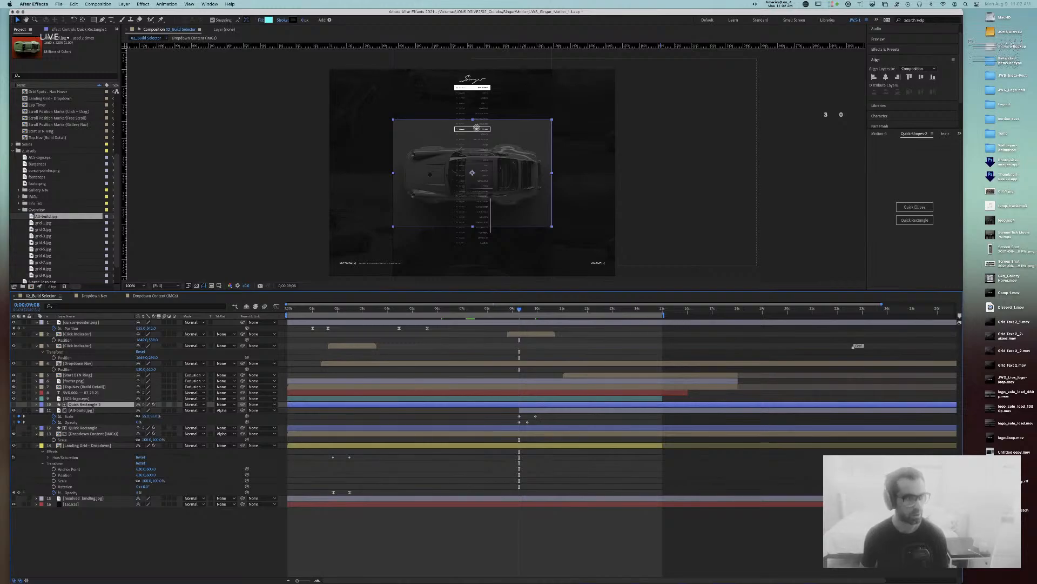
Step: Set the Quick Rectangle 2 Shape Width to 1660 and Shape Height to 1200
click(101, 29)
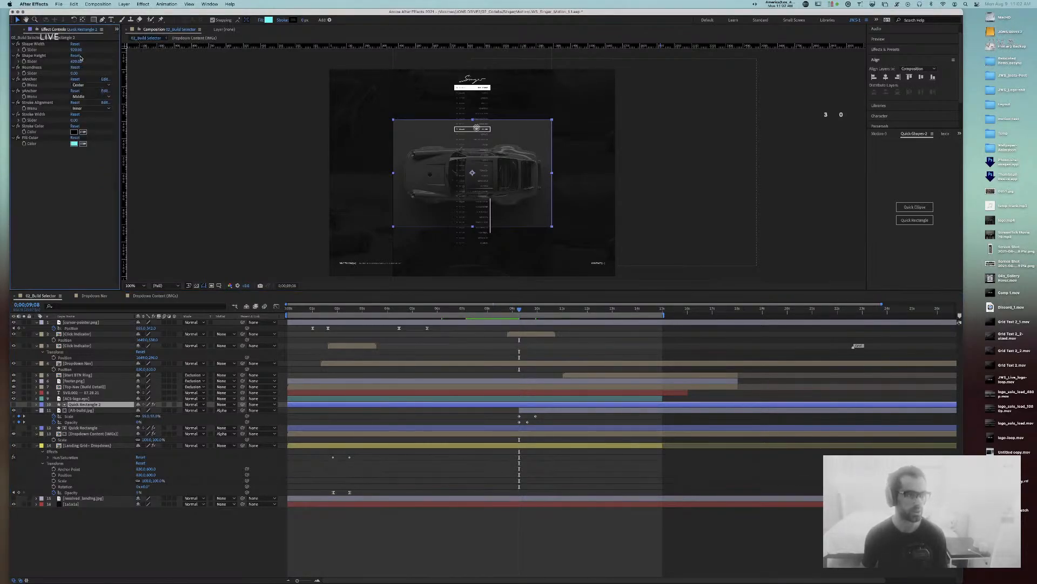
click(28, 55)
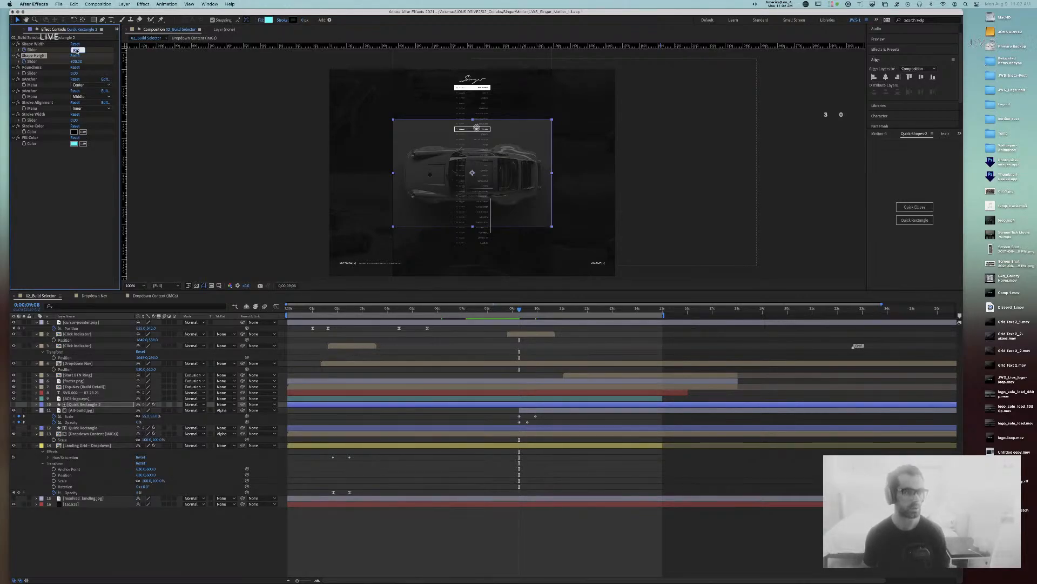
text(1660)
key(Return)
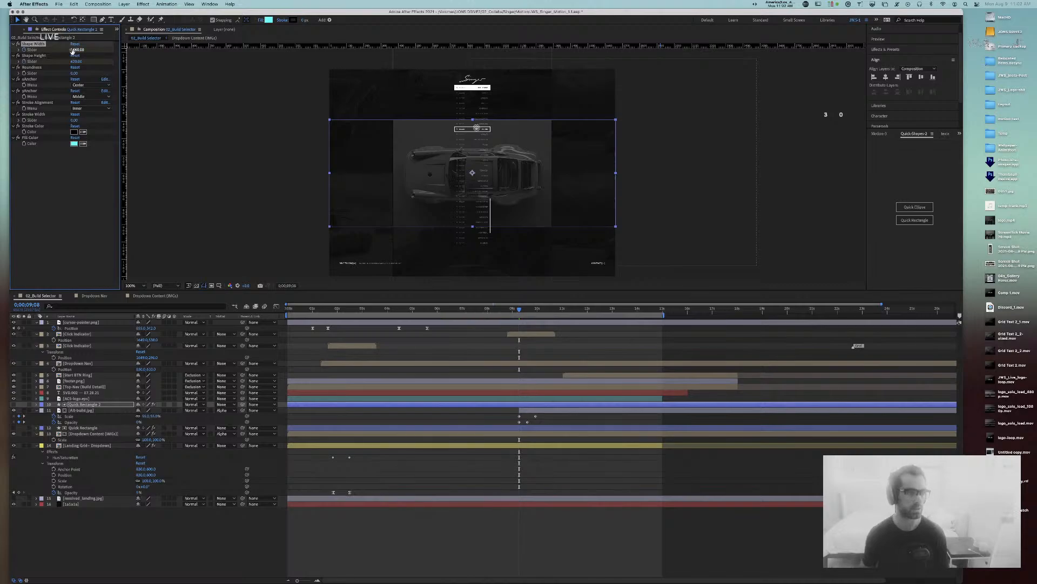
text(1200)
key(Return)
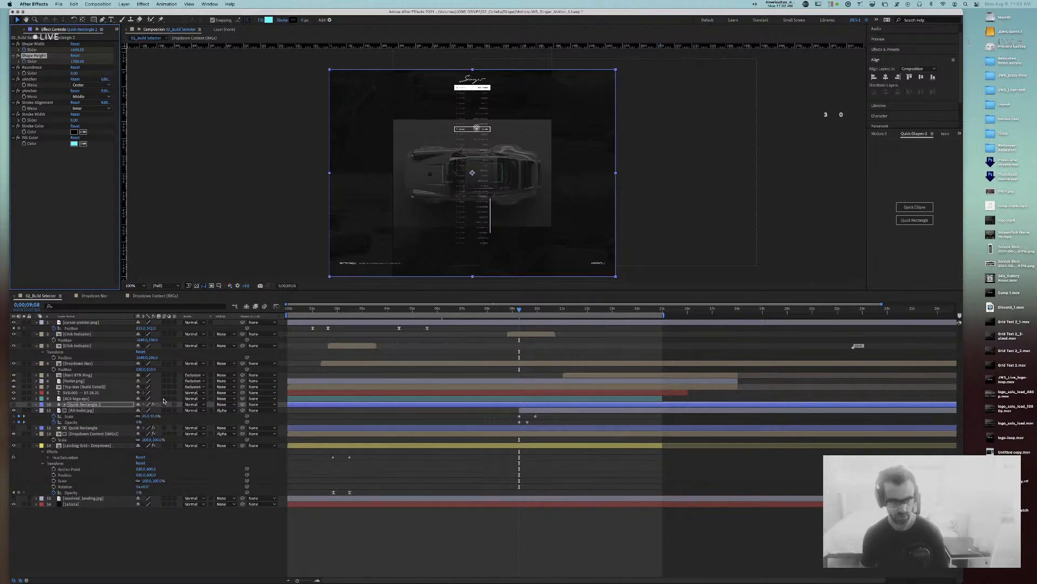
Step: Delete the misplaced size keyframes and move the playhead to 9;18
key(u)
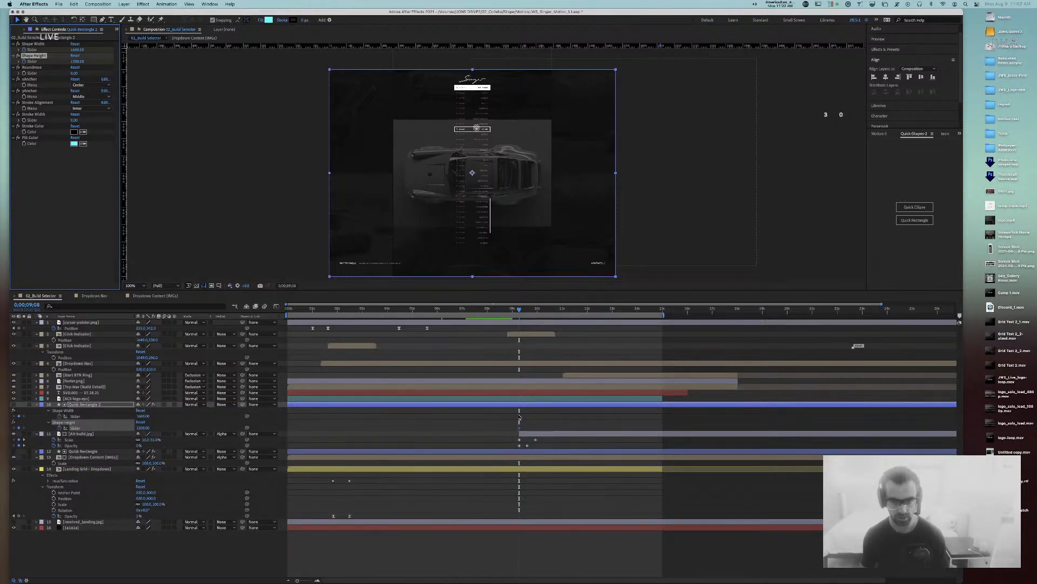
drag(514, 413, 528, 431)
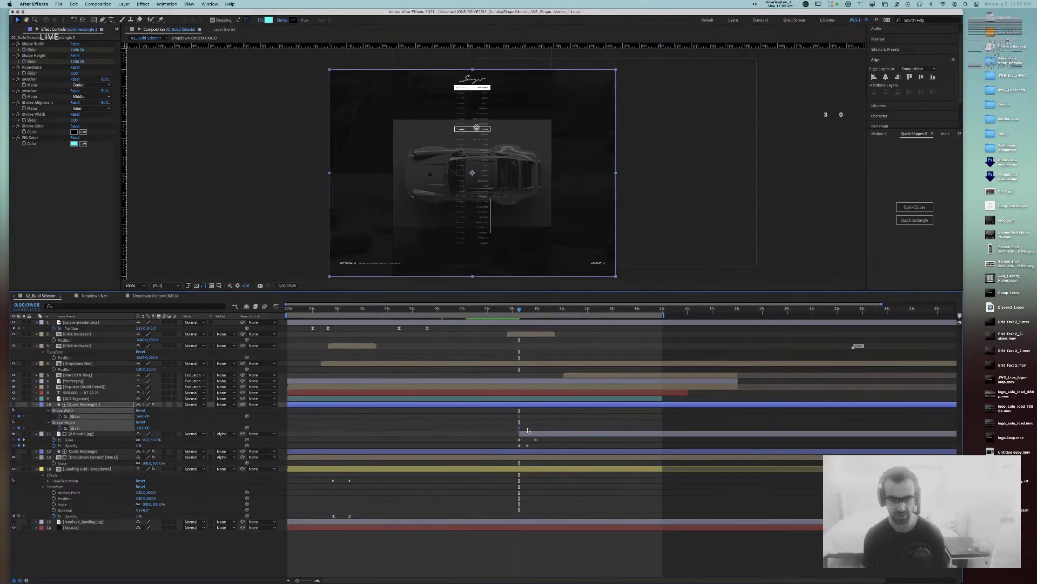
key(Delete)
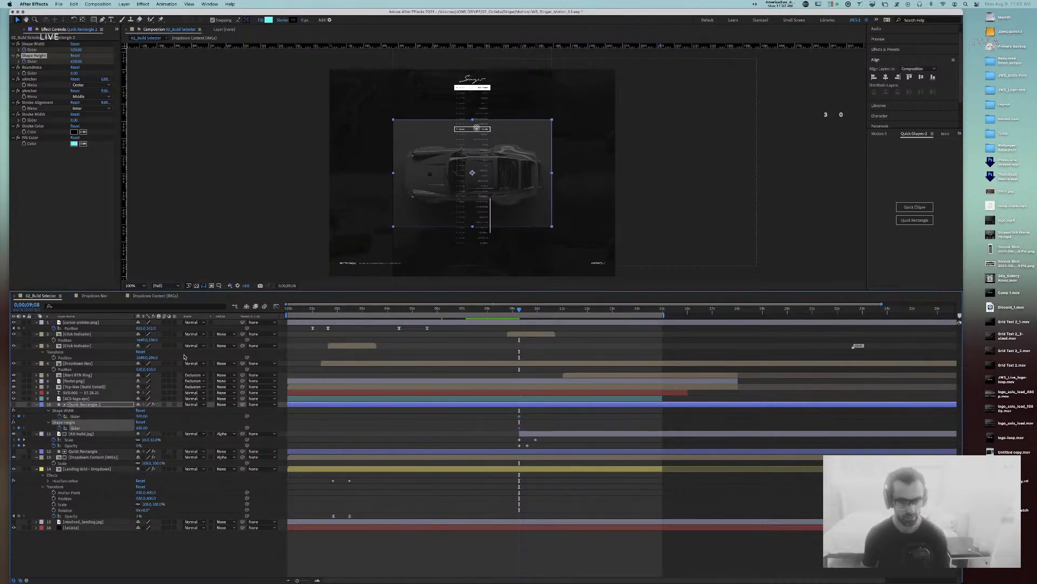
key(space)
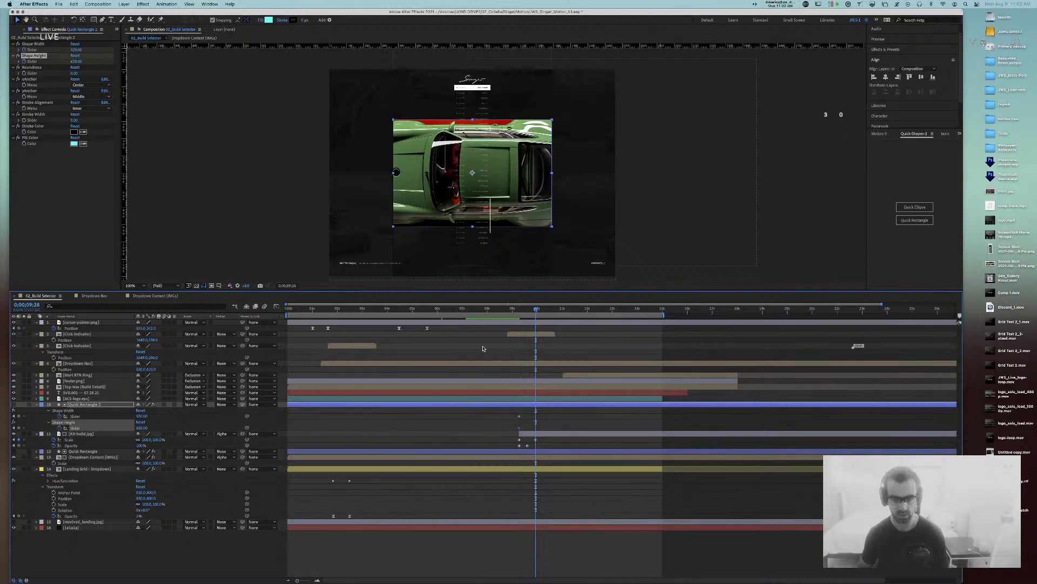
key(super+v)
key(super+z)
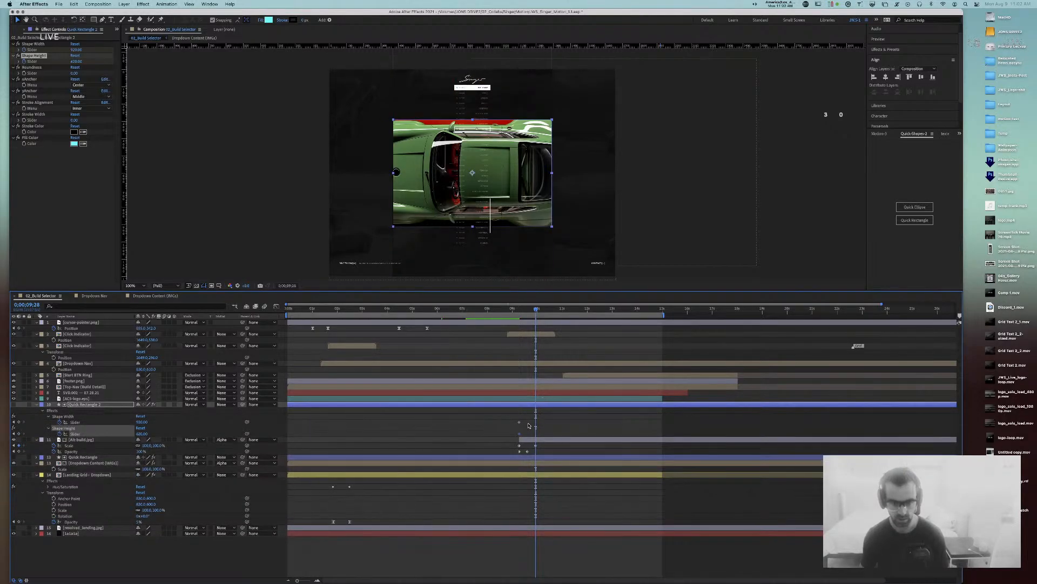
Step: Key Shape Width 1660 and Shape Height 1200 at 9;18, then select the two width keyframes
click(76, 49)
text(1660)
key(Return)
click(77, 62)
text(1200)
key(Return)
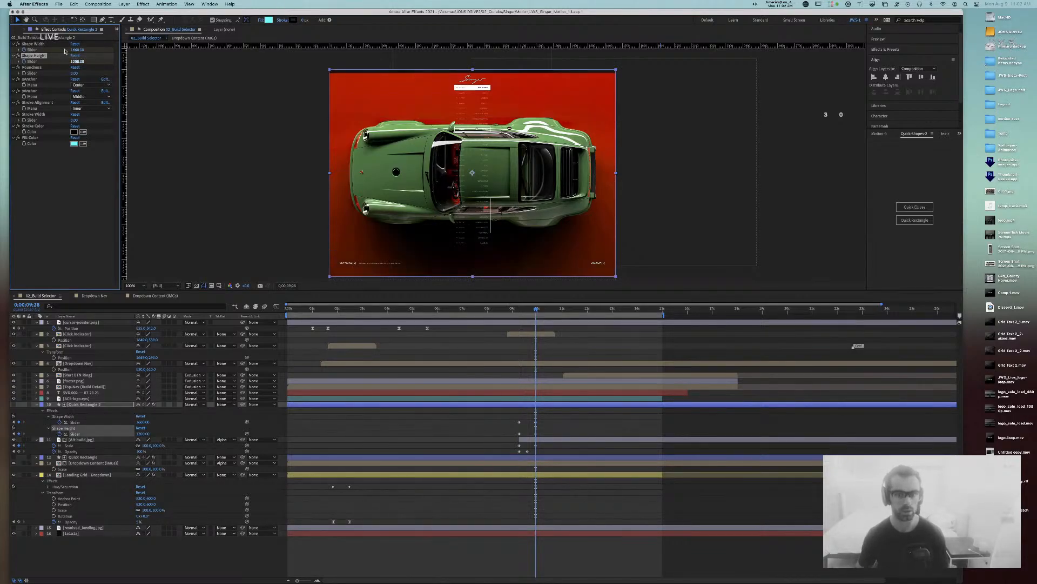
click(545, 437)
drag(552, 424, 512, 423)
key(super+shift+k)
Step: Ease the Shape Width keyframes with 80% incoming and outgoing influence
key(Tab)
text(80)
key(Tab)
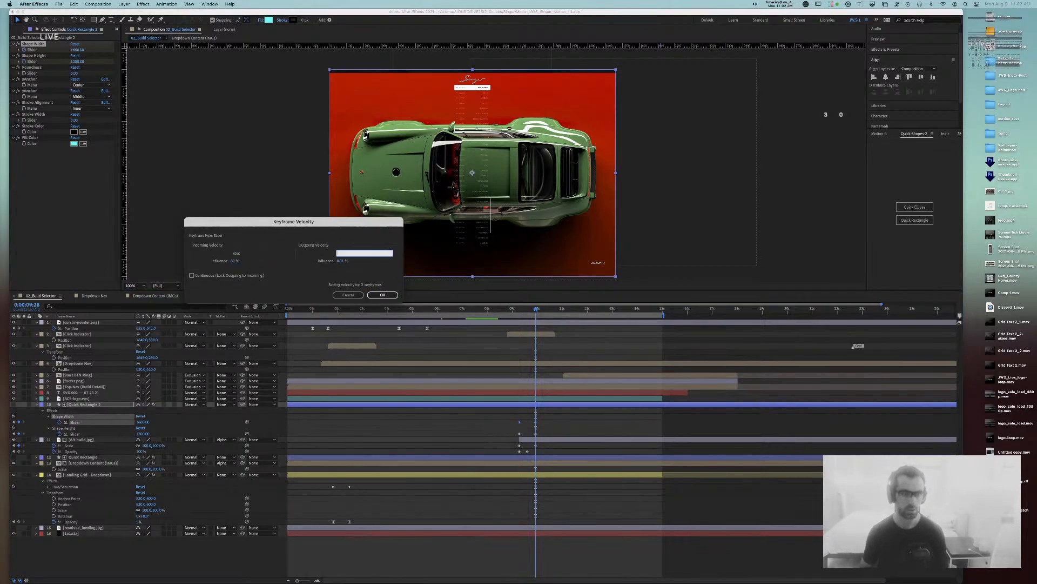
key(Tab)
text(80)
key(Return)
click(546, 435)
Step: Ease the Shape Height keyframes with 80% influence and preview the reveal from 8;00
drag(546, 435, 513, 431)
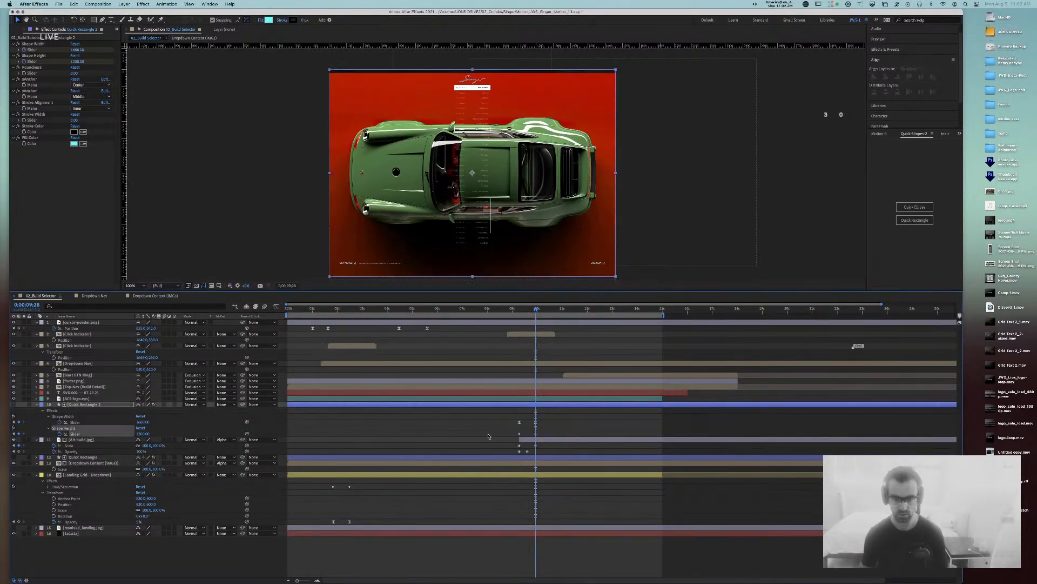
key(super+shift+k)
key(Tab)
text(80)
key(Tab)
key(Tab)
text(80)
key(Return)
click(488, 308)
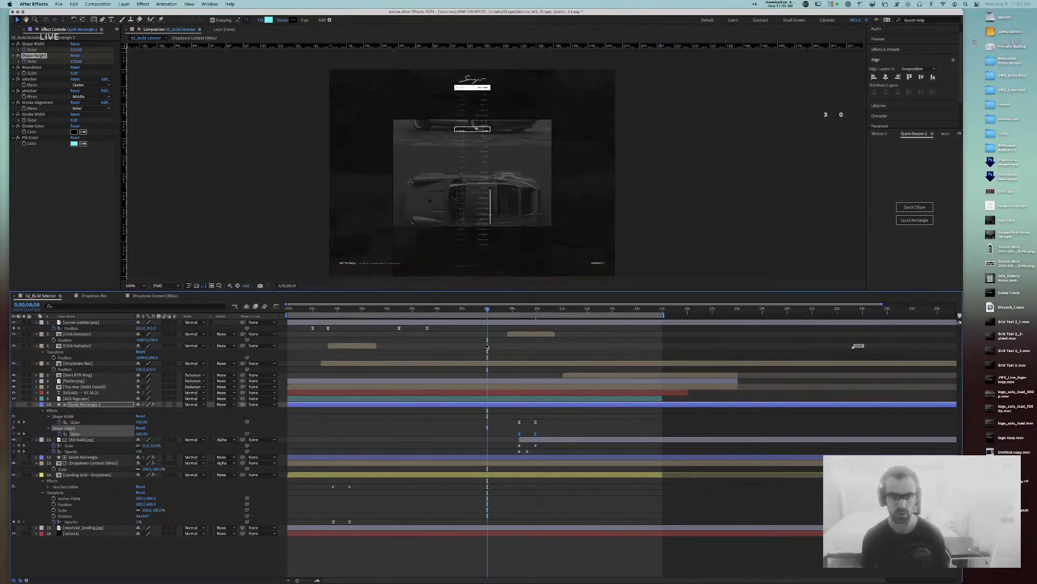
key(space)
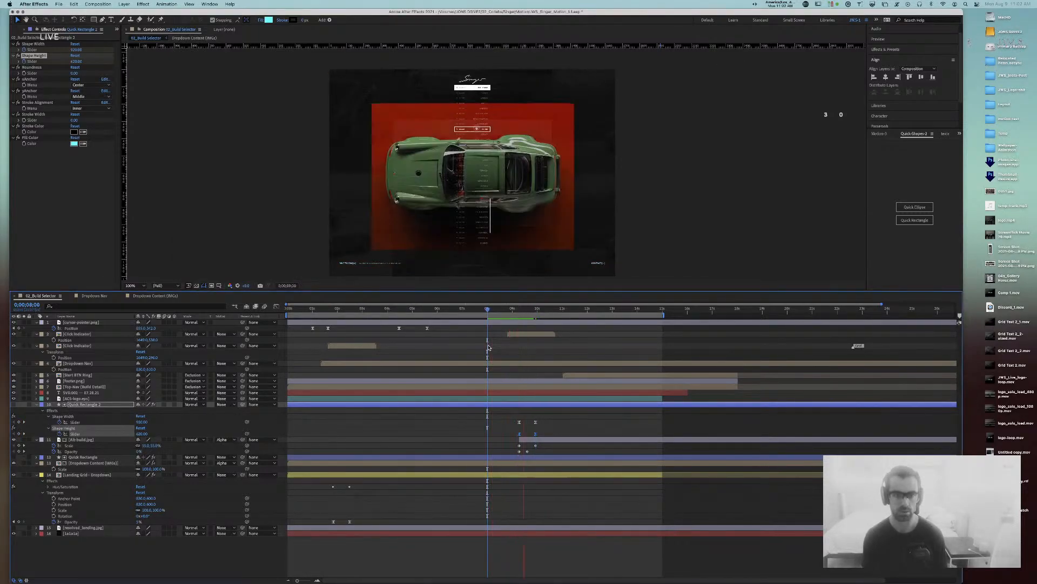
key(space)
Step: Ease Alt-build.jpg's two Scale keyframes with 80% influence
drag(550, 448, 496, 444)
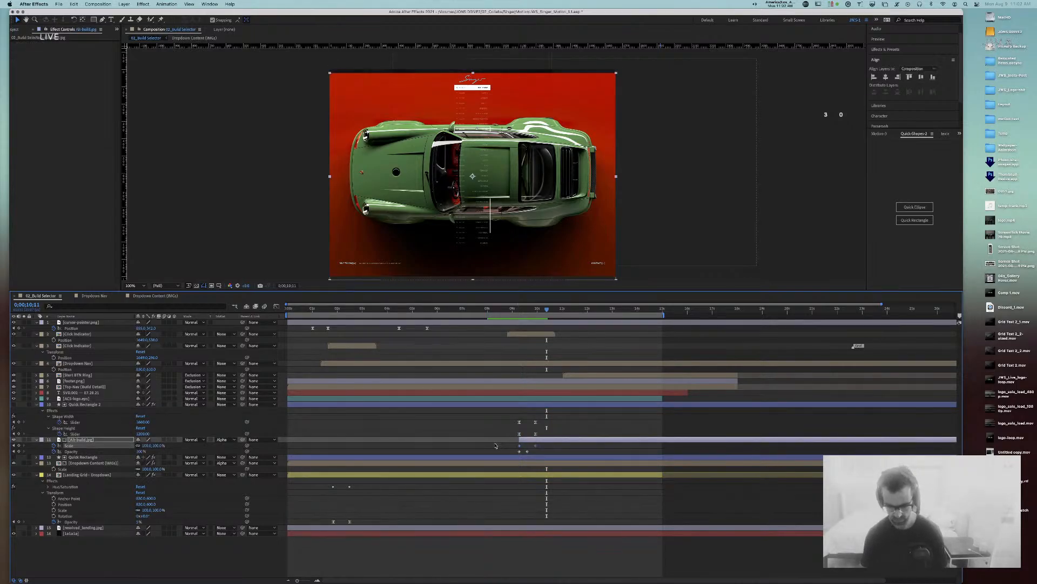
key(super+shift+k)
key(Tab)
key(Tab)
key(shift+Tab)
key(shift+Tab)
text(80)
key(Tab)
key(Tab)
key(Tab)
key(Tab)
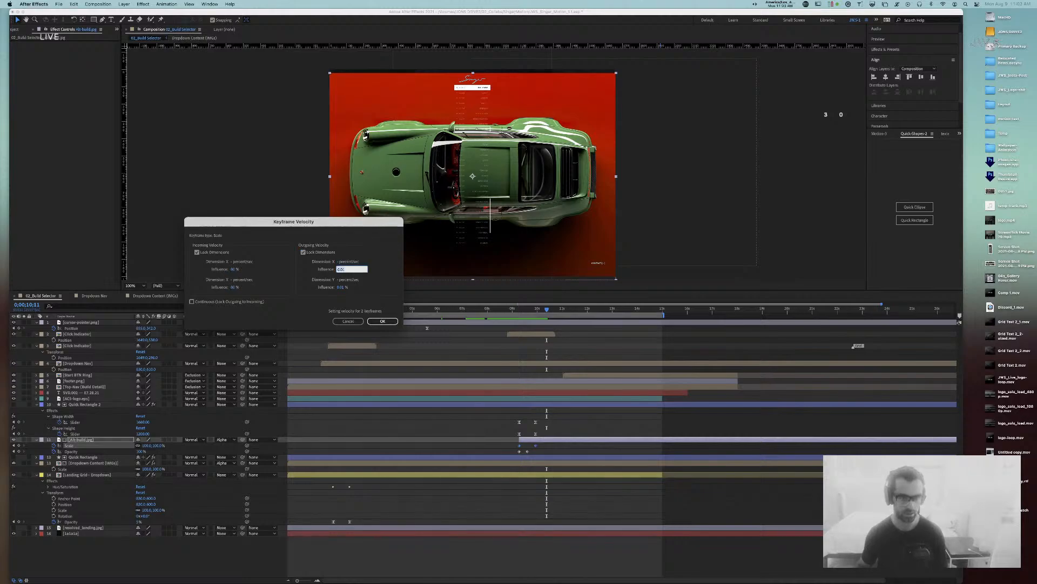
key(Return)
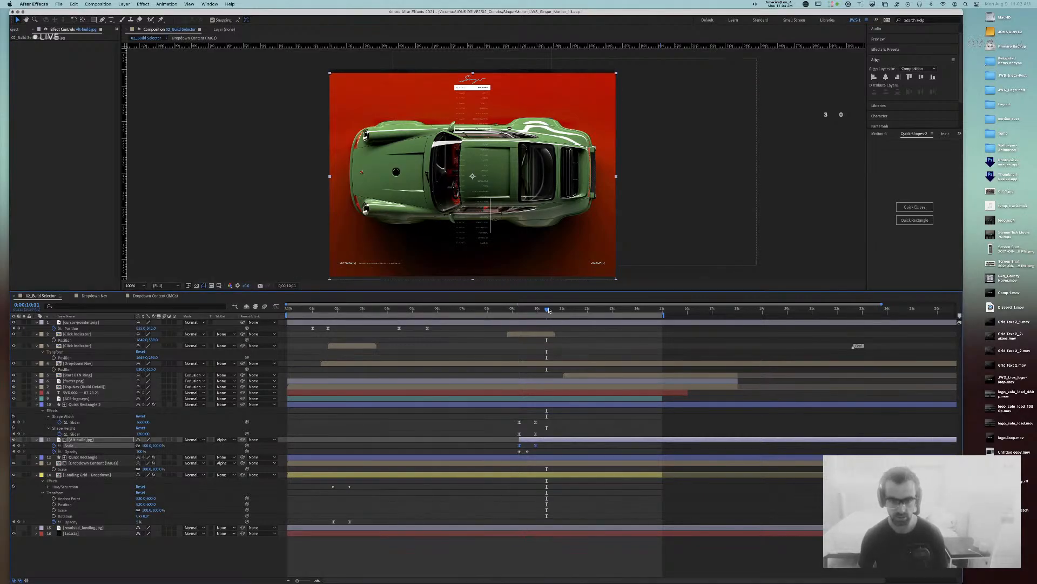
Step: Preview the reveal from 8;04 and inspect it at 200% magnification
drag(549, 310, 493, 310)
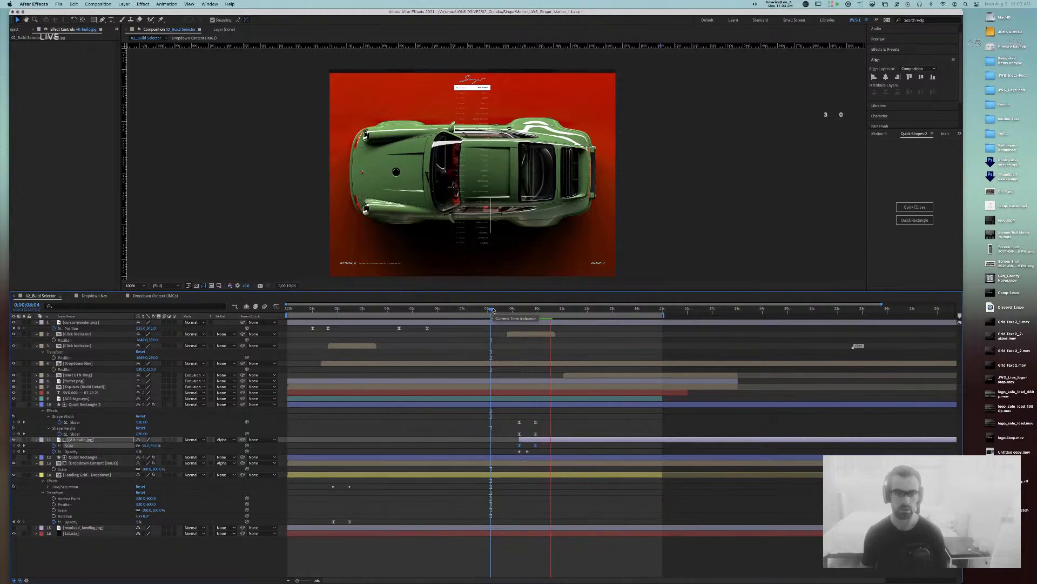
key(space)
key(period)
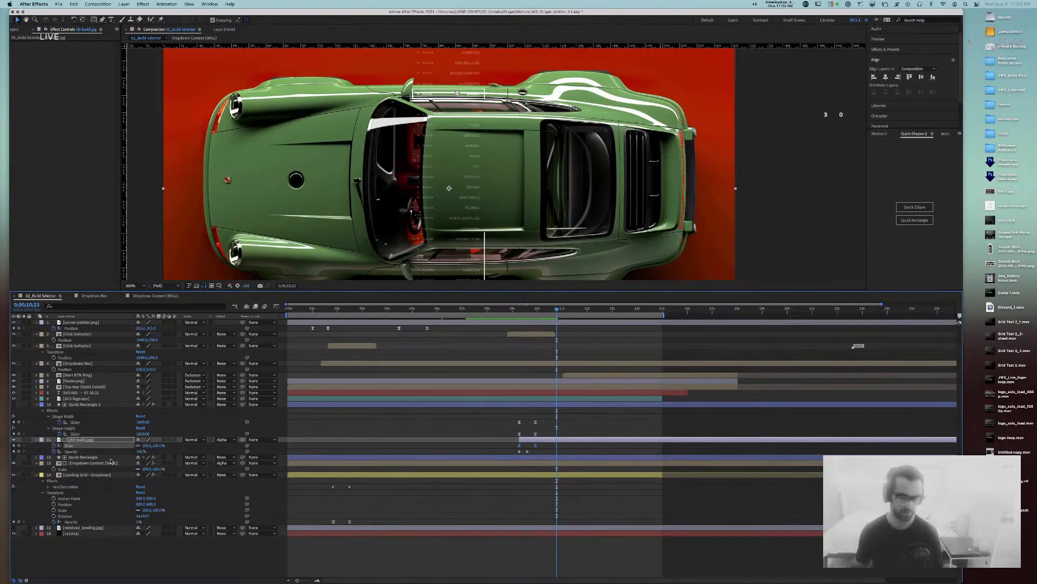
click(847, 203)
key(comma)
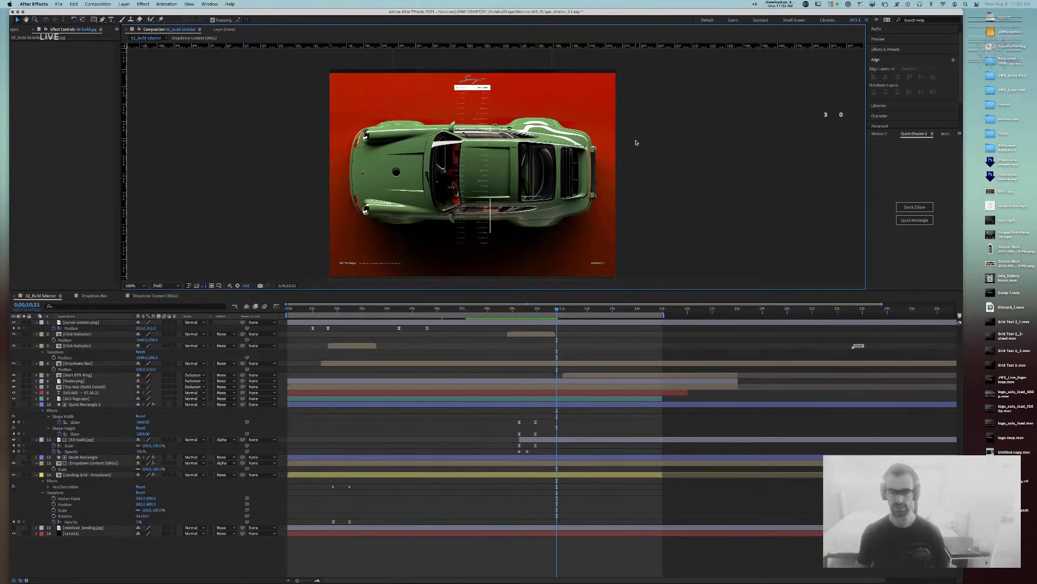
mouse_move(556, 309)
mouse_down()
mouse_move(490, 311)
mouse_move(562, 320)
mouse_move(524, 321)
mouse_move(544, 321)
mouse_up()
Step: Nudge the Alt-build.jpg car slightly upward through its Position value
click(87, 441)
click(82, 440)
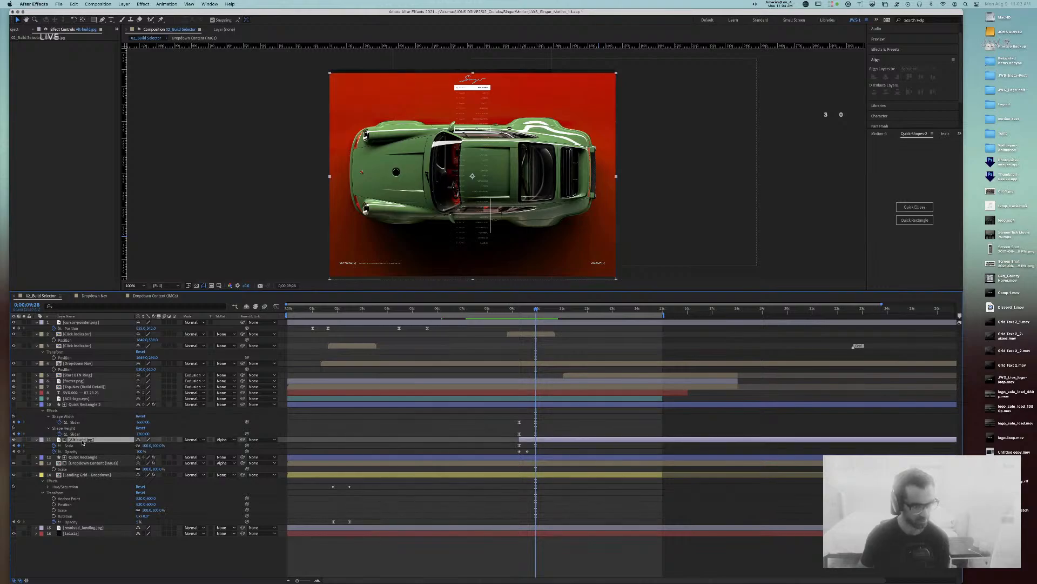
key(p)
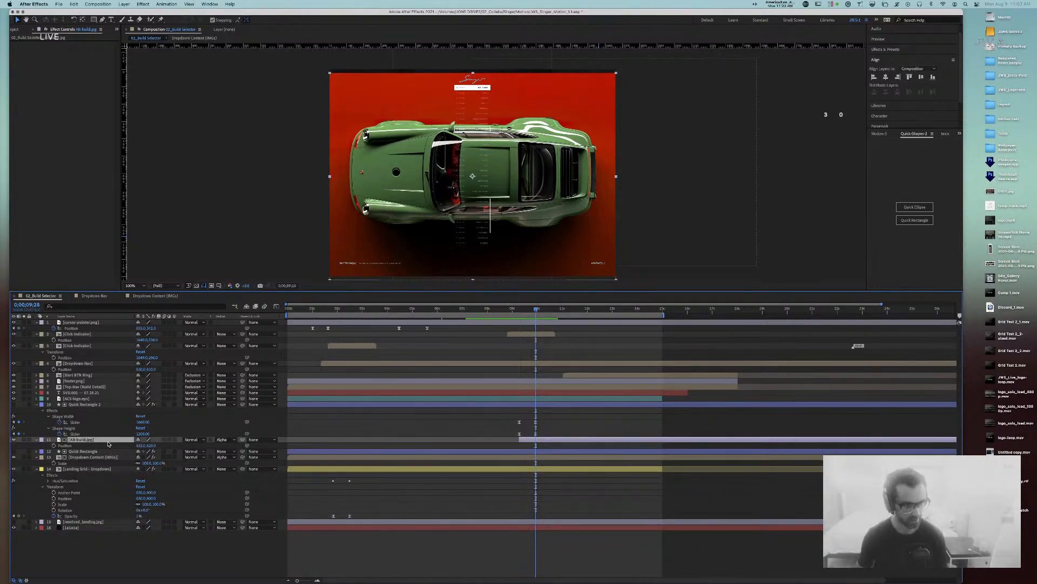
click(153, 445)
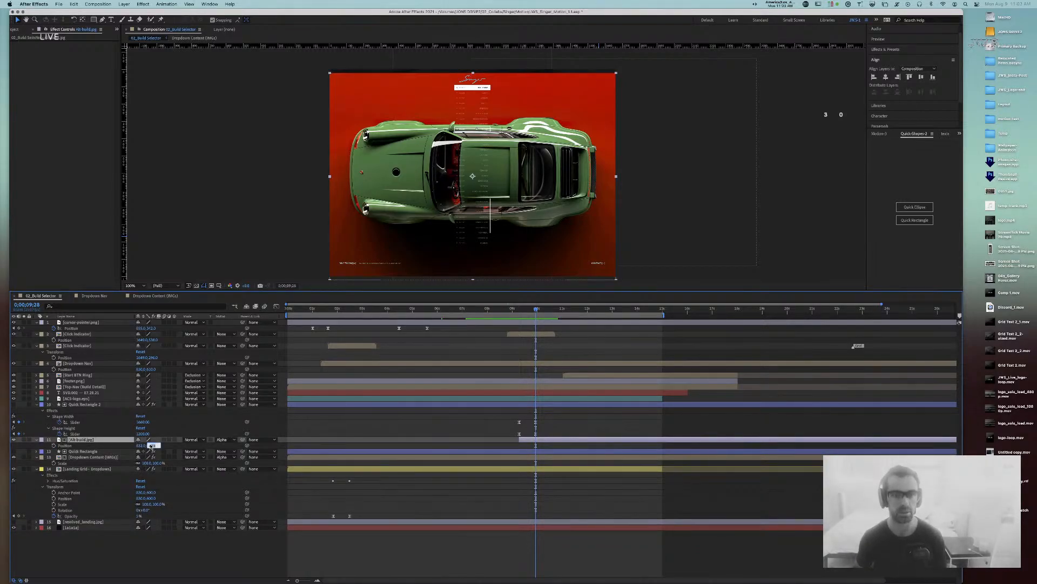
key(shift+Down)
key(shift+Down)
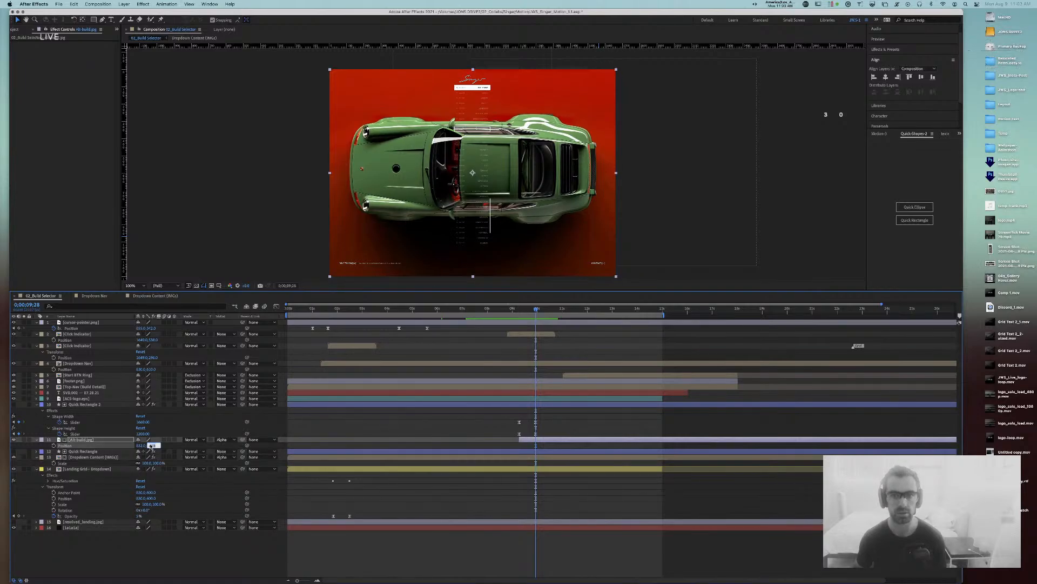
key(Down)
key(Down)
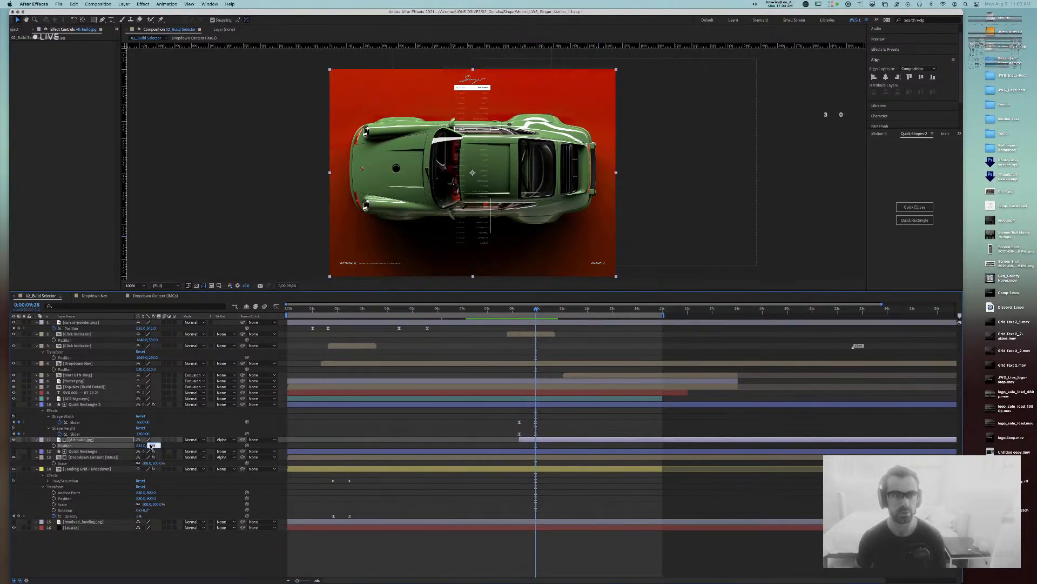
key(Return)
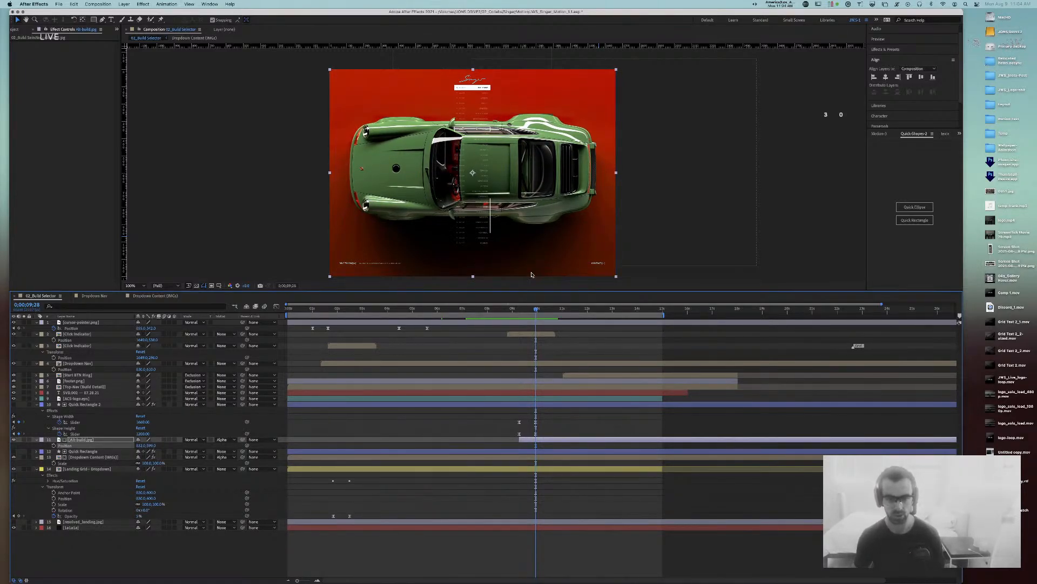
click(530, 309)
drag(530, 311, 506, 311)
Step: Play back the reveal animation and return to 9;04
key(space)
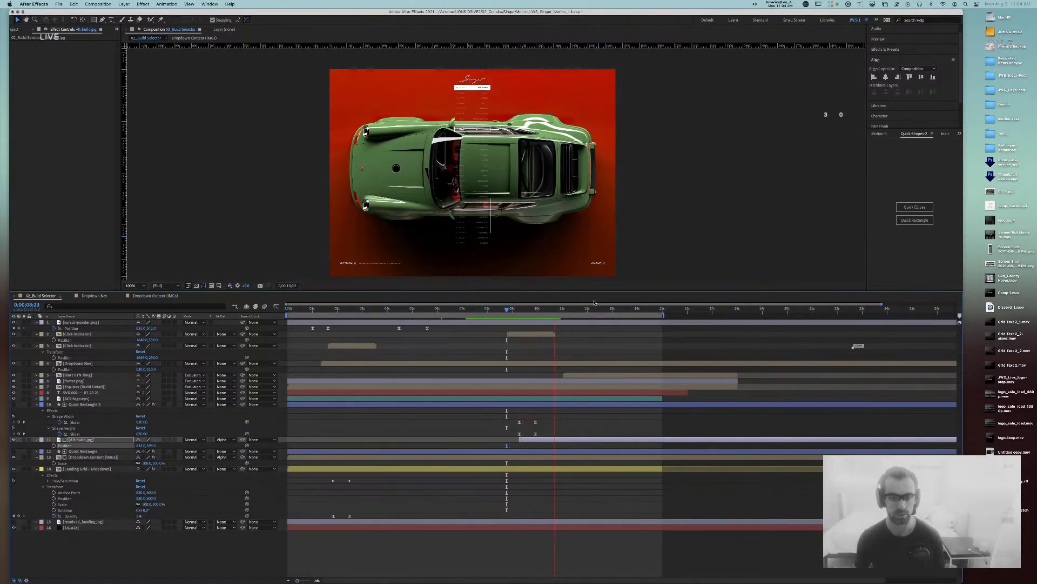
key(space)
click(546, 311)
drag(540, 313, 519, 316)
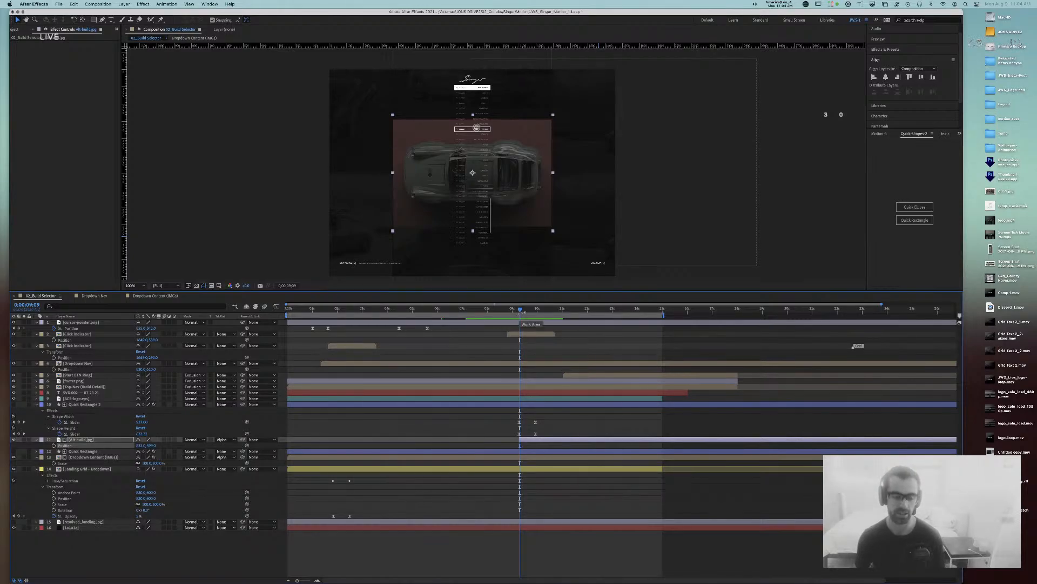
Step: Save the After Effects project and switch to the Singer document in Sketch
key(super+s)
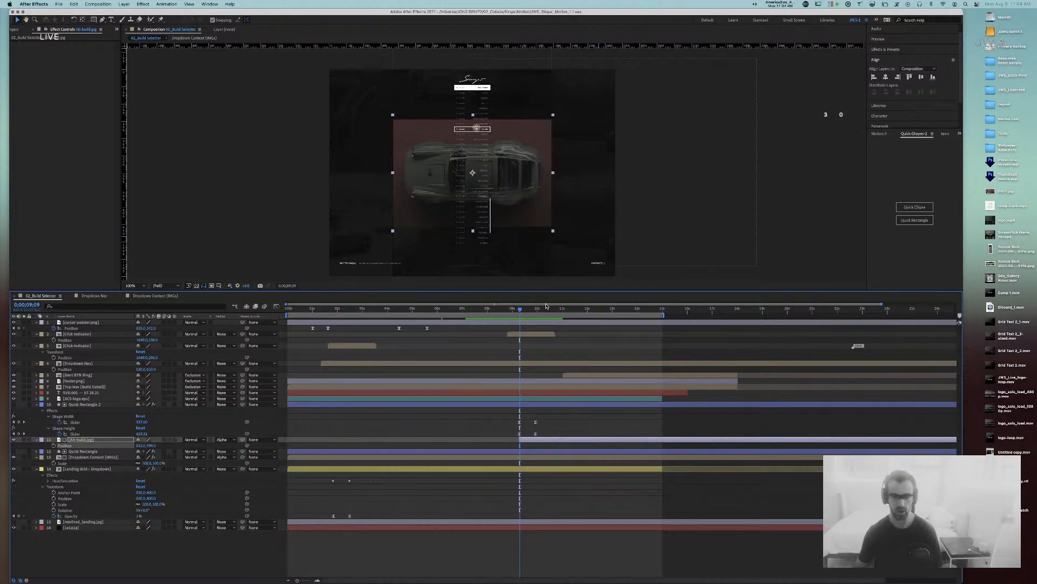
key(super+Tab)
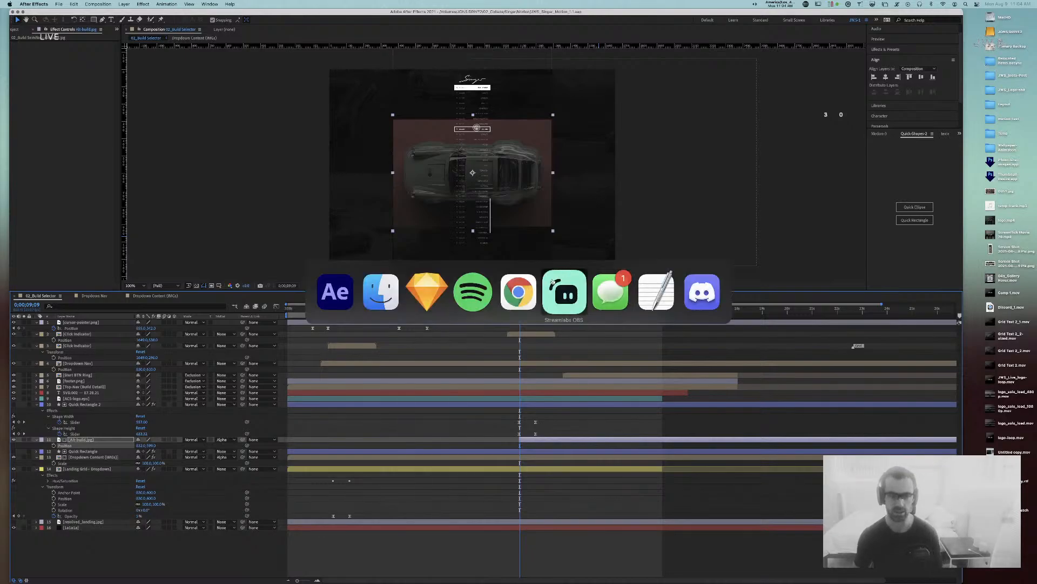
click(433, 292)
Step: Zoom out, go to Page 1, and pan to the resolved-2 artboard and small car image
key(super+minus)
key(super+minus)
key(super+minus)
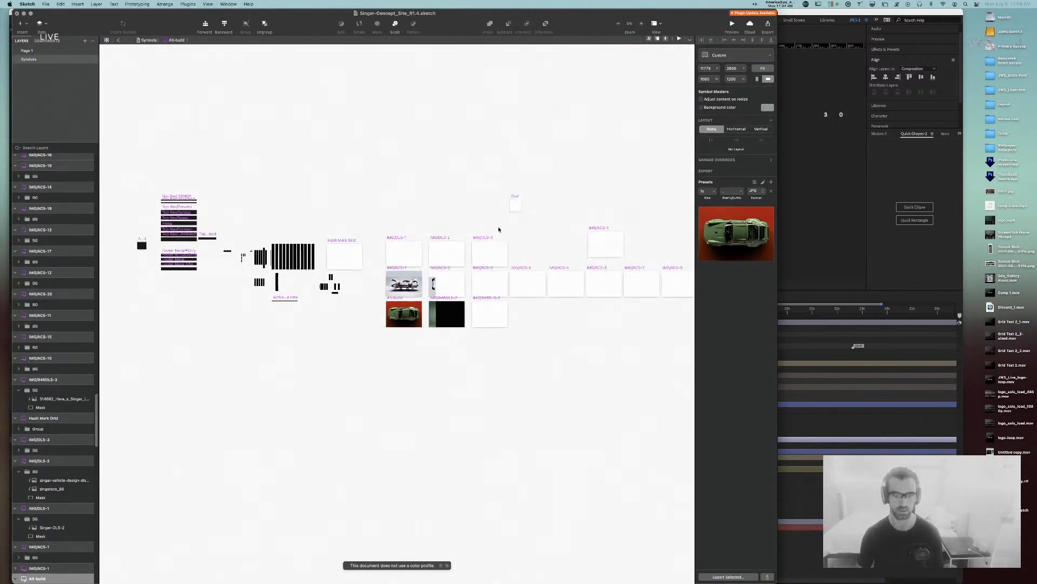
click(289, 366)
click(27, 51)
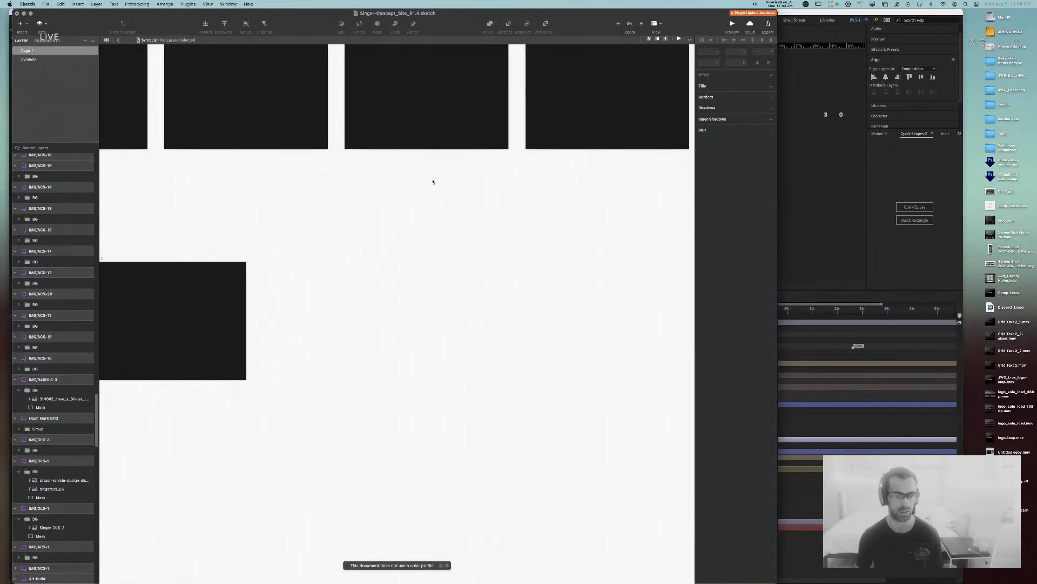
drag(234, 283, 150, 105)
drag(565, 230, 244, 229)
drag(681, 309, 492, 271)
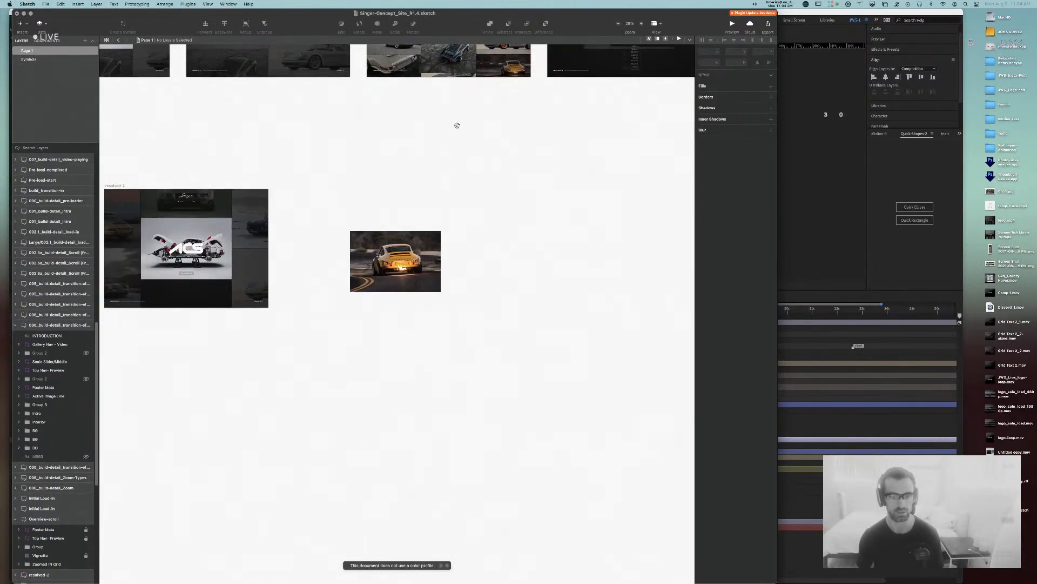
drag(457, 125, 487, 310)
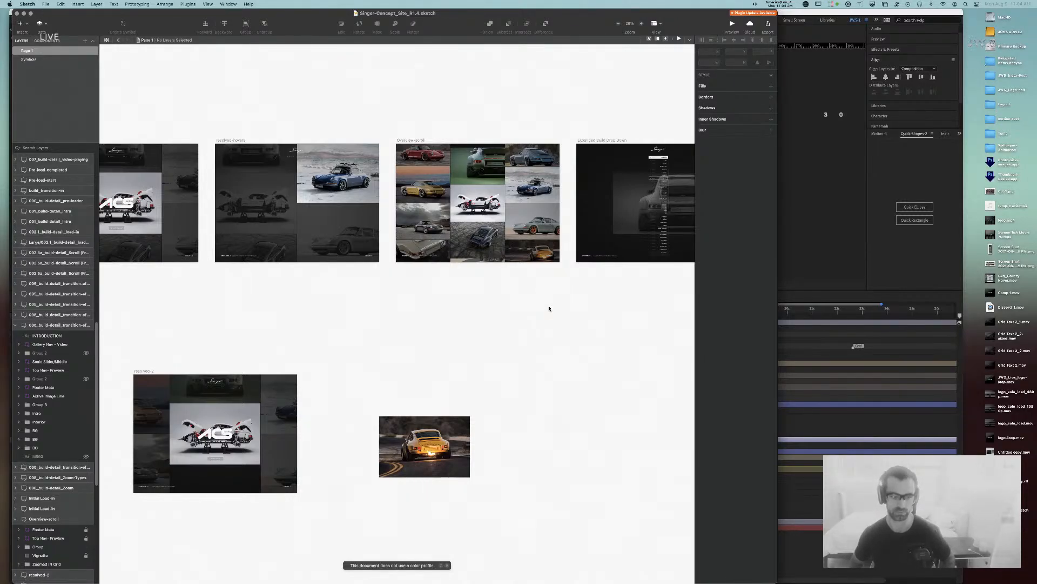
drag(389, 294, 115, 111)
super+click(352, 170)
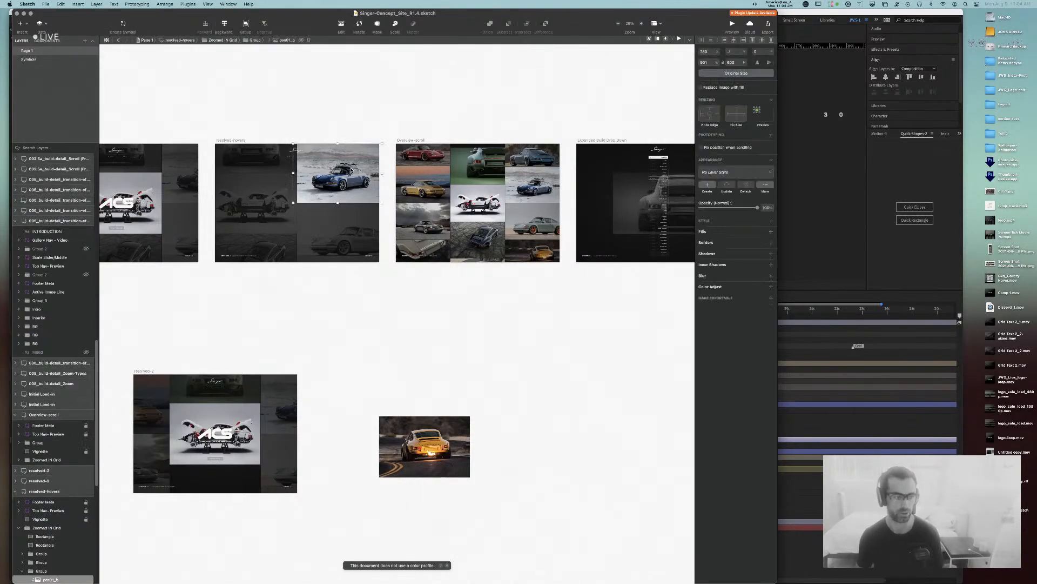
click(429, 381)
Step: Draw a 1660 × 1200 artboard around the small car image, then undo it
key(a)
drag(449, 332, 629, 434)
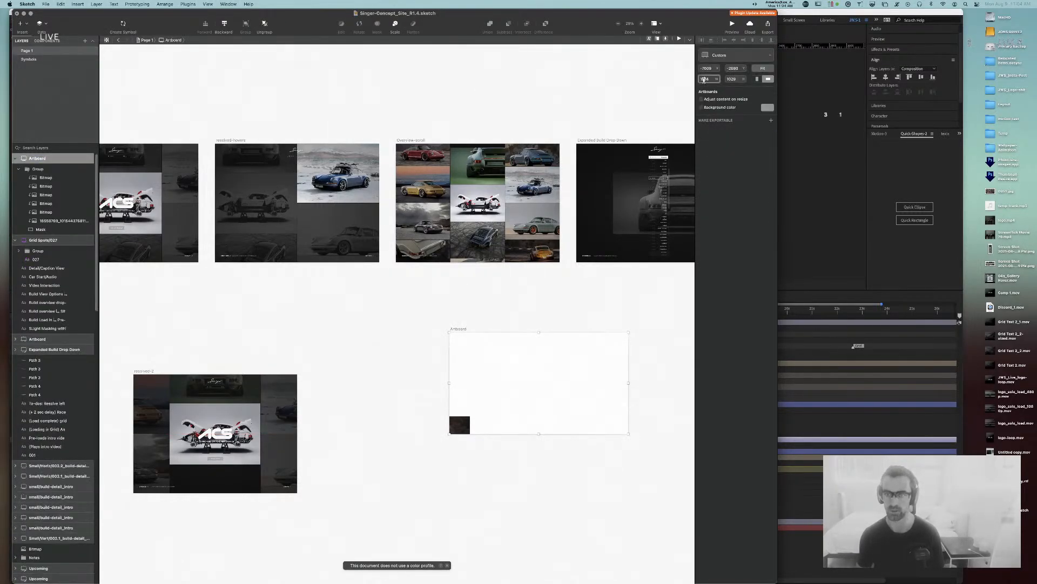
text(1660)
key(Tab)
text(12)
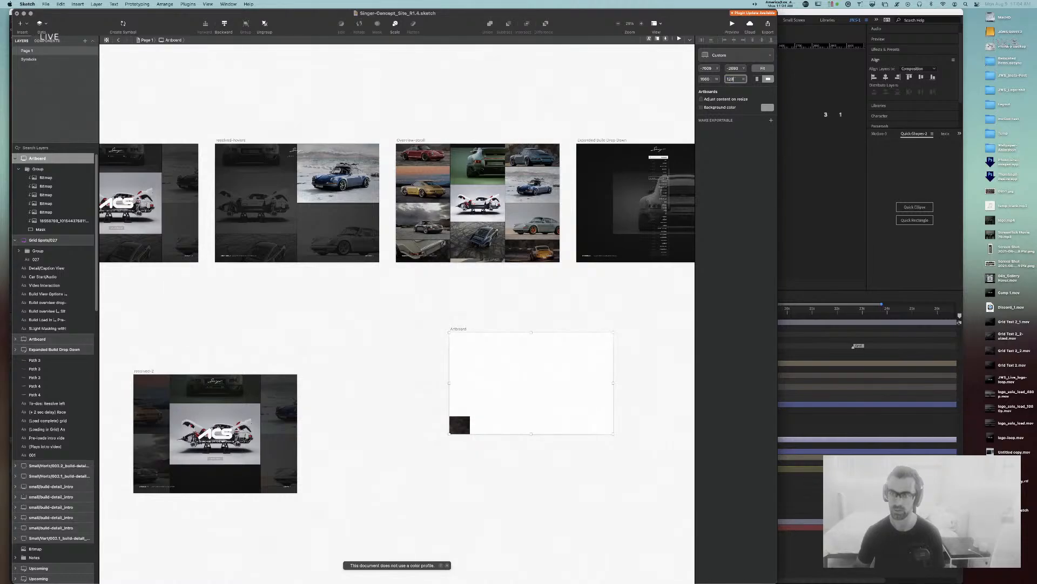
text(00)
key(Return)
drag(487, 332, 520, 334)
key(super+z)
key(super+z)
key(super+z)
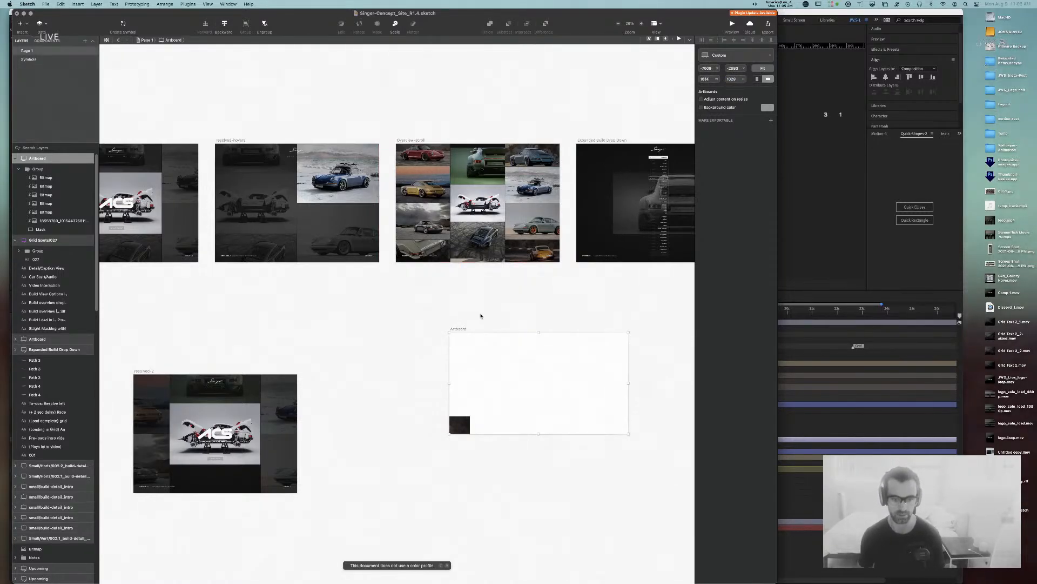
key(super+z)
Step: Draw a new 1660 × 1200 artboard to the right of the car image
key(a)
drag(512, 321, 700, 471)
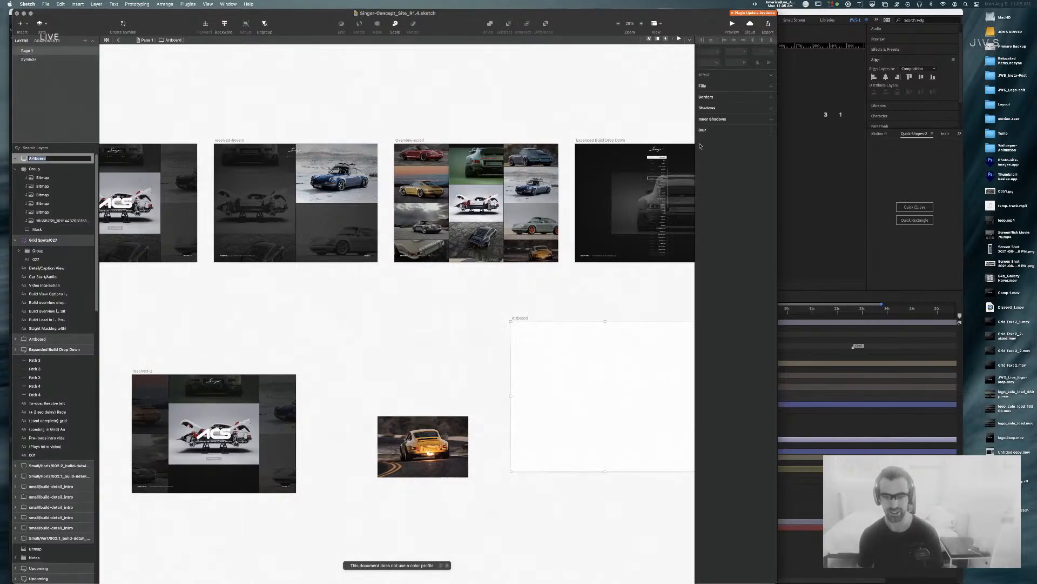
click(705, 79)
text(1660)
key(Tab)
text(1200)
key(Return)
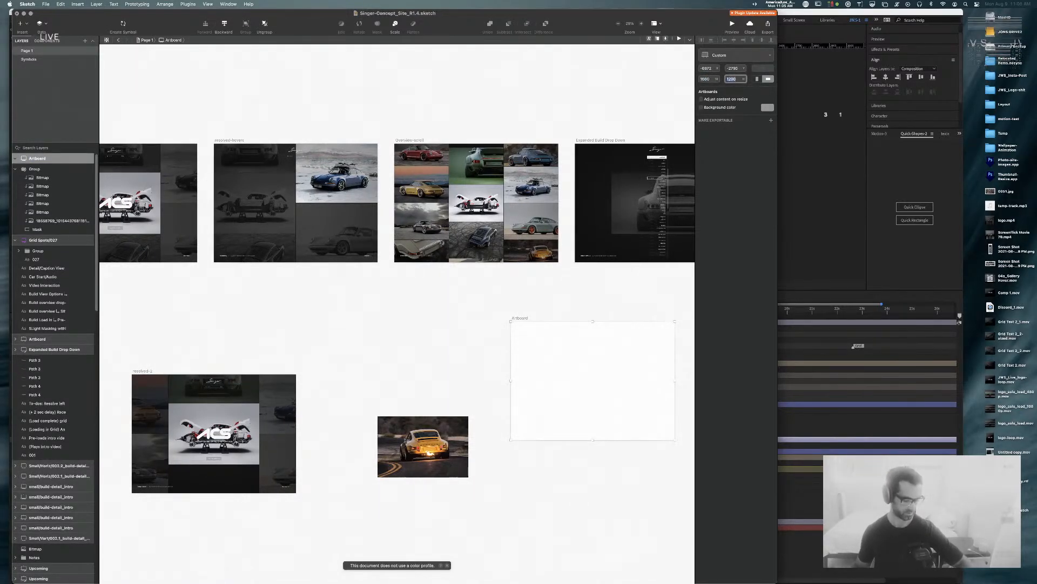
Step: Paste the car-on-road image into the new artboard at its original size
click(452, 367)
click(421, 463)
click(529, 353)
key(super+v)
click(748, 73)
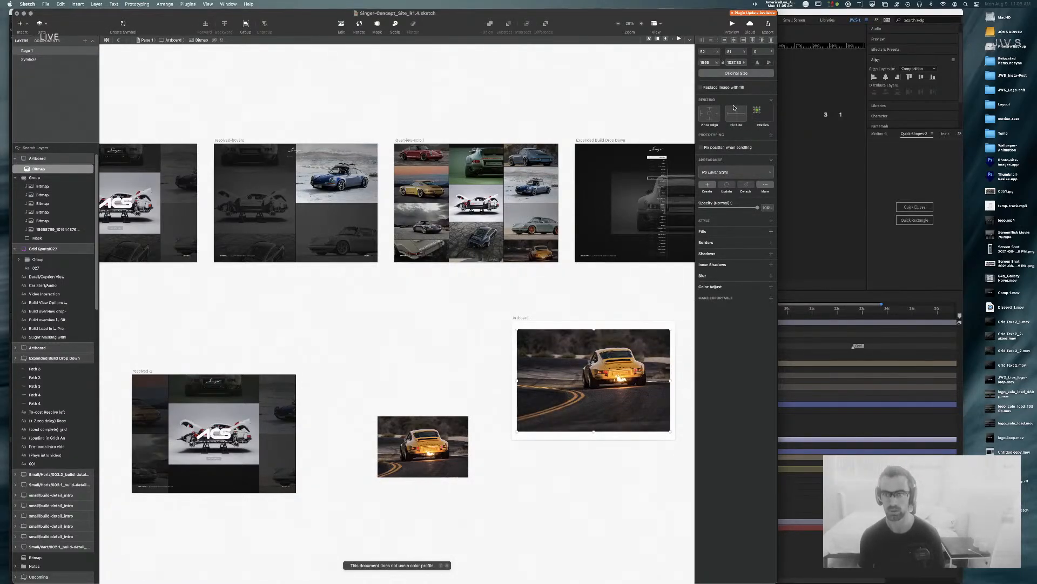
Step: Delete the yellow car image from inside the small image group
scroll(617, 286, right, 6)
scroll(618, 286, down, 2)
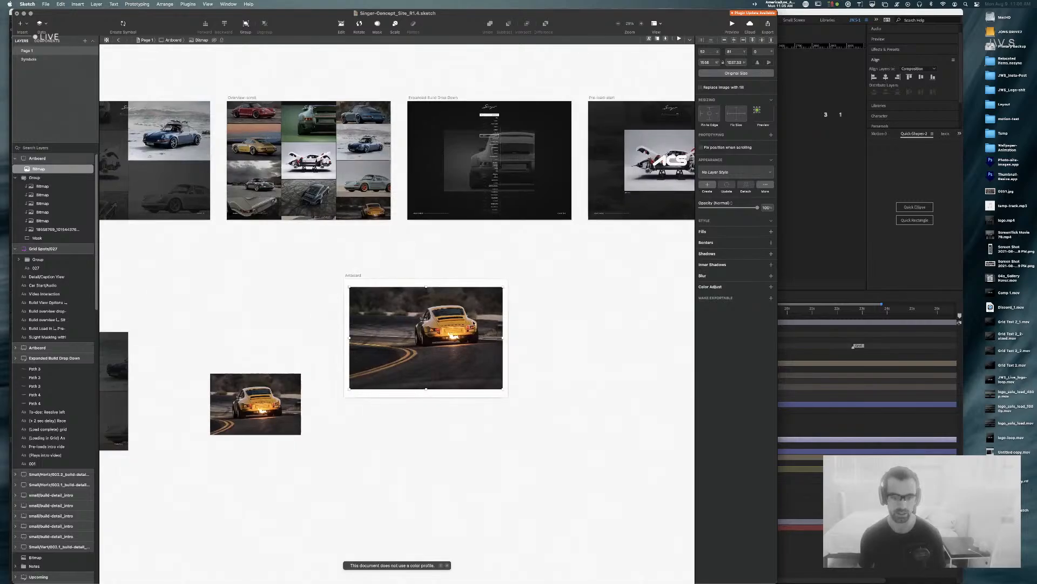
double_click(245, 415)
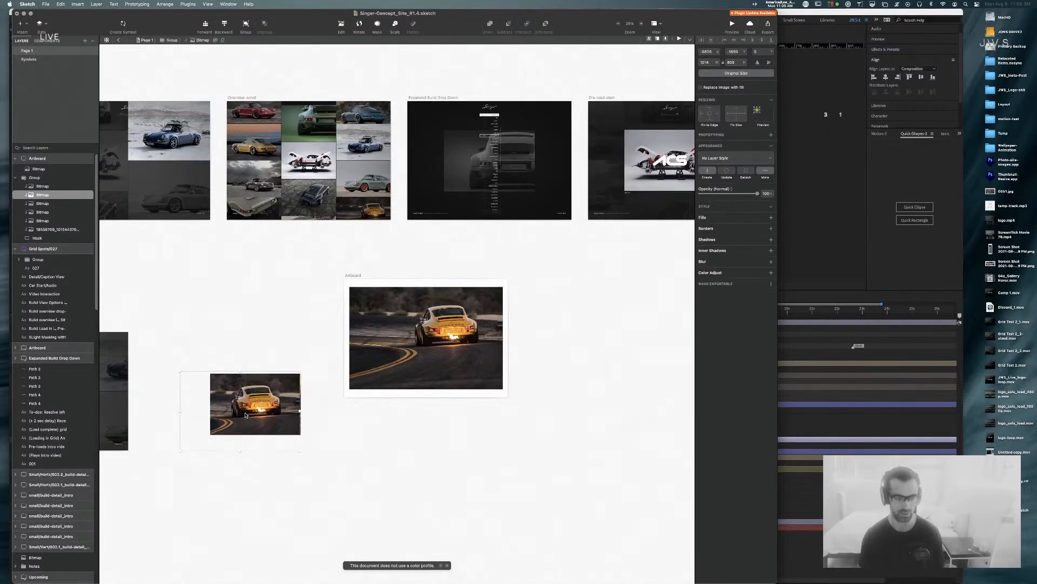
key(Delete)
Step: Paste a copy of the red car into the artboard at original size, then remove it
double_click(246, 414)
key(super+c)
click(416, 346)
key(super+v)
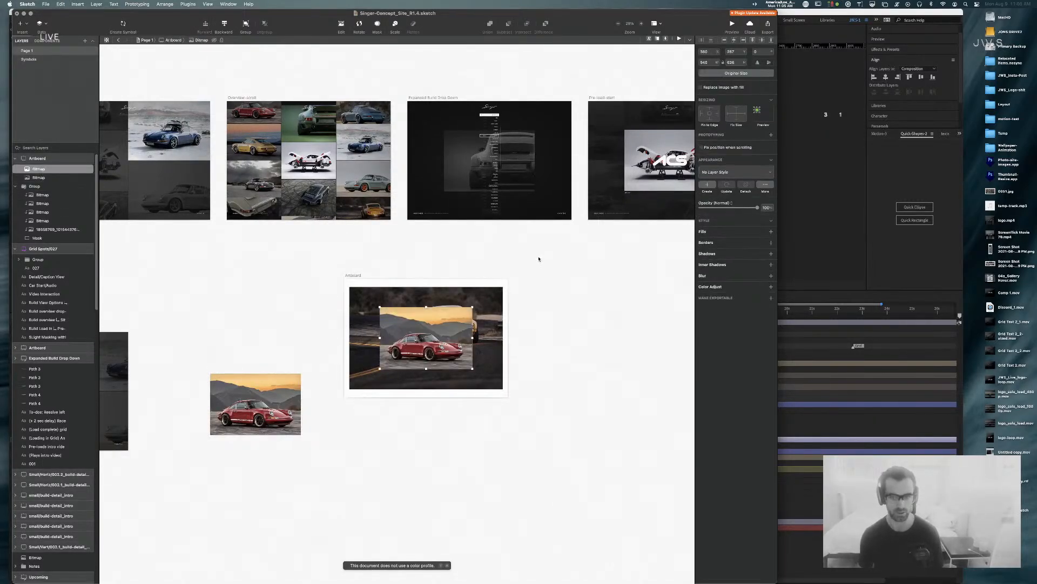
click(728, 73)
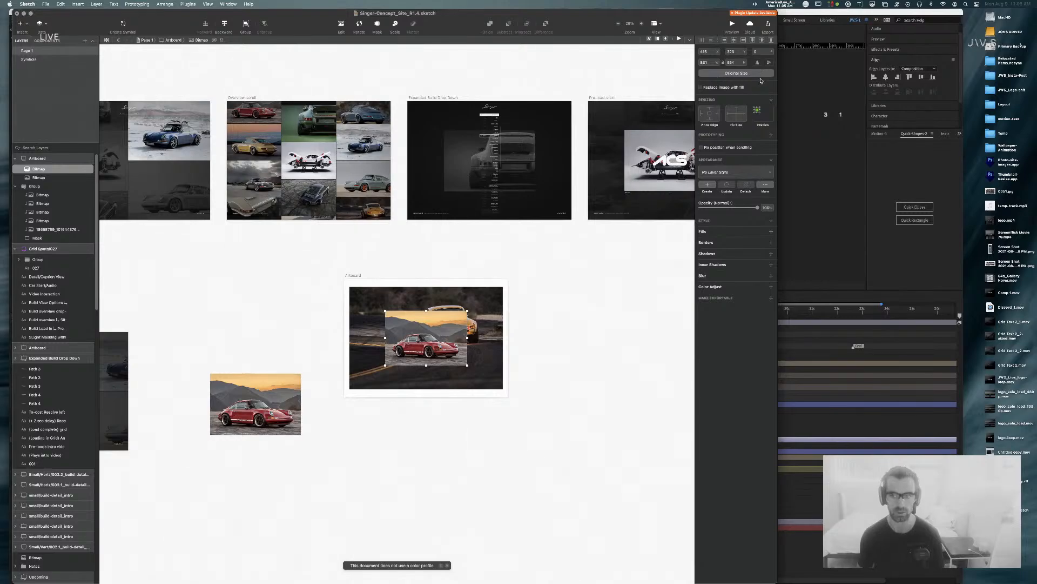
click(545, 281)
click(446, 339)
key(Delete)
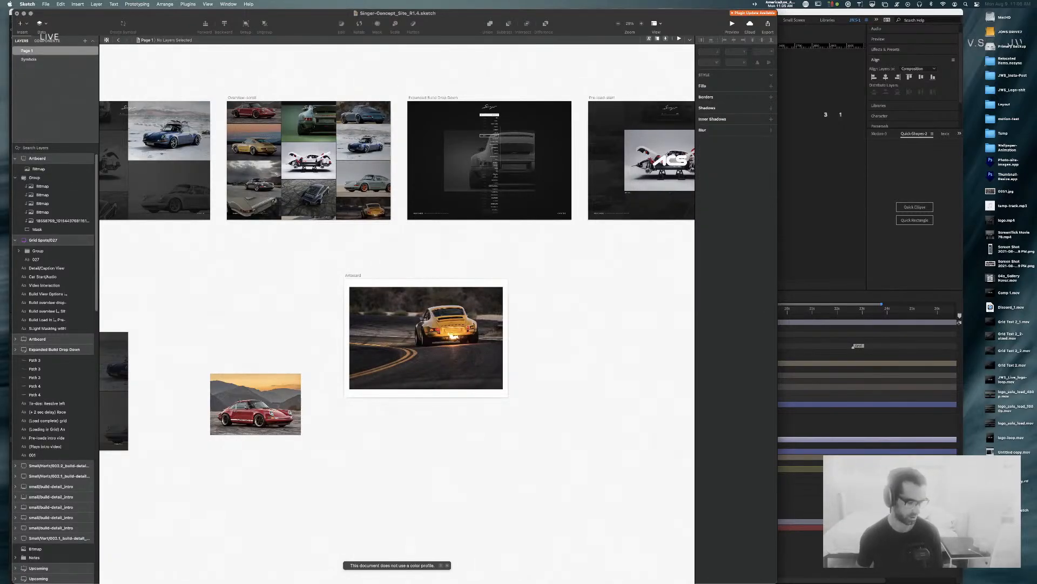
Step: Browse the menu bar commands, then select the Pre-load-start image
click(137, 4)
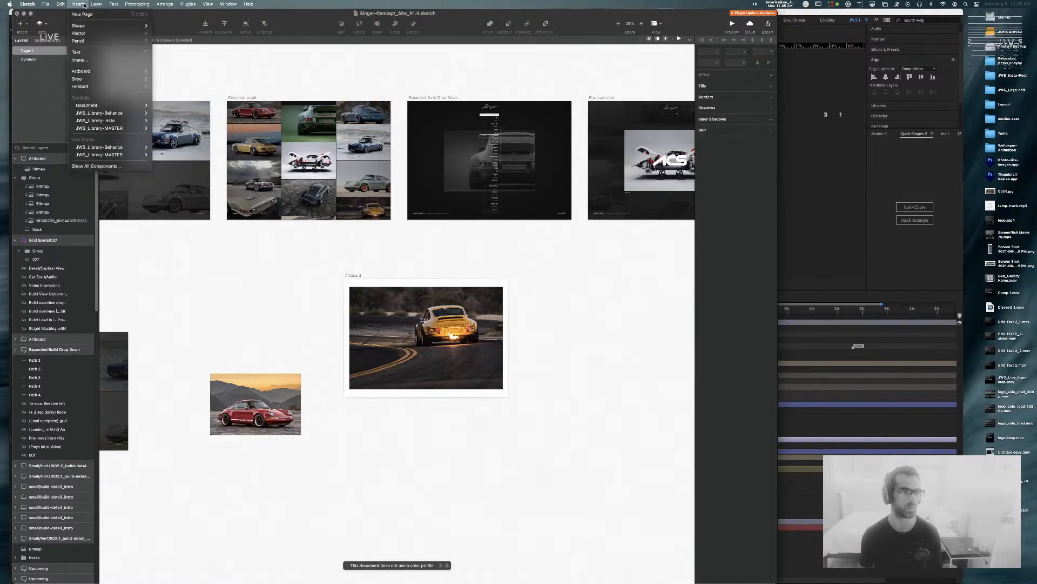
mouse_move(58, 4)
mouse_move(183, 3)
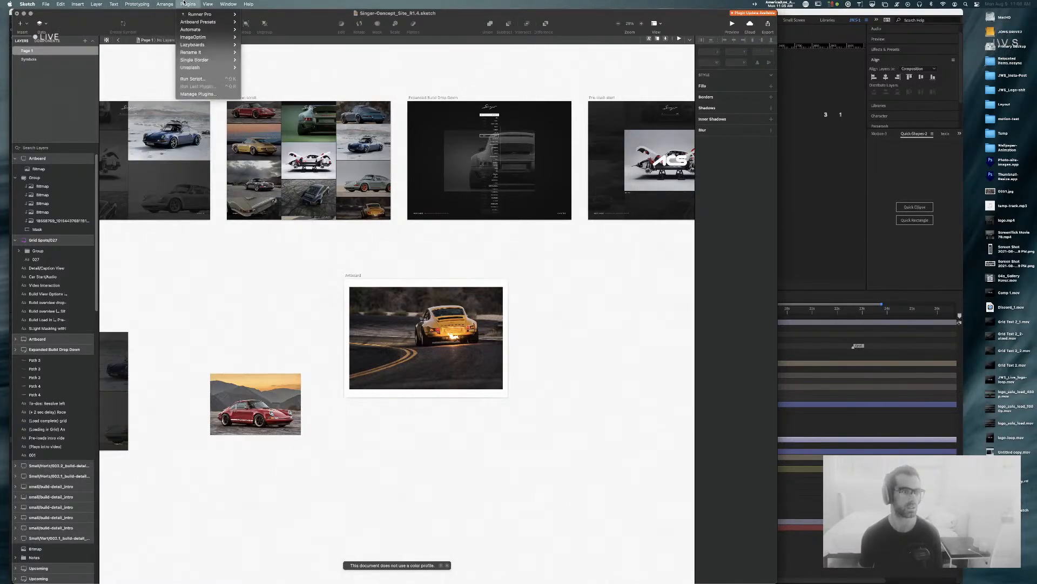
mouse_move(130, 3)
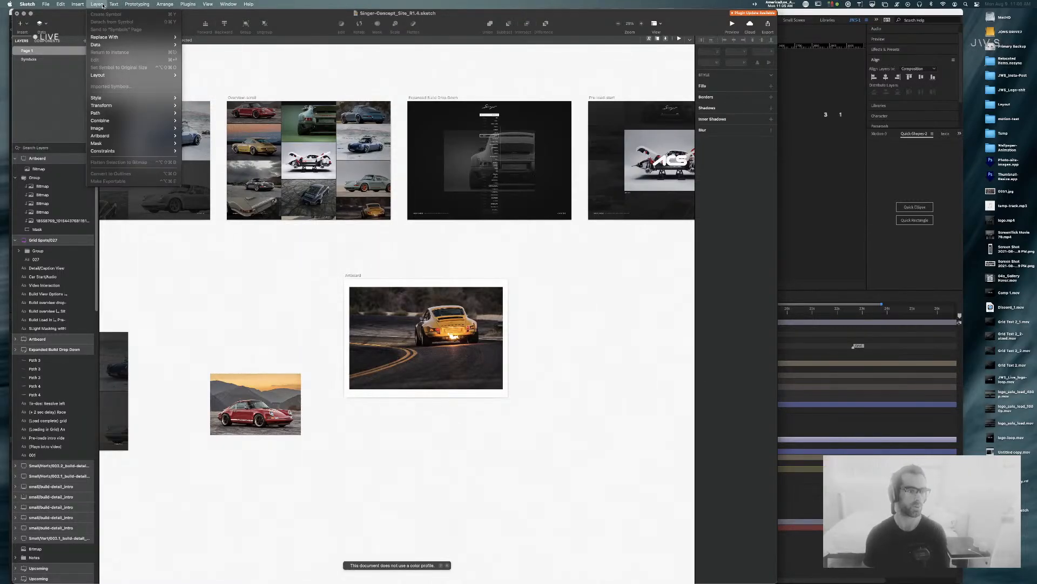
mouse_move(149, 124)
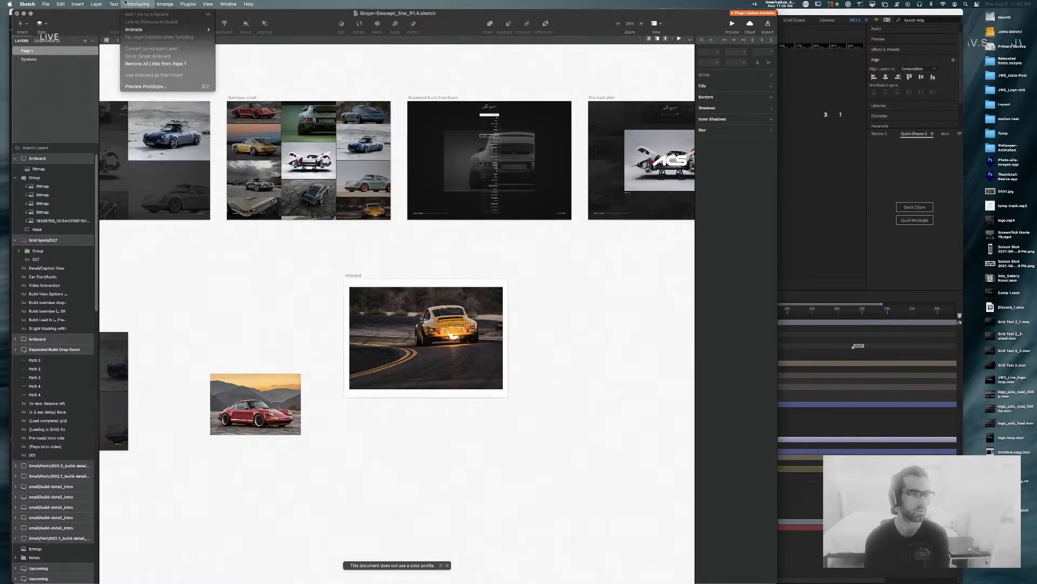
click(532, 241)
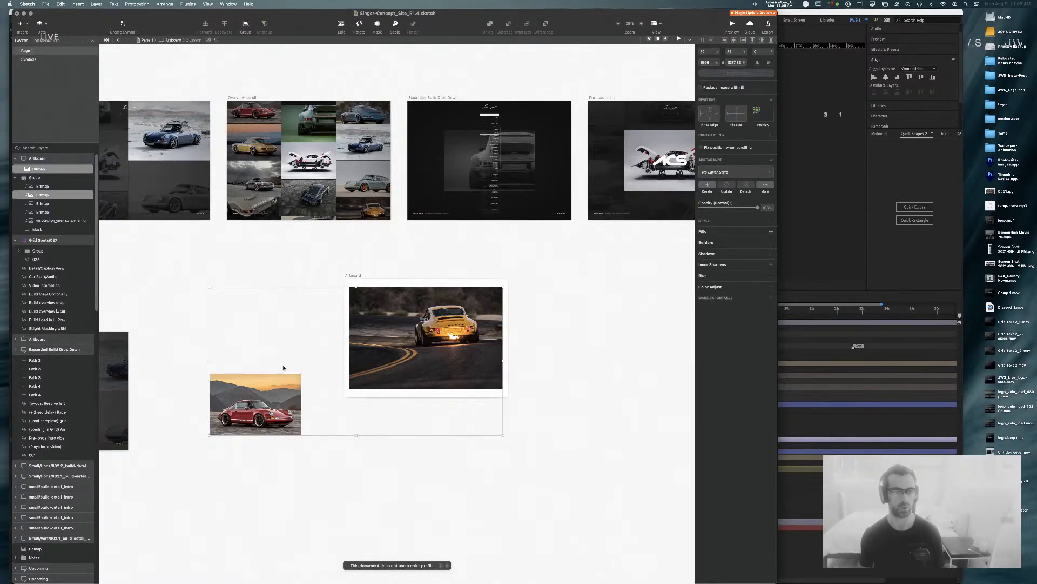
click(650, 174)
super+click(297, 160)
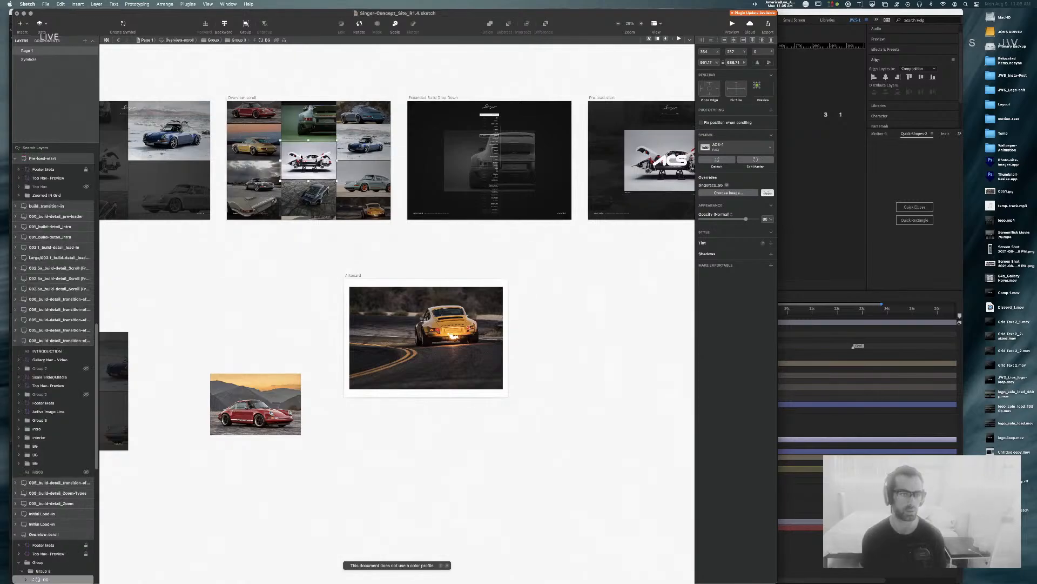
shift+super+click(260, 143)
click(117, 3)
mouse_move(101, 2)
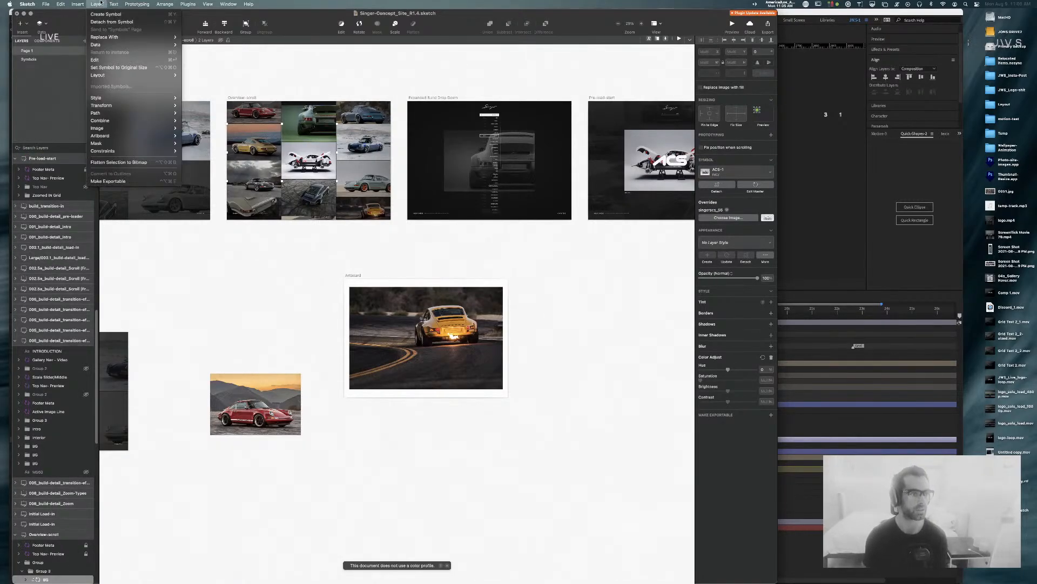
key(Escape)
key(super+shift+slash)
text(red)
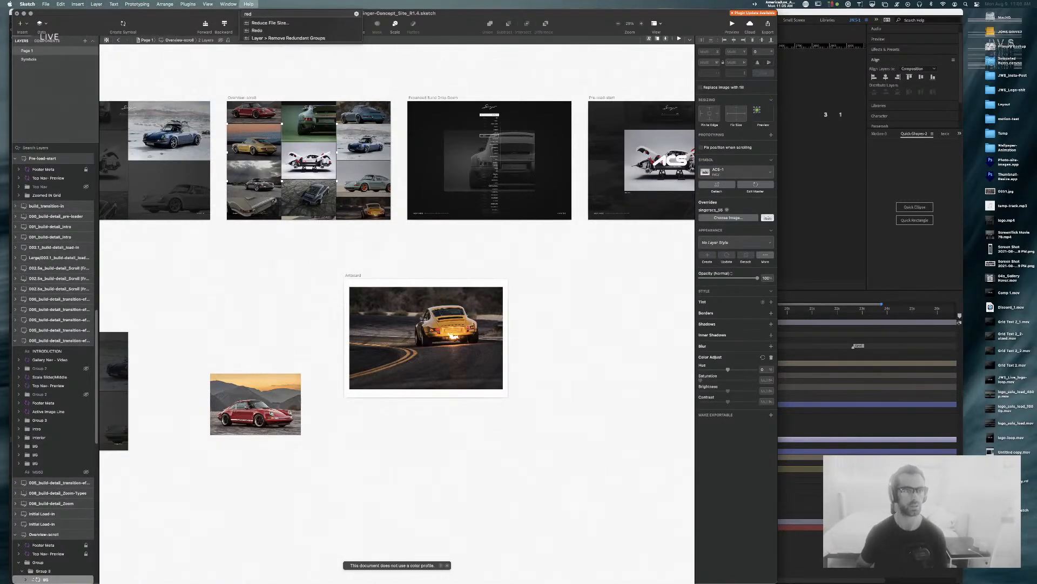
key(Down)
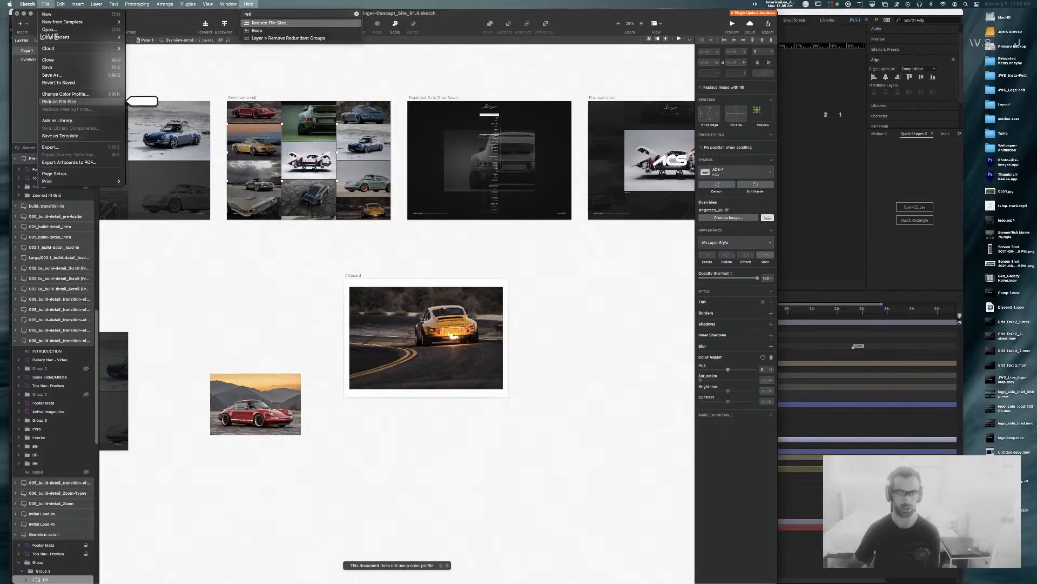
key(Down)
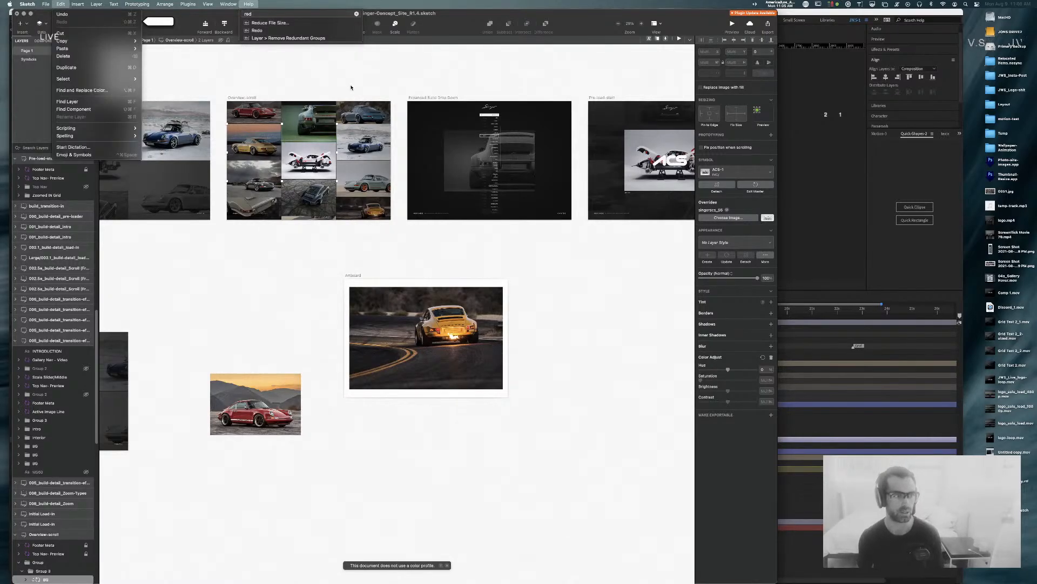
click(260, 3)
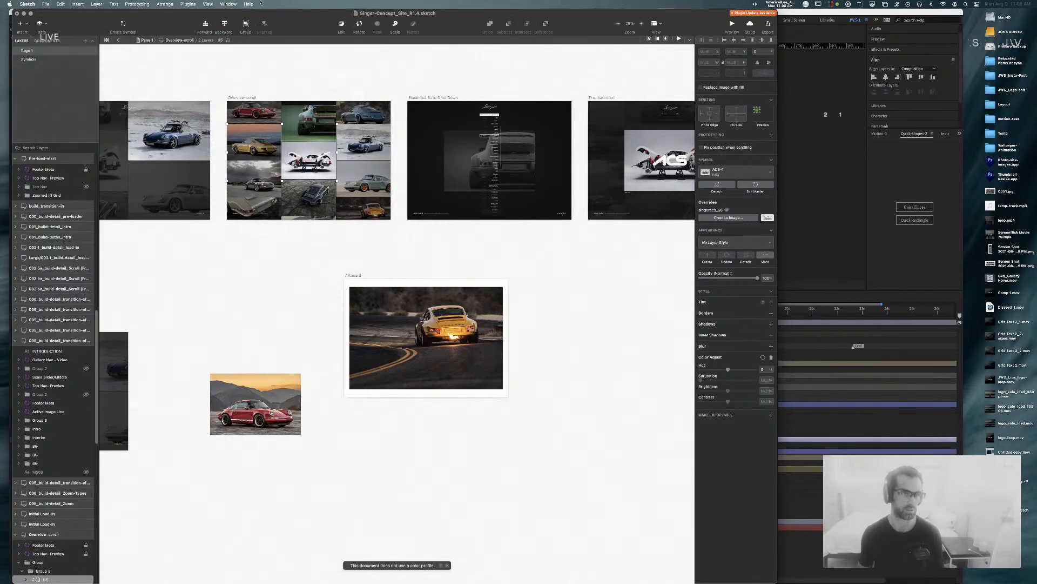
click(318, 269)
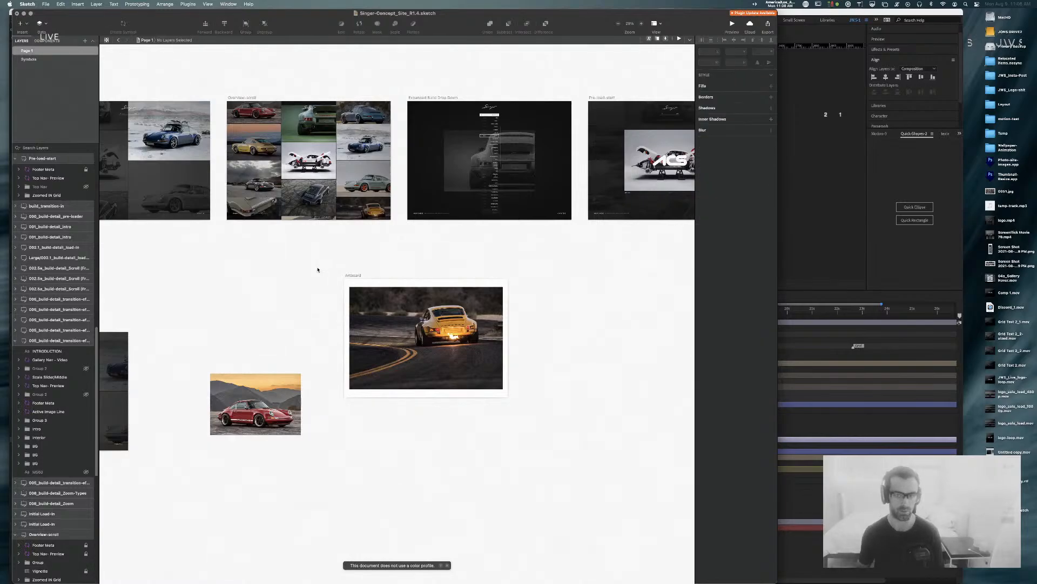
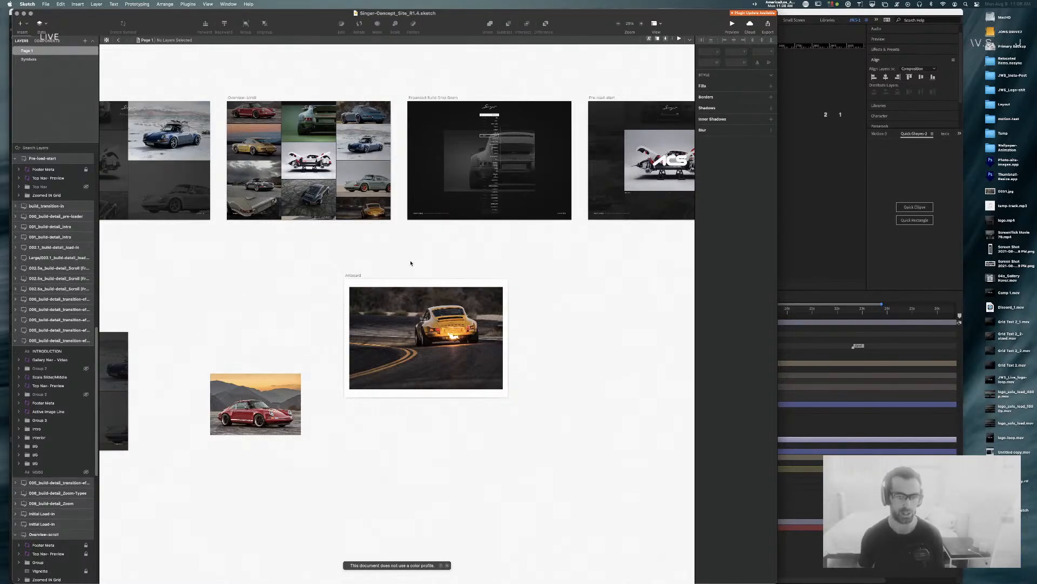
Step: Paste the gold car into the lower Artboard at original size and enlarge it to fill
drag(311, 213, 347, 230)
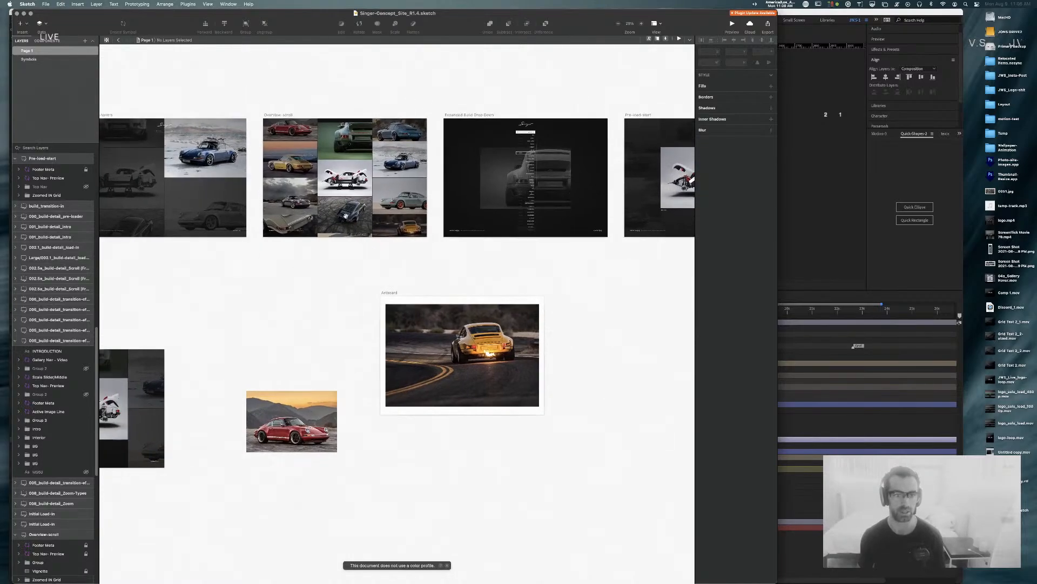
click(512, 303)
key(ctrl+v)
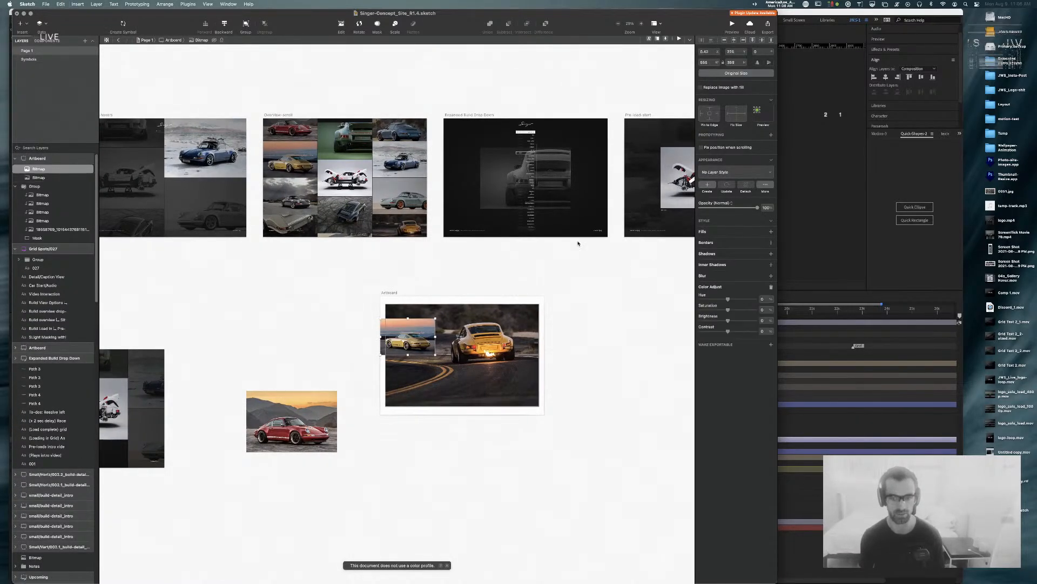
click(735, 73)
drag(411, 329, 460, 340)
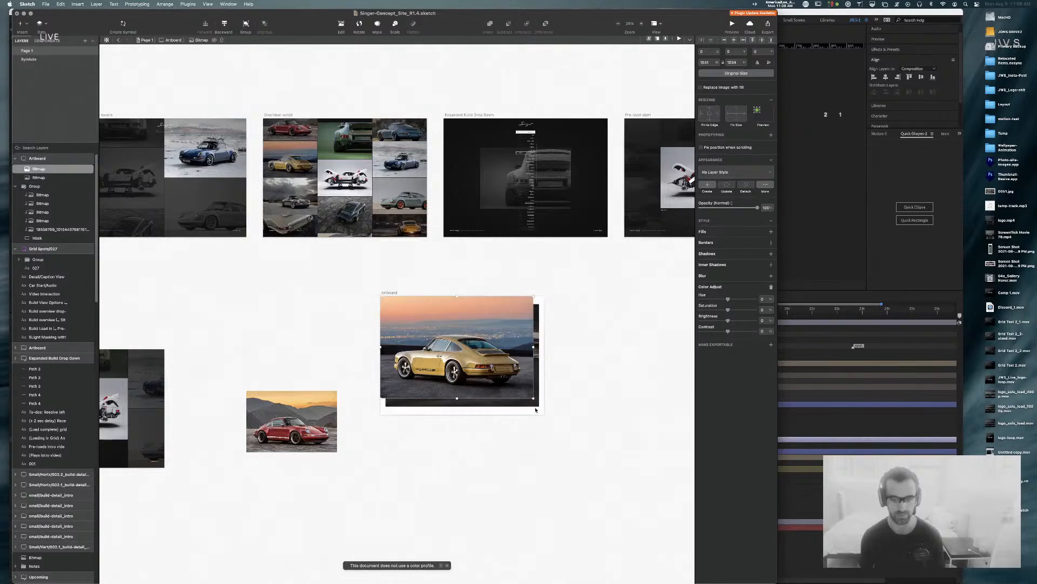
drag(535, 409, 569, 421)
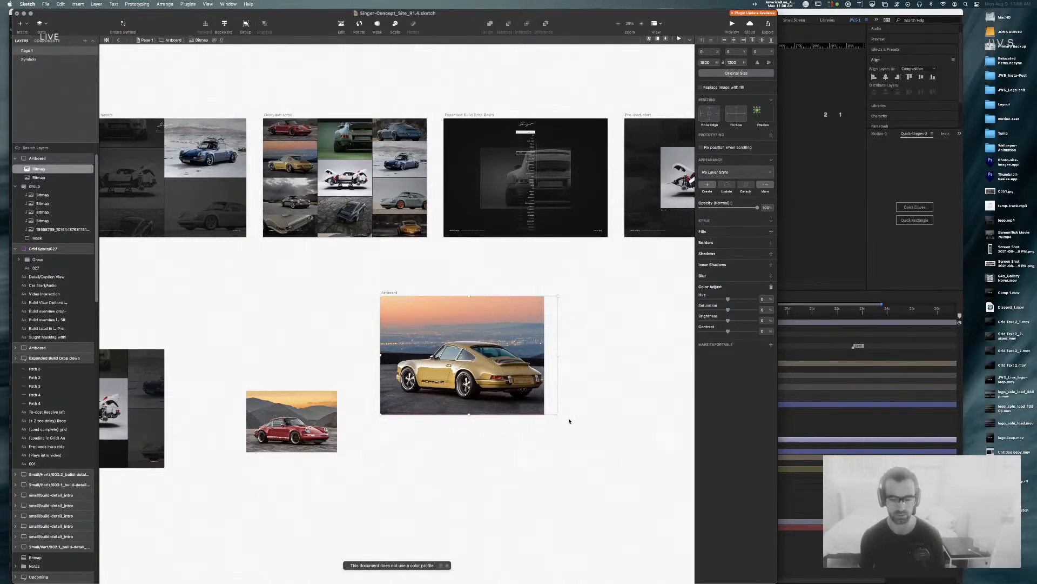
drag(496, 351, 488, 349)
click(362, 275)
Step: Paste the green car from the grid, enlarge it to 2222×1250 and centre it horizontally
super+click(346, 140)
key(super+c)
click(478, 360)
key(super+v)
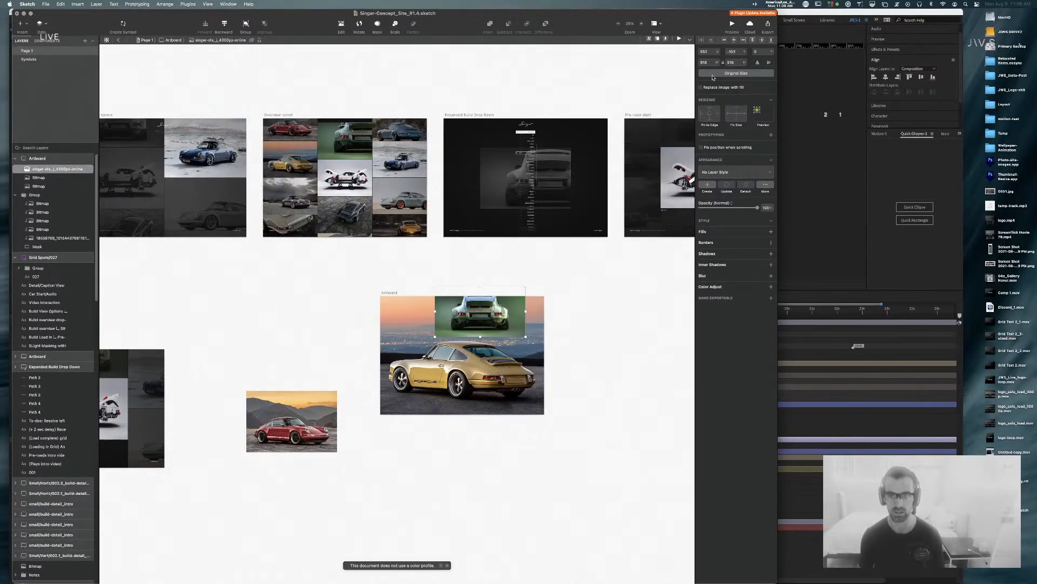
click(710, 74)
drag(512, 332, 493, 371)
drag(554, 304, 569, 296)
click(545, 270)
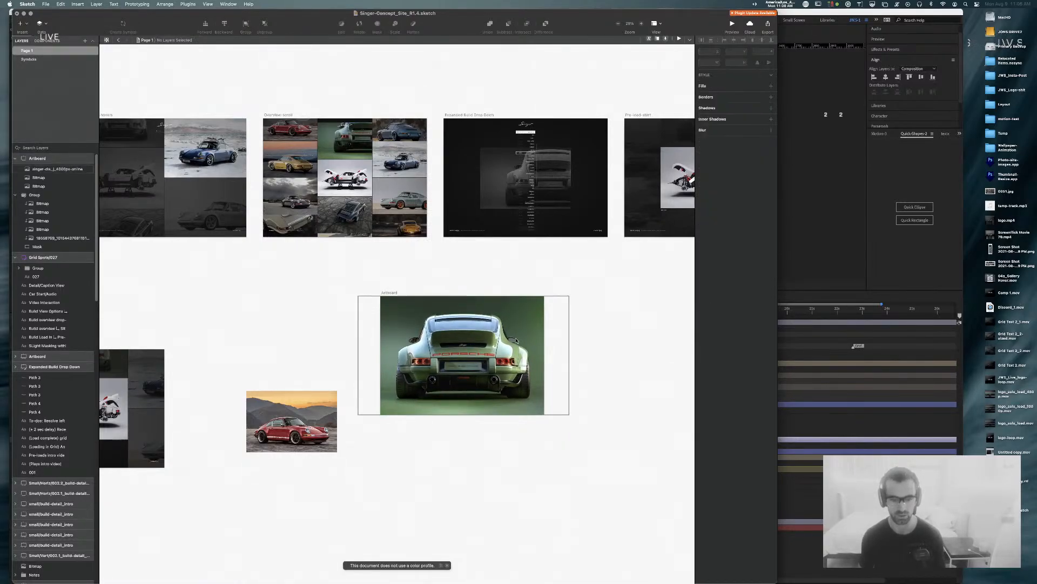
click(518, 326)
click(733, 40)
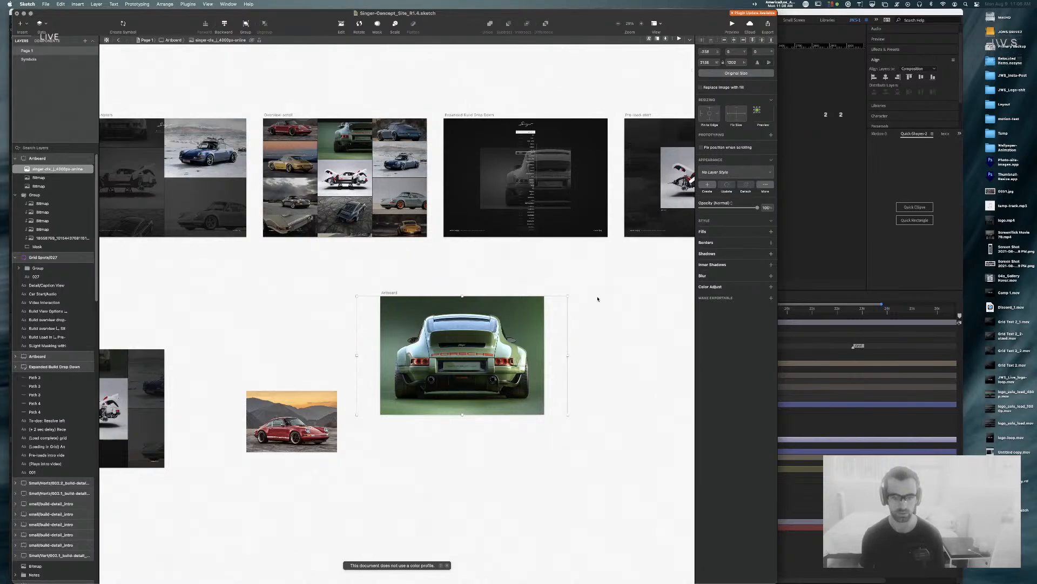
click(598, 296)
Step: Paste the snowy blue pas01_b image into the Artboard and centre it
super+click(401, 162)
key(super+c)
click(488, 320)
key(super+v)
drag(514, 341, 557, 414)
drag(507, 385, 500, 384)
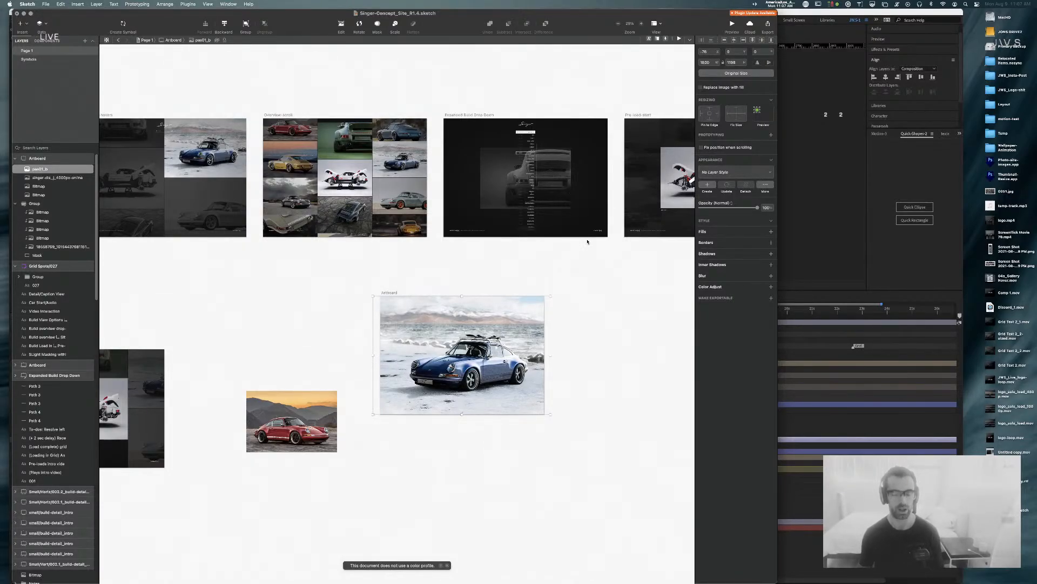
Step: Paste the beige Porsche from the grid at original size, positioned to cover the Artboard
double_click(401, 208)
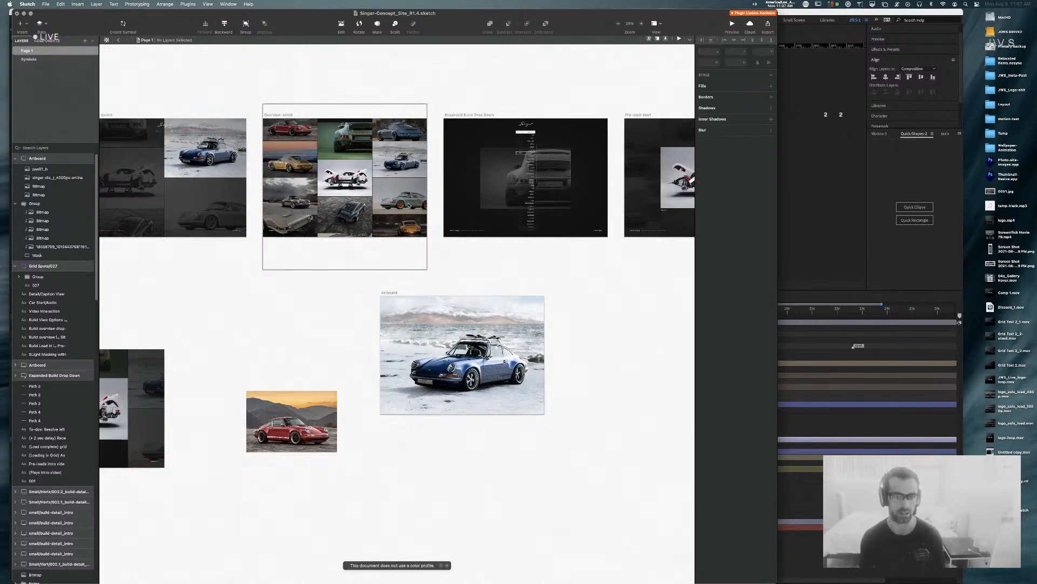
double_click(401, 208)
key(Escape)
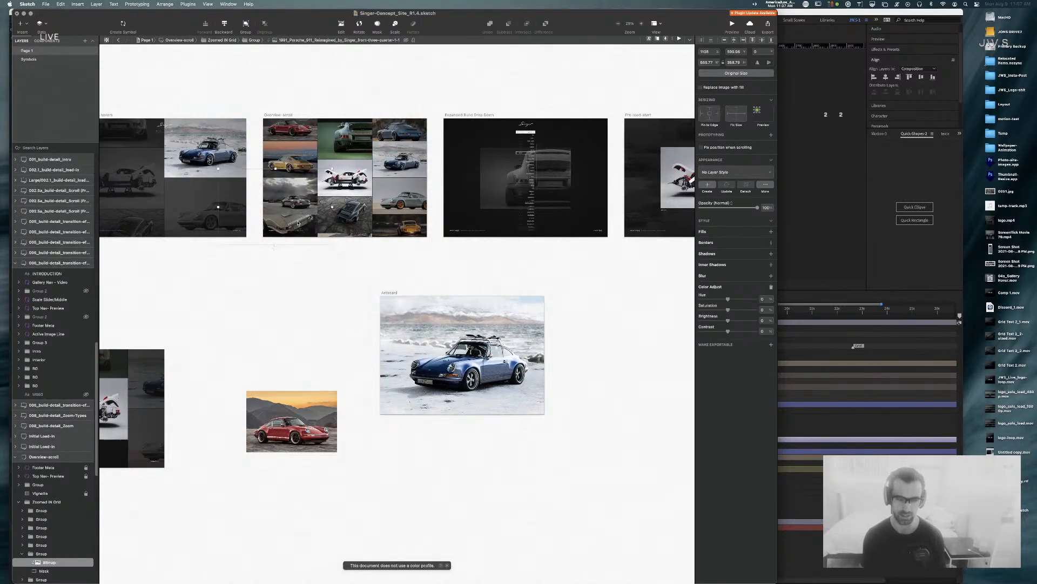
click(448, 329)
key(super+v)
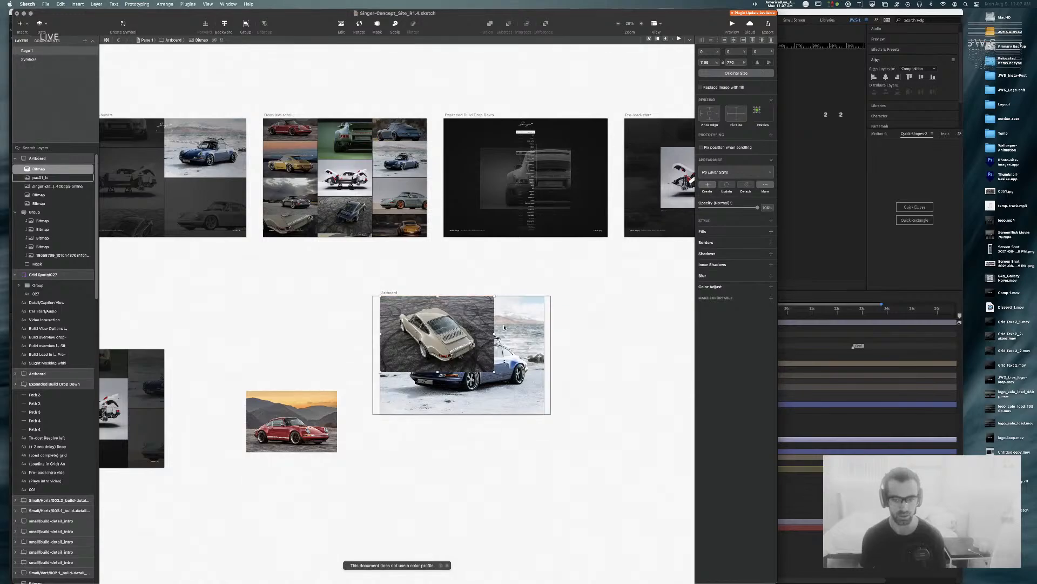
click(736, 73)
drag(423, 336, 504, 369)
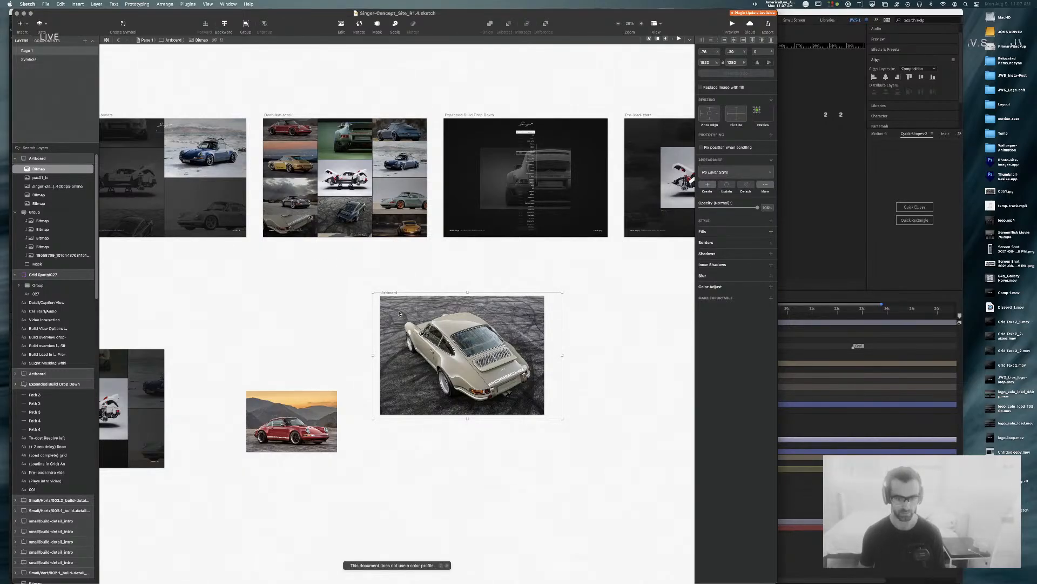
Step: Pan around the canvas and reselect the beige Porsche image in the Artboard
click(584, 314)
drag(583, 273, 614, 384)
drag(231, 382, 325, 352)
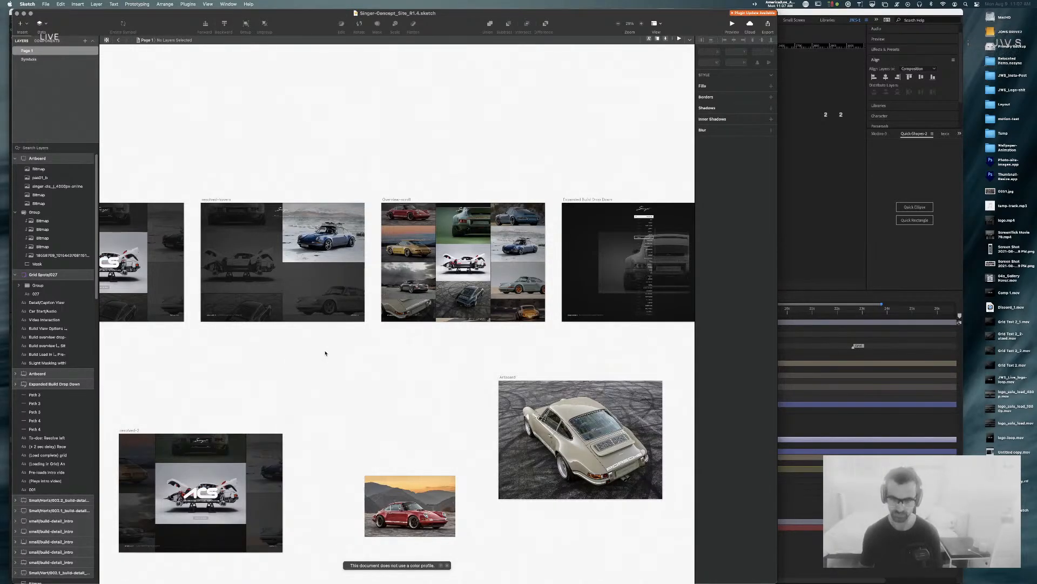
scroll(421, 340, down, 3)
scroll(422, 341, right, 4)
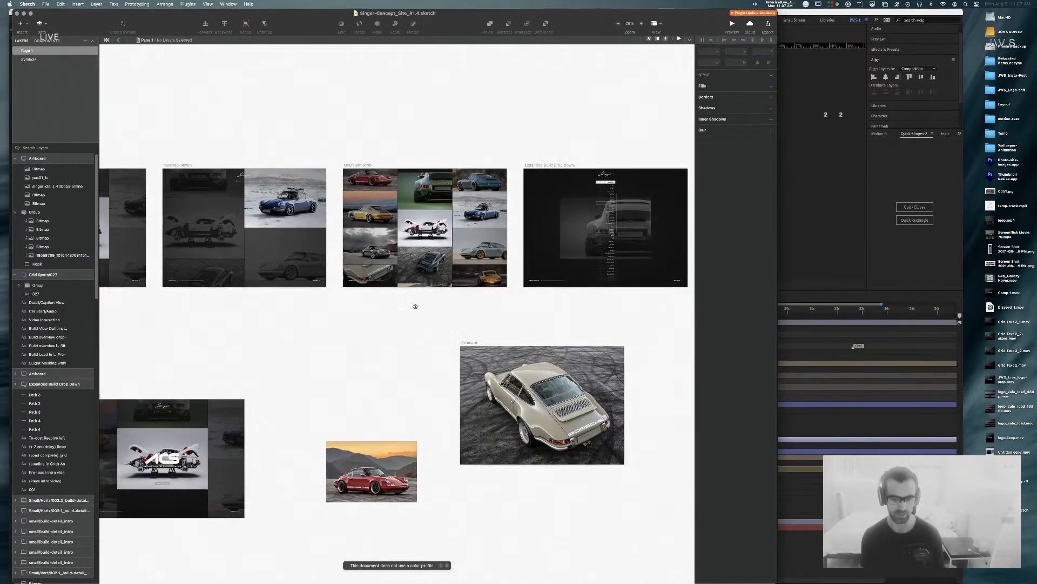
click(434, 323)
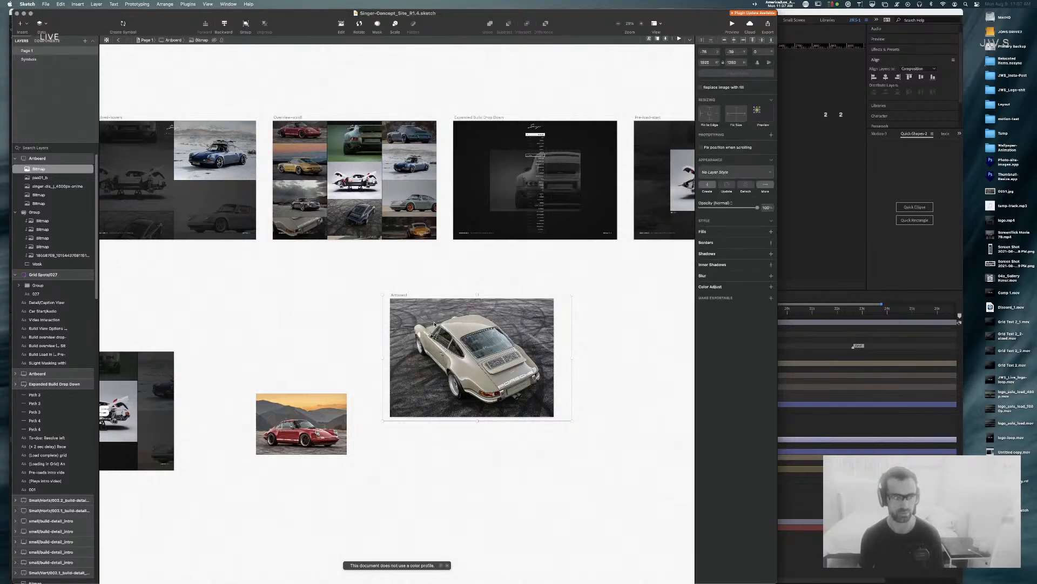
Step: Add export settings to the Porsche image and to the Artboard
click(724, 299)
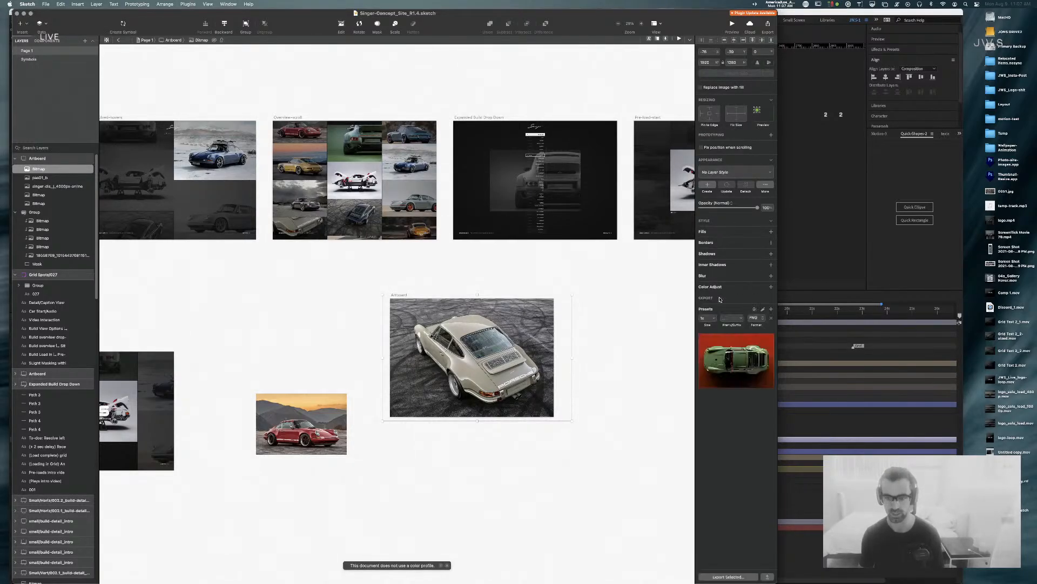
click(410, 279)
click(400, 295)
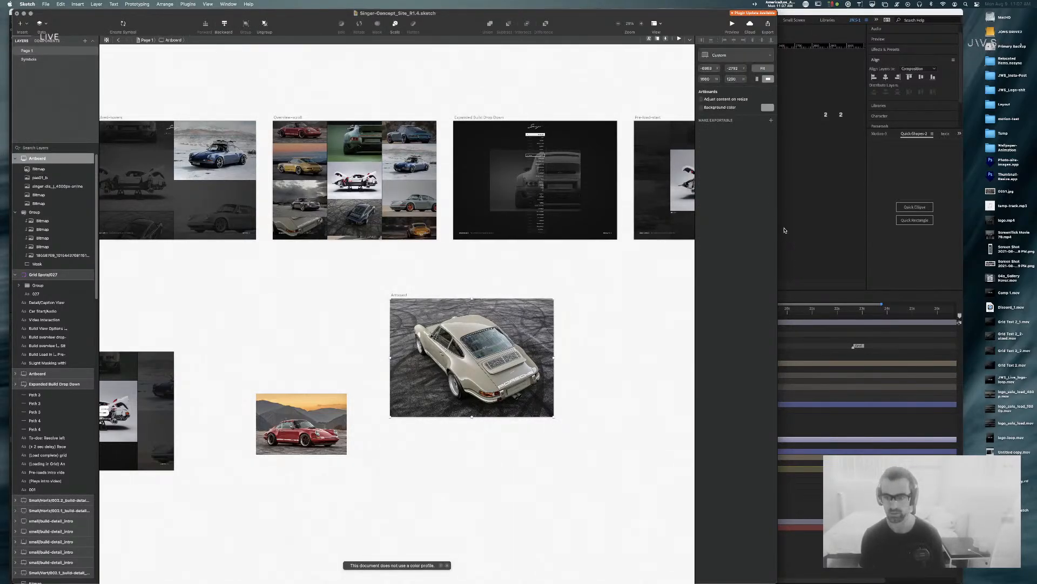
click(771, 120)
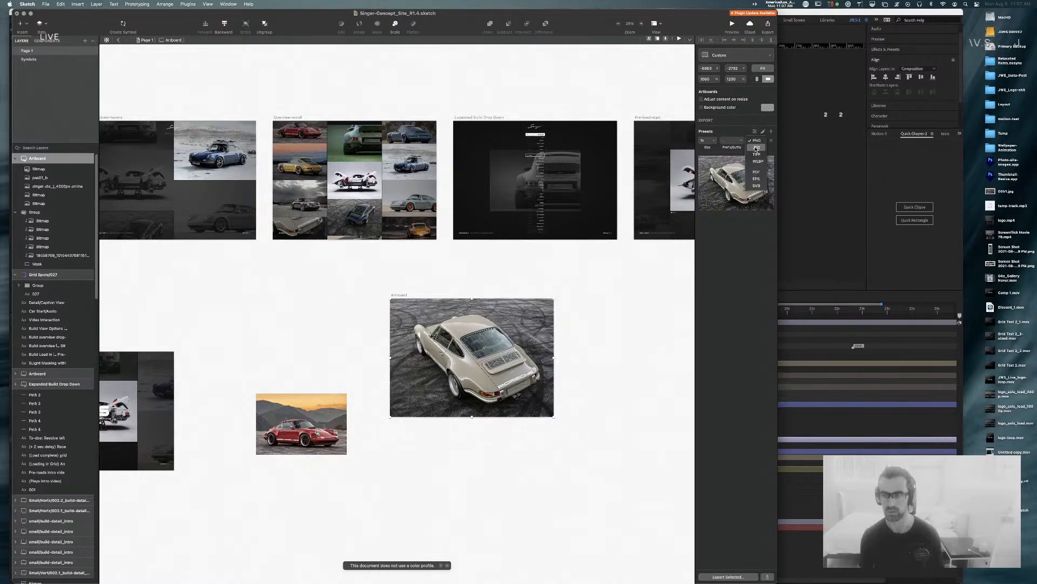
click(501, 315)
key(super+shift+e)
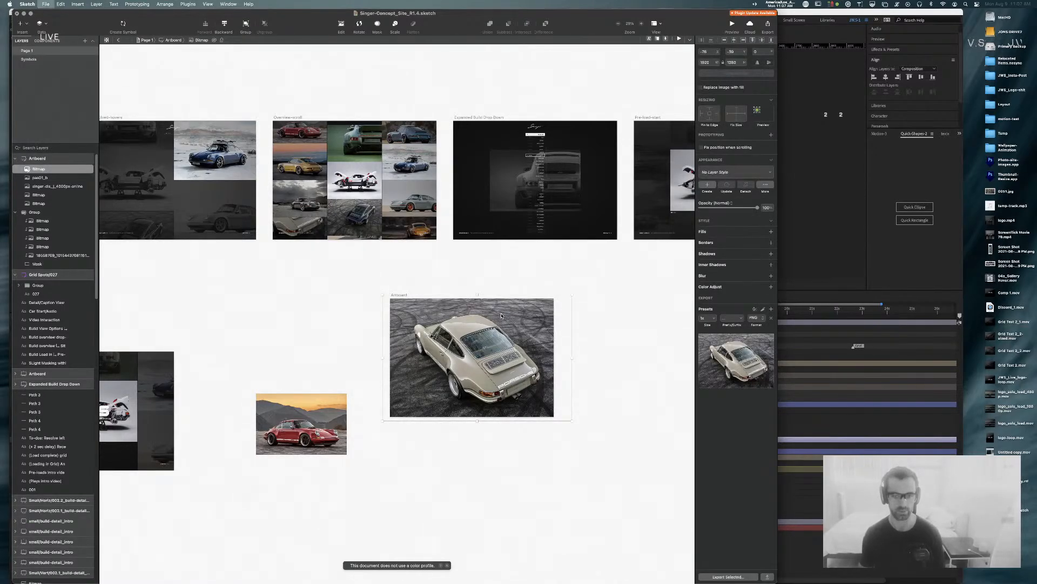
key(Escape)
Step: Export the Artboard as JPG, replacing grid-1.jpg
click(34, 159)
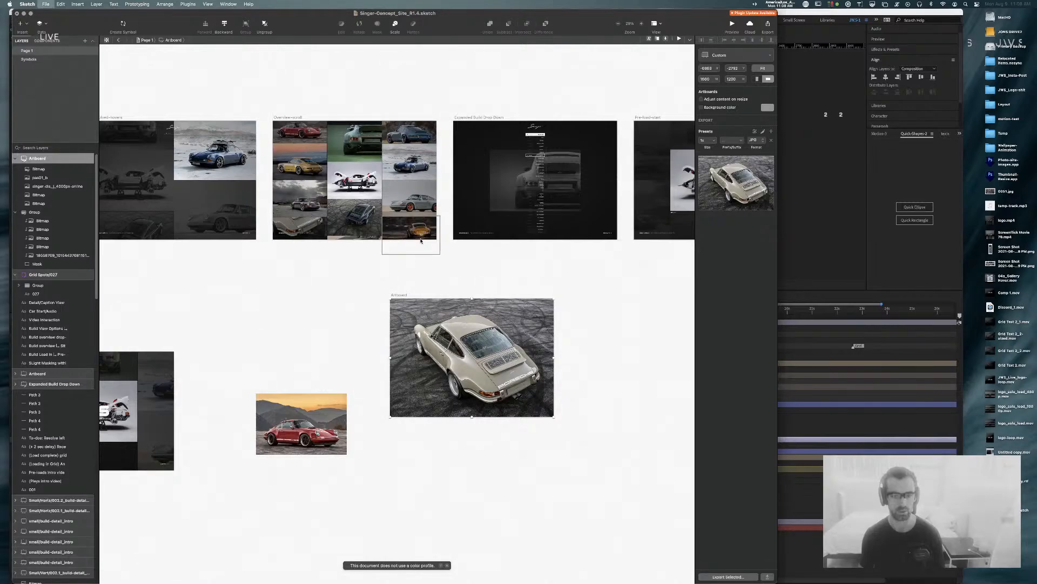
key(super+shift+e)
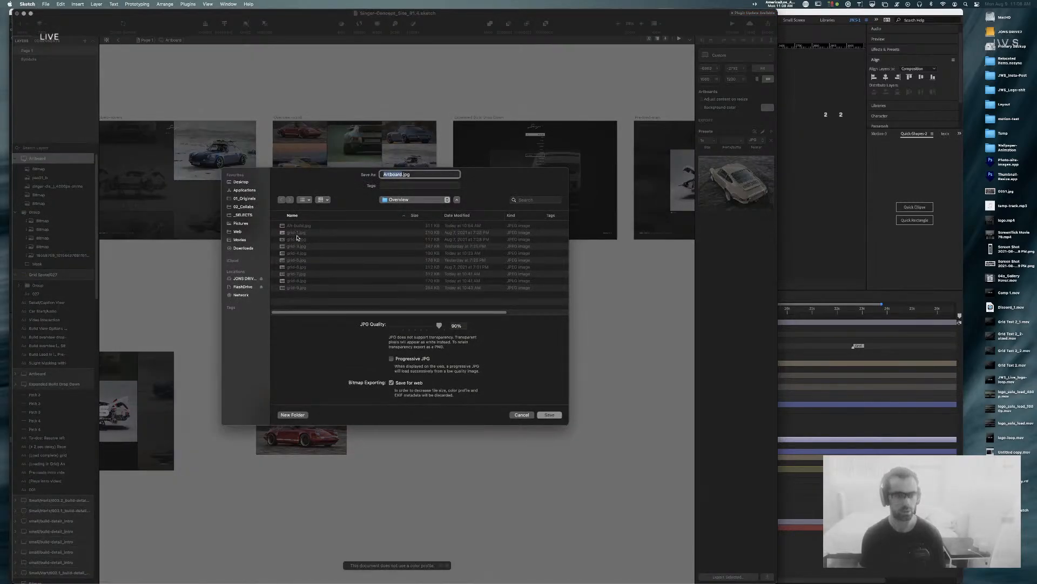
click(298, 232)
key(Return)
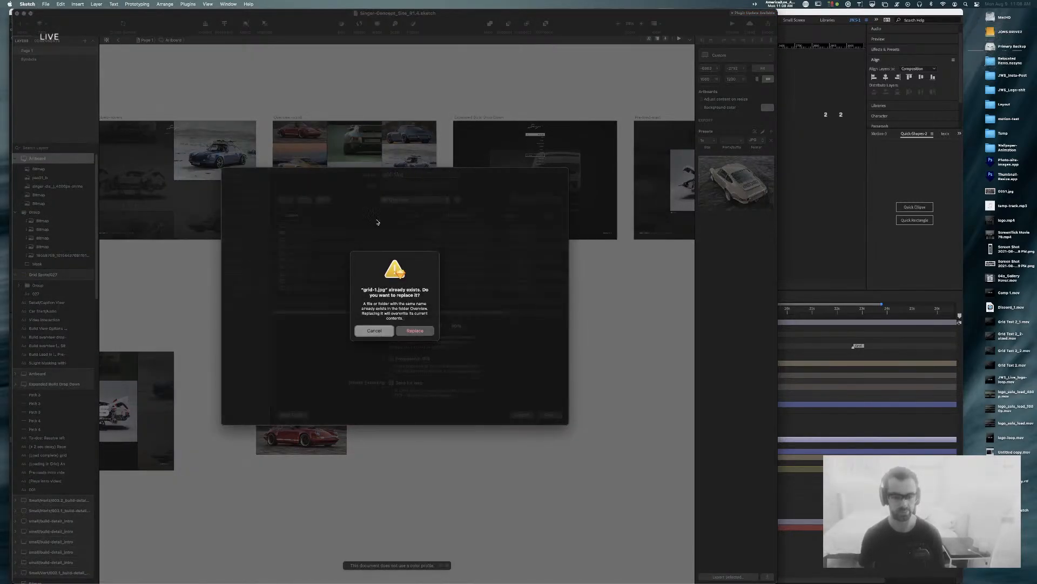
click(415, 331)
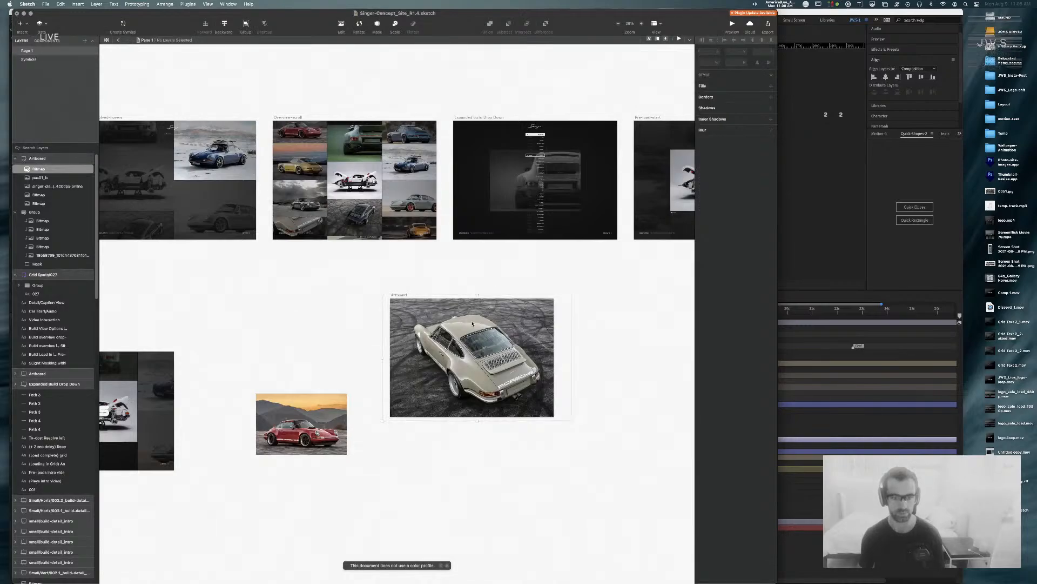
Step: Hide the beige Porsche and export the Artboard, replacing grid-2.jpg
click(86, 169)
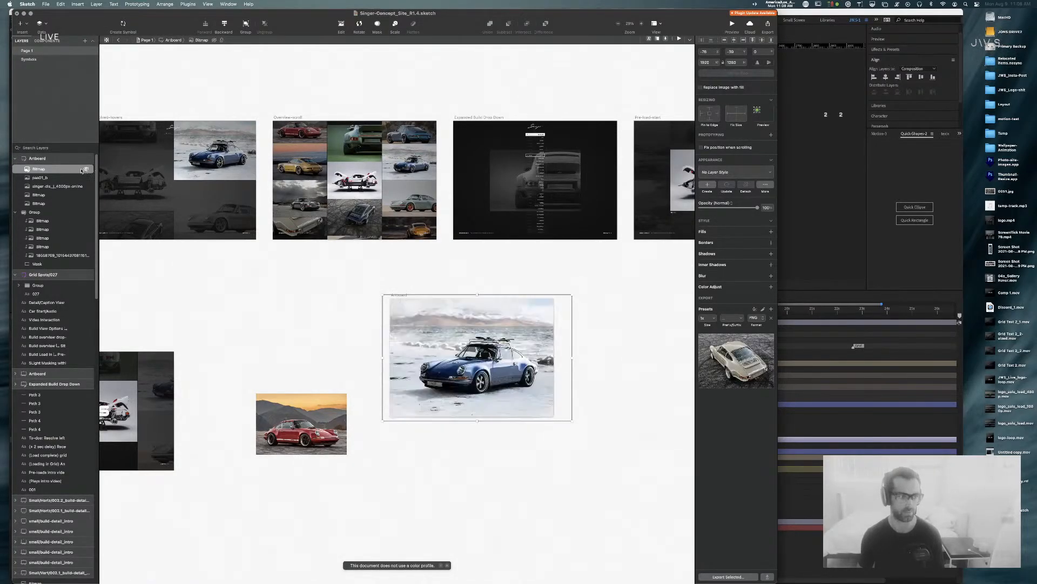
click(34, 178)
double_click(38, 178)
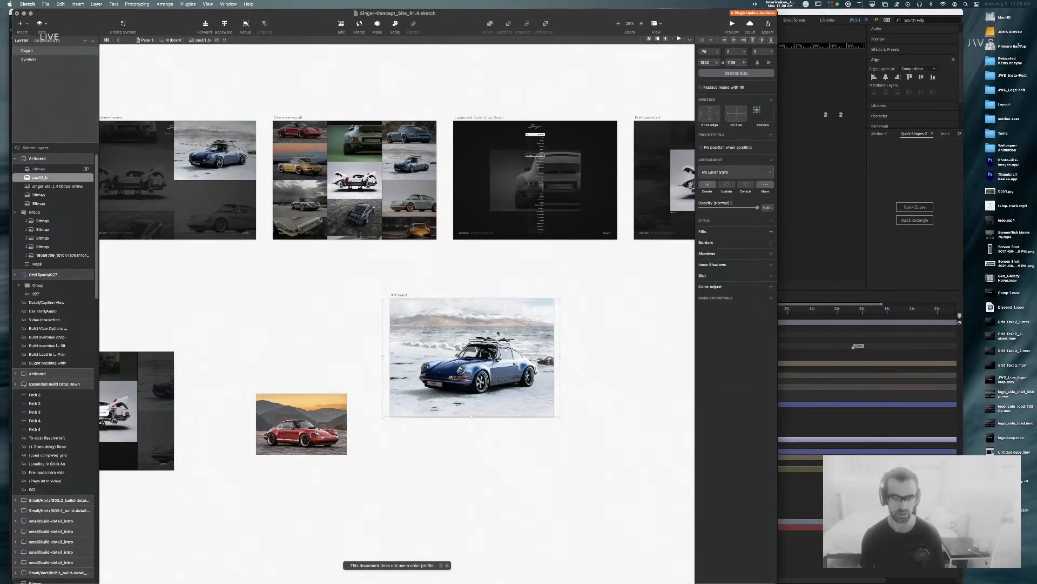
click(38, 159)
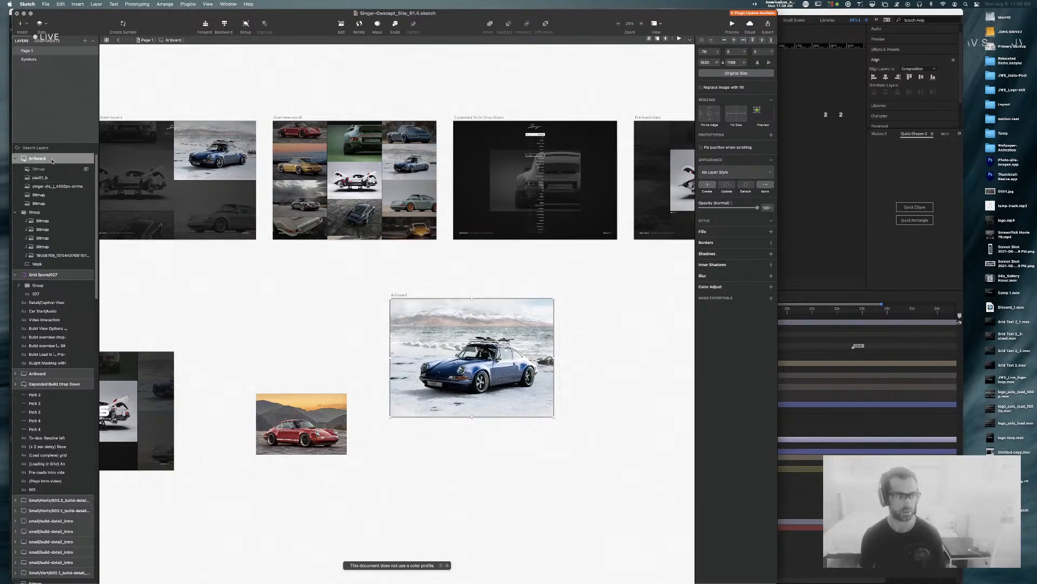
key(super+shift+e)
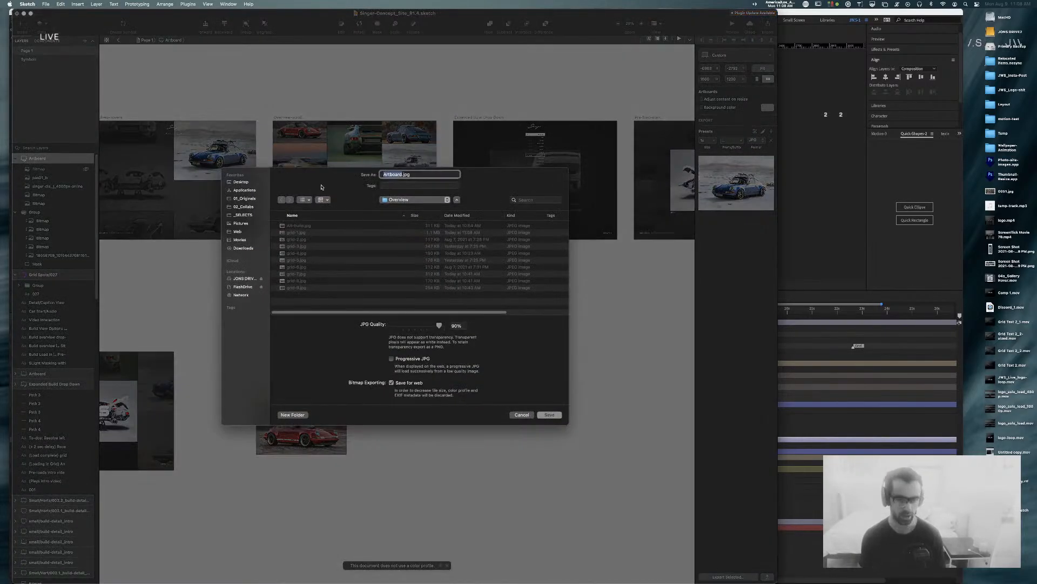
click(305, 240)
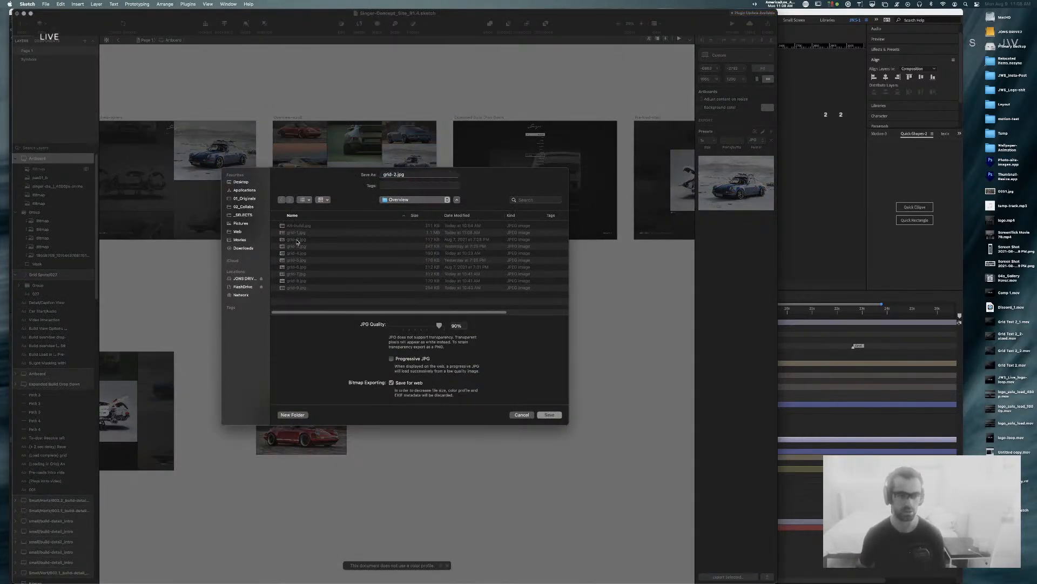
key(Return)
click(415, 331)
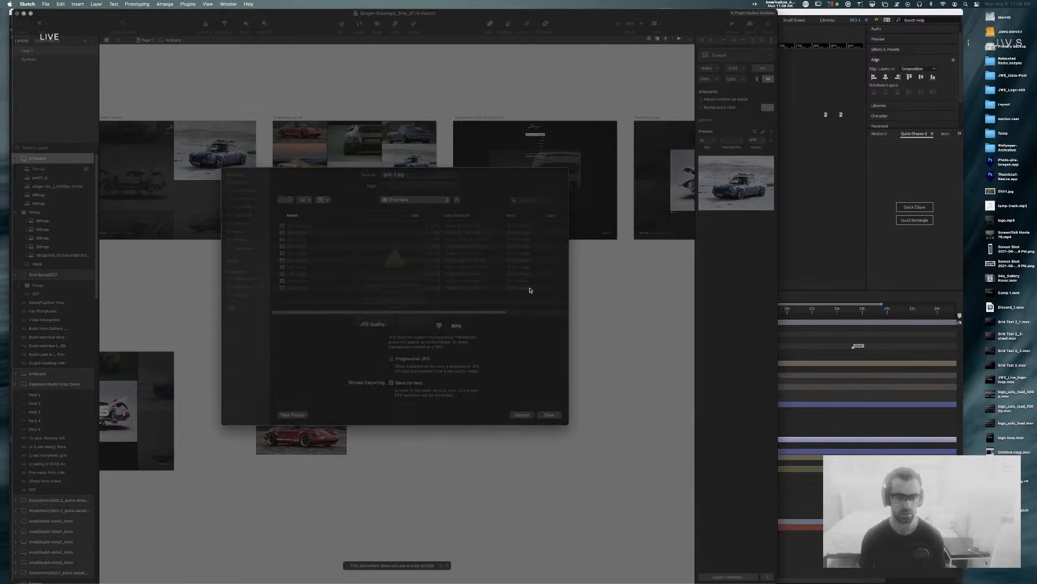
Step: Reveal the green car and export the Artboard, replacing grid-3.jpg
click(87, 178)
click(578, 312)
click(532, 335)
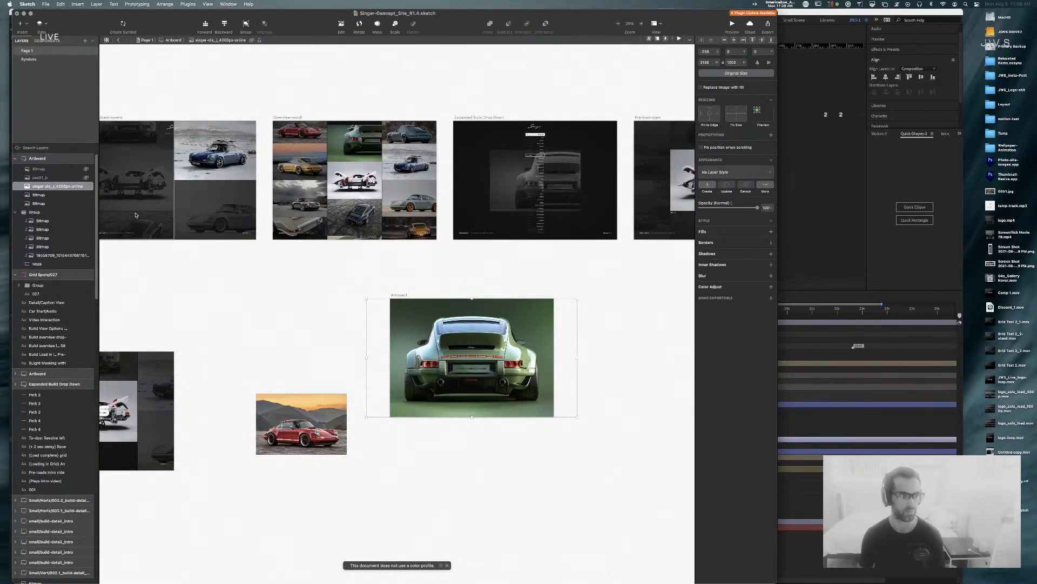
click(399, 295)
key(super+shift+e)
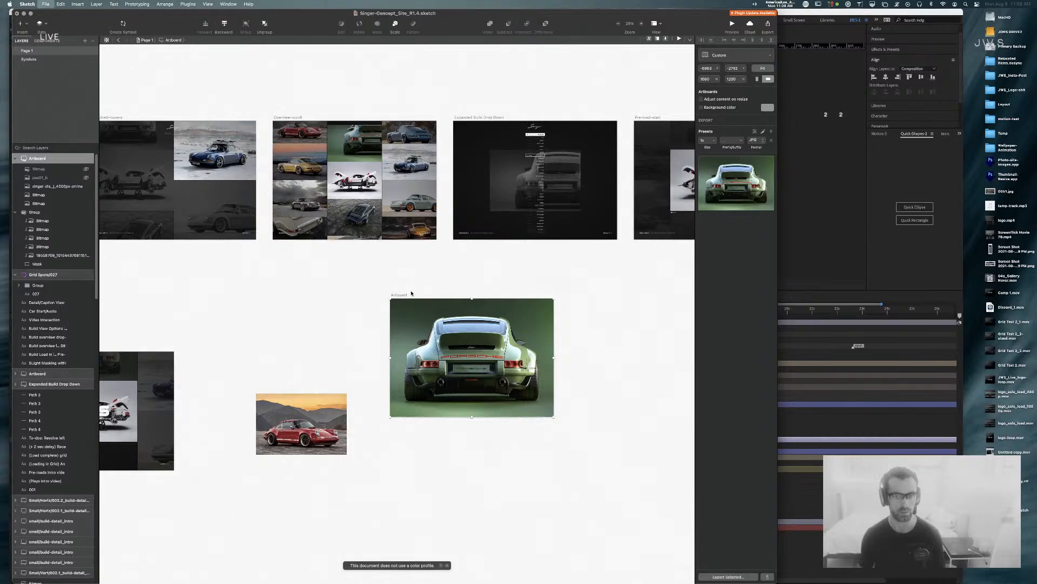
click(323, 249)
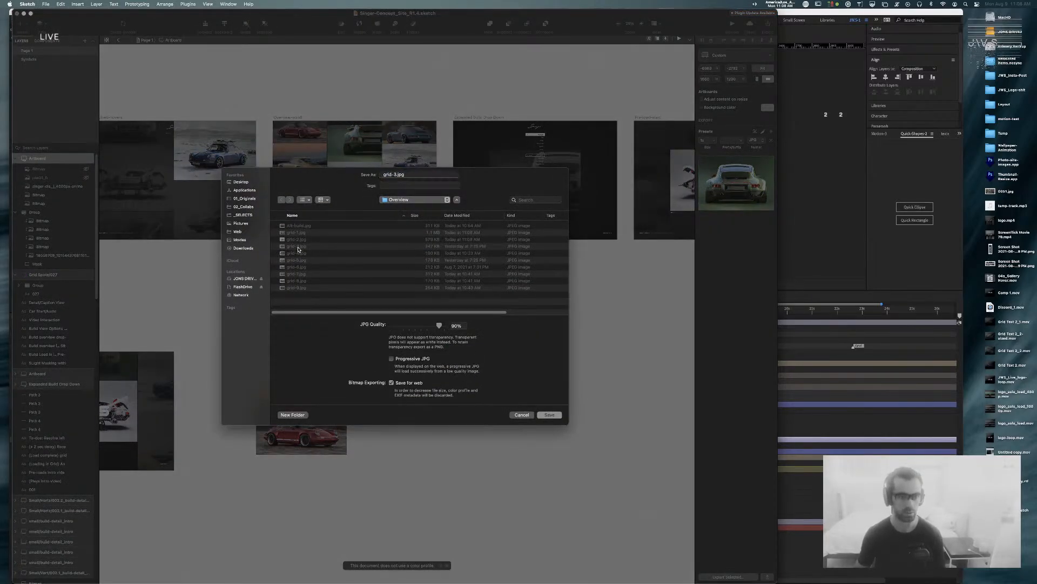
key(Return)
key(super+r)
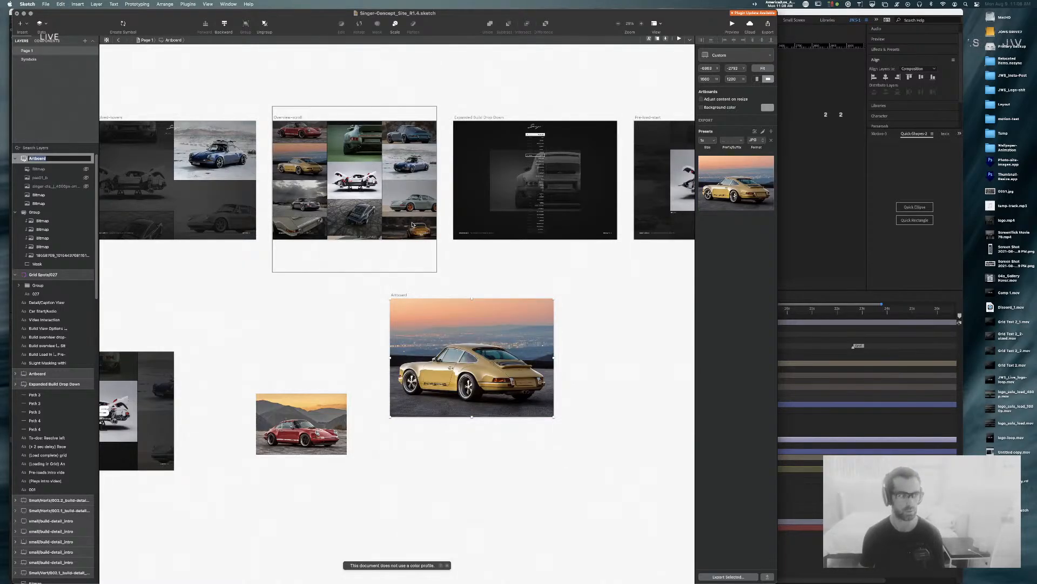
Step: Export the Artboard over grid-4.jpg, then hide the gold car and road shot
key(super+shift+e)
click(299, 253)
key(Return)
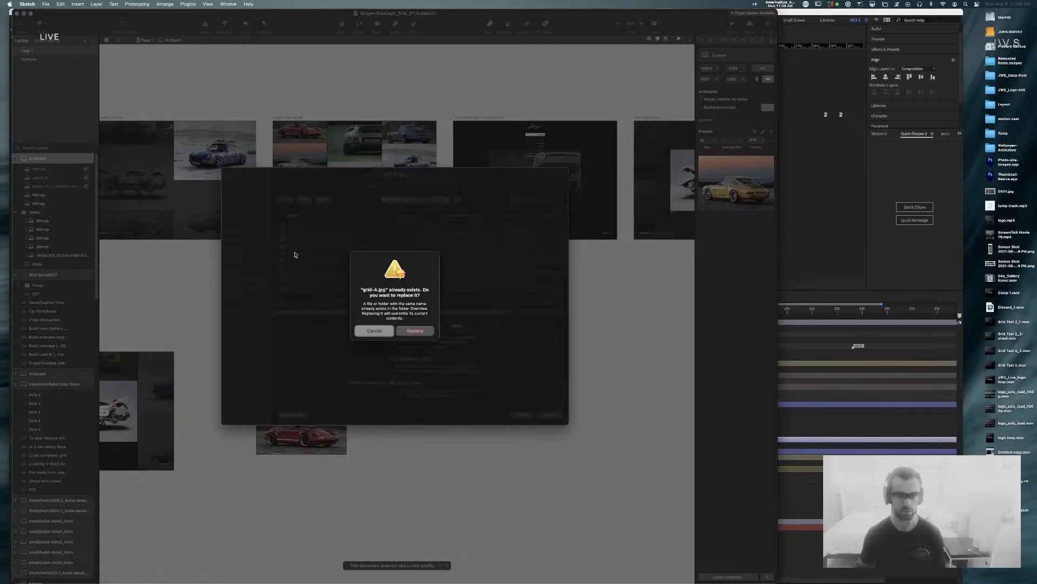
key(Return)
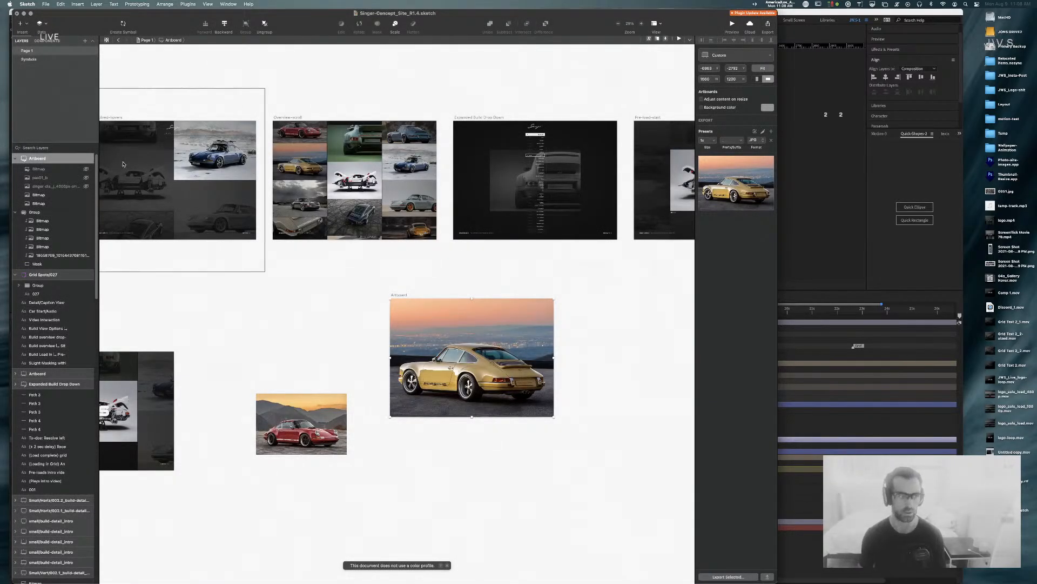
click(86, 195)
click(64, 203)
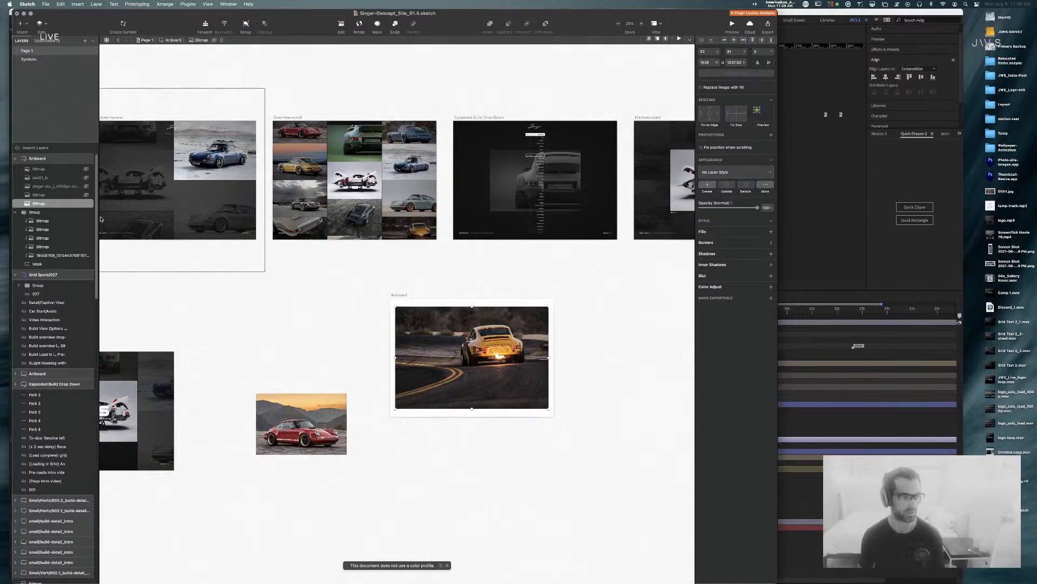
key(super+shift+h)
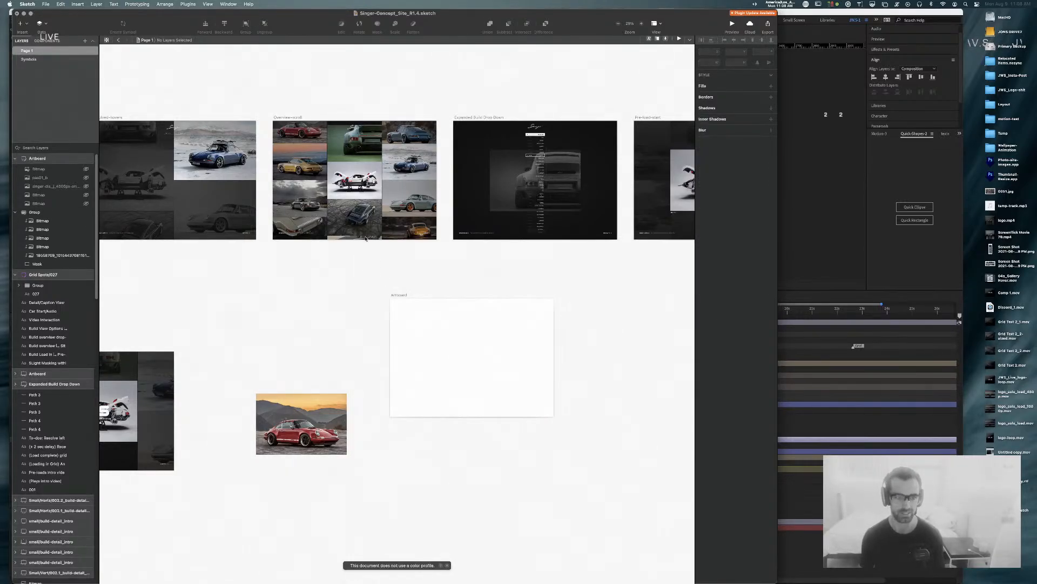
click(297, 109)
key(super+c)
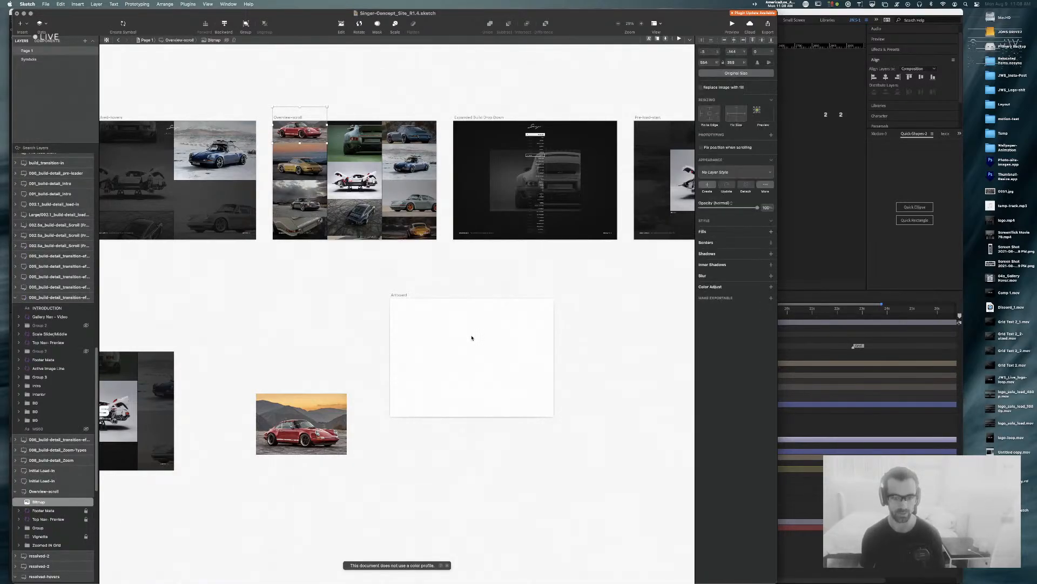
click(400, 296)
key(super+v)
drag(418, 312, 431, 331)
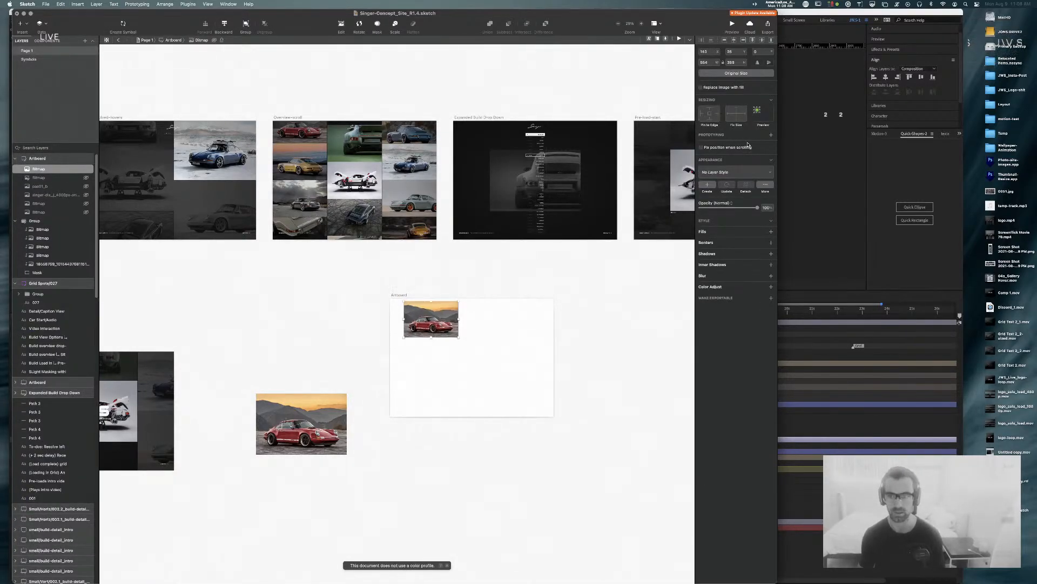
click(747, 74)
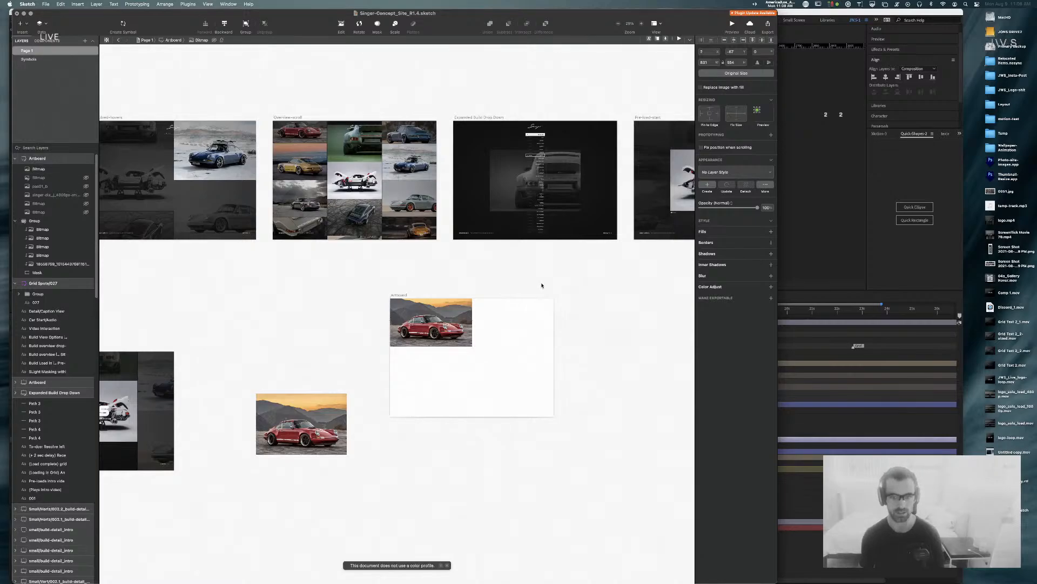
key(Delete)
scroll(280, 304, right, 5)
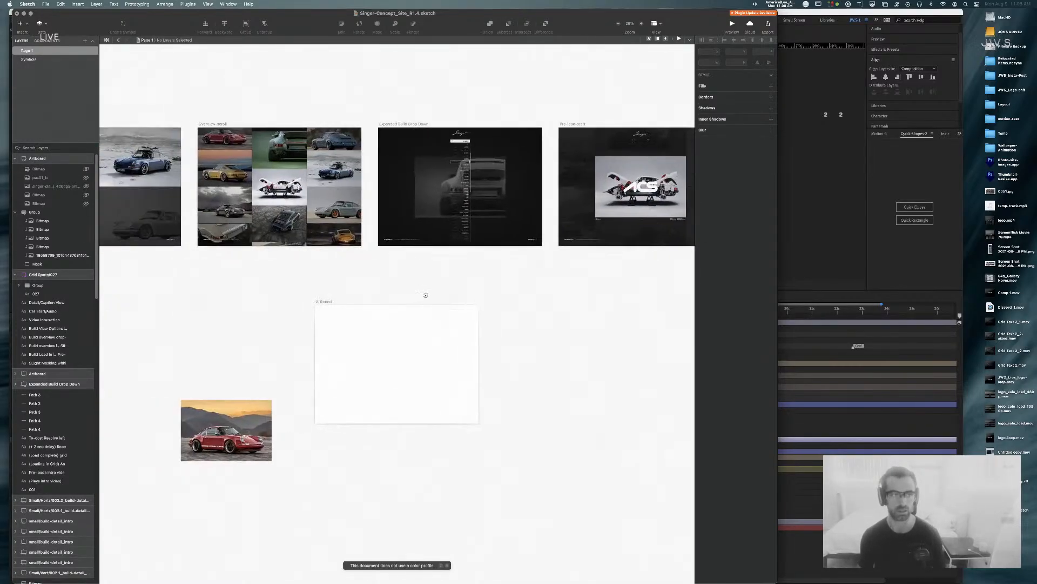
Step: Paste the white Porsche into the empty artboard, flush with its left edge
click(30, 60)
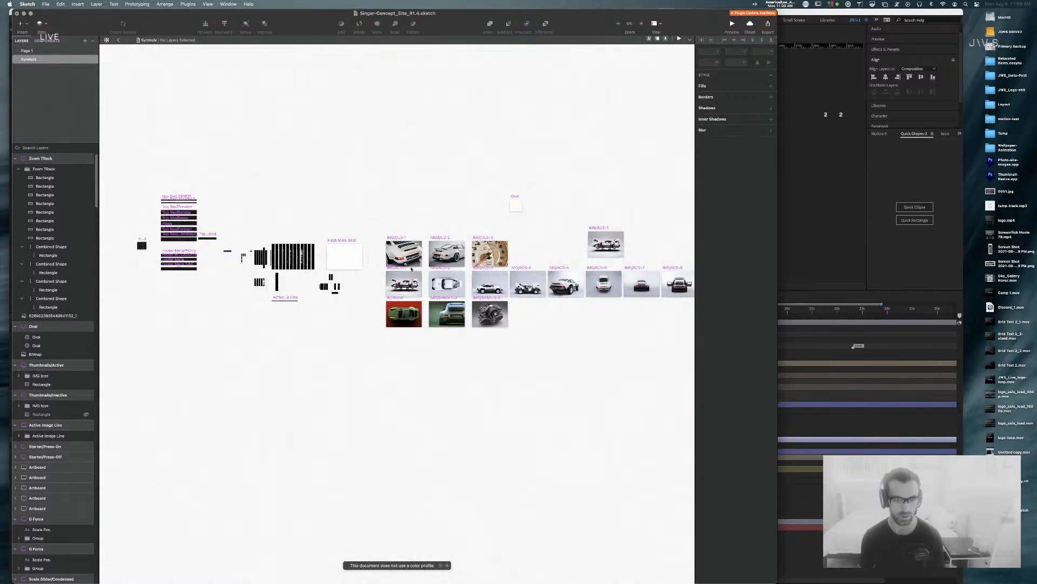
click(28, 50)
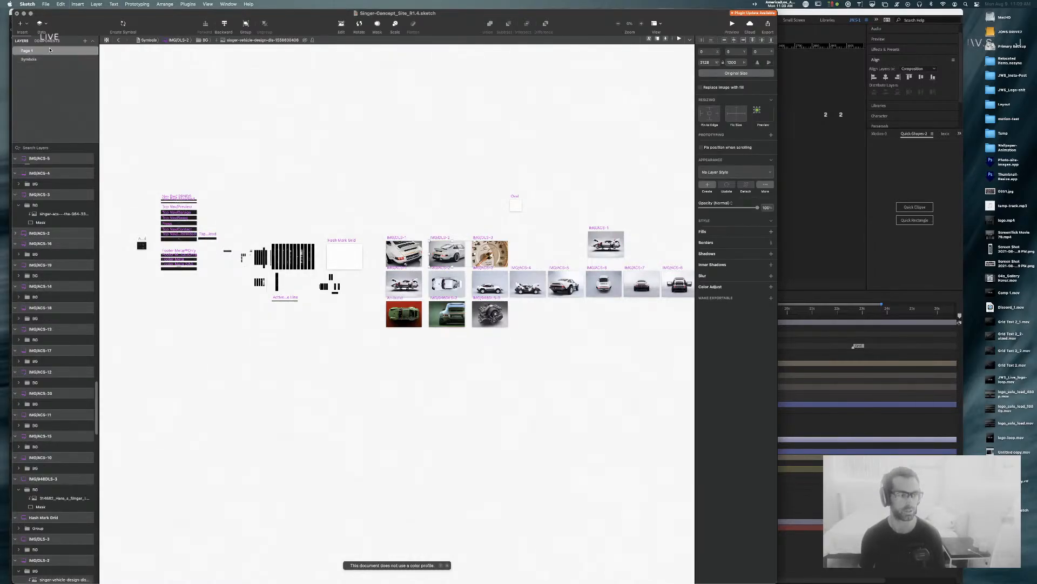
key(super+v)
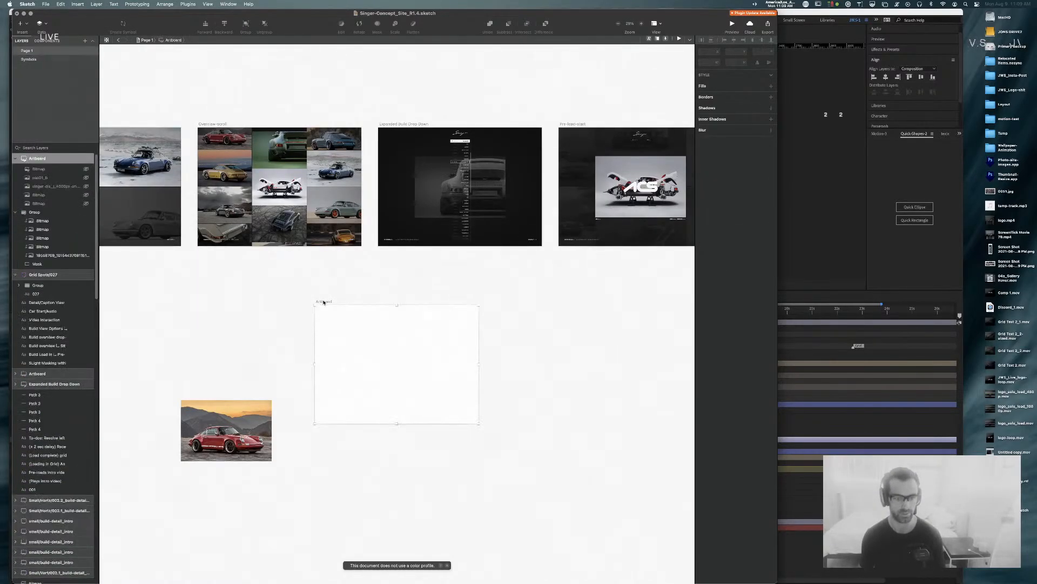
drag(393, 358, 416, 359)
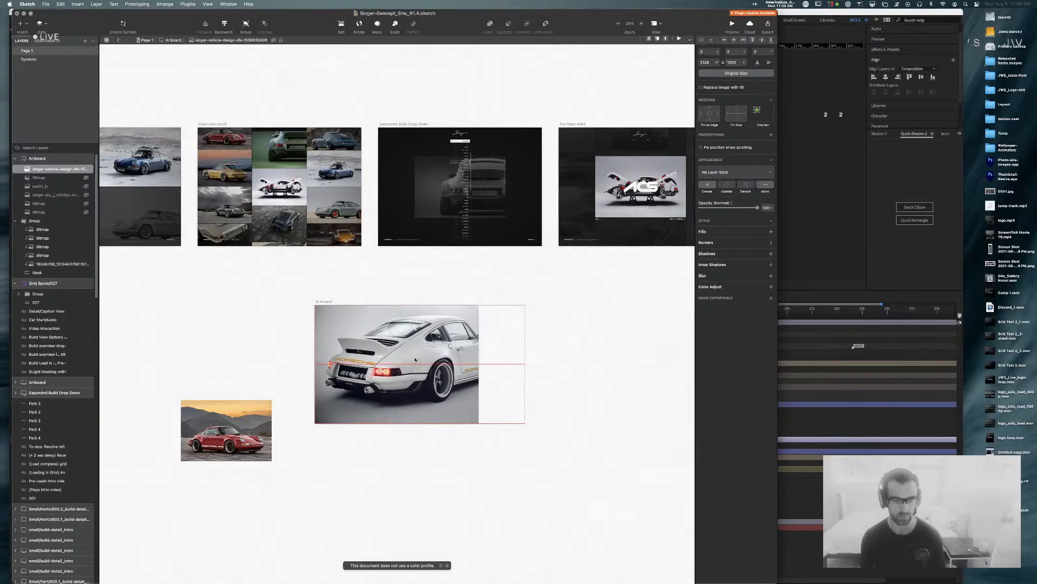
click(449, 294)
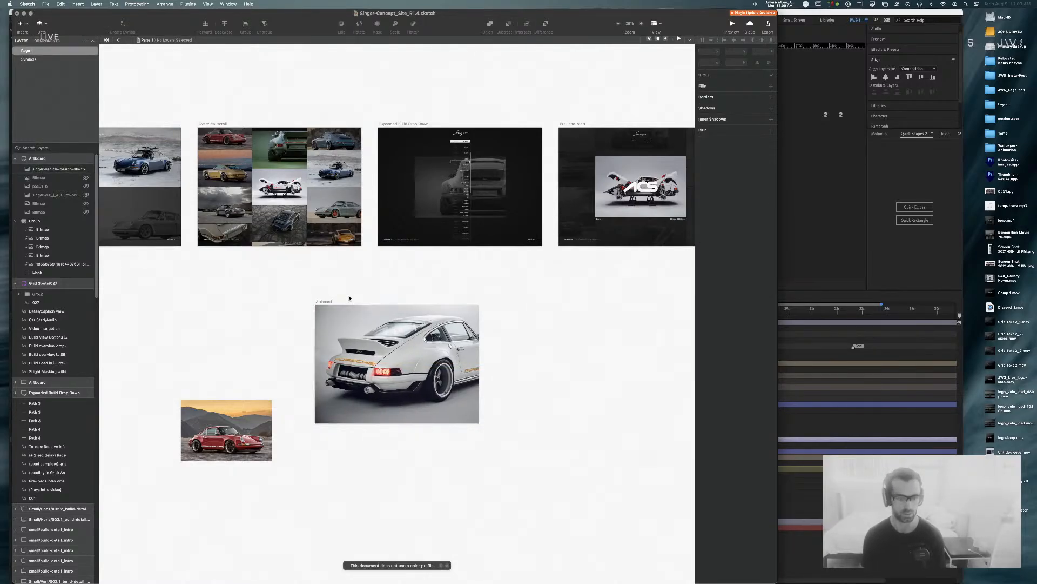
Step: Export the artboard as JPG, replacing grid-5.jpg
click(323, 301)
key(super+shift+e)
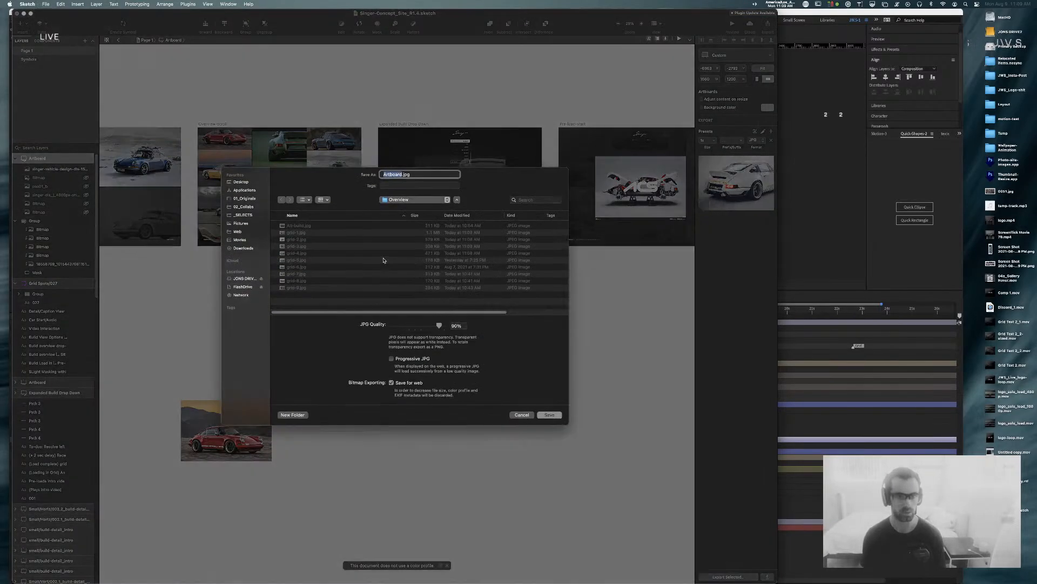
click(299, 261)
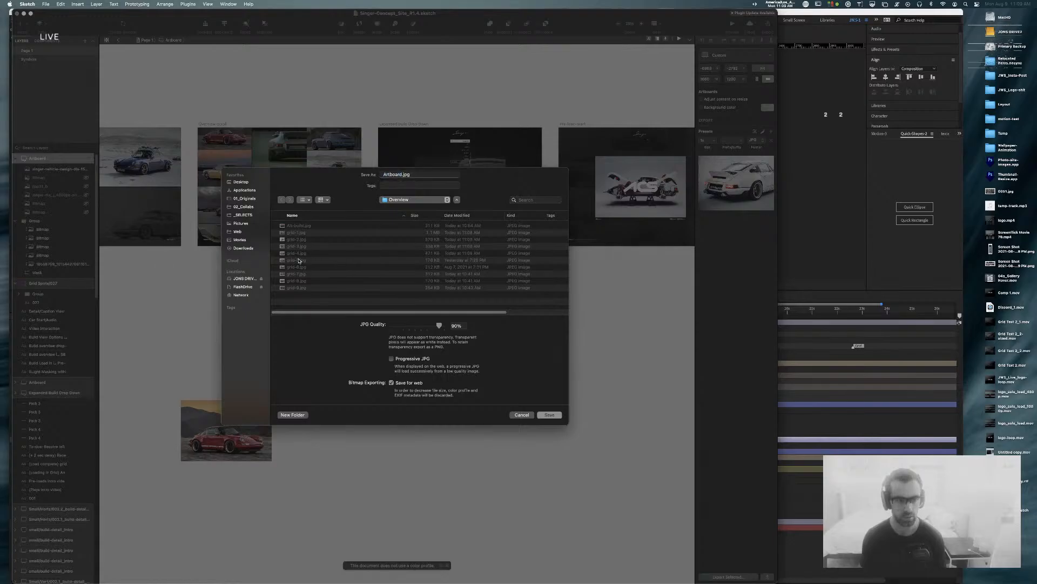
key(Return)
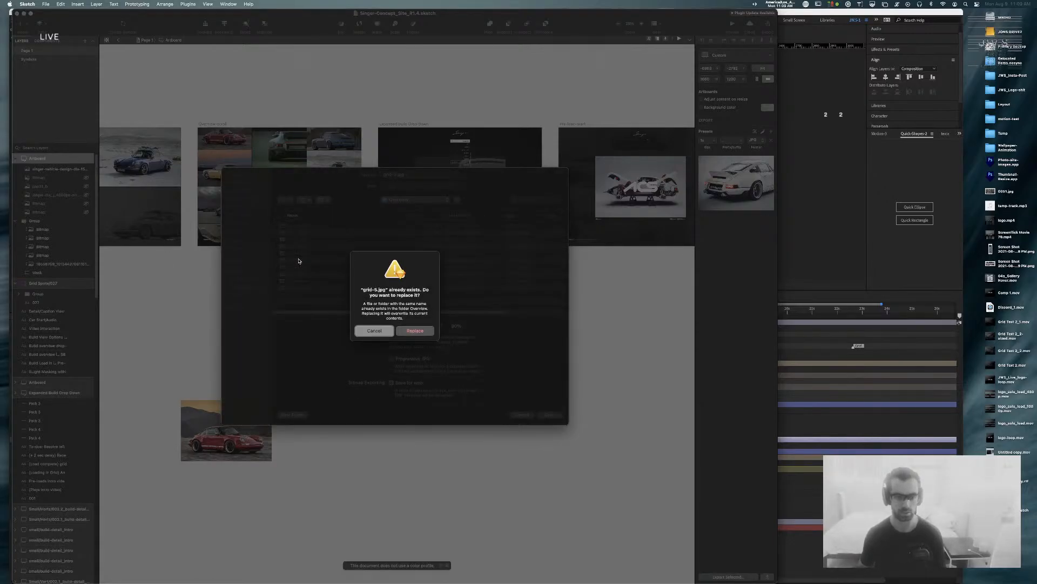
key(Return)
key(super+Tab)
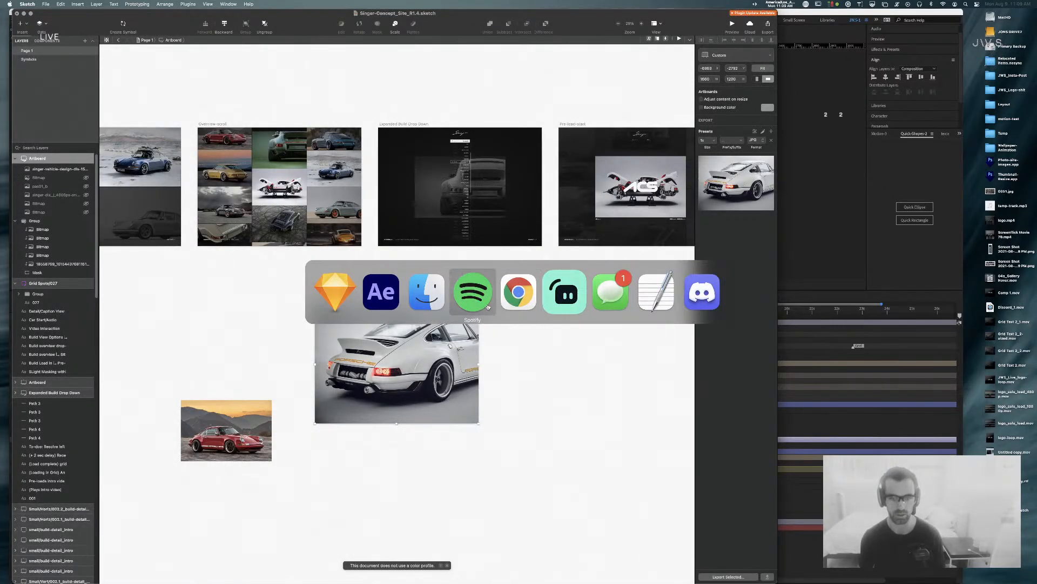
Step: Delete the Alt-build.jpg layer from 02_Build Selector and save the project
click(396, 302)
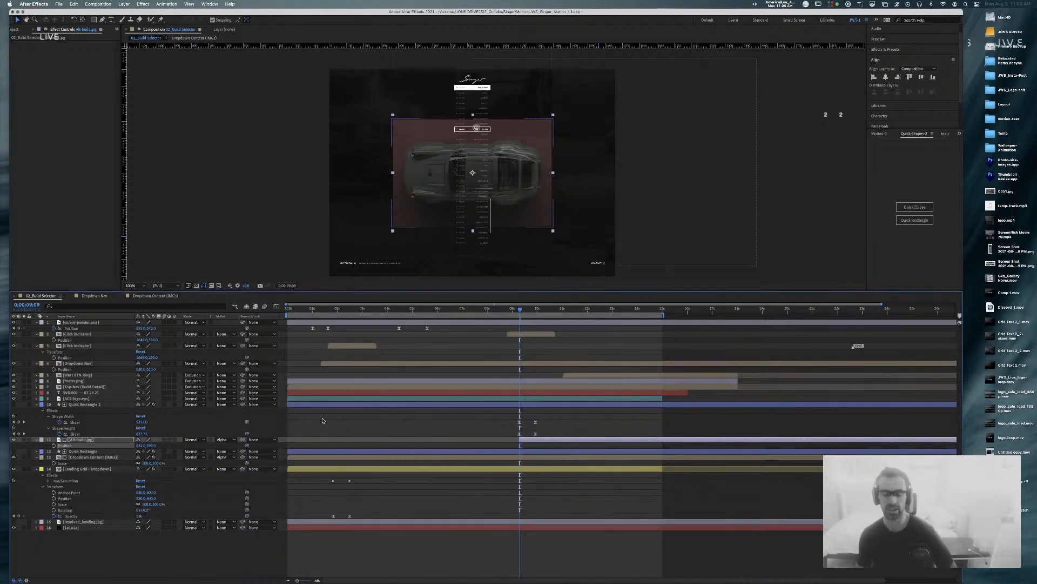
click(334, 519)
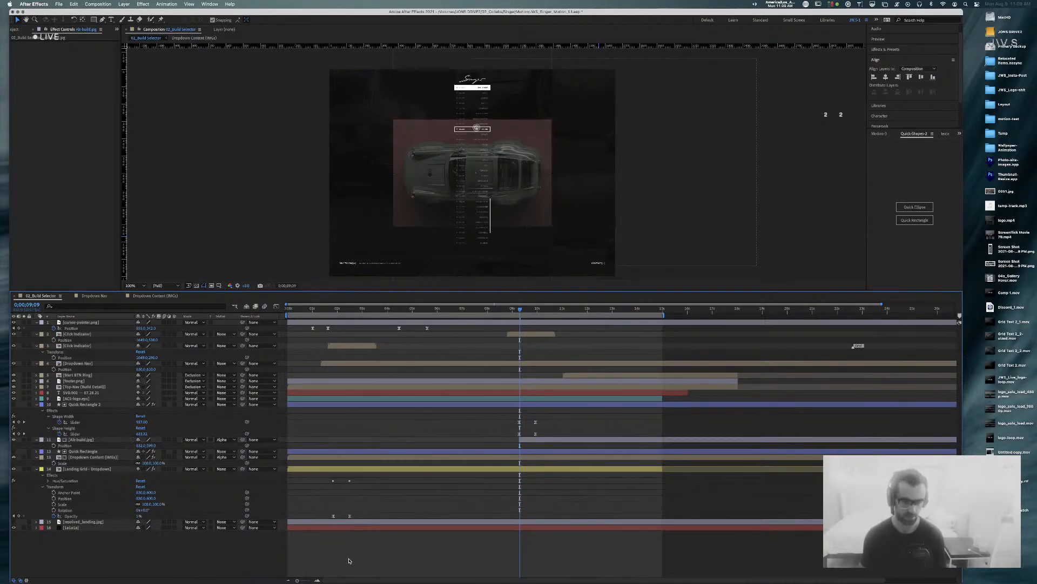
click(355, 523)
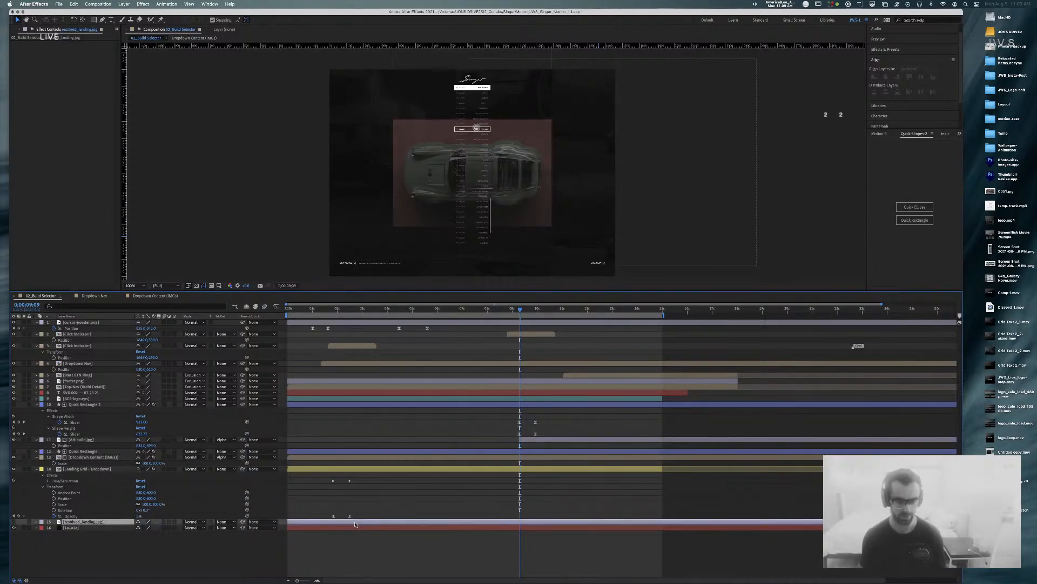
click(311, 452)
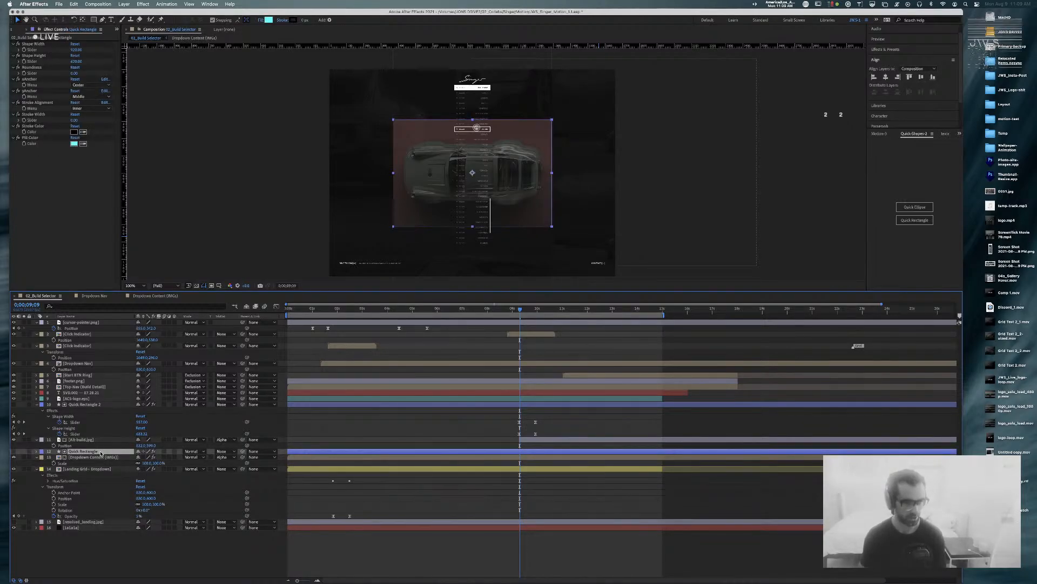
click(85, 404)
click(562, 439)
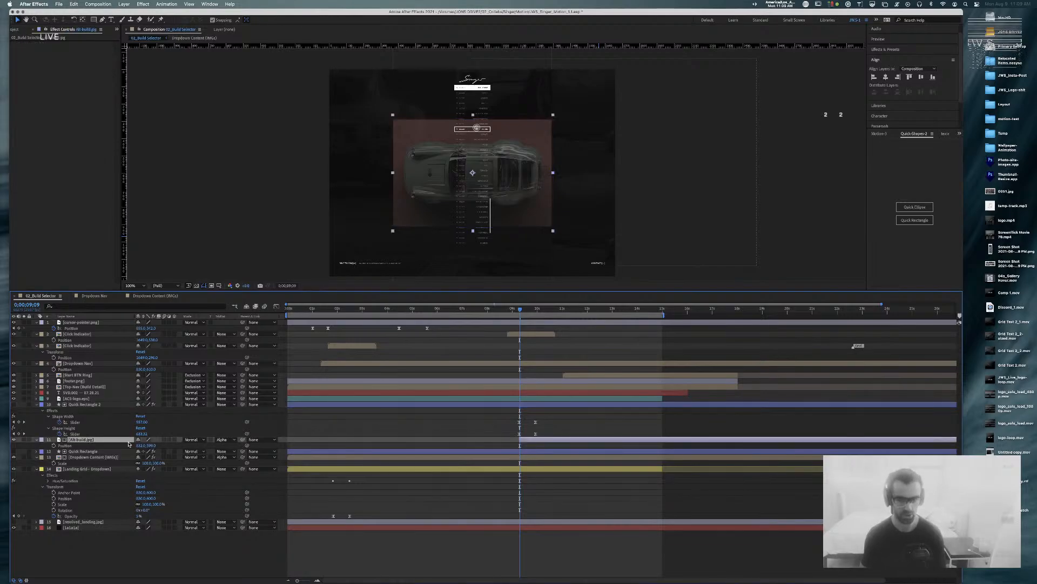
key(Delete)
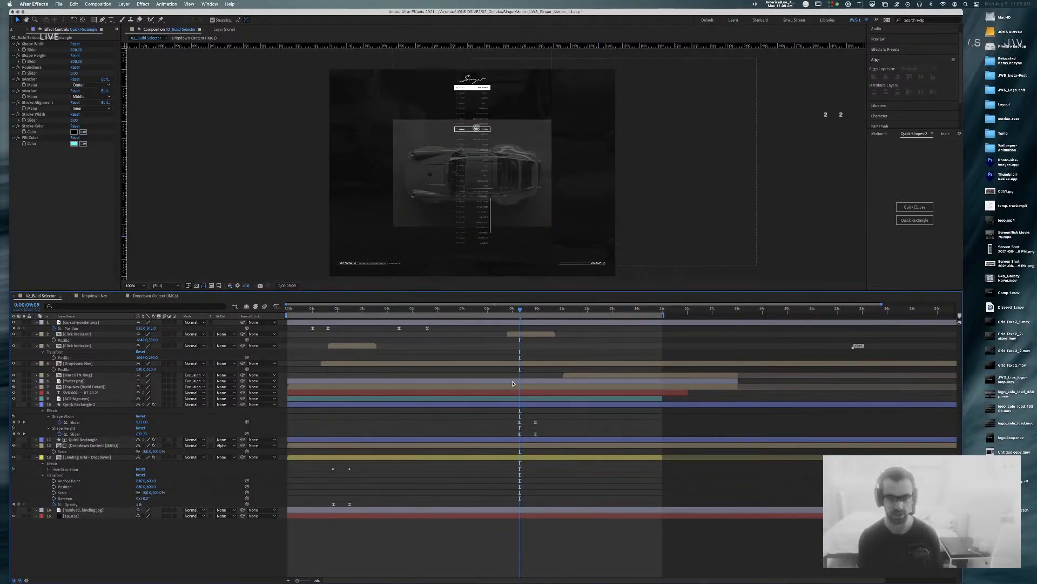
key(super+s)
Step: Preview the comp near the nine-second mark and select Quick Rectangle 2
mouse_move(507, 312)
mouse_down()
mouse_move(495, 312)
mouse_move(527, 317)
mouse_move(510, 315)
mouse_up()
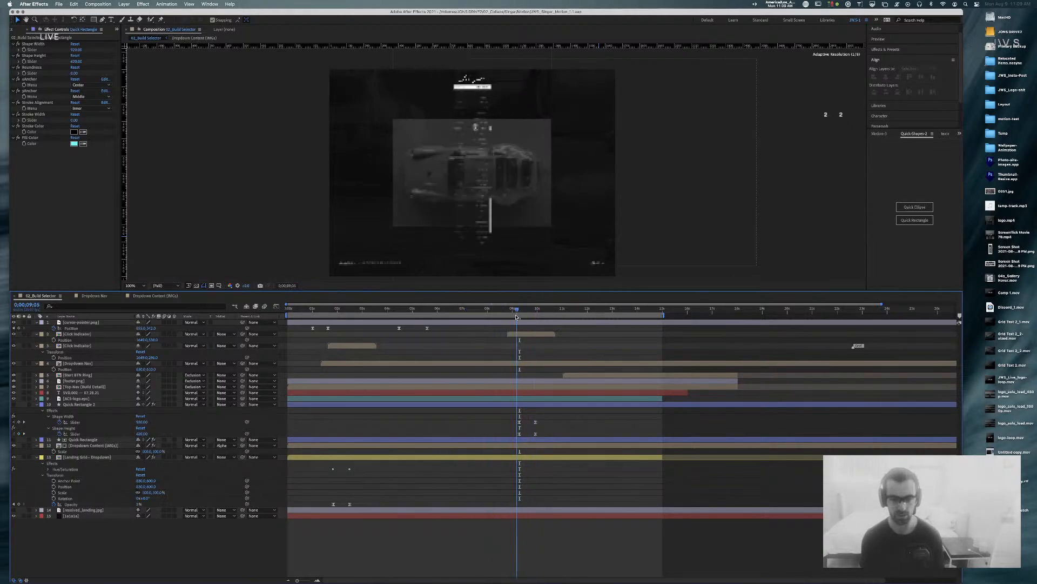
click(79, 405)
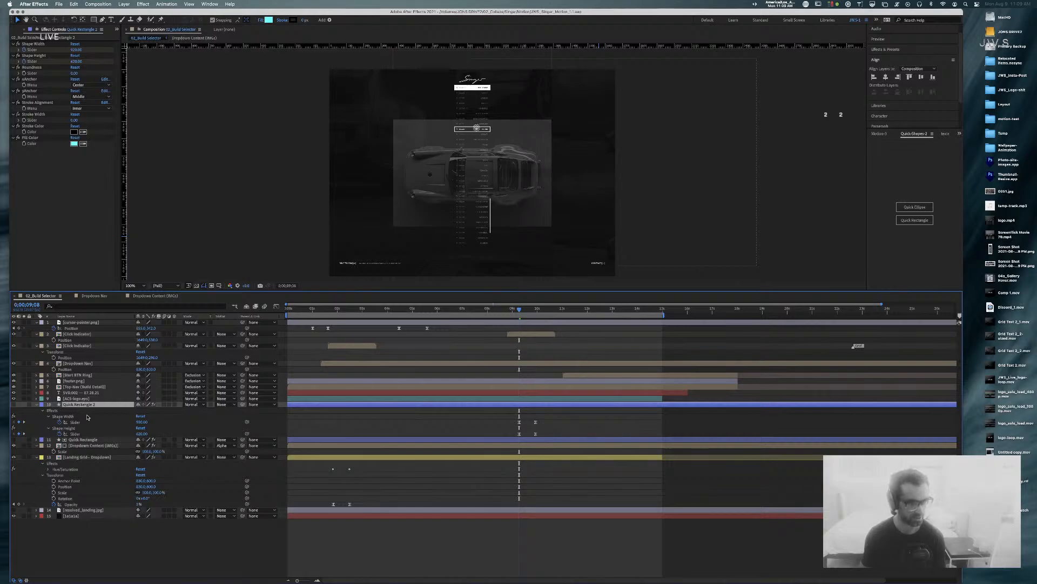
key(super+Tab)
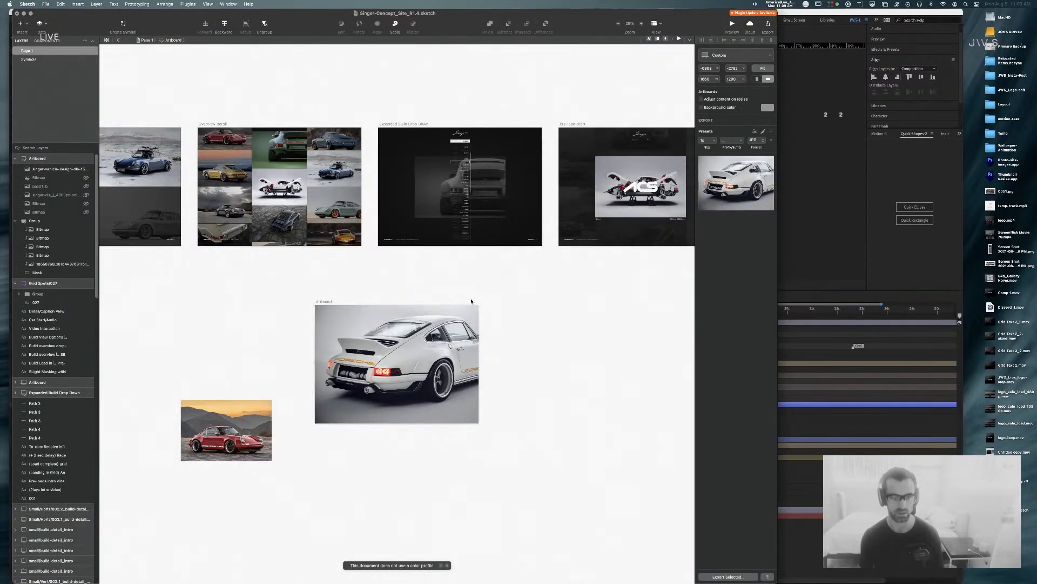
Step: Draw a blank artboard beside the white-car artboard, then undo it
click(471, 304)
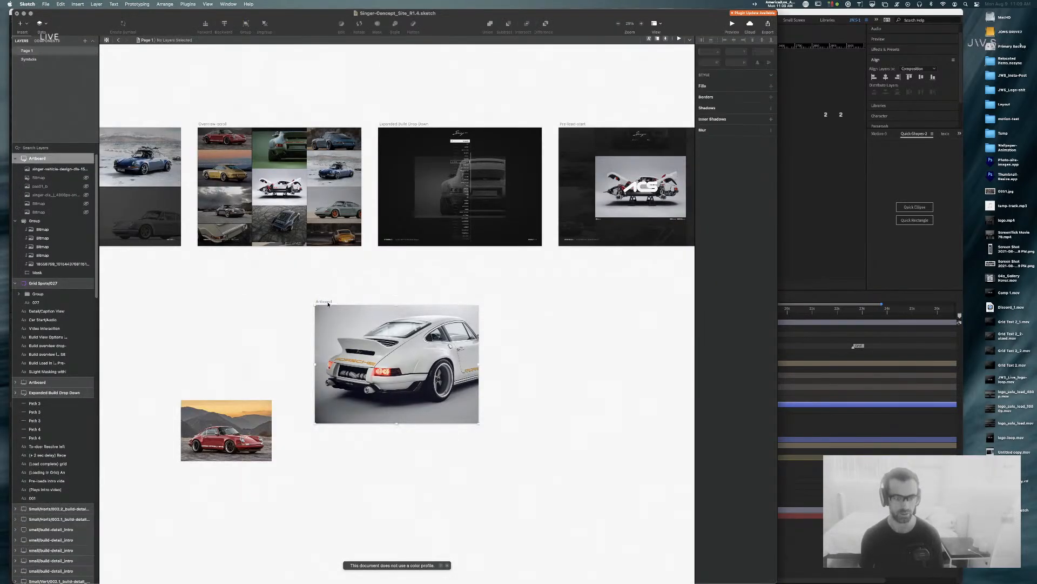
key(a)
drag(537, 315, 653, 387)
click(708, 80)
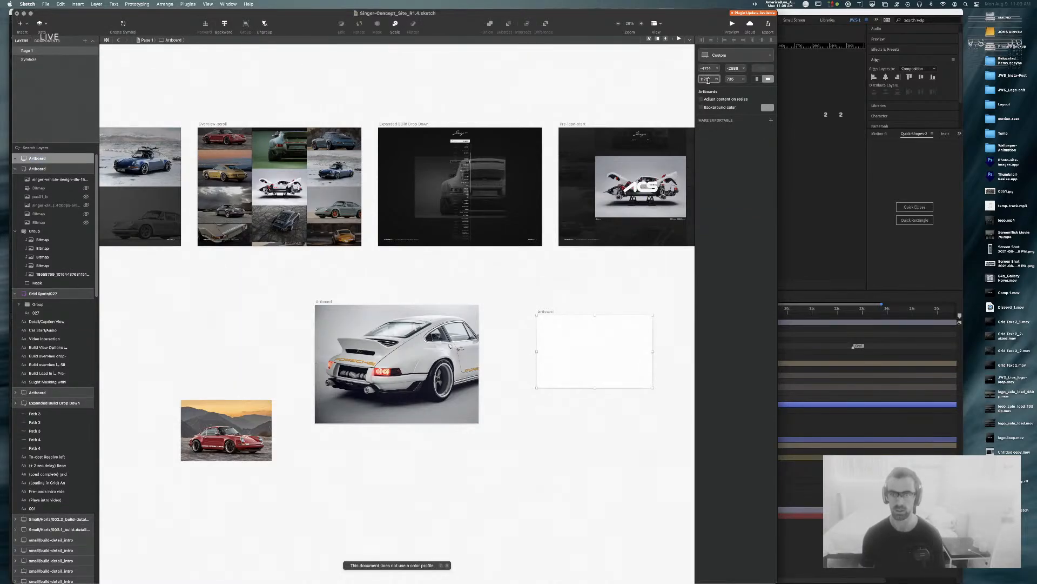
key(super+z)
Step: Draw a rectangle beside the white-car artboard sized 1660 × 1200
key(r)
drag(549, 299, 621, 384)
click(709, 62)
text(16)
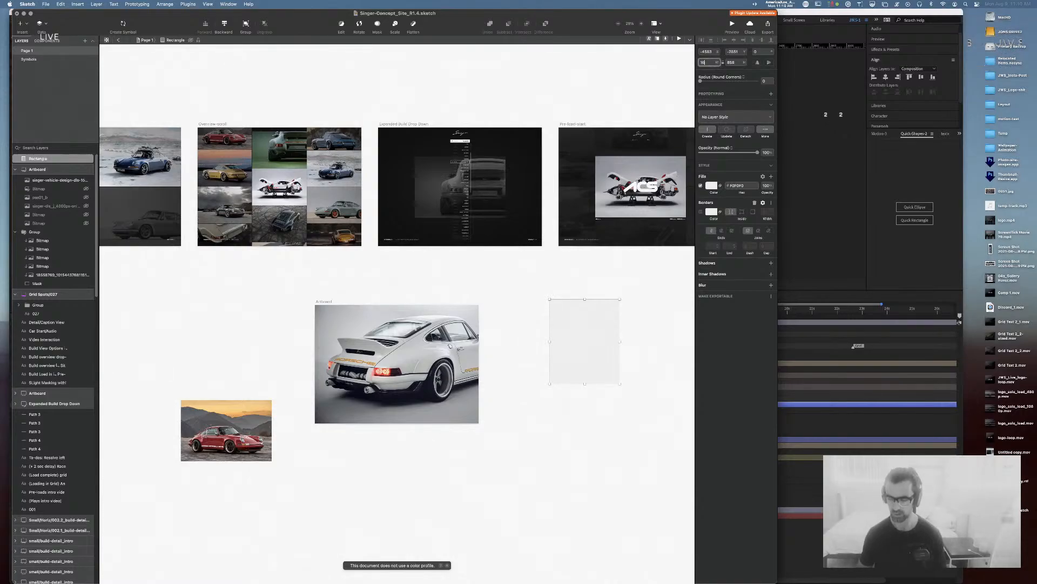
text(60)
key(Tab)
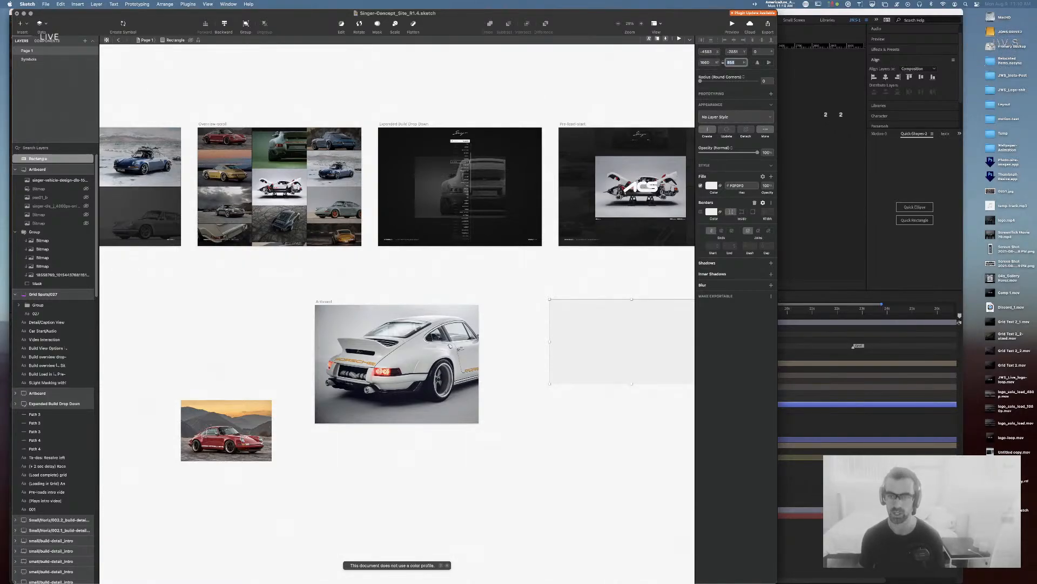
text(1200)
key(Return)
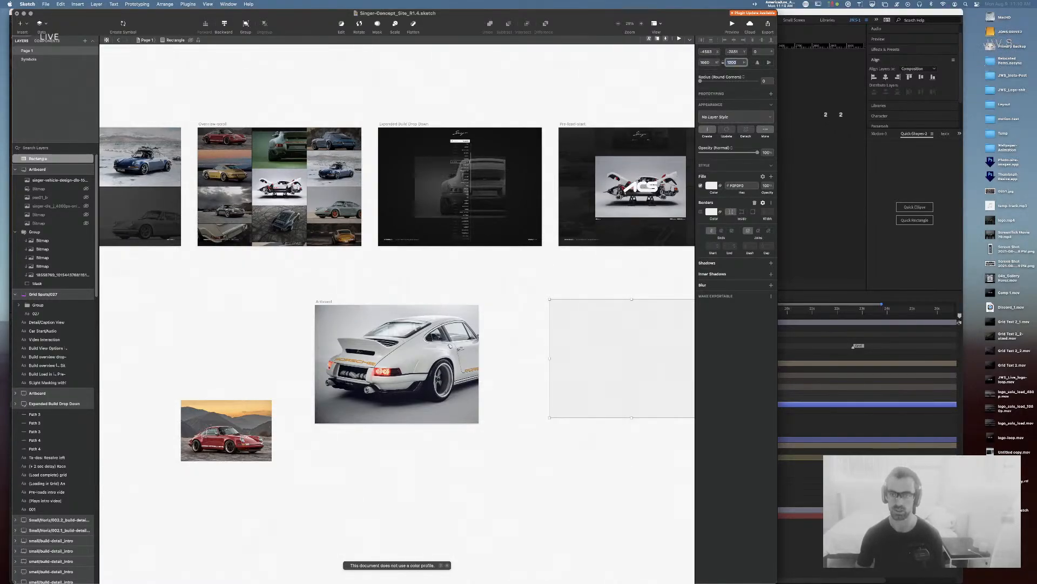
Step: Change the rectangle's width to 920, scaling its height proportionally
scroll(572, 284, right, 5)
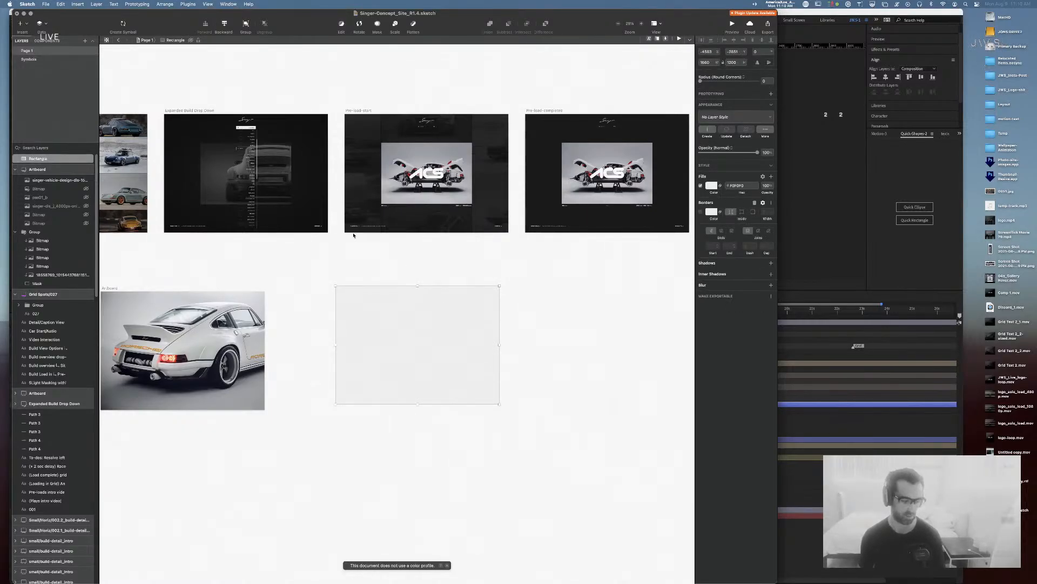
click(711, 62)
key(super+a)
text(920)
key(Return)
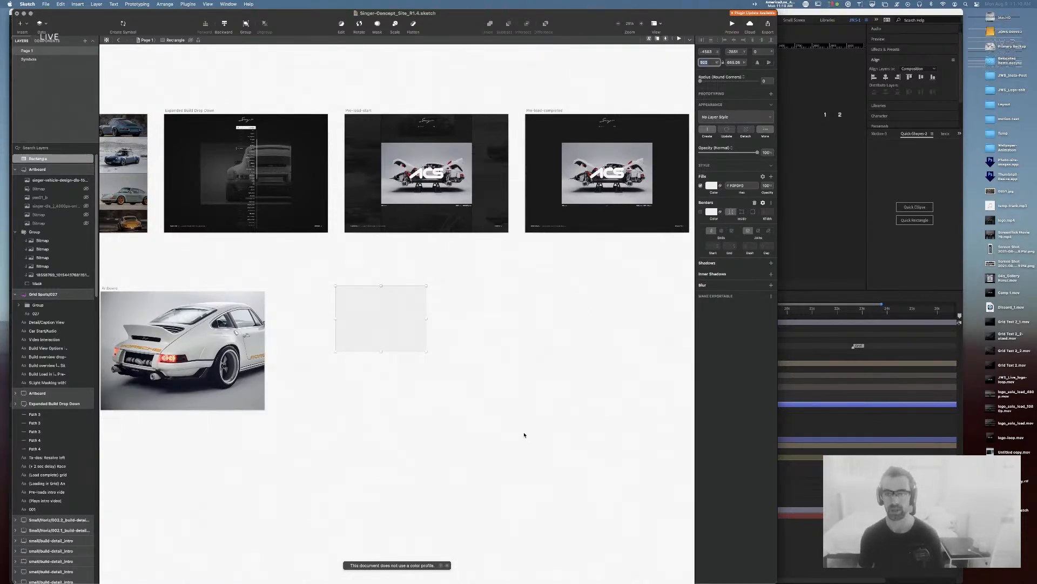
click(489, 385)
click(411, 319)
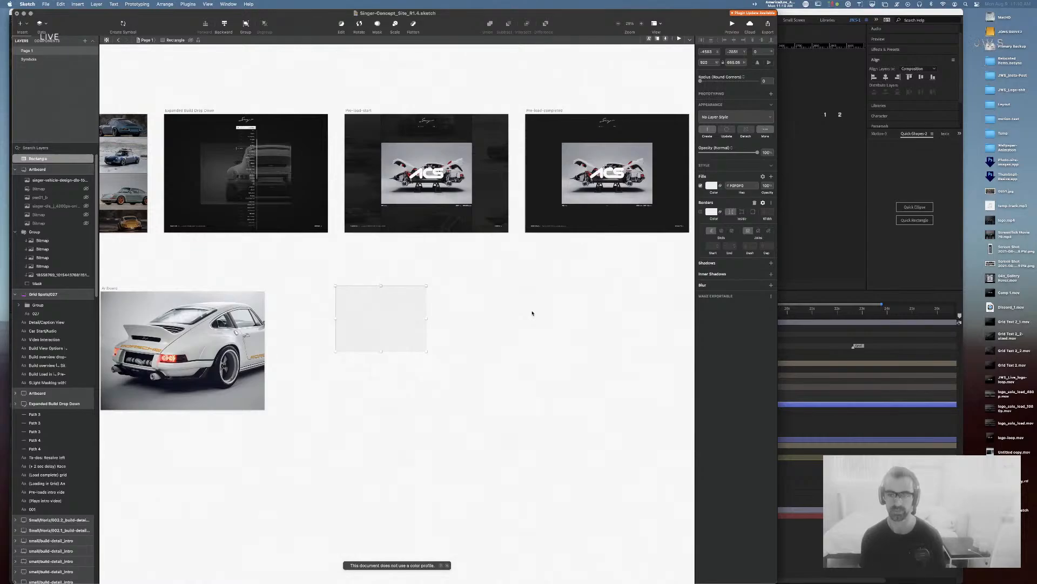
key(super+Tab)
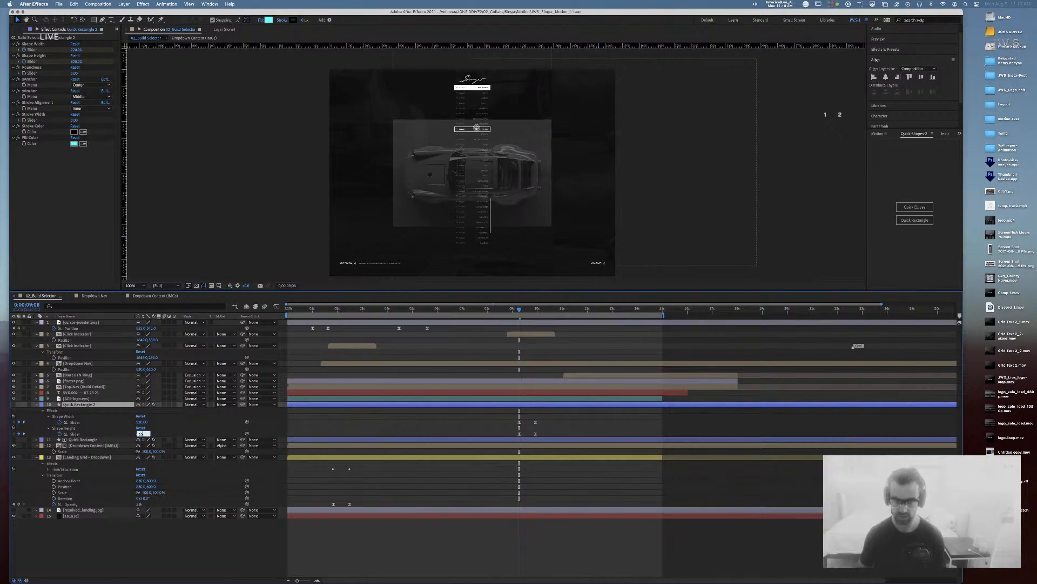
Step: Commit Shape Height 660, jump to the 9;28 keyframe and delete Quick Rectangle 2
key(Return)
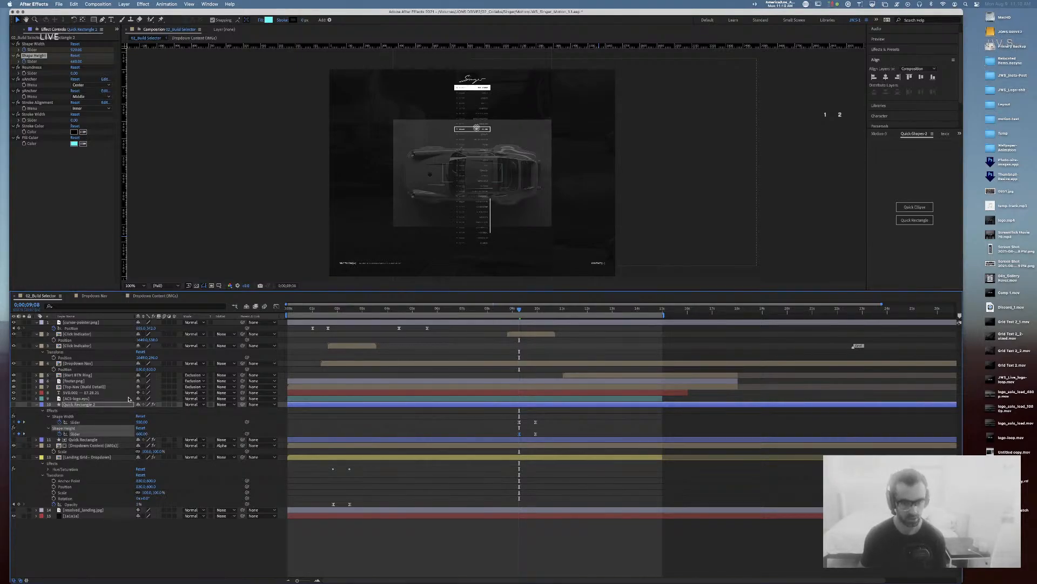
click(24, 434)
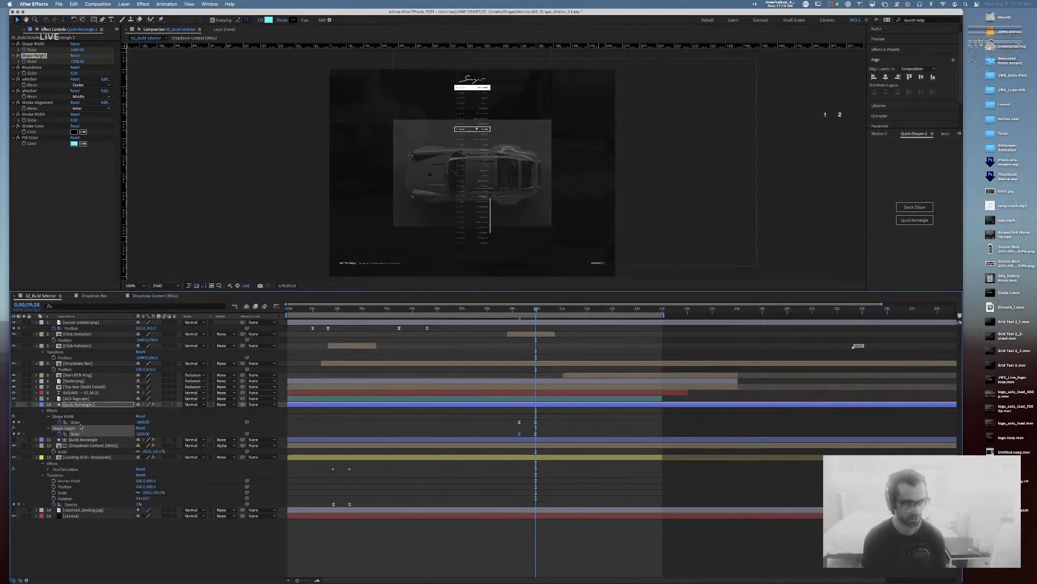
click(84, 405)
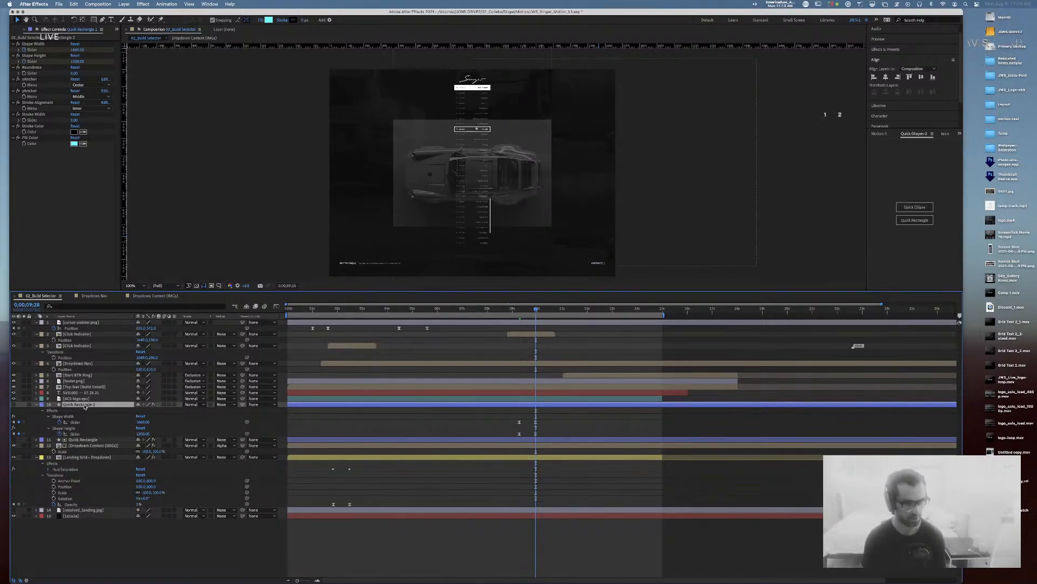
key(Delete)
click(85, 405)
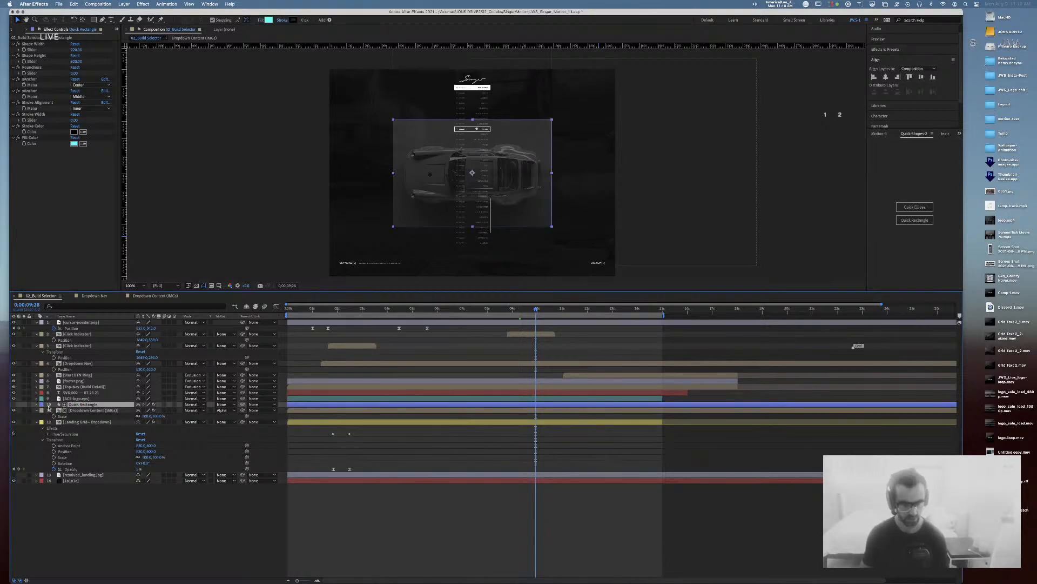
click(85, 411)
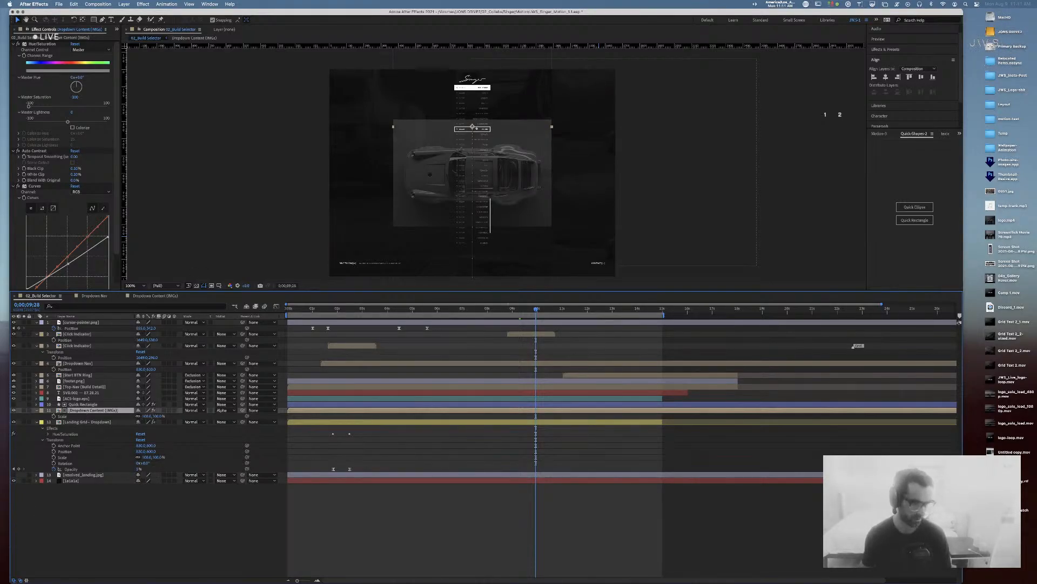
key(super+Tab)
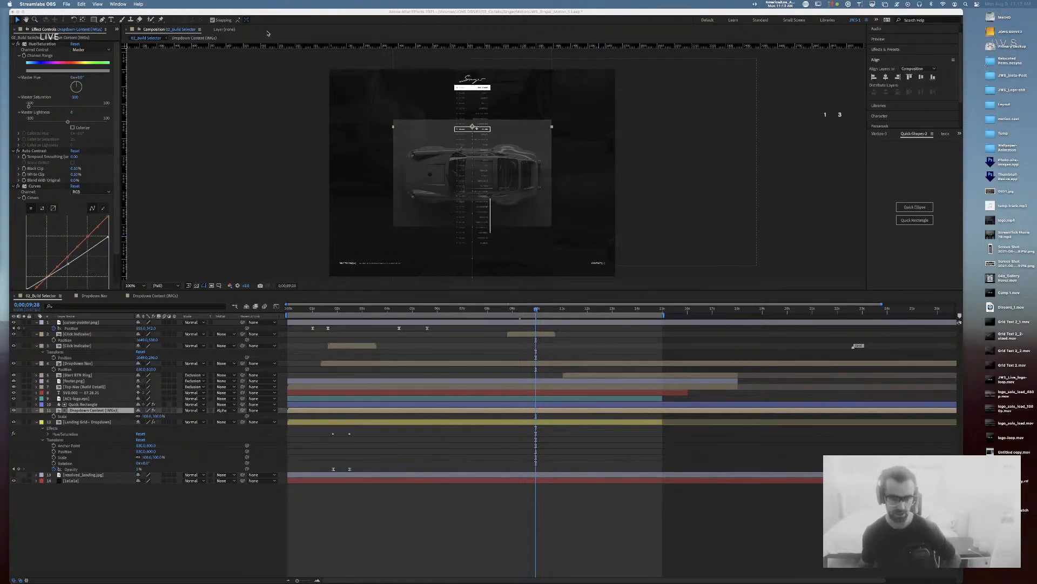
Step: Scrub between about 8 and 9;18 seconds and play the dropdown animation preview
click(538, 318)
drag(497, 312, 521, 311)
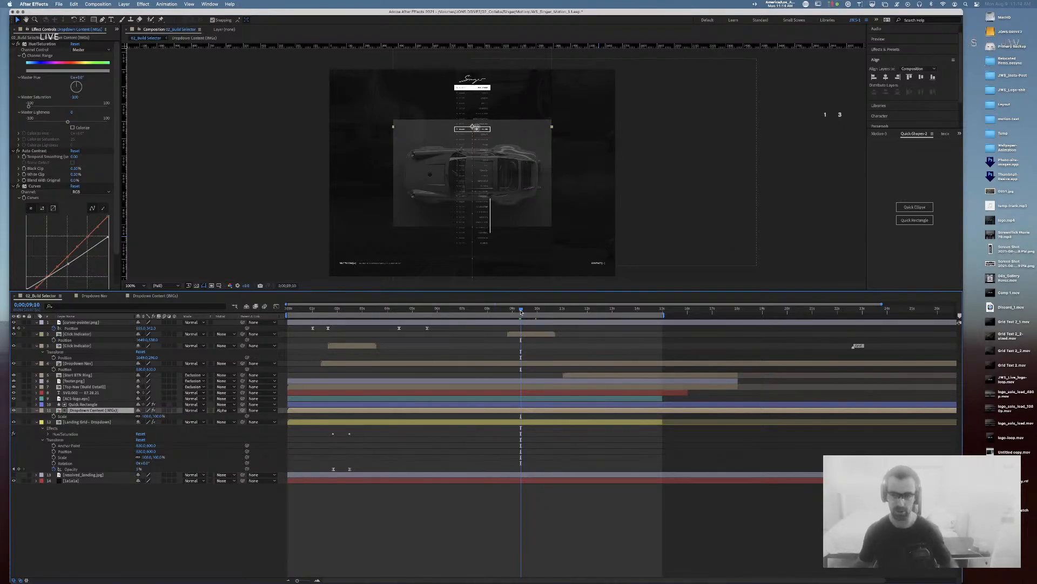
mouse_move(540, 308)
mouse_down()
mouse_move(520, 311)
mouse_move(544, 311)
mouse_up()
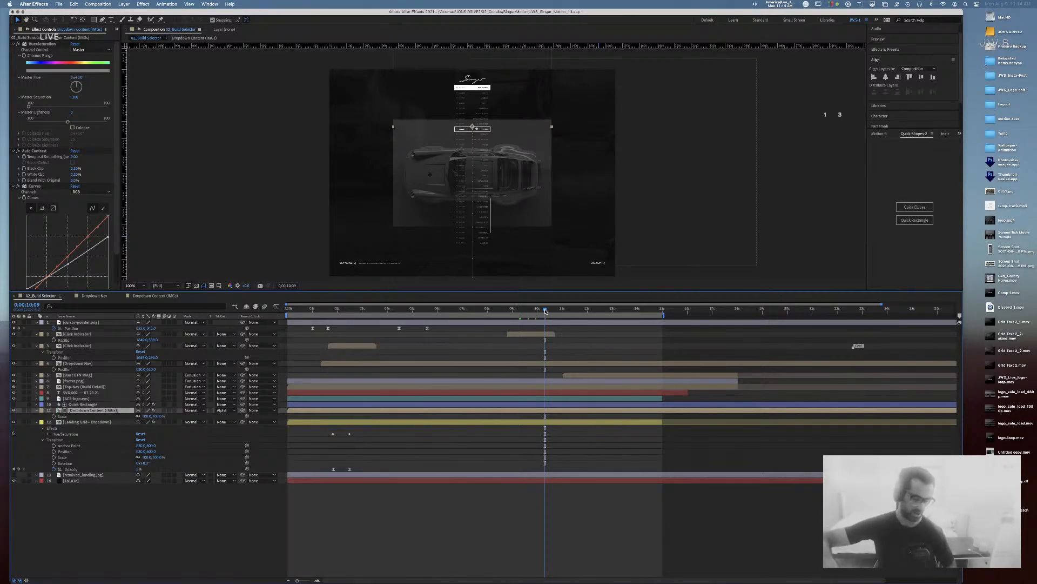
drag(540, 303, 513, 310)
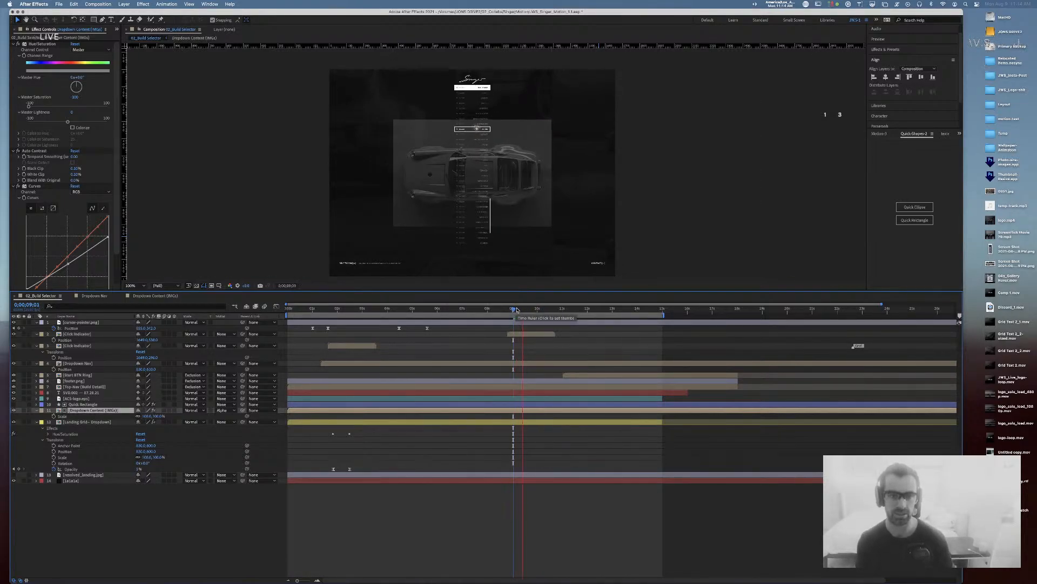
key(space)
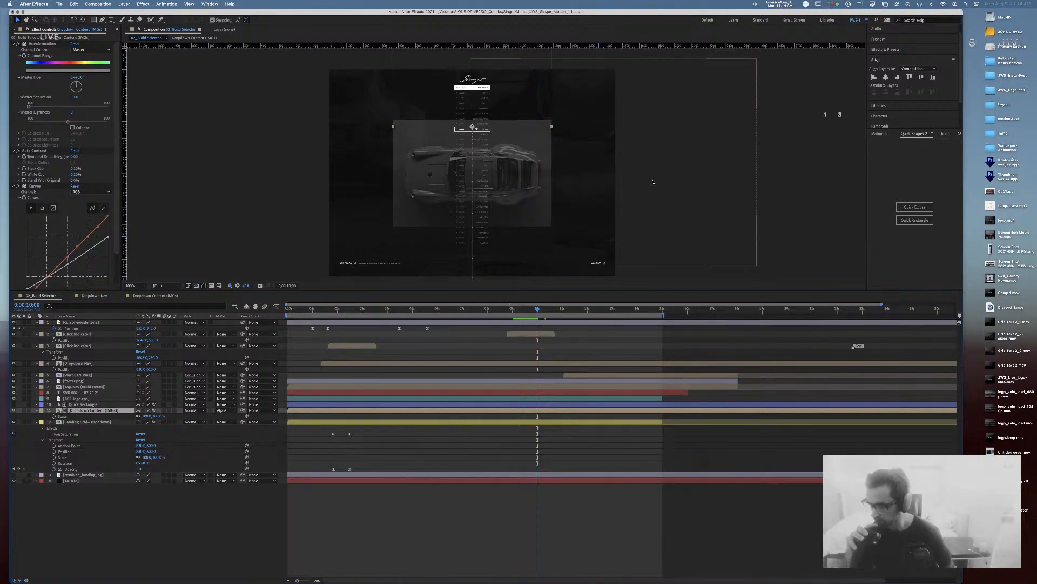
key(super+Tab)
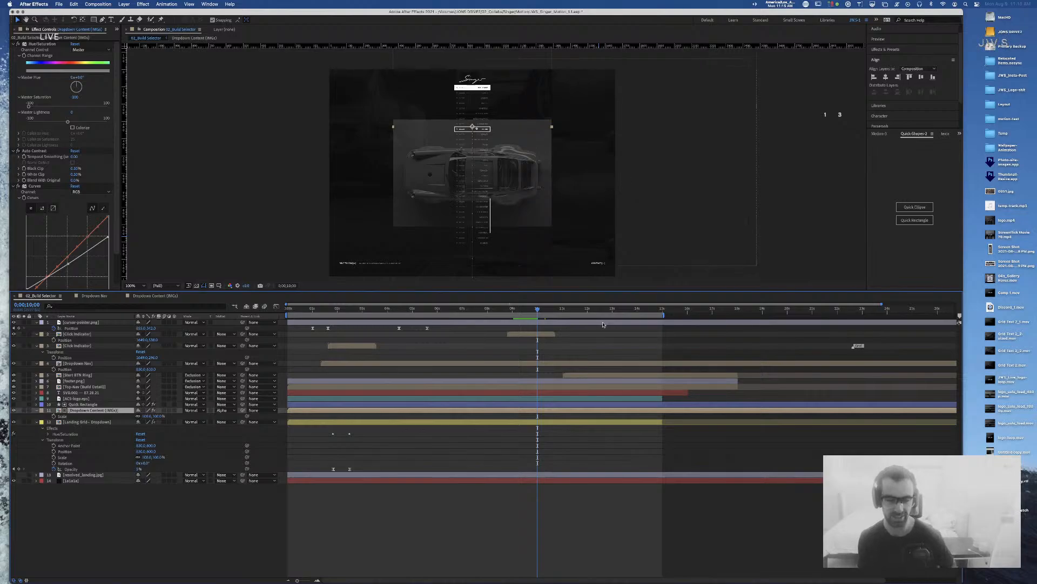
Step: Scrub the dropdown around 9 seconds, stop playback and save the project
click(514, 311)
mouse_move(514, 311)
mouse_down()
mouse_move(502, 312)
mouse_move(555, 313)
mouse_move(510, 314)
mouse_up()
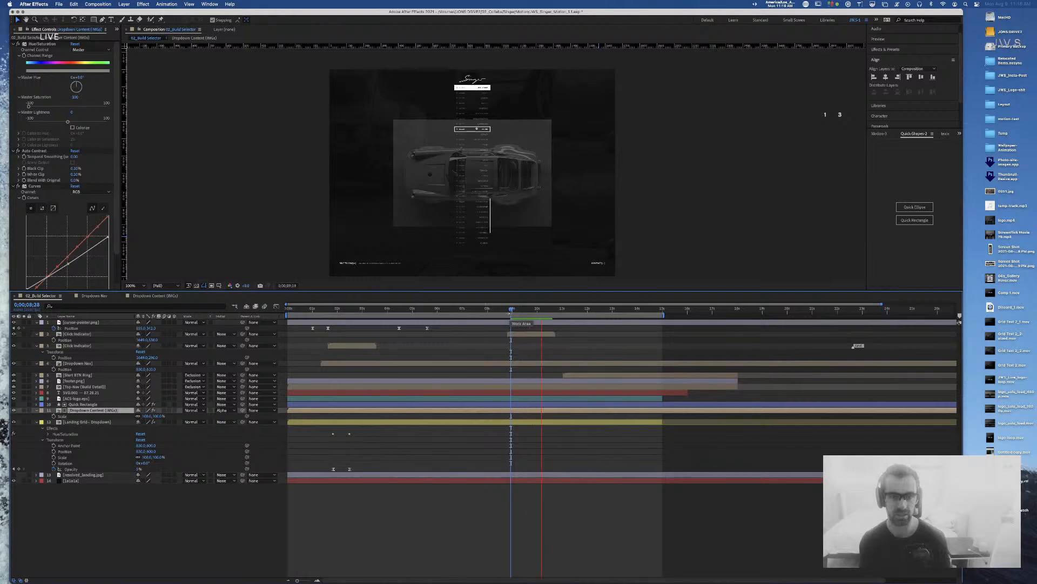
key(space)
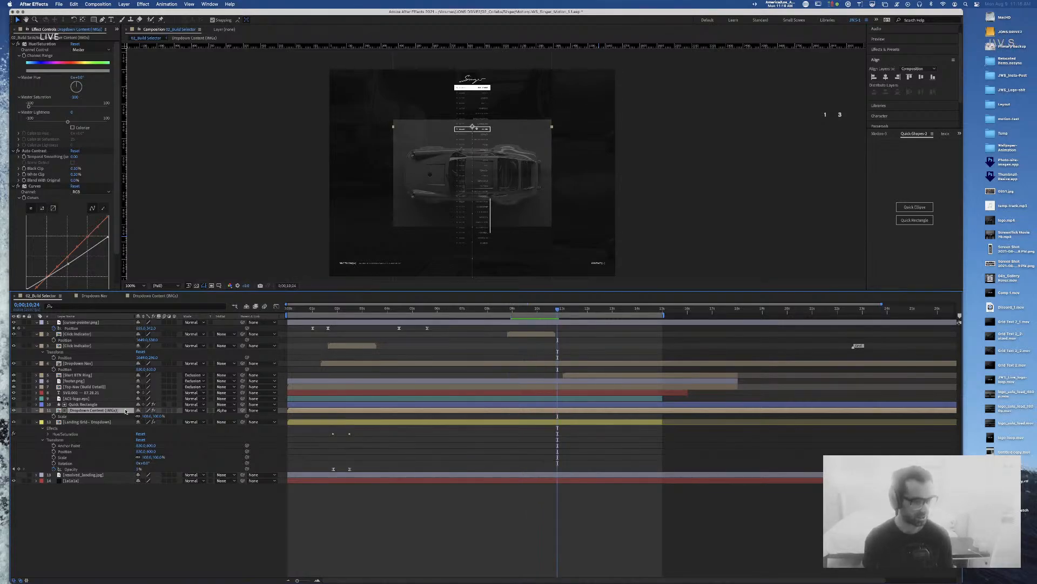
click(160, 519)
key(super+s)
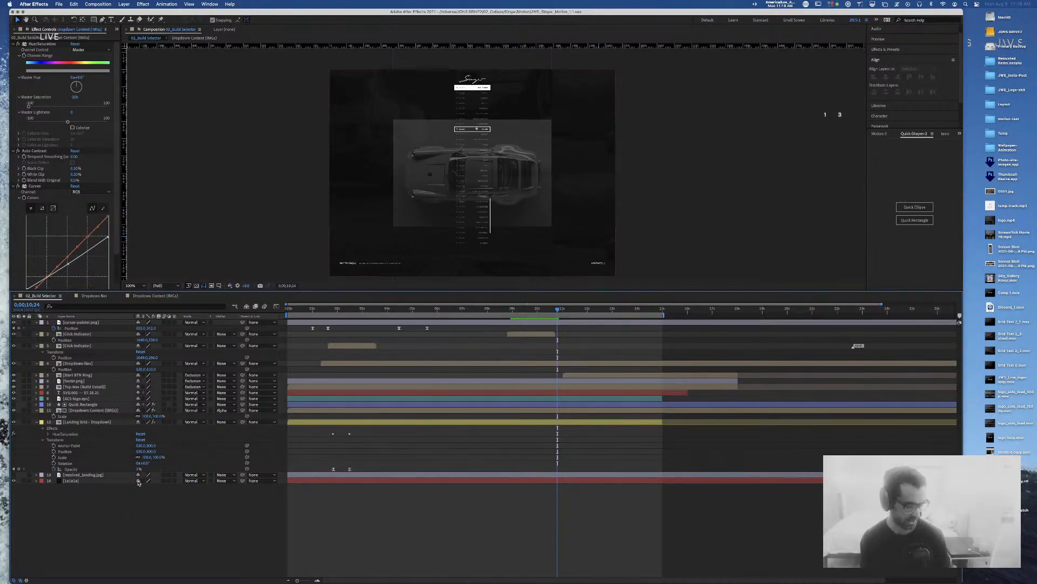
key(super+Tab)
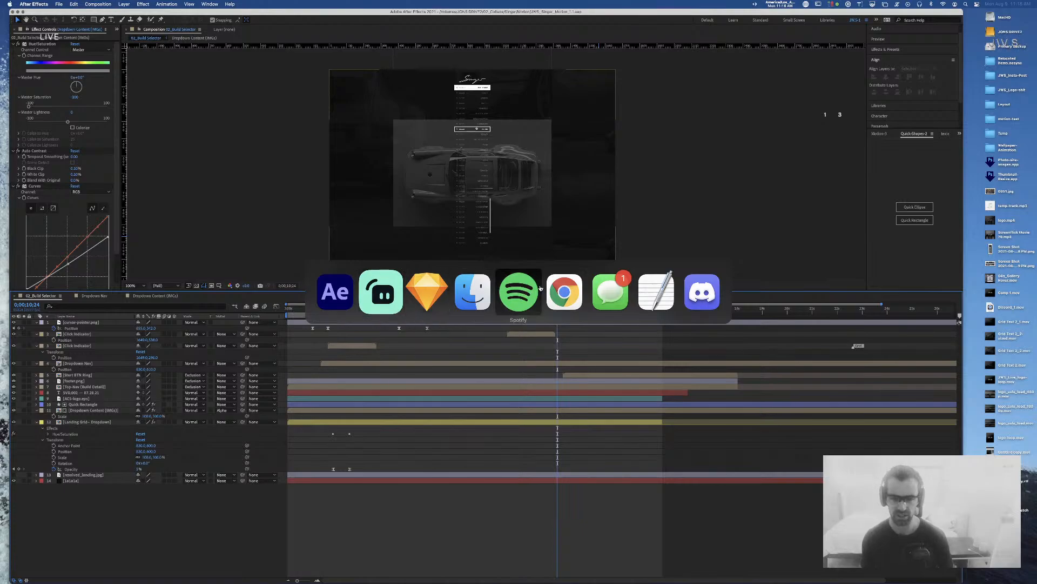
click(564, 287)
Step: In a new tab, Google 'lg ultrafine' and open the LG UltraFine monitors page
key(super+t)
text(lg ultrafin)
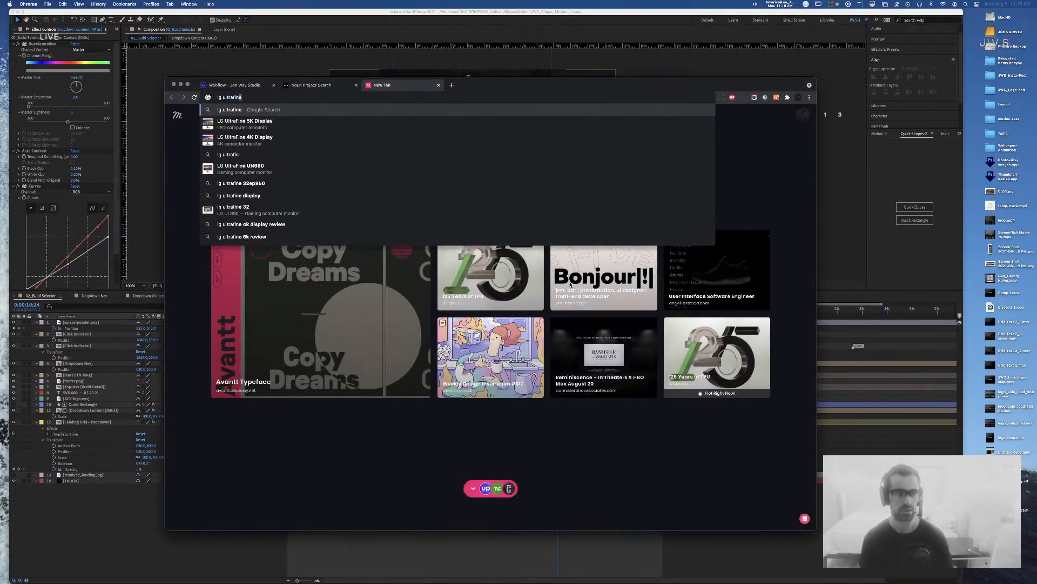
key(Return)
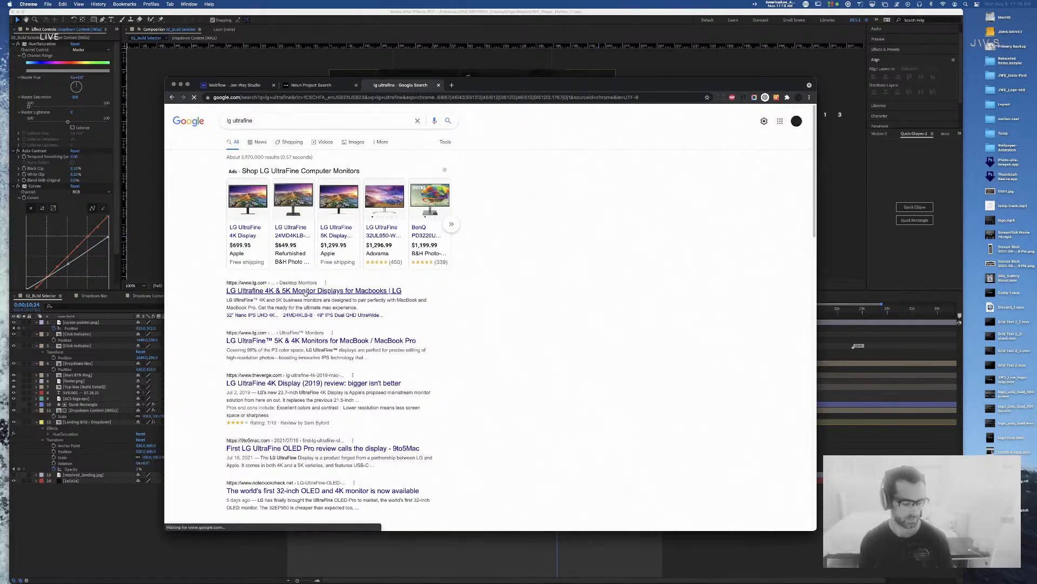
click(327, 259)
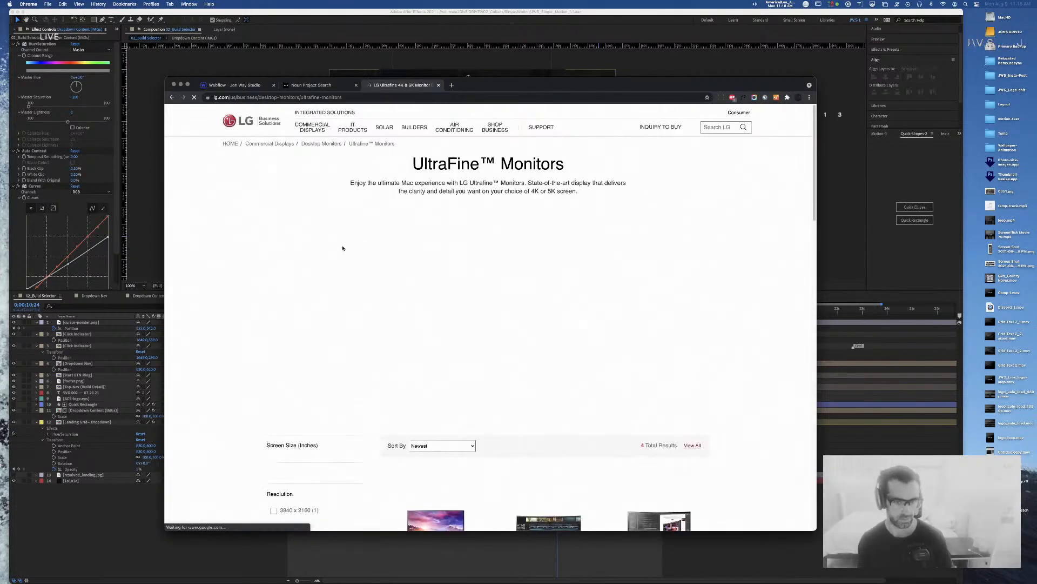
Step: Scroll through the LG UltraFine monitors page
scroll(362, 250, down, 5)
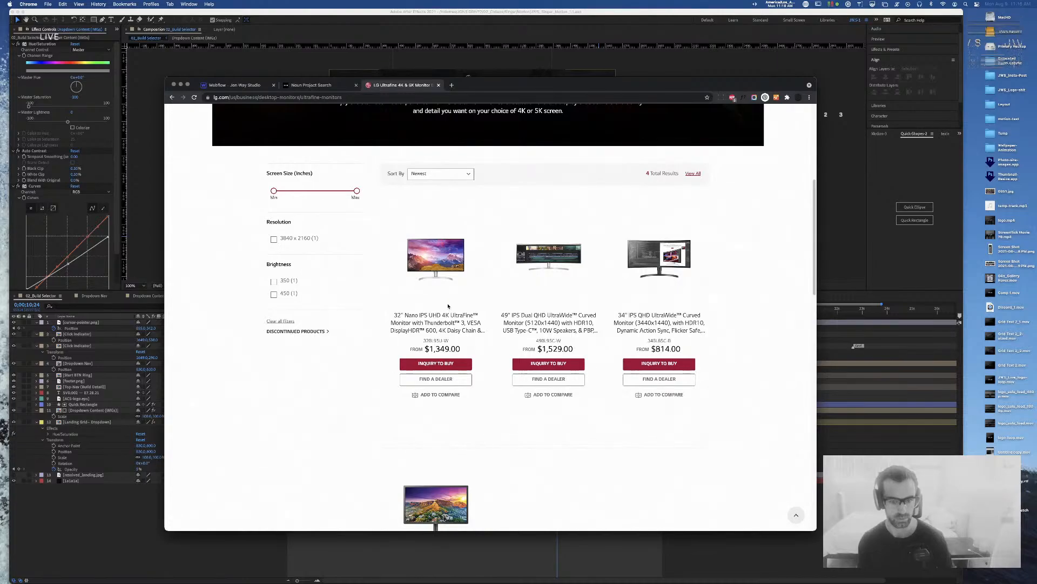
scroll(433, 315, down, 3)
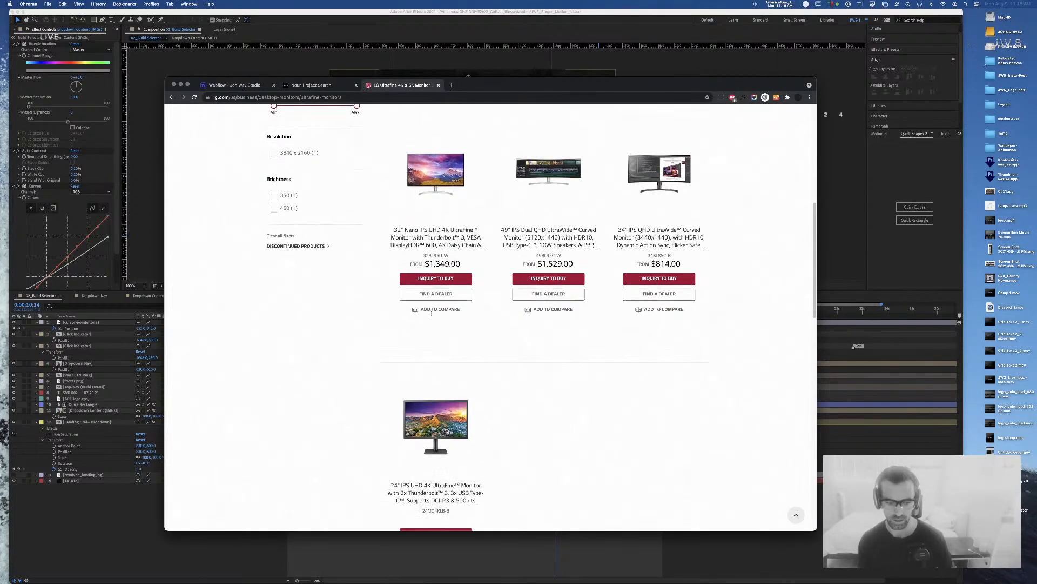
scroll(432, 315, down, 1)
scroll(432, 316, down, 1)
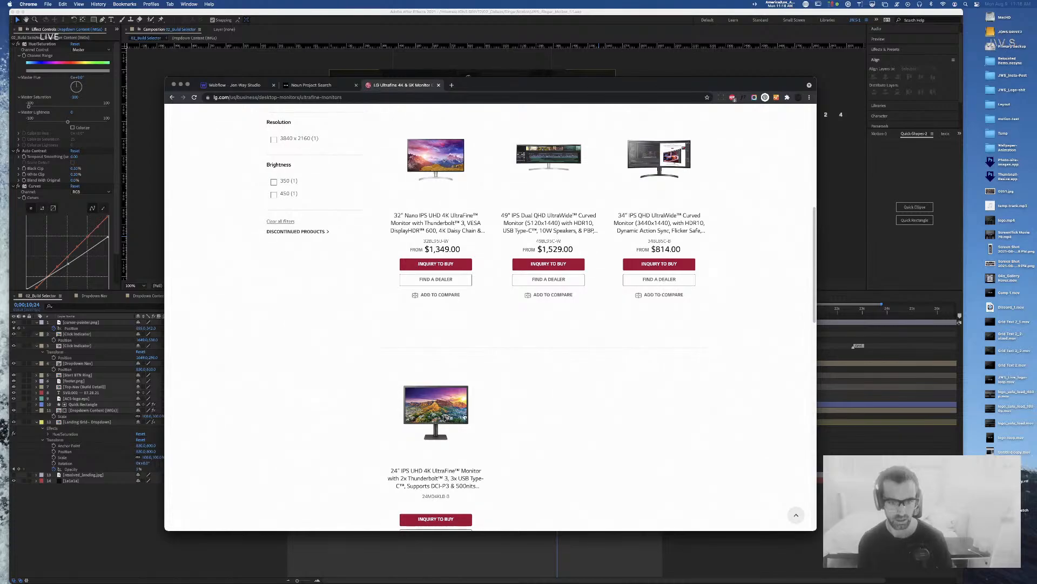
scroll(436, 412, down, 1)
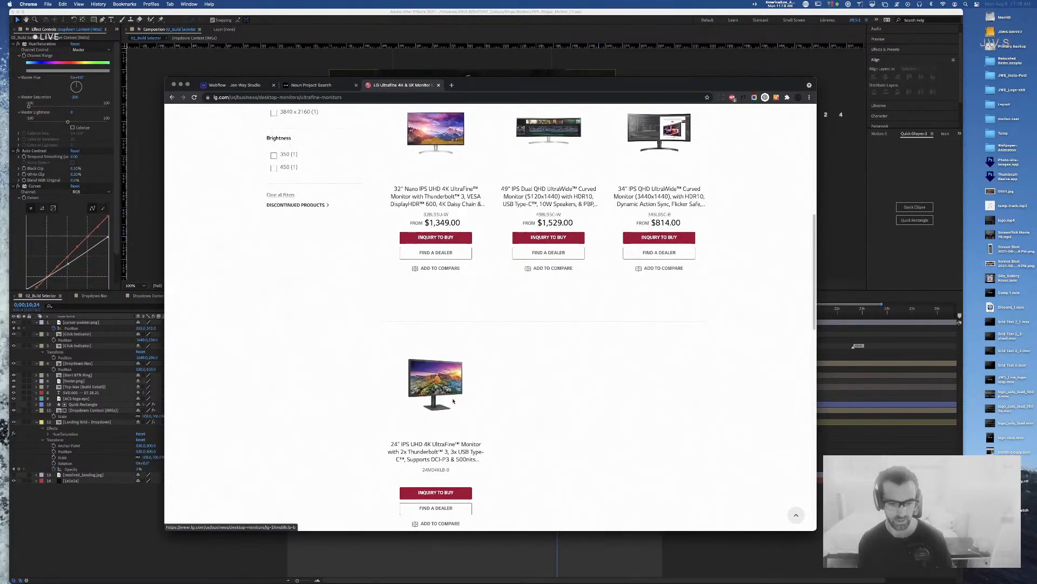
scroll(453, 401, down, 6)
scroll(452, 401, down, 5)
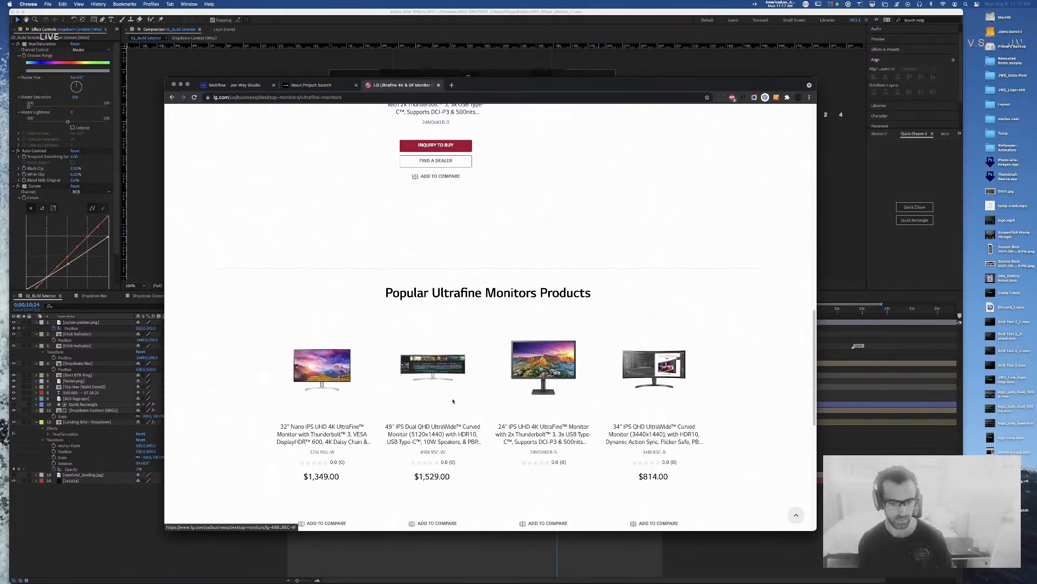
scroll(446, 431, down, 1)
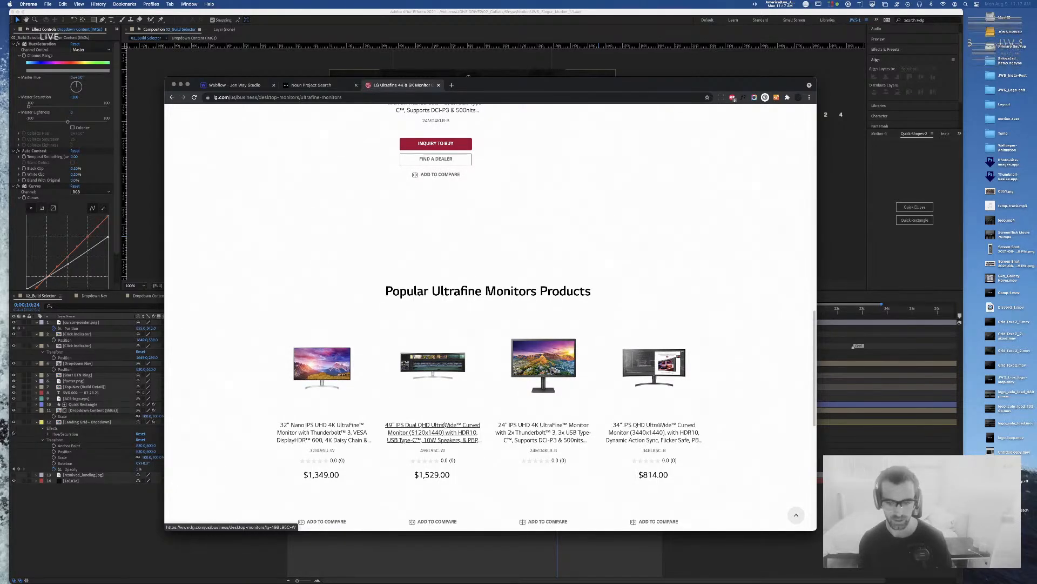
scroll(446, 422, up, 10)
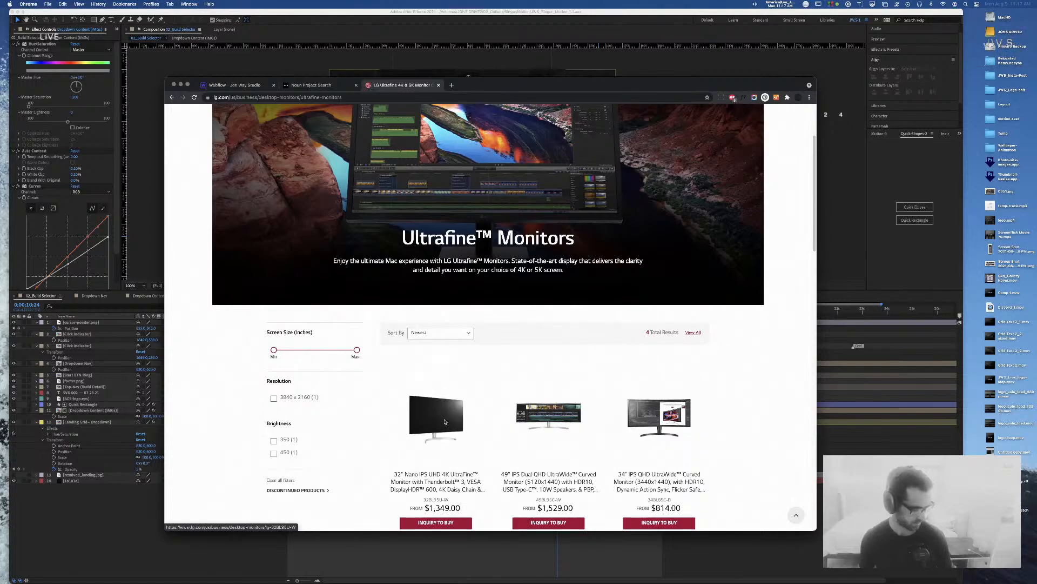
scroll(445, 422, down, 2)
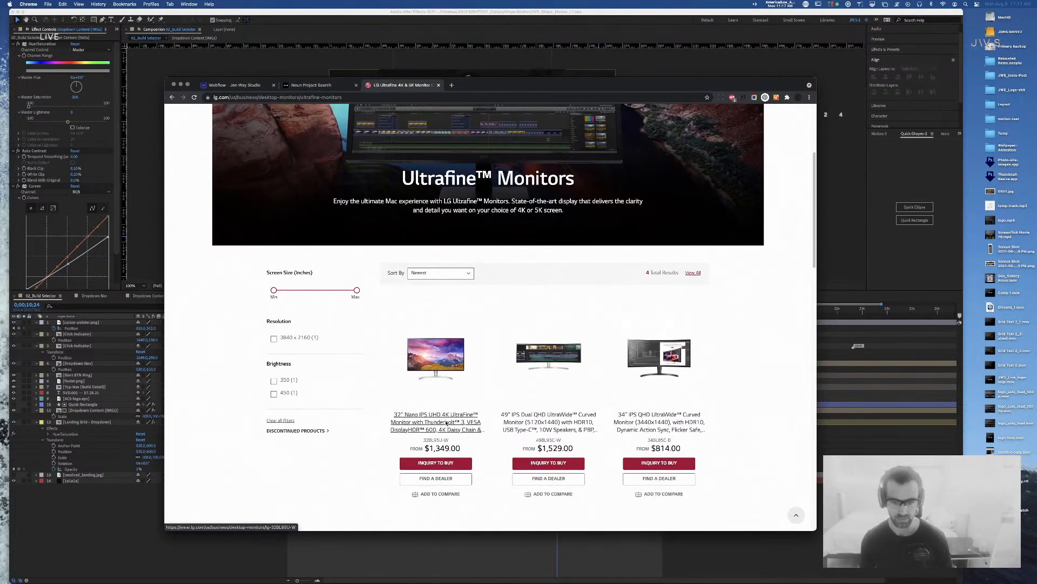
scroll(446, 423, up, 4)
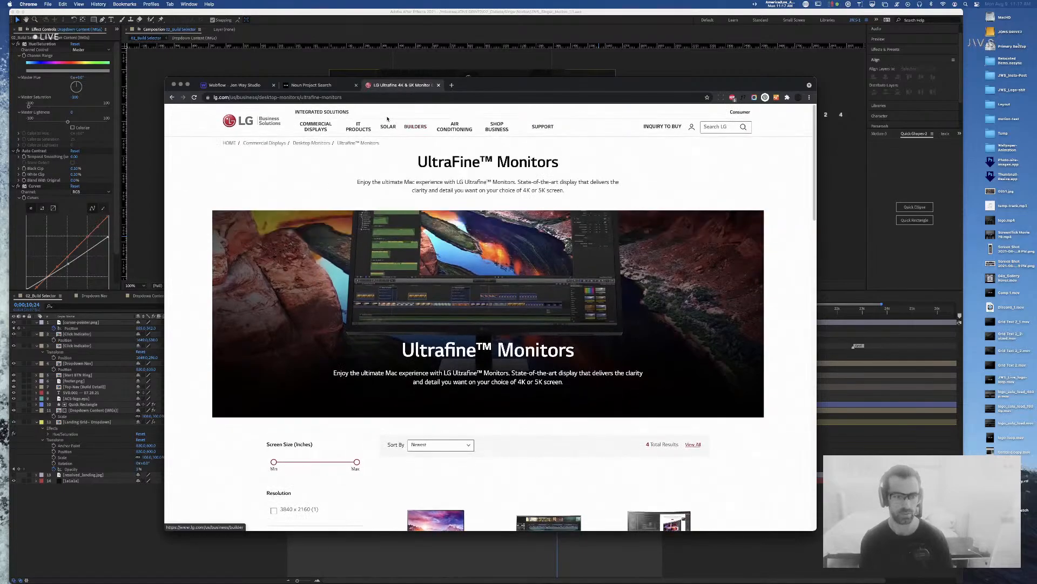
Step: Go back to the results and refine the search to 'lg ultrafine 5k'
click(172, 97)
click(324, 120)
text(5k)
key(Return)
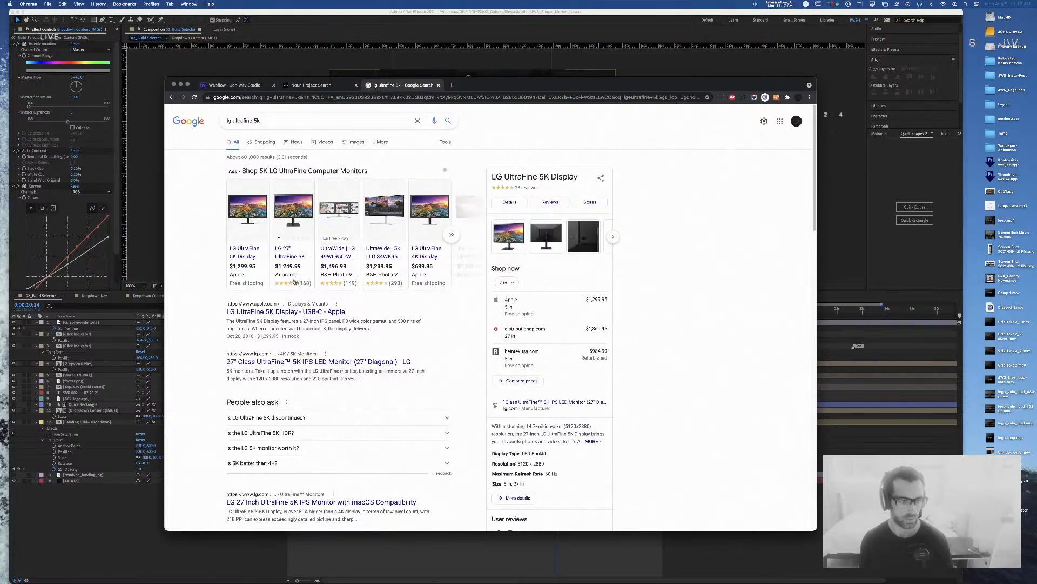
click(238, 251)
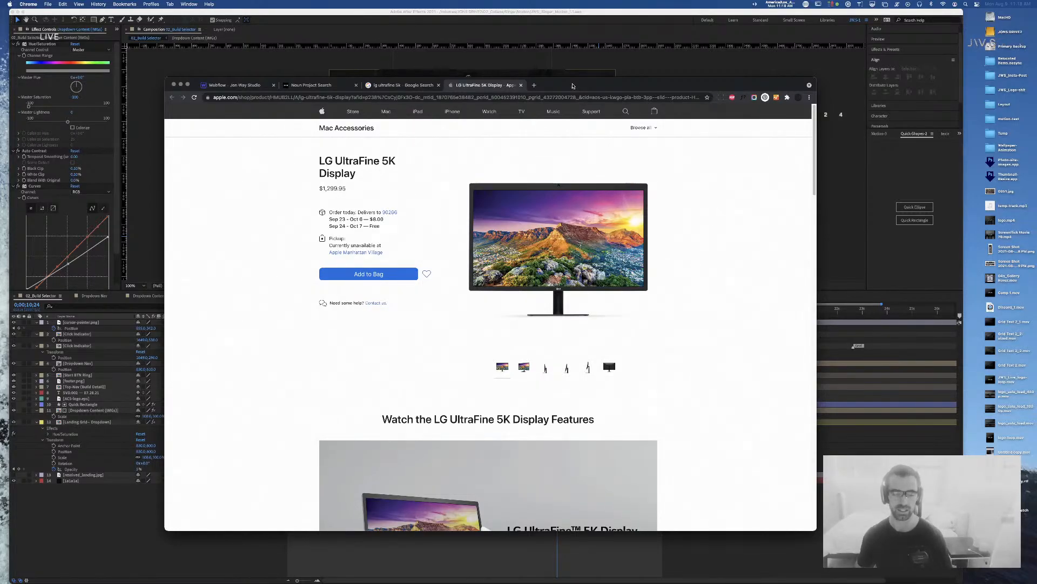
key(super+w)
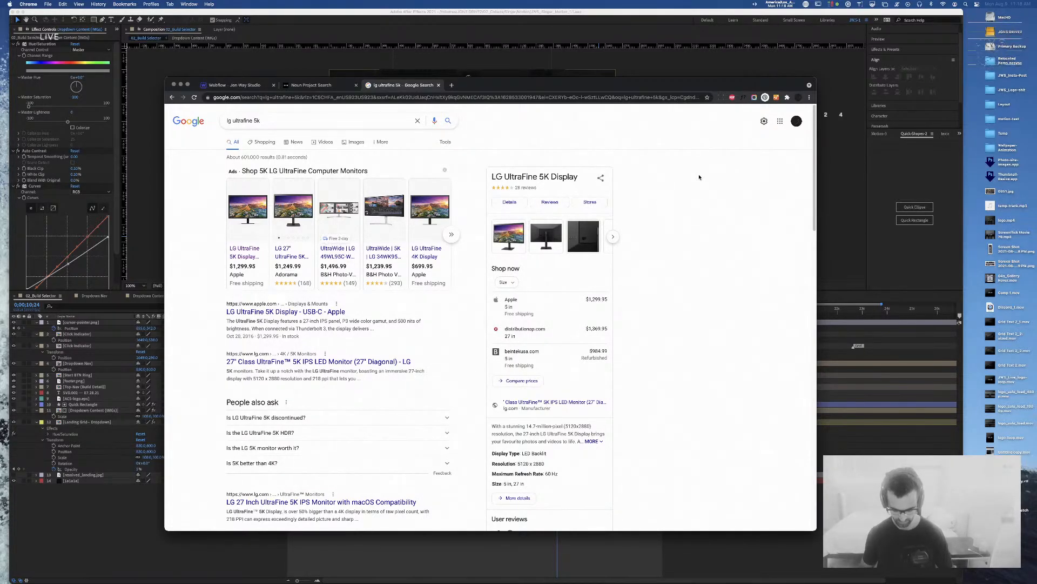
Step: Load youtube.com in a new browser tab
key(super+t)
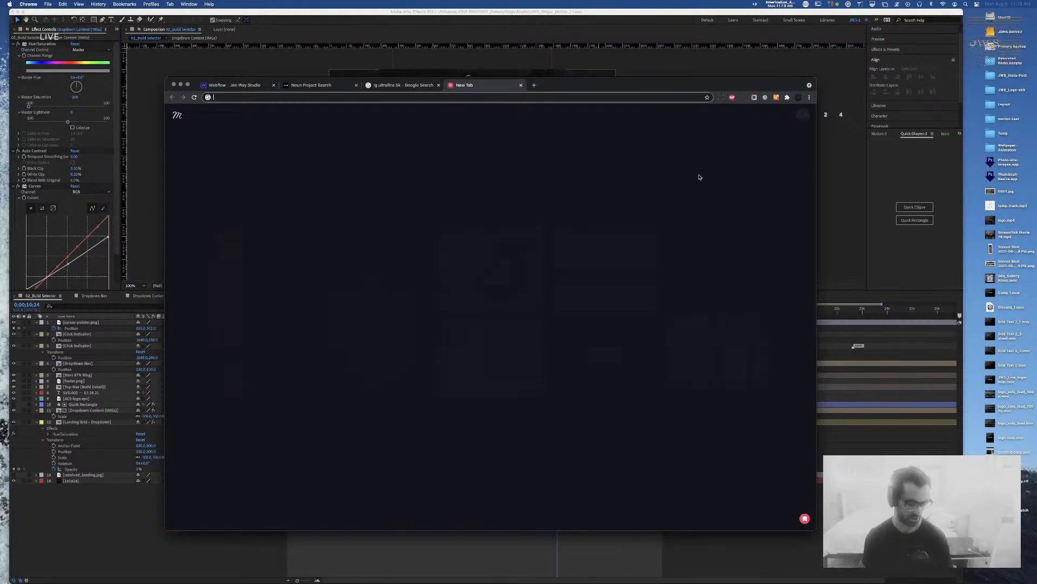
text(you)
key(Return)
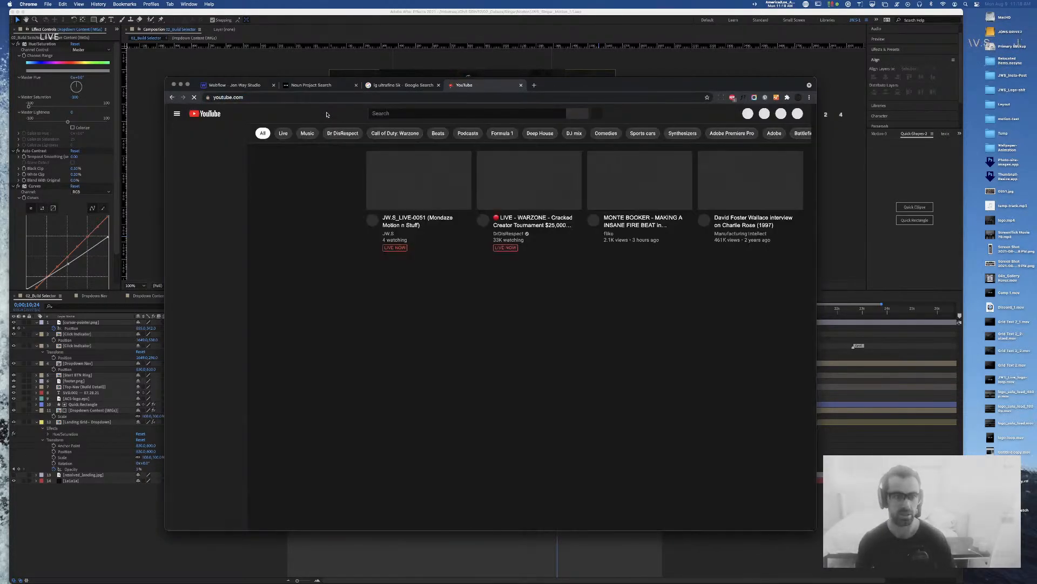
Step: Search YouTube for the creator's name and open the MKBHD channel page
click(415, 113)
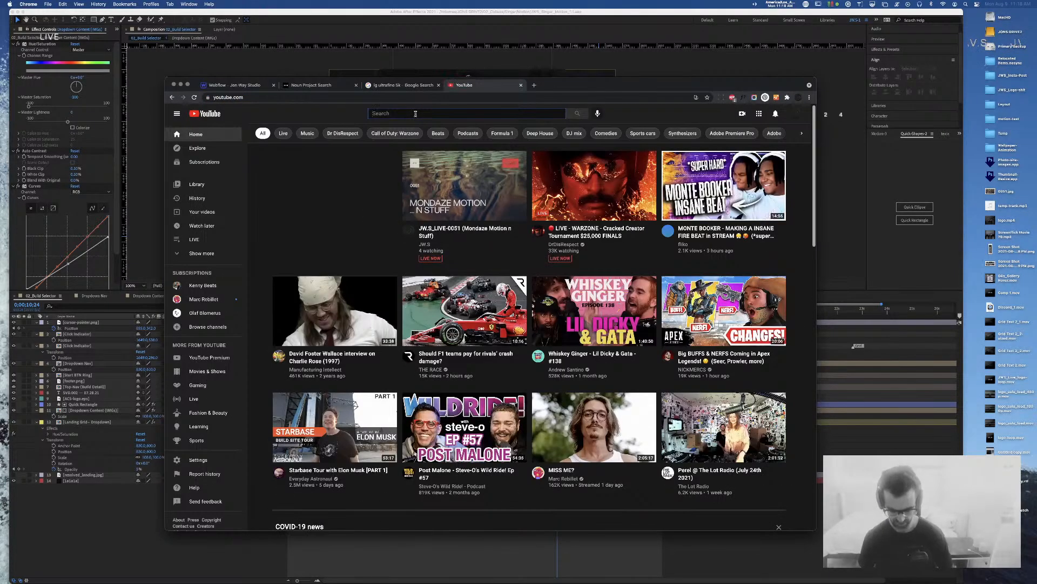
text(marquee)
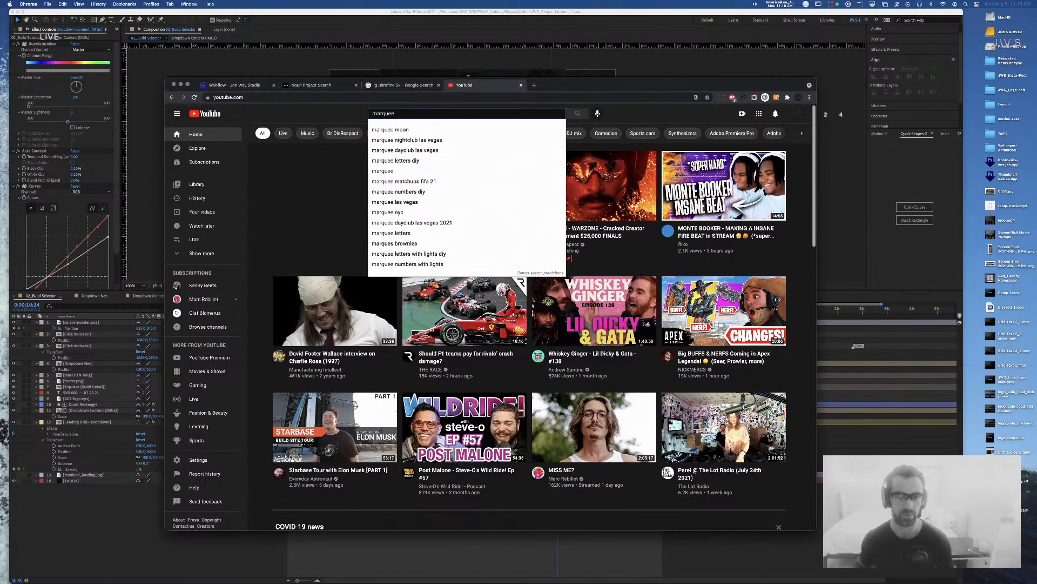
text(s)
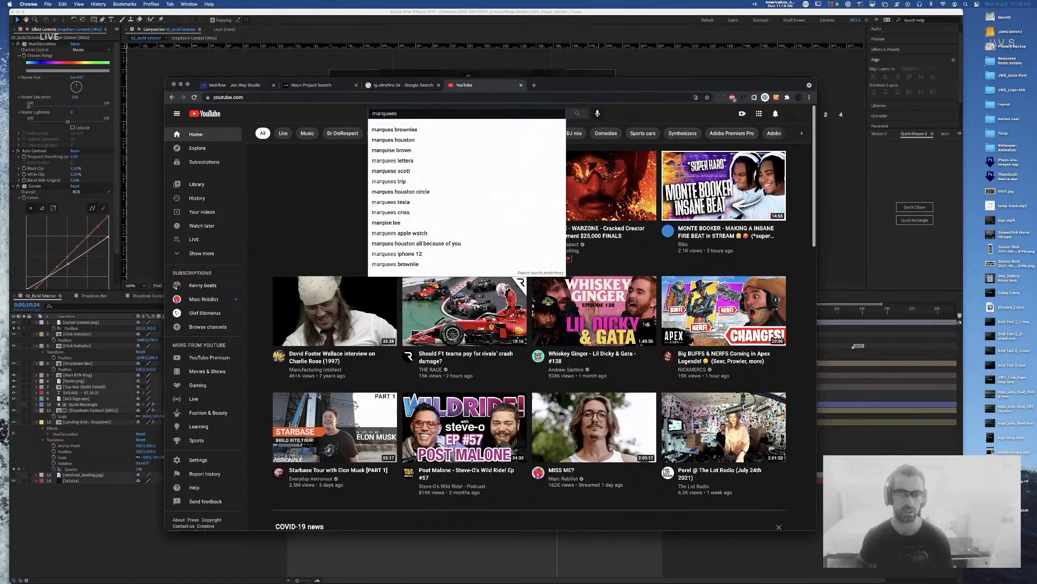
key(Down)
key(Return)
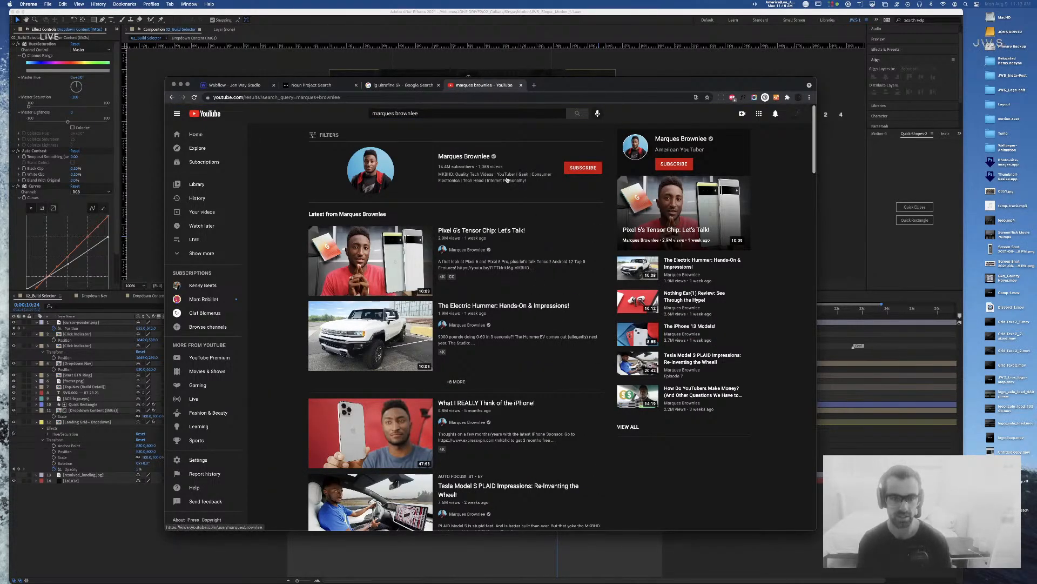
click(468, 158)
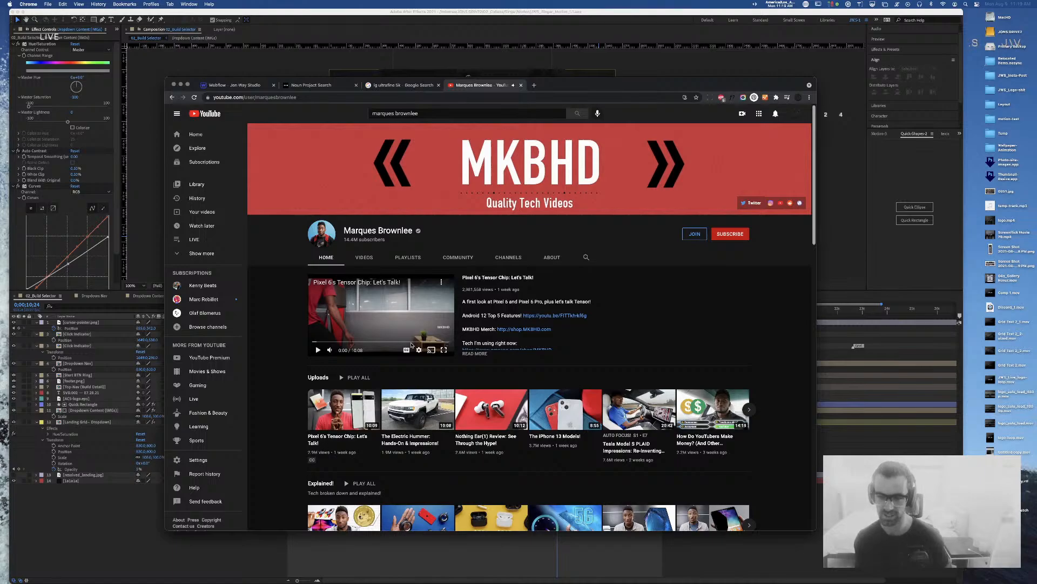
Step: Google 'buy a ticket take the ride' in a new tab, then close that tab
key(super+t)
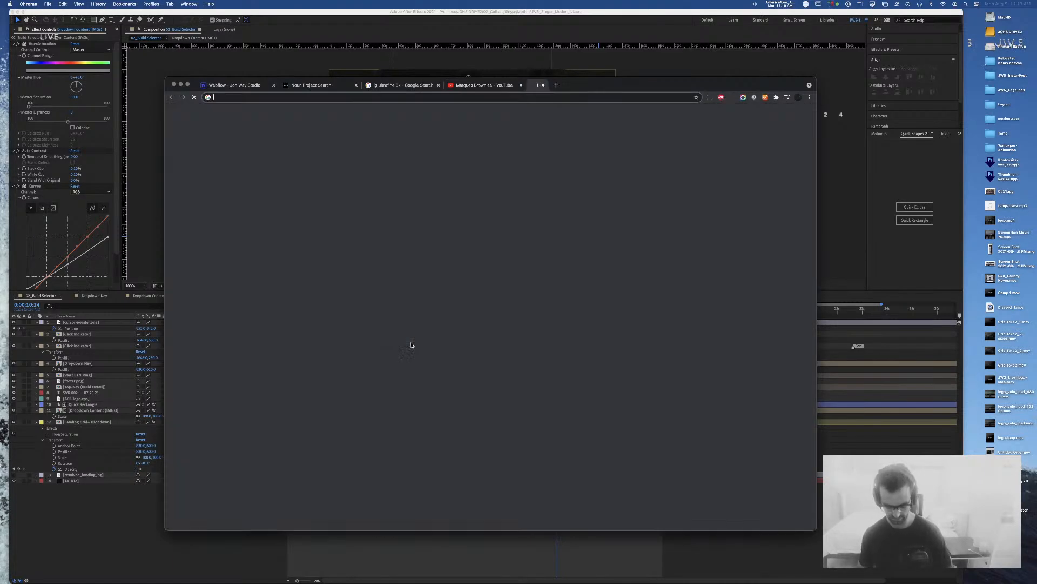
text(buy a t)
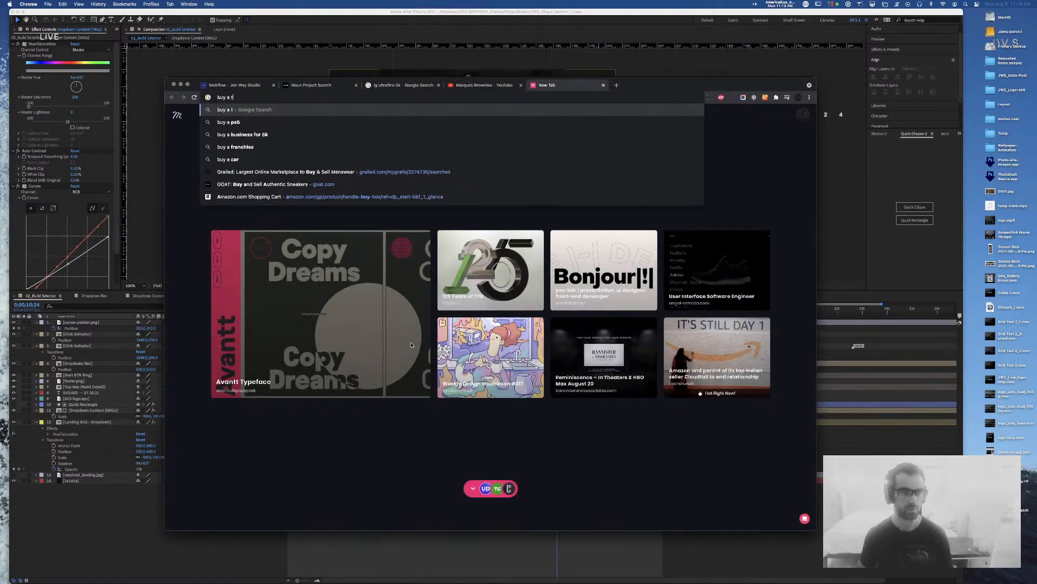
text(ikeet take t)
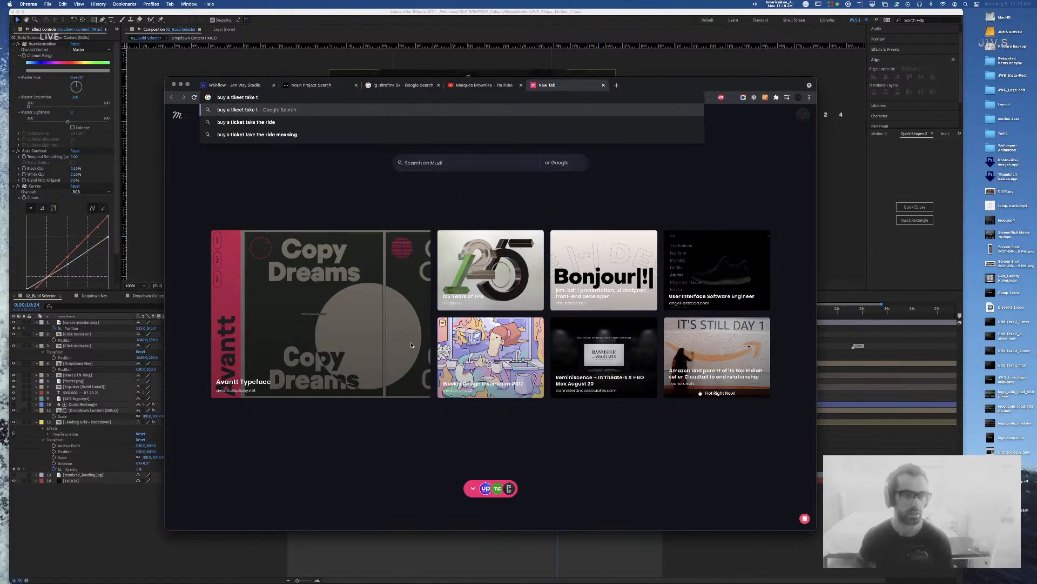
key(Down)
key(Return)
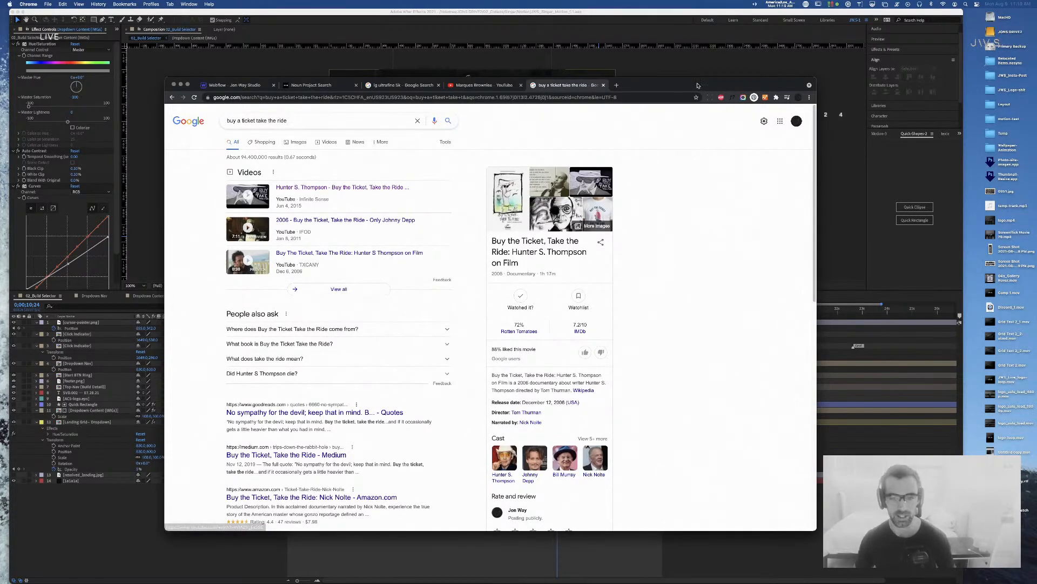
key(super+w)
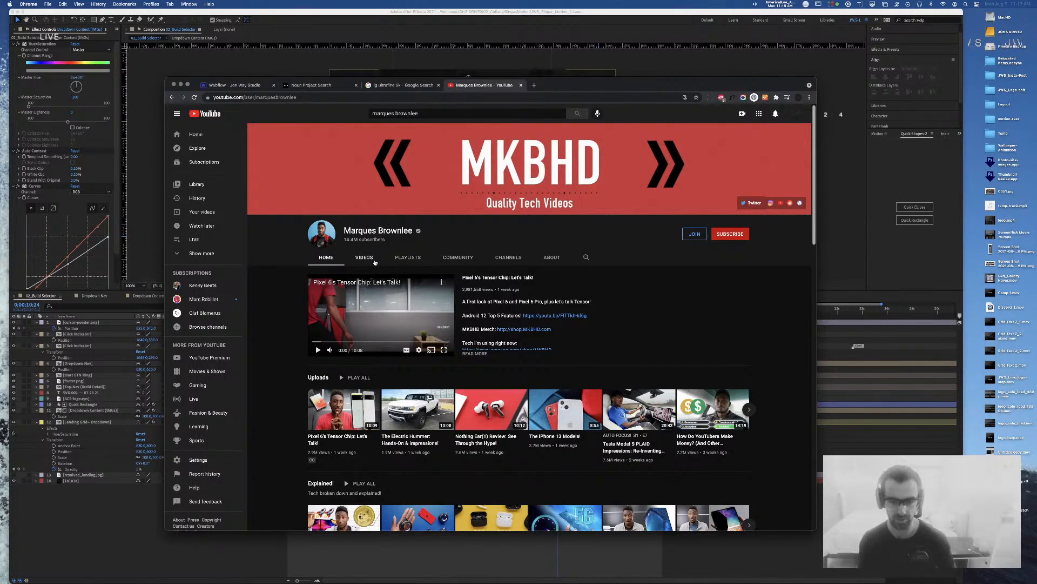
Step: Show the channel's full Videos list
scroll(589, 347, down, 3)
scroll(610, 360, up, 3)
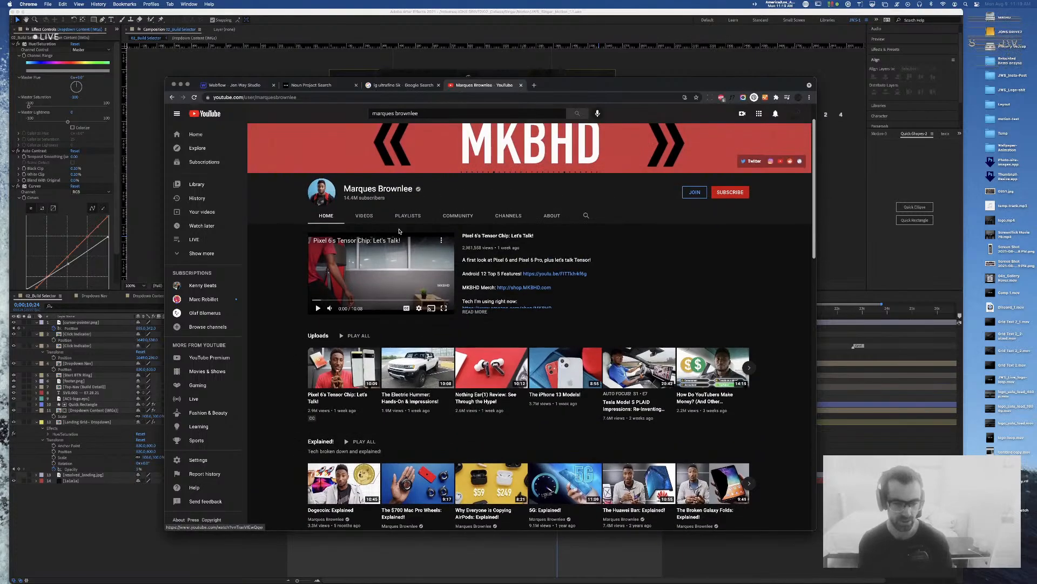
click(371, 218)
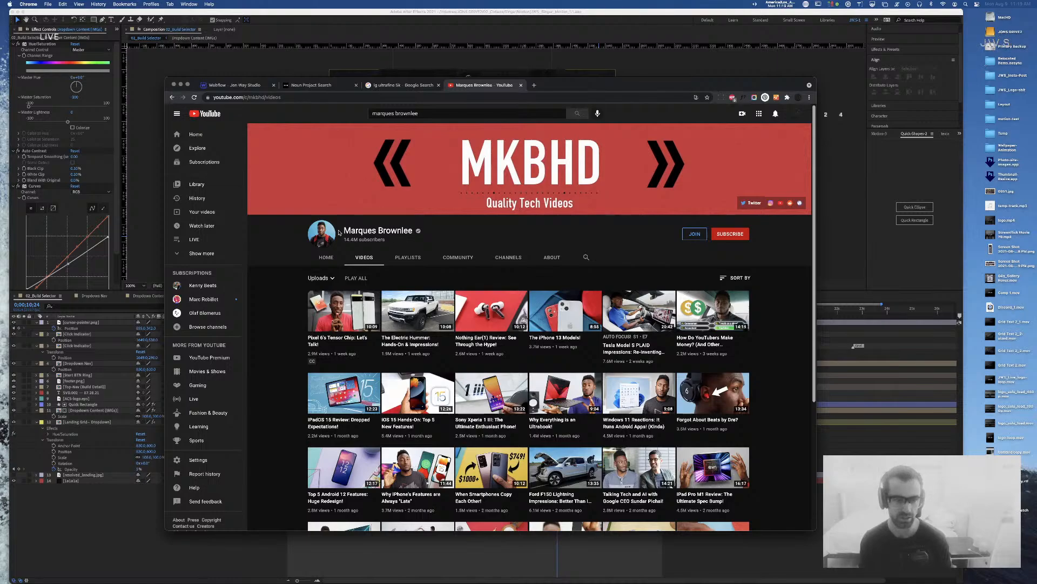
Step: Search YouTube for the creator's name plus 'studio'
drag(341, 231, 412, 231)
scroll(412, 229, down, 1)
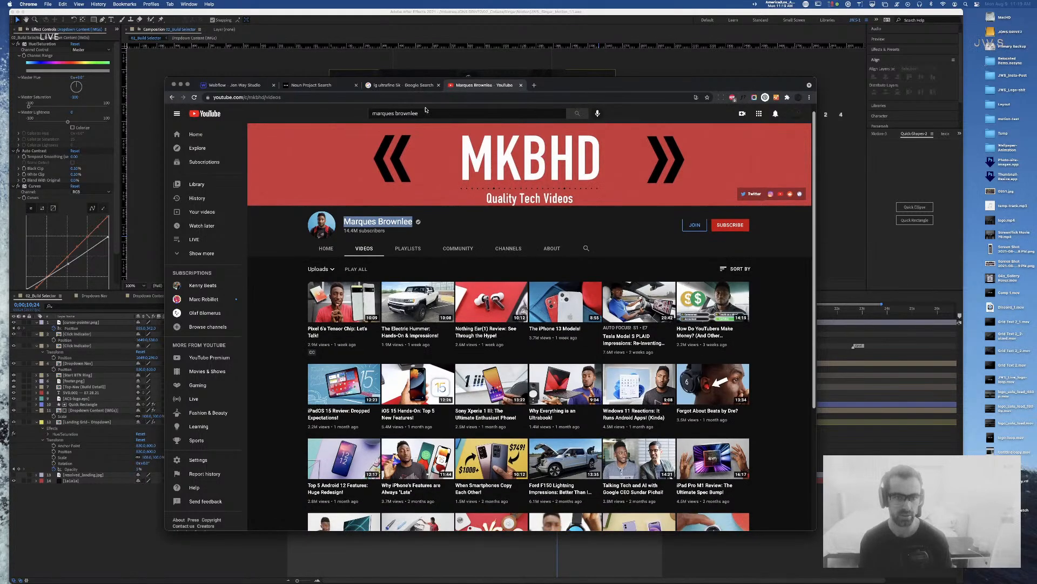
click(430, 112)
text(studio)
key(Return)
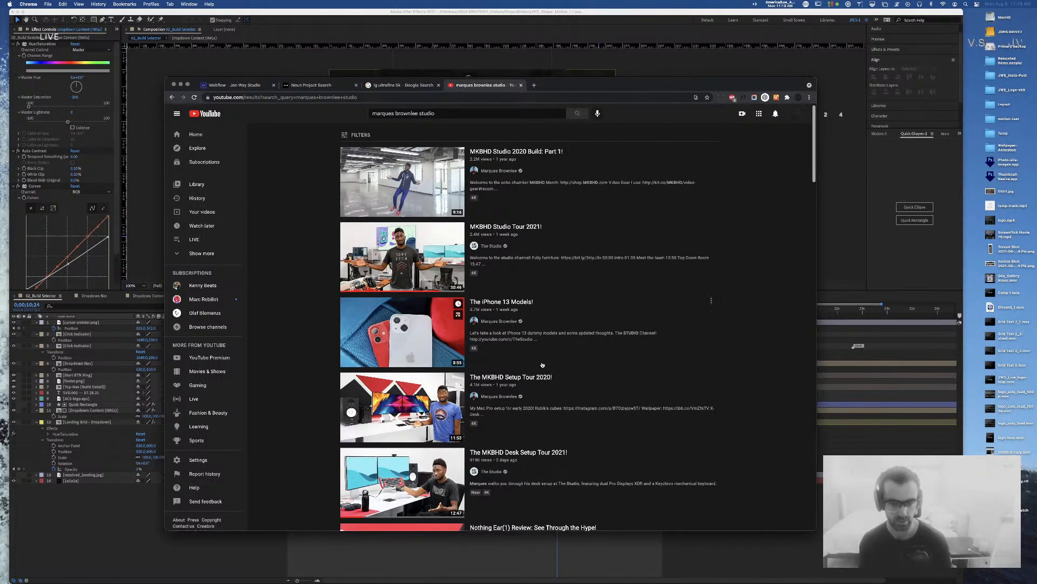
Step: Play The MKBHD Setup Tour 2020! muted, seeking to 1:07, 1:54, 2:51, 2:13, then the desk scene
click(453, 400)
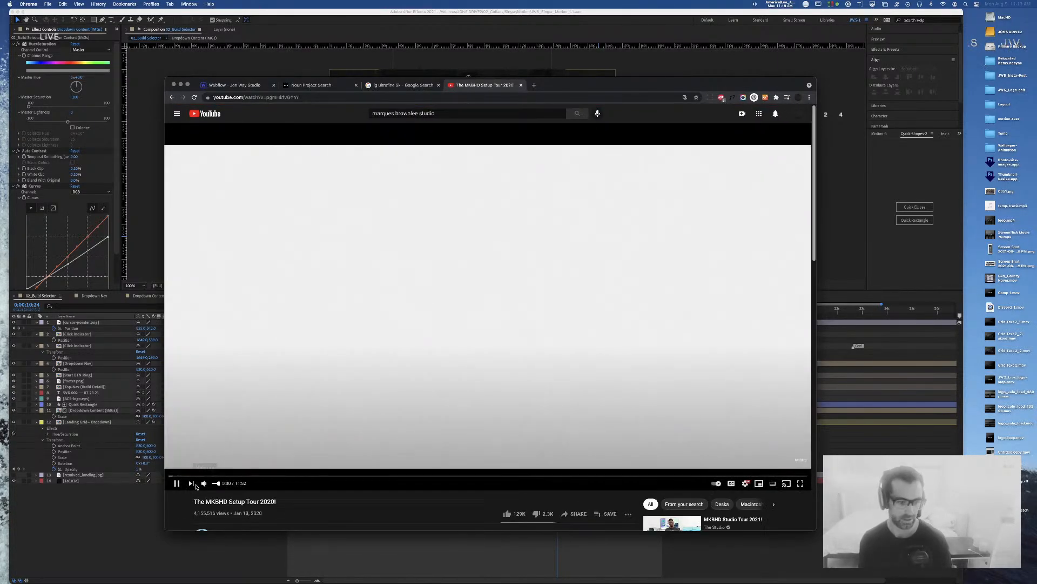
click(205, 483)
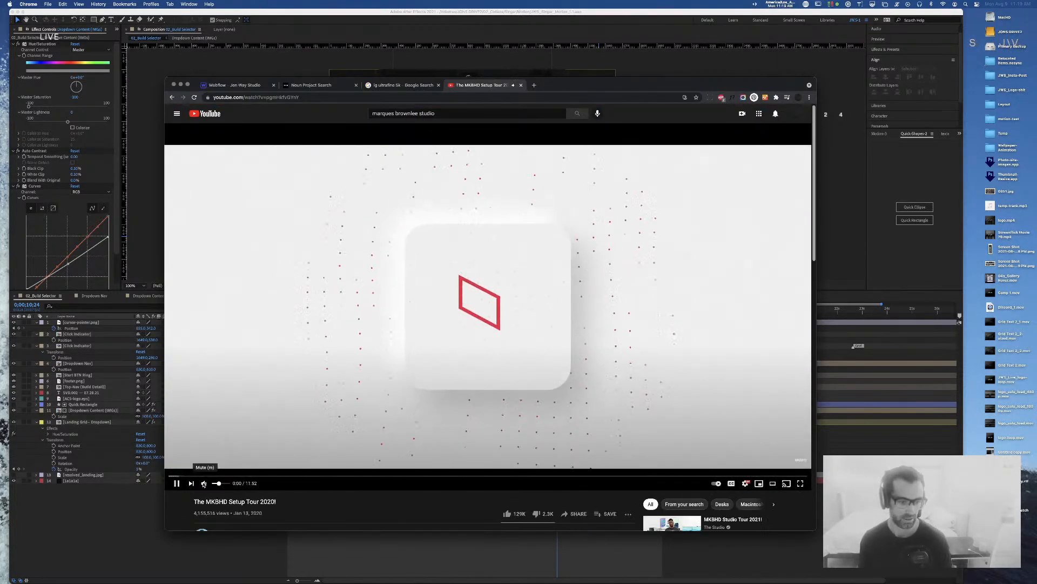
click(231, 476)
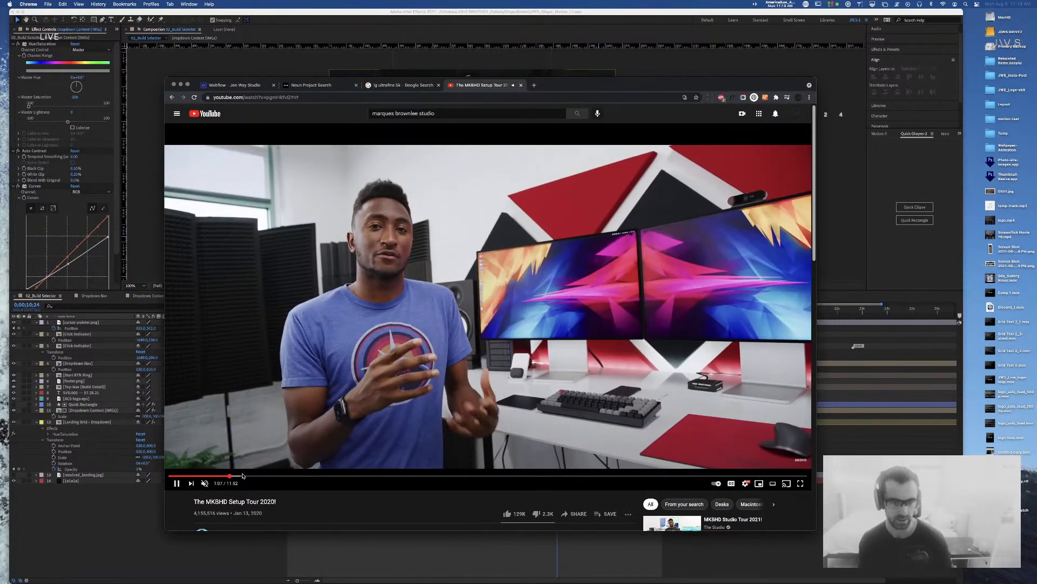
click(272, 476)
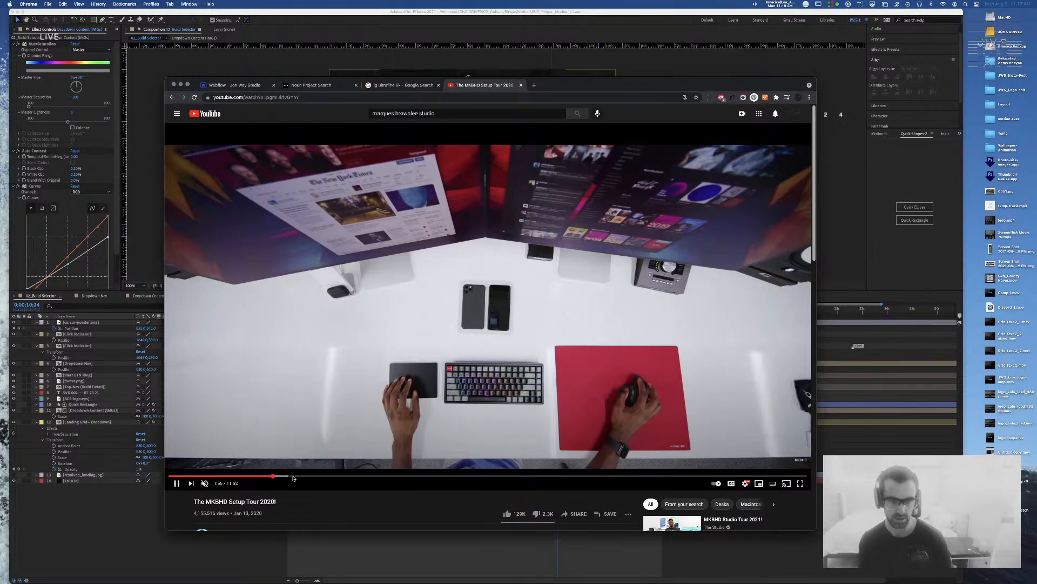
click(323, 476)
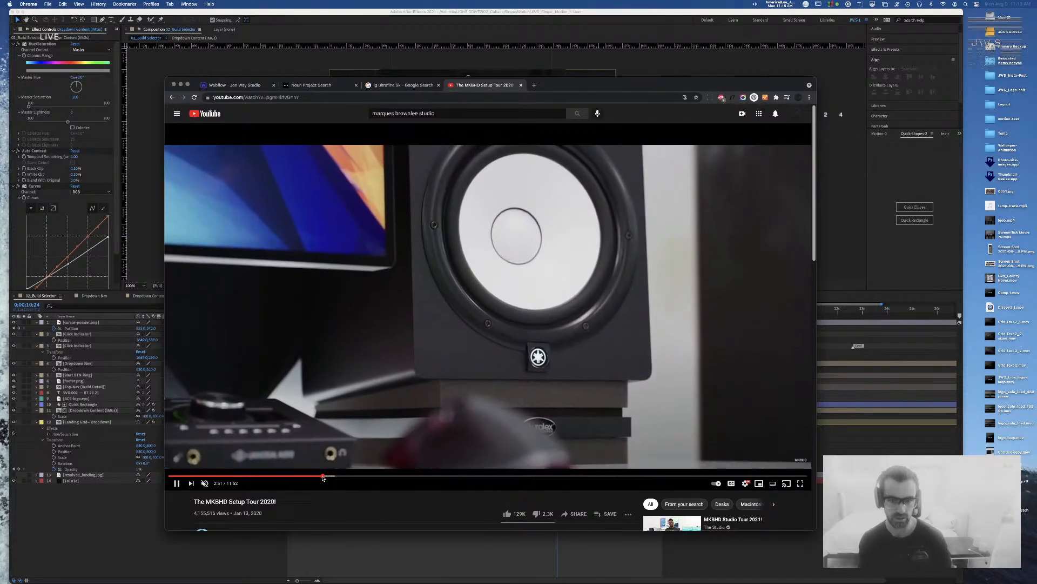
click(289, 476)
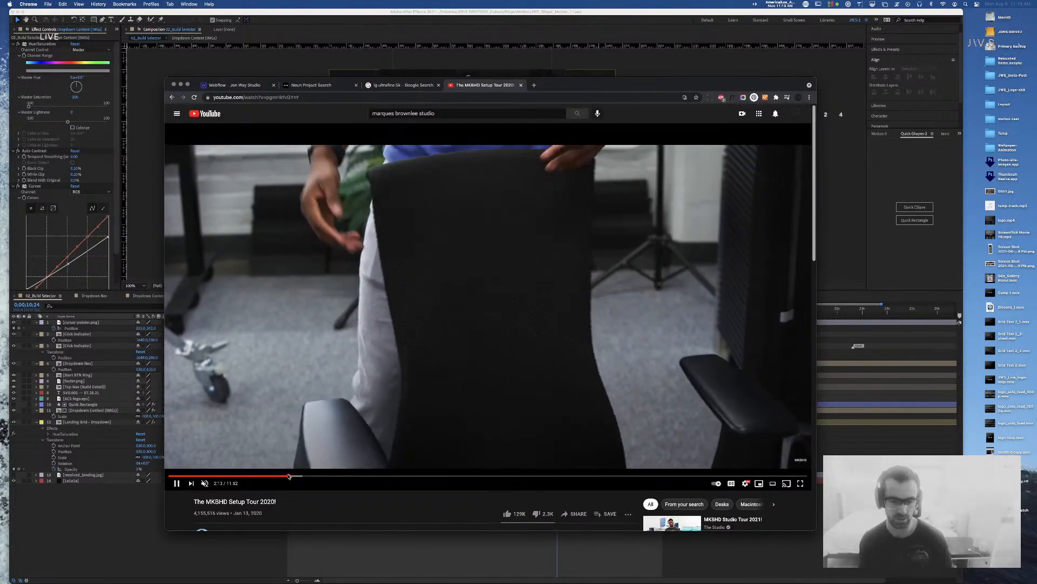
click(304, 476)
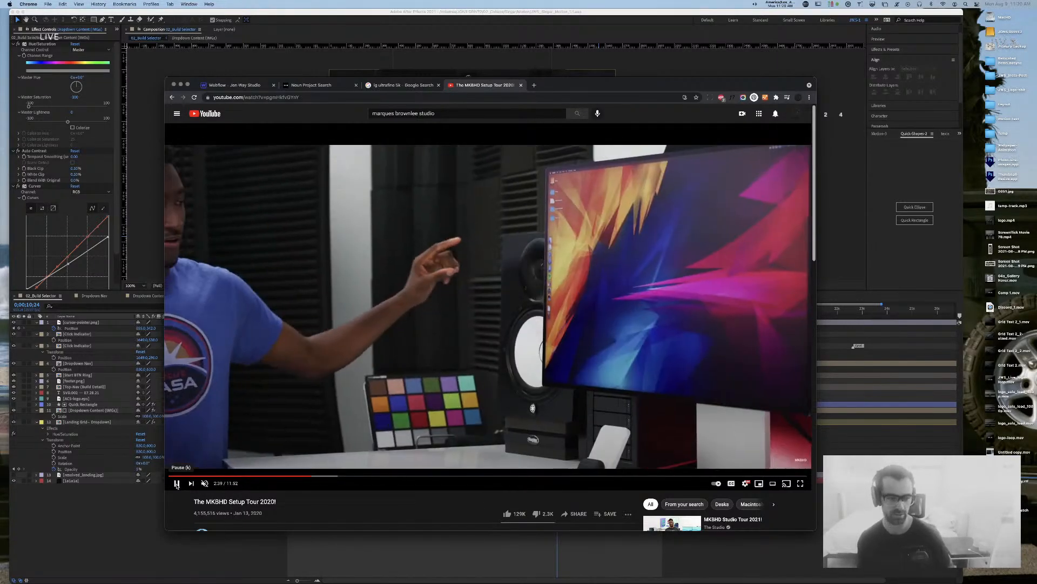
Step: Return to the studio search results and scroll down the list
scroll(176, 485, down, 1)
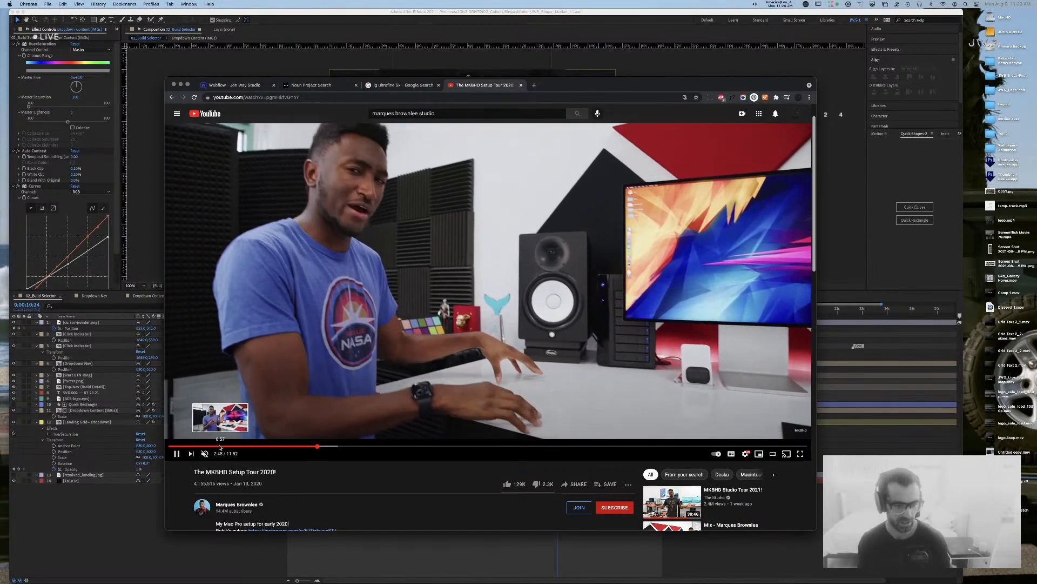
click(171, 97)
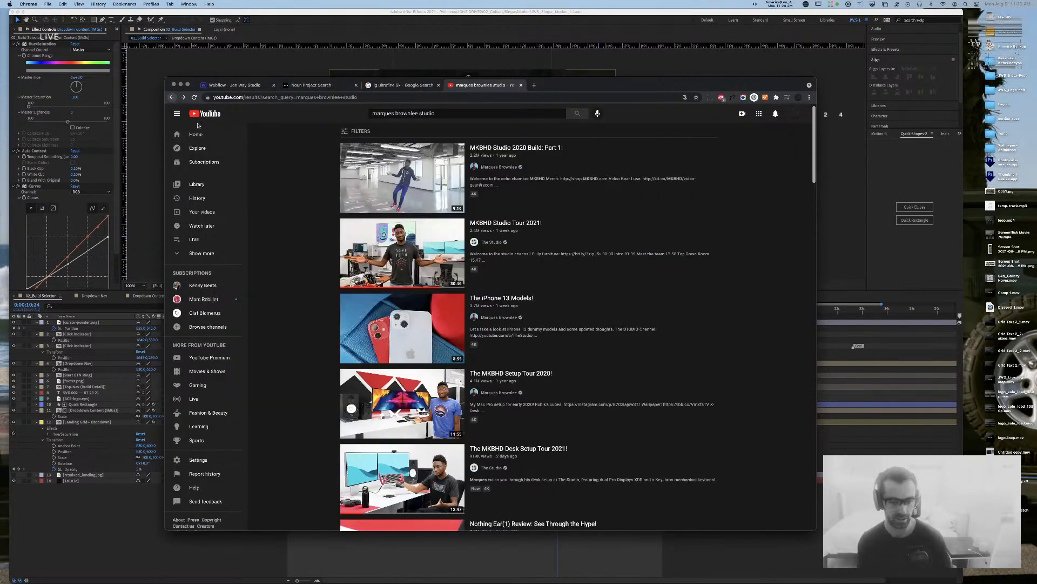
scroll(581, 421, down, 1)
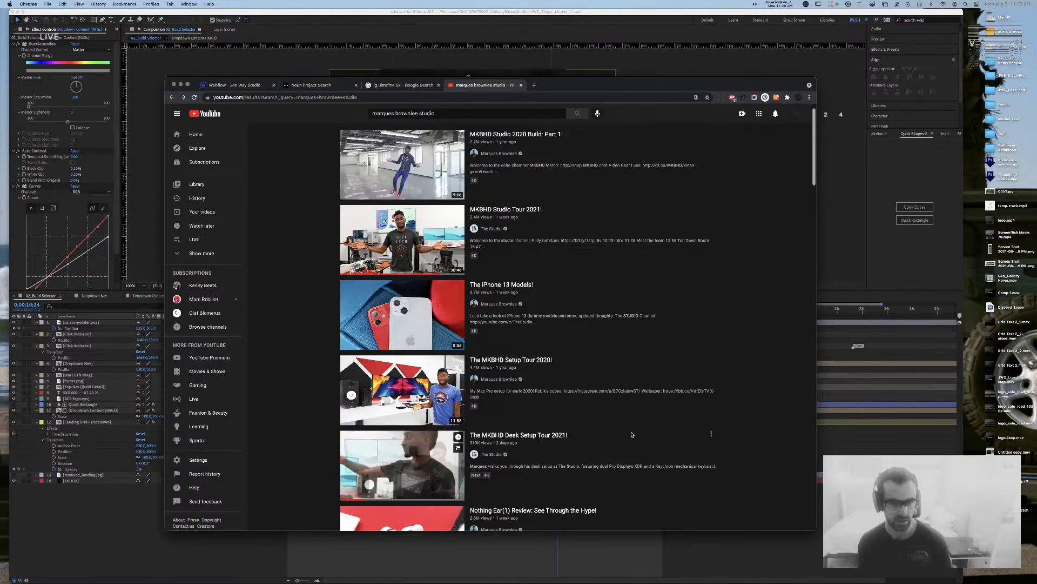
scroll(629, 433, down, 1)
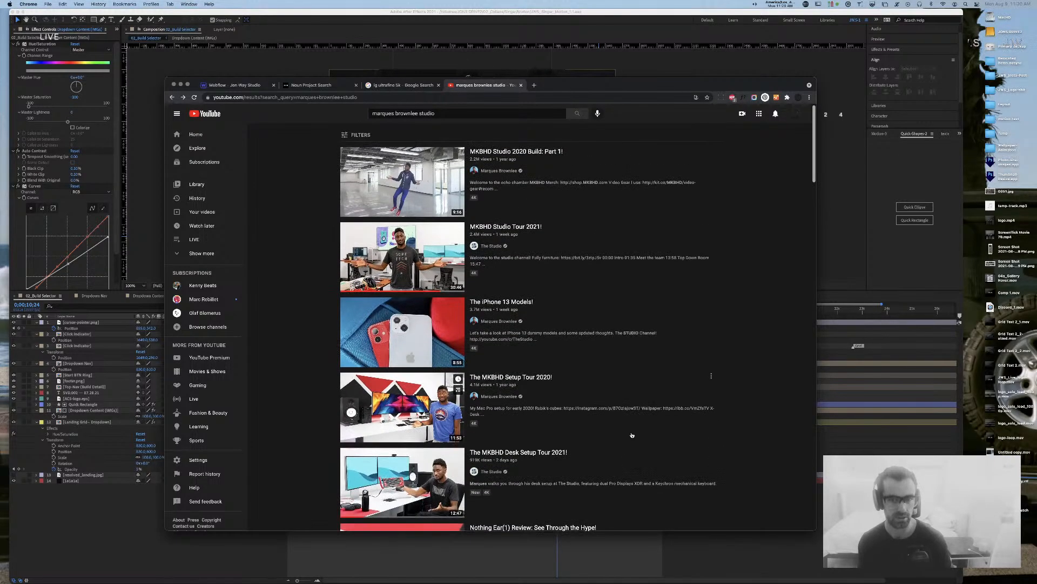
scroll(629, 432, down, 2)
scroll(628, 429, down, 5)
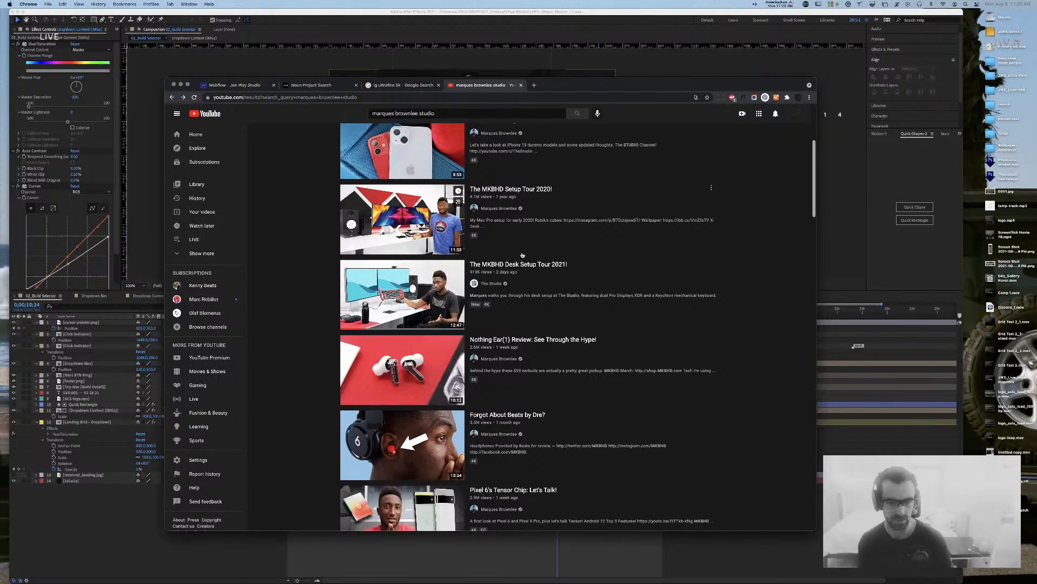
Step: Skim The MKBHD Desk Setup Tour 2021! at 1:03, 1:14, 1:50, 3:26, then return to After Effects
click(539, 265)
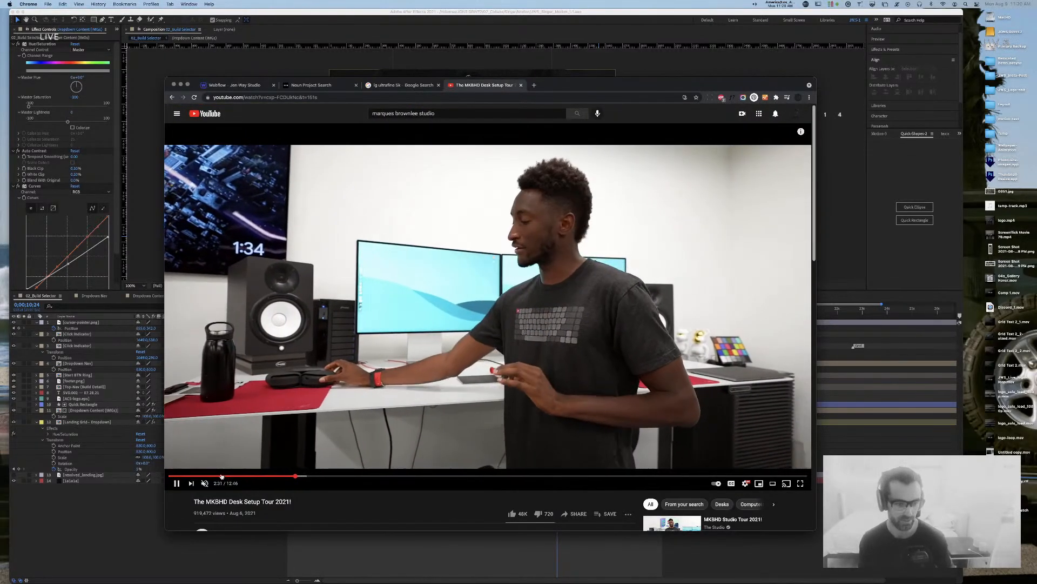
click(221, 475)
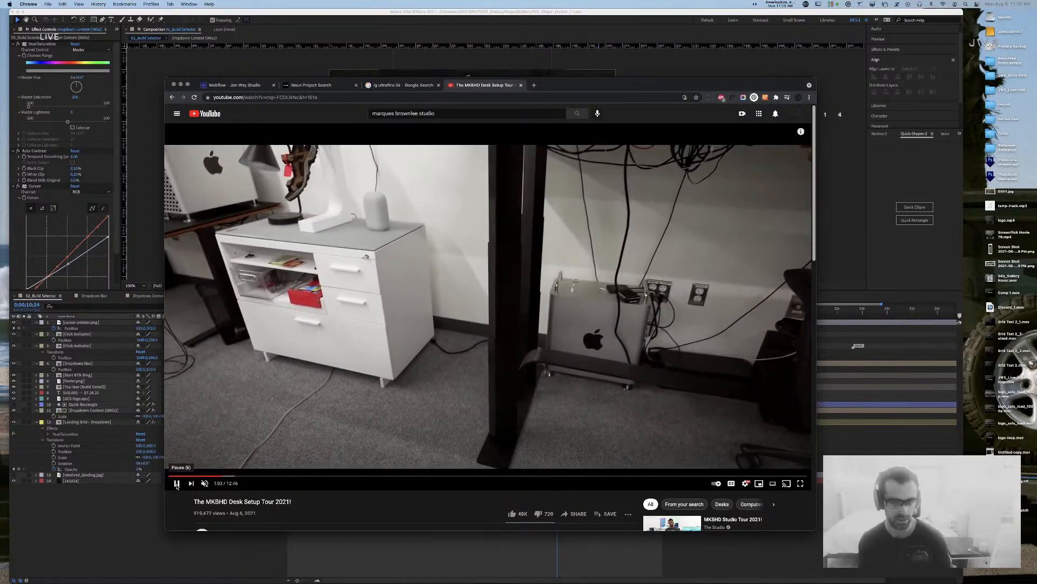
click(630, 286)
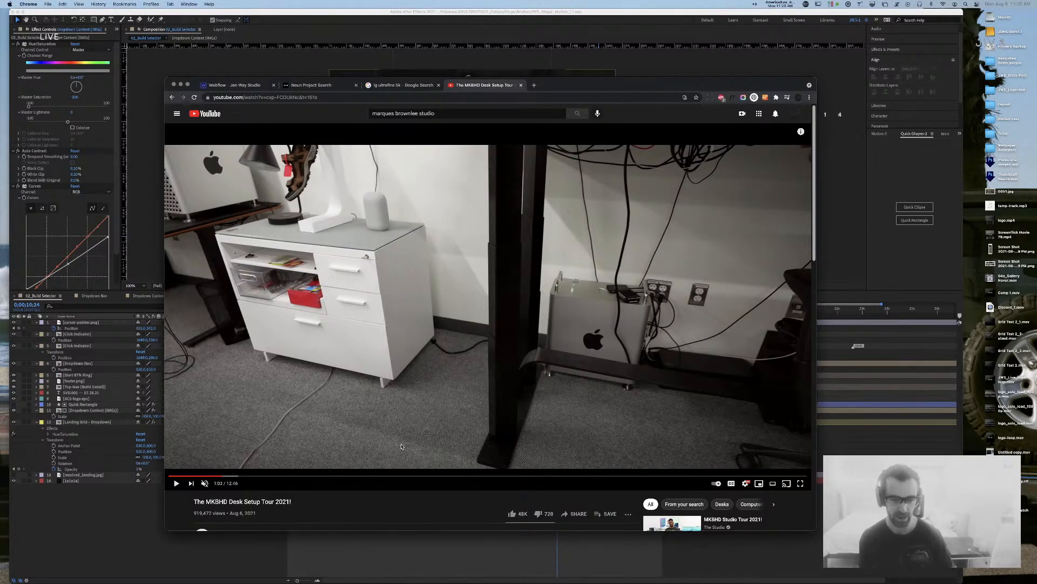
click(231, 476)
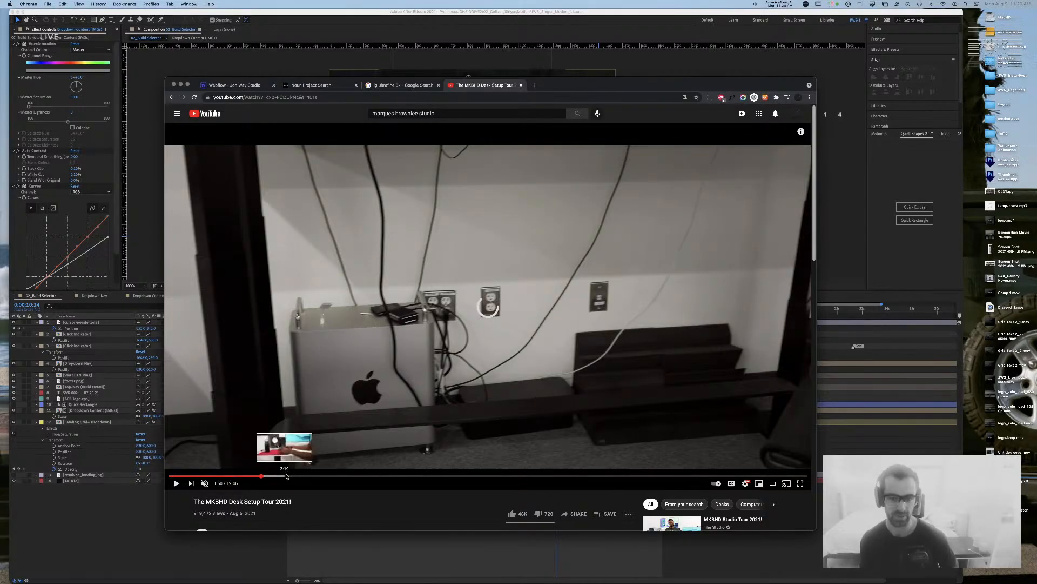
click(261, 475)
click(340, 476)
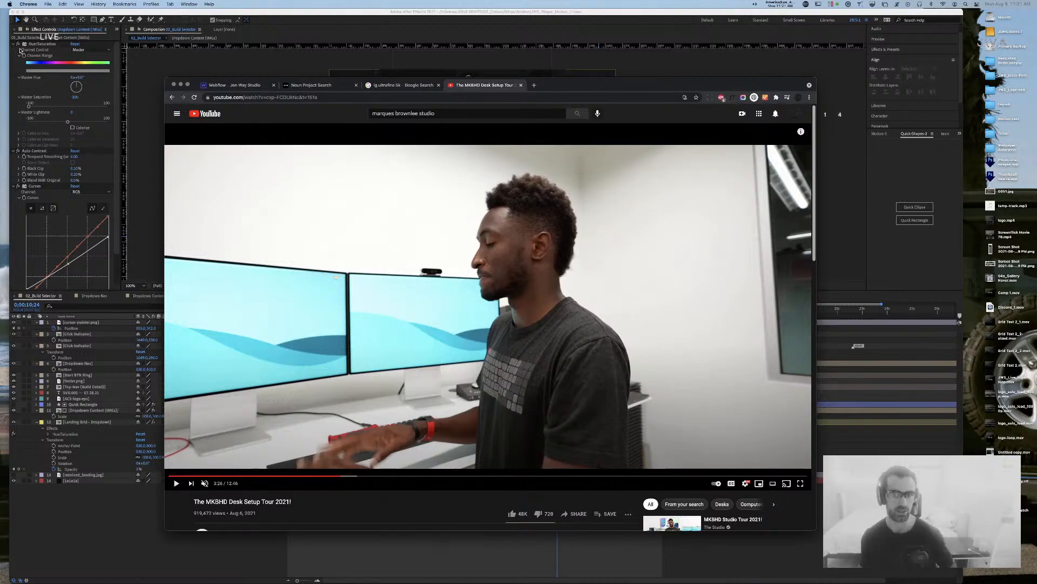
click(228, 13)
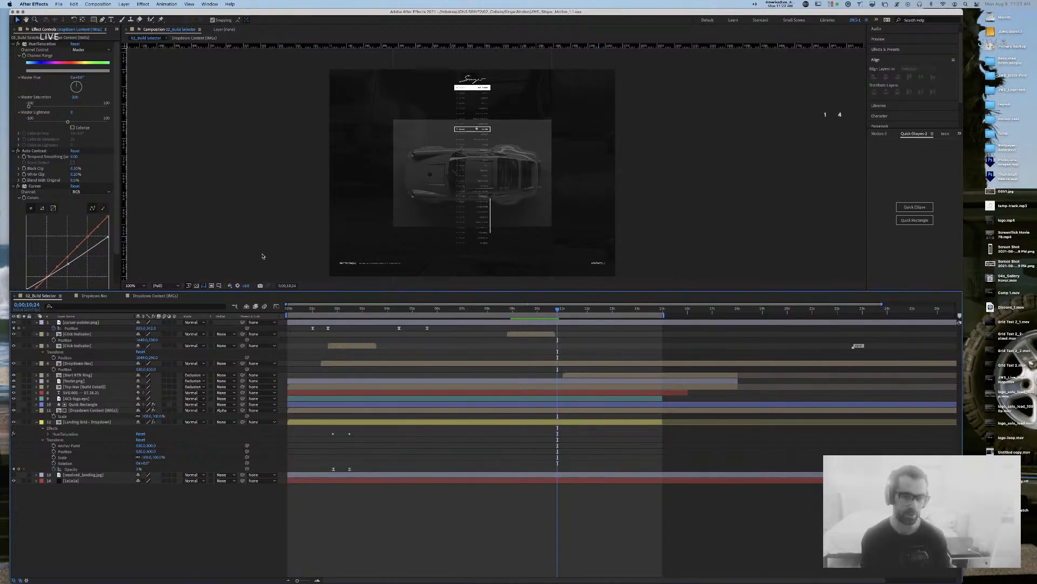
click(513, 309)
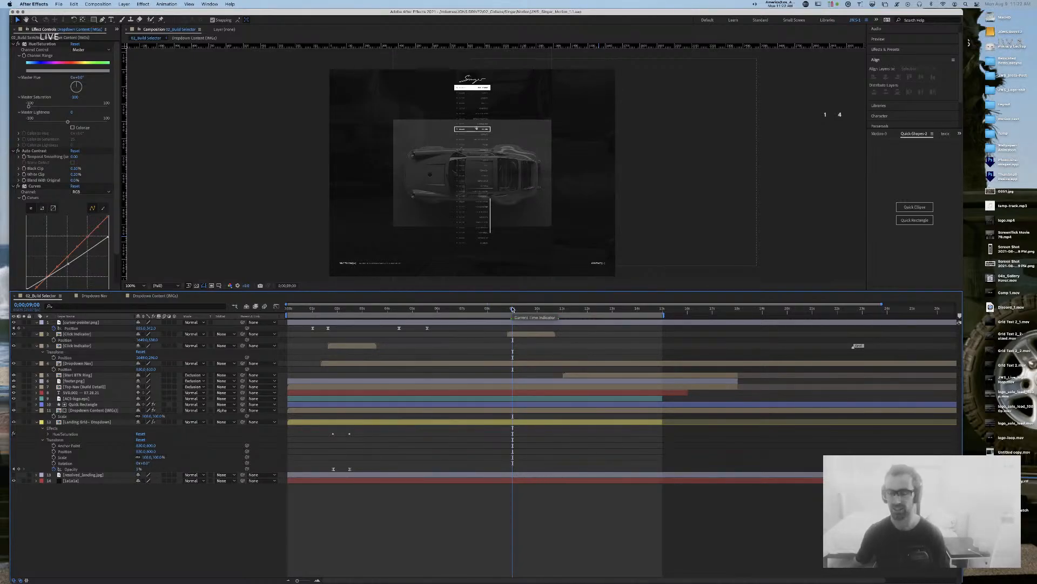
mouse_move(512, 308)
mouse_down()
mouse_move(538, 312)
mouse_move(504, 315)
mouse_up()
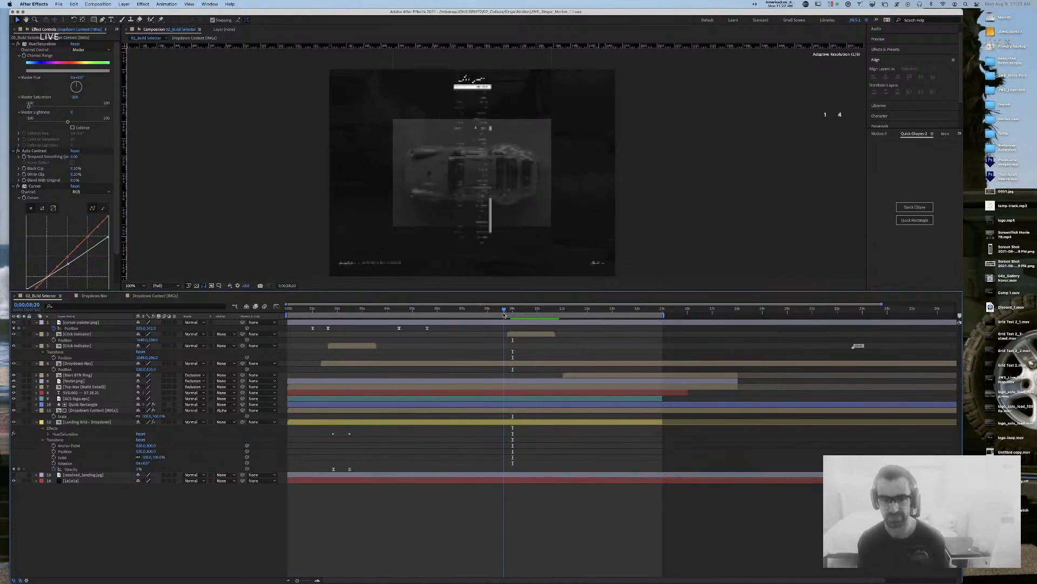
key(space)
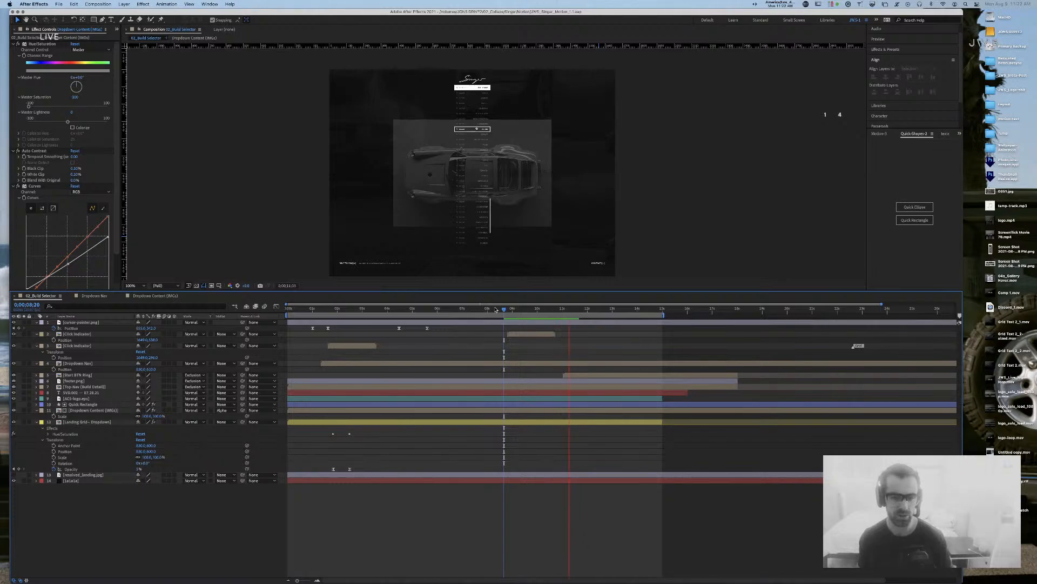
drag(495, 309, 456, 311)
key(space)
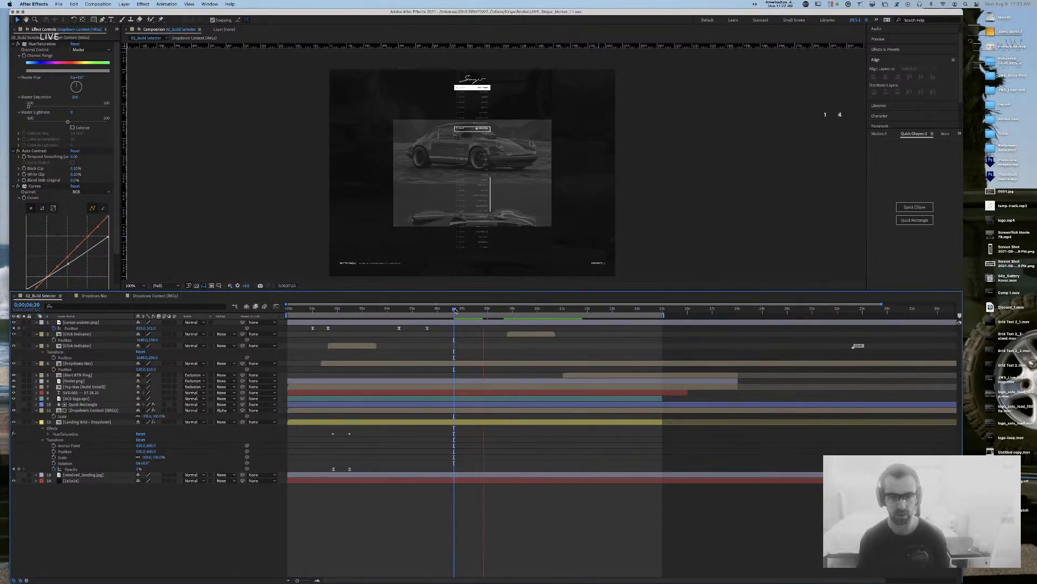
key(space)
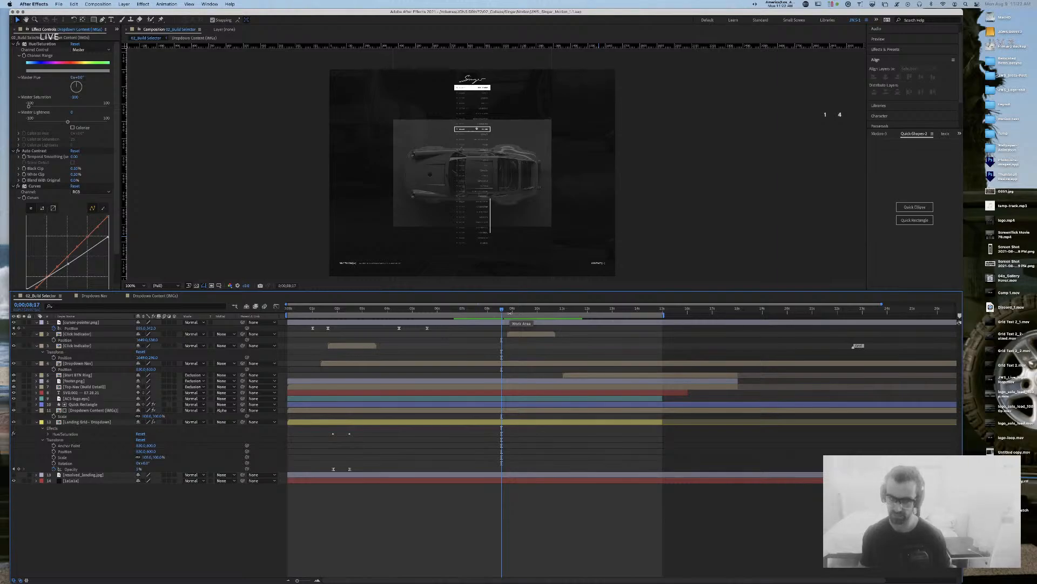
click(92, 411)
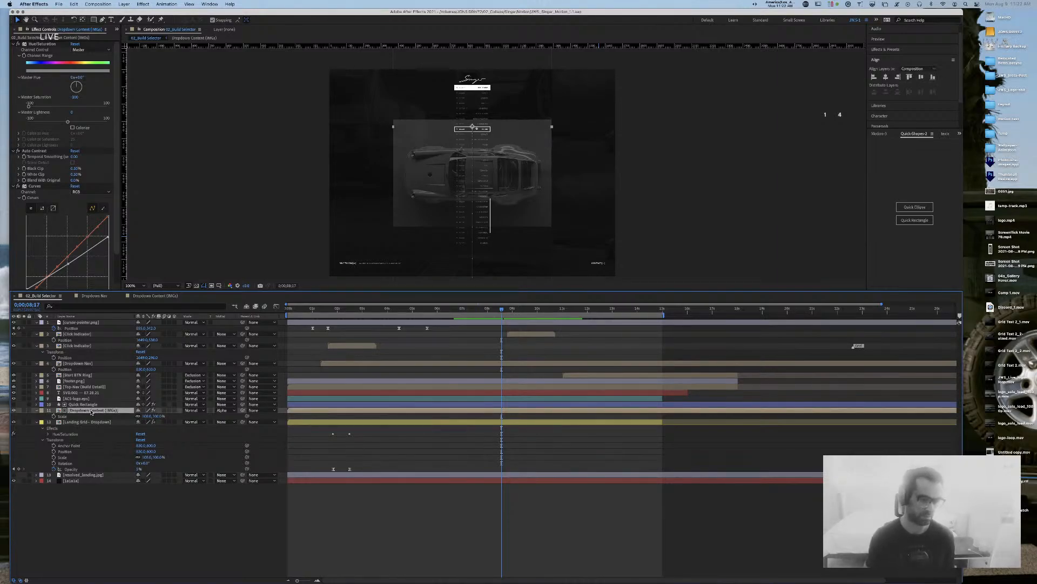
Step: Set the Dropdown Content (IMGs) composition size to 1660 x 200
double_click(58, 411)
key(super+k)
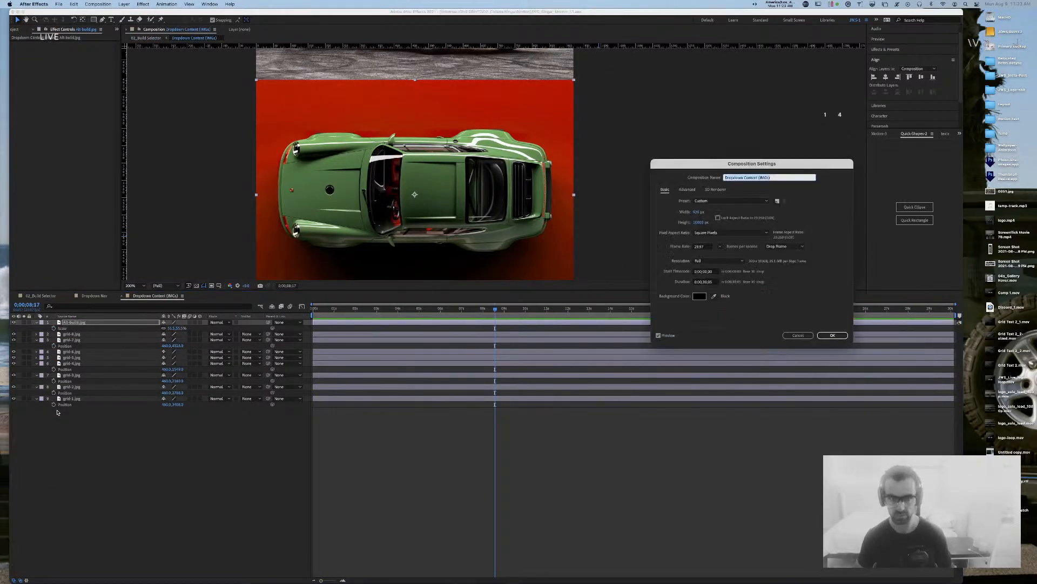
click(699, 212)
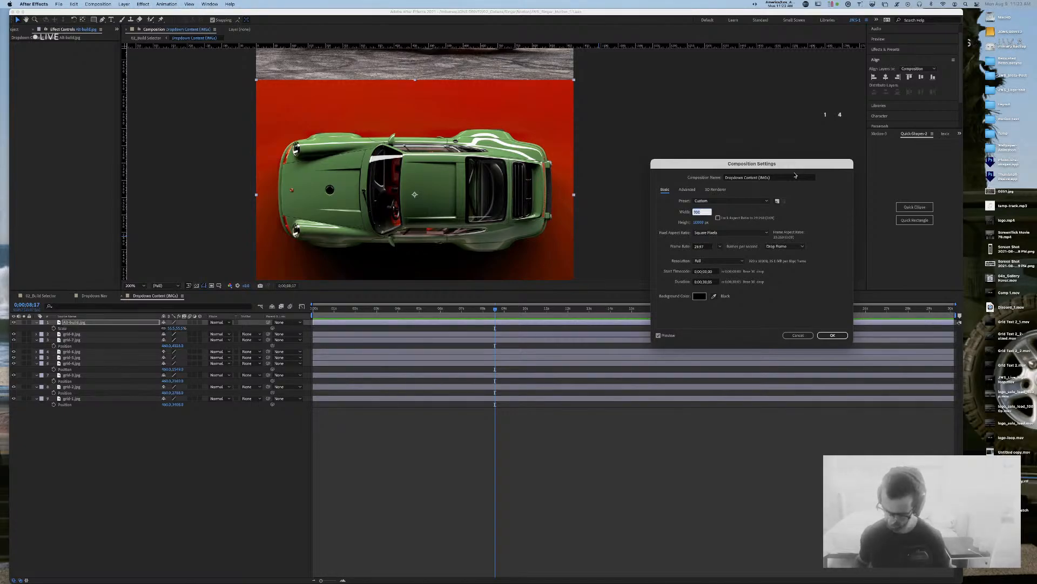
text(1660)
key(Tab)
text(200)
key(Return)
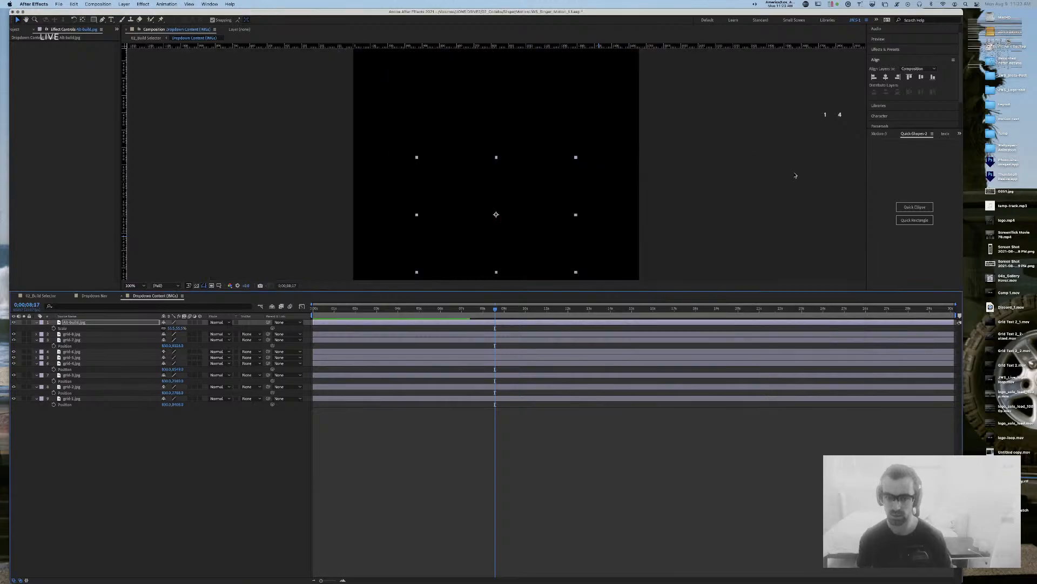
Step: Zoom the comp view out to 25% and pan down, then switch to Sketch
key(comma)
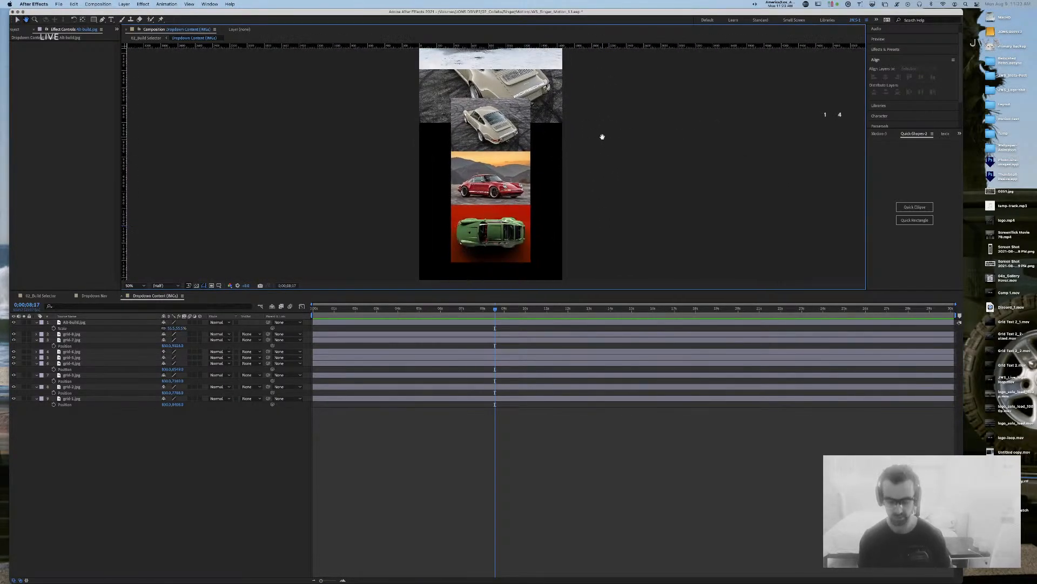
key(comma)
key(comma)
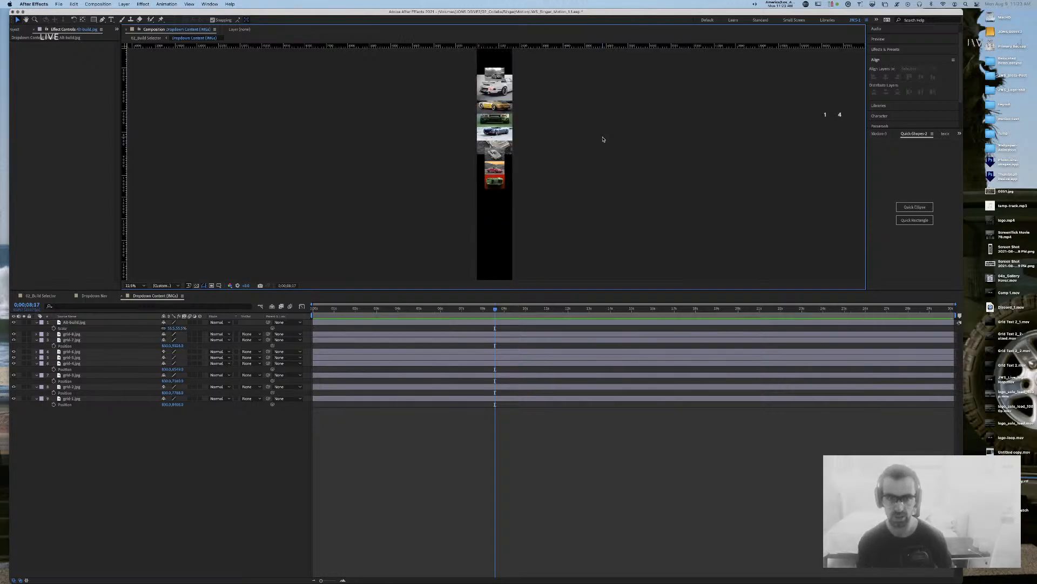
drag(570, 105, 560, 190)
key(v)
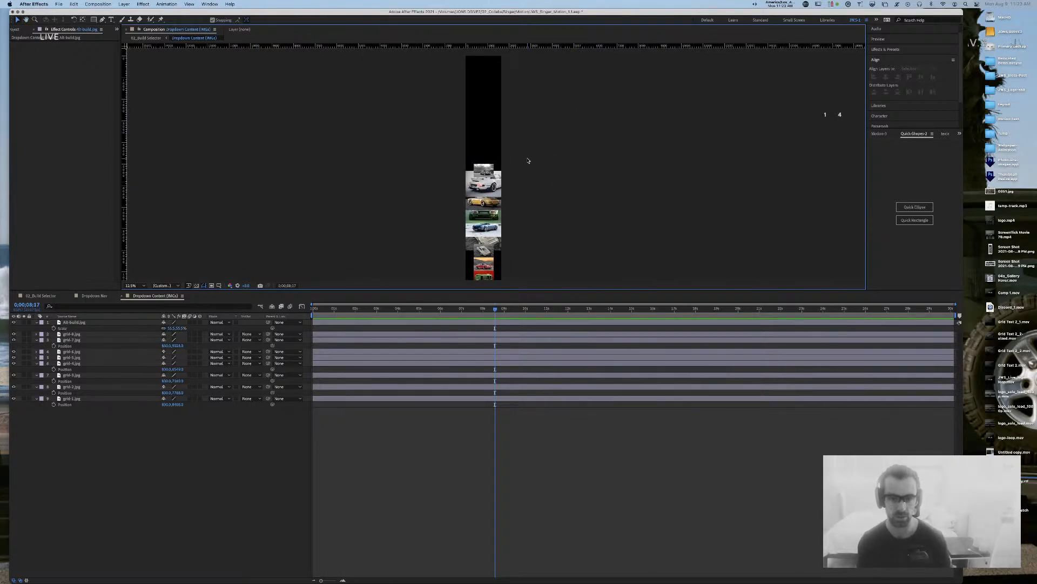
key(super+Tab)
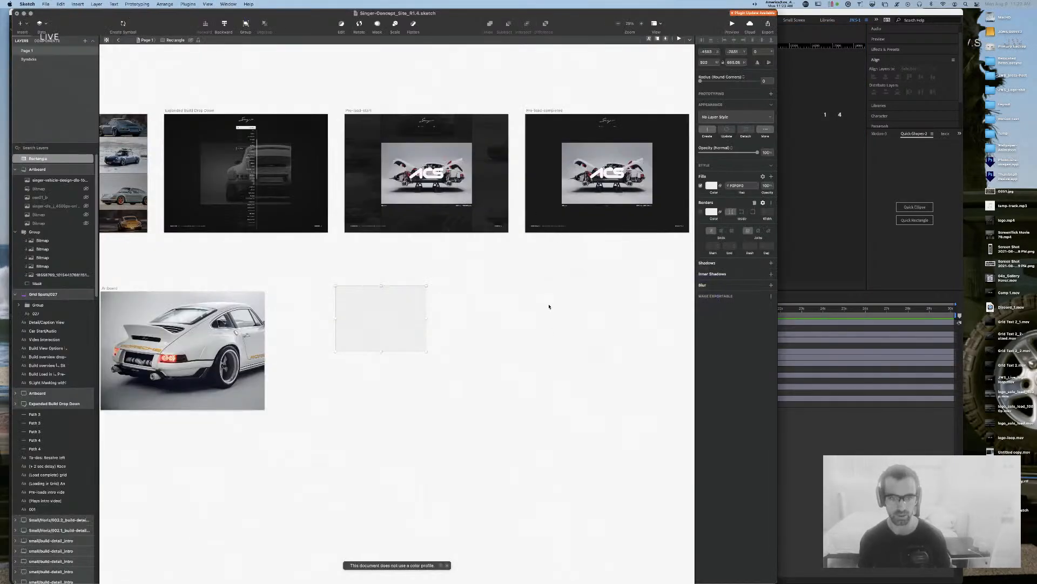
Step: Pan the Sketch canvas to earlier artboards, then return to the Dropdown Content composition in After Effects
drag(431, 300, 611, 301)
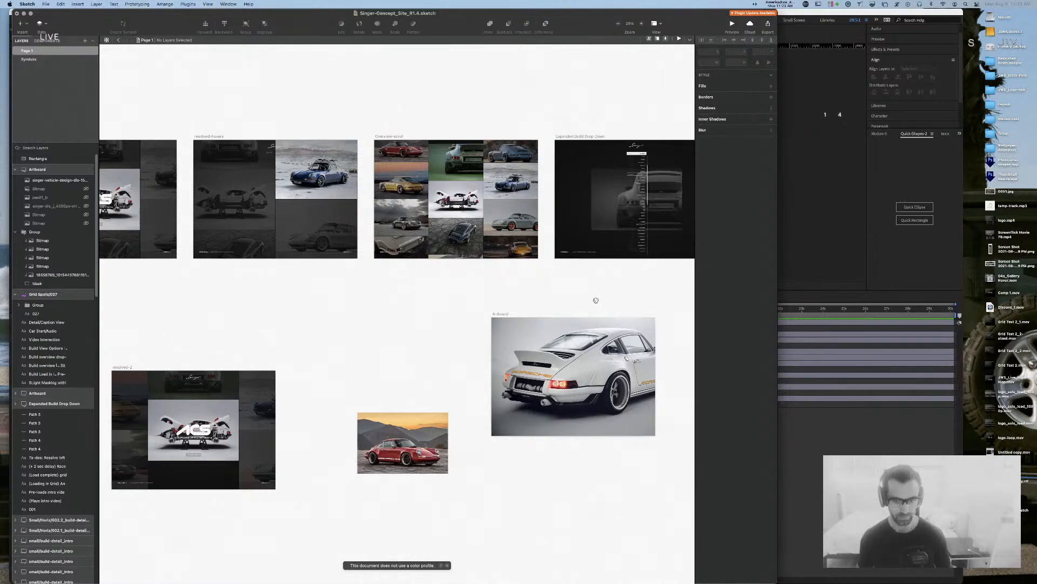
key(super+Tab)
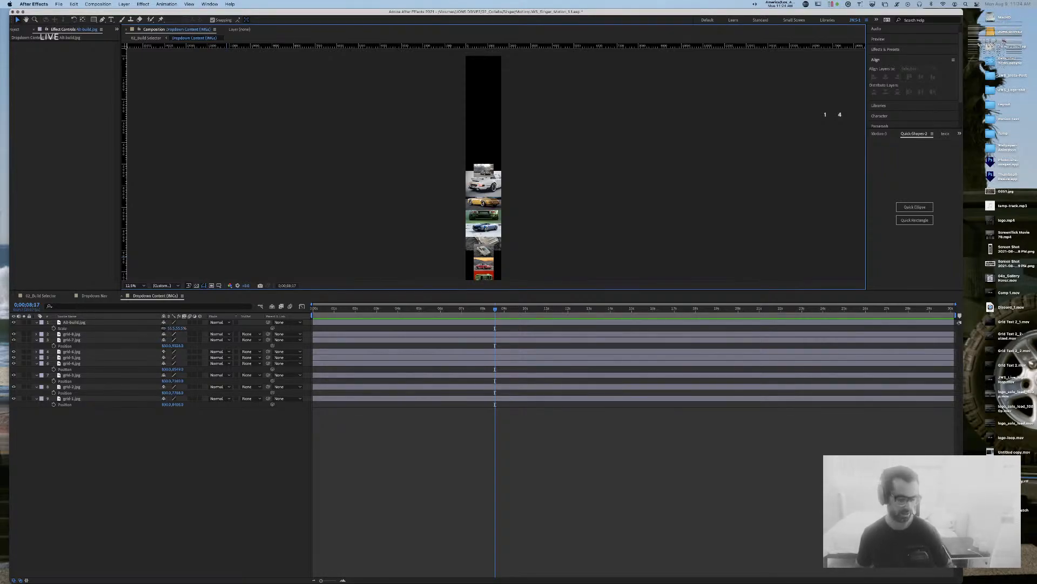
Step: Switch to Streamlabs OBS, then app-switch again toward the Sketch document
key(super+Tab)
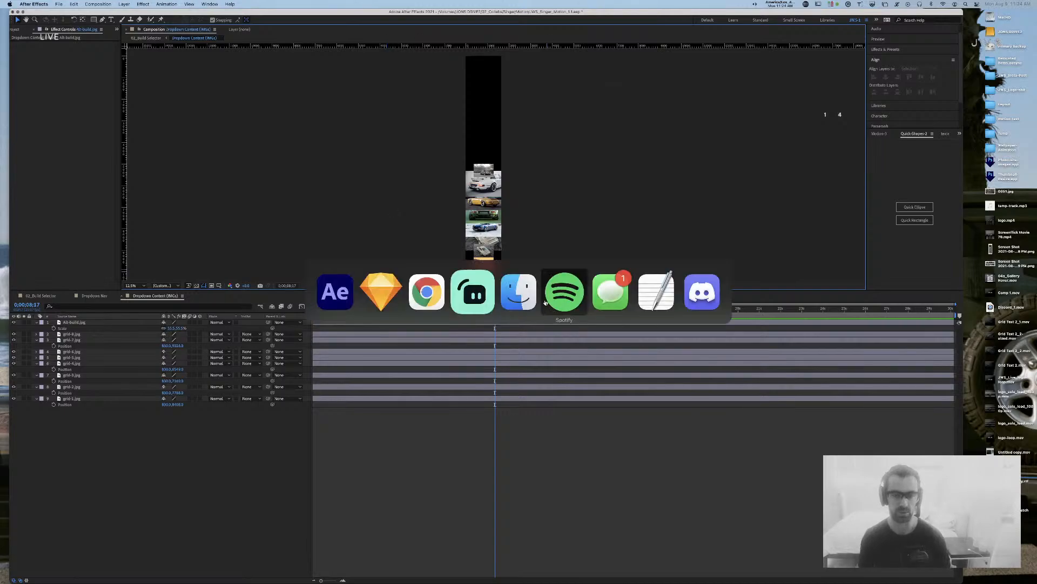
click(463, 289)
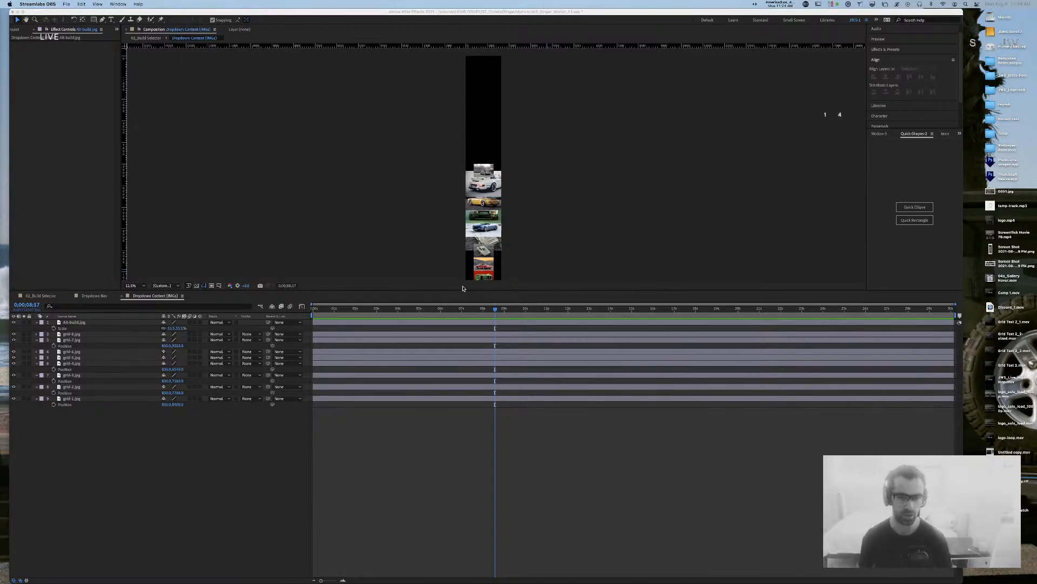
key(super+Tab)
key(super+Tab)
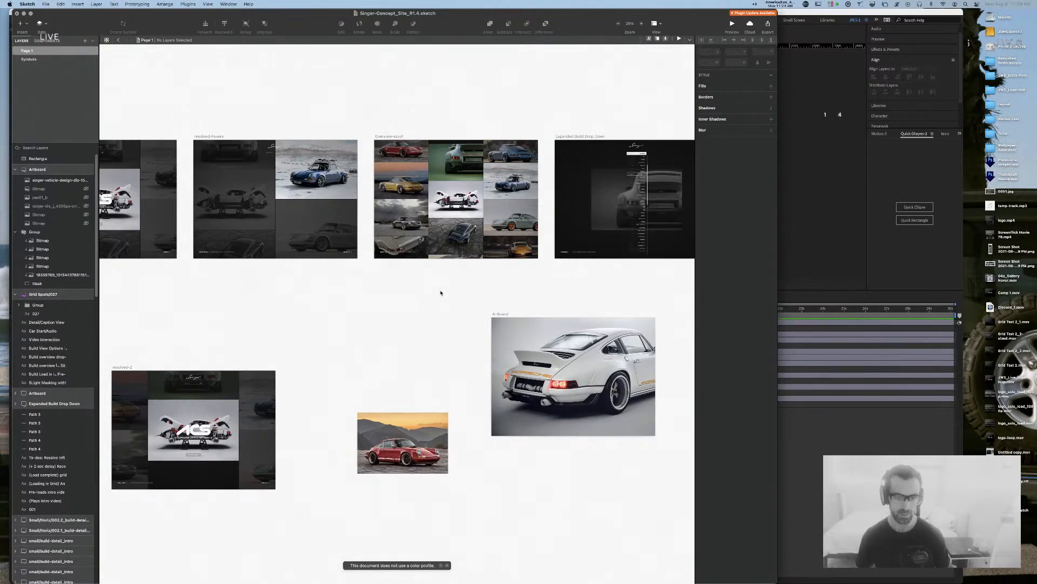
drag(344, 324, 373, 293)
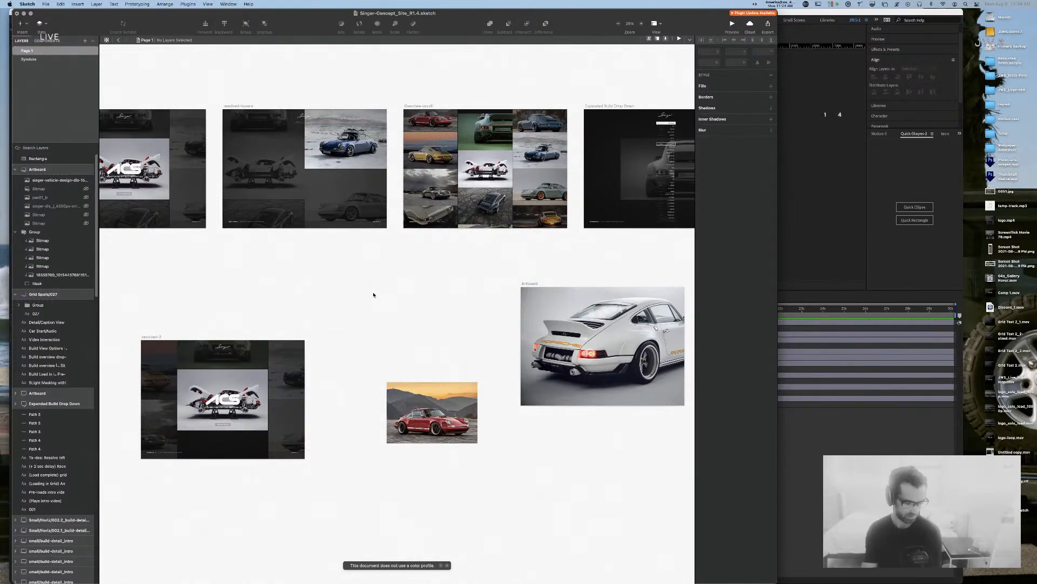
mouse_move(406, 285)
mouse_down()
mouse_move(417, 341)
mouse_move(302, 357)
mouse_up()
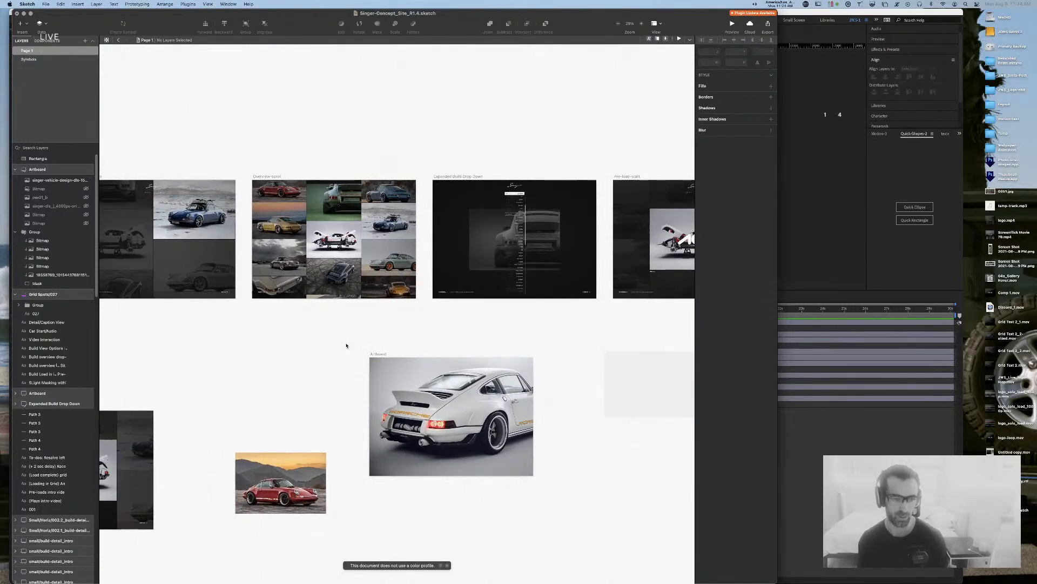
click(287, 203)
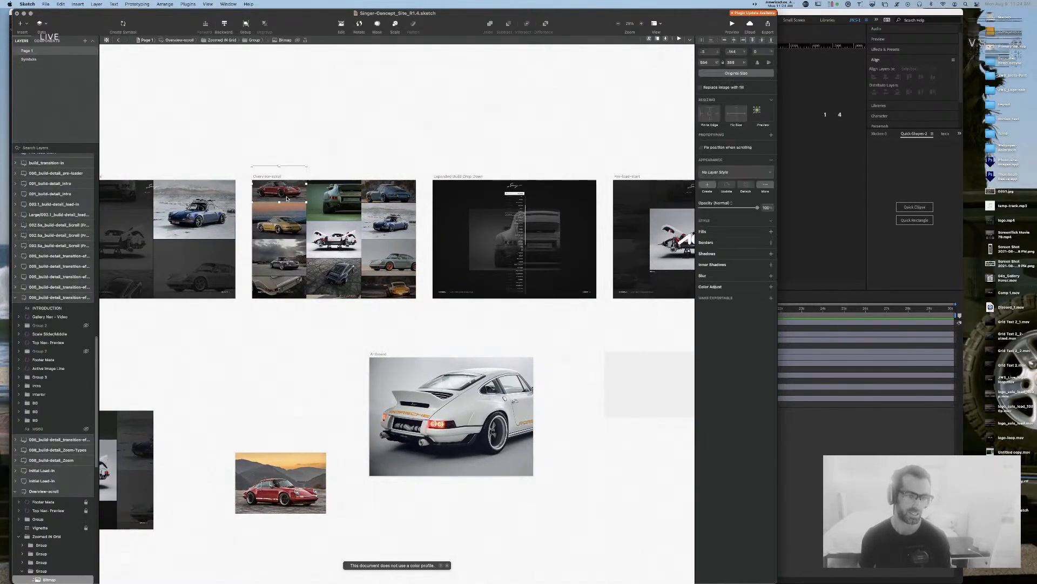
drag(474, 335, 569, 345)
scroll(570, 338, left, 10)
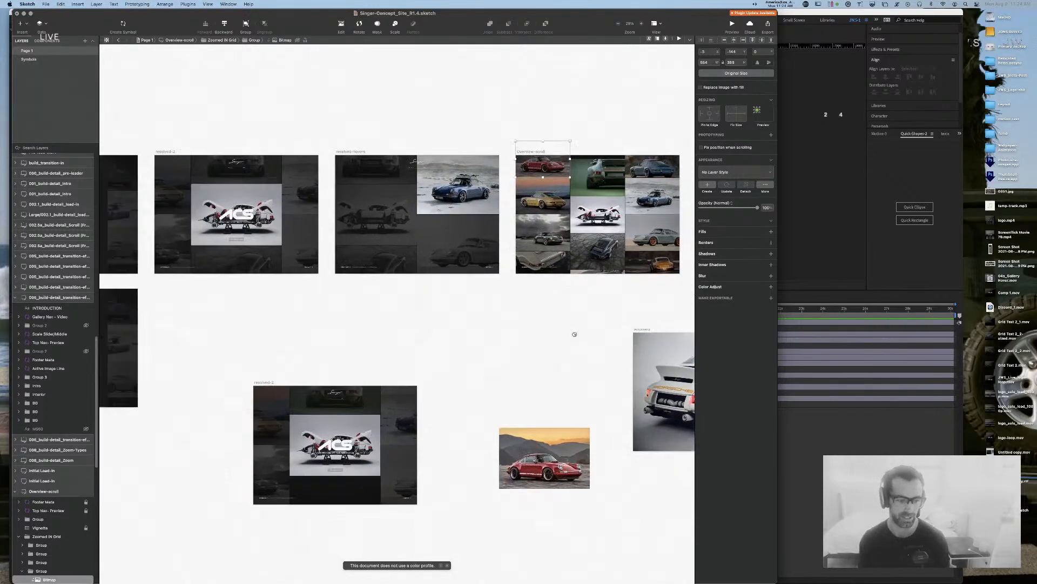
scroll(622, 335, right, 1)
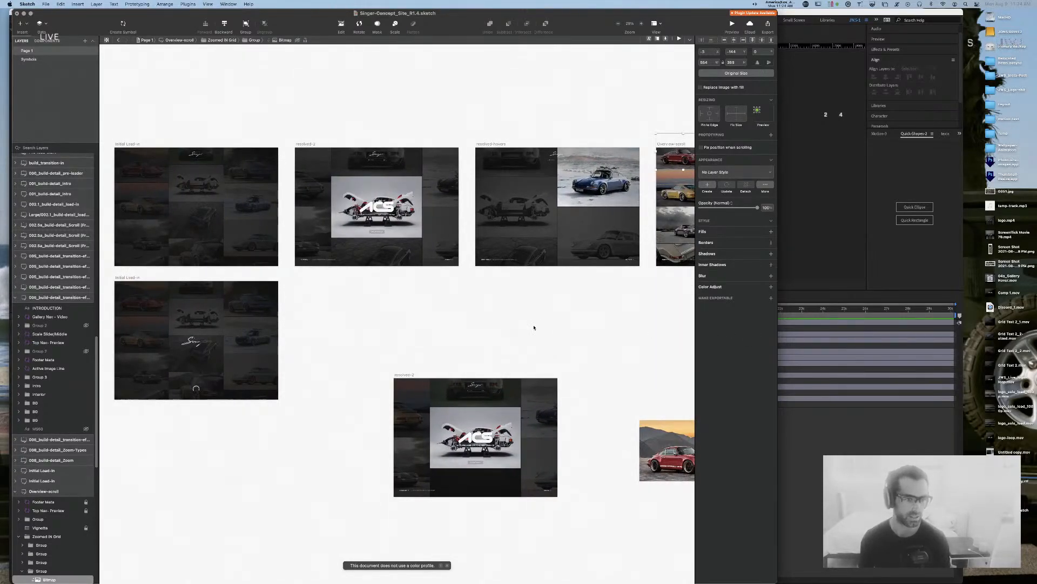
key(Escape)
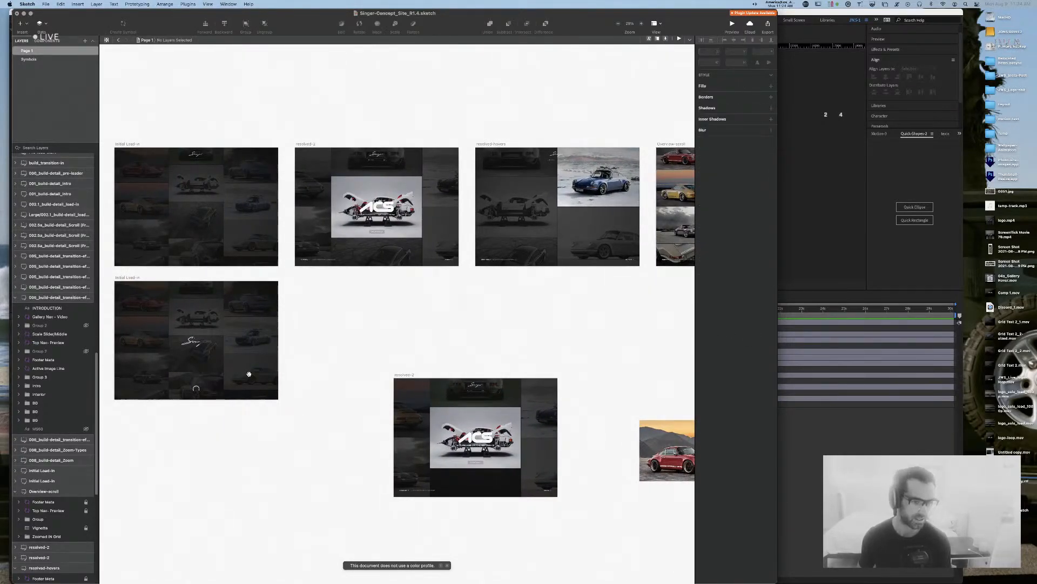
scroll(250, 374, right, 15)
scroll(249, 373, down, 3)
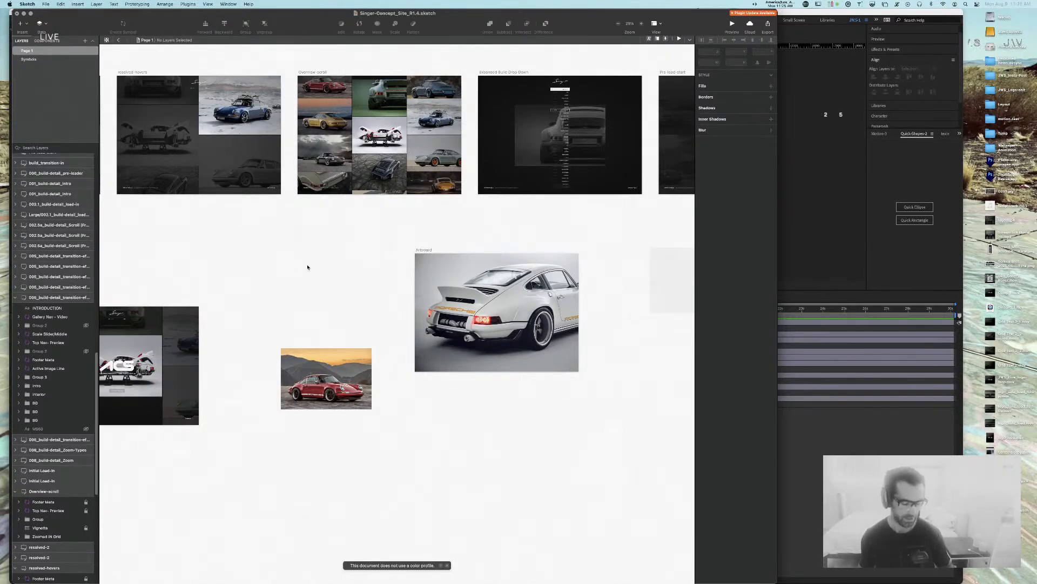
Step: In Finder, open the Singer project folder via Desktop > 02_Collabs
key(super+Tab)
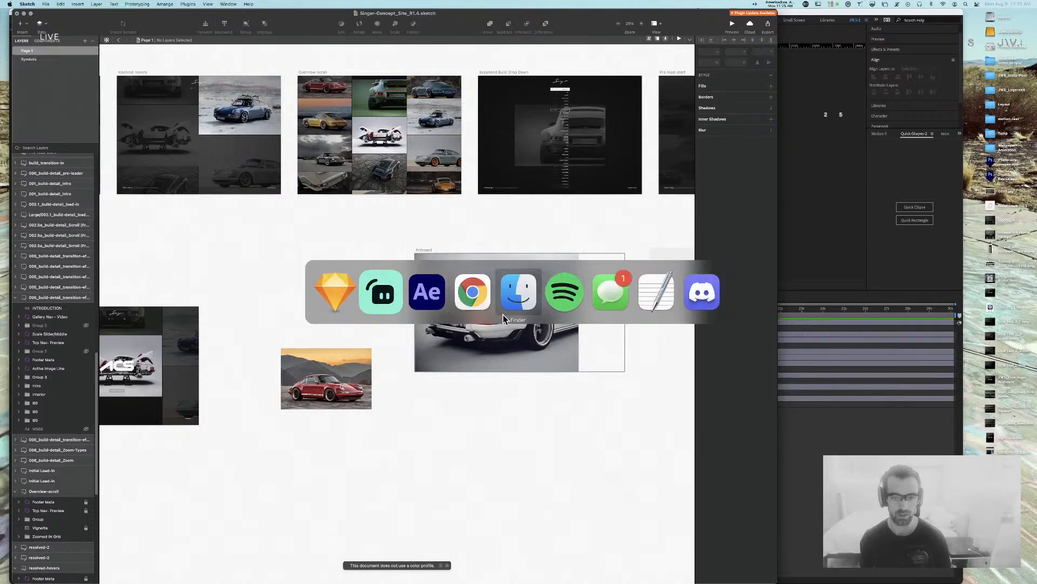
click(516, 294)
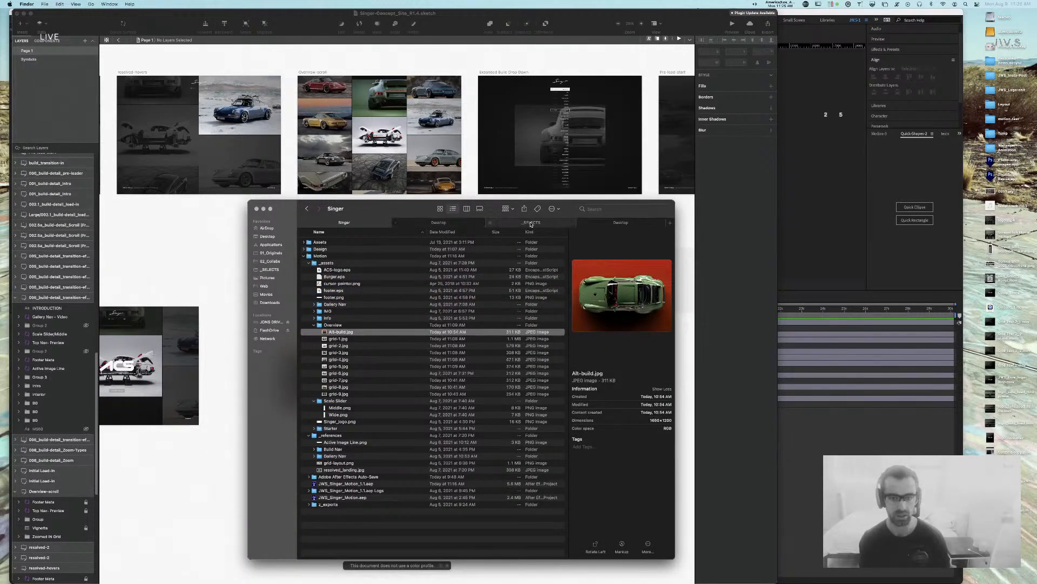
click(452, 222)
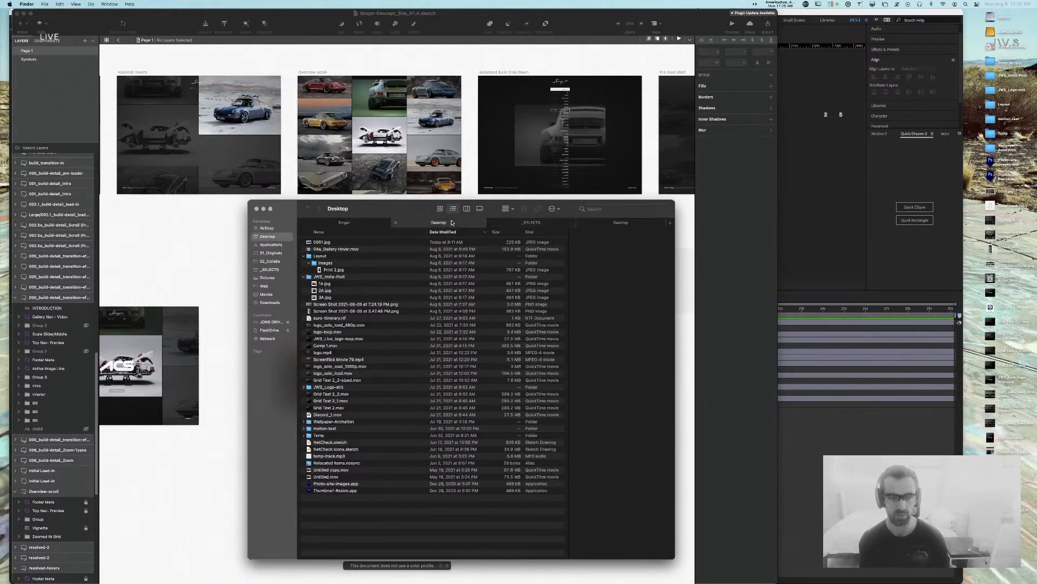
click(270, 261)
double_click(320, 290)
Step: Browse the Singer folder tree, expanding Assets and its Misc image folder
click(304, 256)
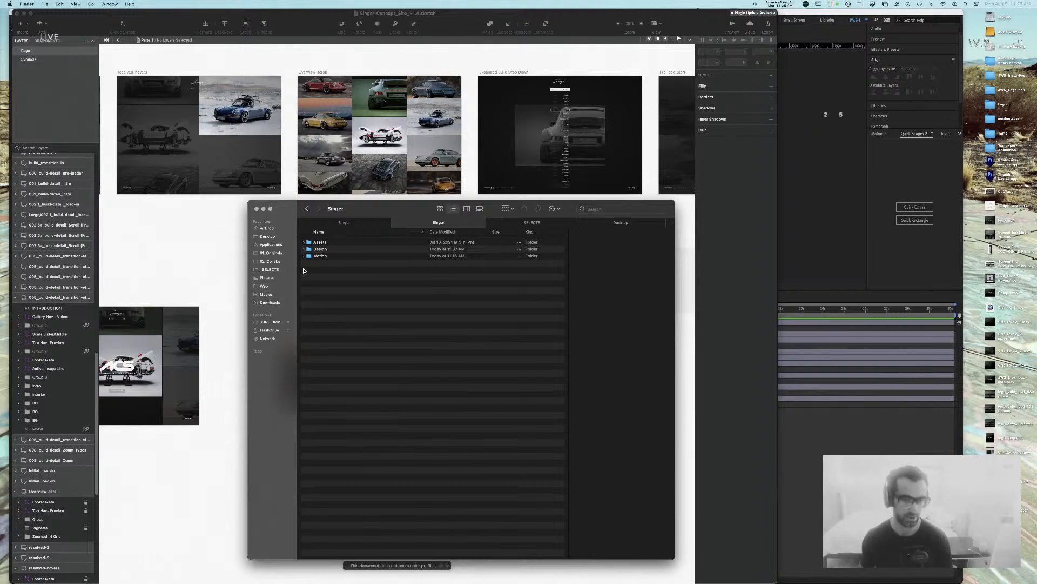
click(303, 256)
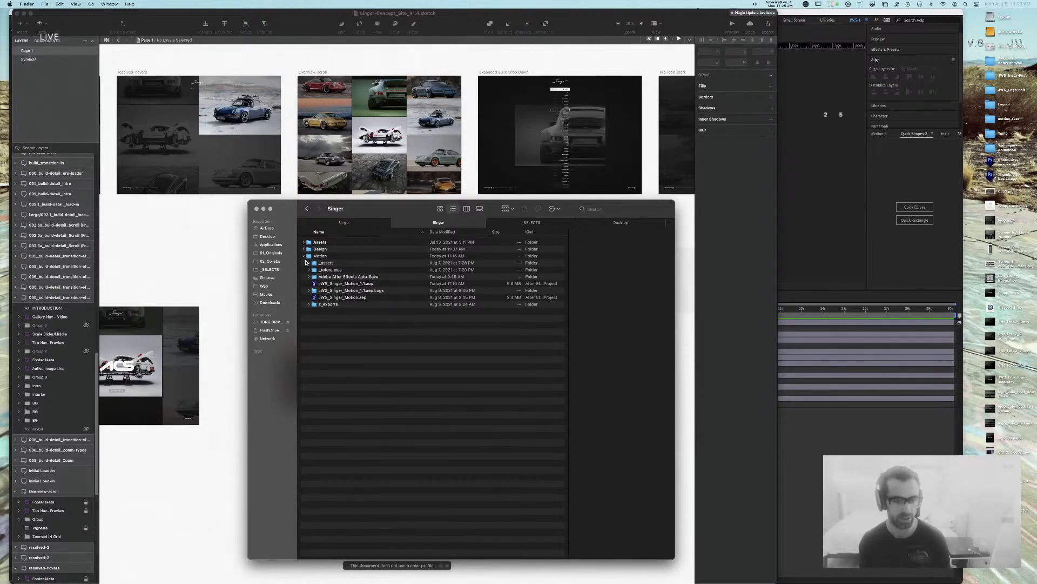
click(303, 256)
click(304, 242)
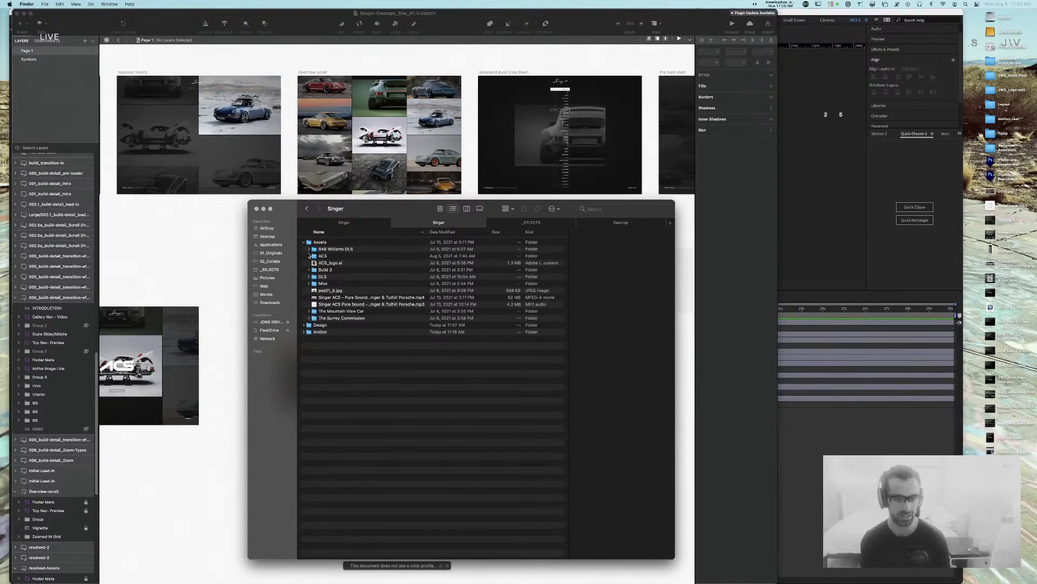
click(308, 255)
click(308, 256)
click(309, 284)
Step: Quick Look through the Misc photos: blue car on snow, targa, two-car hangar
click(348, 305)
key(space)
key(Down)
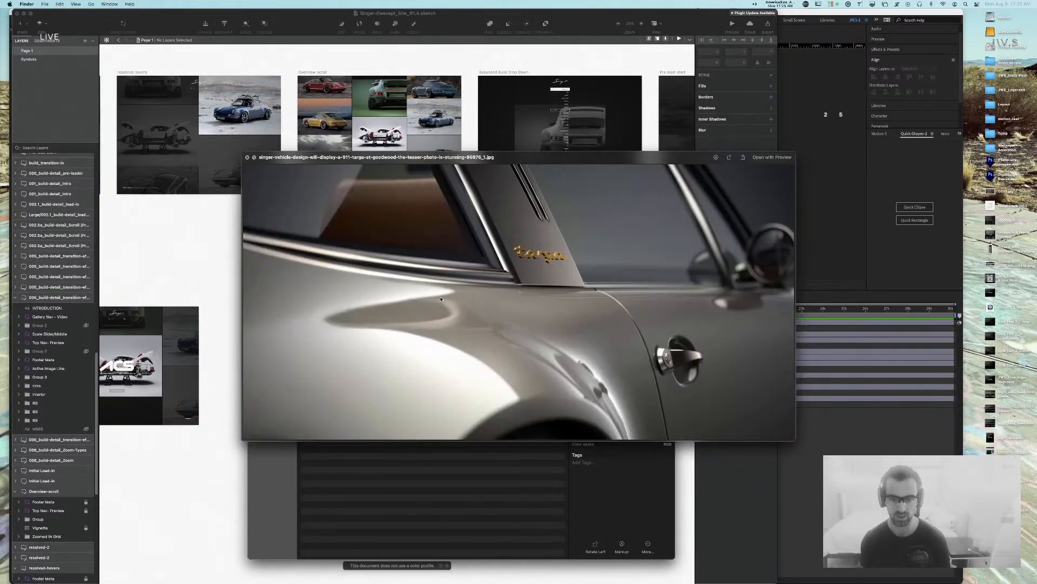
key(Up)
key(Down)
key(Down)
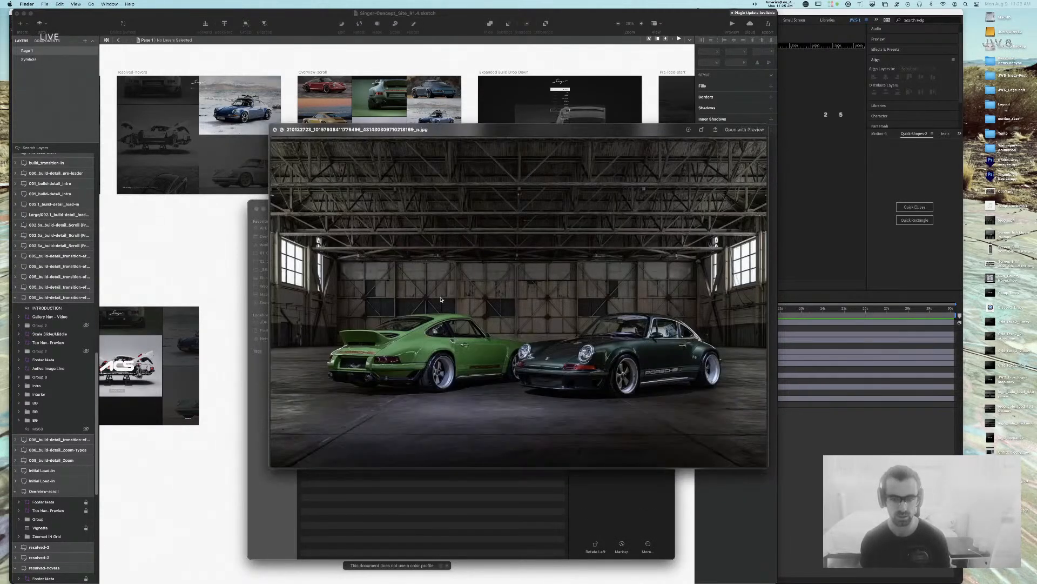
key(Down)
key(space)
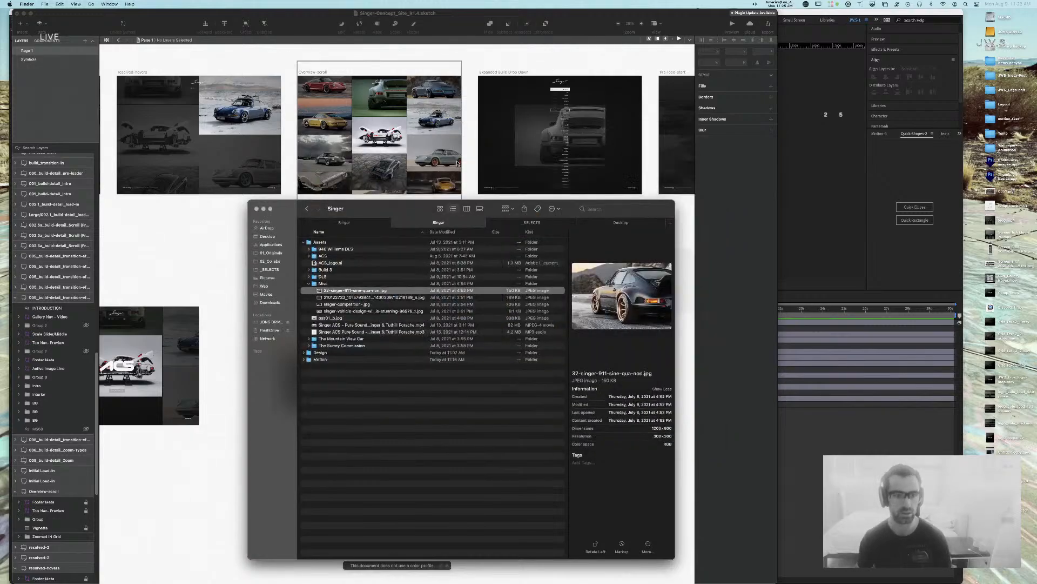
Step: Drag the black Singer 911 photo into Sketch below the white car image
drag(394, 210, 819, 186)
click(545, 214)
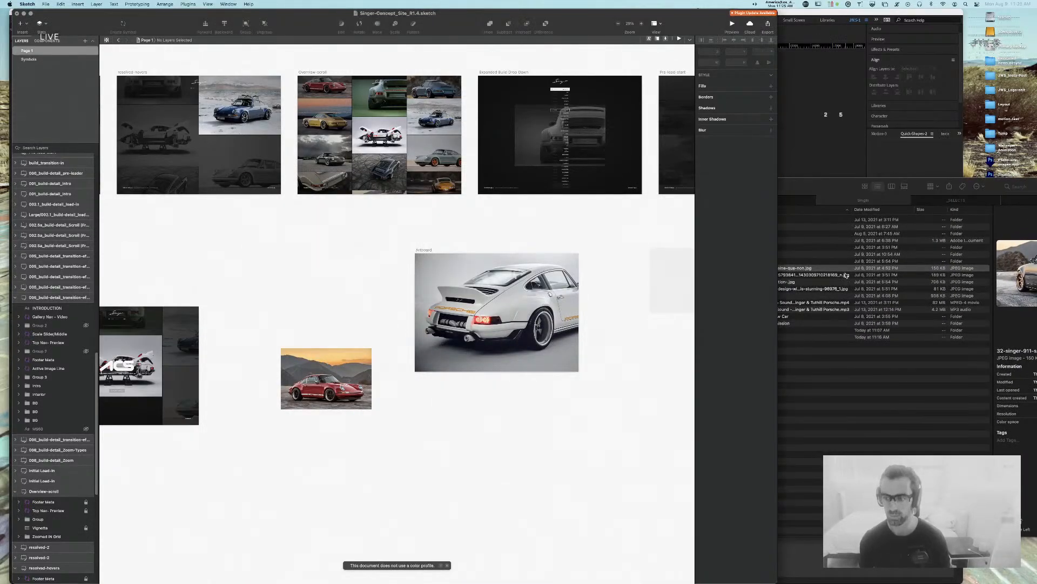
mouse_move(795, 268)
mouse_down()
mouse_move(523, 309)
mouse_move(516, 464)
mouse_up()
Step: Preview the engine and interior photos in The Surrey Commission folder
click(794, 295)
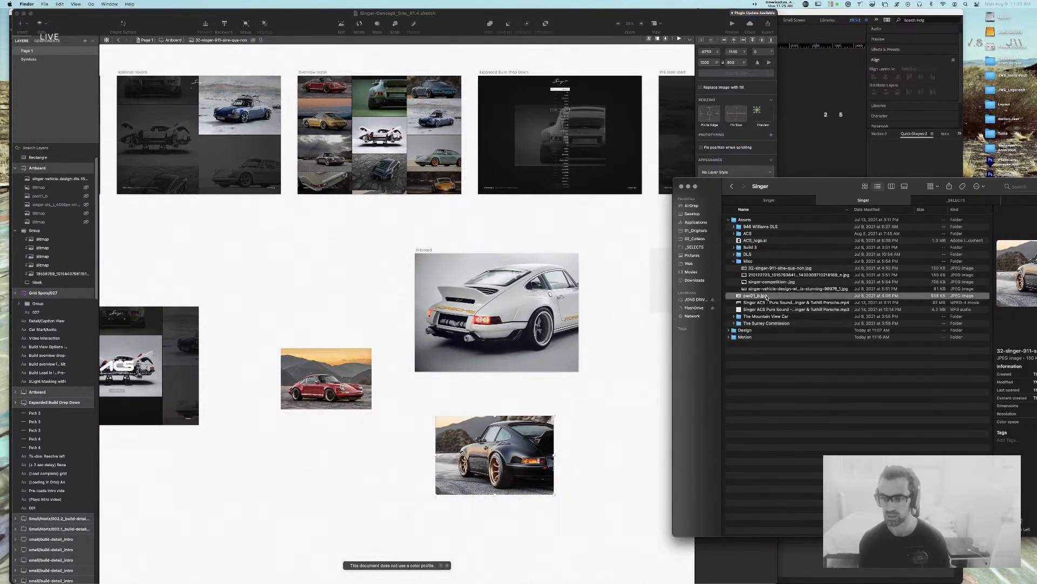
click(734, 324)
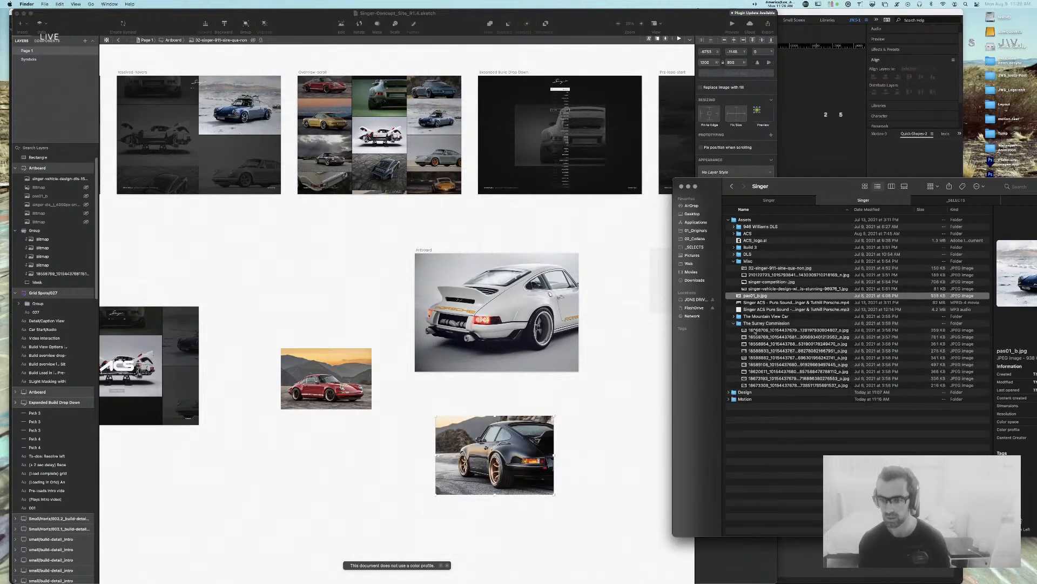
click(772, 337)
key(space)
key(Down)
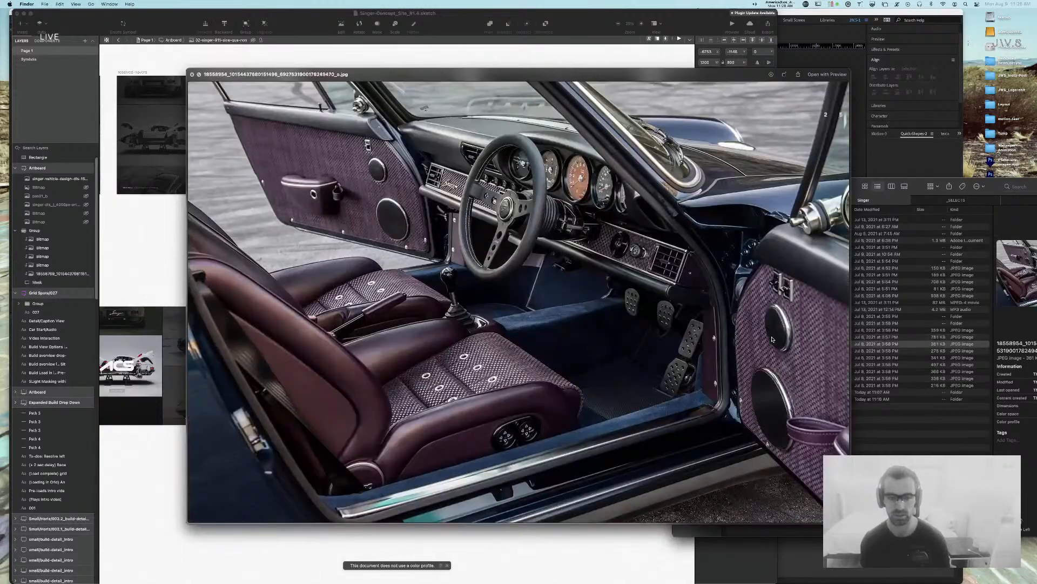
key(Up)
key(Up)
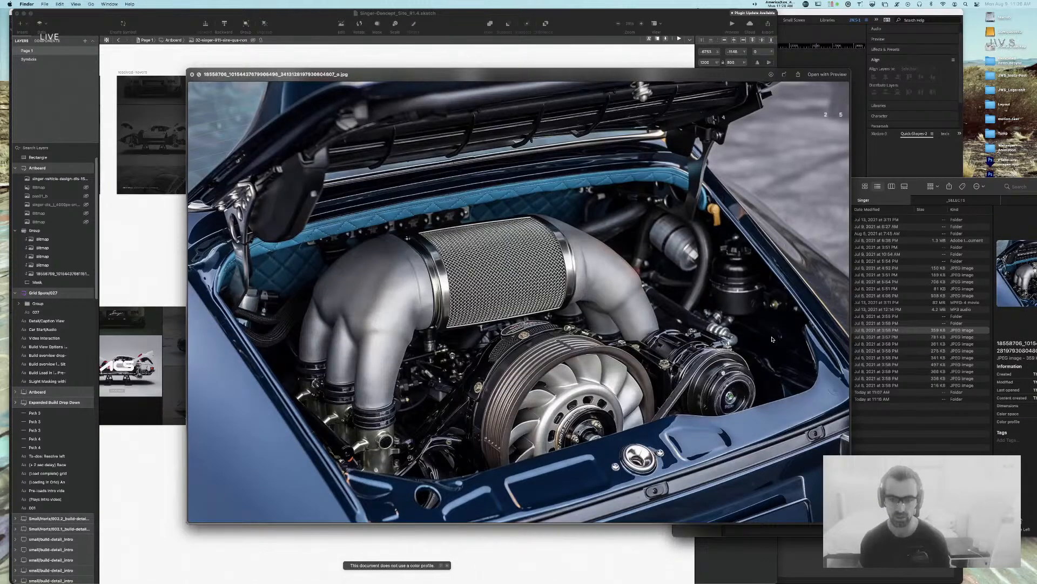
key(Down)
key(Down)
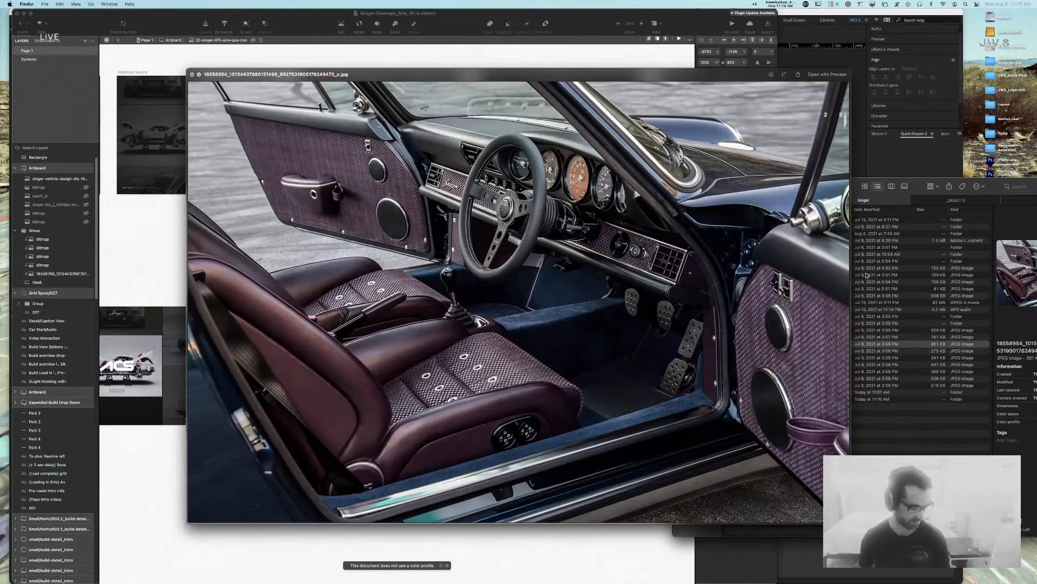
key(space)
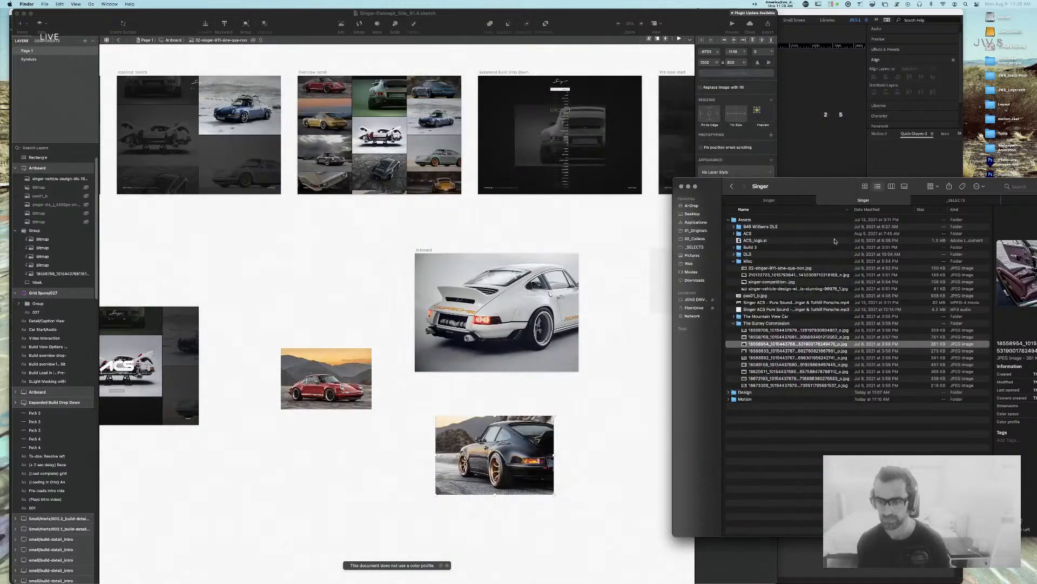
Step: Expand the DLS folder and preview its WebP images
click(737, 255)
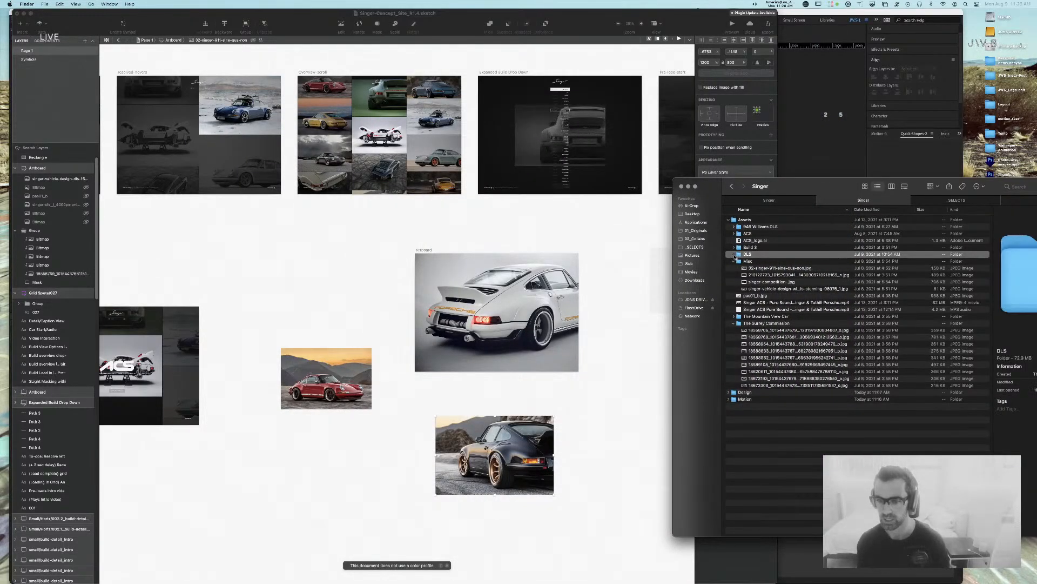
key(Right)
click(758, 268)
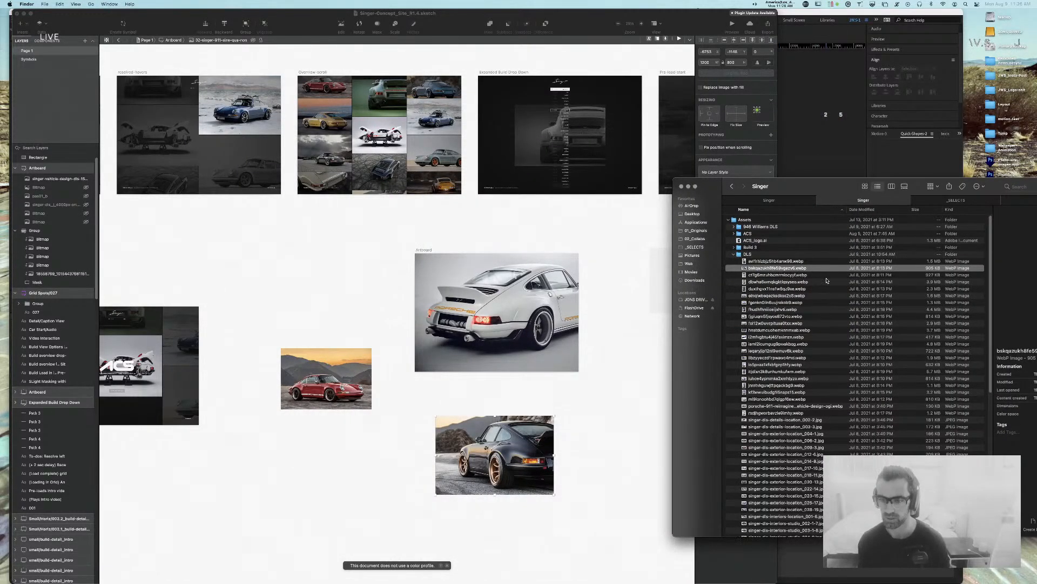
key(space)
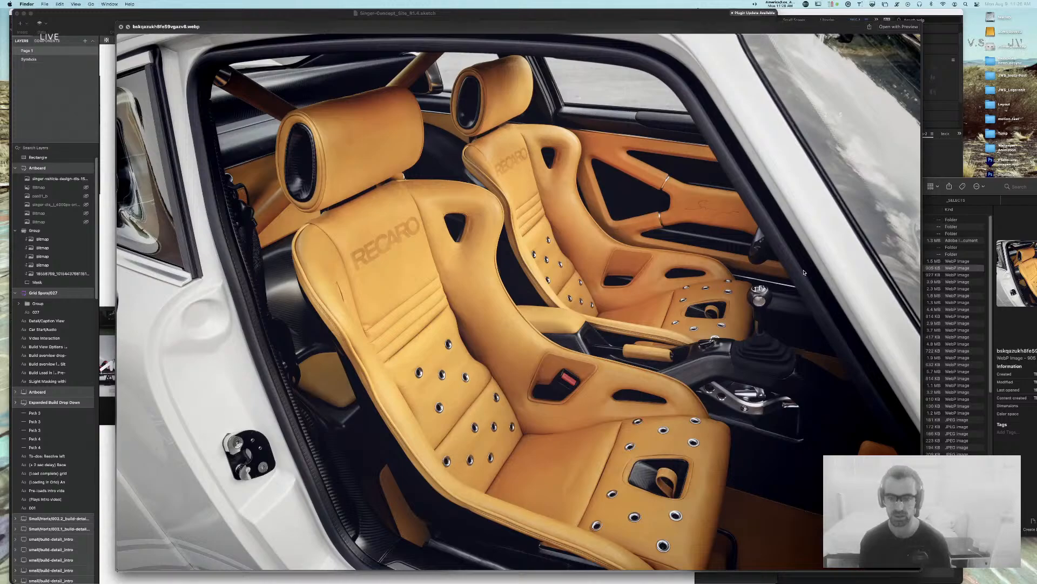
key(space)
drag(838, 181, 733, 176)
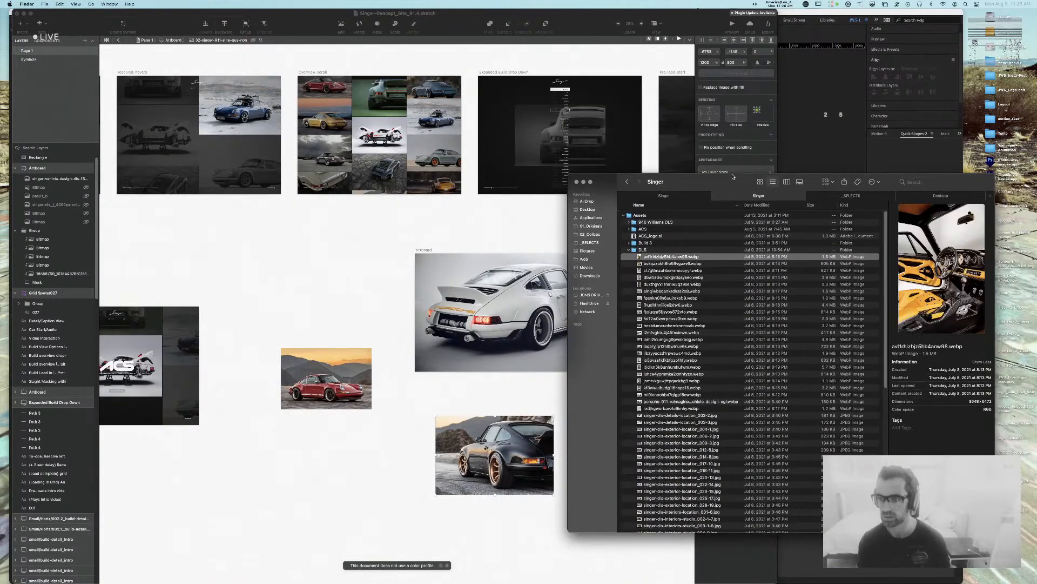
key(Down)
key(Down)
key(Down)
key(Down)
key(Down)
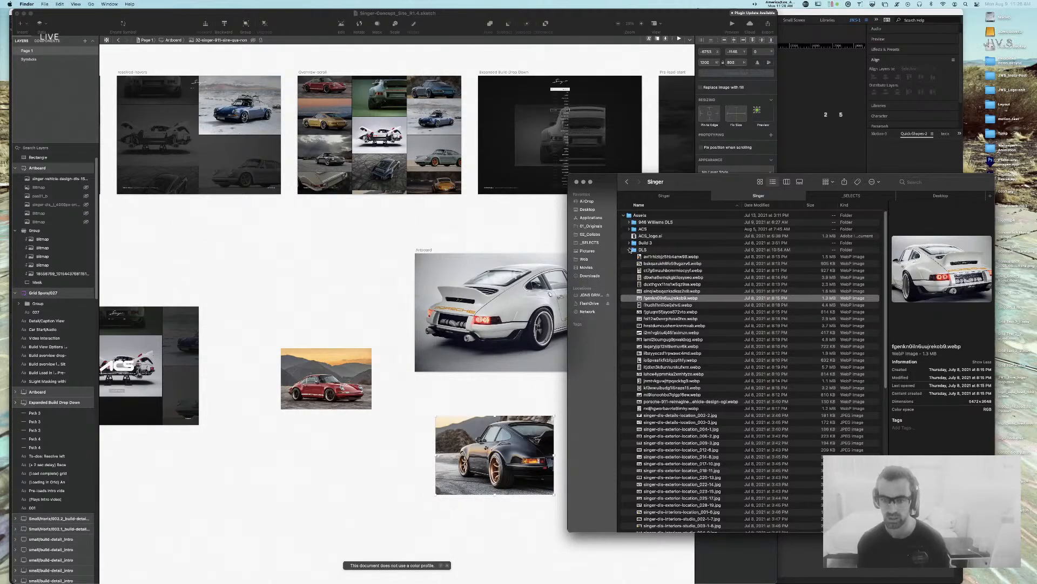
Step: Expand Build 3 and preview its images, ending on 09-singer-911-sine-qua-non-scaled.jpg
click(630, 249)
click(629, 243)
click(690, 263)
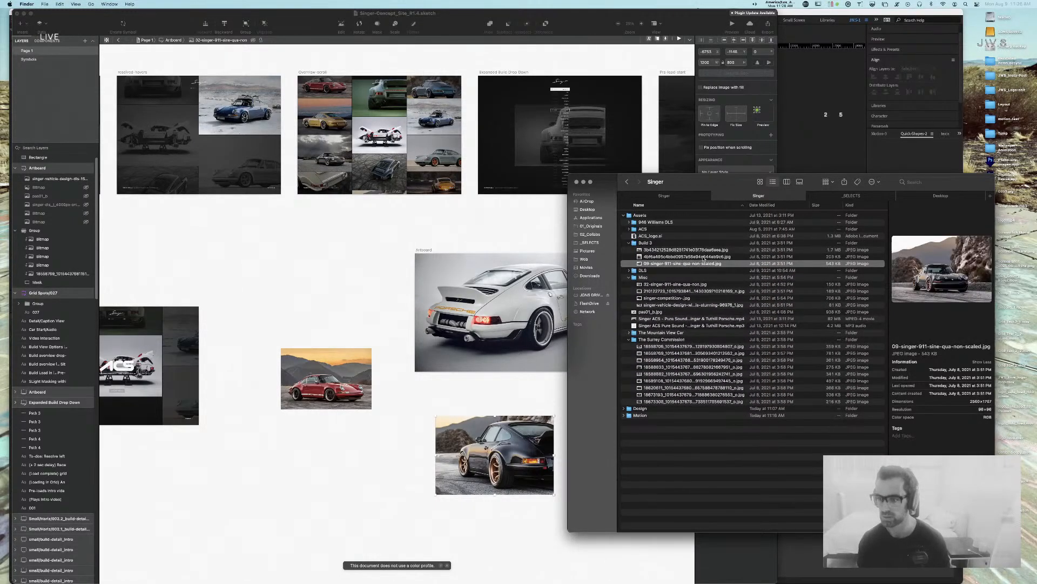
click(703, 258)
key(Up)
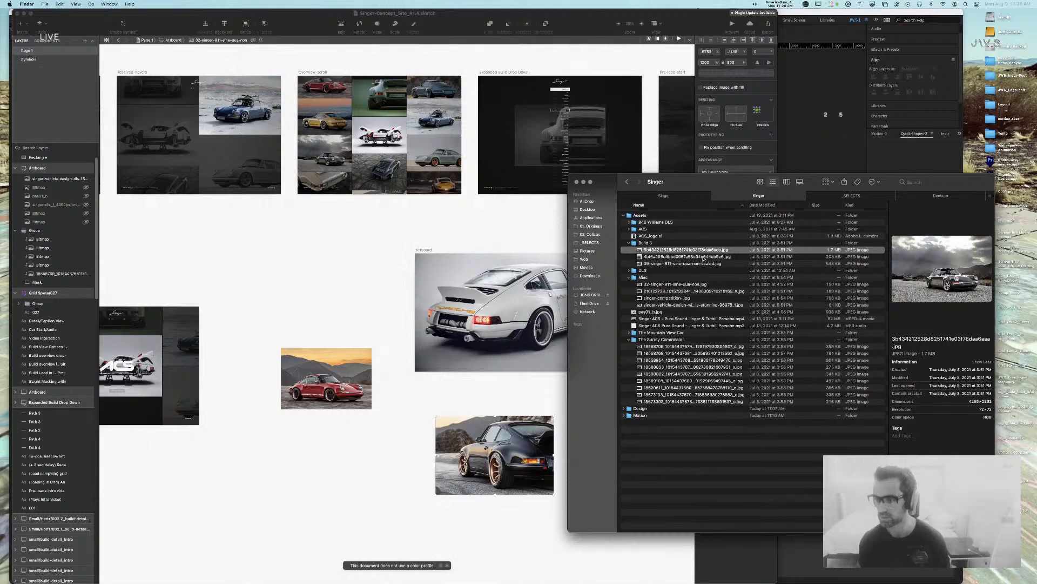
key(Down)
key(space)
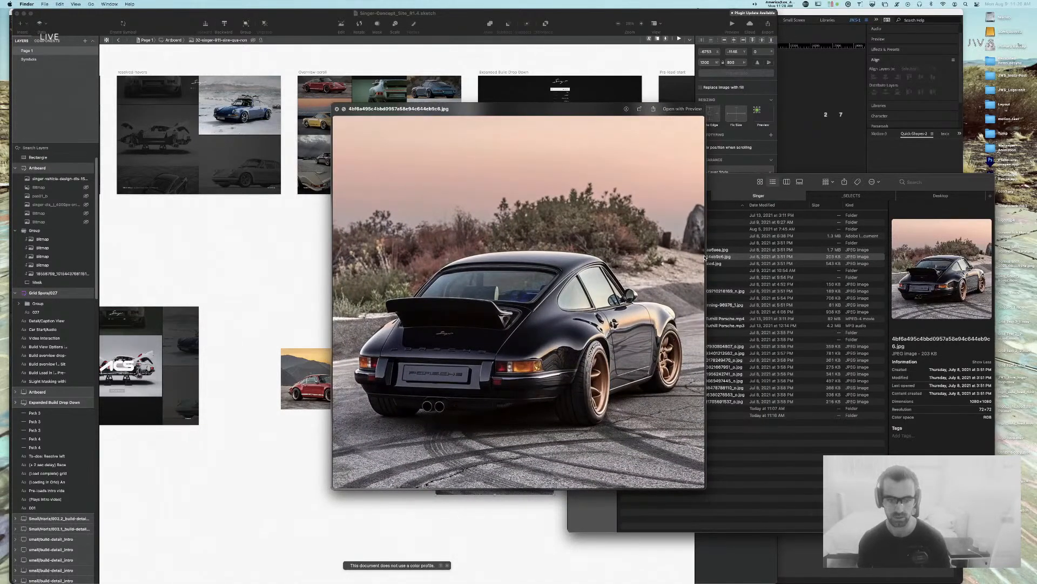
key(Down)
key(space)
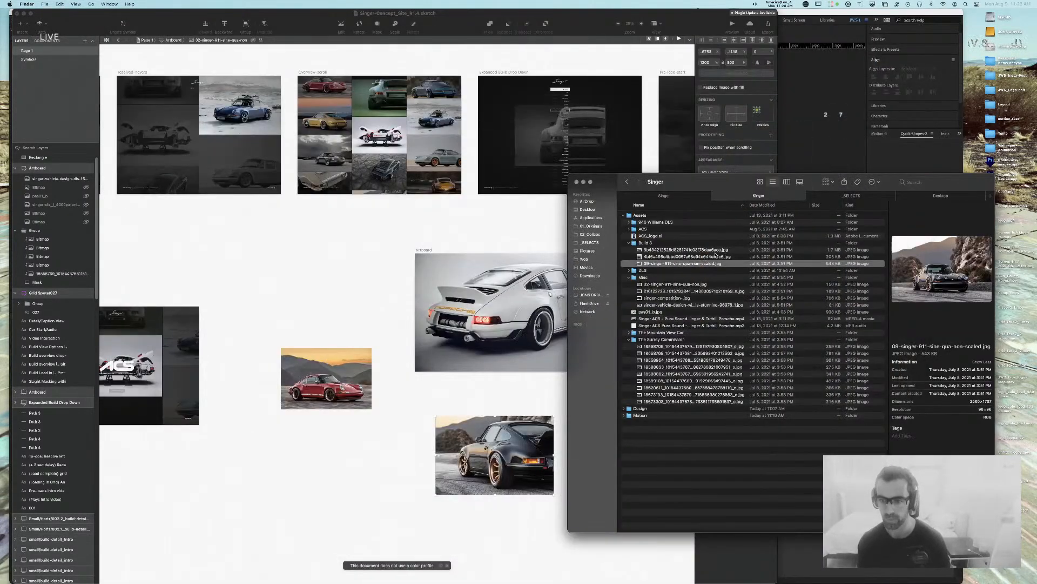
Step: Bring the 09-singer-911-sine-qua-non-scaled.jpg photo into Sketch and layer it above the white car
mouse_move(700, 265)
mouse_down()
mouse_move(518, 289)
mouse_move(440, 228)
mouse_up()
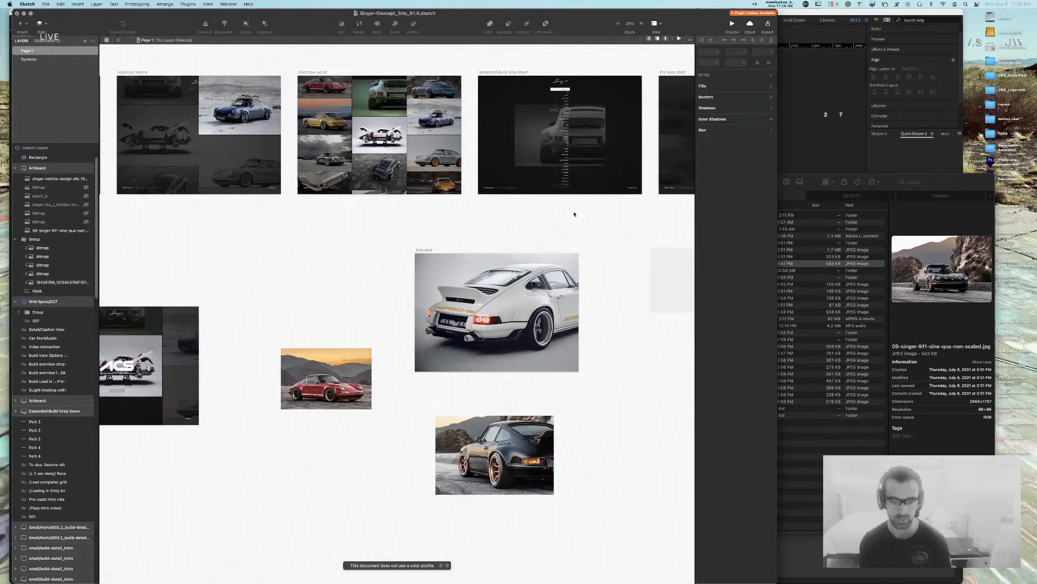
click(54, 178)
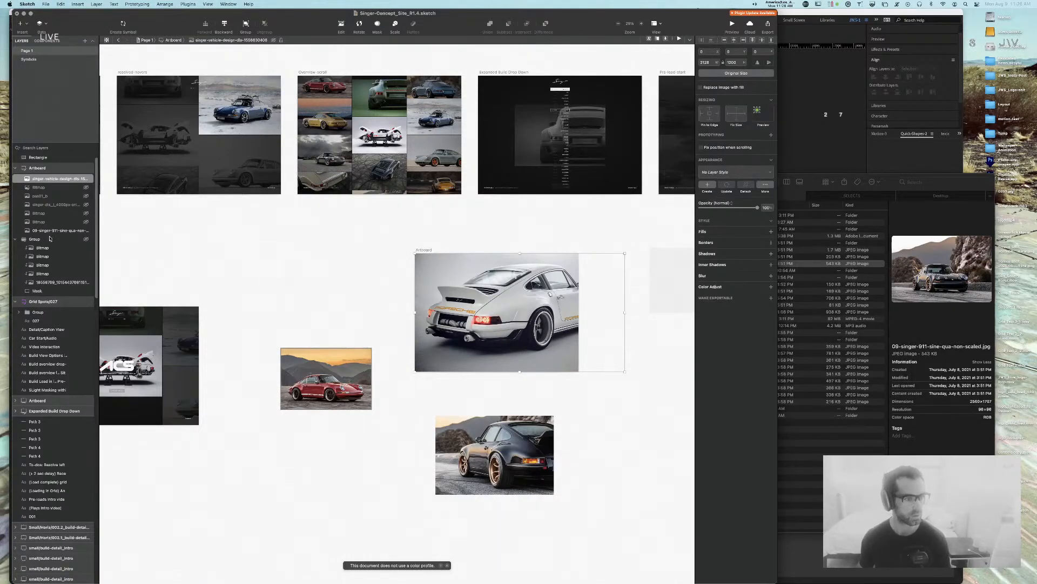
click(55, 231)
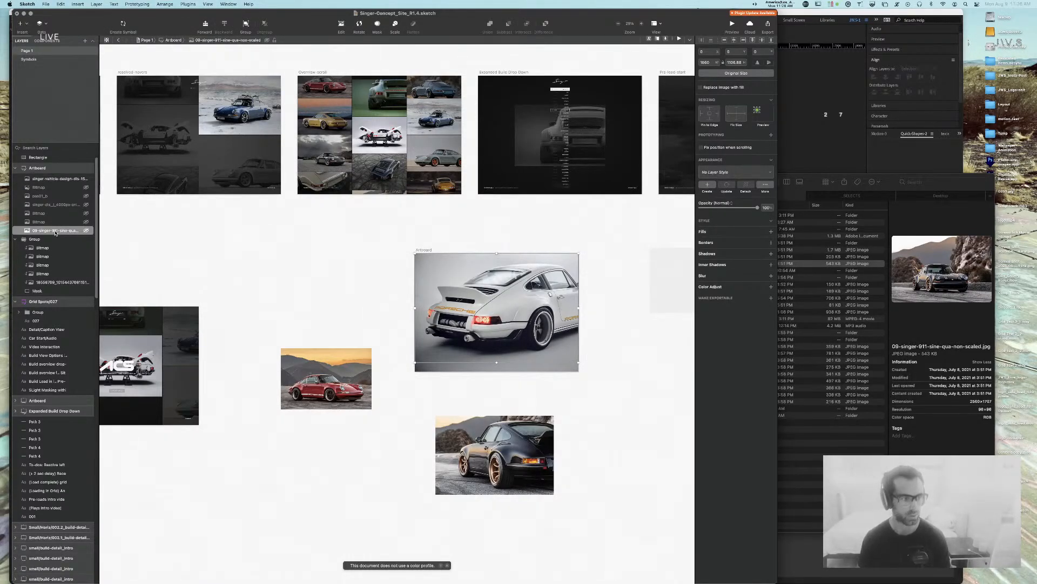
key(alt+super+Up)
key(alt+super+Up)
key(alt+super+Up)
key(alt+super+Up)
key(alt+super+Up)
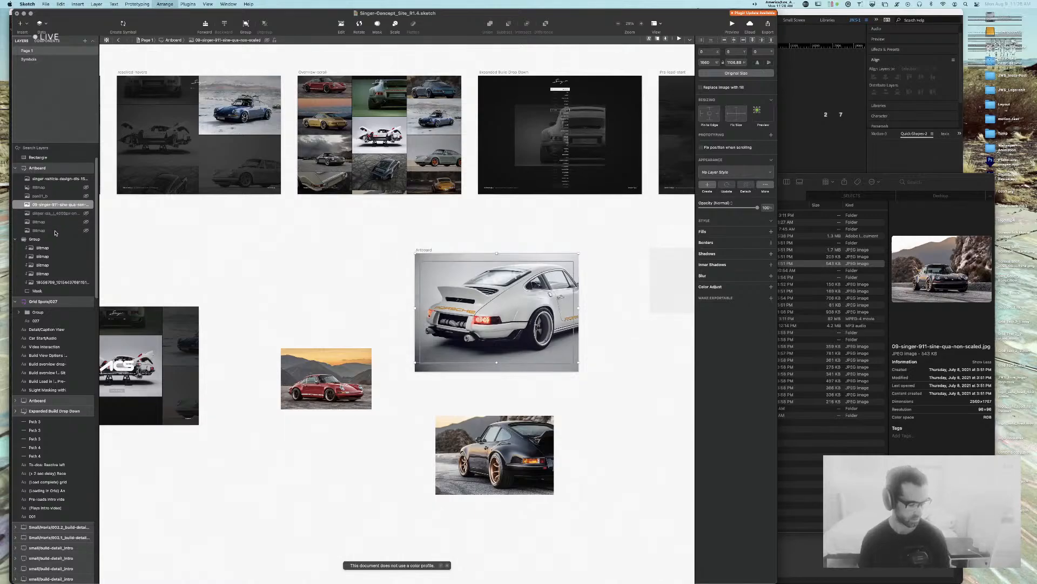
key(alt+super+Up)
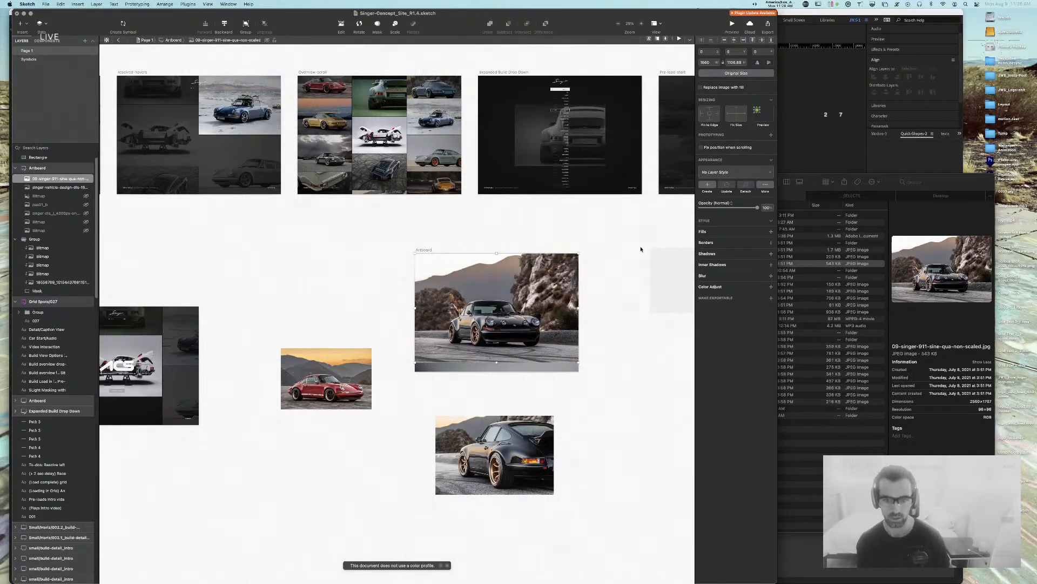
Step: Move the seven image layers into the Group, check its mask, then undo the change
shift+click(65, 231)
drag(64, 230, 71, 245)
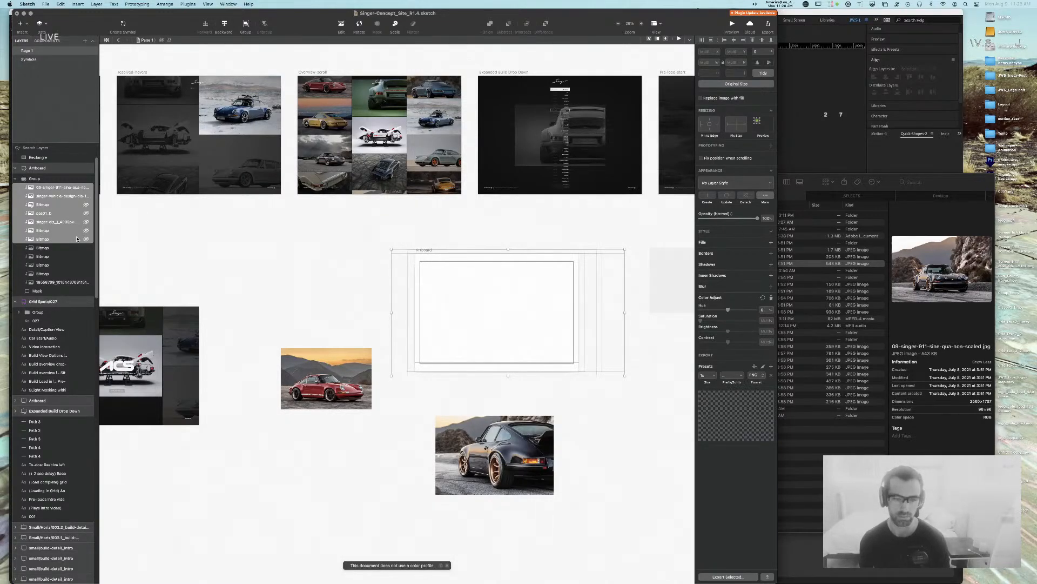
click(211, 234)
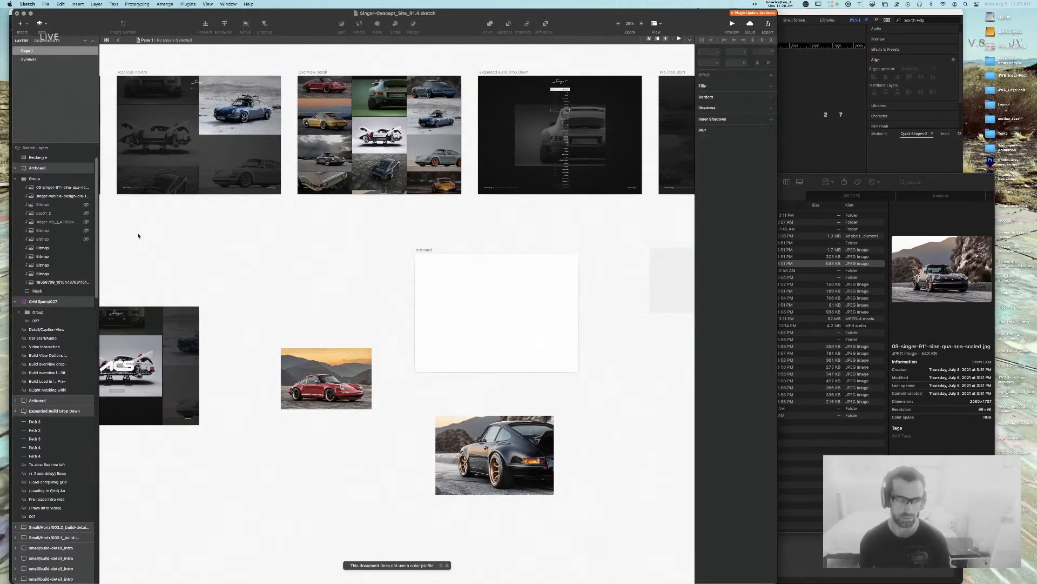
click(53, 291)
key(super+z)
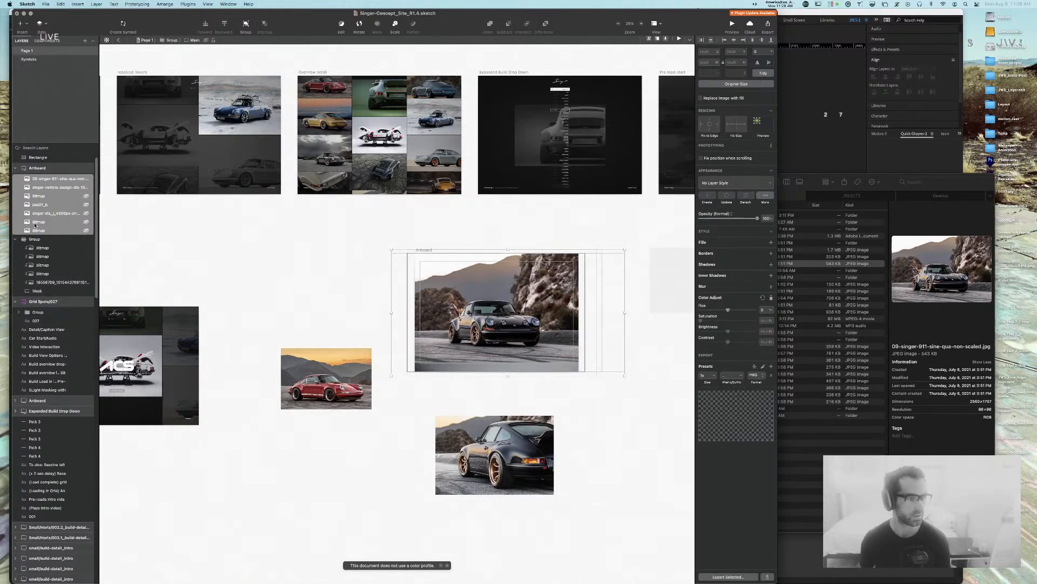
click(16, 239)
key(super+z)
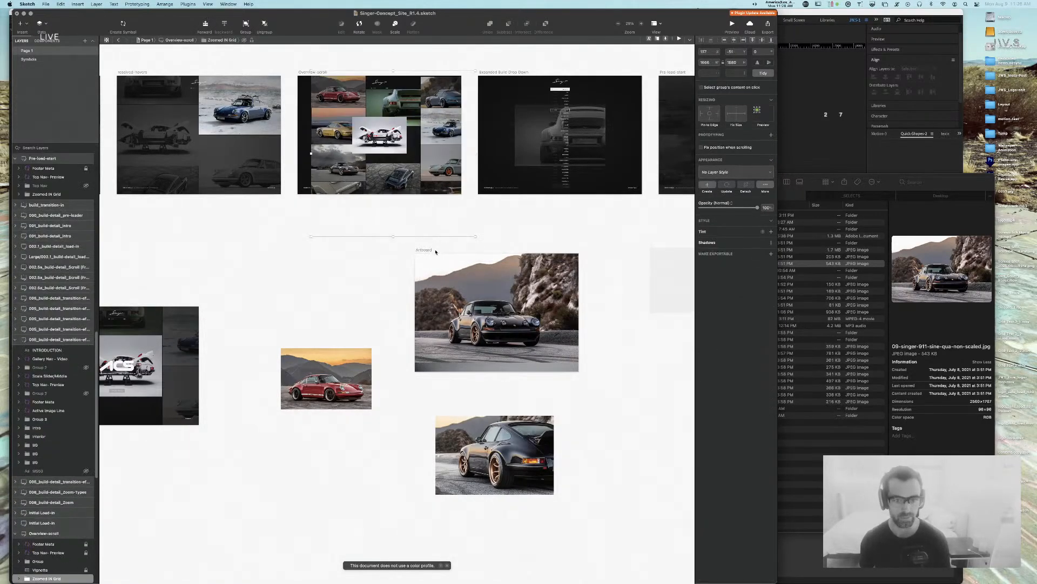
Step: Draw an 1822 x 1215 artboard around the dark car photo and position the image inside
click(432, 259)
key(r)
drag(415, 252, 579, 371)
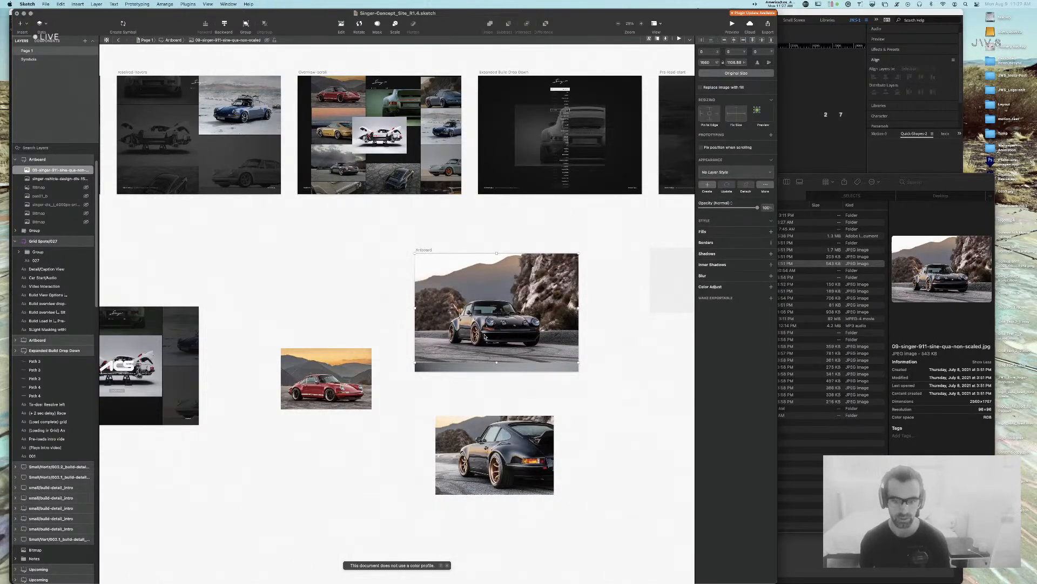
mouse_move(484, 336)
mouse_down()
mouse_move(533, 331)
mouse_move(496, 326)
mouse_up()
drag(578, 371, 592, 373)
drag(551, 354, 543, 354)
click(427, 249)
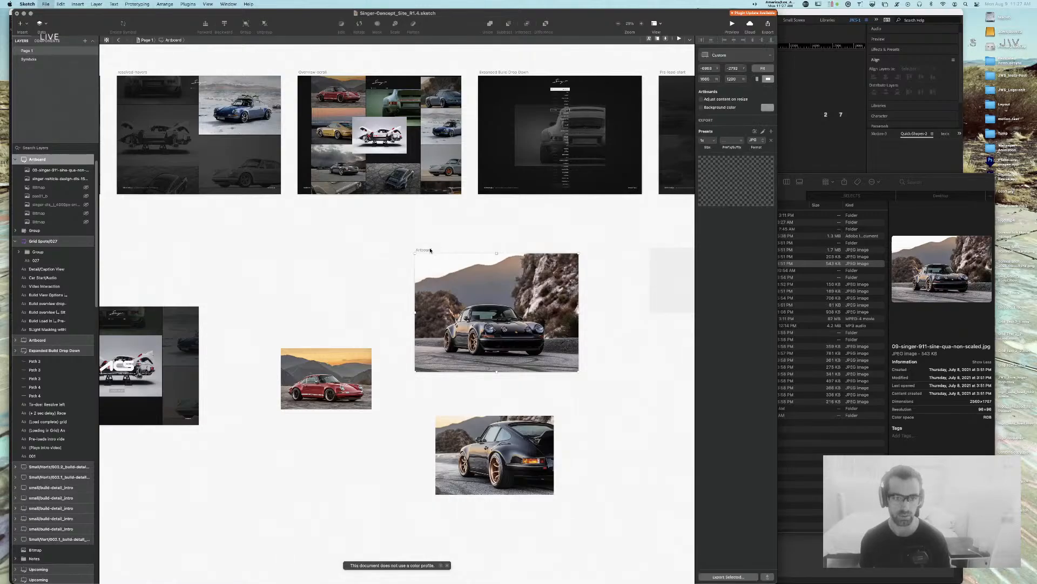
Step: Export the dark-car artboard as grid-5.jpg (JPG 90%), replacing the existing Overview file
key(super+shift+e)
click(483, 268)
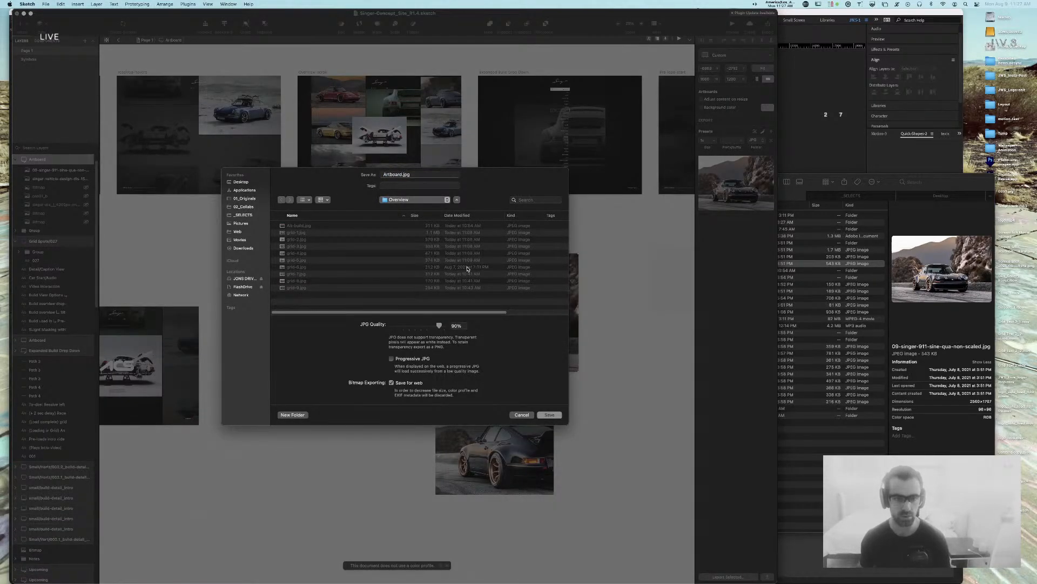
click(301, 261)
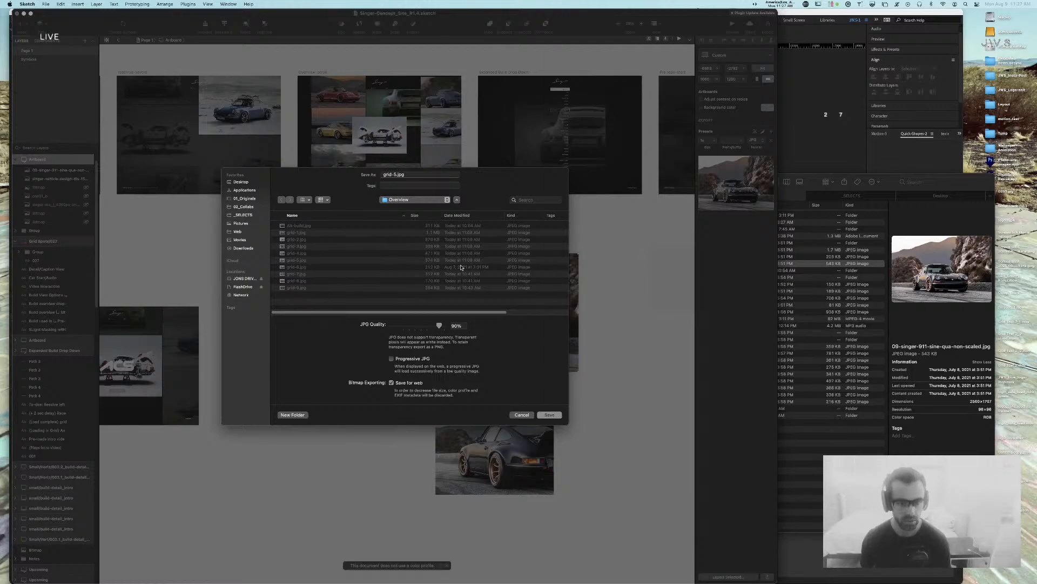
key(Return)
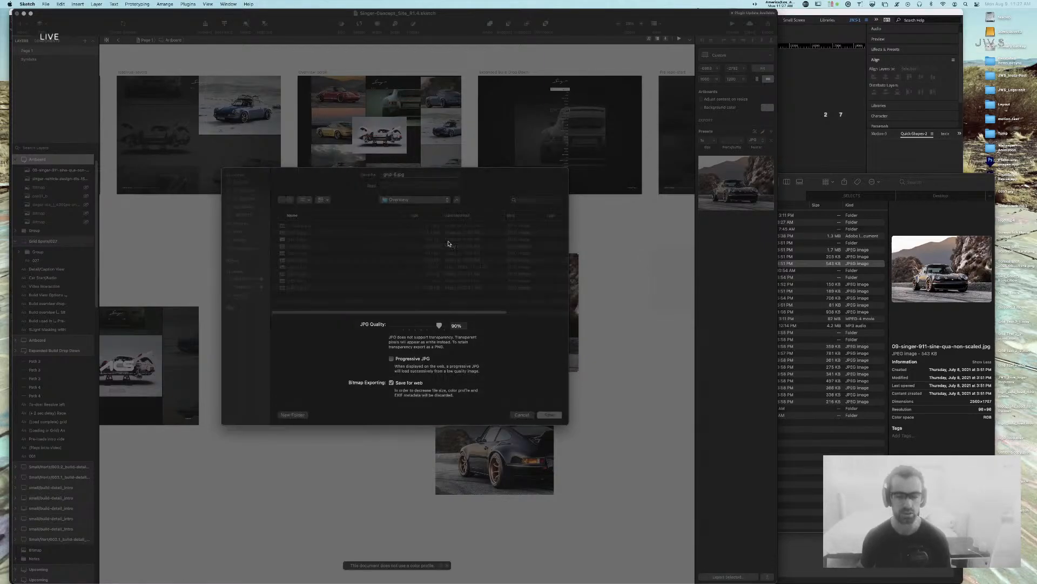
key(space)
key(super+Tab)
Step: Move grid-6 to the top of the comp and place grid-5 directly below it
key(super+shift+Tab)
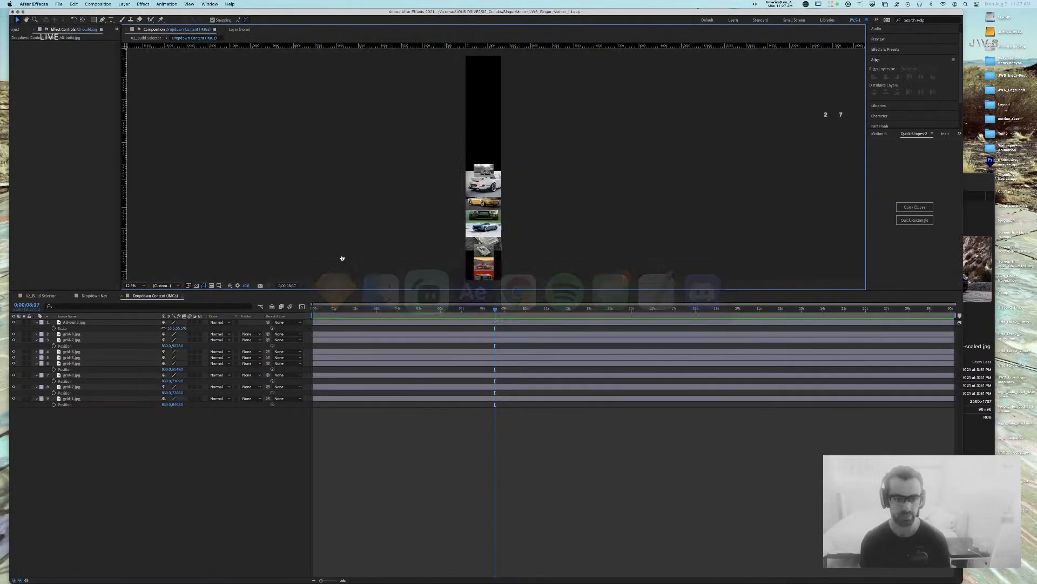
drag(479, 173, 484, 71)
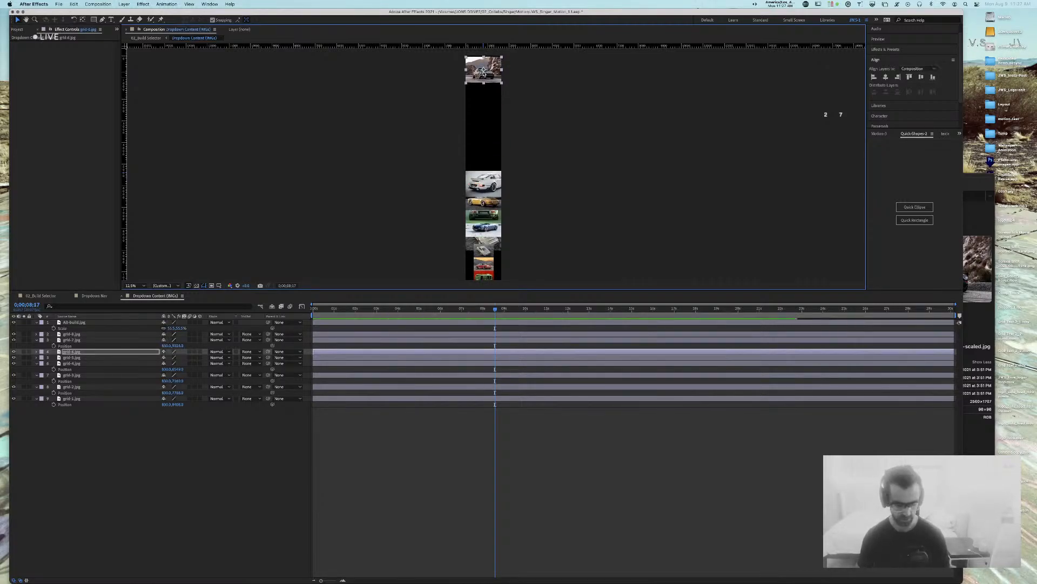
key(period)
click(598, 122)
key(space)
drag(507, 105, 520, 183)
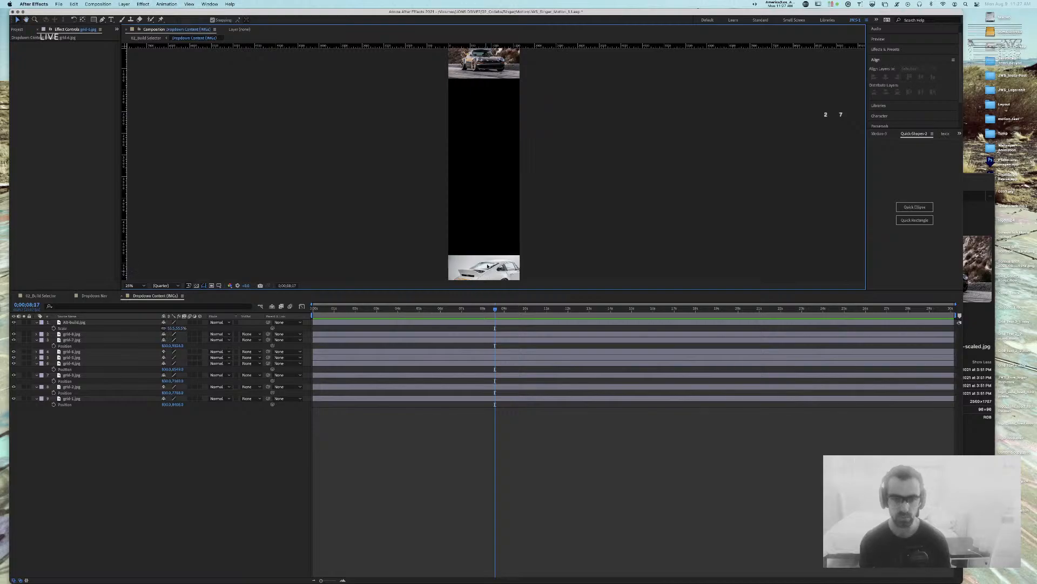
click(487, 266)
drag(487, 266, 488, 90)
Step: Check grid-6's position and open the Motion 3 easing controls for the nine image layers
key(space)
drag(596, 74, 609, 176)
click(503, 158)
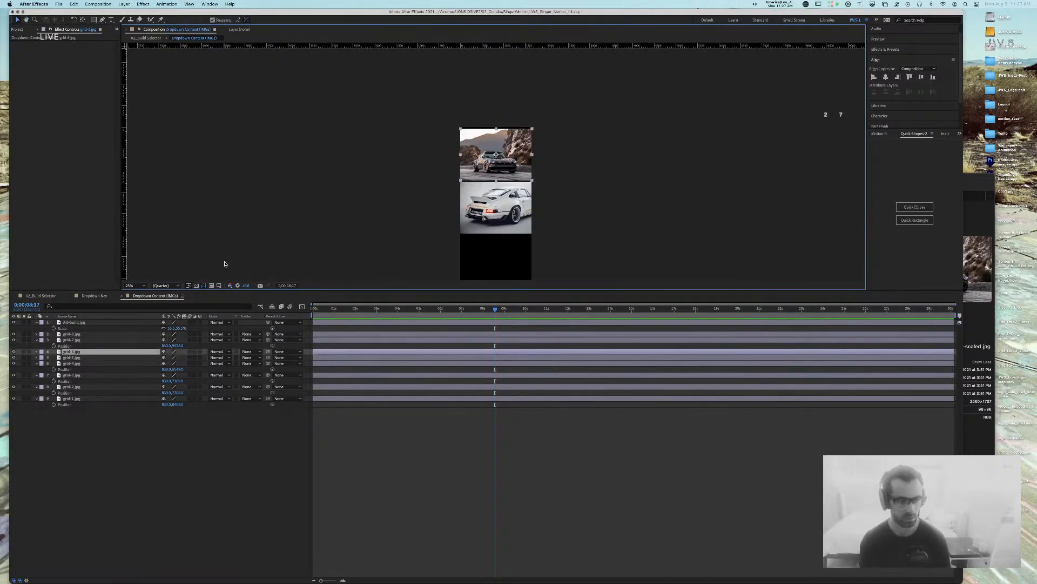
key(p)
click(76, 322)
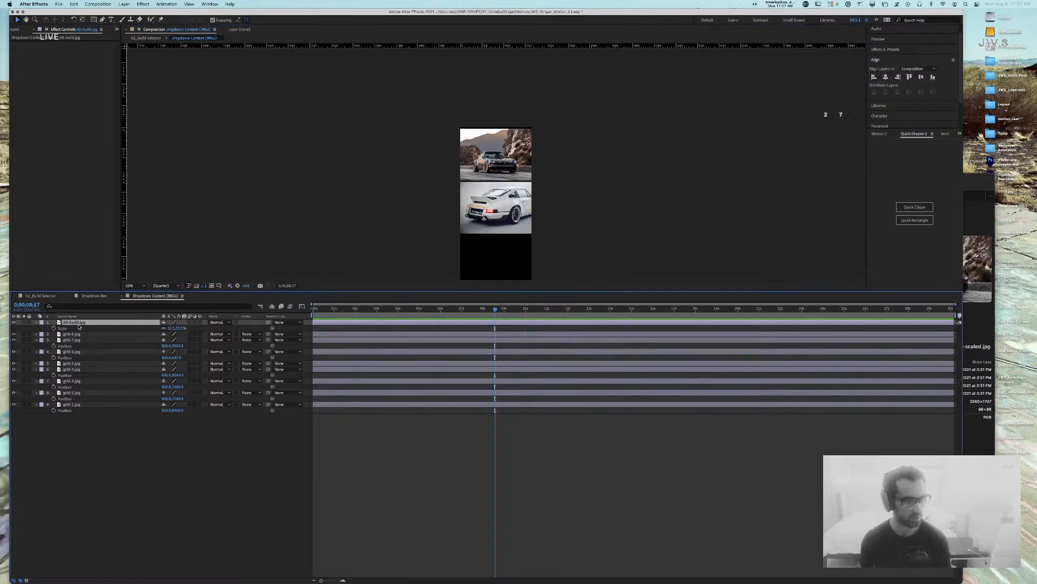
shift+click(72, 404)
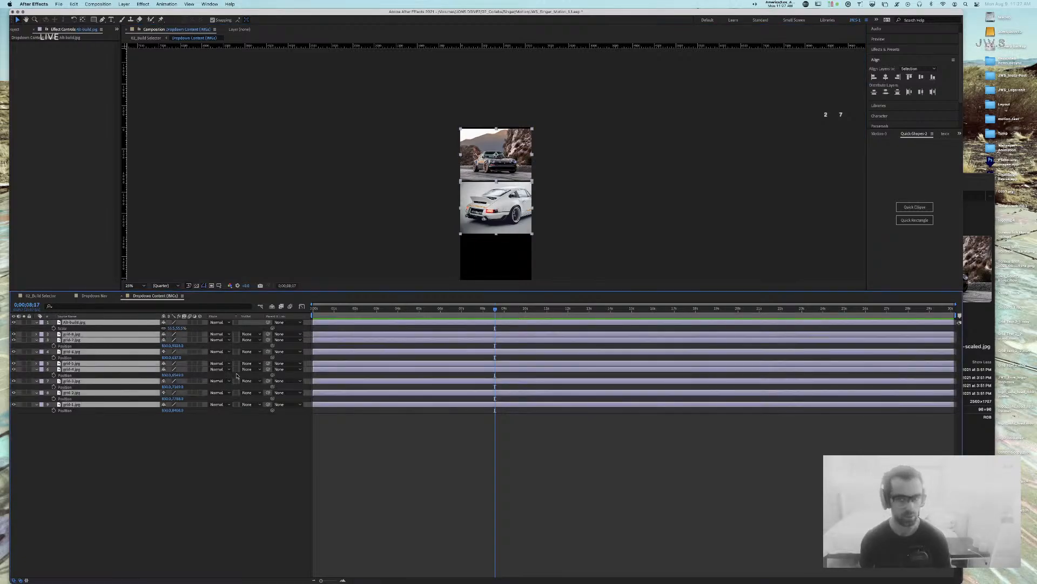
click(891, 134)
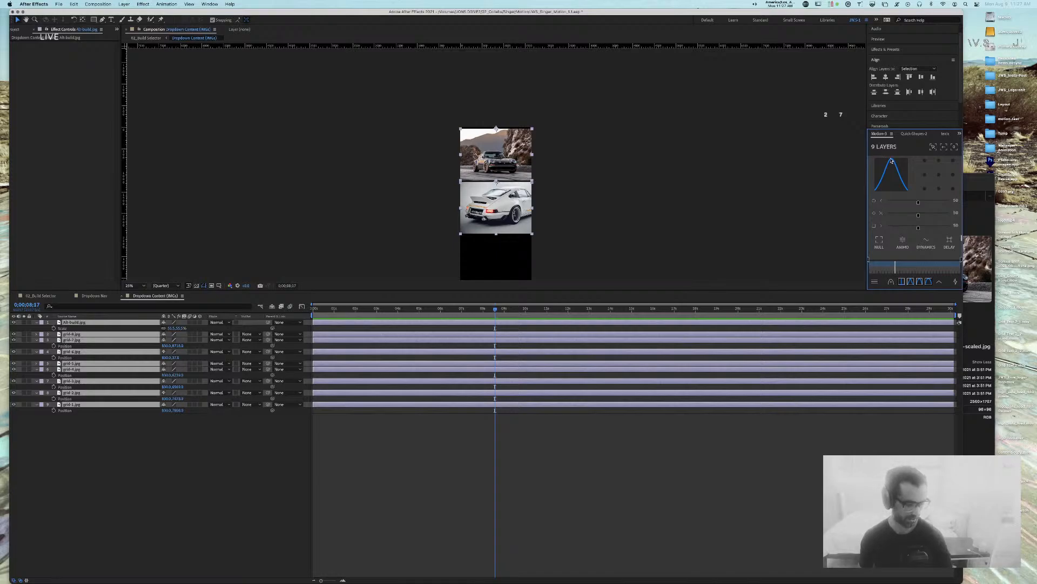
click(746, 155)
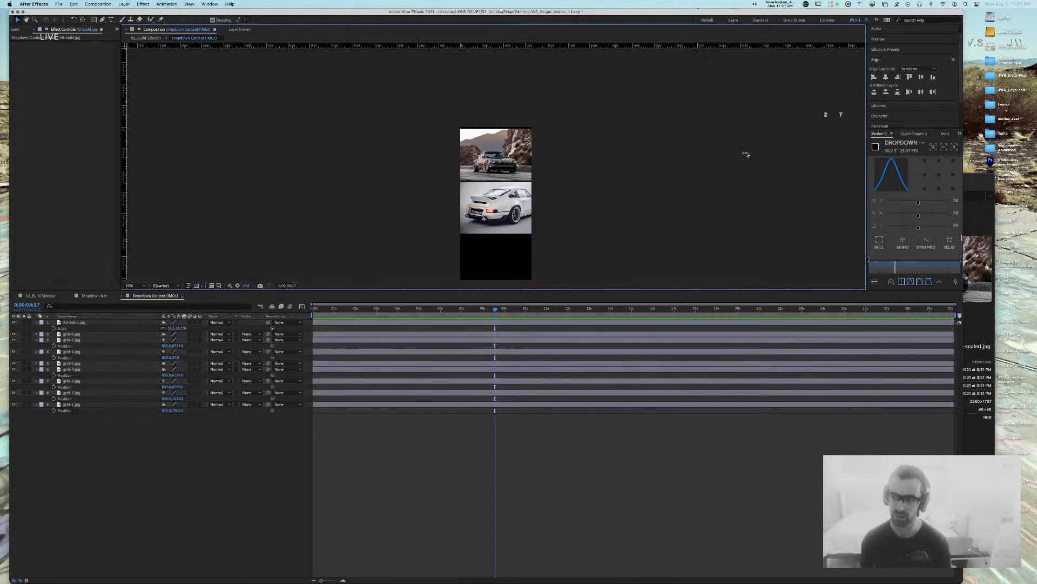
Step: Nudge grid-6 up and move the white Porsche up to close the black gap
click(520, 153)
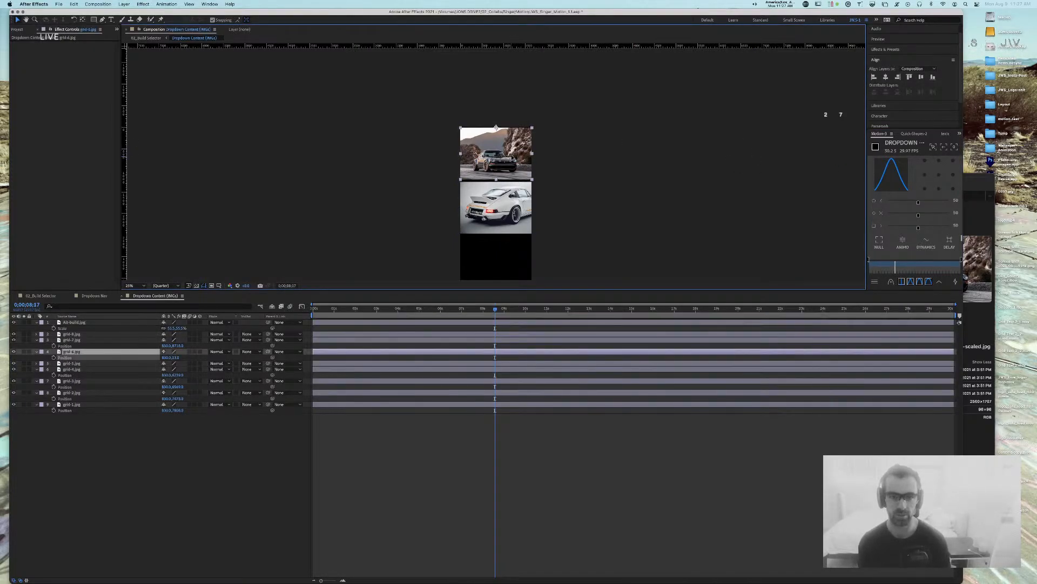
key(slash)
drag(511, 148, 509, 198)
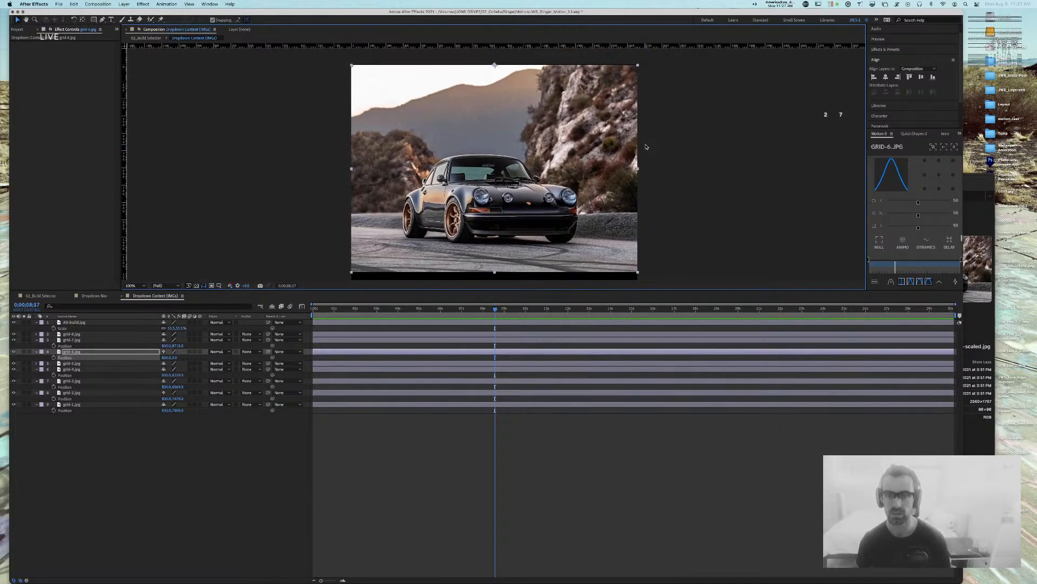
key(Up)
key(Up)
key(Up)
key(Up)
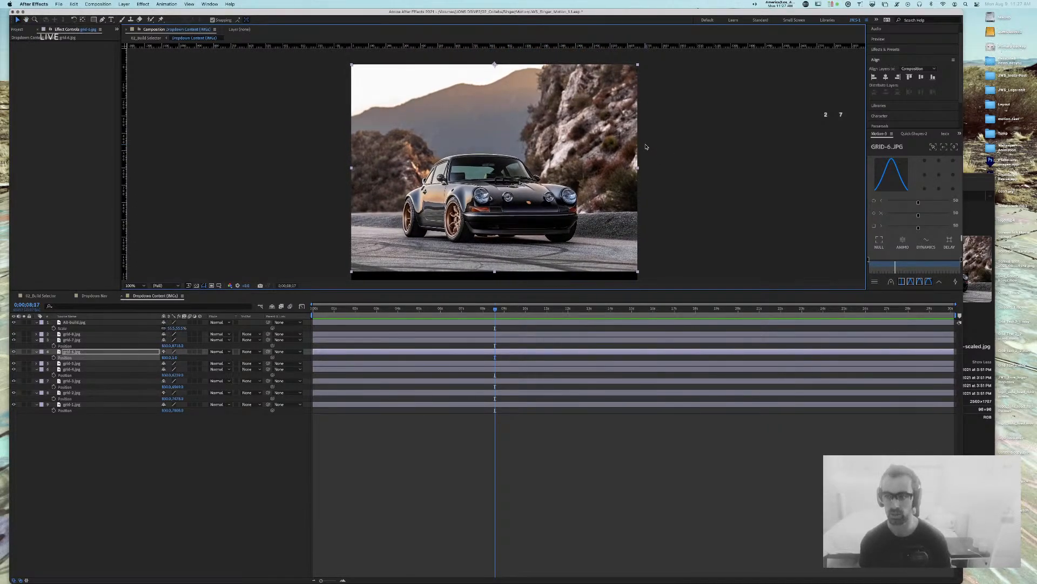
click(690, 125)
drag(684, 178, 692, 58)
click(591, 219)
drag(592, 219, 591, 208)
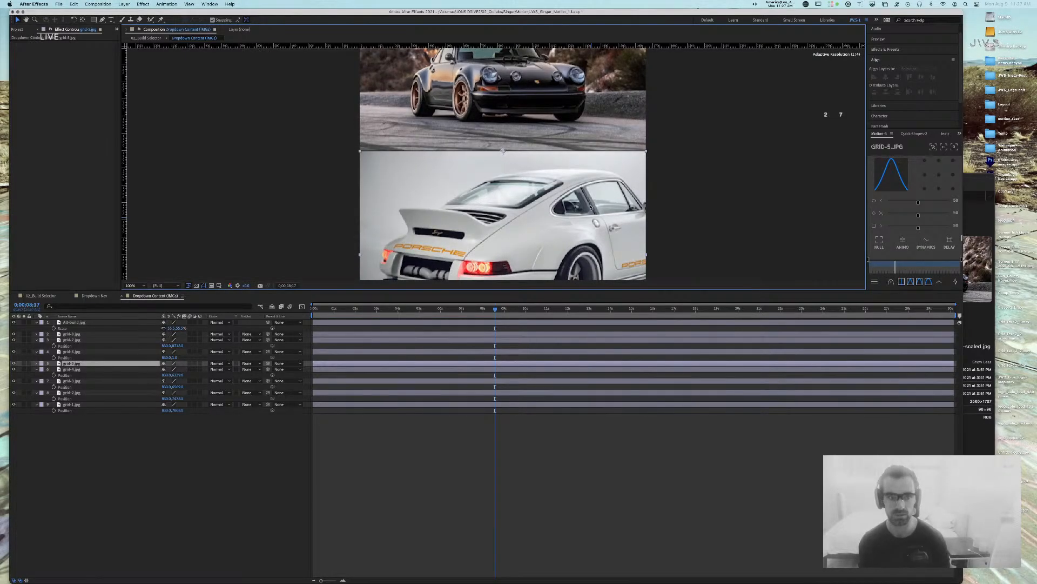
click(684, 174)
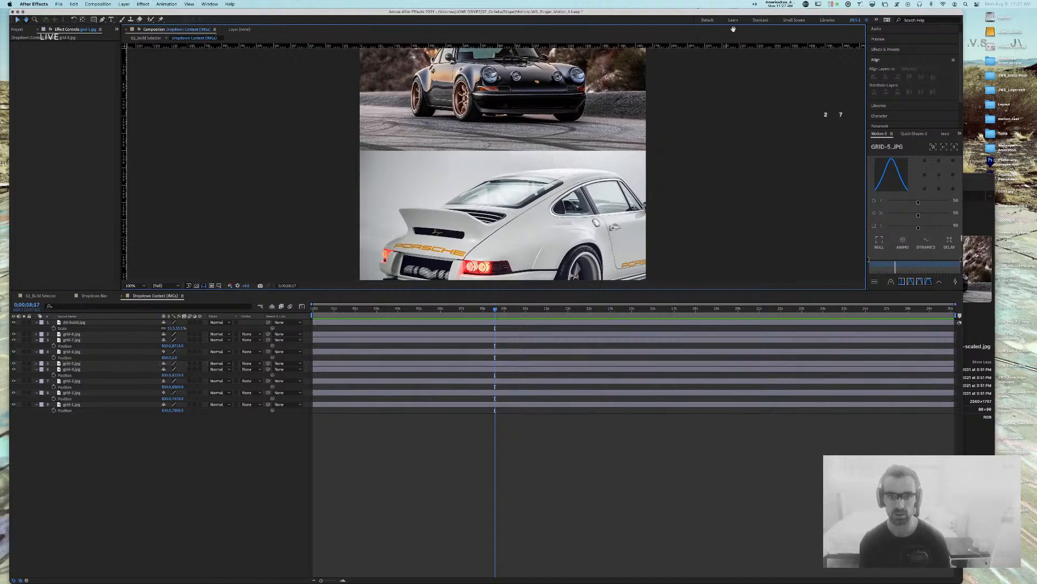
Step: Stack the yellow, green, blue and grid-1 car images upward beneath the others
key(comma)
key(comma)
key(comma)
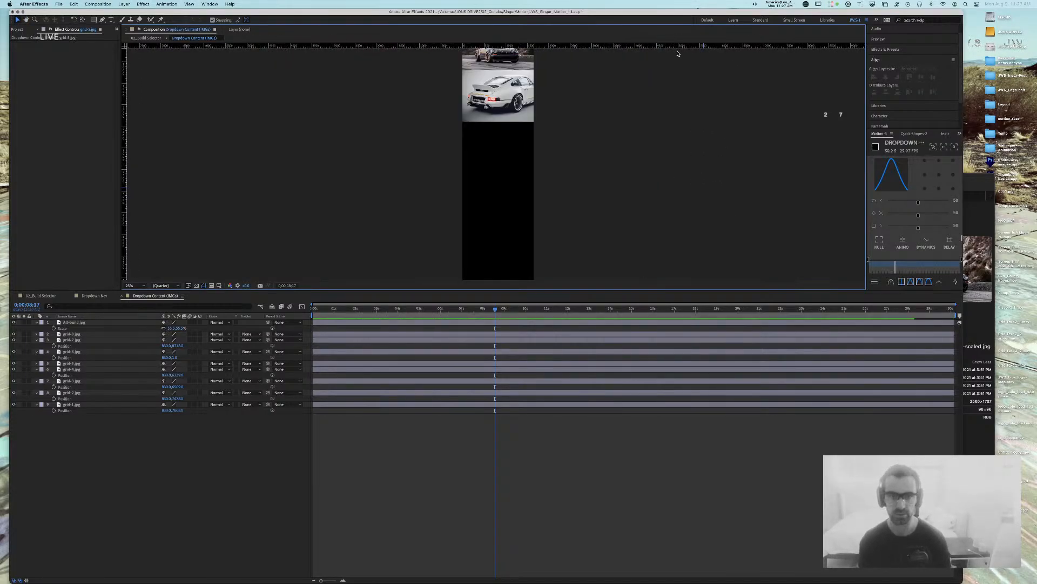
drag(598, 148, 597, 58)
drag(511, 210, 512, 62)
drag(508, 242, 510, 120)
drag(510, 260, 510, 152)
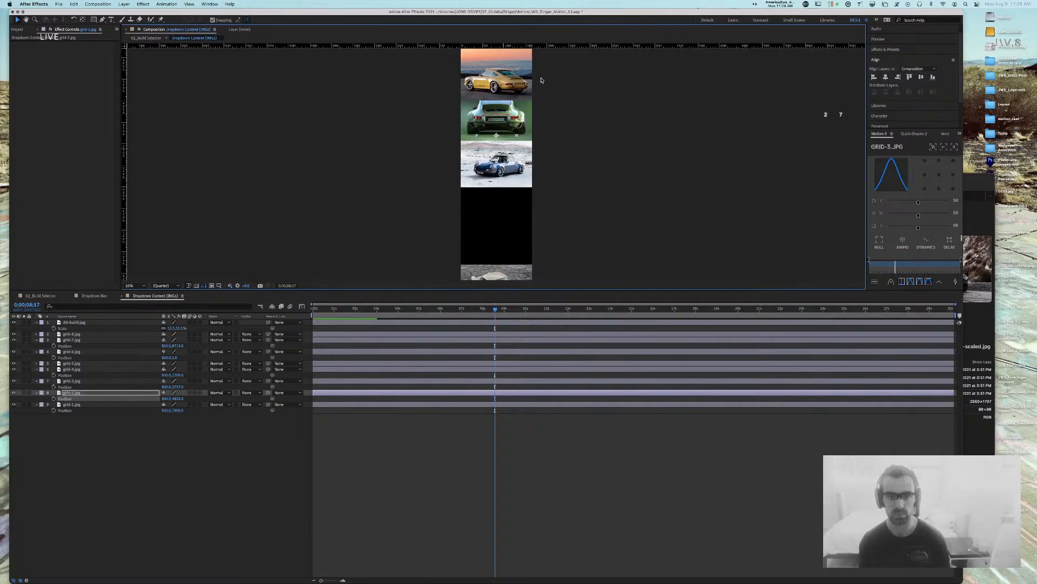
drag(513, 257, 509, 198)
click(578, 117)
drag(578, 117, 594, 238)
Step: Move the yellow car image up, then nudge it down twice at 100% zoom
drag(525, 192, 525, 176)
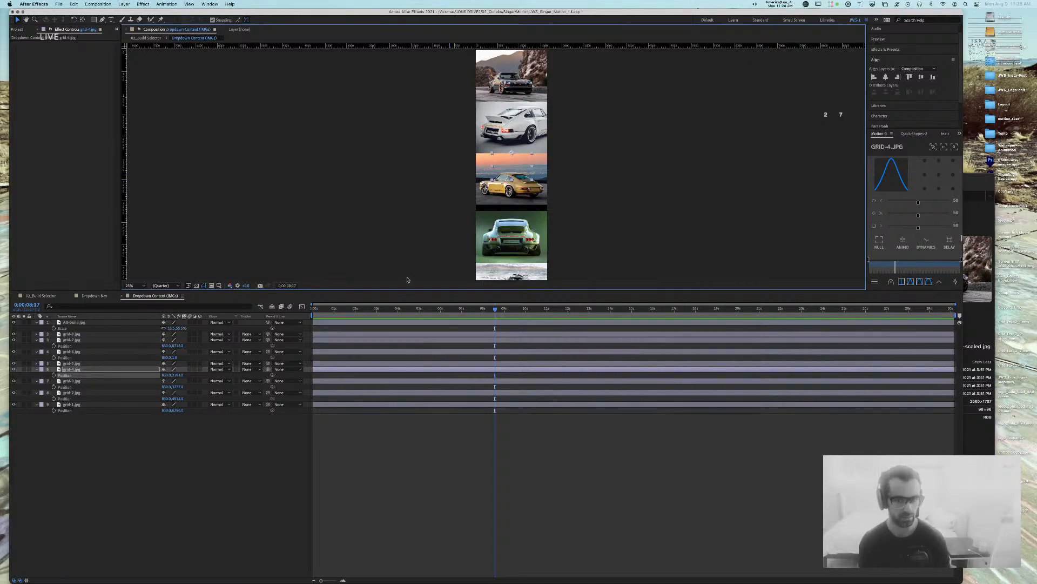
key(slash)
drag(564, 206, 504, 190)
key(Down)
key(Down)
key(Down)
key(Down)
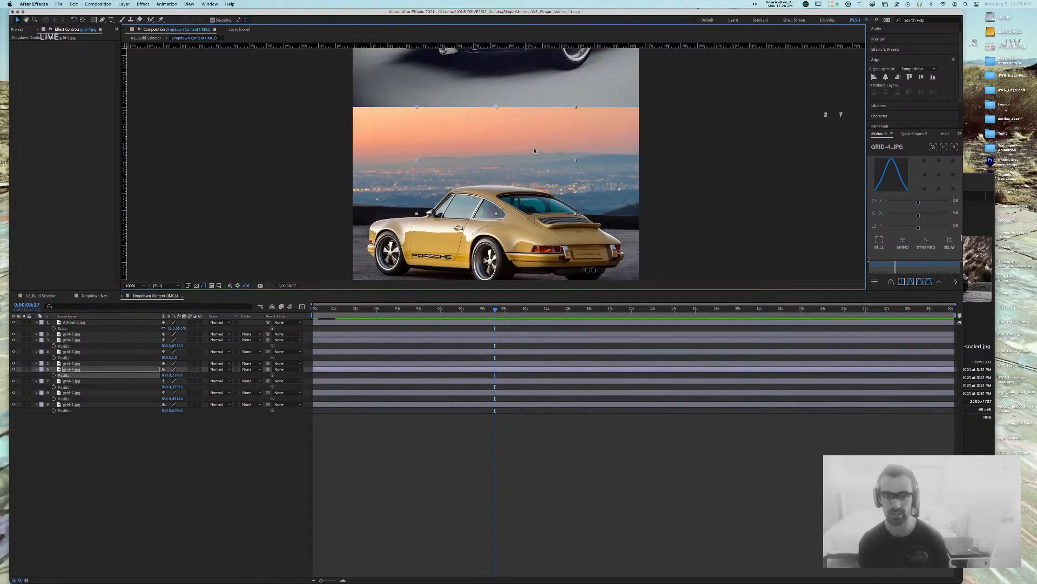
key(Down)
key(Down)
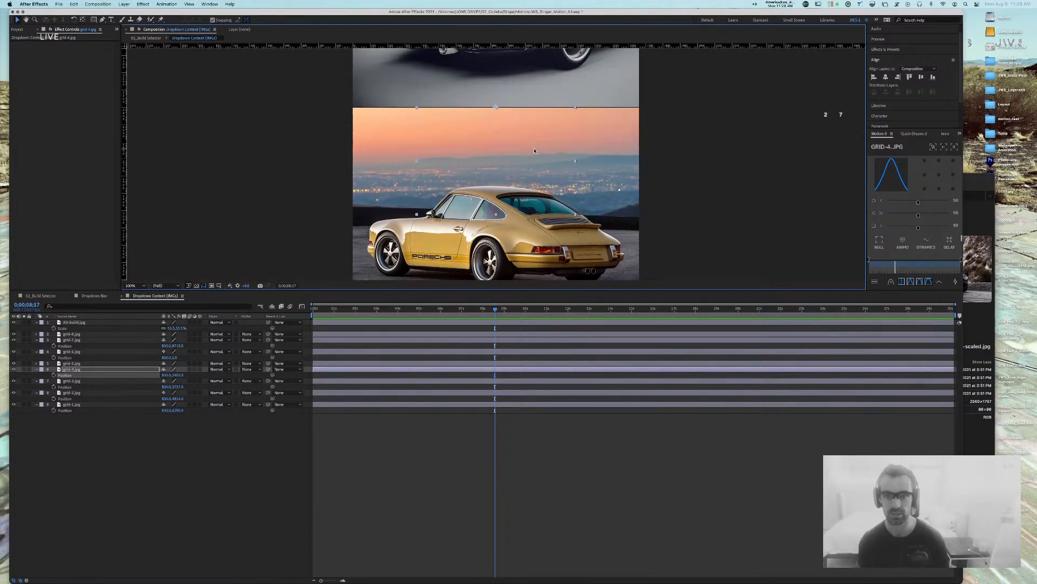
click(683, 209)
scroll(667, 178, up, 2)
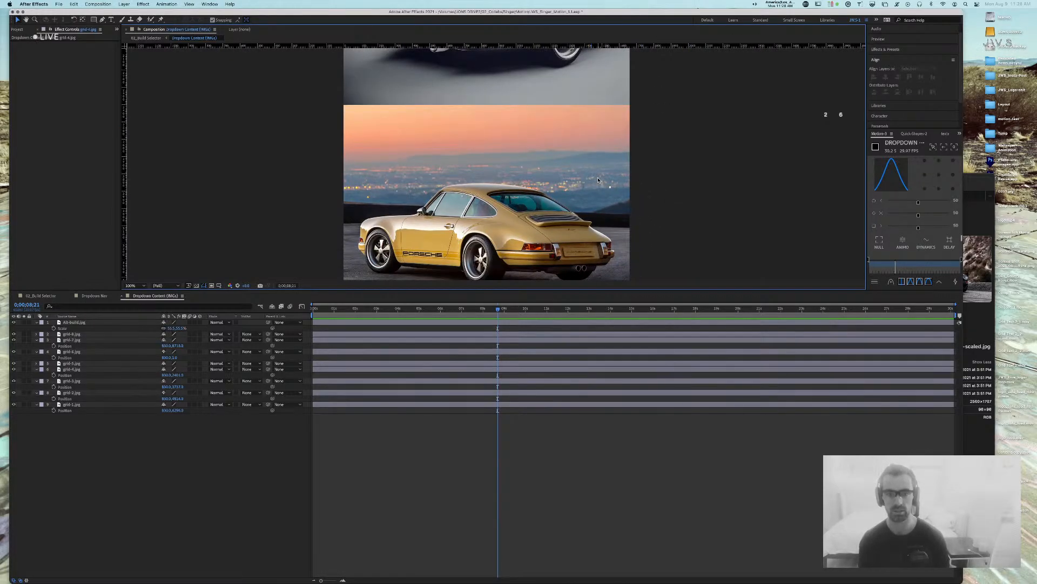
scroll(585, 200, down, 10)
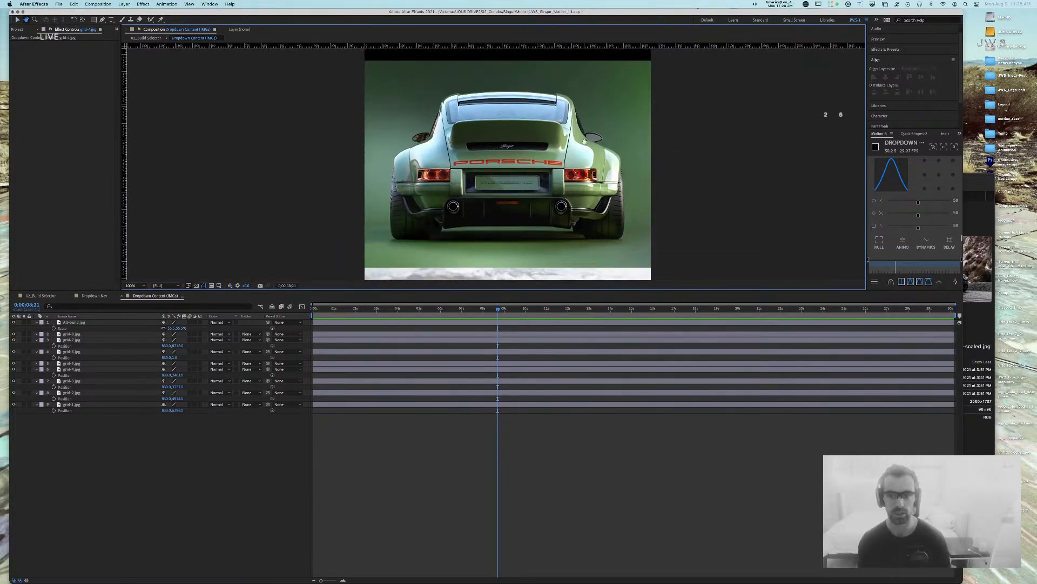
scroll(583, 211, up, 6)
Step: Check the Scale and transform values of the green grid-3 and yellow grid-4 images
click(583, 215)
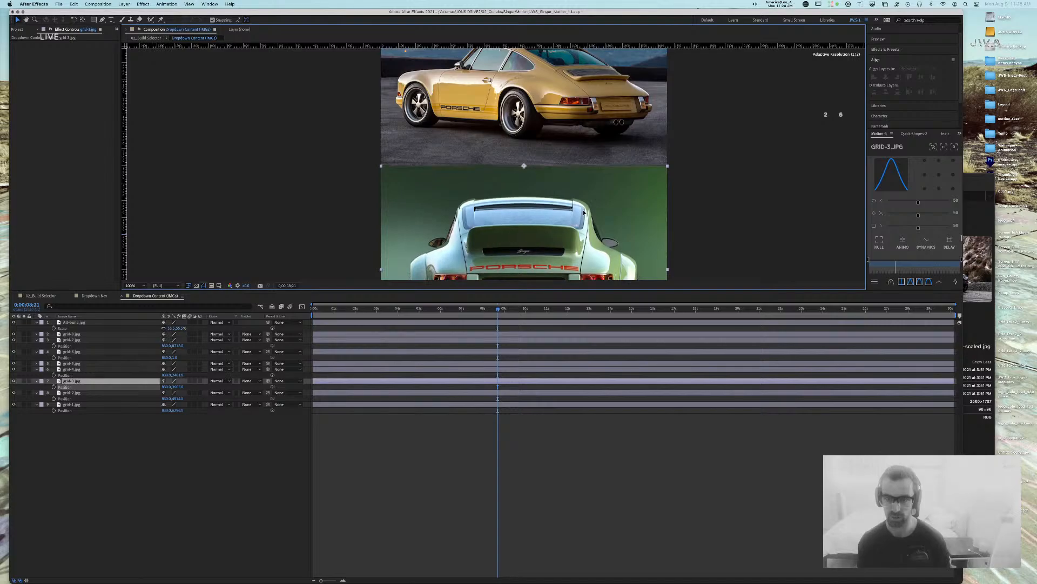
key(s)
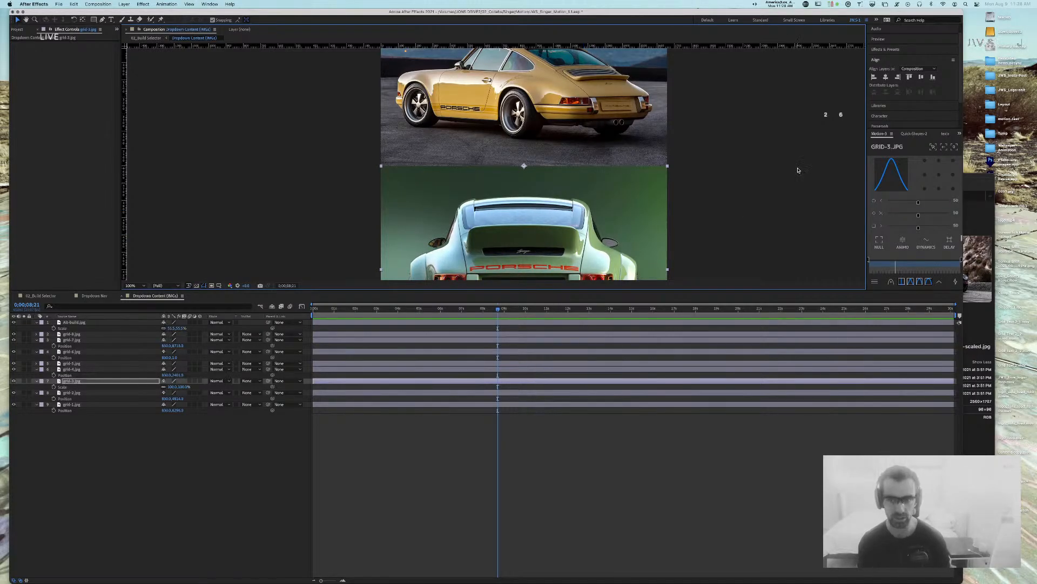
click(797, 170)
scroll(732, 216, up, 3)
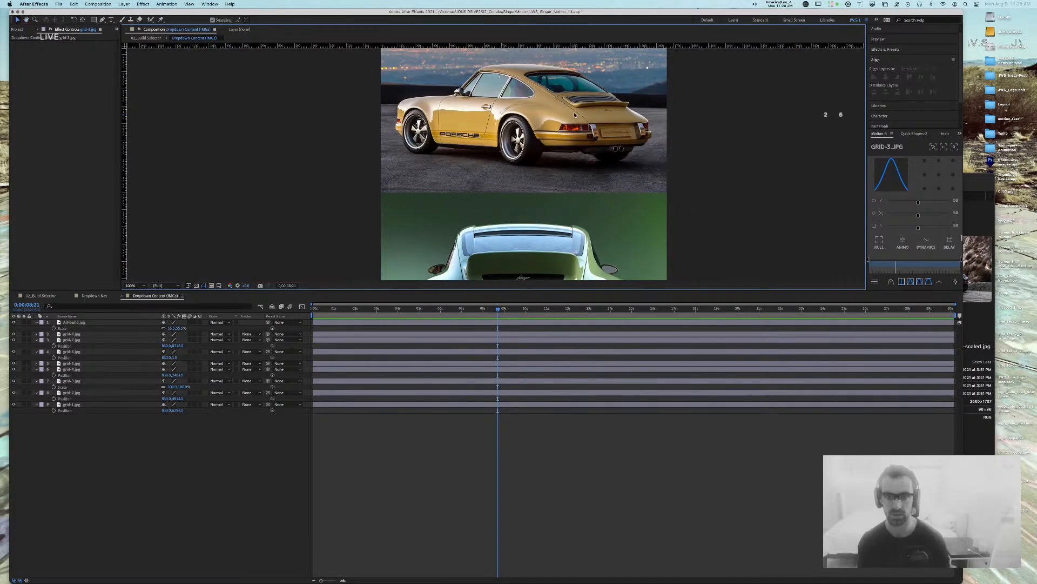
scroll(699, 184, up, 10)
click(458, 255)
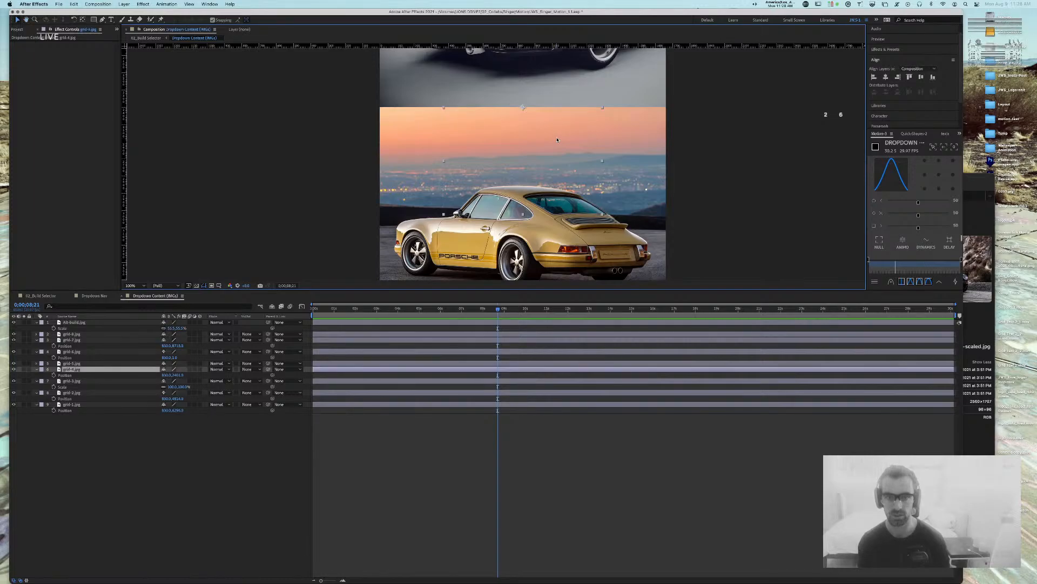
key(s)
key(a)
key(shift+p)
key(u)
click(722, 179)
Step: Nudge the blue grid-2 car image up slightly
drag(699, 233, 689, 120)
click(545, 197)
key(Up)
key(Up)
key(Up)
key(Up)
key(Up)
key(Up)
key(Return)
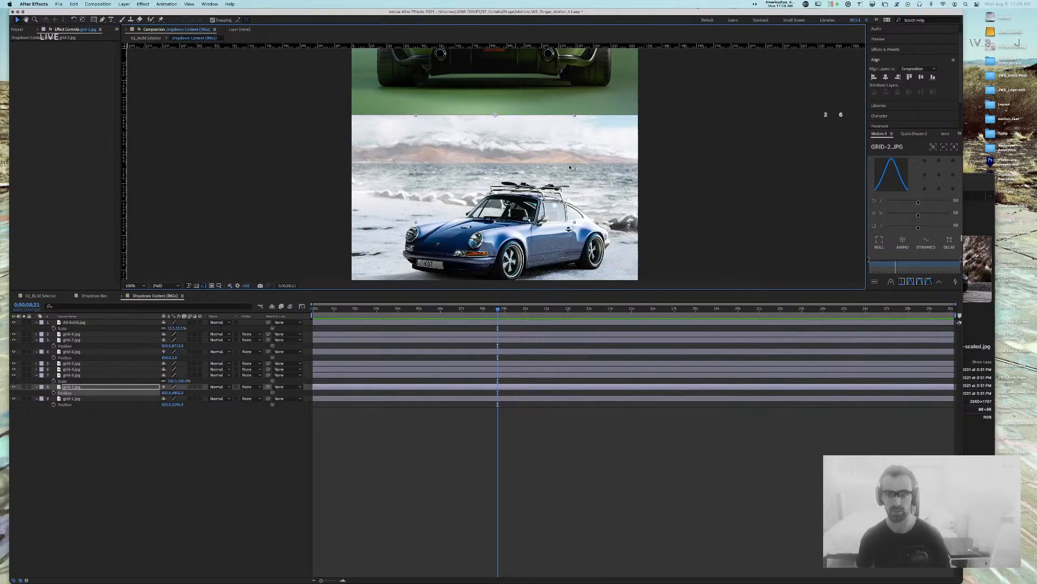
click(690, 151)
Step: Move the tan grid-1 car up to sit directly beneath the blue car, then check the joins
drag(669, 270, 670, 104)
click(614, 235)
drag(614, 235, 613, 184)
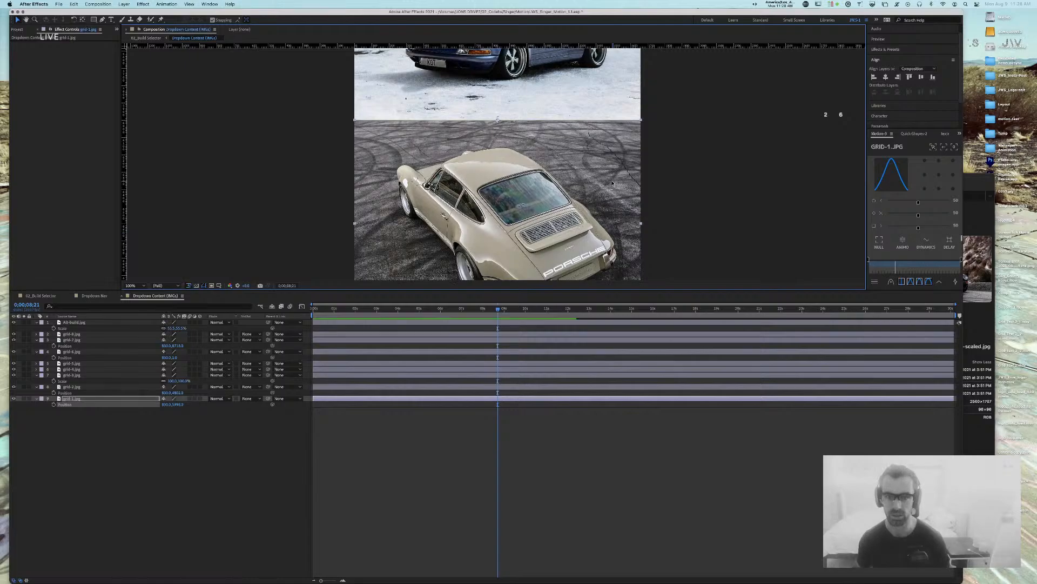
key(Up)
key(Up)
click(684, 152)
drag(682, 91, 706, 90)
drag(709, 253, 695, 161)
key(shift+/)
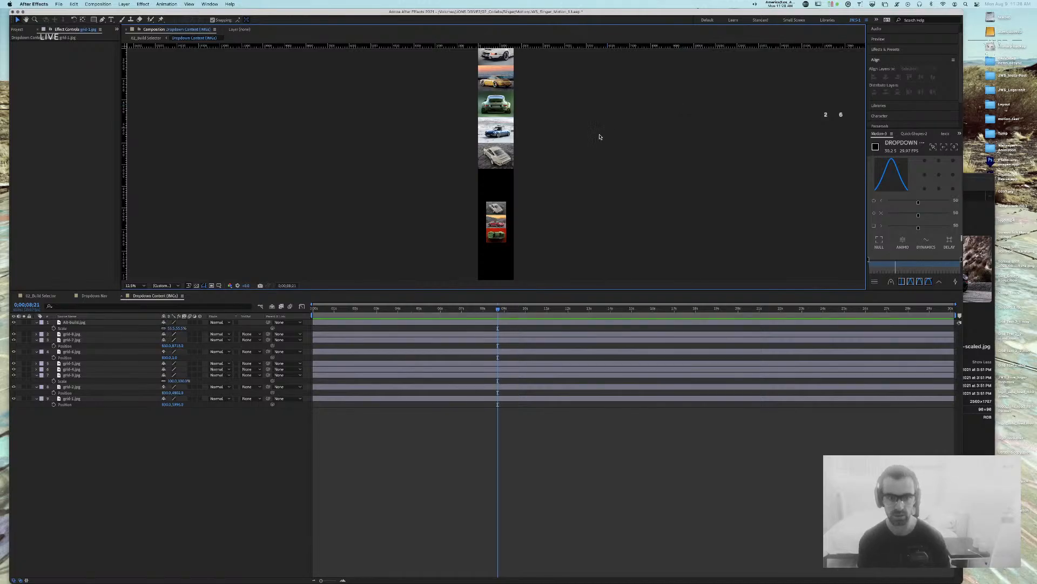
Step: Delete the grid-7.jpg and grid-8.jpg layers from the comp
click(507, 219)
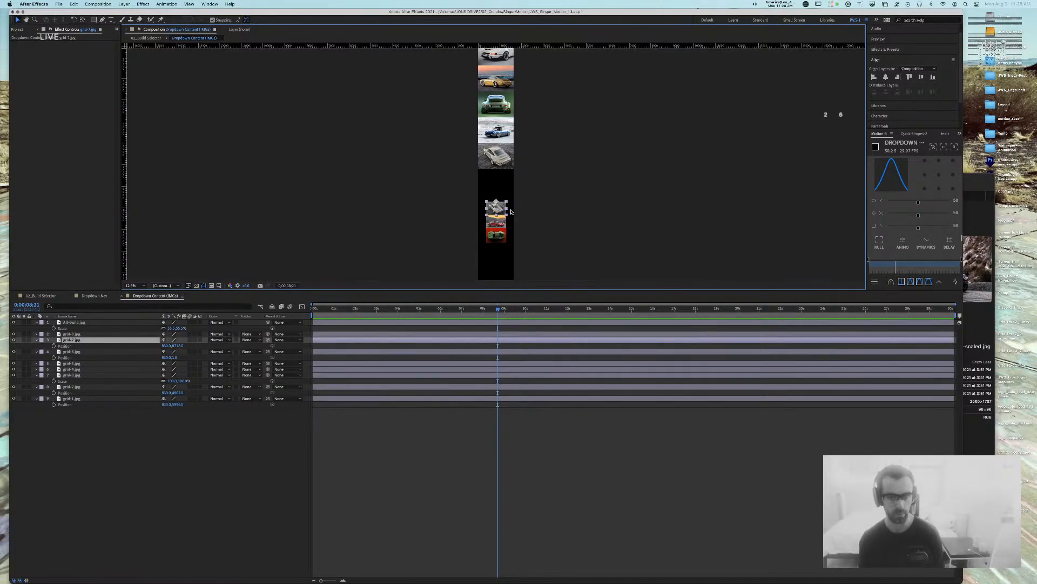
key(Delete)
click(507, 220)
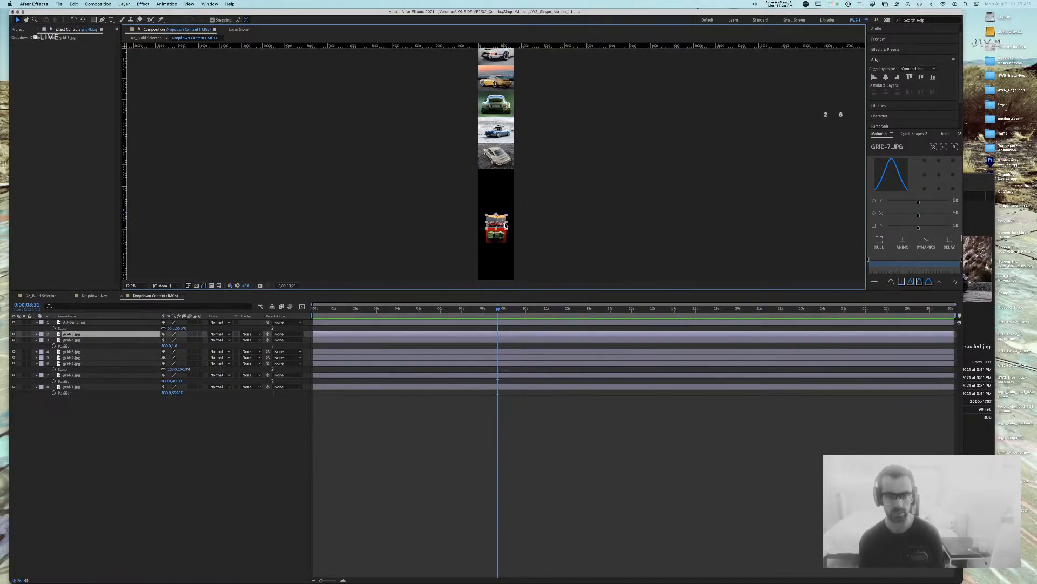
key(Delete)
click(500, 238)
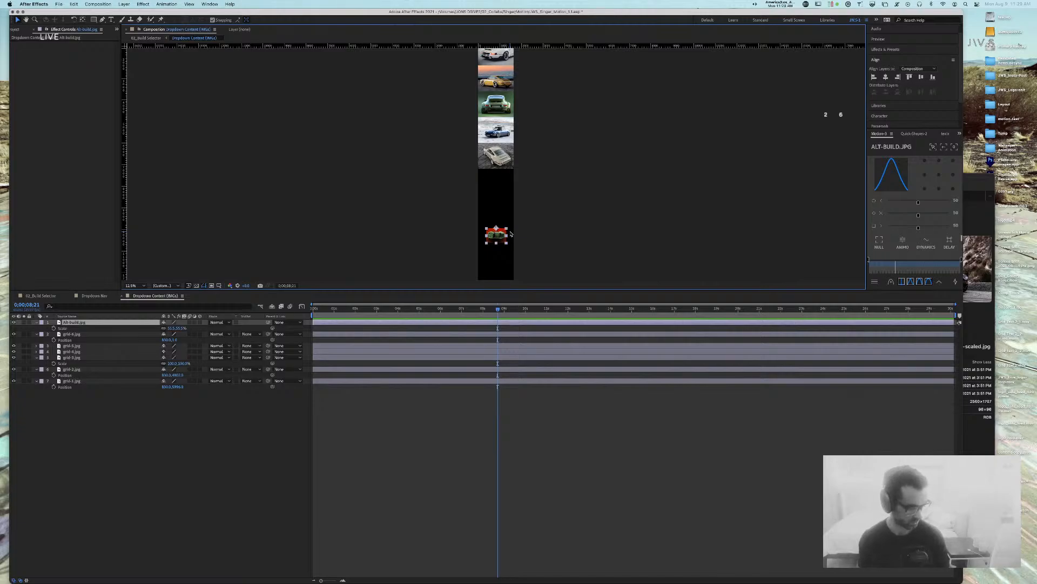
click(595, 145)
drag(567, 101, 568, 187)
Step: Solo grid-4.jpg and inspect it at 100%, then unsolo
click(72, 351)
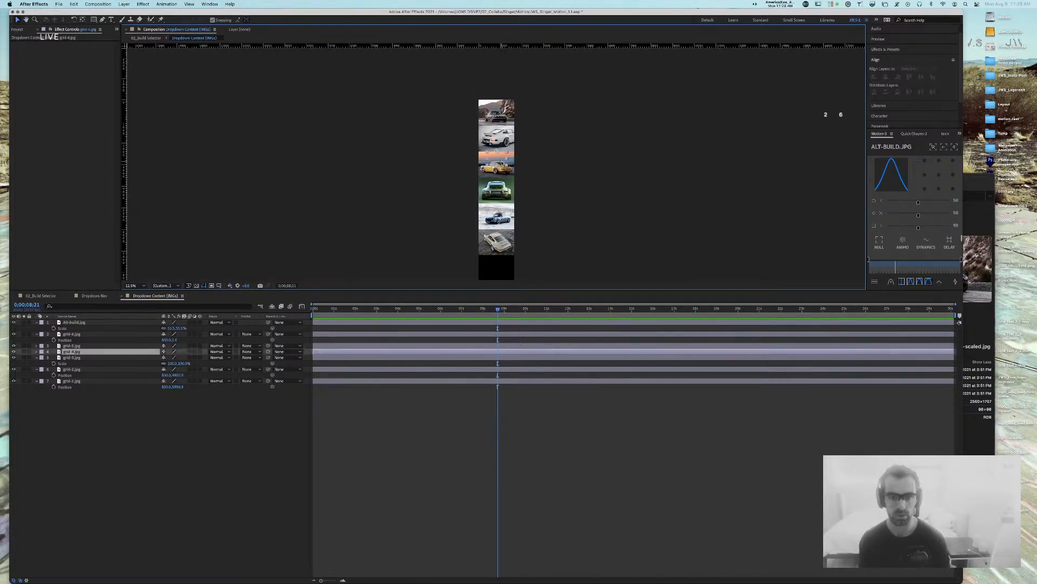
click(24, 352)
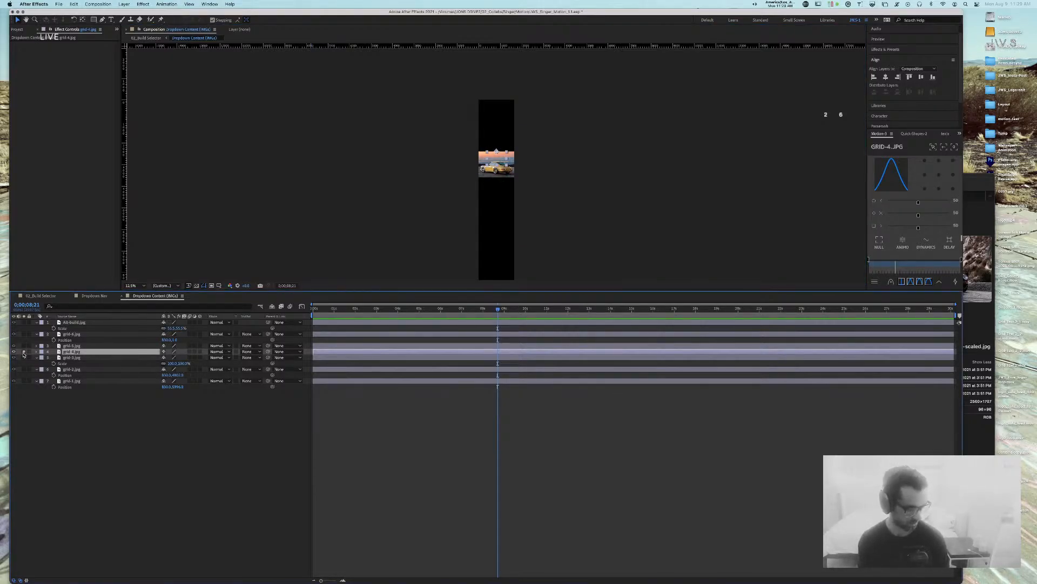
key(shift+slash)
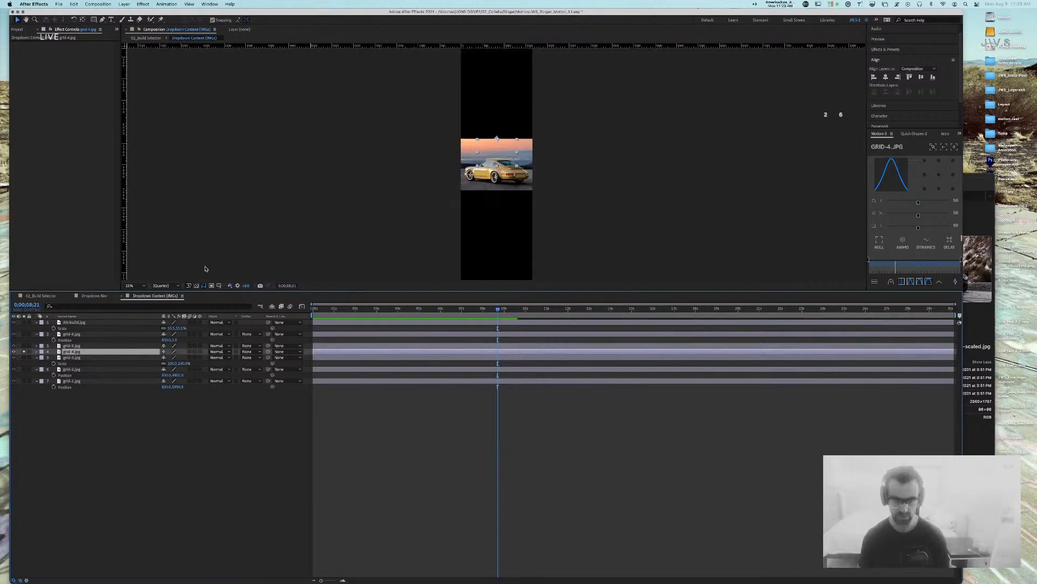
key(slash)
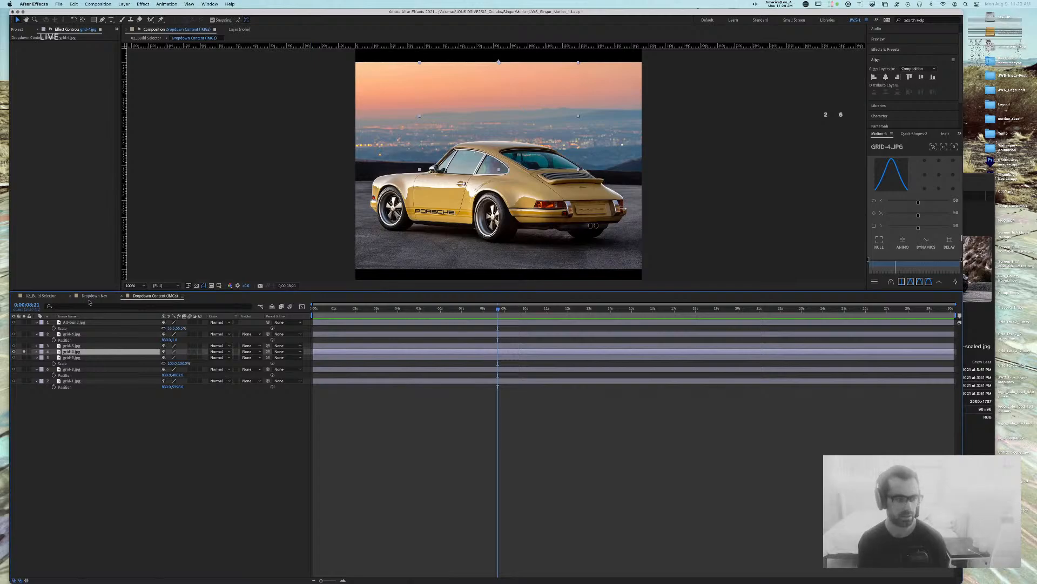
click(23, 352)
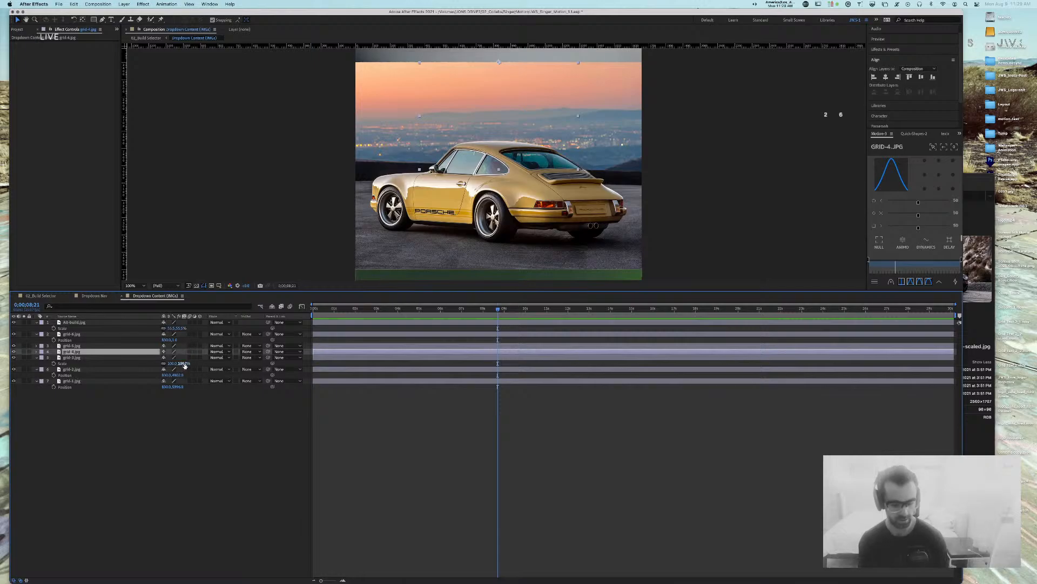
Step: Try shifting grid-4.jpg's Y Position, then revert it to its earlier position
key(p)
mouse_move(178, 357)
mouse_down()
mouse_move(320, 367)
mouse_move(193, 359)
mouse_up()
key(super+z)
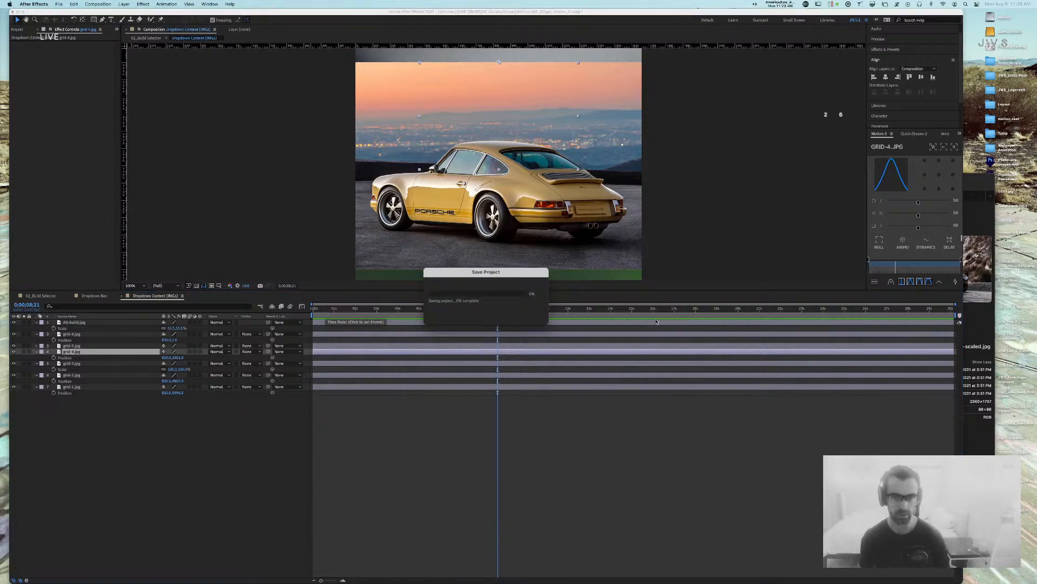
click(728, 227)
key(comma)
key(comma)
key(comma)
key(comma)
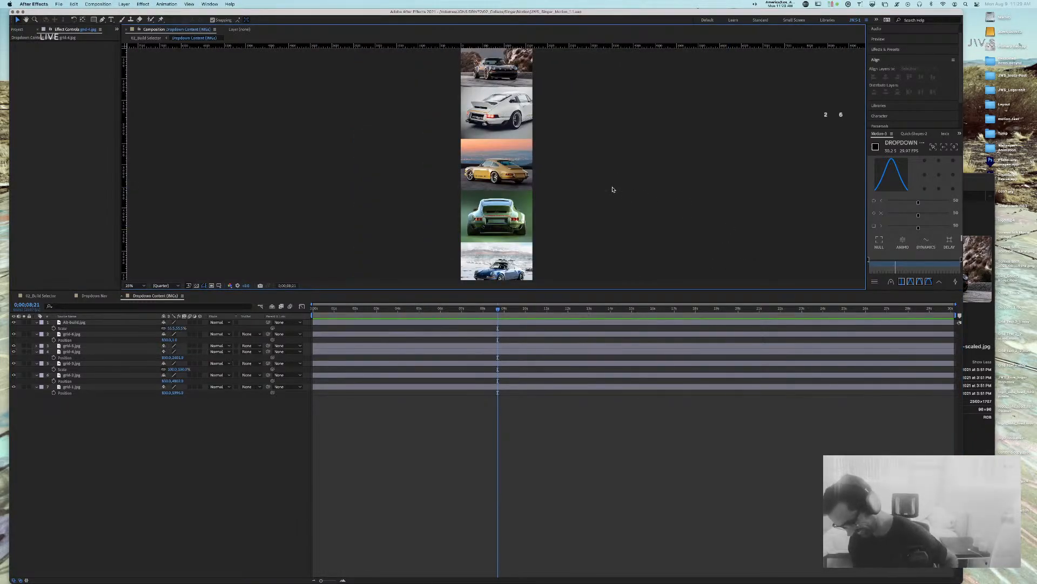
Step: Move the red Alt-build.jpg image up under the top car image
drag(586, 222, 559, 60)
drag(573, 138, 566, 190)
key(v)
drag(470, 222, 508, 240)
key(h)
drag(526, 114, 522, 268)
drag(531, 157, 534, 70)
drag(552, 214, 551, 95)
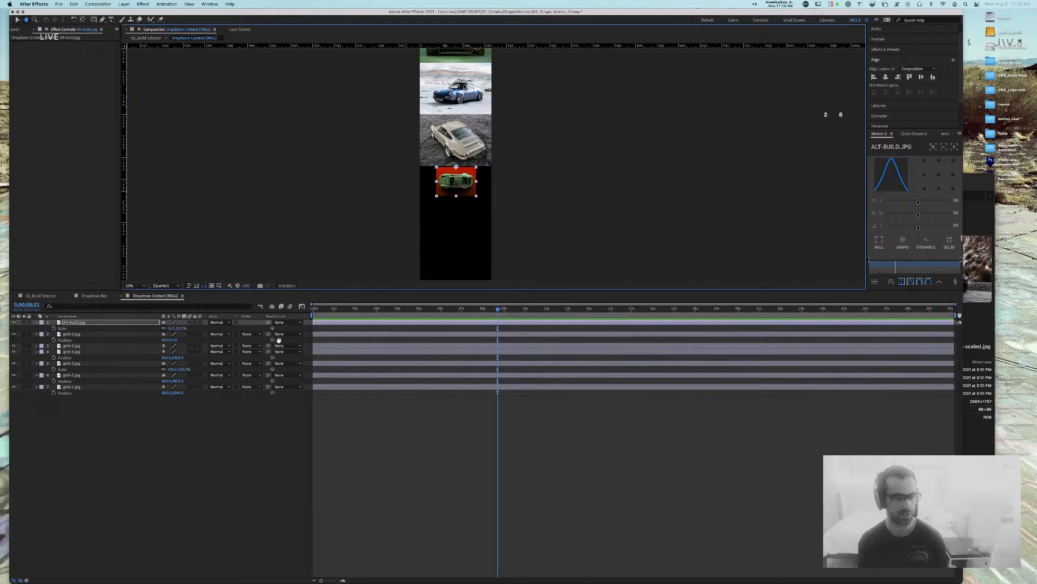
Step: Set Alt-build.jpg to 100% scale and centre it horizontally in the comp
click(182, 328)
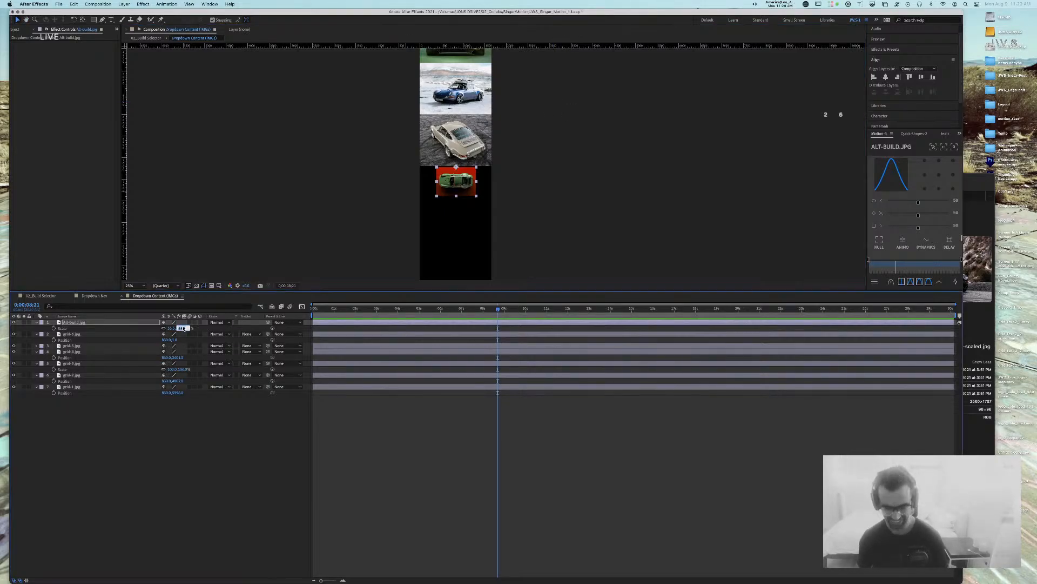
key(Return)
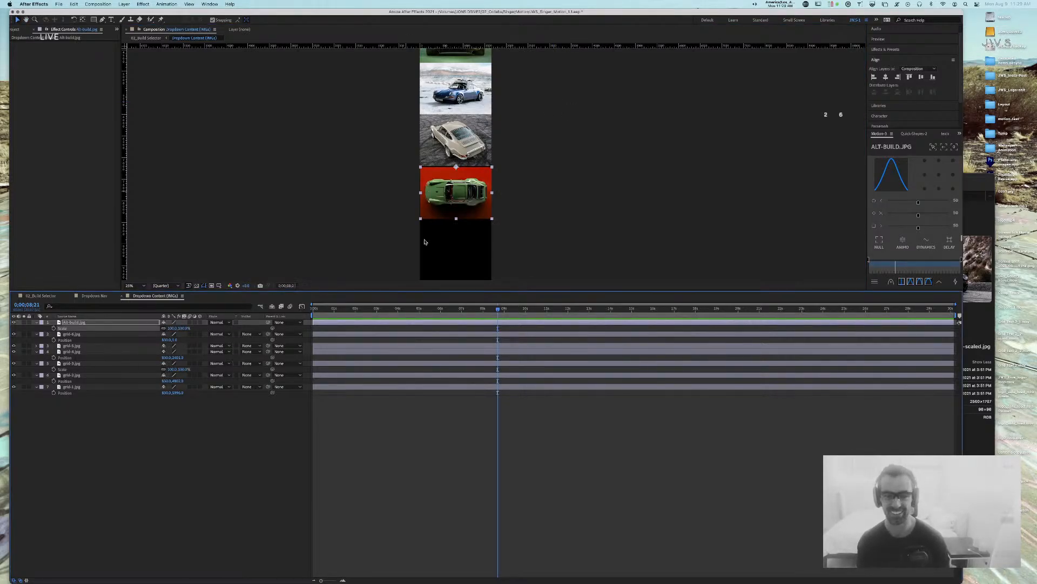
key(slash)
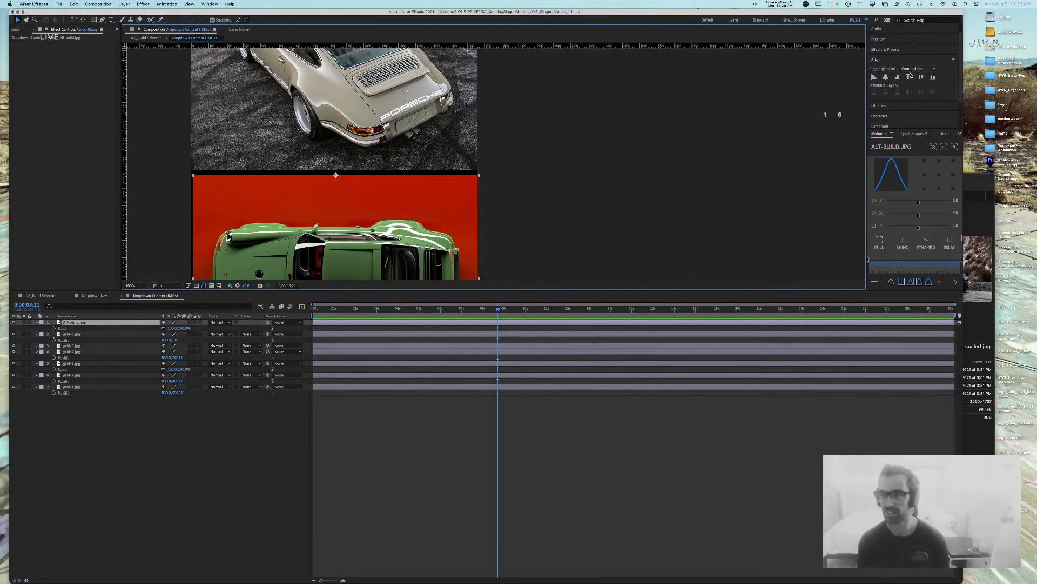
click(886, 77)
Step: Snap the red image up directly beneath the car above and check its placement
click(605, 160)
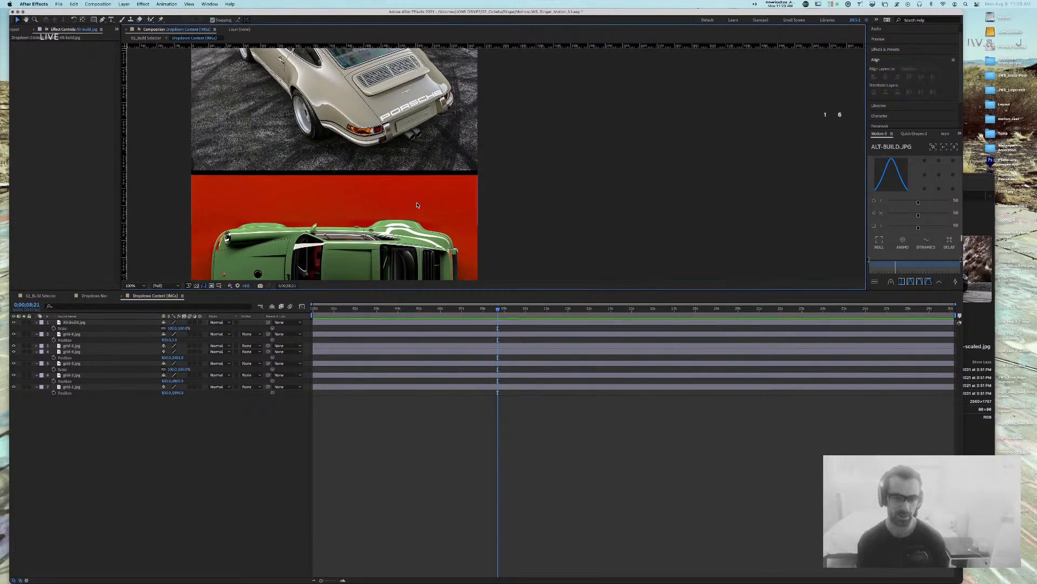
drag(570, 169, 752, 167)
drag(559, 212, 564, 208)
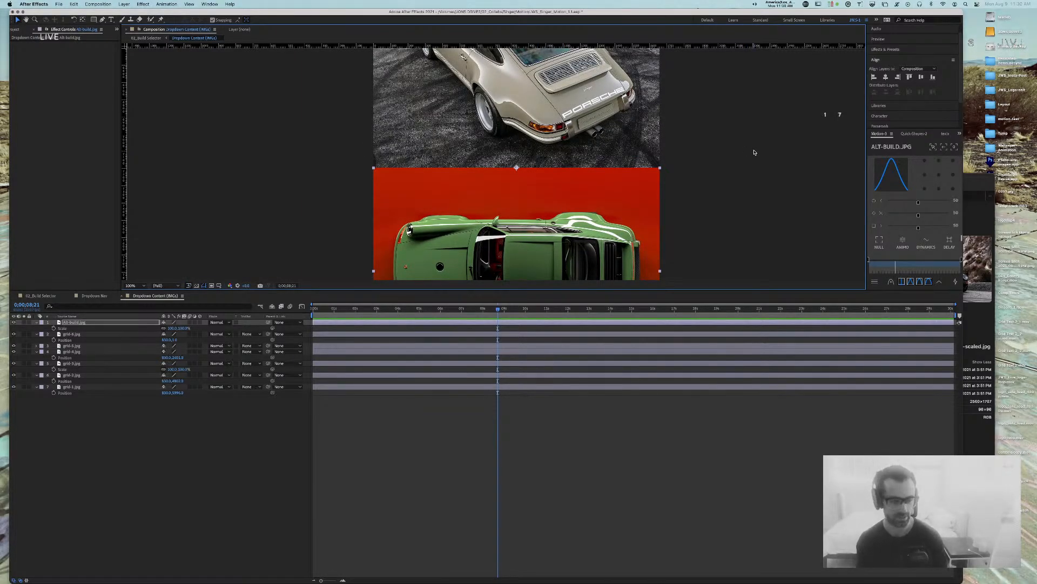
key(s)
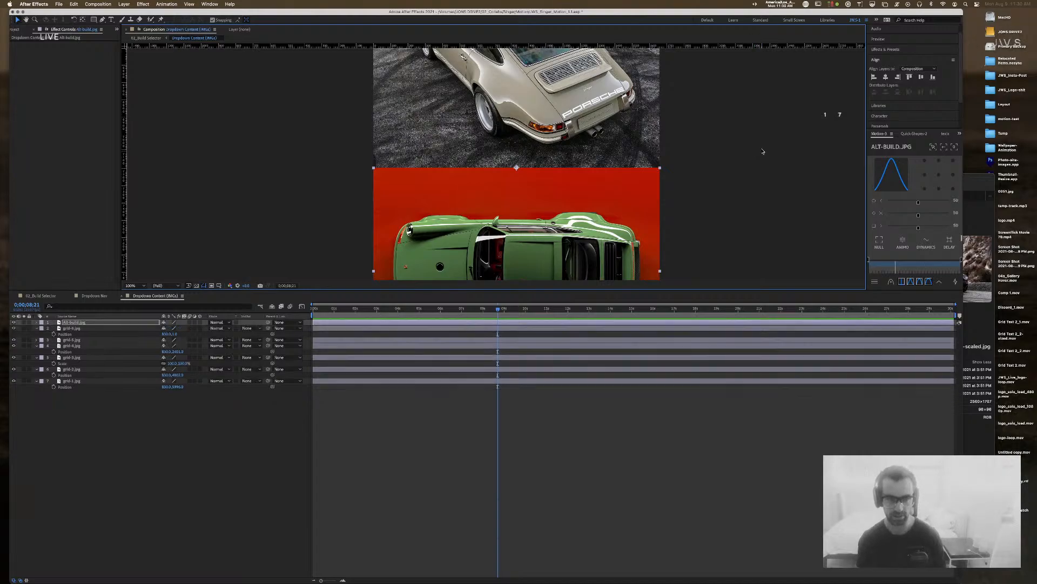
click(115, 322)
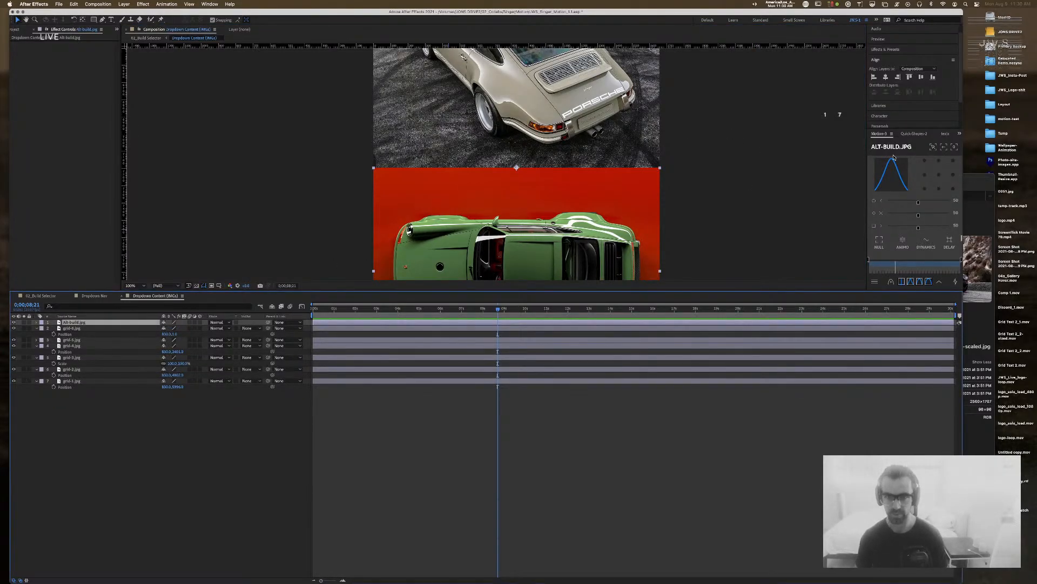
click(286, 166)
drag(333, 131, 324, 152)
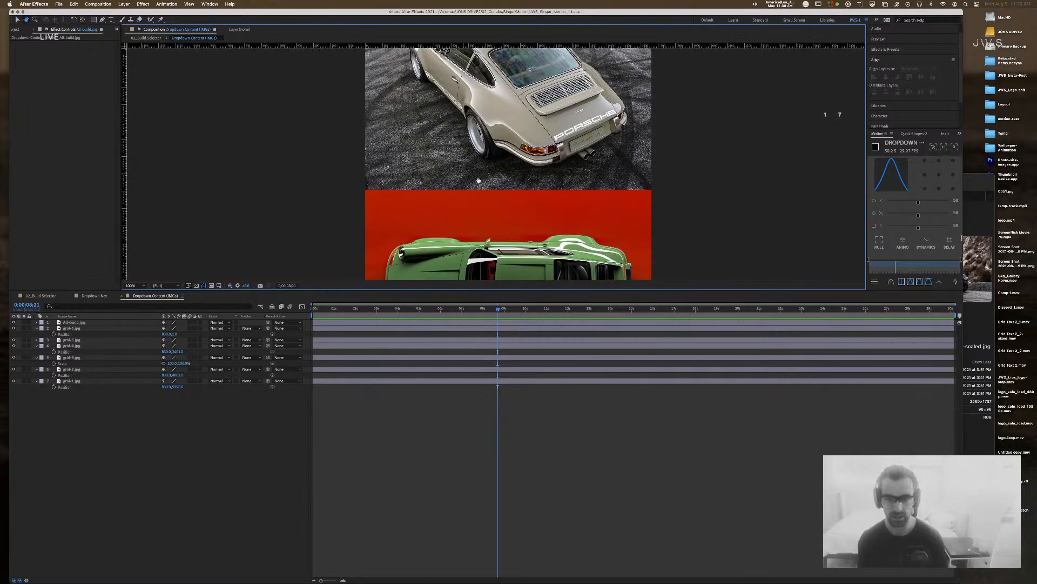
click(525, 226)
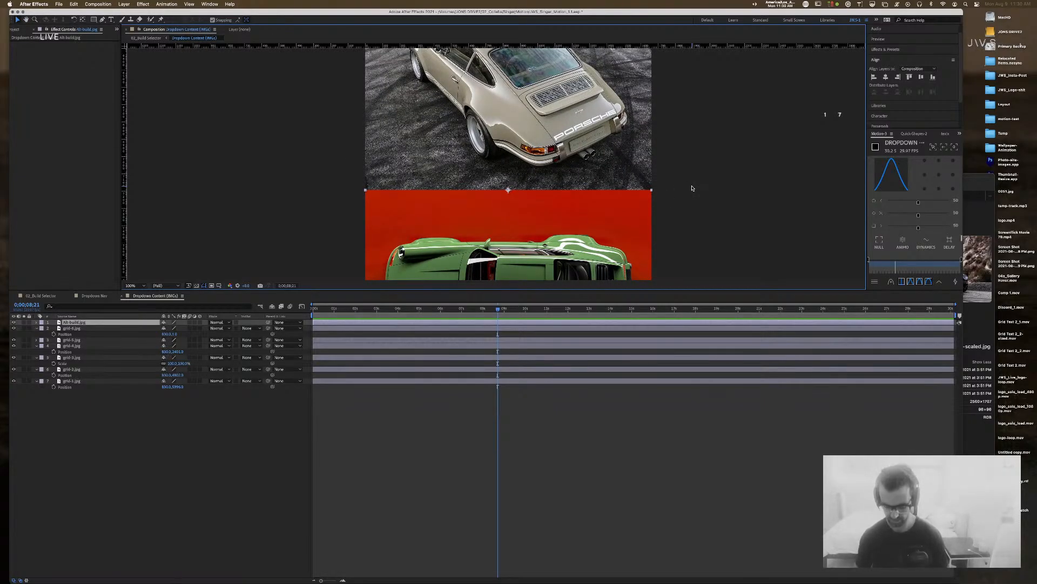
key(comma)
click(688, 184)
drag(638, 147, 637, 206)
Step: Save the project and preview the 02_Build Selector comp near the nine-second mark
key(super+s)
click(68, 296)
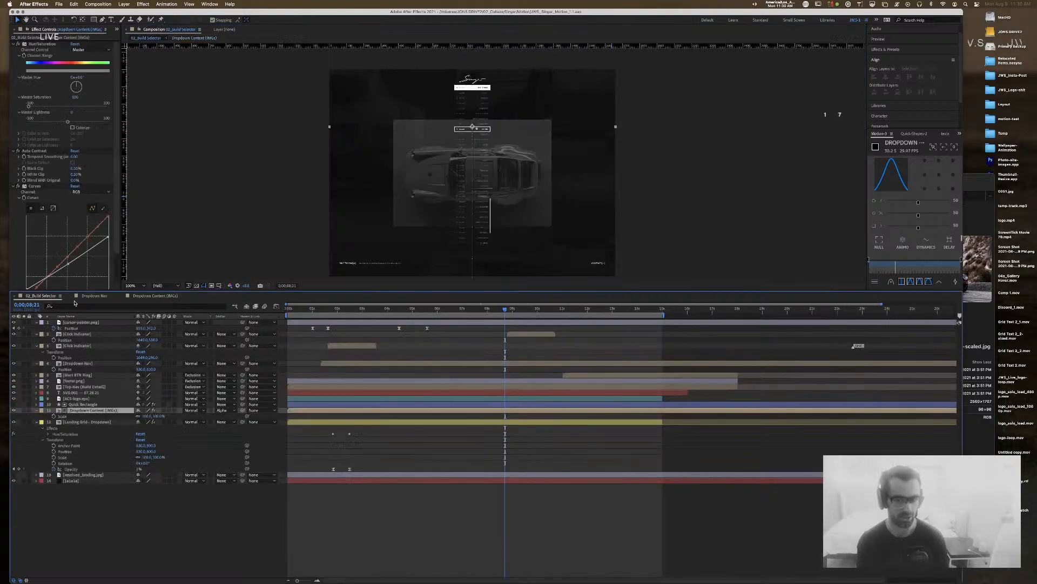
drag(507, 312, 339, 311)
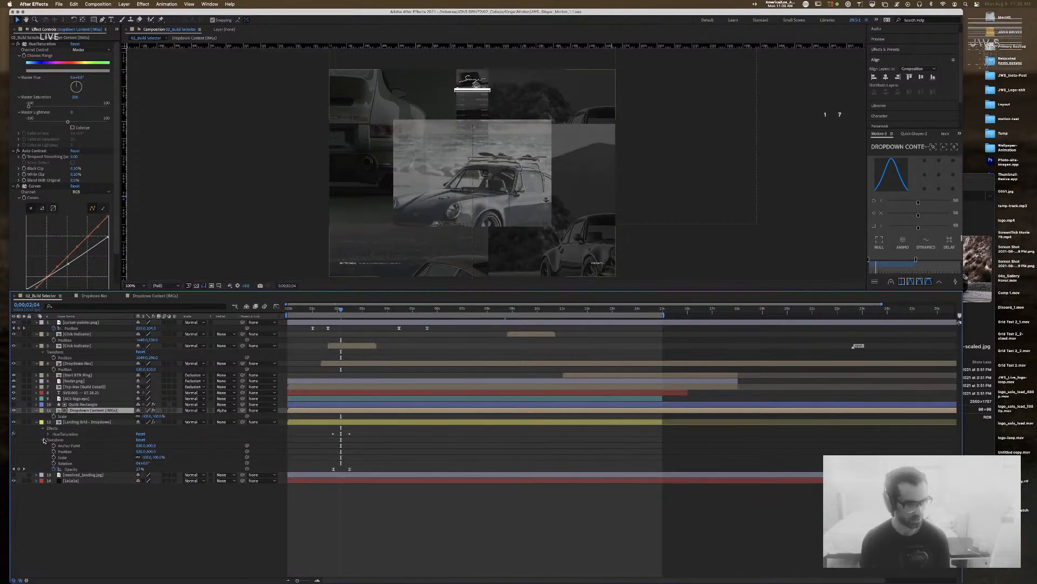
Step: Shrink the Dropdown Content layer to 50% scale
click(159, 417)
text(50)
key(Return)
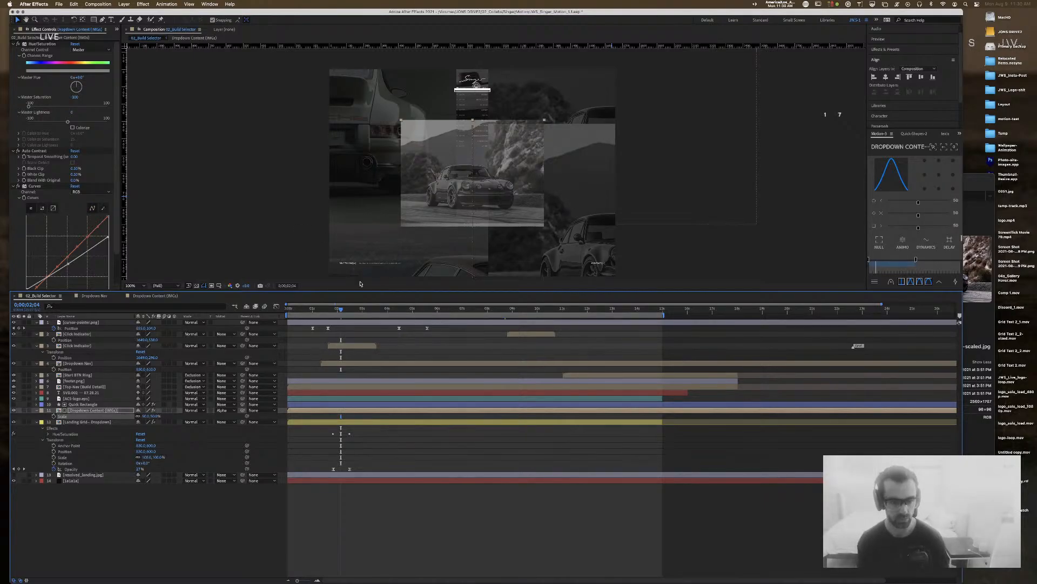
Step: Return the playhead to 0:00:00:00, then select and deselect the Landing Grid - Dropdown layer
drag(340, 309, 273, 309)
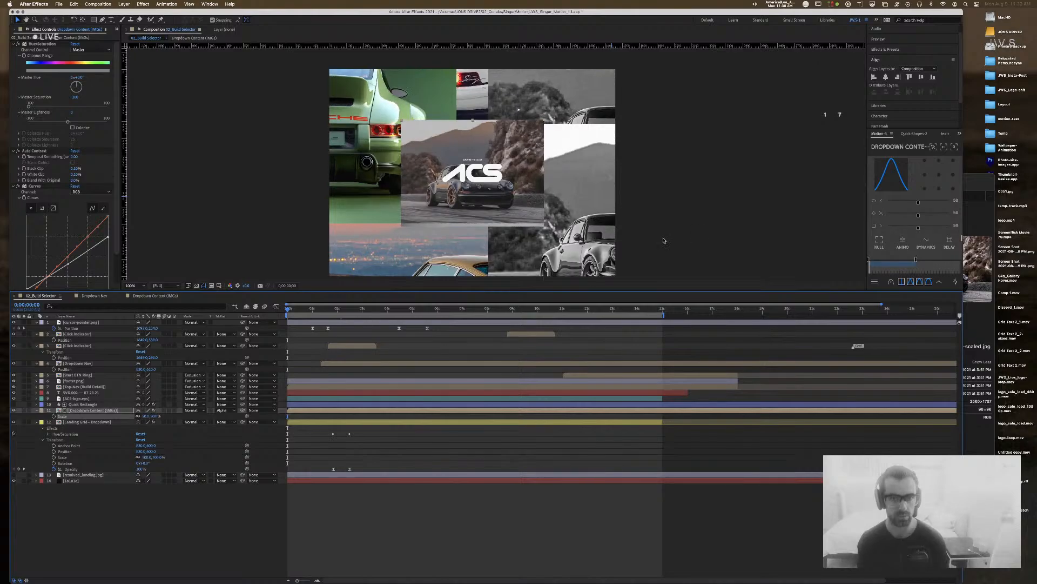
click(343, 145)
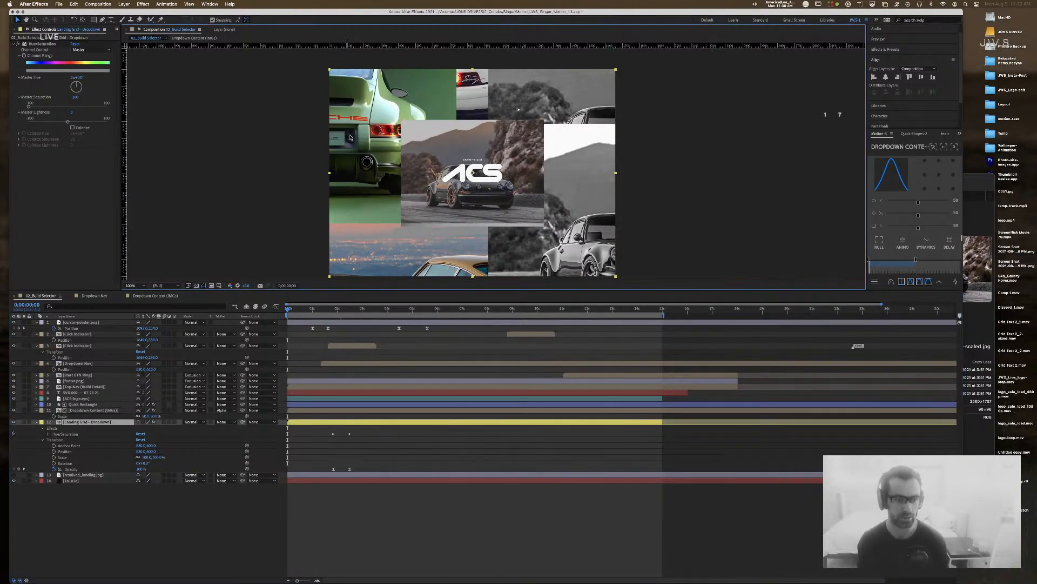
click(124, 517)
click(76, 422)
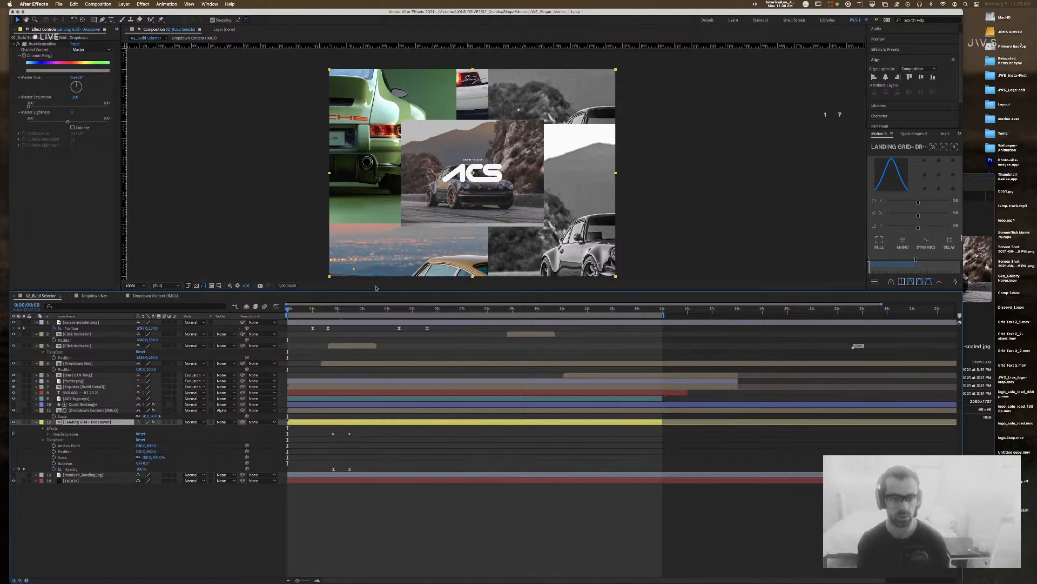
key(super+shift+a)
Step: Open the Landing Grid - Dropdown precomp and scale its six grid images to 50%
double_click(58, 422)
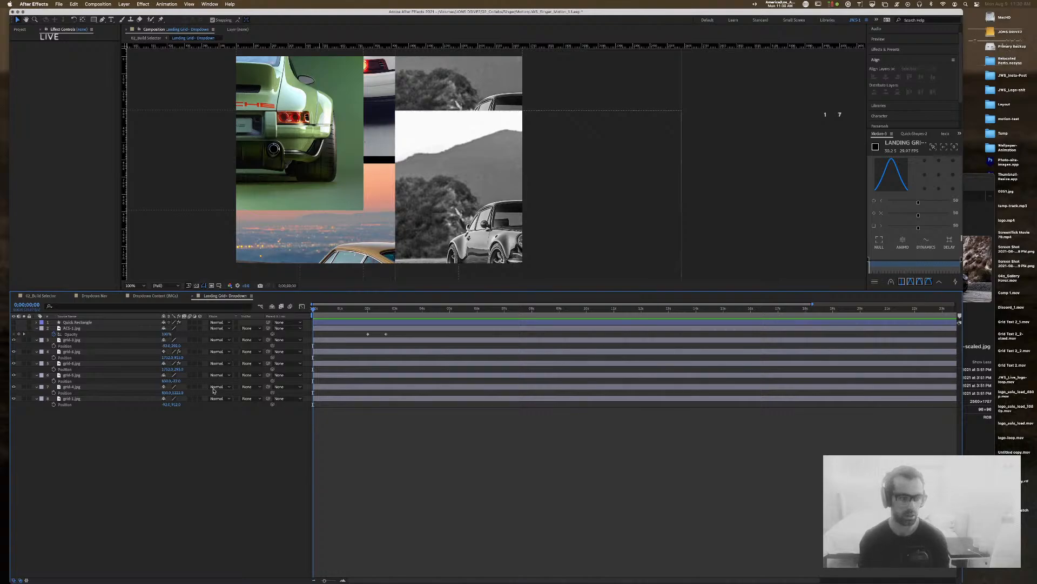
click(72, 328)
shift+click(81, 399)
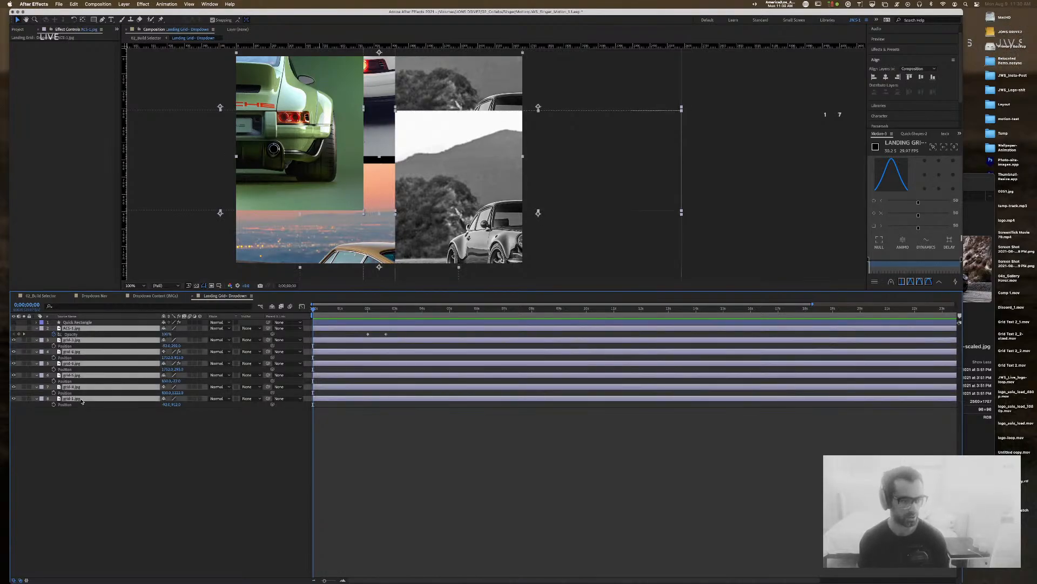
key(s)
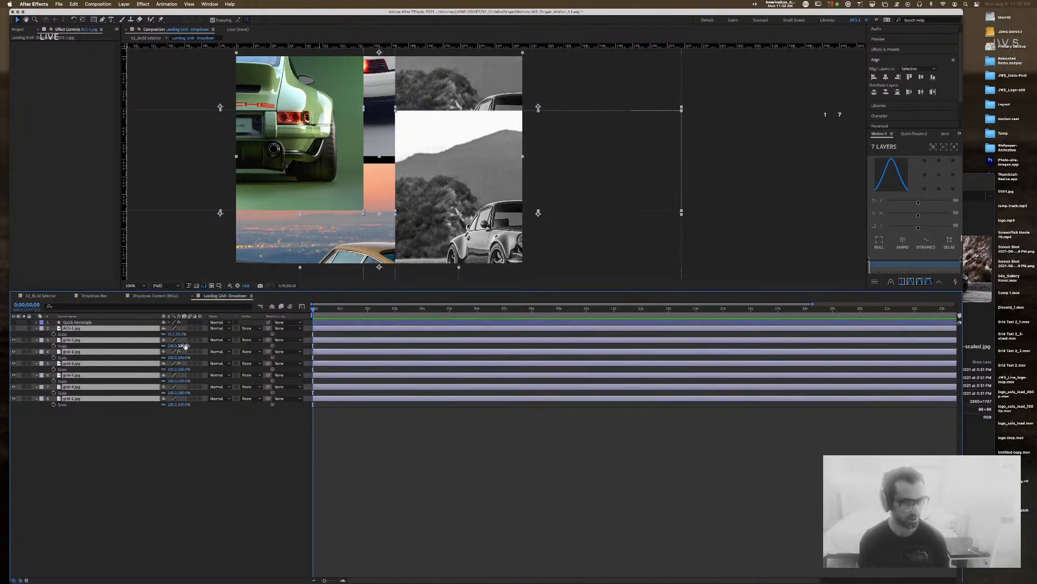
click(199, 427)
click(104, 341)
shift+click(92, 399)
click(183, 347)
text(50)
key(Return)
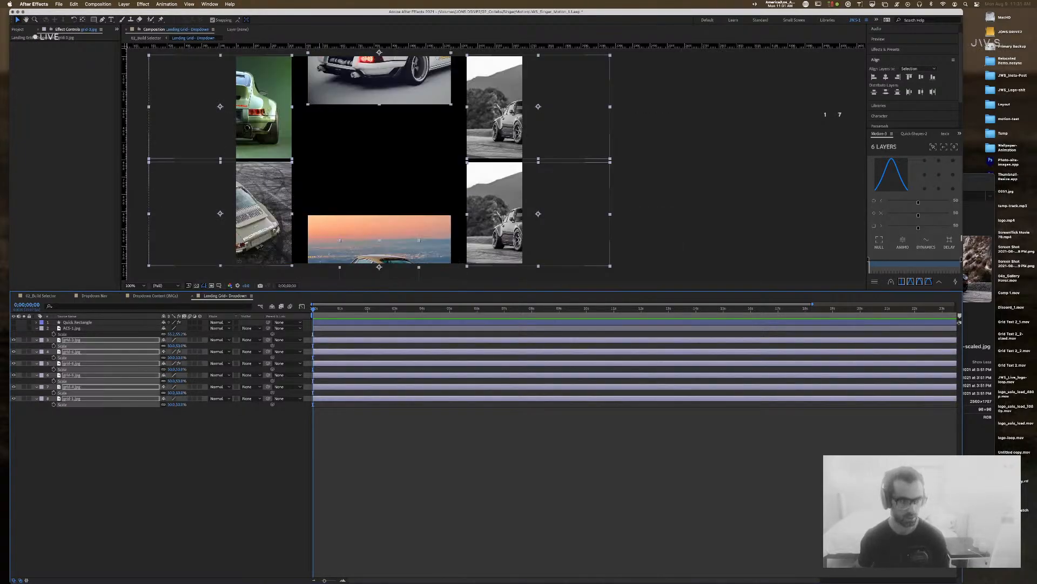
Step: Run a quick 1660 calculation, then slide grid-3 right against the centre image
key(super+space)
text(1660)
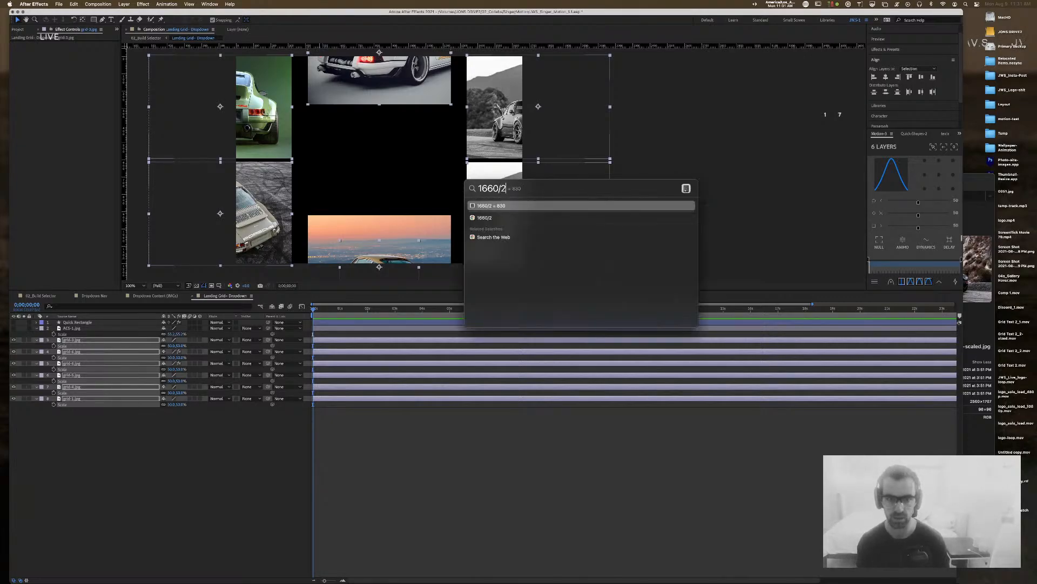
key(Escape)
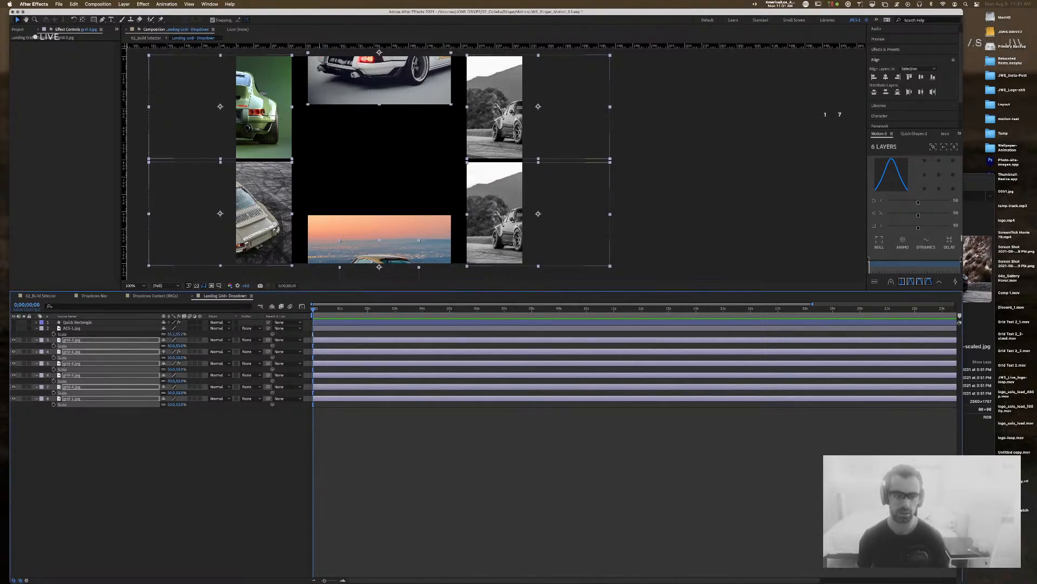
click(90, 231)
click(655, 160)
key(space)
drag(461, 100, 525, 140)
click(456, 213)
click(285, 144)
drag(339, 163, 355, 163)
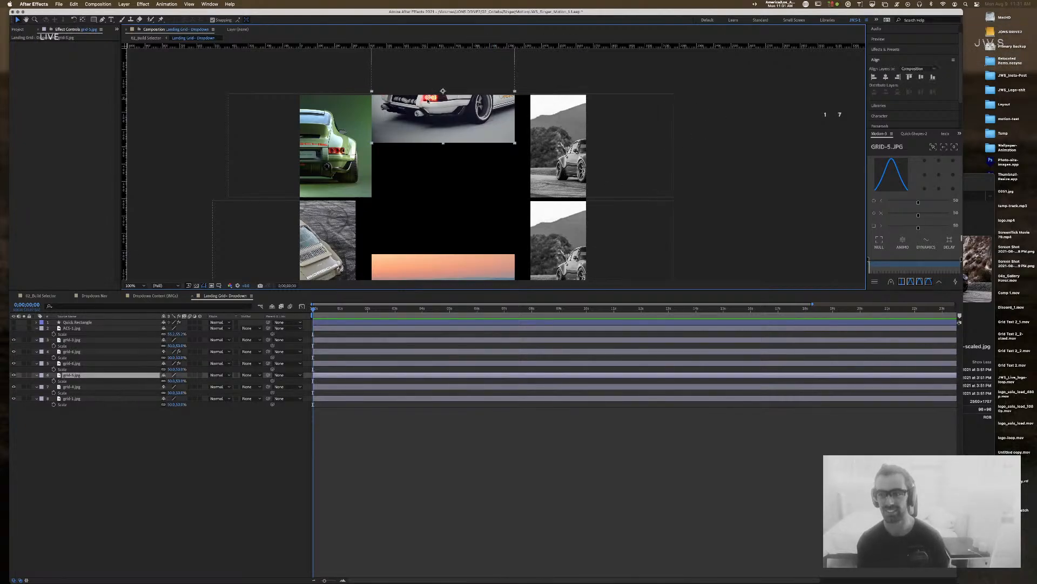
Step: Move the grid-4 sunset Porsche image up into the central slot
click(887, 79)
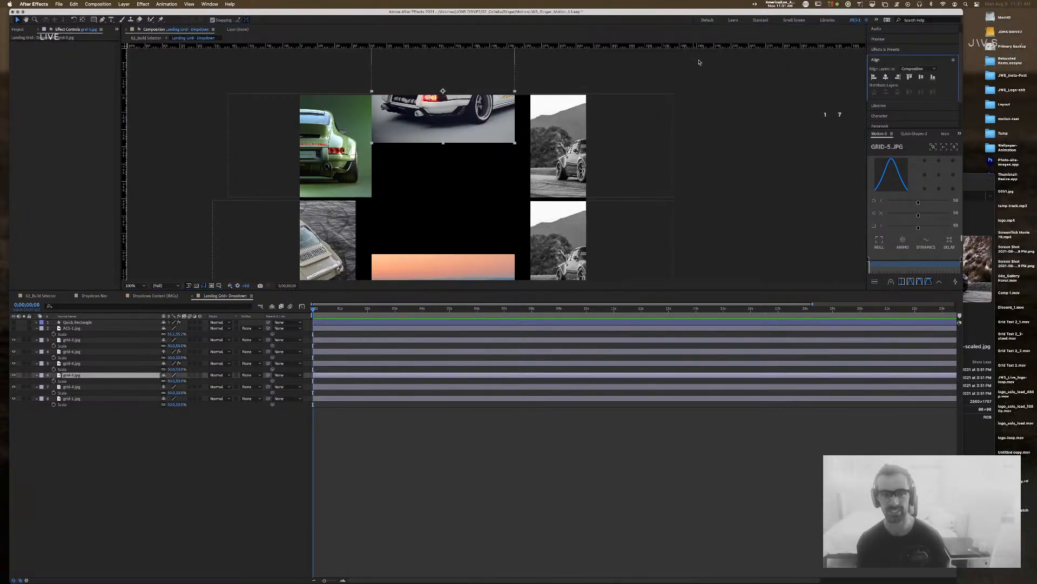
click(720, 190)
drag(458, 265, 485, 148)
drag(483, 187, 481, 136)
Step: Undo the sunset image move, then try and undo a top-centre anchor on grid-4
key(Return)
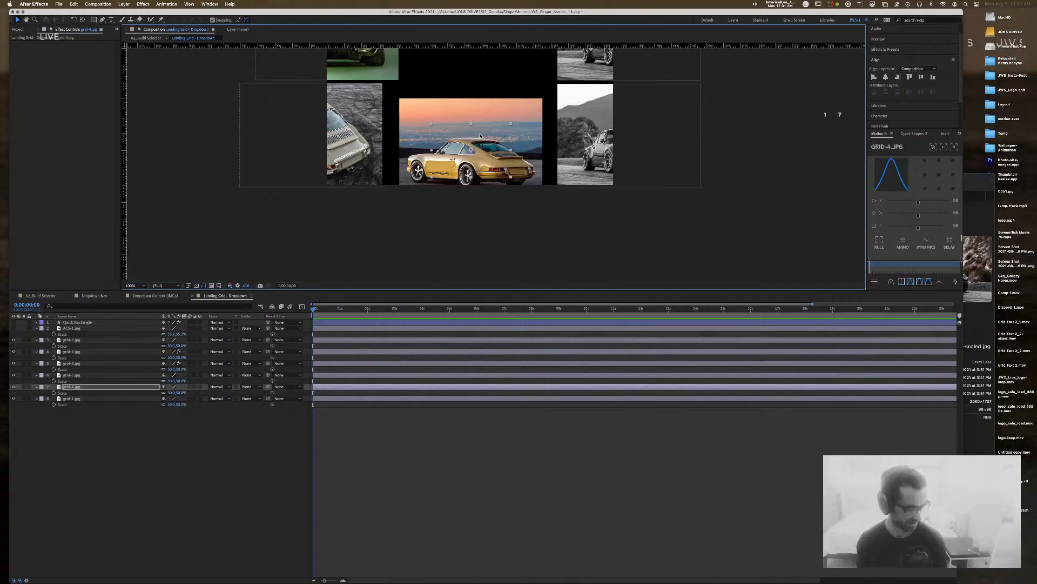
key(super+z)
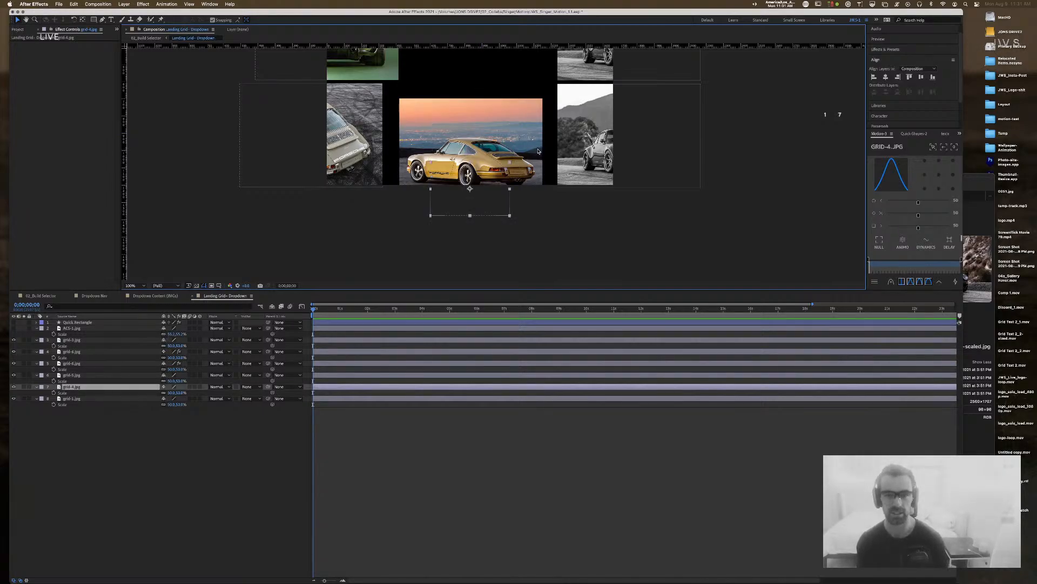
click(577, 140)
key(space)
drag(562, 107, 572, 144)
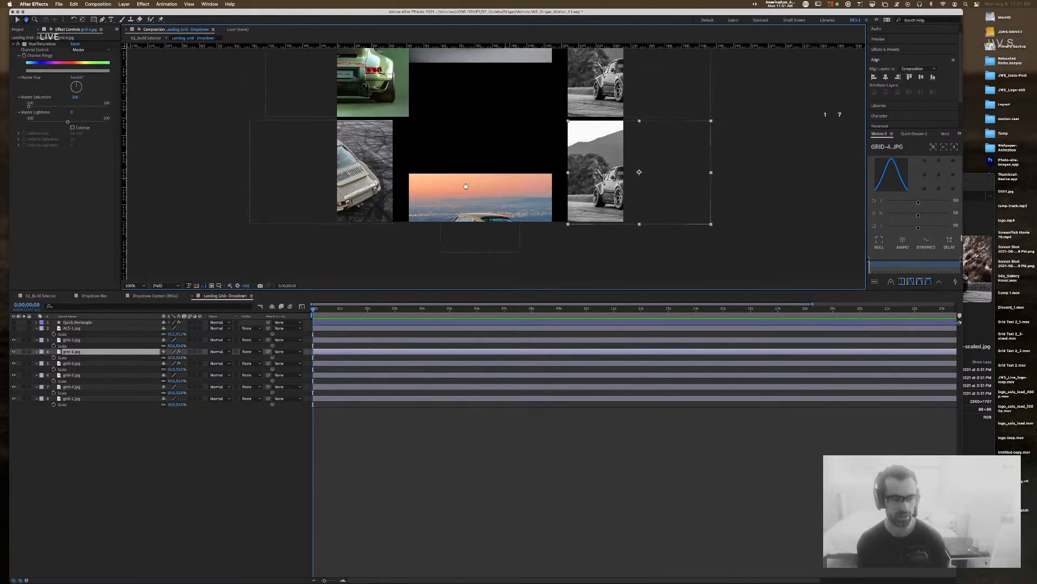
key(F2)
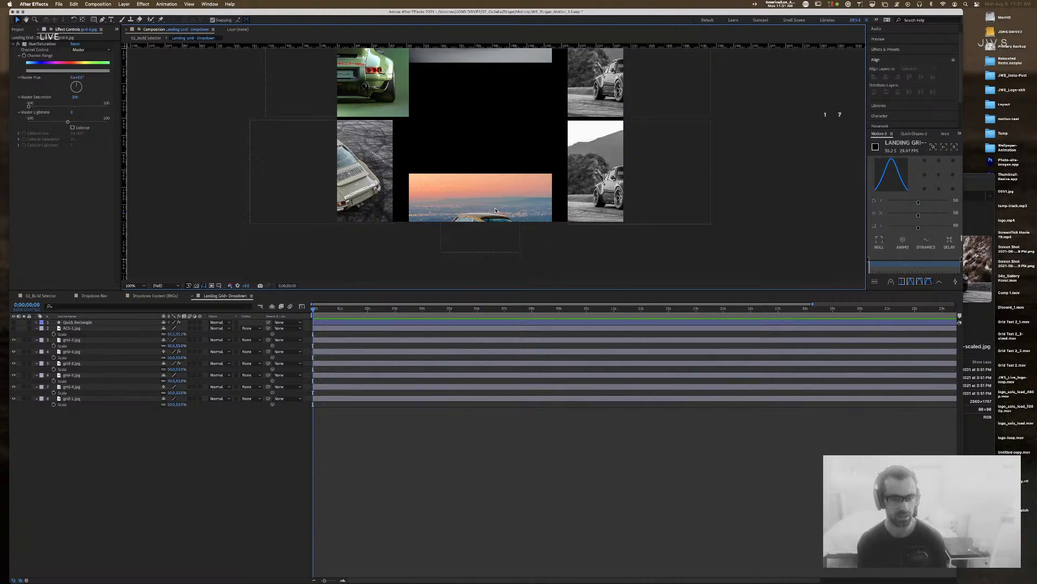
click(496, 211)
click(371, 172)
key(space)
drag(447, 115, 448, 192)
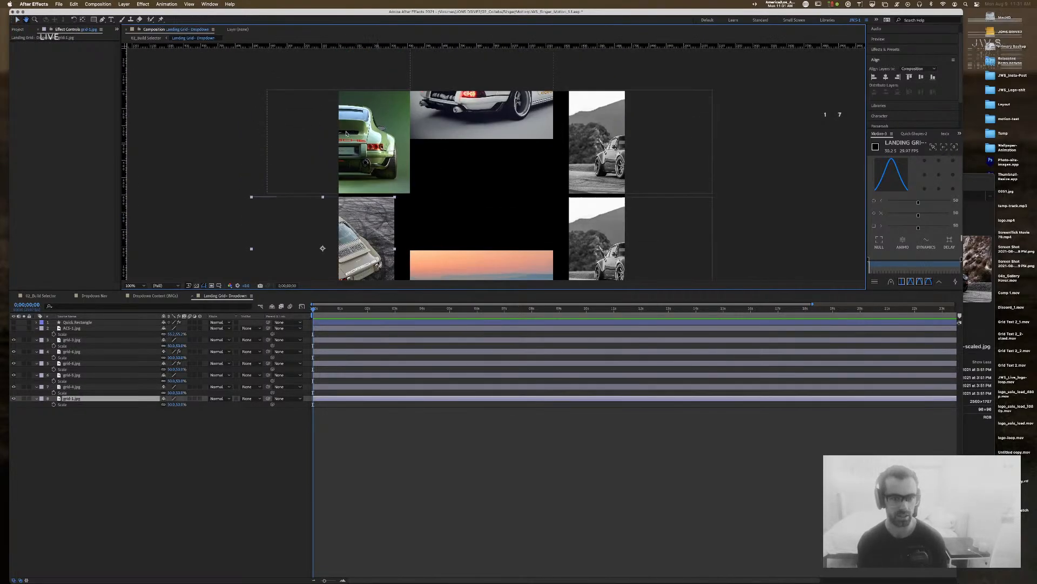
click(356, 137)
key(space)
drag(499, 224, 487, 158)
click(480, 198)
click(479, 221)
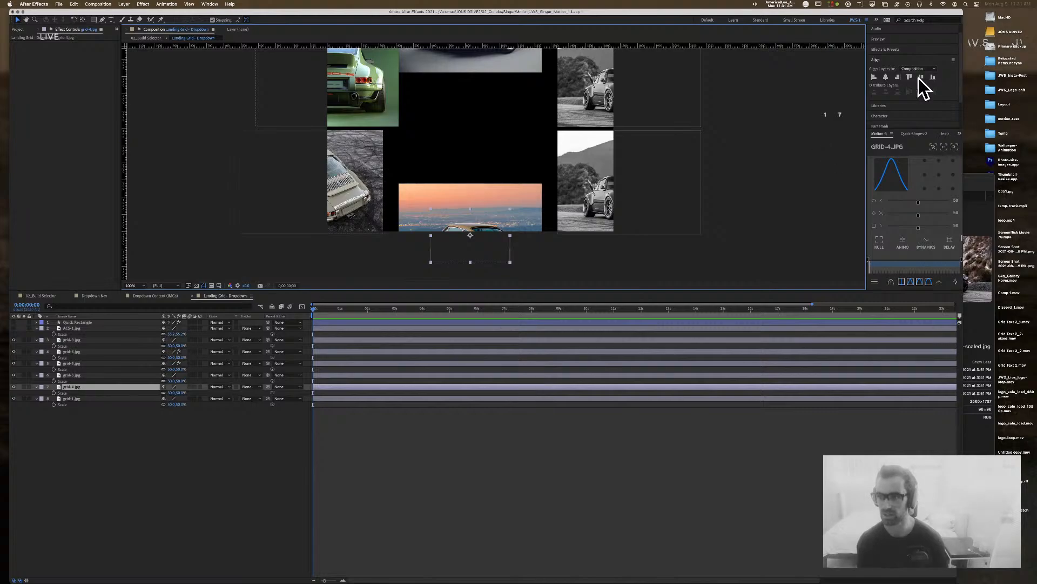
click(939, 161)
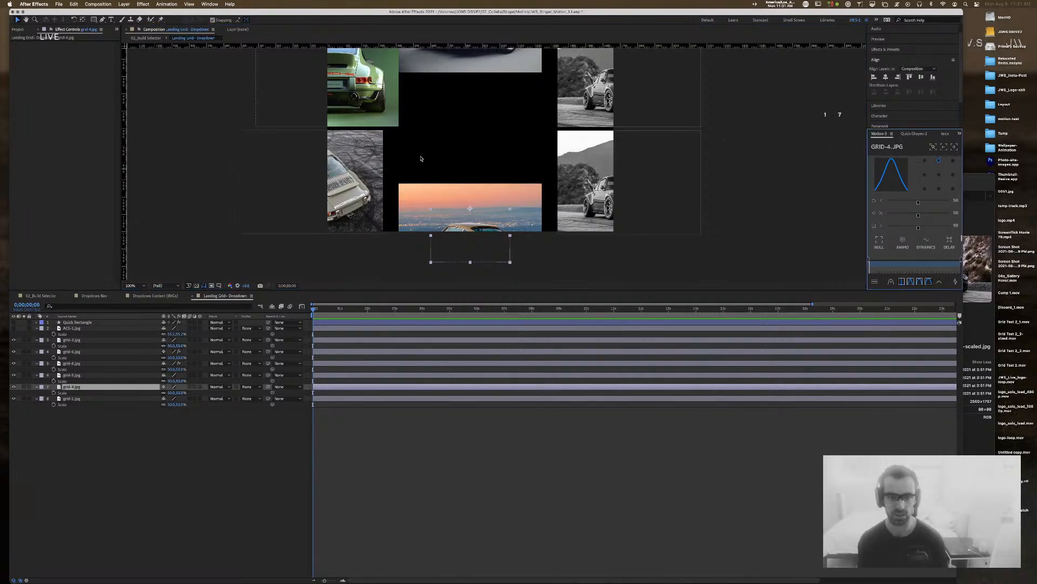
key(super+z)
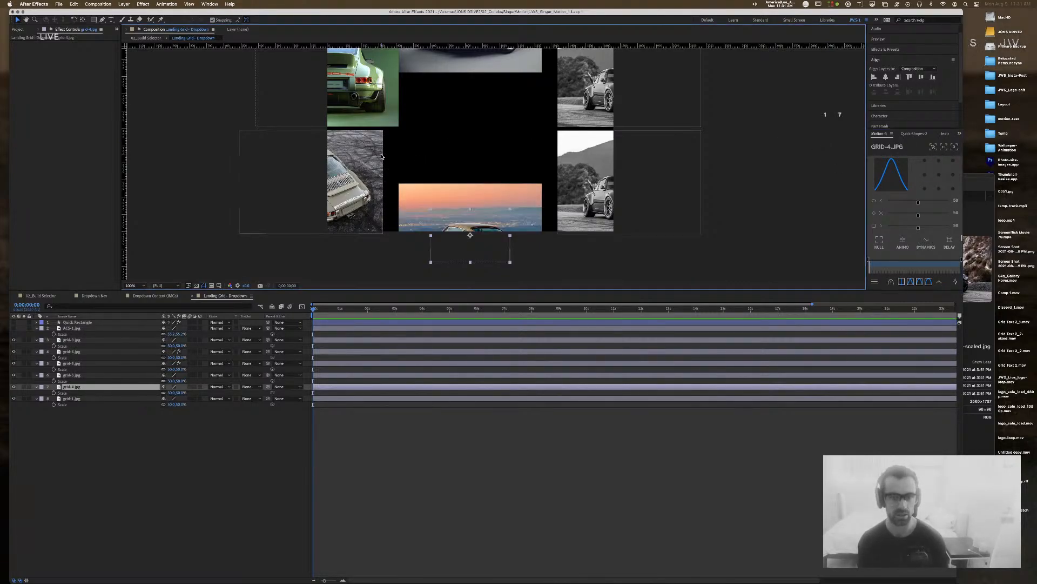
Step: Make the cyan Quick Rectangle placeholder layer visible
click(728, 101)
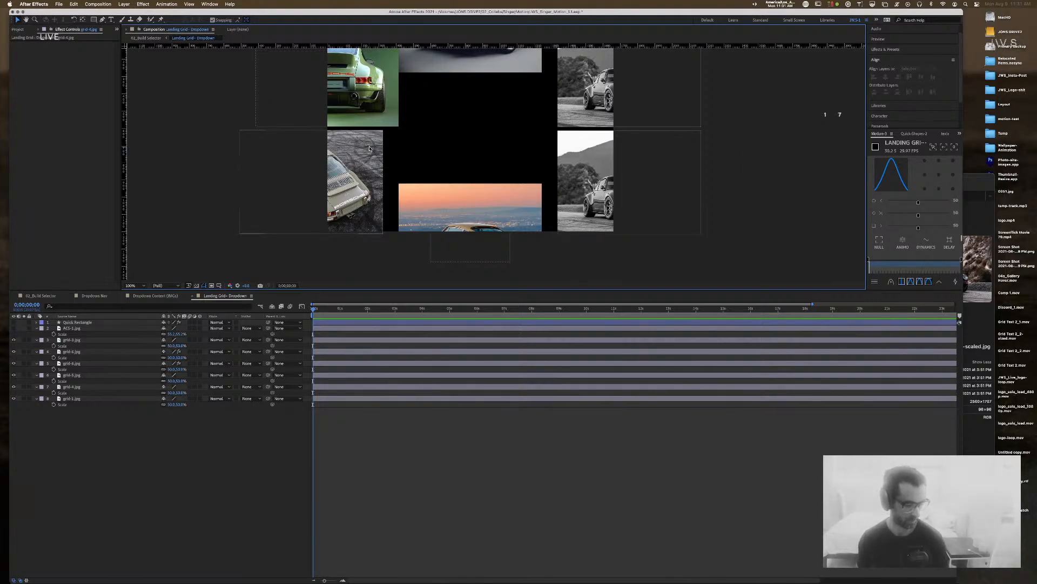
click(376, 103)
click(355, 156)
key(space)
drag(243, 137, 247, 155)
click(14, 322)
click(202, 93)
key(space)
drag(238, 122, 245, 204)
Step: Snap grid-3 and grid-1 beside the cyan rectangle, nudge grid-1 down, and save
mouse_move(391, 148)
mouse_down()
mouse_move(366, 146)
mouse_move(384, 150)
mouse_up()
drag(375, 244, 384, 243)
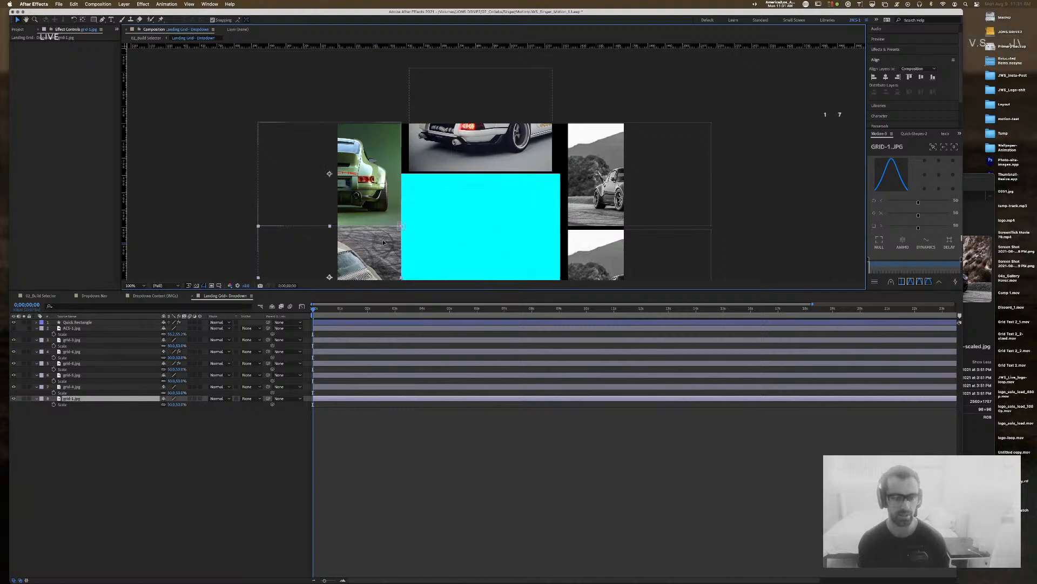
key(Down)
key(Down)
key(Down)
key(Down)
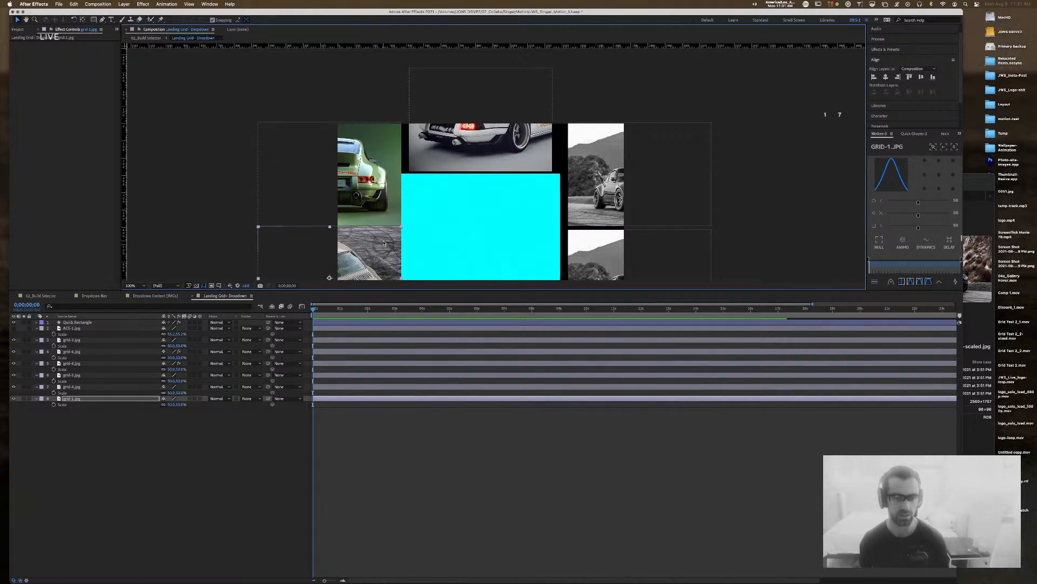
click(582, 99)
click(508, 138)
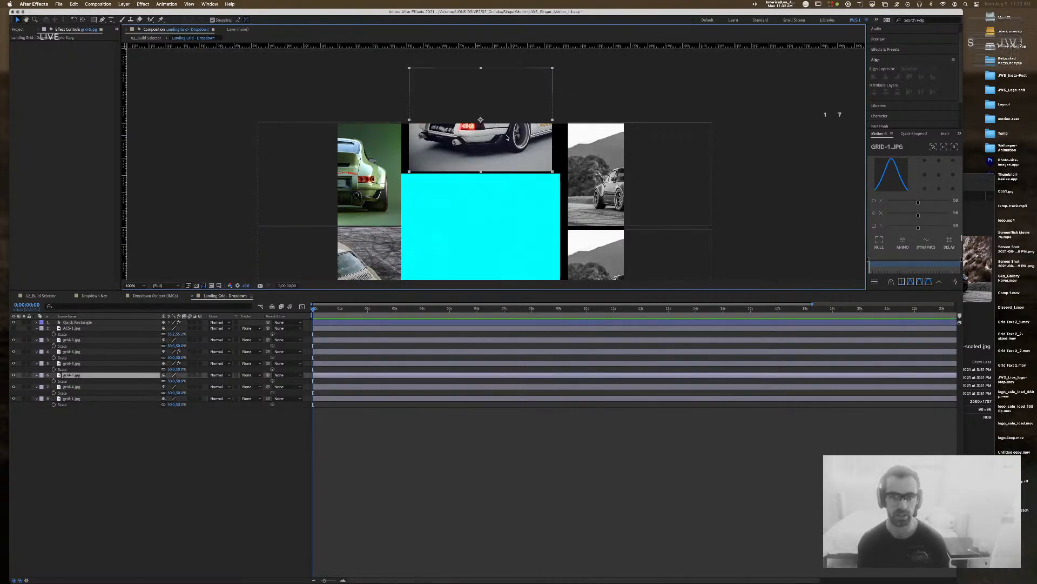
key(super+Tab)
key(super+s)
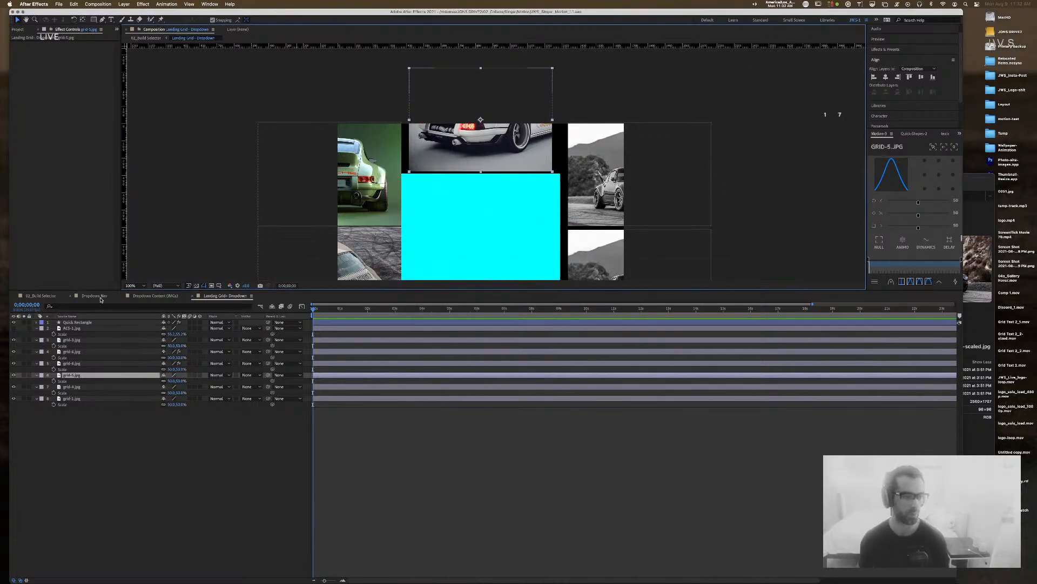
Step: Check the Dropdown Content (IMGs) comp, then return to the 02_Build Selector comp
click(47, 296)
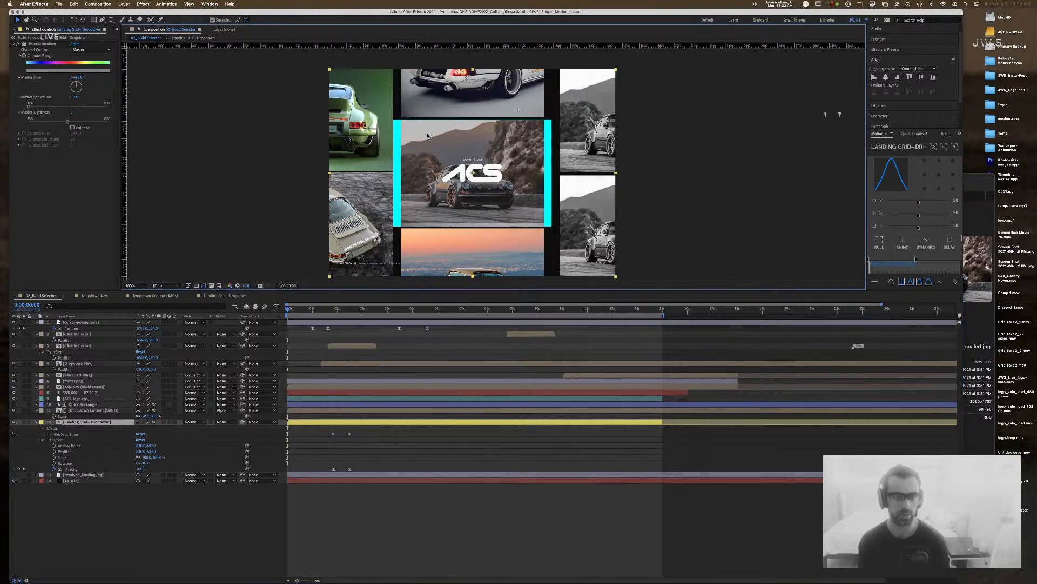
click(87, 322)
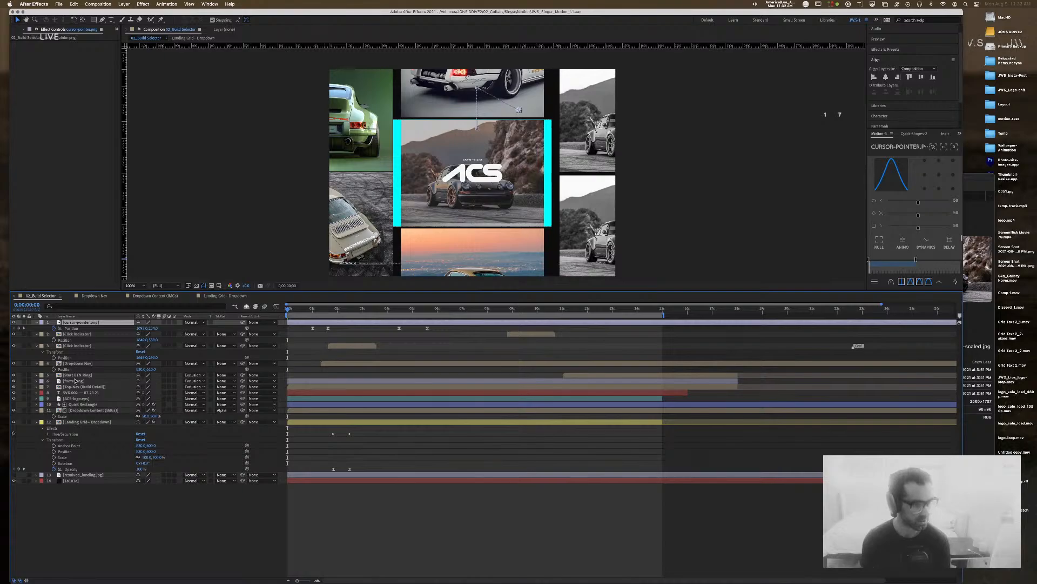
click(153, 296)
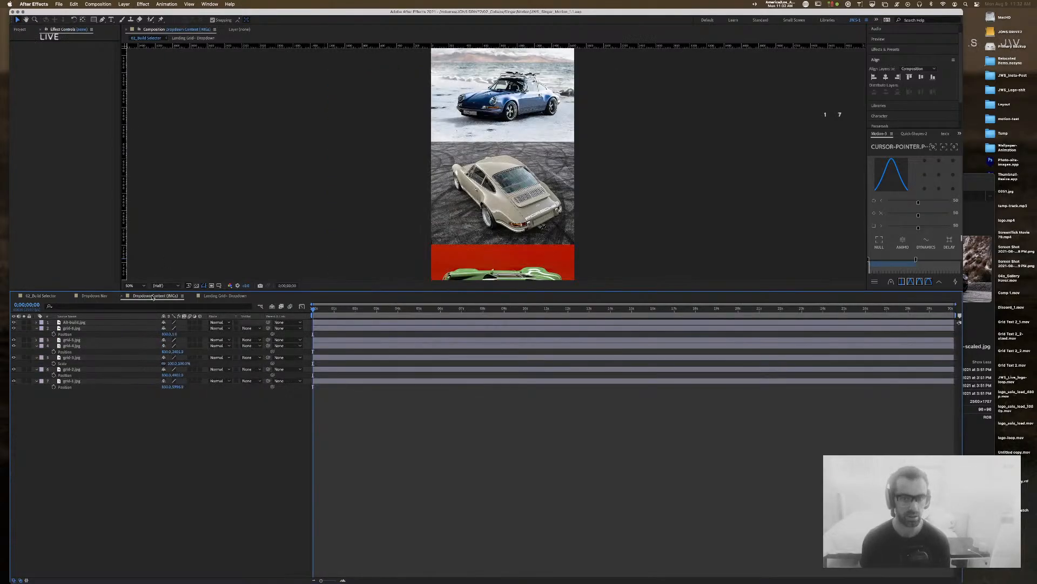
click(122, 296)
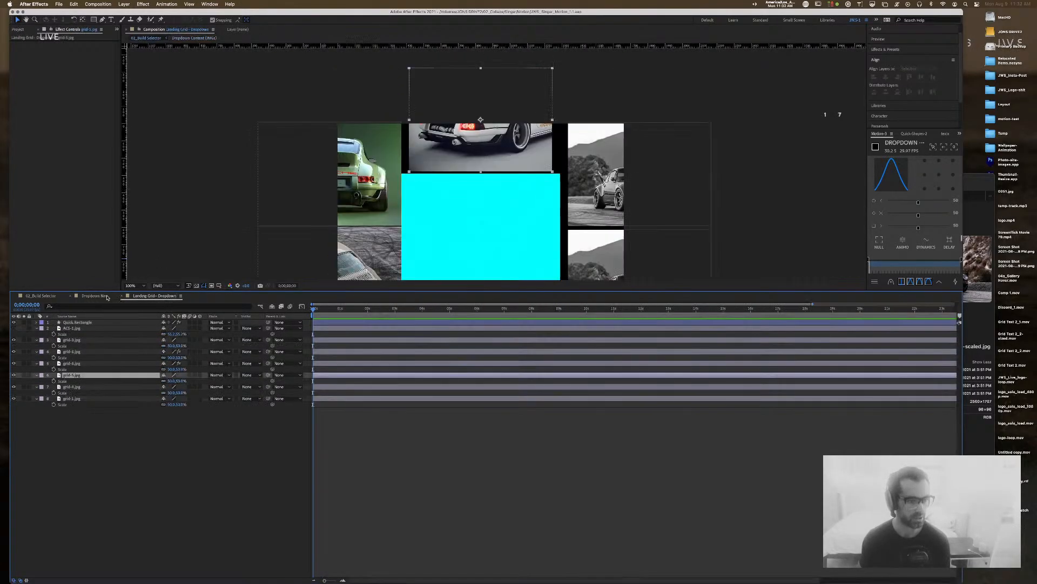
click(555, 200)
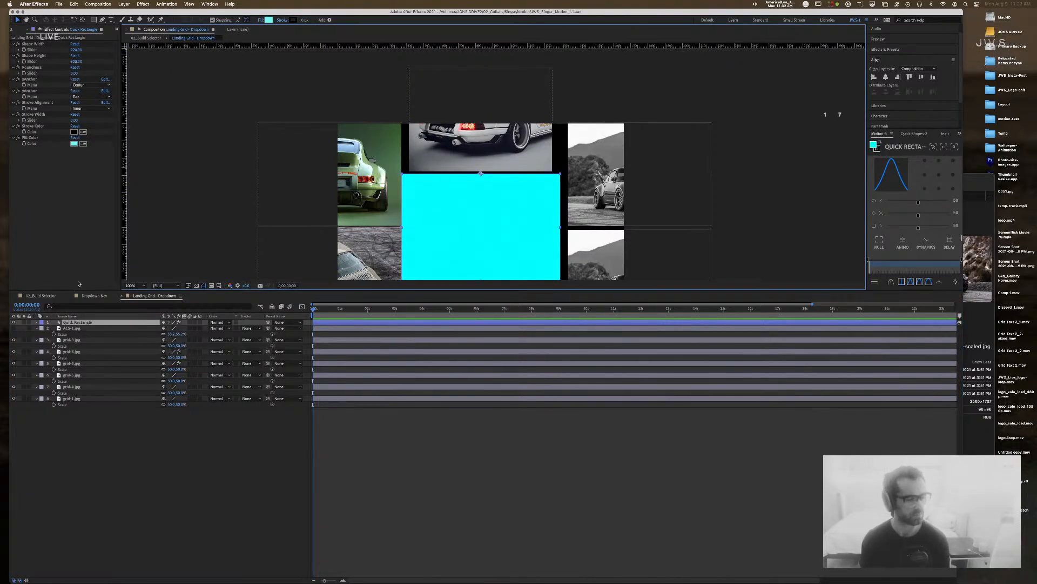
click(48, 297)
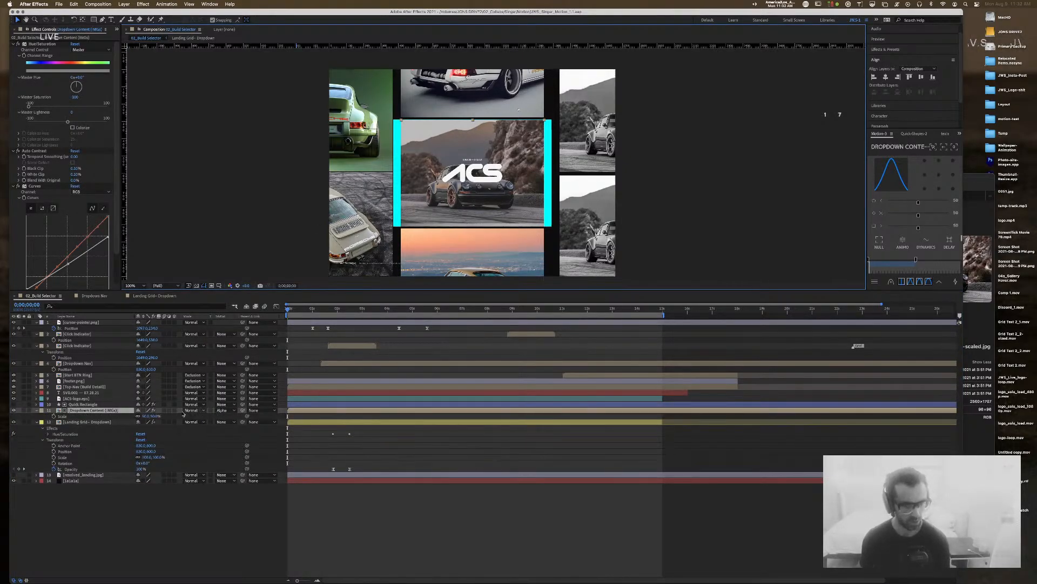
Step: Set the Dropdown Content layer's scale to 55%
click(155, 416)
text(55)
key(Return)
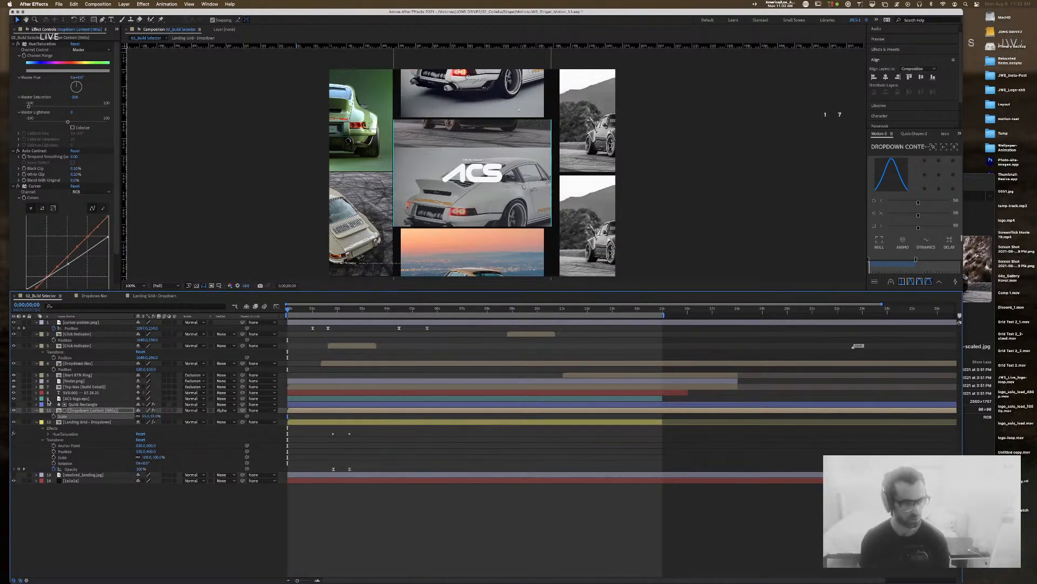
click(87, 404)
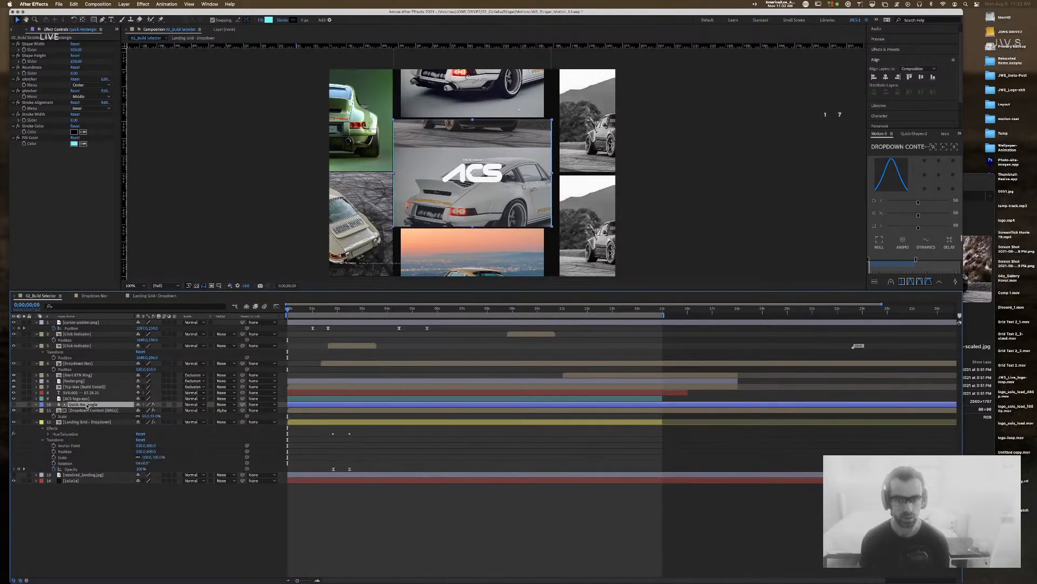
click(88, 411)
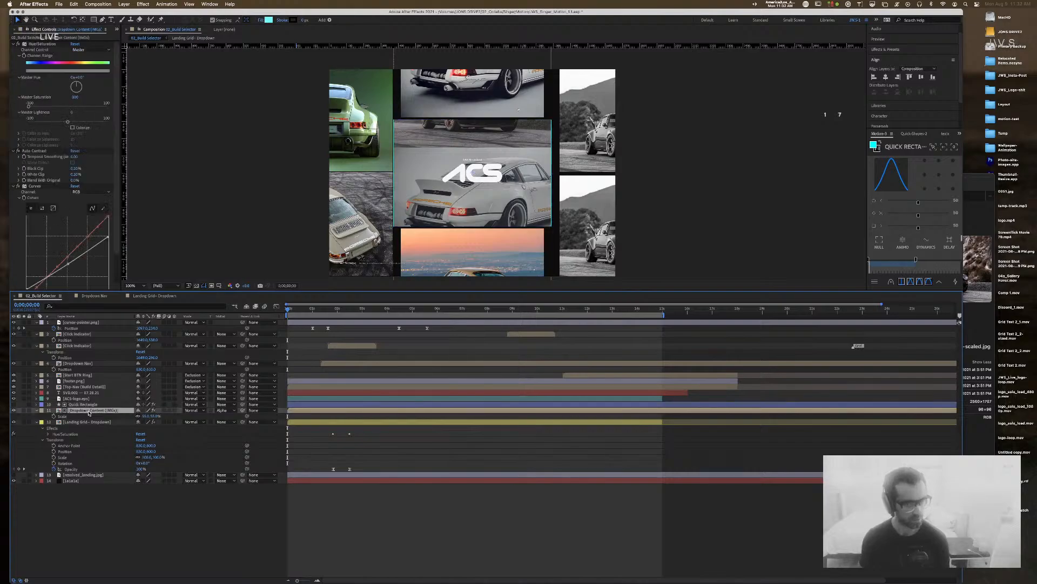
Step: Raise the Dropdown Content's vertical position at 4;14, then preview from 0;00
click(398, 309)
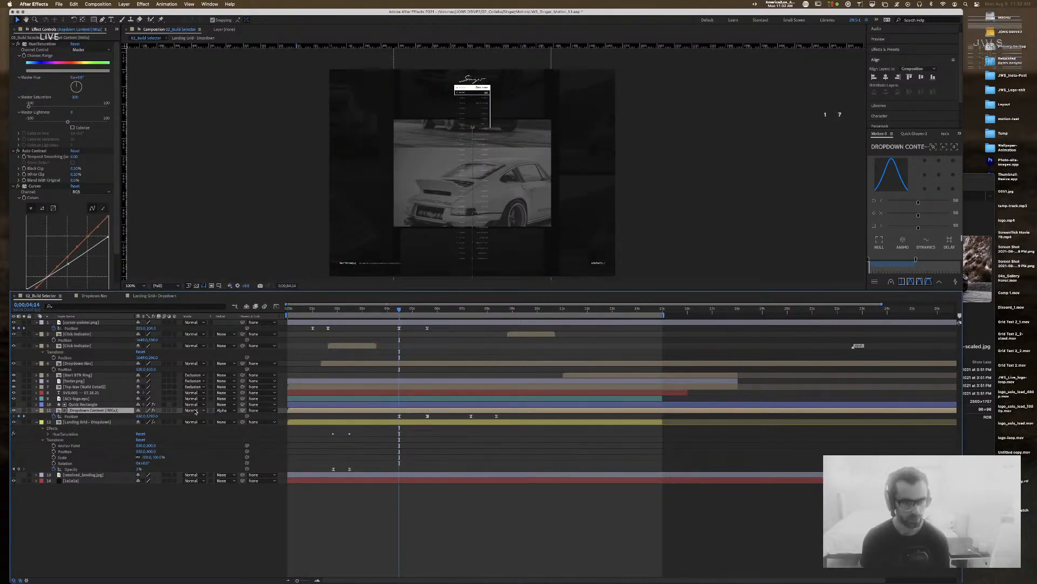
drag(155, 416, 90, 420)
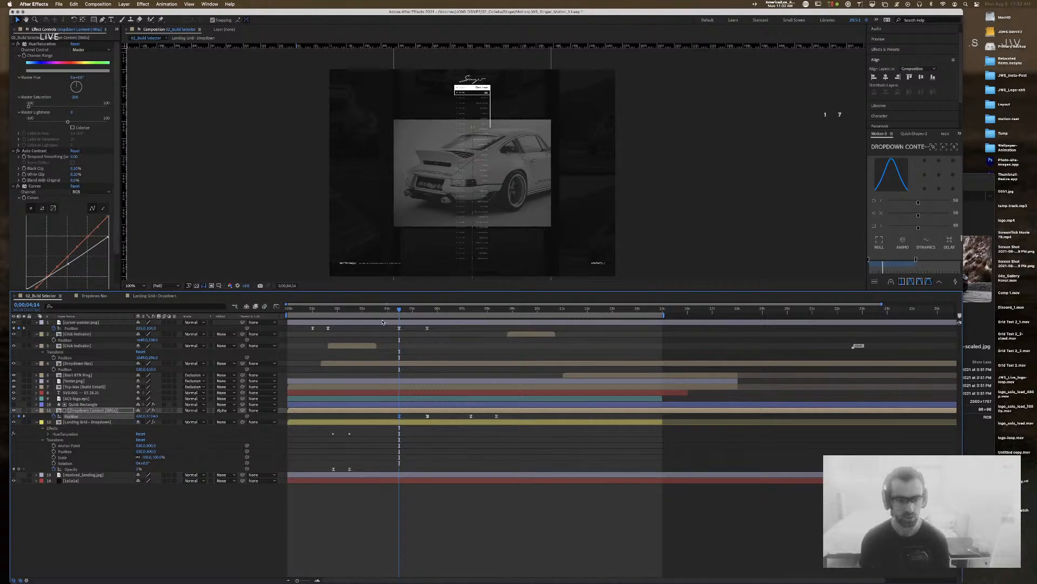
drag(400, 311, 130, 309)
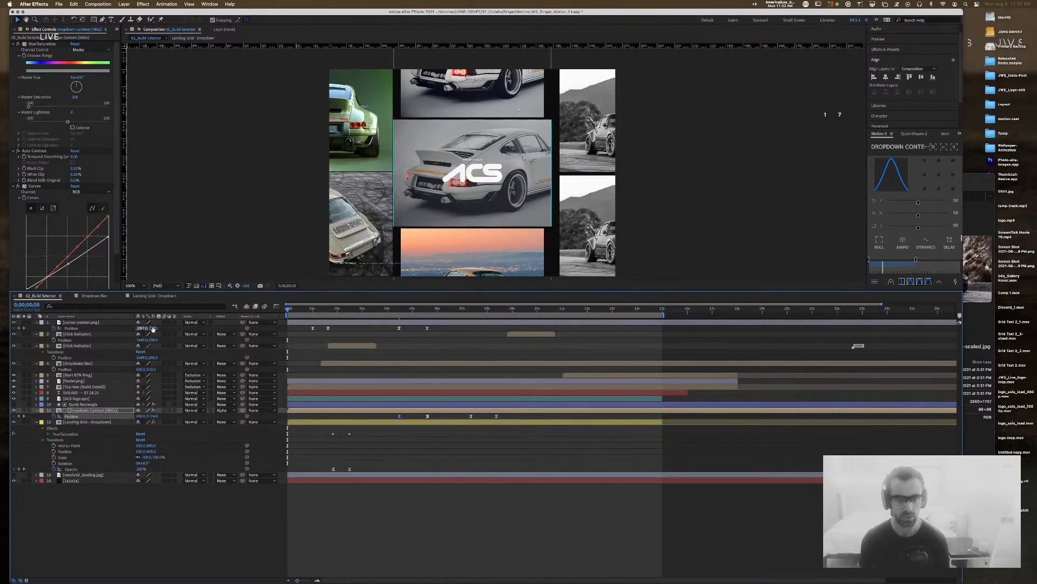
key(space)
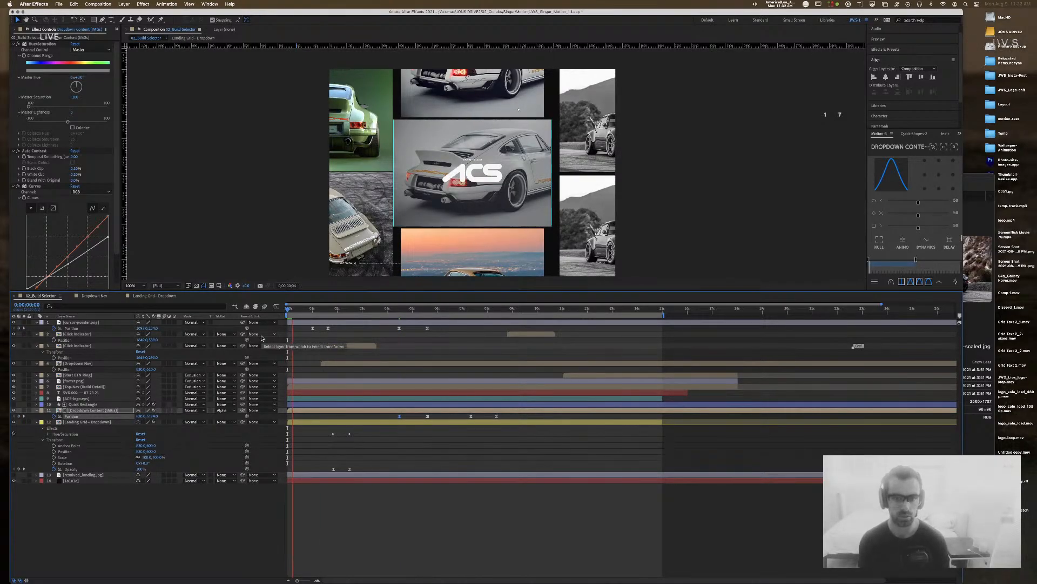
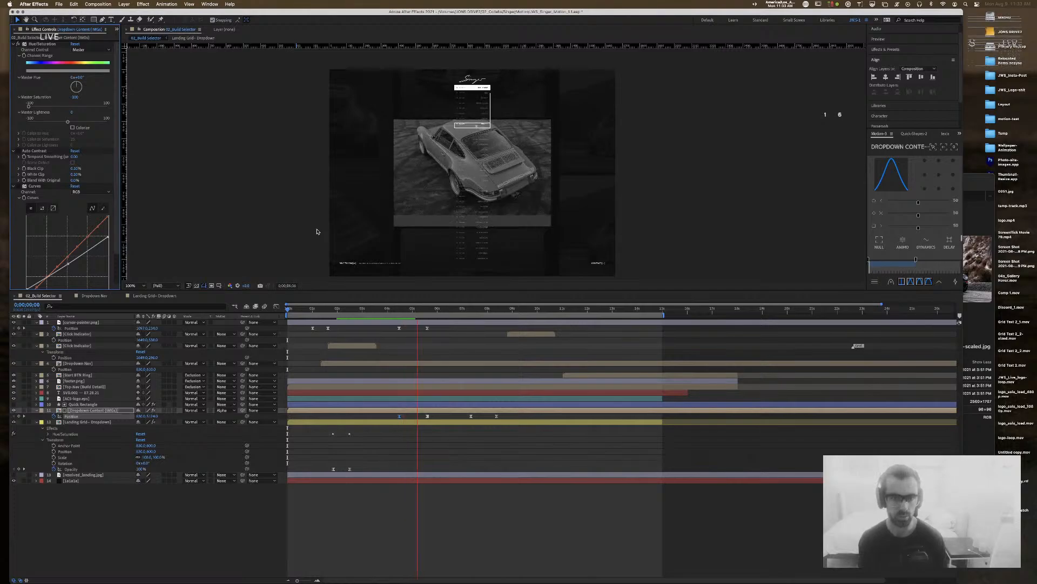
Step: Shift the Dropdown Content's position at 5;18, raise it at 8;11, then preview from the start
click(427, 311)
drag(150, 415, 506, 398)
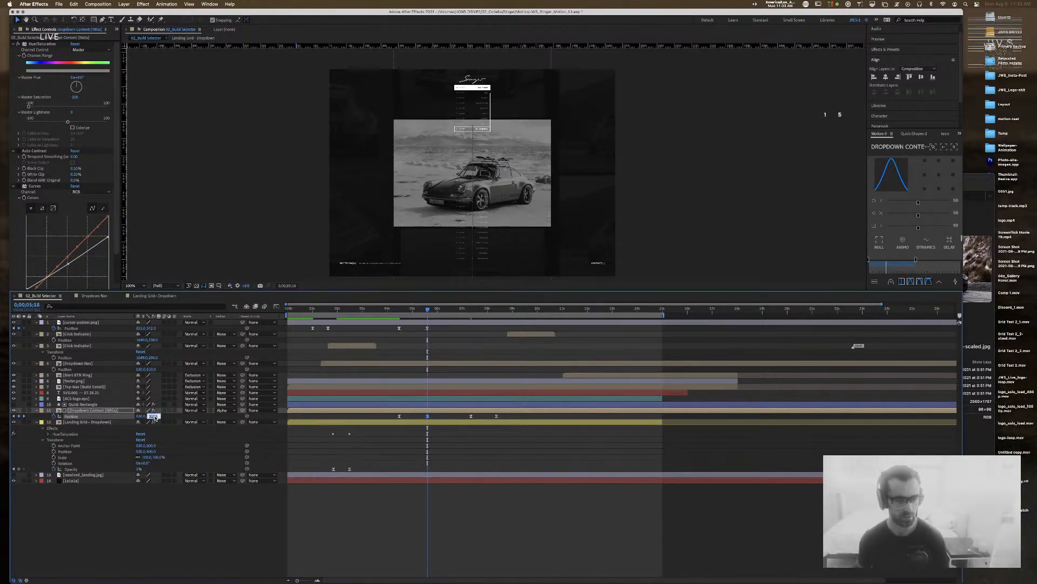
click(25, 415)
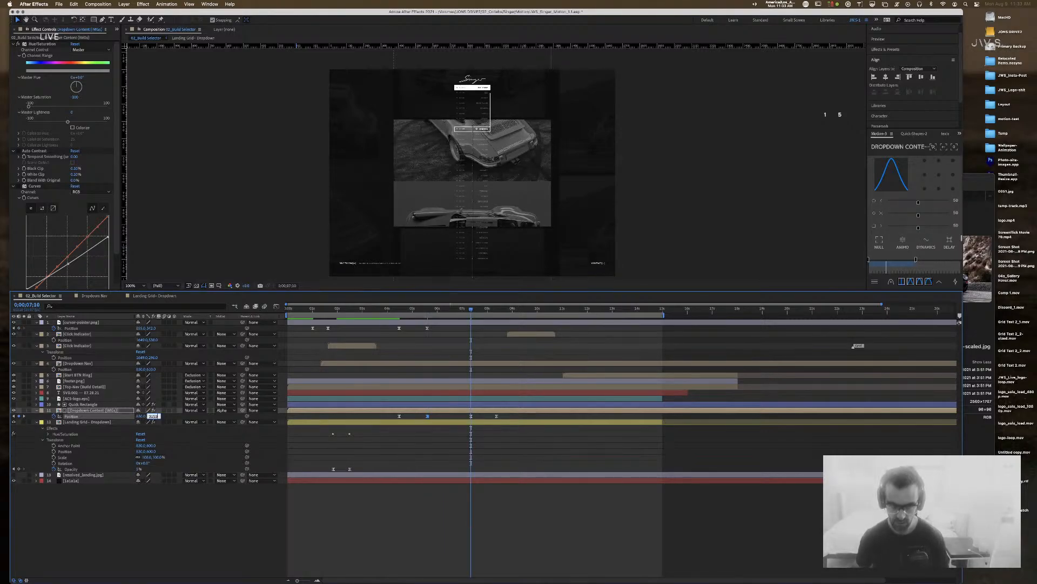
drag(472, 311, 493, 311)
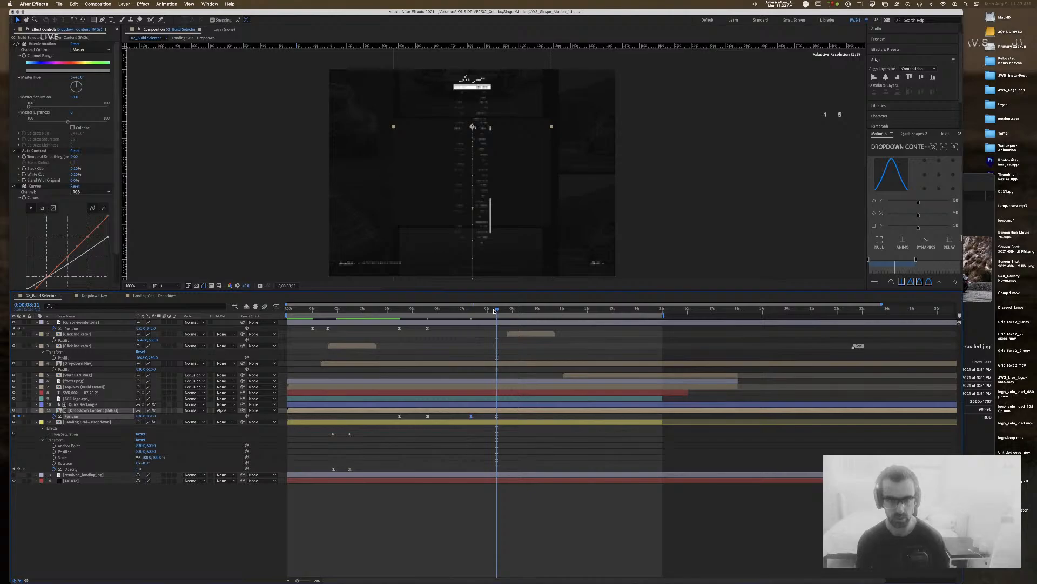
drag(149, 416, 132, 416)
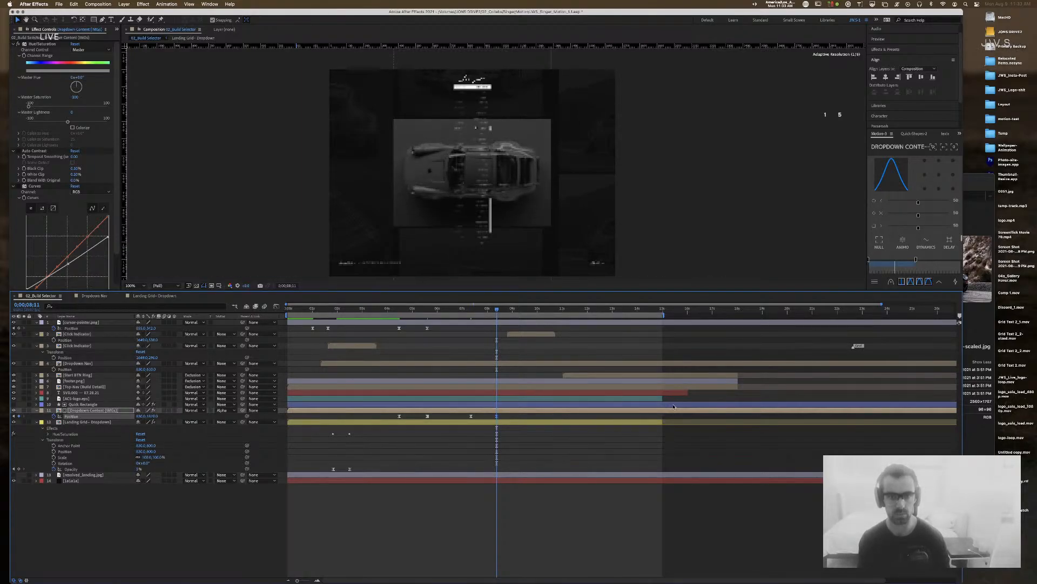
drag(497, 308, 213, 297)
key(space)
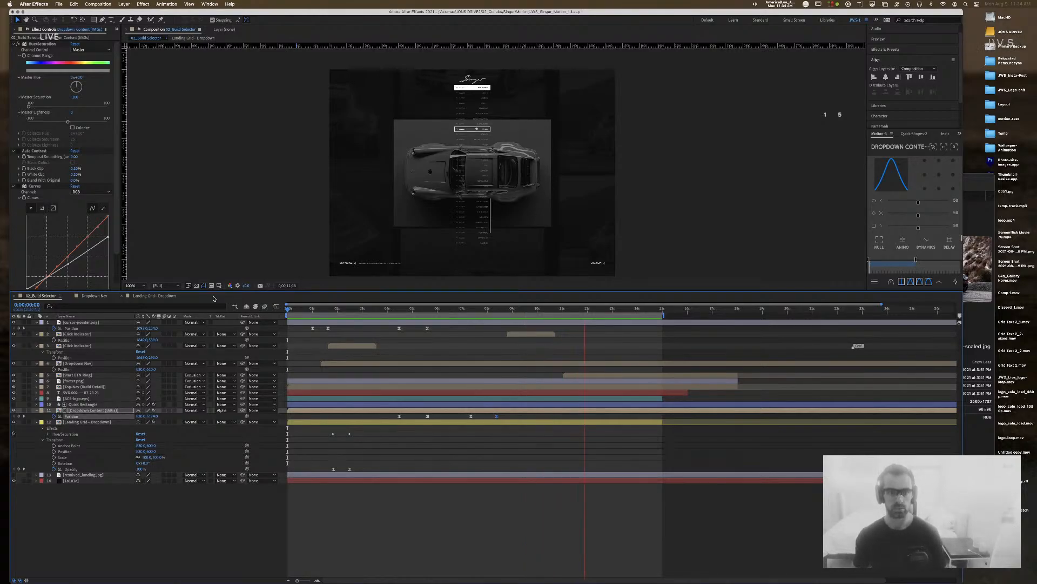
Step: Hide the cyan Quick Rectangle in Landing Grid – Dropdown, then return to 02_Build Selector
click(155, 296)
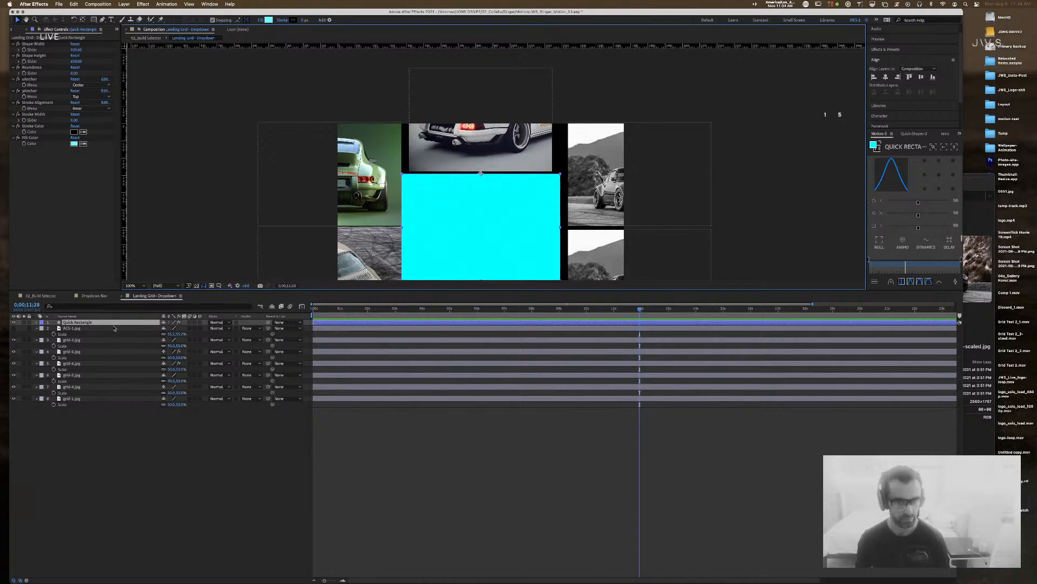
click(14, 322)
mouse_move(476, 295)
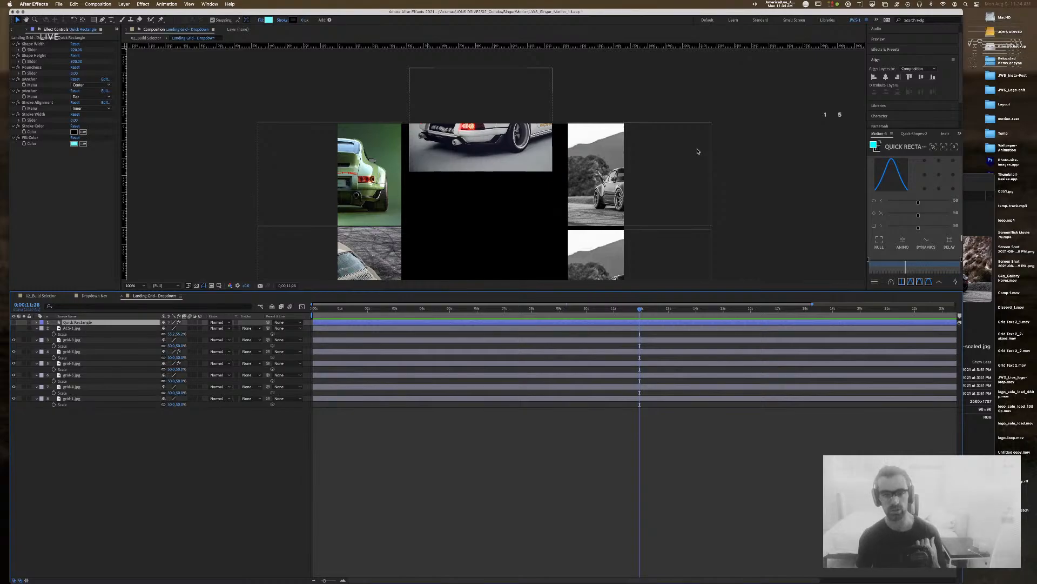
click(39, 296)
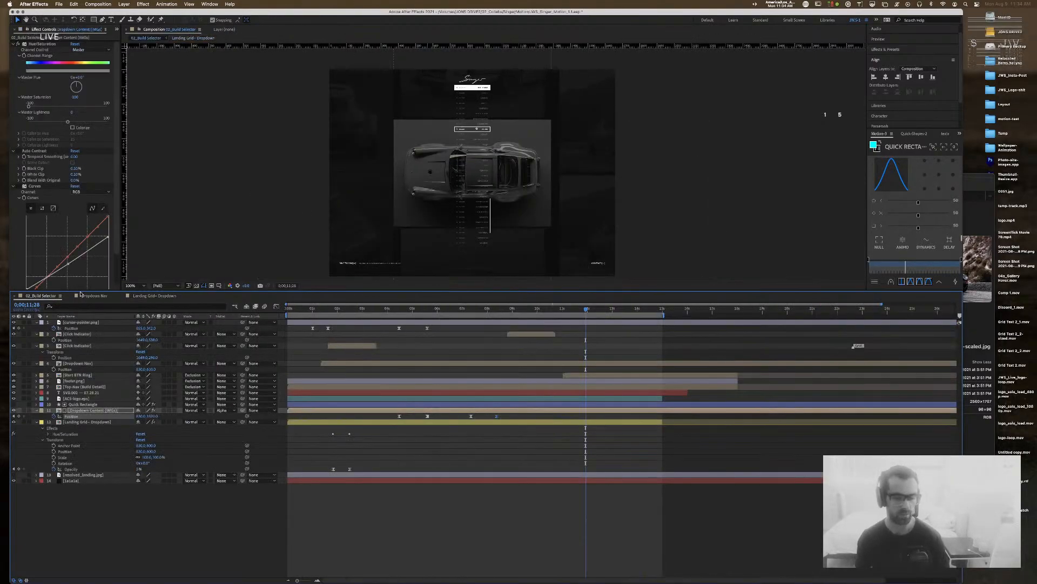
Step: Zoom the view to 200% and briefly show the Quick Rectangle matte to check its extent
click(694, 128)
click(546, 133)
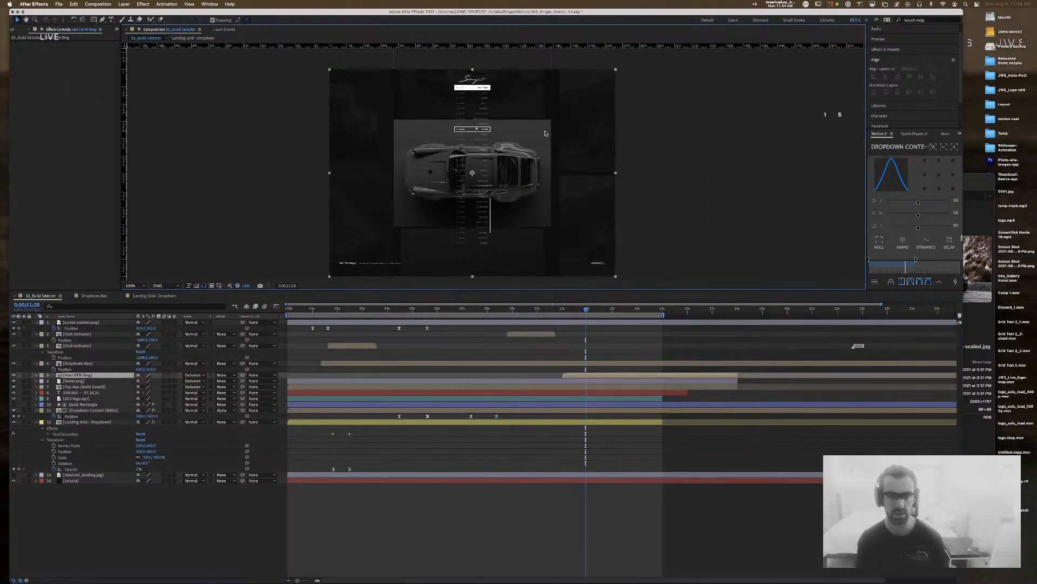
click(717, 142)
key(period)
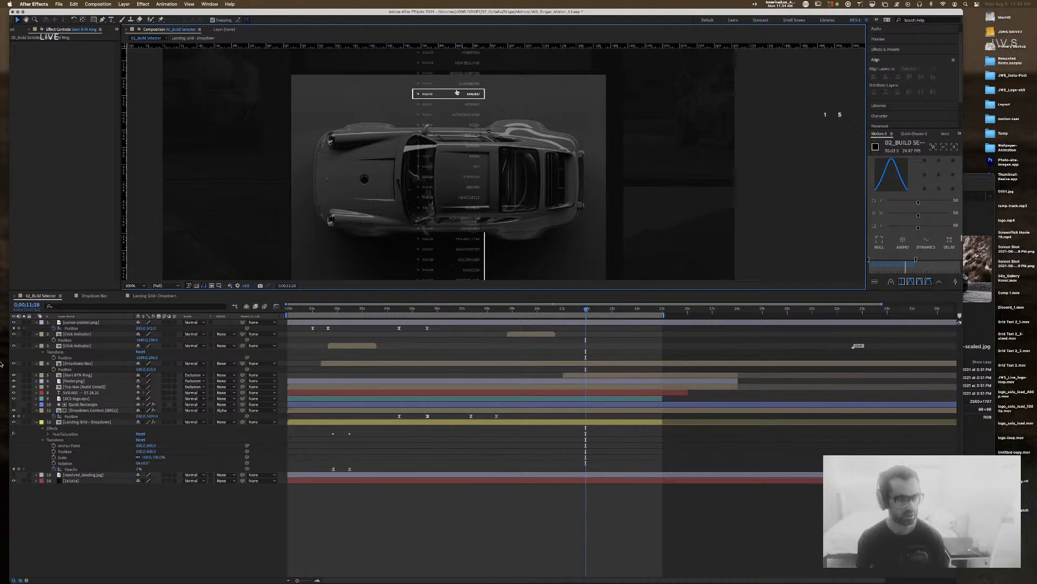
click(82, 404)
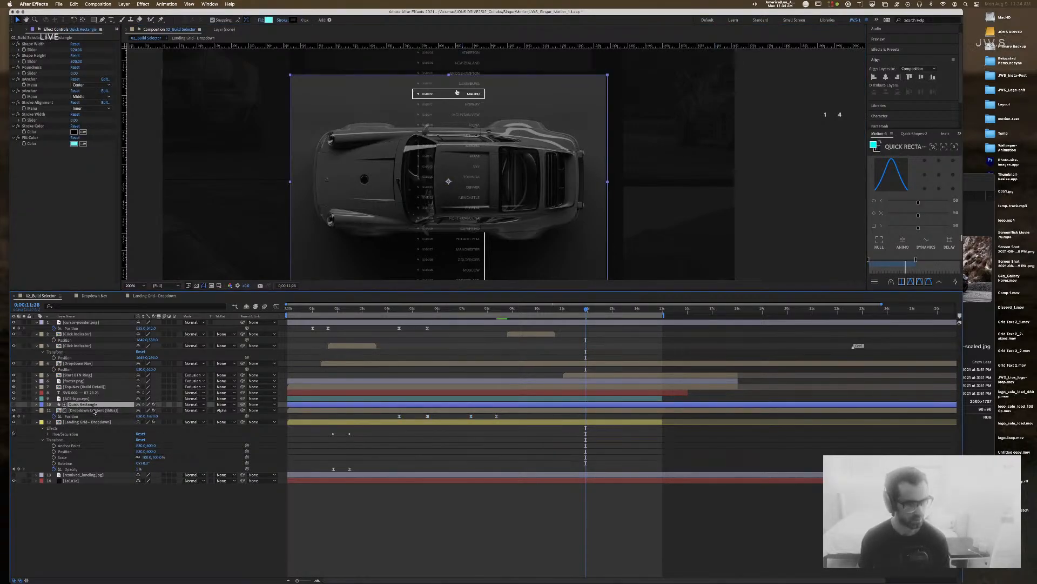
click(93, 410)
click(86, 404)
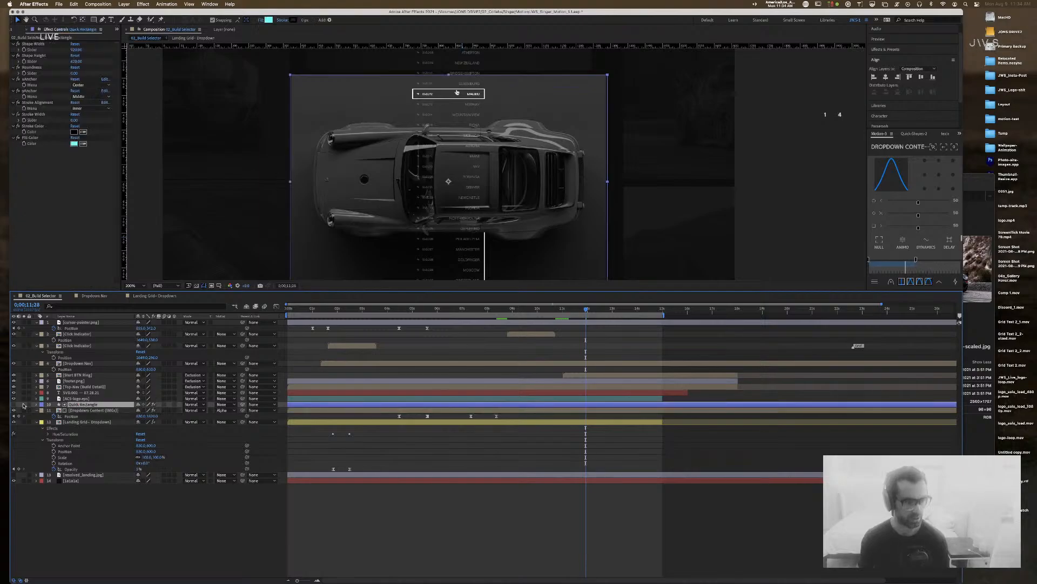
click(13, 404)
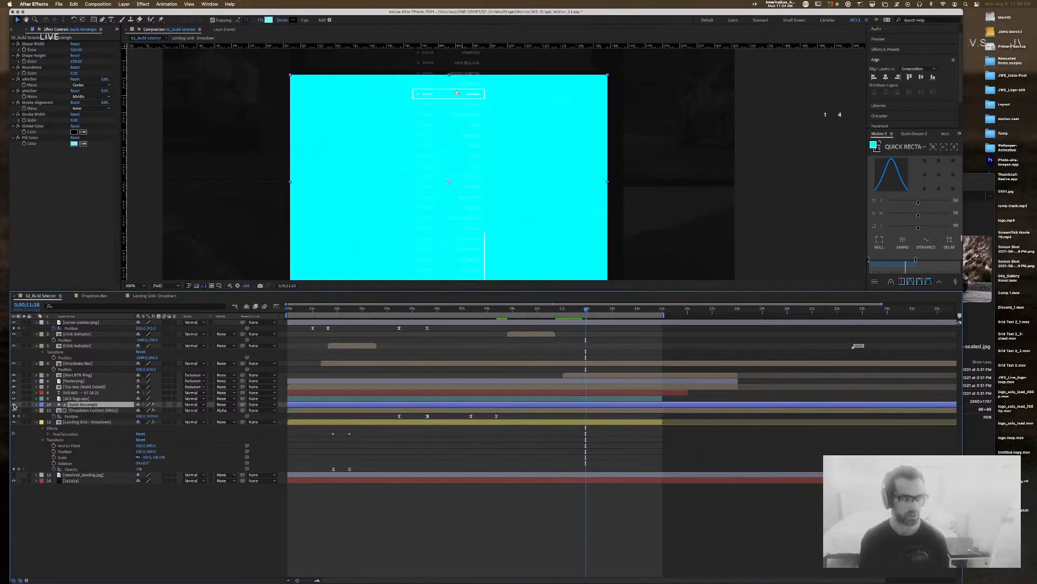
click(14, 404)
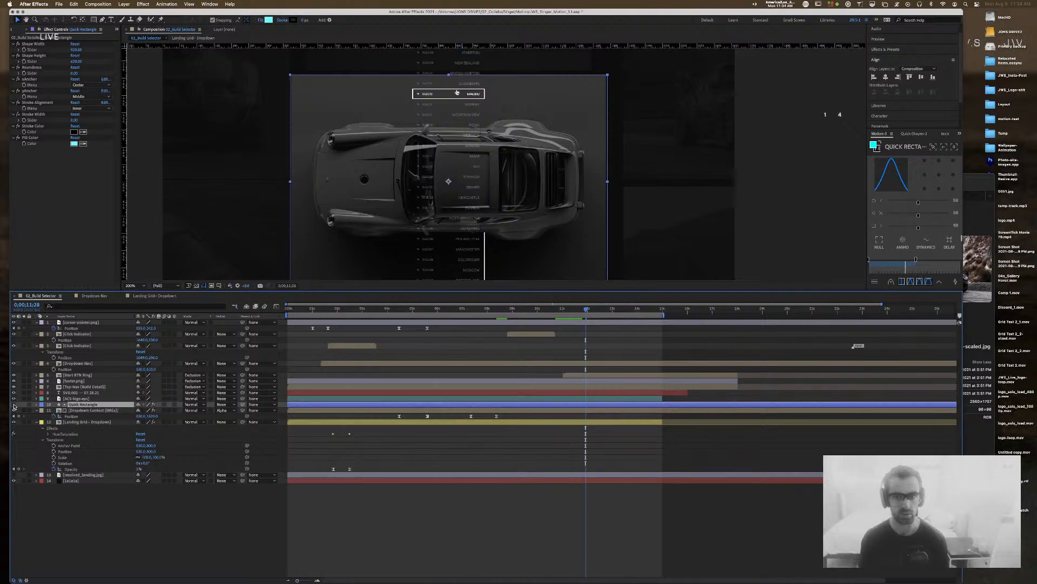
Step: After checking the Sketch design, set Quick Rectangle's Shape Height to 660 and zoom back to 100%
key(super+Tab)
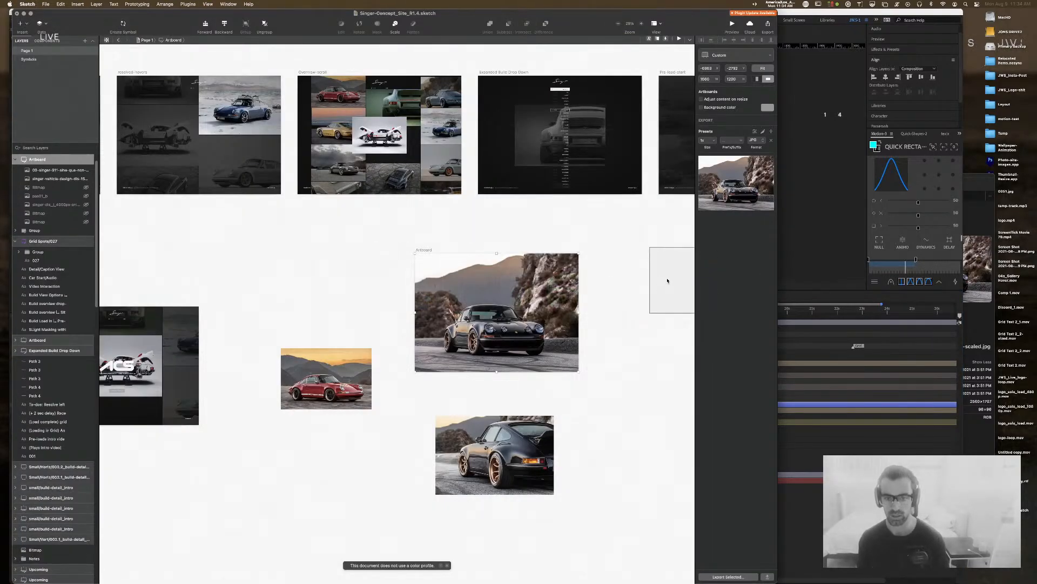
key(super+Tab)
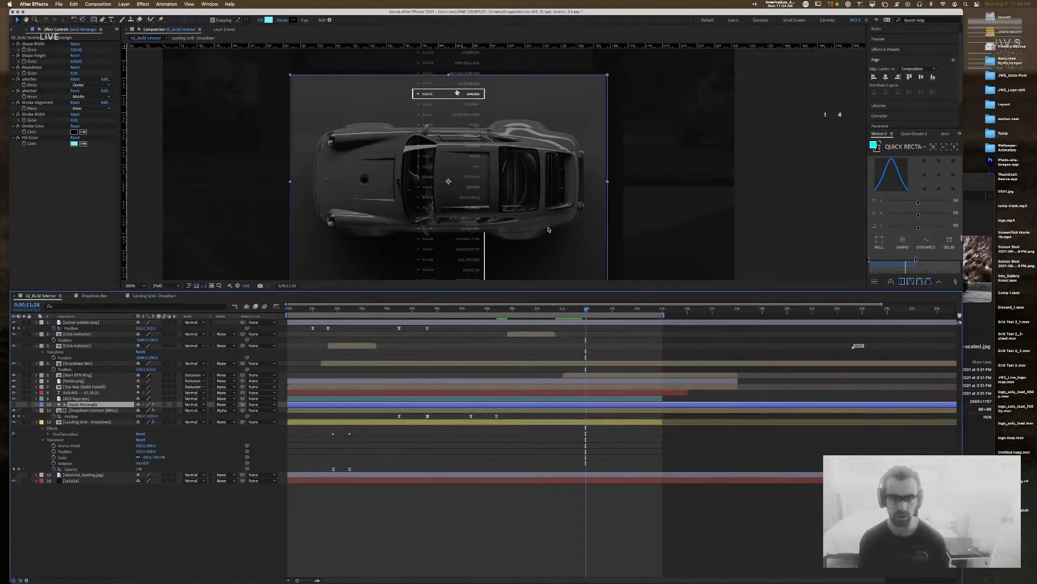
scroll(535, 188, down, 3)
scroll(535, 188, up, 3)
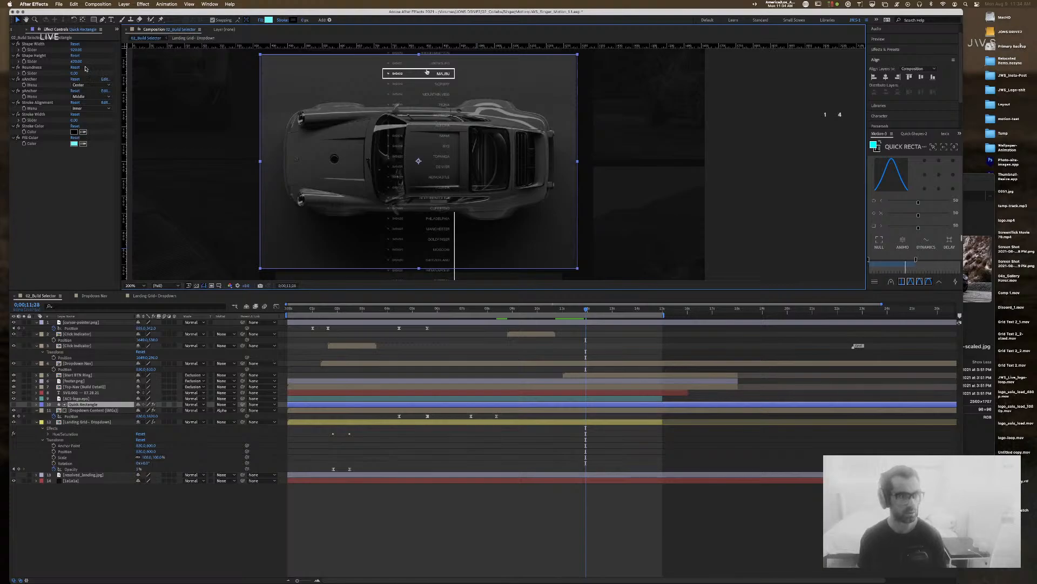
click(76, 49)
key(Tab)
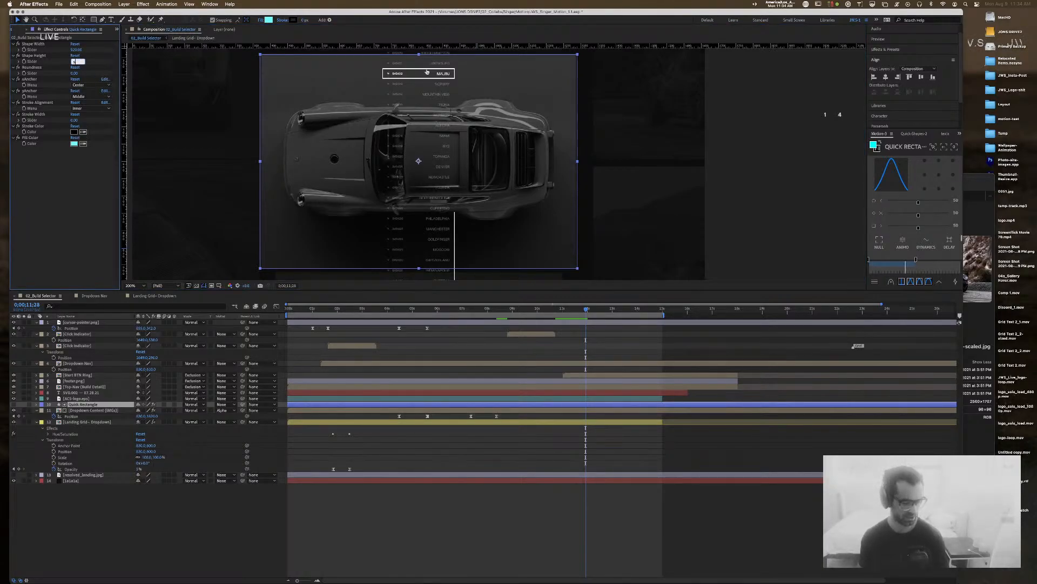
text(660)
key(Return)
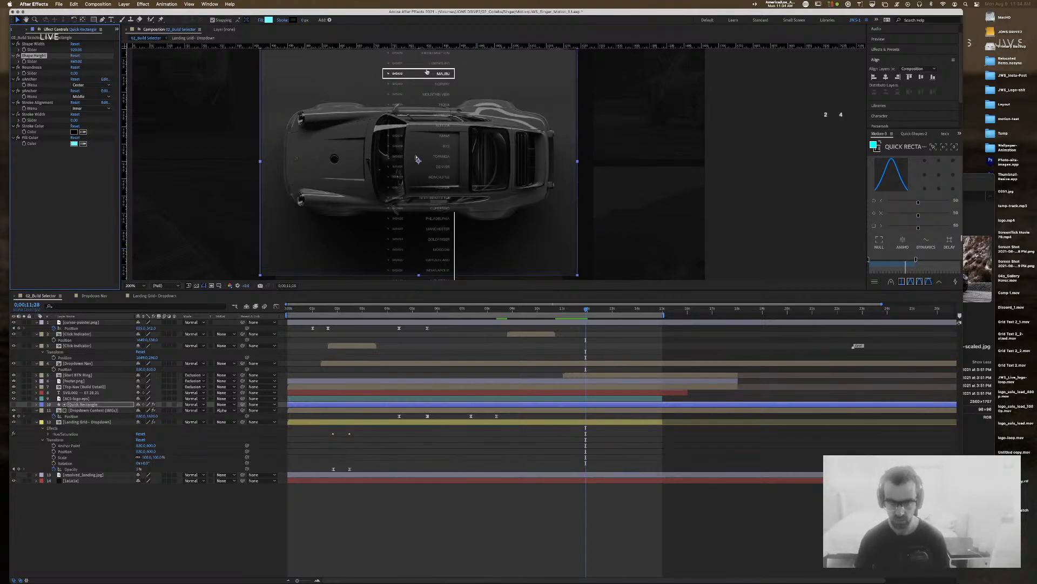
click(733, 144)
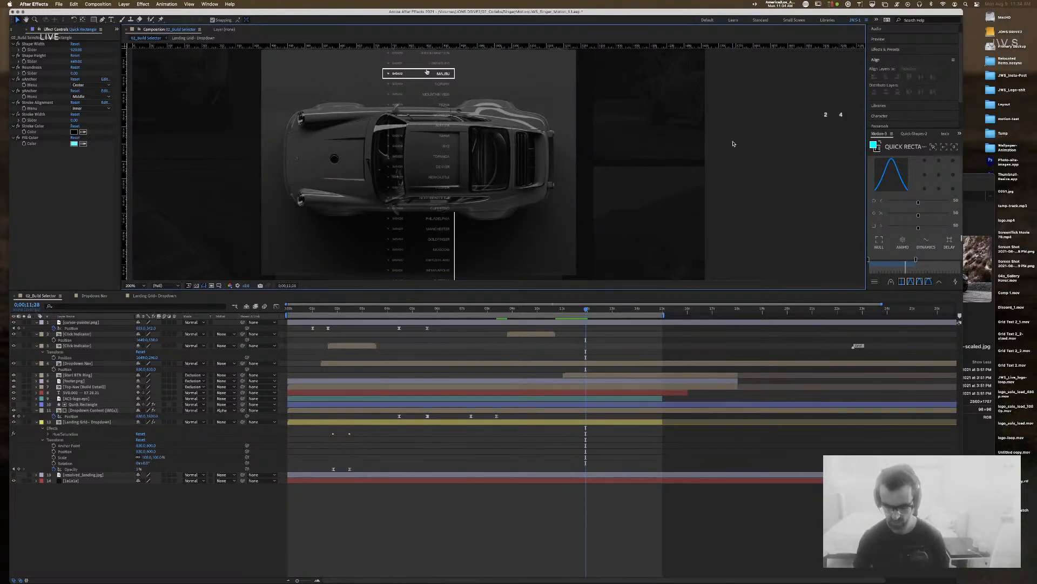
key(comma)
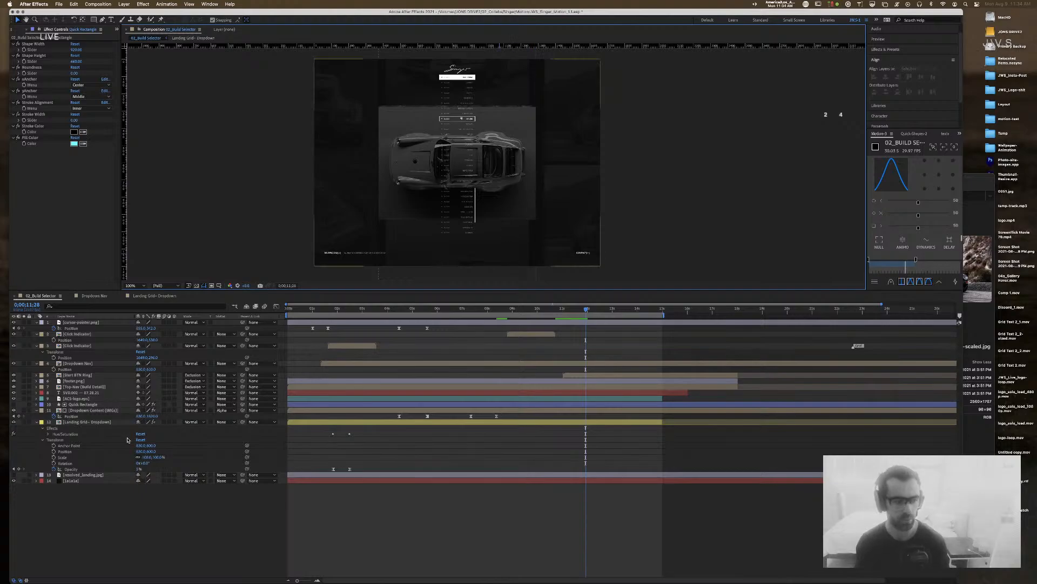
Step: Adjust the Dropdown Content's Position Y at 0;00;04;14
click(12, 423)
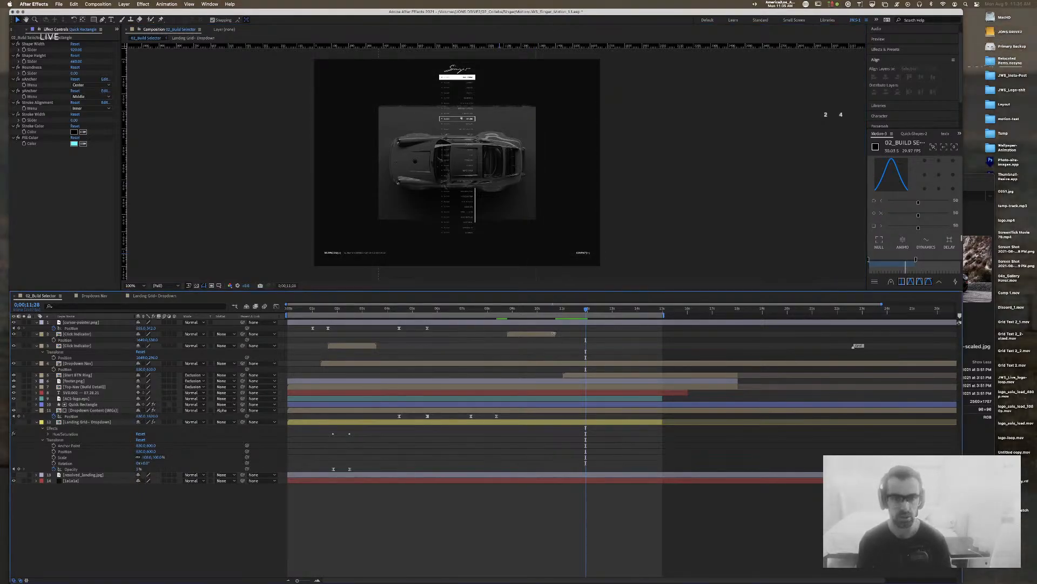
click(399, 311)
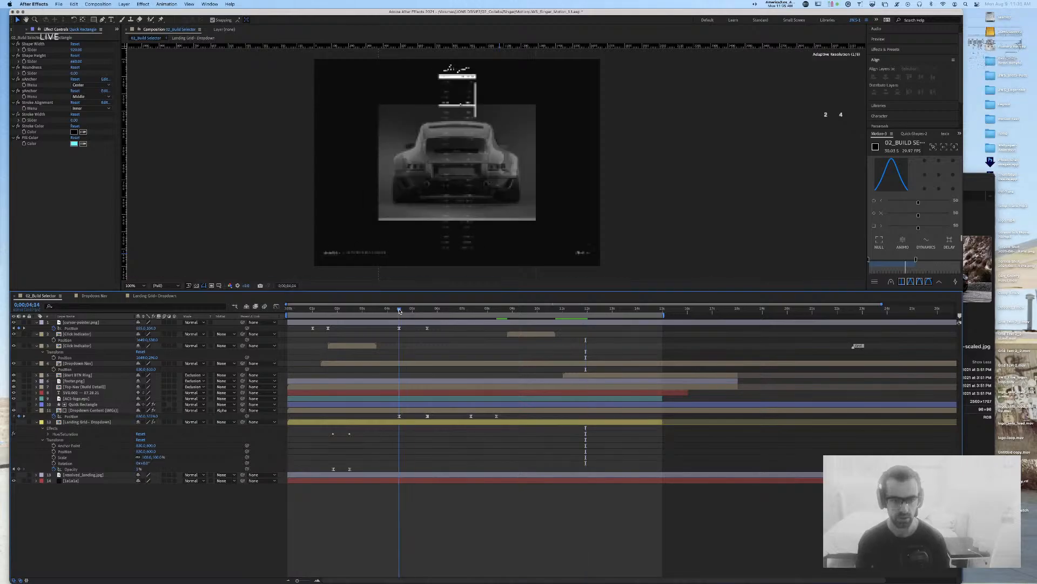
drag(153, 416, 144, 419)
click(153, 416)
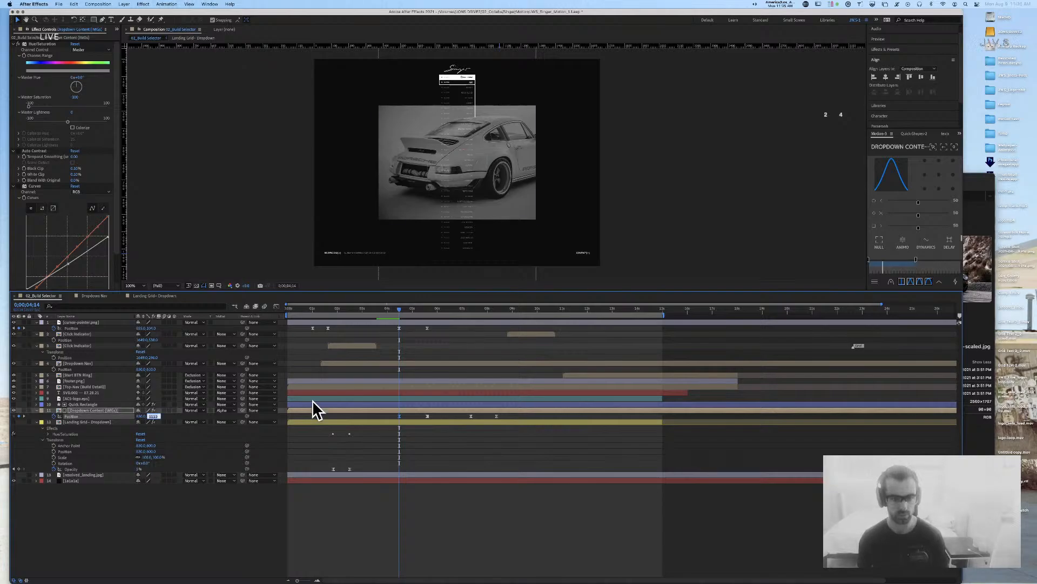
key(Return)
Step: Nudge the Dropdown Content slightly higher at 0;00;05;16
drag(388, 310, 337, 310)
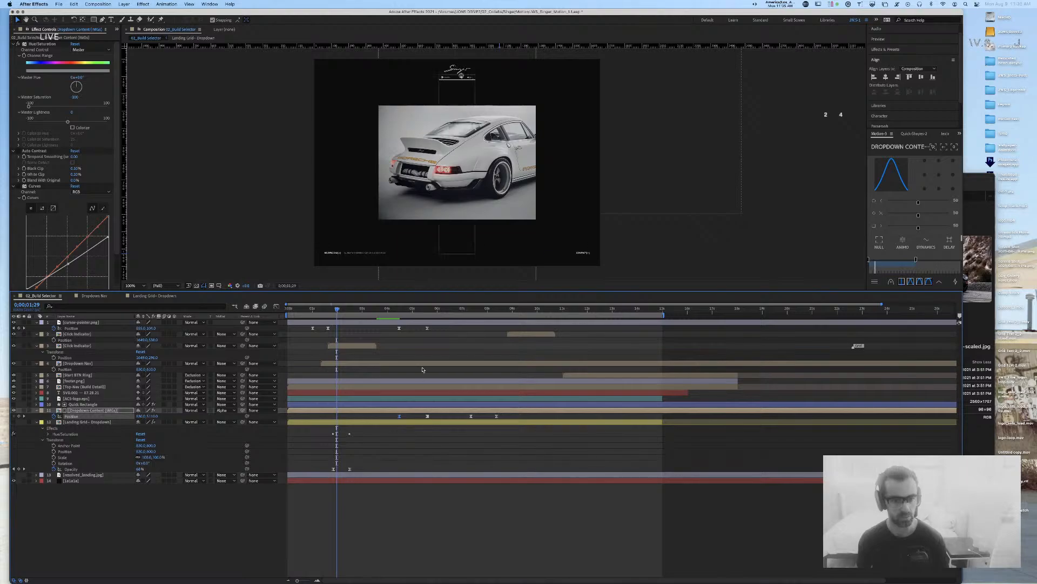
click(396, 310)
drag(405, 312, 429, 313)
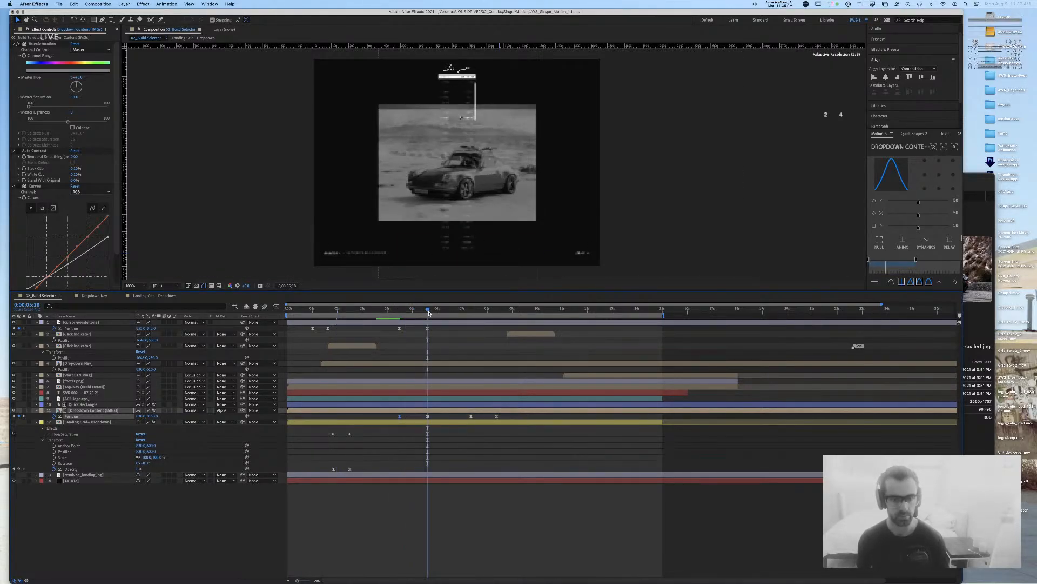
click(153, 416)
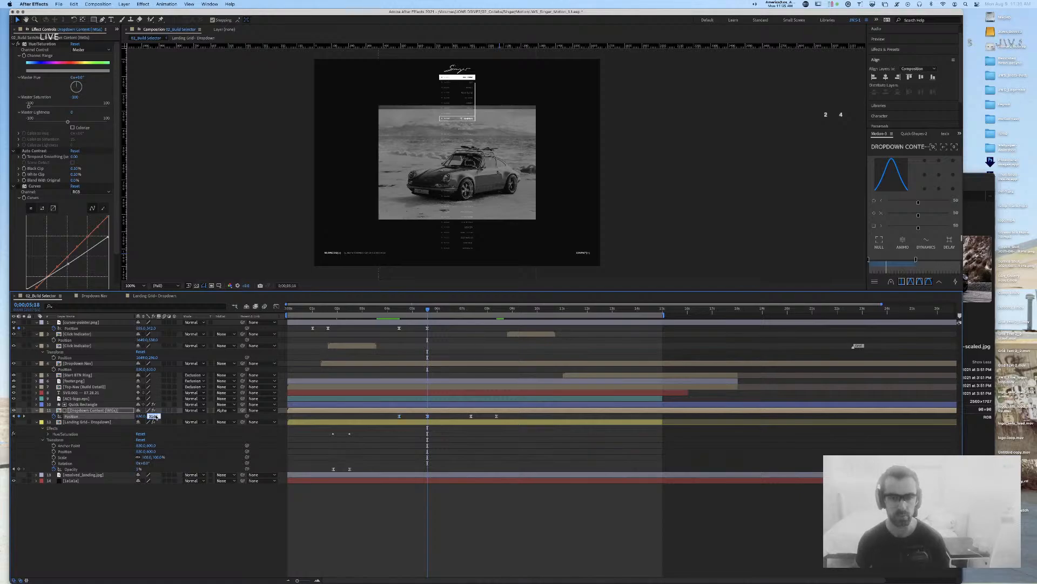
key(shift+Down)
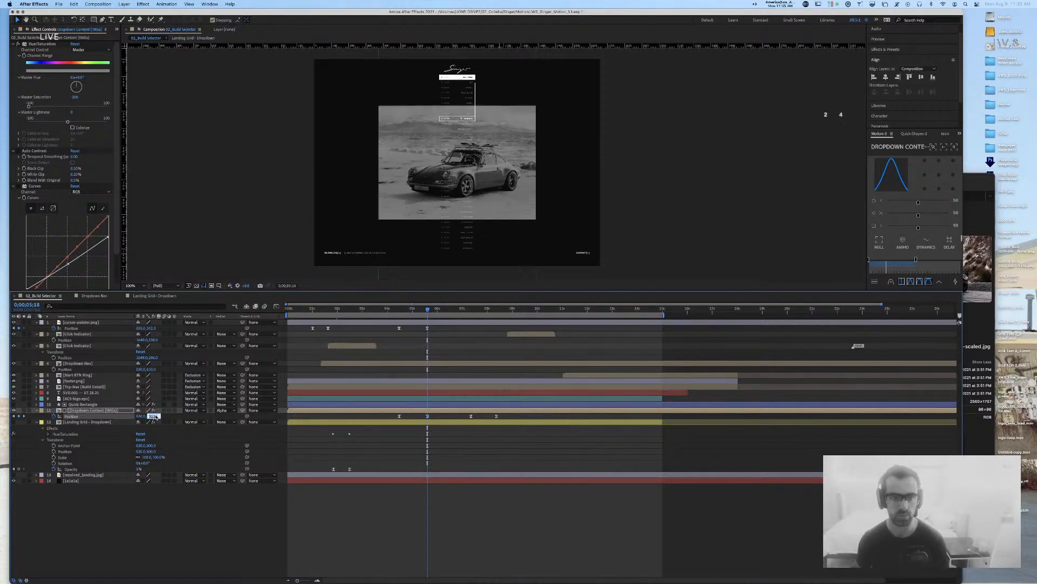
key(shift+Down)
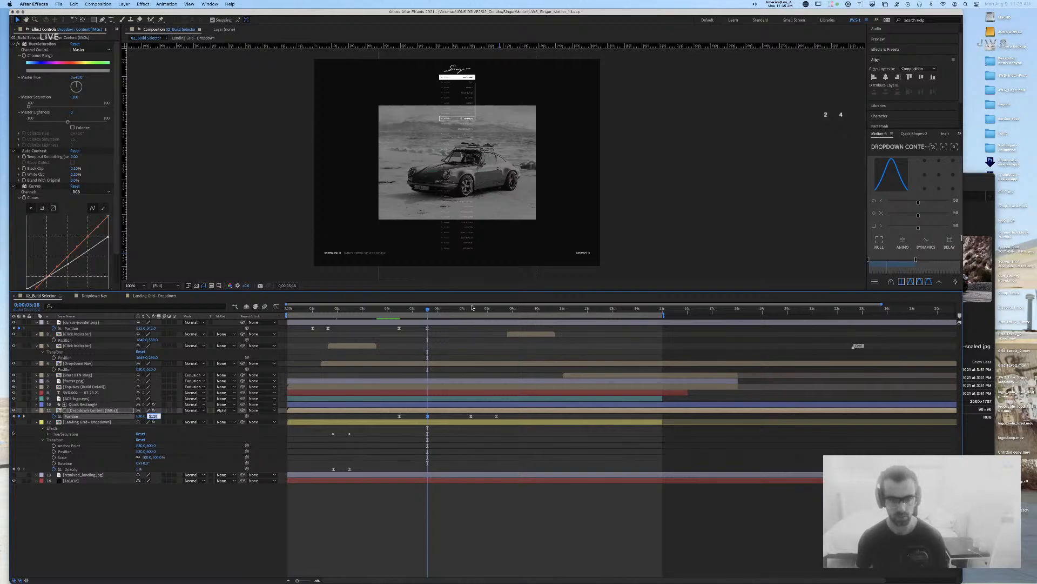
Step: Set the next Position keyframe to 830, 1812, then preview from the start and from 8;16
click(27, 417)
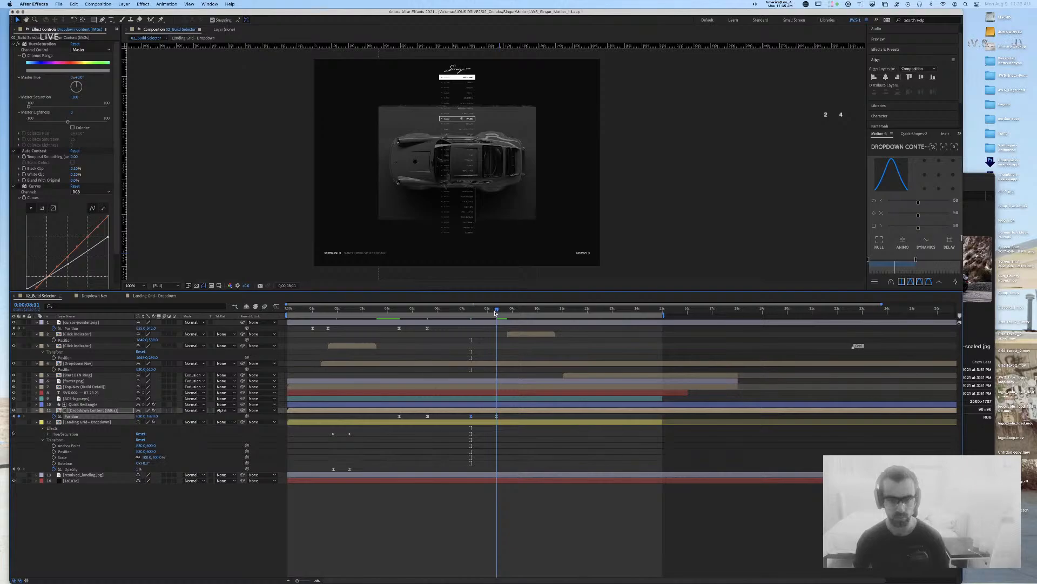
click(153, 416)
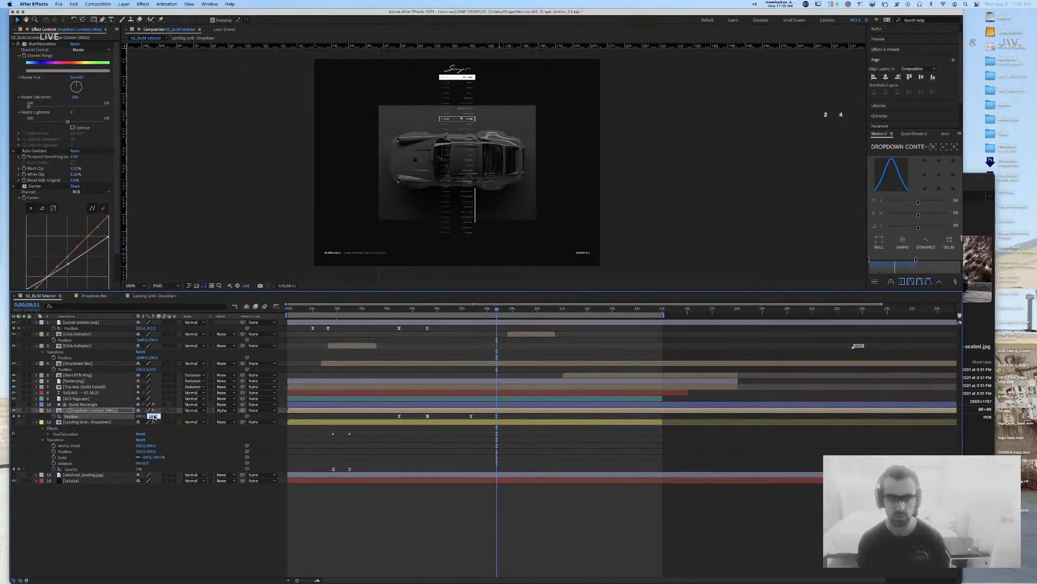
key(Return)
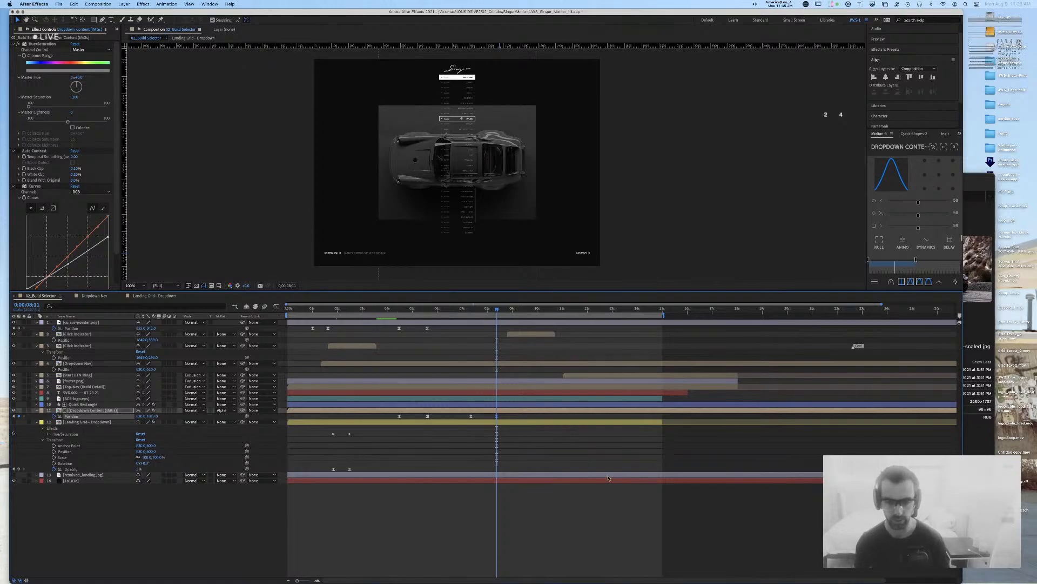
click(609, 500)
key(Home)
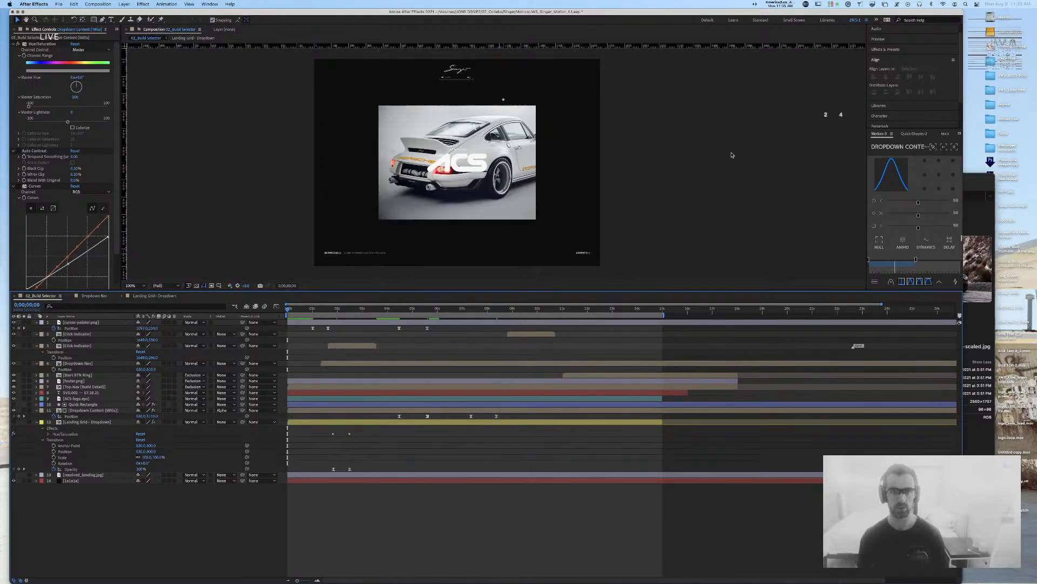
key(space)
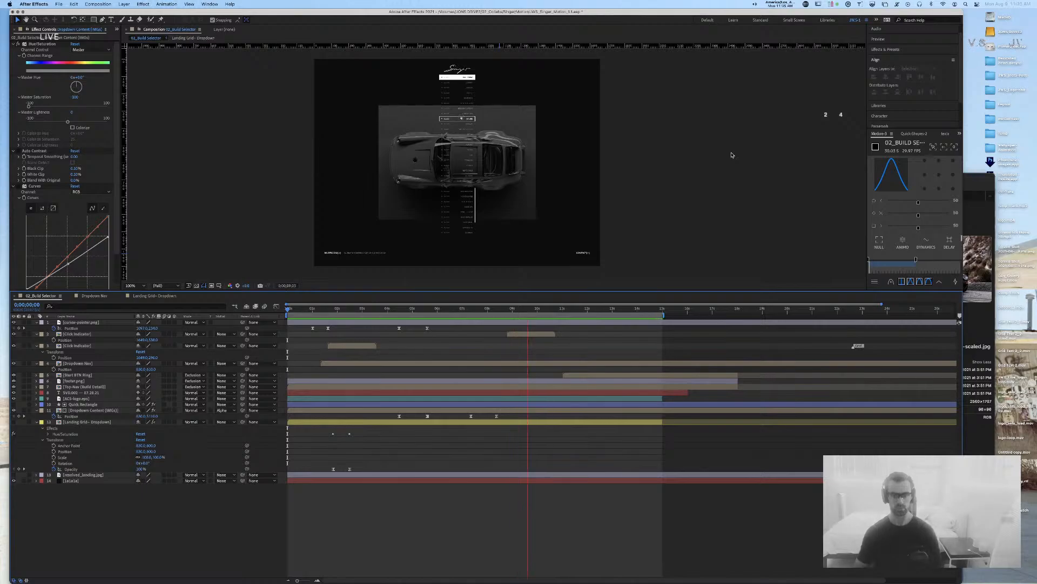
key(space)
click(501, 309)
key(space)
key(space)
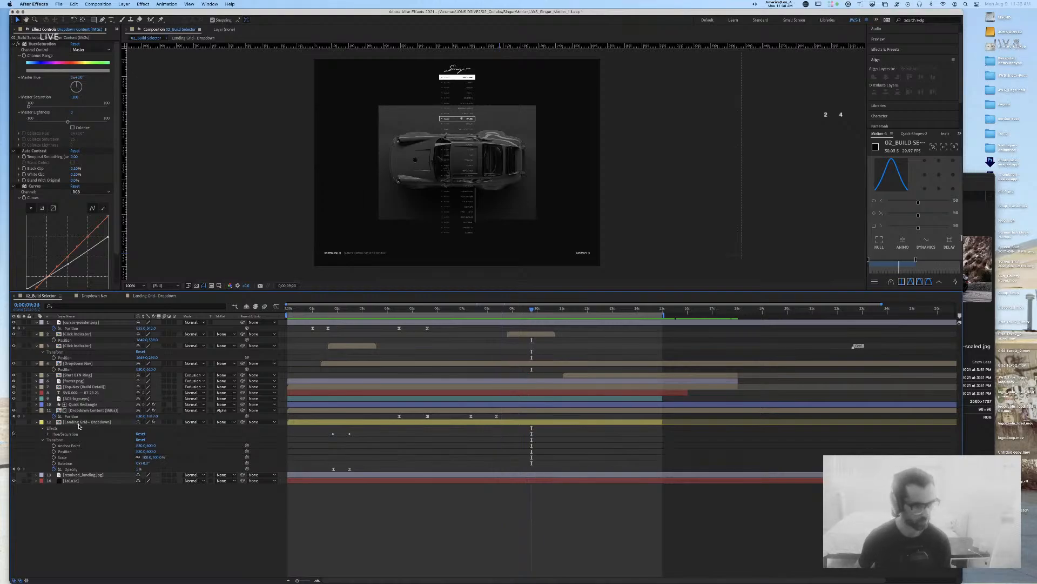
Step: Keyframe Quick Rectangle's shape size at 9 s and set it to 1660 × 1200 at 10 s
click(79, 422)
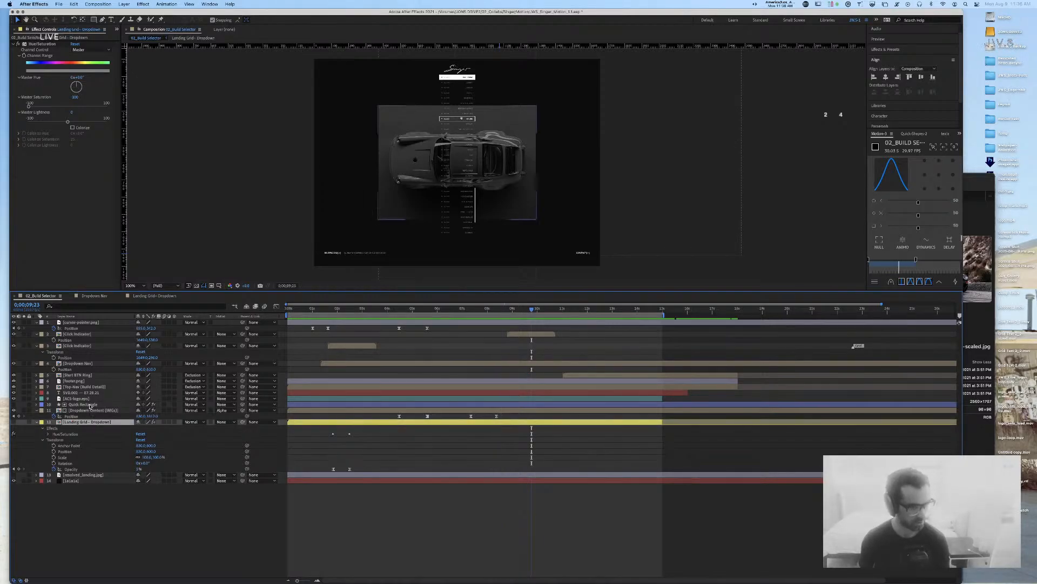
click(90, 405)
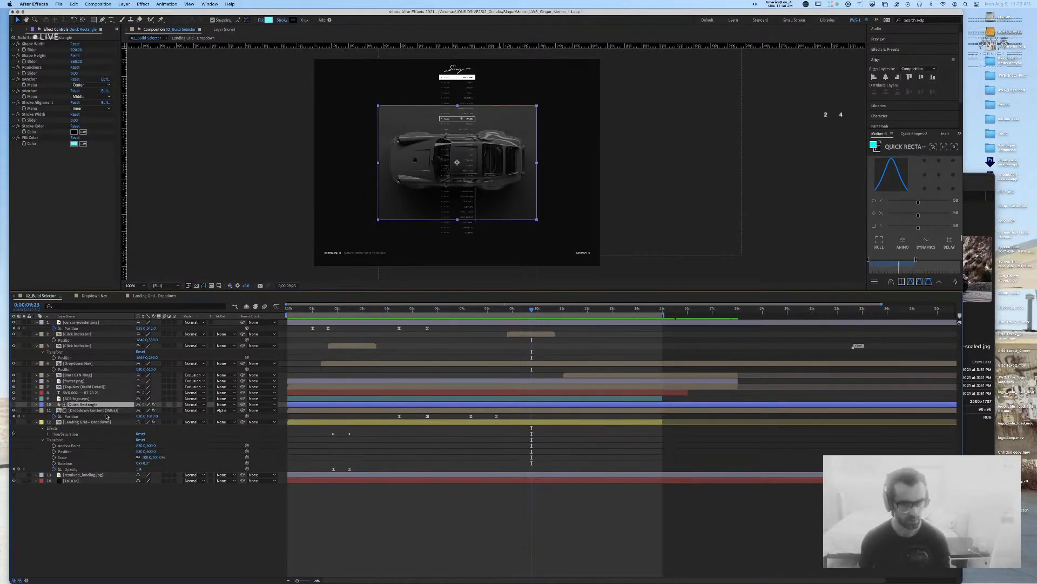
drag(531, 310, 512, 311)
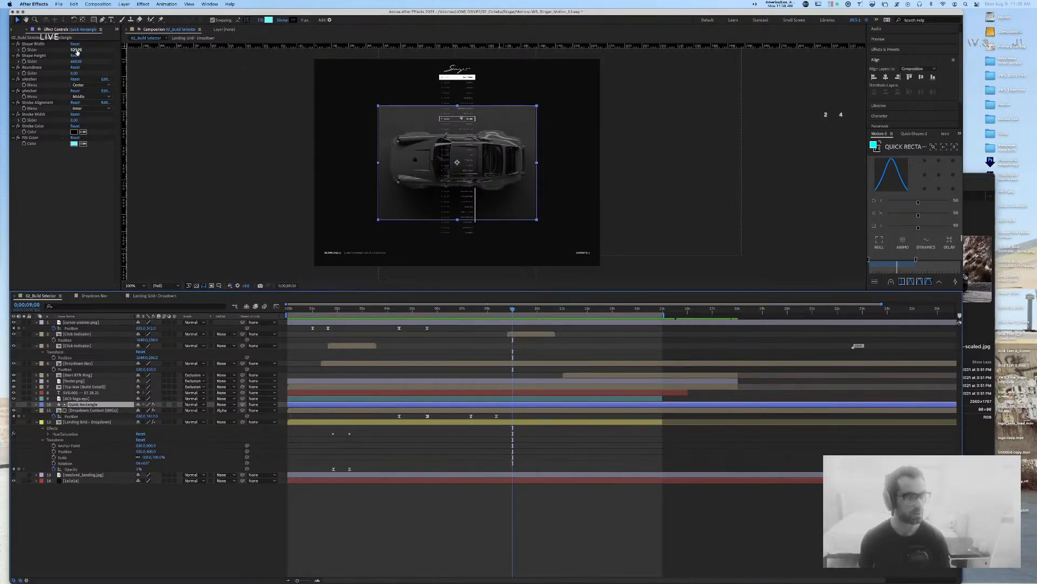
click(24, 50)
click(24, 62)
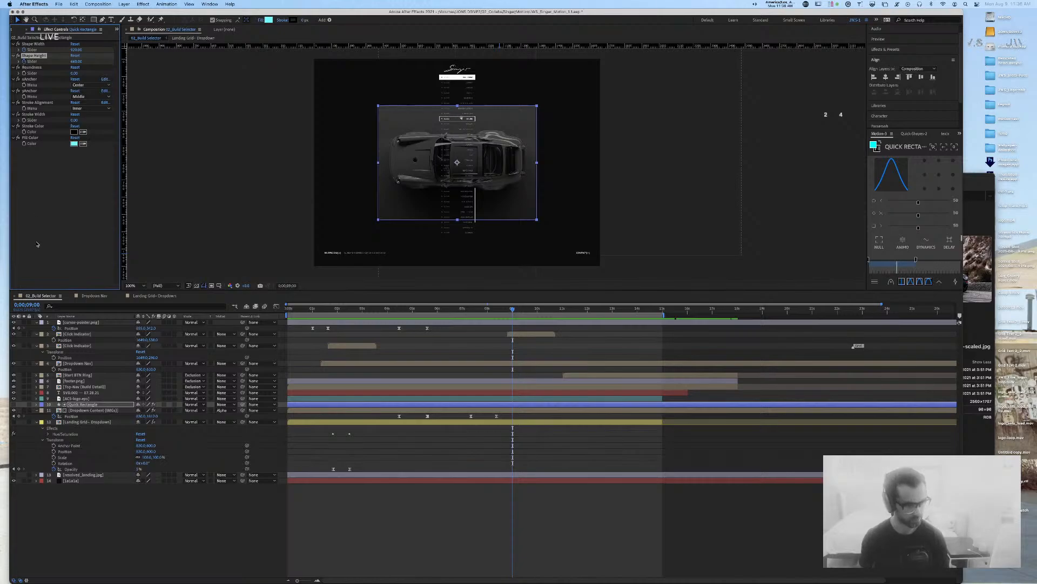
key(u)
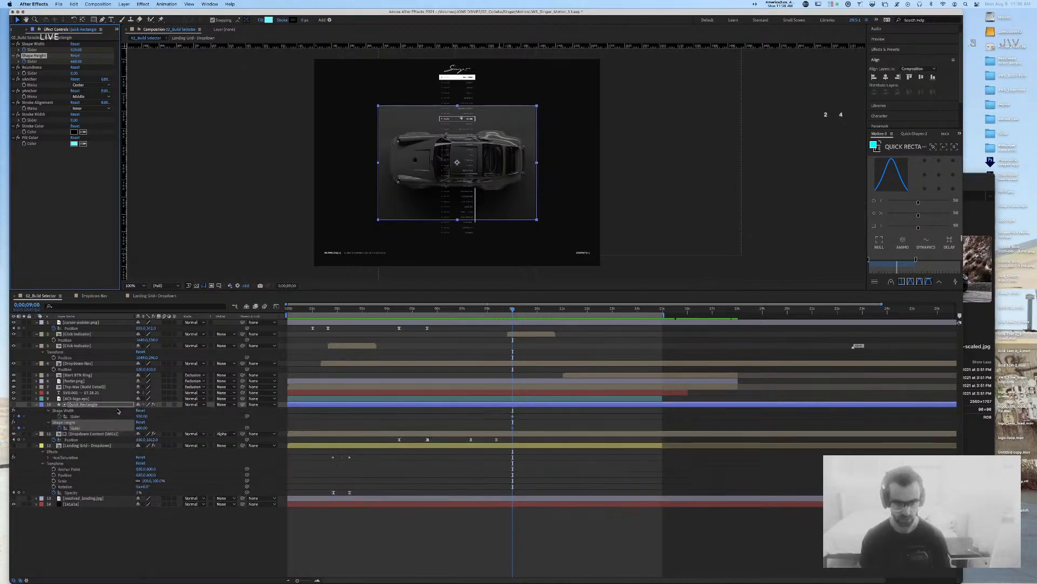
key(shift+Page_Down)
key(shift+Page_Down)
key(shift+Page_Down)
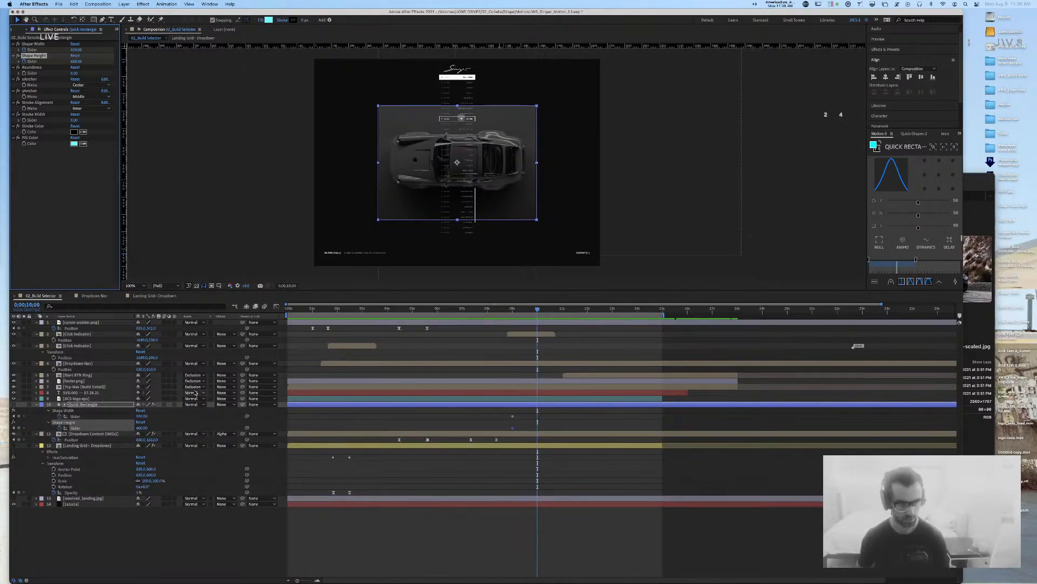
click(141, 416)
text(16)
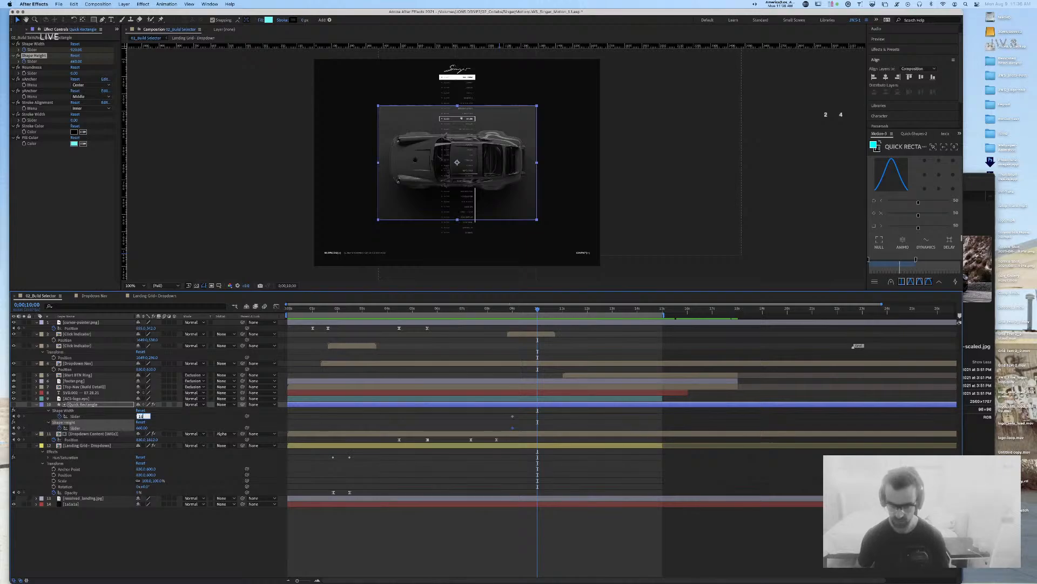
text(60)
key(Return)
click(144, 427)
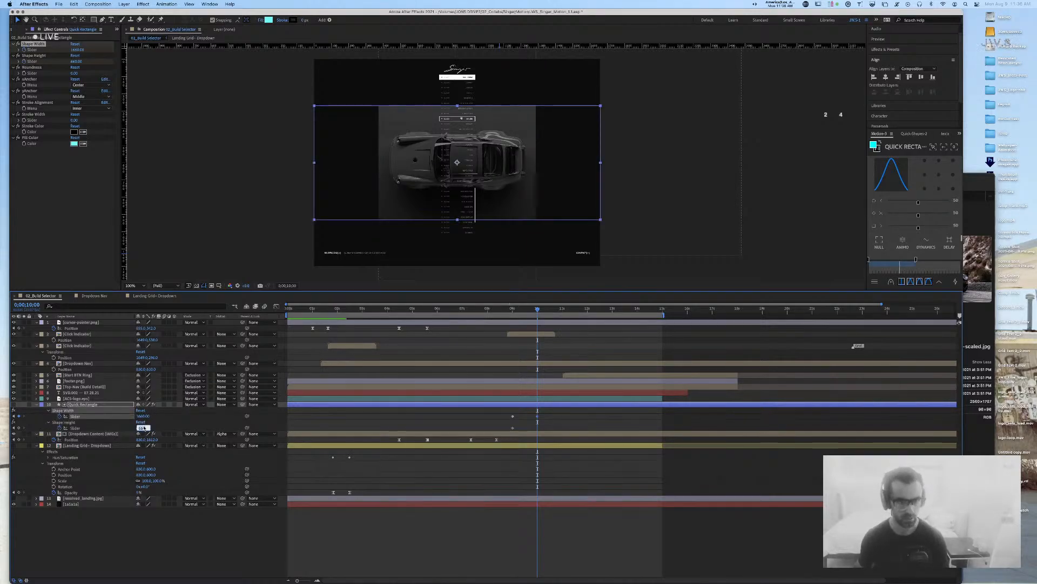
text(1200)
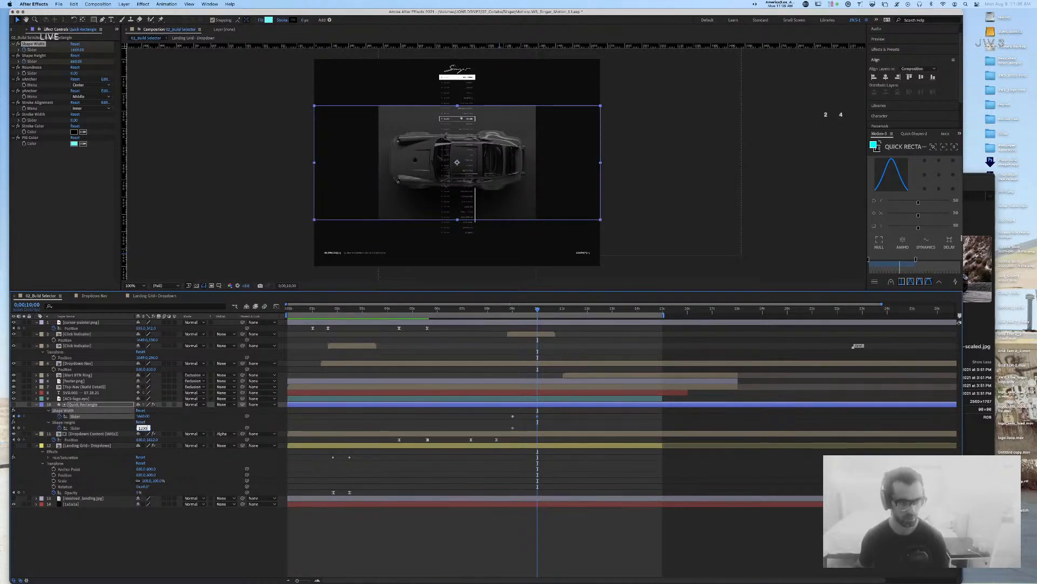
key(Return)
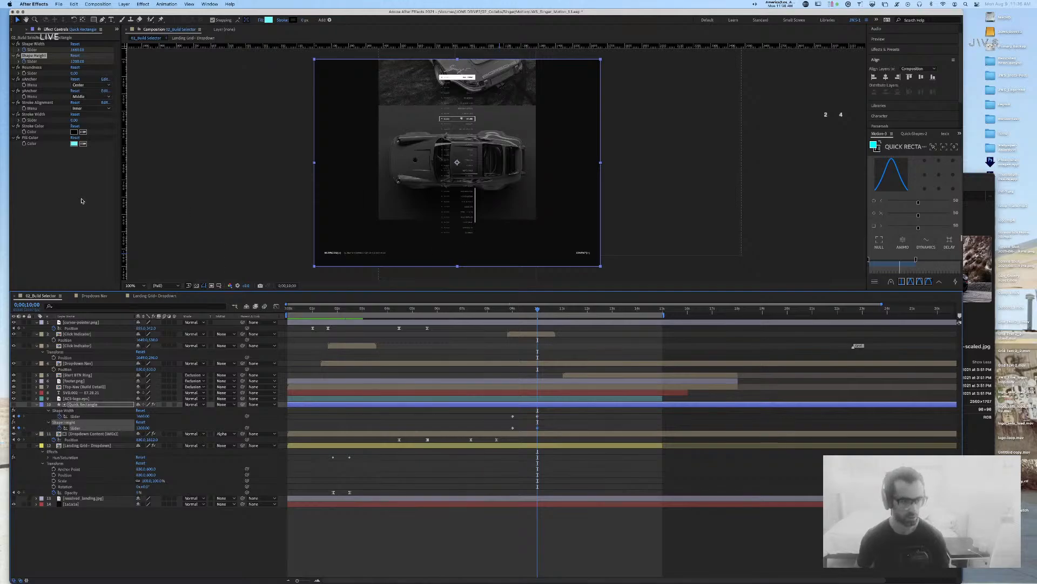
Step: Keyframe Dropdown Content (IMGs) Scale at 9 s and set it to 100% at 10 s
click(80, 434)
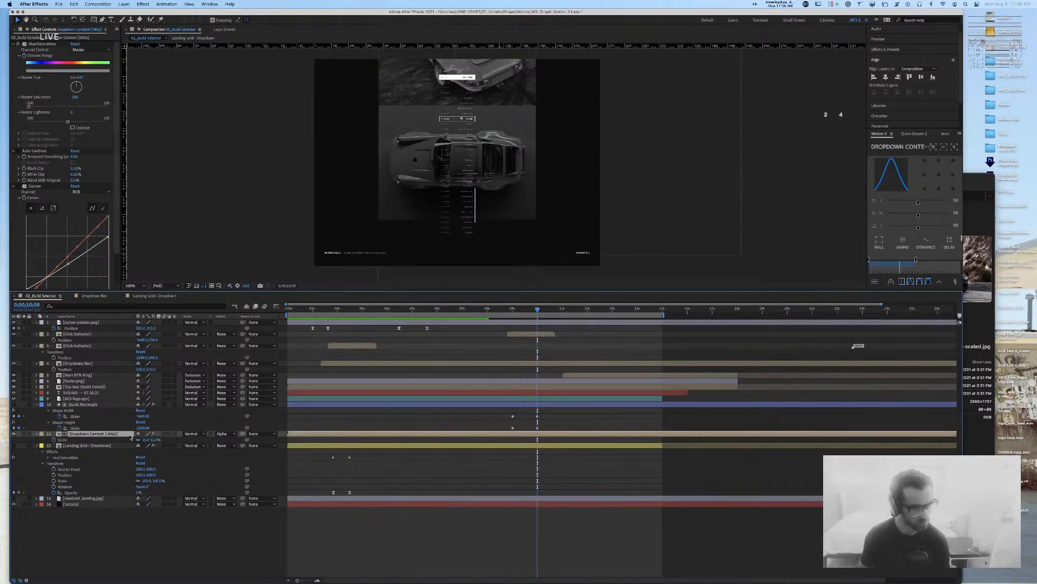
key(s)
click(54, 439)
key(j)
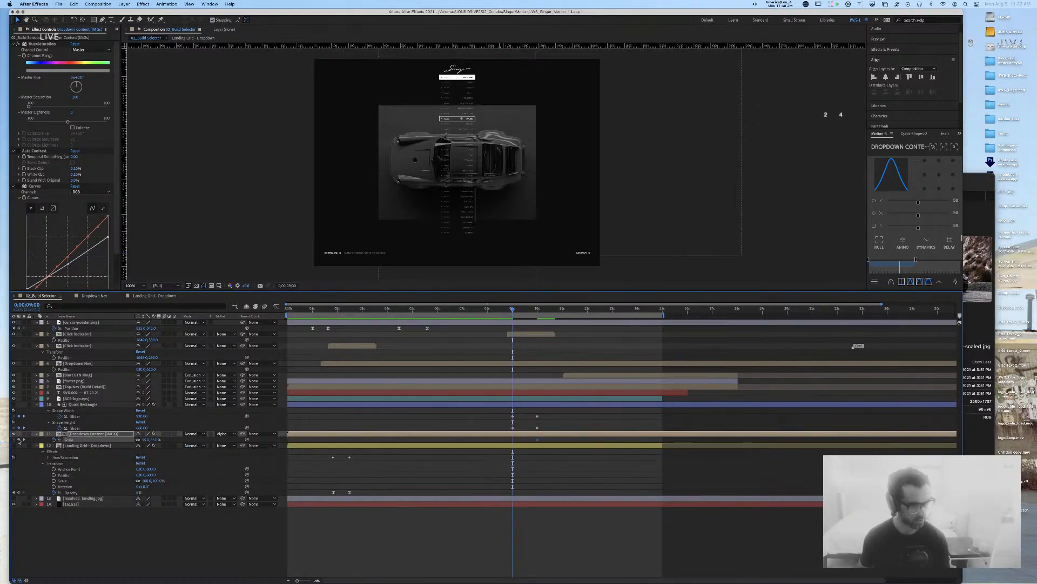
click(155, 440)
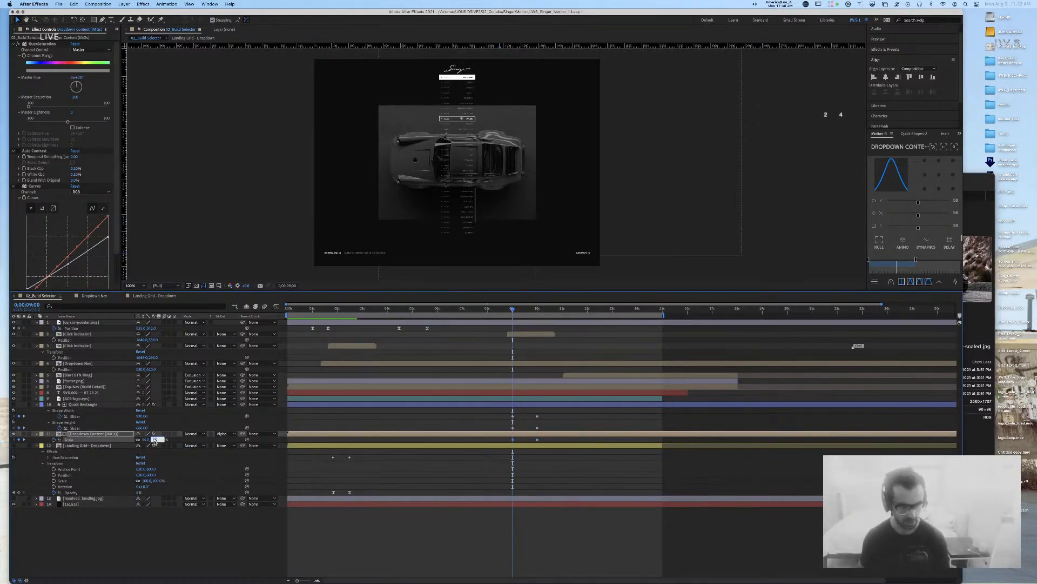
click(26, 440)
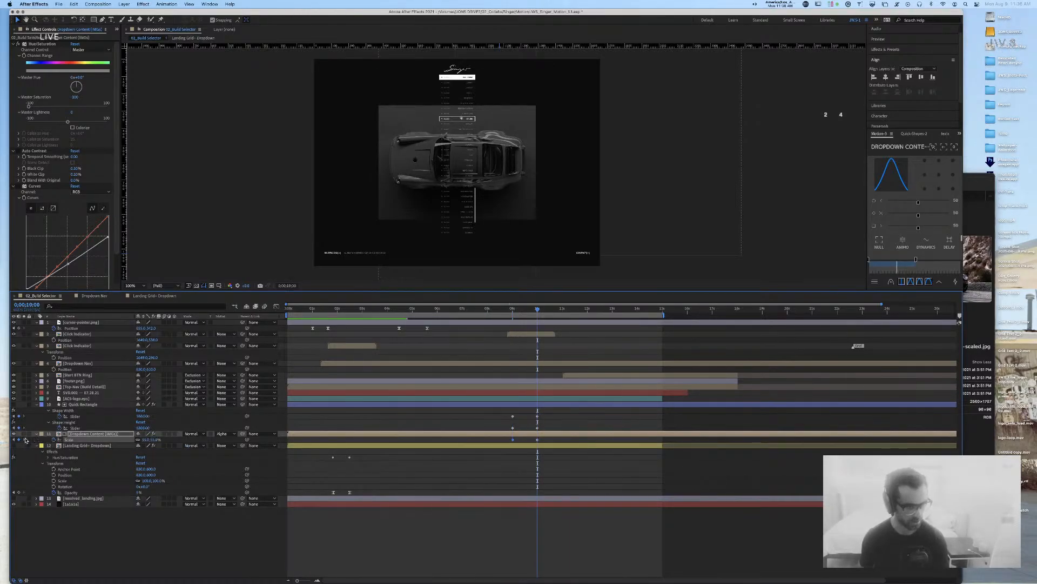
click(154, 440)
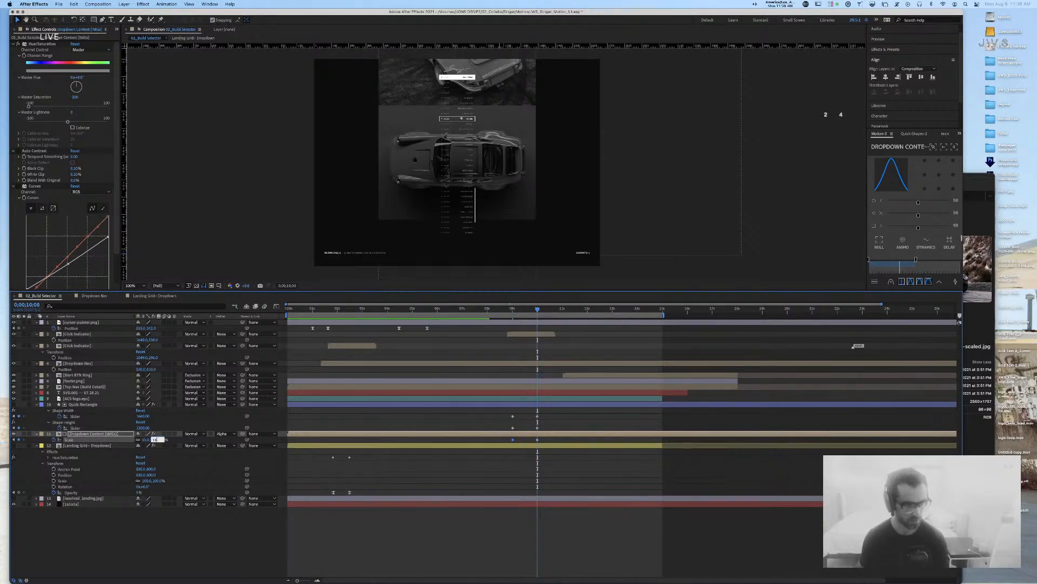
key(Return)
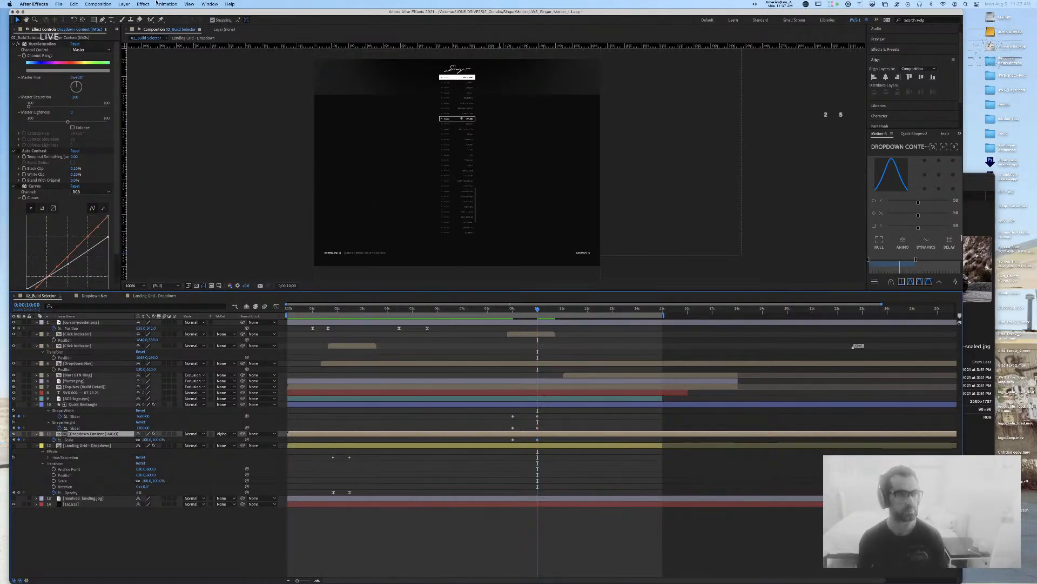
click(125, 4)
Step: Save the project and add a new null object named Position Null
click(125, 4)
key(super+s)
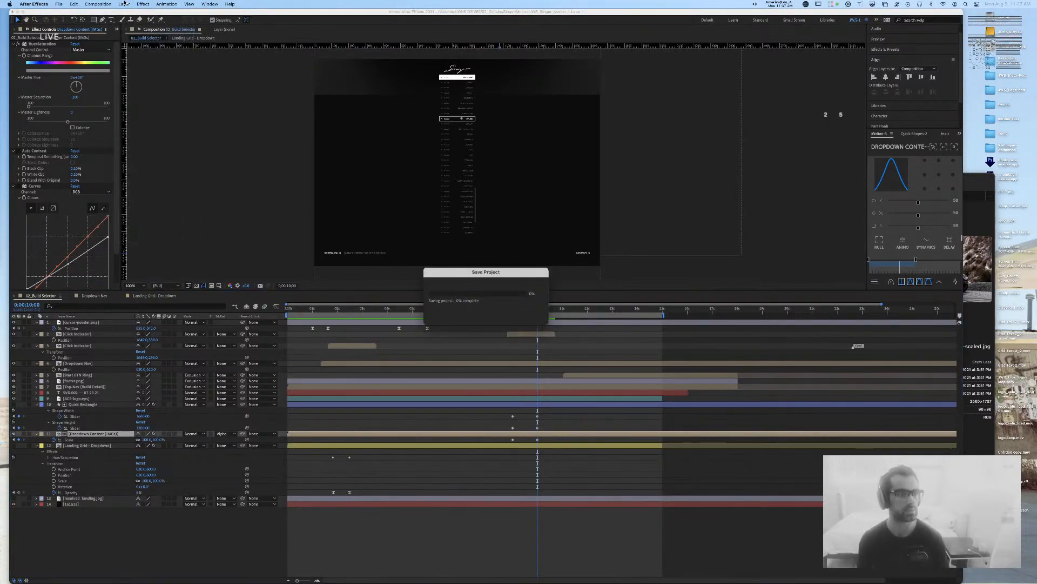
click(124, 4)
mouse_move(141, 14)
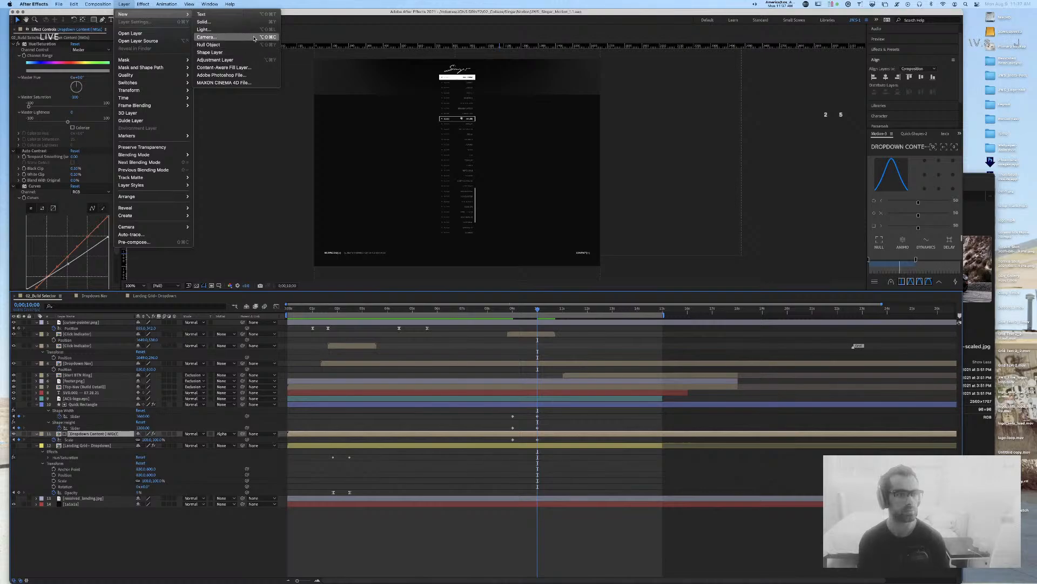
click(232, 45)
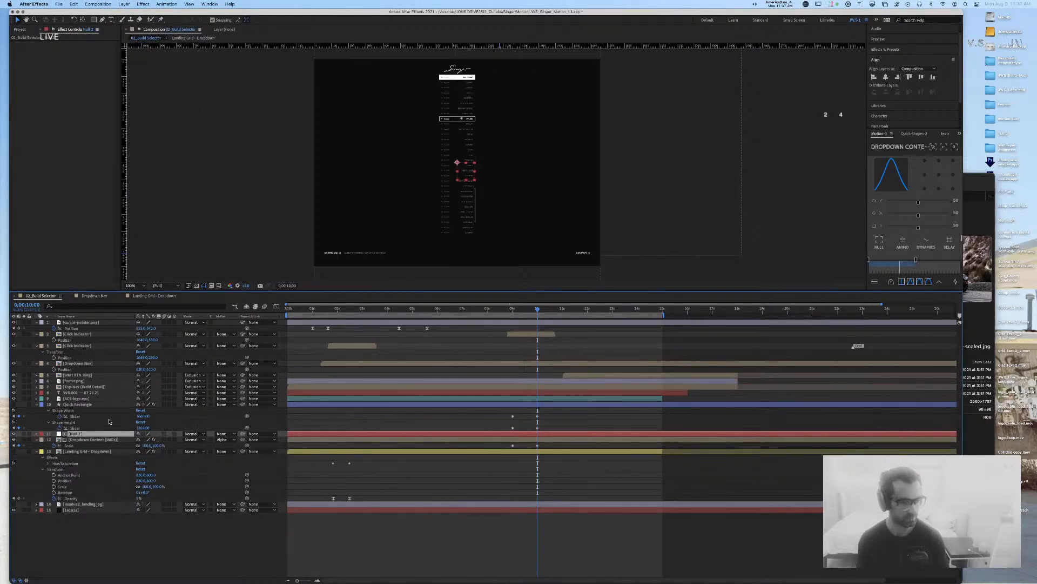
key(Return)
text(Pos)
text(iiton N)
key(super+a)
text(P)
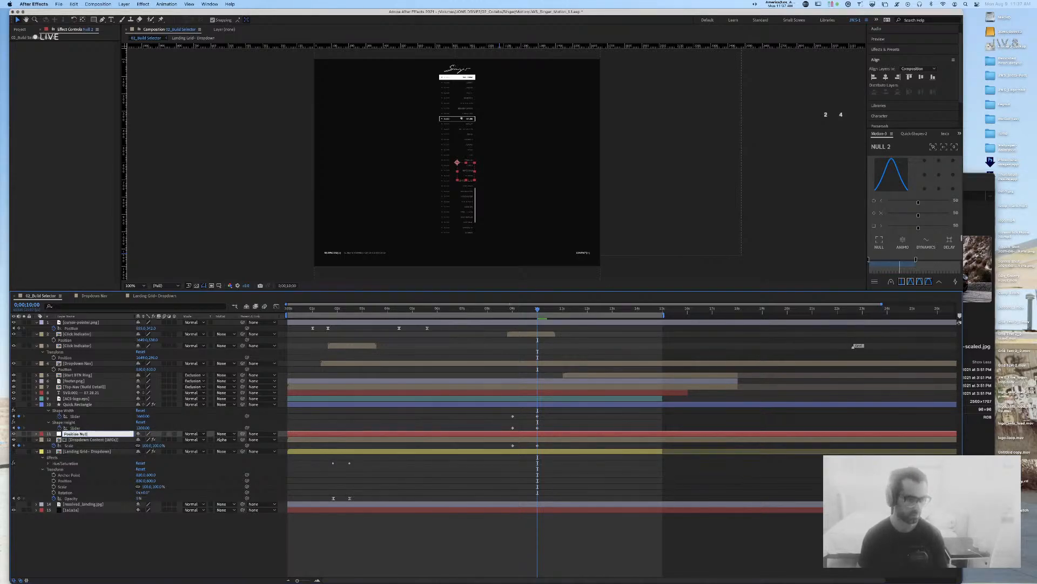
text(osition Null)
key(Return)
Step: Reveal the Dropdown Content (IMGs) layer's Position keyframes
click(90, 440)
click(91, 434)
click(89, 441)
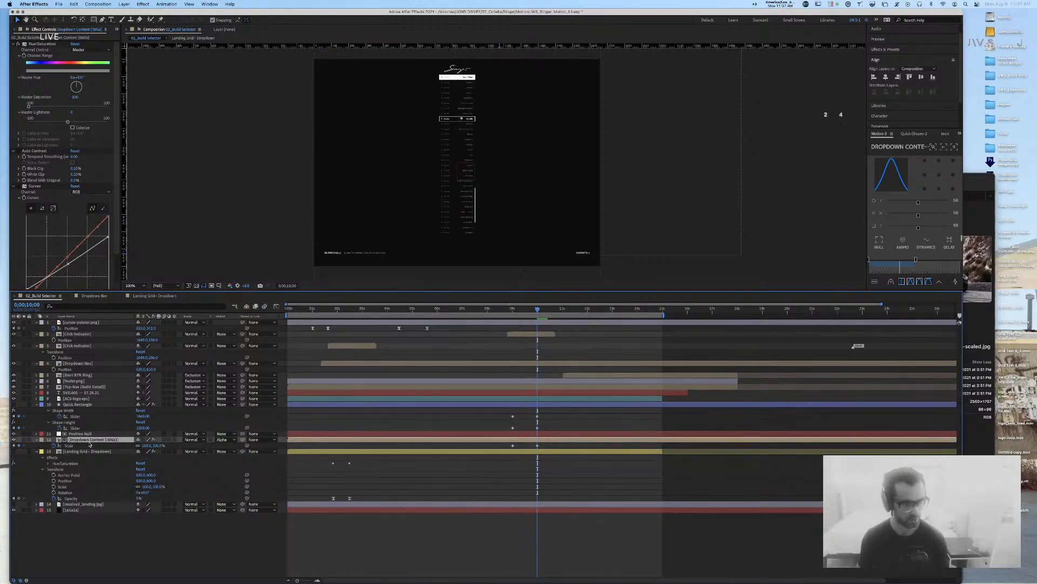
key(p)
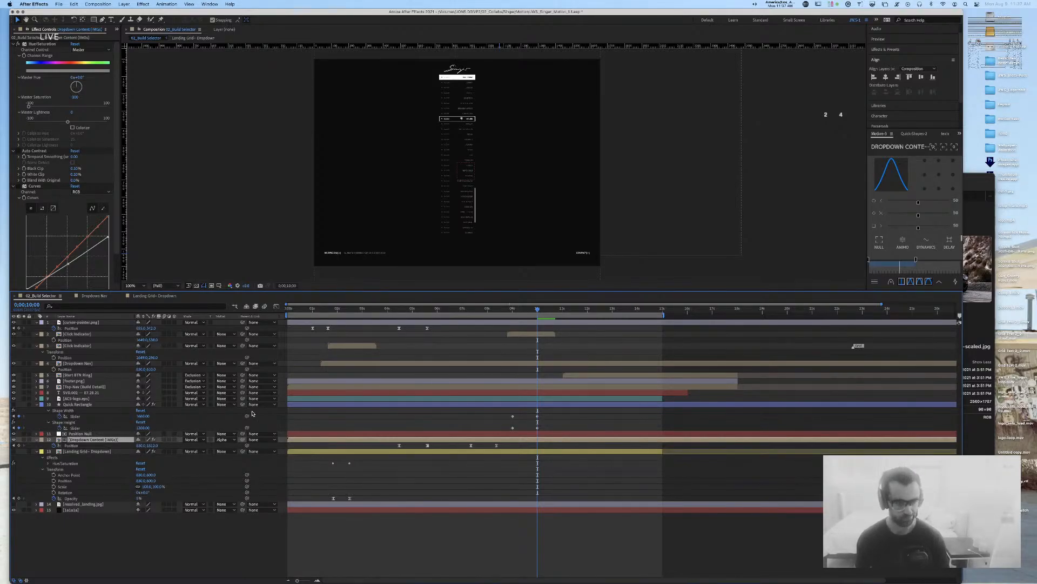
Step: Duplicate Position Null and rename the copy Scale Null
click(95, 434)
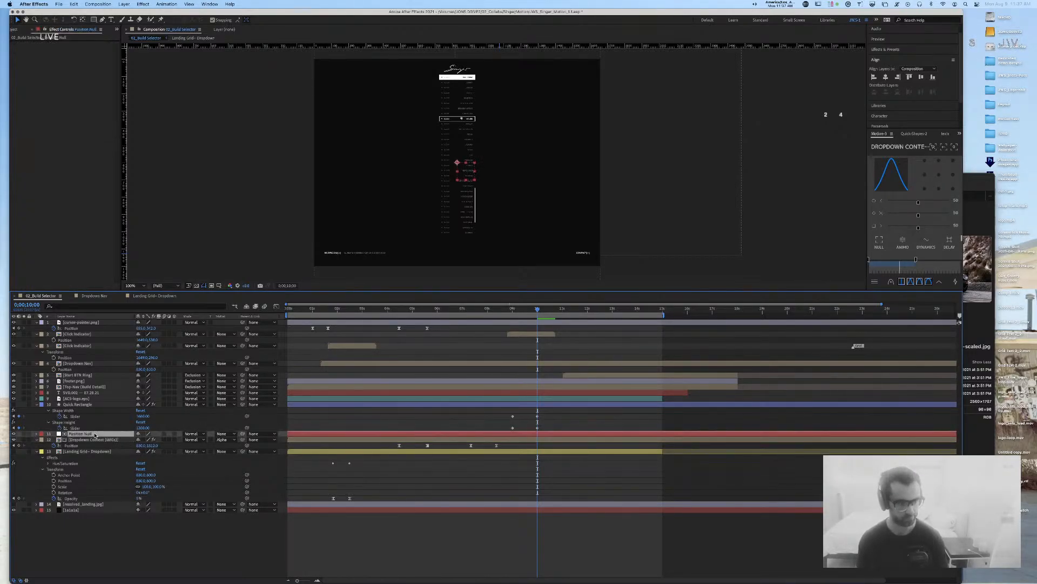
key(super+d)
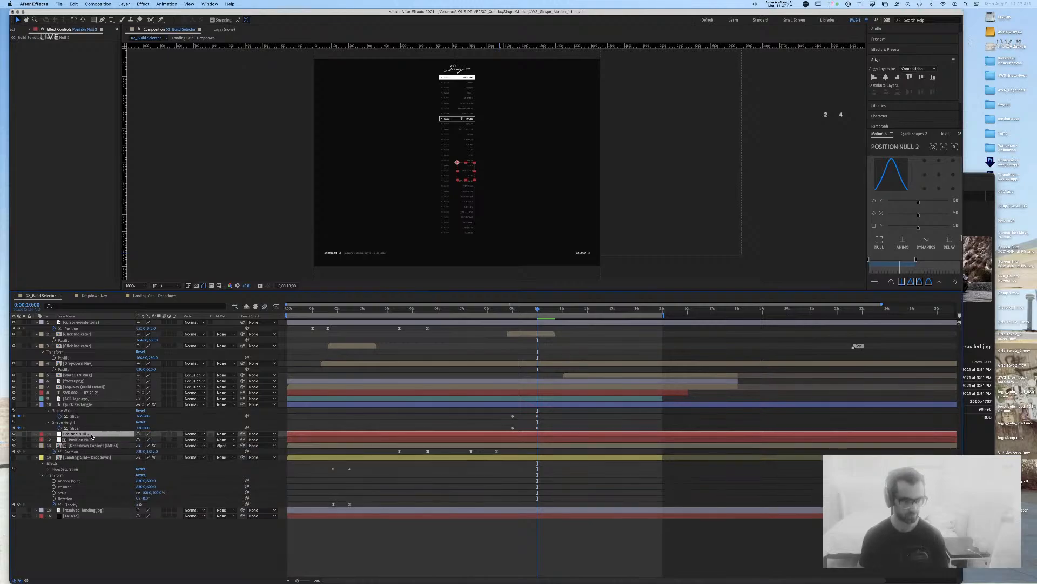
key(Return)
text(Scale Null)
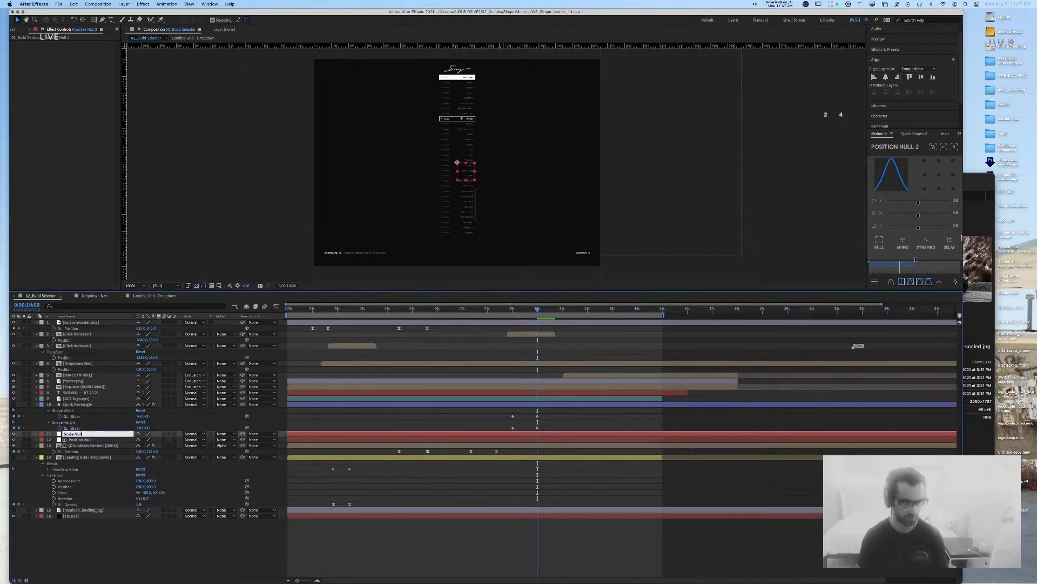
key(Return)
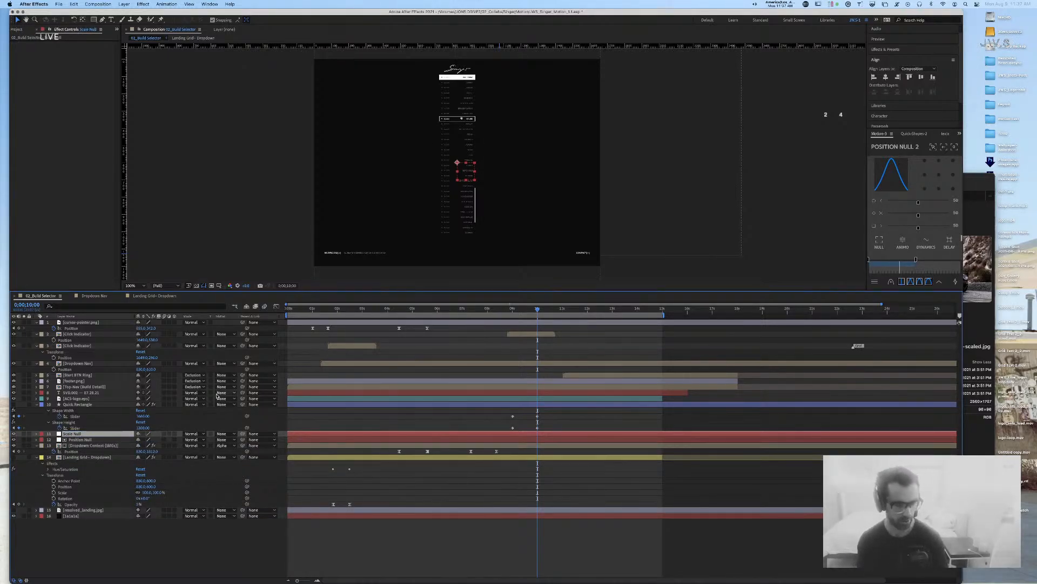
Step: Set the current time to 0;00;05;18 and reveal Scale Null's Position property
drag(508, 309, 426, 316)
drag(439, 315, 426, 316)
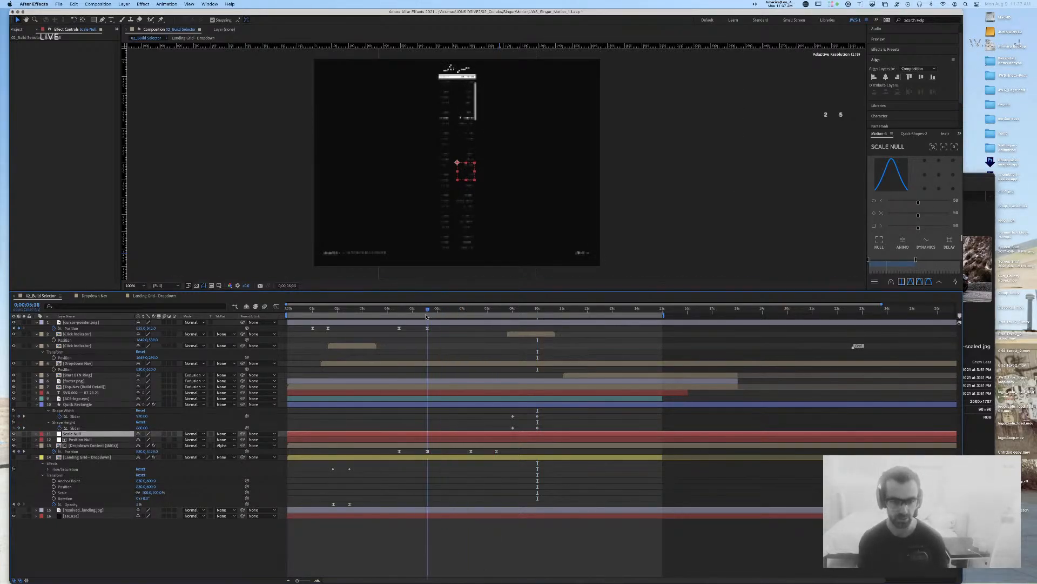
click(76, 445)
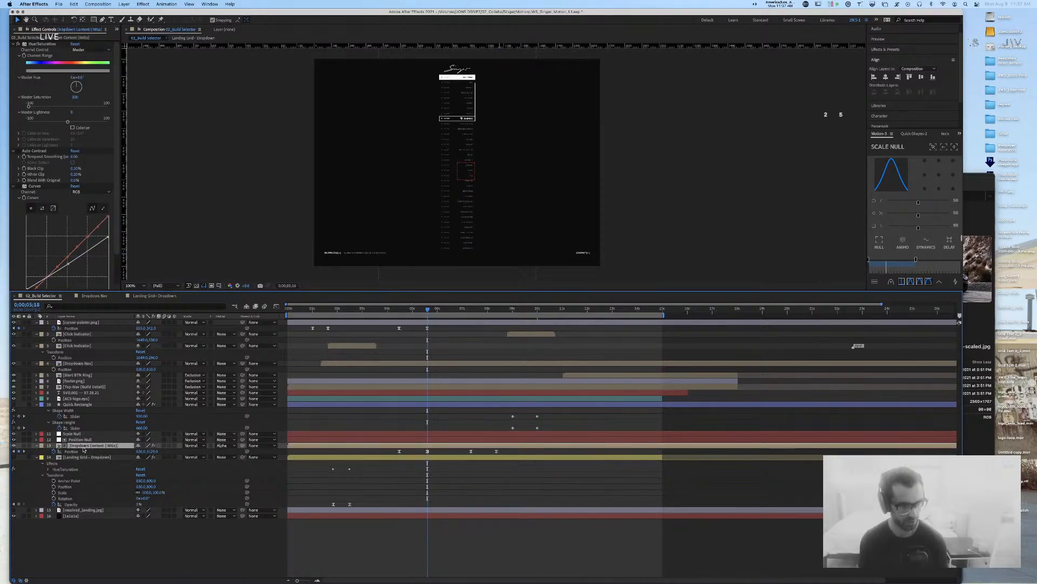
click(76, 434)
key(p)
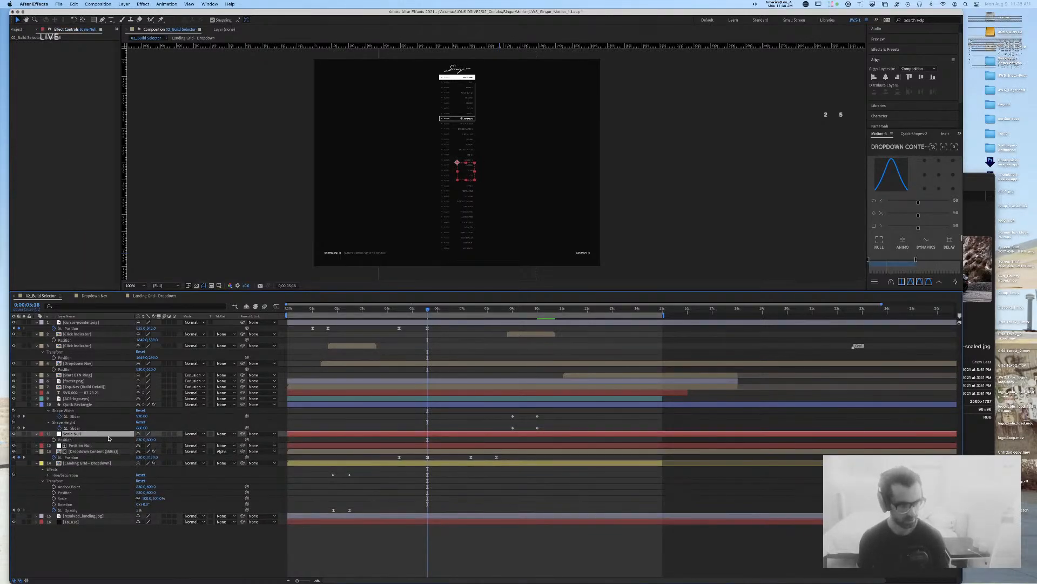
Step: Pick-whip Dropdown Content's Position to Position Null and its Scale to Scale Null
click(91, 451)
drag(247, 457, 64, 439)
click(102, 445)
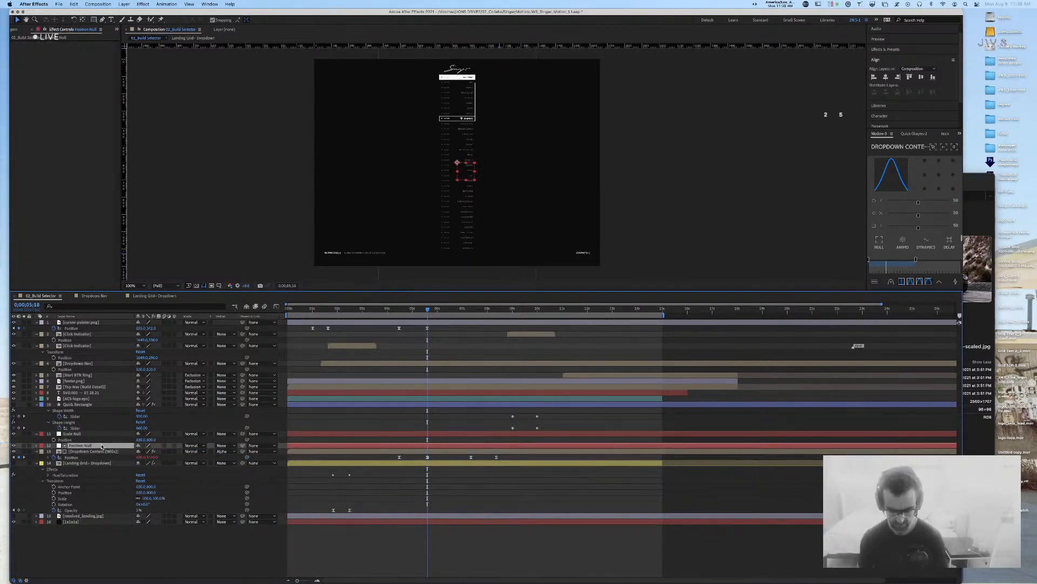
key(p)
click(97, 434)
key(s)
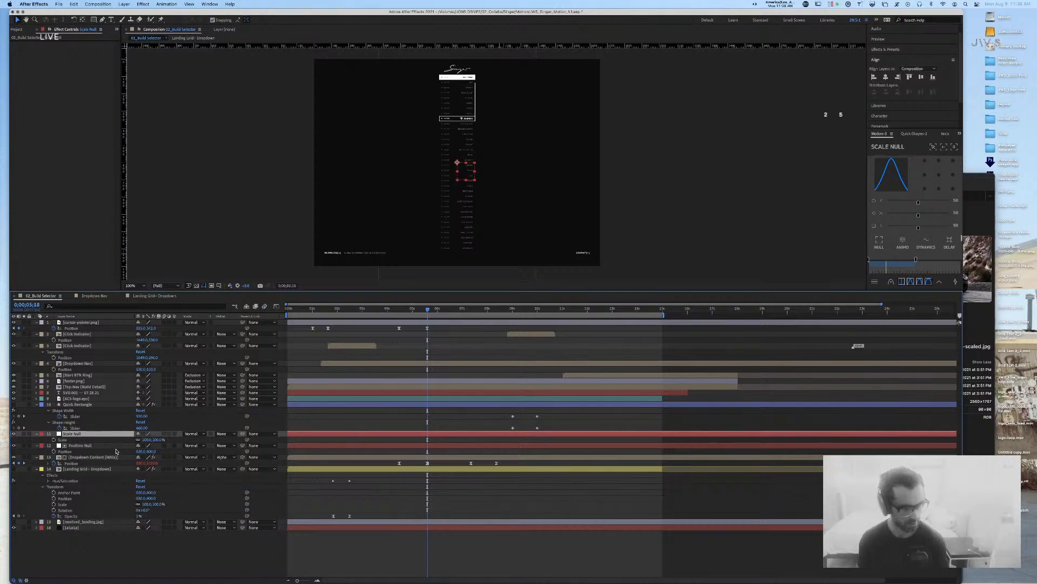
click(189, 463)
key(shift+s)
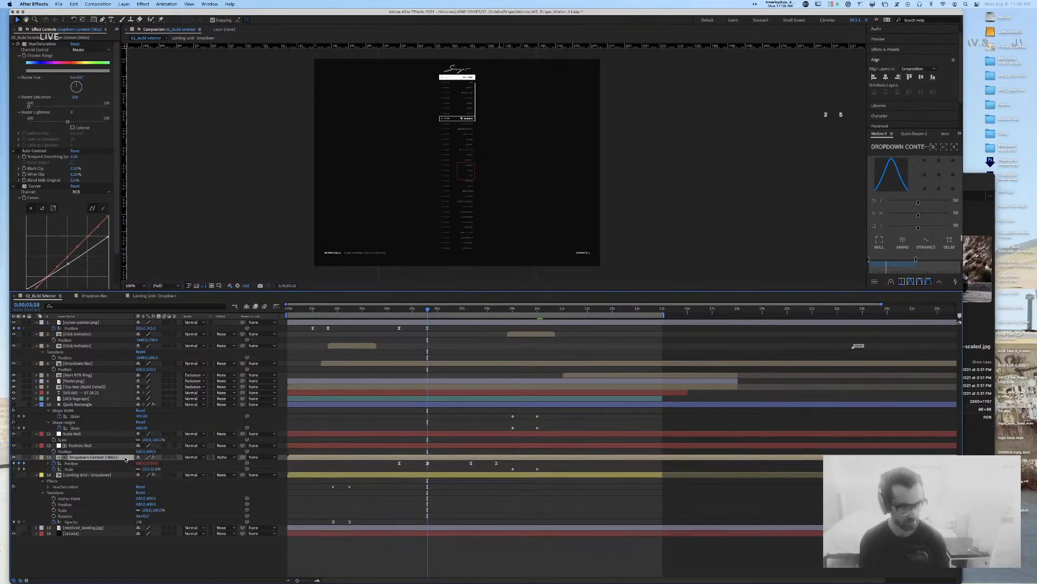
drag(246, 464, 68, 452)
drag(248, 469, 77, 441)
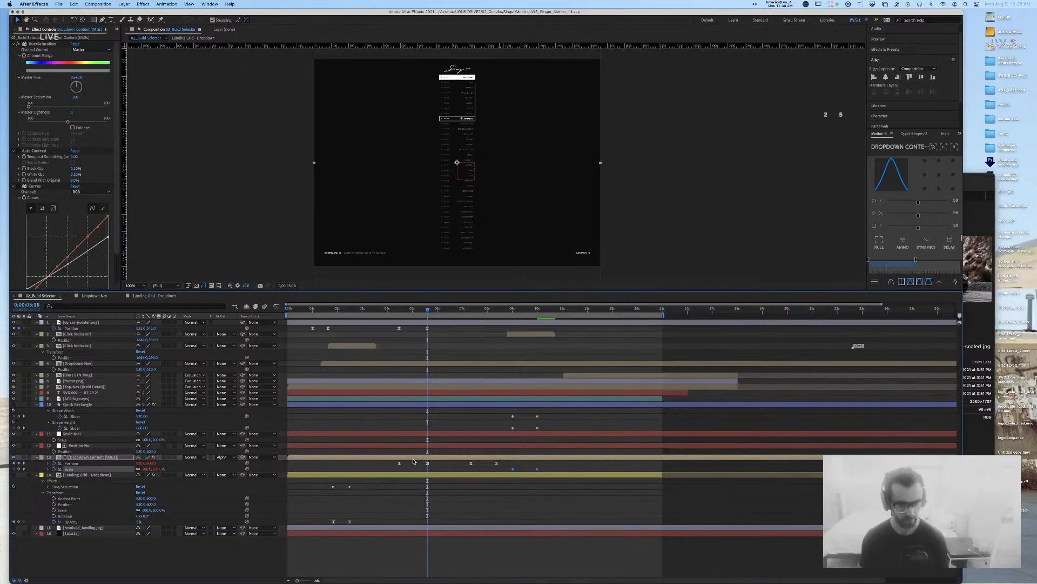
drag(522, 462, 298, 463)
Step: Delete and restore the Position keyframes, then open the composition marker at 0;00;09;00
key(Delete)
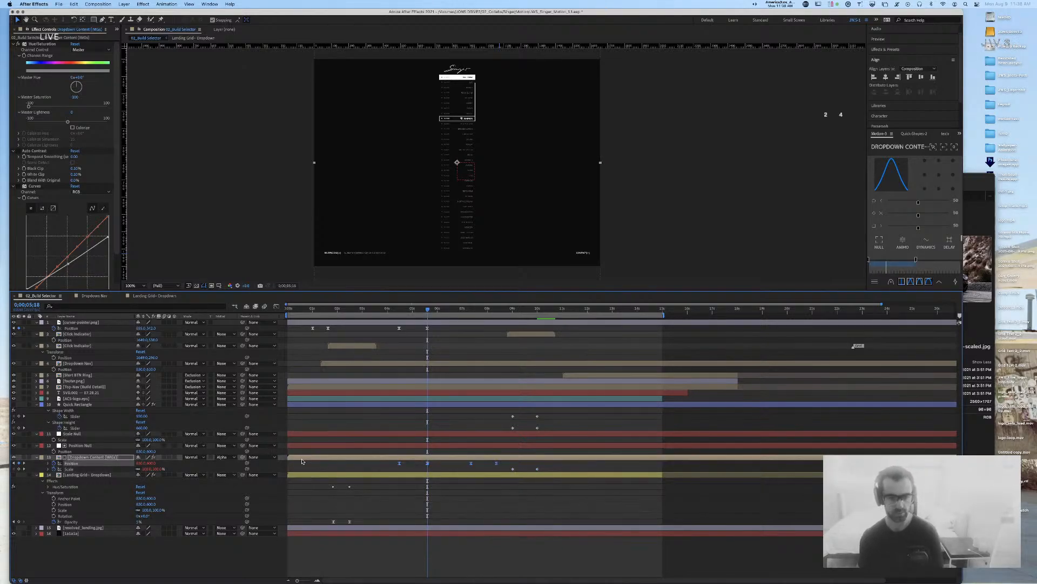
key(super+z)
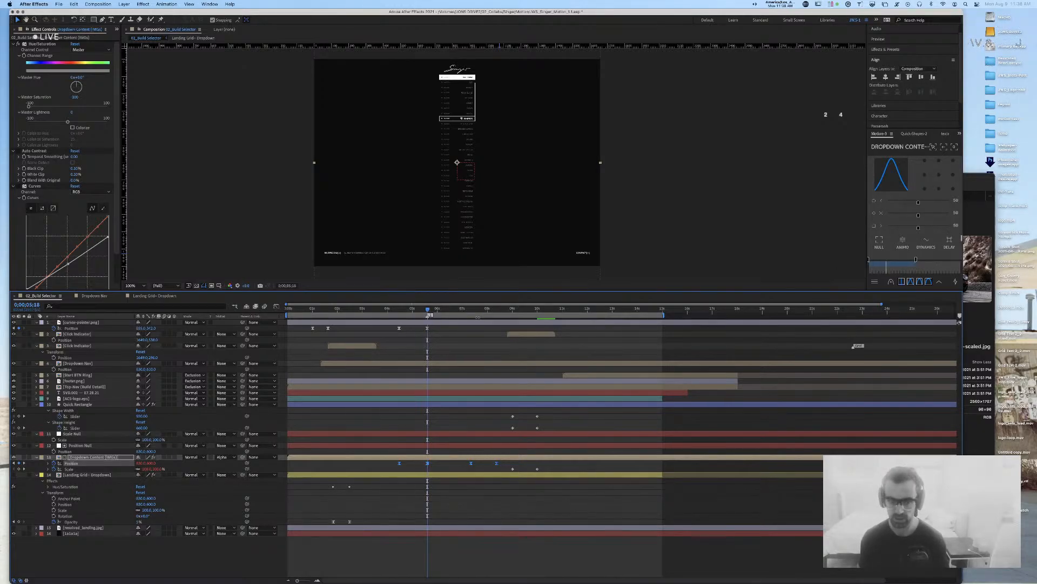
key(j)
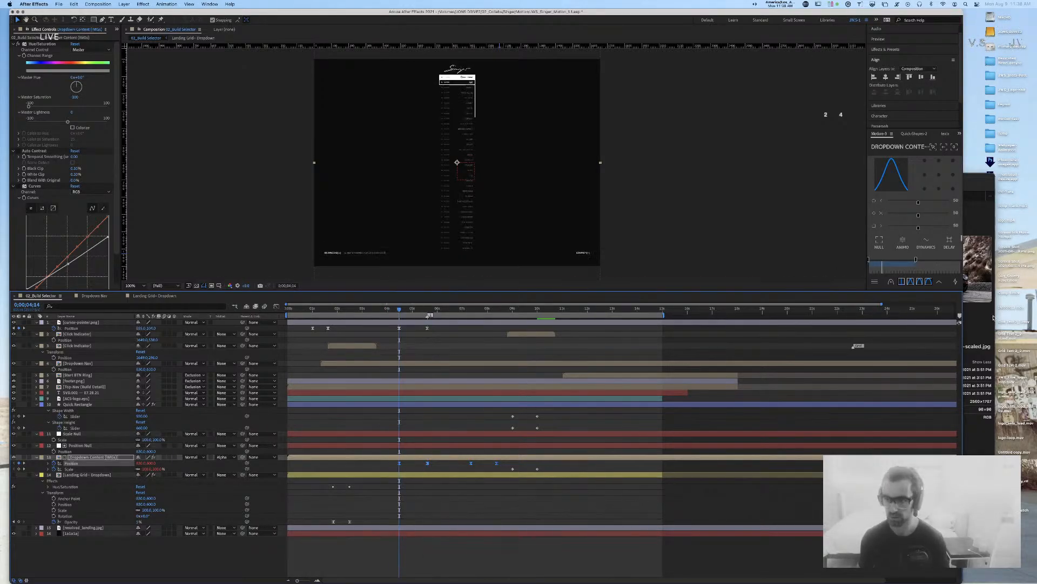
drag(400, 311, 471, 311)
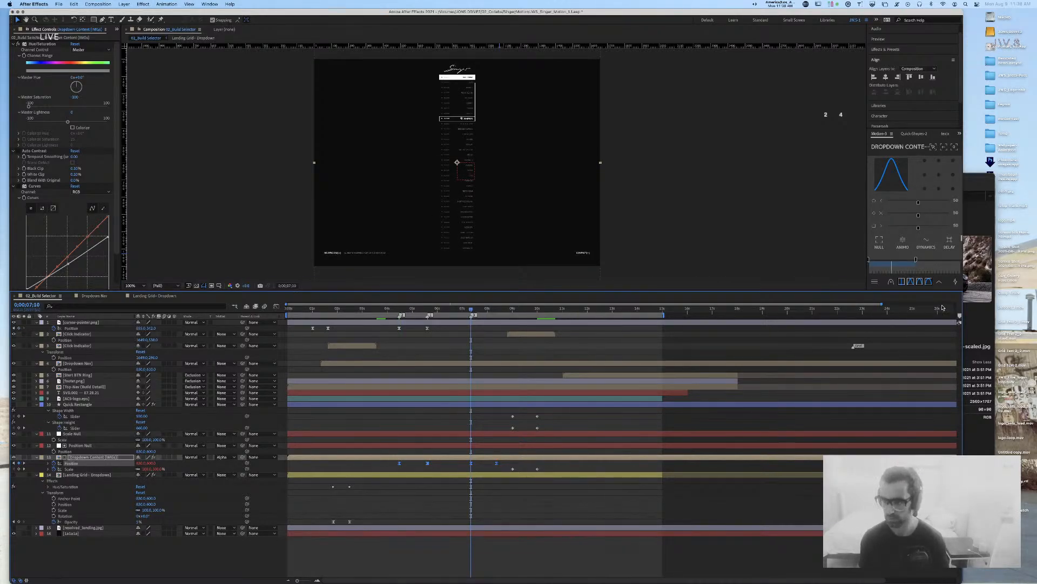
mouse_move(484, 311)
mouse_down()
mouse_move(518, 310)
mouse_move(497, 311)
mouse_up()
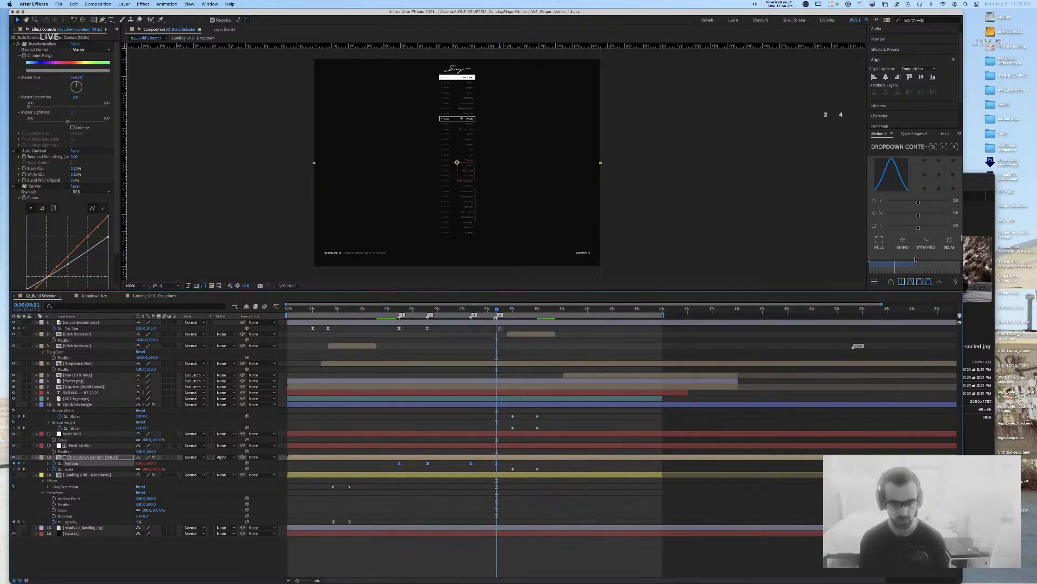
drag(497, 311, 512, 311)
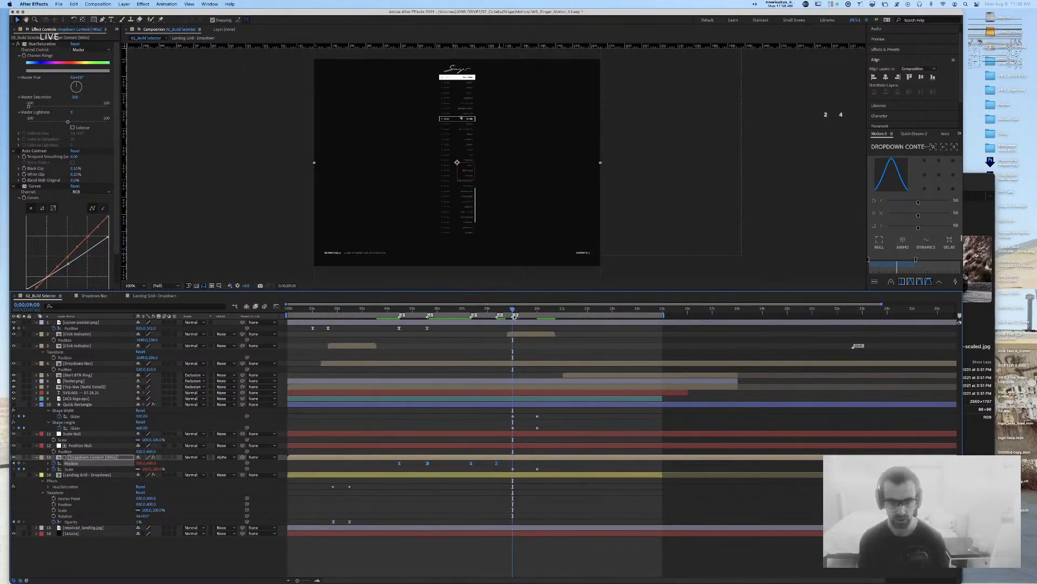
double_click(513, 316)
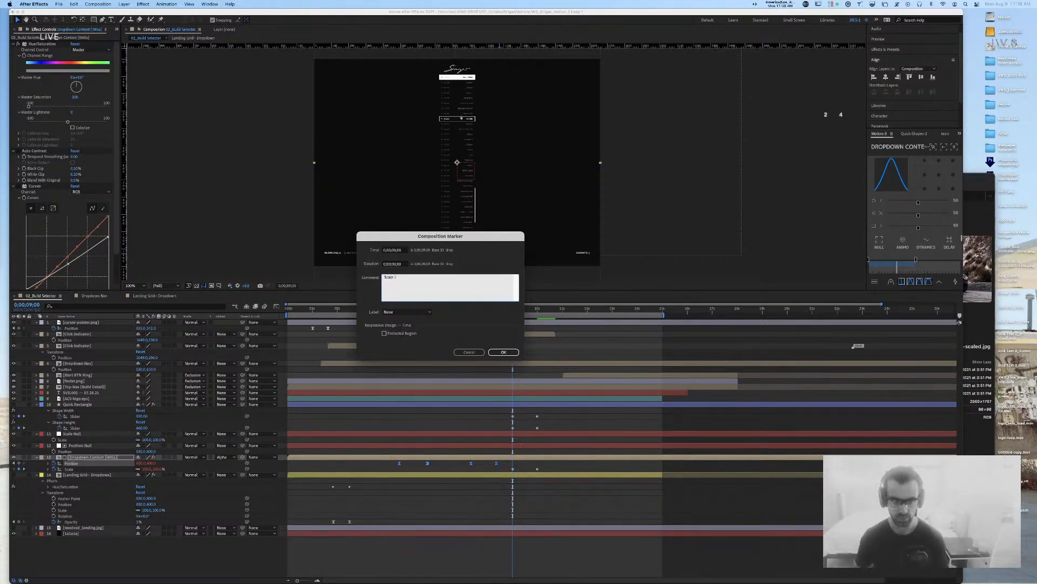
Step: Label the 9 s marker 'Scale 1', move the 17 s marker to 10;00 with a new comment, and save
key(Return)
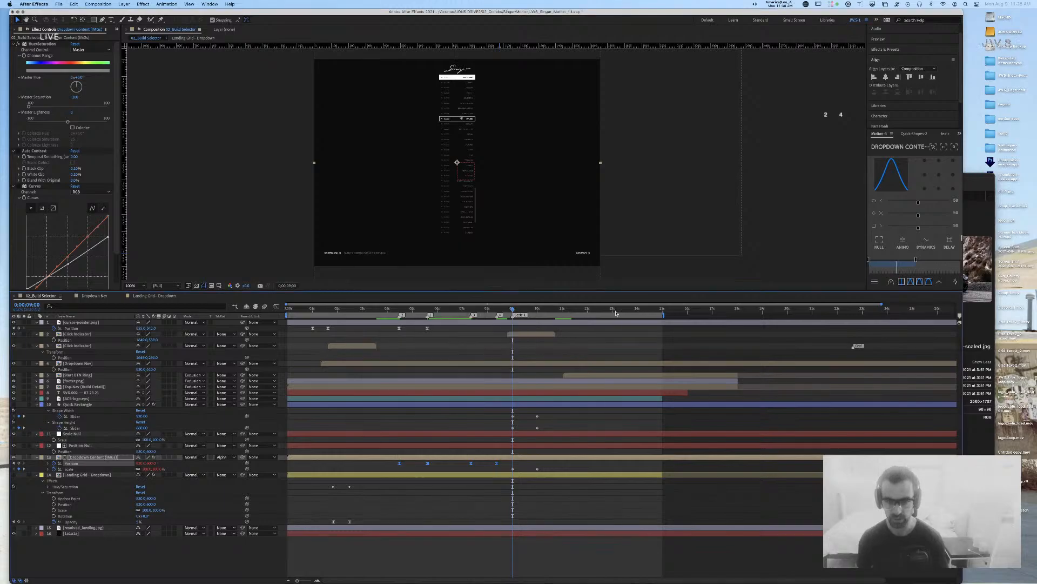
click(534, 312)
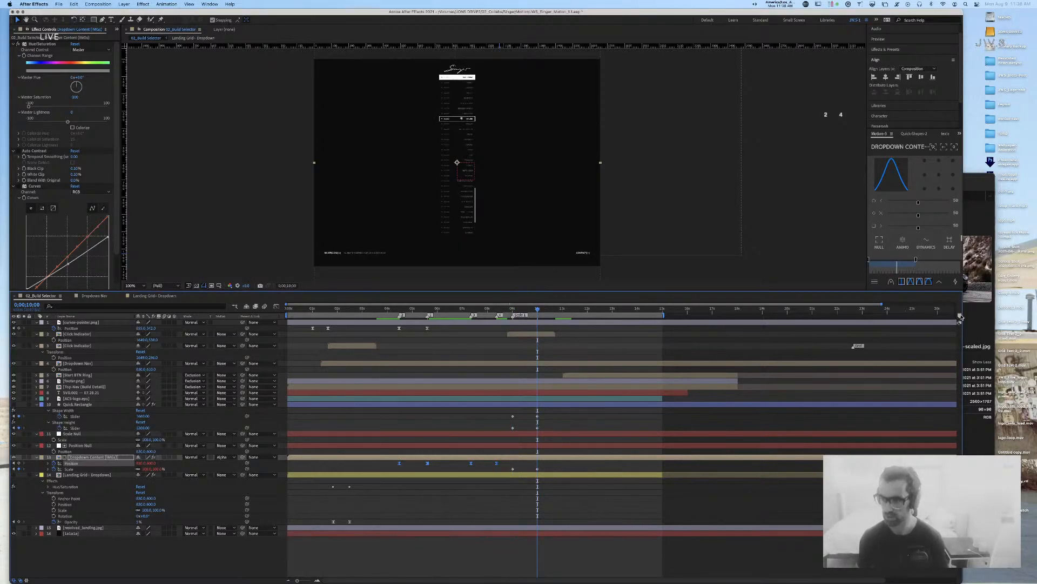
drag(650, 327, 539, 322)
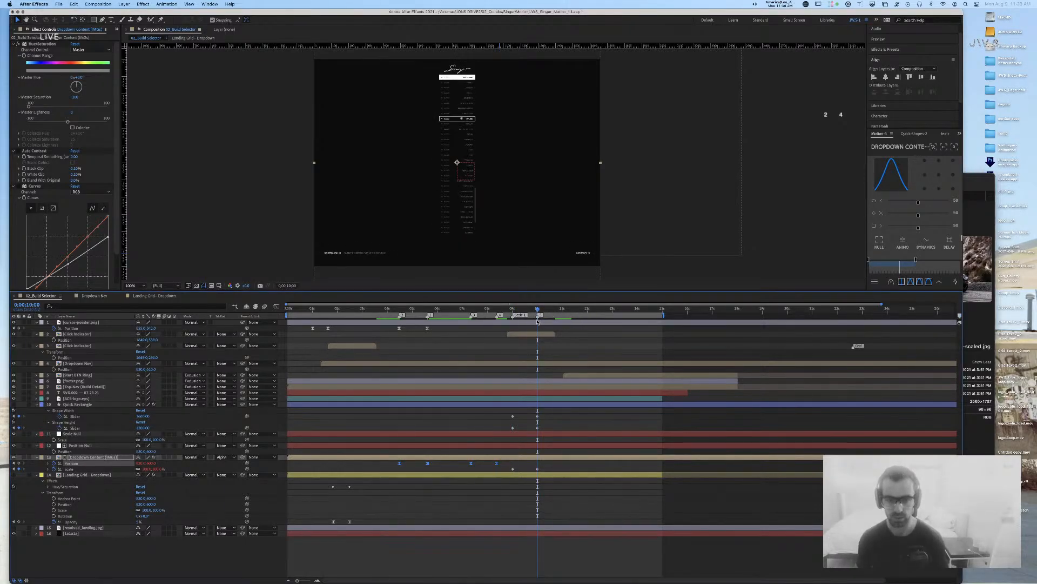
double_click(539, 315)
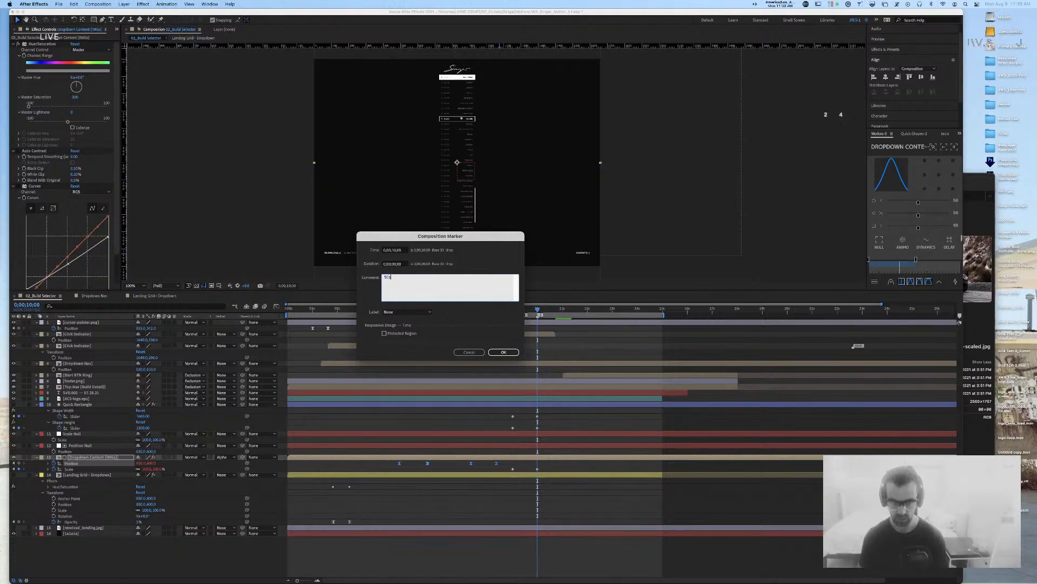
click(503, 351)
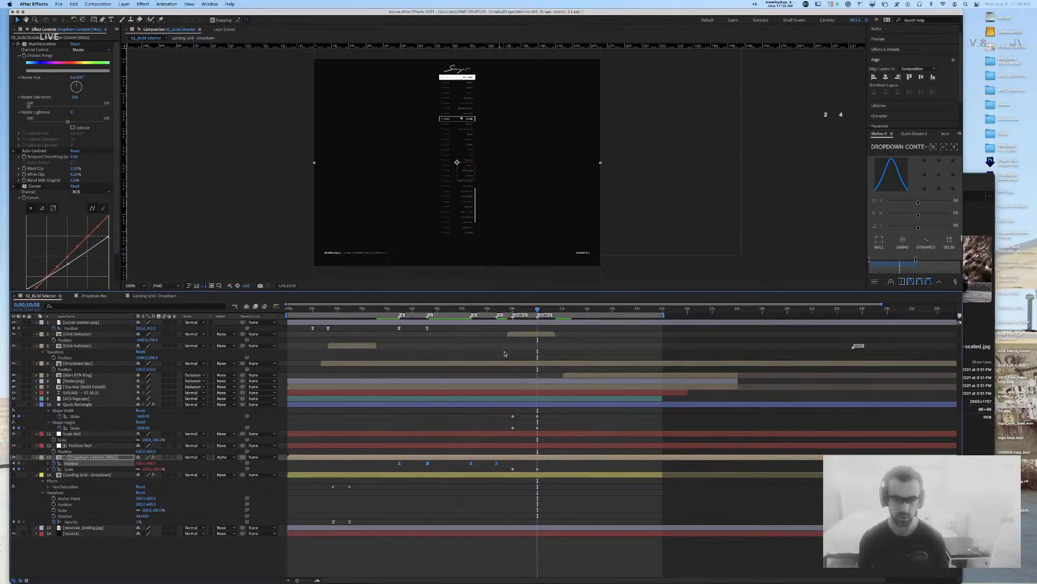
key(cmd+s)
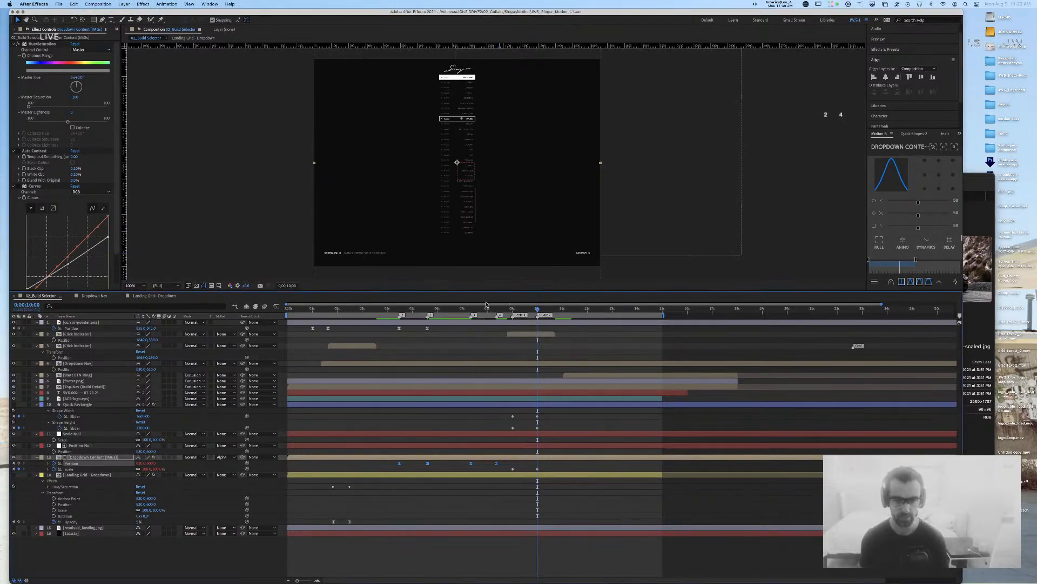
Step: At 0;00;07;16, select the content layer's Position and Scale keyframes and zoom out to 25%
click(475, 309)
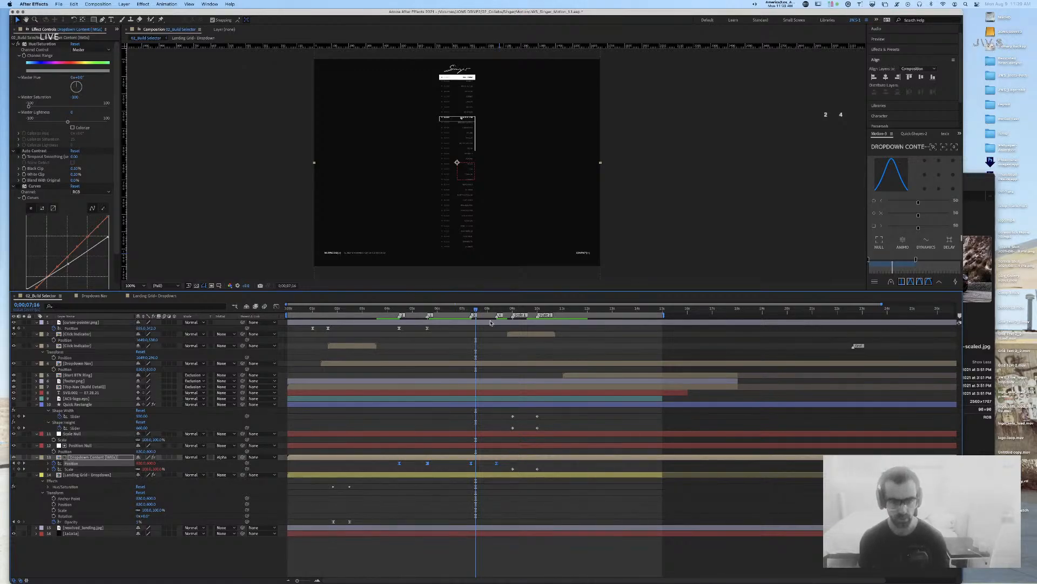
click(508, 464)
drag(545, 463, 292, 465)
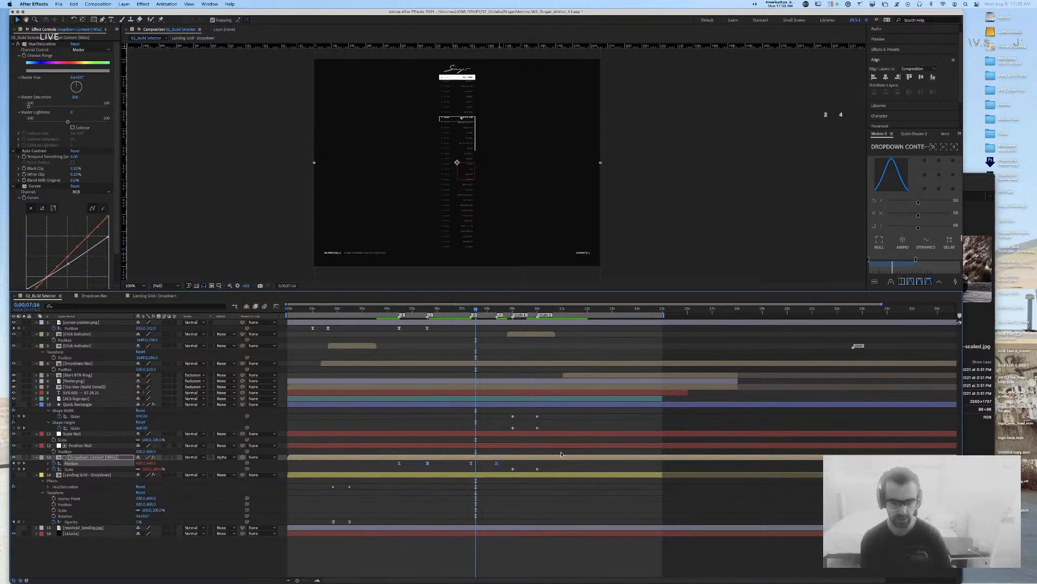
drag(557, 469, 492, 471)
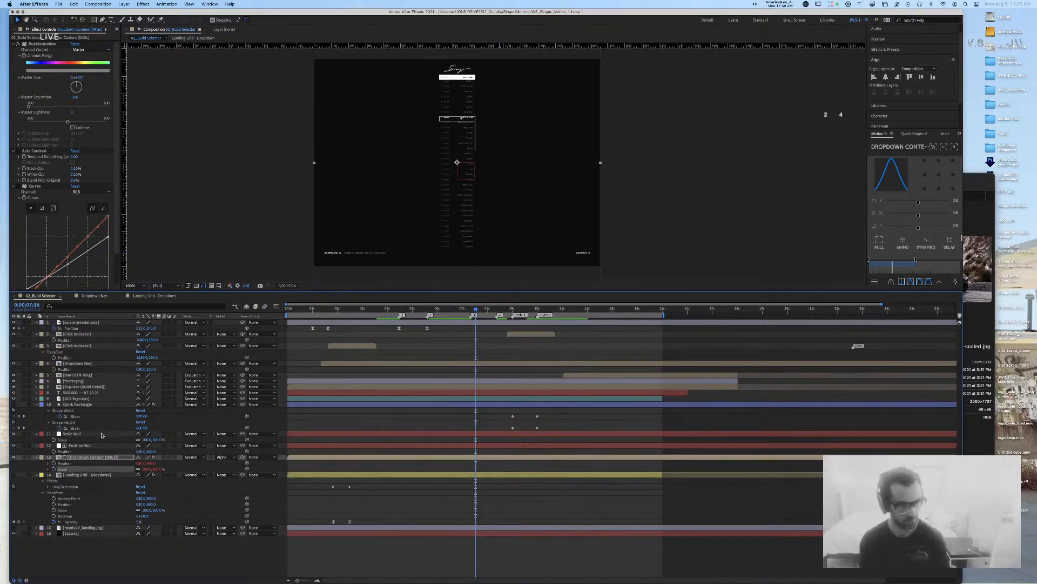
click(89, 457)
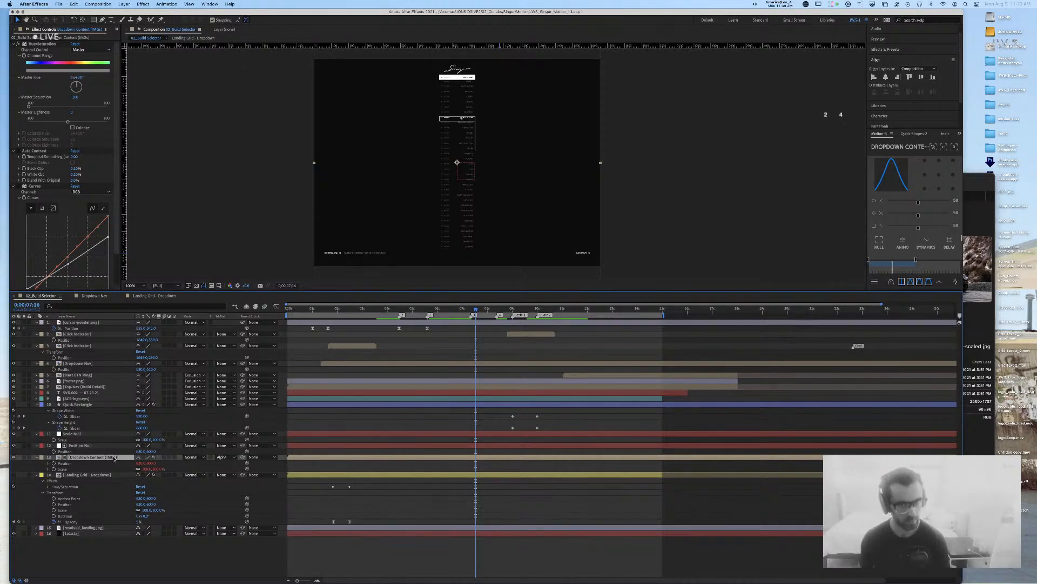
key(comma)
key(comma)
key(comma)
key(comma)
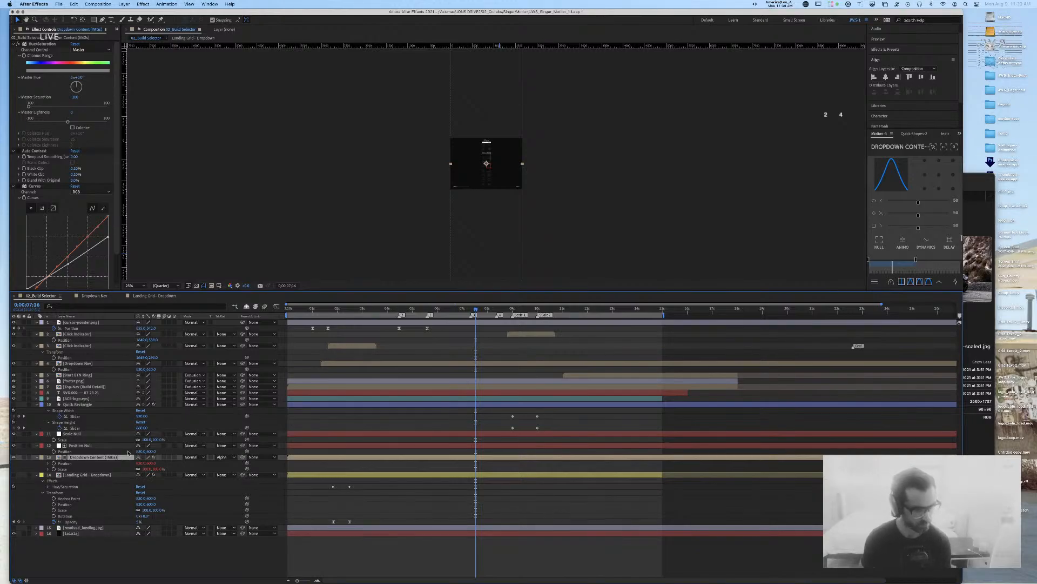
Step: Push the Position Null's Y position far down to 9900
drag(153, 451, 185, 457)
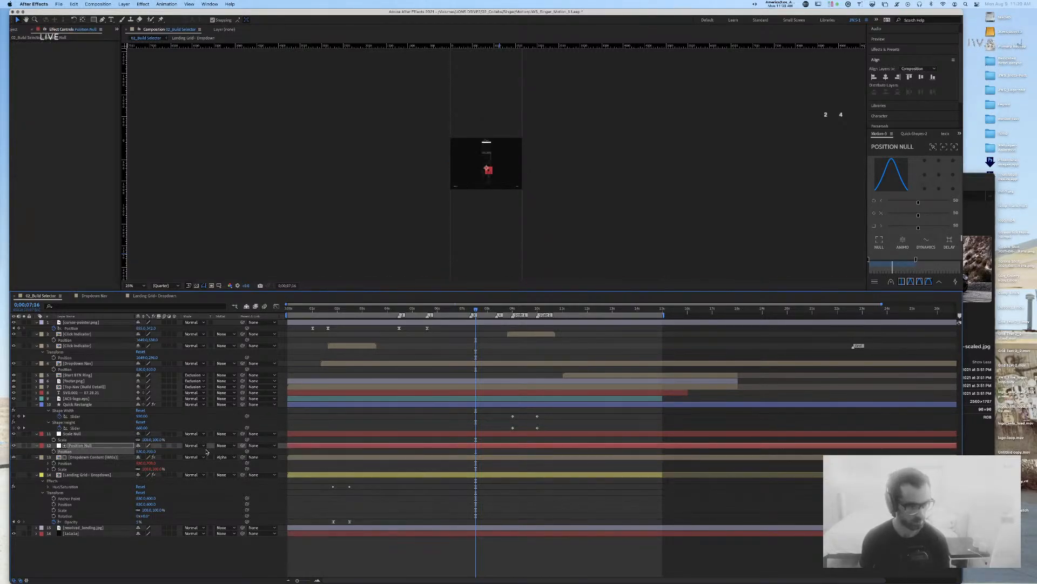
click(204, 457)
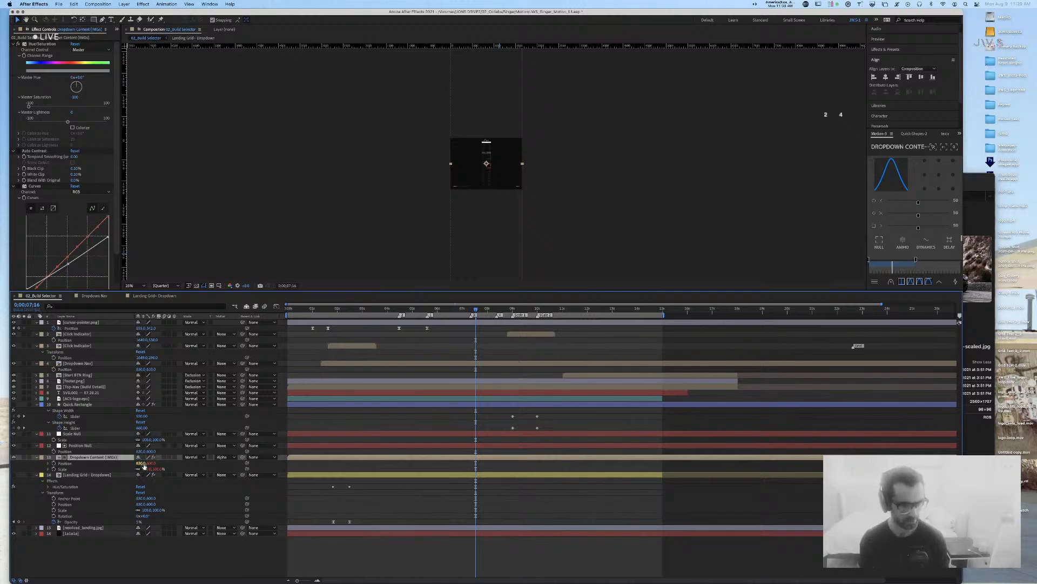
drag(151, 452, 778, 463)
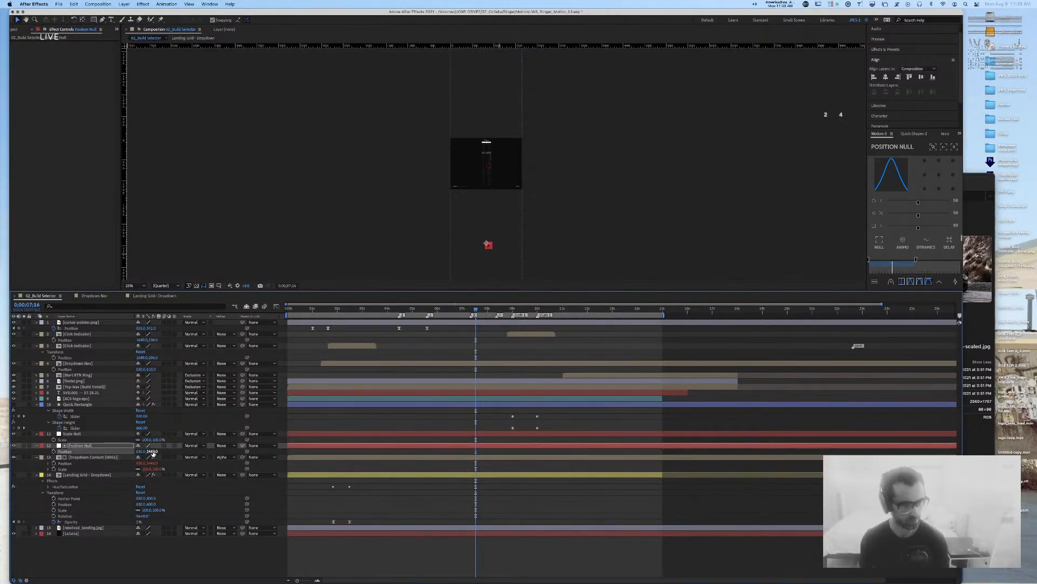
drag(153, 451, 421, 437)
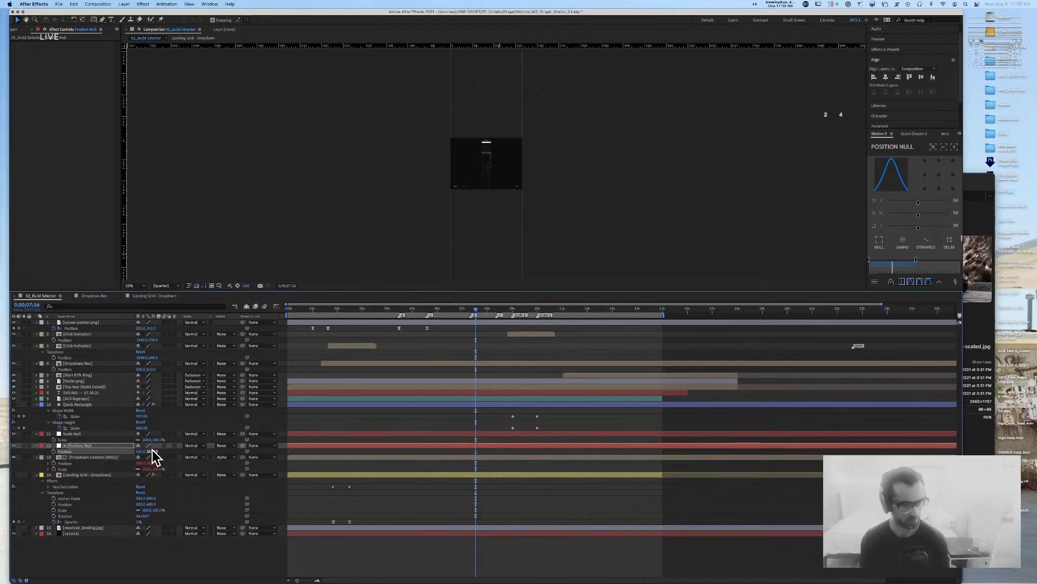
drag(150, 451, 518, 433)
drag(150, 452, 972, 411)
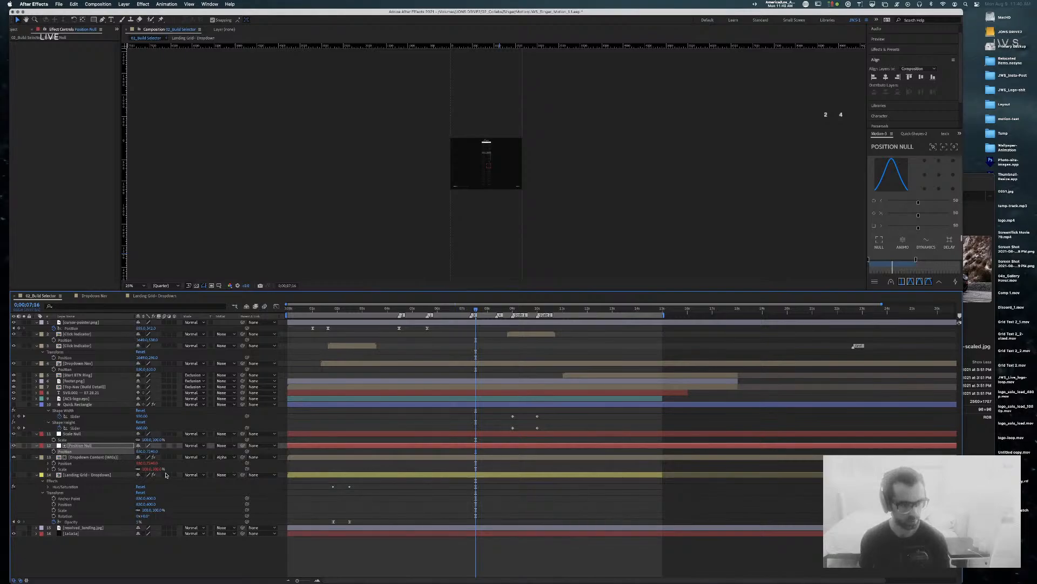
drag(151, 452, 311, 456)
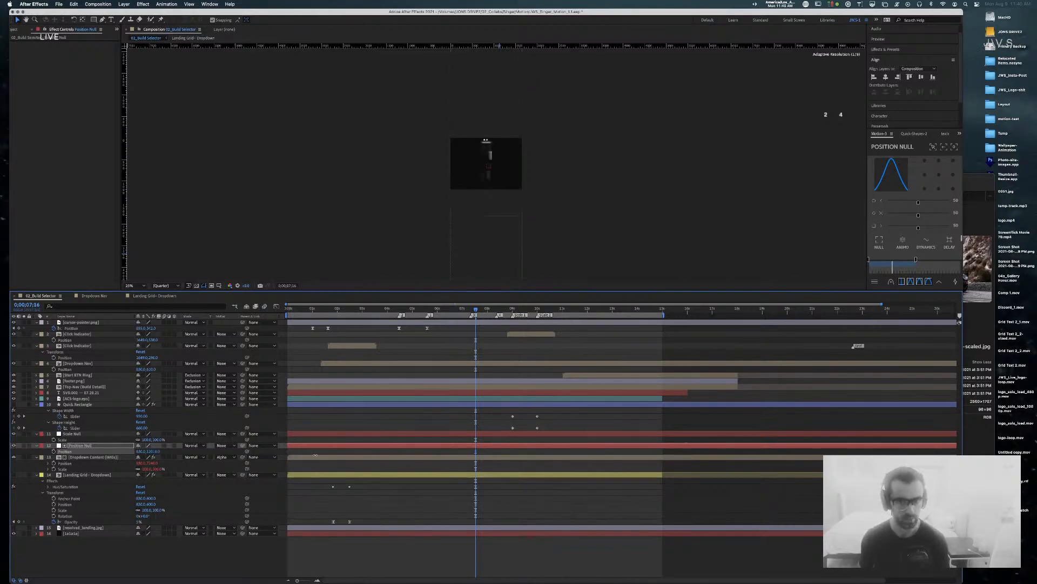
drag(223, 456, 242, 457)
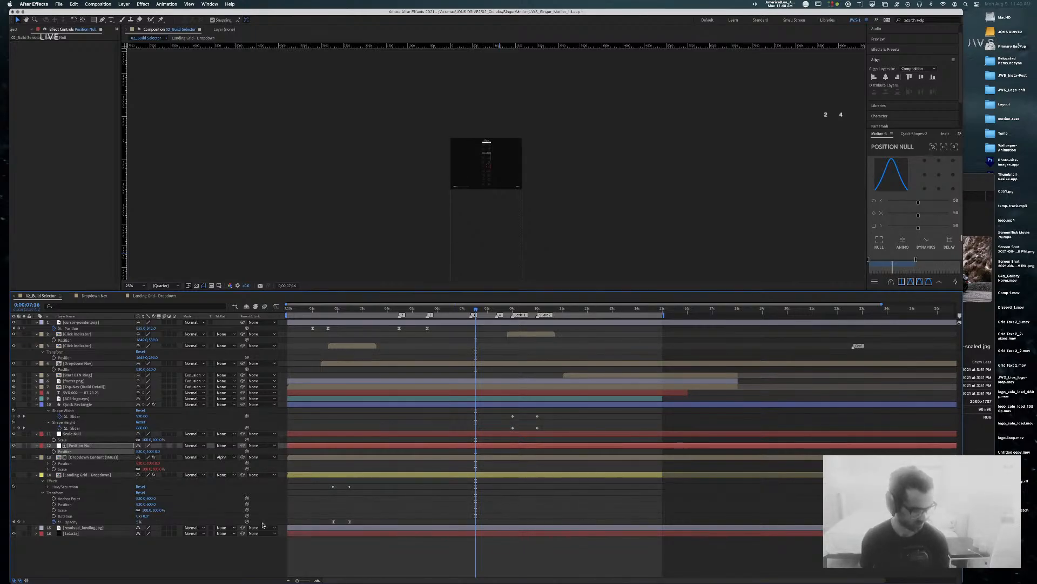
click(78, 457)
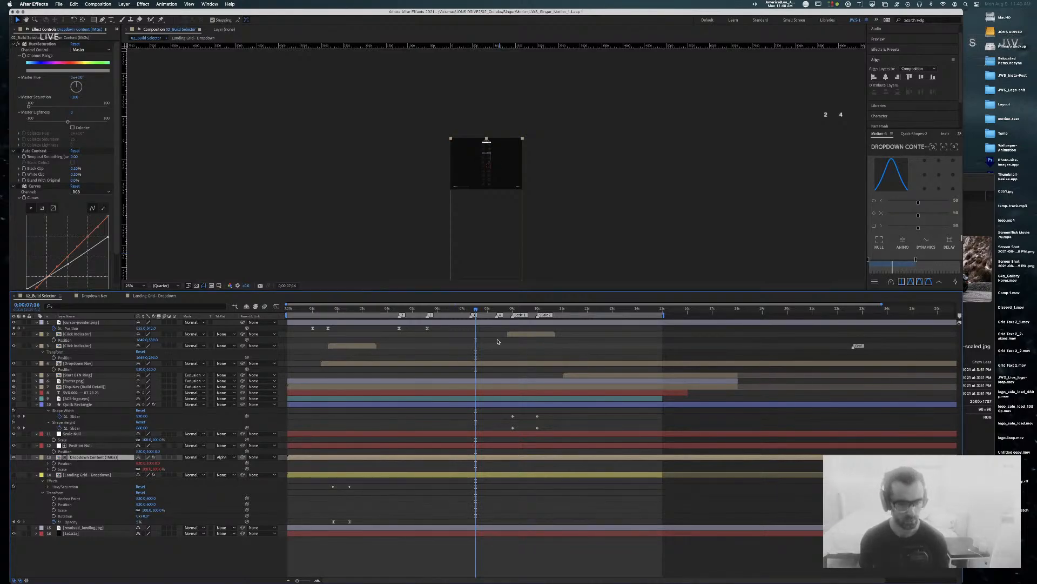
Step: Move Scale Null and Position Null below the Dropdown Content (IMGs) layer
mouse_move(475, 310)
mouse_down()
mouse_move(418, 316)
mouse_move(463, 315)
mouse_up()
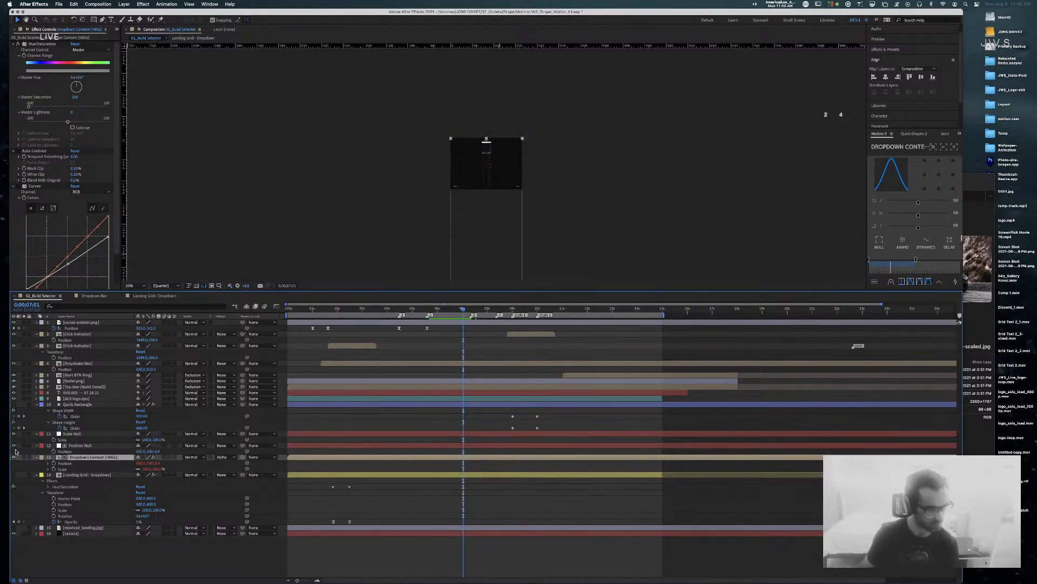
click(81, 434)
shift+click(81, 445)
drag(81, 445, 91, 474)
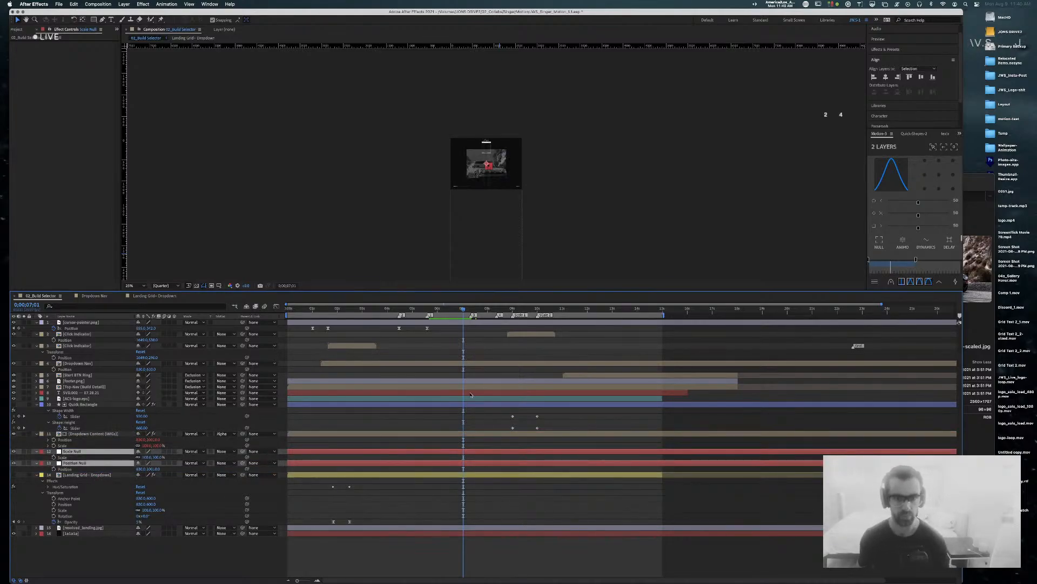
Step: Set the Scale Null's scale to 55%
key(period)
key(period)
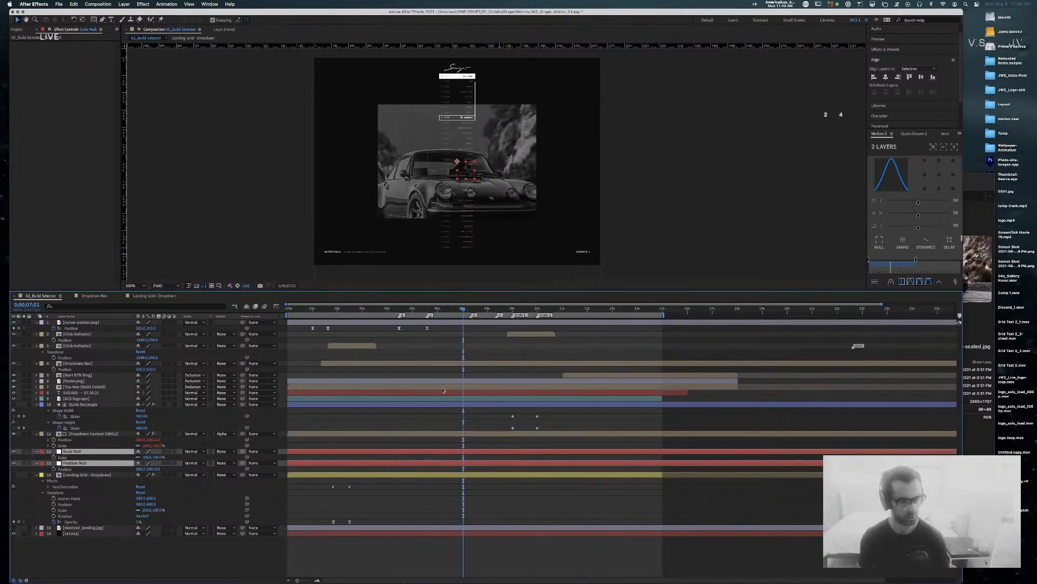
click(85, 435)
click(78, 451)
click(146, 457)
text(55)
key(Return)
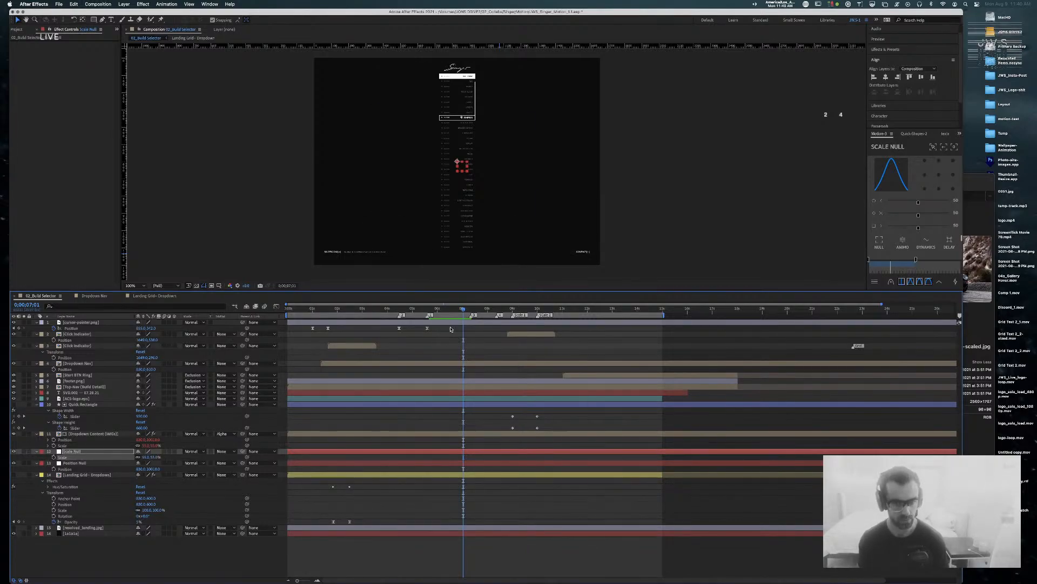
mouse_move(463, 309)
mouse_down()
mouse_move(434, 313)
mouse_move(493, 315)
mouse_move(451, 310)
mouse_up()
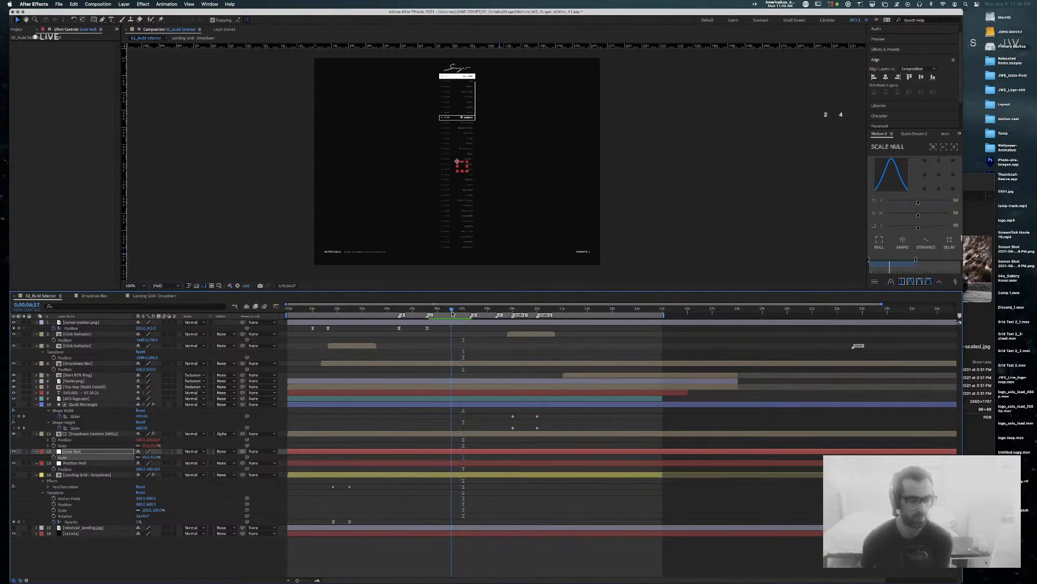
Step: Reset the Scale Null's scale to 100%, then scrub it down to about 94%
click(91, 434)
click(87, 452)
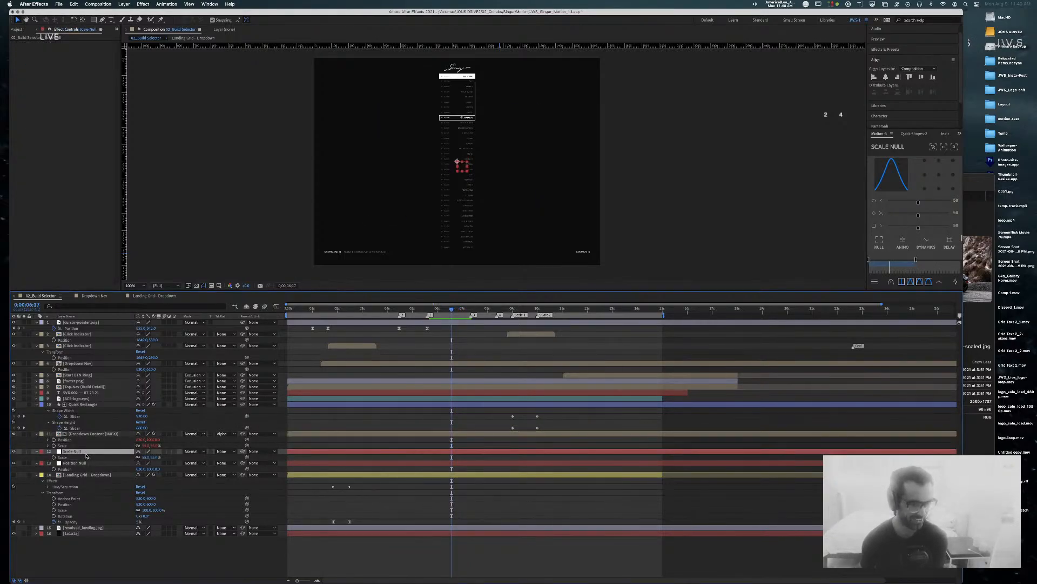
click(144, 457)
text(100)
key(Return)
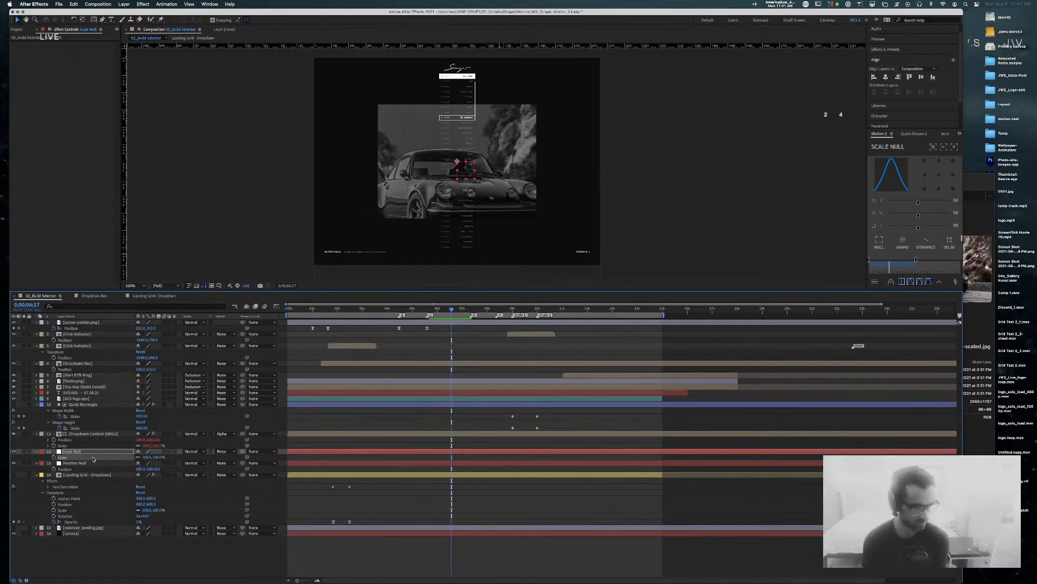
drag(159, 457, 160, 458)
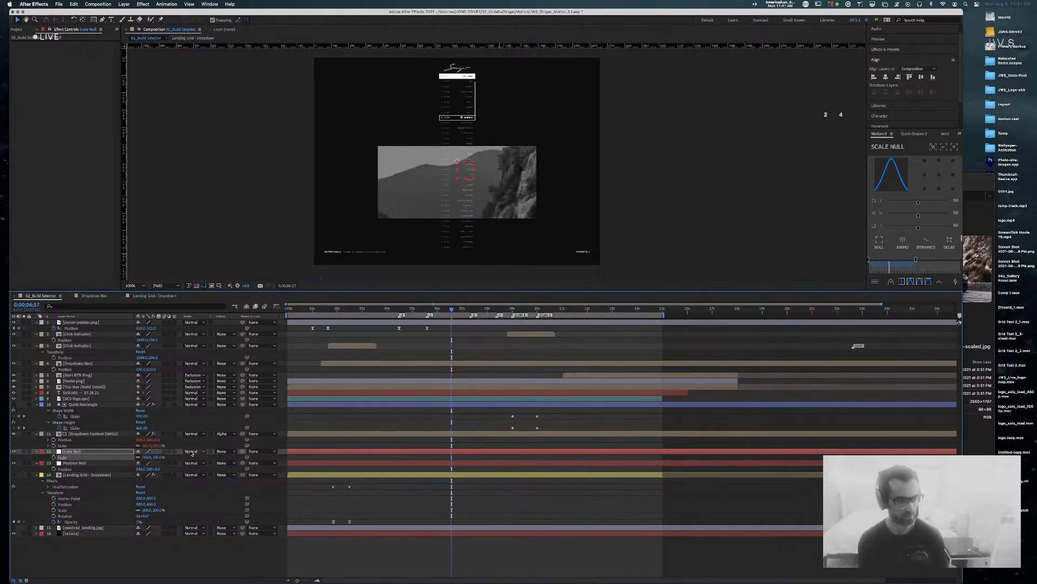
click(85, 475)
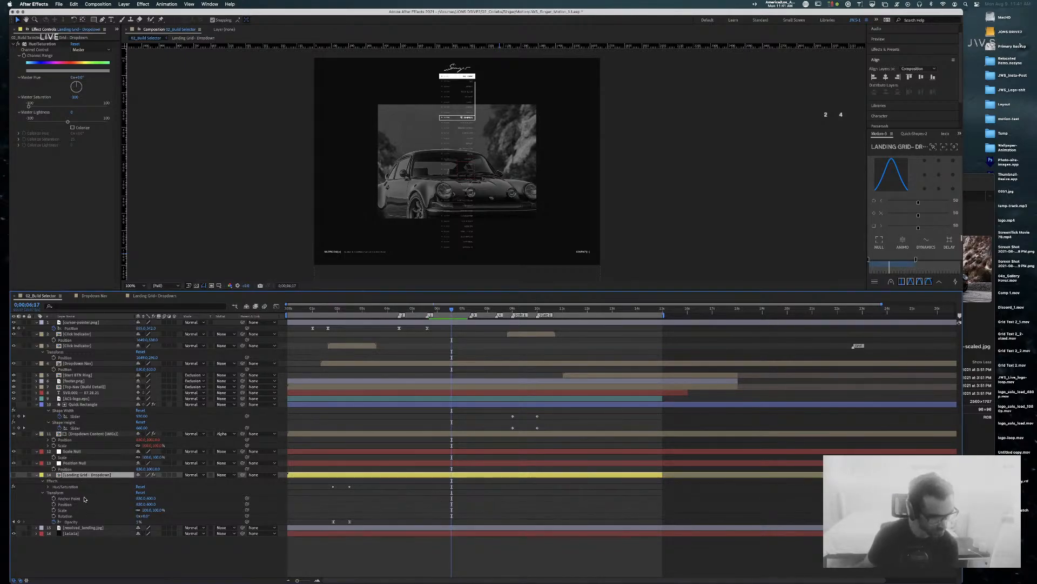
Step: Collapse the Landing Grid - Dropdown layer's properties and review the Position and Scale nulls
click(96, 430)
click(96, 476)
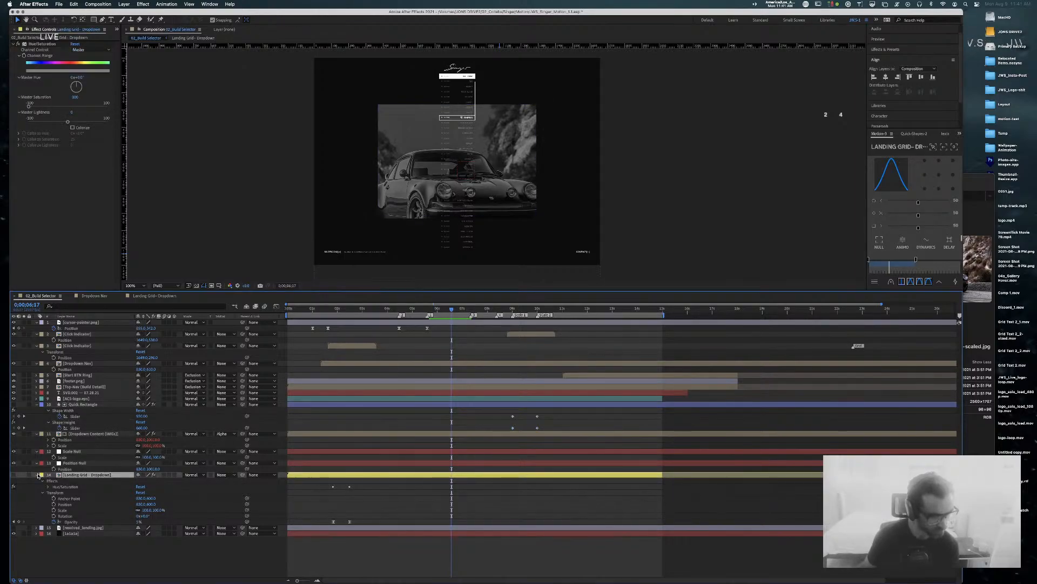
click(38, 475)
click(72, 446)
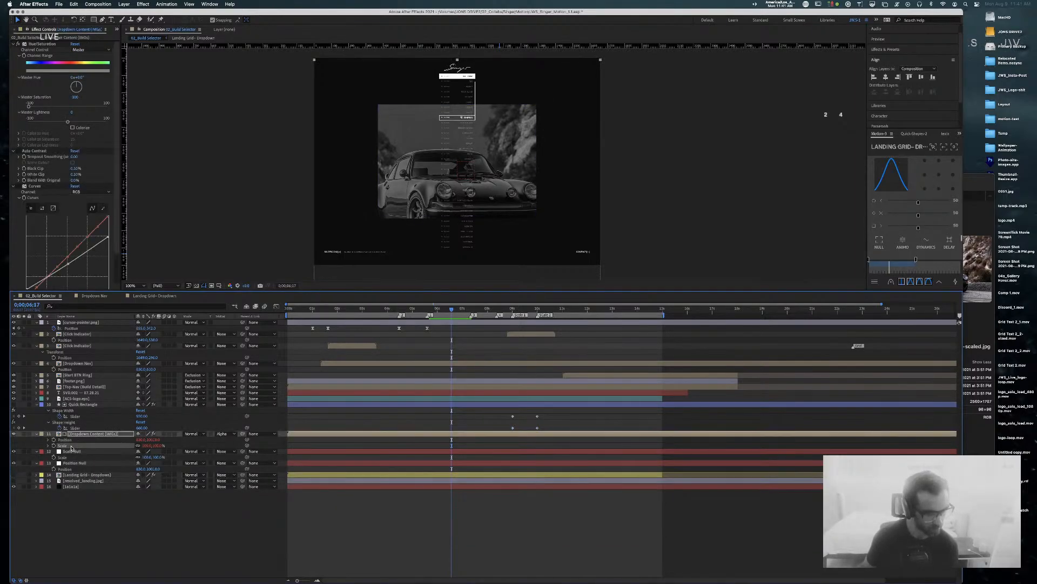
click(75, 464)
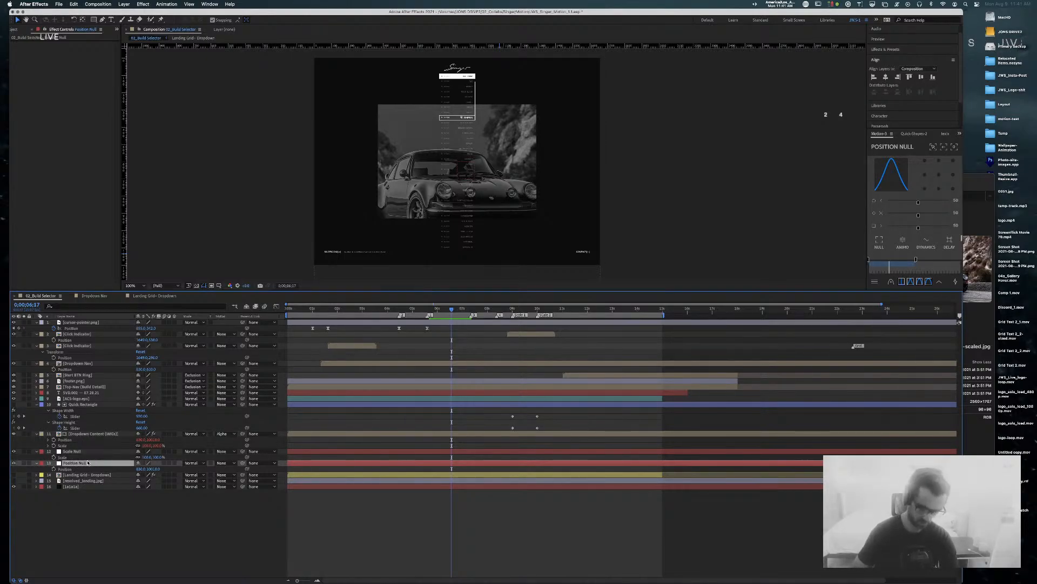
key(y)
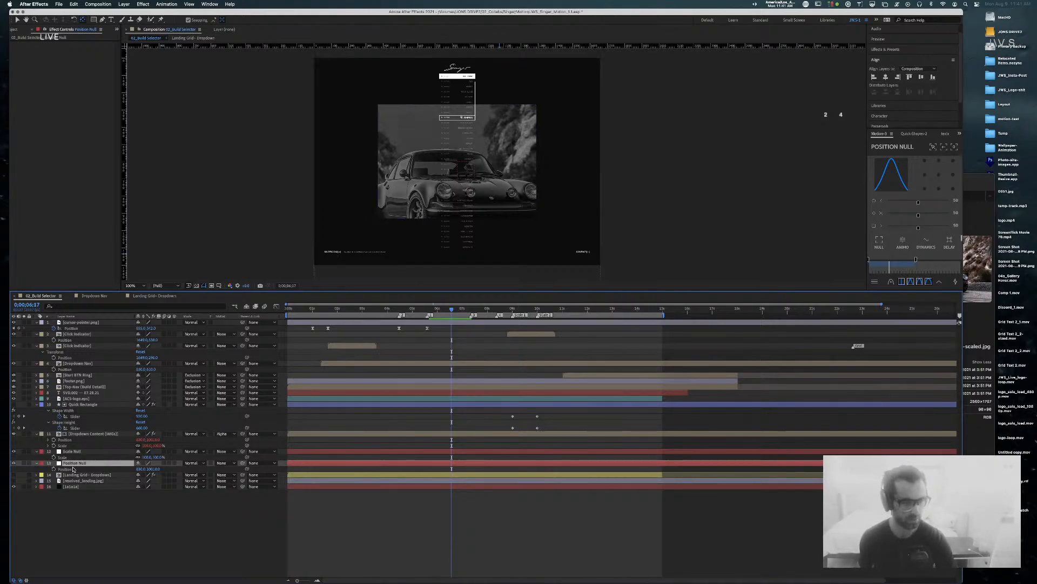
click(74, 452)
click(75, 465)
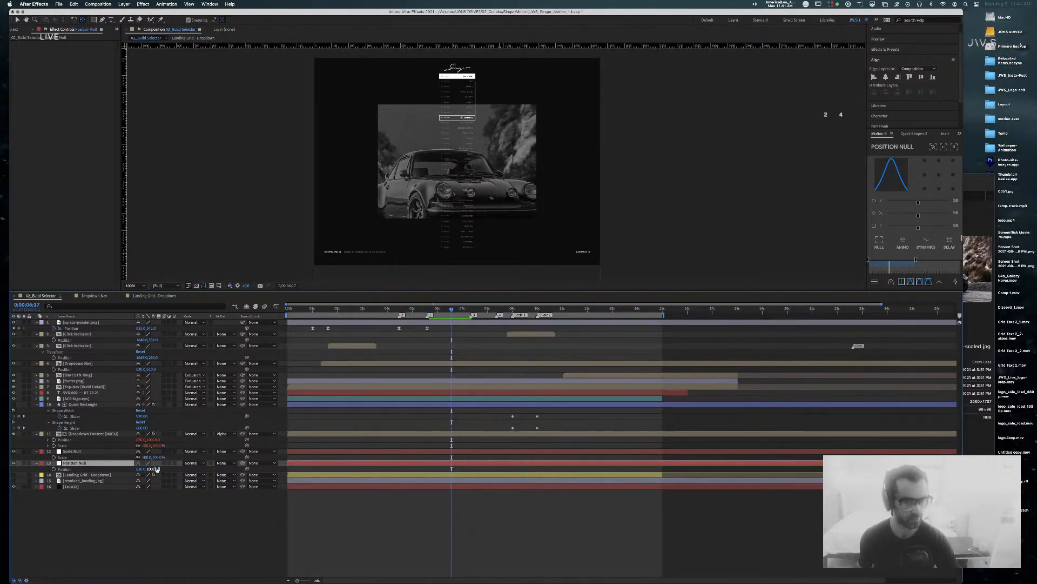
Step: Undo three times to restore the null order and the earlier Position Null position
key(comma)
key(comma)
key(comma)
key(comma)
key(comma)
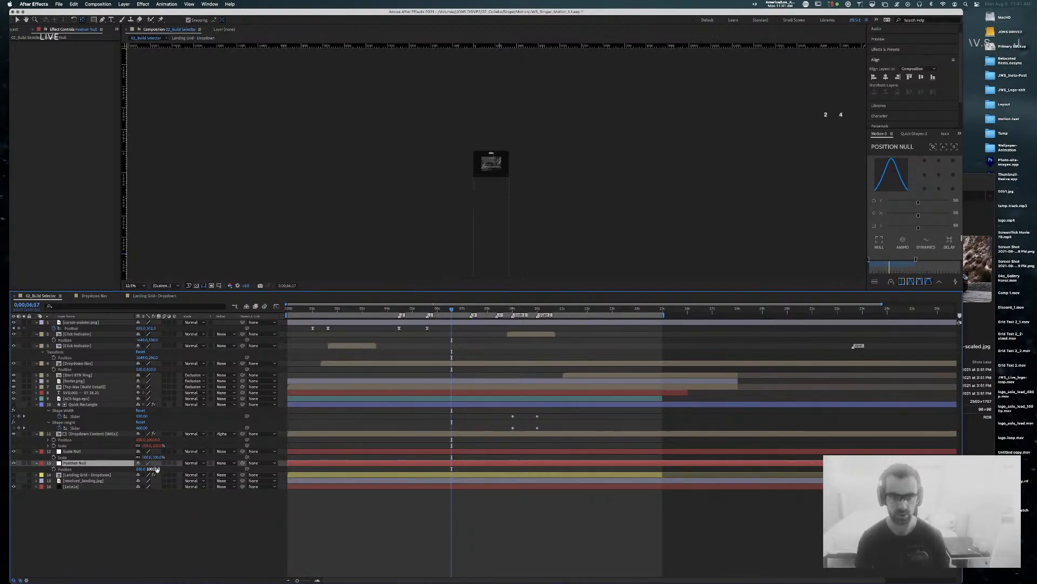
click(85, 453)
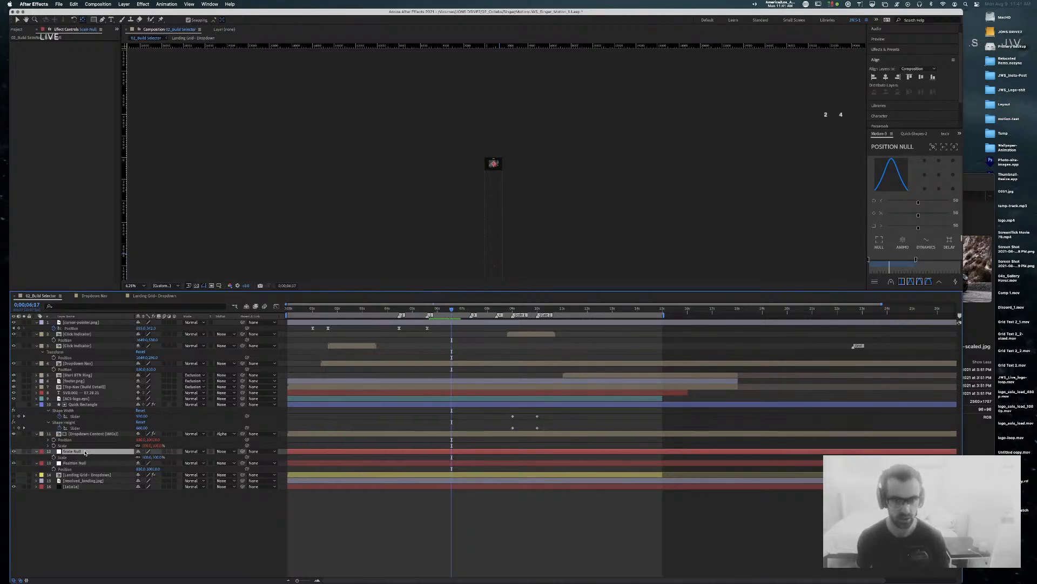
click(71, 463)
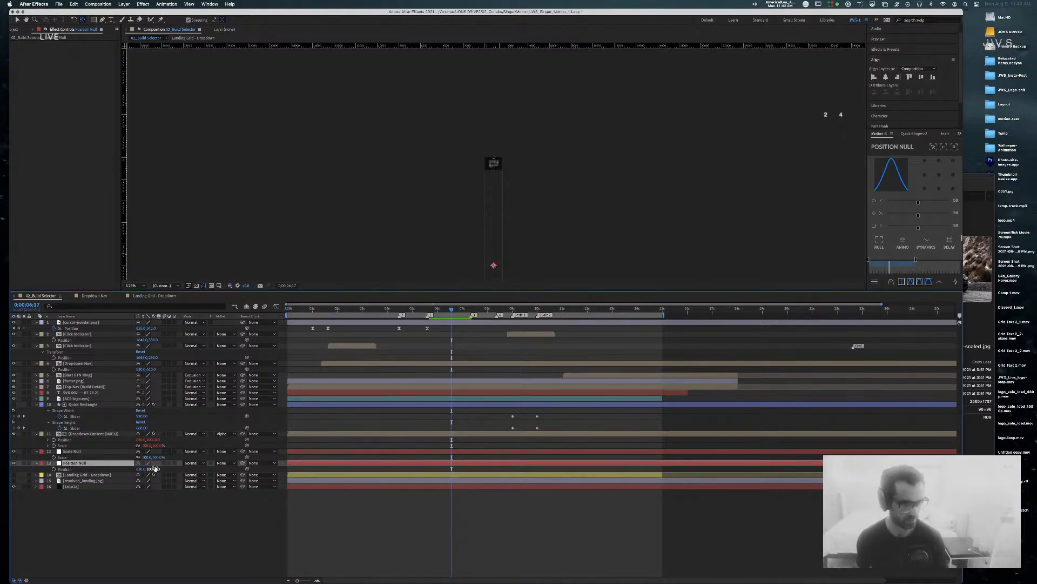
key(super+z)
key(super+z)
key(super+z)
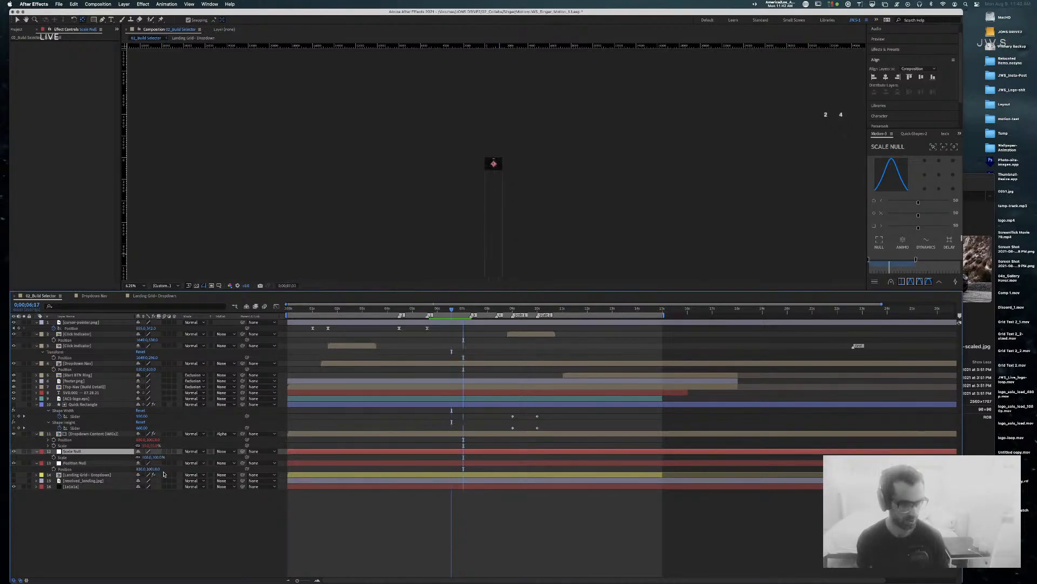
key(super+z)
key(super+z)
key(super+z)
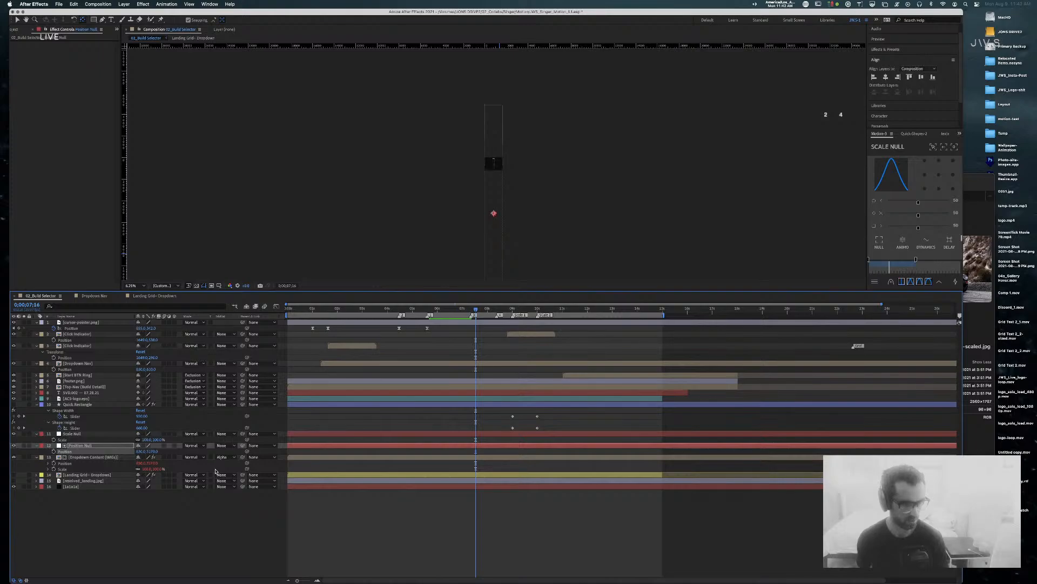
key(super+z)
key(super+z)
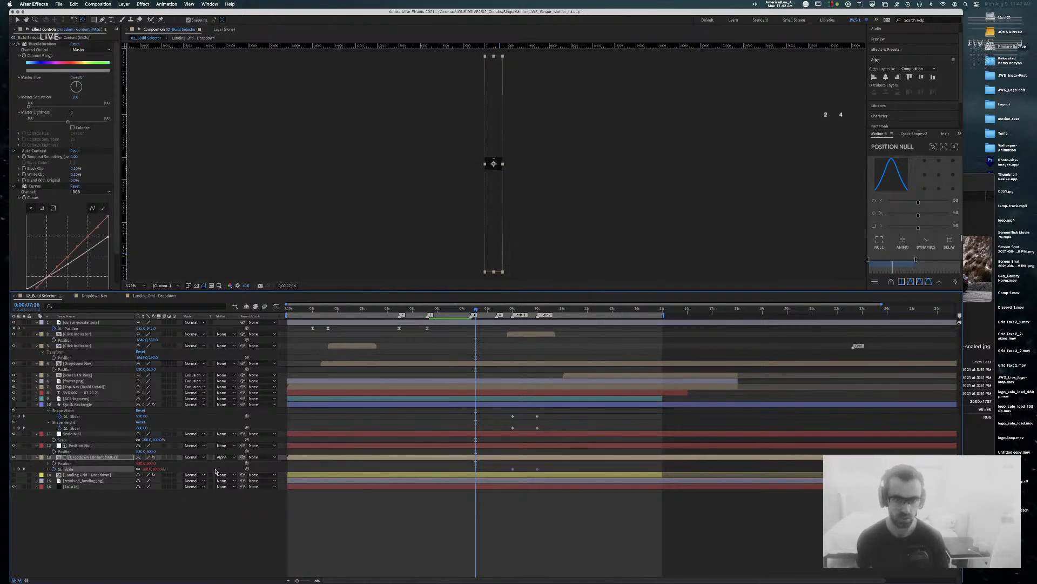
Step: Move Scale Null and Position Null below Dropdown Content in the layer stack
key(period)
key(period)
key(period)
key(period)
key(period)
key(period)
key(period)
key(period)
key(period)
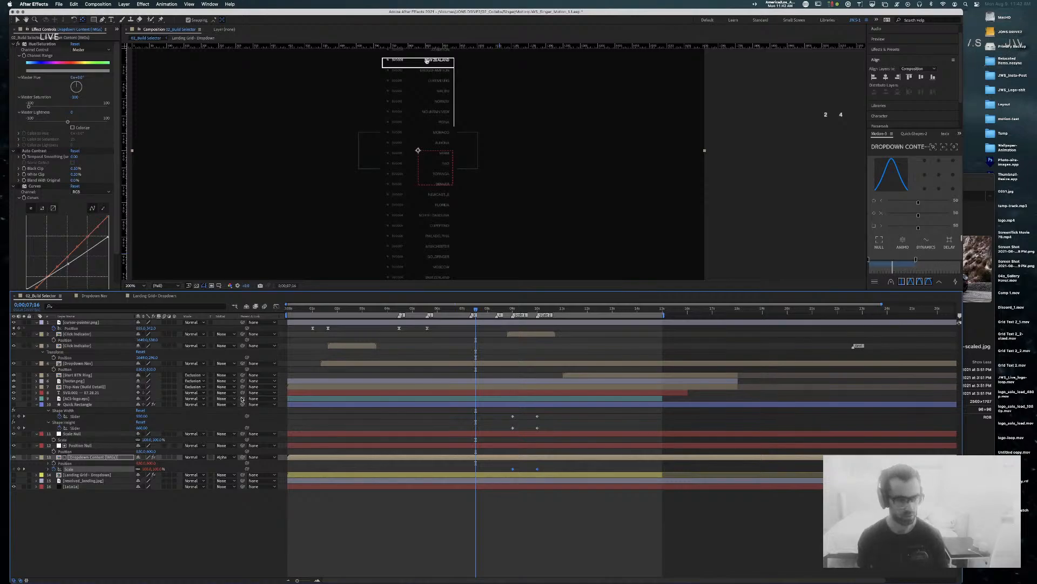
click(73, 433)
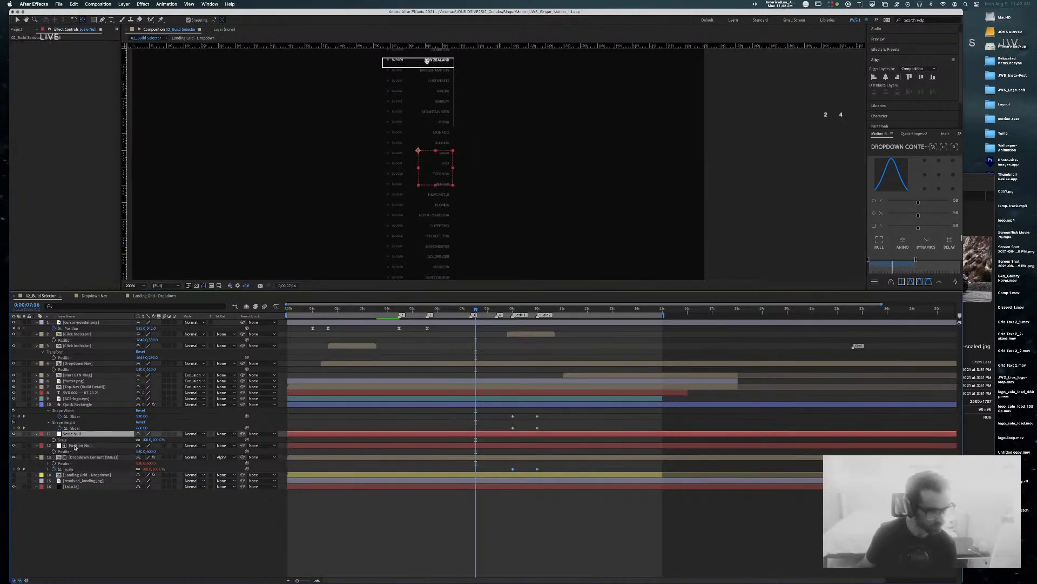
shift+click(81, 445)
drag(86, 446, 76, 474)
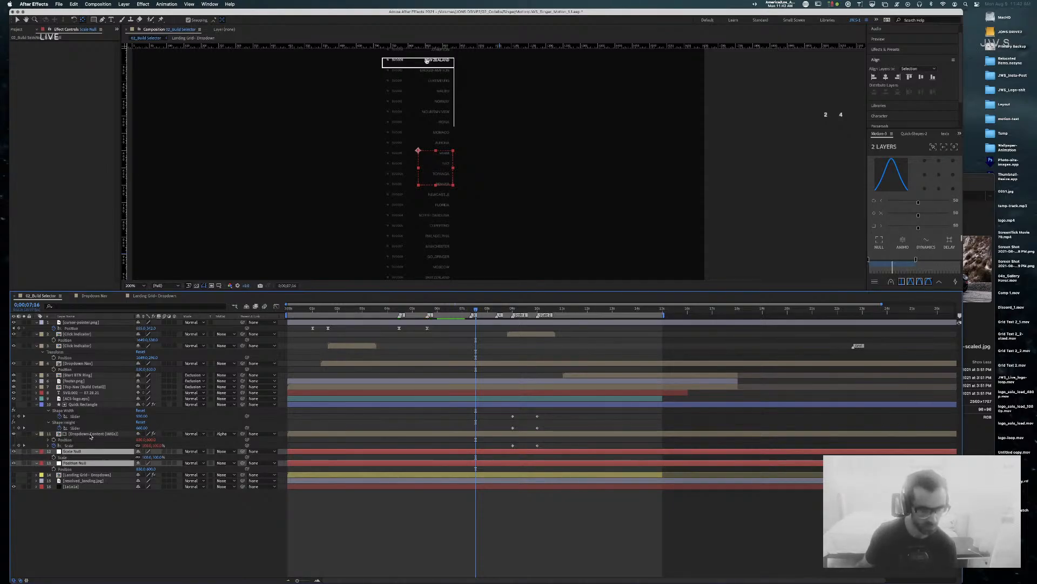
Step: Undo until both nulls are gone and Dropdown Content has its original keyframes, then deselect all
key(super+z)
key(super+z)
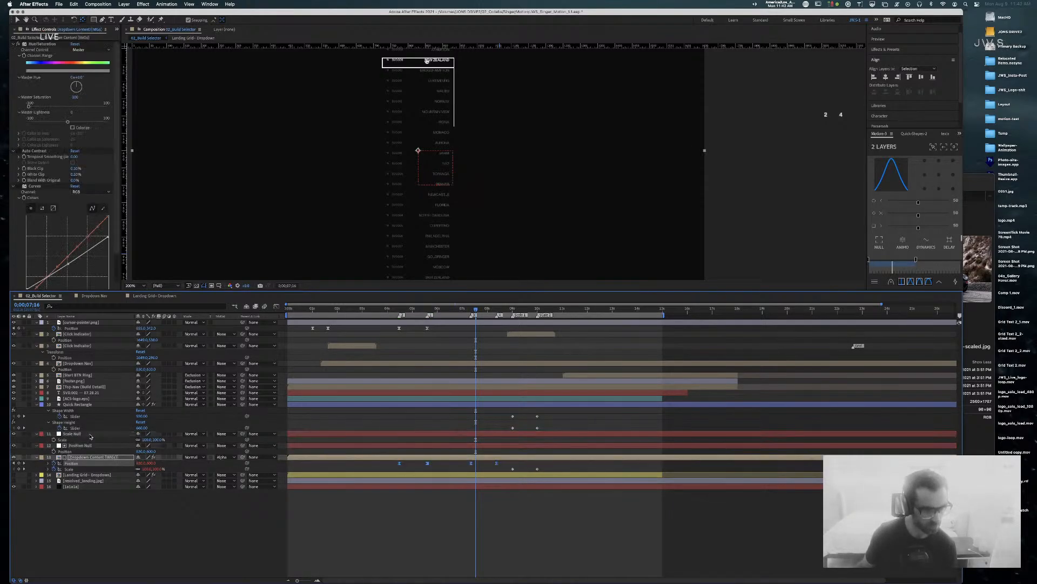
key(super+z)
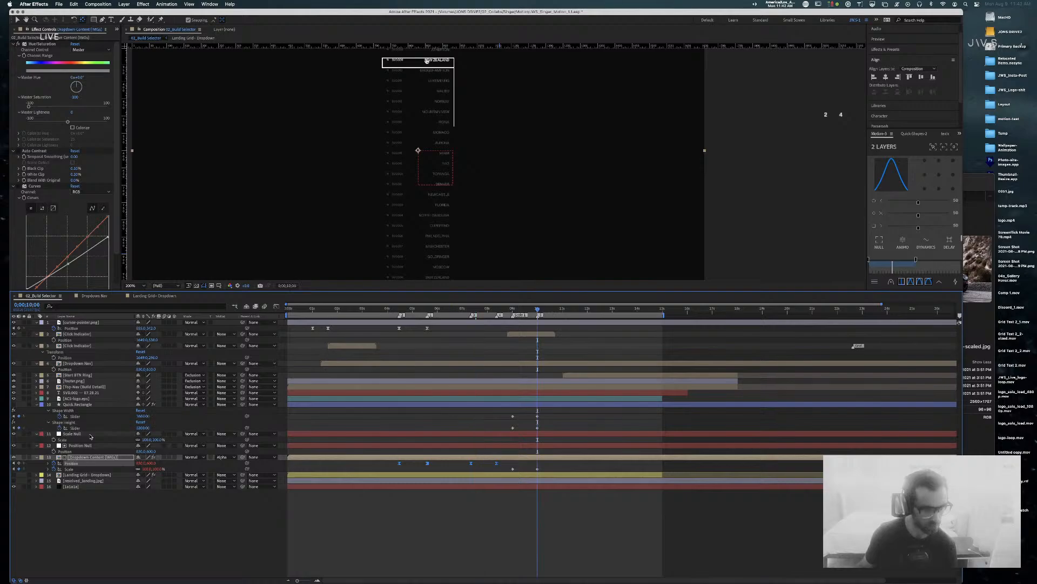
key(super+z)
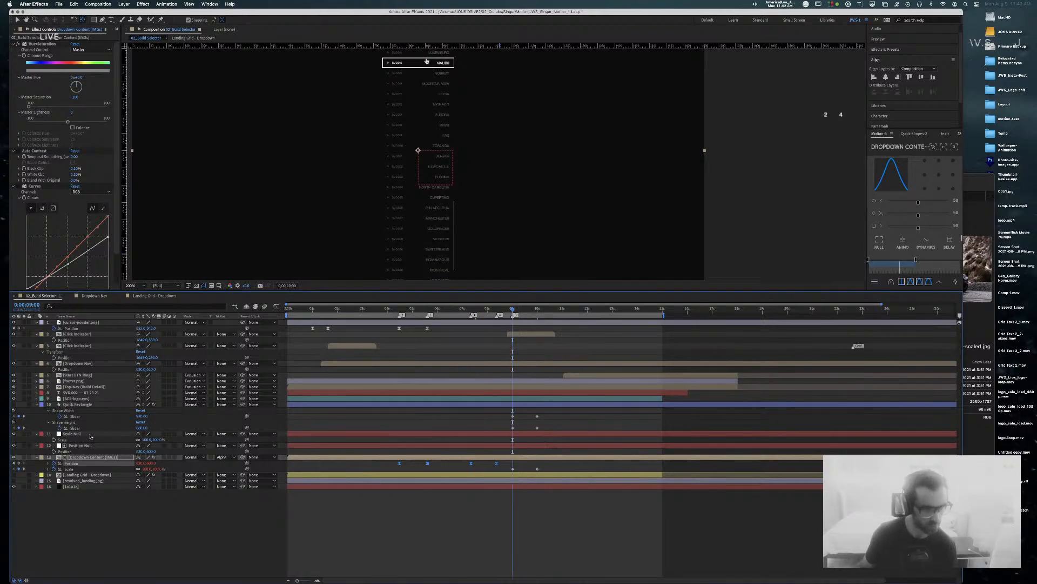
key(super+z)
key(super+z)
key(super+z)
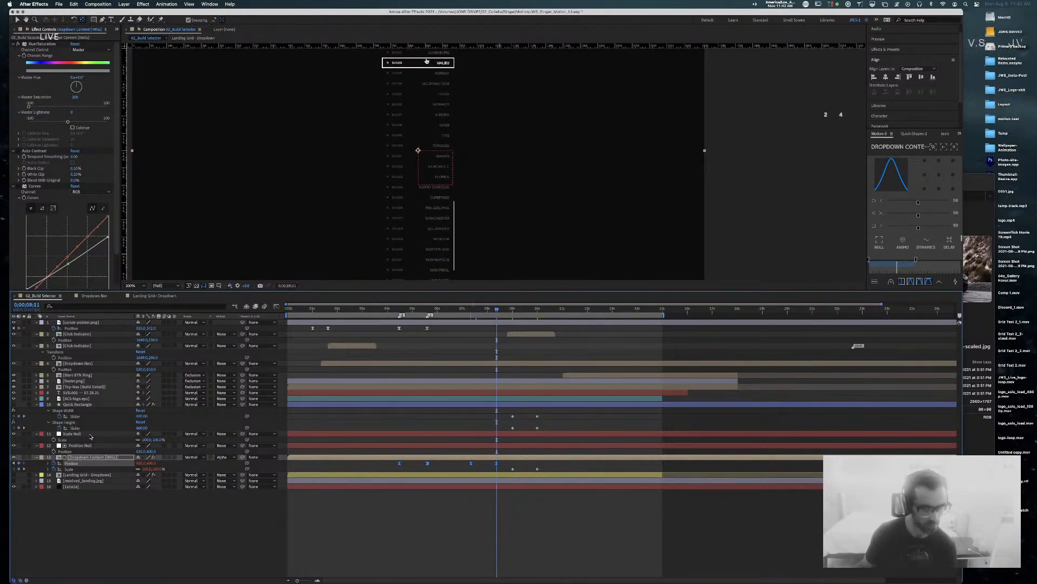
key(super+z)
key(super+z)
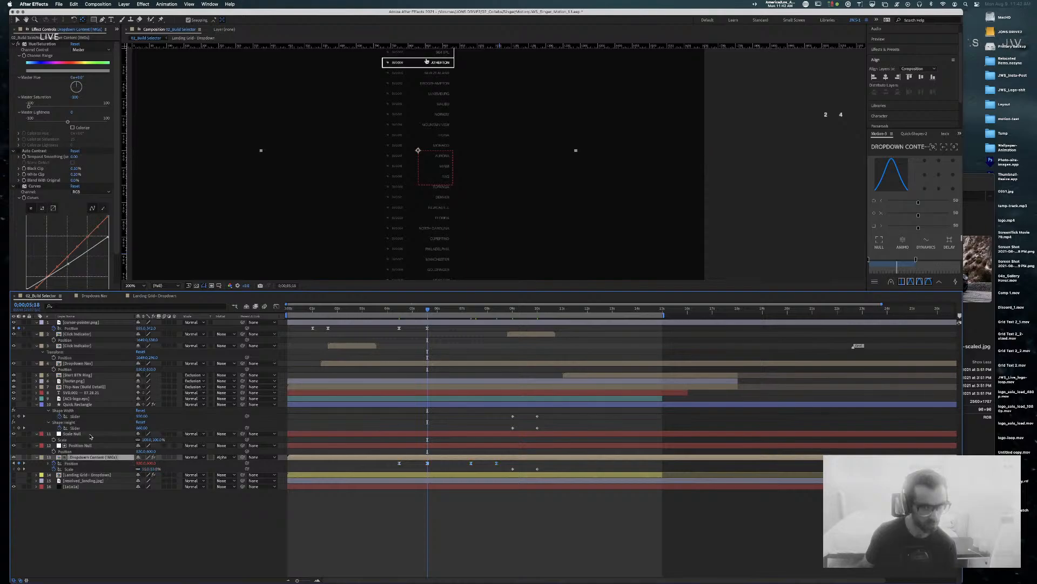
scroll(91, 437, right, 1)
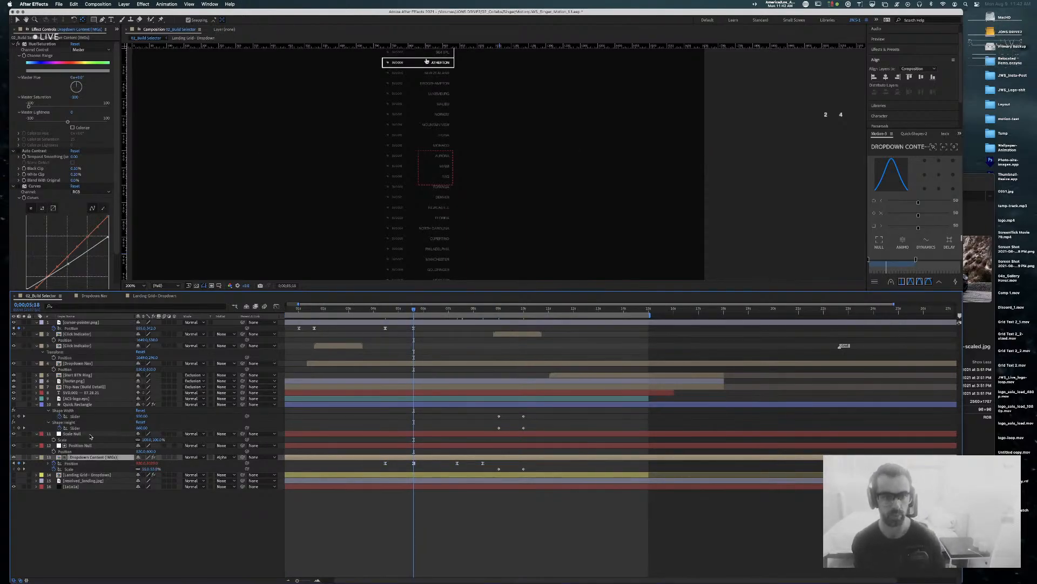
key(super+z)
key(super+z)
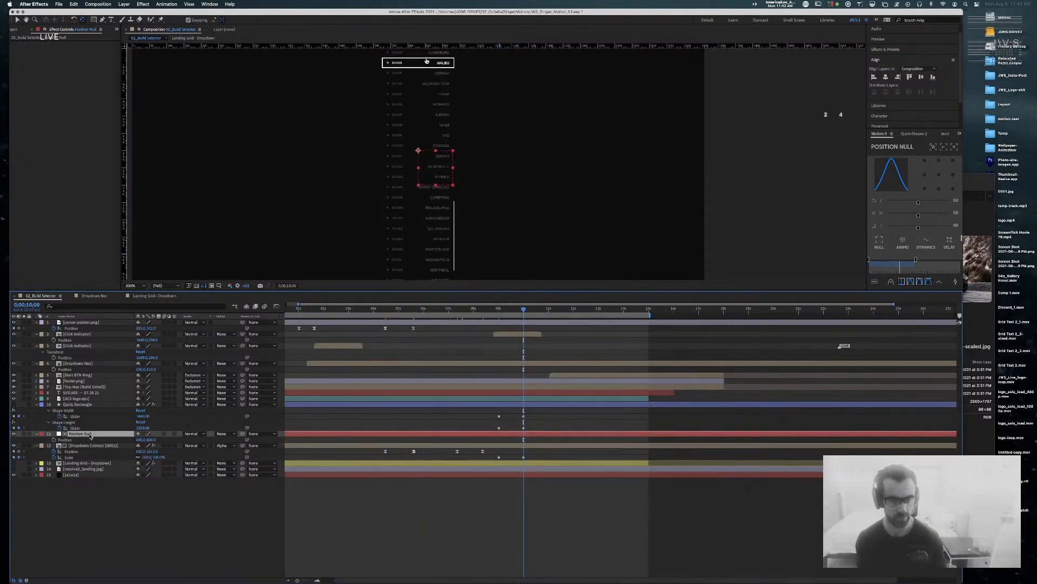
key(super+z)
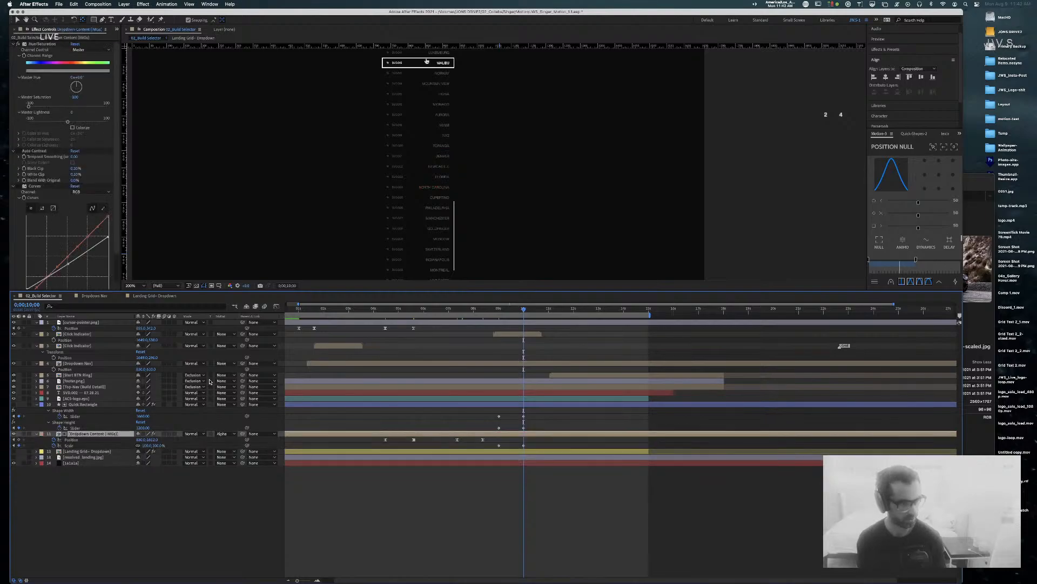
key(super+z)
key(super+z)
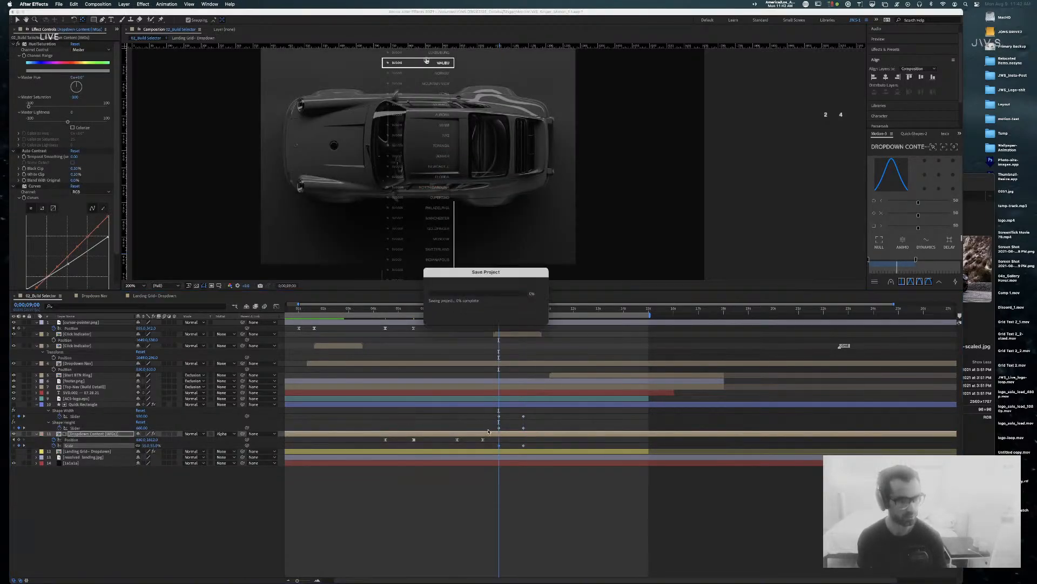
click(484, 511)
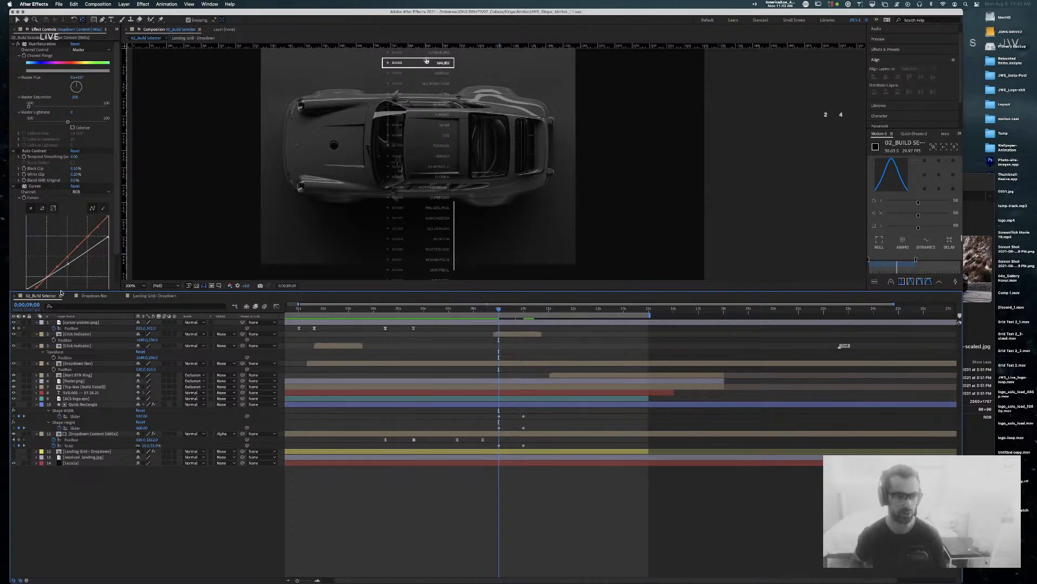
Step: Show the Project panel and open the 04b_Free Scroll comp from the MAIN folder
click(116, 31)
click(130, 36)
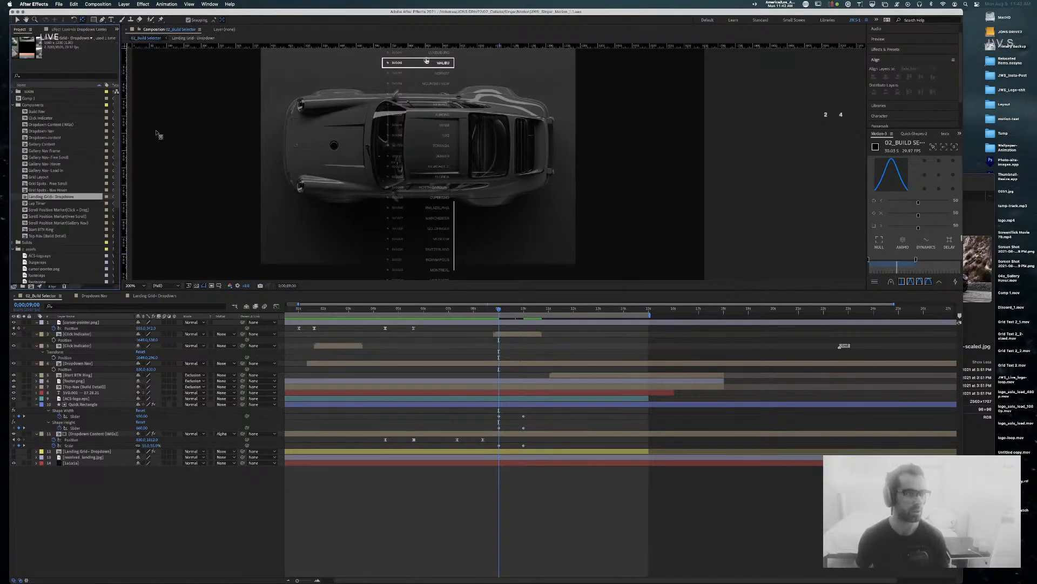
click(13, 105)
click(13, 91)
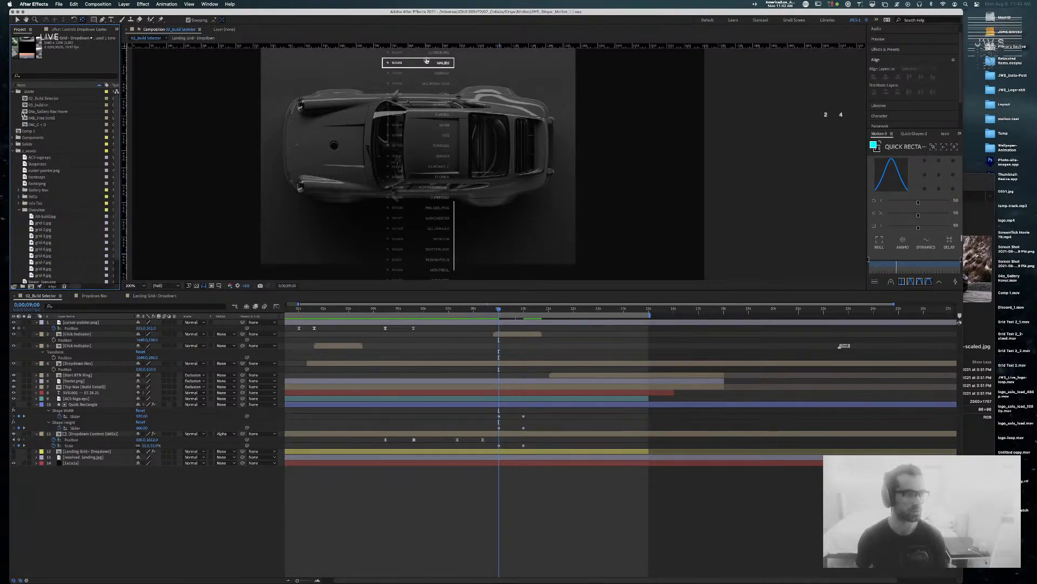
double_click(40, 118)
drag(405, 307, 433, 311)
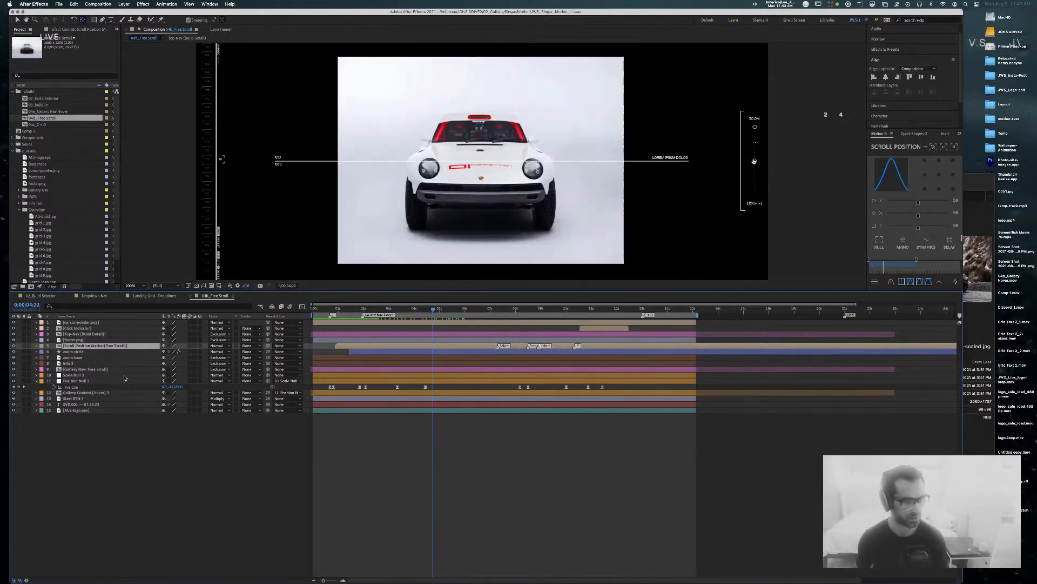
Step: Check the parents of Gallery Content (Hover) 3 and Position Null 3, then return to 02_Build Selector
click(138, 380)
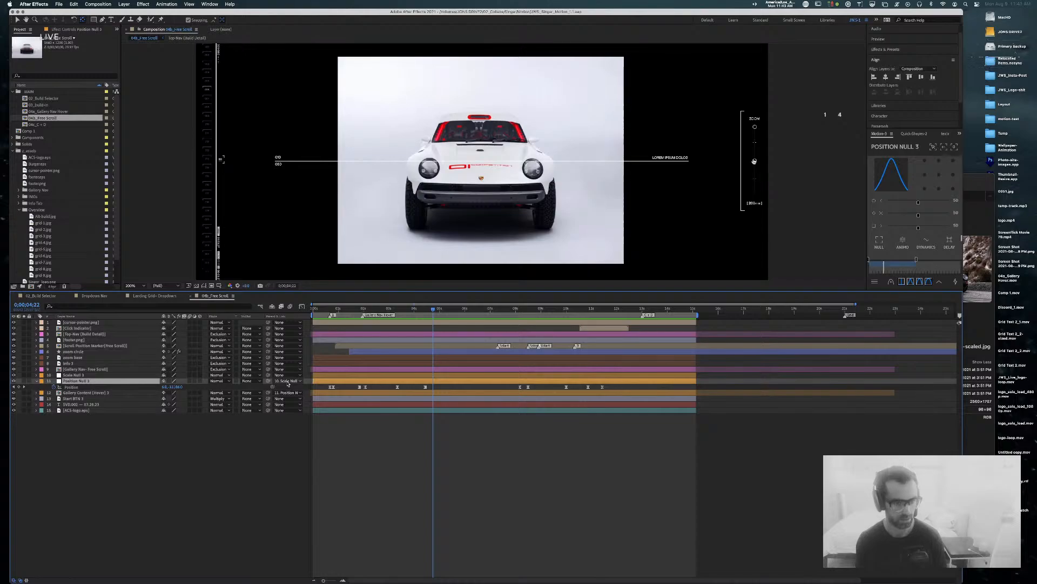
click(89, 392)
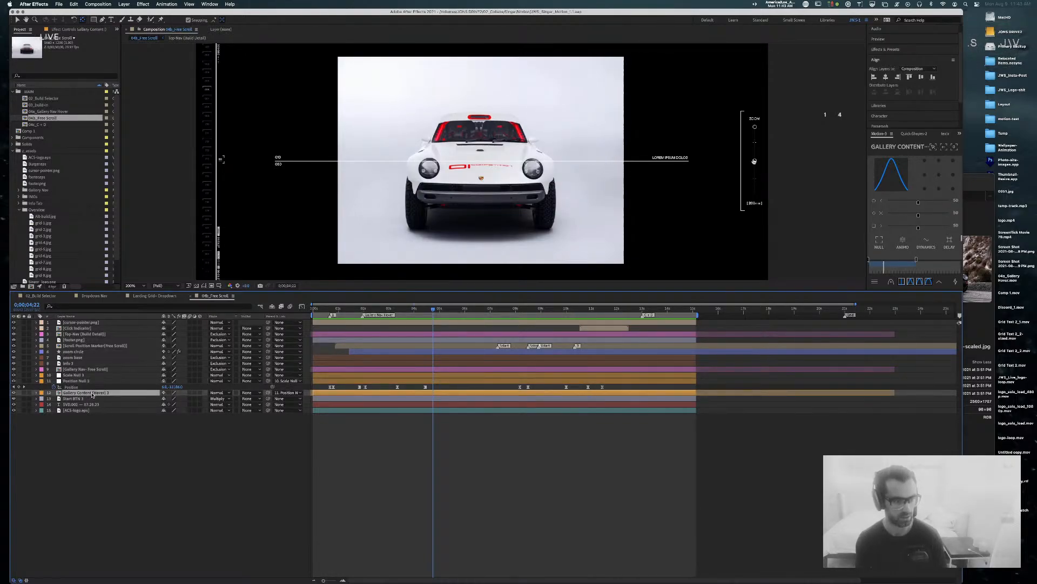
click(286, 393)
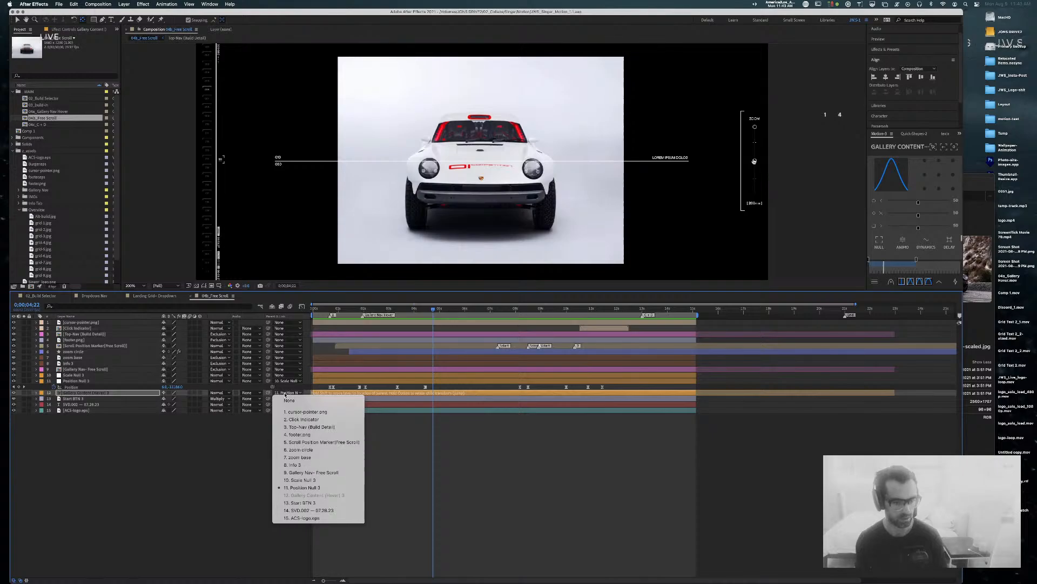
click(137, 490)
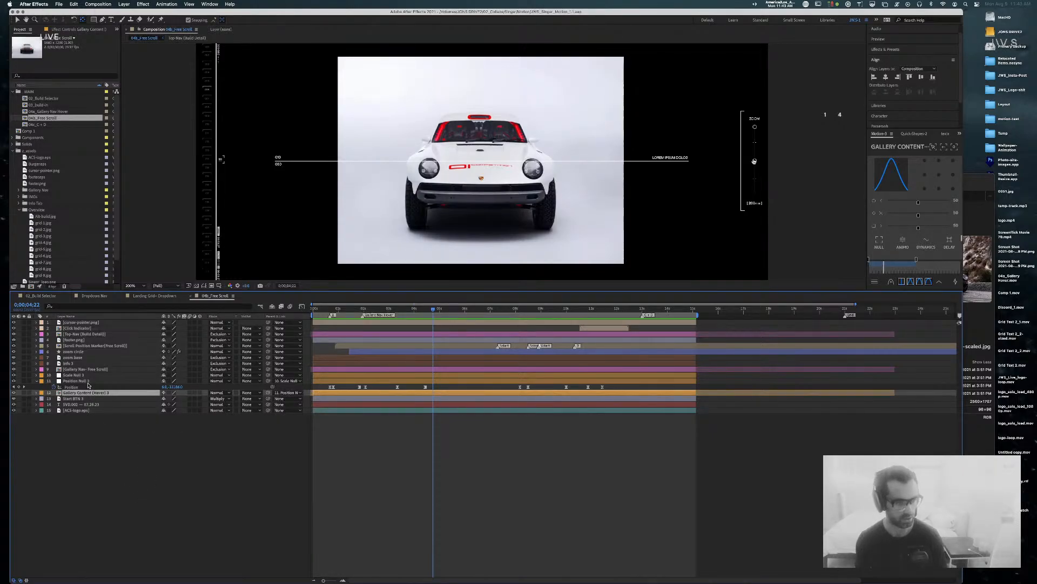
click(88, 383)
click(288, 381)
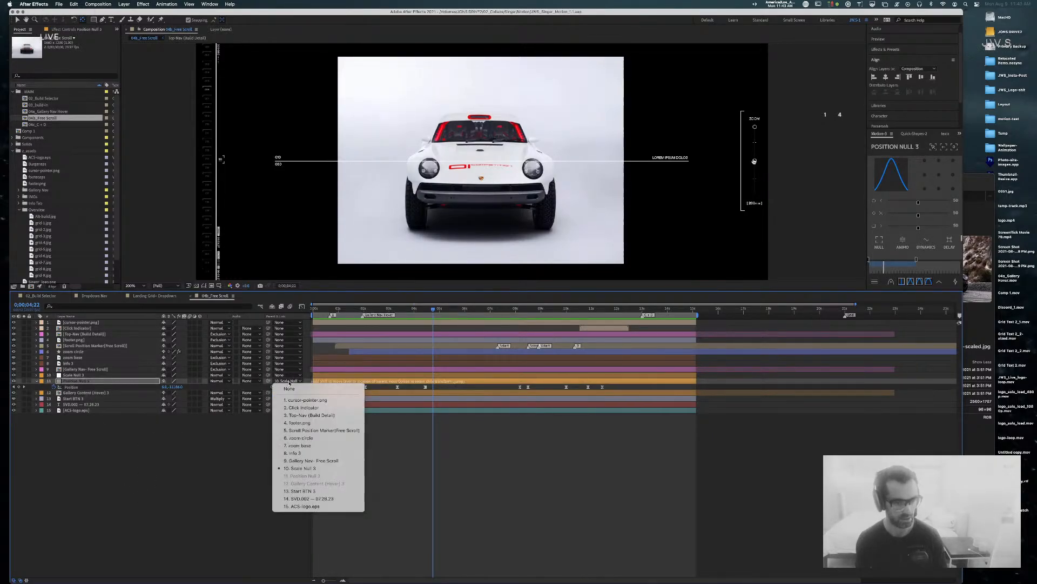
click(181, 428)
click(33, 296)
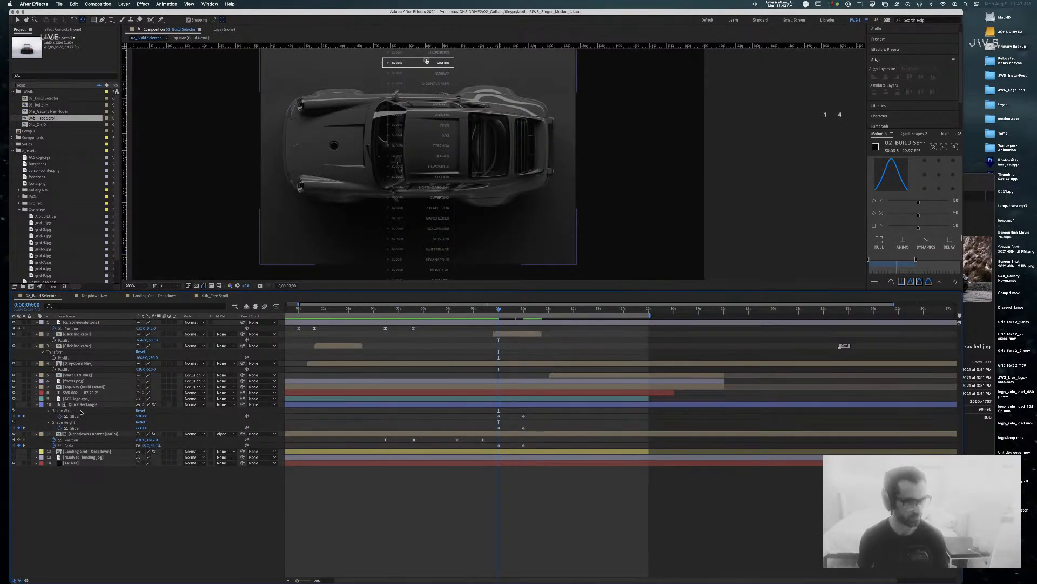
Step: Collapse Quick Rectangle and hide Dropdown Content (IMGs)'s Position and Scale rows
click(47, 405)
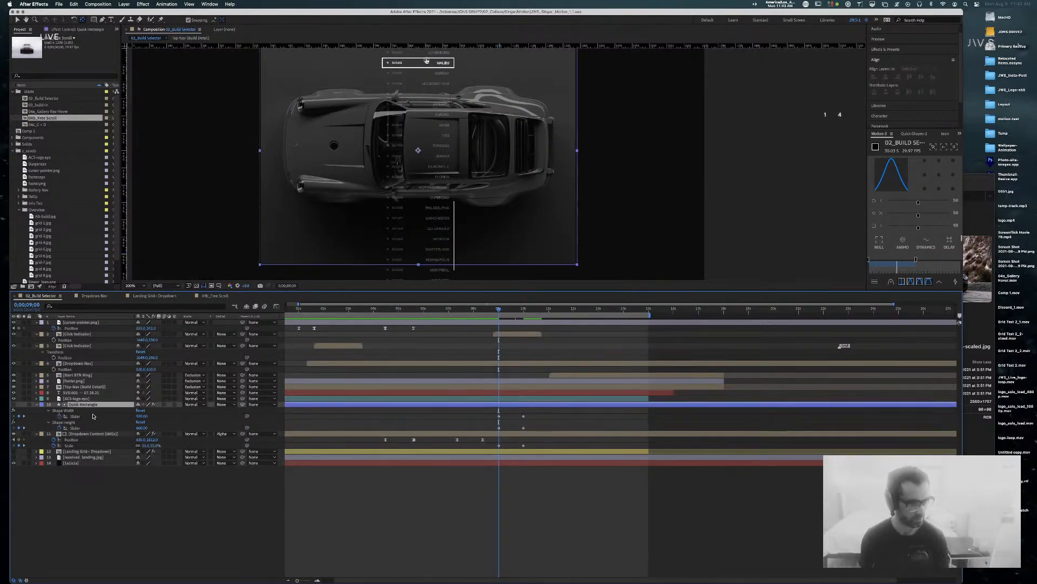
click(37, 405)
click(85, 411)
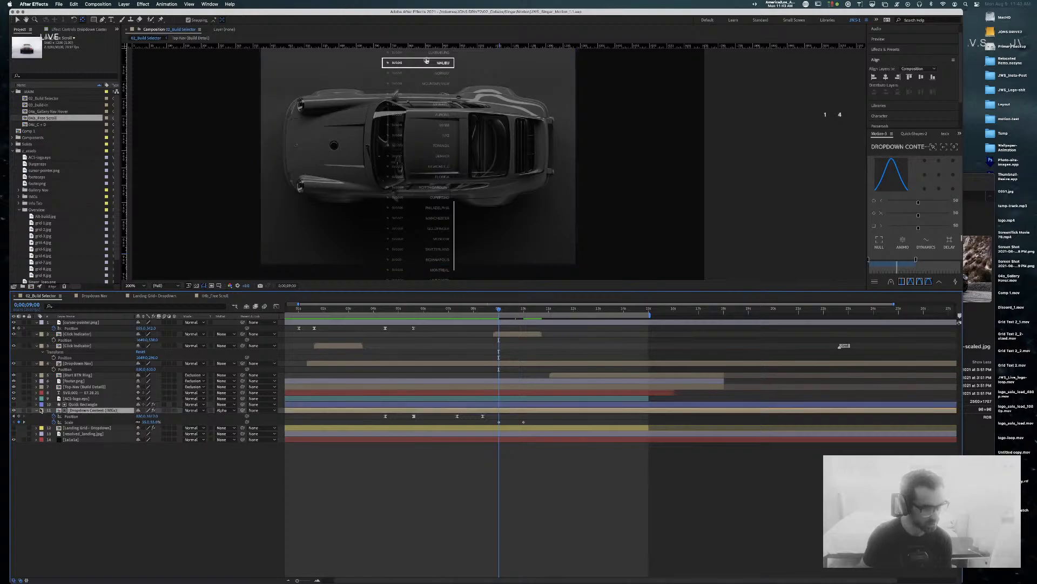
key(u)
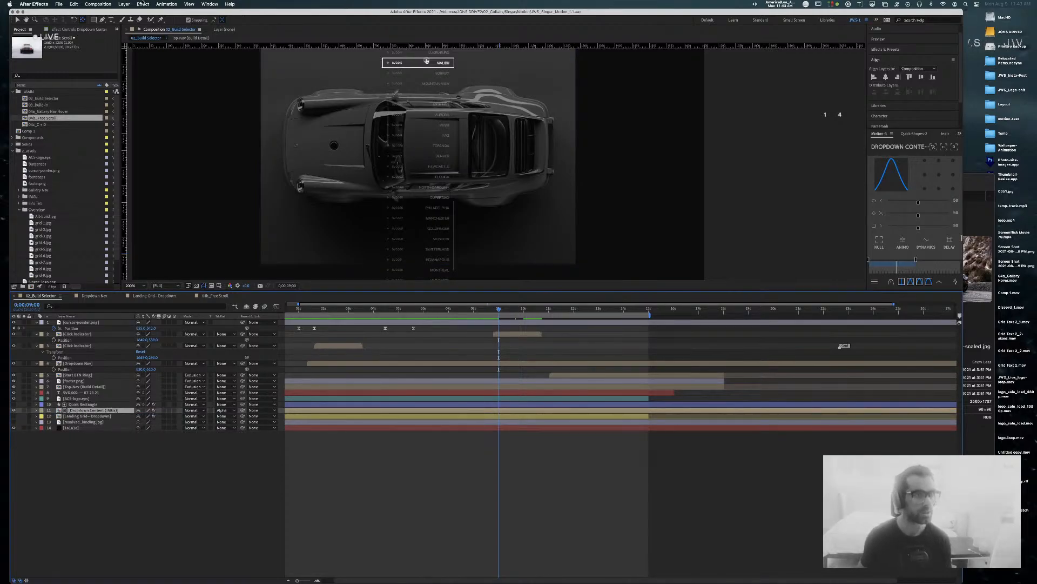
Step: Add a null object below Dropdown Content (IMGs) and duplicate it
click(124, 4)
mouse_move(130, 15)
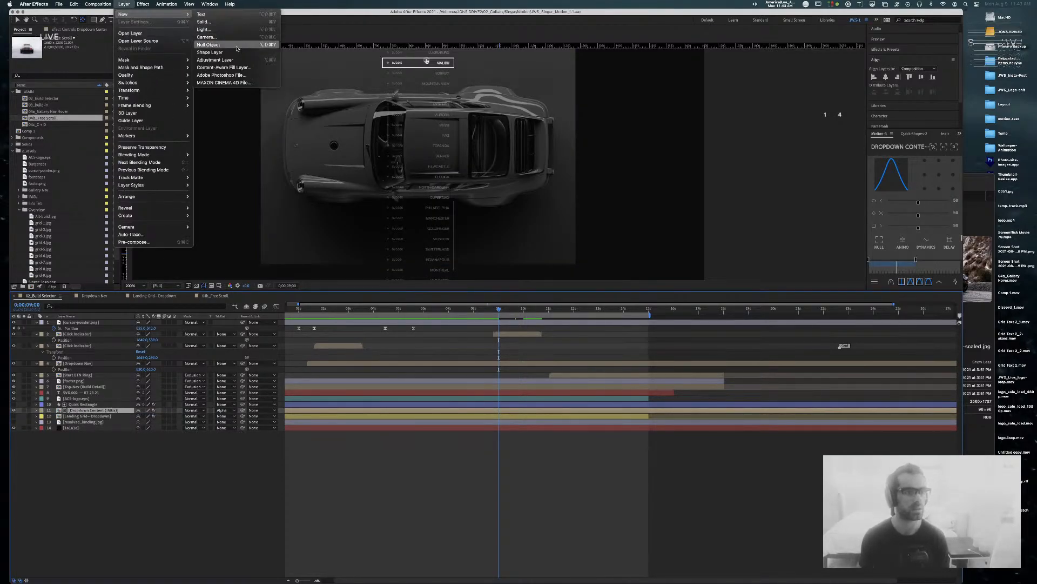
click(239, 47)
drag(75, 410, 106, 419)
key(super+d)
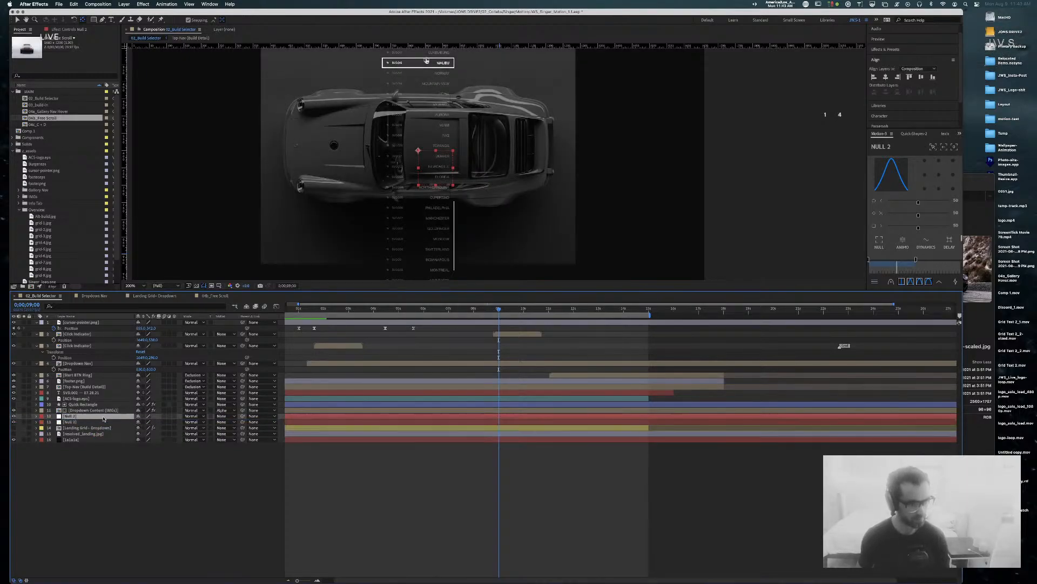
Step: Name the two nulls Position Null and Scale Null
key(Return)
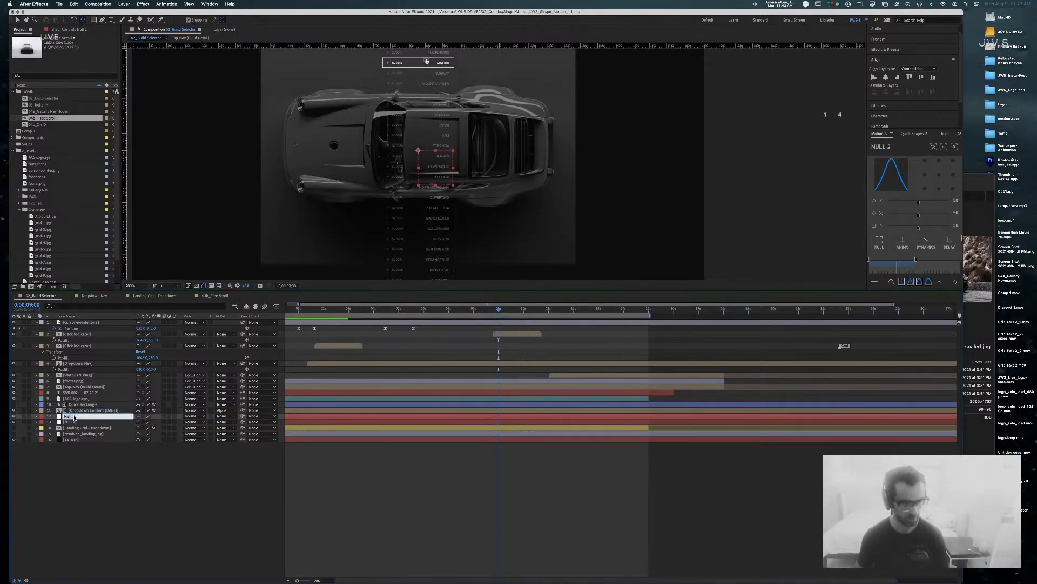
text(Position N)
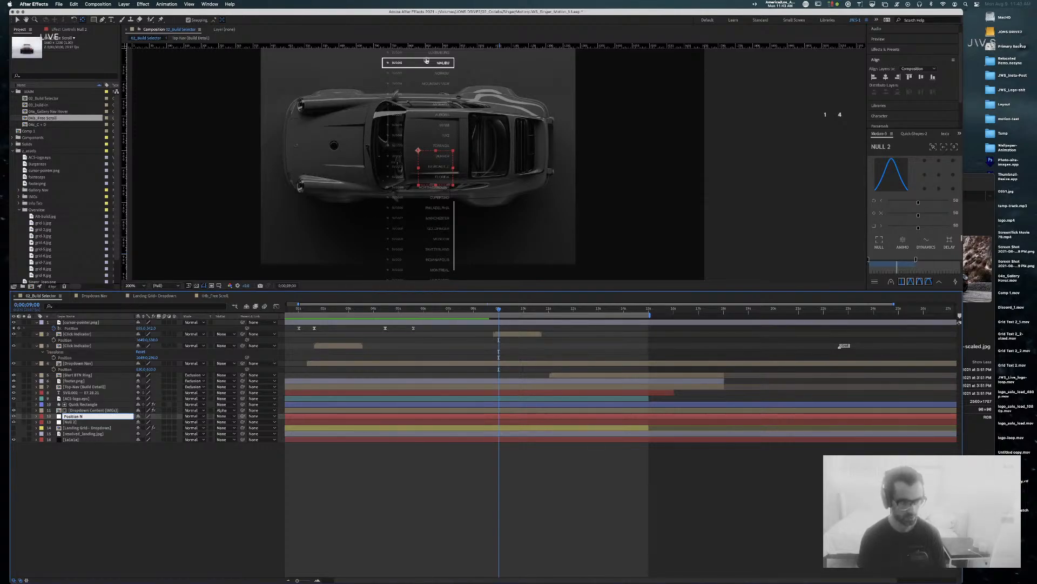
text(ul)
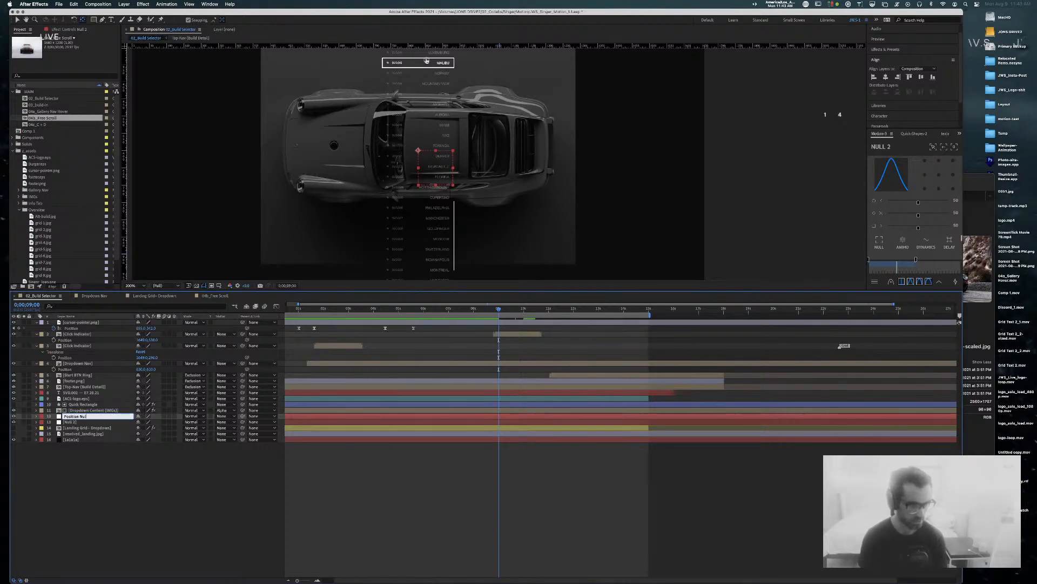
text(l)
key(Return)
click(72, 422)
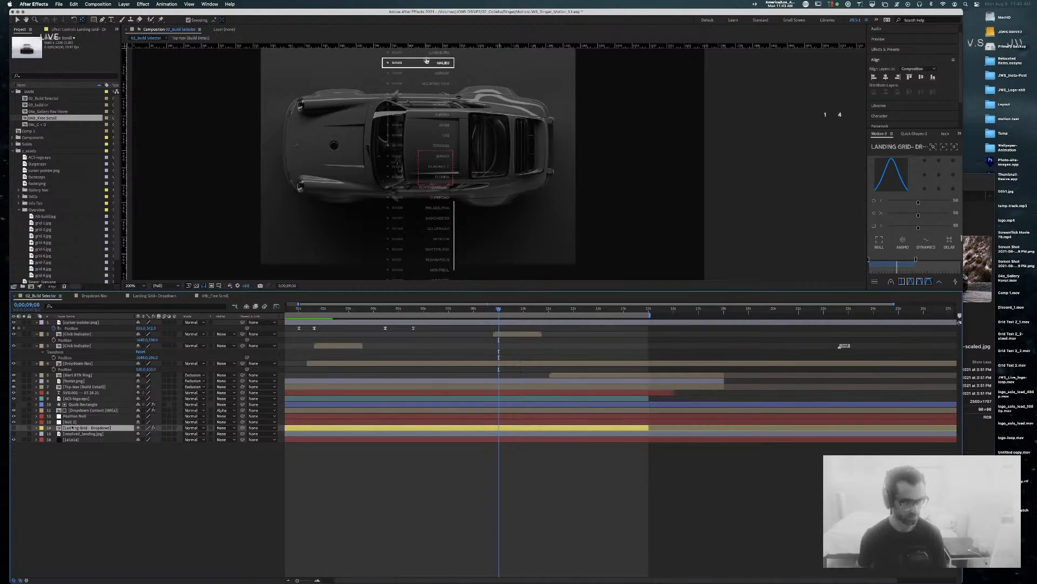
key(Return)
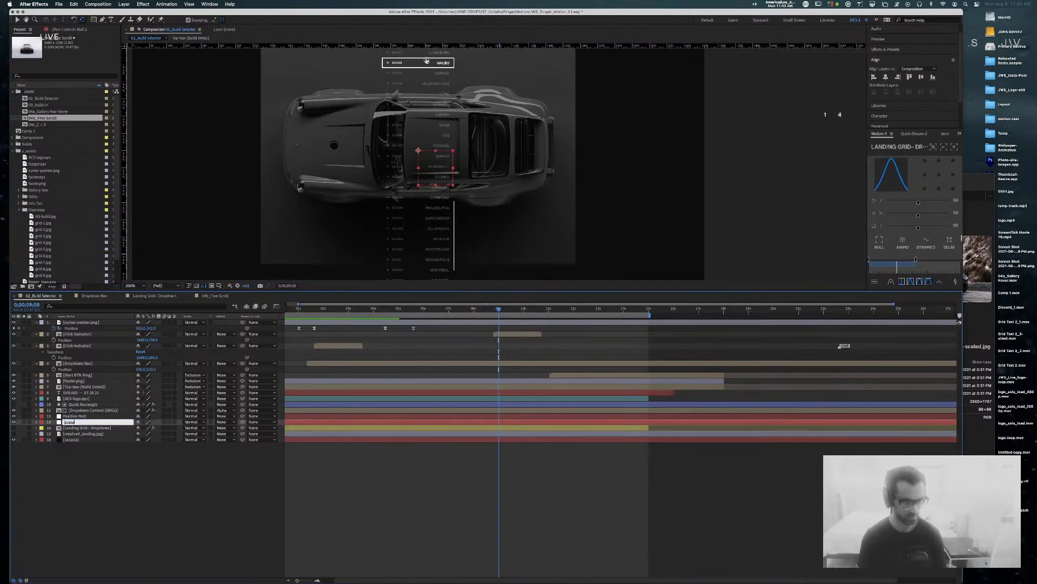
text(Scake)
key(BackSpace)
key(BackSpace)
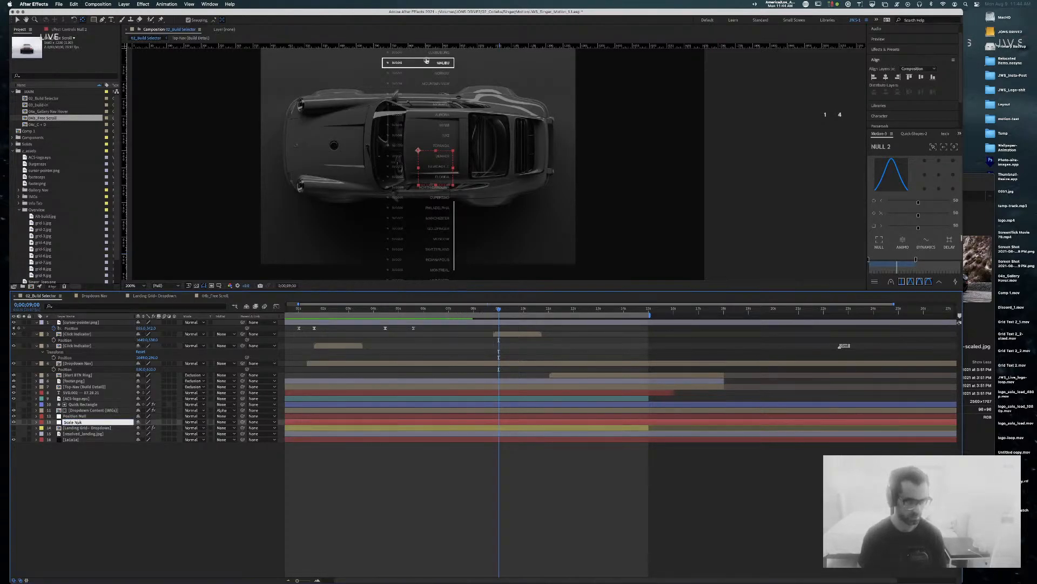
key(Return)
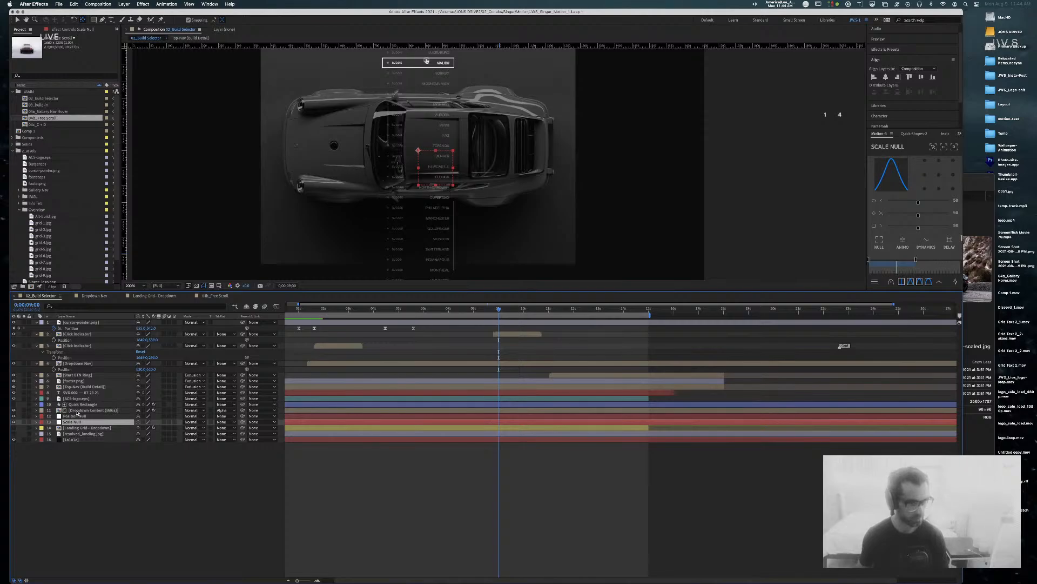
Step: Give Position Null, Scale Null and Dropdown Content (IMGs) a yellow label, then deselect
shift+click(86, 410)
click(42, 411)
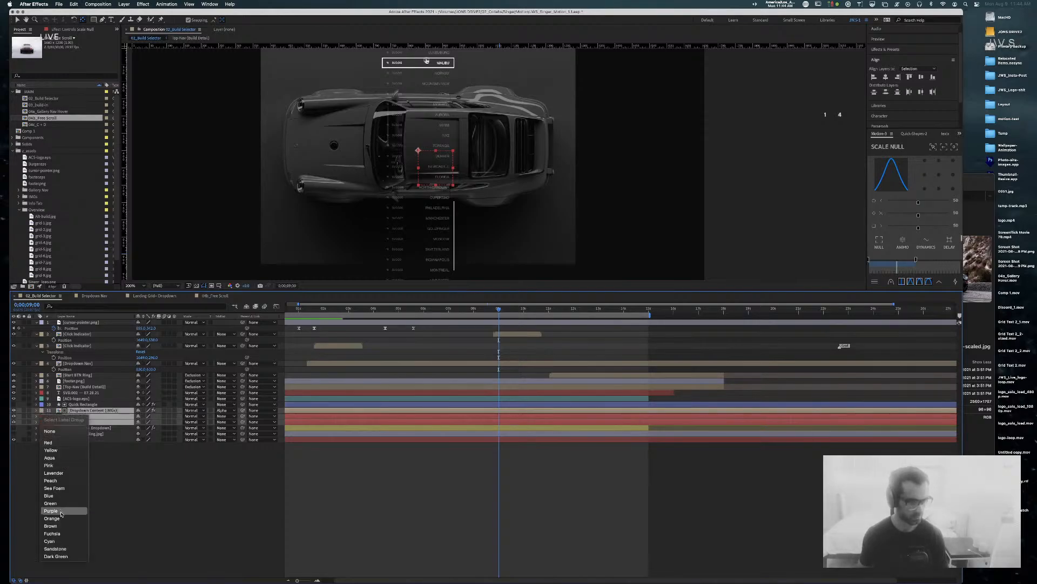
click(54, 473)
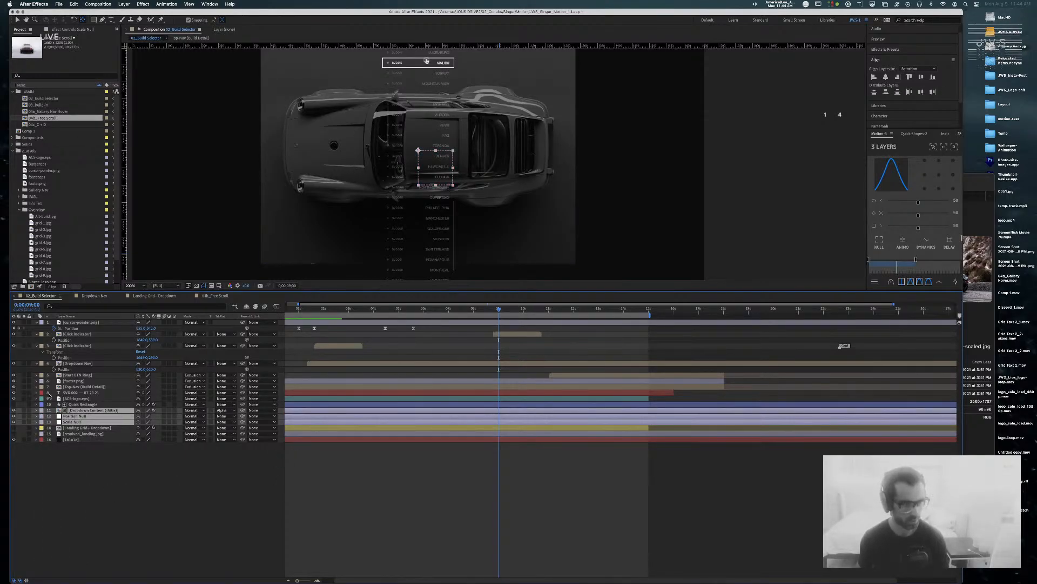
click(42, 416)
click(50, 450)
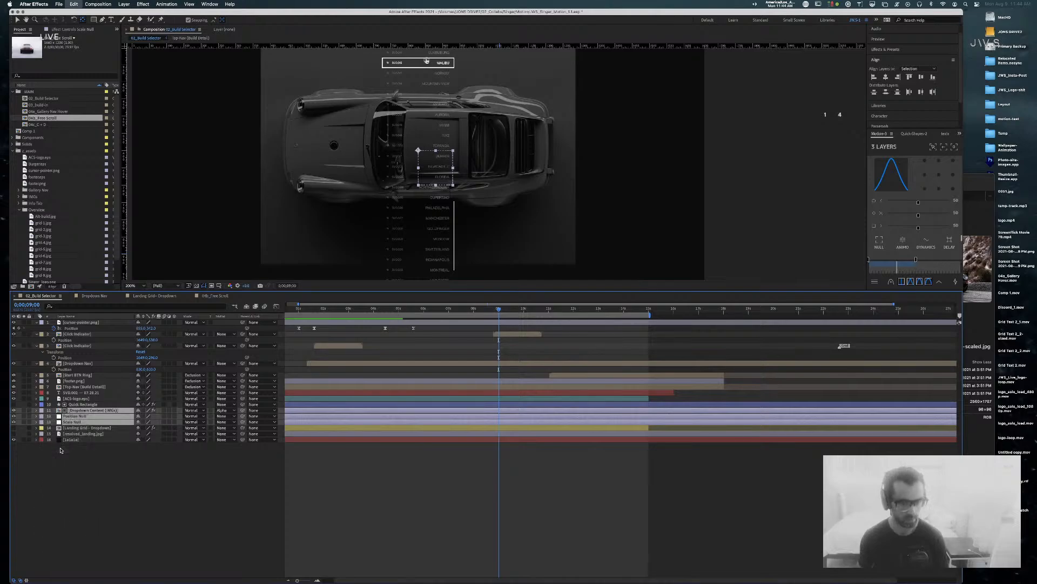
click(352, 453)
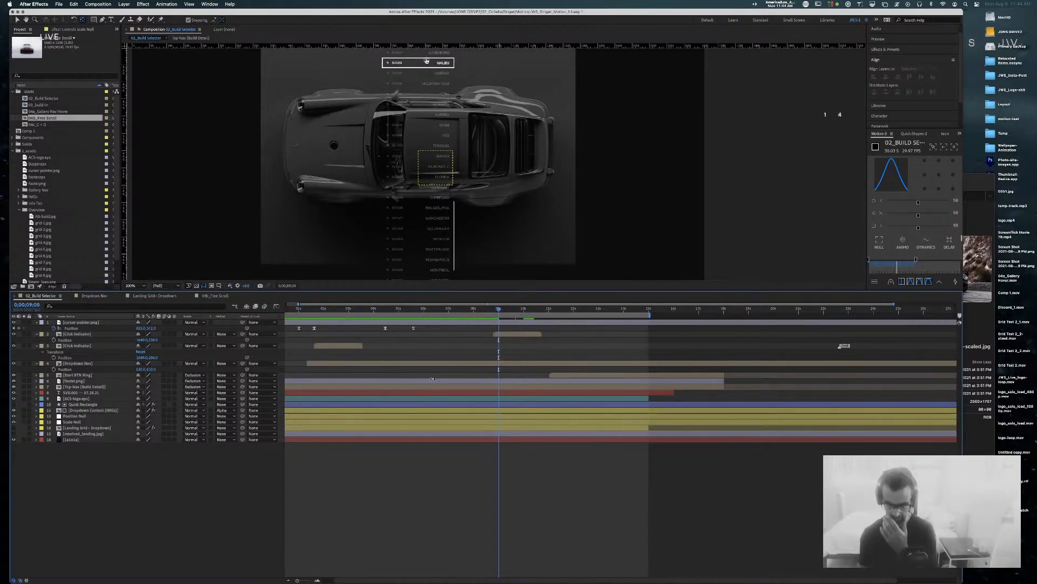
Step: Parent Dropdown Content (IMGs) to Position Null
click(75, 422)
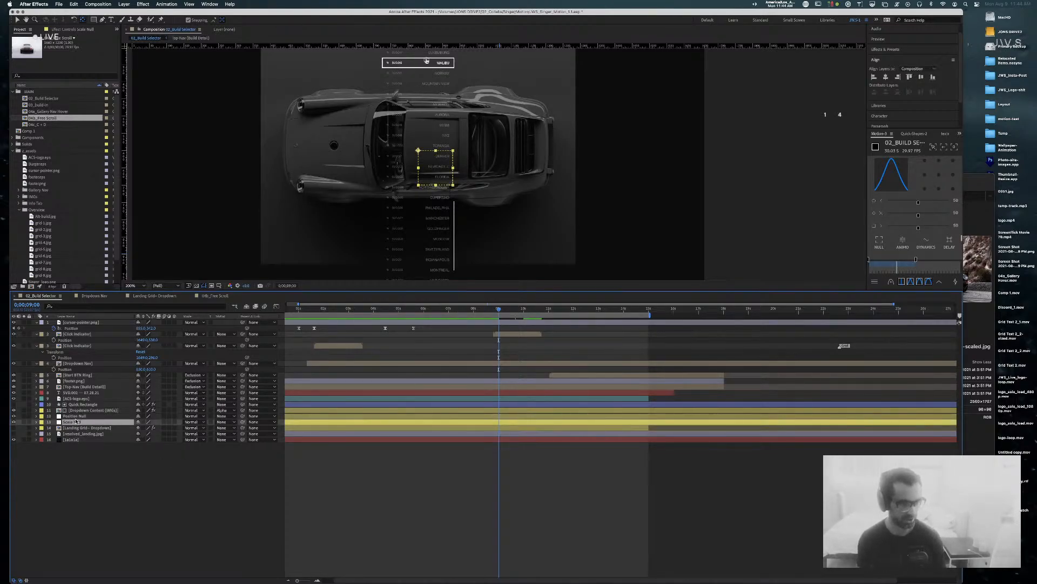
click(79, 416)
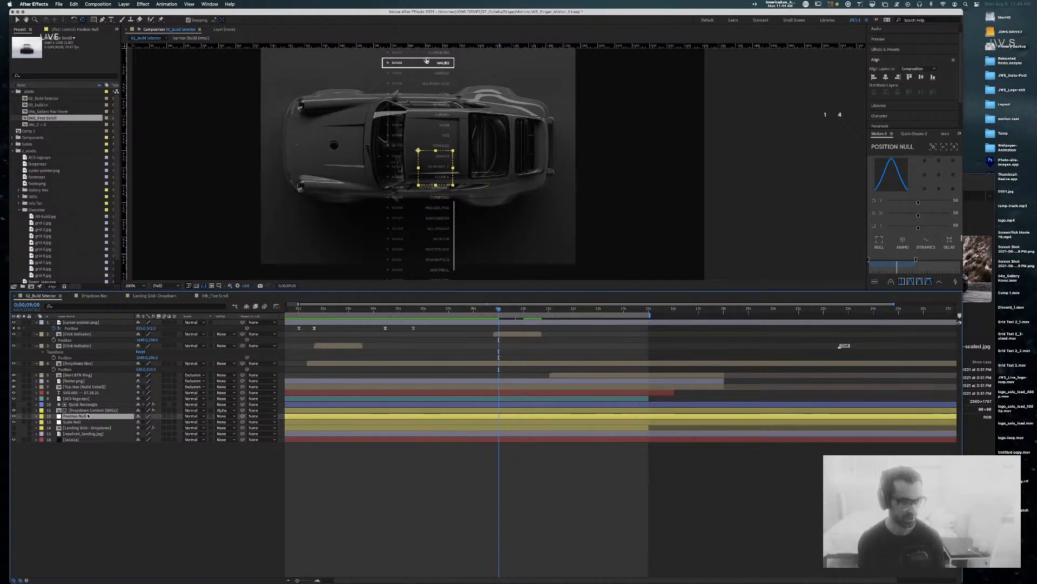
click(121, 410)
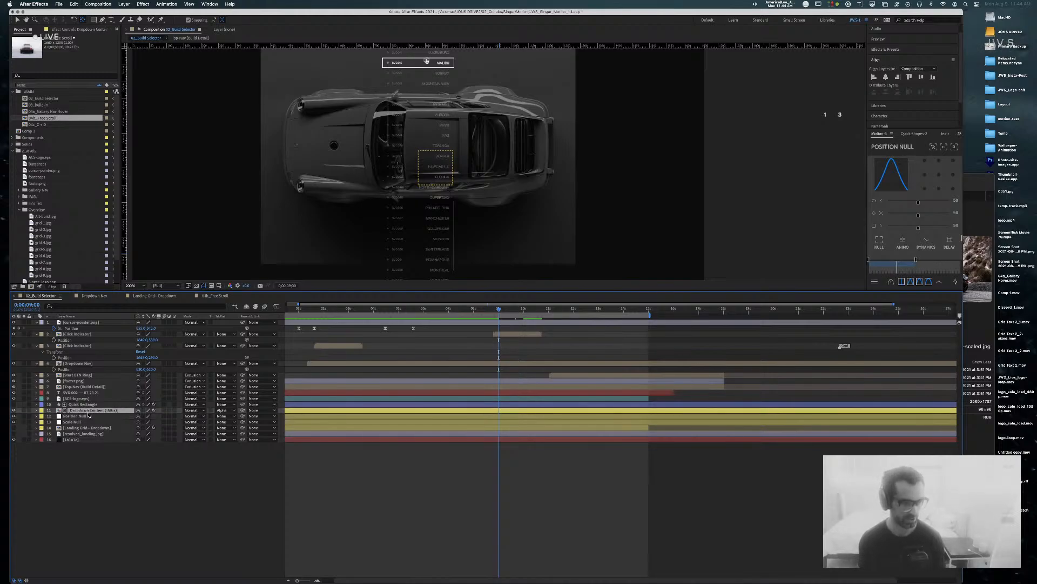
click(274, 410)
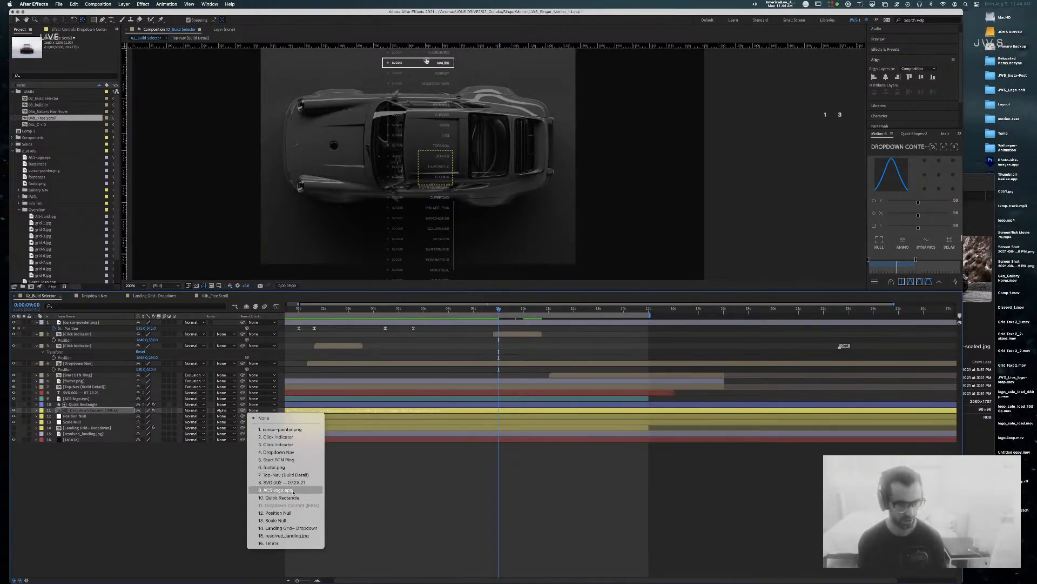
click(280, 512)
Step: Parent Position Null to Scale Null and check the resulting hierarchy
click(81, 416)
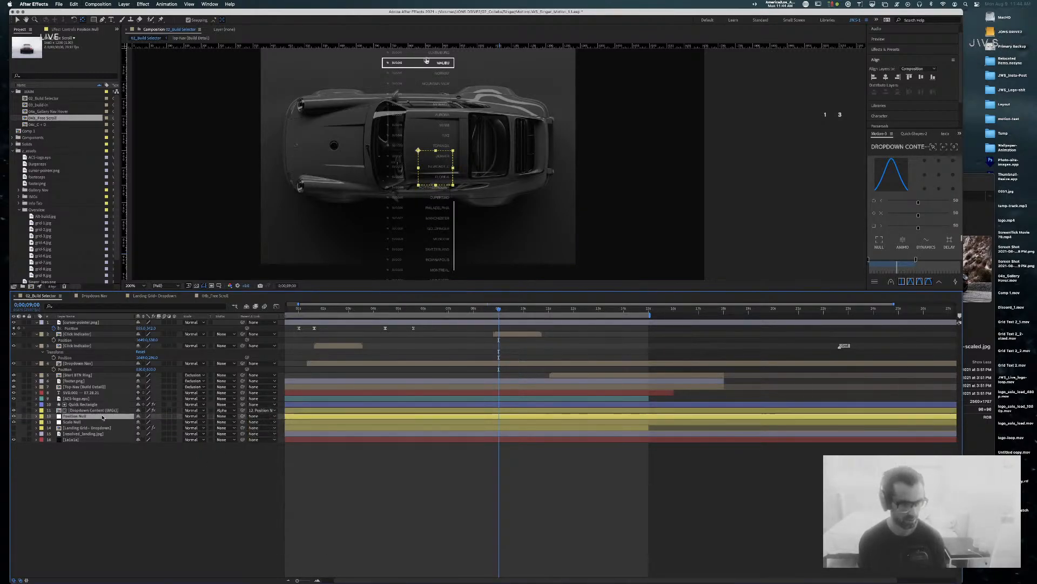
click(262, 416)
click(278, 525)
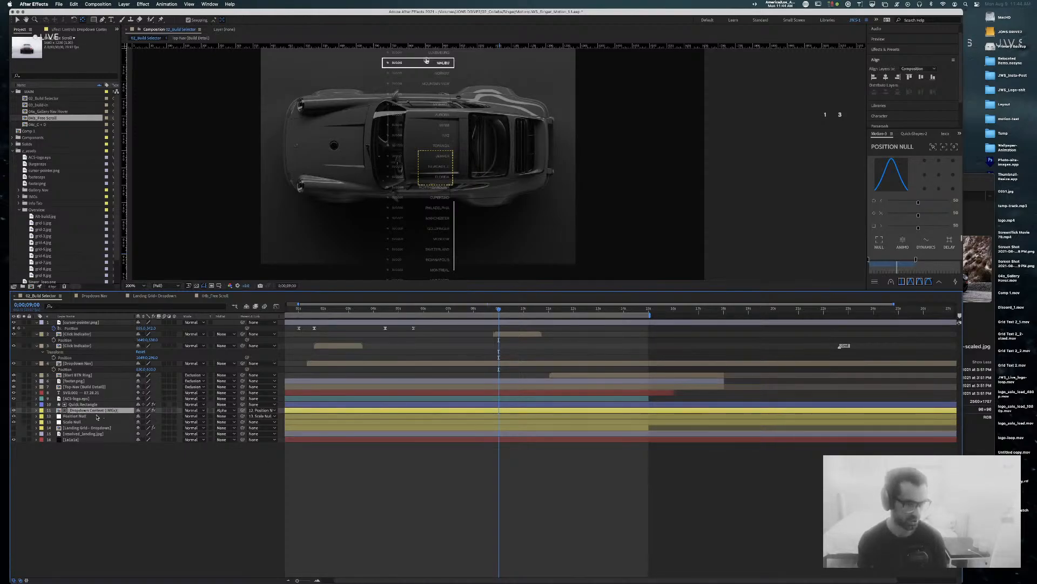
click(77, 416)
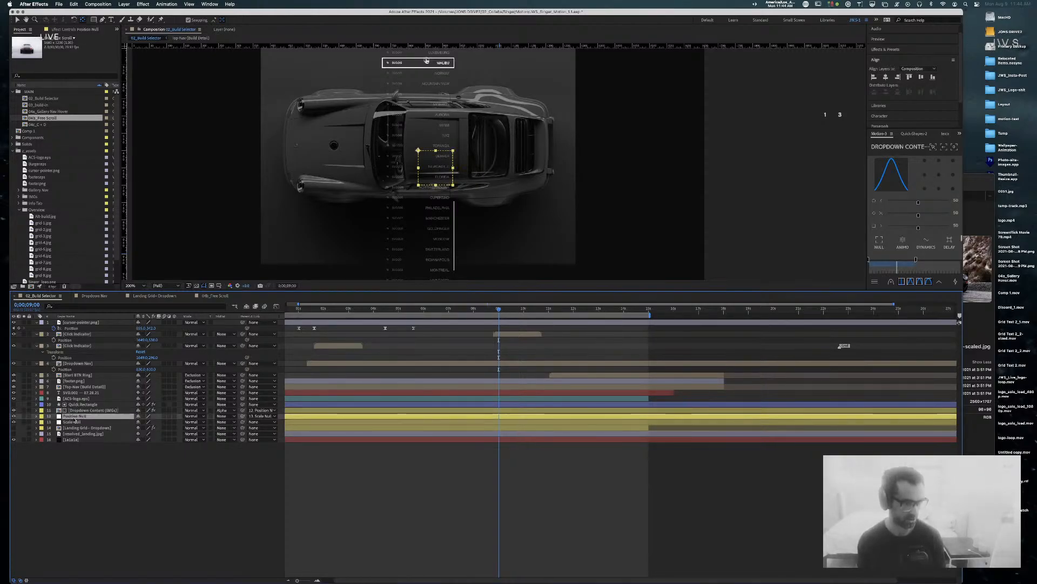
click(87, 410)
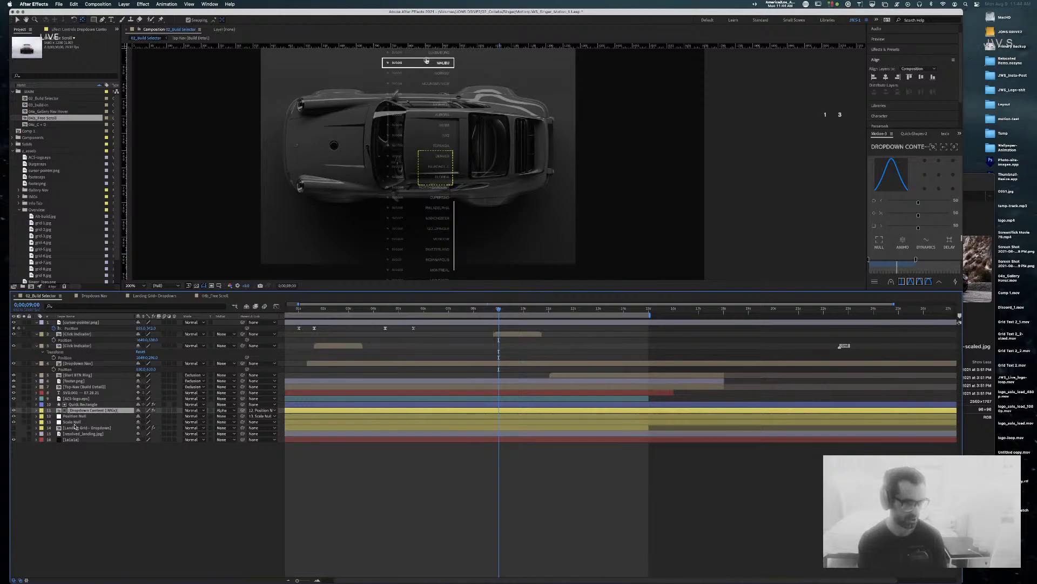
click(76, 422)
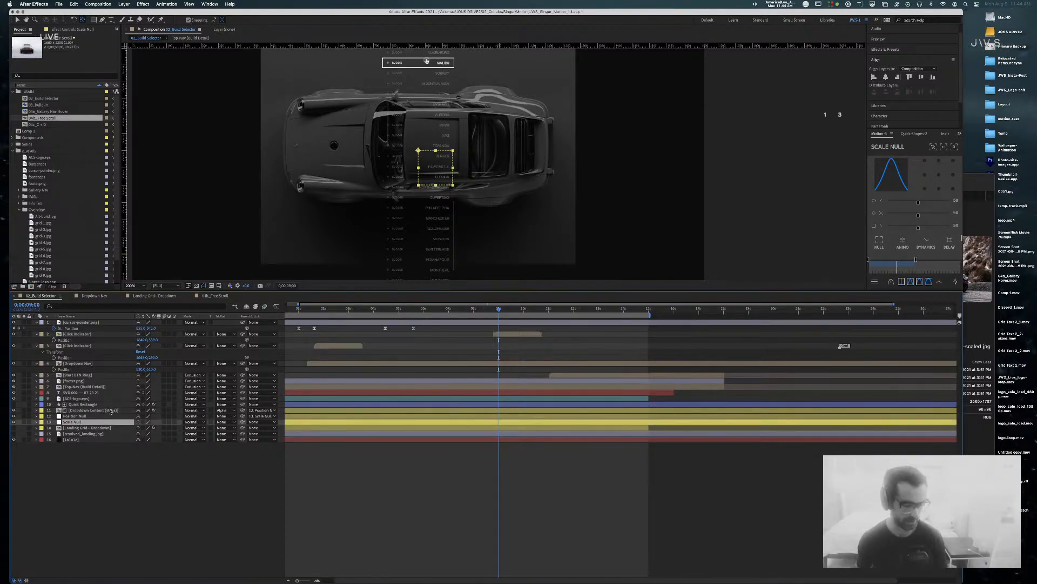
click(87, 411)
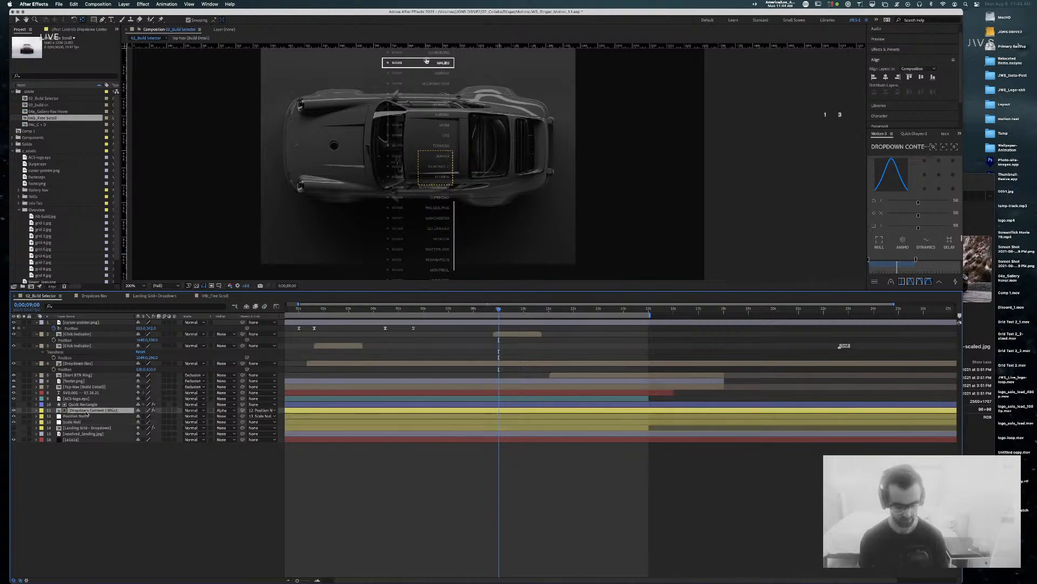
Step: Add three comp markers from about 9 to 11 seconds to mark the animation timing
key(u)
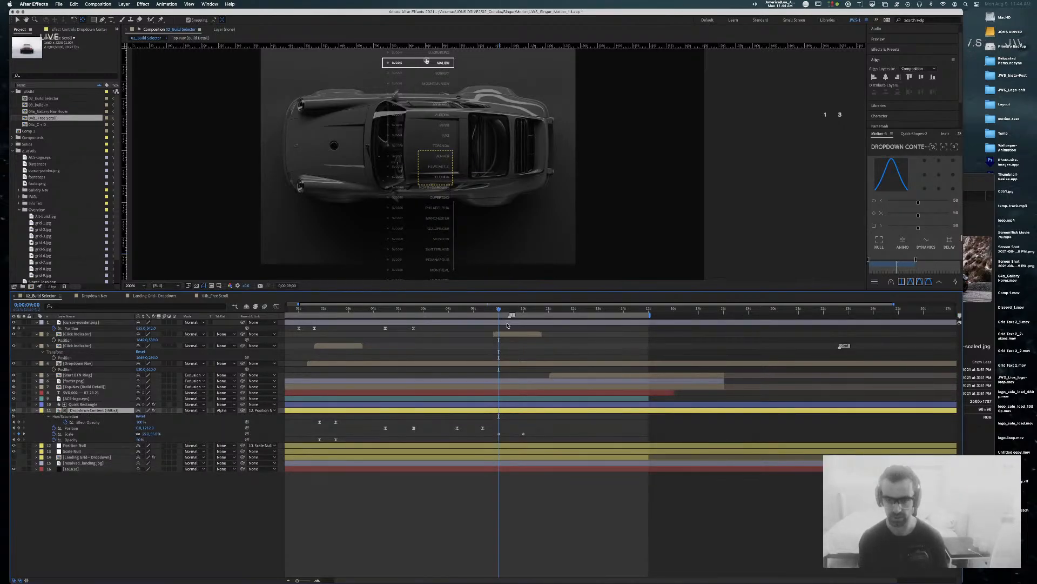
drag(496, 320, 499, 319)
drag(960, 315, 600, 326)
key(2)
drag(466, 311, 482, 309)
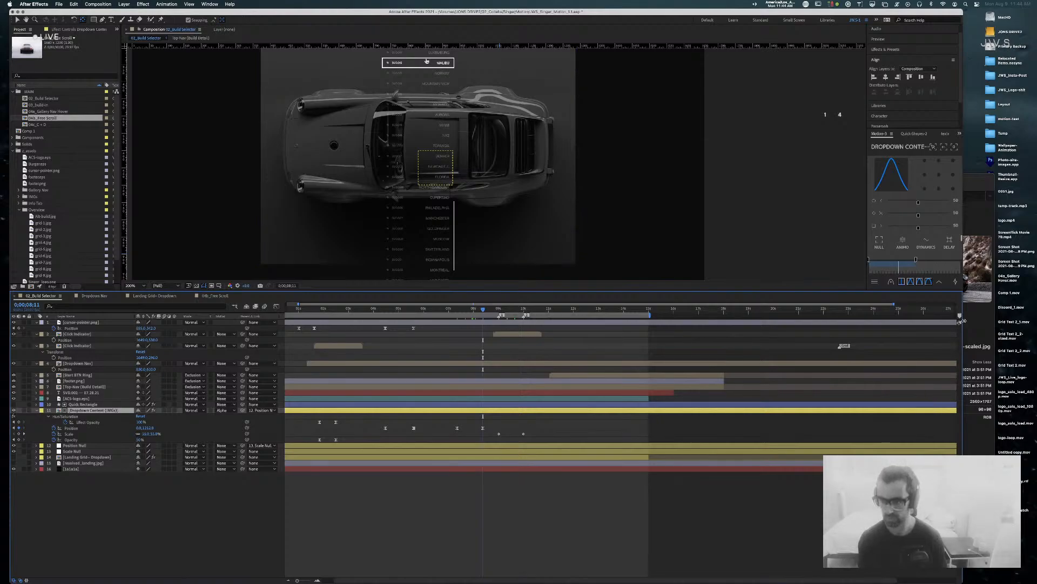
drag(959, 318, 550, 316)
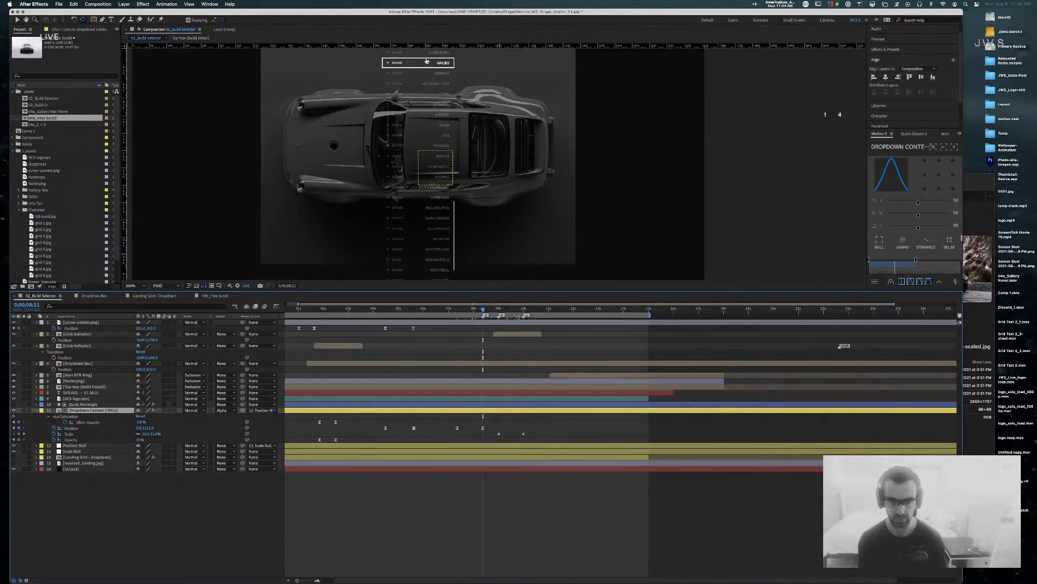
Step: Review timing back to 4;14, then delete Dropdown Content (IMGs)'s Position and Scale keyframes
drag(482, 311, 457, 310)
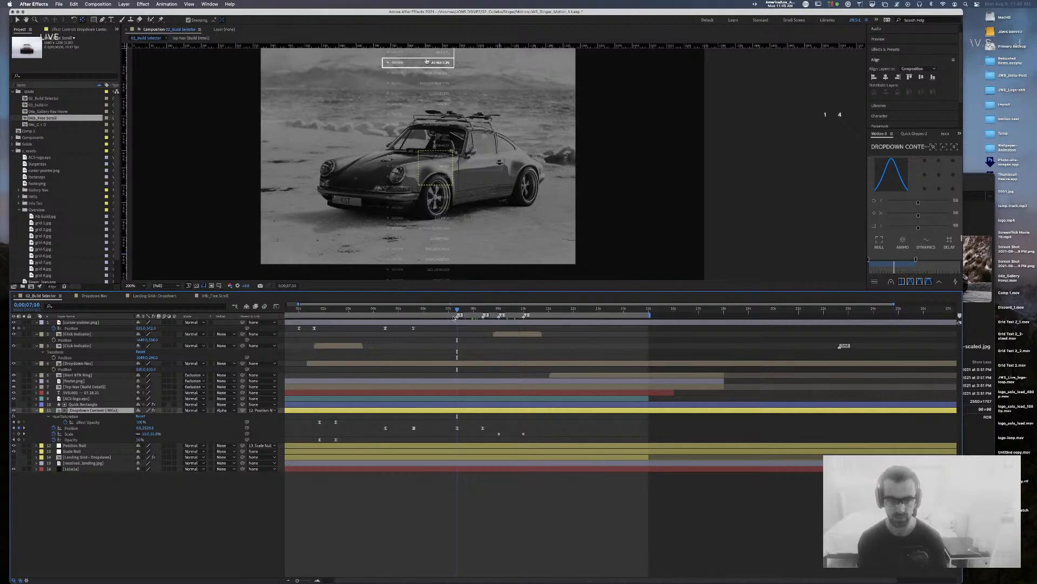
drag(458, 311, 408, 319)
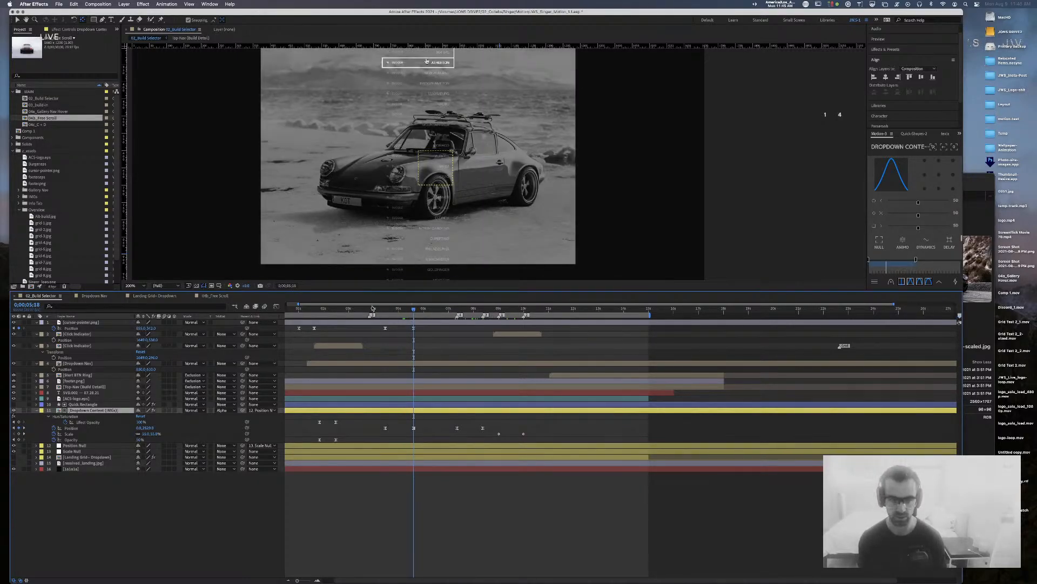
drag(414, 310, 387, 310)
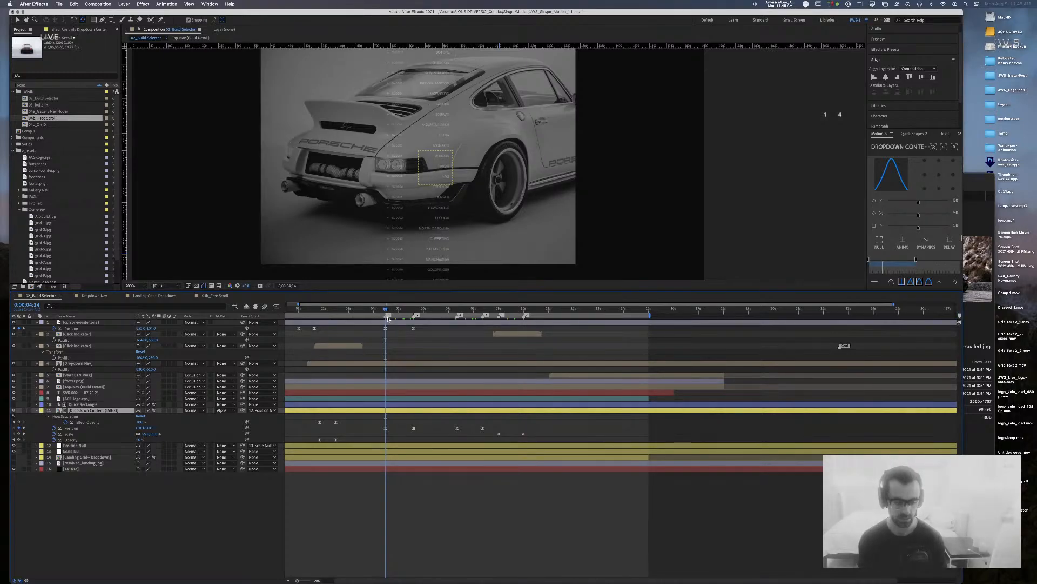
key(j)
mouse_move(386, 315)
mouse_down()
mouse_move(407, 315)
mouse_move(347, 315)
mouse_move(387, 319)
mouse_up()
click(324, 428)
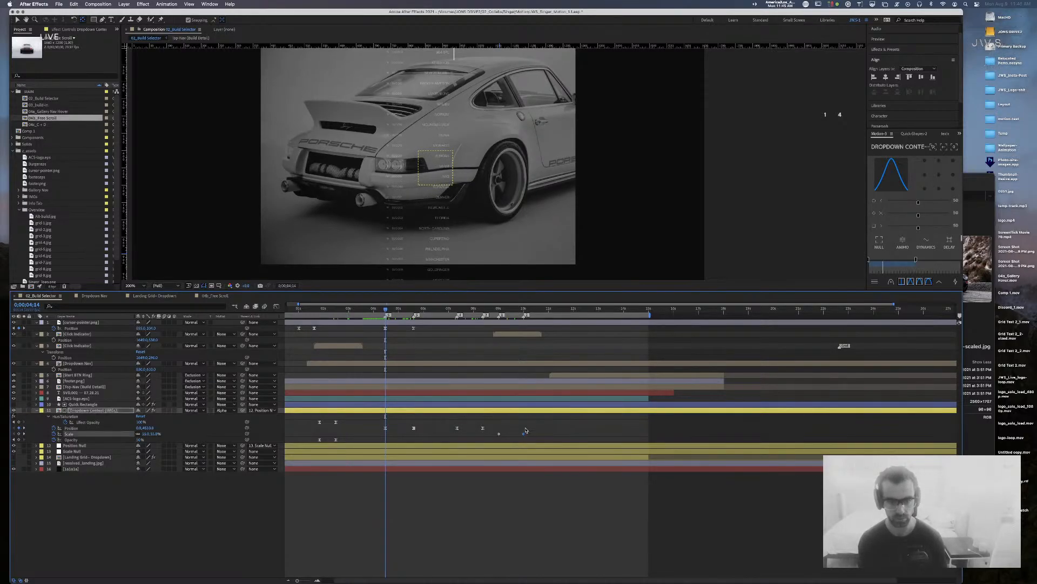
drag(325, 428, 362, 440)
key(Delete)
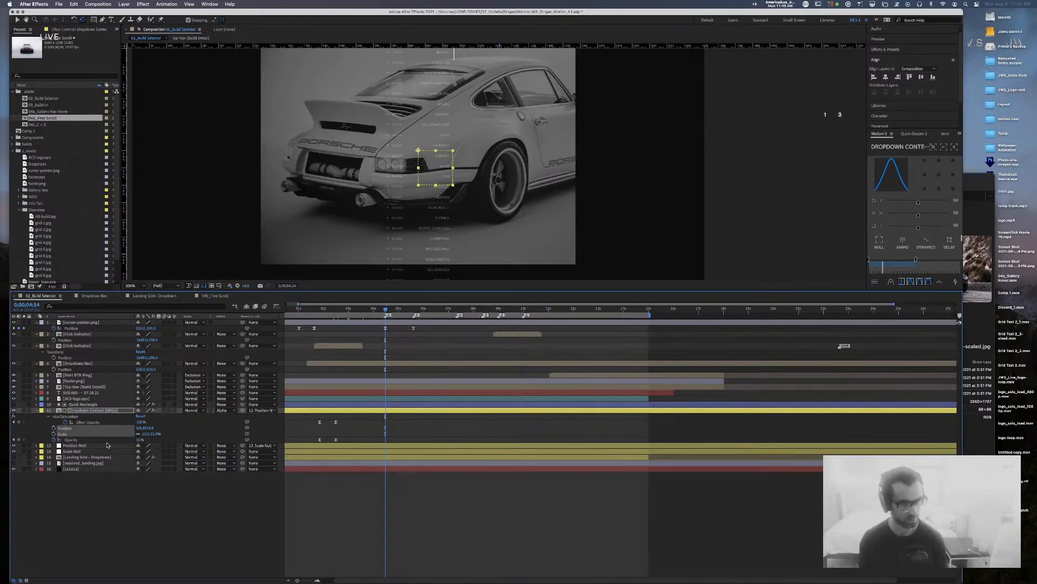
Step: Keyframe Position Null's Position at 4;14 and move its Y position upward at 5;18
click(107, 444)
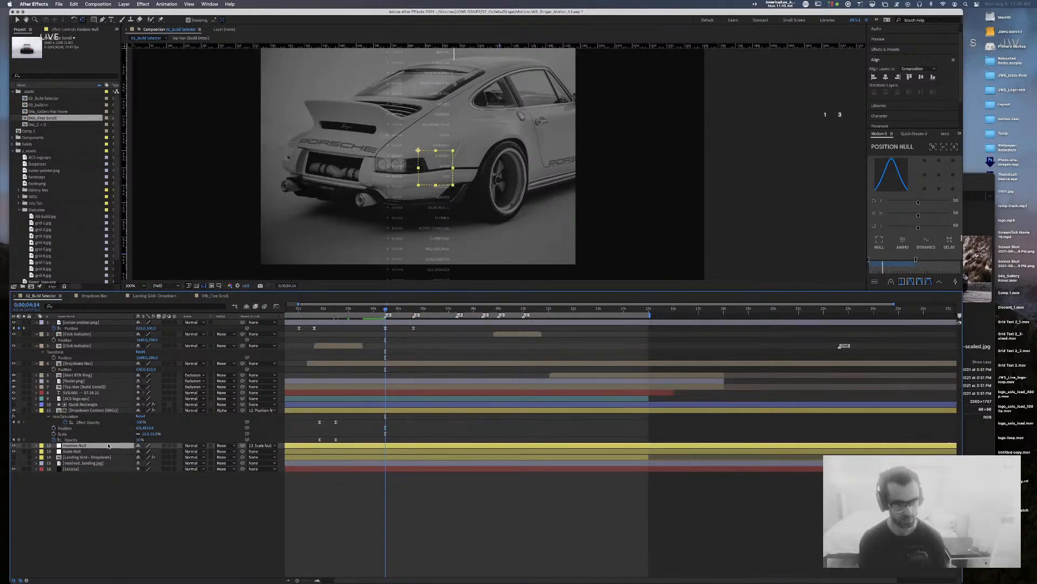
key(p)
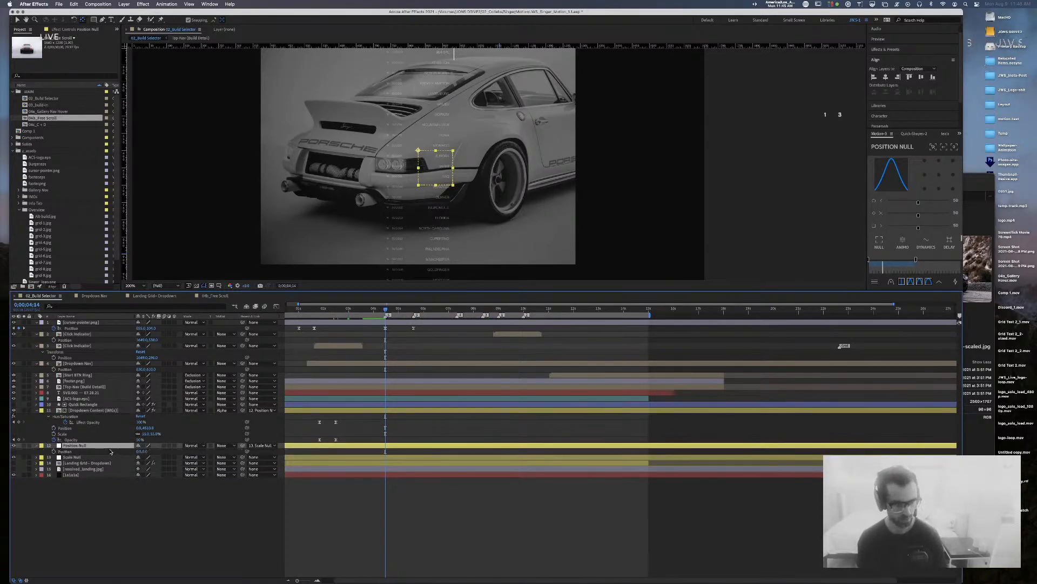
click(53, 451)
drag(385, 309, 413, 311)
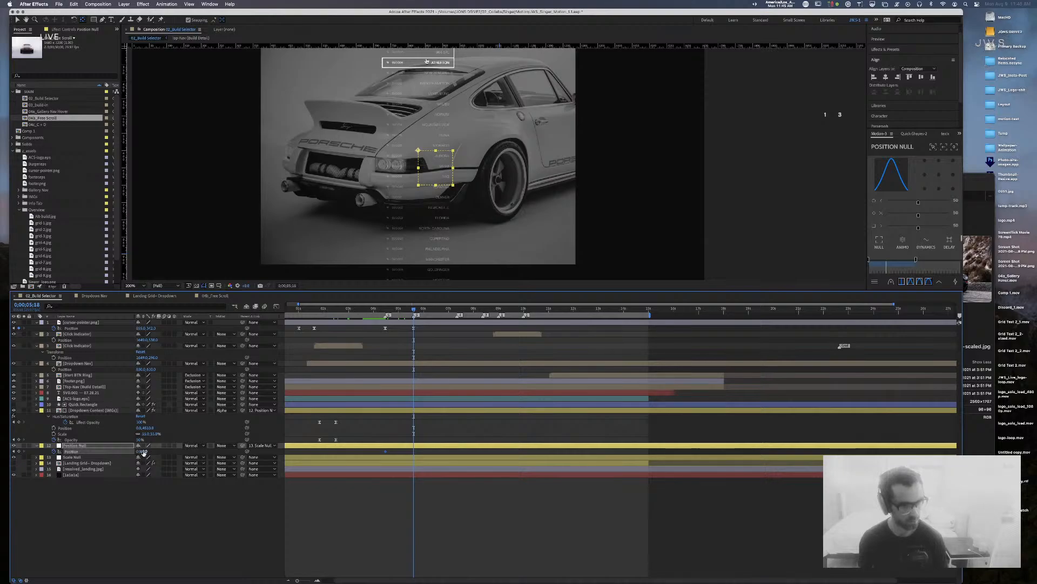
key(comma)
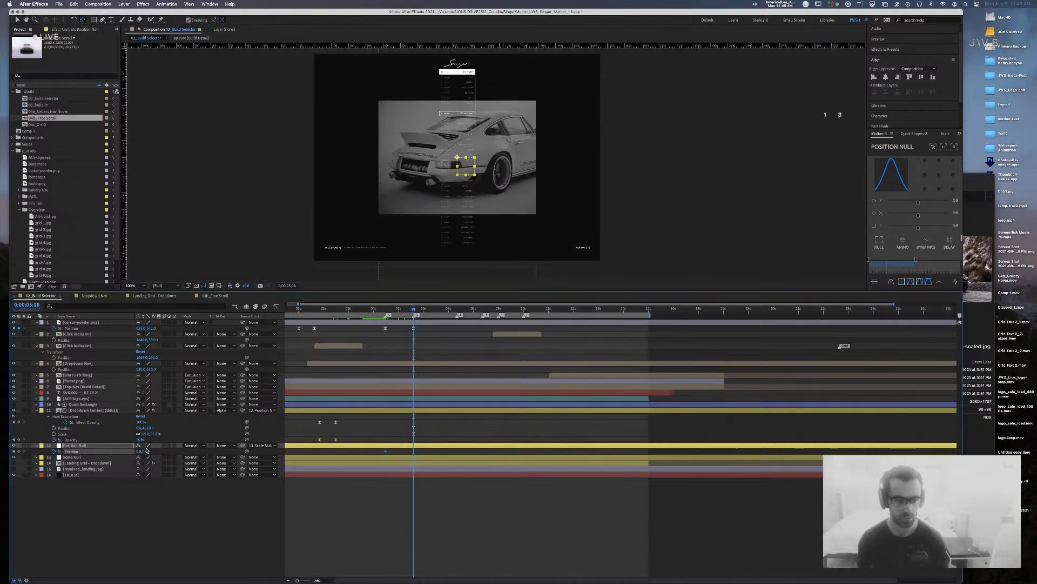
mouse_move(146, 450)
mouse_down()
mouse_move(156, 451)
mouse_move(1, 441)
mouse_move(137, 453)
mouse_up()
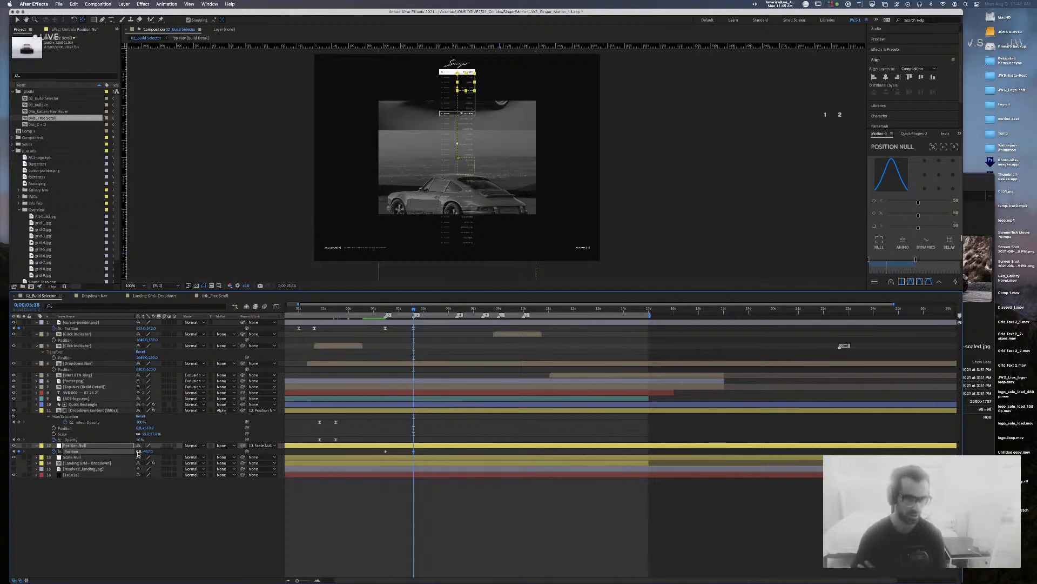
drag(138, 453, 92, 450)
Step: Add Position Null keyframes at 7;10 and 8;11, with Y about -3680 at 8;11
drag(414, 312, 458, 312)
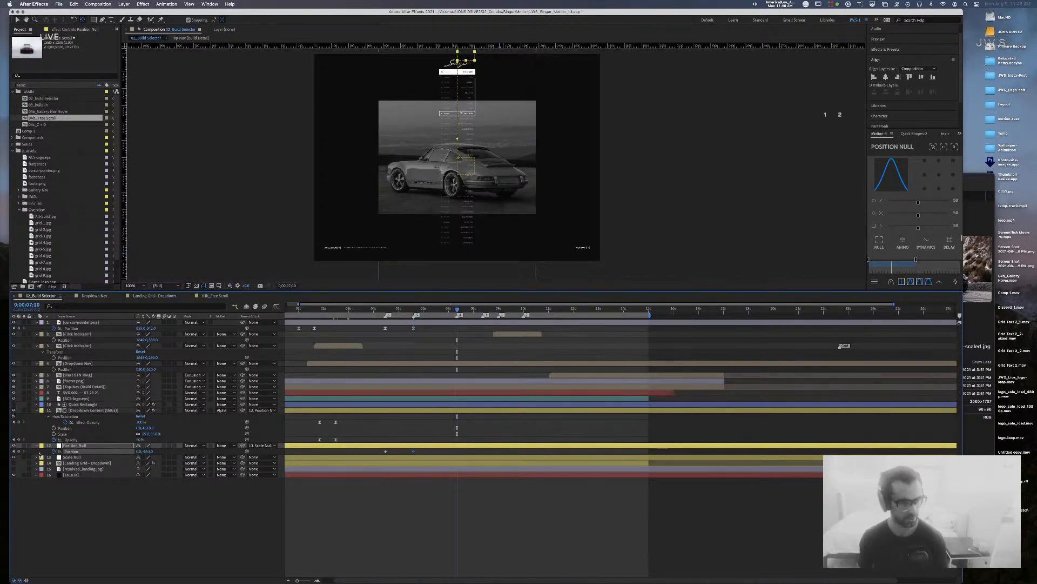
click(19, 451)
drag(486, 311, 484, 310)
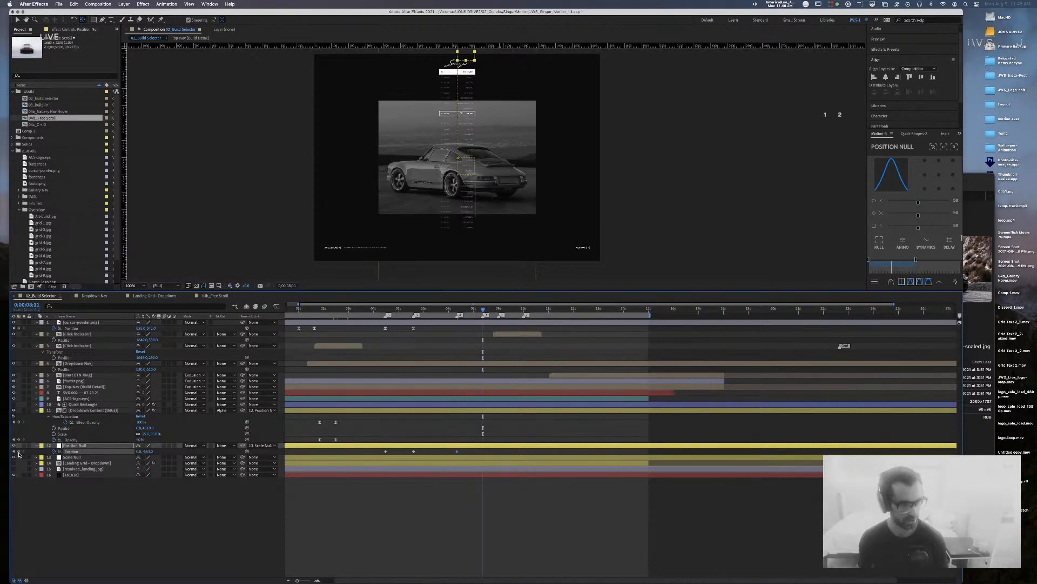
drag(142, 451, 48, 454)
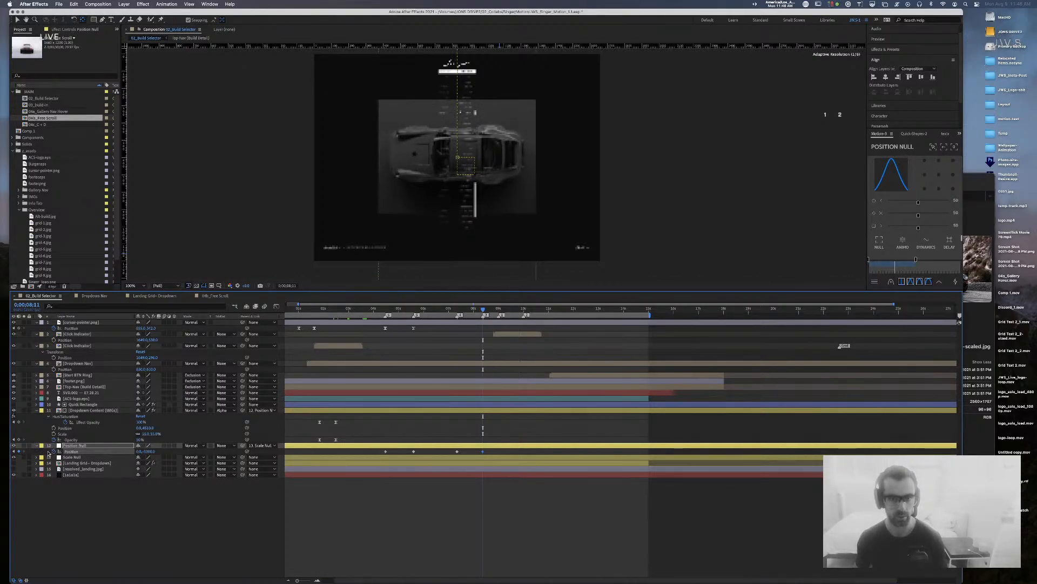
drag(483, 309, 499, 309)
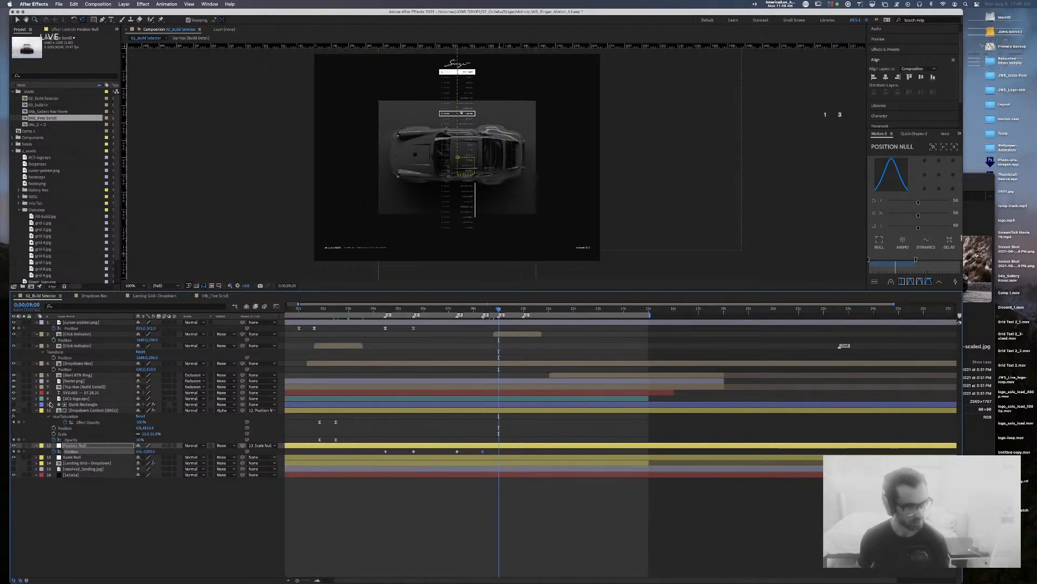
click(378, 457)
key(s)
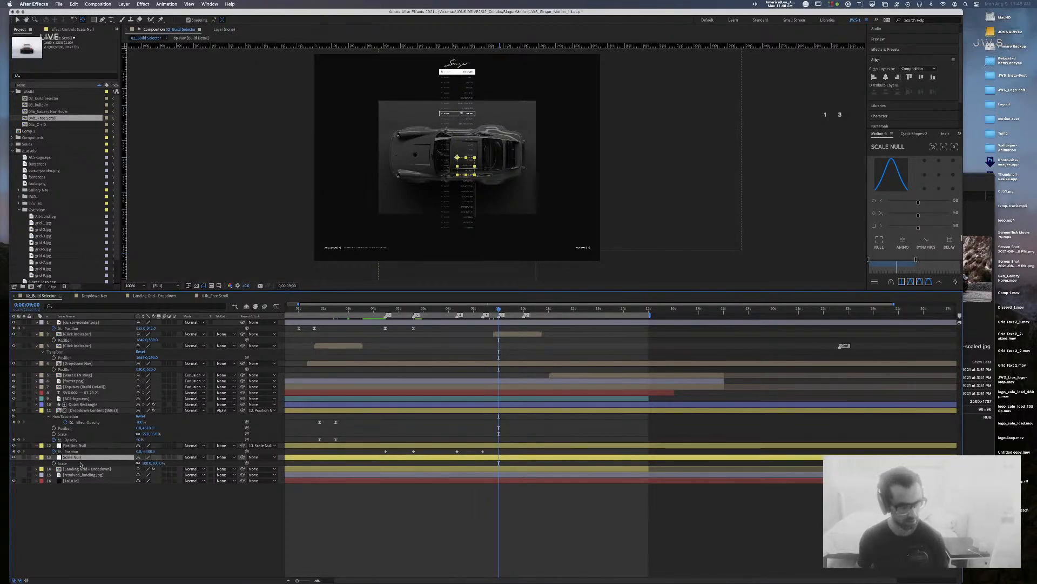
Step: Keyframe Scale Null at 55% at 9;00 and set Dropdown Content (IMGs) scale to 100%
click(53, 463)
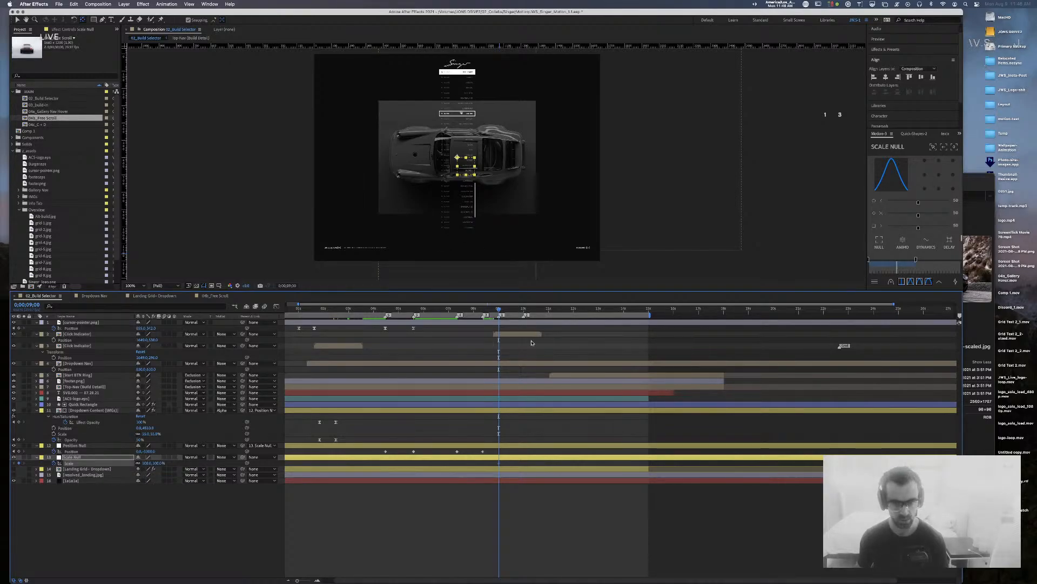
click(524, 310)
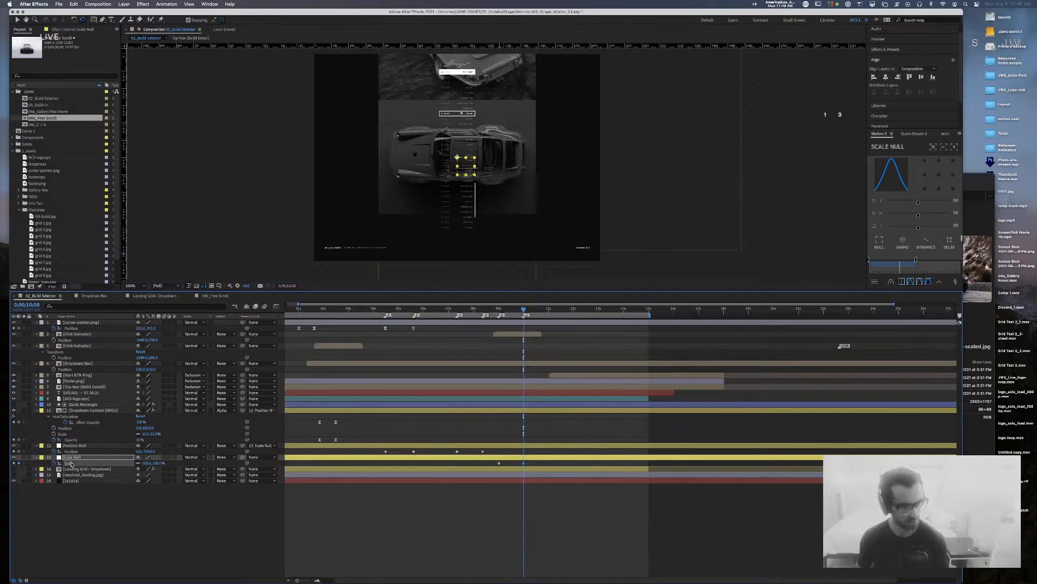
click(14, 463)
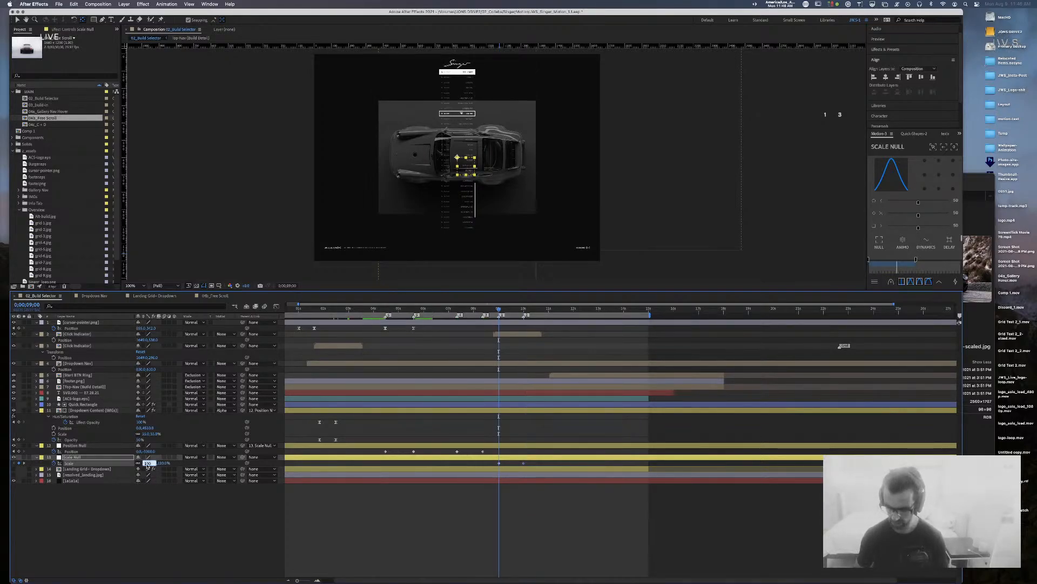
key(Return)
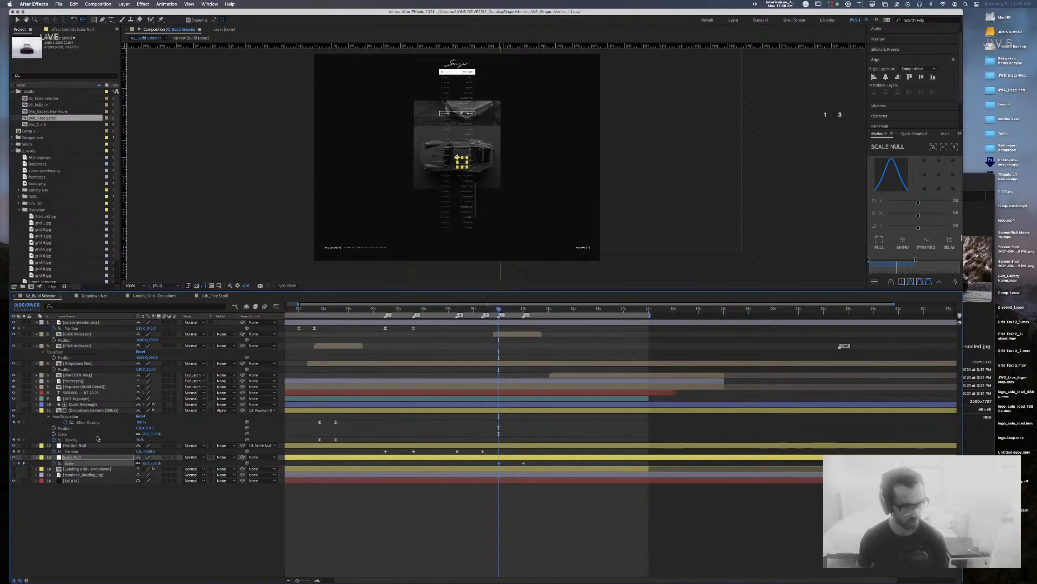
click(146, 433)
text(100)
key(Return)
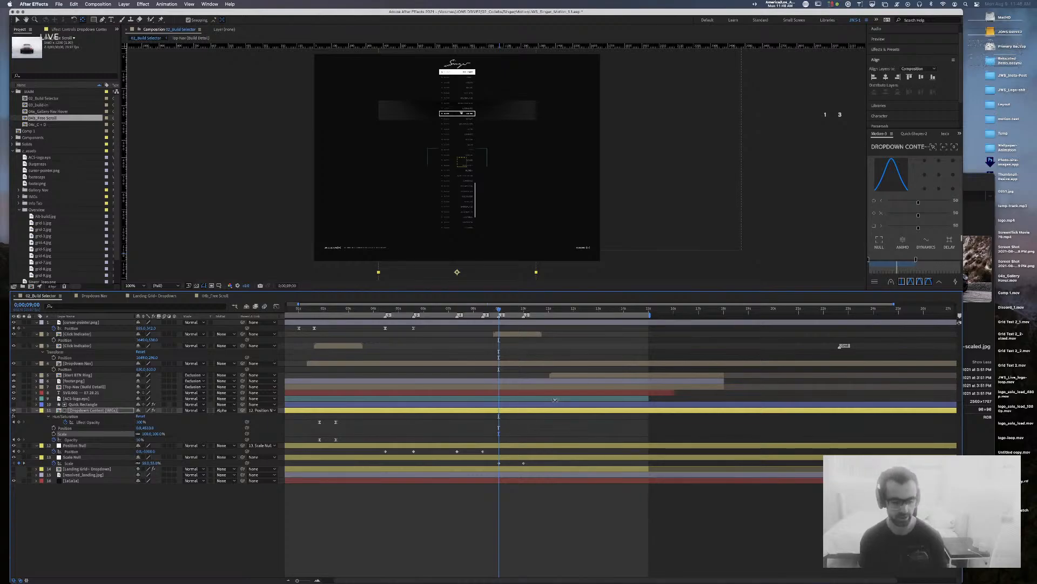
Step: Rescrub Position Null's Y value on its 4;14 keyframe and preview the dropdown scroll
drag(499, 310, 413, 315)
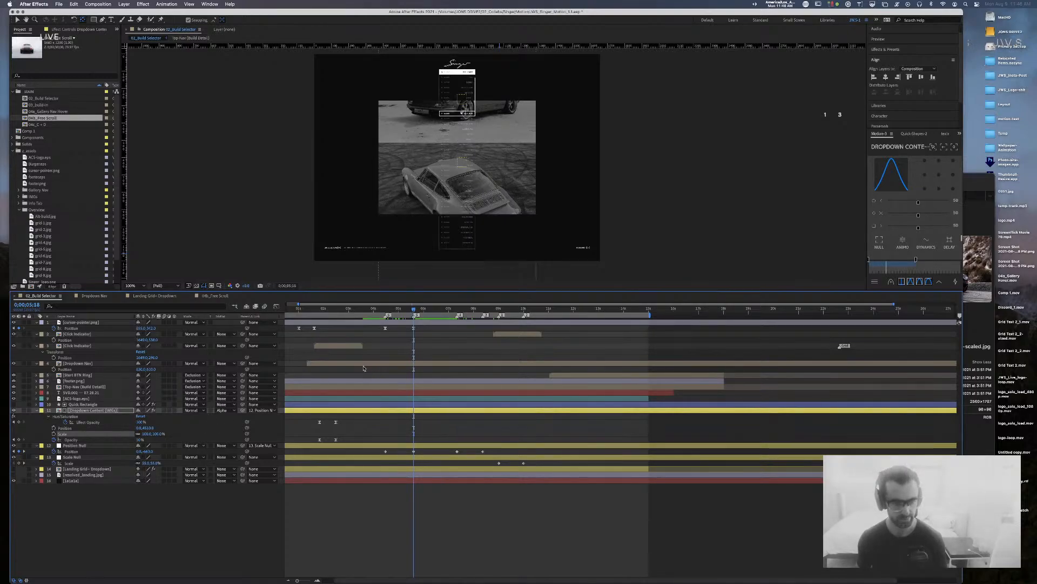
mouse_move(400, 310)
mouse_down()
mouse_move(389, 312)
mouse_move(415, 312)
mouse_up()
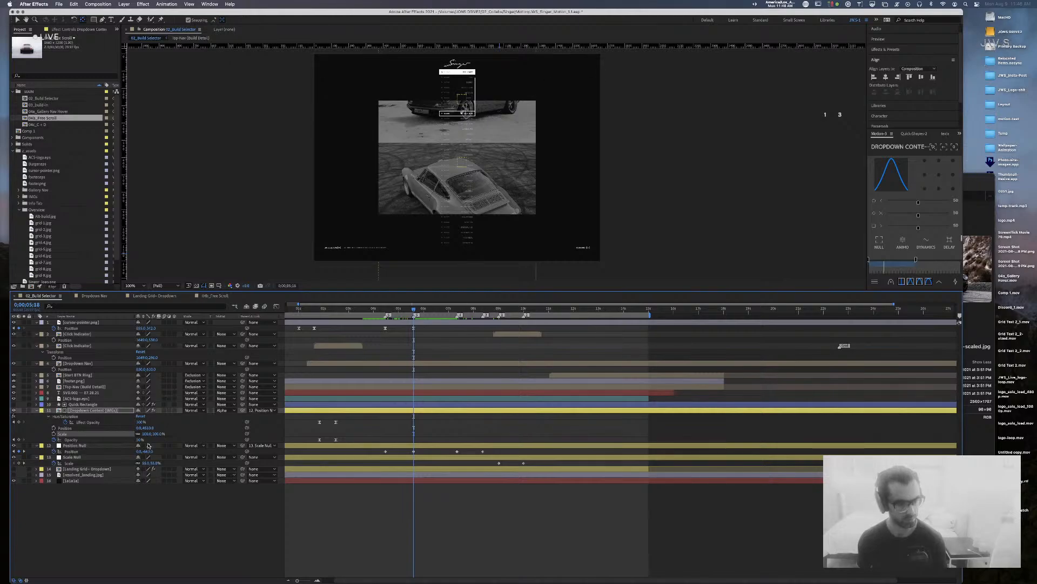
drag(150, 451, 207, 454)
key(super+z)
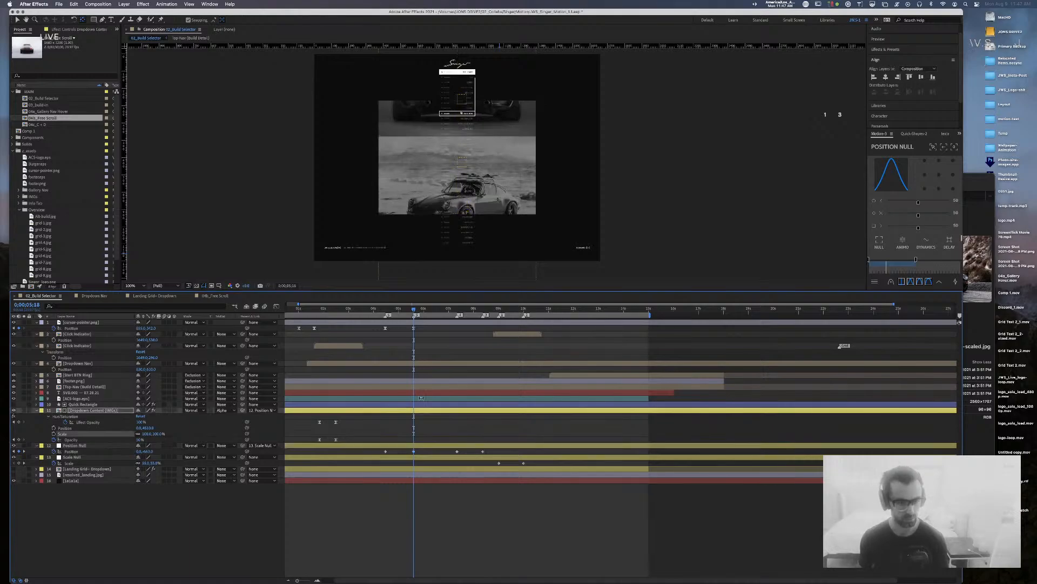
drag(414, 309, 387, 313)
click(74, 446)
click(71, 451)
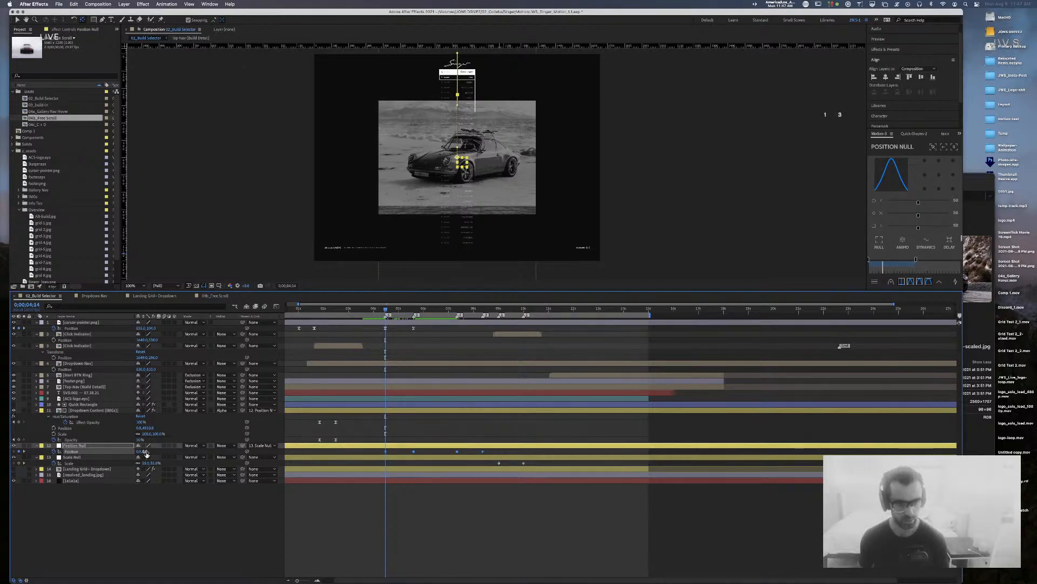
drag(151, 452, 308, 460)
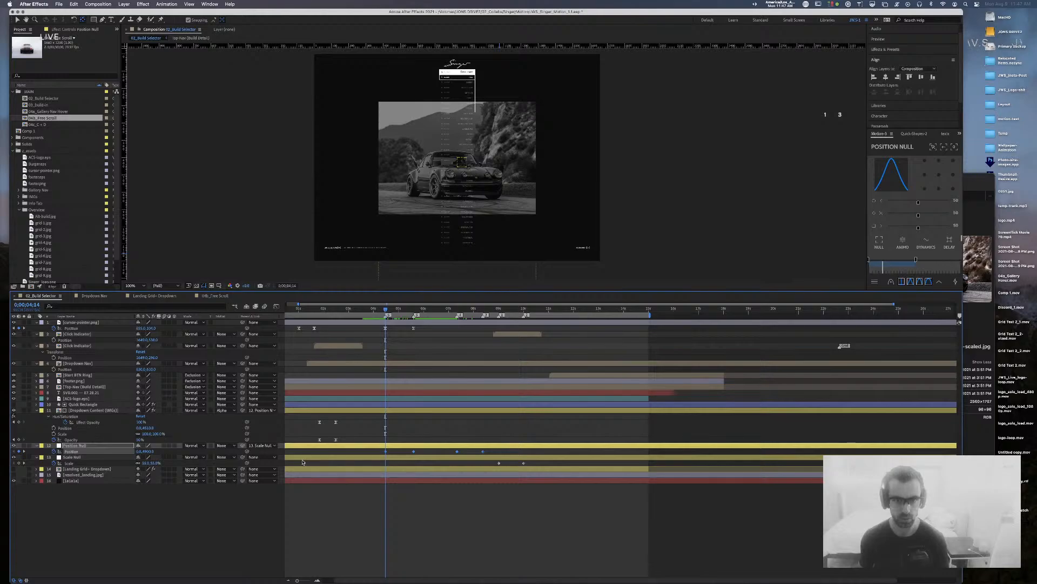
key(space)
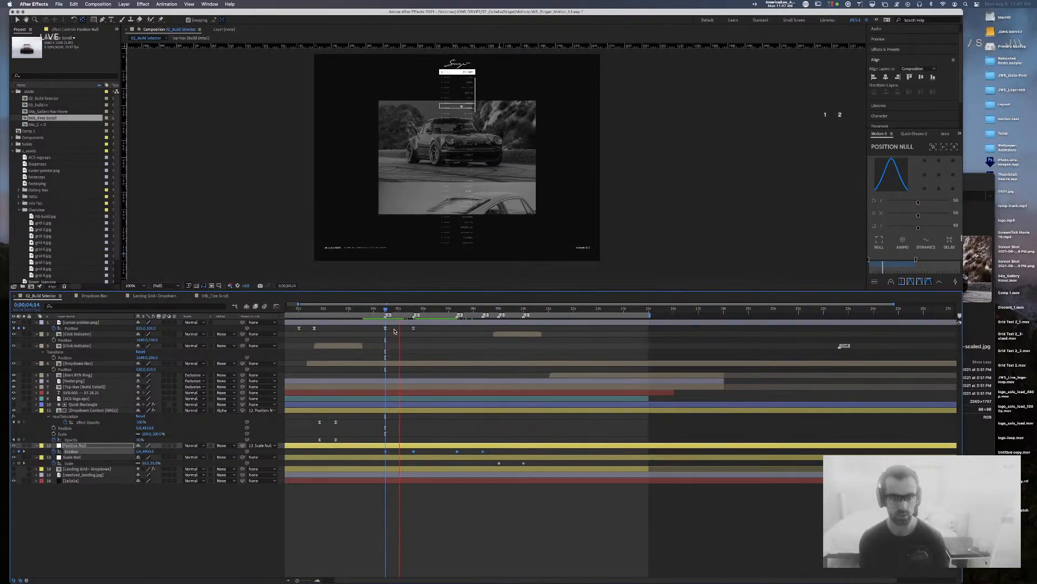
Step: At 0;00;05;18, set the Position Null's Position Y to about -1136
key(space)
click(419, 312)
key(F2)
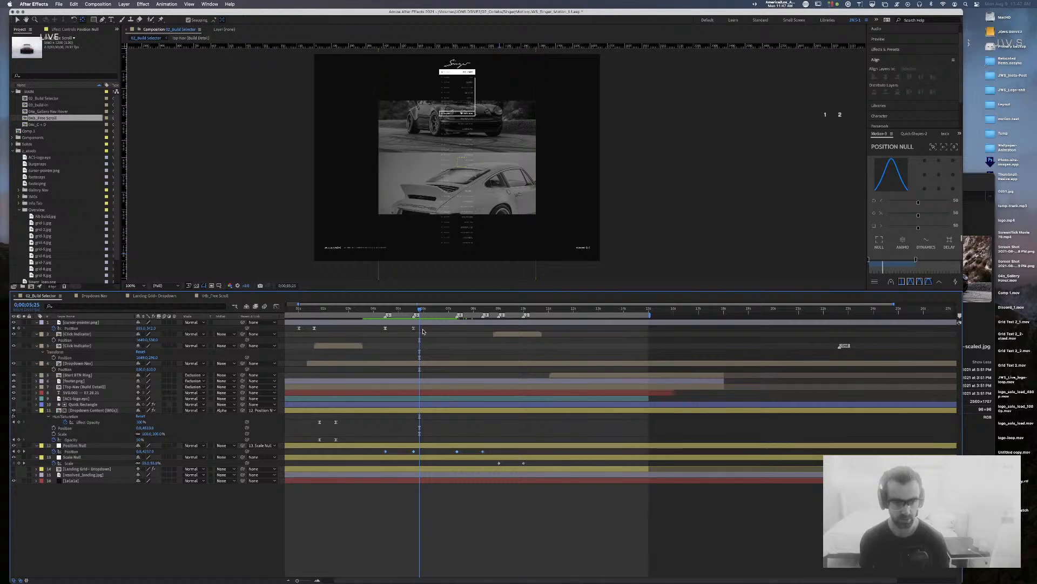
click(414, 311)
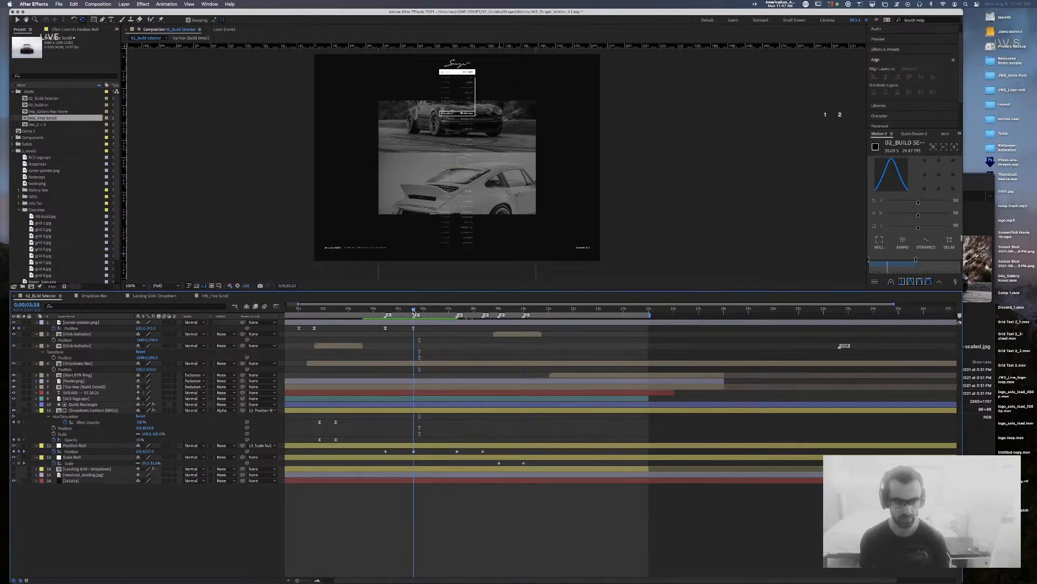
click(137, 452)
drag(145, 451, 0, 446)
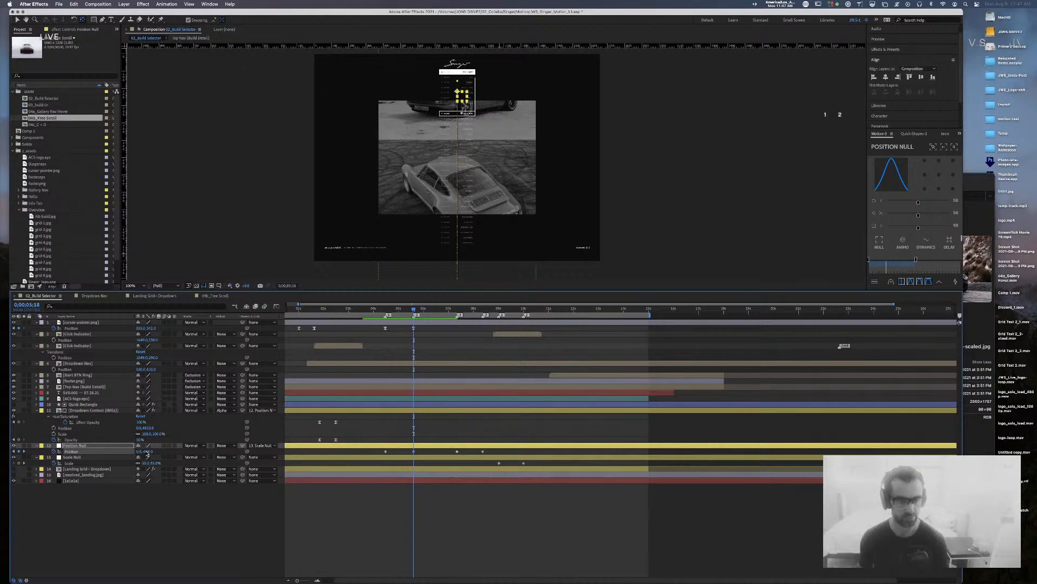
drag(148, 453, 137, 451)
Step: Save the project, checking the scroll around 9;10 and 7;09
mouse_move(492, 311)
mouse_down()
mouse_move(509, 314)
mouse_move(486, 316)
mouse_up()
key(cmd+s)
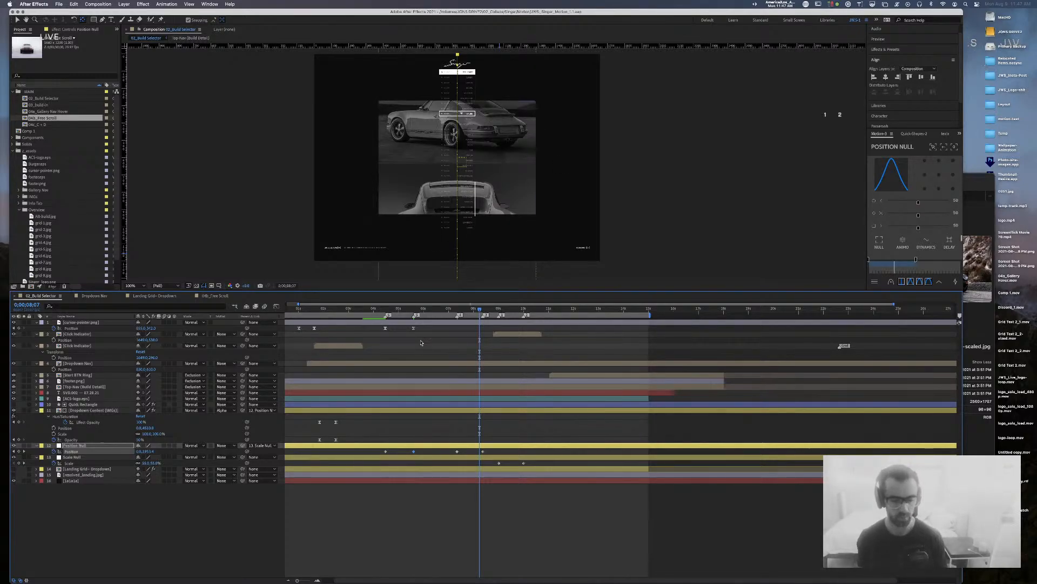
drag(418, 314, 456, 316)
Step: Add a Position Null Position keyframe at 7;10 with Y set to -1120
click(462, 452)
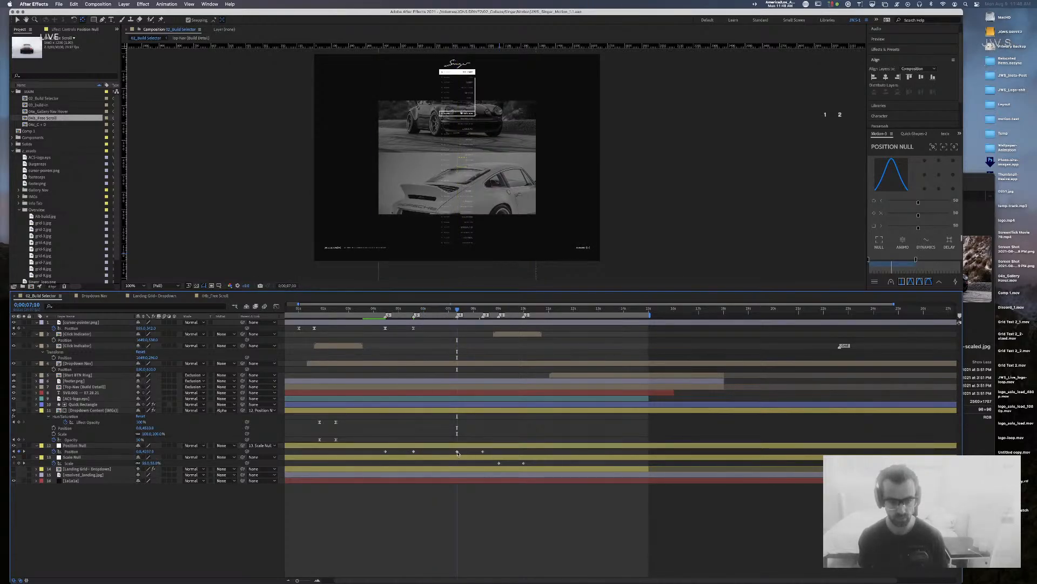
click(457, 453)
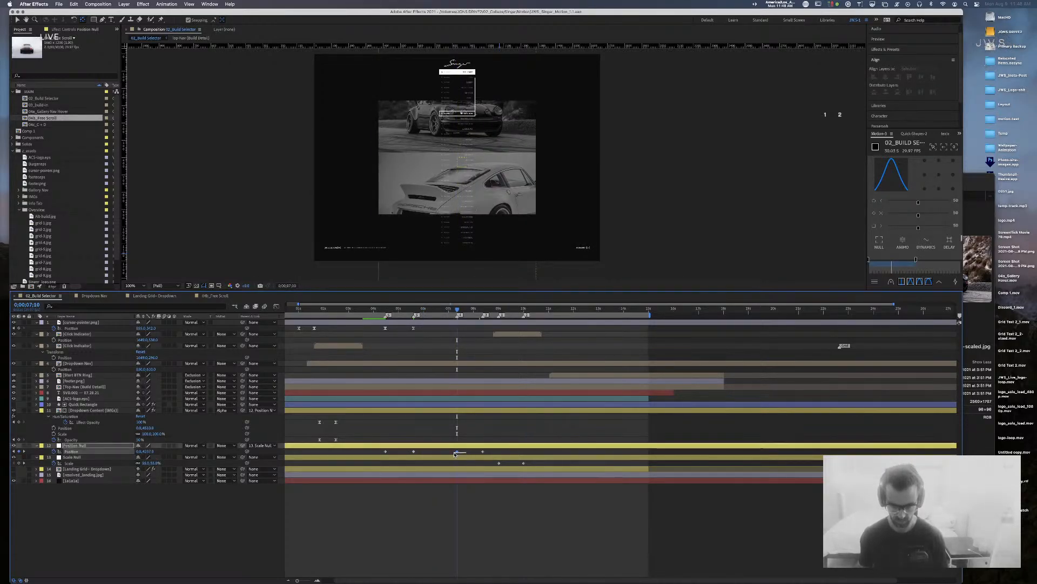
key(super+v)
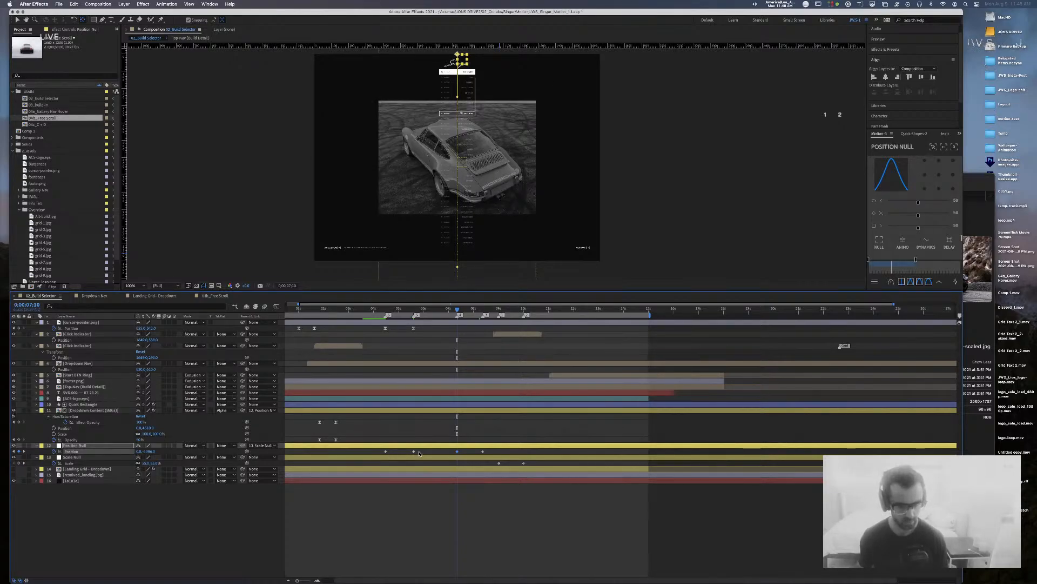
drag(152, 451, 151, 452)
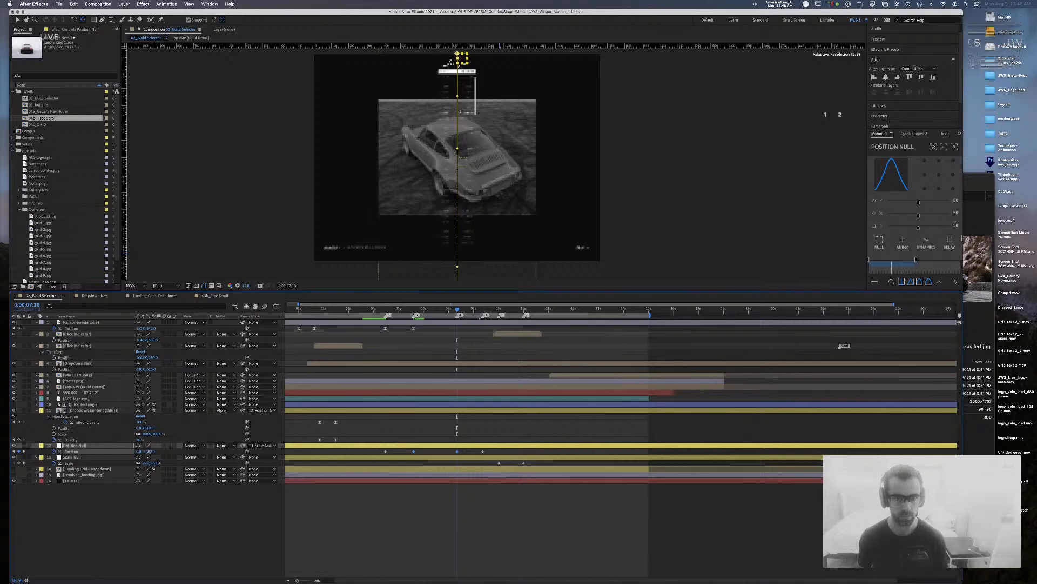
drag(146, 453, 139, 453)
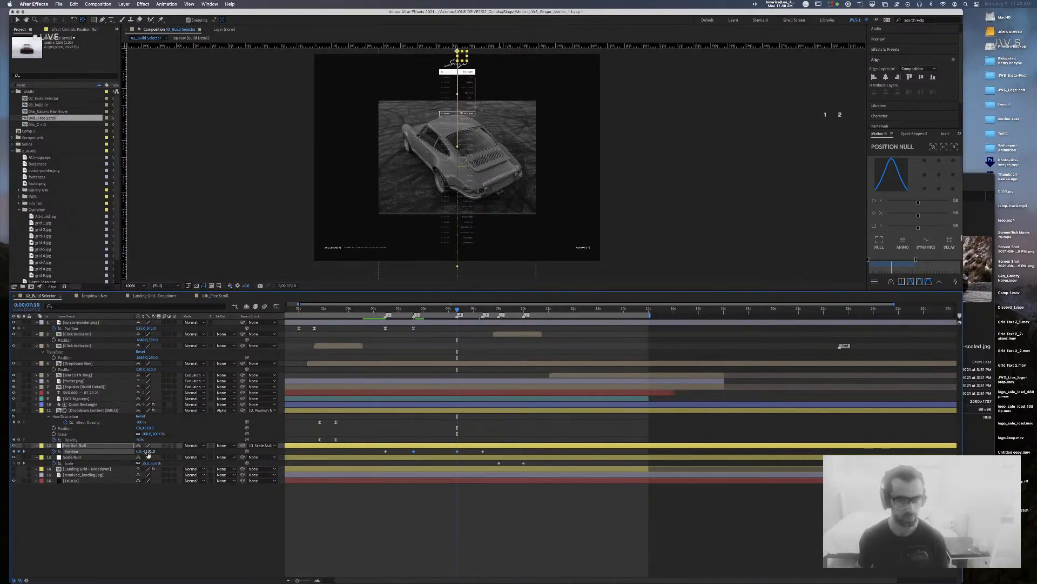
click(353, 555)
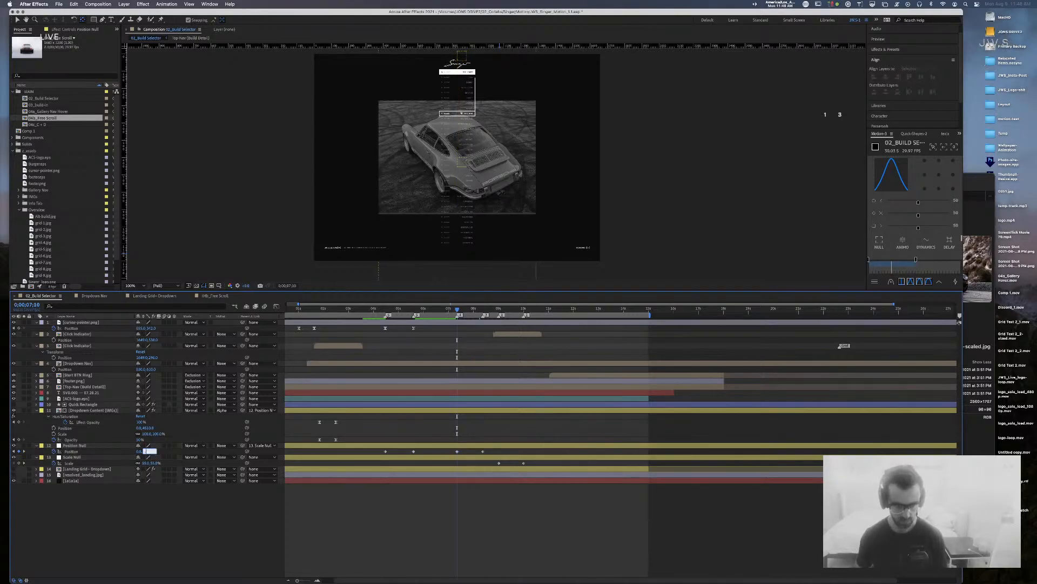
key(Return)
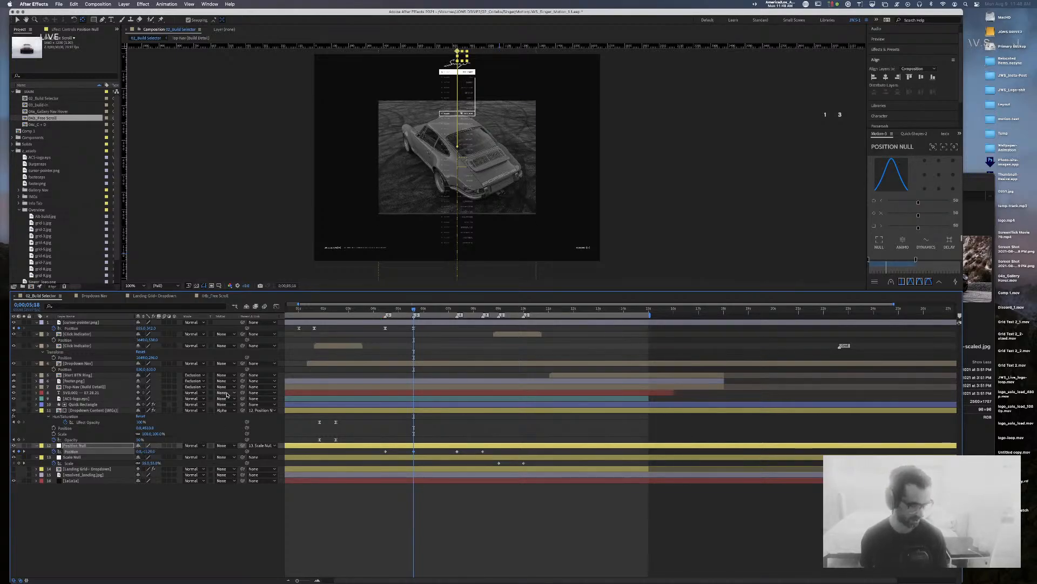
Step: Preview the dropdown scroll from around 4 seconds
drag(416, 312, 377, 310)
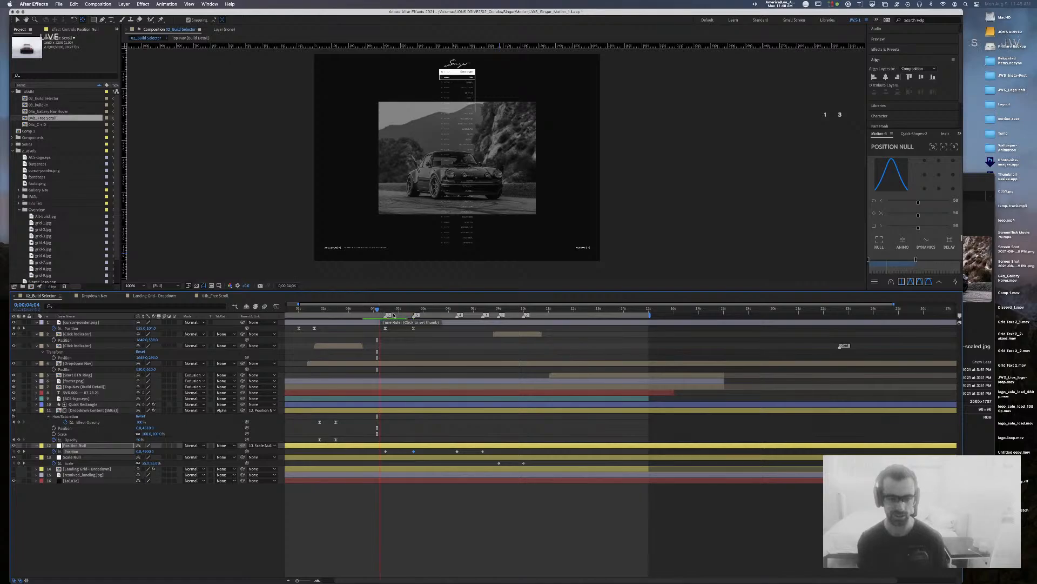
key(space)
drag(430, 309, 385, 318)
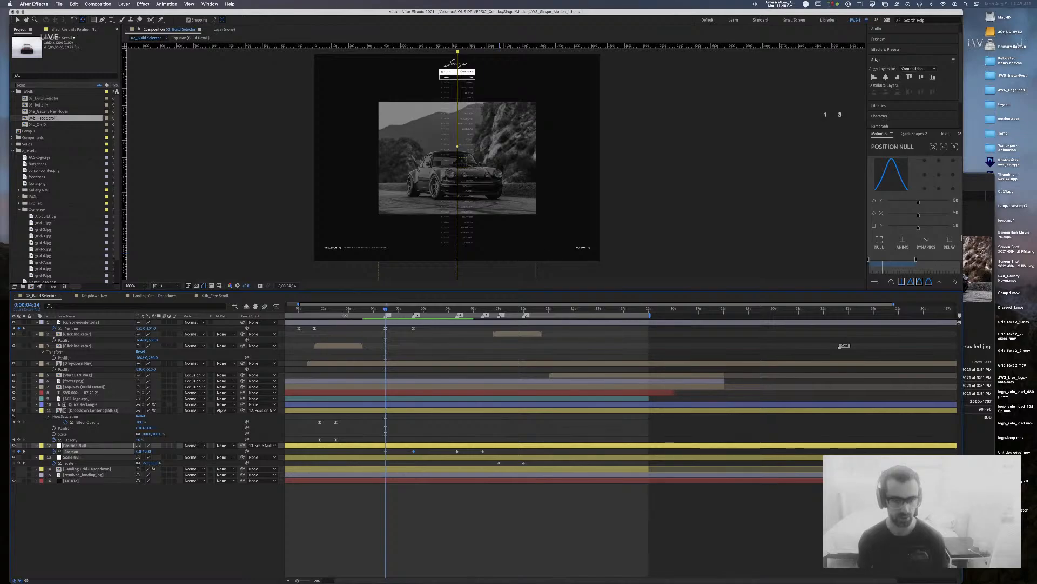
drag(388, 312, 414, 311)
Step: Ease the two Position keyframes with 50% incoming and outgoing influence
drag(421, 449, 365, 455)
key(super+shift+k)
key(Tab)
key(Tab)
text(50)
key(Tab)
key(Tab)
text(50)
key(Return)
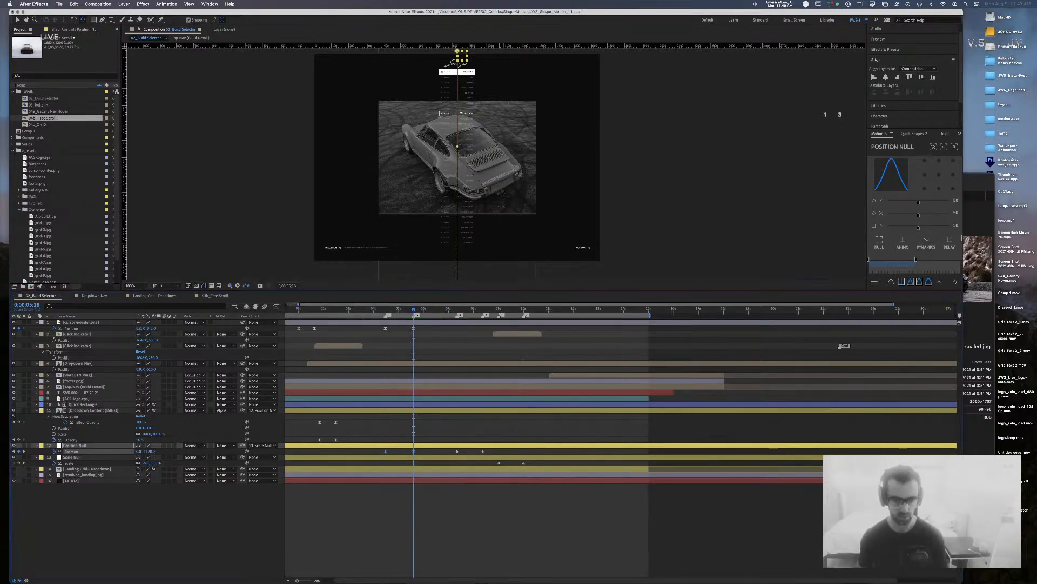
Step: Raise the Position Null's end Position value from -1600 to about -2310
right_click(414, 451)
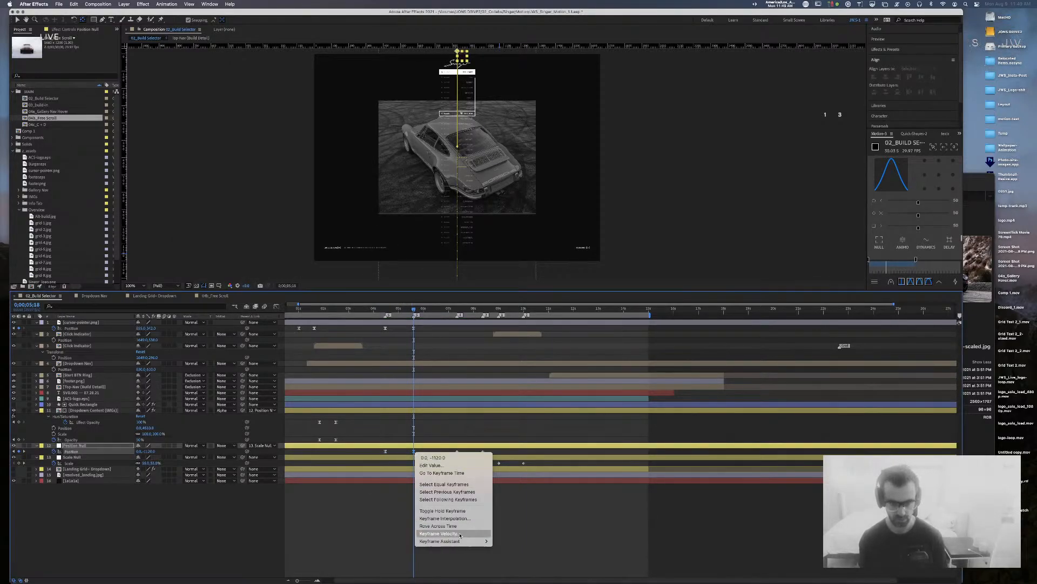
click(453, 511)
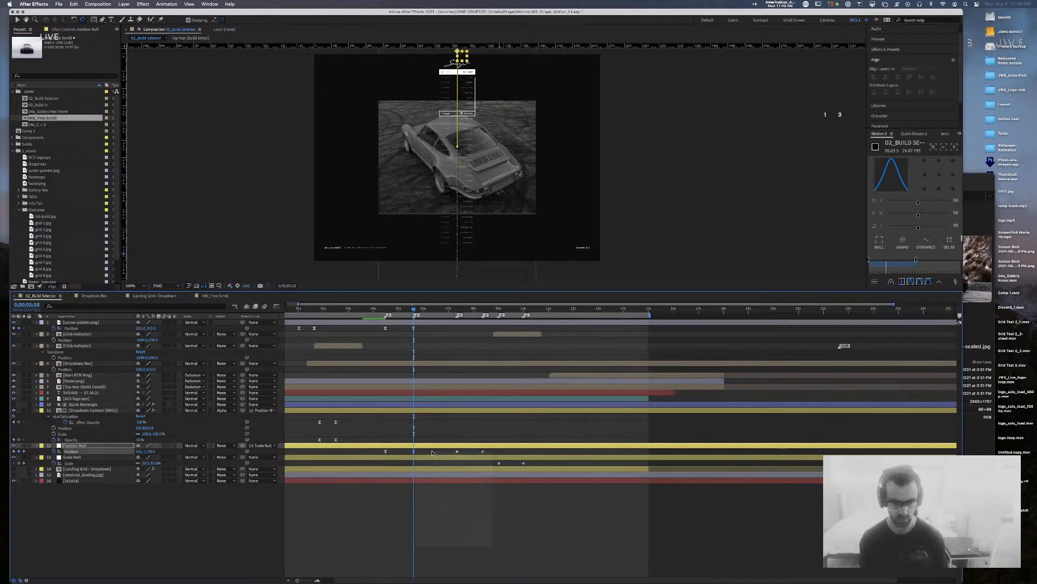
mouse_move(444, 312)
mouse_down()
mouse_move(469, 313)
mouse_move(459, 314)
mouse_up()
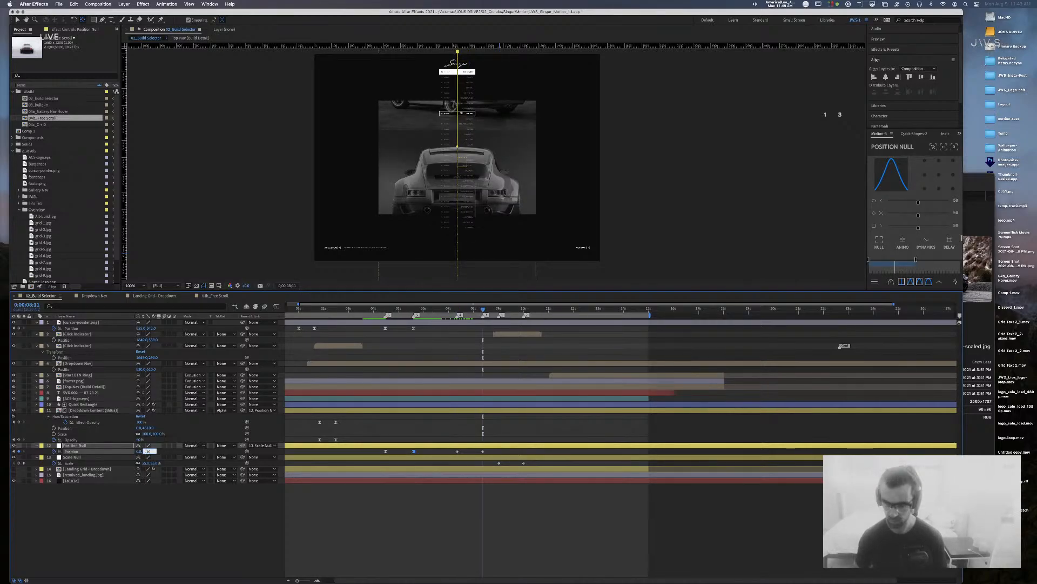
key(Return)
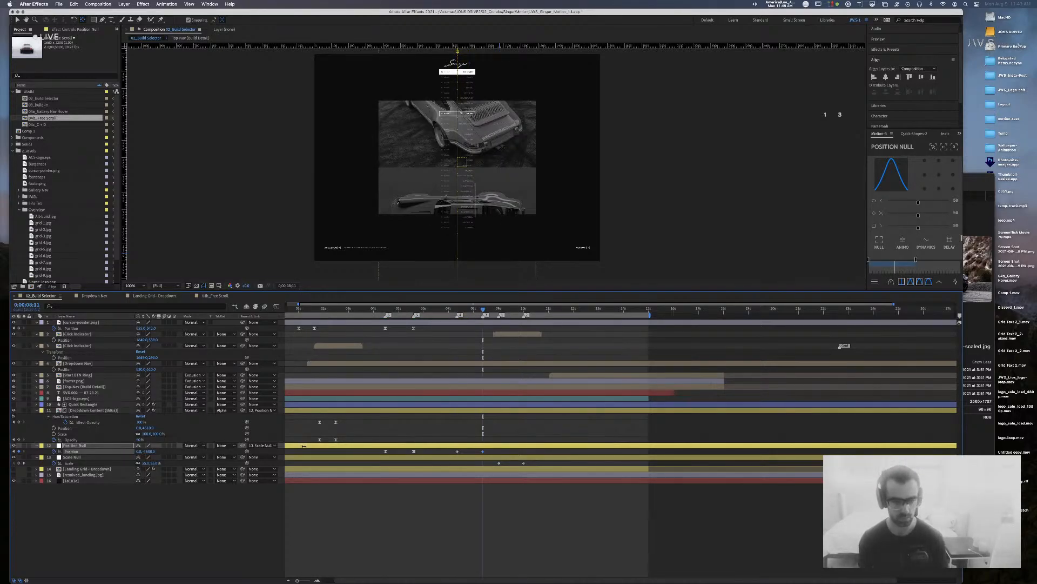
drag(146, 451, 125, 452)
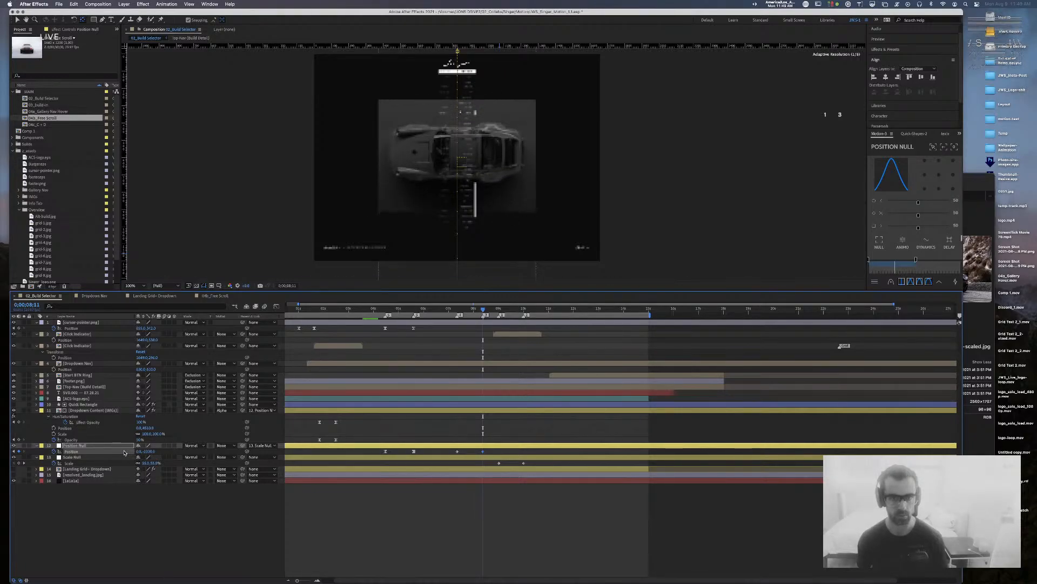
Step: Ease the Position Null's two Position keyframes at 80% influence
click(490, 552)
drag(491, 449, 431, 454)
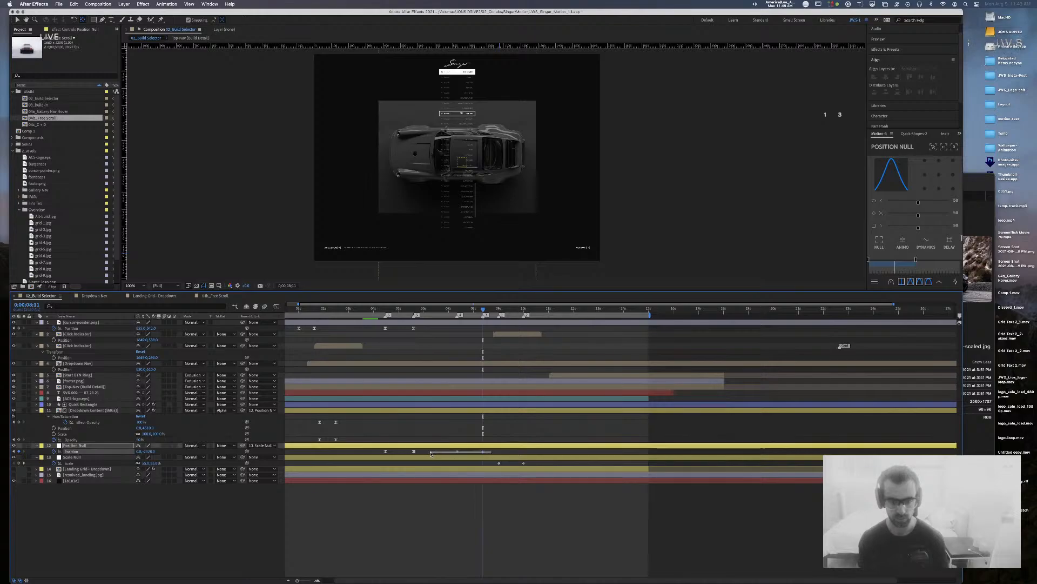
key(super+shift+k)
key(Tab)
text(80)
key(Tab)
Step: Ease the Scale Null's two Scale keyframes at 80% influence
key(Tab)
text(80)
key(Return)
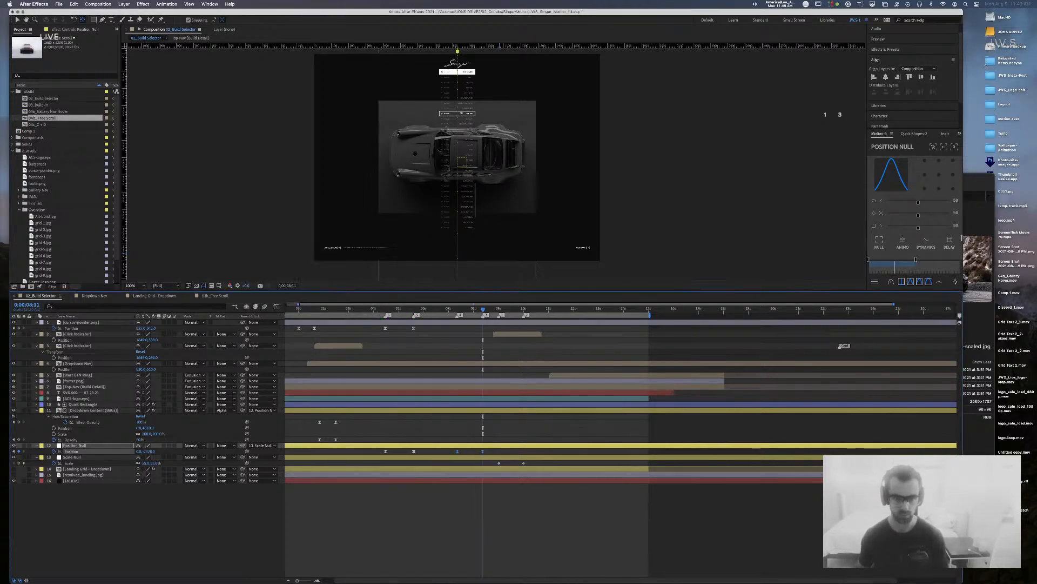
drag(538, 464, 490, 461)
key(super+shift+k)
key(Tab)
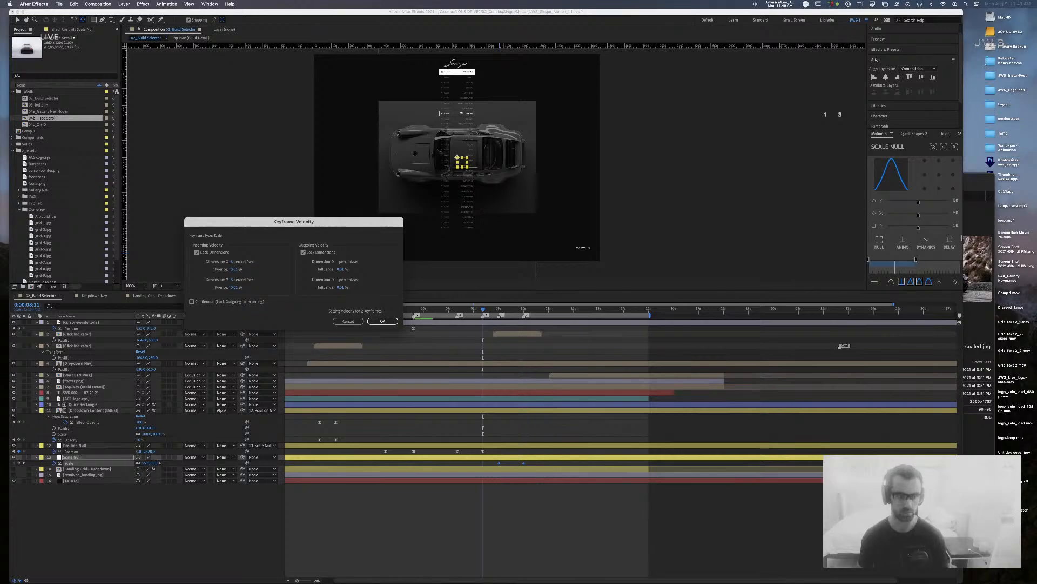
key(Return)
key(super+shift+k)
key(Tab)
key(Tab)
text(80)
key(Tab)
key(Tab)
key(Tab)
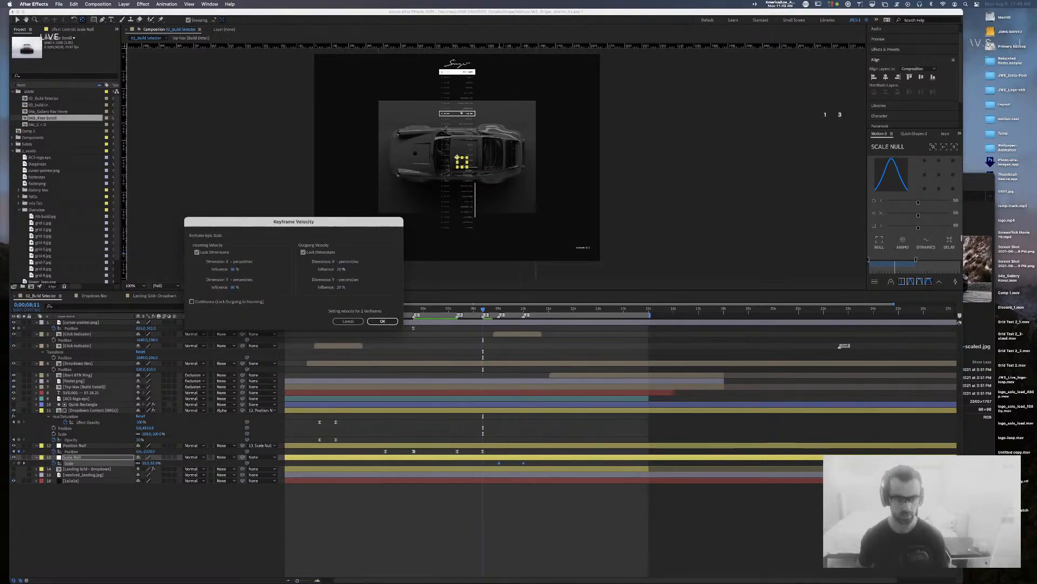
key(Return)
Step: Preview the eased animation from about 5;16 to 9;00
drag(445, 309, 411, 309)
key(space)
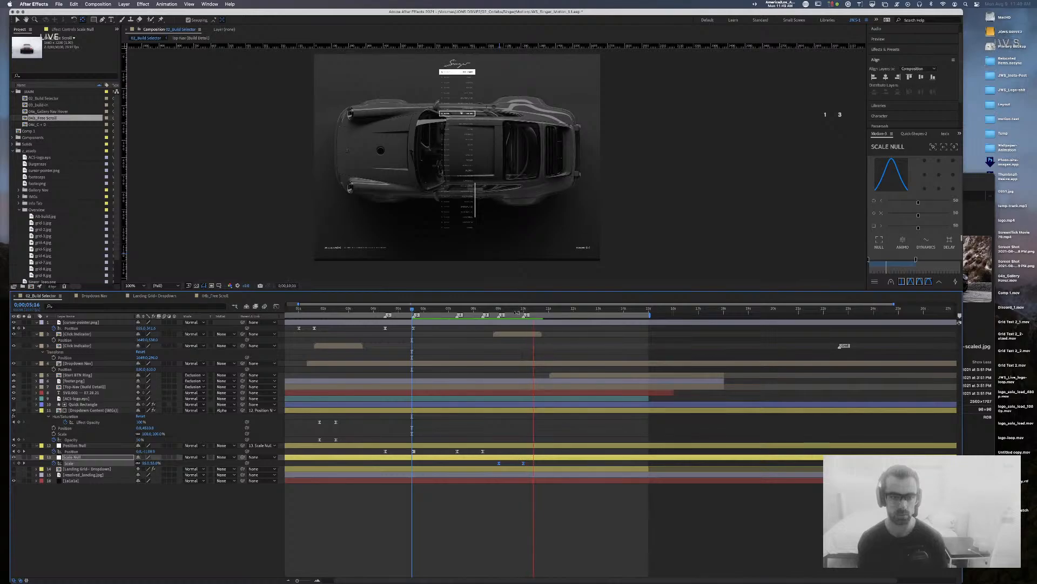
click(499, 310)
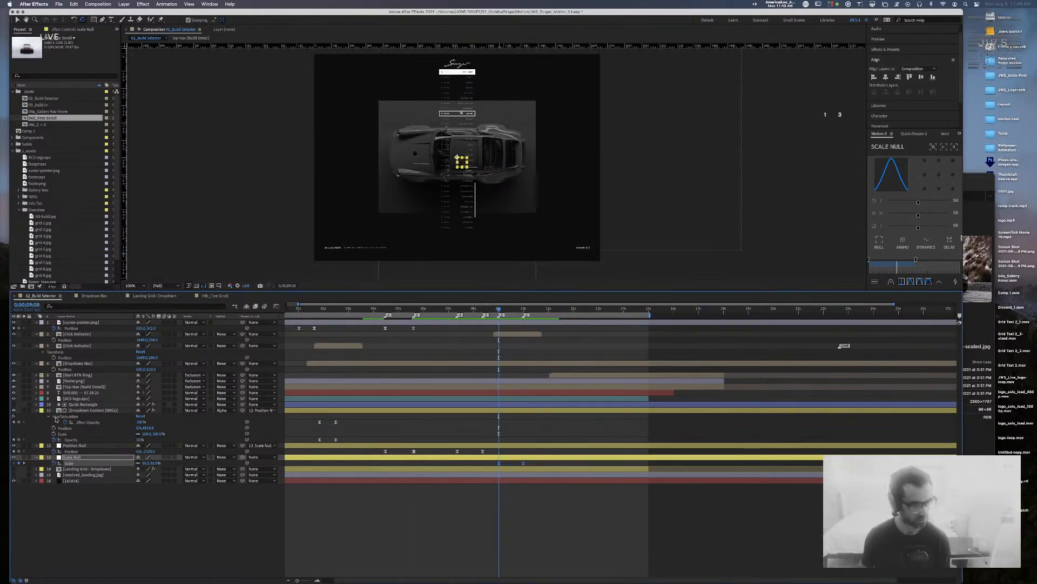
Step: Ease the Quick Rectangle's two Shape Width keyframes at 80% incoming and outgoing influence
click(80, 405)
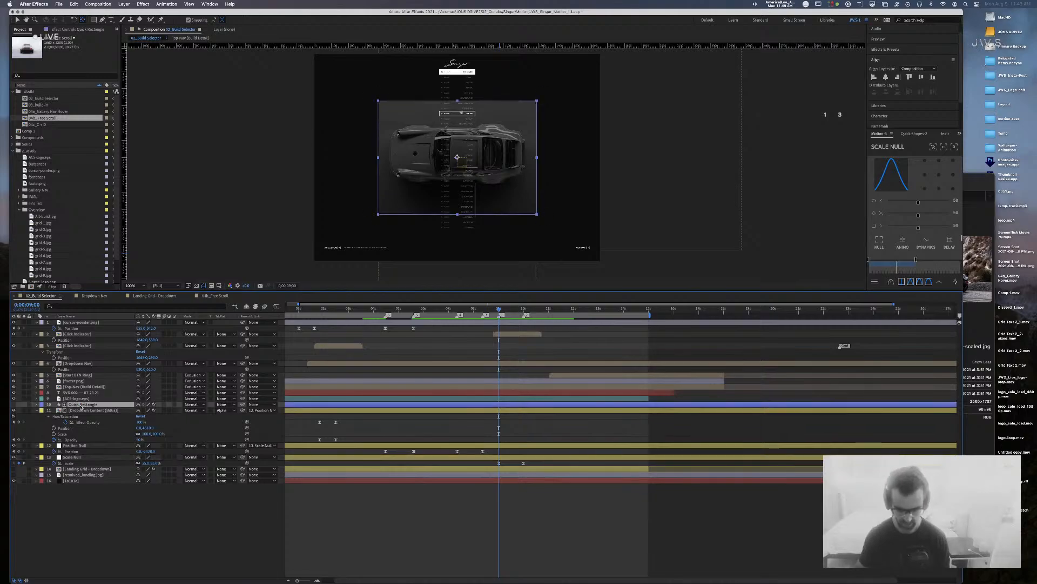
key(u)
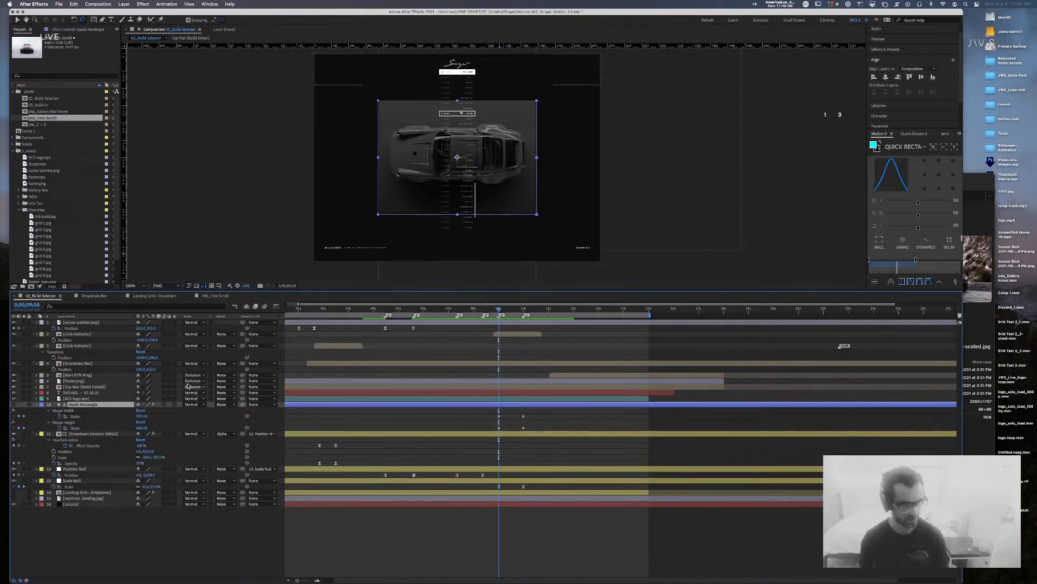
drag(533, 410, 474, 416)
key(super+shift+k)
key(Tab)
text(80)
key(Tab)
key(Tab)
text(80)
key(Return)
Step: Select both Shape Height keyframes and bring up their keyframe velocity settings
drag(531, 426, 487, 432)
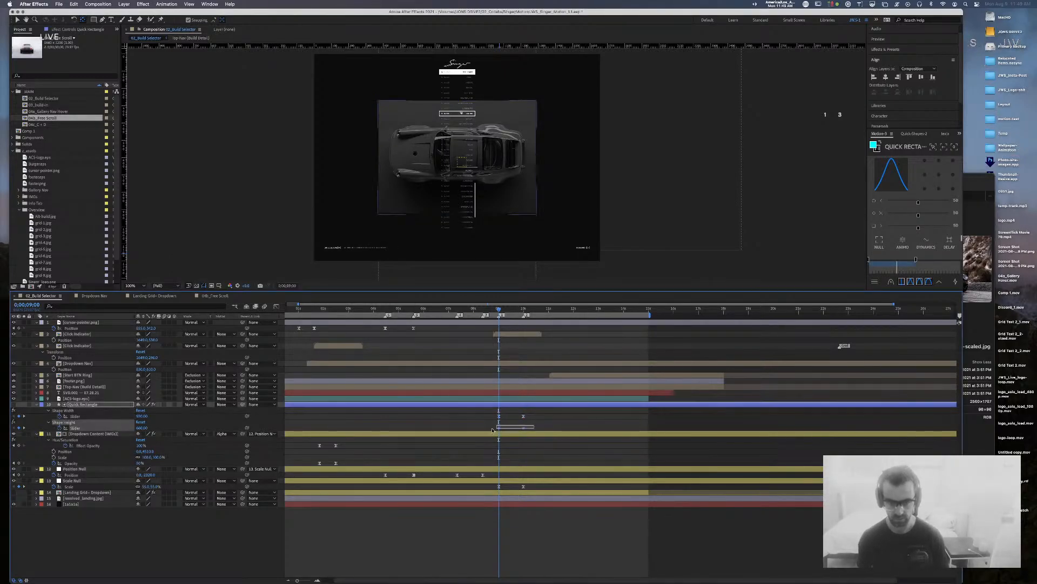
key(super+shift+k)
key(Tab)
key(Tab)
key(Tab)
Step: Apply 80% outgoing influence to the Shape Height keyframes and preview from about 4.6 seconds
text(80)
key(Return)
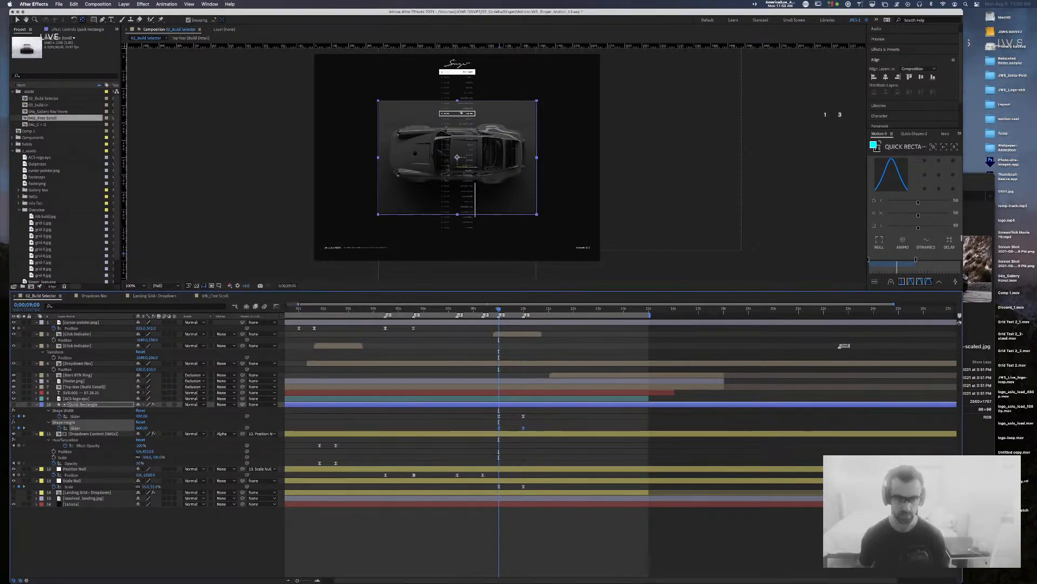
drag(461, 309, 387, 300)
key(space)
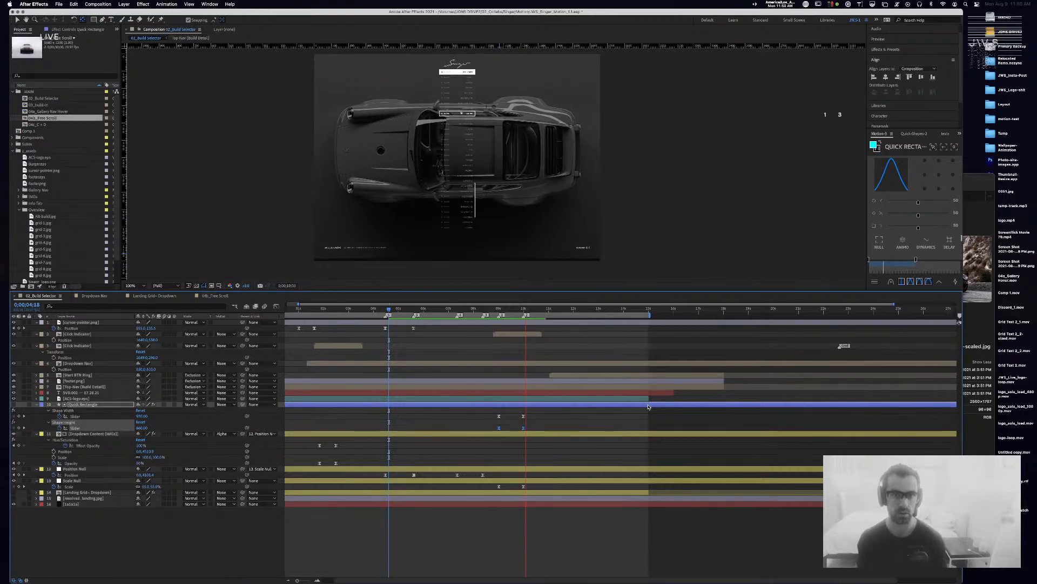
key(space)
Step: Save the project, then add a Position Null keyframe at 0;00;01;25
drag(542, 310, 451, 316)
key(super+s)
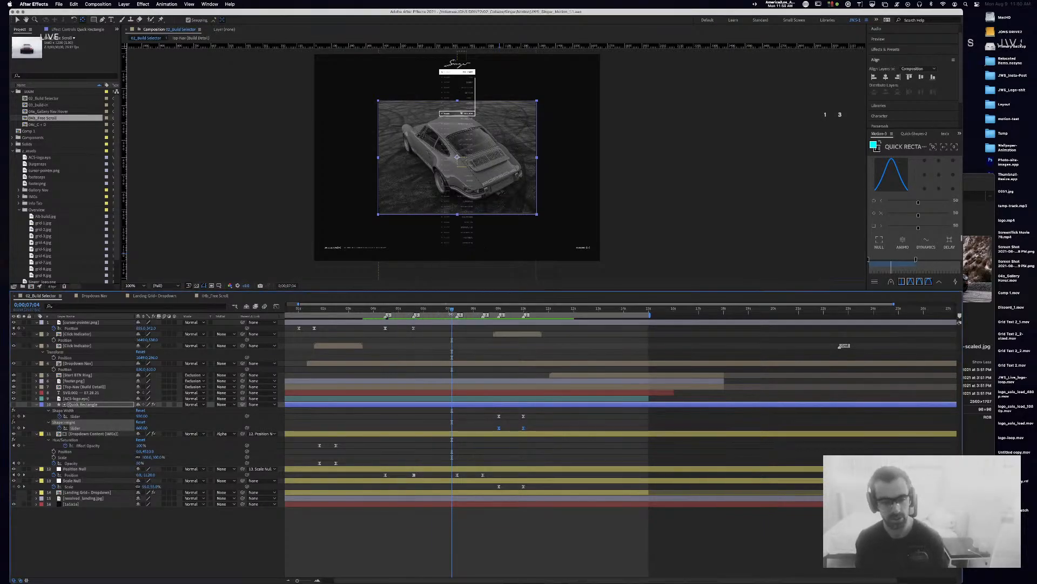
key(Home)
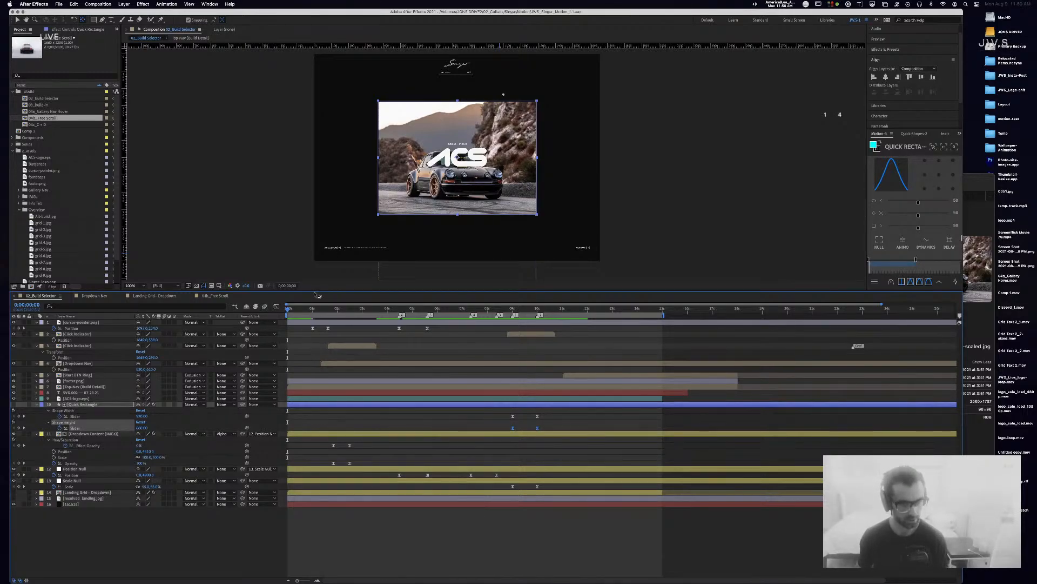
drag(336, 309, 336, 309)
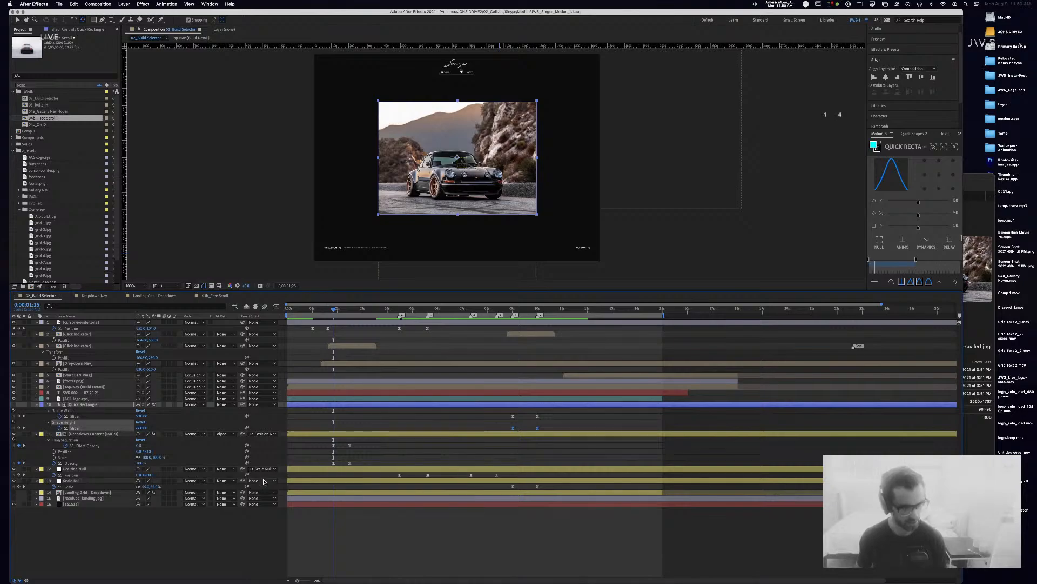
drag(149, 474, 148, 474)
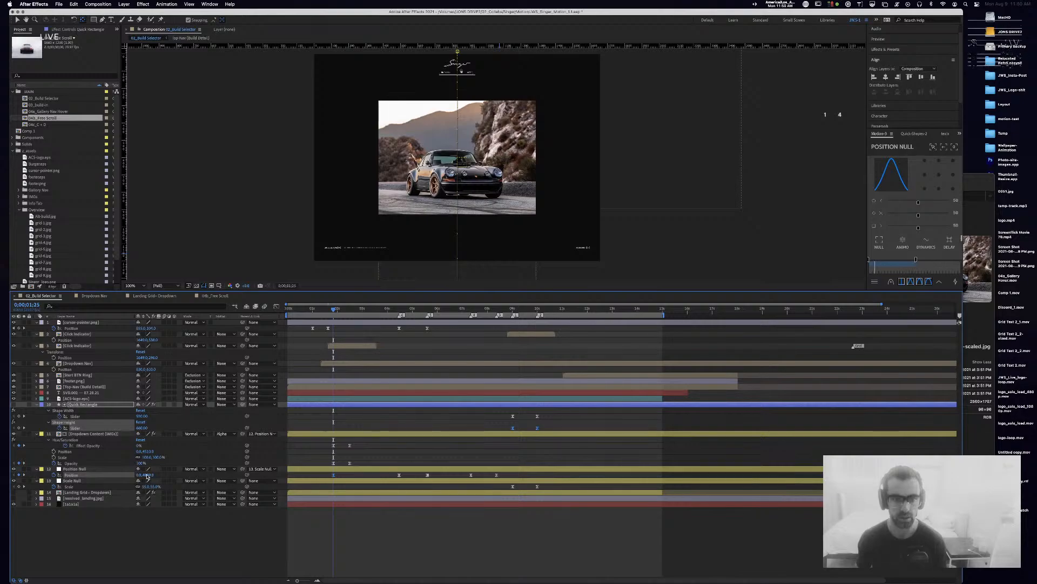
Step: Inspect the Position Null, Dropdown Content and Quick Rectangle keyframes, undoing a stray change
click(147, 476)
drag(335, 308, 350, 310)
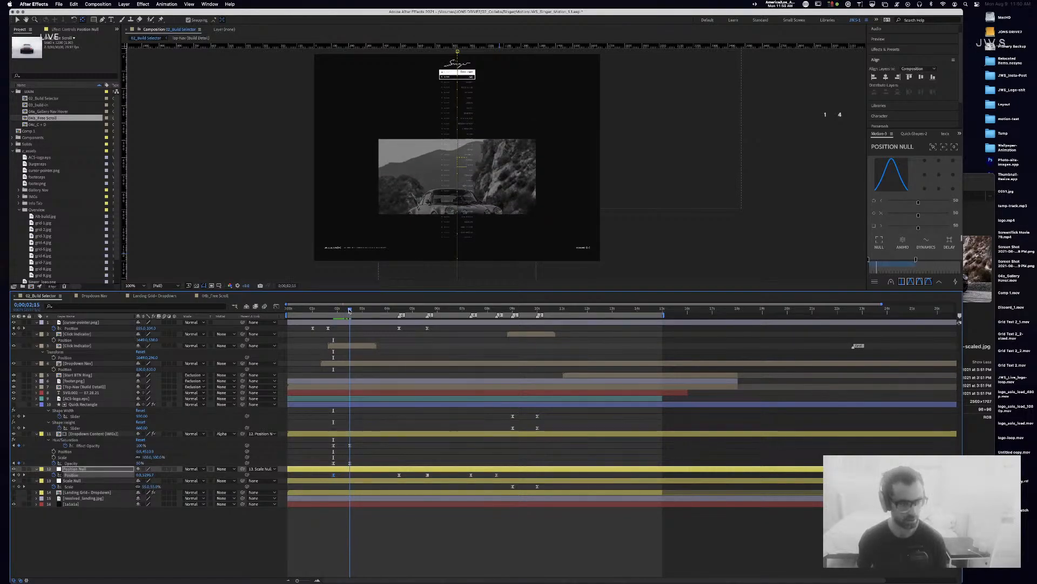
click(333, 463)
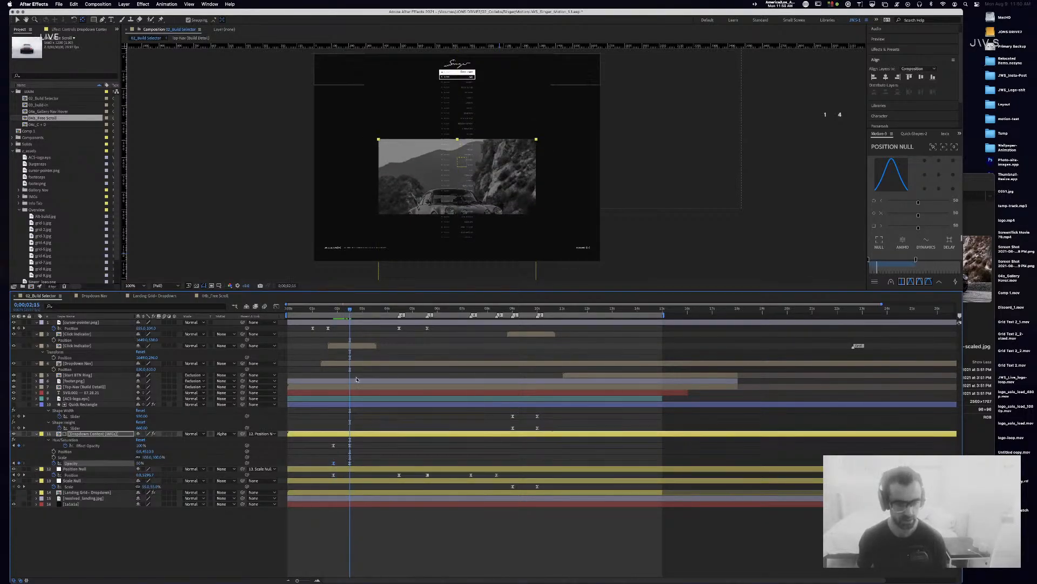
click(365, 446)
click(362, 404)
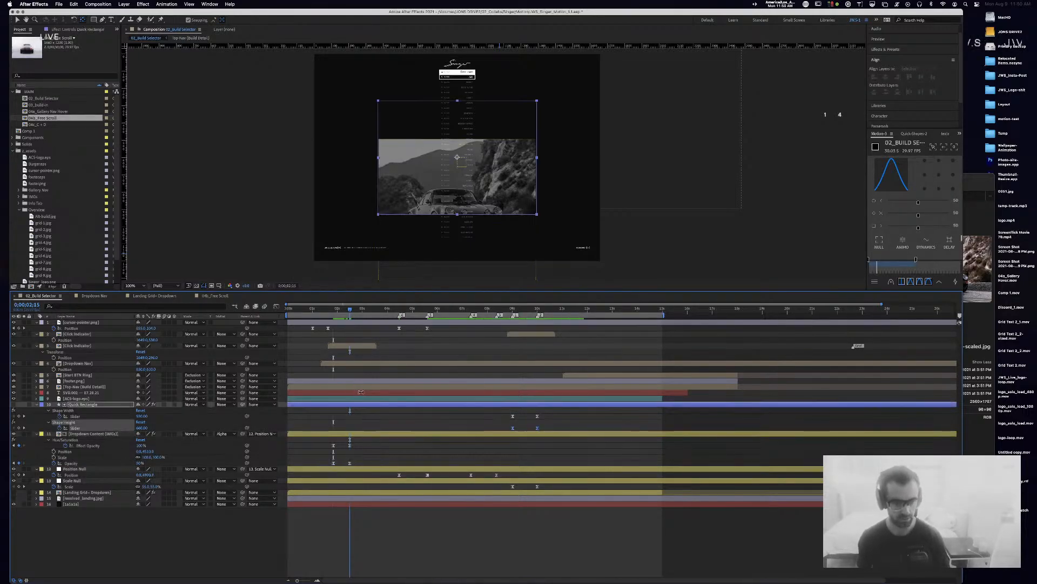
key(j)
key(1)
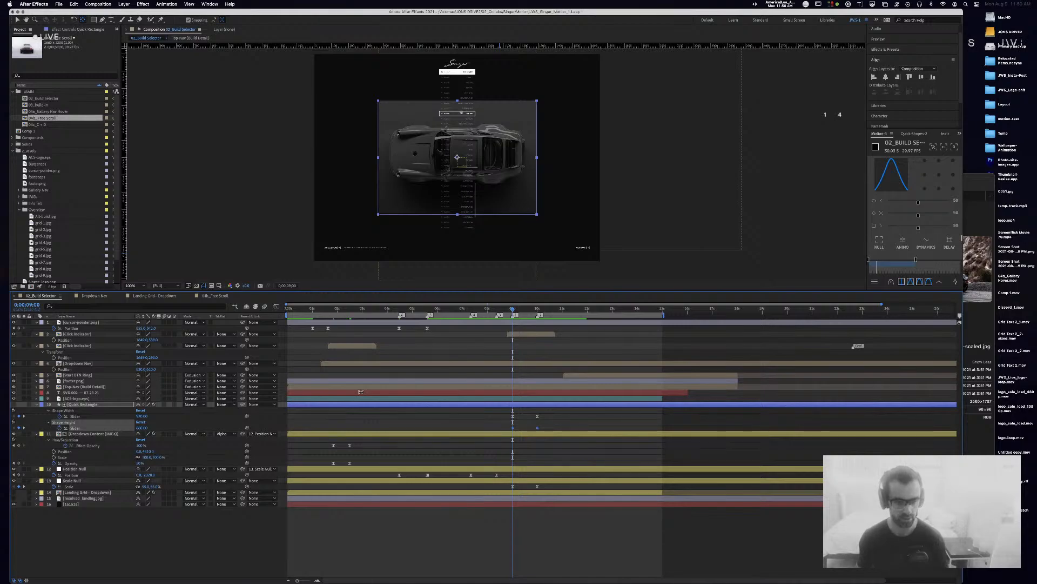
key(super+z)
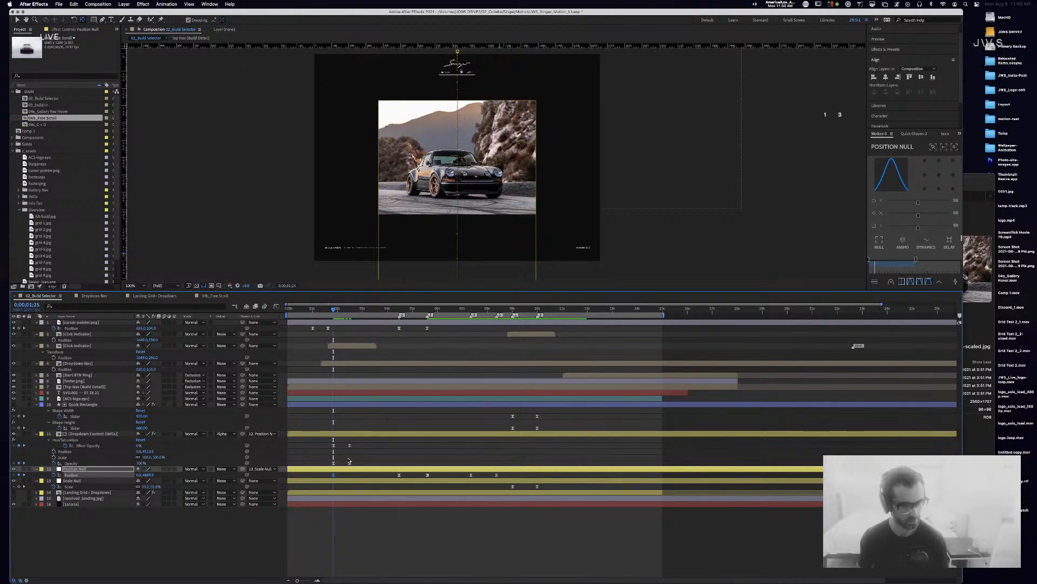
key(super+shift+z)
key(super+z)
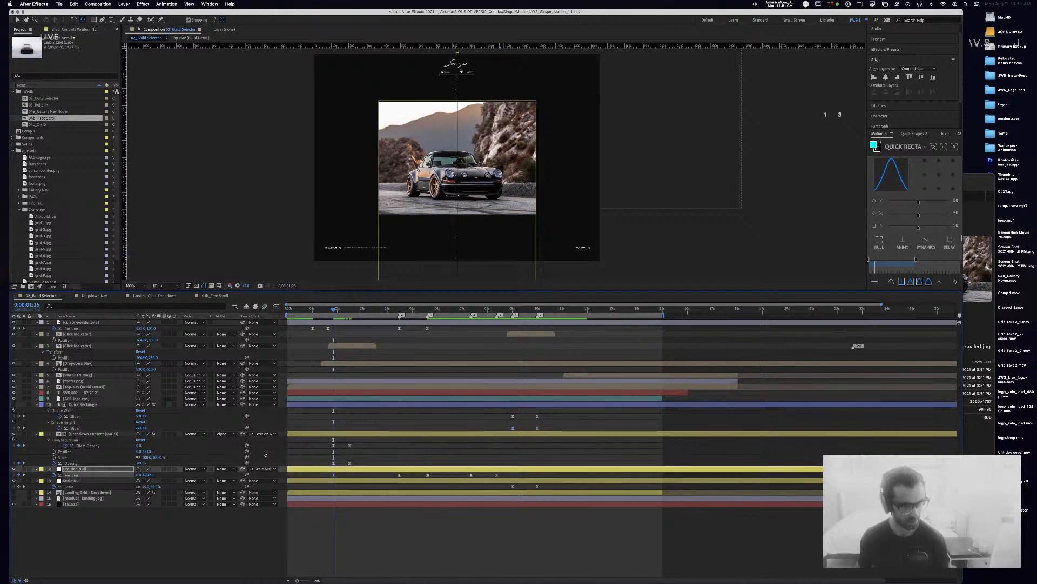
Step: Select the Dropdown Content opacity keyframes and preview the dropdown animation
drag(367, 444, 315, 455)
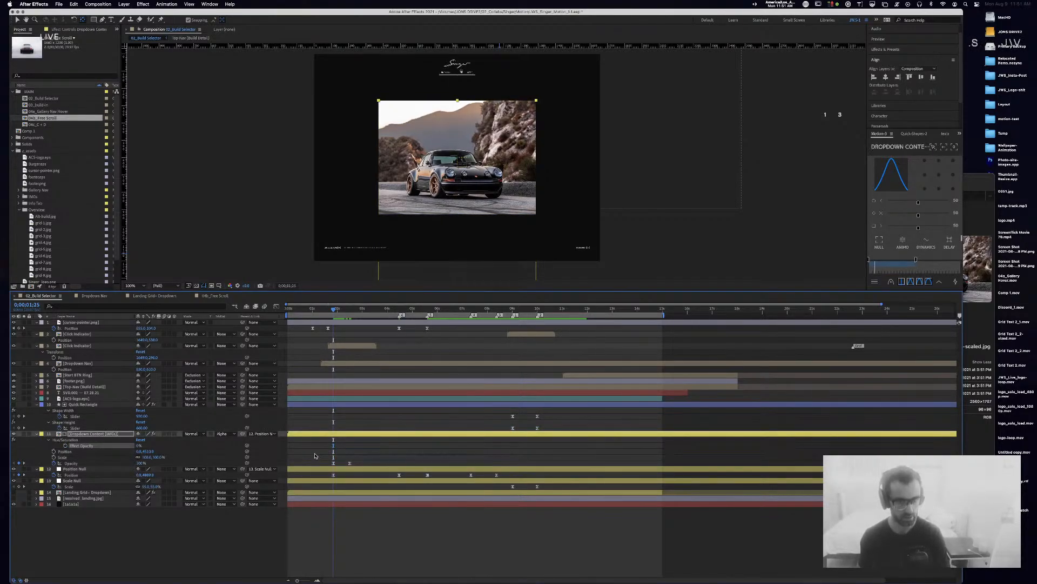
key(space)
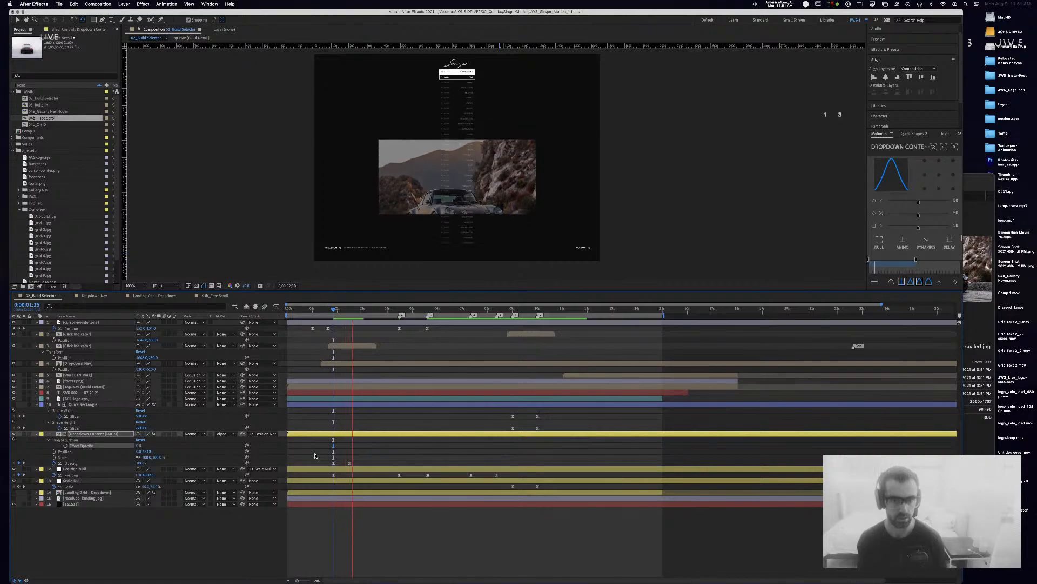
key(space)
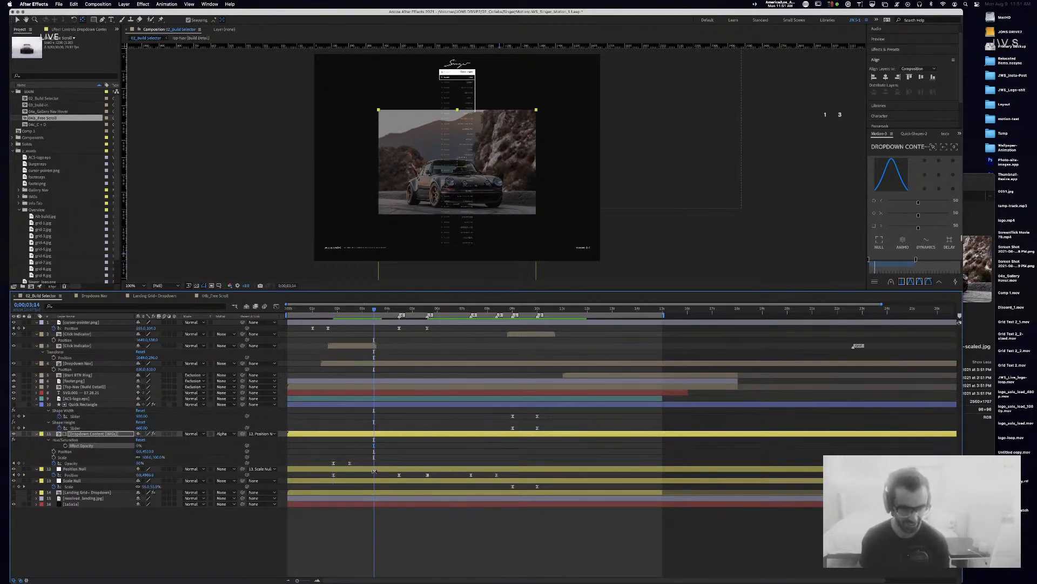
Step: Delete the Position Null's Position keyframe near 4;14 and preview from about 3;25
drag(374, 310, 402, 312)
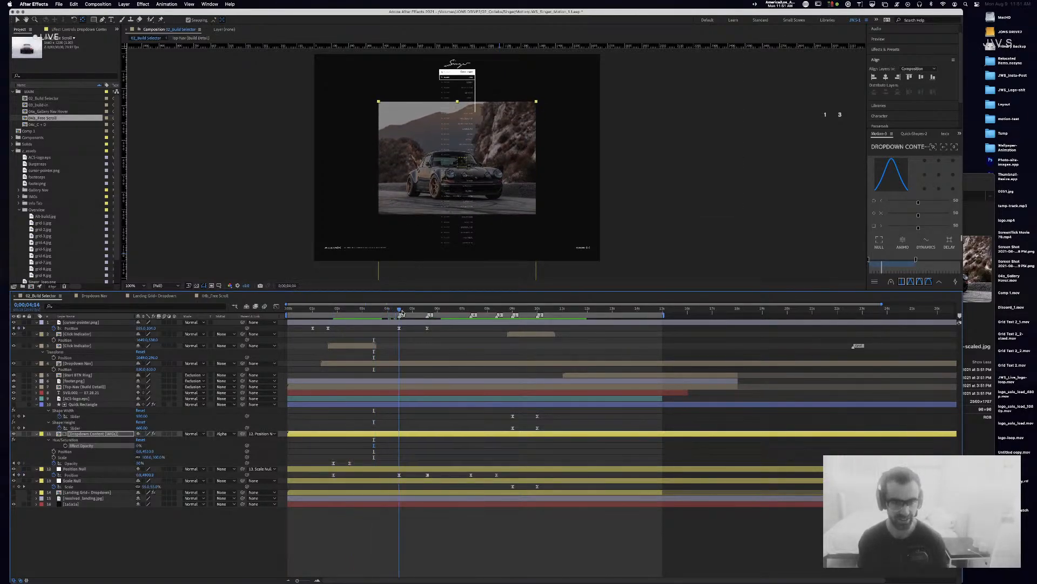
click(336, 468)
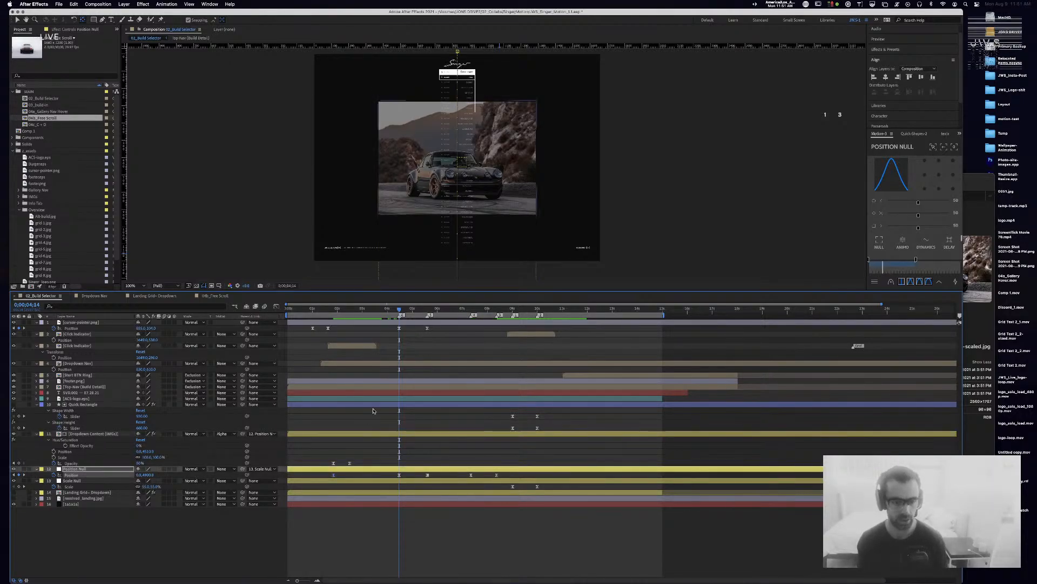
click(354, 476)
click(334, 474)
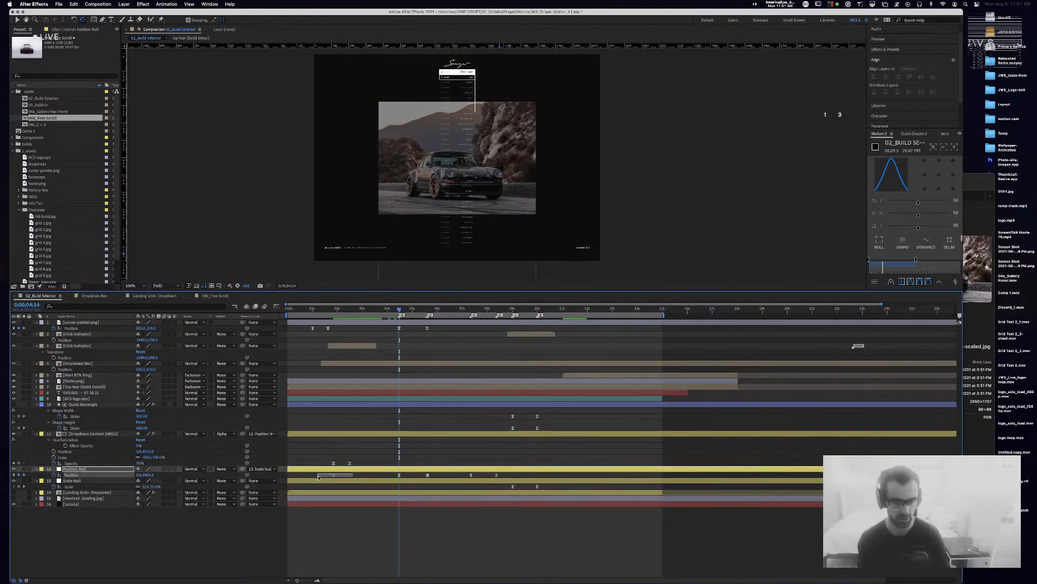
key(Delete)
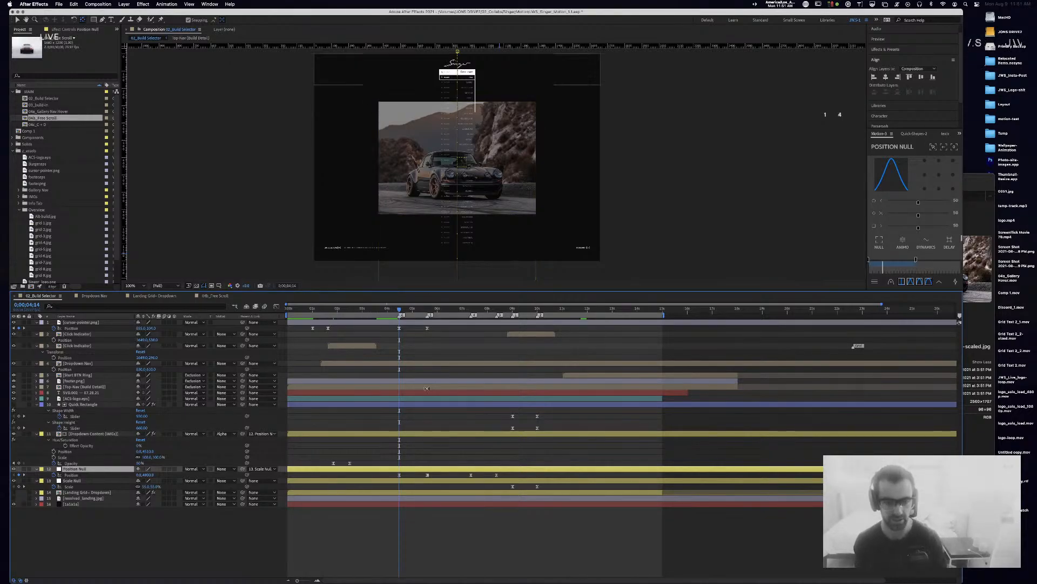
drag(399, 308, 369, 308)
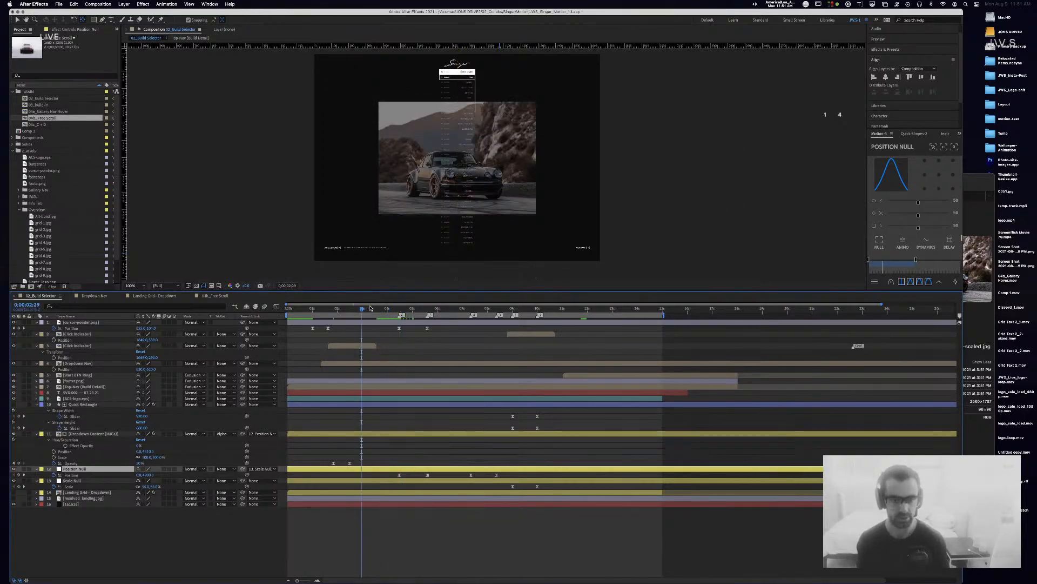
key(space)
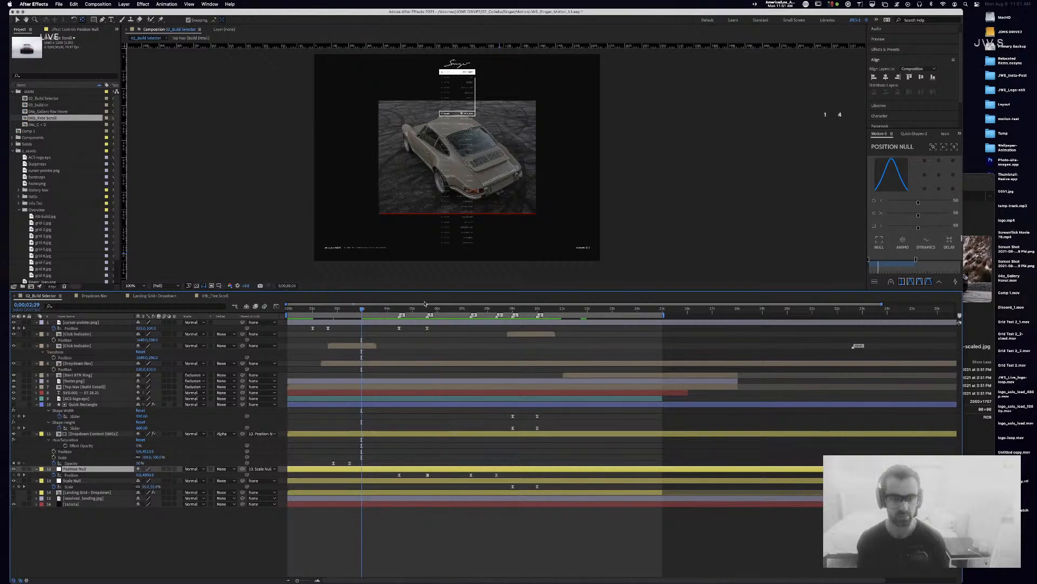
key(space)
Step: At 5;18, set the Position Null's Y value to -1105
drag(448, 308, 429, 311)
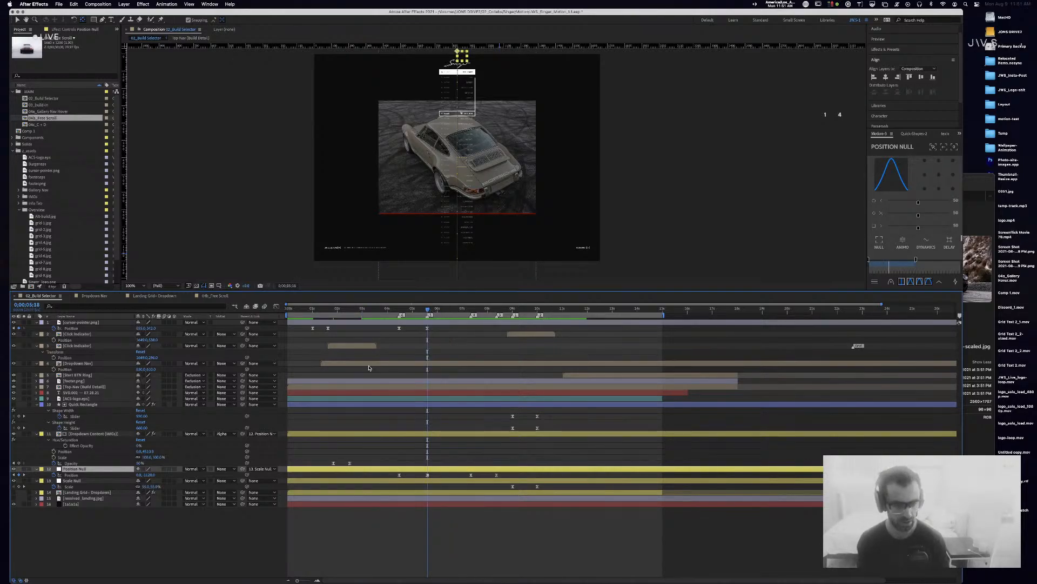
drag(148, 476, 152, 476)
key(period)
key(period)
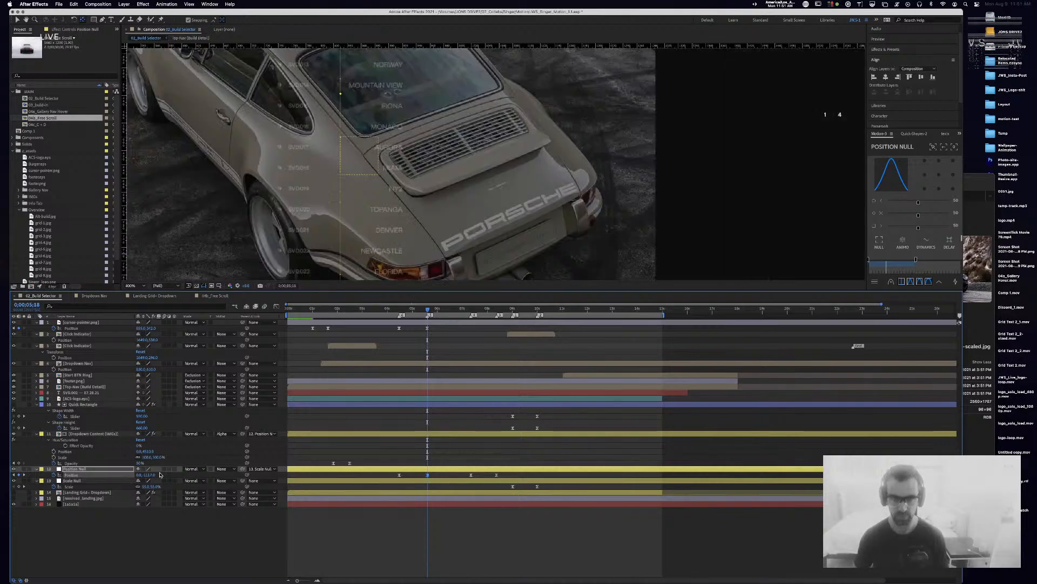
key(comma)
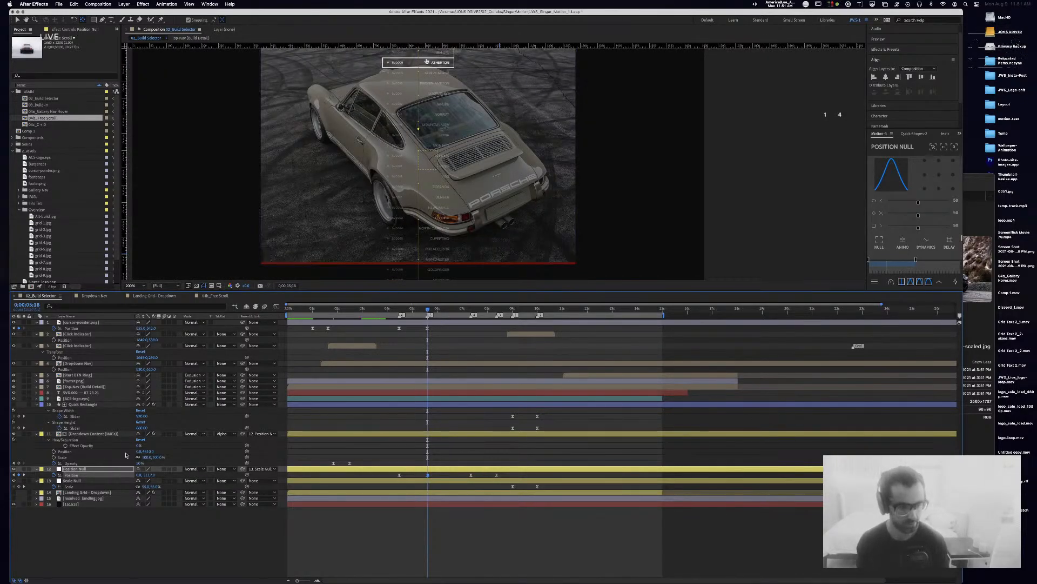
click(149, 475)
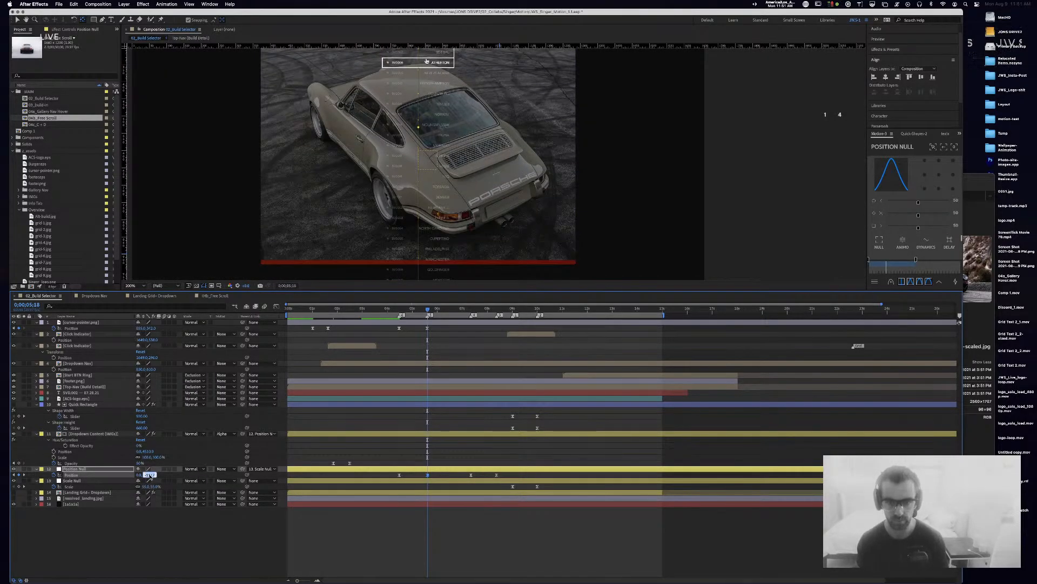
key(shift+Up)
key(shift+Up)
key(Up)
key(Up)
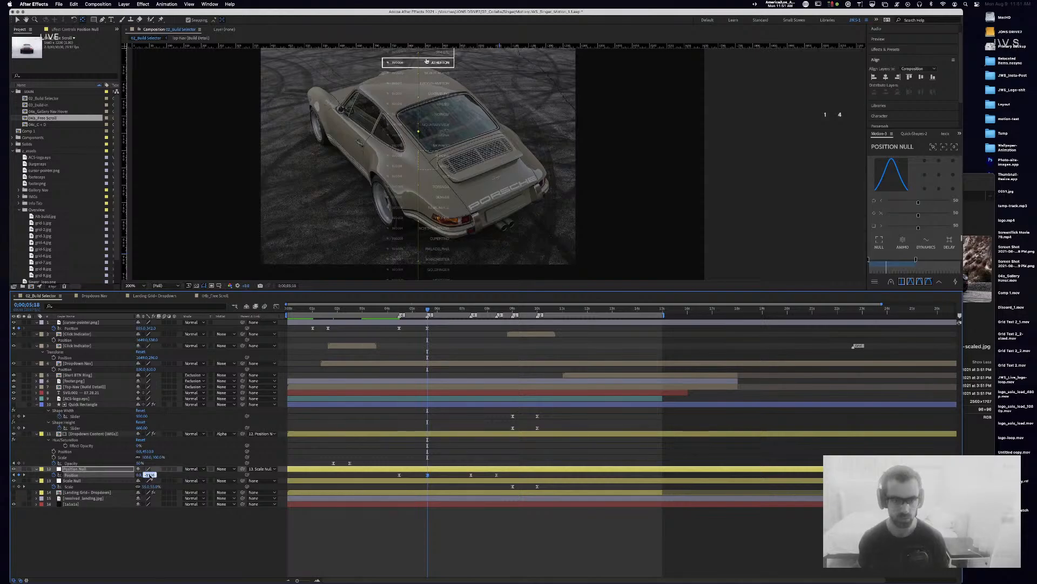
key(Return)
Step: Set -1105 on the next Position keyframe as well
click(25, 477)
click(149, 474)
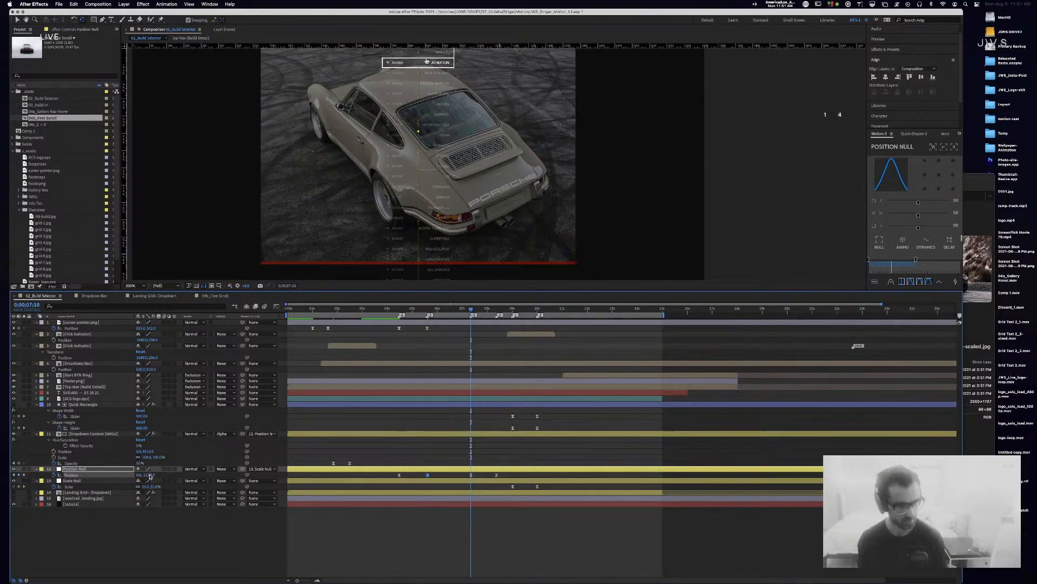
key(Return)
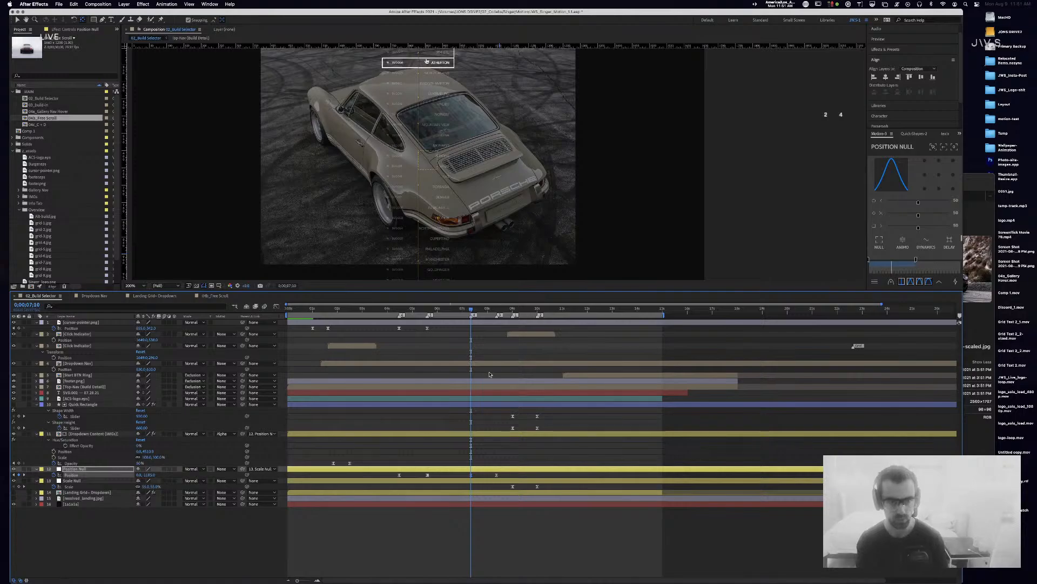
Step: Preview the animation, save the project and open the Dropdown Nav composition
key(space)
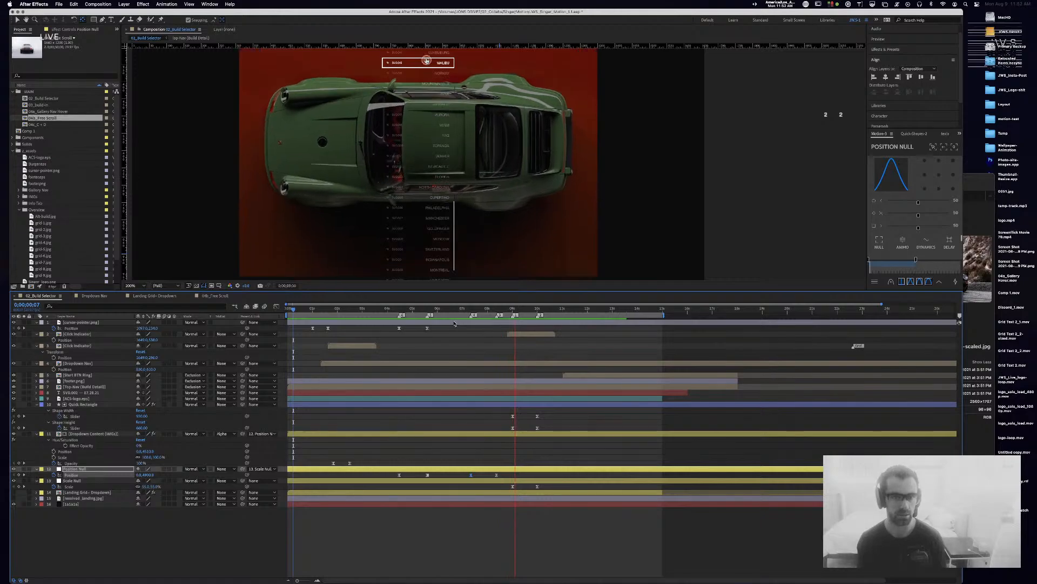
click(516, 312)
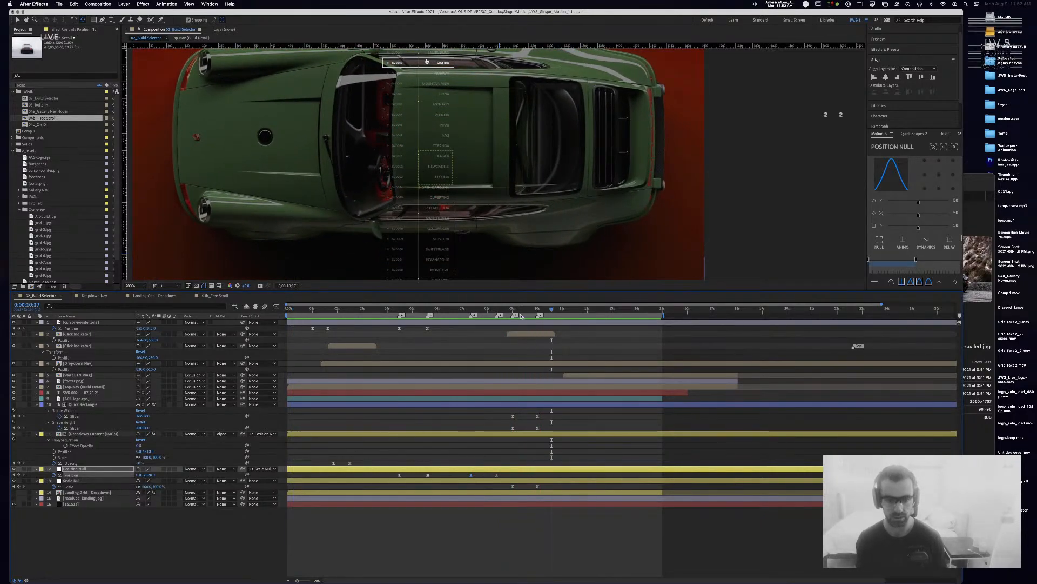
drag(516, 312, 513, 312)
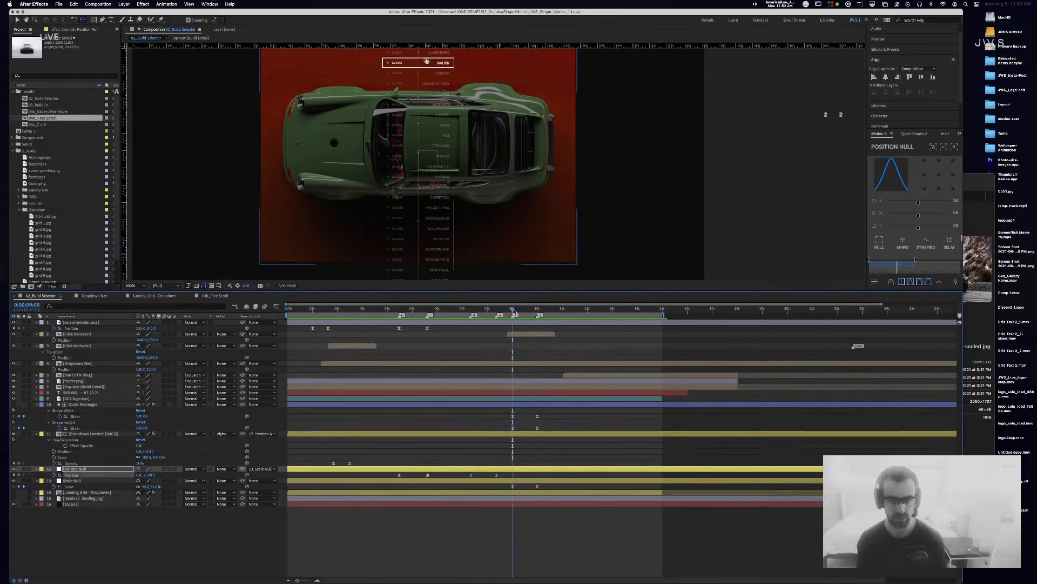
key(super+s)
click(95, 296)
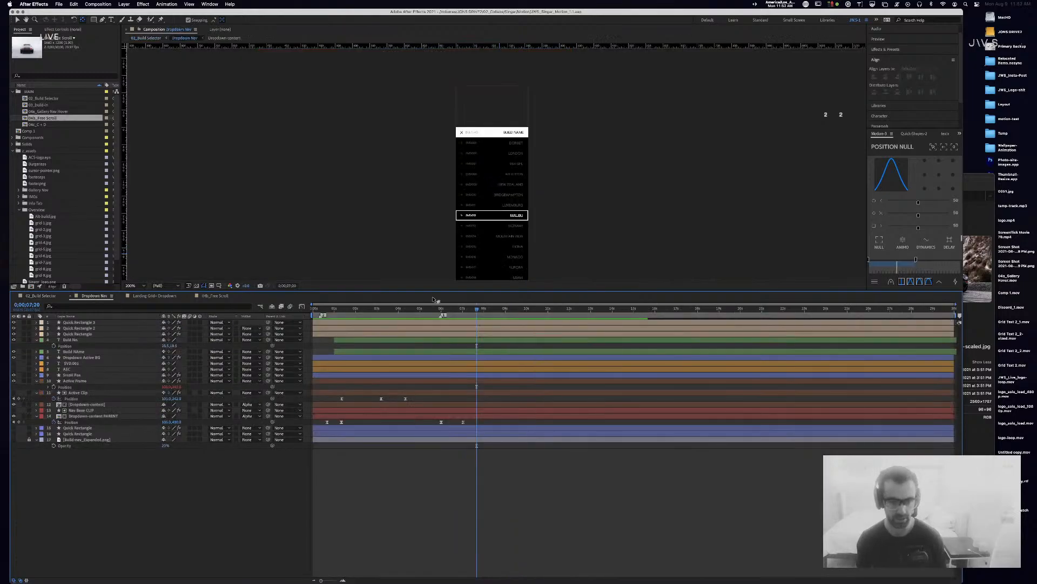
Step: Copy Nav Base CLIP's two Slider keyframes, paste them at the playhead and time-reverse them
click(91, 406)
click(95, 411)
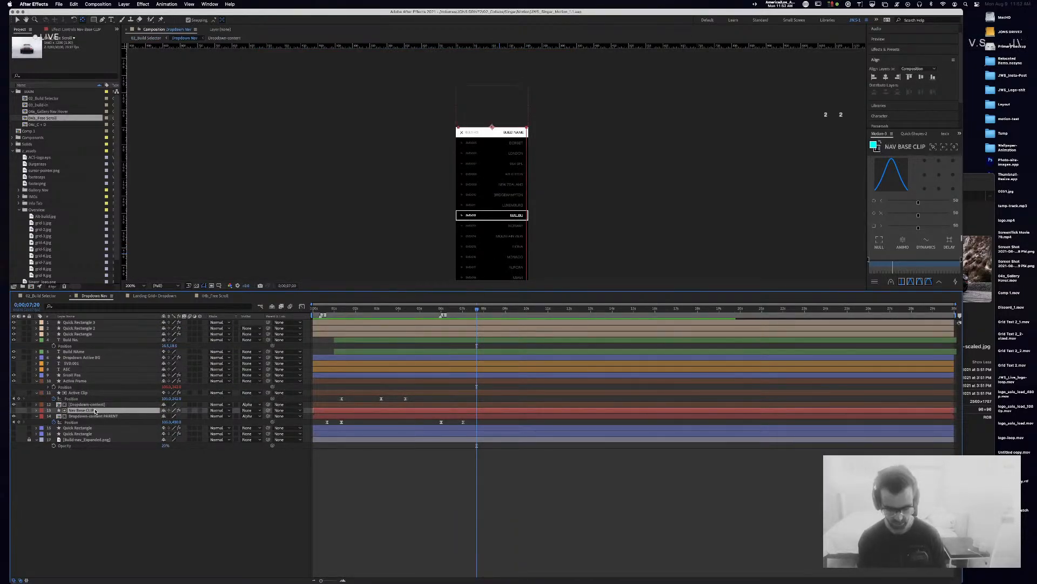
key(u)
drag(354, 418, 310, 427)
key(super+c)
key(super+v)
right_click(478, 424)
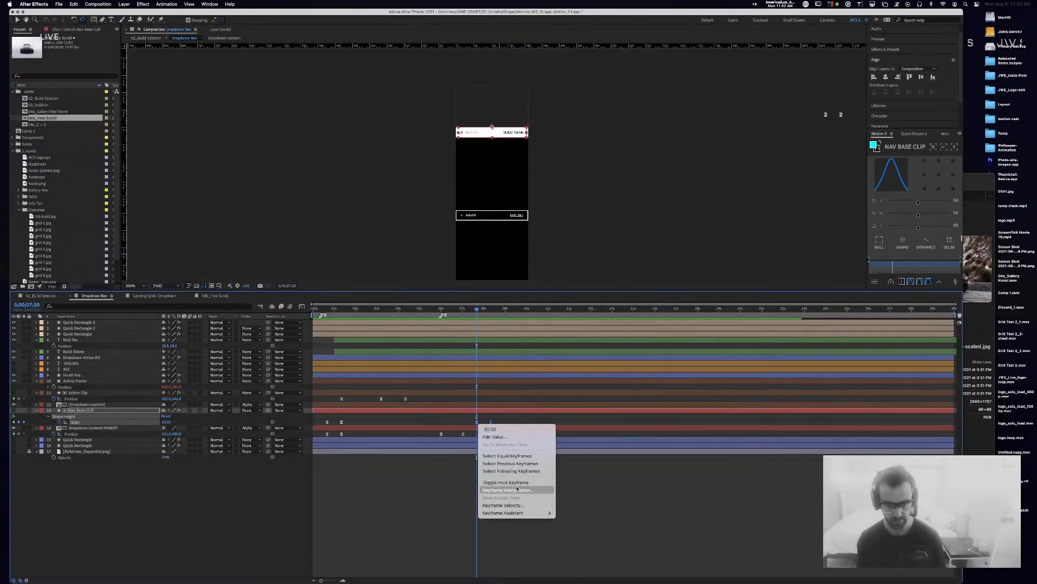
mouse_move(514, 512)
click(594, 576)
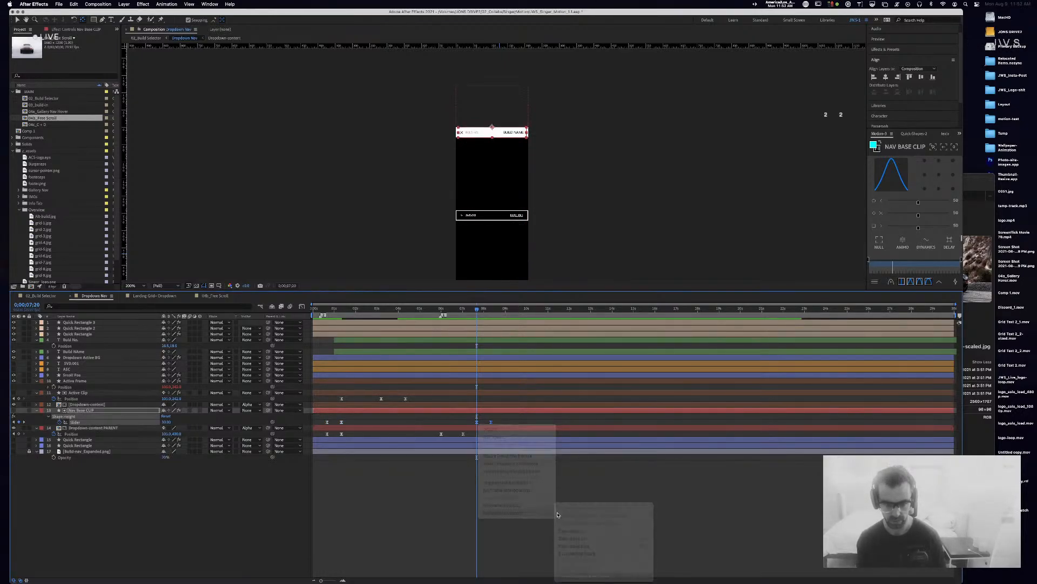
Step: Make a Slider keyframe a hold keyframe
click(354, 424)
right_click(342, 422)
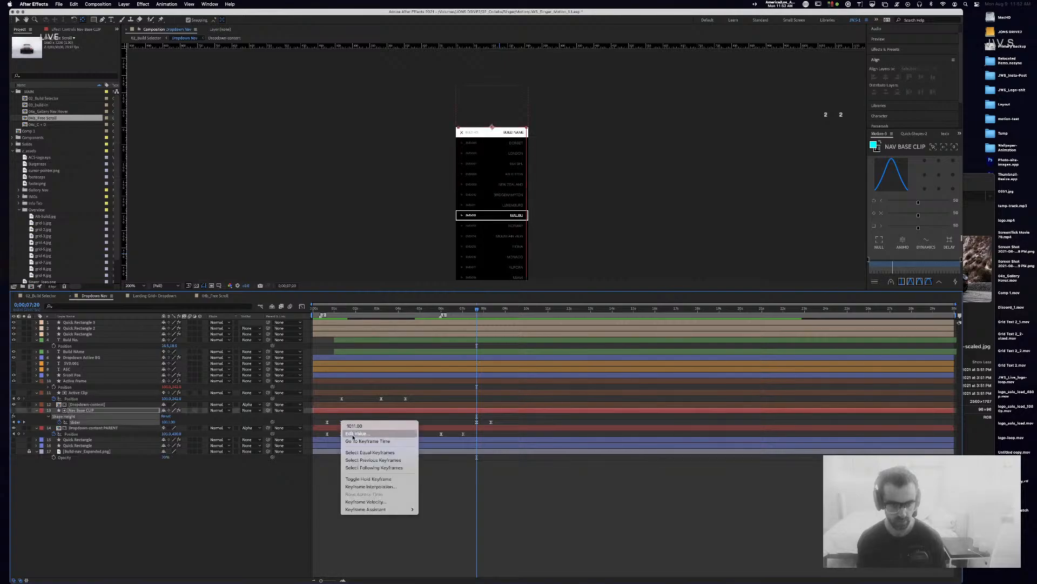
click(351, 413)
right_click(342, 422)
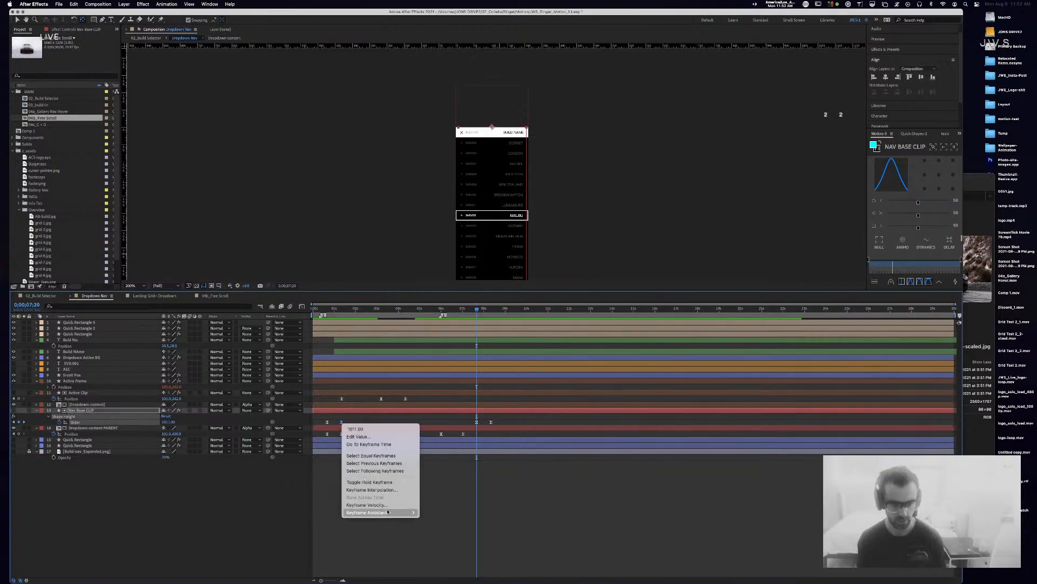
click(375, 482)
Step: Save the project and check the collapsed dropdown at the comp's start
mouse_move(476, 310)
mouse_down()
mouse_move(432, 314)
mouse_move(496, 320)
mouse_move(487, 322)
mouse_up()
key(super+s)
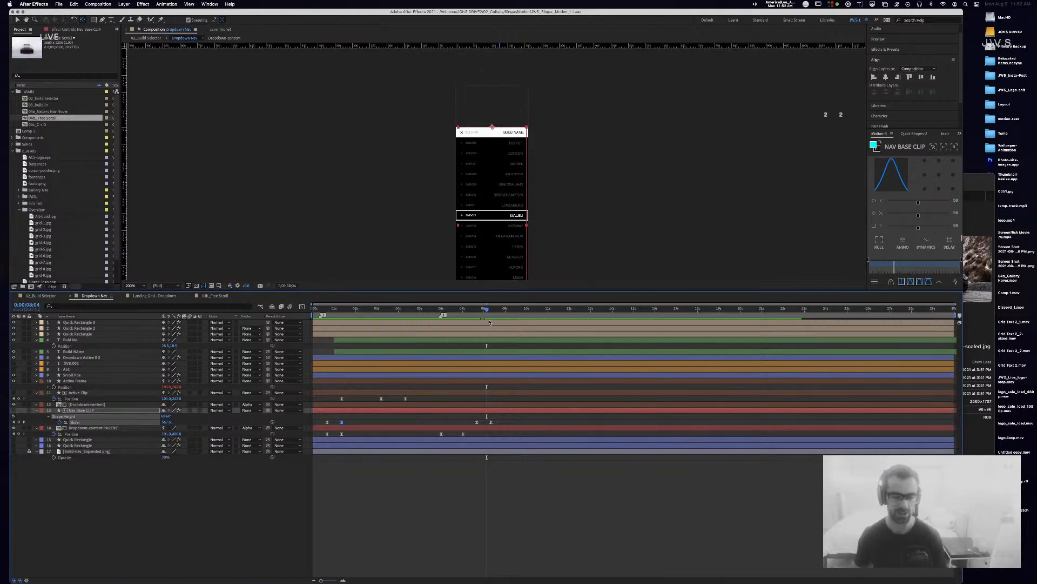
drag(486, 309, 307, 319)
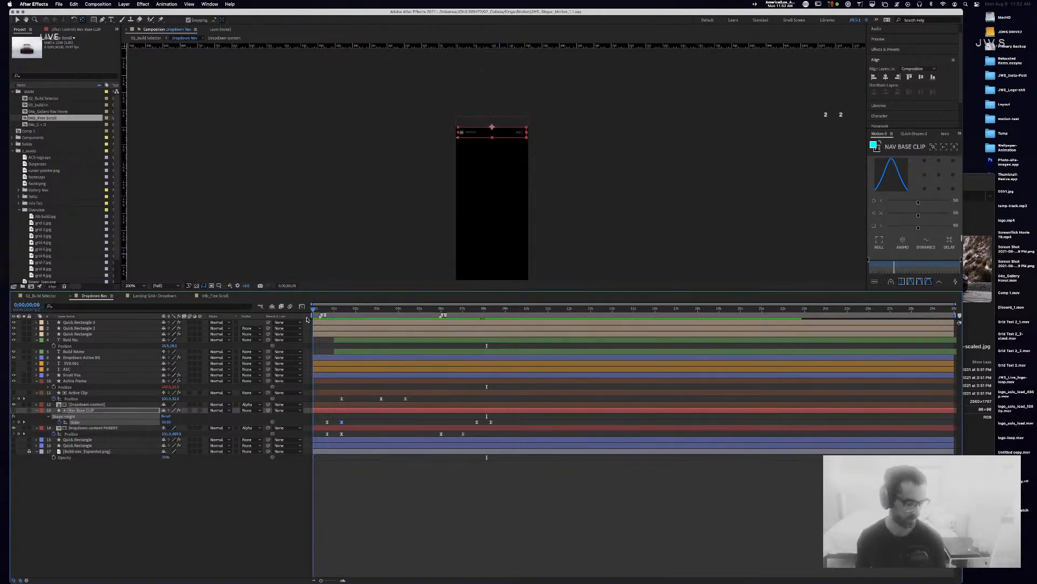
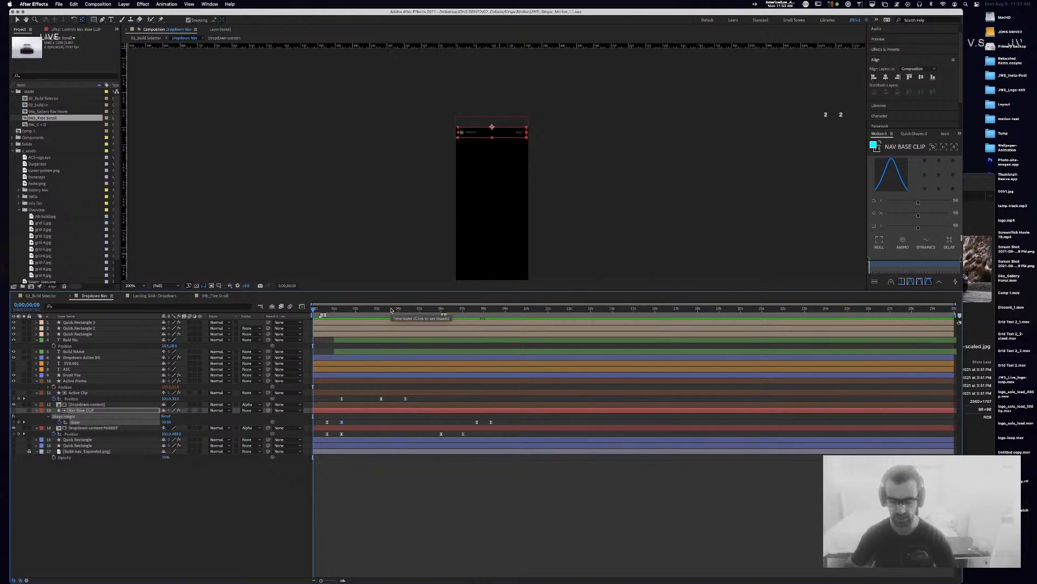
Step: Preview the Dropdown Nav opening animation, then switch to the 02_Build Selector composition
key(space)
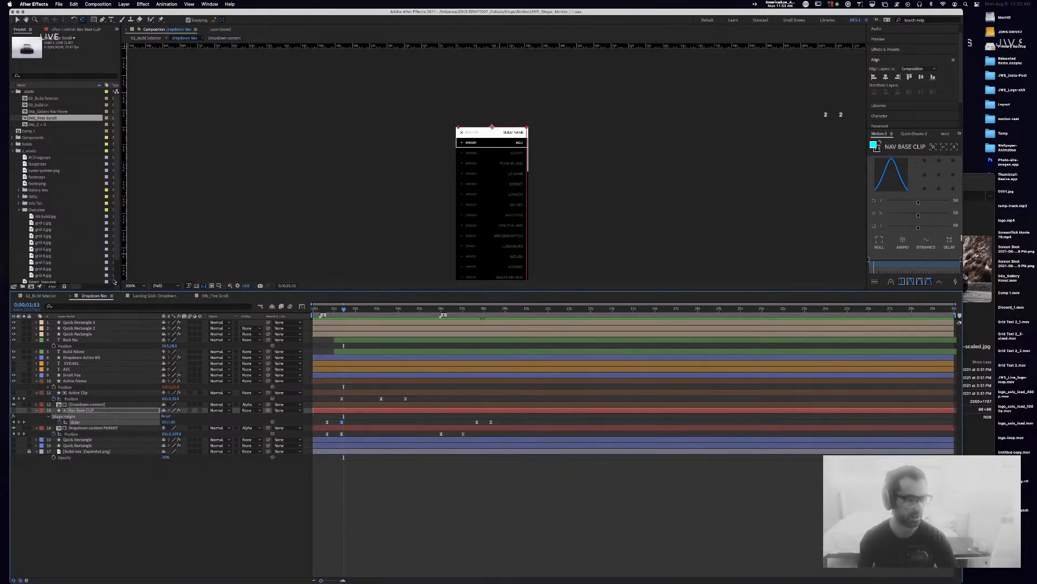
click(41, 295)
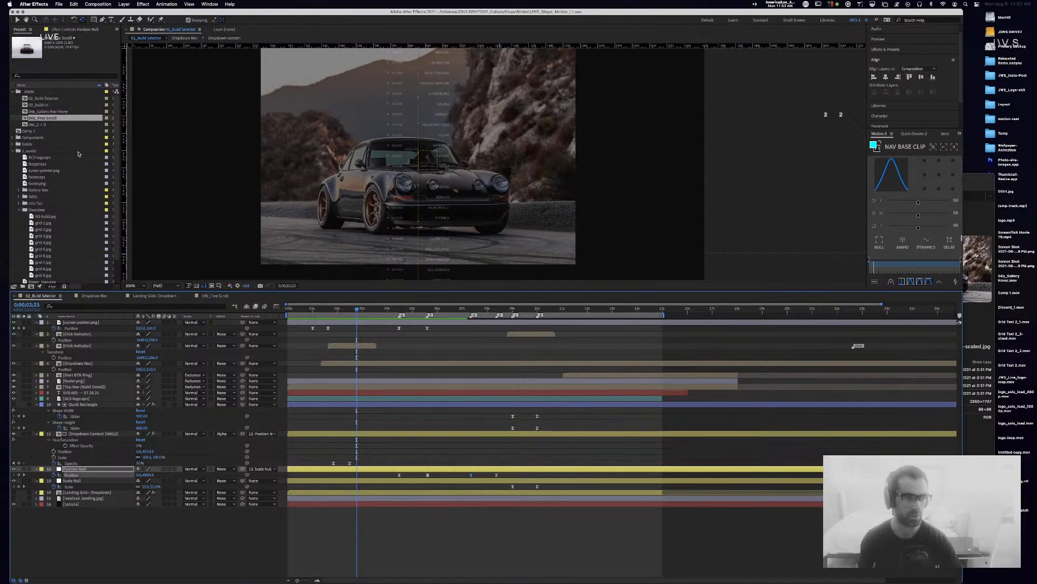
Step: Open 04b_Free Scroll, frame the car in the viewer, and return to the first frame
click(212, 295)
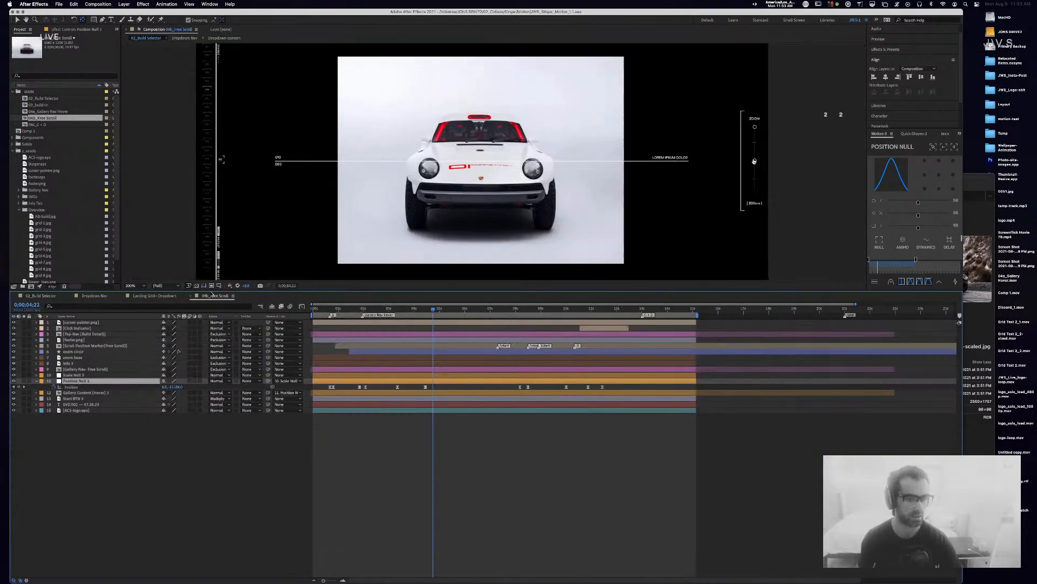
drag(234, 241, 469, 186)
key(period)
key(period)
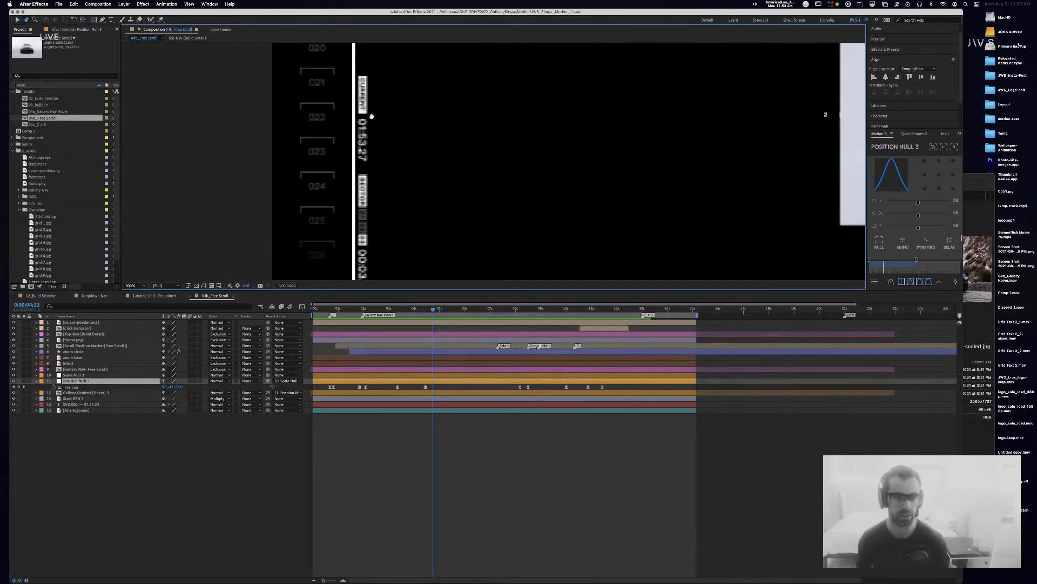
key(comma)
key(comma)
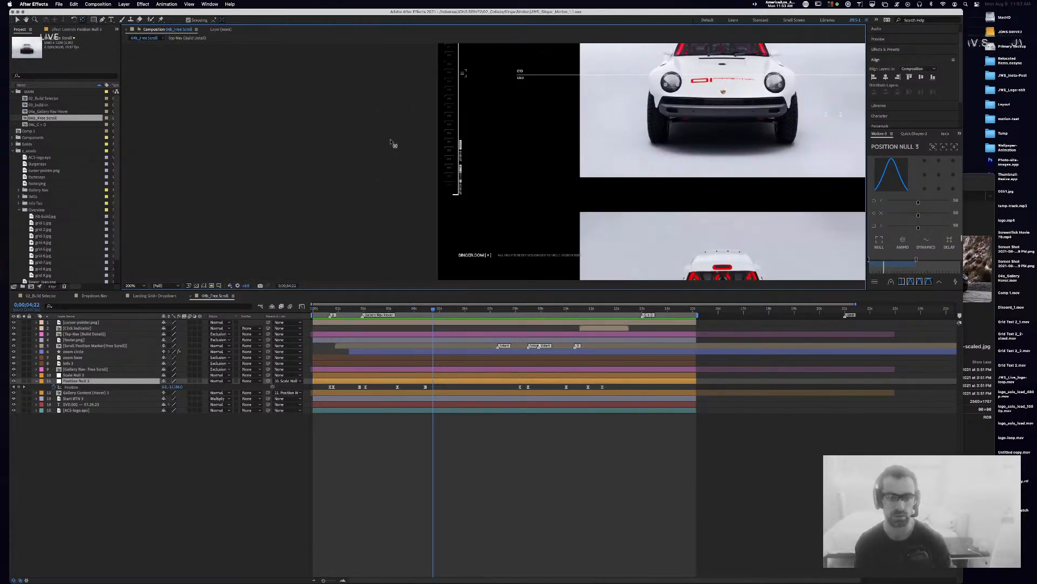
drag(557, 94, 363, 173)
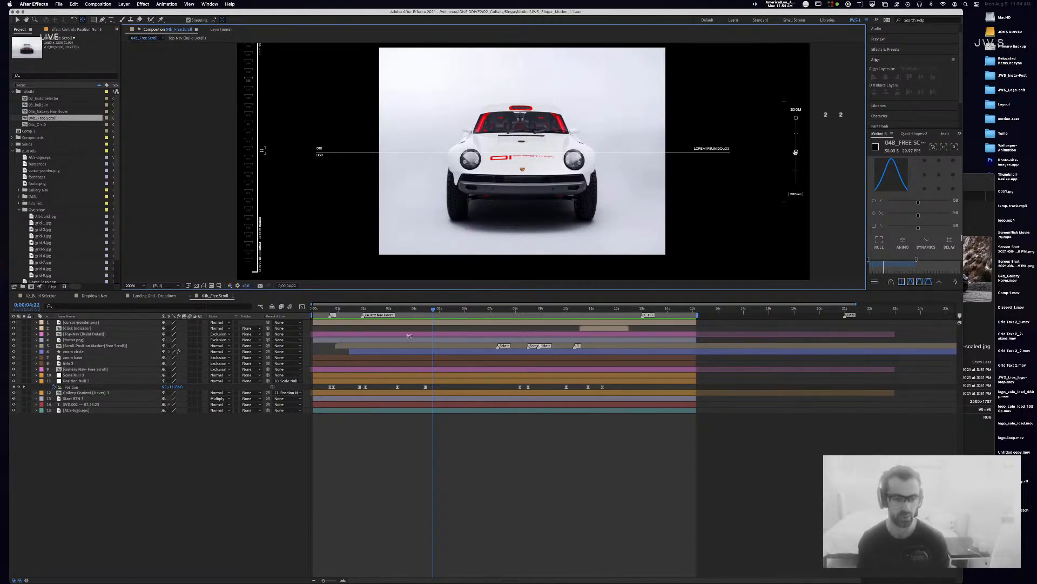
key(comma)
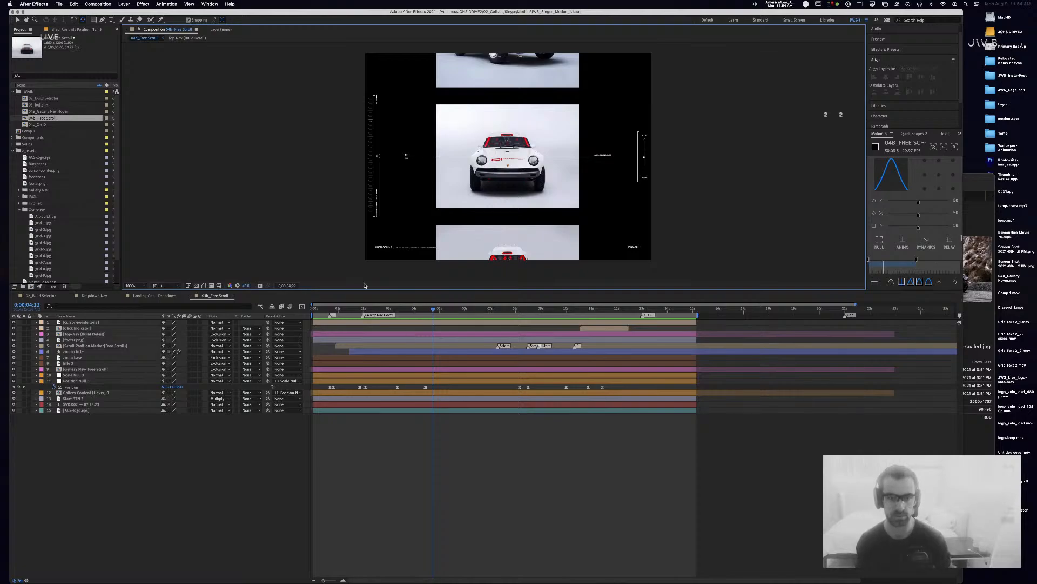
drag(420, 312, 271, 311)
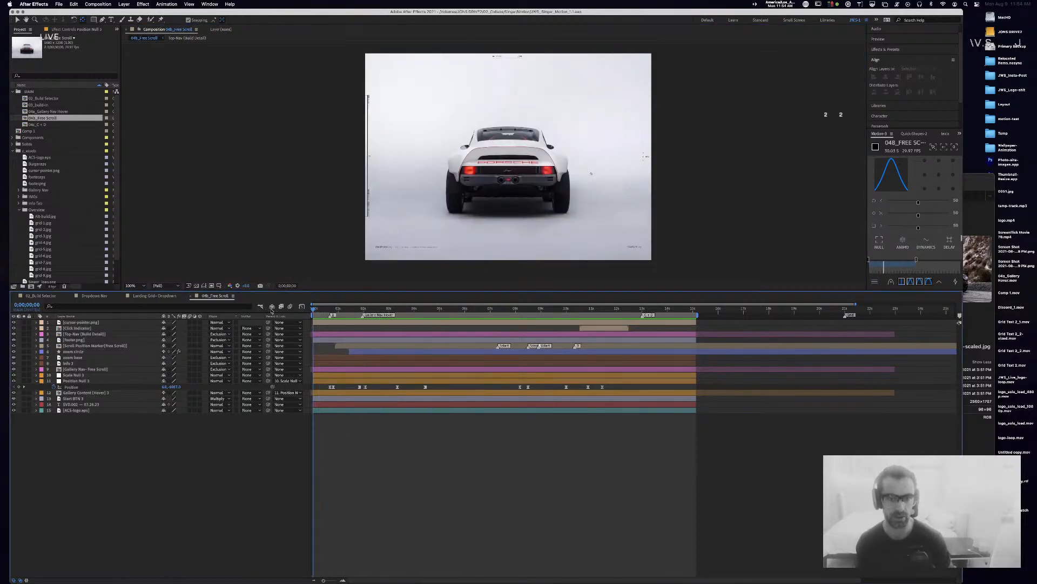
Step: Play the free scroll animation, then close 04b_Free Scroll to reveal Landing Grid - Dropdown
key(space)
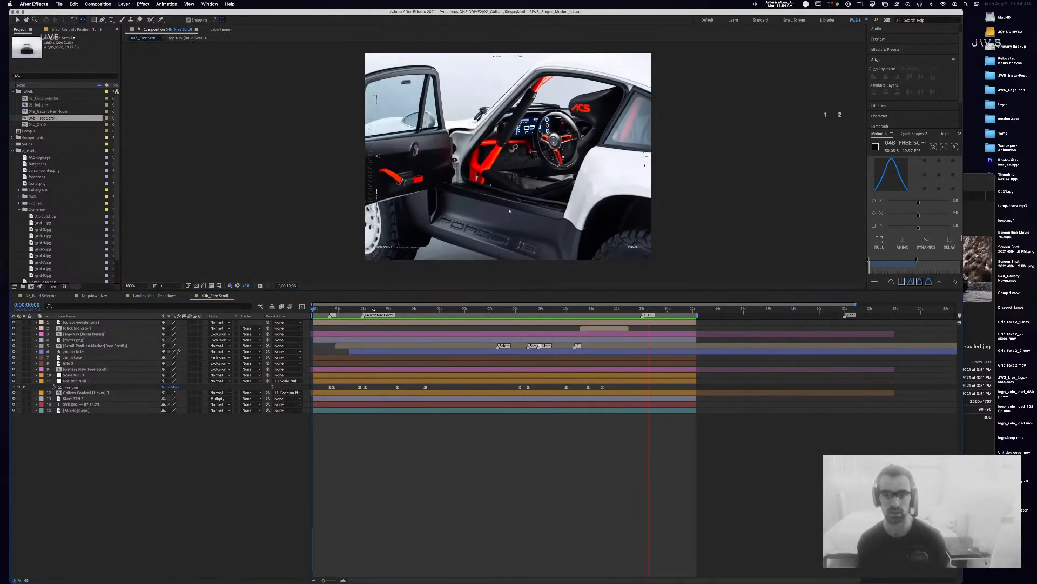
key(space)
click(644, 167)
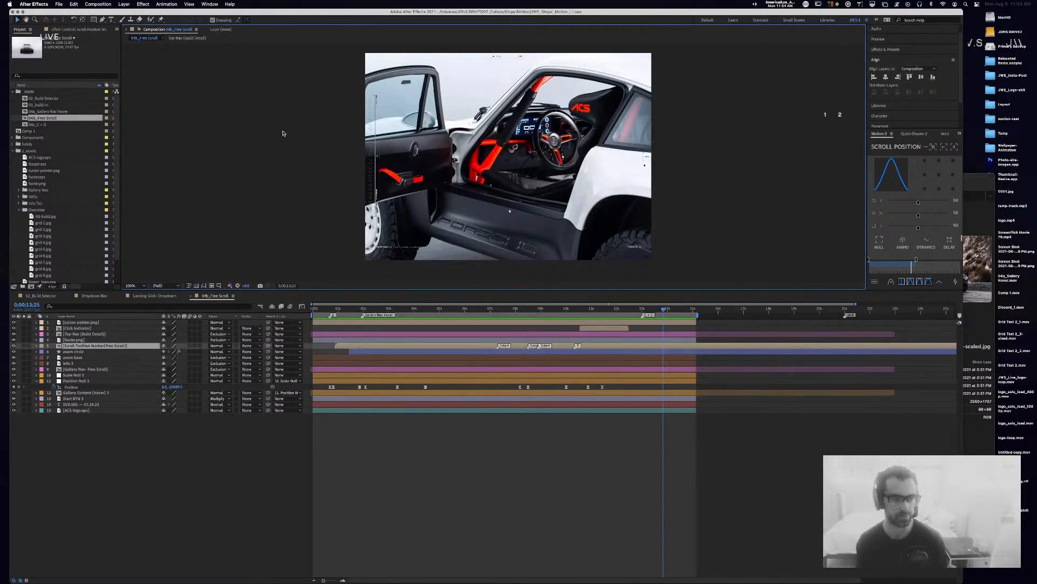
click(514, 474)
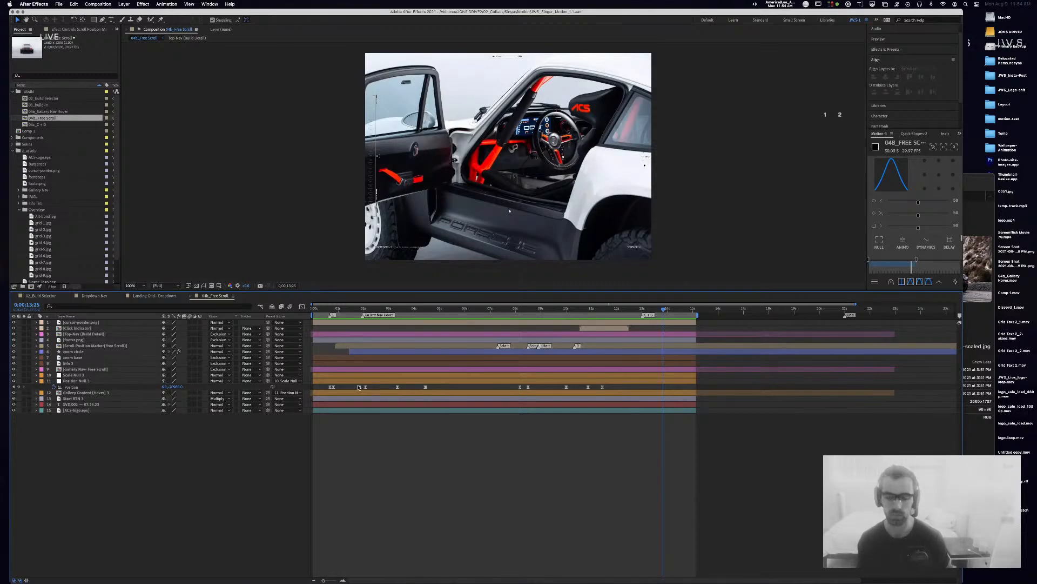
drag(388, 309, 219, 306)
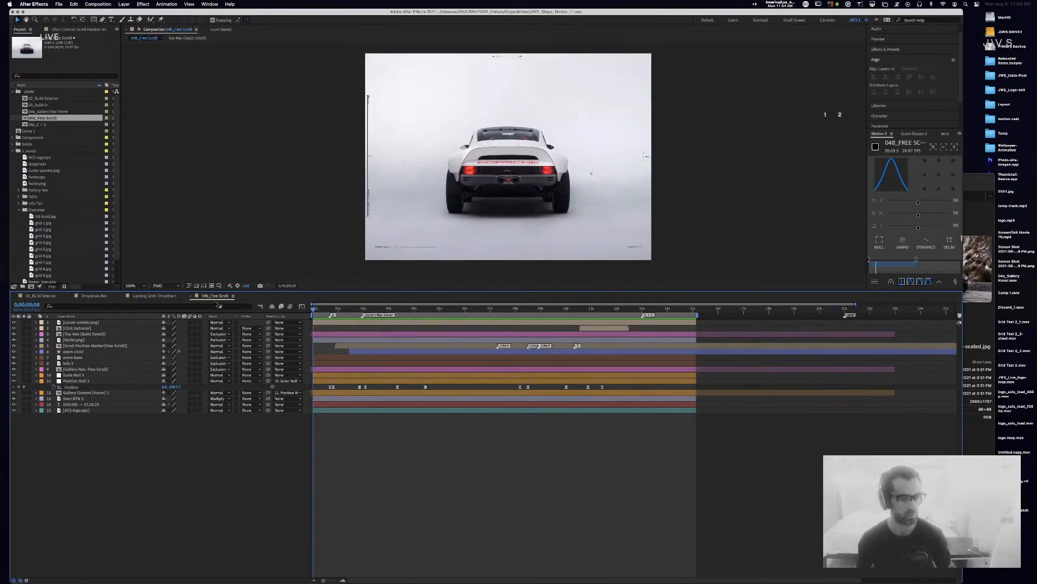
click(192, 297)
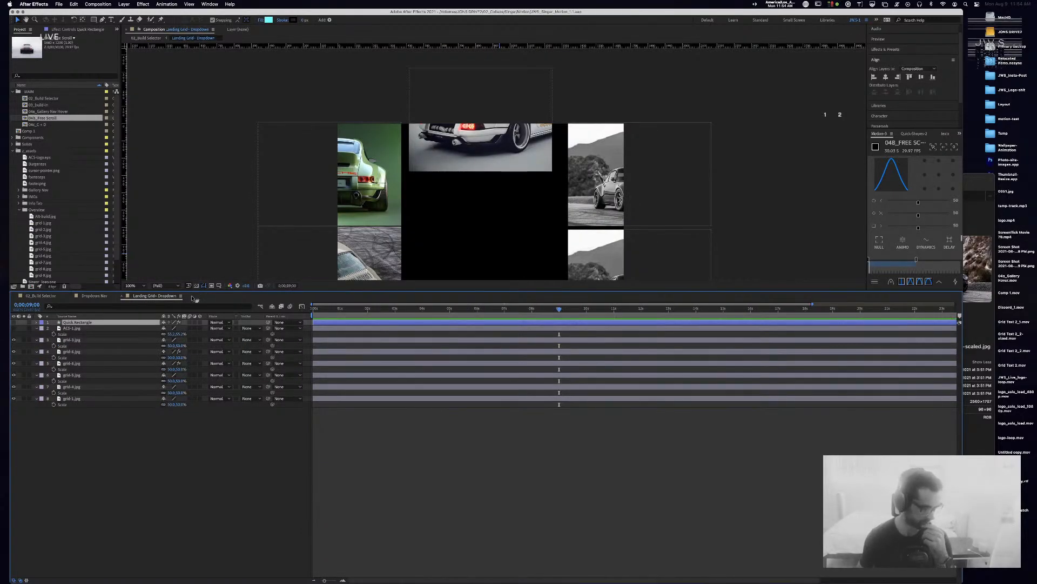
Step: Replay Dropdown Nav and move to 7;20, where MALIBU is highlighted
click(80, 296)
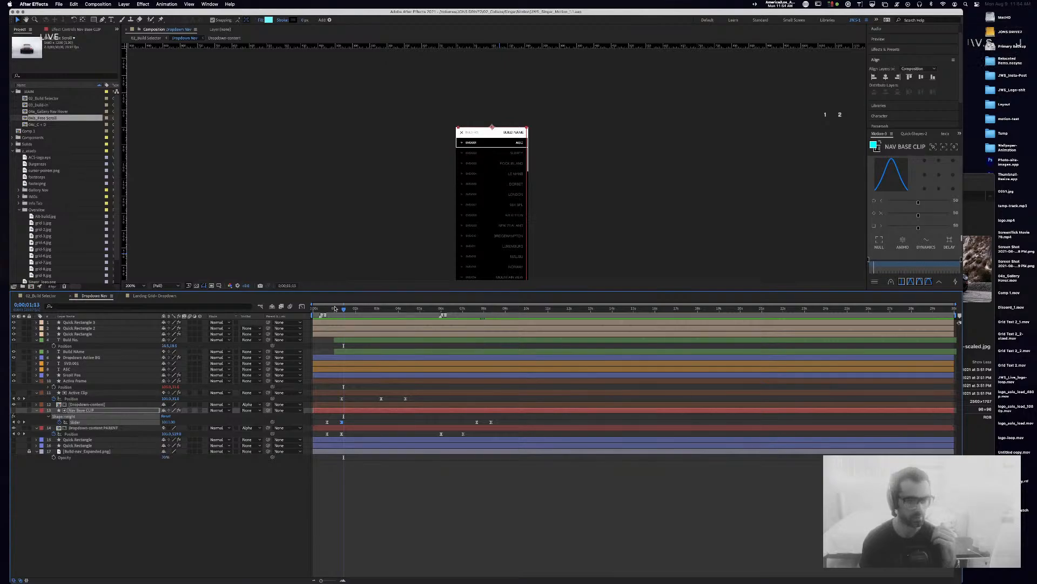
key(space)
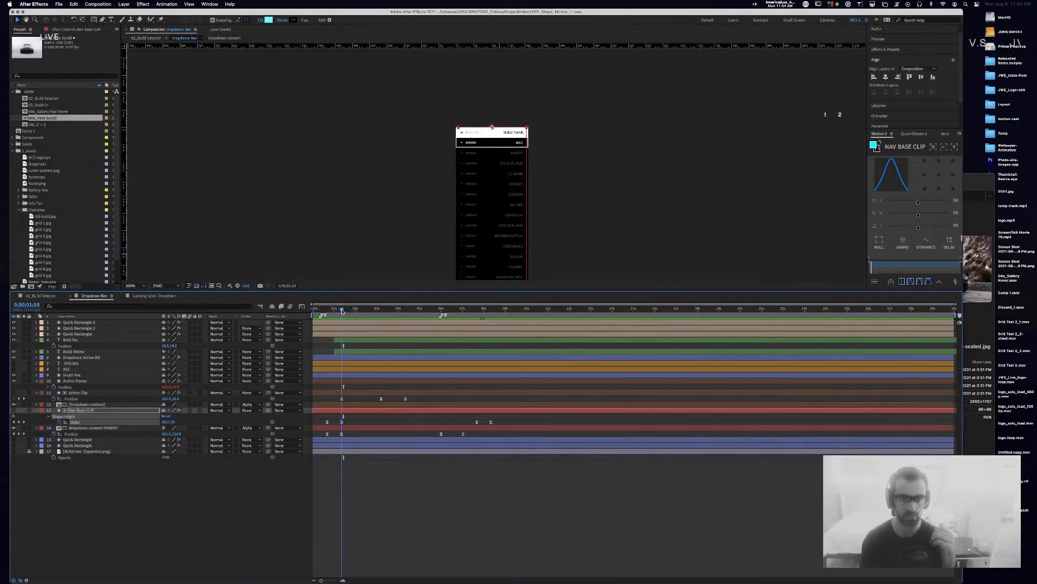
drag(350, 311, 353, 311)
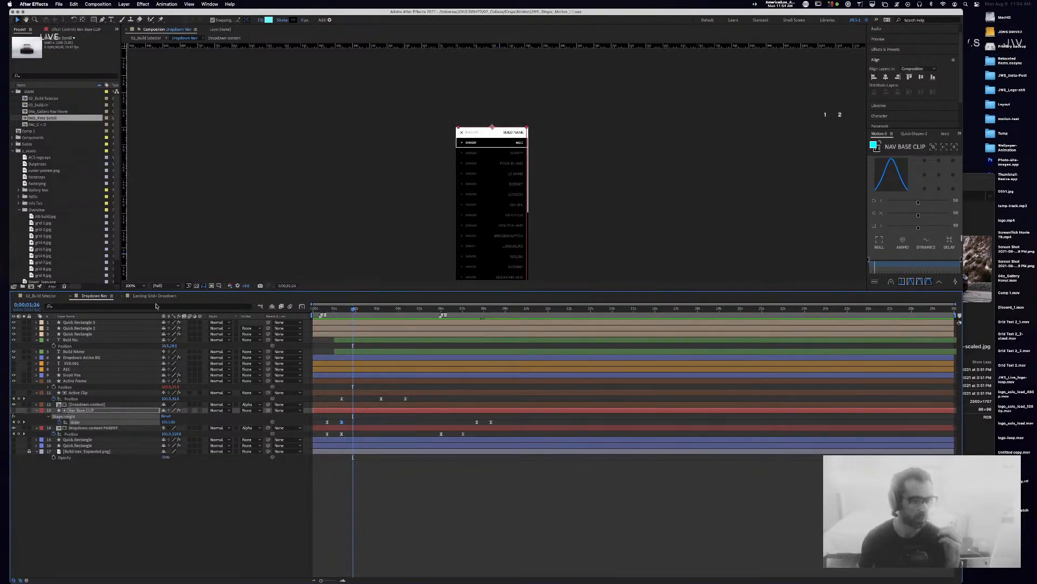
drag(486, 313, 485, 315)
Step: Add a composition marker with a comment at the playhead and save the project
drag(960, 317, 527, 314)
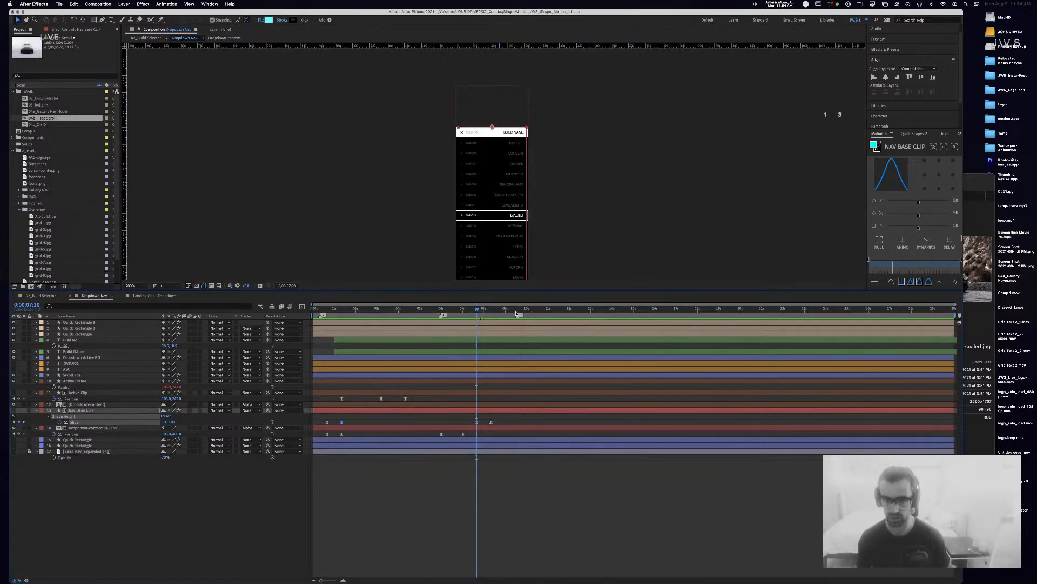
double_click(479, 315)
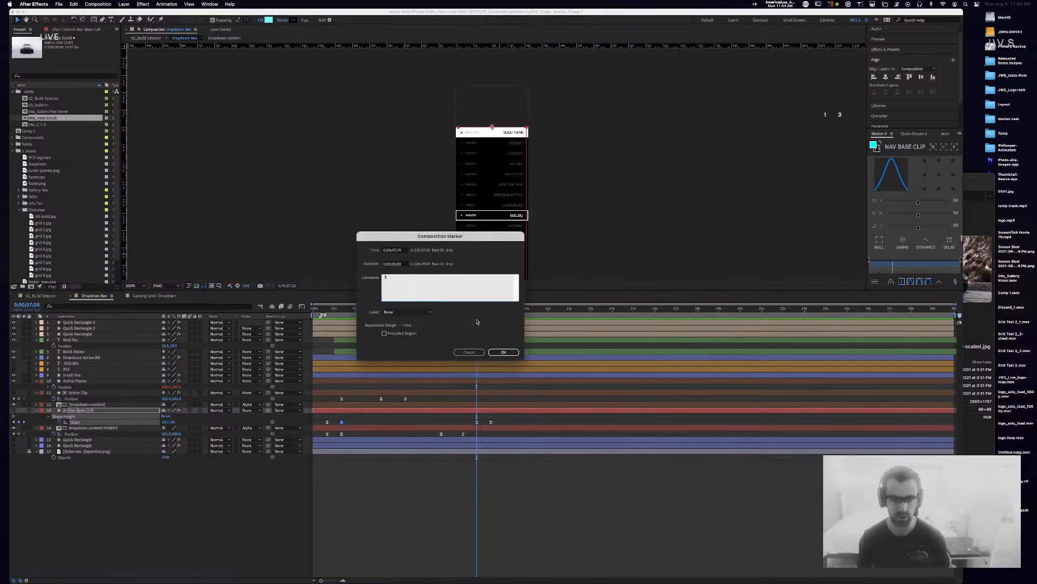
click(503, 352)
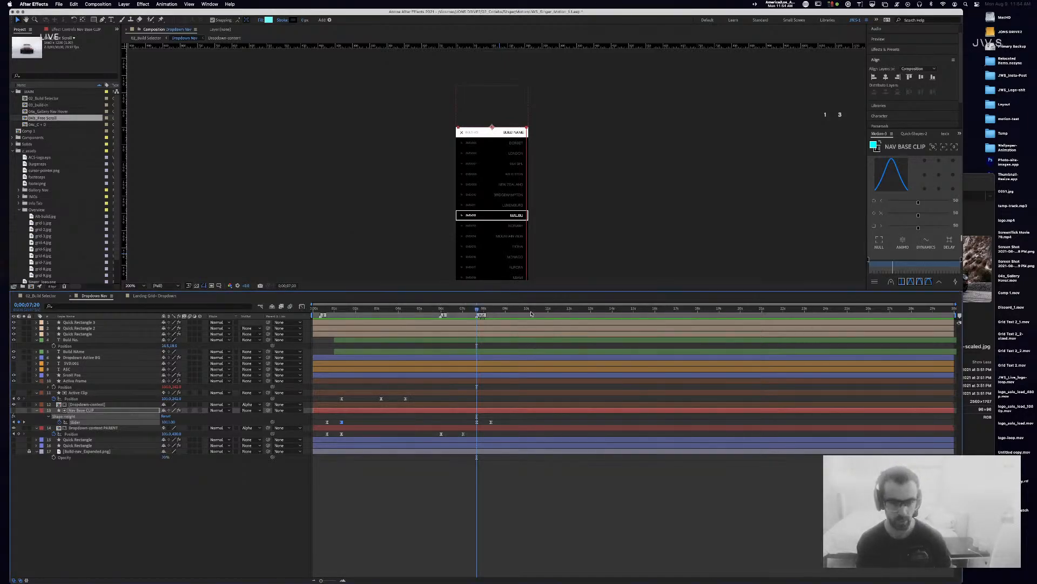
key(super+s)
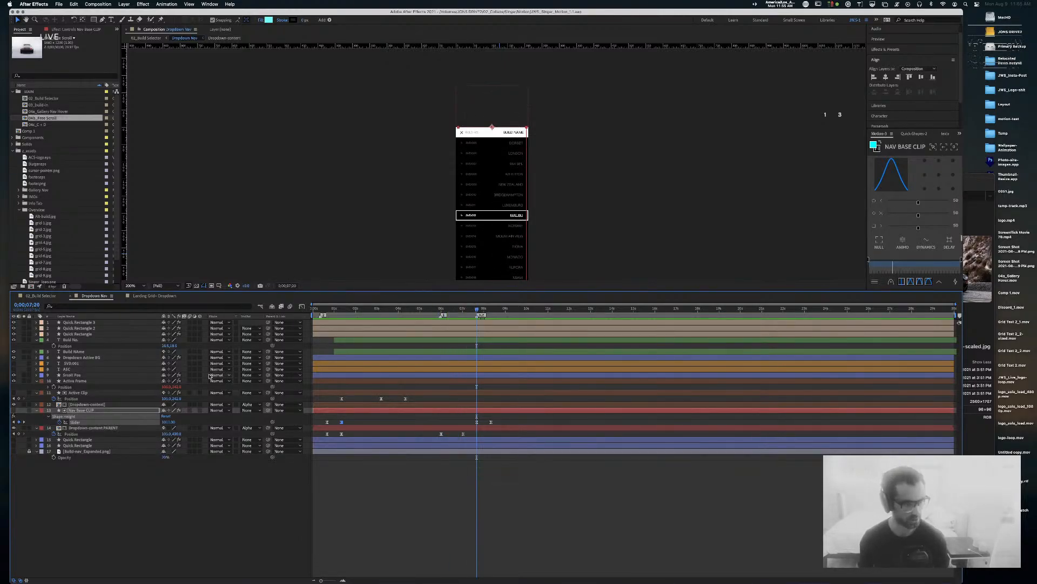
Step: Copy Active Clip's last two Position keyframes and paste them at 7;20
click(86, 393)
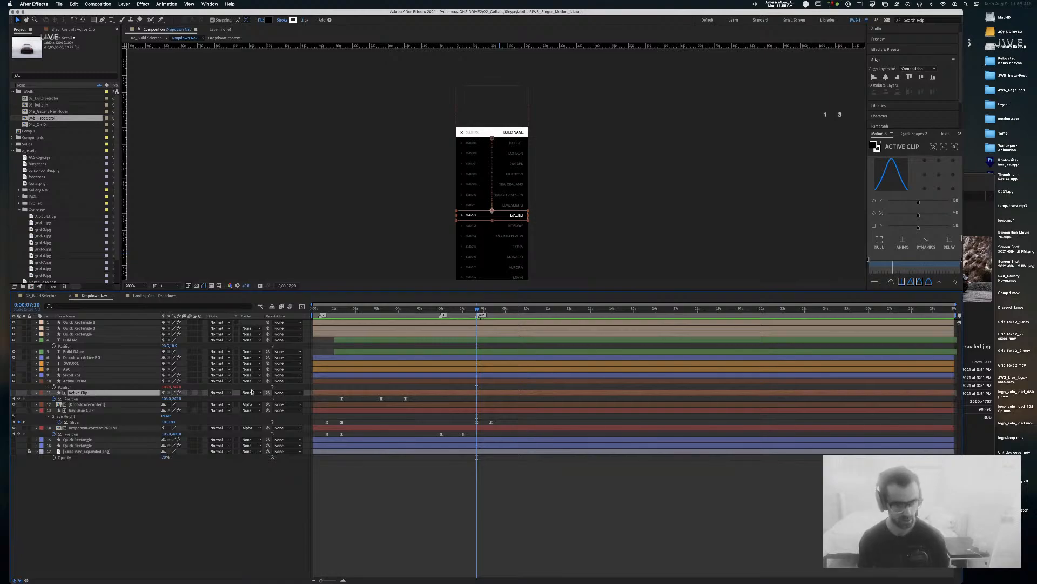
drag(348, 311, 477, 318)
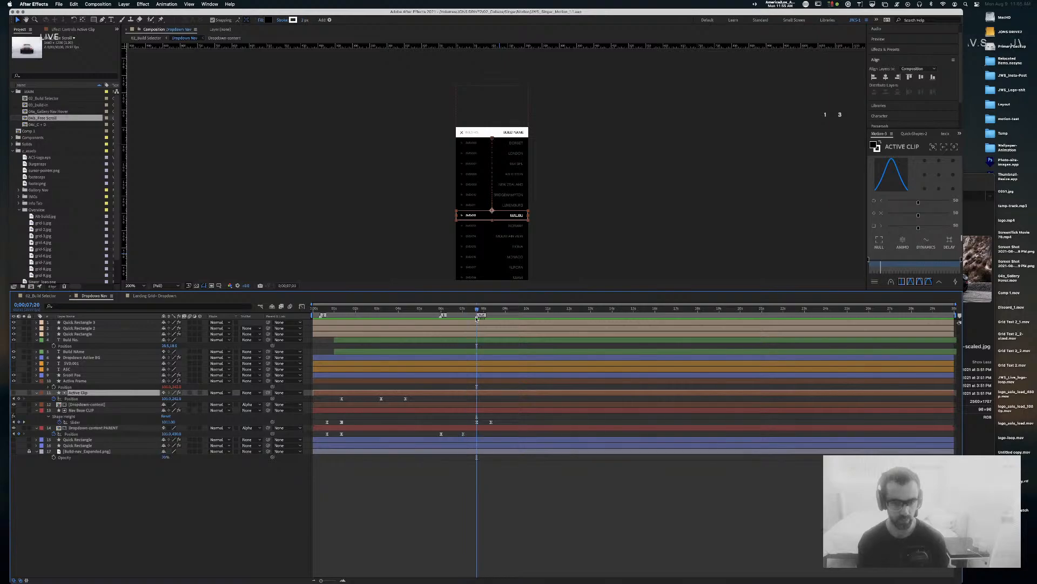
drag(416, 400, 369, 401)
key(super+c)
key(super+v)
Step: Time-reverse the pasted keyframes and set Position to 105.0, 0.0 at 8;24
right_click(476, 399)
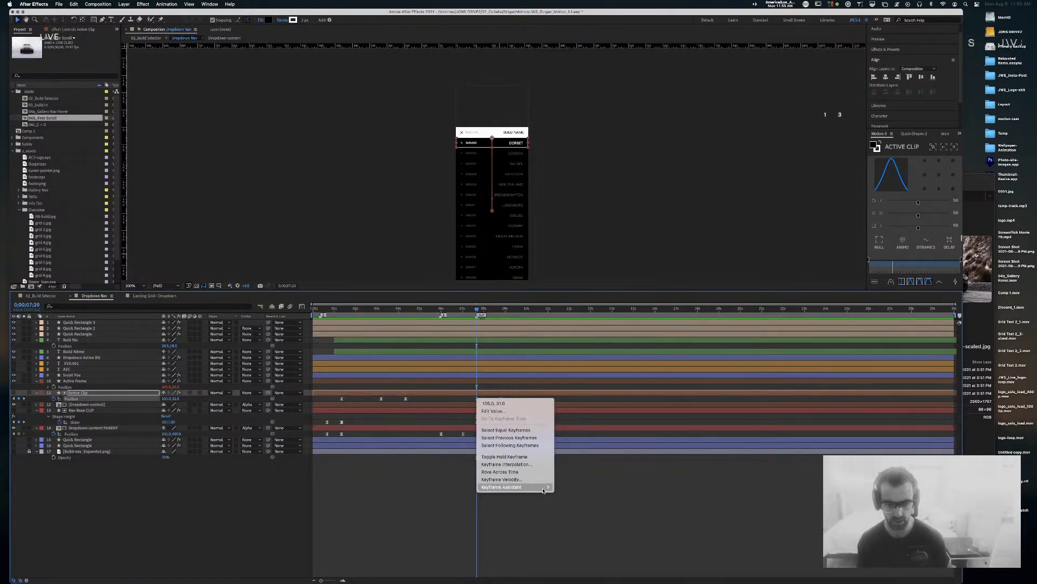
mouse_move(518, 487)
click(608, 555)
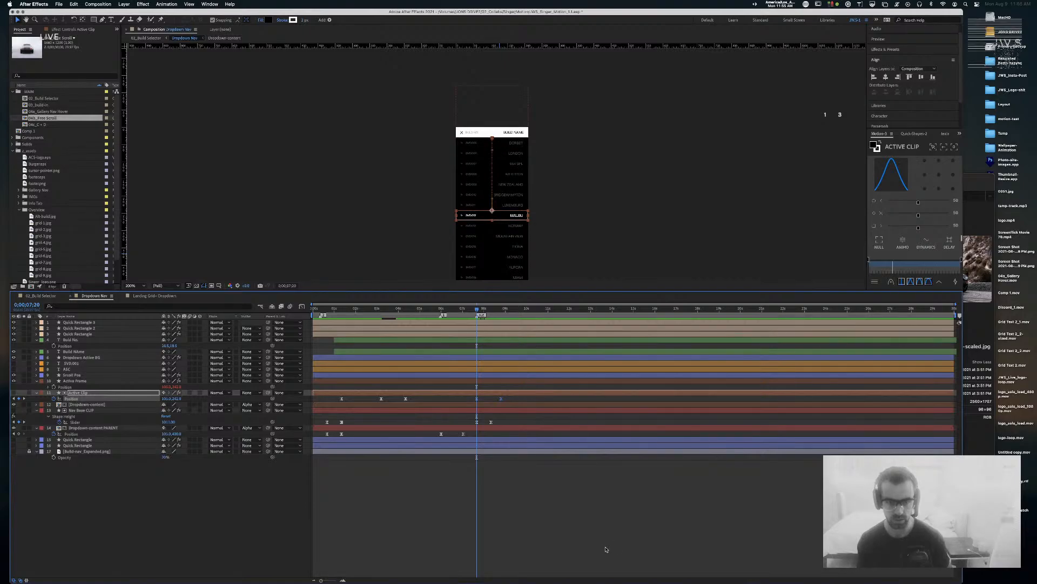
drag(476, 309, 500, 310)
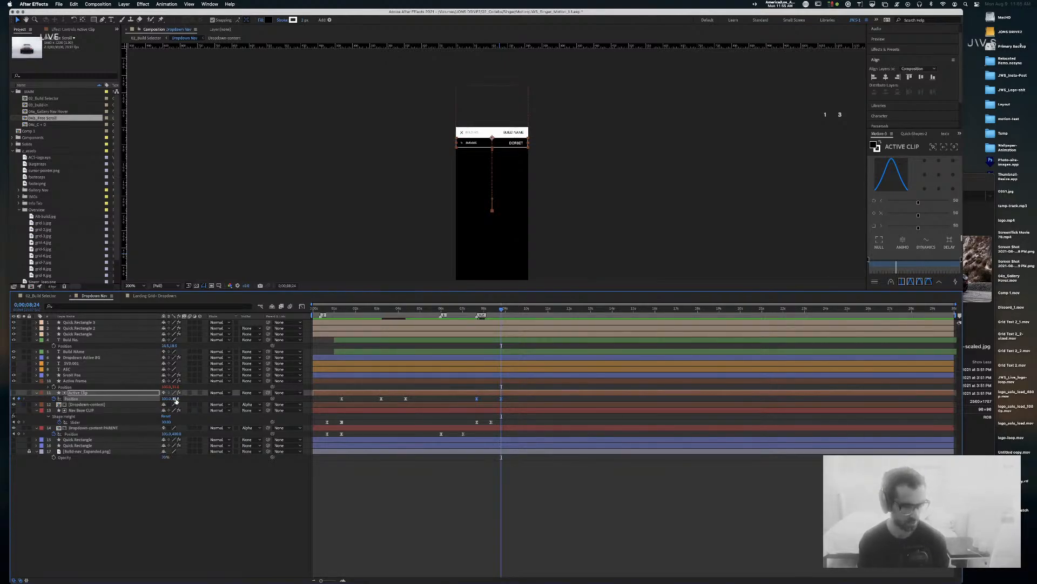
key(Return)
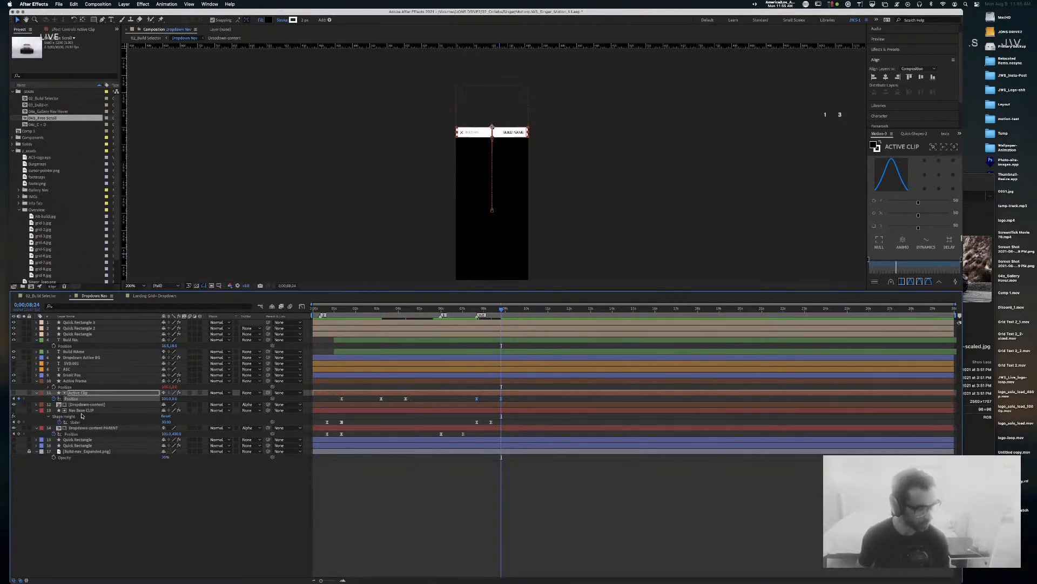
drag(500, 309, 477, 310)
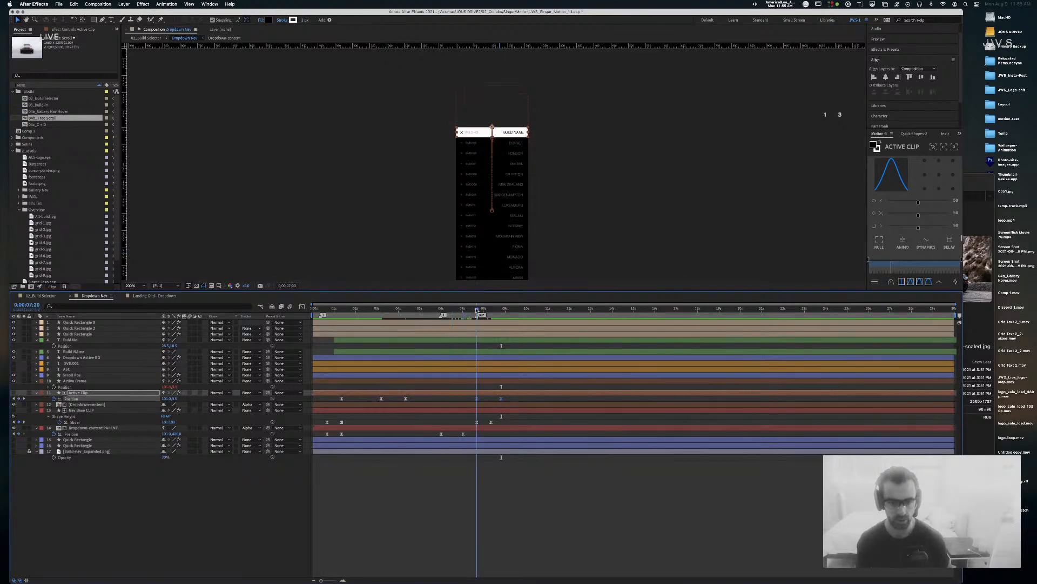
Step: Select the Dropdown-content PARENT Position keyframes and preview the list from 7;00
click(476, 429)
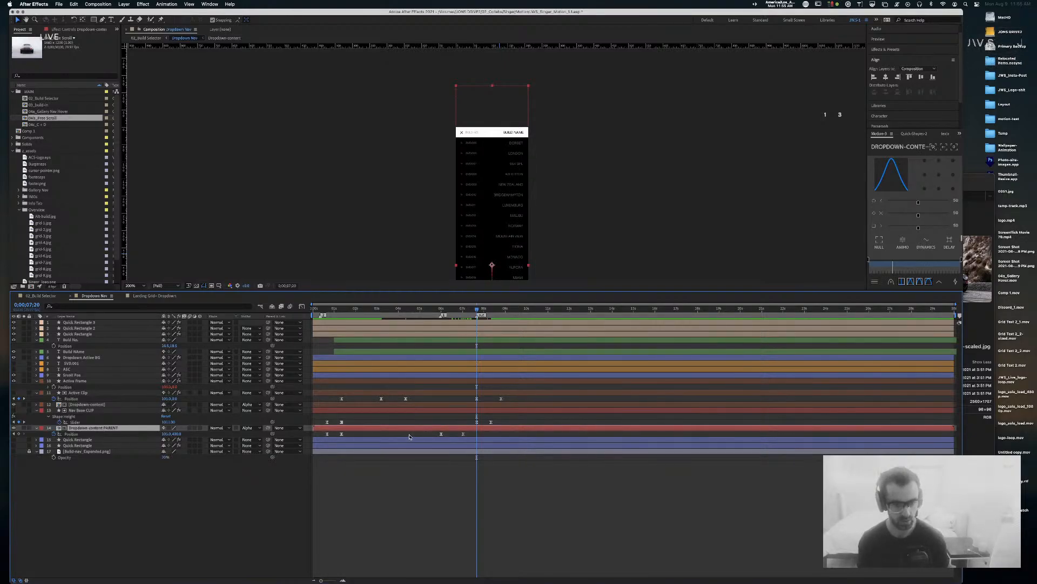
click(458, 434)
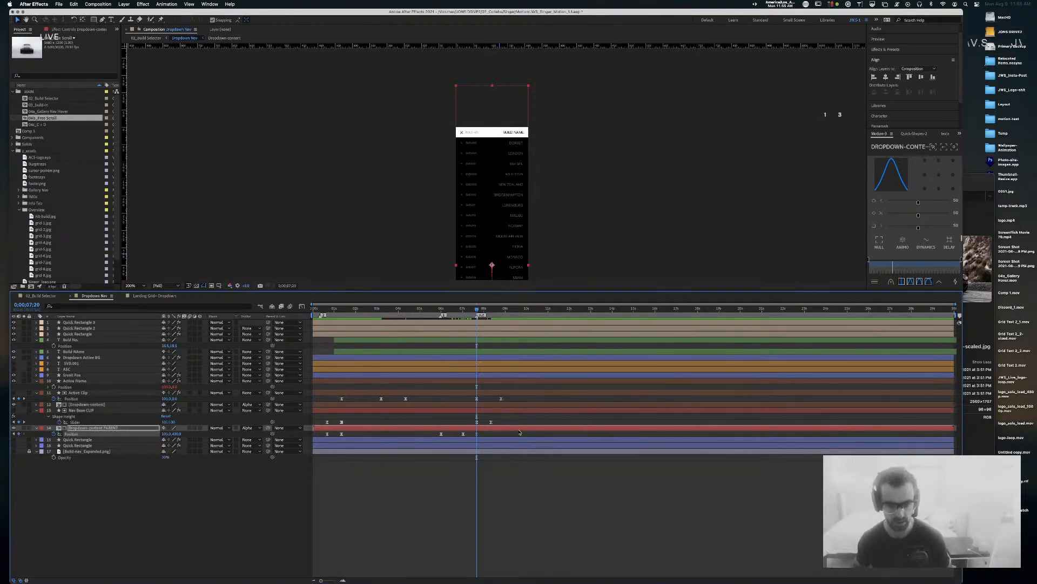
key(shift+Page_Down)
key(shift+Page_Down)
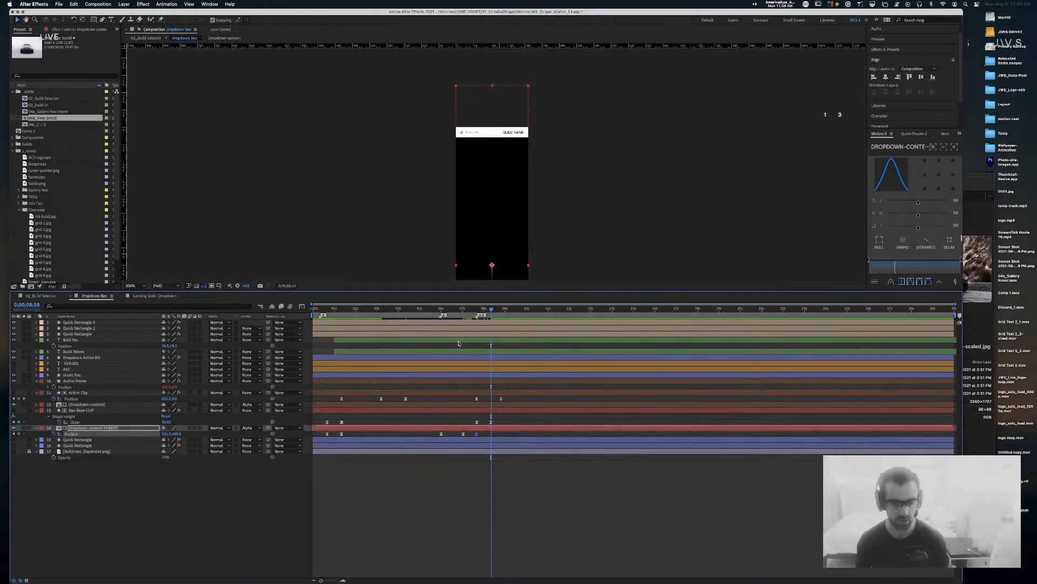
drag(321, 436, 328, 436)
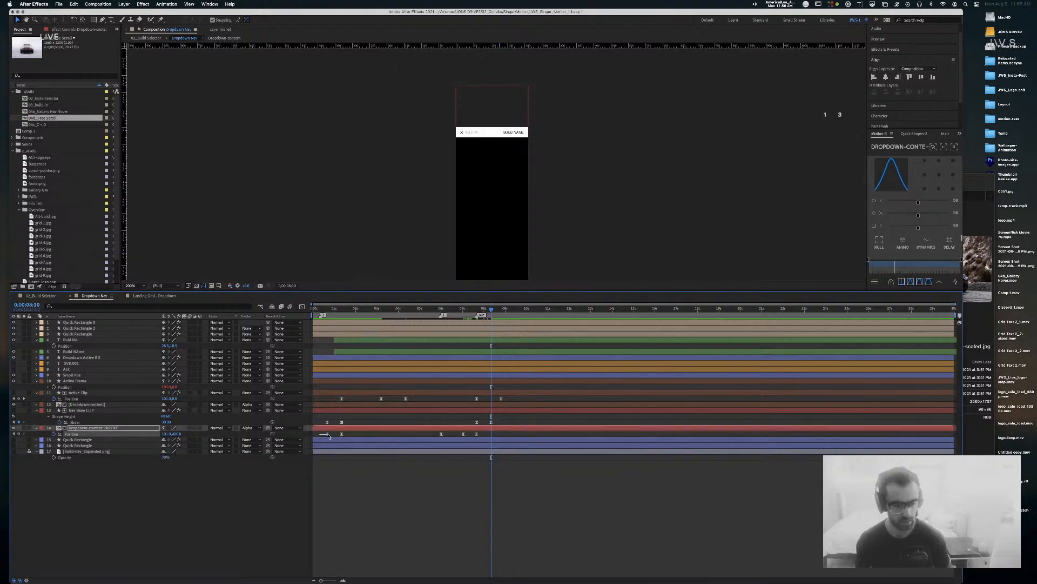
drag(492, 309, 463, 310)
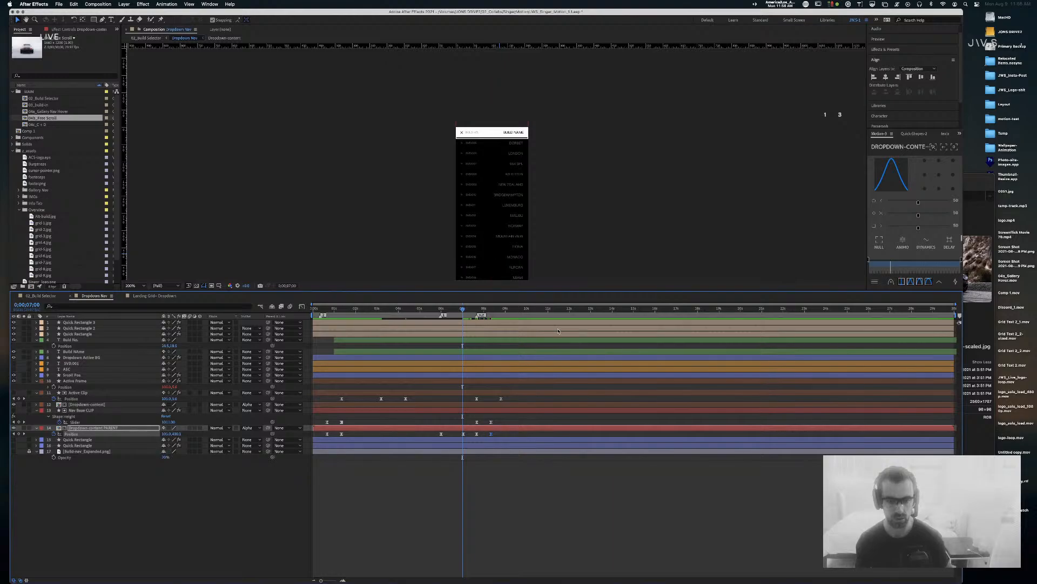
key(space)
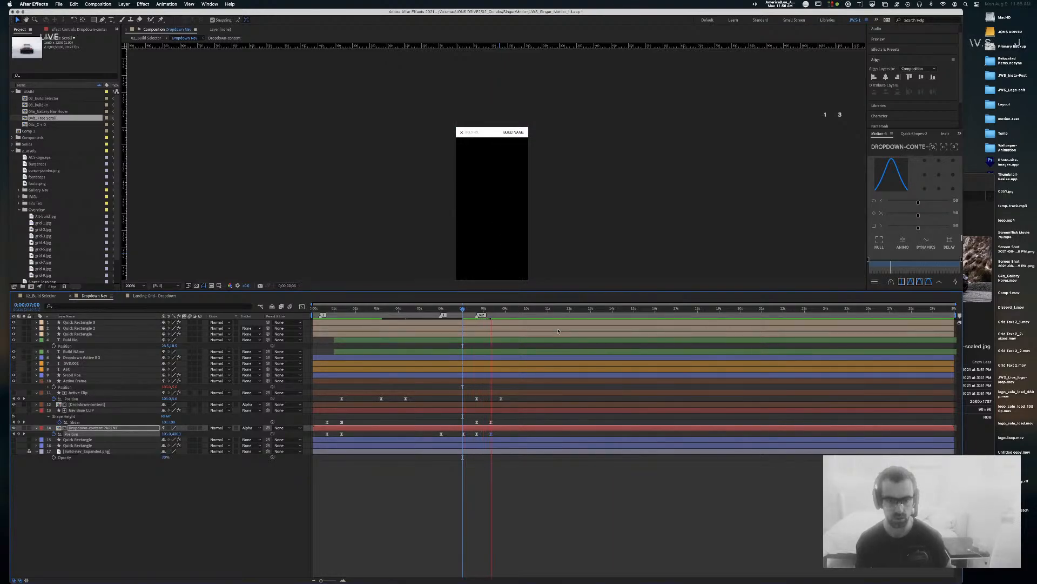
drag(485, 309, 491, 314)
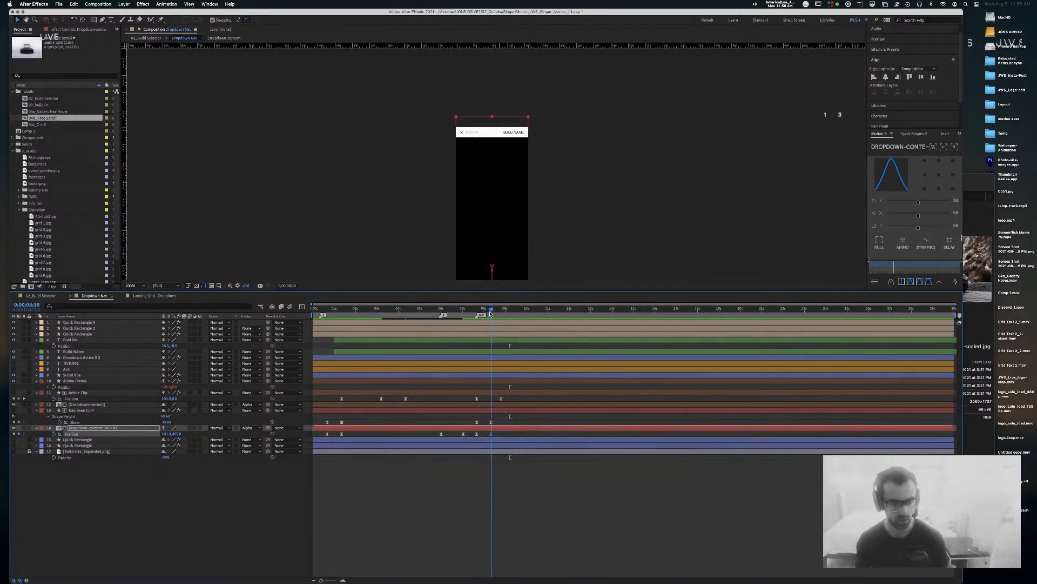
Step: Set the parent's Position to 105, 0 and move Nav Base CLIP's Slider keyframes to about 12s
click(174, 435)
text(0)
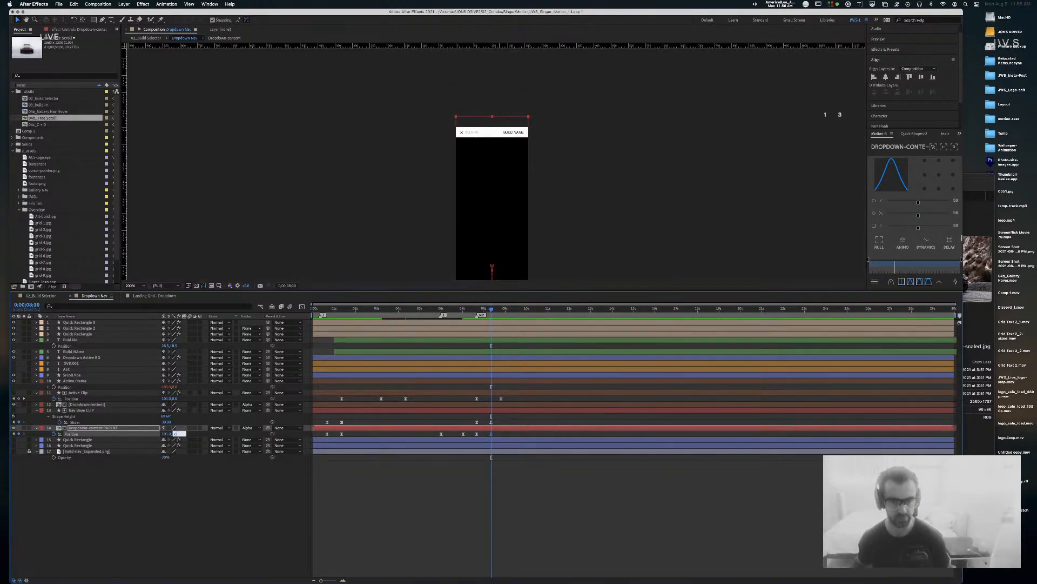
key(Return)
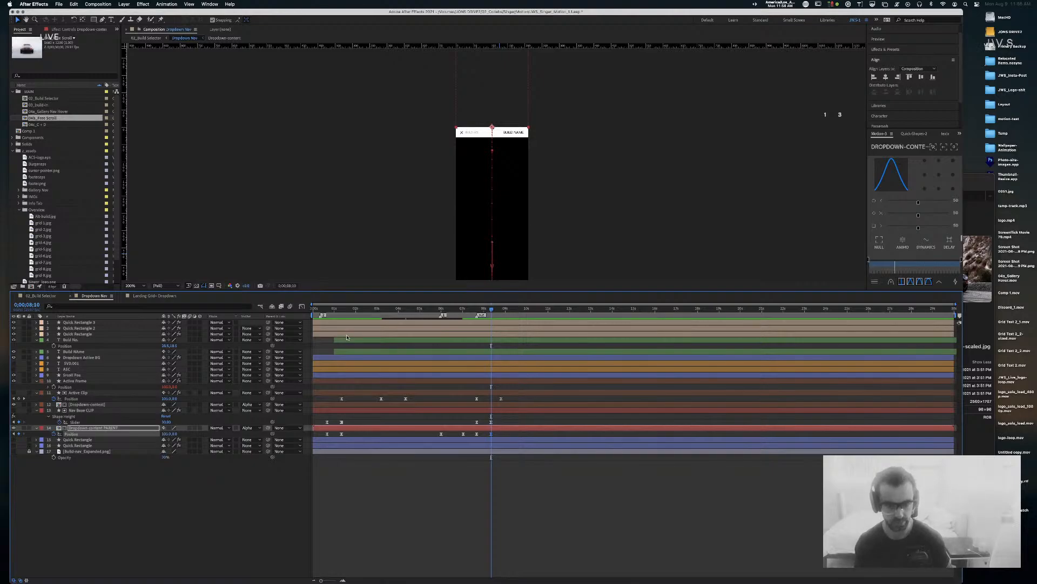
drag(490, 310, 476, 310)
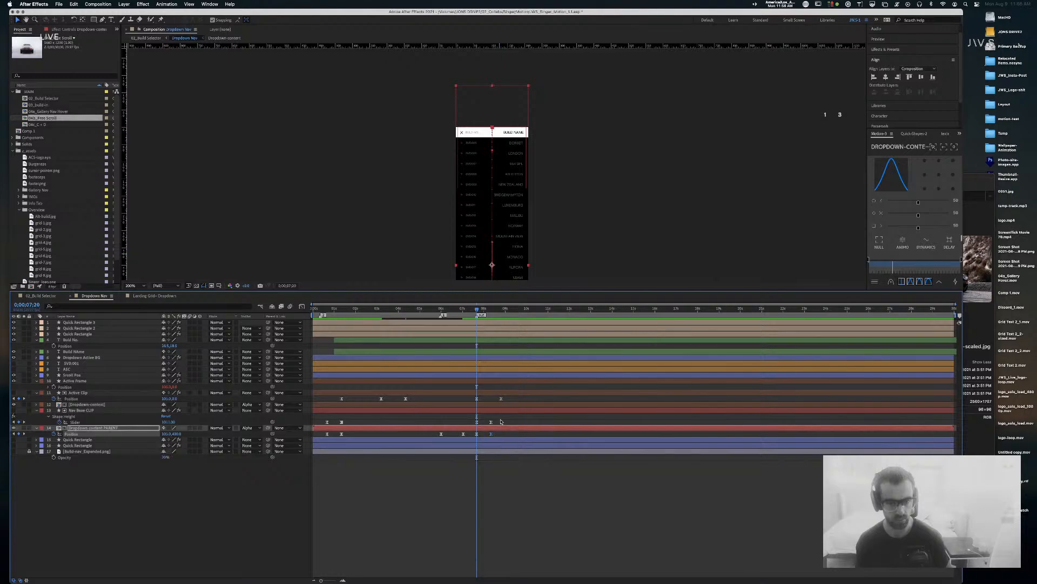
drag(474, 418, 583, 424)
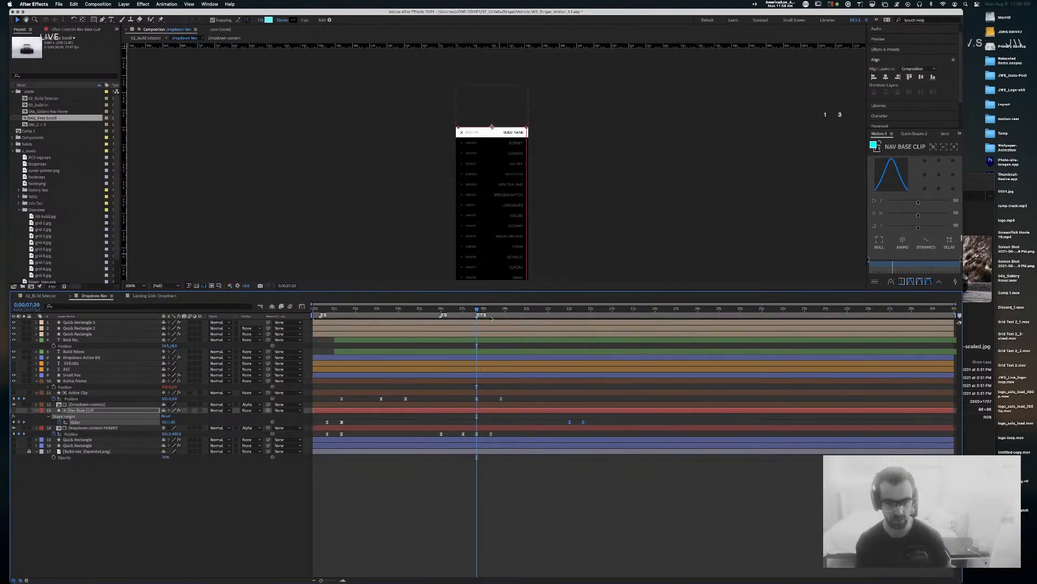
Step: Rename the Dropdown-content layer to 'Dropdown-content (Inactive)'
mouse_move(478, 310)
mouse_down()
mouse_move(495, 311)
mouse_move(477, 312)
mouse_up()
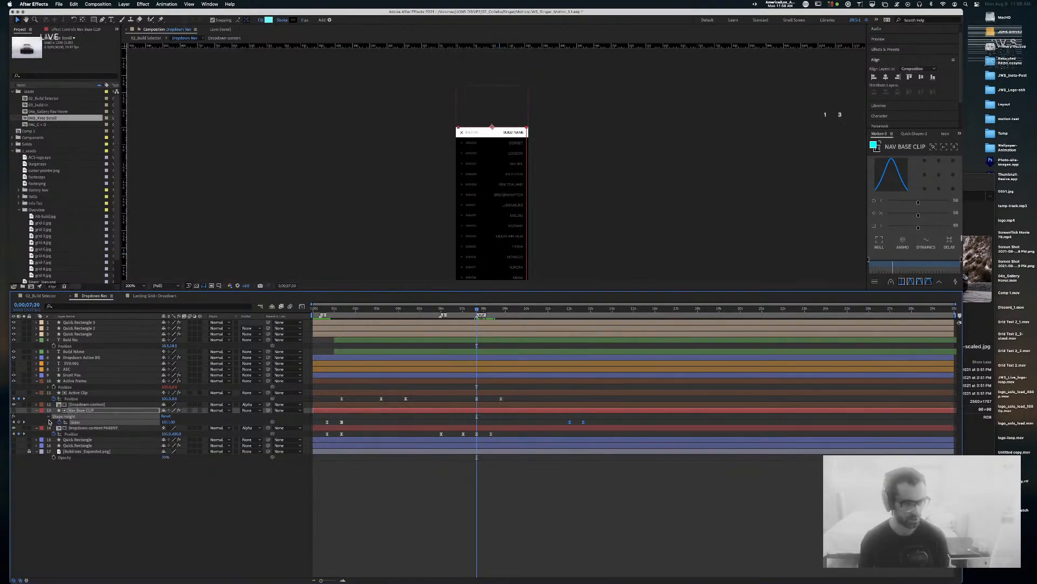
click(100, 428)
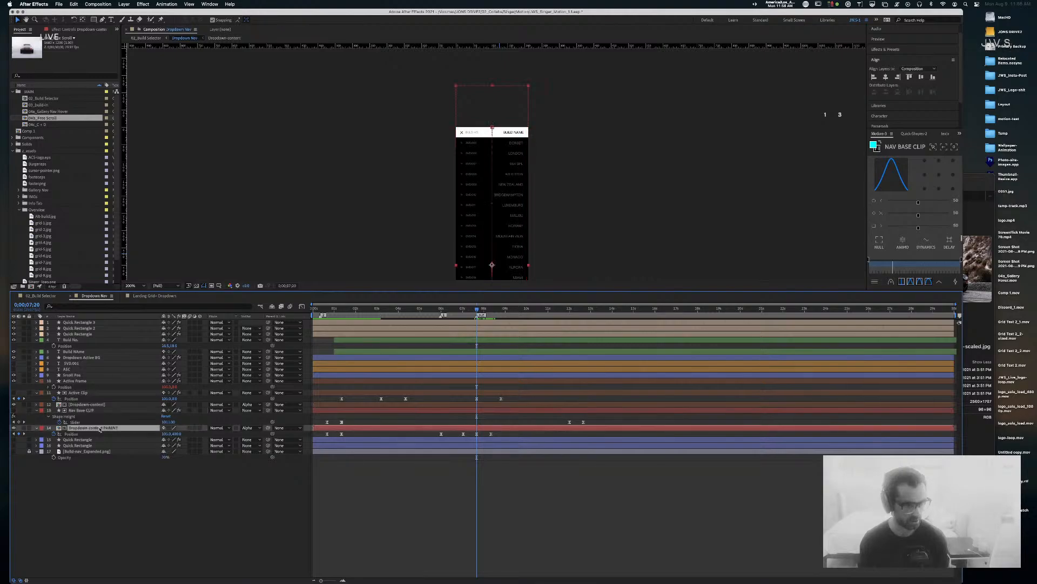
click(90, 404)
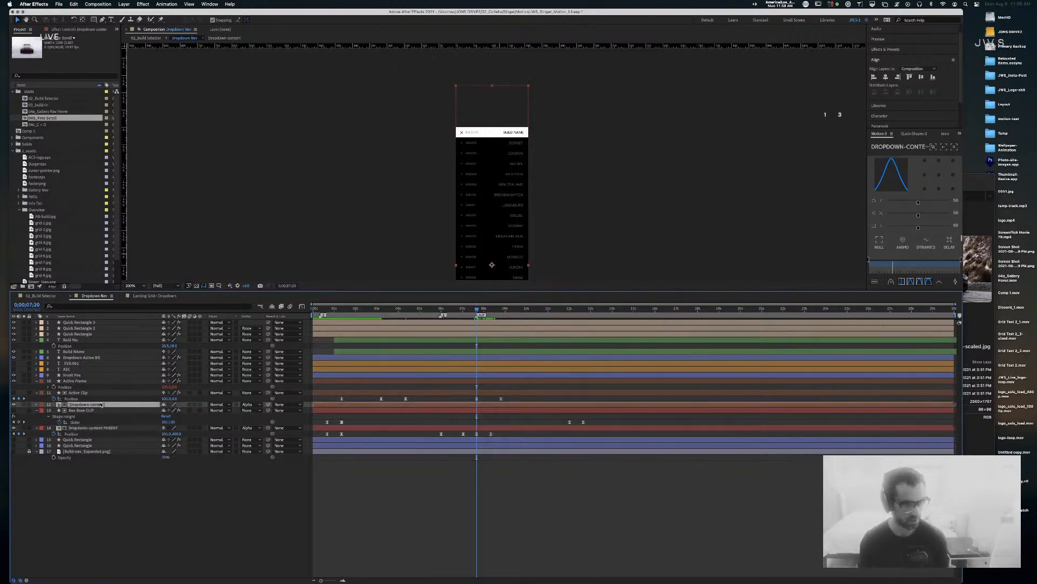
key(Return)
key(Right)
text((In)
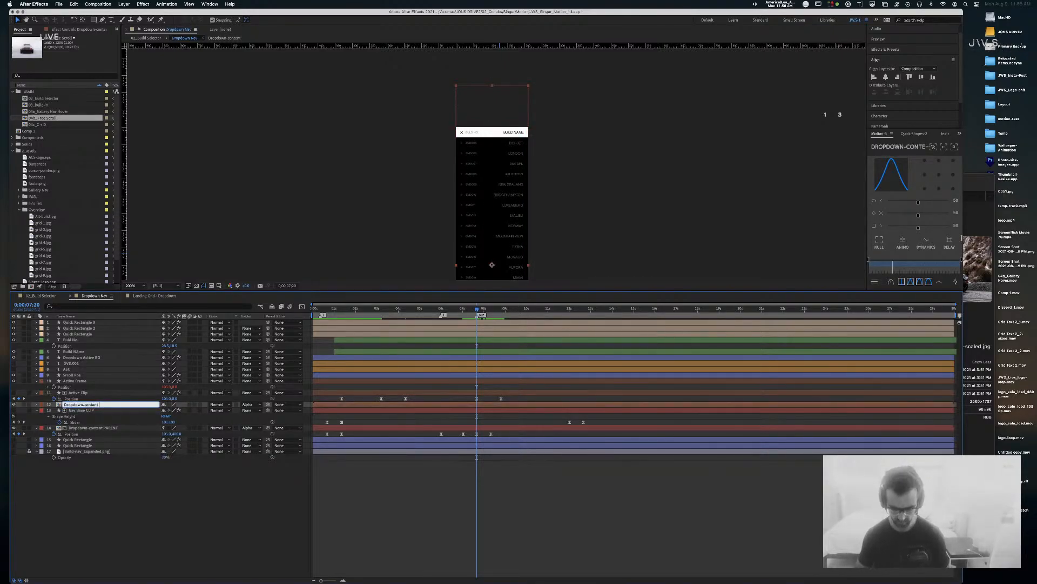
text(active))
key(Return)
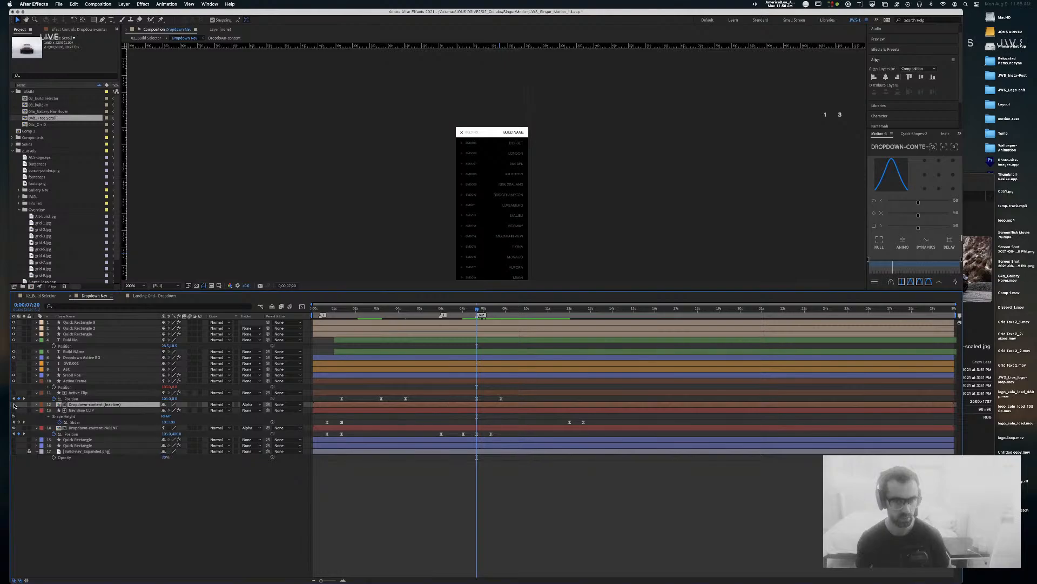
Step: Turn the layer's visibility back on and rename it 'Dropdown-content (Active)'
click(14, 405)
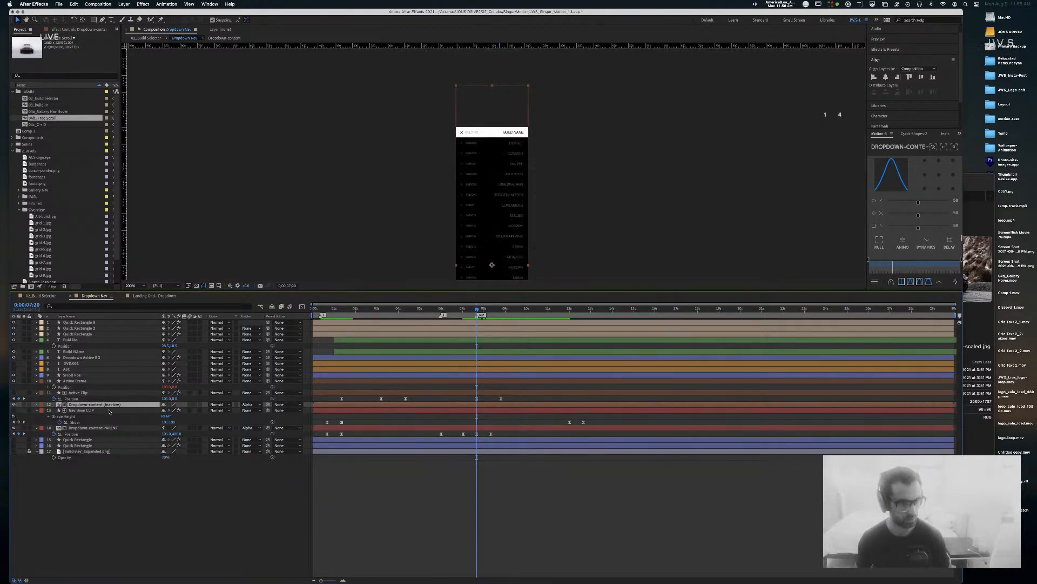
key(Return)
click(106, 405)
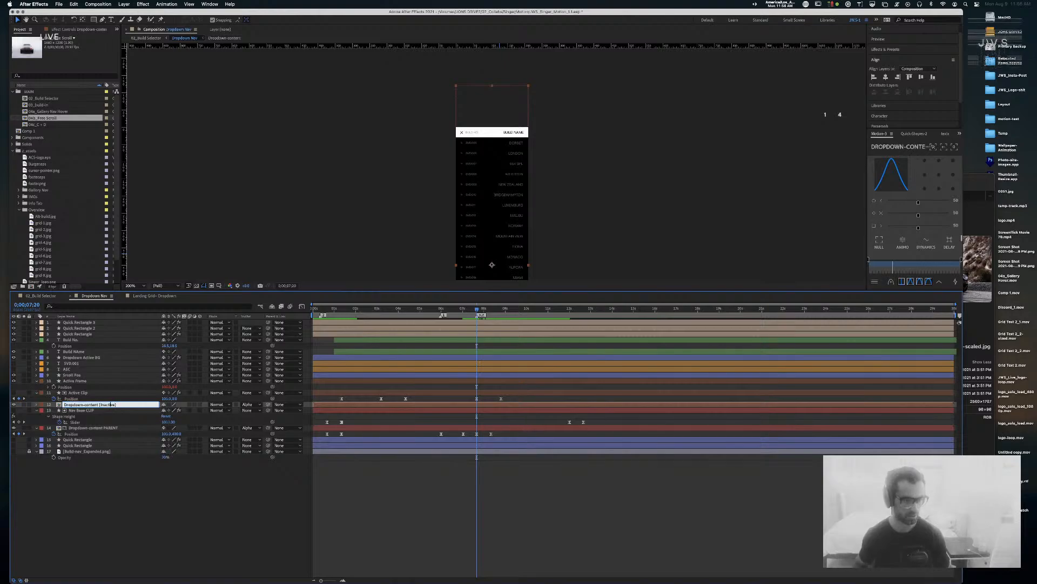
key(BackSpace)
key(BackSpace)
key(BackSpace)
text(A)
key(Return)
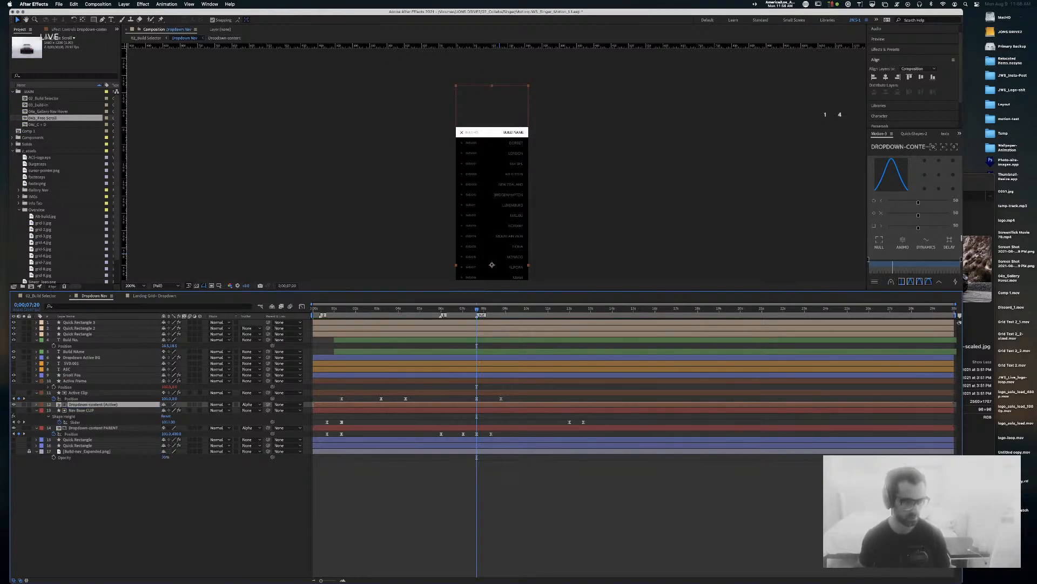
click(101, 433)
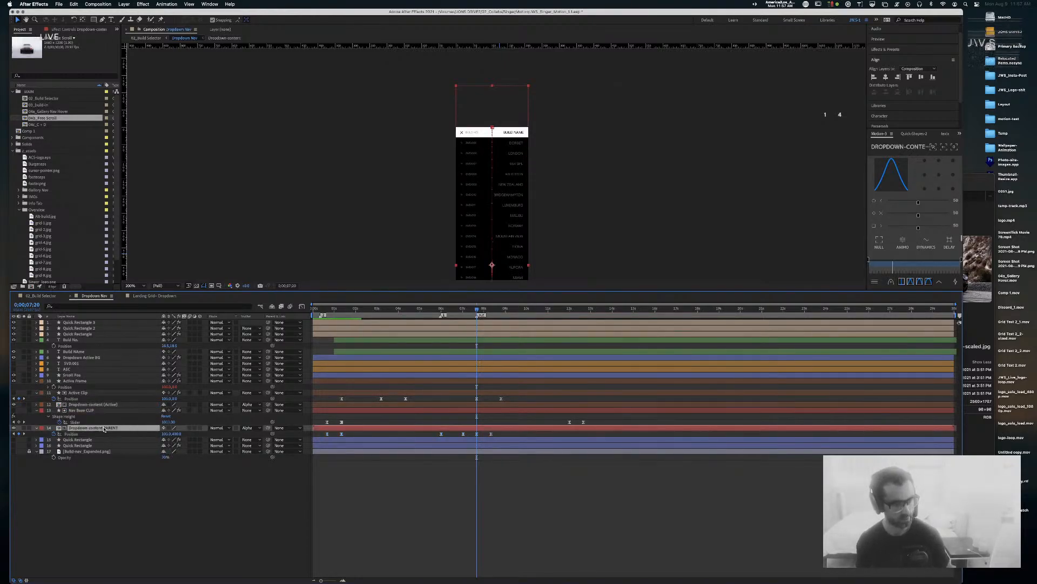
click(106, 404)
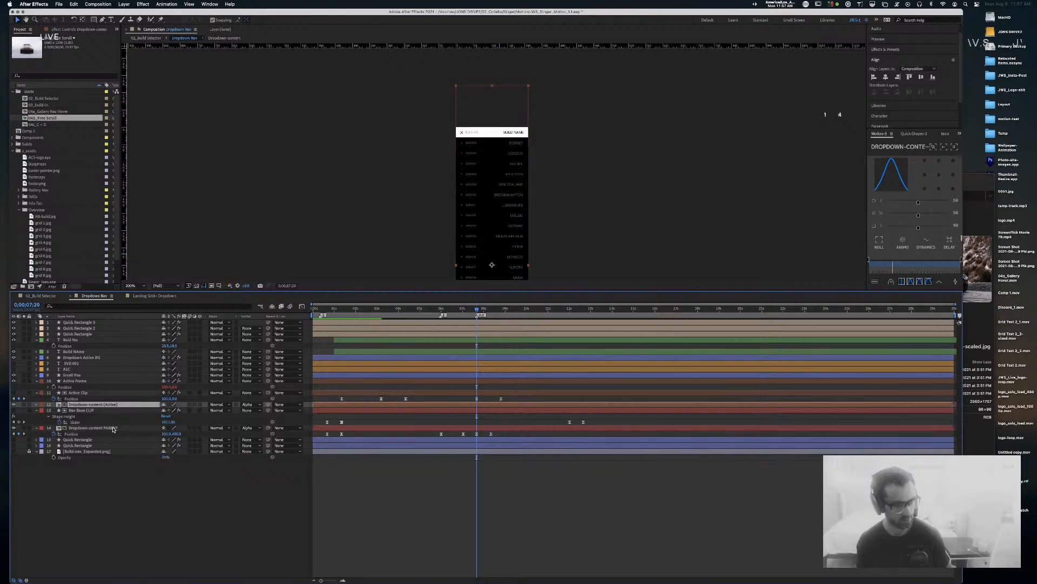
click(113, 428)
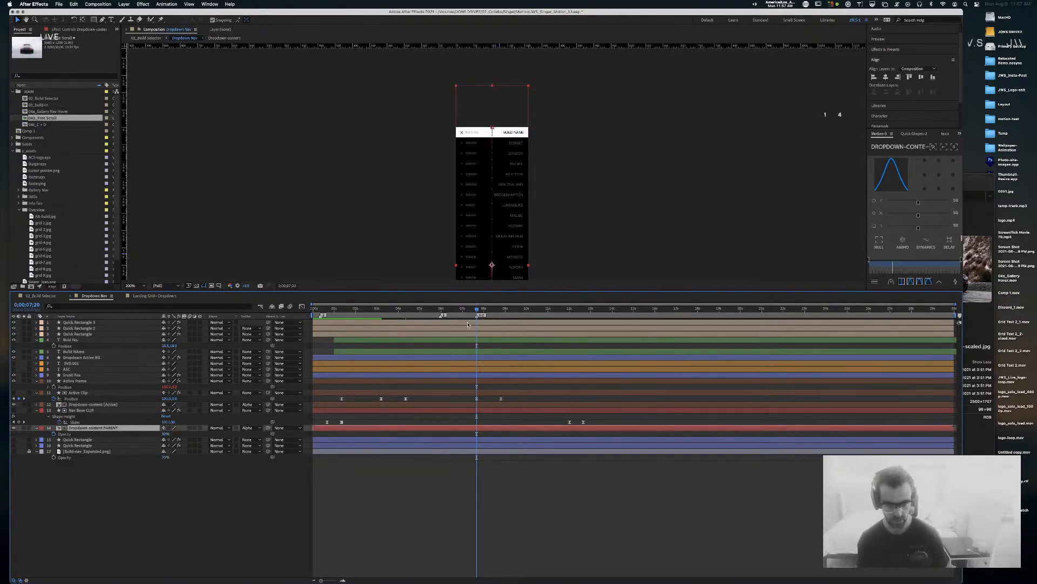
Step: Add an Opacity keyframe on Dropdown-content PARENT at 7;20
click(54, 433)
key(shift+Page_Down)
key(shift+Page_Down)
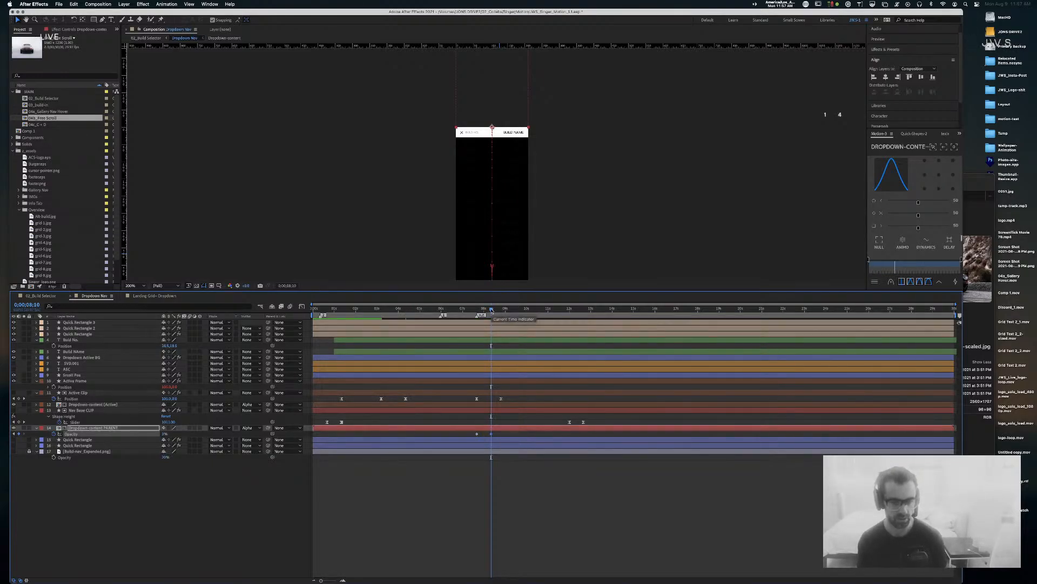
drag(491, 310, 476, 312)
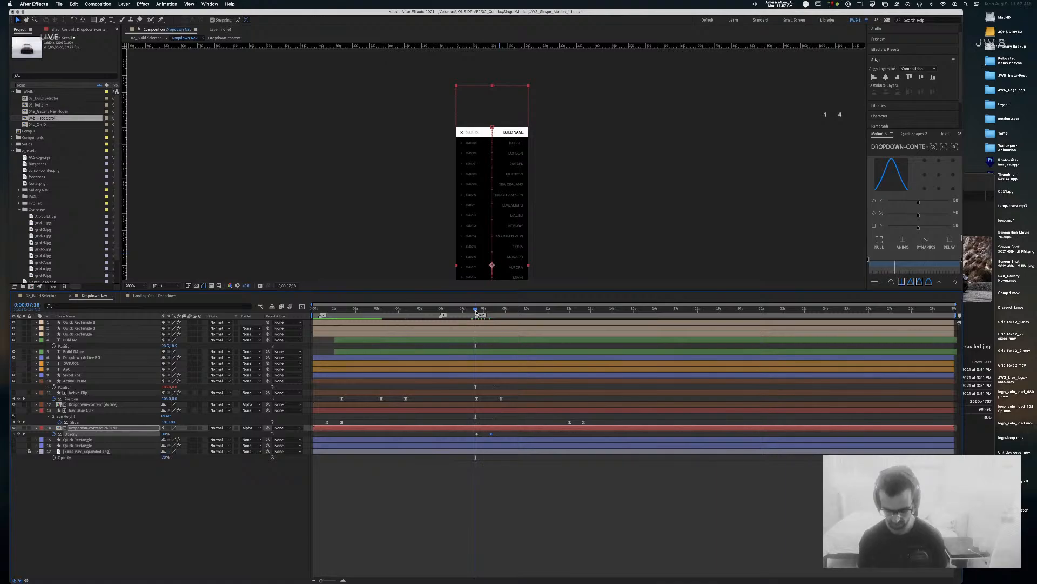
Step: Enlarge the viewer to show the whole list and go to 4;13 where ATHERTON is highlighted
drag(582, 209, 574, 105)
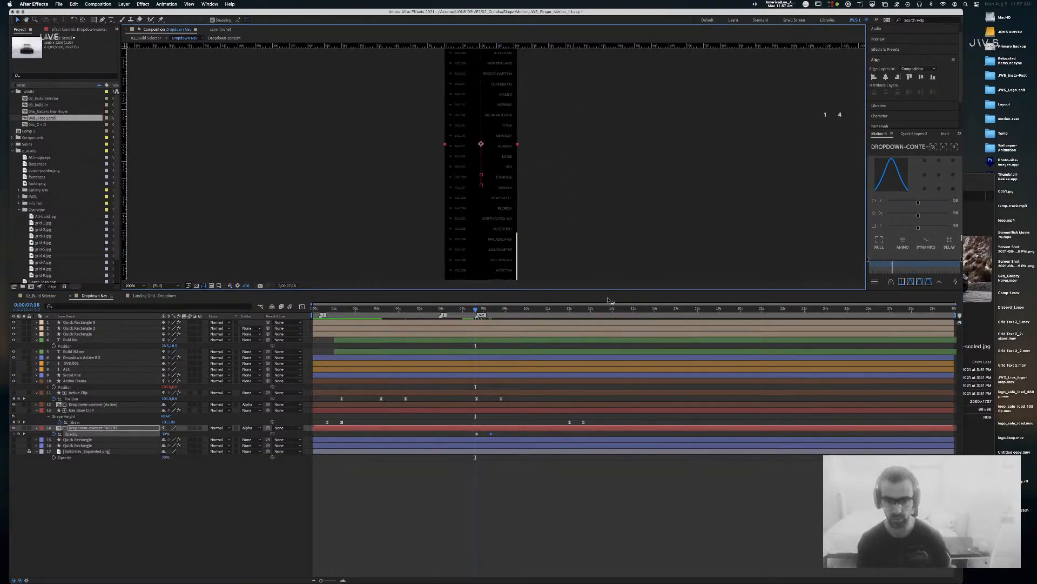
drag(608, 290, 607, 403)
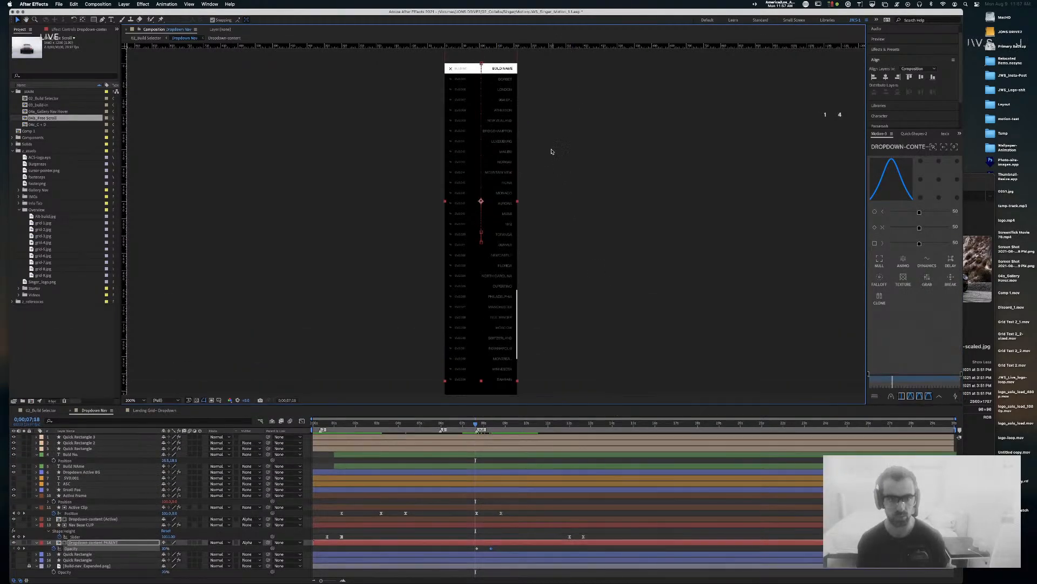
click(434, 425)
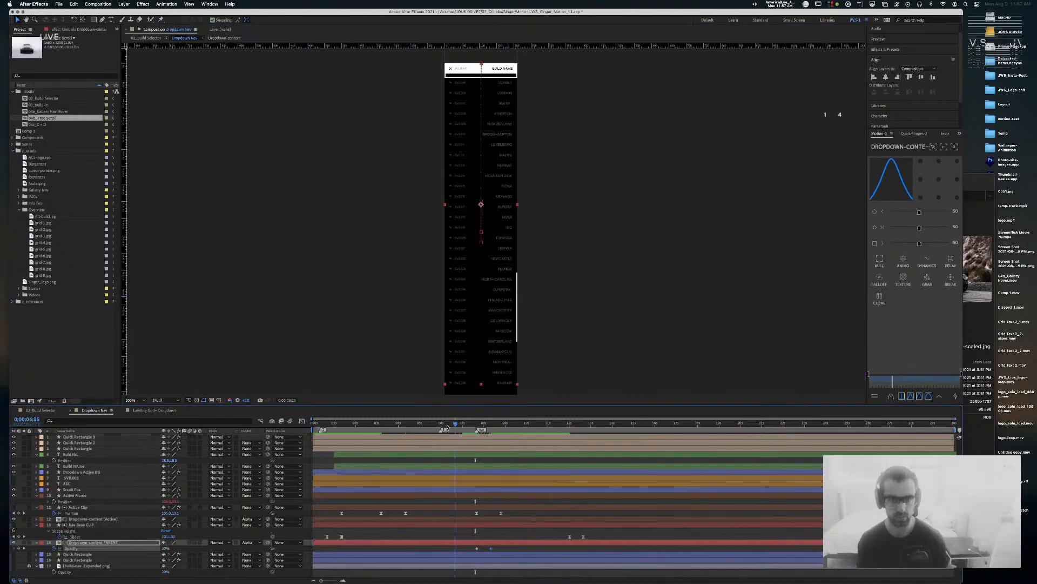
mouse_move(425, 427)
mouse_down()
mouse_move(410, 428)
mouse_move(436, 429)
mouse_move(407, 435)
mouse_up()
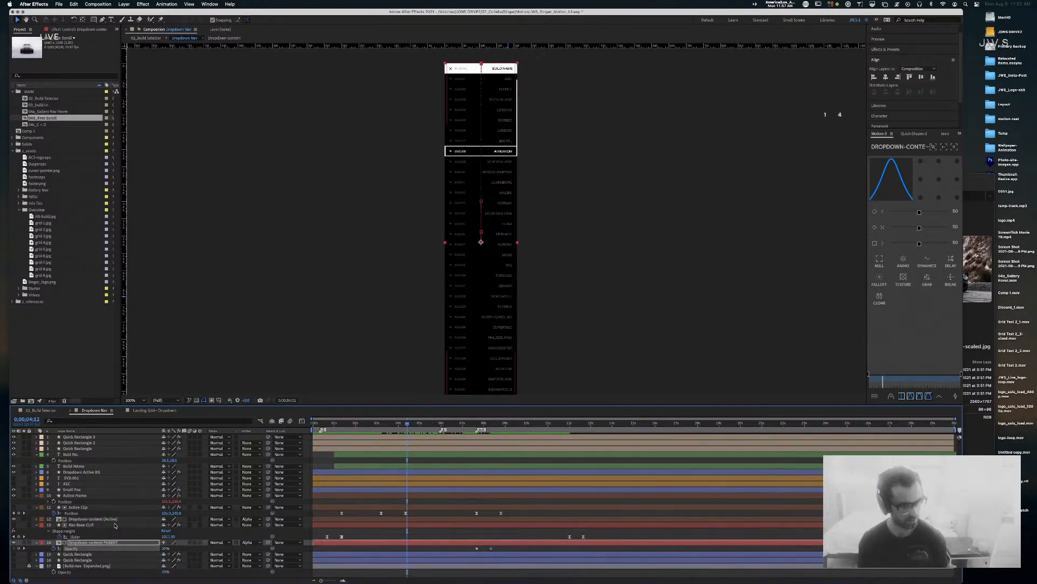
Step: Copy Active Clip's Position keyframe and paste it at the current time
click(78, 508)
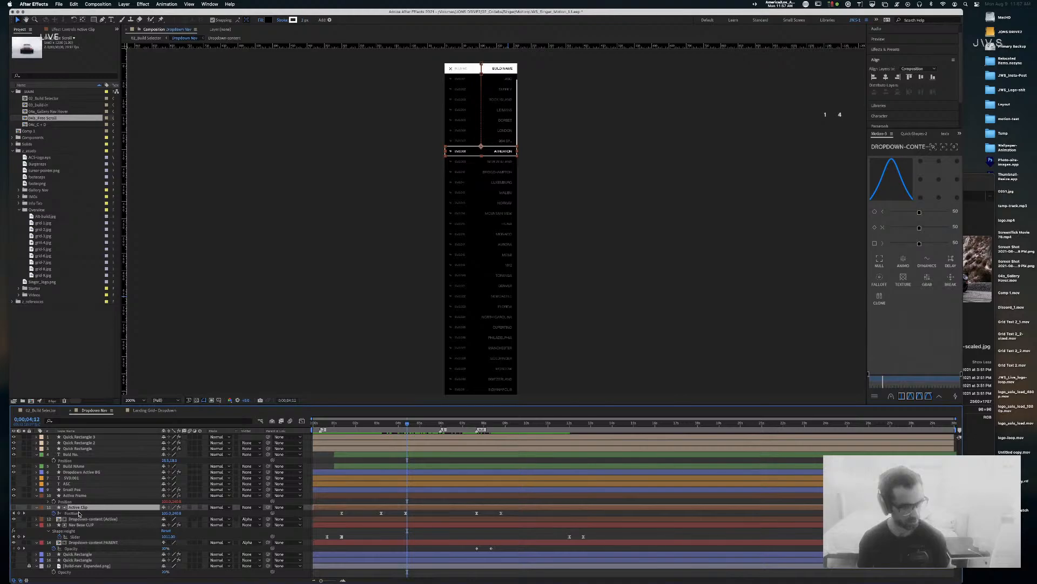
click(400, 425)
drag(400, 427, 474, 431)
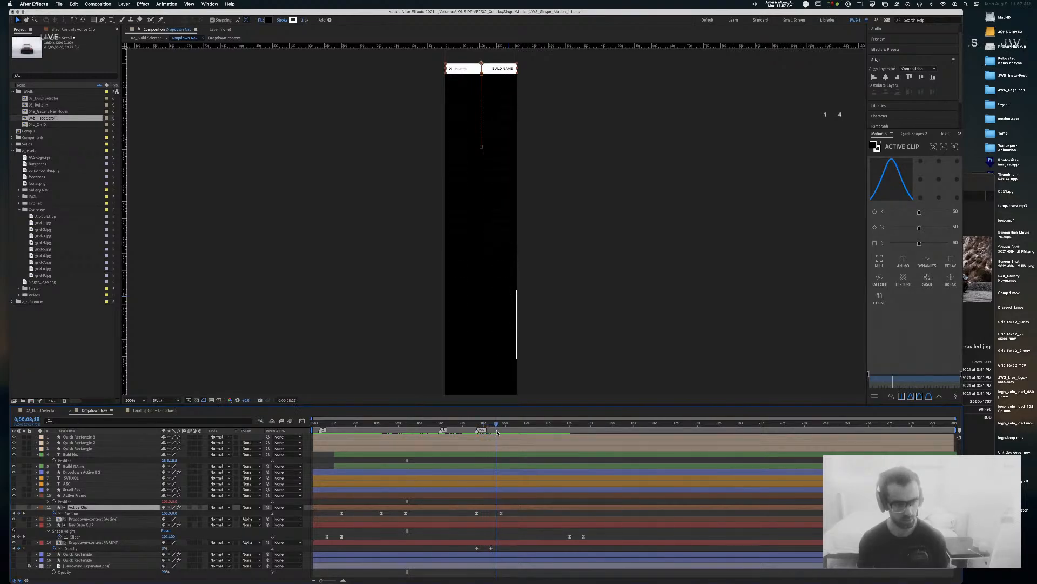
drag(414, 522, 401, 511)
key(super+c)
key(super+v)
click(472, 425)
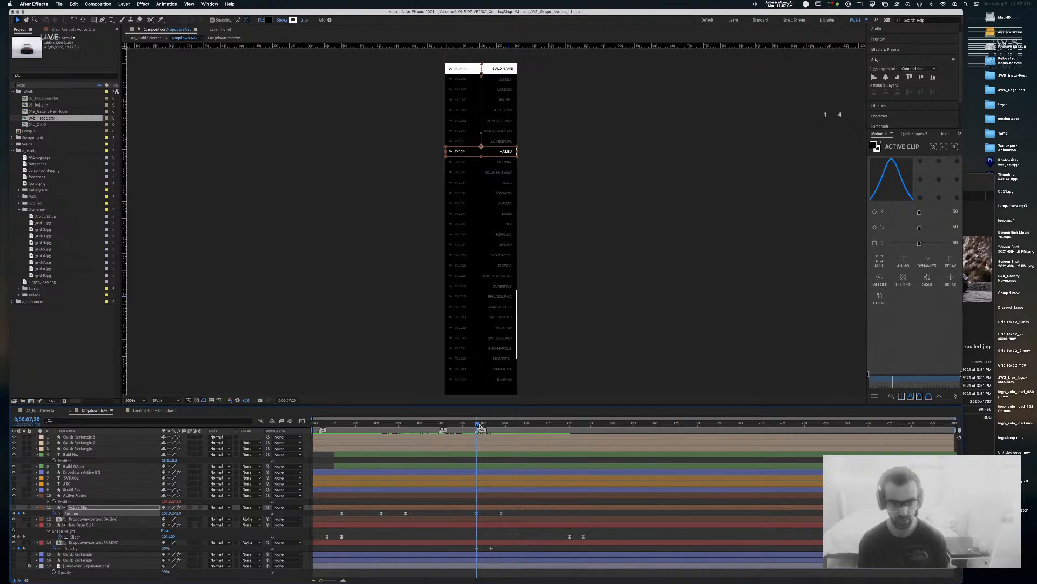
drag(472, 426, 501, 425)
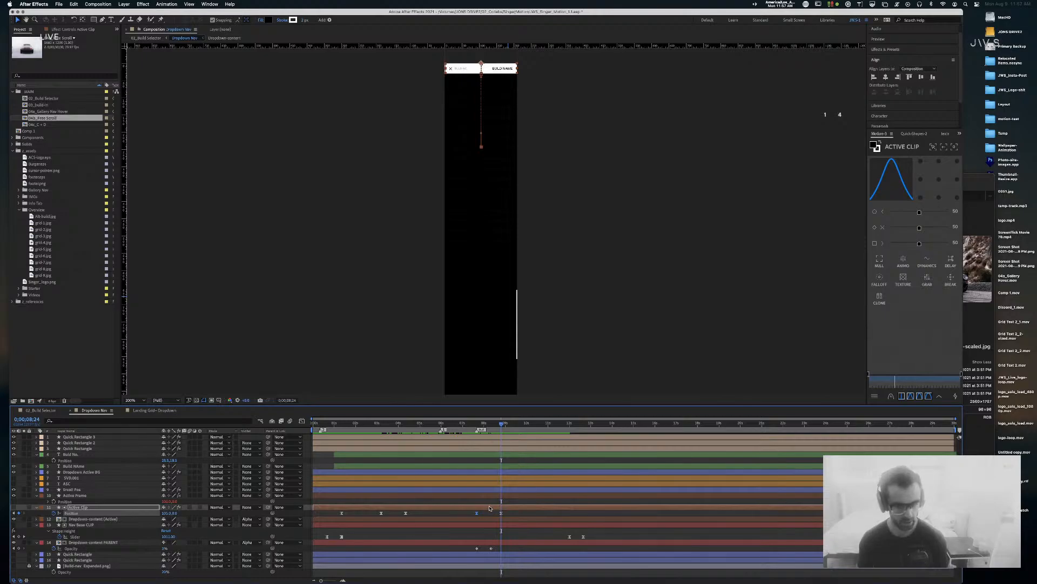
Step: Shift the dropdown parent's Opacity keyframe slightly earlier and check the expanded list
drag(491, 550, 485, 550)
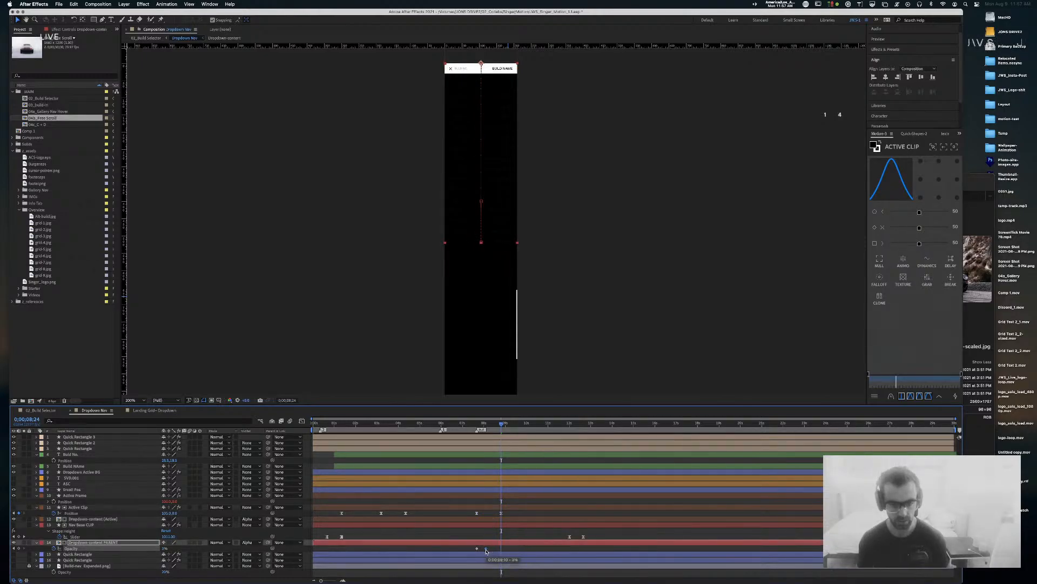
drag(482, 427, 470, 428)
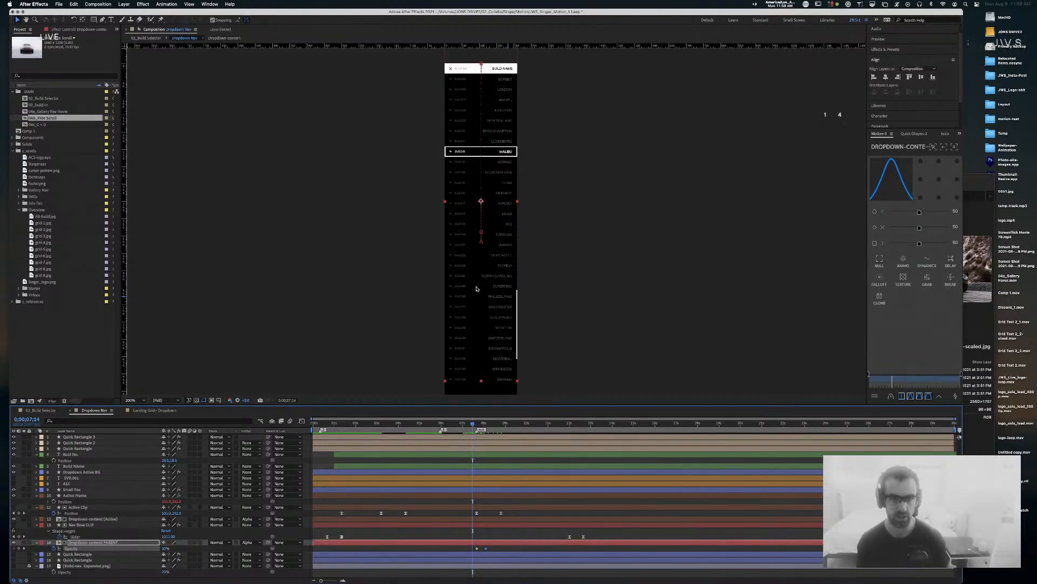
drag(472, 427, 478, 427)
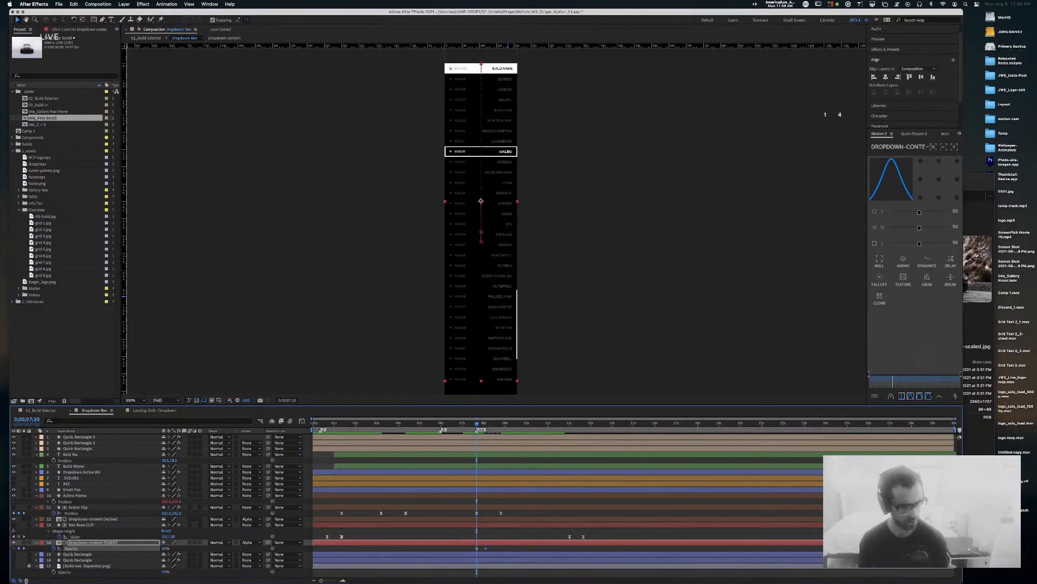
Step: Reveal Dropdown-content (Active)'s Position and preview the highlight moving from MALIBU to DENVER
click(84, 520)
key(p)
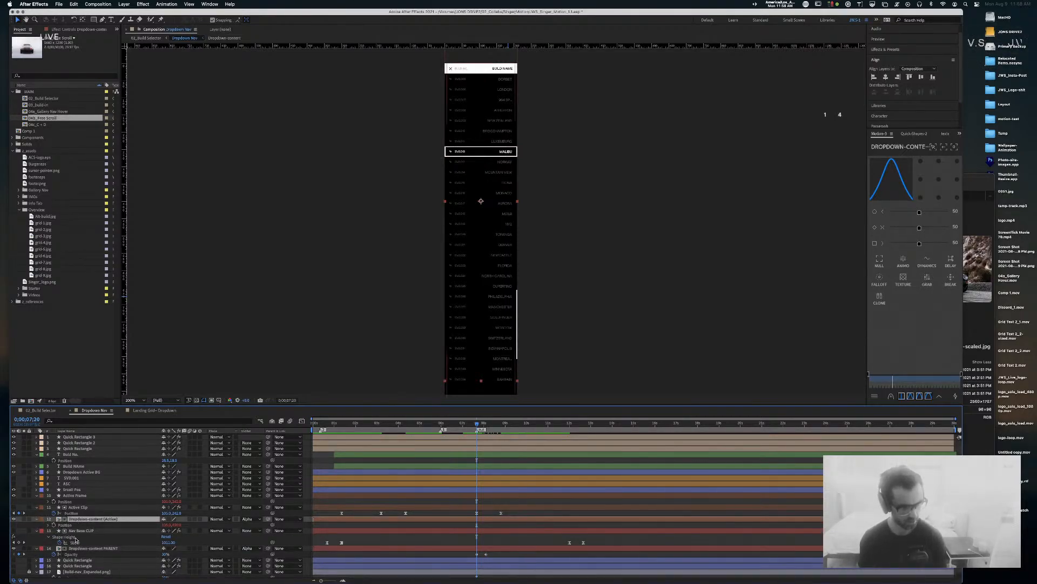
click(114, 549)
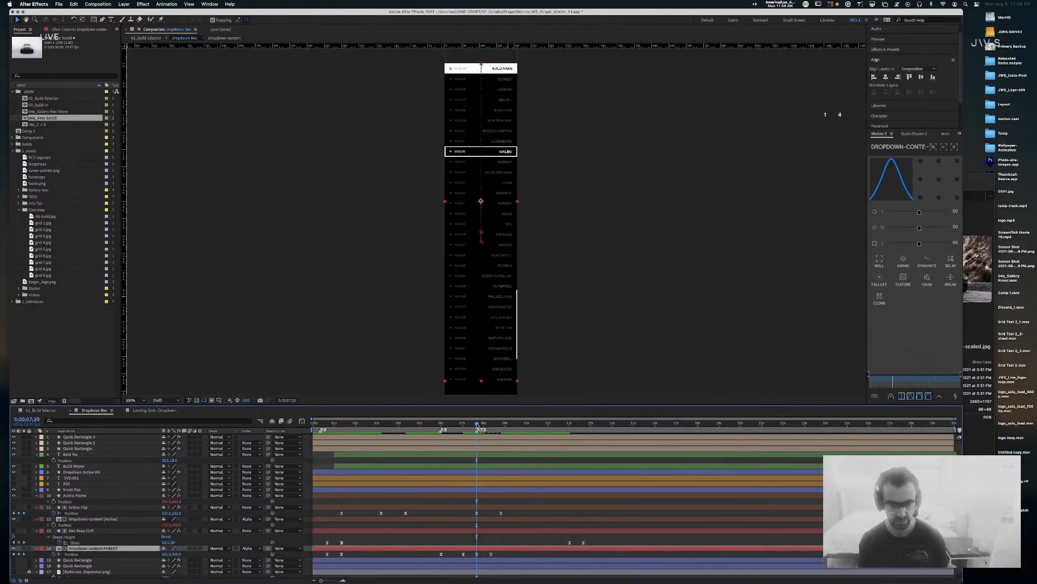
drag(484, 426, 501, 425)
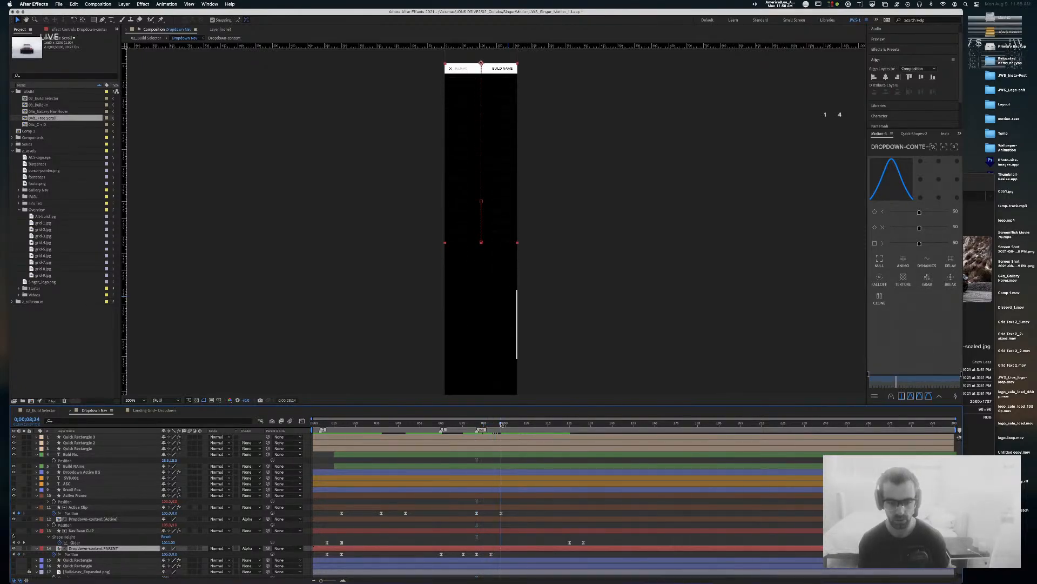
click(501, 554)
click(497, 550)
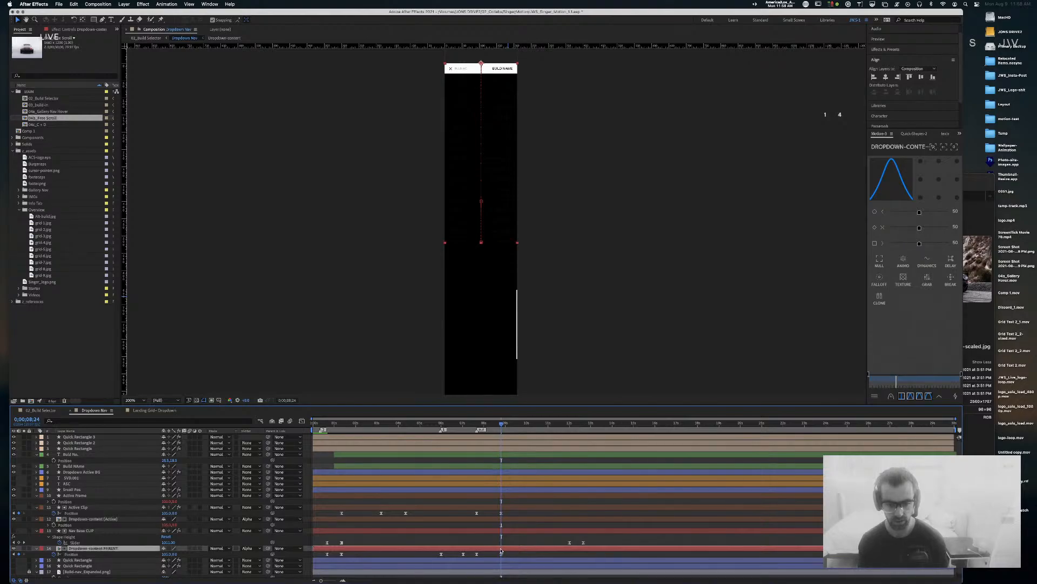
Step: Delete the parent's second Opacity keyframe and drag Position Y to slide the list down
key(shift+t)
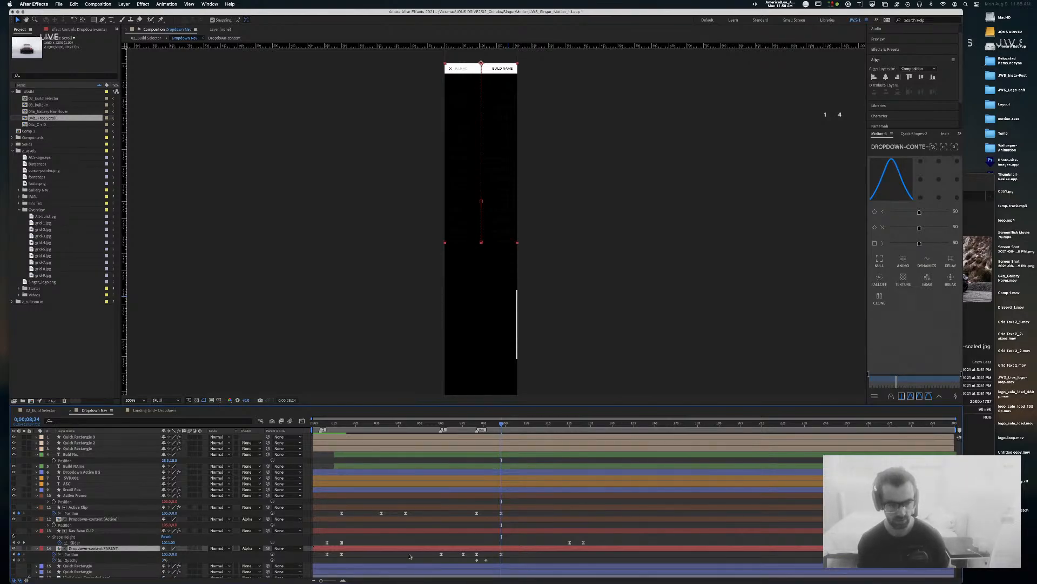
click(486, 560)
key(Delete)
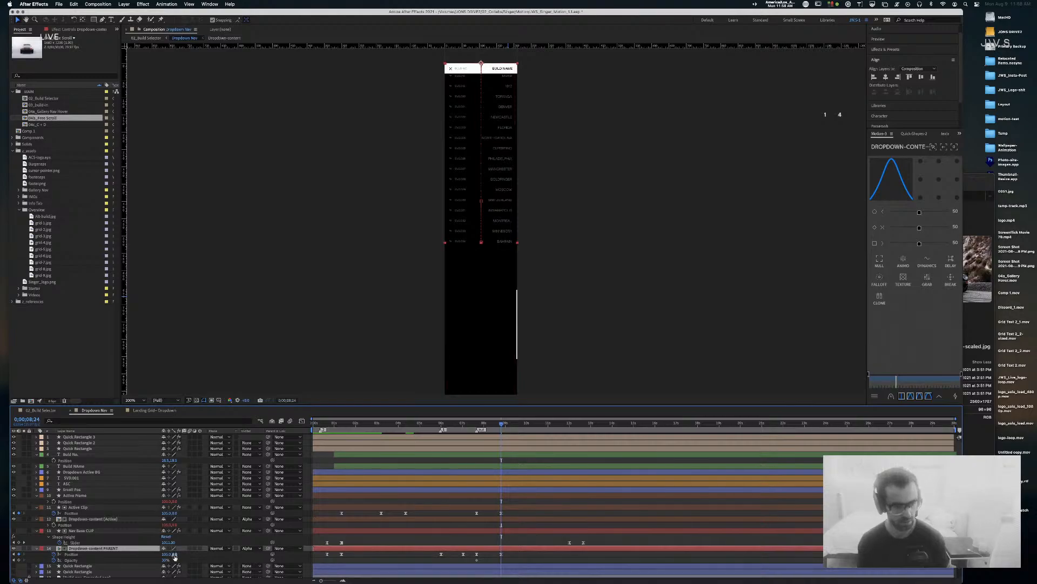
drag(173, 556, 243, 556)
Step: Set the dropdown parent's Position Y to 130
key(Return)
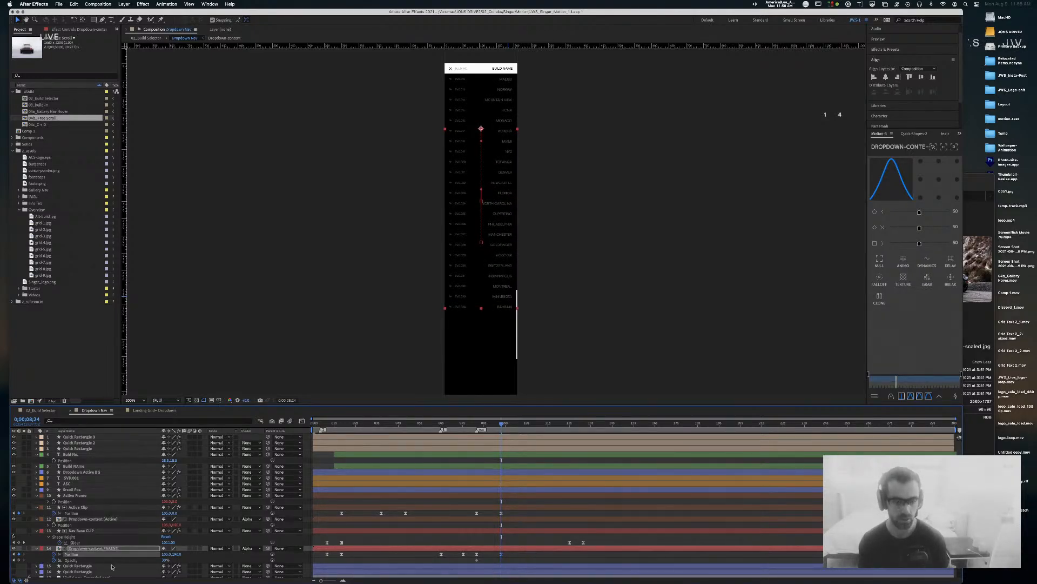
click(177, 554)
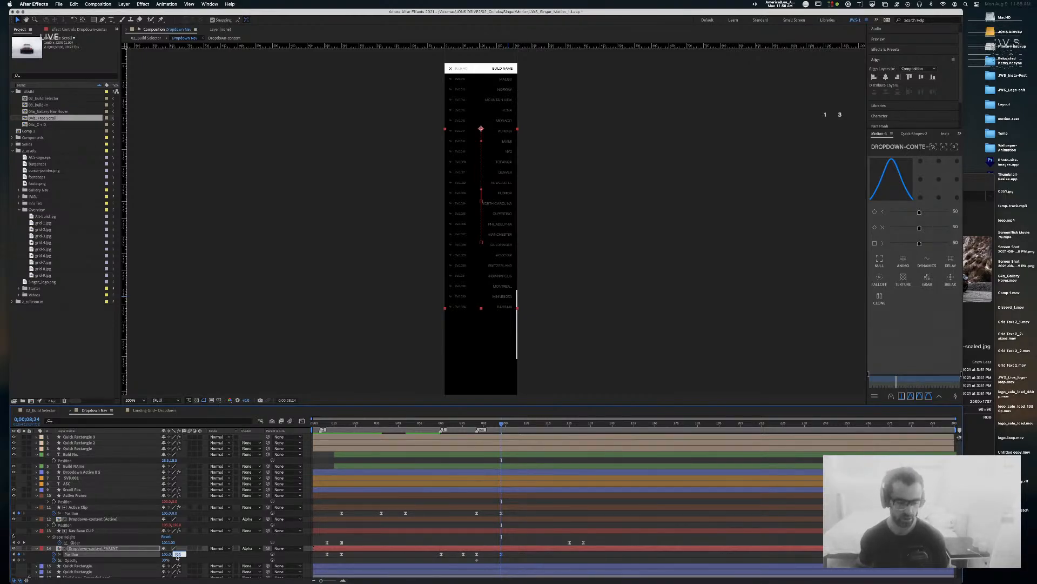
text(130)
key(Return)
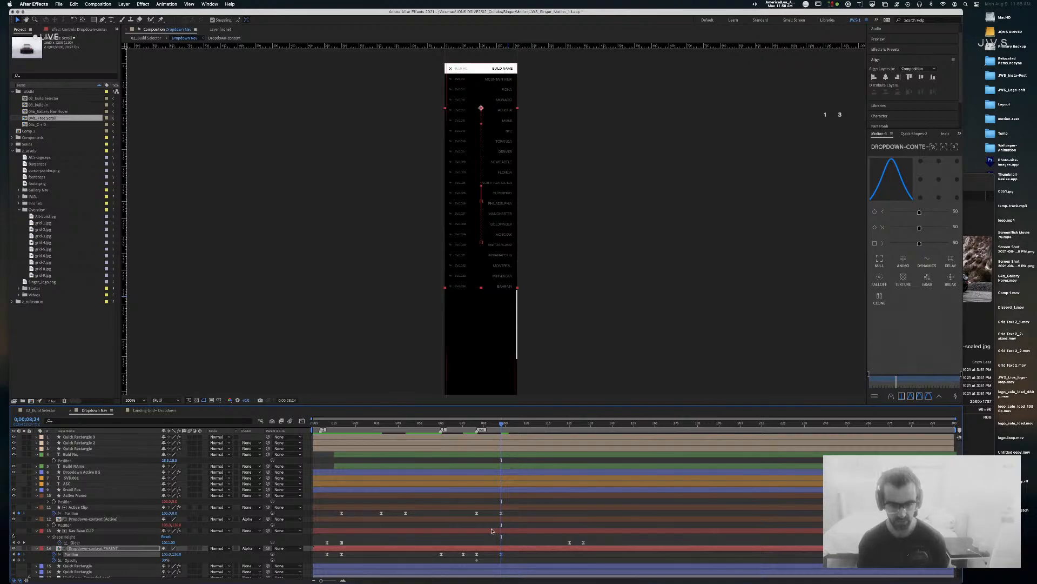
Step: Set the parent's Opacity to 0% at 0;00;08;02 and check the fade
drag(483, 422, 485, 426)
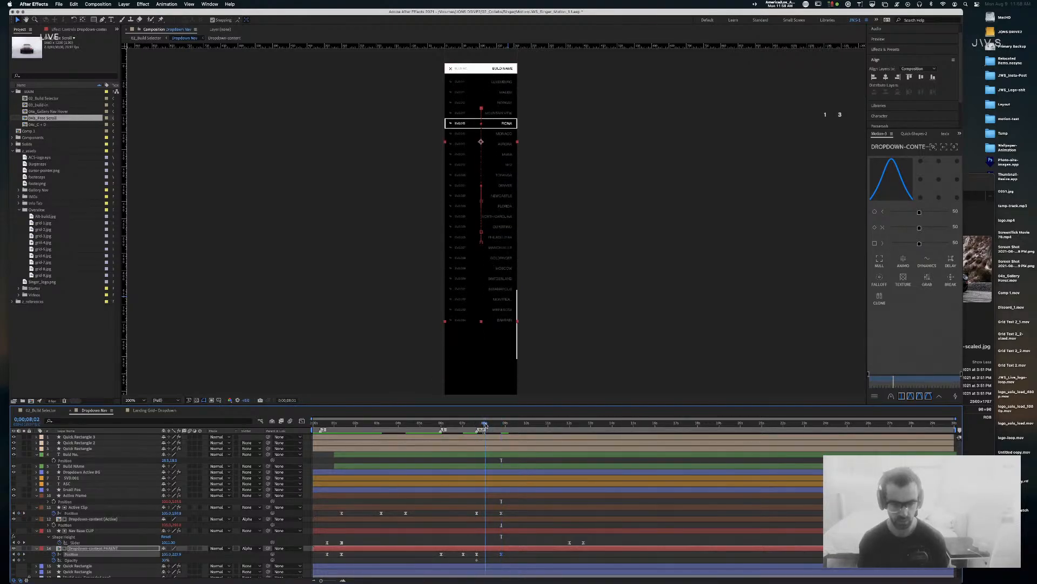
click(165, 560)
text(0)
key(Return)
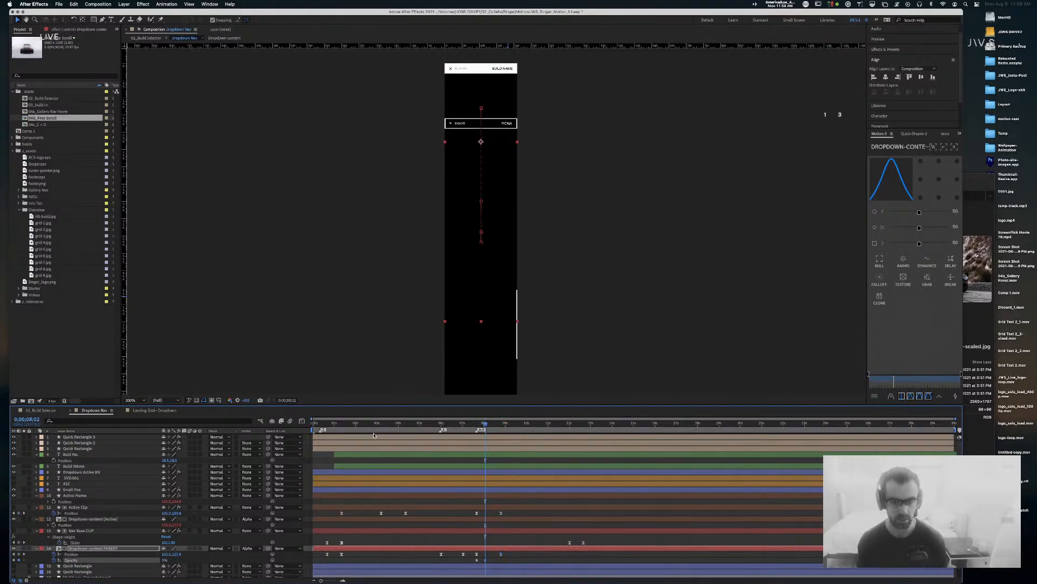
mouse_move(485, 424)
mouse_down()
mouse_move(471, 426)
mouse_move(501, 425)
mouse_up()
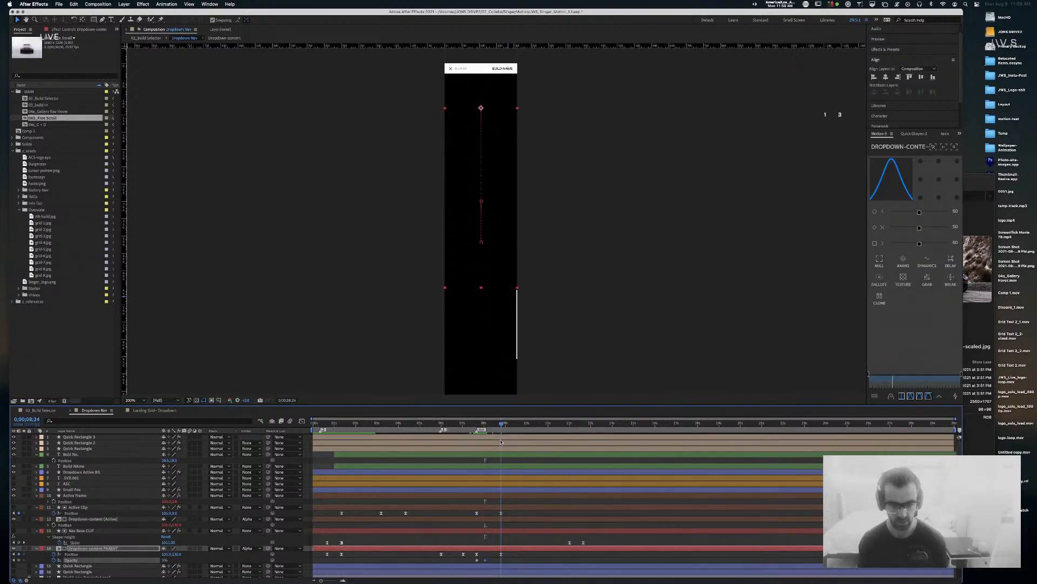
Step: Give the parent's two Position keyframes 80% influence in Keyframe Velocity
drag(507, 558, 476, 553)
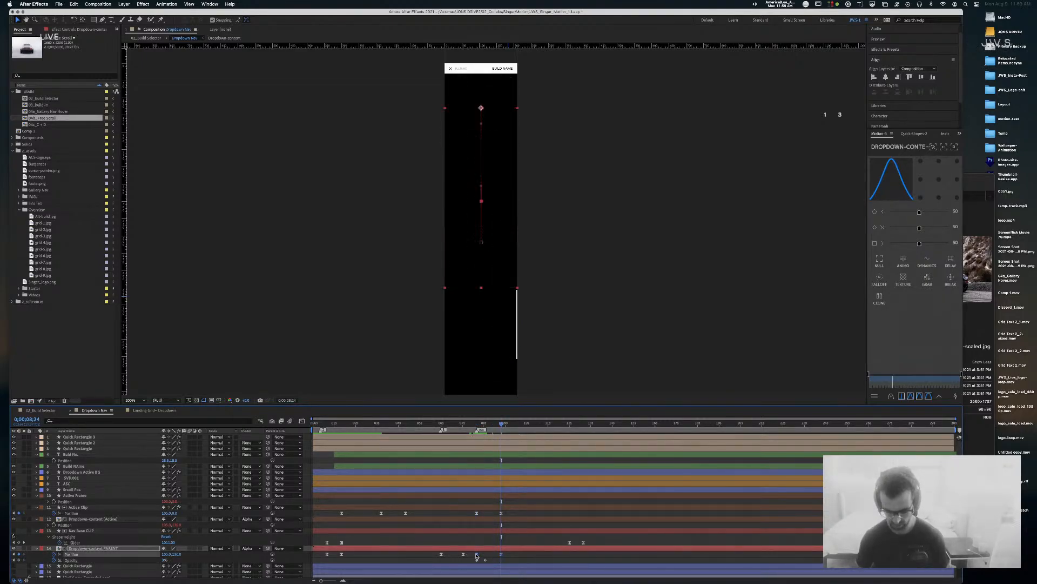
key(super+shift+k)
key(Tab)
key(Tab)
text(80)
key(Tab)
key(Tab)
Step: Apply 80% incoming and outgoing influence easing, including the Active Clip's two position keyframes
text(80)
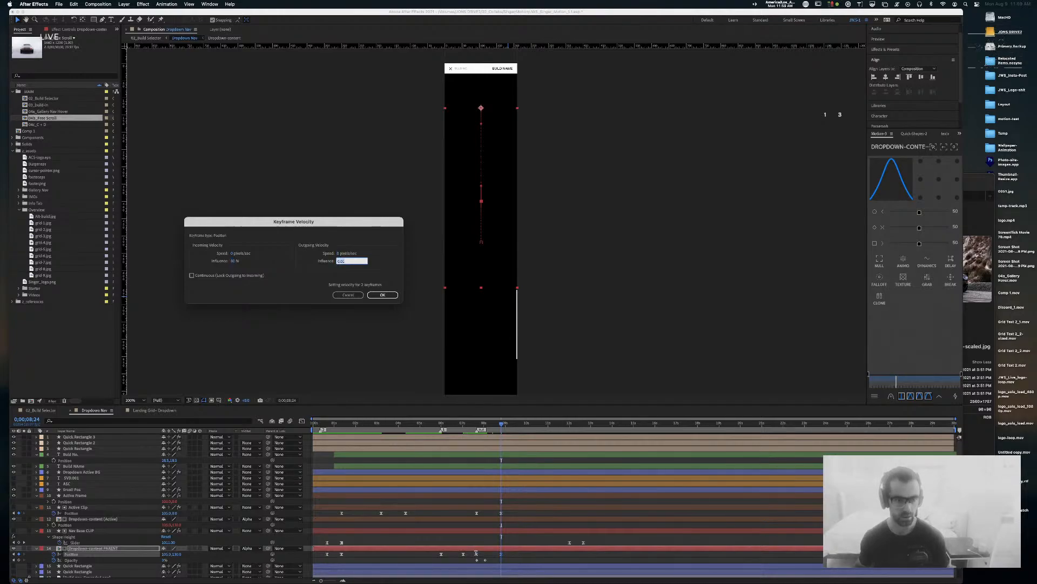
key(Return)
drag(512, 514, 469, 511)
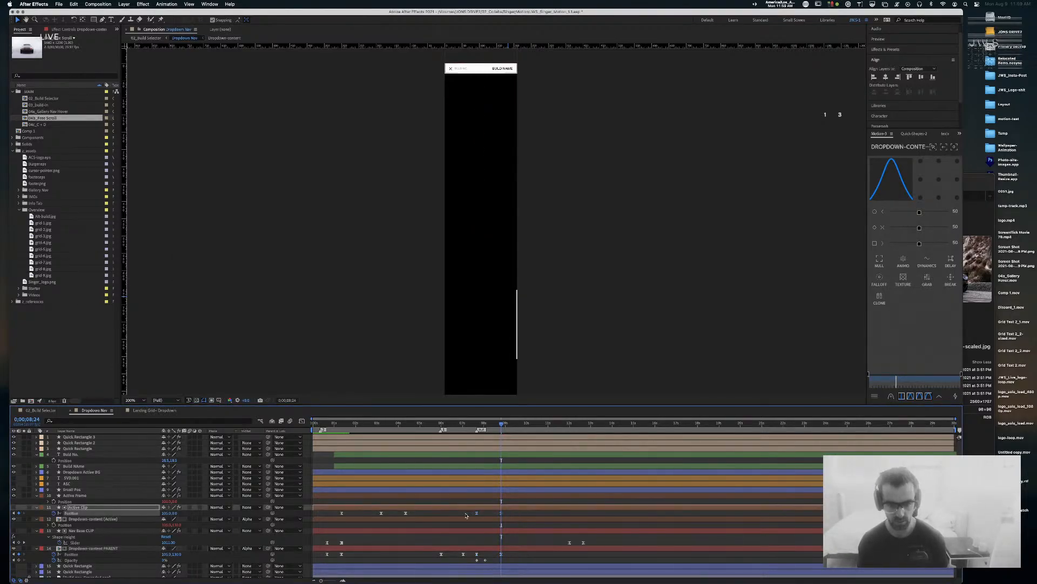
key(super+shift+k)
key(Tab)
key(Tab)
text(80)
key(Tab)
key(Tab)
text(80)
key(Return)
Step: Replay the eased animation, step through position keyframes near 8 seconds, then zoom the timeline around 7 seconds
click(455, 425)
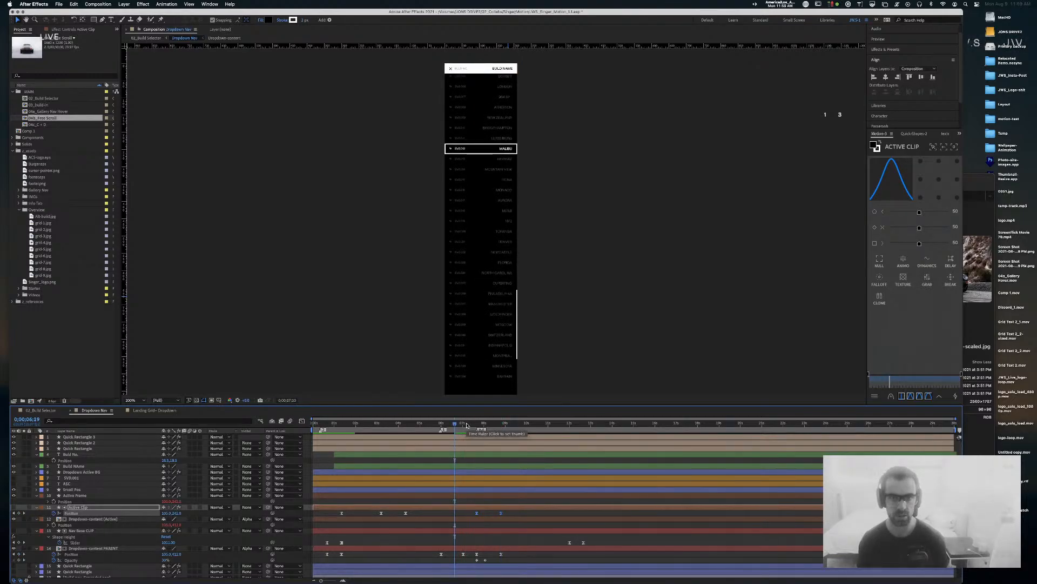
key(space)
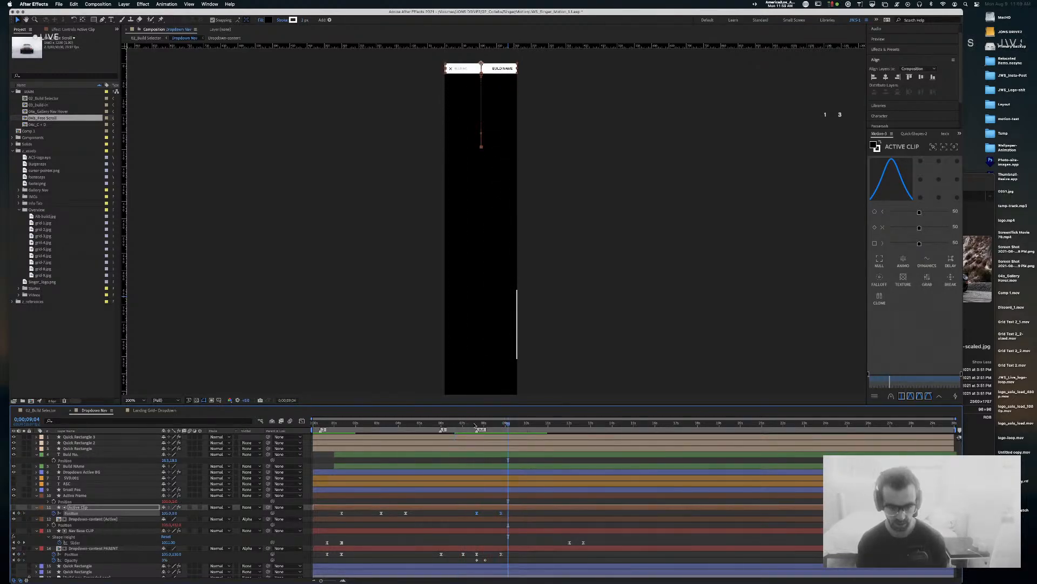
mouse_move(481, 426)
mouse_down()
mouse_move(497, 427)
mouse_move(477, 426)
mouse_up()
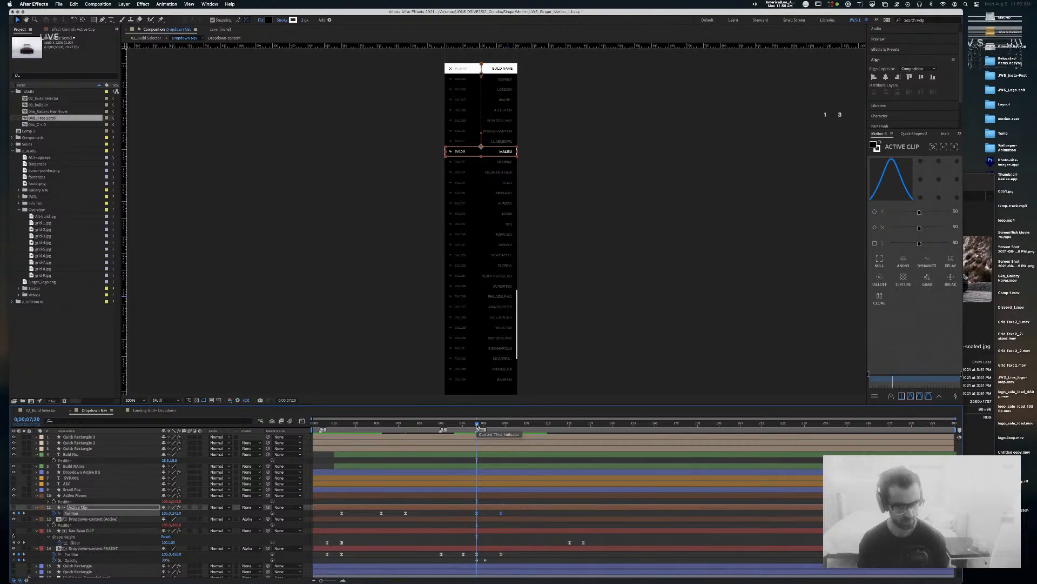
click(25, 513)
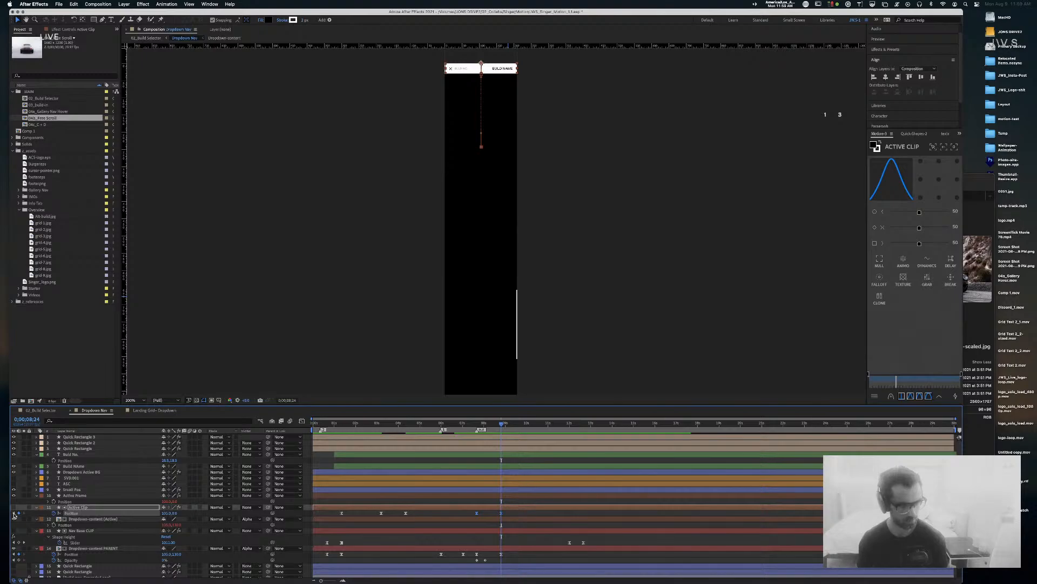
click(14, 513)
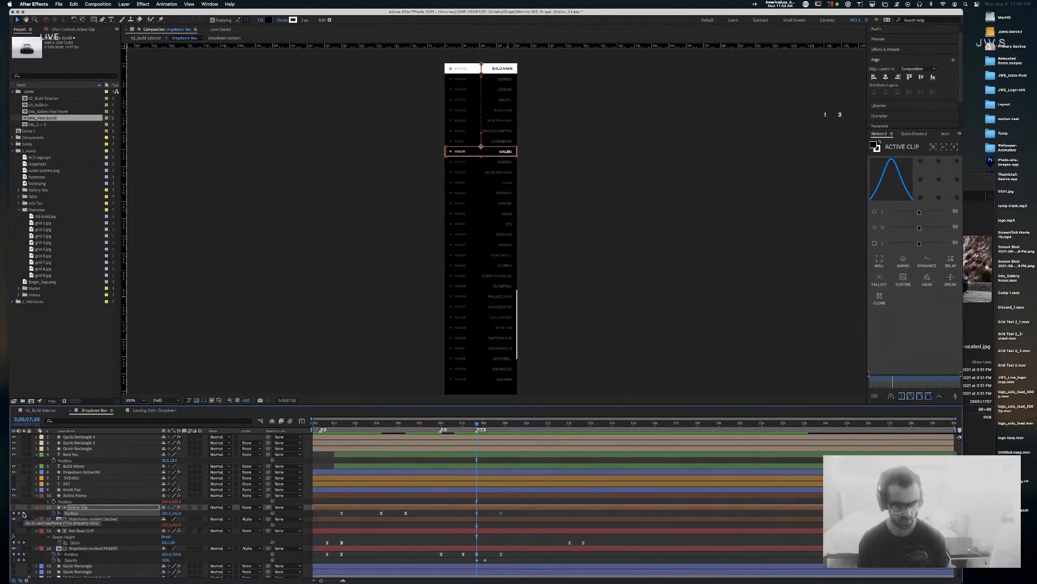
click(24, 514)
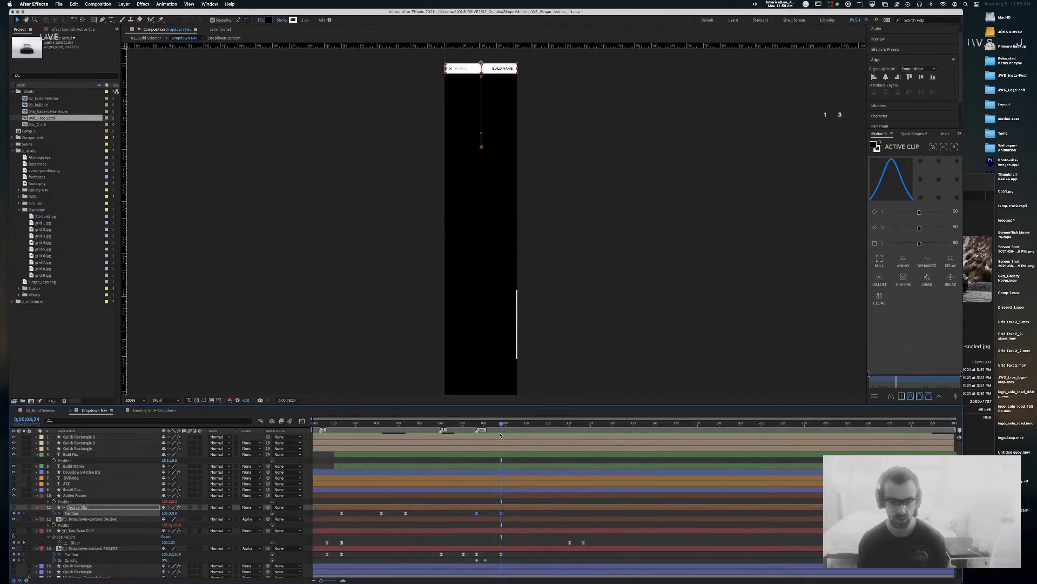
drag(502, 425, 478, 428)
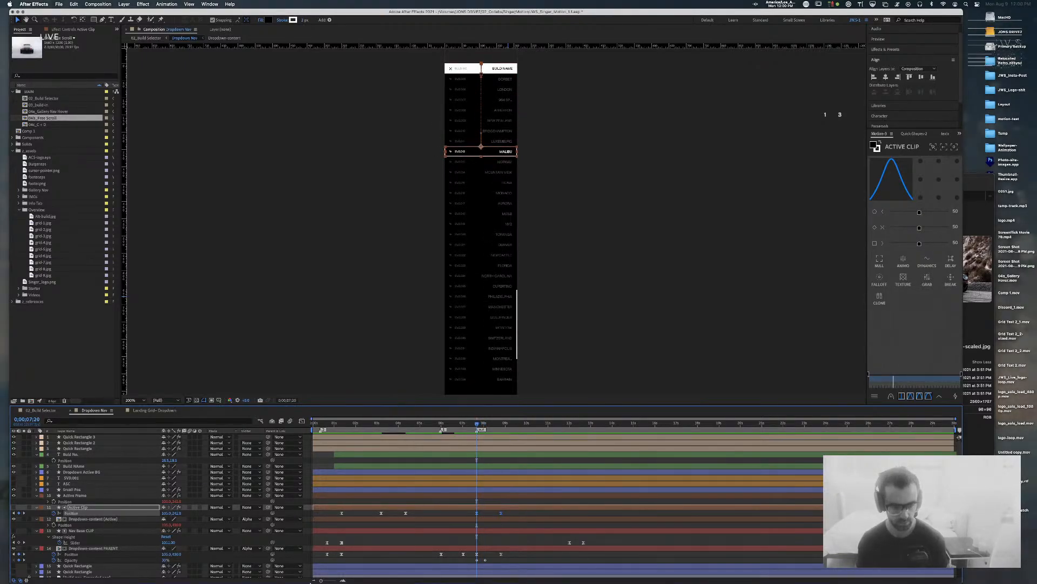
drag(322, 580, 331, 580)
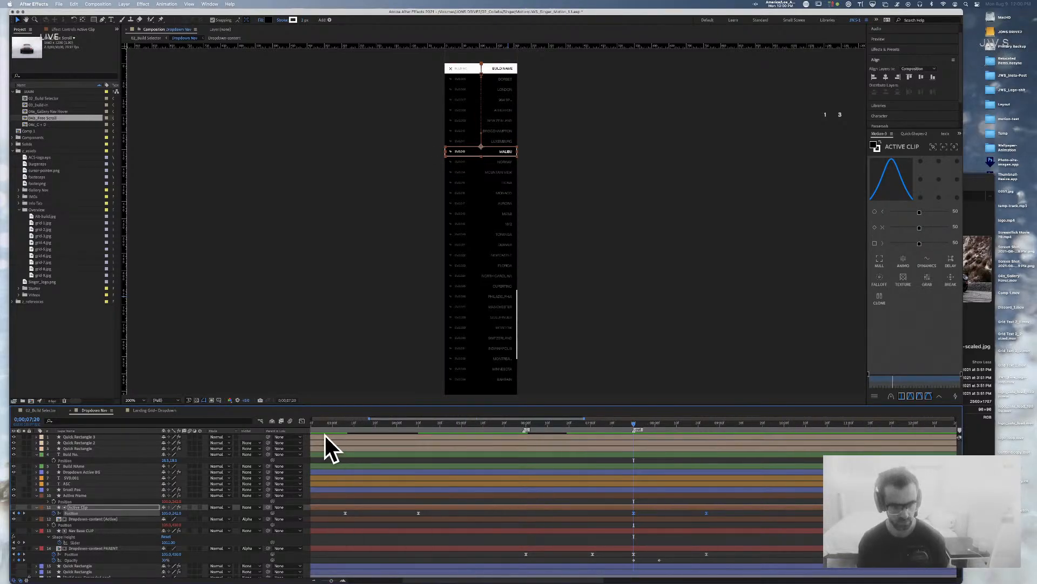
Step: In the speed graph, stretch the Active Clip keyframe influence to about 30%
click(302, 421)
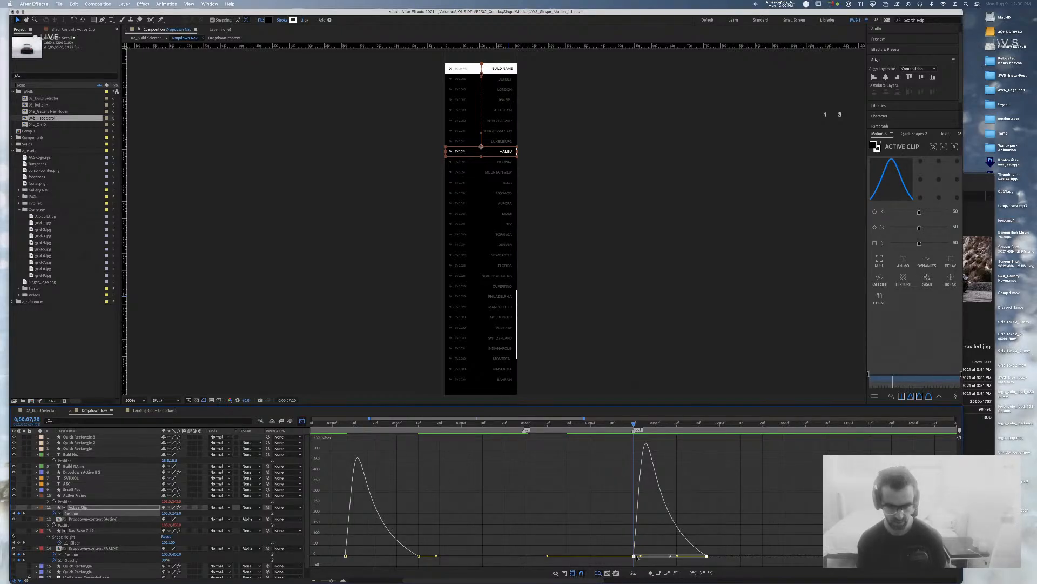
mouse_move(632, 557)
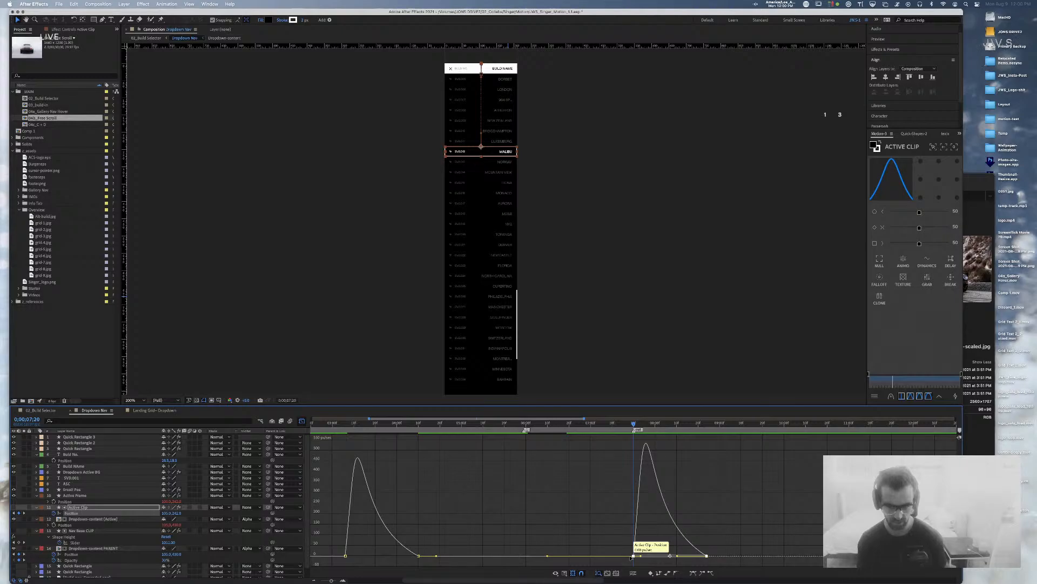
drag(640, 556, 643, 558)
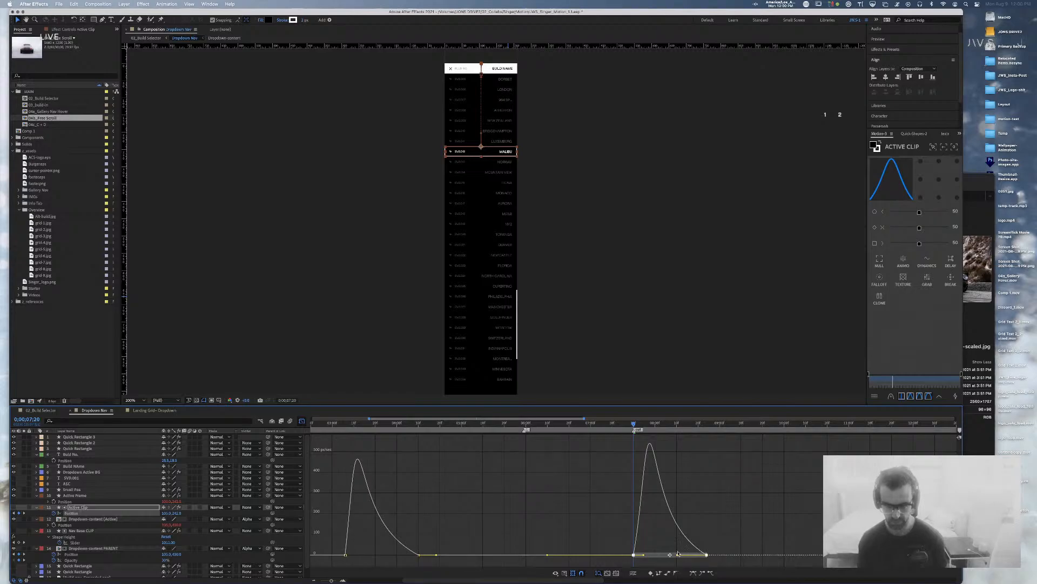
Step: Try a Keyframe Velocity change, undo it, and reselect the Active Clip position keyframes in the layer view
key(super+shift+k)
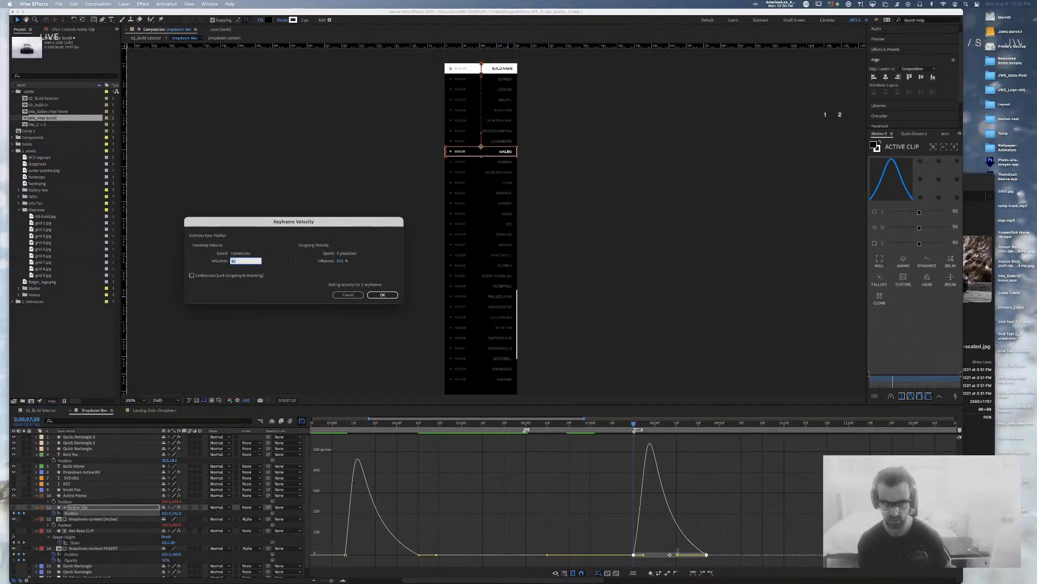
key(Return)
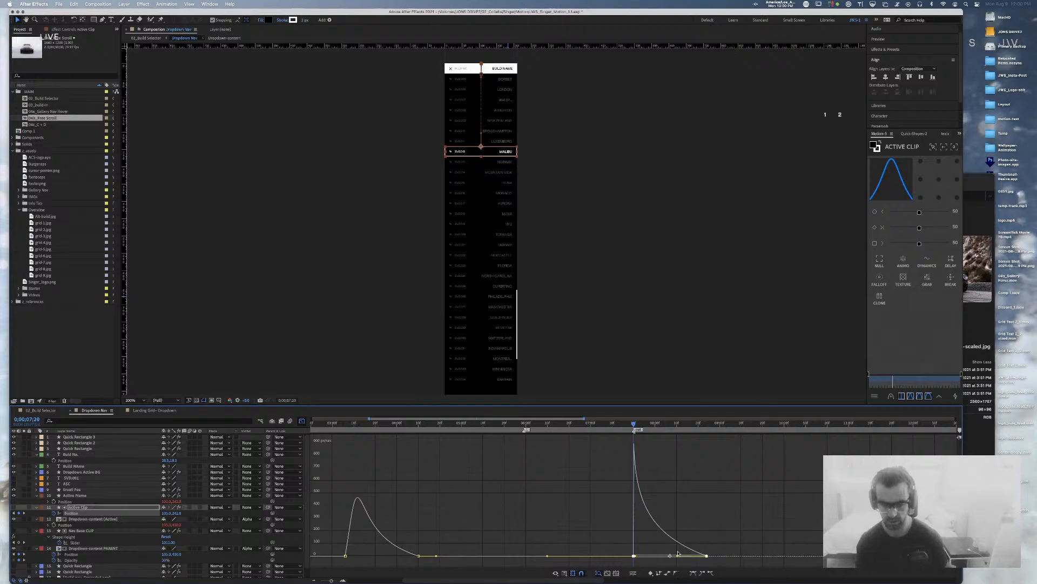
key(super+z)
click(304, 422)
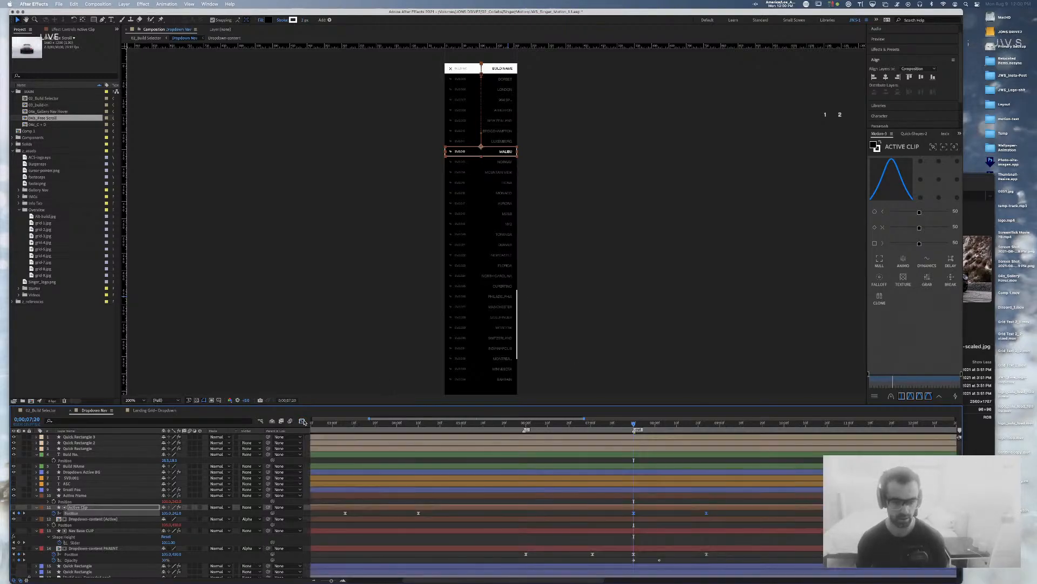
click(731, 507)
drag(732, 511, 583, 516)
Step: Ease the Active Clip position keyframes with 80% incoming and outgoing influence and preview
click(582, 514)
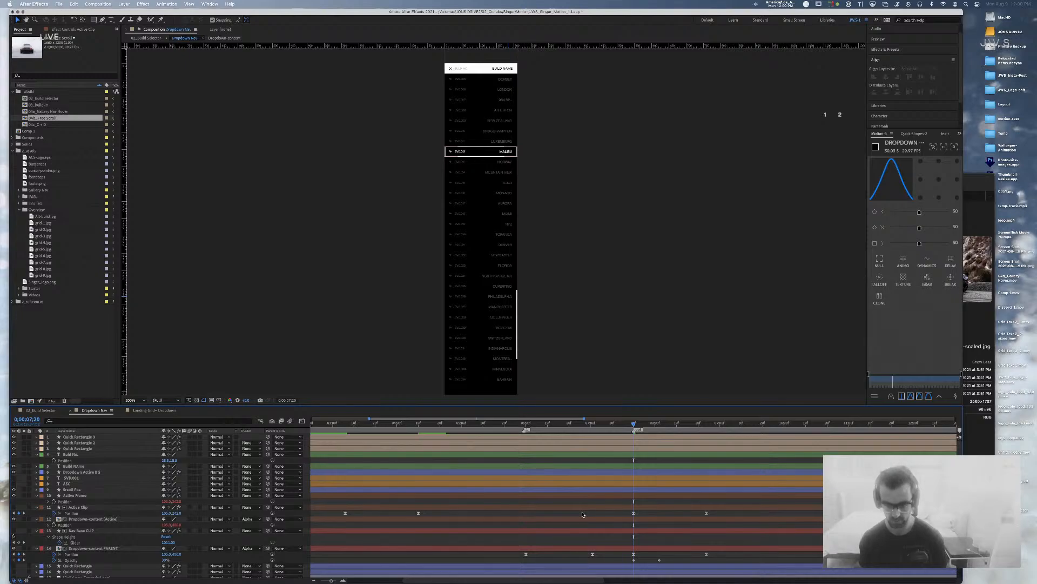
drag(595, 510, 719, 518)
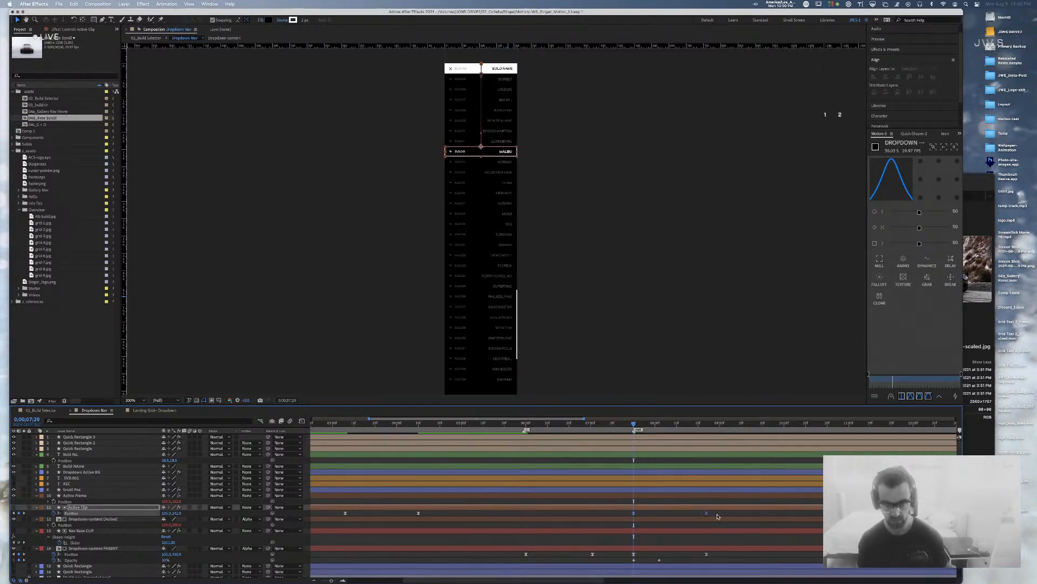
key(super+shift+k)
key(Tab)
key(Tab)
text(80)
key(Tab)
key(Tab)
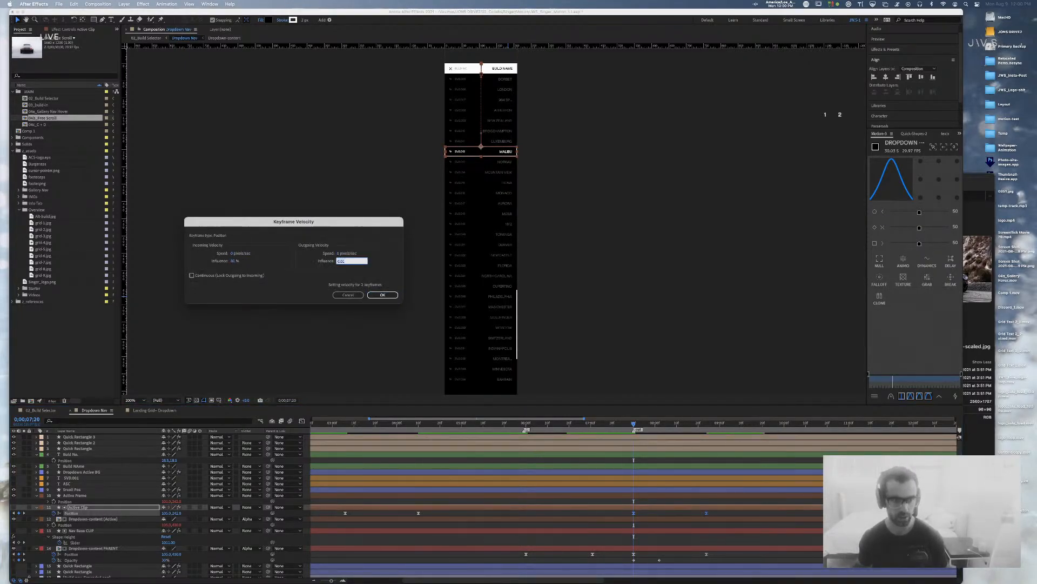
text(80)
key(Return)
key(space)
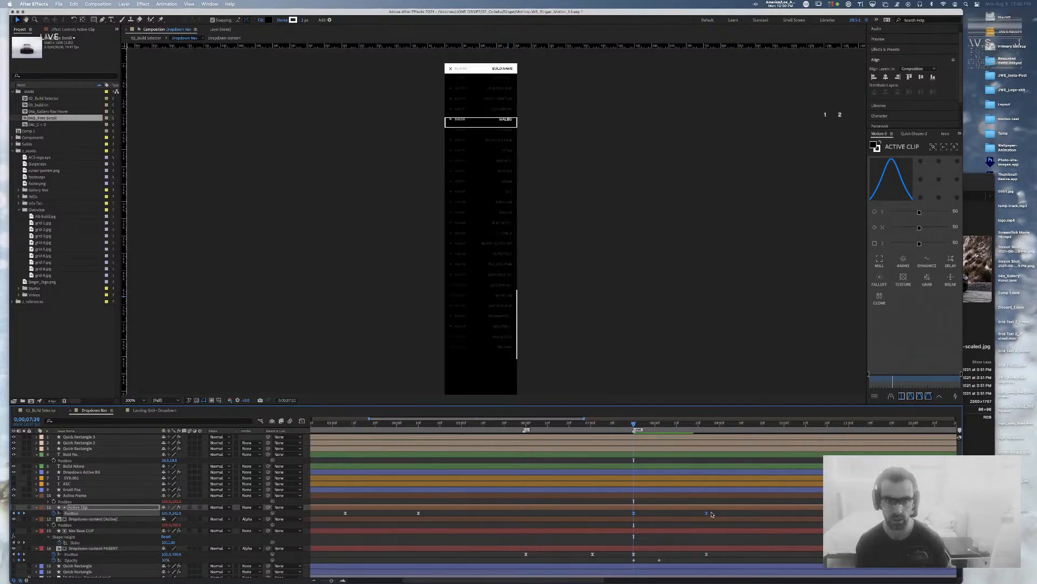
key(space)
Step: Give the Dropdown-content PARENT position keyframes 80% influence, then save the project
drag(723, 551, 620, 557)
key(super+shift+k)
key(Tab)
key(Tab)
key(Tab)
key(Tab)
key(Return)
mouse_move(645, 426)
mouse_down()
mouse_move(624, 427)
mouse_move(652, 429)
mouse_move(634, 428)
mouse_up()
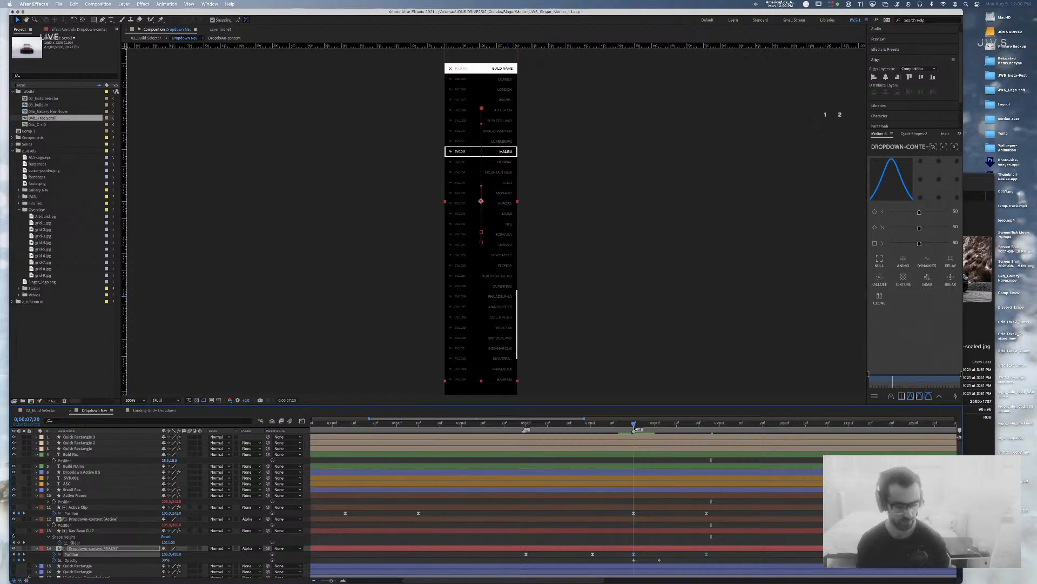
key(super+s)
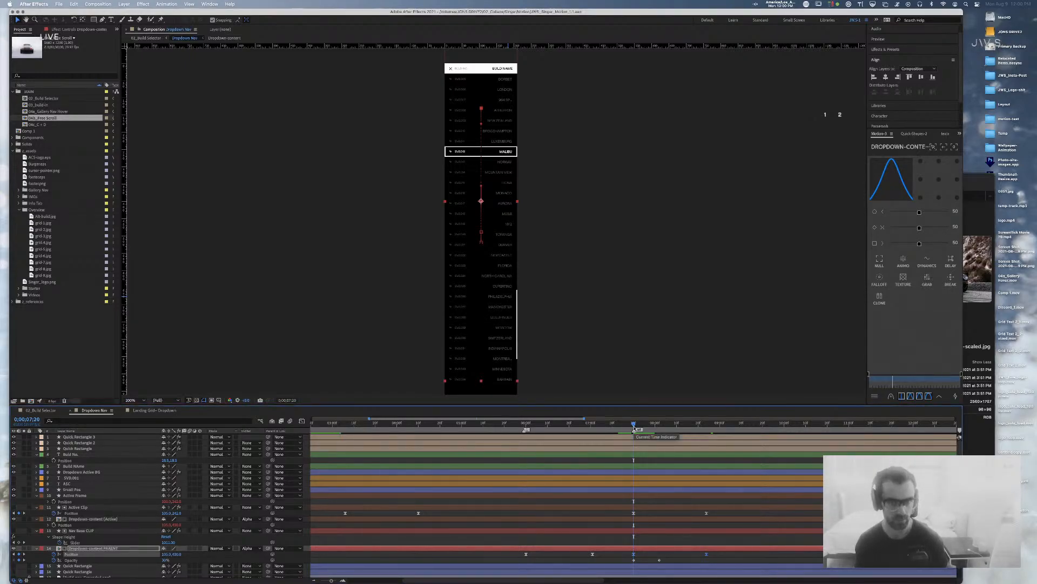
scroll(634, 428, left, 1)
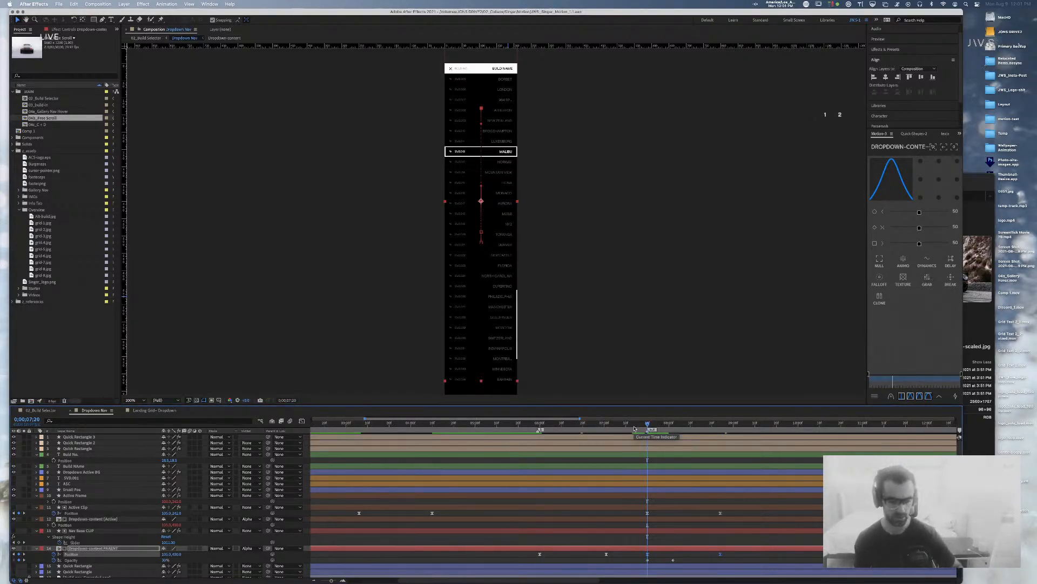
drag(647, 427, 716, 429)
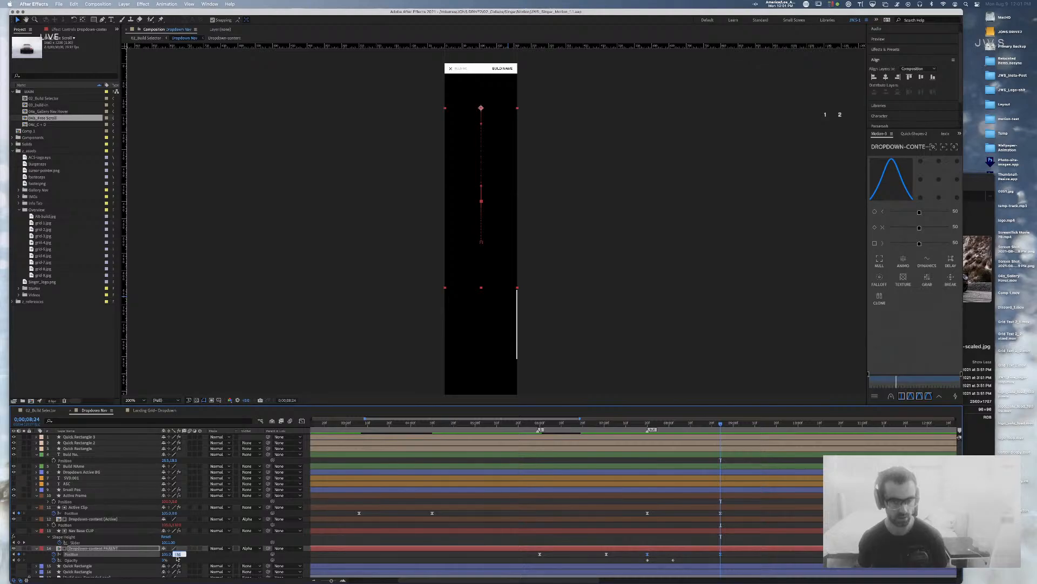
Step: Commit the parent's position as 105.0,150.0 and play the collapse from 0;00;07;12
key(Return)
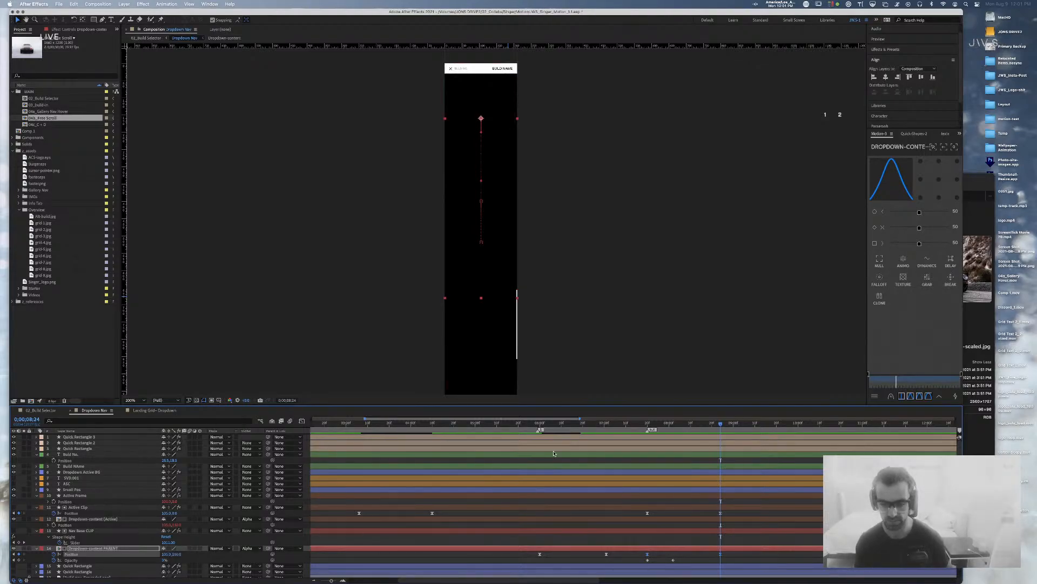
click(630, 423)
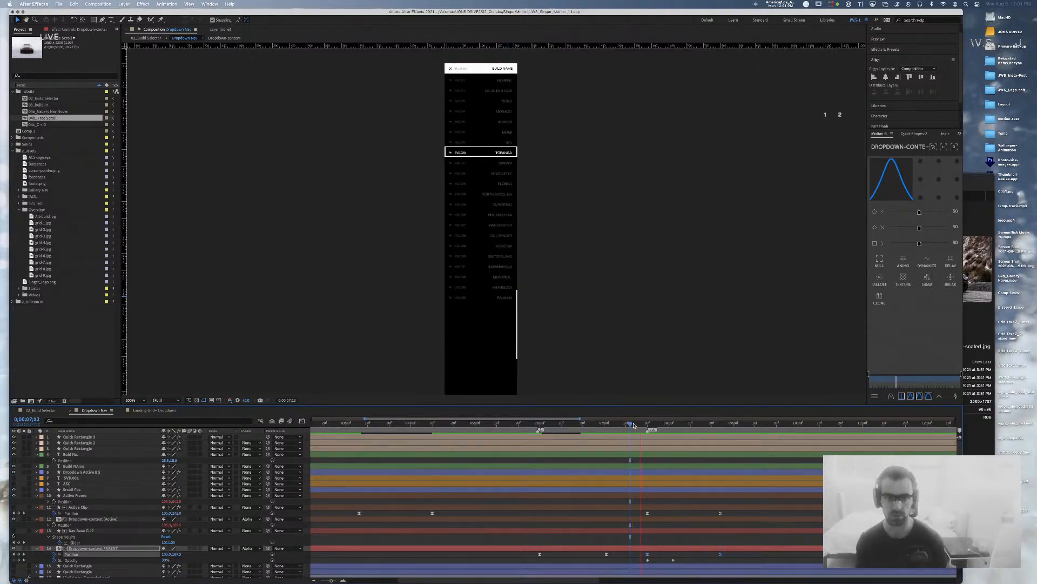
key(space)
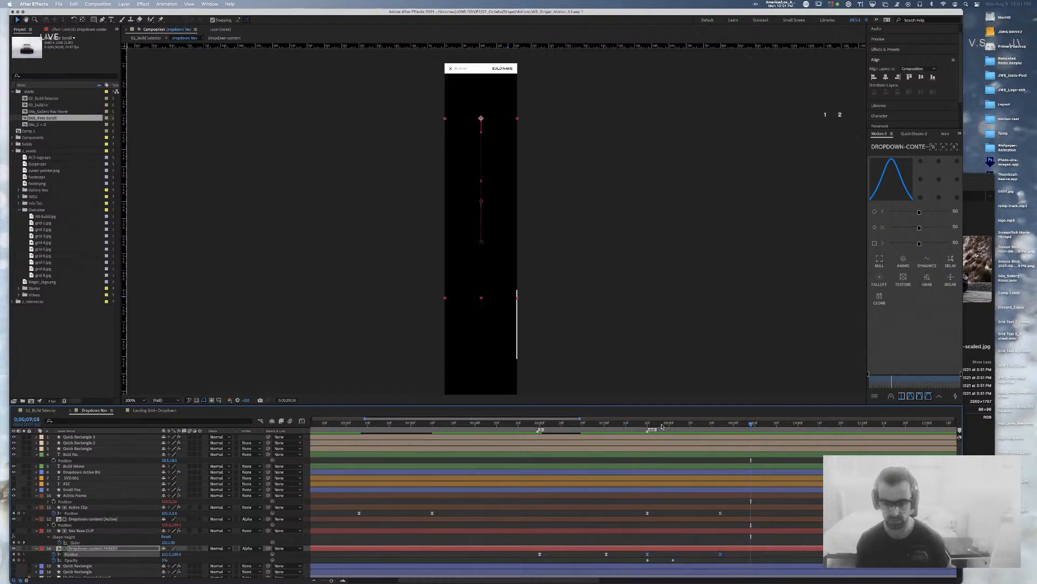
key(space)
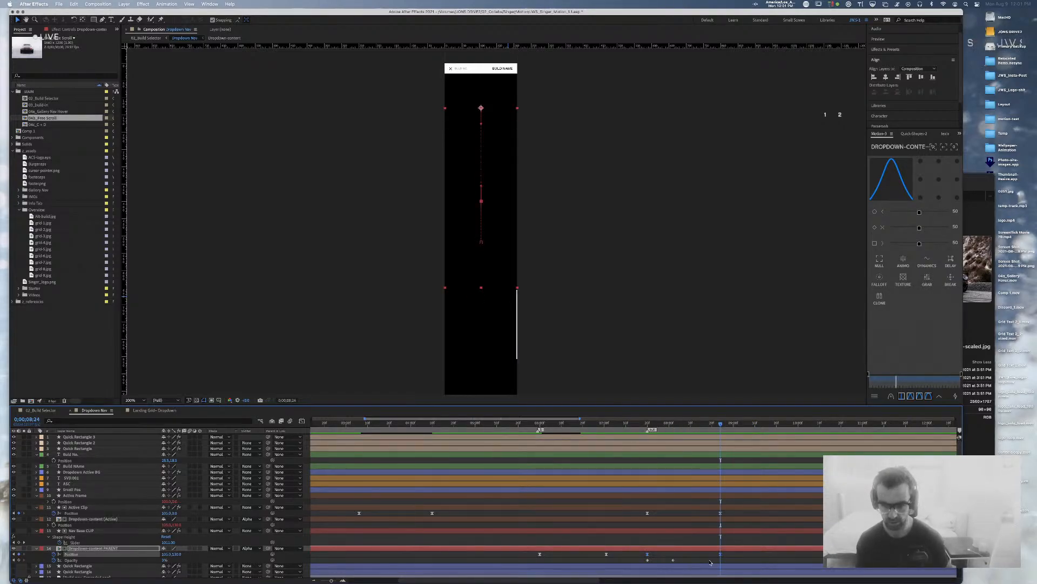
drag(700, 428, 647, 426)
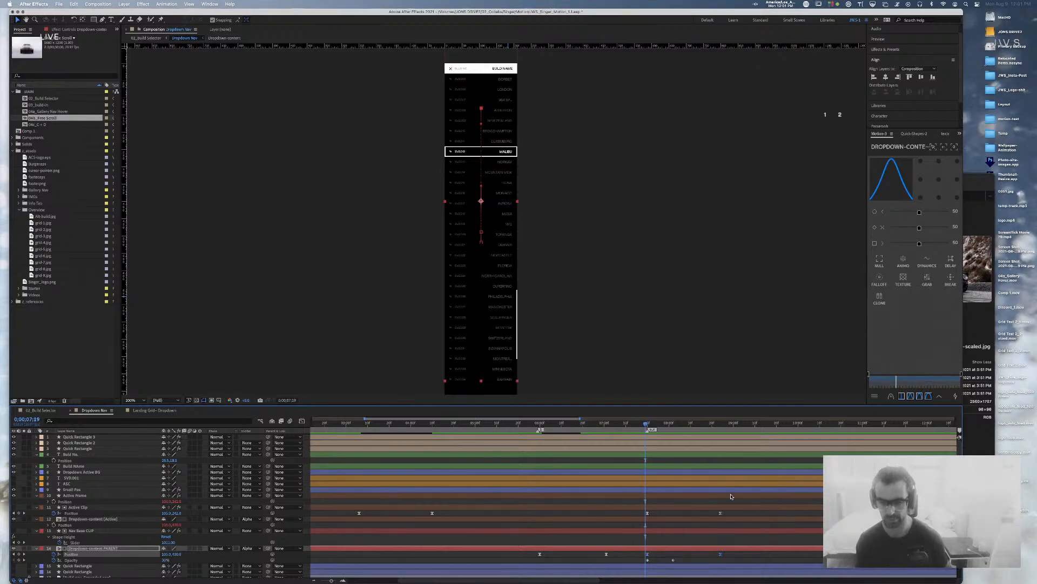
key(F2)
Step: Select the Dropdown-content PARENT position, preview the collapse from 0;00;07;06, and save the project
click(717, 424)
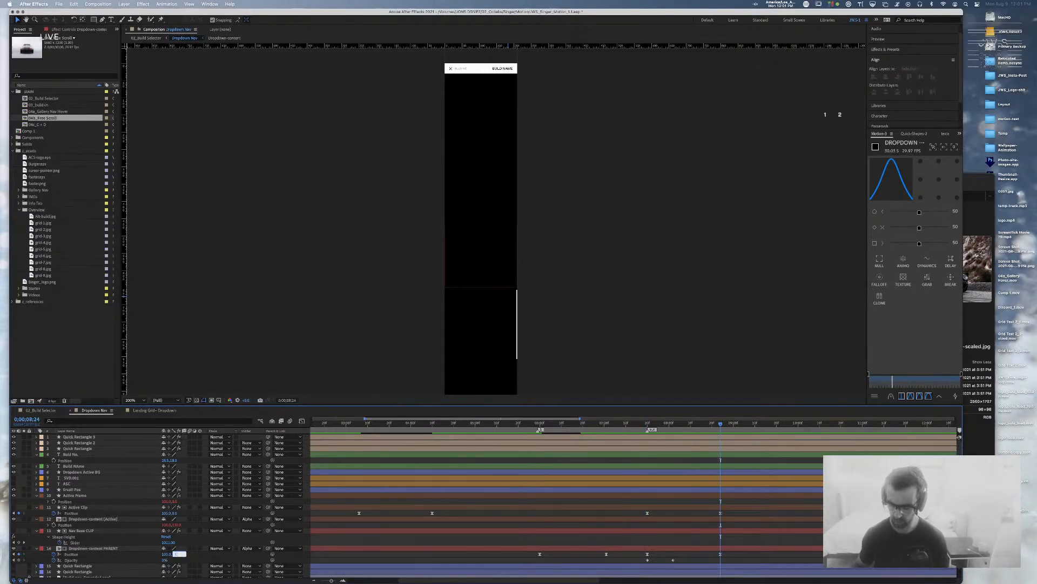
click(174, 555)
click(619, 424)
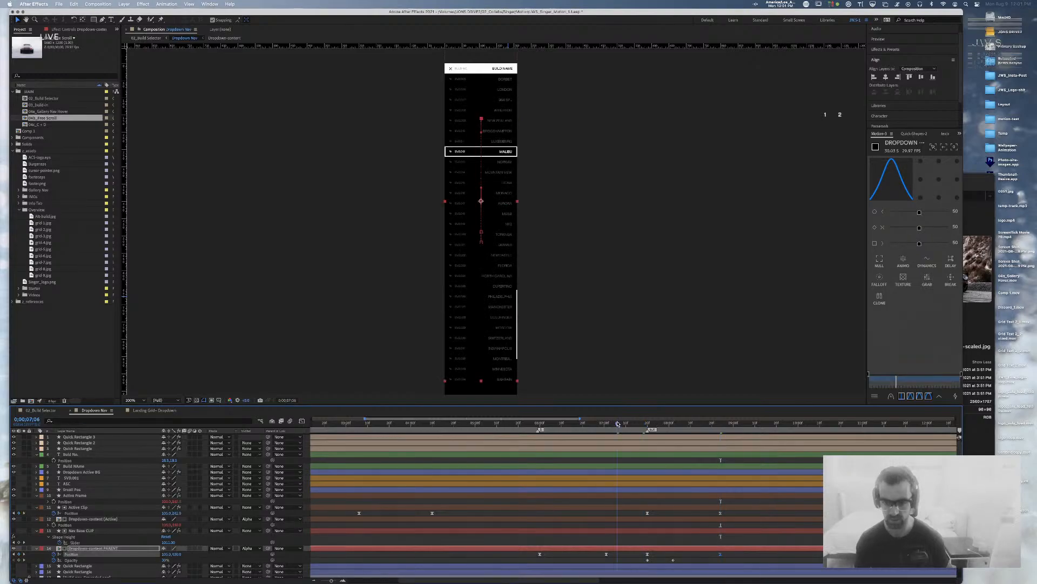
key(space)
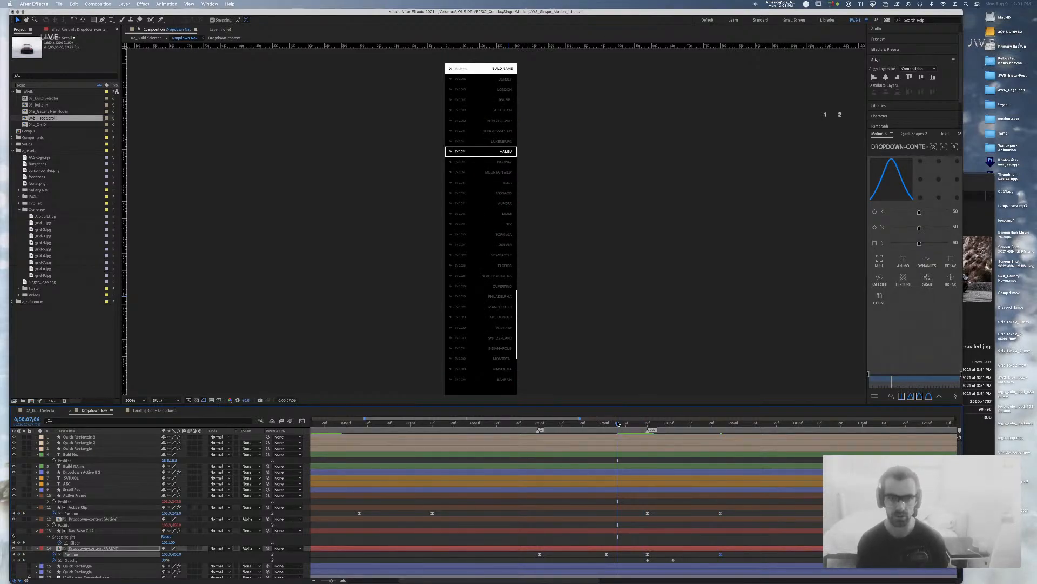
key(space)
key(cmd+s)
click(585, 424)
drag(585, 424, 718, 434)
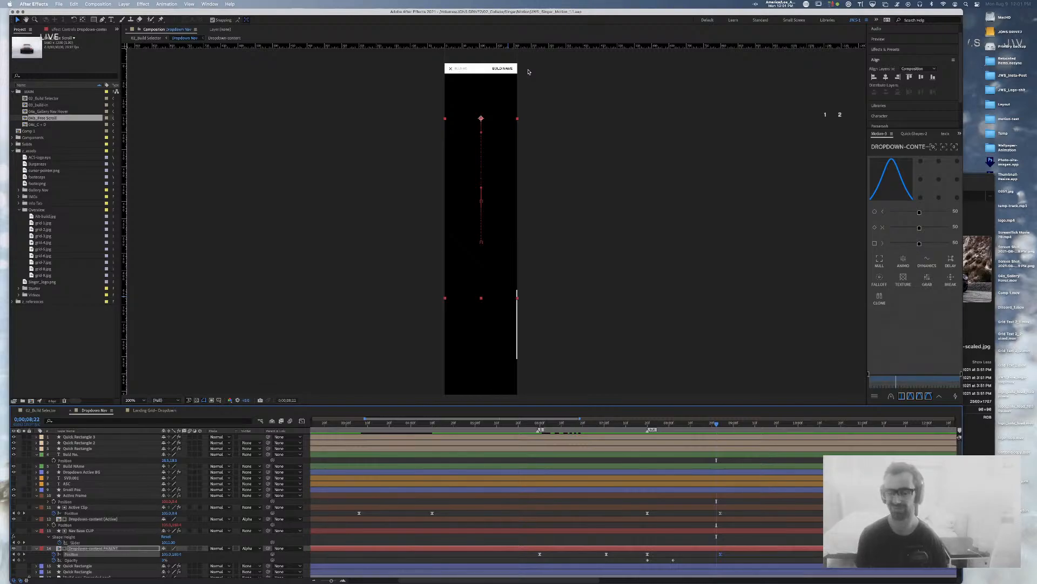
Step: Zoom the viewer to 400%, pan to center the BUILD NAME header, then return to 200%
key(period)
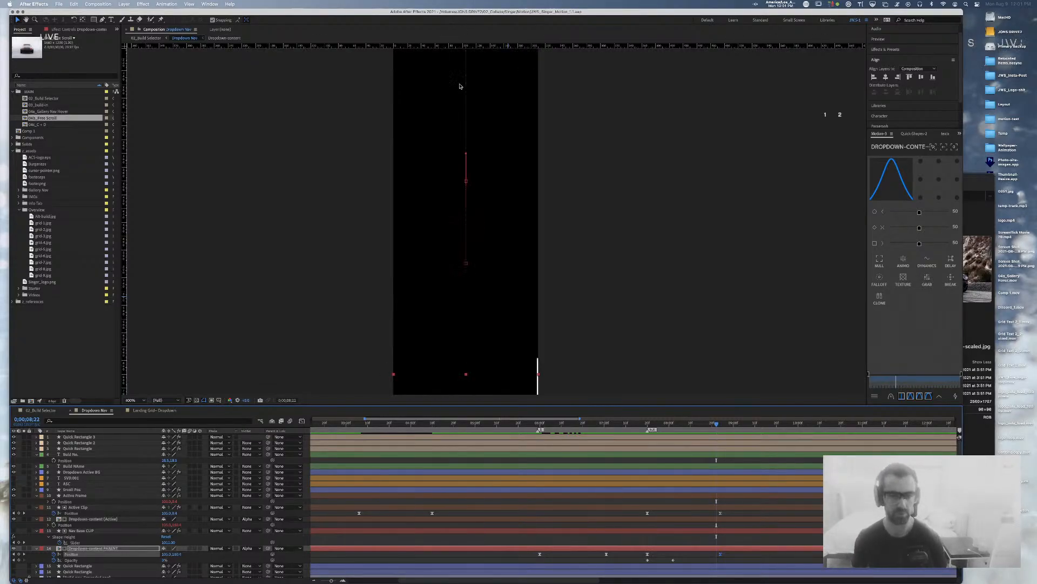
drag(607, 146, 642, 354)
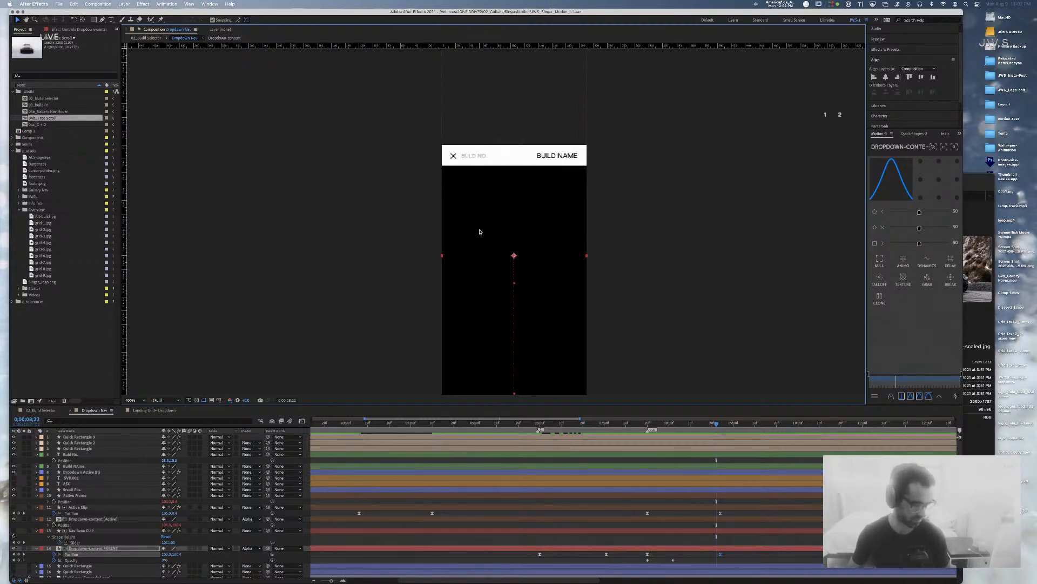
key(comma)
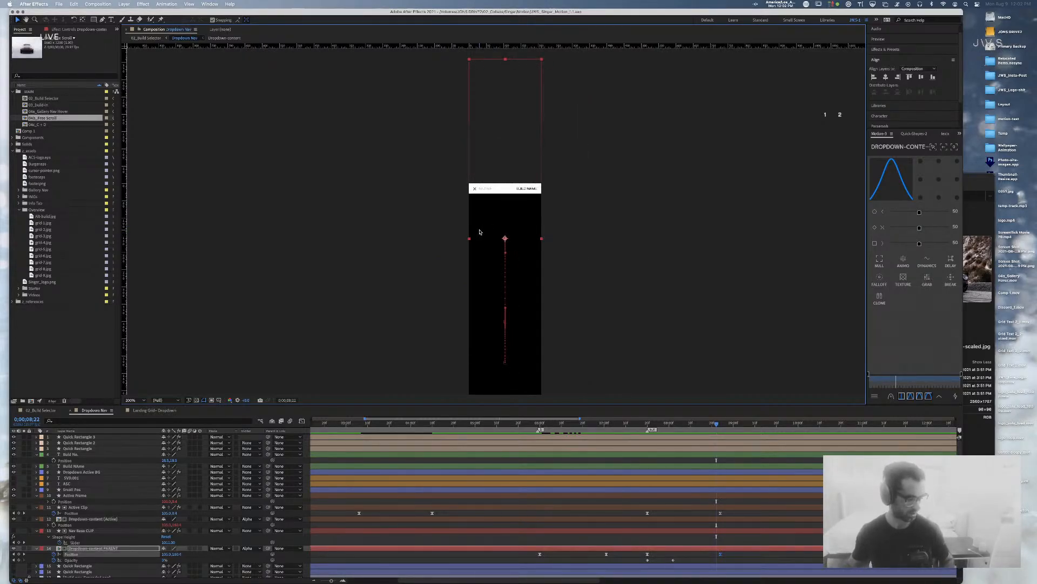